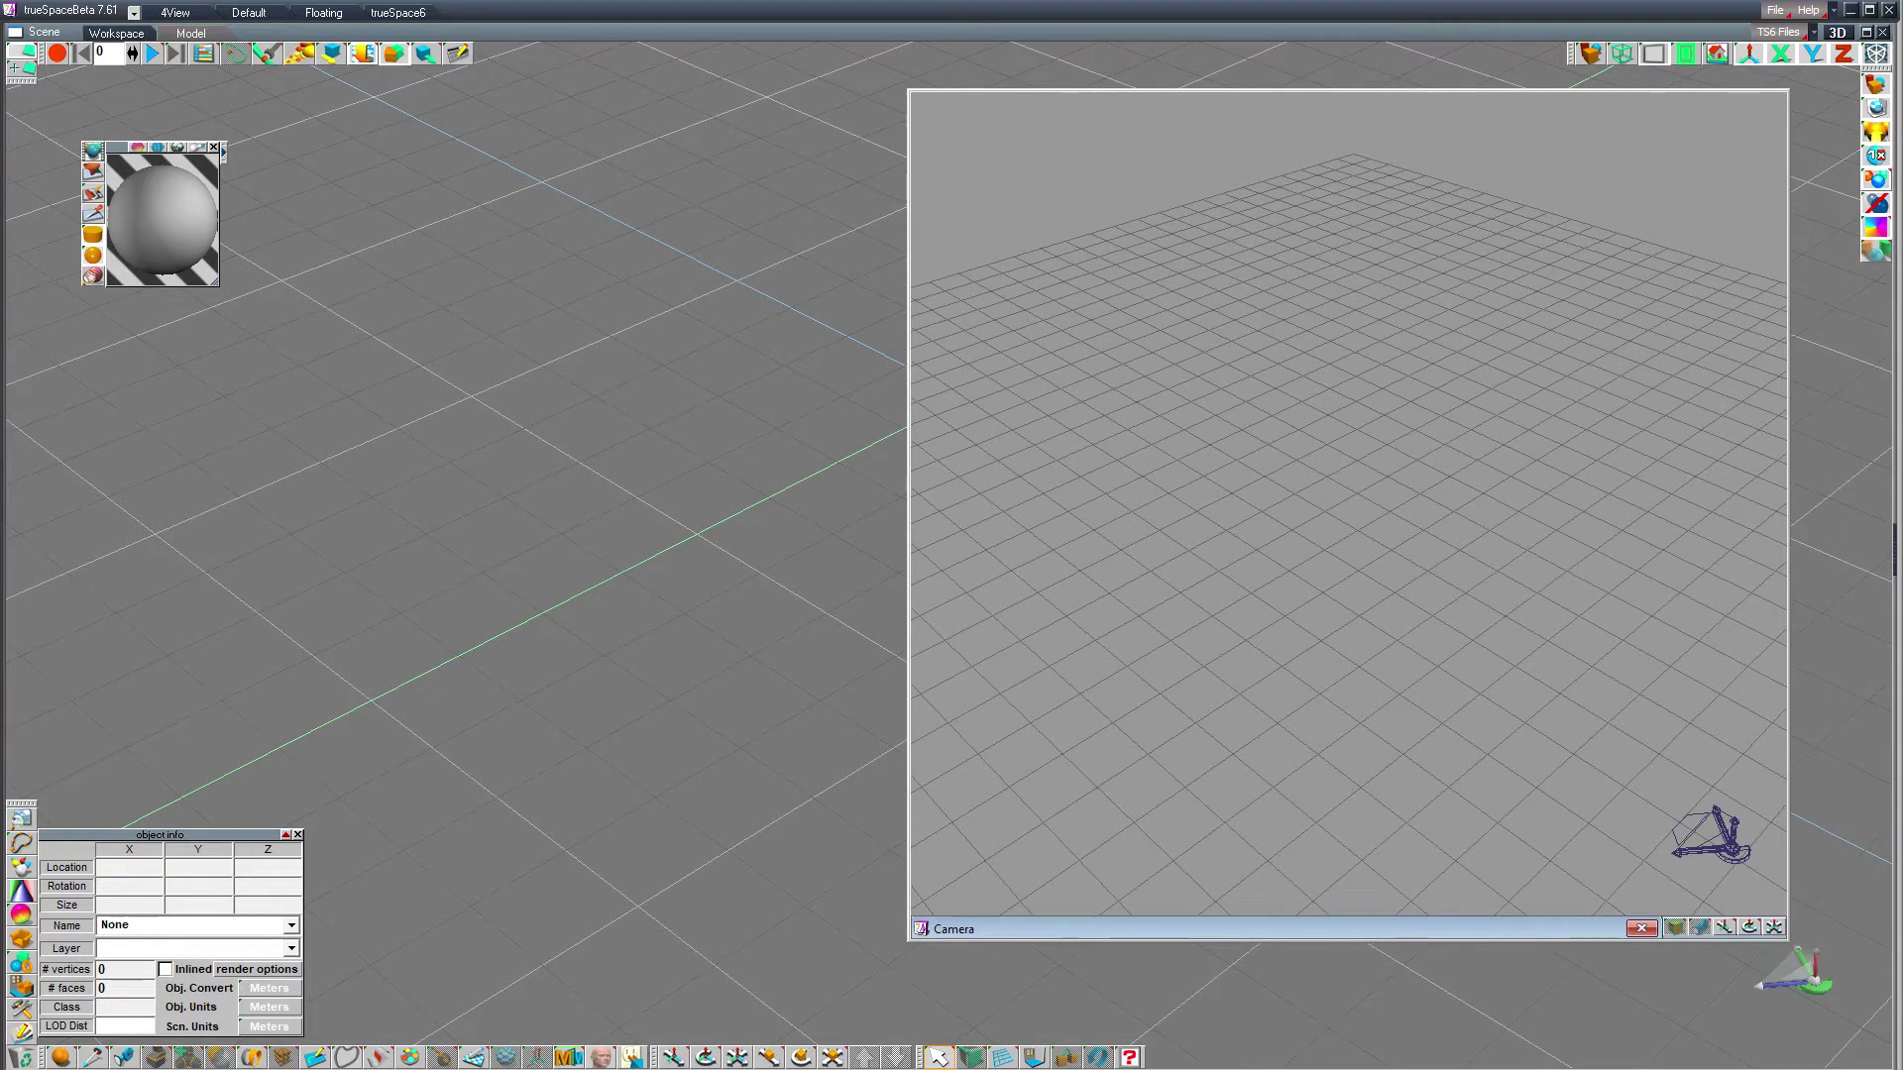
- Reveal the status line below the workspace, shrink the Camera view, and place it clear of the main scene area
{"action": "double_click", "coordinate": [1041, 4]}
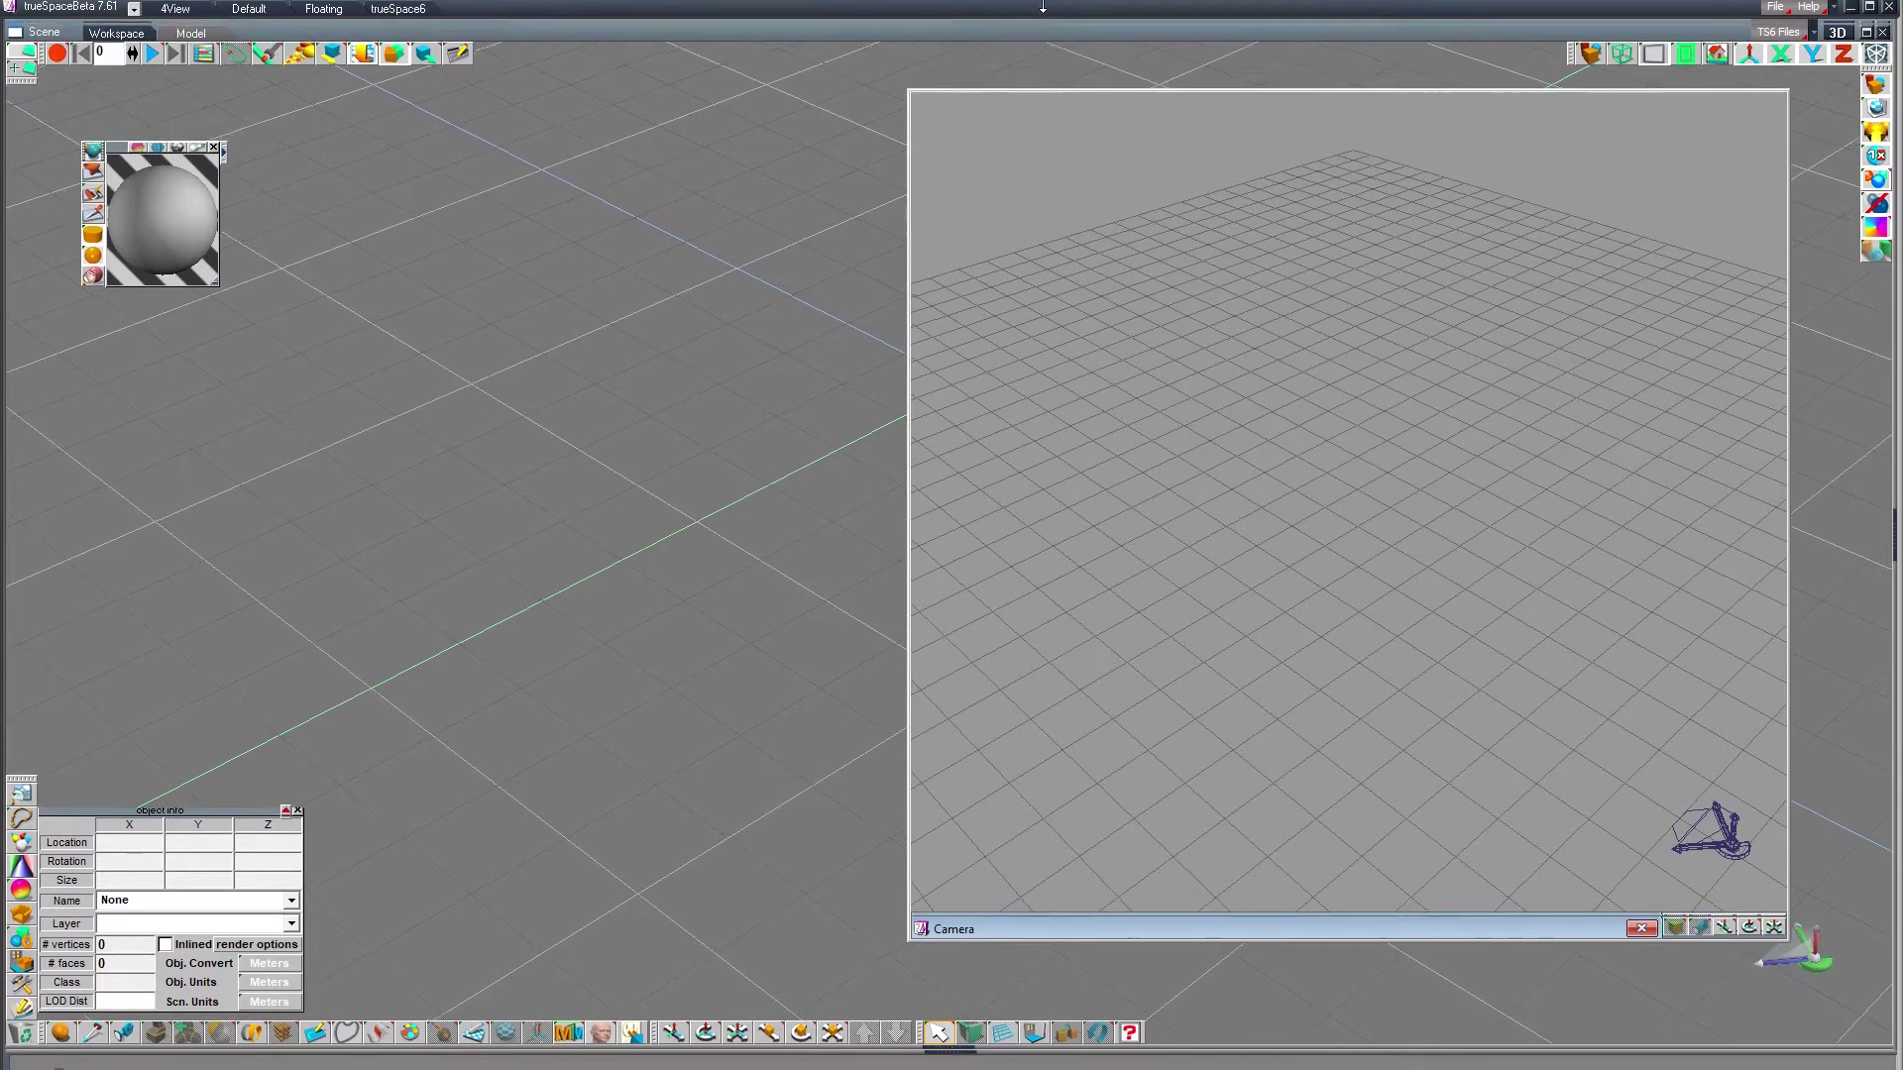
{"action": "left_click_drag", "start_coordinate": [1043, 6], "coordinate": [1042, 4]}
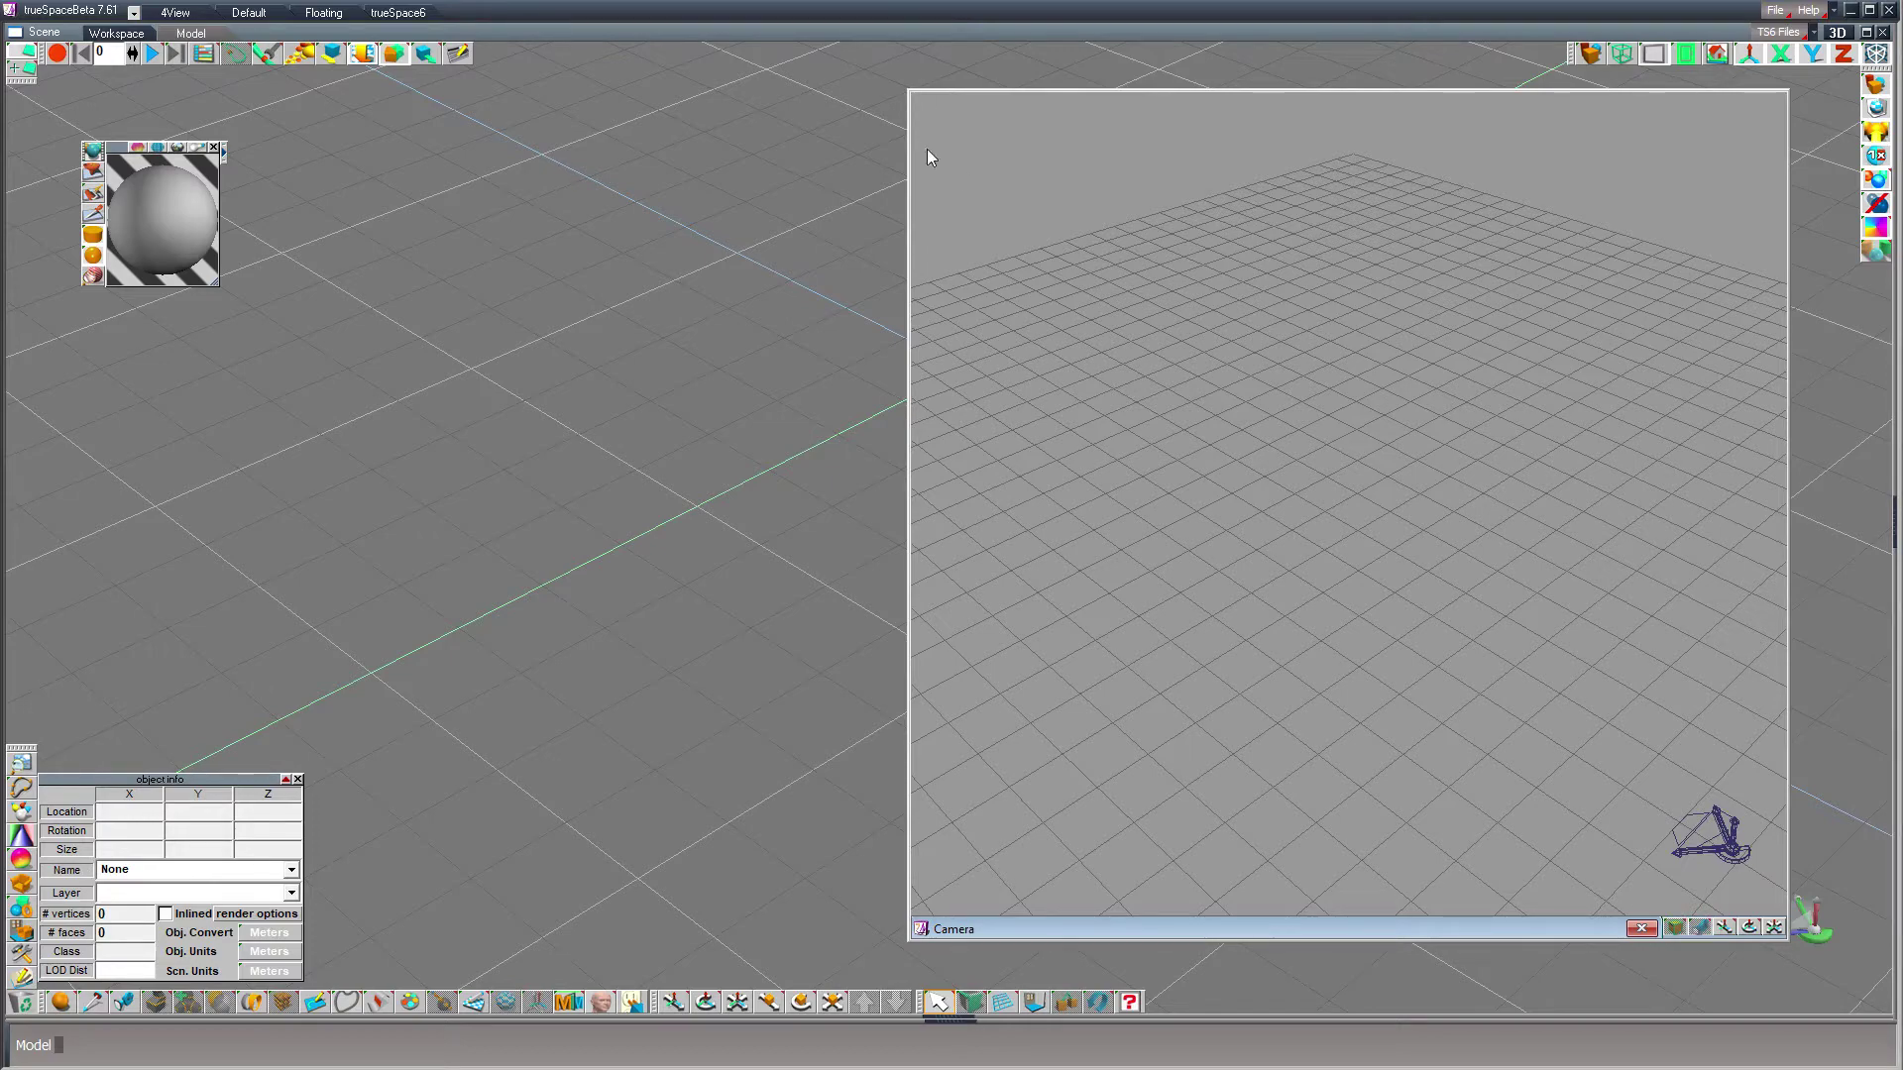
{"action": "left_click_drag", "start_coordinate": [914, 96], "coordinate": [1217, 548]}
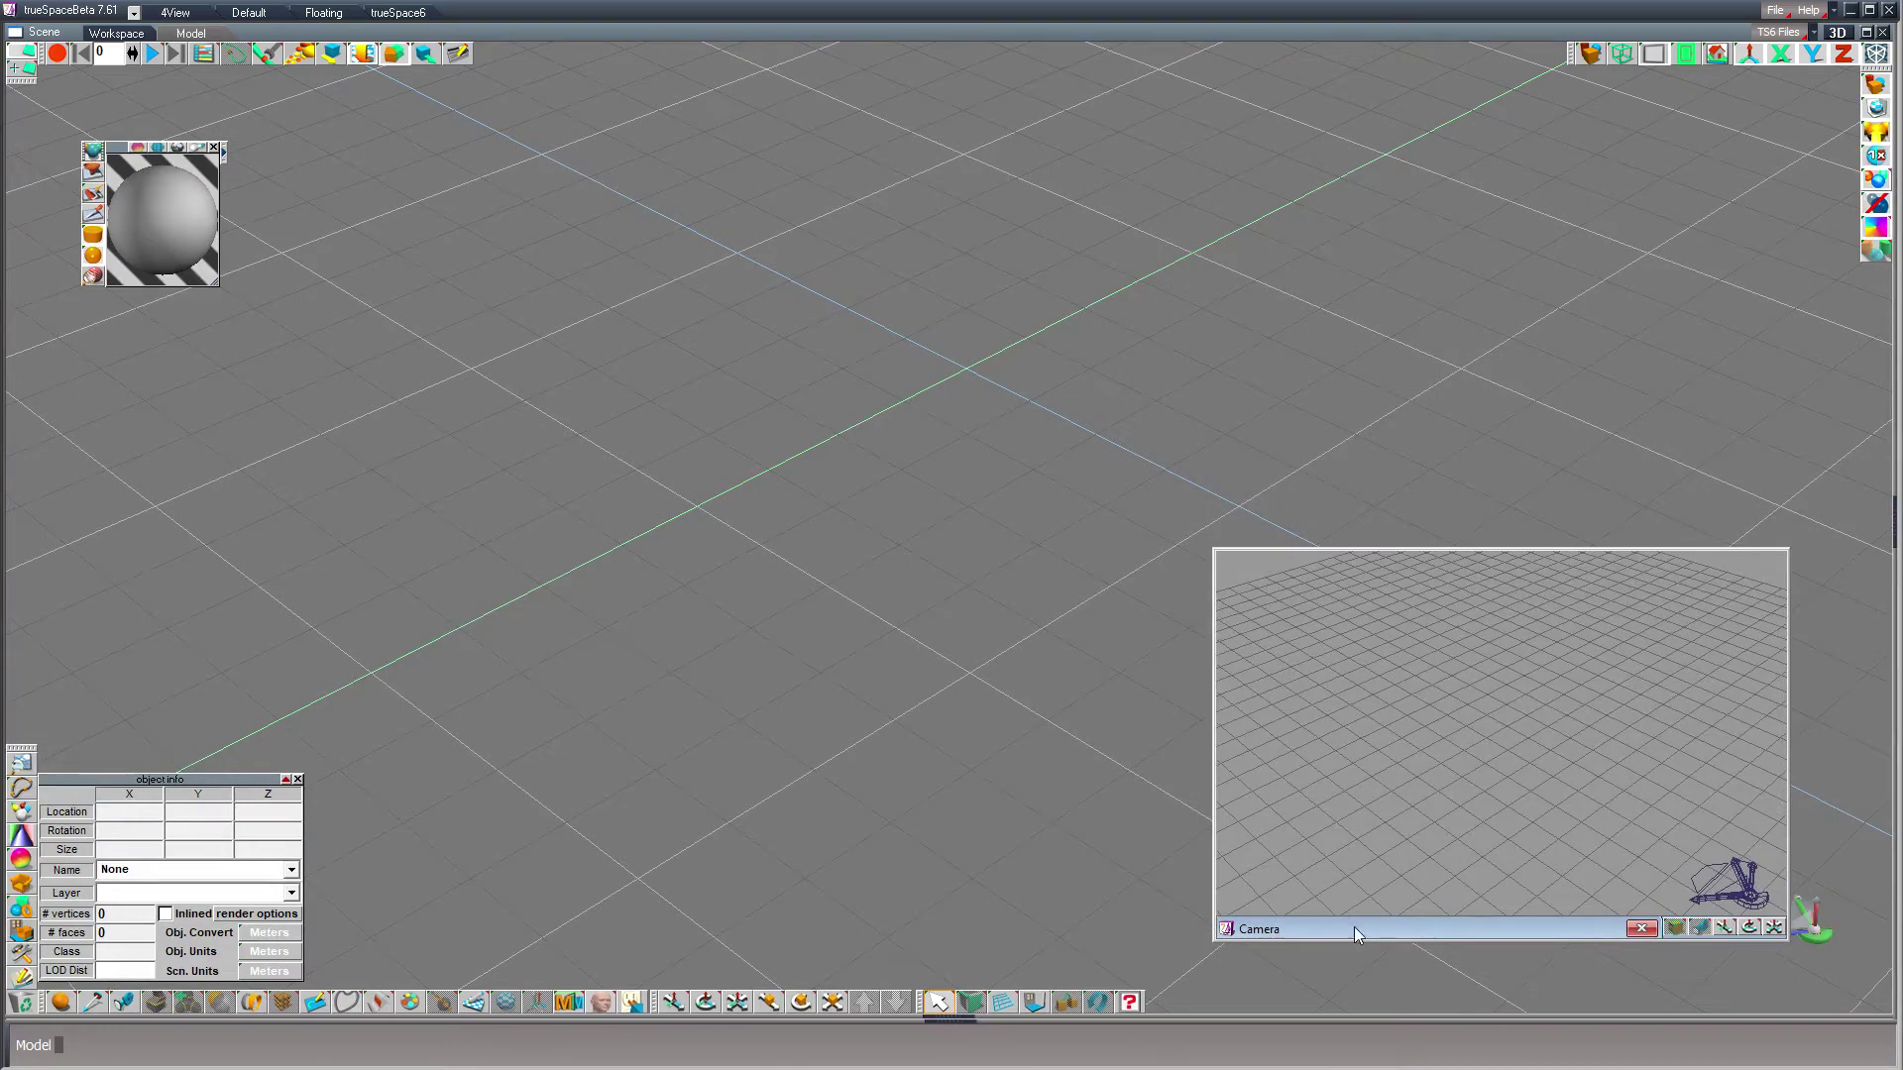
{"action": "left_click_drag", "start_coordinate": [1354, 925], "coordinate": [1374, 479]}
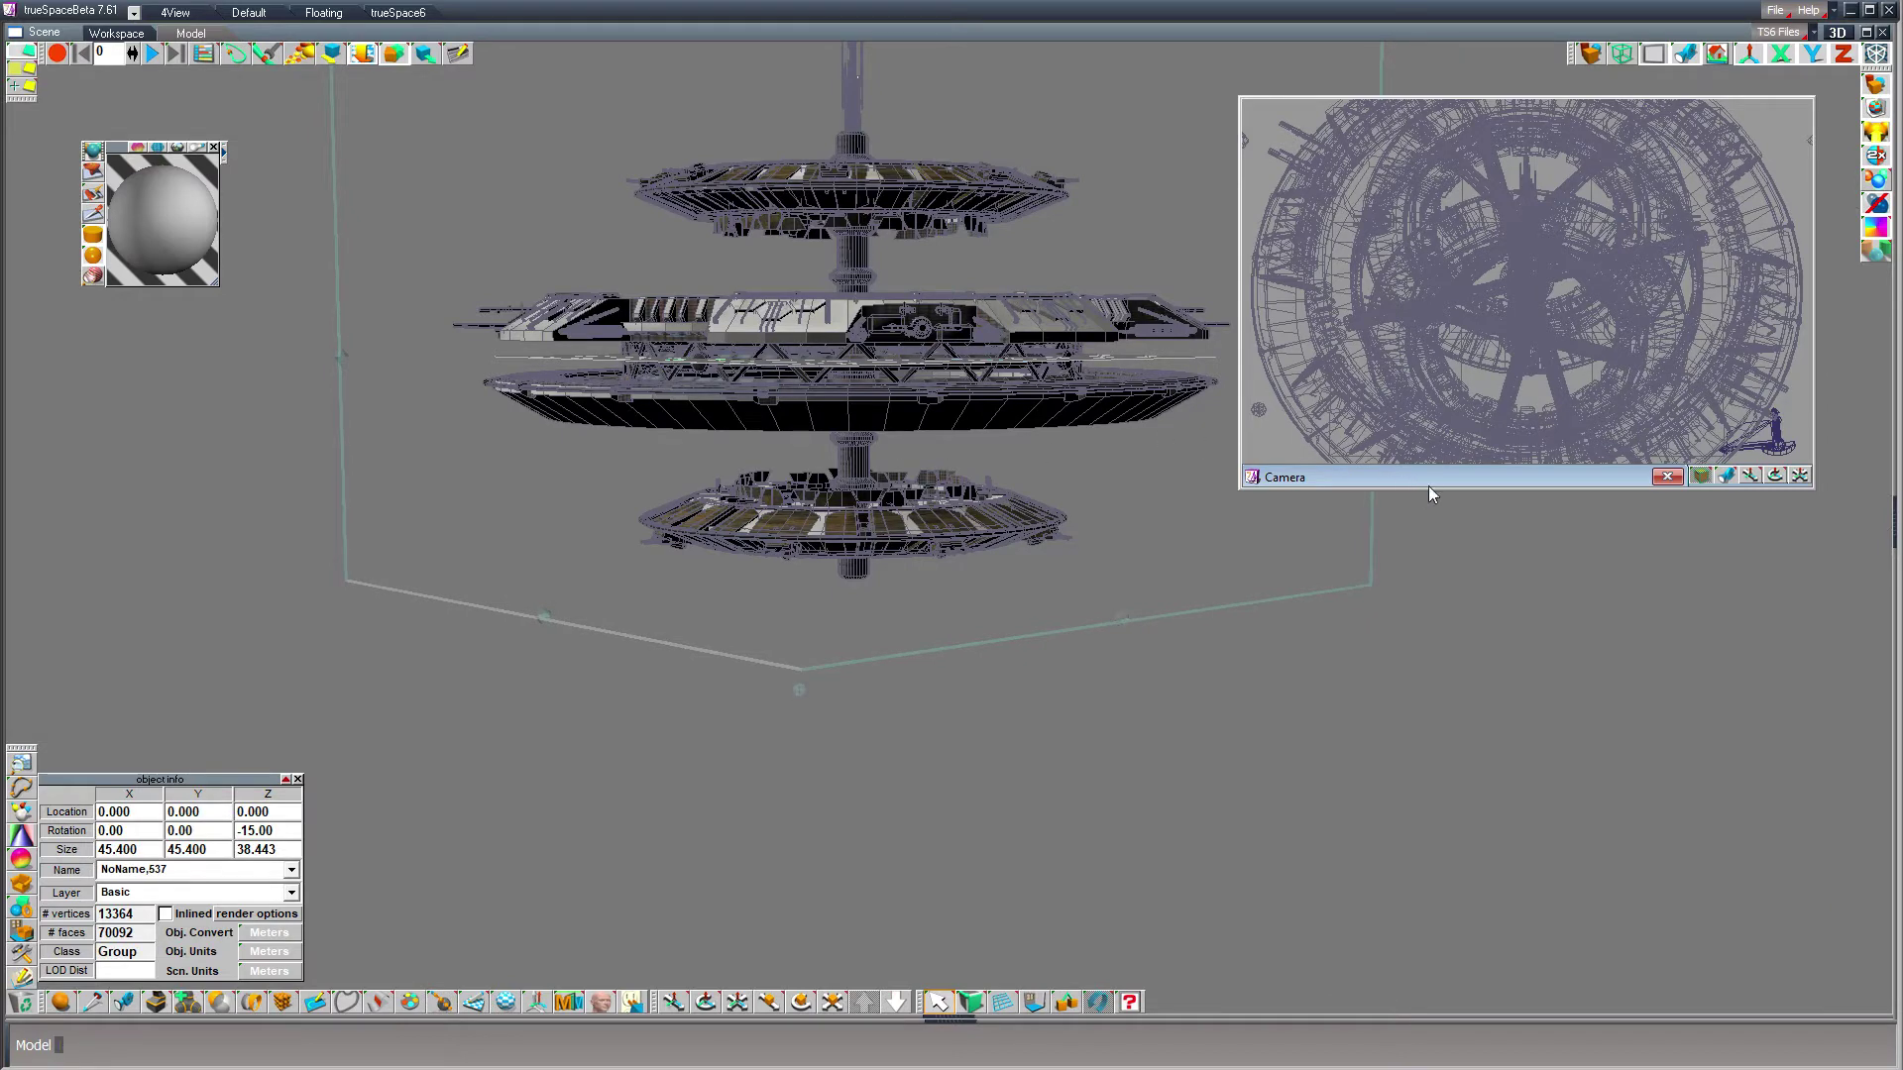
- Make the Camera view taller to frame the whole space station, and show the station from above in the main view
{"action": "left_click_drag", "start_coordinate": [1435, 487], "coordinate": [1433, 717]}
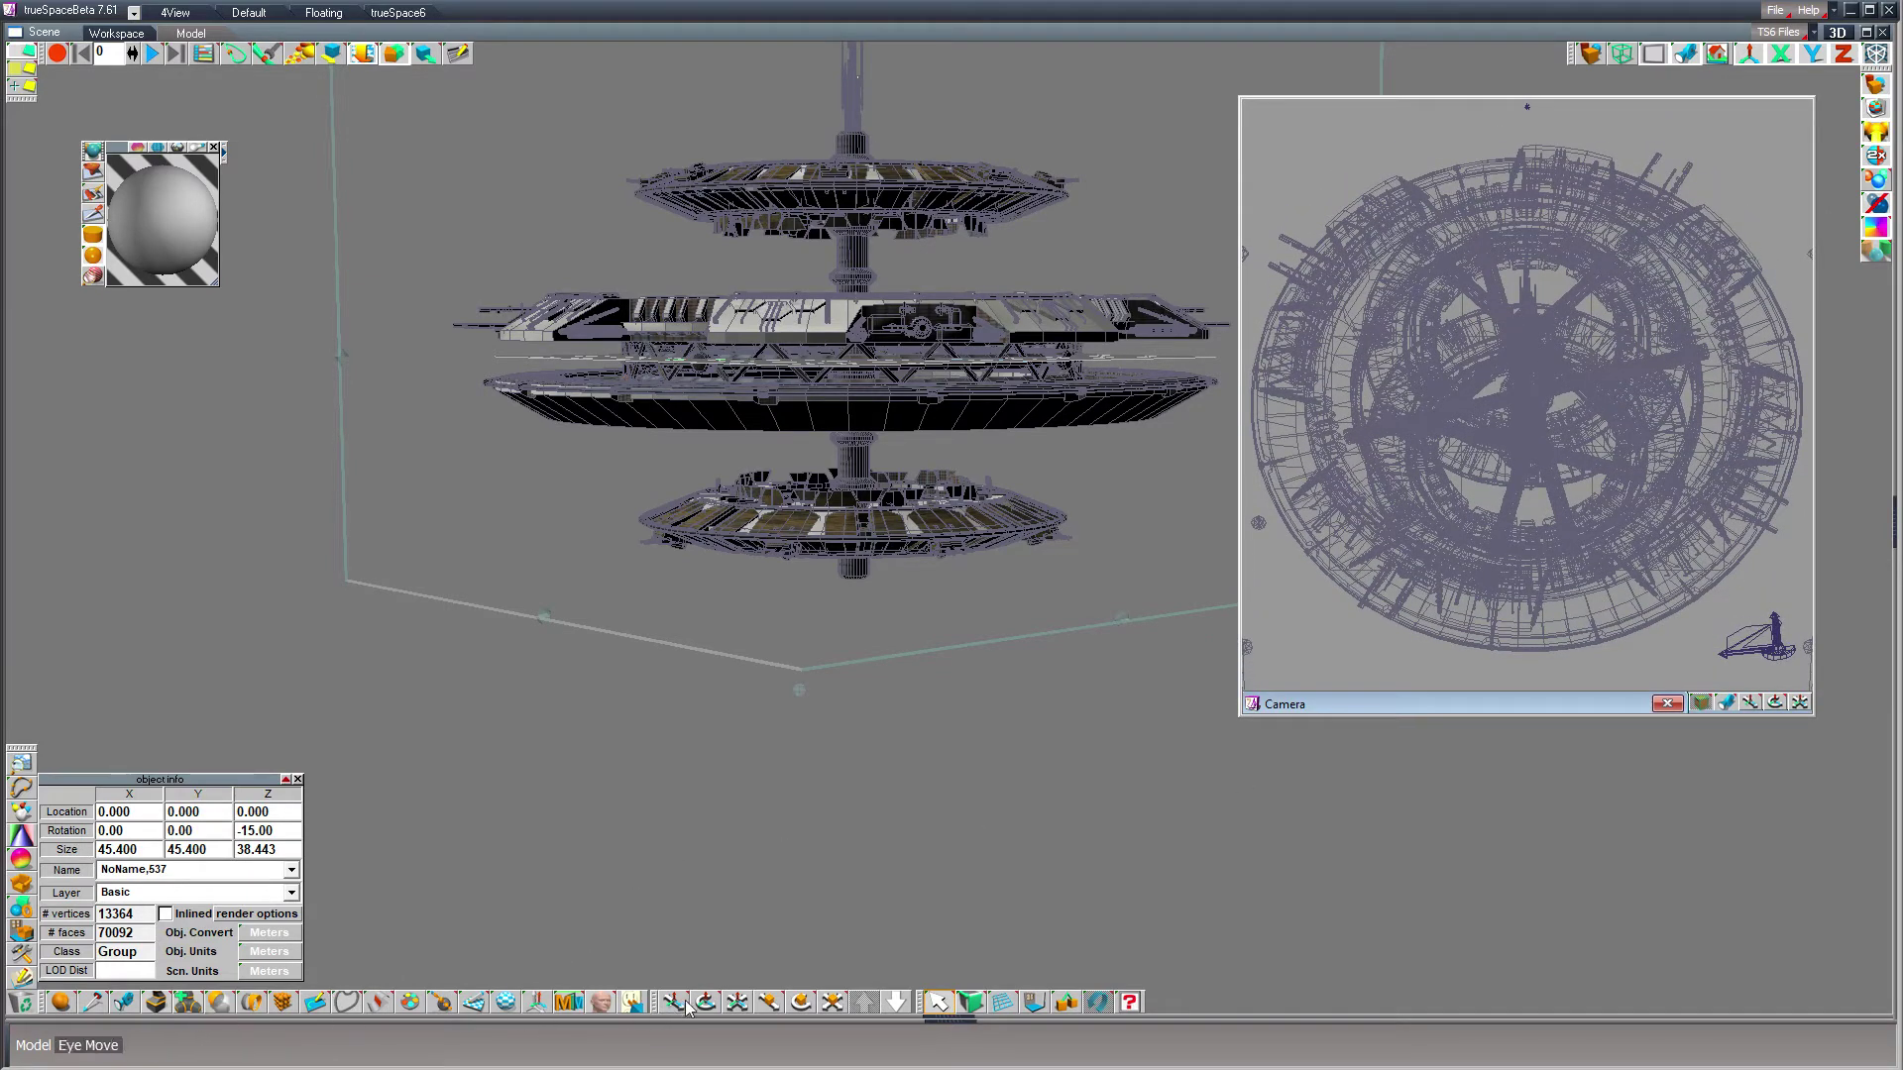
{"action": "left_click", "coordinate": [688, 325]}
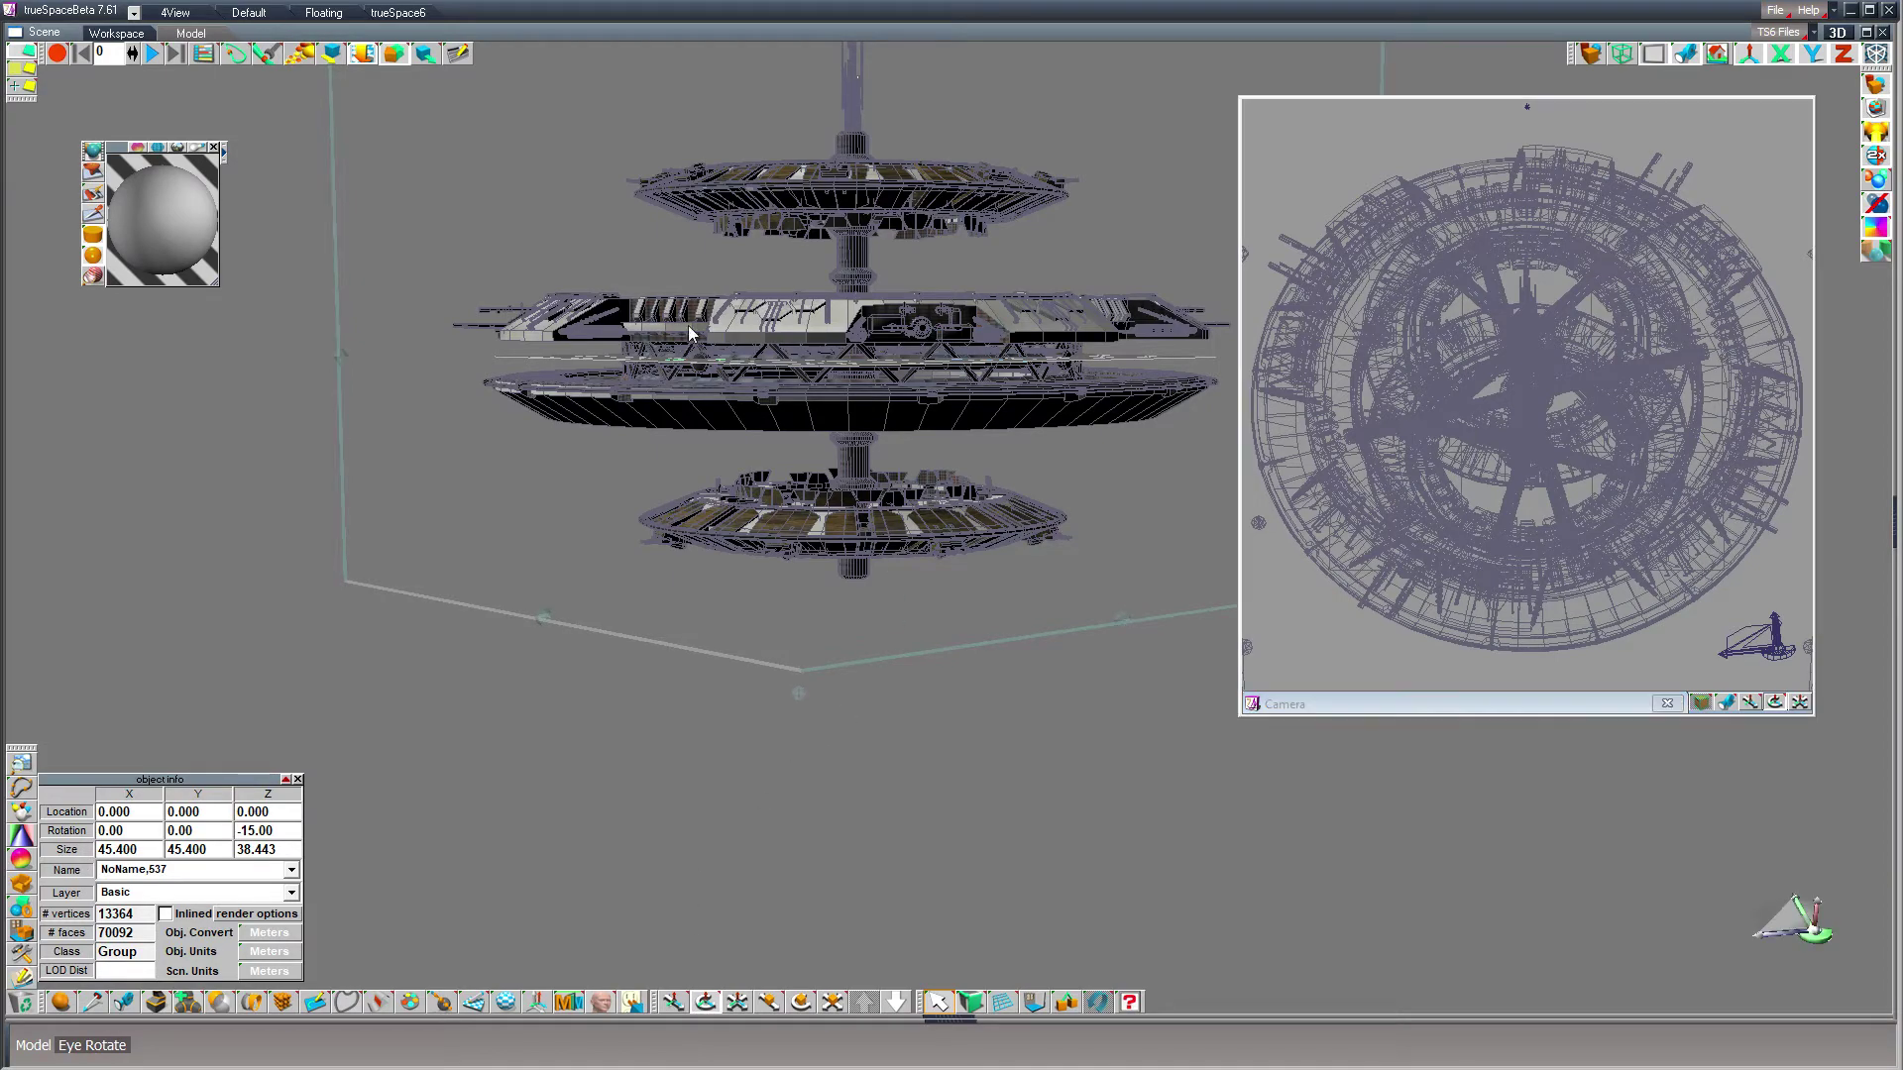
{"action": "left_click_drag", "start_coordinate": [272, 118], "coordinate": [505, 273]}
{"action": "scroll", "coordinate": [586, 629], "scroll_direction": "down", "scroll_amount": 3}
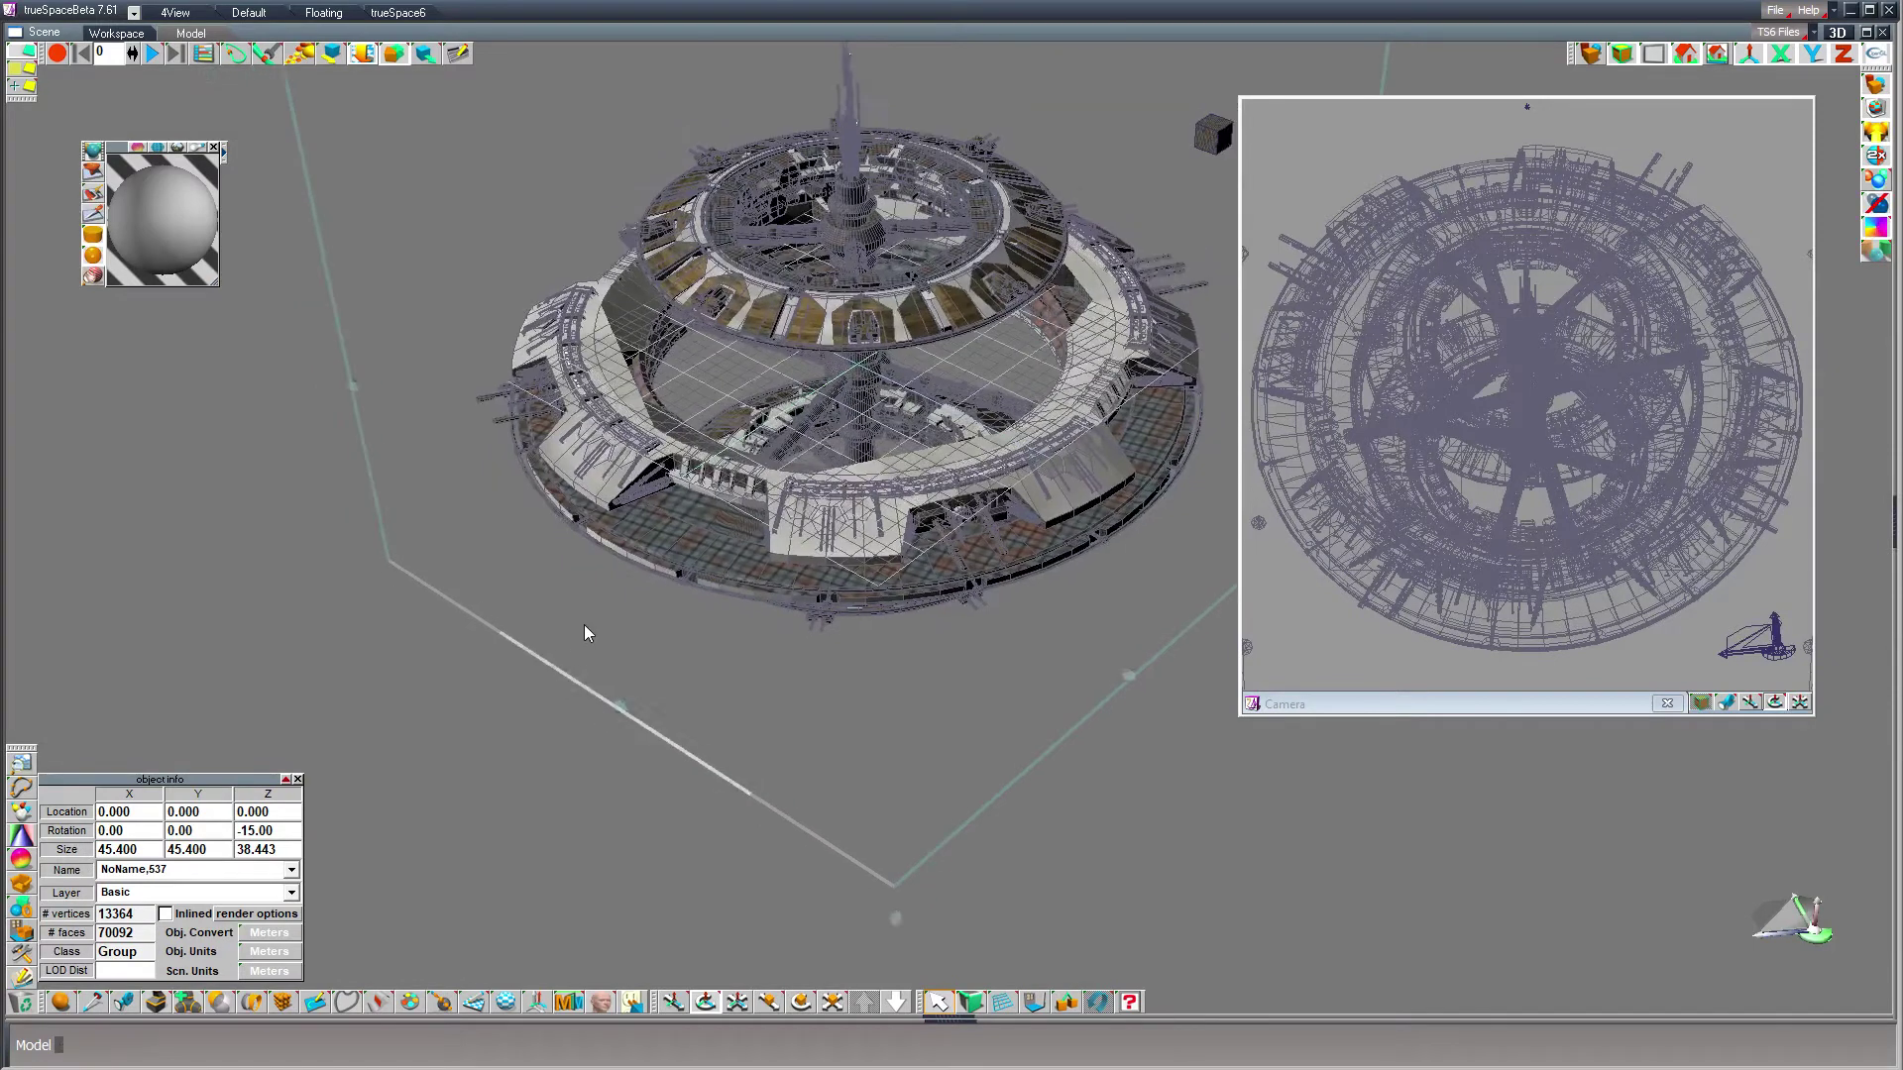
{"action": "left_click", "coordinate": [673, 1002]}
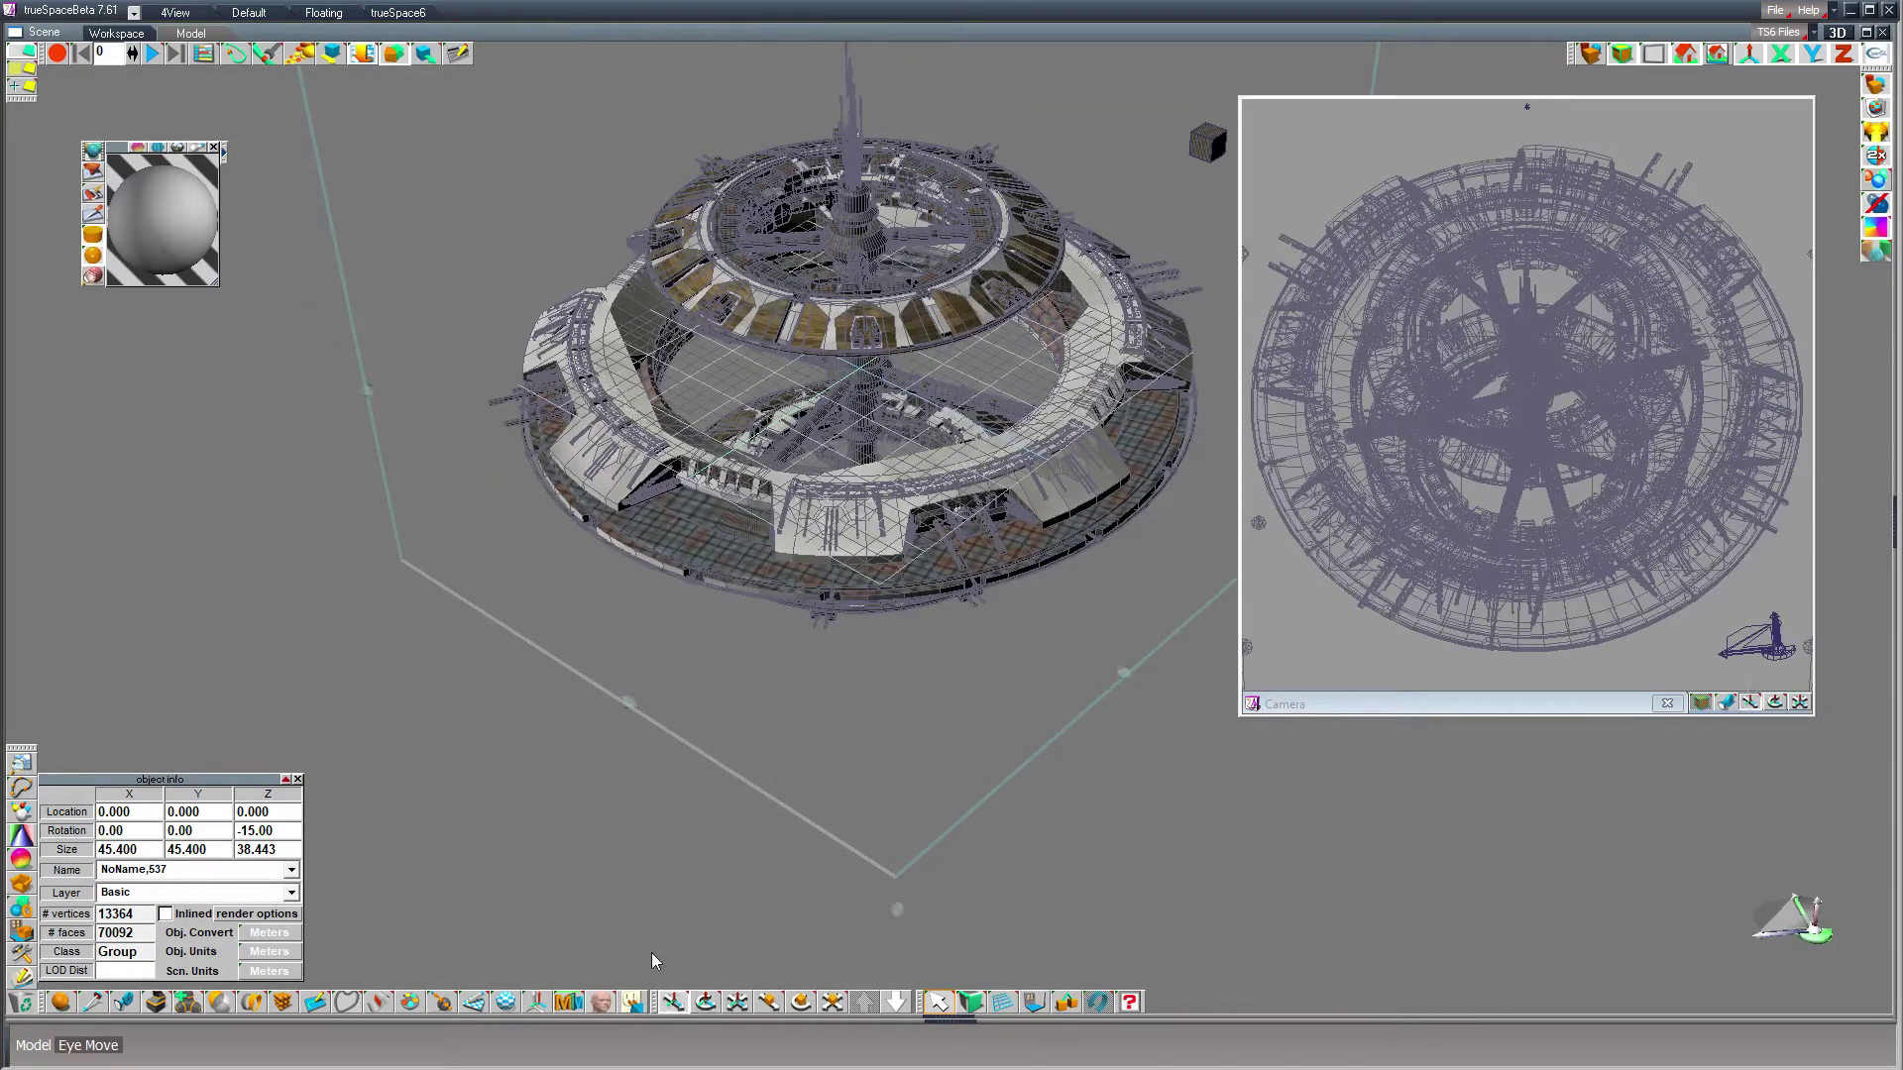
{"action": "left_click_drag", "start_coordinate": [1088, 462], "coordinate": [936, 600]}
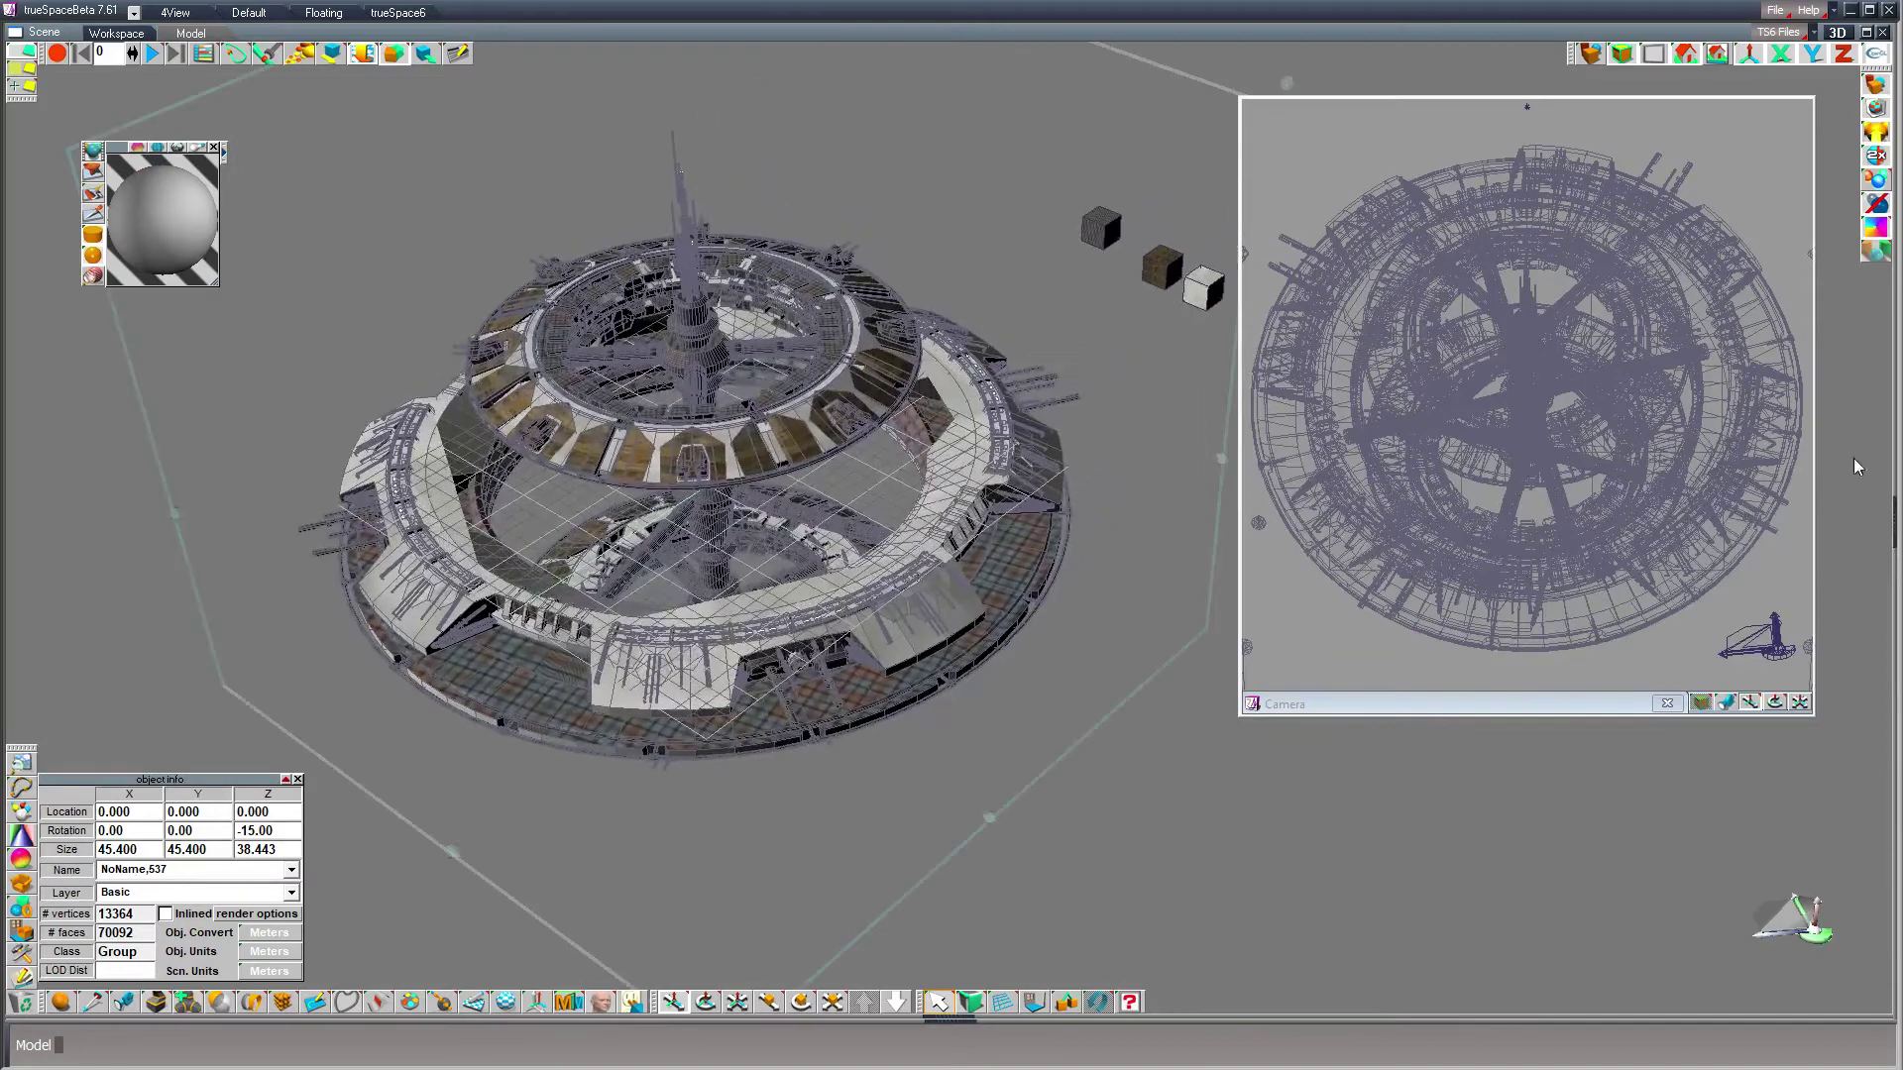
{"action": "mouse_move", "coordinate": [1393, 699]}
{"action": "left_mouse_down"}
{"action": "mouse_move", "coordinate": [1405, 765]}
{"action": "mouse_move", "coordinate": [1423, 683]}
{"action": "left_mouse_up"}
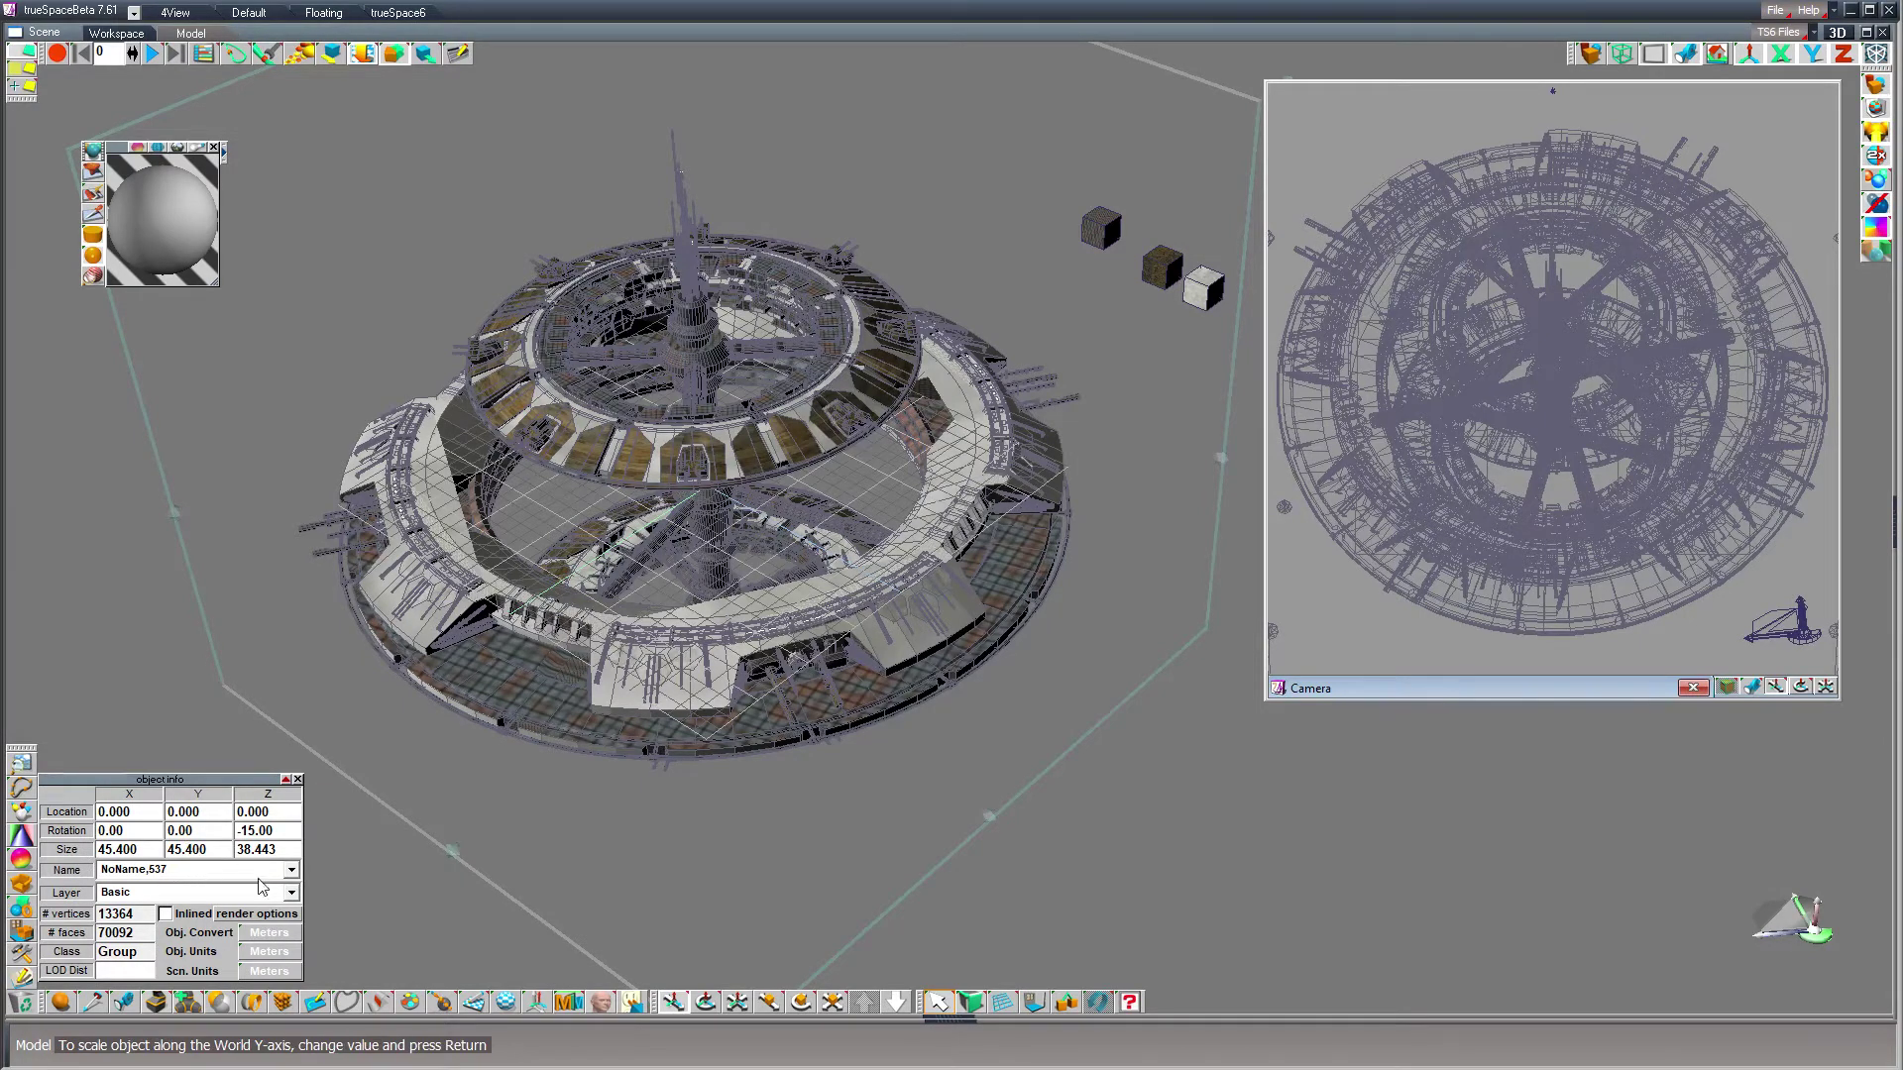
- Select Camera1 and set its location to Y -400 and Z 800
{"action": "left_click_drag", "start_coordinate": [27, 71], "coordinate": [57, 75]}
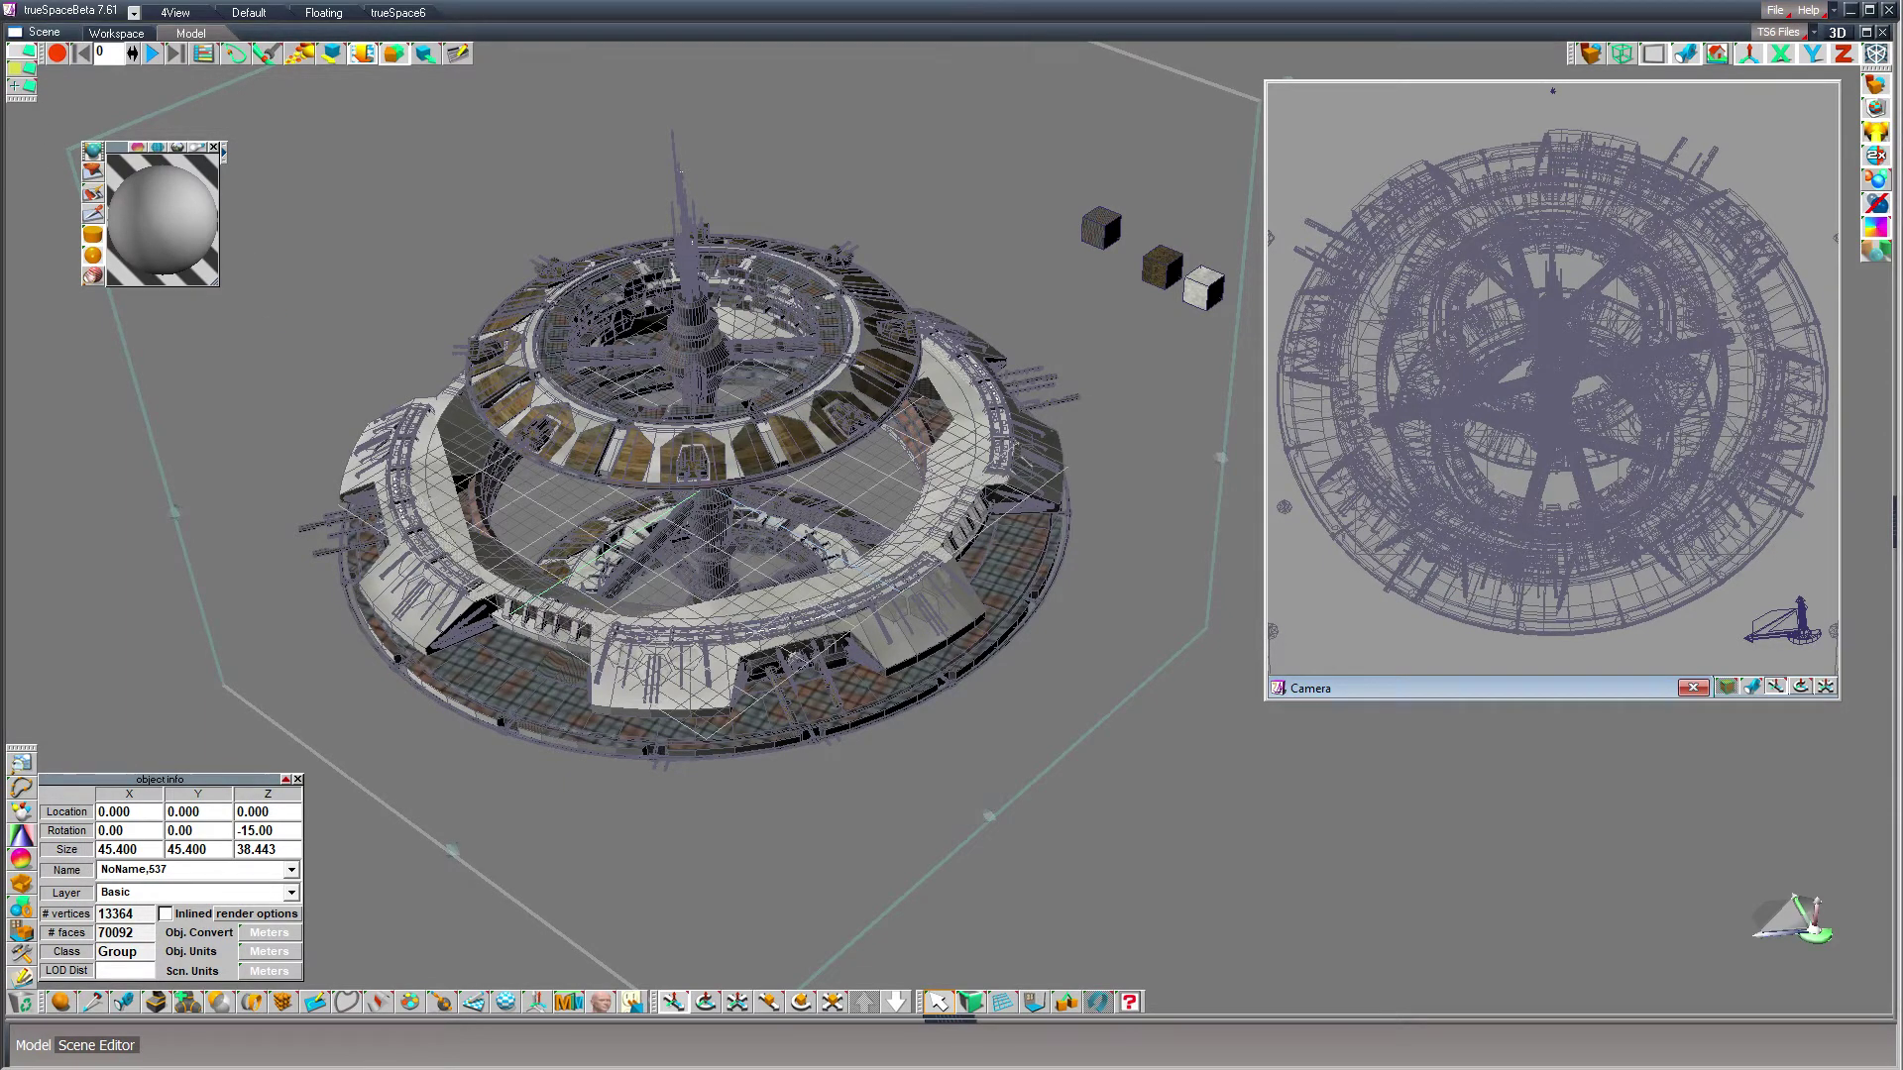
{"action": "key", "text": "Escape"}
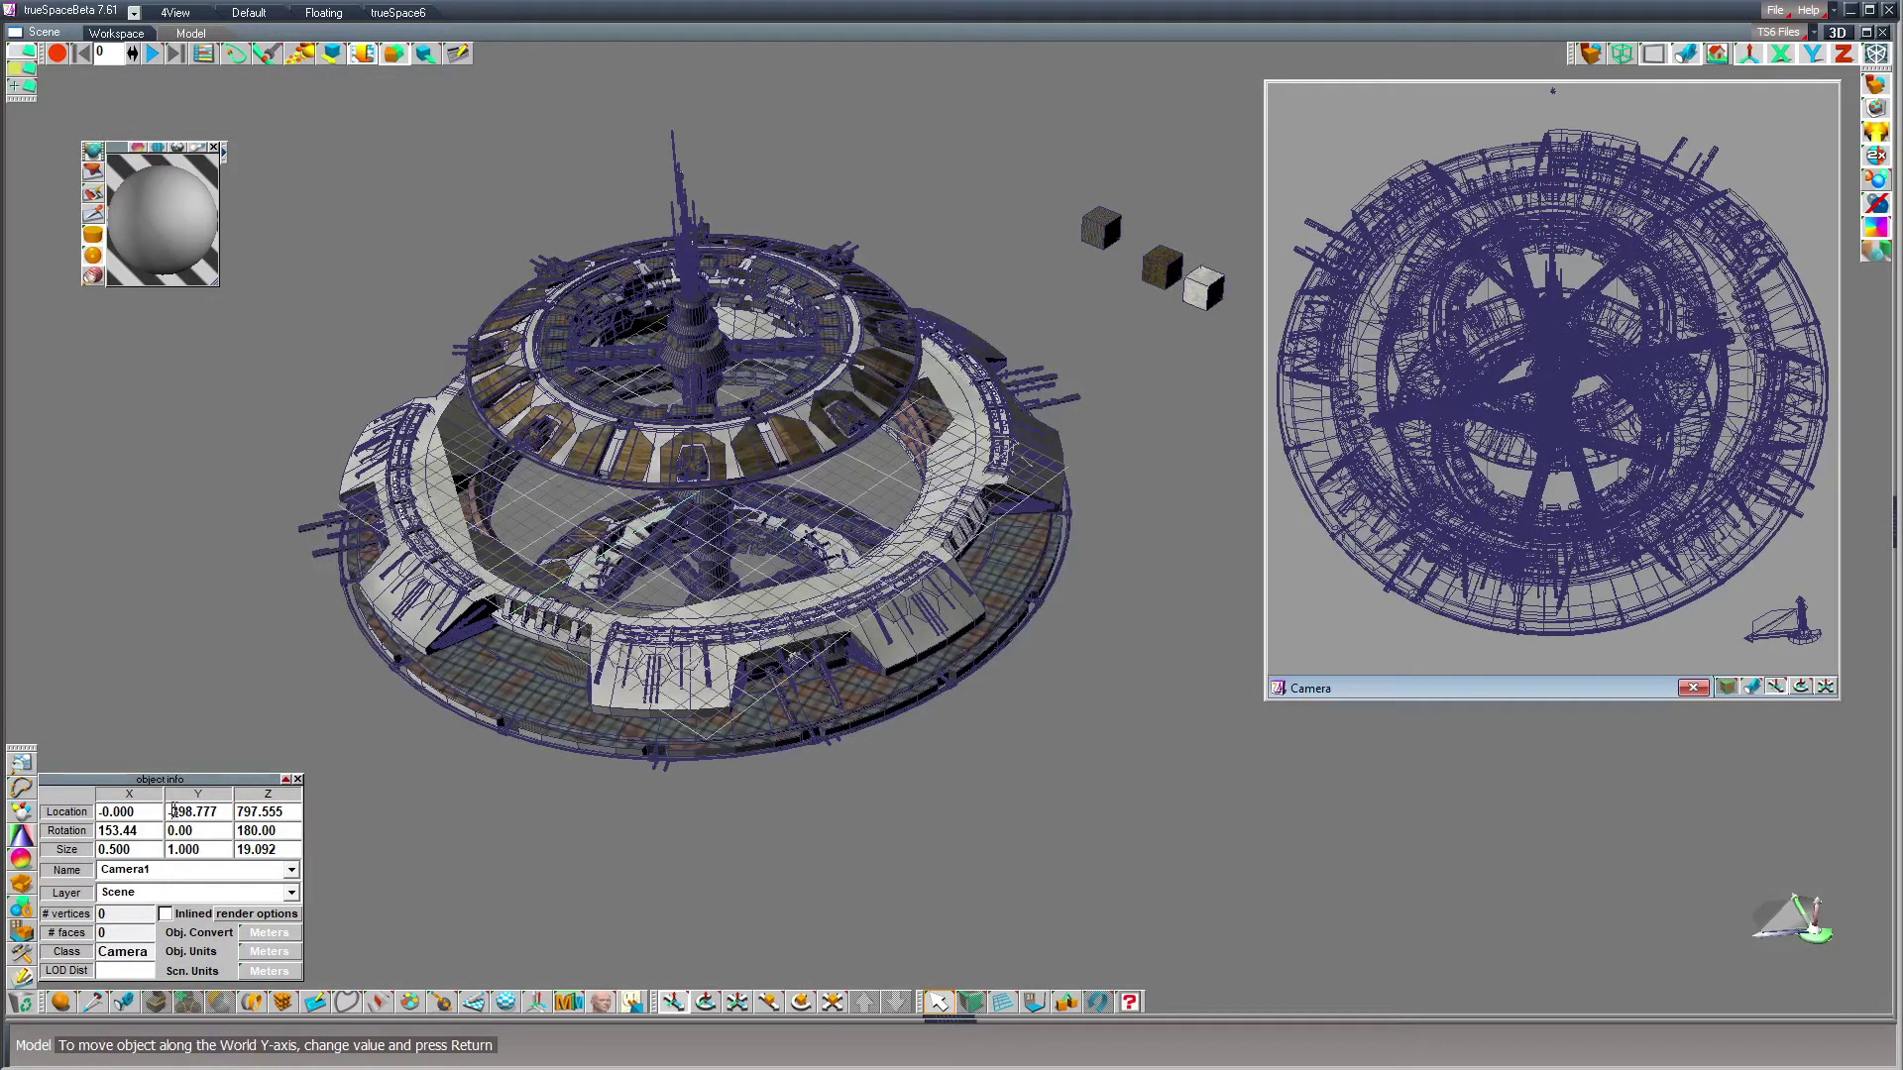
{"action": "double_click", "coordinate": [177, 812]}
{"action": "type", "text": "400"}
{"action": "key", "text": "Tab"}
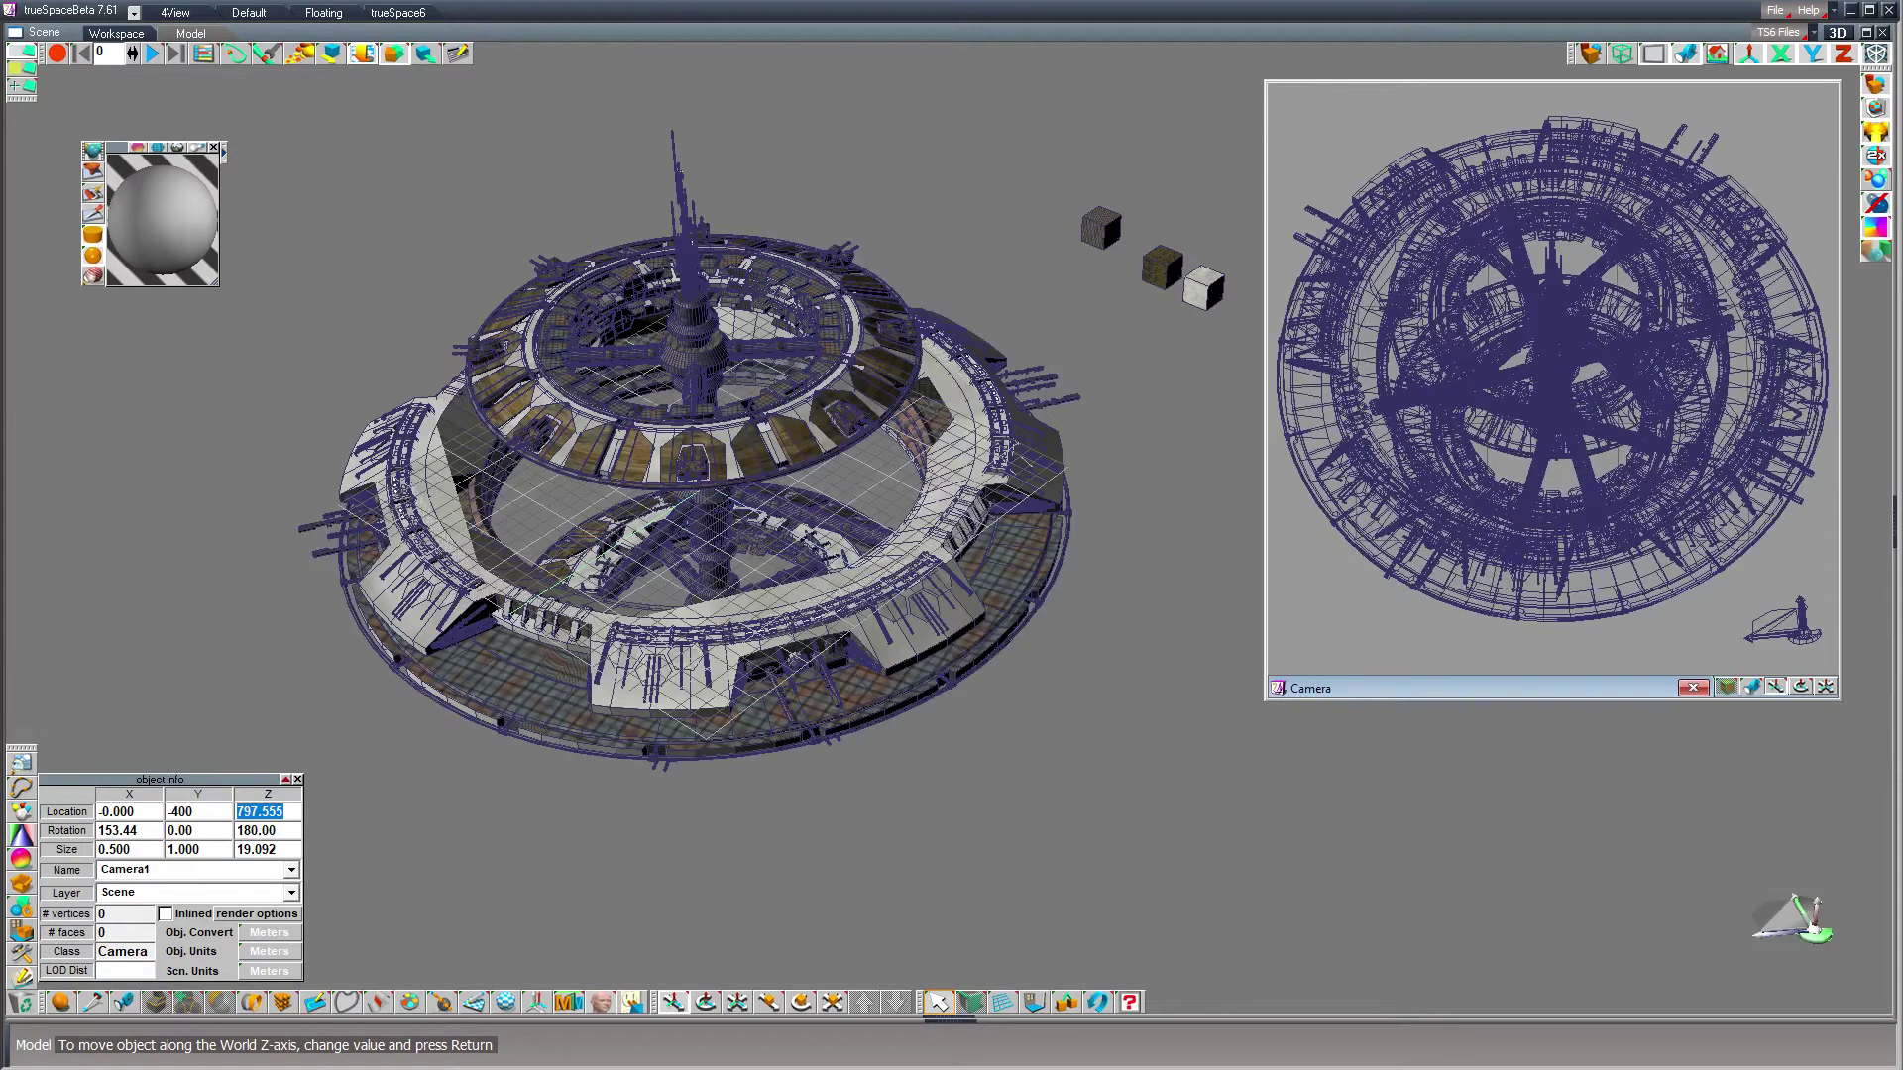
{"action": "type", "text": "800"}
{"action": "key", "text": "Return"}
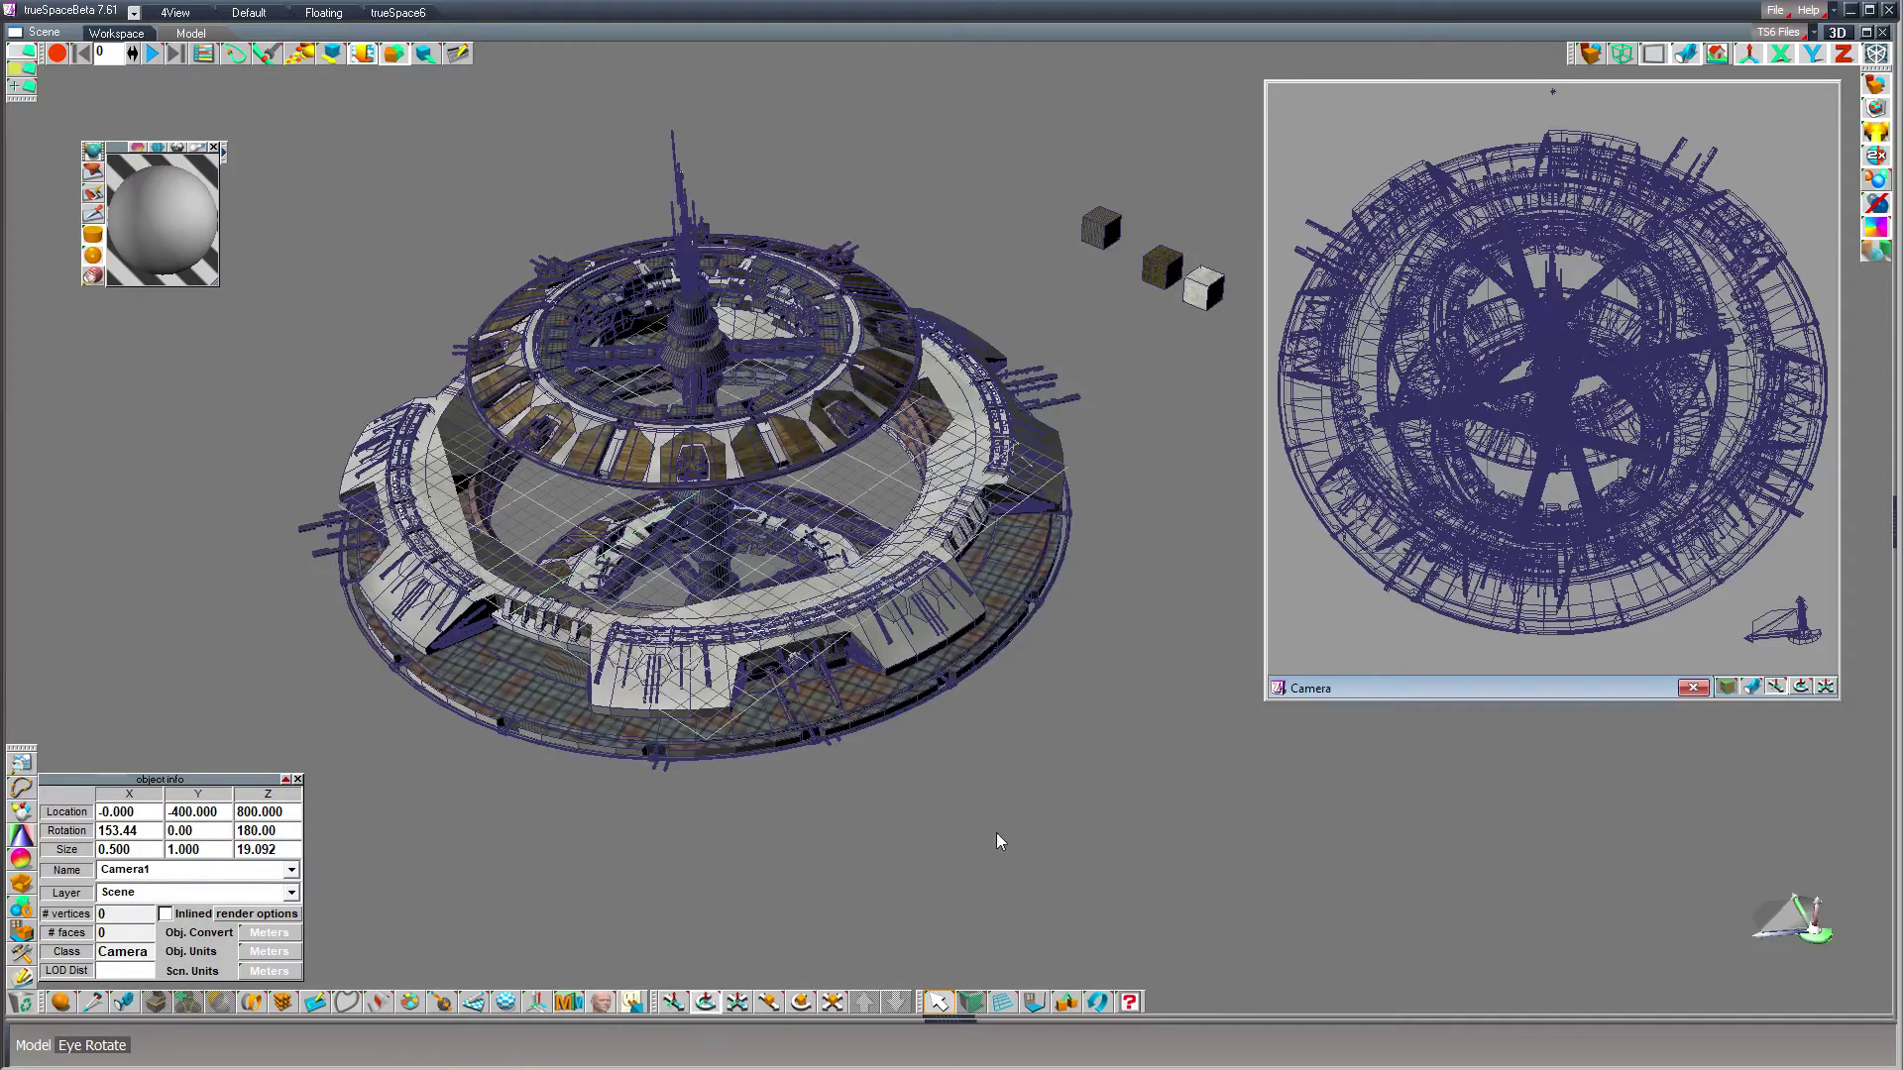
- Select the space station group and examine its size and its structure from higher viewing angles
{"action": "left_click_drag", "start_coordinate": [1001, 860], "coordinate": [1001, 714]}
{"action": "left_click_drag", "start_coordinate": [1001, 783], "coordinate": [1001, 907]}
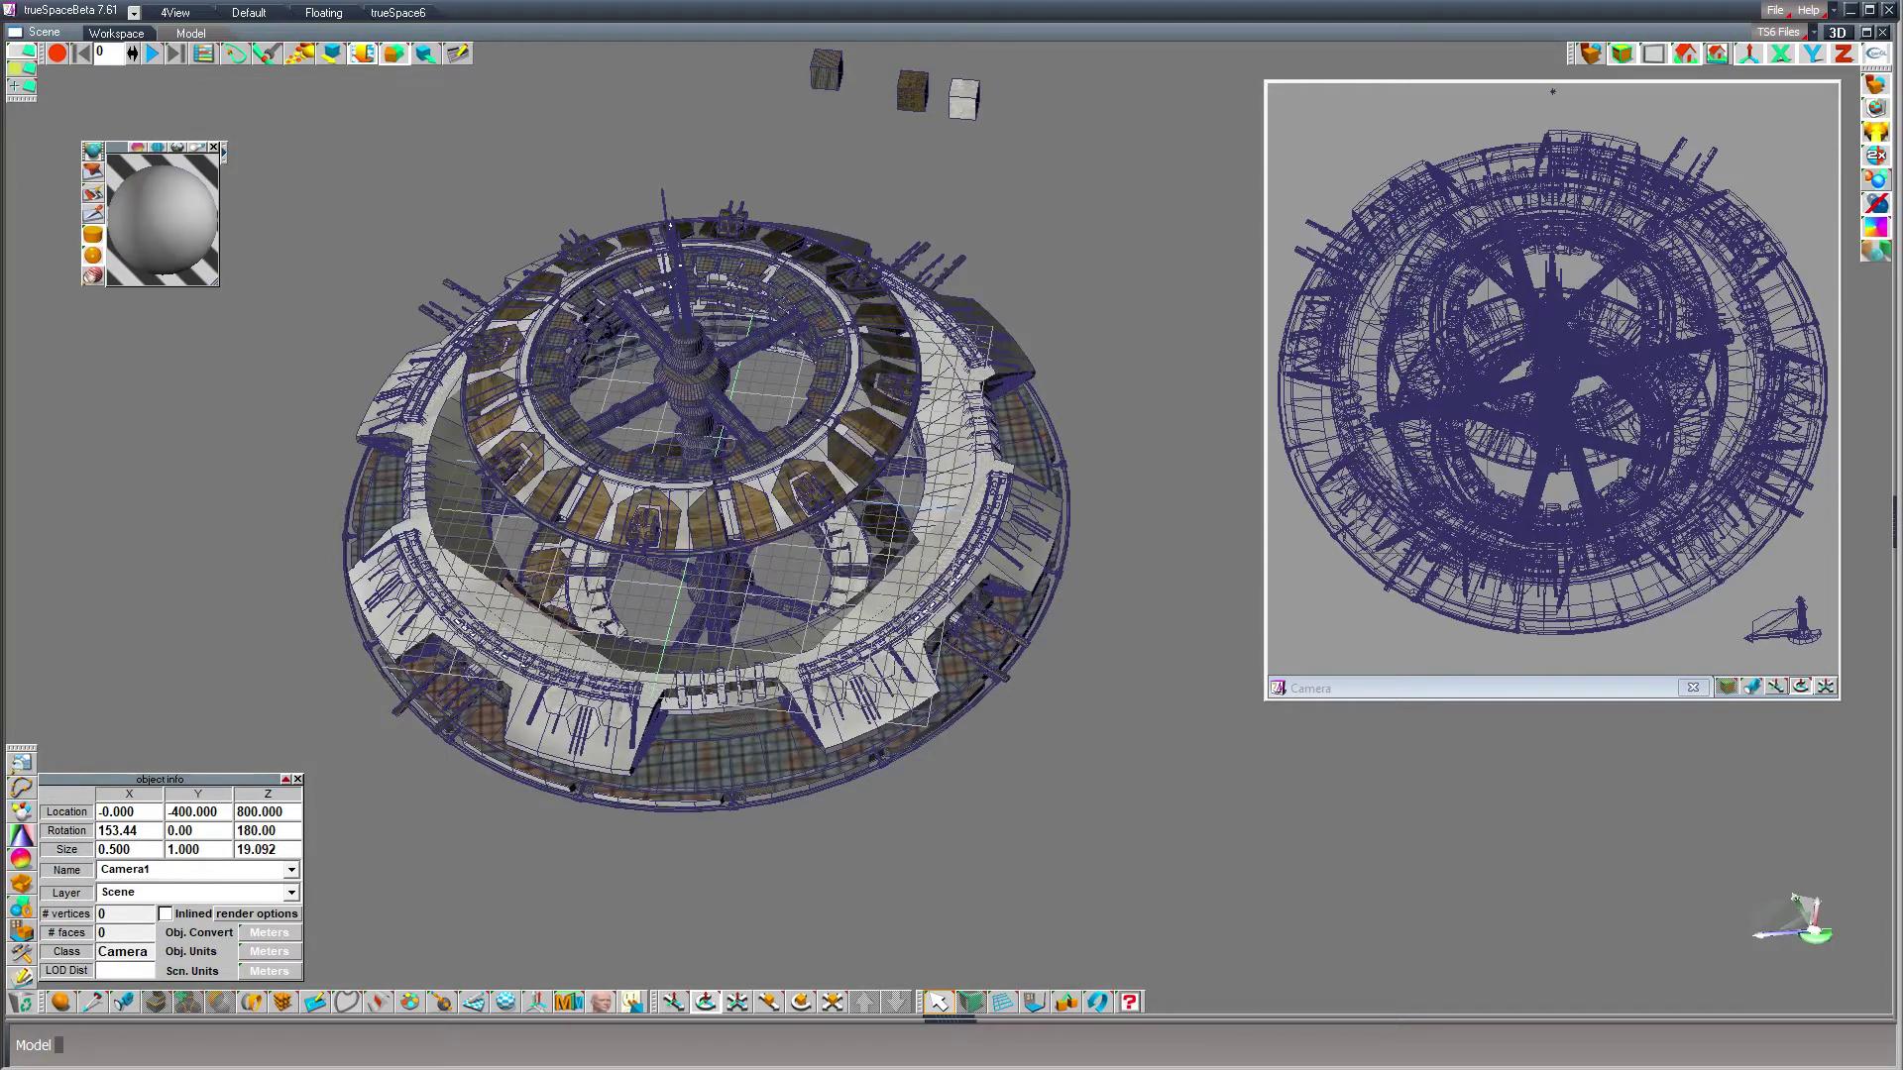
{"action": "left_click", "coordinate": [770, 728]}
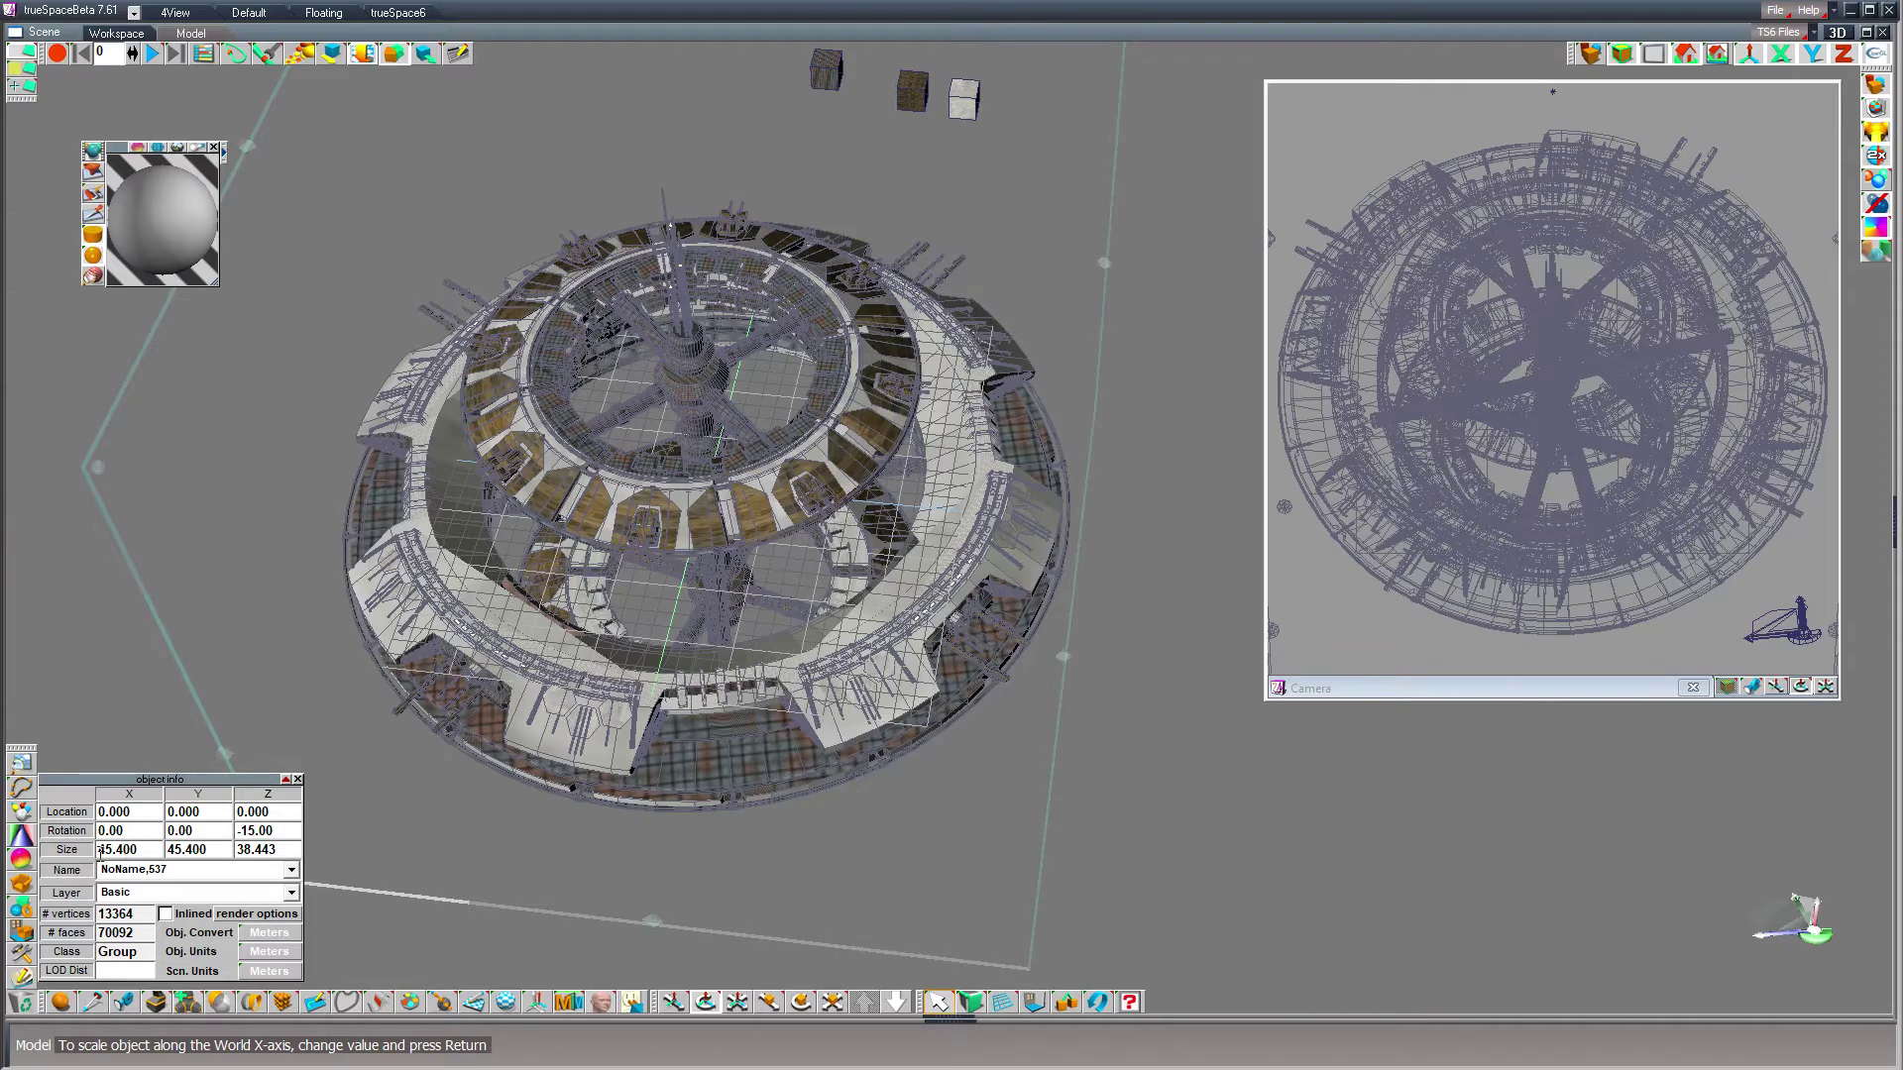
{"action": "left_click_drag", "start_coordinate": [98, 850], "coordinate": [124, 849]}
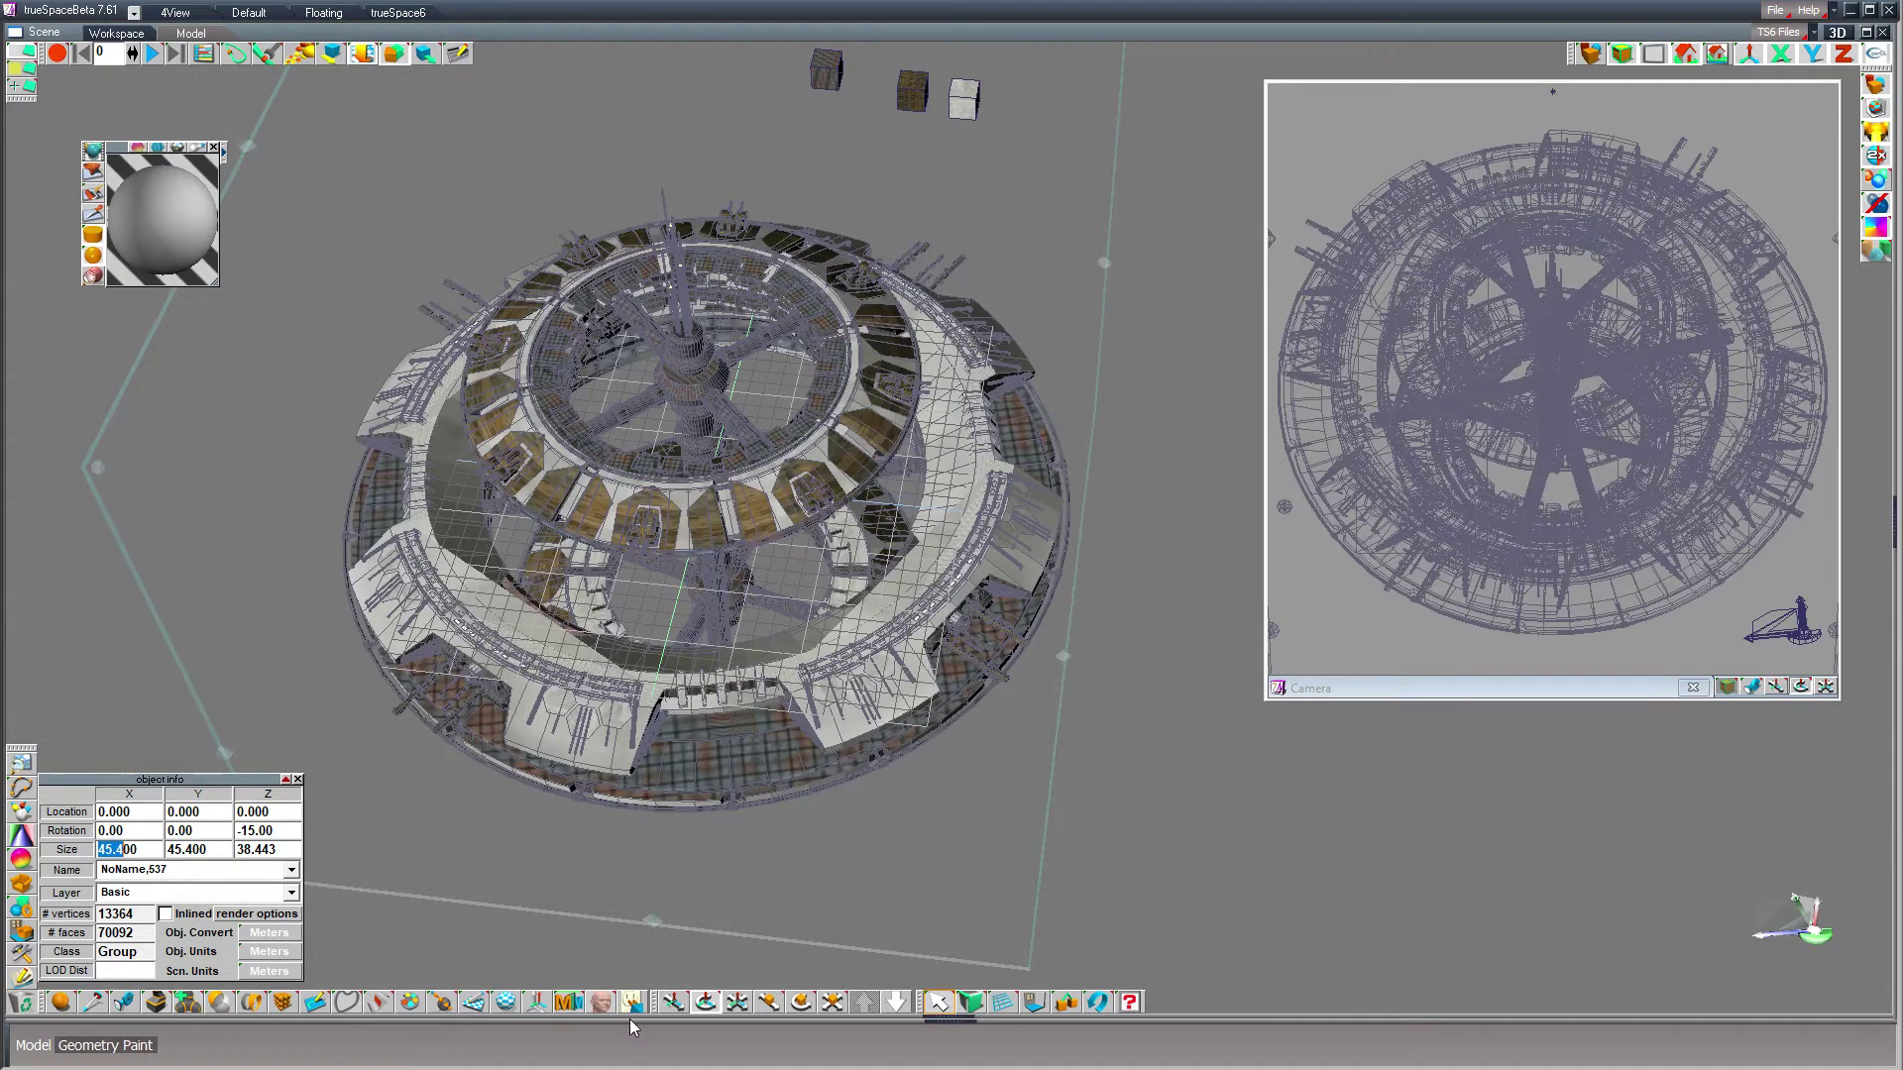
{"action": "left_click_drag", "start_coordinate": [75, 617], "coordinate": [258, 615]}
{"action": "middle_click_drag", "start_coordinate": [158, 575], "coordinate": [290, 437]}
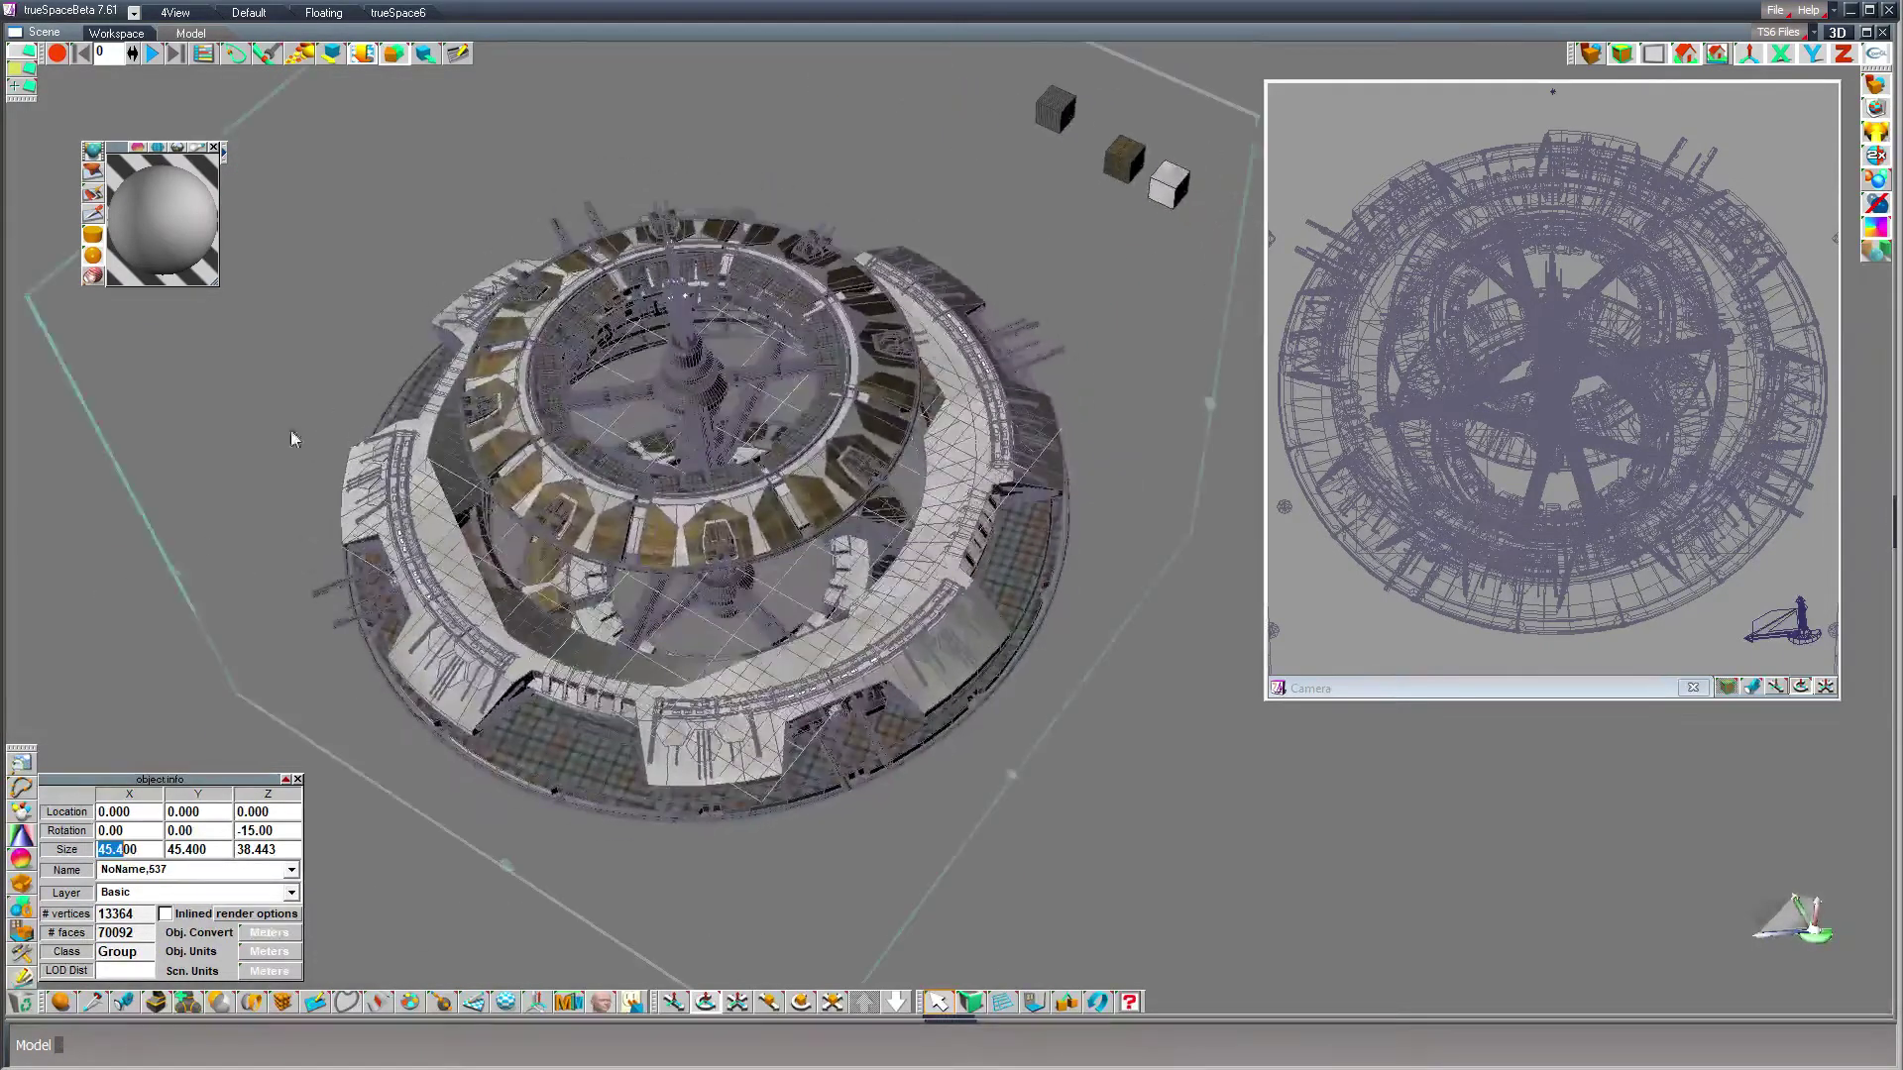
- Inspect the materials of the white, brown and dark sample cubes, leaving the dark cube's material active in the material editor
{"action": "left_click", "coordinate": [1057, 121]}
{"action": "left_click", "coordinate": [1124, 176]}
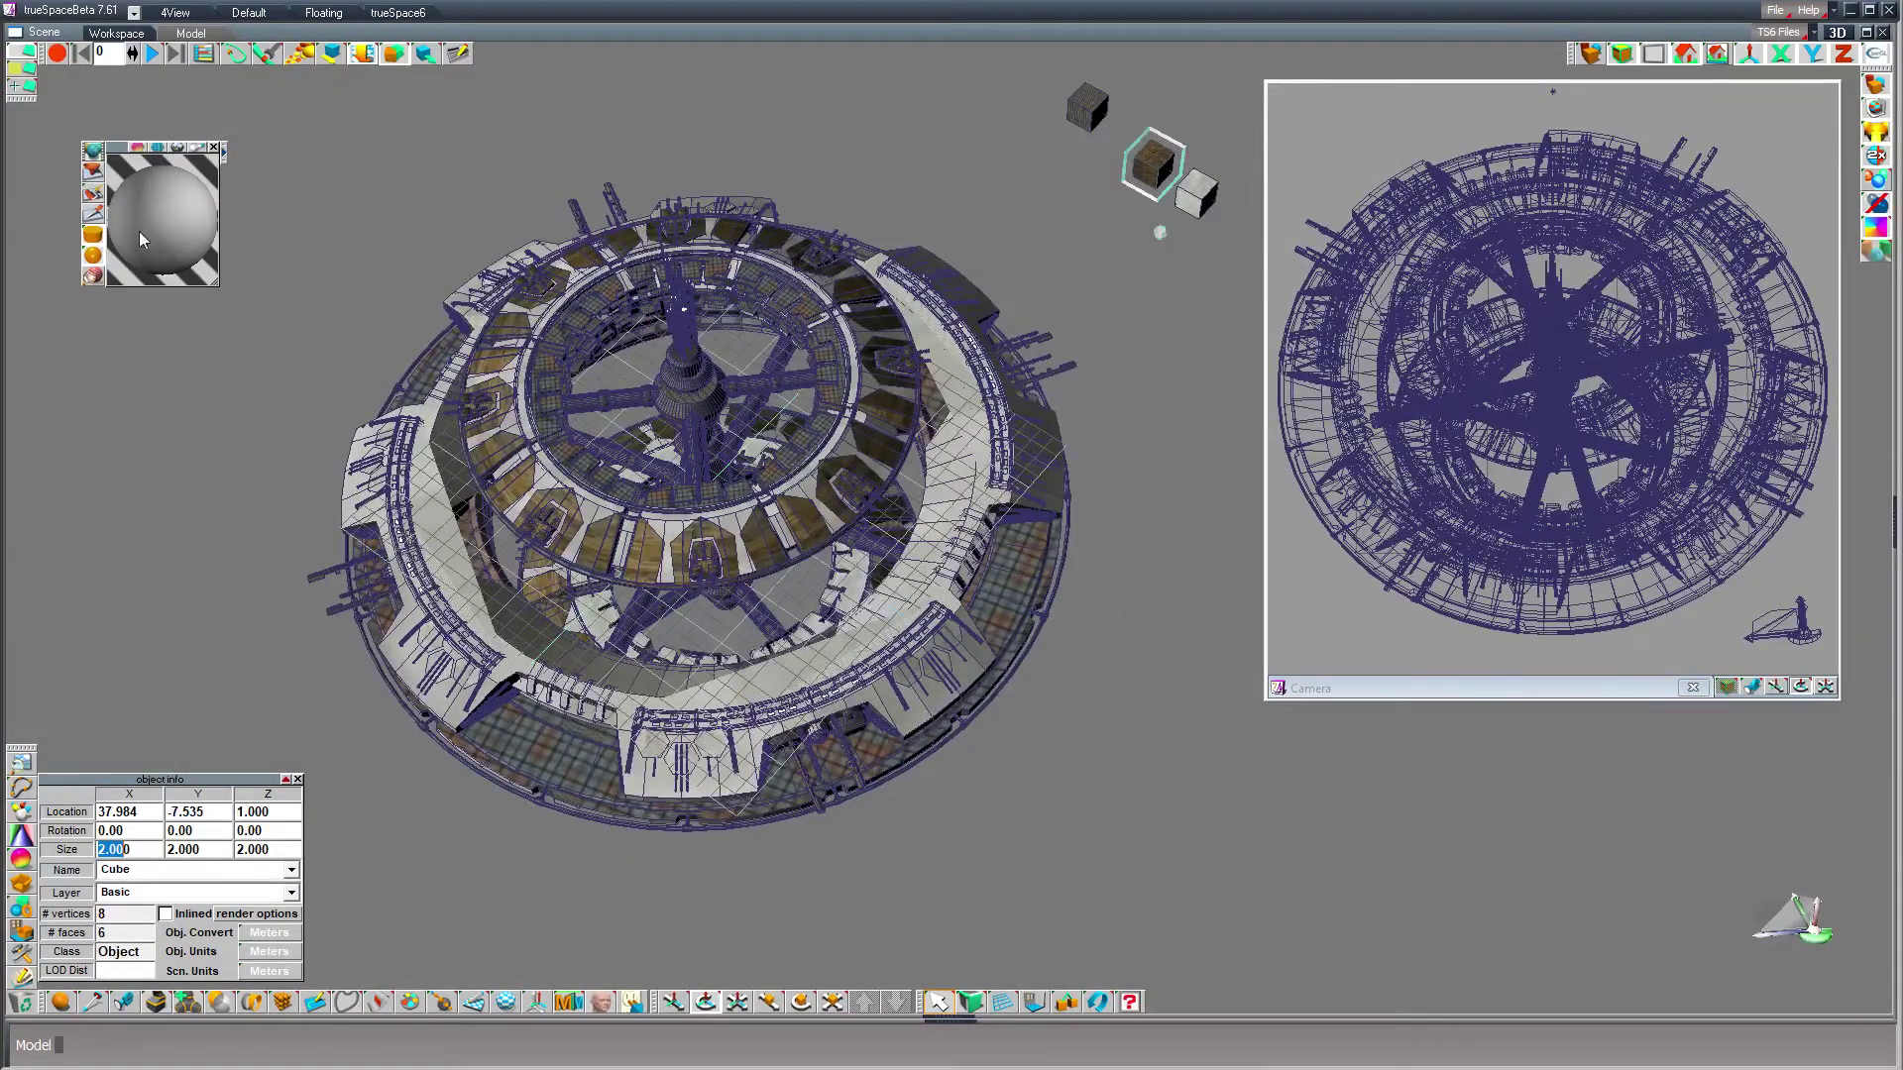
{"action": "left_click", "coordinate": [99, 212]}
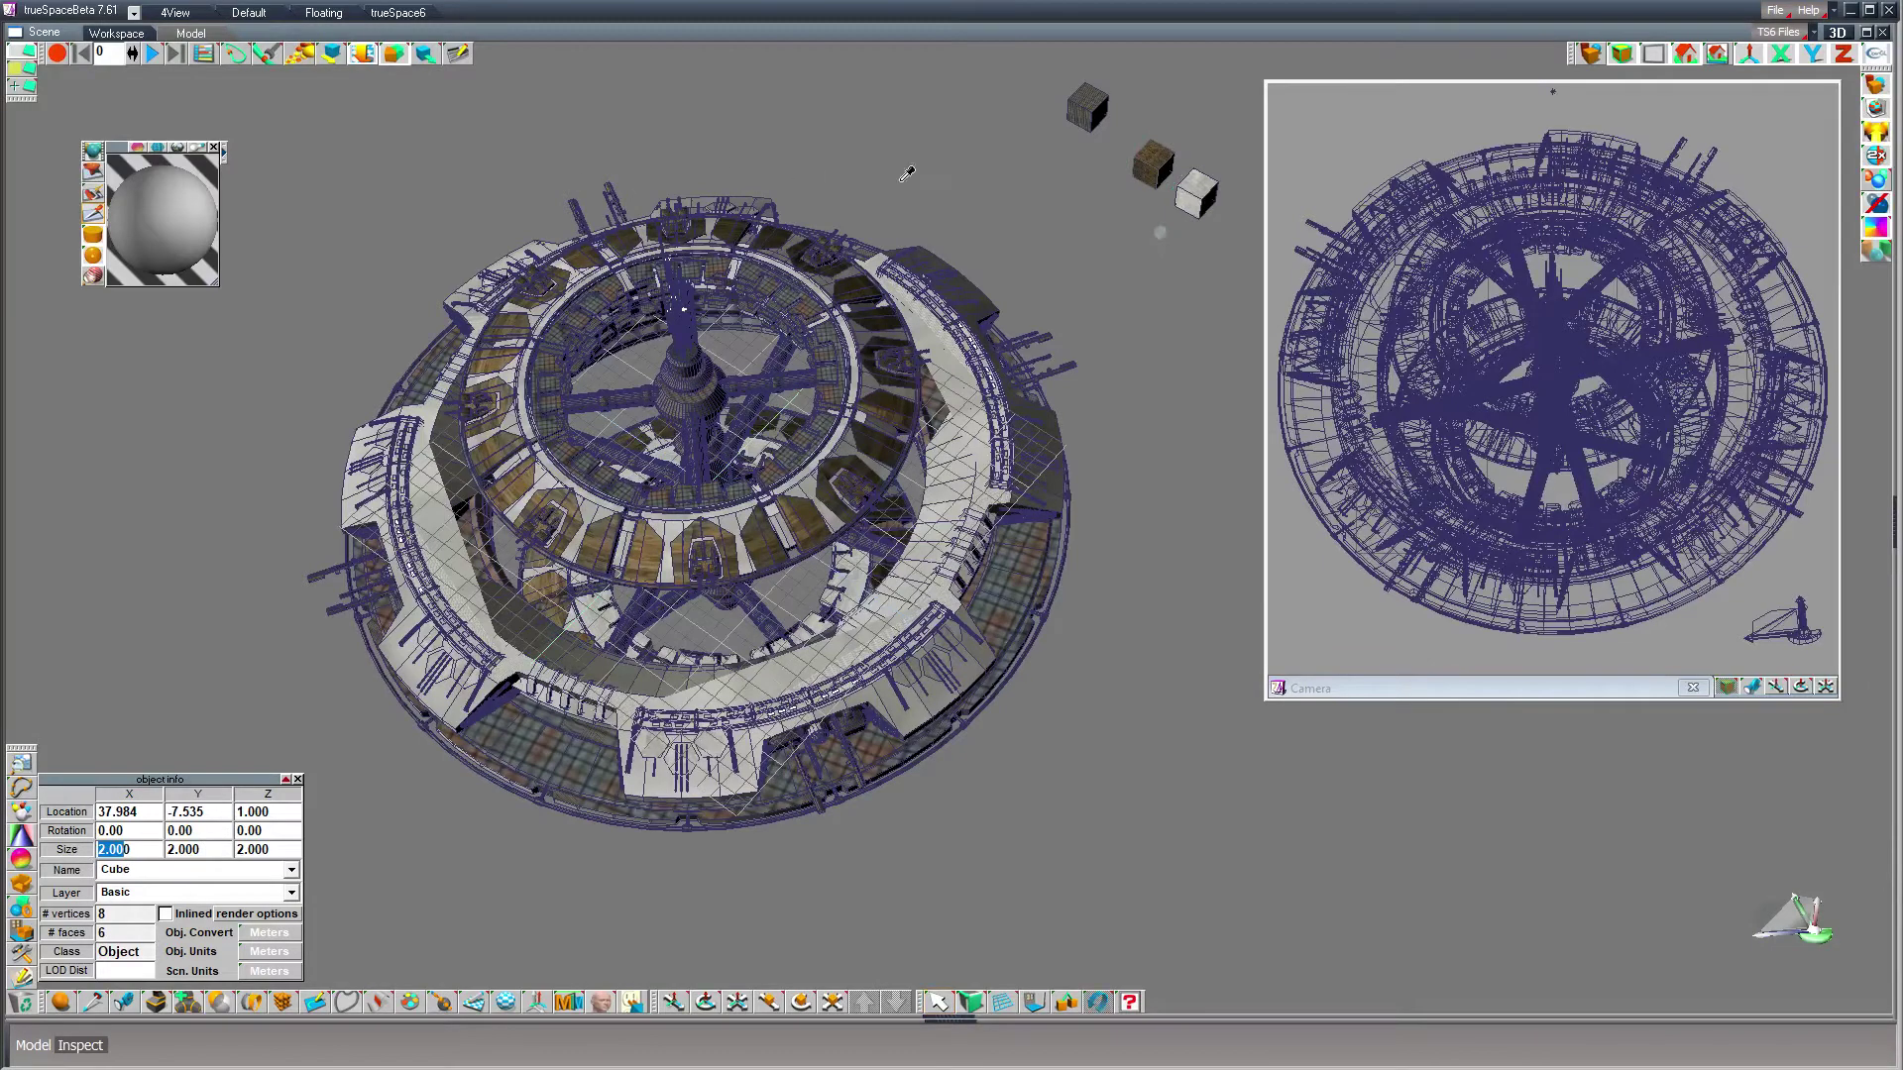
{"action": "left_click", "coordinate": [1206, 192]}
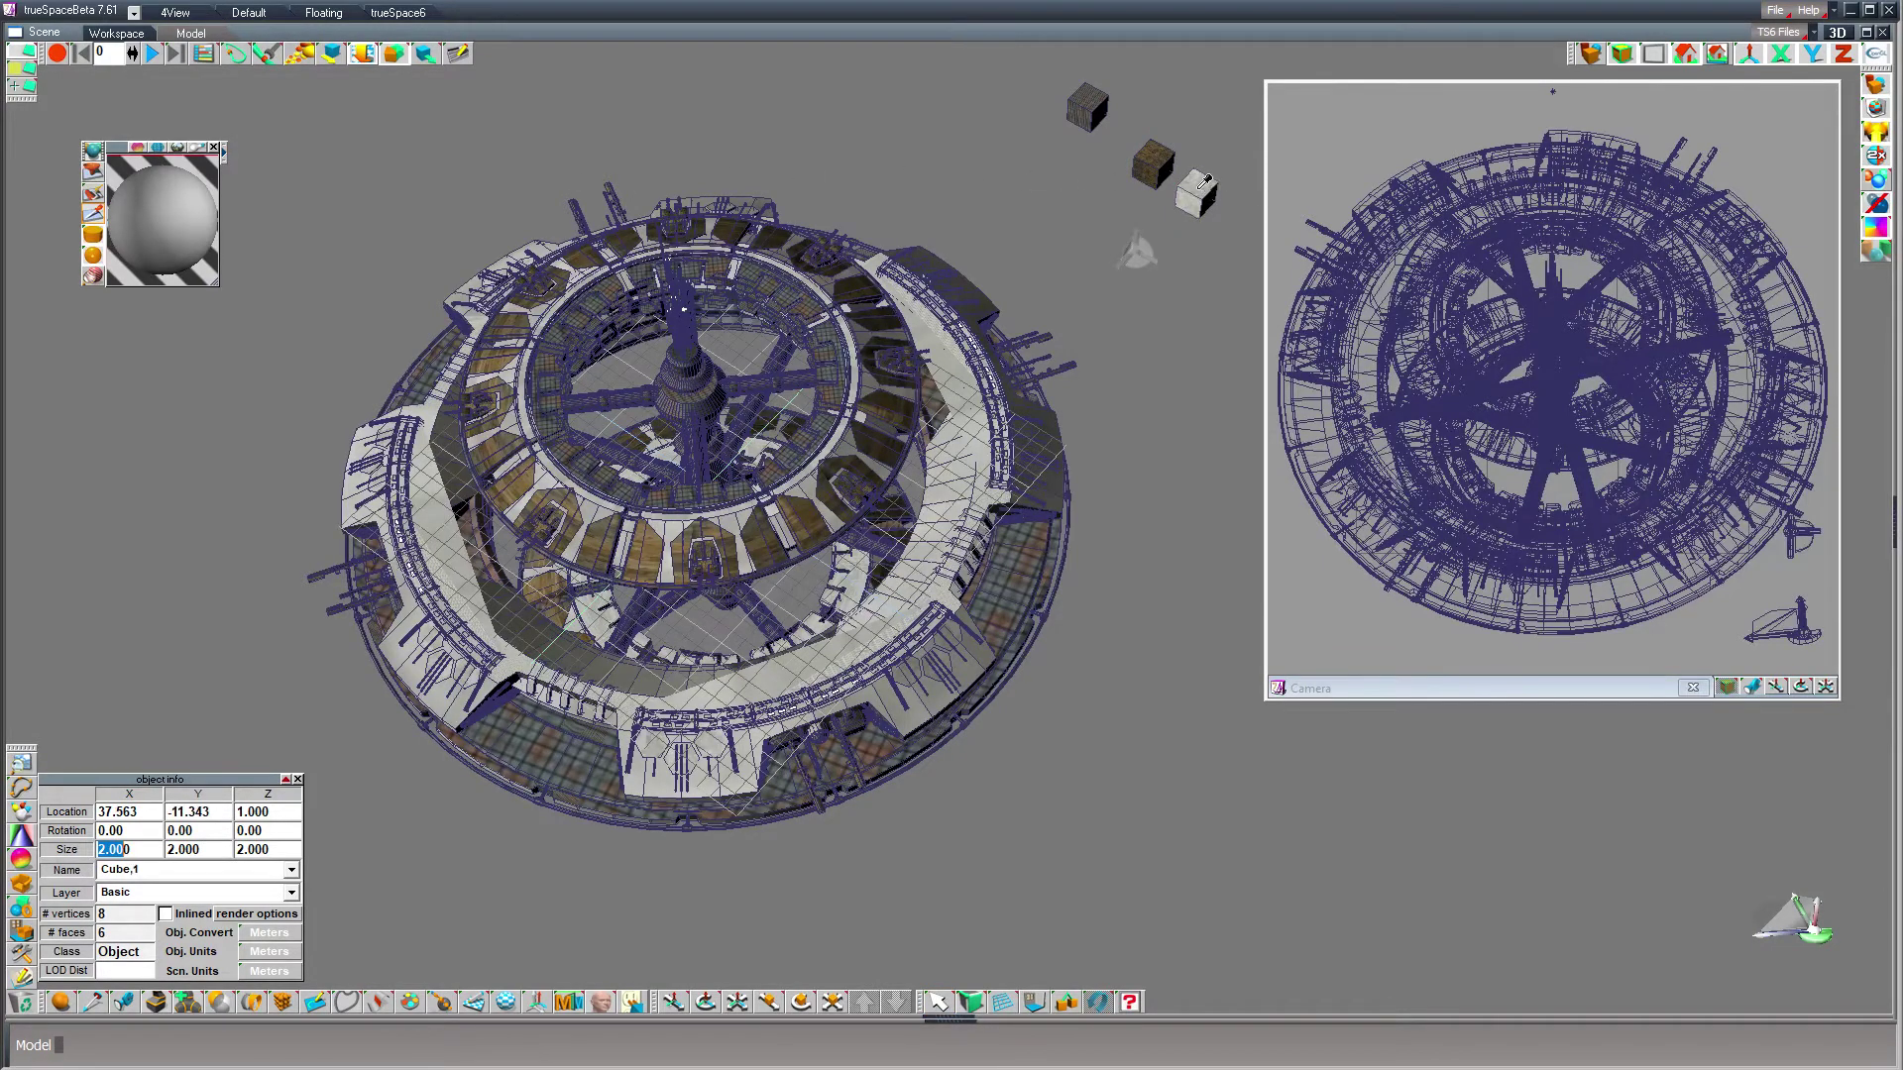
{"action": "left_click", "coordinate": [223, 155]}
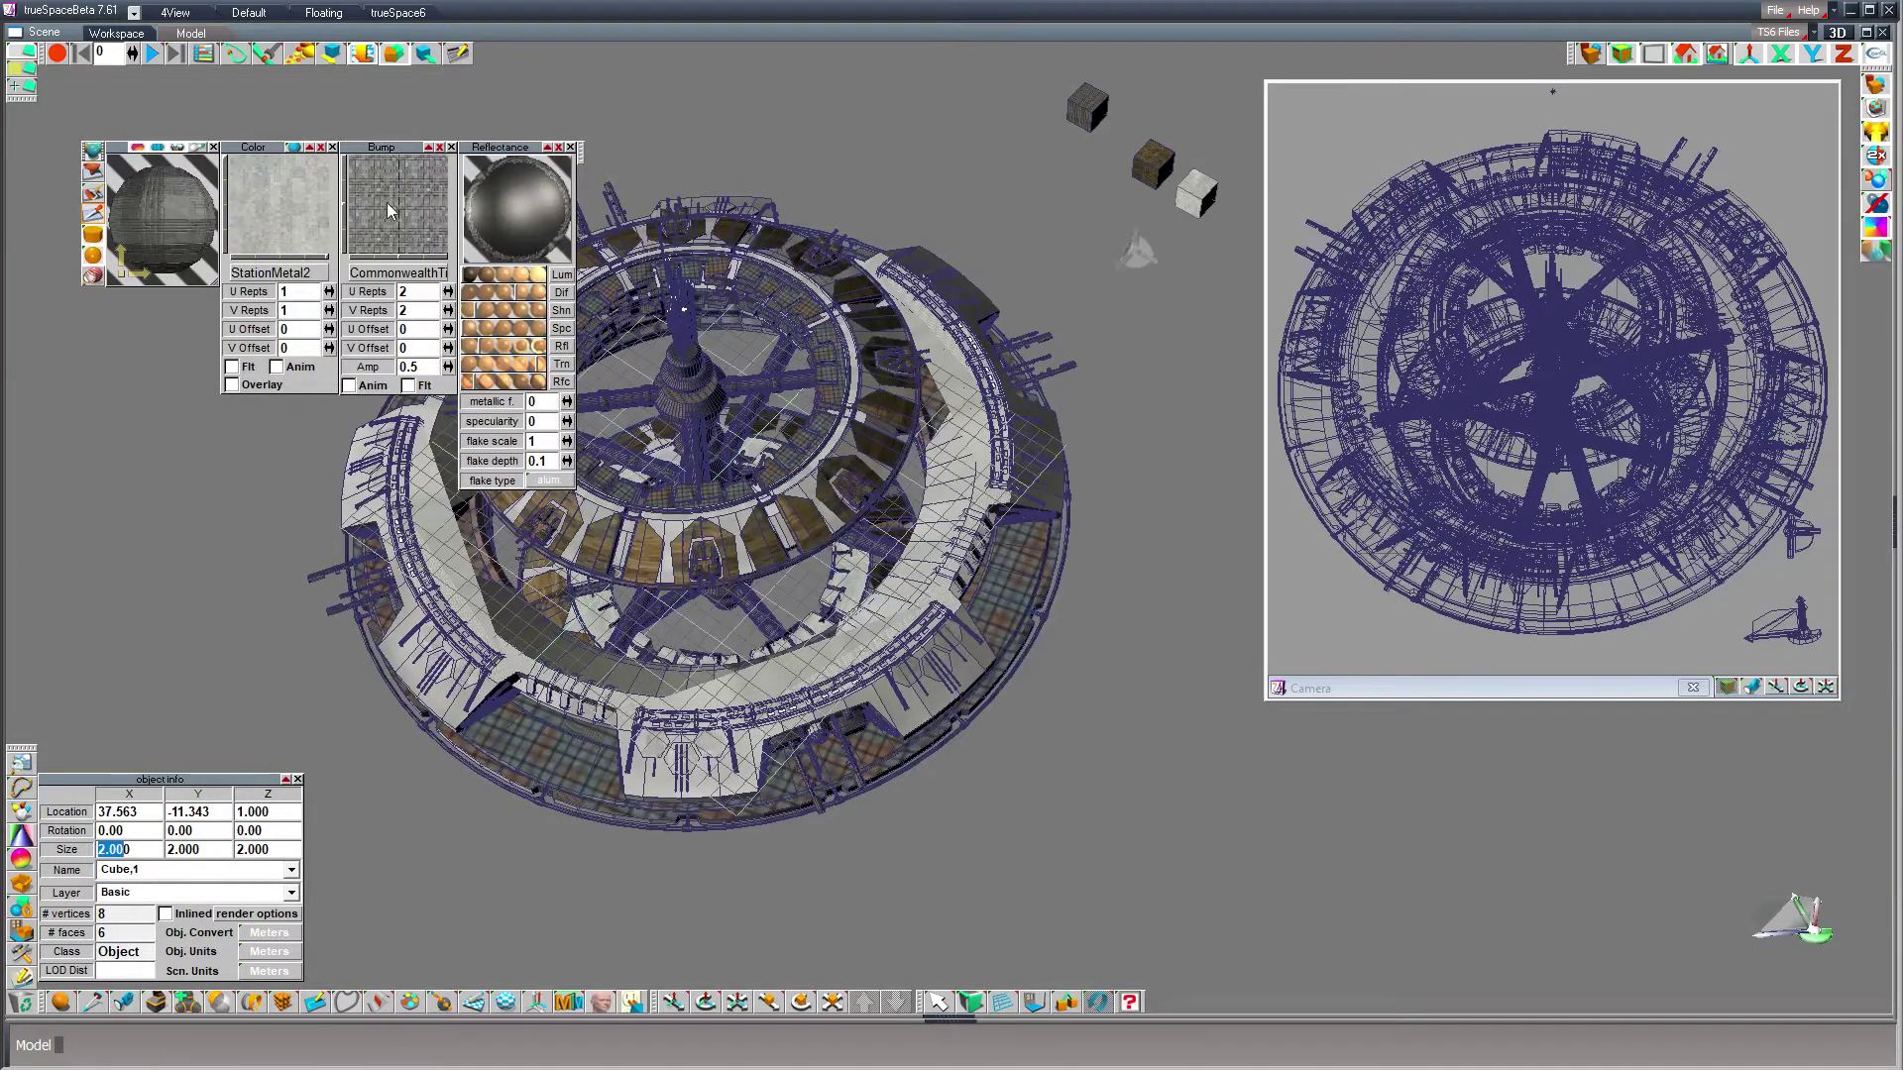
{"action": "left_click", "coordinate": [1159, 147]}
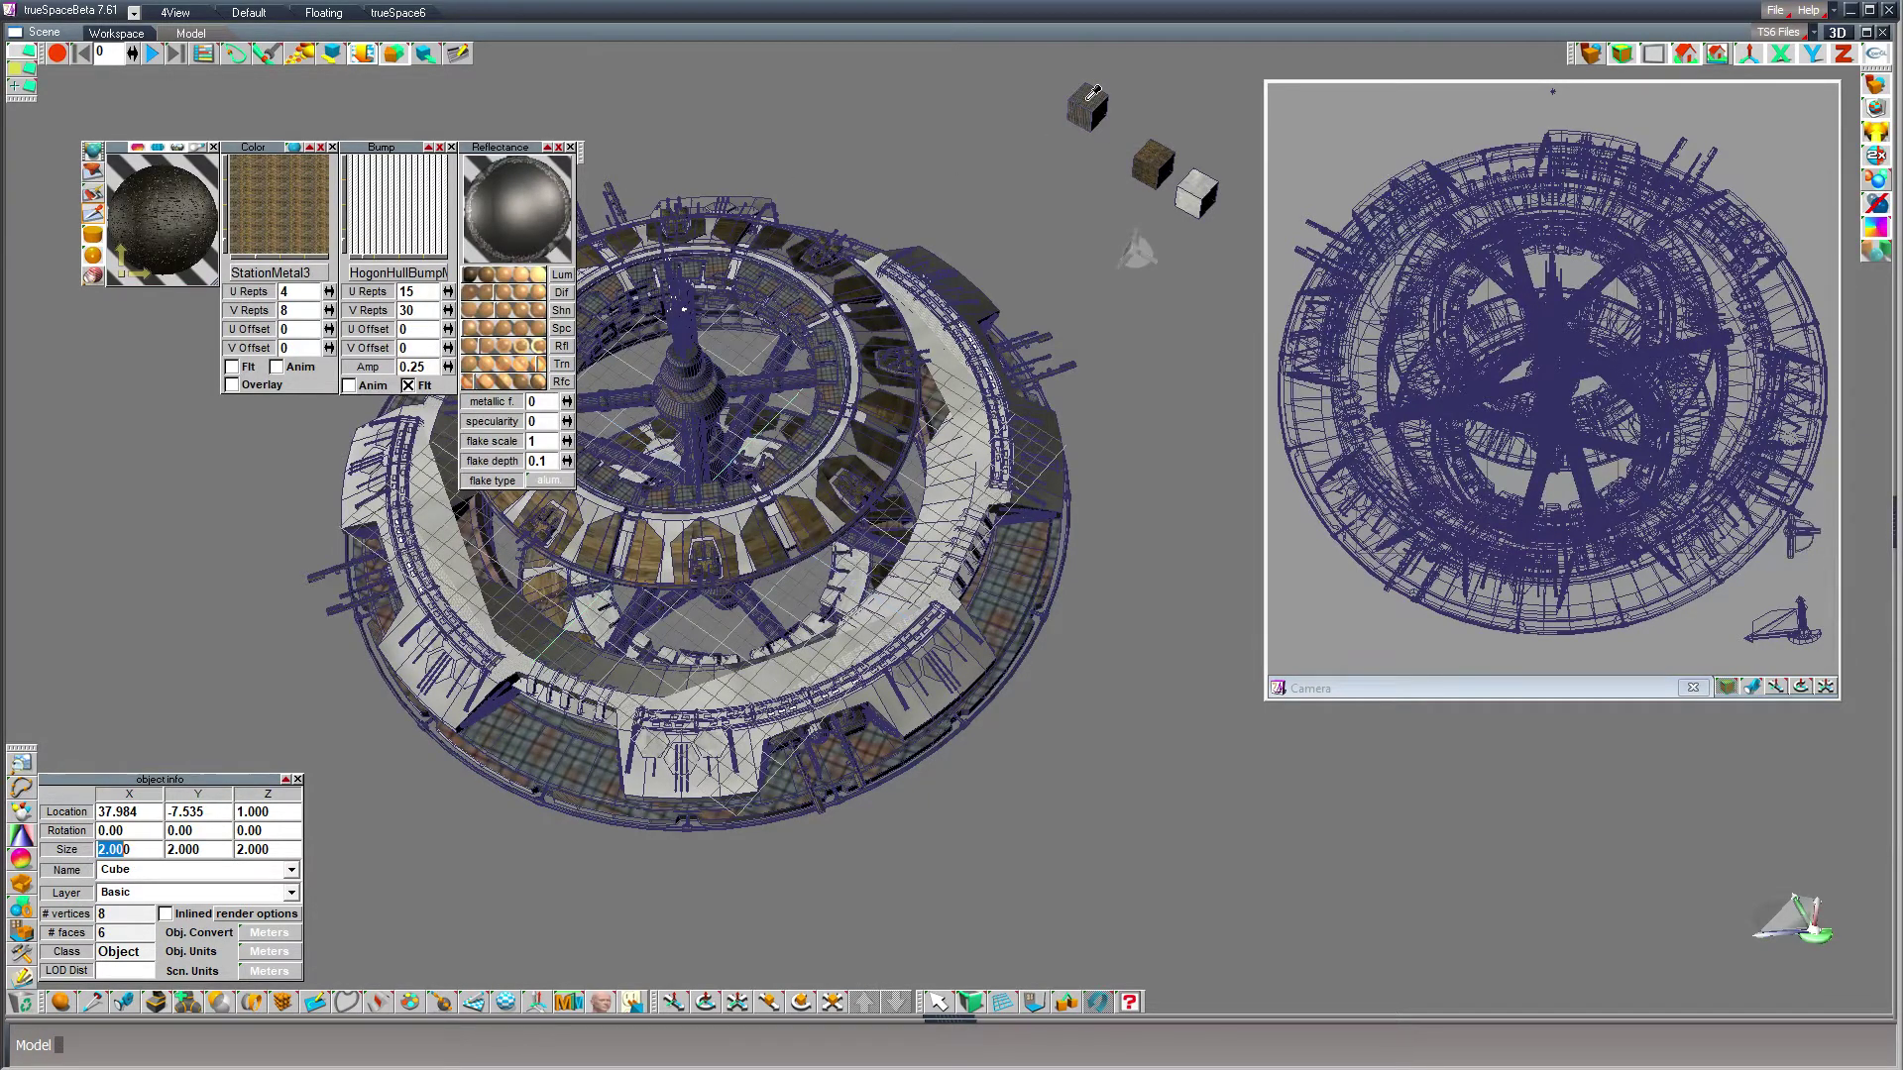
{"action": "left_click", "coordinate": [1090, 96]}
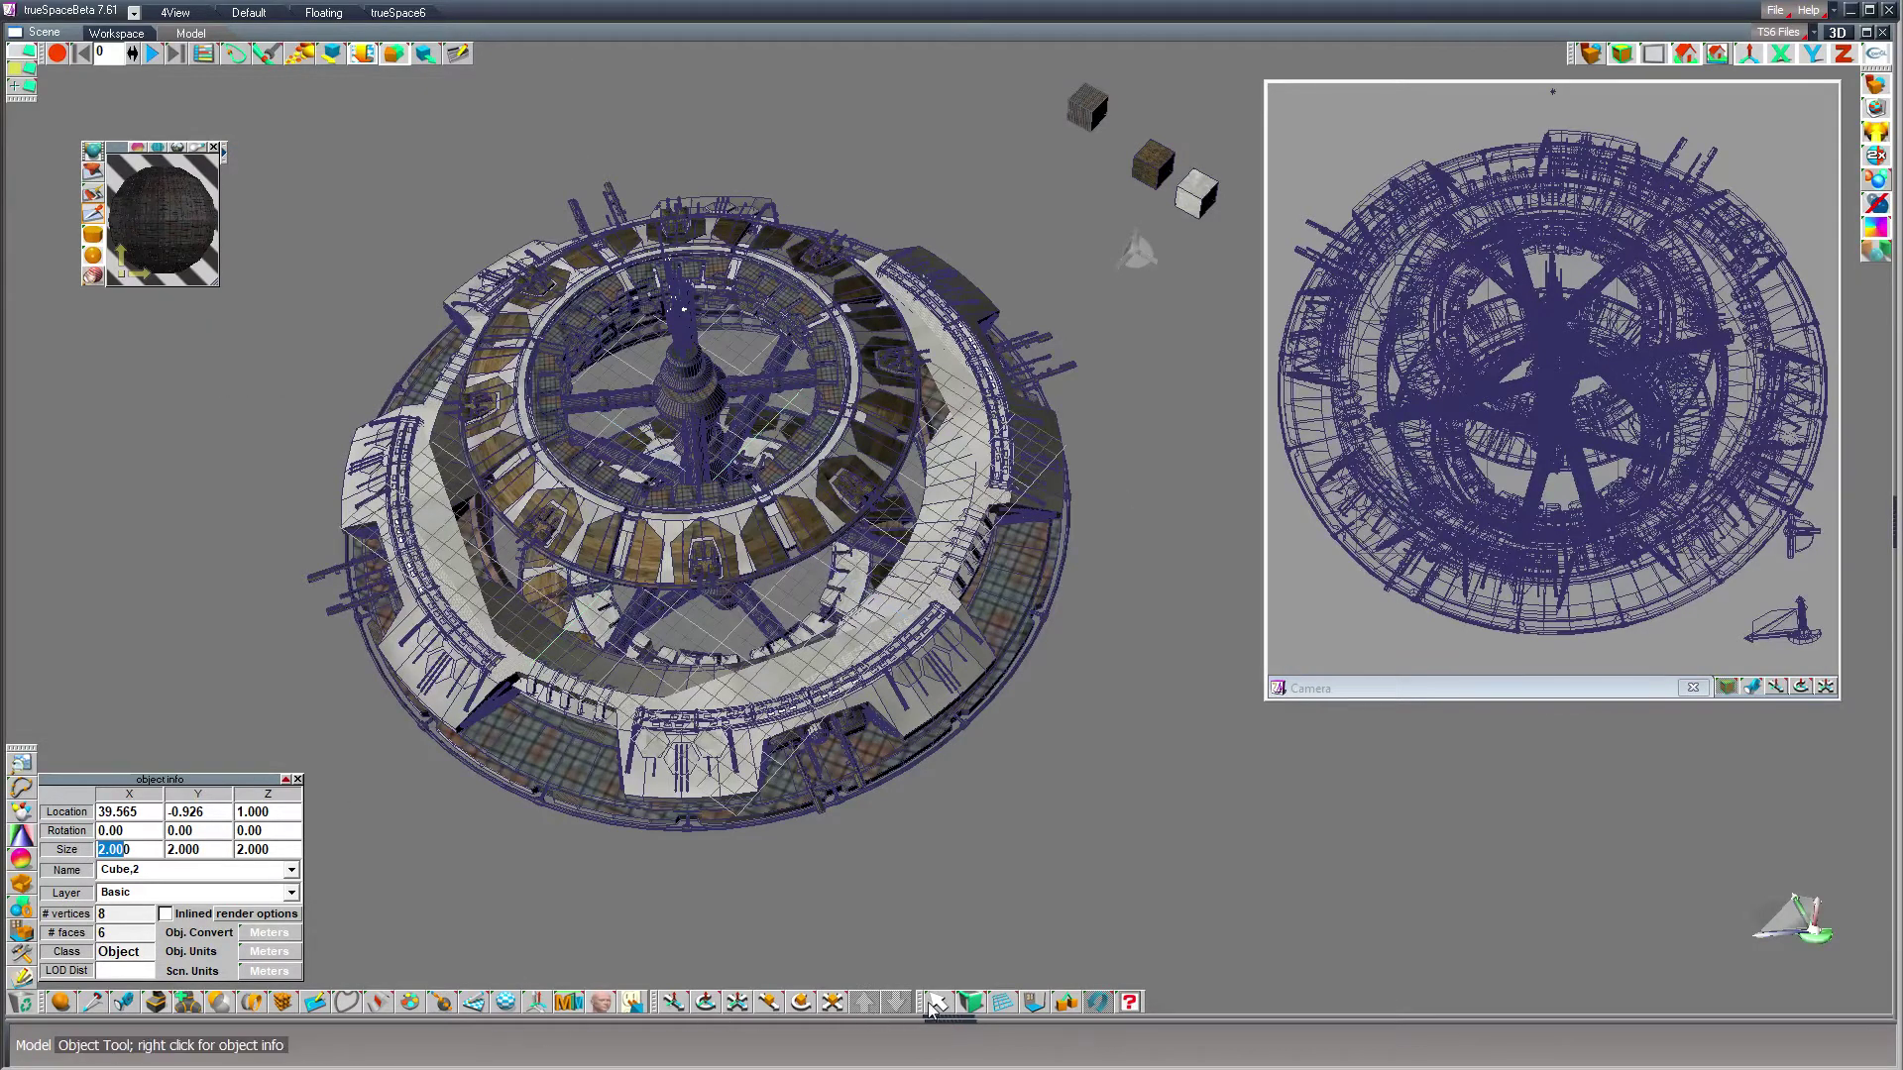
- Move the space station group off the grid to about X -54.4, Y 69.9
{"action": "left_click", "coordinate": [775, 682]}
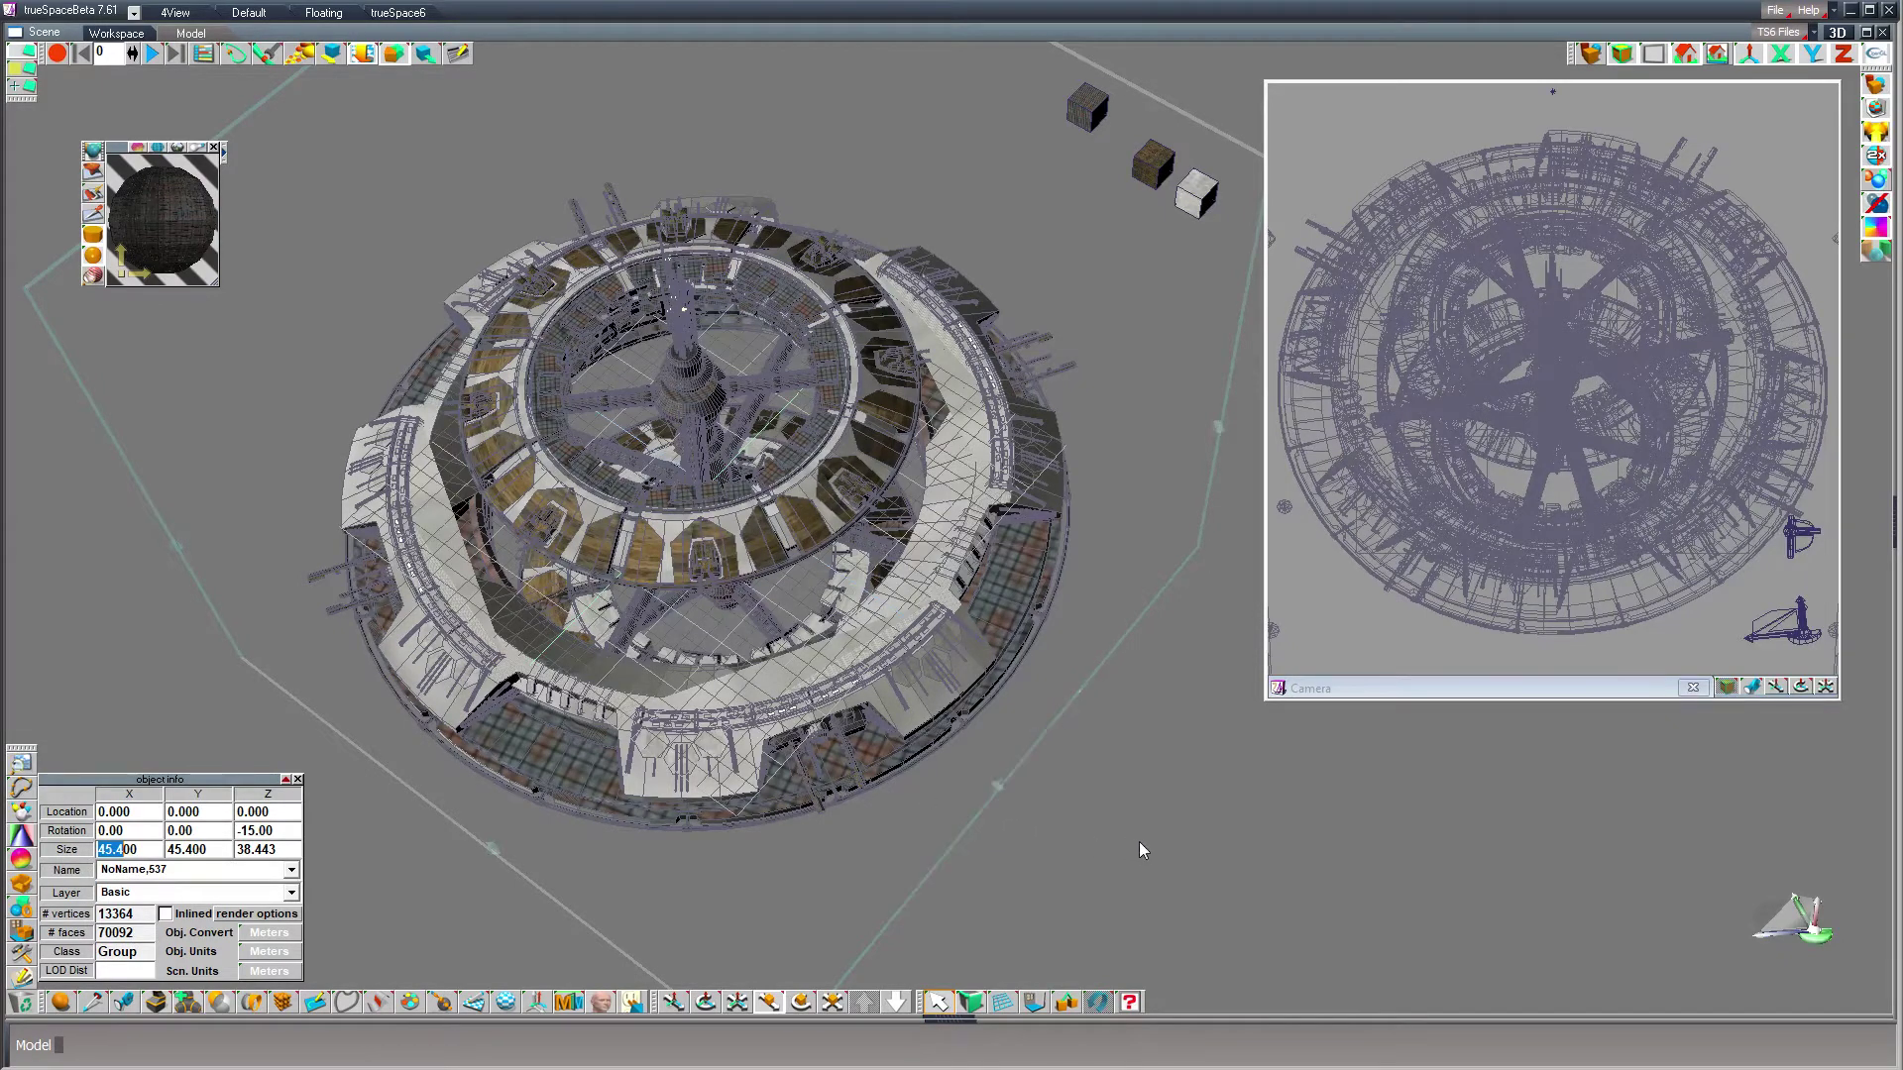
{"action": "type", "text": "2"}
{"action": "left_click_drag", "start_coordinate": [694, 446], "coordinate": [20, 416]}
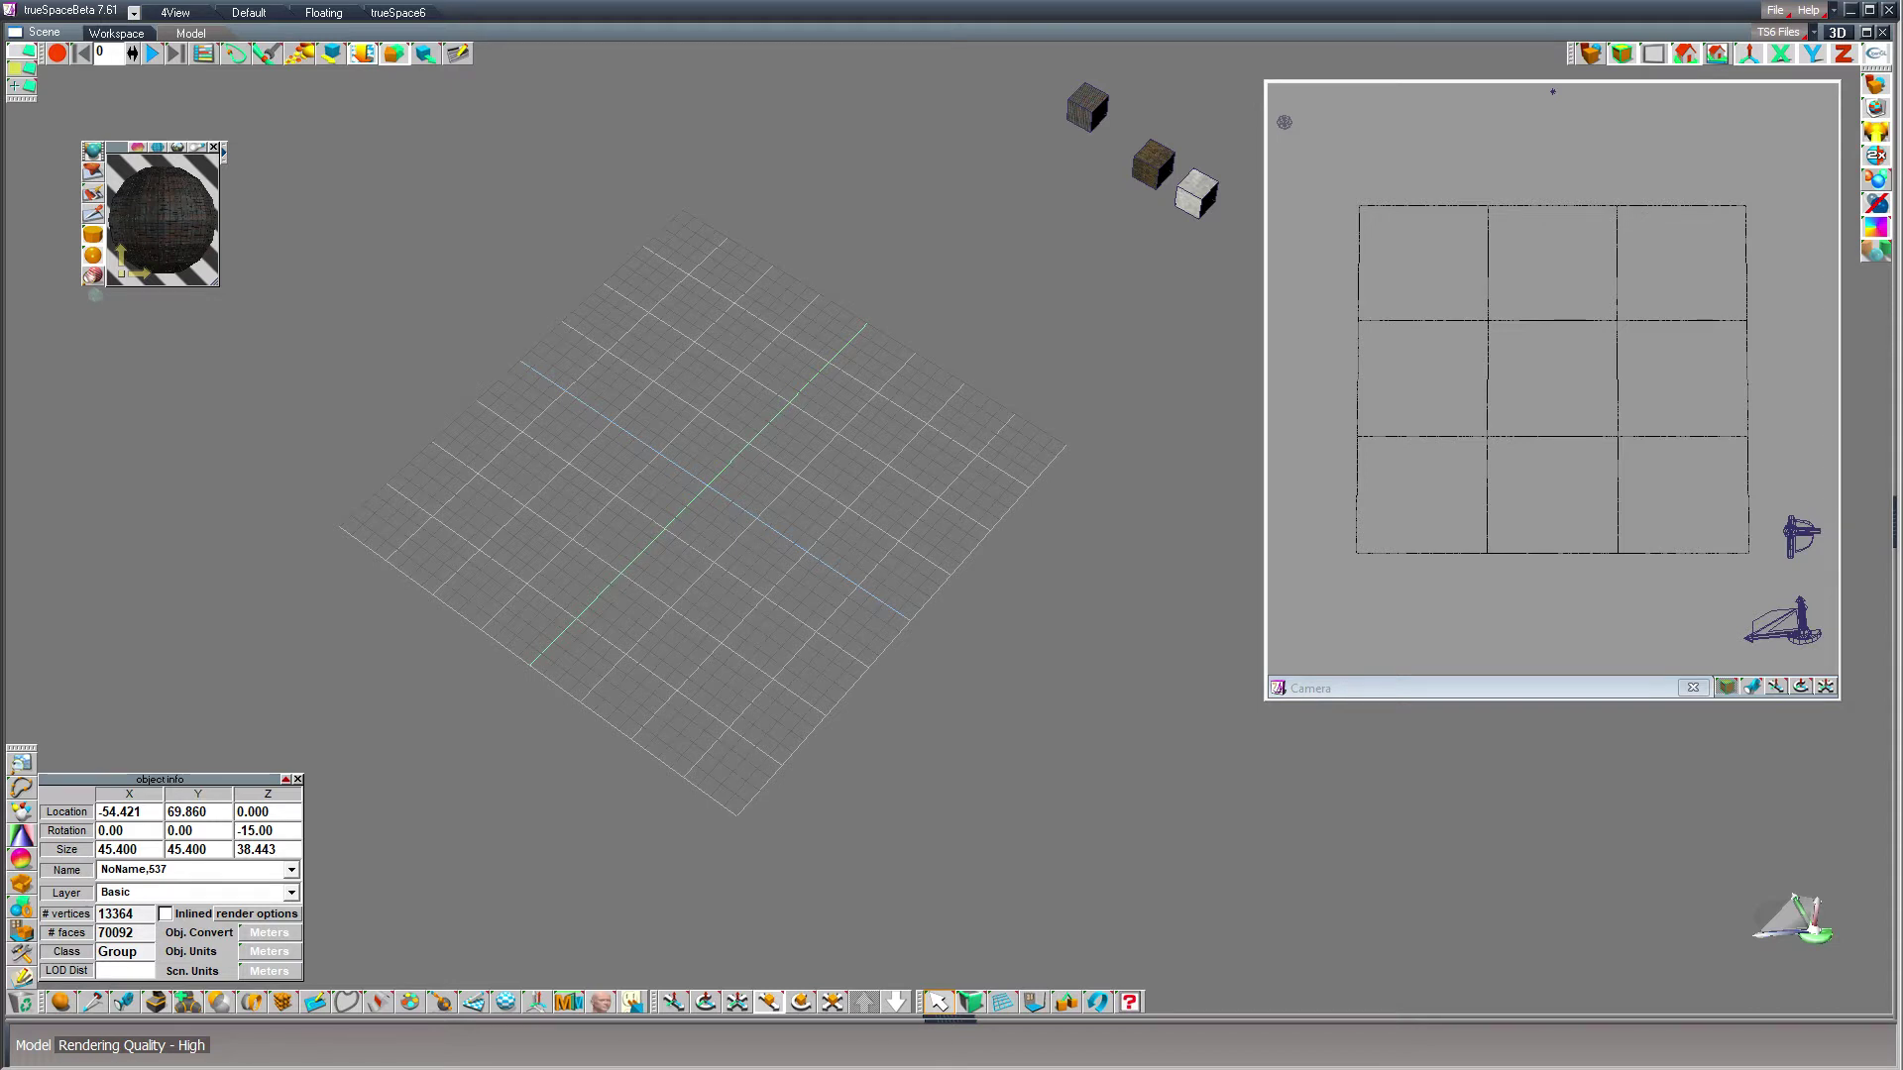
{"action": "key", "text": "ctrl+s"}
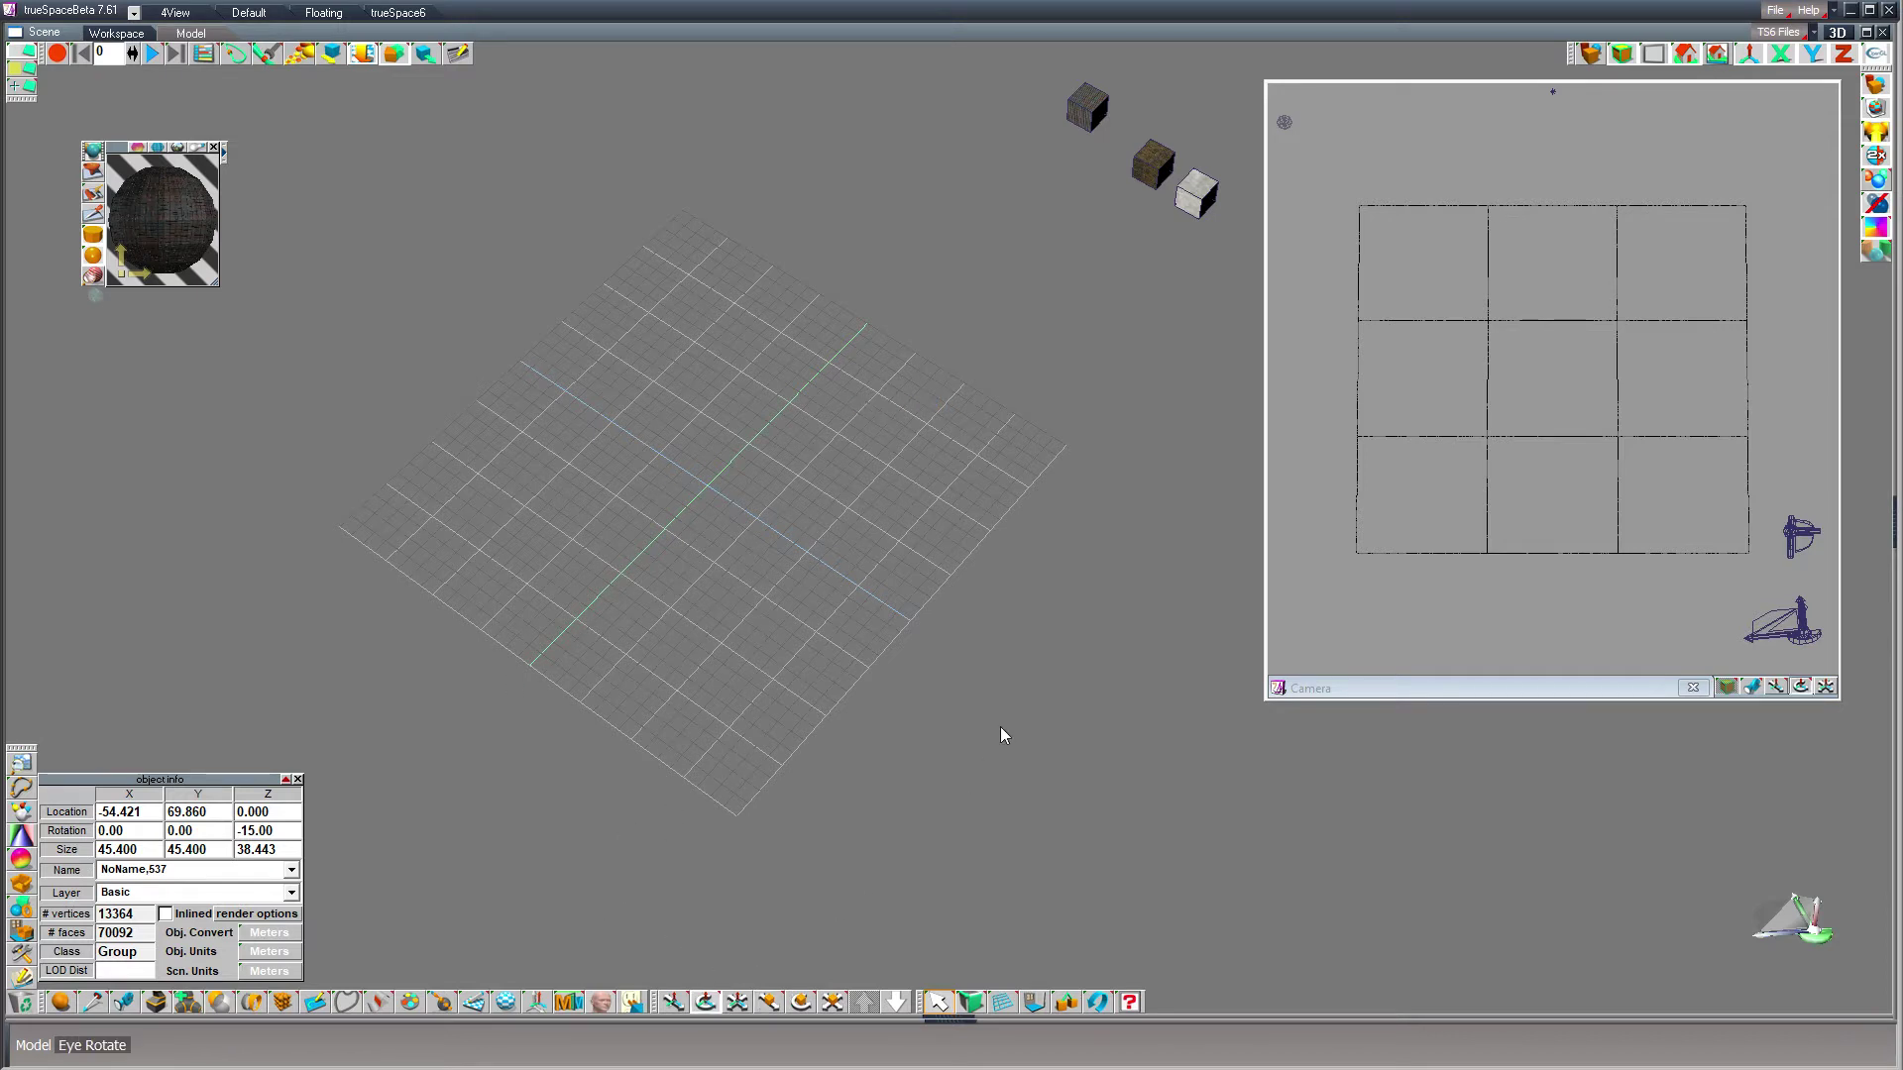
- Place a six-sided cylinder primitive near the origin of the empty grid
{"action": "left_click_drag", "start_coordinate": [714, 714], "coordinate": [768, 659]}
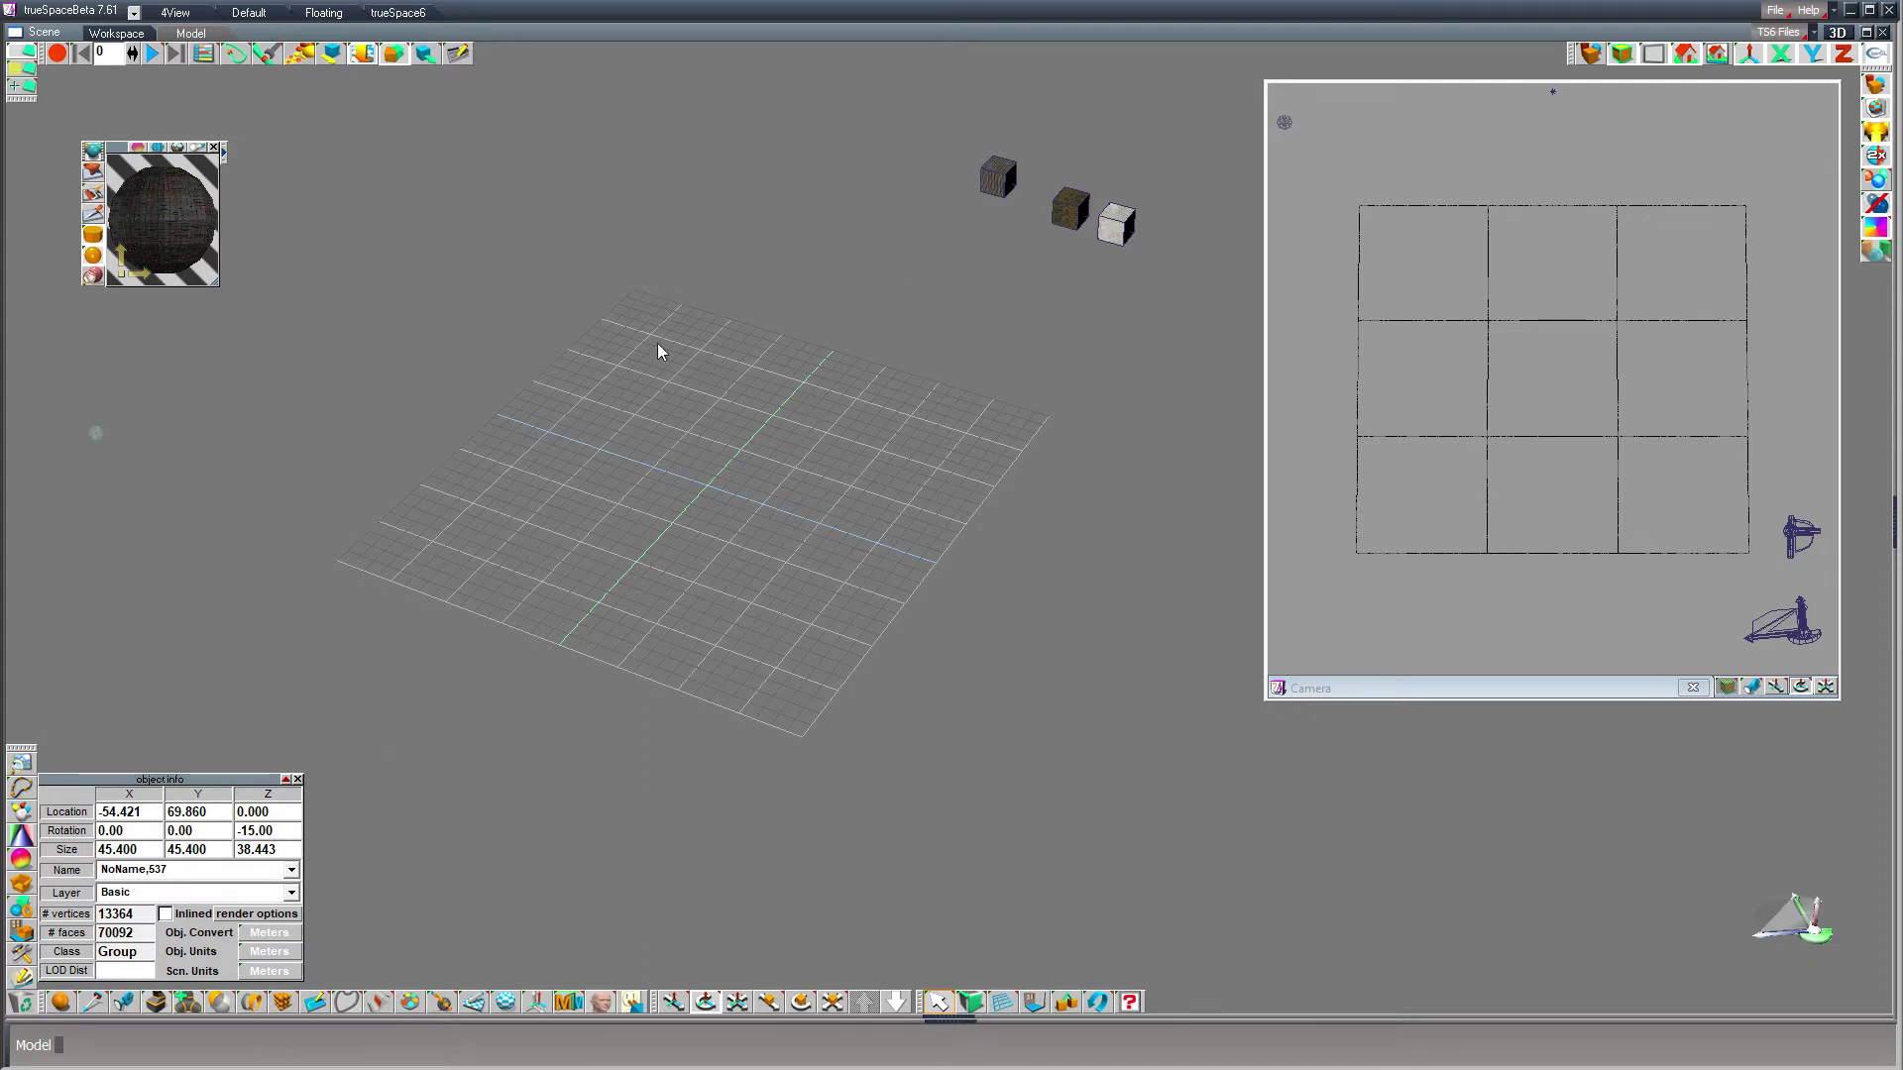
{"action": "scroll", "coordinate": [819, 496], "scroll_direction": "up", "scroll_amount": 7}
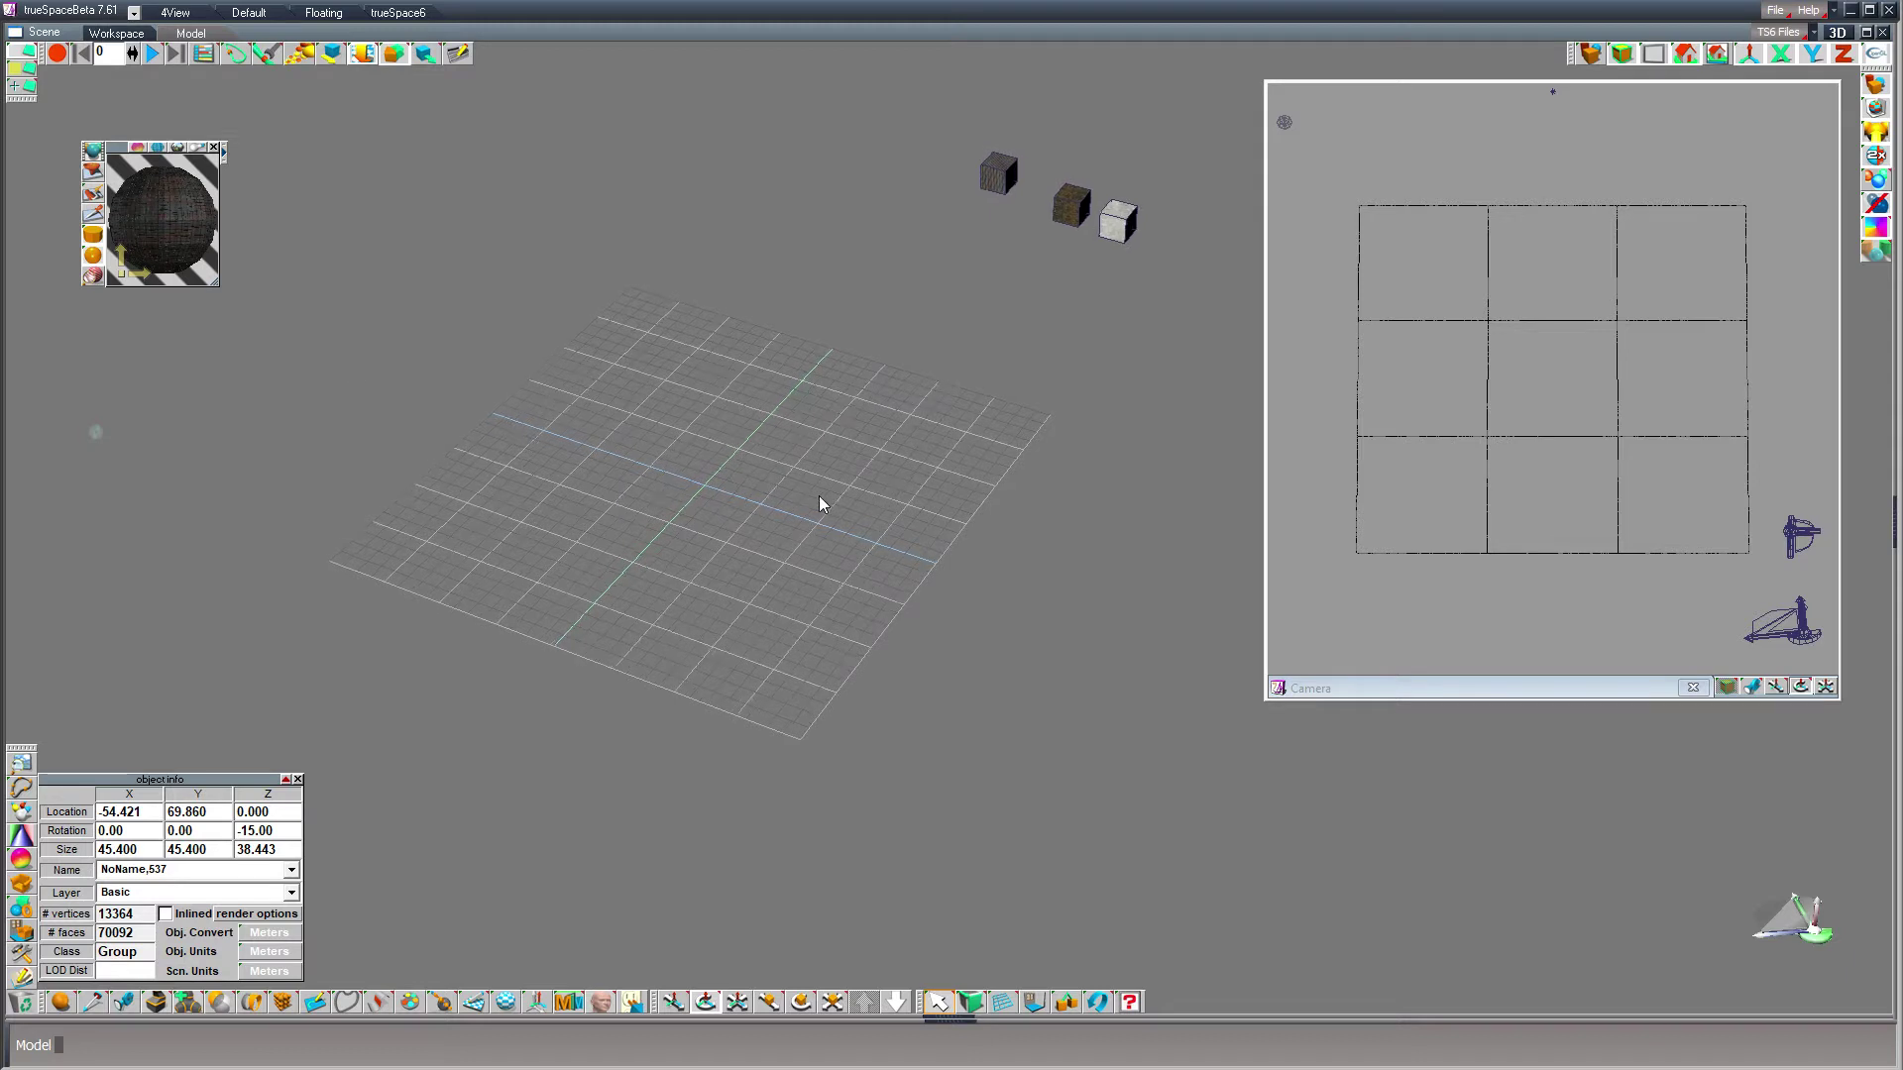
{"action": "scroll", "coordinate": [818, 495], "scroll_direction": "up", "scroll_amount": 3}
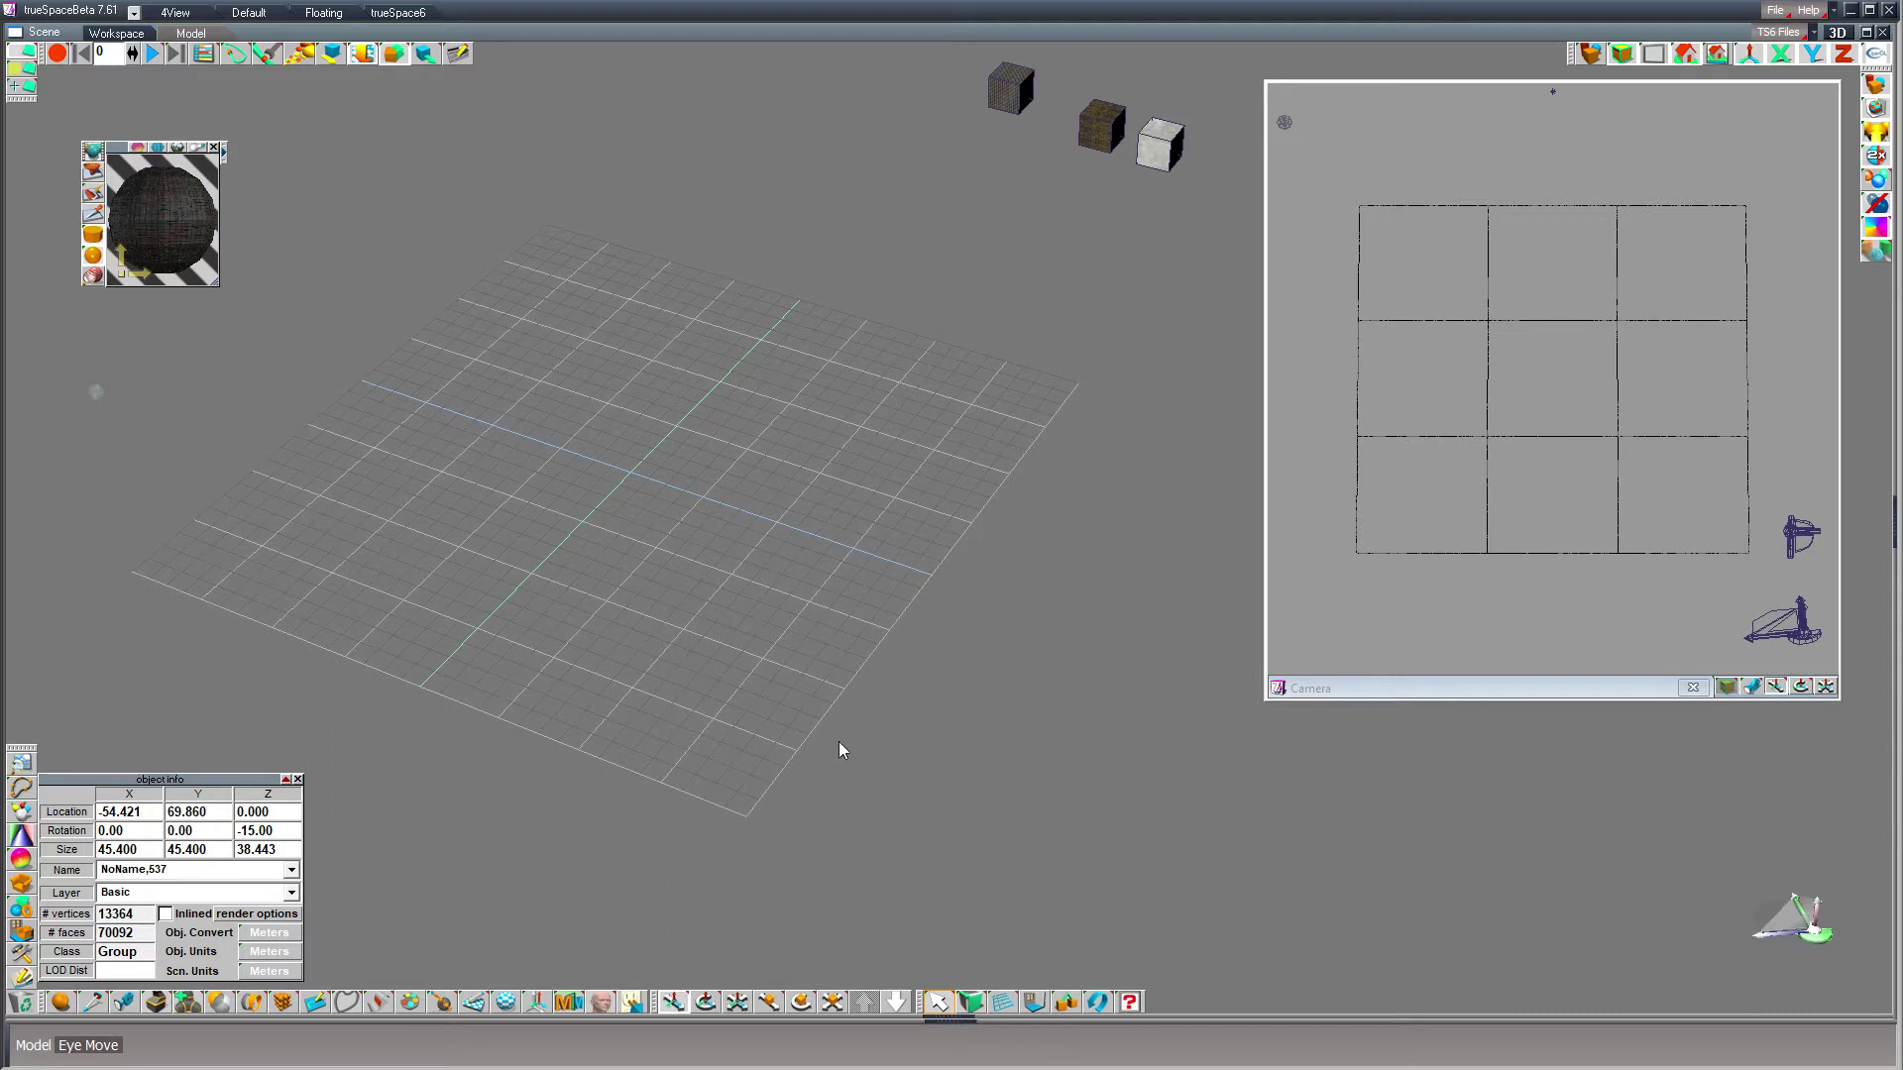
{"action": "middle_click_drag", "start_coordinate": [404, 202], "coordinate": [458, 257]}
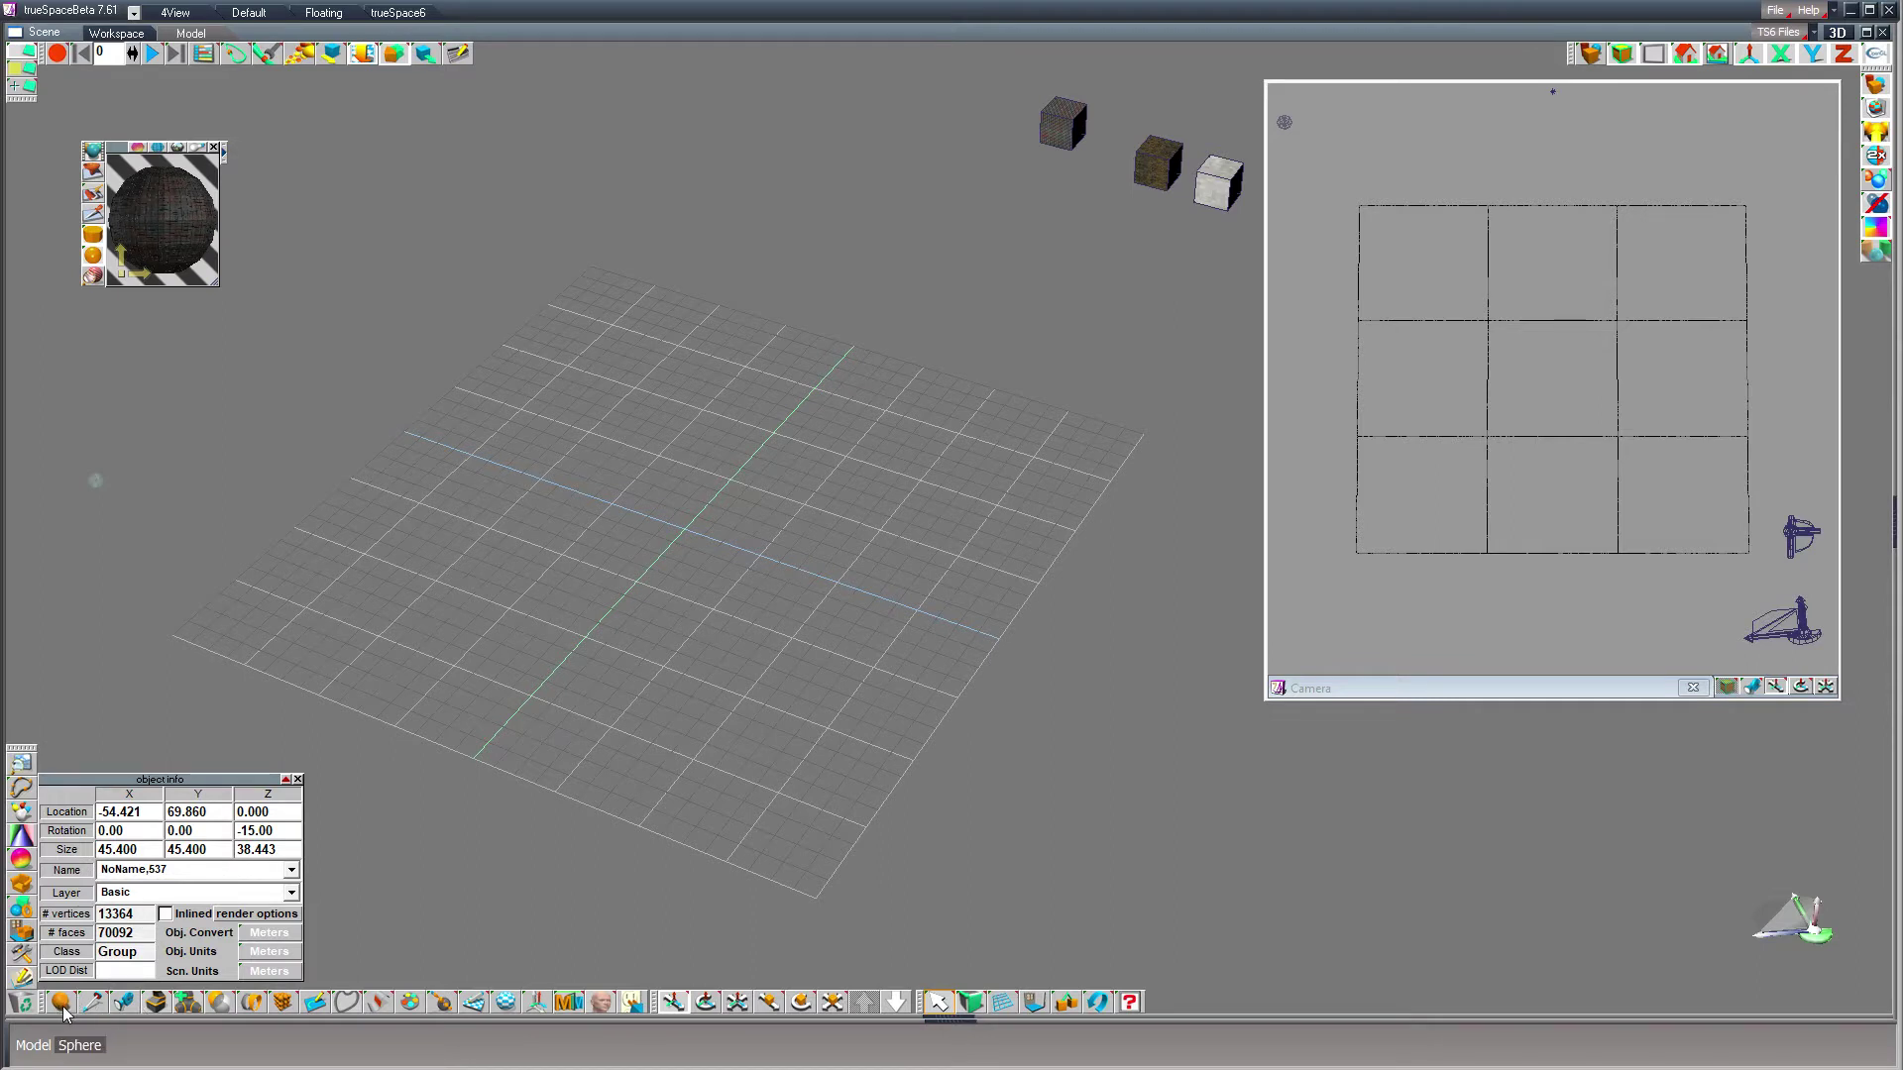
{"action": "left_click_drag", "start_coordinate": [62, 1007], "coordinate": [62, 930]}
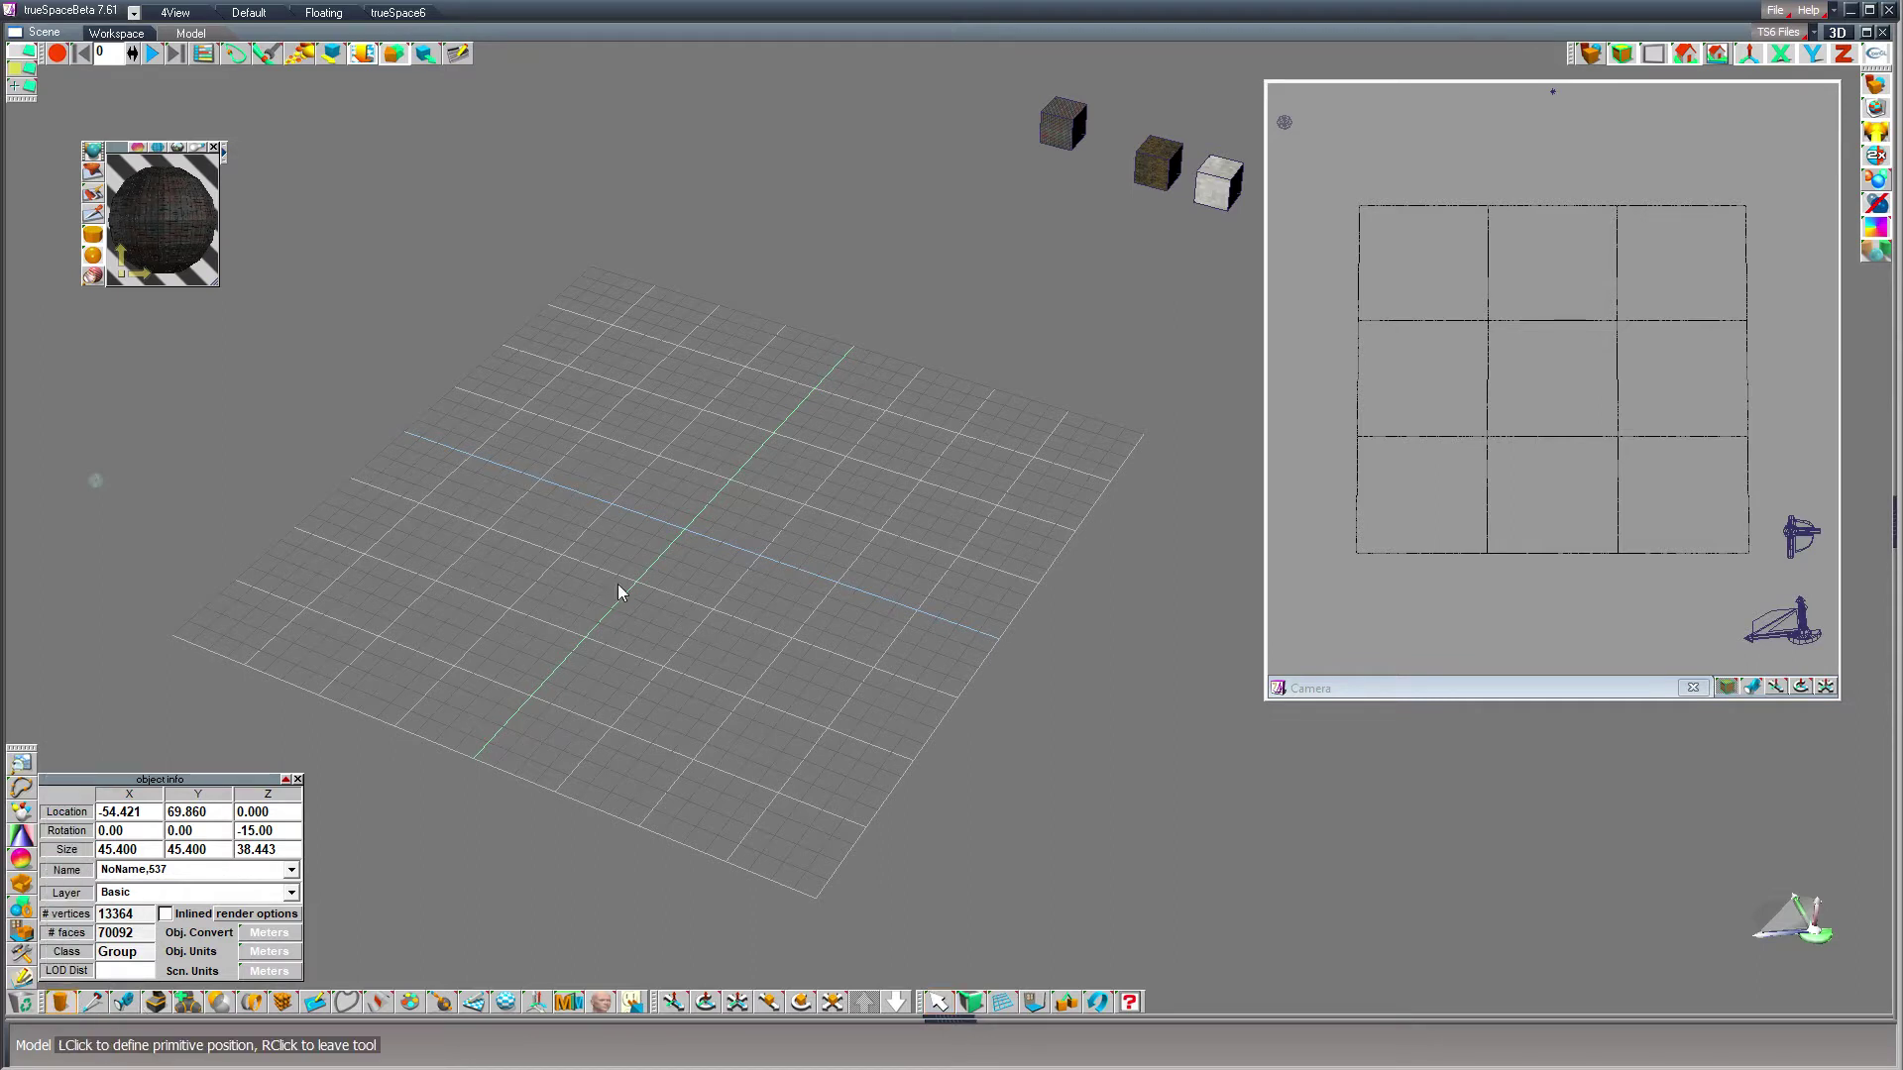
{"action": "left_click", "coordinate": [656, 536]}
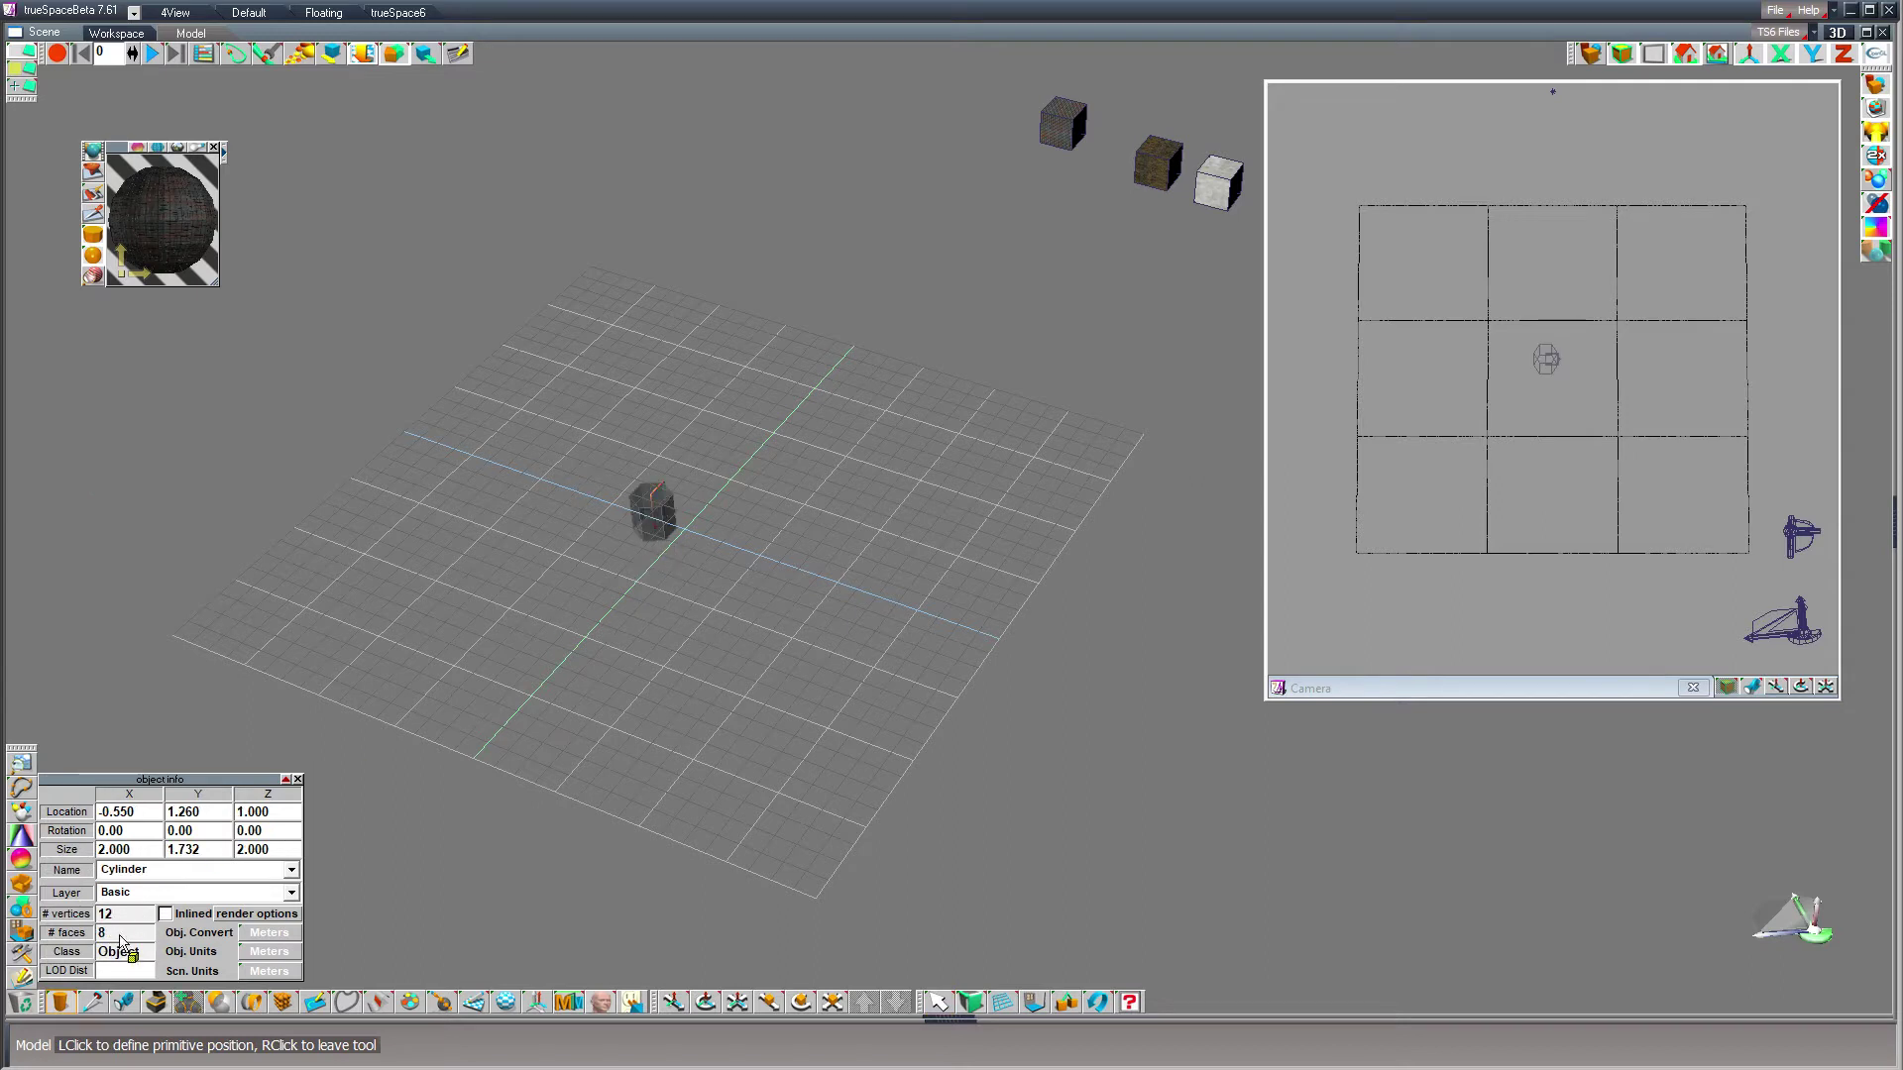
- Enlarge the six-sided cylinder to about 4.93 radius and 10.33 height, and widen its base radius to about 6.89
{"action": "right_click", "coordinate": [63, 1002]}
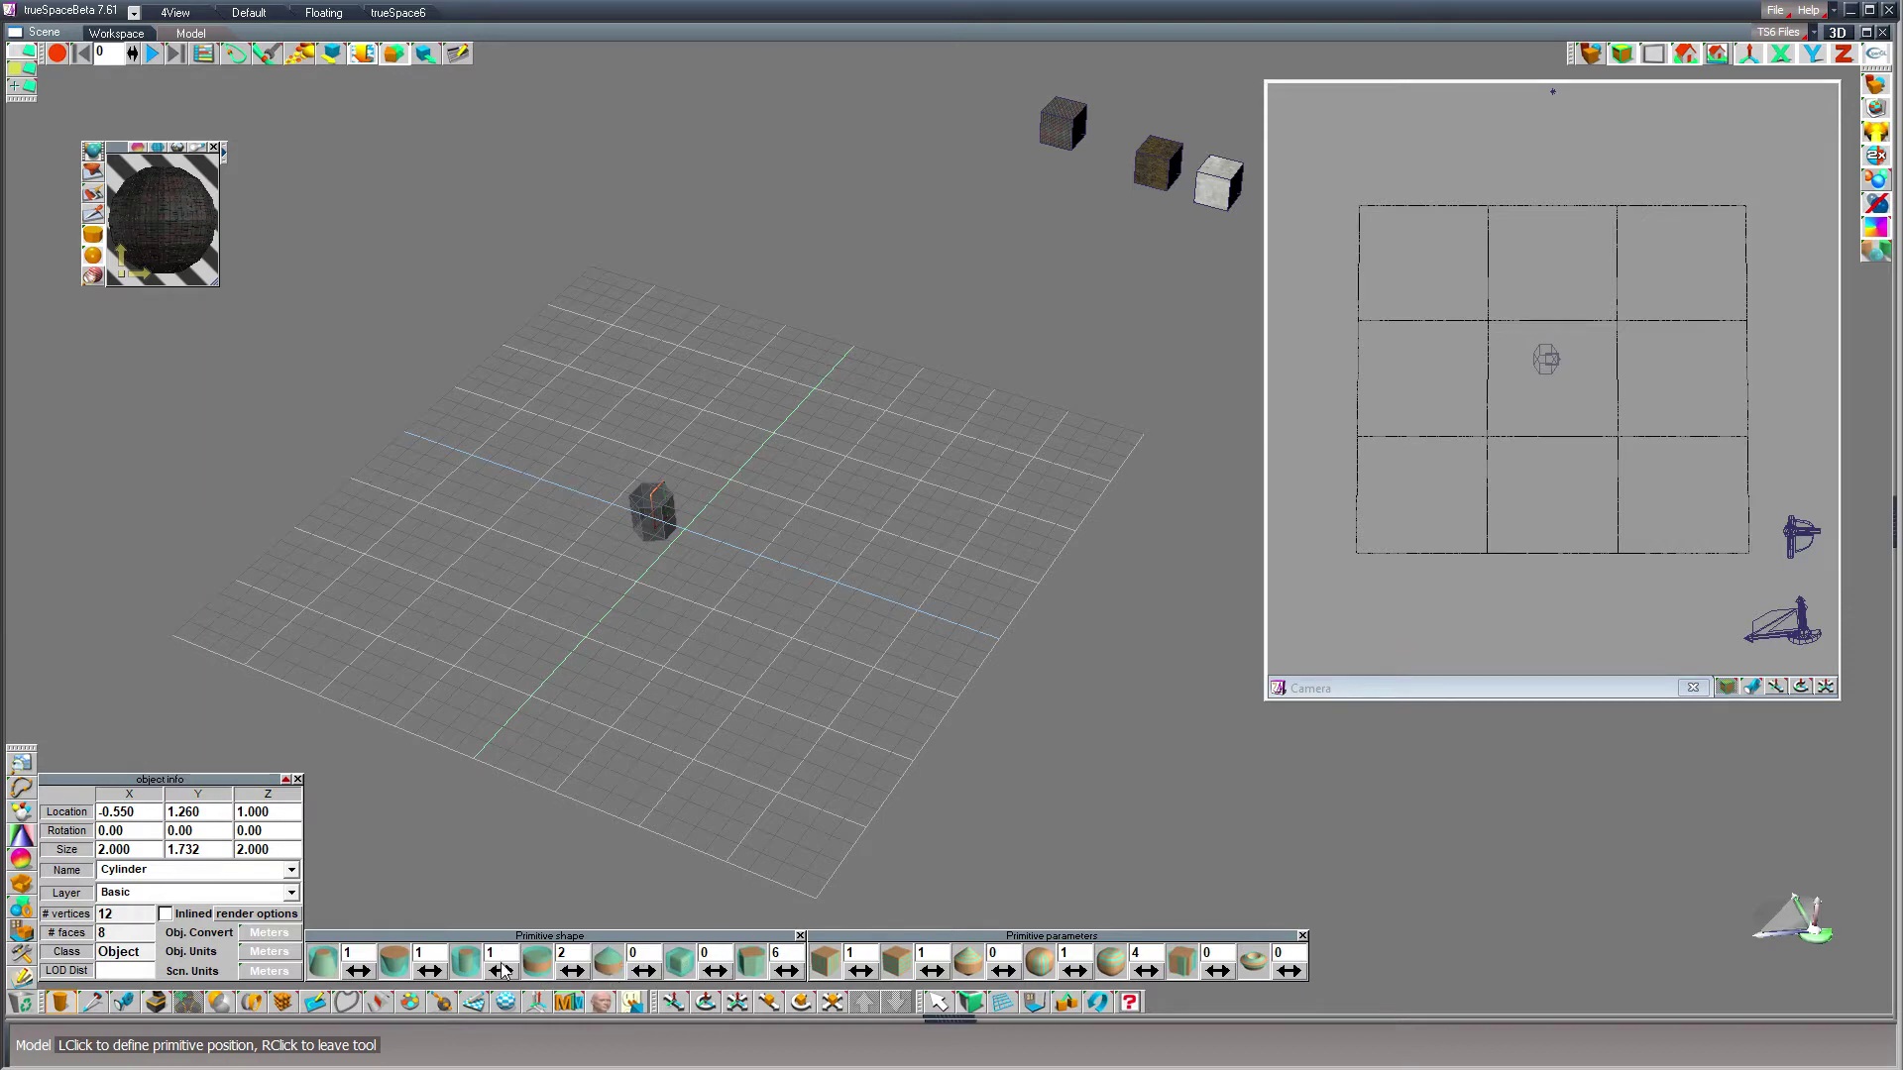
{"action": "mouse_move", "coordinate": [500, 972]}
{"action": "left_mouse_down"}
{"action": "mouse_move", "coordinate": [620, 971]}
{"action": "mouse_move", "coordinate": [508, 971]}
{"action": "mouse_move", "coordinate": [527, 971]}
{"action": "left_mouse_up"}
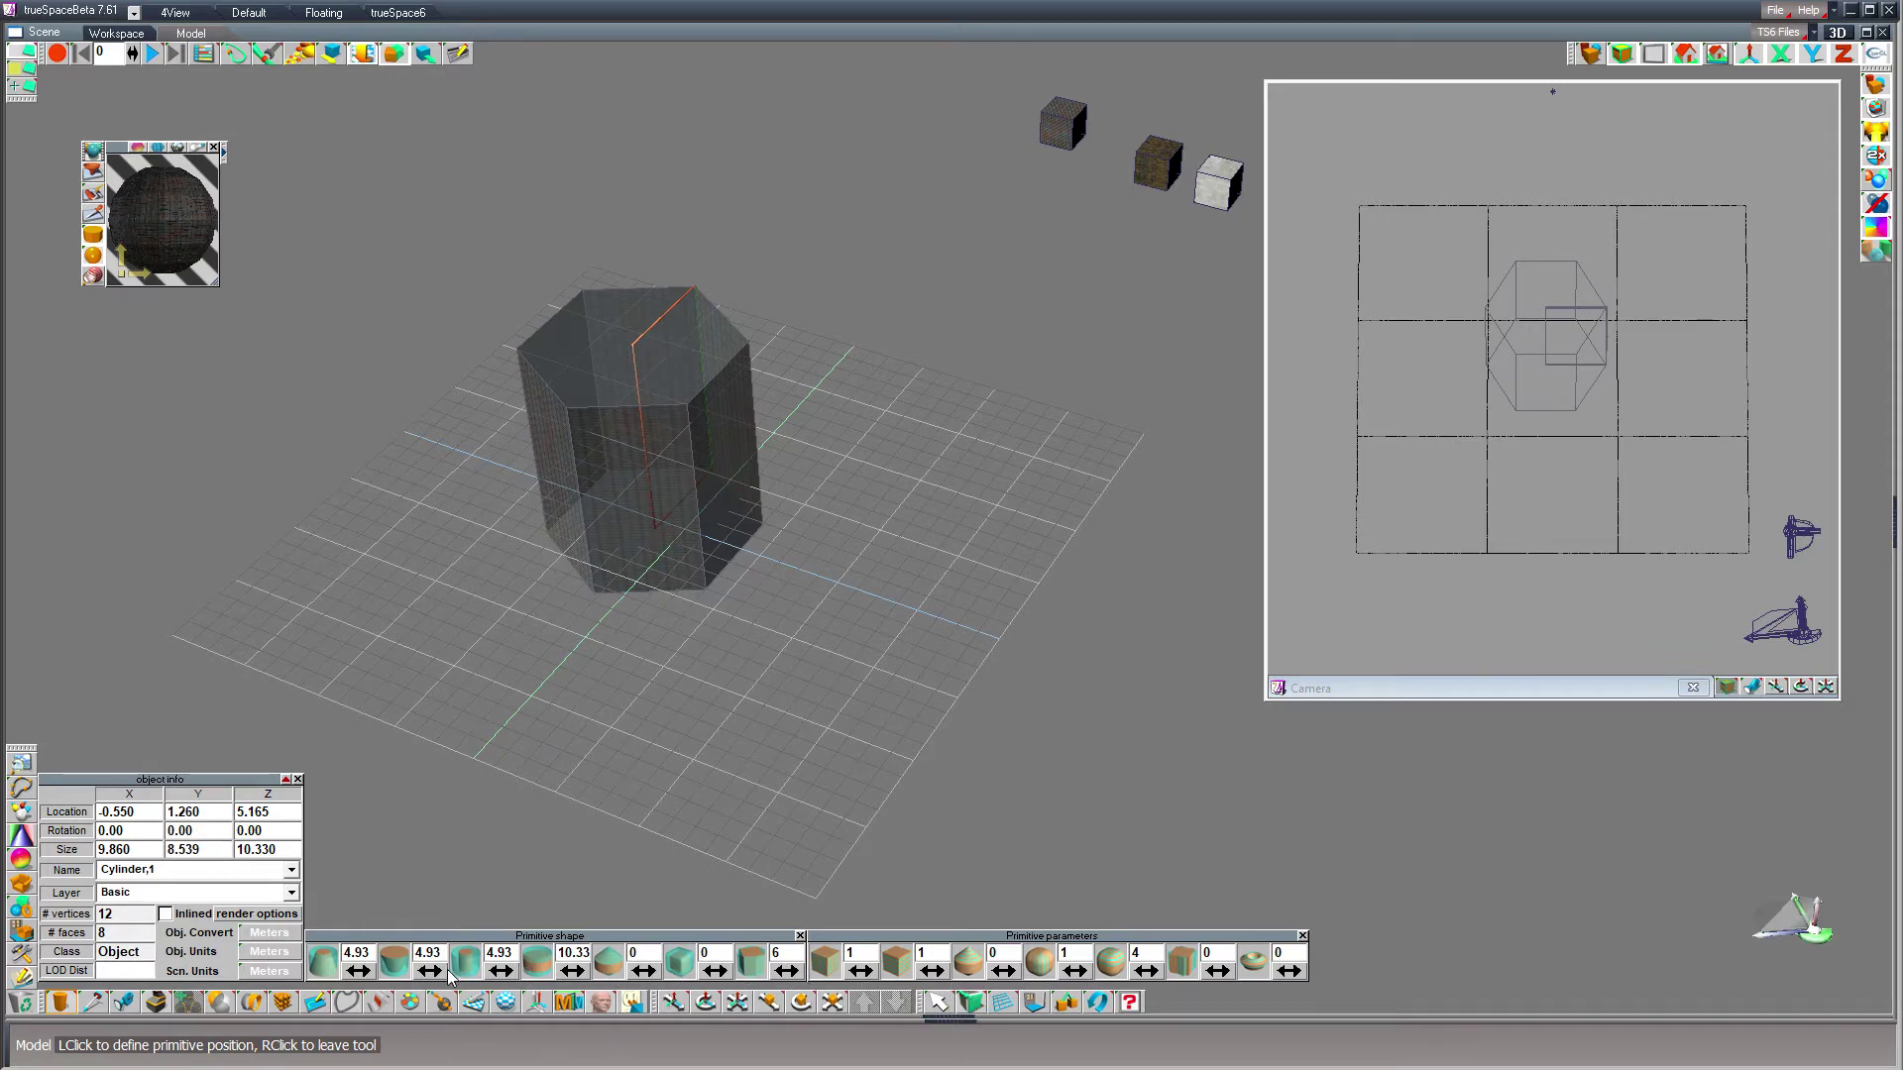
{"action": "left_click_drag", "start_coordinate": [429, 971], "coordinate": [460, 971]}
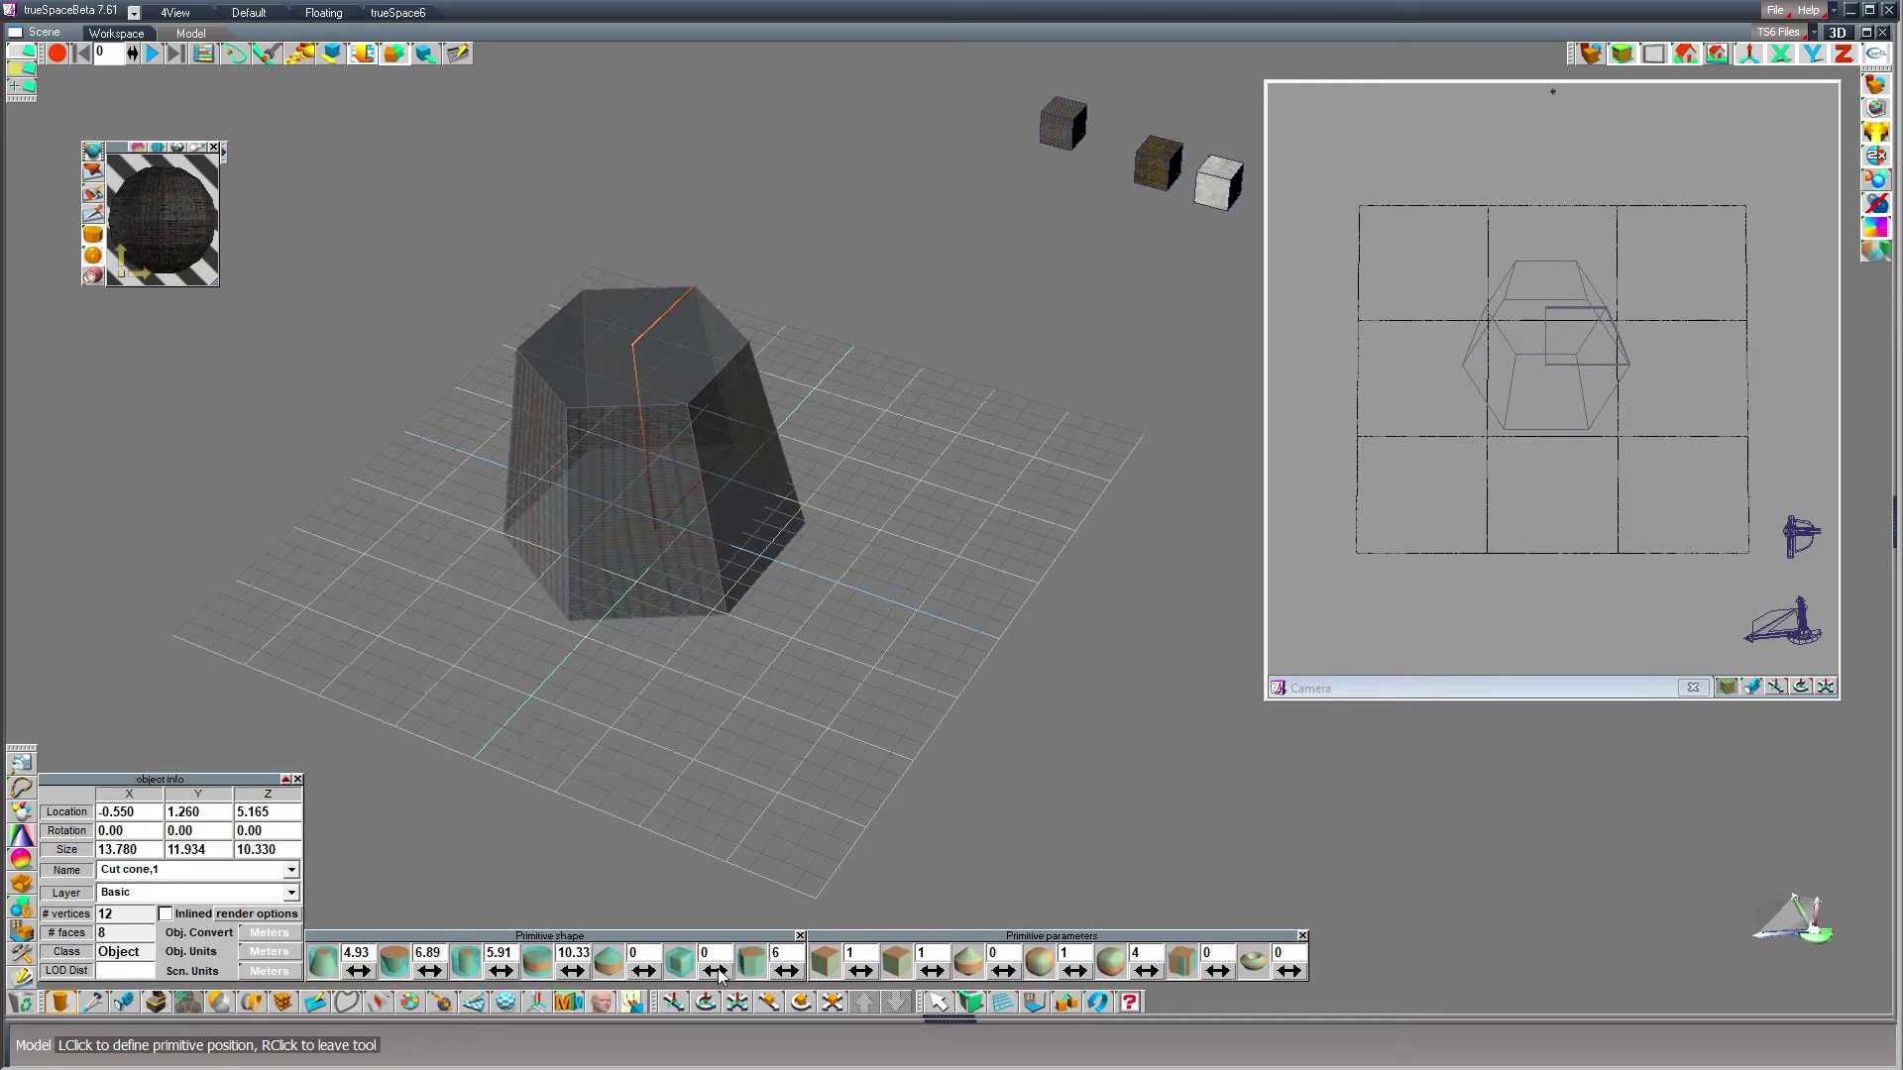
- Bevel the edges of the tapered six-sided solid by about 0.17, with the bevel resolution set to 1
{"action": "left_click_drag", "start_coordinate": [716, 972], "coordinate": [721, 972]}
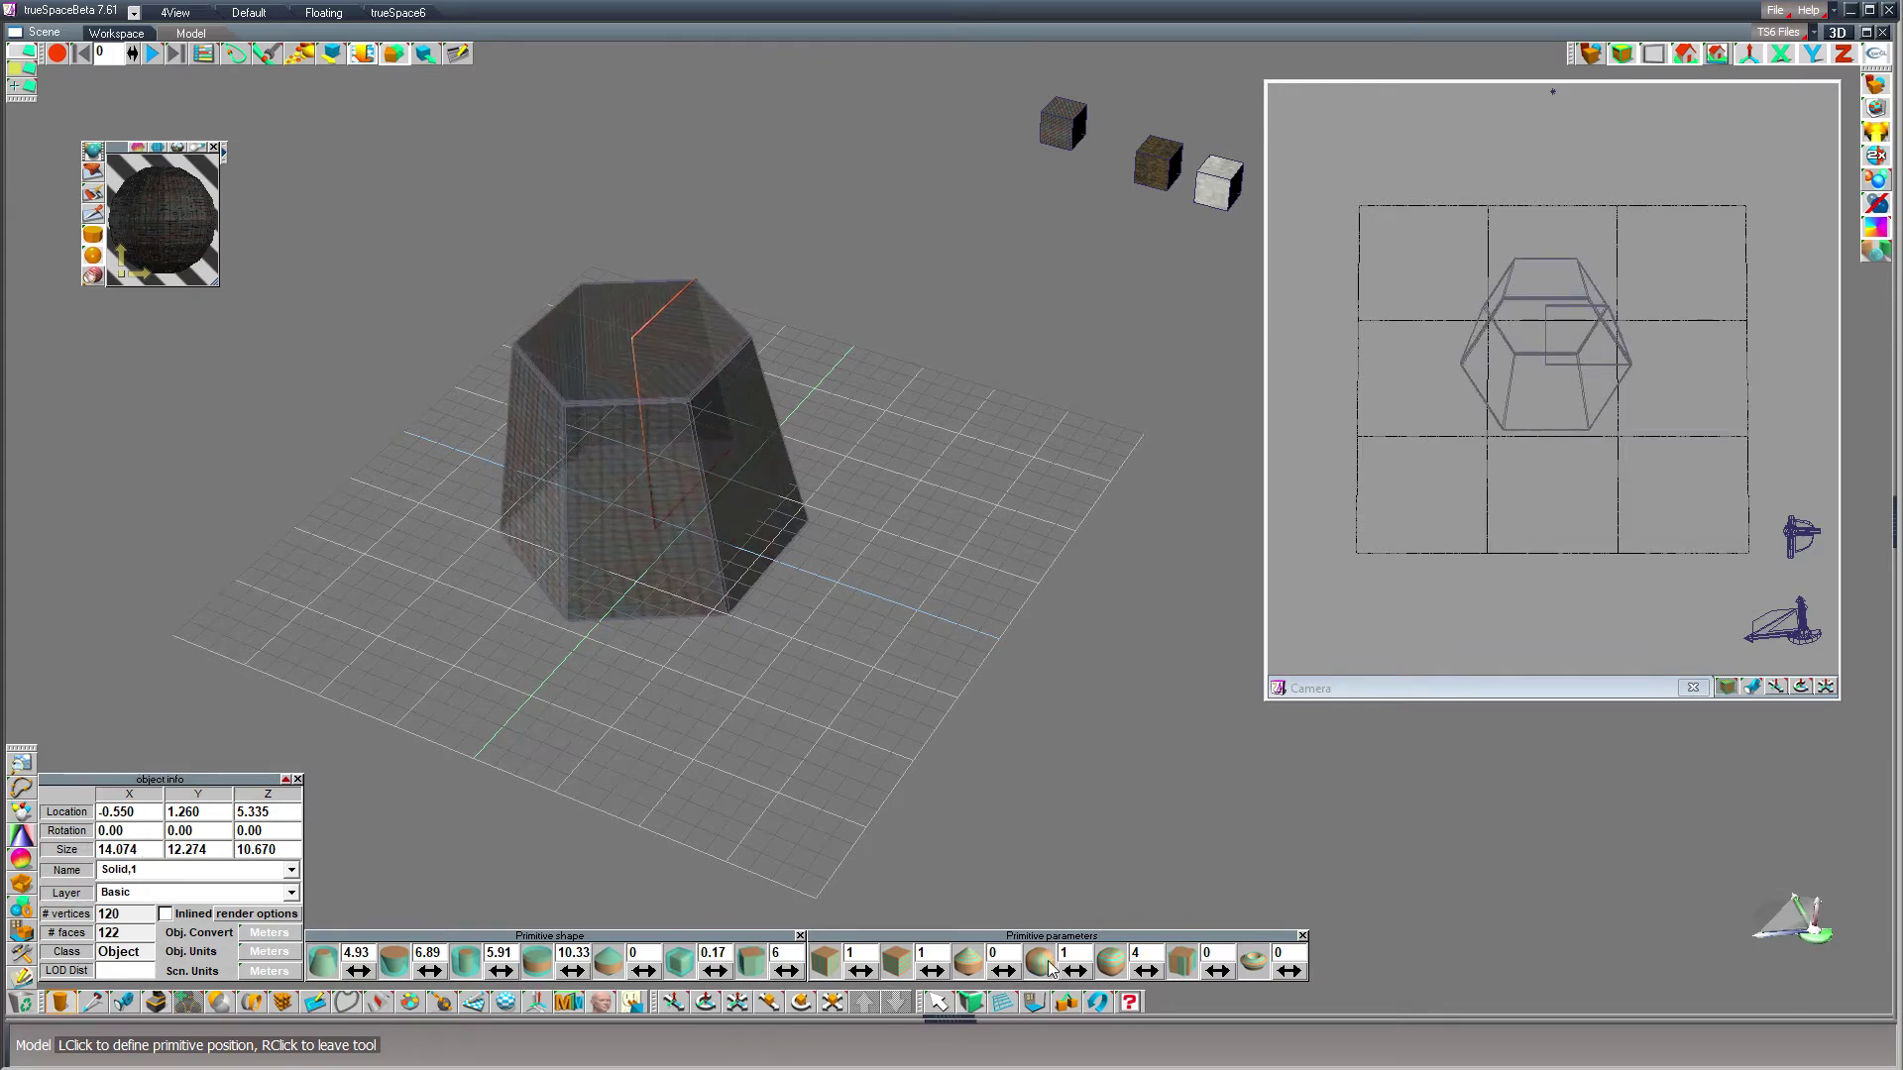
{"action": "double_click", "coordinate": [1140, 953]}
{"action": "type", "text": "1"}
{"action": "key", "text": "Tab"}
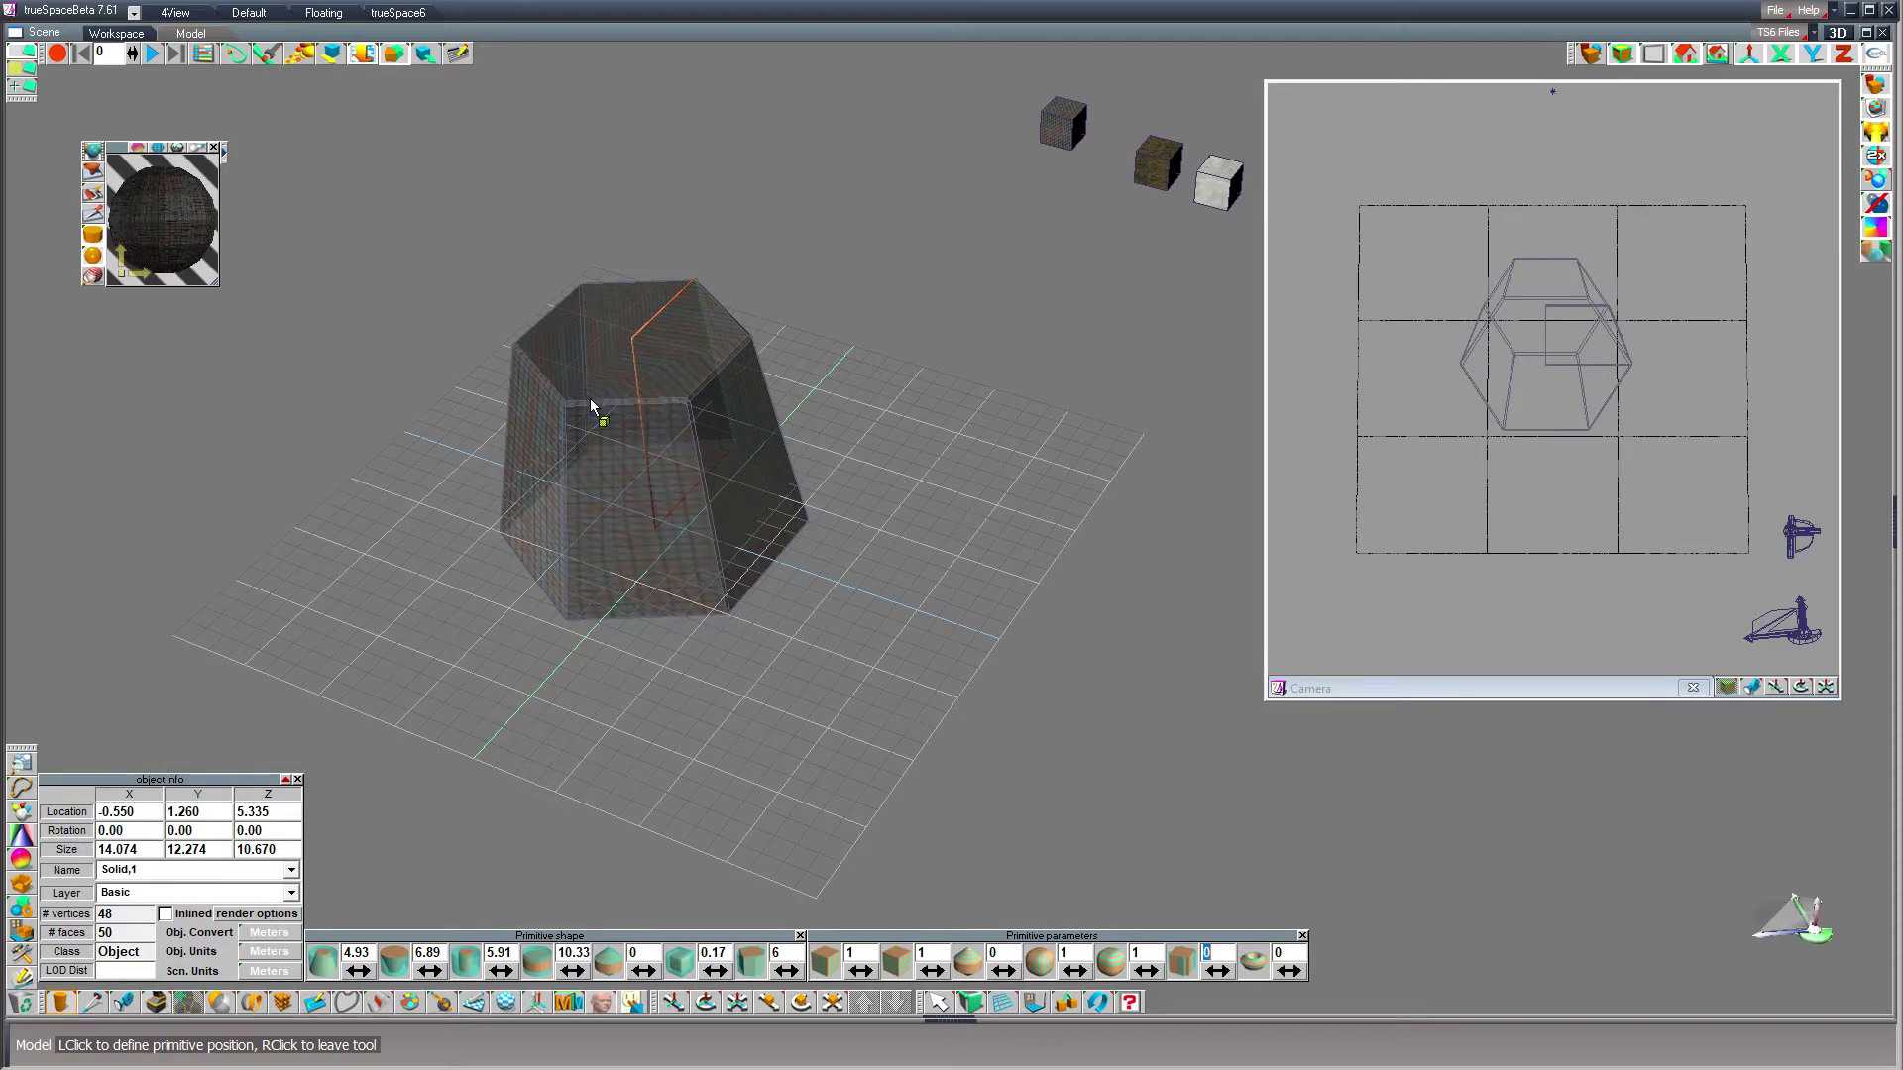
{"action": "left_click", "coordinate": [936, 1006]}
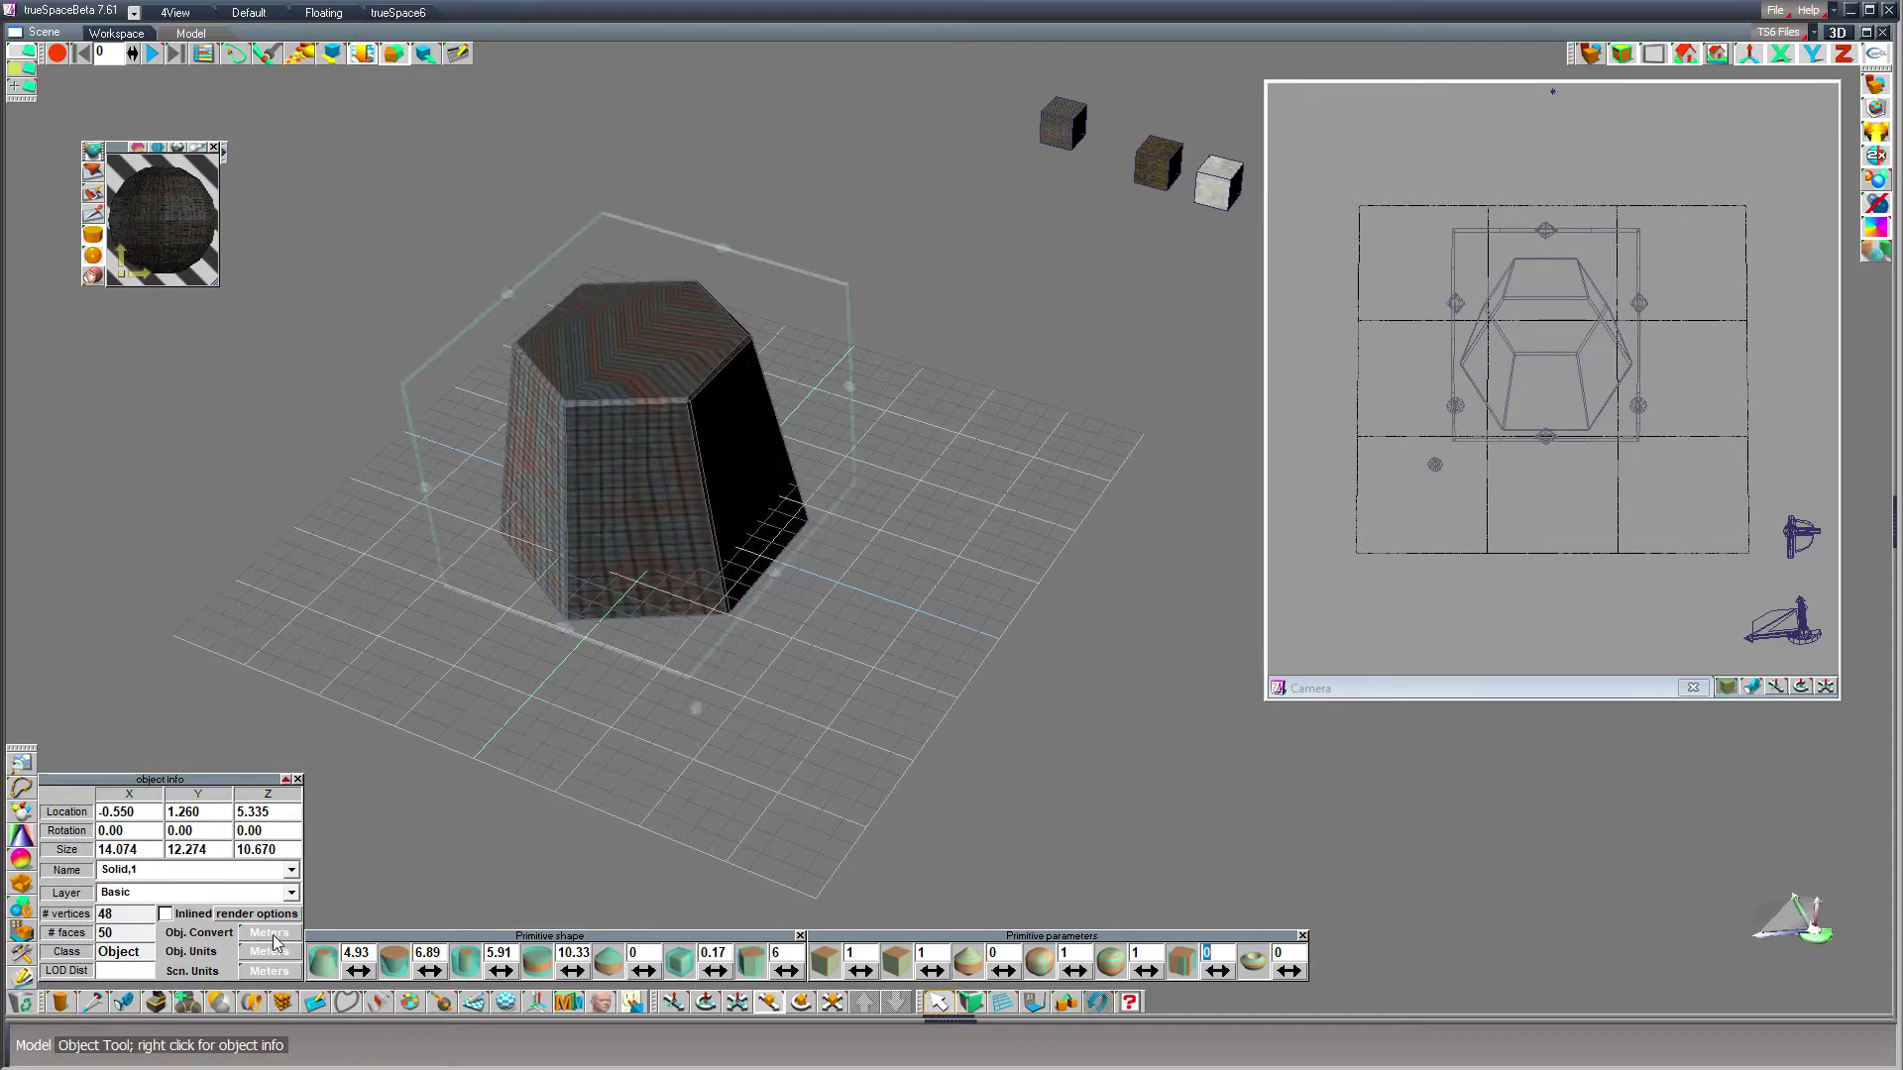
- Move the tapered solid to location X 0, Y 0, Z 0
{"action": "double_click", "coordinate": [143, 812]}
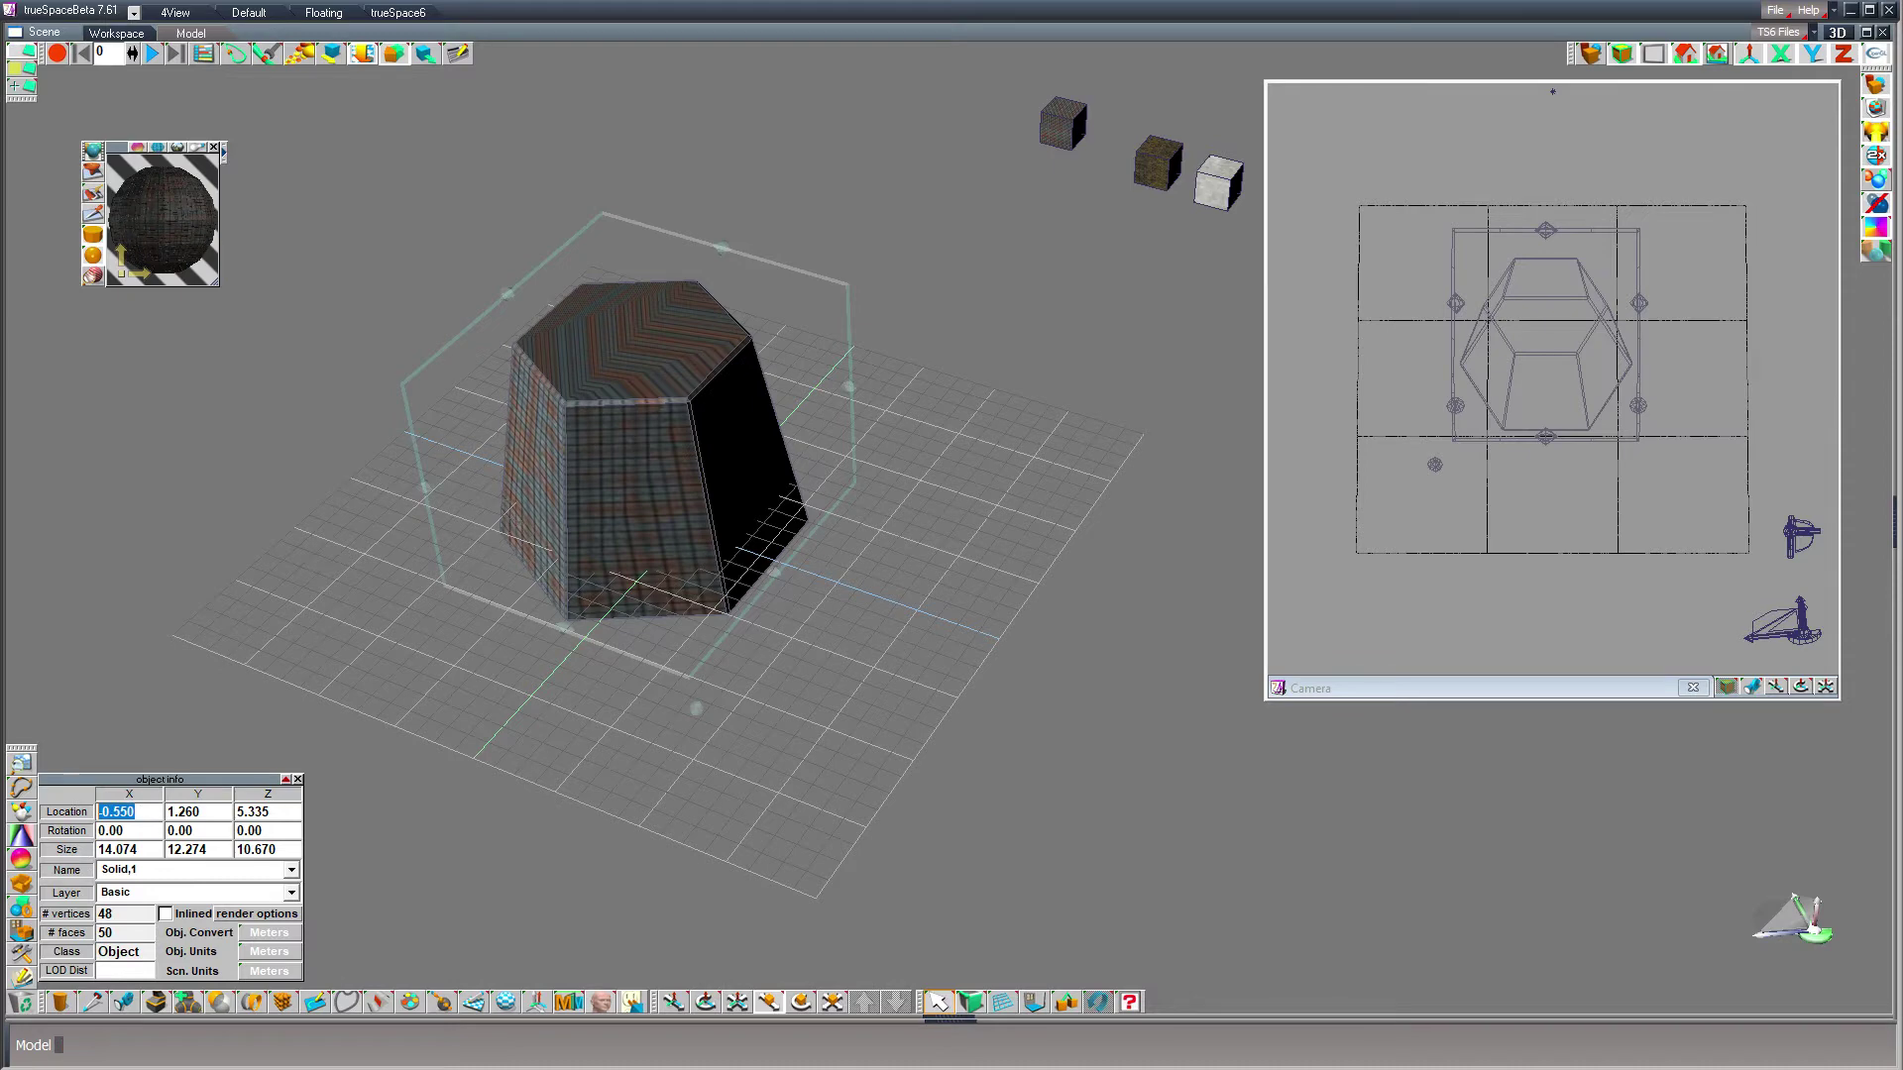
{"action": "type", "text": "0"}
{"action": "key", "text": "Tab"}
{"action": "type", "text": "0"}
{"action": "key", "text": "Tab"}
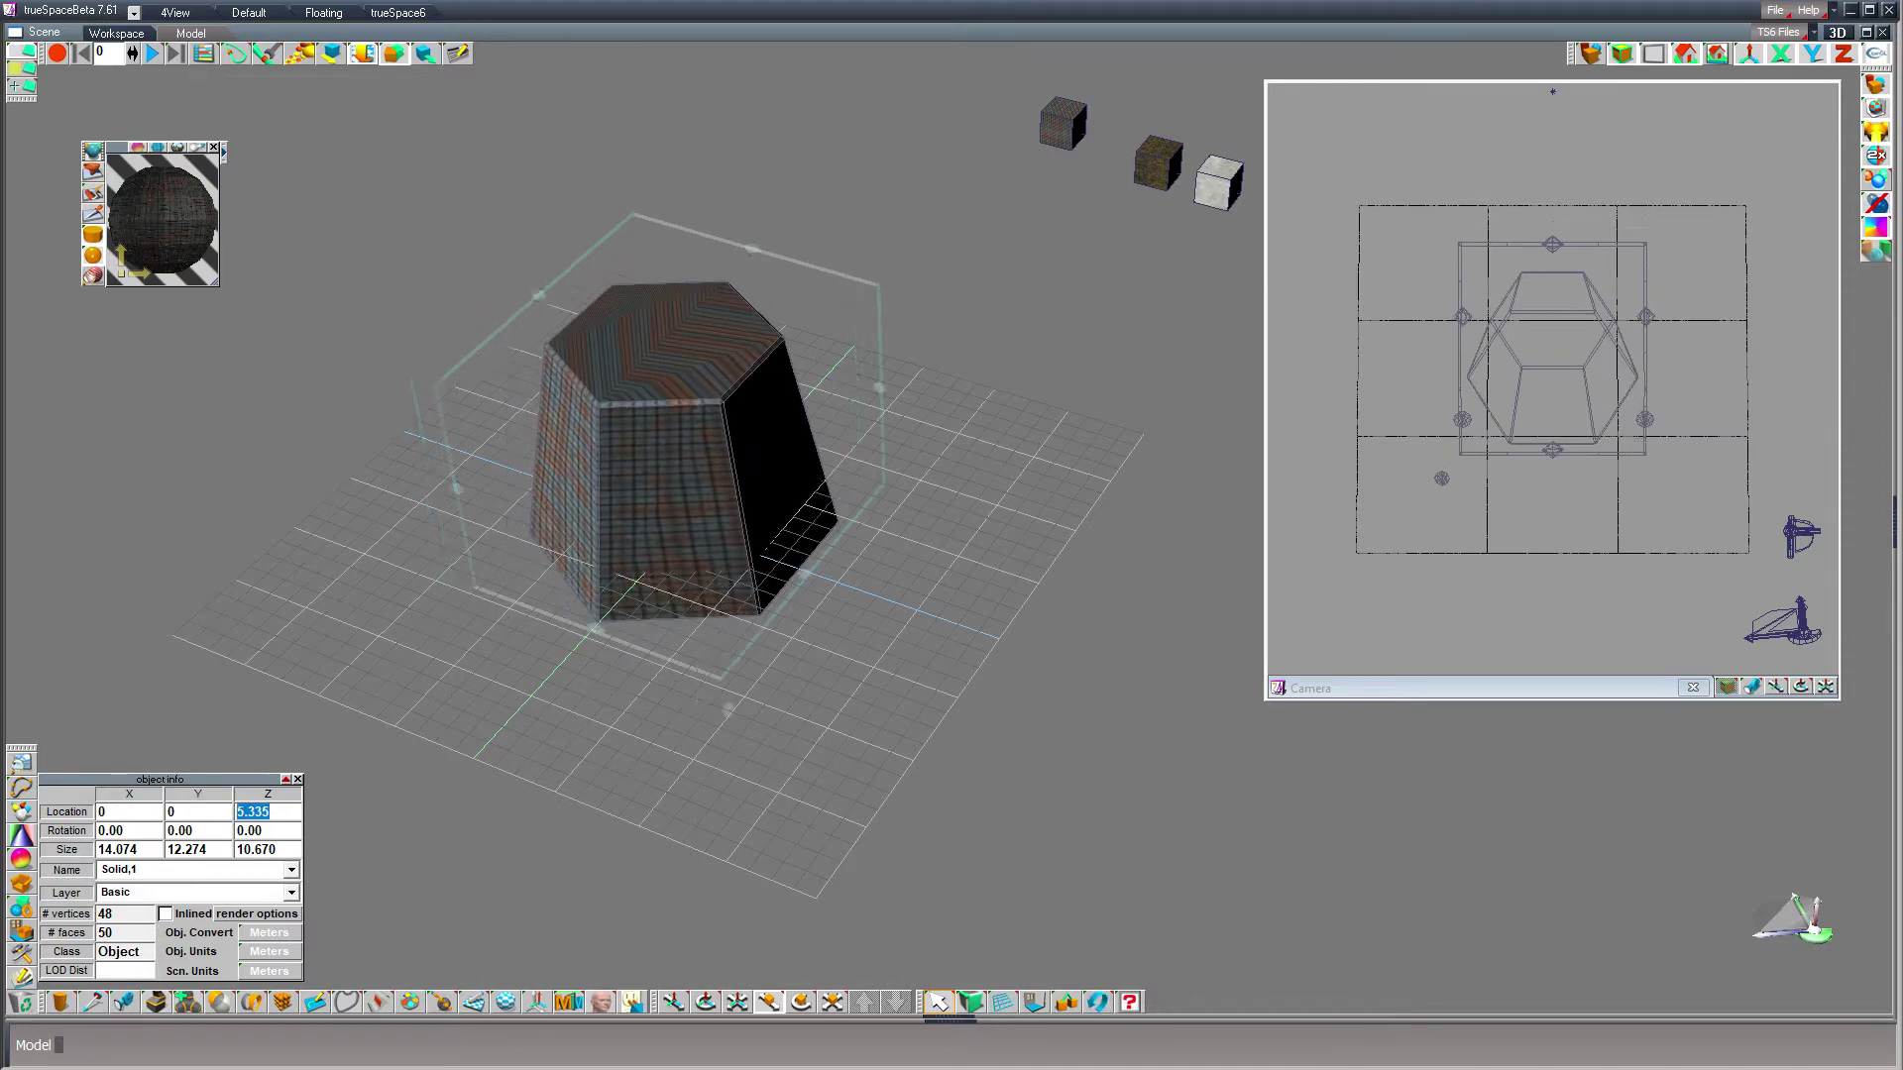
{"action": "type", "text": "0"}
{"action": "key", "text": "Return"}
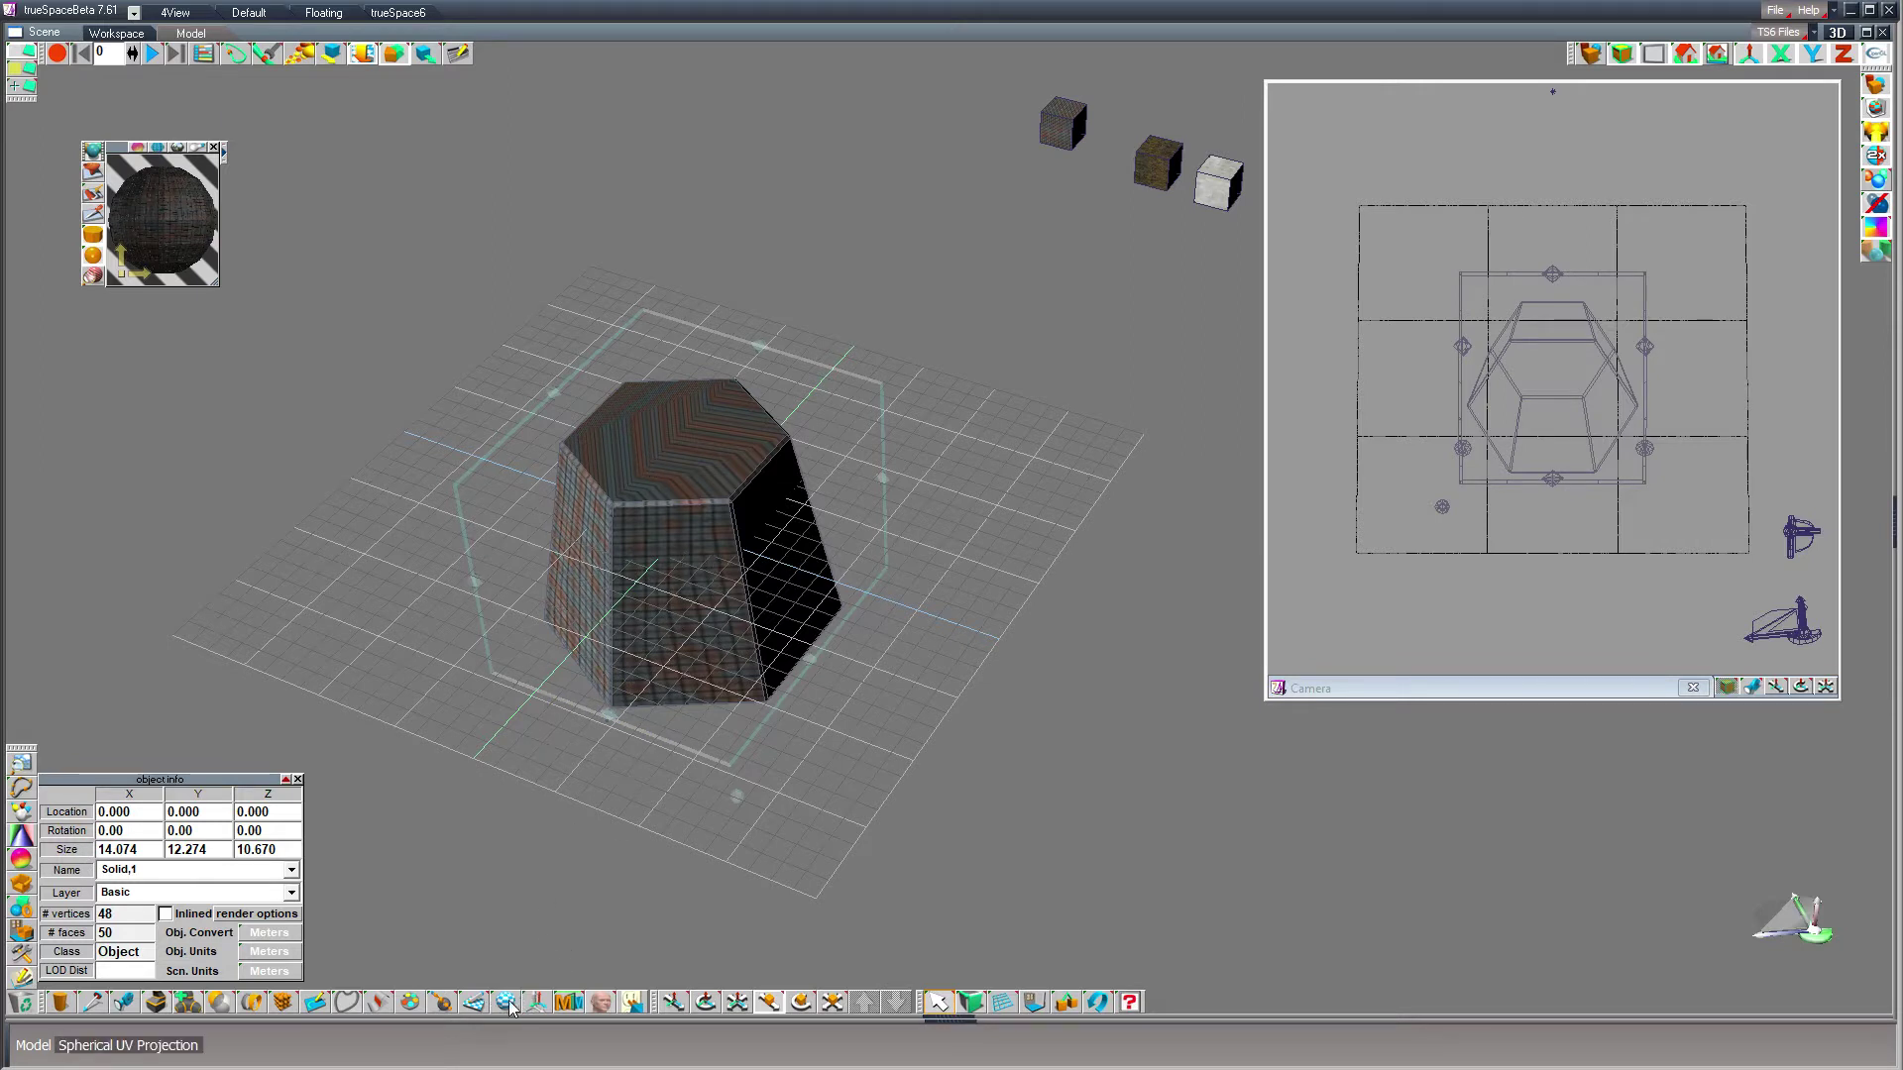
- Apply a cubic UV projection to the tapered solid with a projection size of 10 × 10 × 10
{"action": "left_click_drag", "start_coordinate": [505, 1003], "coordinate": [505, 944]}
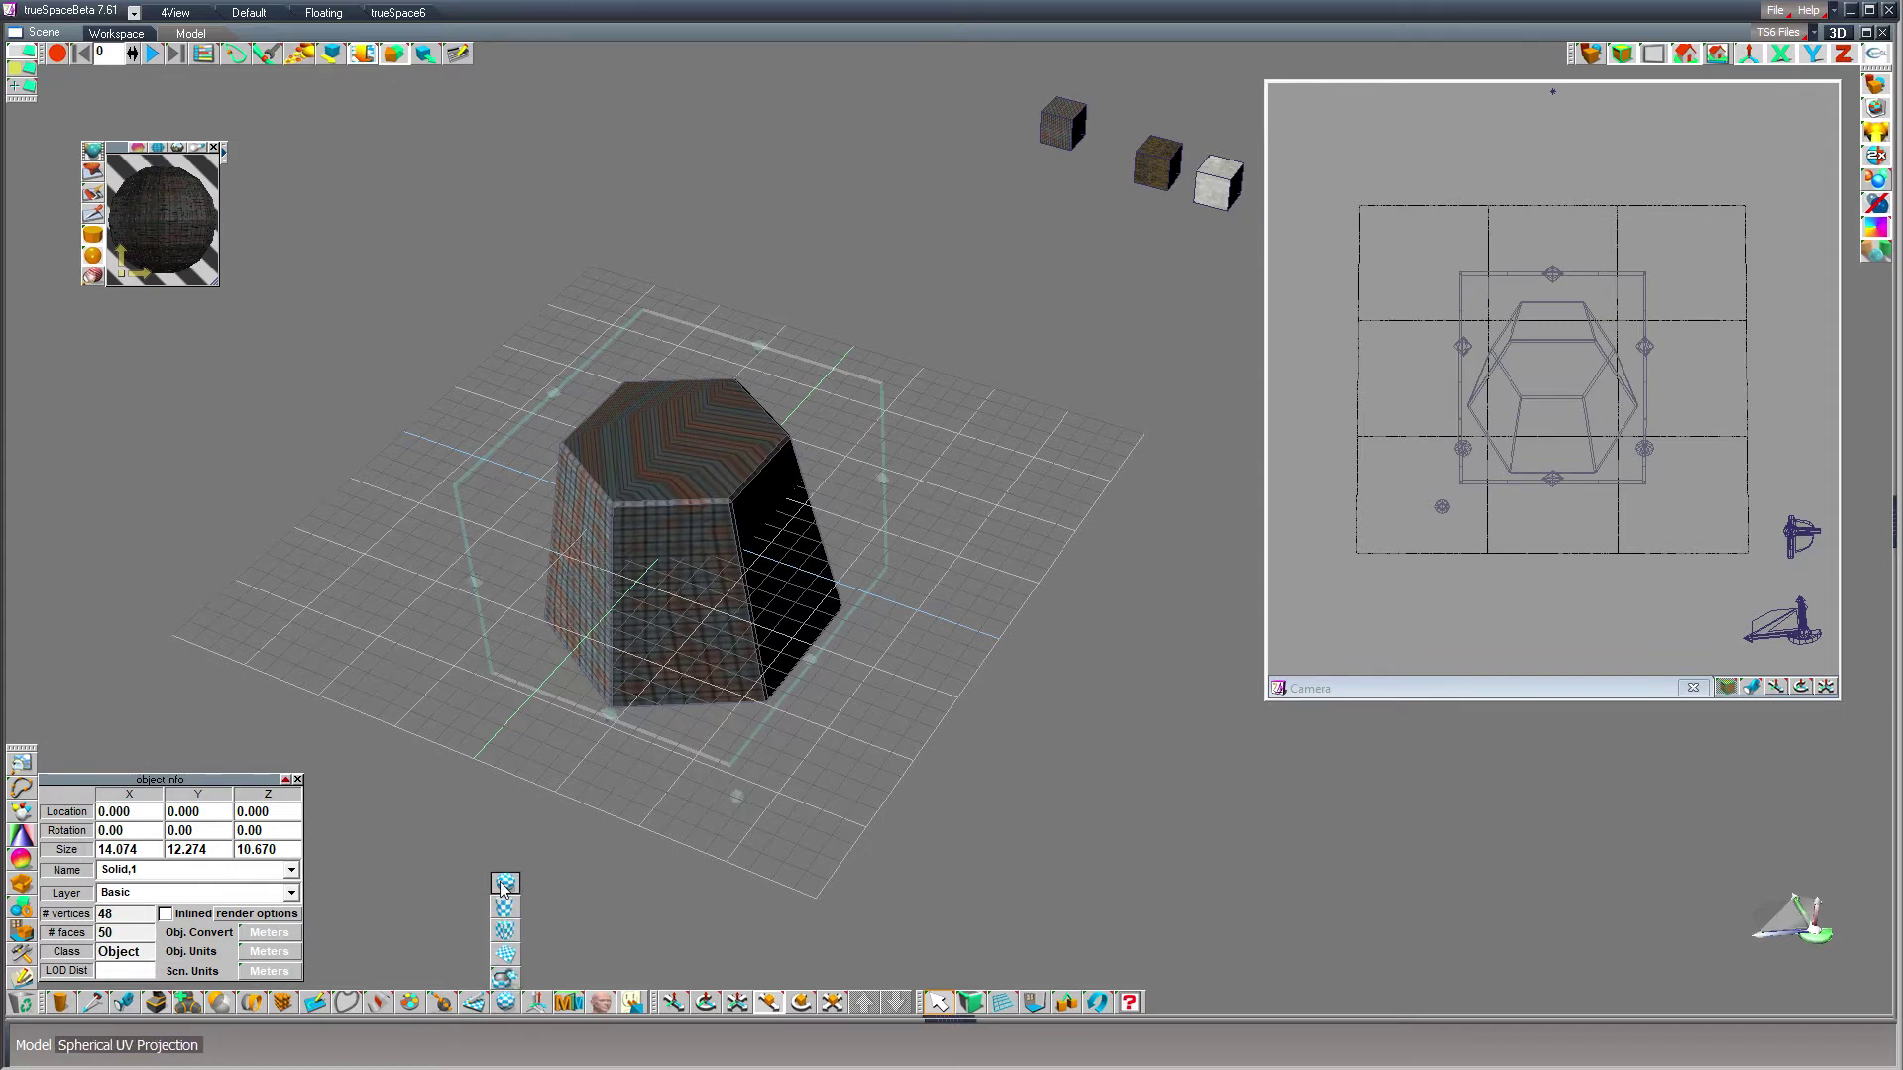
{"action": "left_click", "coordinate": [504, 932]}
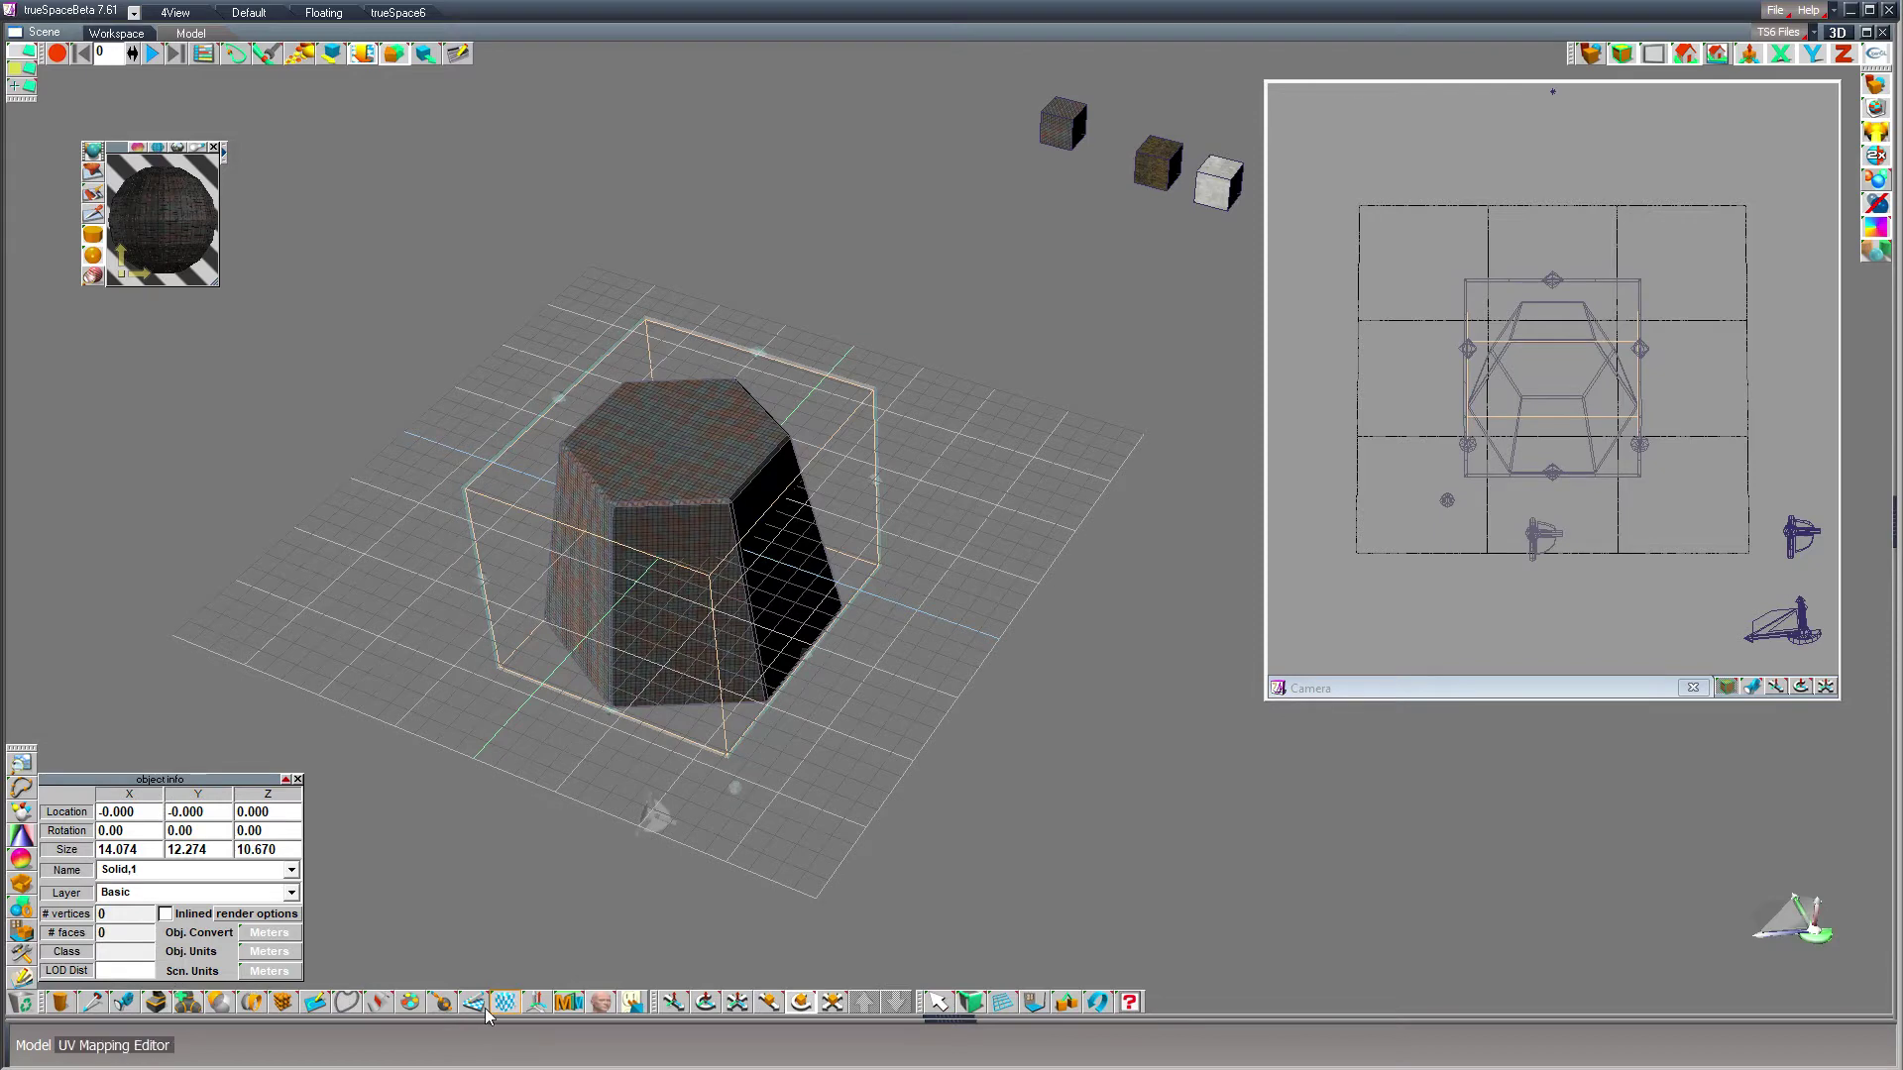
{"action": "double_click", "coordinate": [118, 850]}
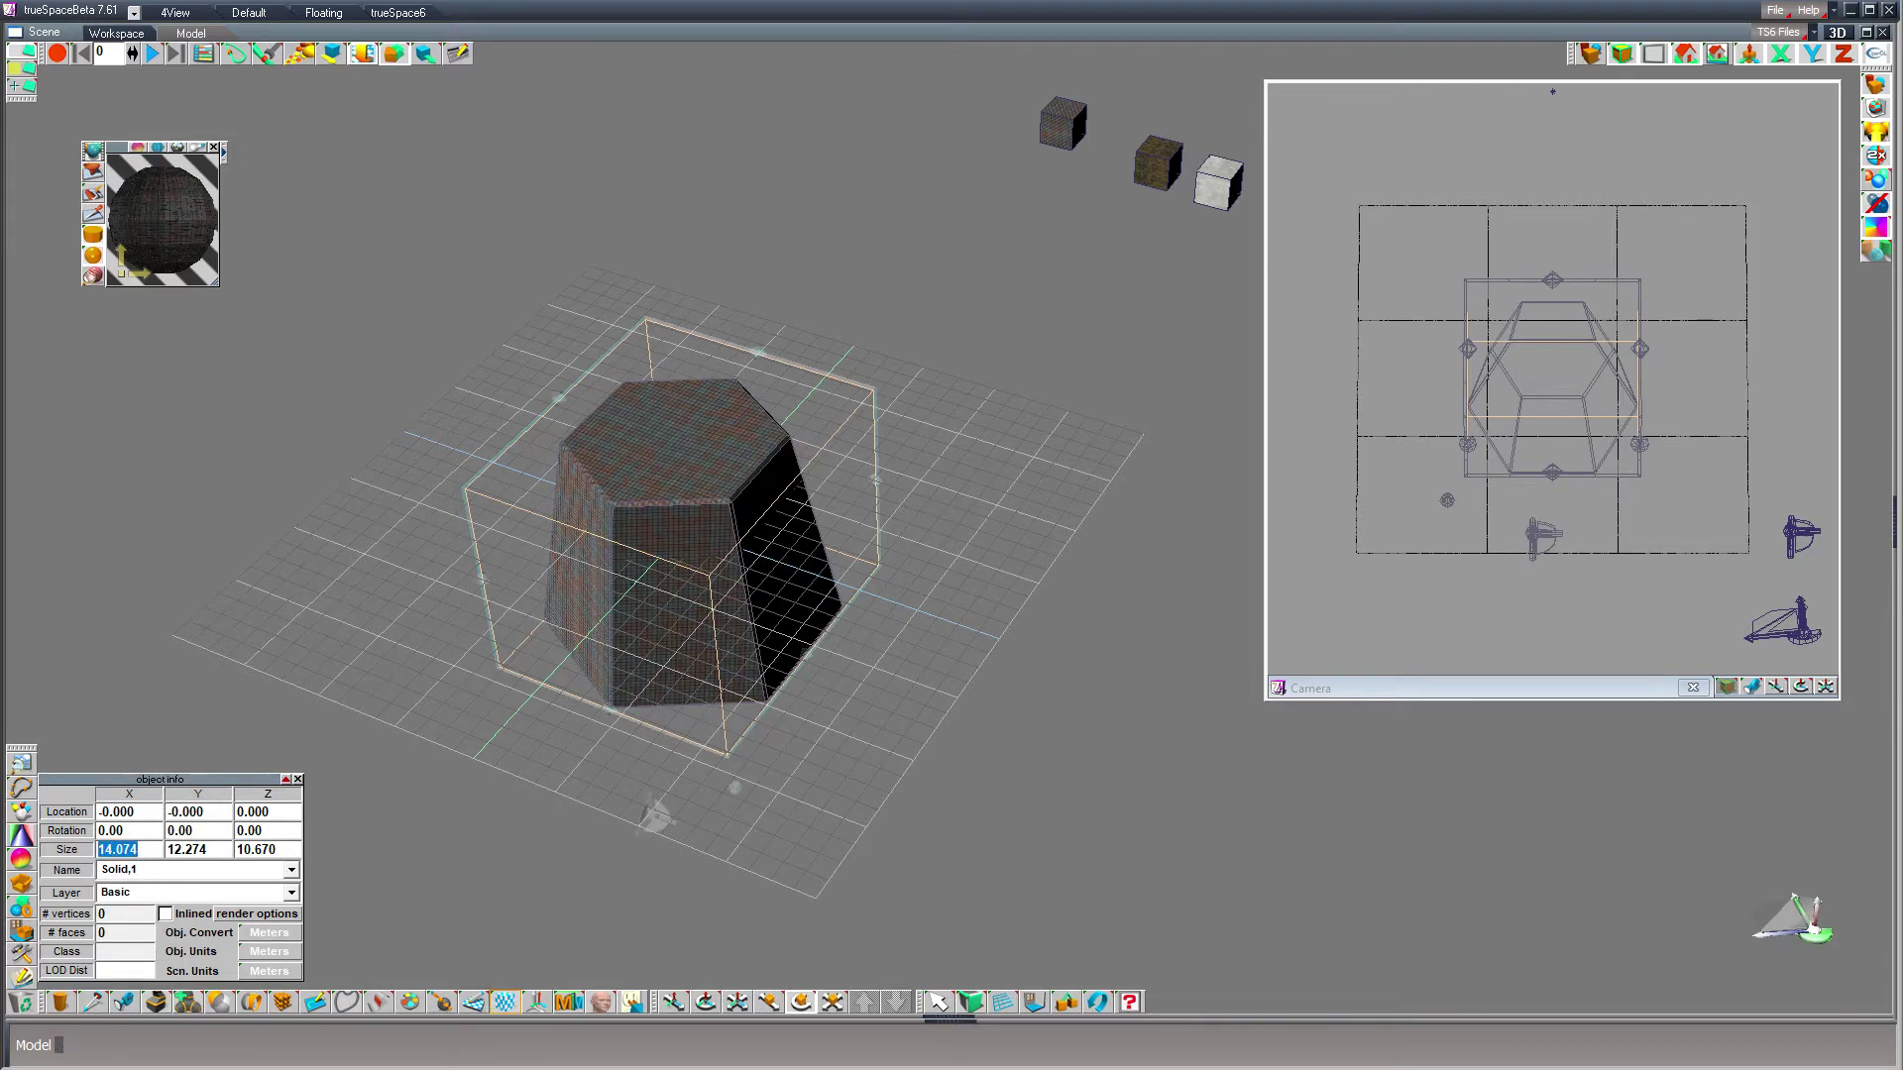
{"action": "type", "text": "10"}
{"action": "key", "text": "Tab"}
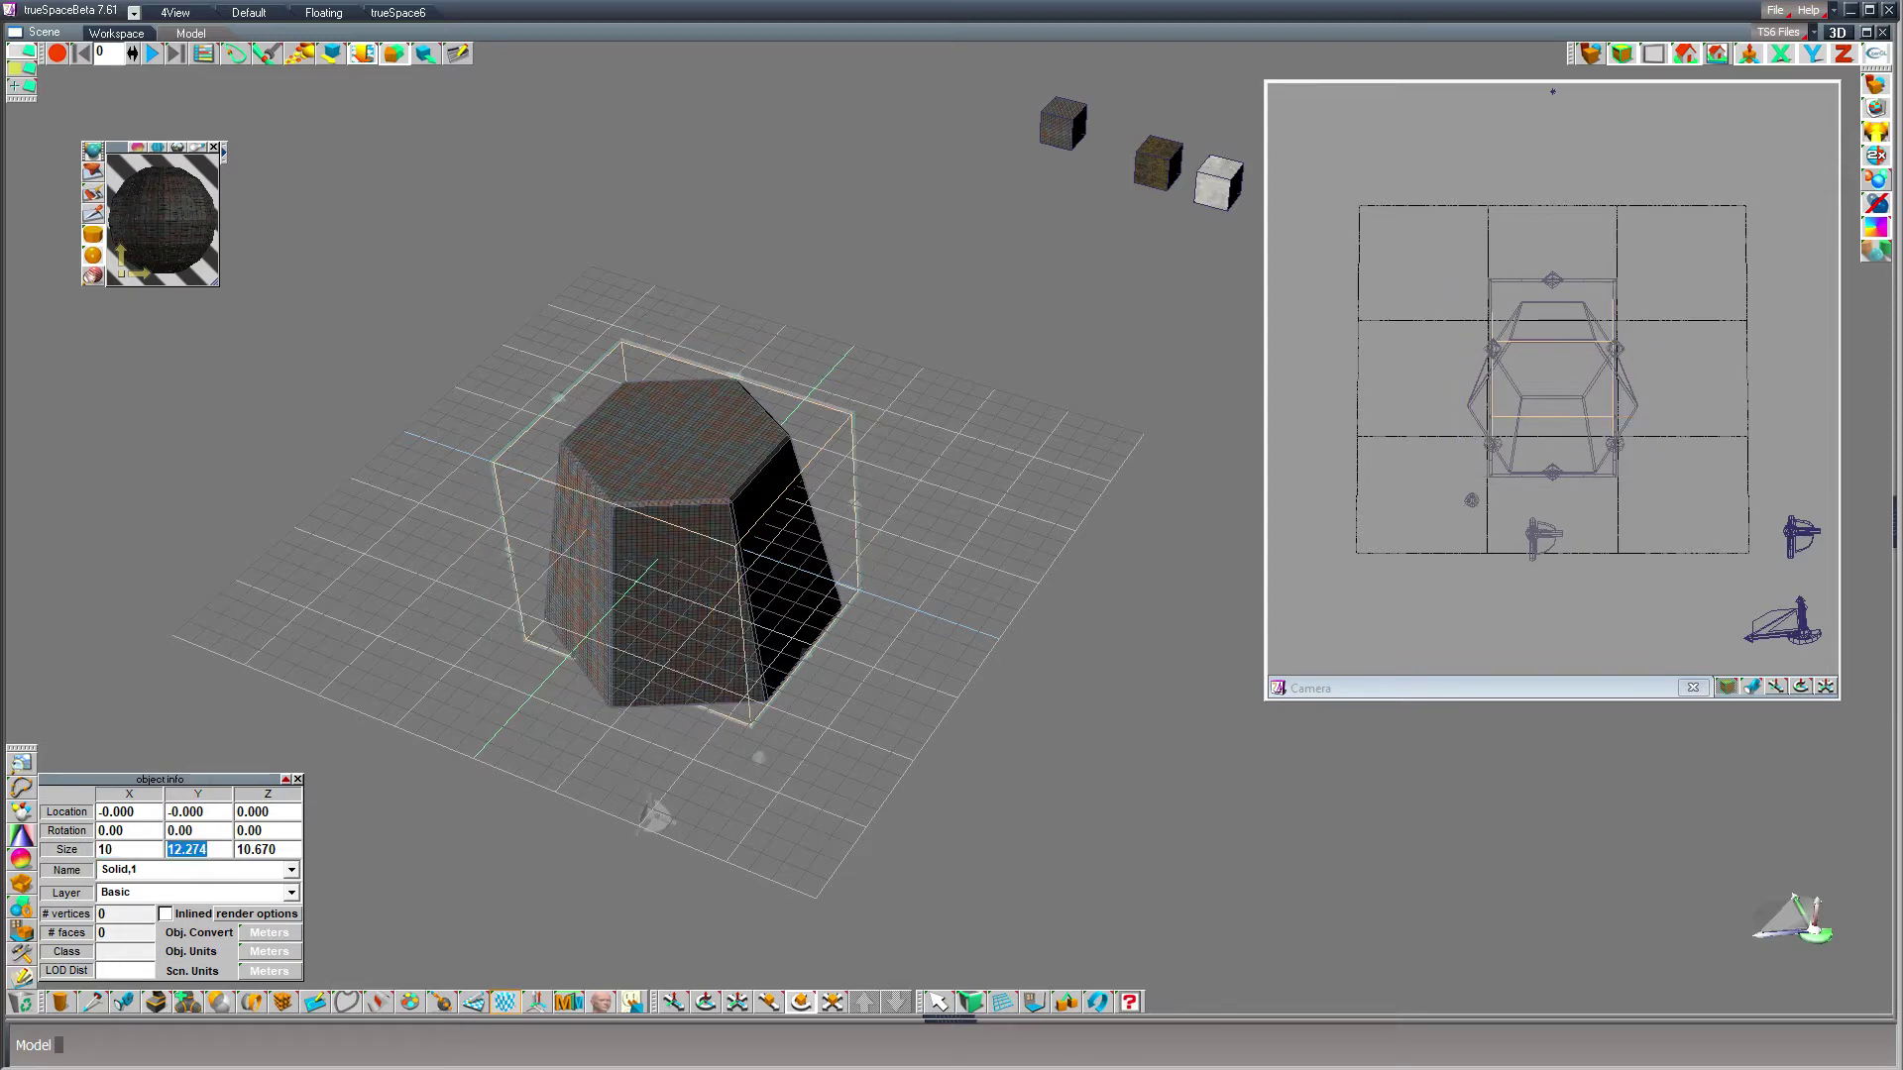
{"action": "type", "text": "10"}
{"action": "key", "text": "Tab"}
{"action": "type", "text": "10"}
{"action": "key", "text": "Return"}
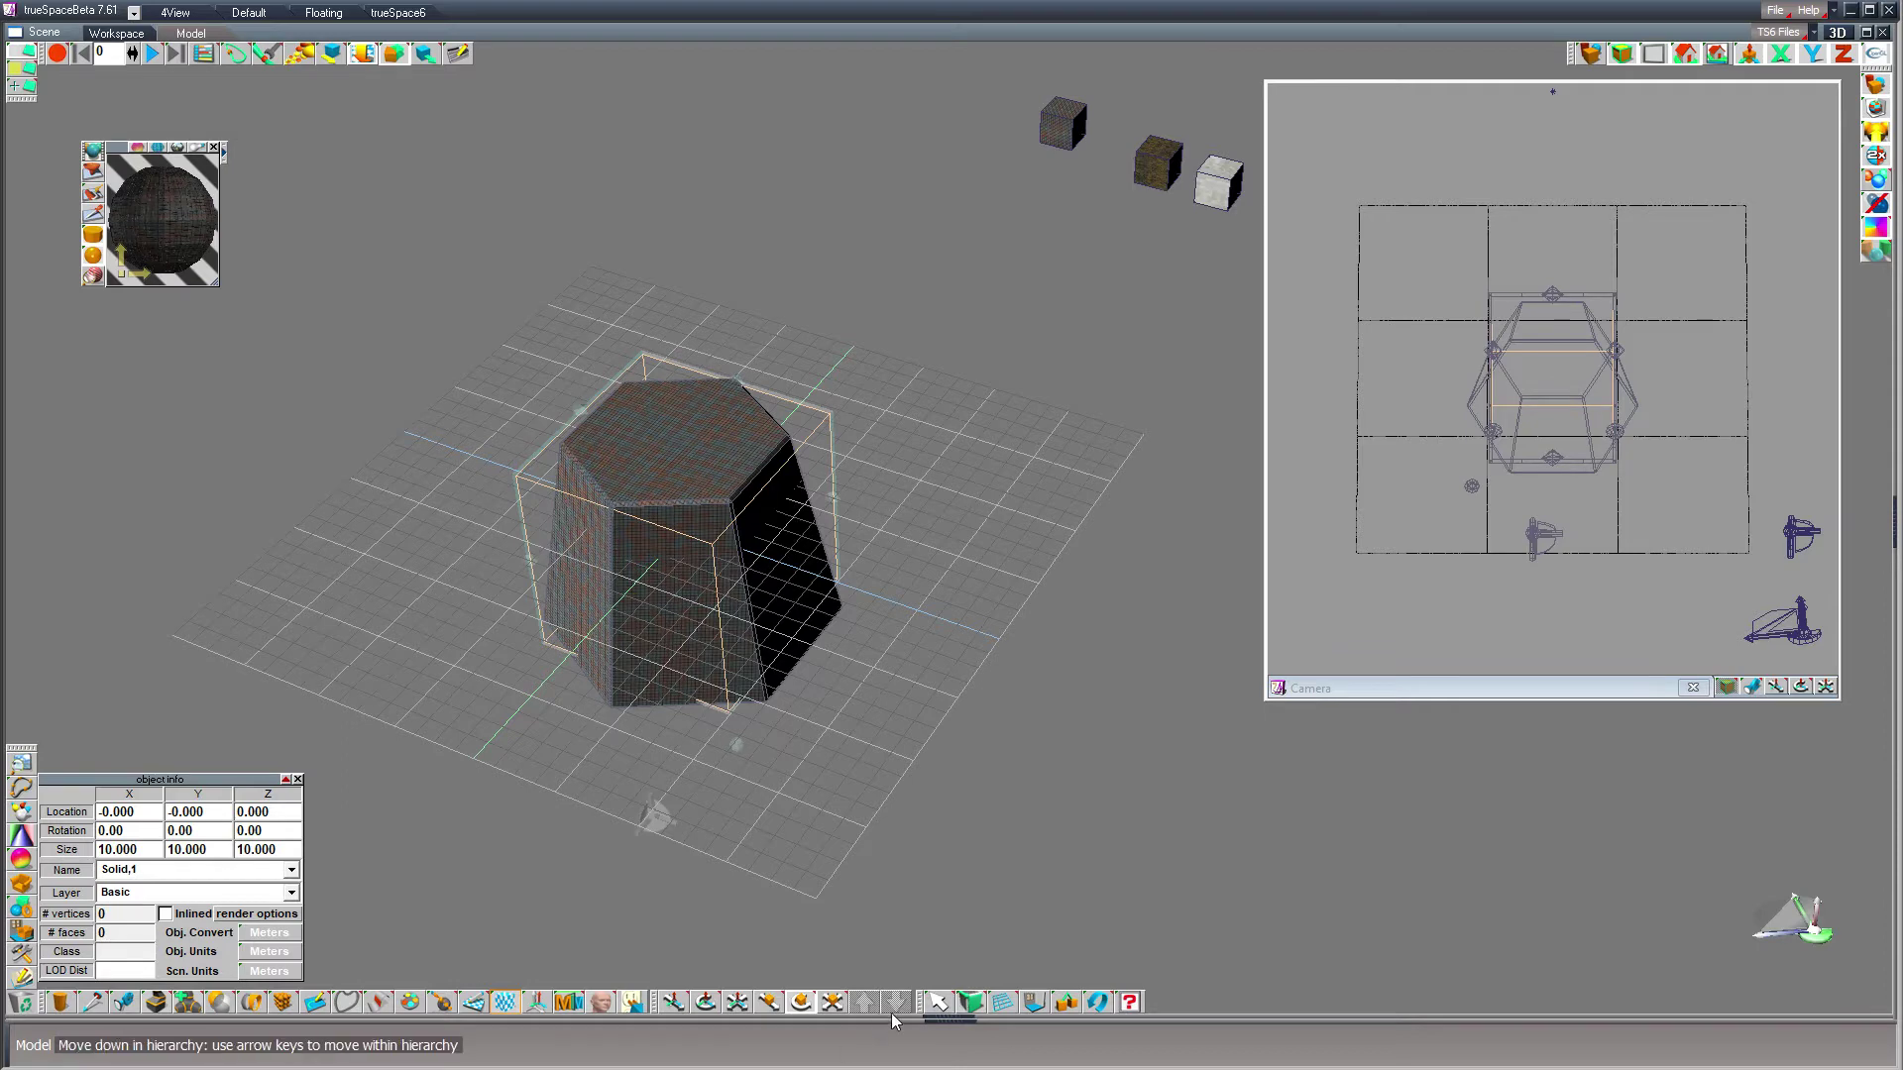
{"action": "left_click", "coordinate": [934, 1003]}
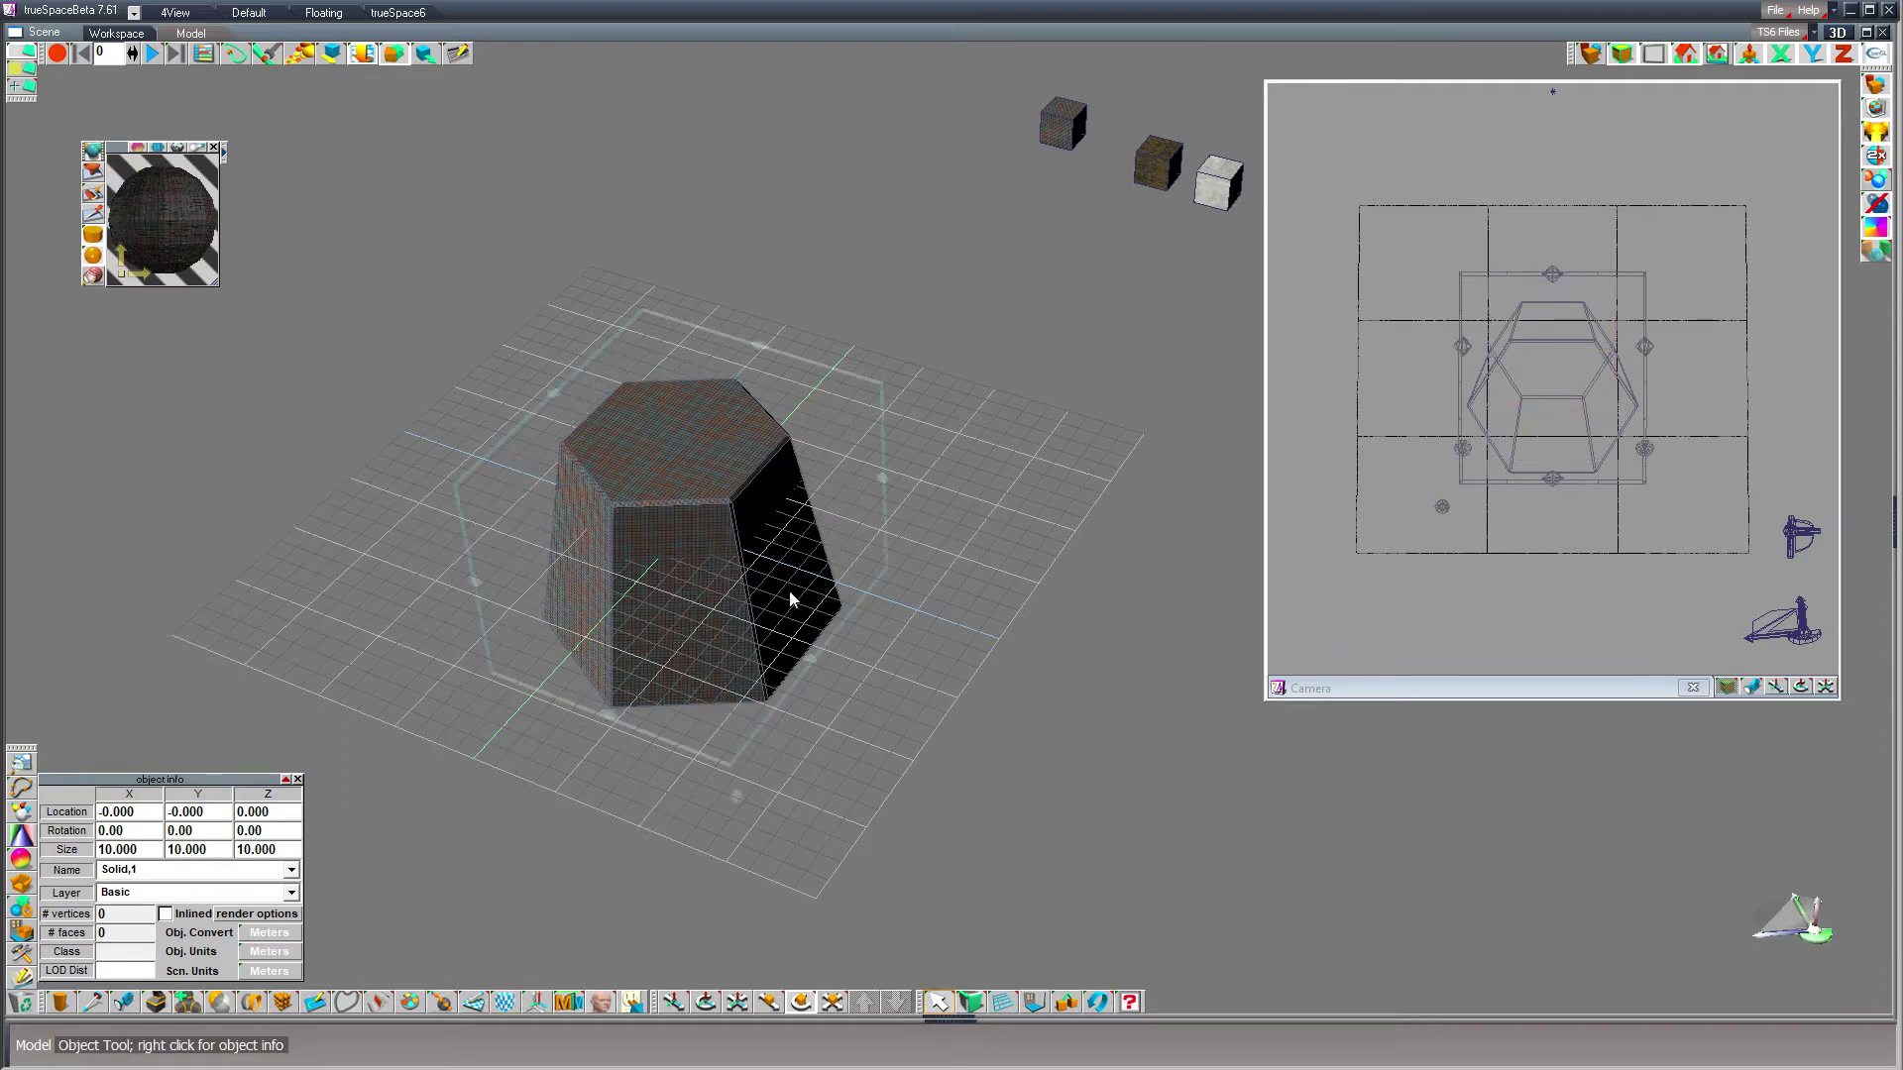
- Sample the white cube's material and paint the whole tapered solid with it
{"action": "left_click", "coordinate": [97, 220]}
{"action": "left_click", "coordinate": [1226, 174]}
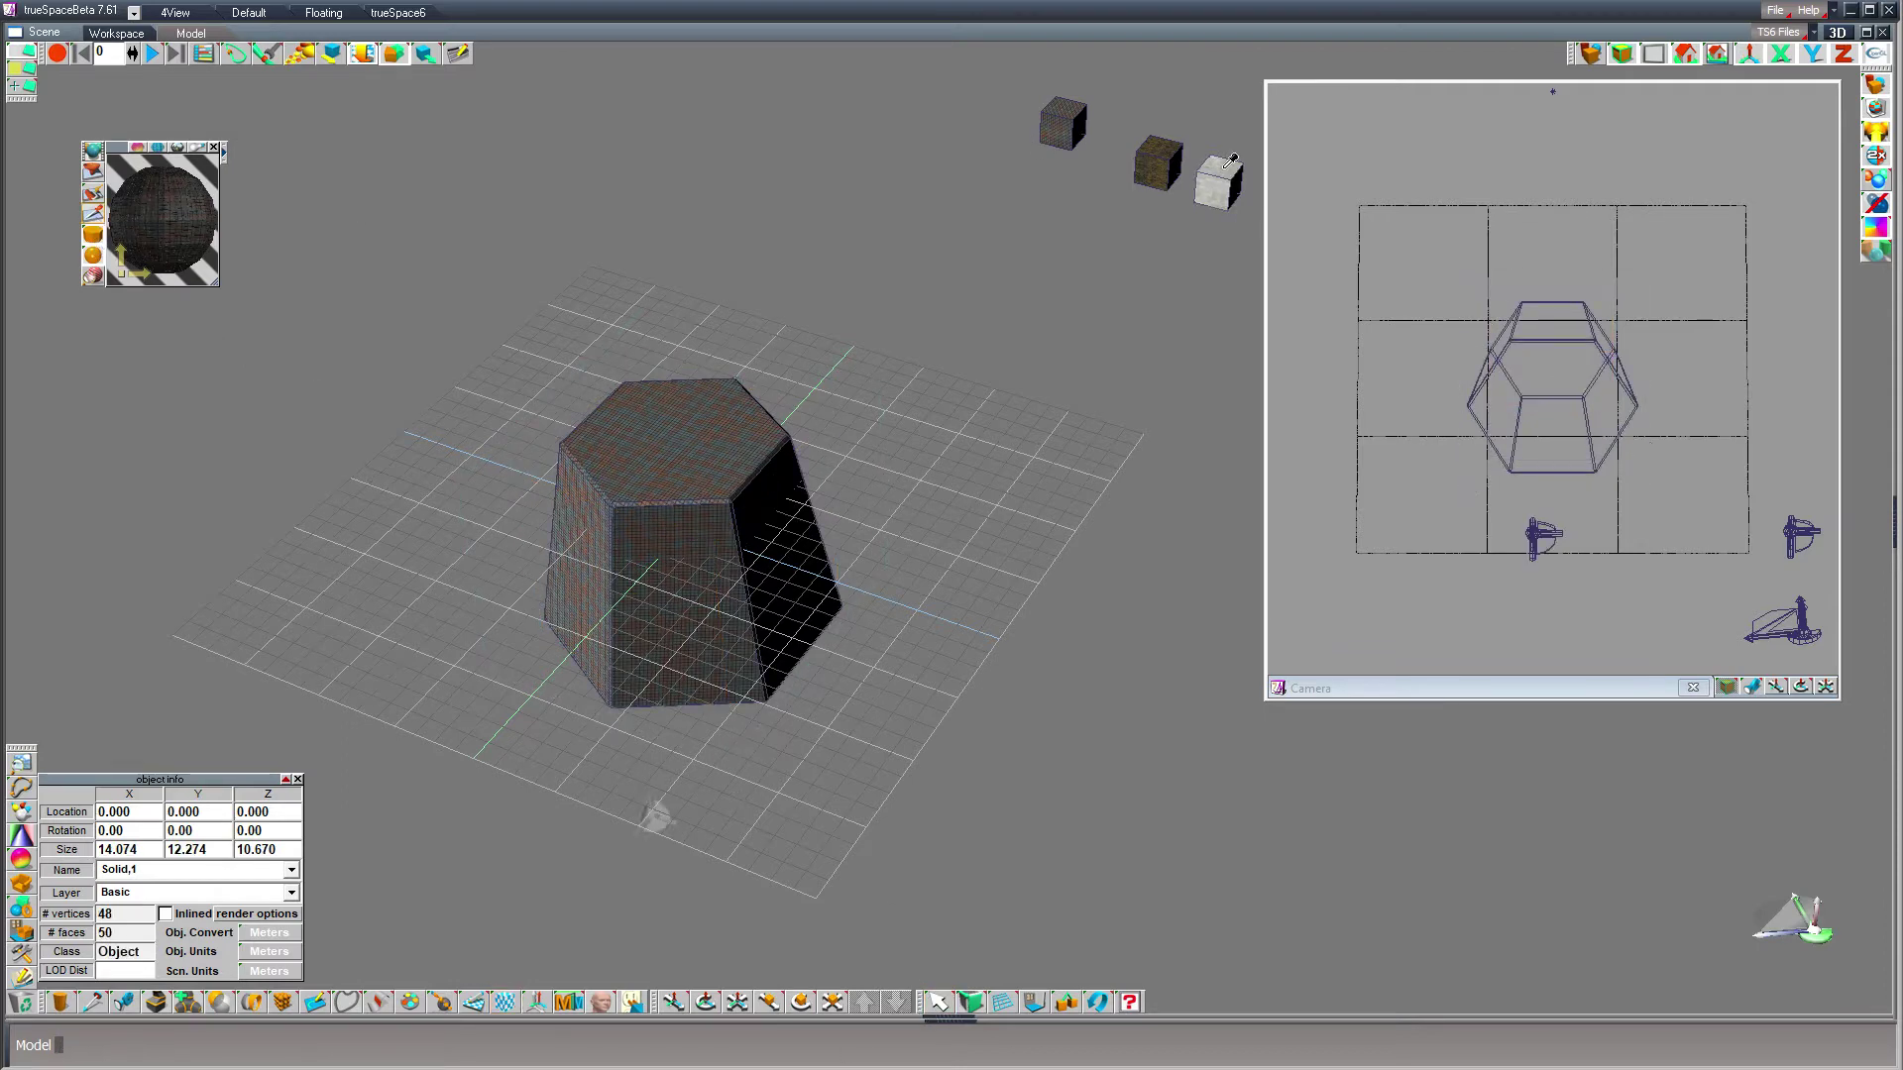
{"action": "left_click", "coordinate": [1230, 161]}
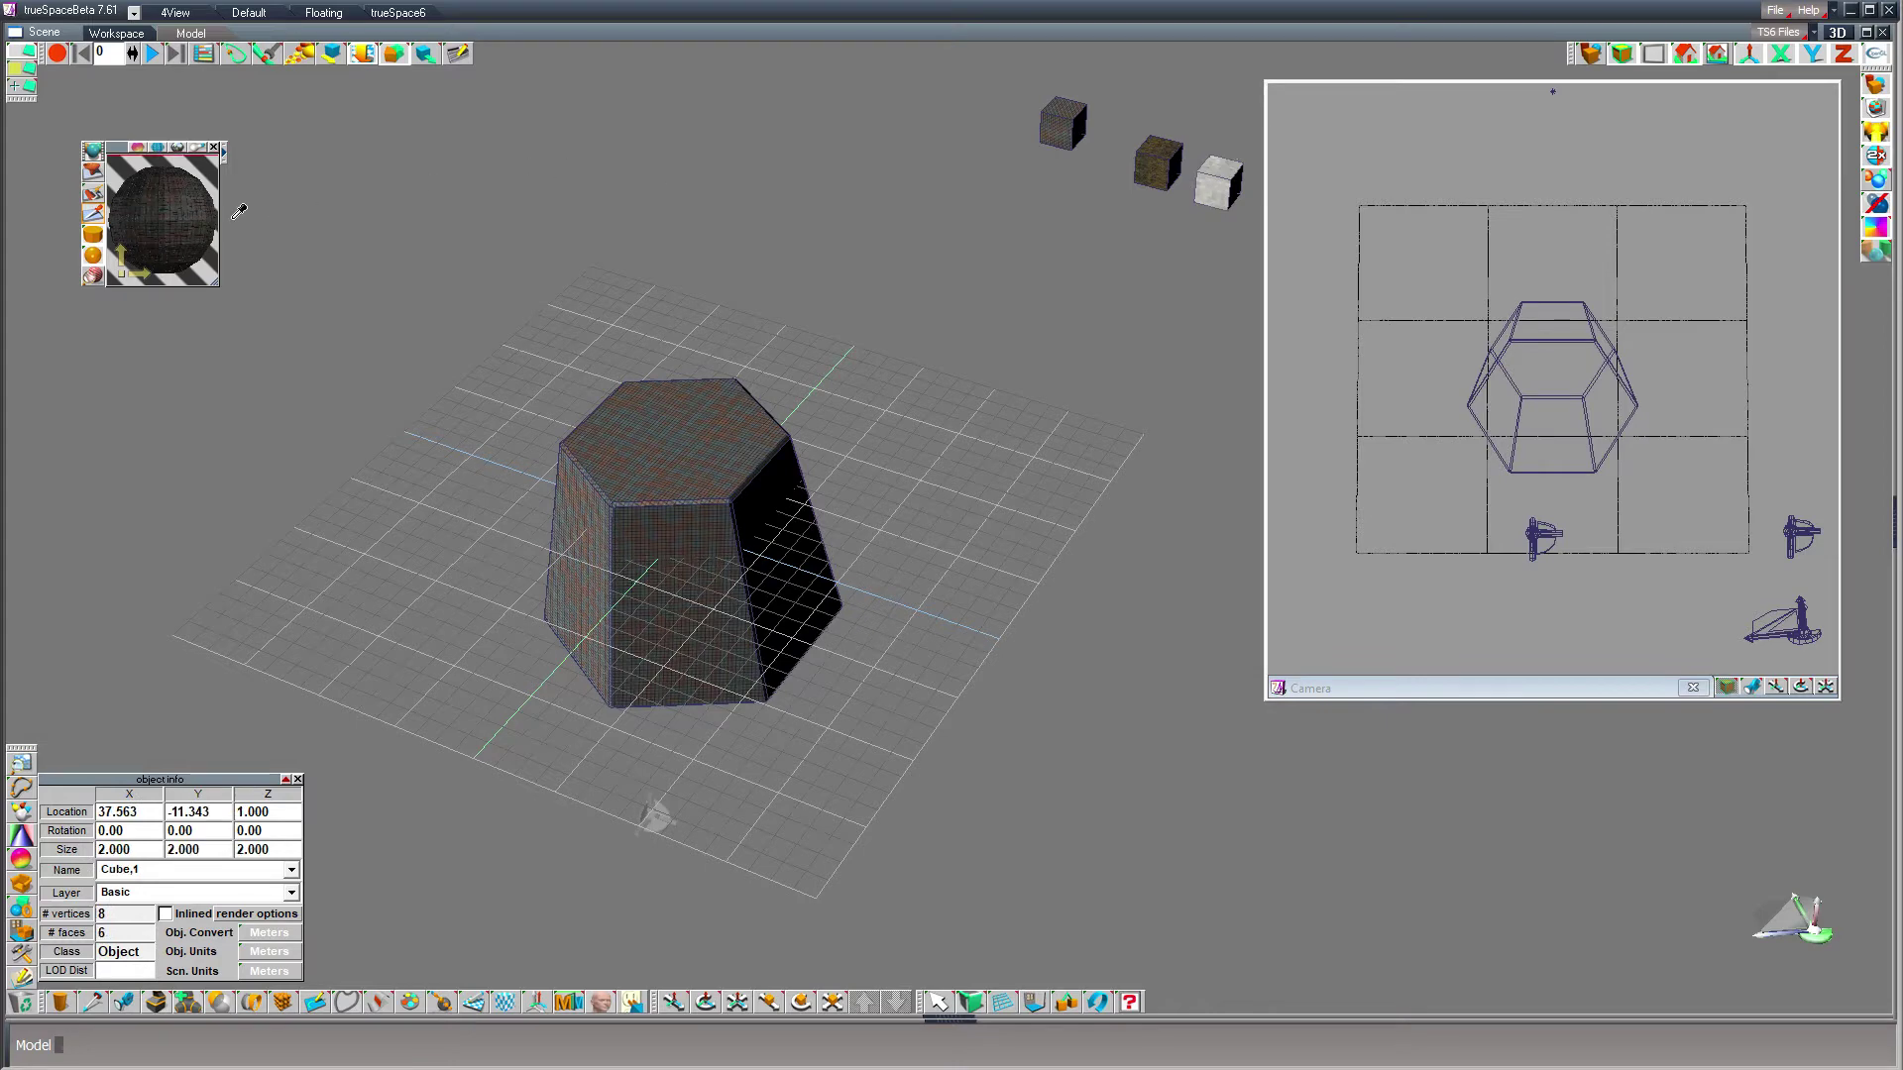
{"action": "left_click", "coordinate": [940, 1003]}
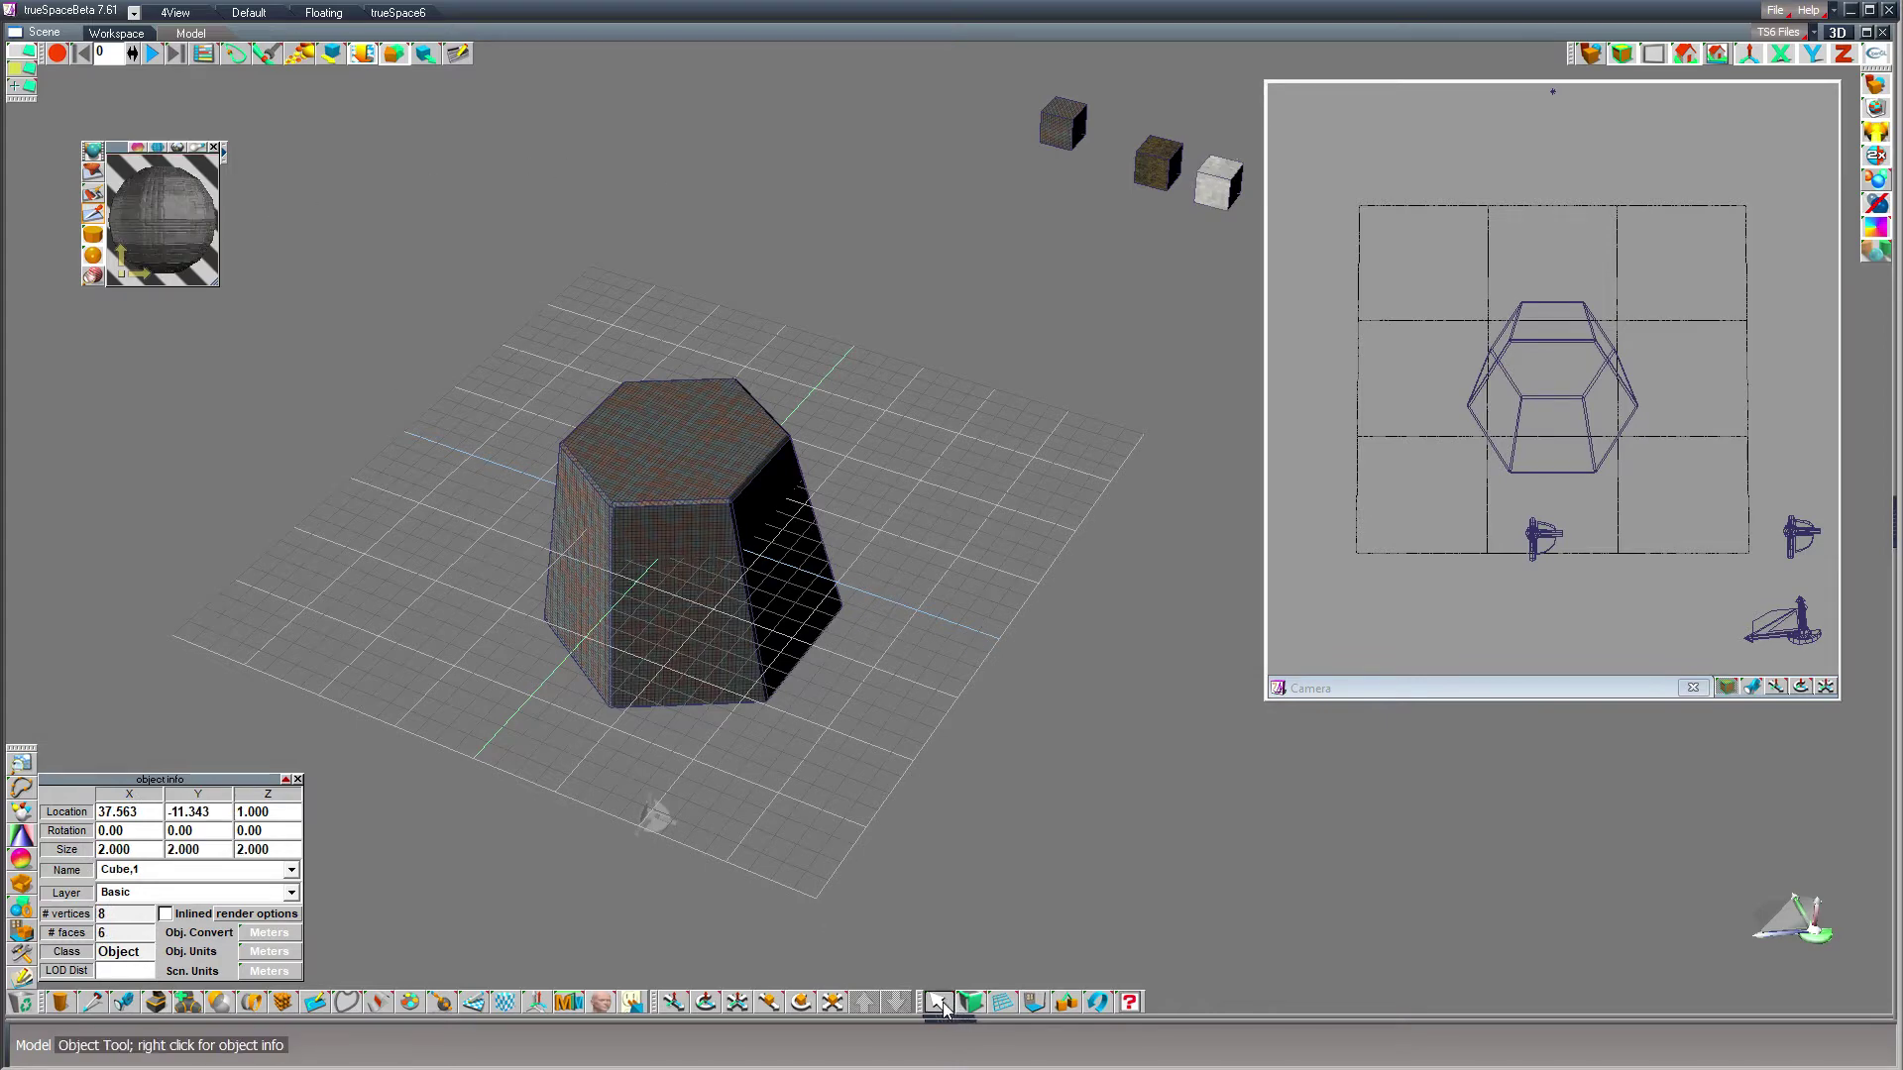
{"action": "left_click", "coordinate": [688, 569]}
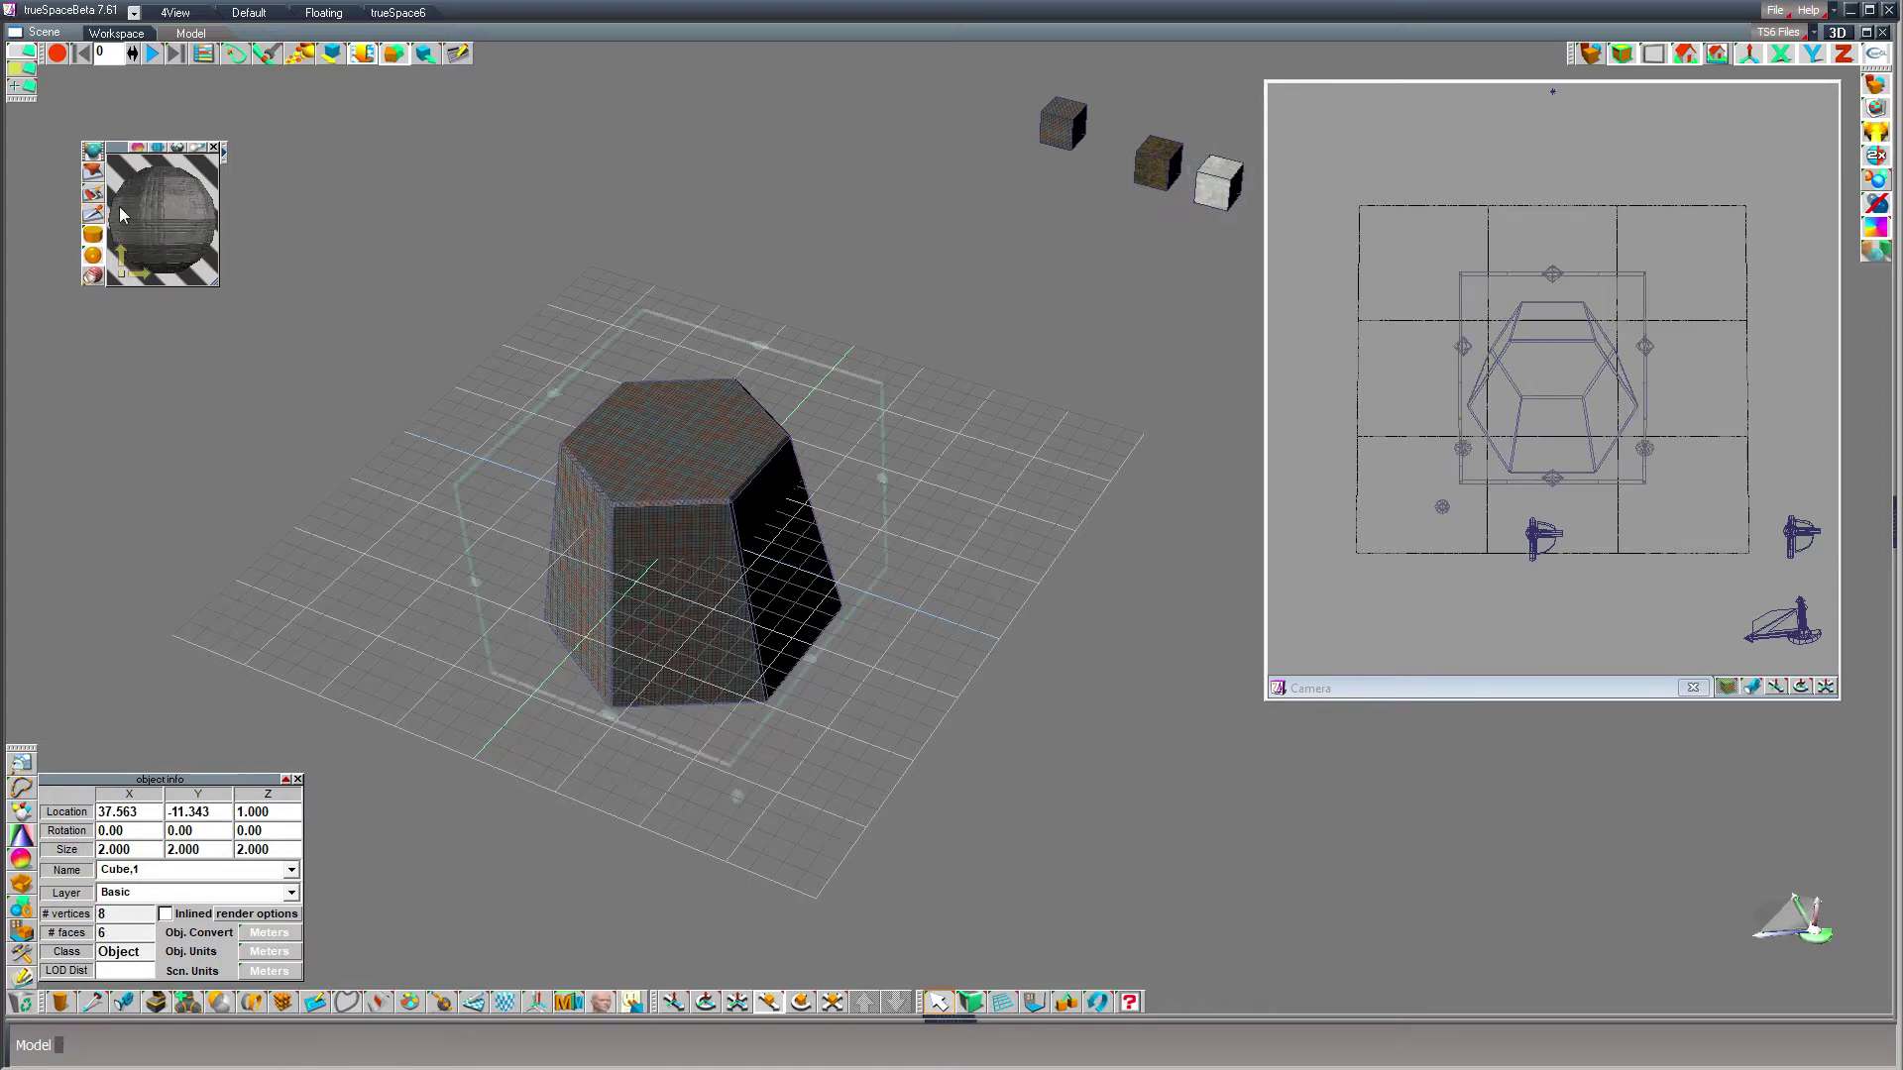
{"action": "left_click", "coordinate": [95, 173]}
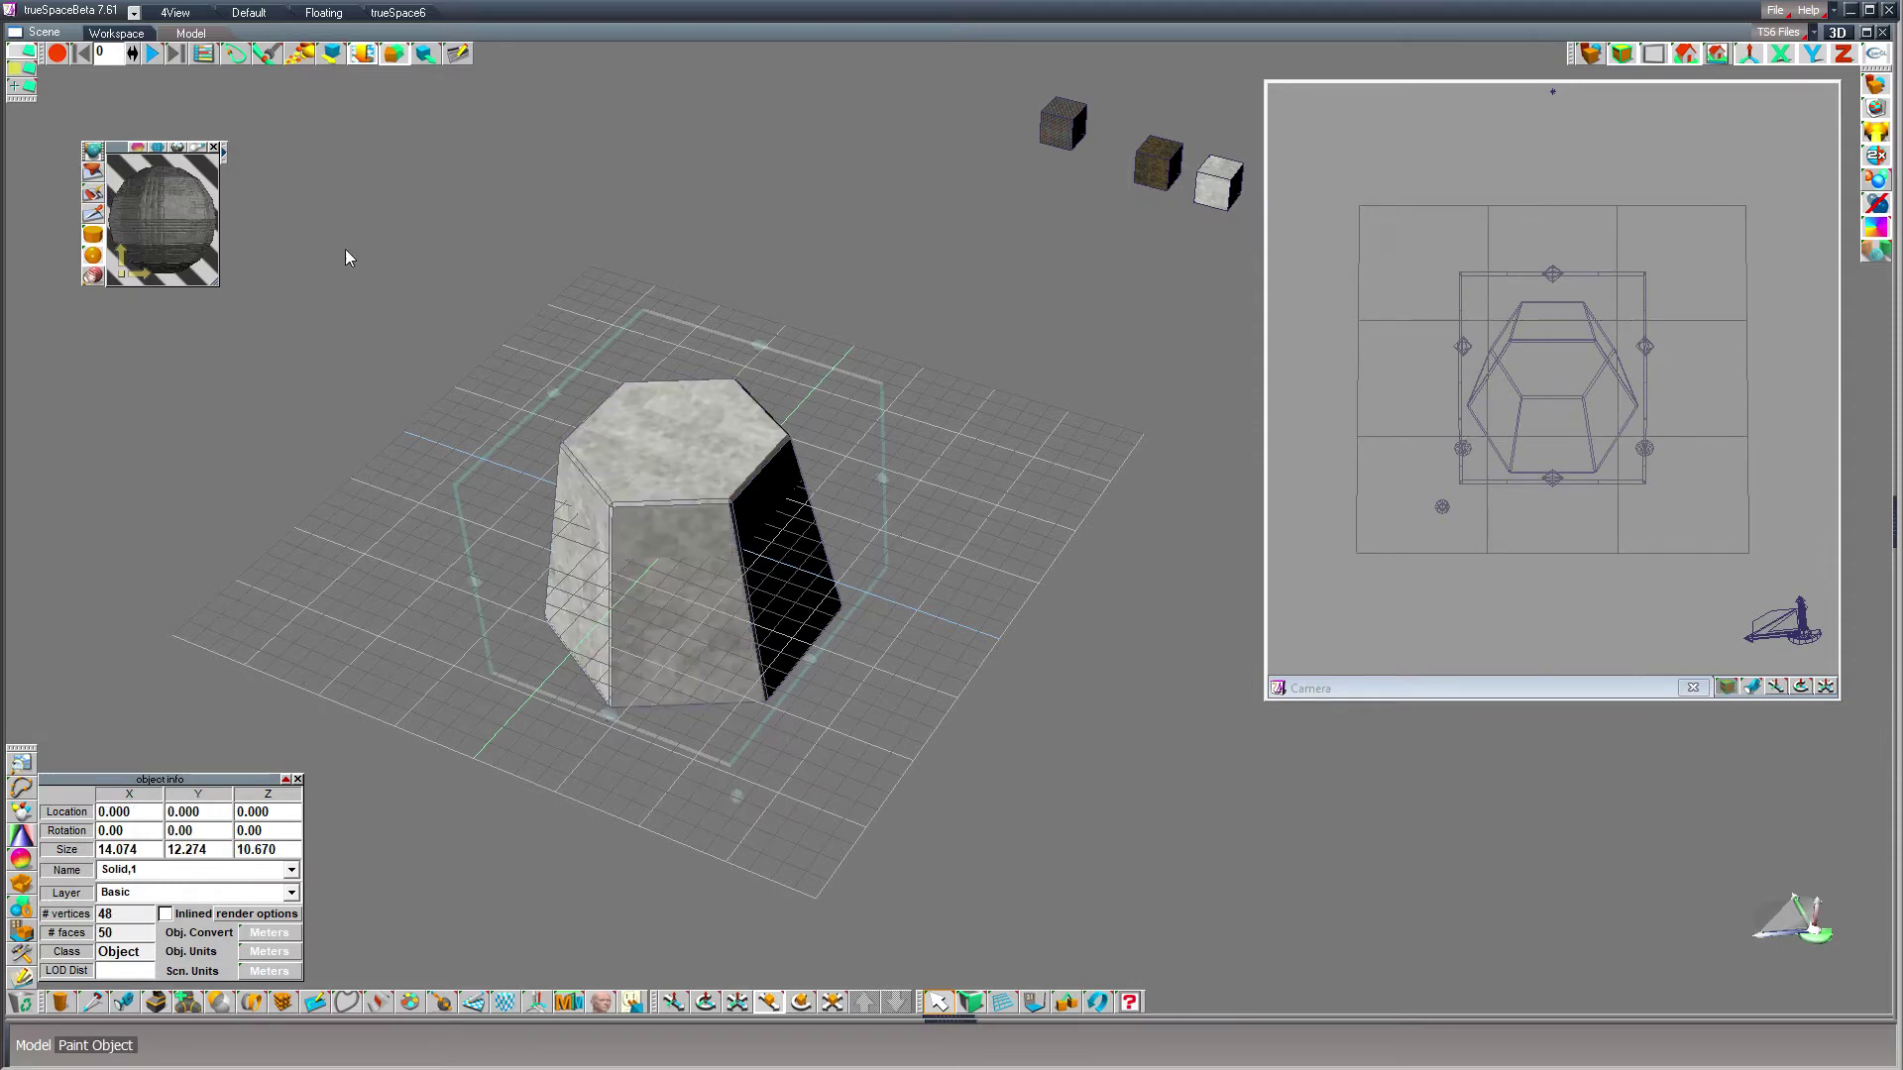
{"action": "left_click", "coordinate": [1056, 192]}
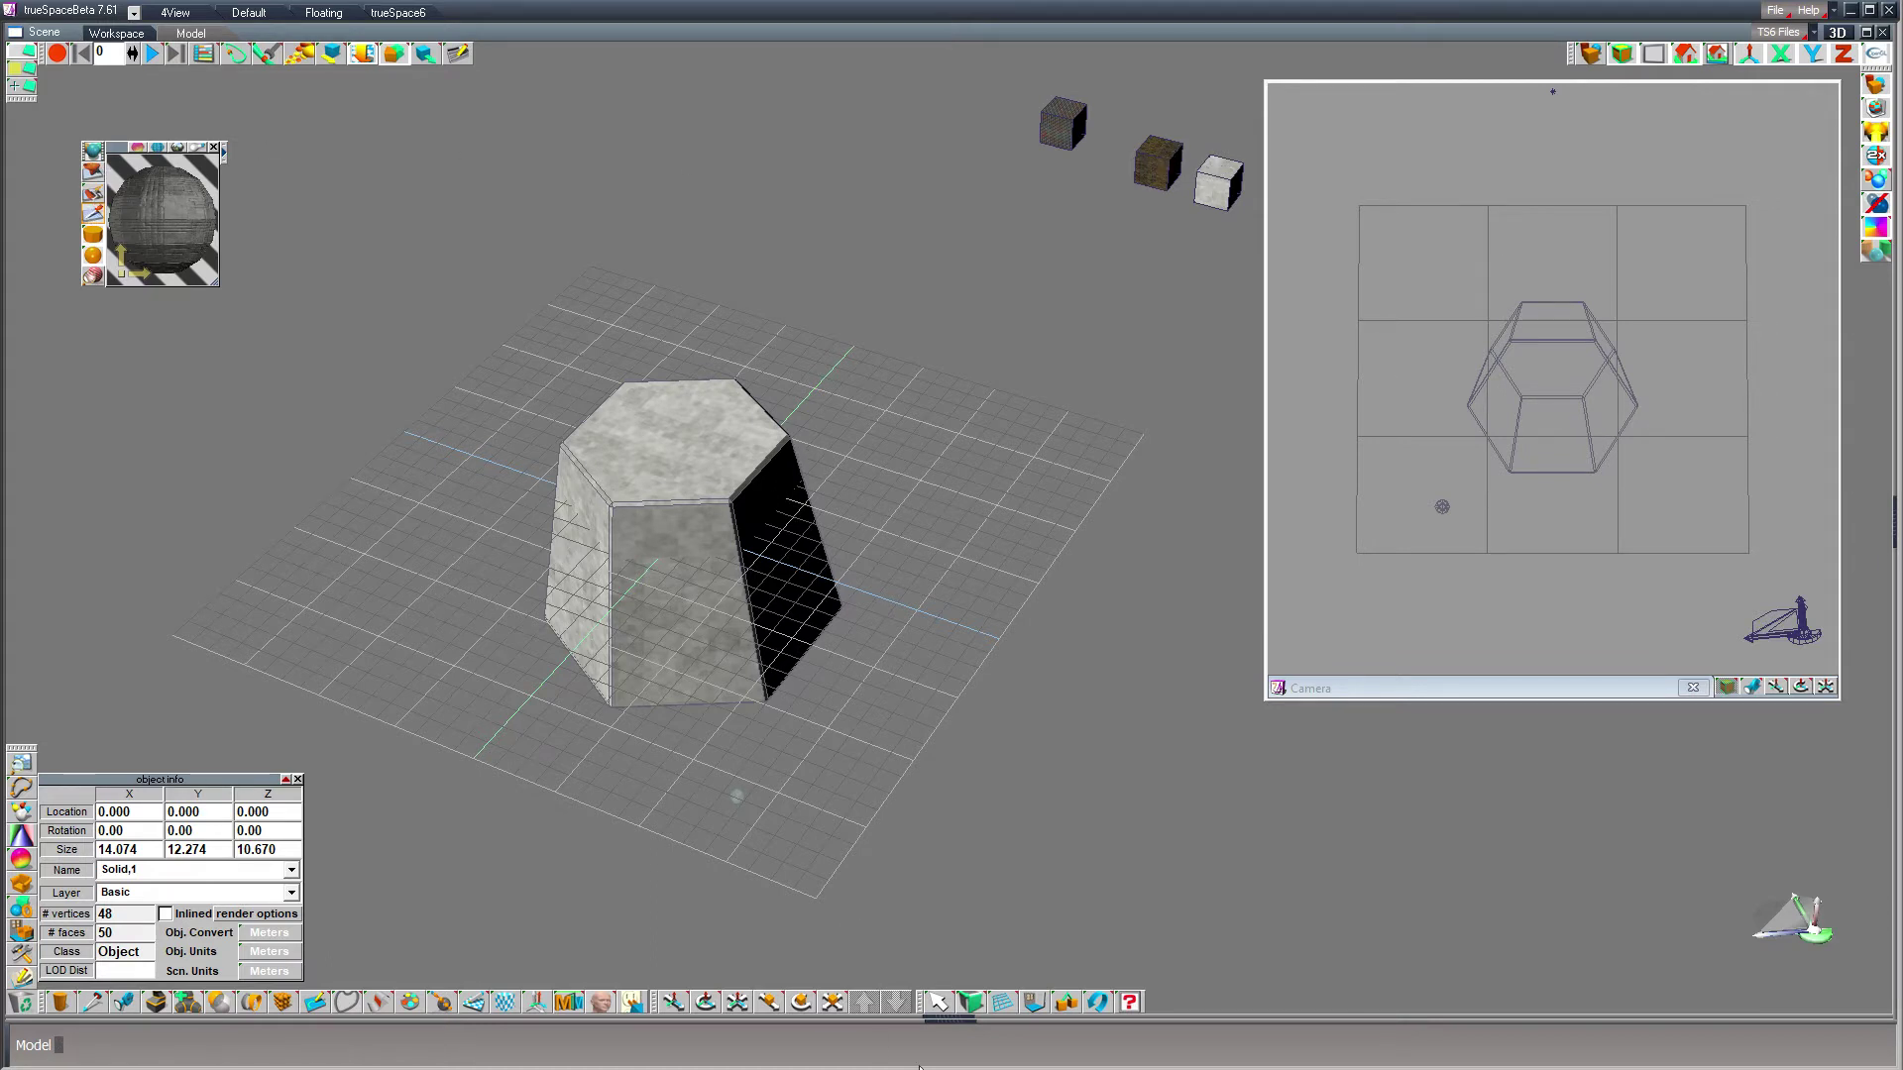
- Rotate the tapered solid 90 degrees about the Y axis
{"action": "left_click", "coordinate": [938, 1004]}
{"action": "left_click", "coordinate": [1499, 696]}
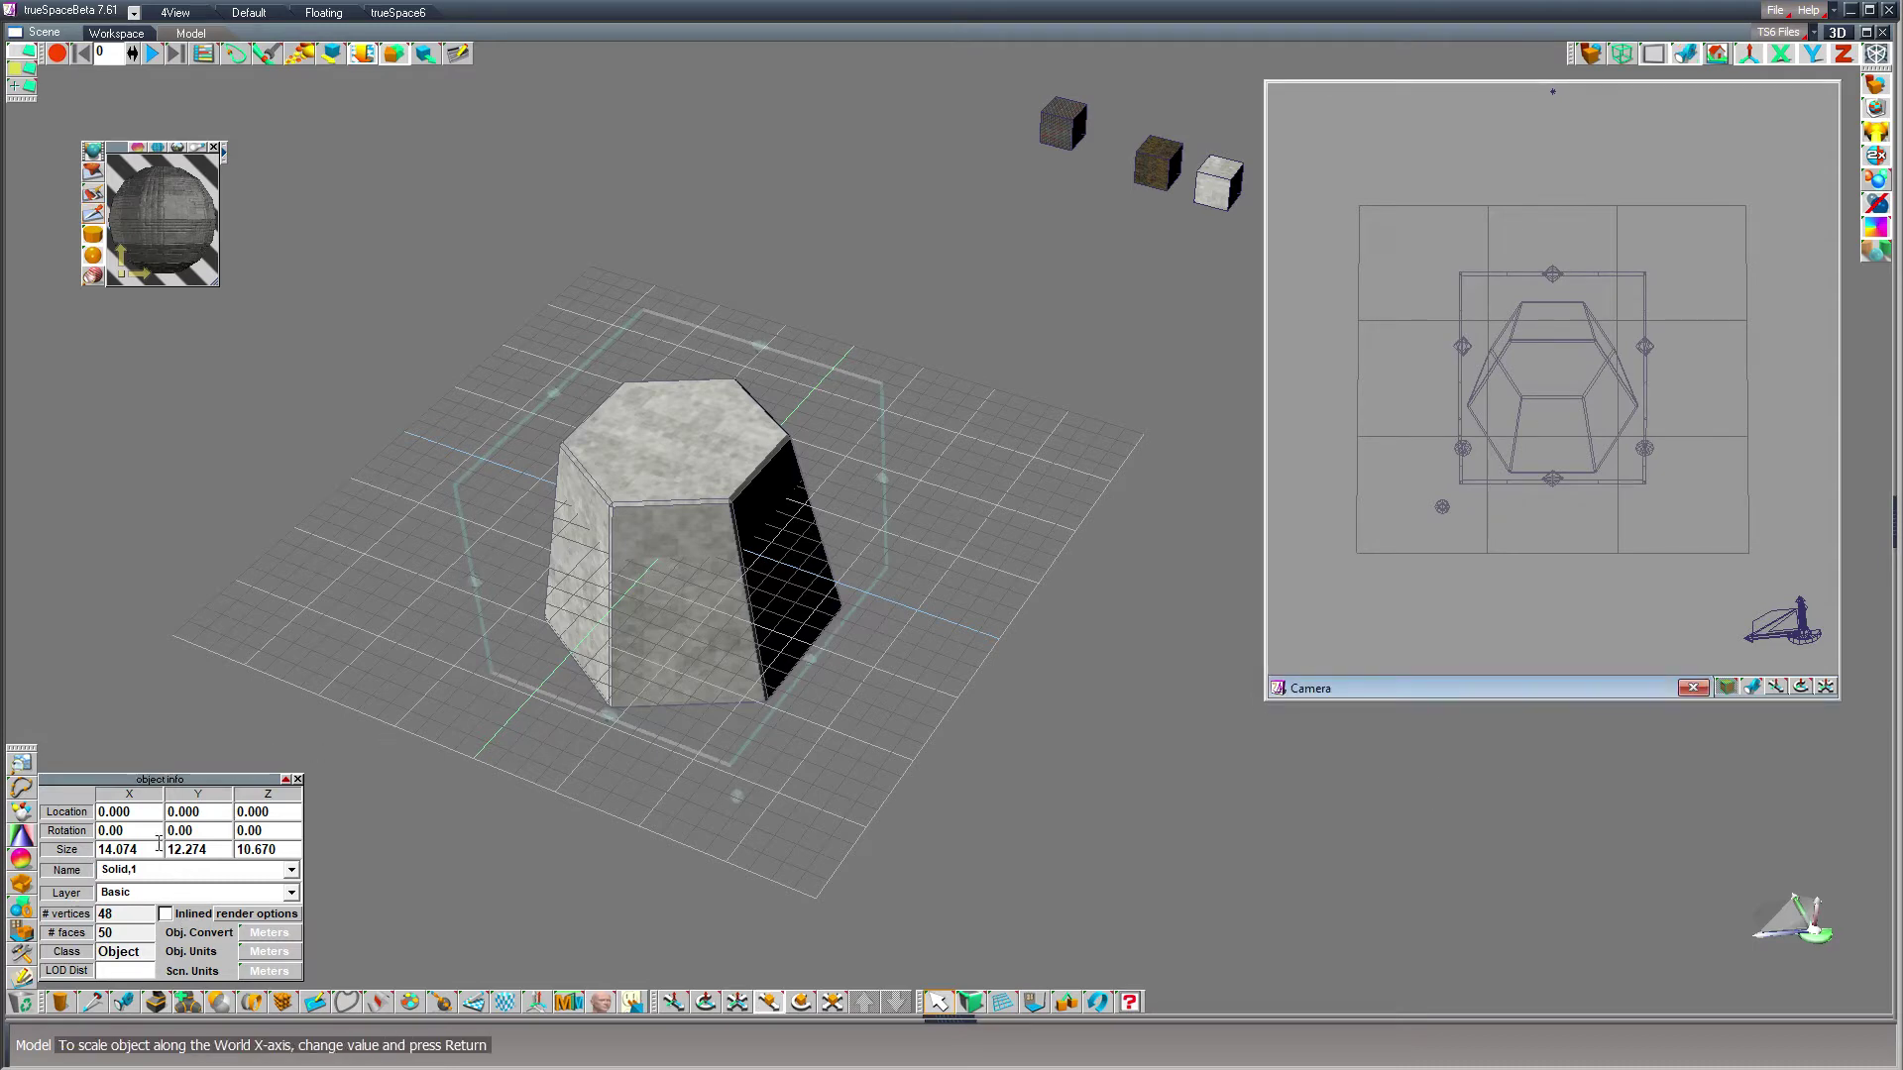
{"action": "left_click", "coordinate": [216, 835]}
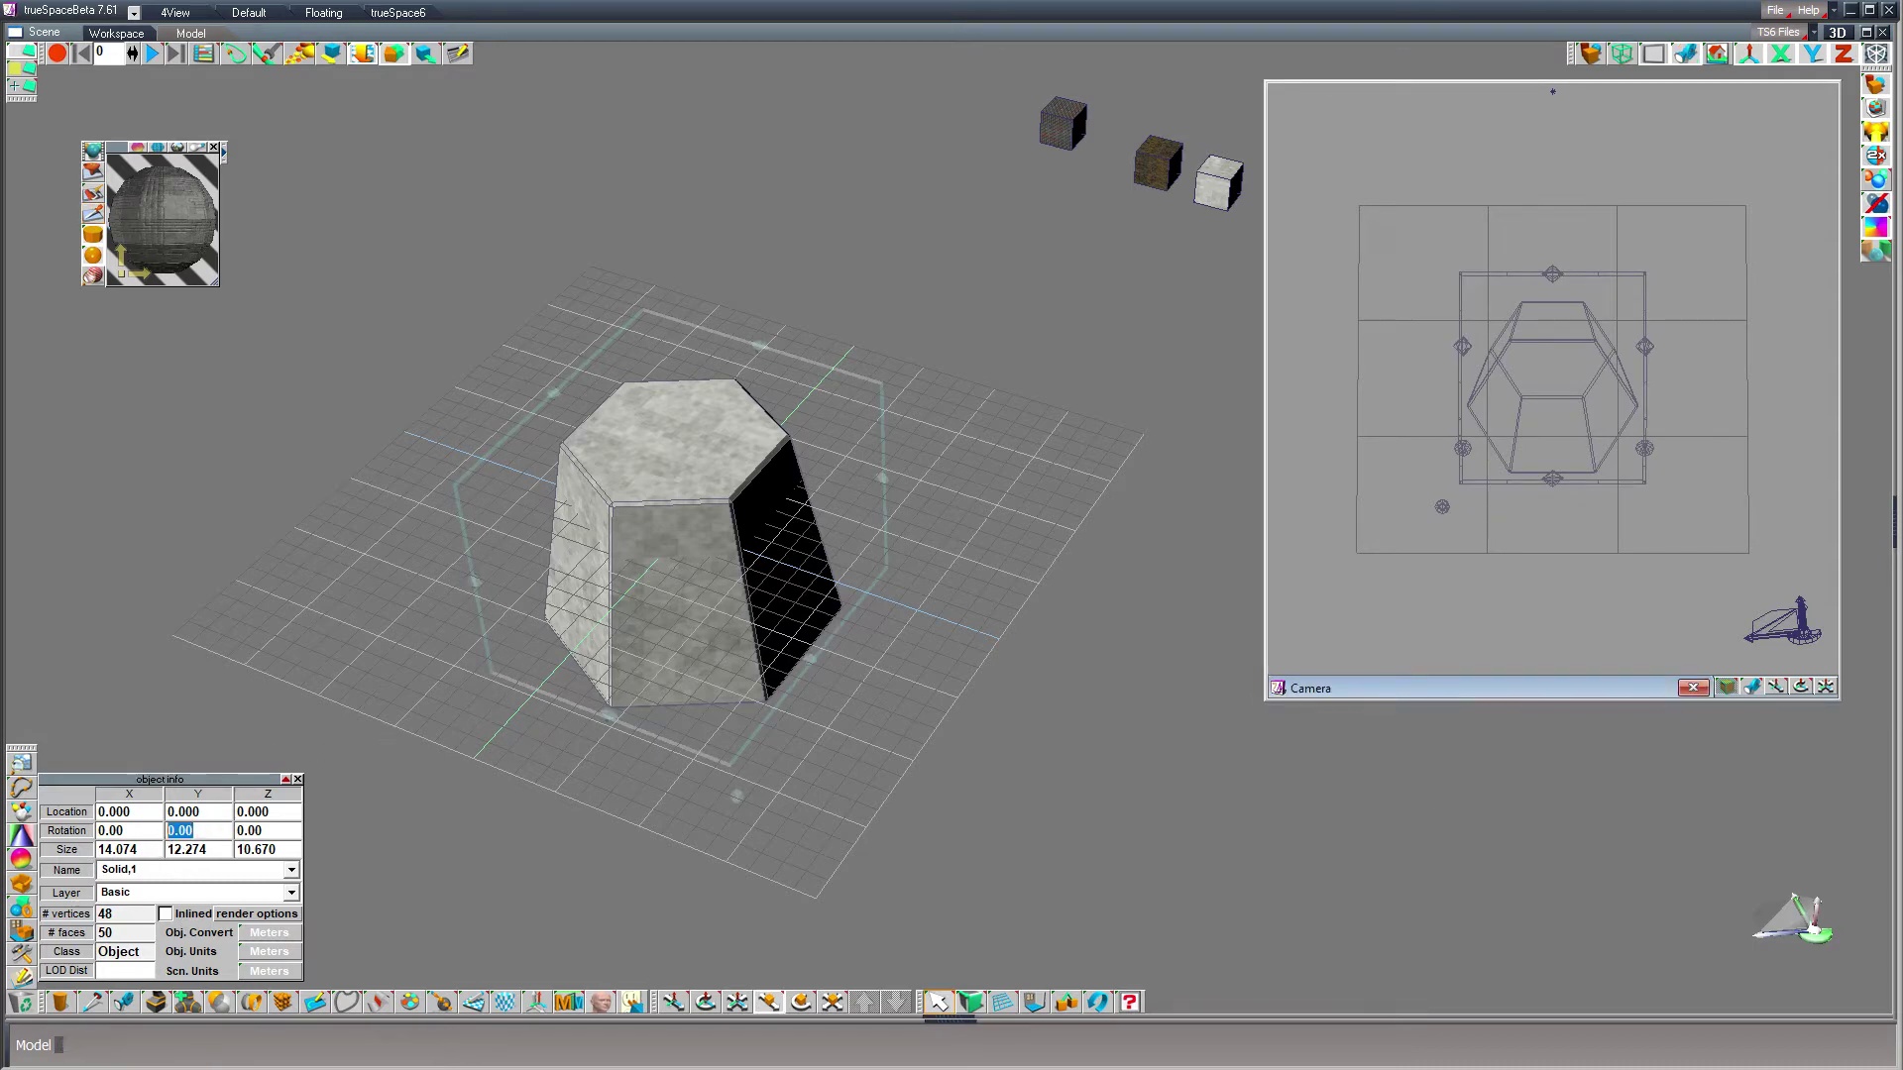
{"action": "type", "text": "90"}
{"action": "key", "text": "Return"}
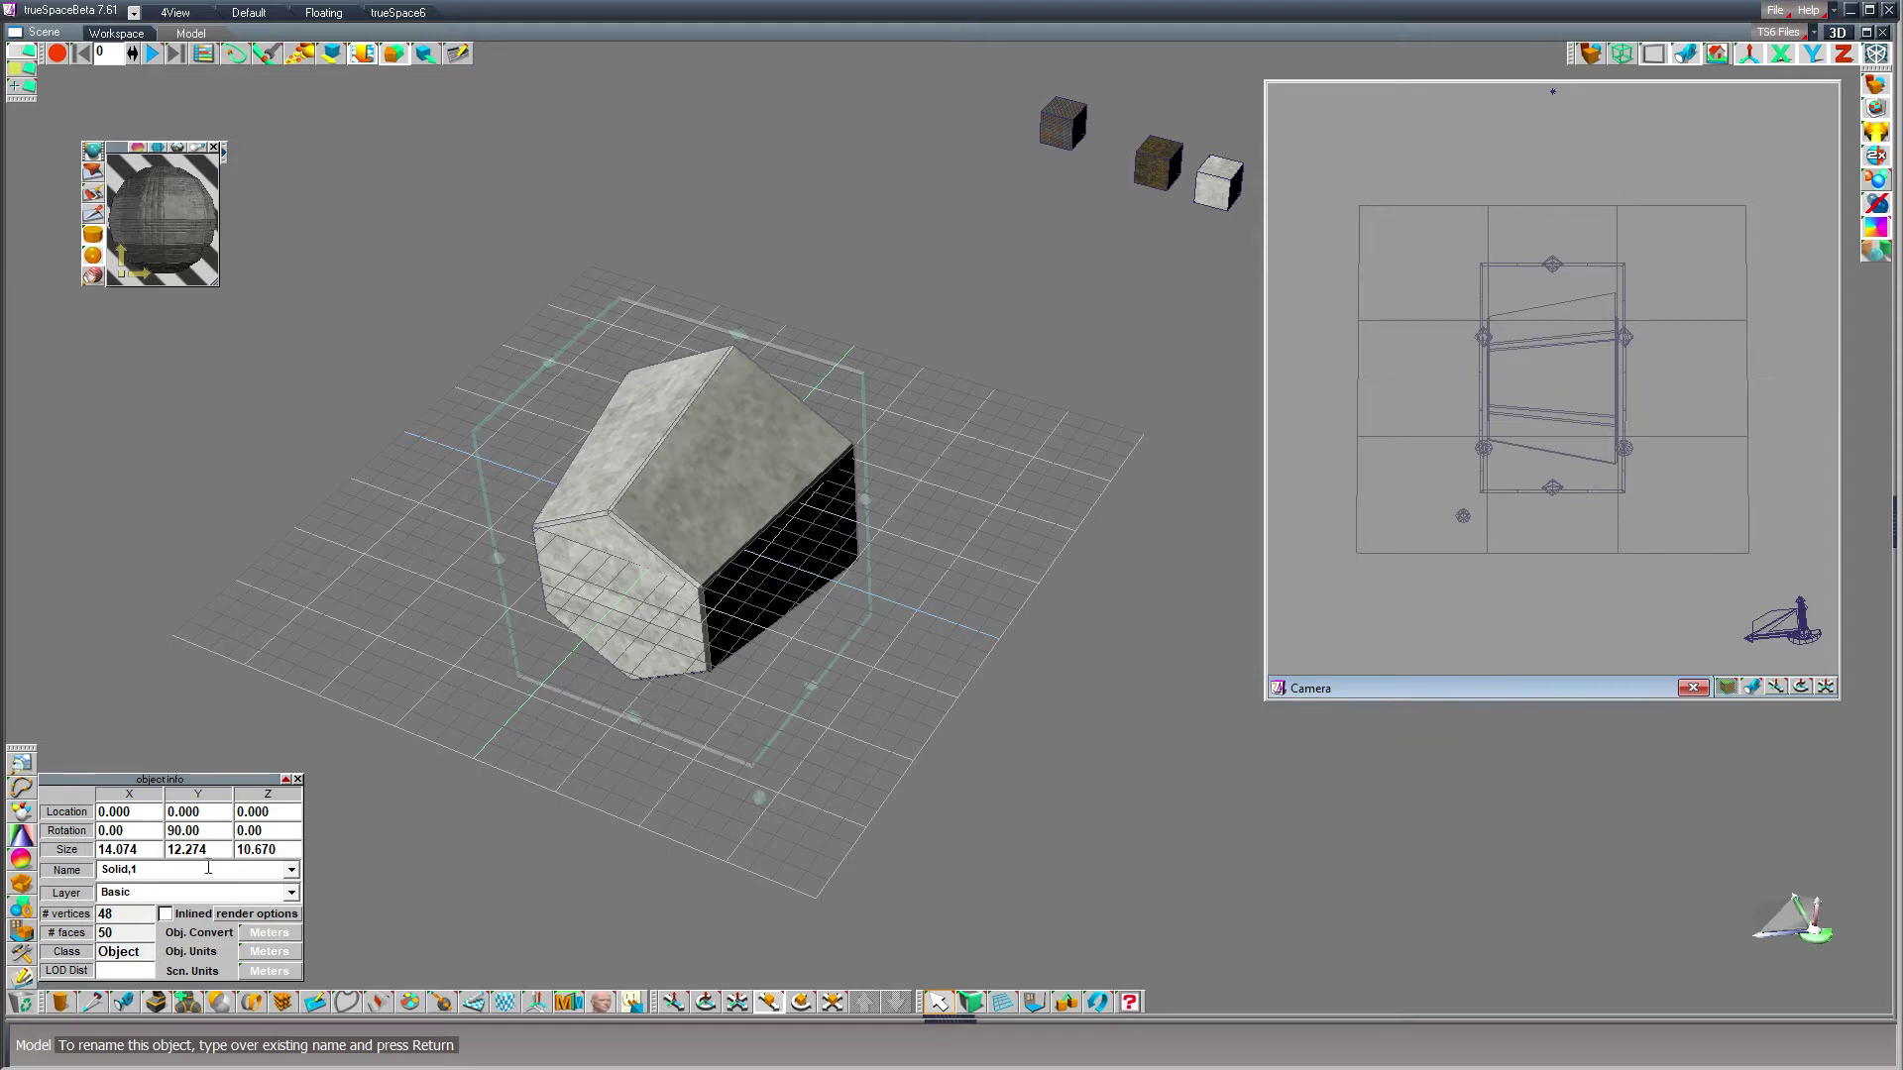
- Flatten the rotated solid vertically until its X size is about 5.4
{"action": "left_click", "coordinate": [851, 373]}
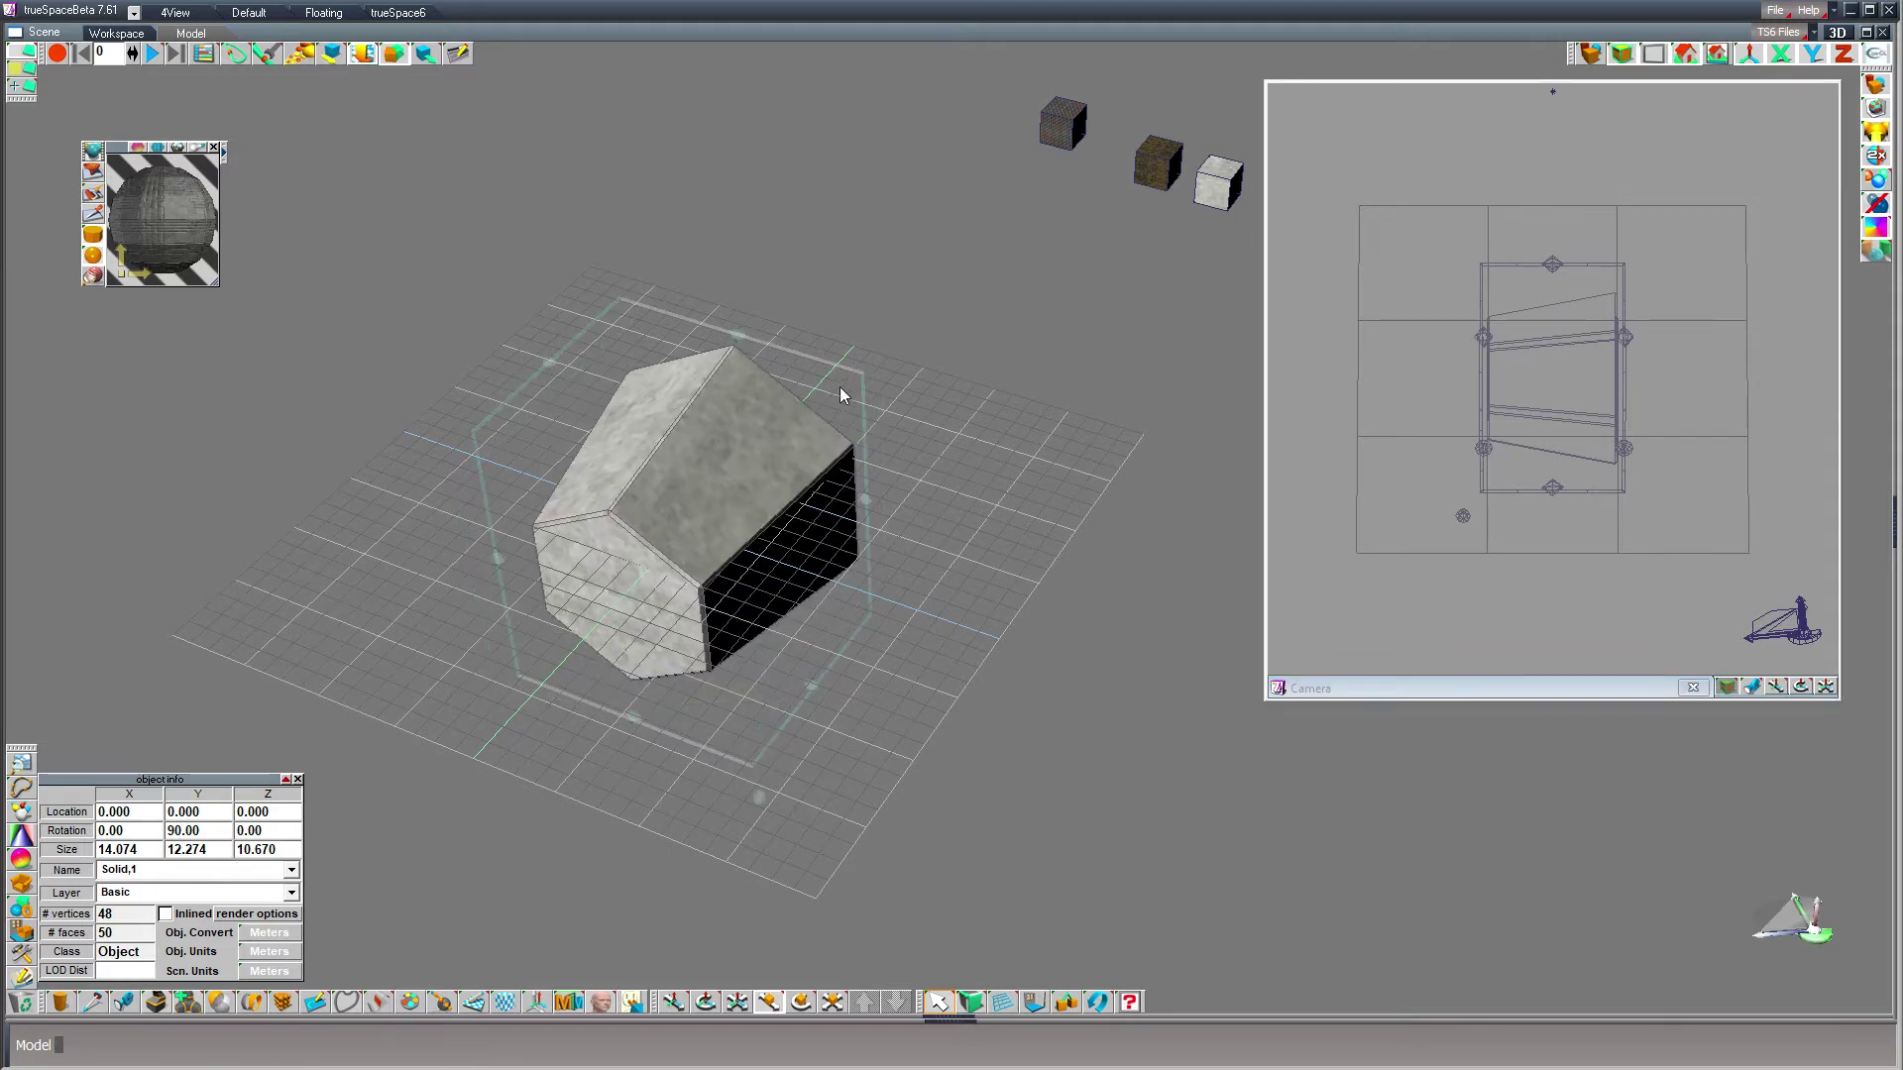
{"action": "left_click_drag", "start_coordinate": [853, 372], "coordinate": [859, 462]}
{"action": "left_click_drag", "start_coordinate": [768, 388], "coordinate": [721, 398]}
{"action": "left_click_drag", "start_coordinate": [759, 793], "coordinate": [759, 796]}
{"action": "left_click_drag", "start_coordinate": [719, 399], "coordinate": [714, 400]}
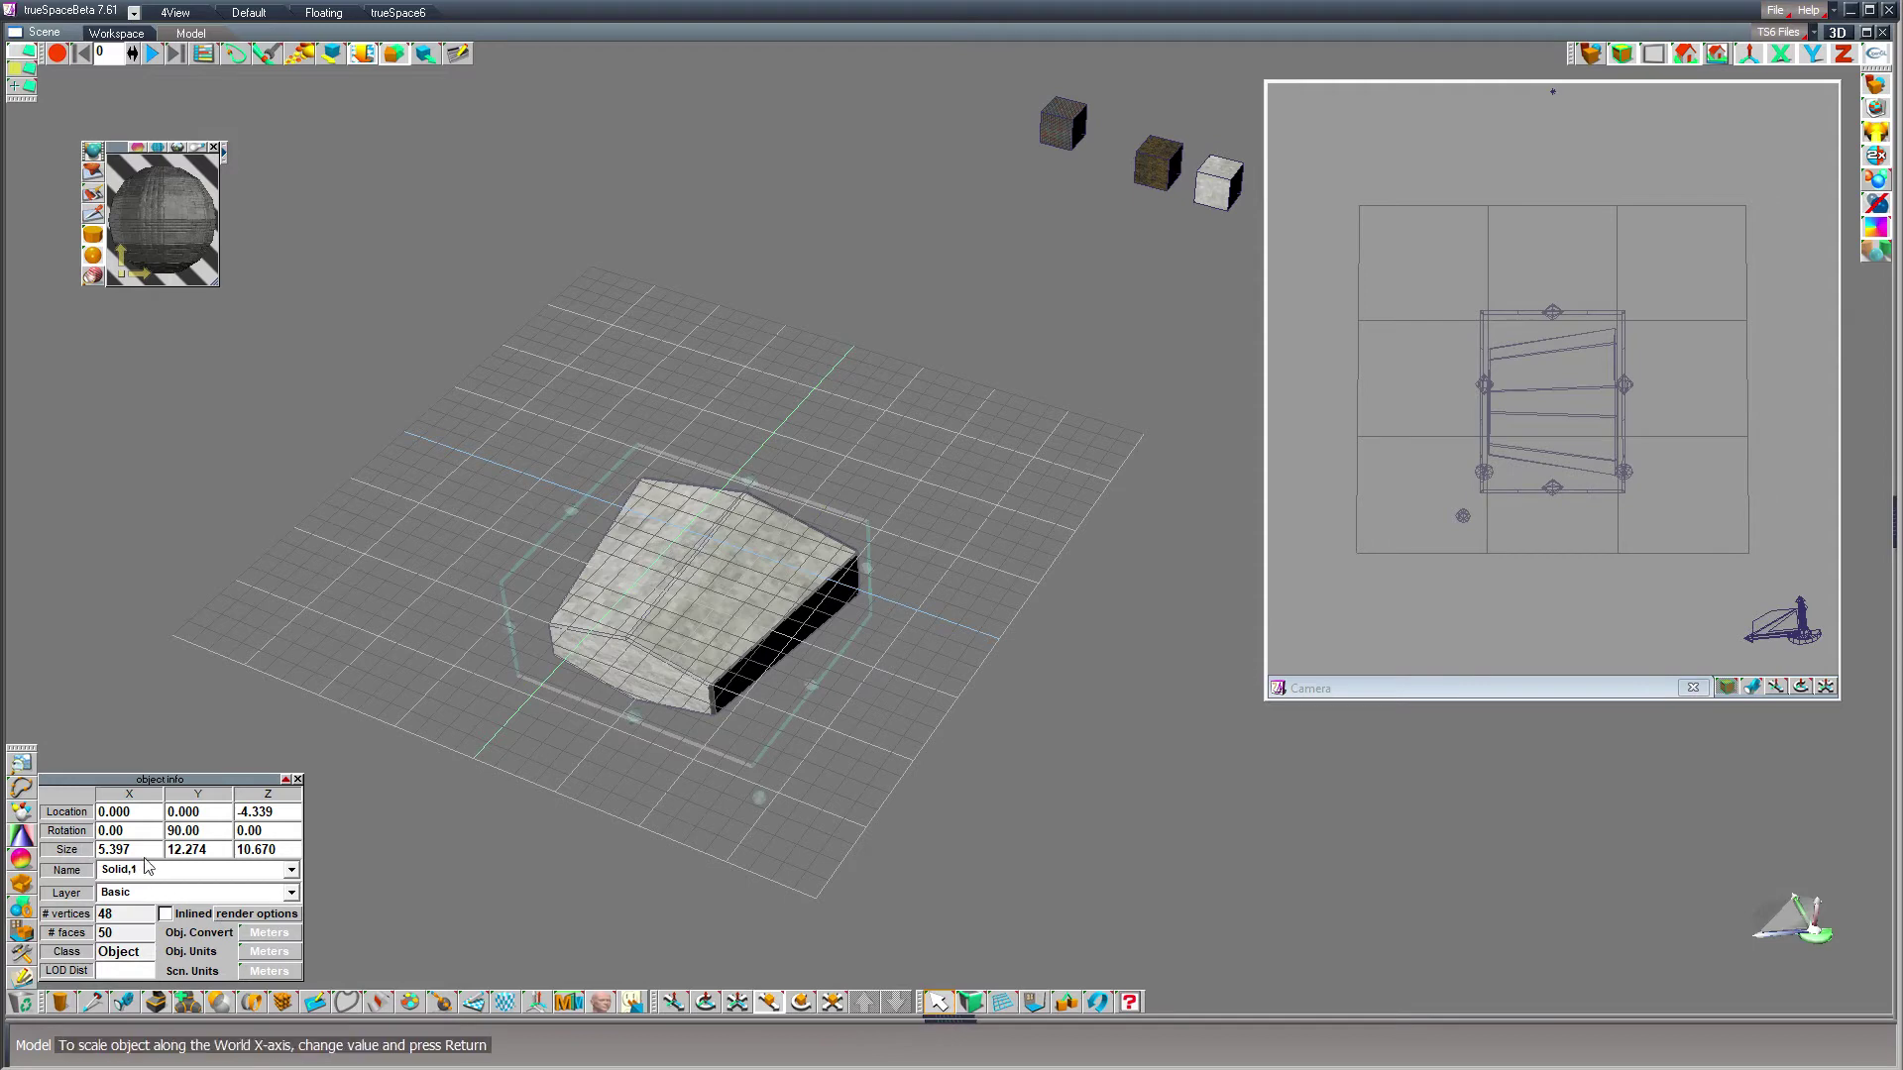
- Recenter the flattened solid on the grid at location X 0, Y 0, Z 0
{"action": "left_click", "coordinate": [263, 811]}
{"action": "type", "text": "0"}
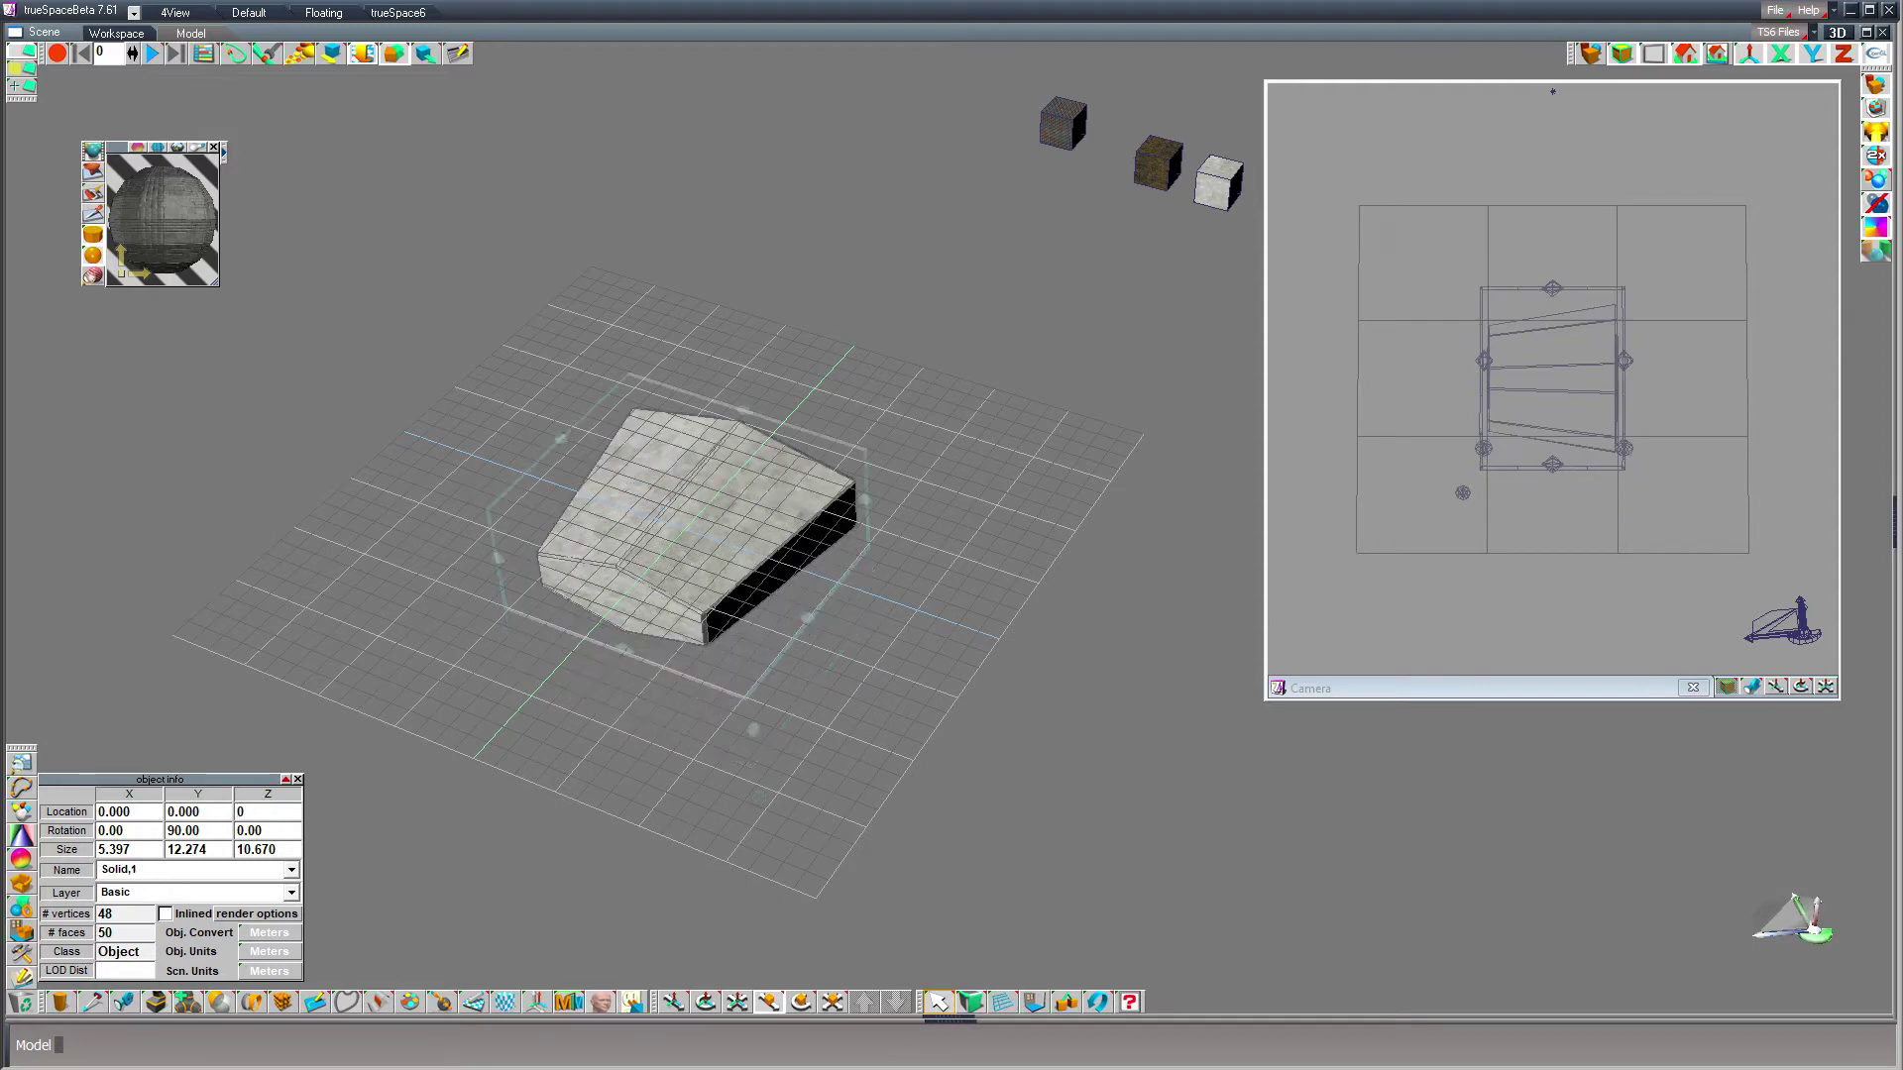
{"action": "key", "text": "Return"}
{"action": "left_click_drag", "start_coordinate": [839, 807], "coordinate": [841, 806]}
{"action": "double_click", "coordinate": [114, 810]}
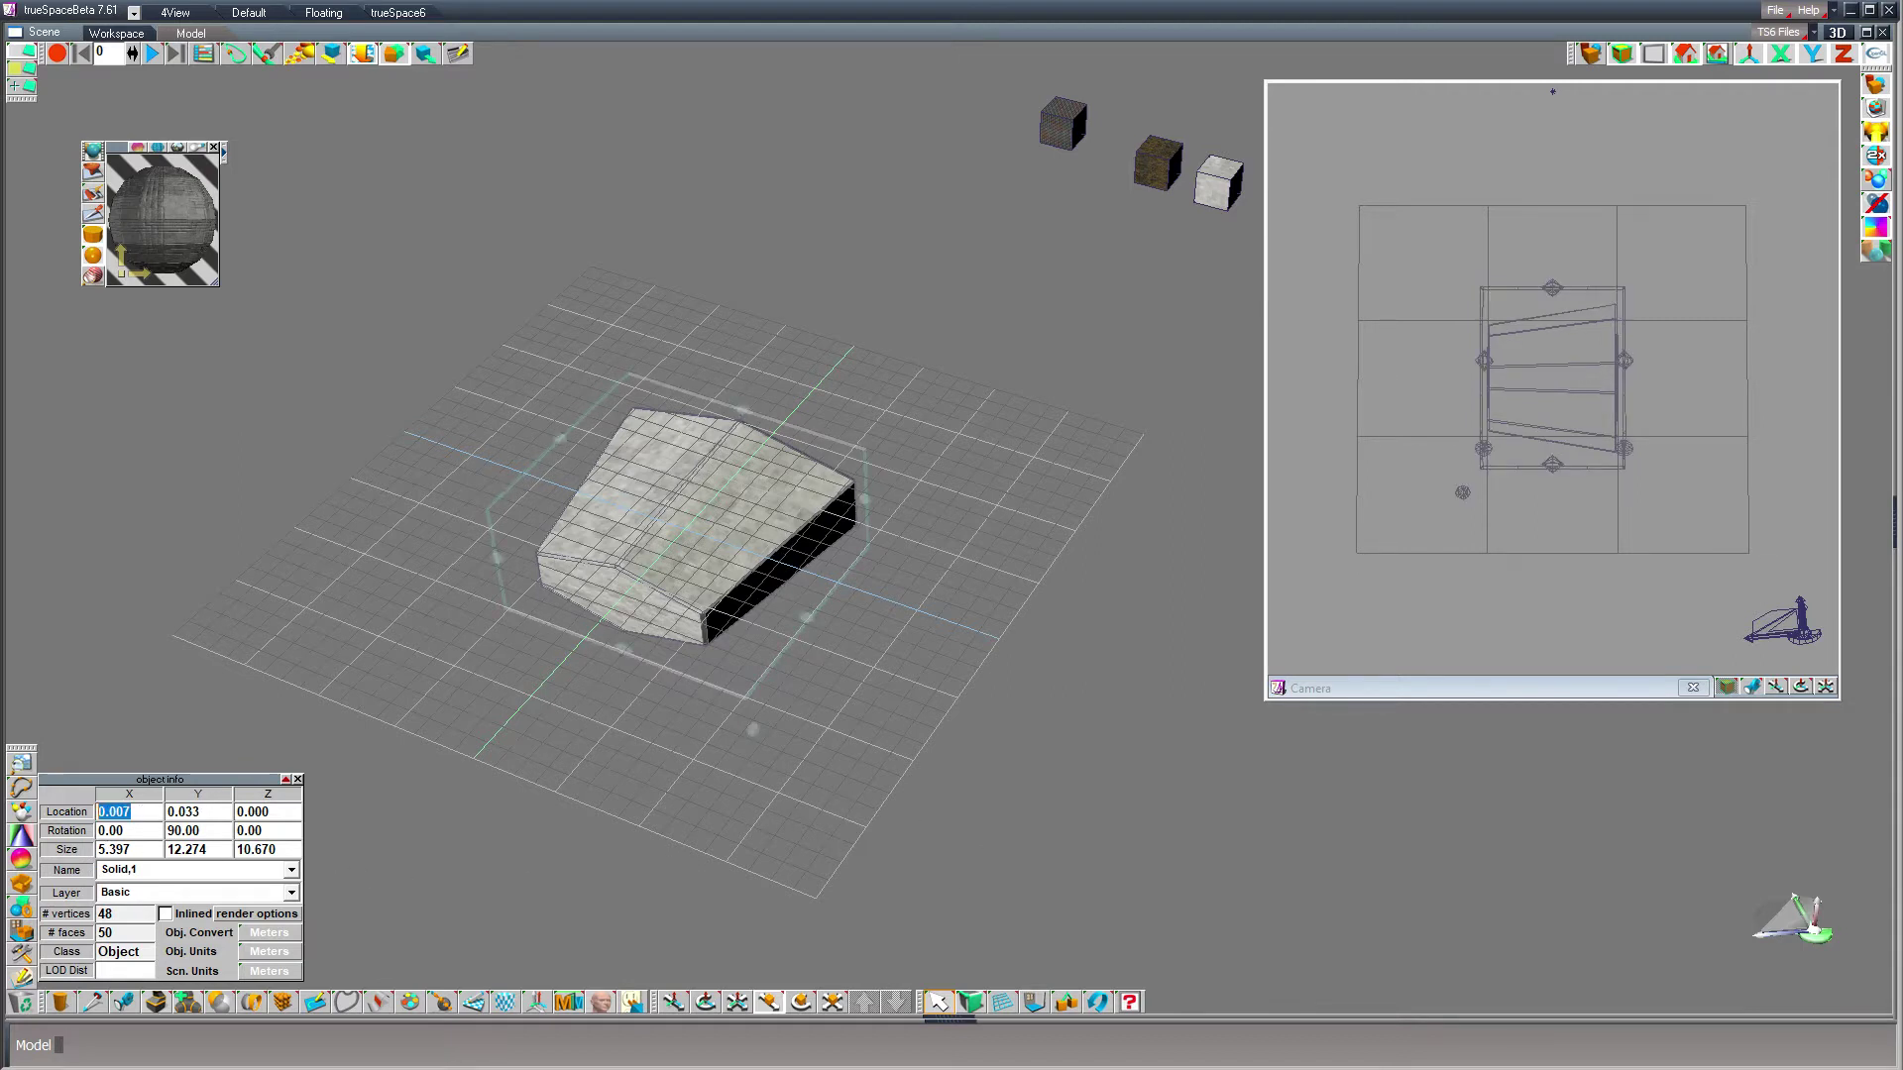
{"action": "type", "text": "0"}
{"action": "key", "text": "Tab"}
{"action": "type", "text": "0"}
{"action": "key", "text": "Return"}
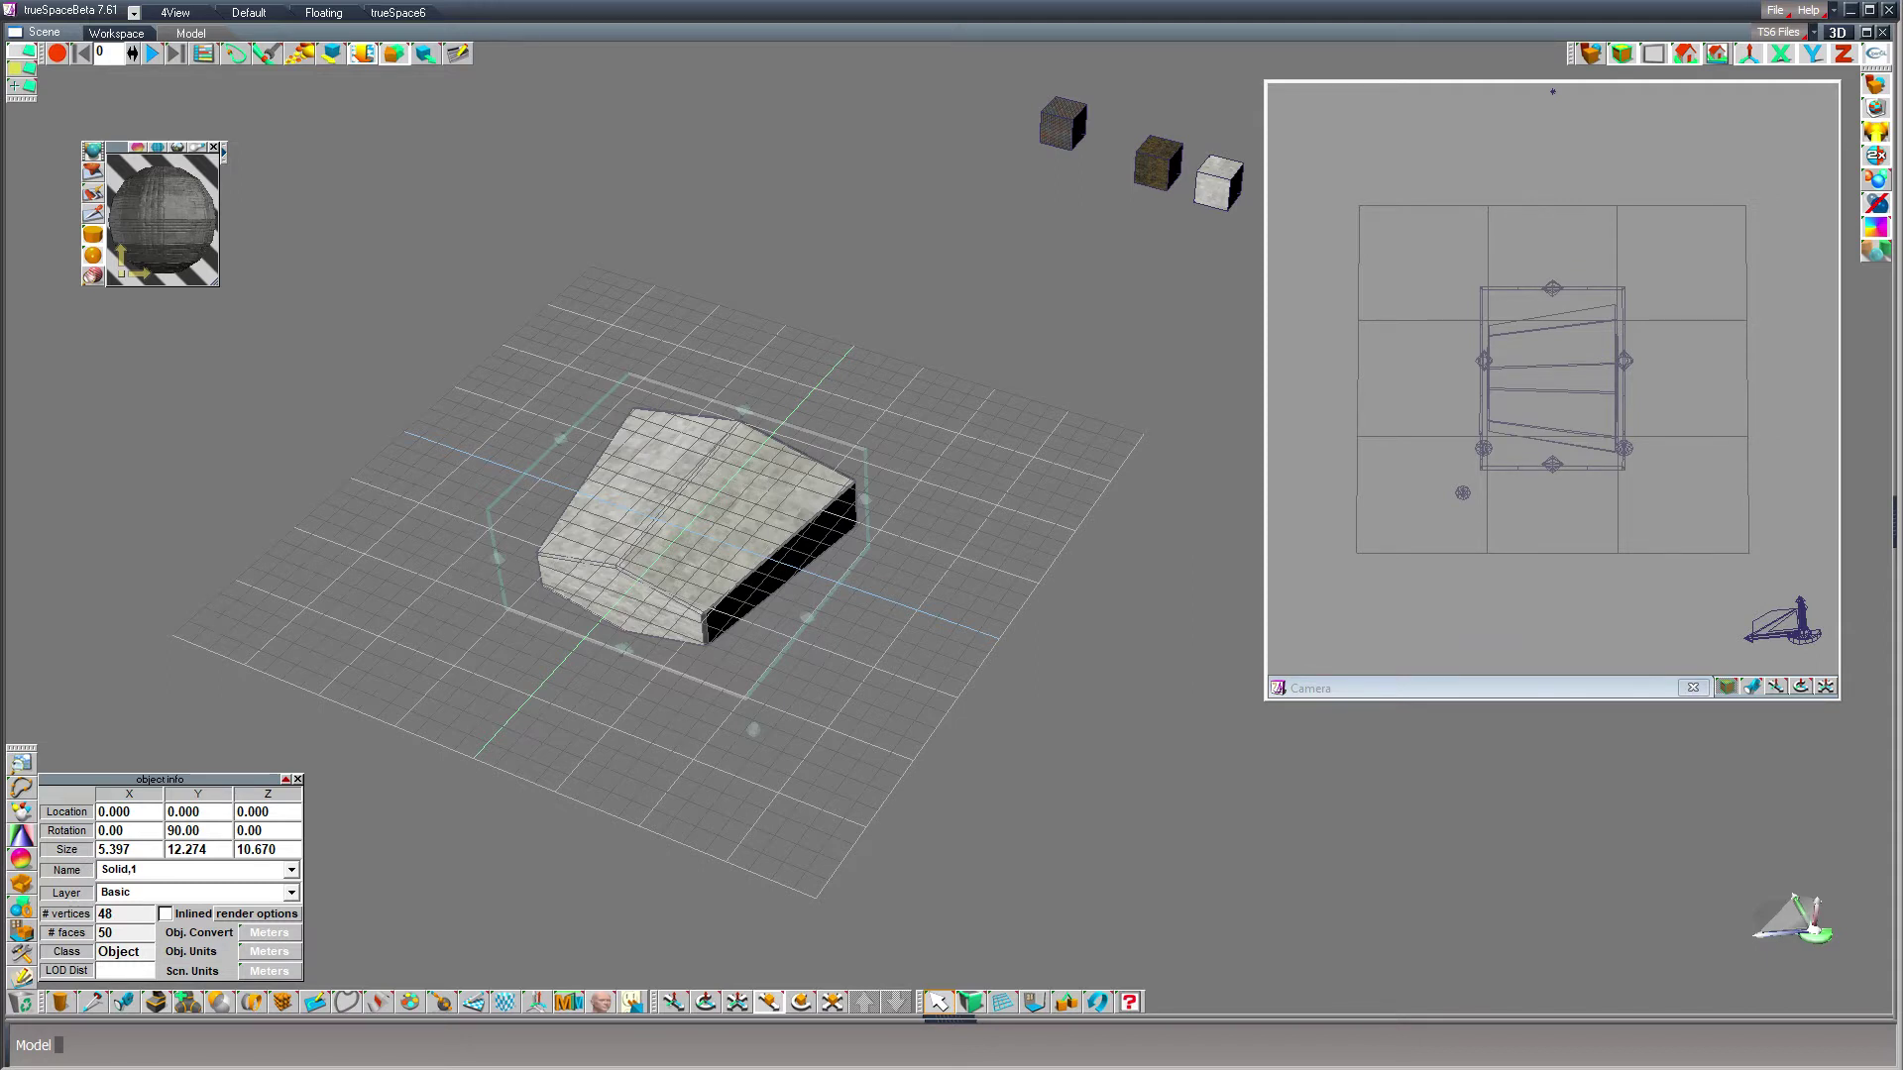
- Reapply the cubic UV projection to the flattened solid, setting its X, Y and Z size to 10
{"action": "left_click", "coordinate": [505, 1002]}
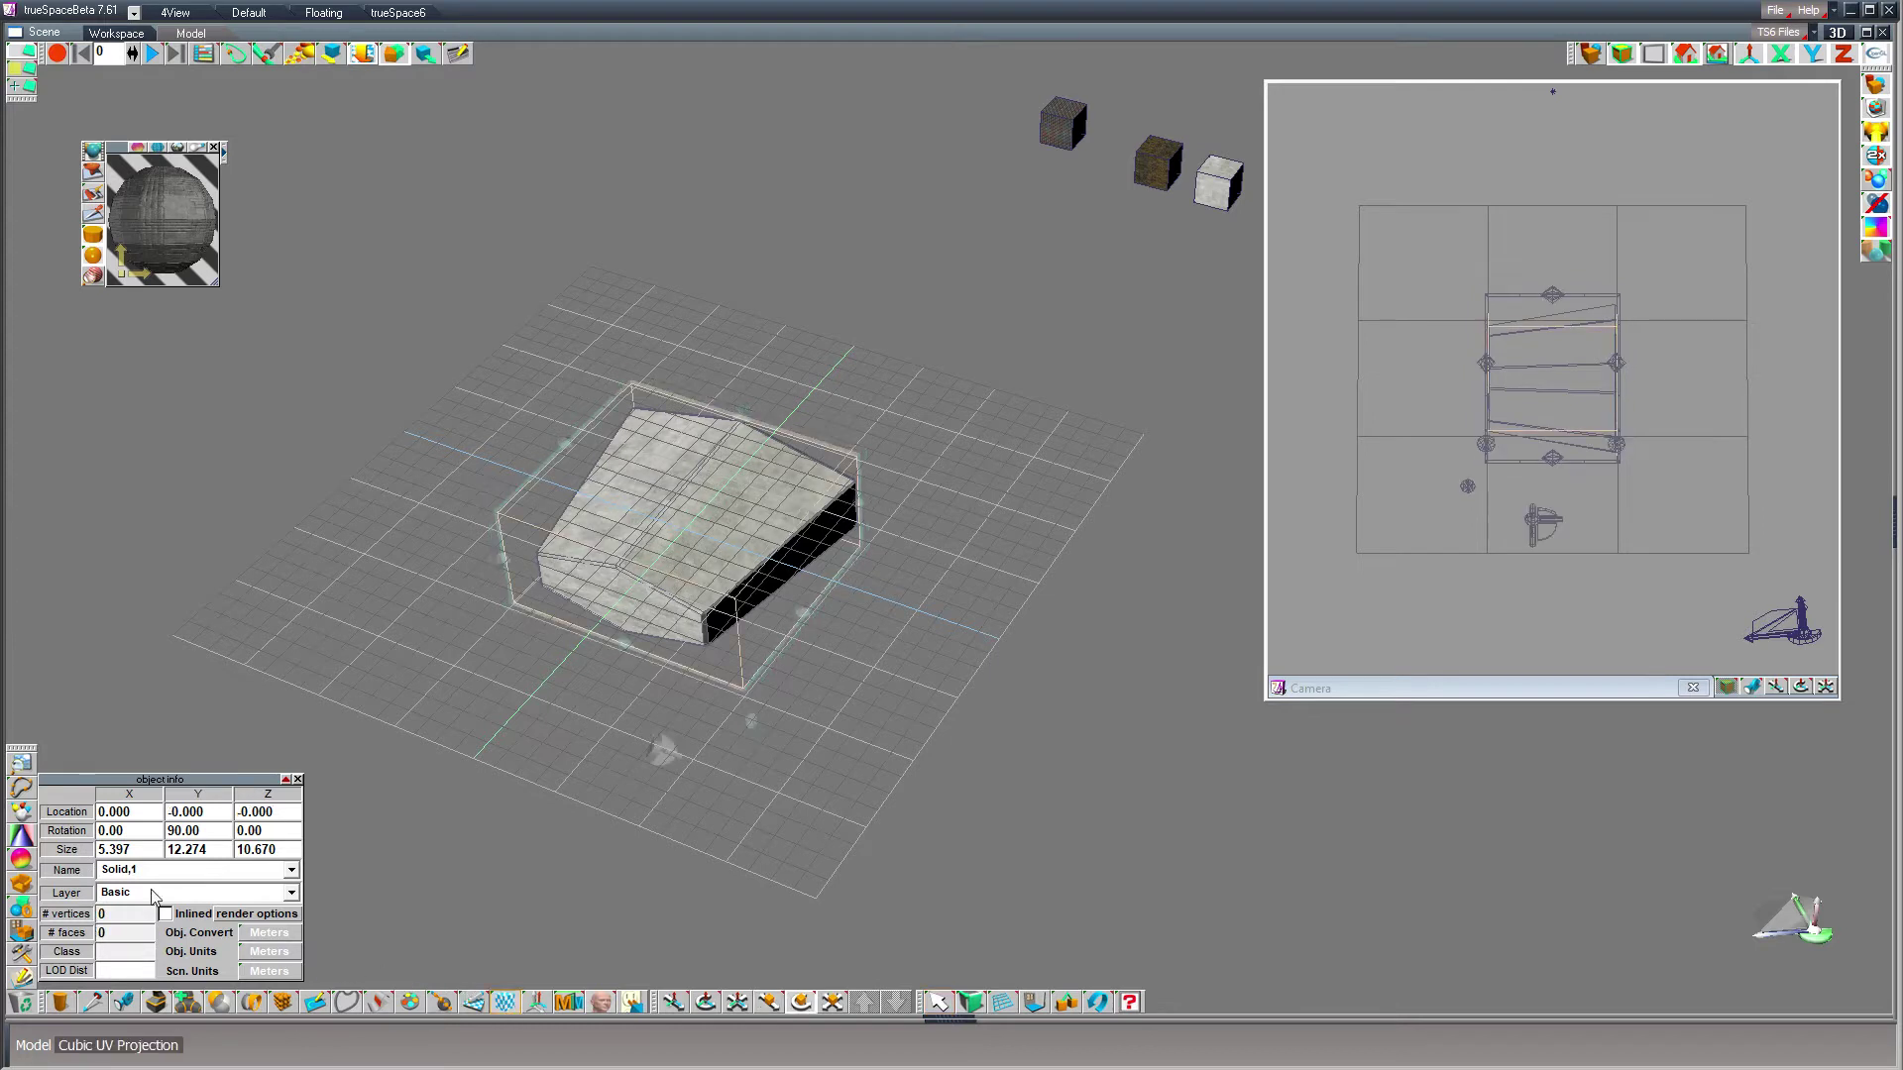
{"action": "left_click", "coordinate": [141, 855]}
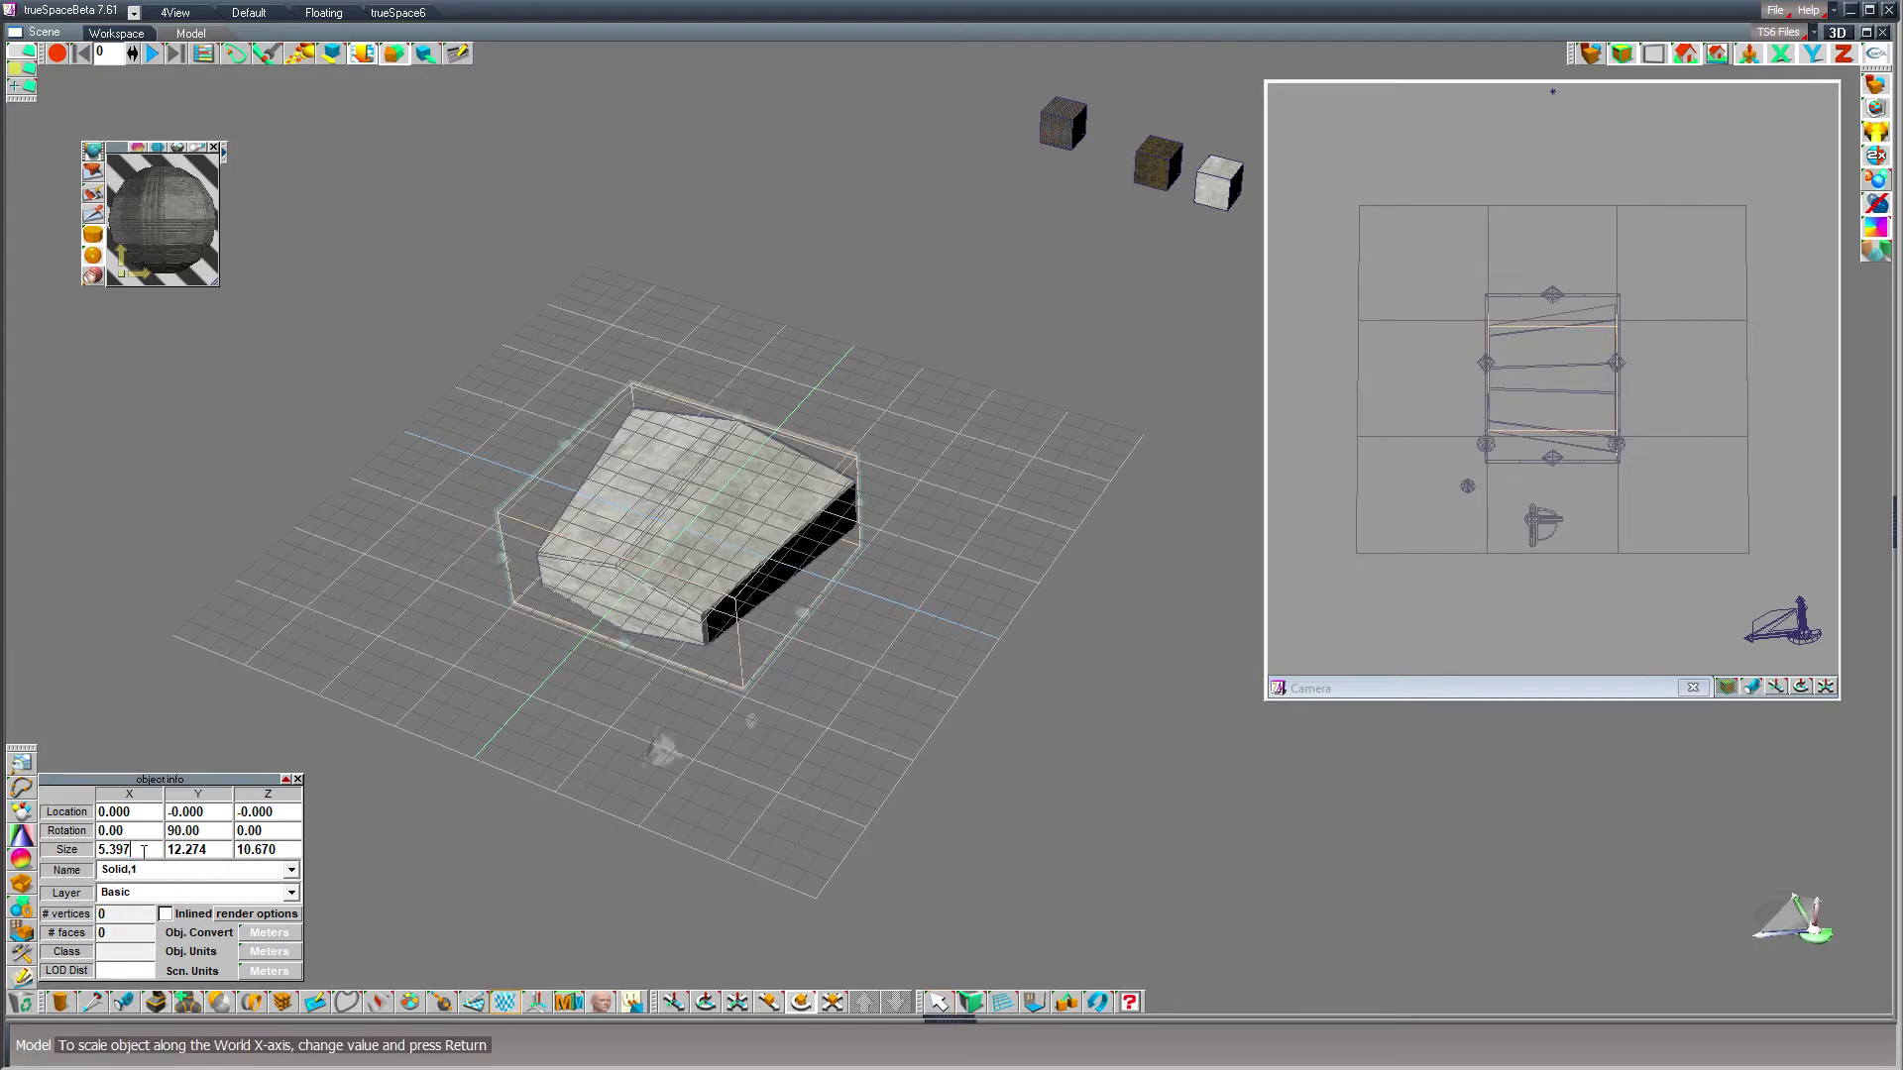
{"action": "double_click", "coordinate": [144, 853]}
{"action": "type", "text": "10"}
{"action": "key", "text": "Tab"}
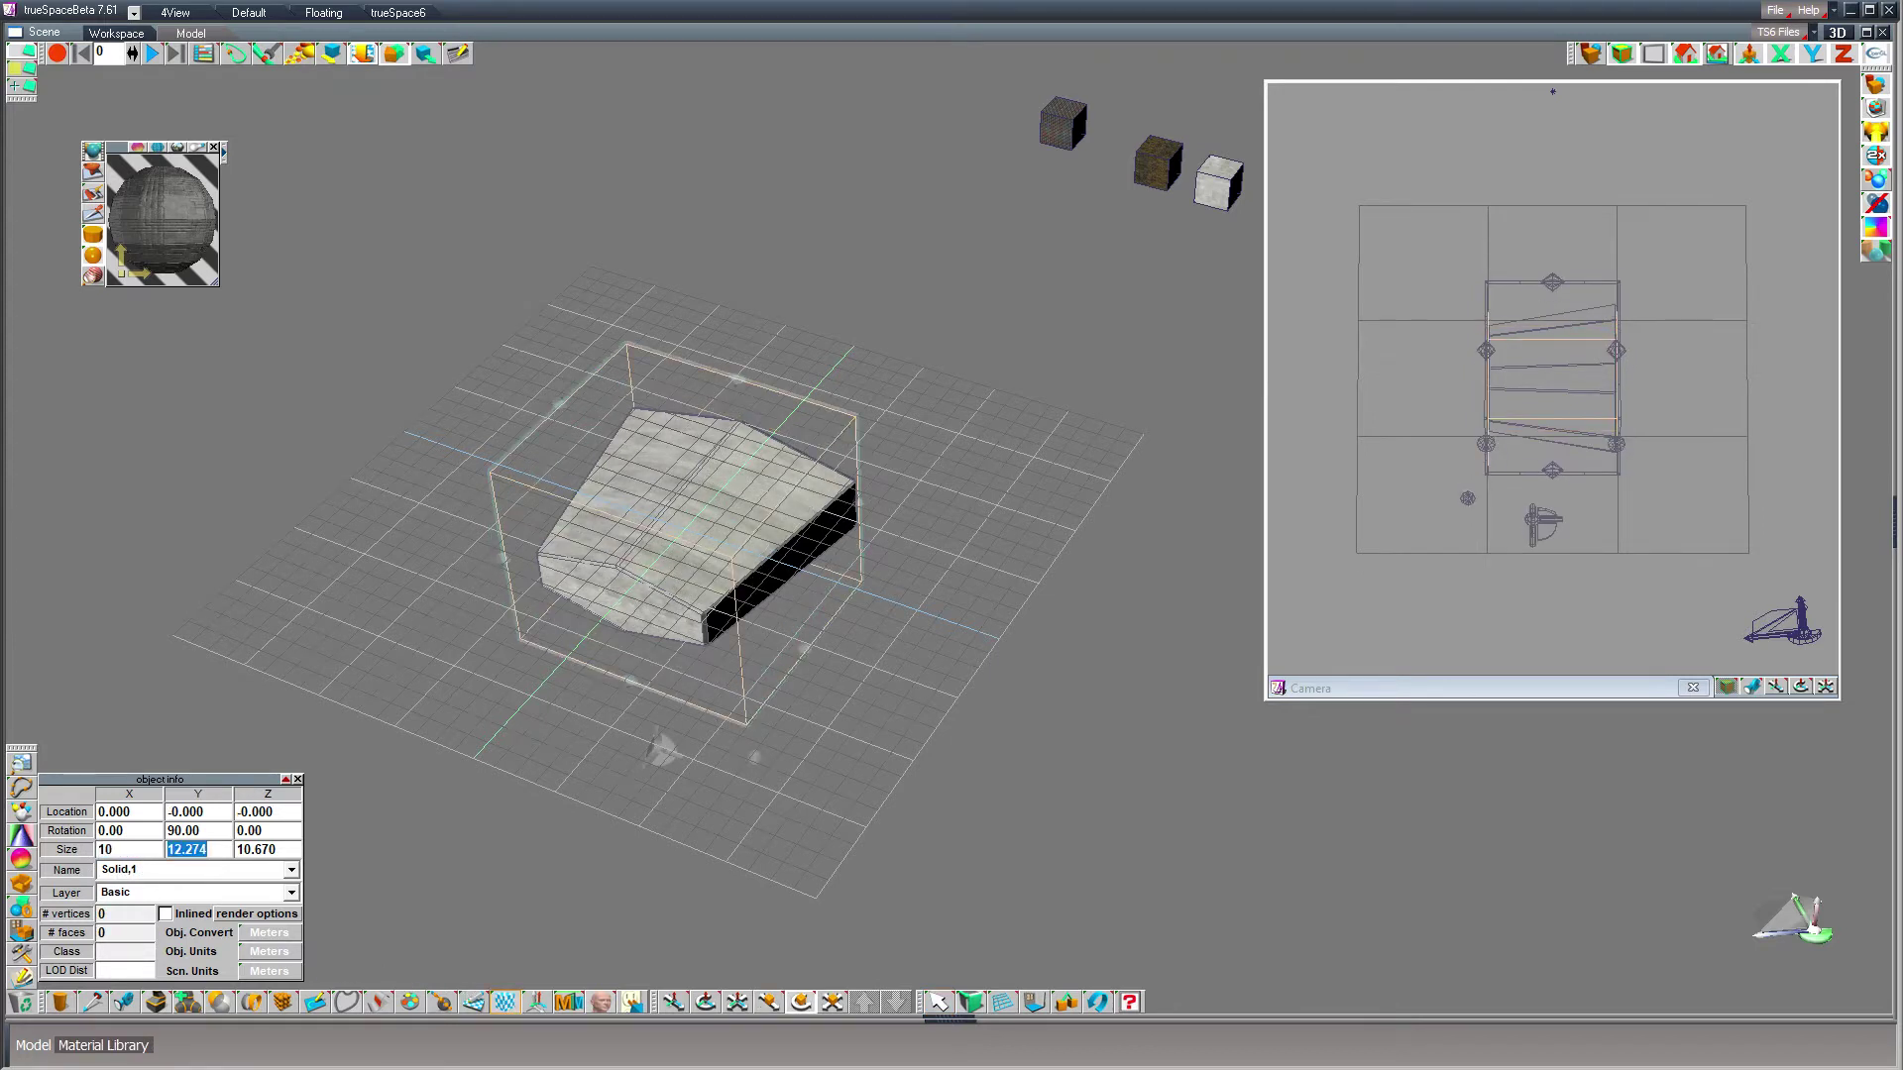
{"action": "type", "text": "10"}
{"action": "key", "text": "Tab"}
{"action": "type", "text": "10"}
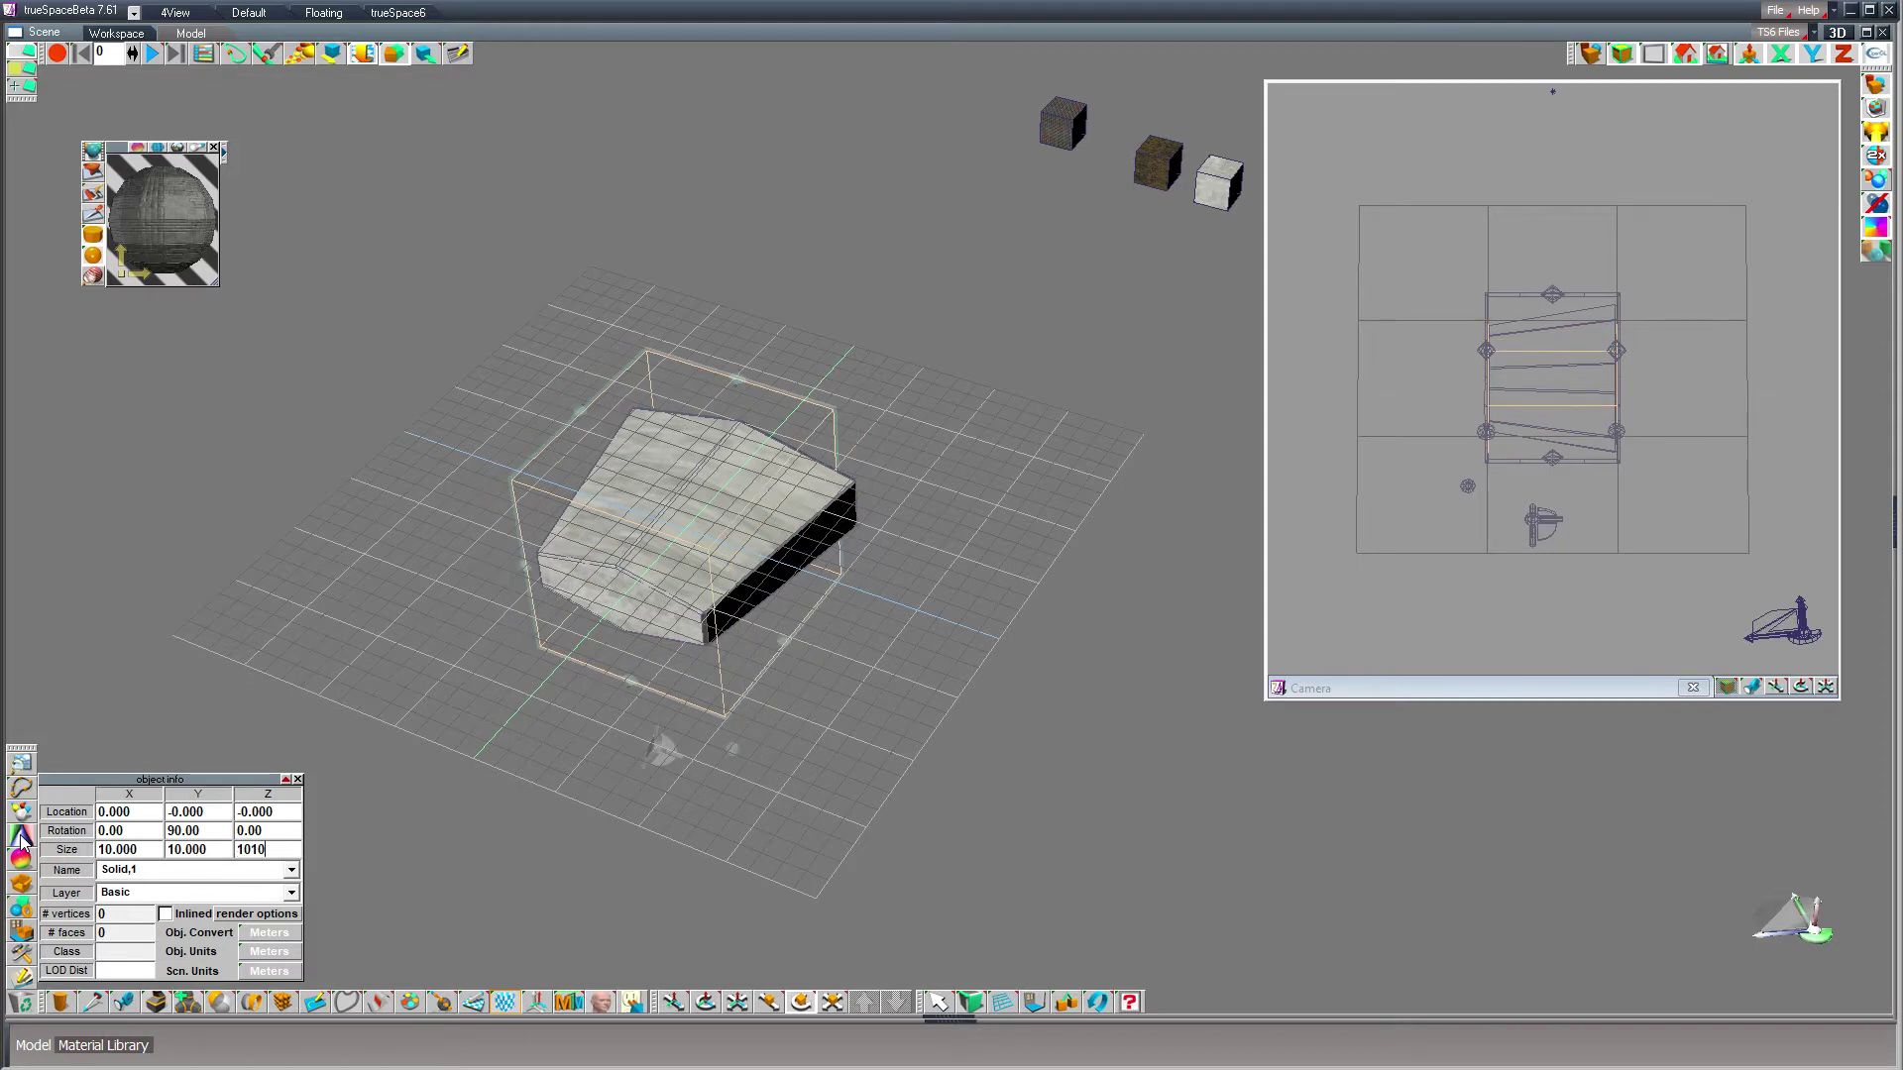
{"action": "key", "text": "Return"}
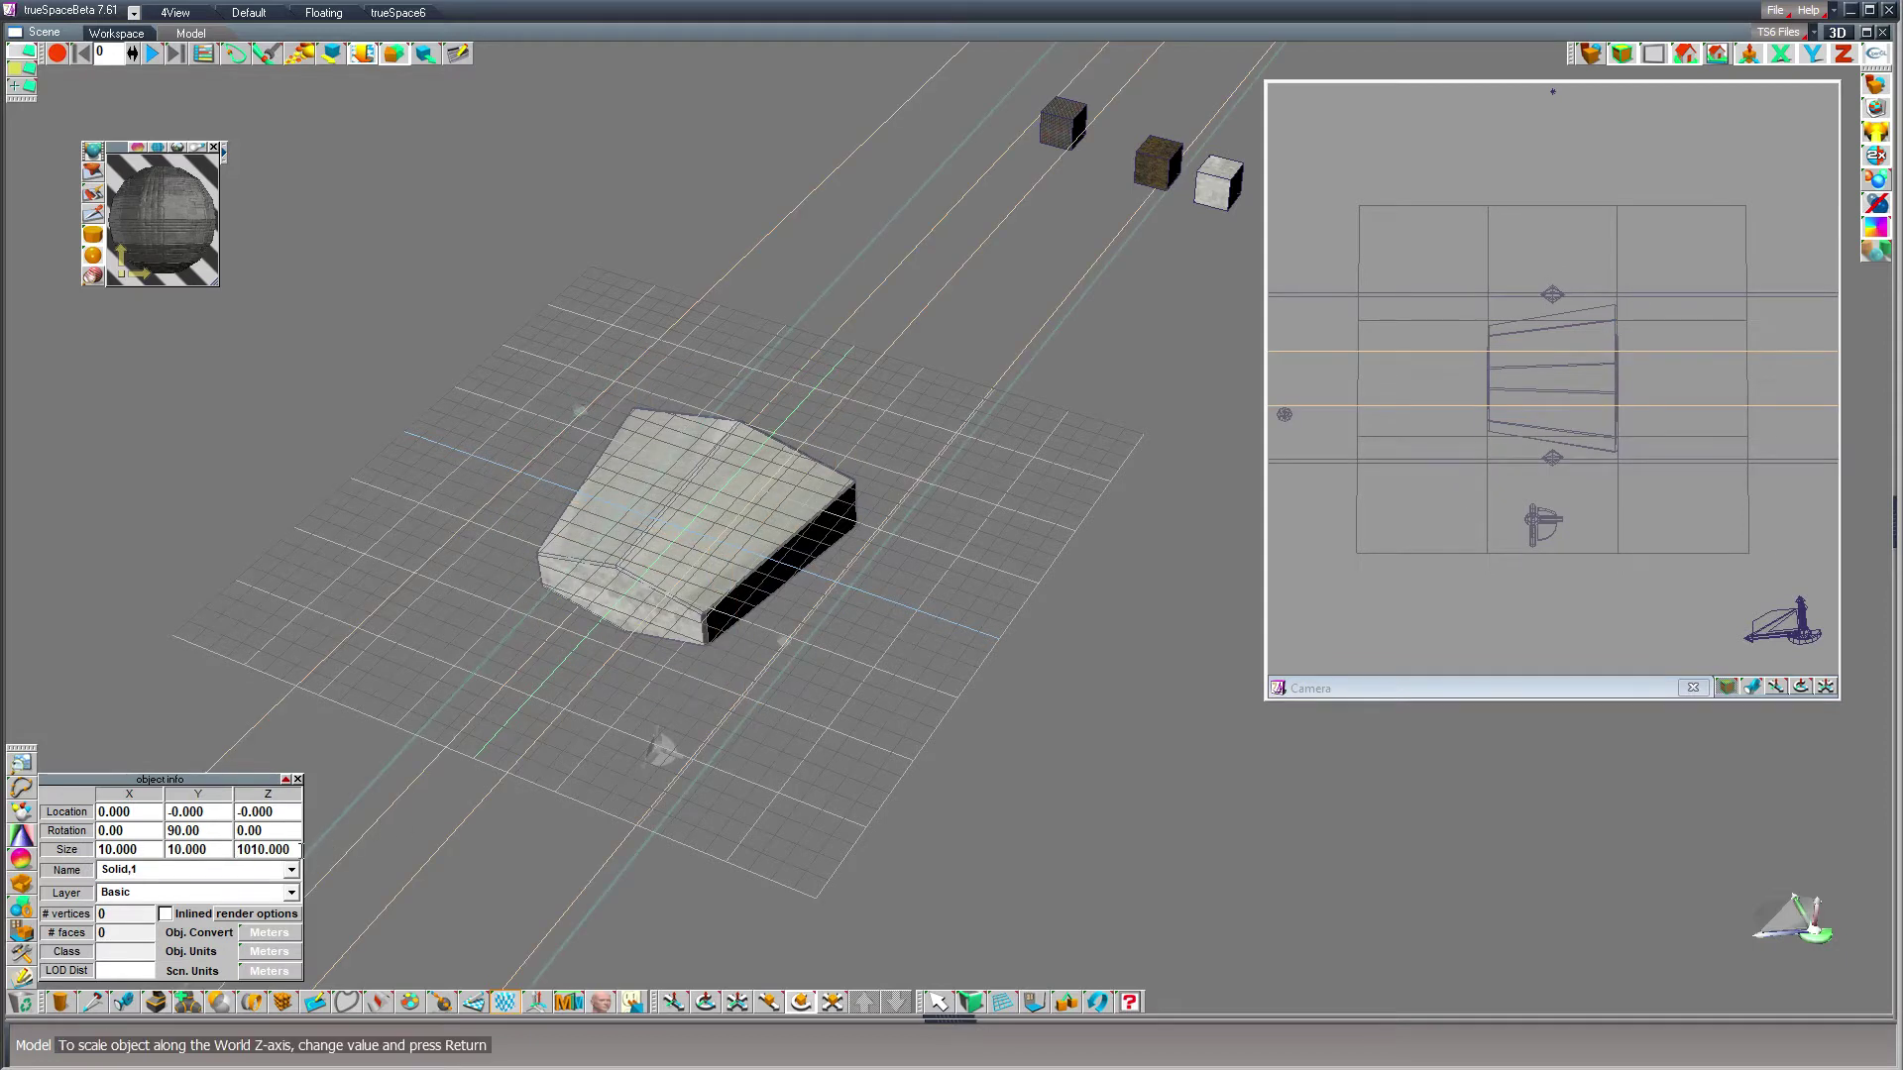
{"action": "double_click", "coordinate": [249, 851]}
{"action": "type", "text": "10"}
{"action": "key", "text": "Return"}
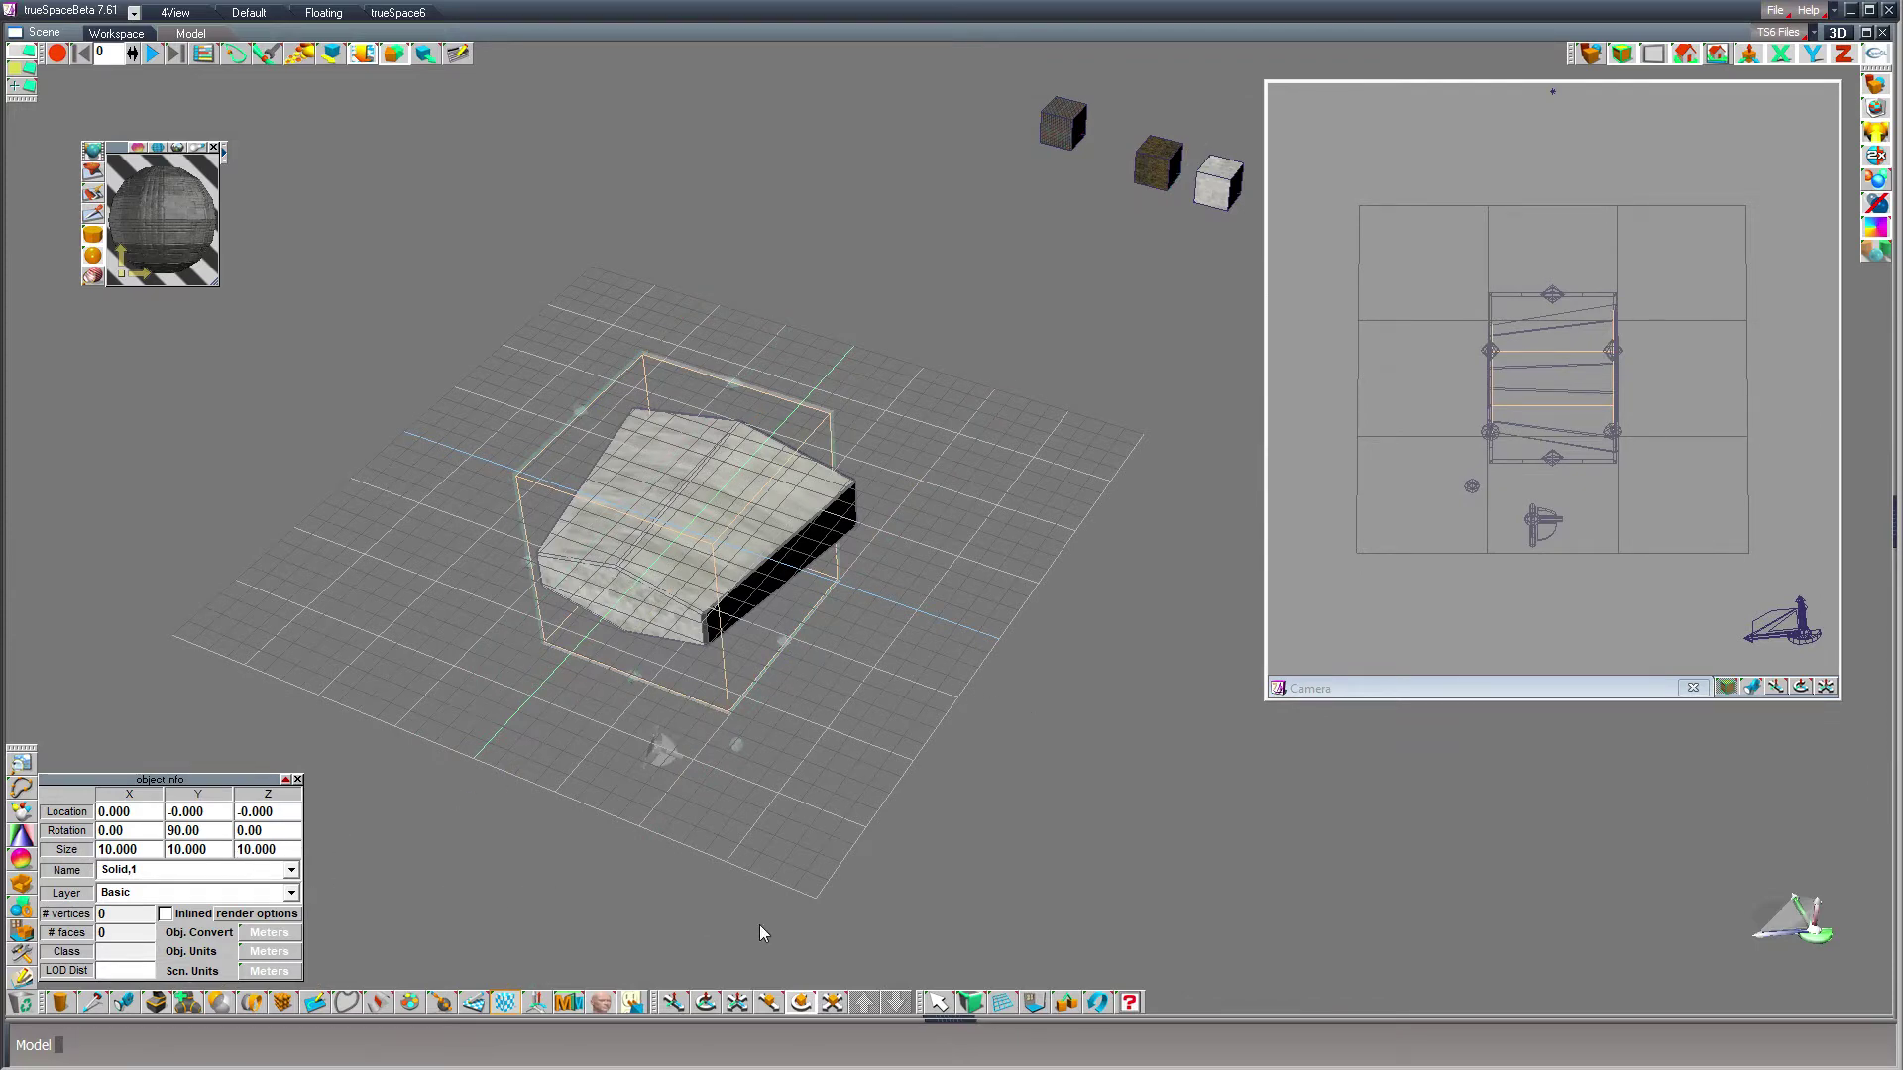
- Close the UV projection and render the camera view to check the texture on the solid
{"action": "left_click", "coordinate": [937, 1004]}
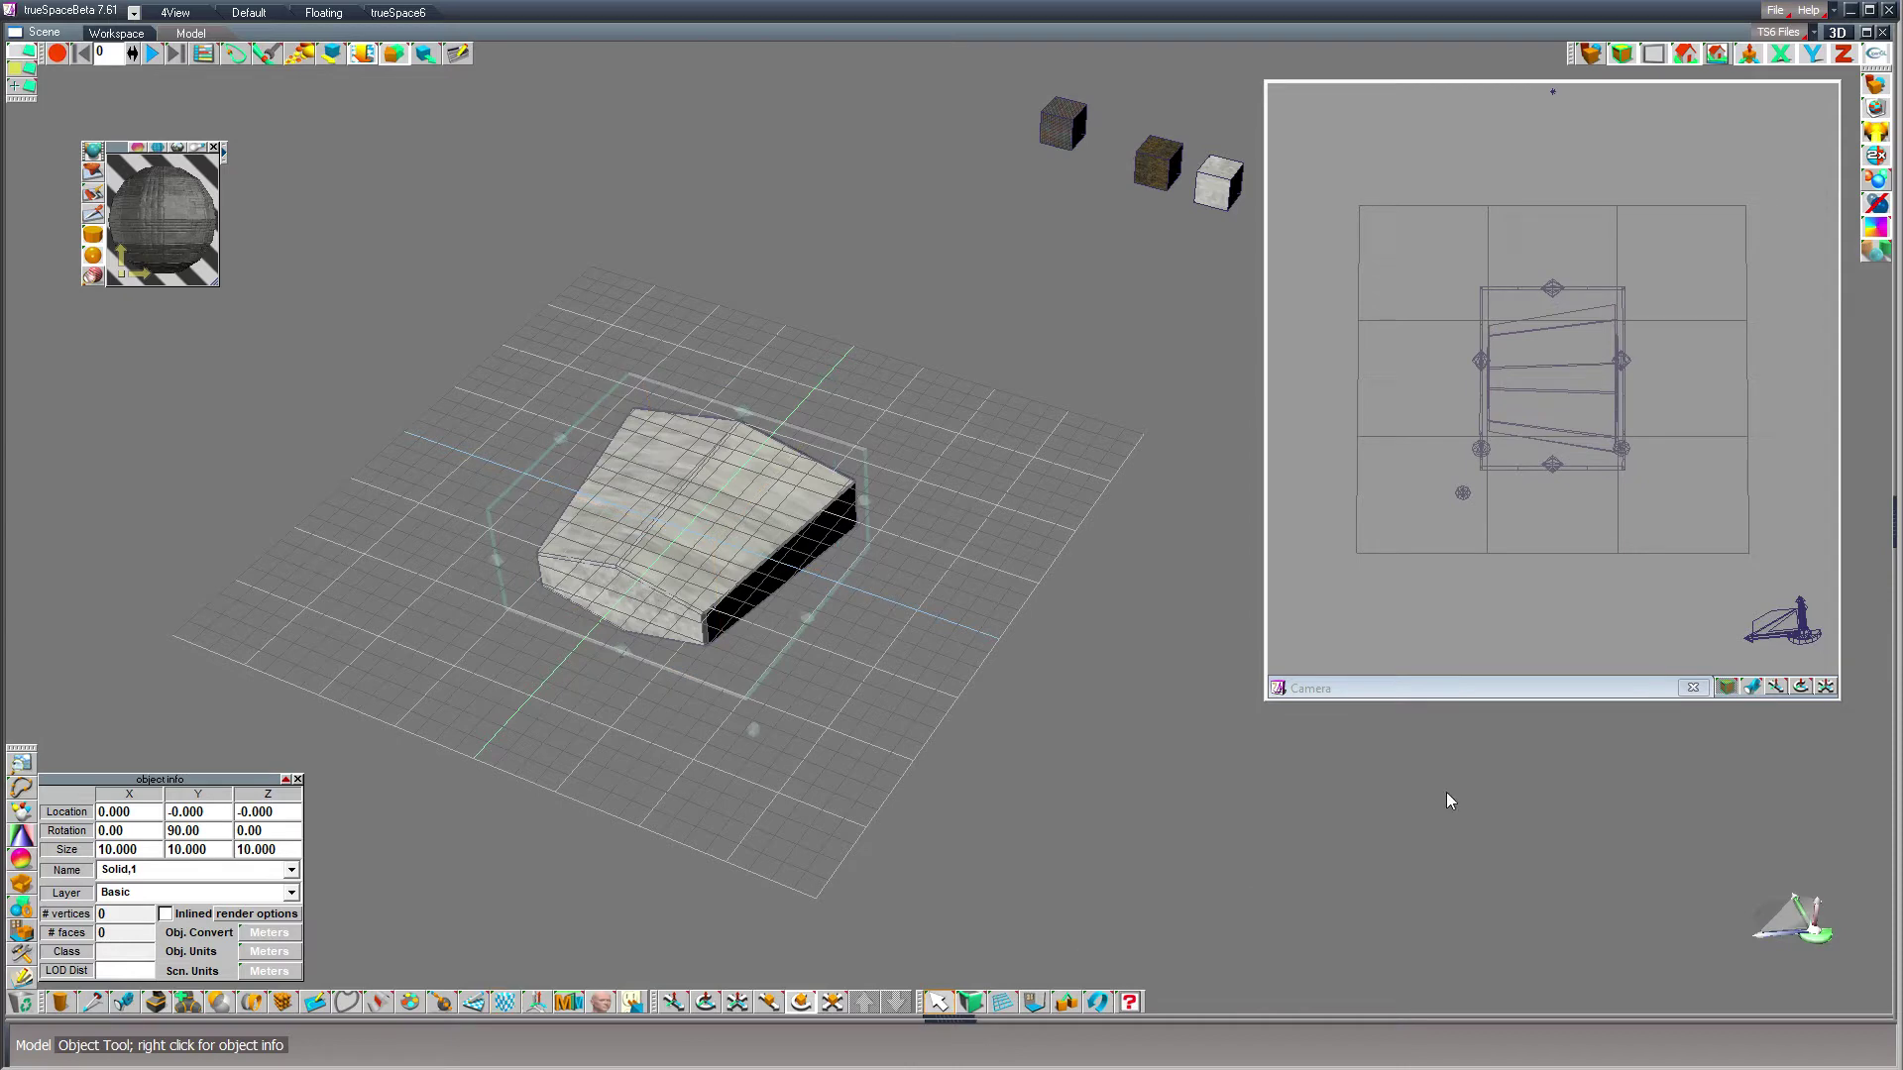
{"action": "left_click", "coordinate": [1502, 686]}
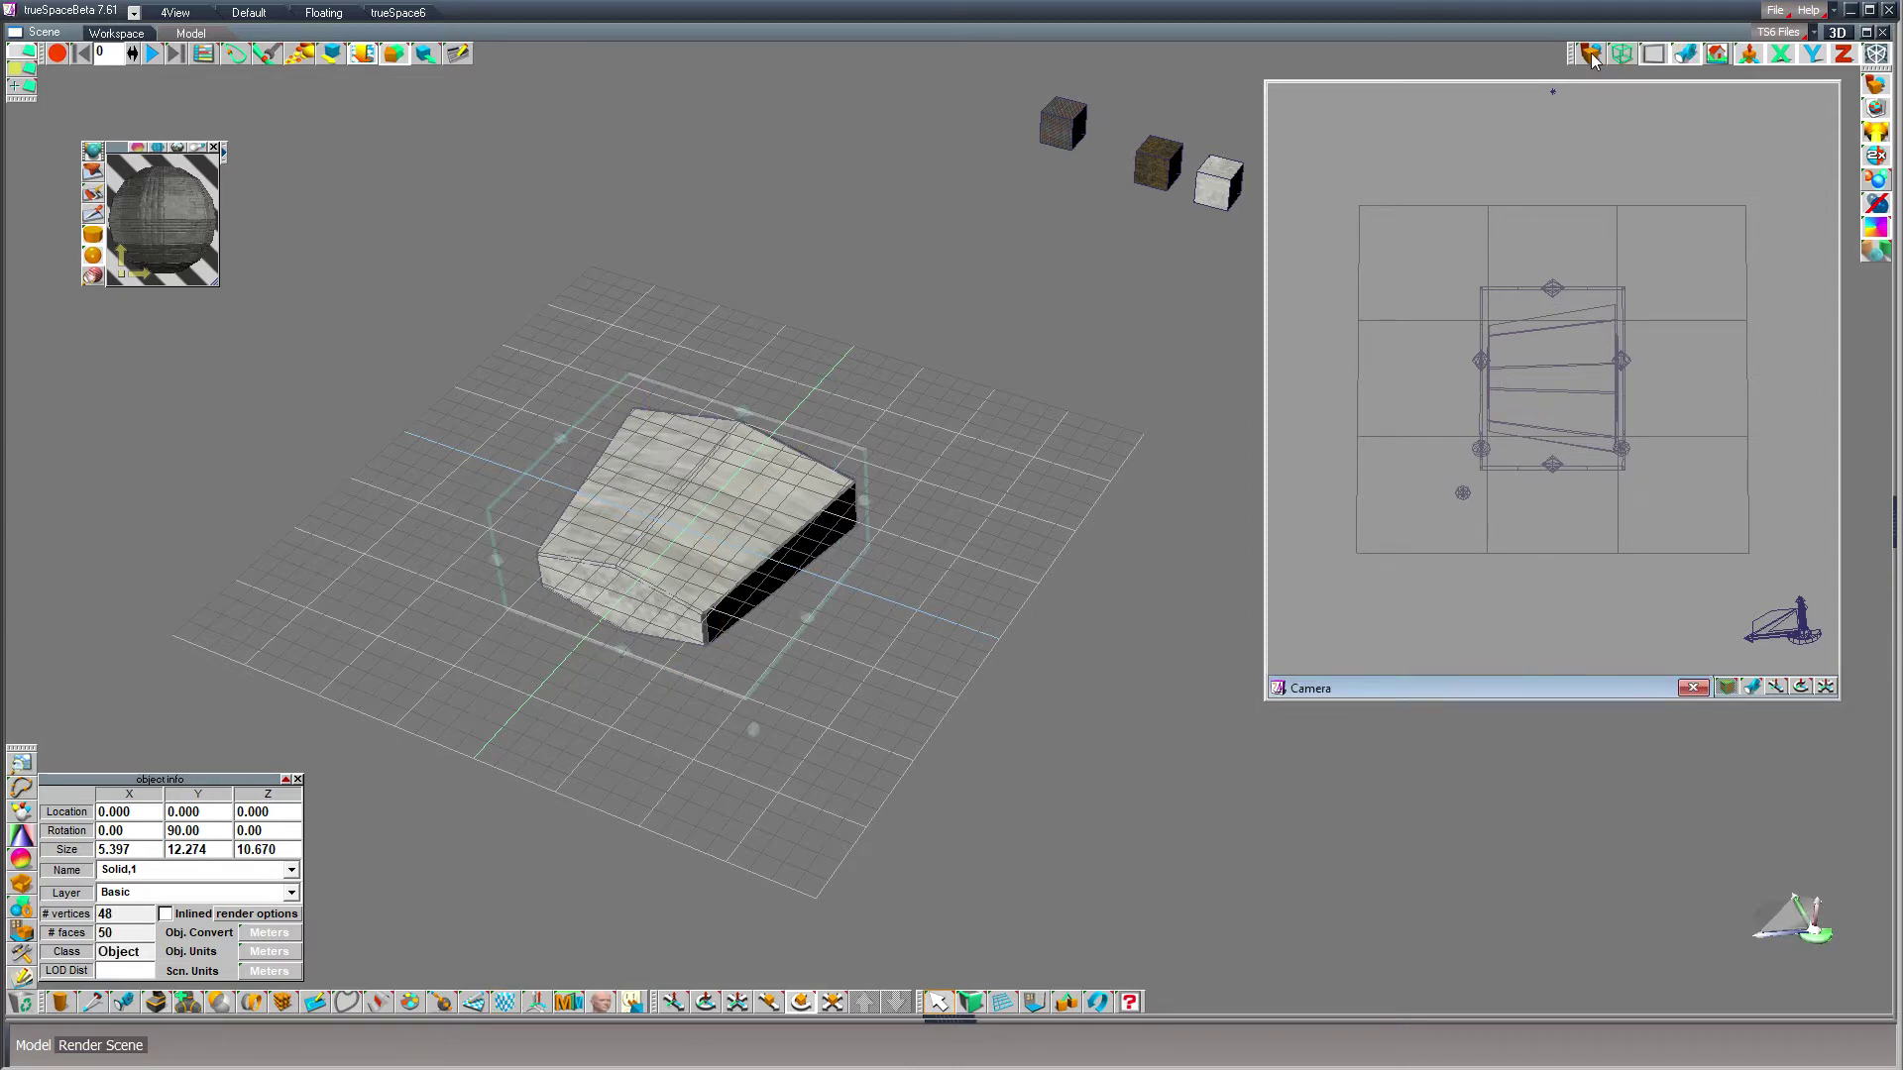
{"action": "left_click", "coordinate": [1590, 55]}
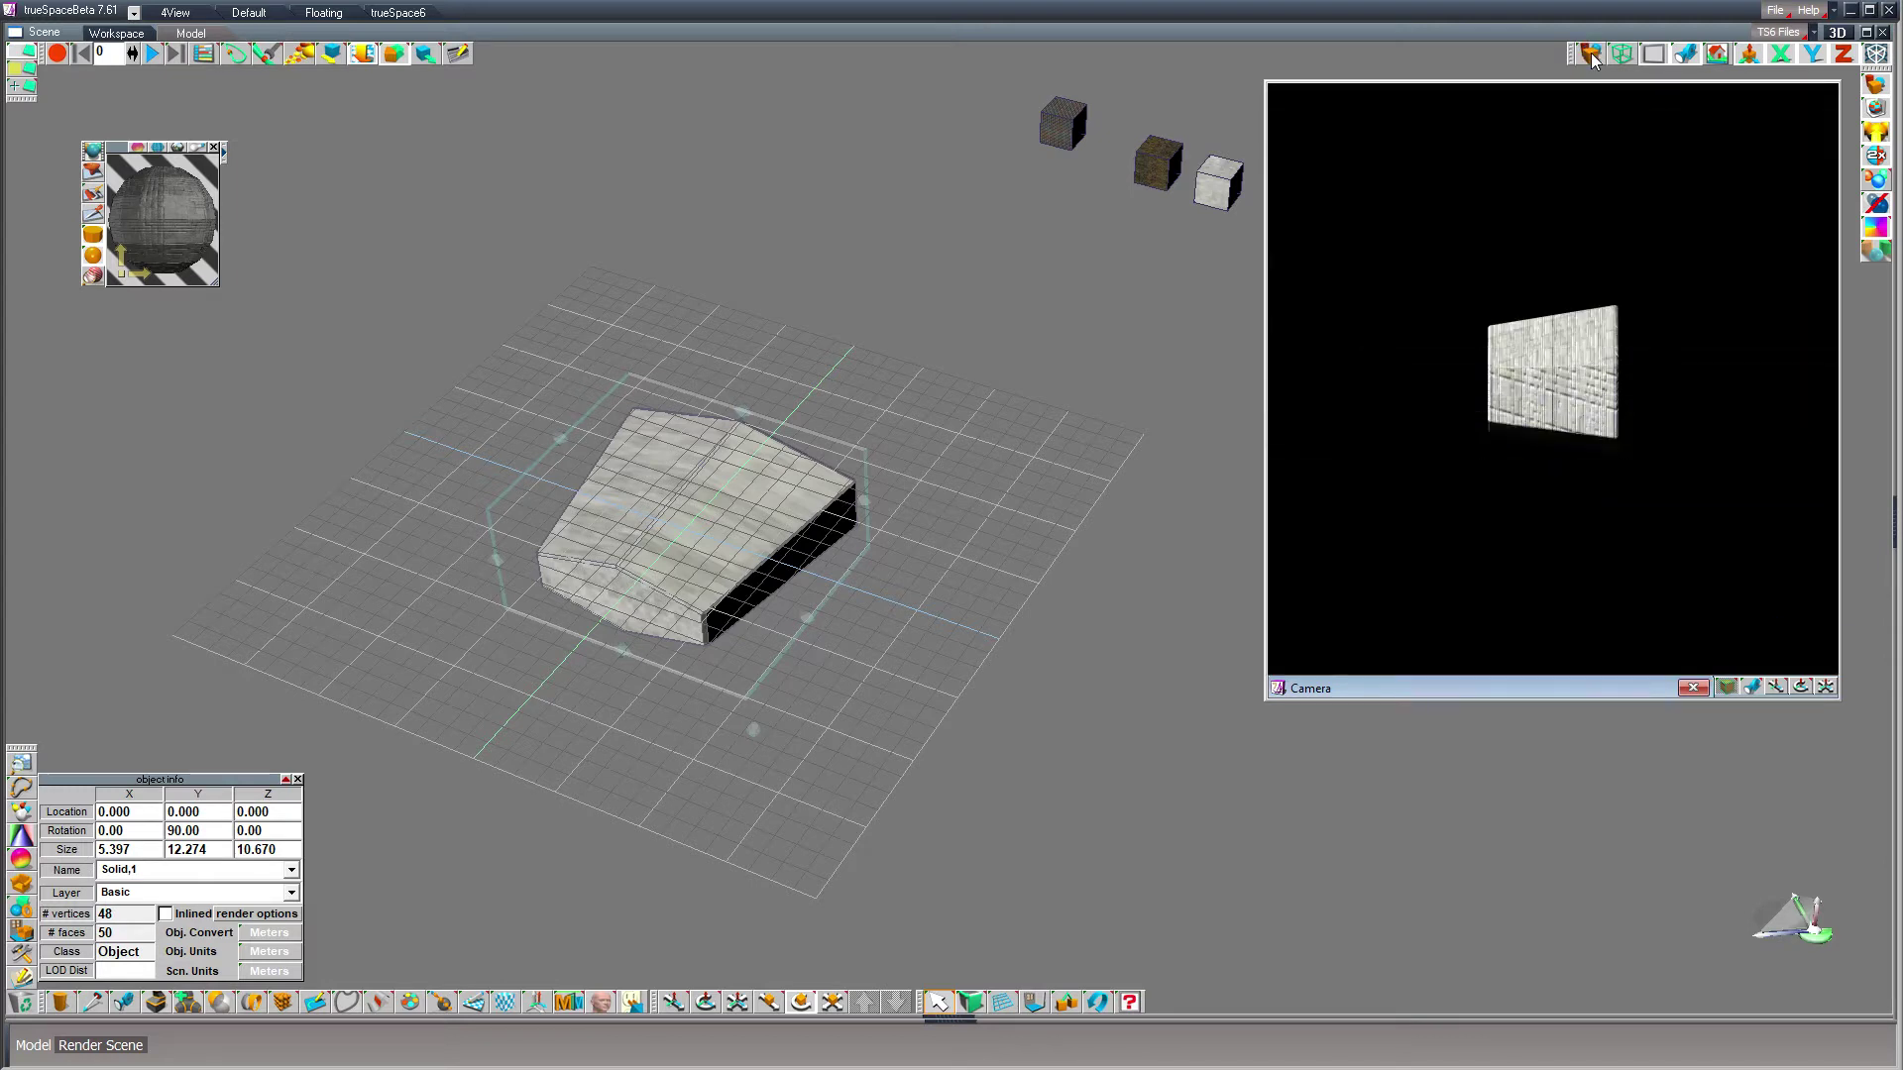
- Reapply the cubic UV projection to the solid, setting its X, Y and Z size to 10 once more
{"action": "left_click", "coordinate": [506, 1004]}
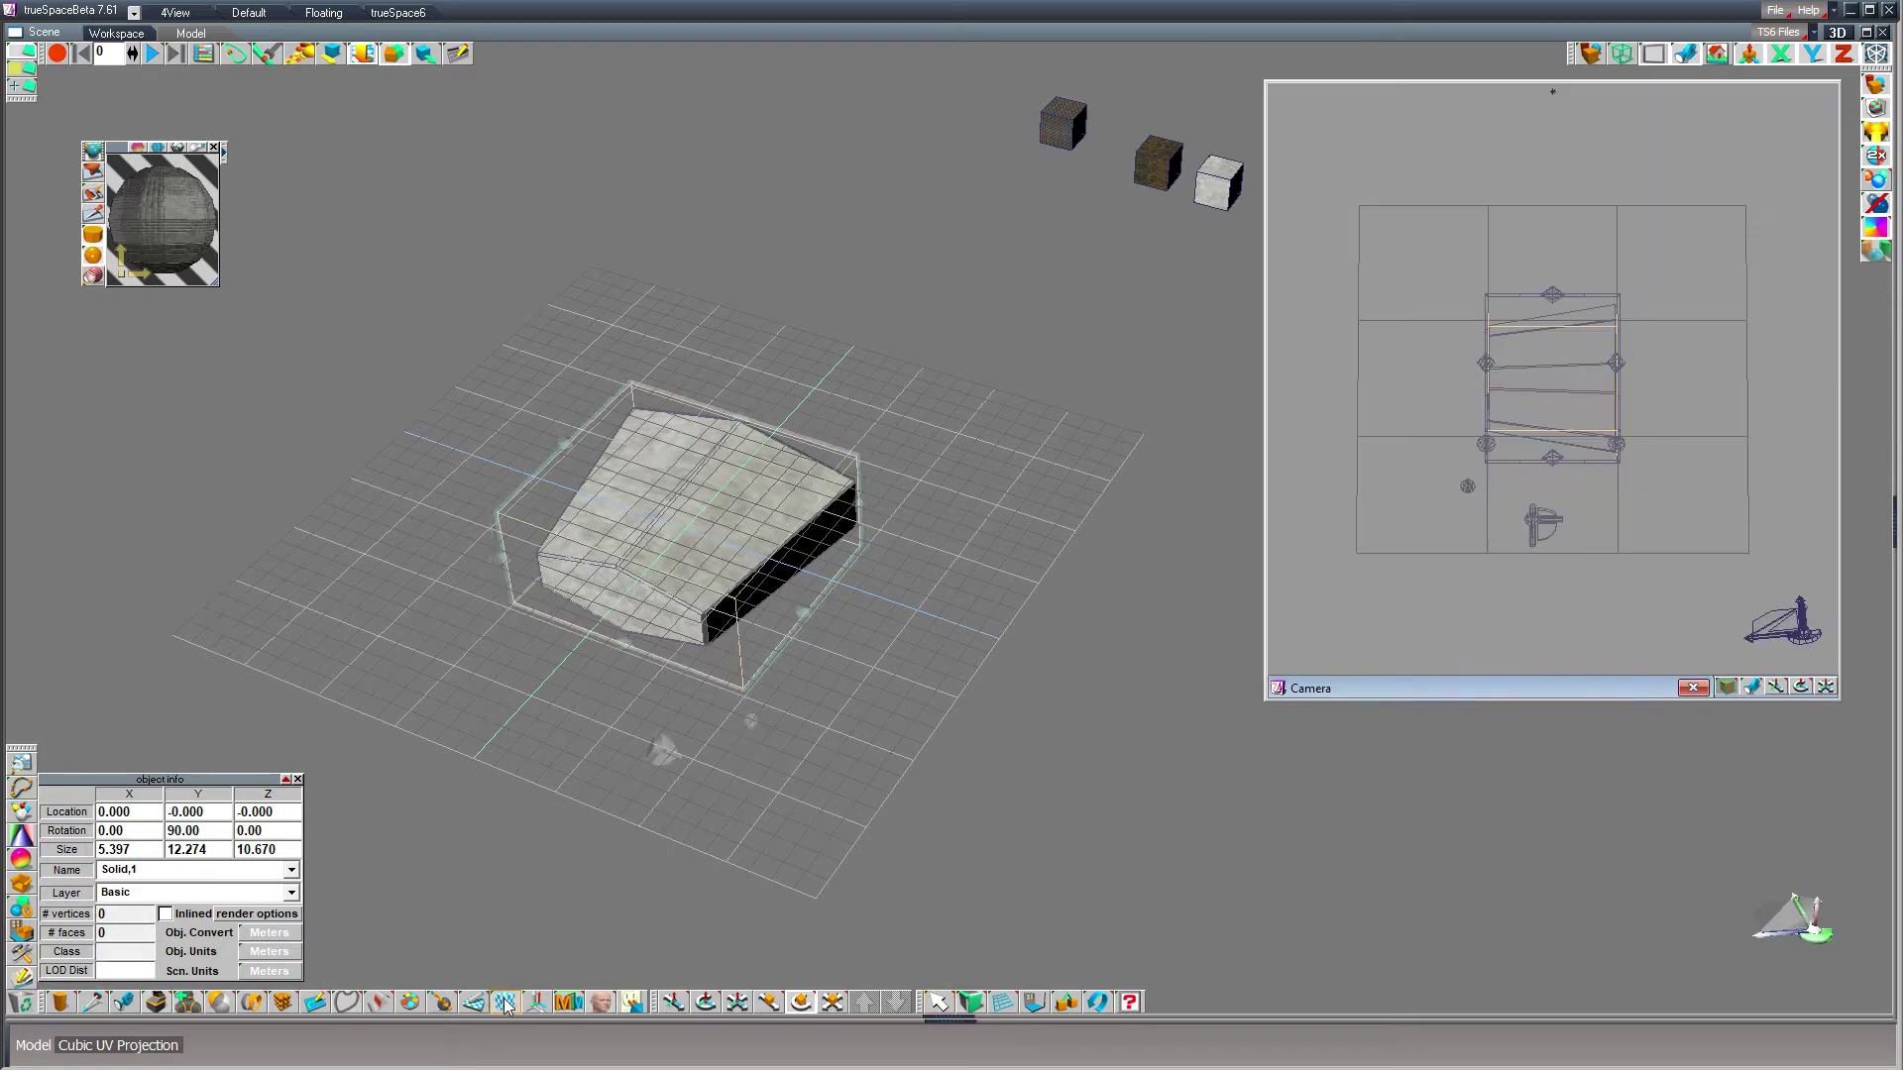
{"action": "double_click", "coordinate": [153, 849]}
{"action": "type", "text": "10"}
{"action": "key", "text": "Tab"}
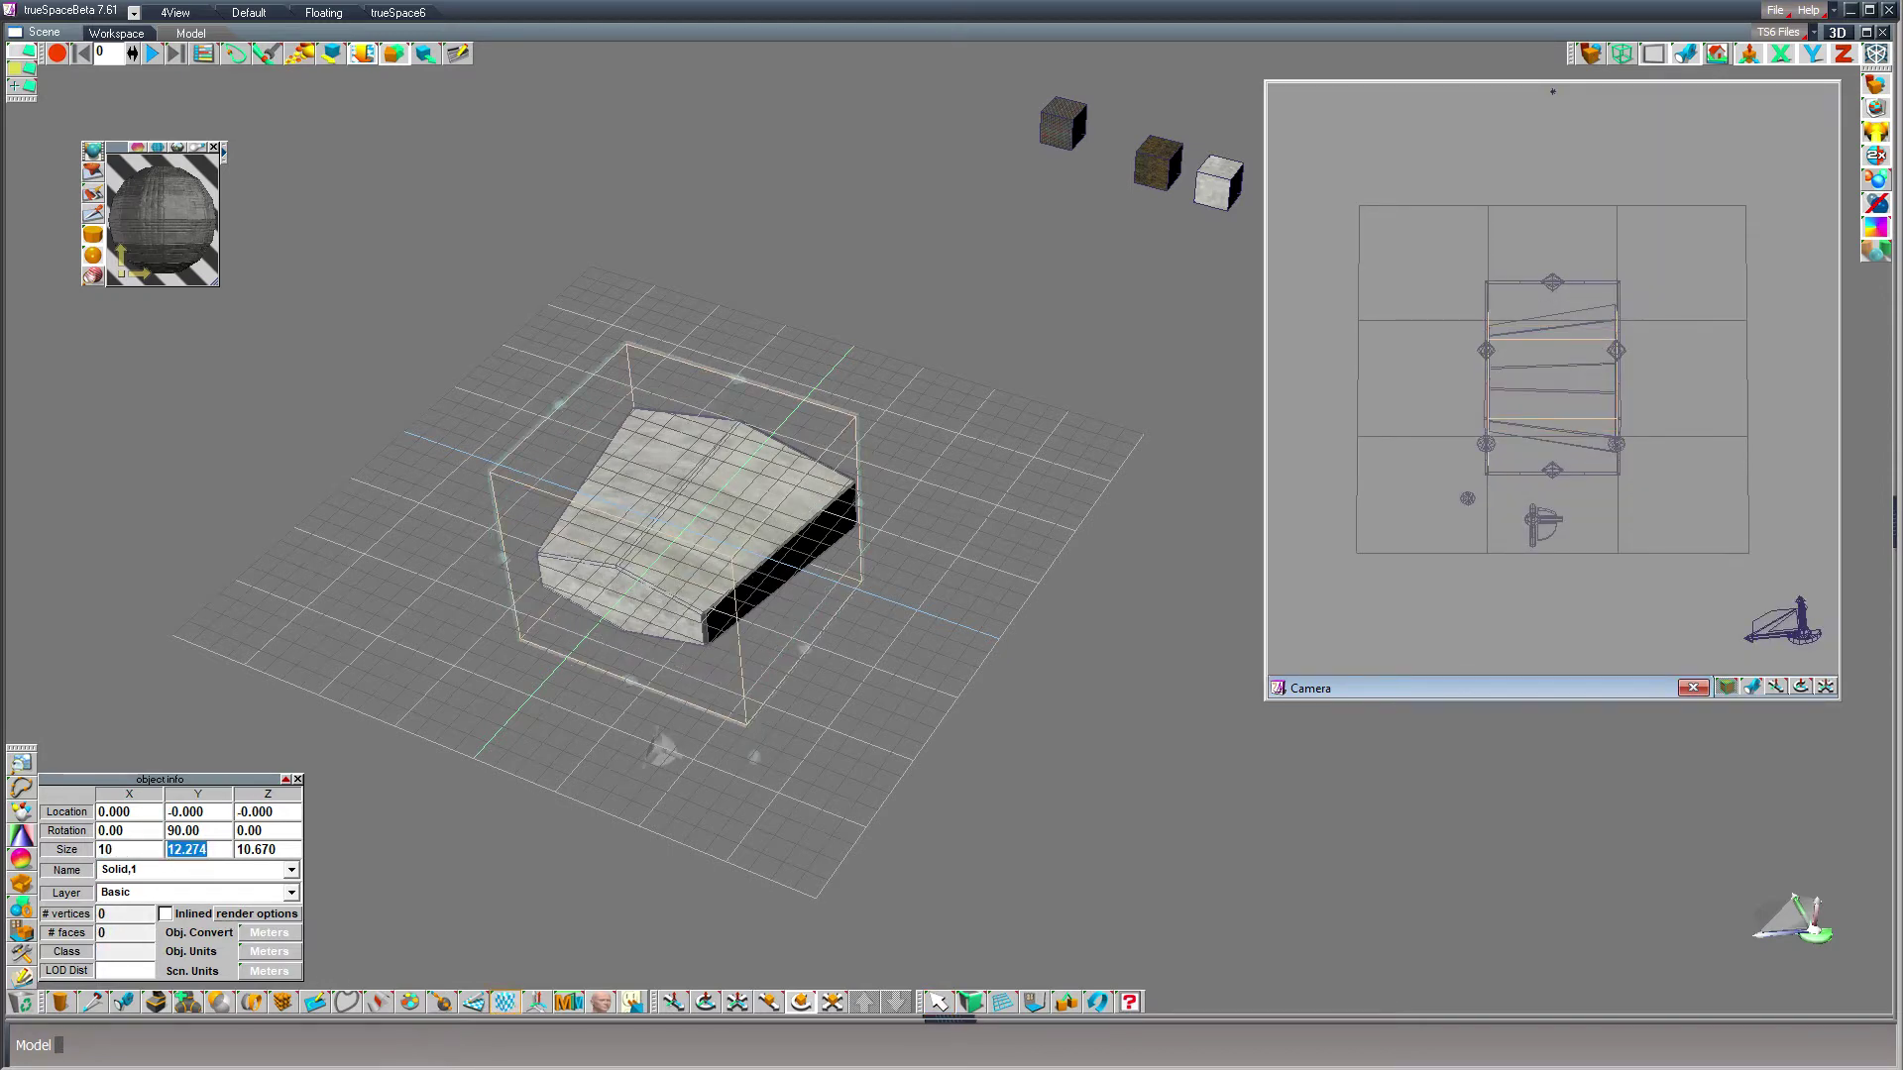
{"action": "type", "text": "10"}
{"action": "key", "text": "Tab"}
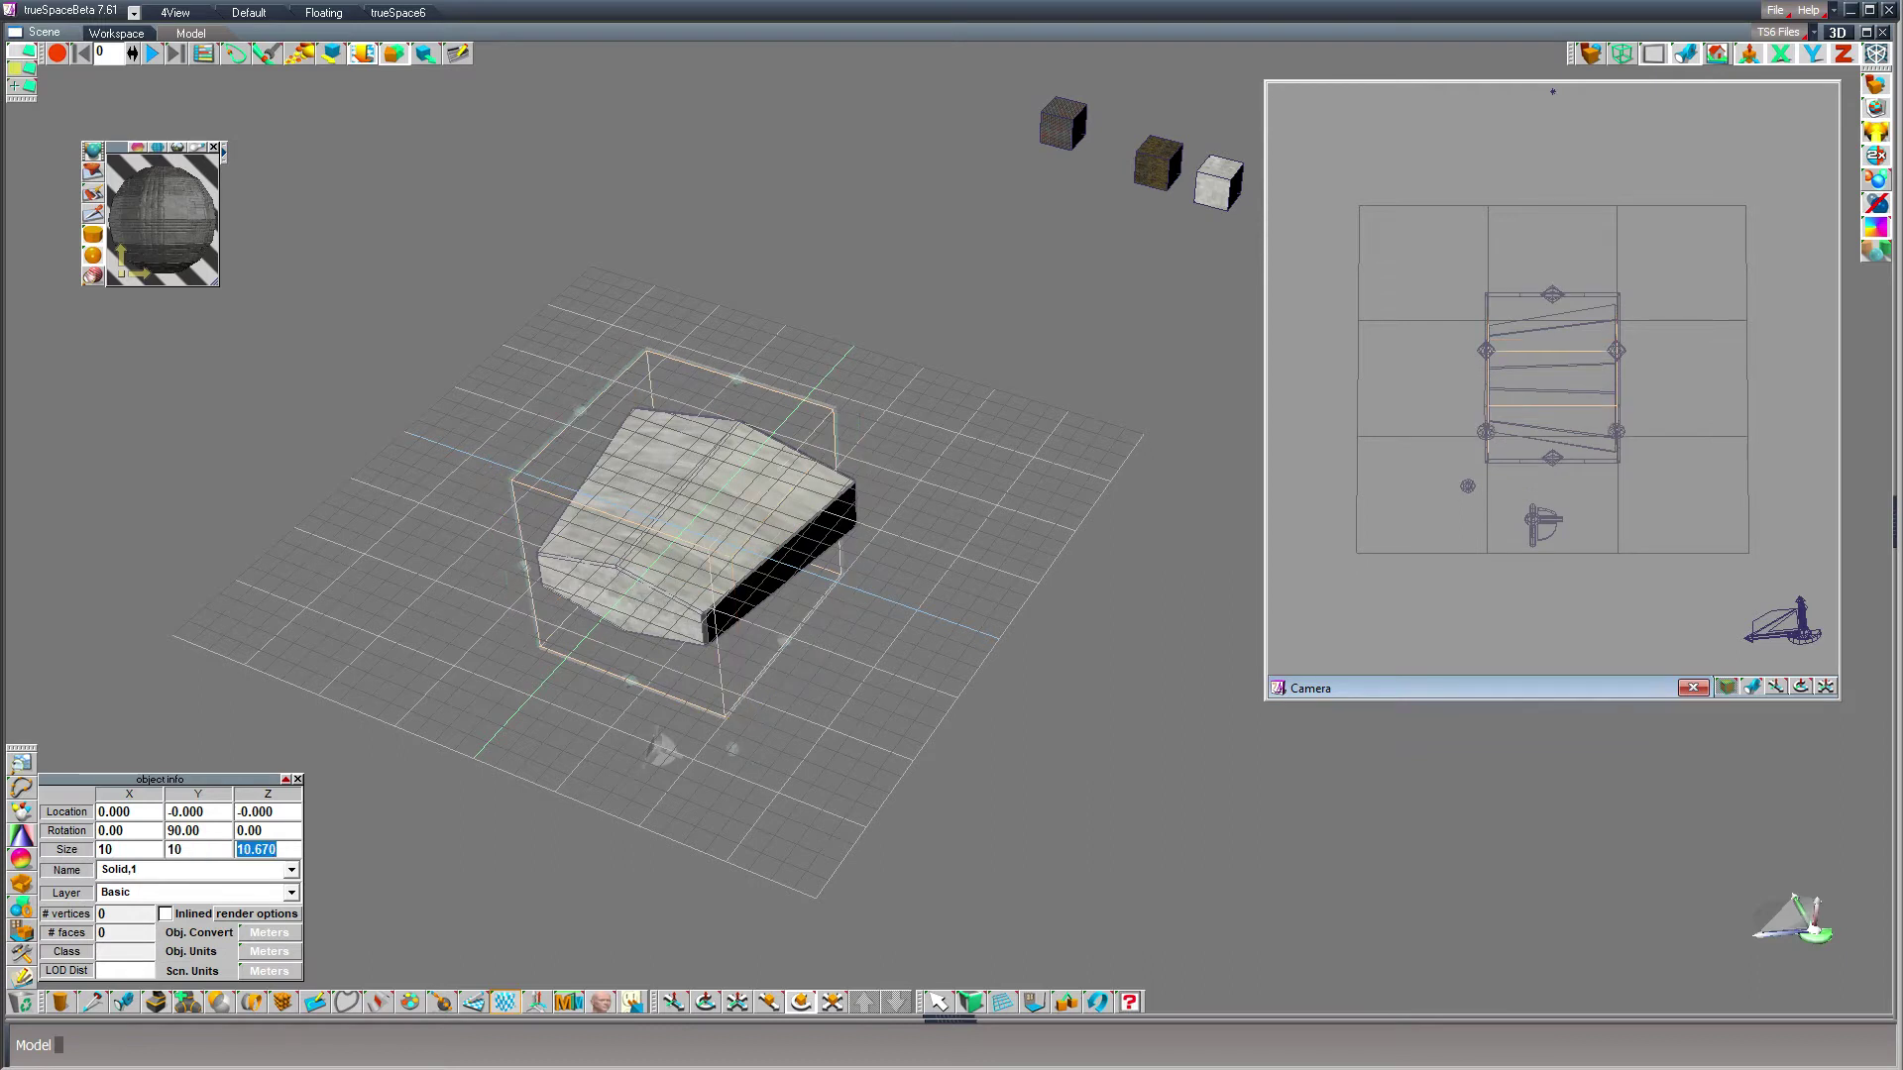
{"action": "type", "text": "10"}
{"action": "key", "text": "Return"}
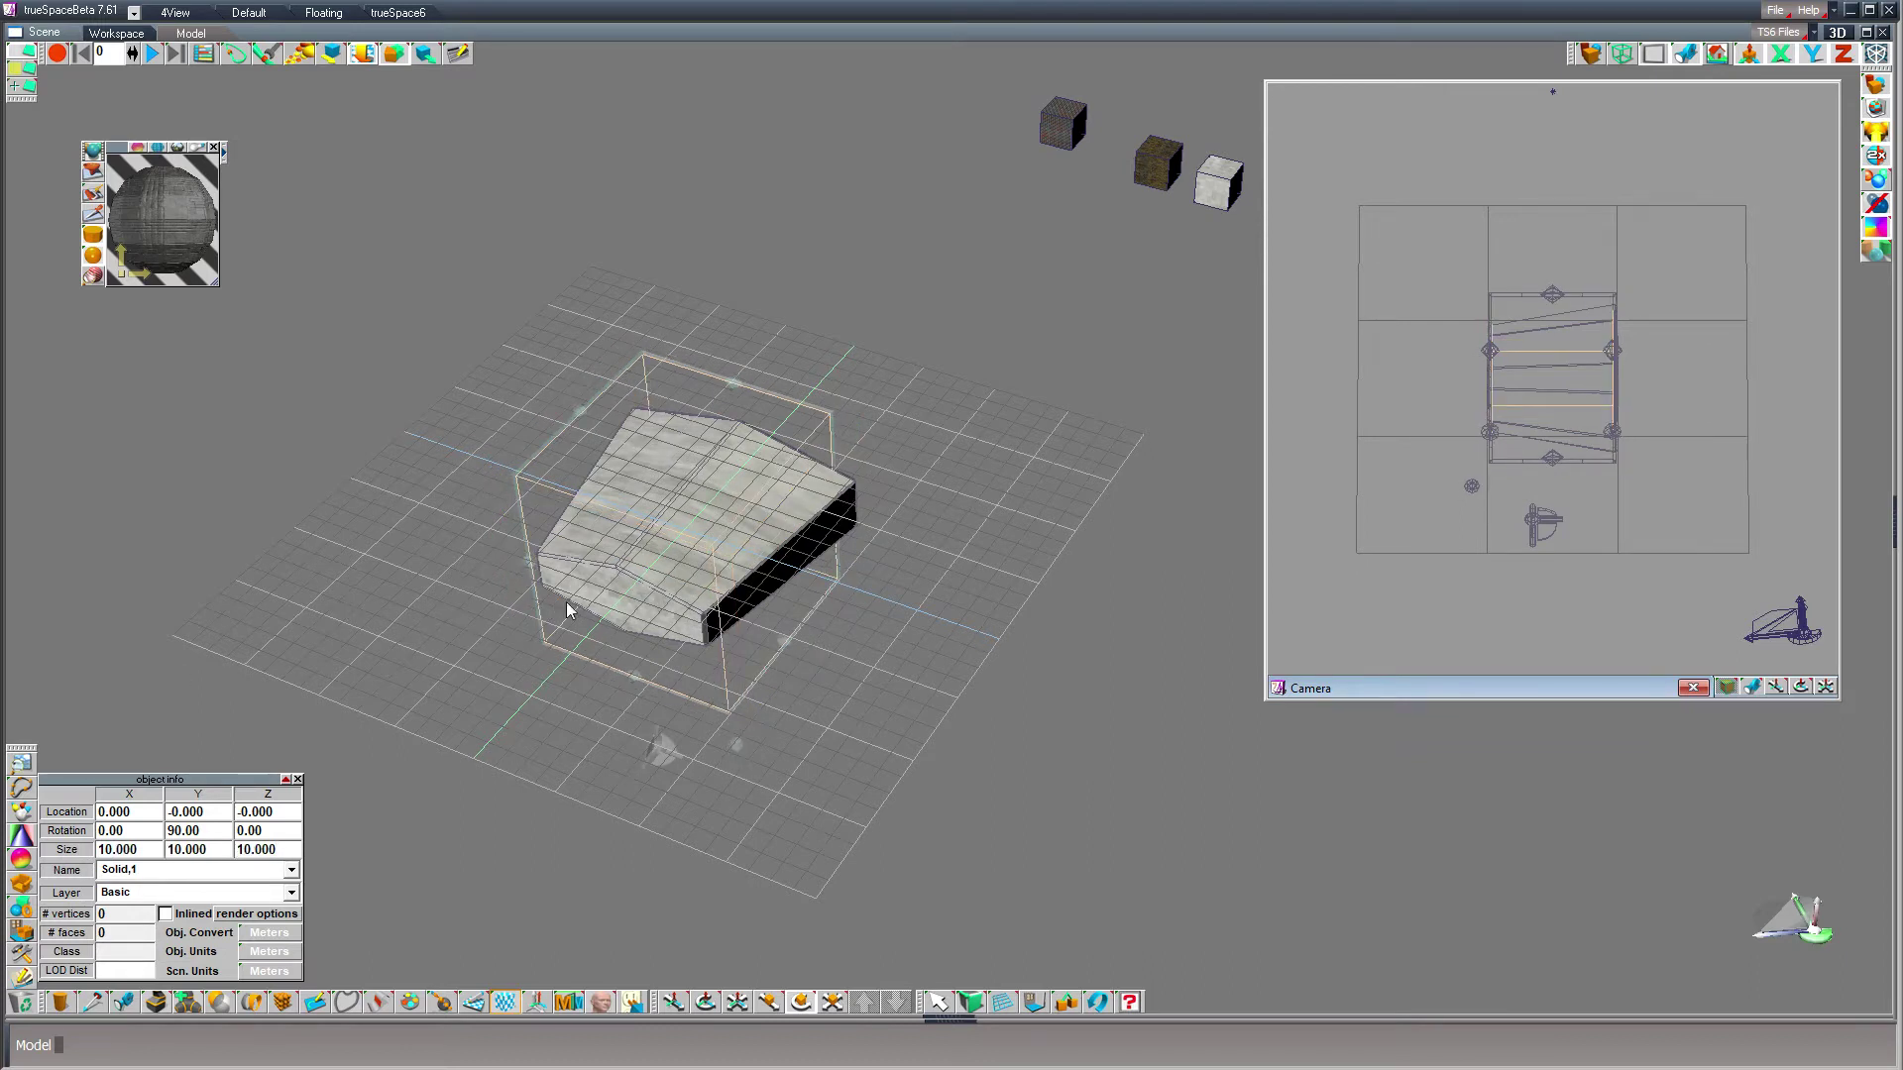
{"action": "left_click", "coordinate": [505, 1003]}
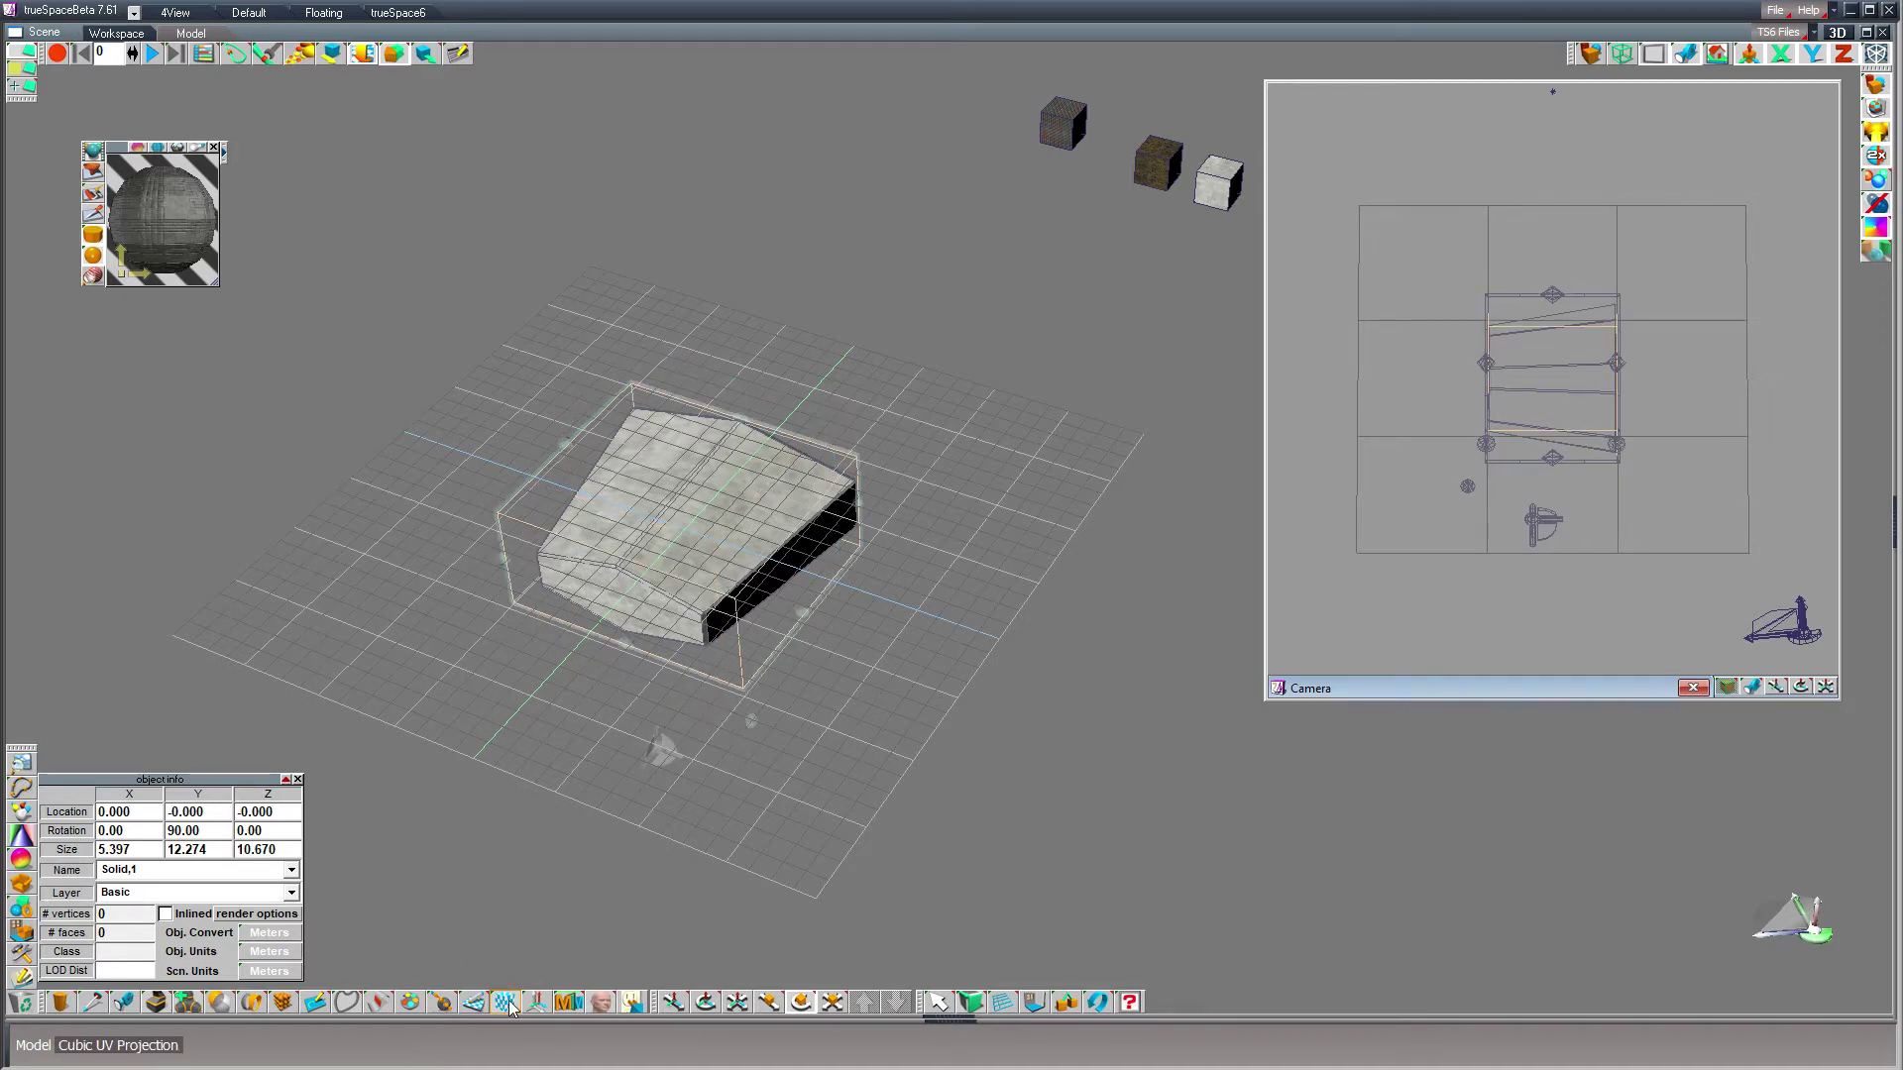
{"action": "left_click", "coordinate": [938, 1002]}
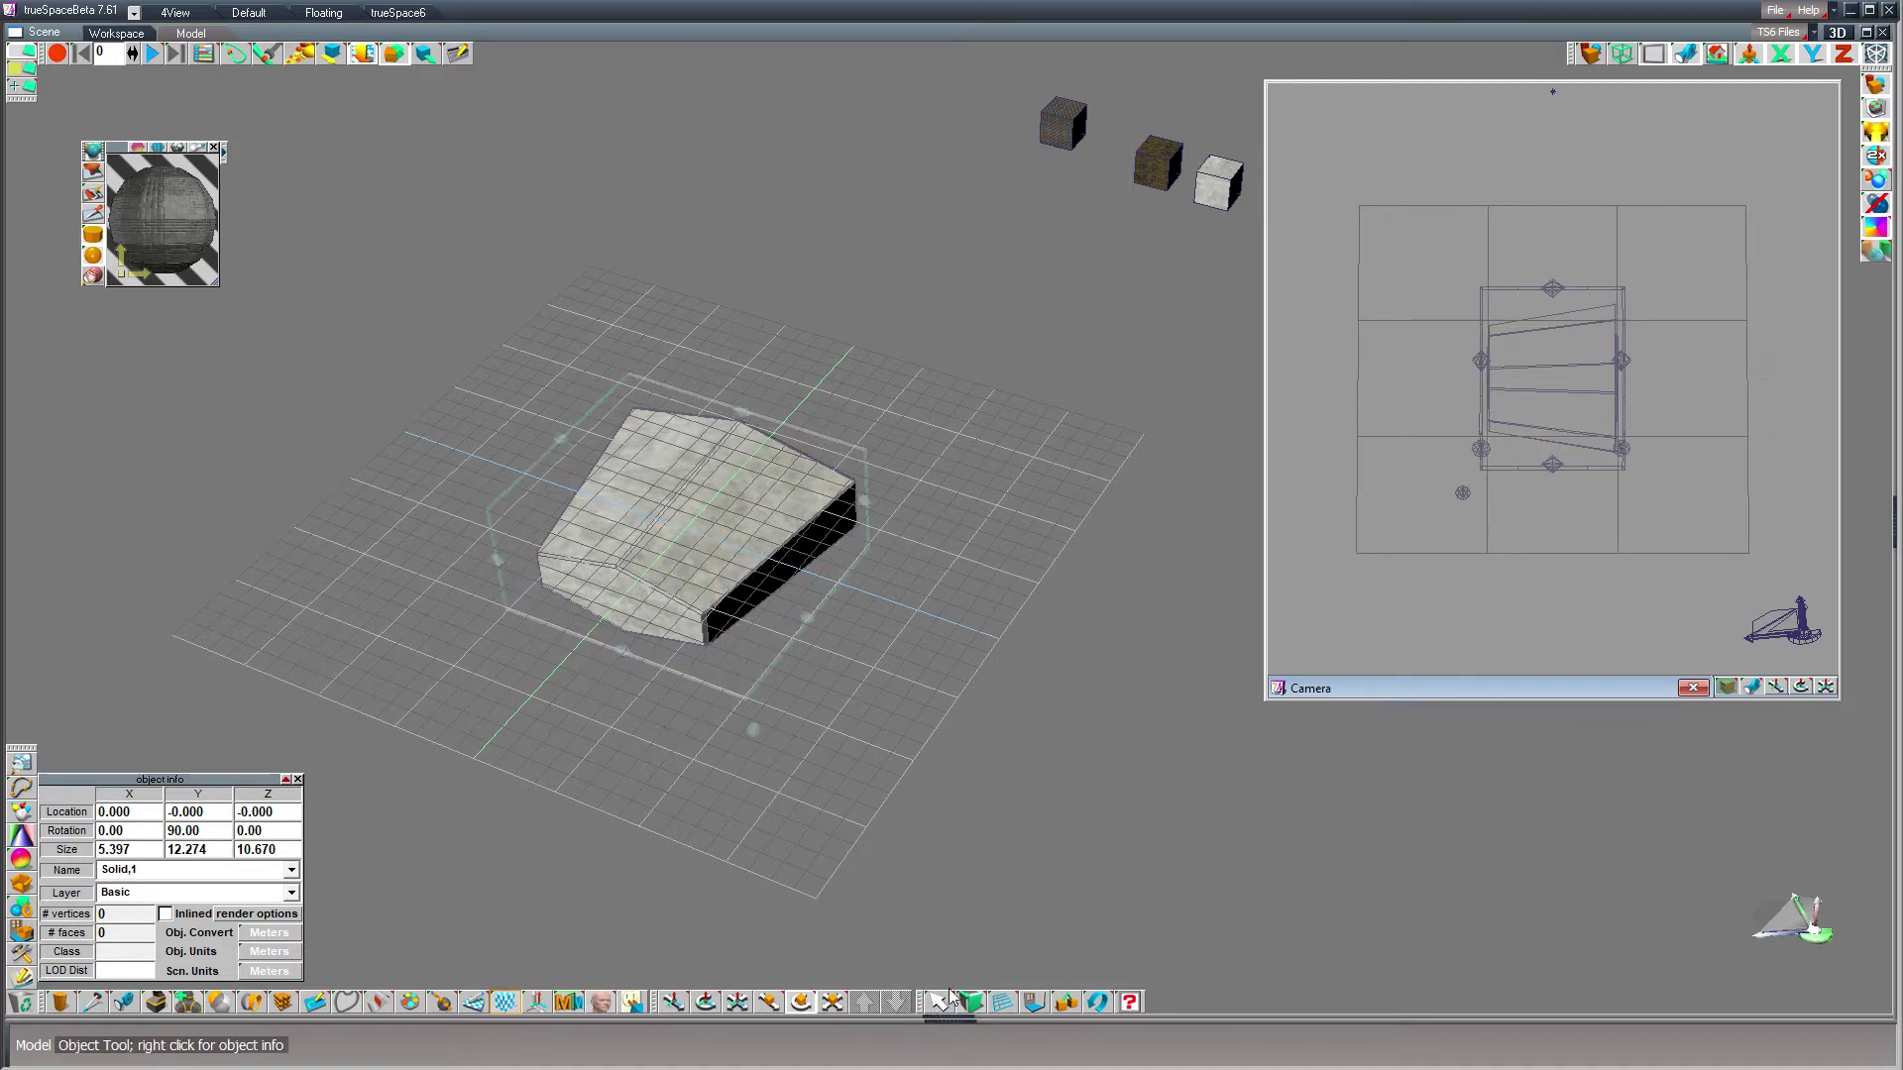
- Render the camera view, and render it again zoomed in on the solid to examine the texture up close
{"action": "left_click", "coordinate": [1592, 54]}
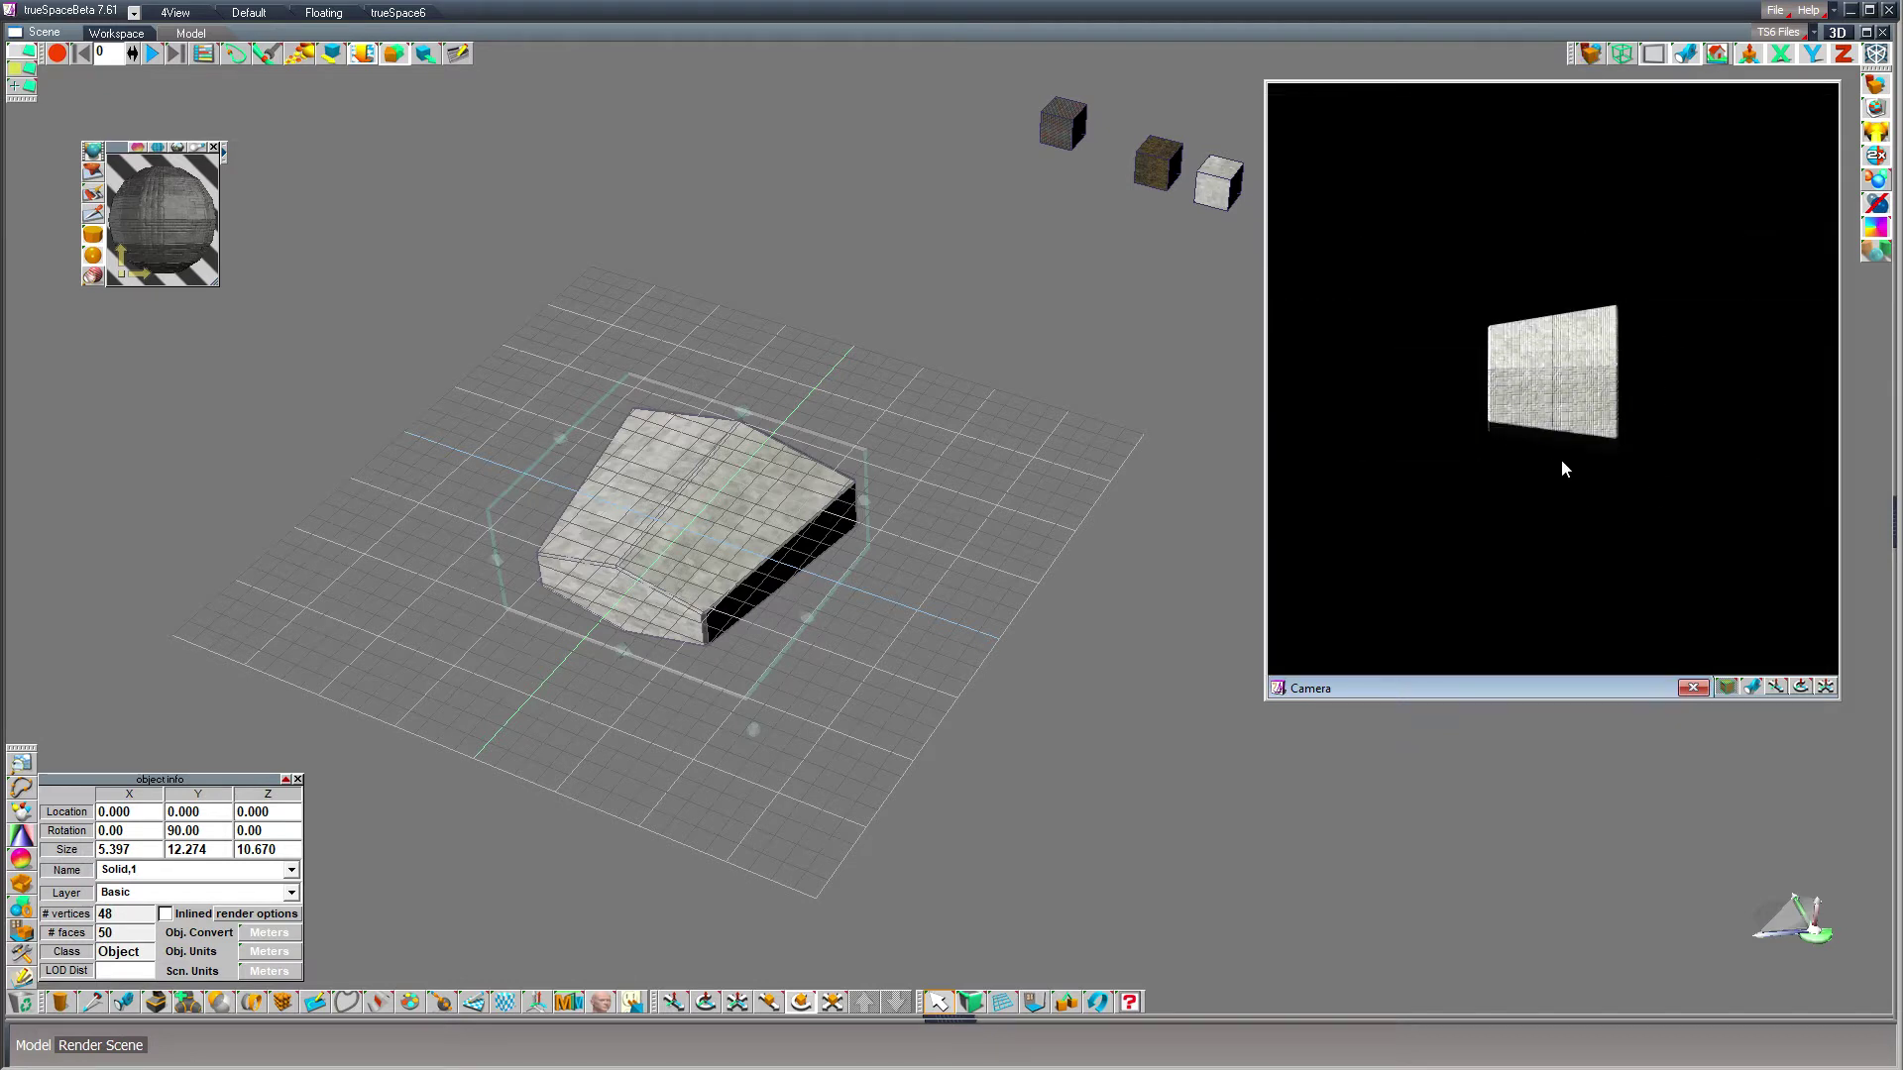
{"action": "left_click", "coordinate": [1824, 686]}
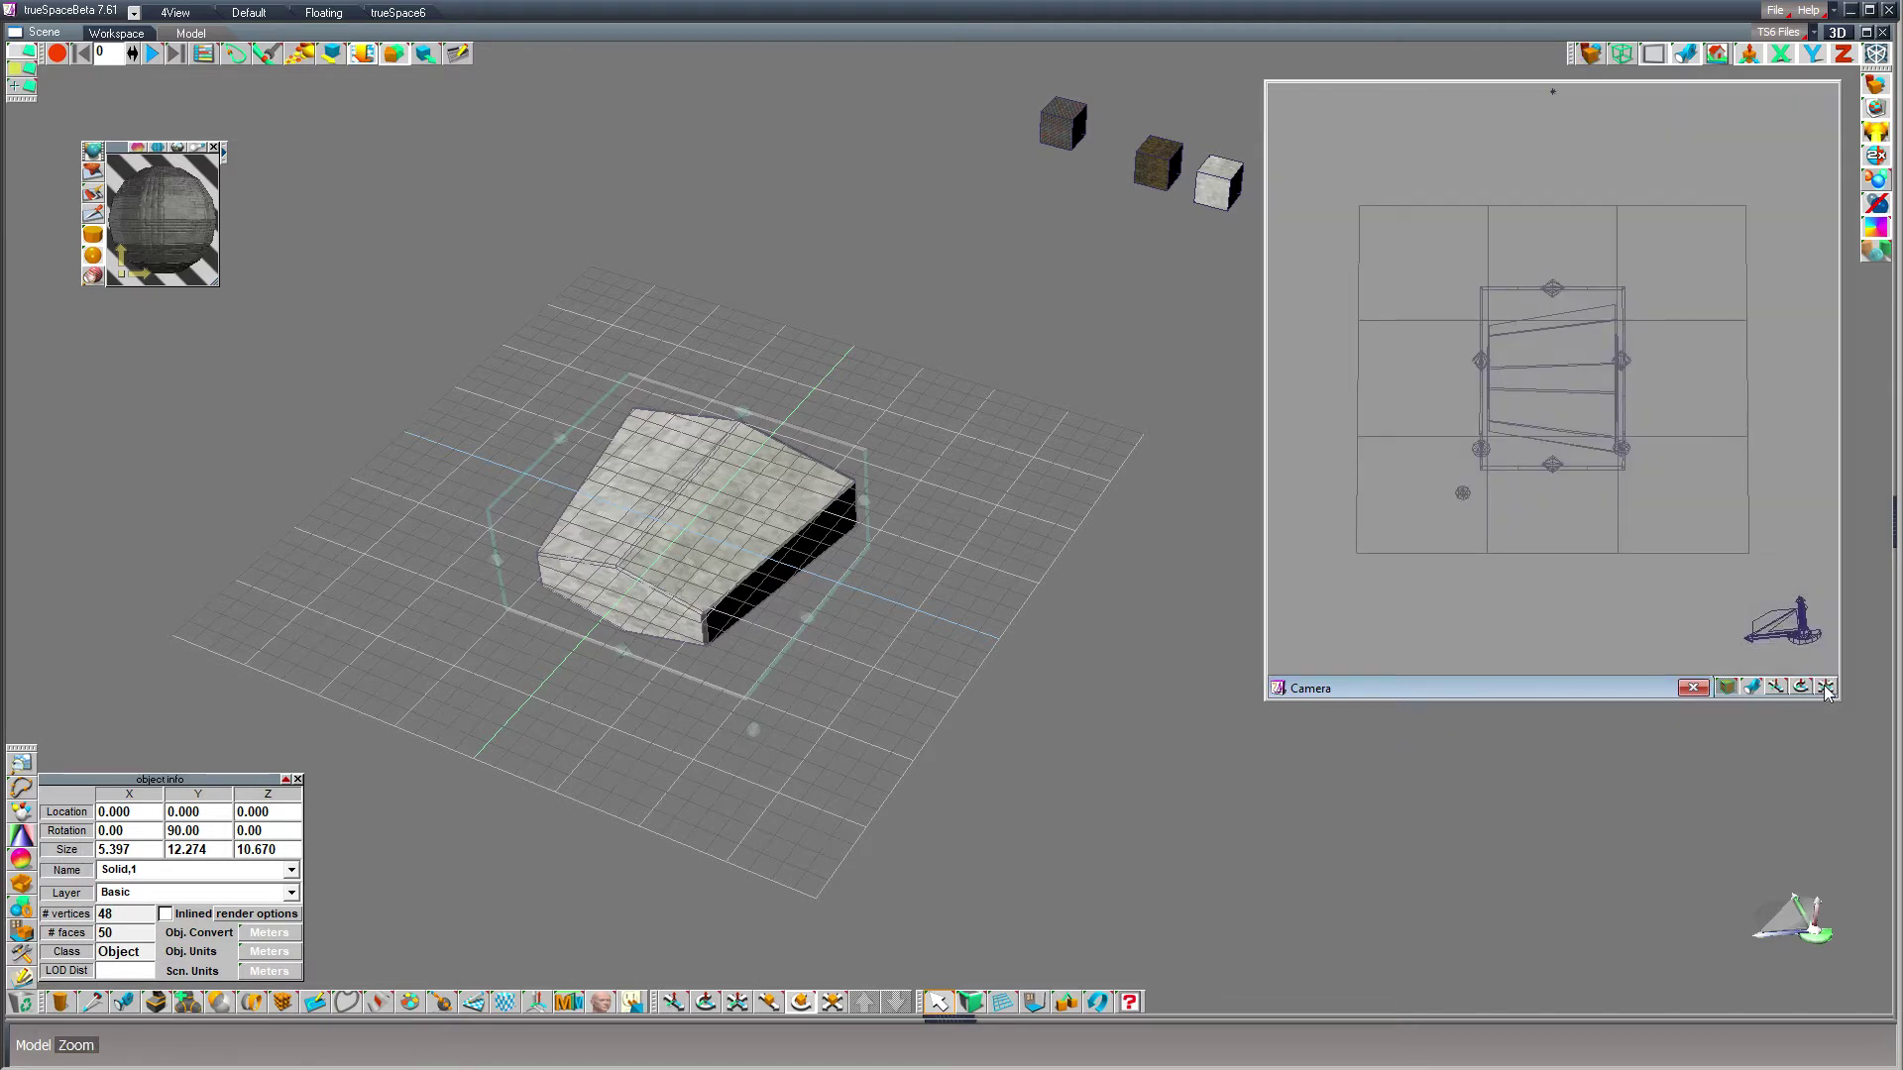
{"action": "left_click_drag", "start_coordinate": [1590, 563], "coordinate": [1554, 541]}
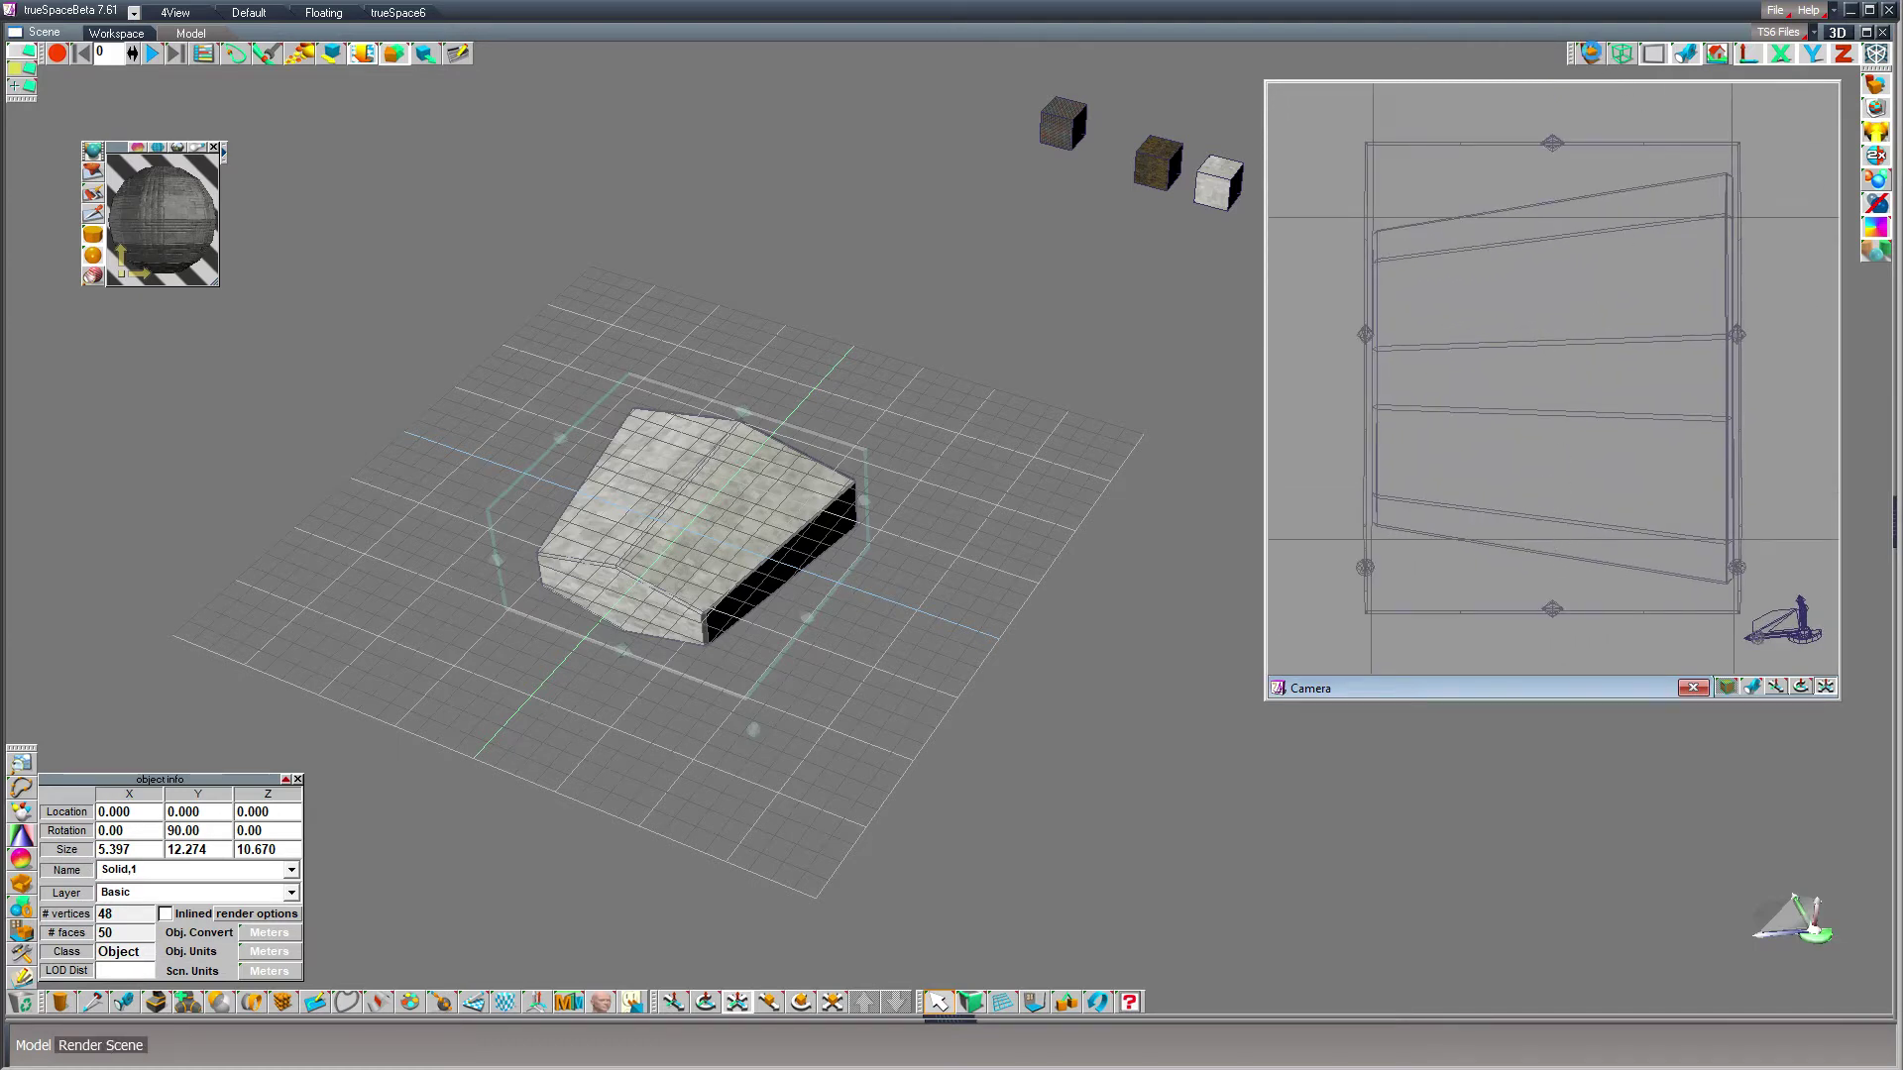
{"action": "left_click", "coordinate": [1591, 55]}
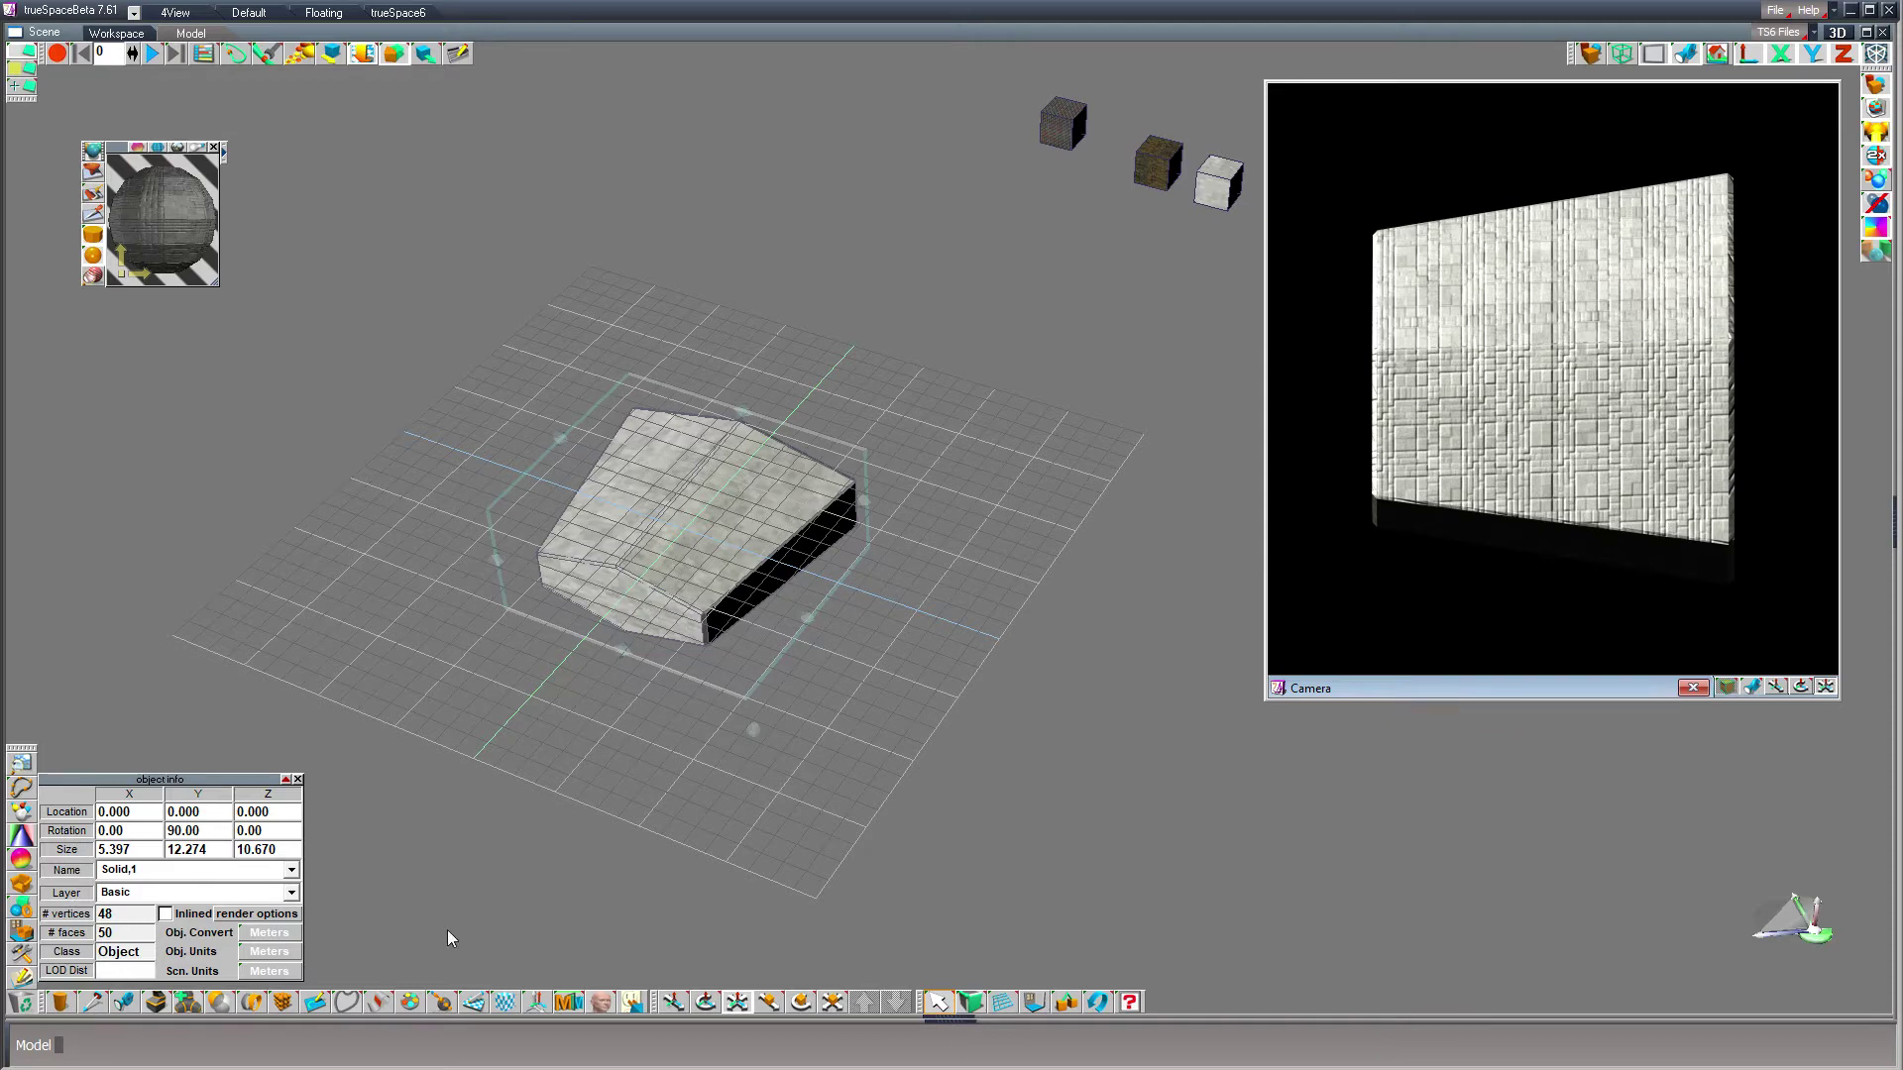
{"action": "left_click", "coordinate": [857, 691]}
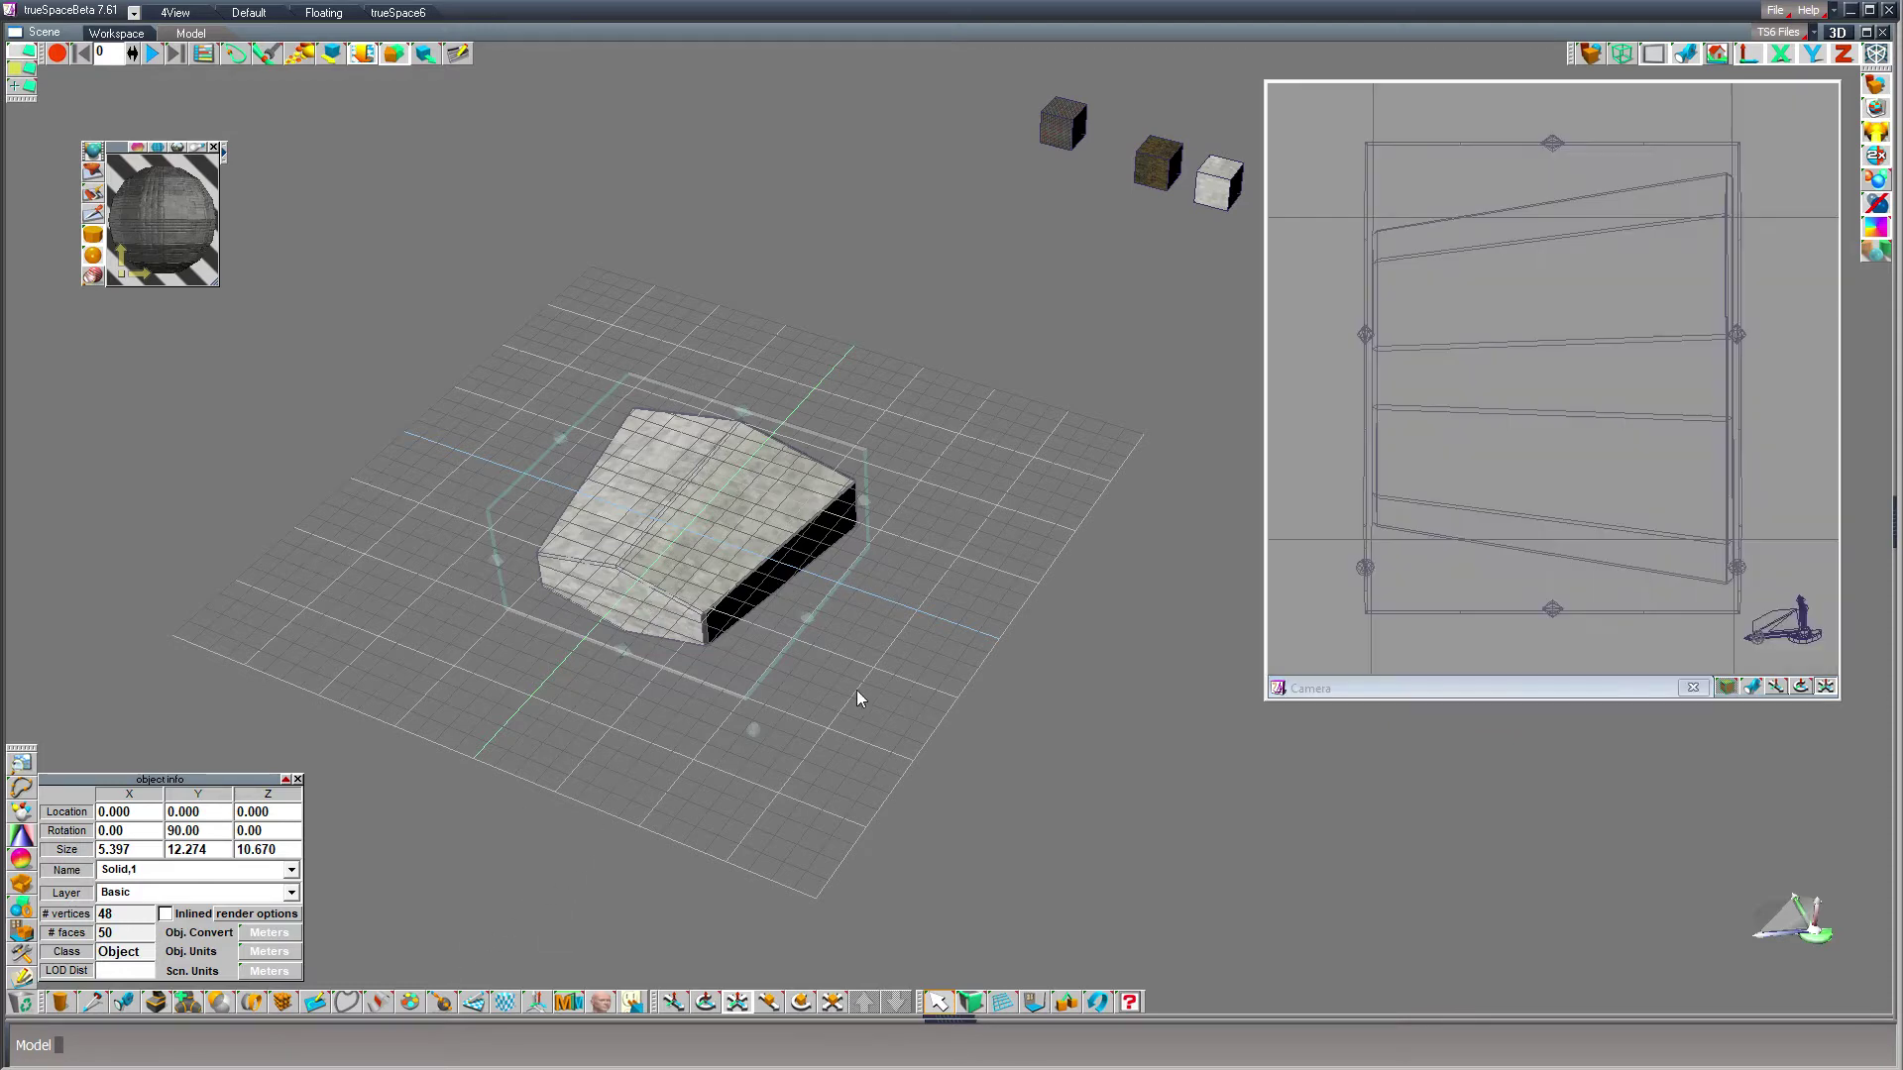
- Duplicate the solid and scale the copy down uniformly to about 5.07 × 11.53 × 10.02
{"action": "scroll", "coordinate": [686, 579], "scroll_direction": "up", "scroll_amount": 5}
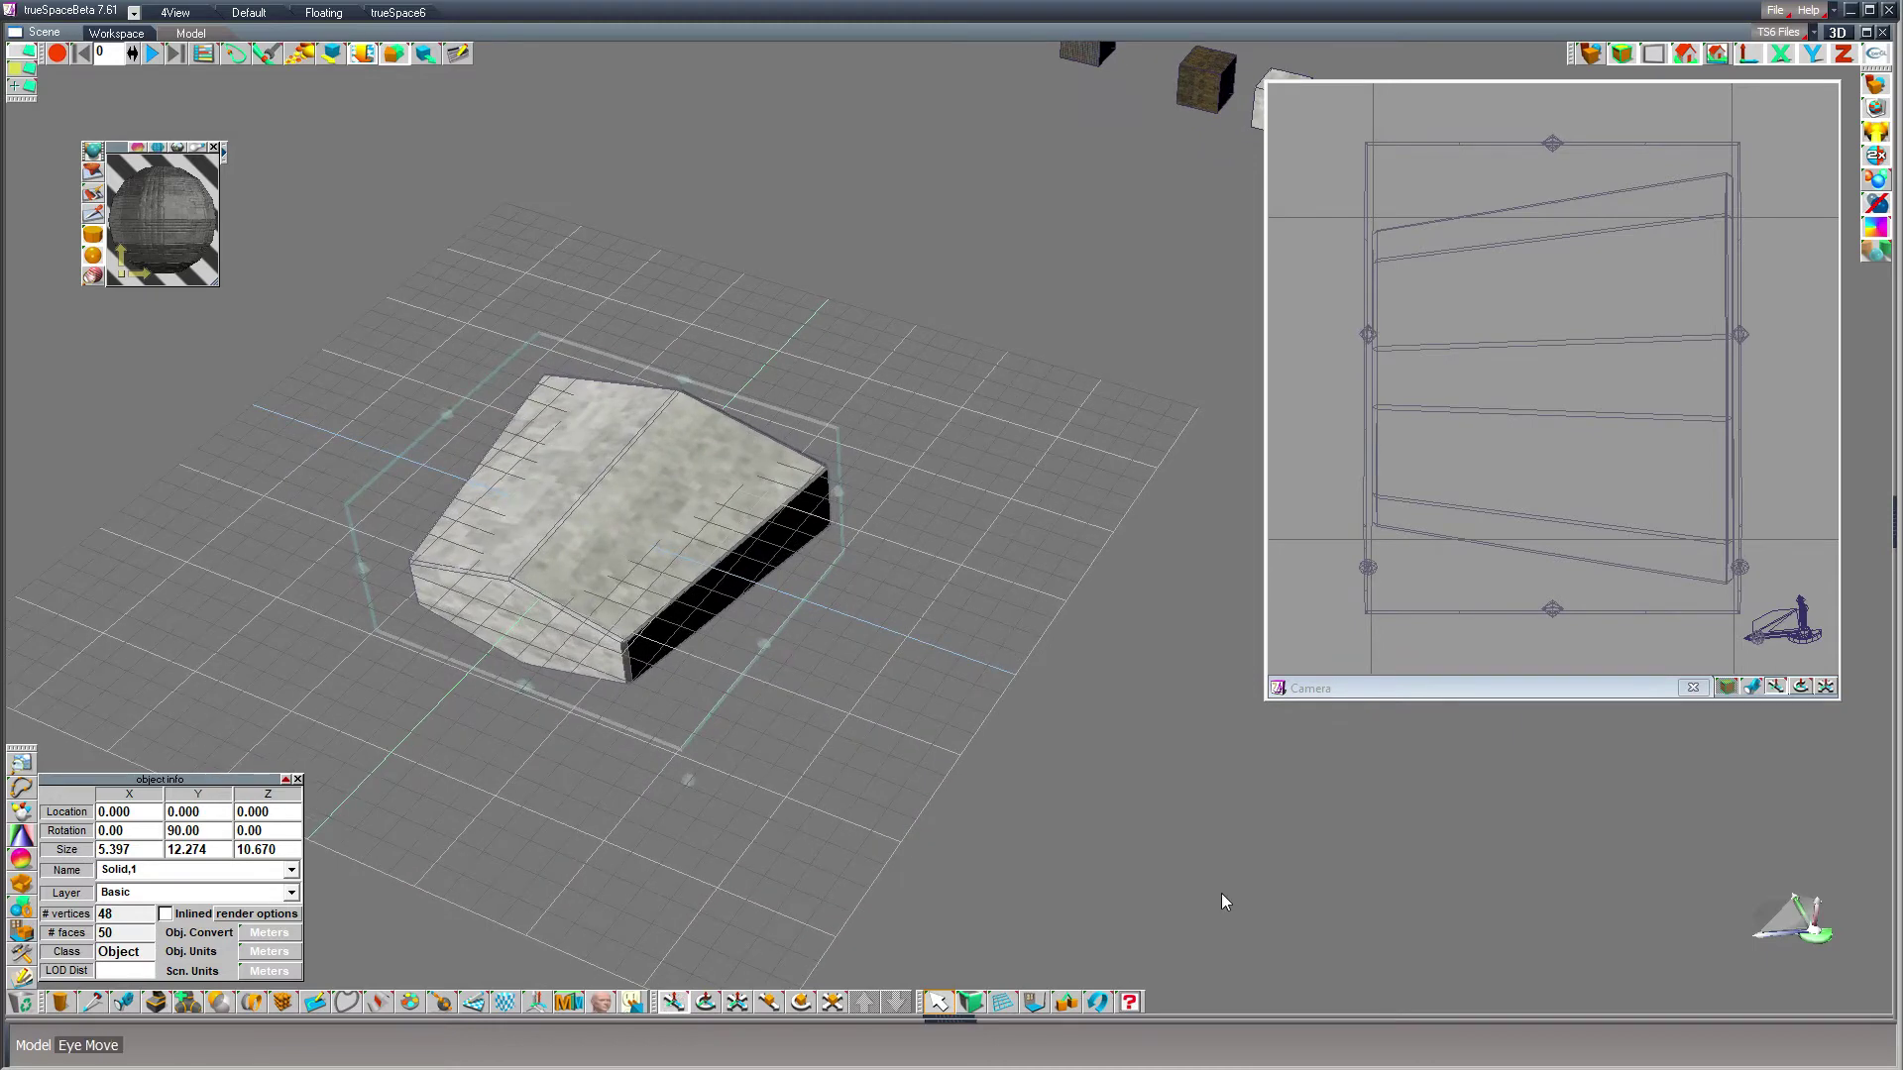
{"action": "middle_click_drag", "start_coordinate": [522, 548], "coordinate": [726, 575]}
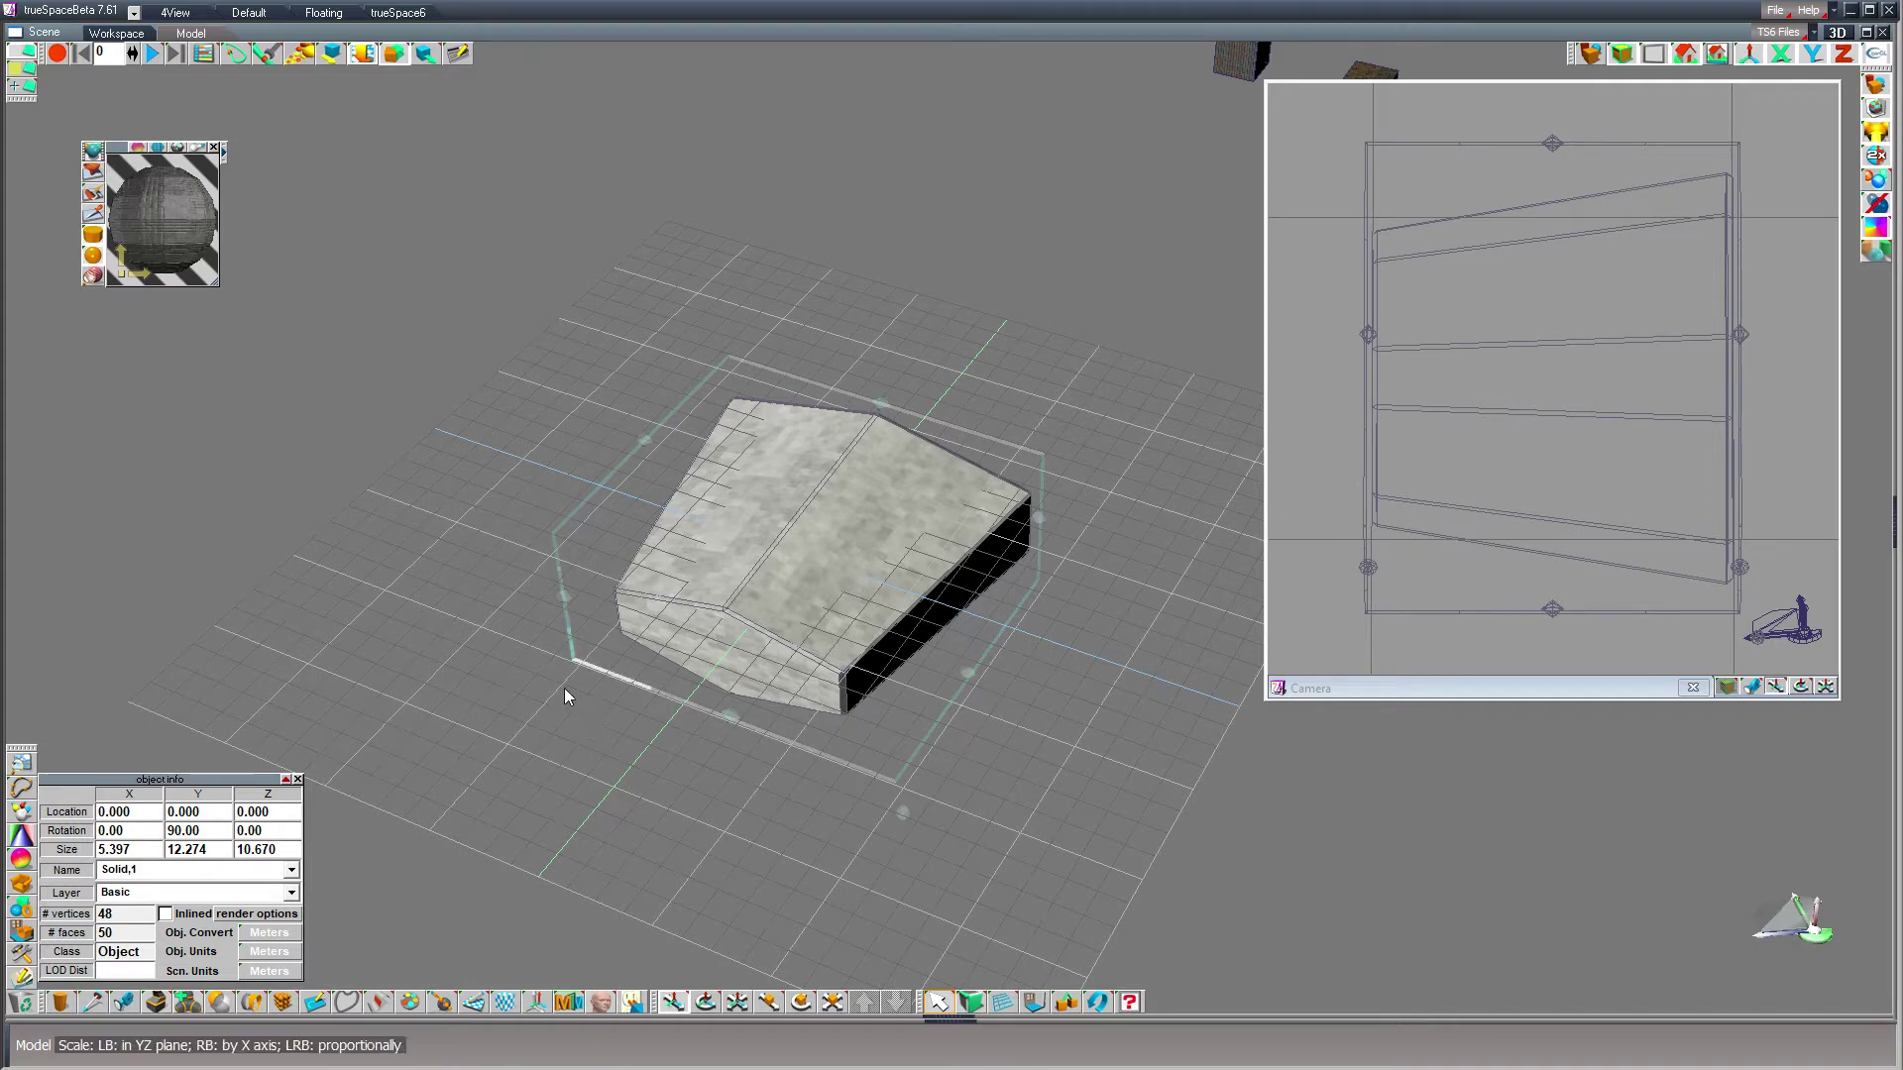
{"action": "left_click", "coordinate": [446, 537]}
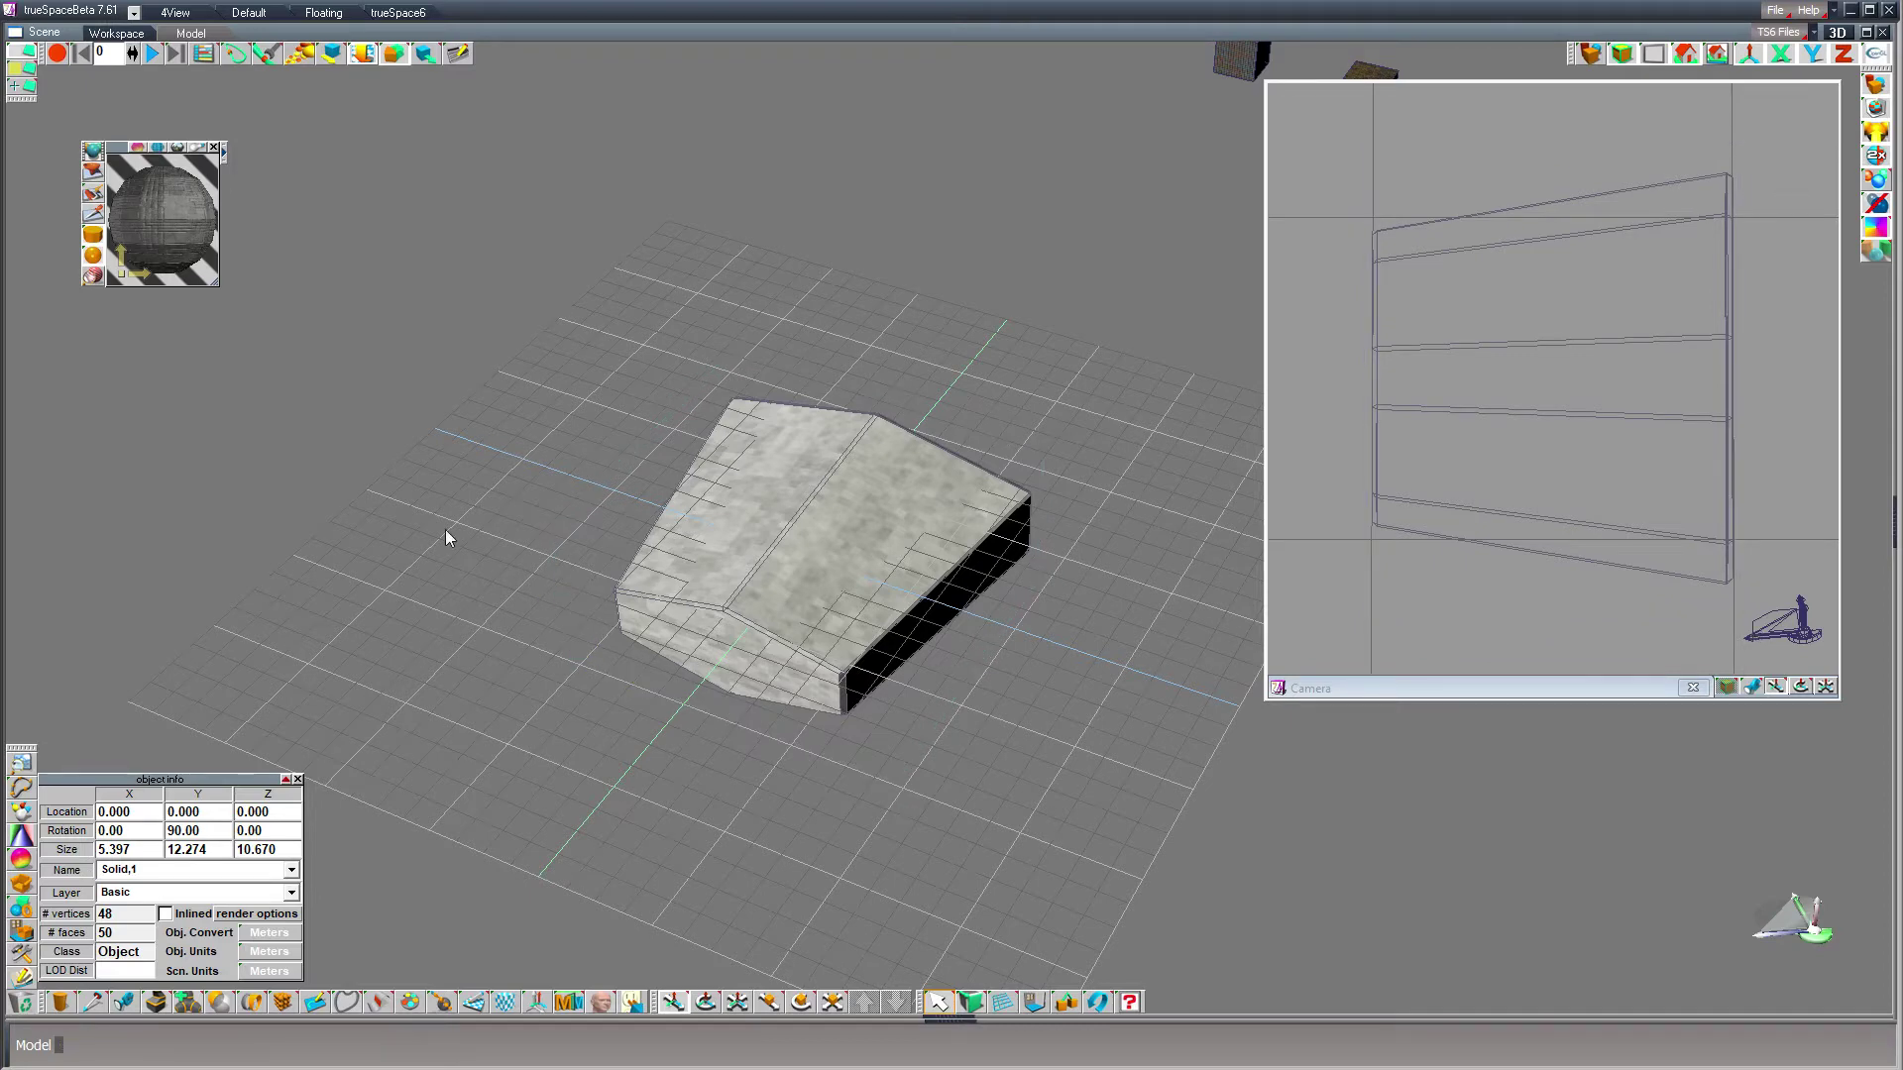
{"action": "left_click", "coordinate": [898, 559]}
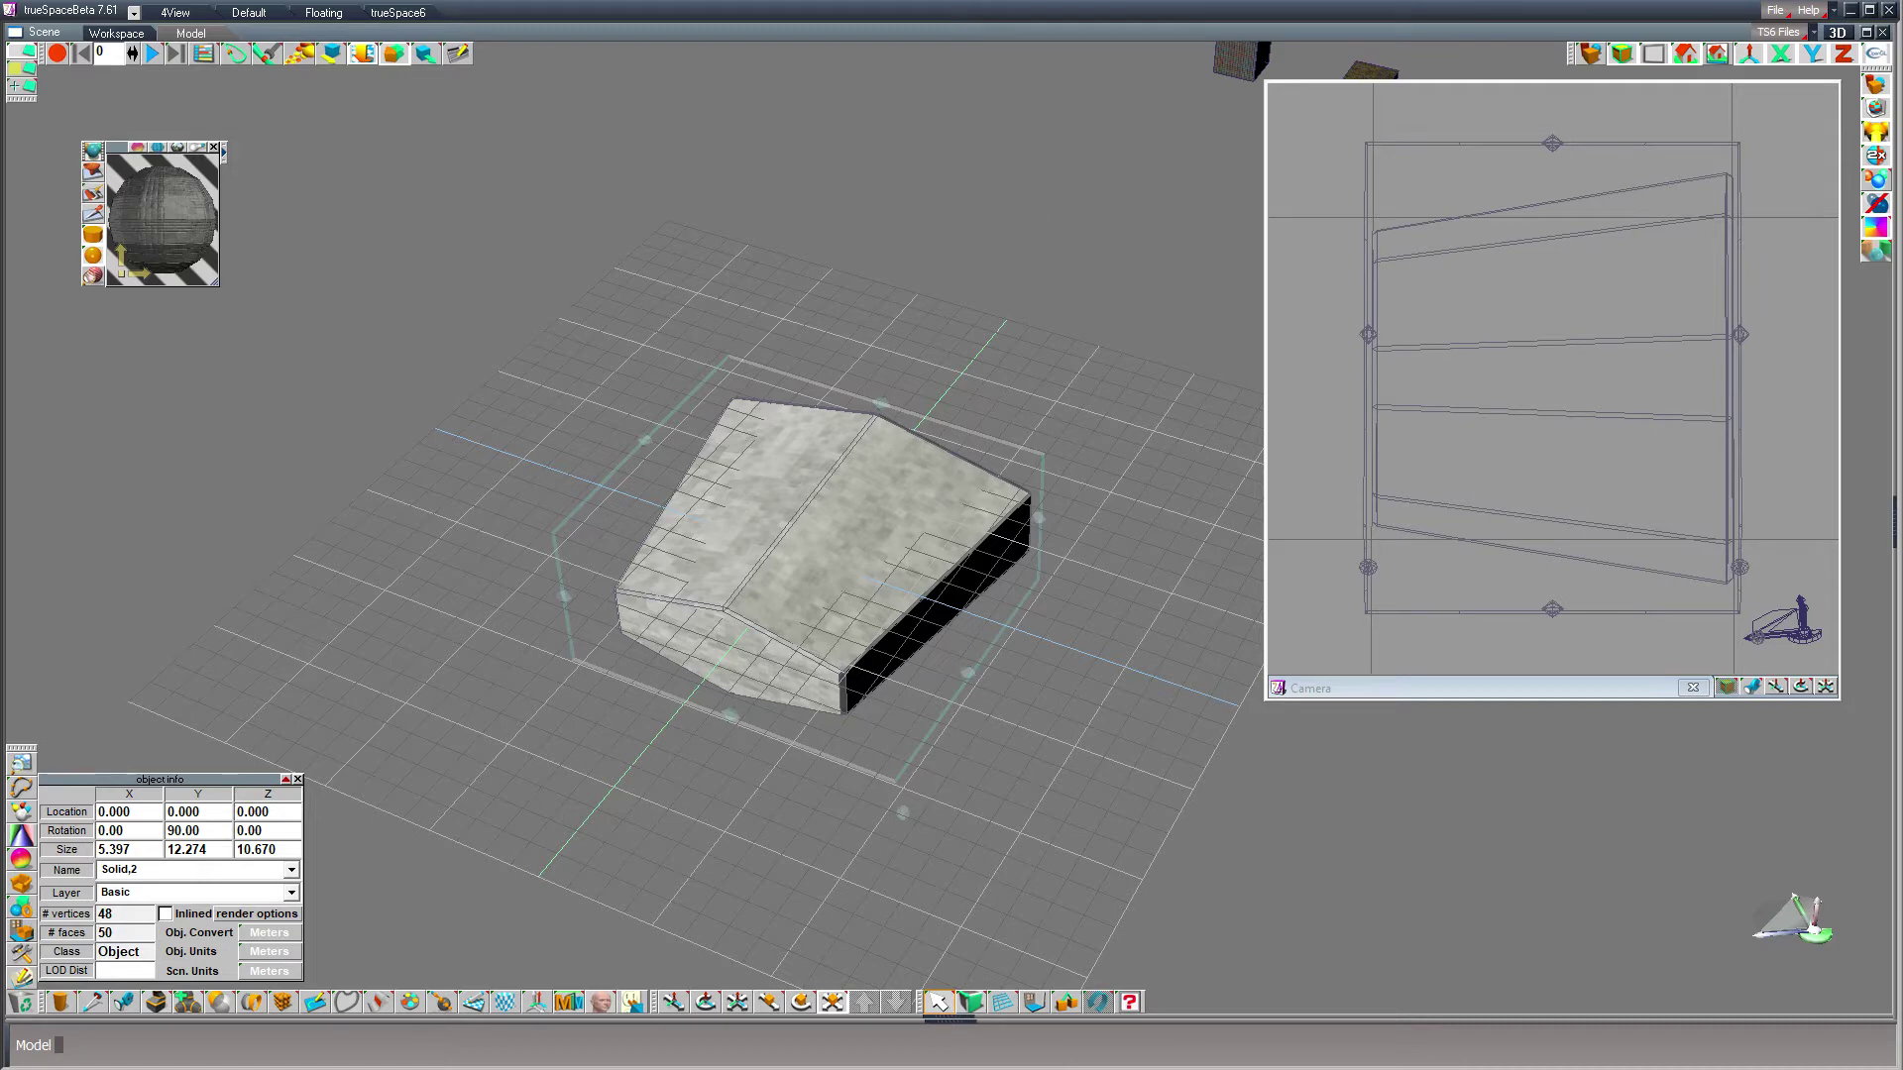
{"action": "left_click_drag", "start_coordinate": [904, 819], "coordinate": [898, 799]}
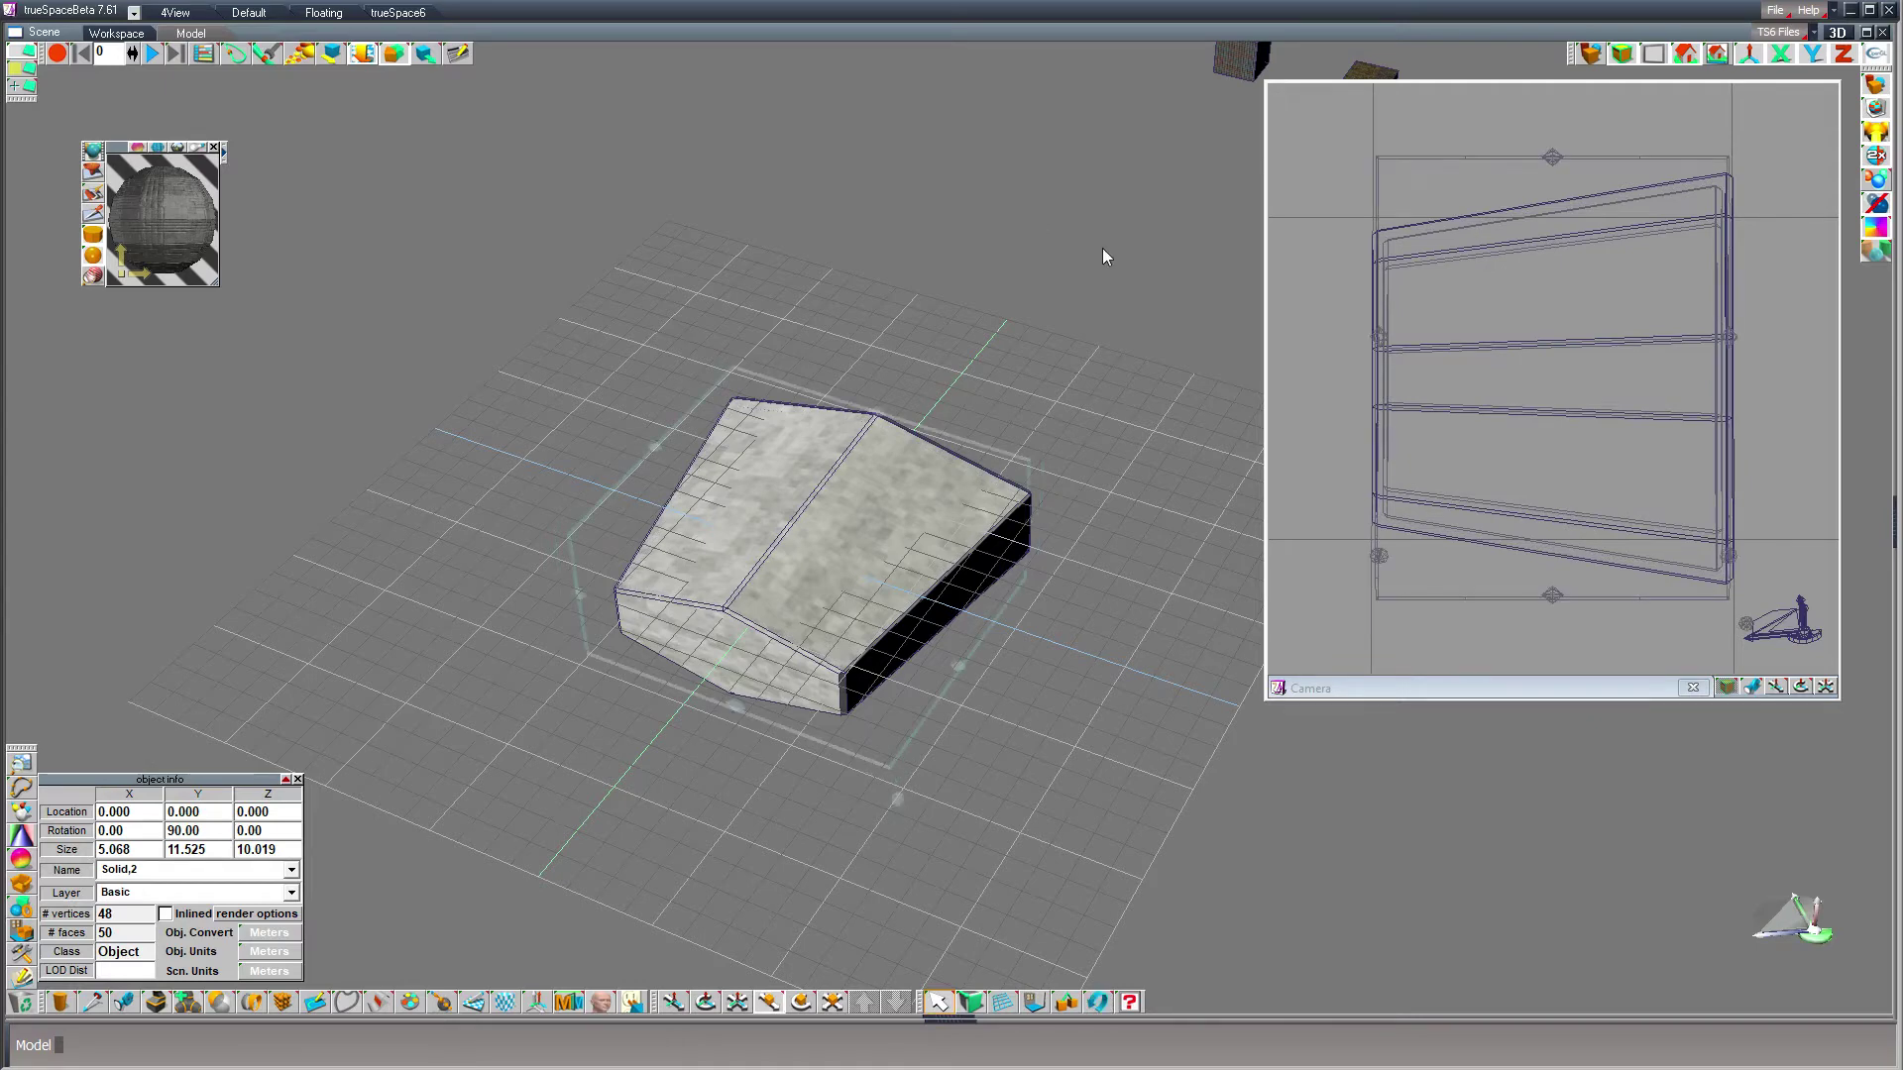
- Shift the smaller copy along the X axis to location X -0.7, Y 0 so it protrudes from one end
{"action": "mouse_move", "coordinate": [1328, 307]}
{"action": "left_mouse_down"}
{"action": "mouse_move", "coordinate": [1410, 355]}
{"action": "mouse_move", "coordinate": [1400, 302]}
{"action": "mouse_move", "coordinate": [1342, 254]}
{"action": "mouse_move", "coordinate": [1283, 282]}
{"action": "mouse_move", "coordinate": [1296, 324]}
{"action": "mouse_move", "coordinate": [1296, 296]}
{"action": "mouse_move", "coordinate": [1319, 330]}
{"action": "mouse_move", "coordinate": [1306, 313]}
{"action": "left_mouse_up"}
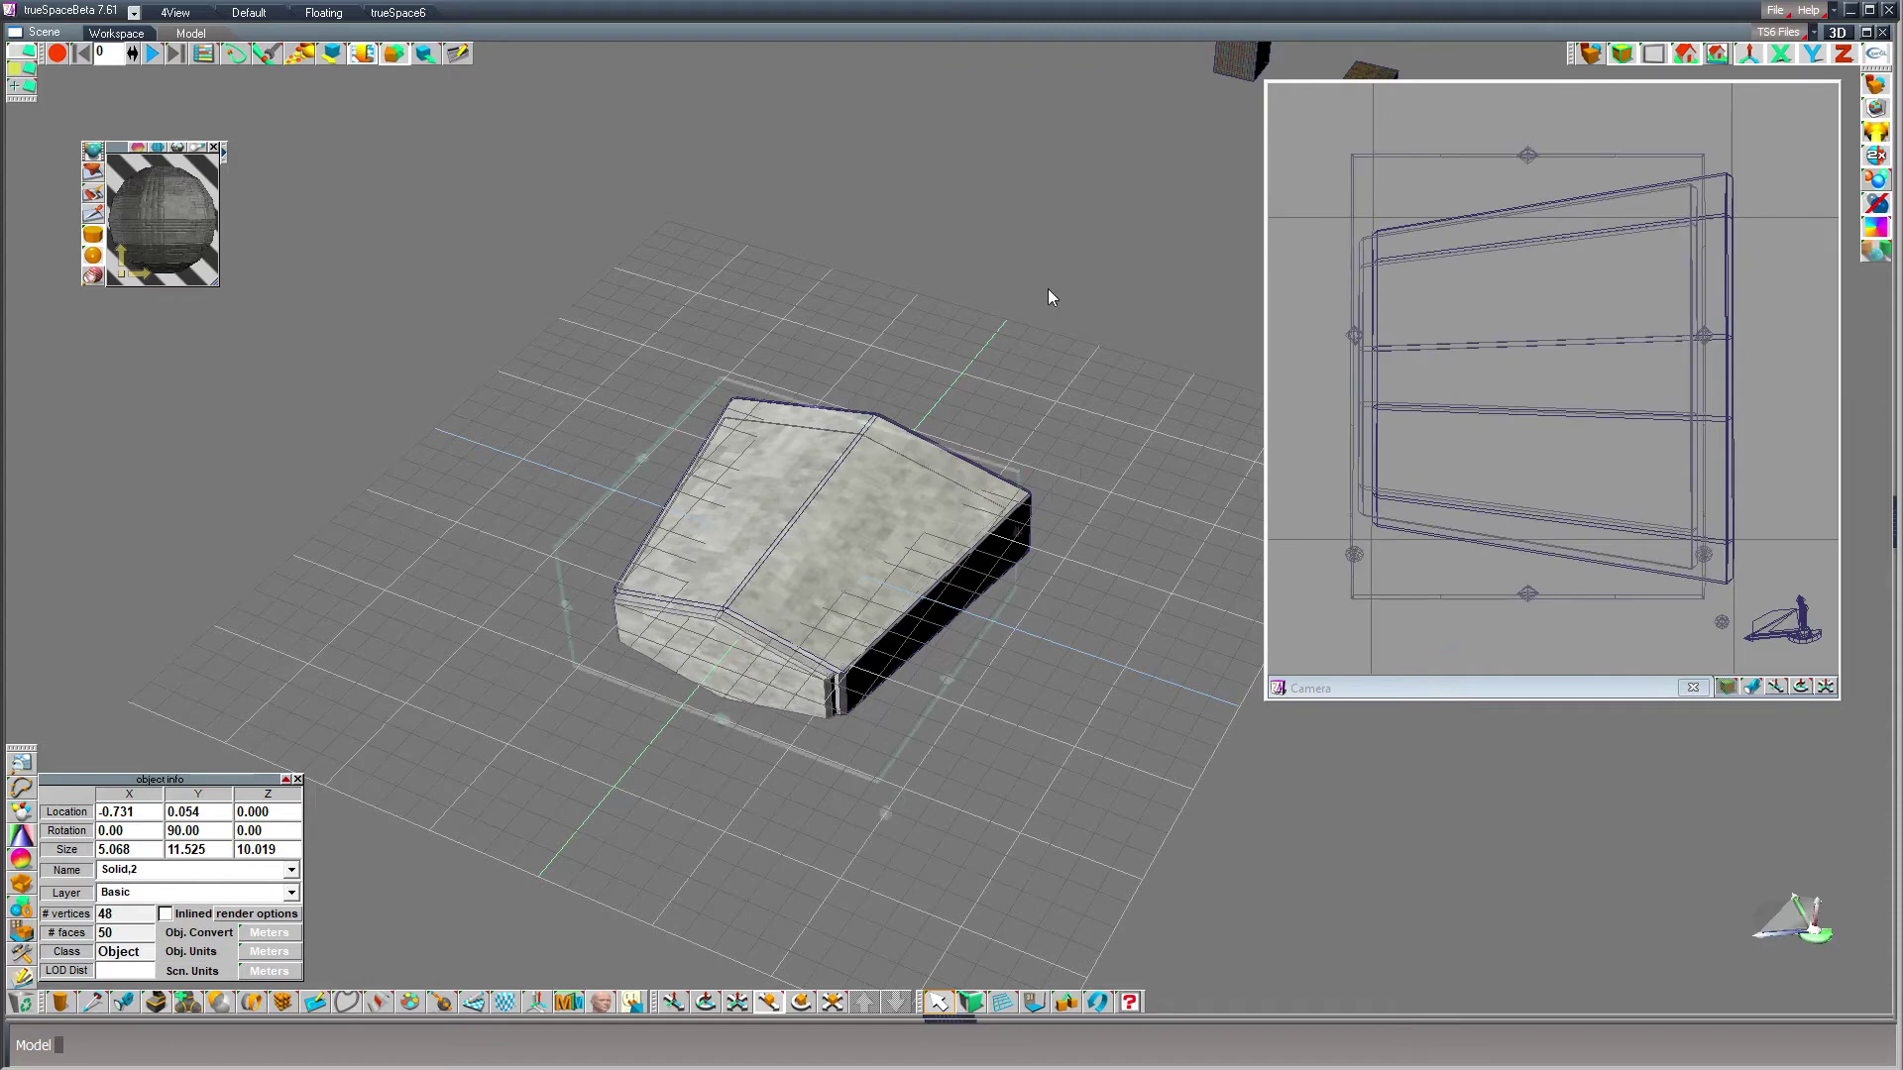
{"action": "left_click", "coordinate": [129, 814]}
{"action": "type", "text": "0.7"}
{"action": "key", "text": "Tab"}
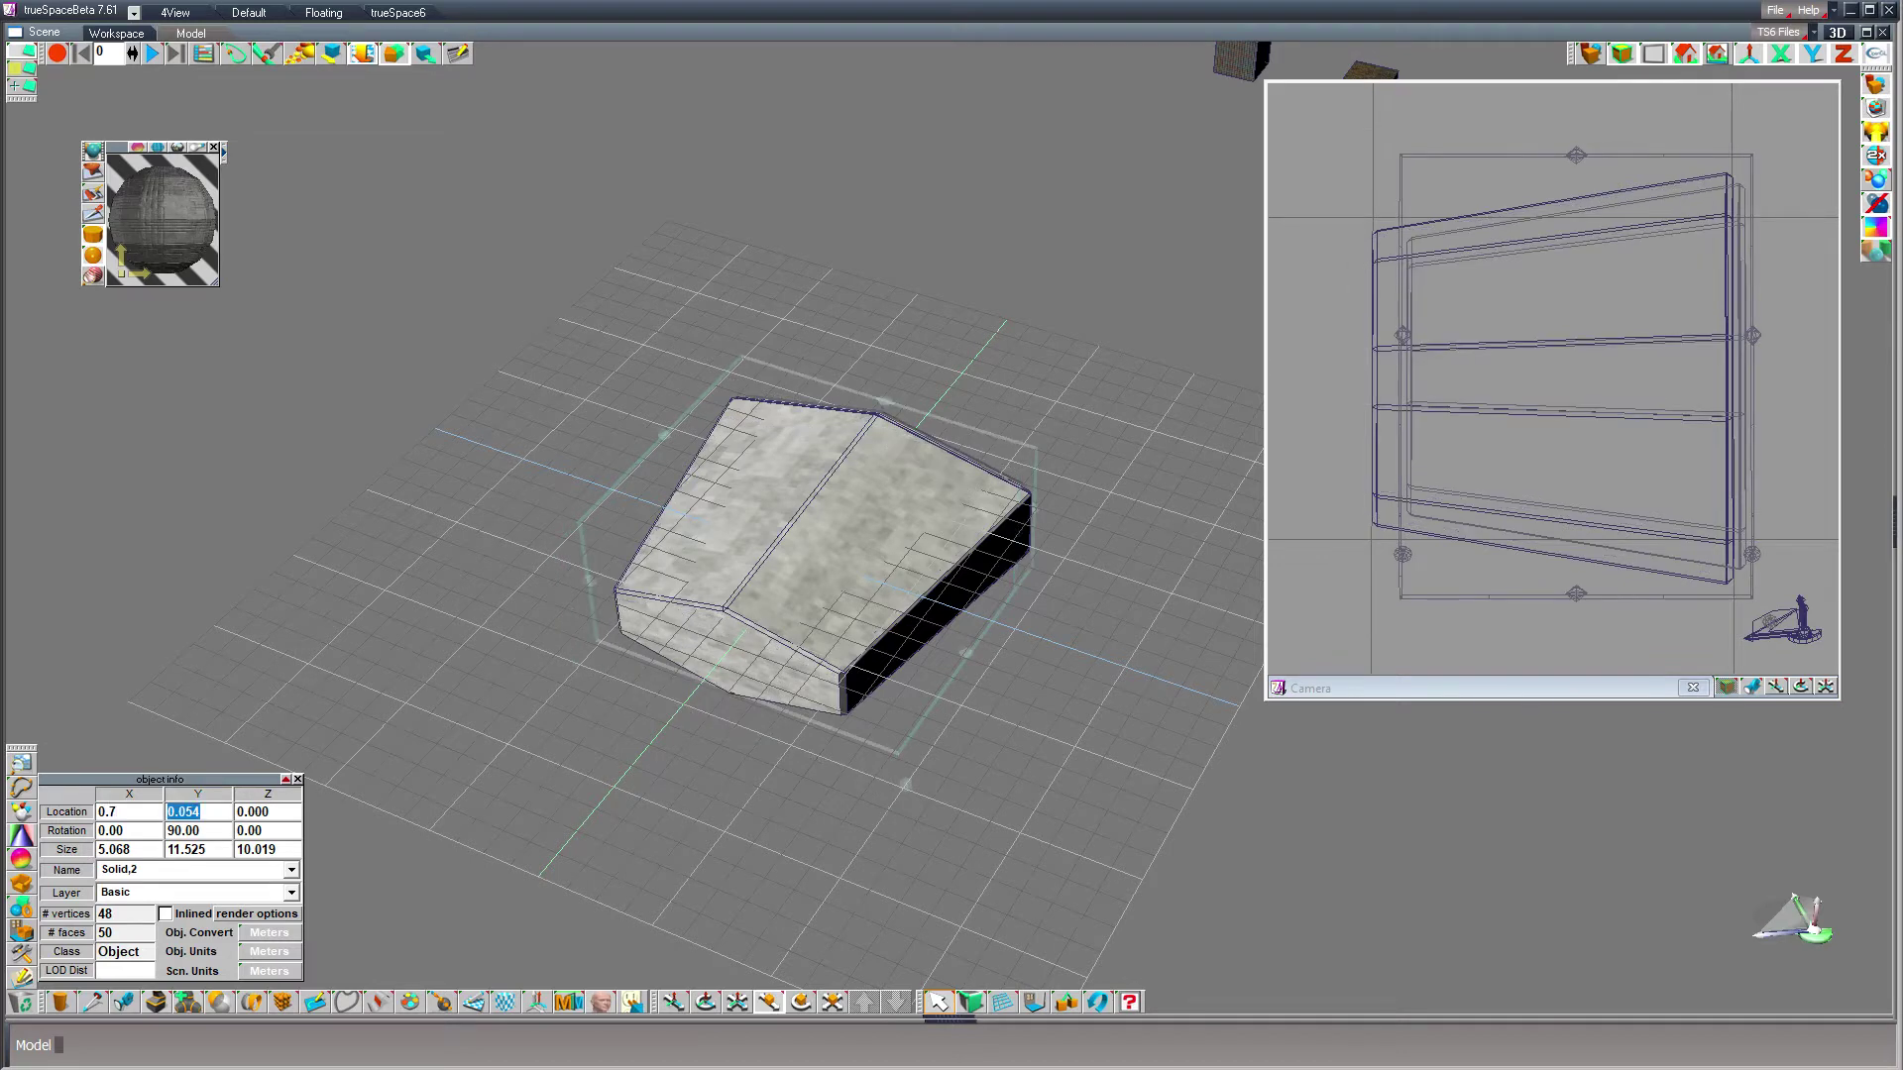
{"action": "type", "text": "0"}
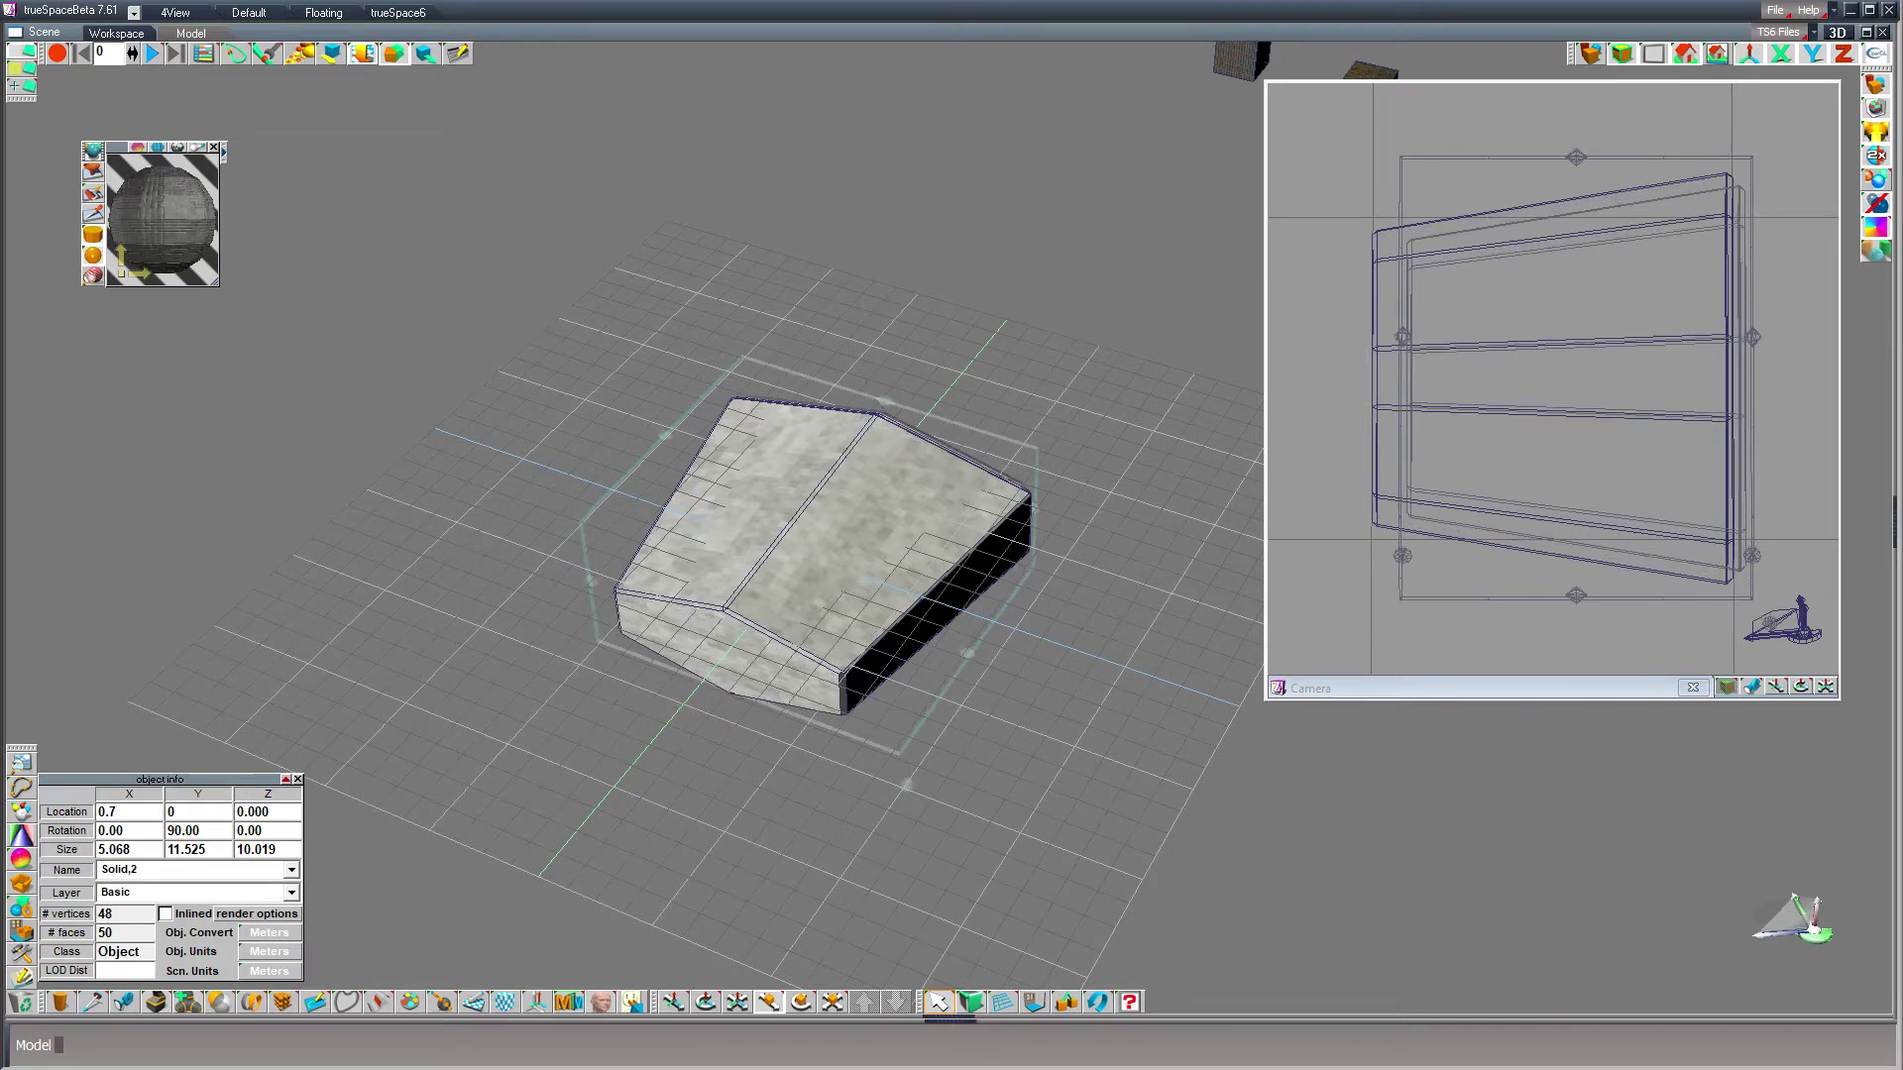
{"action": "key", "text": "Return"}
{"action": "left_click_drag", "start_coordinate": [106, 813], "coordinate": [97, 814]}
{"action": "type", "text": "-"}
{"action": "key", "text": "Return"}
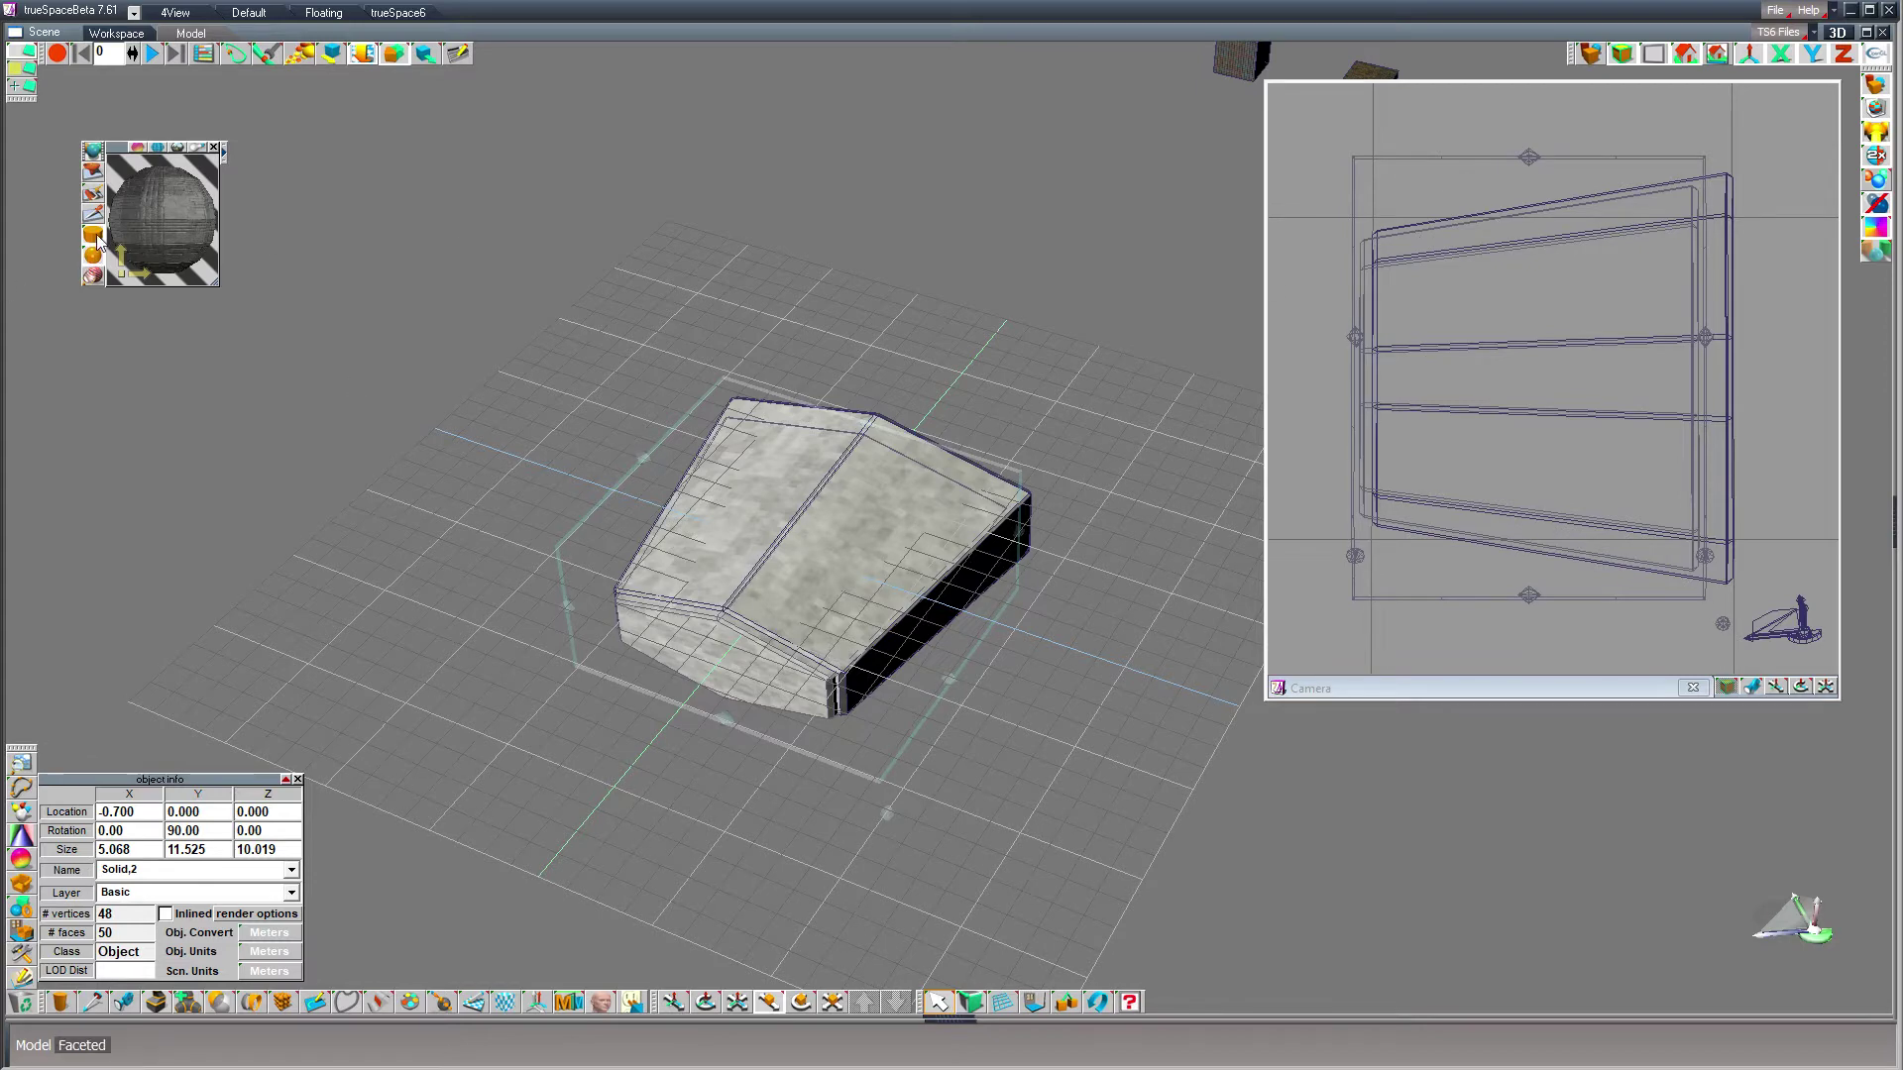
- Sample the dark material from the sample cube farthest from the white one and paint the smaller copy with it
{"action": "left_click", "coordinate": [1070, 133]}
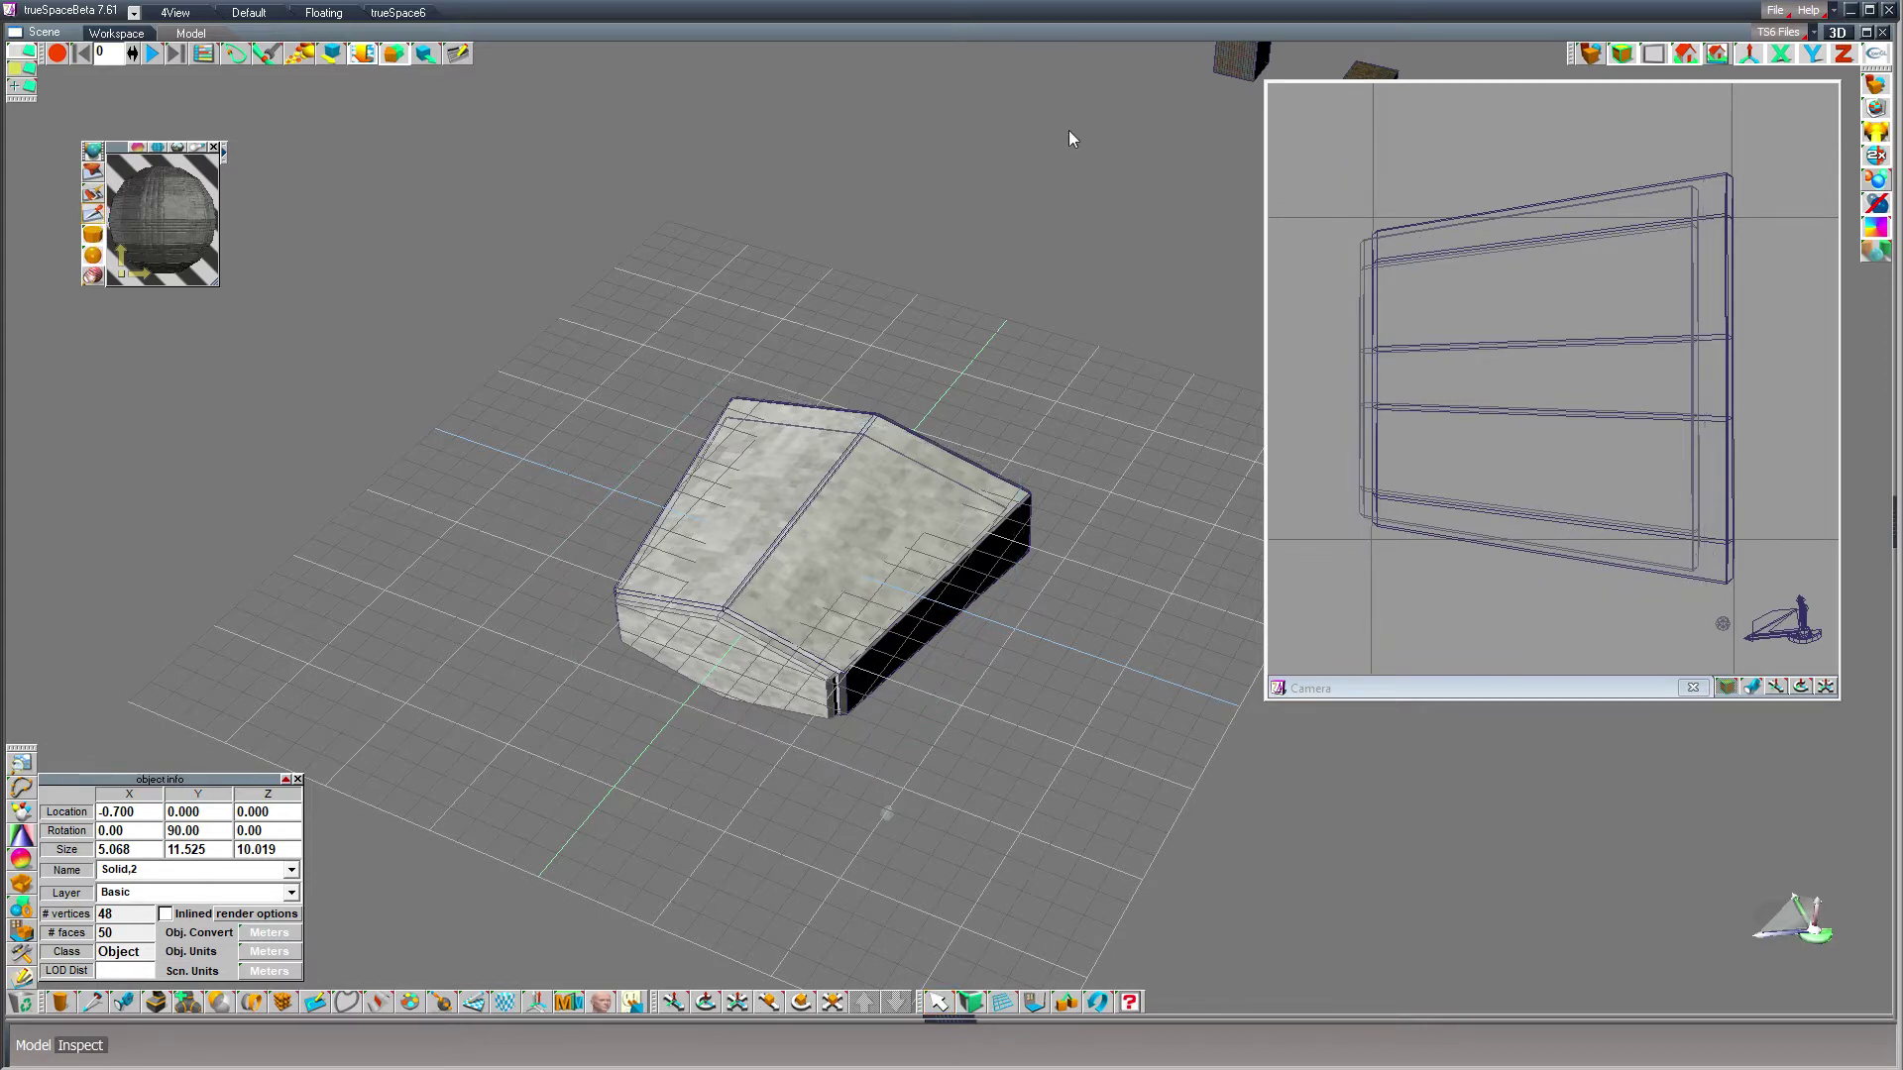
{"action": "left_click", "coordinate": [1254, 52]}
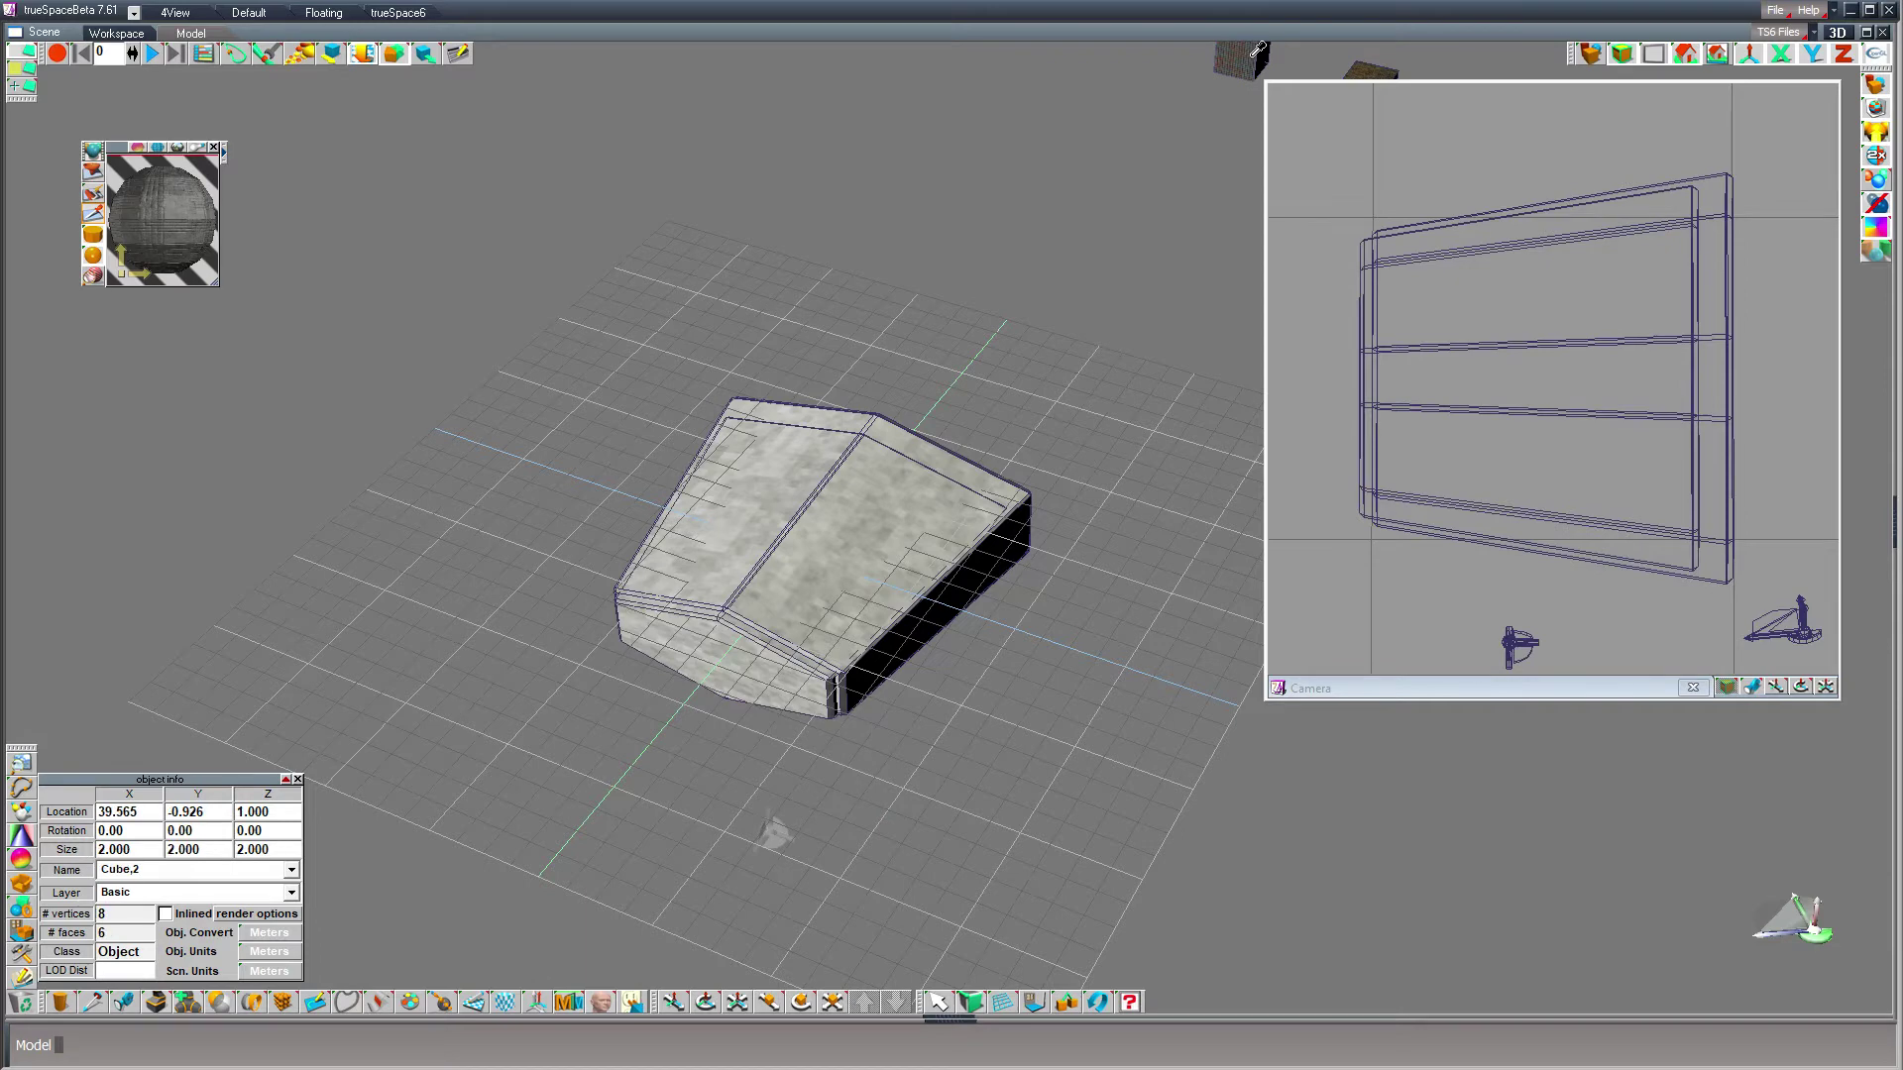
{"action": "left_click", "coordinate": [947, 1008]}
{"action": "left_click", "coordinate": [746, 678]}
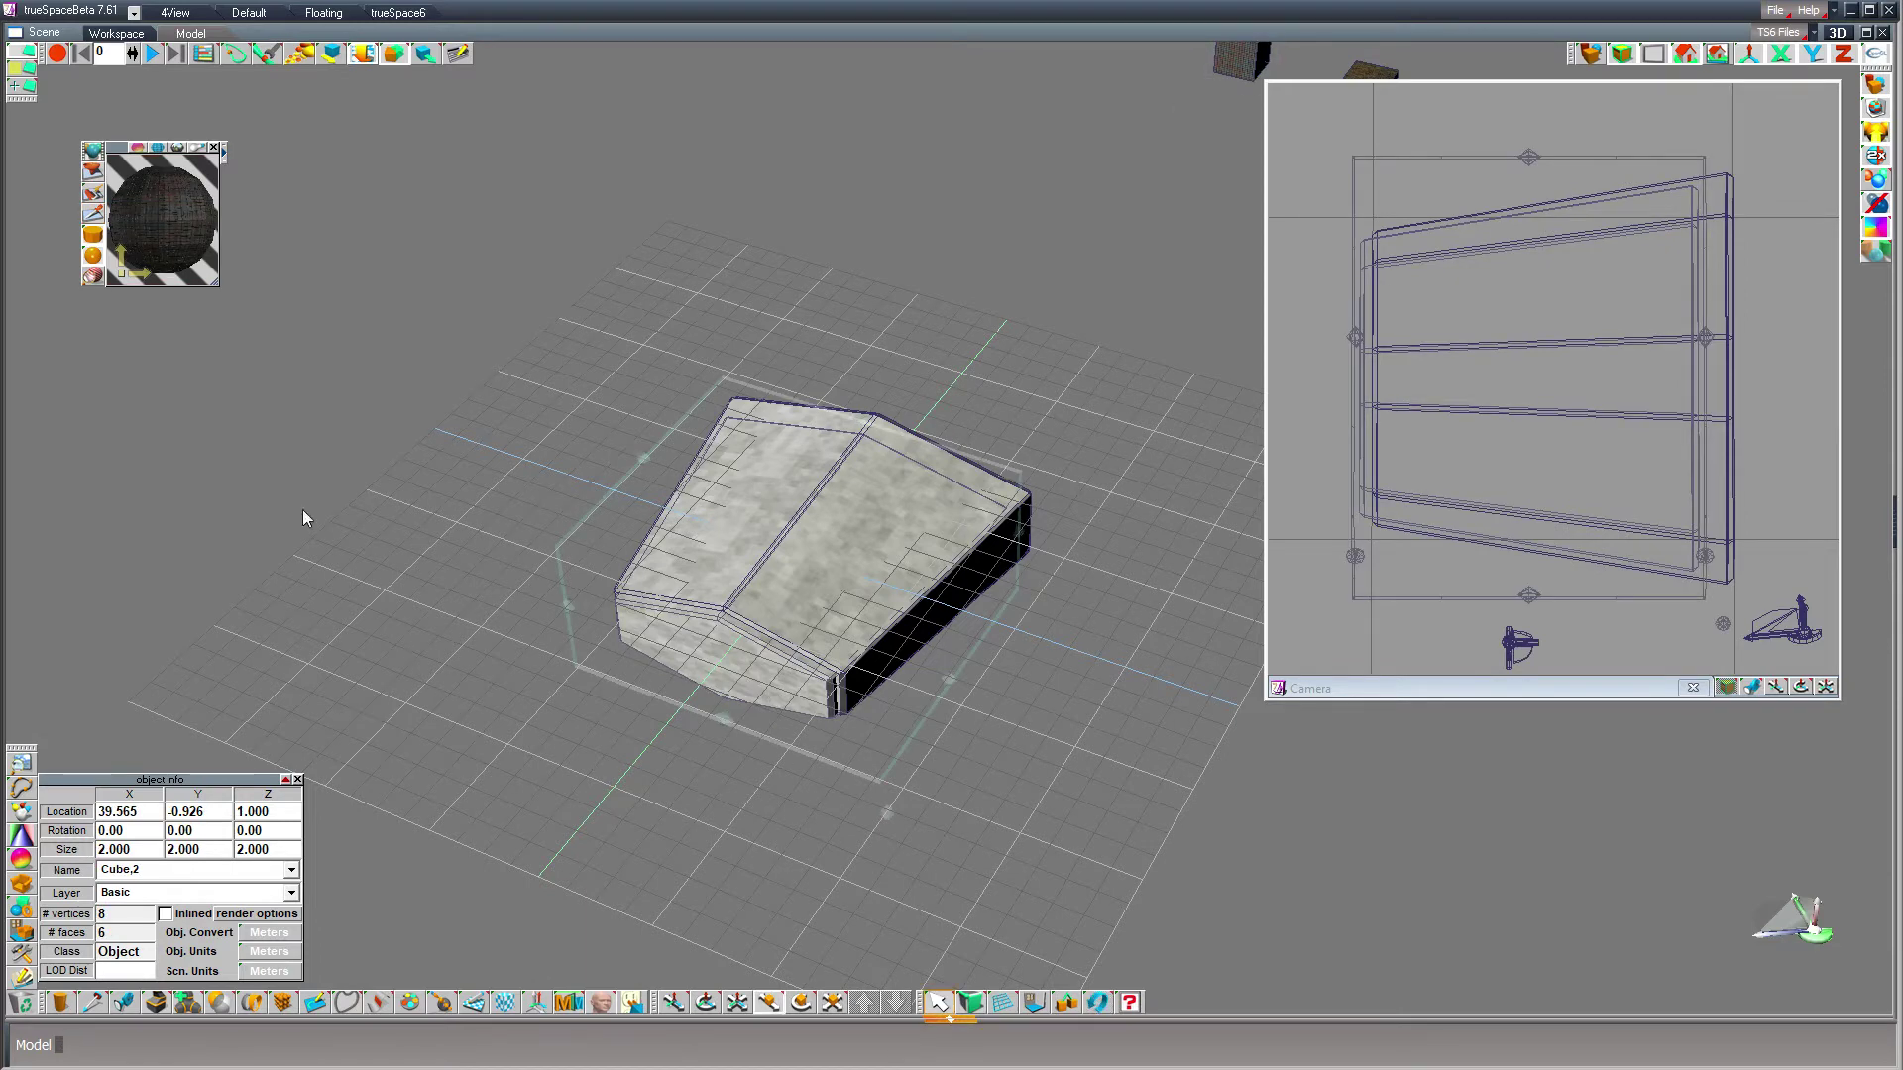
{"action": "left_click", "coordinate": [91, 173]}
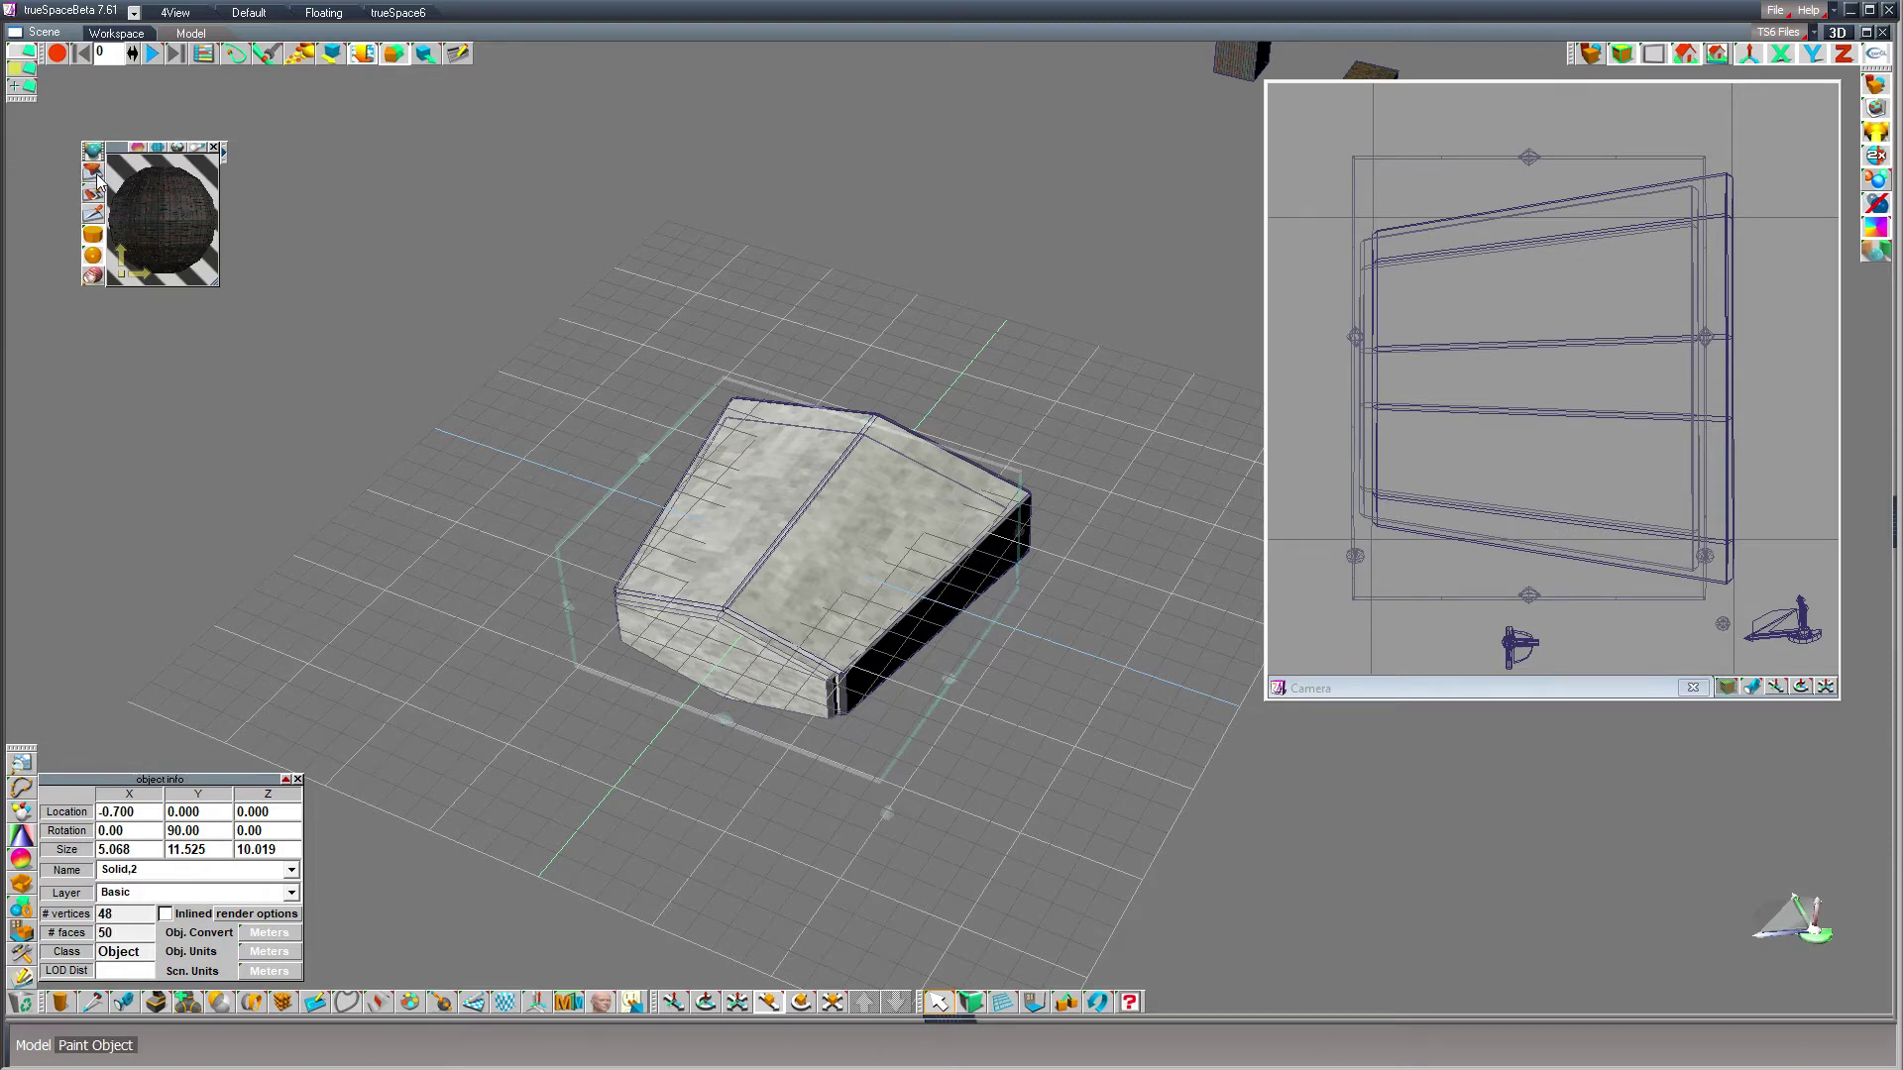
{"action": "left_click", "coordinate": [714, 649]}
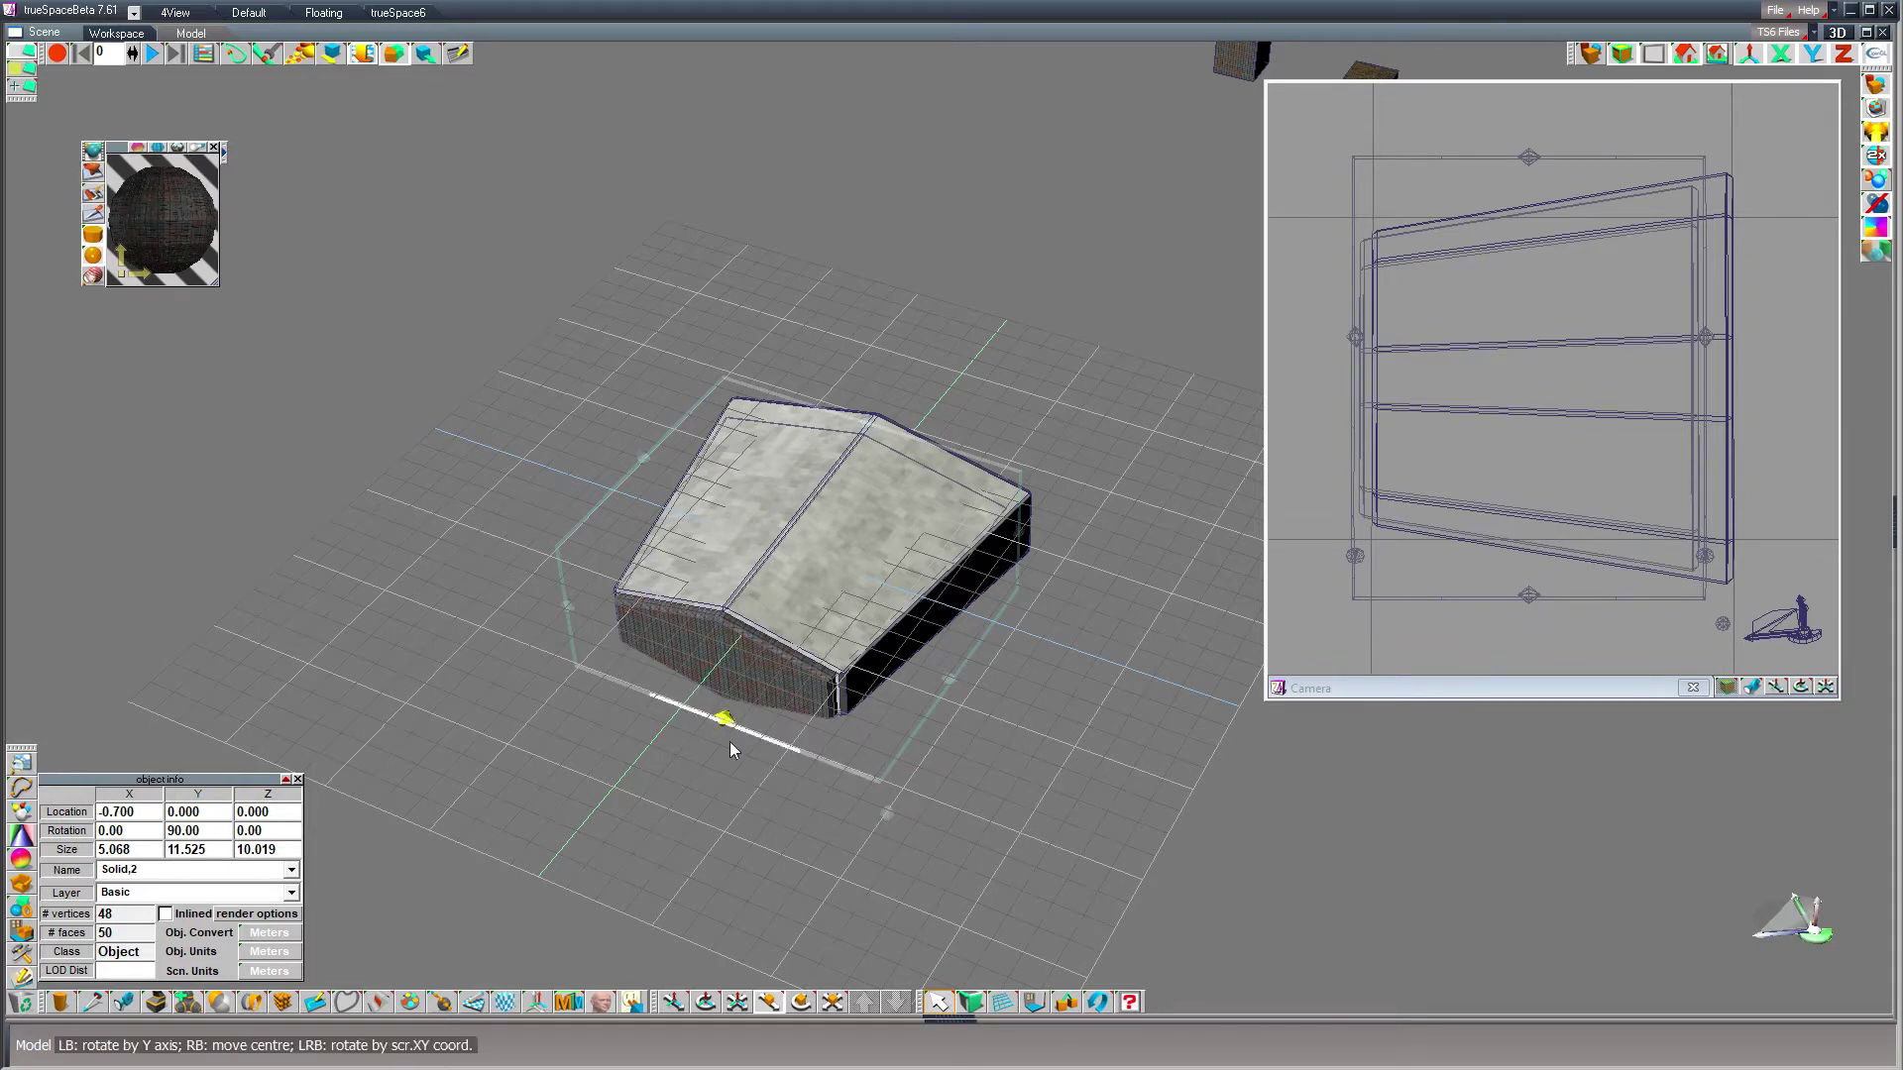
- Subtract the smaller dark copy from the outer solid with a Boolean operation to hollow it out
{"action": "left_click", "coordinate": [705, 1002]}
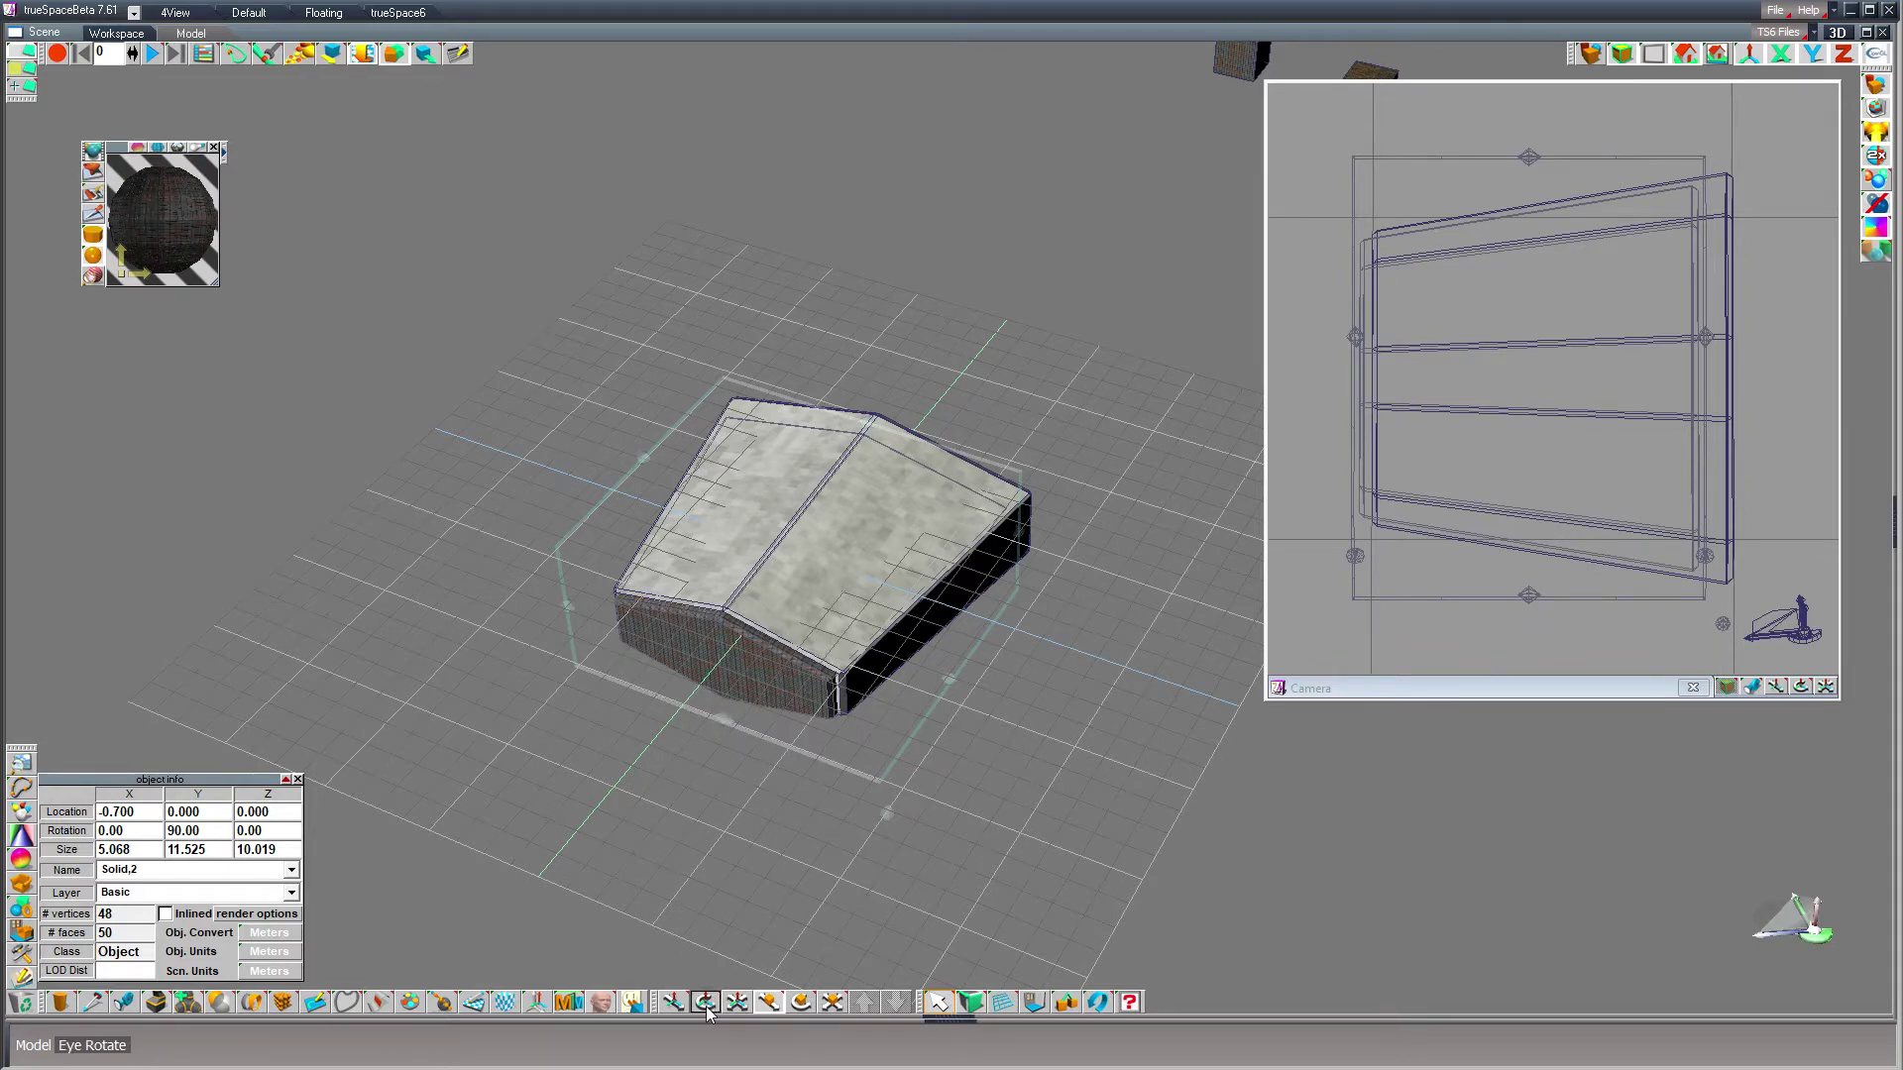
{"action": "left_click", "coordinate": [791, 544]}
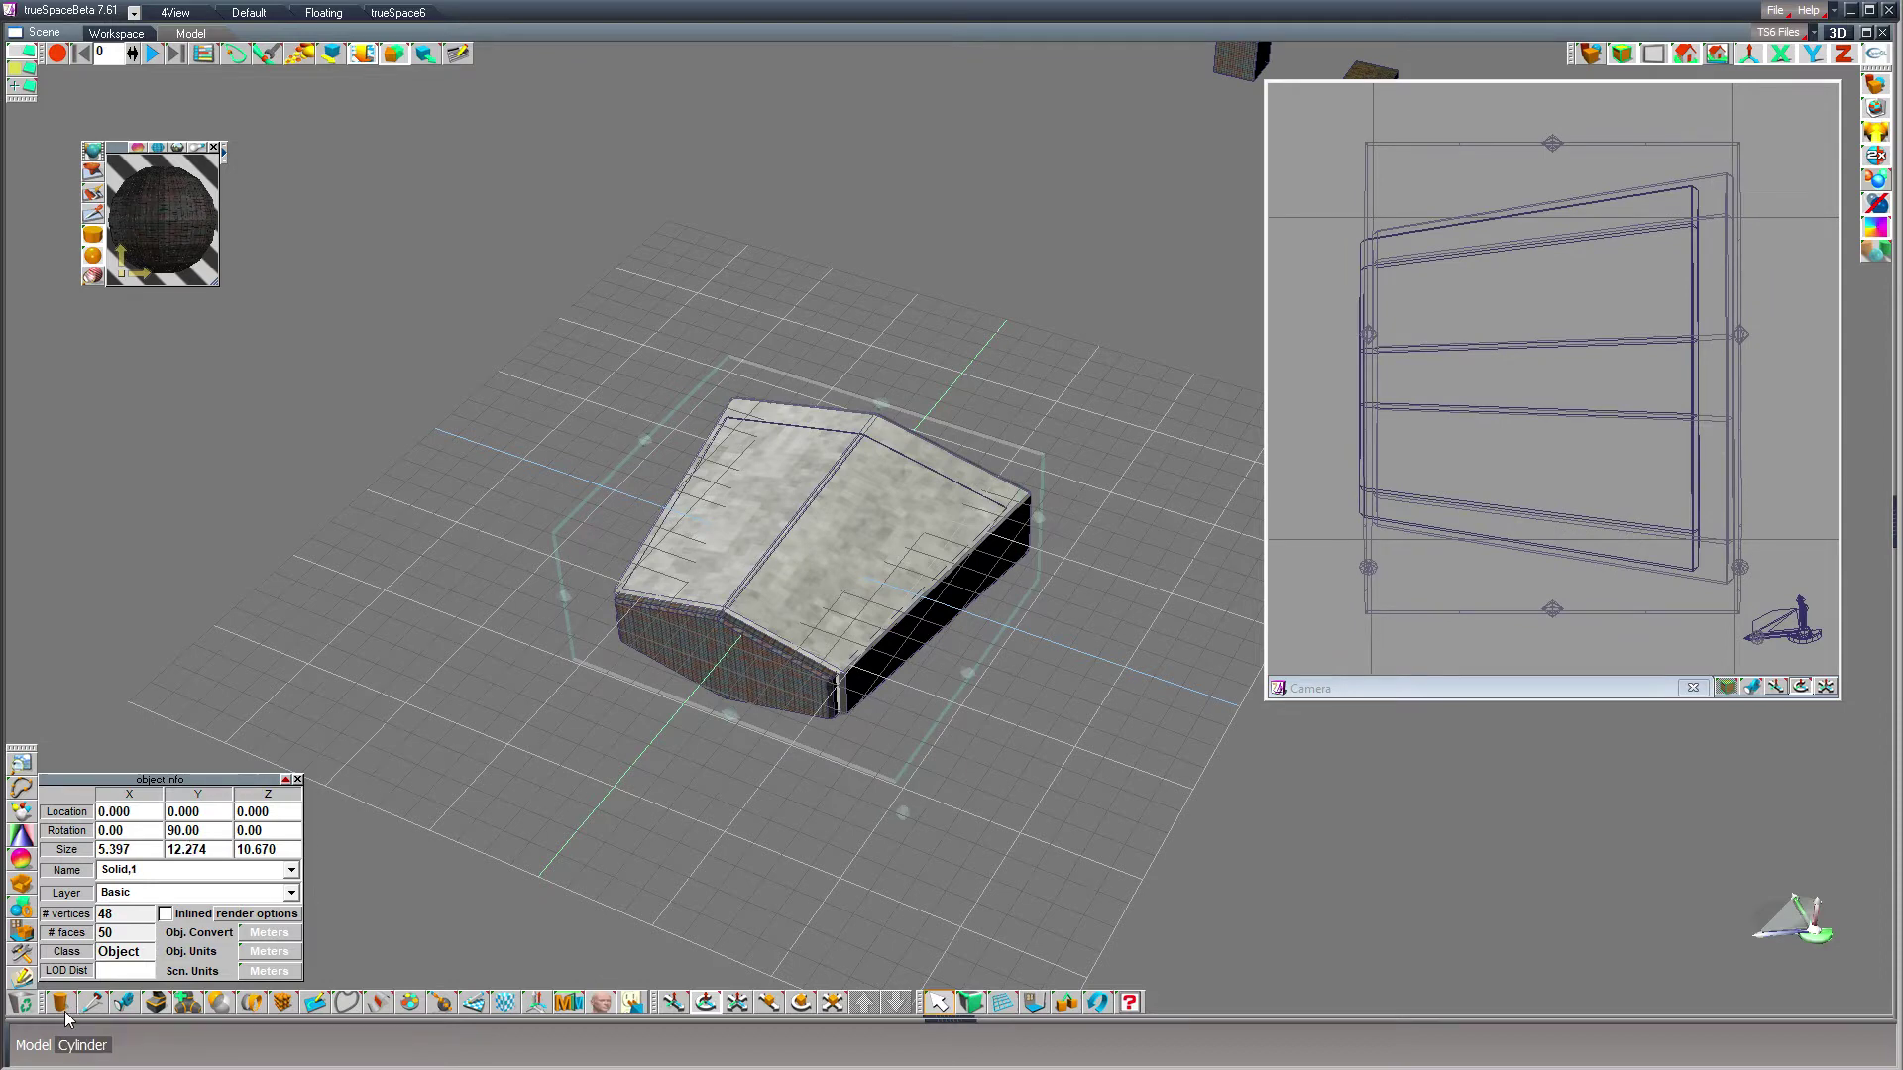
{"action": "left_click", "coordinate": [219, 1002]}
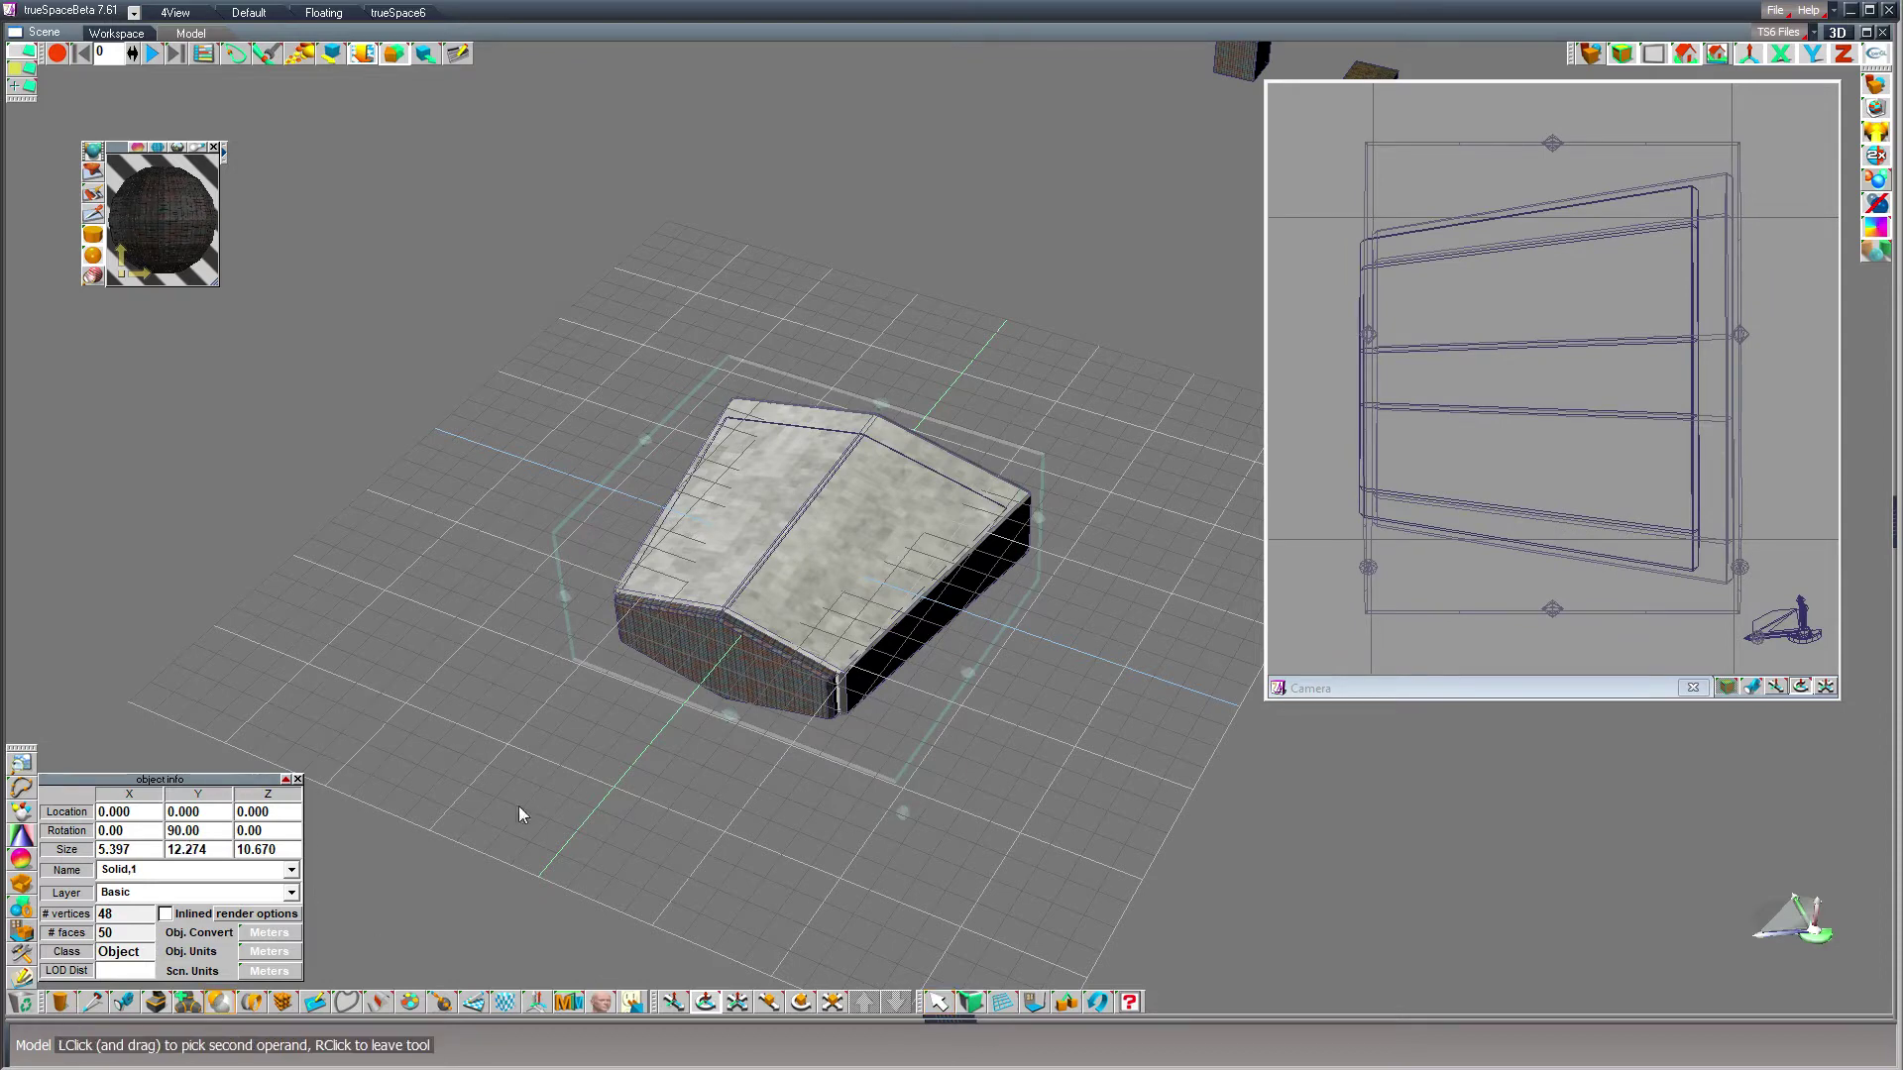
{"action": "left_click", "coordinate": [735, 652]}
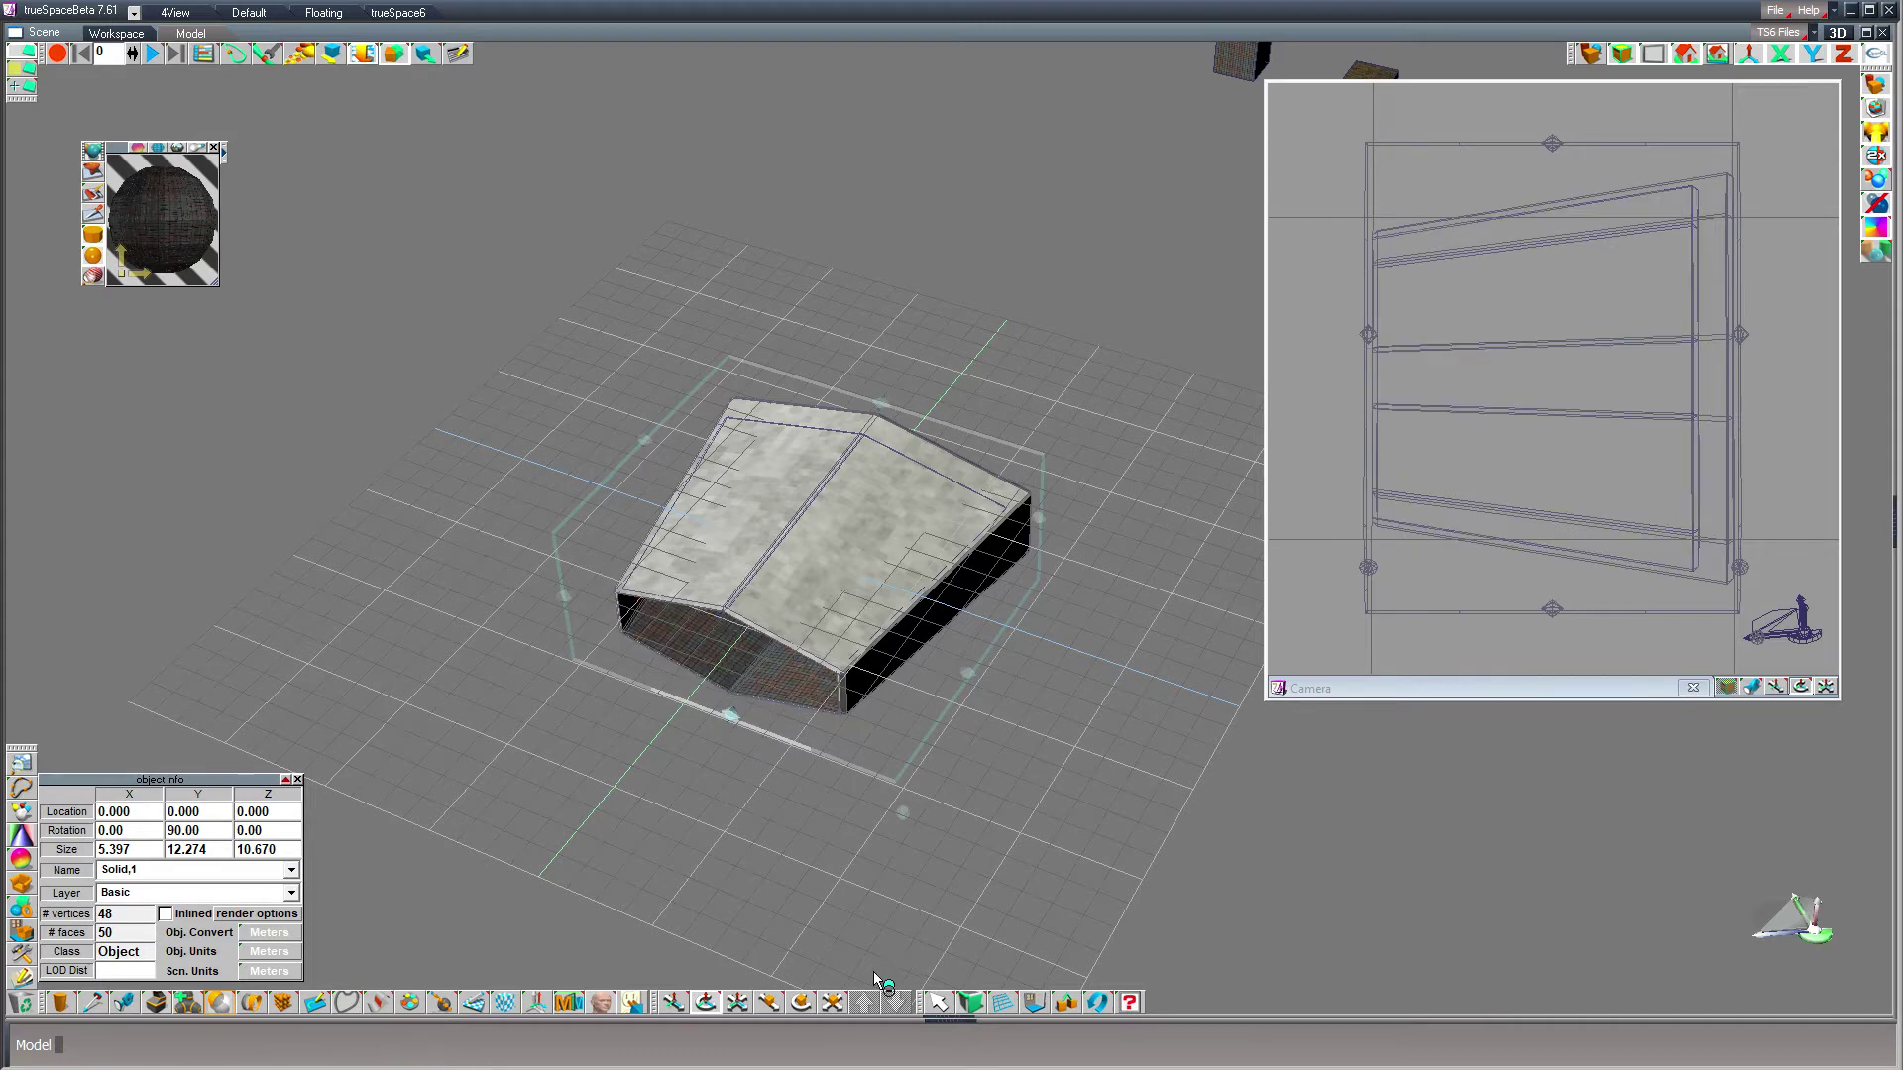
{"action": "left_click", "coordinate": [938, 1002]}
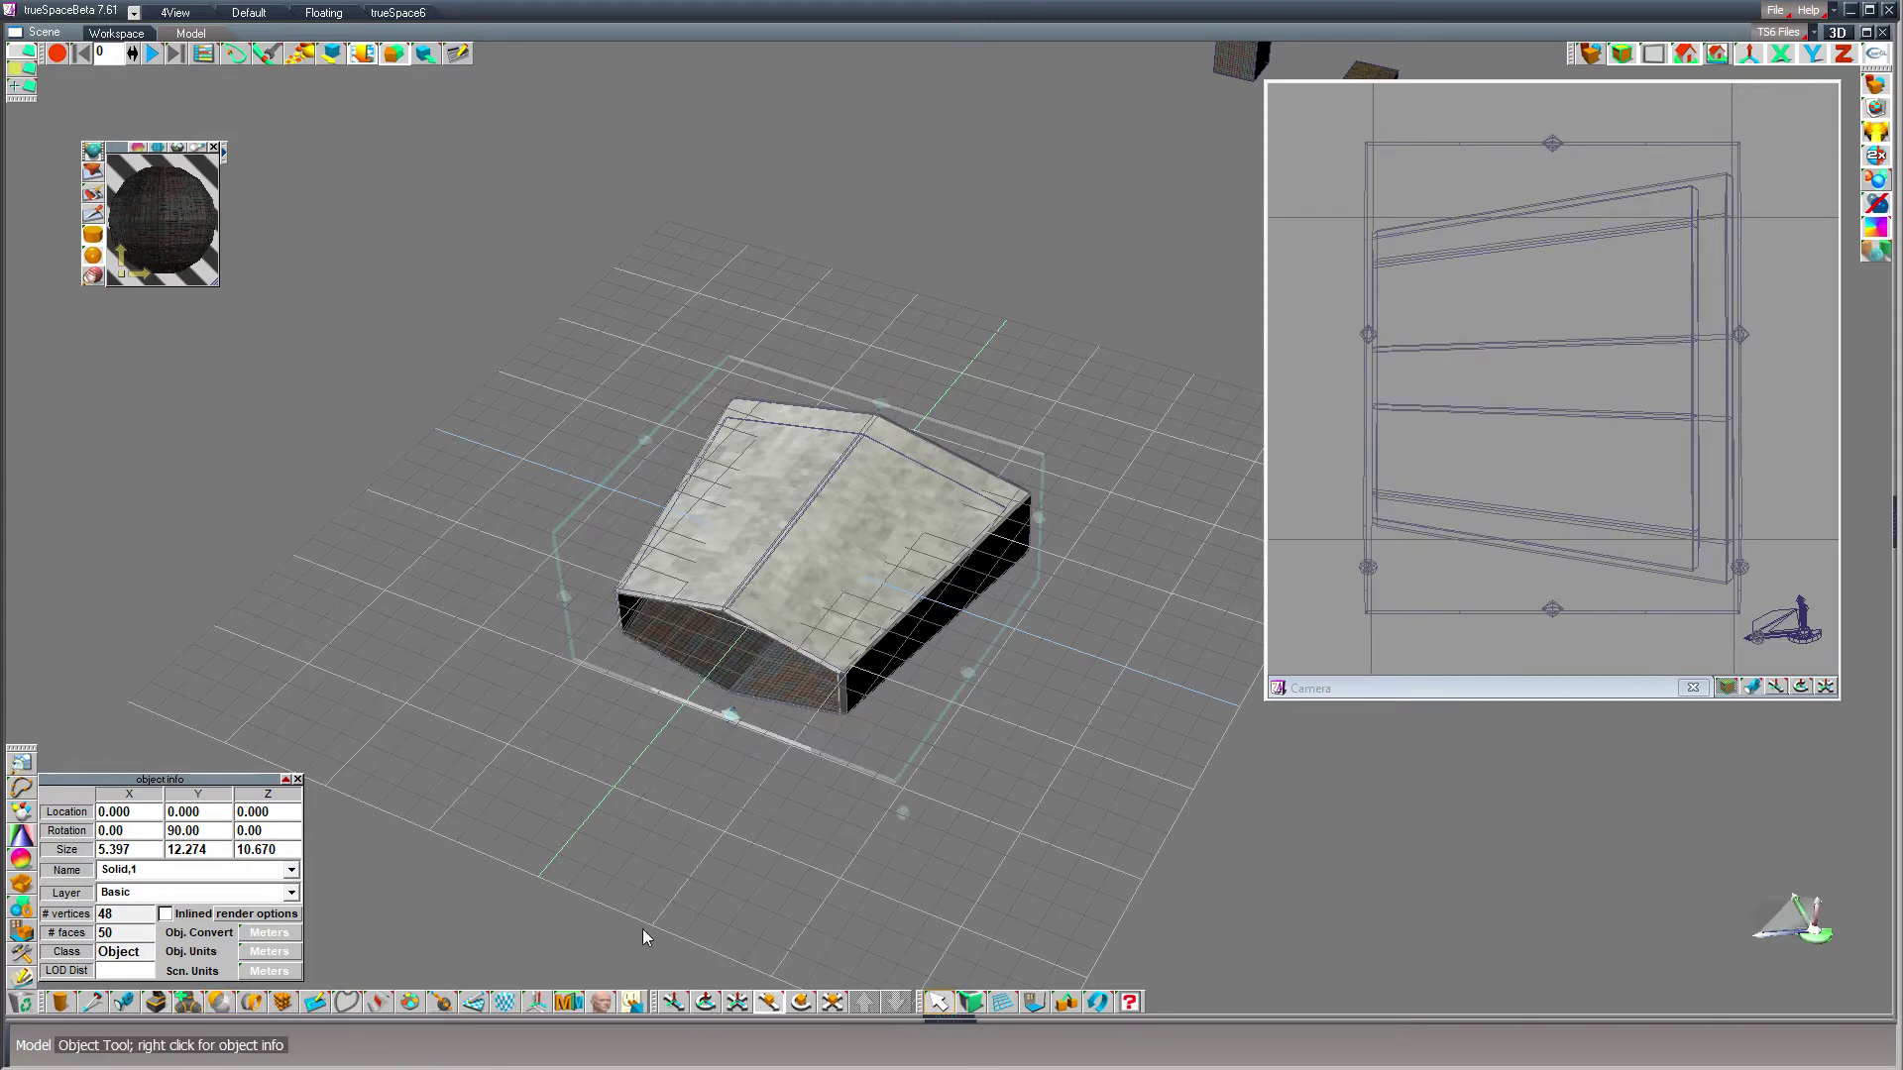
{"action": "key", "text": "x"}
{"action": "left_click_drag", "start_coordinate": [723, 925], "coordinate": [921, 823]}
{"action": "left_click_drag", "start_coordinate": [689, 798], "coordinate": [1001, 892]}
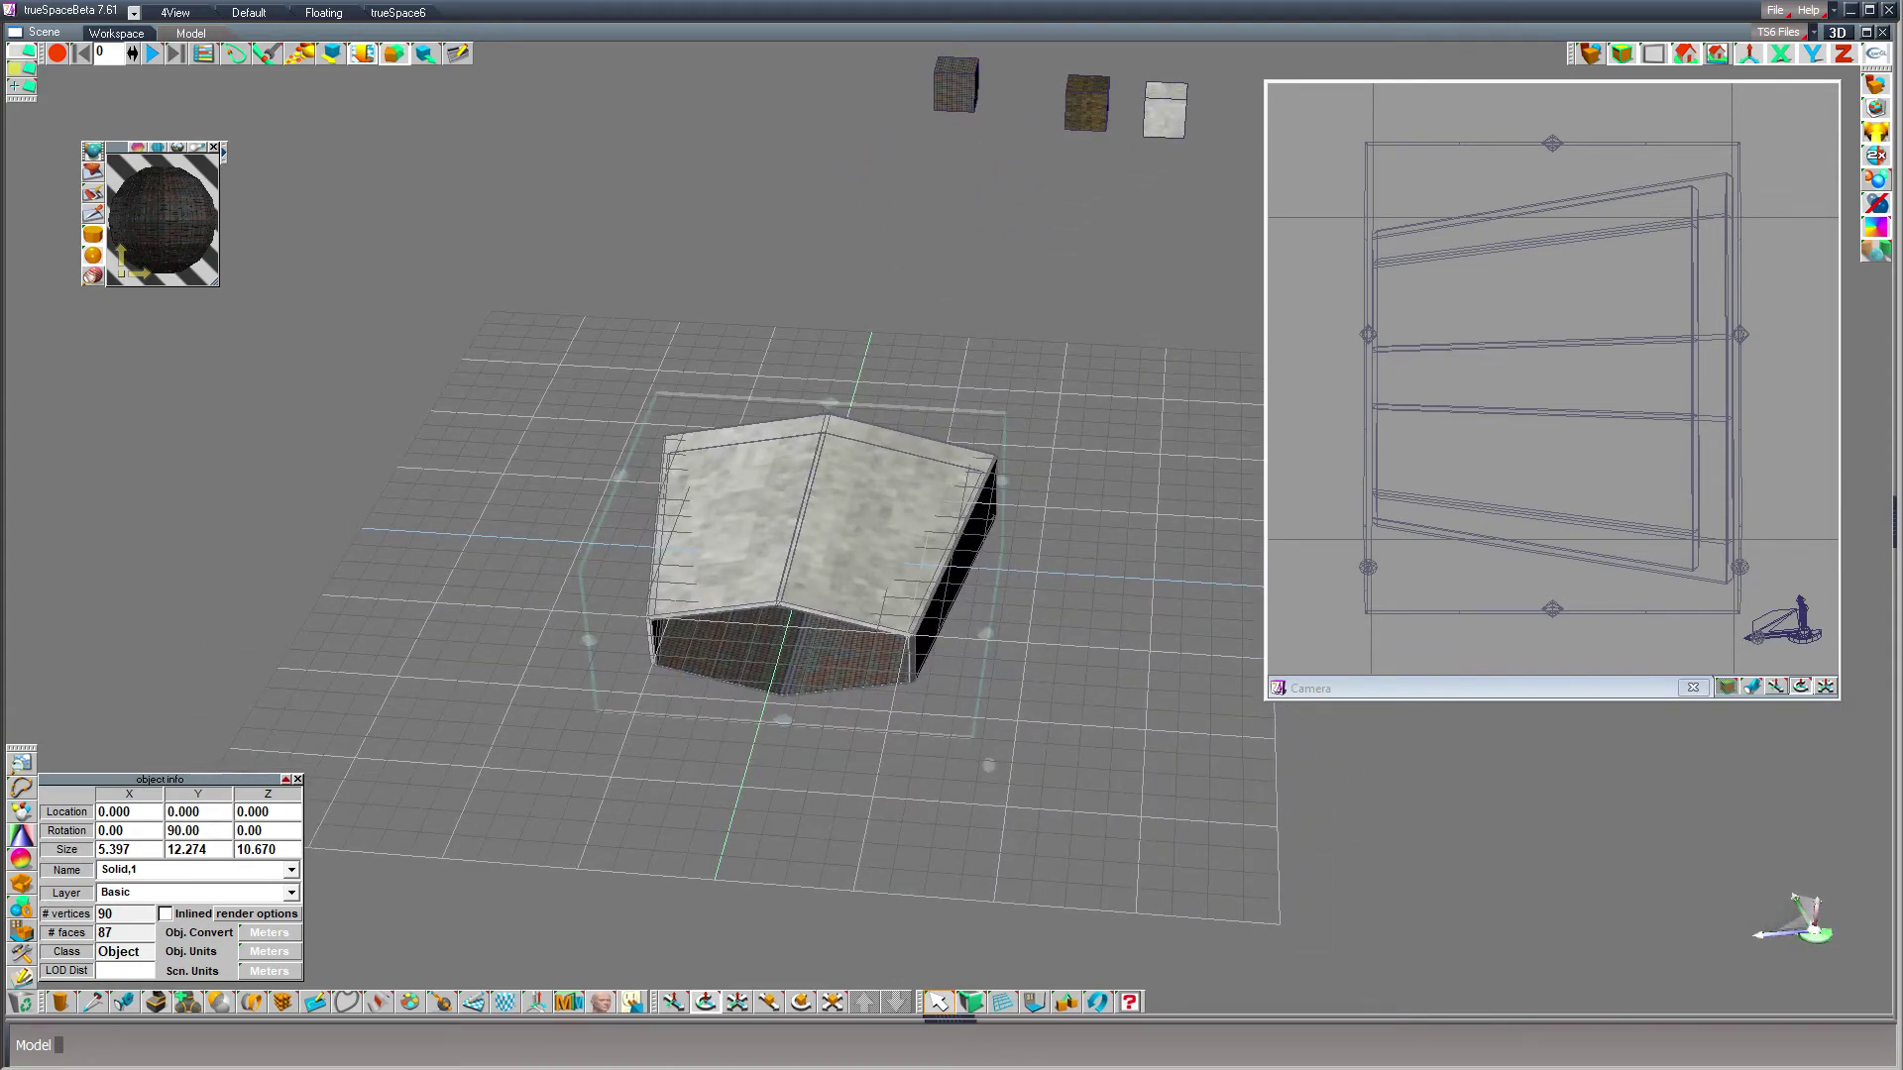
{"action": "left_click_drag", "start_coordinate": [932, 928], "coordinate": [1021, 874]}
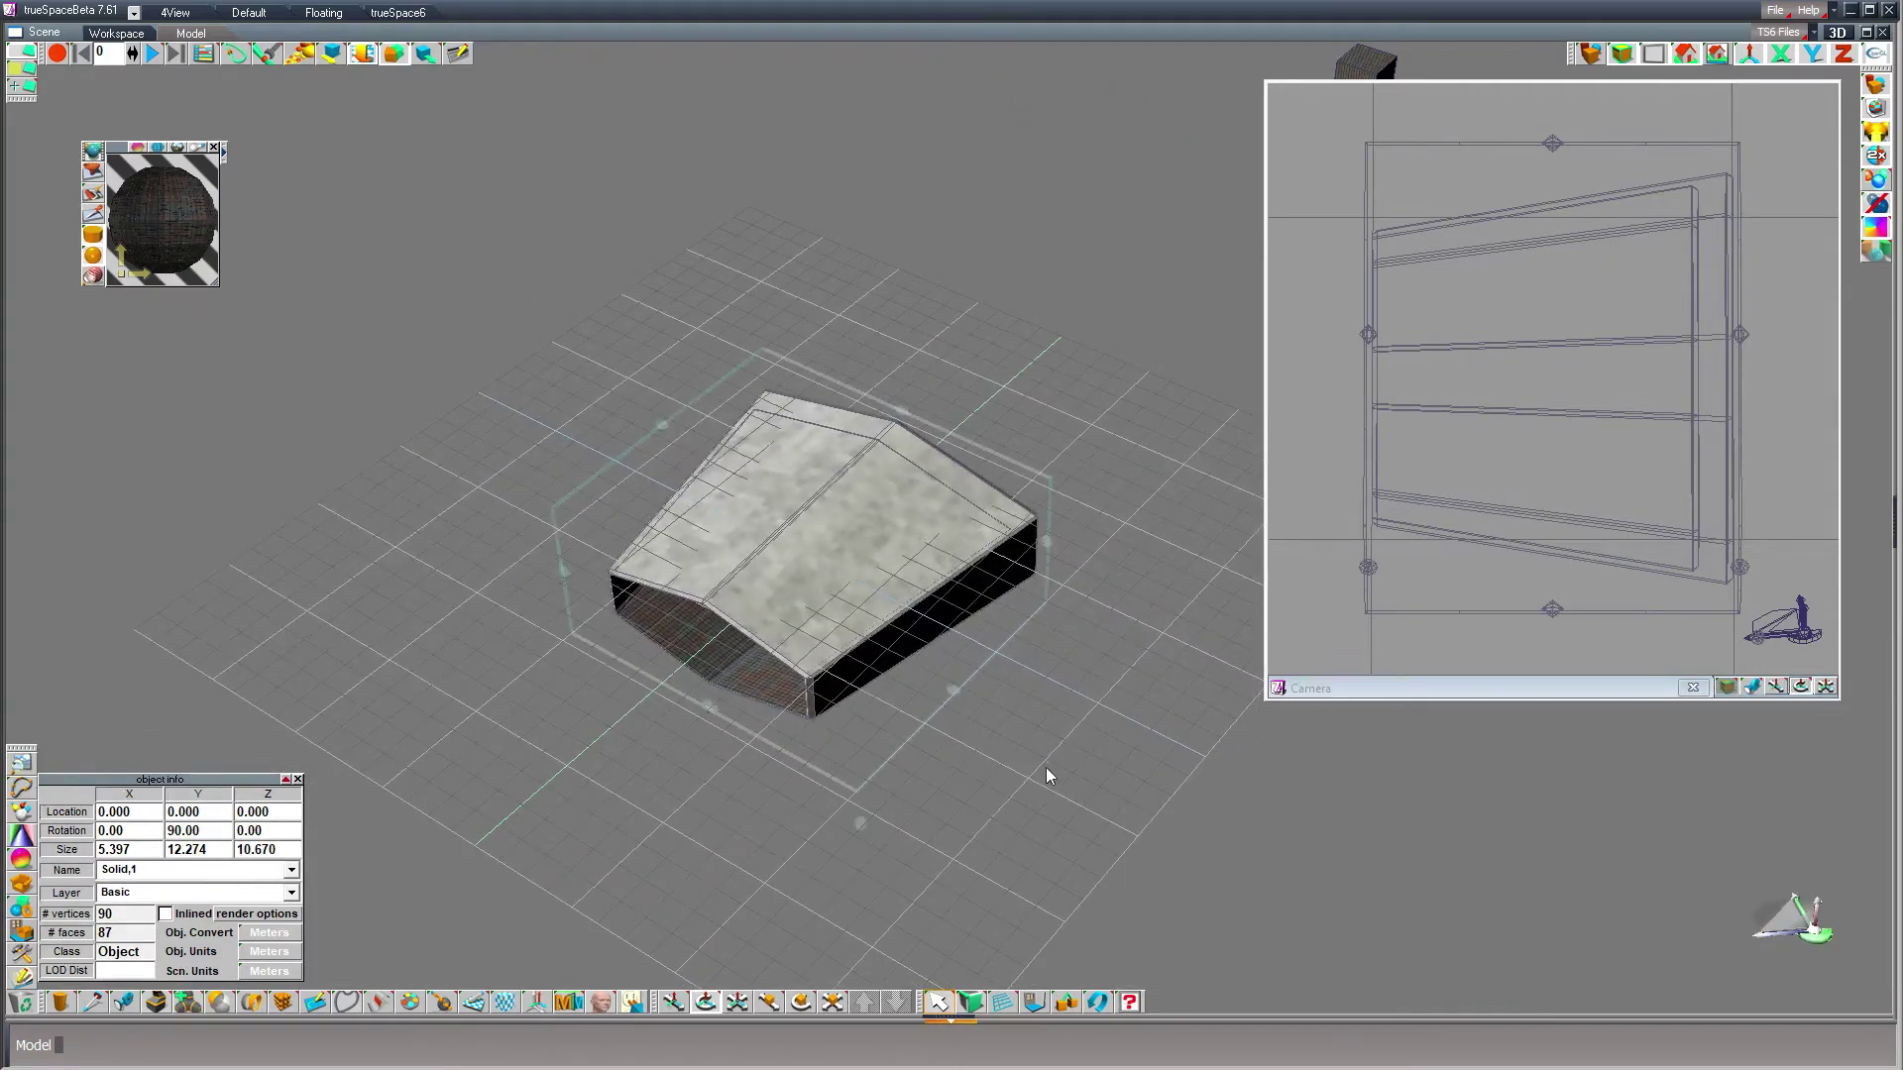
- Add a cube primitive and move it to the hollow hull's wide end, at about X 5.06, Y -0.05
{"action": "scroll", "coordinate": [802, 701], "scroll_direction": "up", "scroll_amount": 4}
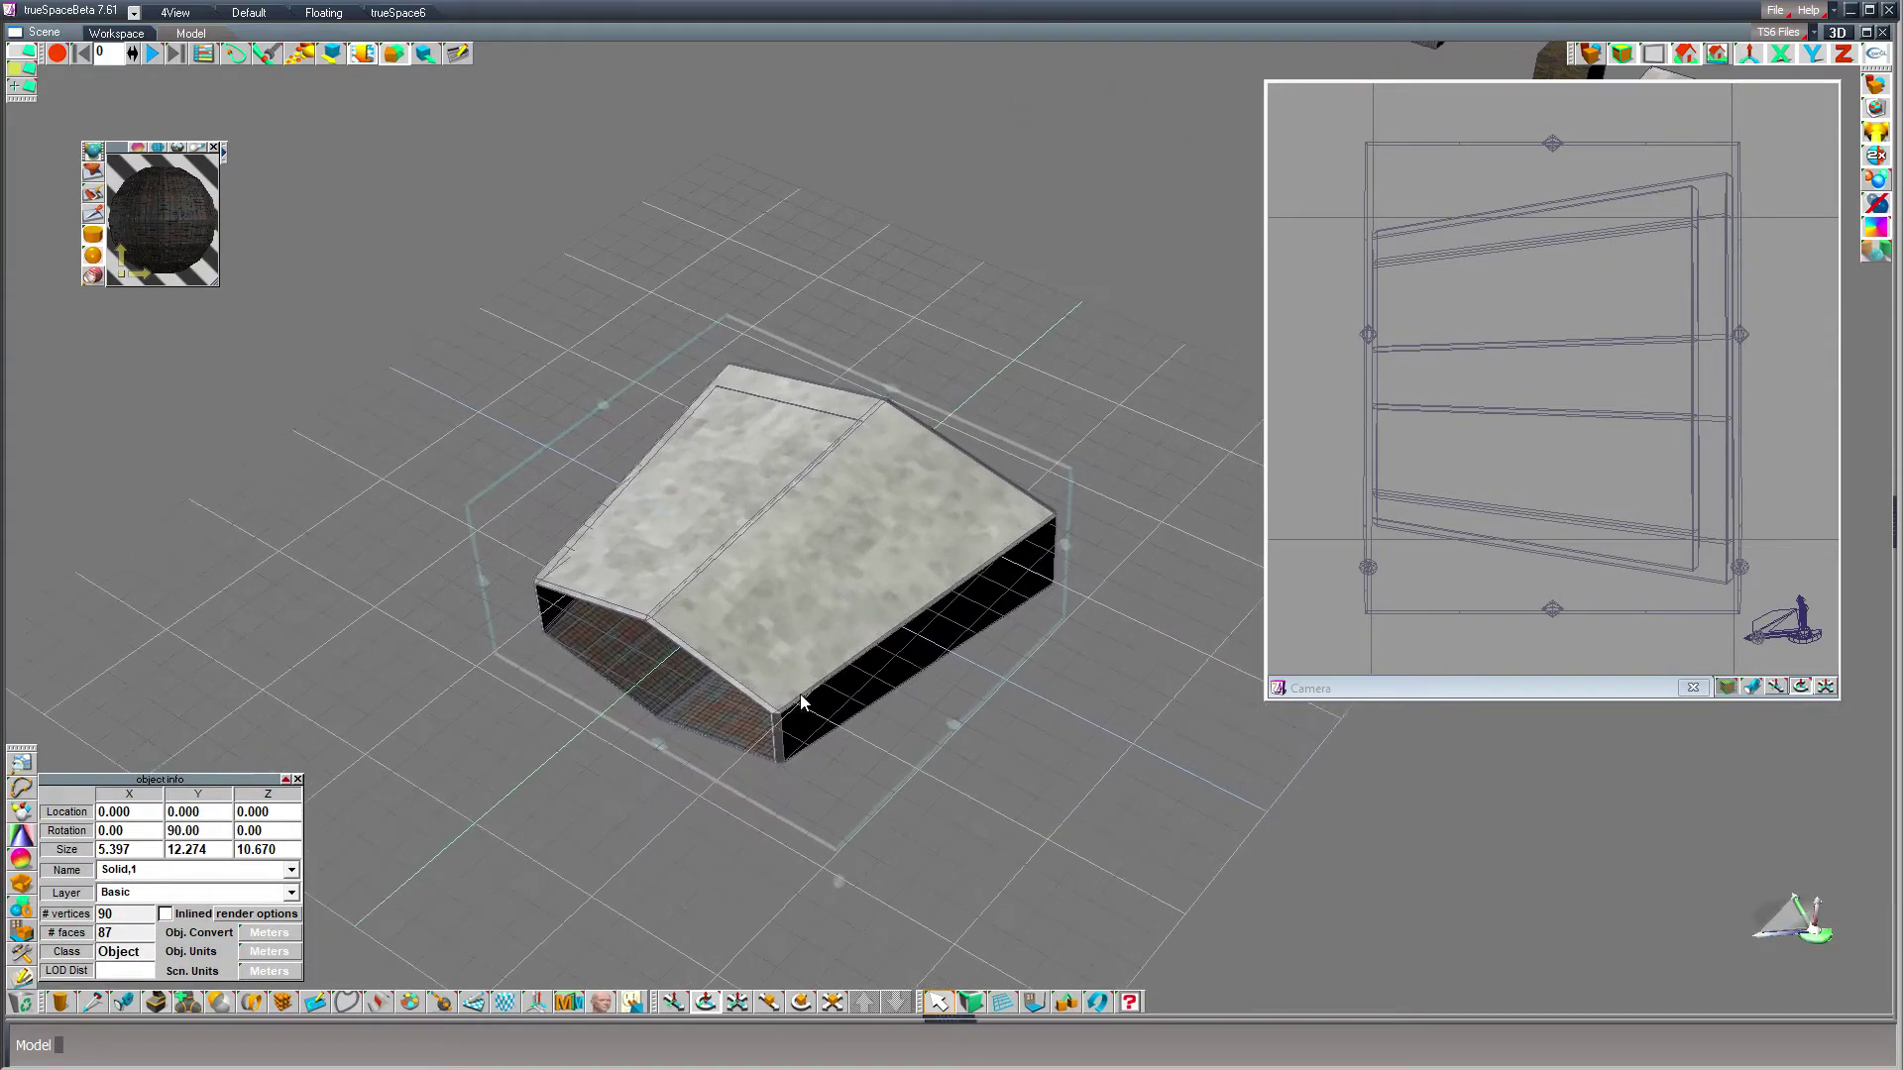
{"action": "scroll", "coordinate": [799, 699], "scroll_direction": "up", "scroll_amount": 5}
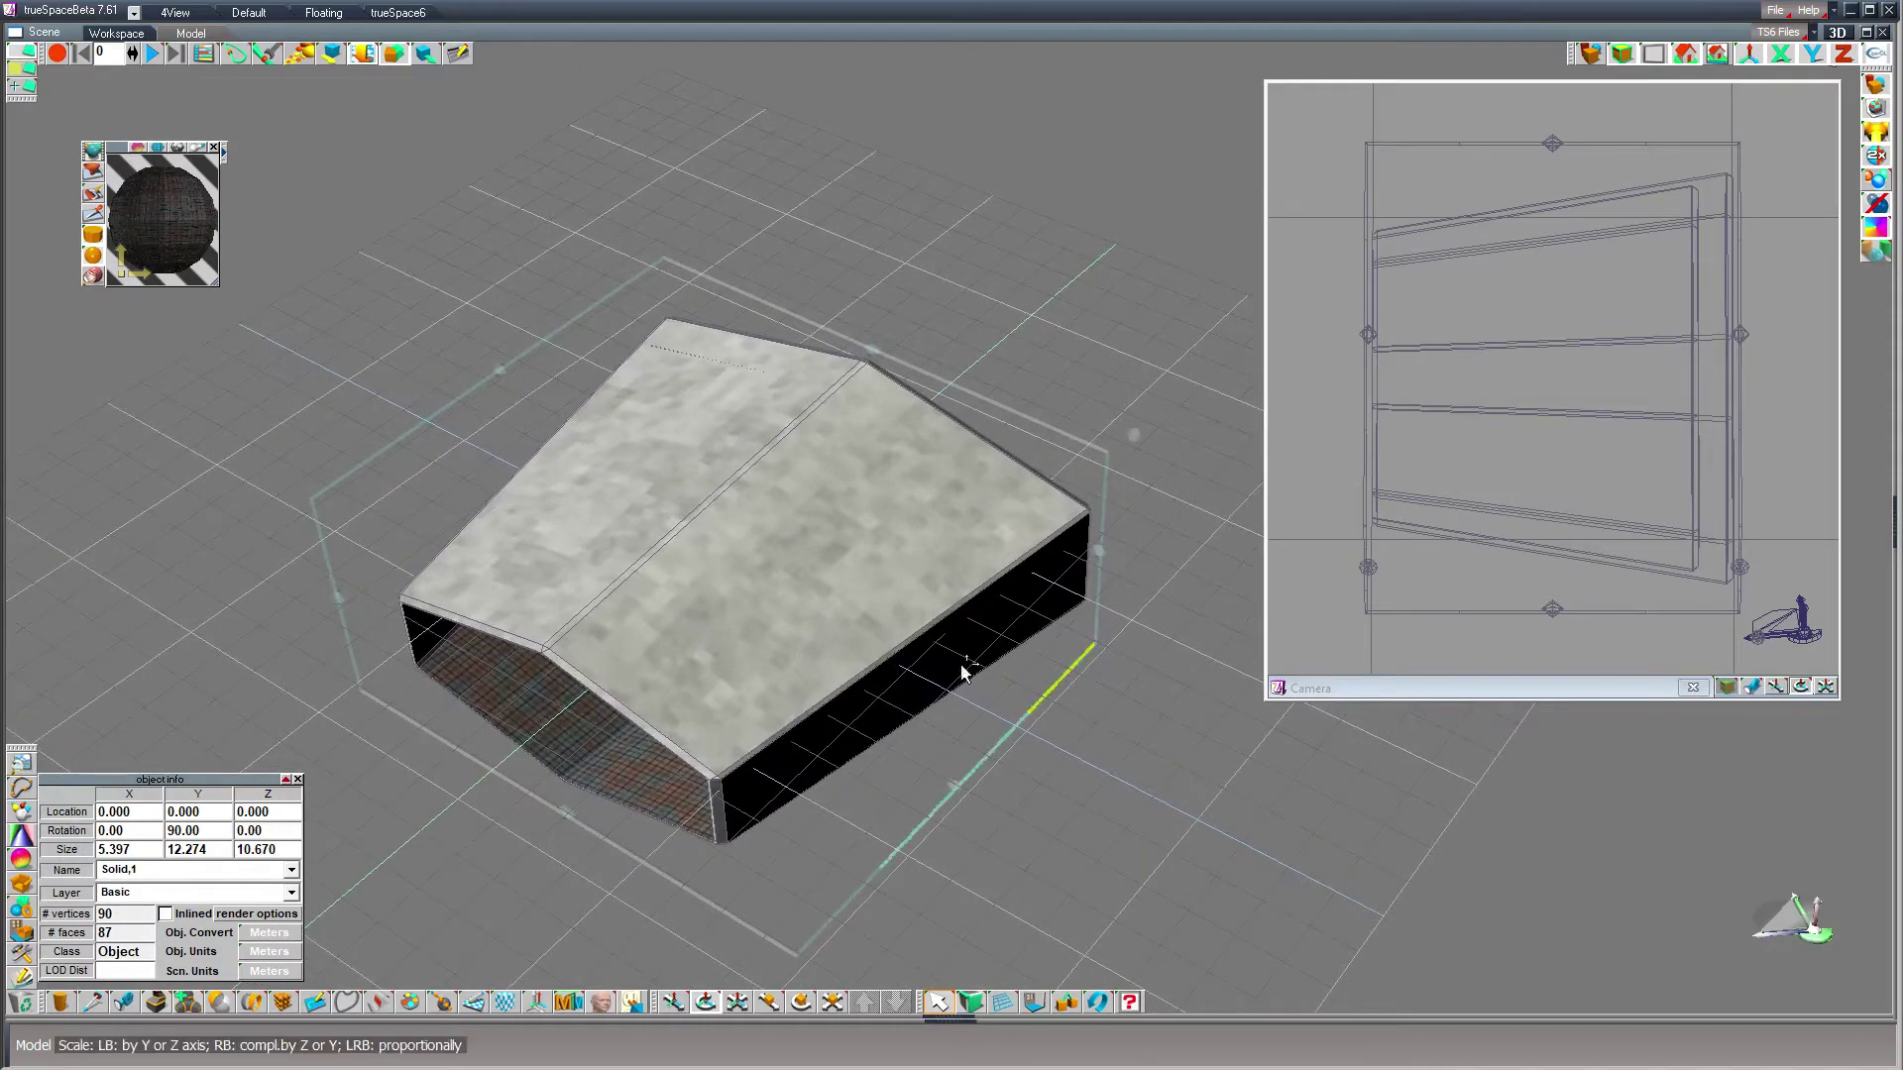
{"action": "left_click_drag", "start_coordinate": [1030, 240], "coordinate": [1043, 232]}
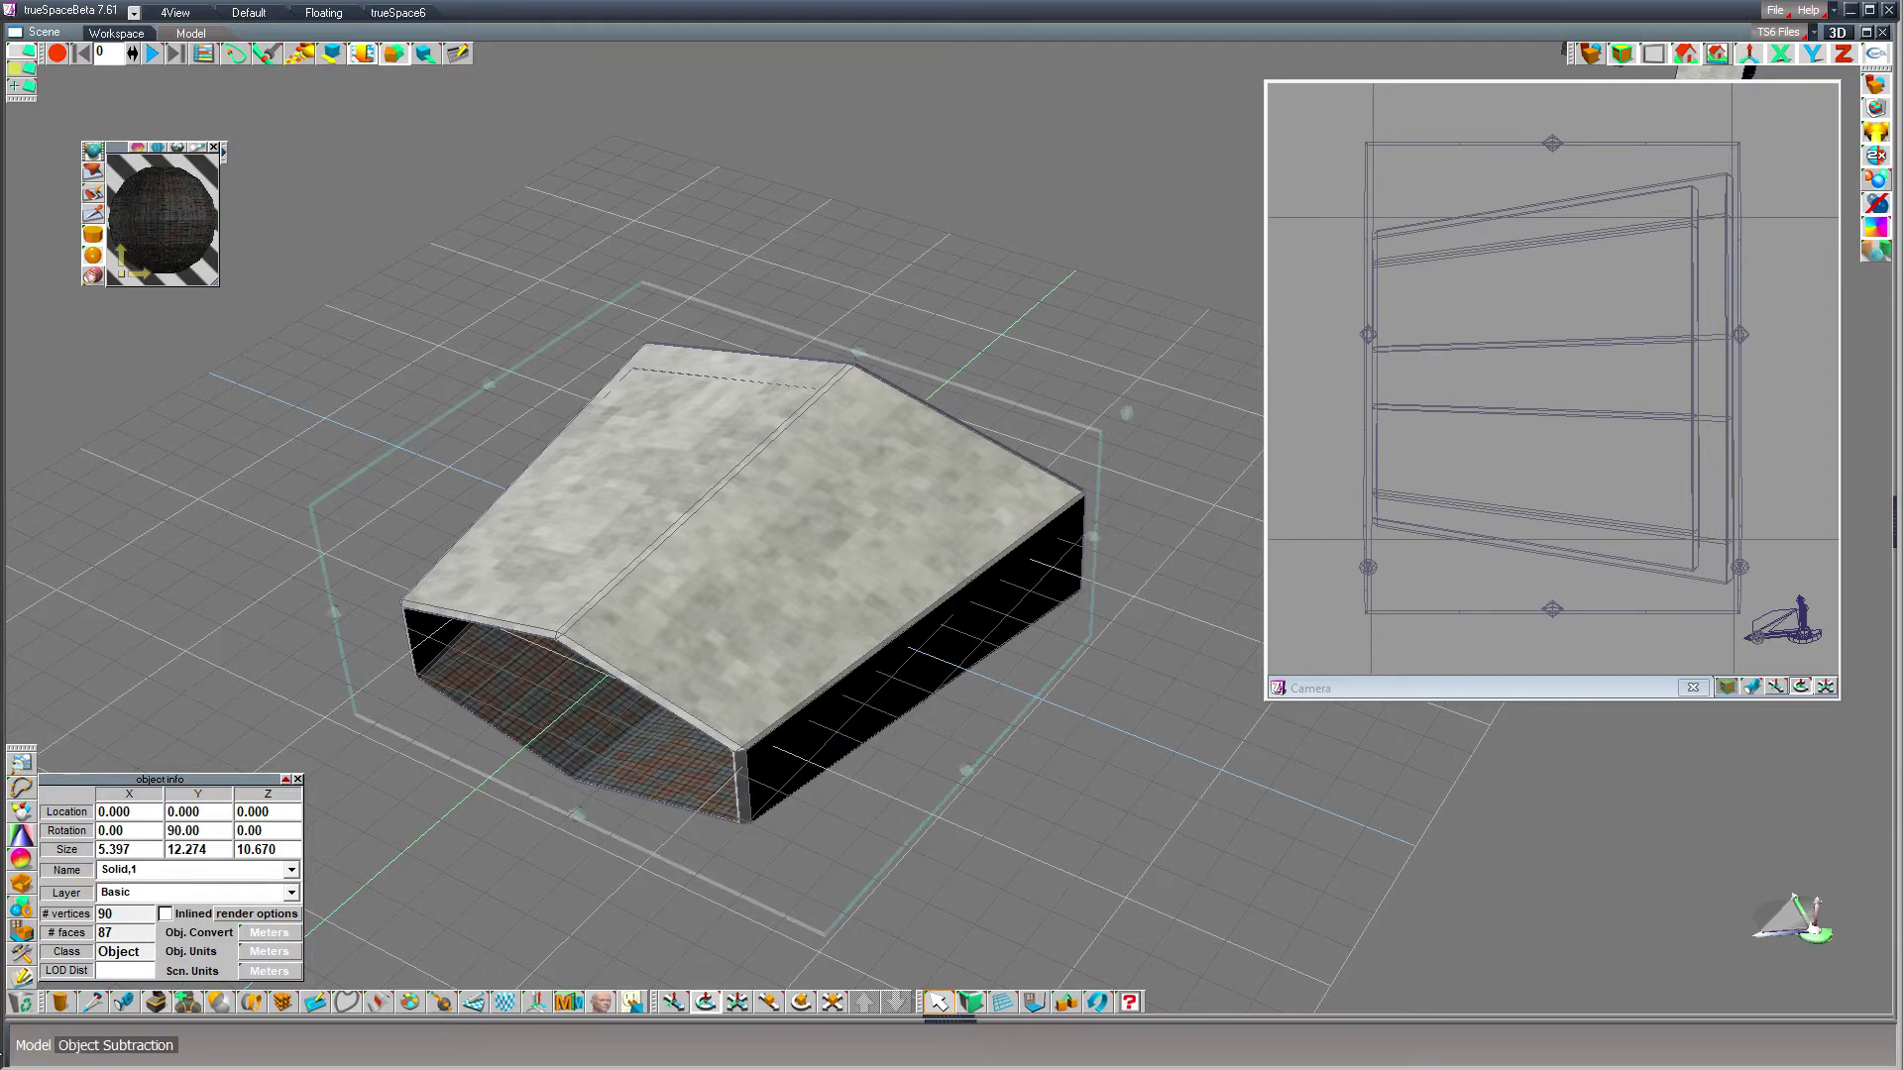
{"action": "left_click_drag", "start_coordinate": [62, 1005], "coordinate": [61, 958]}
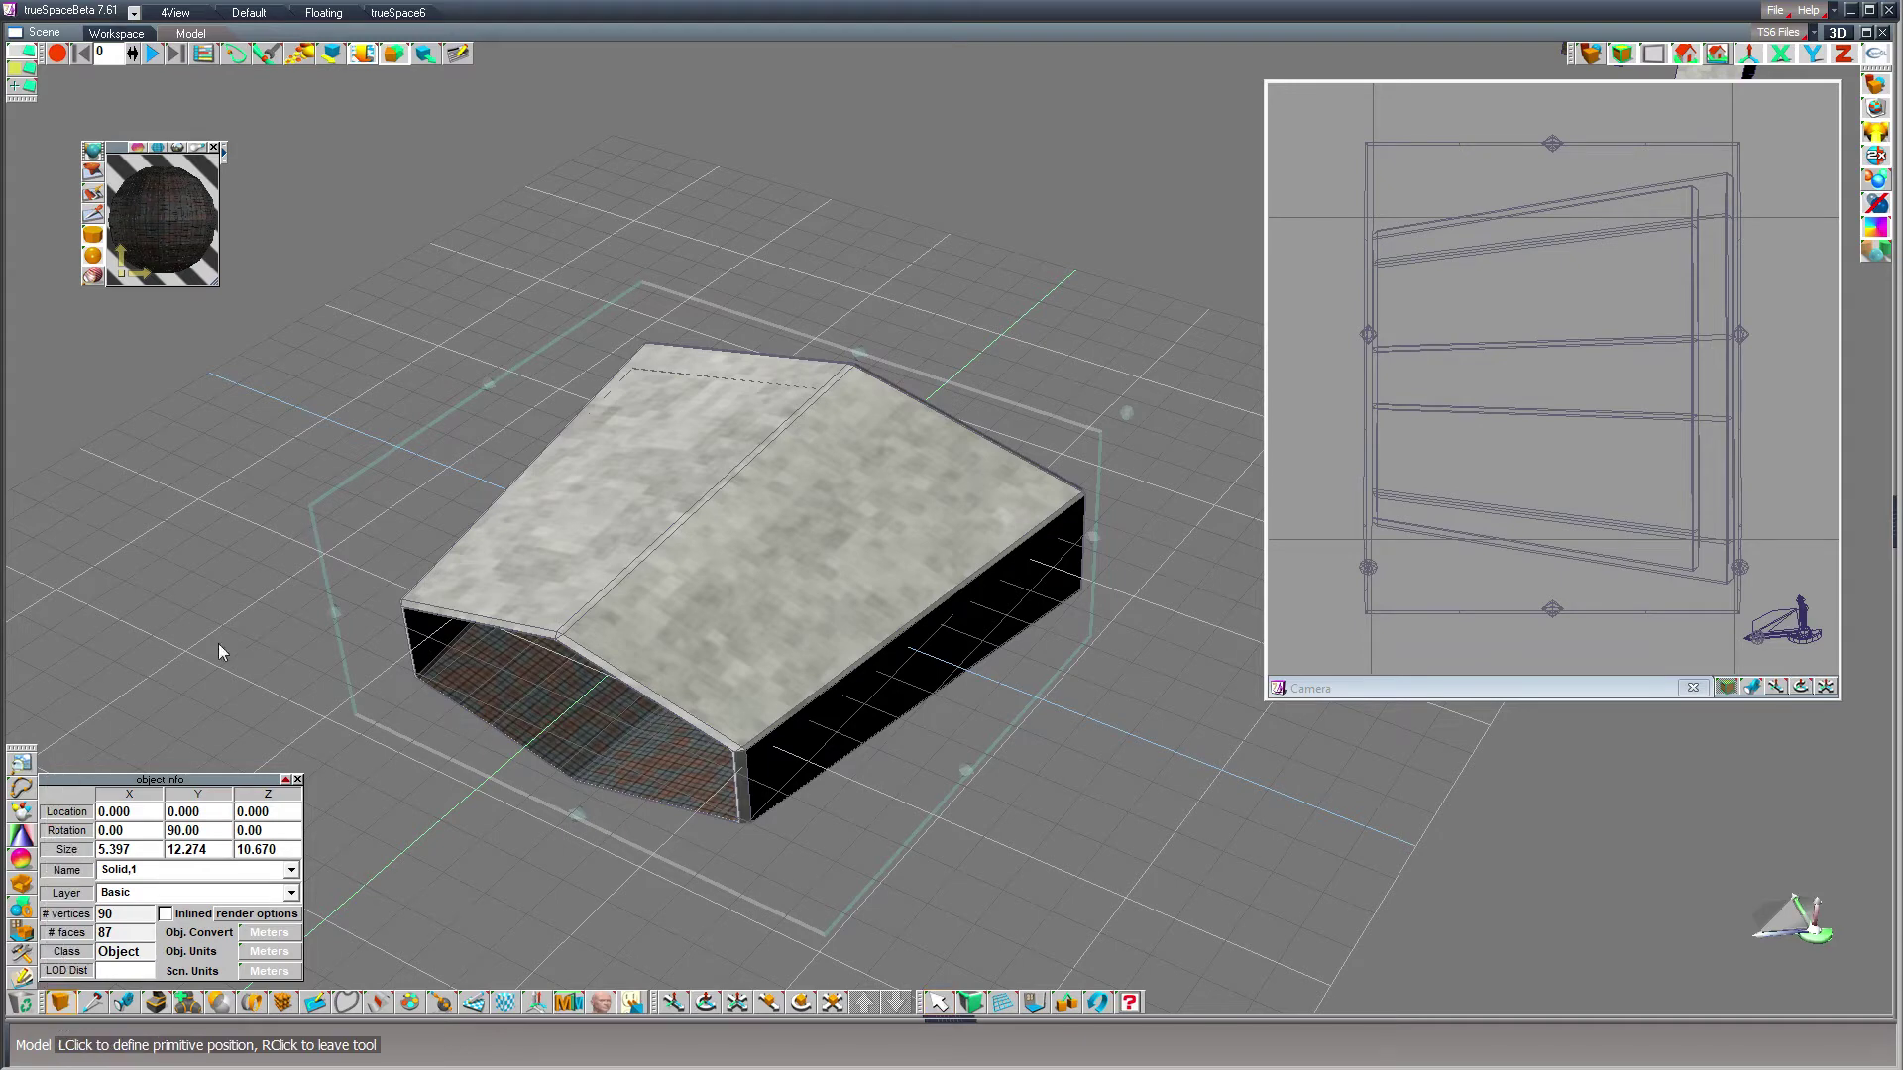
{"action": "left_click", "coordinate": [222, 586]}
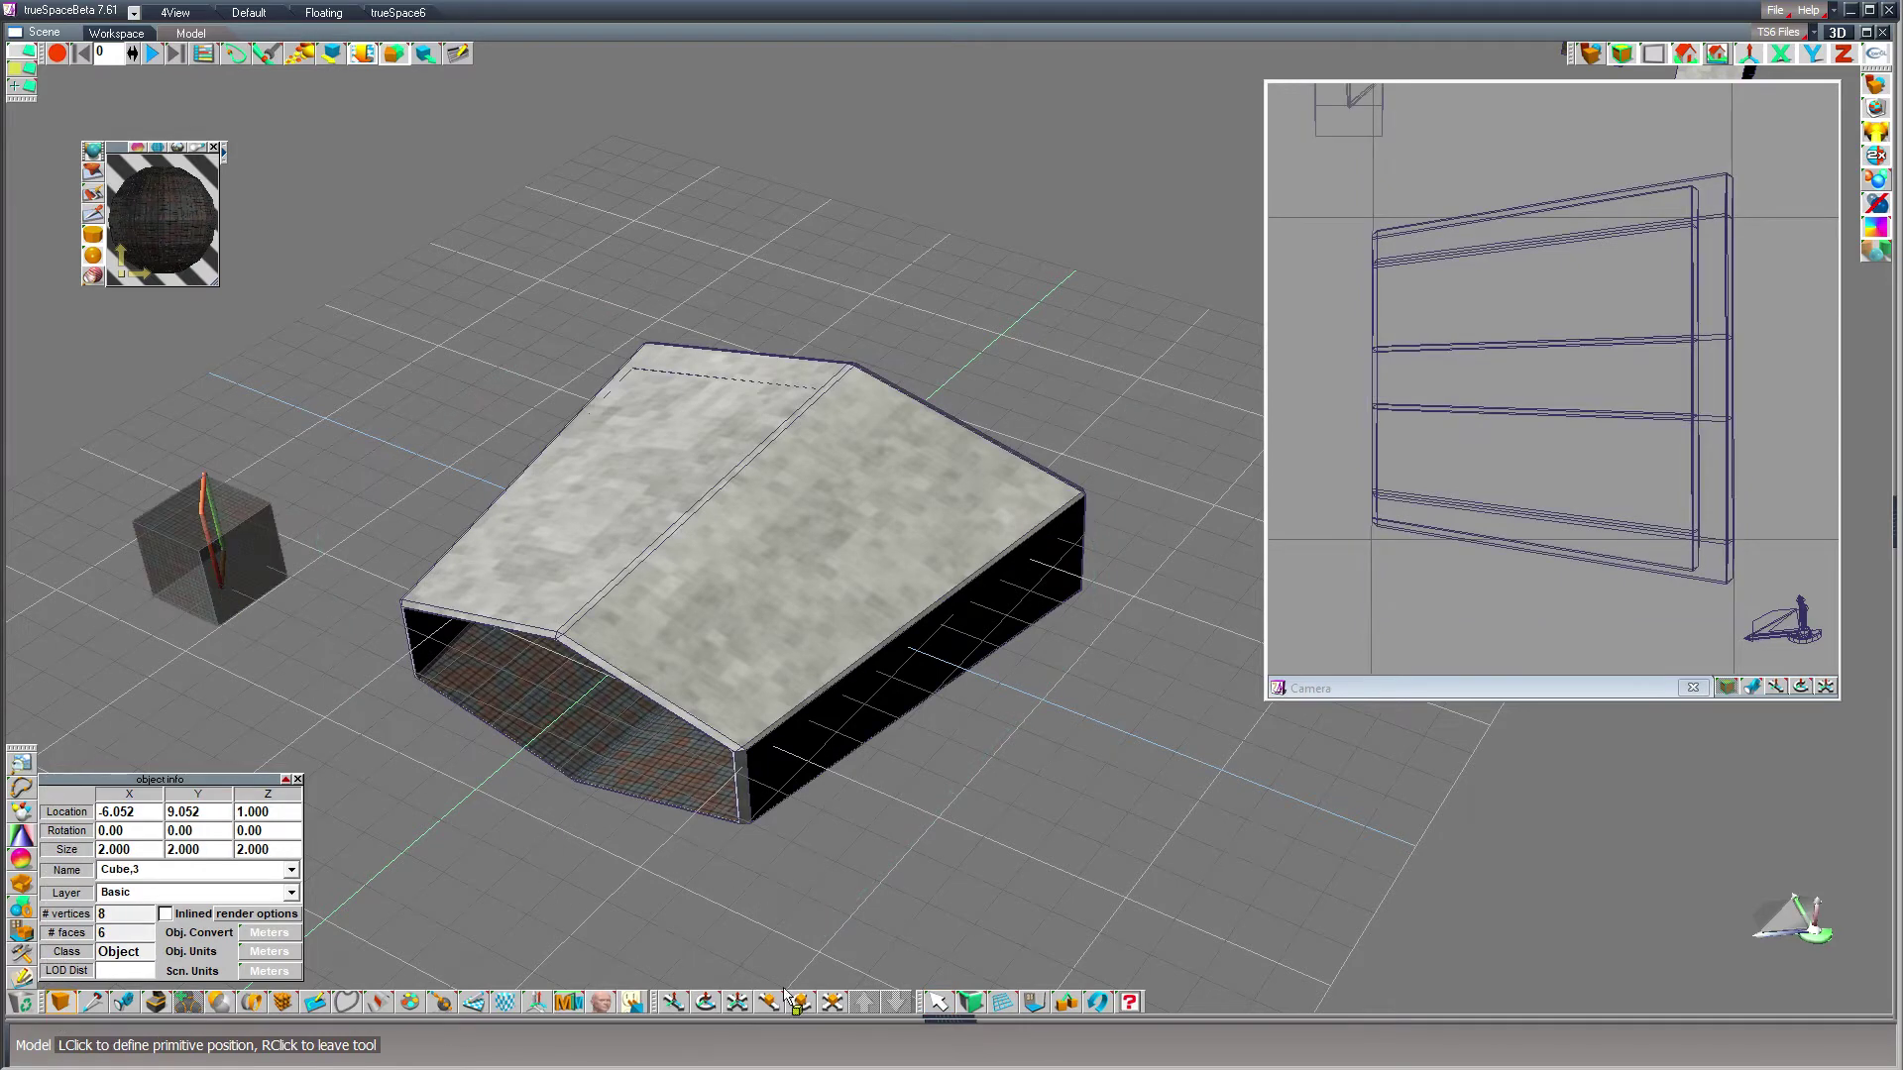
{"action": "left_click", "coordinate": [938, 1002]}
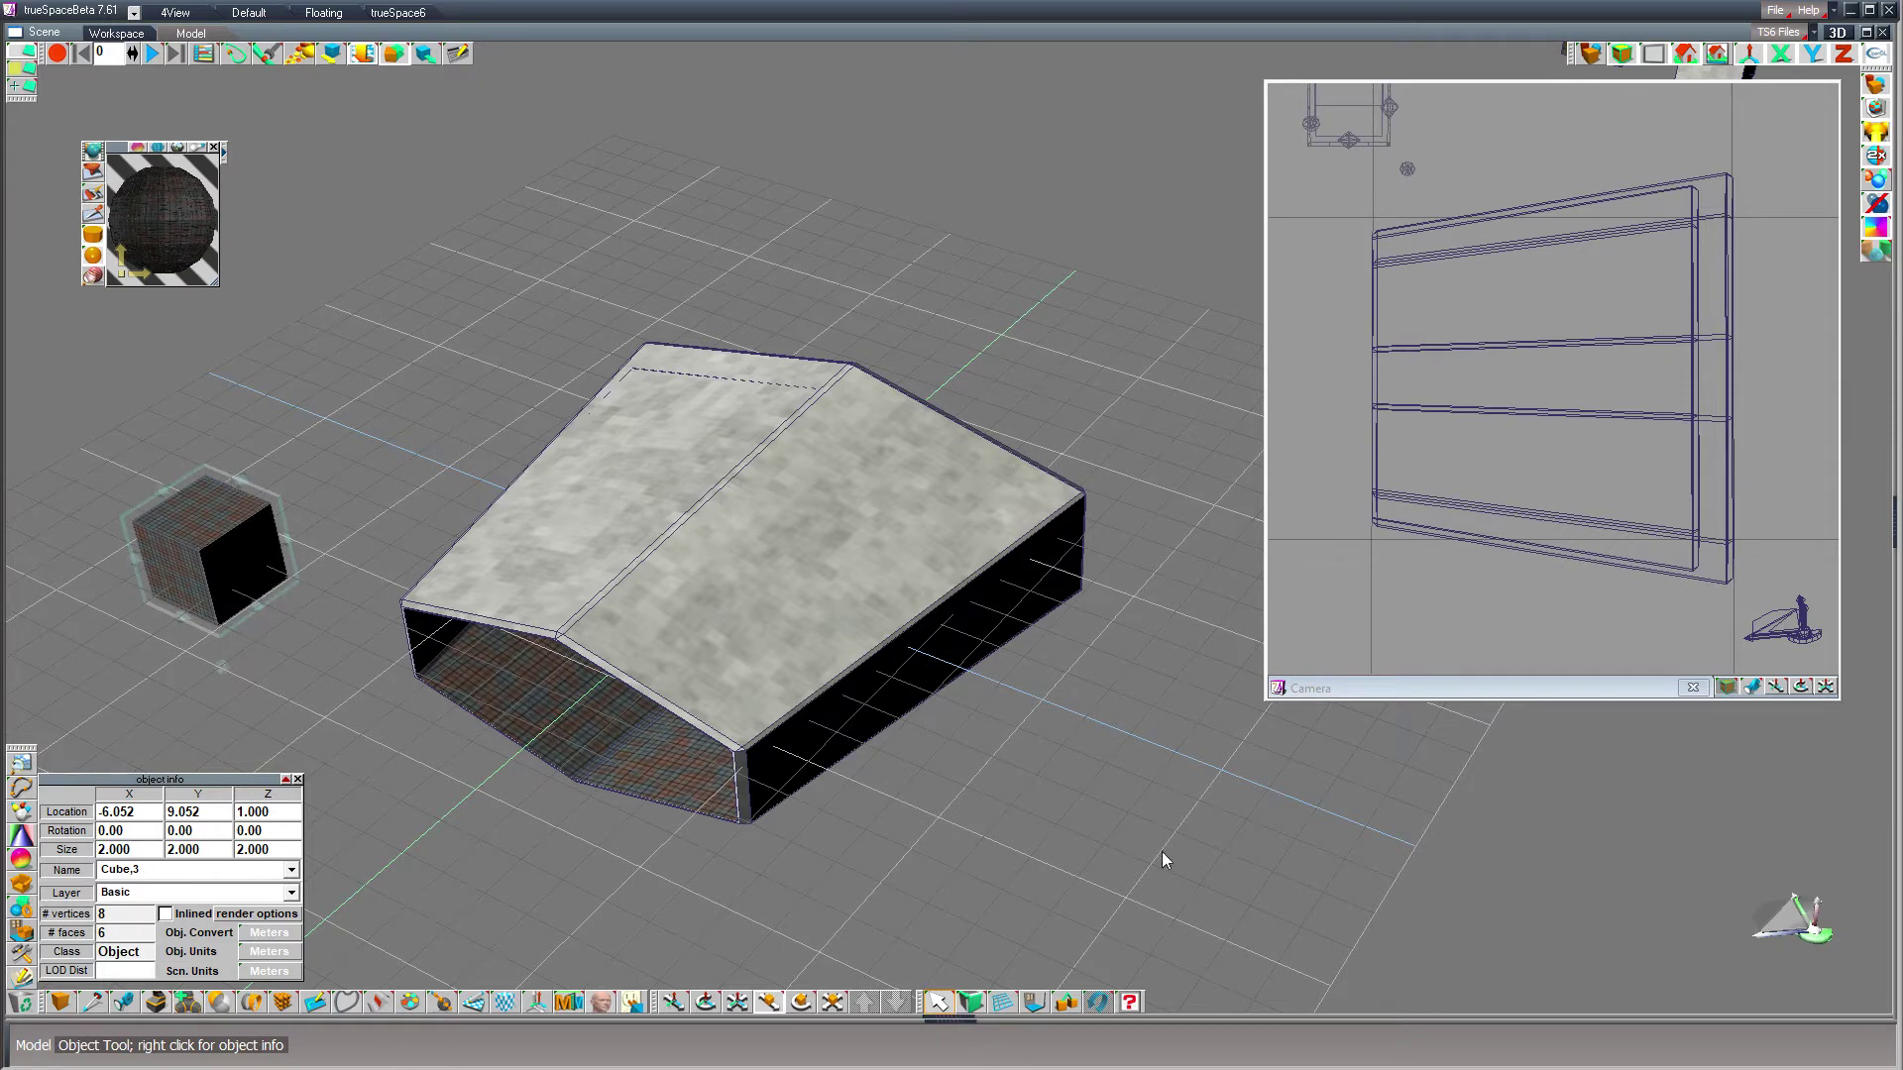
{"action": "left_click_drag", "start_coordinate": [1162, 860], "coordinate": [1833, 698]}
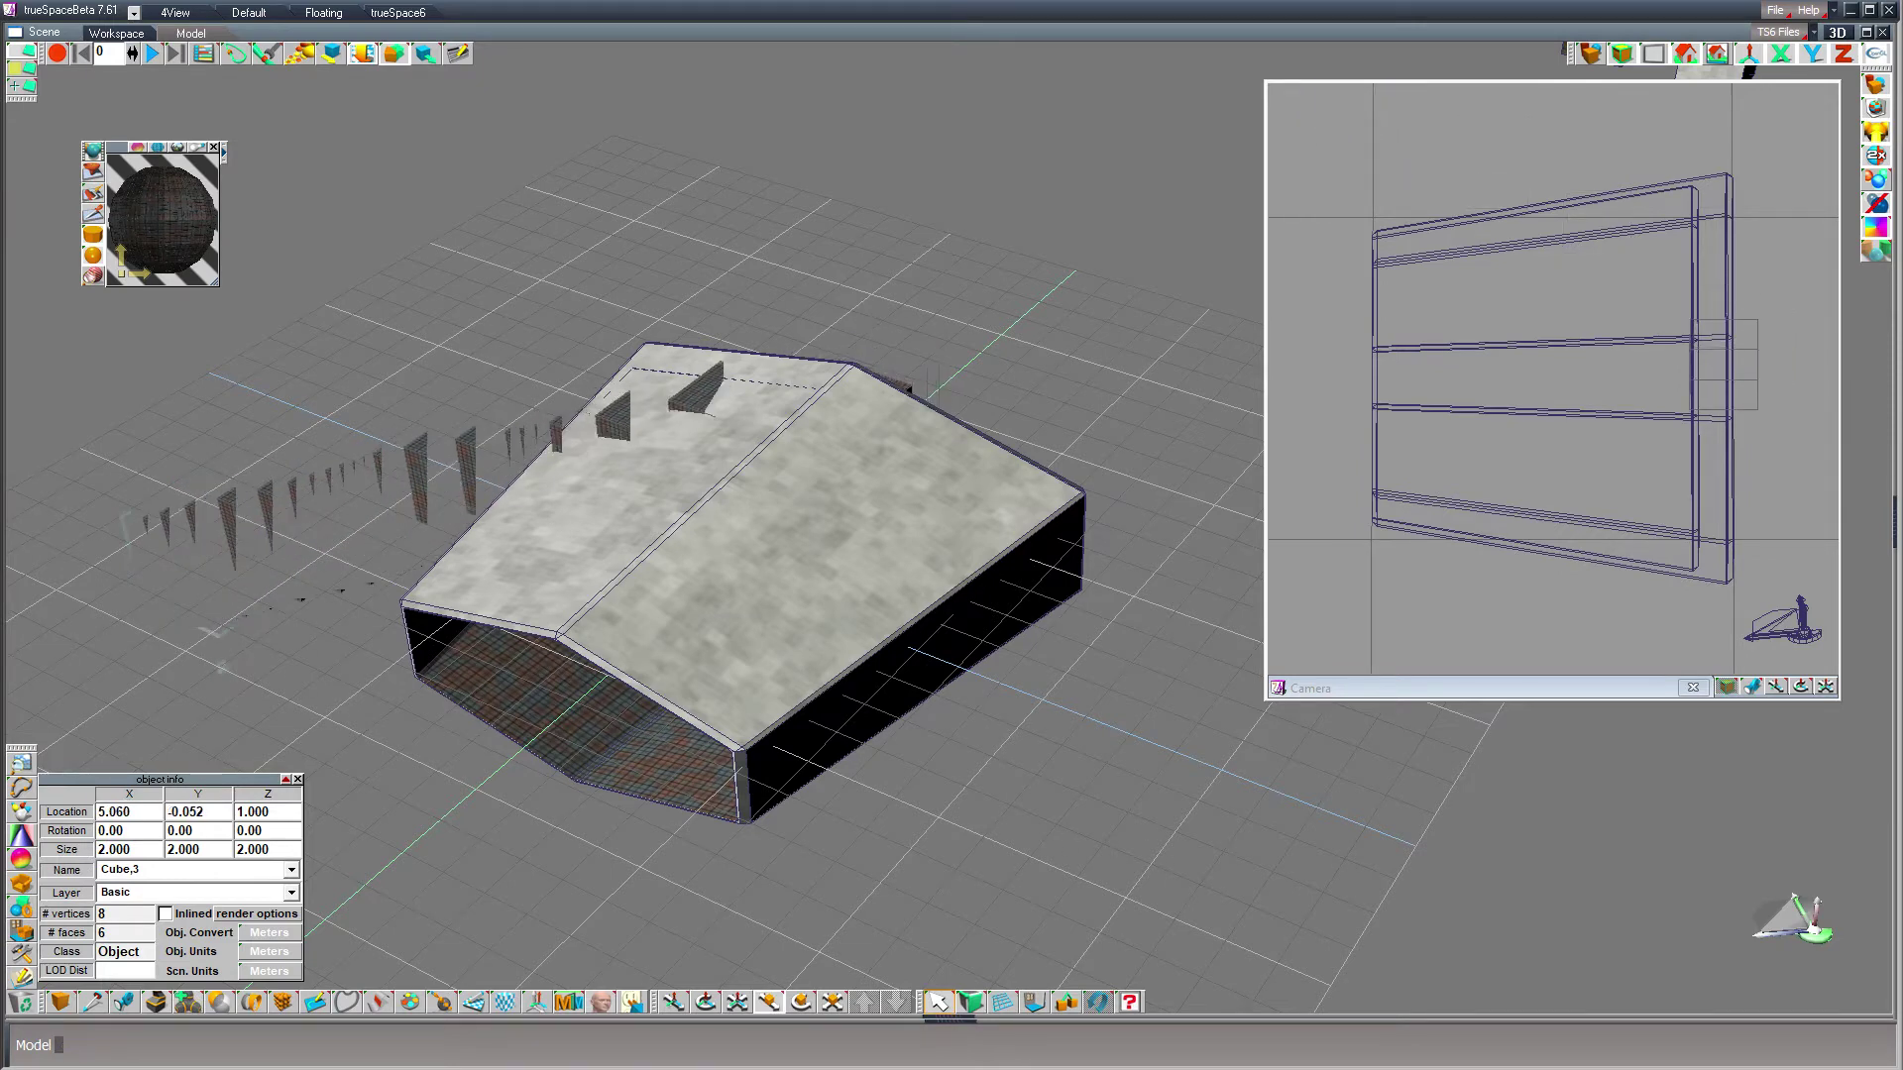
- Resize the cube into a thin upright plate measuring 0.1 in X, 14 in Y and 5 in Z
{"action": "left_click", "coordinate": [278, 849]}
{"action": "type", "text": "5"}
{"action": "key", "text": "Return"}
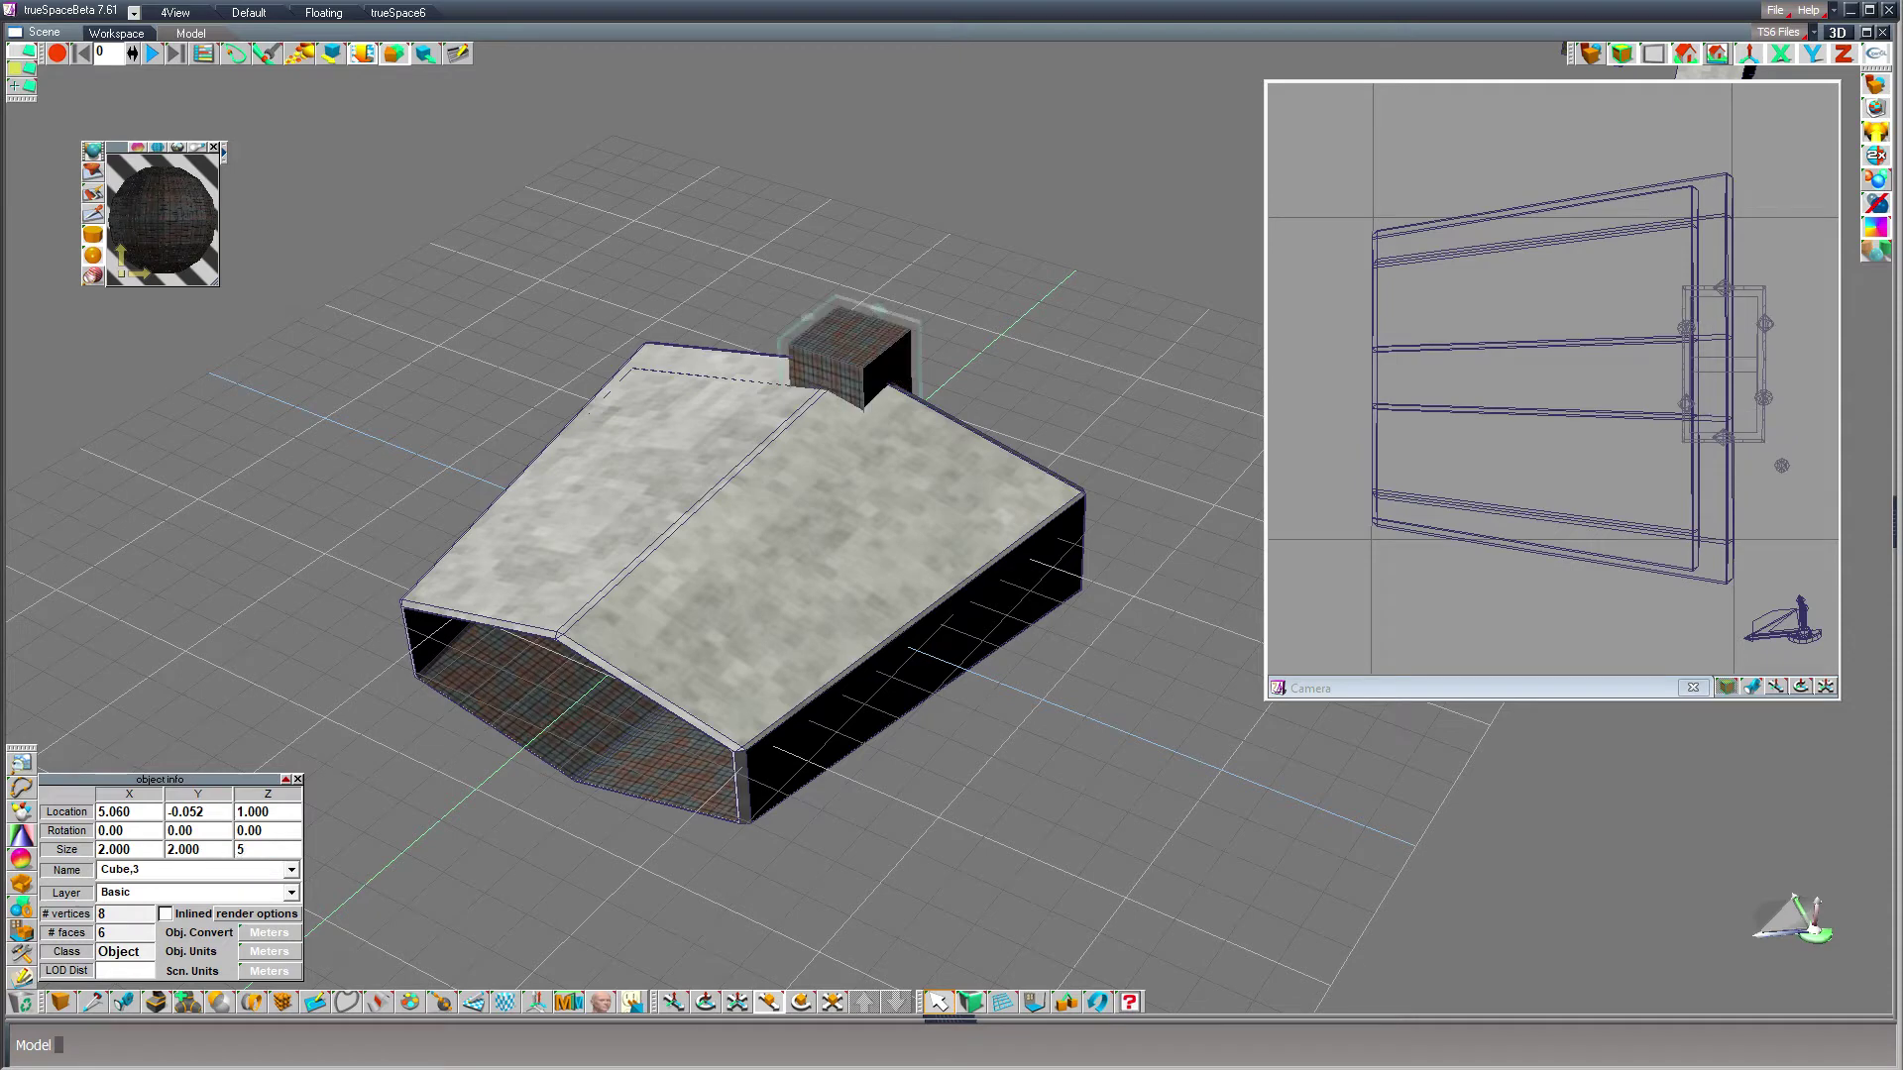
{"action": "left_click", "coordinate": [216, 849]}
{"action": "type", "text": "12"}
{"action": "key", "text": "Return"}
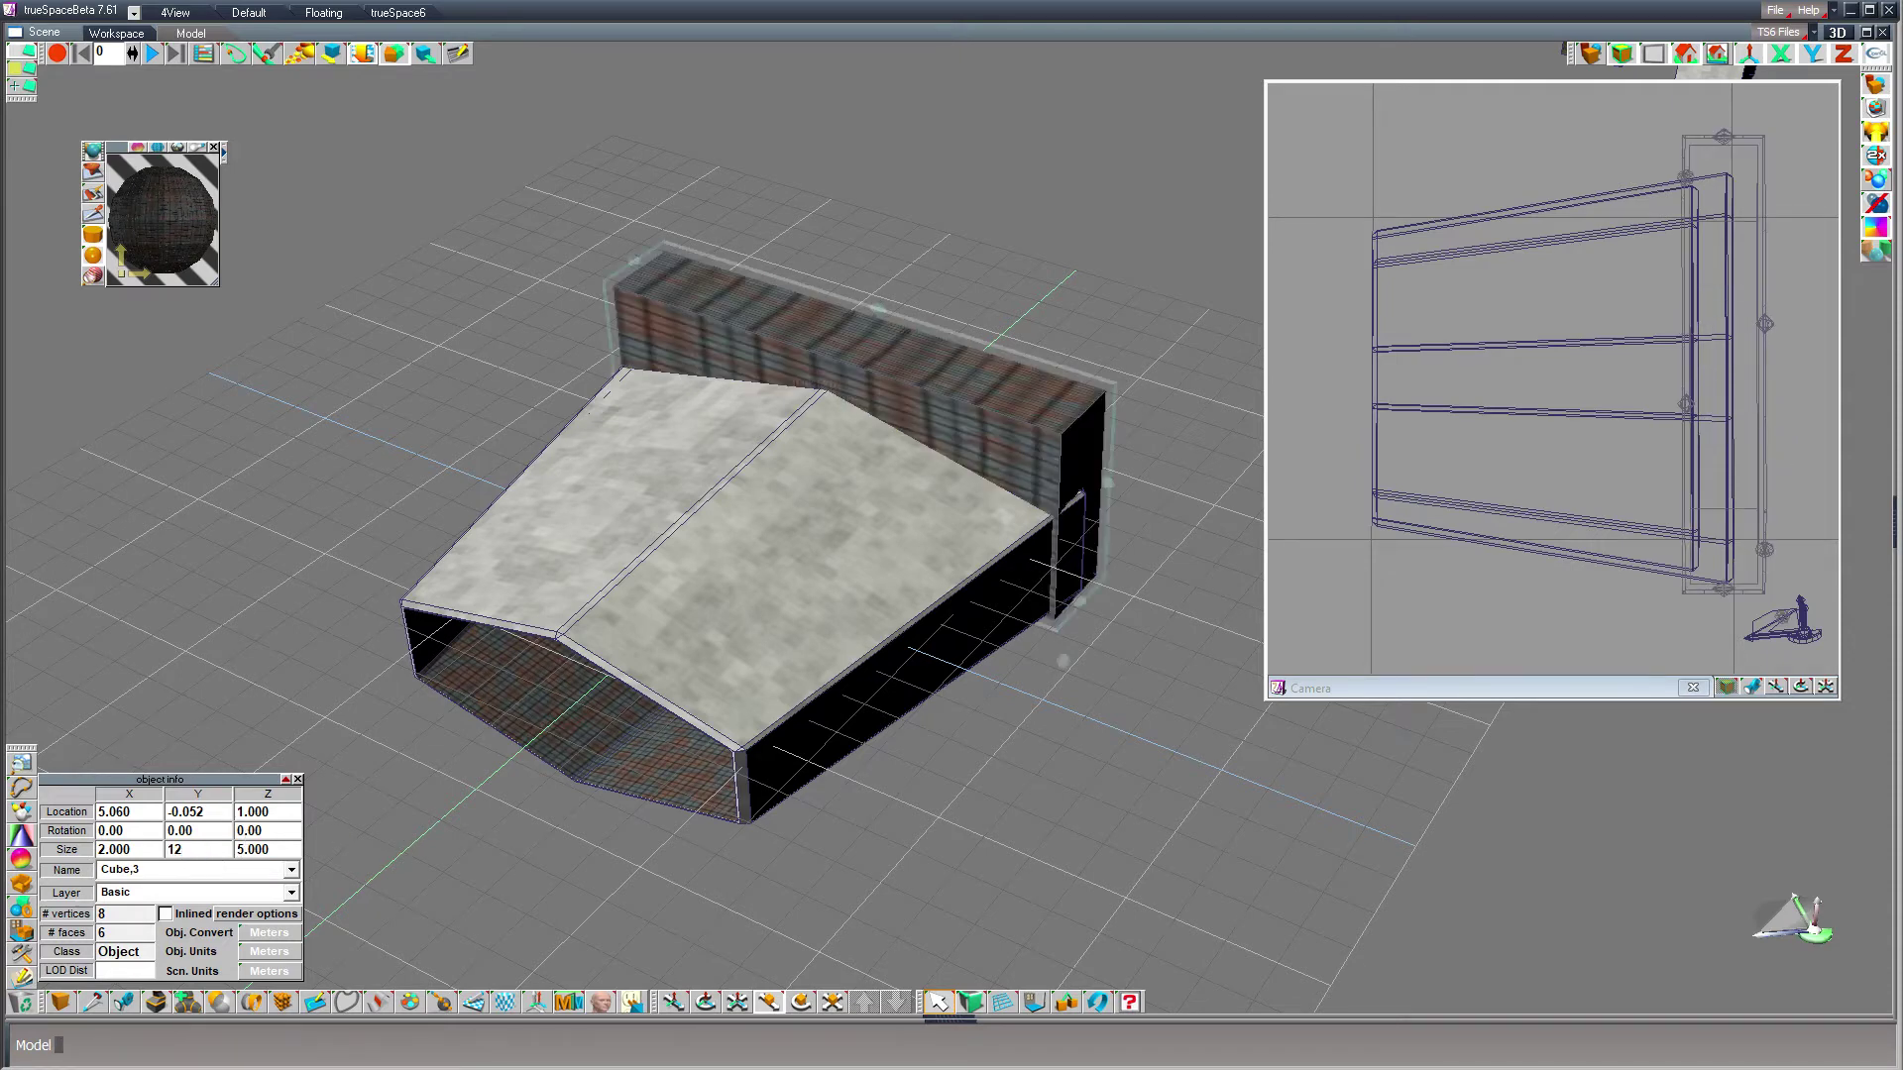
{"action": "left_click", "coordinate": [200, 849]}
{"action": "type", "text": "14"}
{"action": "key", "text": "Return"}
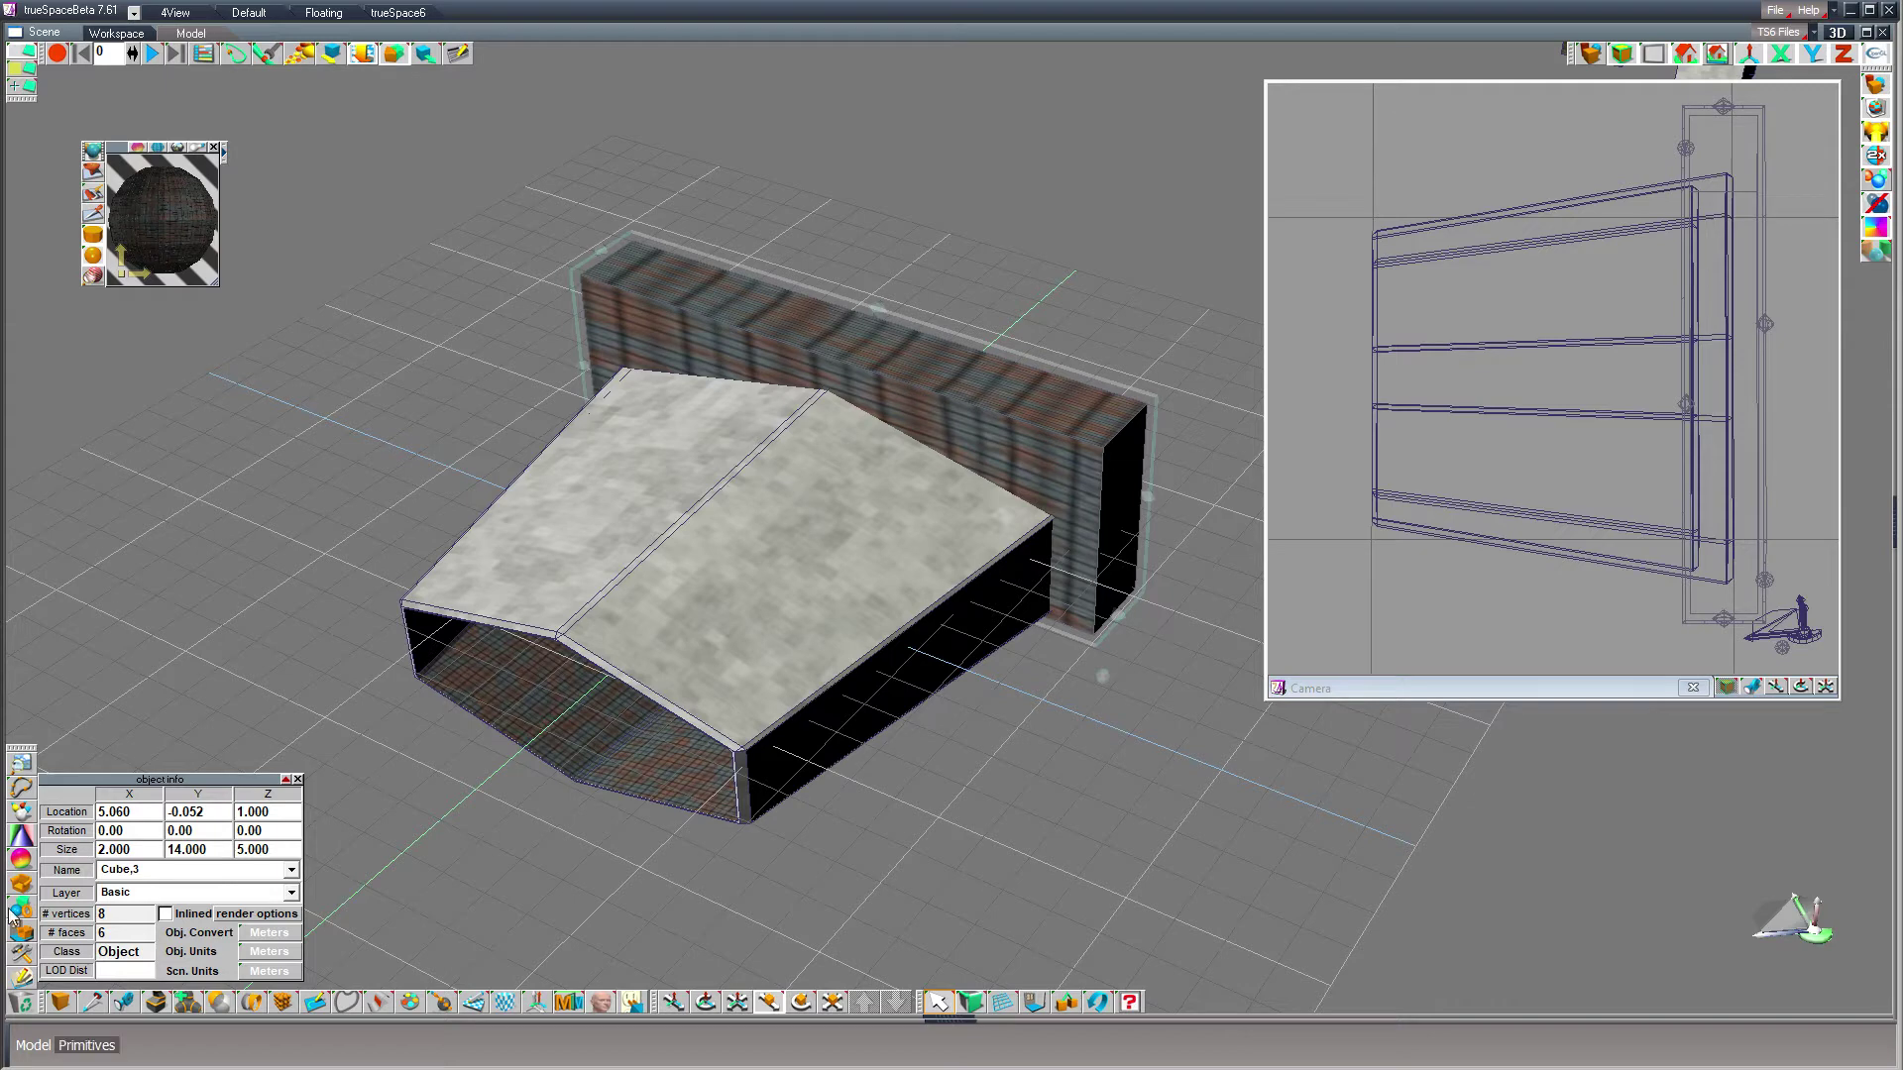
{"action": "left_click", "coordinate": [149, 849]}
{"action": "type", "text": "0.1"}
{"action": "key", "text": "Return"}
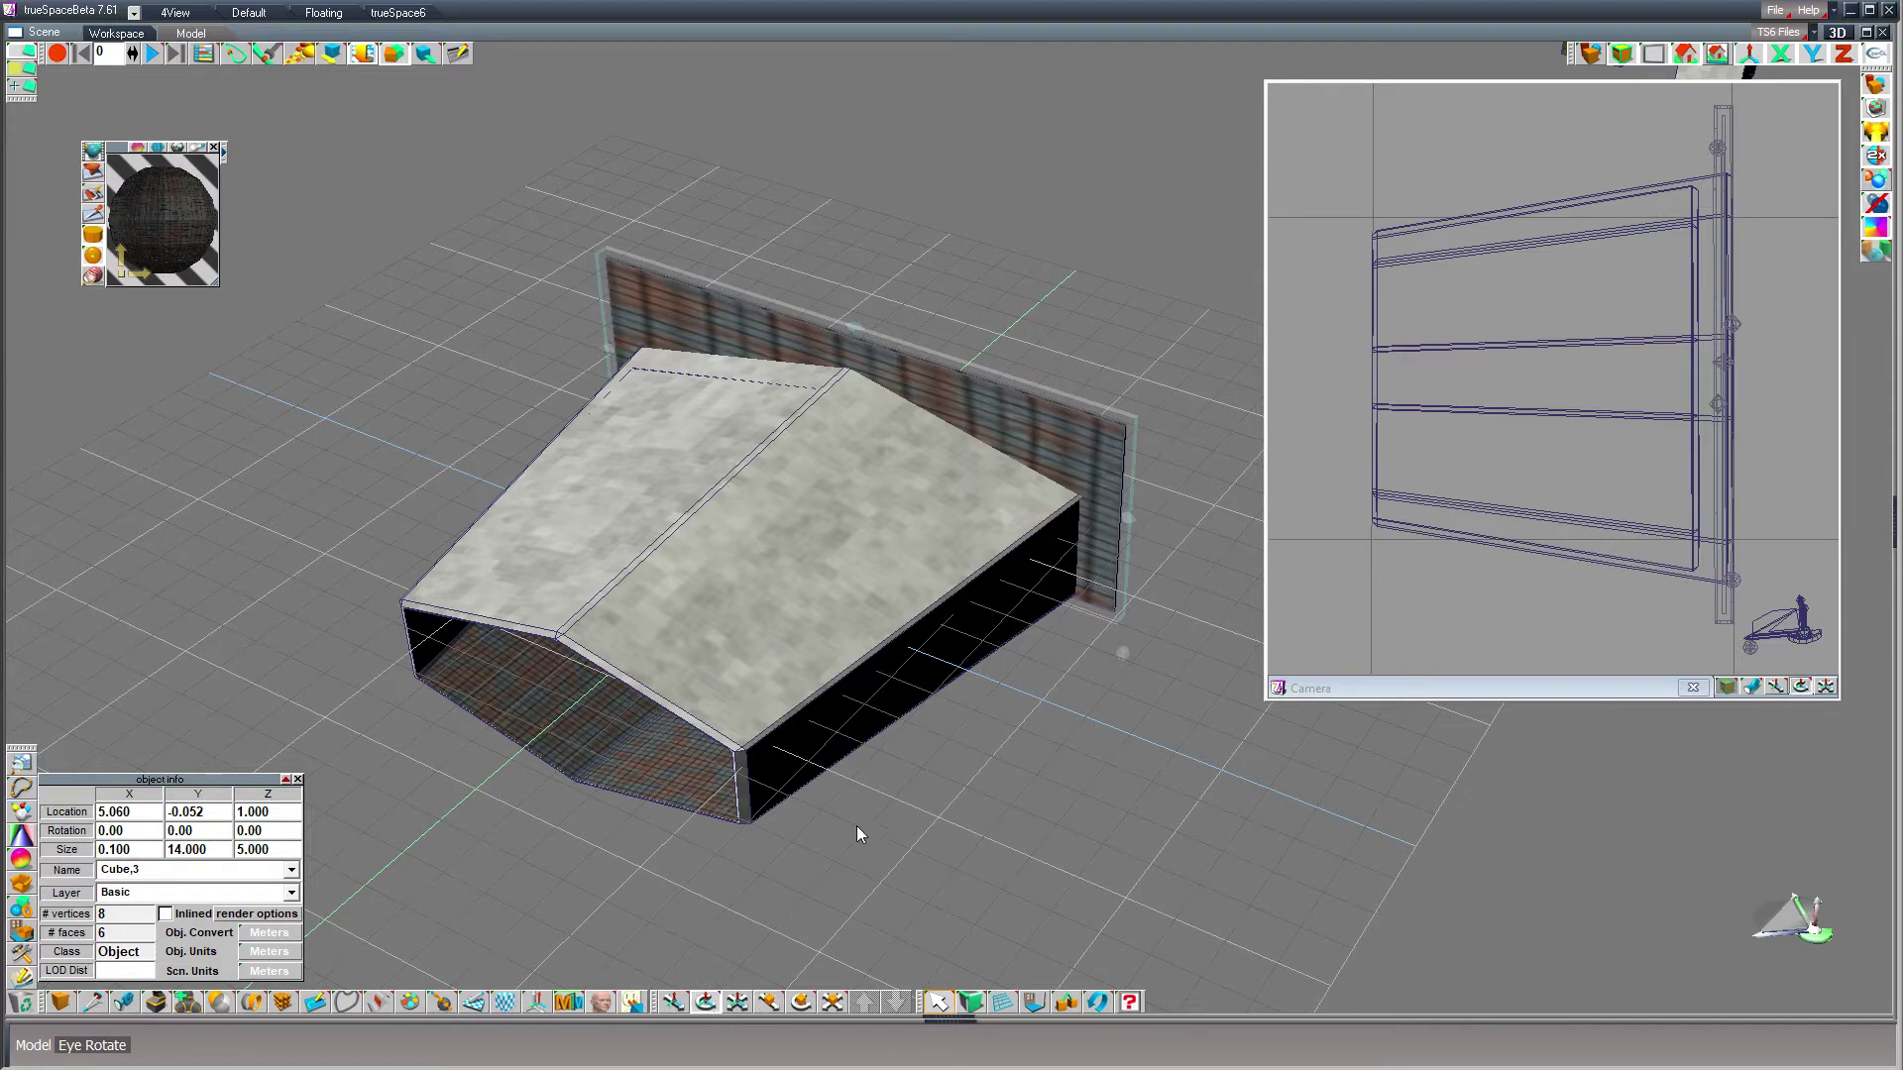
- Set the thin plate's location to X 5, Y 0, Z 0 and its Z size to 6
{"action": "left_click_drag", "start_coordinate": [857, 825], "coordinate": [573, 763]}
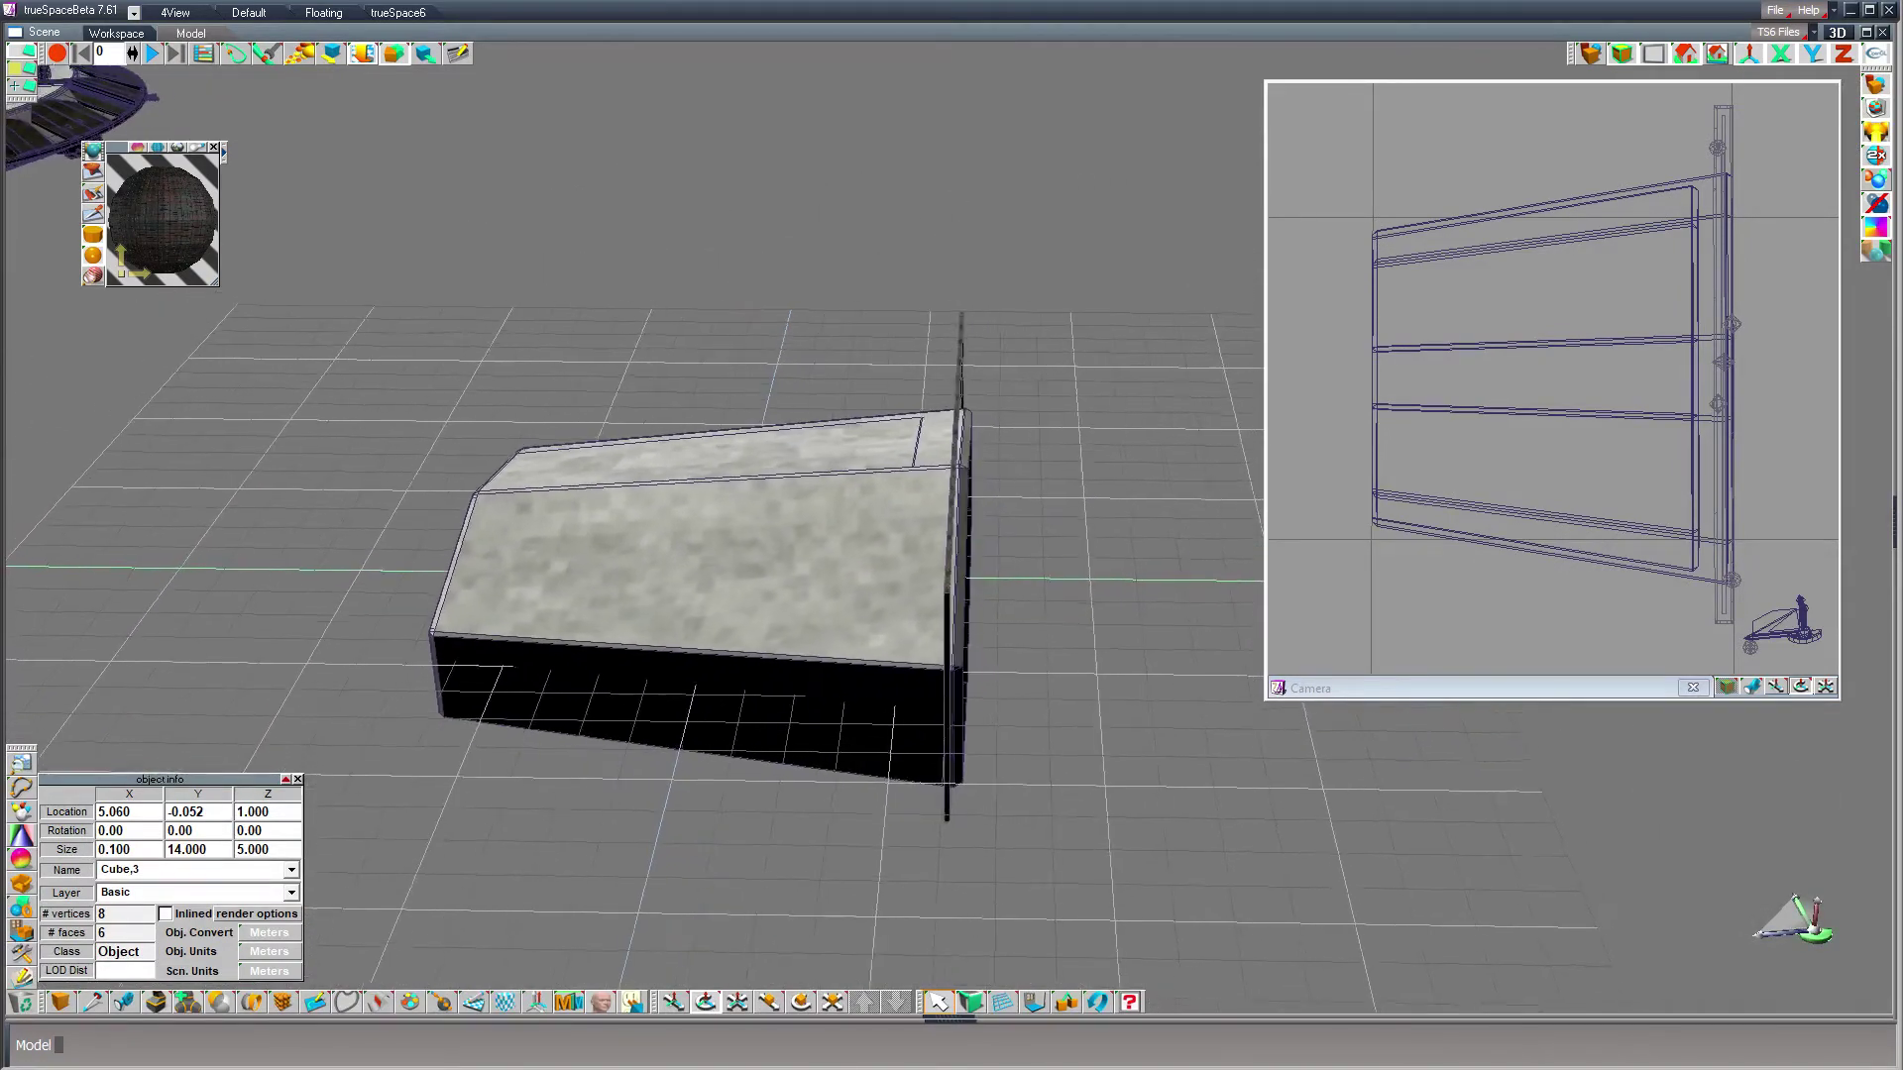
{"action": "middle_click_drag", "start_coordinate": [642, 816], "coordinate": [636, 816]}
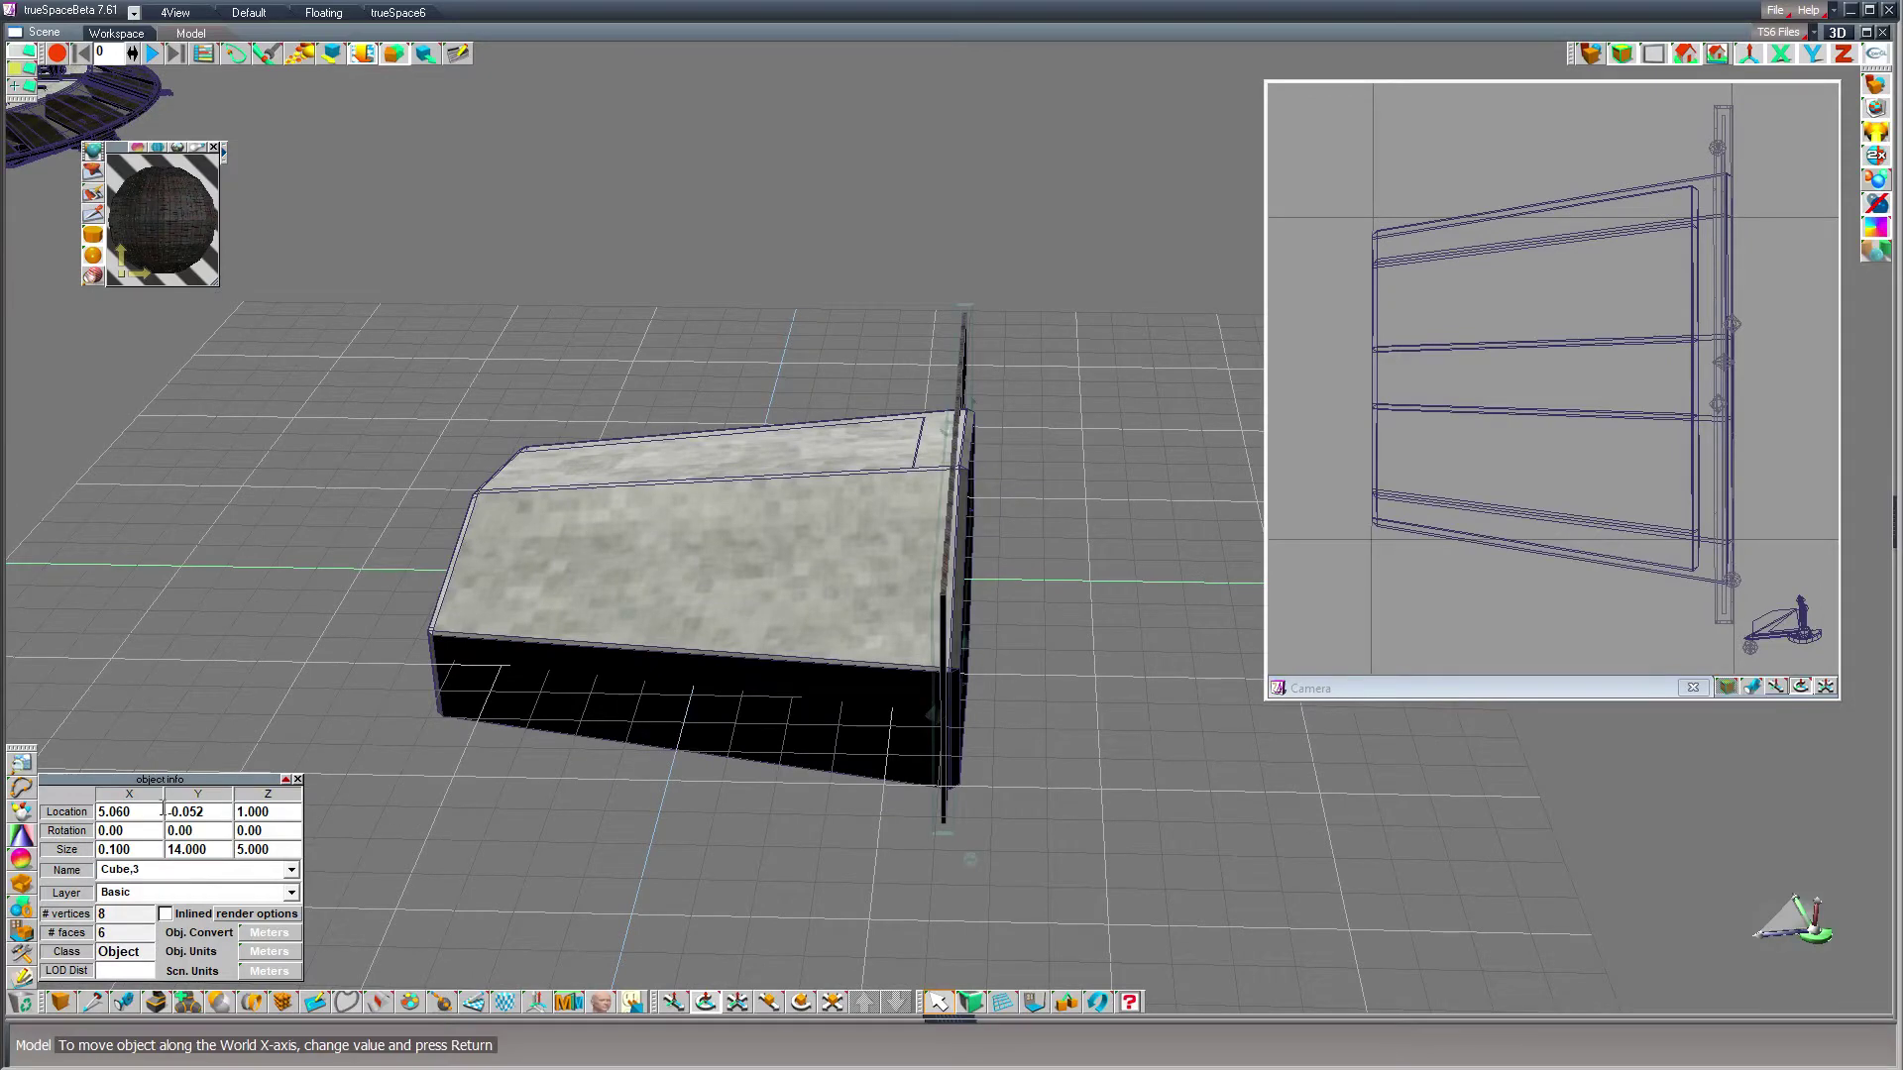
{"action": "left_click_drag", "start_coordinate": [161, 811], "coordinate": [98, 810]}
{"action": "type", "text": "5"}
{"action": "key", "text": "Tab"}
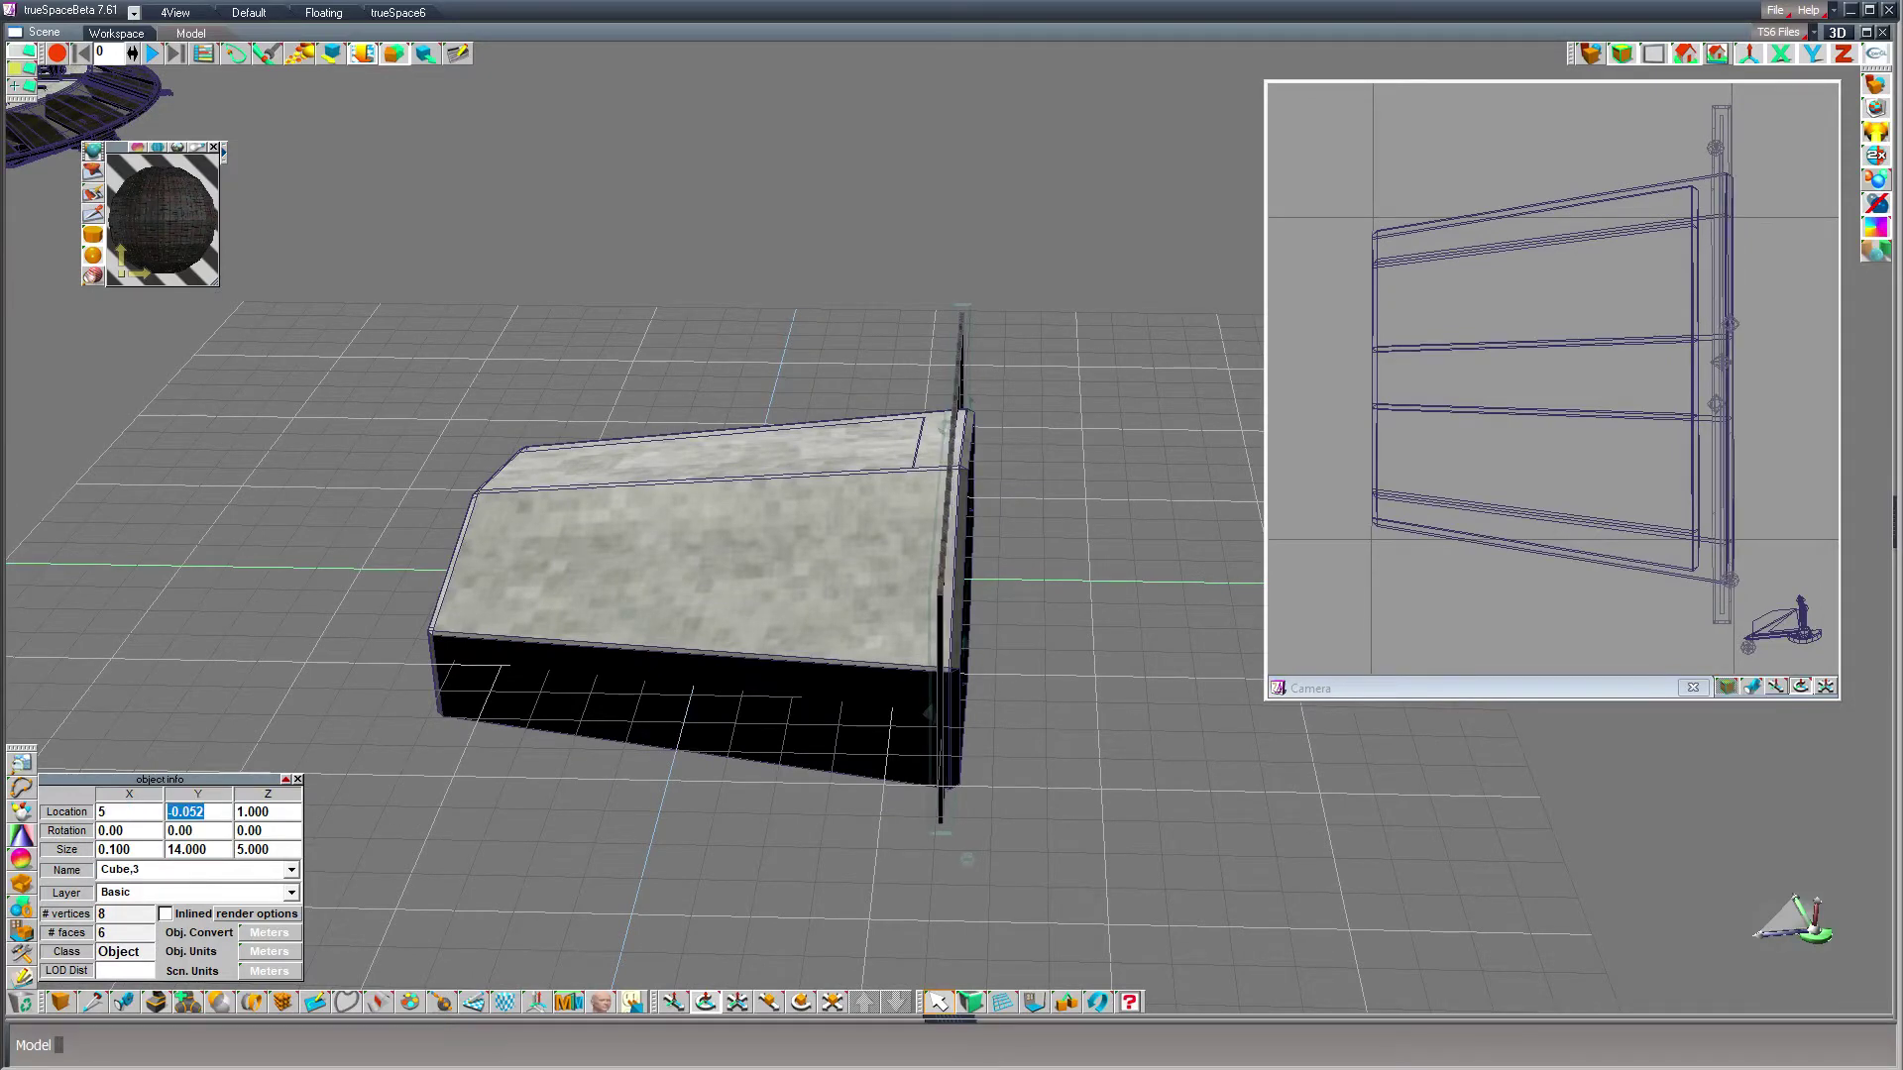
{"action": "type", "text": "0"}
{"action": "key", "text": "Tab"}
{"action": "type", "text": "0"}
{"action": "key", "text": "Return"}
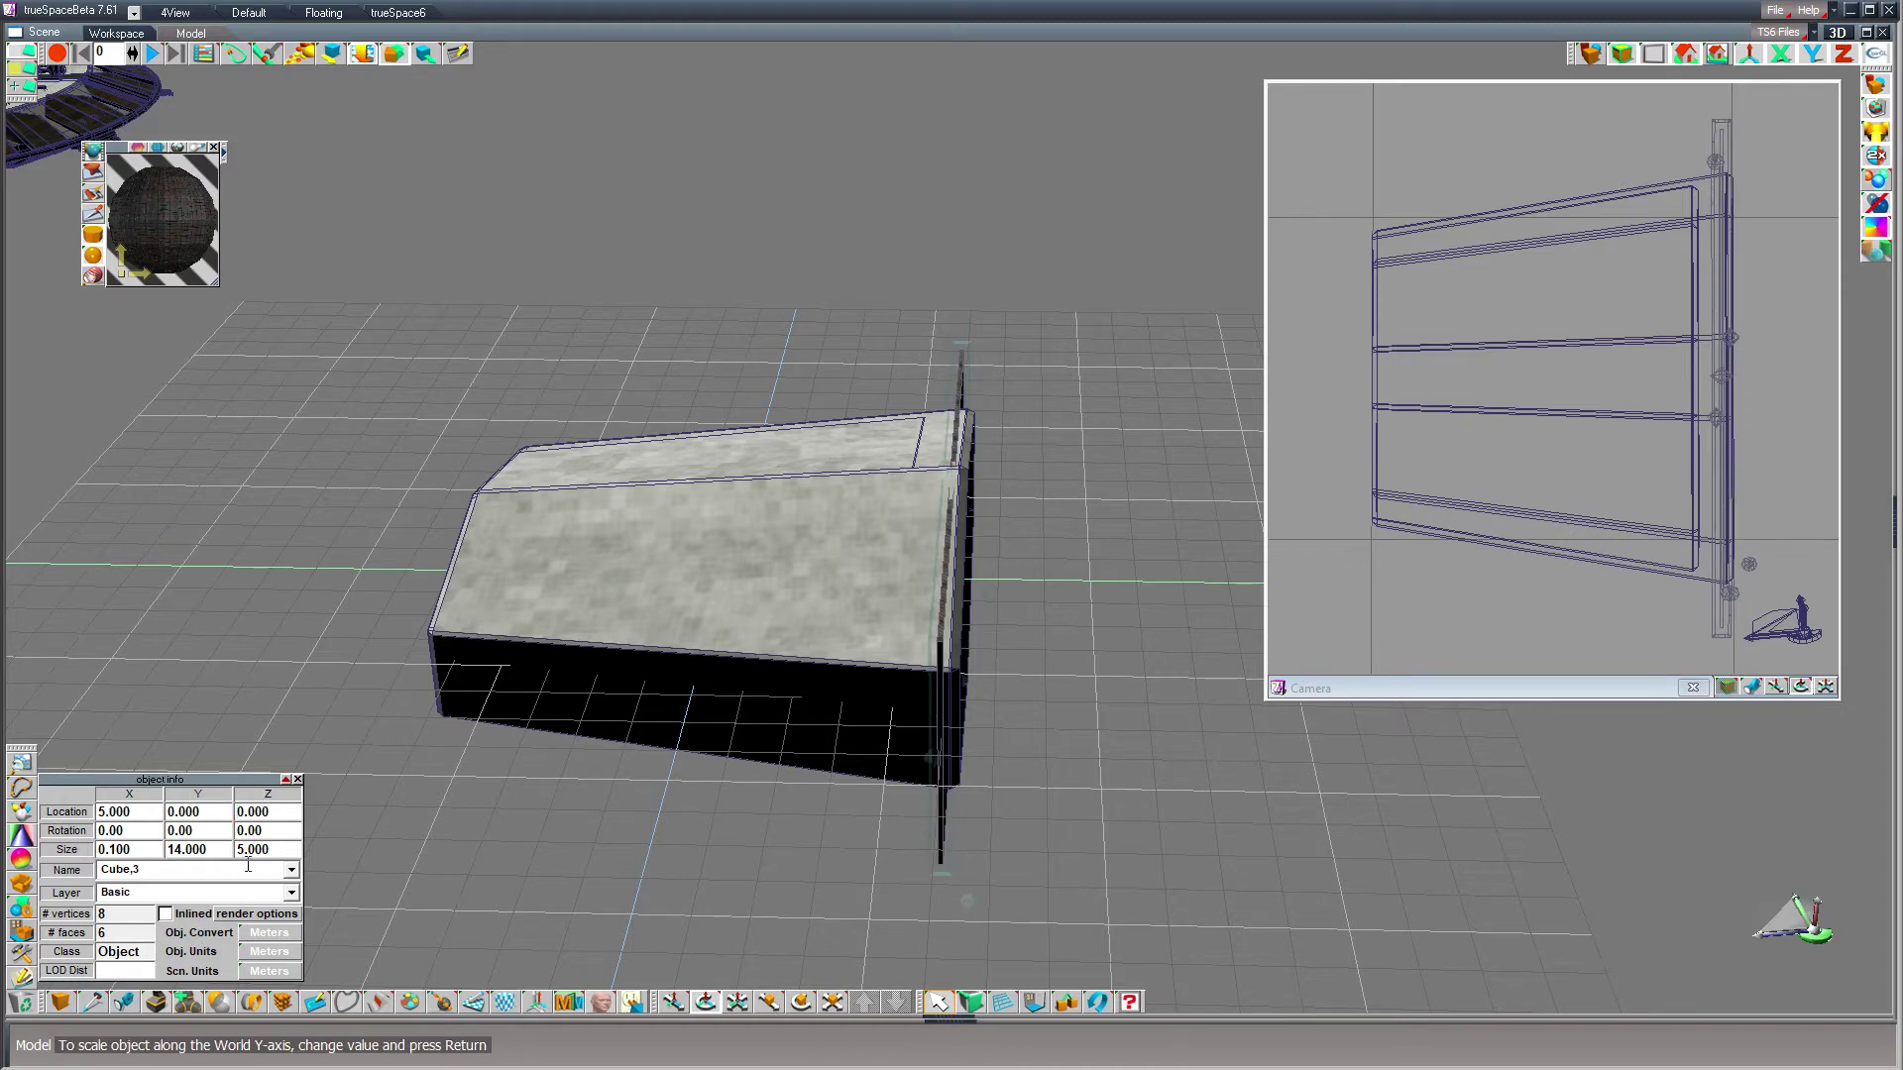
{"action": "double_click", "coordinate": [283, 845]}
{"action": "type", "text": "6"}
{"action": "key", "text": "Return"}
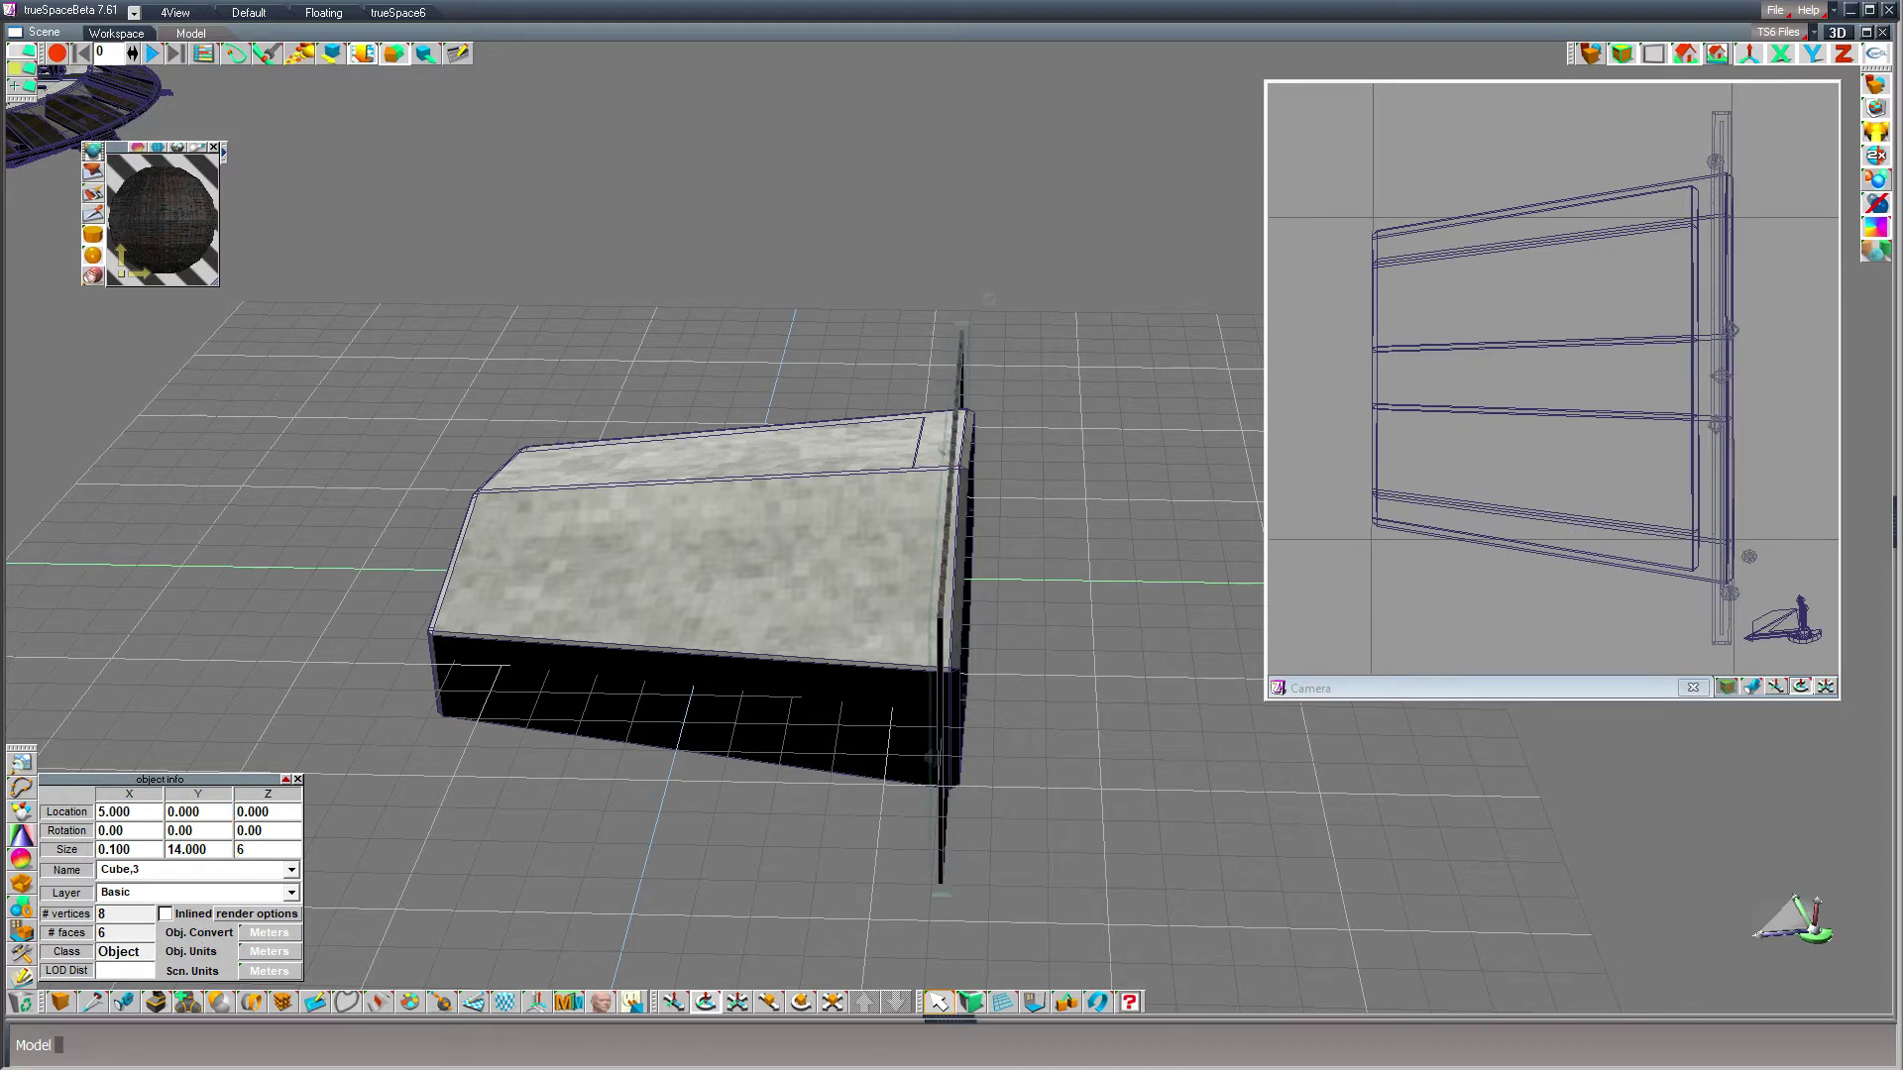
{"action": "middle_click_drag", "start_coordinate": [458, 761], "coordinate": [505, 764]}
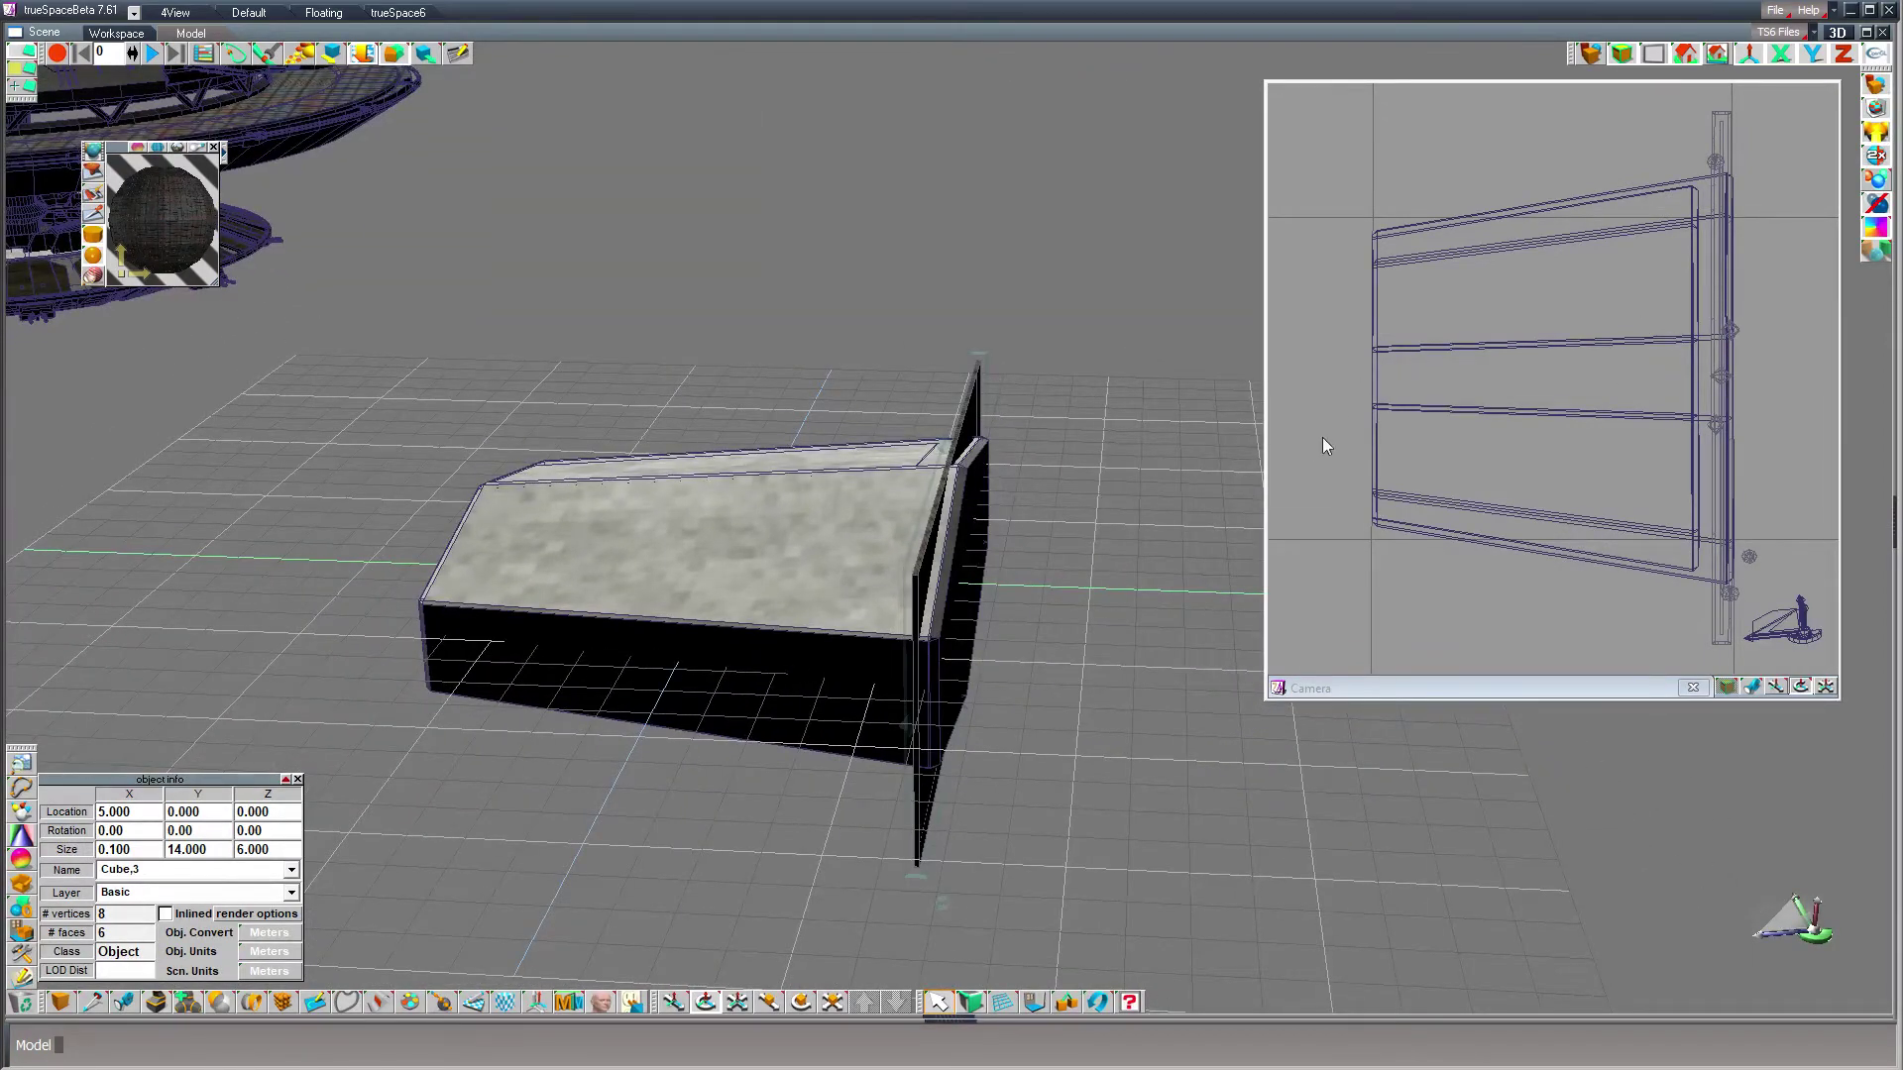
- Duplicate the hollow hull and intersect the copy with the thin plate, trimming the plate to the hull's cross-section
{"action": "middle_click_drag", "start_coordinate": [662, 883], "coordinate": [731, 793]}
{"action": "left_click", "coordinate": [680, 624]}
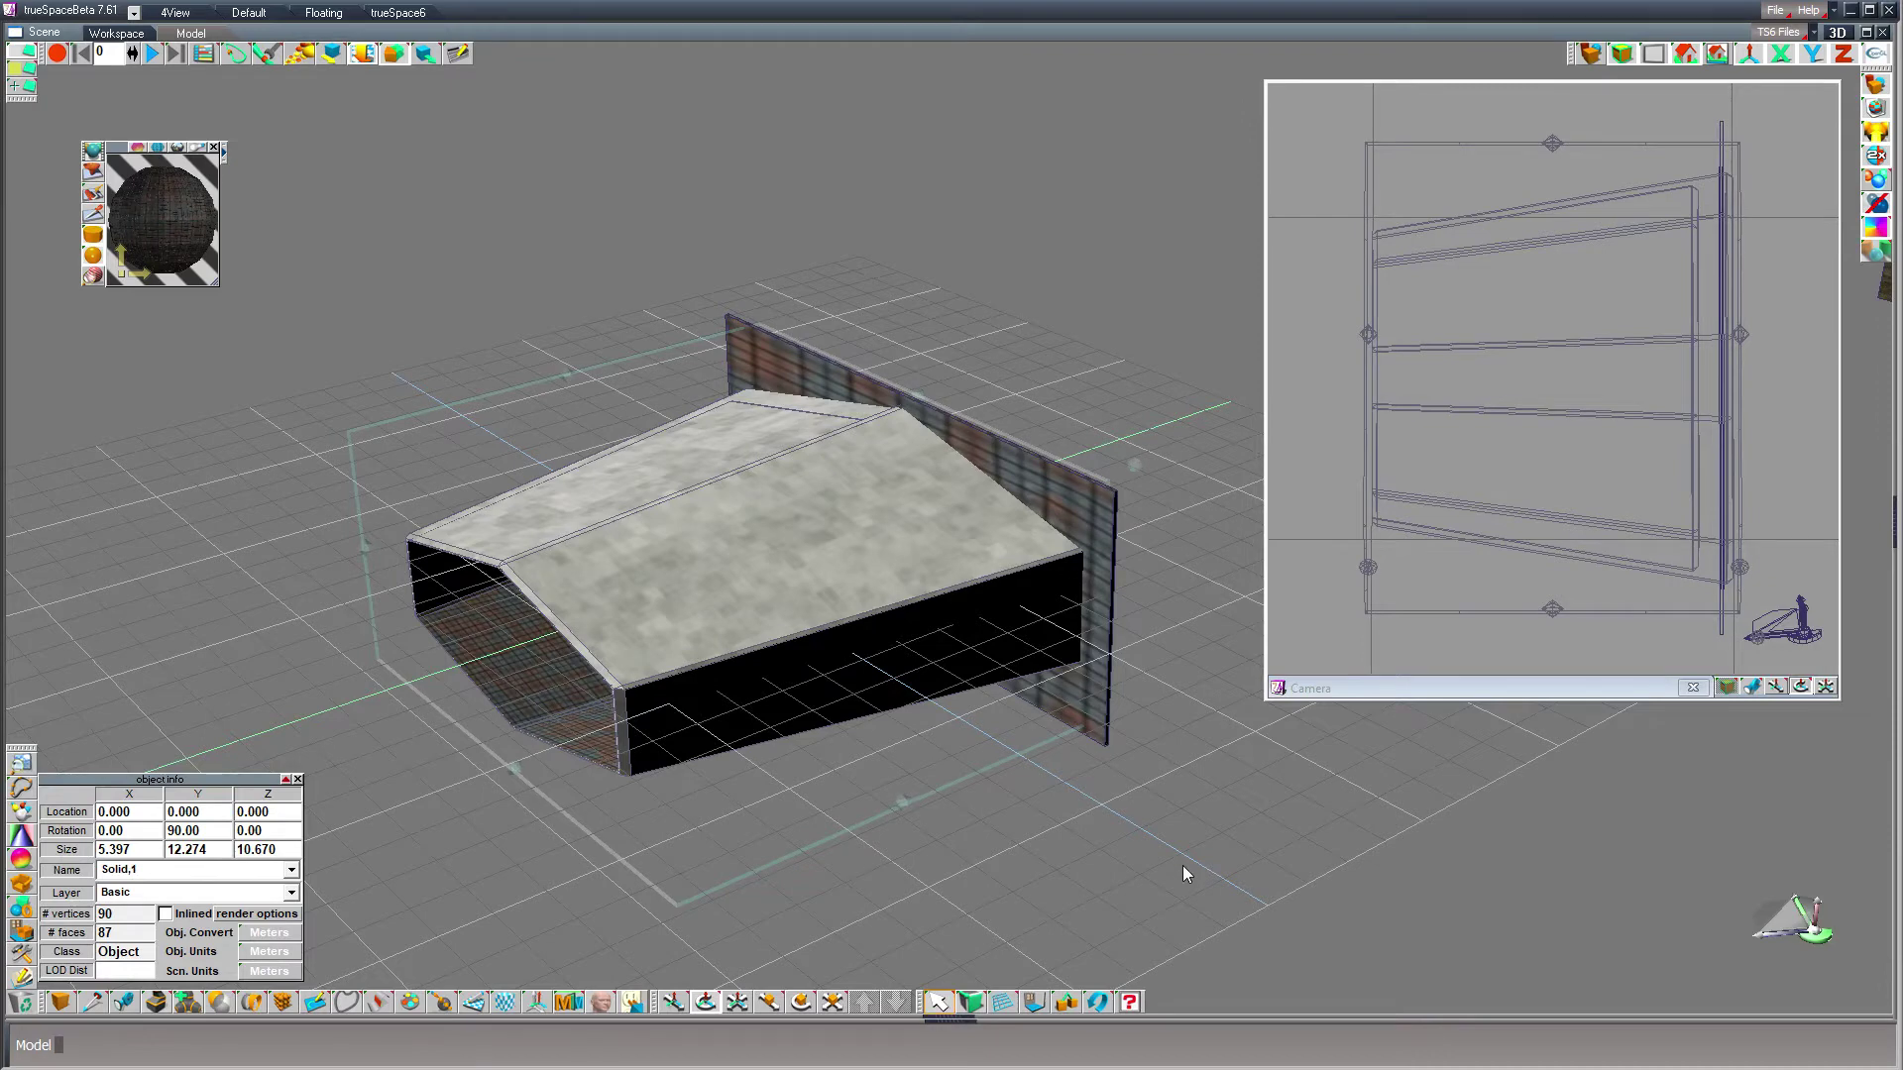
{"action": "left_click", "coordinate": [220, 1002]}
{"action": "left_click_drag", "start_coordinate": [225, 1008], "coordinate": [220, 939]}
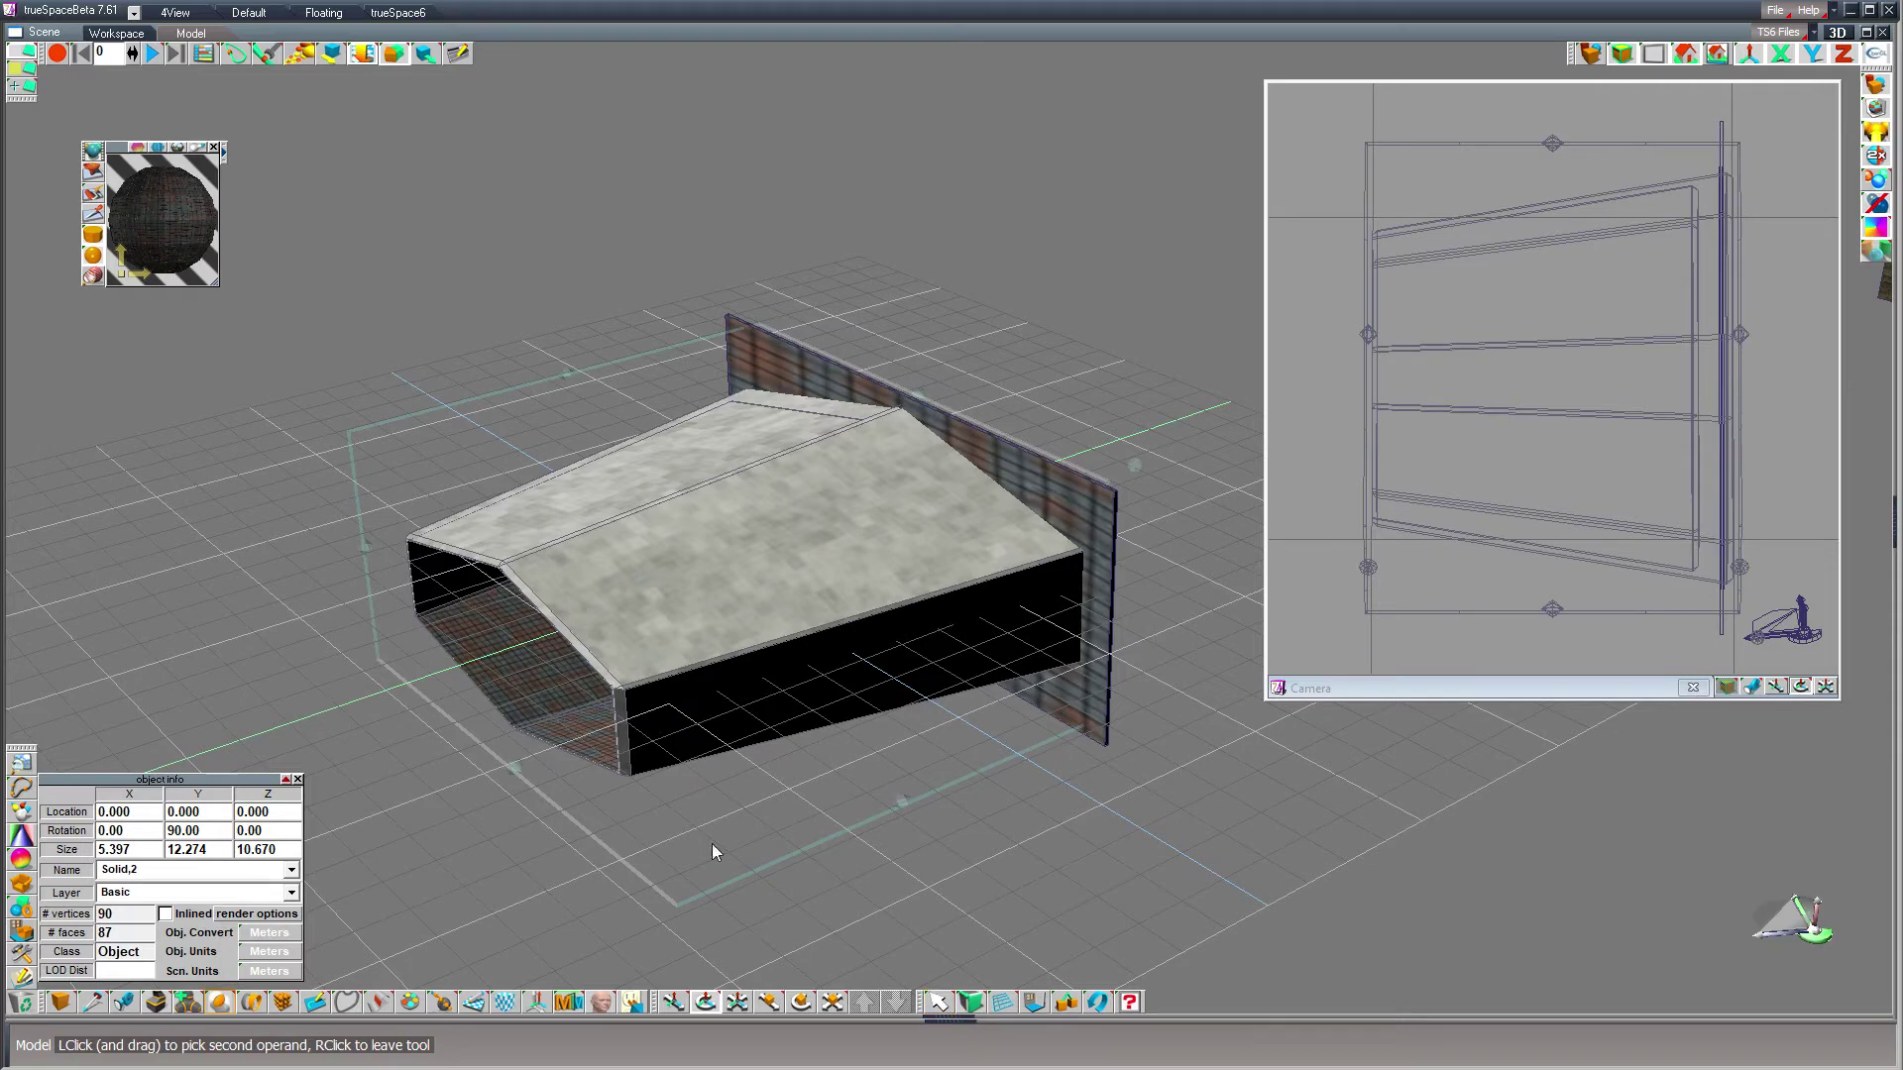
{"action": "left_click", "coordinate": [1108, 507]}
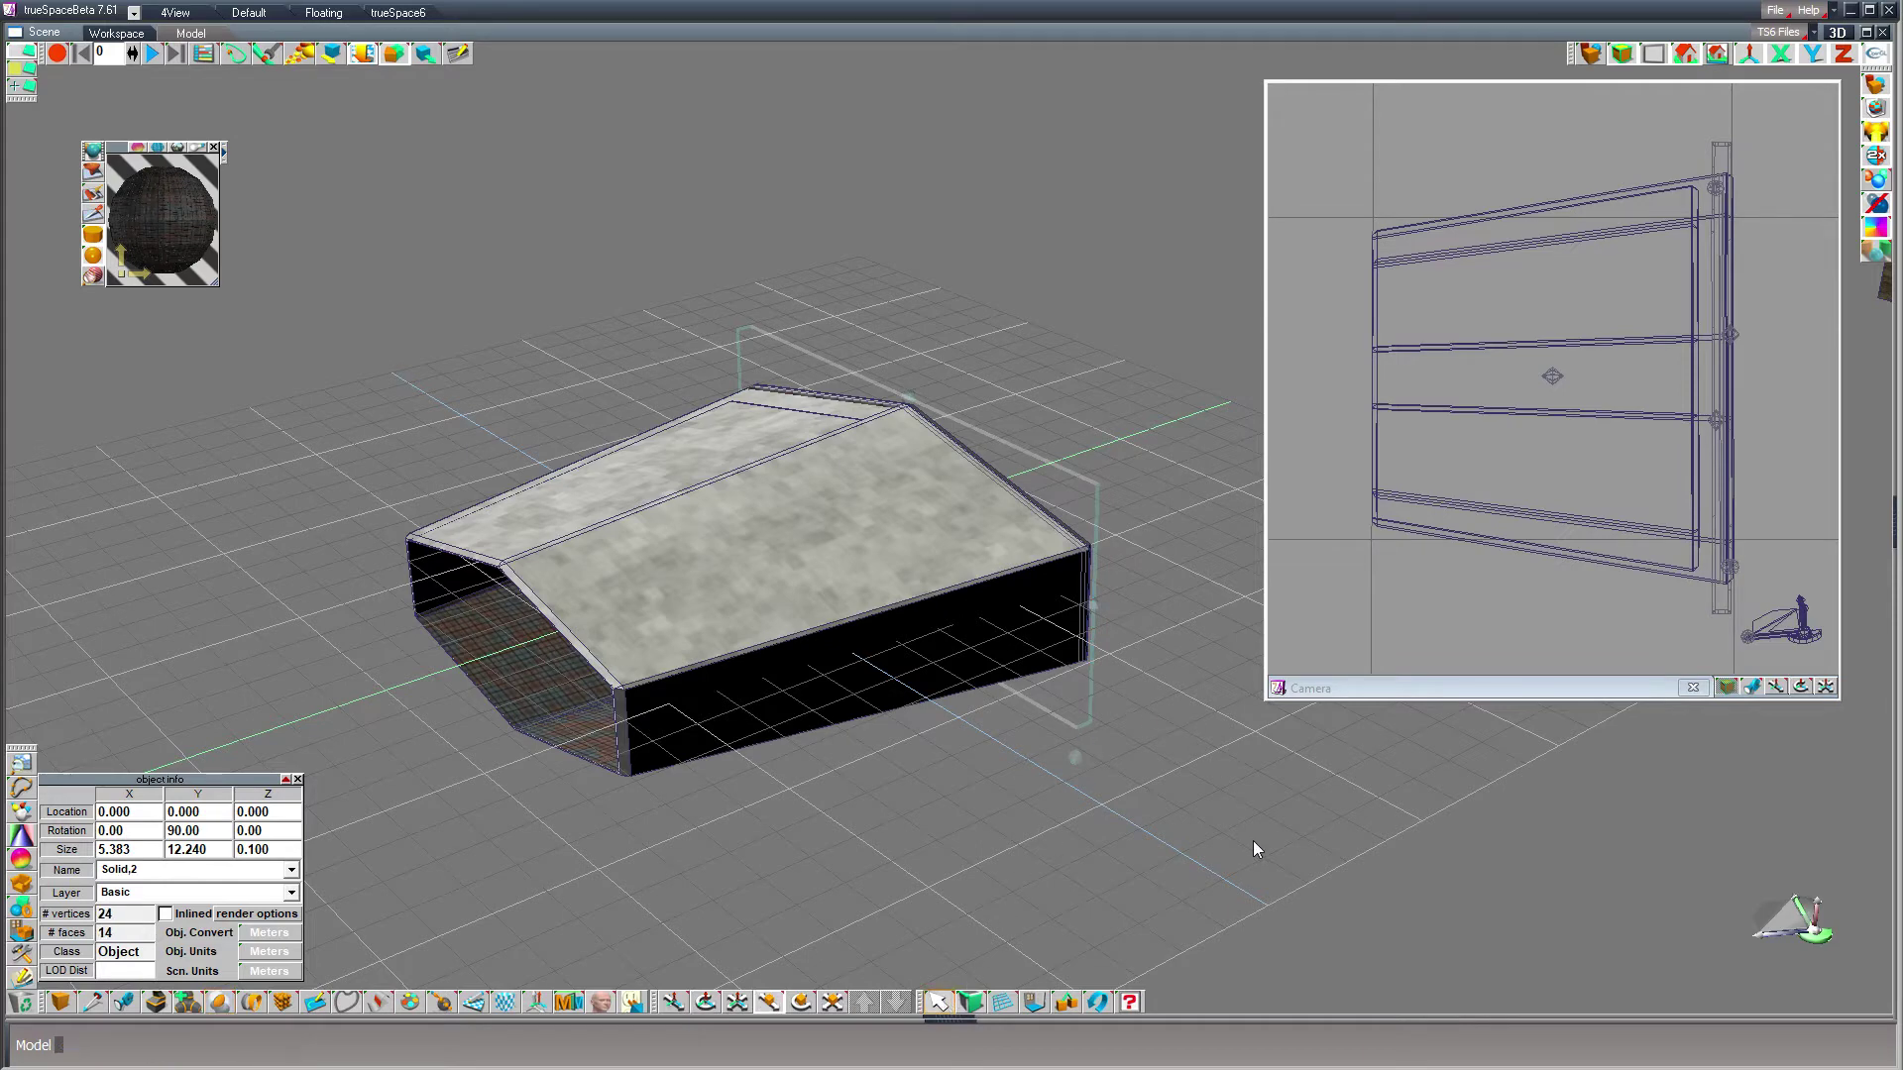
- Move the trimmed plate to the hull's narrow open end and set its location to X -10, Y 0
{"action": "left_click_drag", "start_coordinate": [993, 839], "coordinate": [585, 977]}
{"action": "left_click_drag", "start_coordinate": [713, 759], "coordinate": [750, 769]}
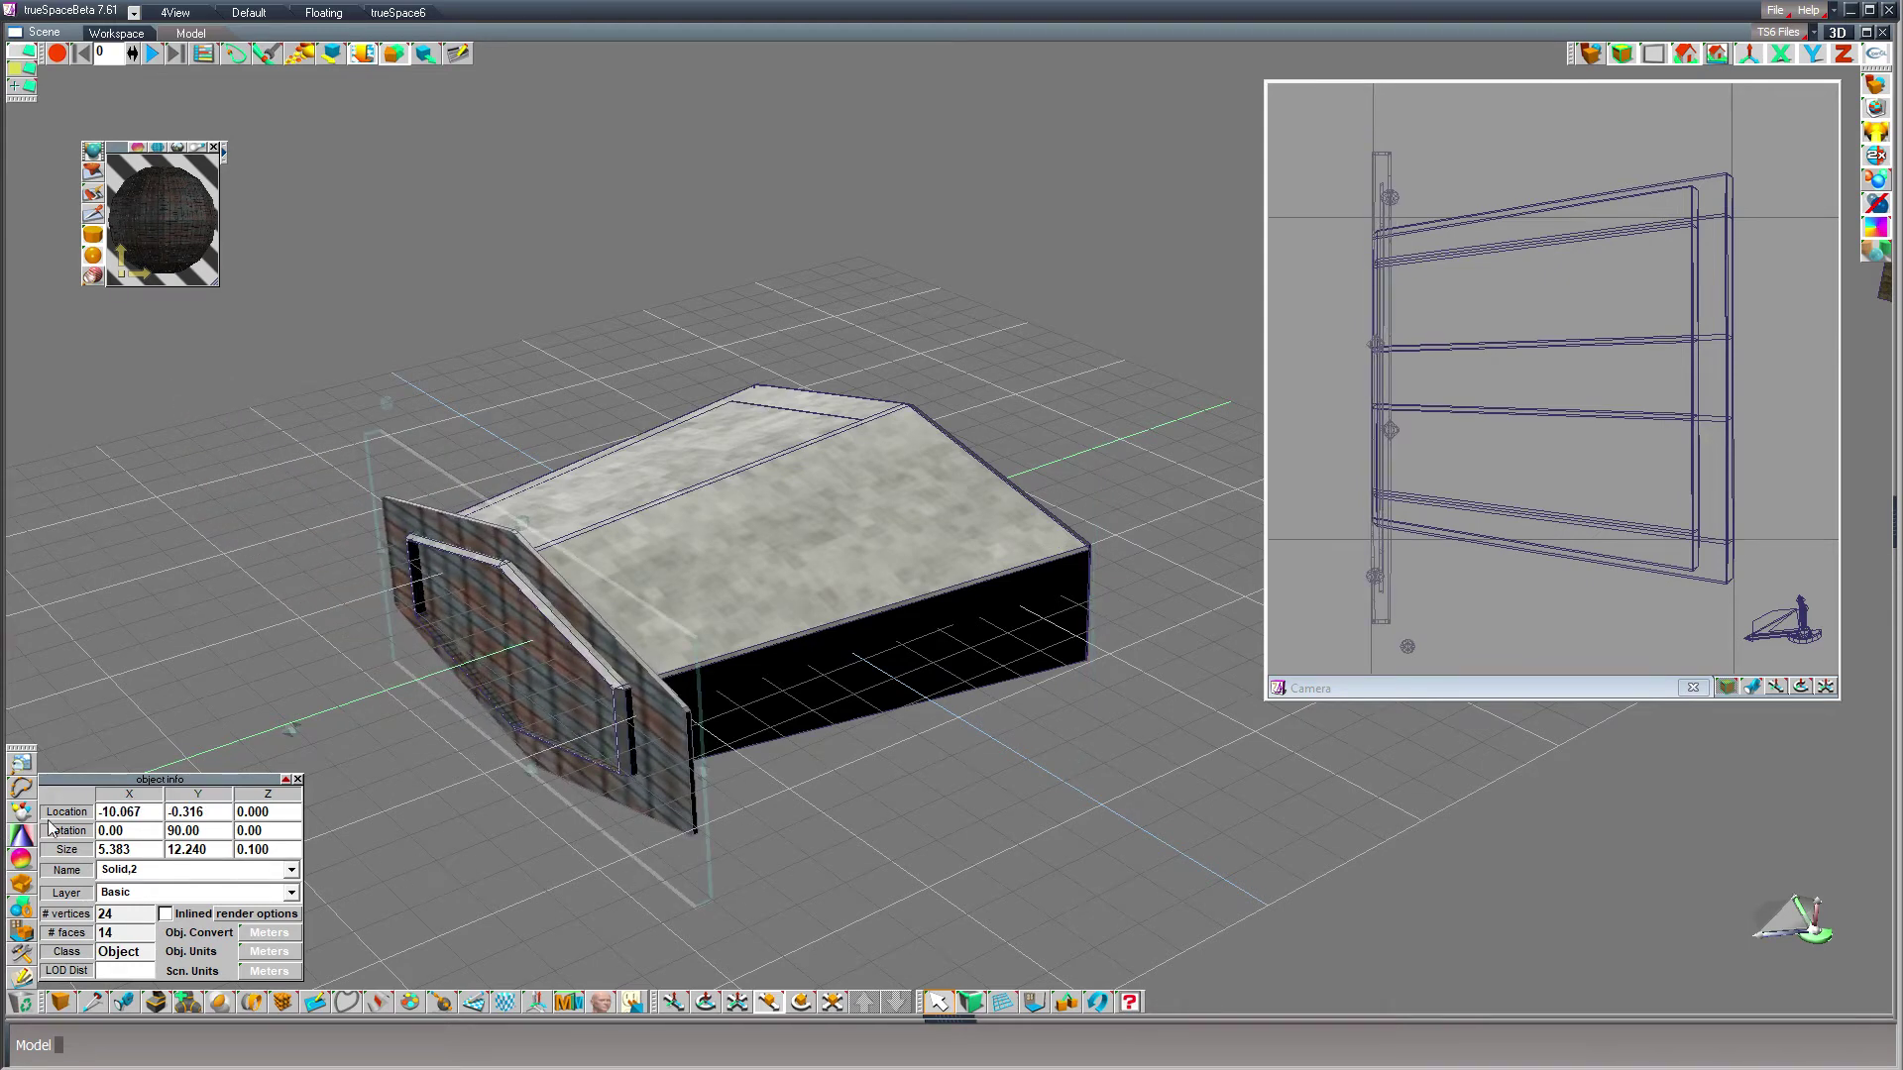
{"action": "left_click", "coordinate": [124, 811]}
{"action": "type", "text": "-10"}
{"action": "key", "text": "Tab"}
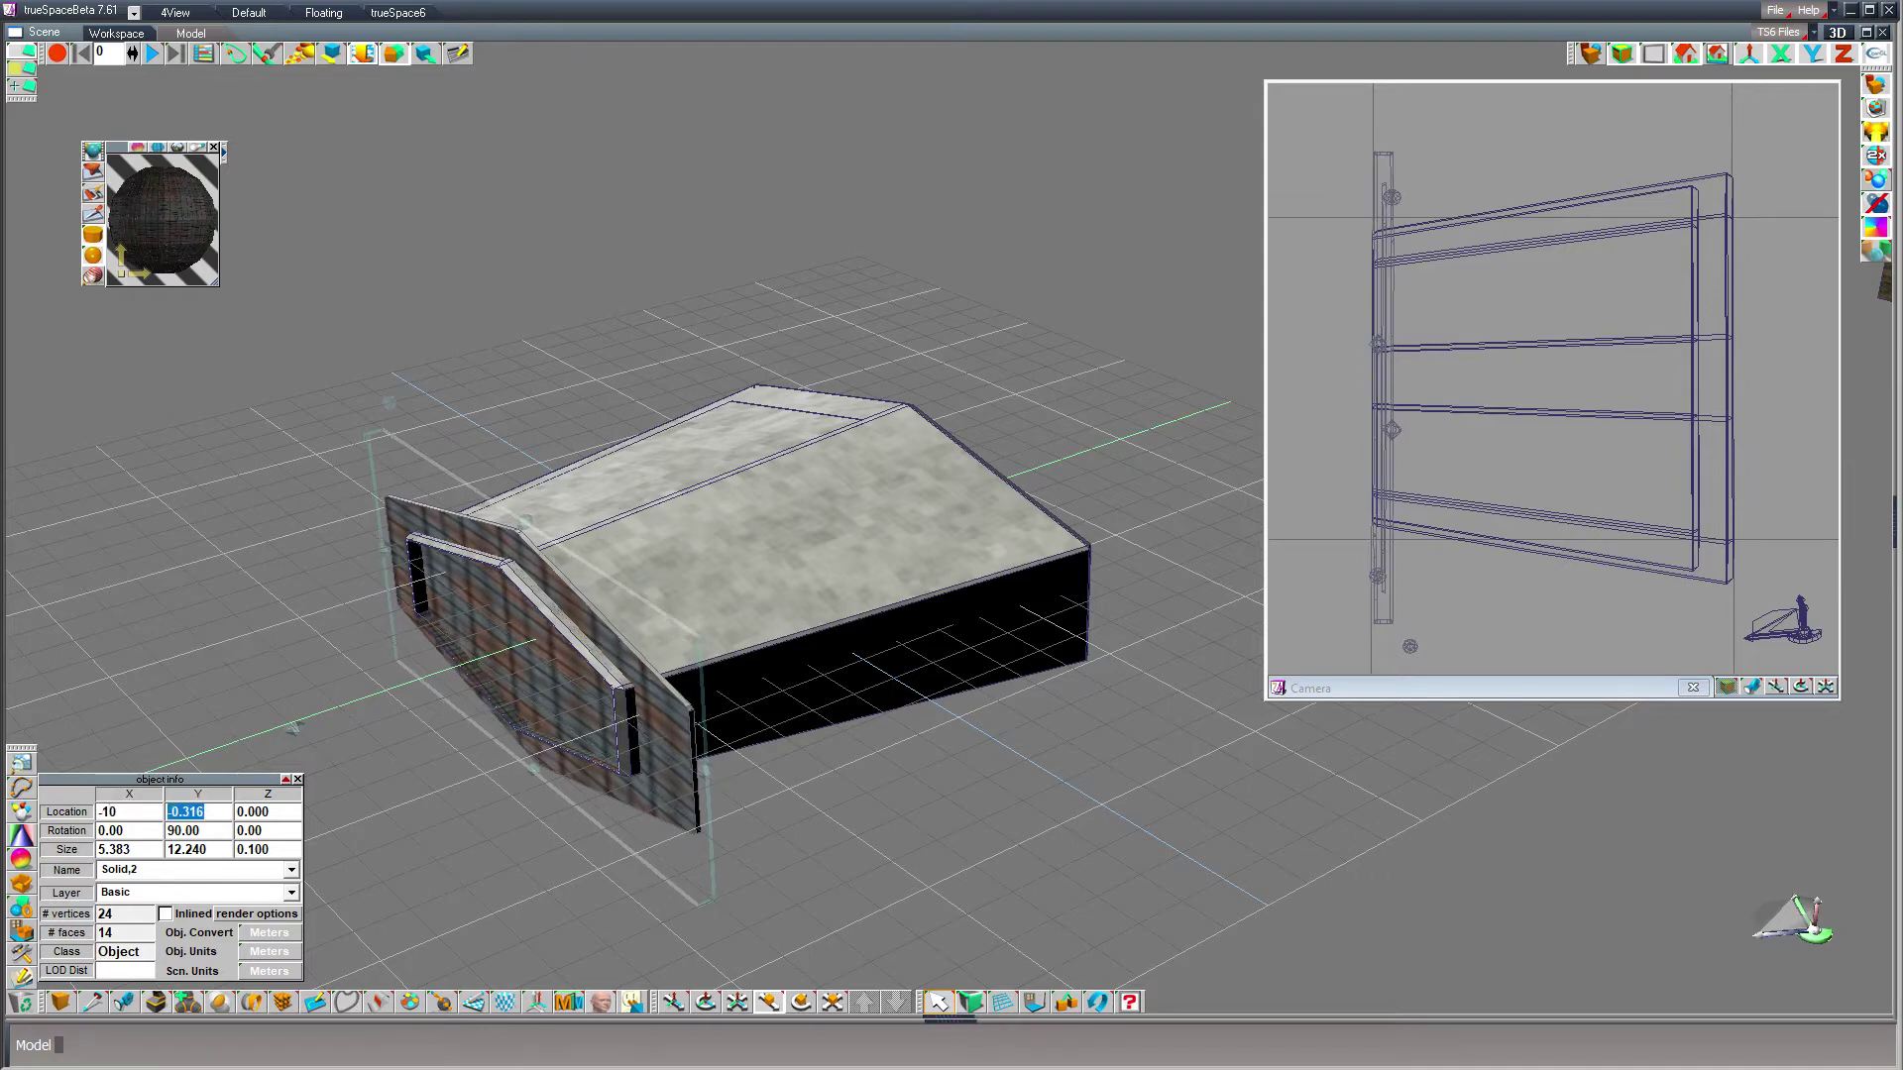
{"action": "type", "text": "0"}
{"action": "key", "text": "Return"}
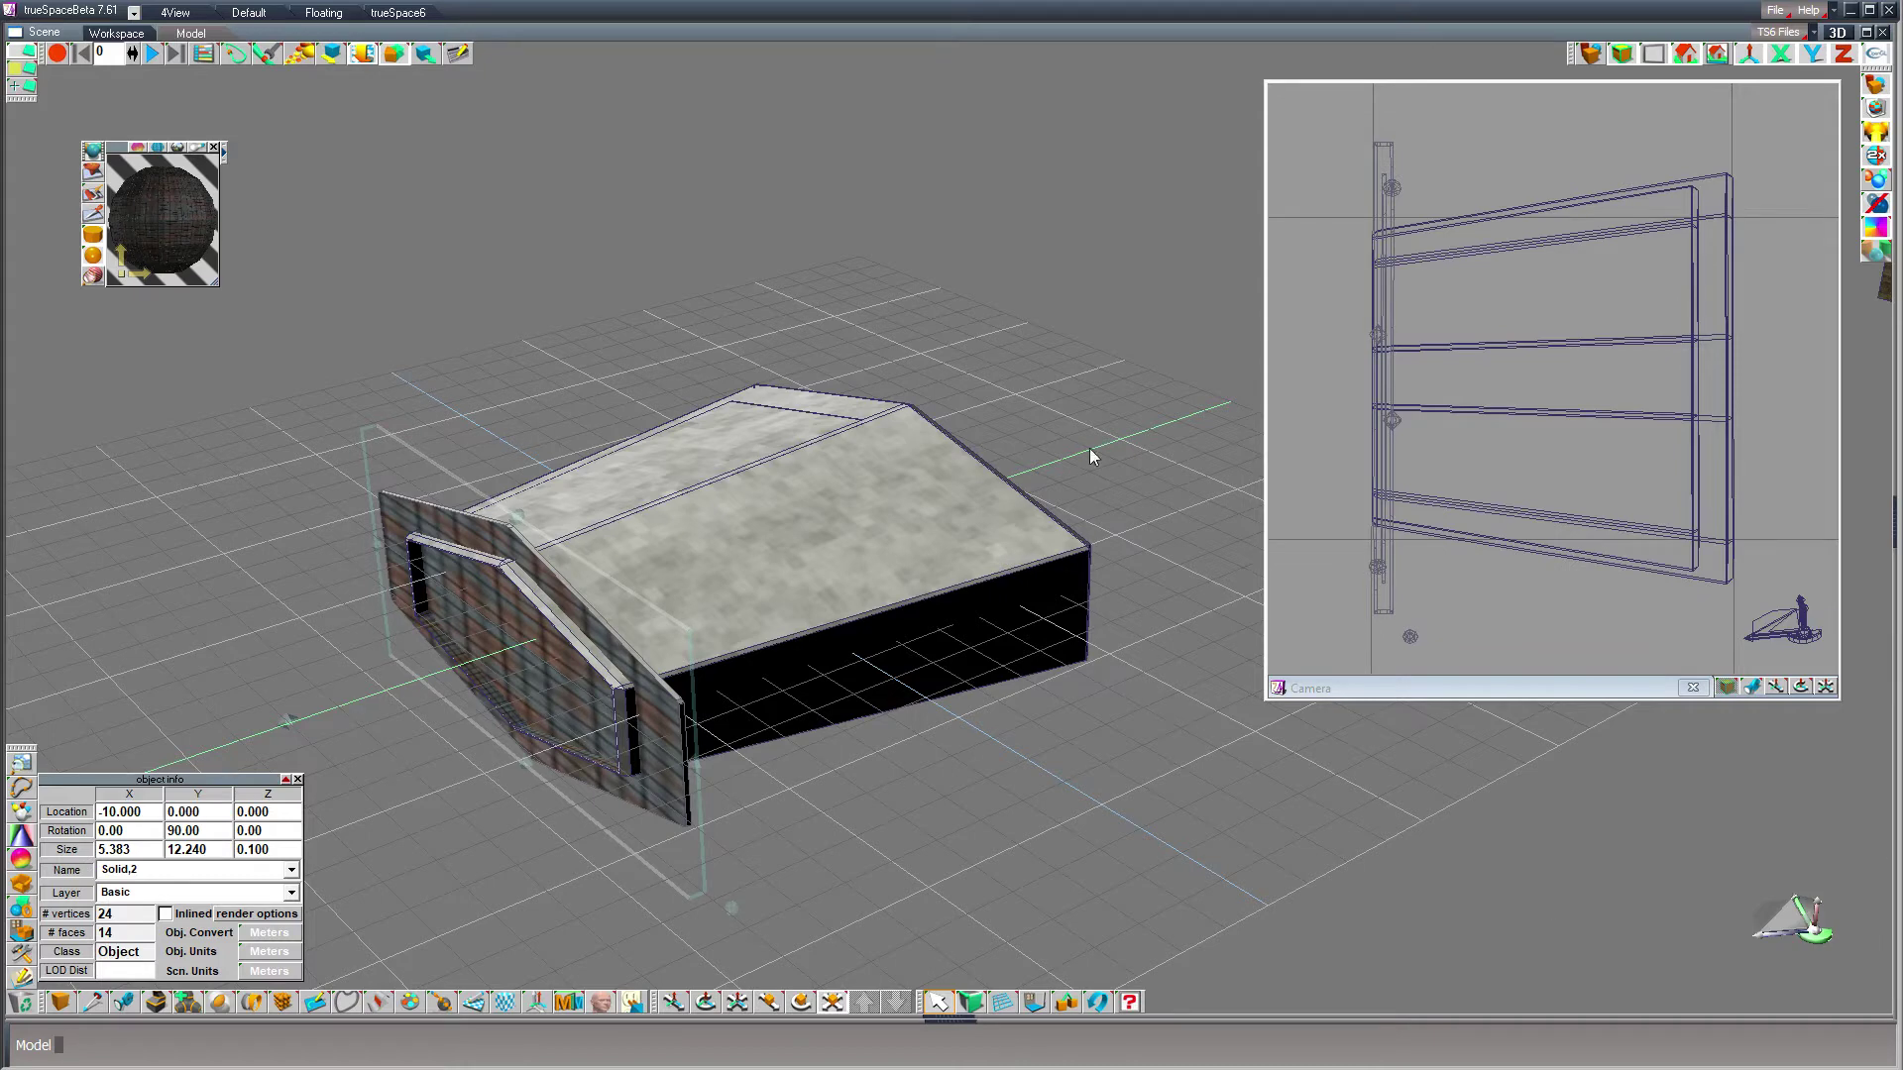
- Scale the trimmed plate down uniformly to about 3.63 × 8.26 × 0.07 and set its location to X -8.5, Y 0
{"action": "left_click_drag", "start_coordinate": [732, 908], "coordinate": [650, 908]}
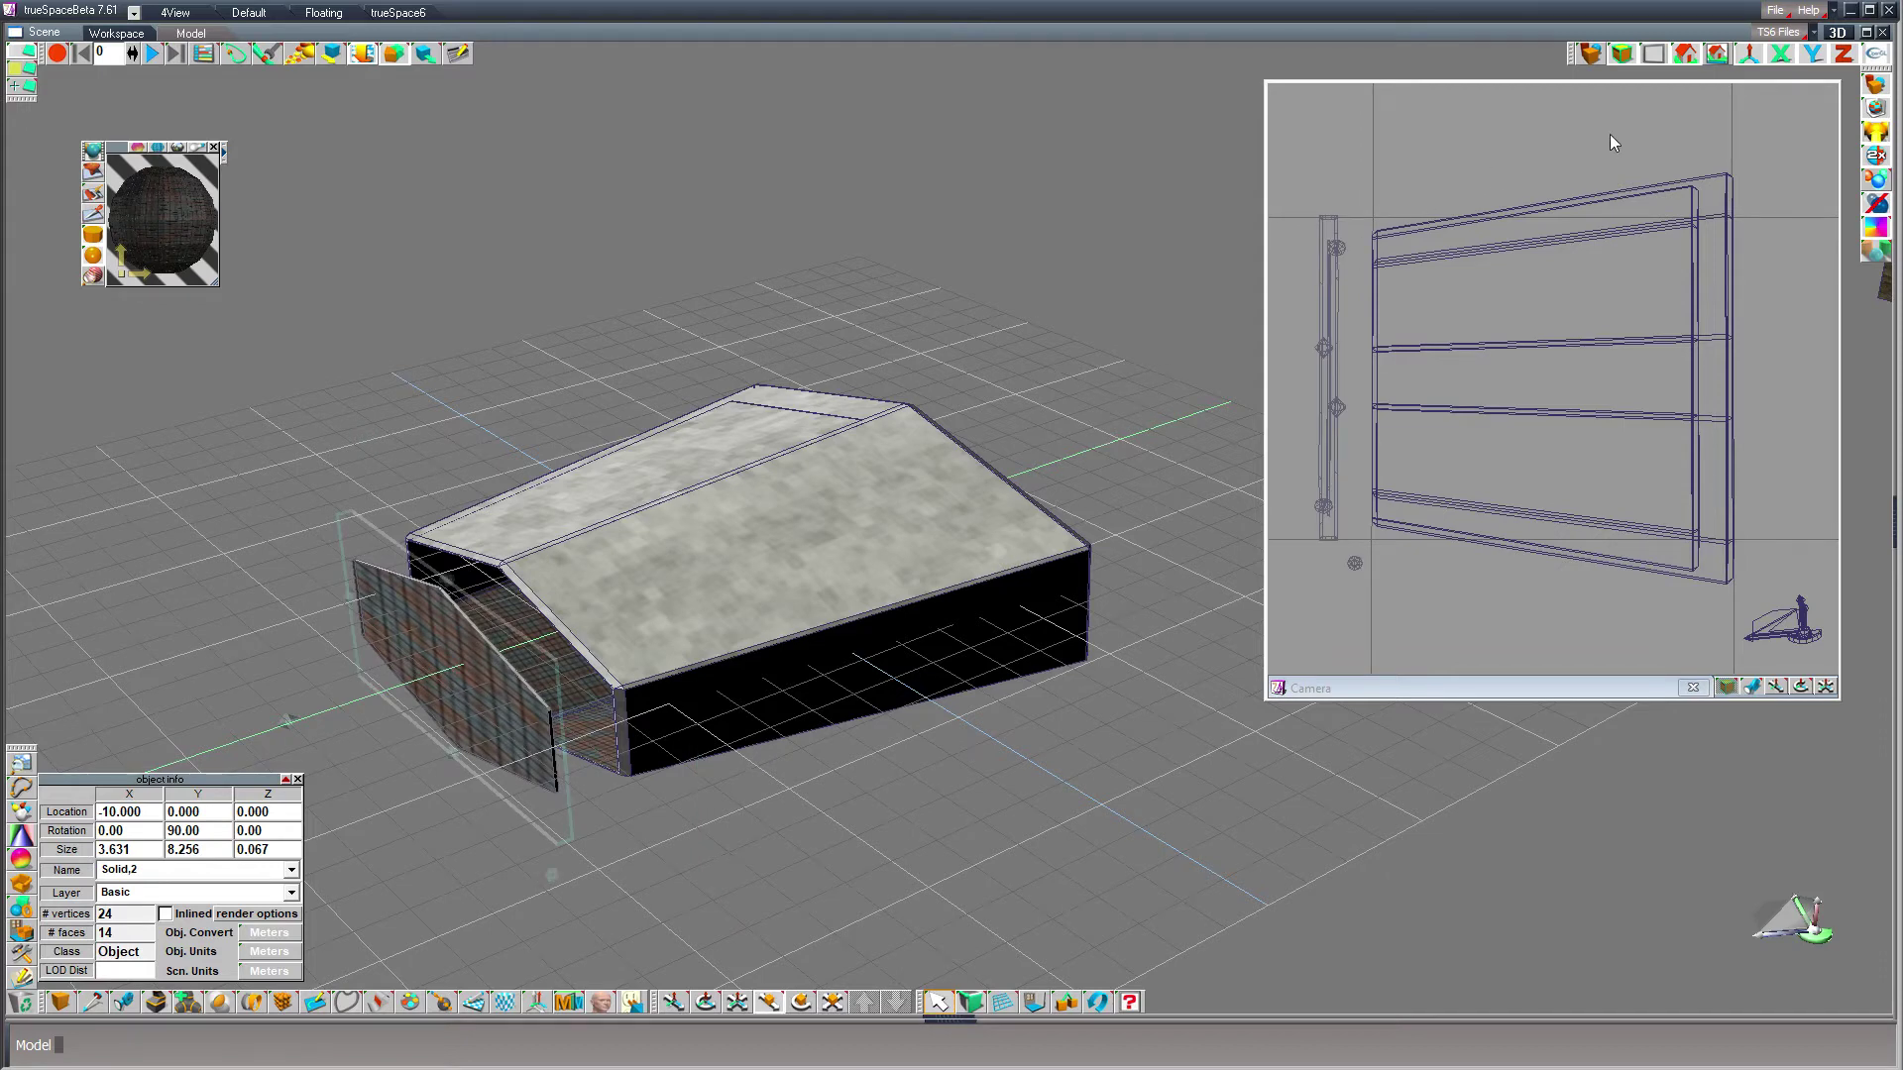
{"action": "left_click_drag", "start_coordinate": [1610, 135], "coordinate": [1662, 139]}
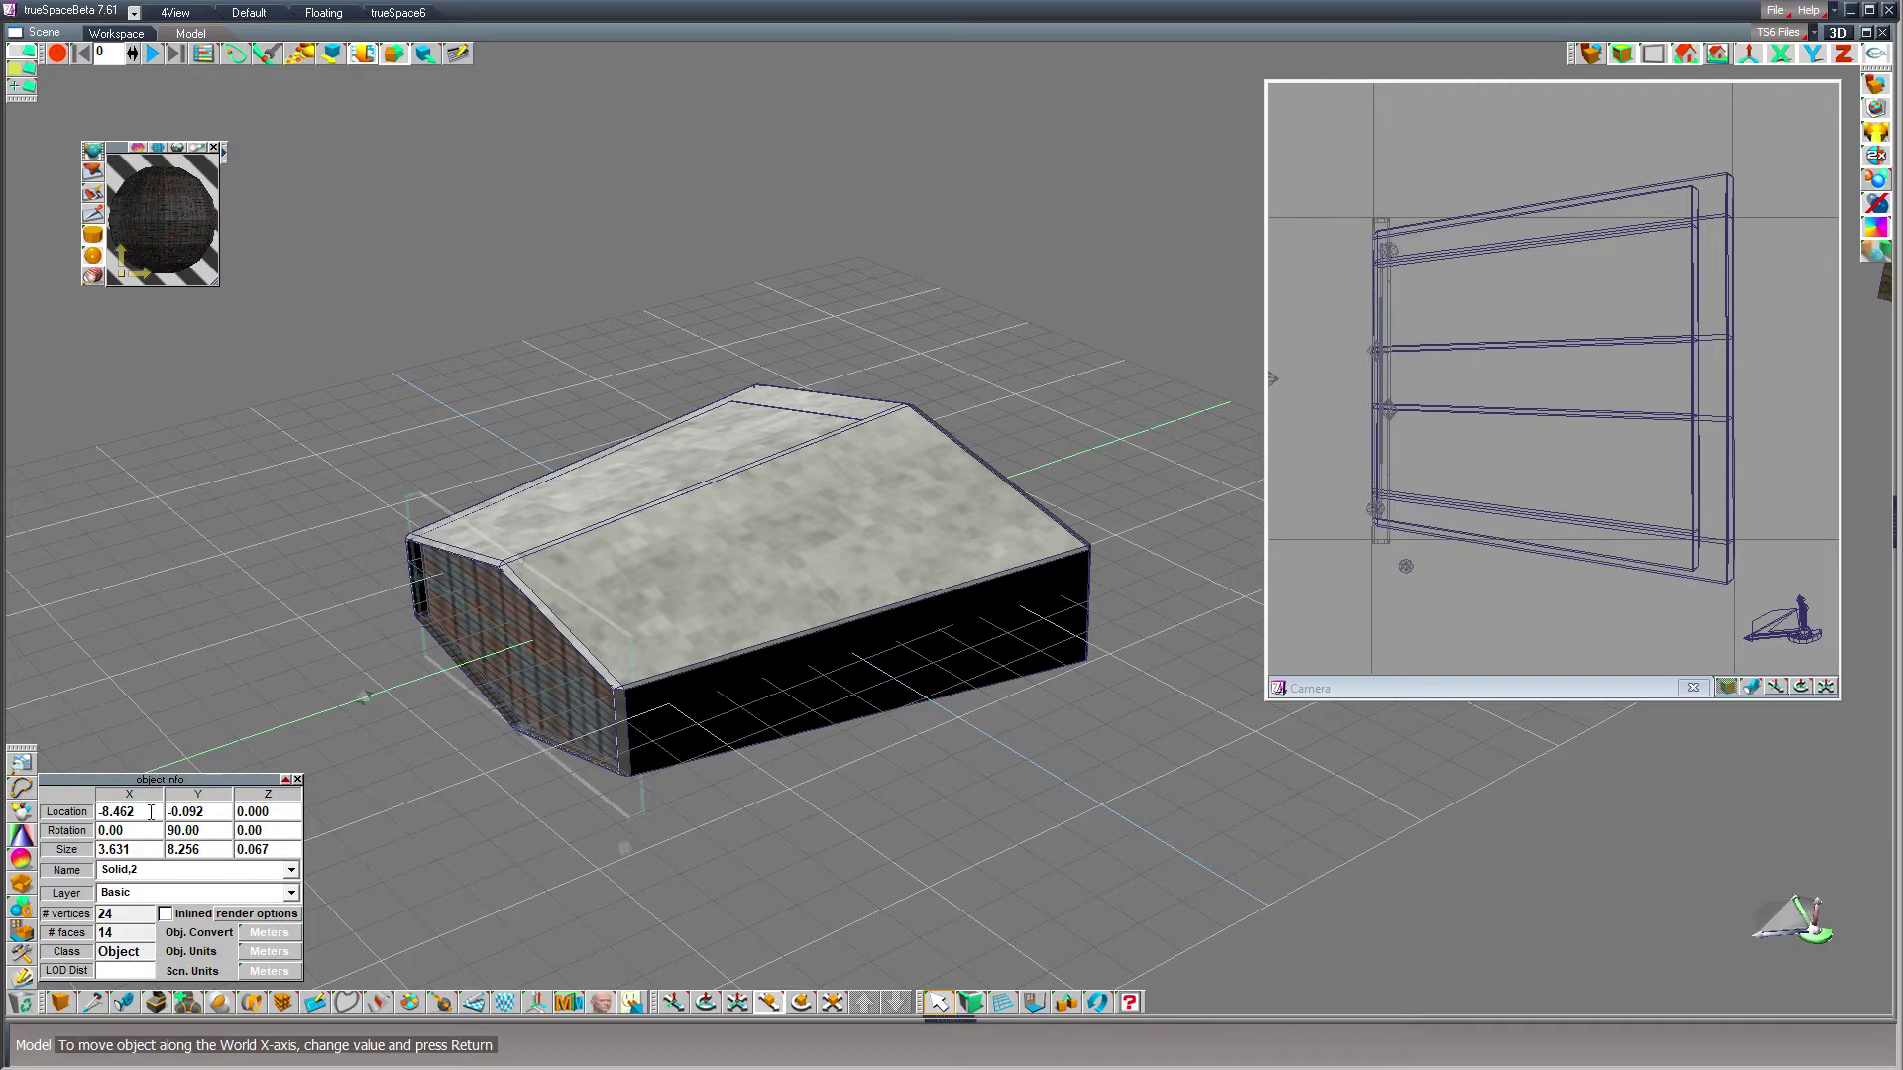
{"action": "mouse_move", "coordinate": [151, 811]}
{"action": "left_mouse_down"}
{"action": "mouse_move", "coordinate": [99, 812]}
{"action": "mouse_move", "coordinate": [121, 812]}
{"action": "left_mouse_up"}
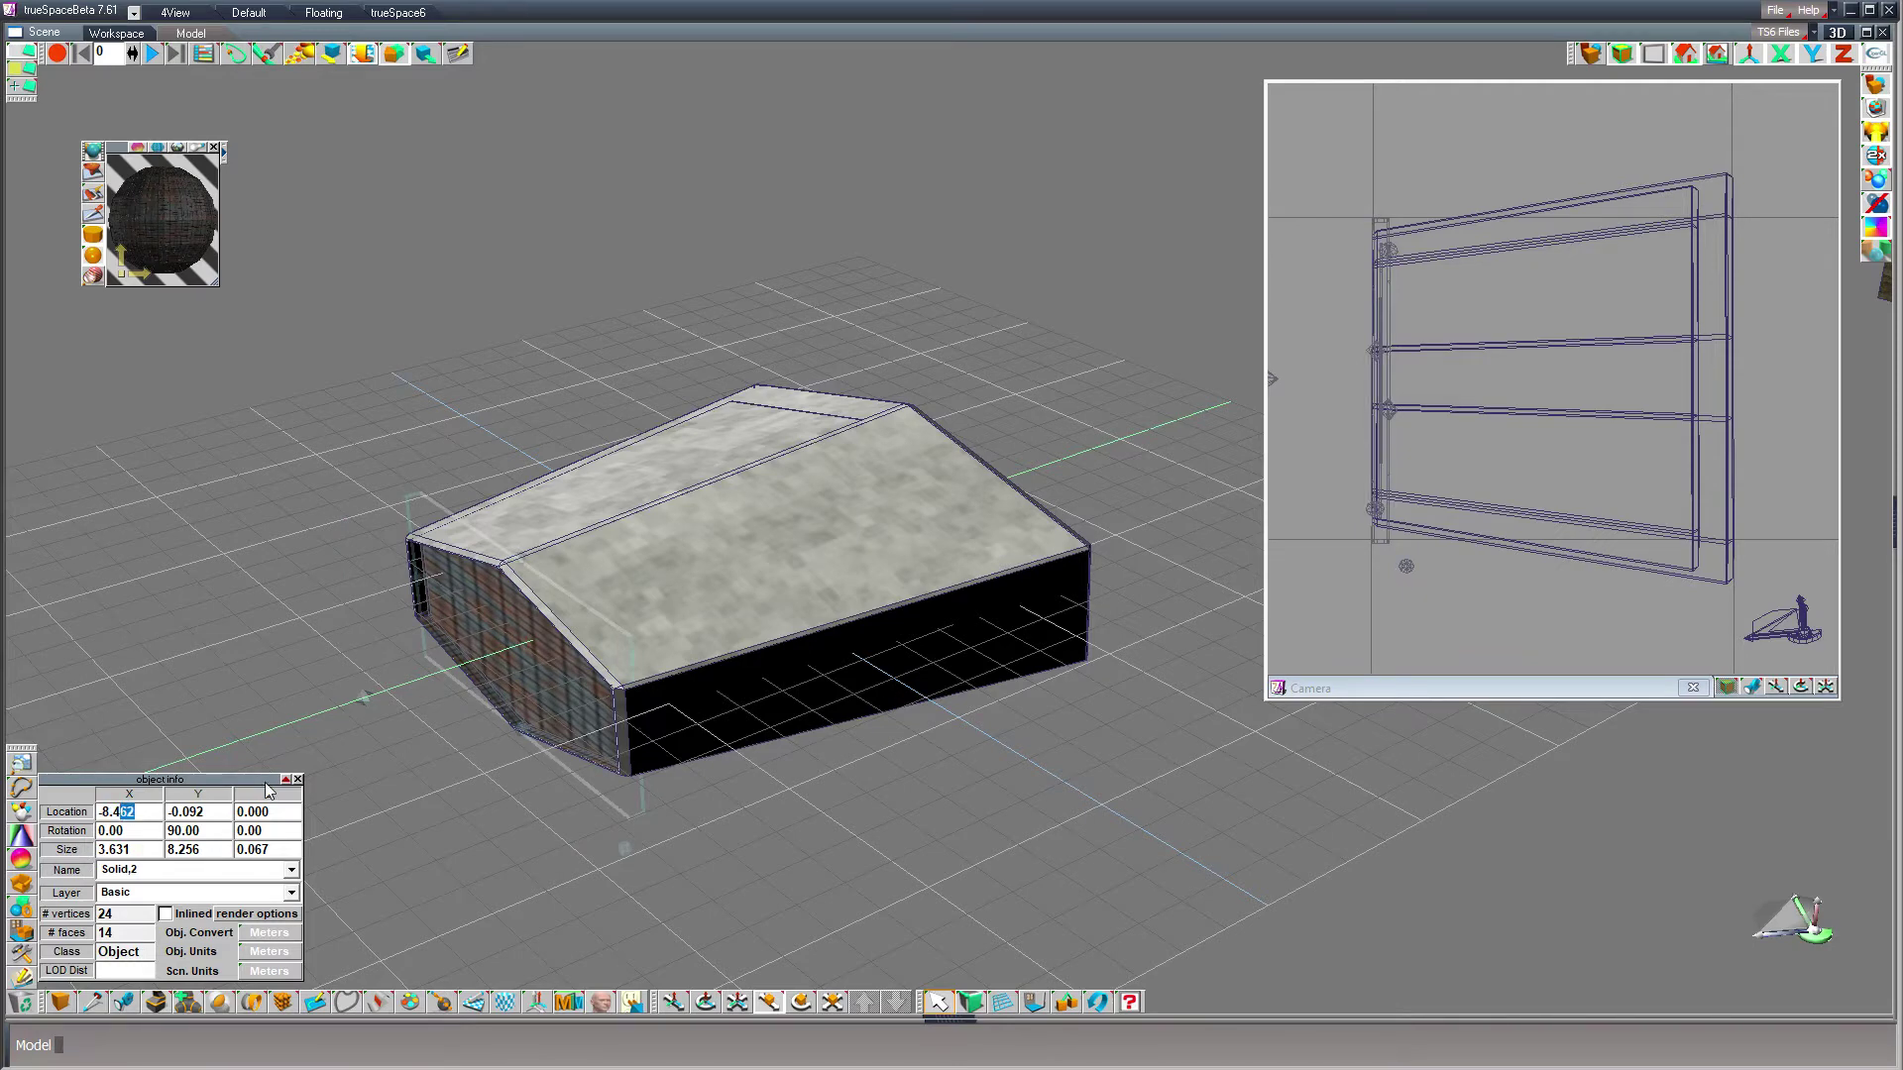
{"action": "key", "text": "BackSpace"}
{"action": "key", "text": "BackSpace"}
{"action": "type", "text": "5"}
{"action": "key", "text": "Tab"}
{"action": "type", "text": "0"}
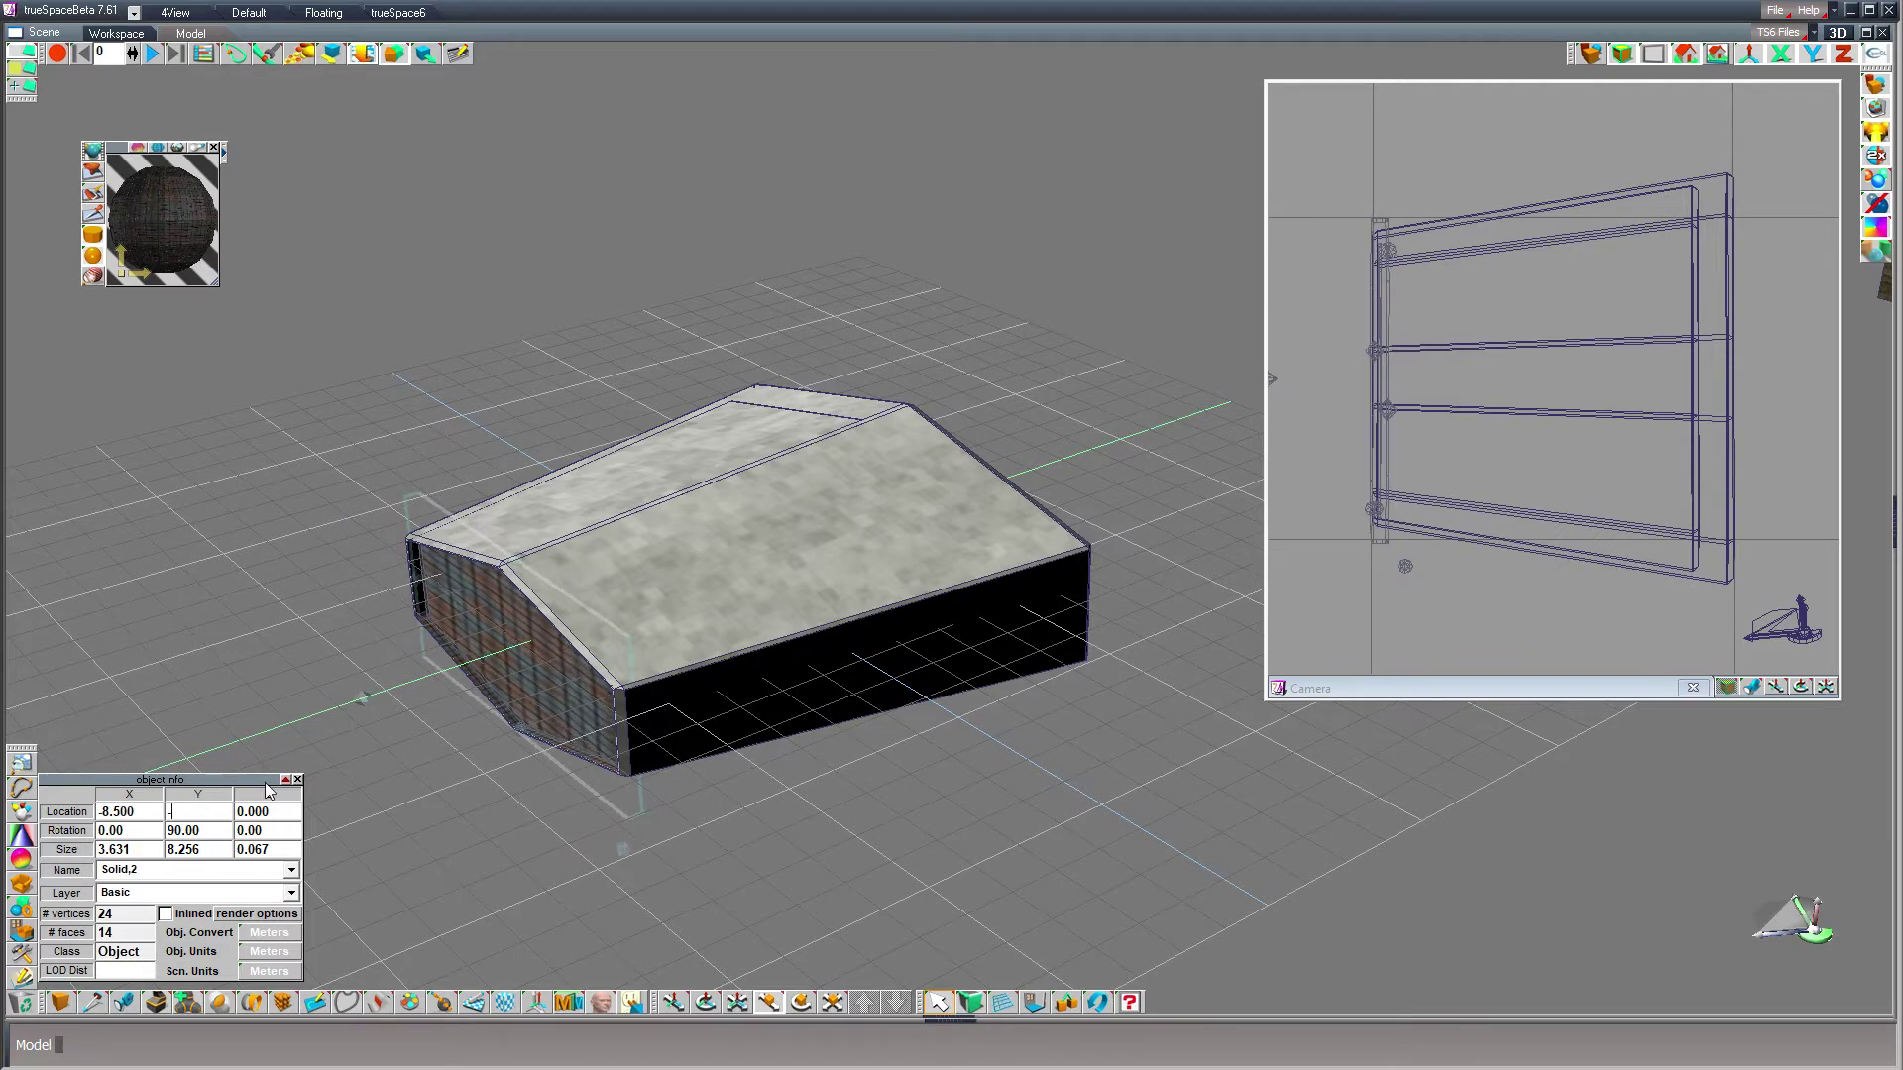
{"action": "key", "text": "Return"}
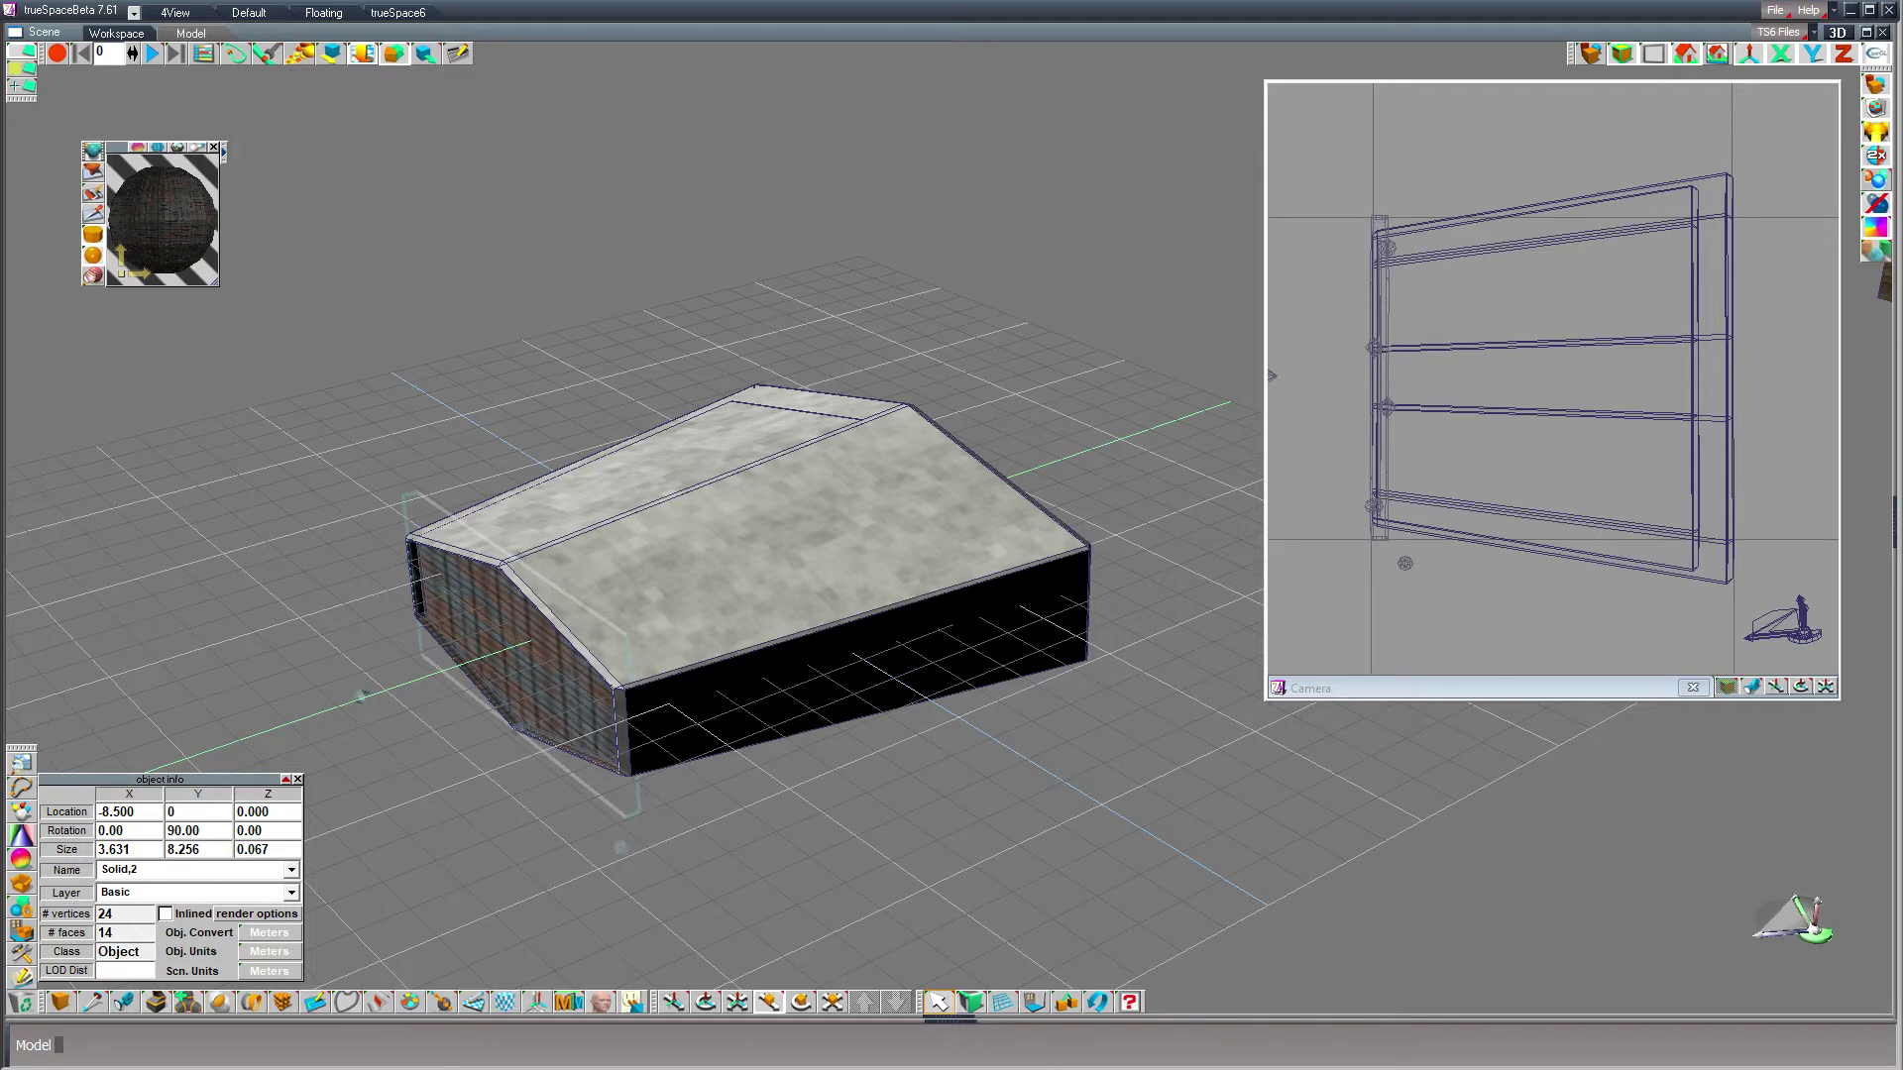
- Apply a cubic UV projection sized 10 × 10 × 10 to the plate in the narrow opening
{"action": "left_click", "coordinate": [705, 1002]}
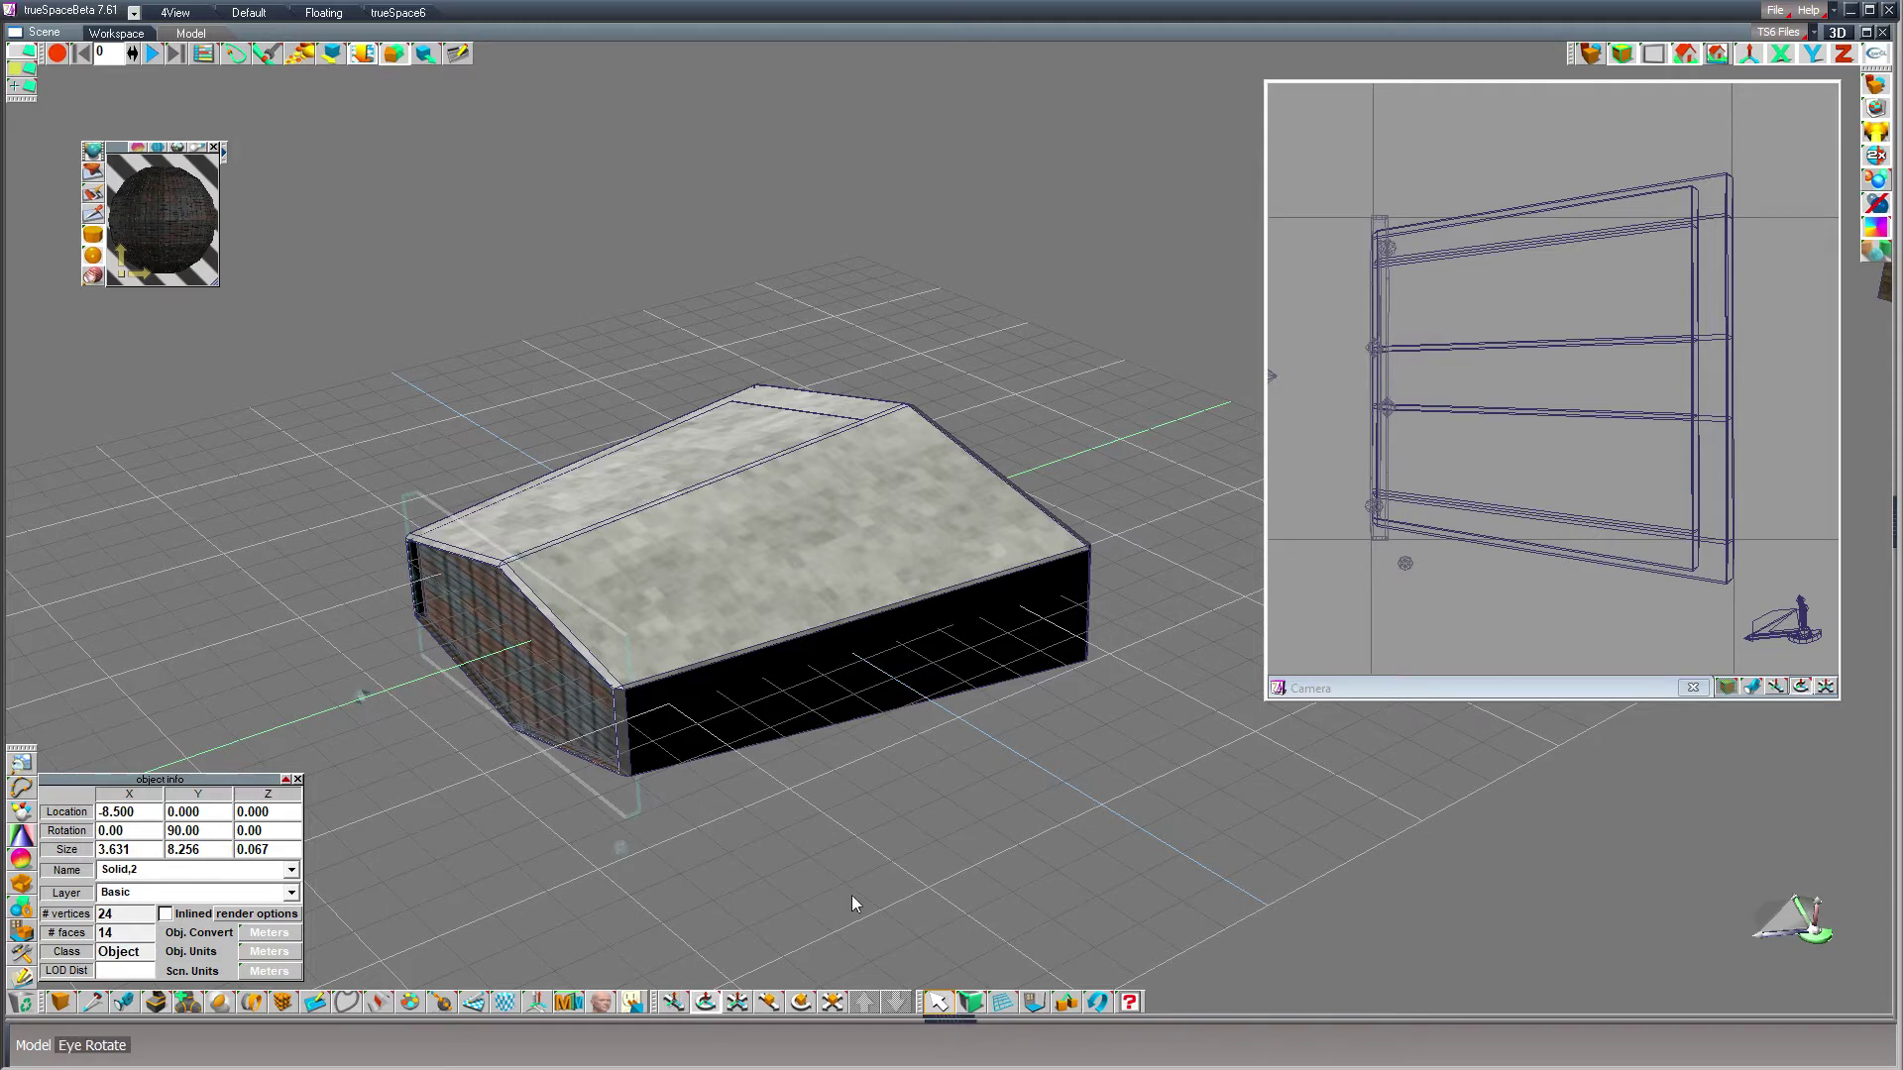
{"action": "left_click_drag", "start_coordinate": [109, 654], "coordinate": [216, 429]}
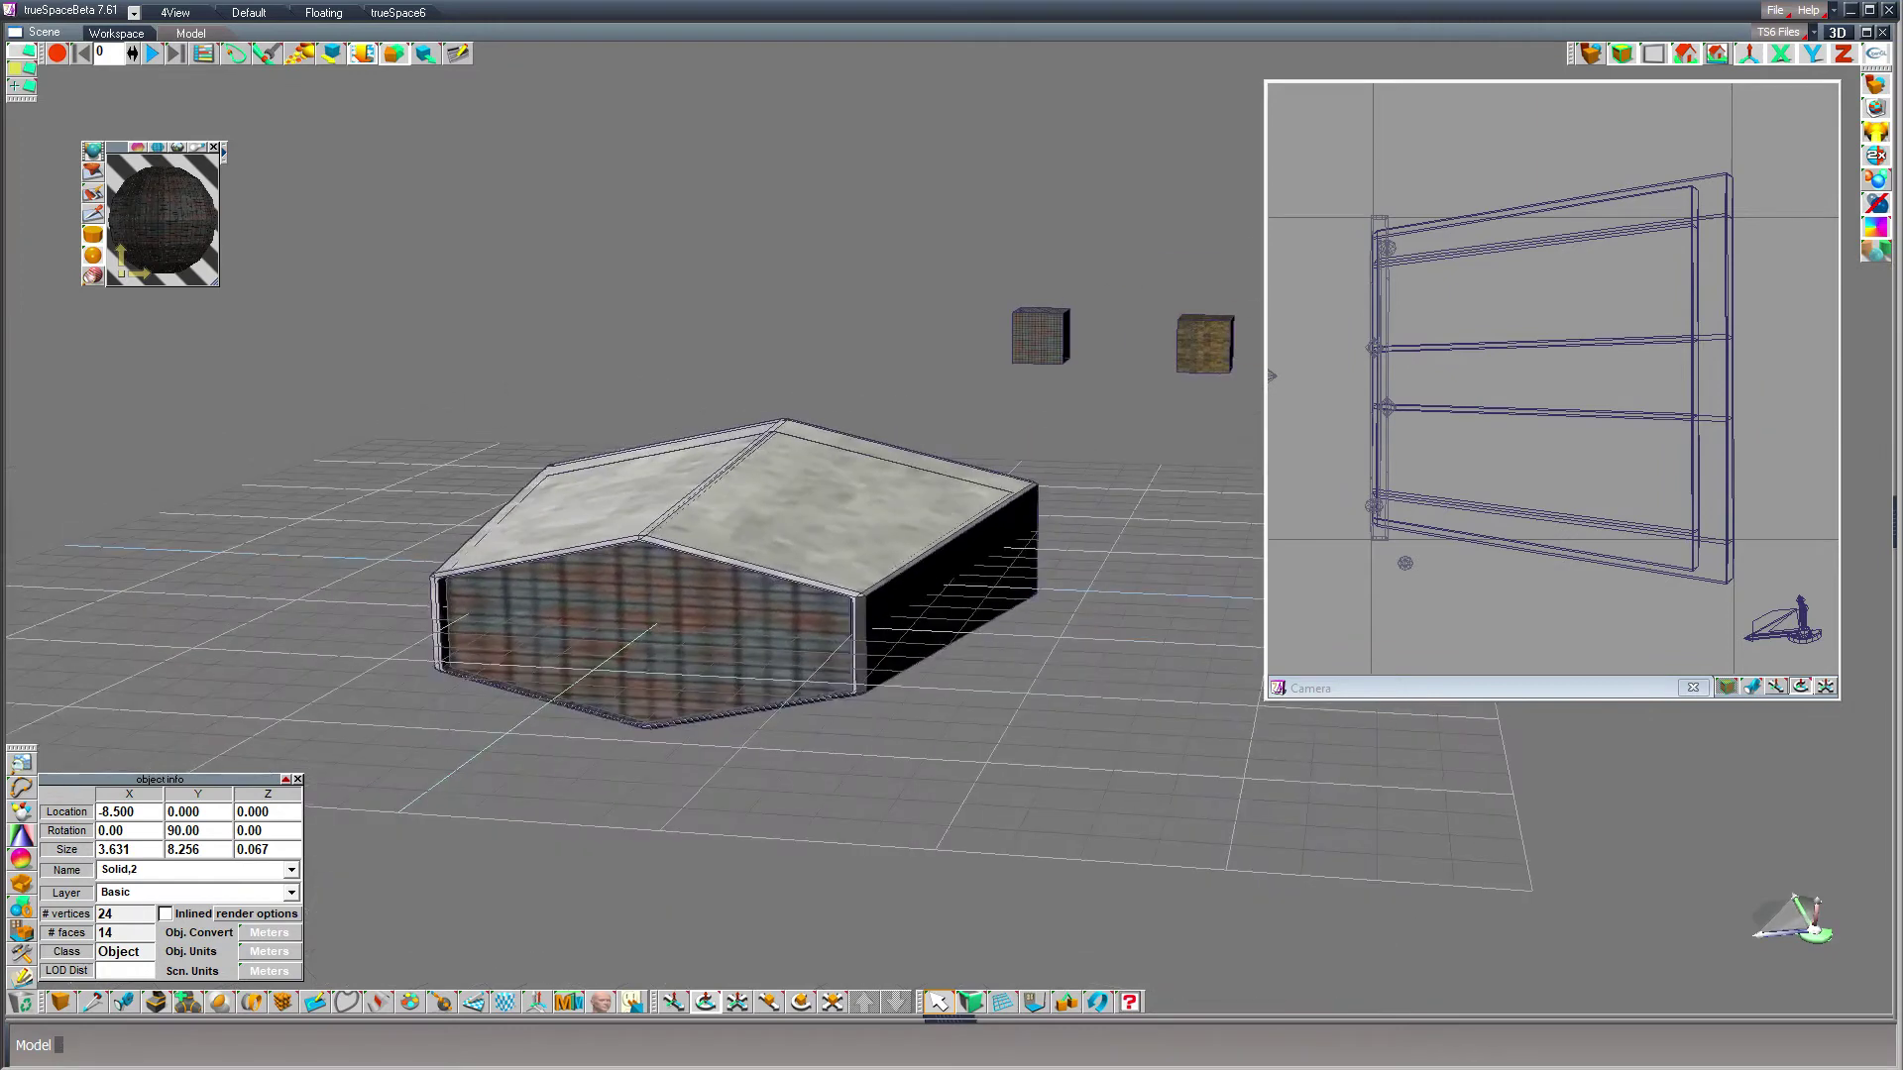
{"action": "left_click", "coordinate": [504, 1002]}
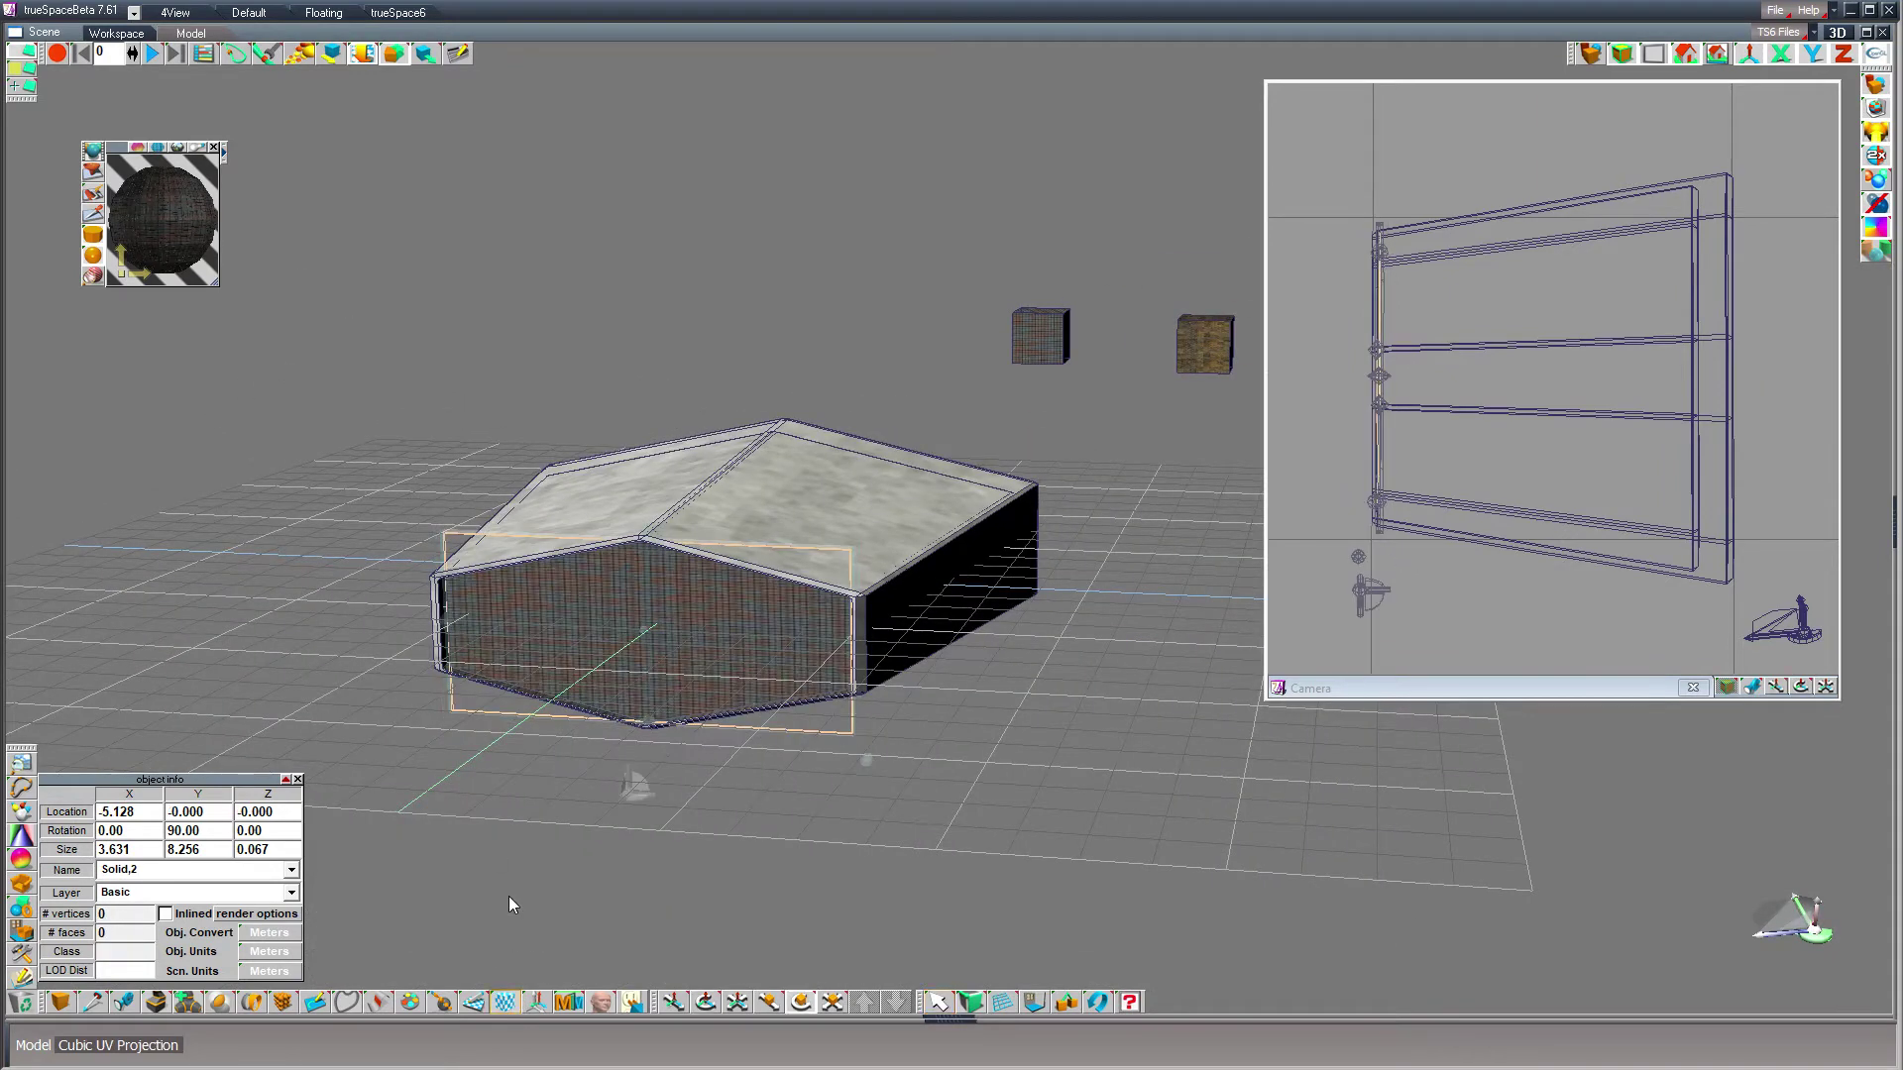
{"action": "left_click", "coordinate": [153, 852]}
{"action": "type", "text": "10"}
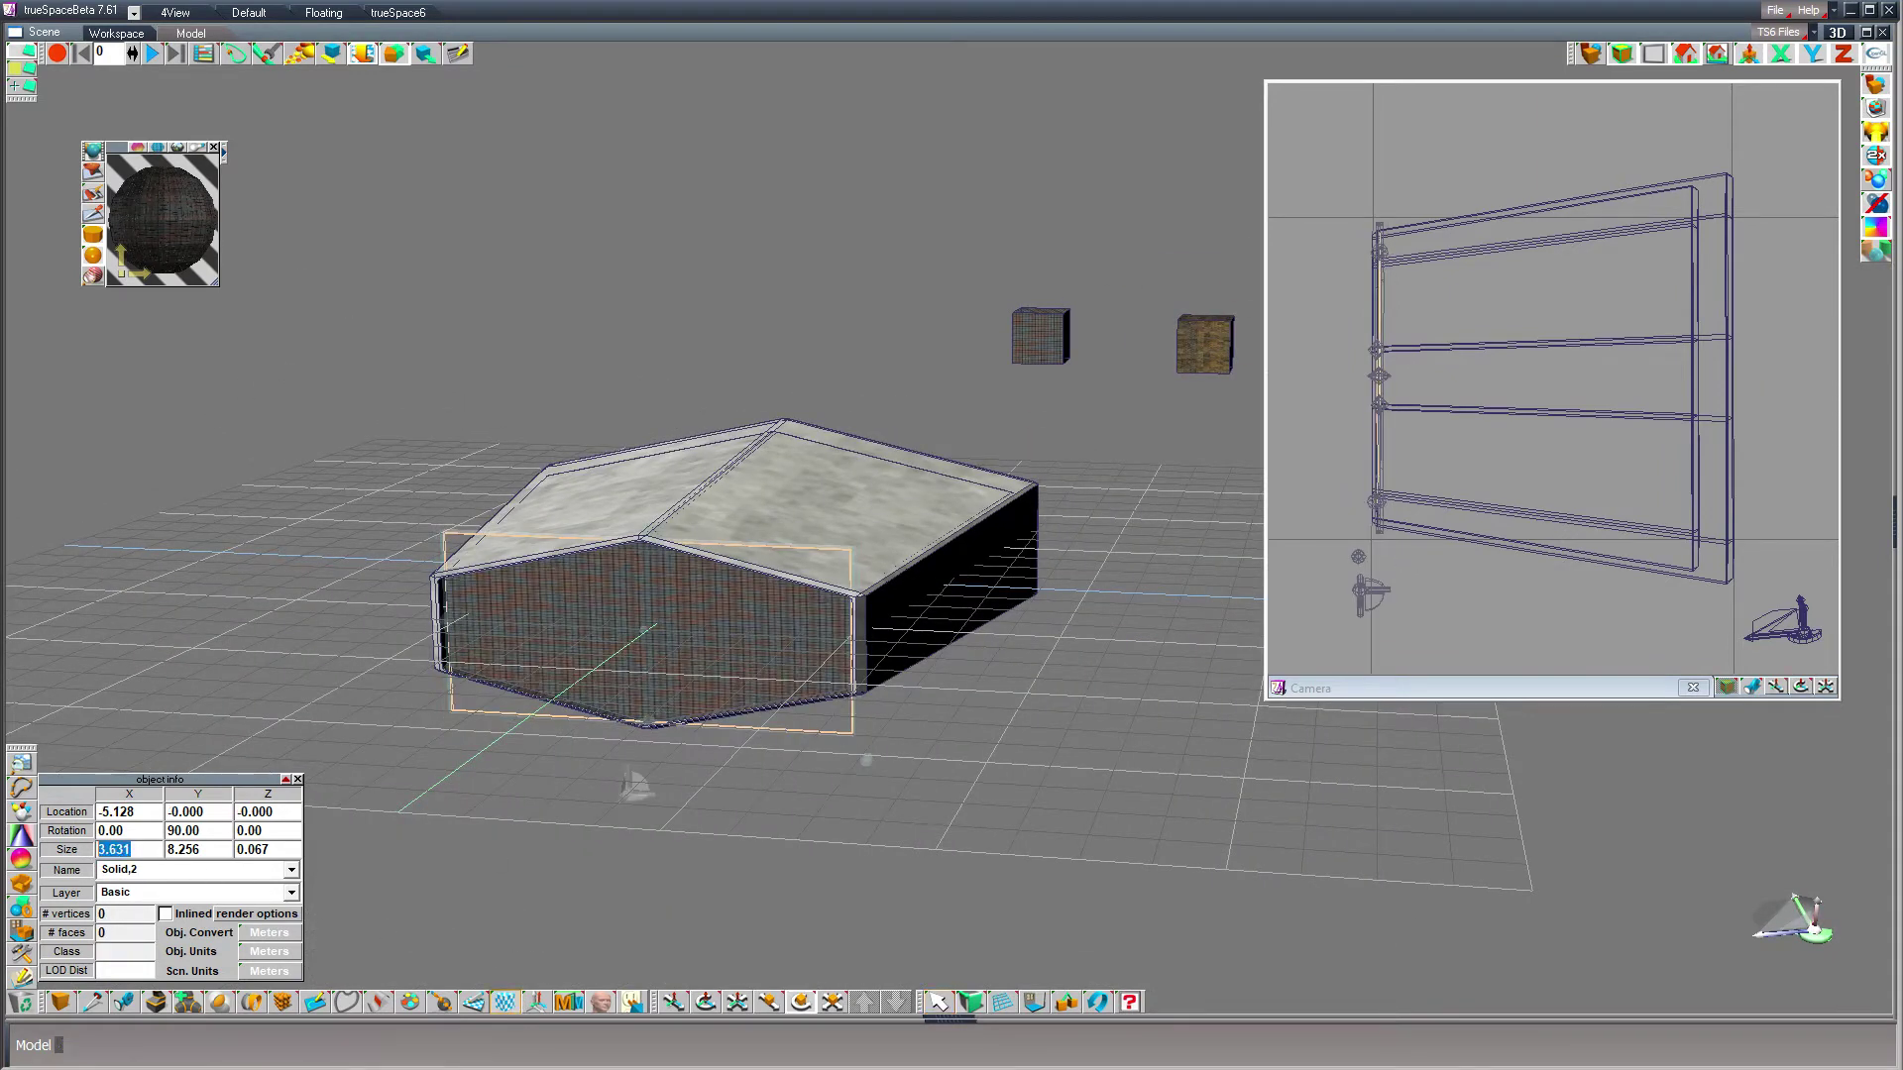
{"action": "key", "text": "Tab"}
{"action": "type", "text": "10"}
{"action": "key", "text": "Tab"}
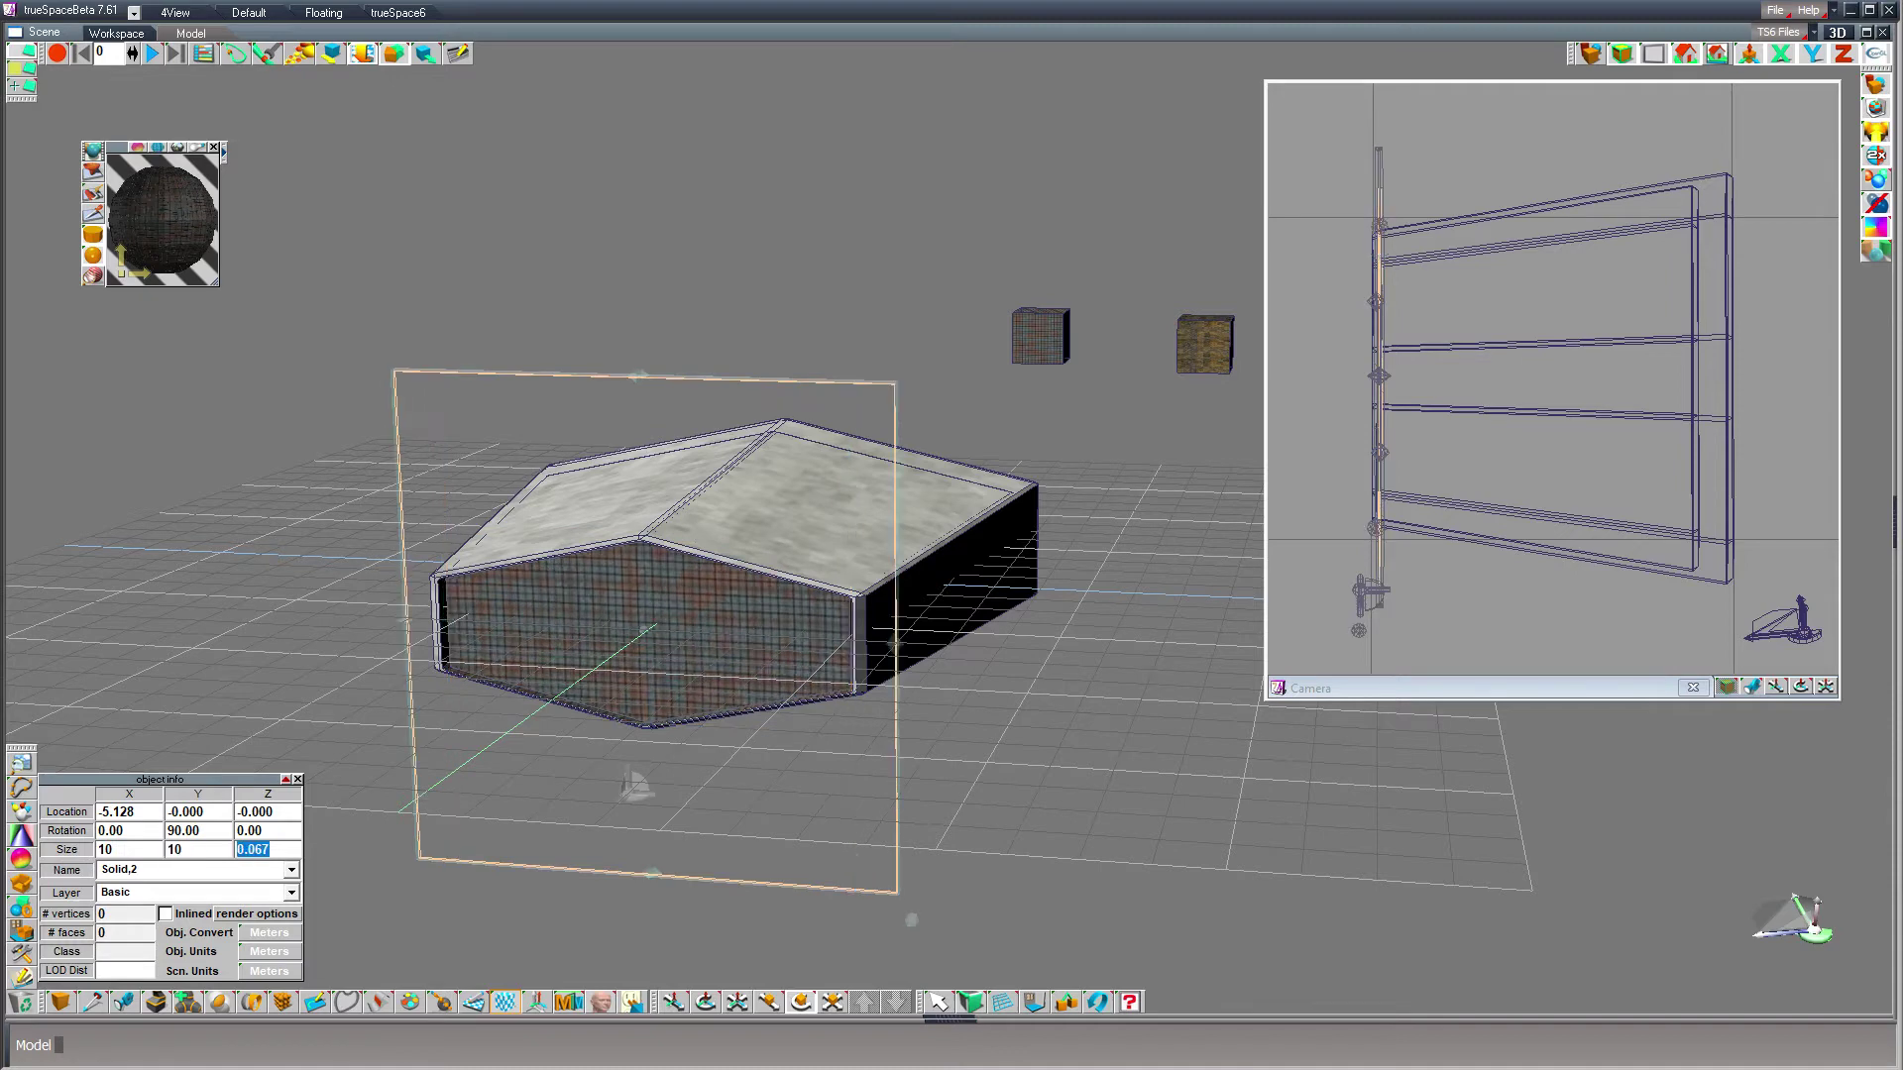
{"action": "type", "text": "10"}
{"action": "key", "text": "Return"}
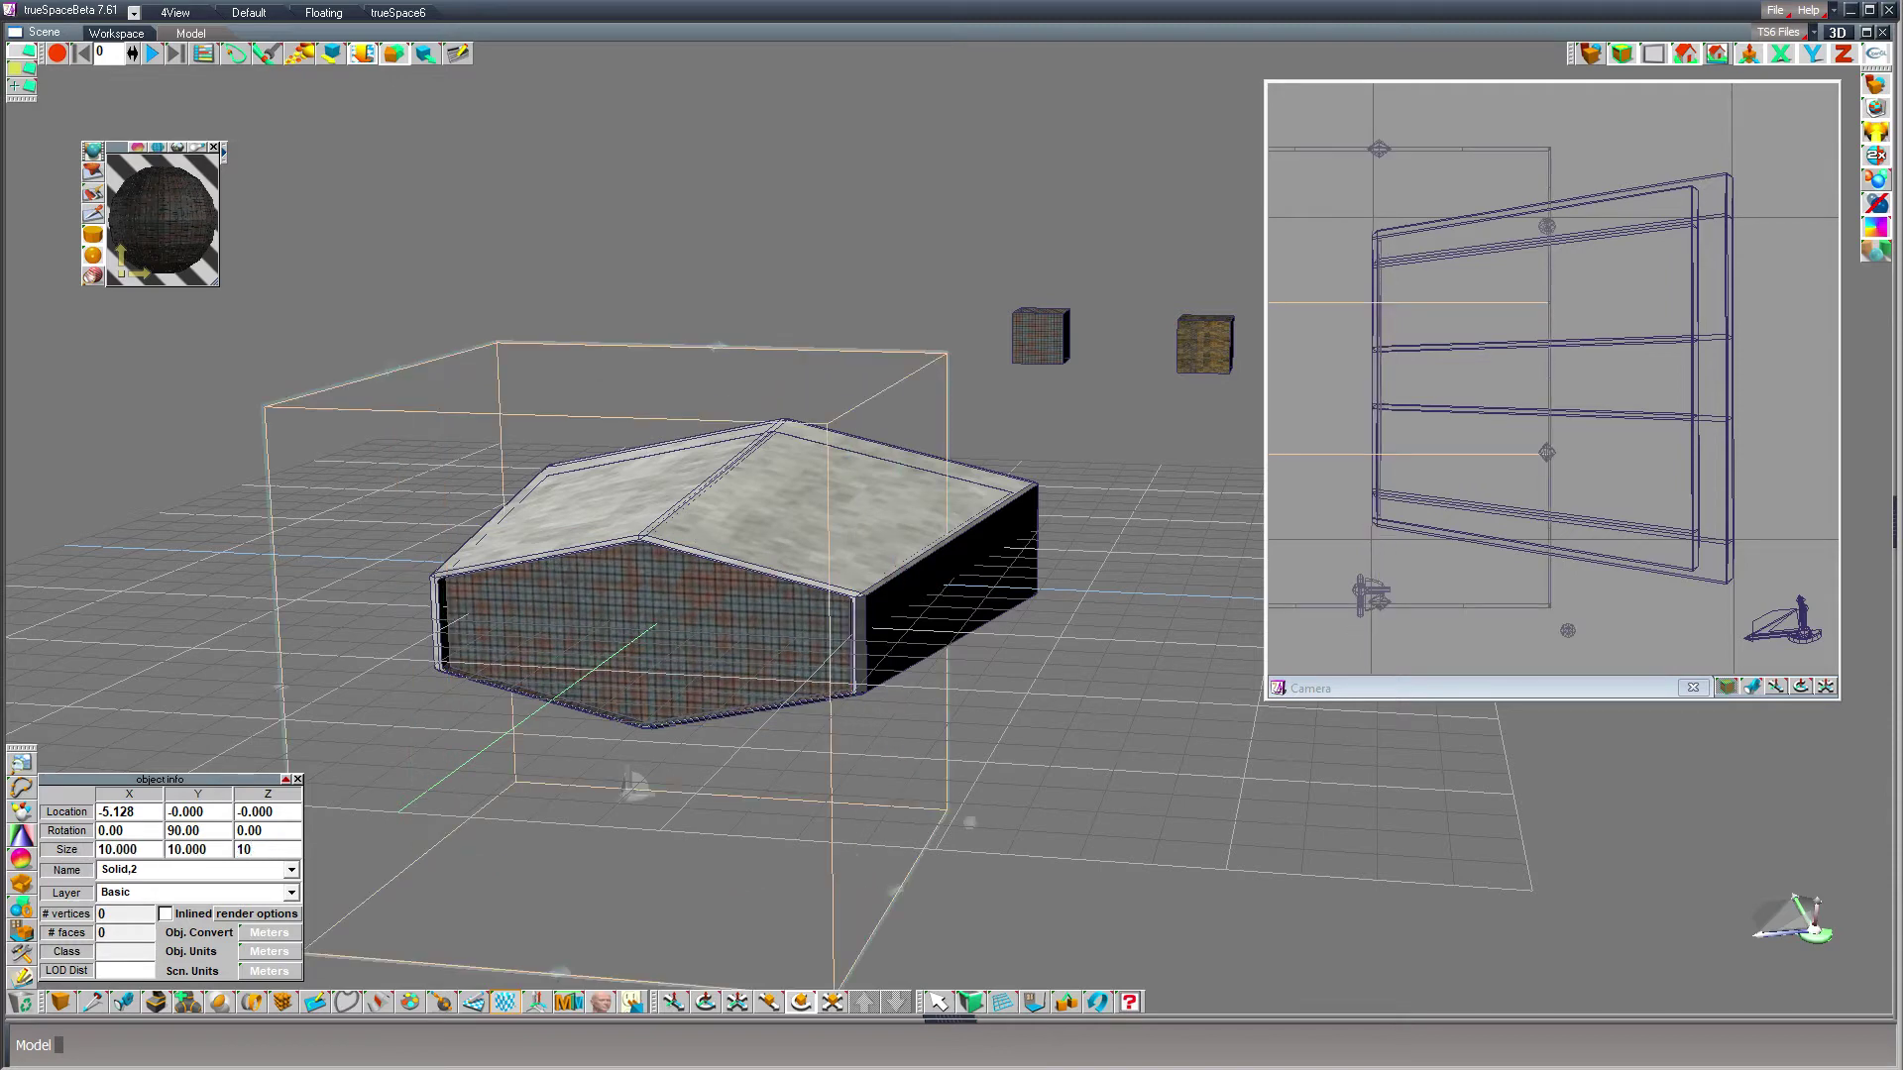
{"action": "left_click", "coordinate": [938, 1002]}
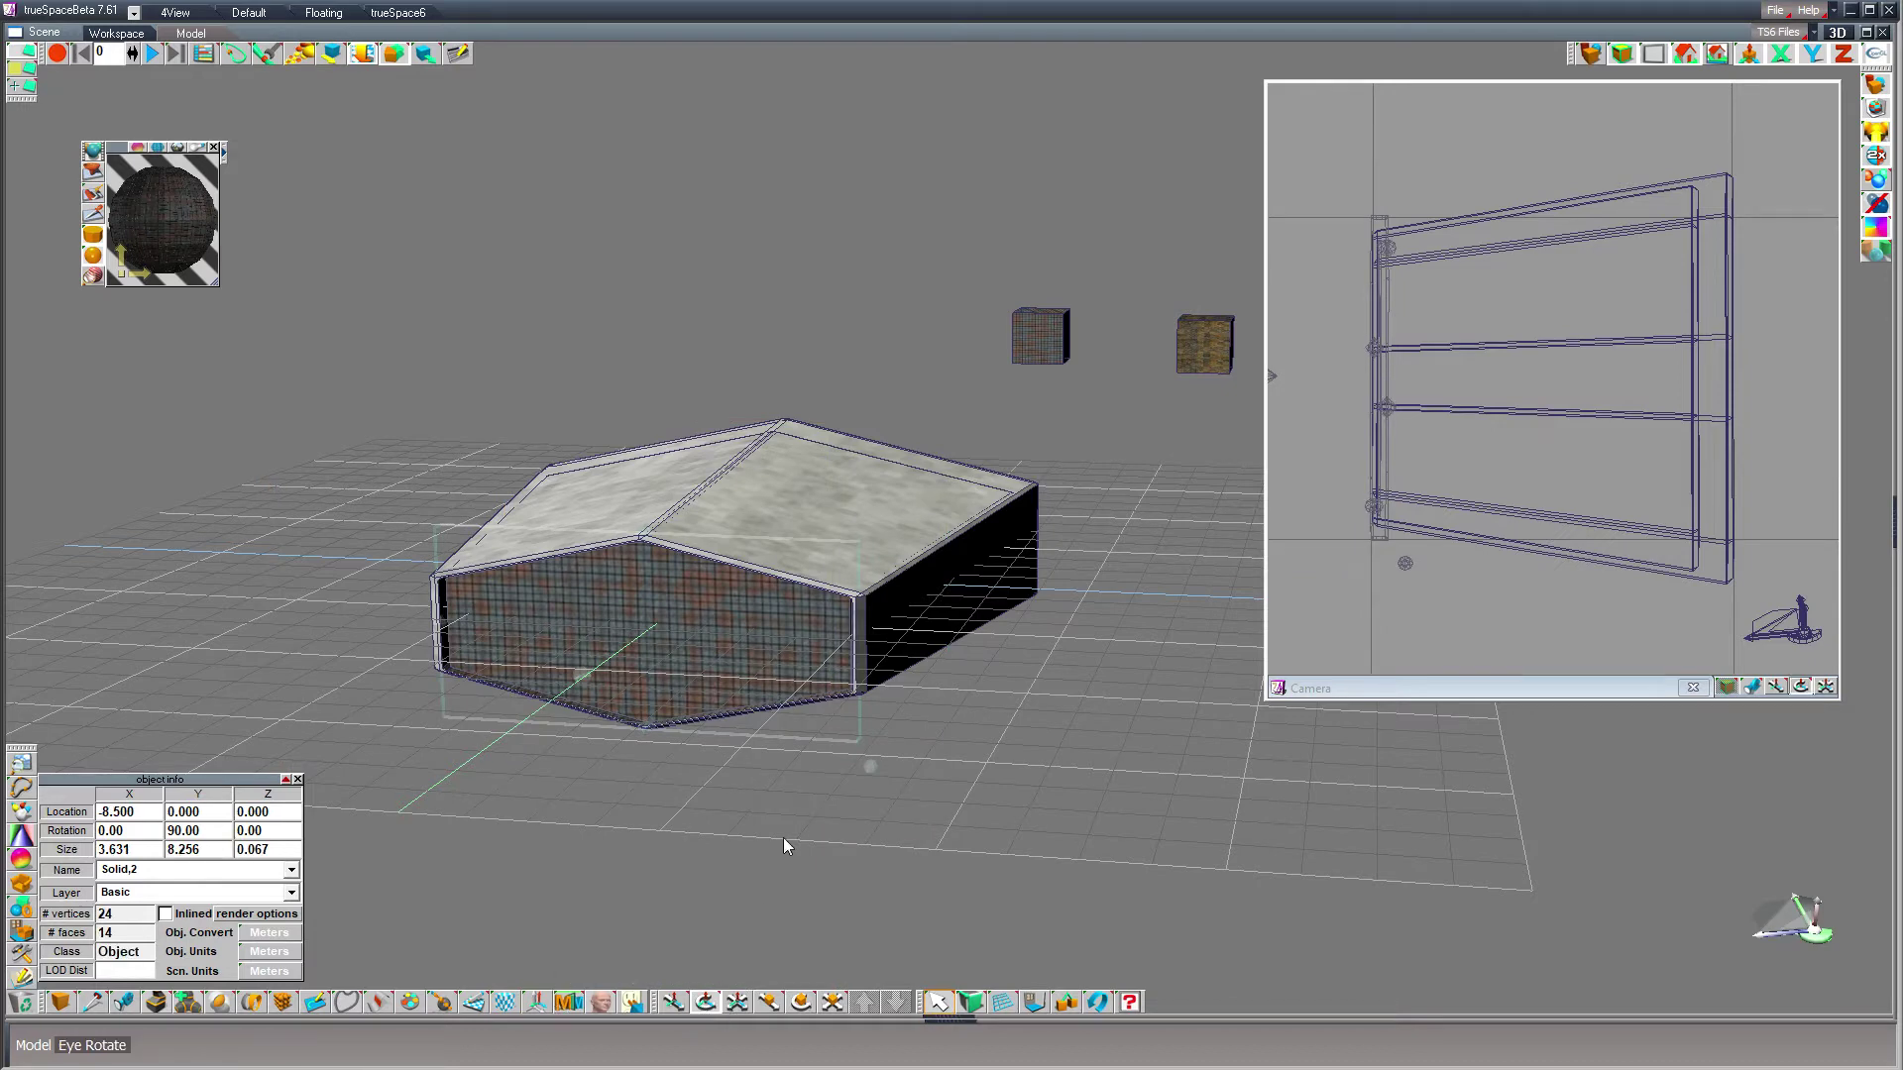
- Add a 2 × 2 × 2 cube beside the hull and move it over one side, to about X 1.8, Y -4.1
{"action": "left_click_drag", "start_coordinate": [705, 1002], "coordinate": [527, 617]}
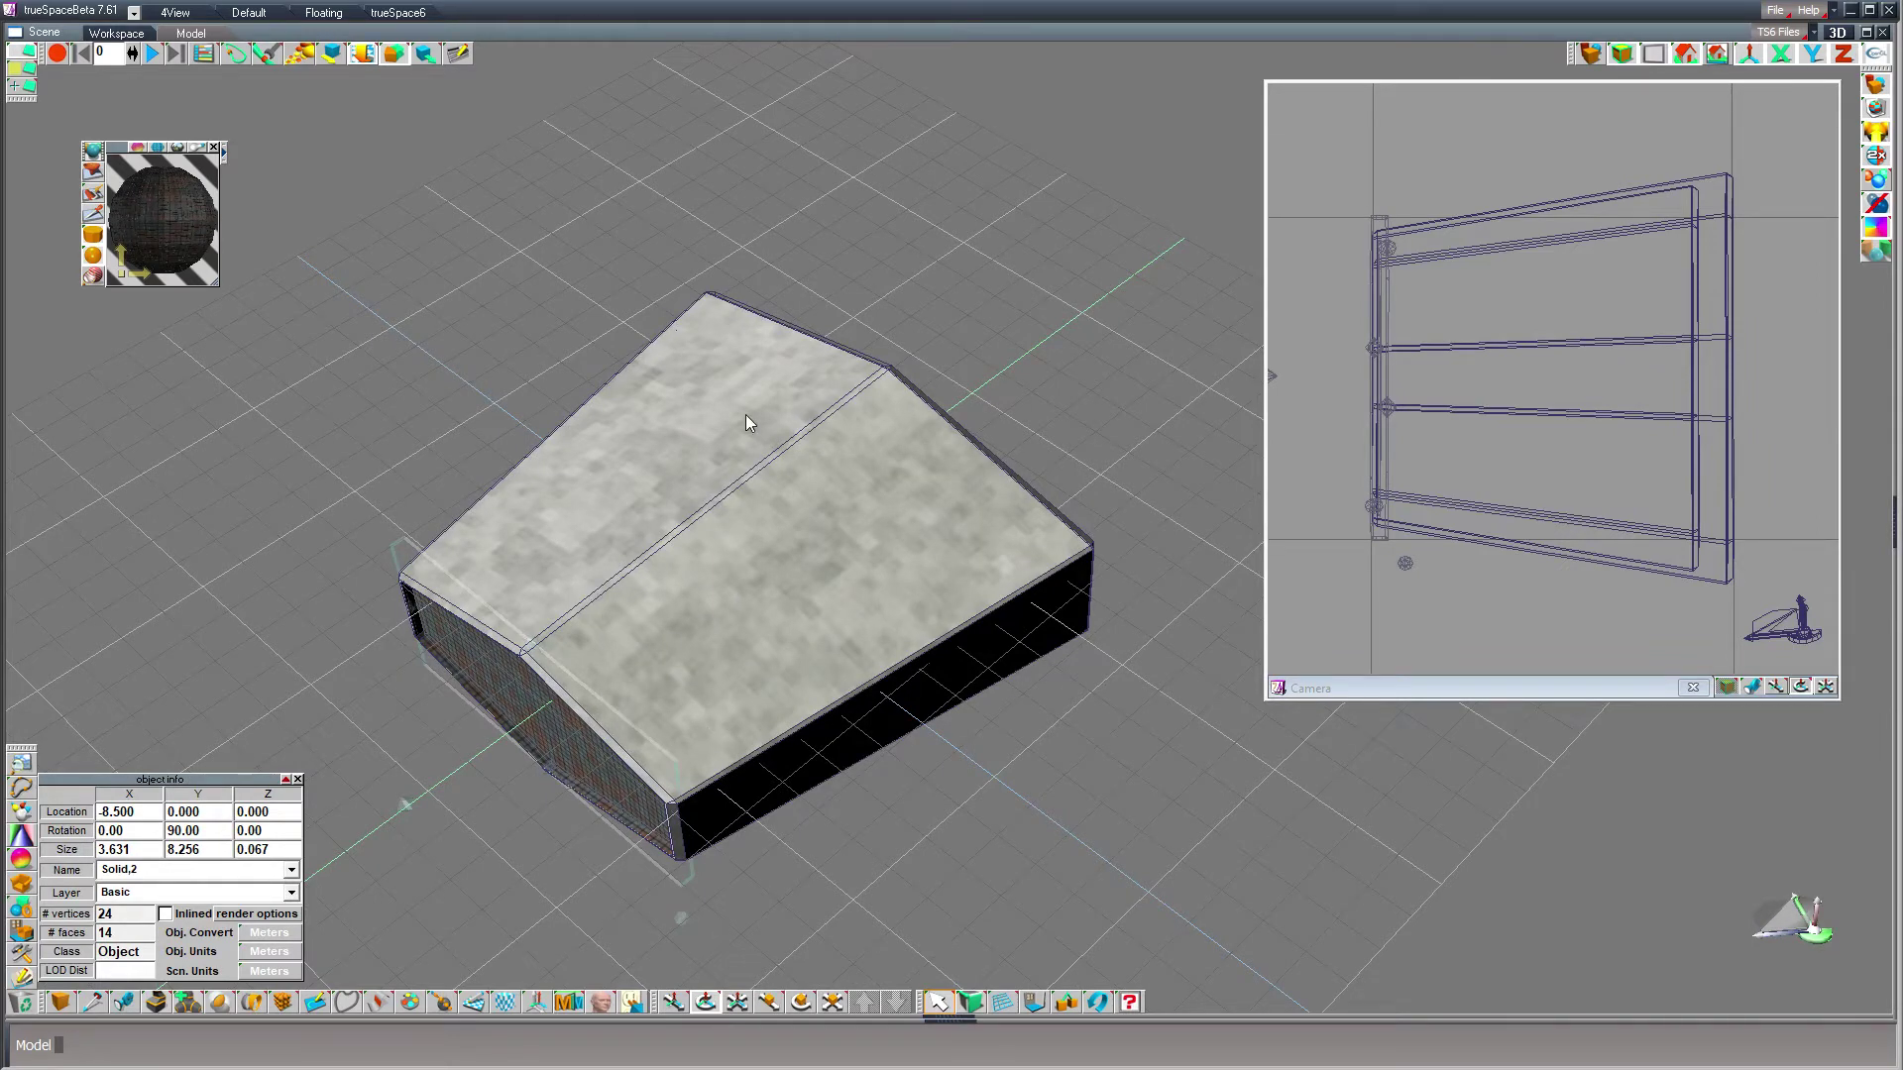
{"action": "middle_click_drag", "start_coordinate": [1061, 732], "coordinate": [1078, 825]}
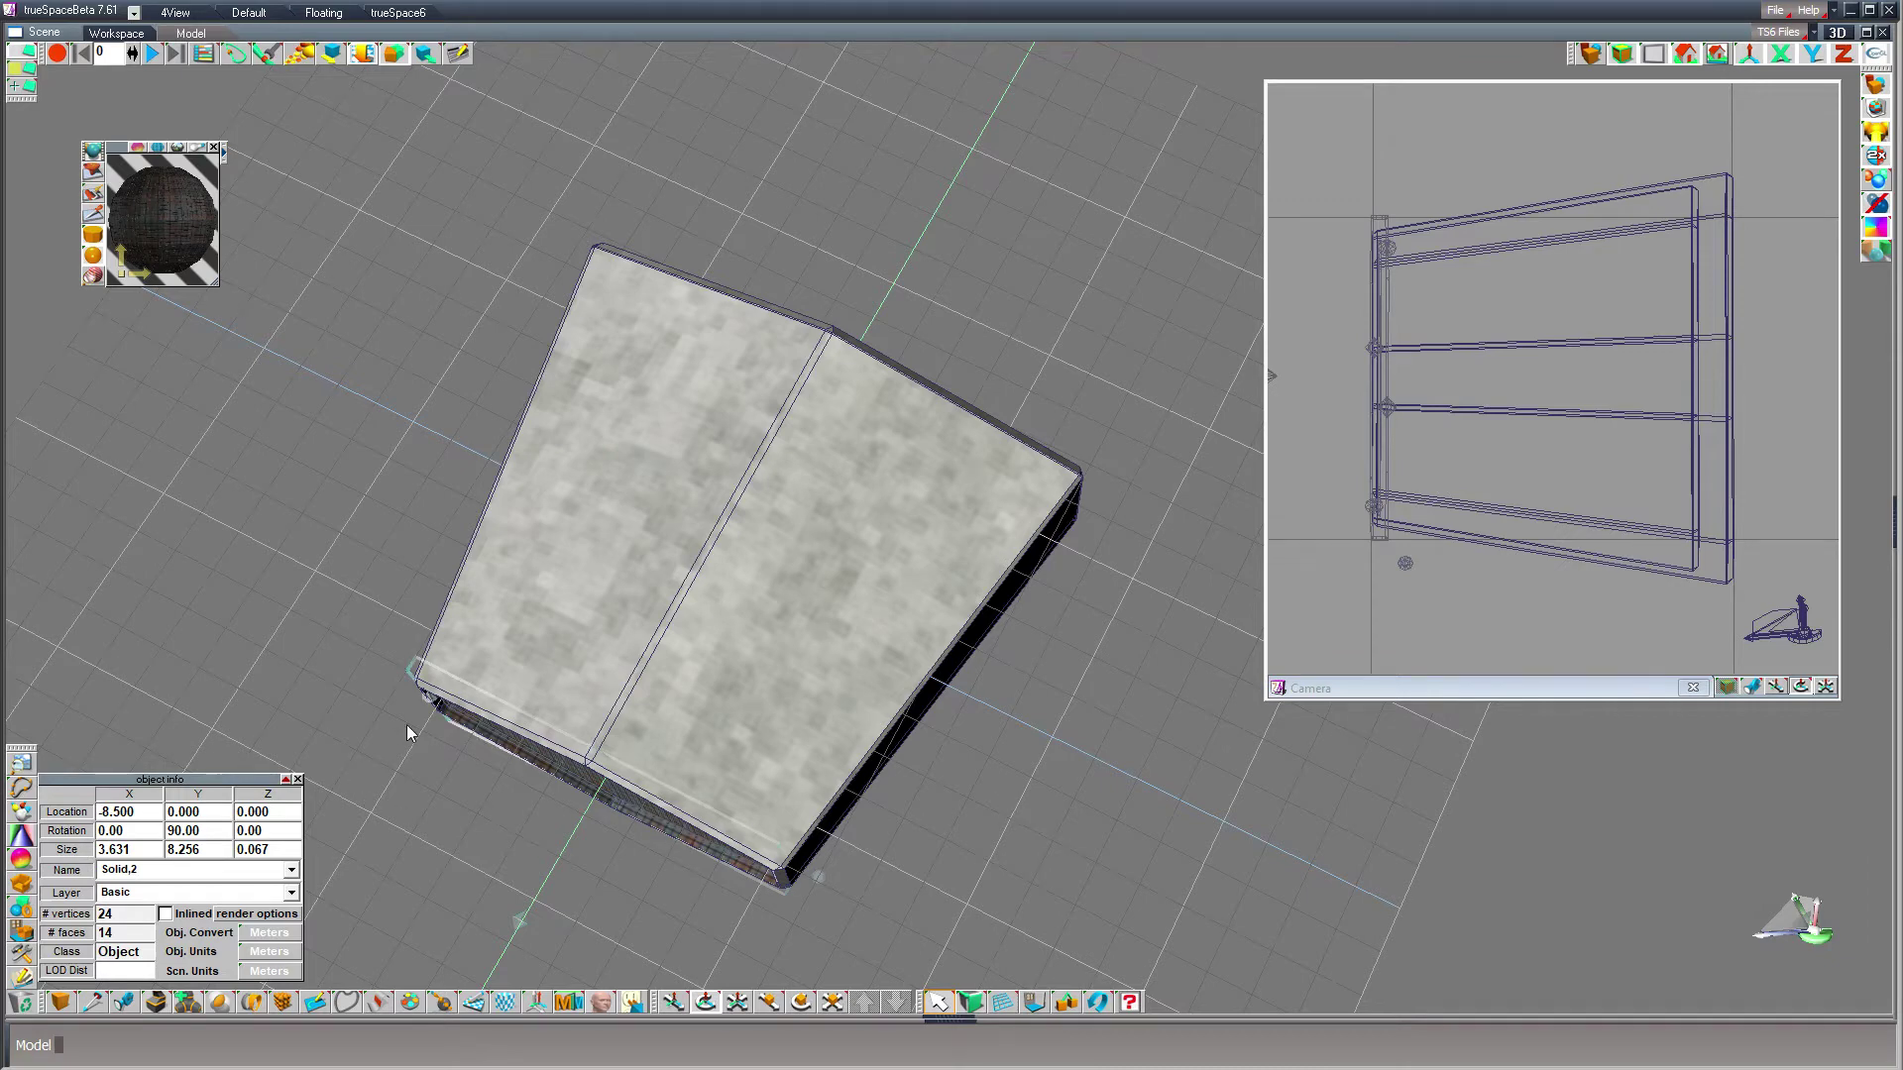
{"action": "left_click", "coordinate": [58, 1003]}
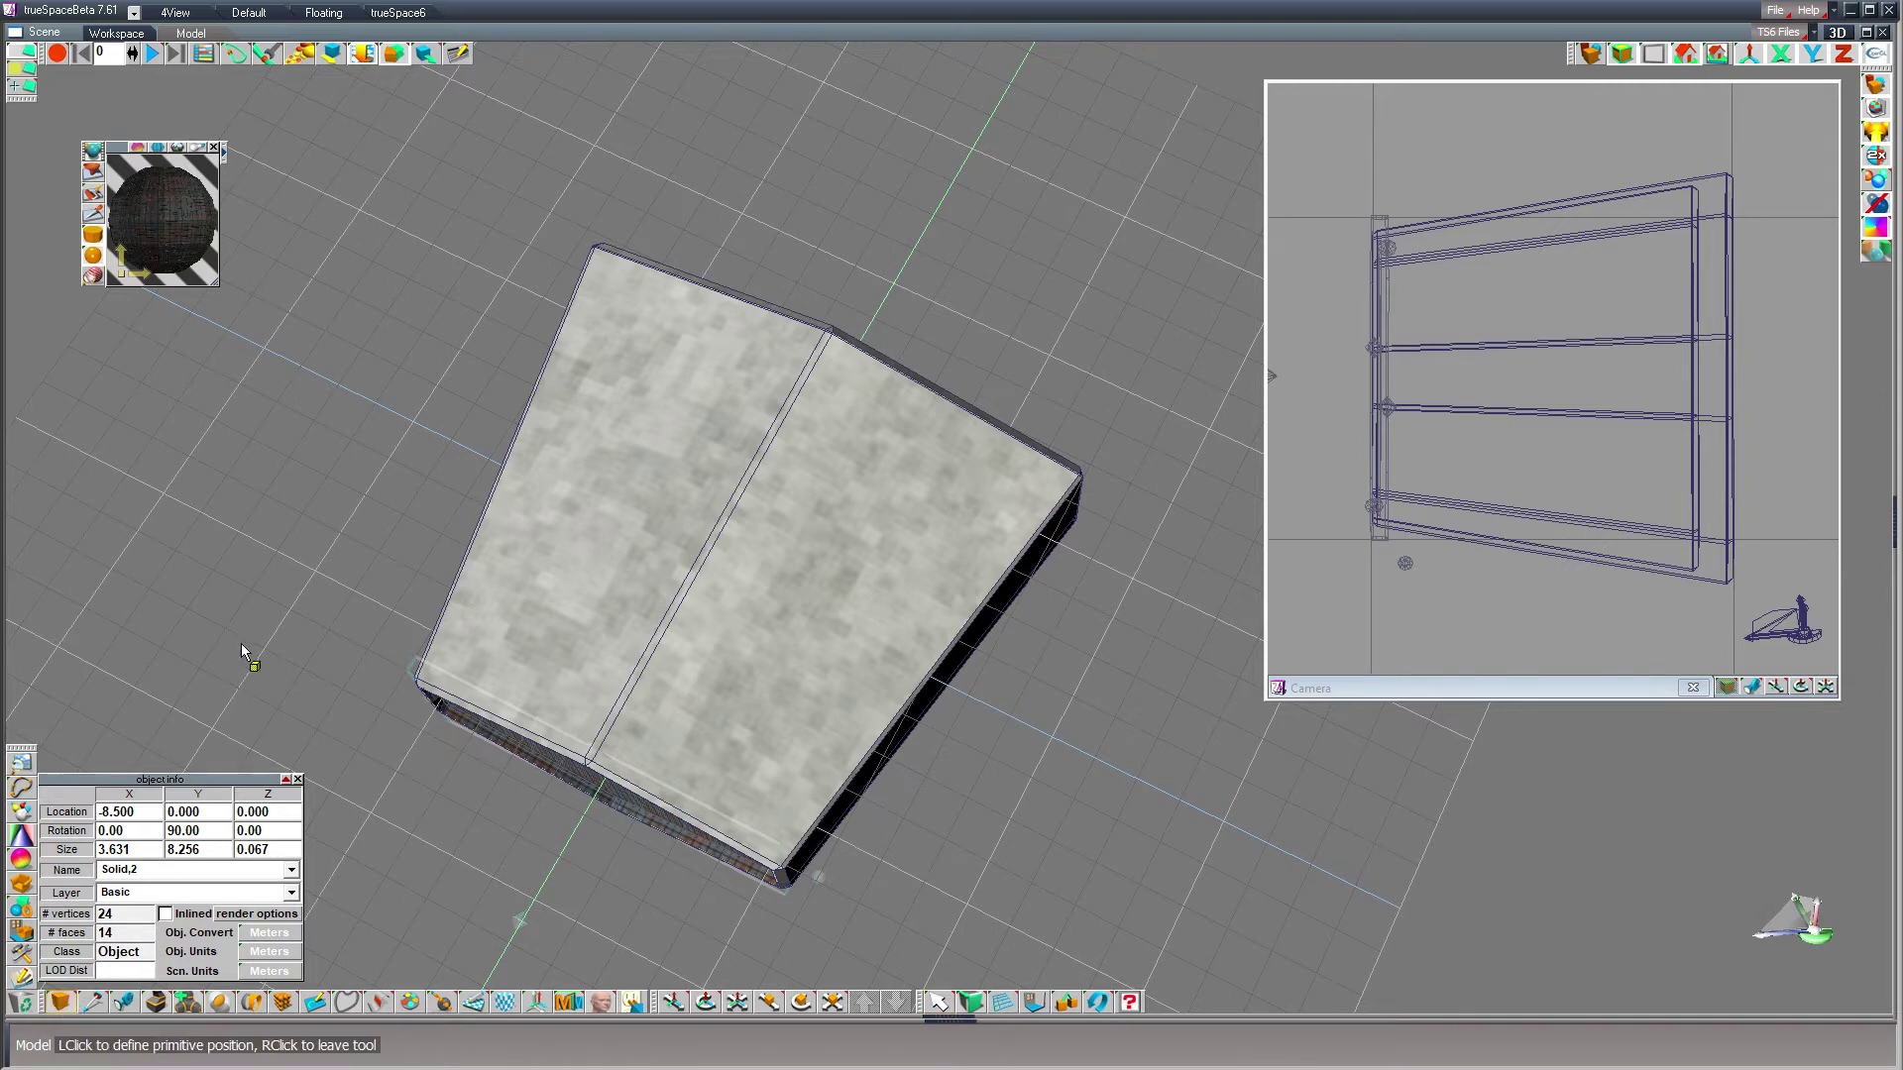
{"action": "left_click", "coordinate": [282, 591]}
{"action": "left_click", "coordinate": [938, 1003]}
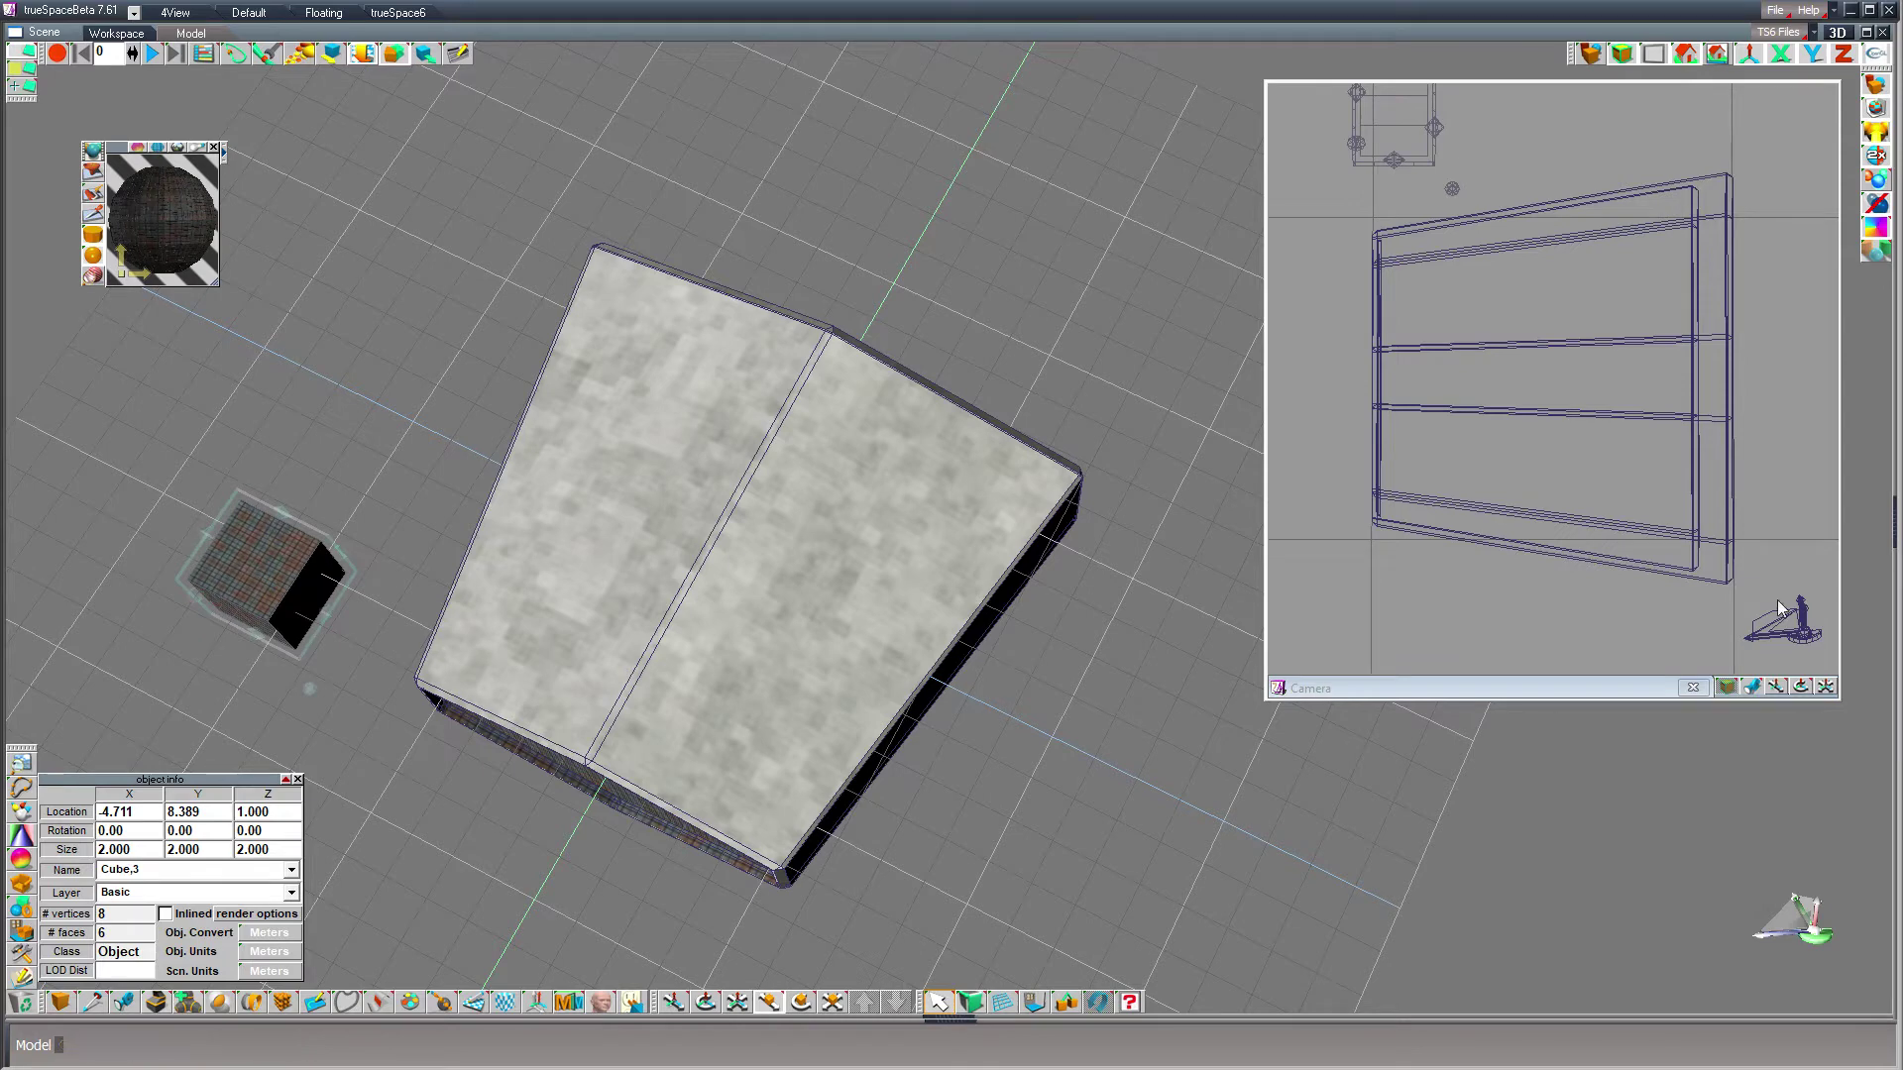
{"action": "left_click_drag", "start_coordinate": [37, 520], "coordinate": [407, 594]}
{"action": "left_click_drag", "start_coordinate": [604, 624], "coordinate": [927, 555]}
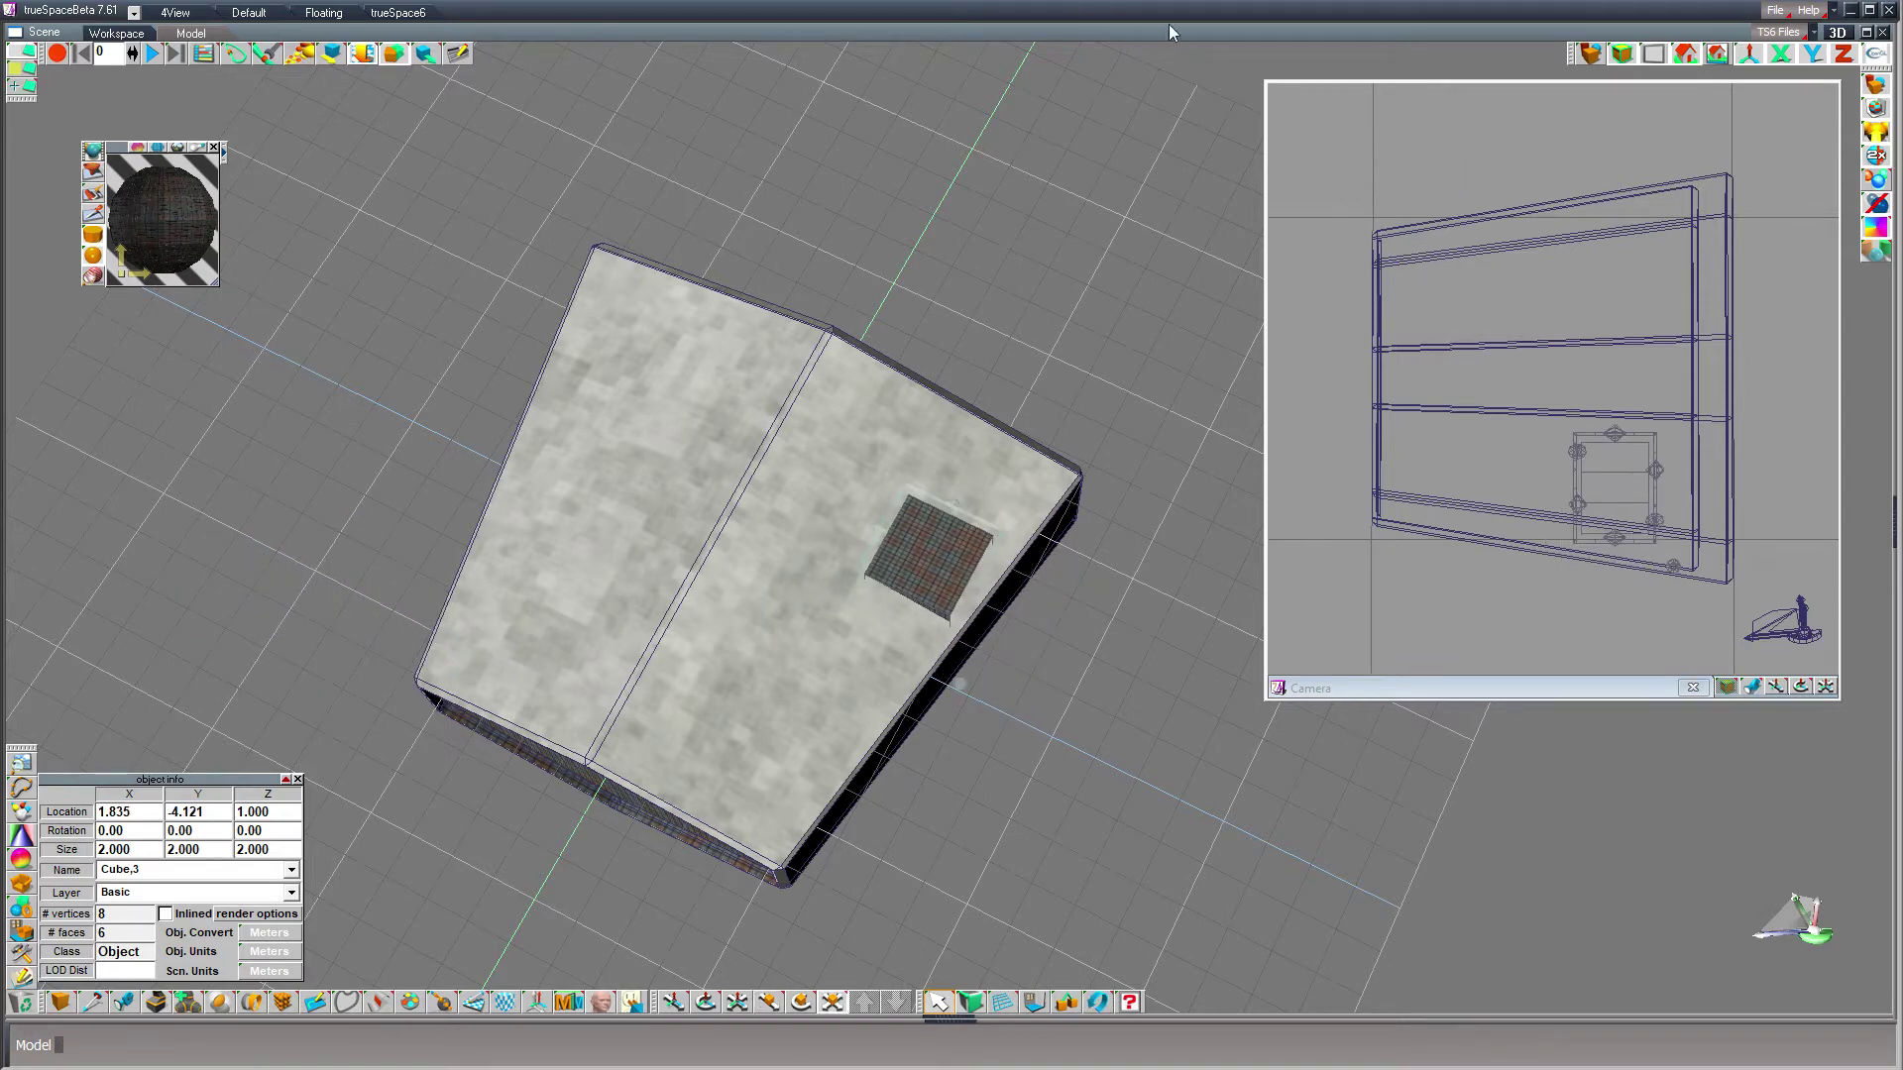
- Scale the cube up uniformly to about 7.3 per side and move it to about X -0.1, Y -4.9 at the hull's side
{"action": "left_click_drag", "start_coordinate": [928, 555], "coordinate": [132, 925]}
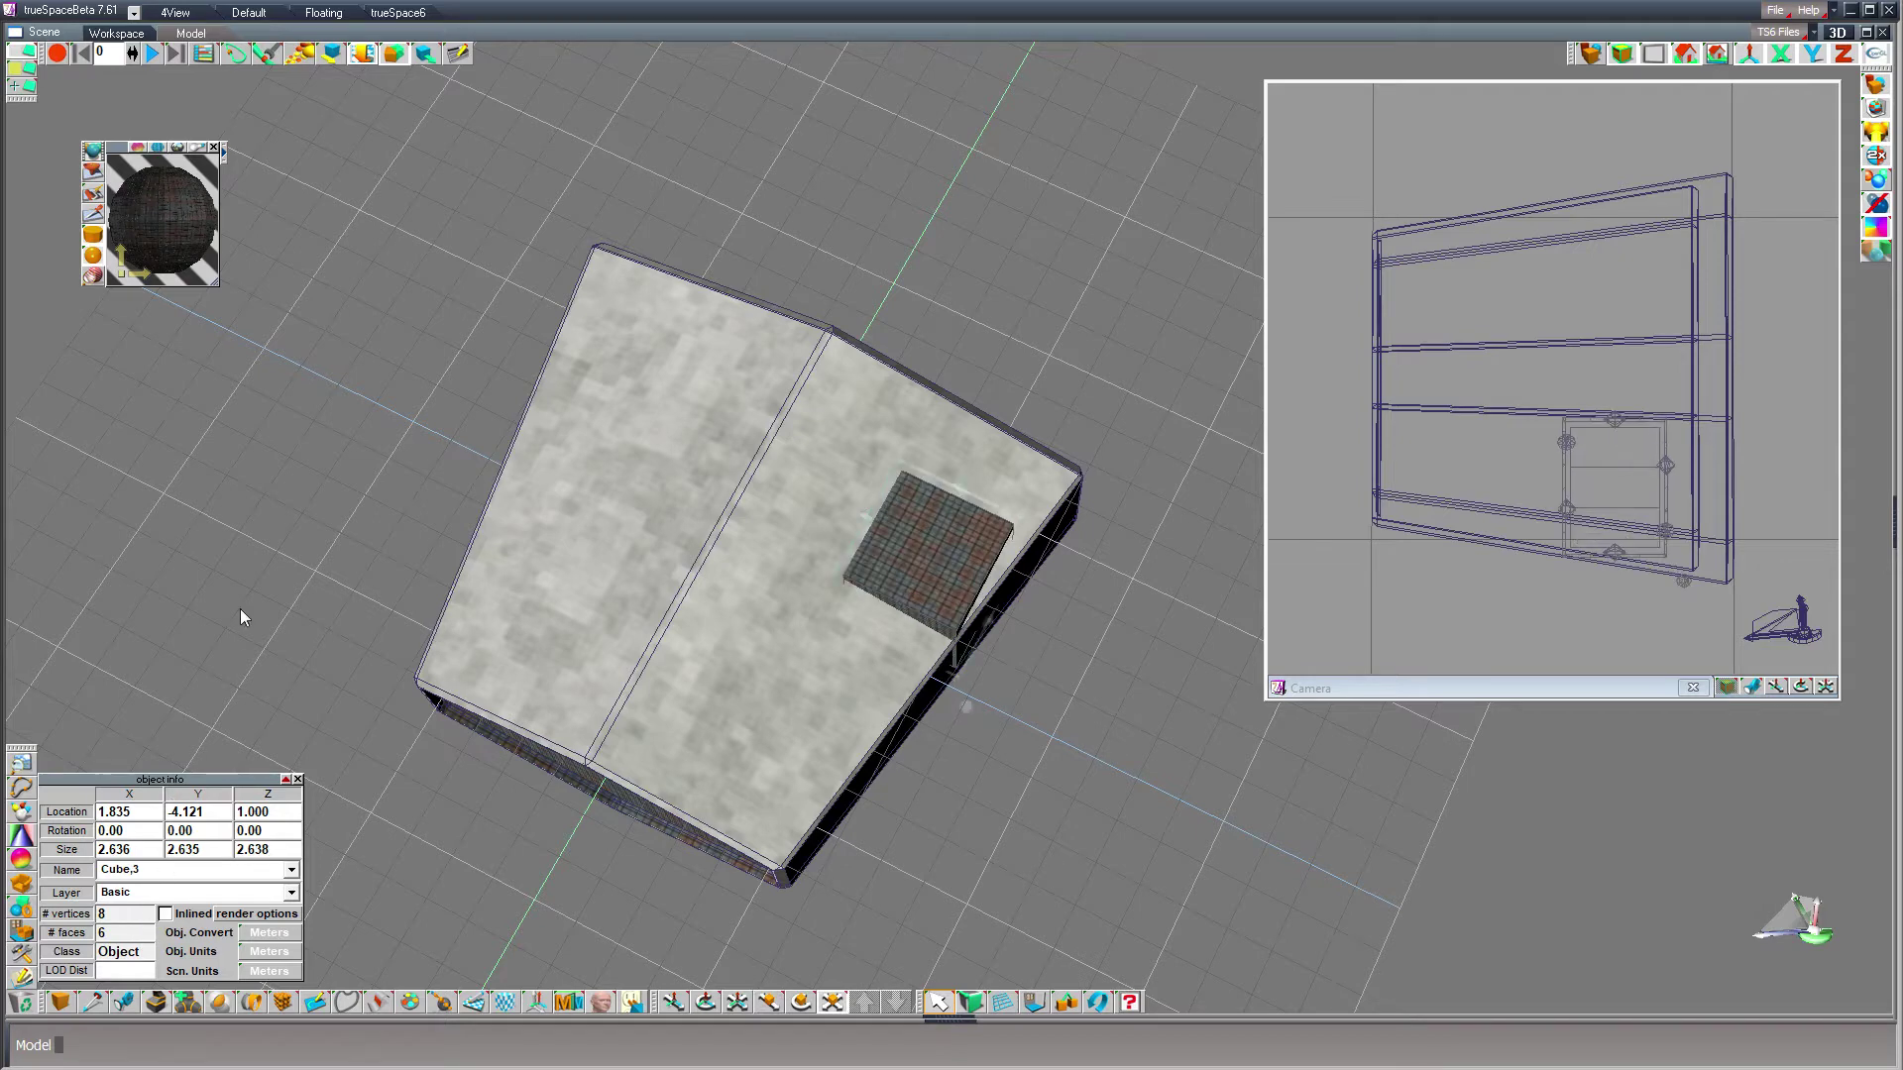
{"action": "left_click_drag", "start_coordinate": [843, 580], "coordinate": [590, 619]}
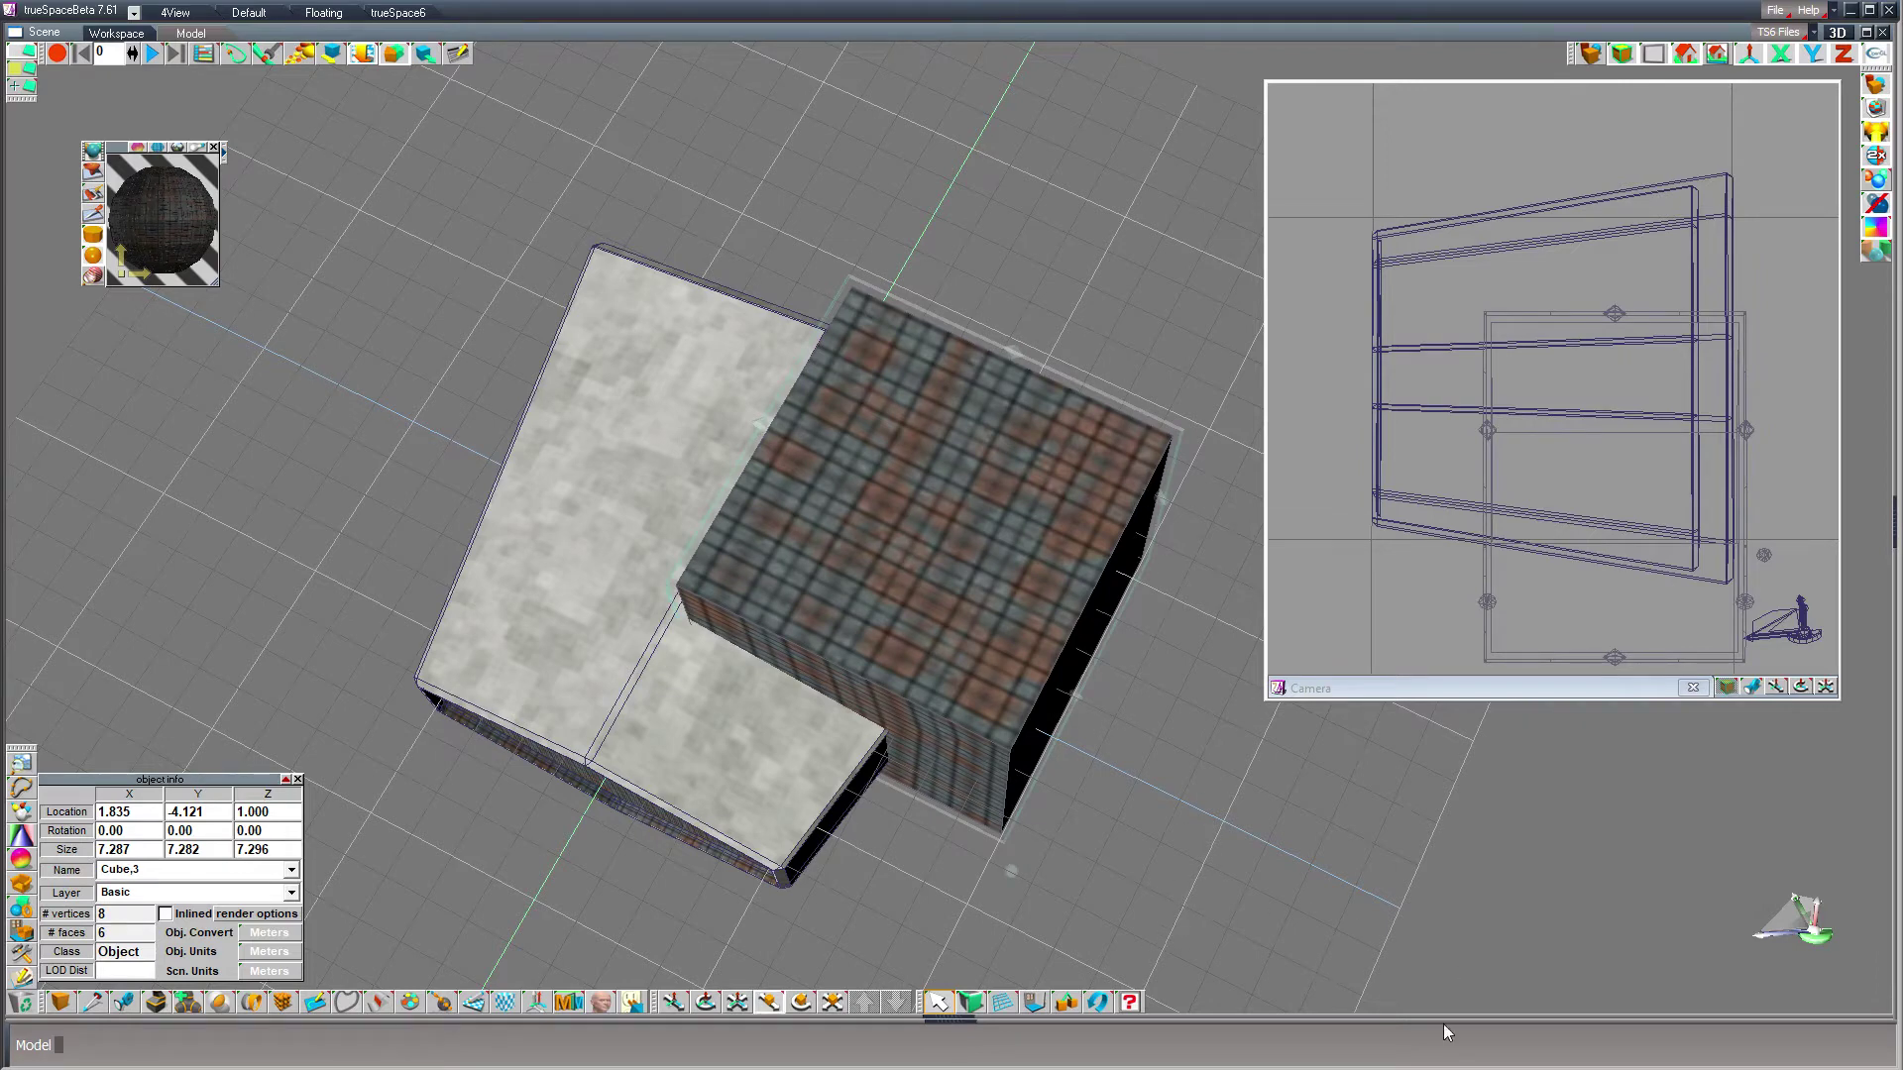
{"action": "left_click_drag", "start_coordinate": [989, 264], "coordinate": [980, 361]}
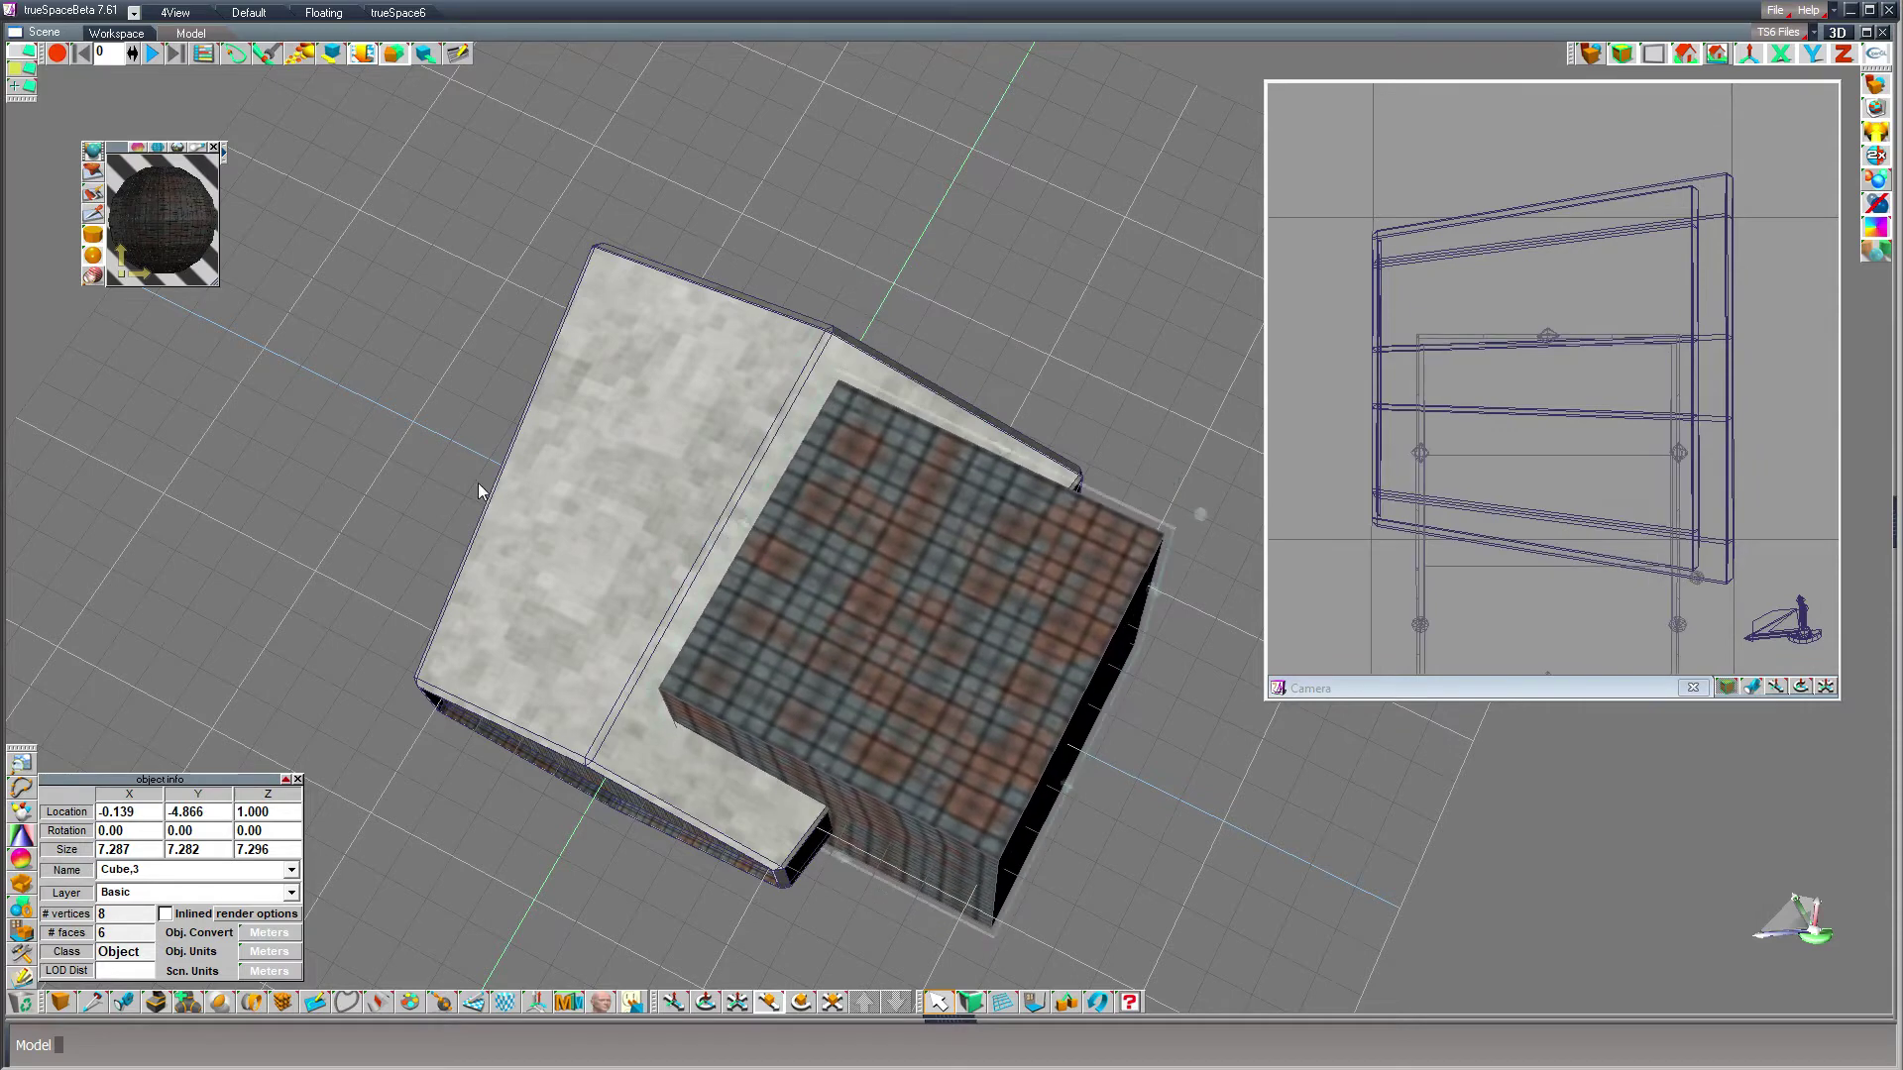
- Center the cube along the hull by setting its X location to 0
{"action": "left_click", "coordinate": [704, 1002]}
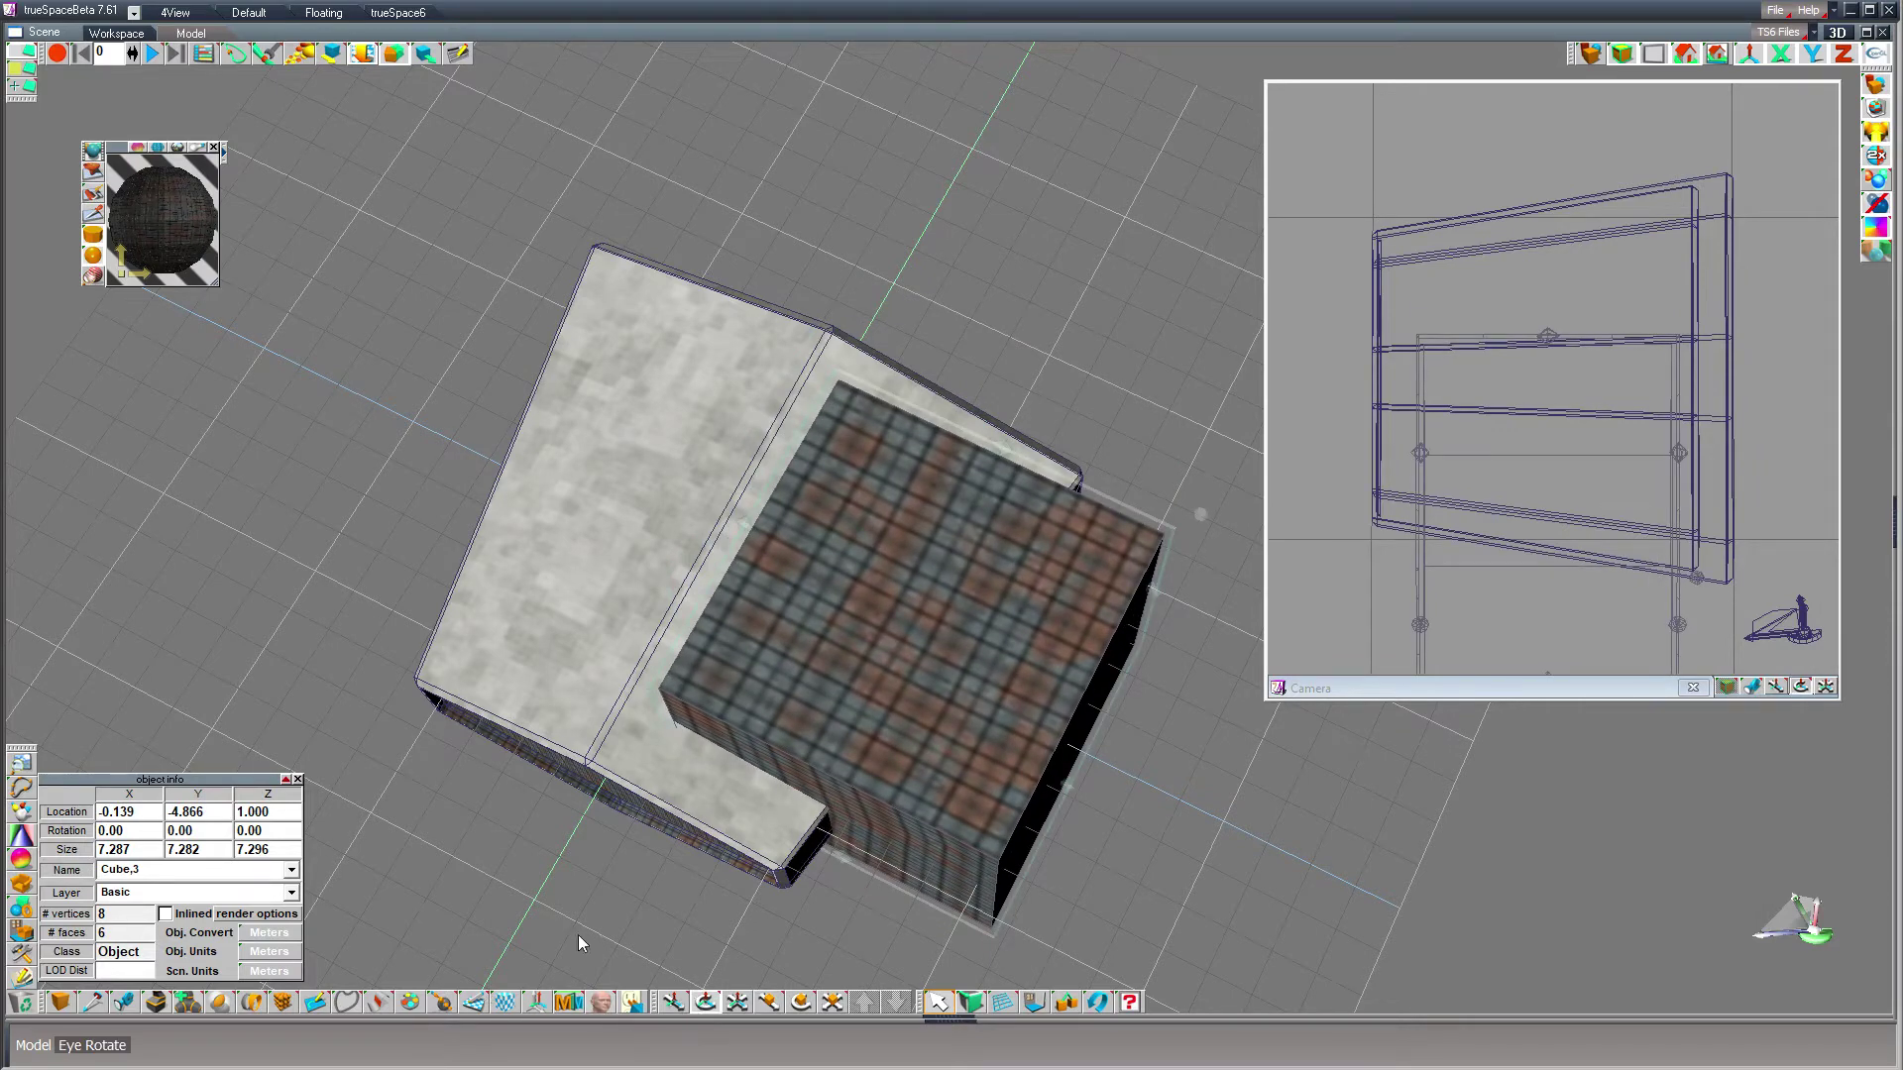
{"action": "left_click_drag", "start_coordinate": [246, 630], "coordinate": [416, 640]}
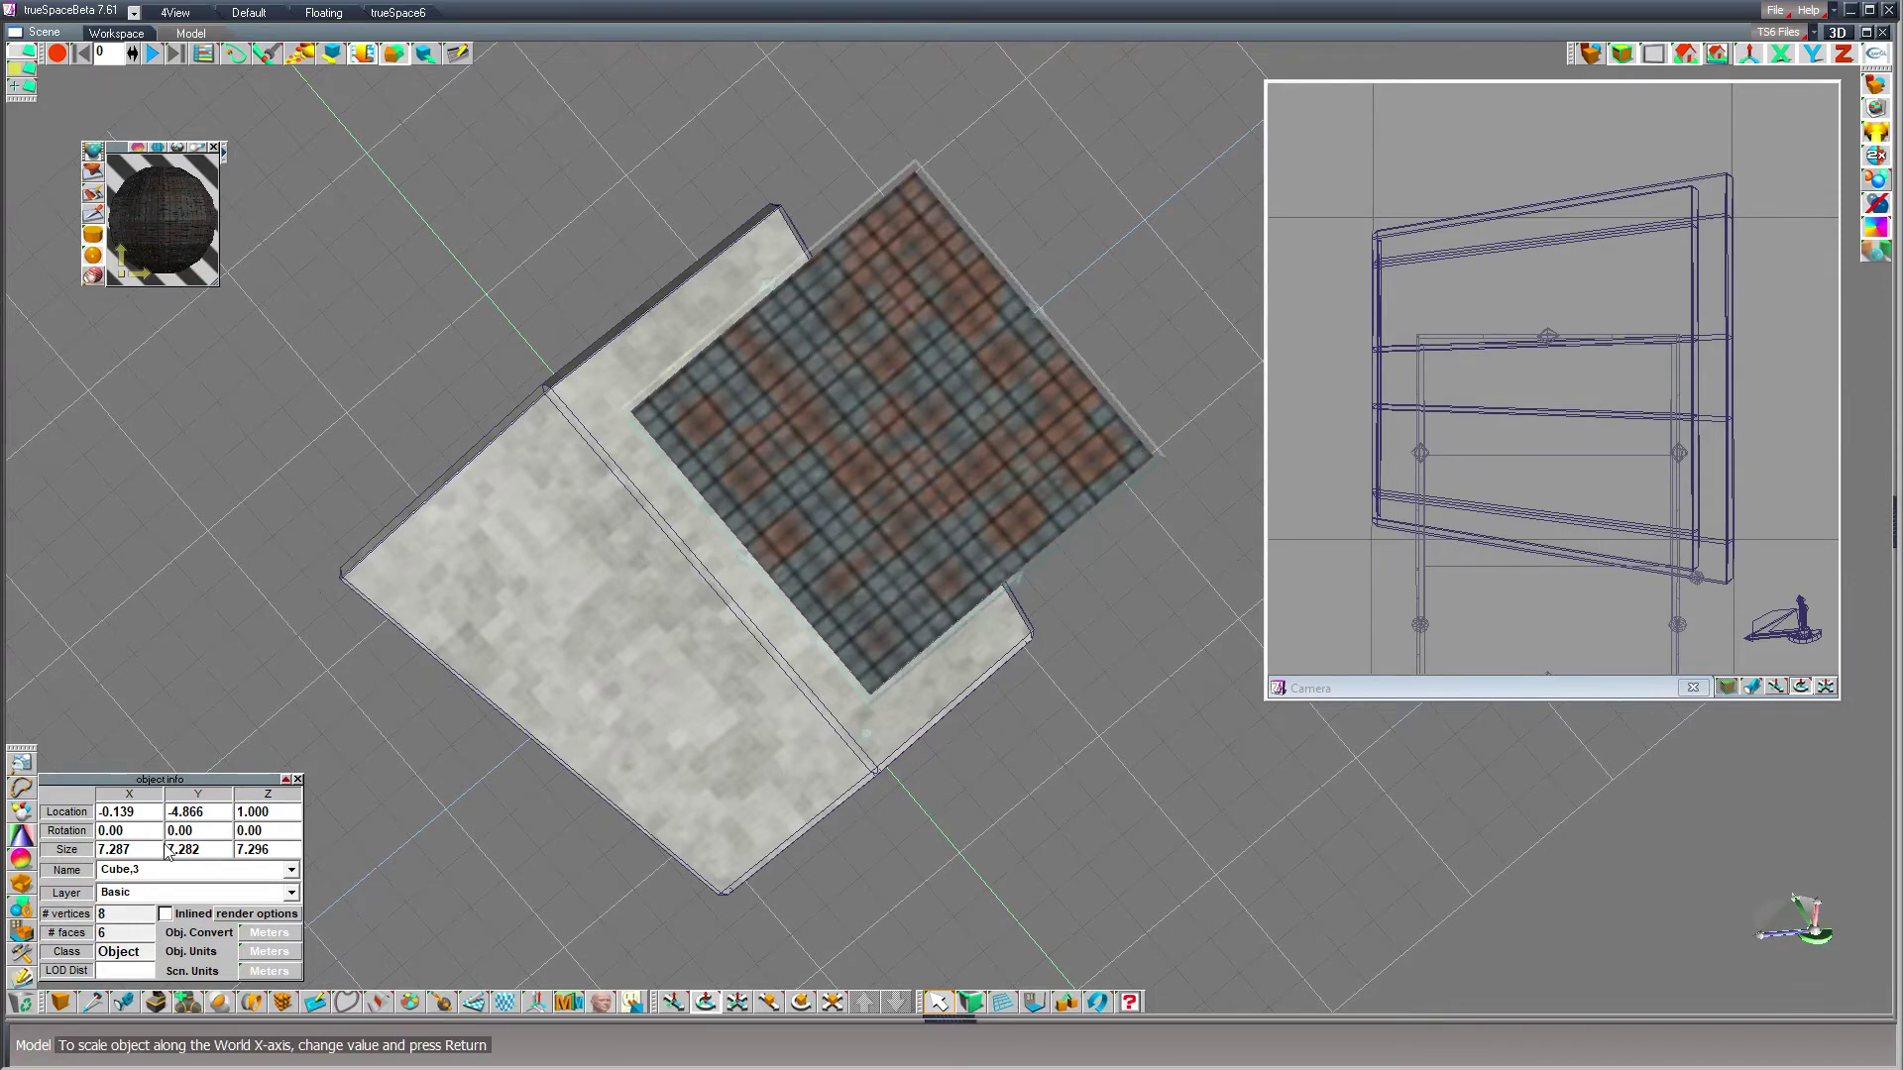
{"action": "double_click", "coordinate": [114, 811]}
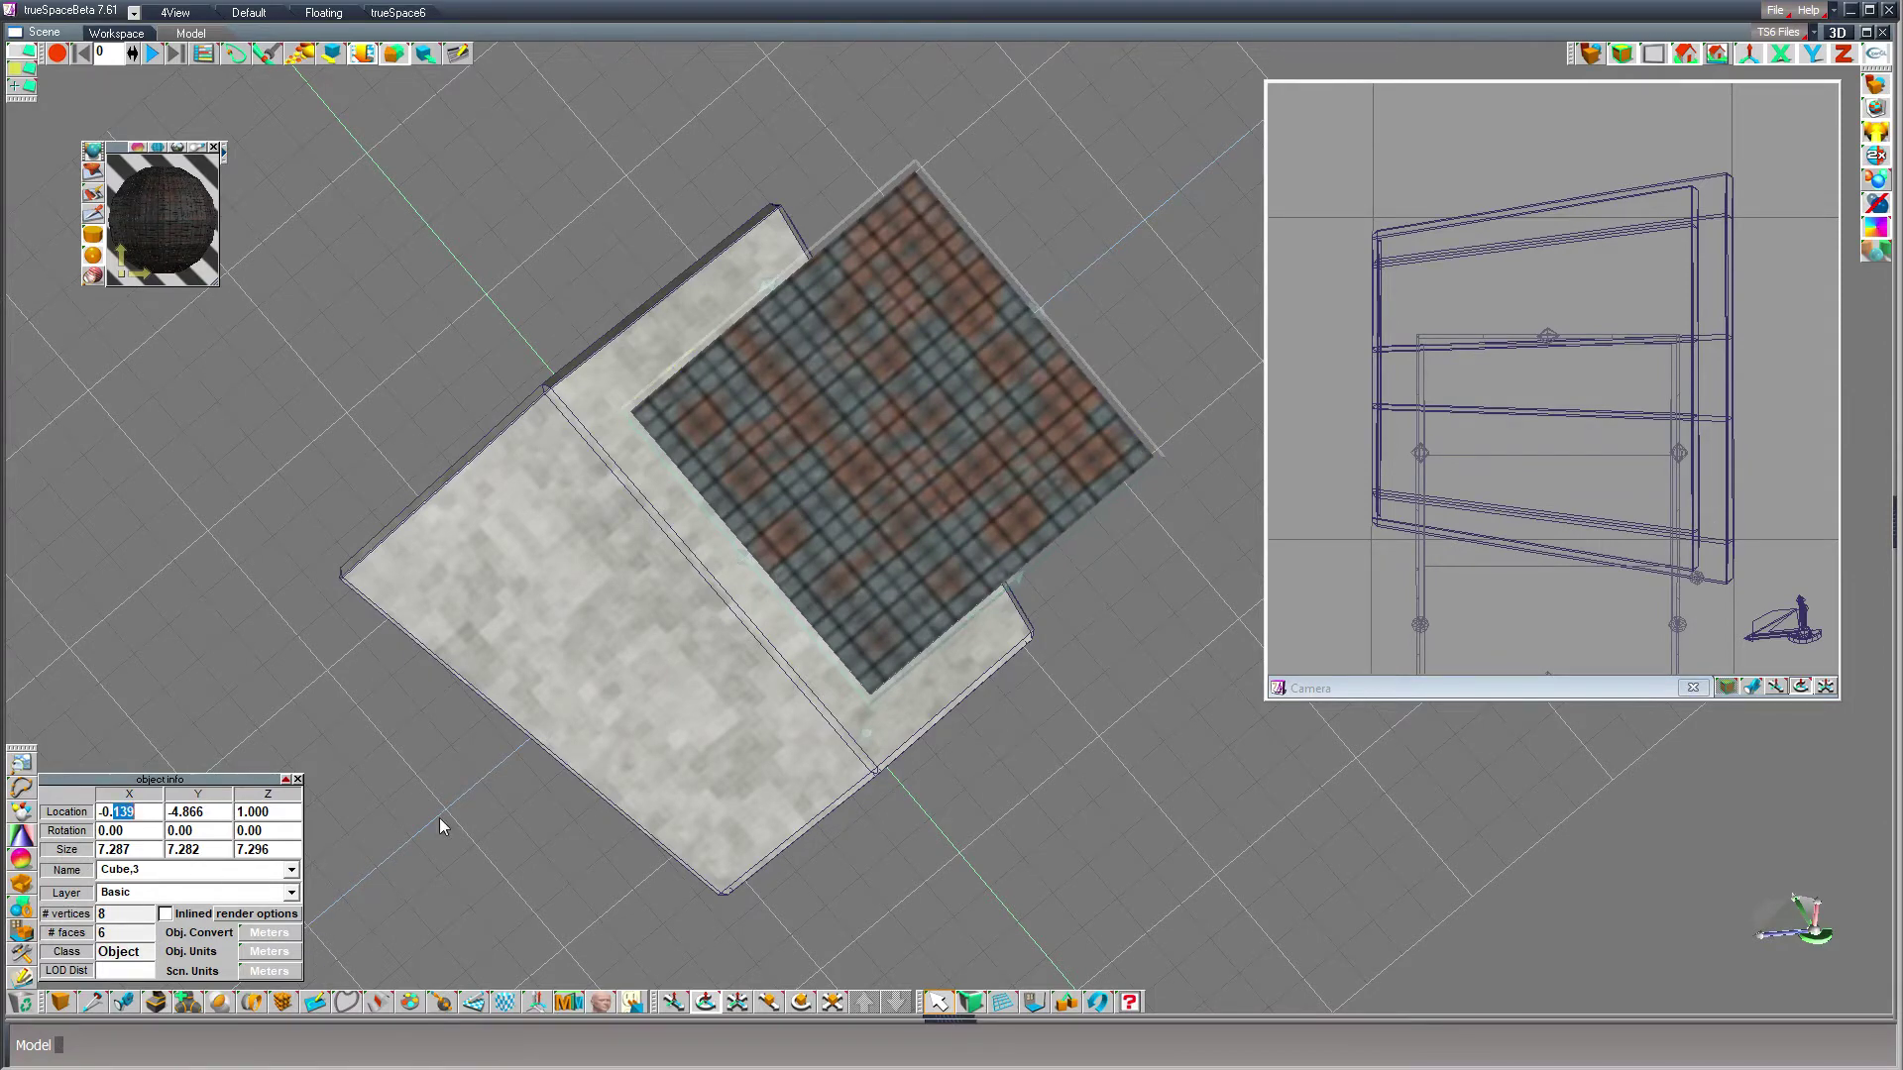
{"action": "type", "text": "-0.0"}
{"action": "key", "text": "Return"}
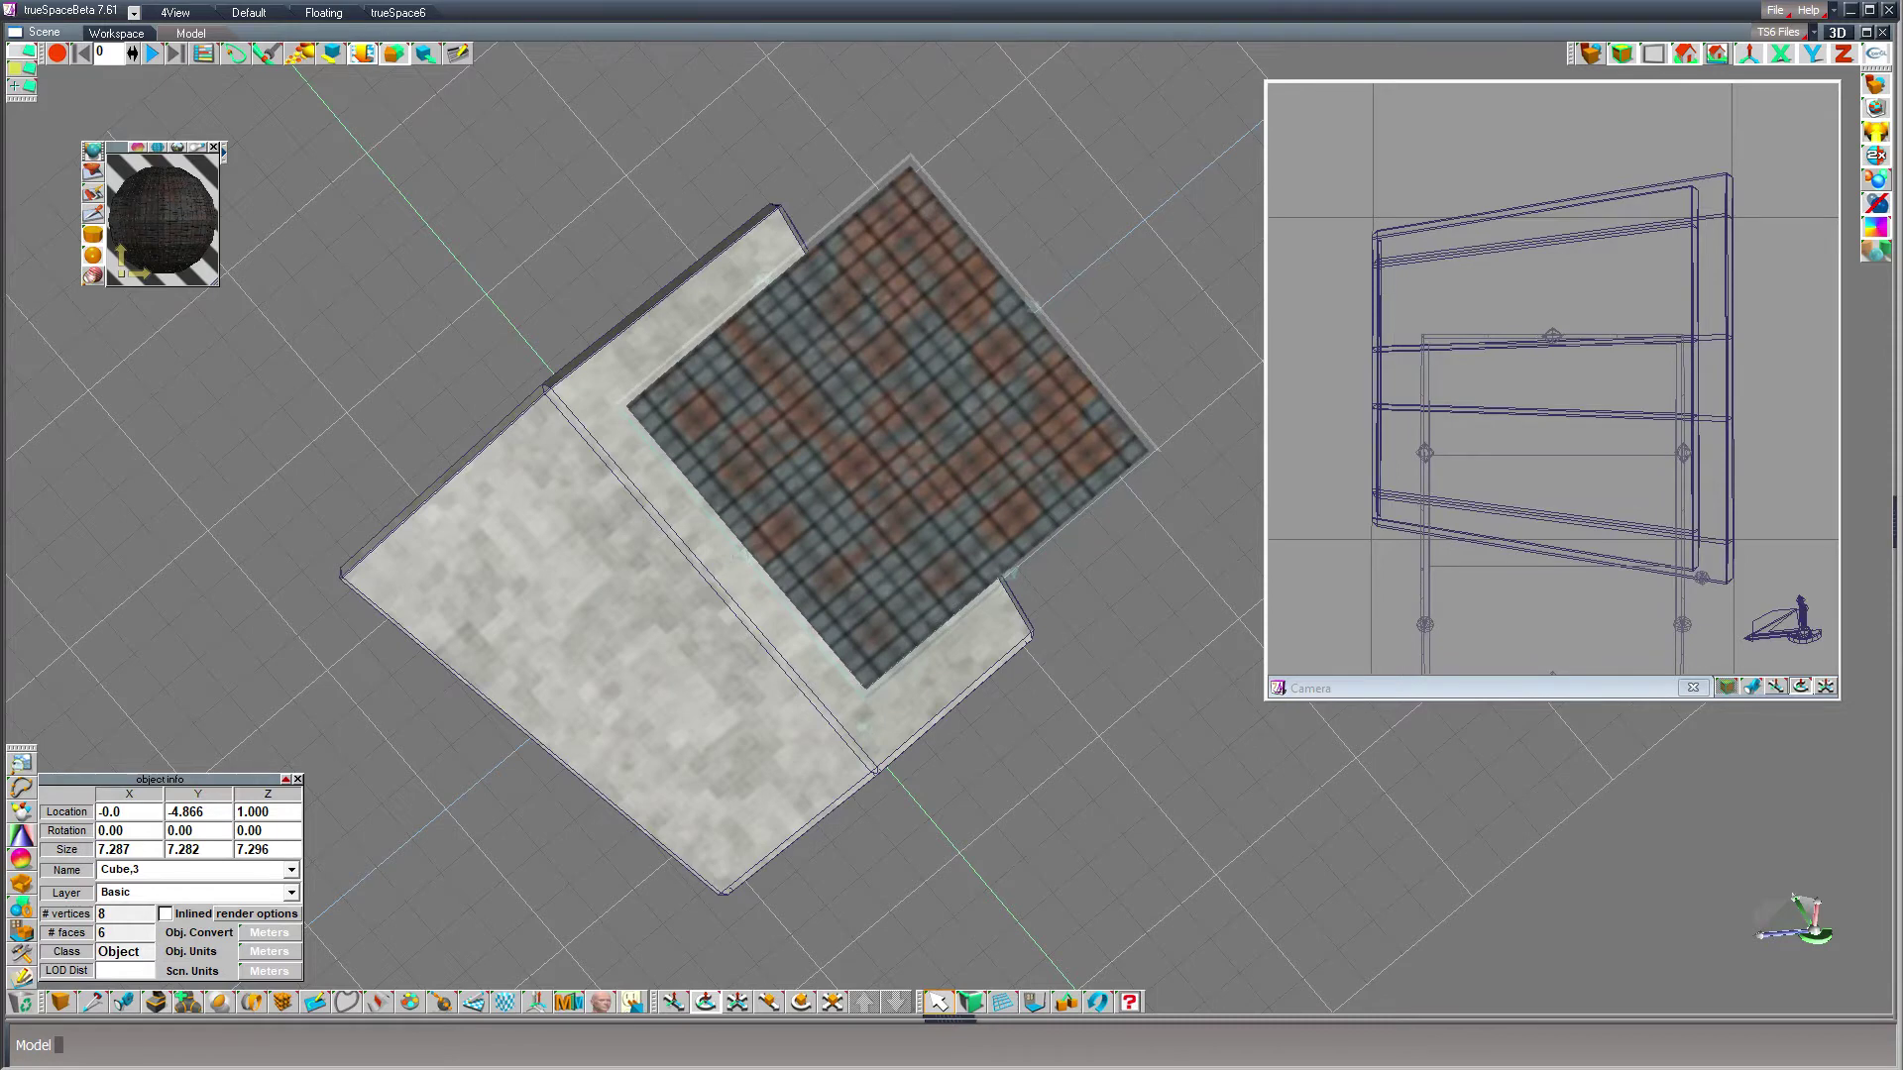
- Set the cube's size to 7 × 7 × 7
{"action": "double_click", "coordinate": [134, 850]}
{"action": "type", "text": "7"}
{"action": "key", "text": "Tab"}
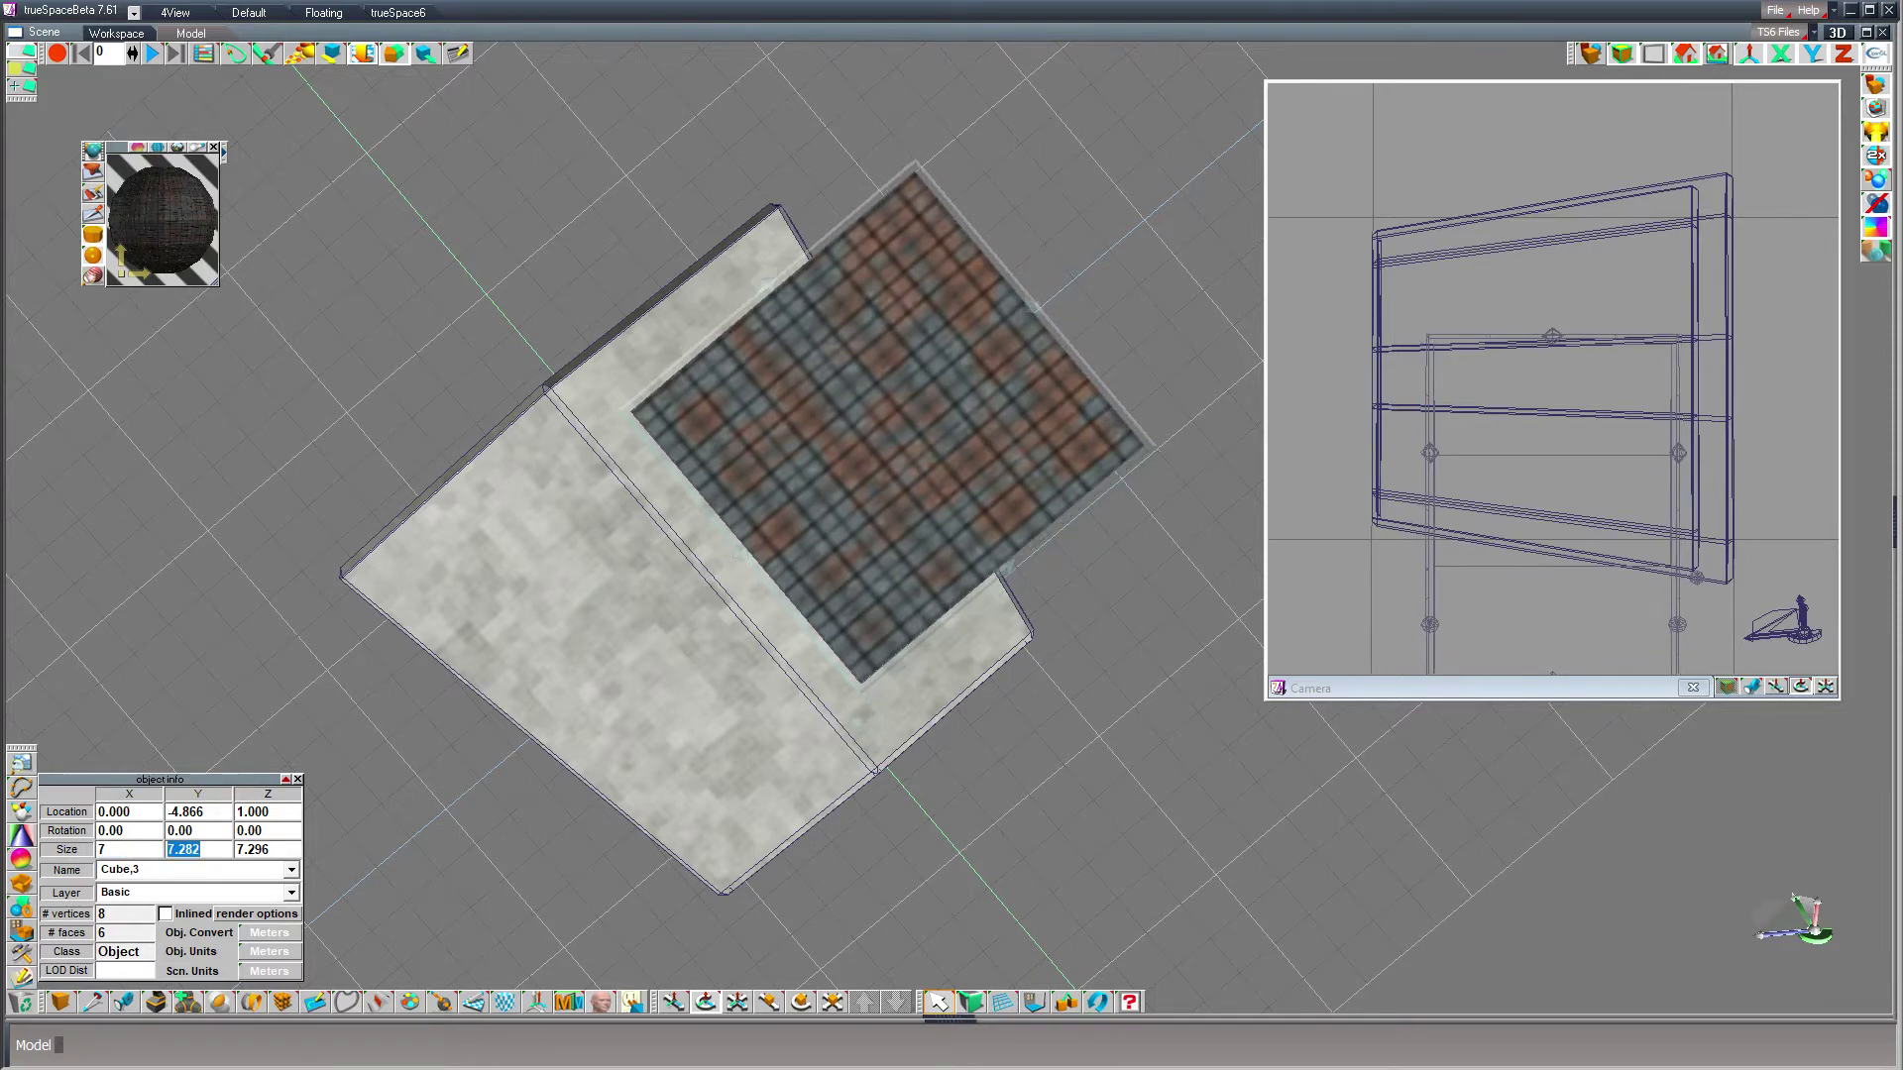
{"action": "type", "text": "7"}
{"action": "key", "text": "Tab"}
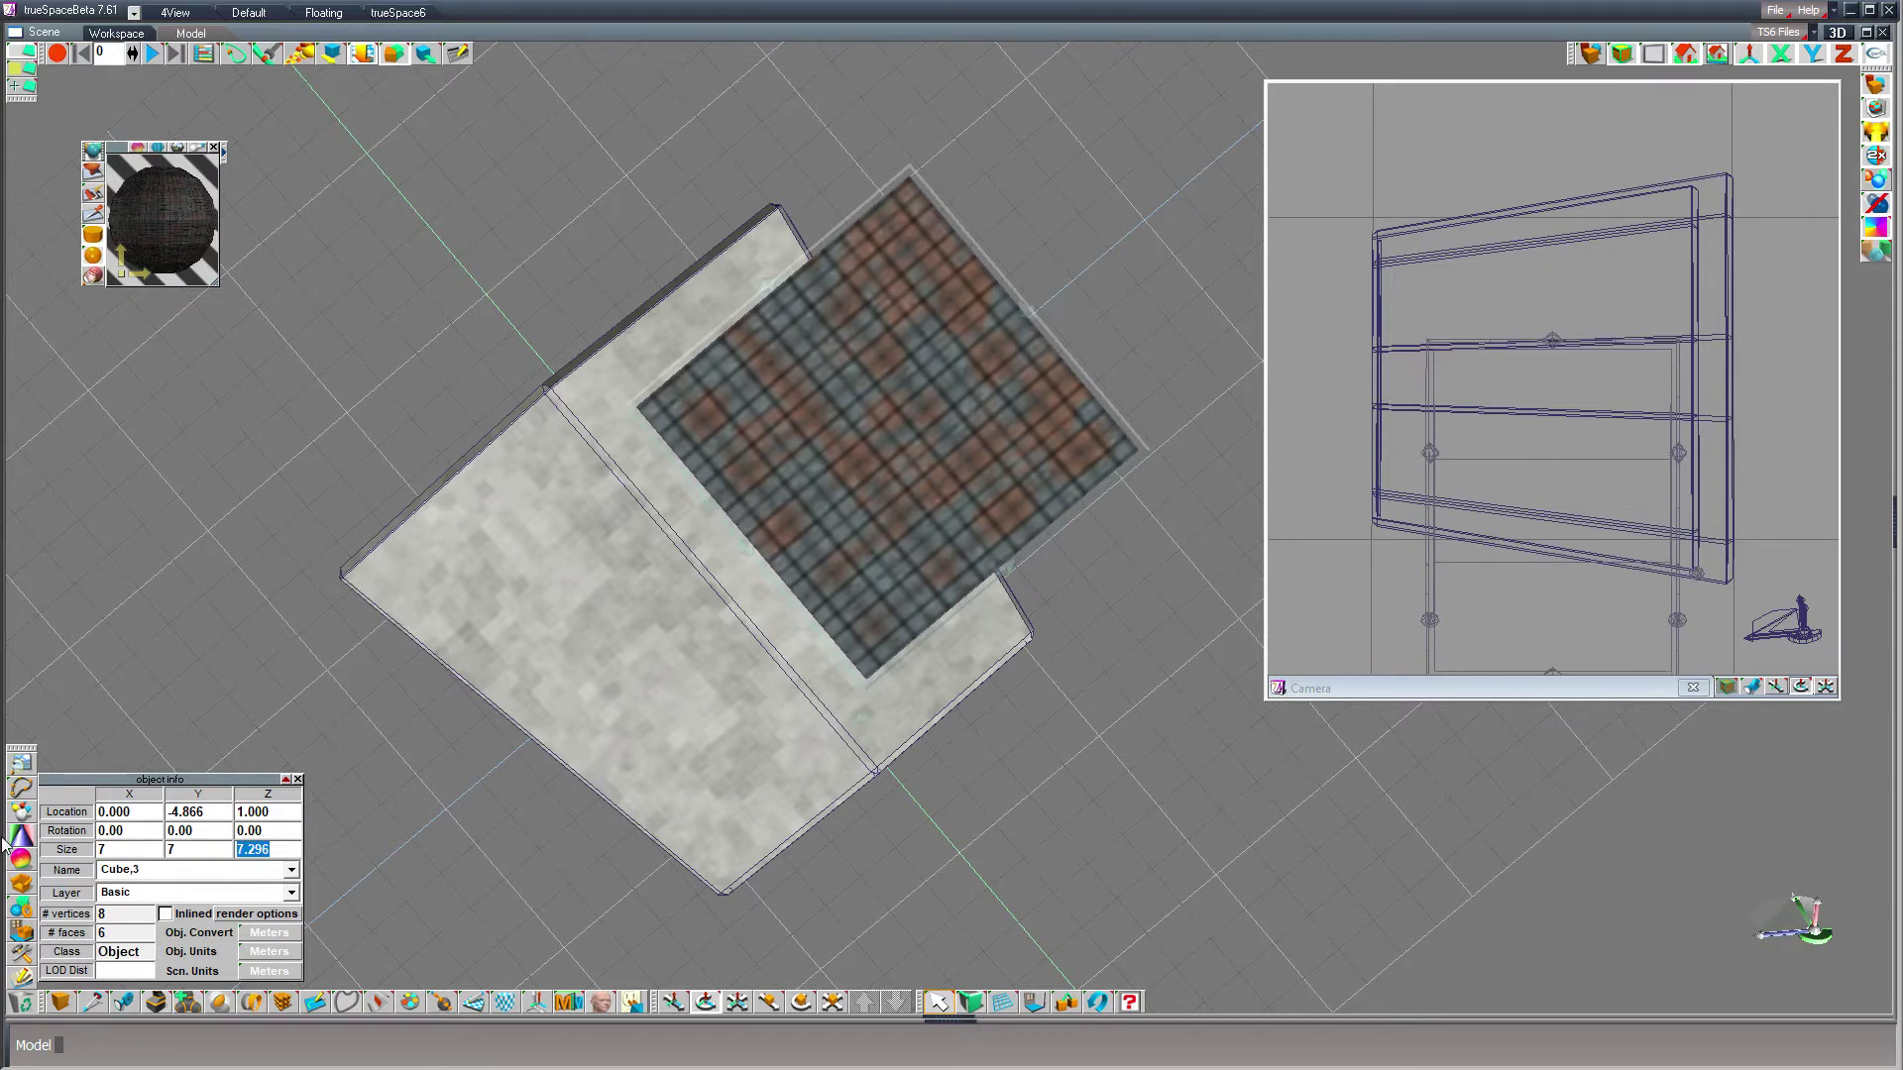
{"action": "key", "text": "Tab"}
{"action": "type", "text": "7"}
{"action": "left_click_drag", "start_coordinate": [279, 848], "coordinate": [140, 829]}
{"action": "type", "text": "7"}
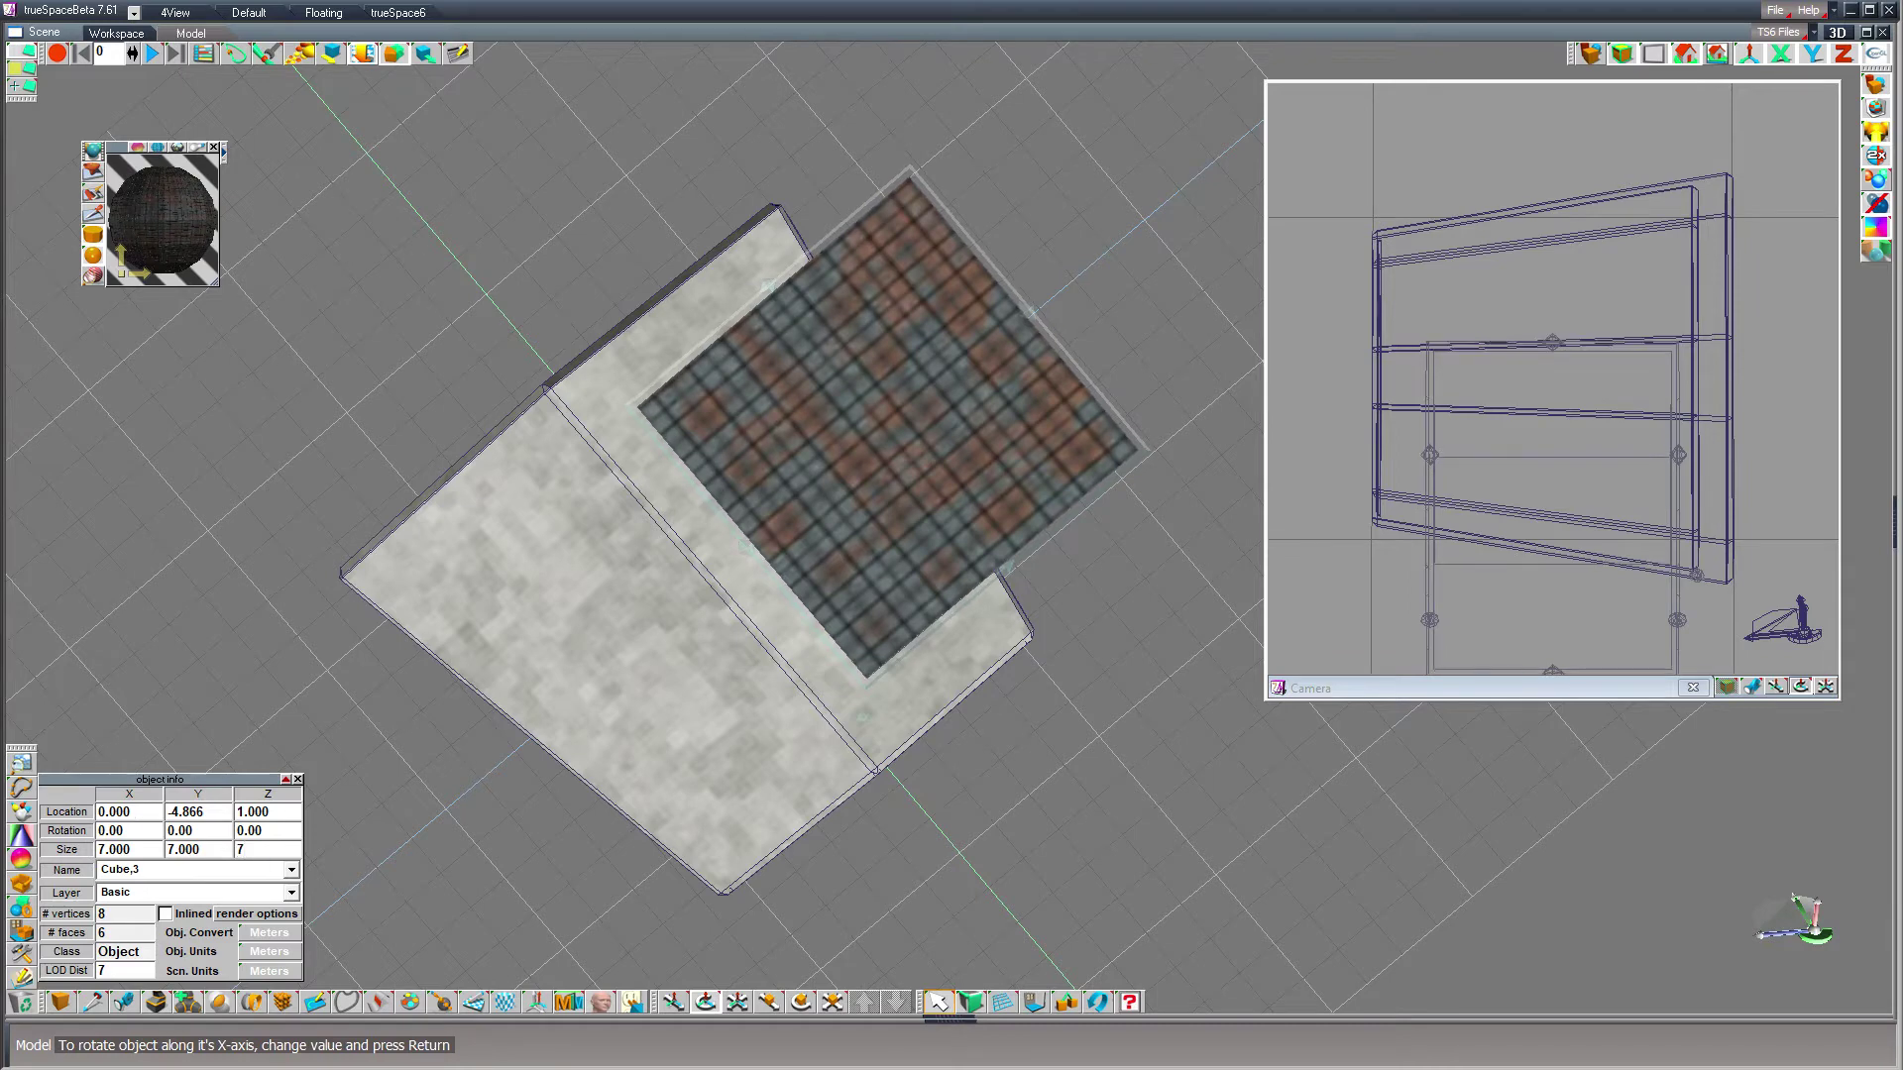
{"action": "key", "text": "Return"}
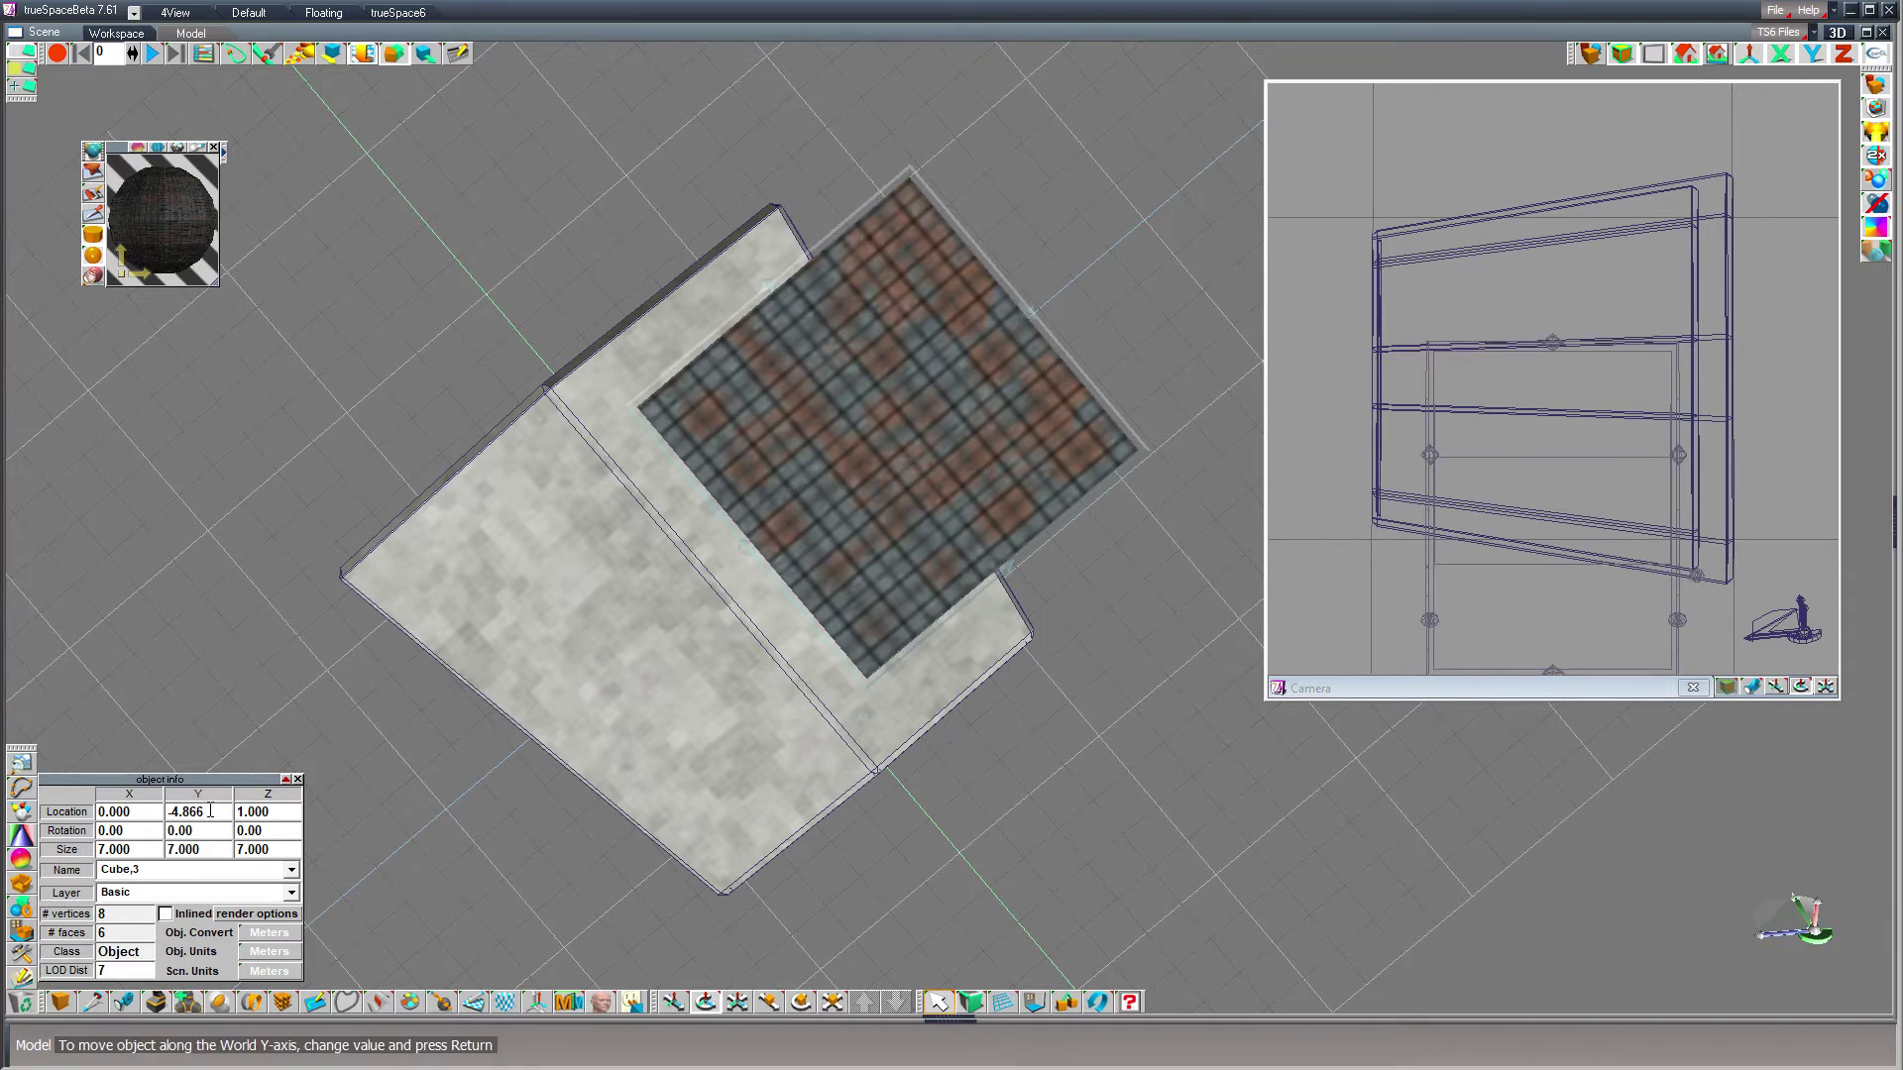
- Set the cube's Y location to -5 and its Z location to 0
{"action": "left_click_drag", "start_coordinate": [214, 810], "coordinate": [185, 815]}
{"action": "type", "text": "5"}
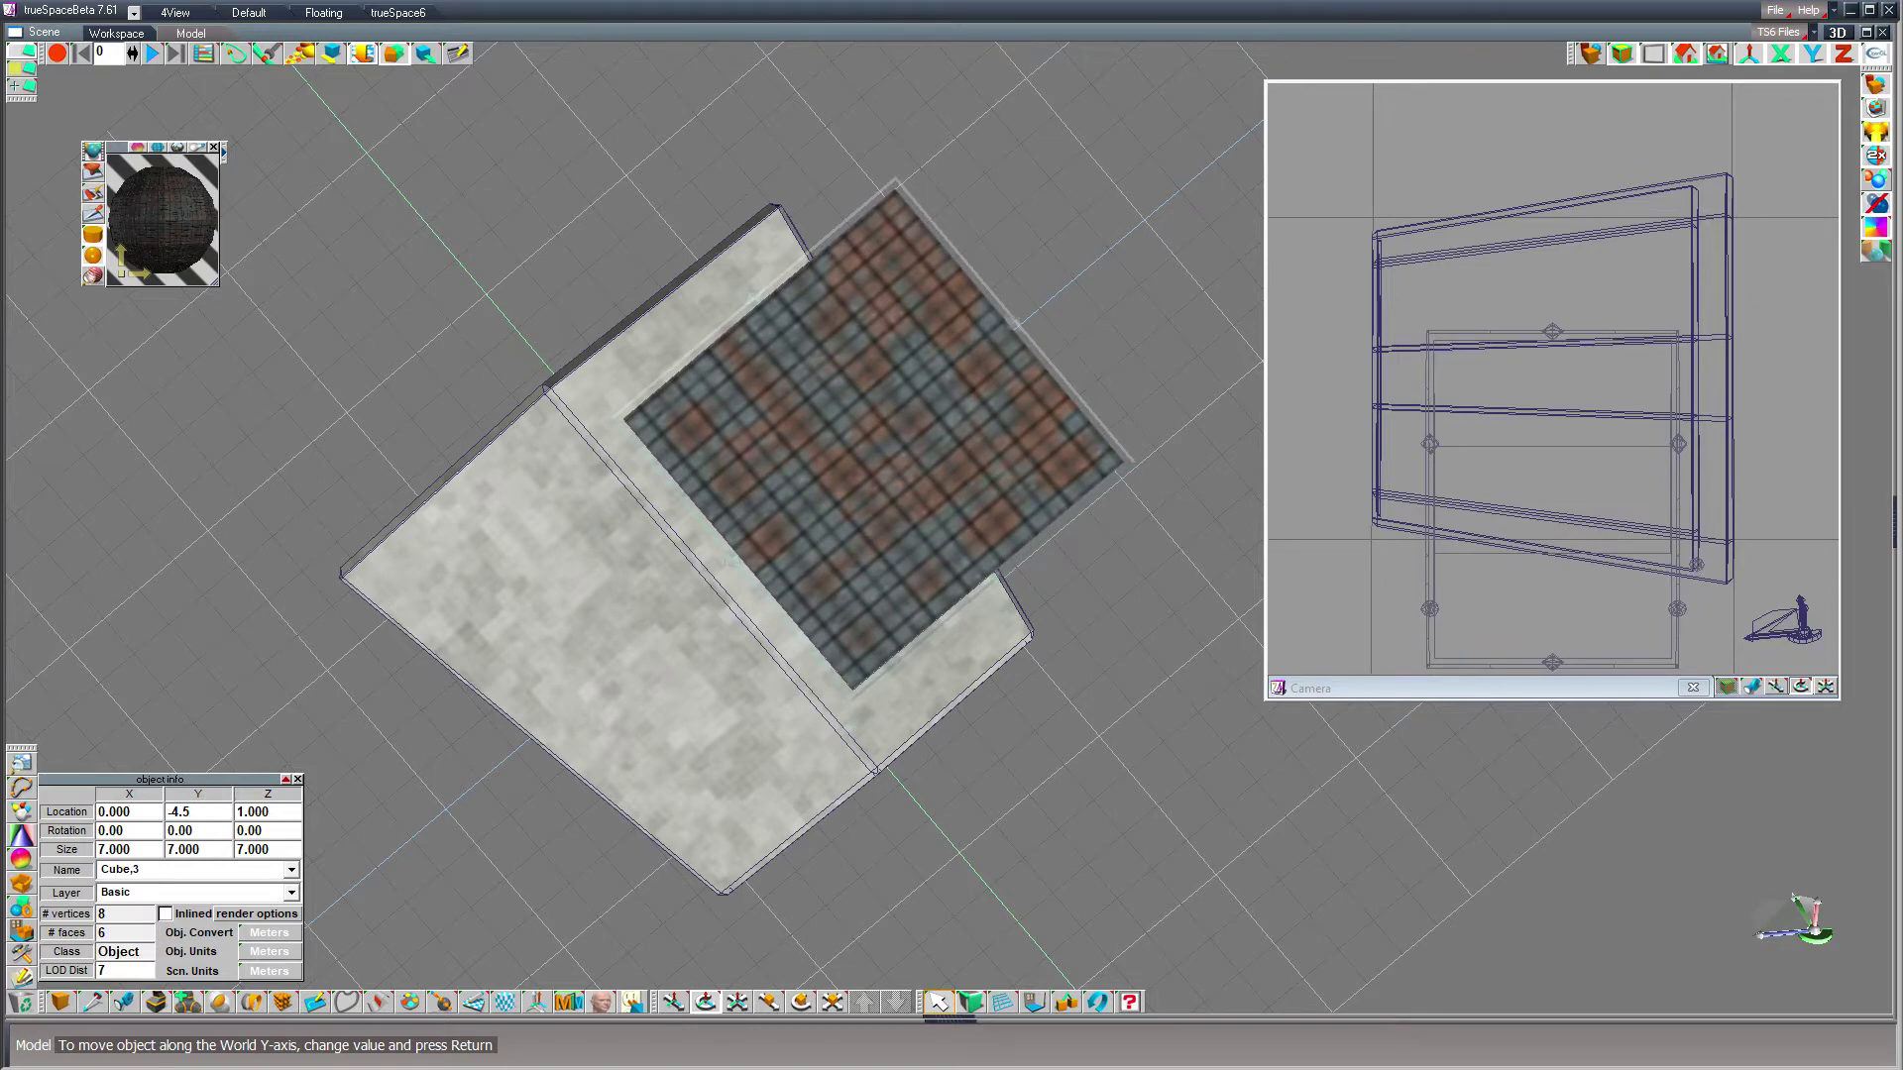
{"action": "key", "text": "Return"}
{"action": "left_click_drag", "start_coordinate": [206, 813], "coordinate": [173, 815]}
{"action": "type", "text": "5"}
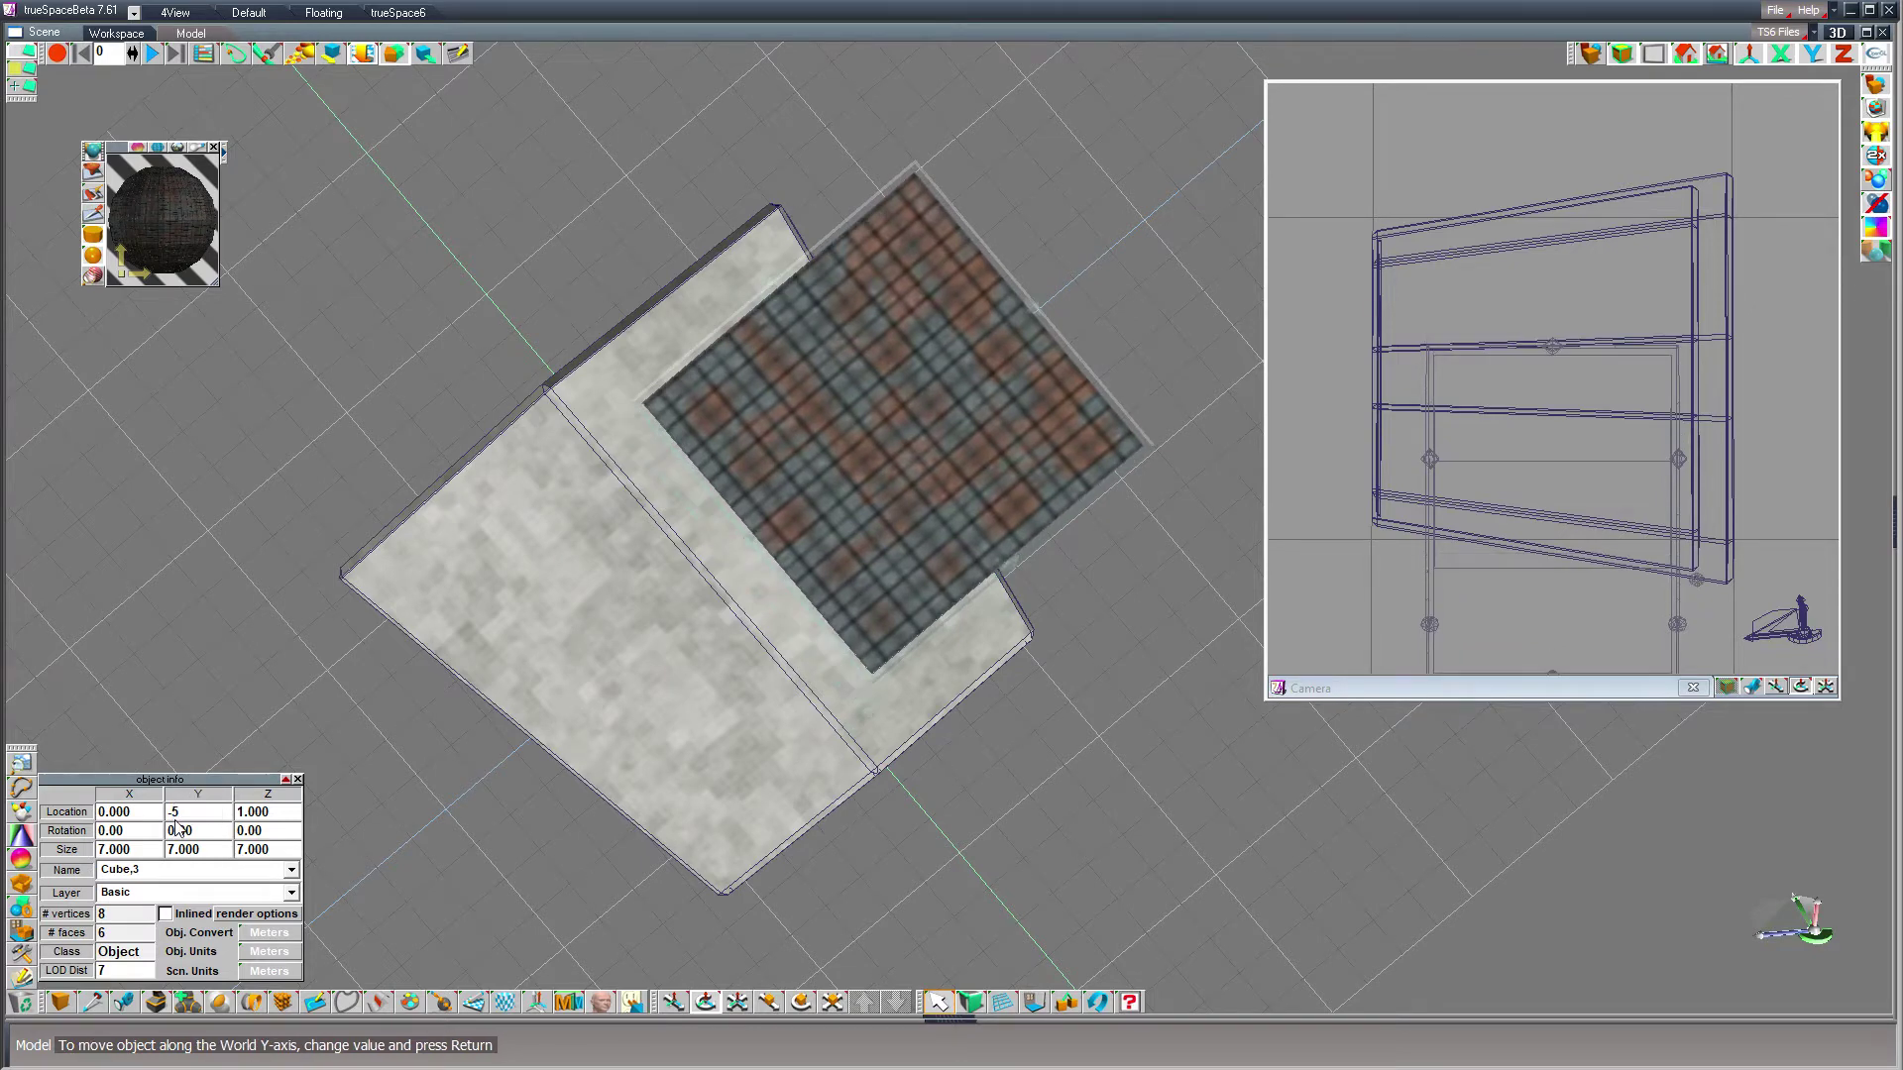
{"action": "key", "text": "Return"}
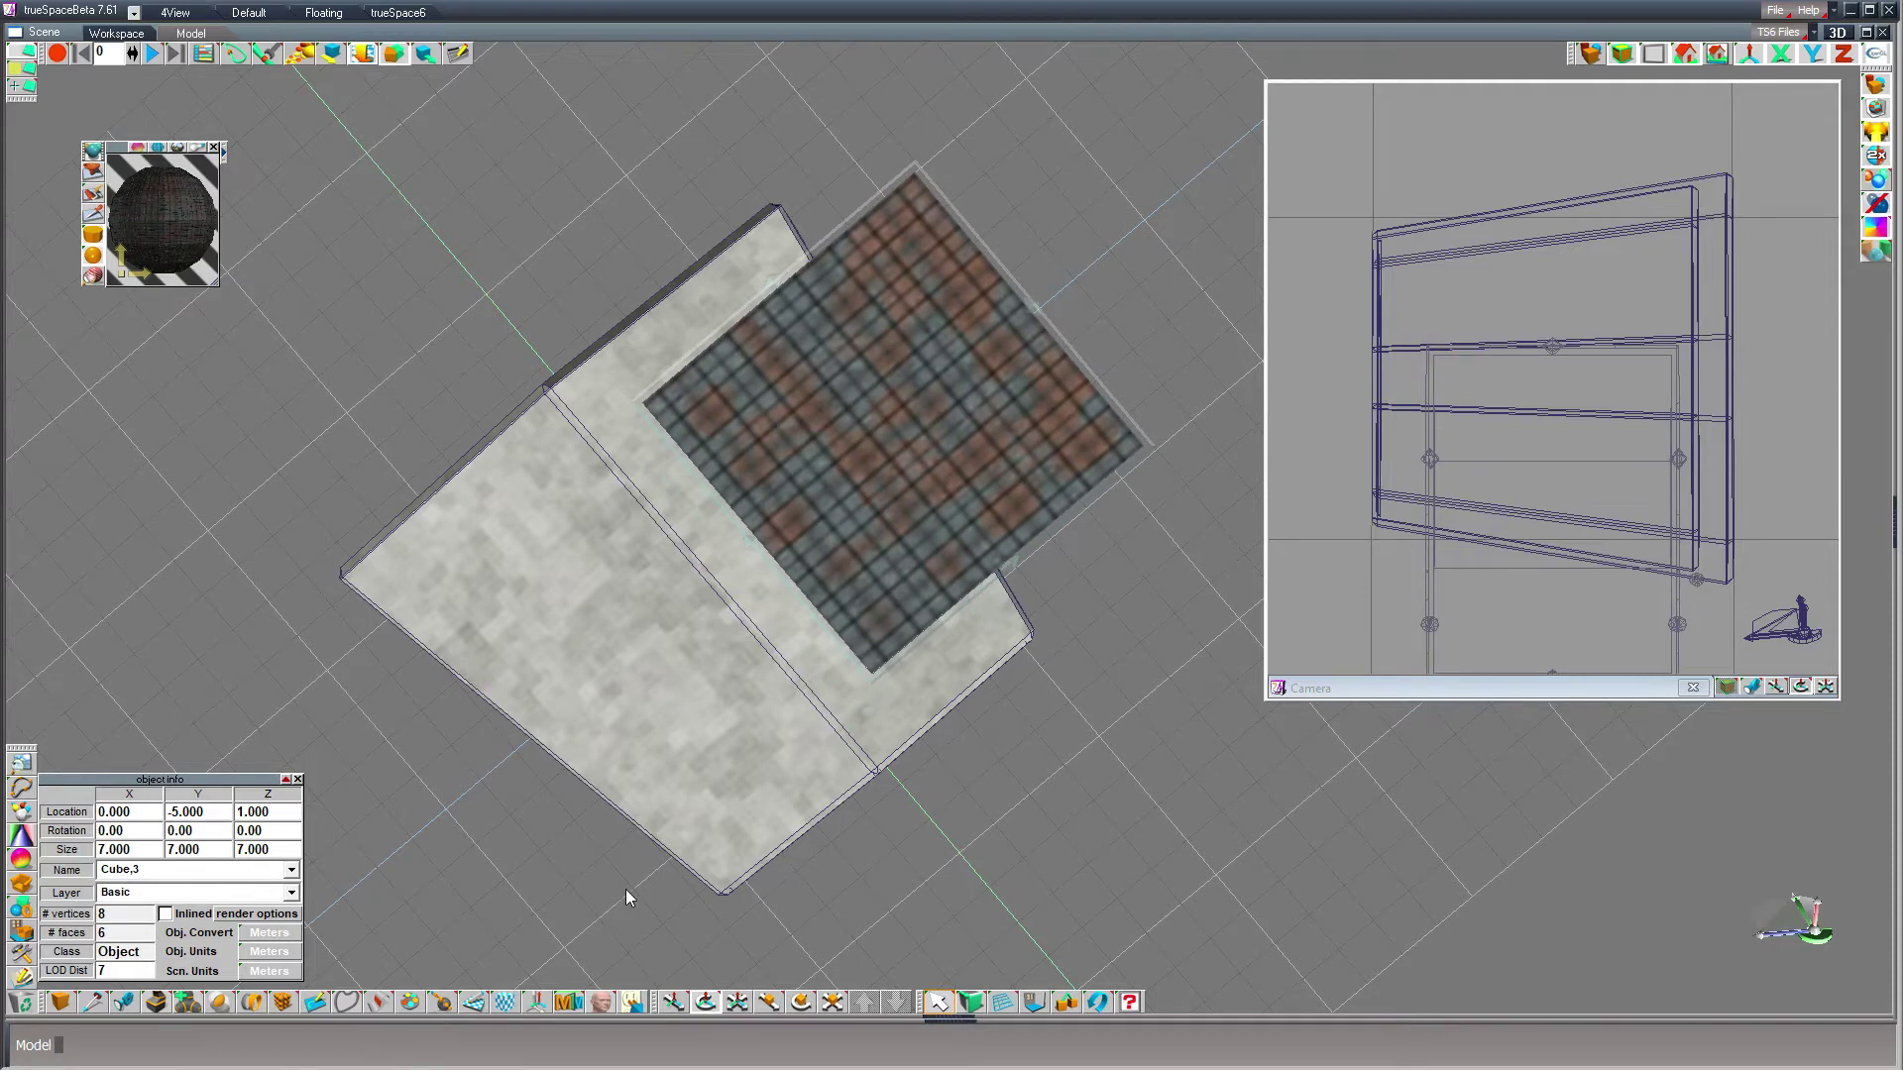
{"action": "left_click_drag", "start_coordinate": [276, 812], "coordinate": [236, 813]}
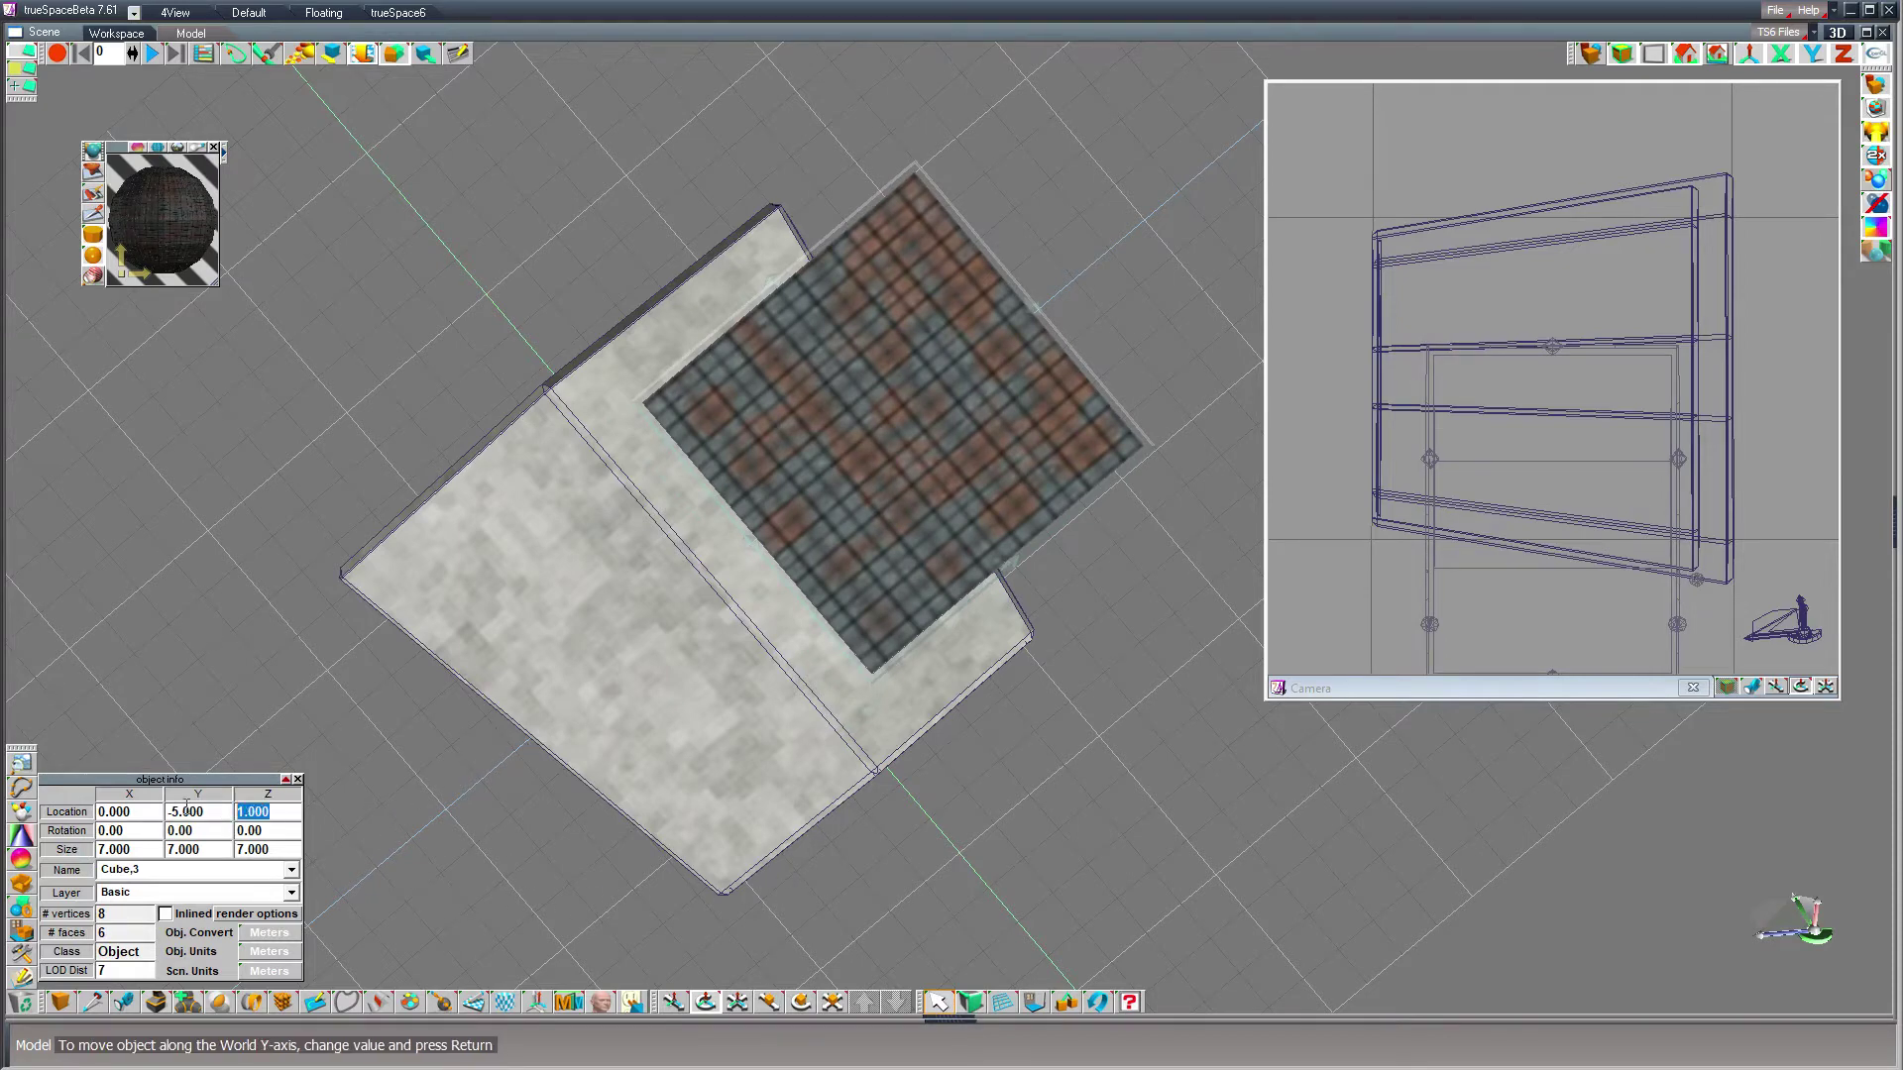
{"action": "type", "text": "0"}
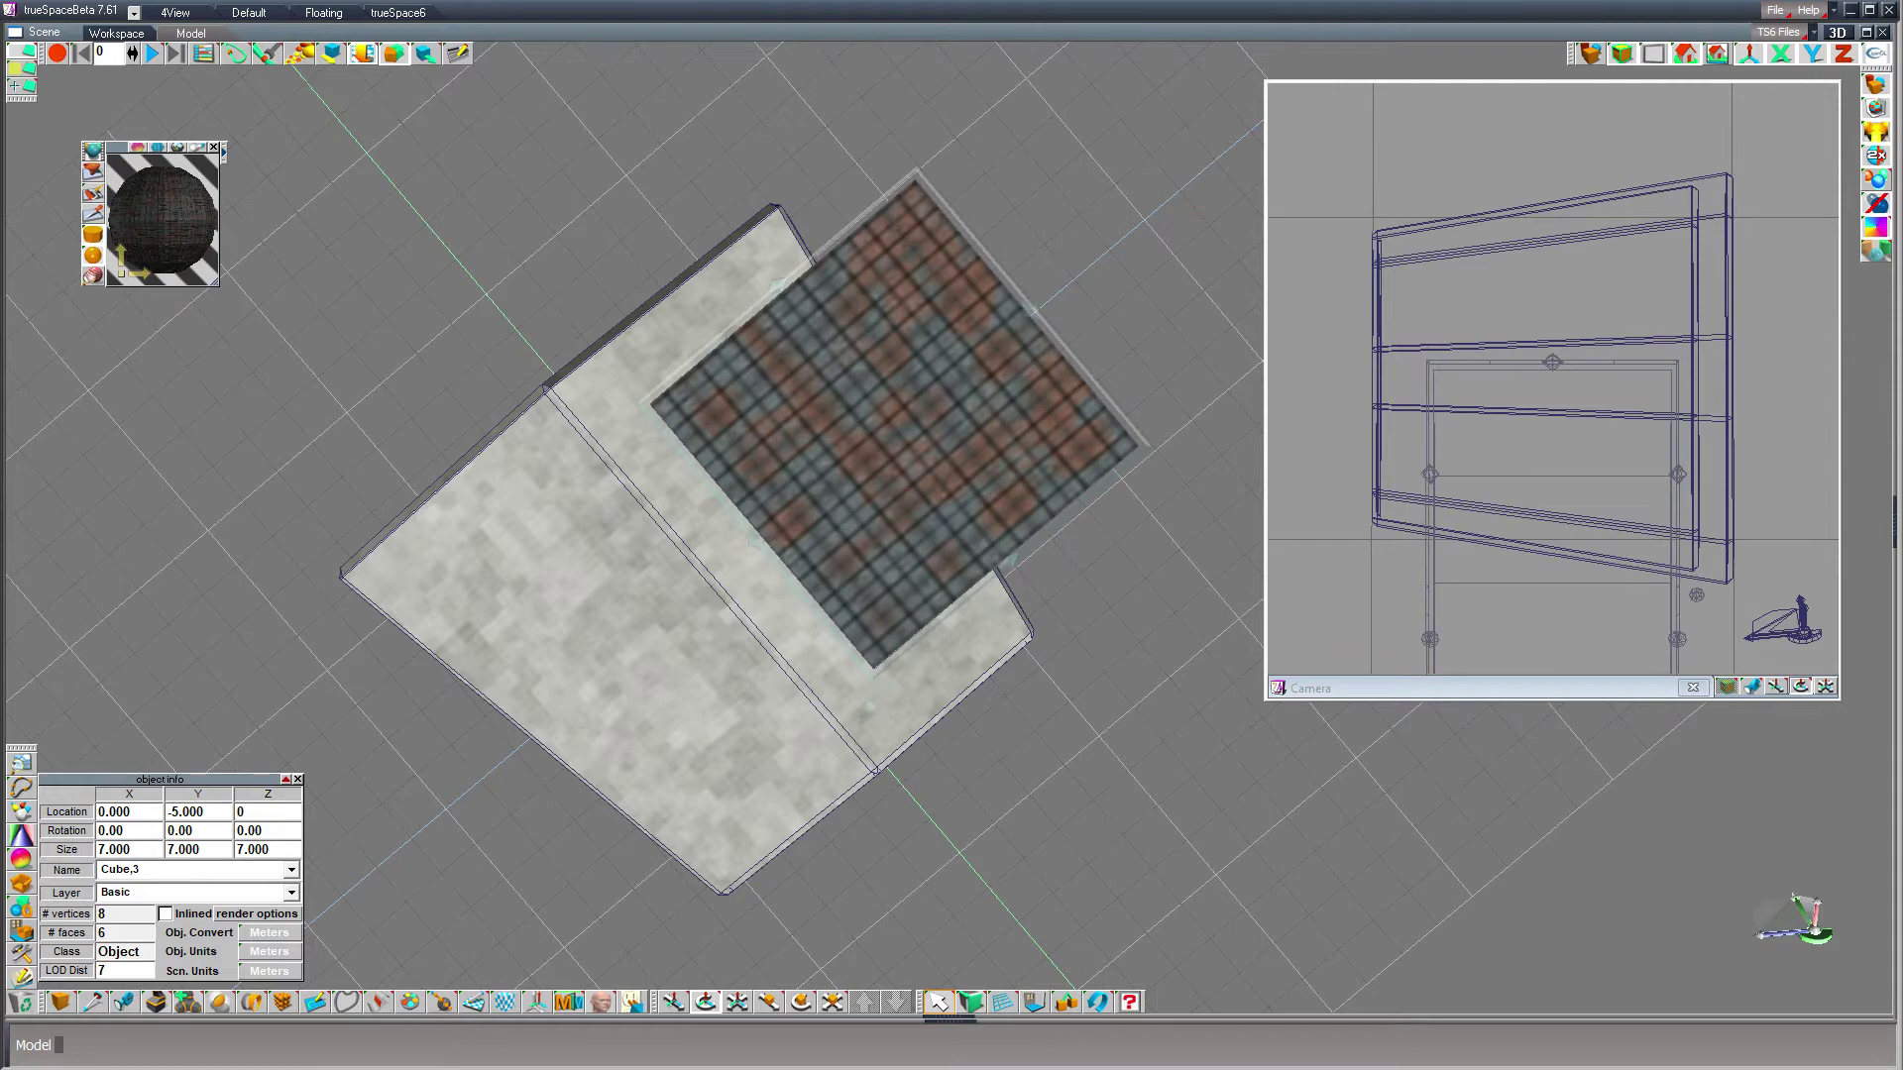
{"action": "key", "text": "Return"}
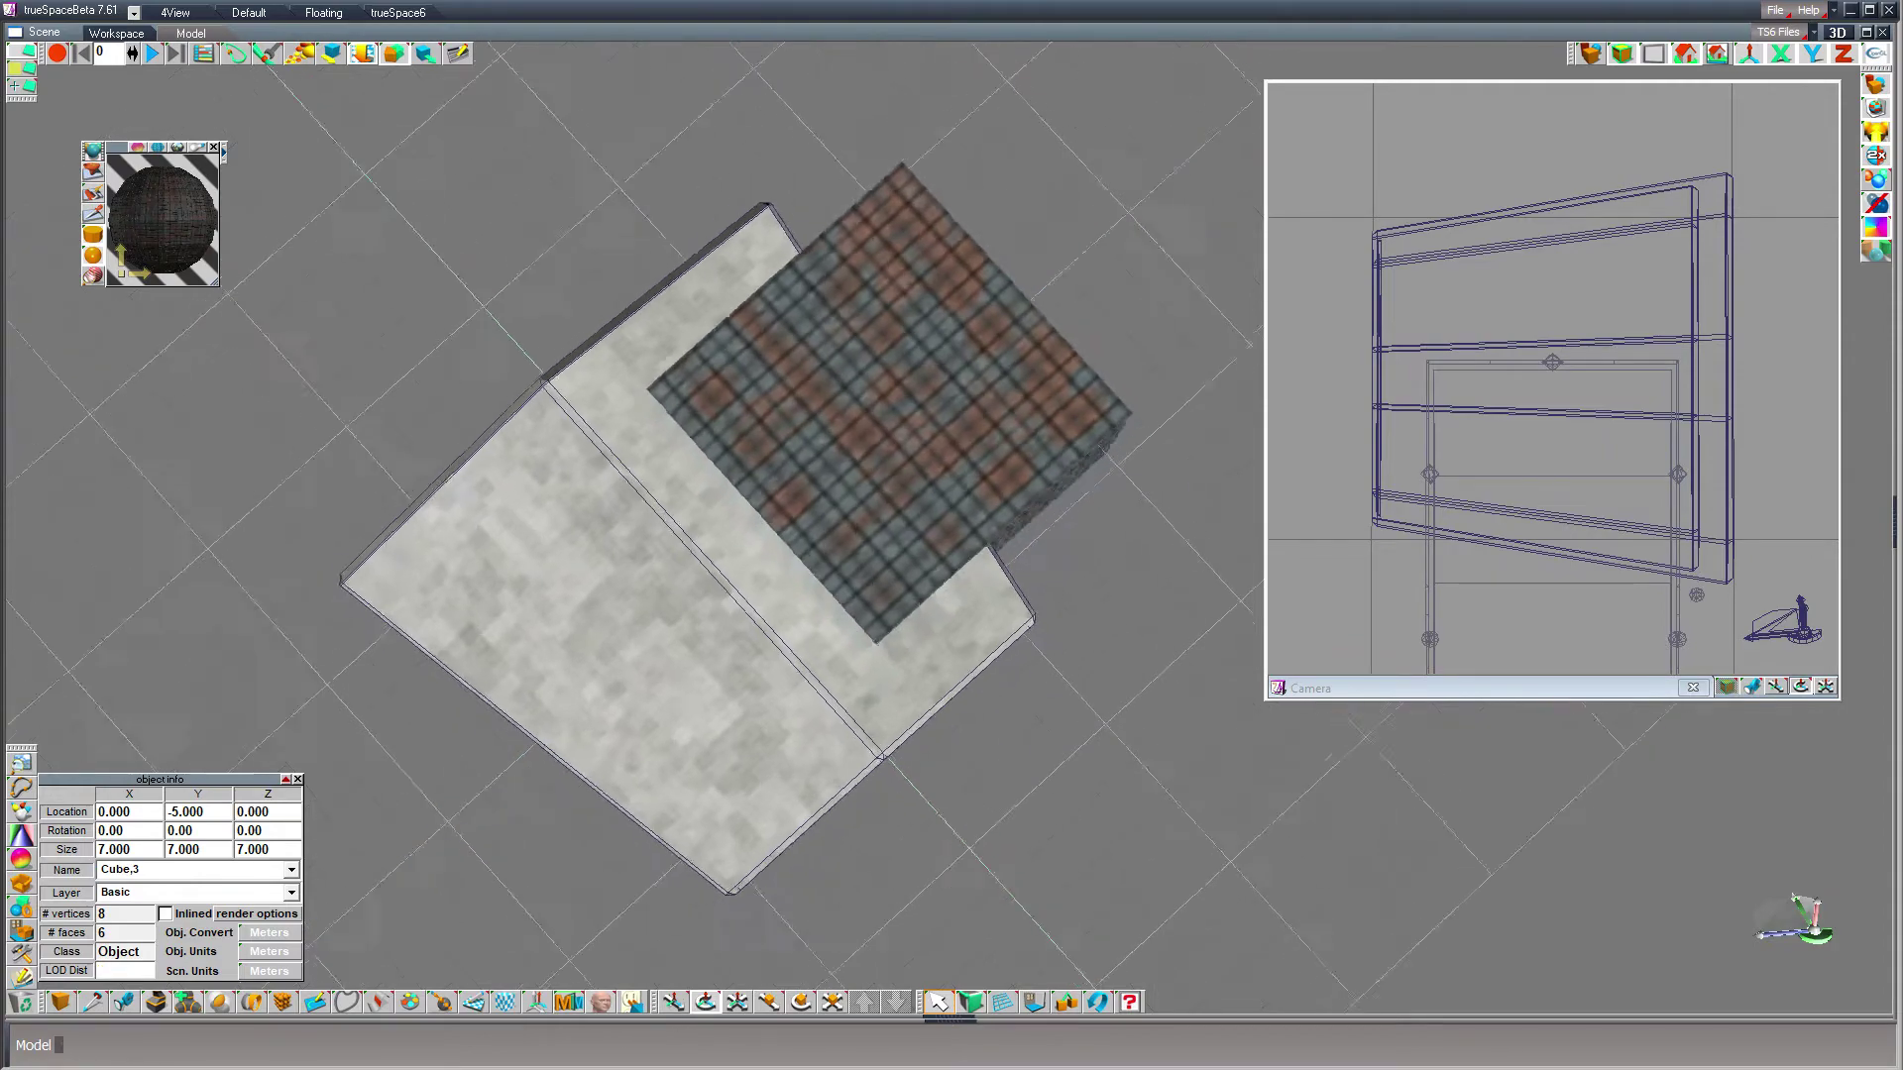
- Scale the cube's face inside the hull down uniformly to about 5.98 × 5.98, tapering the cube inward
{"action": "left_click_drag", "start_coordinate": [1090, 793], "coordinate": [754, 565]}
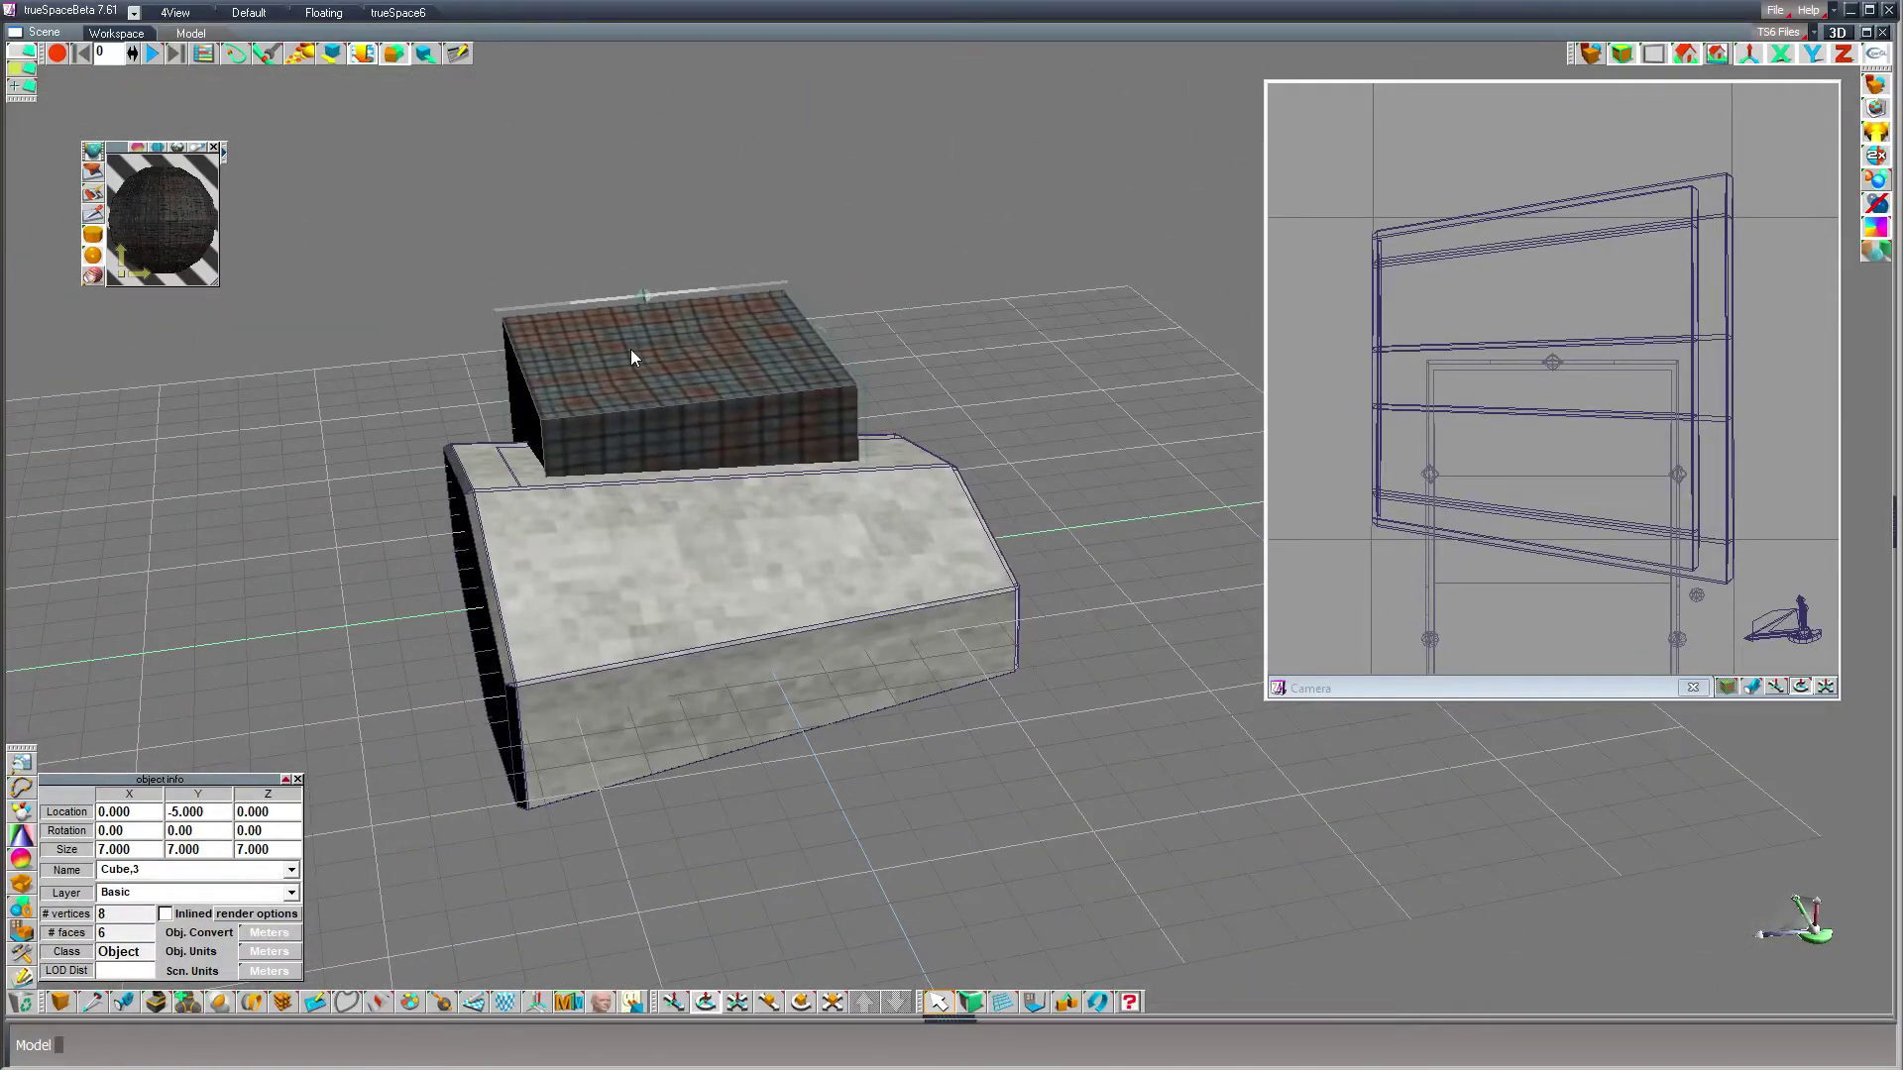
{"action": "left_click_drag", "start_coordinate": [1045, 440], "coordinate": [654, 362]}
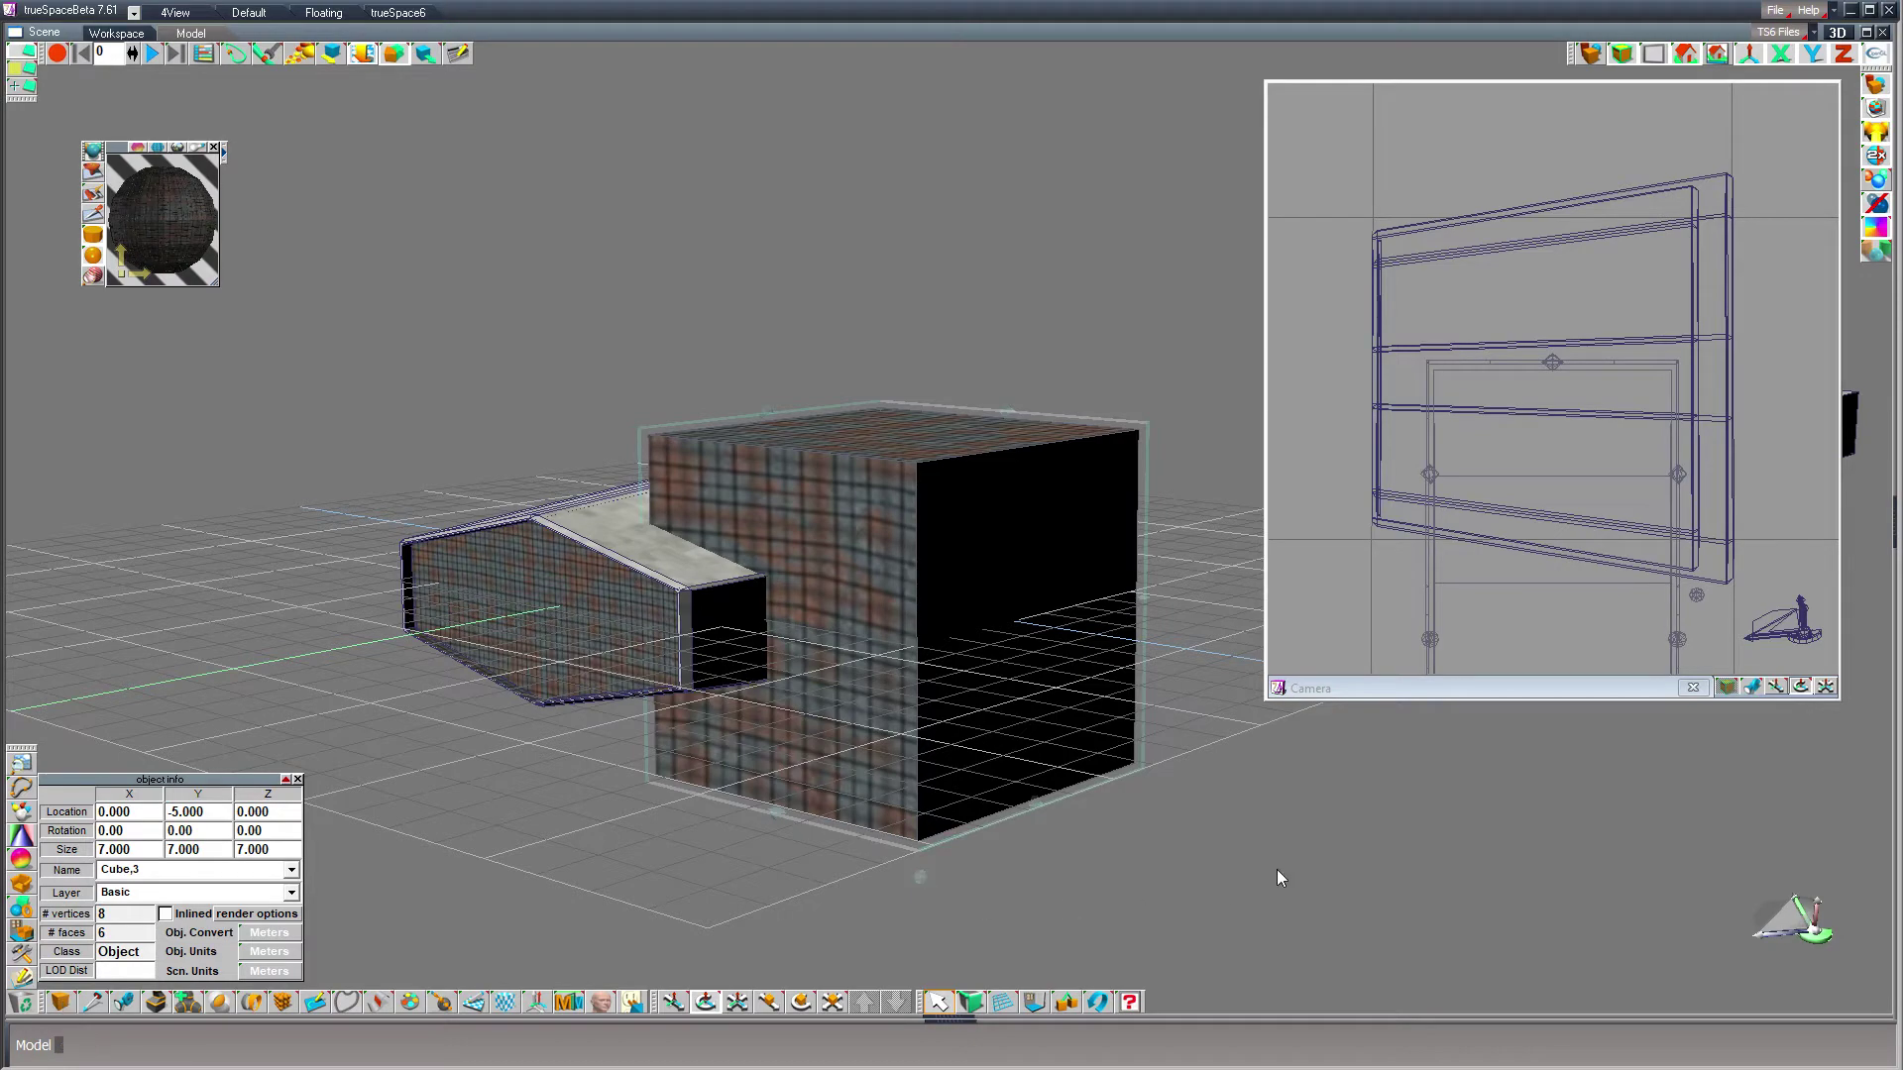
{"action": "middle_click_drag", "start_coordinate": [1281, 876], "coordinate": [1616, 912]}
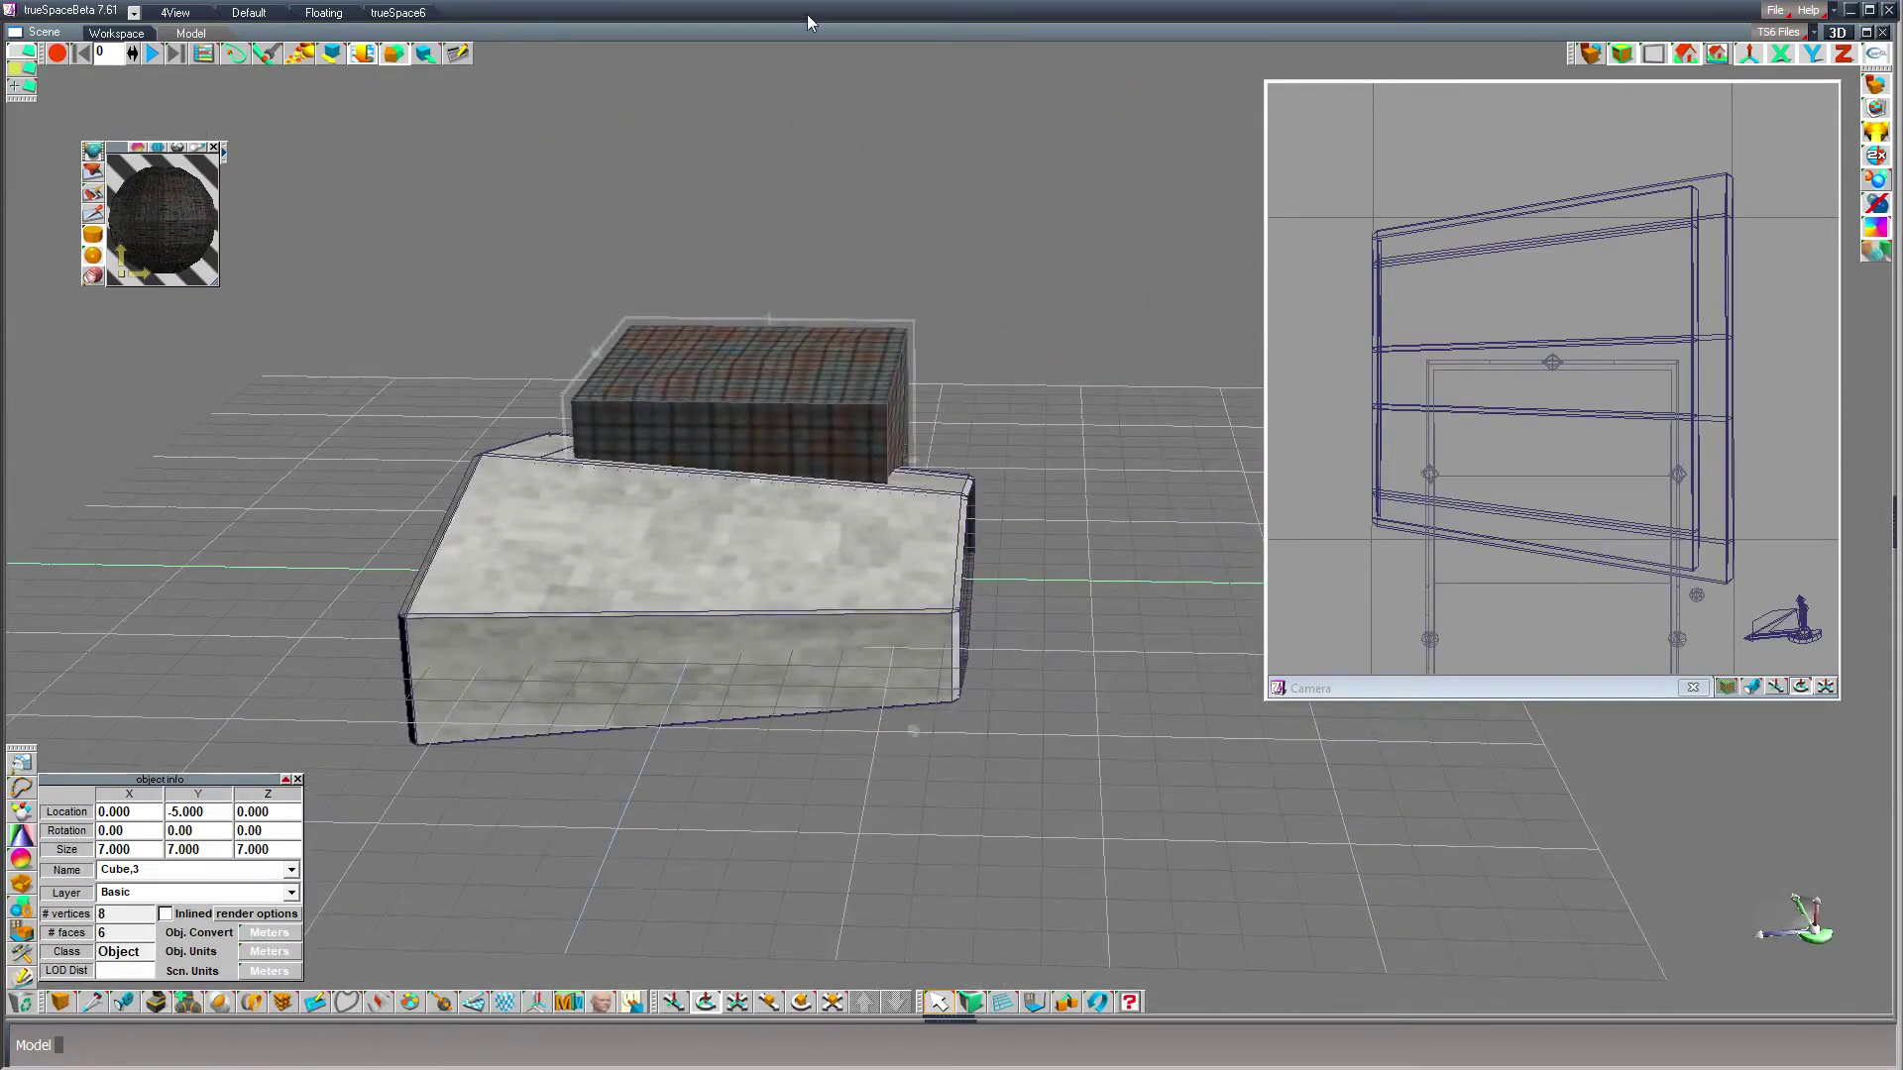
{"action": "middle_click_drag", "start_coordinate": [1246, 847], "coordinate": [1189, 832]}
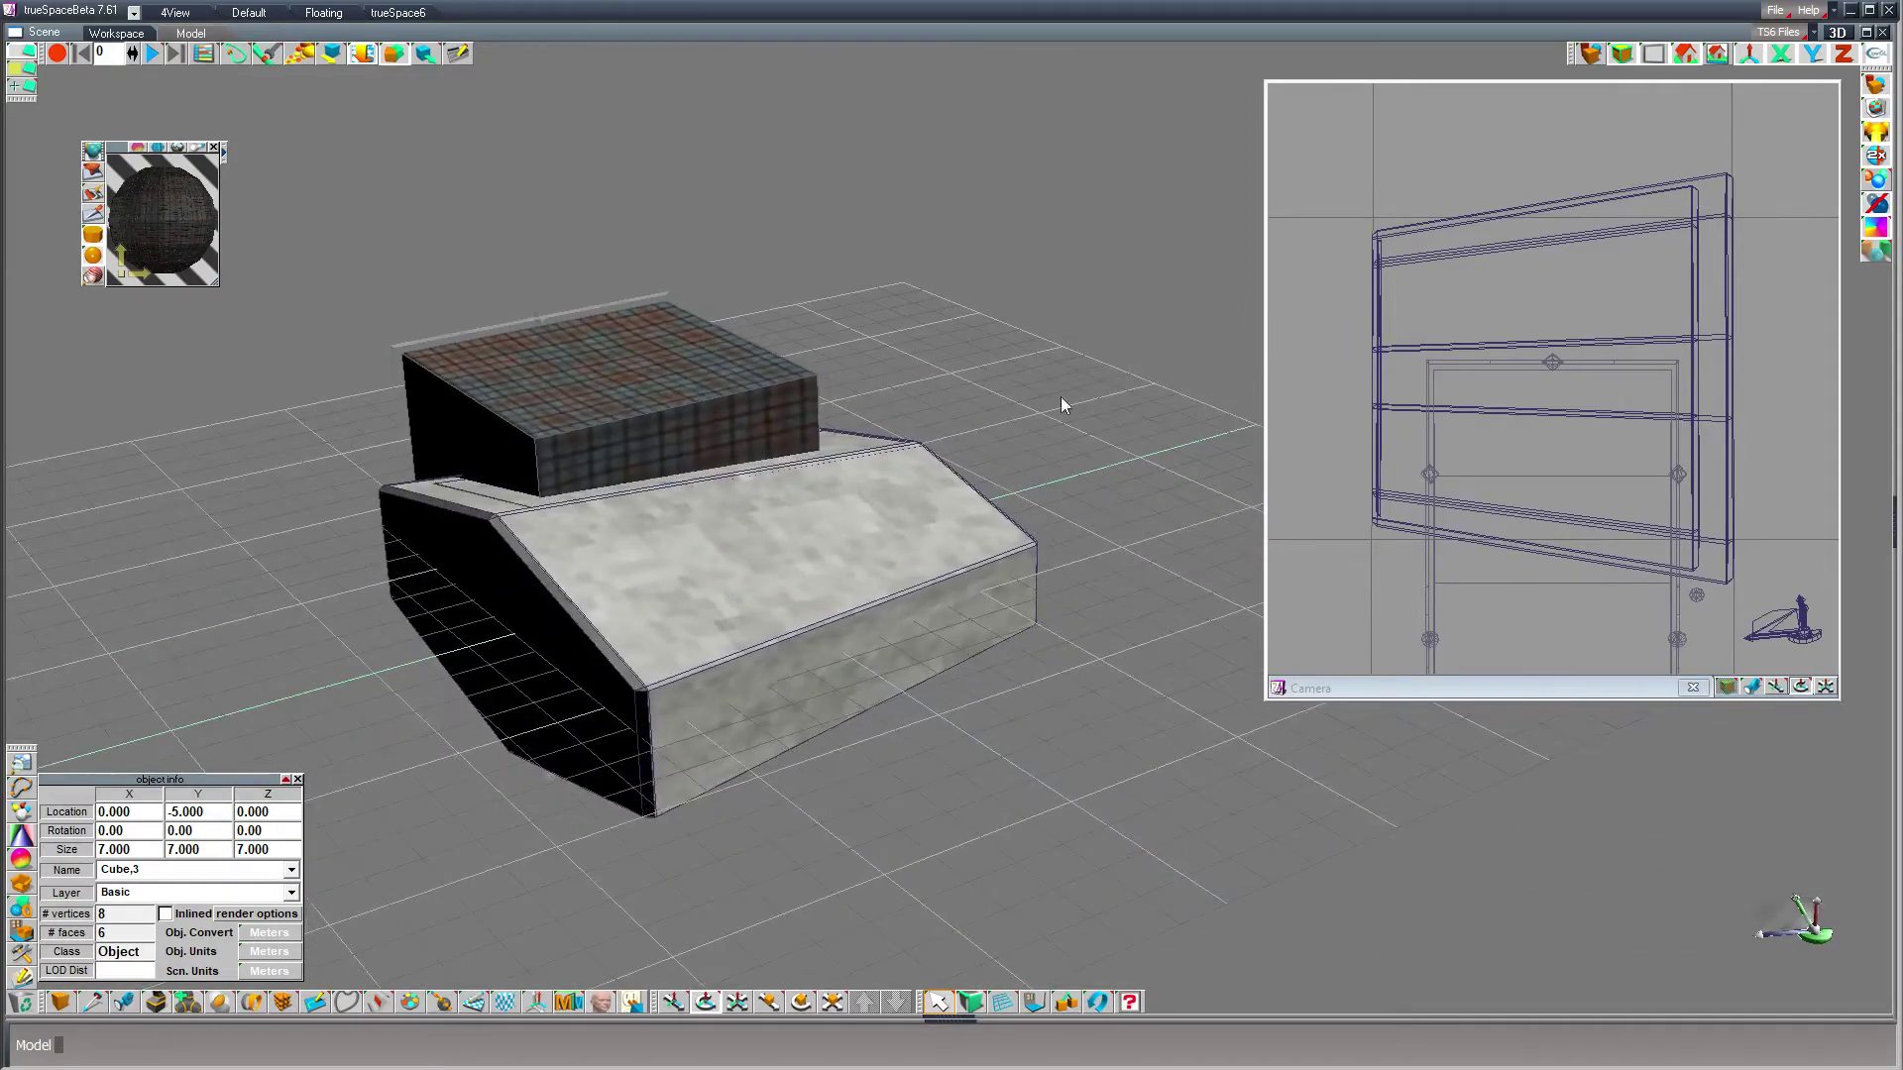
{"action": "left_click", "coordinate": [971, 1004]}
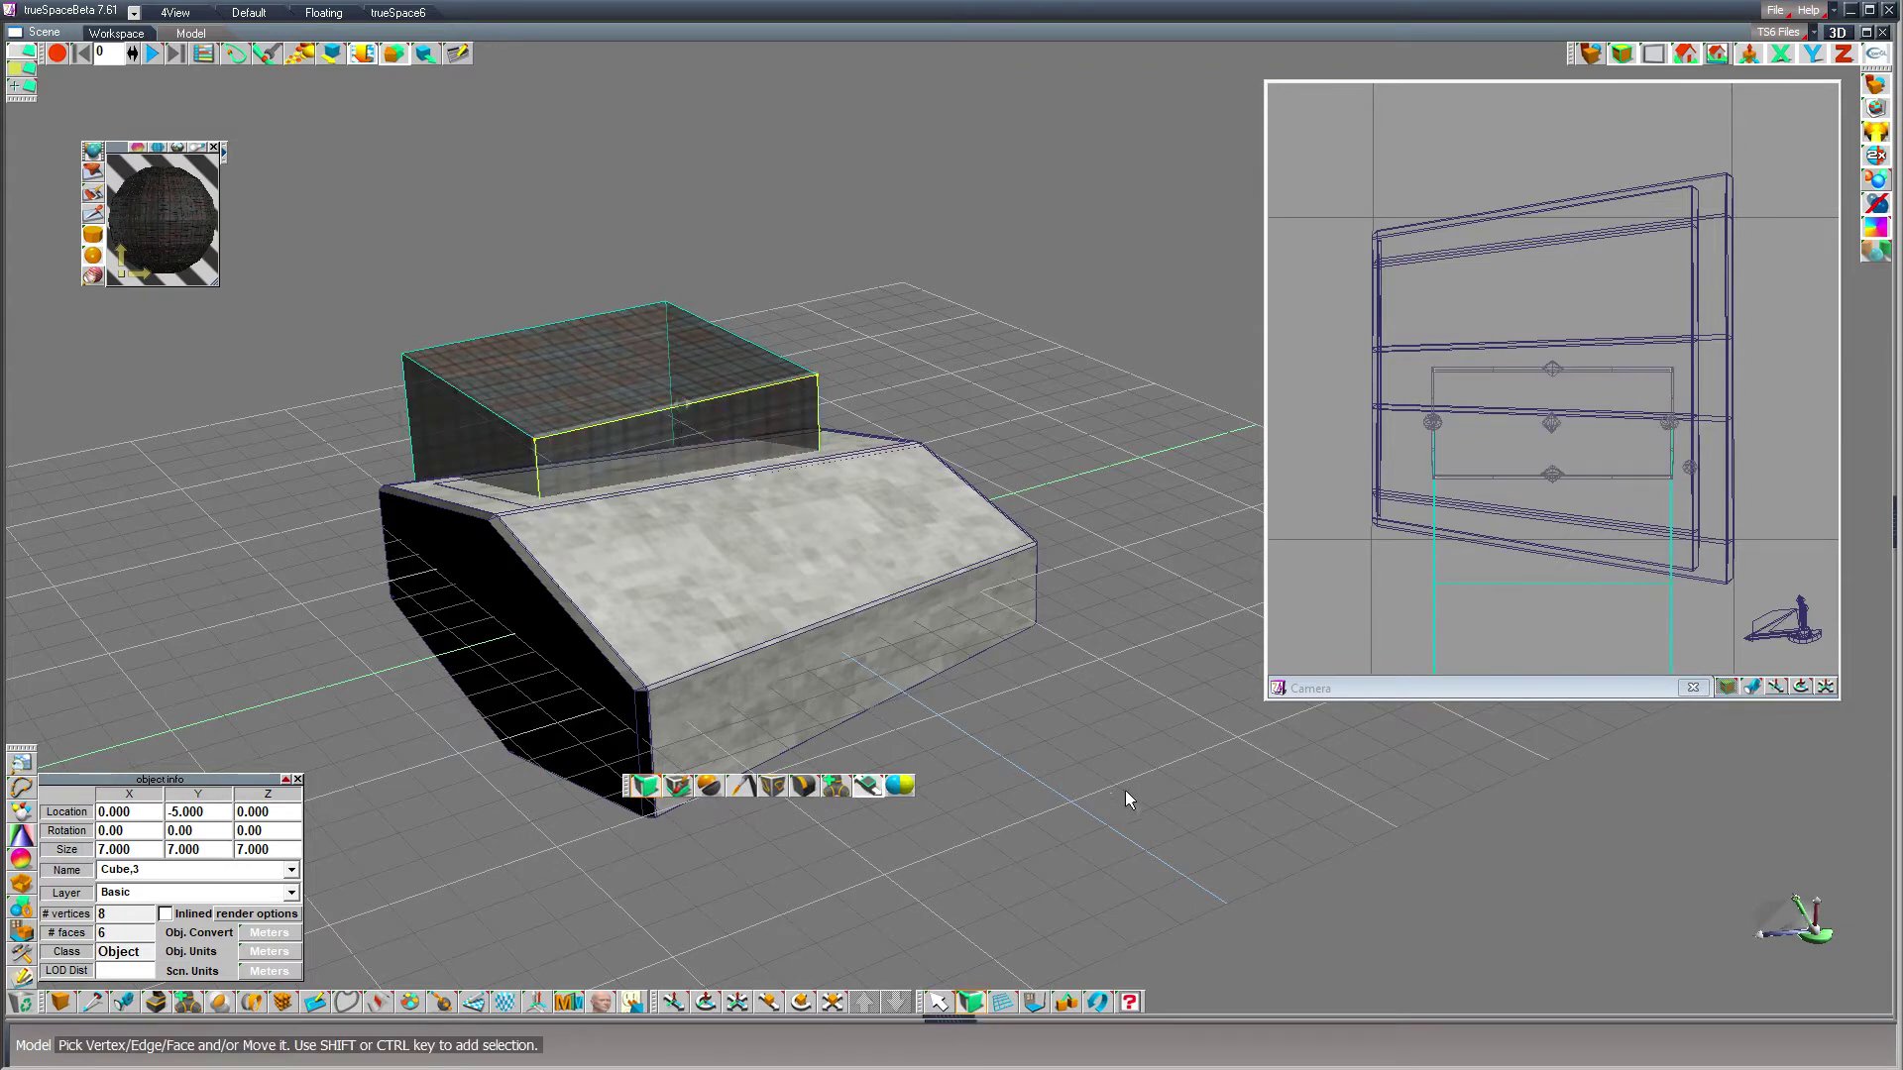
{"action": "left_click", "coordinate": [868, 786]}
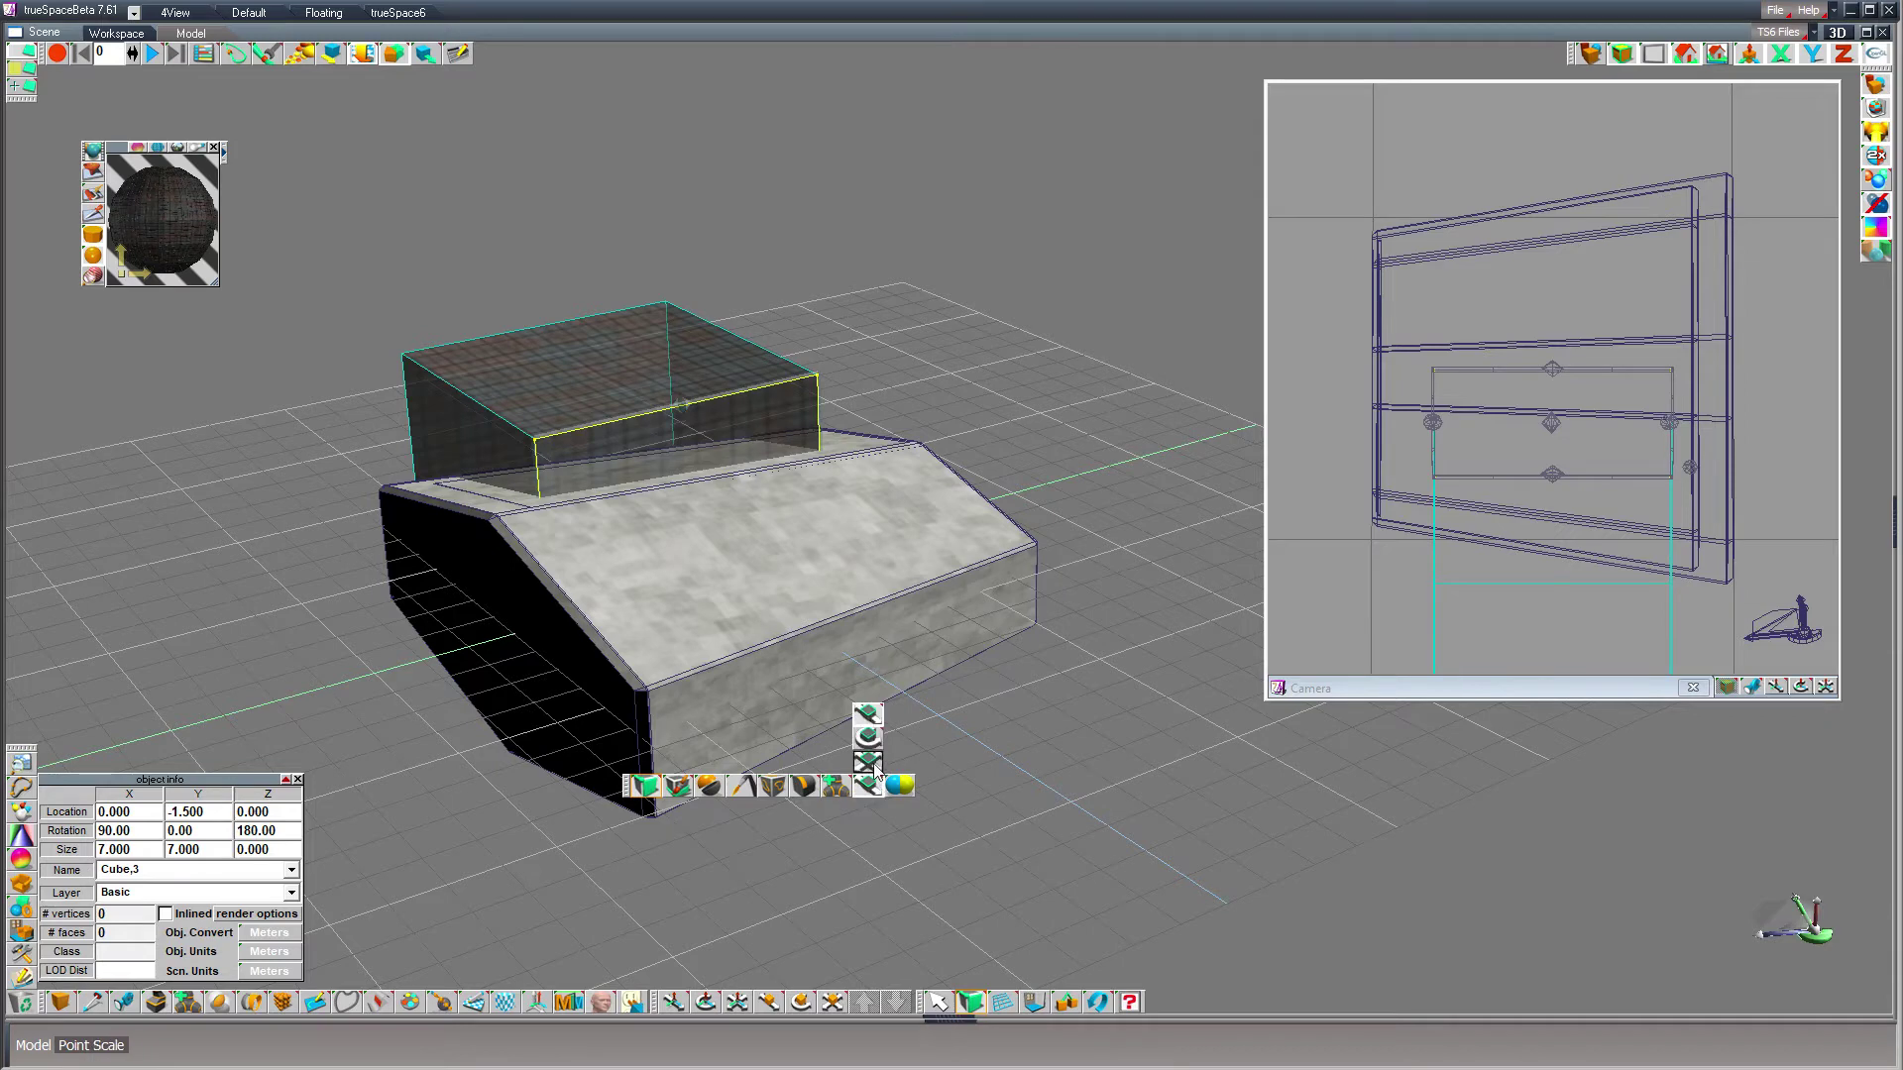
{"action": "left_click", "coordinate": [872, 763]}
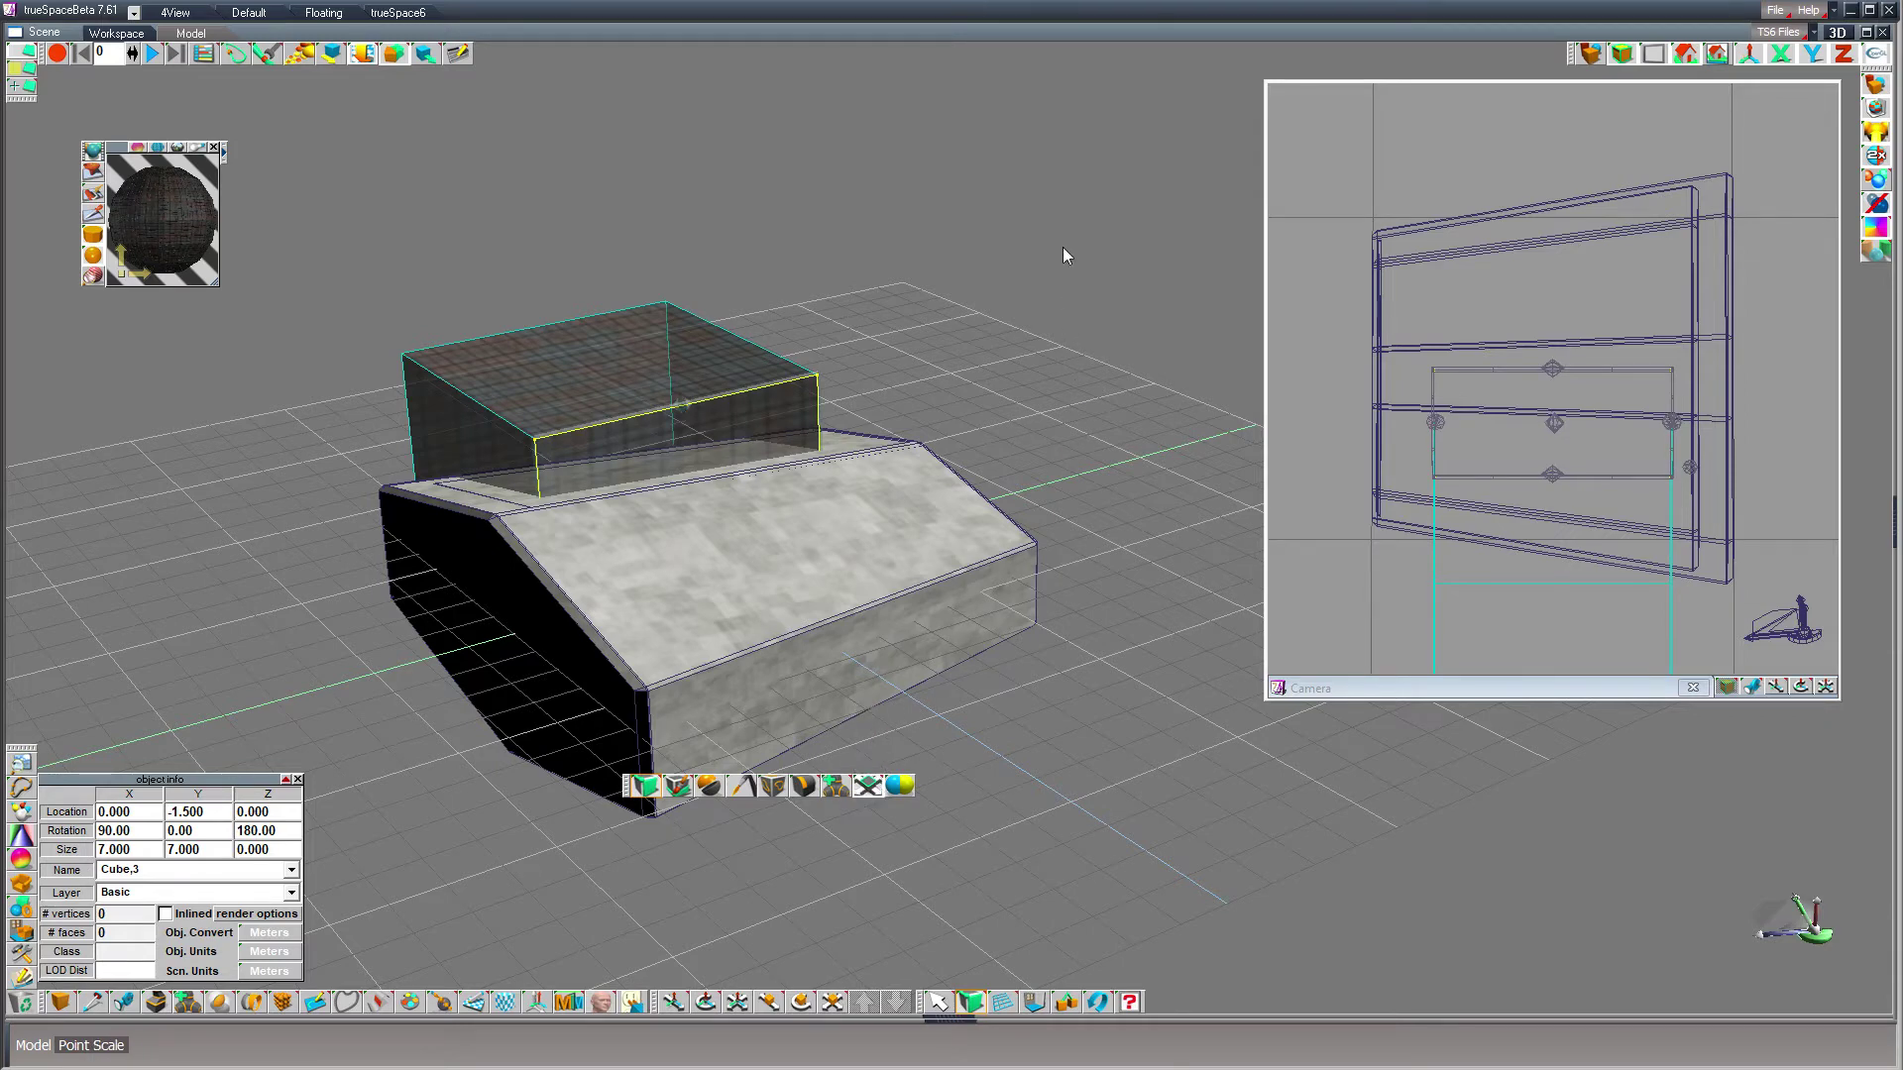
{"action": "mouse_move", "coordinate": [1063, 245]}
{"action": "left_mouse_down"}
{"action": "mouse_move", "coordinate": [1088, 238]}
{"action": "mouse_move", "coordinate": [1030, 256]}
{"action": "mouse_move", "coordinate": [1077, 242]}
{"action": "mouse_move", "coordinate": [1064, 251]}
{"action": "left_mouse_up"}
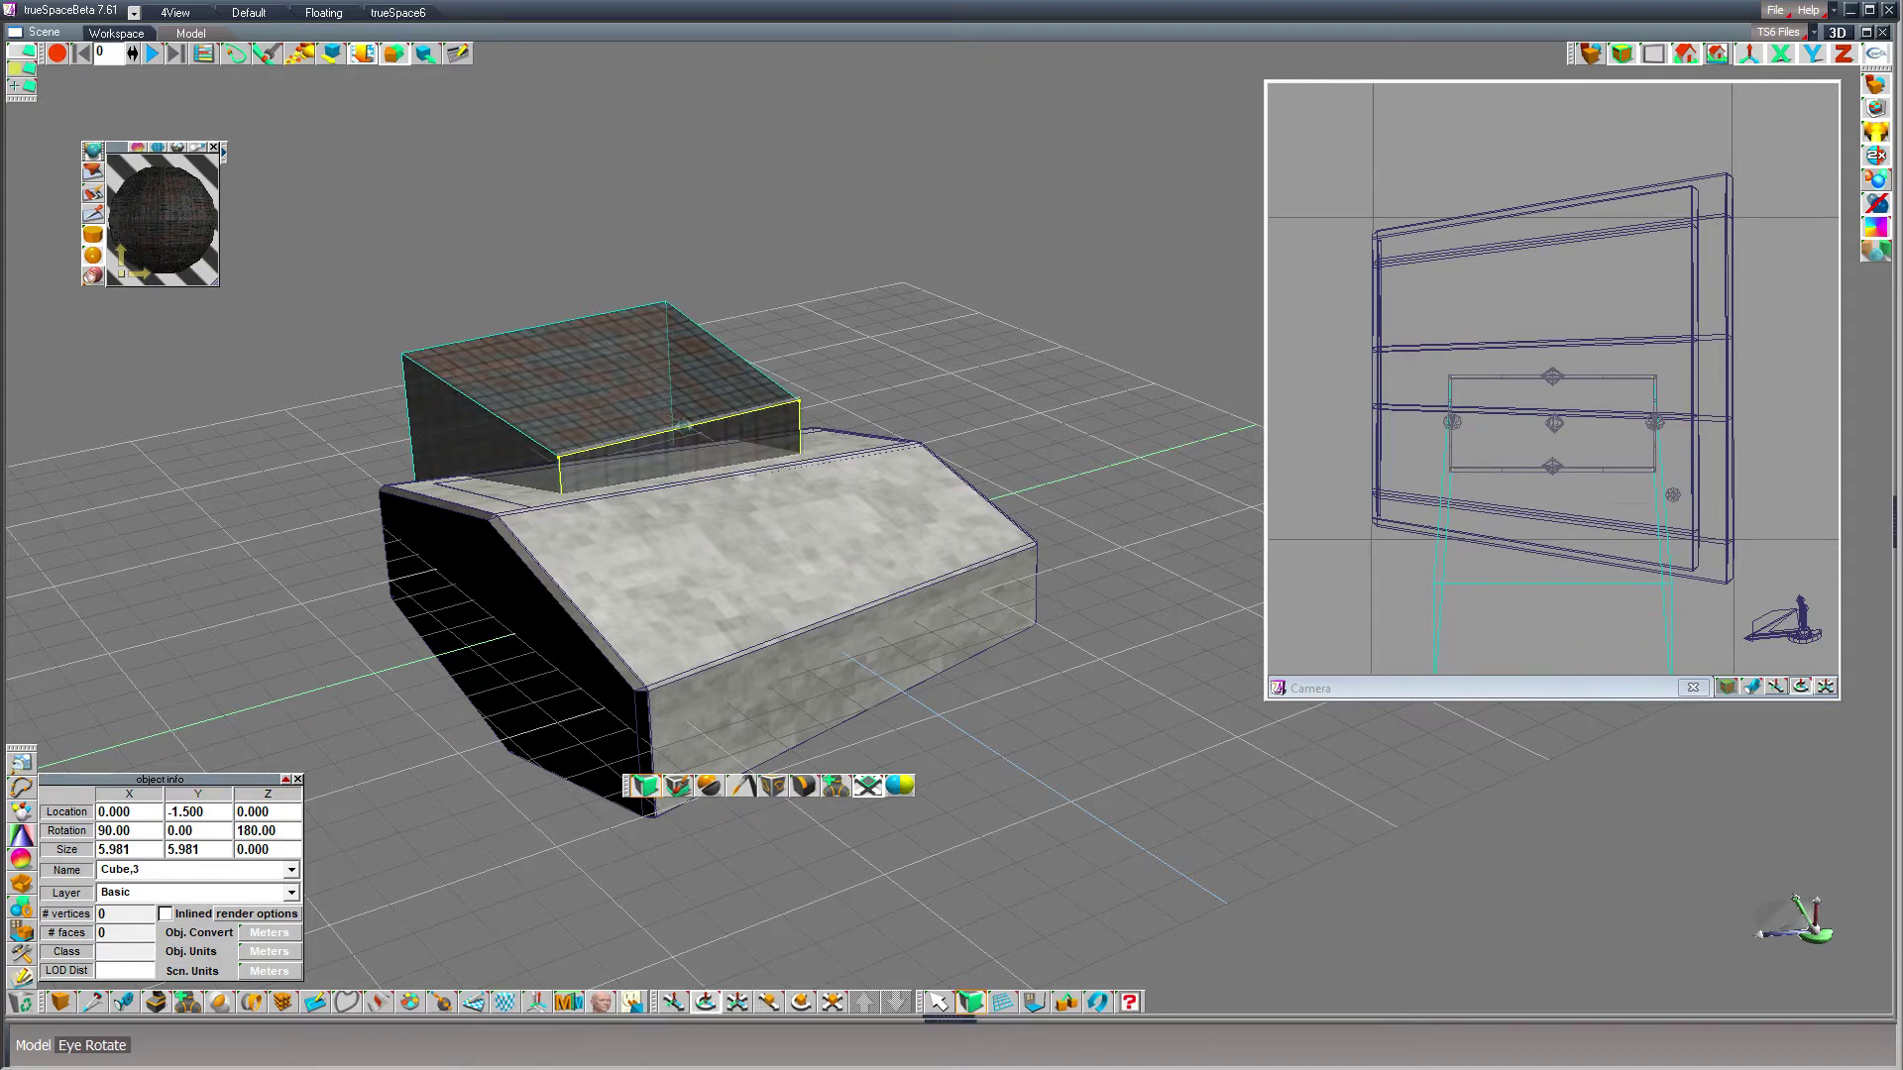
- Bevel the tapered cube's face inside the hull by 0.2 at a 45° angle
{"action": "left_click", "coordinate": [706, 1002]}
{"action": "left_click_drag", "start_coordinate": [694, 496], "coordinate": [947, 713]}
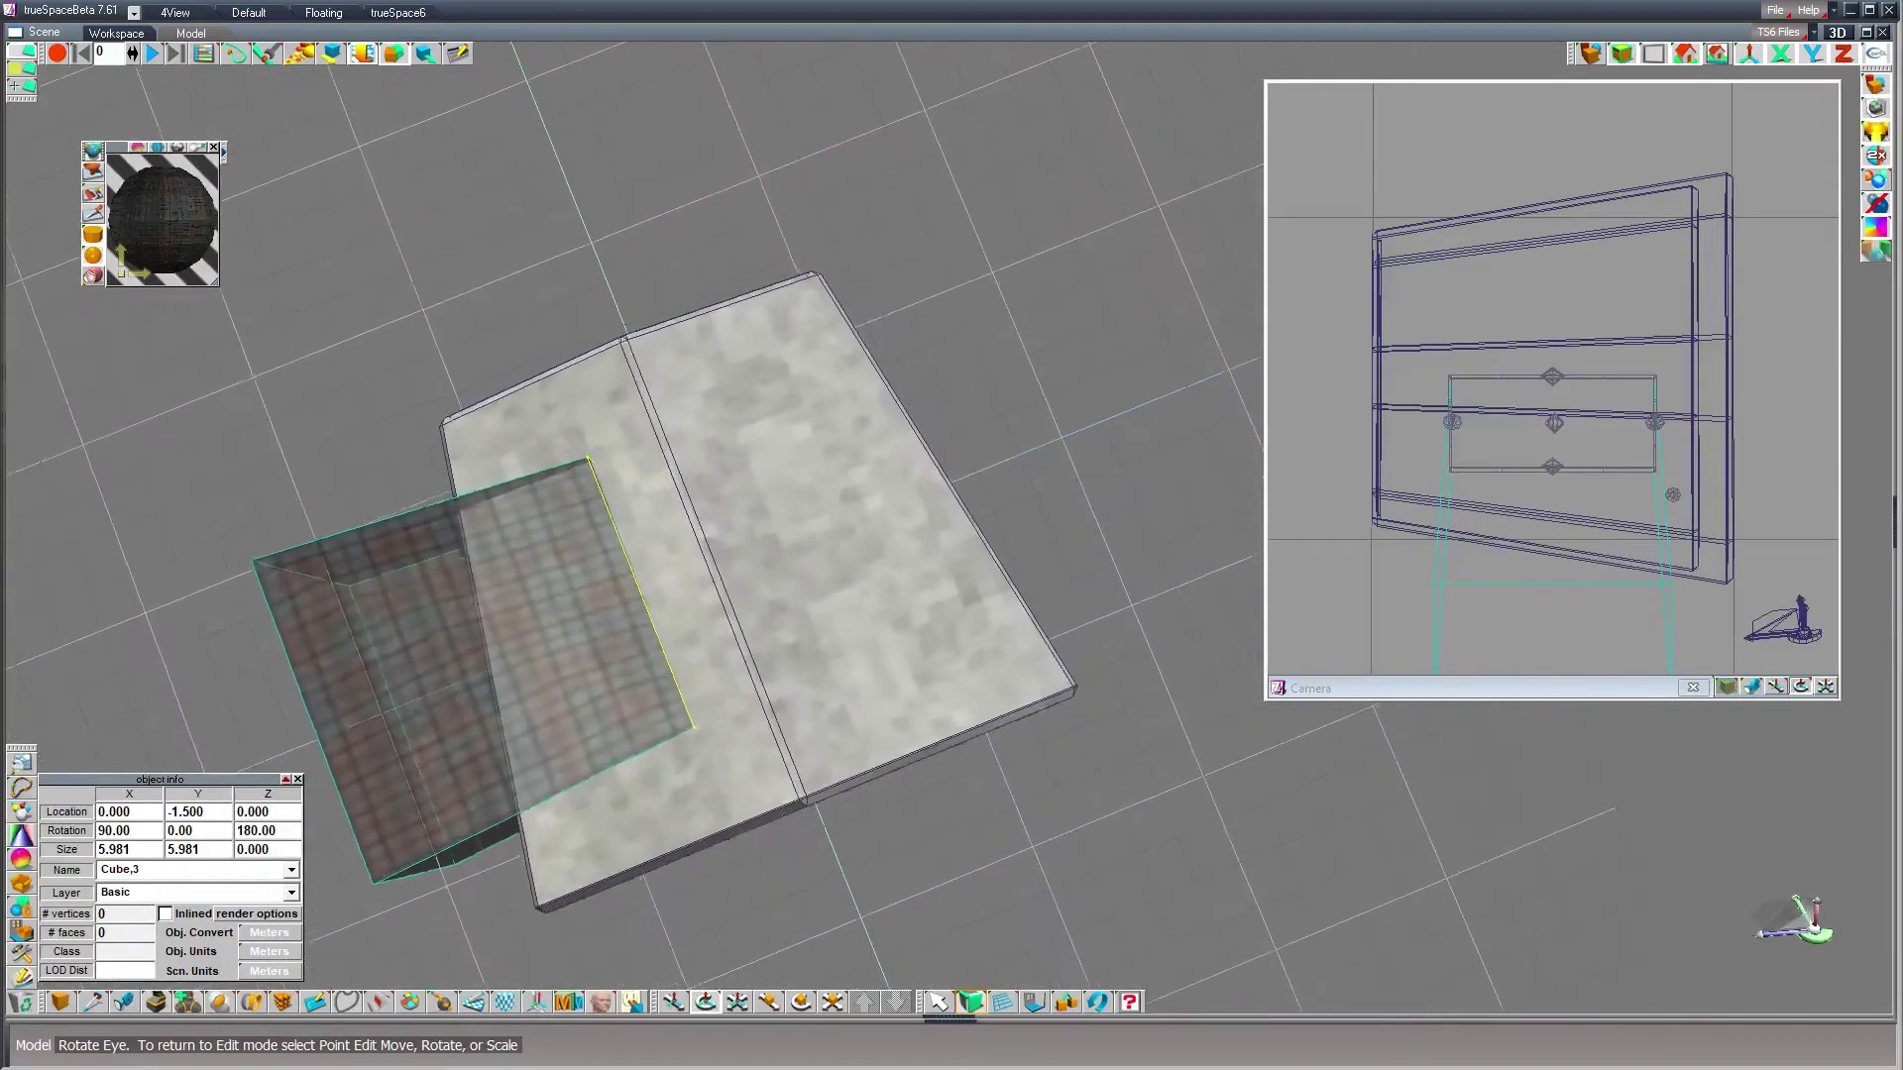
{"action": "mouse_move", "coordinate": [683, 981]}
{"action": "left_mouse_down"}
{"action": "mouse_move", "coordinate": [684, 954]}
{"action": "mouse_move", "coordinate": [680, 985]}
{"action": "left_mouse_up"}
{"action": "left_click_drag", "start_coordinate": [769, 369], "coordinate": [769, 383]}
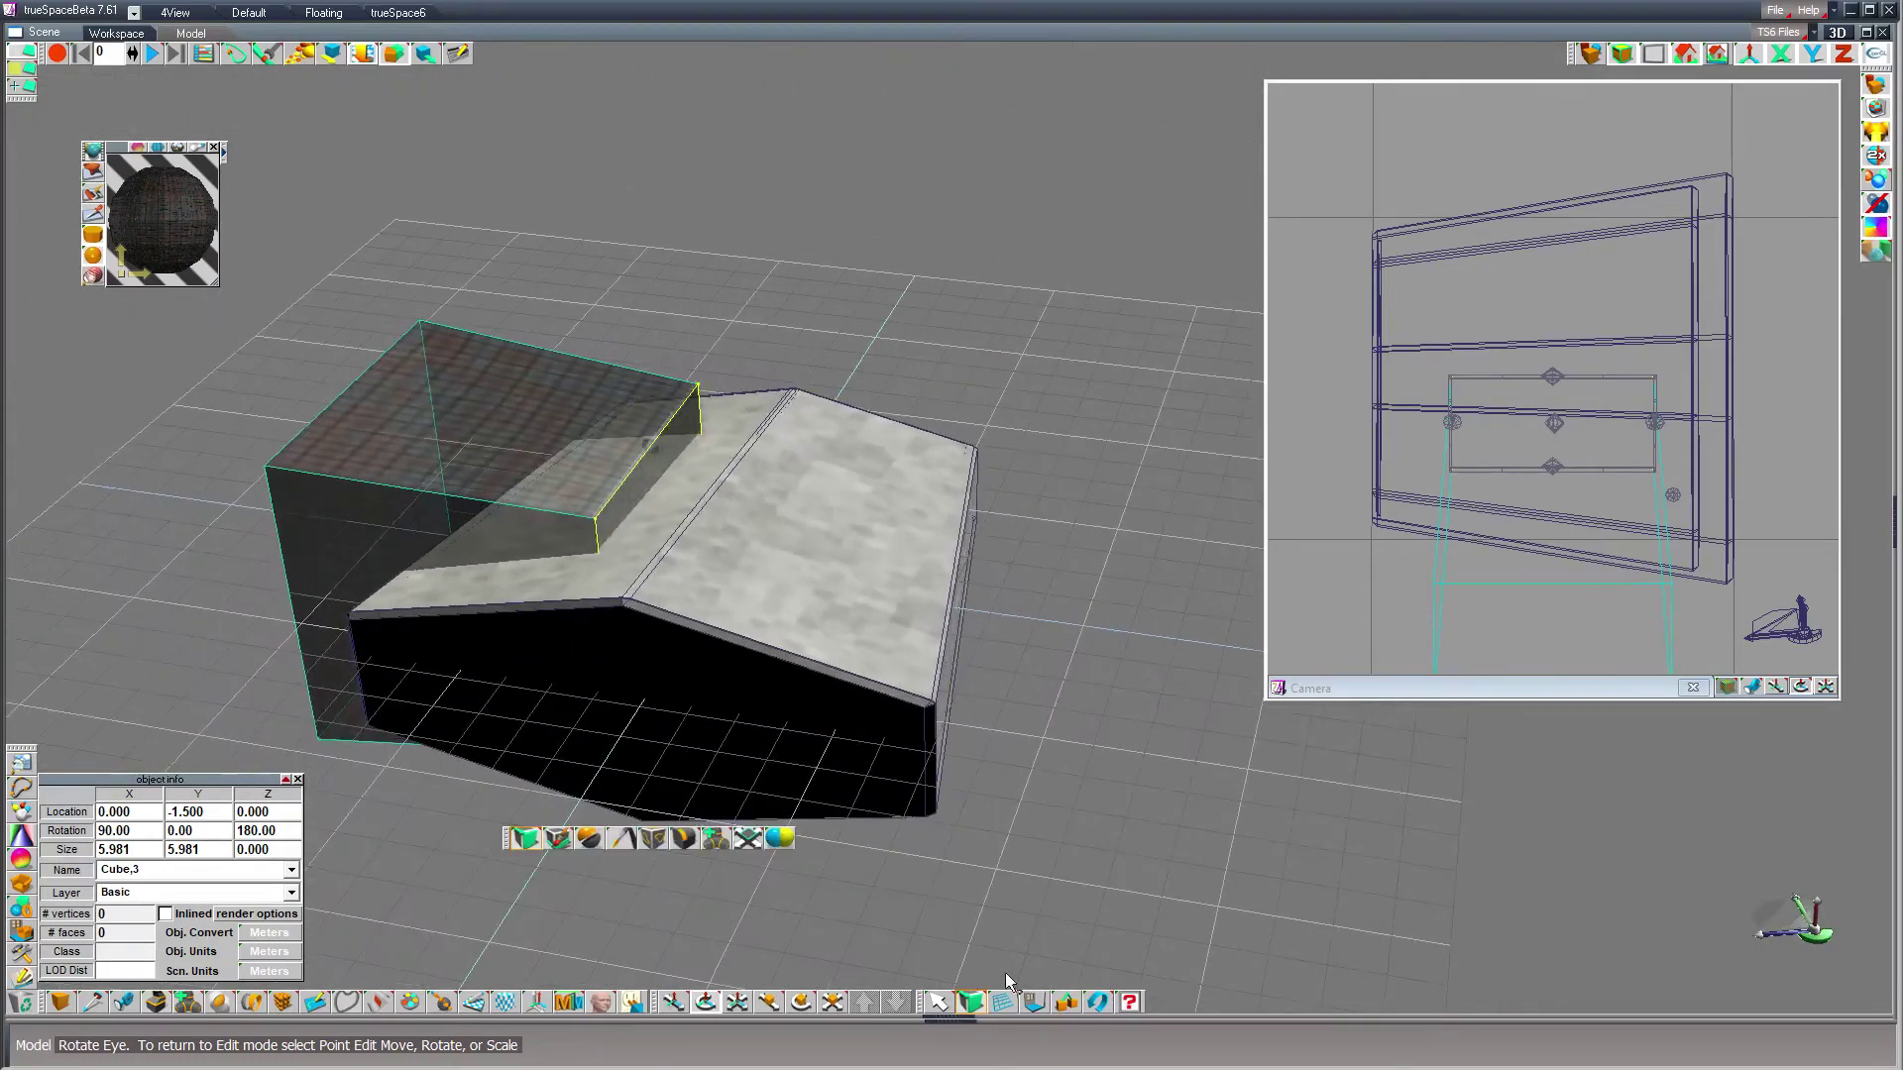
{"action": "left_click", "coordinate": [942, 1005]}
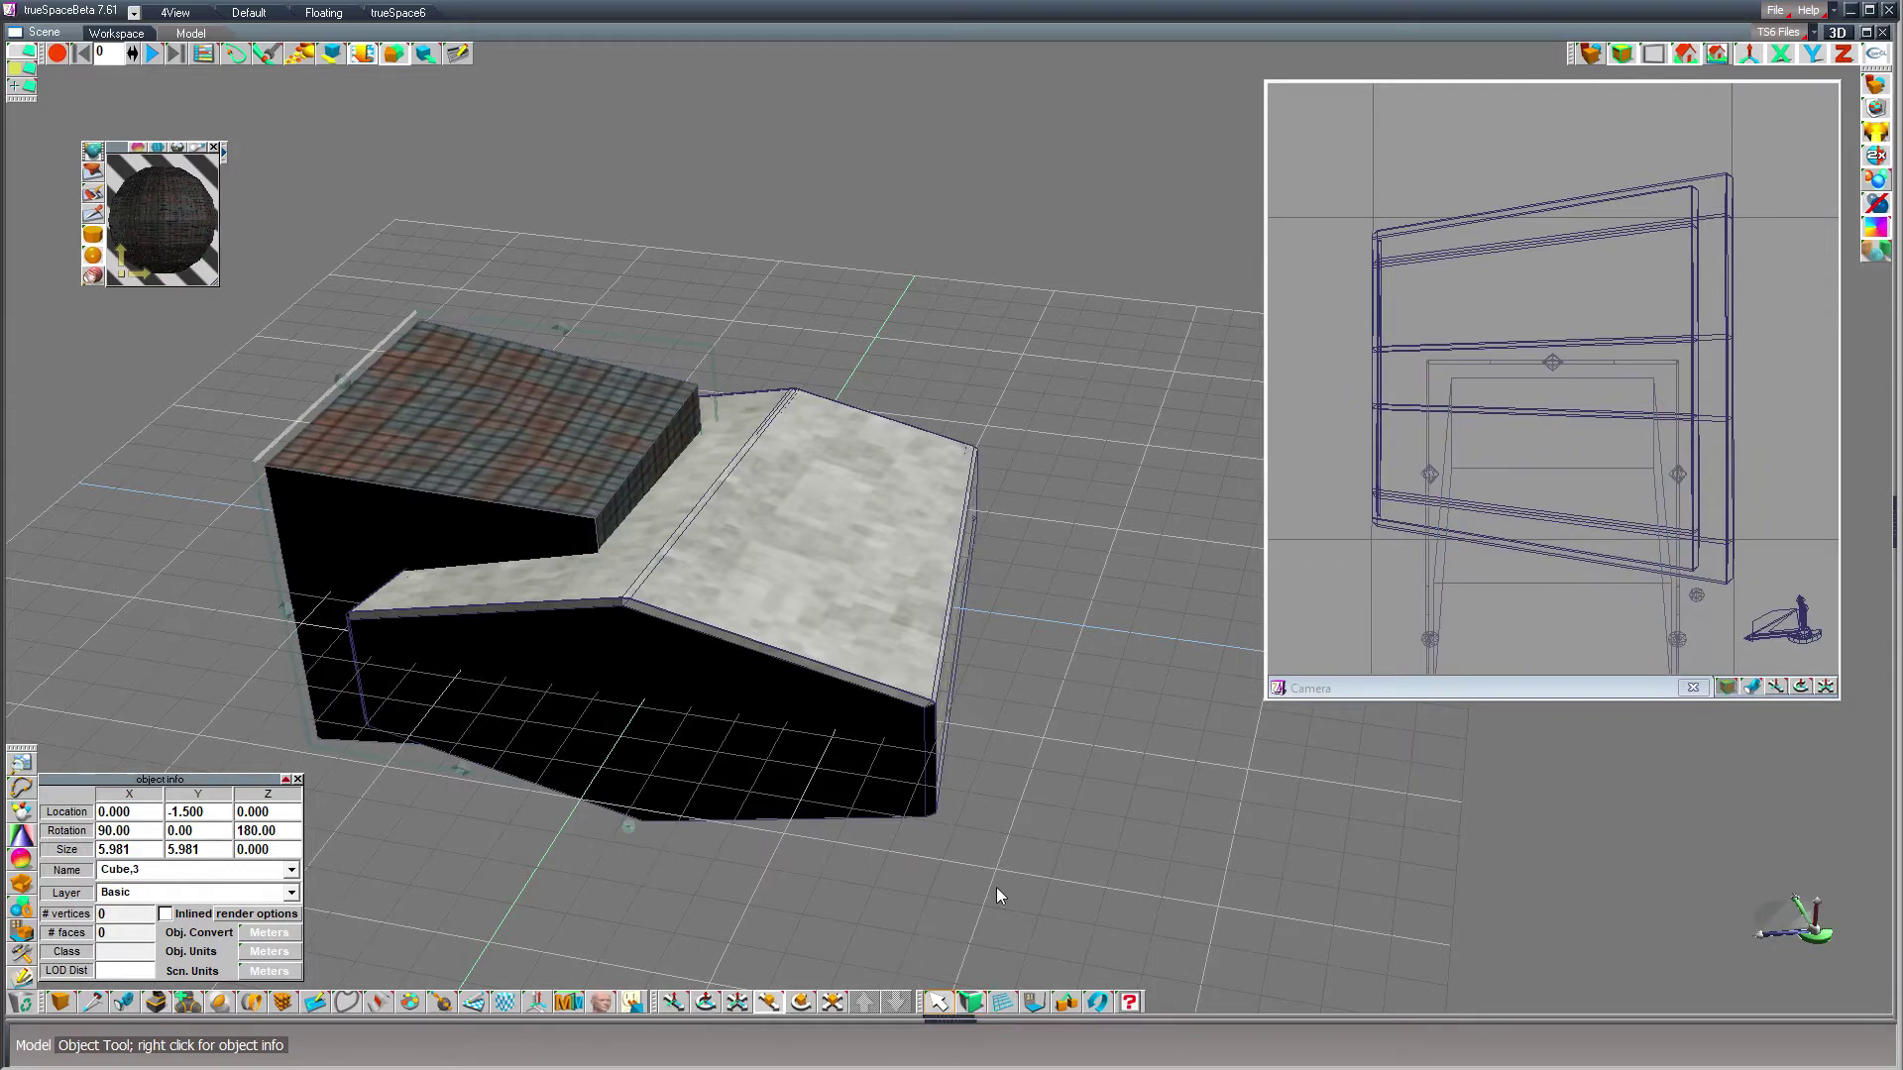
{"action": "left_click", "coordinate": [645, 478]}
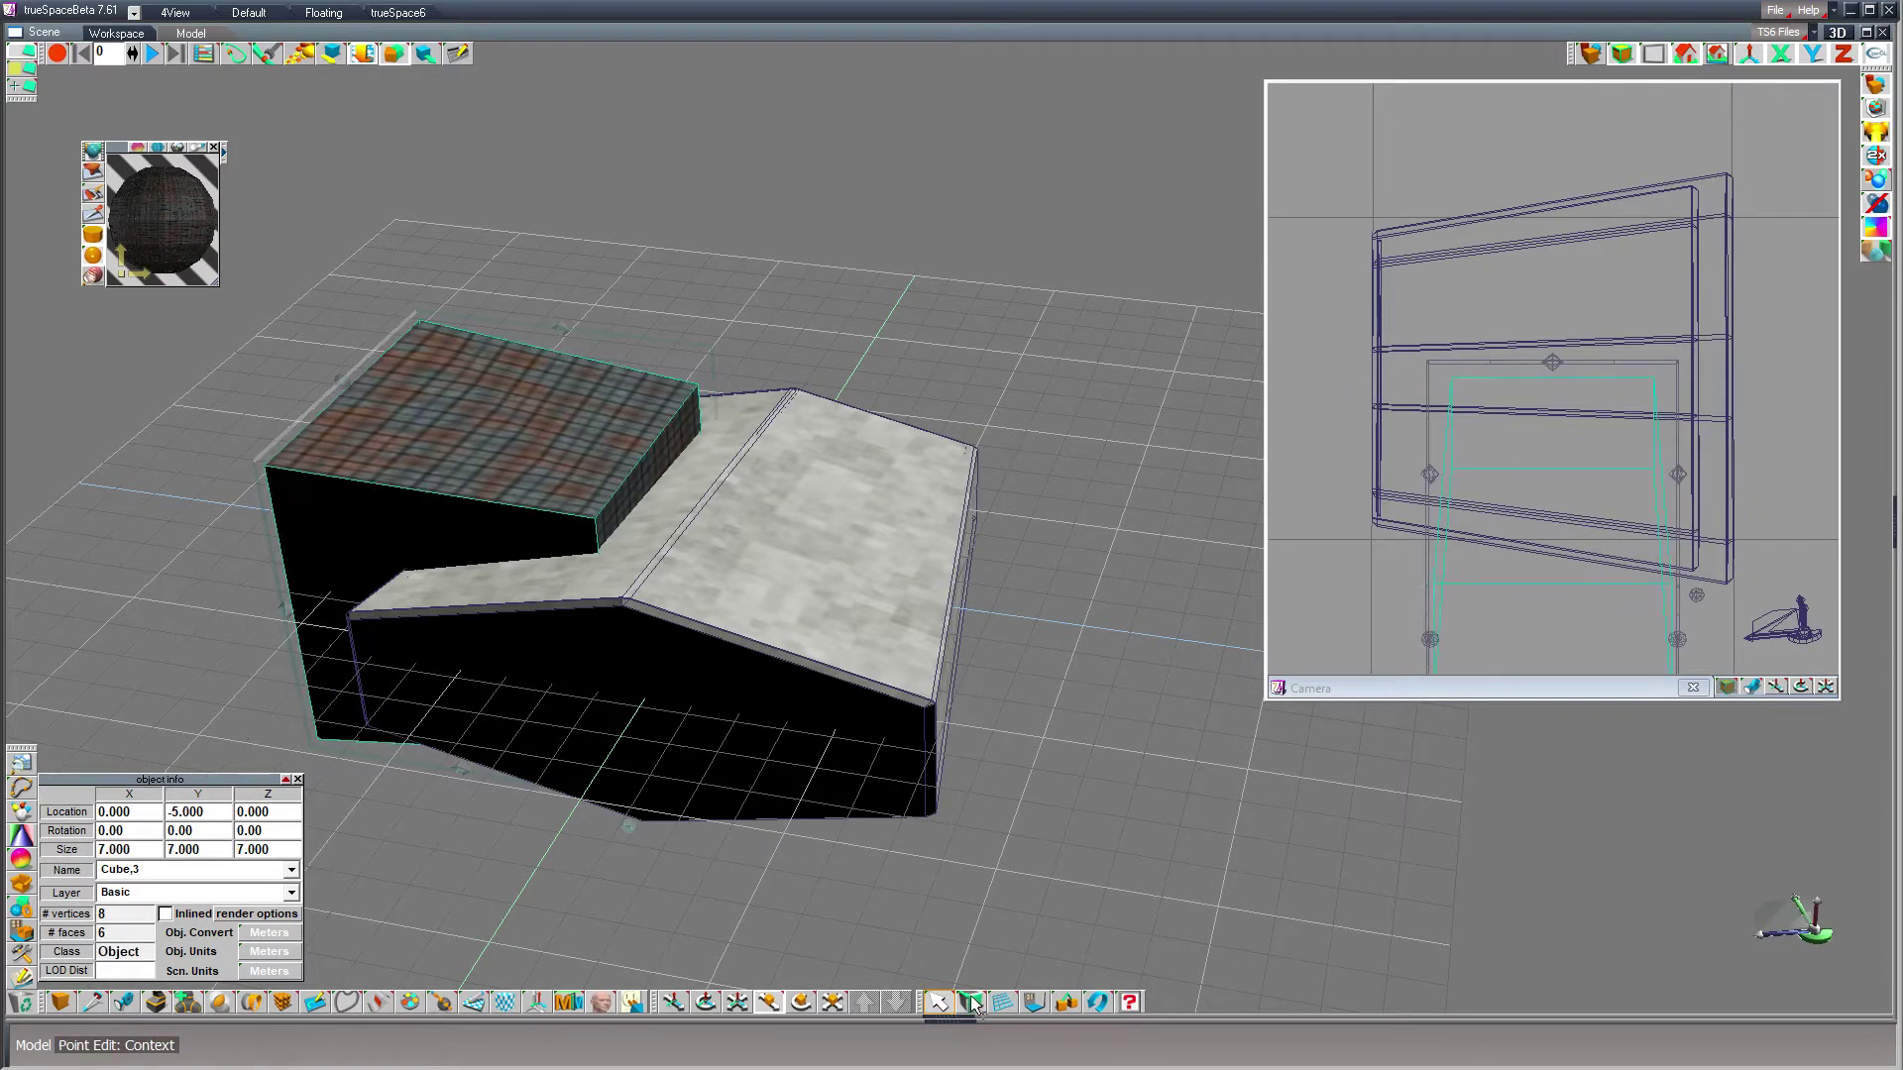
{"action": "left_click", "coordinate": [644, 474]}
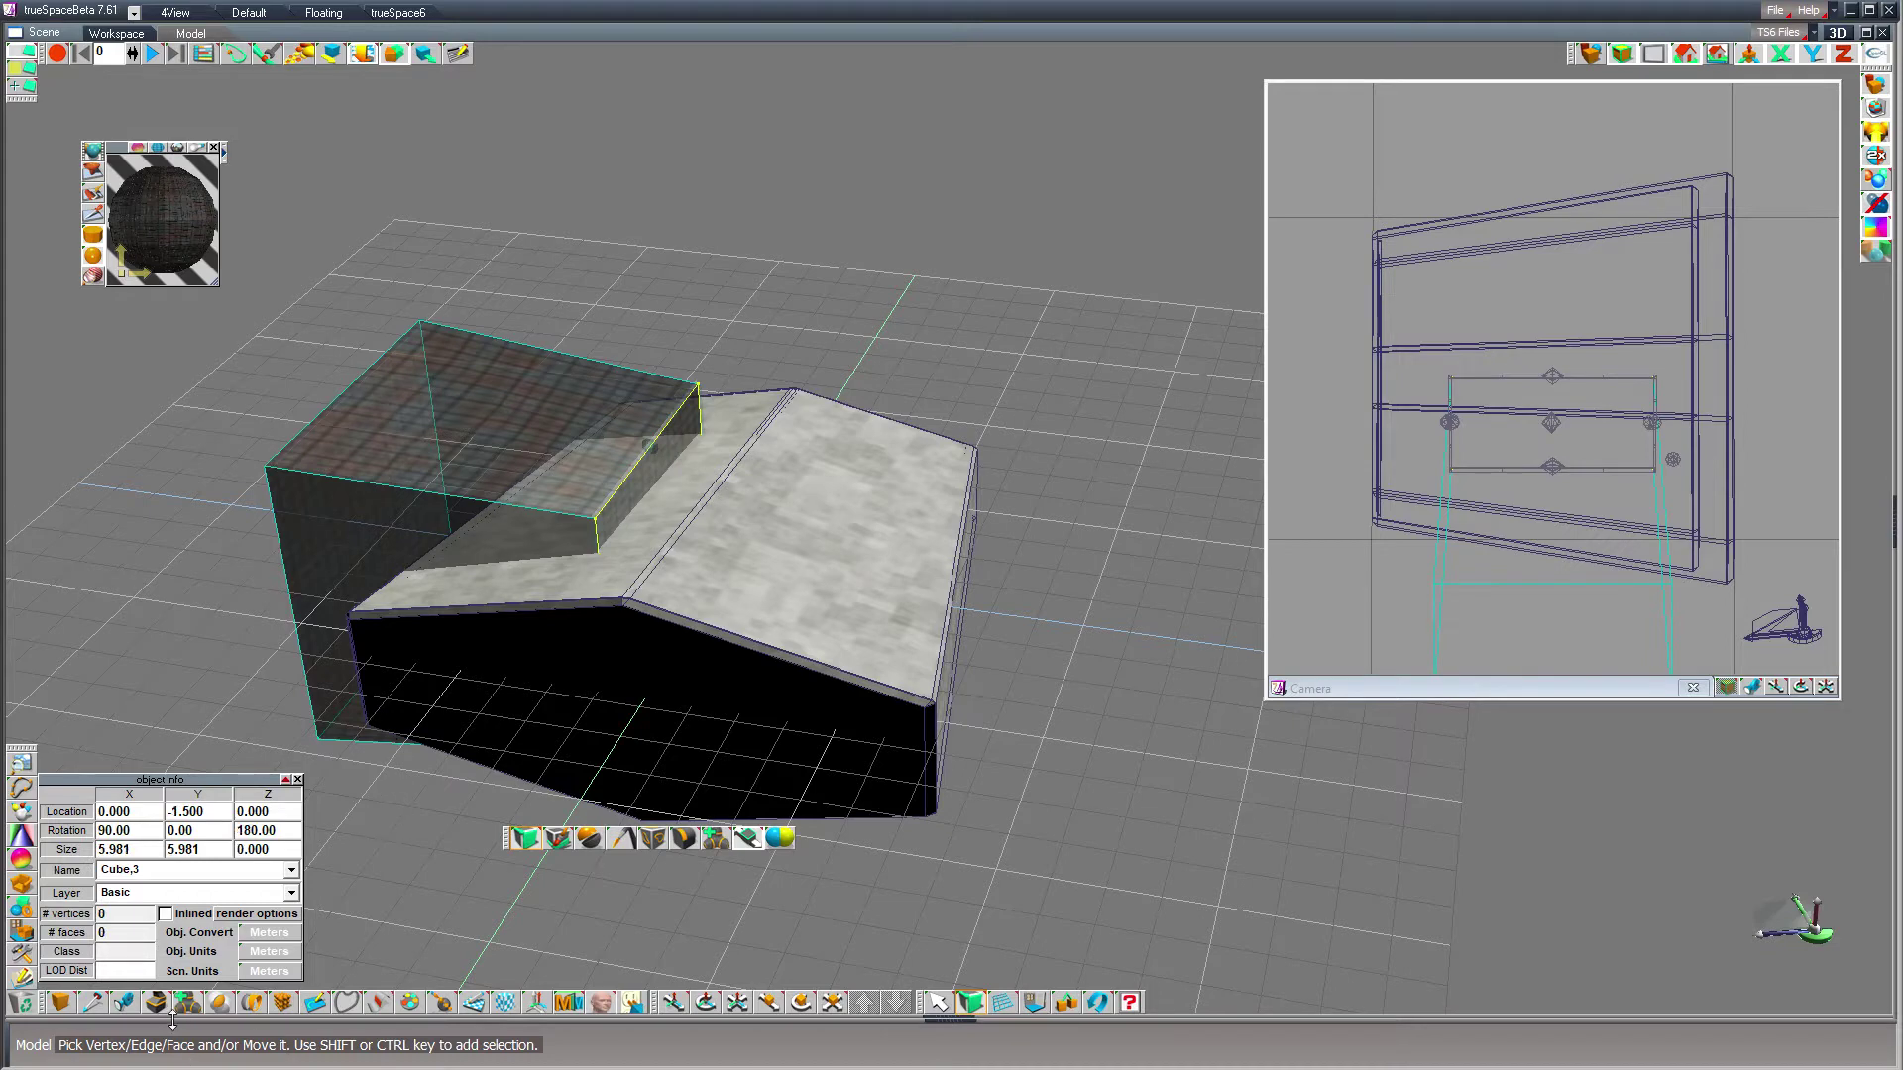
{"action": "left_click_drag", "start_coordinate": [157, 1003], "coordinate": [159, 957]}
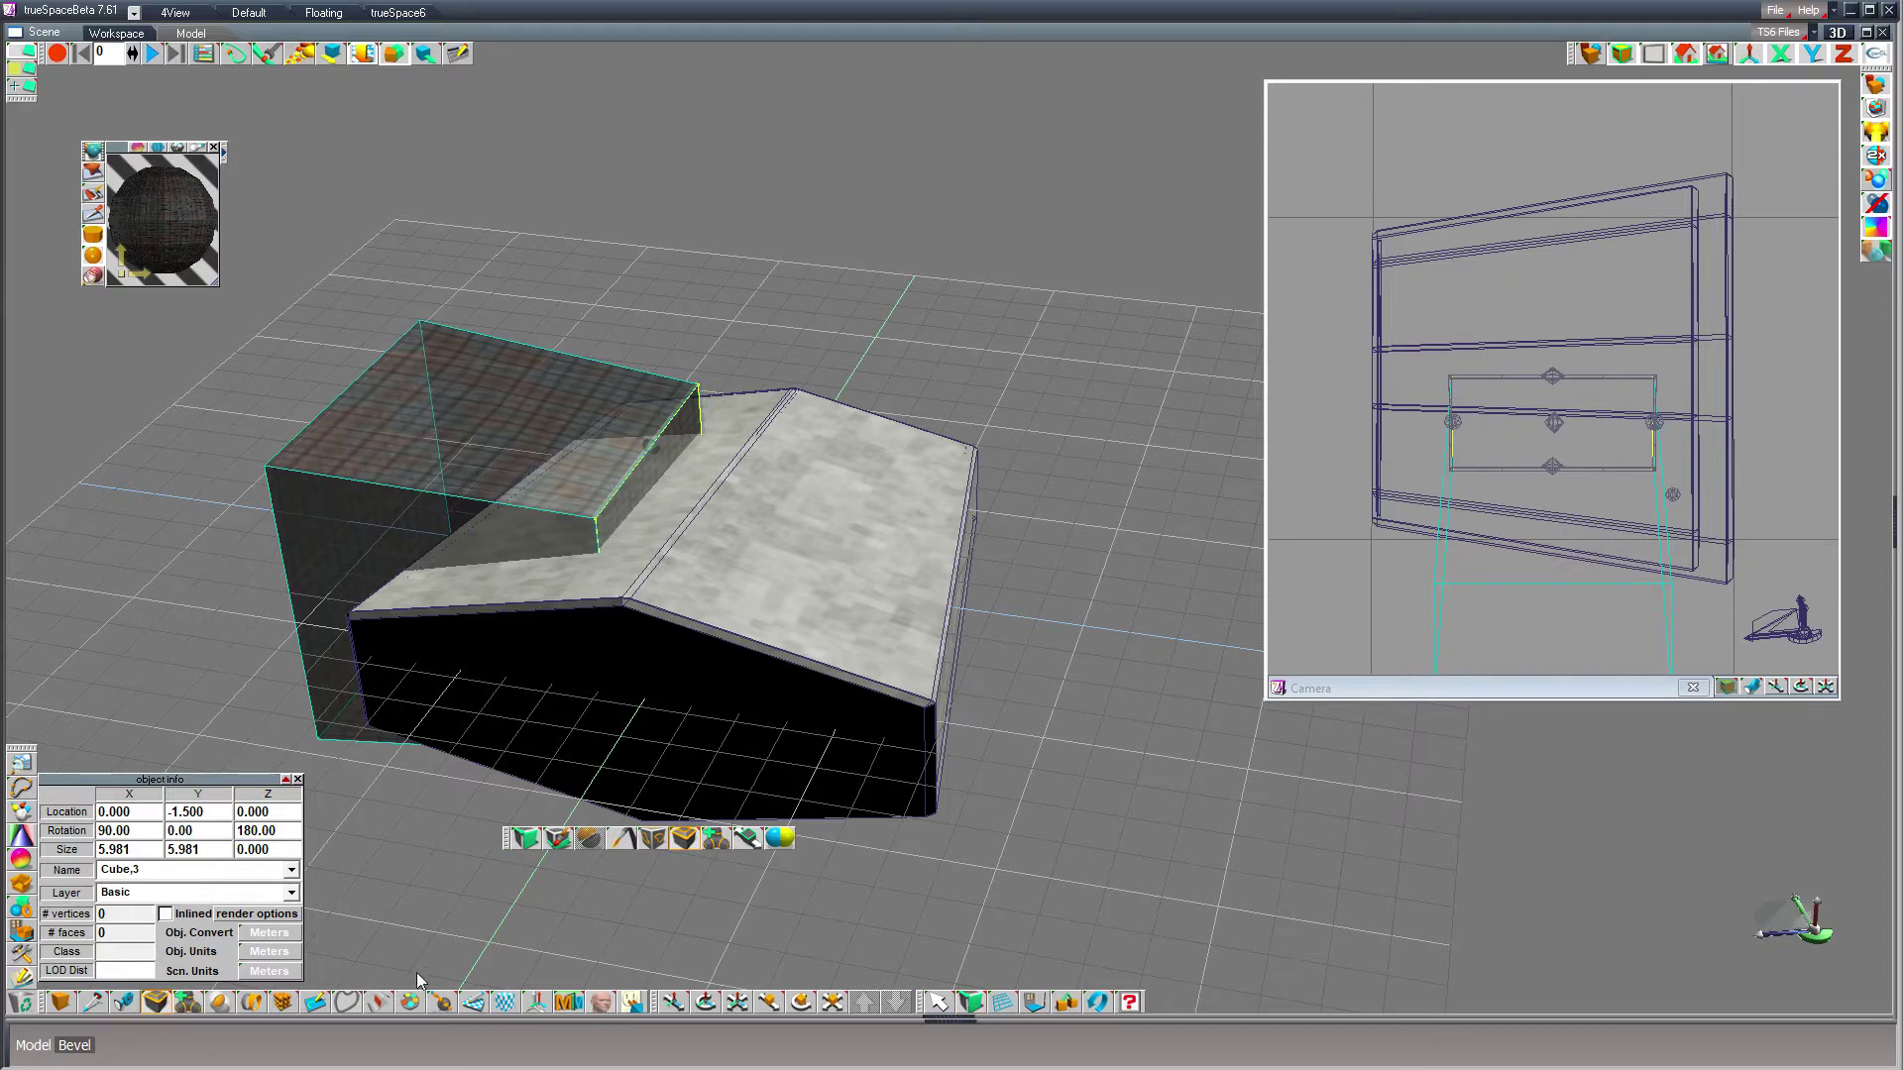
{"action": "left_click", "coordinate": [159, 1001]}
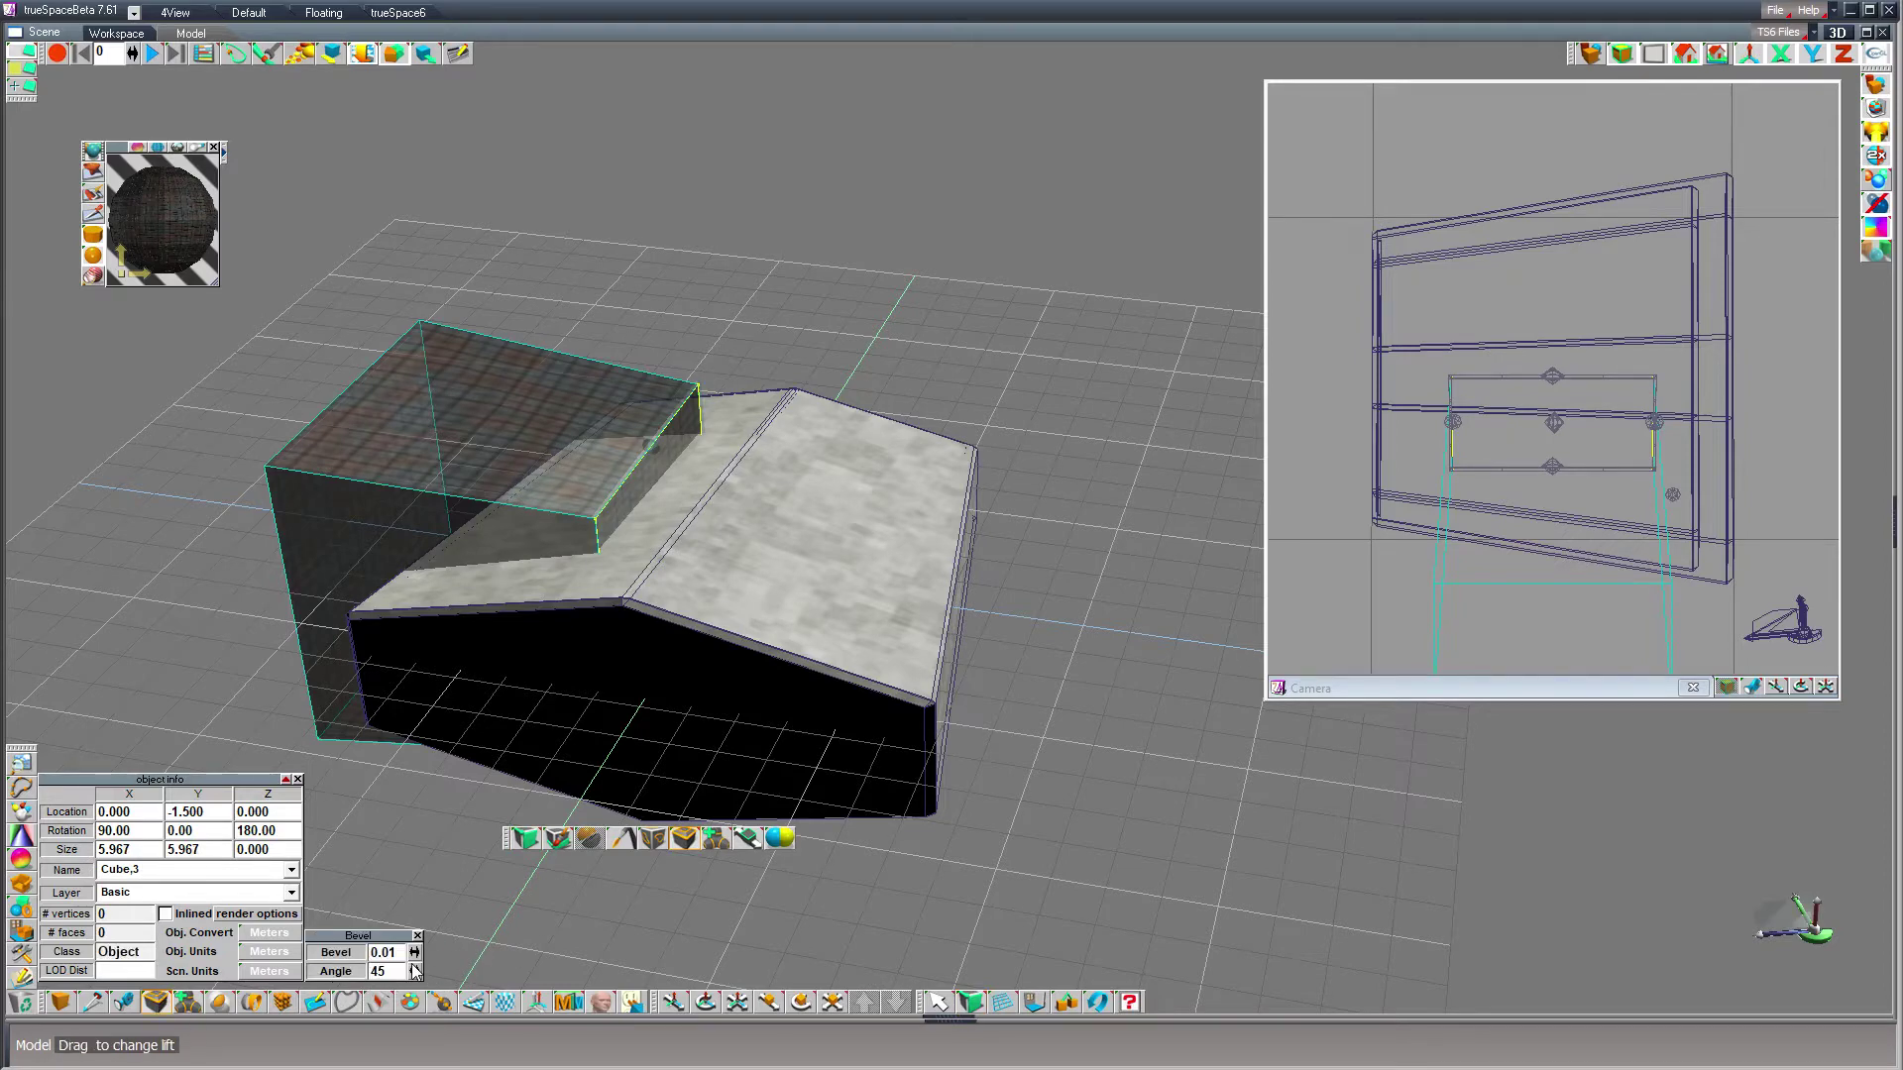
{"action": "left_click_drag", "start_coordinate": [383, 950], "coordinate": [426, 950]}
{"action": "type", "text": "1"}
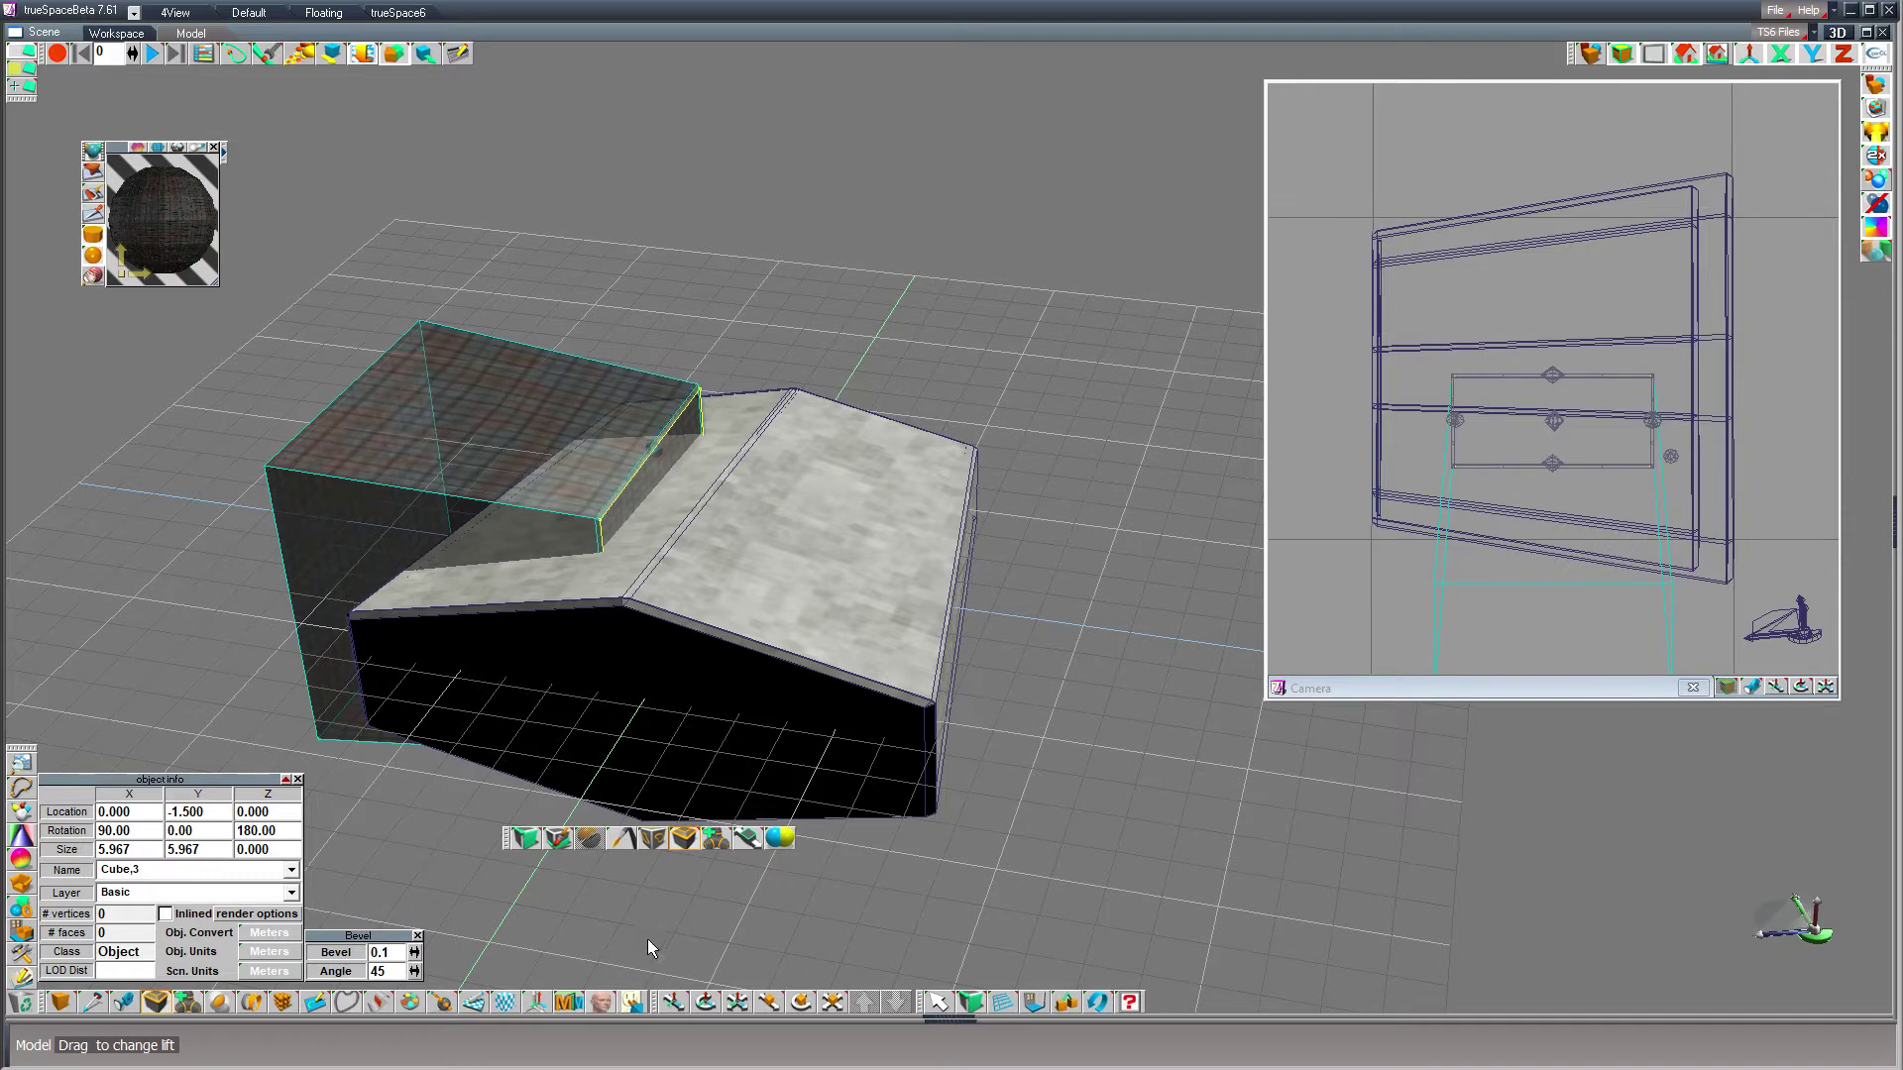
{"action": "left_click_drag", "start_coordinate": [383, 950], "coordinate": [426, 952]}
{"action": "type", "text": "2"}
{"action": "key", "text": "Return"}
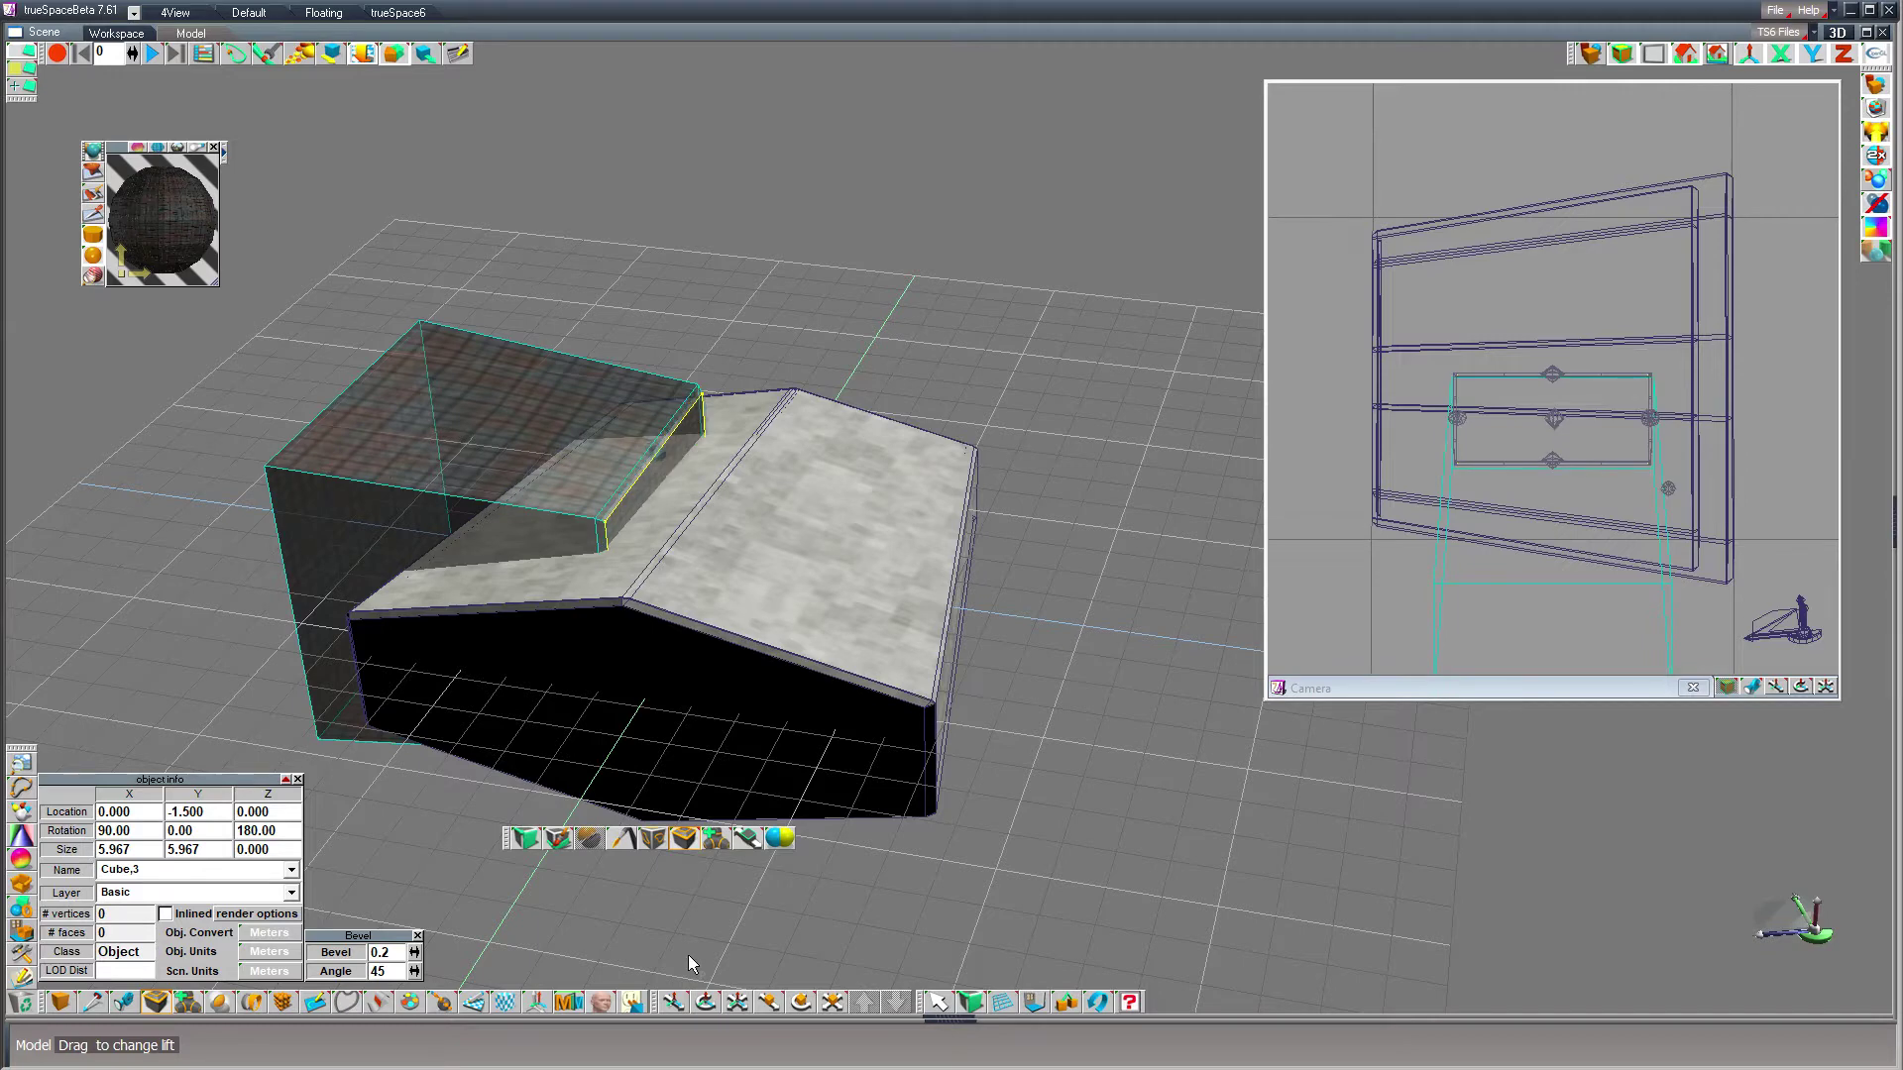
{"action": "left_click", "coordinate": [800, 1004]}
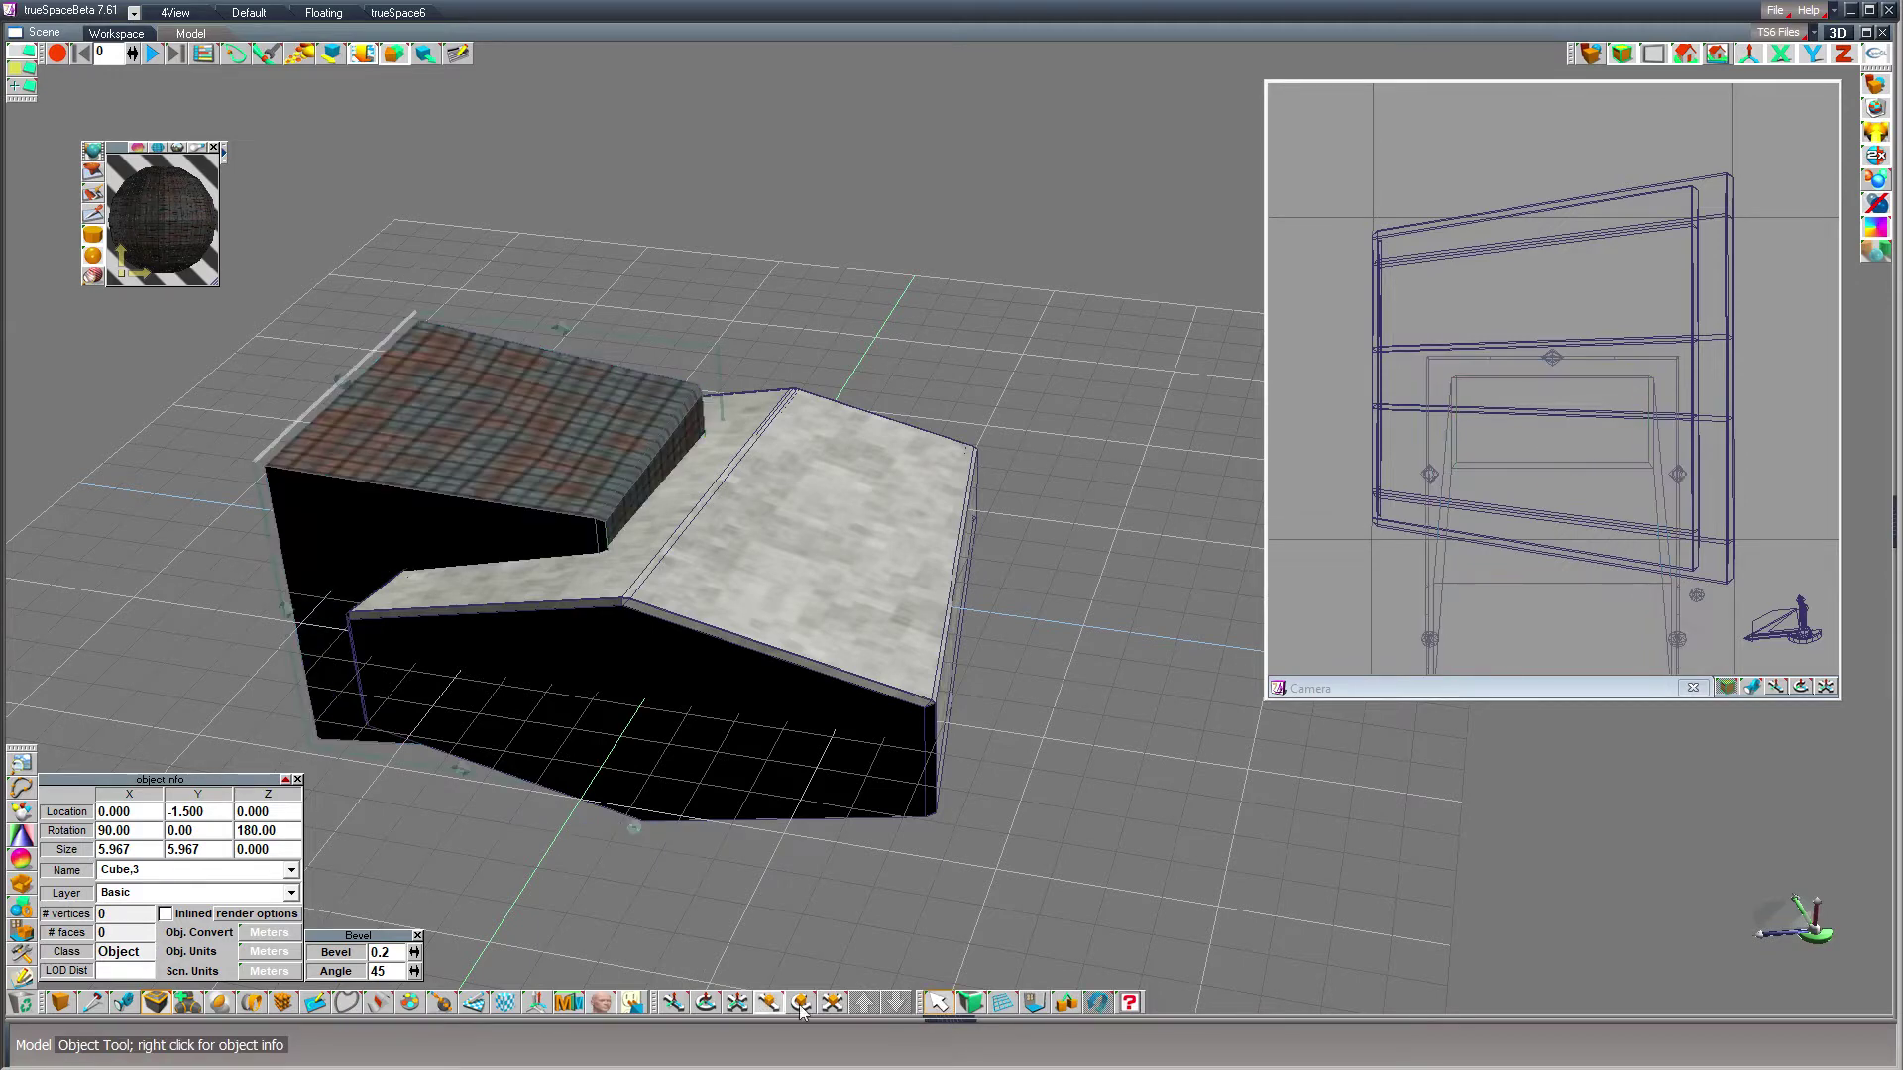
{"action": "left_click", "coordinate": [706, 1003]}
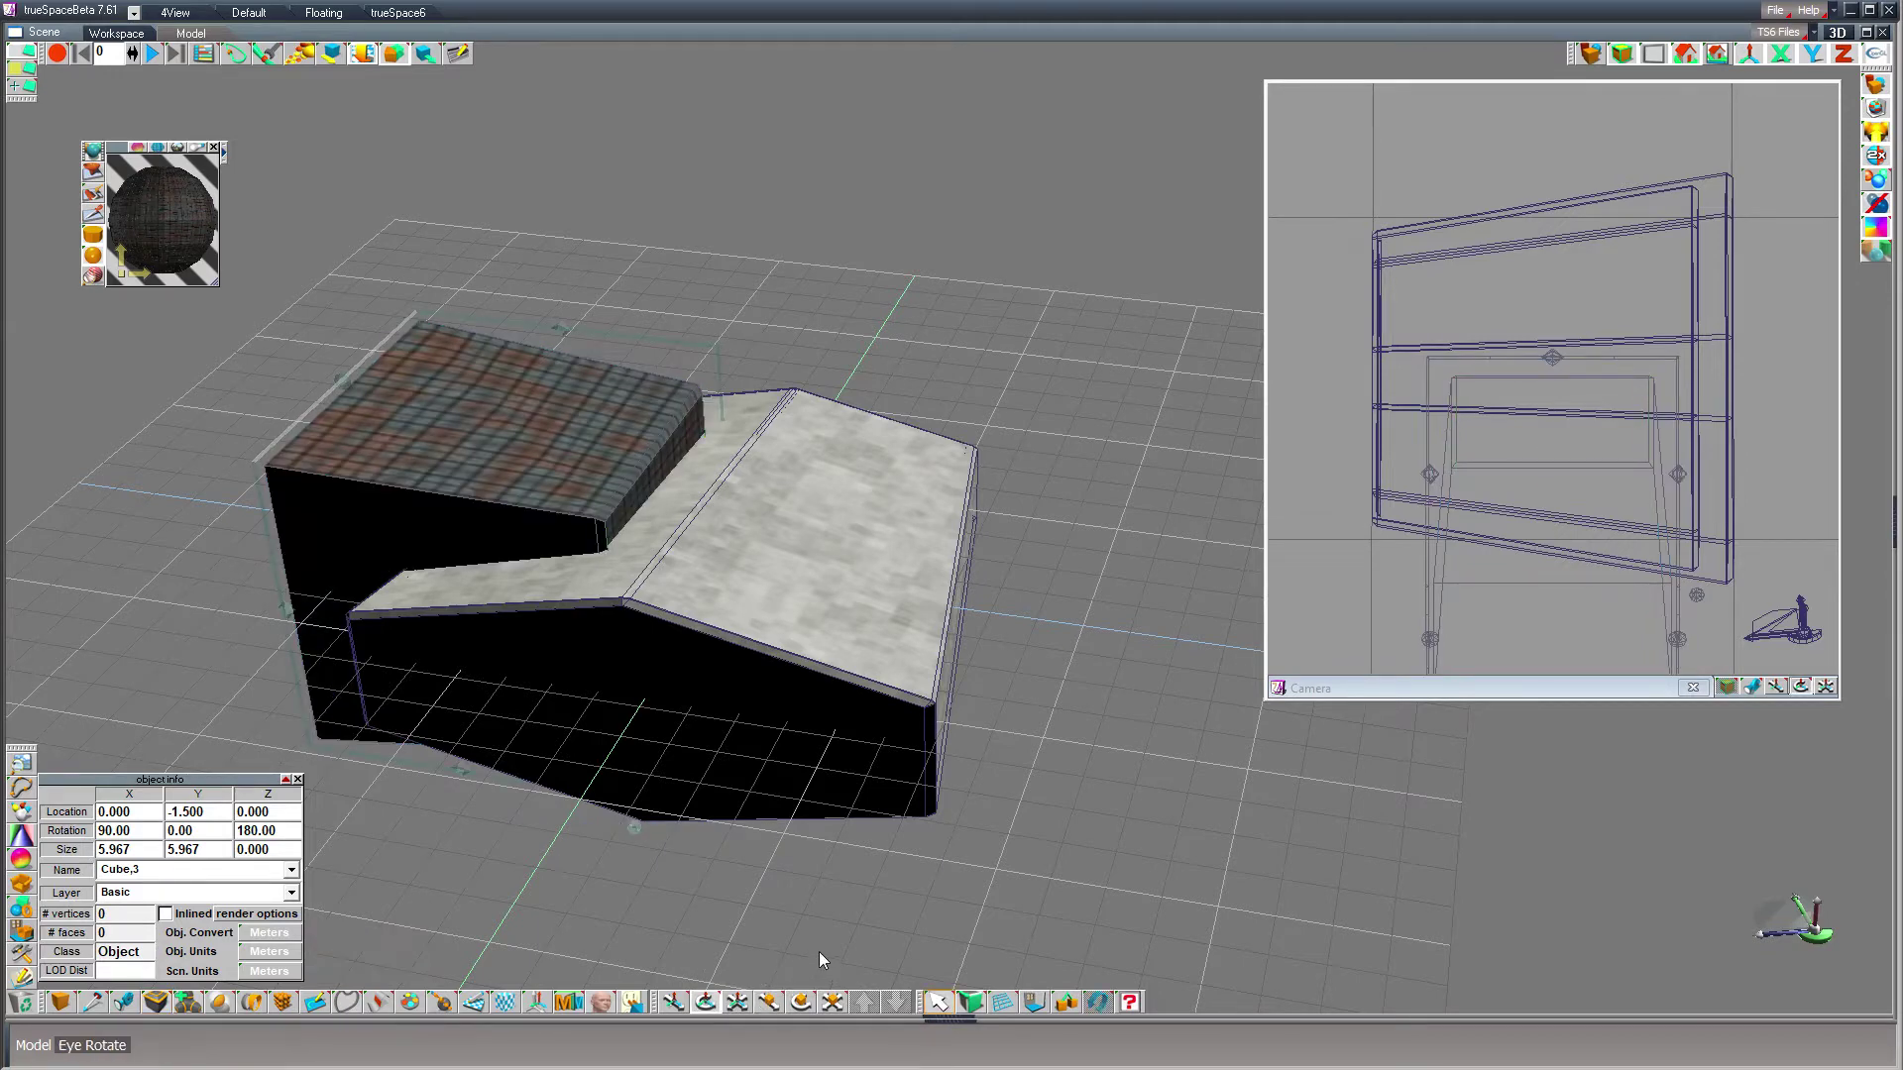
{"action": "left_click_drag", "start_coordinate": [373, 306], "coordinate": [495, 495]}
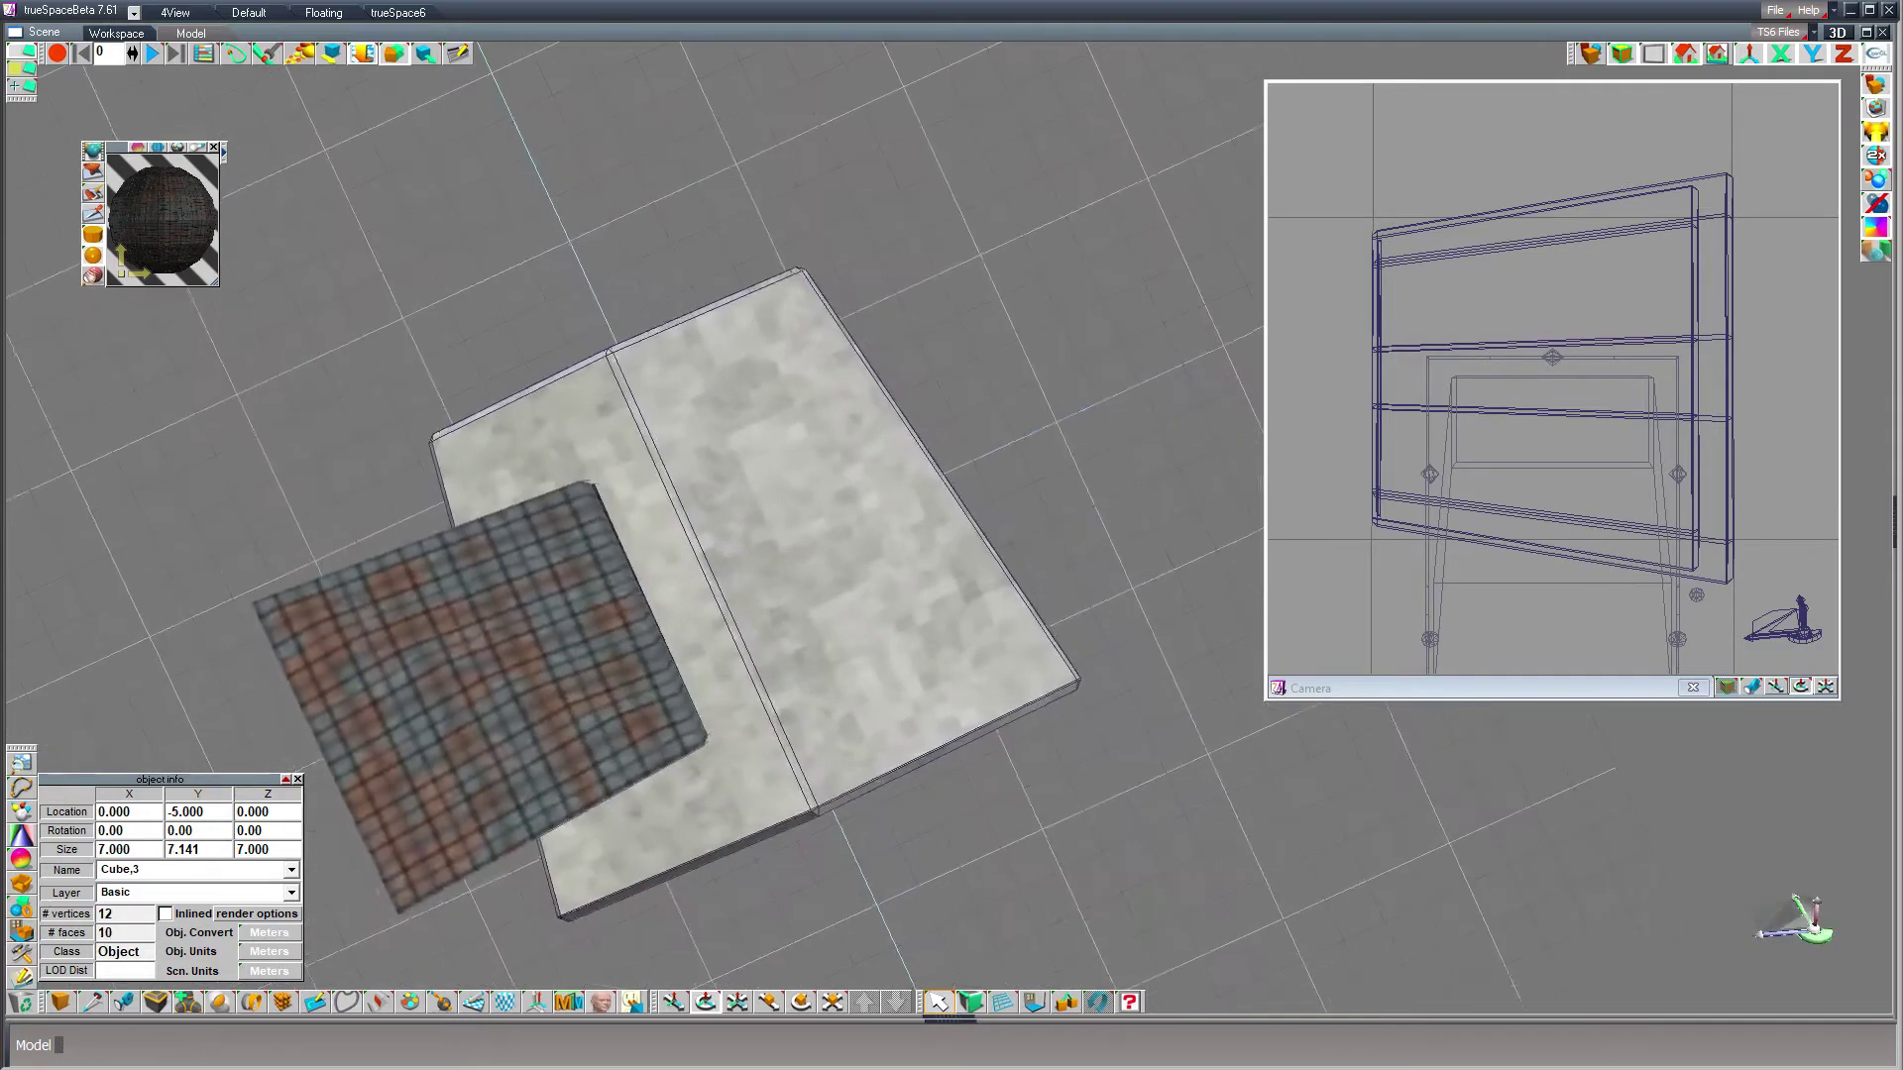
{"action": "left_click", "coordinate": [533, 677]}
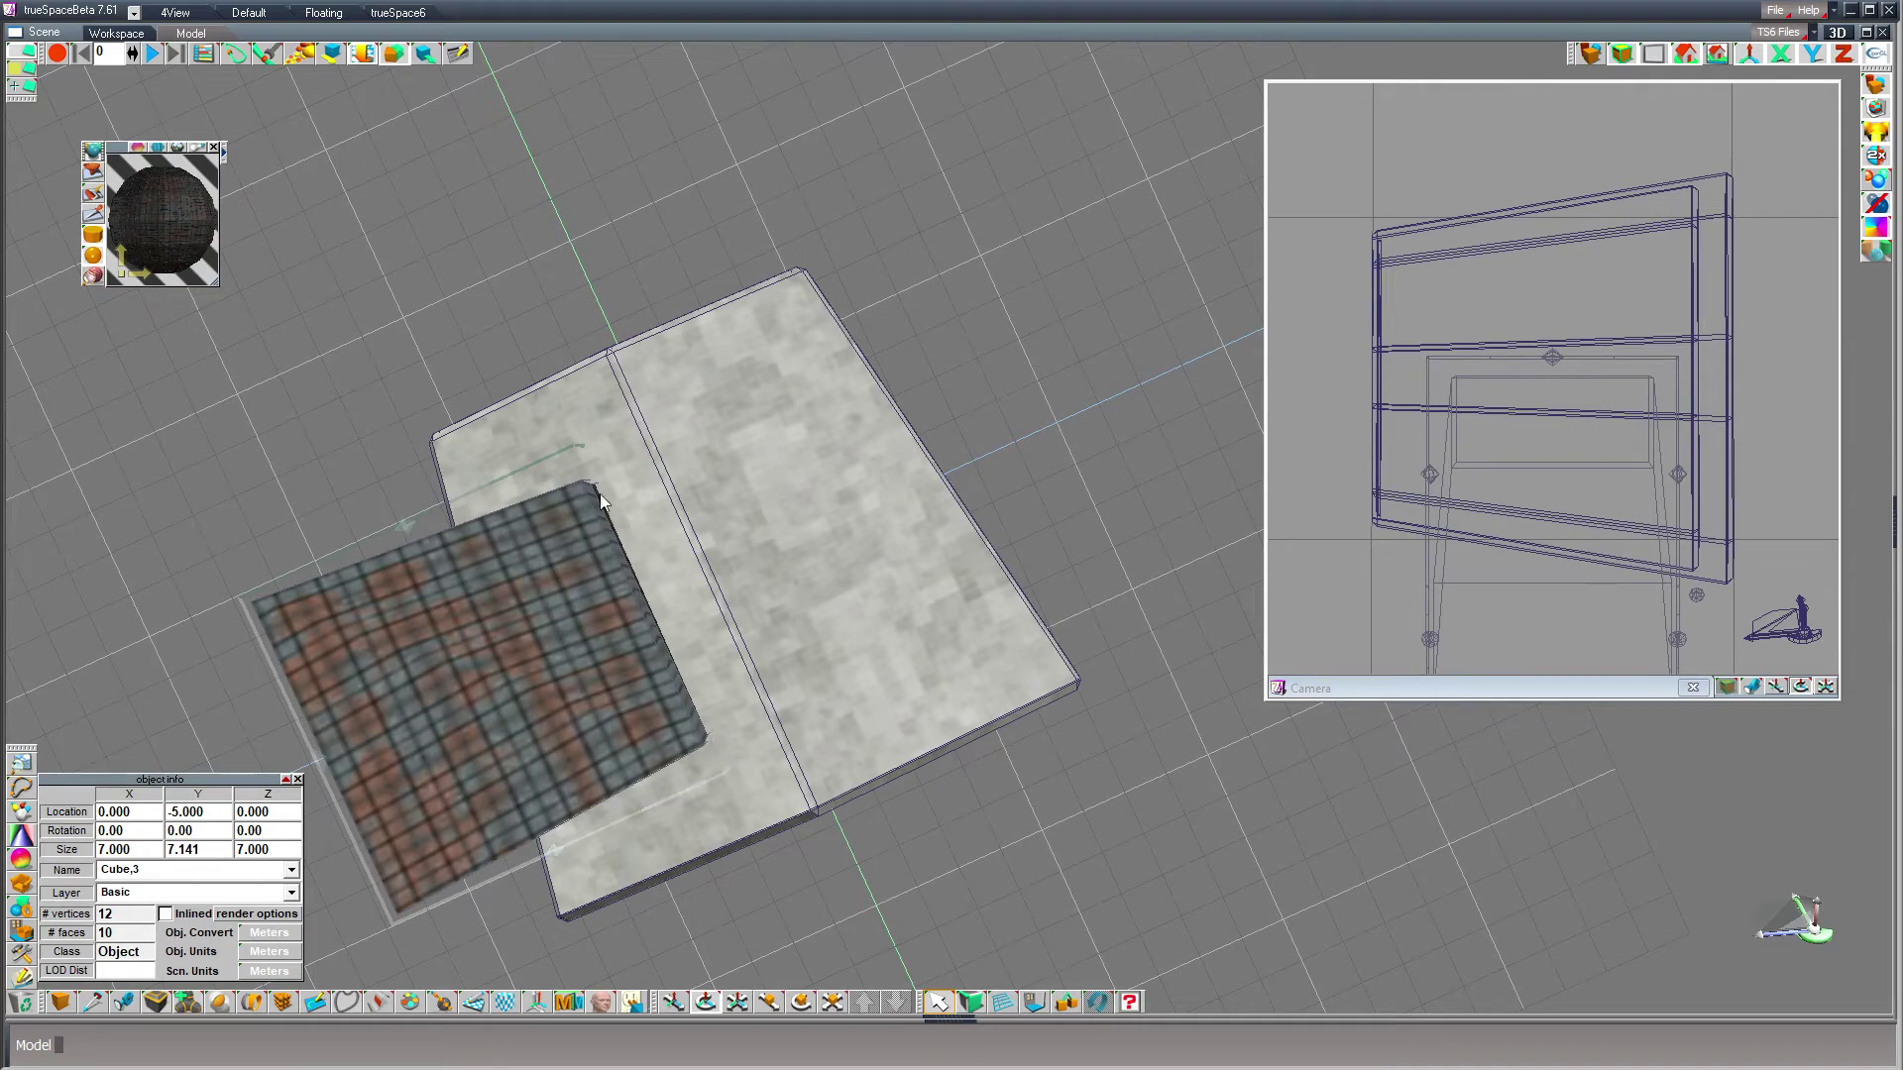
{"action": "middle_click_drag", "start_coordinate": [724, 694], "coordinate": [723, 505]}
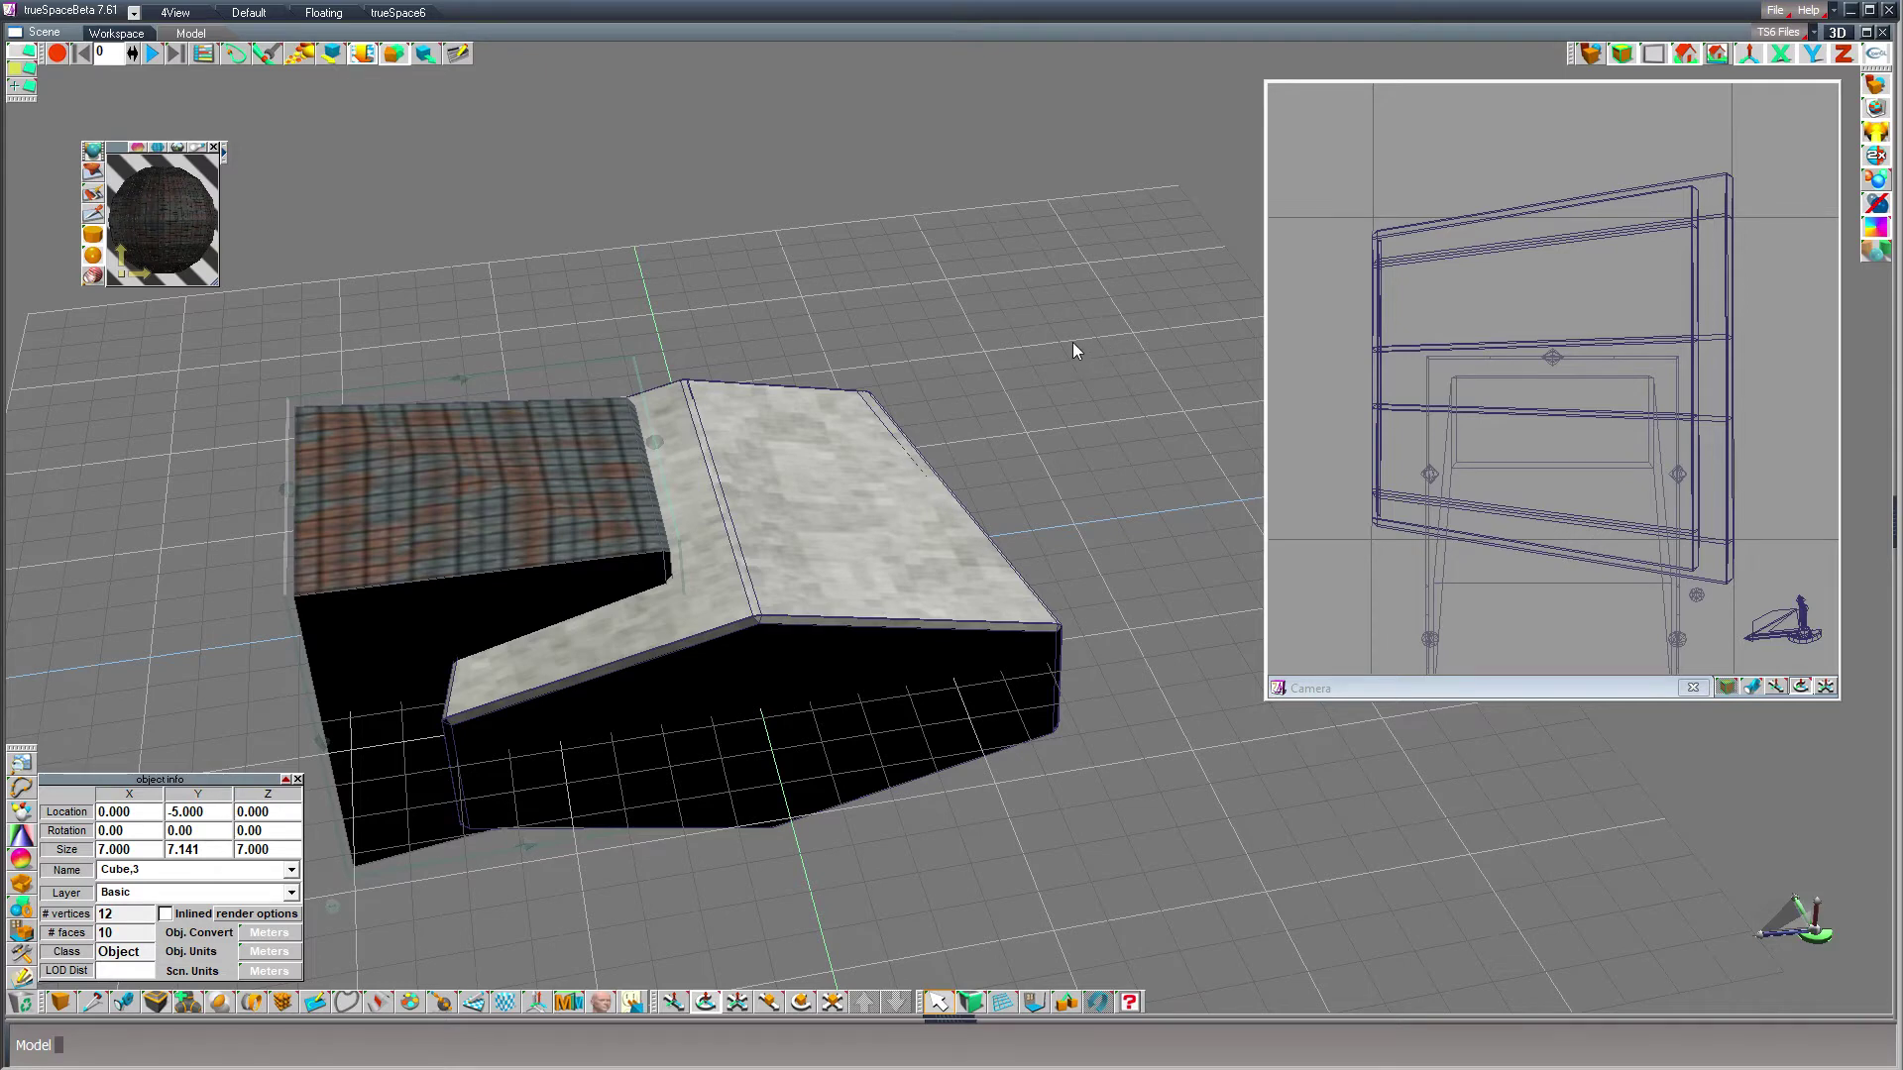
{"action": "right_click_drag", "start_coordinate": [1072, 342], "coordinate": [1150, 406]}
{"action": "right_click_drag", "start_coordinate": [1159, 536], "coordinate": [1104, 400]}
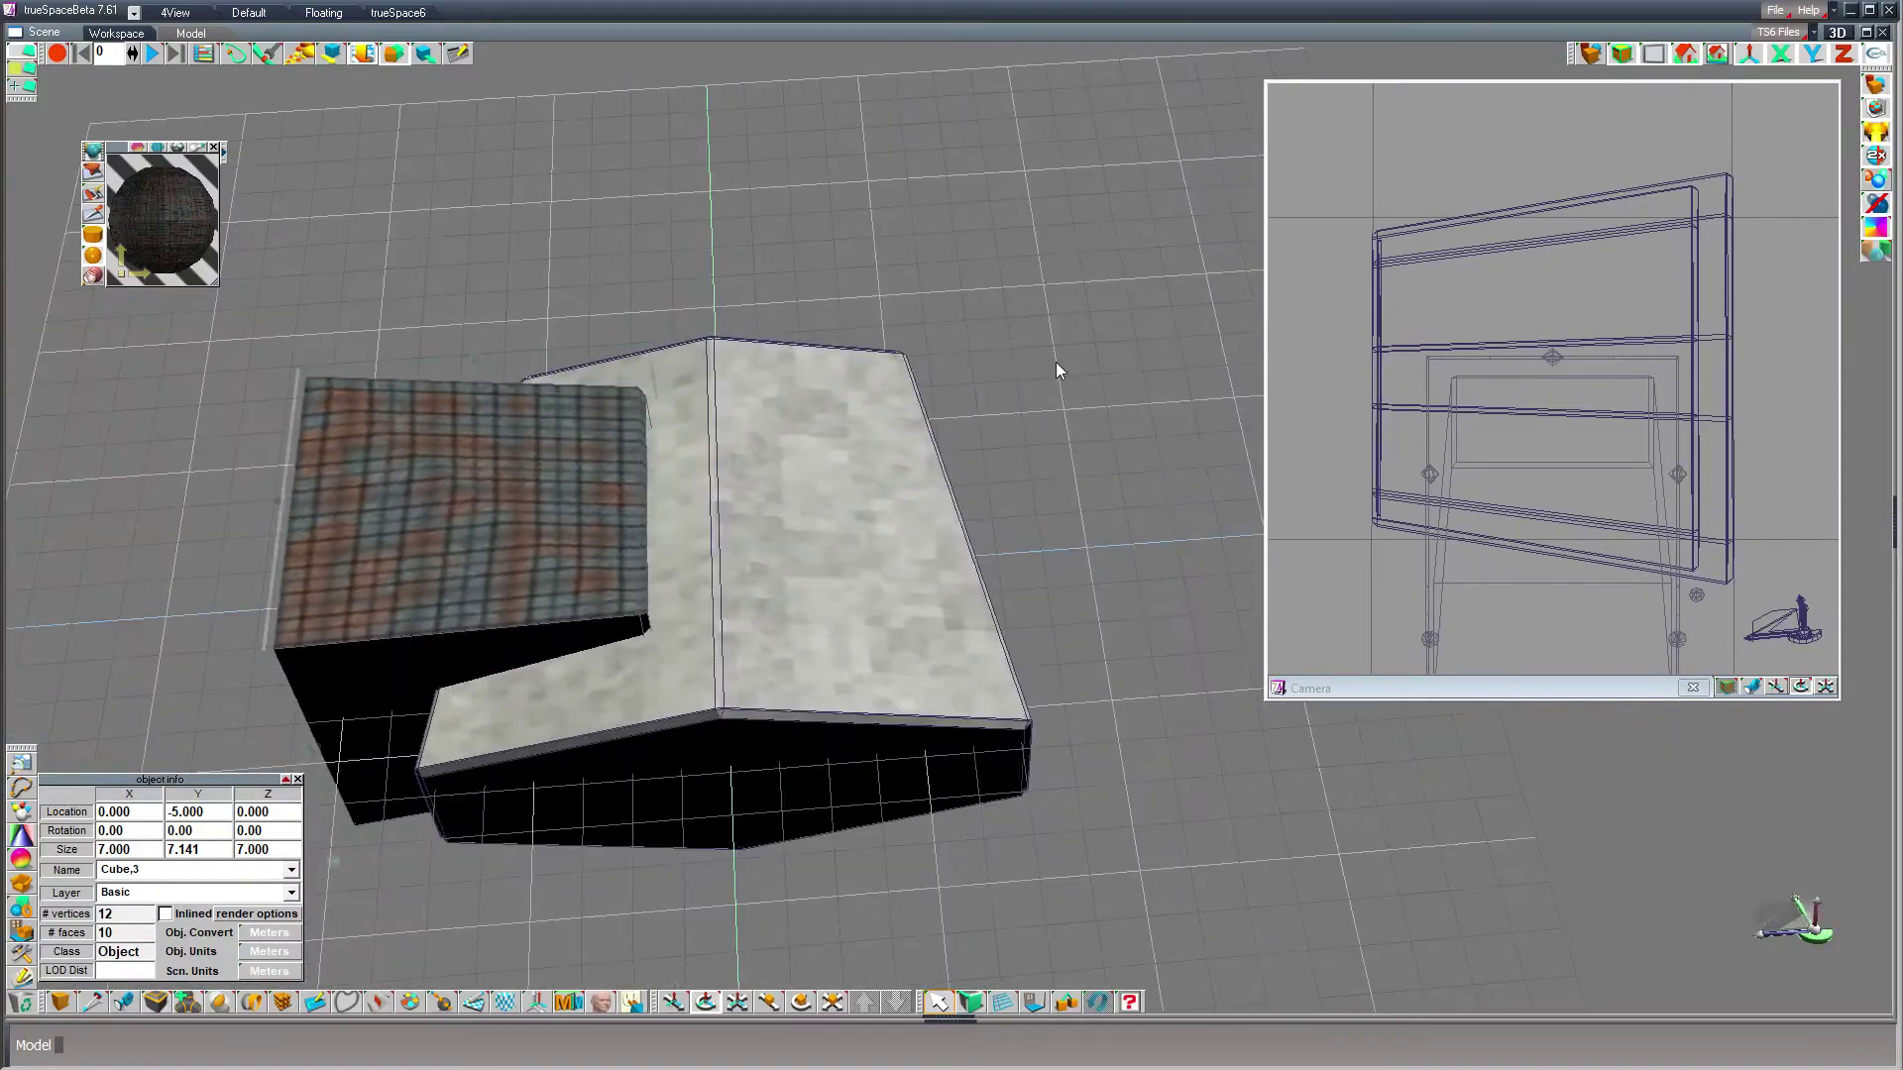
- Duplicate the hull and move the copy away from the original, to about X -9.66, Y 15.86
{"action": "left_click", "coordinate": [855, 587]}
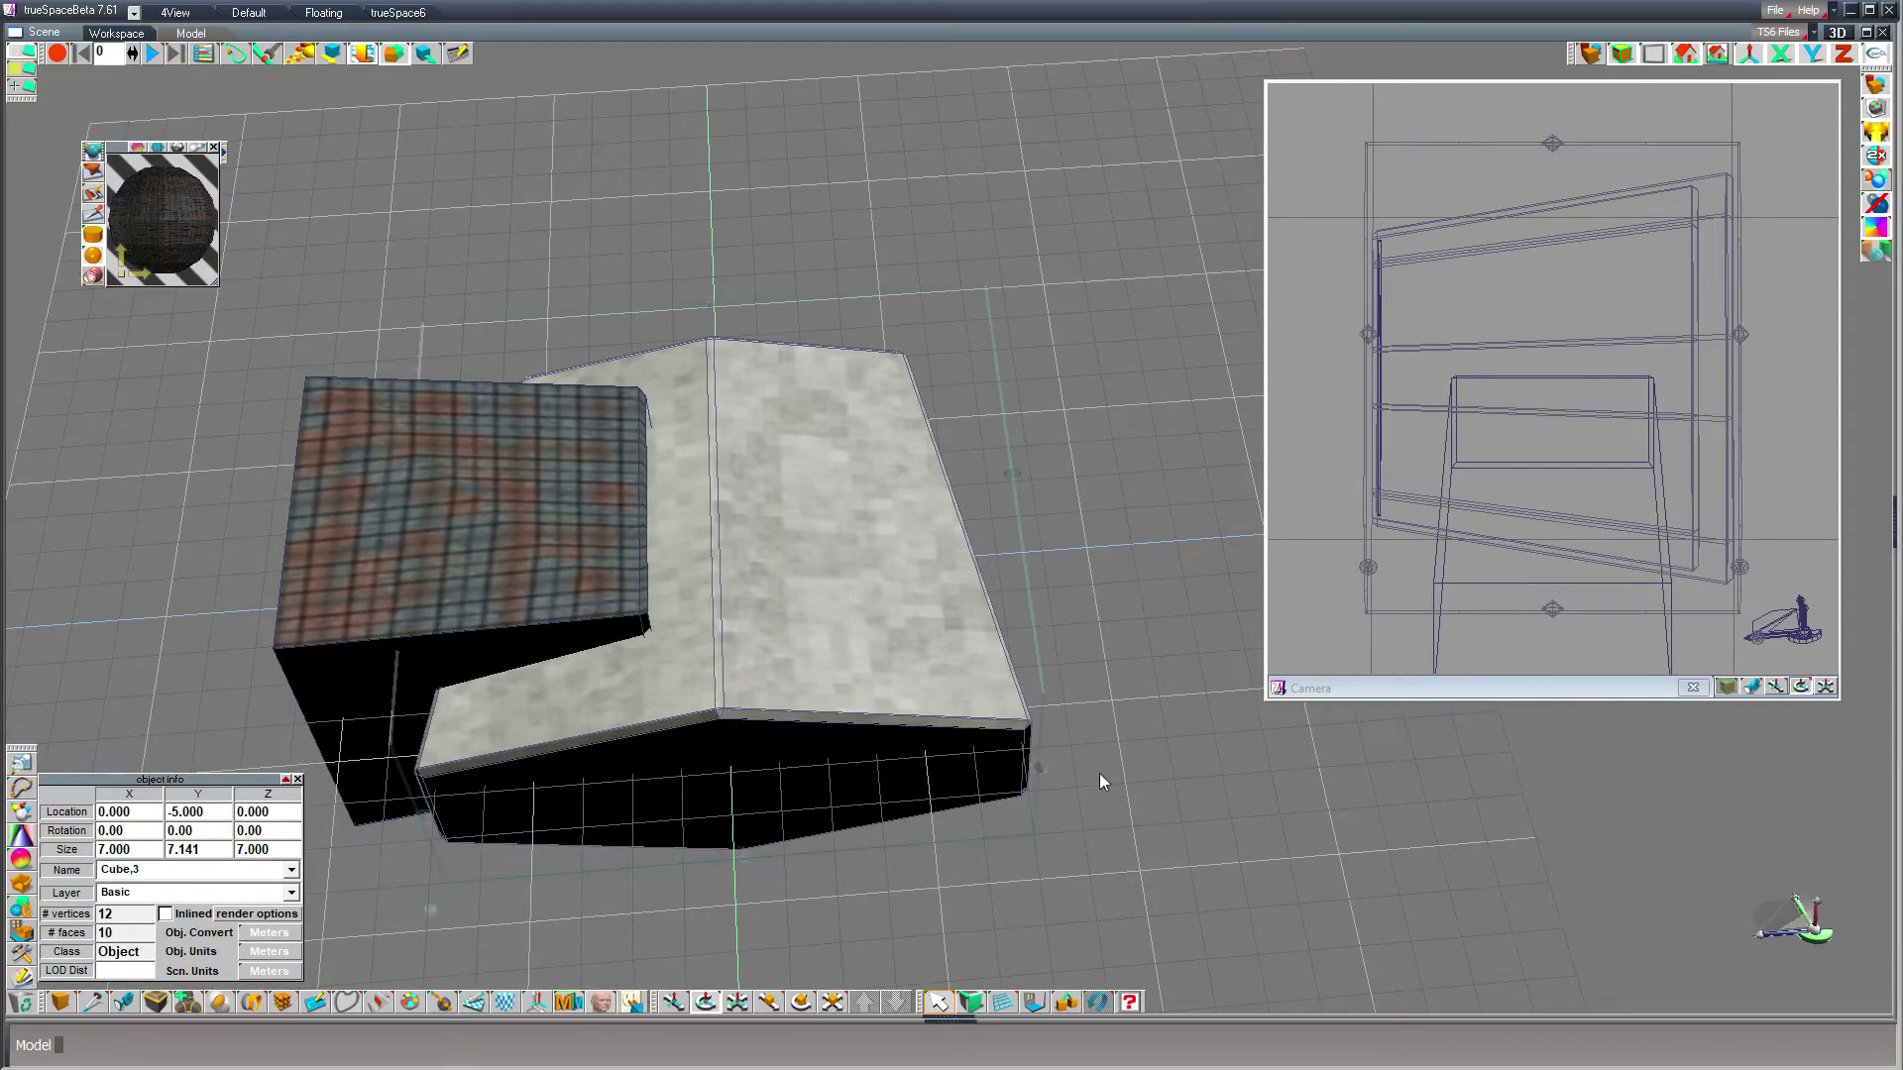
{"action": "left_click", "coordinate": [1169, 816]}
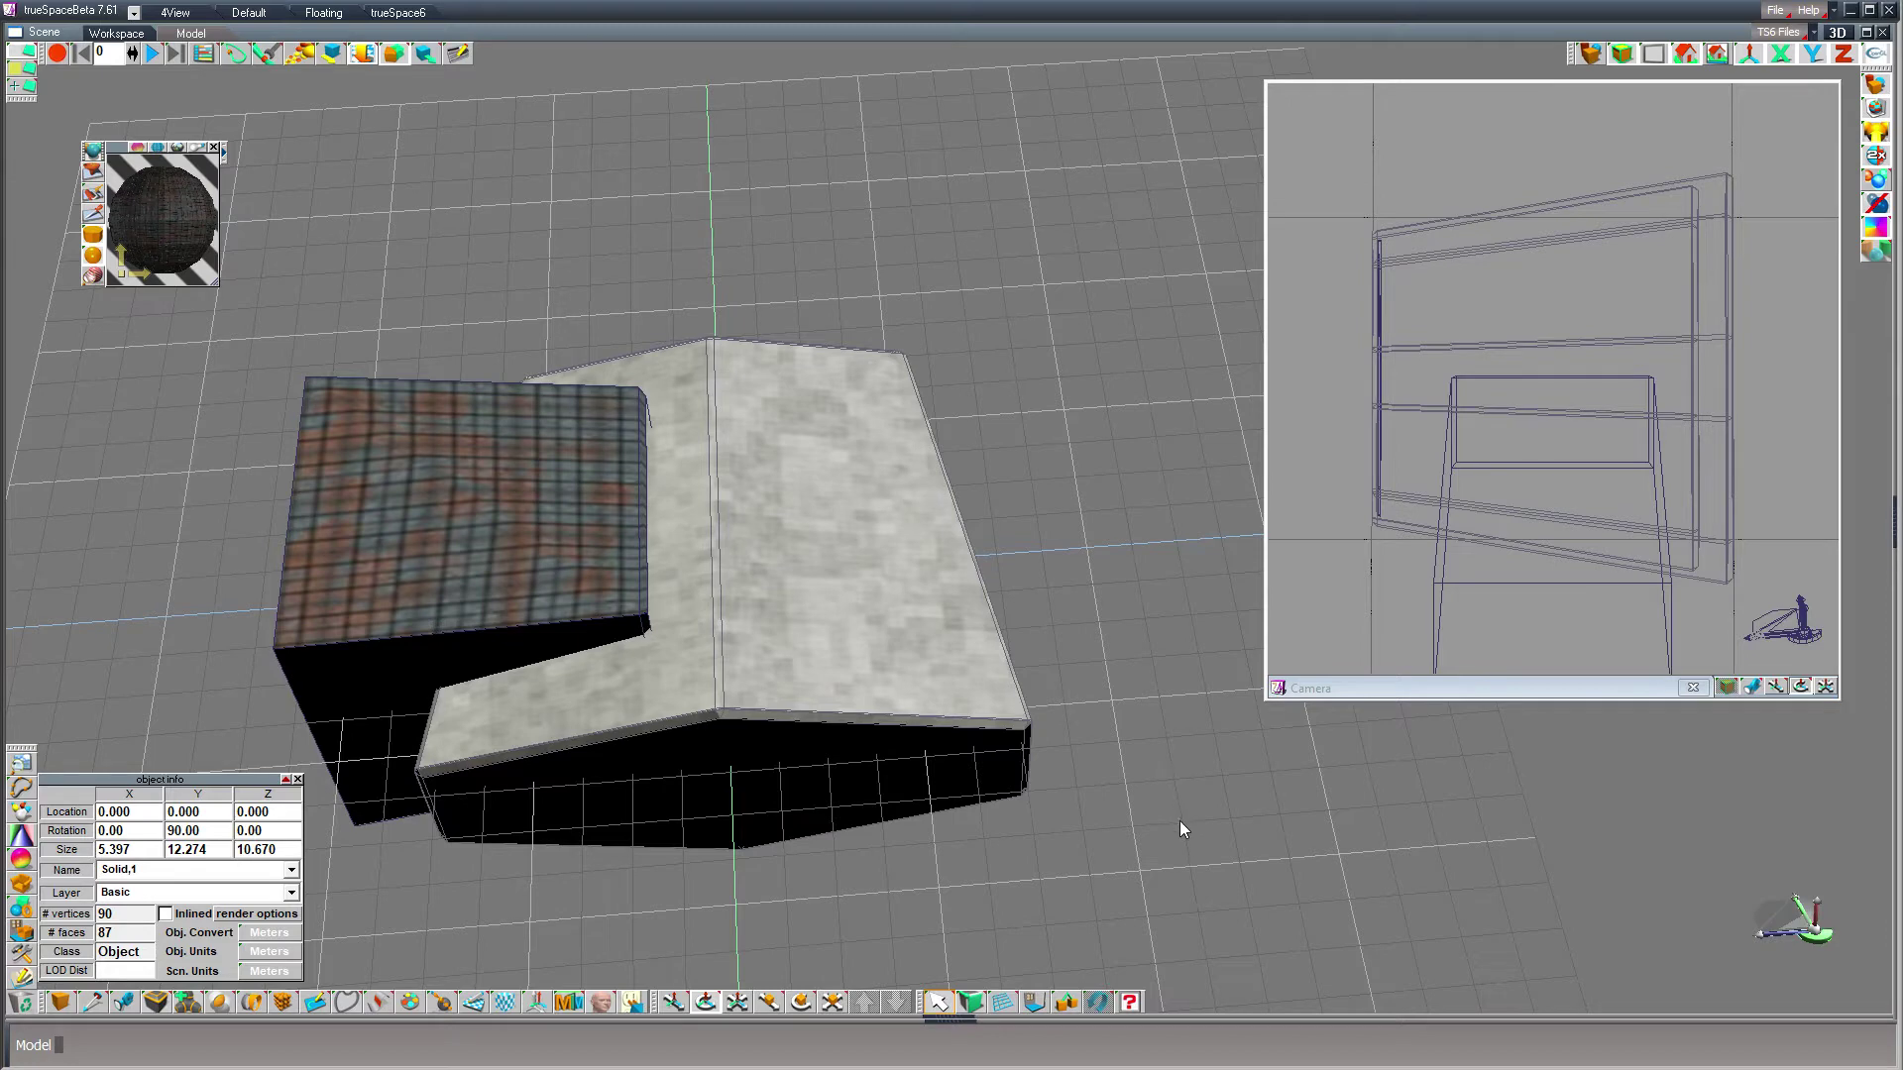
{"action": "left_click", "coordinate": [1181, 830]}
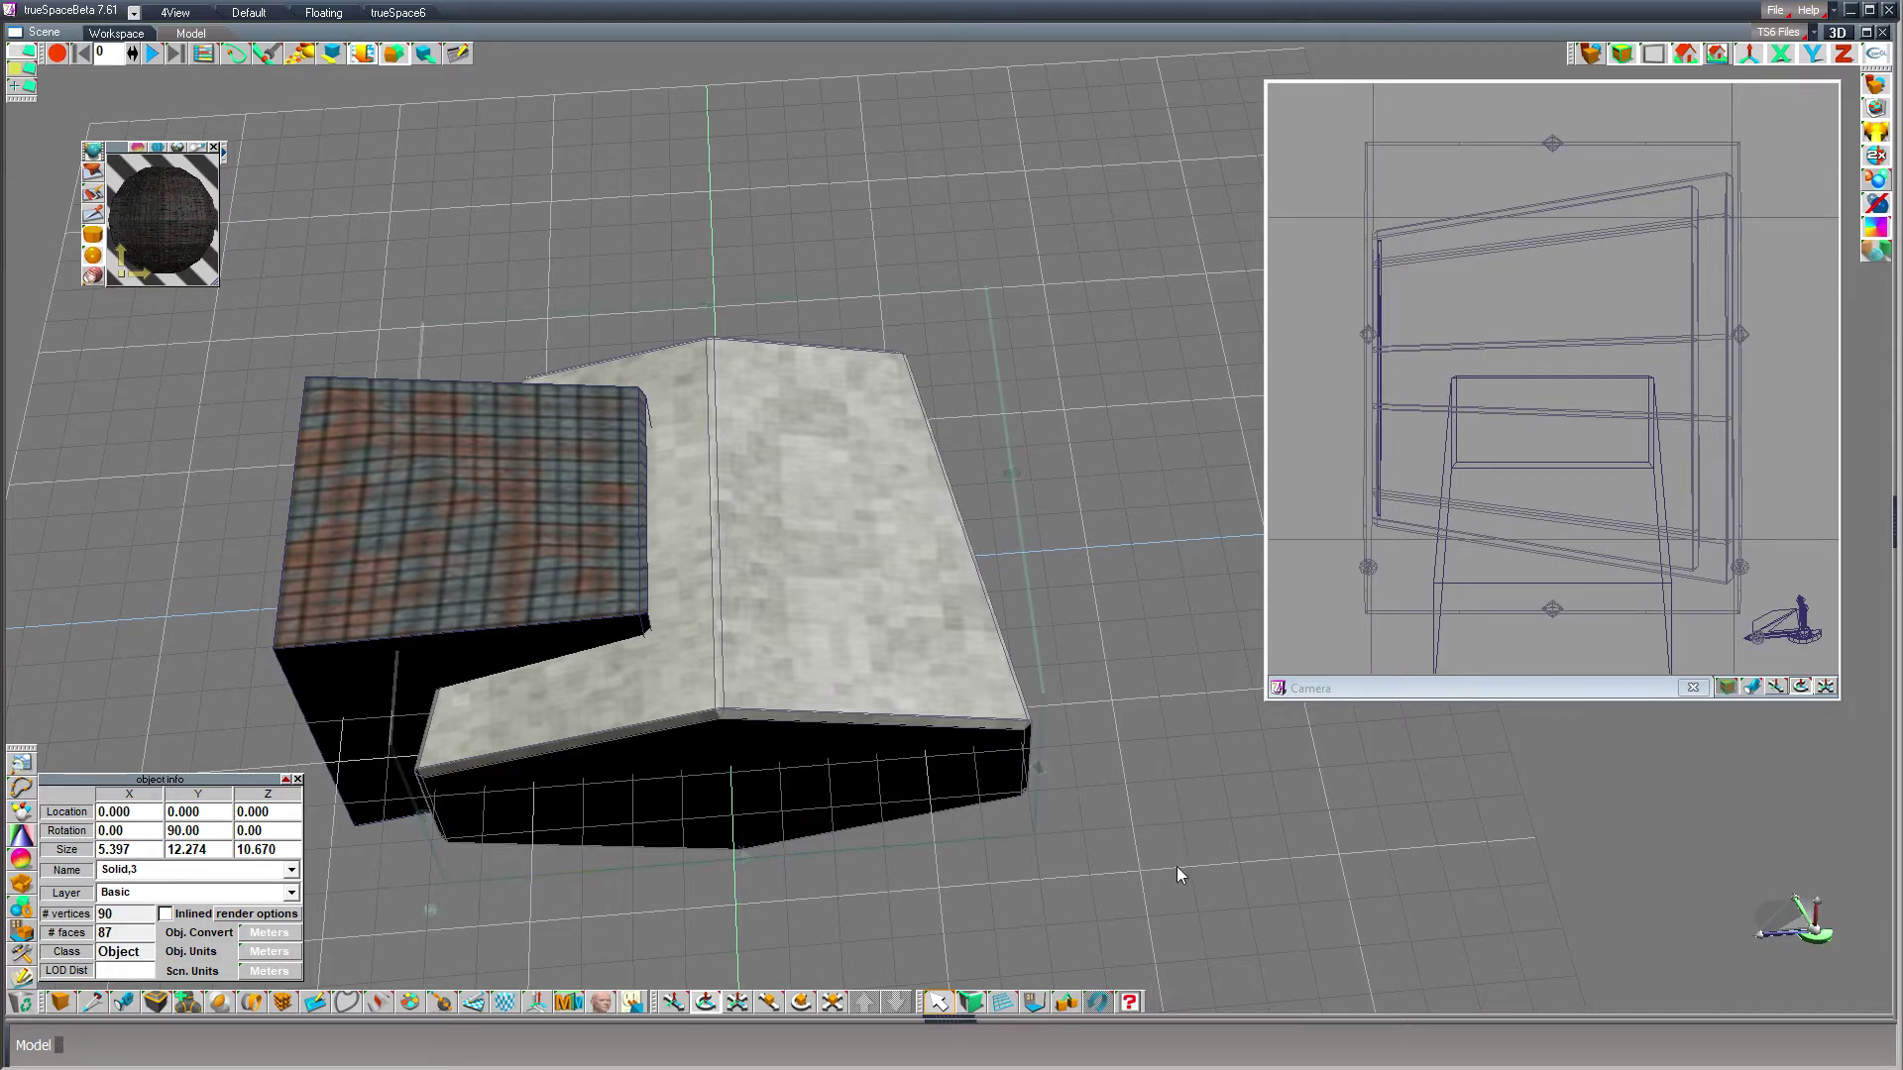
{"action": "key", "text": "z"}
{"action": "left_click_drag", "start_coordinate": [1269, 490], "coordinate": [1201, 507]}
{"action": "left_click_drag", "start_coordinate": [694, 456], "coordinate": [1378, 138]}
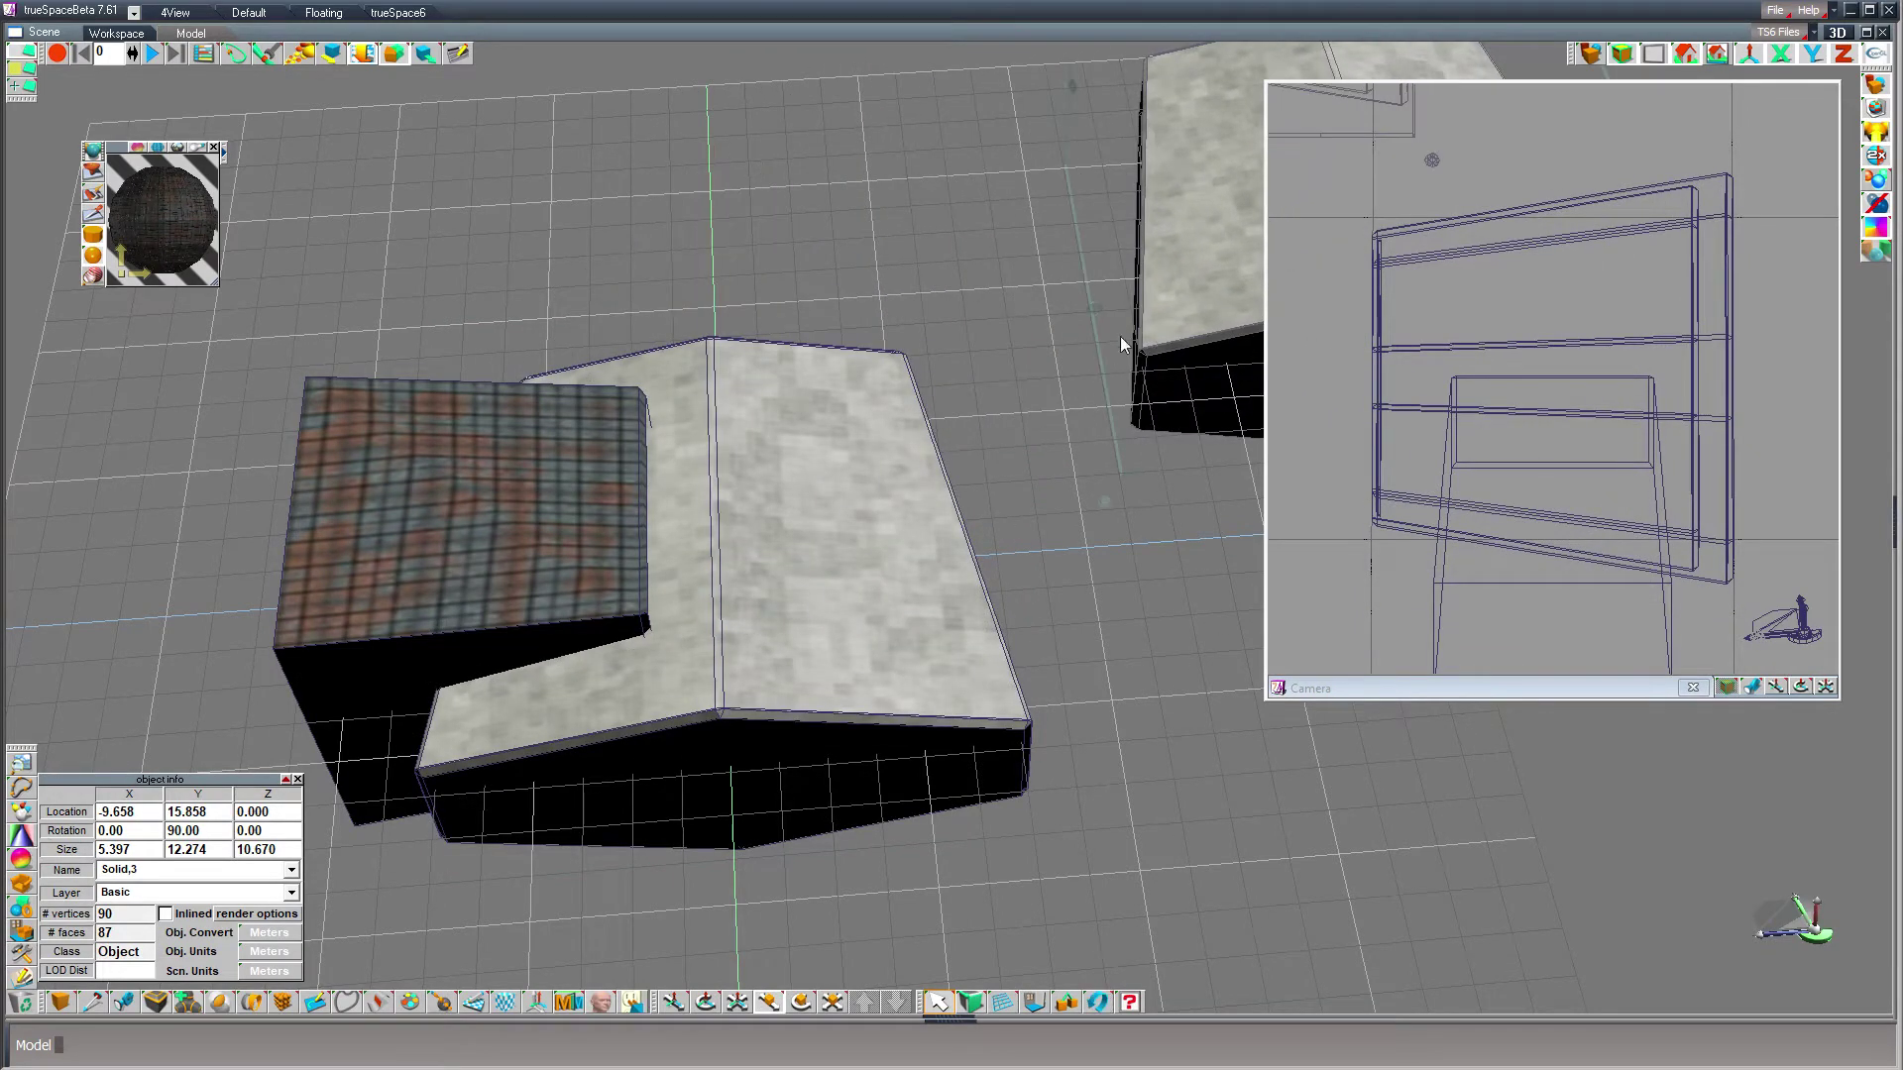
- Duplicate the original hull and the tapered cube in place
{"action": "left_click", "coordinate": [715, 628]}
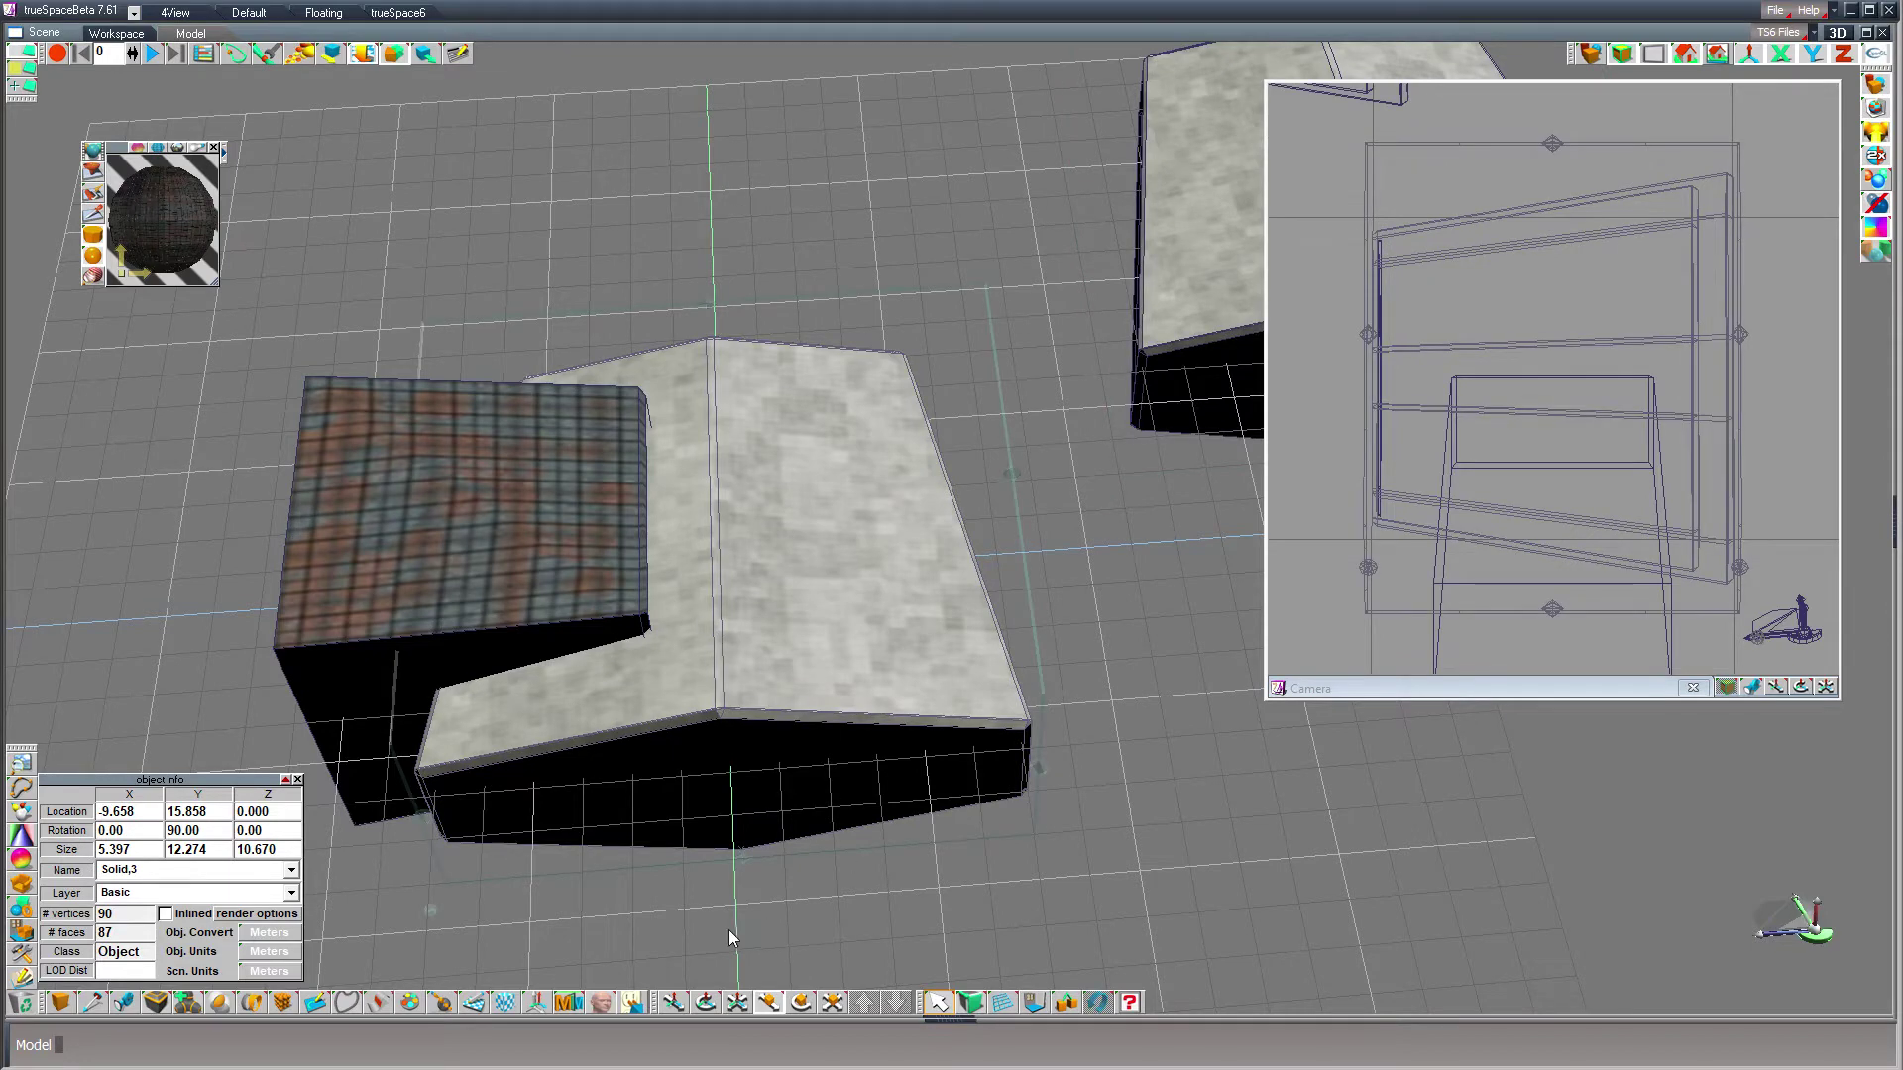
{"action": "left_click", "coordinate": [335, 620]}
{"action": "left_click", "coordinate": [438, 850]}
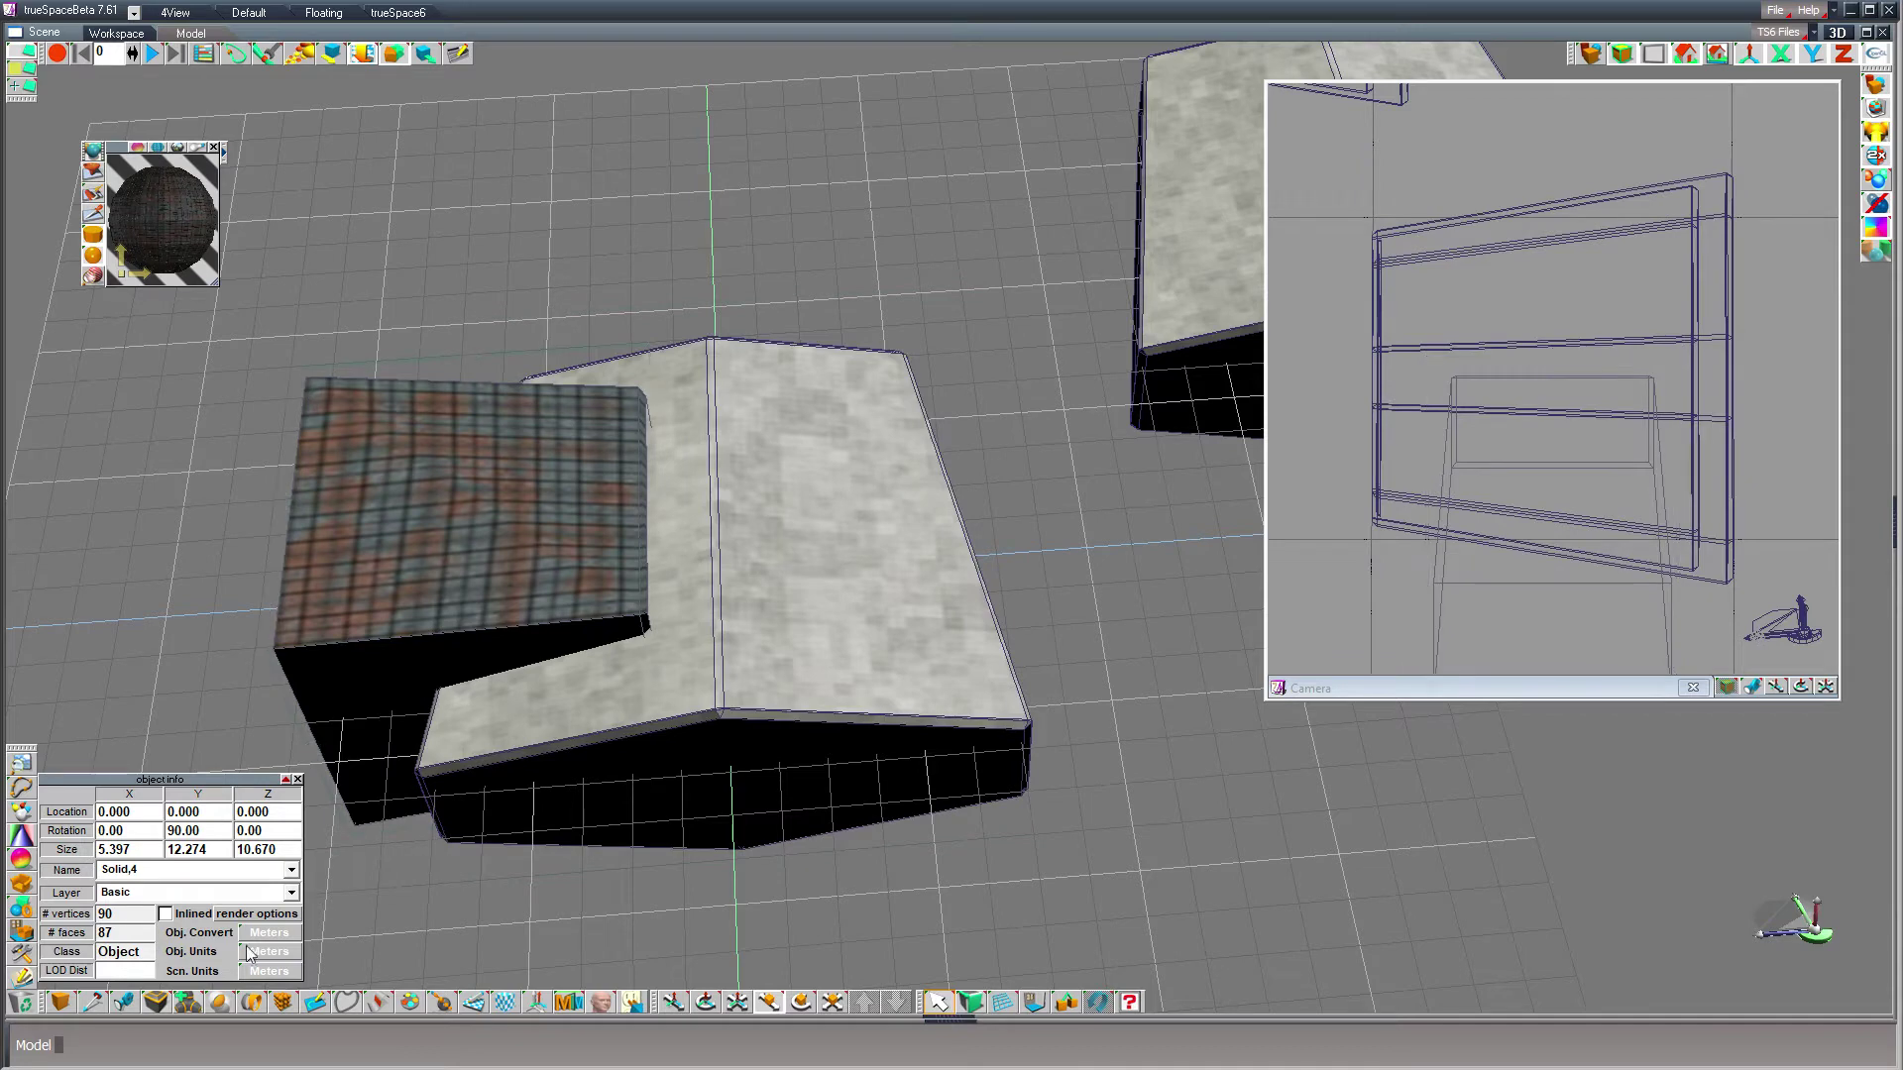
- Subtract the tapered cube from the hull with Object Subtraction, cutting a recess into the hull's side
{"action": "left_click", "coordinate": [220, 1007]}
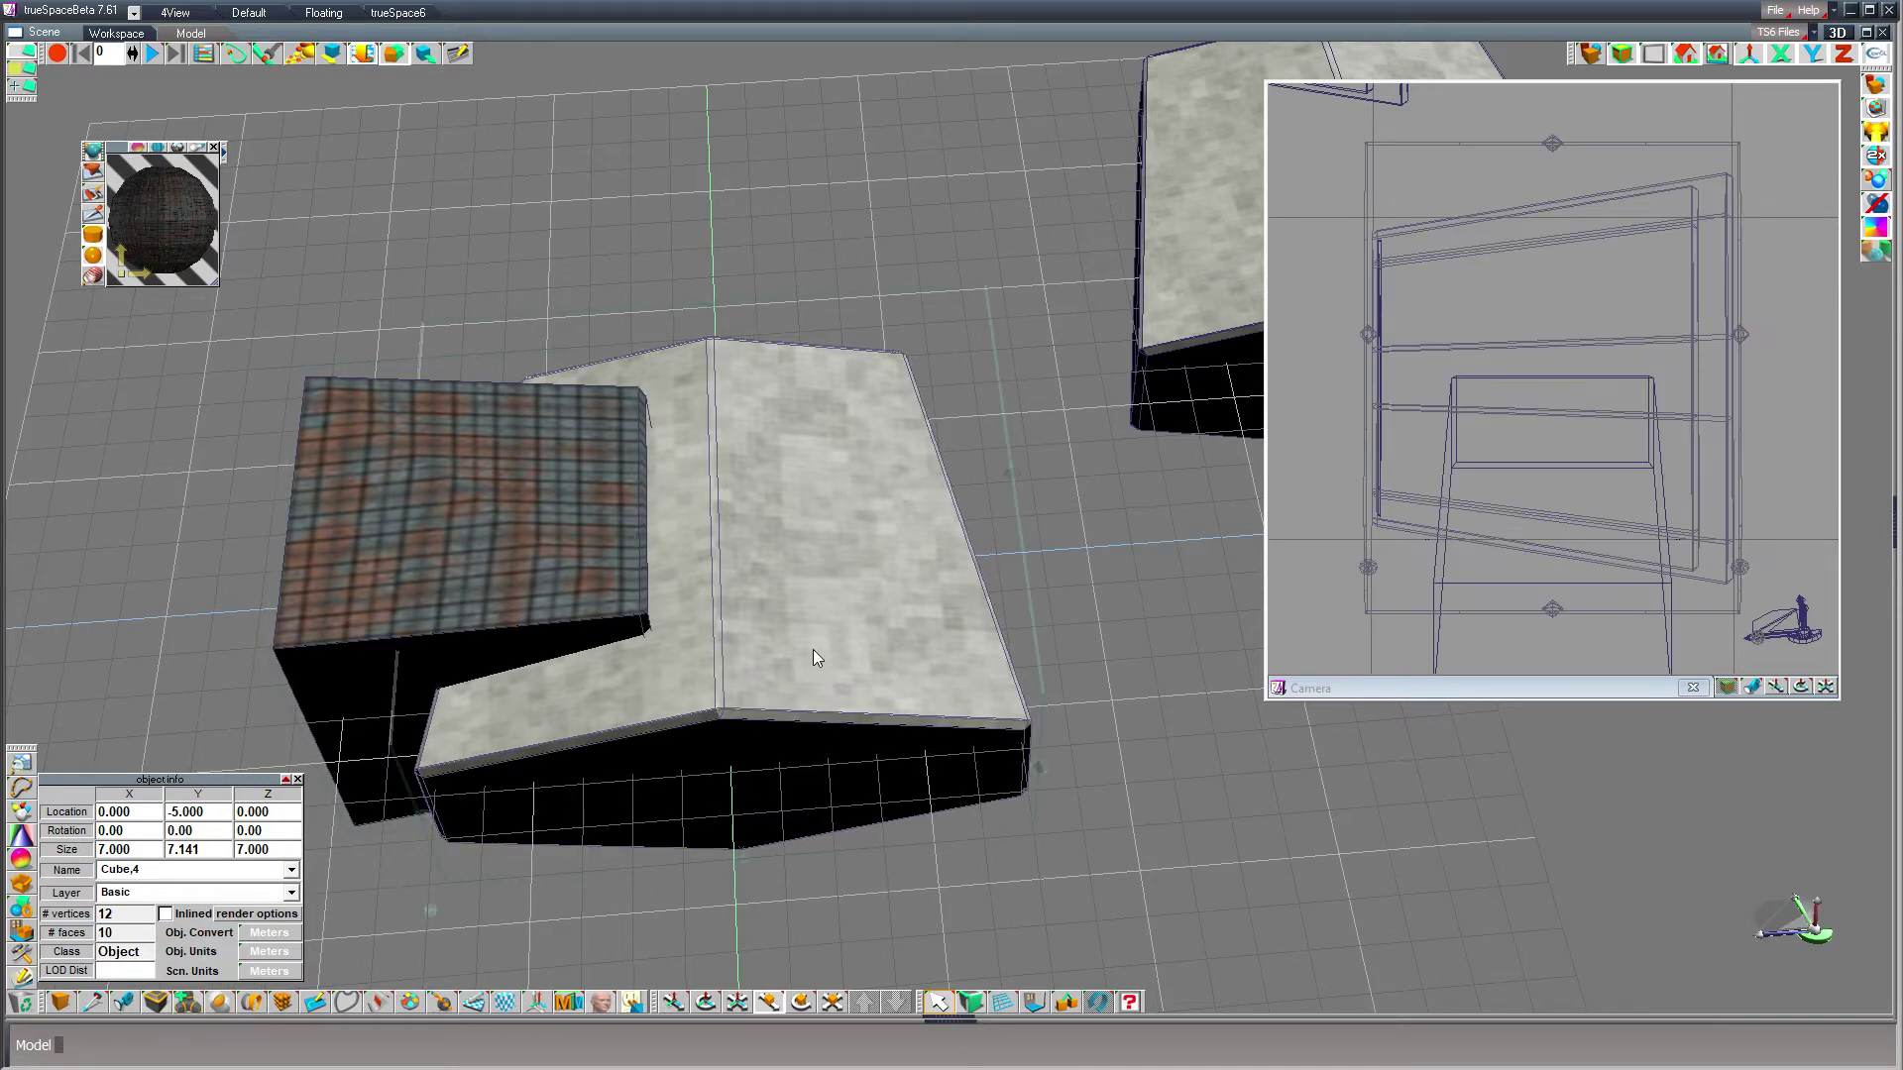
{"action": "left_click", "coordinate": [214, 1005]}
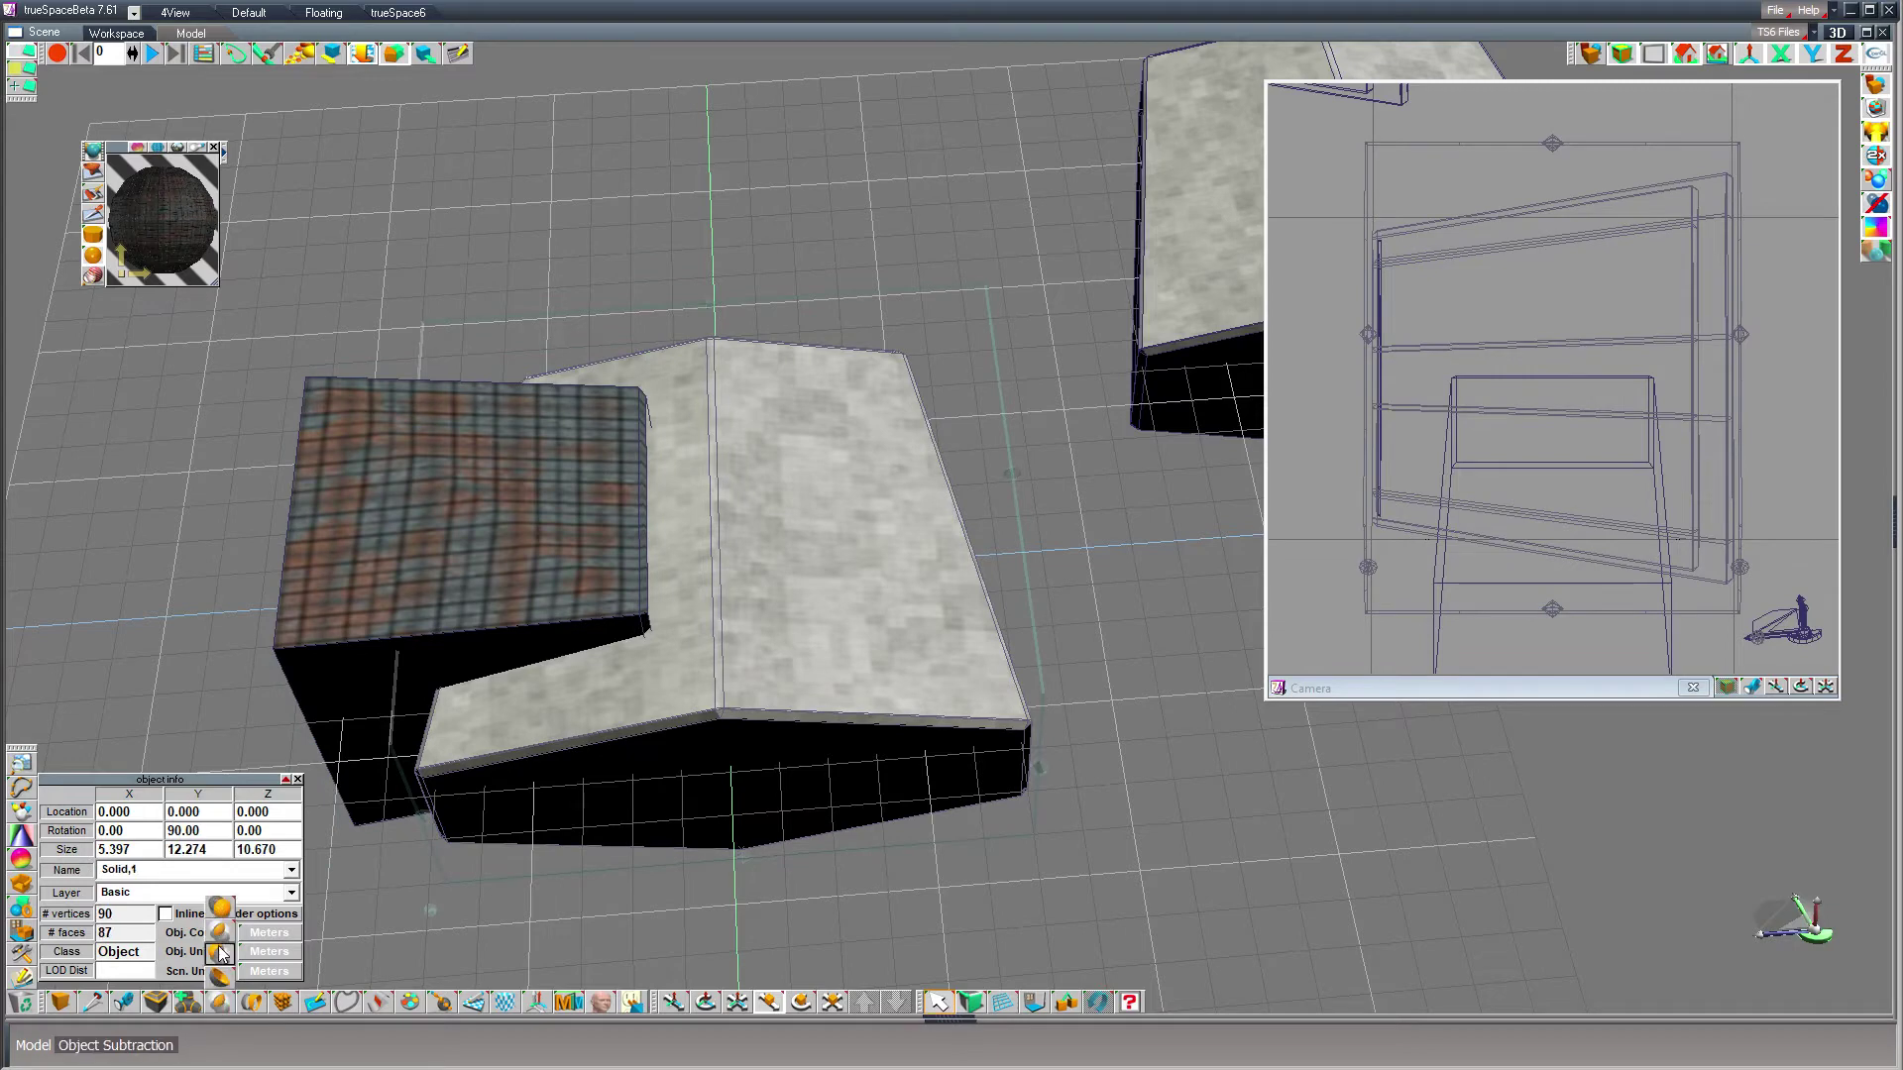
{"action": "left_click", "coordinate": [222, 955]}
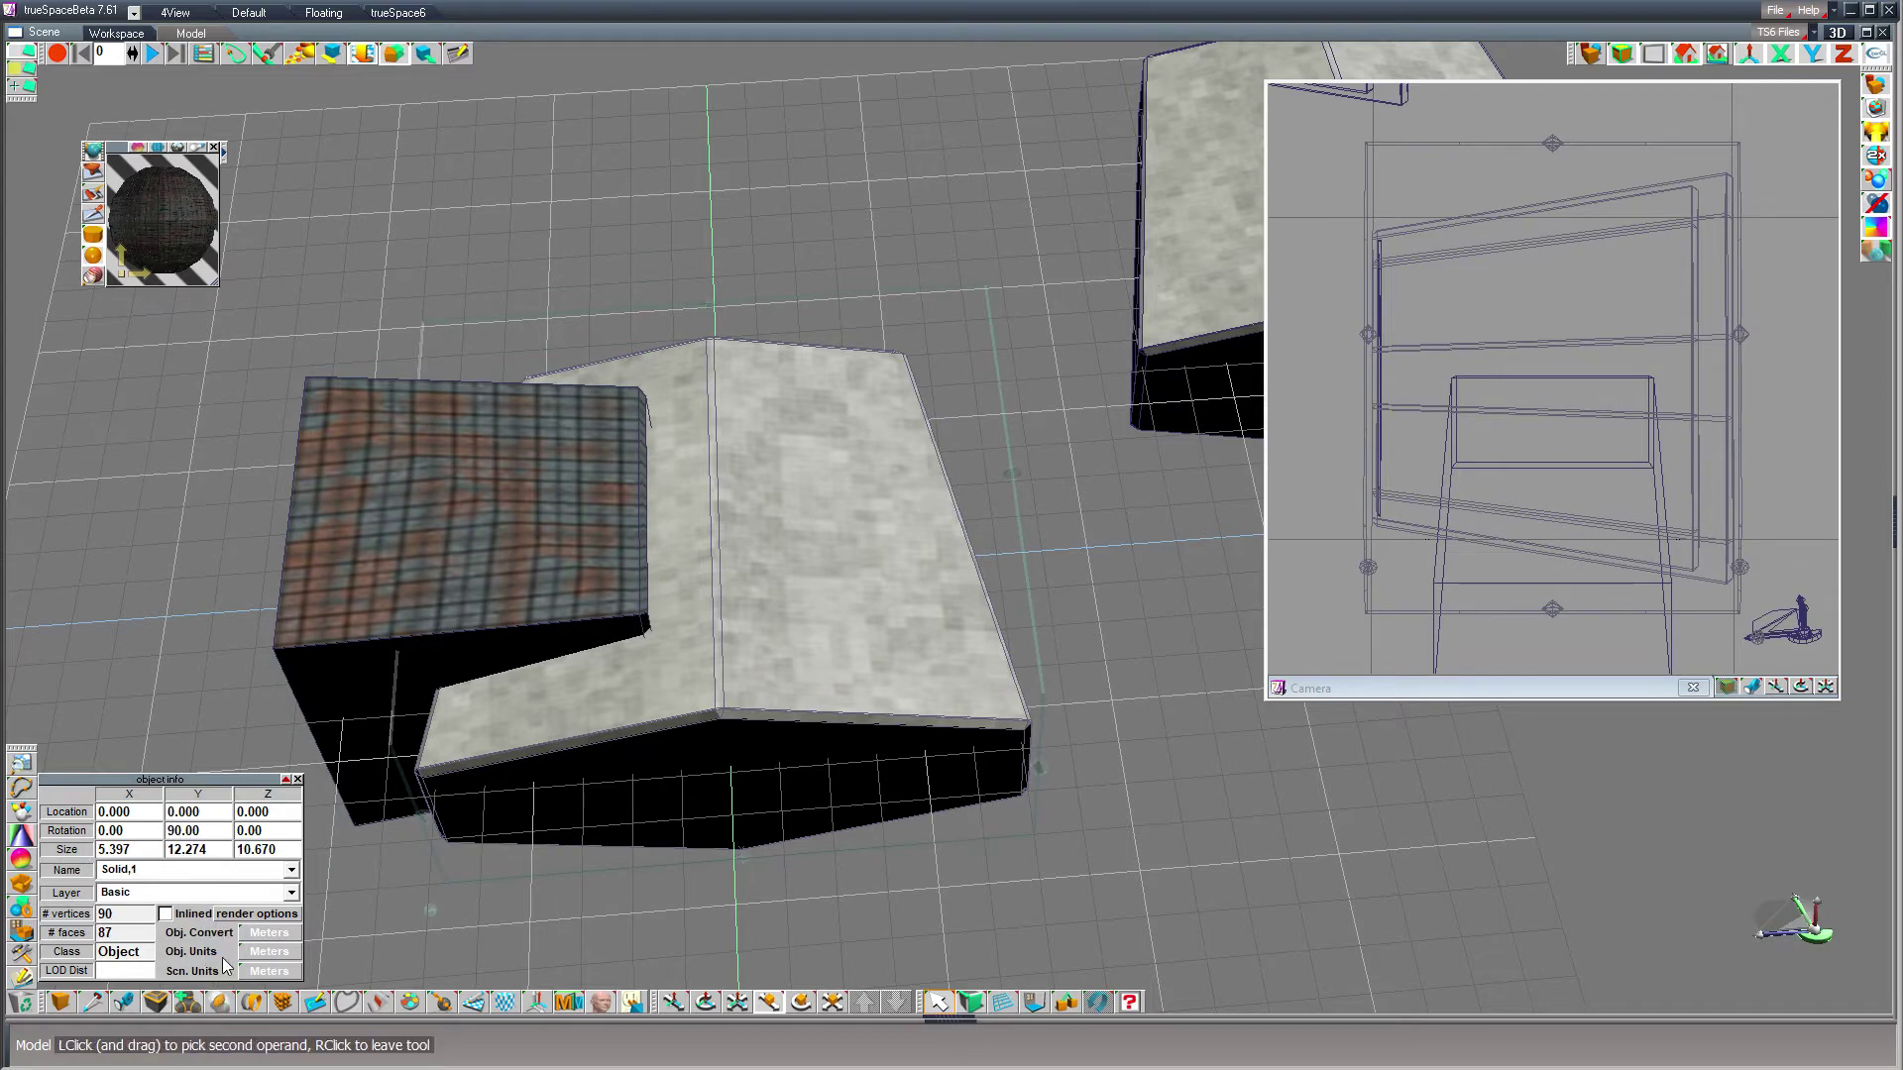
{"action": "left_click", "coordinate": [377, 539]}
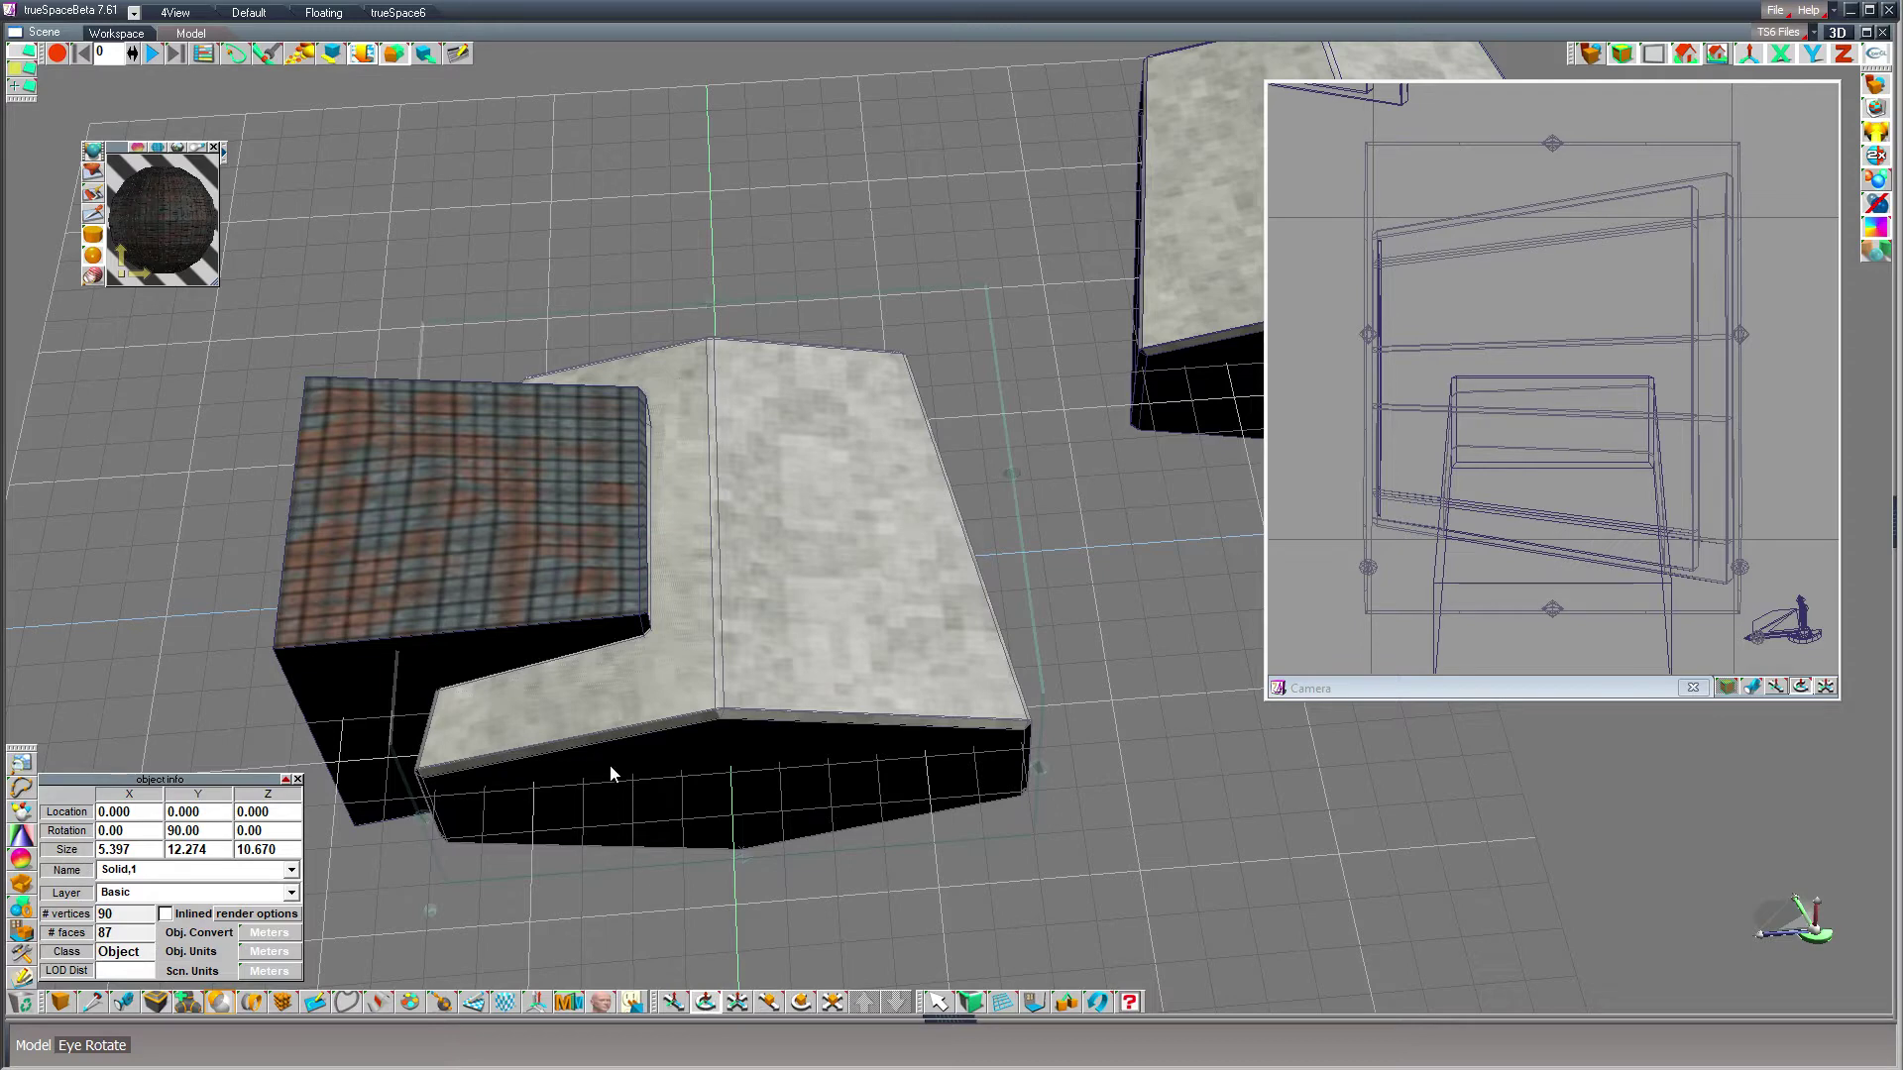
{"action": "left_click", "coordinate": [936, 1004]}
{"action": "left_click", "coordinate": [459, 587]}
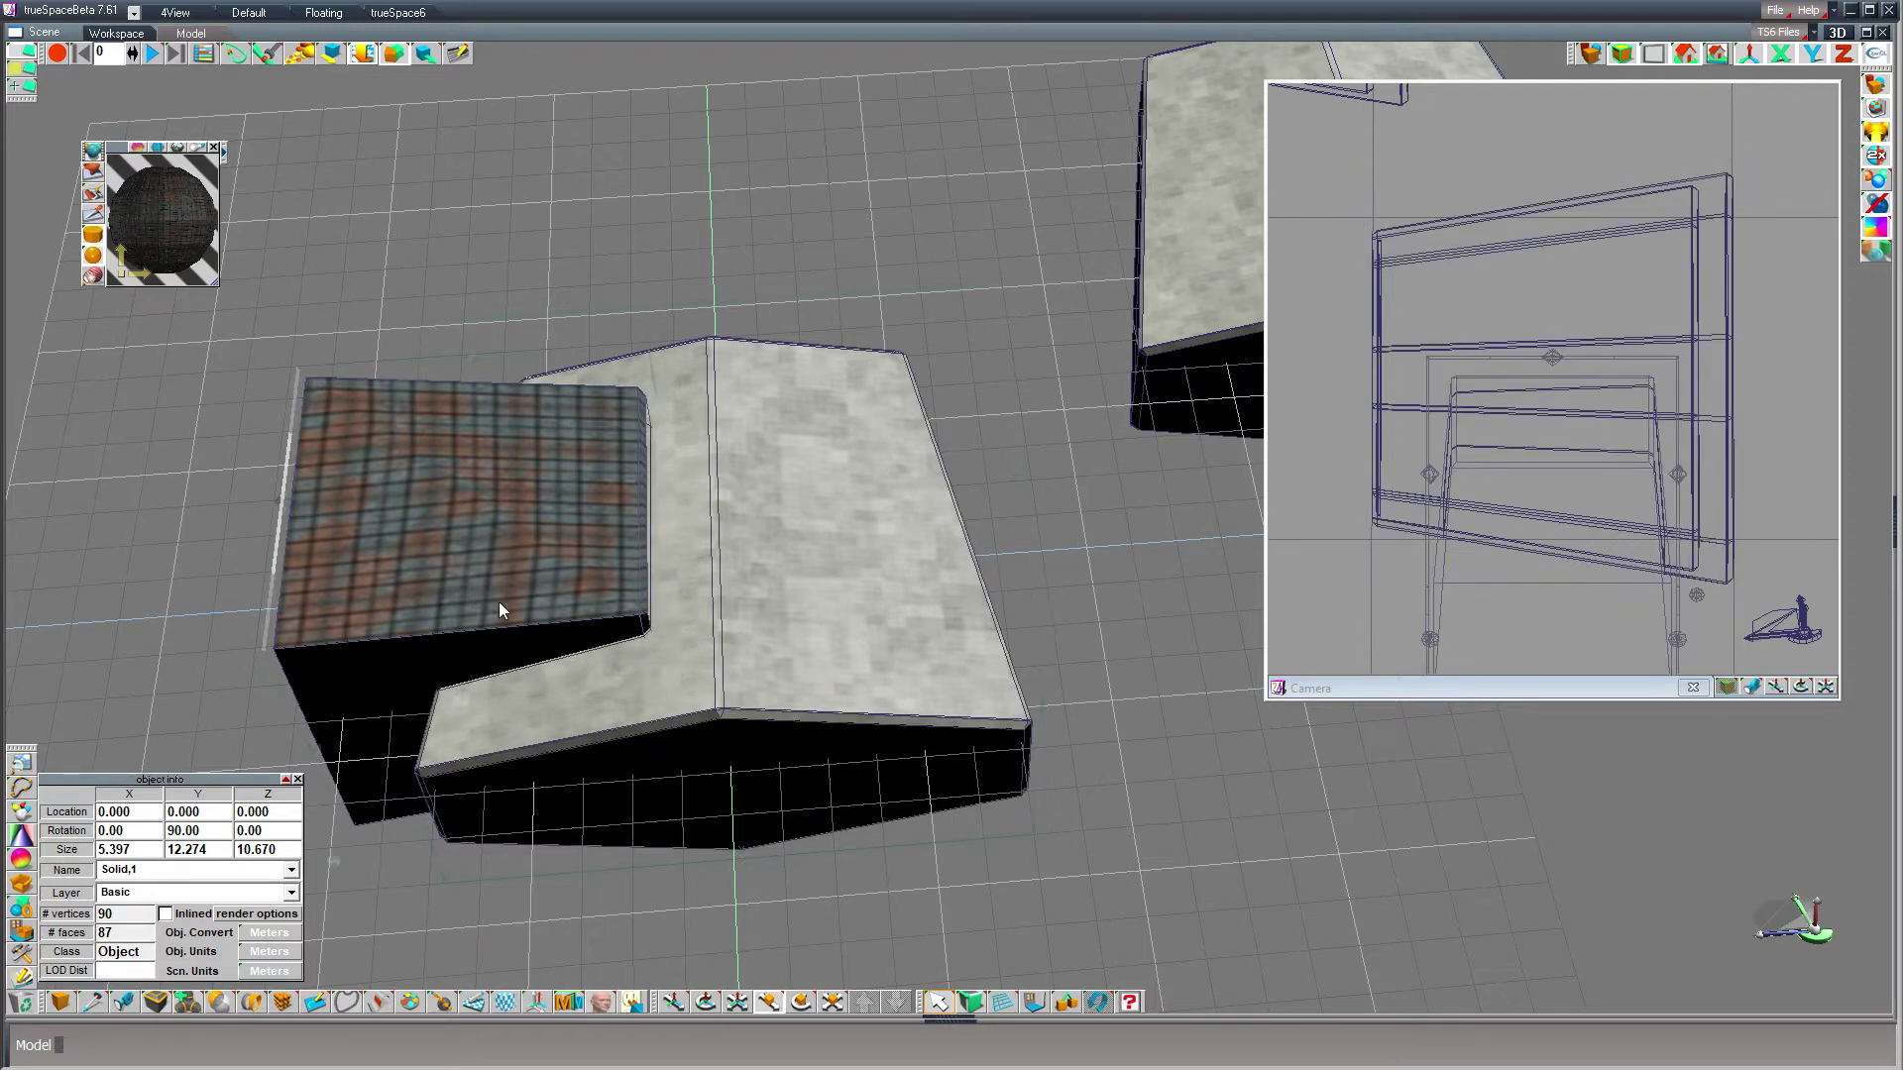
{"action": "left_click", "coordinate": [792, 654]}
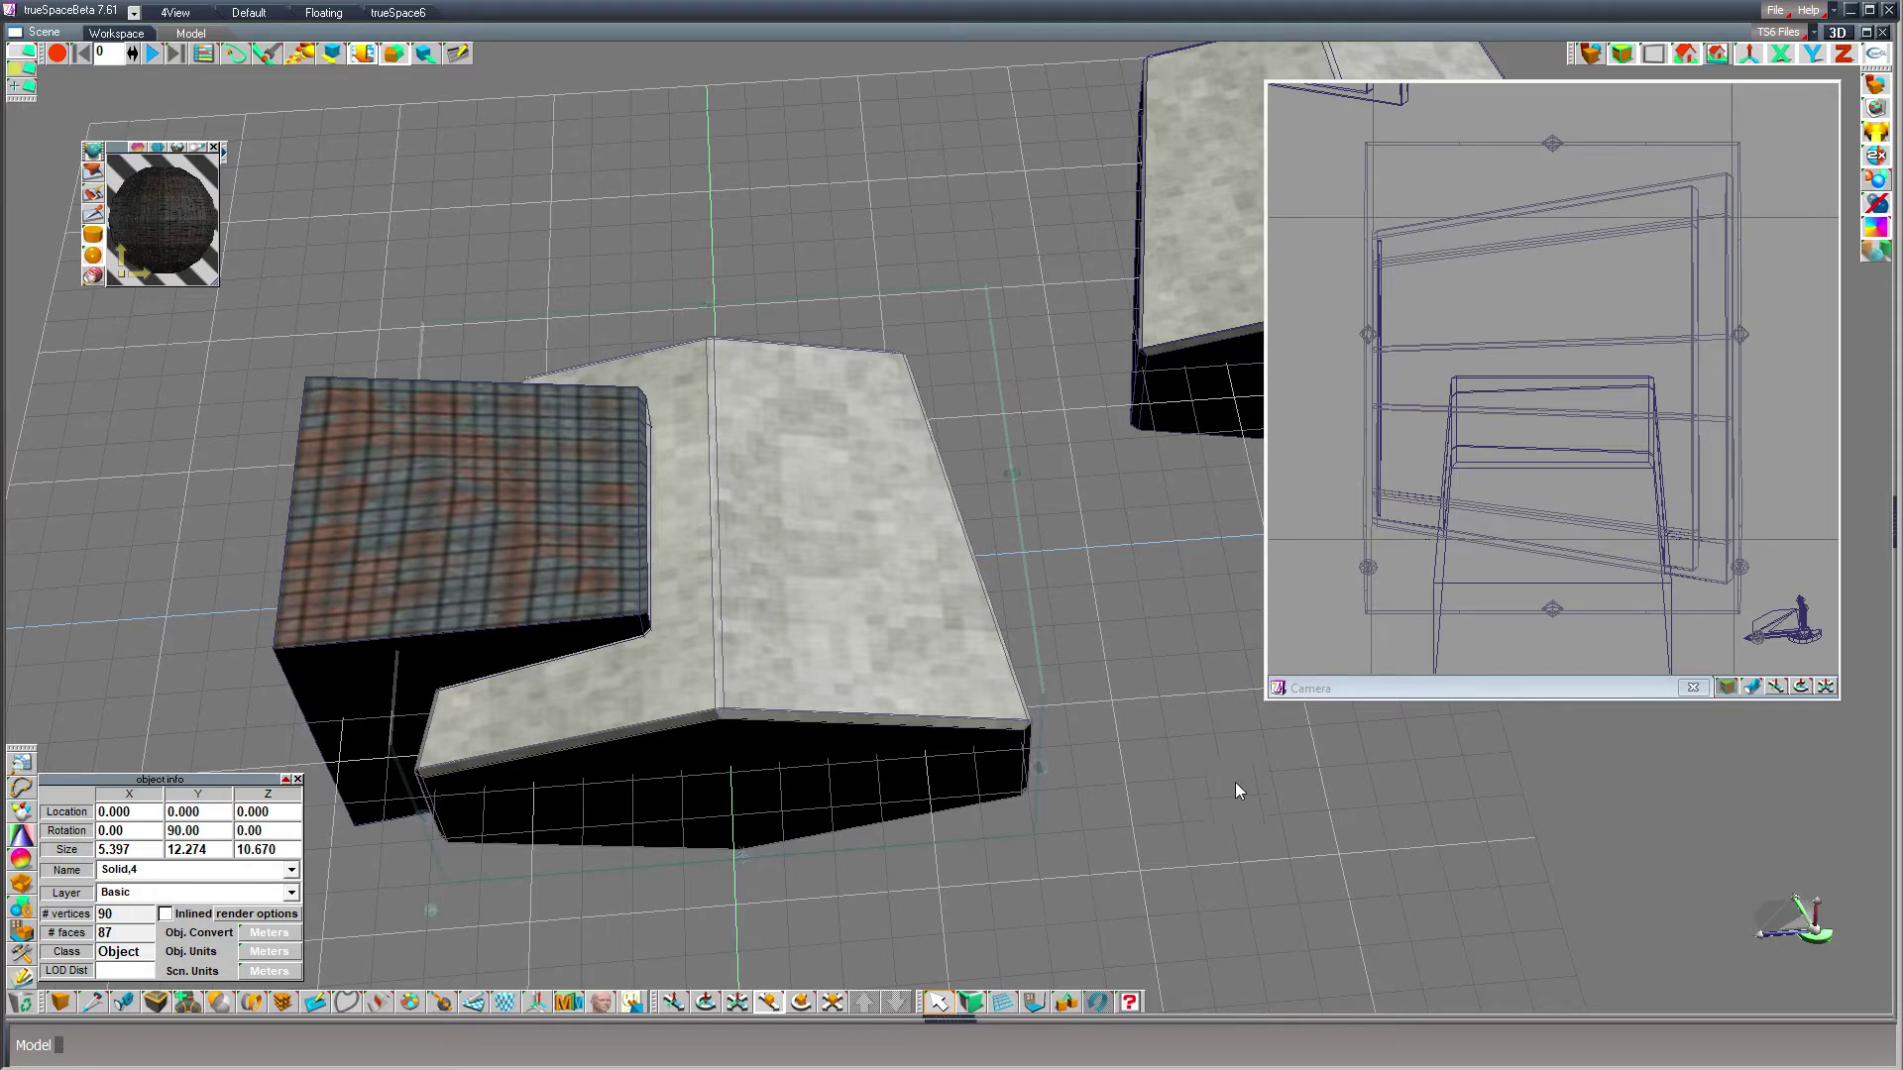
{"action": "left_click_drag", "start_coordinate": [1235, 782], "coordinate": [1328, 489]}
{"action": "key", "text": "ctrl+z"}
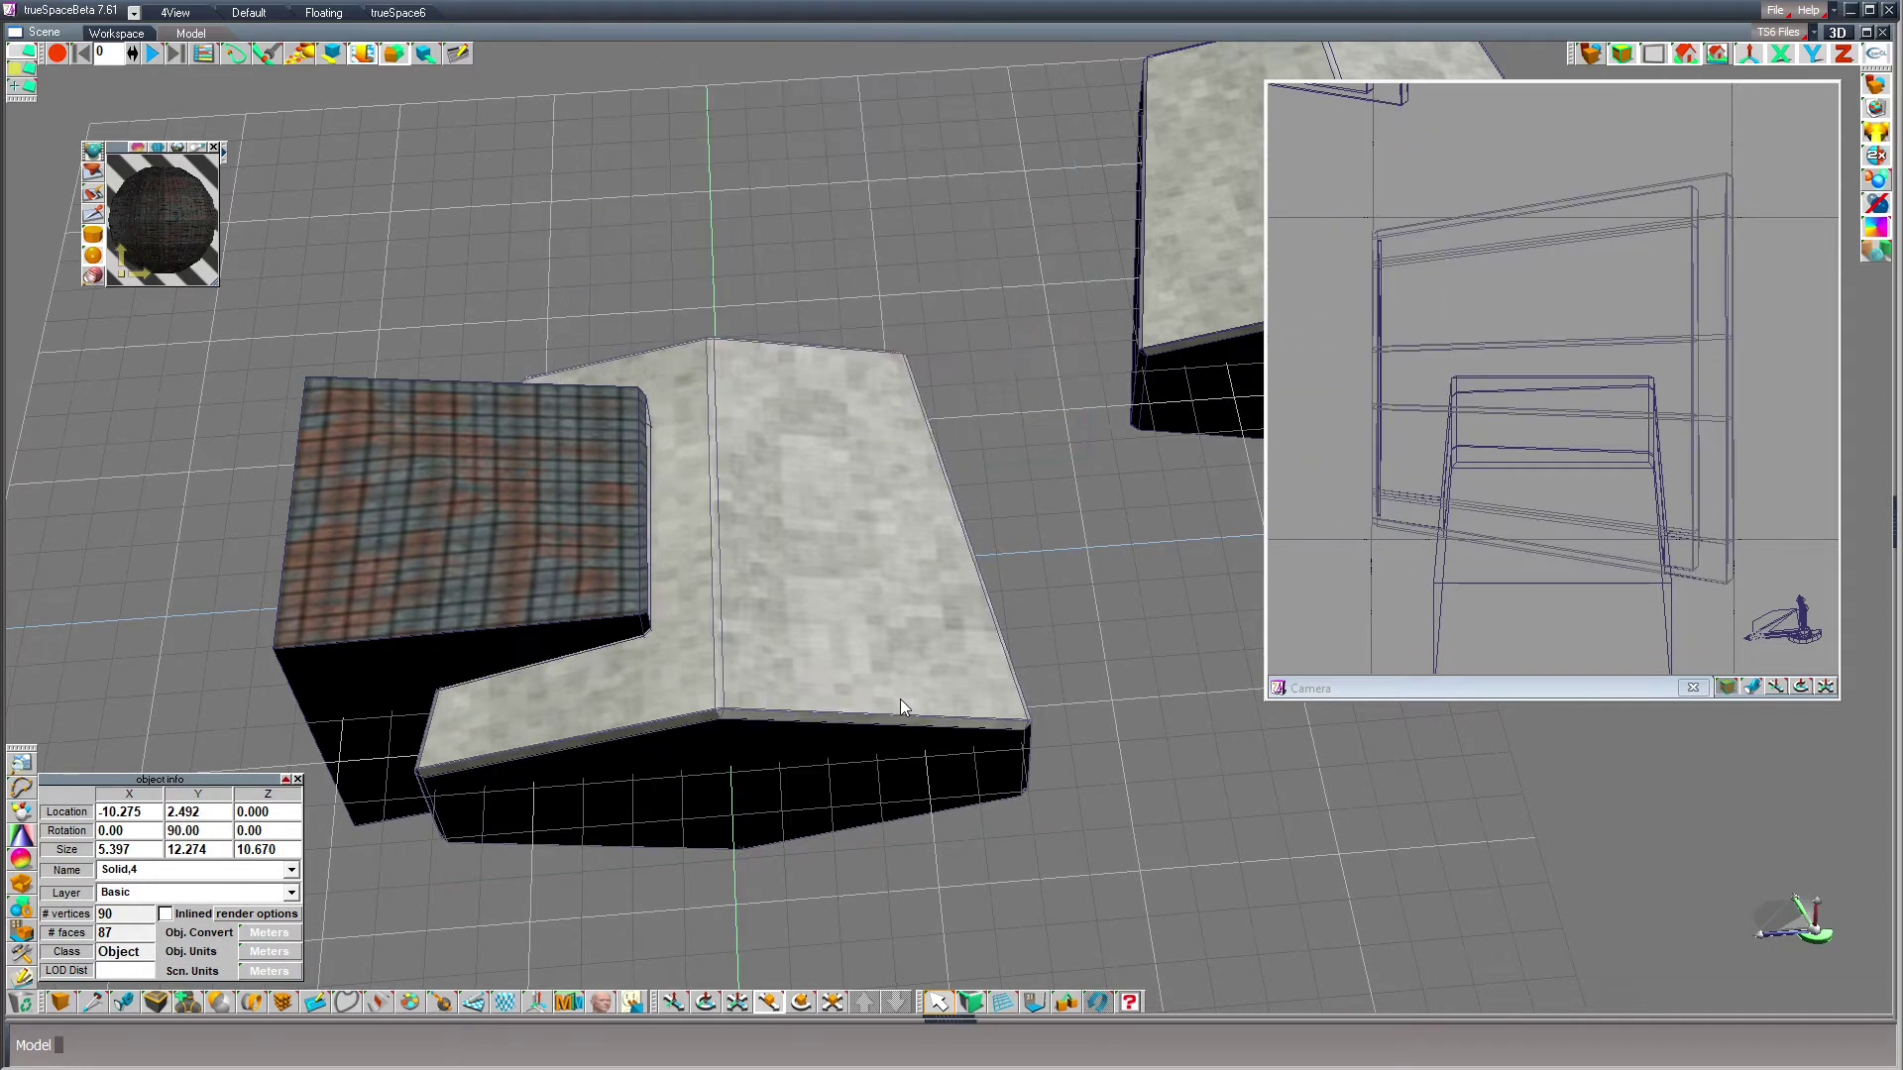
- Move the hull with the cut recess away from the uncut parts, to about X -9.66, Y 7.01
{"action": "left_click", "coordinate": [900, 699]}
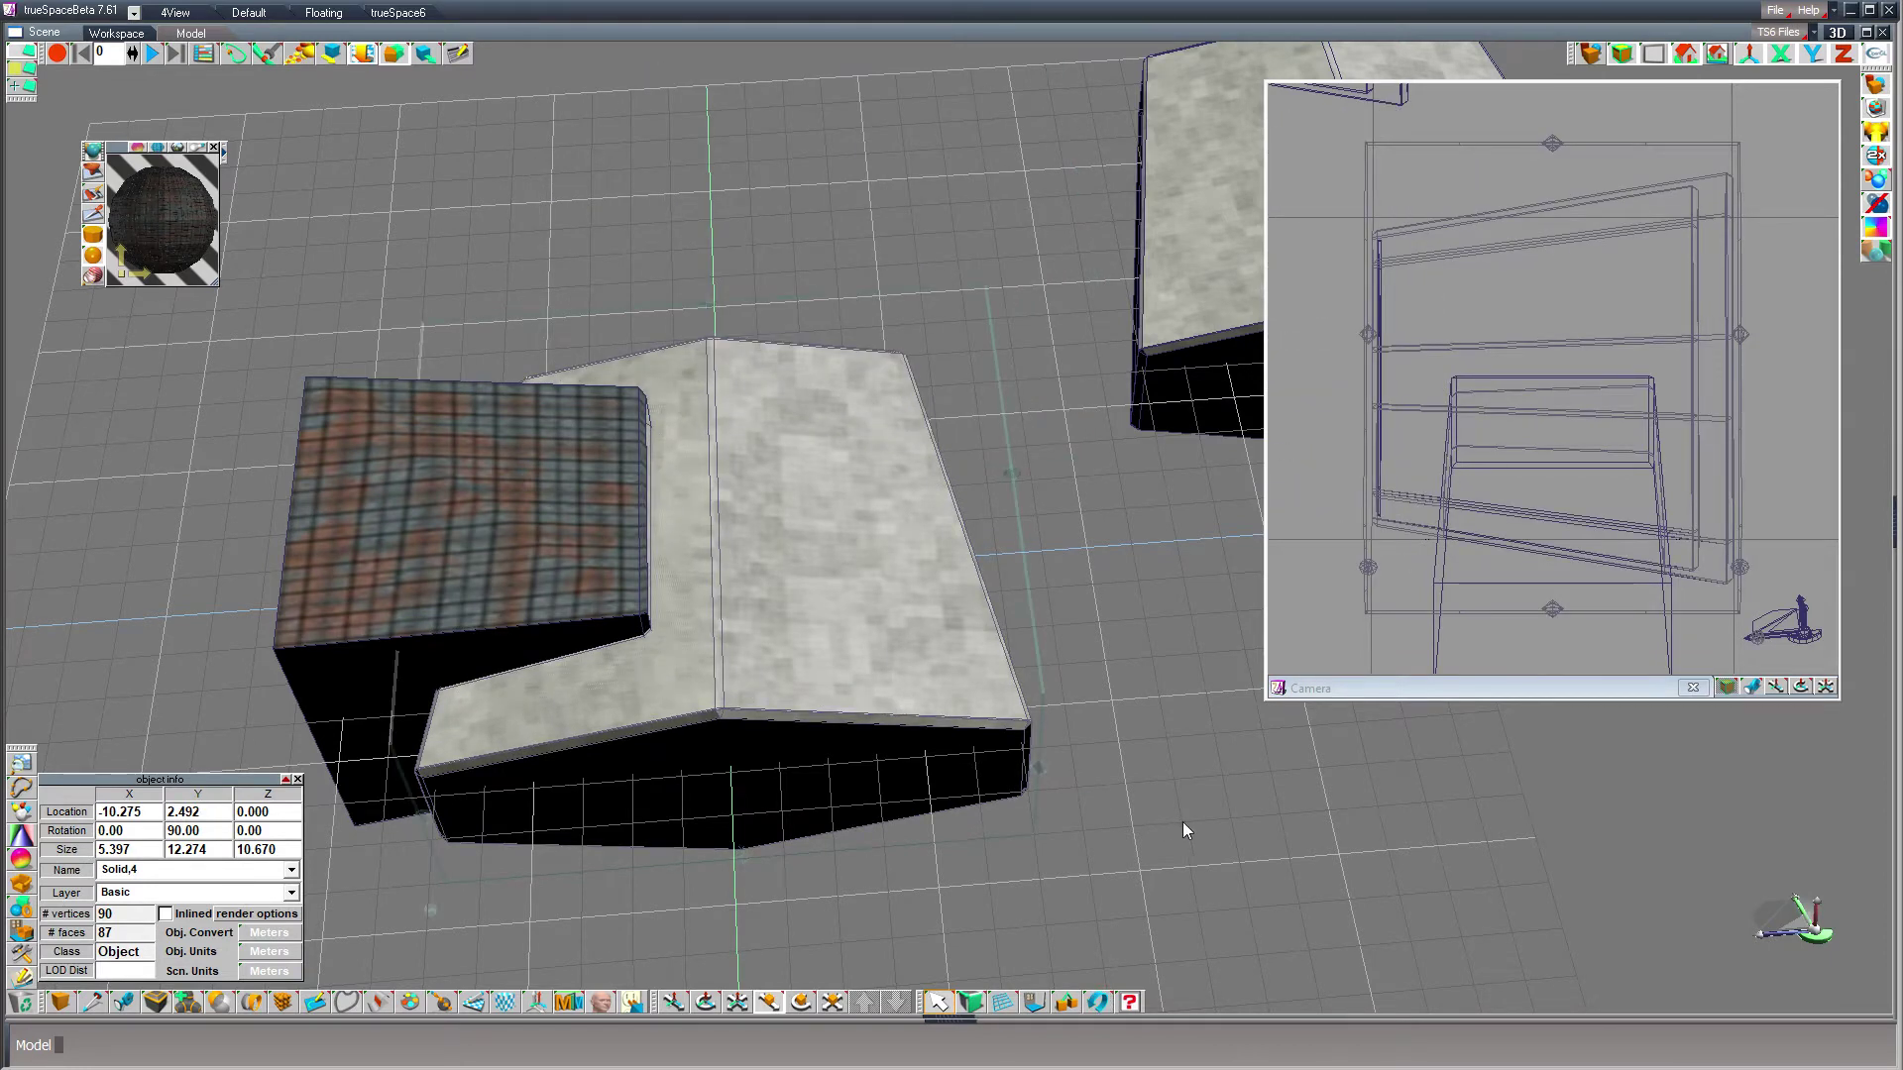
{"action": "left_click_drag", "start_coordinate": [1225, 894], "coordinate": [1432, 425]}
{"action": "left_click", "coordinate": [695, 678]}
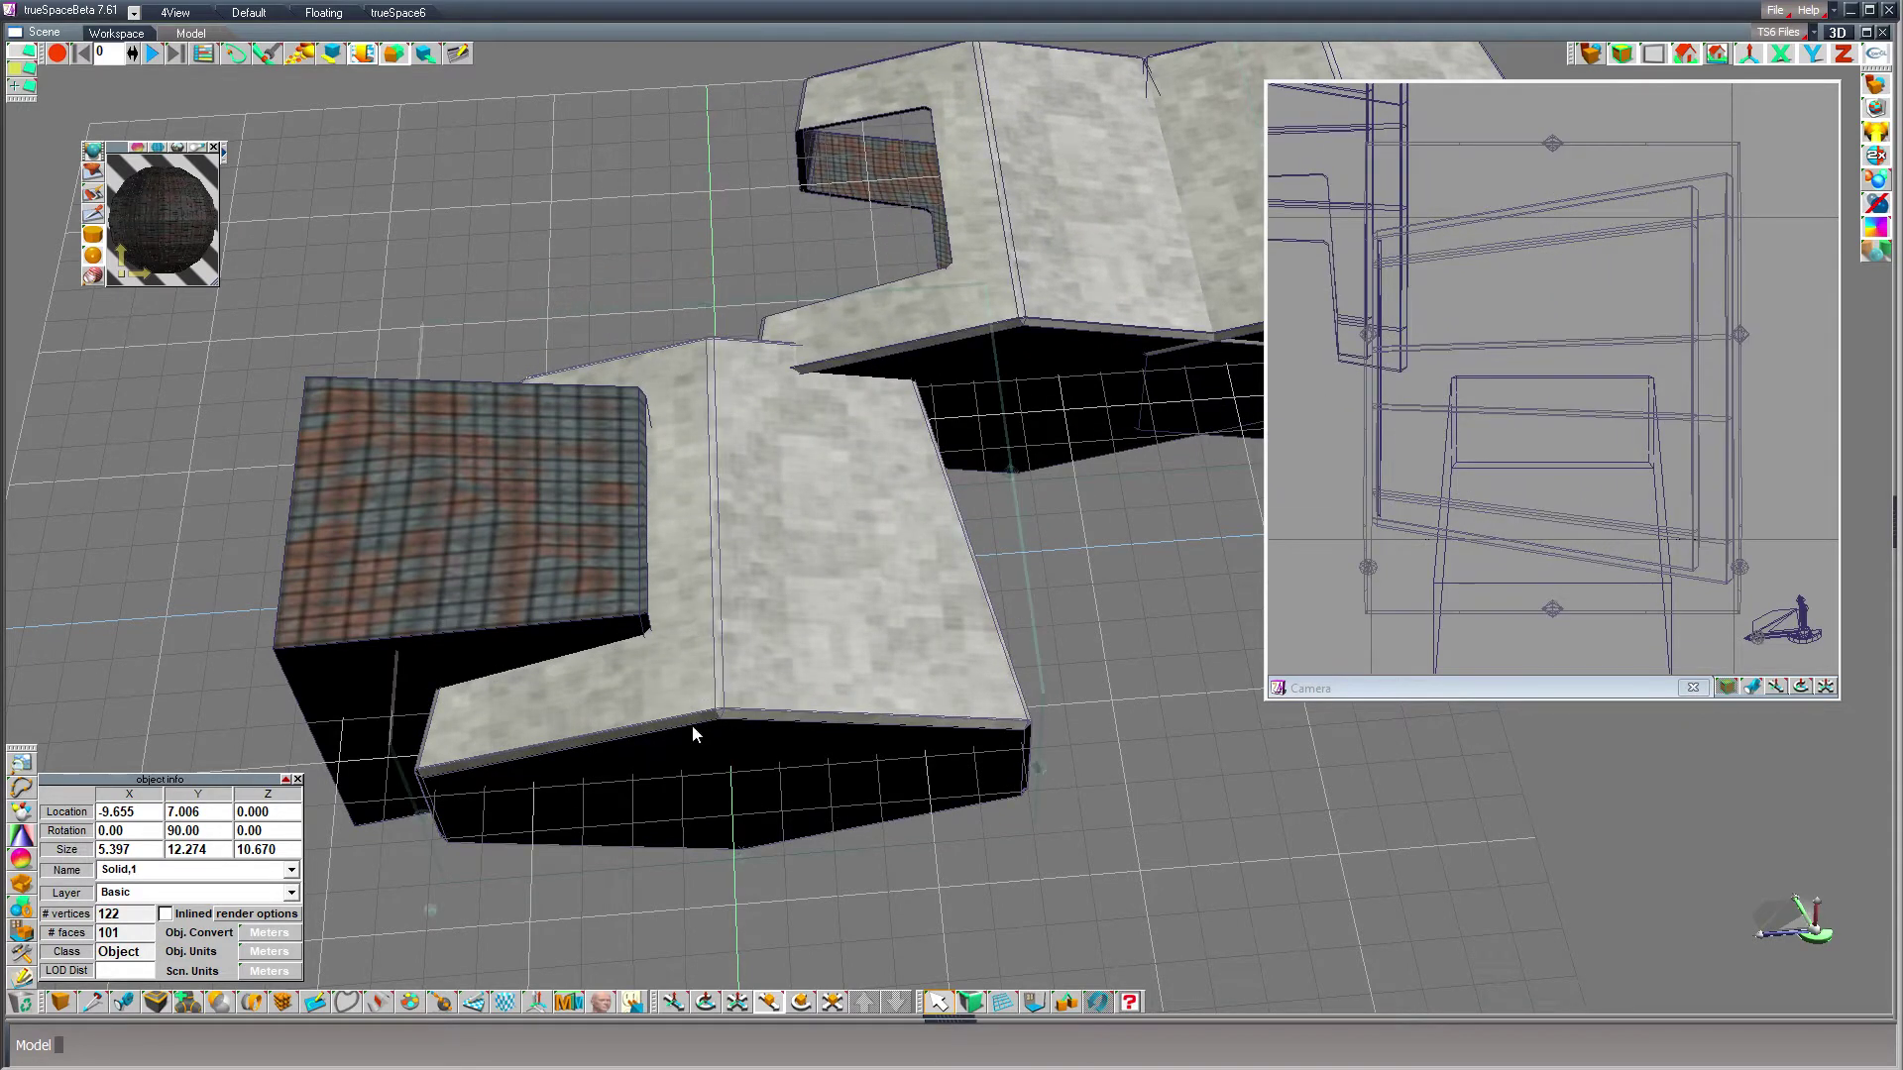
- Duplicate the tapered cube and move the copy aside to about X -10.39, Y -13.38
{"action": "left_click", "coordinate": [469, 597]}
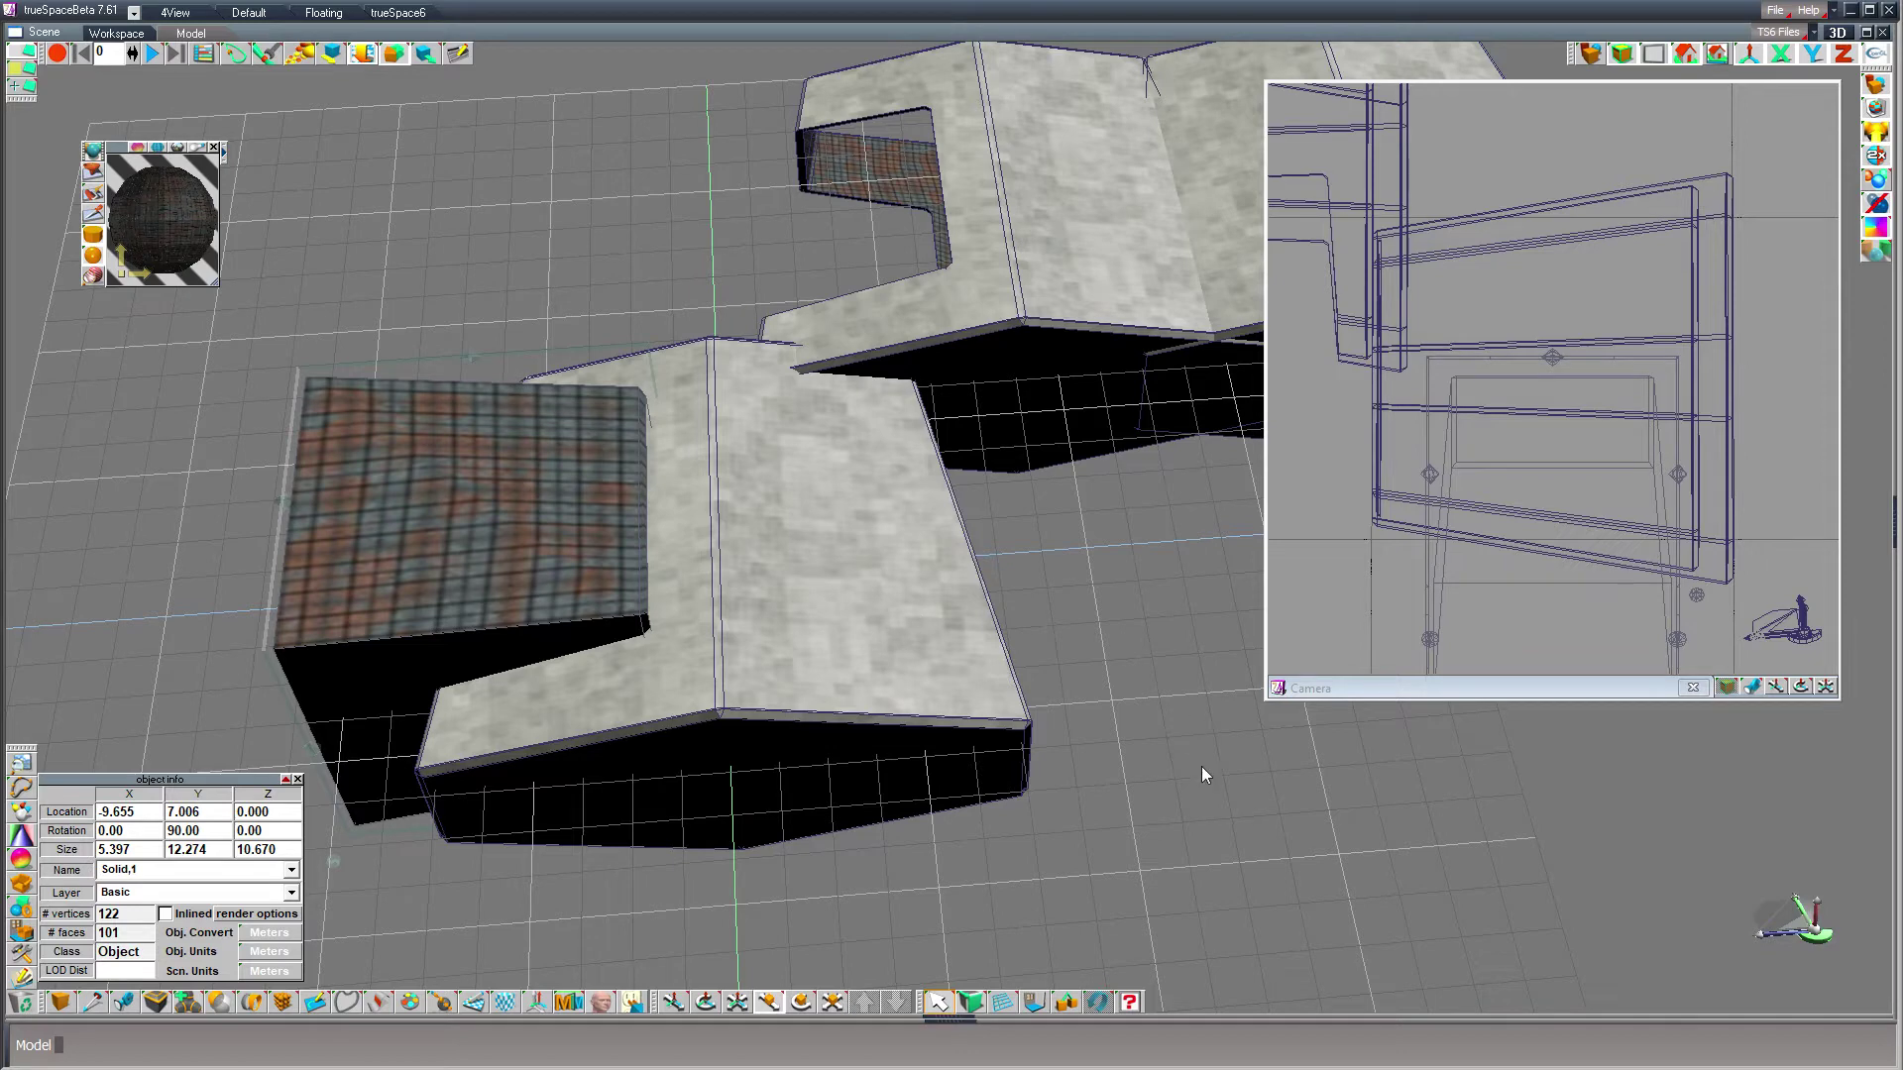
{"action": "key", "text": "ctrl+c"}
{"action": "left_click_drag", "start_coordinate": [1209, 775], "coordinate": [1097, 954]}
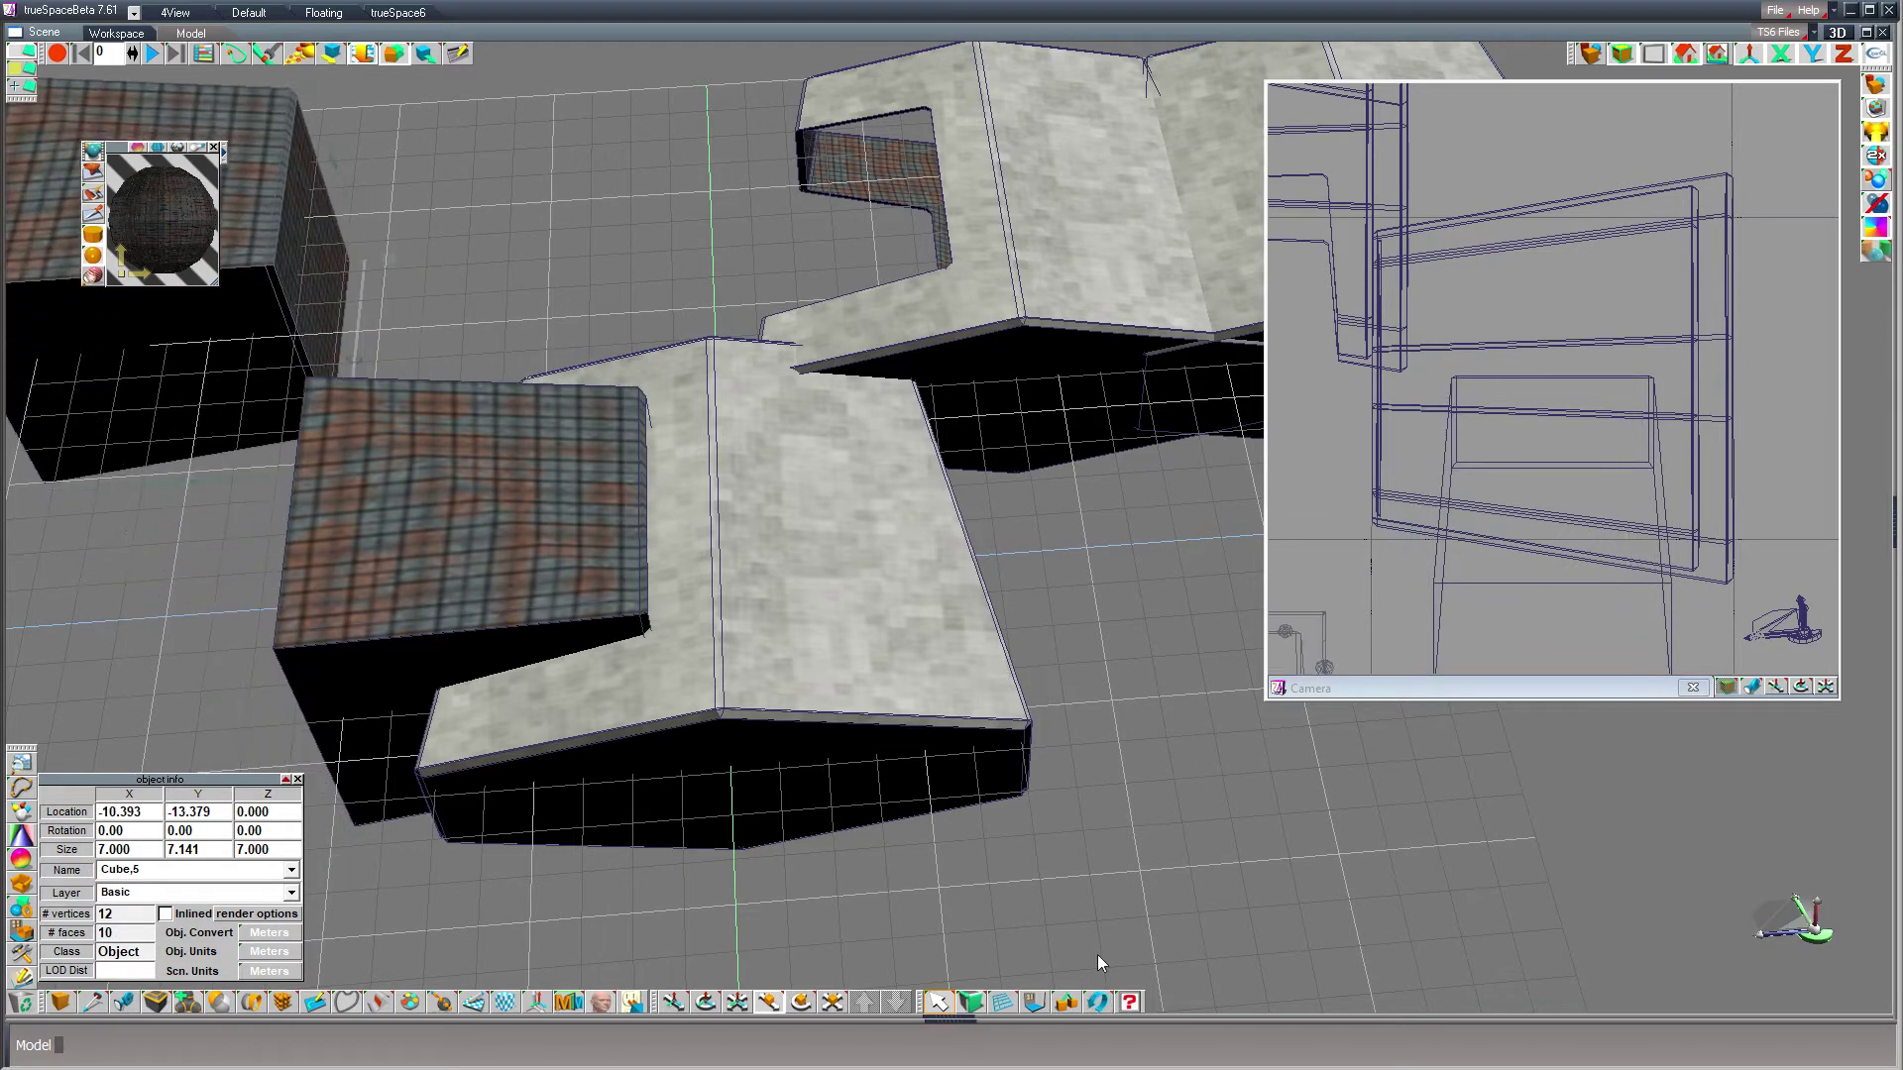
- Intersect the original tapered cube with the remaining uncut hull, keeping only their overlapping volume
{"action": "left_click", "coordinate": [386, 566]}
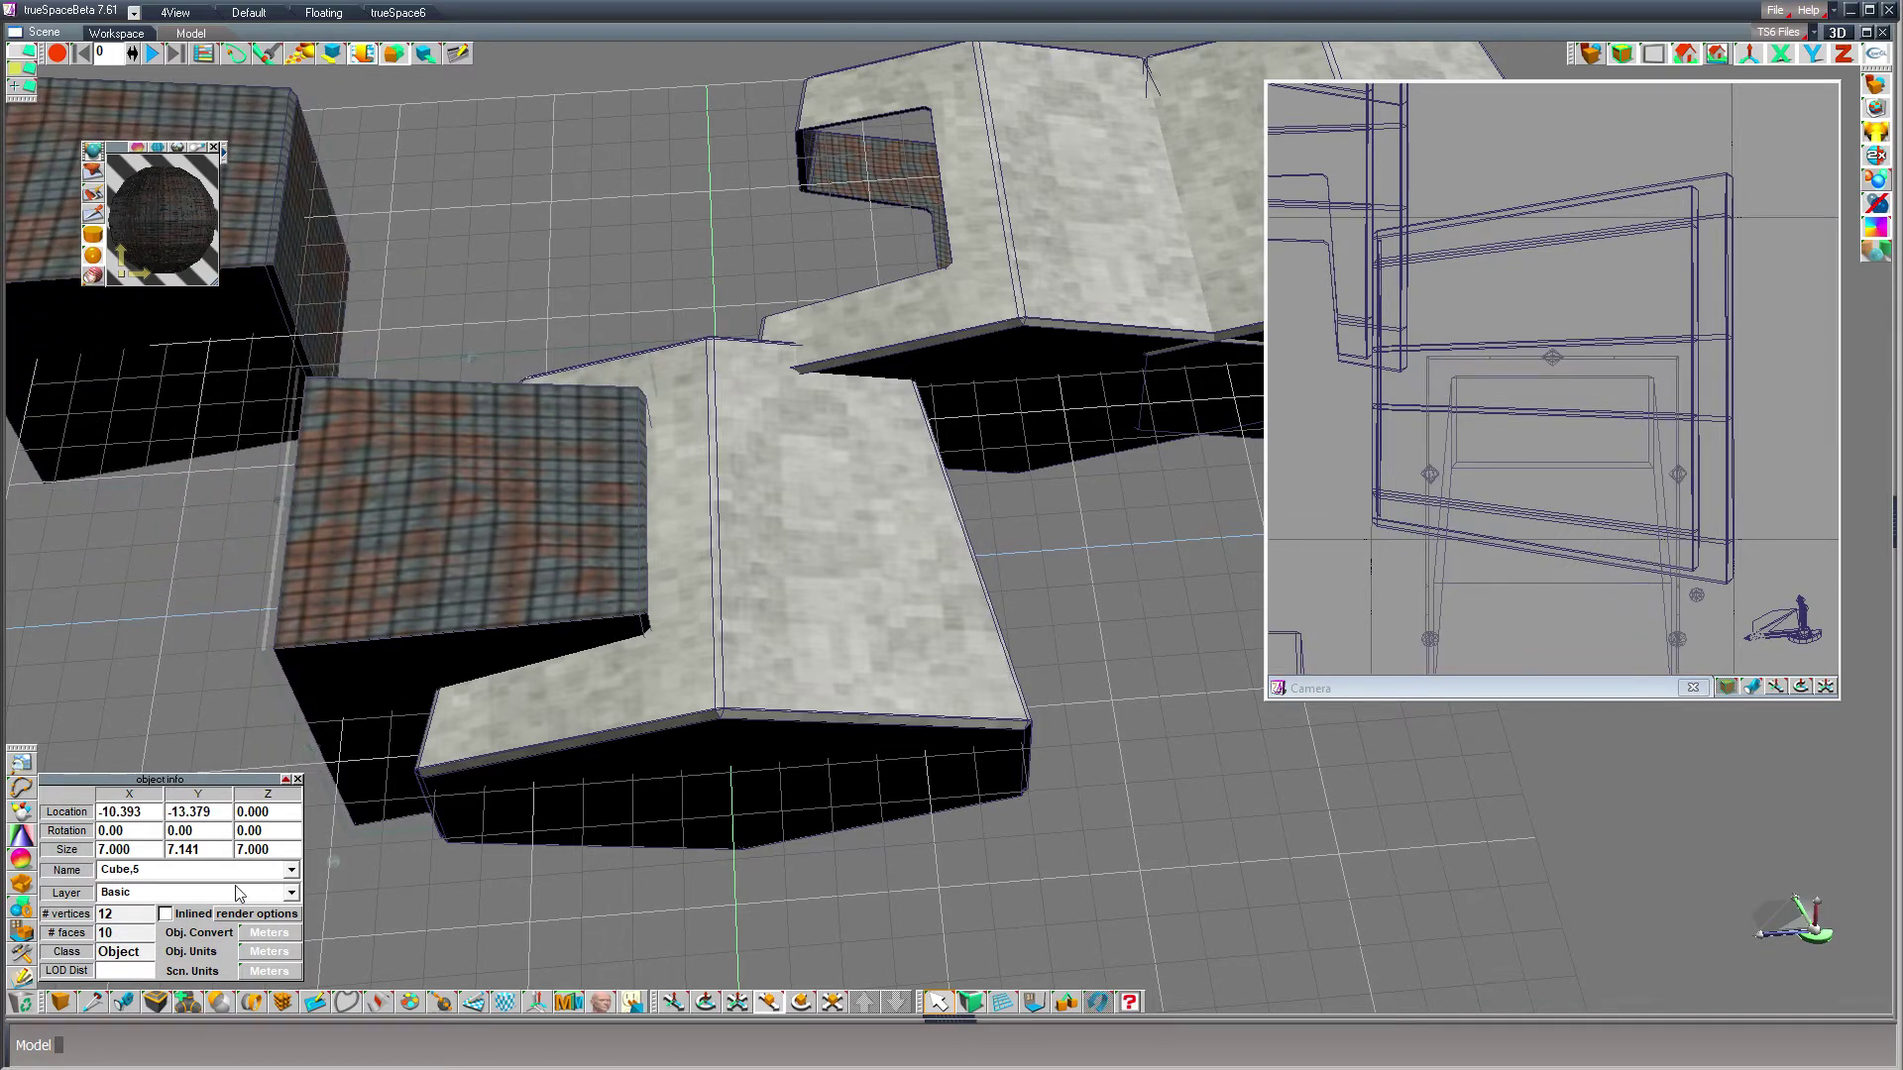
{"action": "left_click", "coordinate": [219, 1000]}
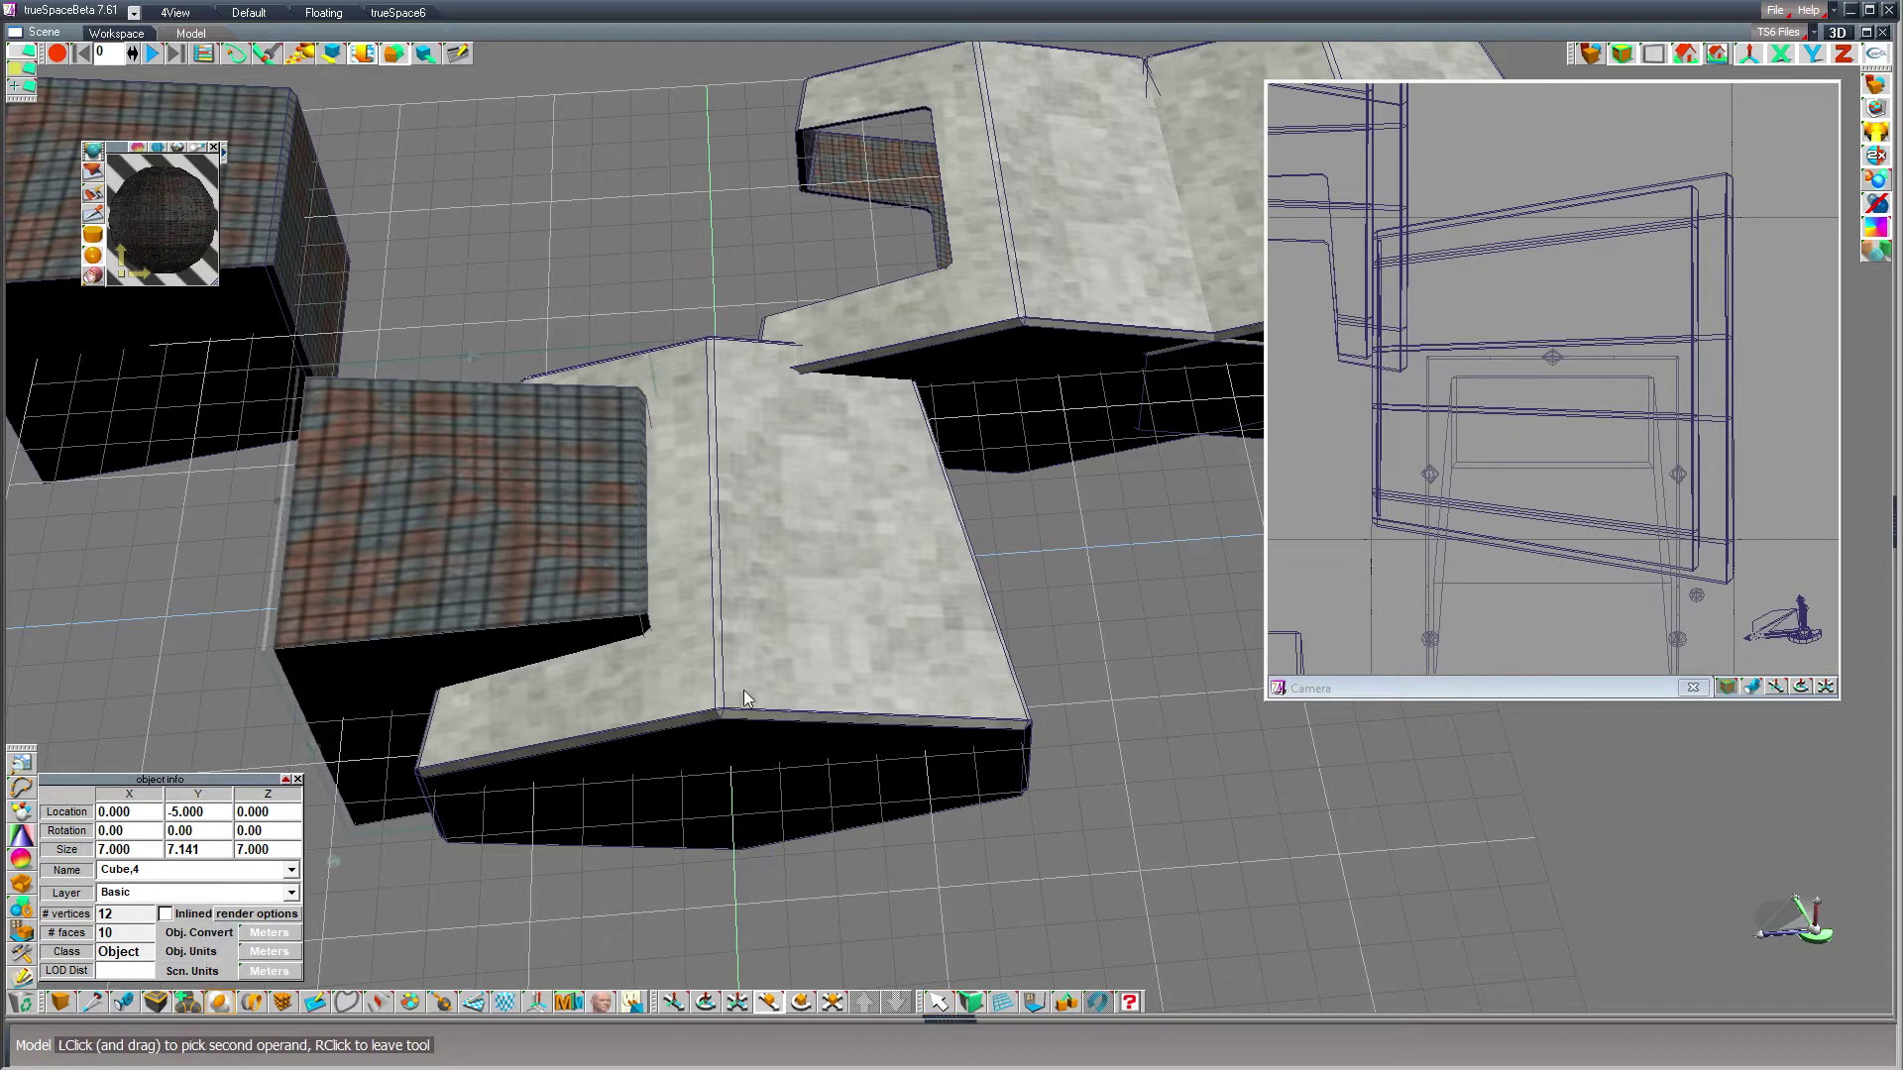
{"action": "left_click", "coordinate": [783, 664]}
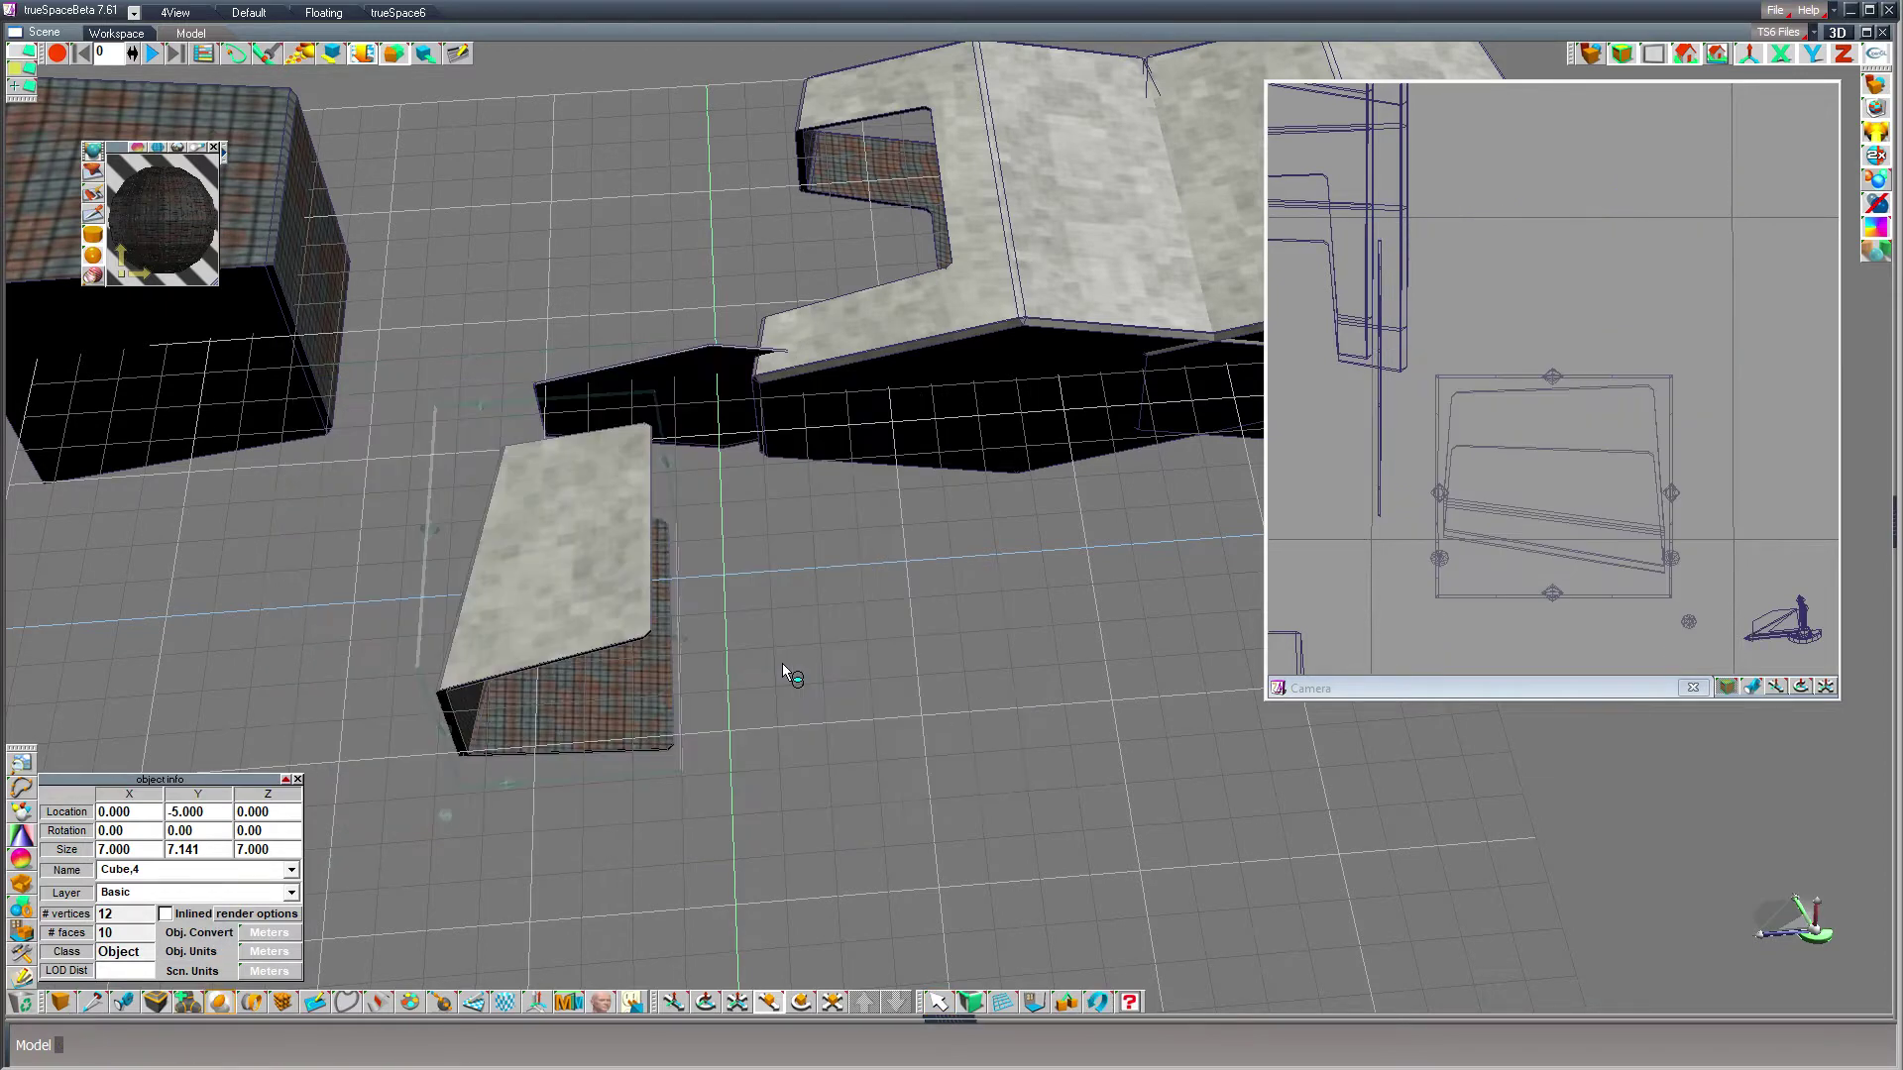
- Set the recessed hull's location to X 0, Y 0 so that it fits around the insert
{"action": "left_click", "coordinate": [943, 1008]}
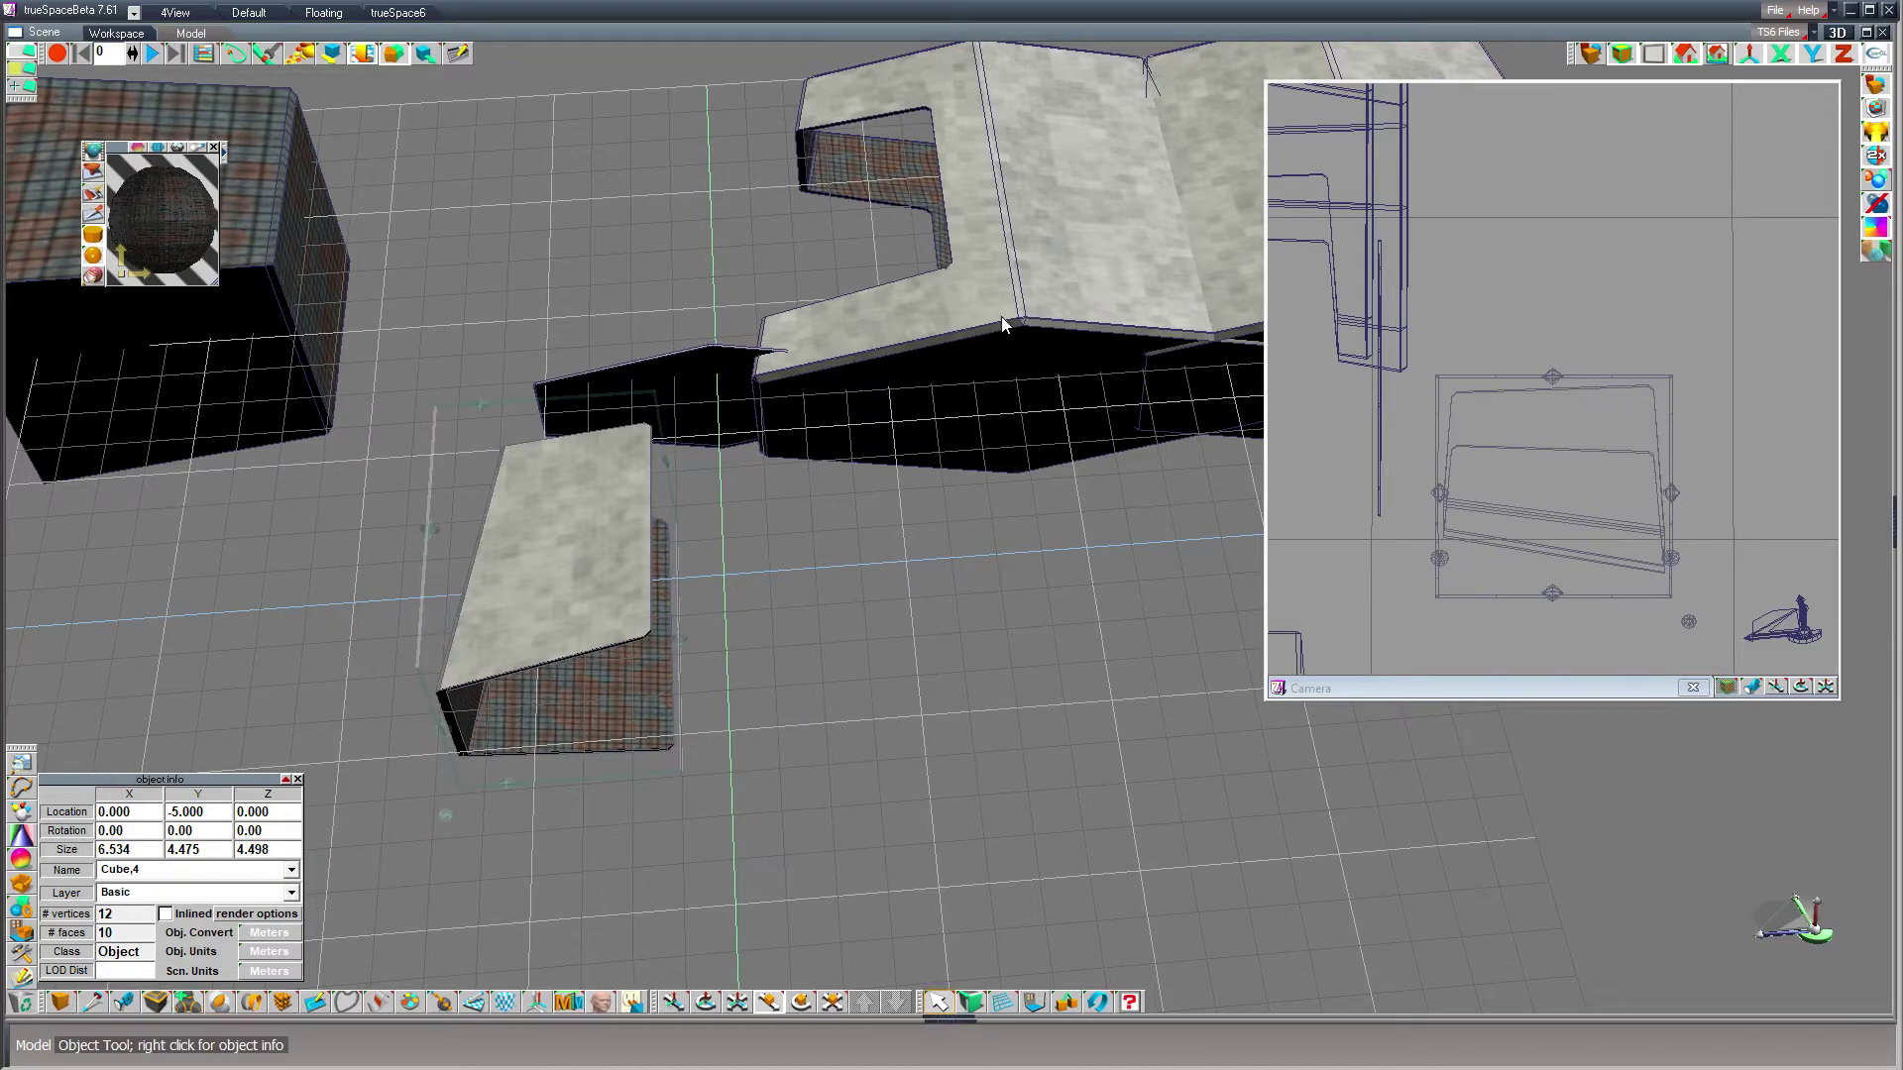
{"action": "left_click", "coordinate": [1006, 316]}
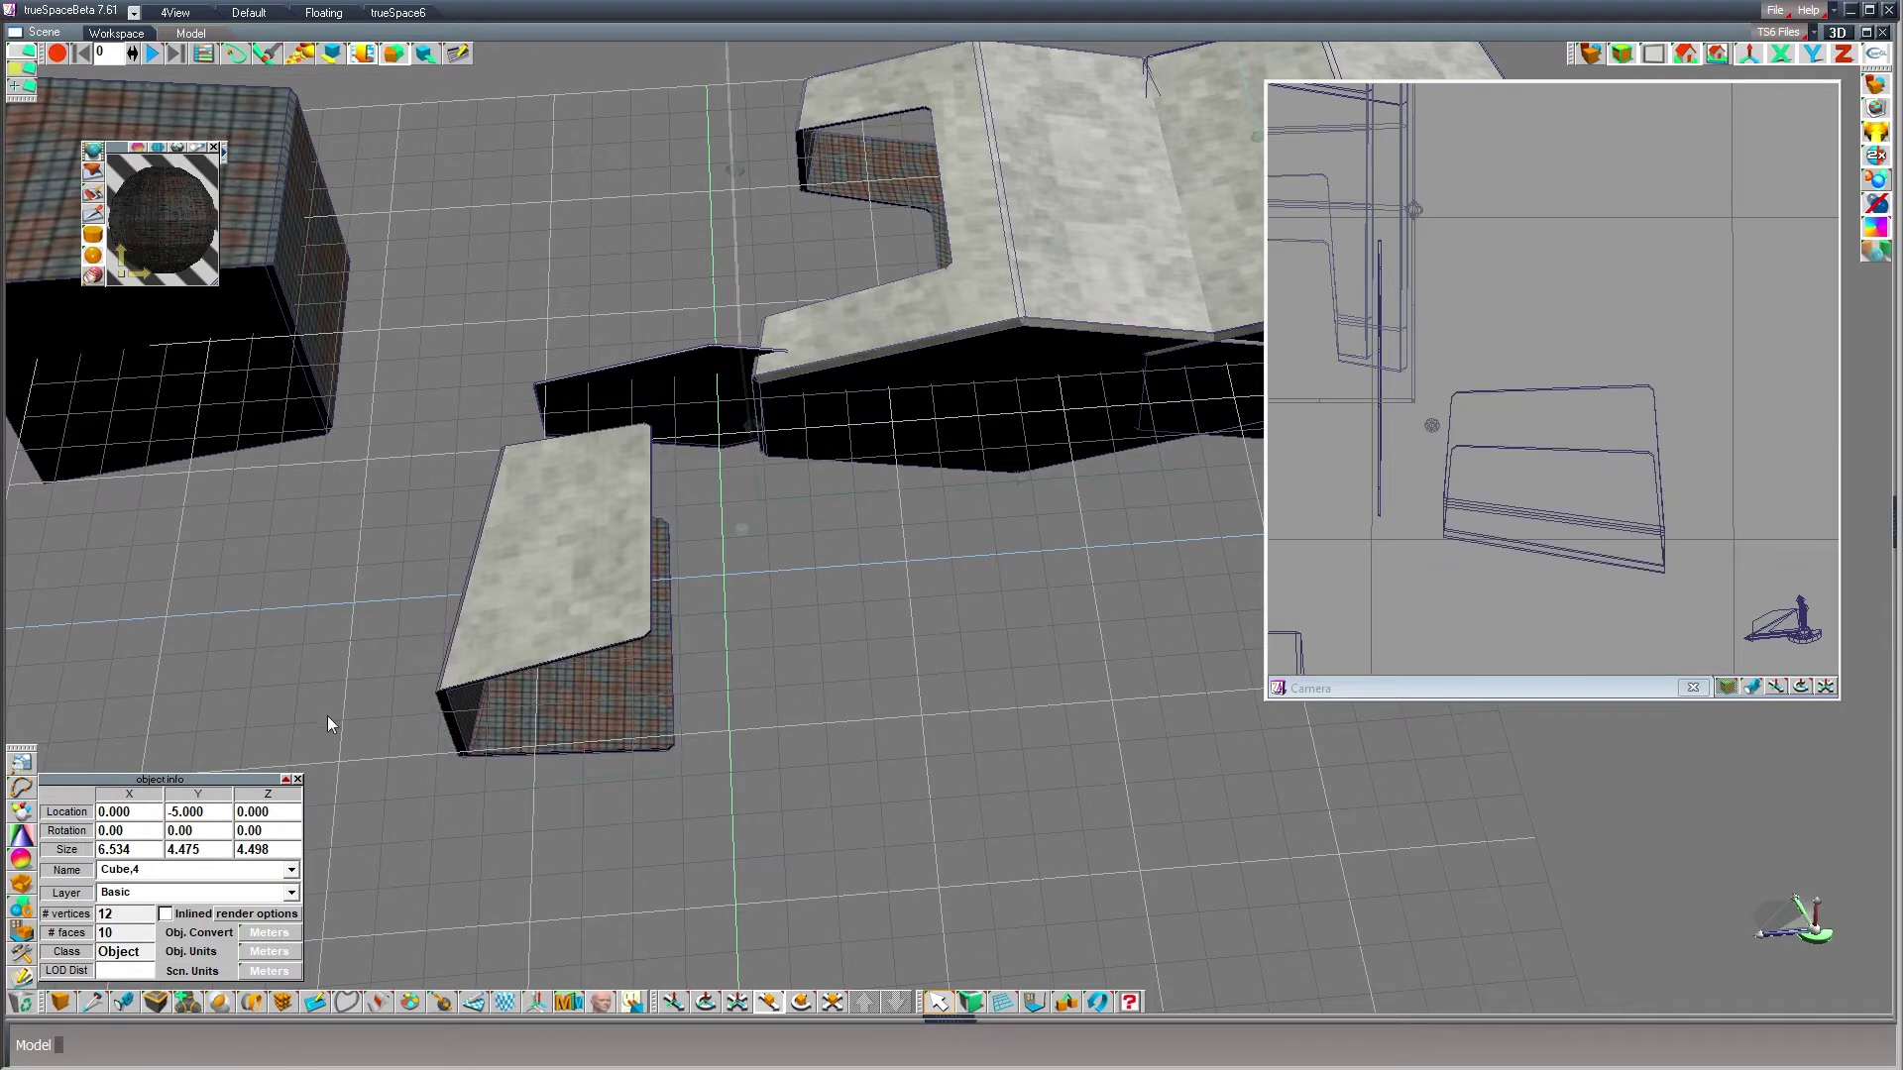
{"action": "left_click", "coordinate": [117, 812]}
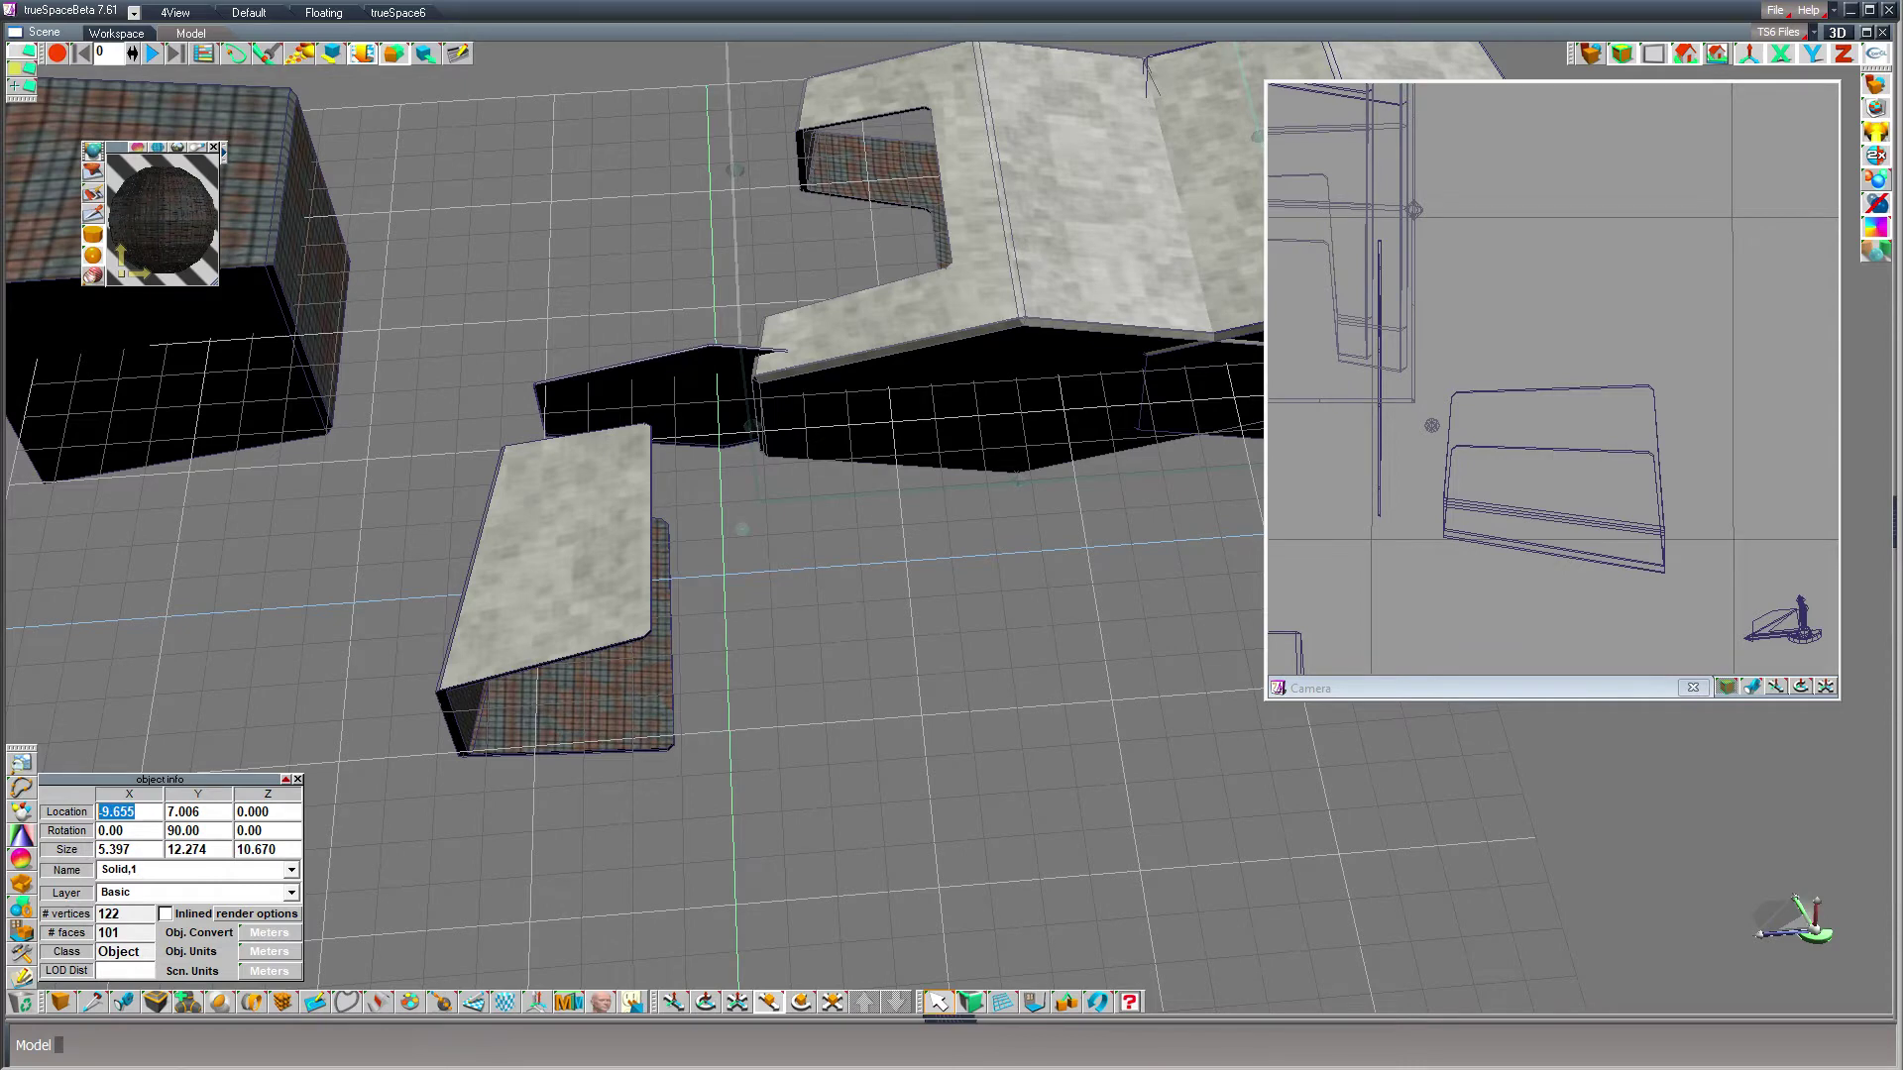
{"action": "type", "text": "0"}
{"action": "key", "text": "Tab"}
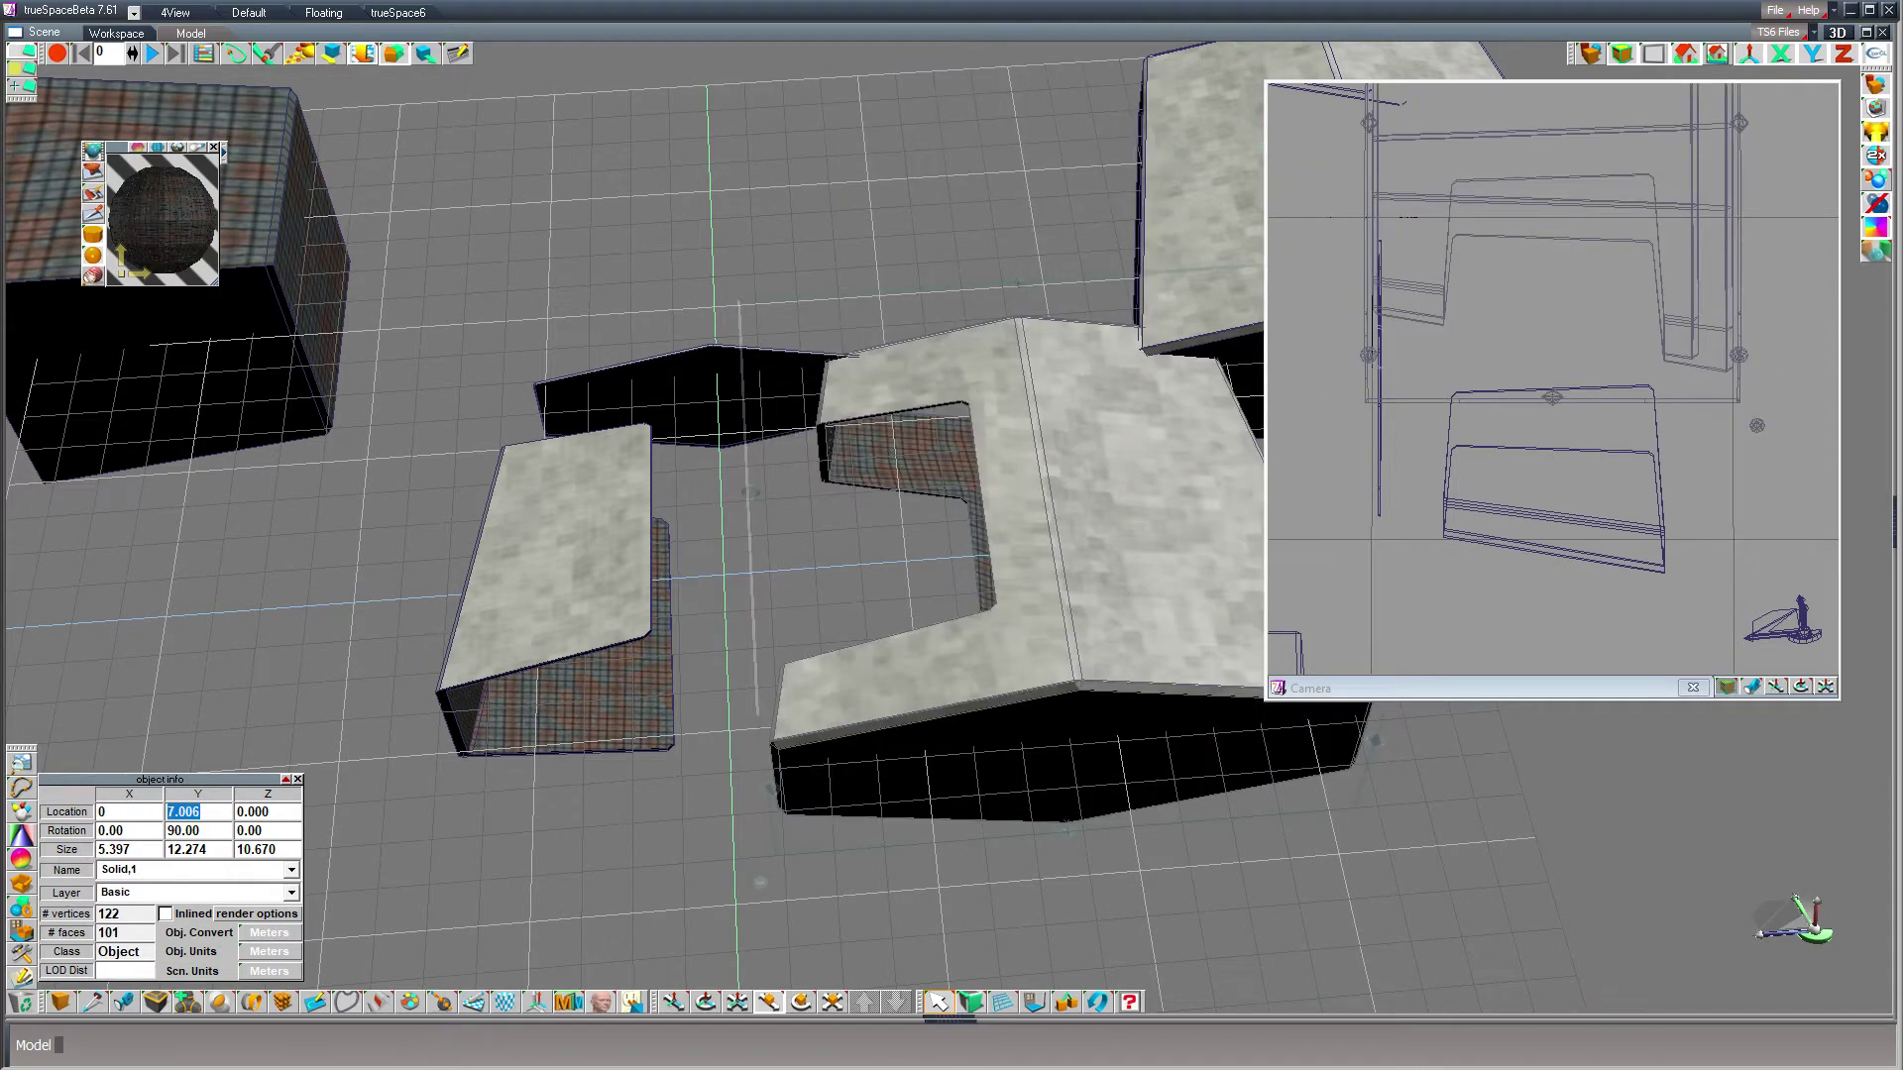
{"action": "type", "text": "00"}
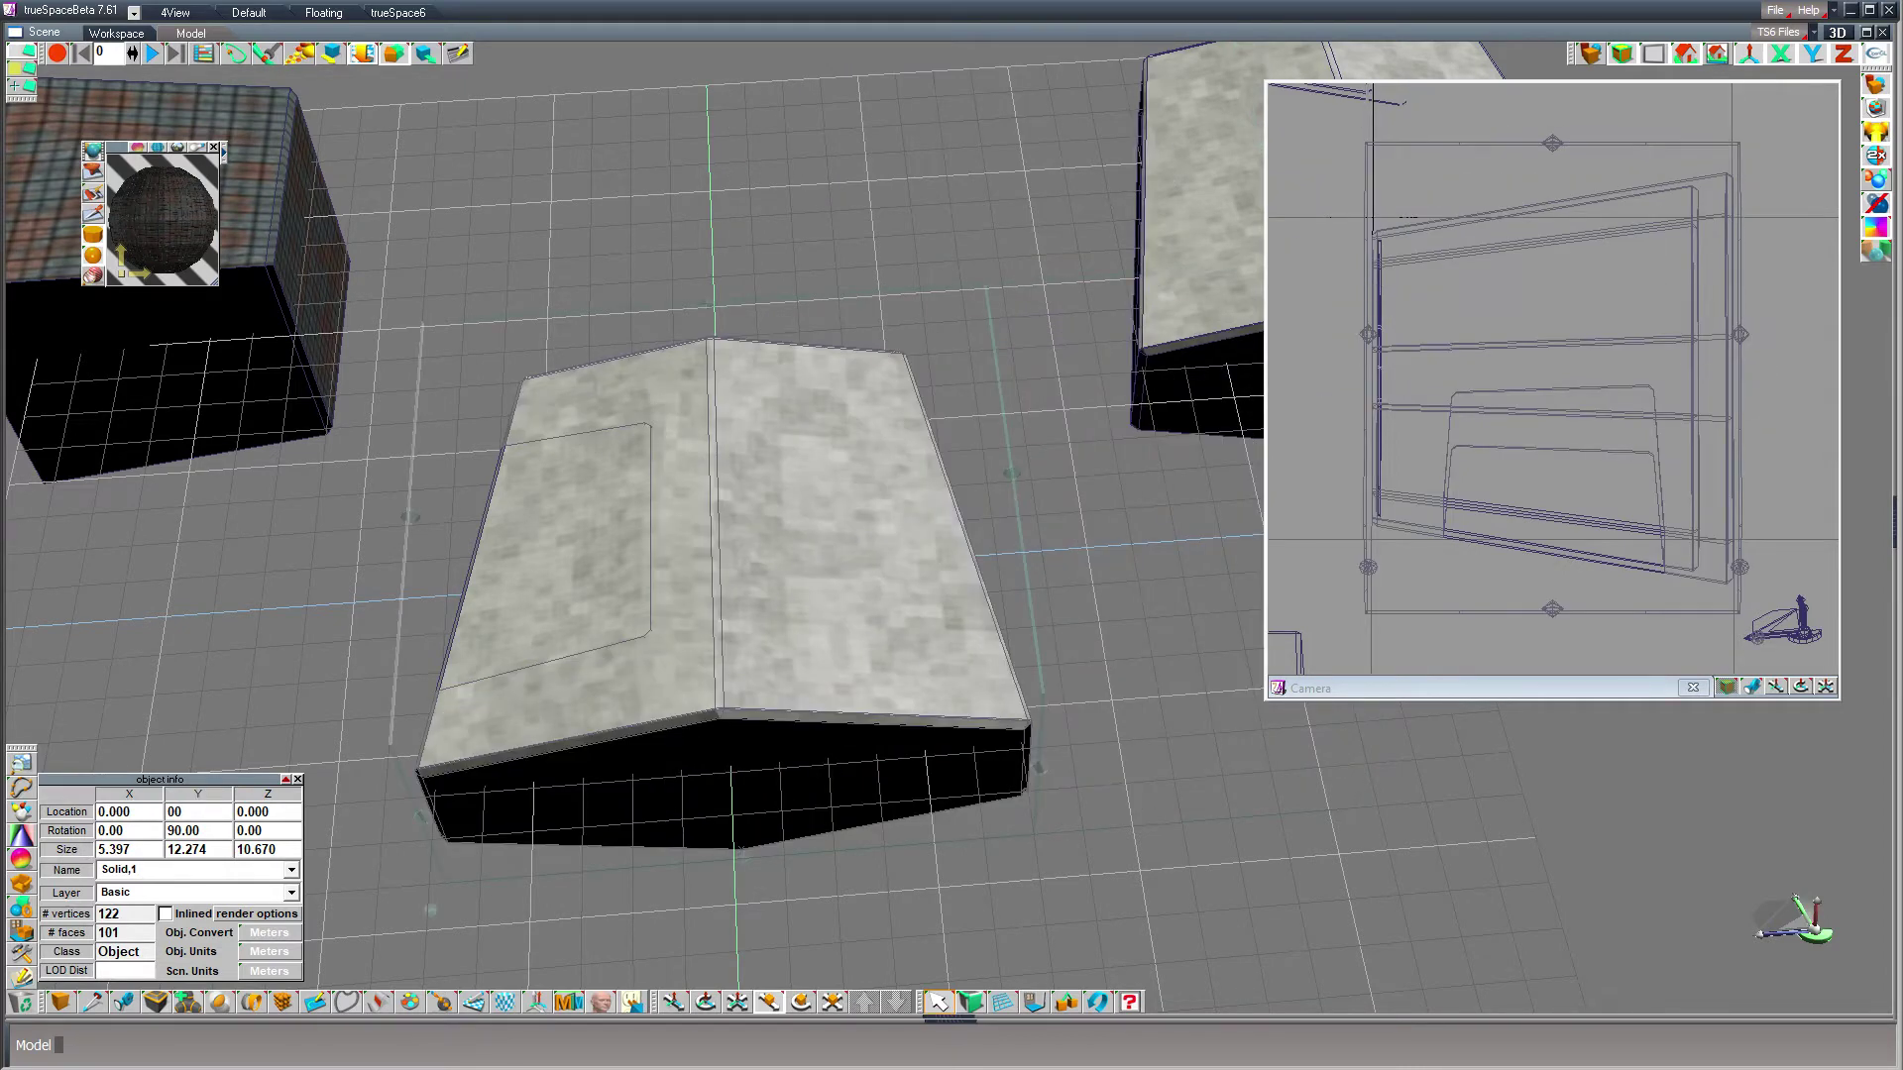
{"action": "key", "text": "Return"}
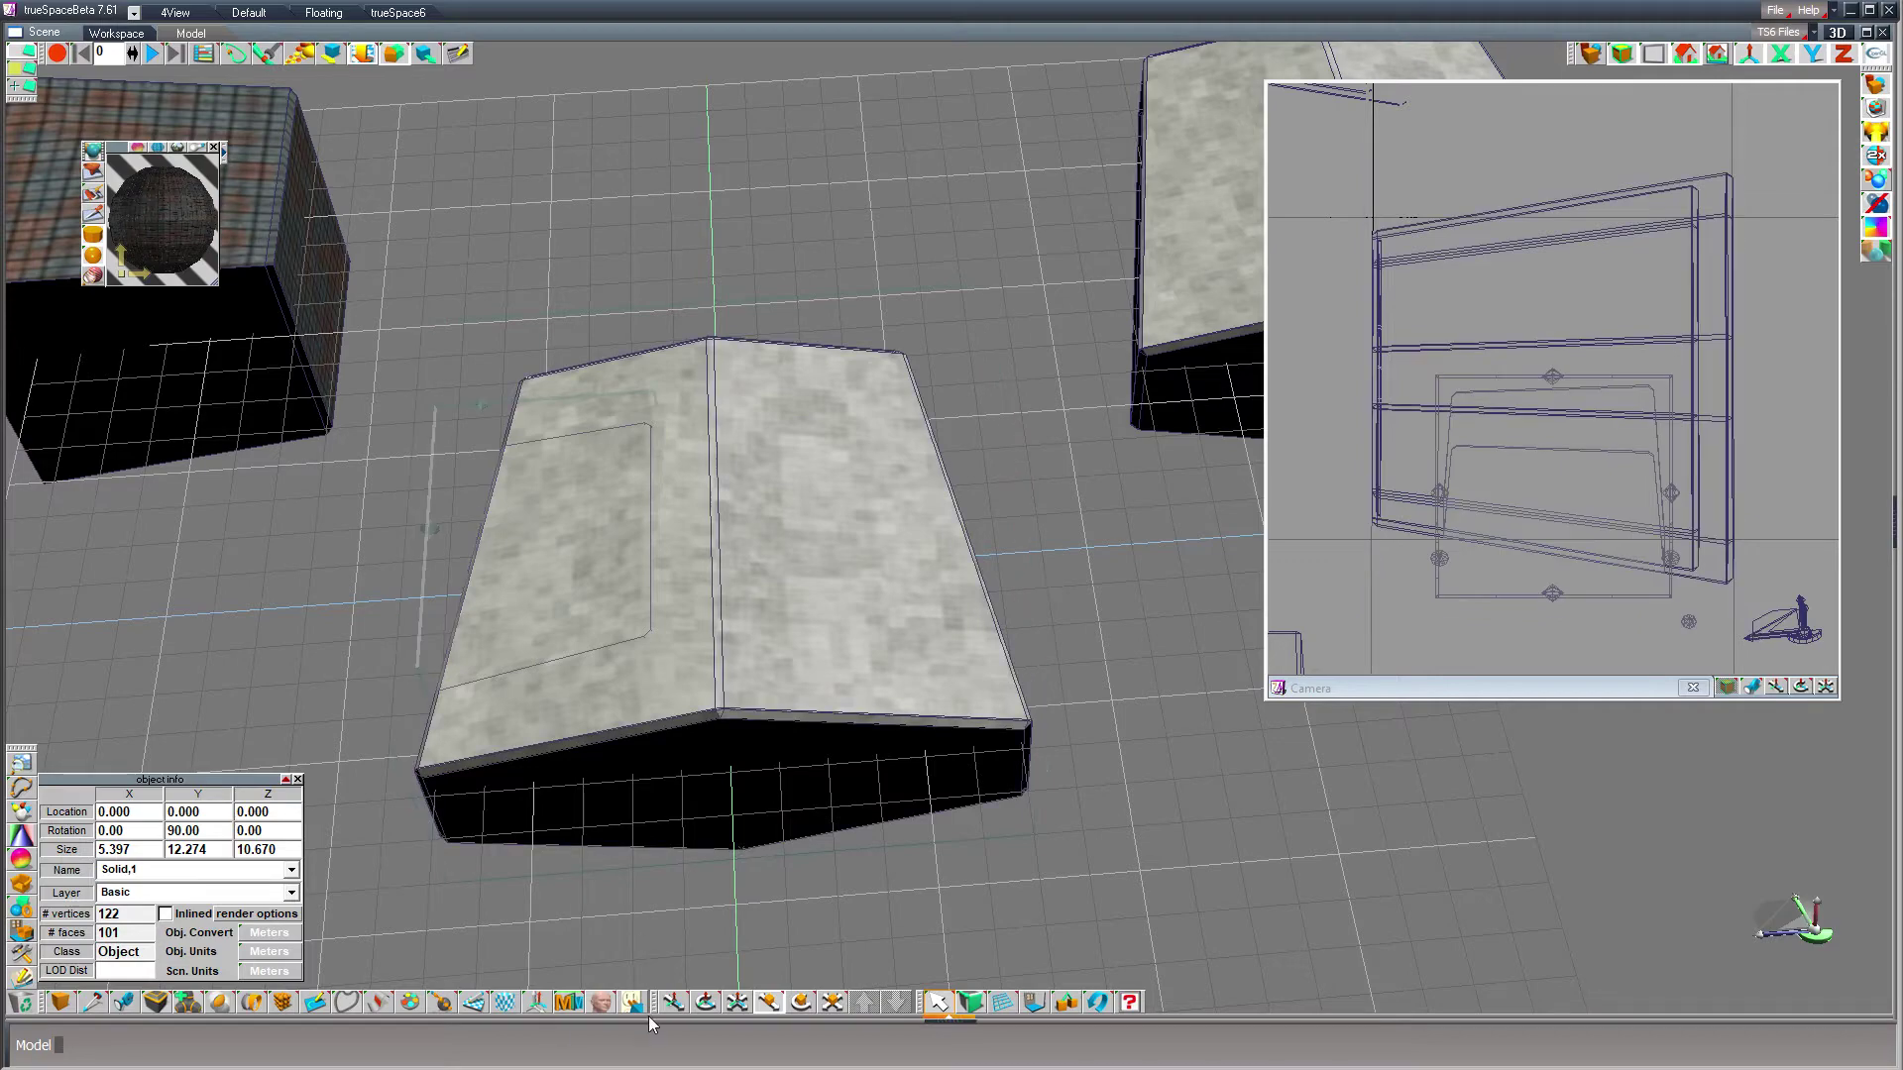
- Try lowering the insert to about Z -0.17 and sliding it into the hull to about X -0.10, Y -3.75
{"action": "left_click", "coordinate": [705, 1002]}
{"action": "left_click_drag", "start_coordinate": [515, 987], "coordinate": [650, 650]}
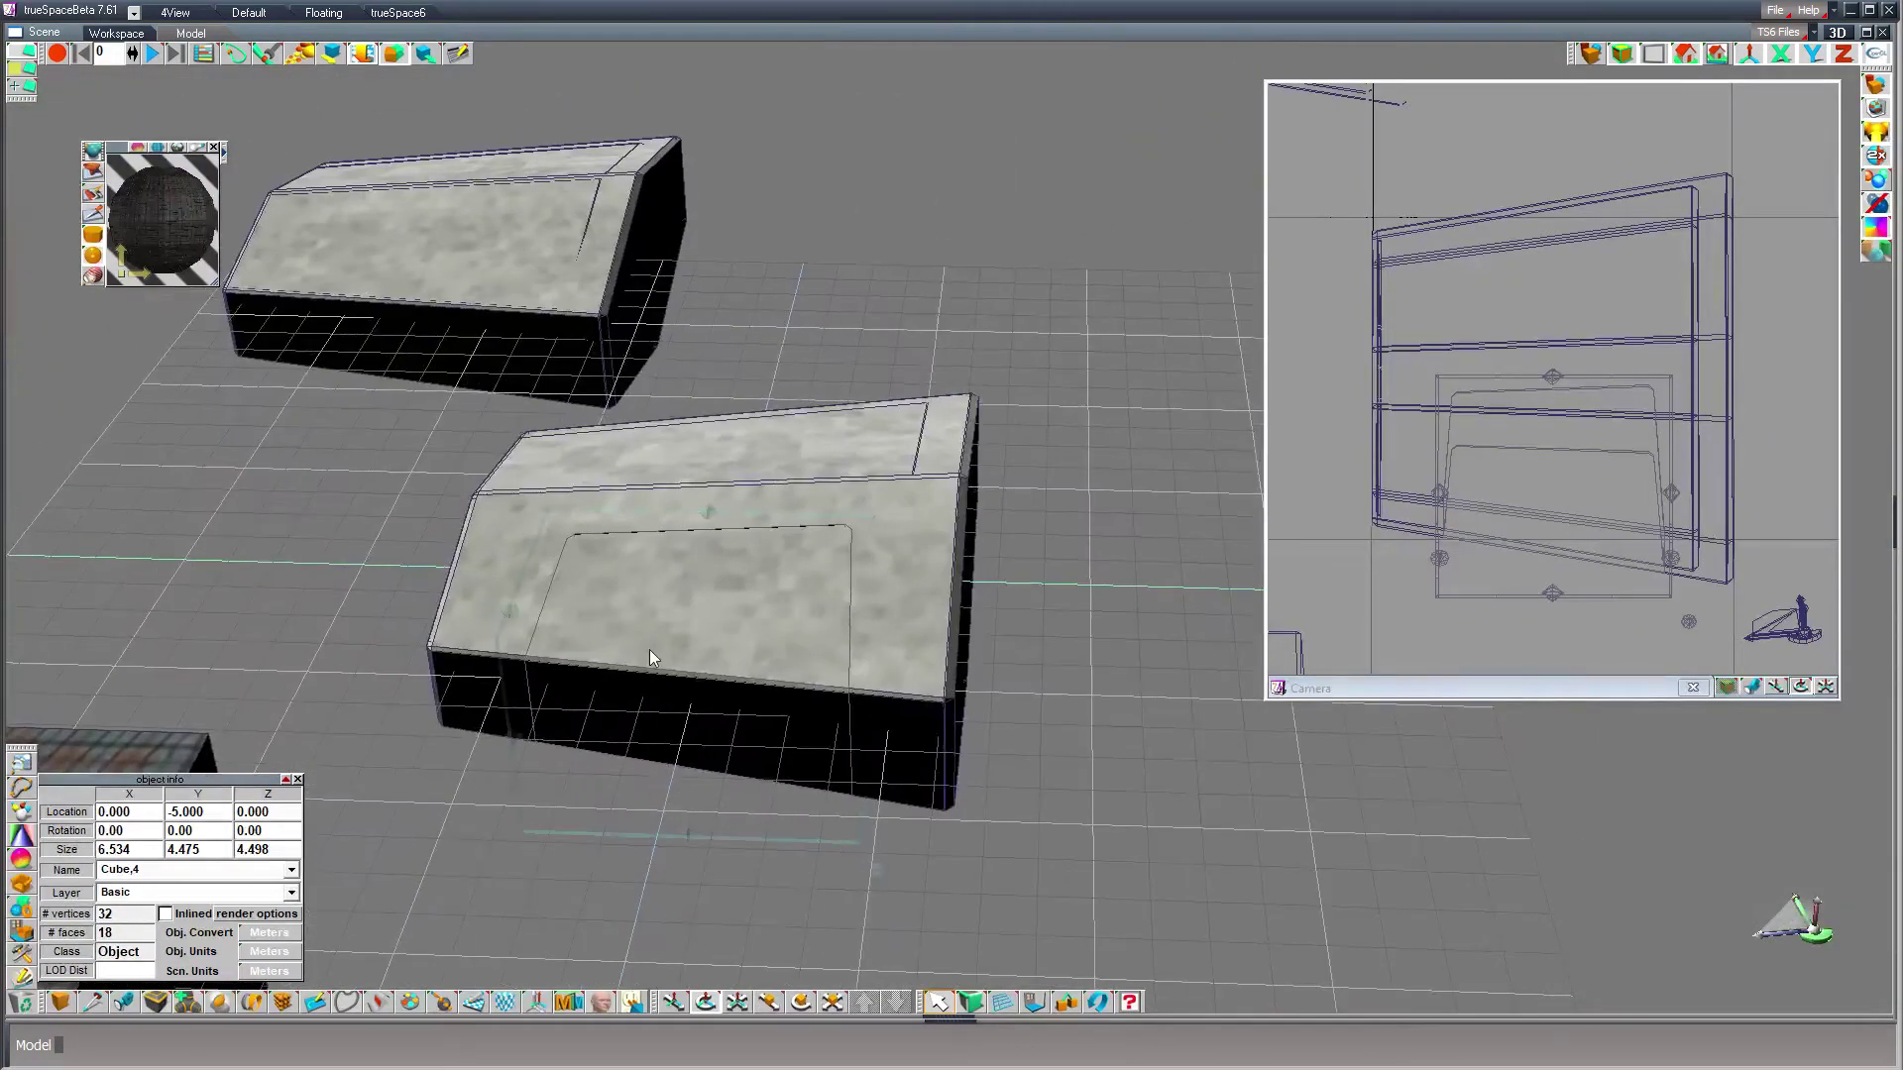
{"action": "left_click", "coordinate": [936, 526]}
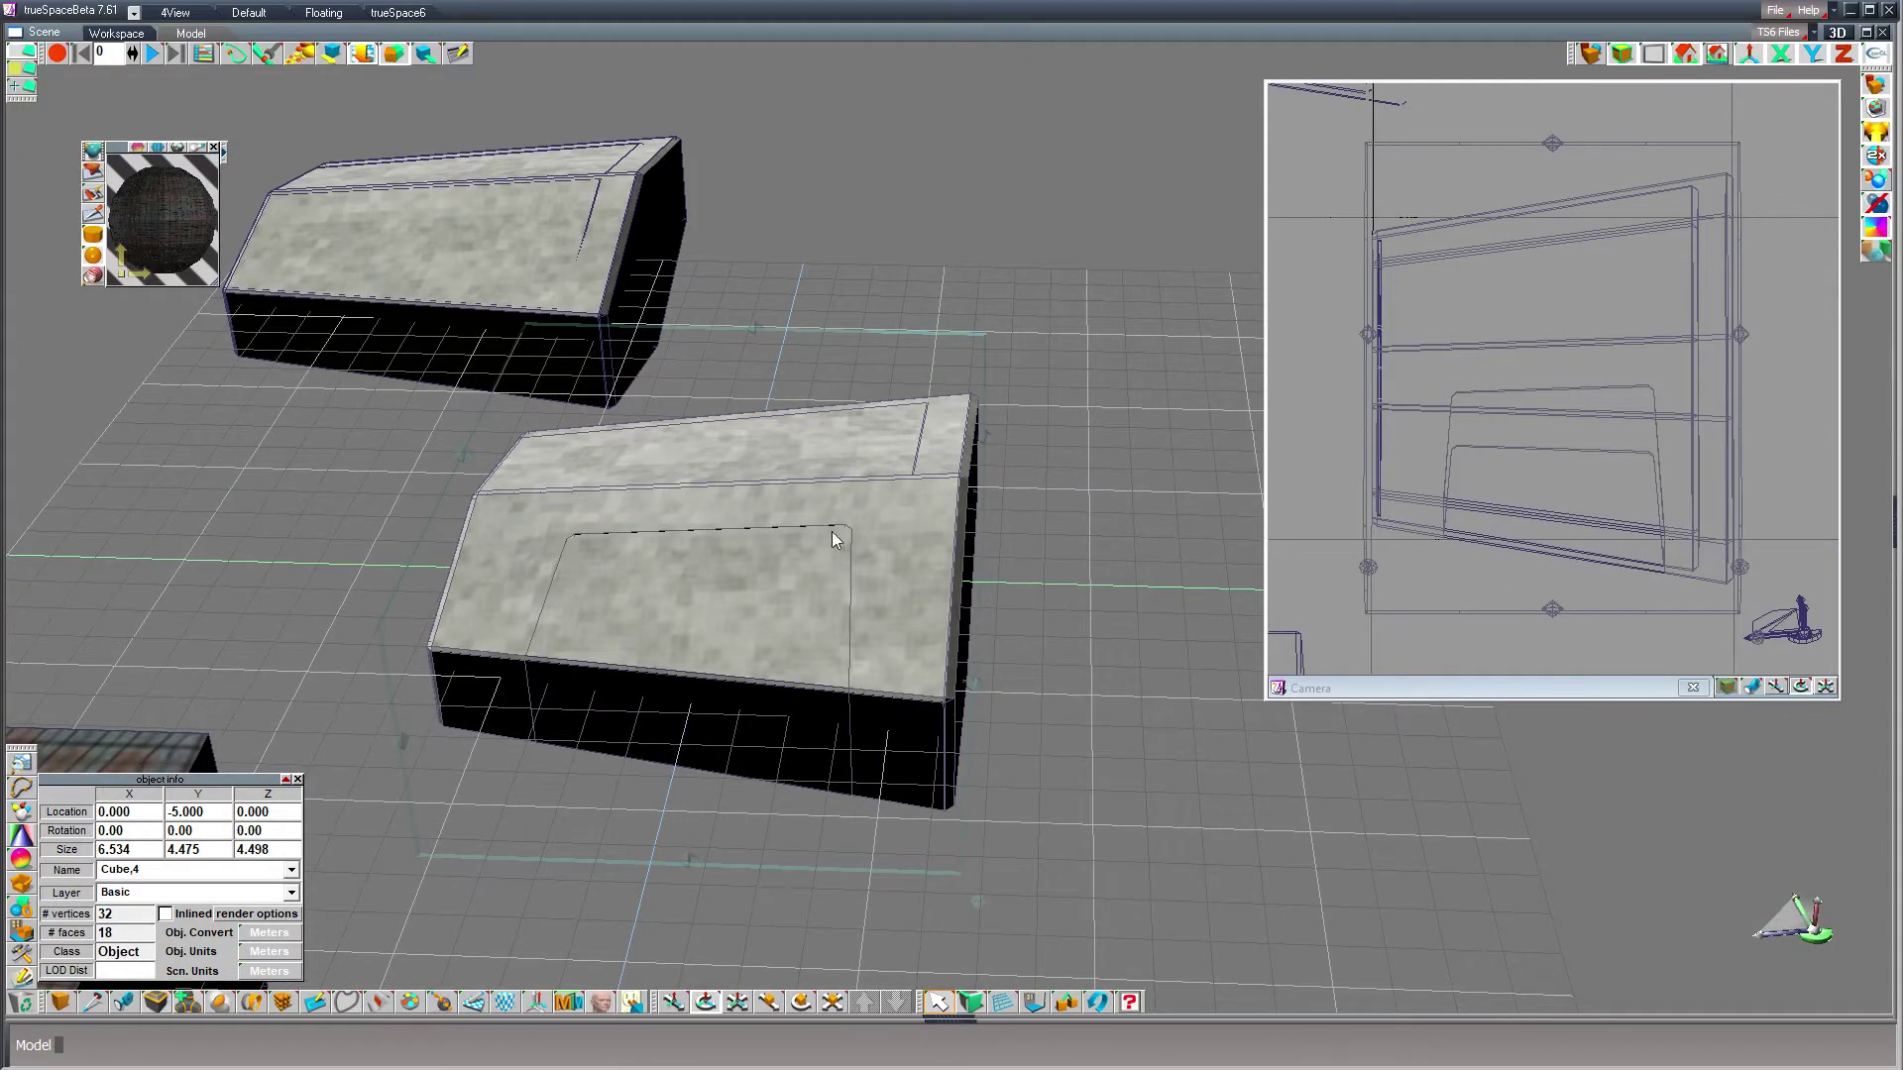
{"action": "left_click", "coordinate": [803, 601]}
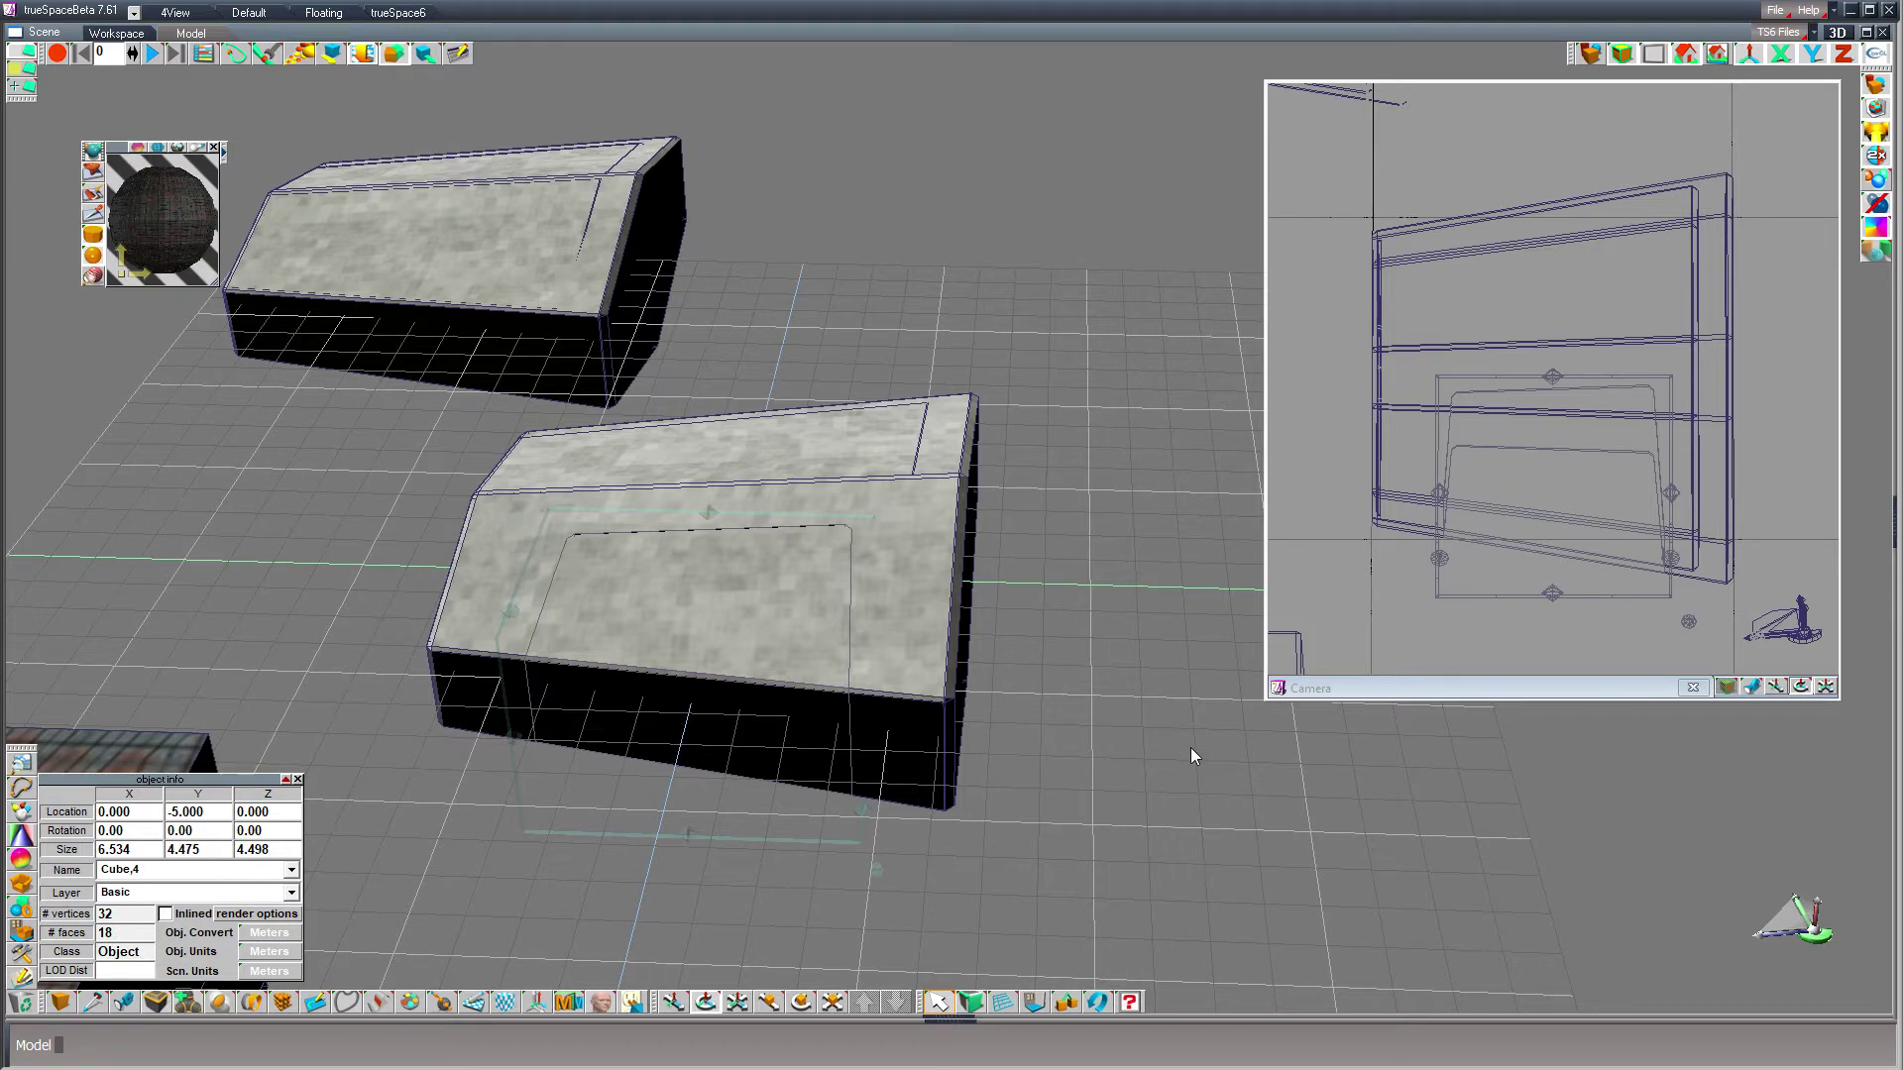
{"action": "key", "text": "z"}
{"action": "mouse_move", "coordinate": [1170, 736]}
{"action": "right_mouse_down"}
{"action": "mouse_move", "coordinate": [1170, 694]}
{"action": "mouse_move", "coordinate": [1170, 748]}
{"action": "right_mouse_up"}
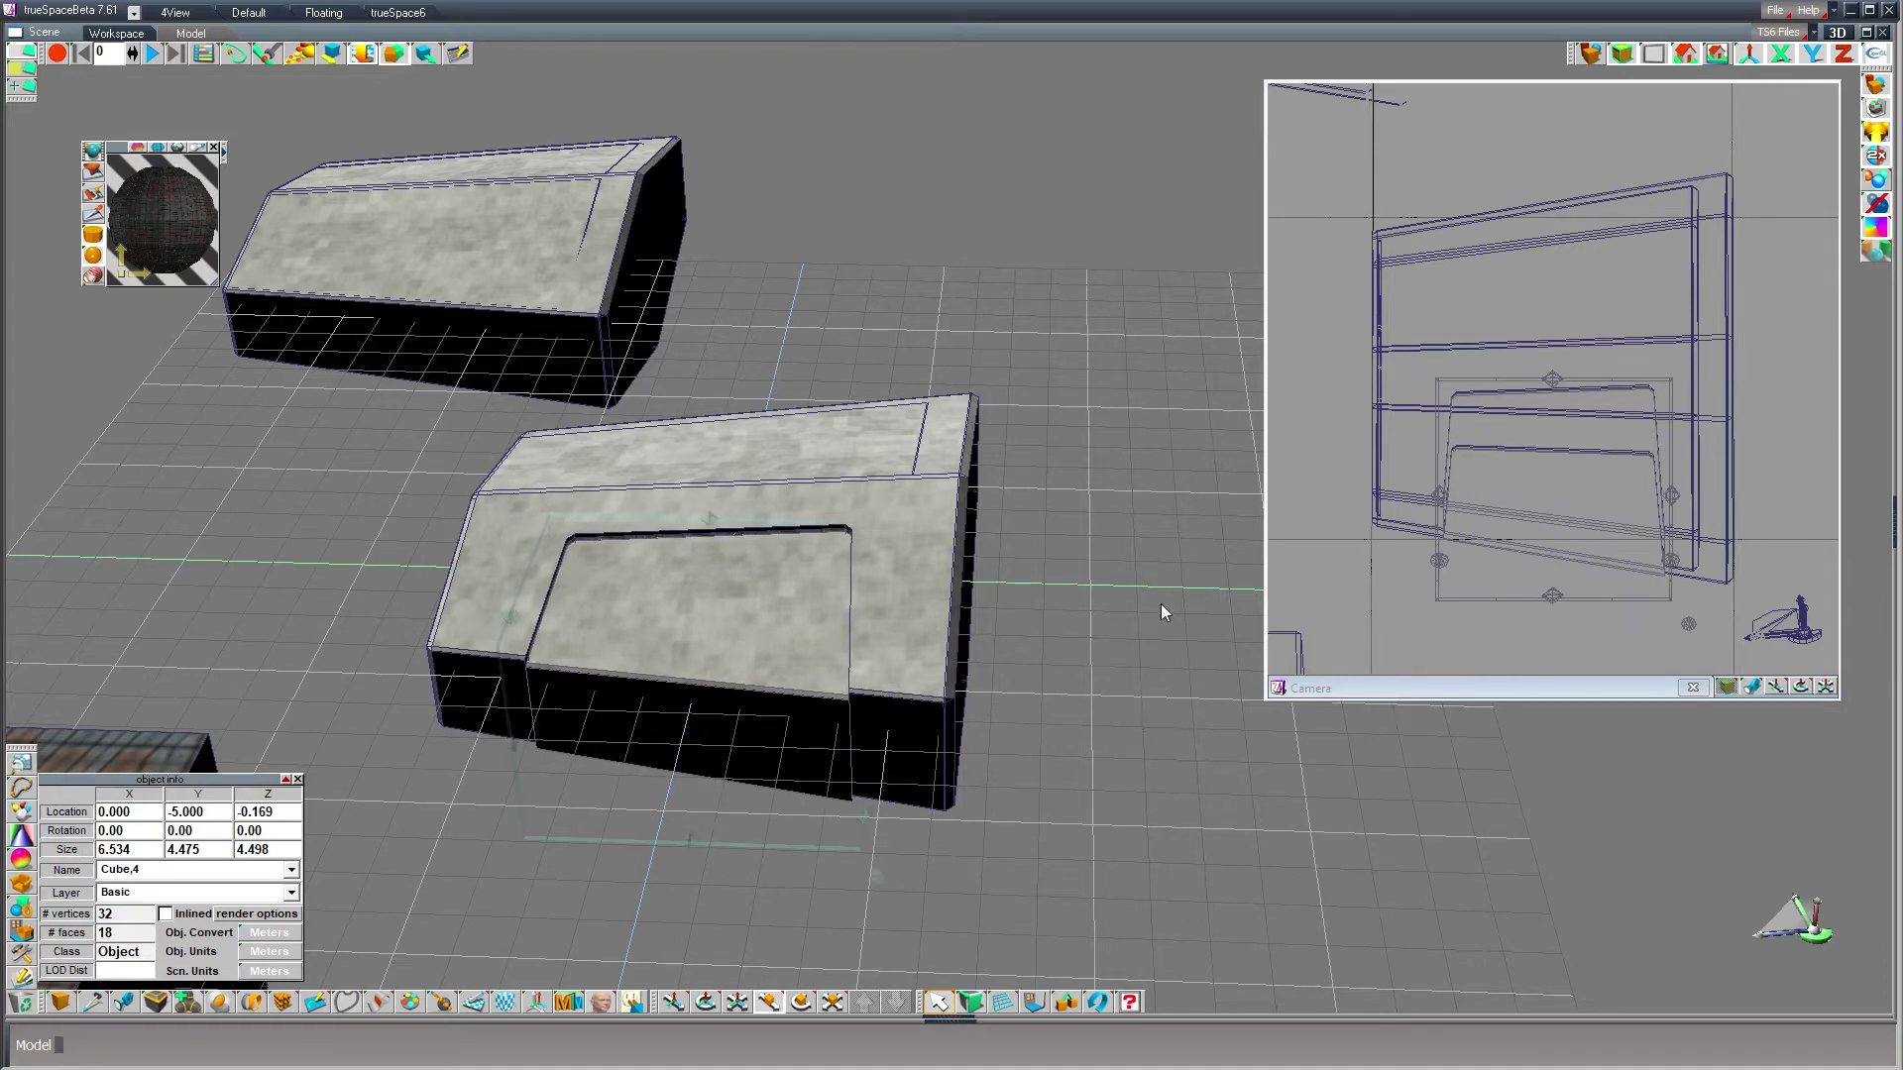
{"action": "left_click_drag", "start_coordinate": [1161, 604], "coordinate": [1157, 556]}
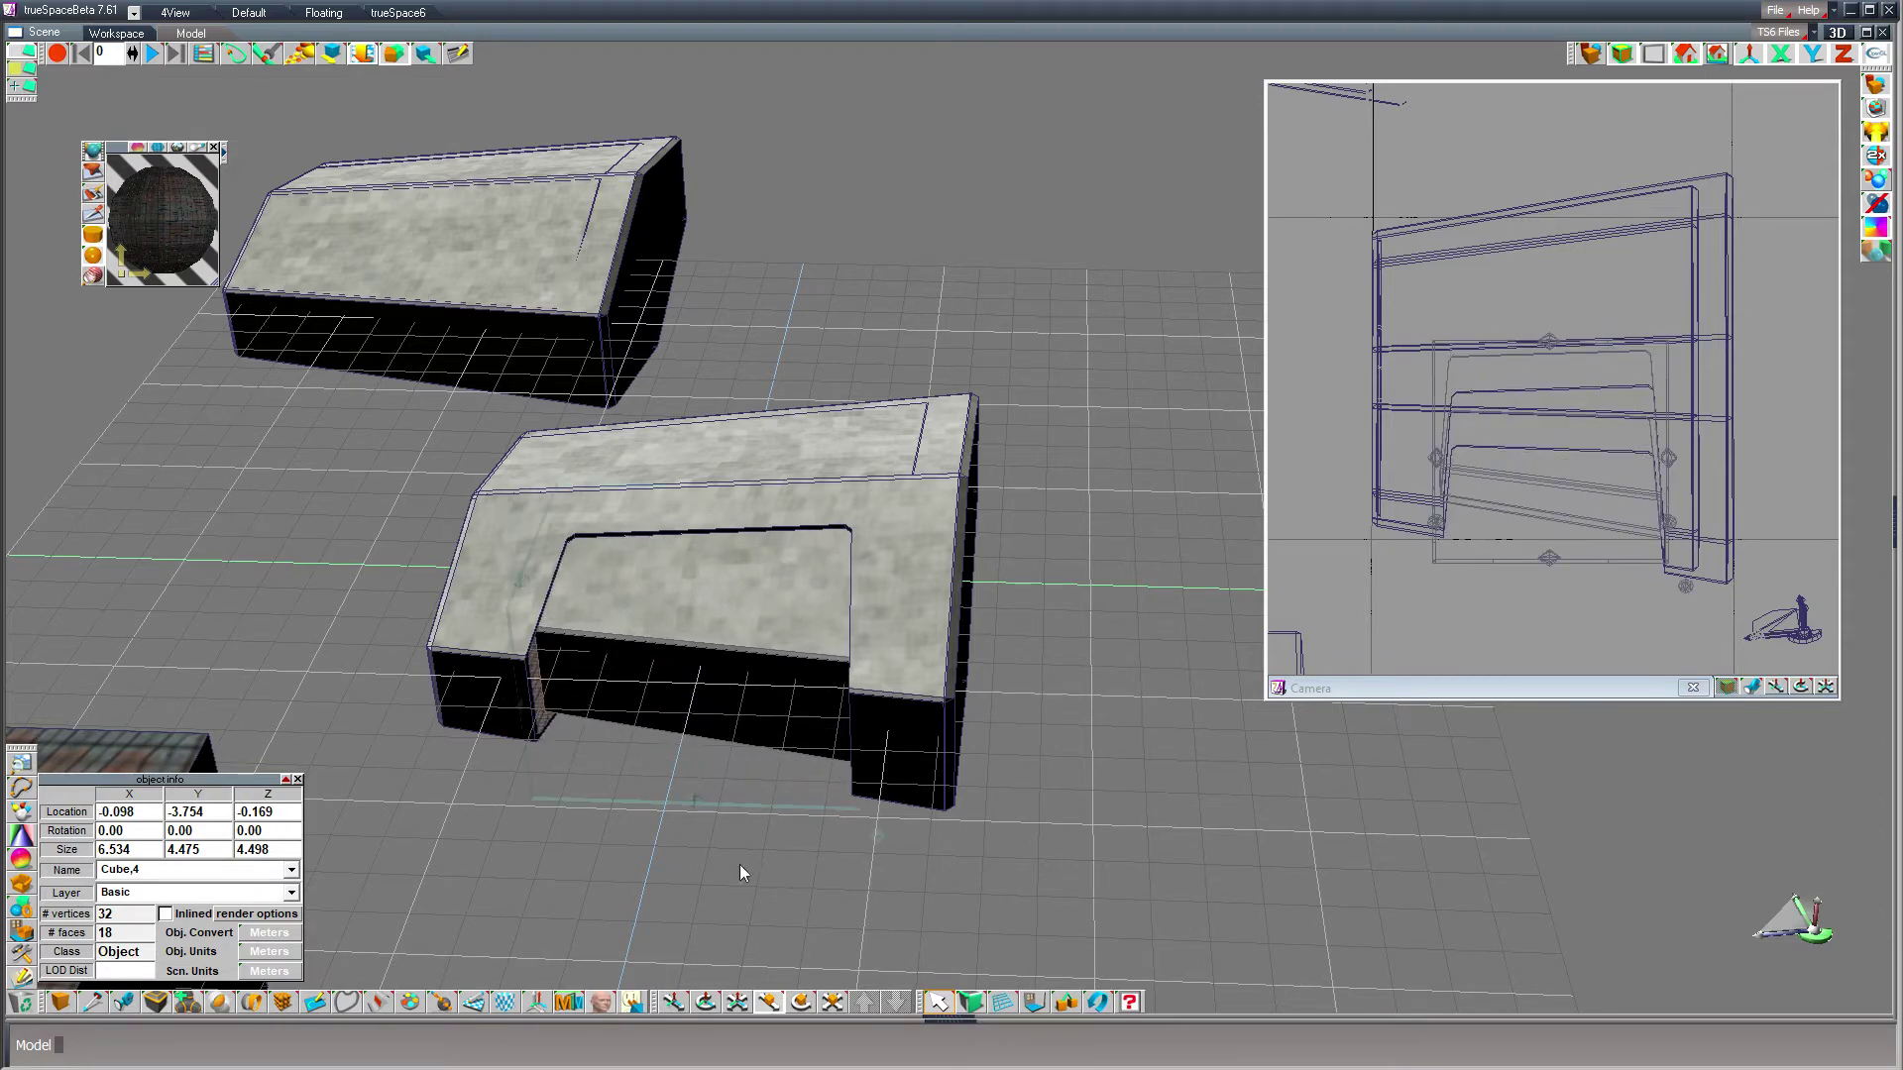
- Undo the insert's slide into the hull and set its Z location to 0
{"action": "key", "text": "ctrl+z"}
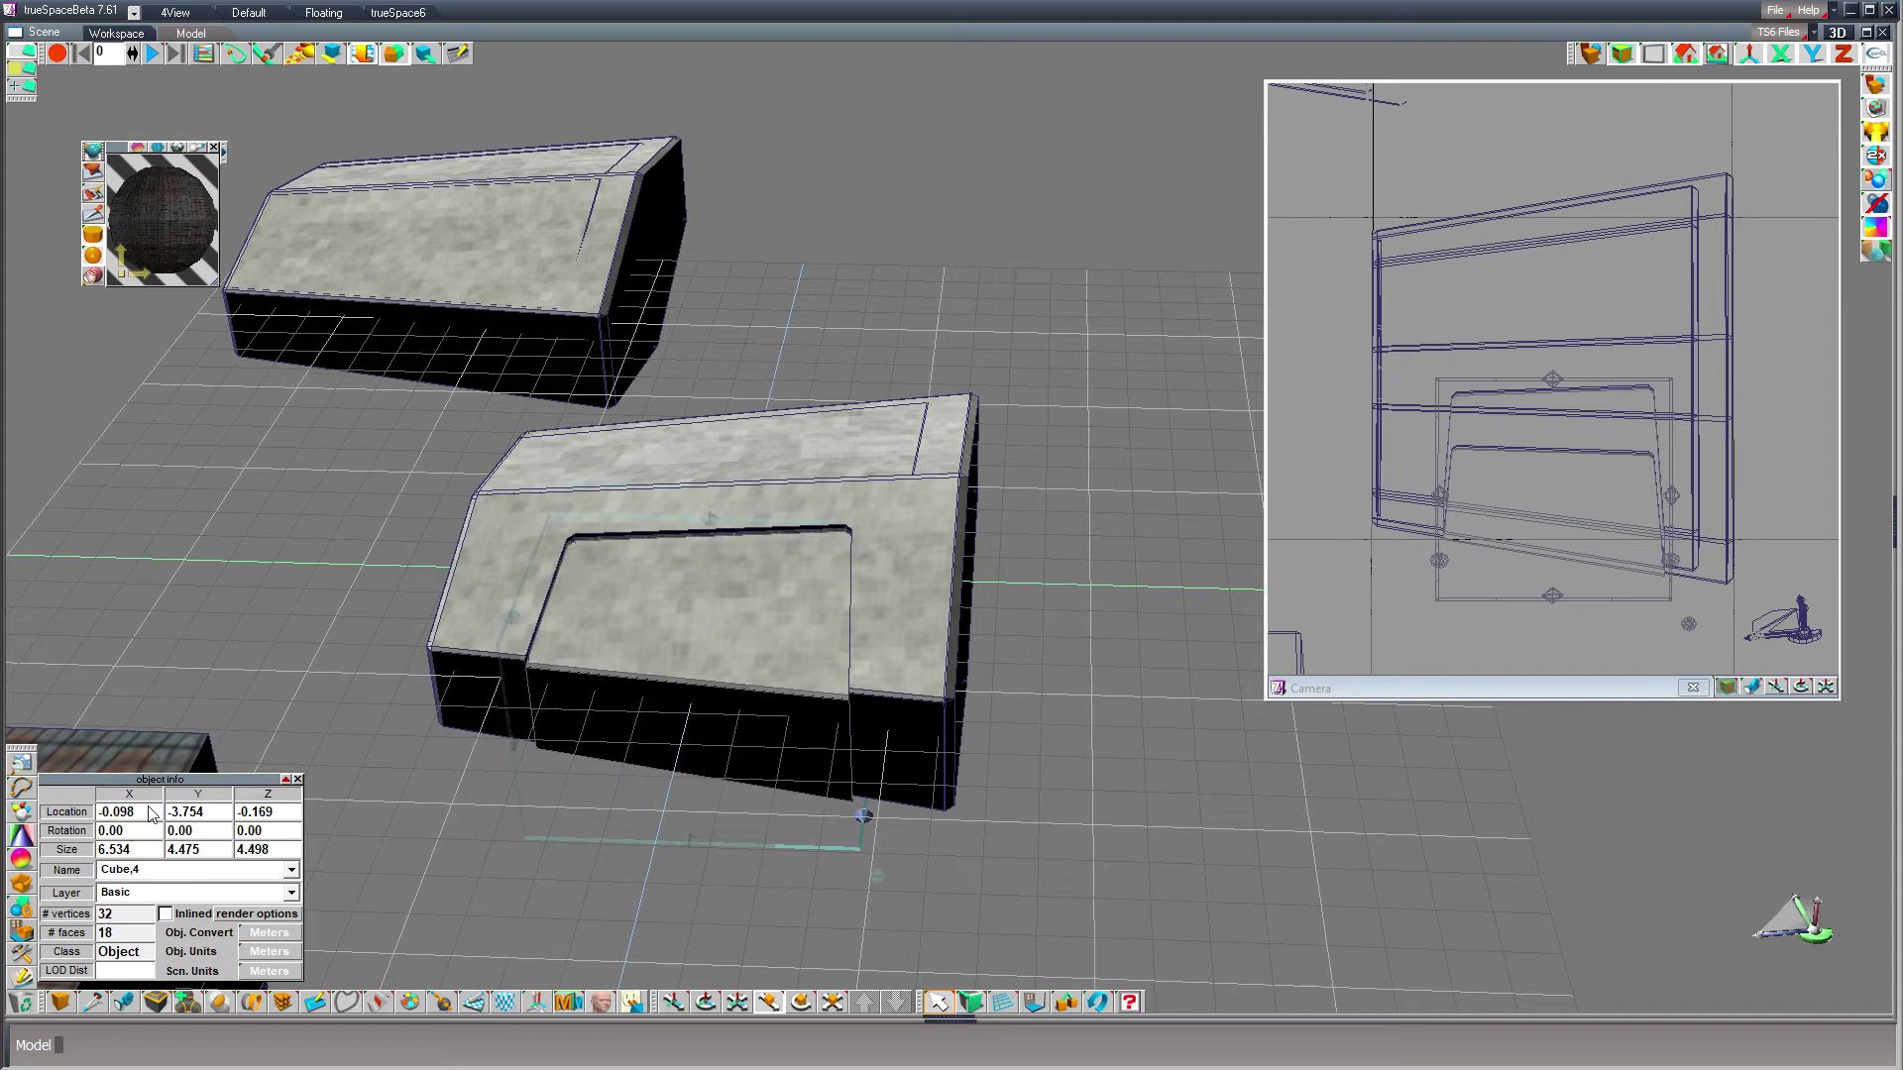
{"action": "left_click", "coordinate": [150, 813]}
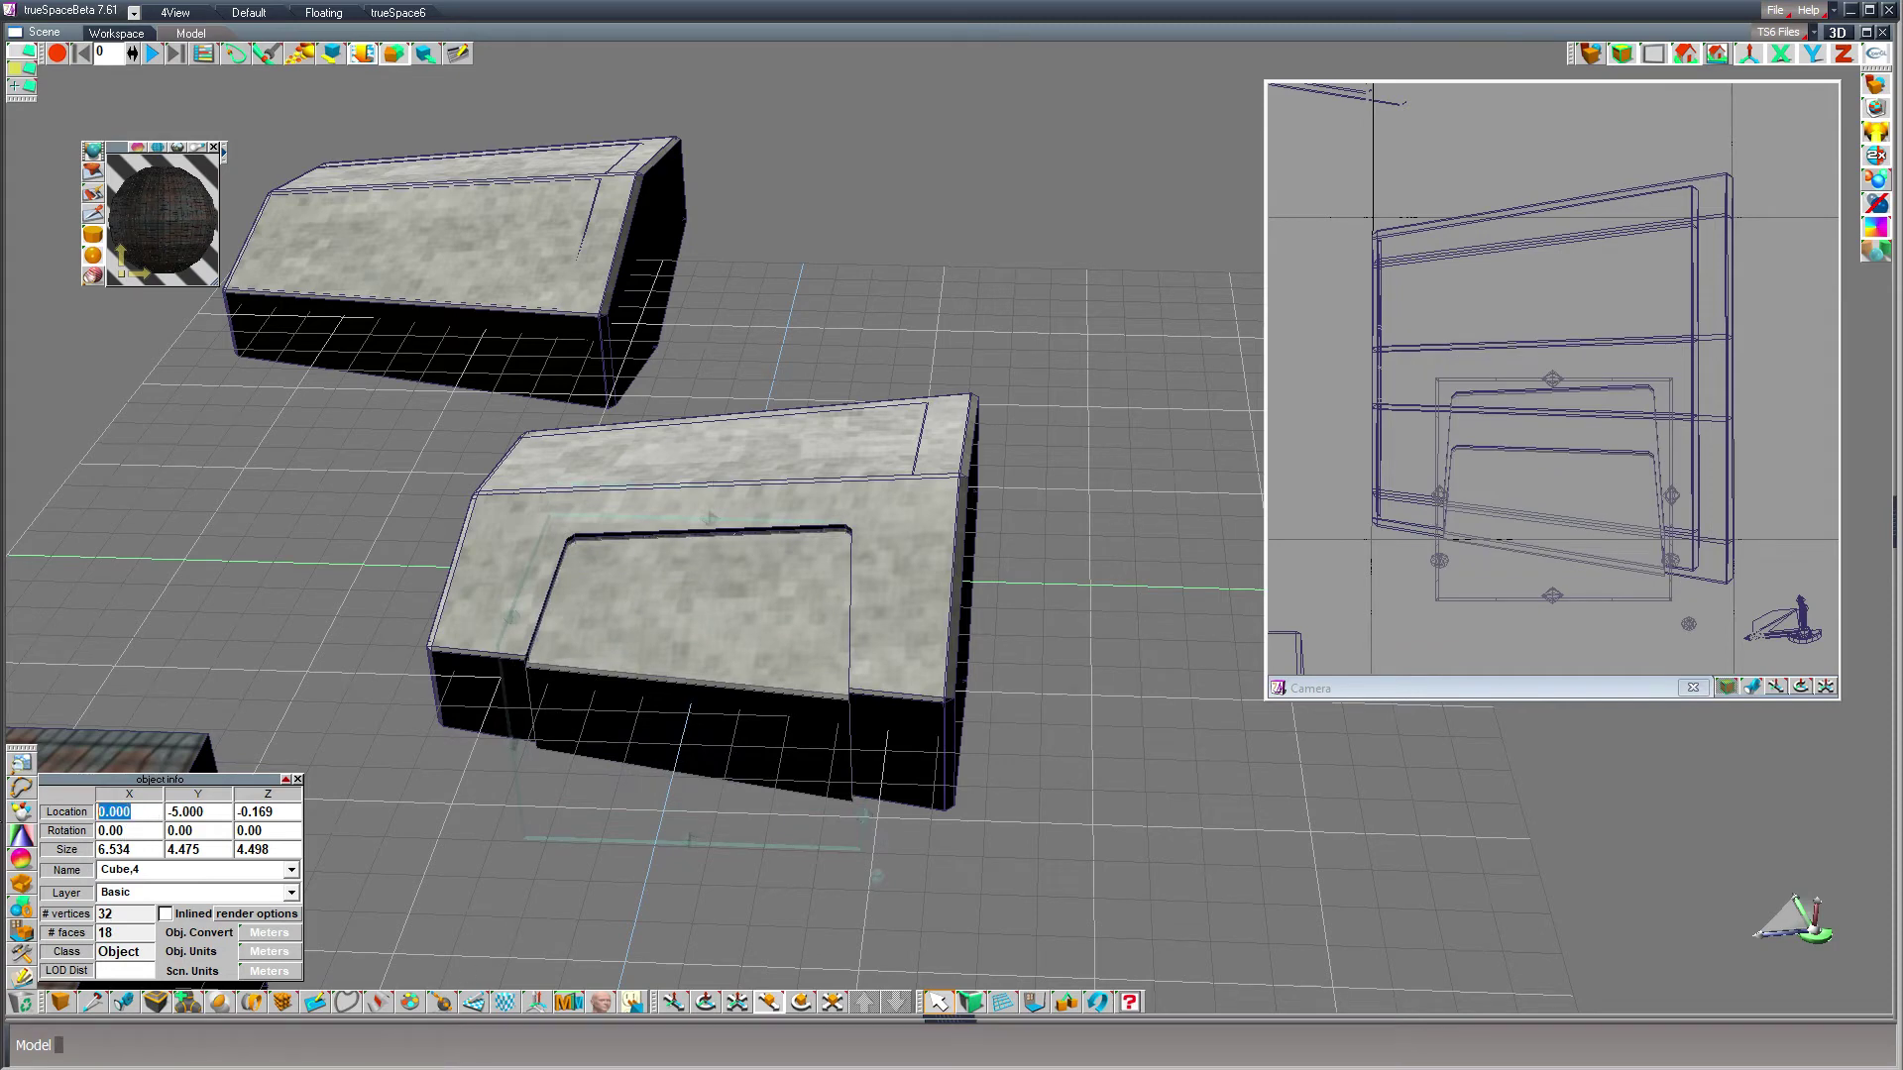
{"action": "left_click", "coordinate": [265, 813]}
{"action": "type", "text": "0"}
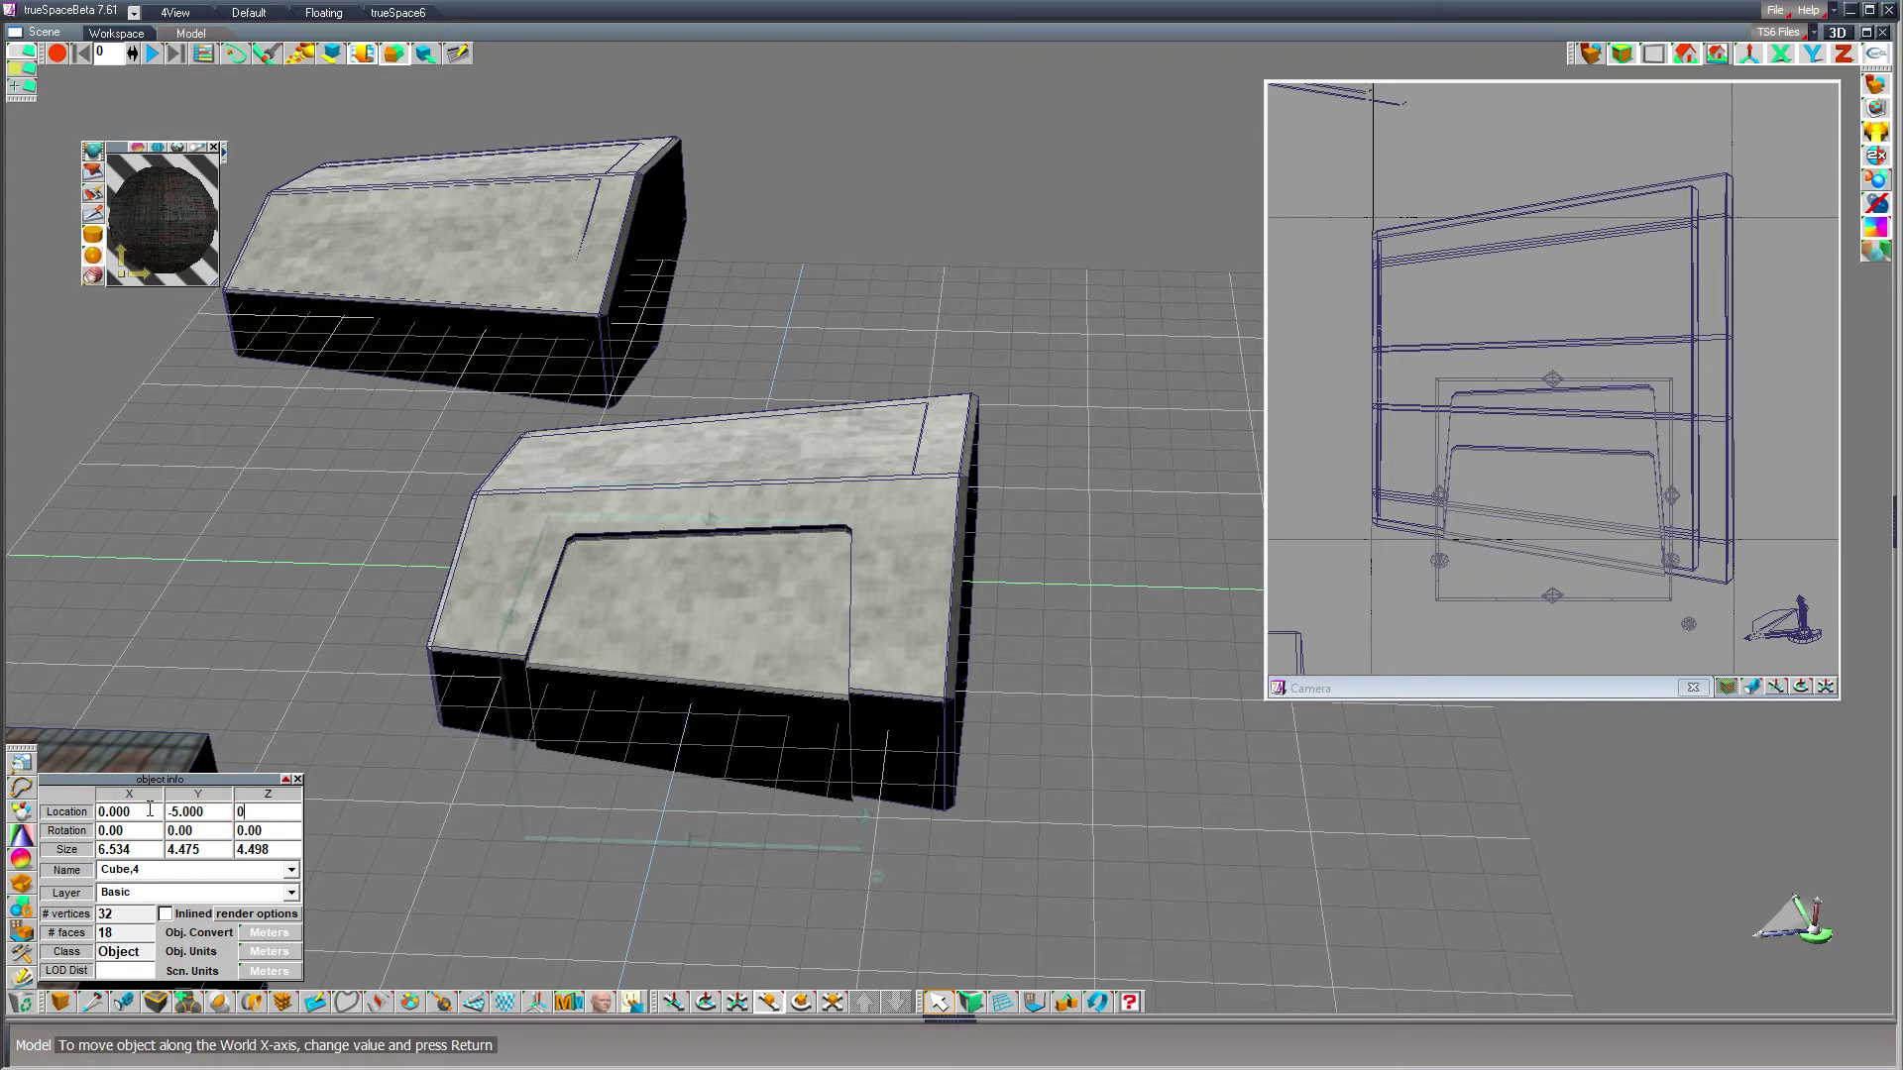
{"action": "key", "text": "Return"}
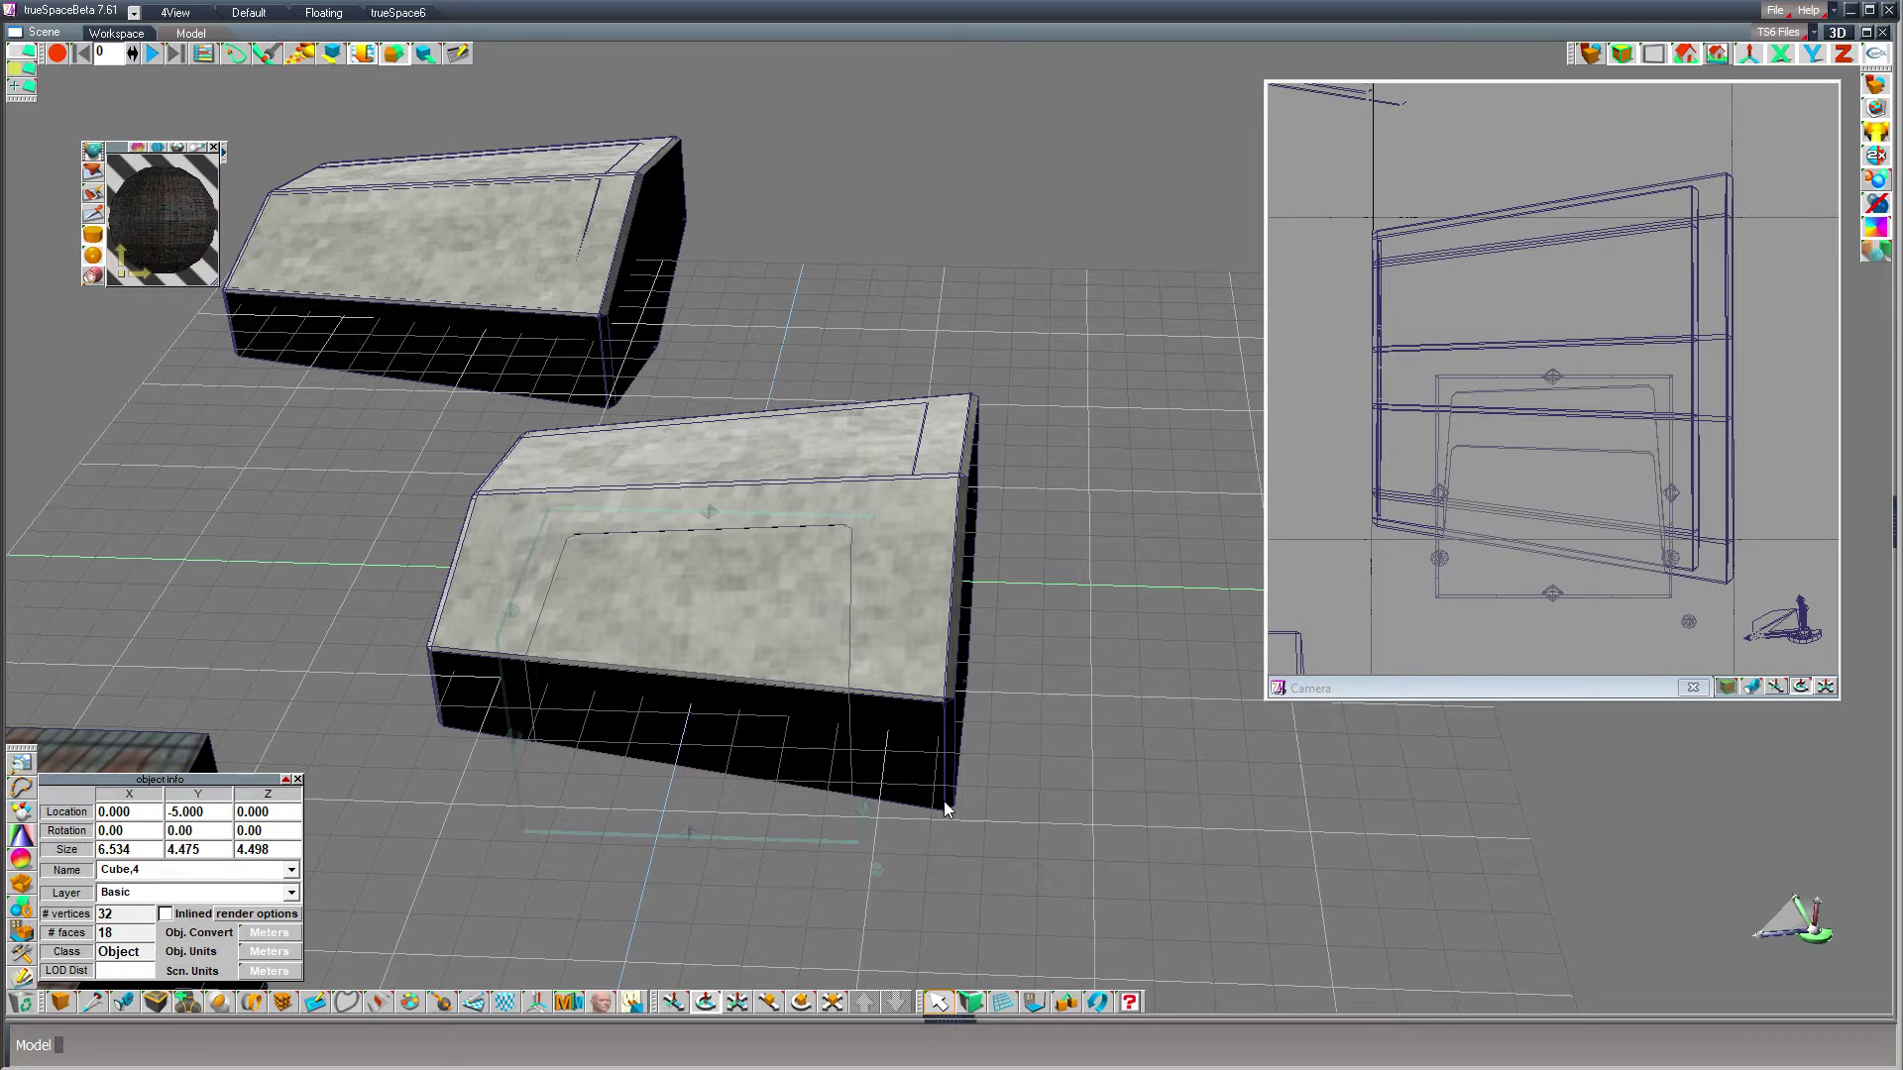
- Examine the seam between the insert and the hull from the side, from above and from the open end
{"action": "scroll", "coordinate": [945, 802], "scroll_direction": "up", "scroll_amount": 3}
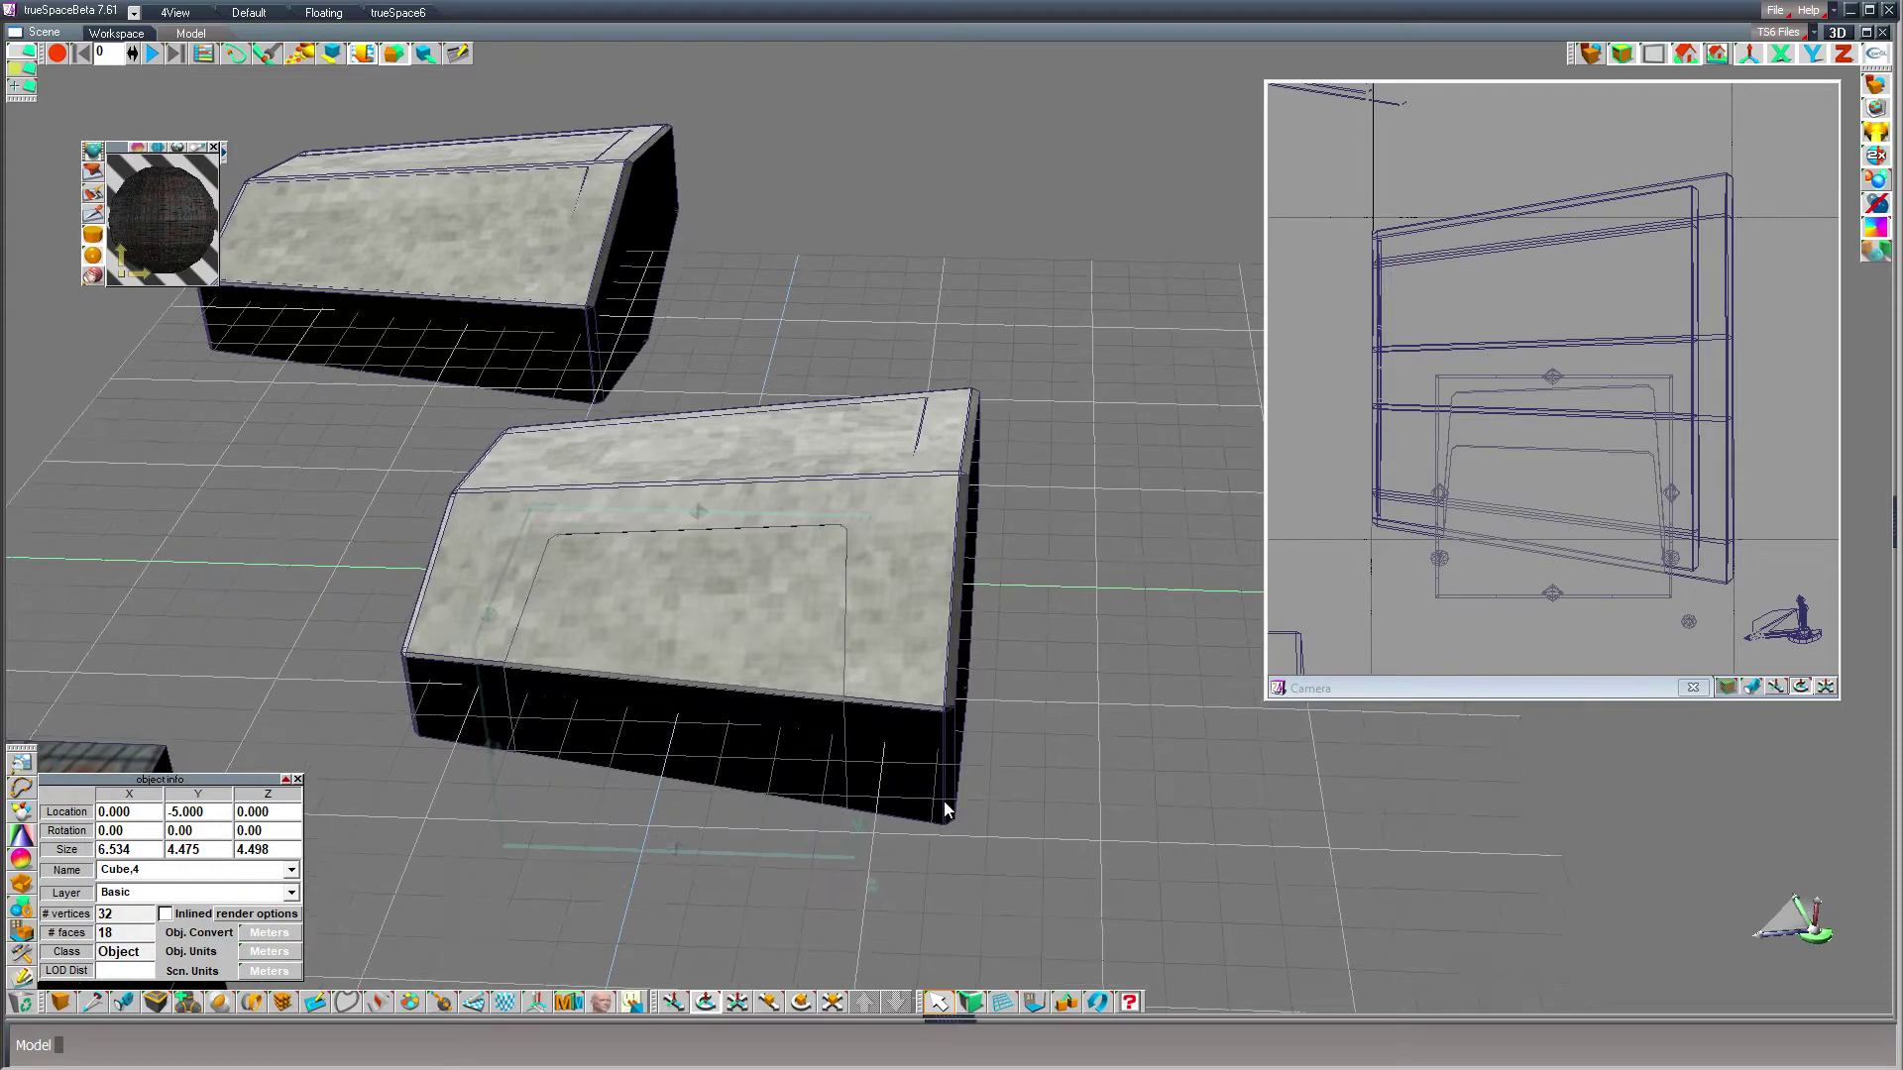
{"action": "scroll", "coordinate": [944, 802], "scroll_direction": "up", "scroll_amount": 2}
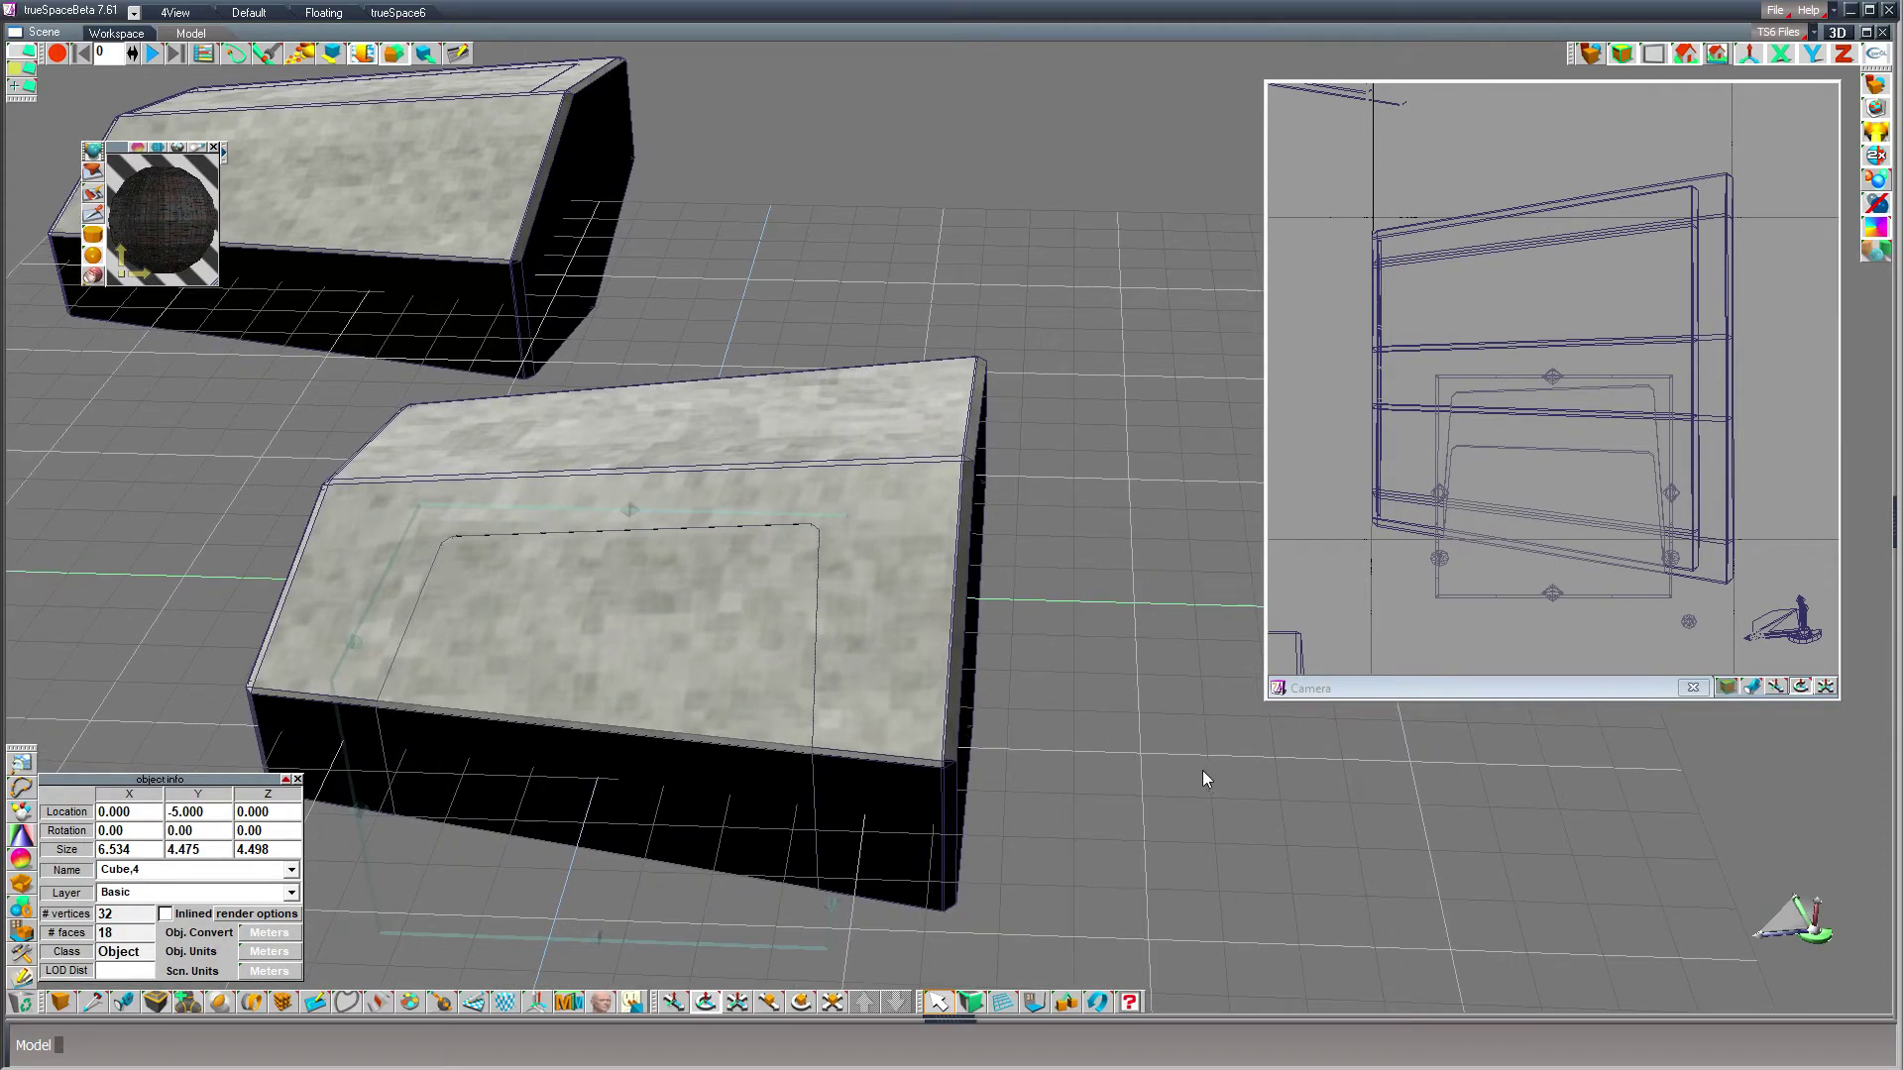
{"action": "left_click_drag", "start_coordinate": [1813, 933], "coordinate": [1150, 769]}
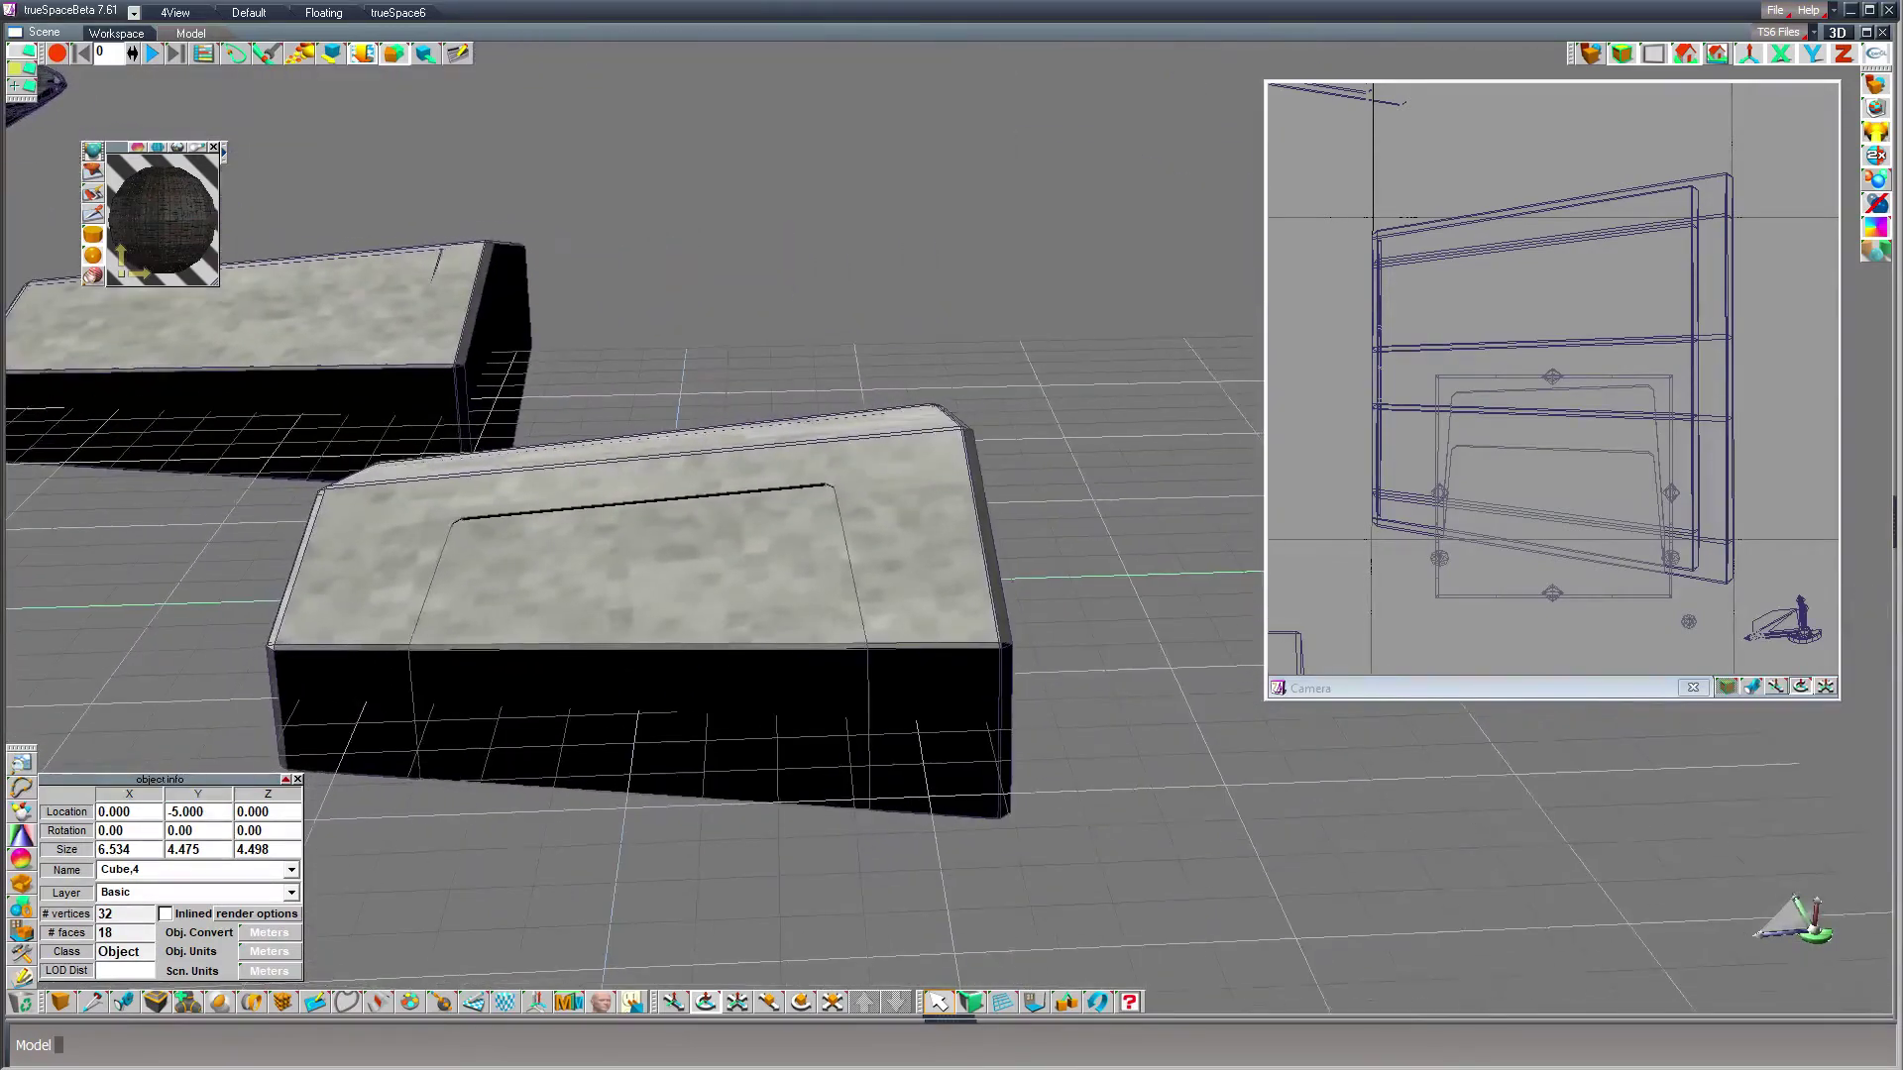
{"action": "middle_click_drag", "start_coordinate": [1146, 749], "coordinate": [1014, 301]}
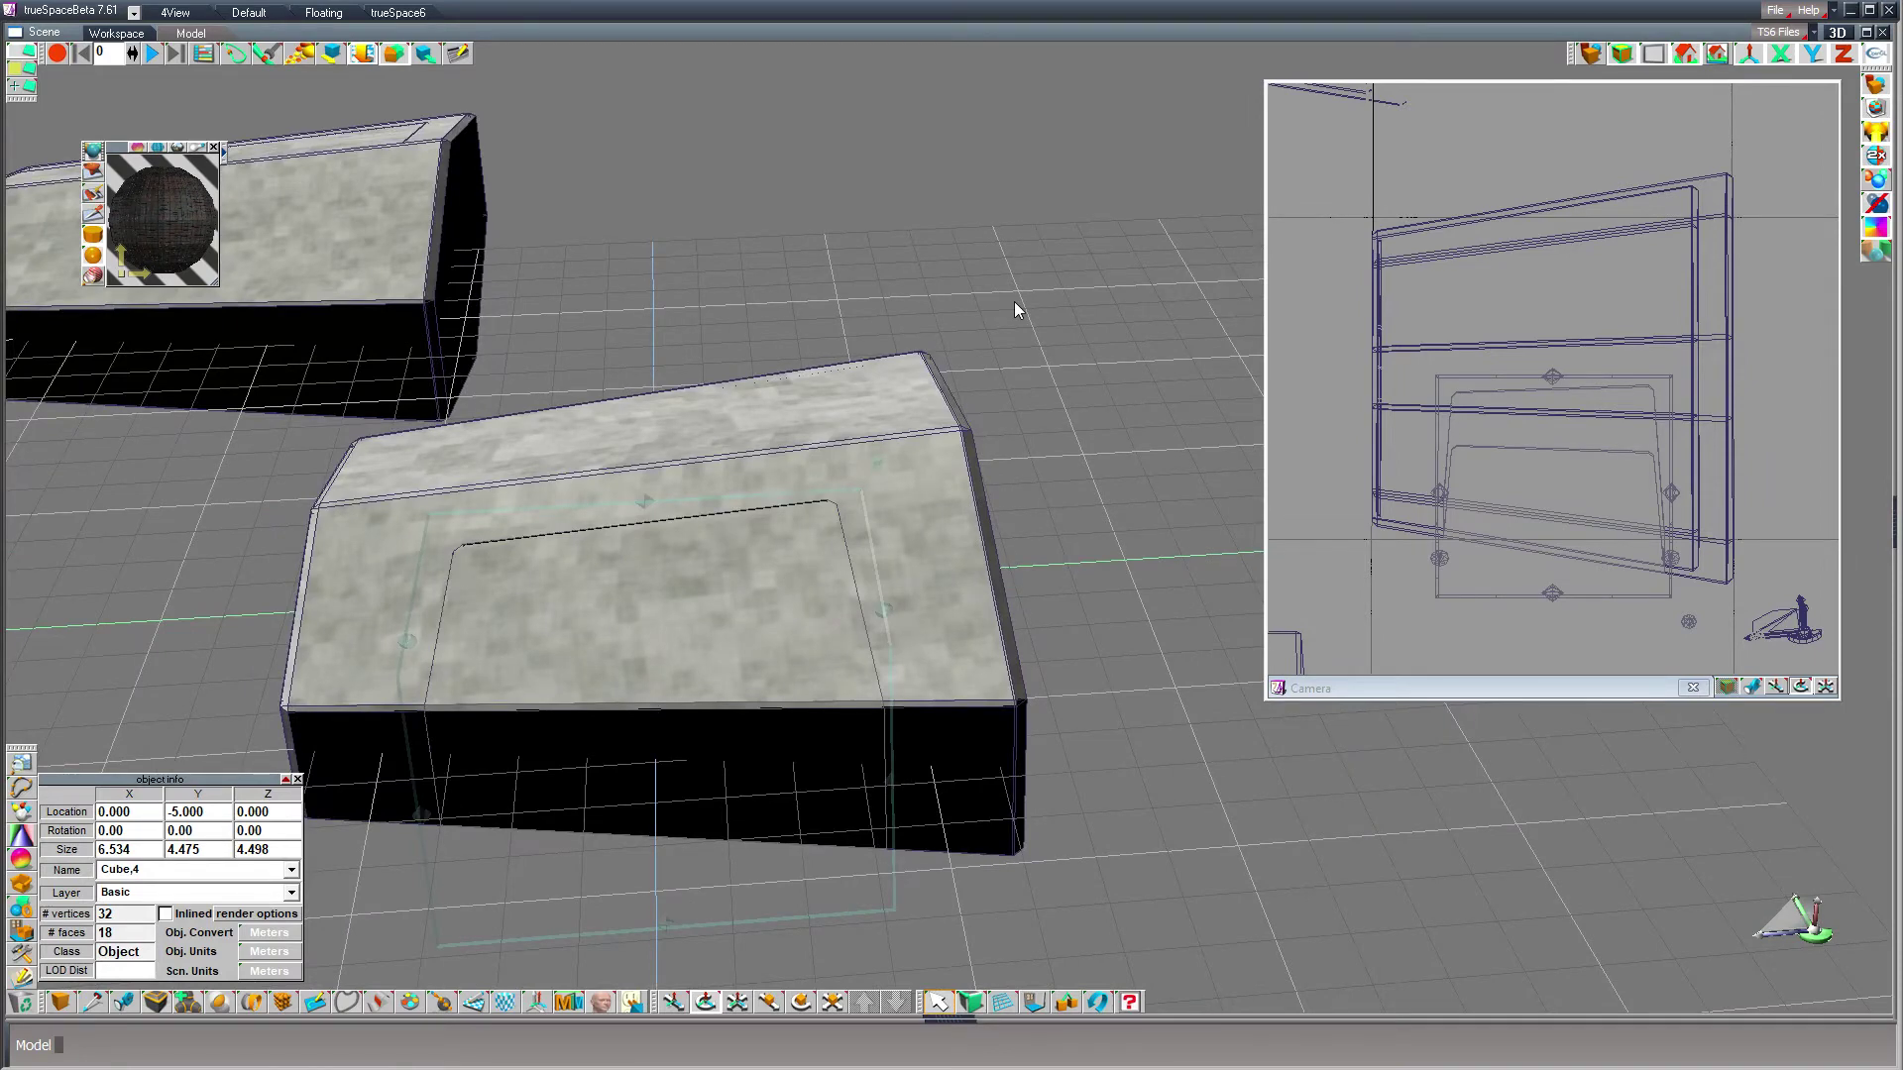
{"action": "middle_click_drag", "start_coordinate": [1155, 750], "coordinate": [1447, 912]}
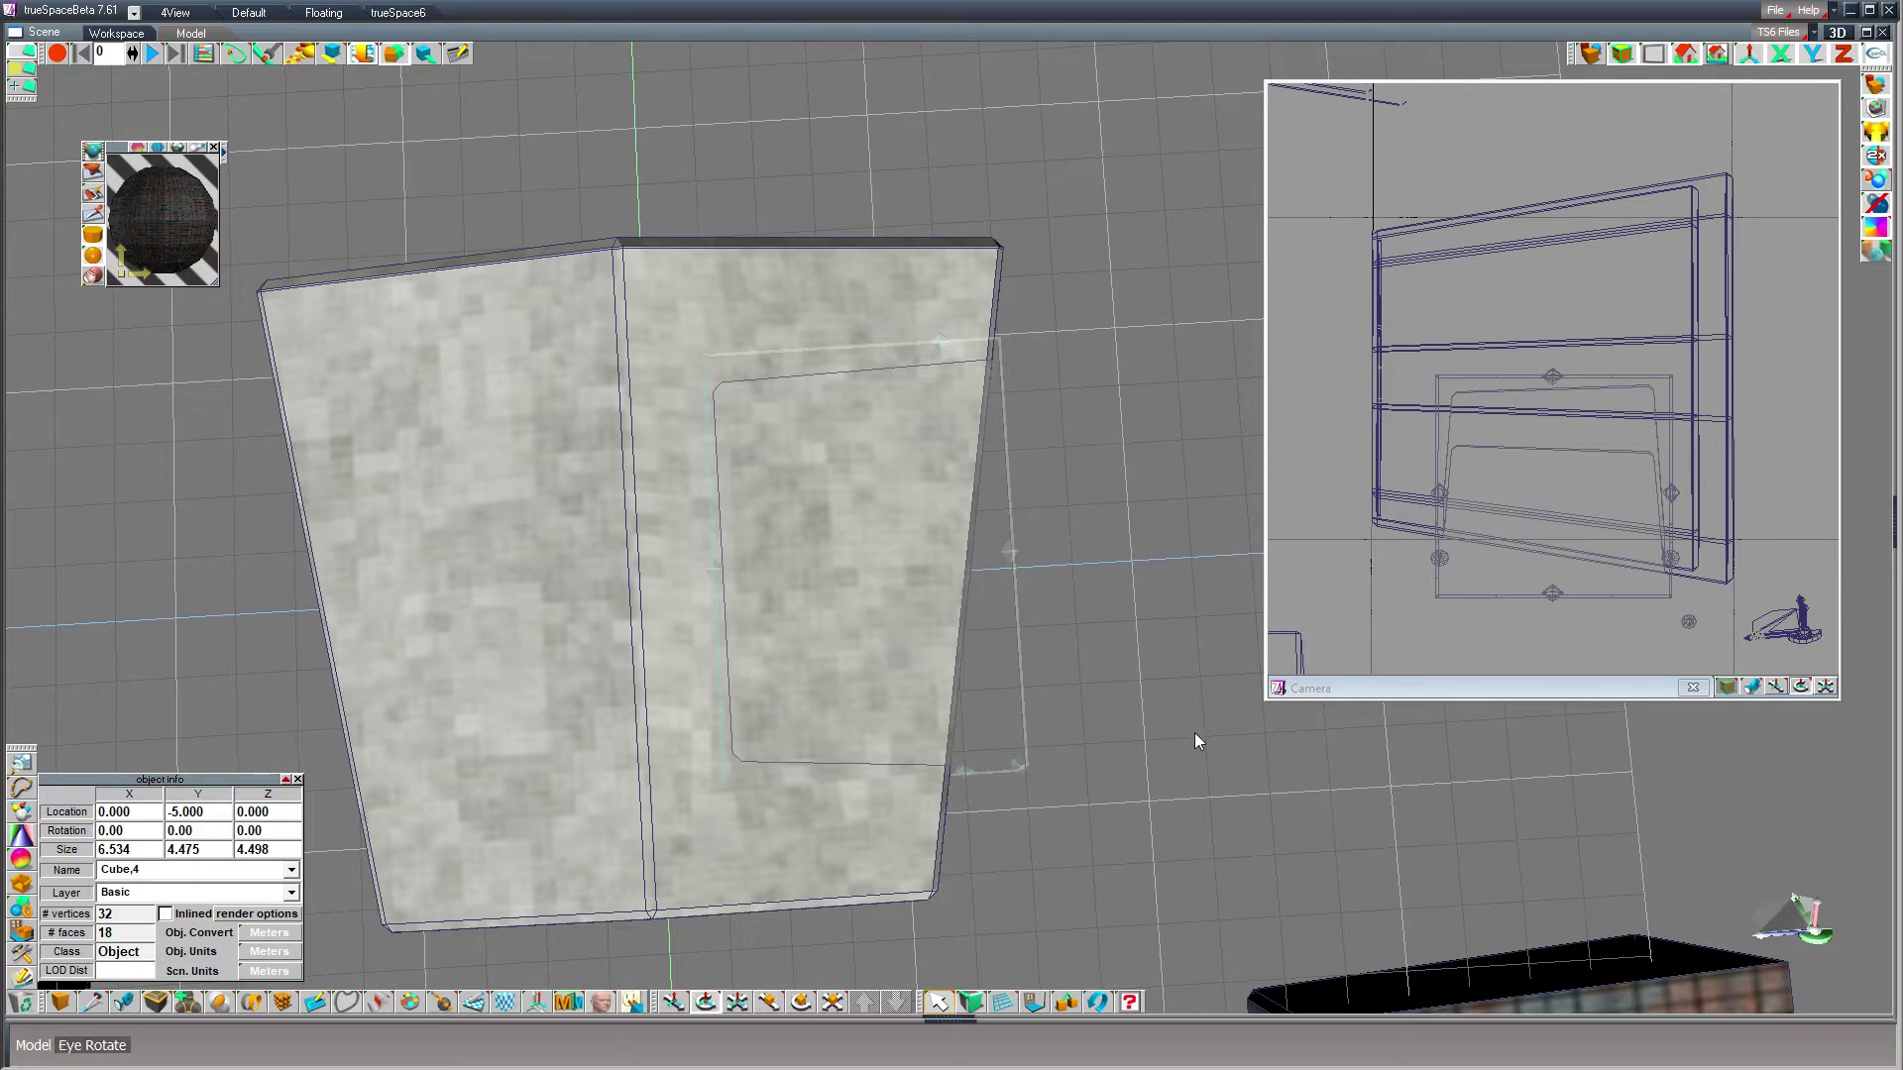
{"action": "middle_click_drag", "start_coordinate": [1195, 734], "coordinate": [1110, 545]}
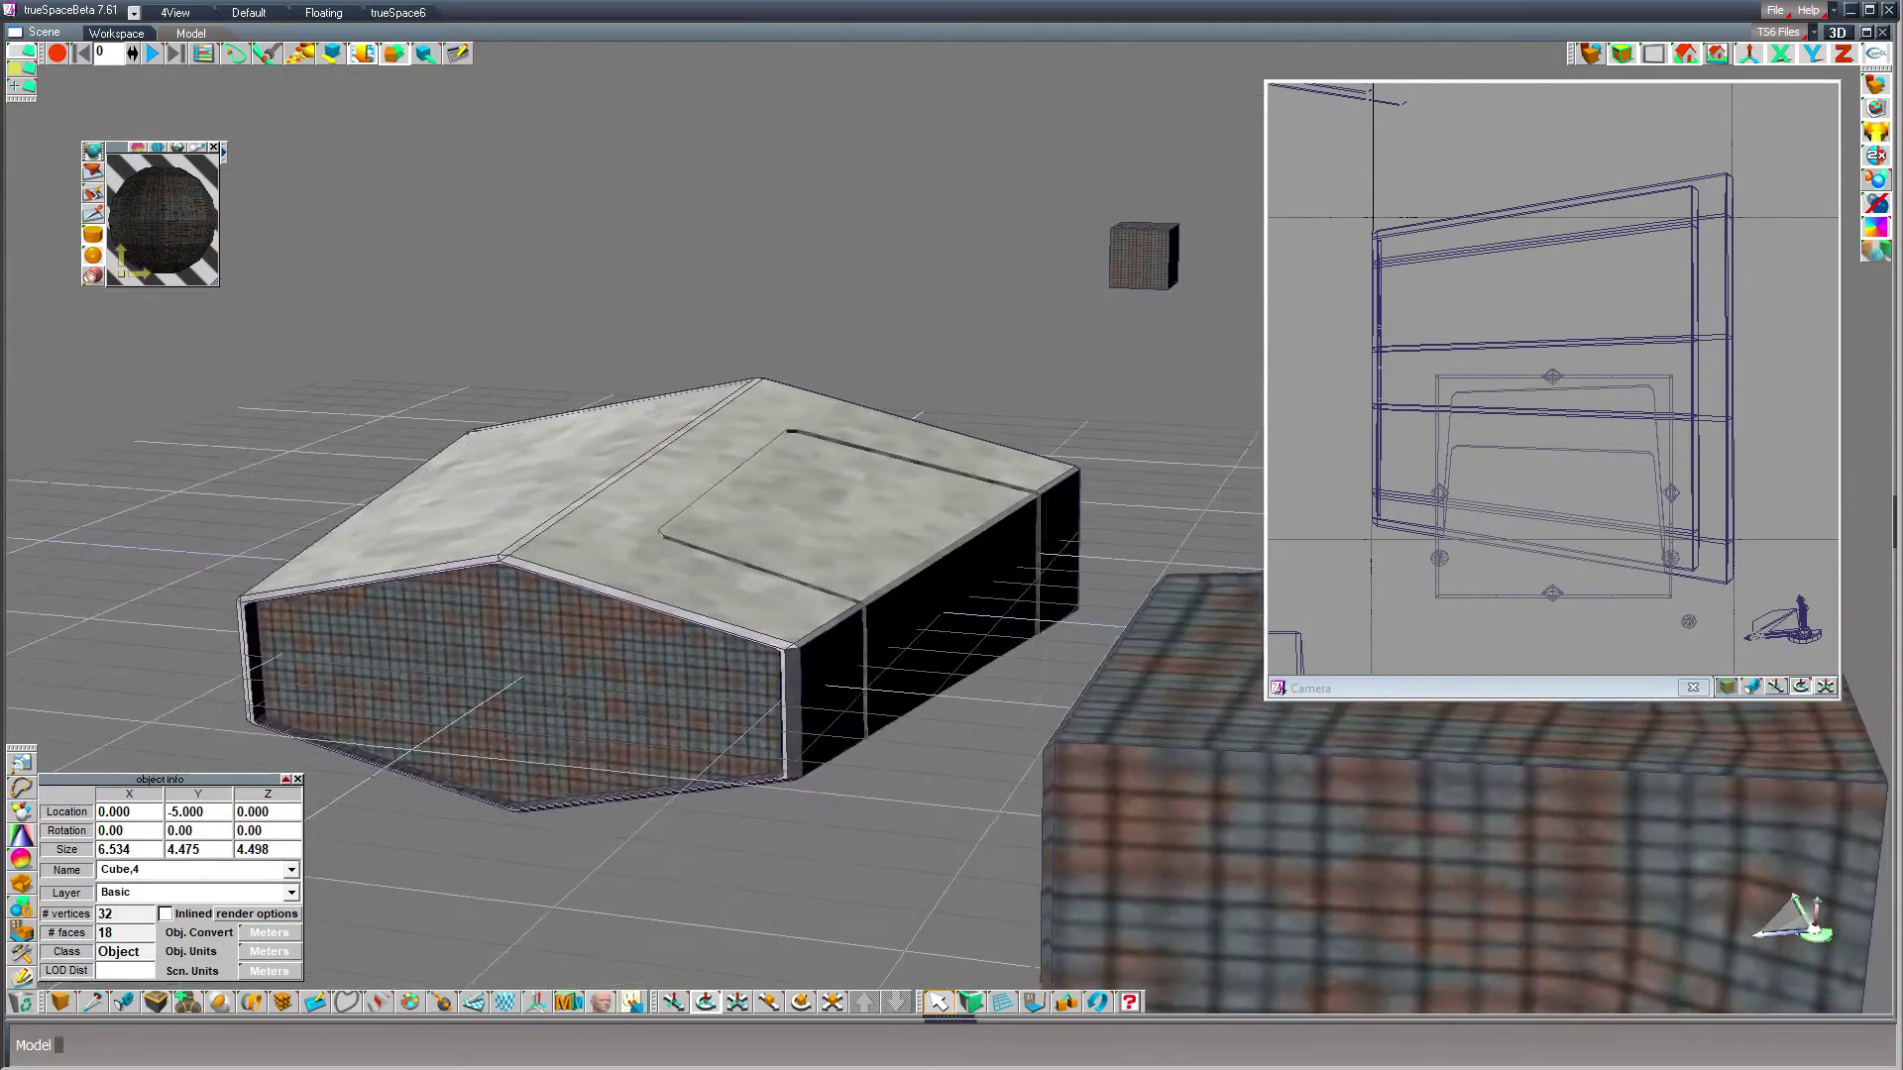
{"action": "middle_click_drag", "start_coordinate": [1267, 632], "coordinate": [1263, 632]}
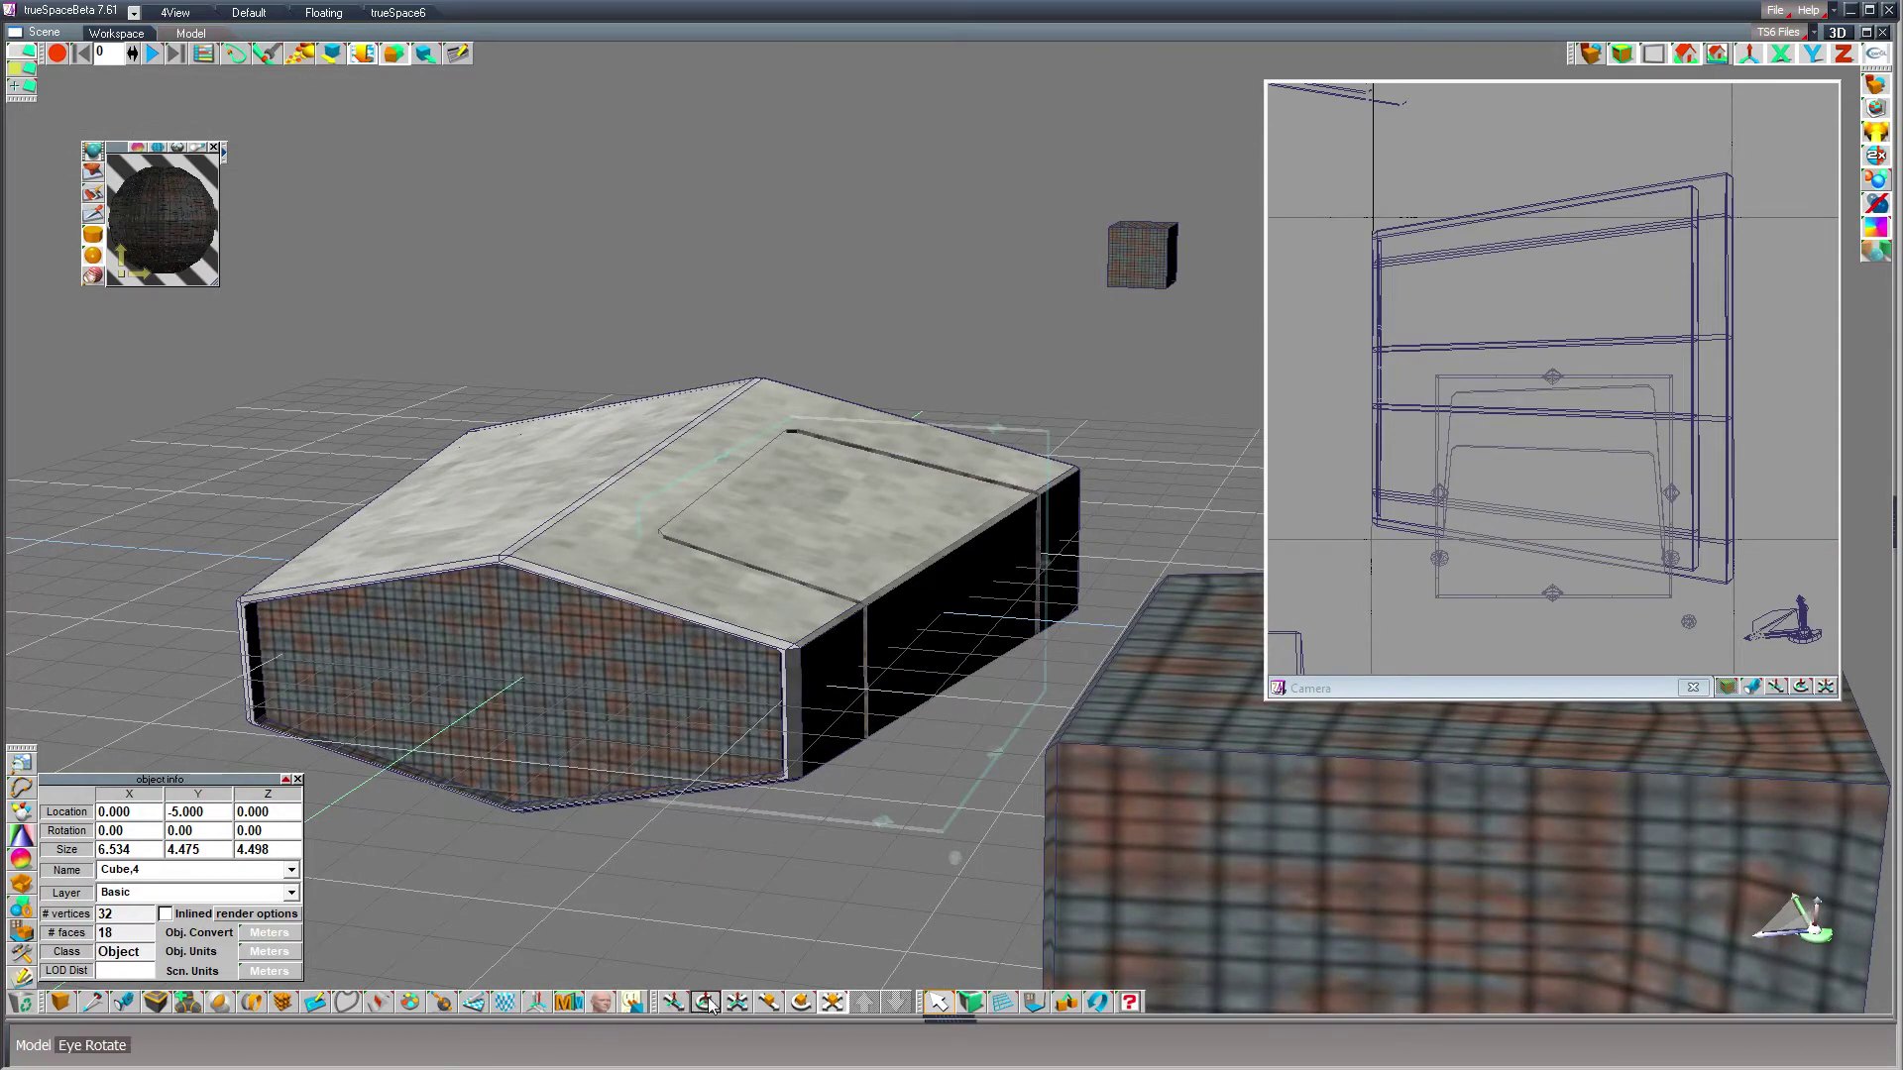
{"action": "middle_click_drag", "start_coordinate": [540, 263], "coordinate": [710, 179]}
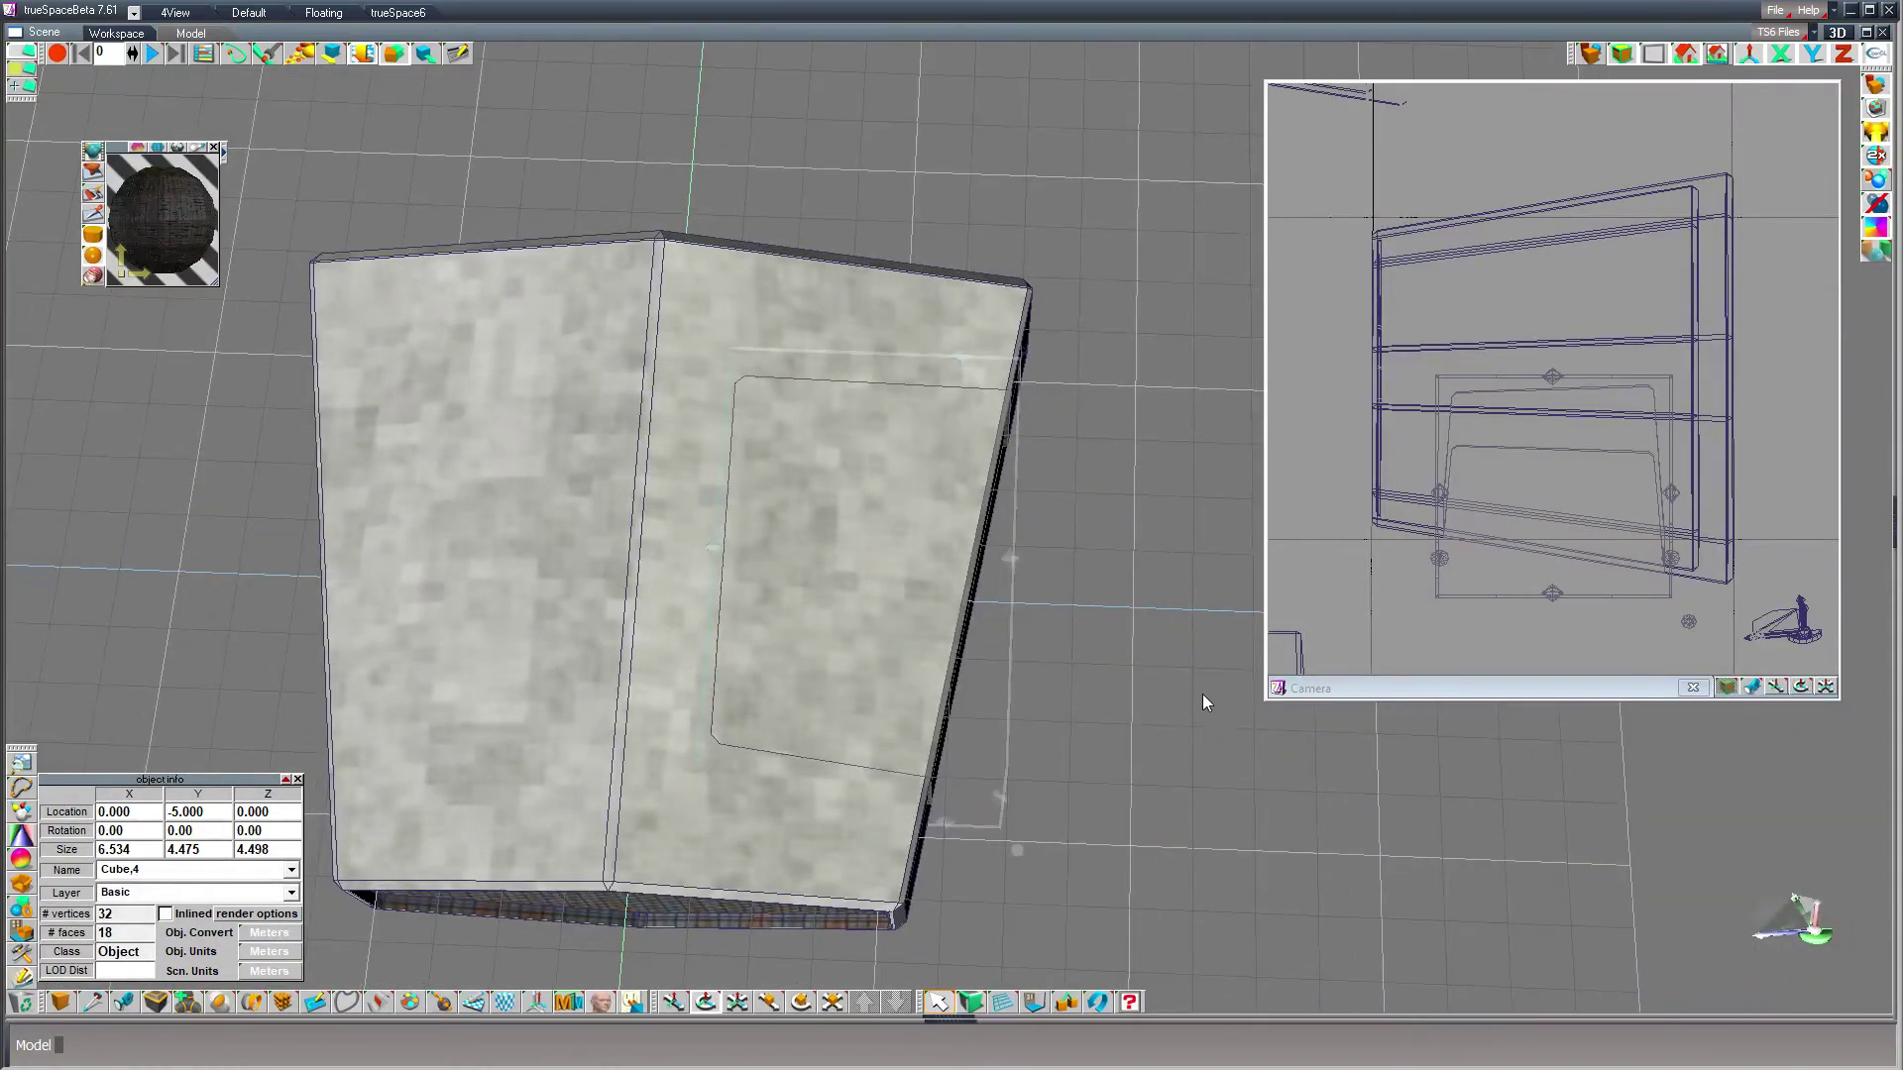
- Try sliding the insert in and out of the hull's recess, leaving it at about X 0.01, Y -4.89
{"action": "left_click_drag", "start_coordinate": [1175, 552], "coordinate": [1185, 426]}
{"action": "mouse_move", "coordinate": [1181, 672]}
{"action": "left_mouse_down"}
{"action": "mouse_move", "coordinate": [1177, 590]}
{"action": "mouse_move", "coordinate": [1152, 665]}
{"action": "left_mouse_up"}
{"action": "left_click_drag", "start_coordinate": [1173, 512], "coordinate": [1171, 575]}
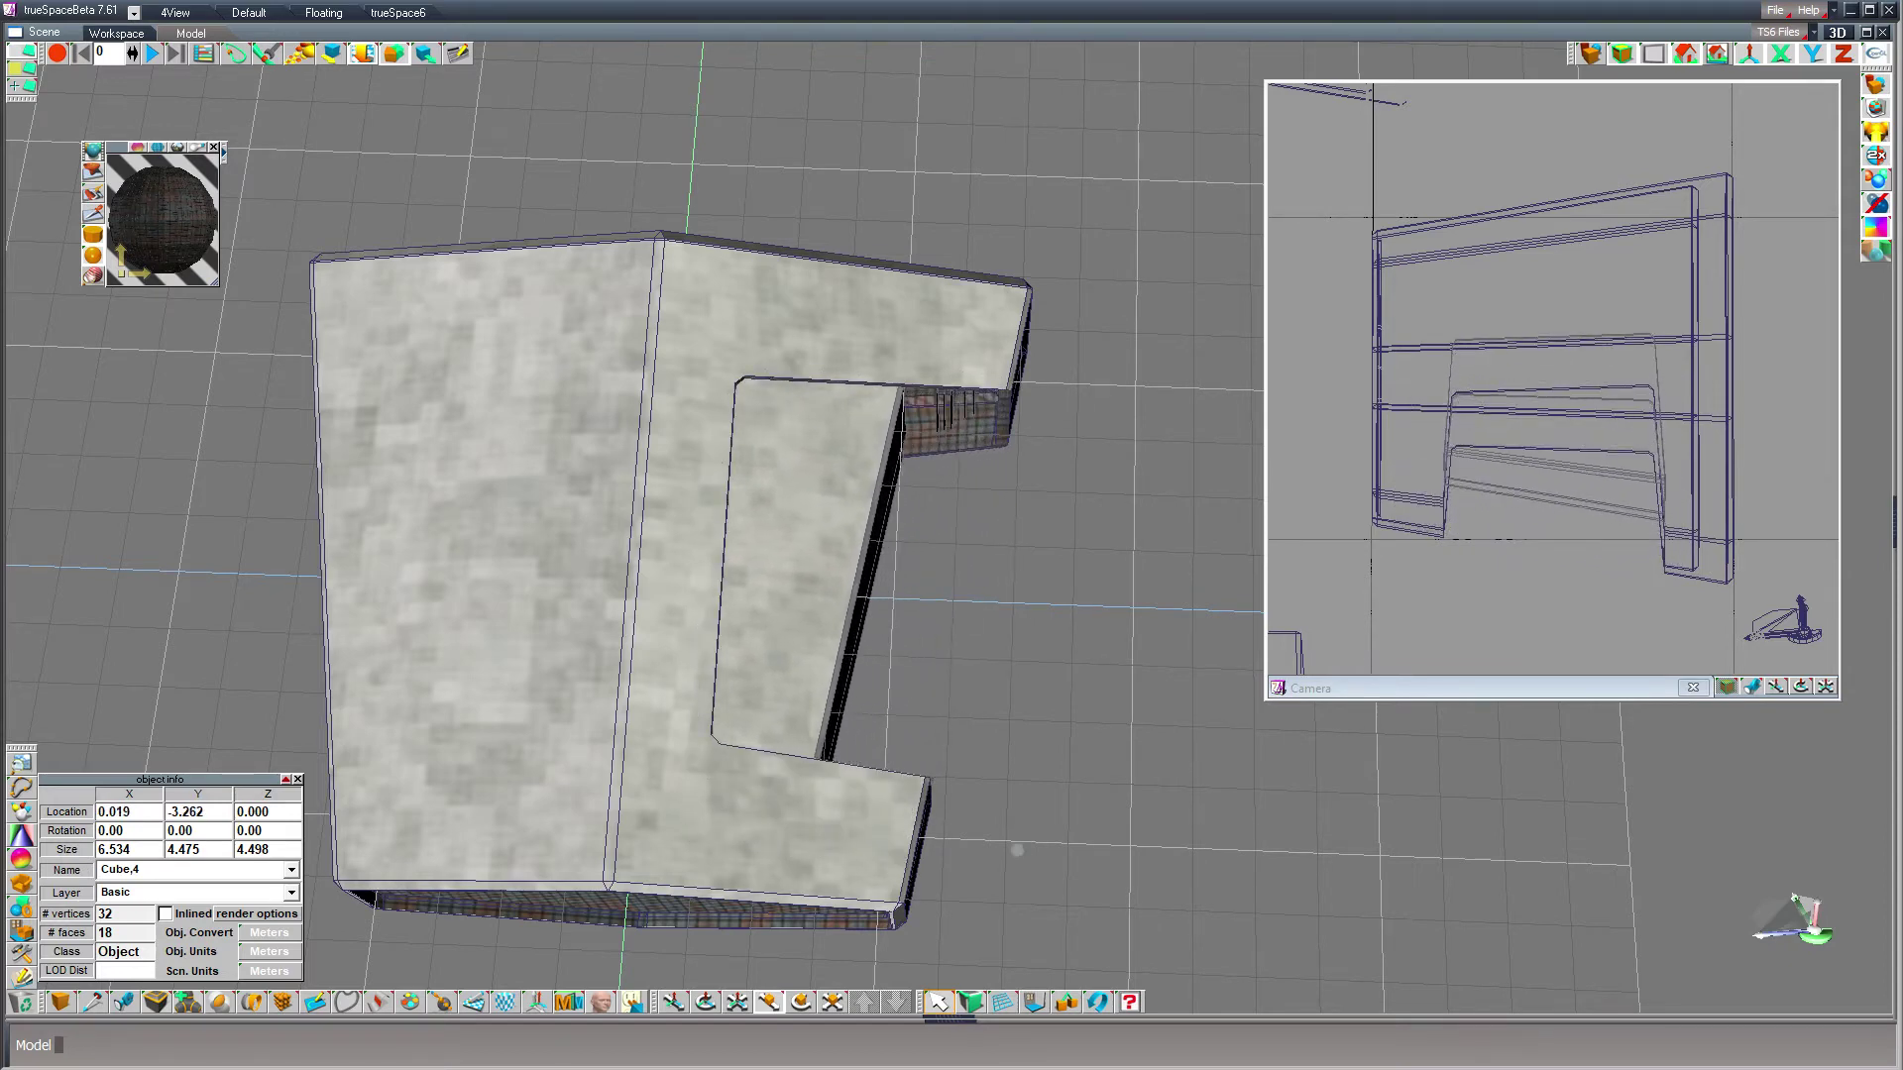
{"action": "mouse_move", "coordinate": [1017, 851]}
{"action": "left_mouse_down"}
{"action": "mouse_move", "coordinate": [991, 848]}
{"action": "mouse_move", "coordinate": [1141, 856]}
{"action": "mouse_move", "coordinate": [980, 855]}
{"action": "left_mouse_up"}
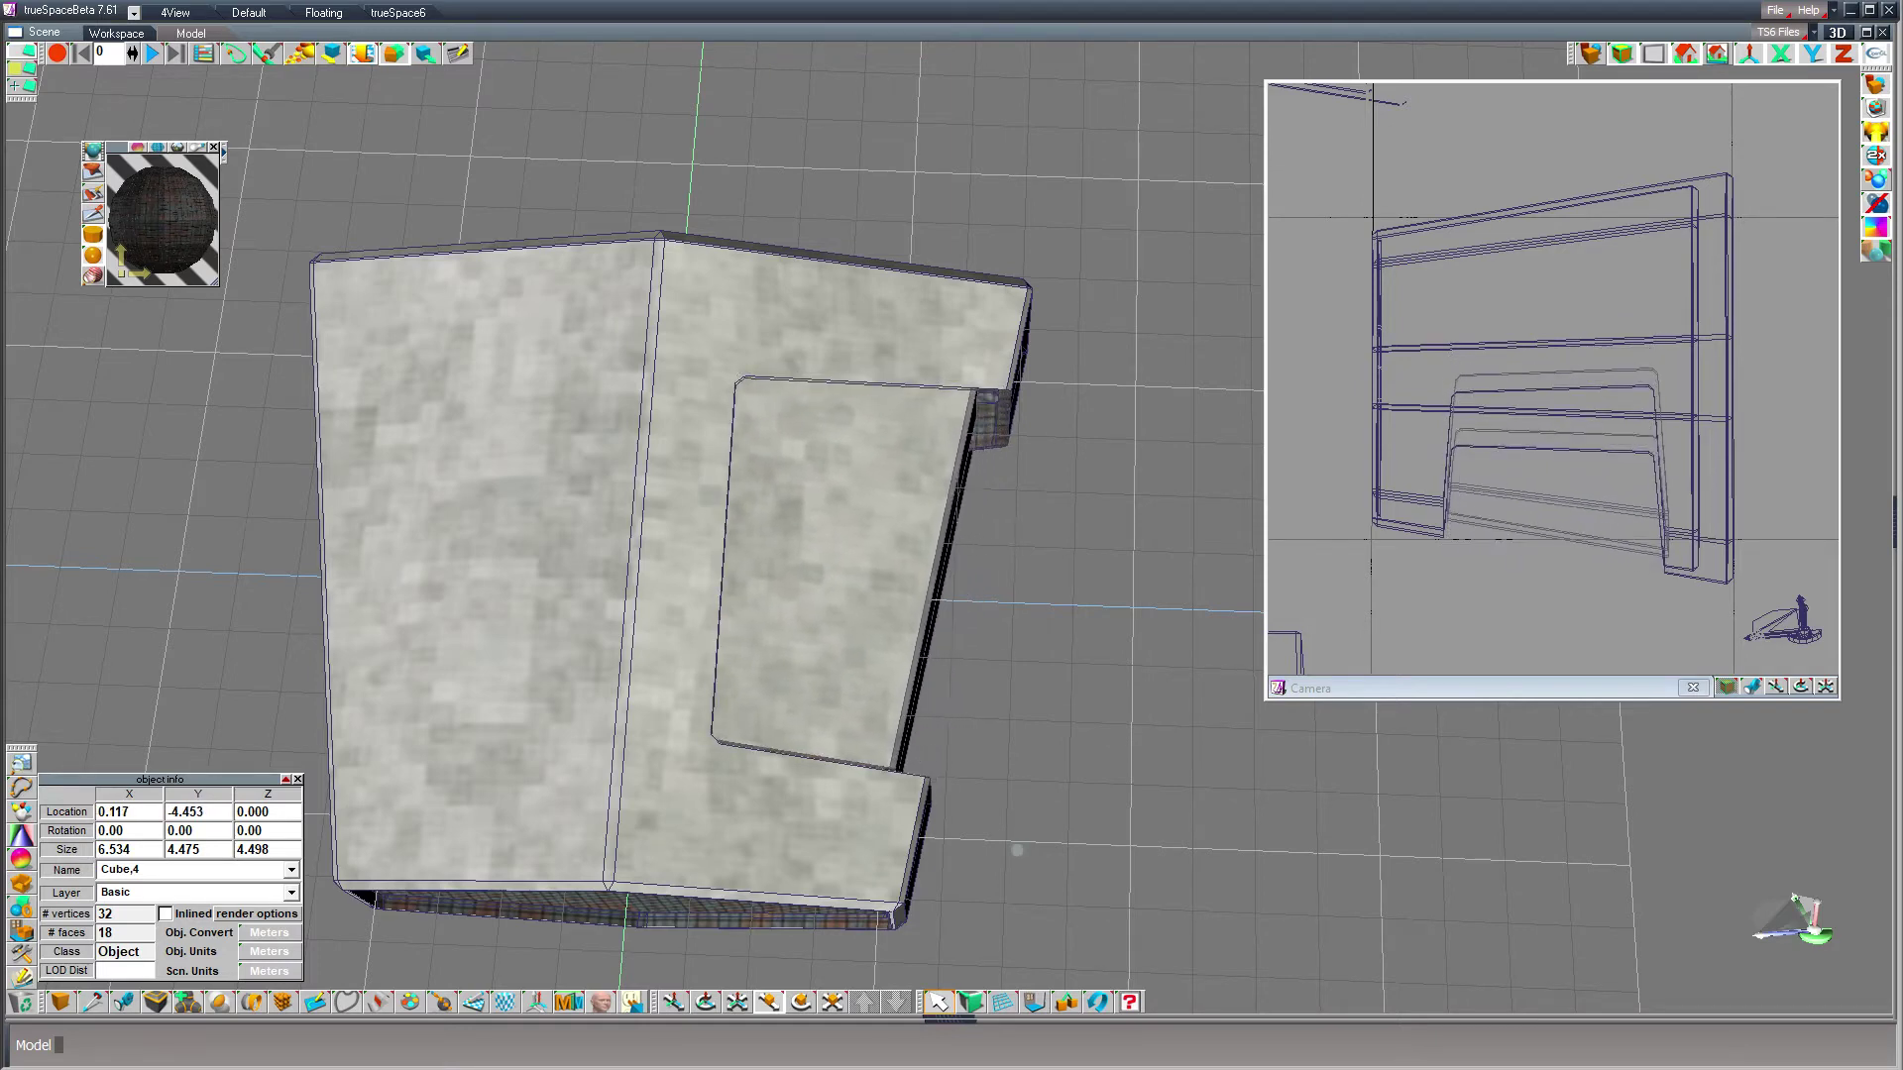
{"action": "left_click_drag", "start_coordinate": [1175, 592], "coordinate": [1174, 595]}
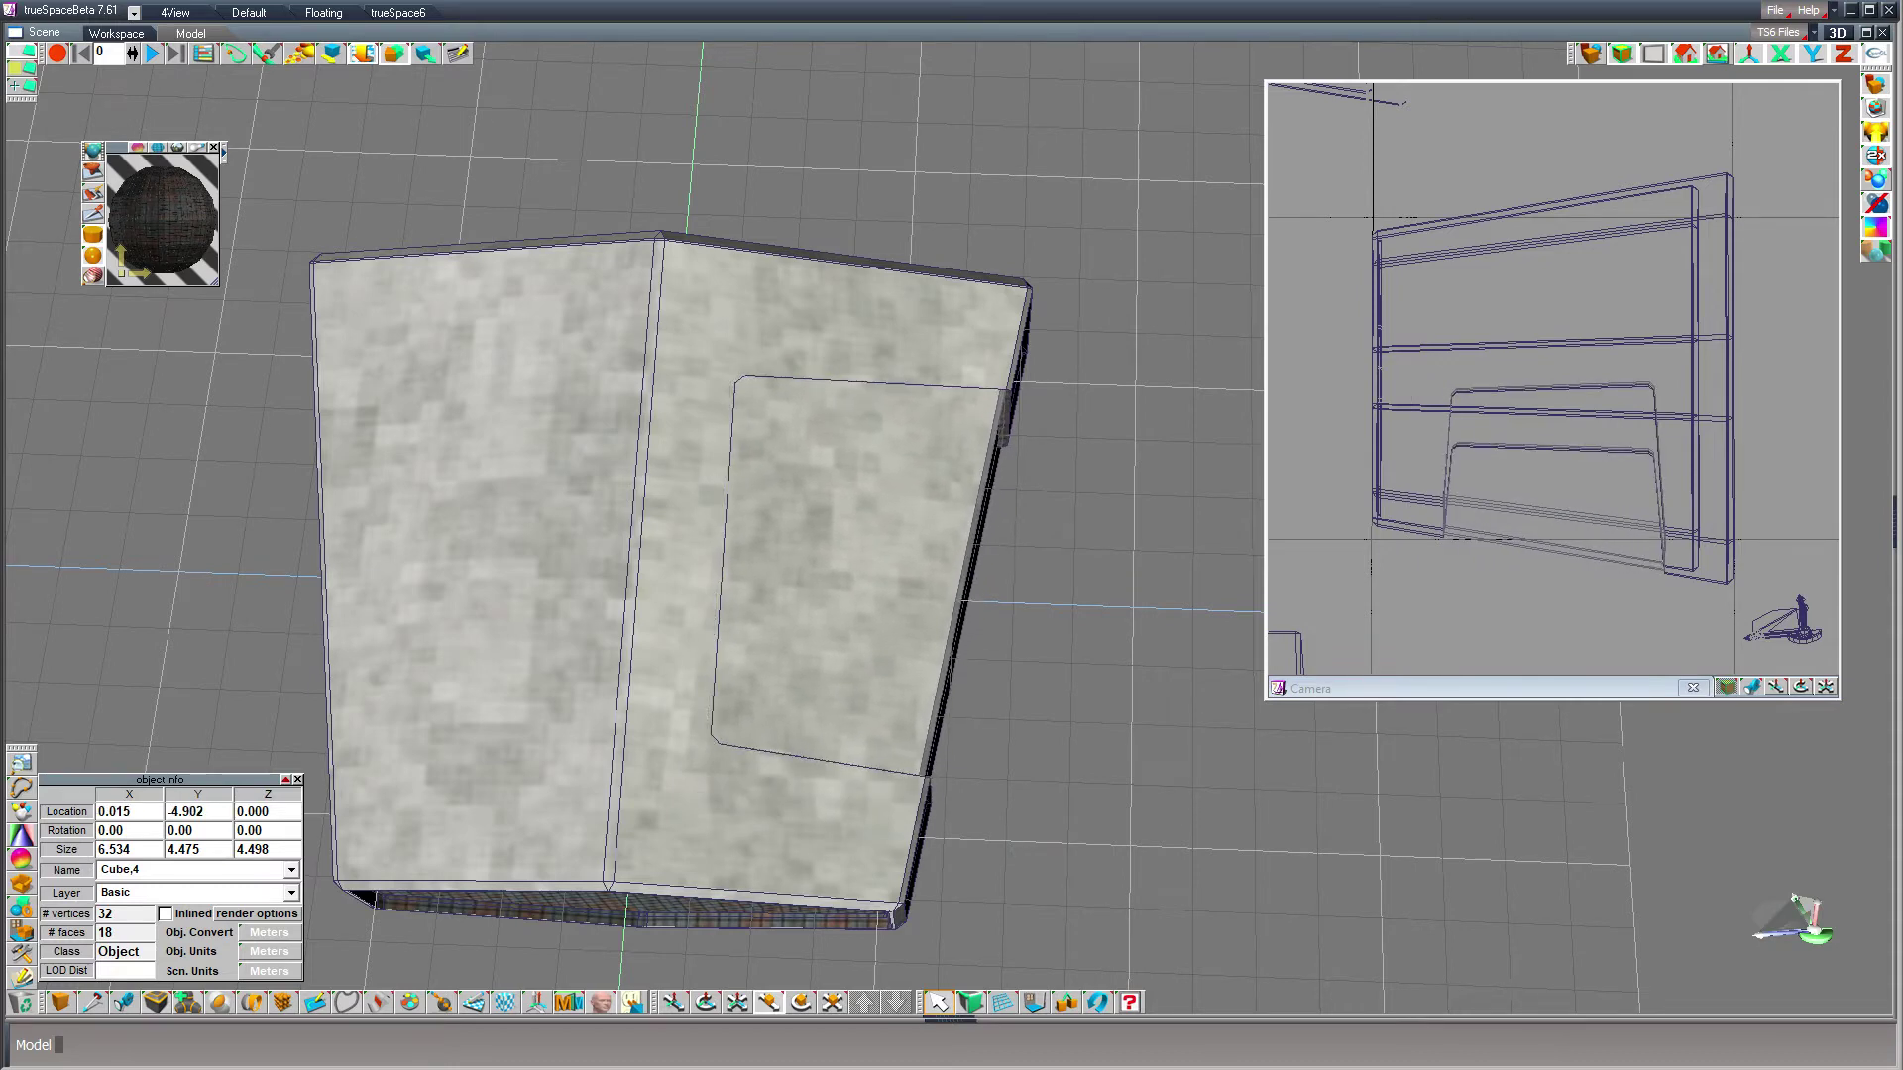
{"action": "left_click_drag", "start_coordinate": [505, 935], "coordinate": [503, 938]}
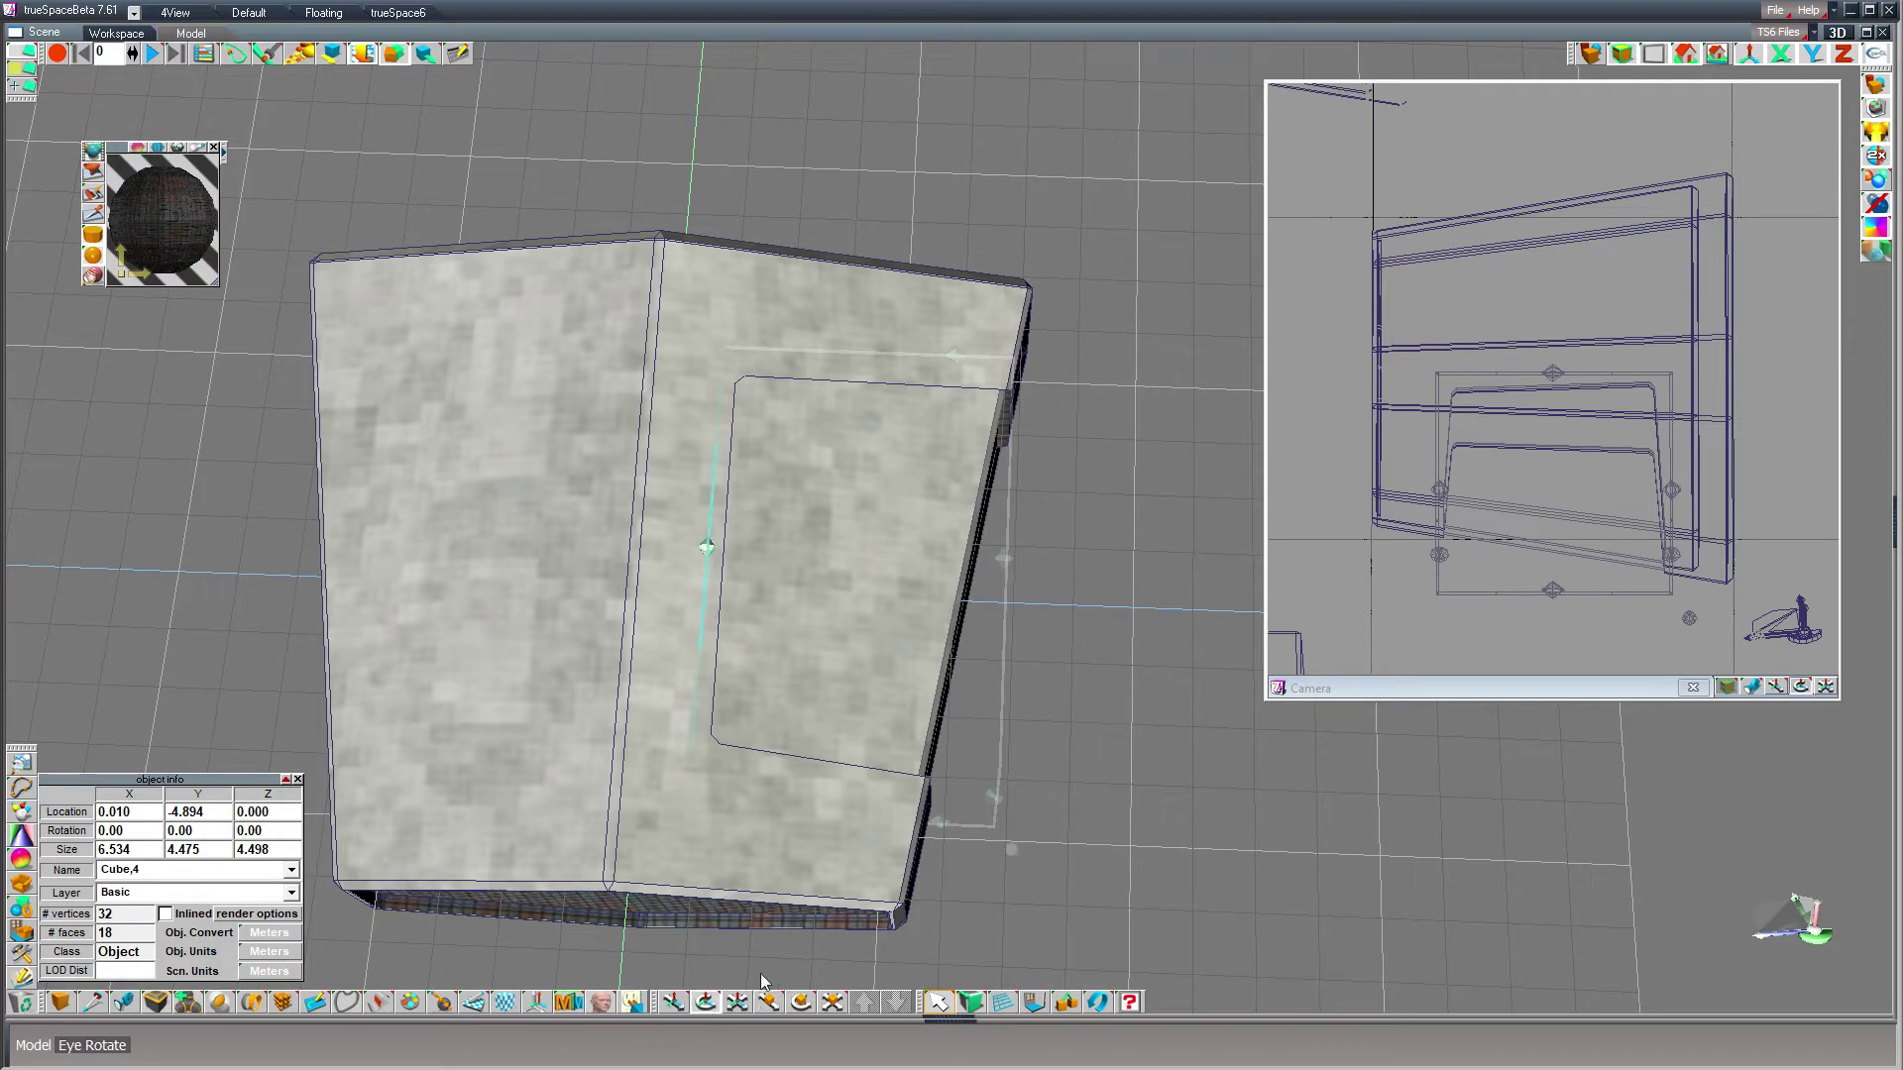
- Set the insert's location to X 0, Y -5 so that it sits flush in the hull's recess
{"action": "middle_click_drag", "start_coordinate": [1214, 718], "coordinate": [1041, 791]}
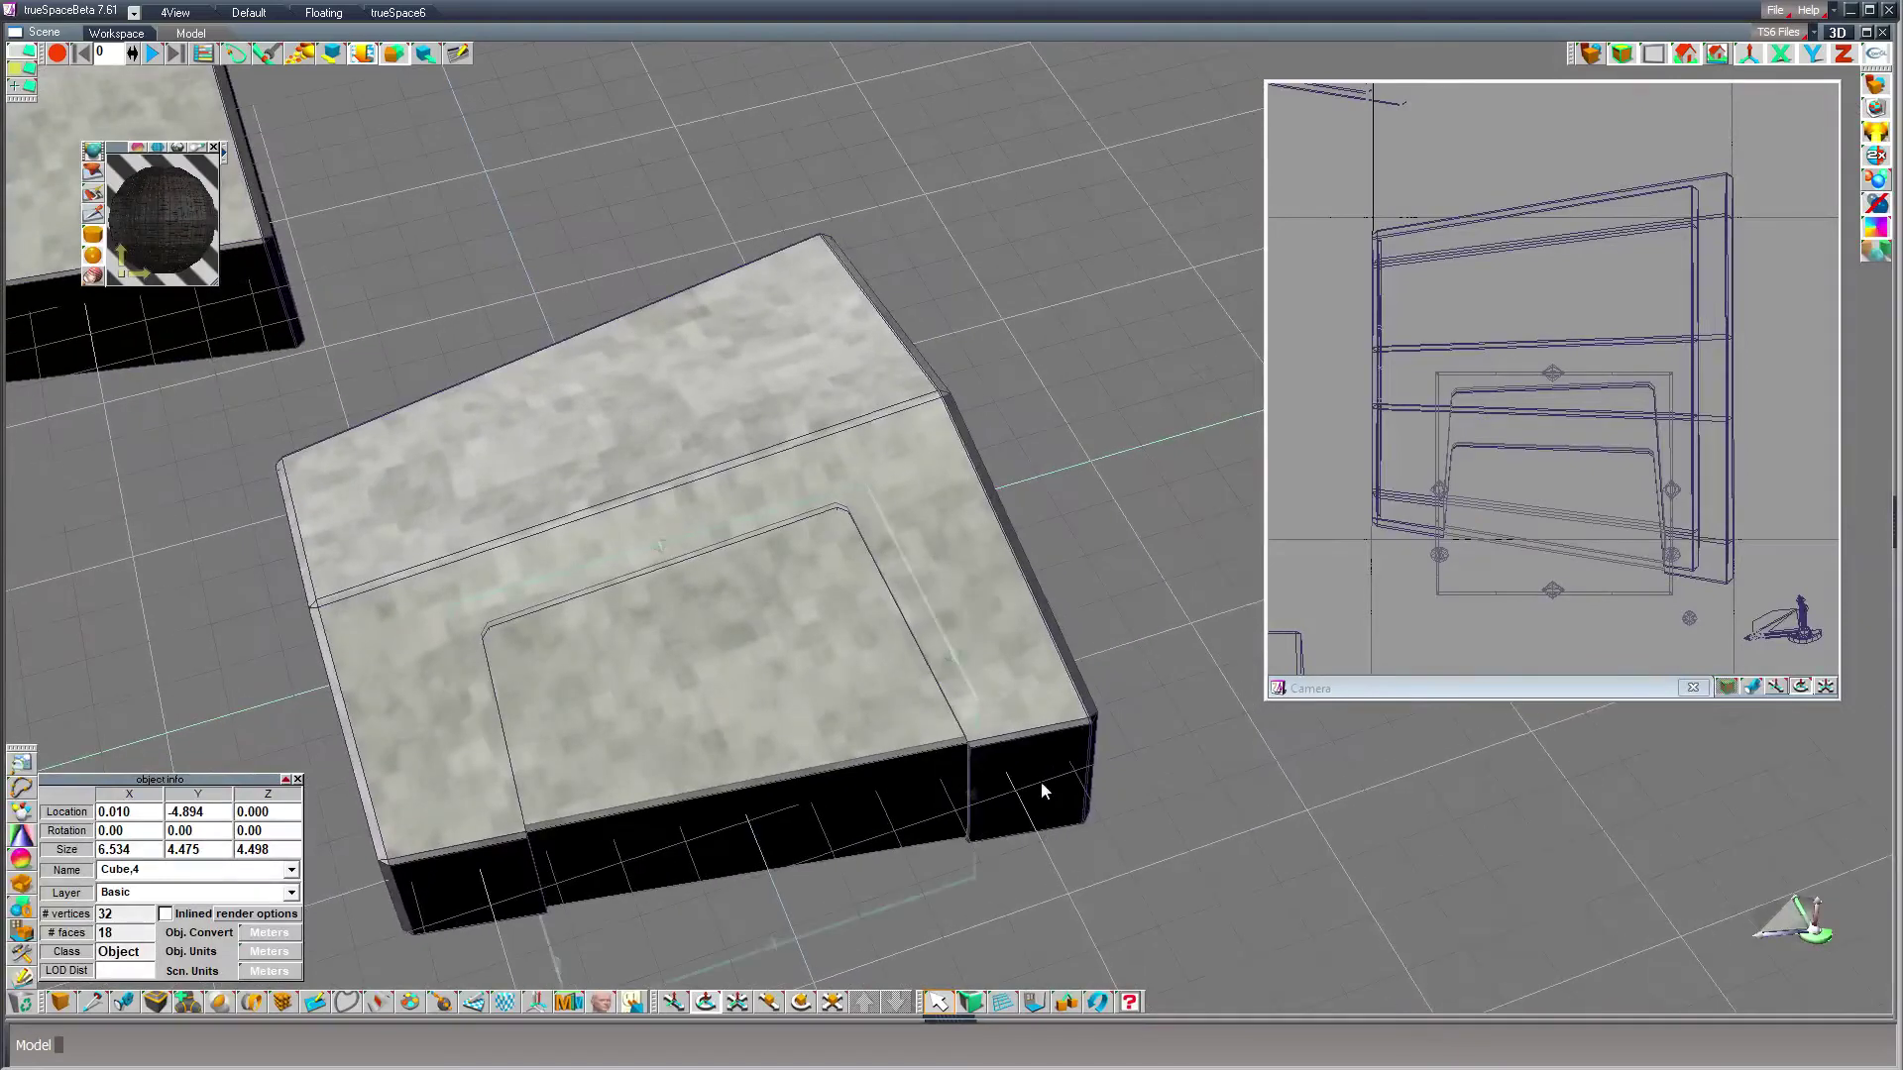
{"action": "left_click", "coordinate": [143, 810]}
{"action": "type", "text": "0"}
{"action": "key", "text": "Tab"}
{"action": "type", "text": "-5"}
{"action": "key", "text": "Return"}
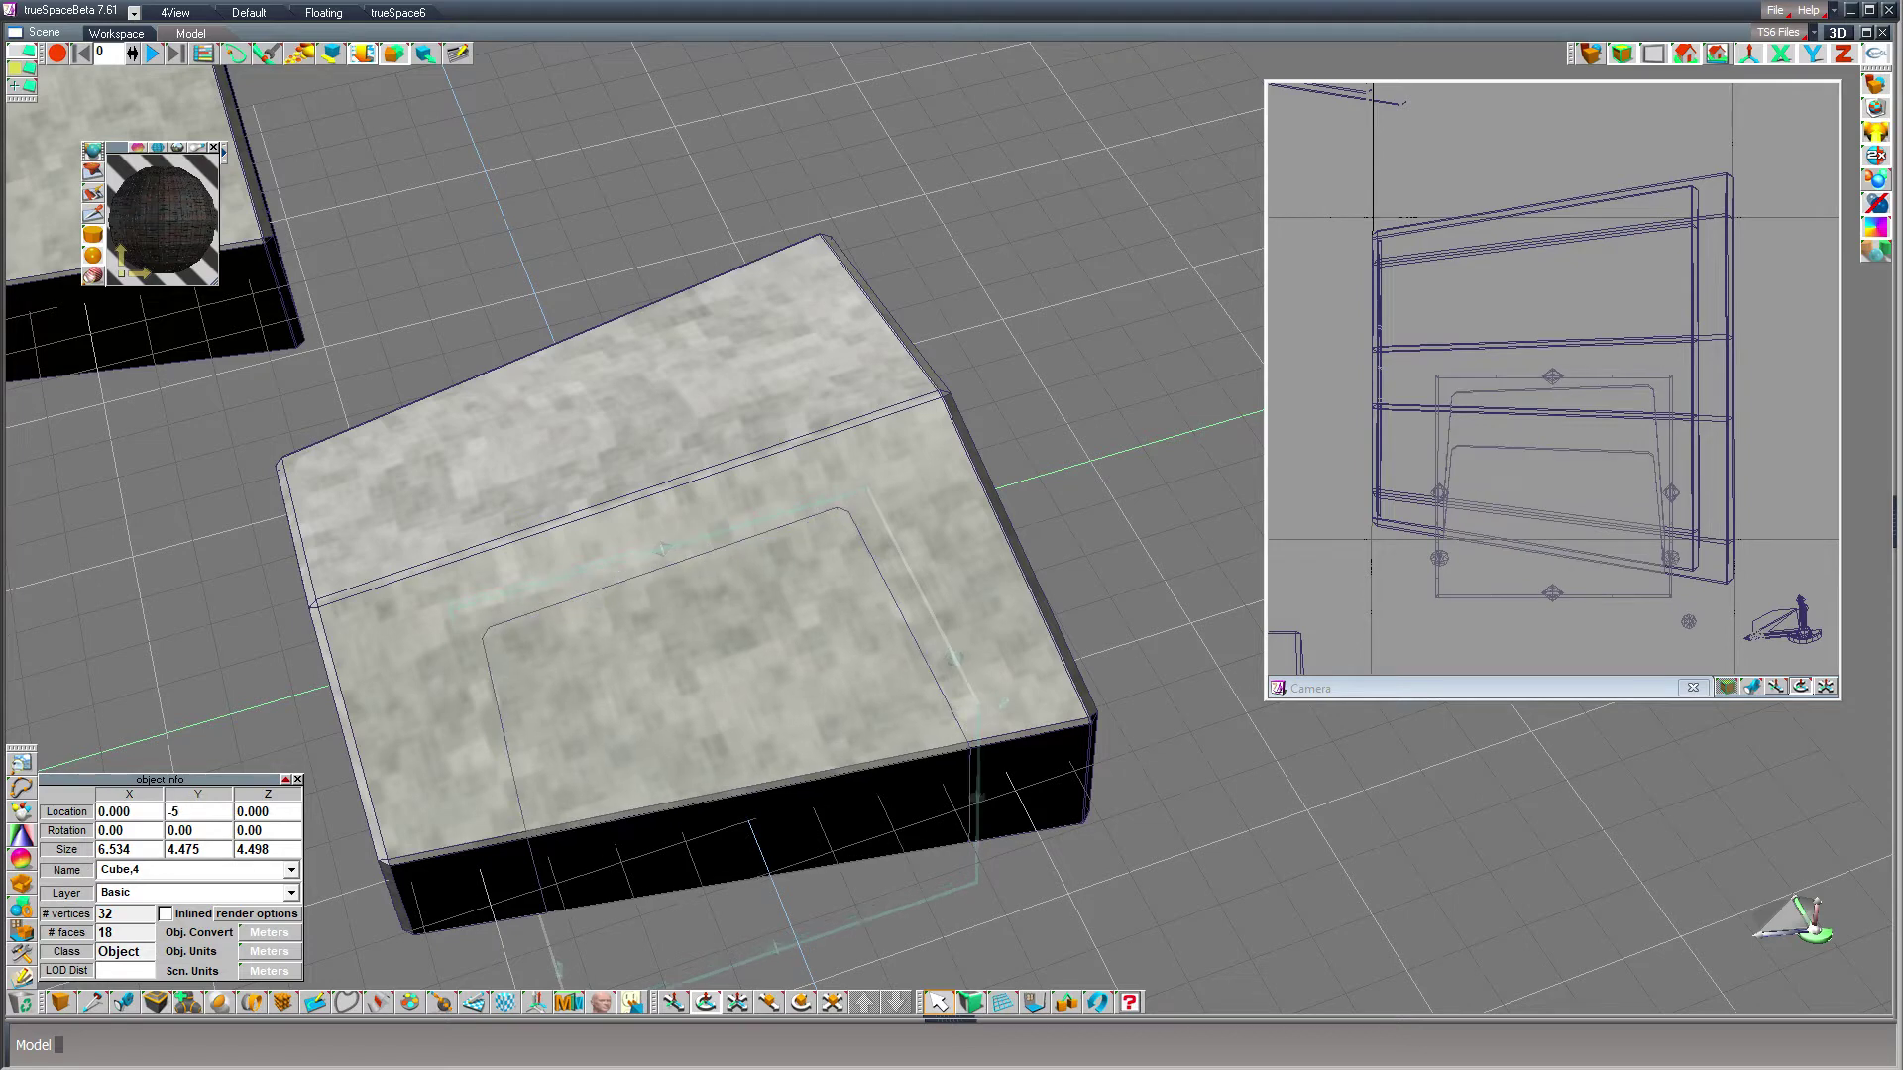
- Add a new cube primitive beside the hull and move it over the insert to about X 2.46, Y -3.14
{"action": "left_click", "coordinate": [57, 1007]}
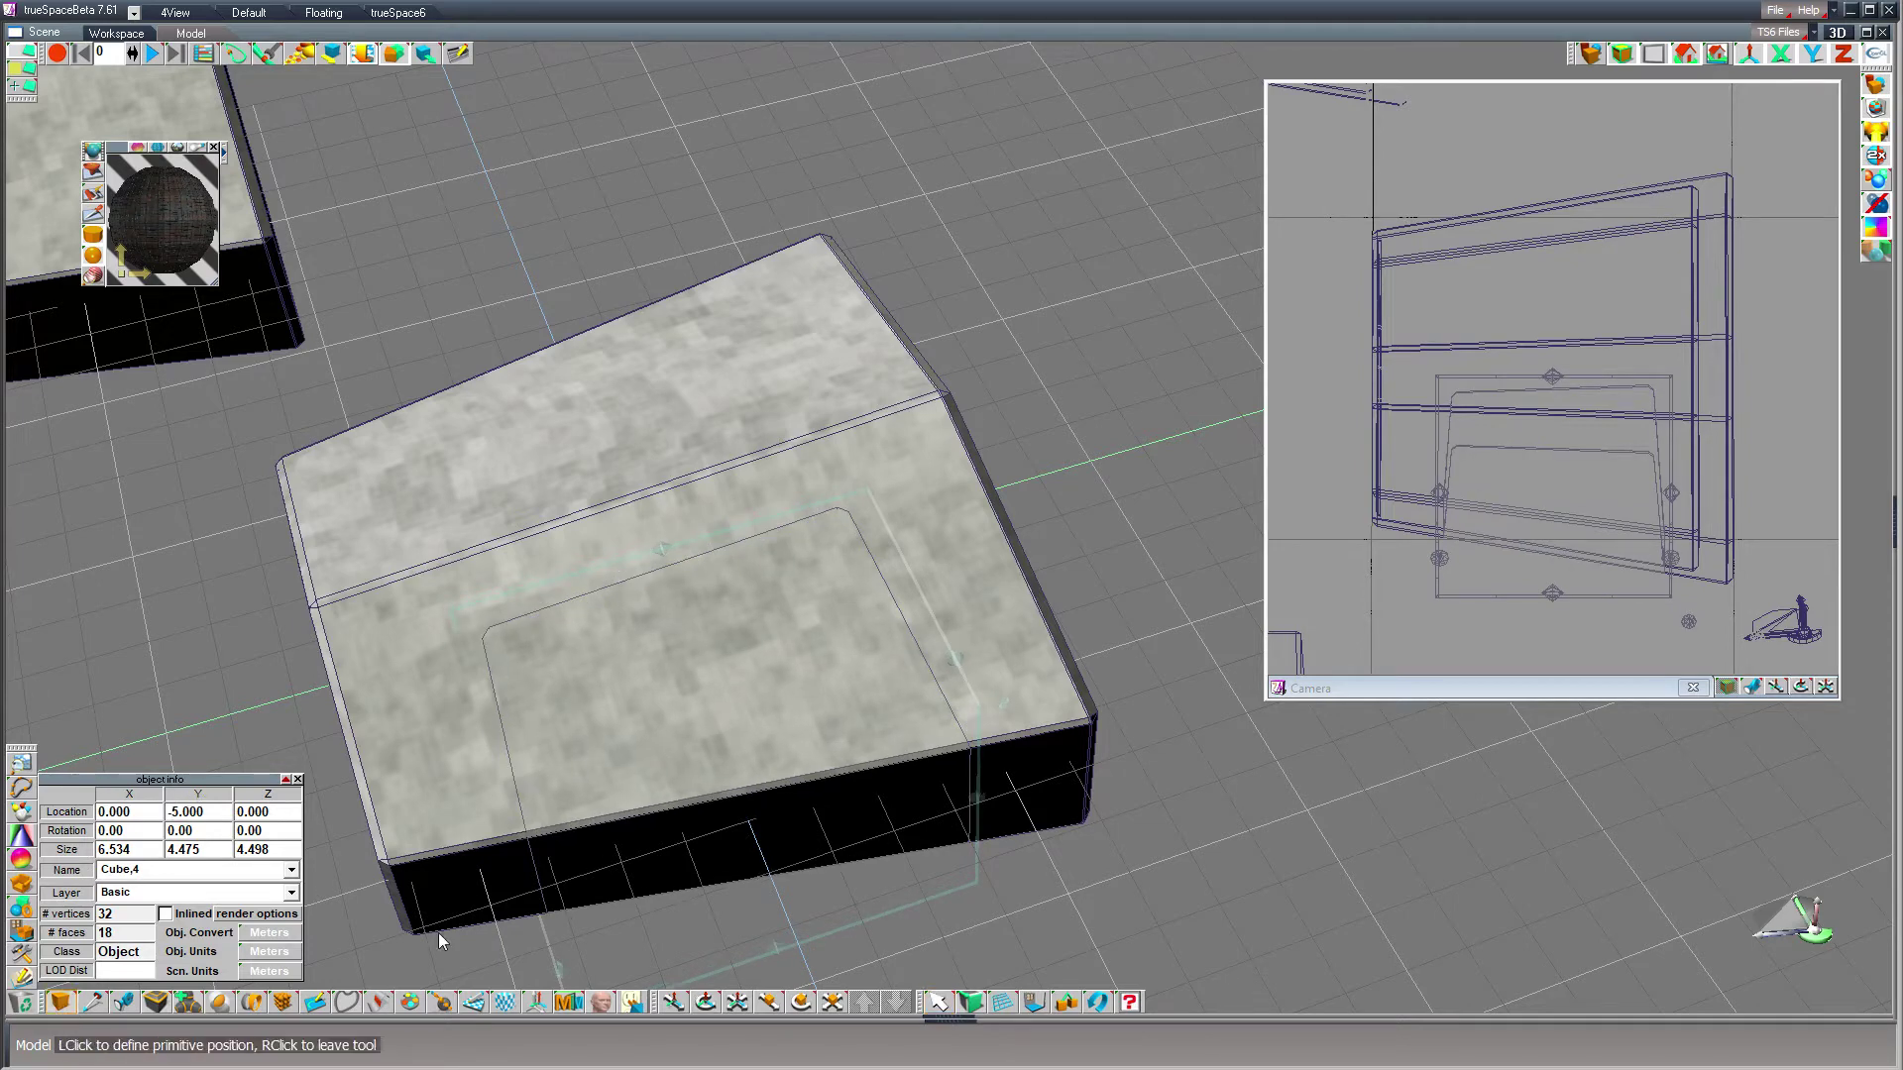
{"action": "left_click", "coordinate": [1136, 645]}
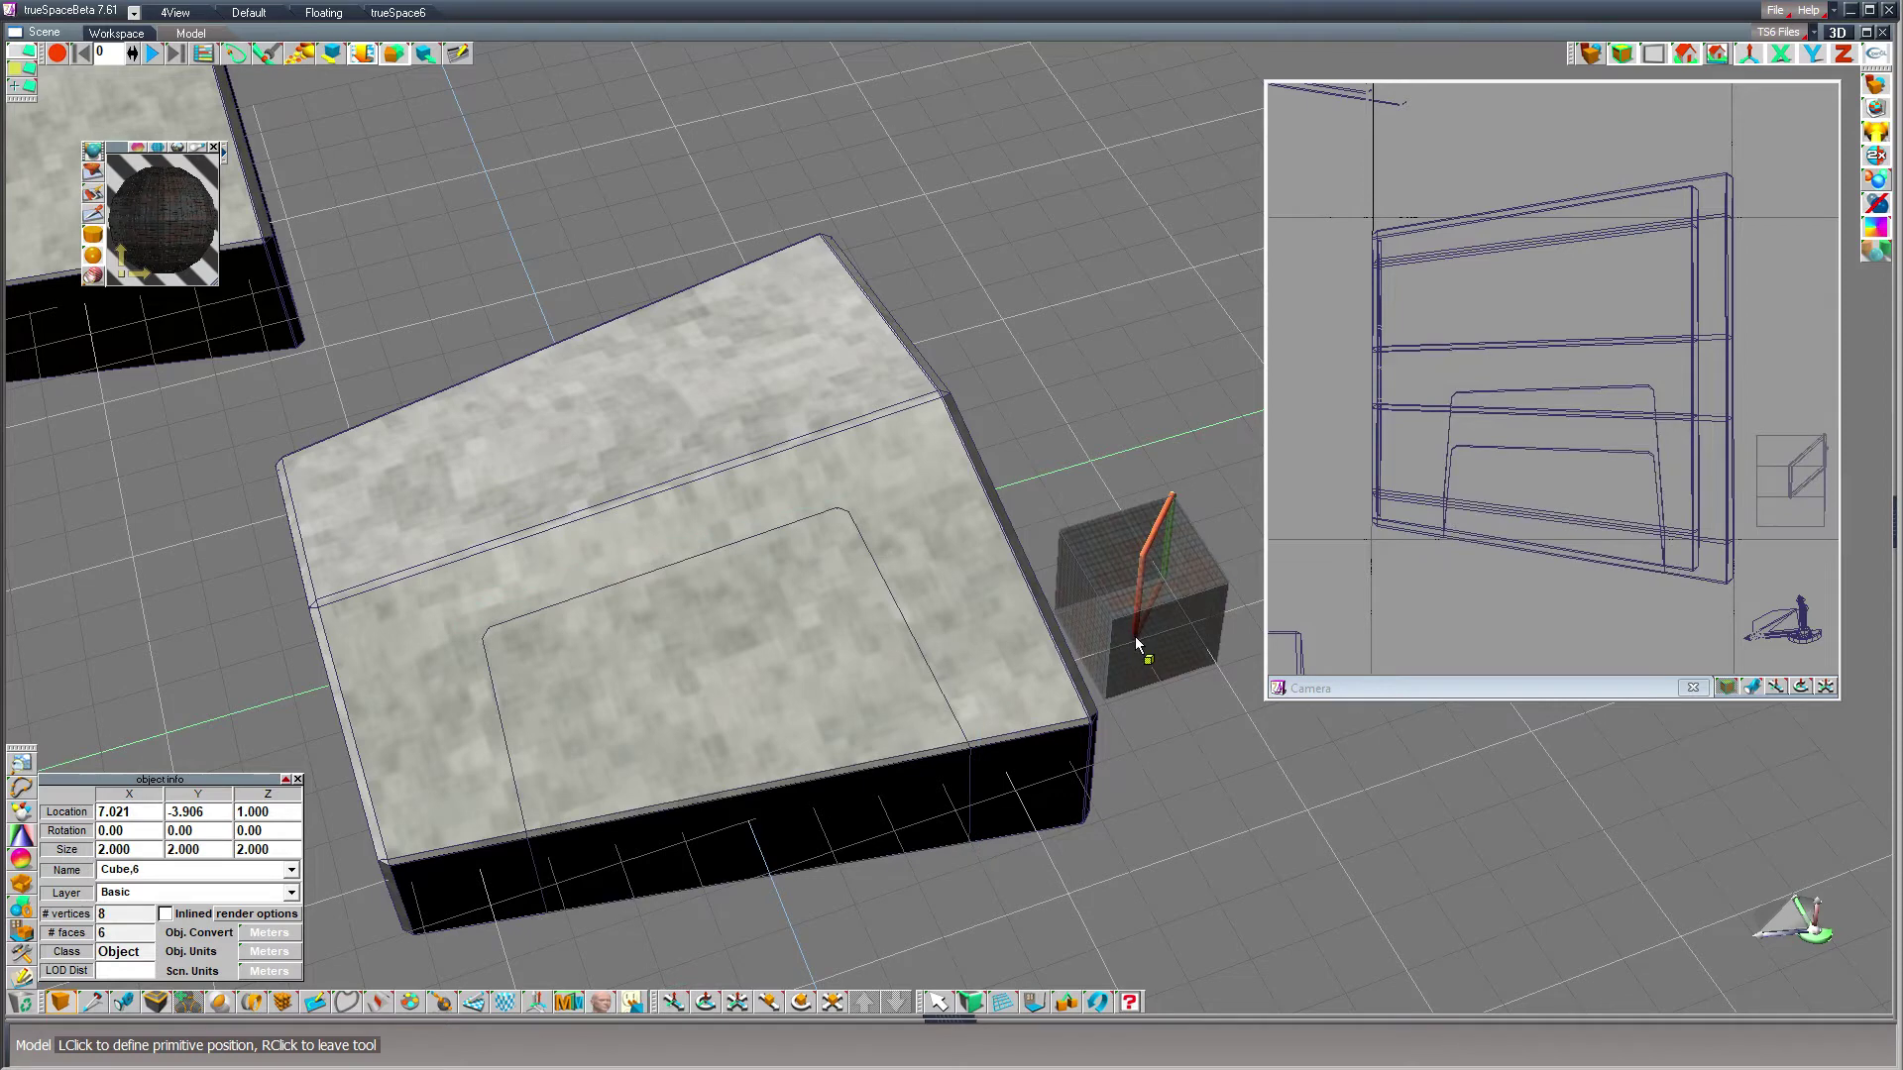
{"action": "left_click", "coordinate": [939, 1003]}
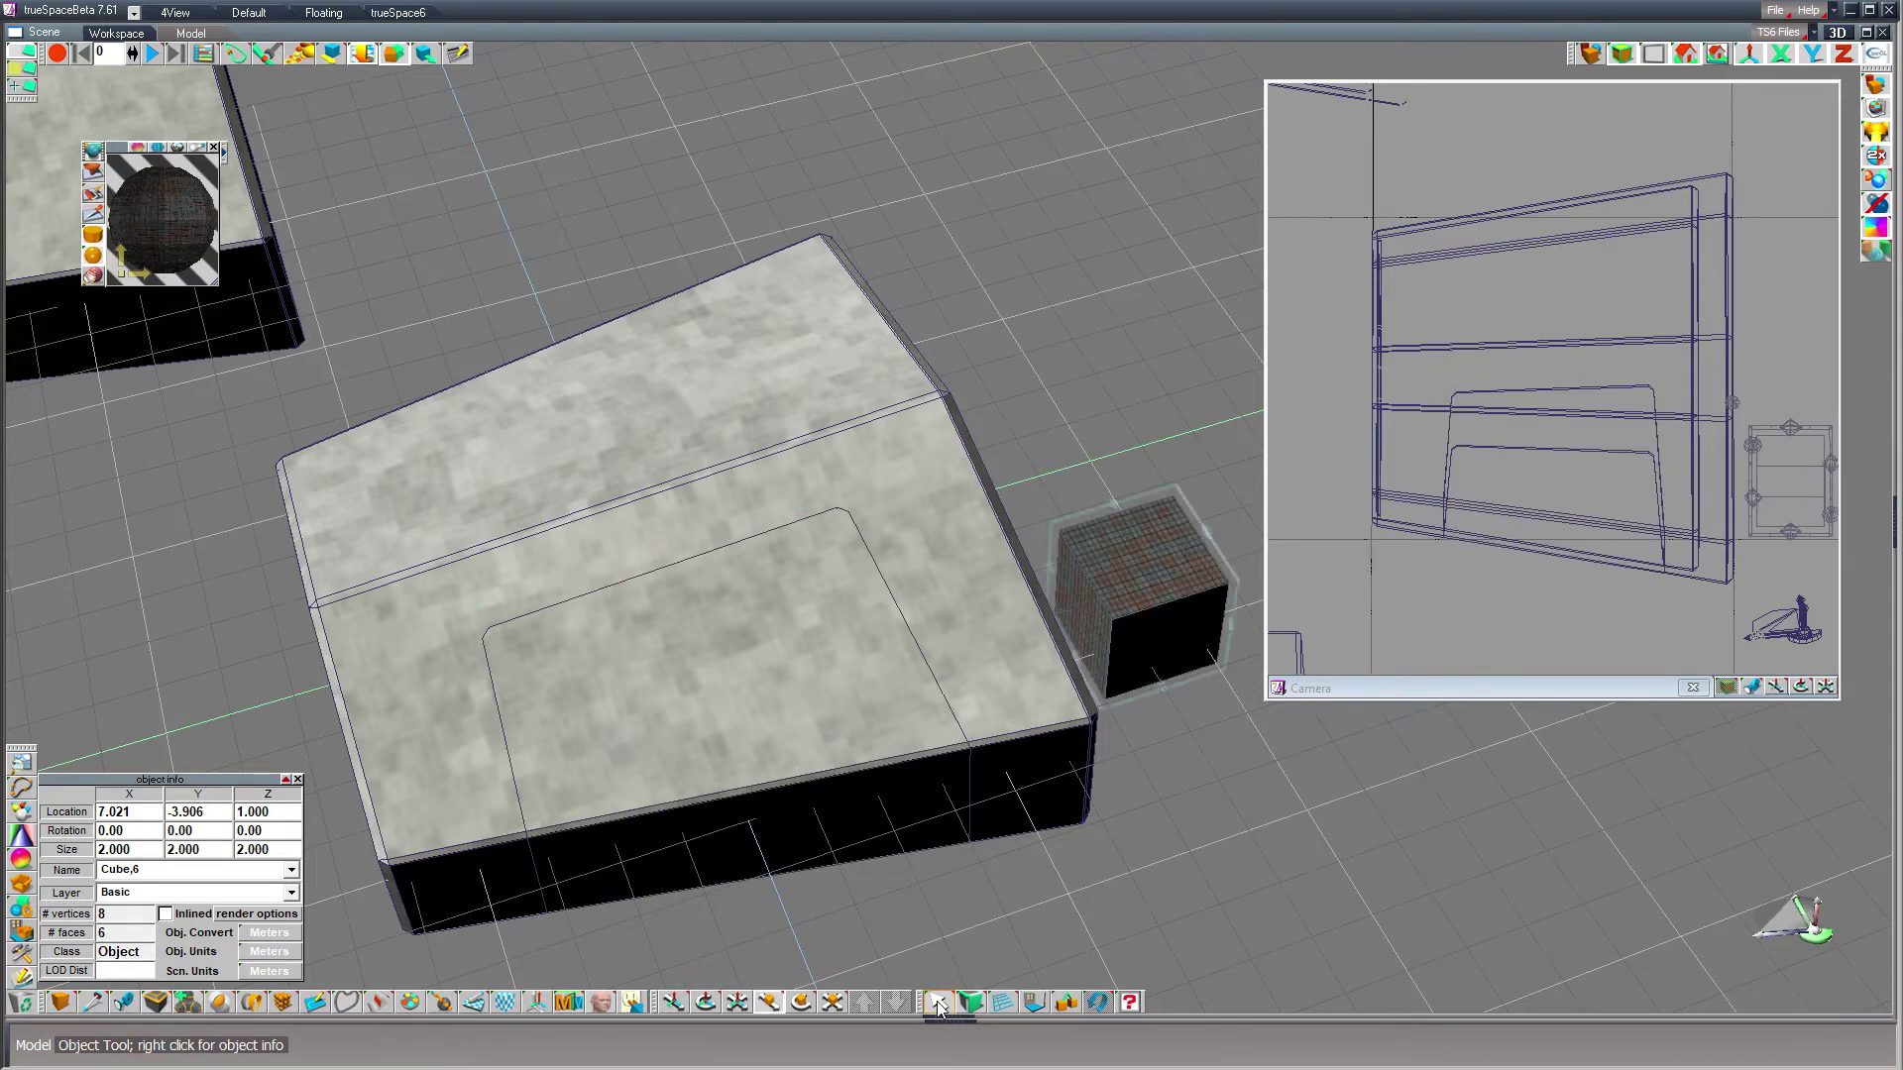
{"action": "left_click_drag", "start_coordinate": [1165, 881], "coordinate": [886, 914]}
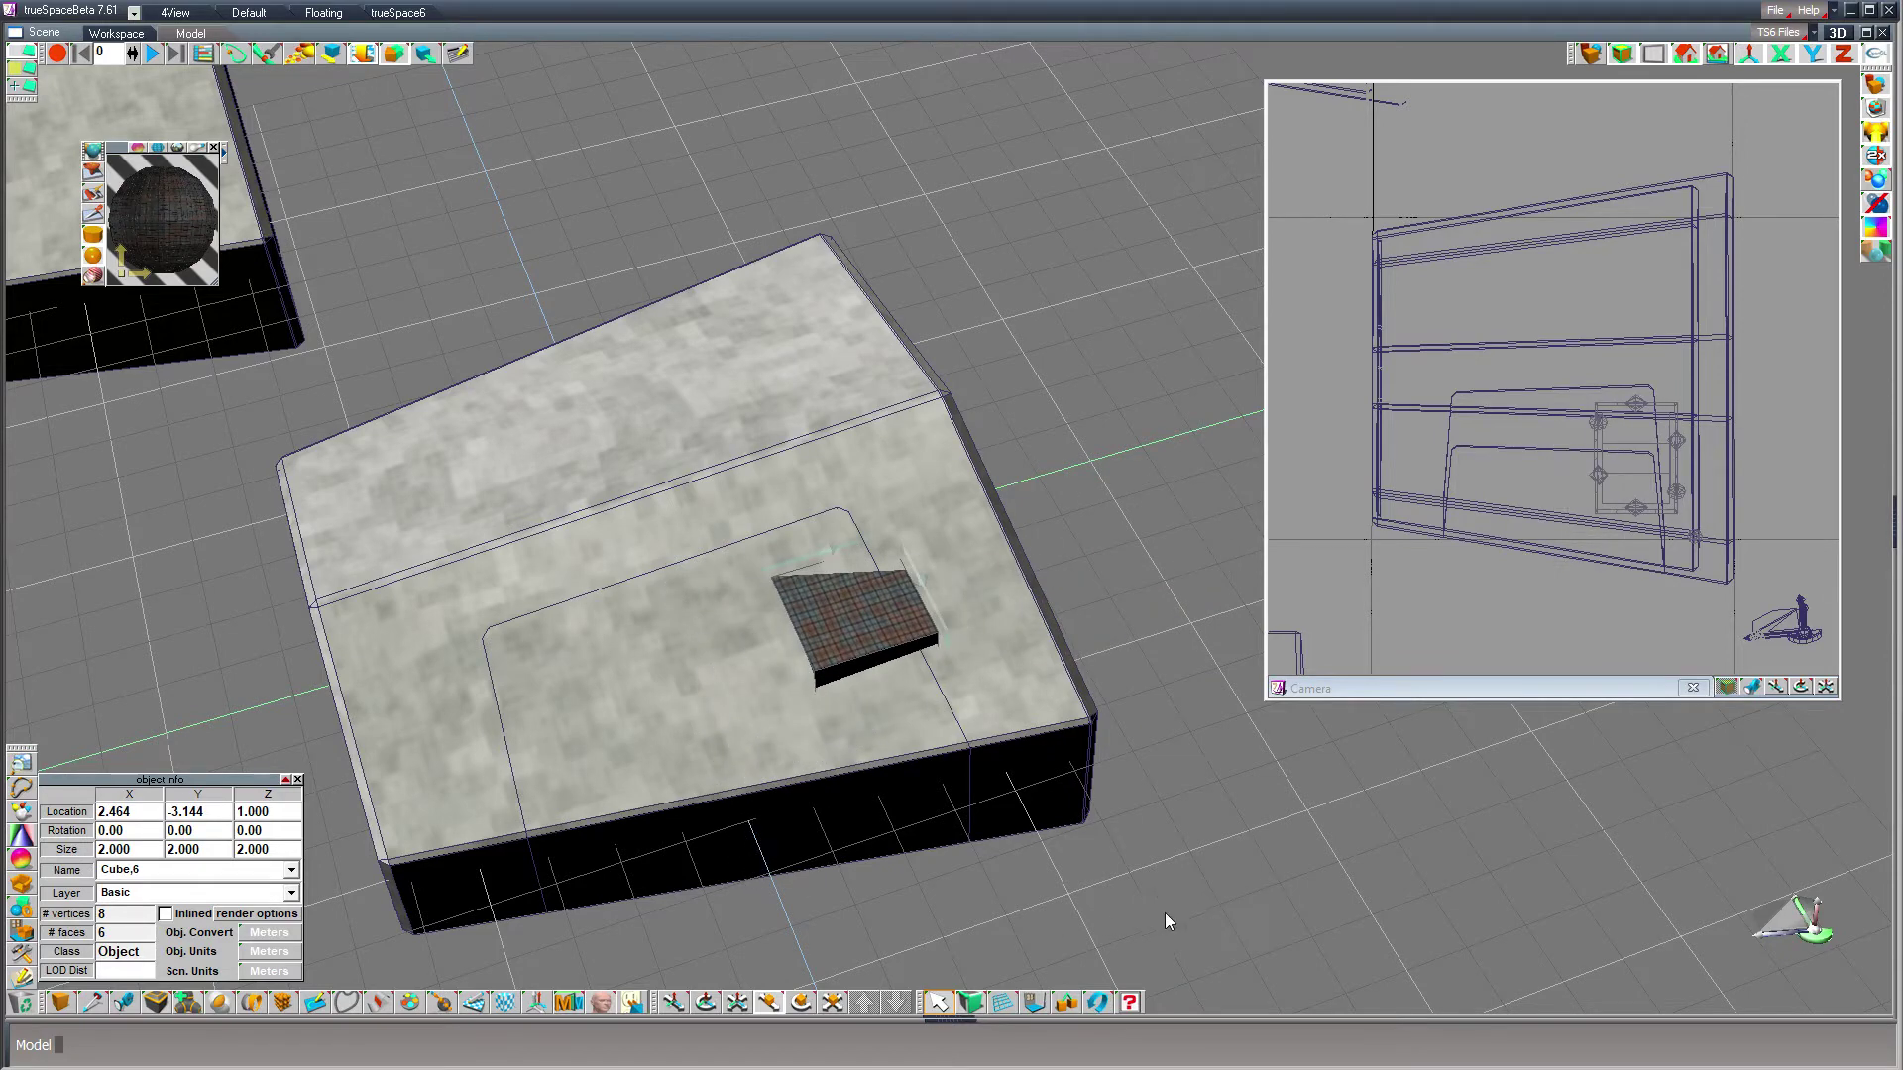
- Scale the new cube uniformly to about 6.88 per side and move it to about X 3.33, Y -3.61
{"action": "key", "text": "v"}
{"action": "left_click_drag", "start_coordinate": [1216, 905], "coordinate": [1347, 884]}
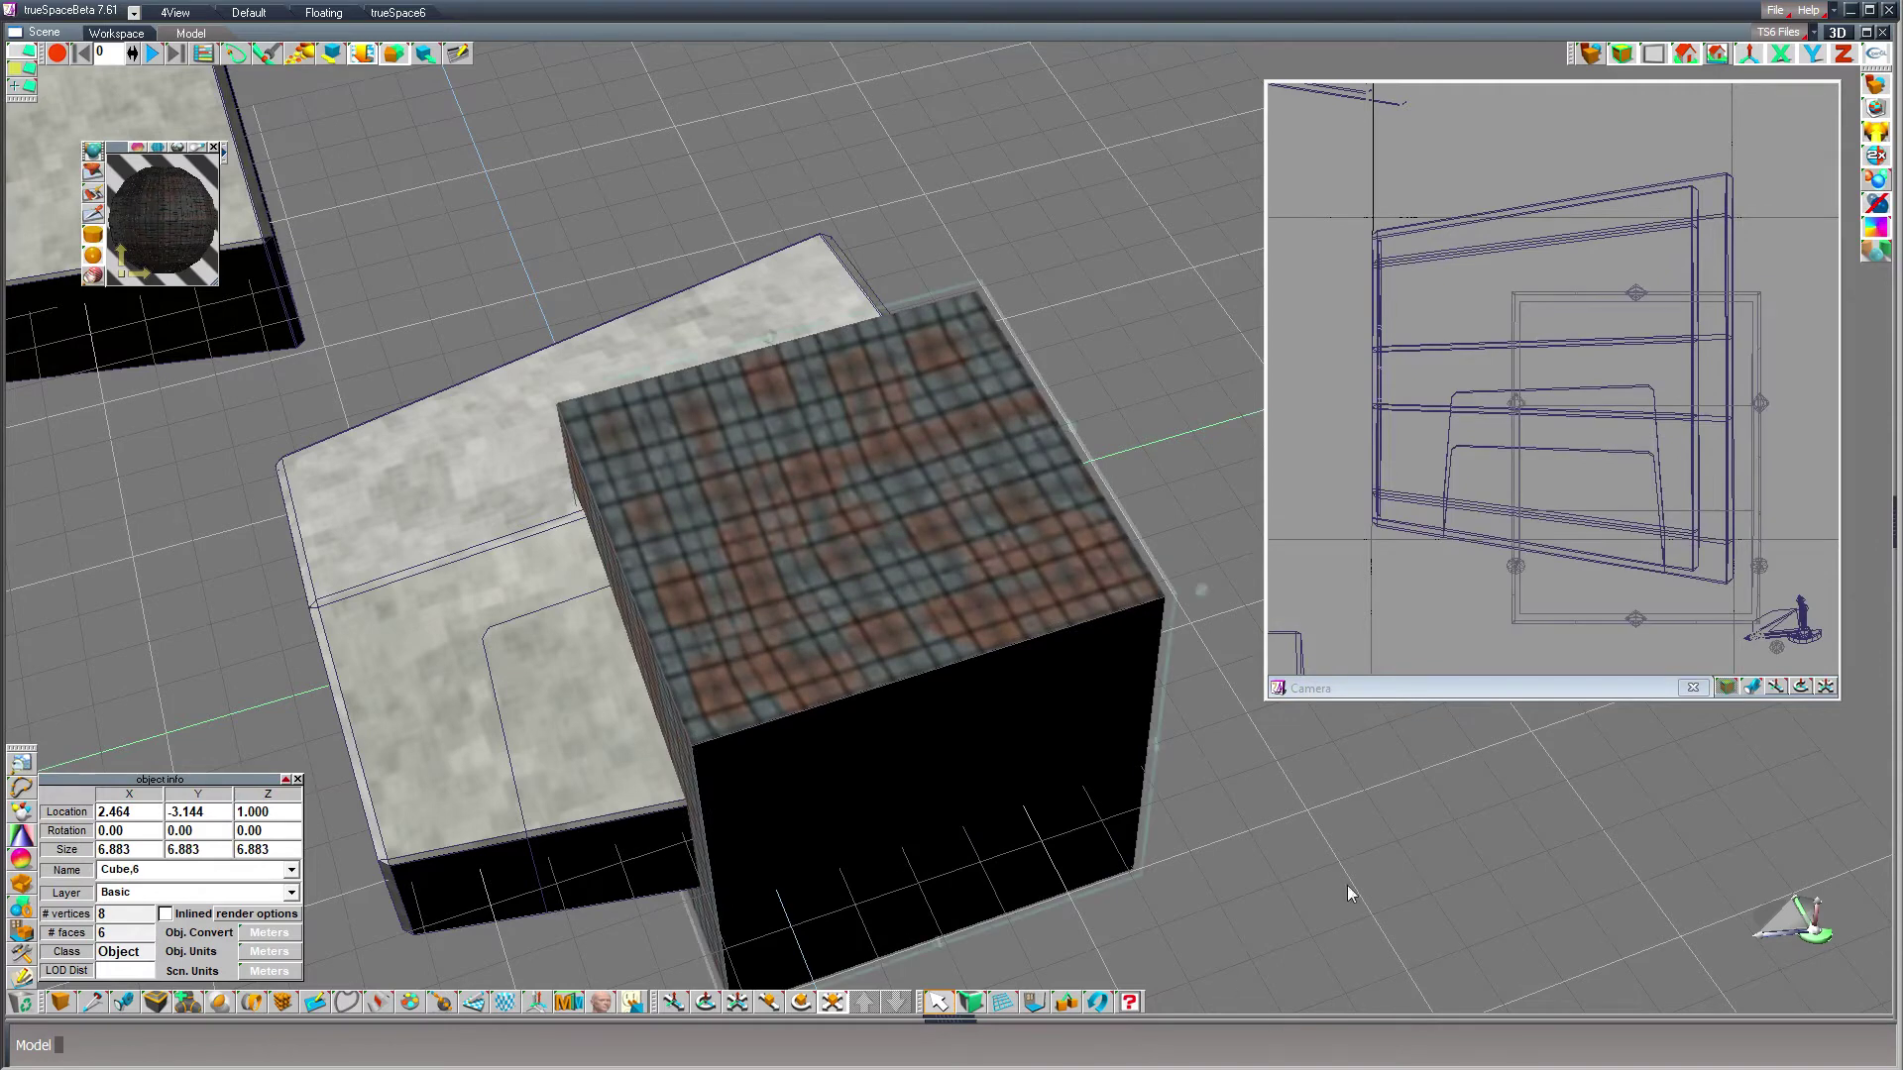
{"action": "key", "text": "x"}
{"action": "left_click_drag", "start_coordinate": [1578, 829], "coordinate": [1641, 832]}
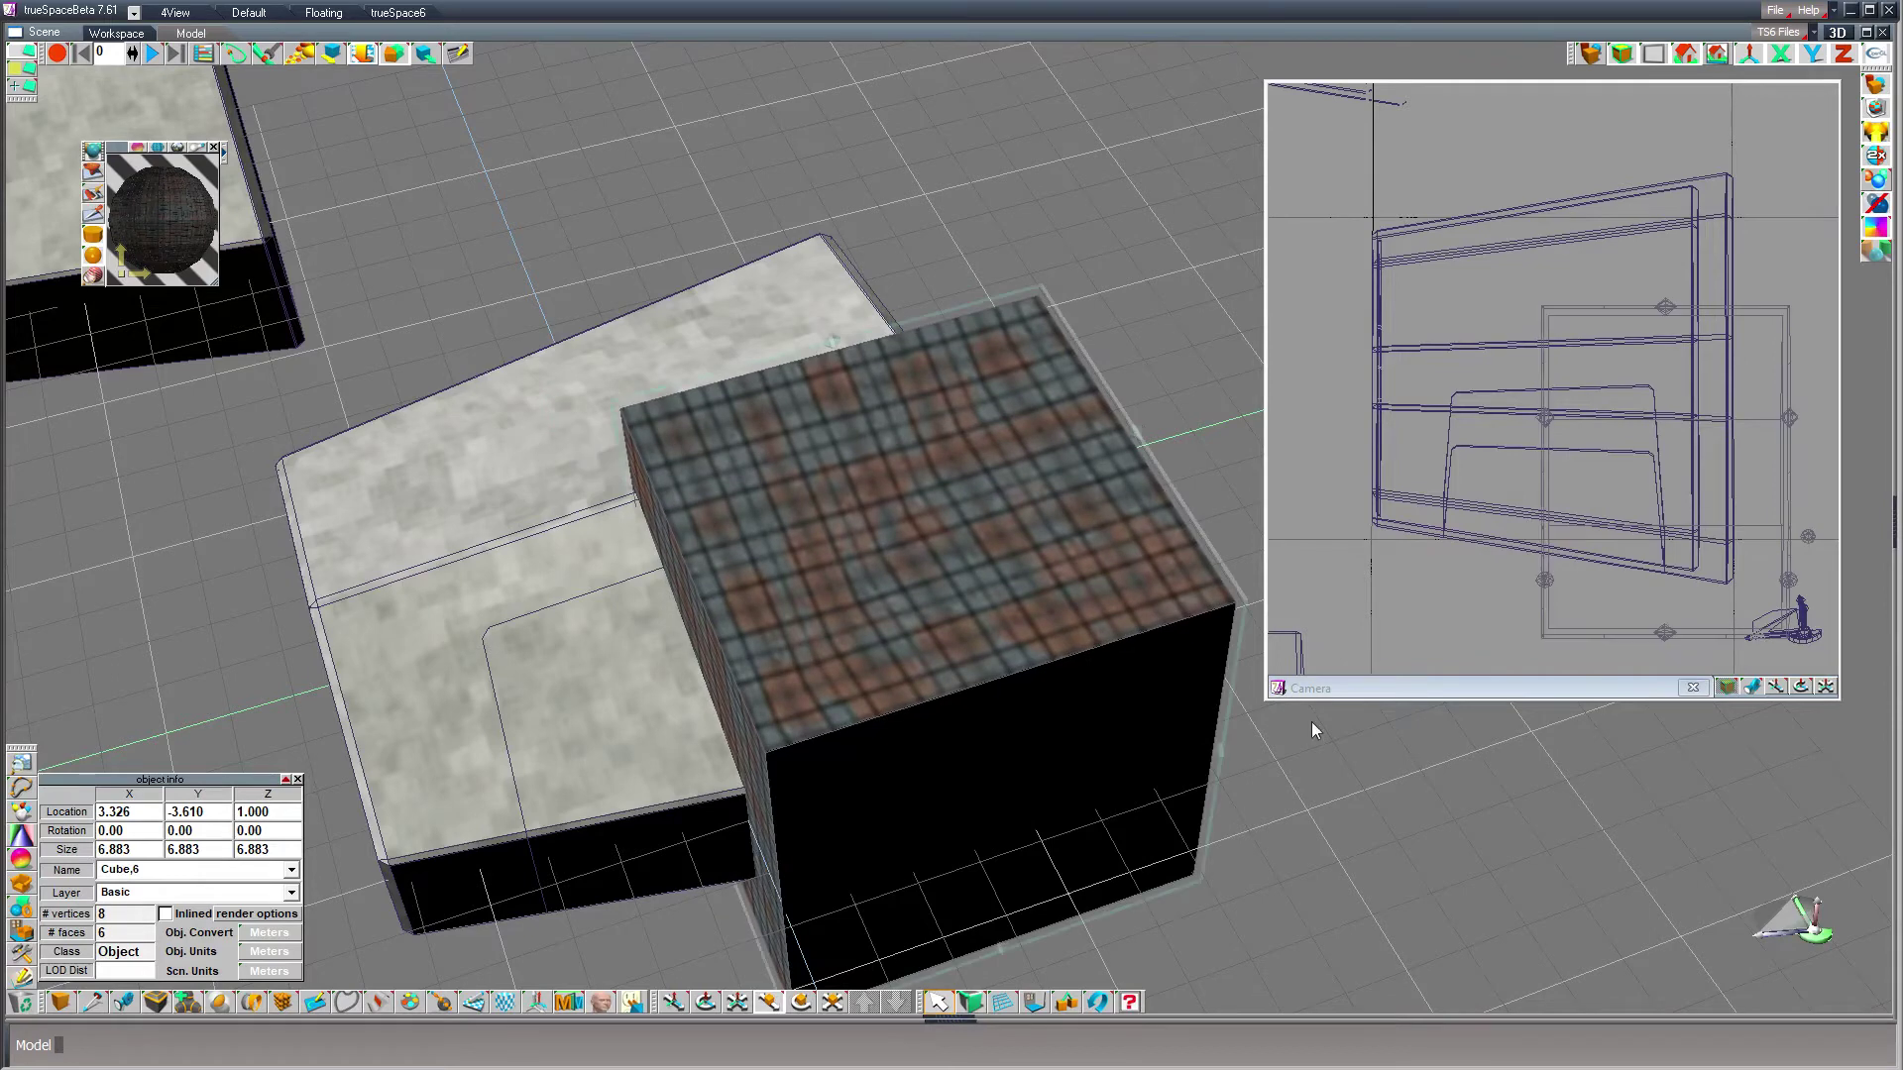
- Set the new cube's location to X 3.3, Y -3.5, Z 0
{"action": "left_click", "coordinate": [150, 815]}
{"action": "type", "text": "3.3"}
{"action": "key", "text": "Tab"}
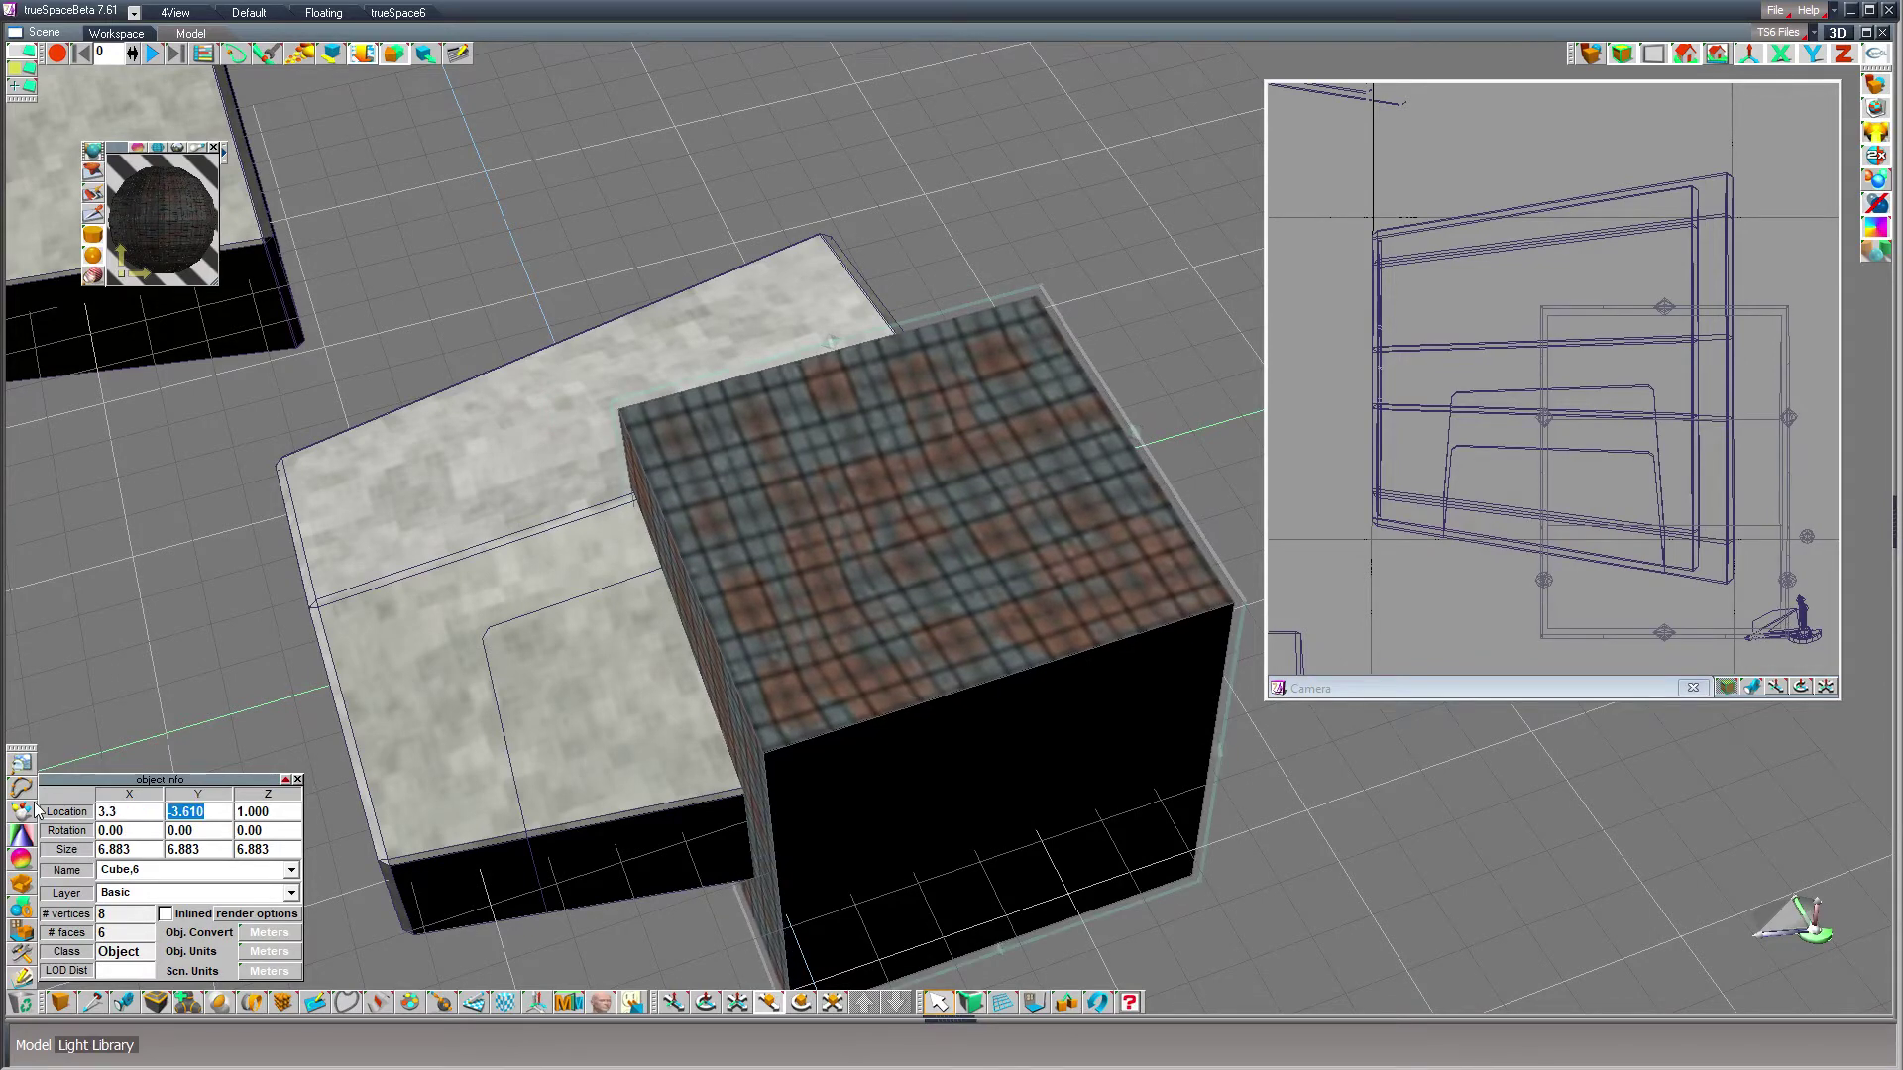
{"action": "type", "text": "-3.5"}
{"action": "key", "text": "Tab"}
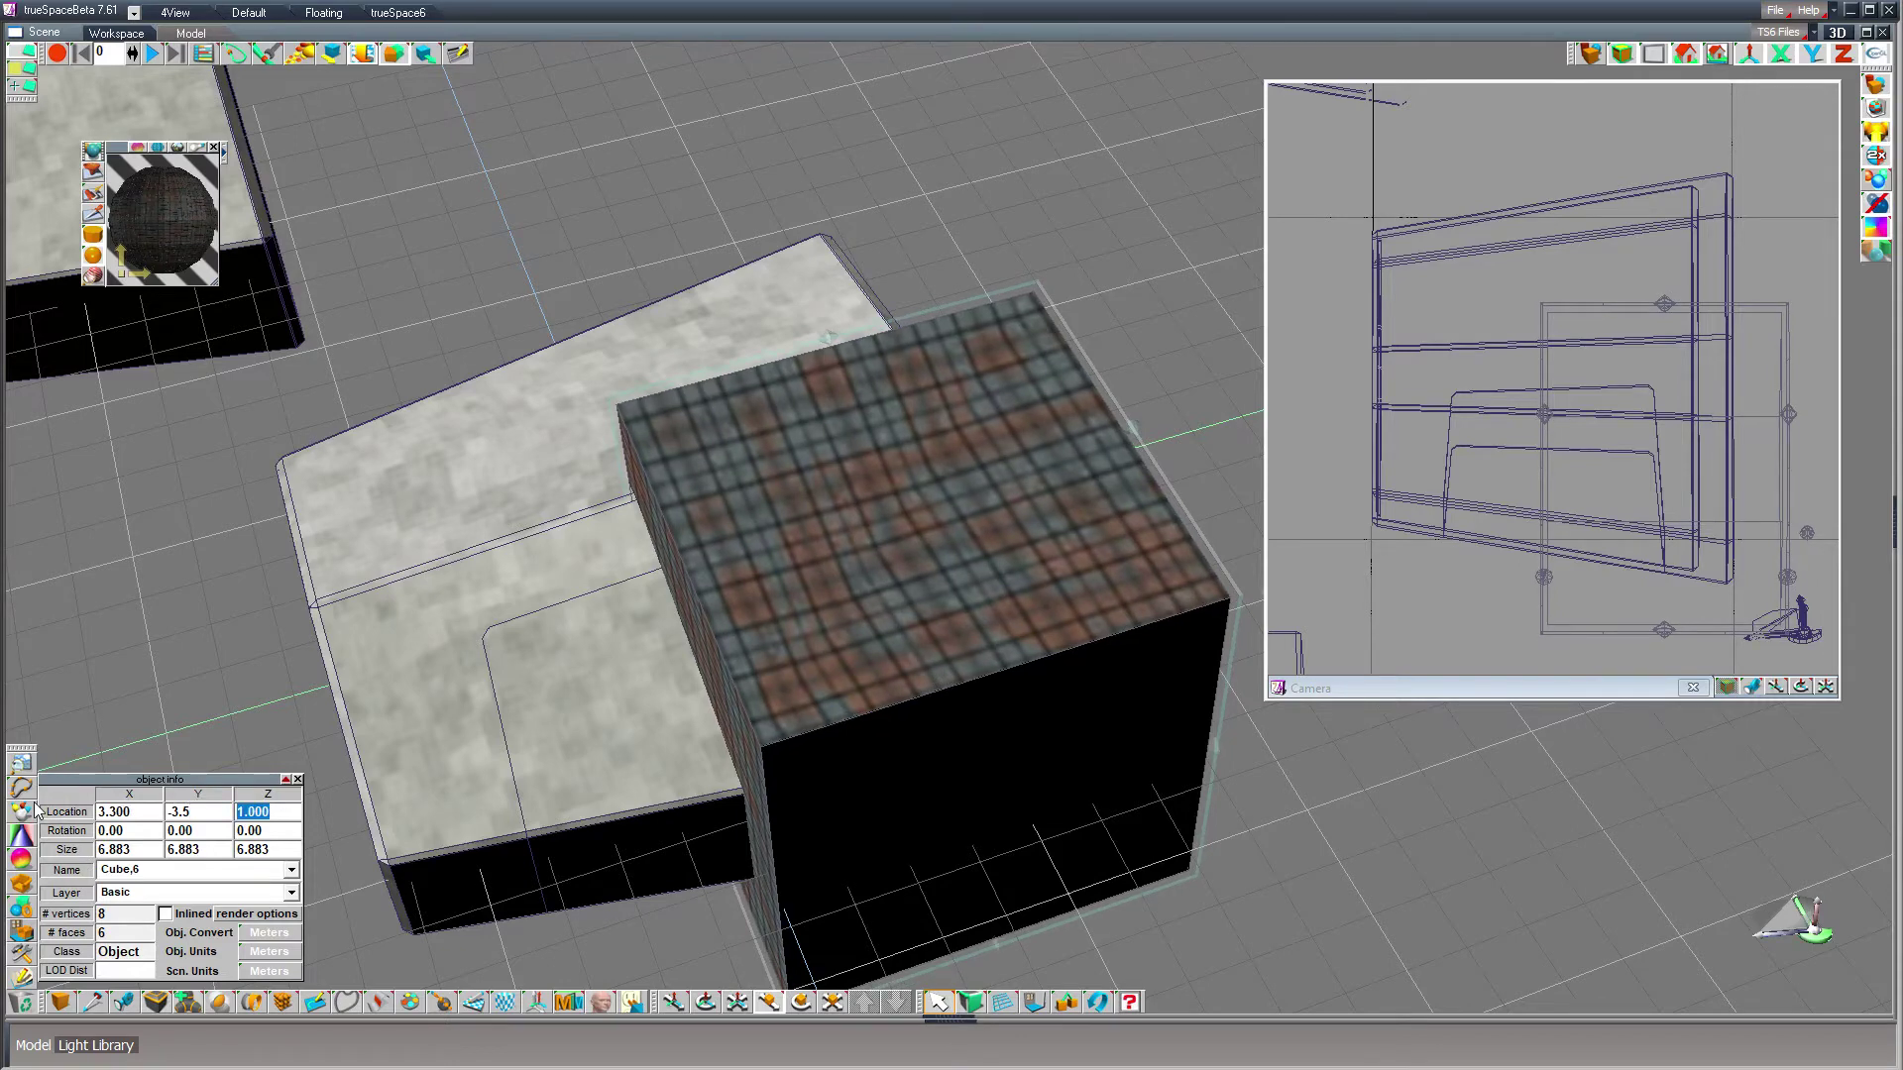
{"action": "type", "text": "0"}
{"action": "key", "text": "Return"}
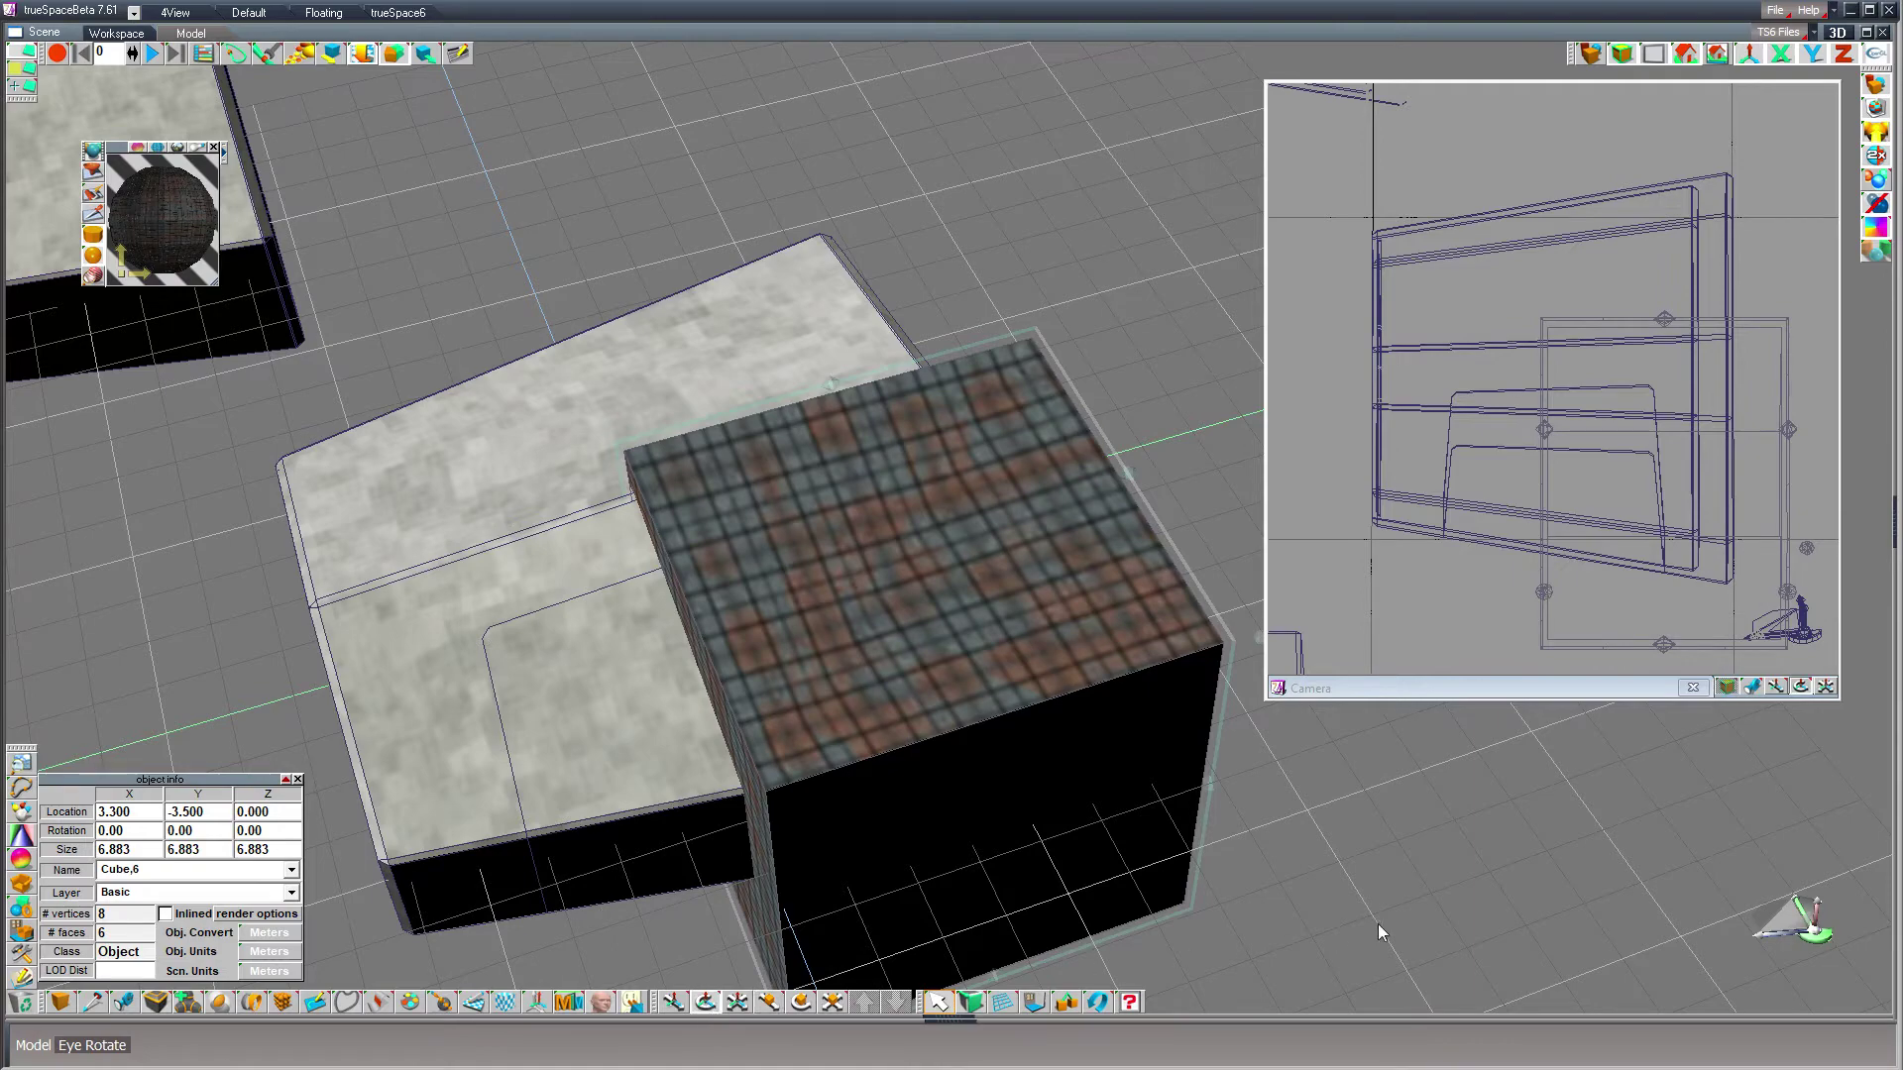
- Duplicate the cube and place the copy beside it over the insert's other half, at X -3.5, Y -3.5
{"action": "left_click_drag", "start_coordinate": [706, 1002], "coordinate": [853, 729]}
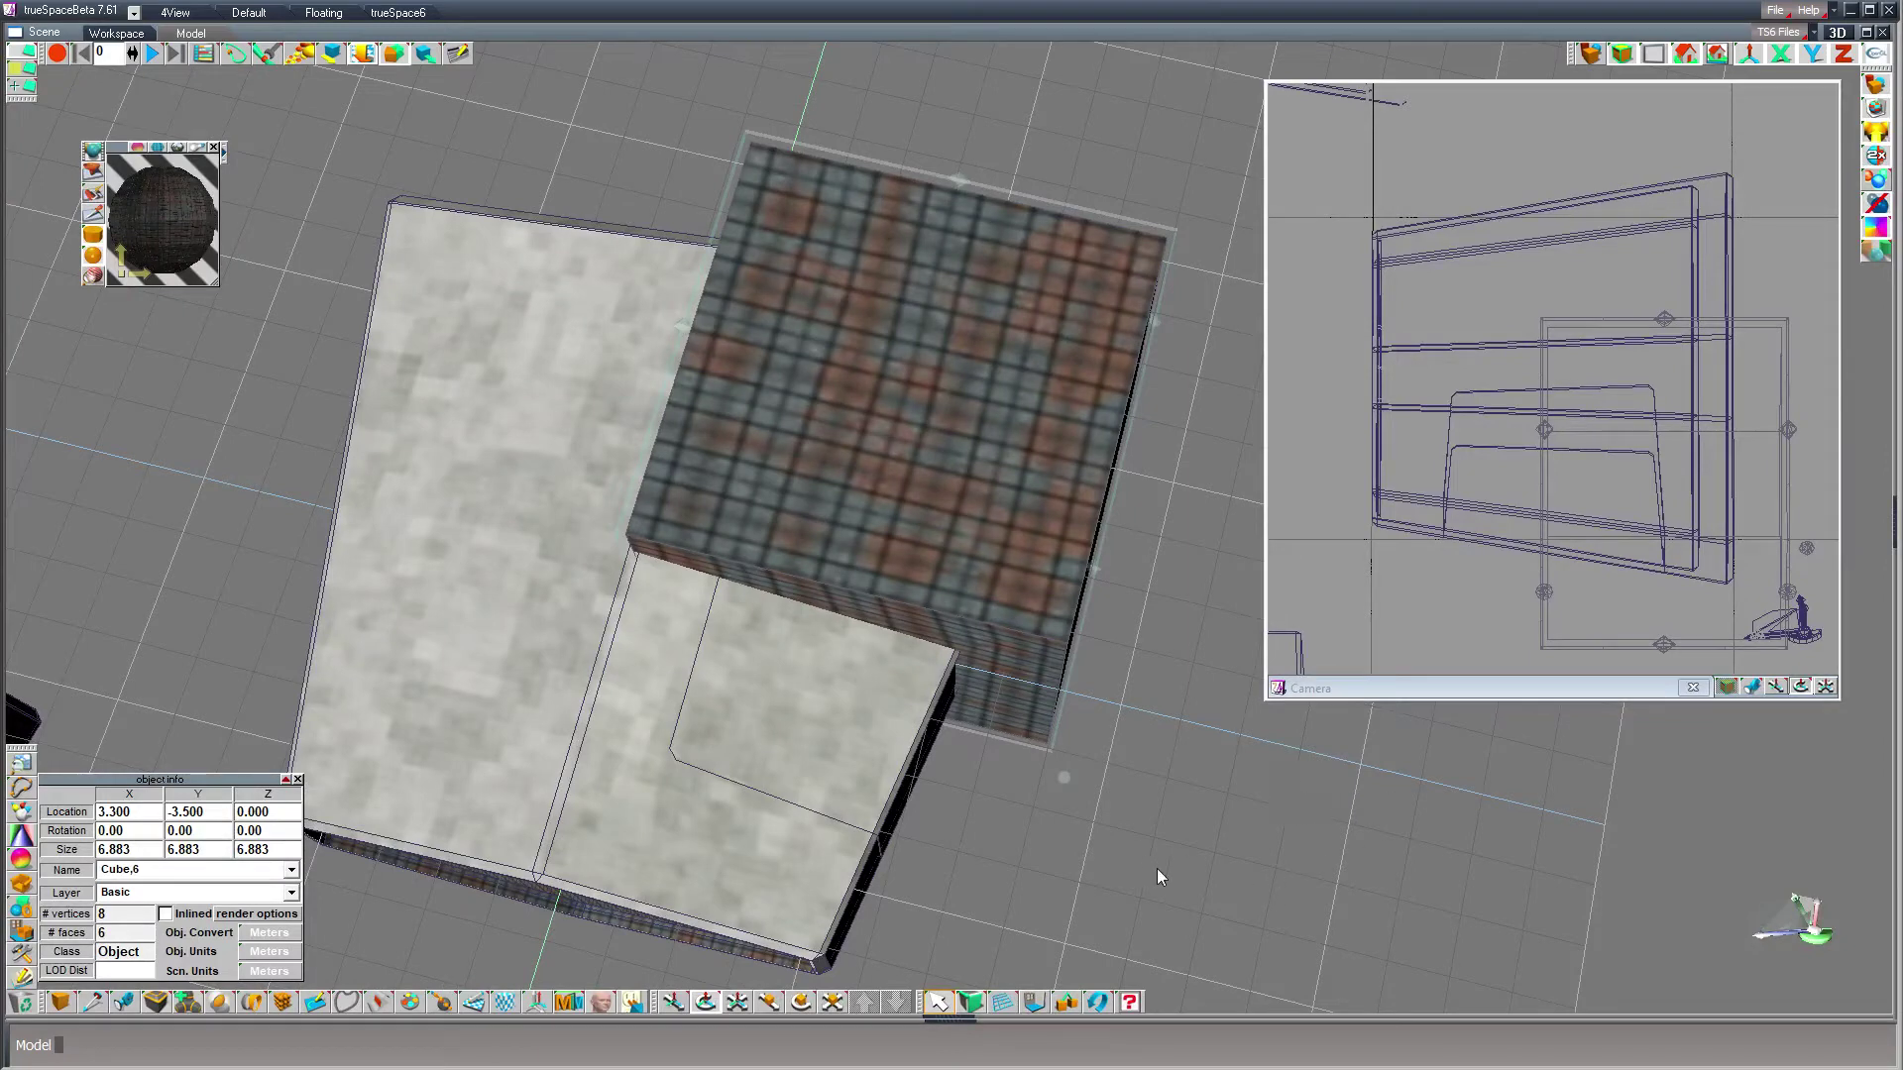
{"action": "key", "text": "ctrl+c"}
{"action": "left_click_drag", "start_coordinate": [479, 973], "coordinate": [350, 858]}
{"action": "left_click_drag", "start_coordinate": [507, 738], "coordinate": [509, 738]}
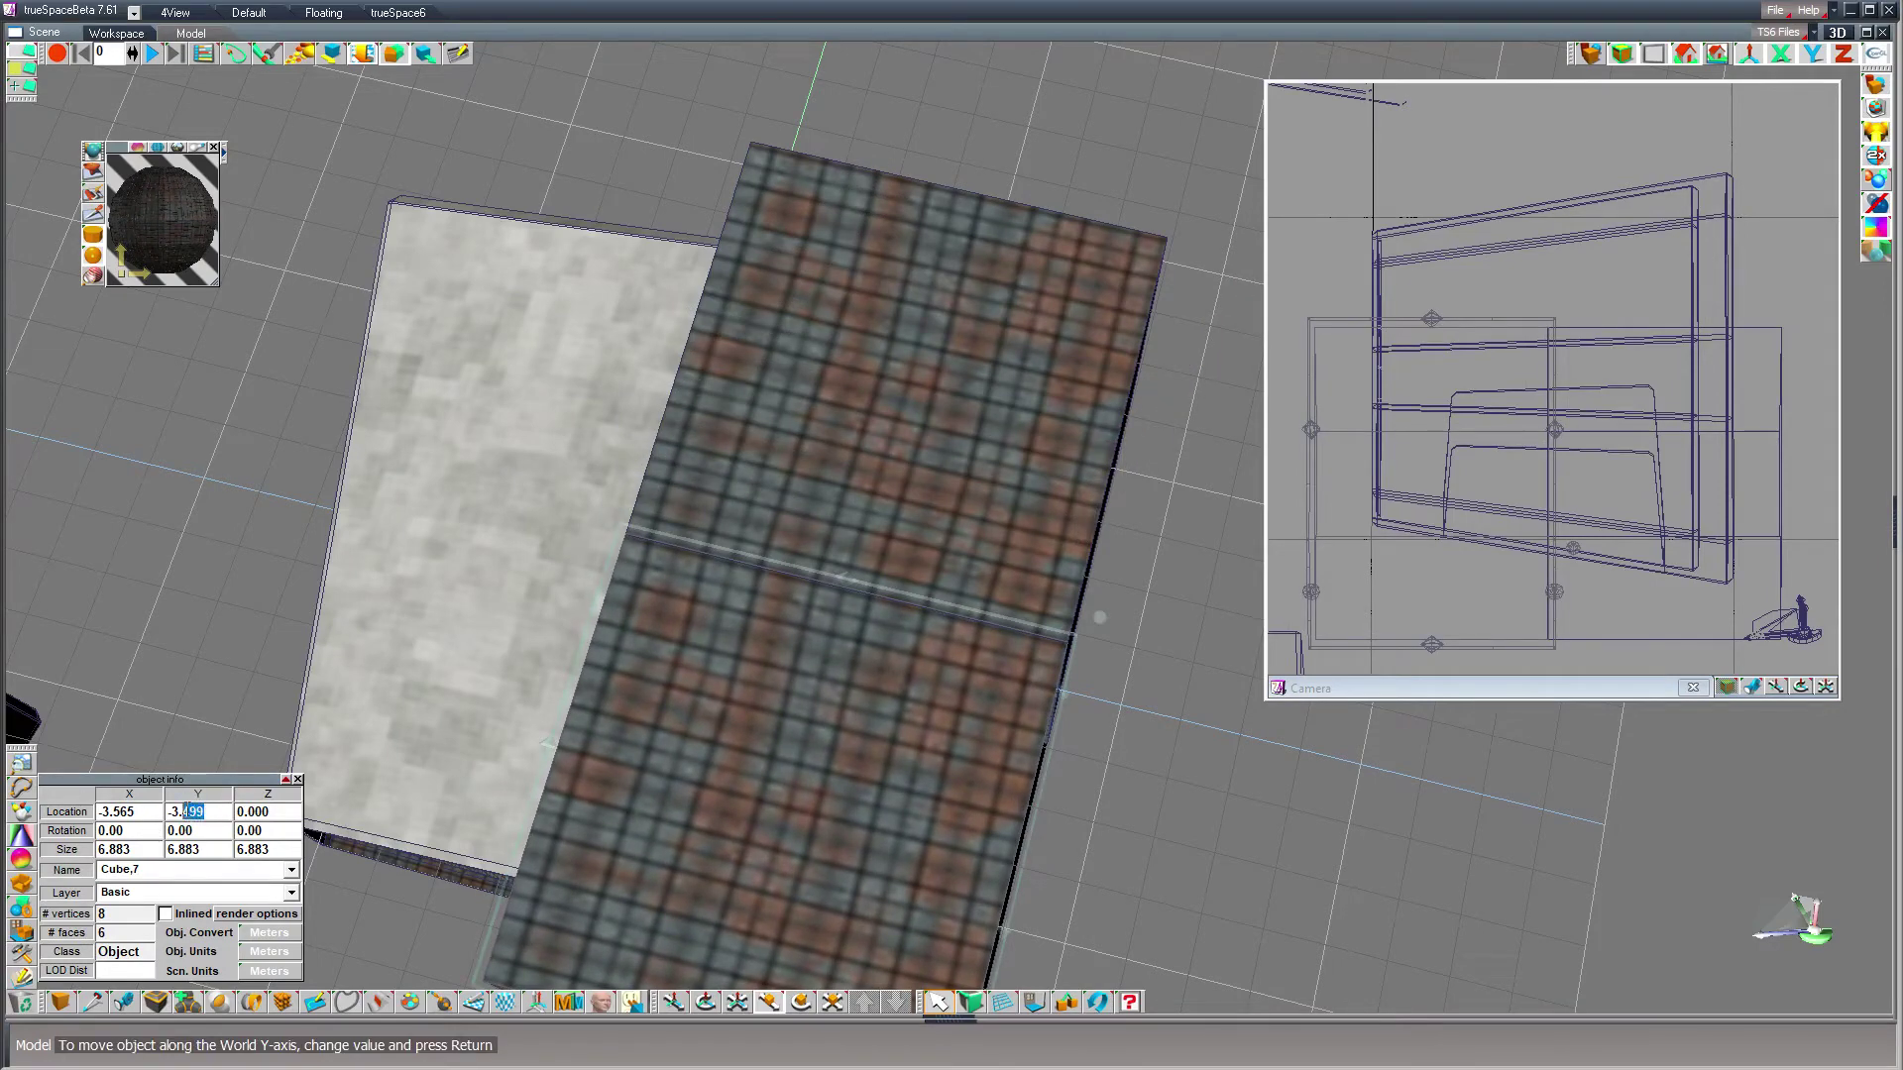
{"action": "type", "text": "5"}
{"action": "left_click_drag", "start_coordinate": [470, 823], "coordinate": [534, 839]}
{"action": "type", "text": "5"}
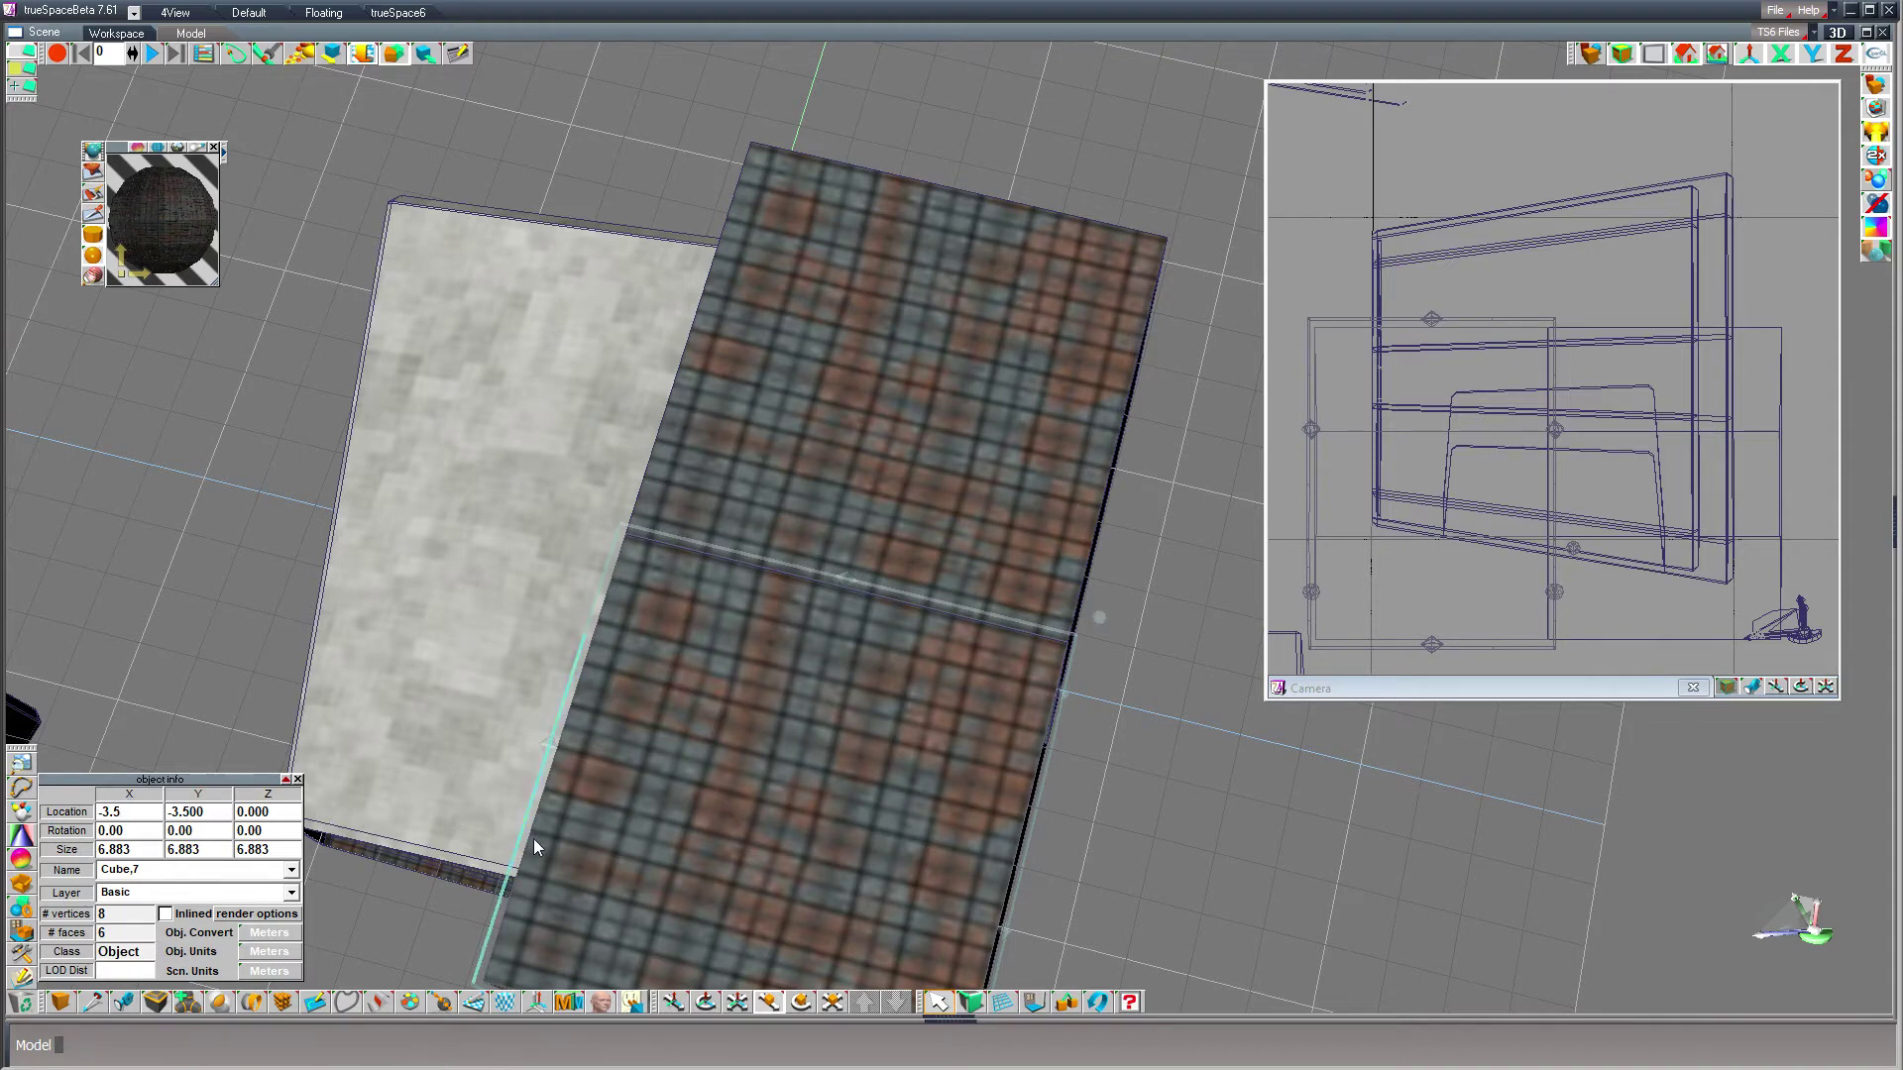
{"action": "key", "text": "Return"}
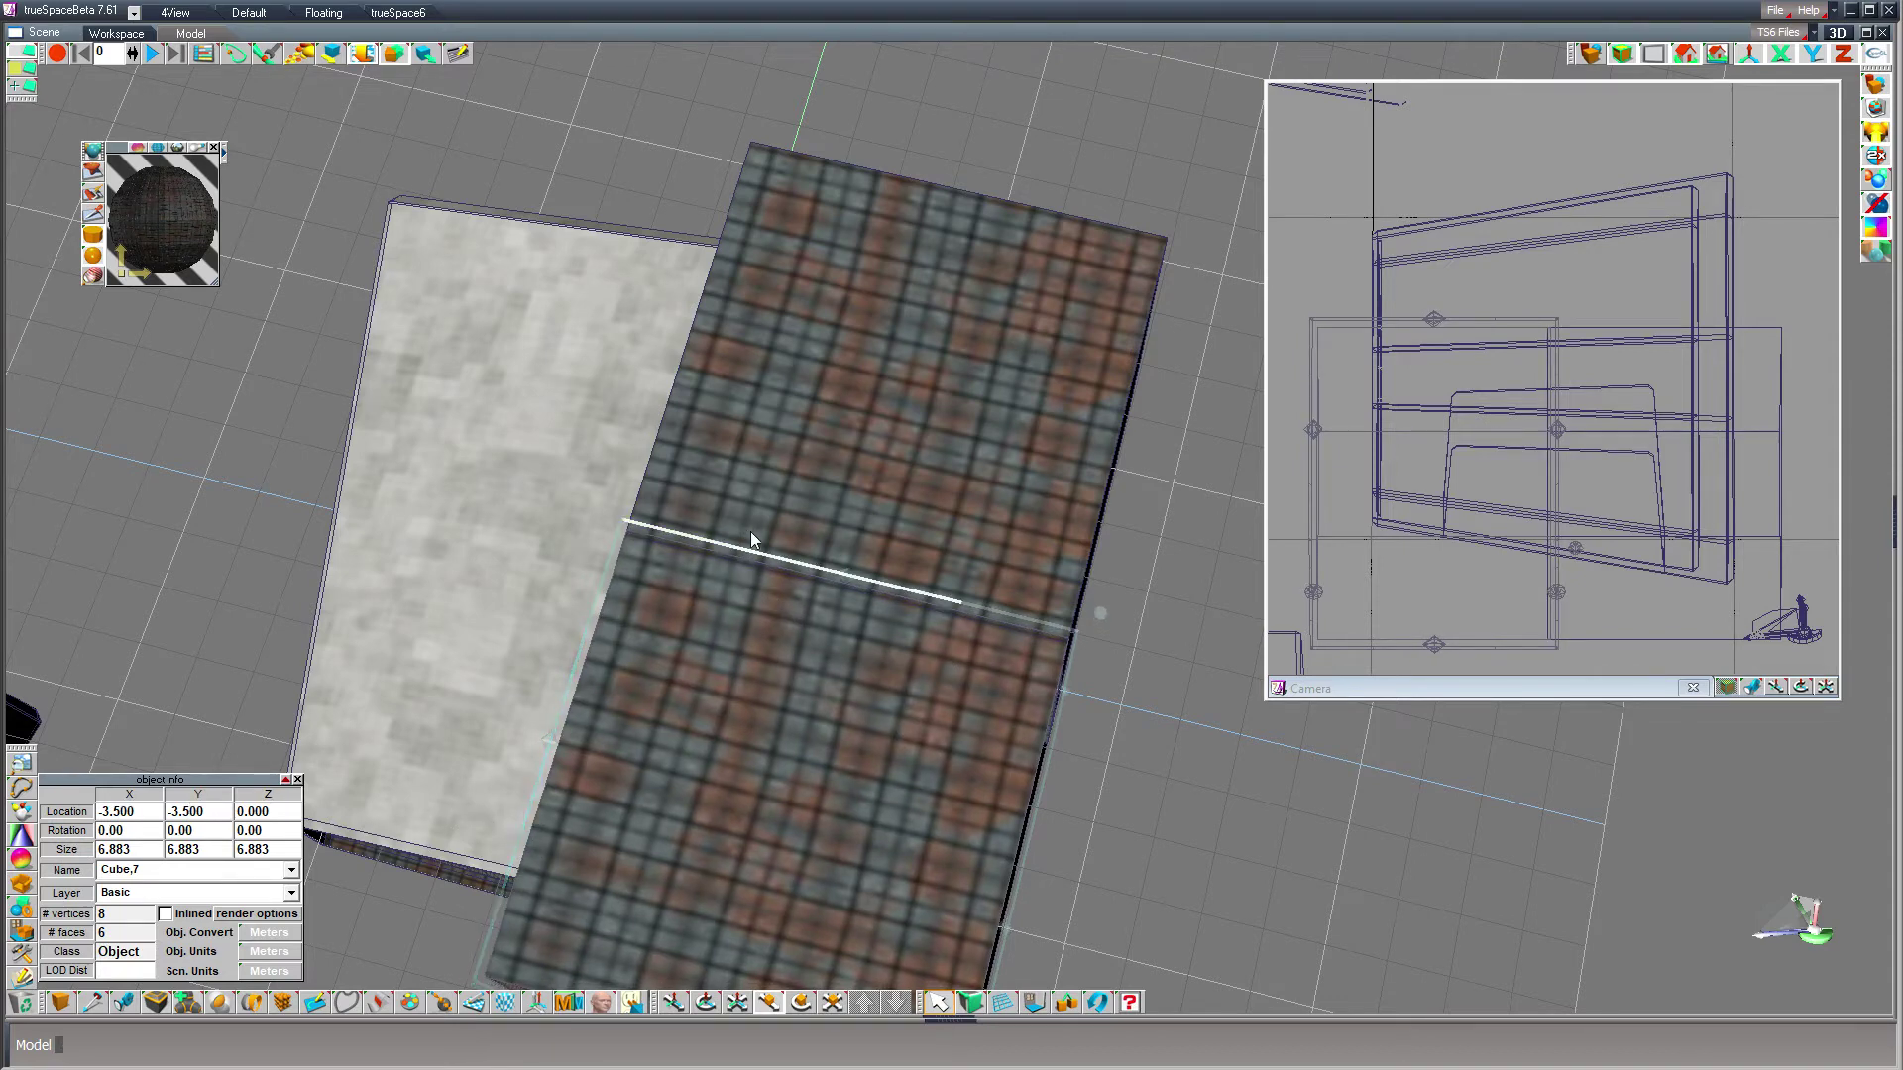
- Copy the hull insert and move the copy clear of the hull as a spare, to about X -0.42, Y 7.83
{"action": "left_click", "coordinate": [1597, 492]}
{"action": "left_click", "coordinate": [1604, 487]}
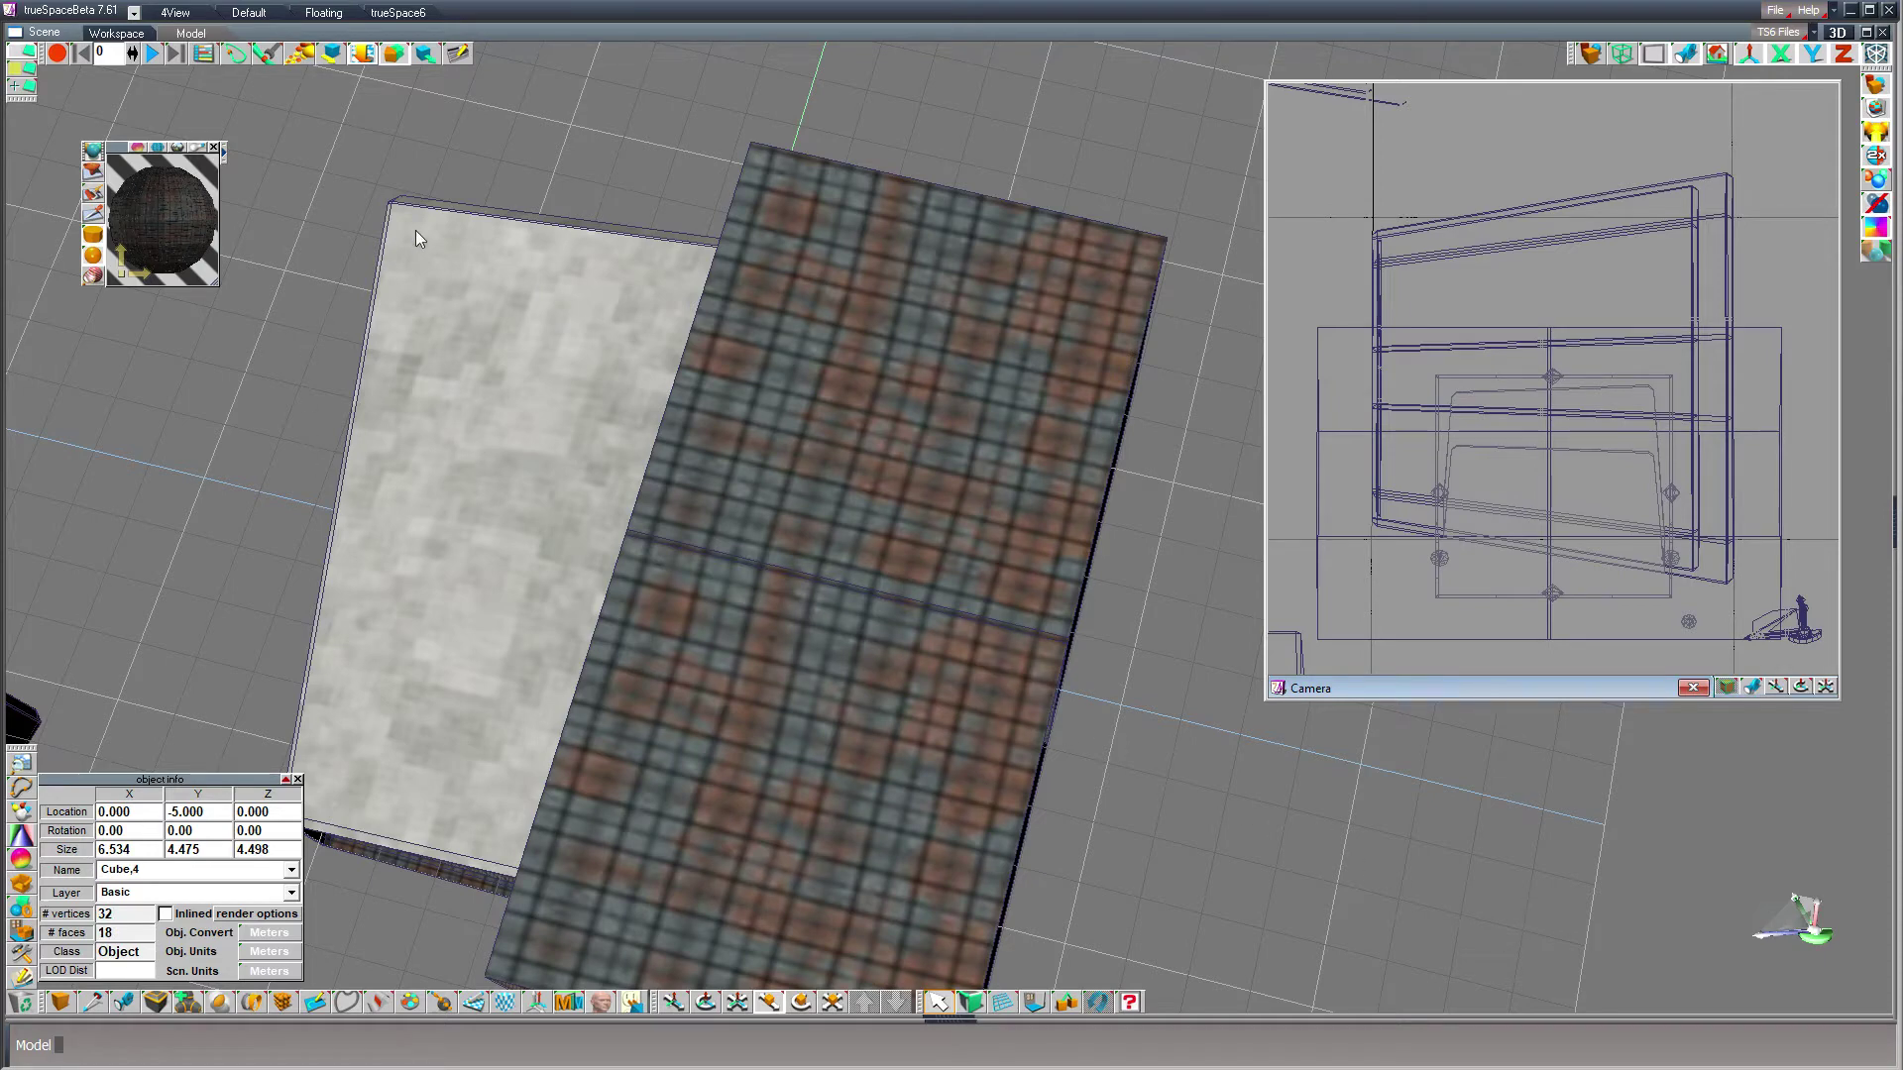
{"action": "key", "text": "ctrl+c"}
{"action": "left_click_drag", "start_coordinate": [414, 230], "coordinate": [38, 204]}
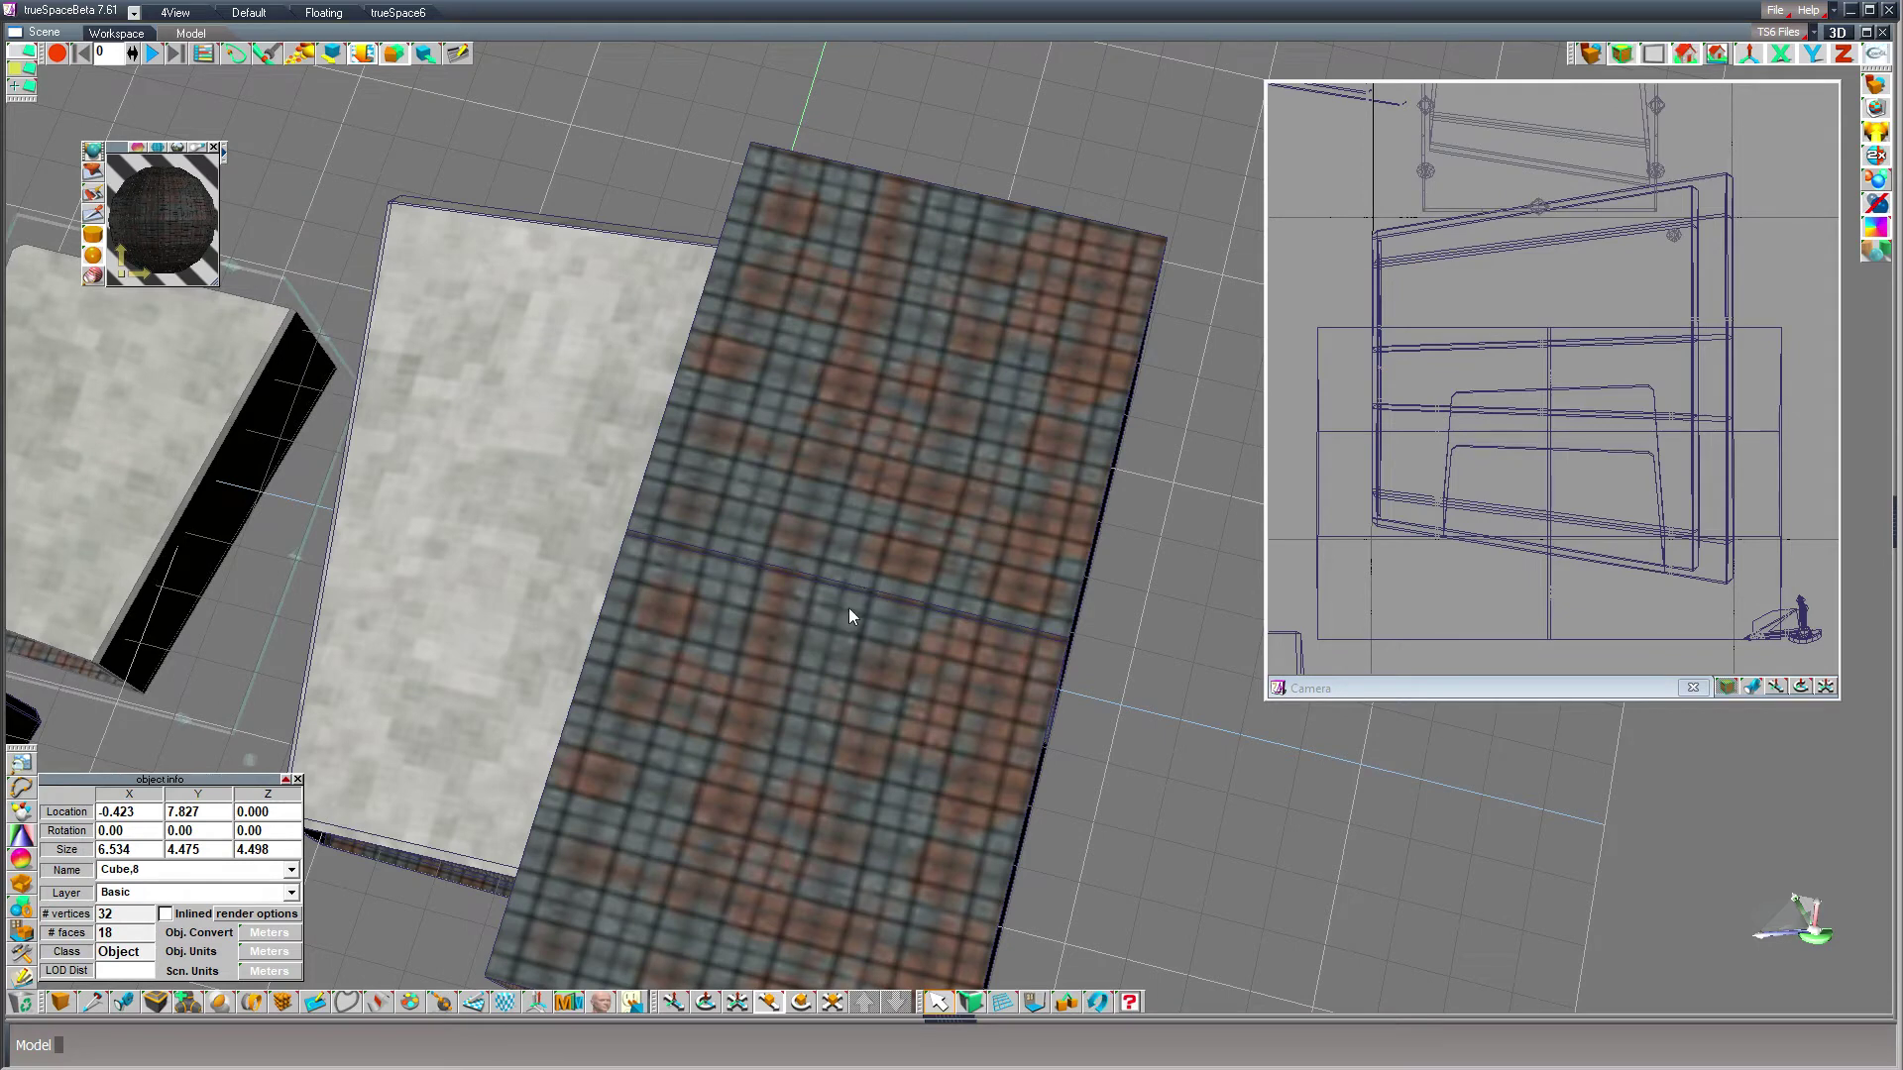
- Duplicate the original insert in place and subtract the cube at X 3.3 from the duplicate with a Boolean
{"action": "left_click", "coordinate": [1526, 484]}
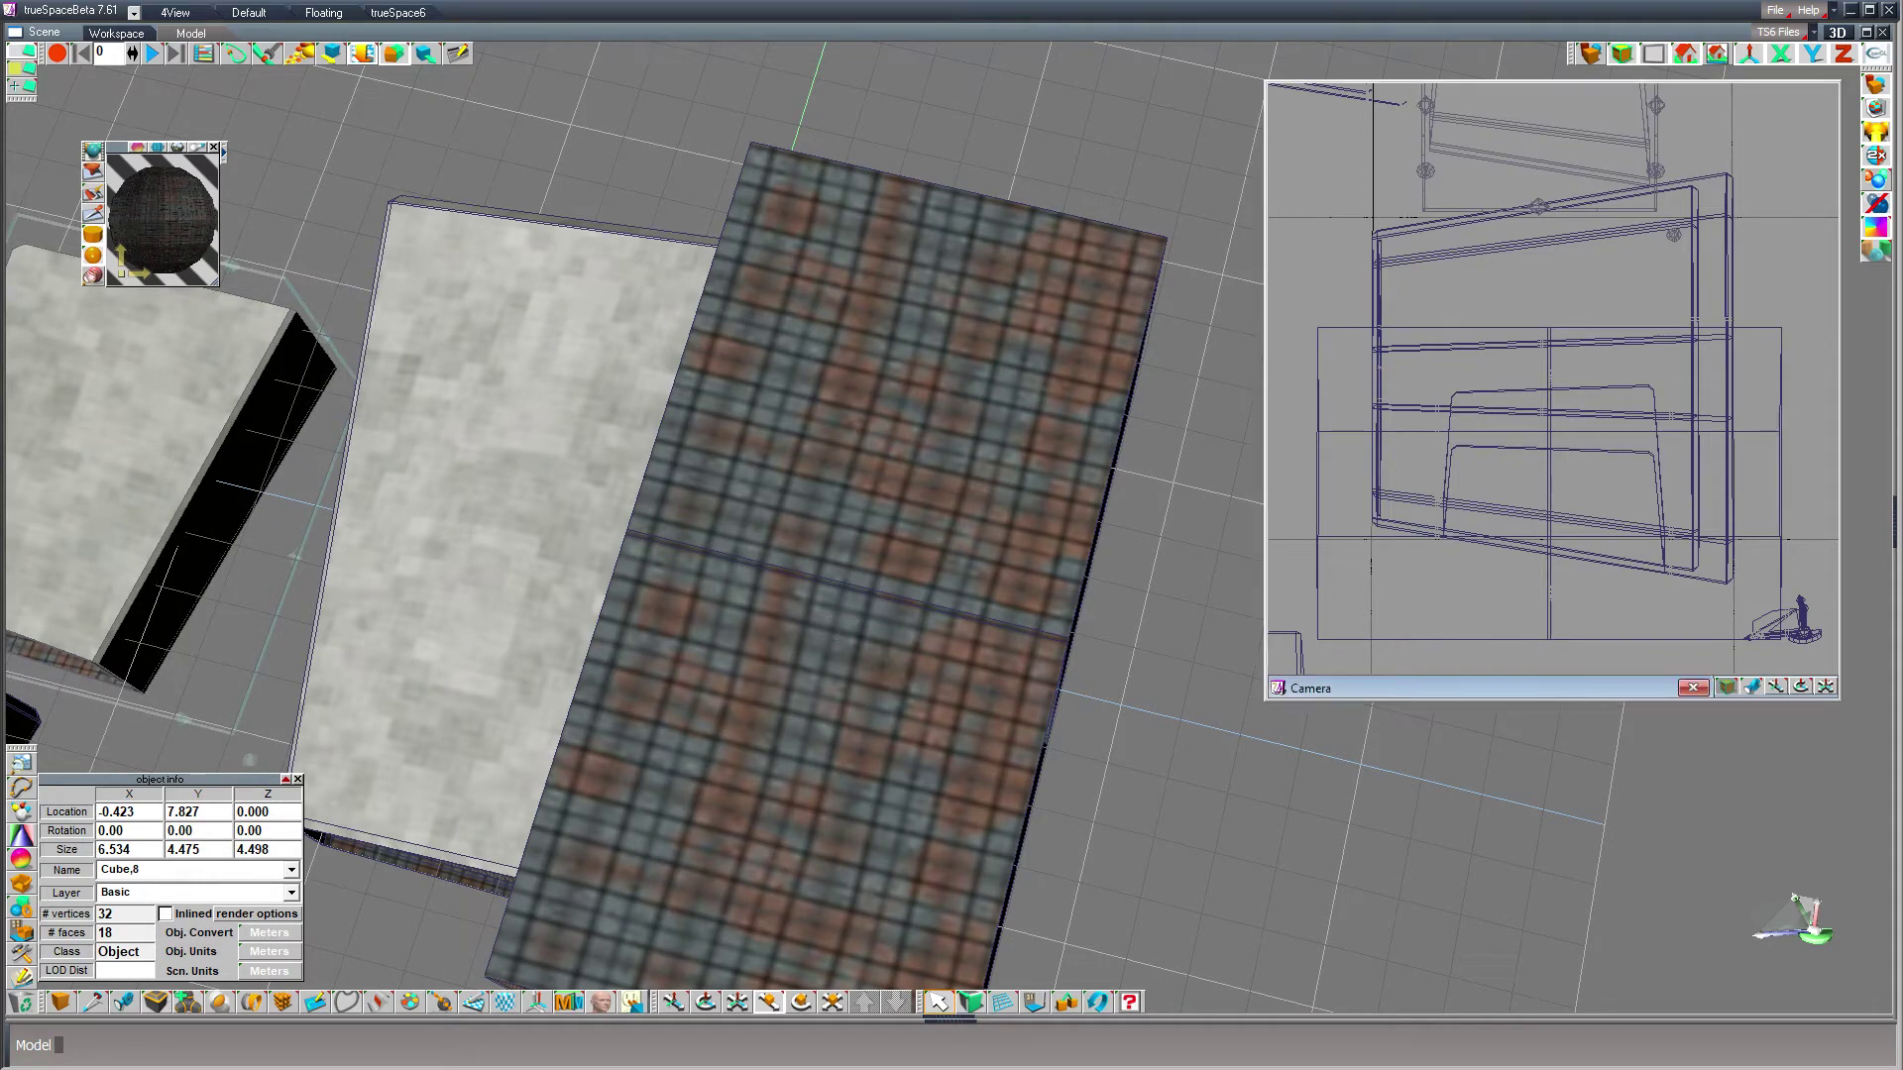
{"action": "left_click", "coordinate": [1593, 488]}
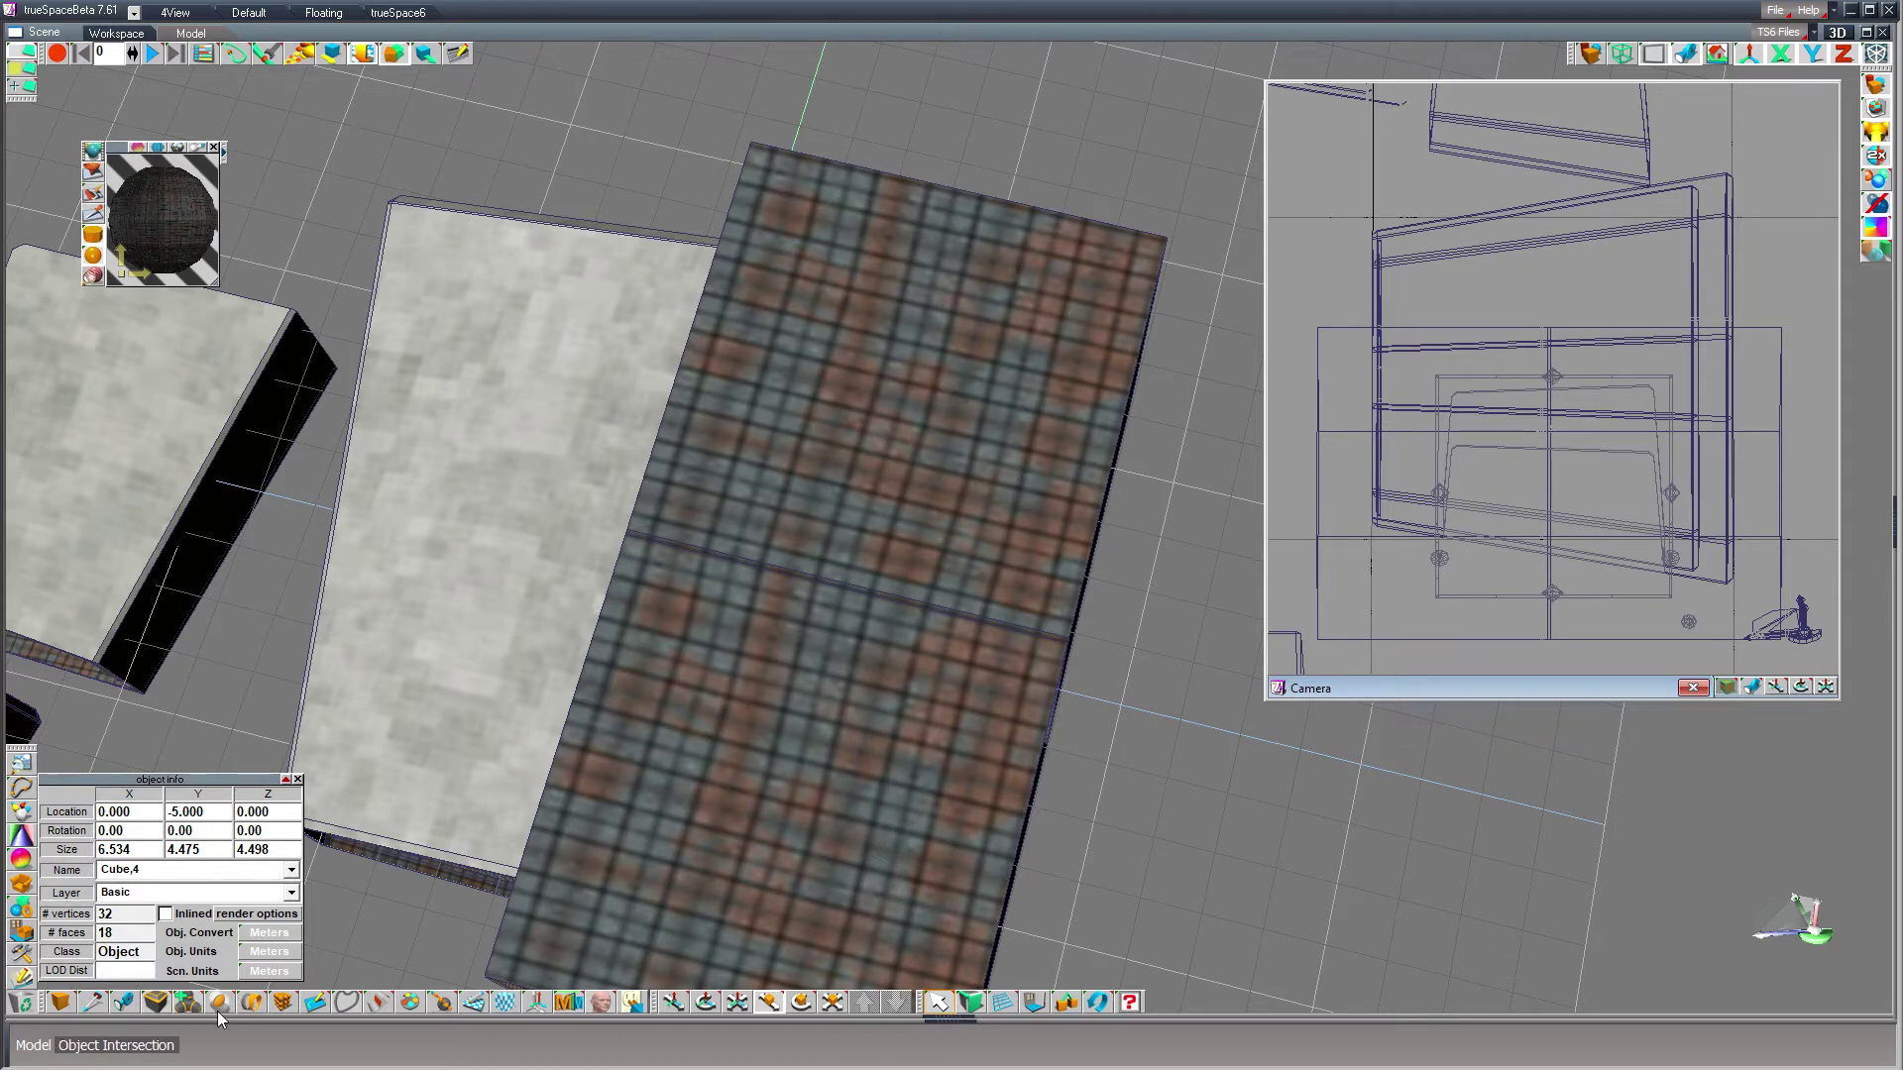
{"action": "left_click_drag", "start_coordinate": [217, 1011], "coordinate": [219, 936]}
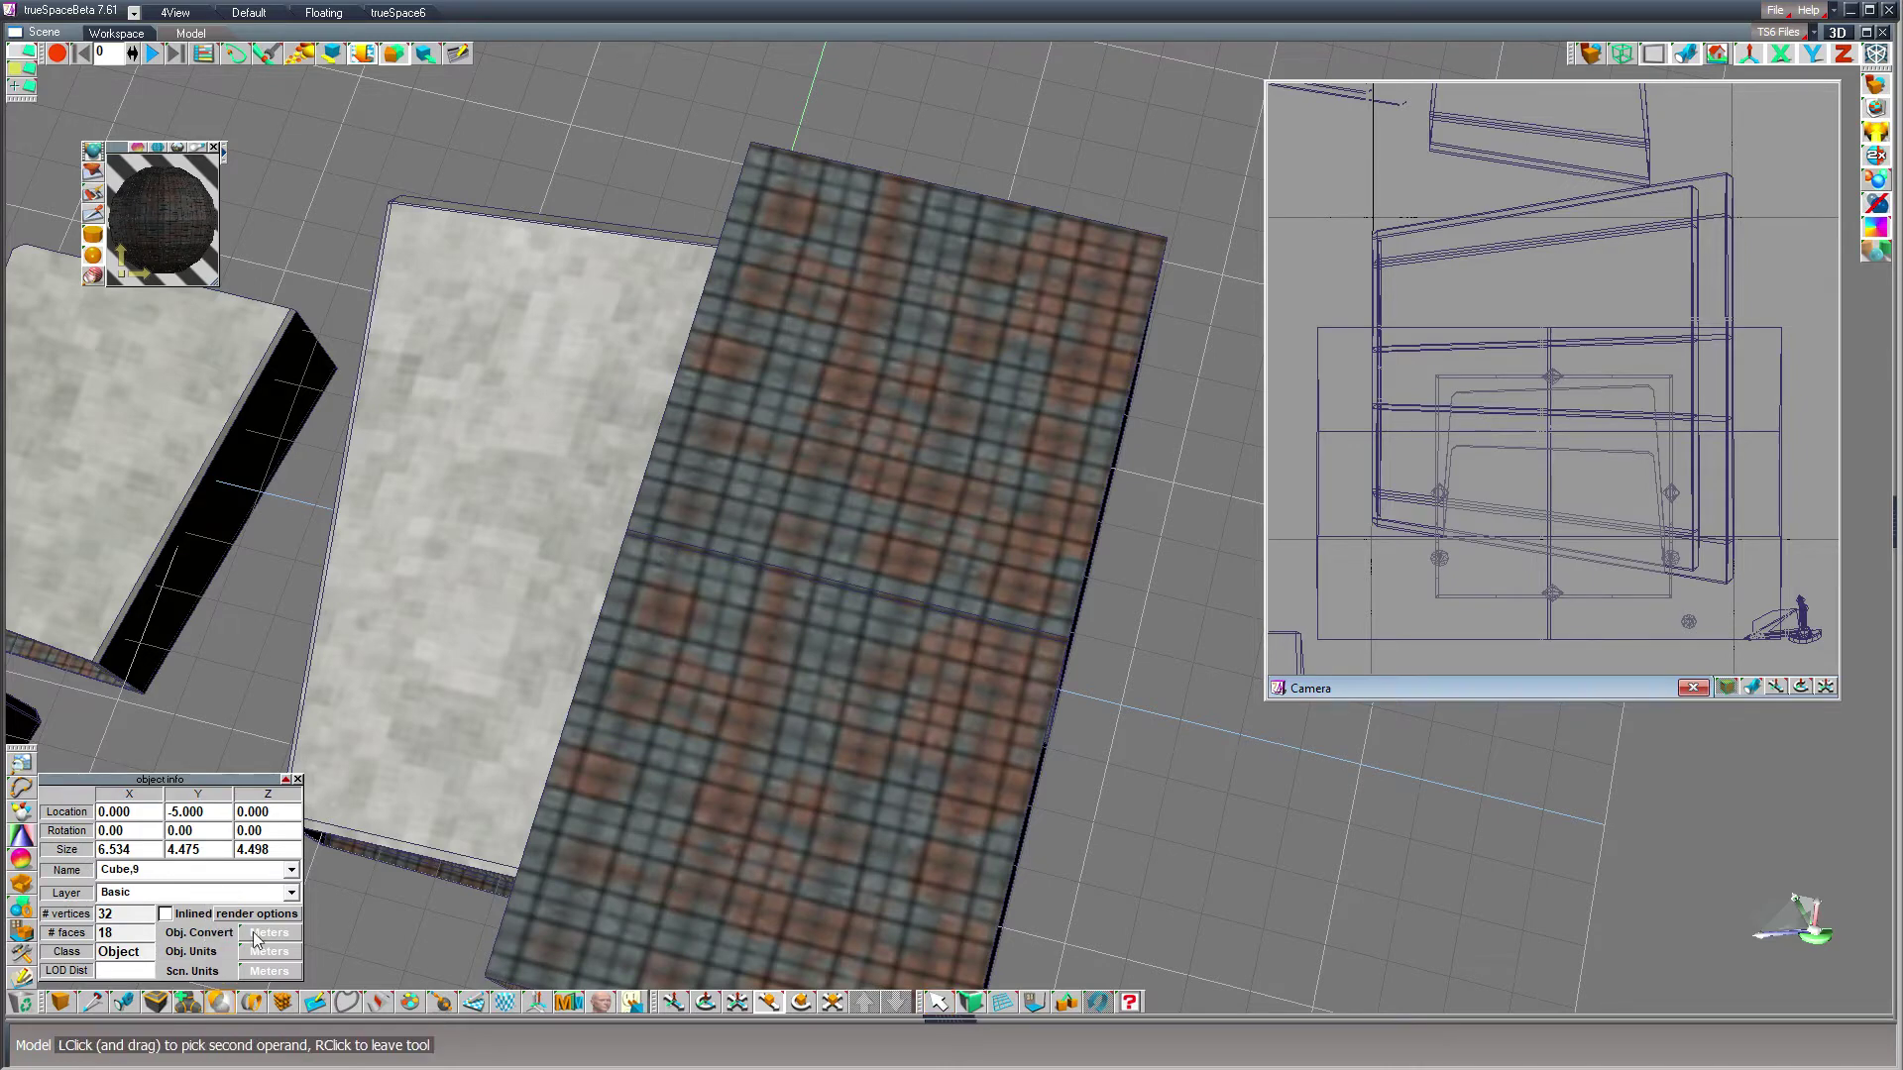
{"action": "left_click", "coordinate": [1073, 409]}
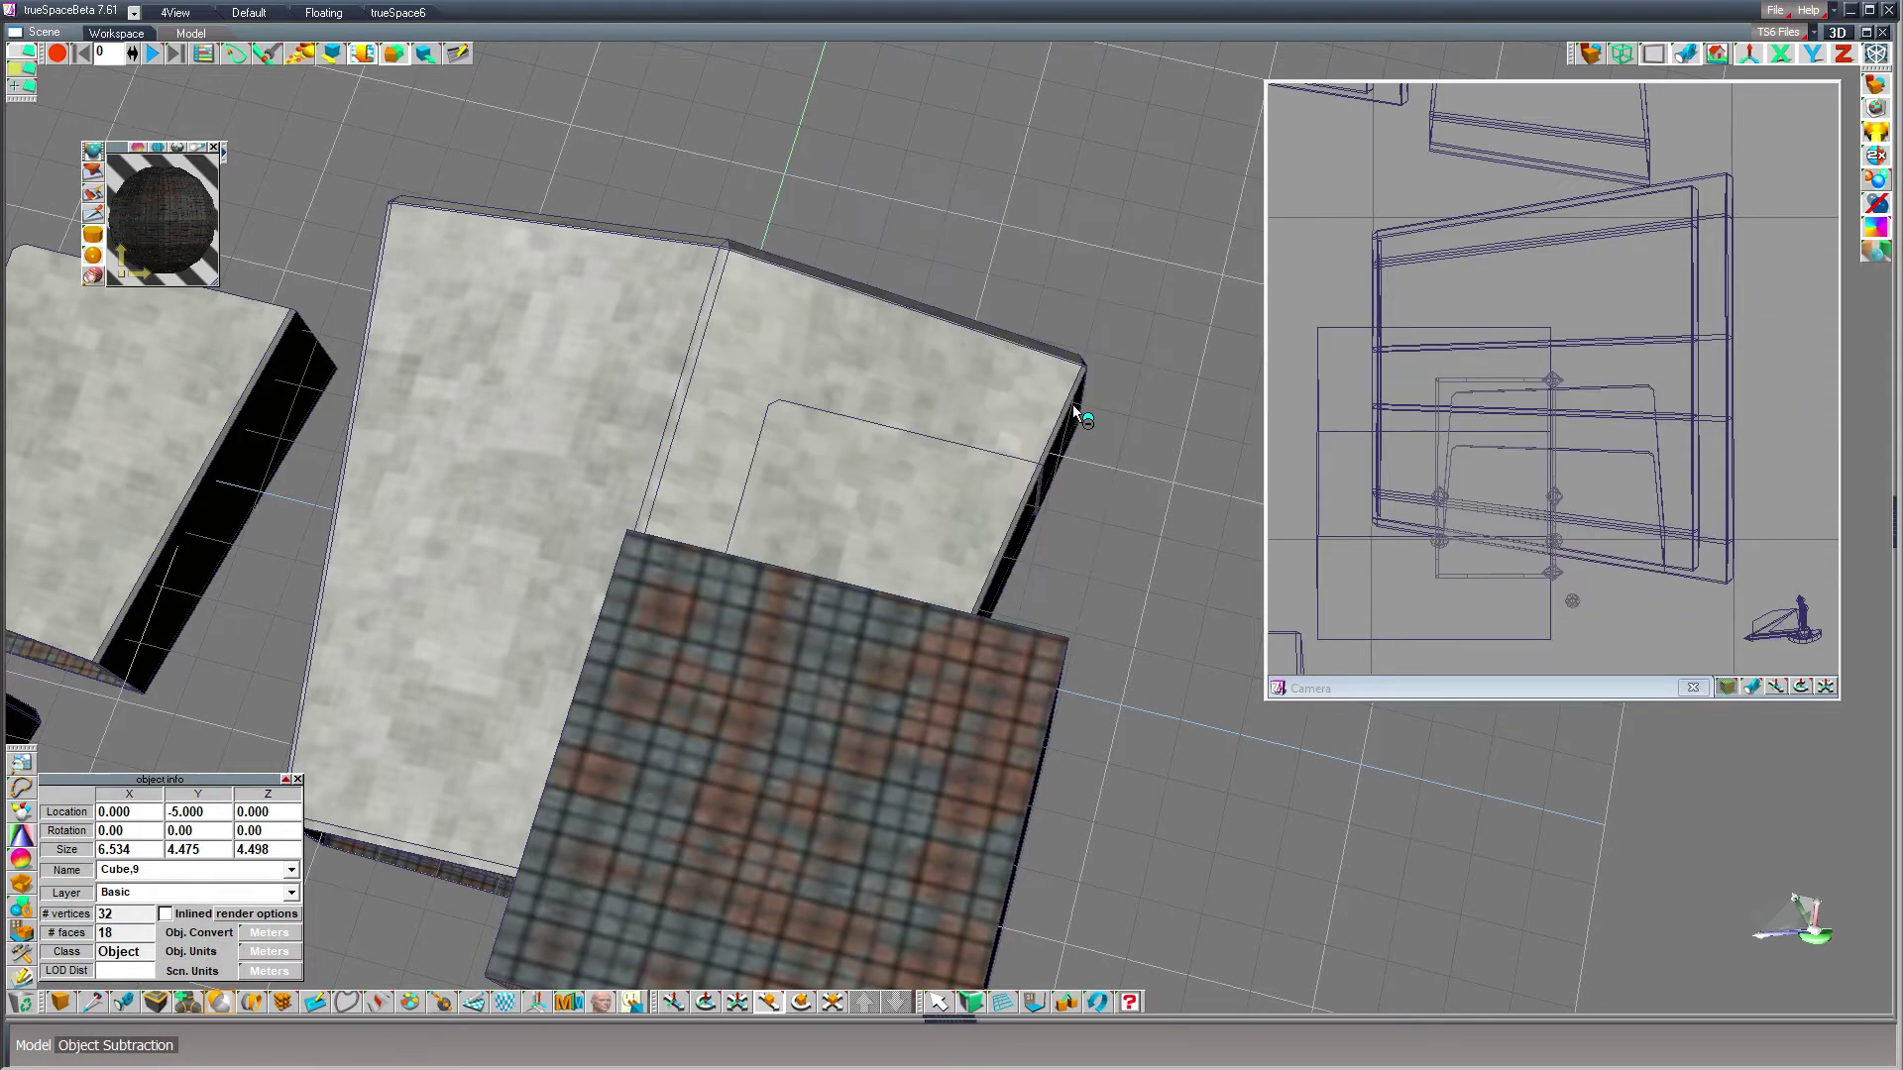
{"action": "left_click", "coordinate": [938, 1002]}
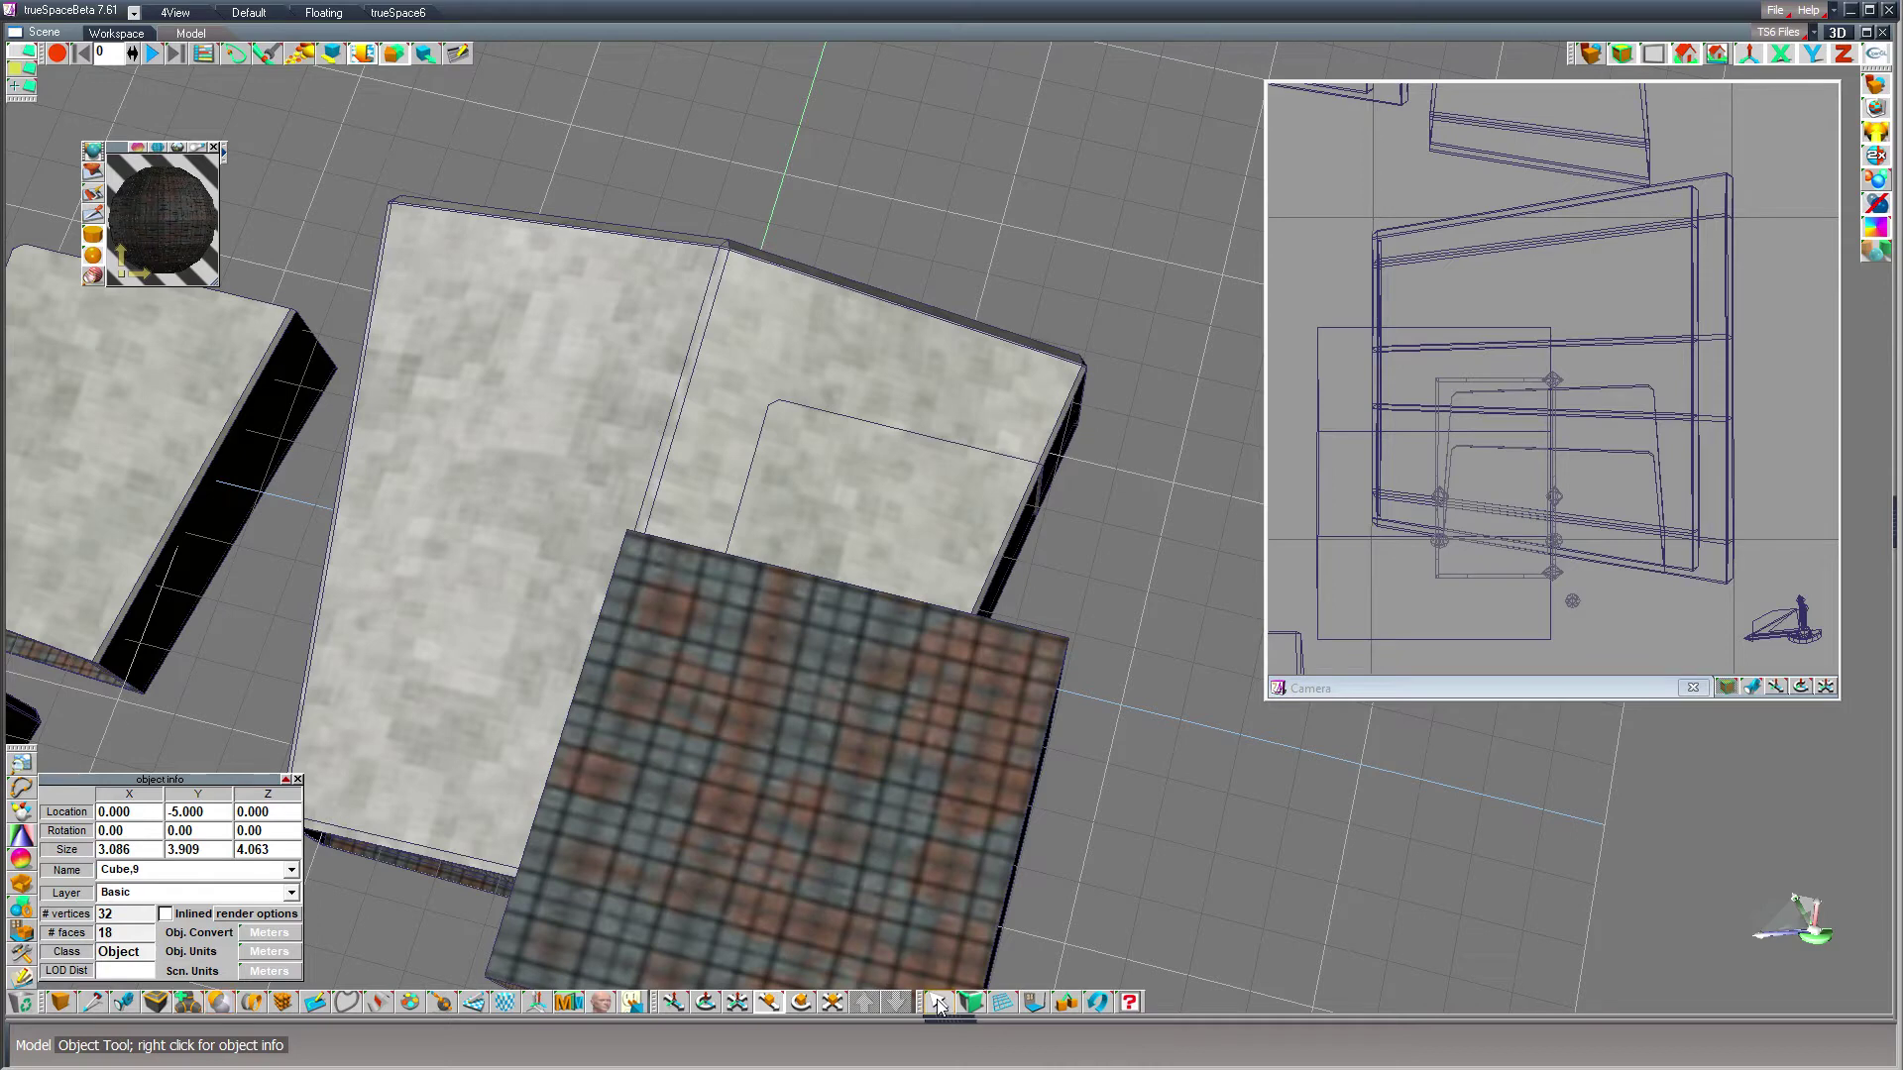
- Subtract the remaining cube at X -3.5 from the original insert, leaving only its other half
{"action": "left_click", "coordinate": [1507, 486]}
{"action": "left_click", "coordinate": [1506, 489]}
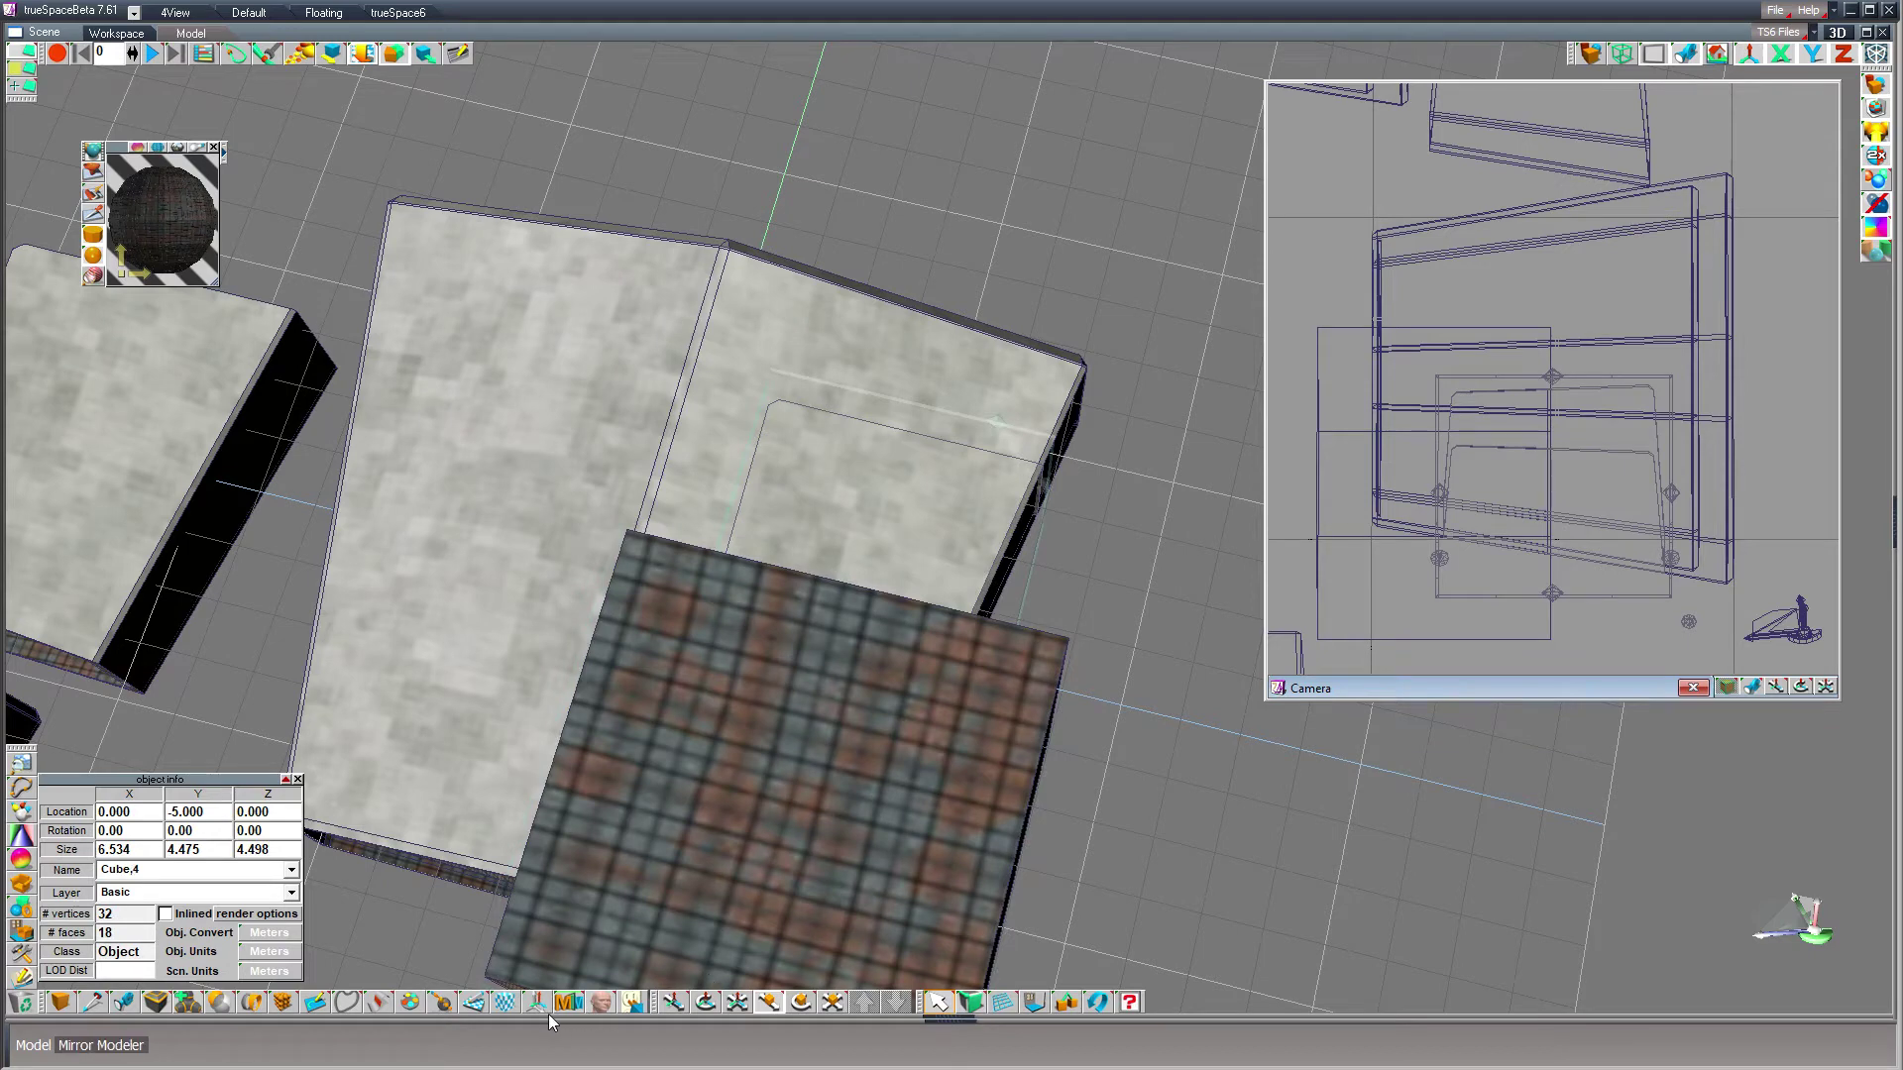
{"action": "left_click", "coordinate": [221, 1004]}
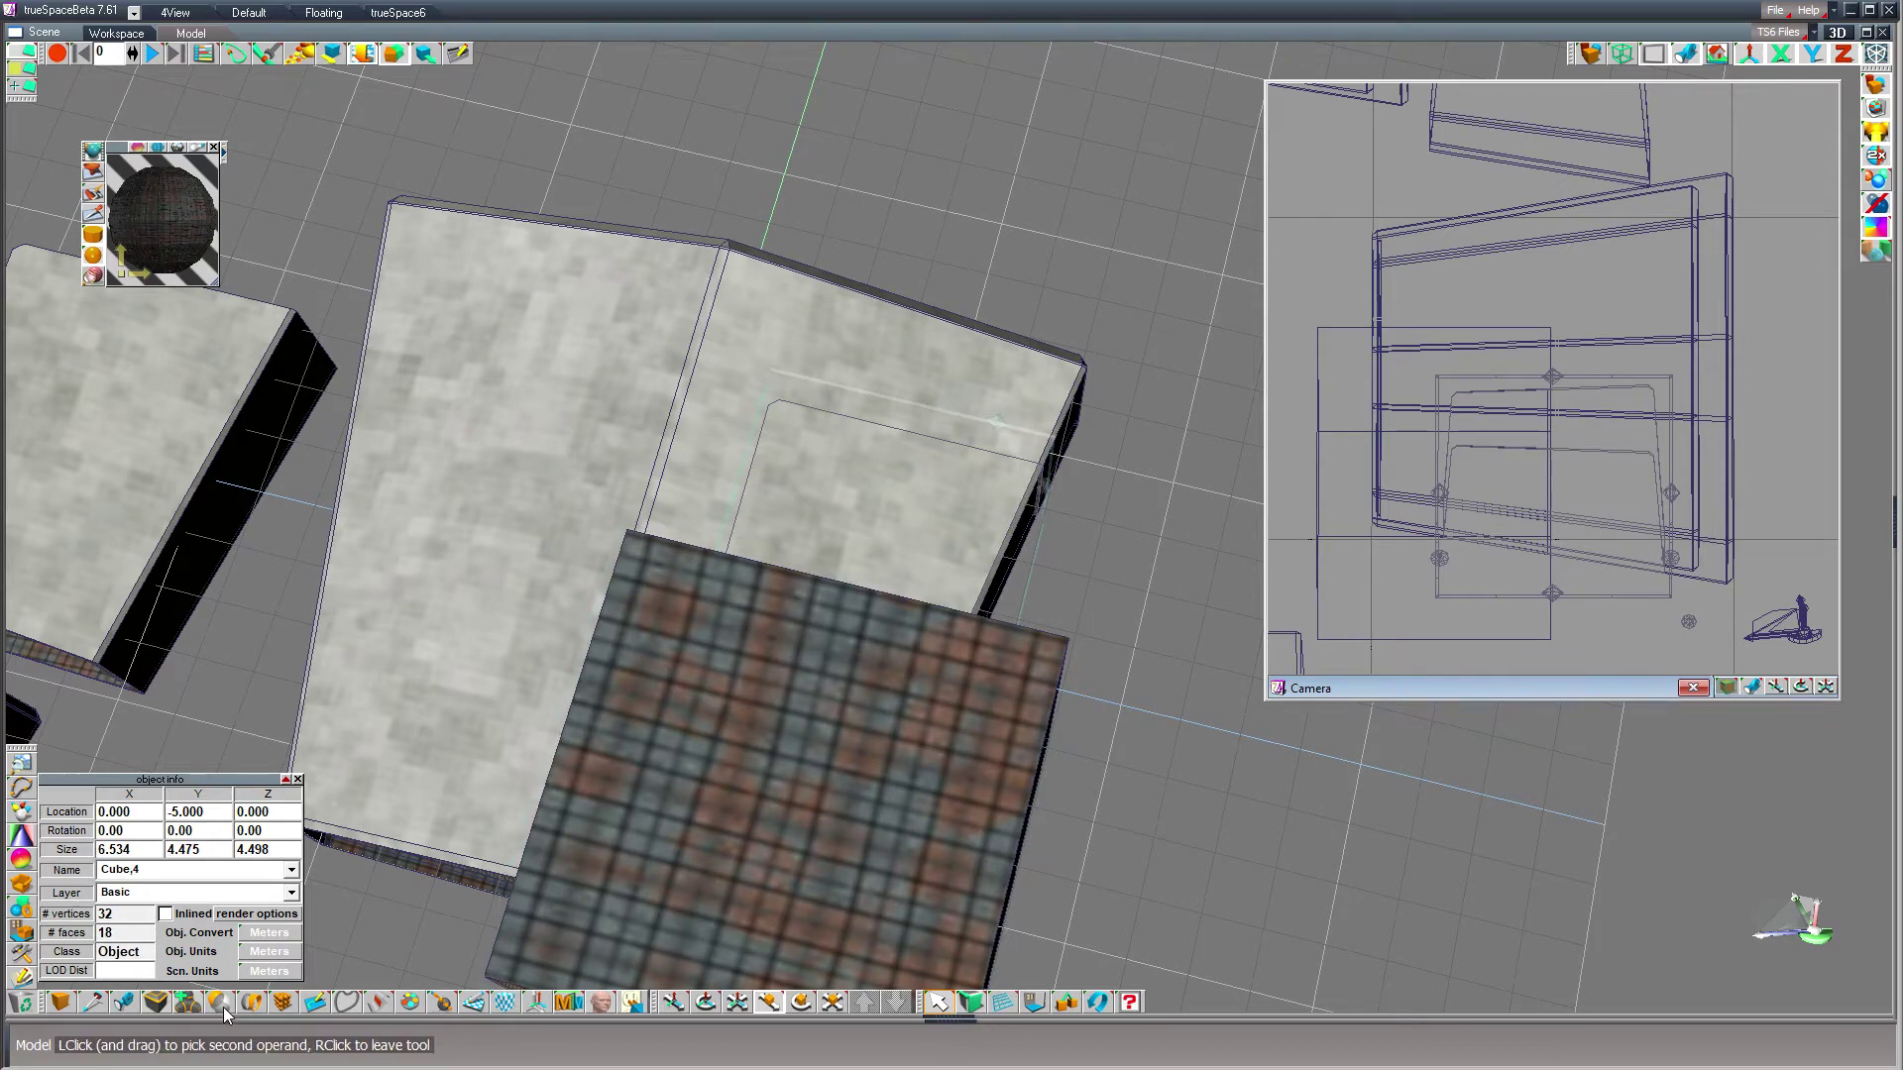
{"action": "left_click", "coordinate": [682, 955]}
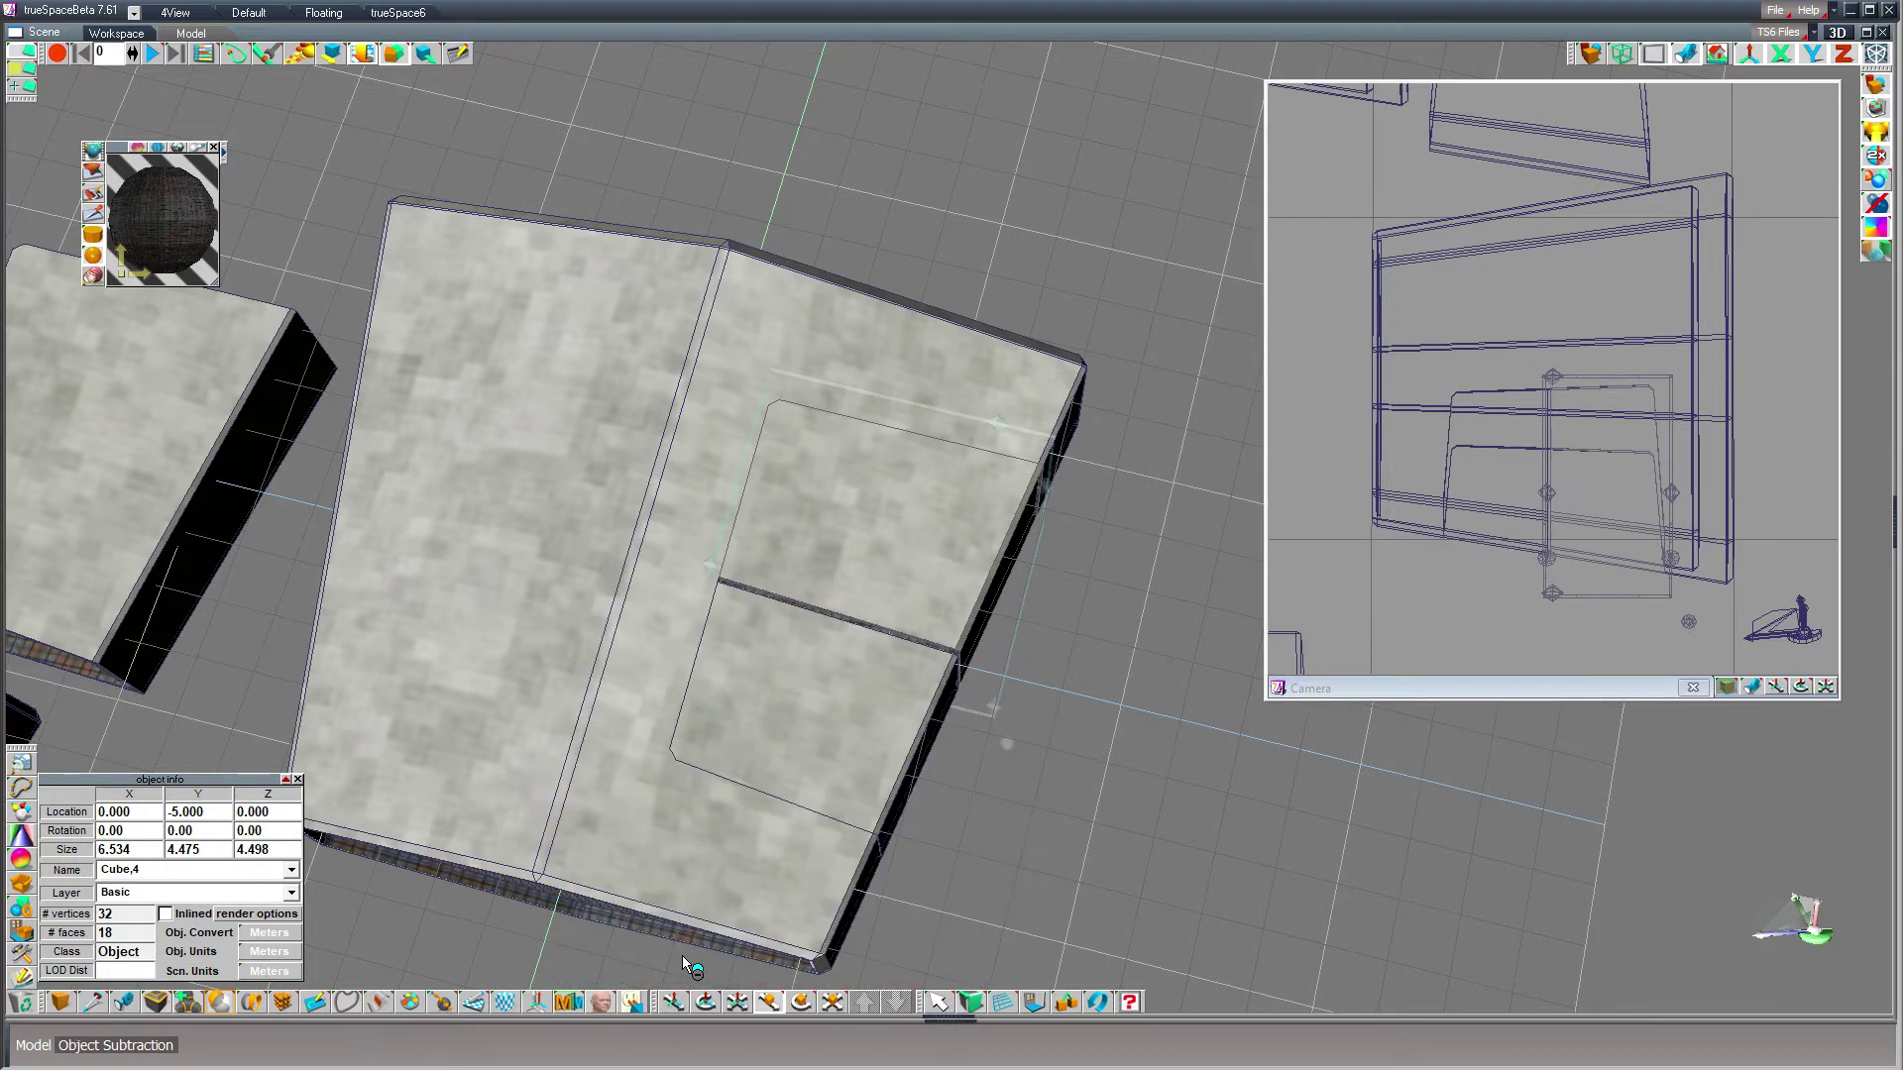
{"action": "left_click", "coordinate": [938, 1004]}
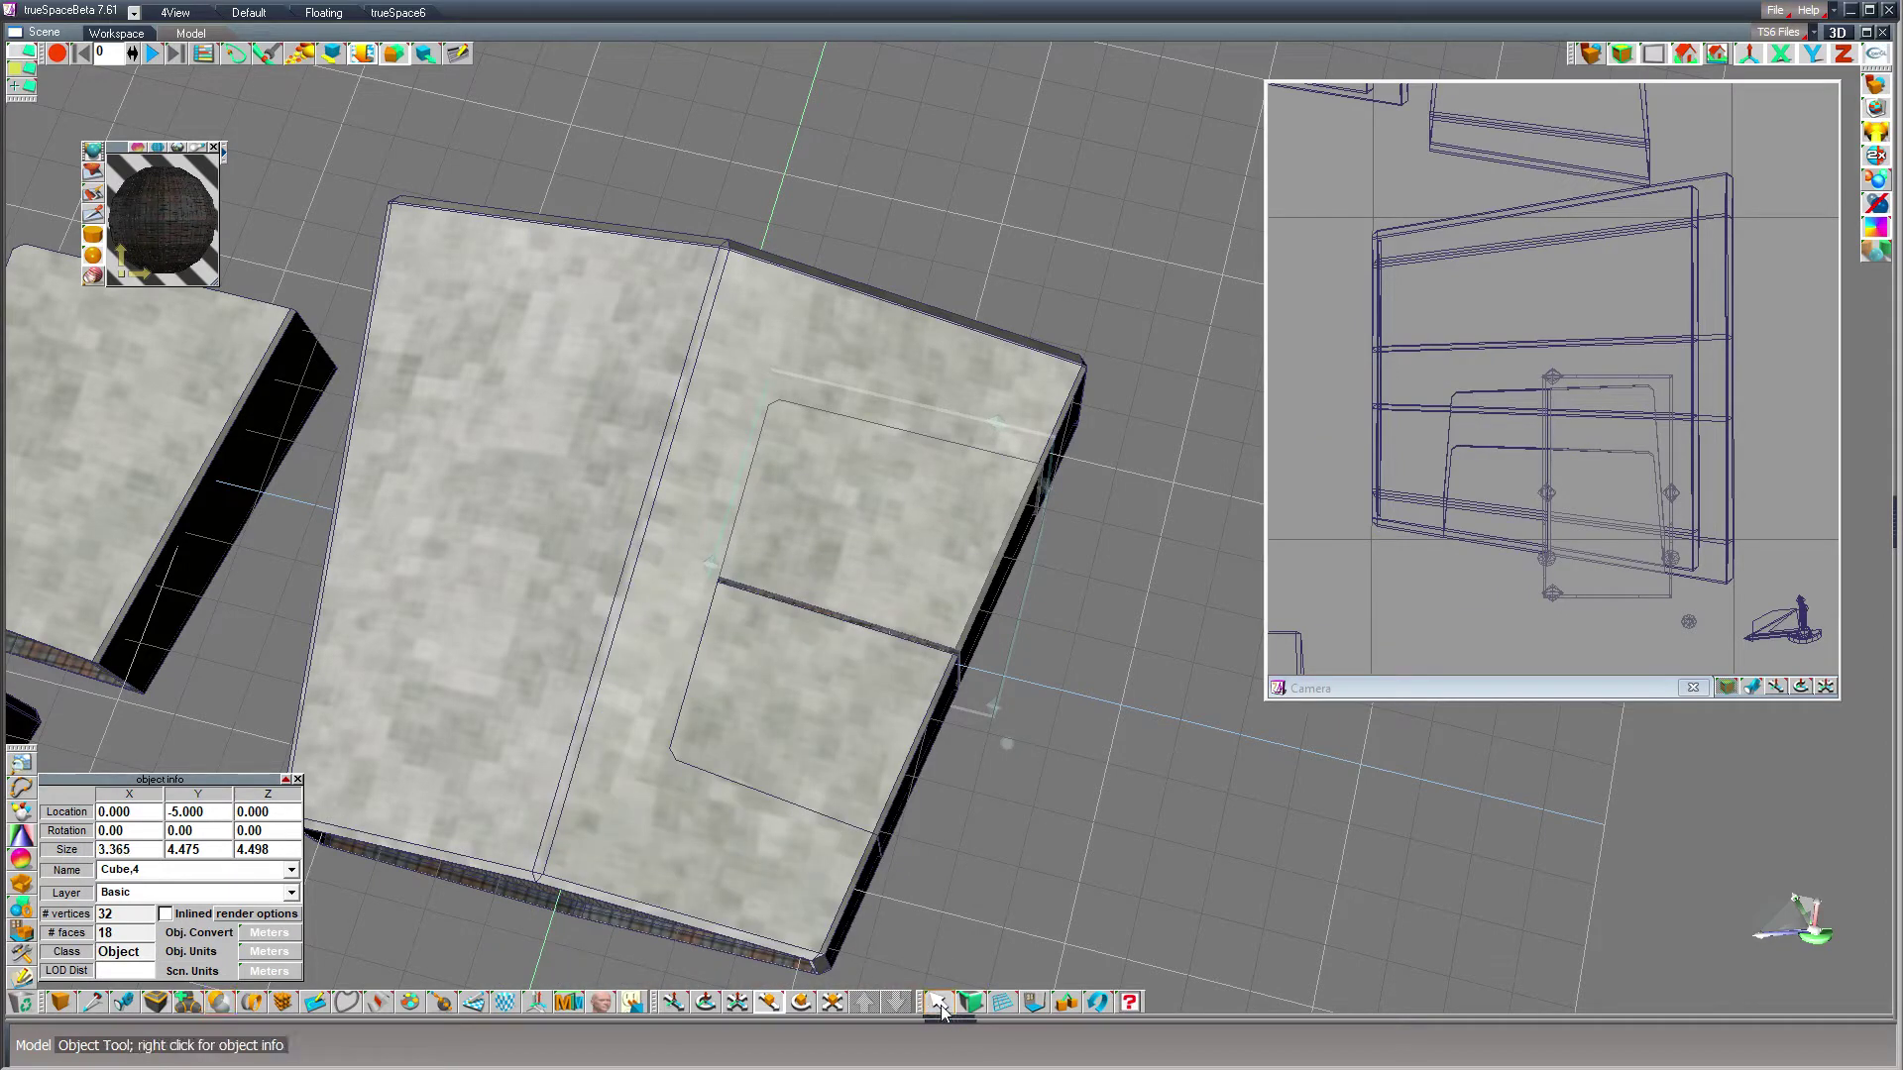
- Slide the original insert's half sideways away from the centre split, to about X 1.66, Y -4.98
{"action": "left_click", "coordinate": [705, 1004]}
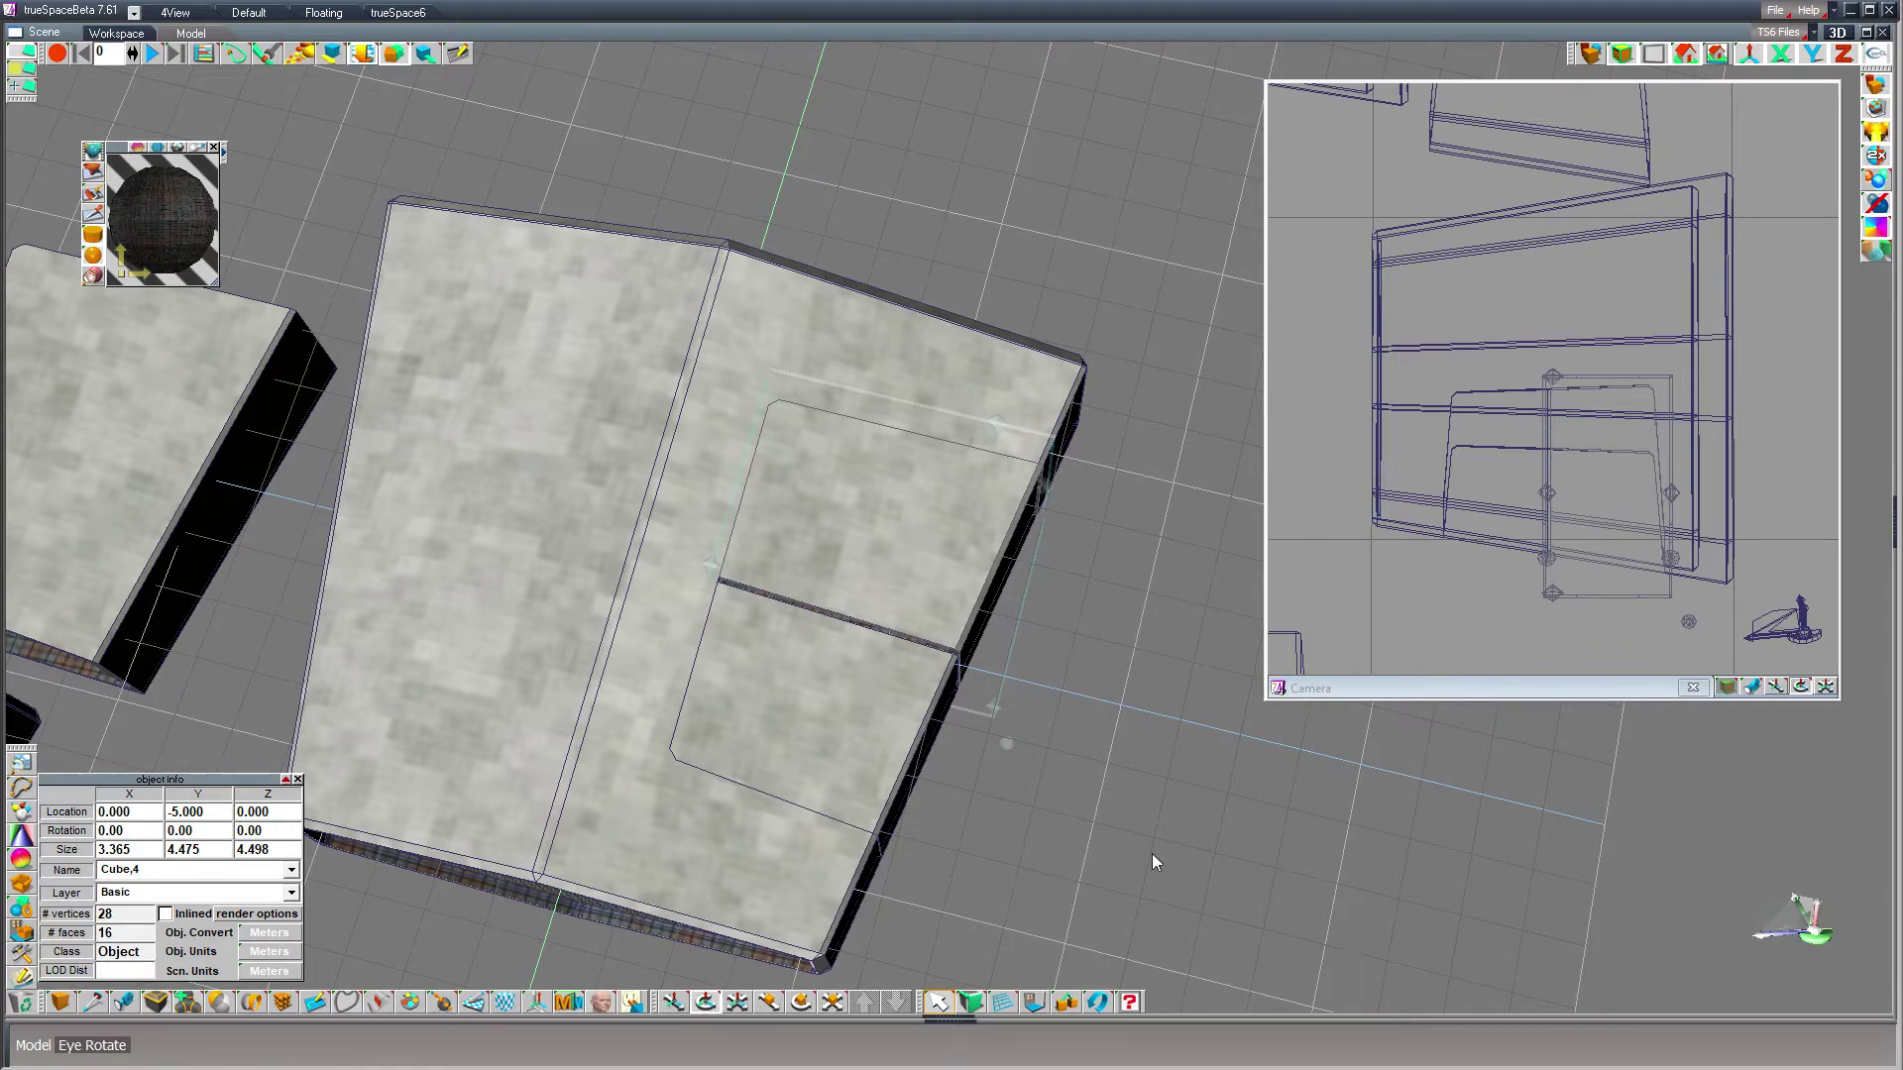
{"action": "left_click_drag", "start_coordinate": [705, 1003], "coordinate": [997, 981]}
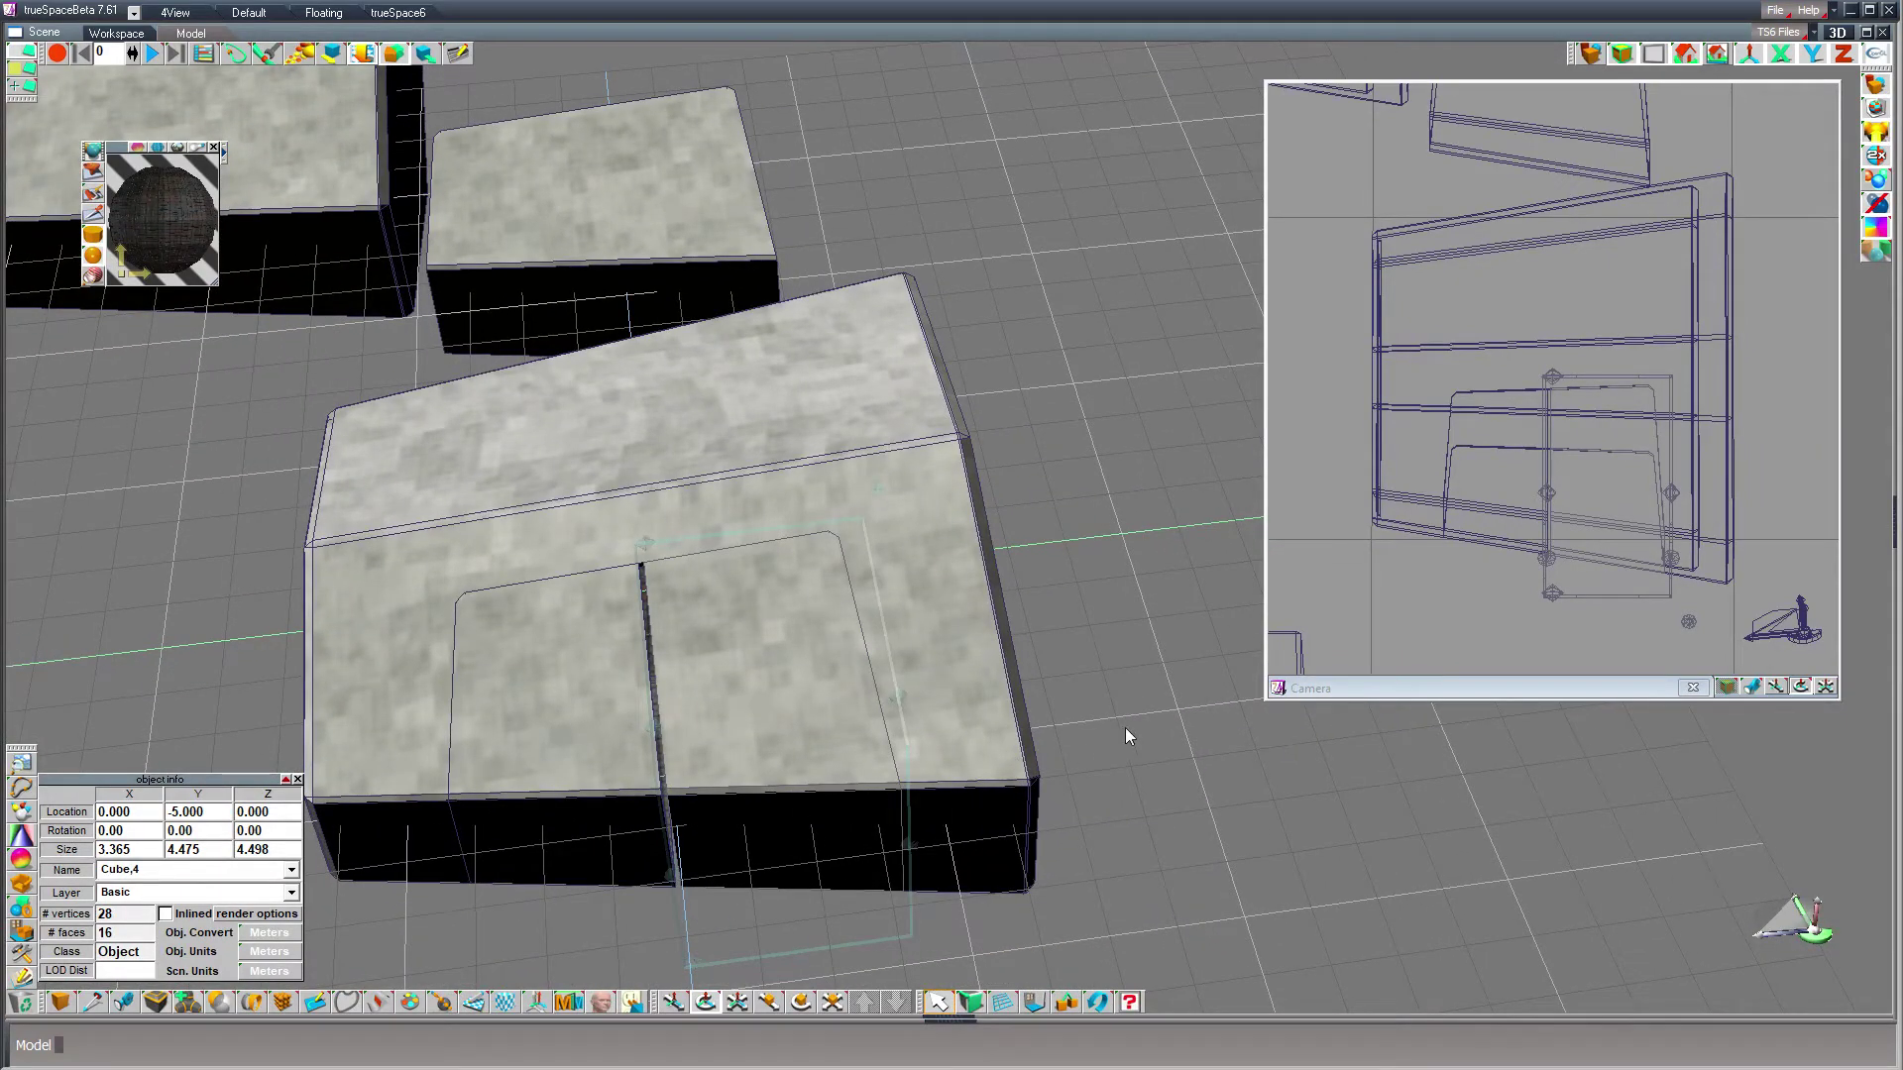
{"action": "key", "text": "z"}
{"action": "left_click_drag", "start_coordinate": [1193, 806], "coordinate": [1307, 801]}
{"action": "left_click_drag", "start_coordinate": [1256, 910], "coordinate": [666, 823]}
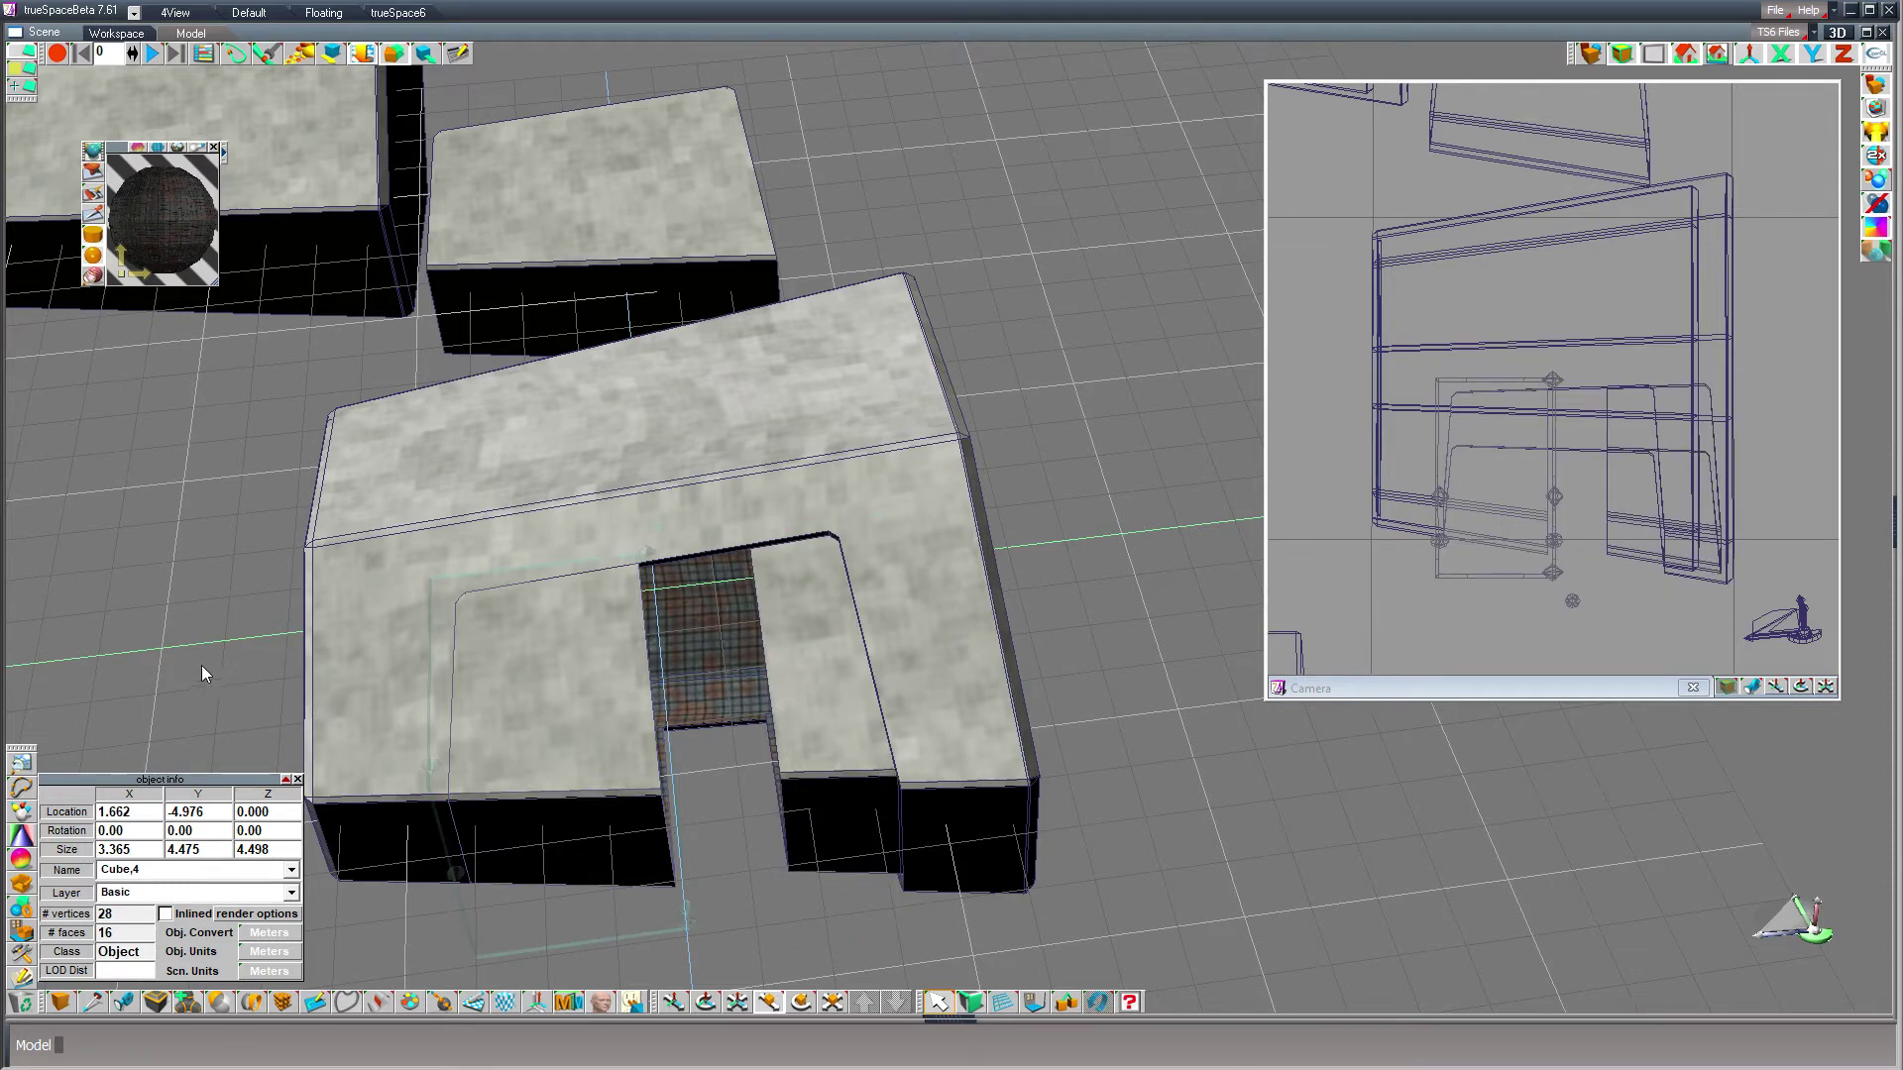
- Slide the duplicate's half sideways the opposite way and lower it slightly, placing it at about X -1.76, Y -4.62, Z -0.20
{"action": "left_click_drag", "start_coordinate": [163, 672], "coordinate": [181, 674]}
{"action": "left_click_drag", "start_coordinate": [1026, 786], "coordinate": [898, 770]}
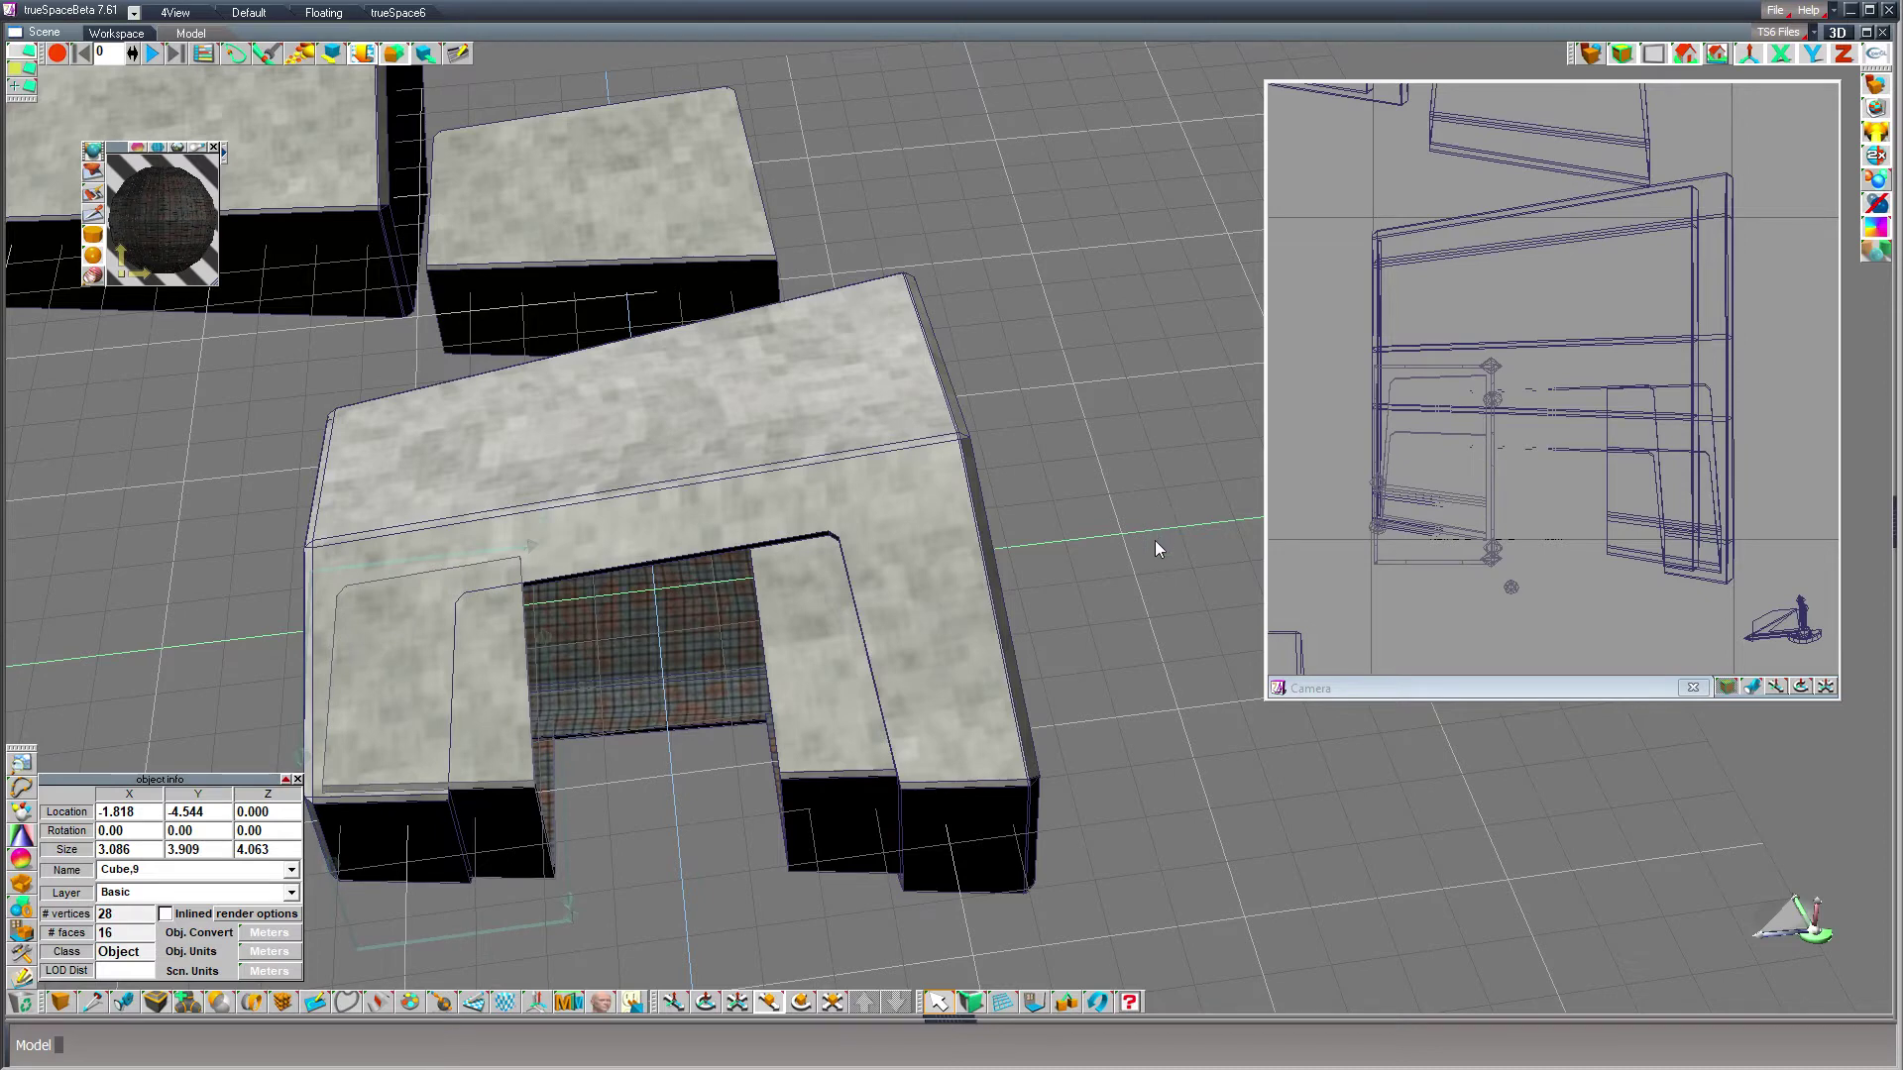
{"action": "right_click_drag", "start_coordinate": [1156, 539], "coordinate": [1156, 555]}
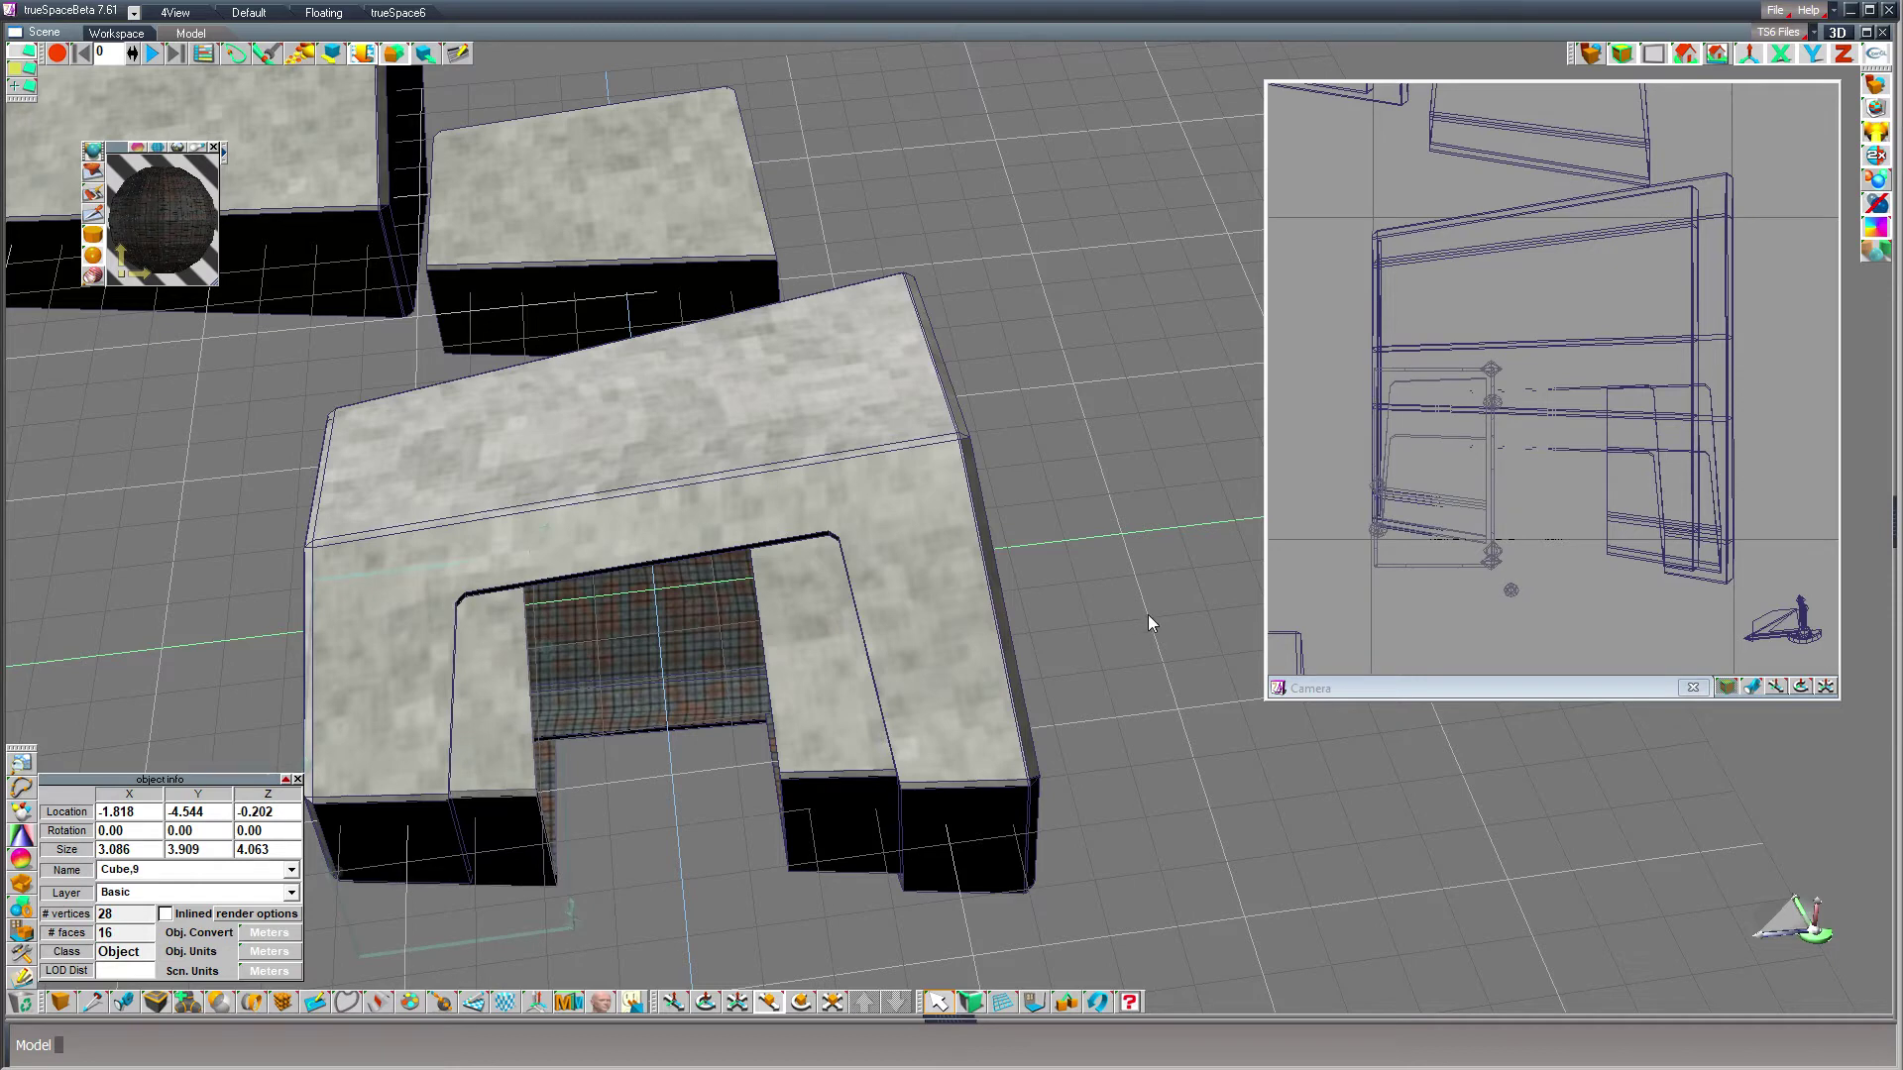
{"action": "left_click_drag", "start_coordinate": [1149, 567], "coordinate": [1156, 563]}
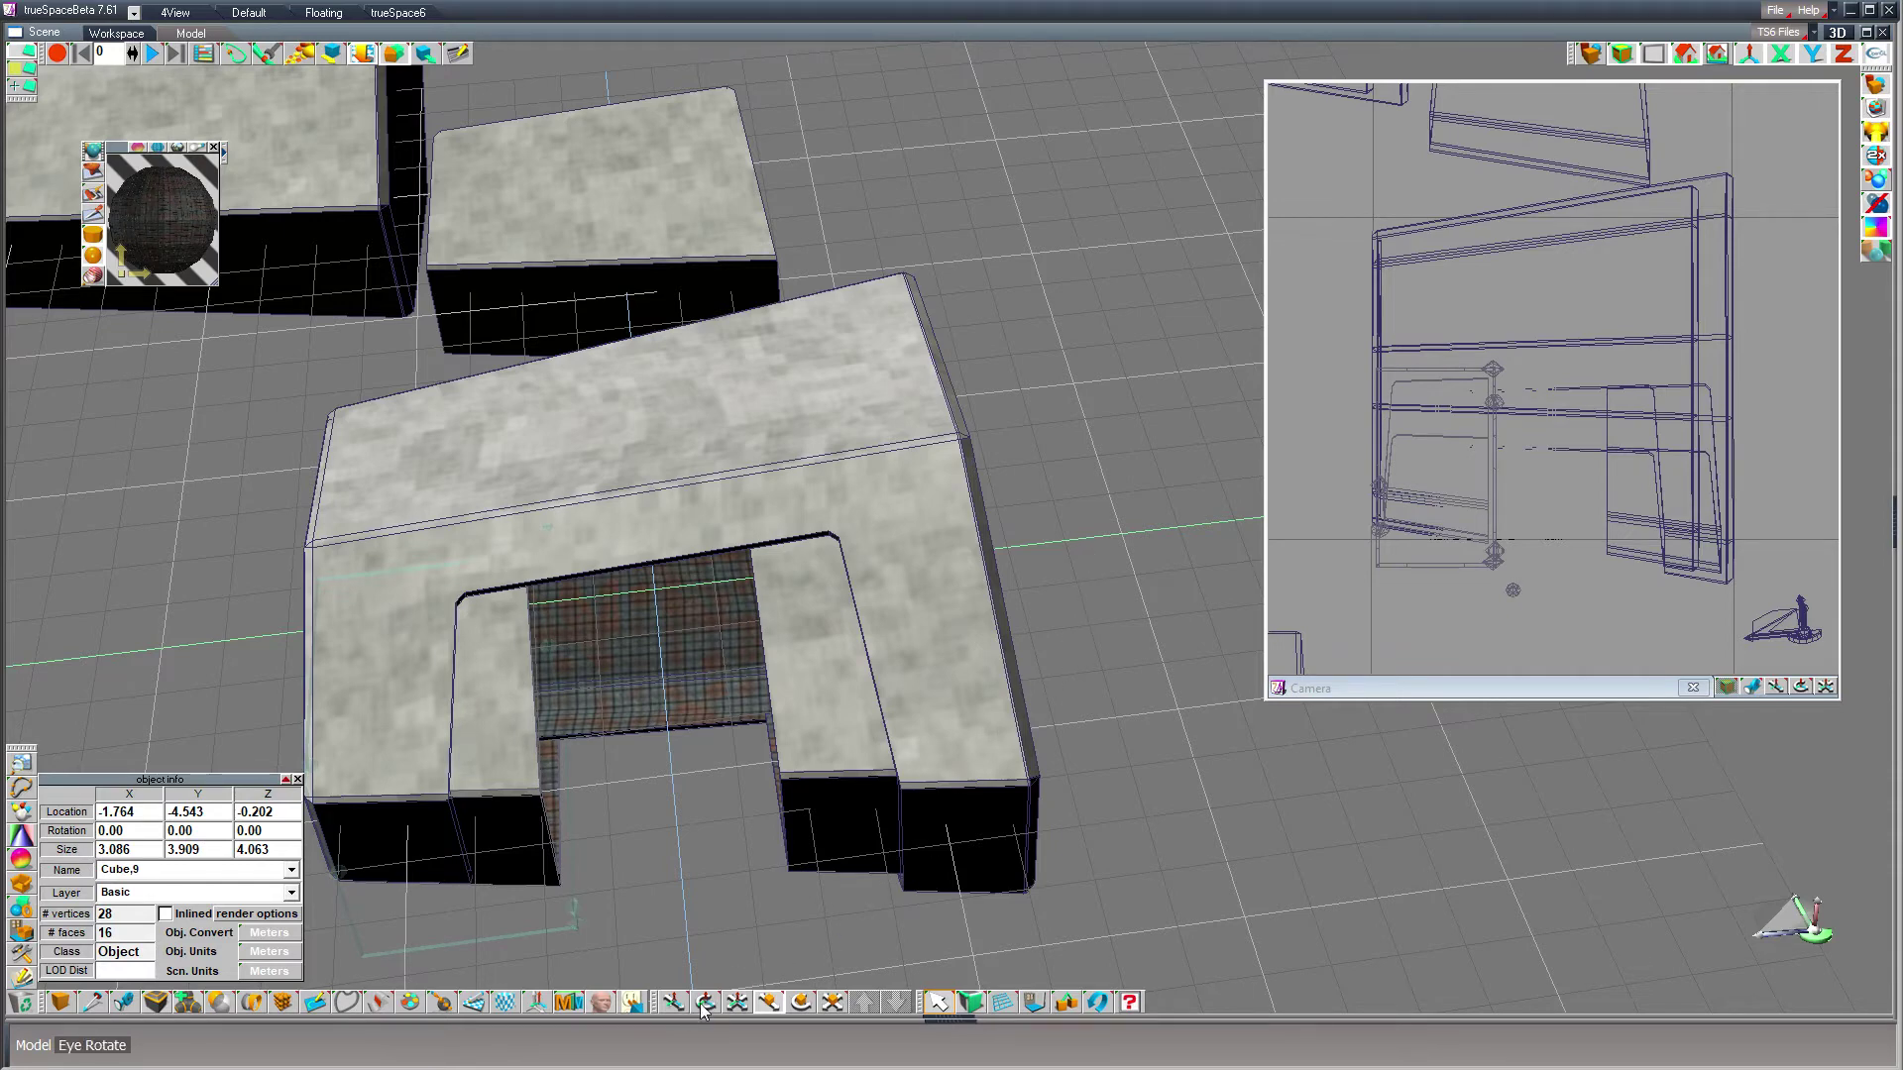
{"action": "left_click_drag", "start_coordinate": [1027, 563], "coordinate": [842, 393]}
{"action": "left_click_drag", "start_coordinate": [1816, 934], "coordinate": [1774, 993]}
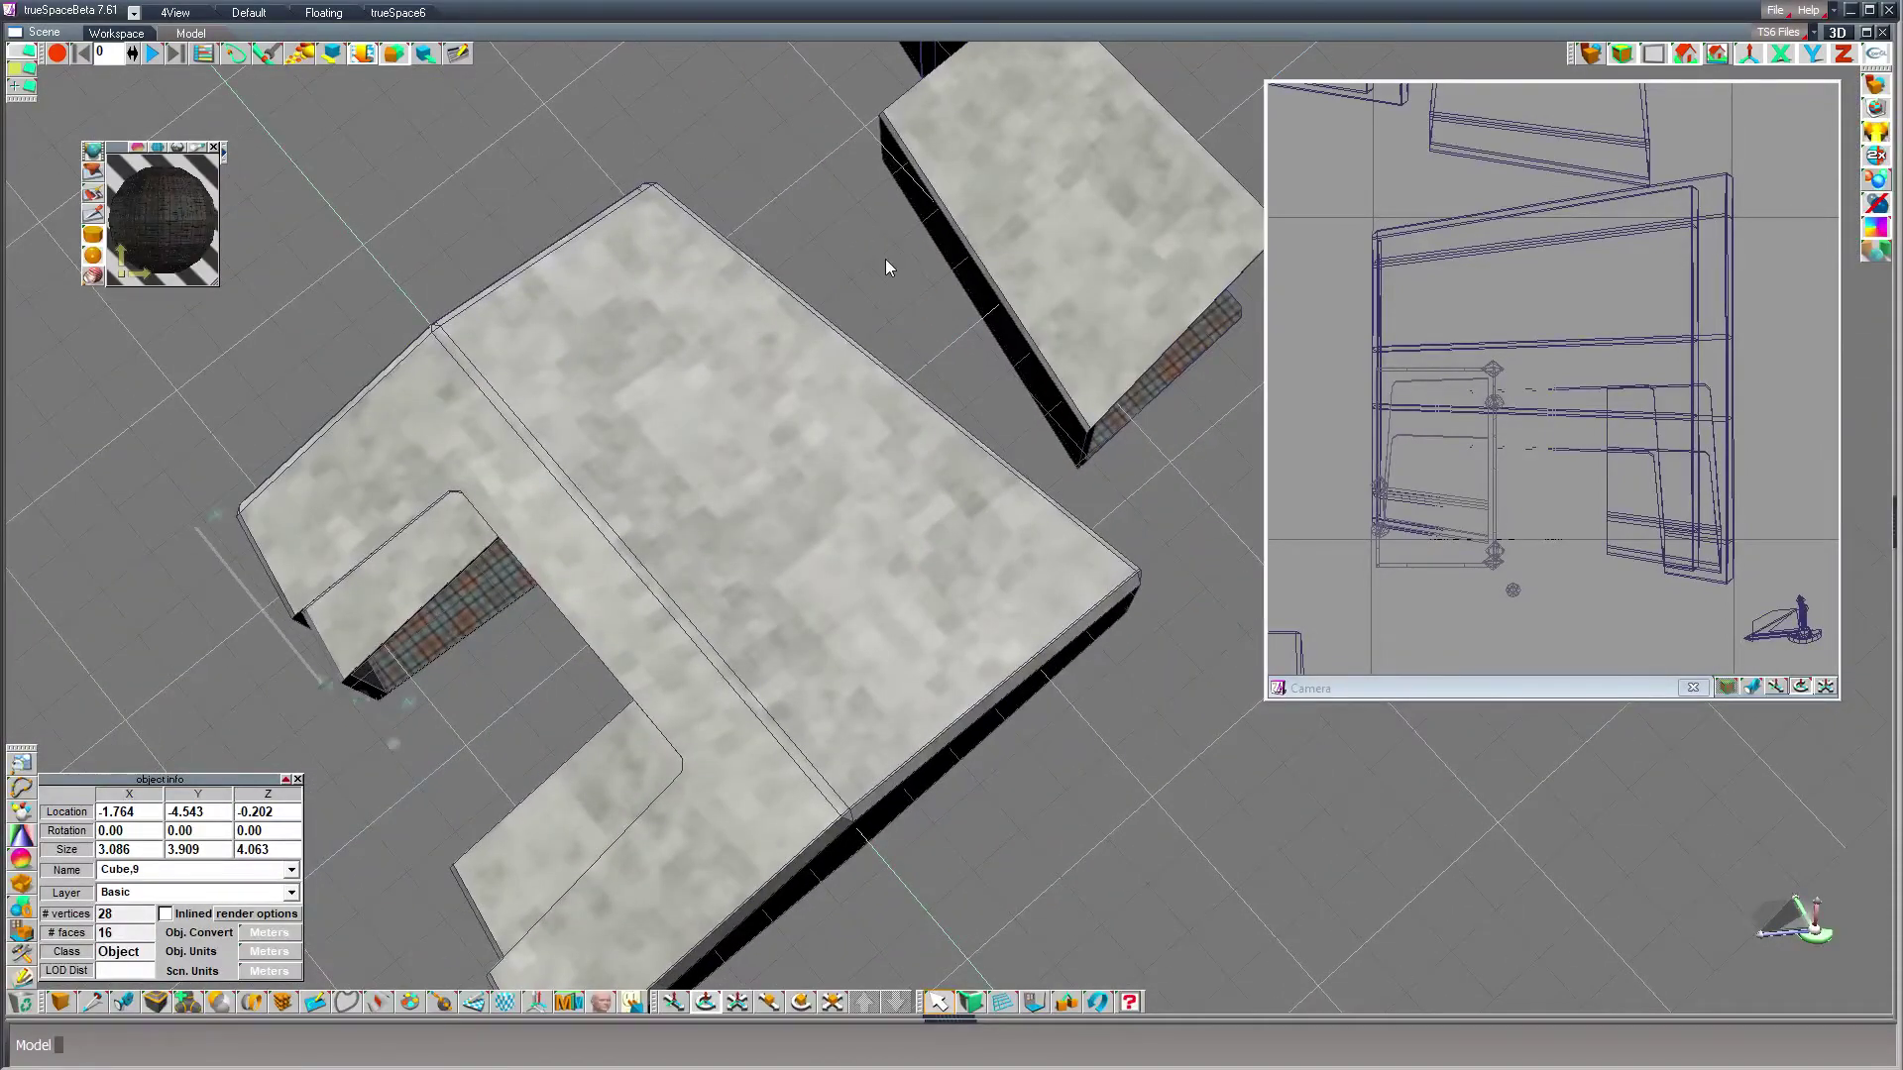
{"action": "key", "text": "z"}
{"action": "left_click_drag", "start_coordinate": [855, 282], "coordinate": [848, 288]}
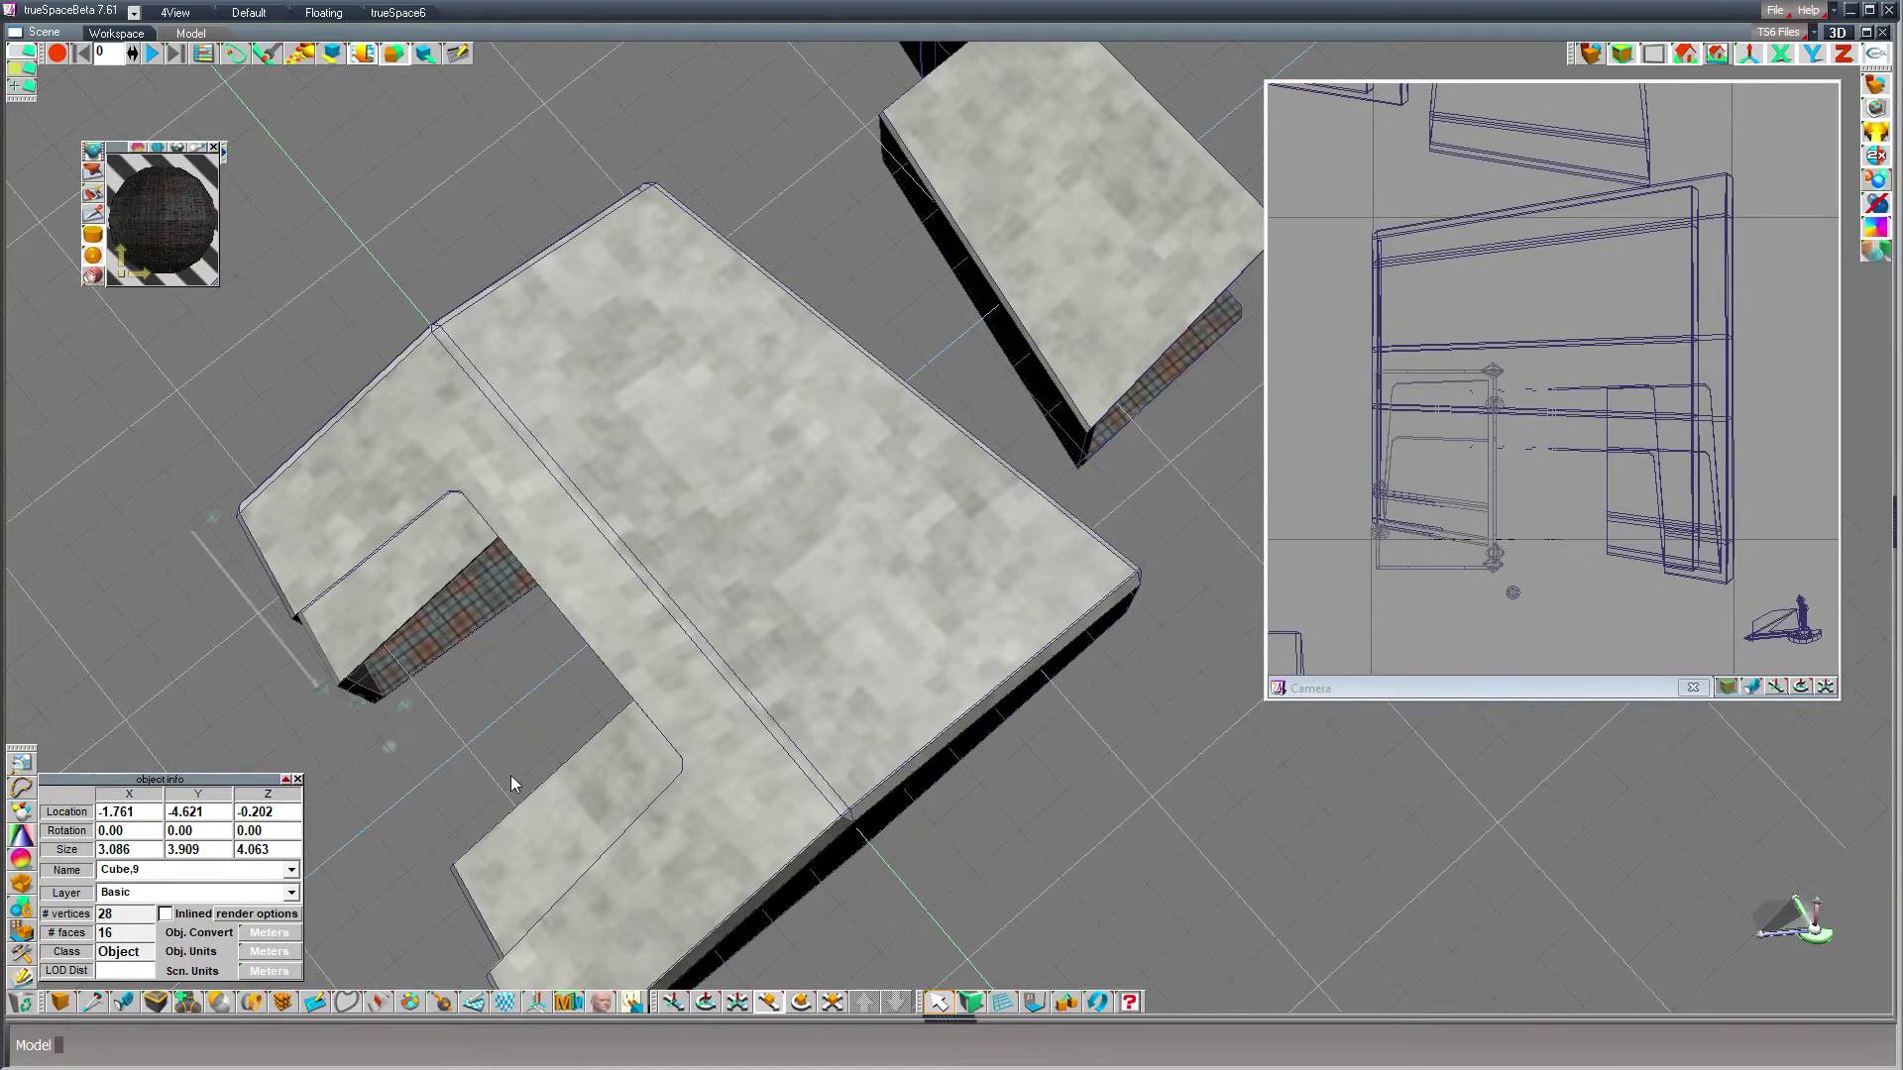
- Reposition the original insert's half within the recess to about X 1.78, Y -5.22
{"action": "left_click", "coordinate": [549, 805]}
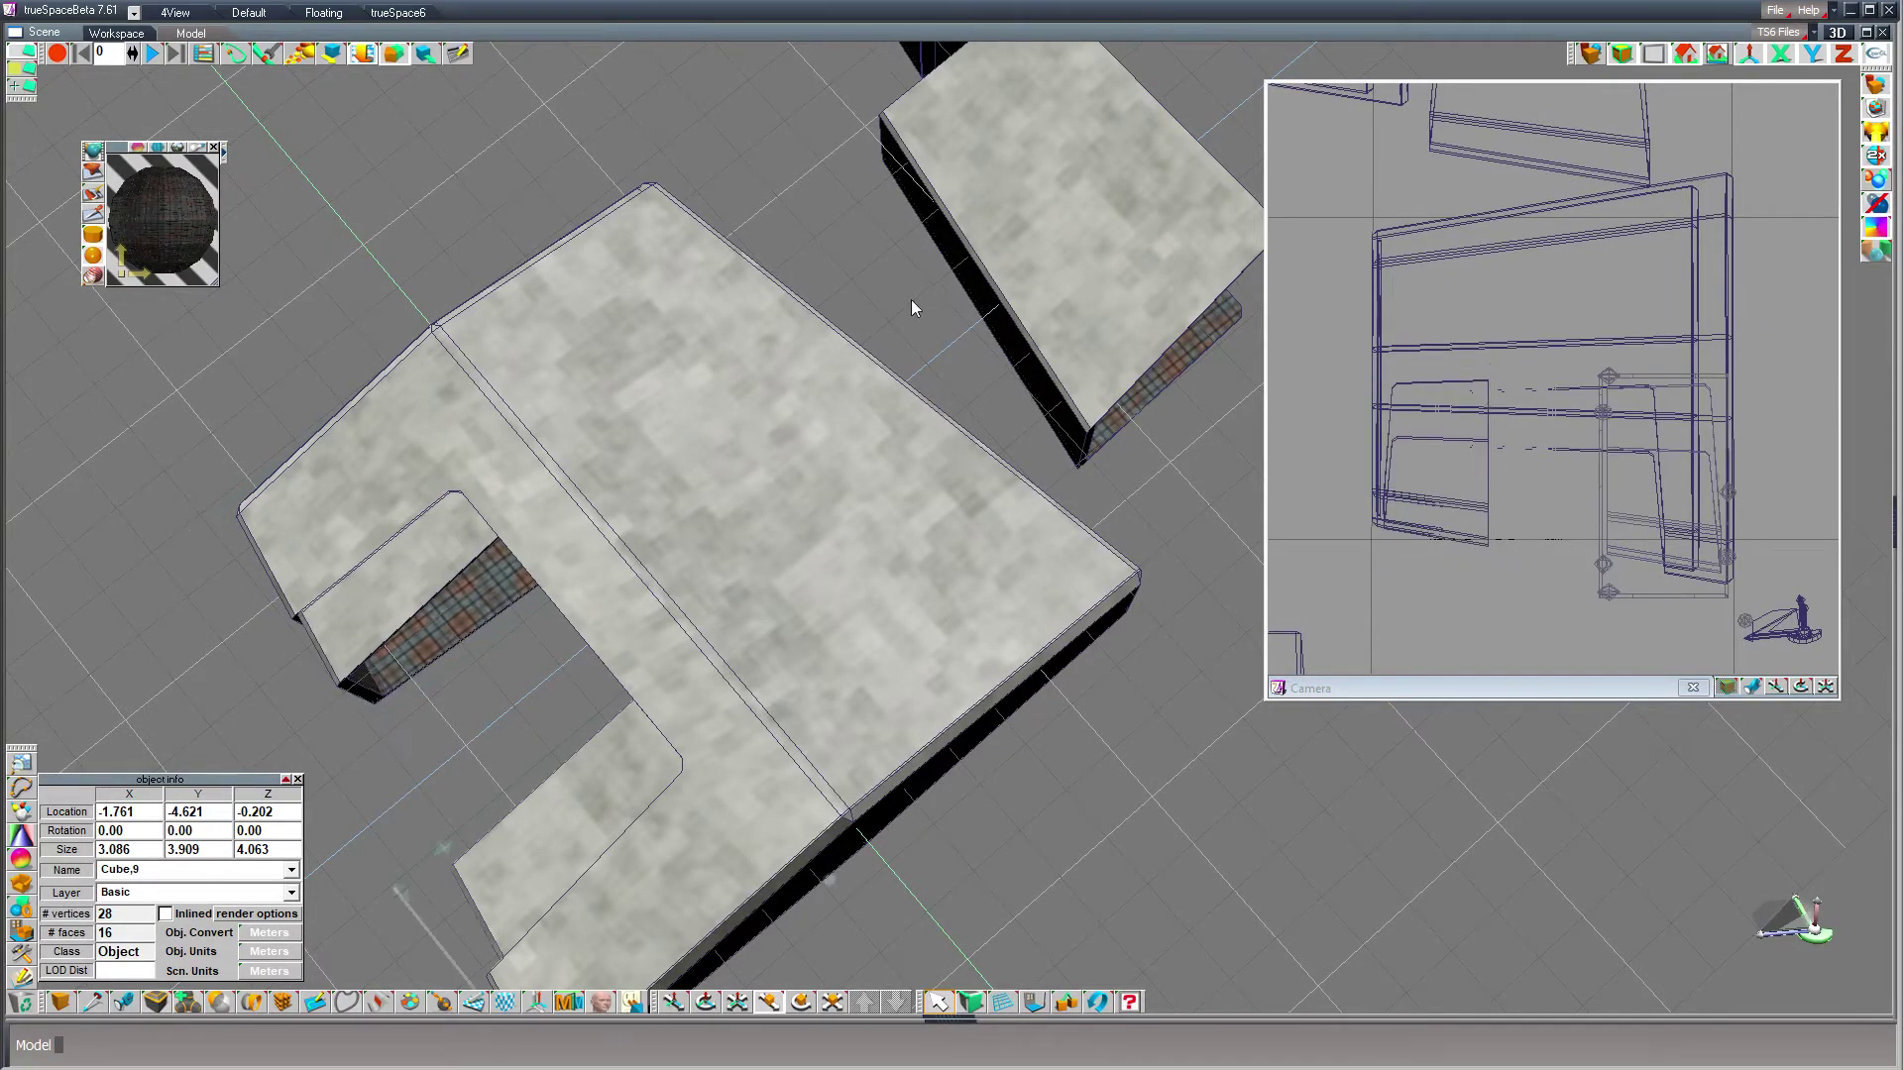
{"action": "left_click", "coordinate": [839, 374]}
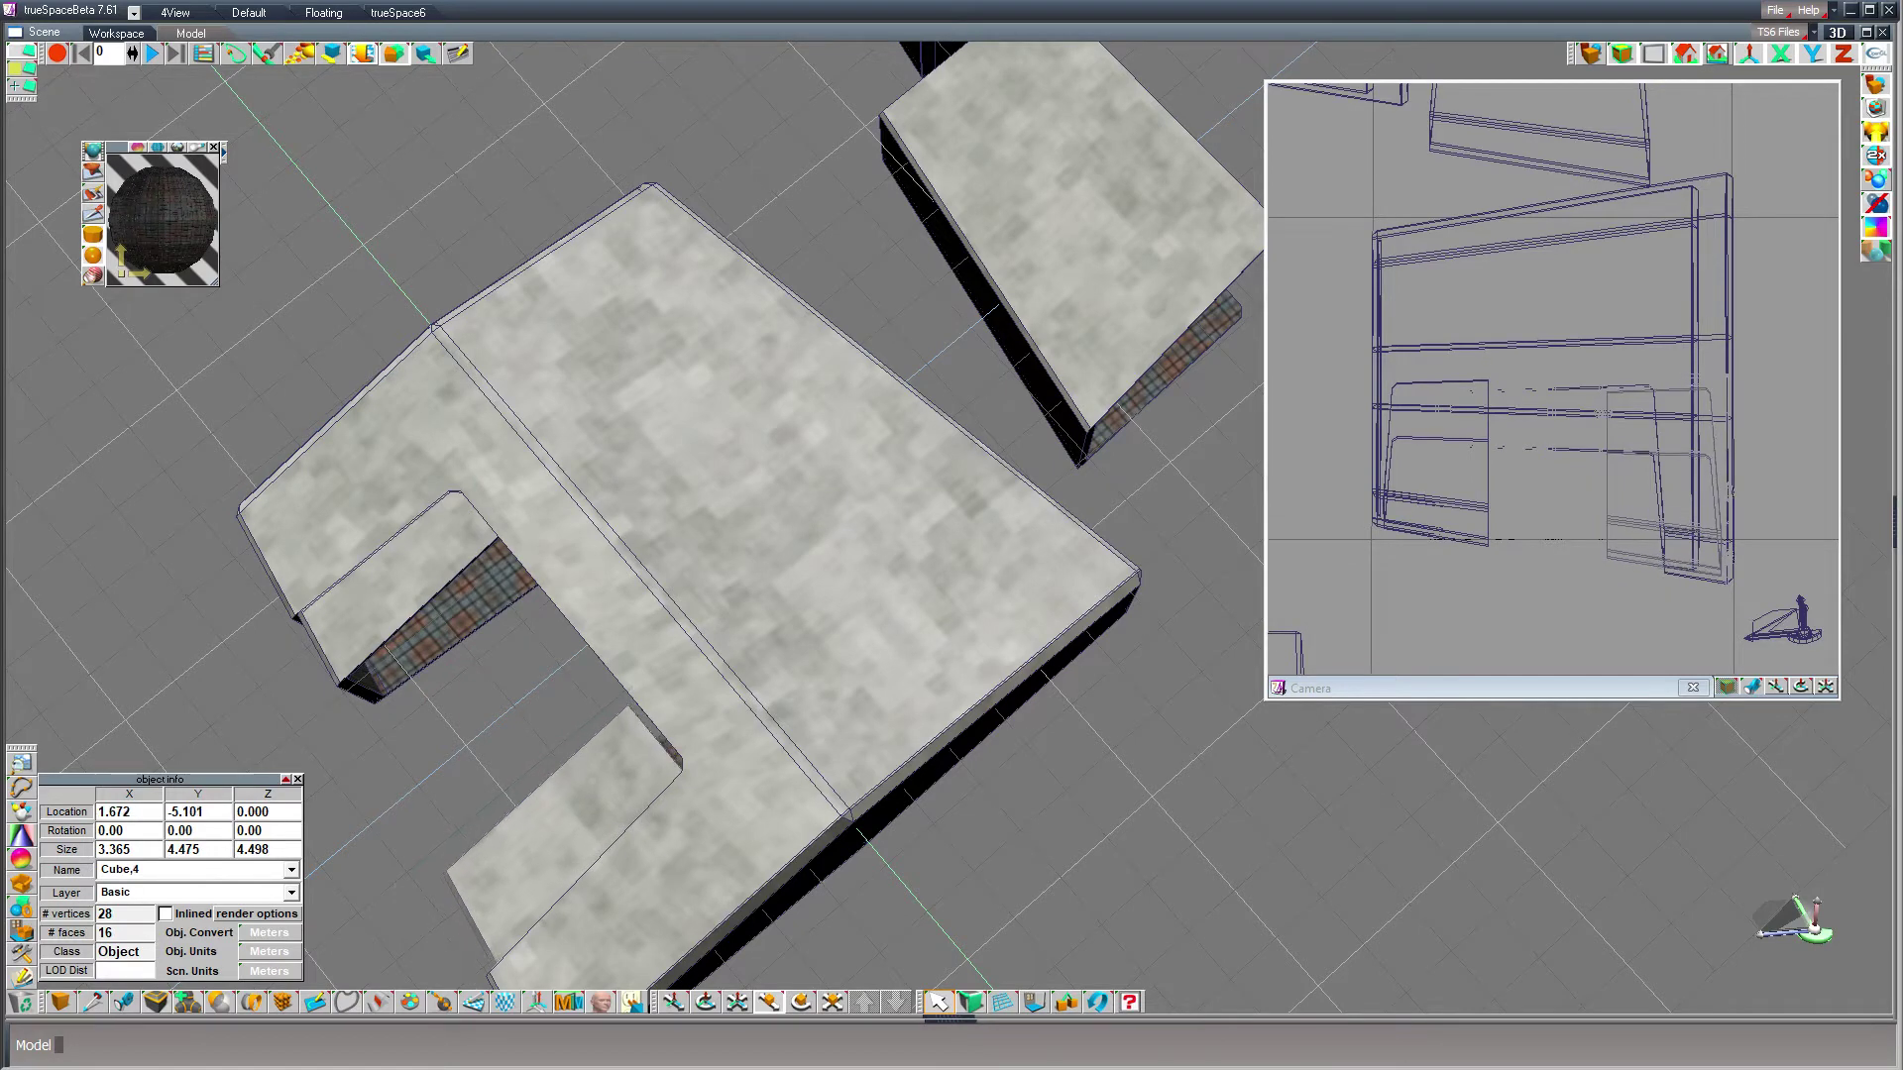
{"action": "left_click_drag", "start_coordinate": [829, 879], "coordinate": [827, 889]}
{"action": "left_click_drag", "start_coordinate": [835, 381], "coordinate": [828, 390]}
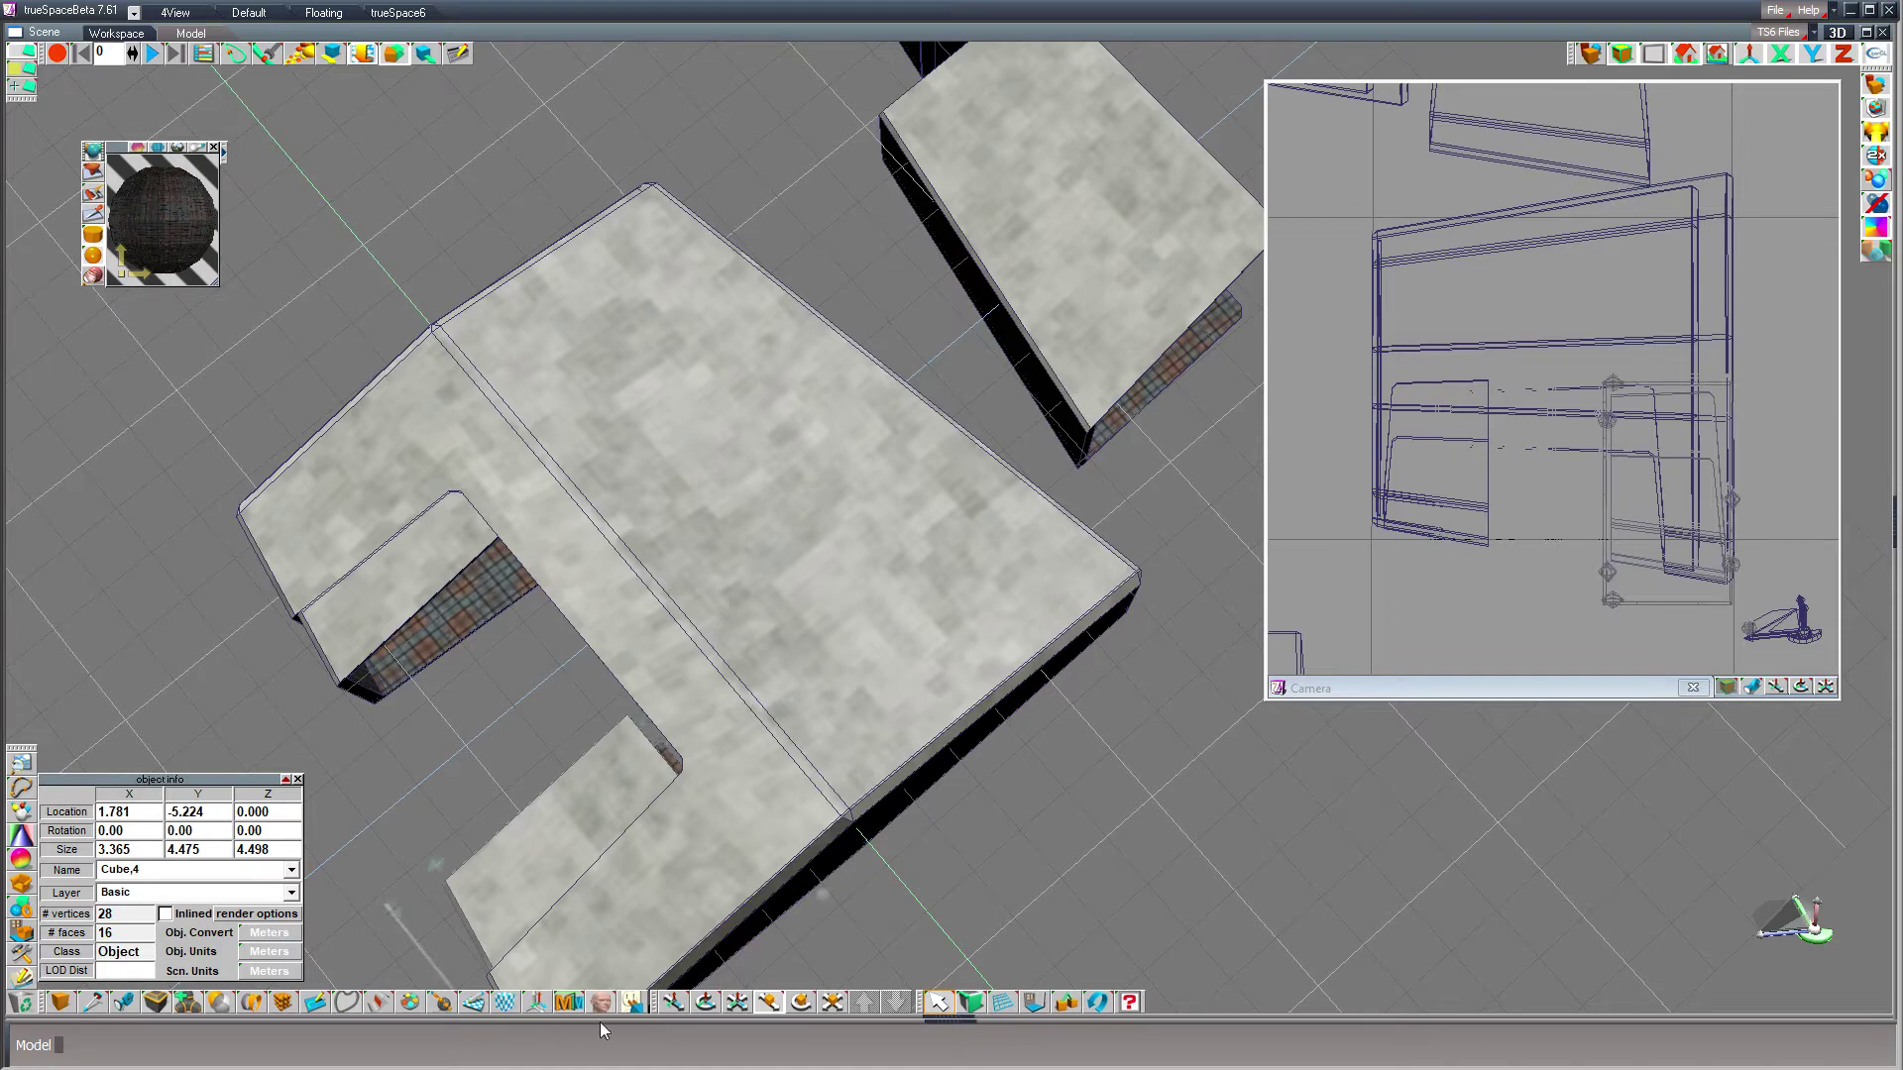
- Select the narrow inner end face of the original insert's half, facing the recess's back wall, and Sweep it
{"action": "left_click", "coordinate": [701, 1002]}
{"action": "left_click_drag", "start_coordinate": [452, 705], "coordinate": [277, 684]}
{"action": "middle_click_drag", "start_coordinate": [615, 674], "coordinate": [337, 622]}
{"action": "scroll", "coordinate": [386, 543], "scroll_direction": "up", "scroll_amount": 3}
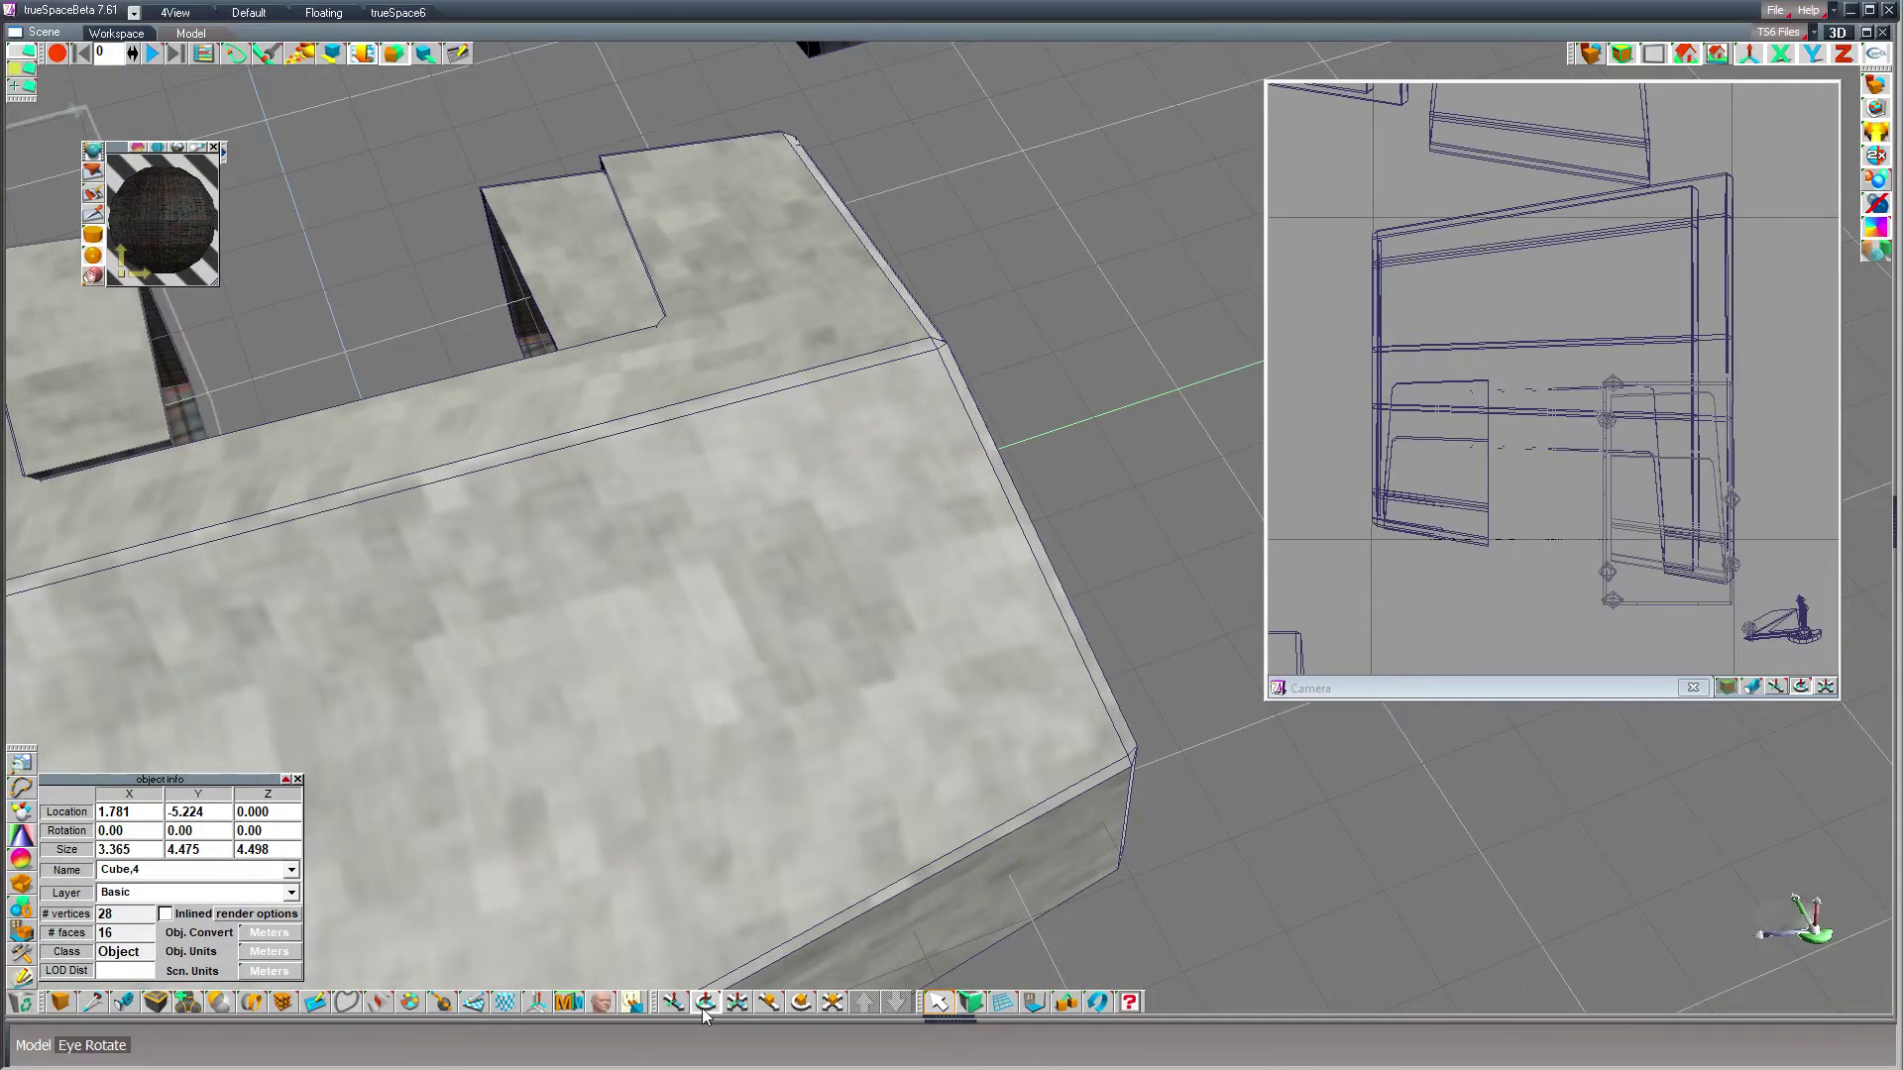
{"action": "left_click", "coordinate": [673, 1002]}
{"action": "left_click_drag", "start_coordinate": [634, 555], "coordinate": [1229, 570]}
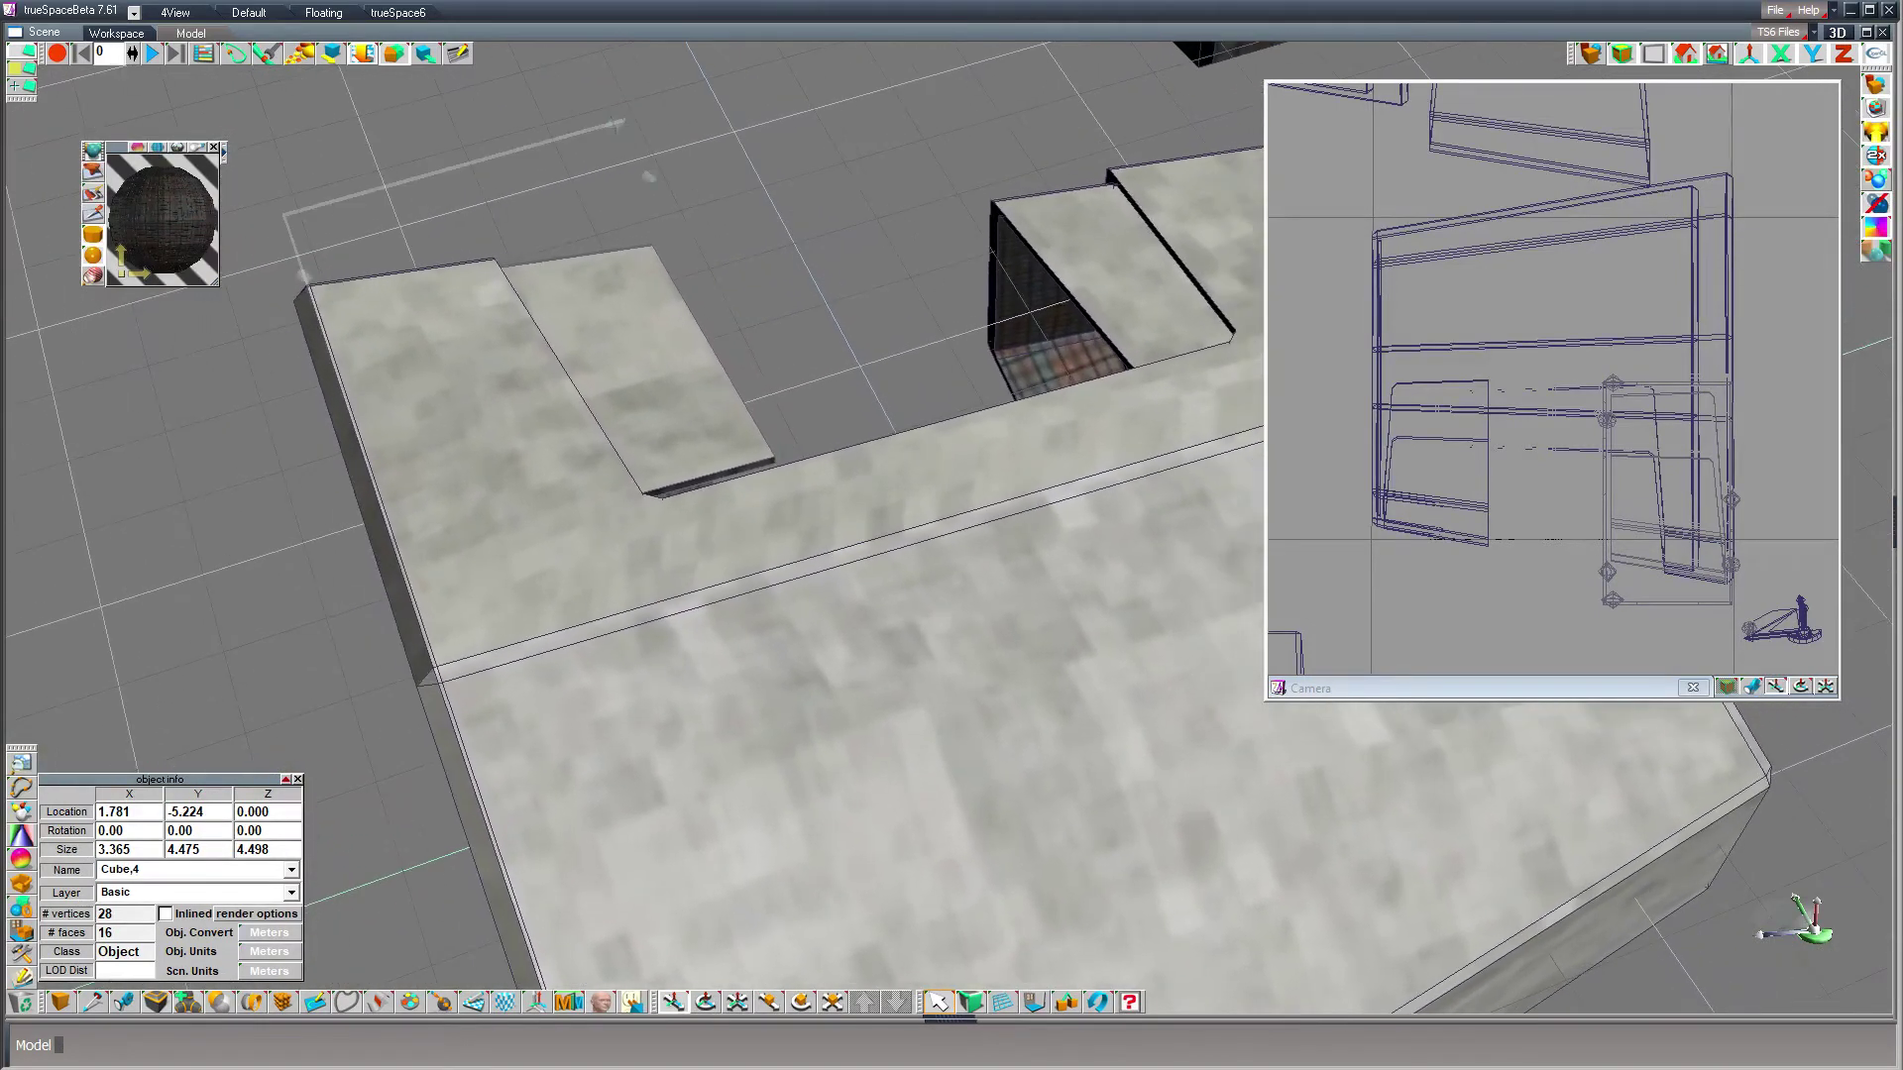
{"action": "left_click", "coordinate": [970, 1002]}
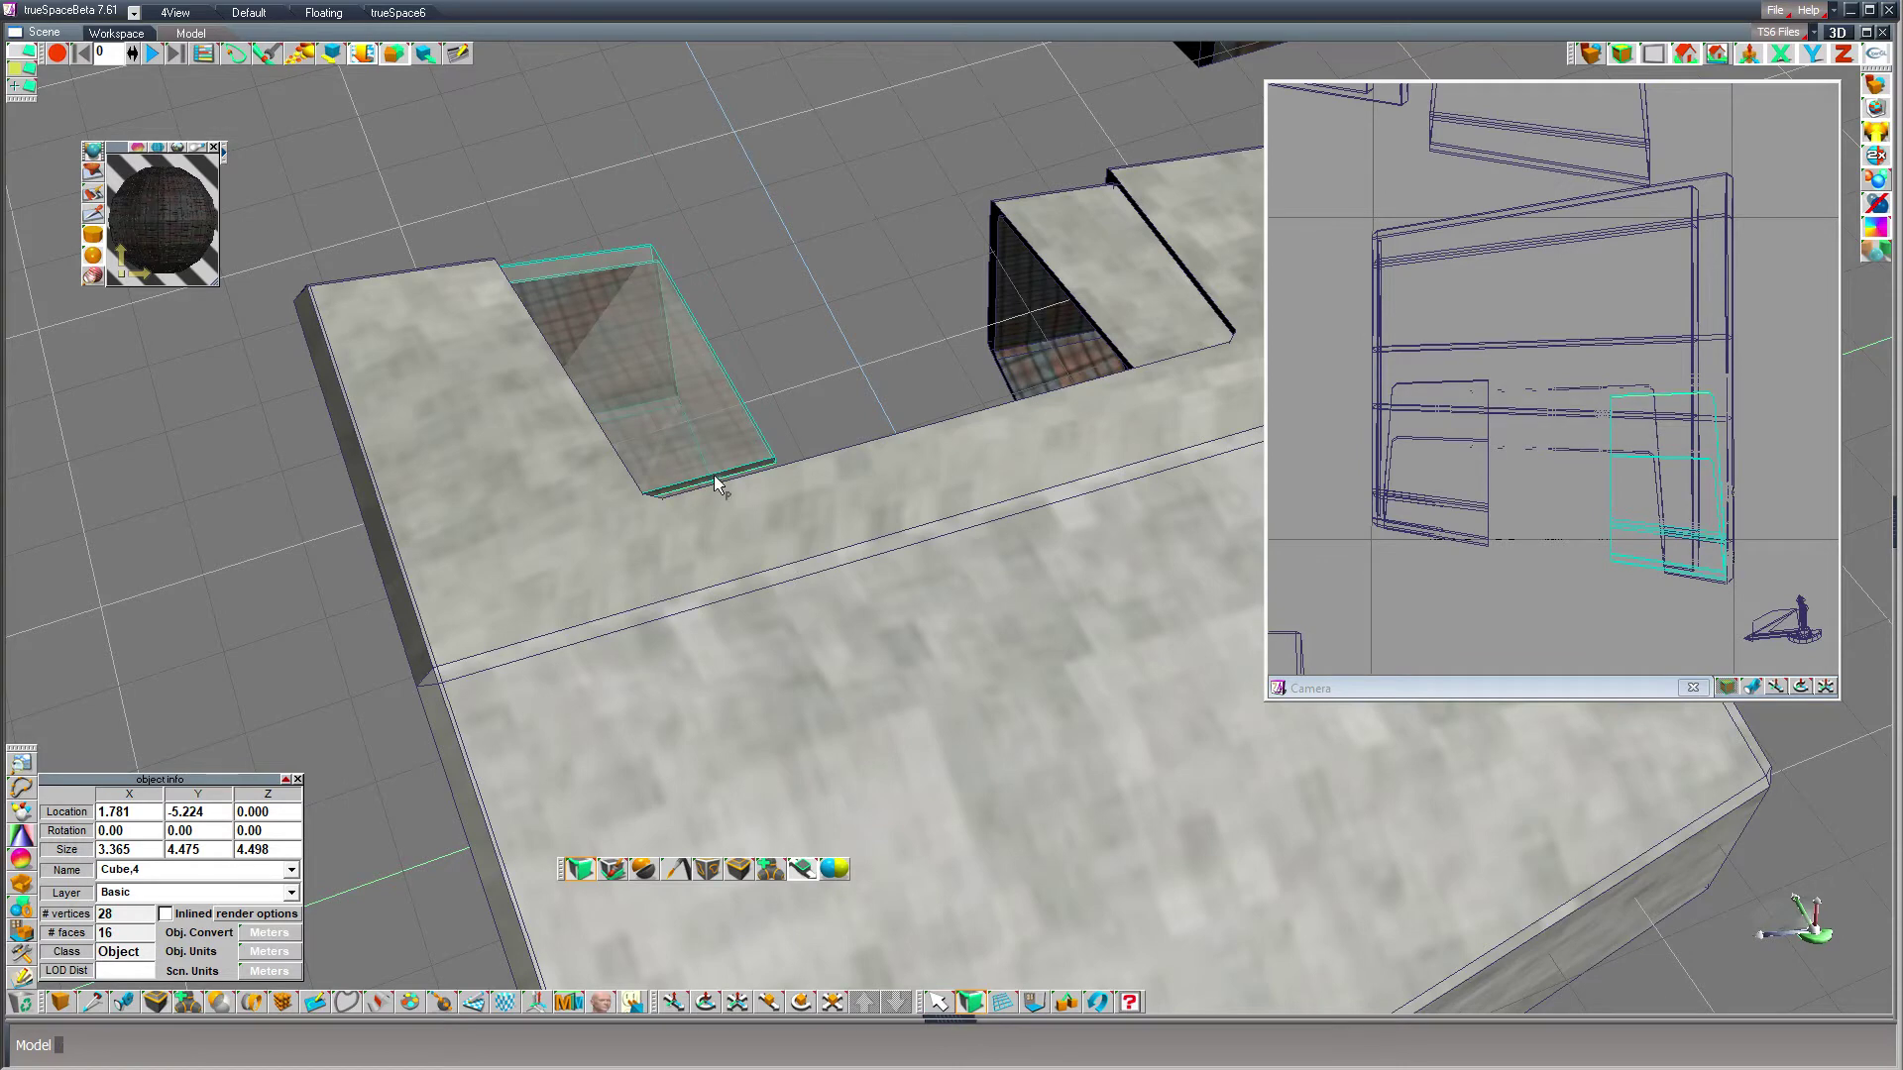
{"action": "scroll", "coordinate": [705, 483], "scroll_direction": "up", "scroll_amount": 4}
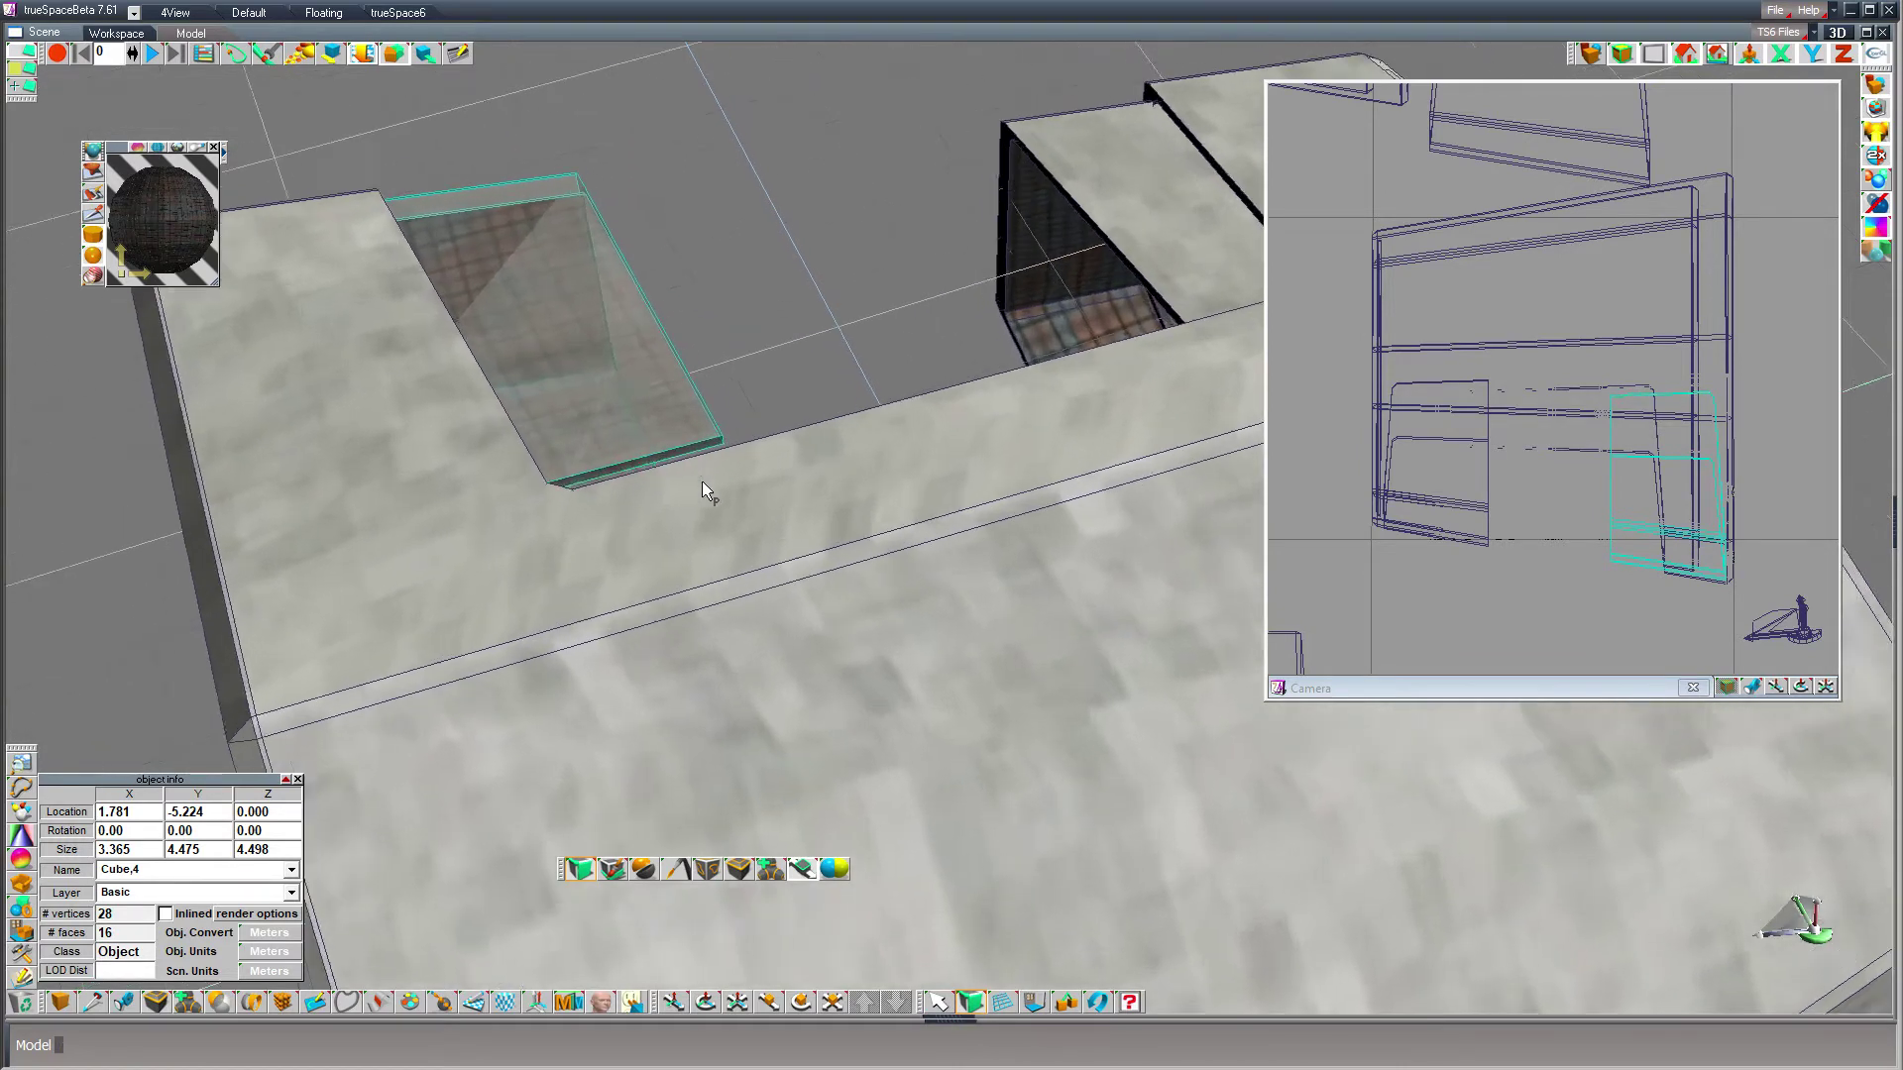
{"action": "left_click", "coordinate": [470, 458]}
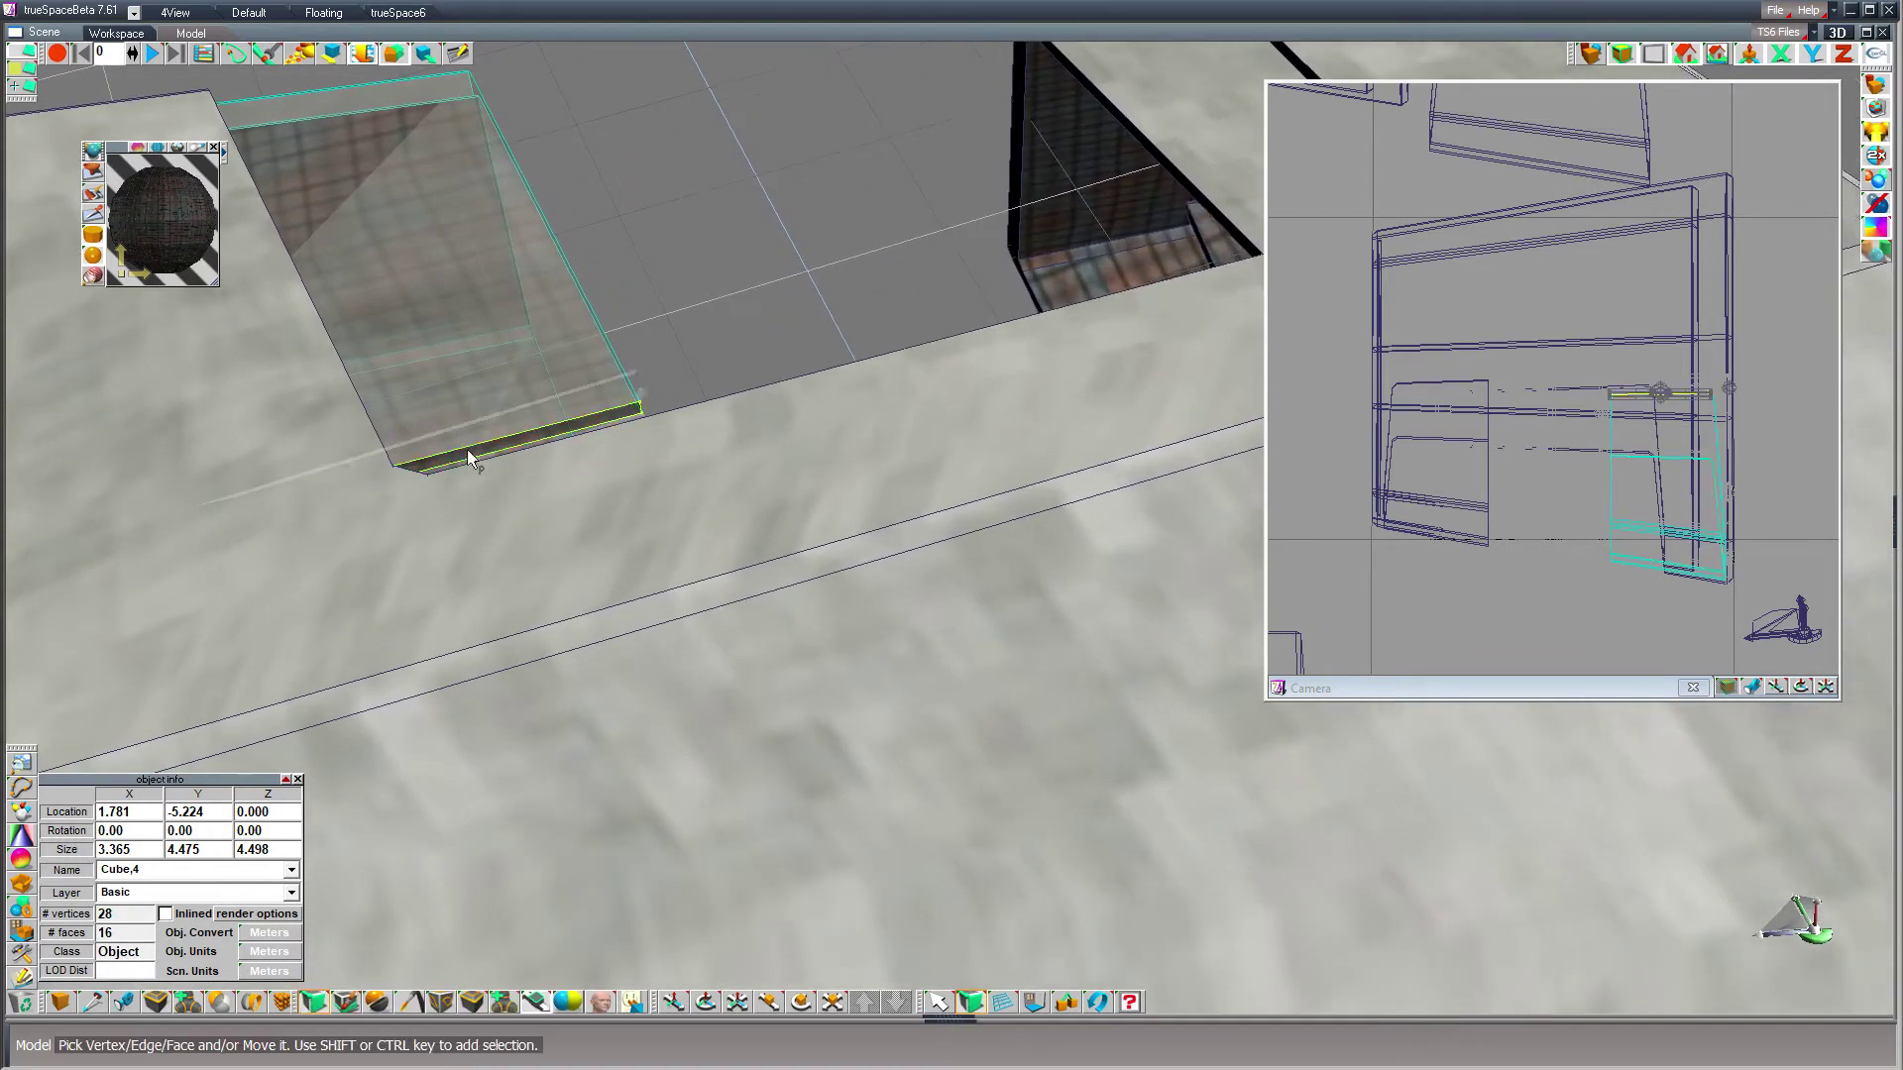
{"action": "left_click_drag", "start_coordinate": [156, 1003], "coordinate": [158, 870]}
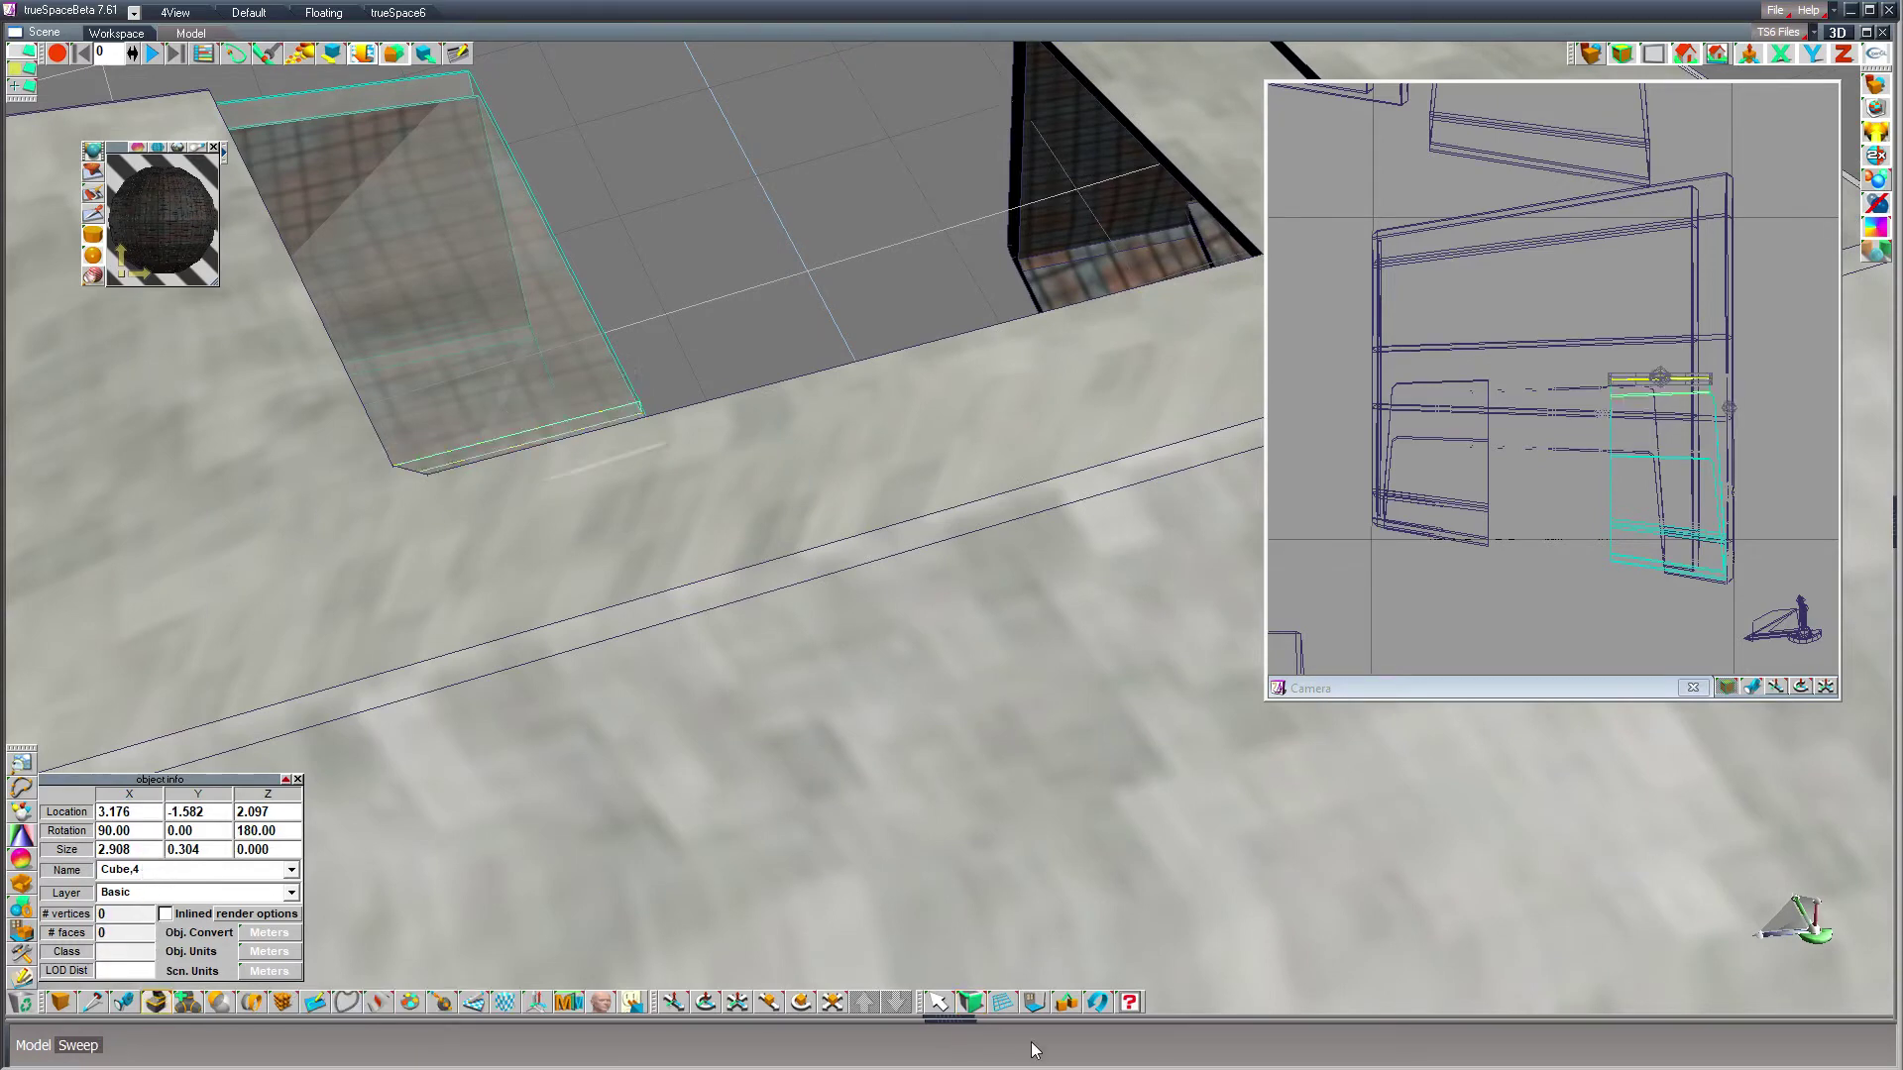
- Leave the Sweep and apply a Cubic UV Projection sized 10 × 10 × 10 to the original insert's half
{"action": "left_click", "coordinate": [941, 1003]}
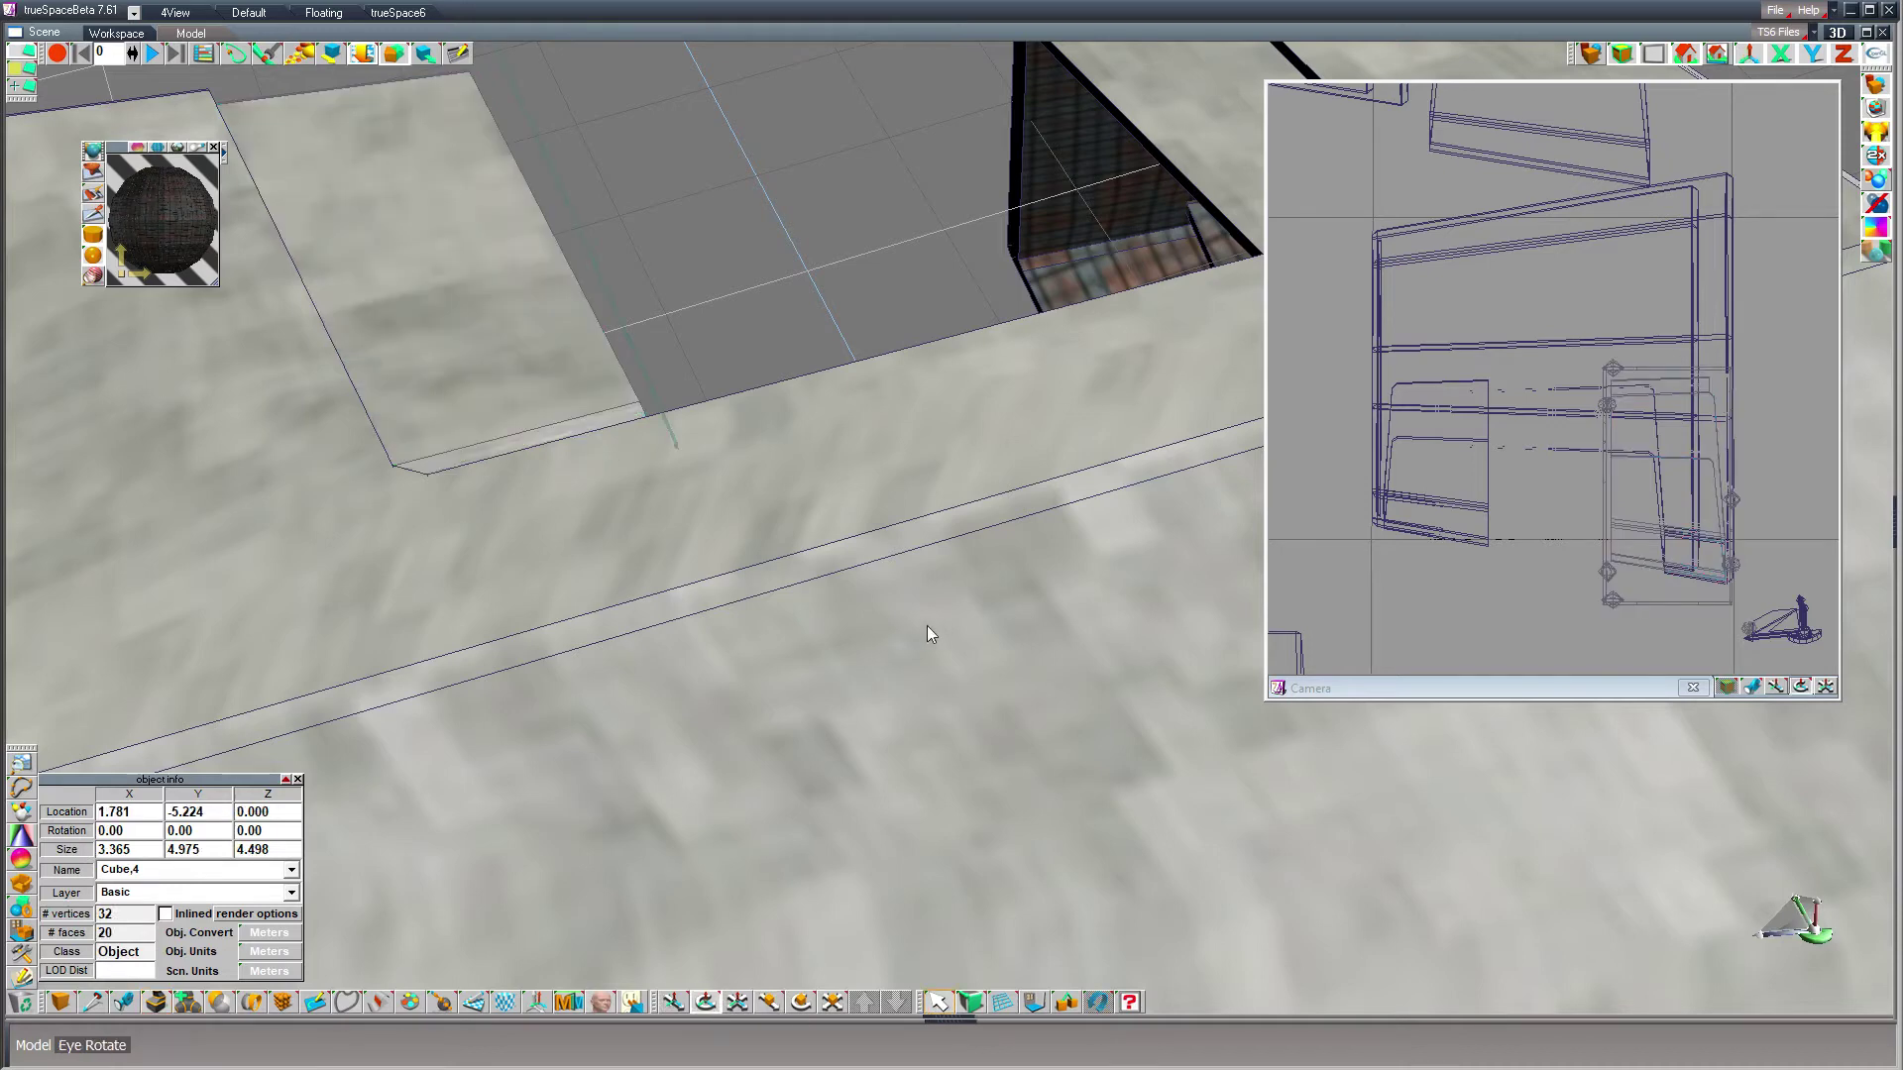
{"action": "middle_click_drag", "start_coordinate": [271, 662], "coordinate": [604, 662]}
{"action": "left_click_drag", "start_coordinate": [342, 600], "coordinate": [615, 605]}
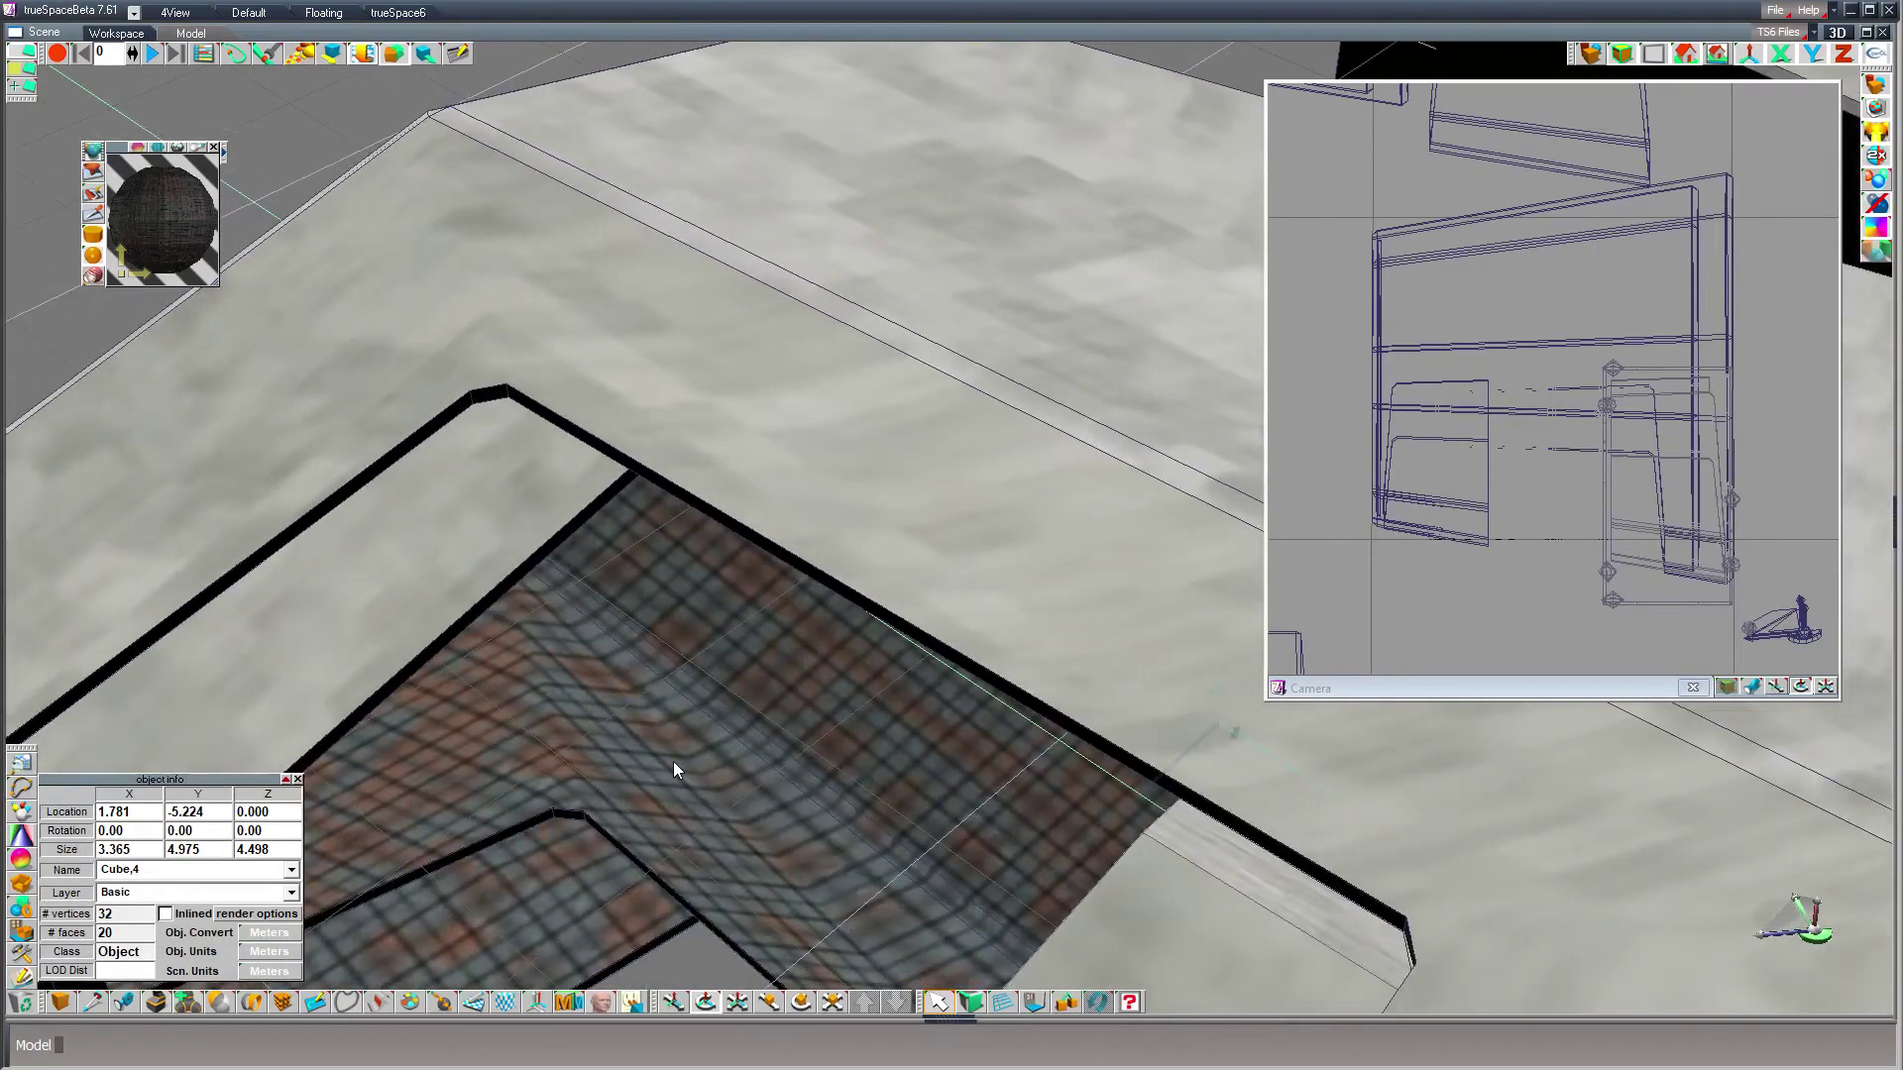
{"action": "scroll", "coordinate": [676, 759], "scroll_direction": "down", "scroll_amount": 5}
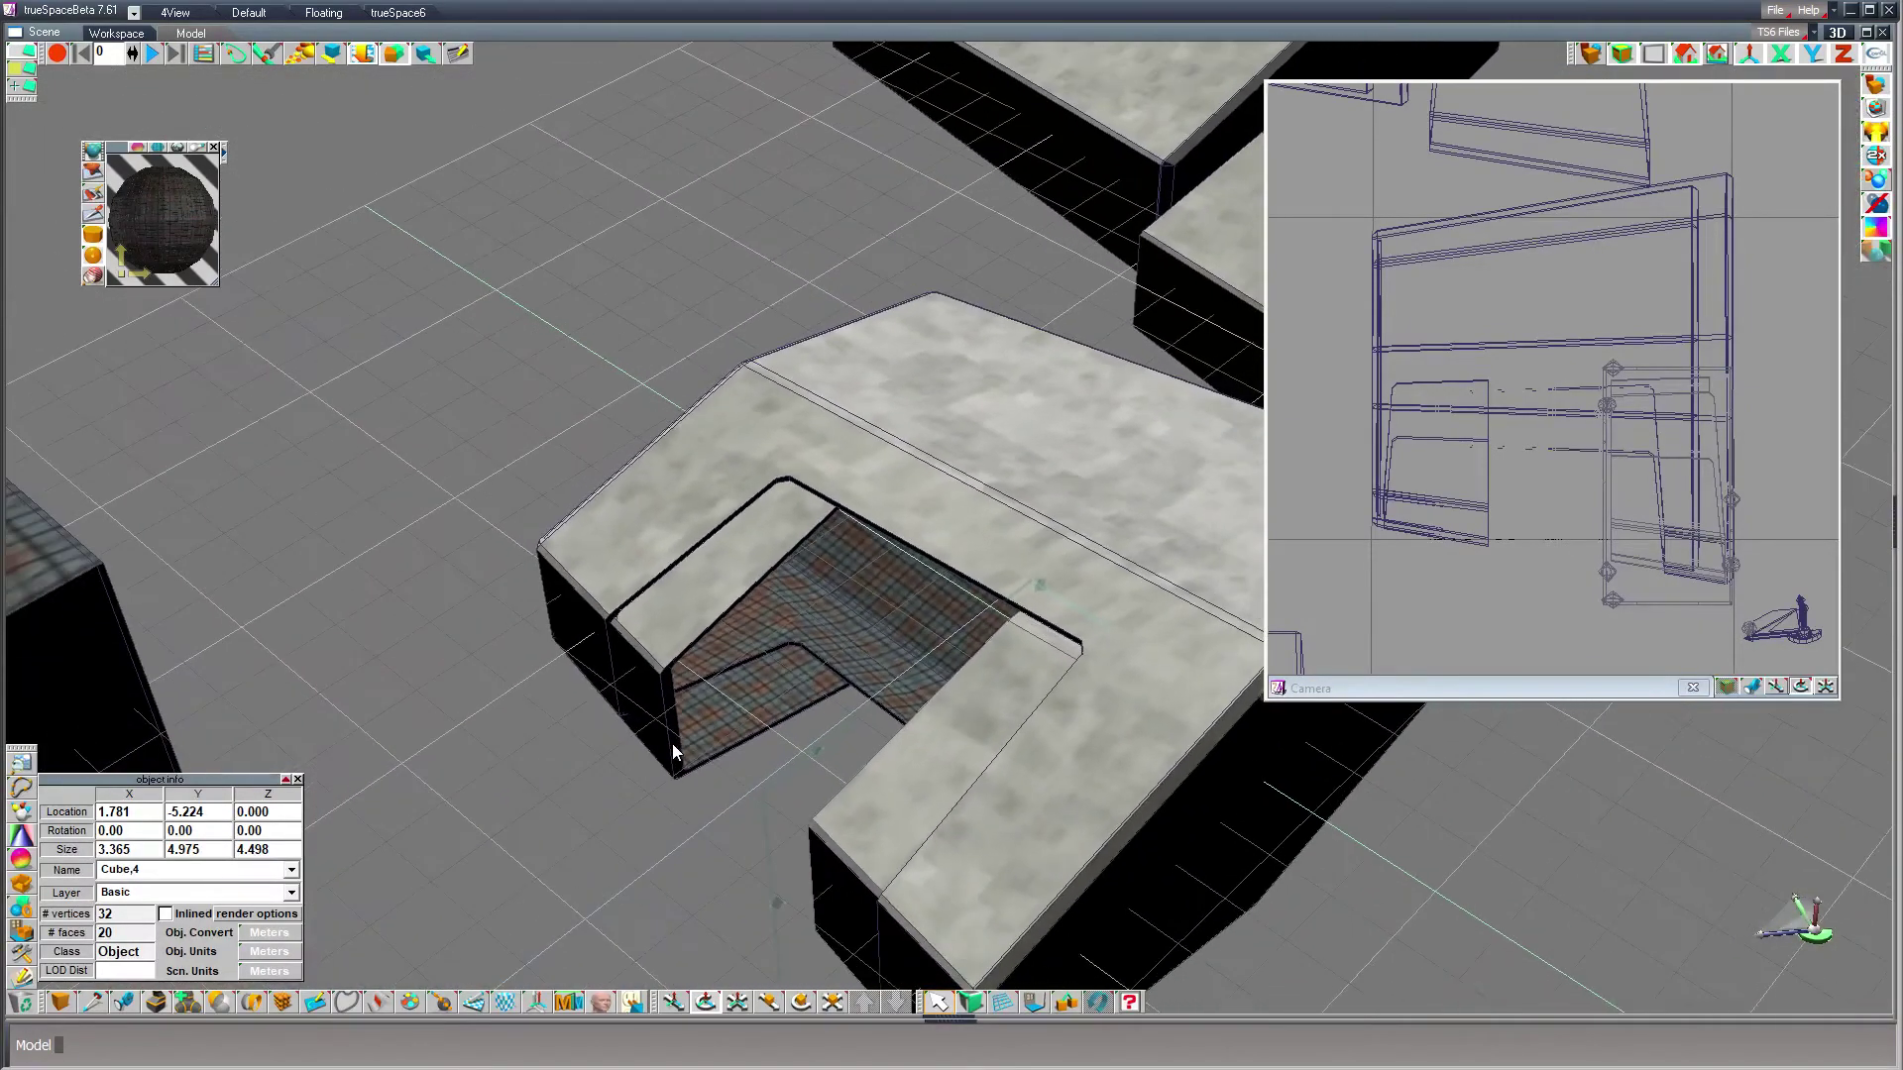
{"action": "left_click", "coordinate": [502, 1004]}
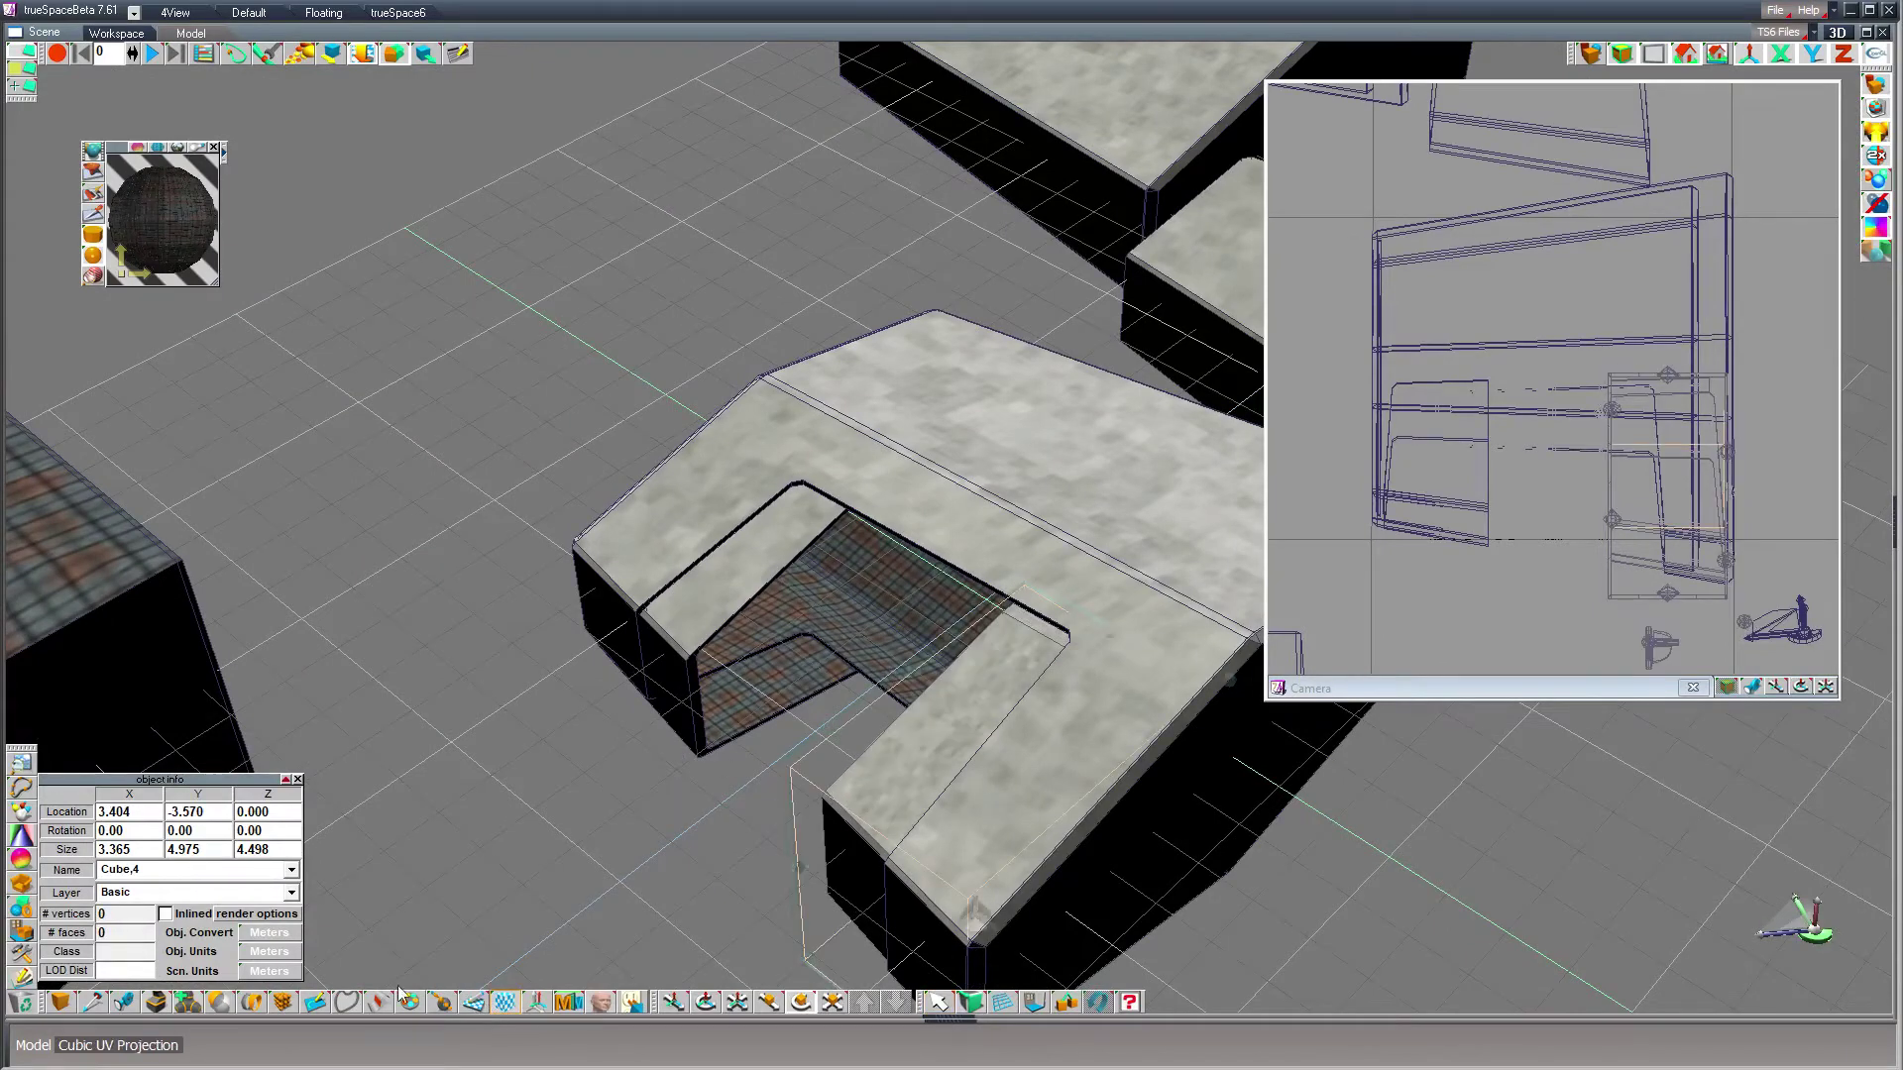
{"action": "double_click", "coordinate": [137, 850]}
{"action": "type", "text": "10"}
{"action": "key", "text": "Tab"}
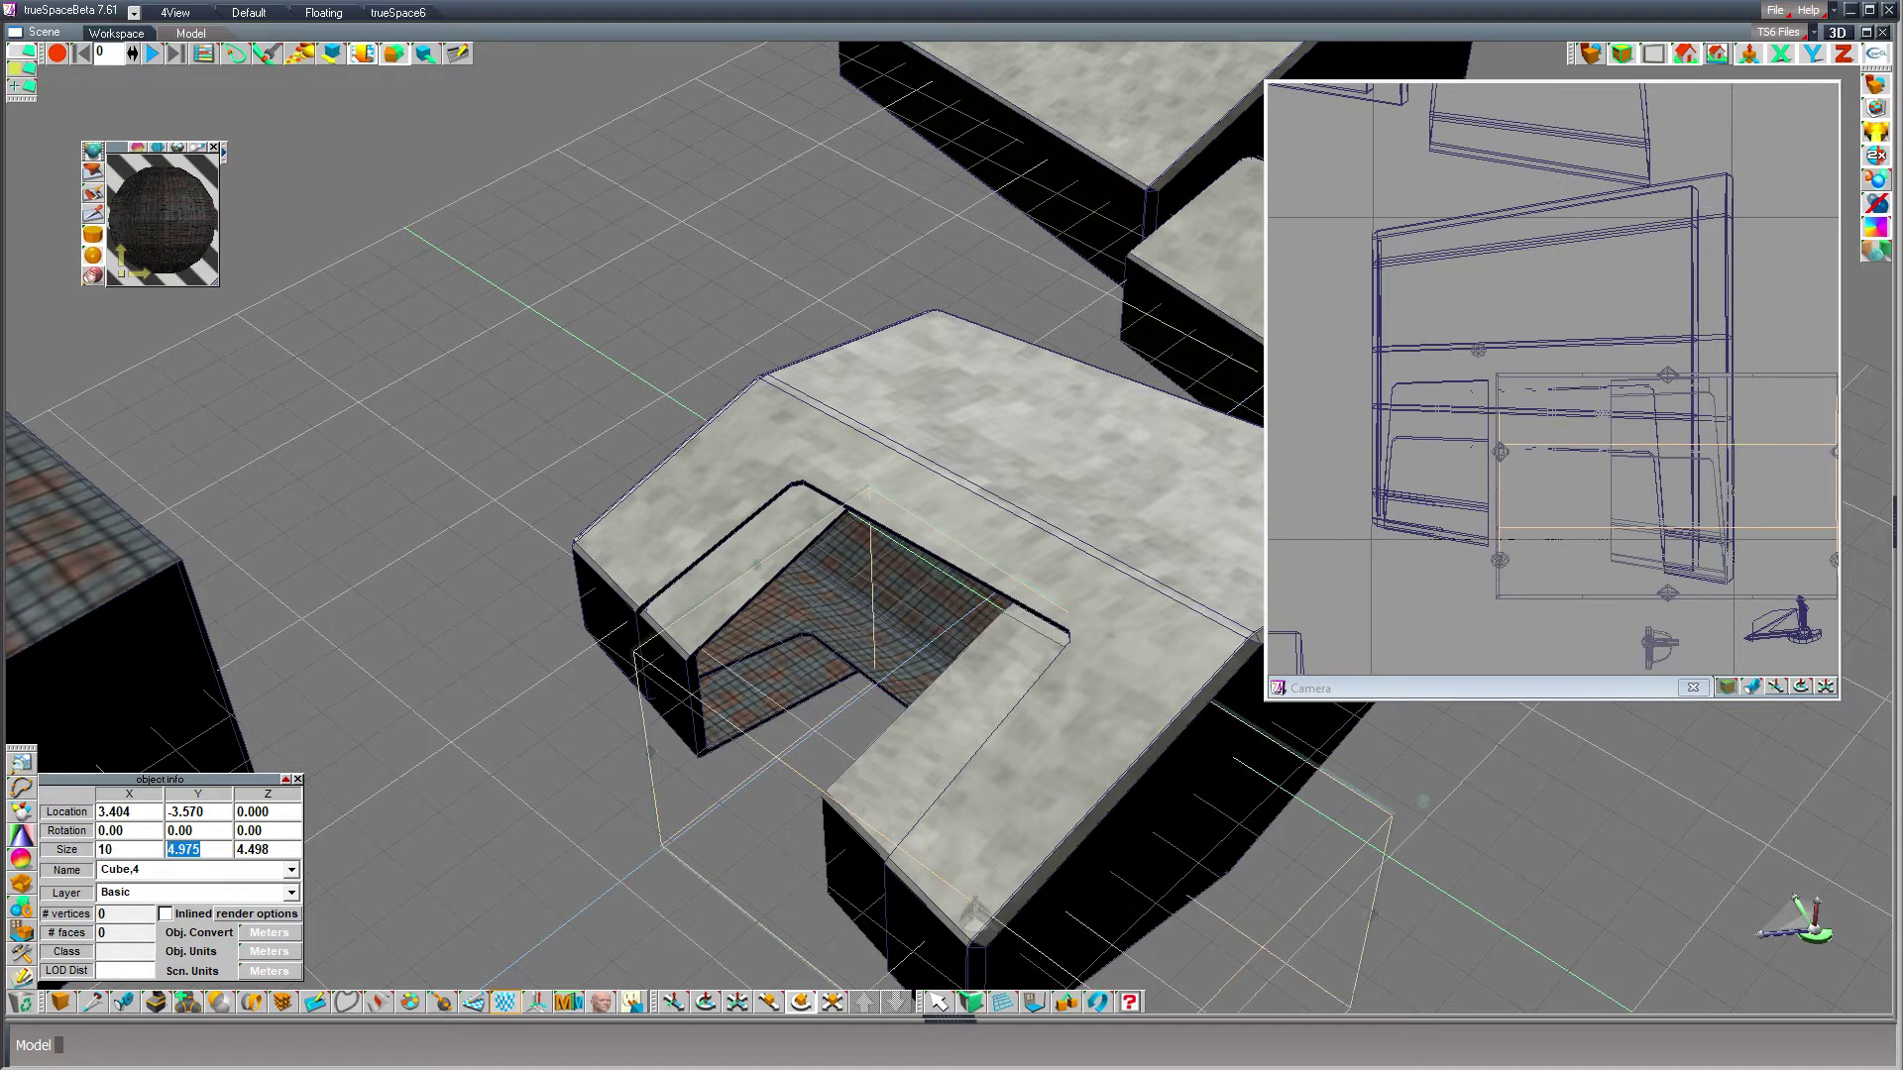
{"action": "type", "text": "10"}
{"action": "key", "text": "Tab"}
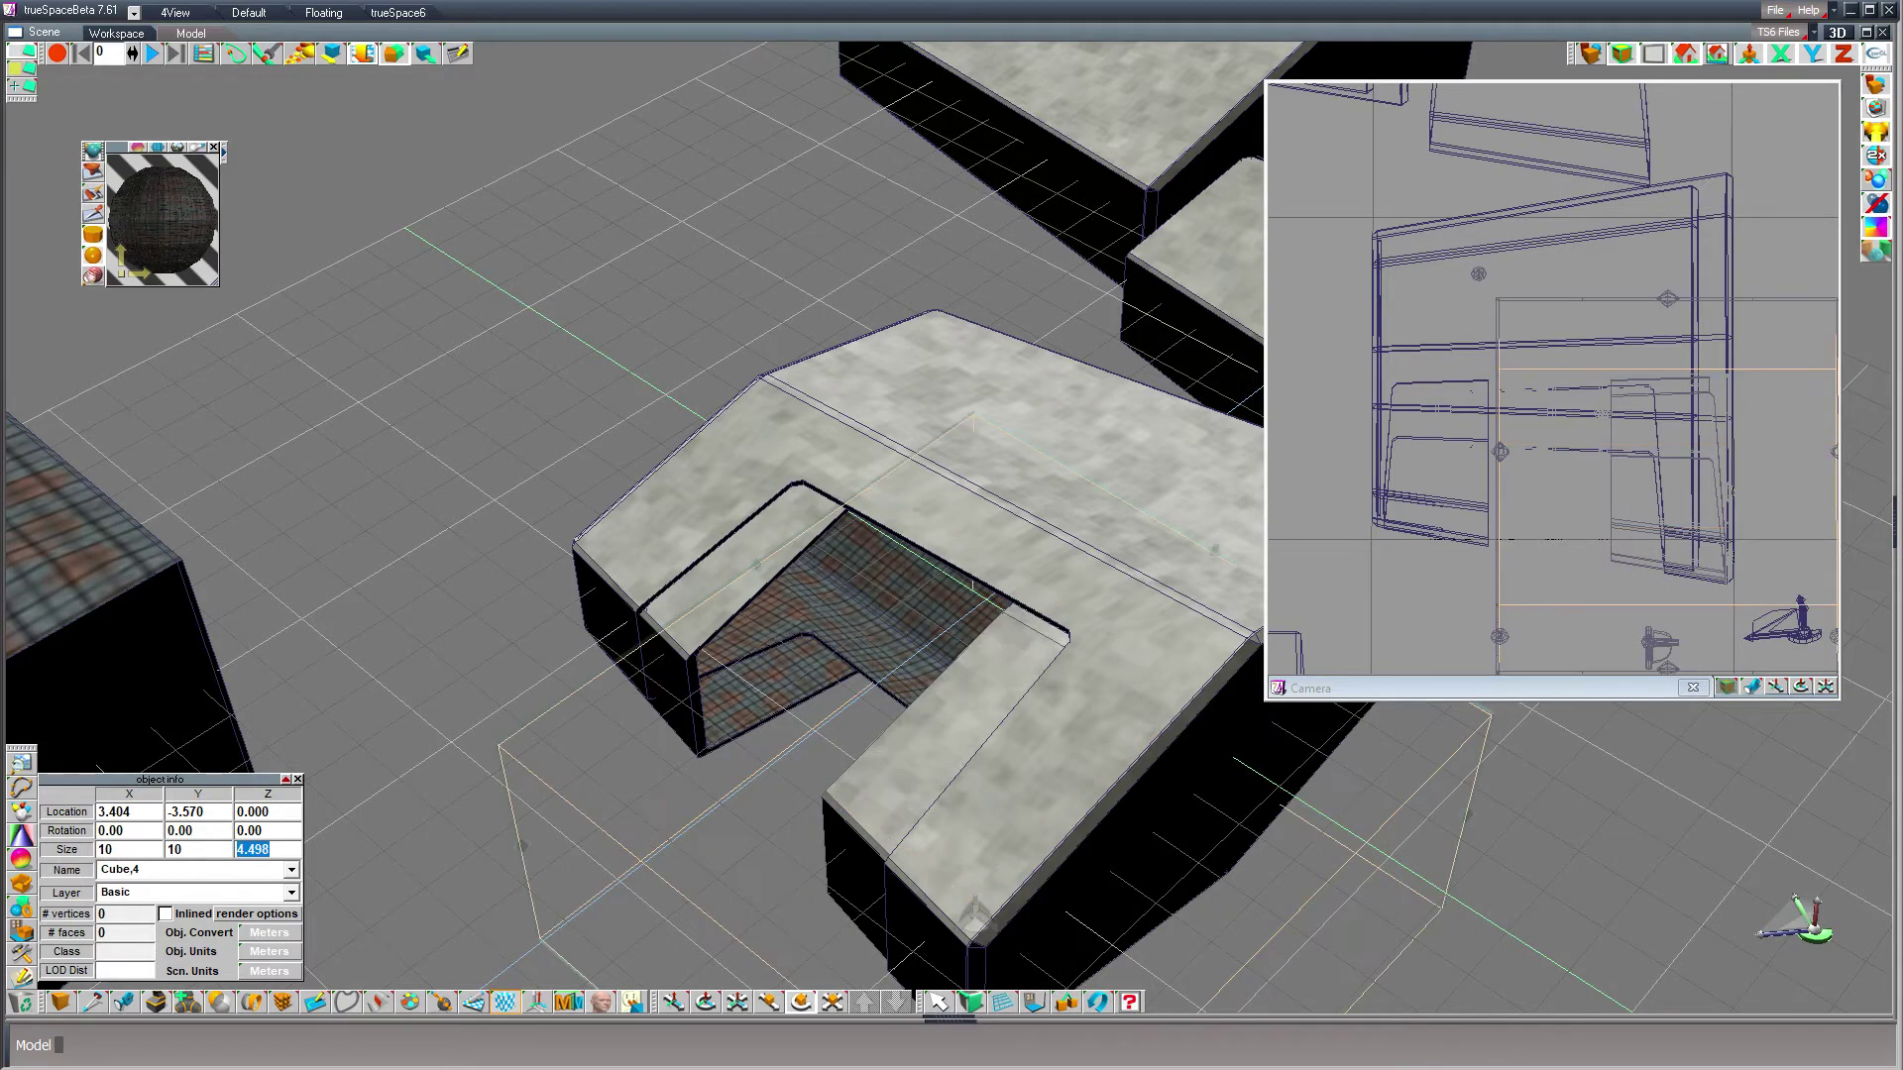
{"action": "type", "text": "10"}
{"action": "key", "text": "Return"}
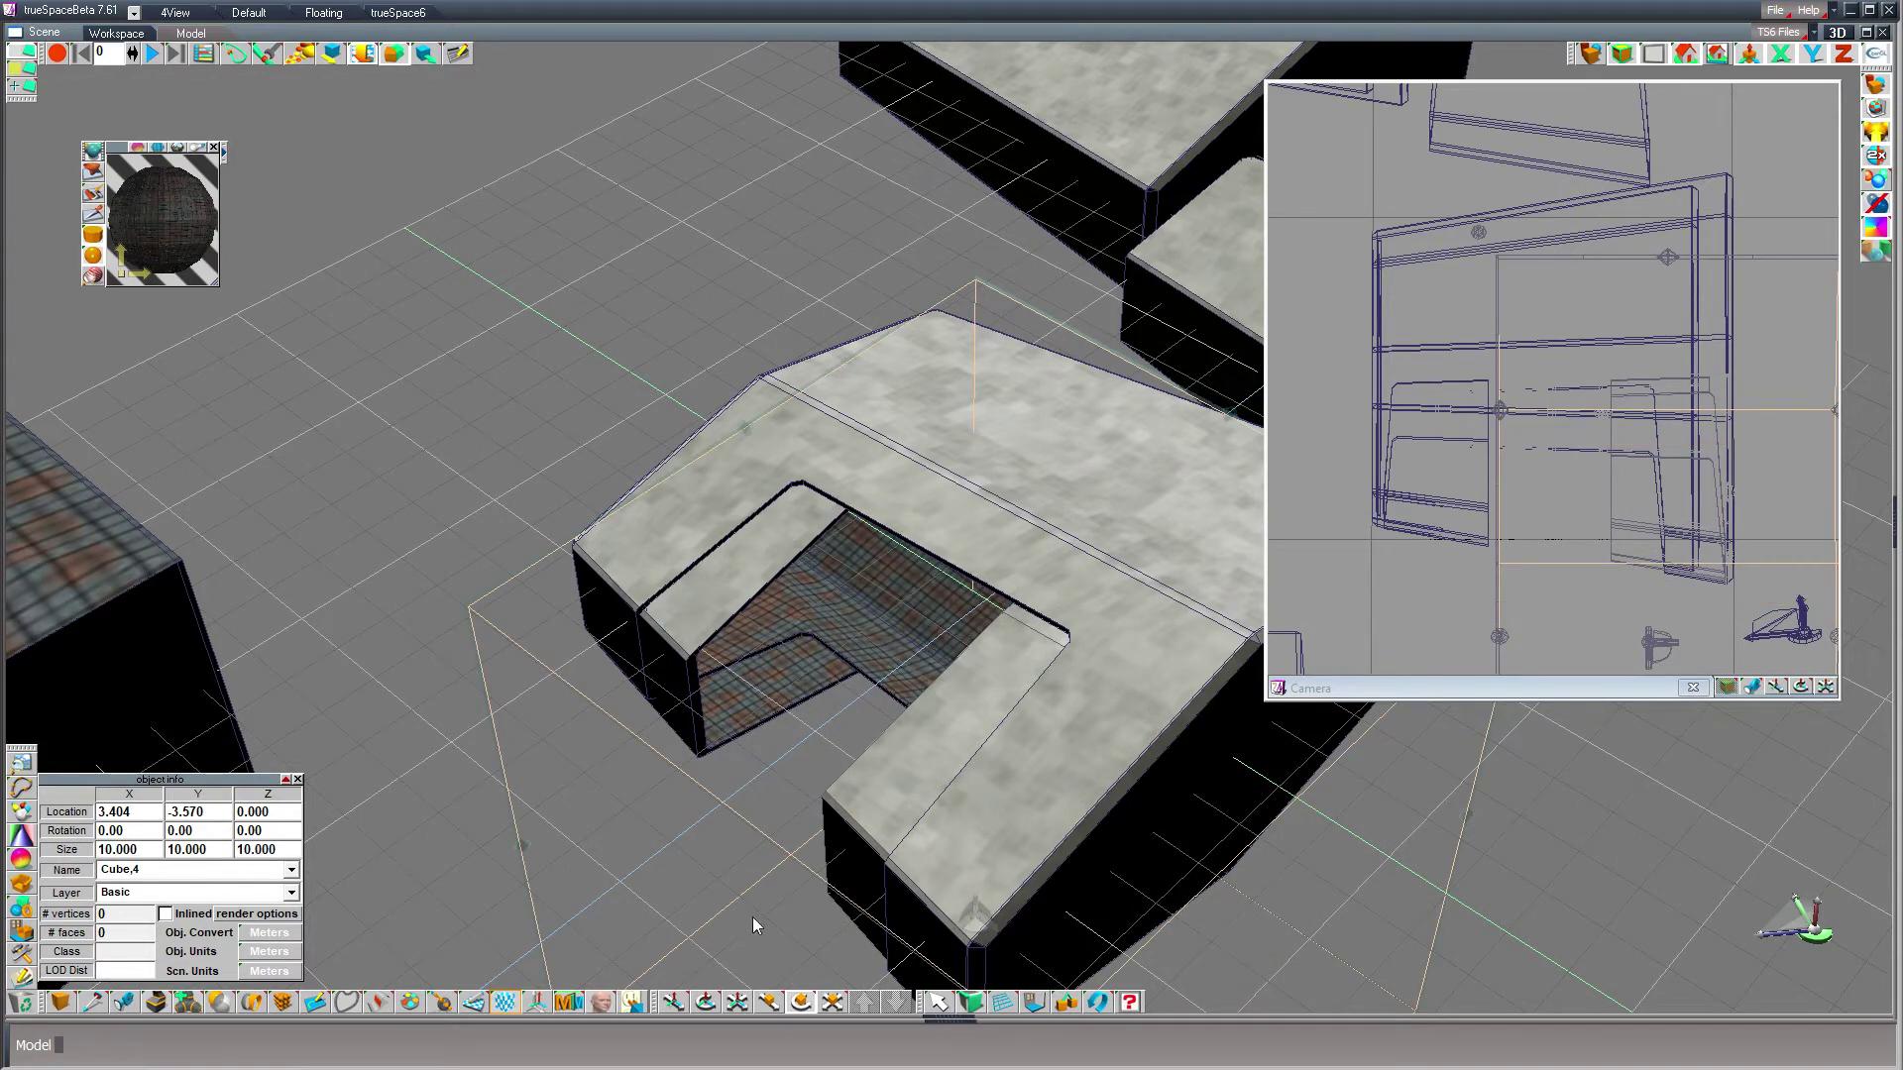
{"action": "left_click", "coordinate": [932, 999]}
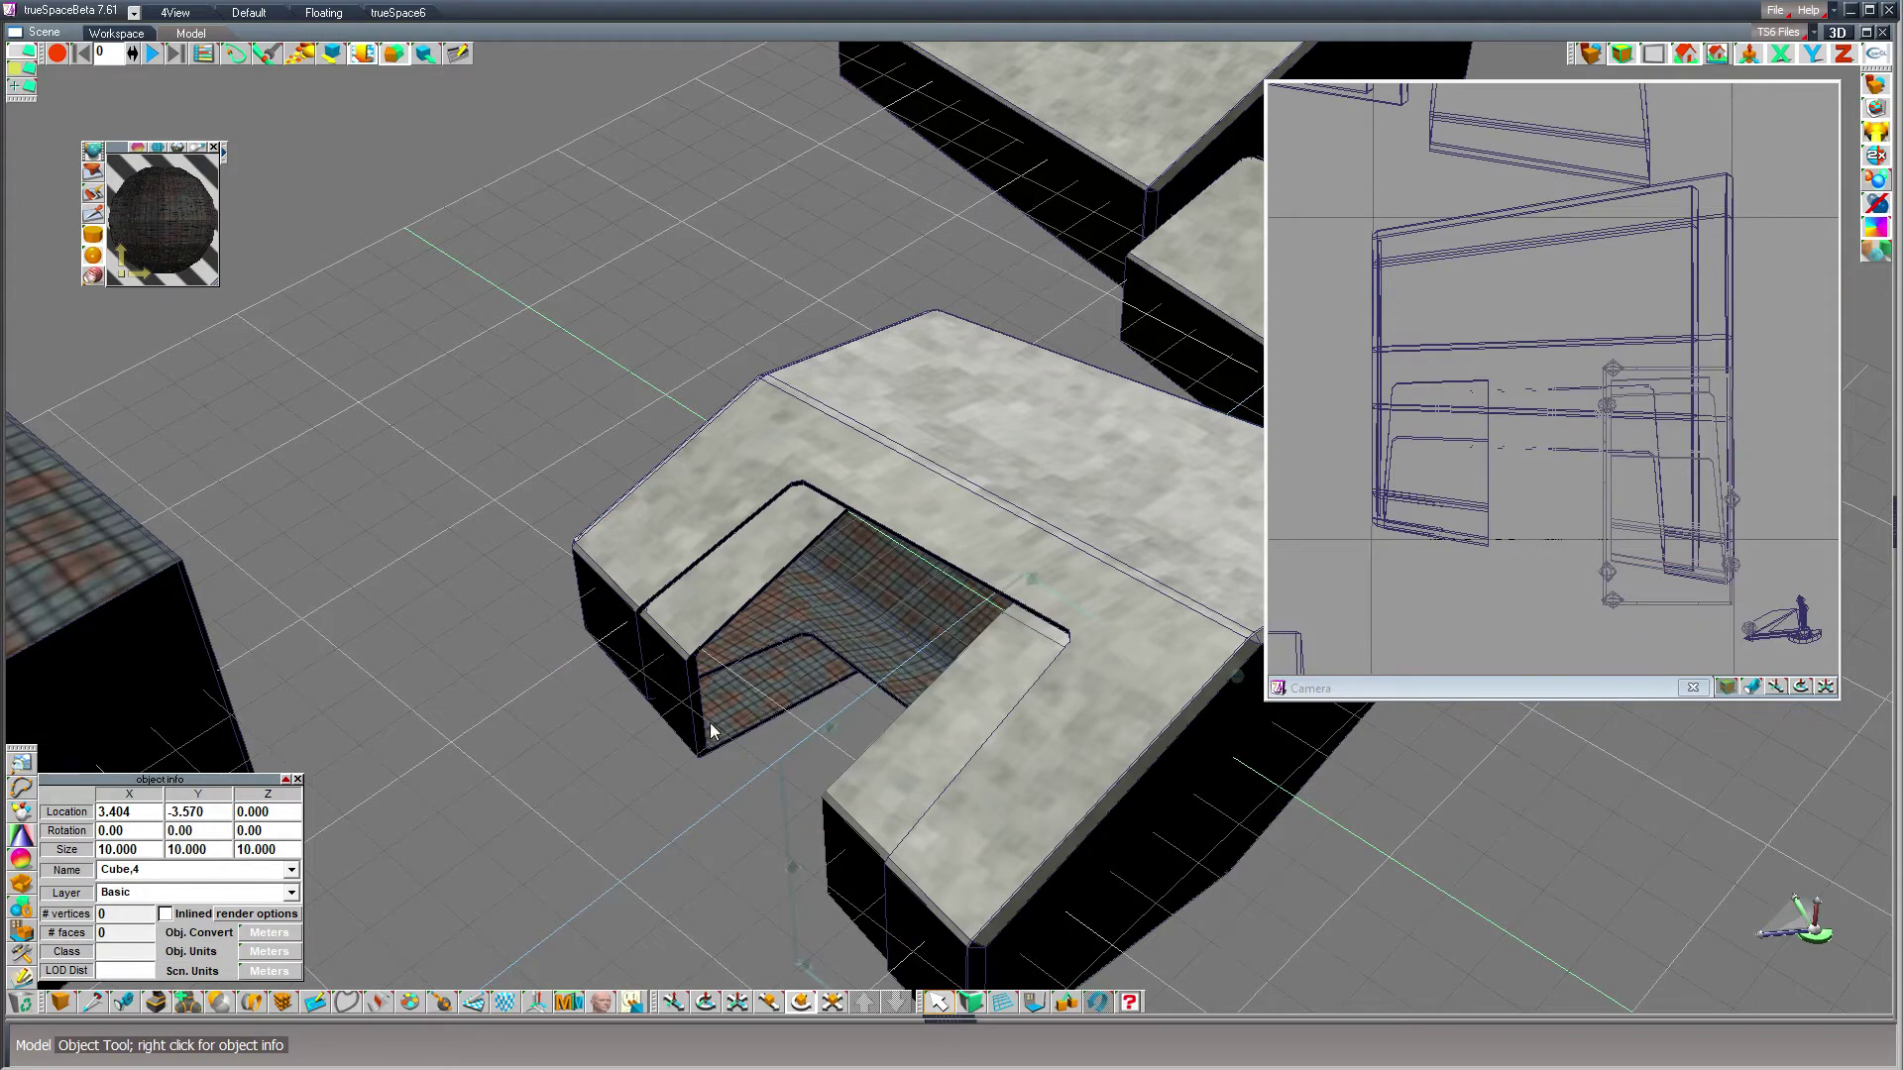
- Add a 2 × 2 × 2 cube and move it over the duplicate insert's half, to about X -2.77, Y -3.23
{"action": "left_click", "coordinate": [711, 667]}
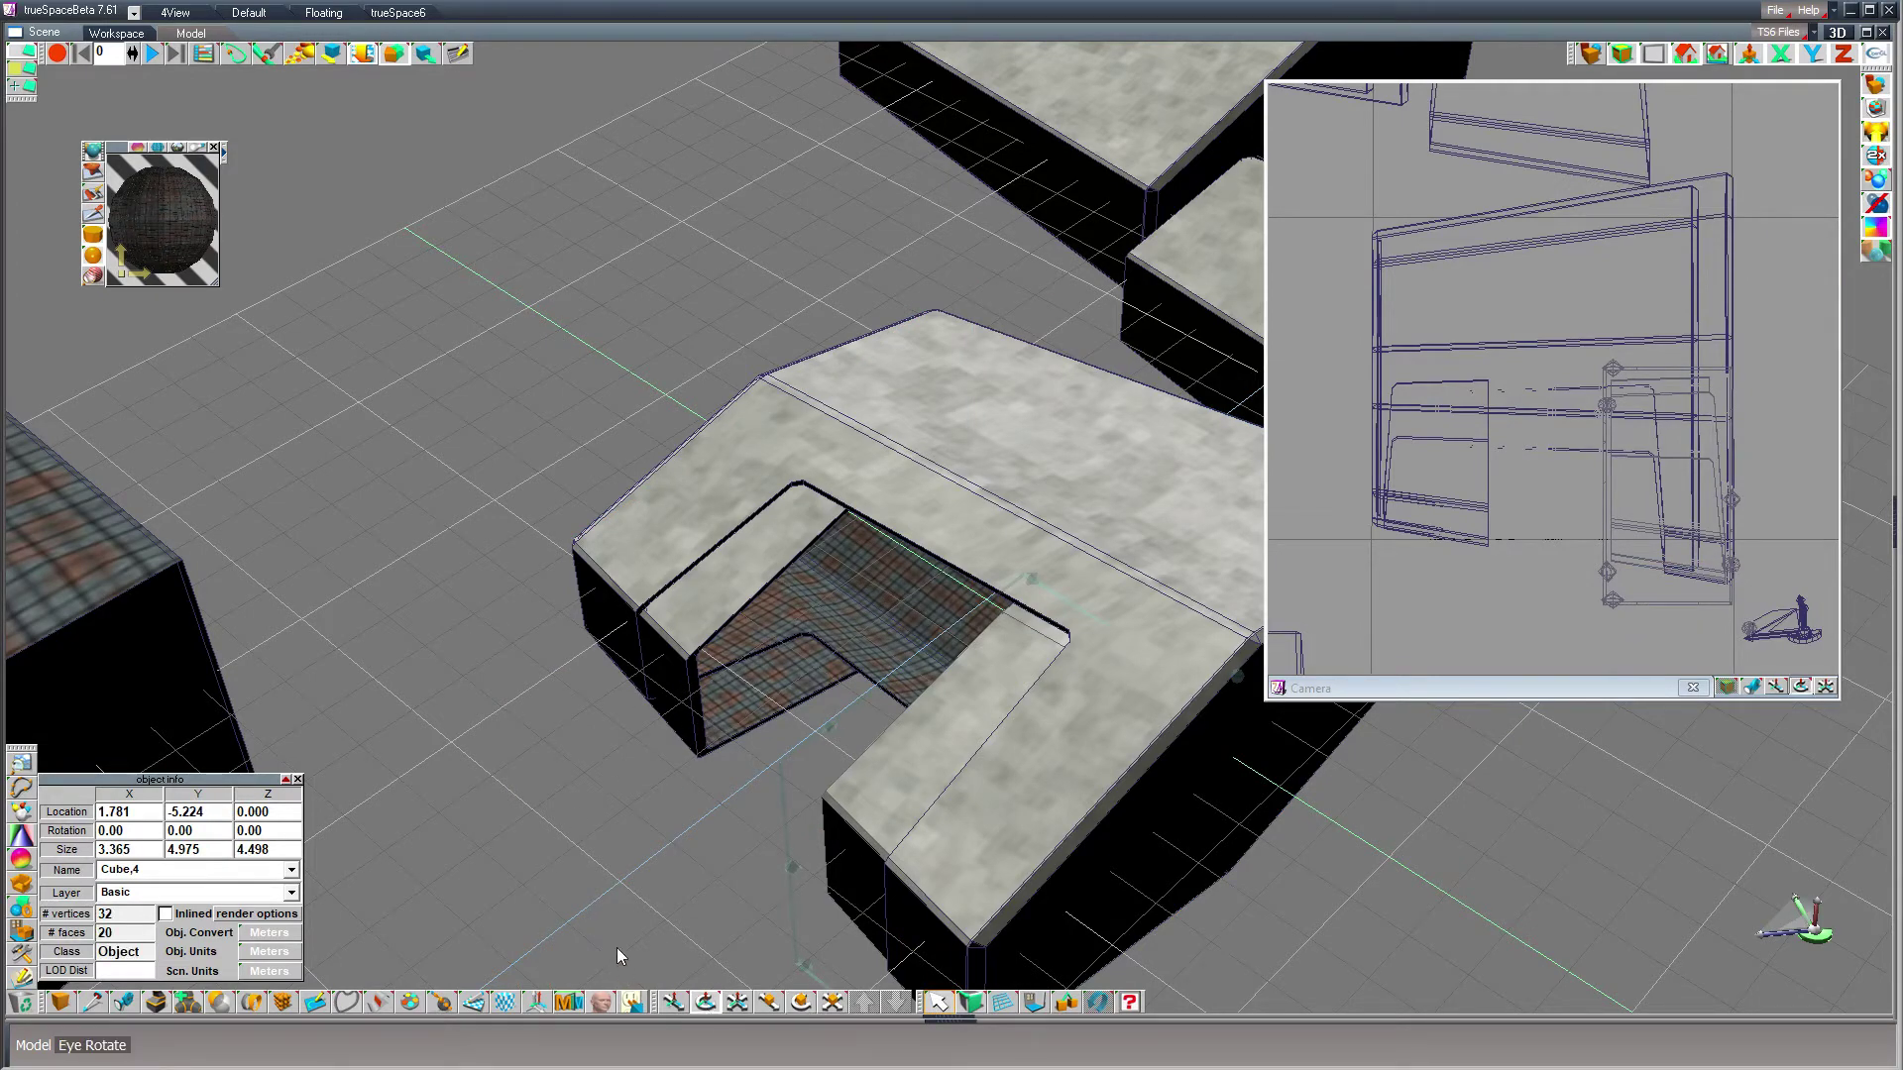
{"action": "left_click_drag", "start_coordinate": [705, 1002], "coordinate": [753, 788]}
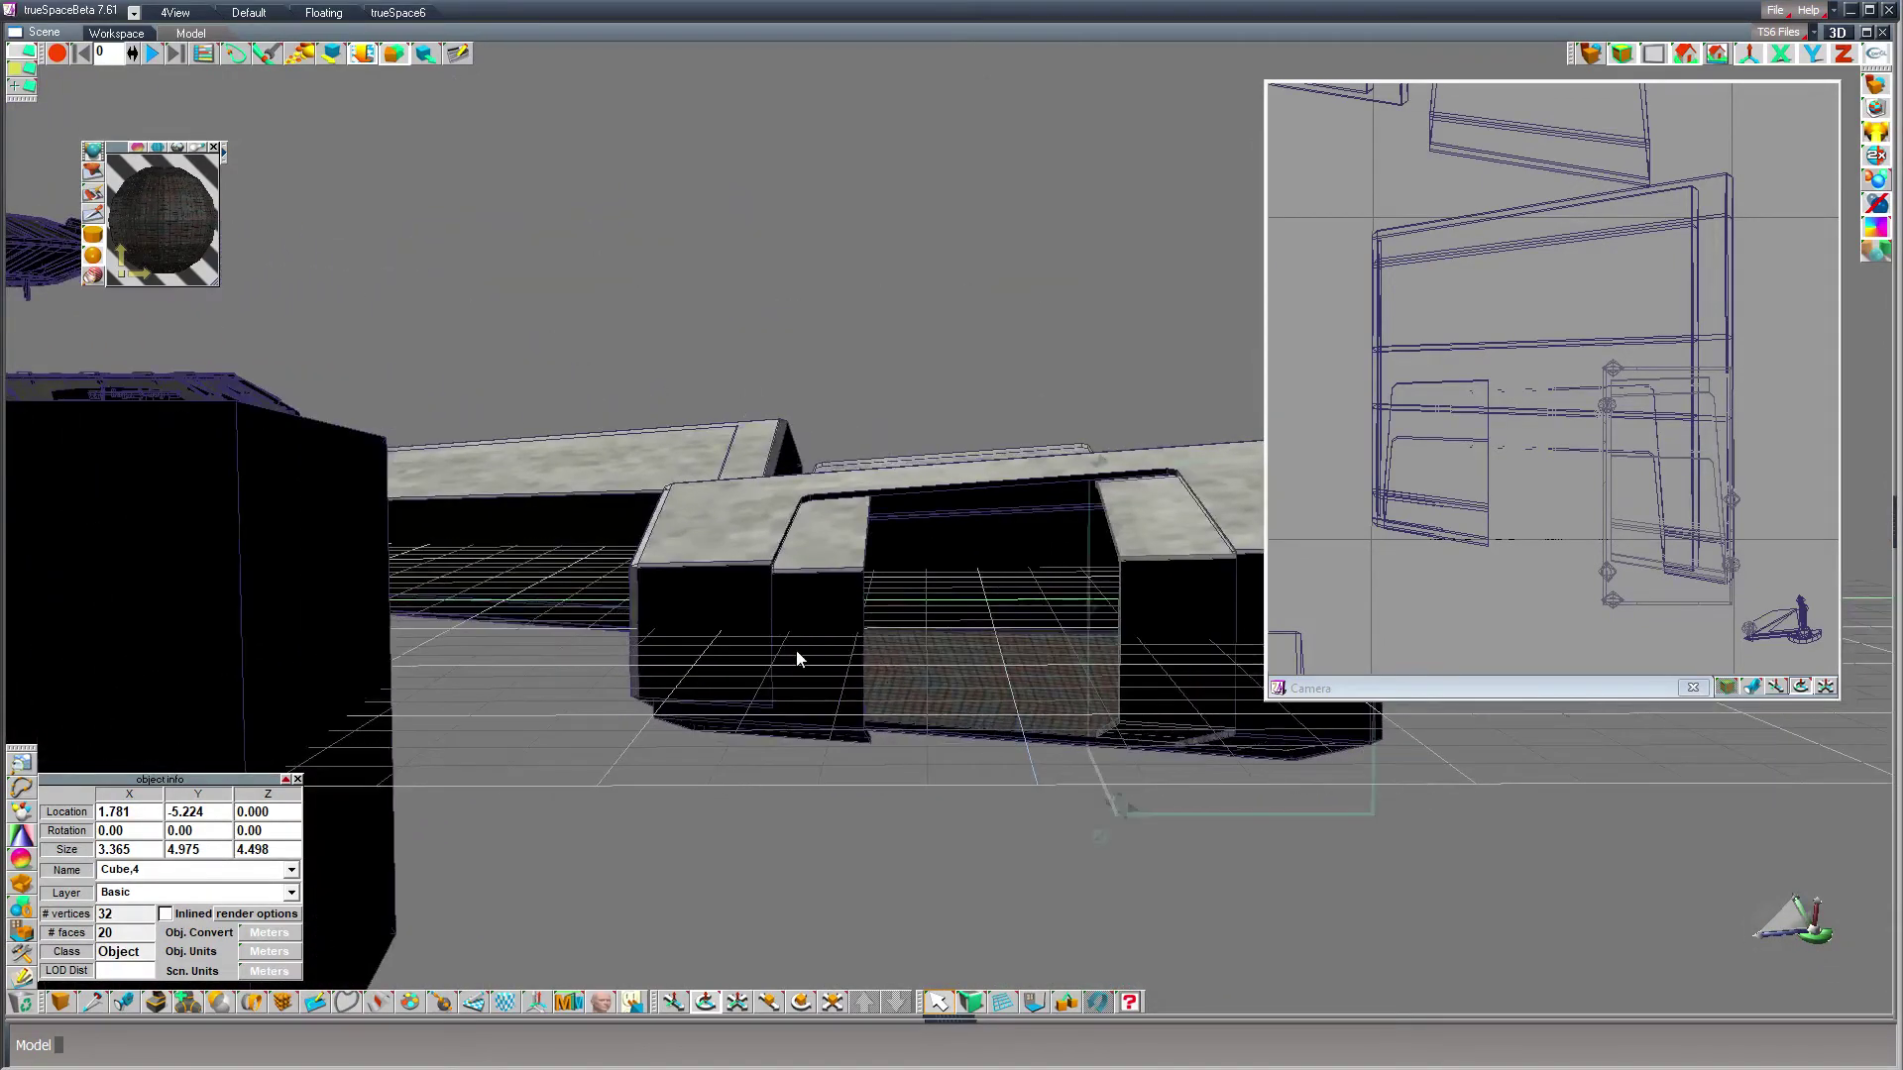
{"action": "left_click_drag", "start_coordinate": [784, 865], "coordinate": [629, 941]}
{"action": "middle_click_drag", "start_coordinate": [704, 797], "coordinate": [785, 856]}
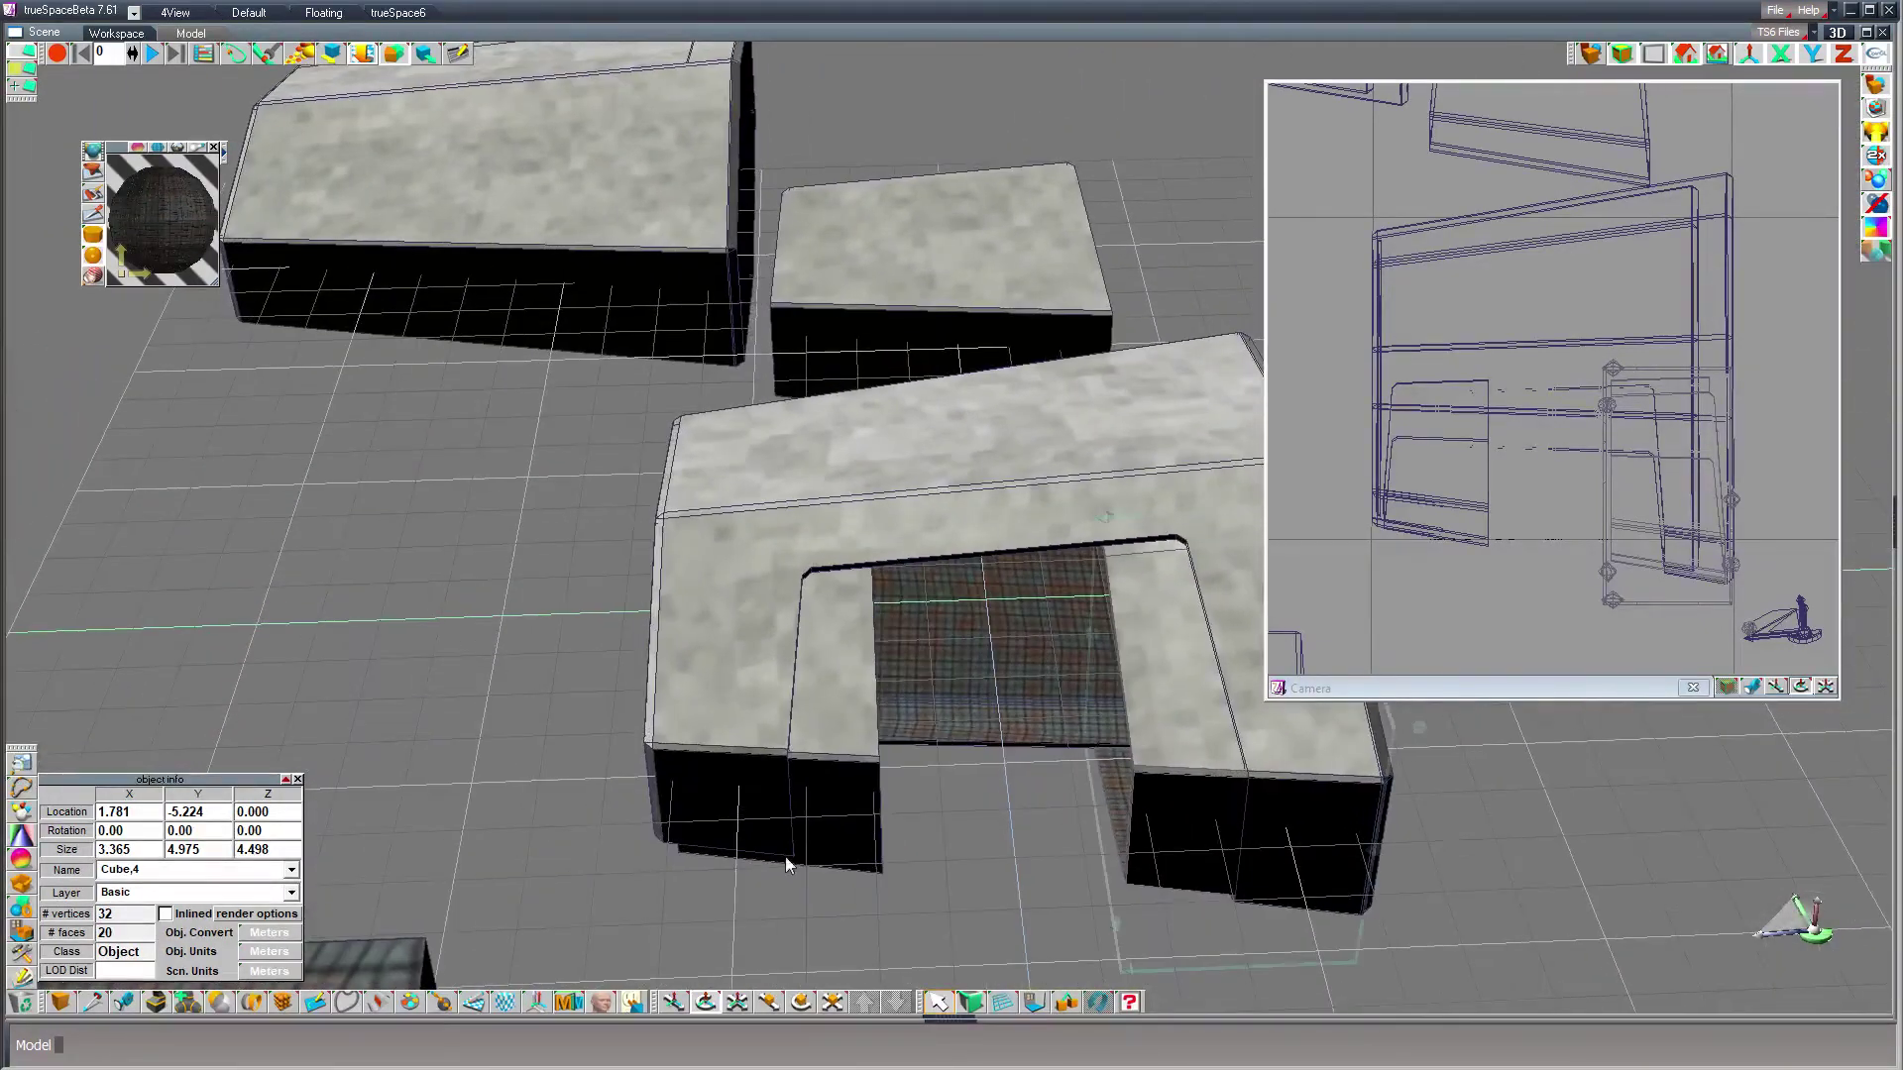
{"action": "left_click", "coordinate": [61, 1003]}
{"action": "left_click", "coordinate": [537, 830]}
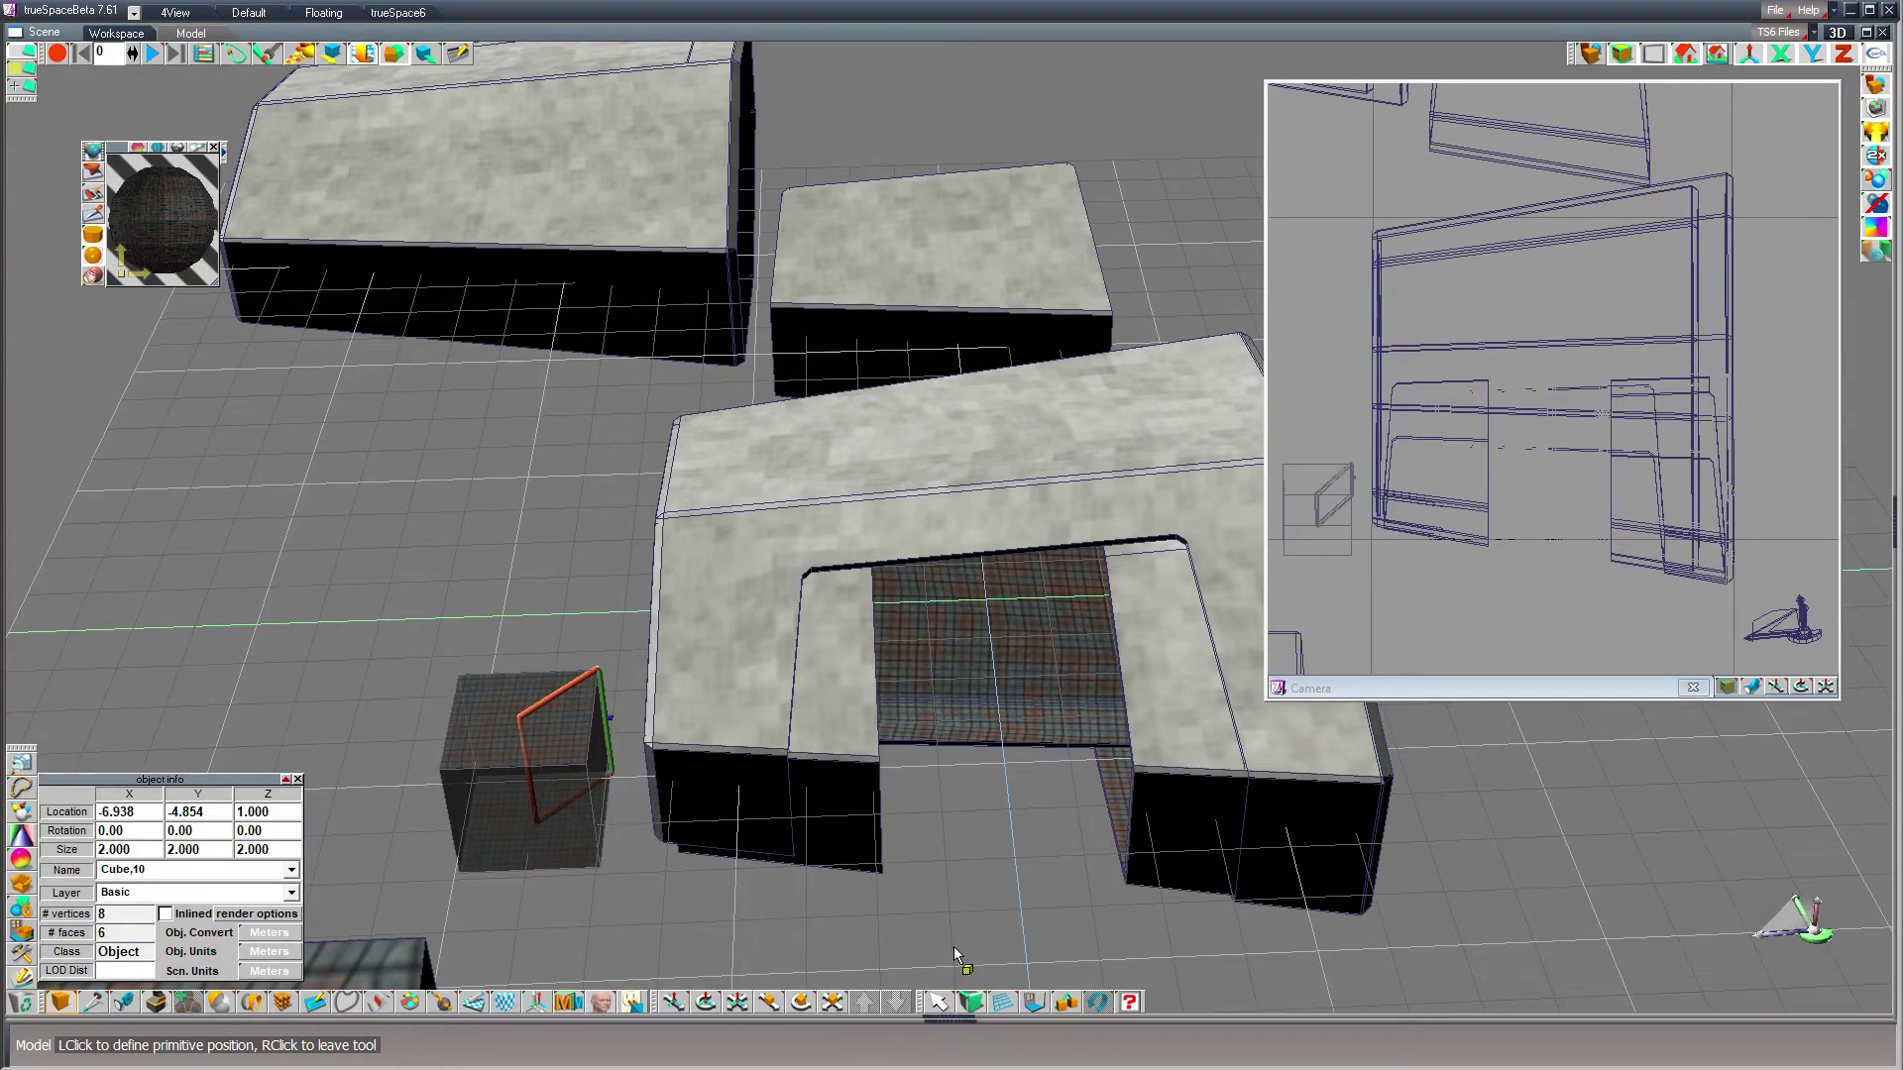
{"action": "left_click", "coordinate": [939, 1003]}
{"action": "left_click", "coordinate": [939, 1003]}
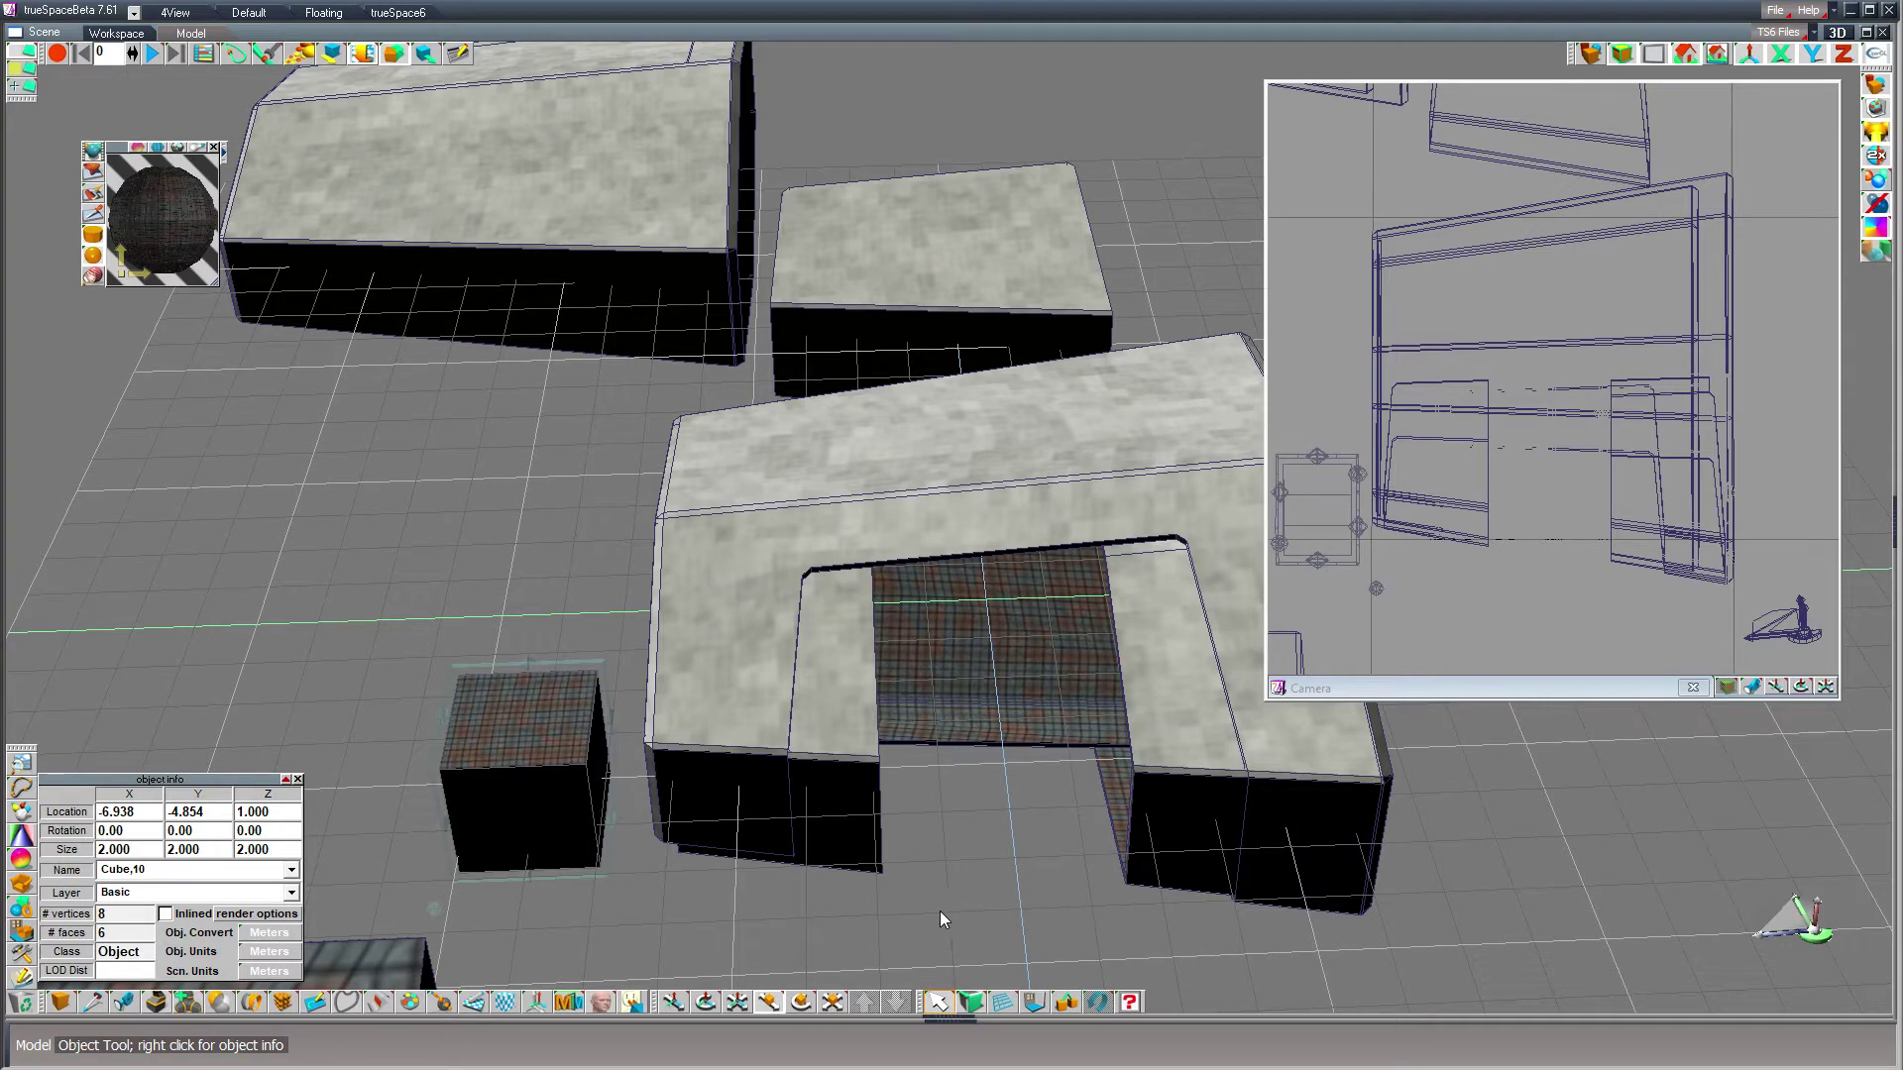
{"action": "left_click_drag", "start_coordinate": [523, 625], "coordinate": [817, 516]}
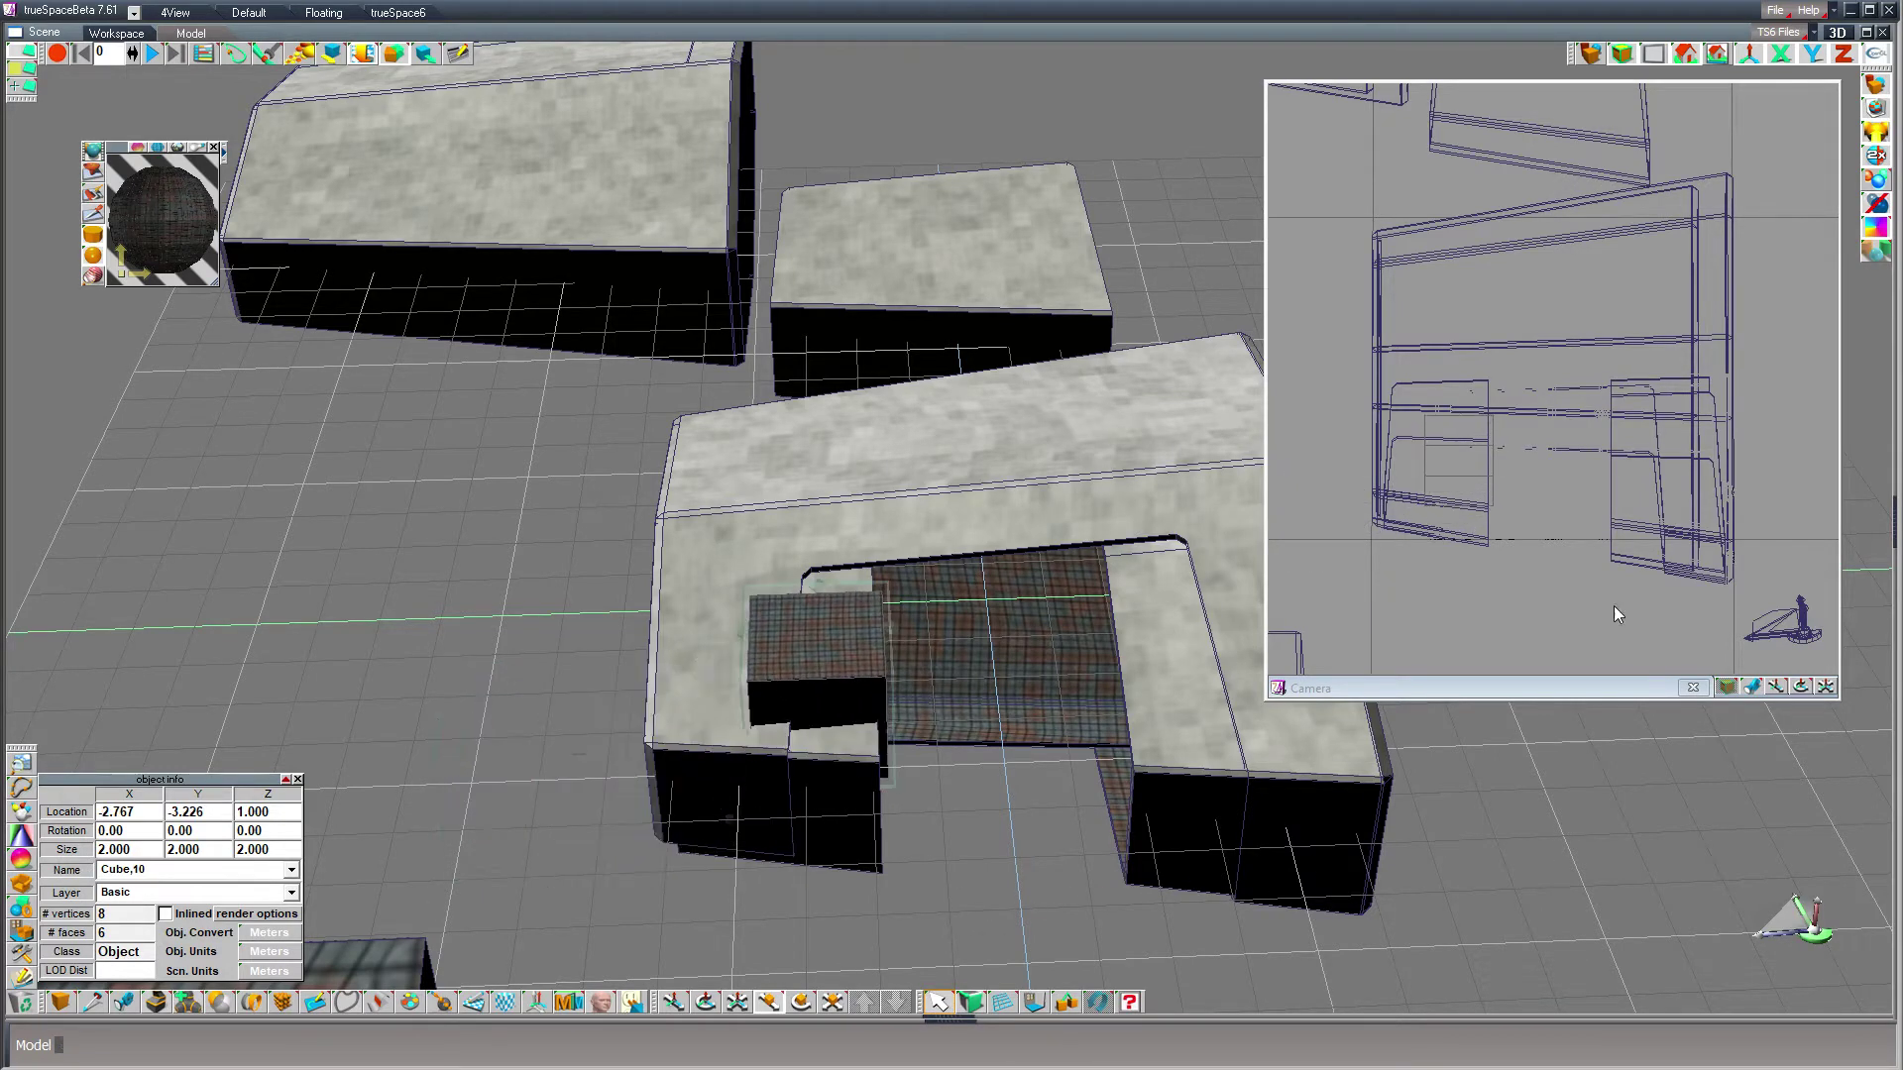
- Resize the new cube to 6 in X and 6 in Y, and set its Z location to -1
{"action": "left_click", "coordinate": [146, 850]}
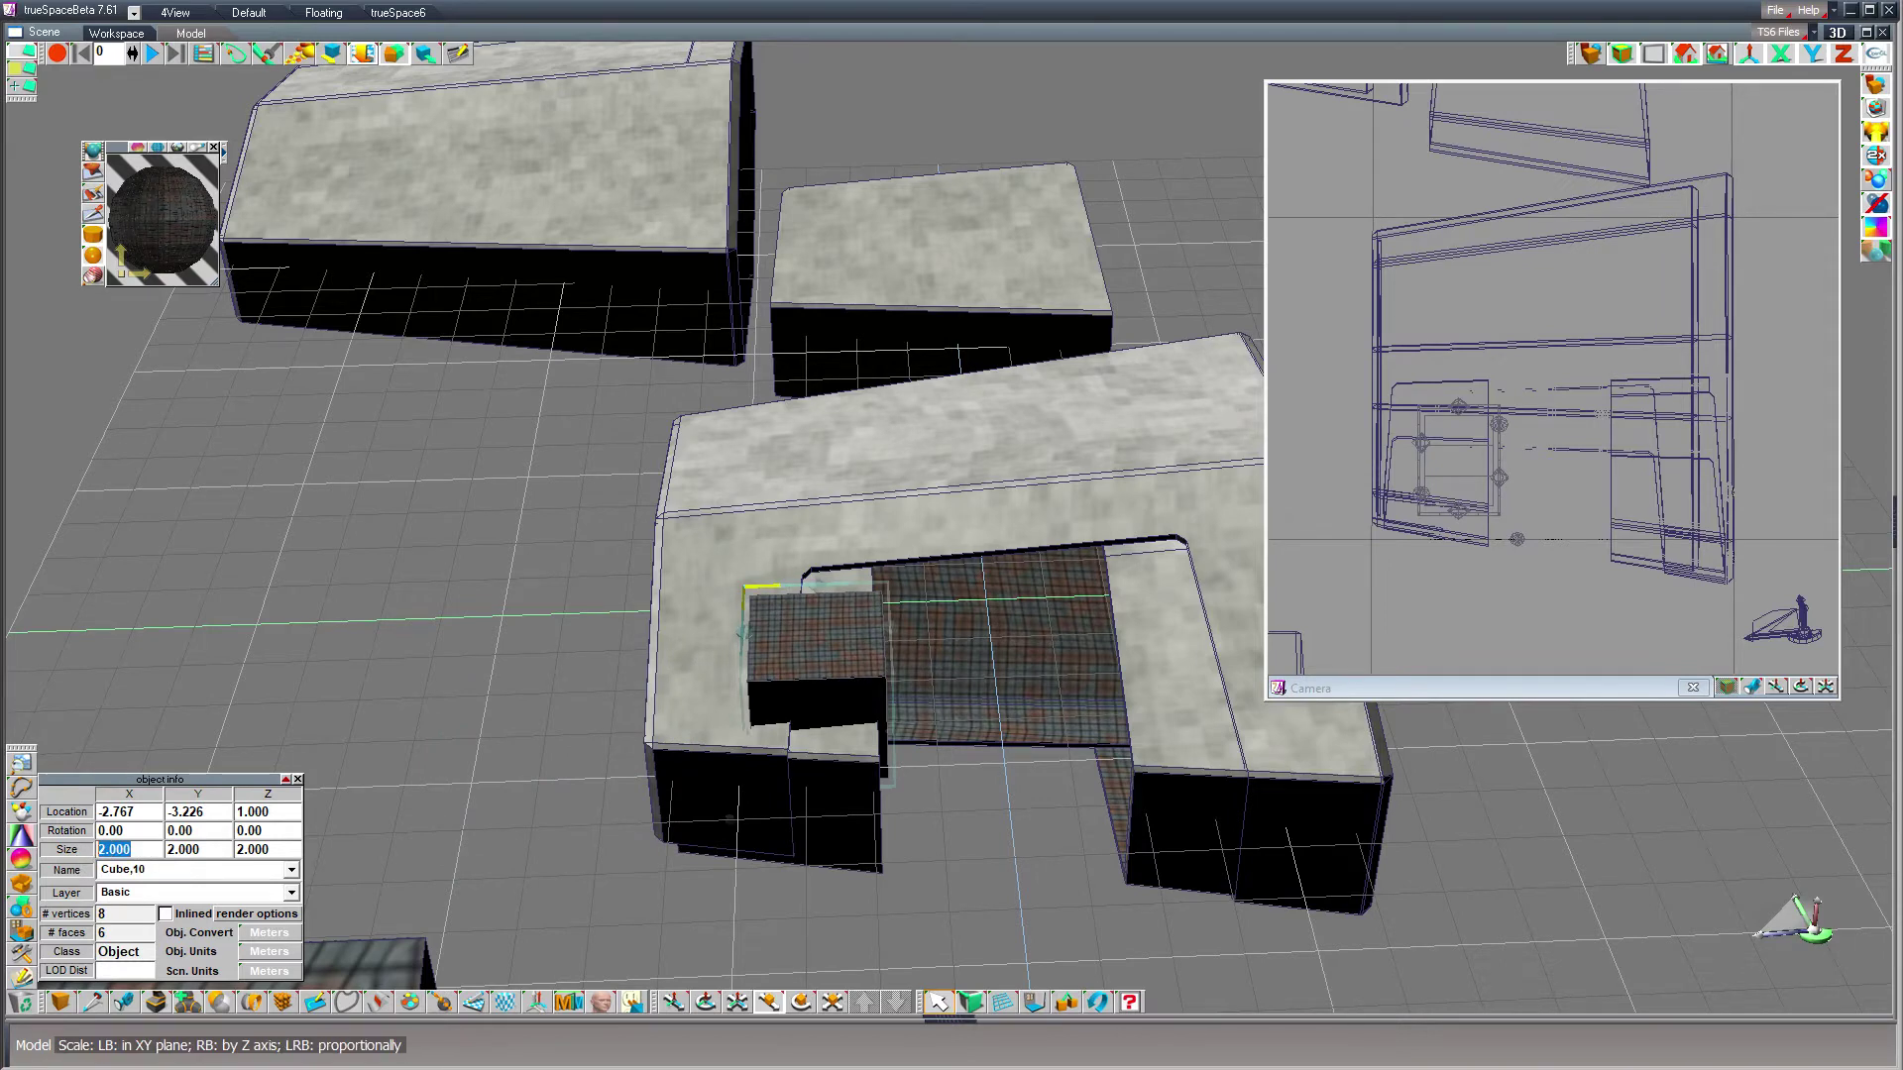
{"action": "type", "text": "6"}
{"action": "key", "text": "Tab"}
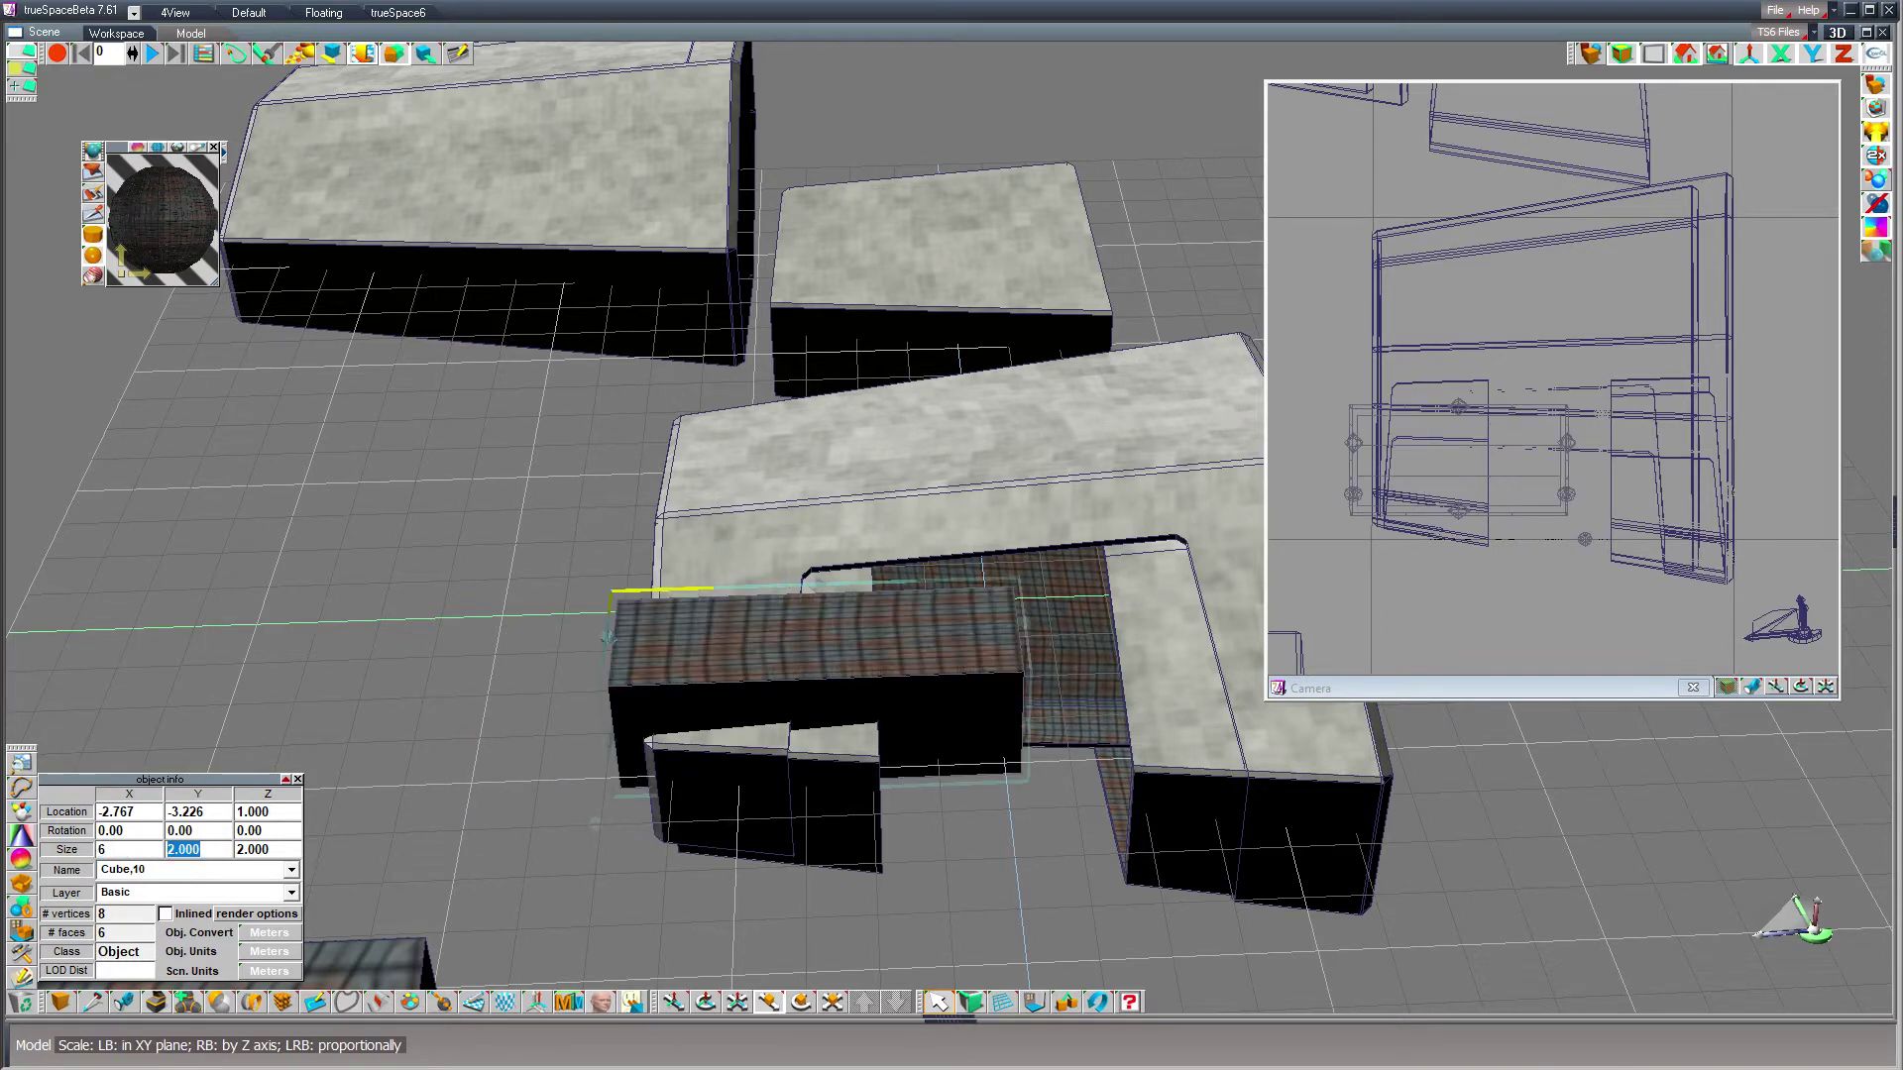
{"action": "type", "text": "6"}
{"action": "key", "text": "Tab"}
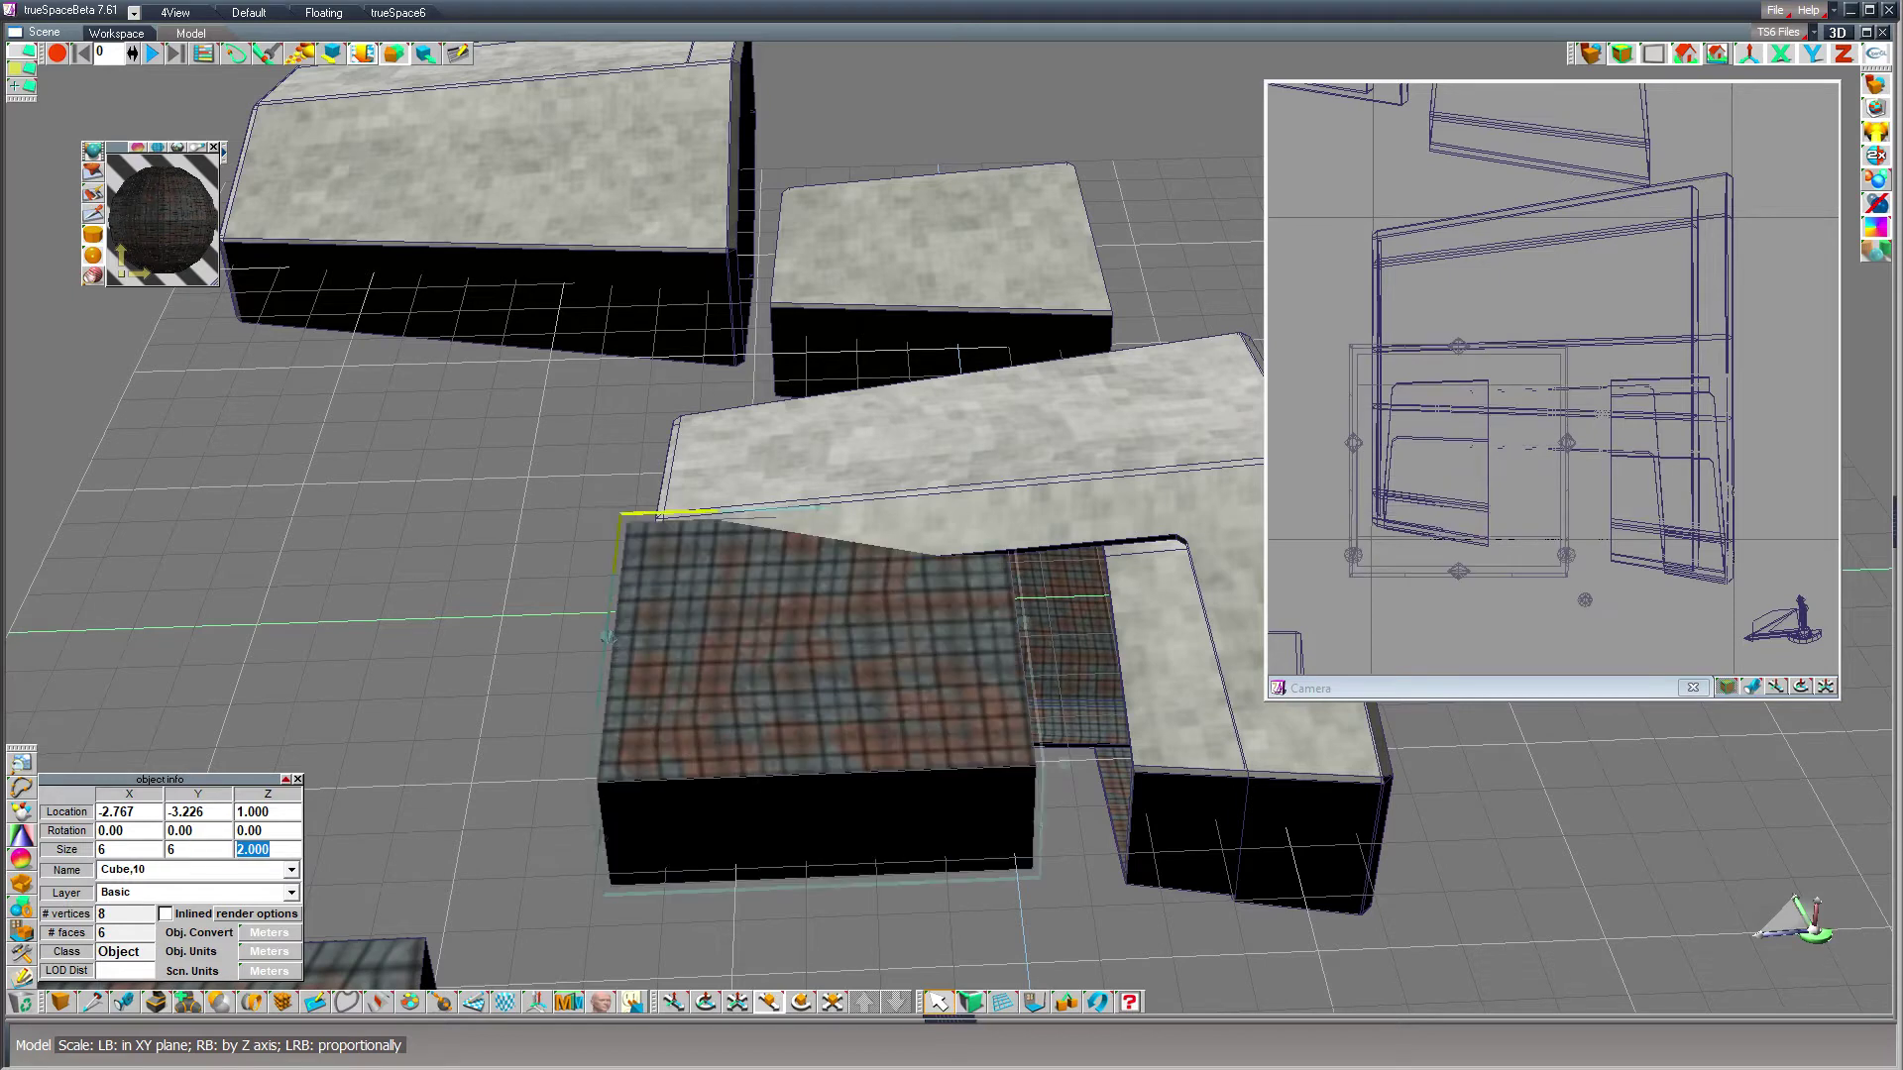
{"action": "key", "text": "Return"}
{"action": "left_click_drag", "start_coordinate": [275, 807], "coordinate": [54, 793]}
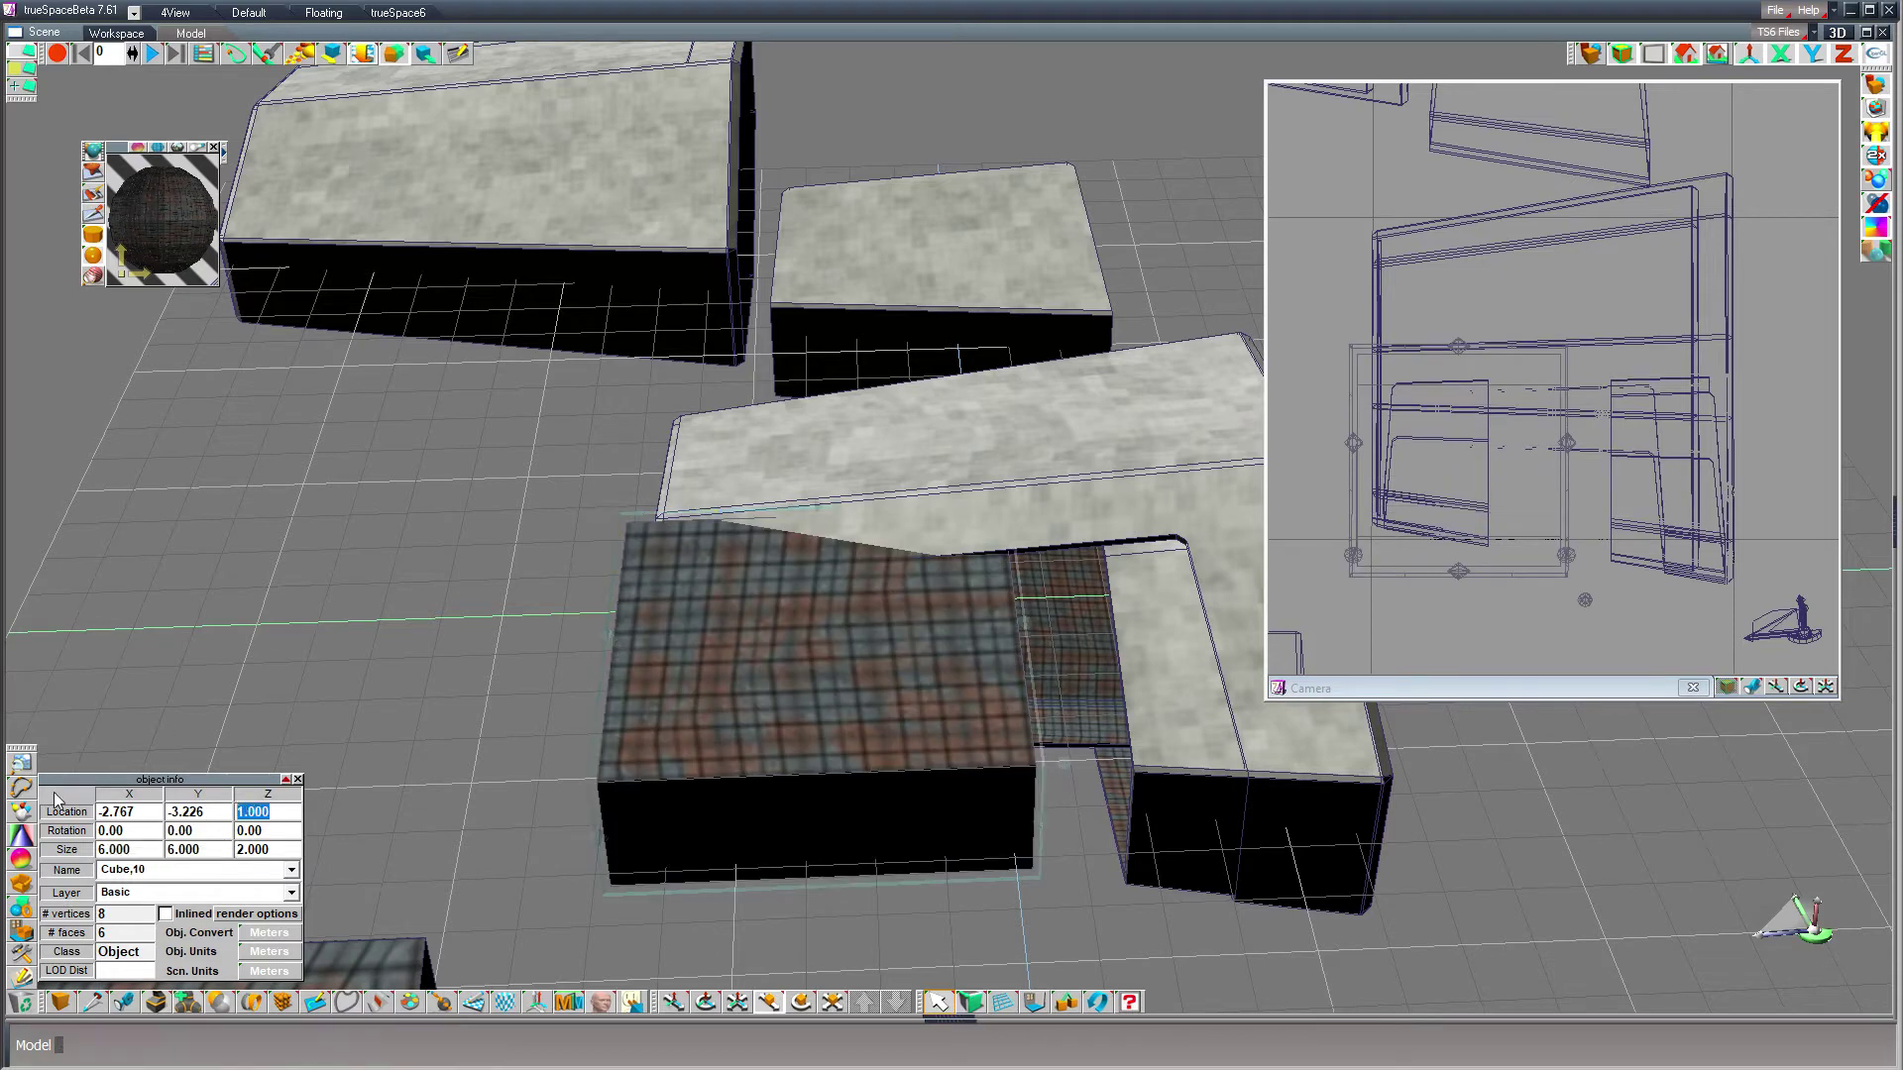
{"action": "type", "text": "-1"}
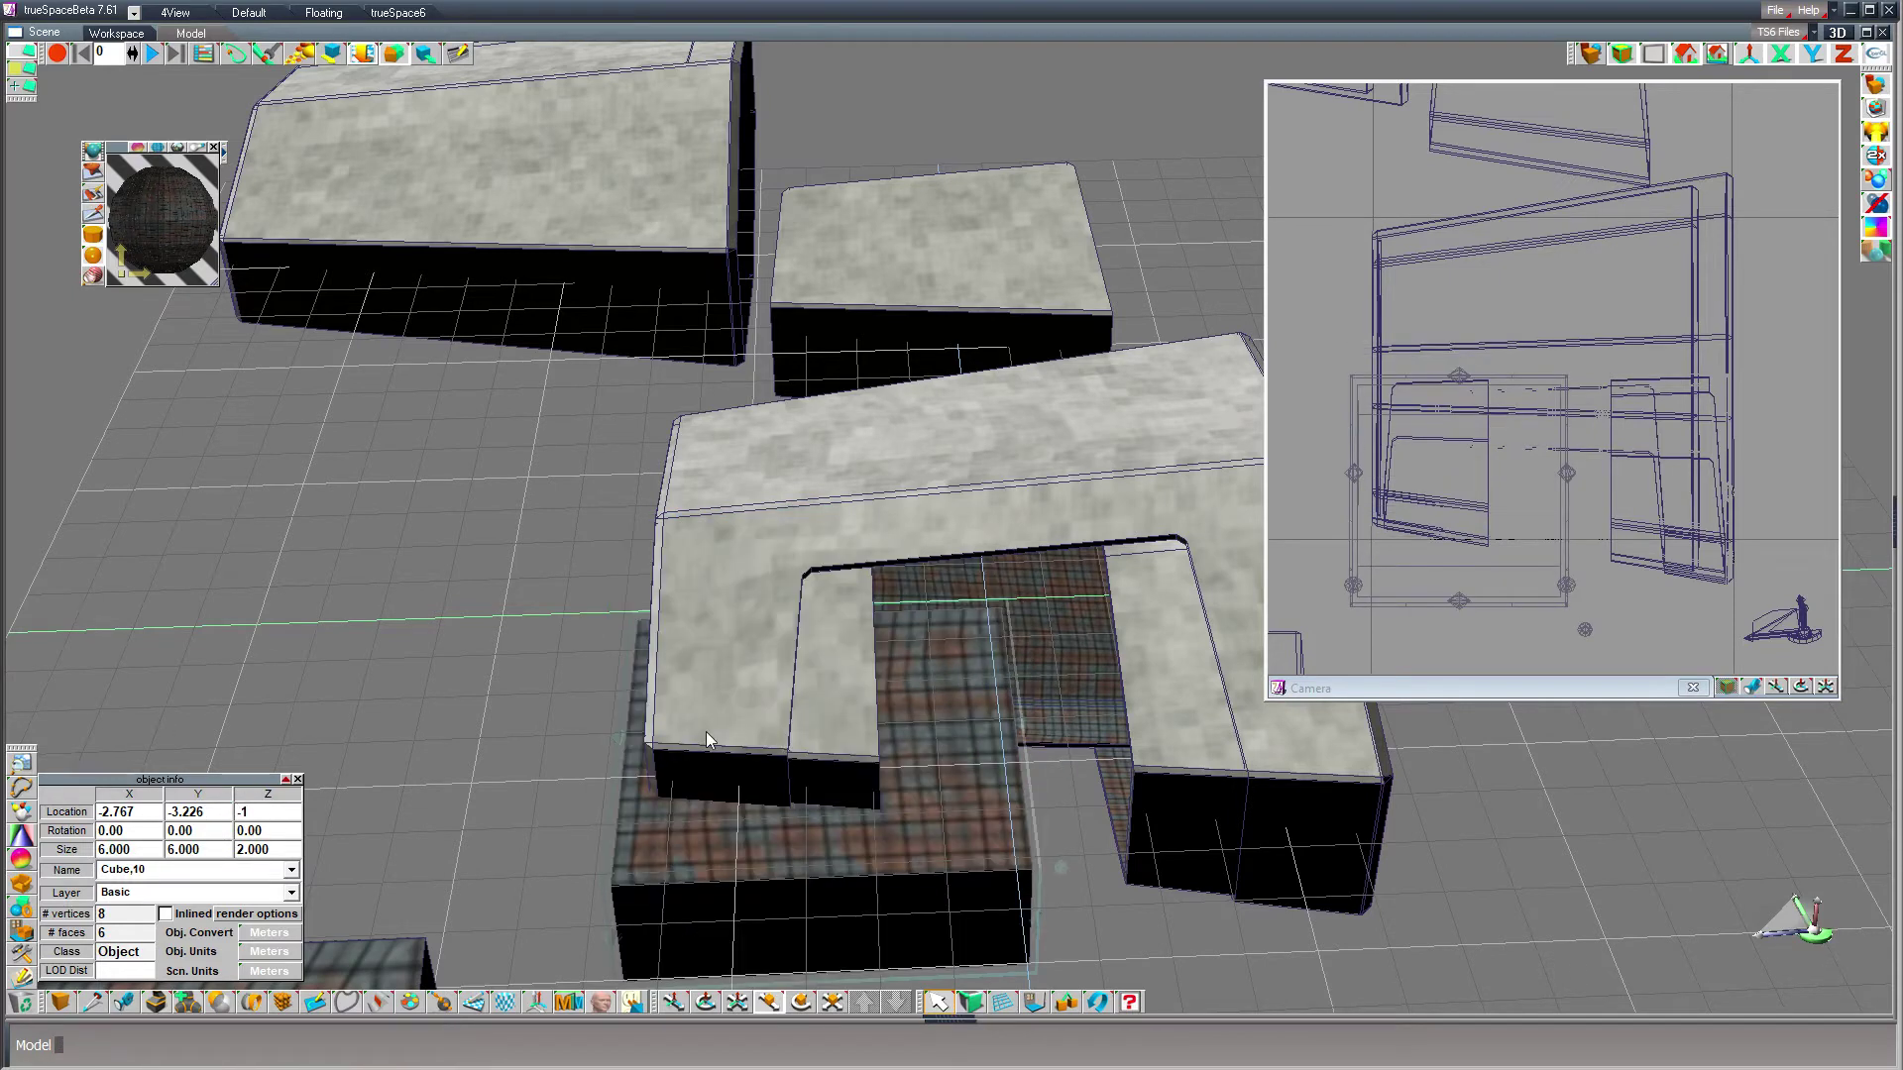
{"action": "key", "text": "Return"}
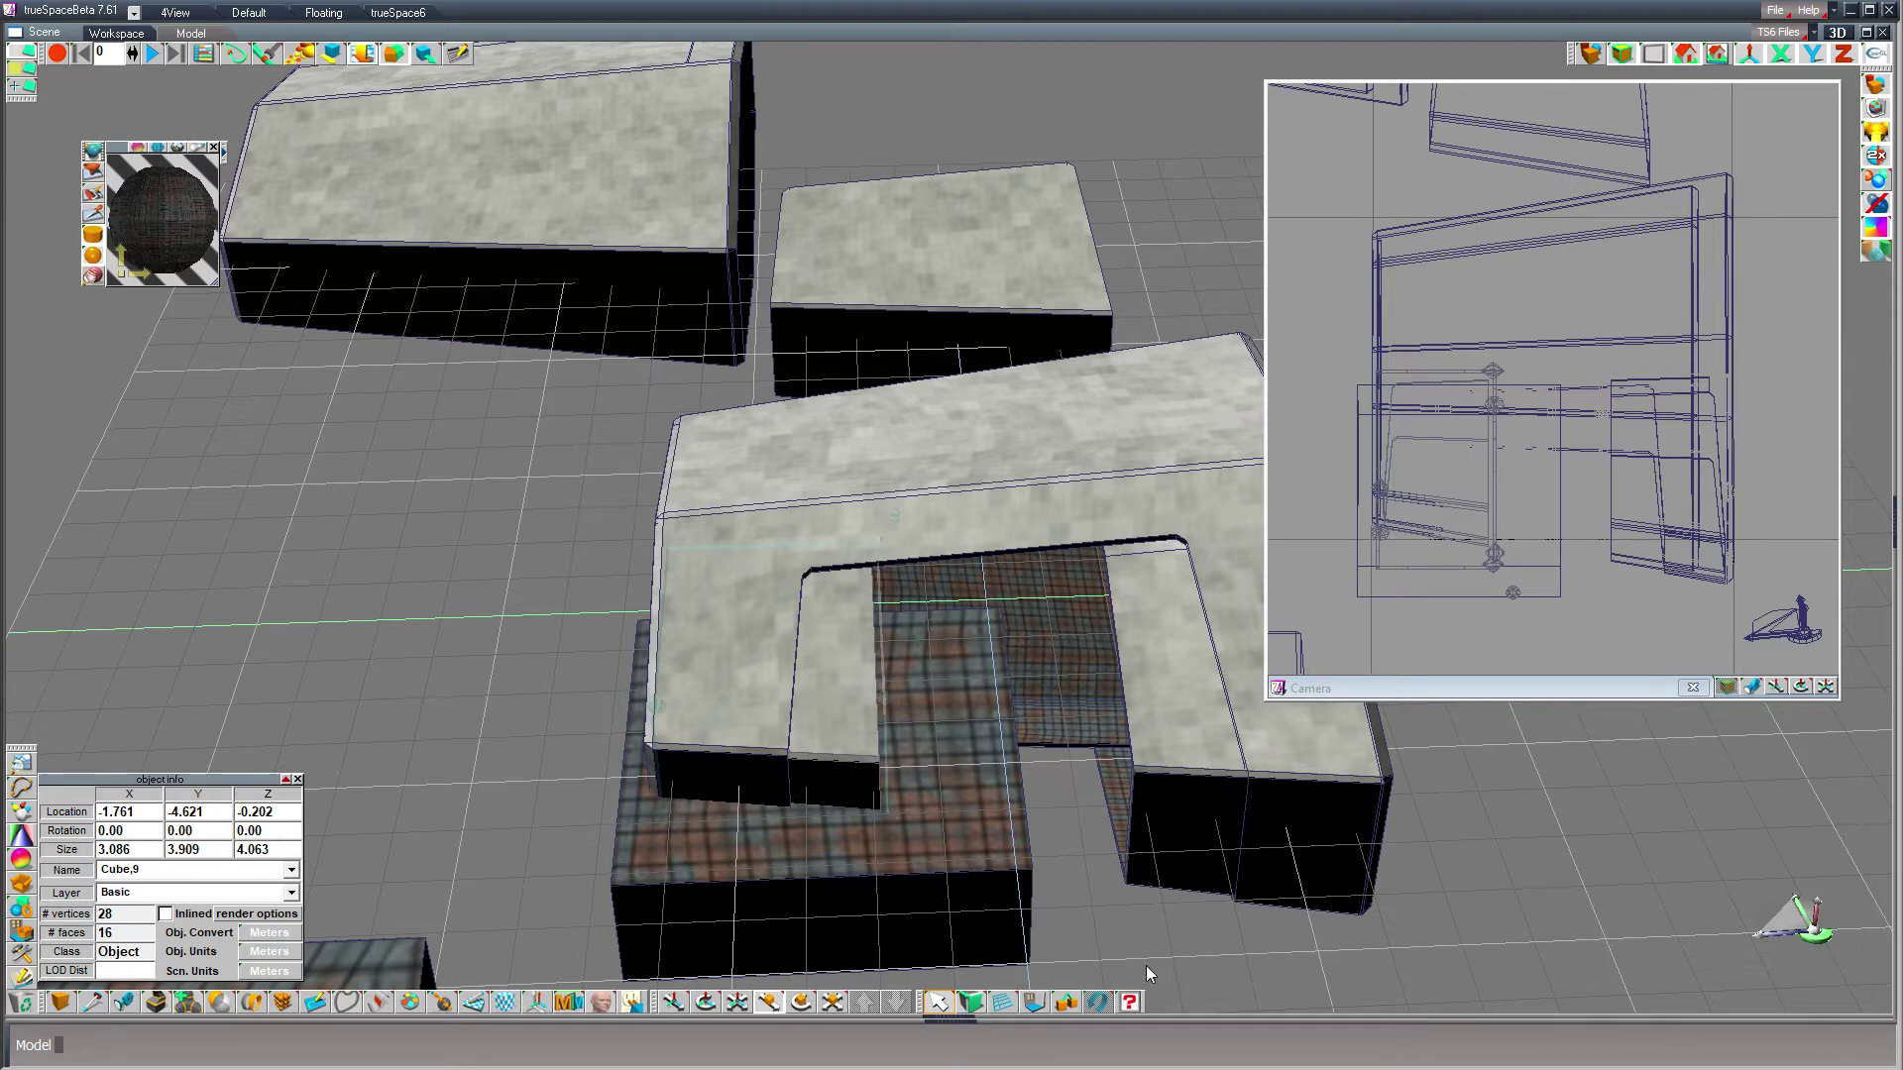
- Copy the duplicate insert's half and run a Boolean operation on the copy with the 6 × 6 × 2 block as second operand
{"action": "left_click", "coordinate": [536, 1006]}
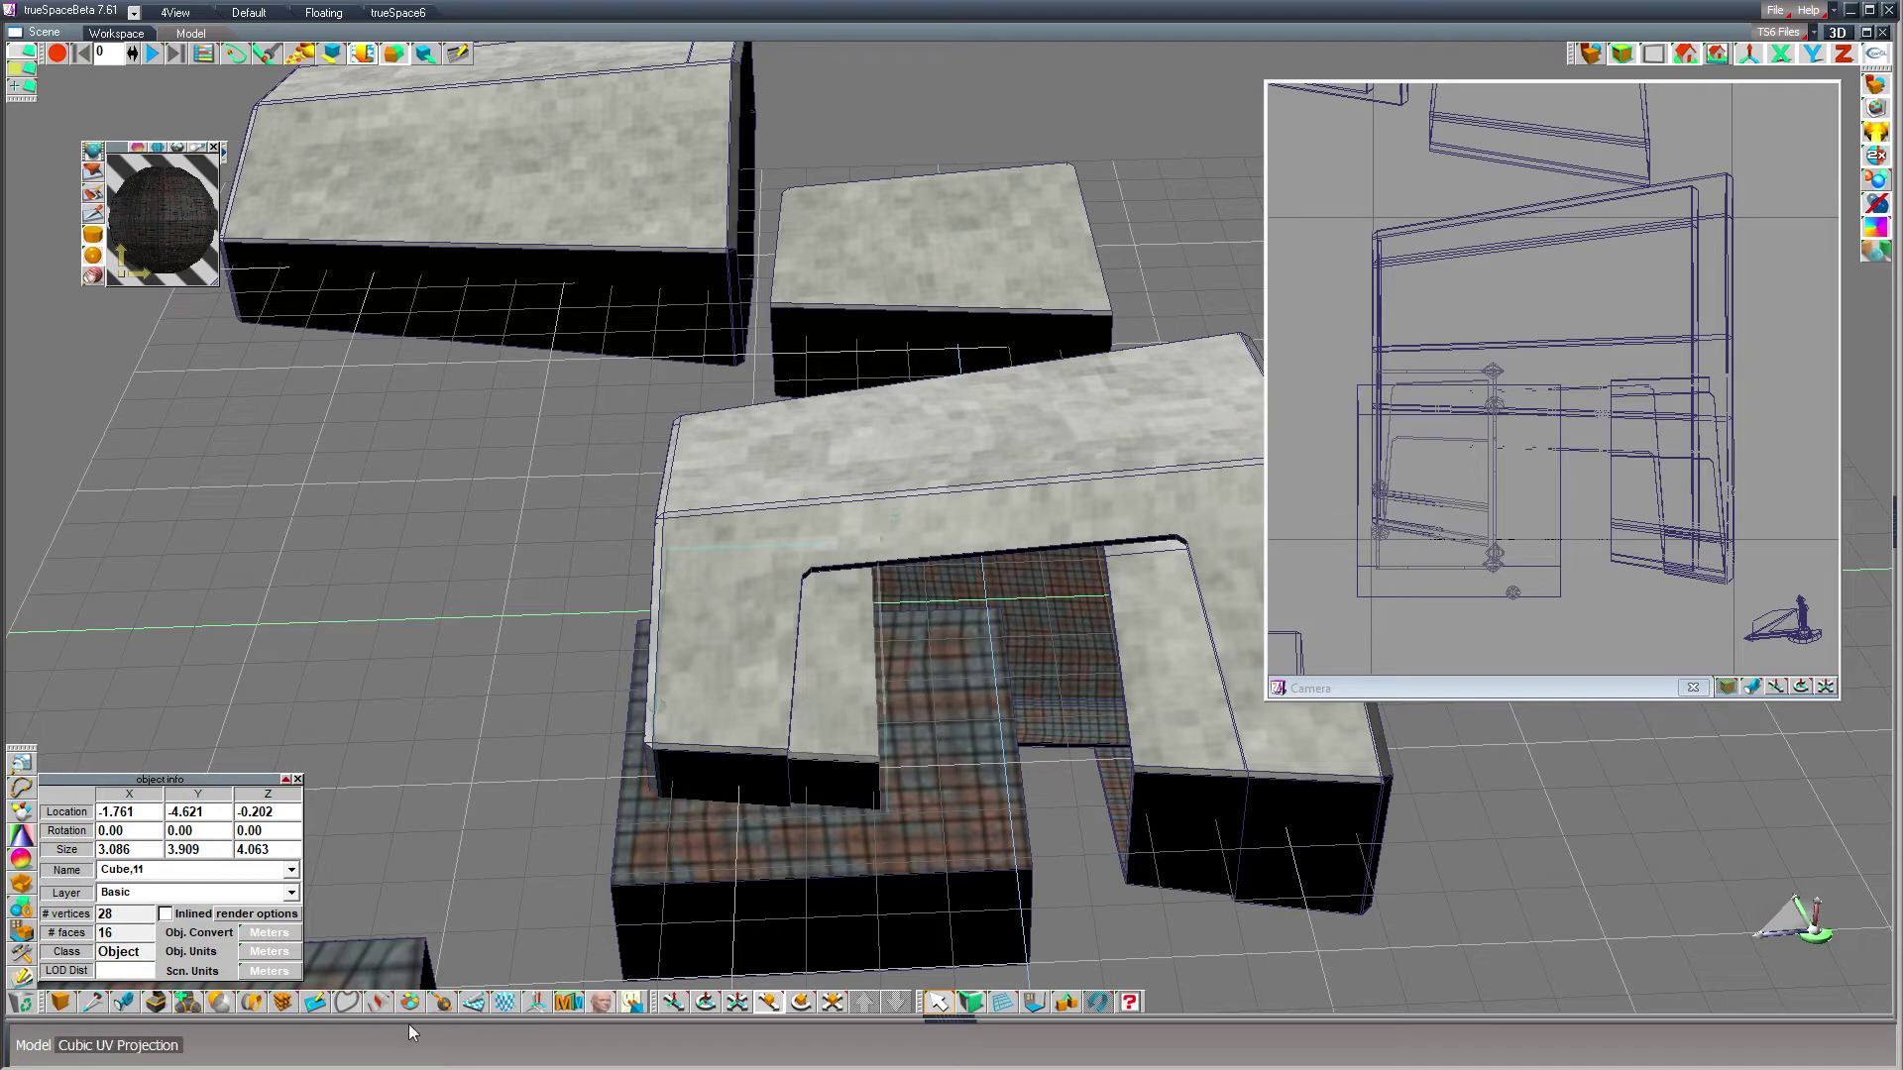
{"action": "left_click", "coordinate": [220, 1005]}
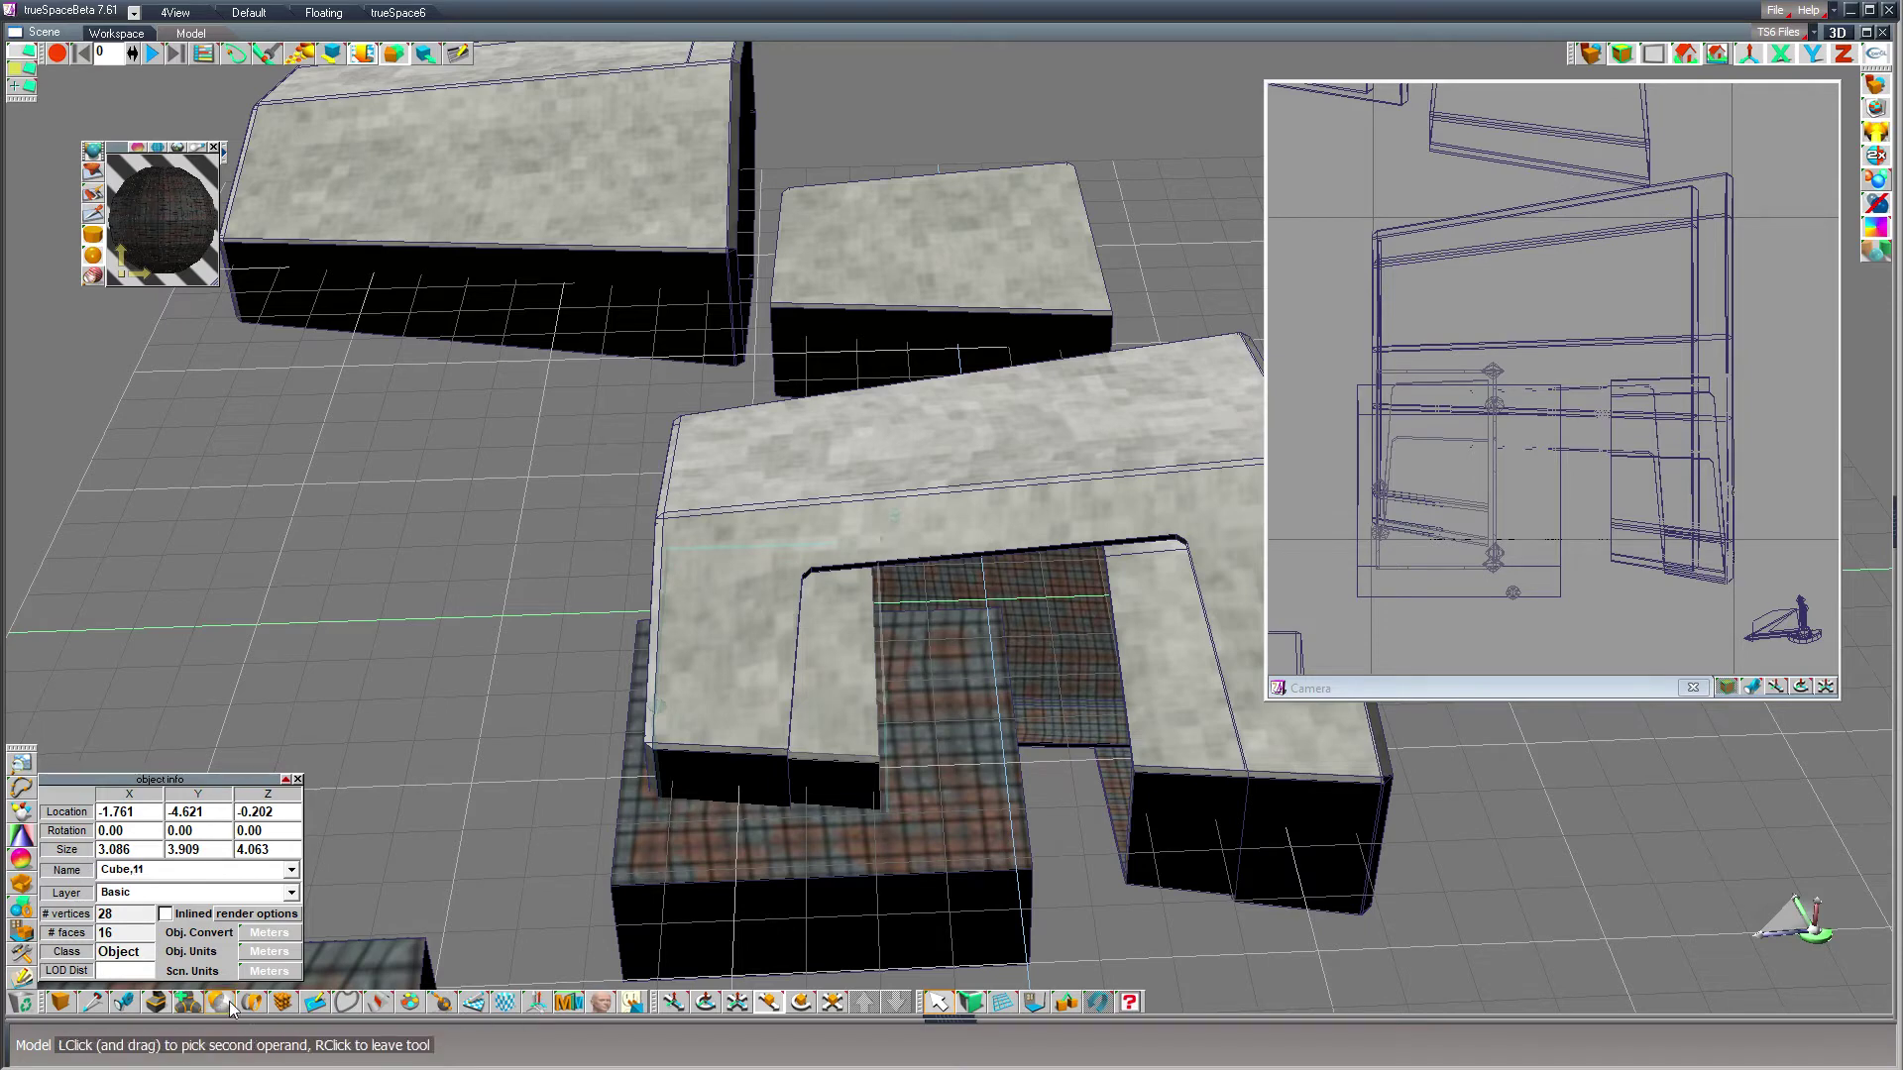
{"action": "left_click", "coordinate": [921, 914]}
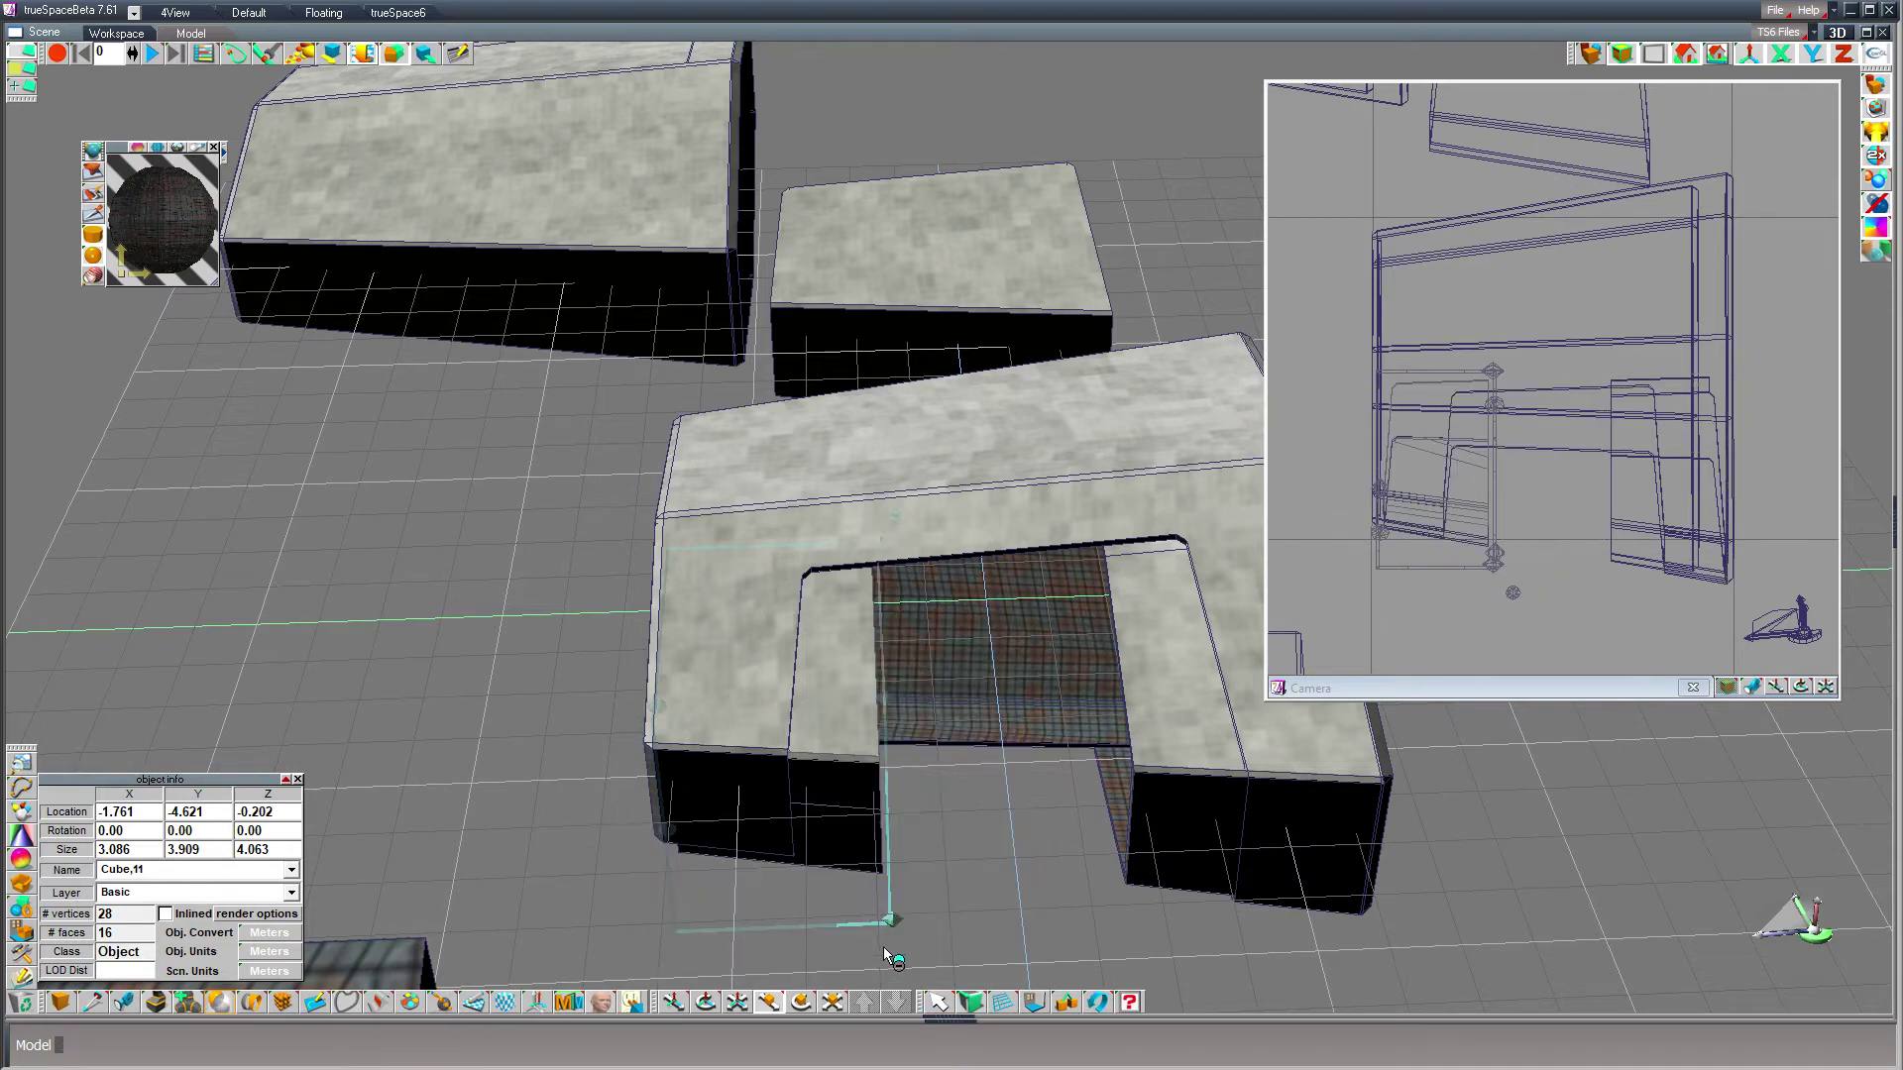
{"action": "left_click", "coordinate": [932, 1004]}
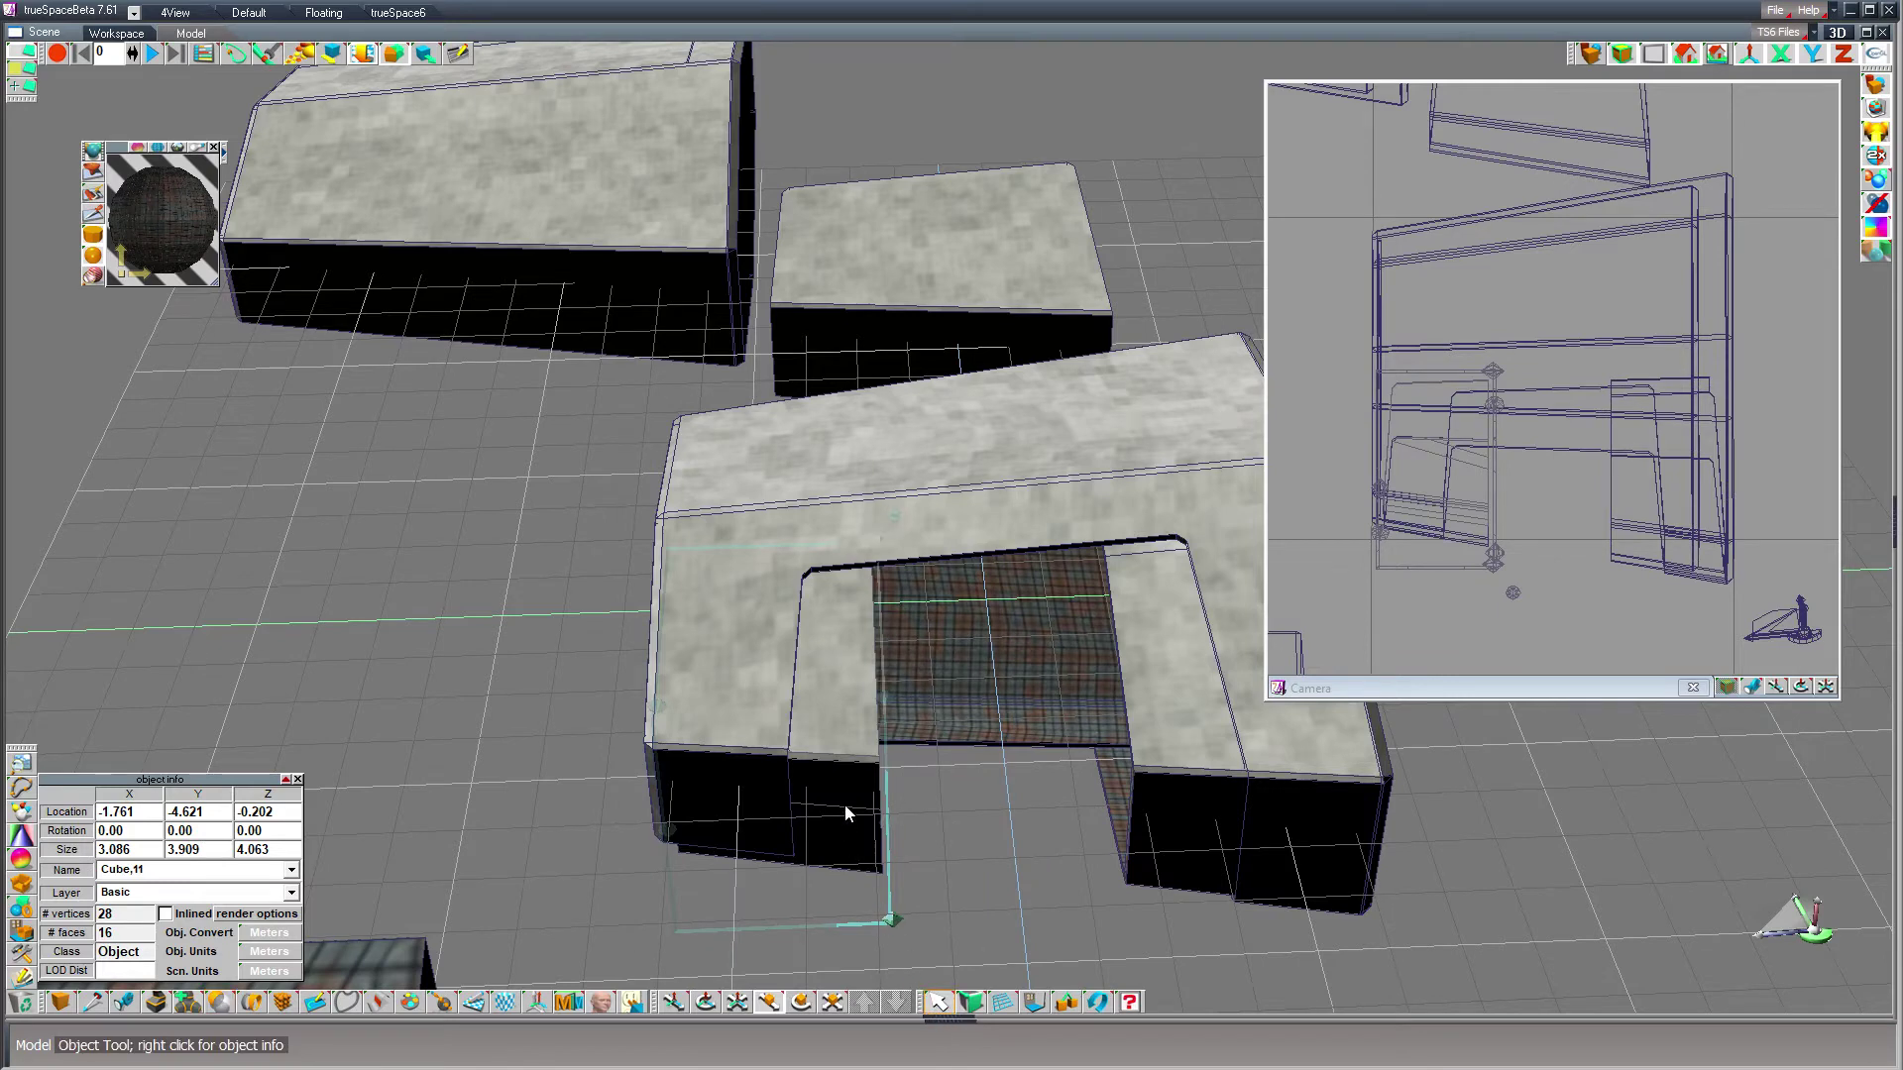
{"action": "key", "text": "ctrl+z"}
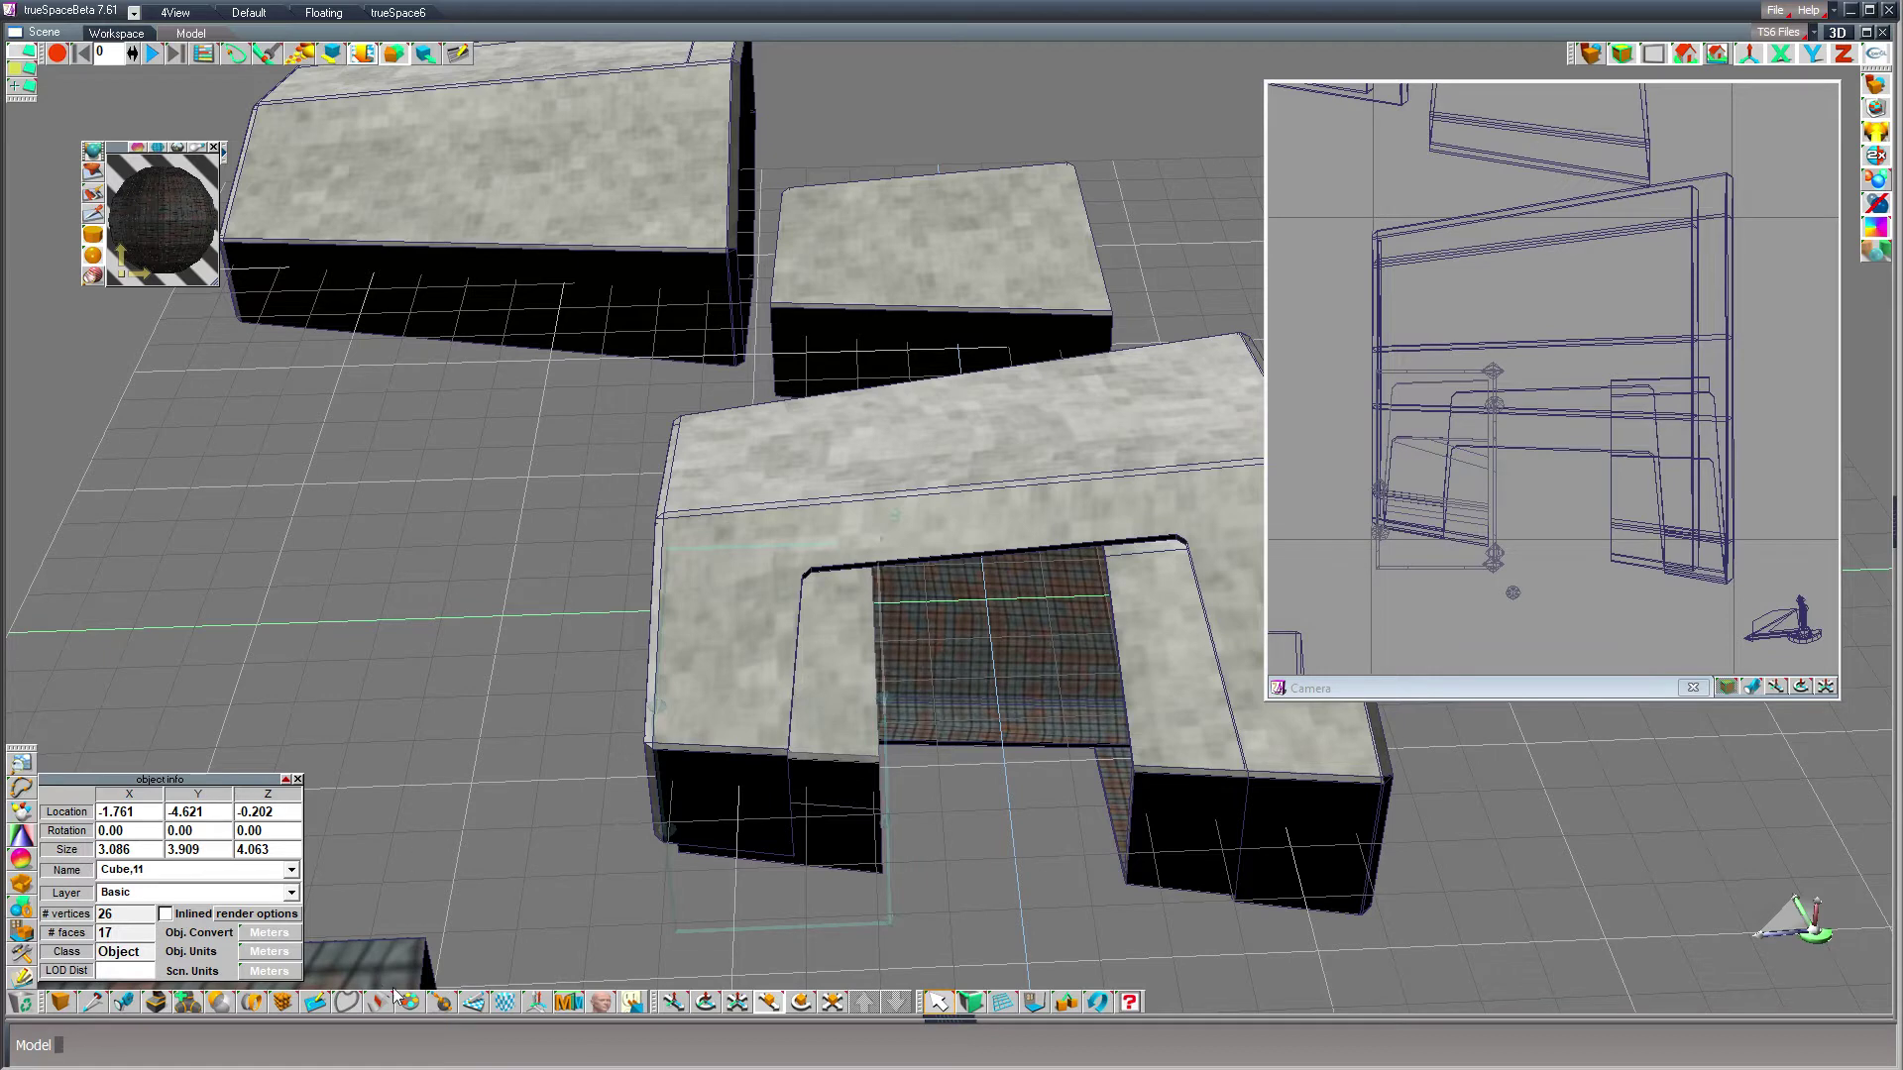
- Reset the axes of the arch's left leg block to the world origin, with X, Y and Z location at 0
{"action": "left_click_drag", "start_coordinate": [535, 1003], "coordinate": [540, 978]}
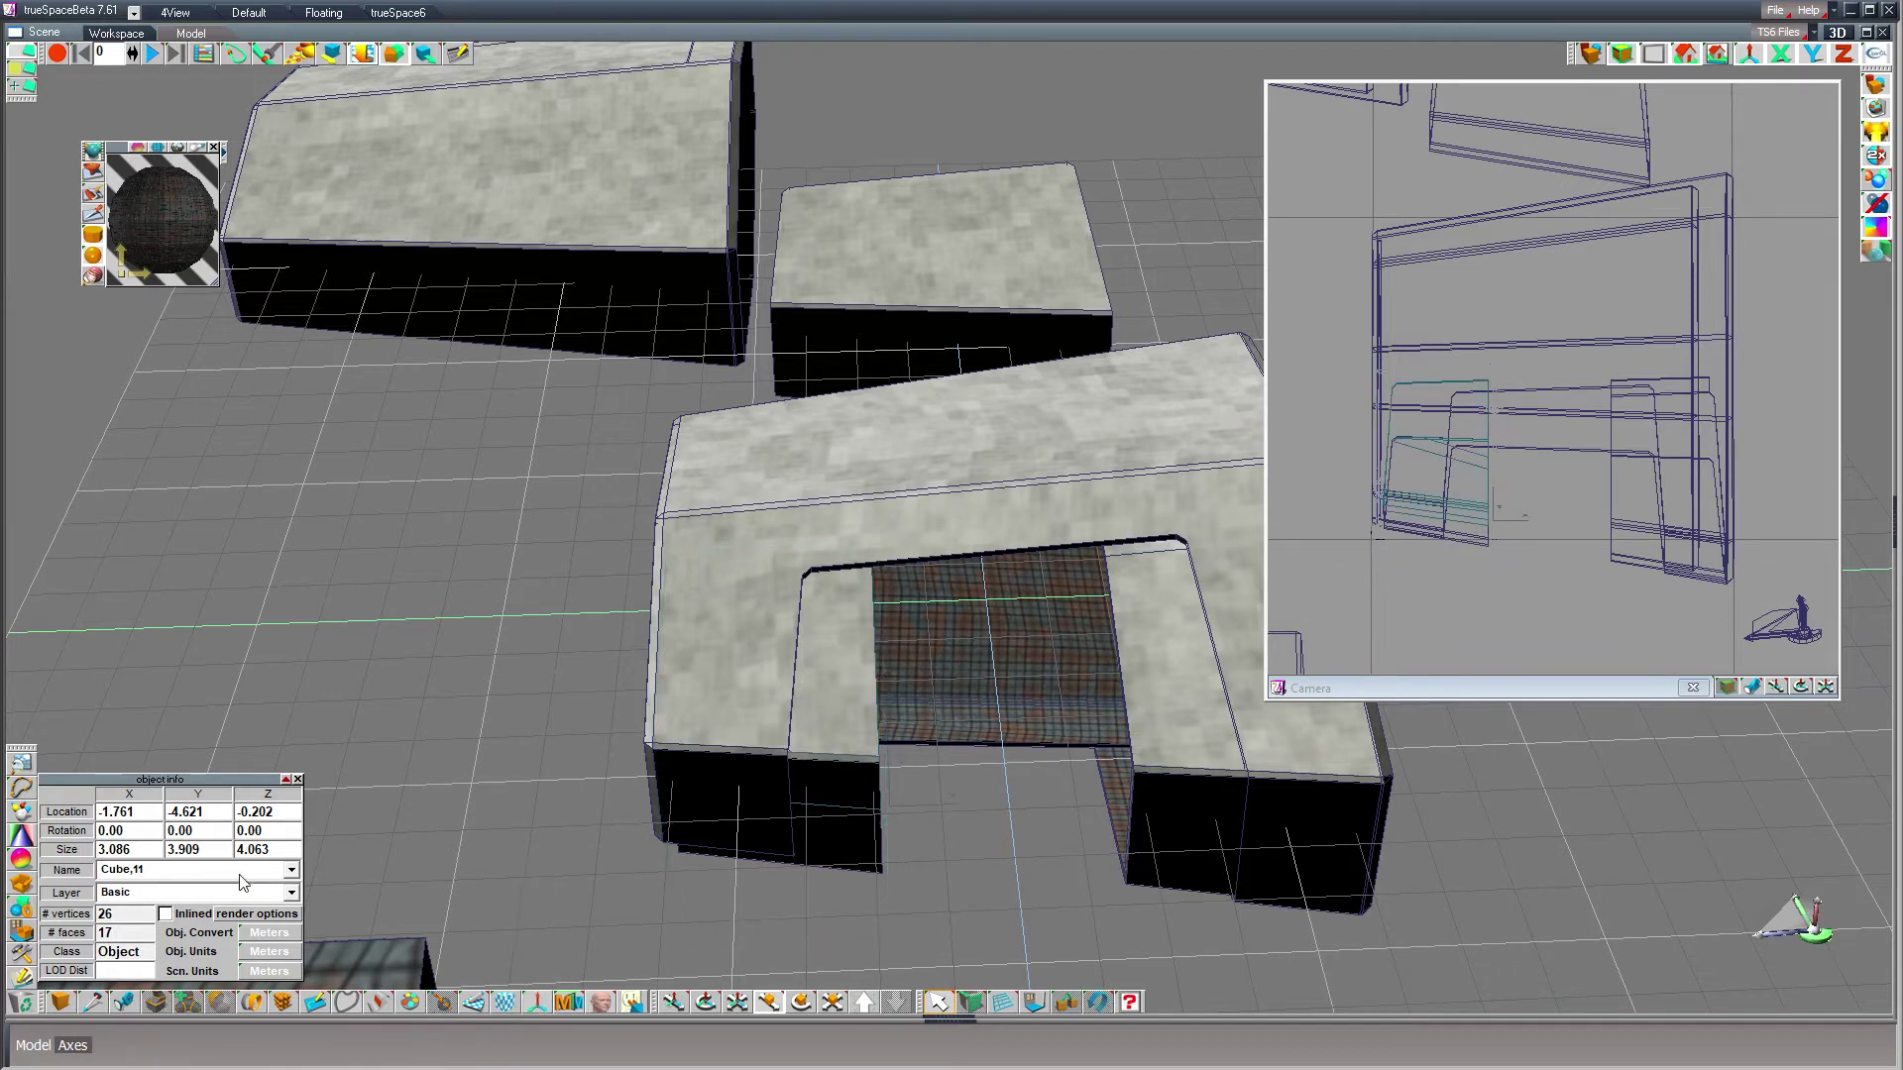
{"action": "left_click", "coordinate": [147, 817]}
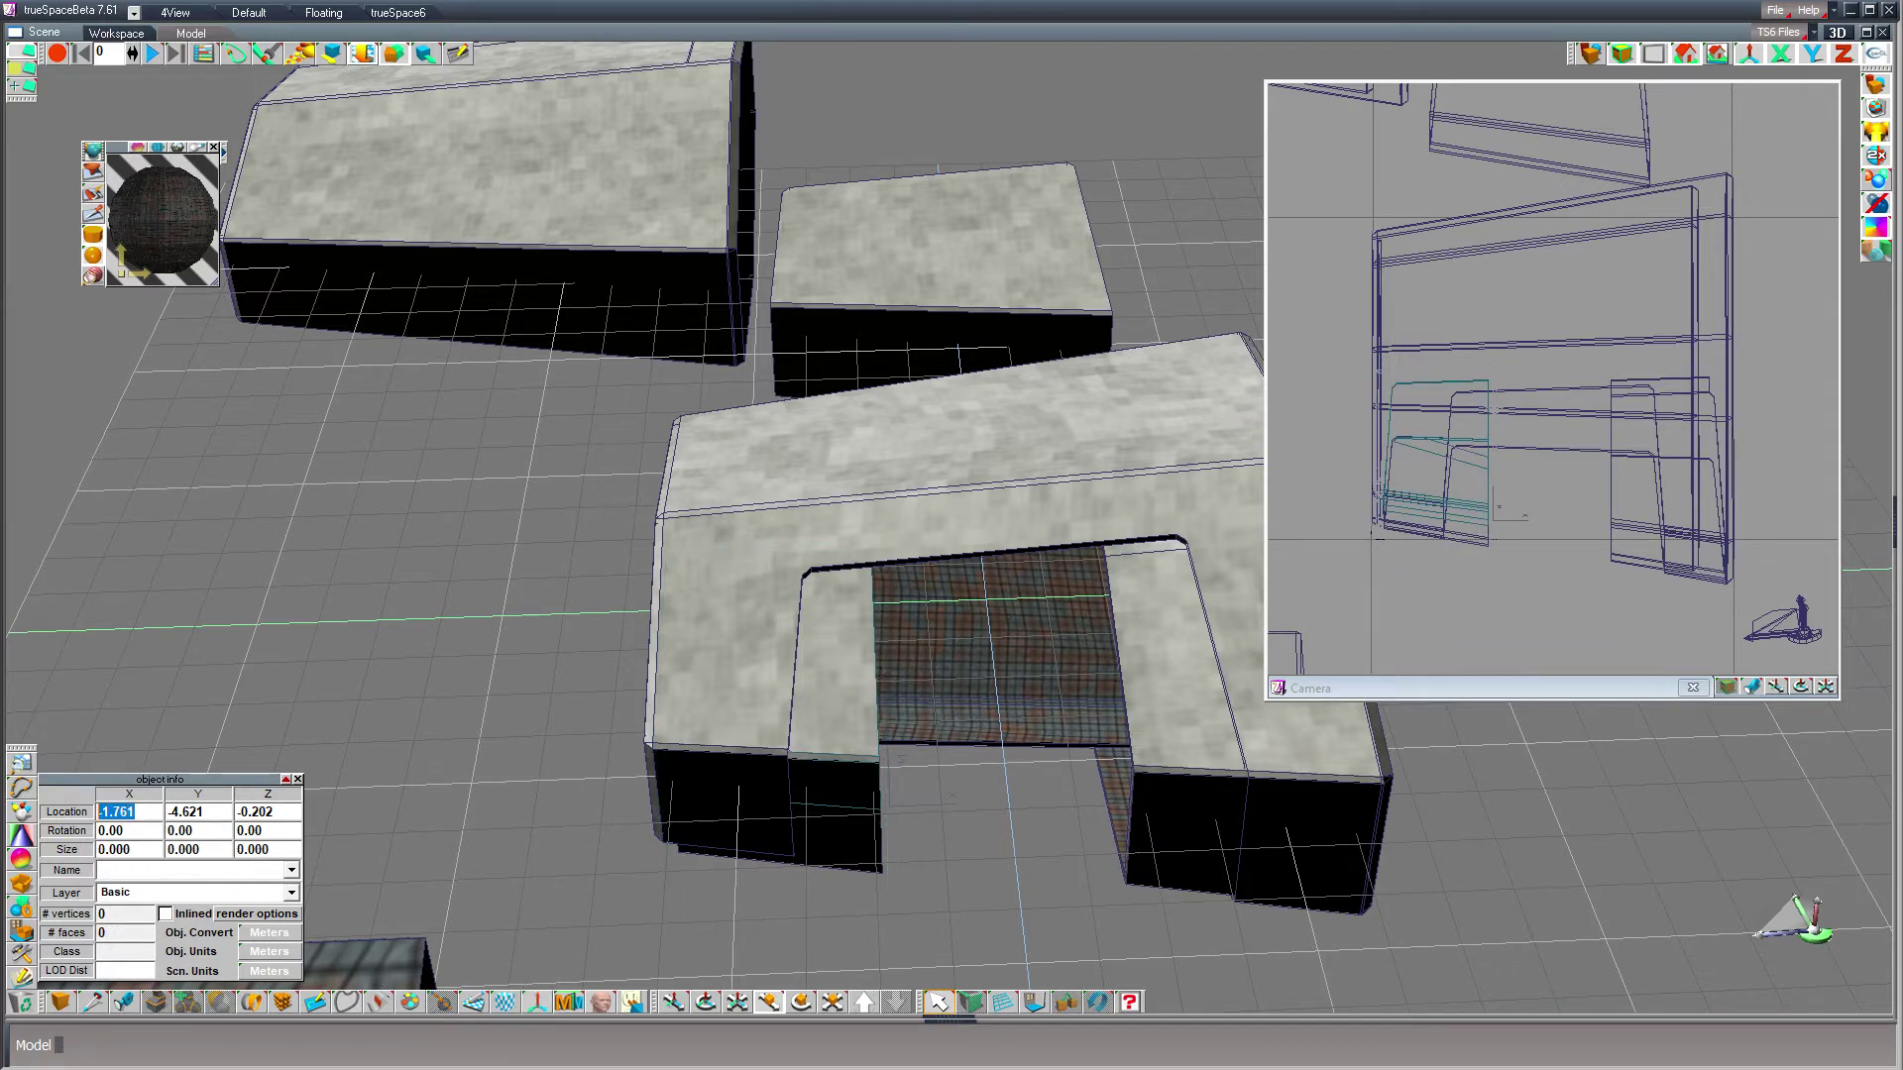
{"action": "type", "text": "0"}
{"action": "key", "text": "Tab"}
{"action": "type", "text": "0"}
{"action": "key", "text": "Tab"}
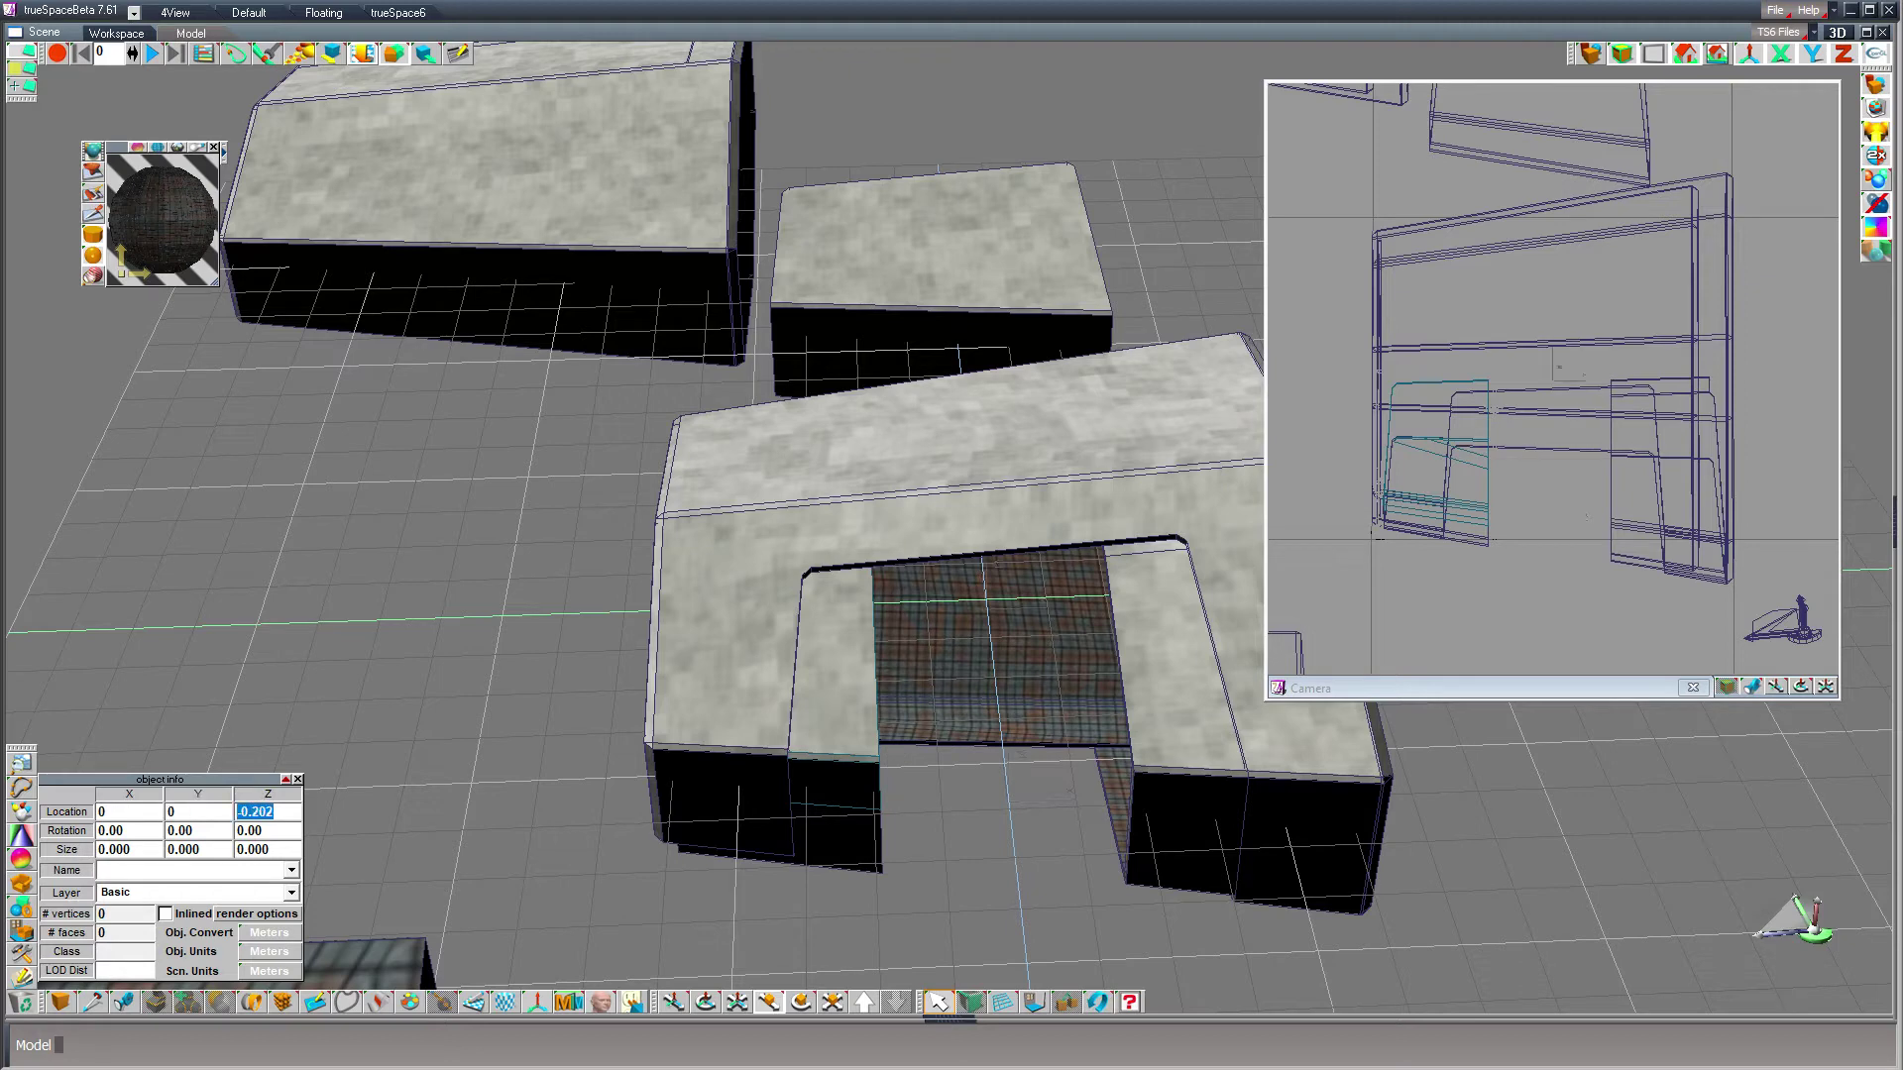
{"action": "type", "text": "0"}
{"action": "key", "text": "Return"}
- Select the overlapping left leg piece Cube,9 and move it away from the arch to about X -14.3, Y 10.6
{"action": "left_click", "coordinate": [830, 823]}
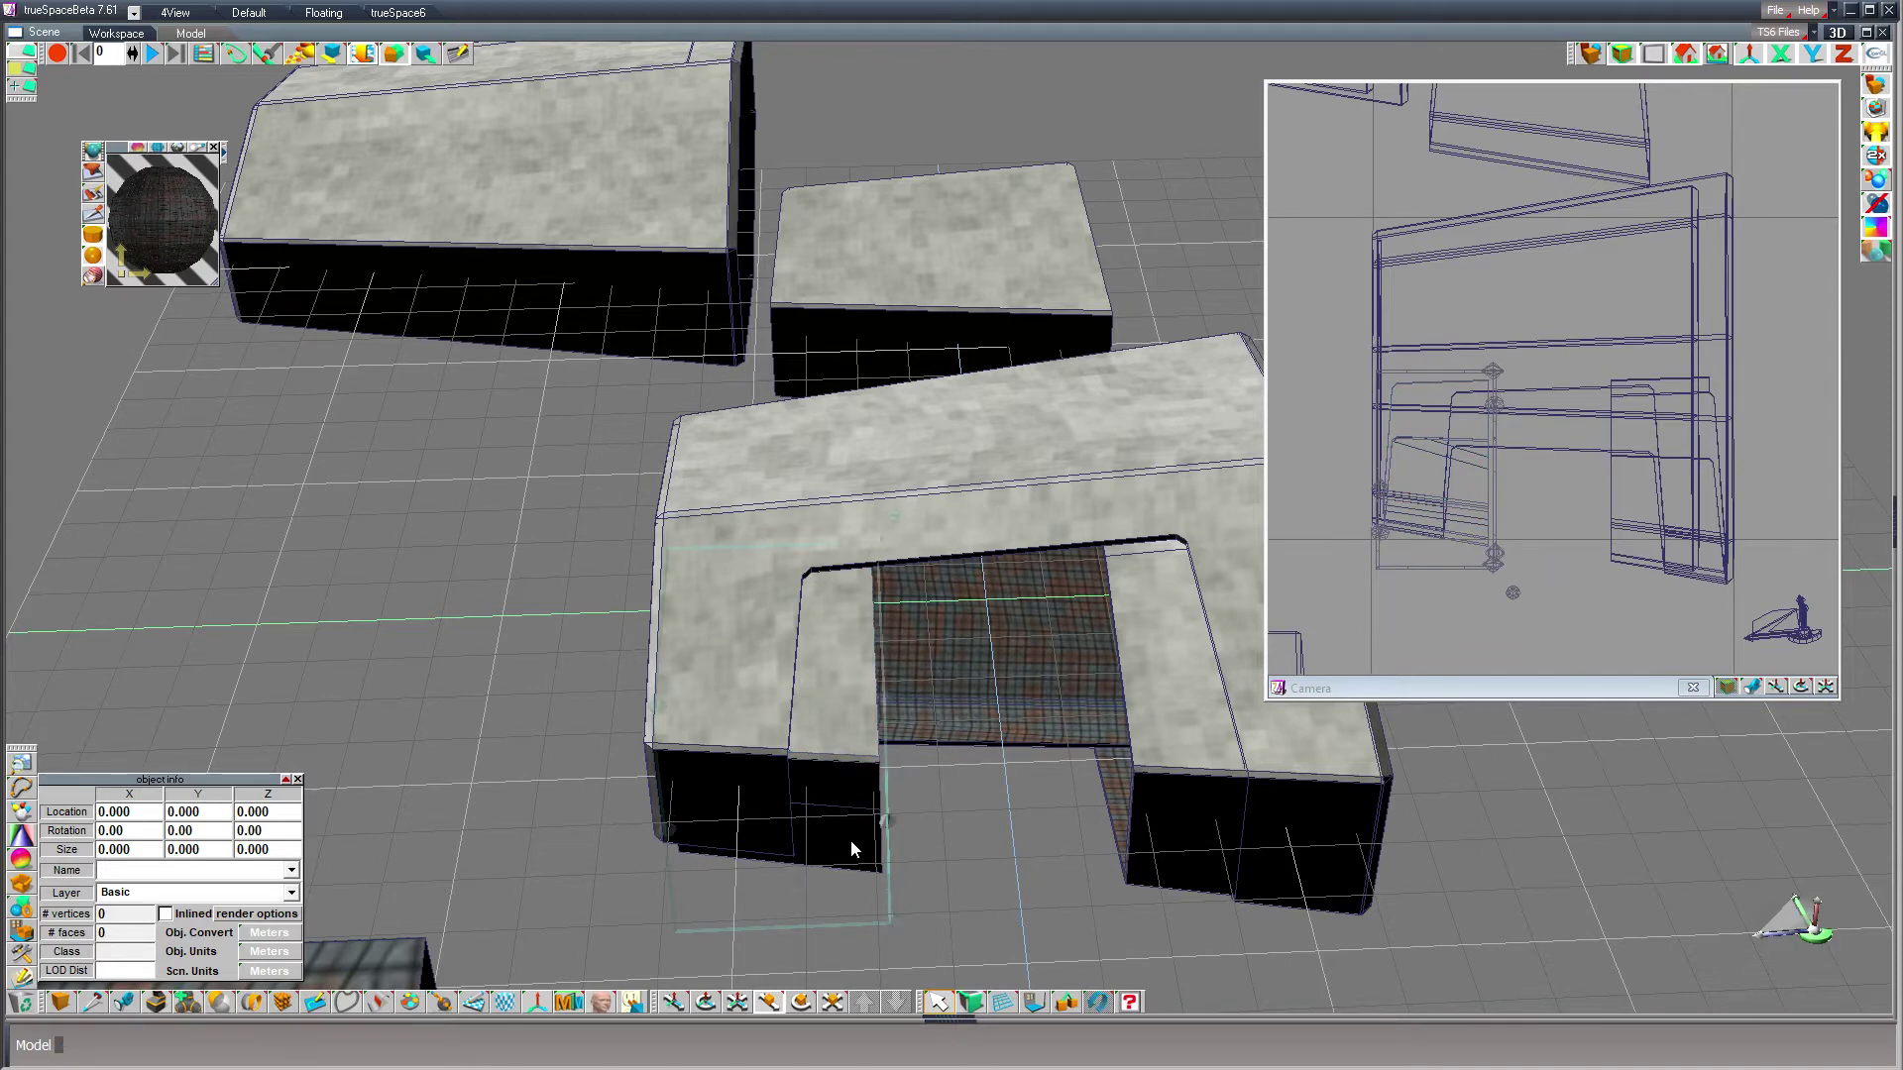
{"action": "left_click", "coordinate": [853, 782]}
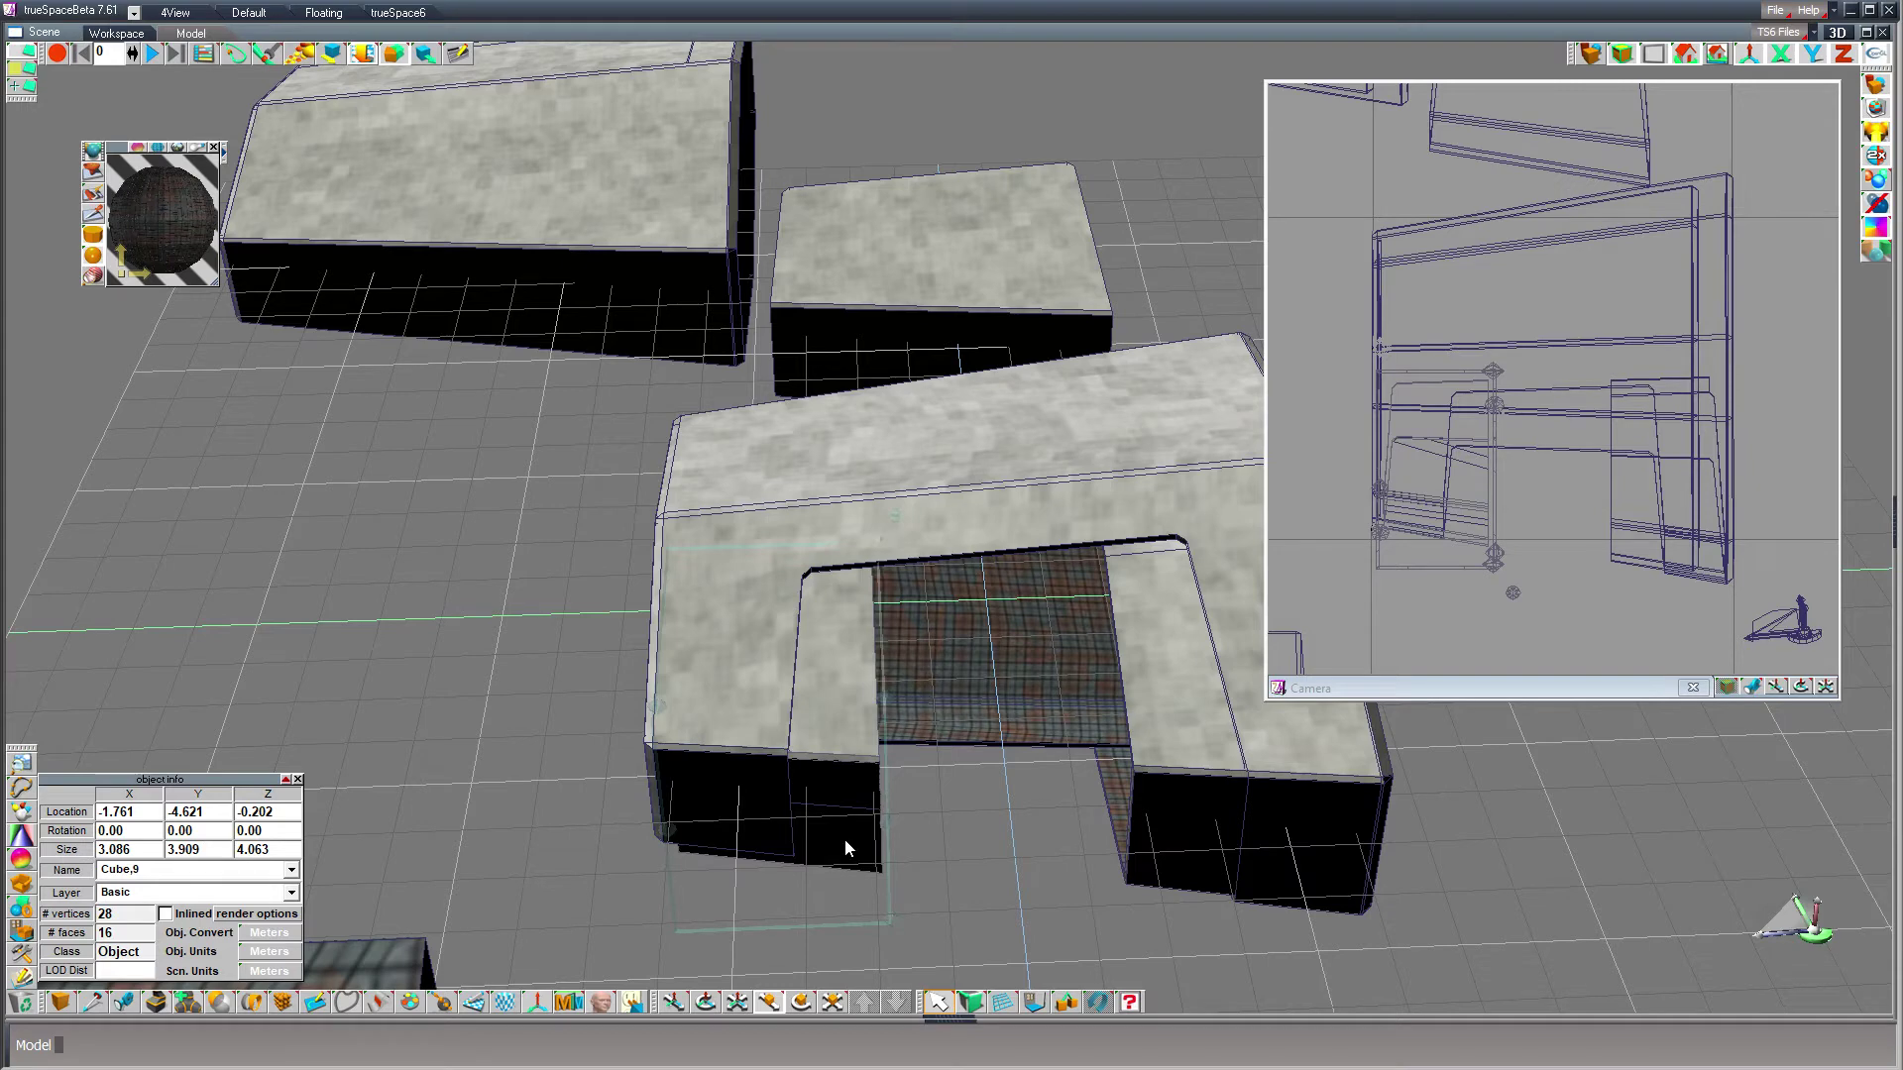
{"action": "left_click_drag", "start_coordinate": [1580, 854], "coordinate": [967, 352]}
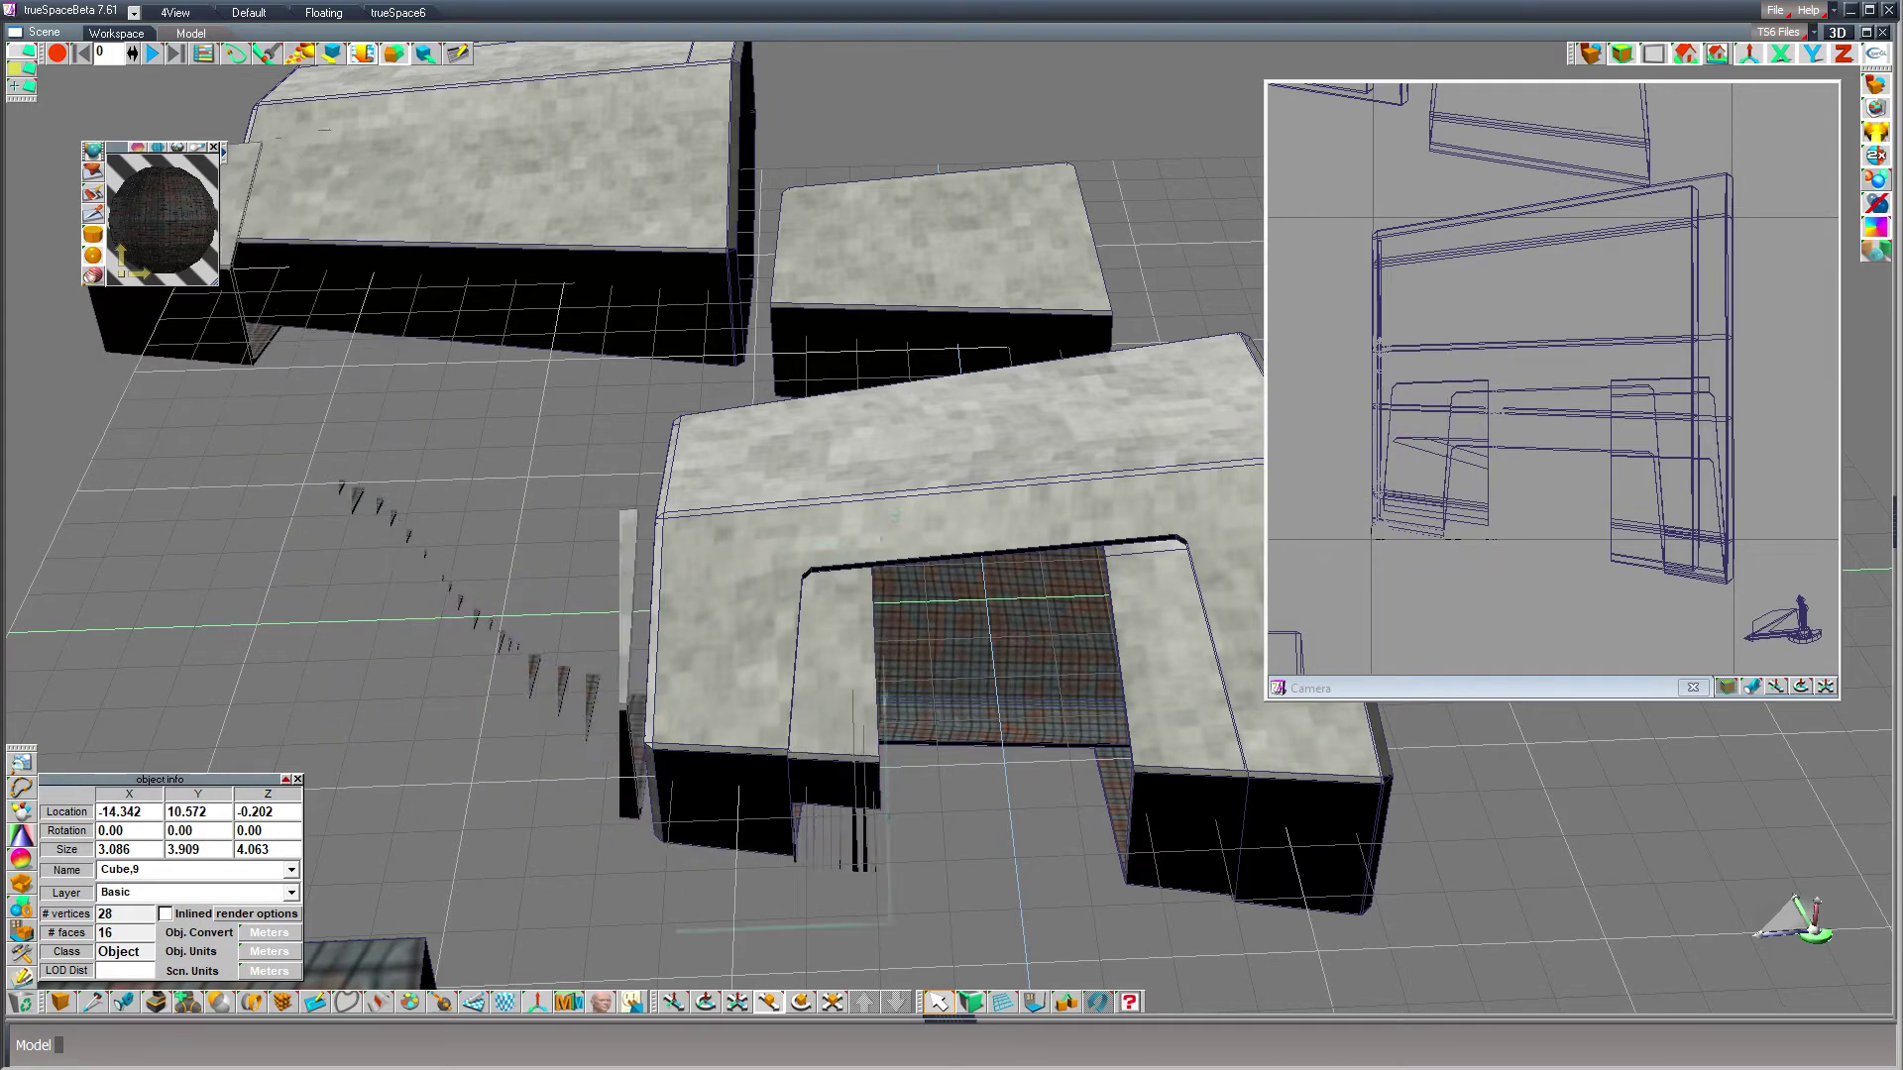
- Add a cube primitive in front of the arch and move it to the left leg at about X -3.09, Y -1.10
{"action": "left_click", "coordinate": [706, 1005]}
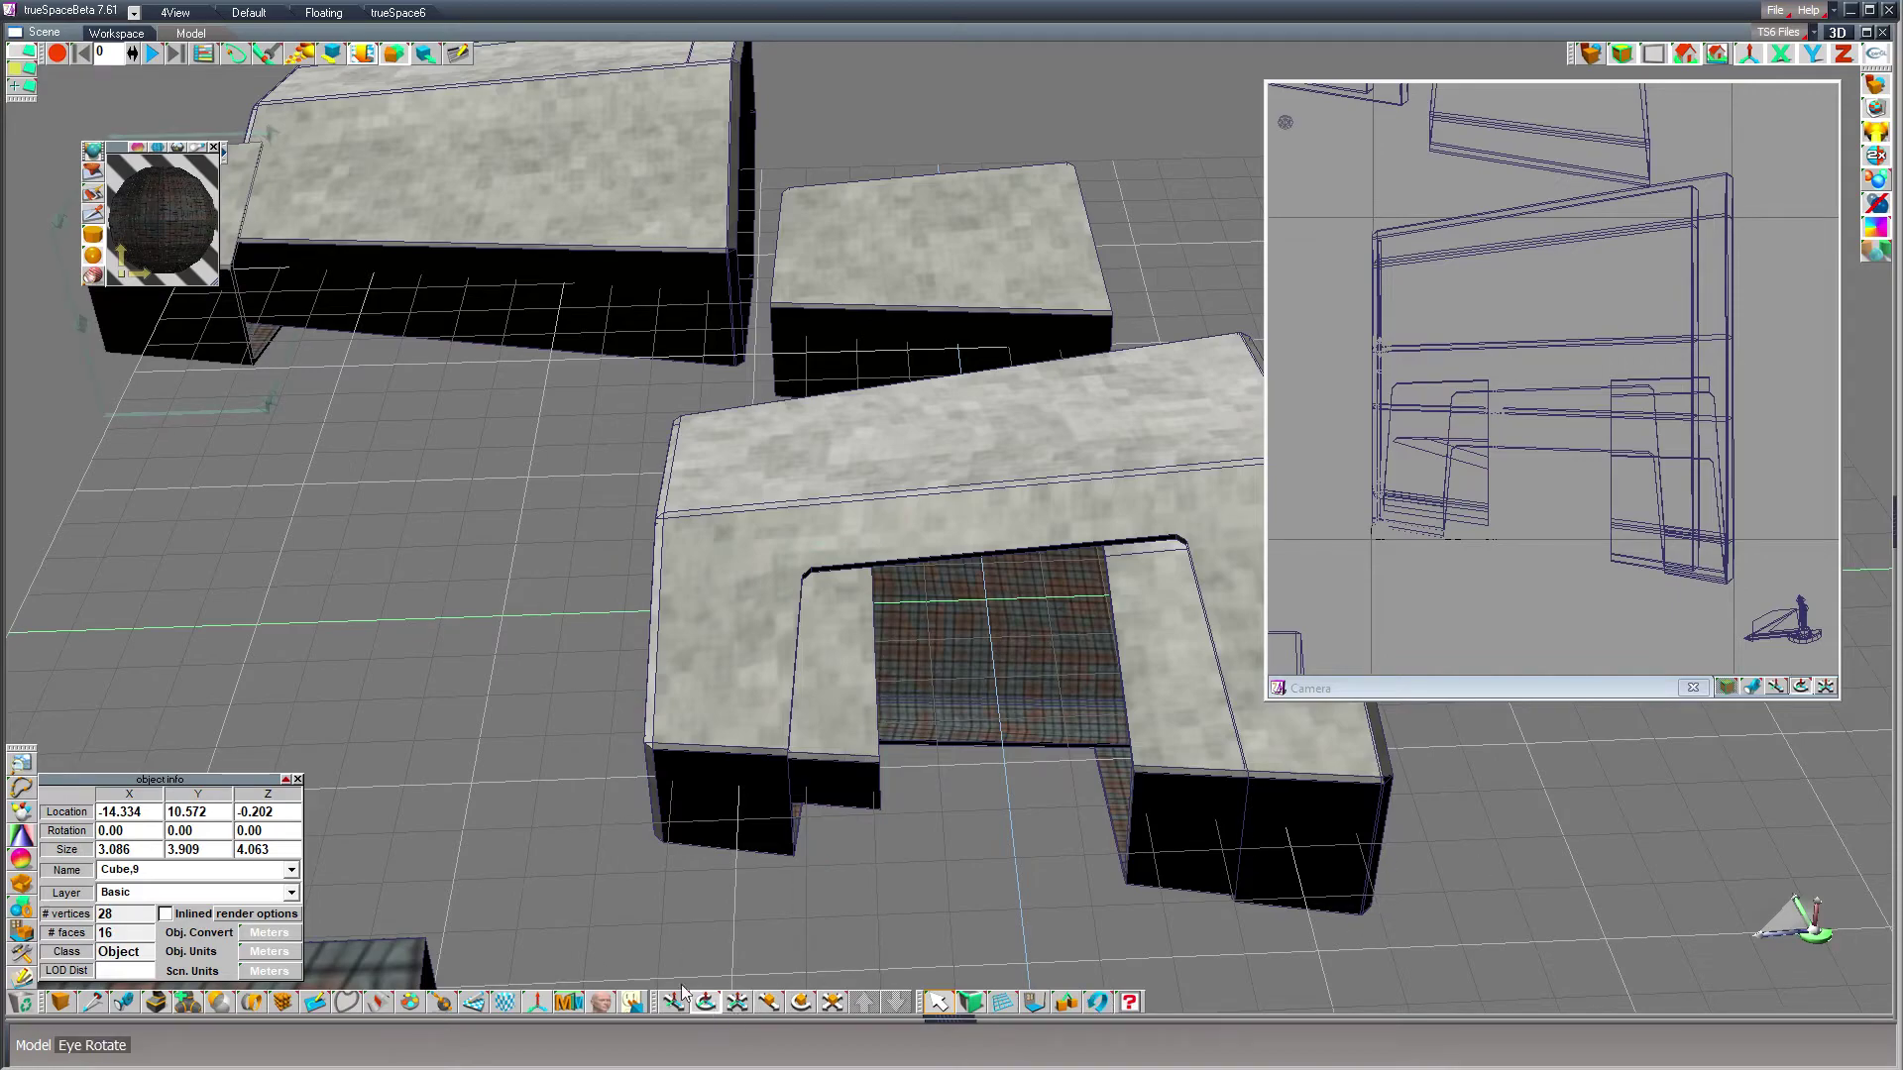
{"action": "left_click_drag", "start_coordinate": [1377, 1005], "coordinate": [1376, 793]}
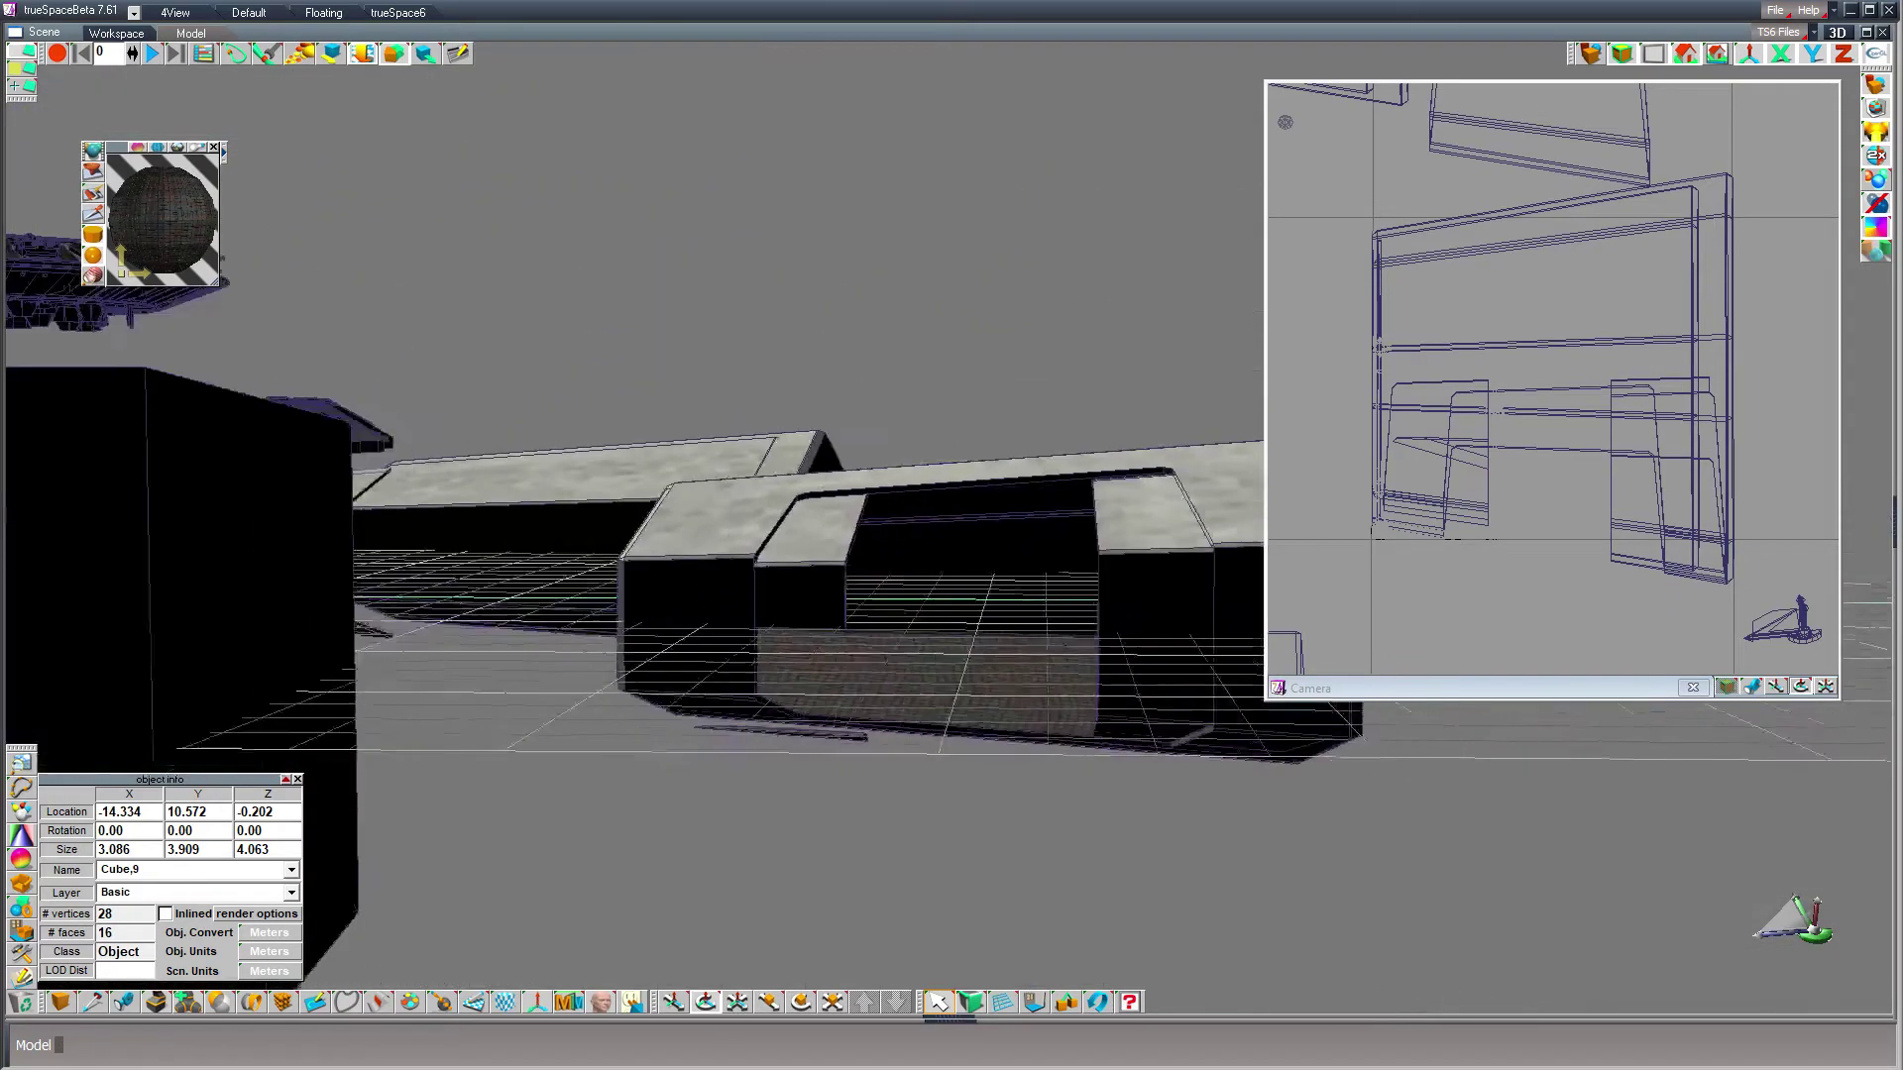
{"action": "left_click_drag", "start_coordinate": [1189, 793], "coordinate": [1199, 753]}
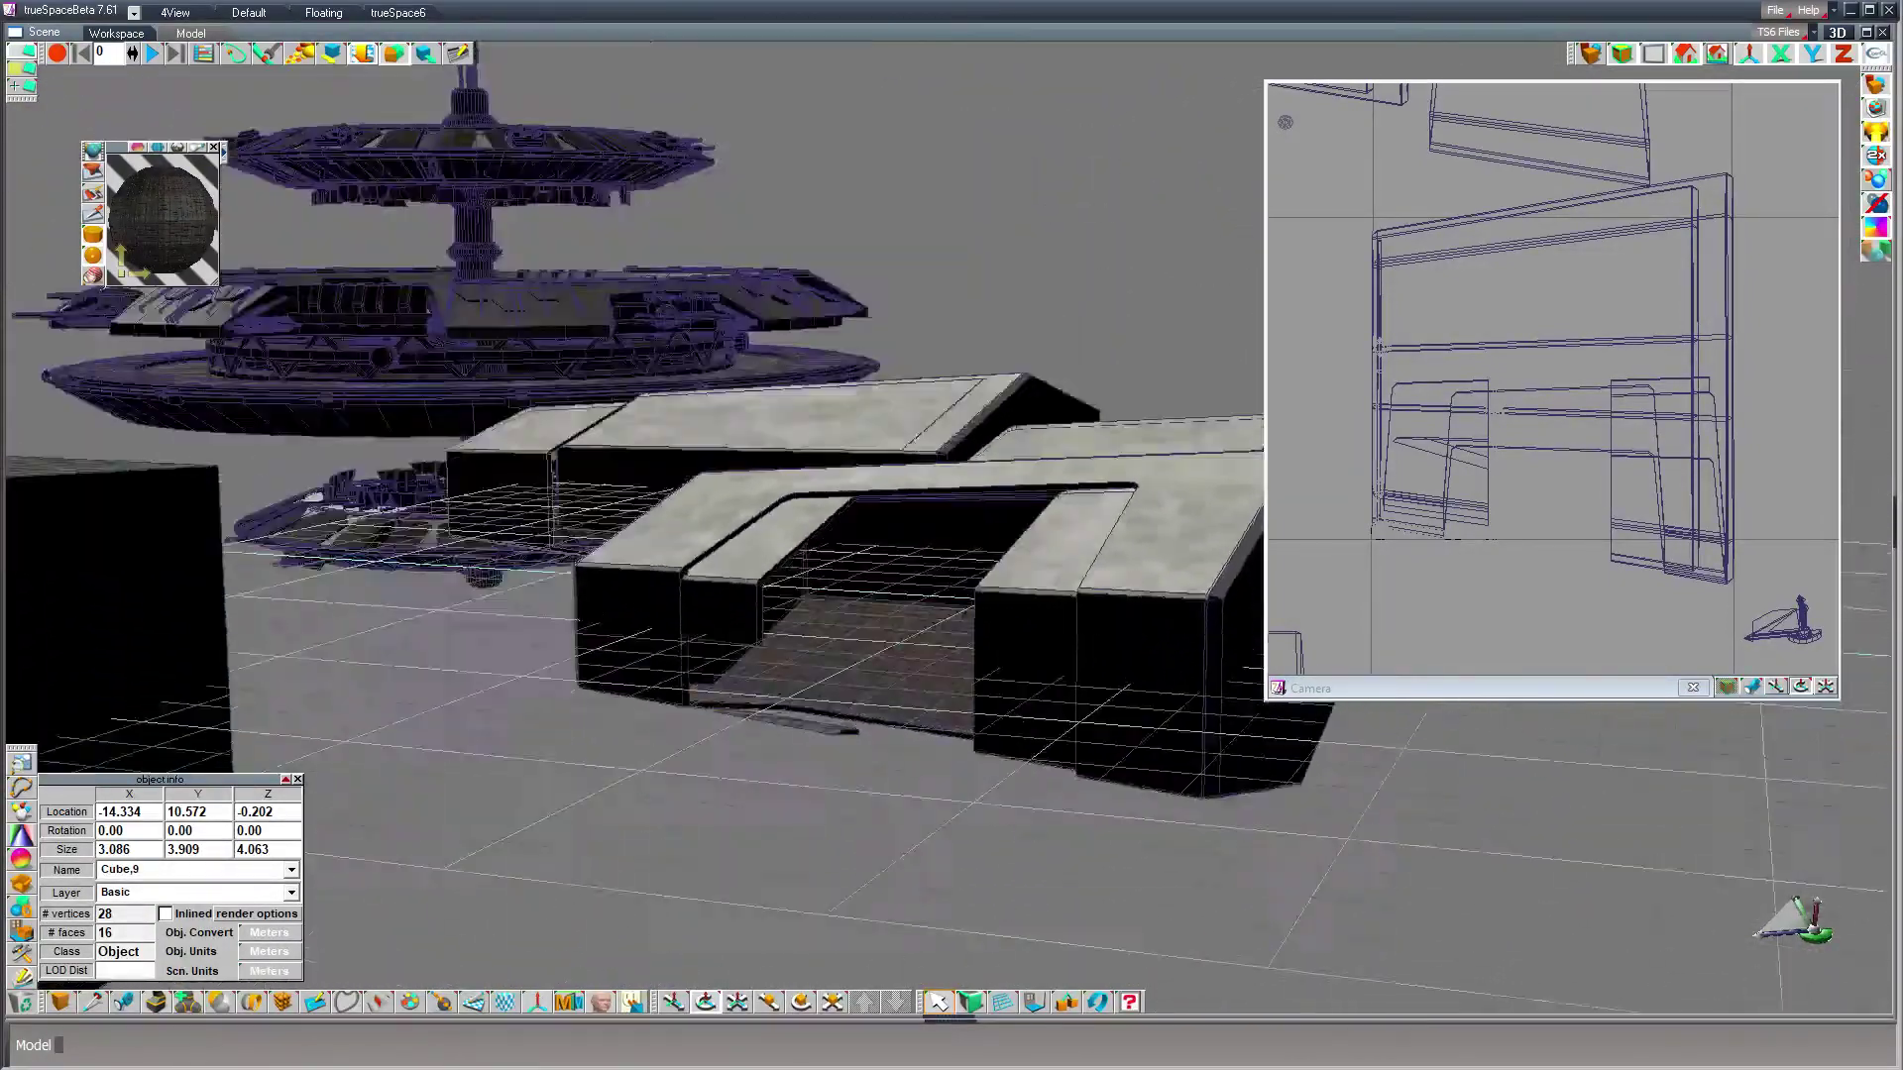
{"action": "middle_click_drag", "start_coordinate": [1200, 753], "coordinate": [1239, 863]}
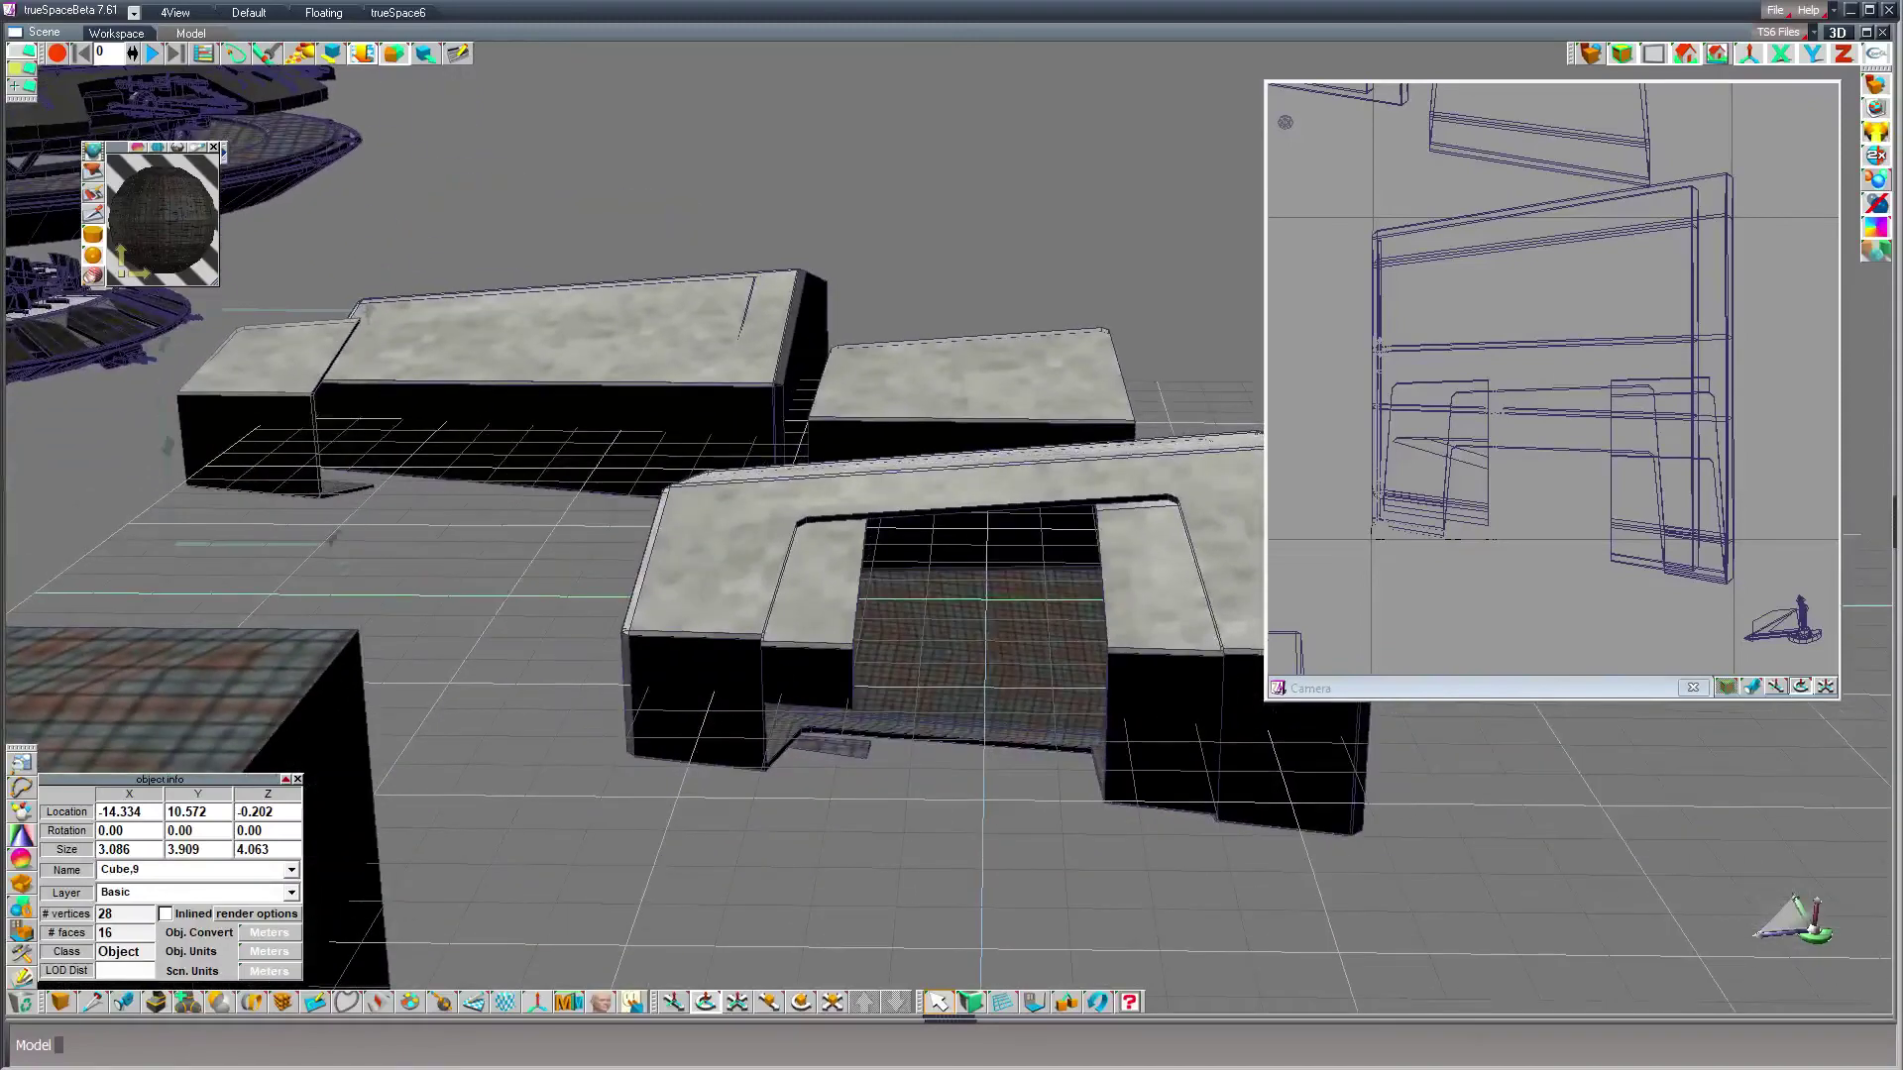
{"action": "left_click", "coordinate": [61, 1002]}
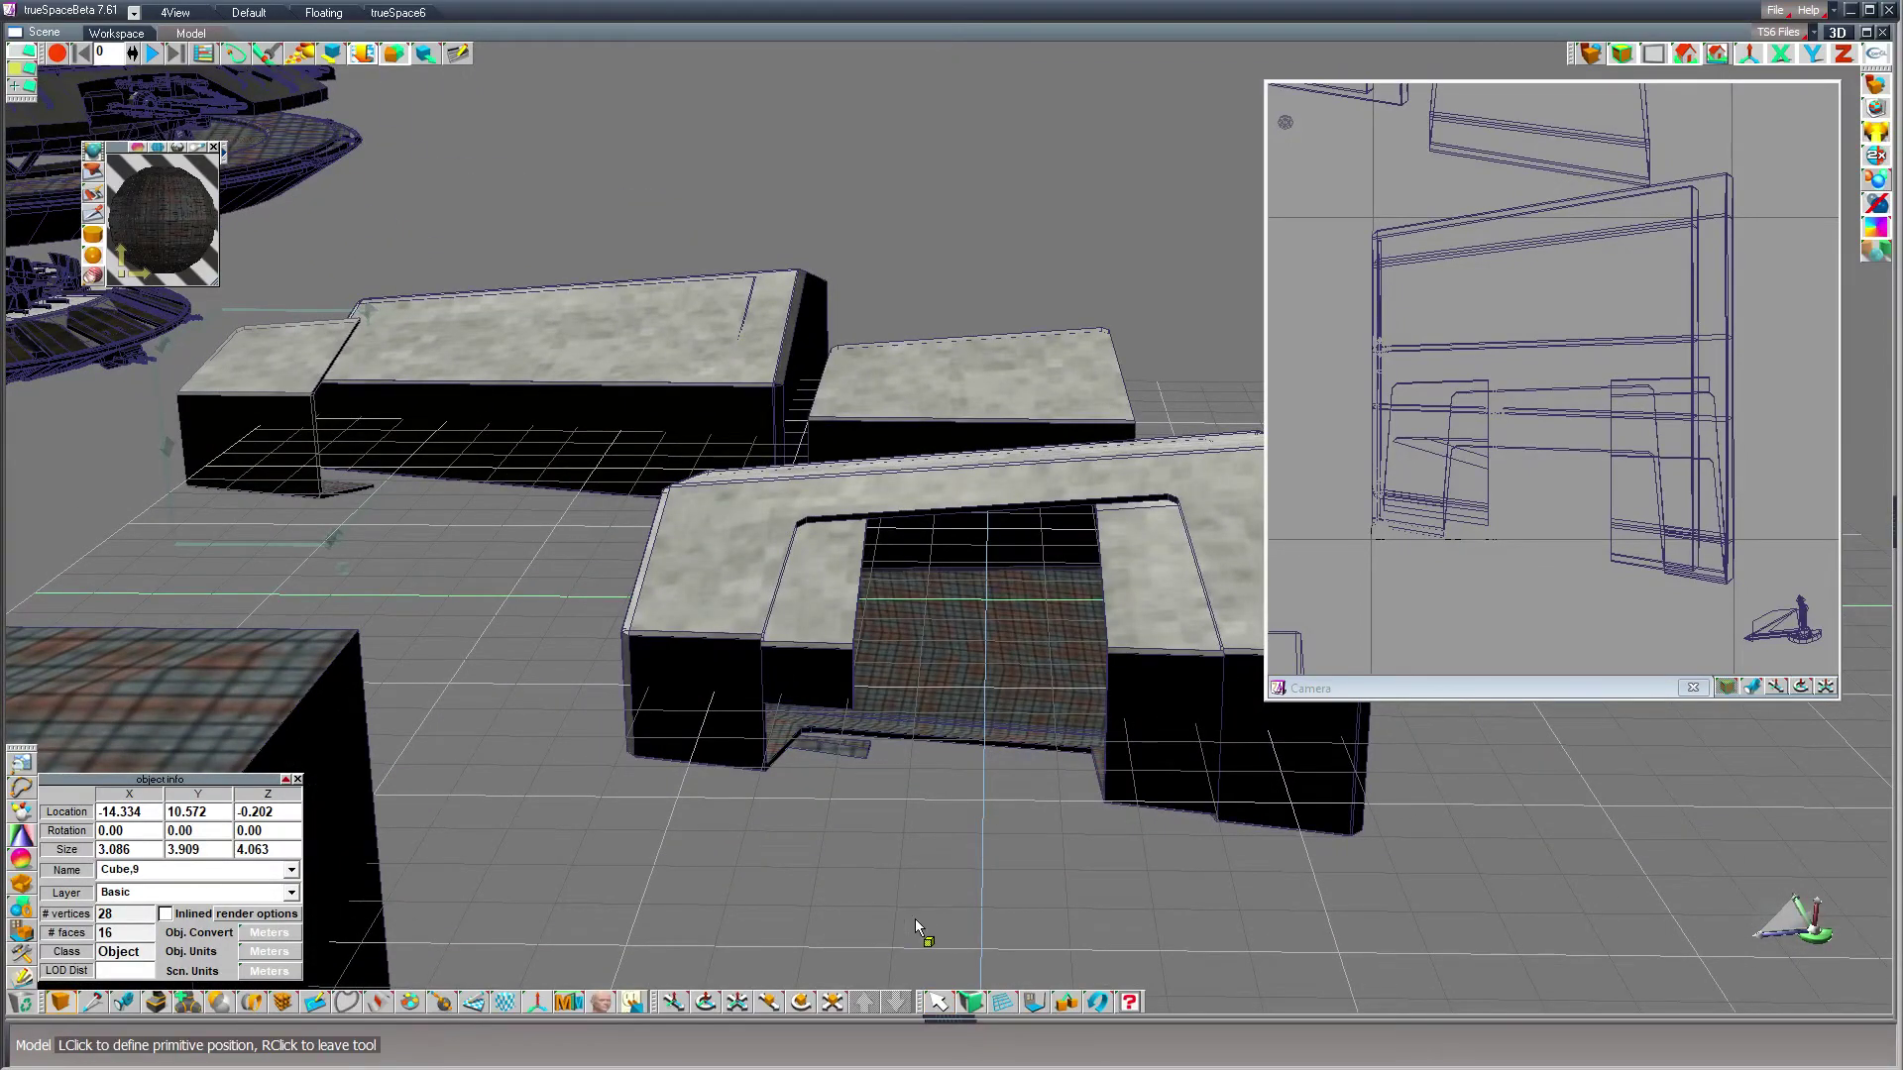
{"action": "left_click", "coordinate": [1007, 914]}
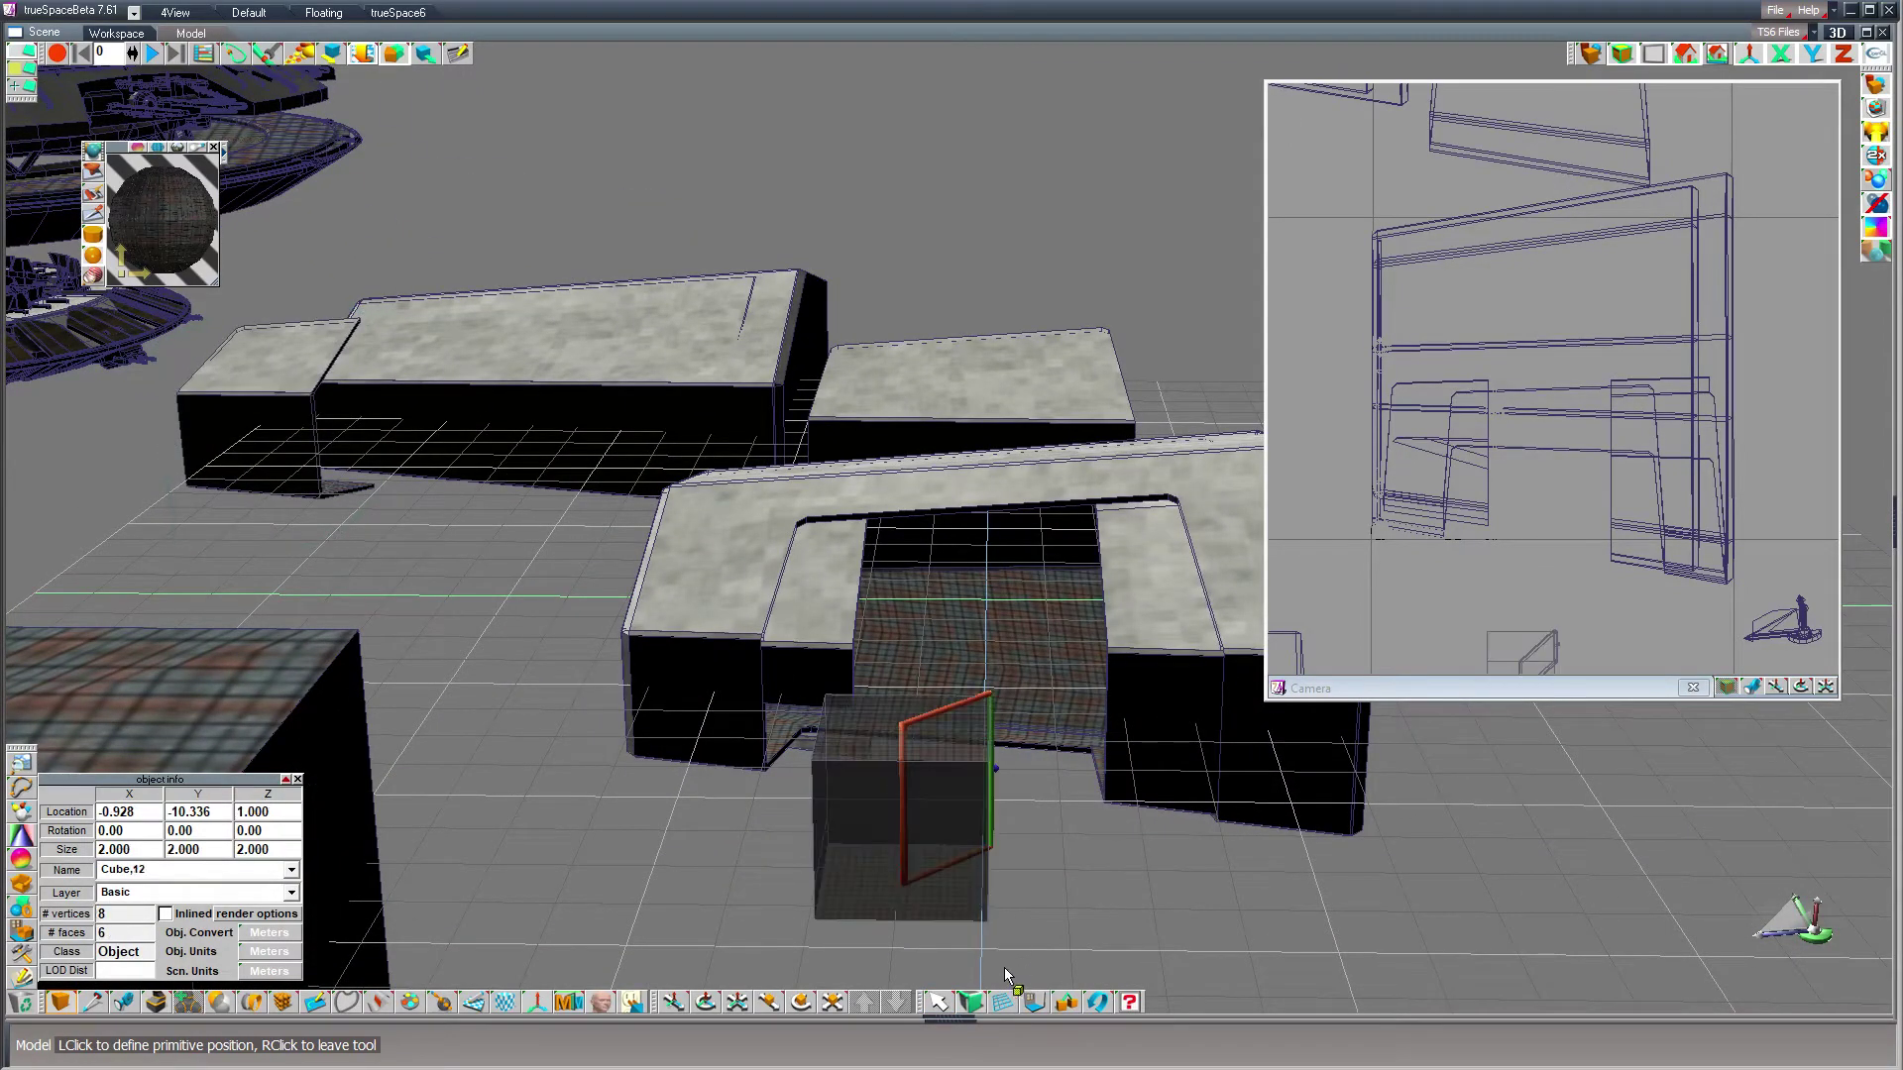
{"action": "left_click", "coordinate": [937, 1002]}
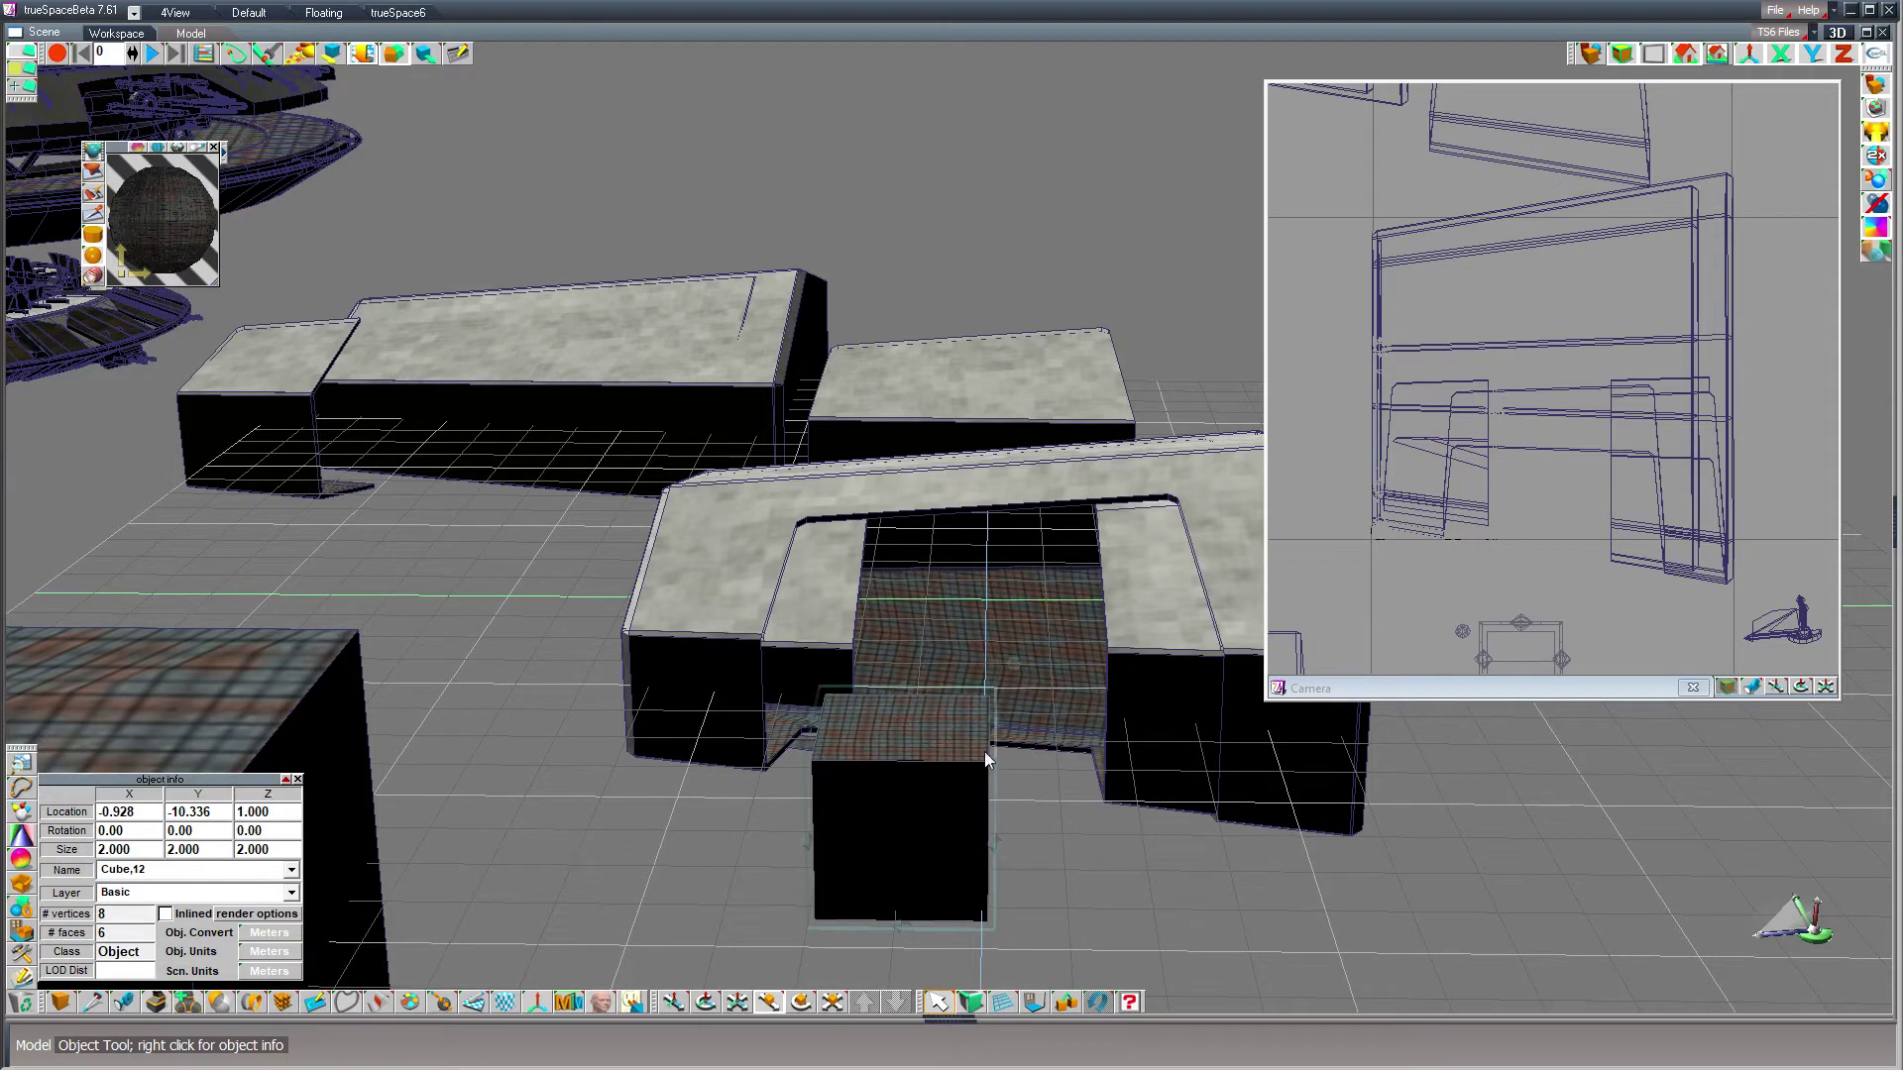
{"action": "left_click_drag", "start_coordinate": [900, 729], "coordinate": [788, 506]}
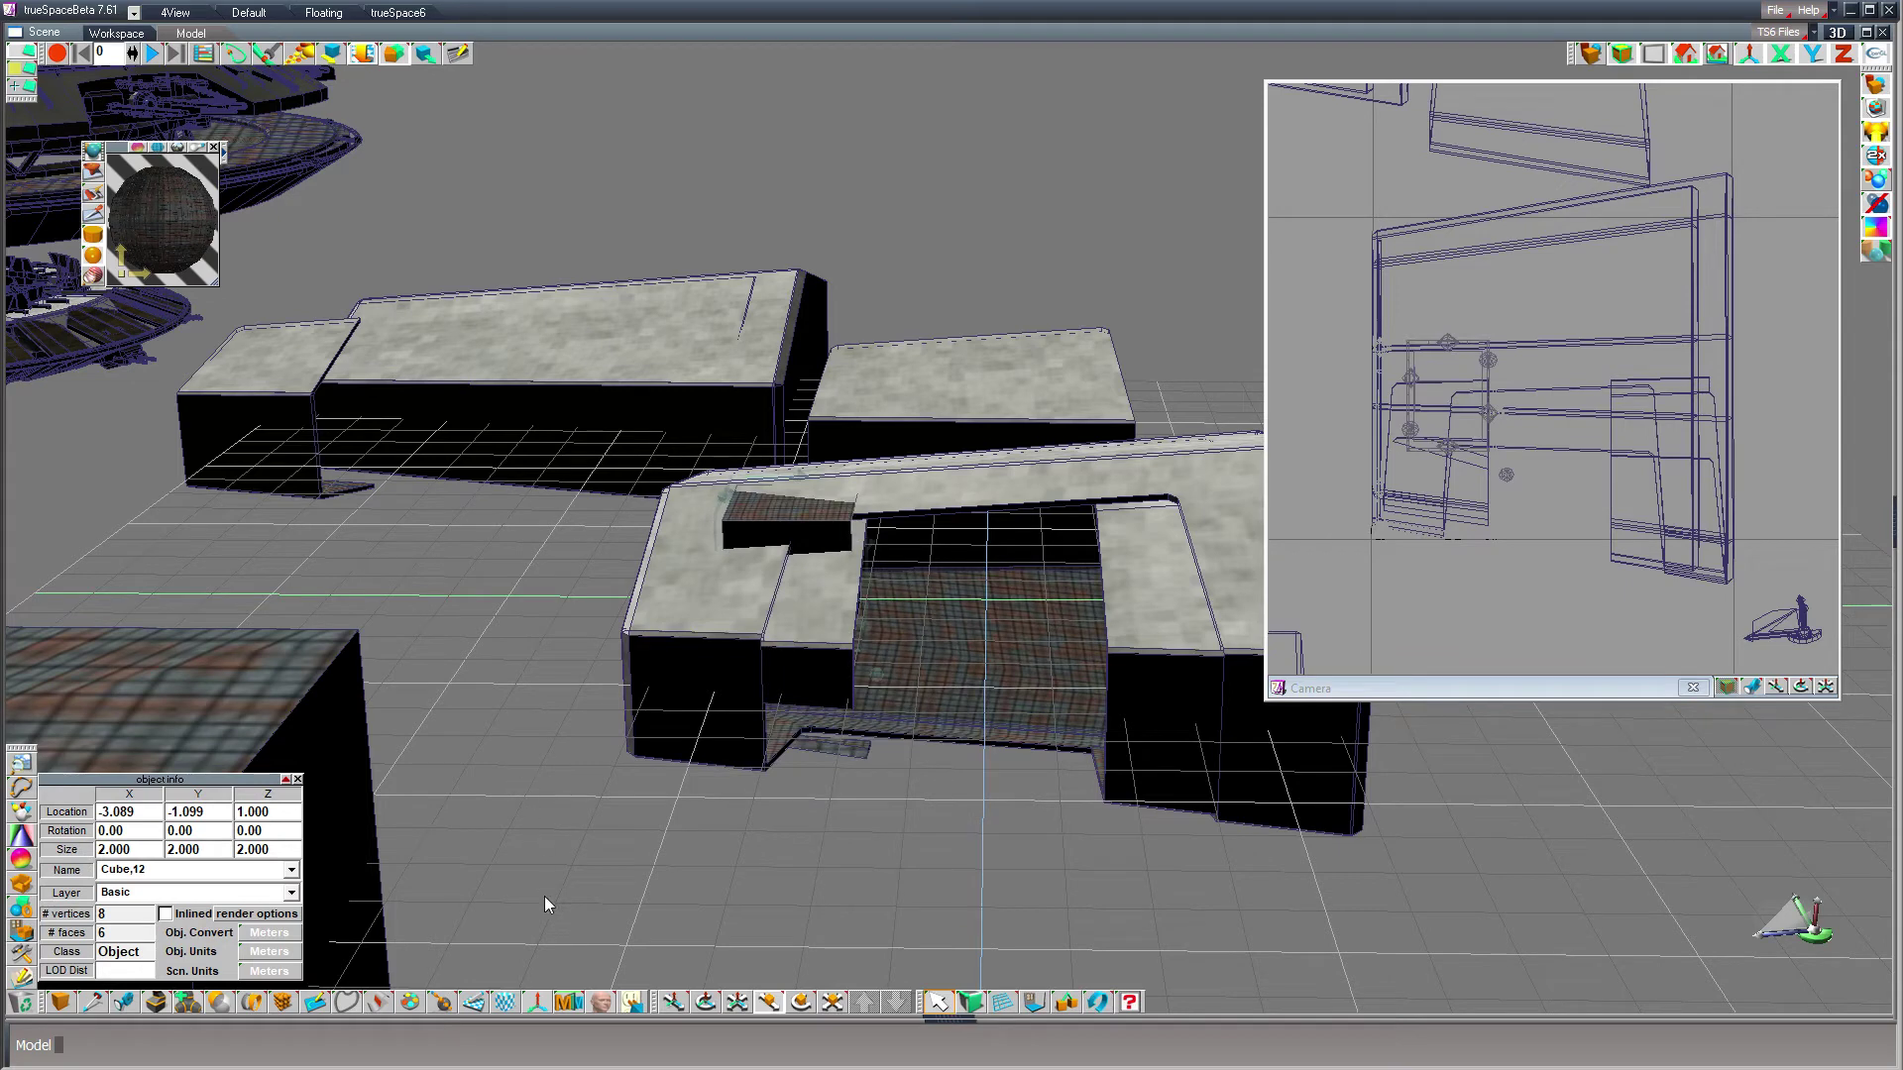
- Lower the new cube beneath the left leg to a Z location of -2.201
{"action": "right_click_drag", "start_coordinate": [821, 939], "coordinate": [607, 686]}
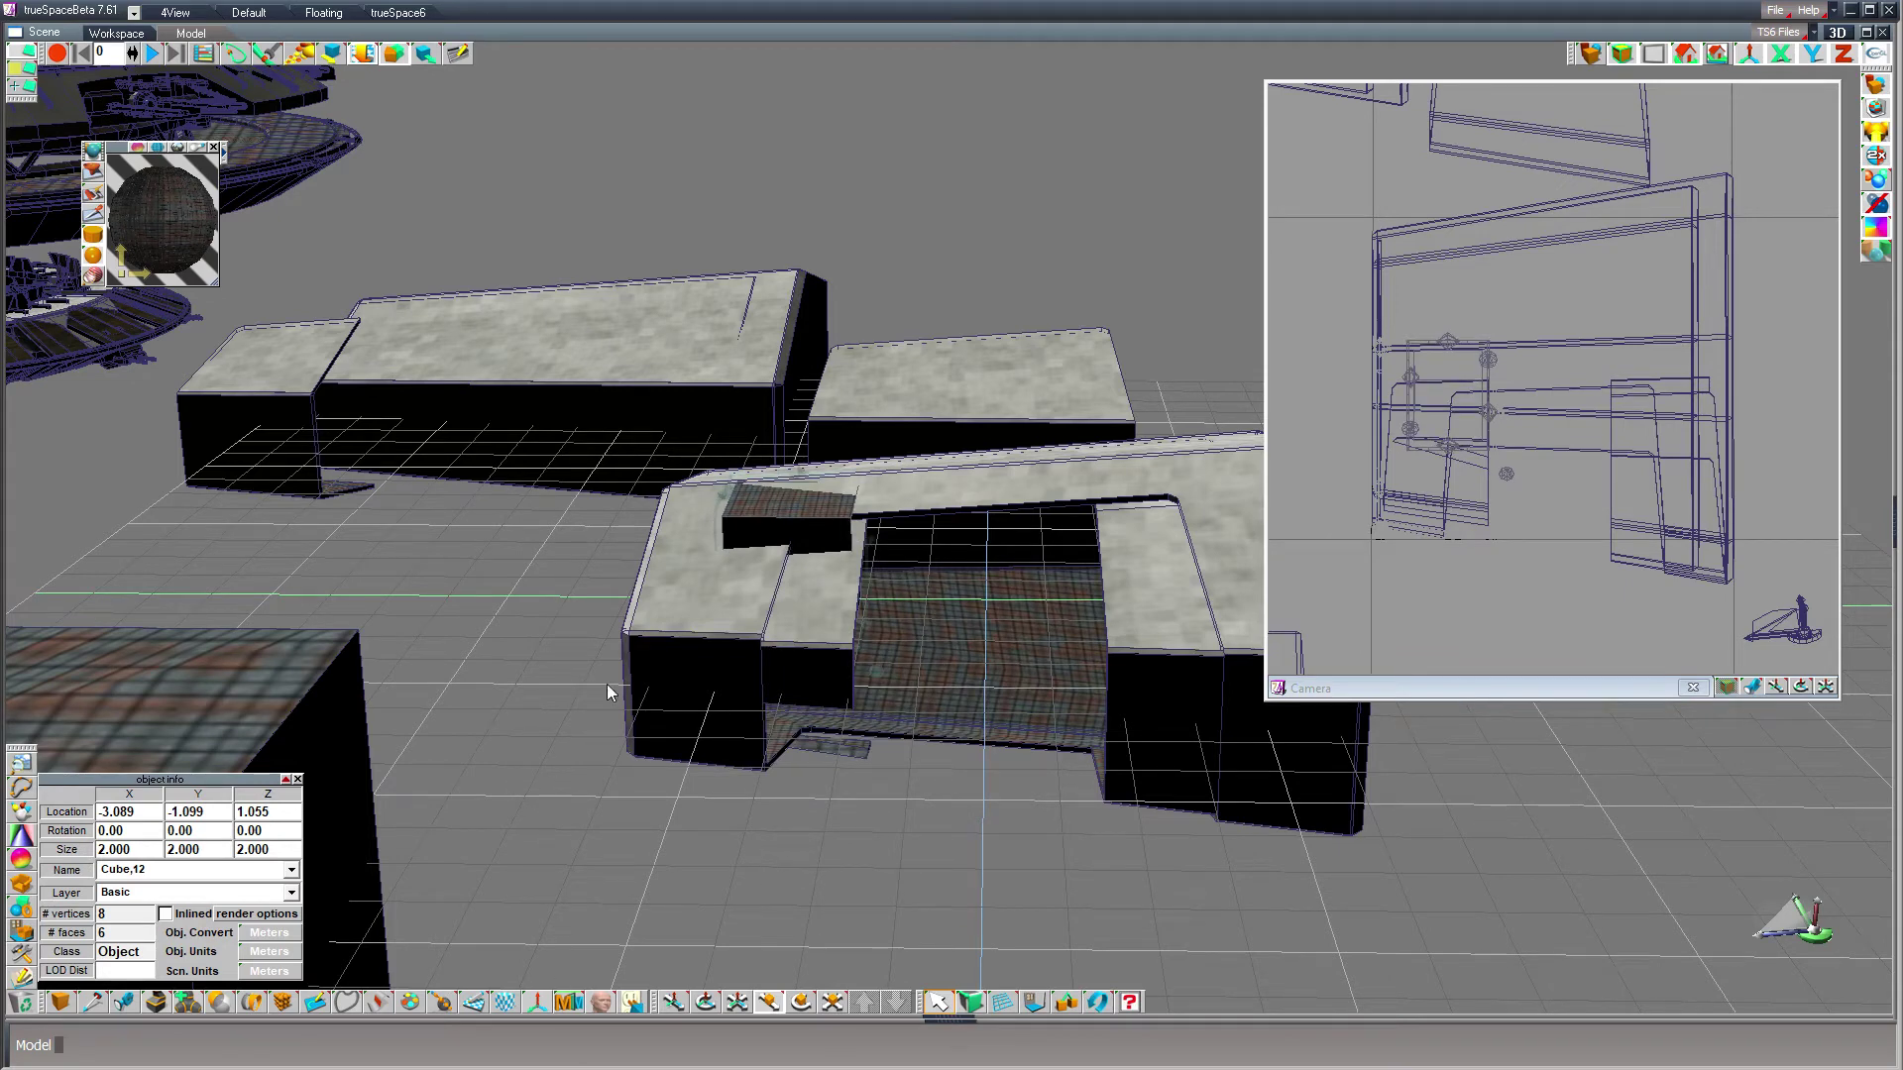
{"action": "right_click_drag", "start_coordinate": [531, 575], "coordinate": [551, 1065]}
{"action": "type", "text": "-2.201"}
{"action": "key", "text": "Return"}
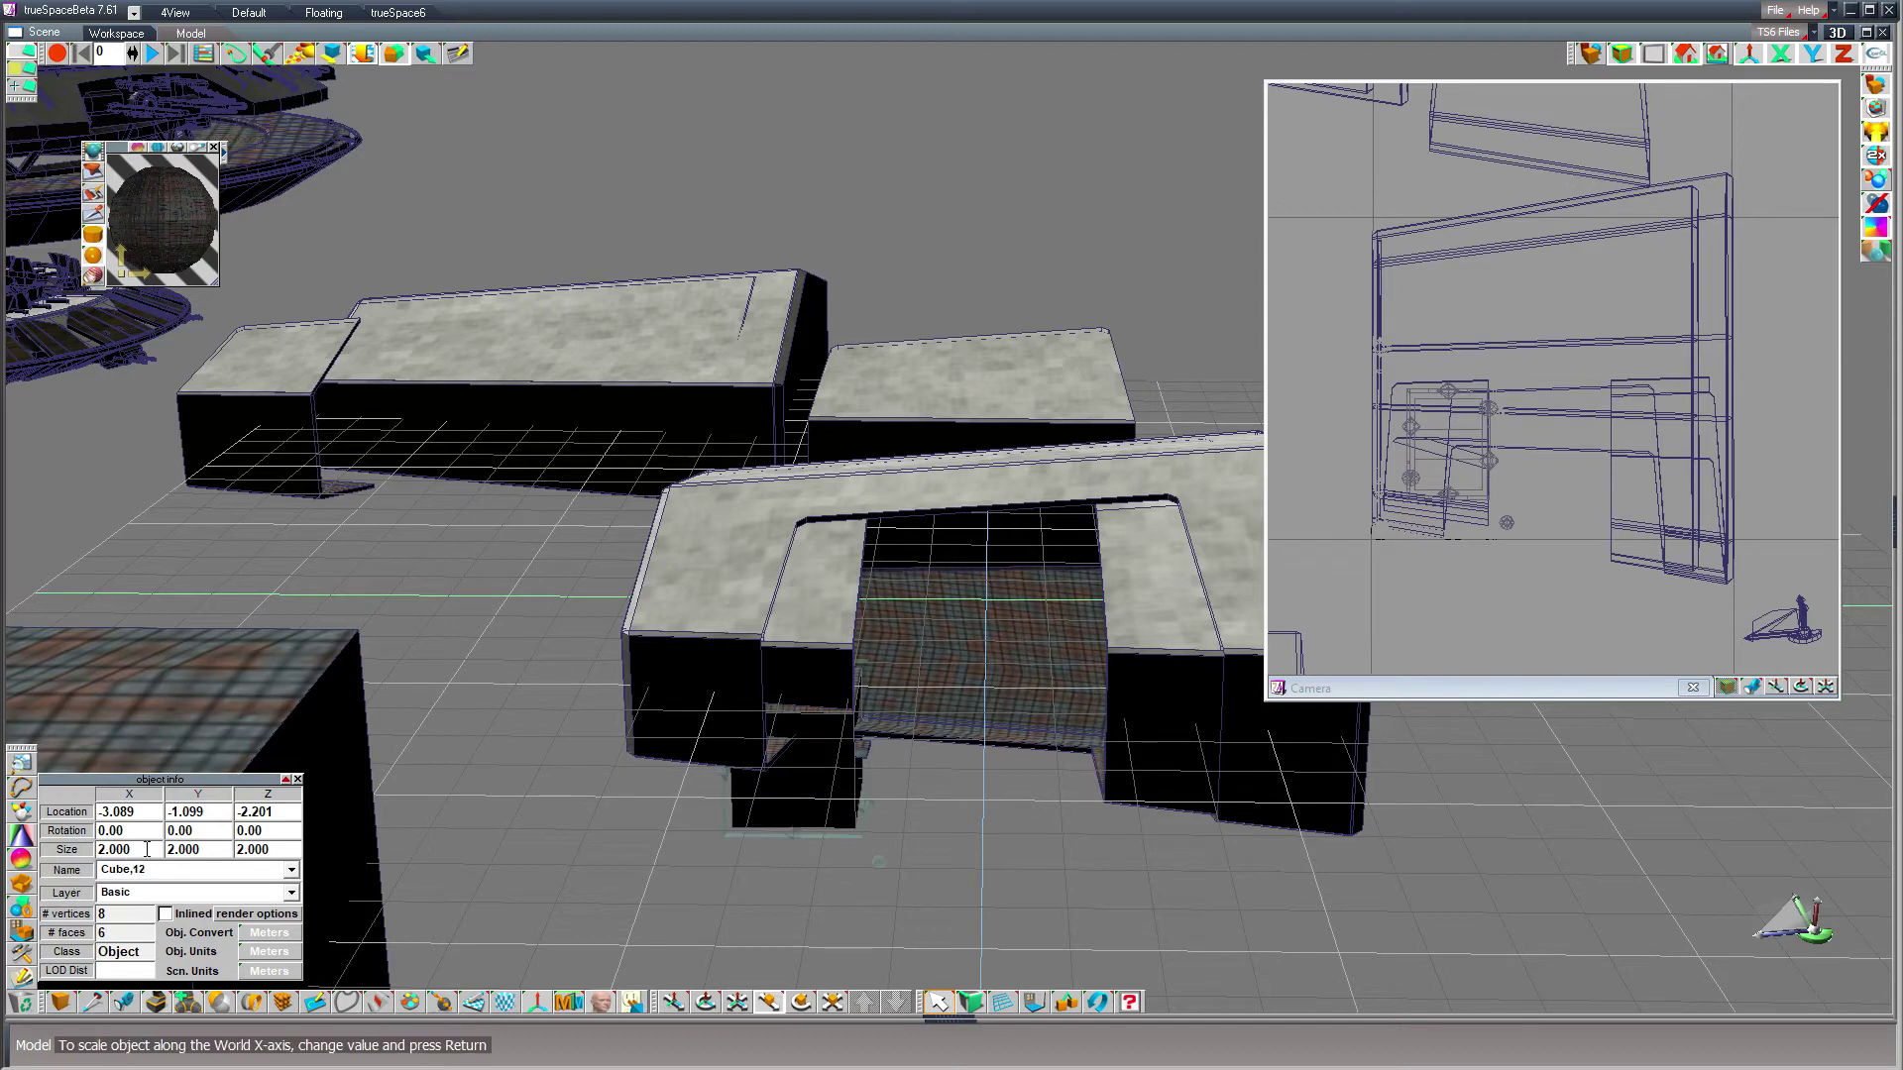
- Set the cube's X size and Y size to 6 so that it spans the whole left leg
{"action": "left_click", "coordinate": [117, 850]}
{"action": "type", "text": "6"}
{"action": "key", "text": "Tab"}
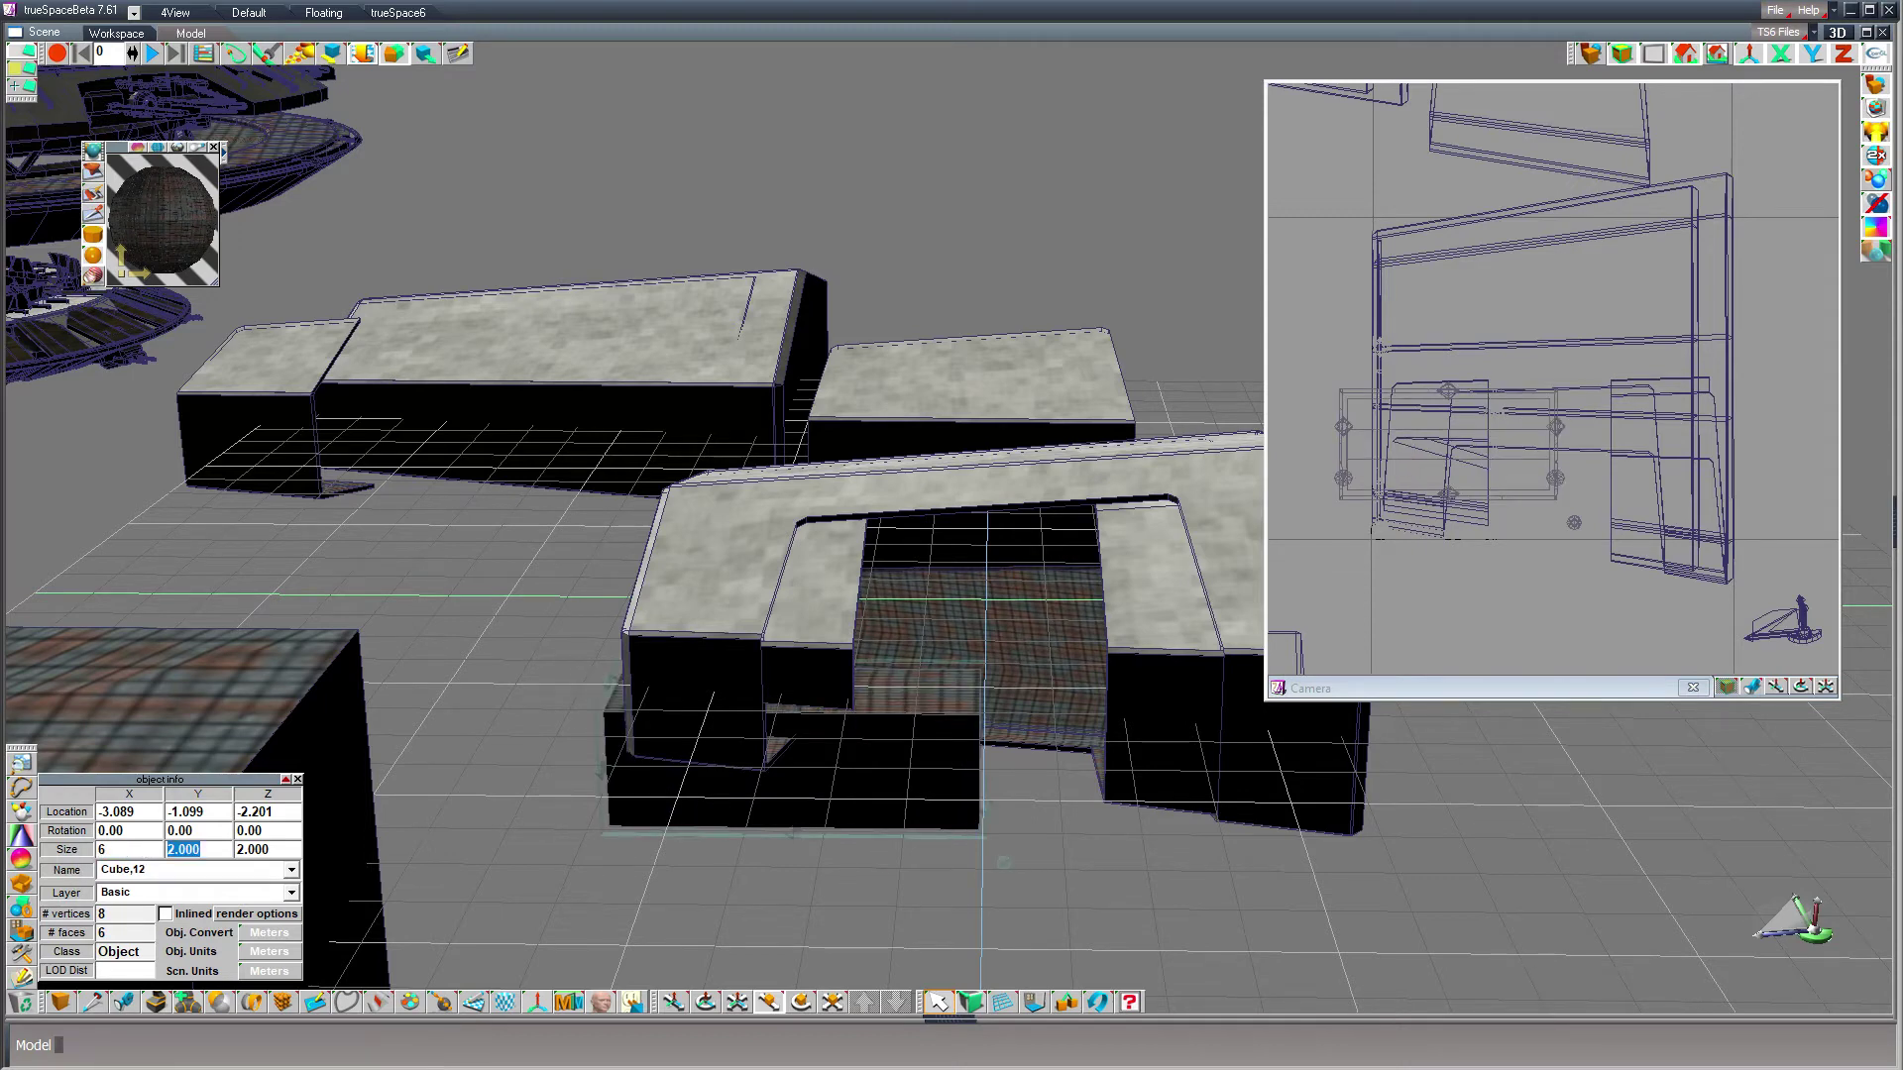
{"action": "type", "text": "6"}
{"action": "key", "text": "Tab"}
{"action": "key", "text": "Return"}
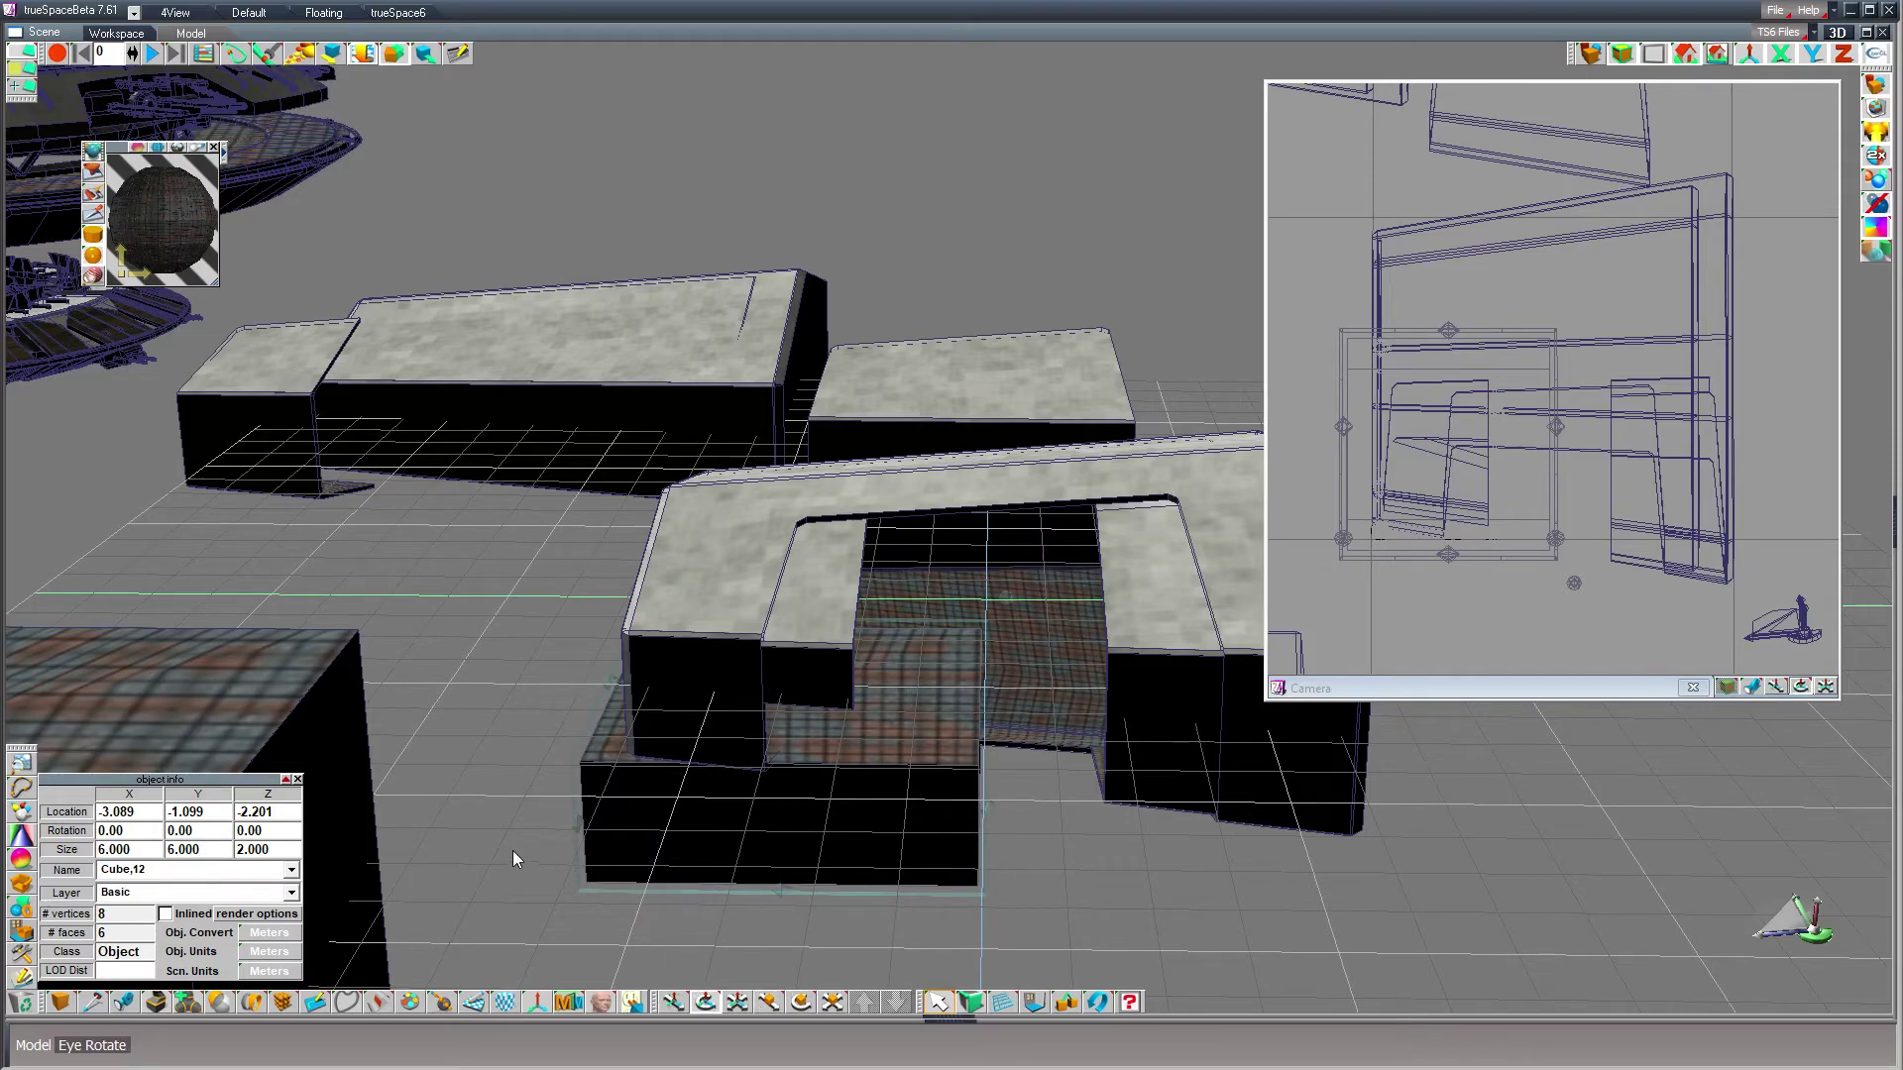
- Subtract the cube from the left leg block with a Boolean operation to cut off the leg's lower part
{"action": "middle_click_drag", "start_coordinate": [1263, 864], "coordinate": [1209, 654]}
{"action": "left_click_drag", "start_coordinate": [1263, 793], "coordinate": [1263, 743]}
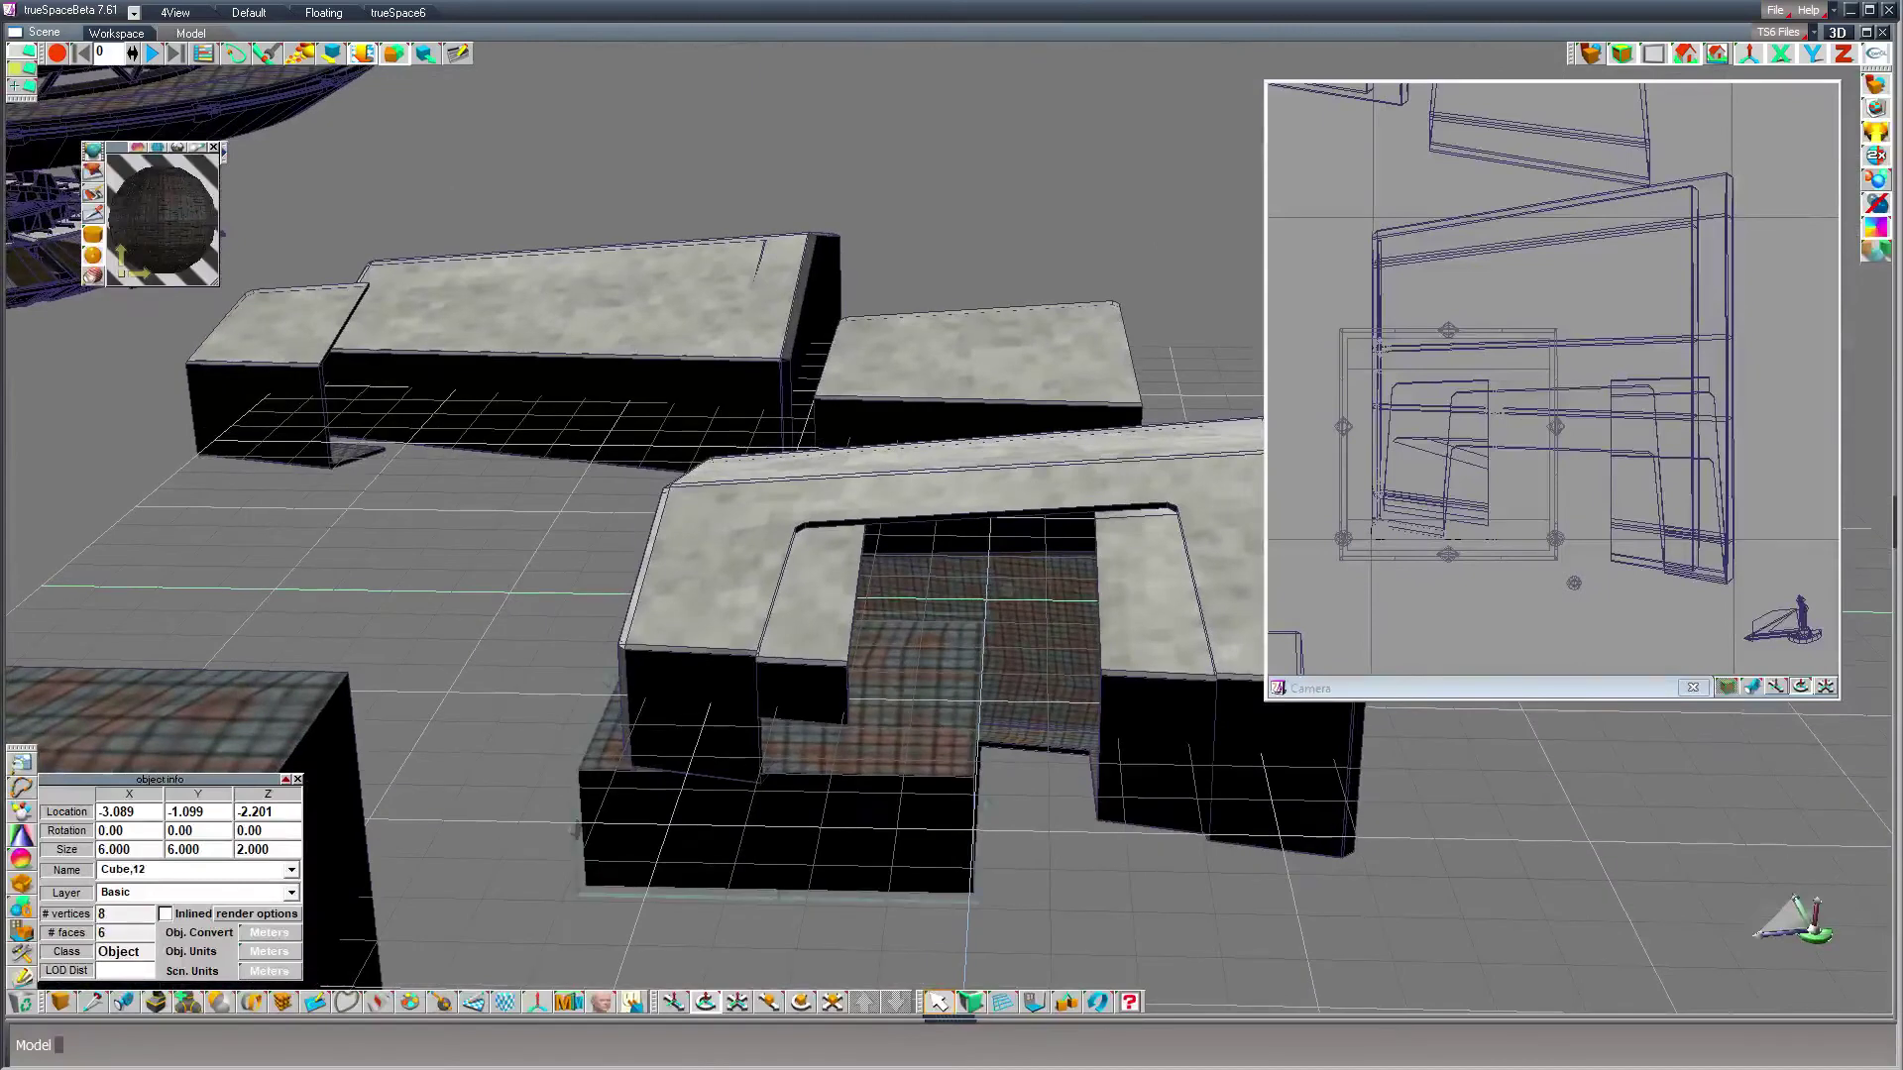
{"action": "left_click", "coordinate": [841, 674]}
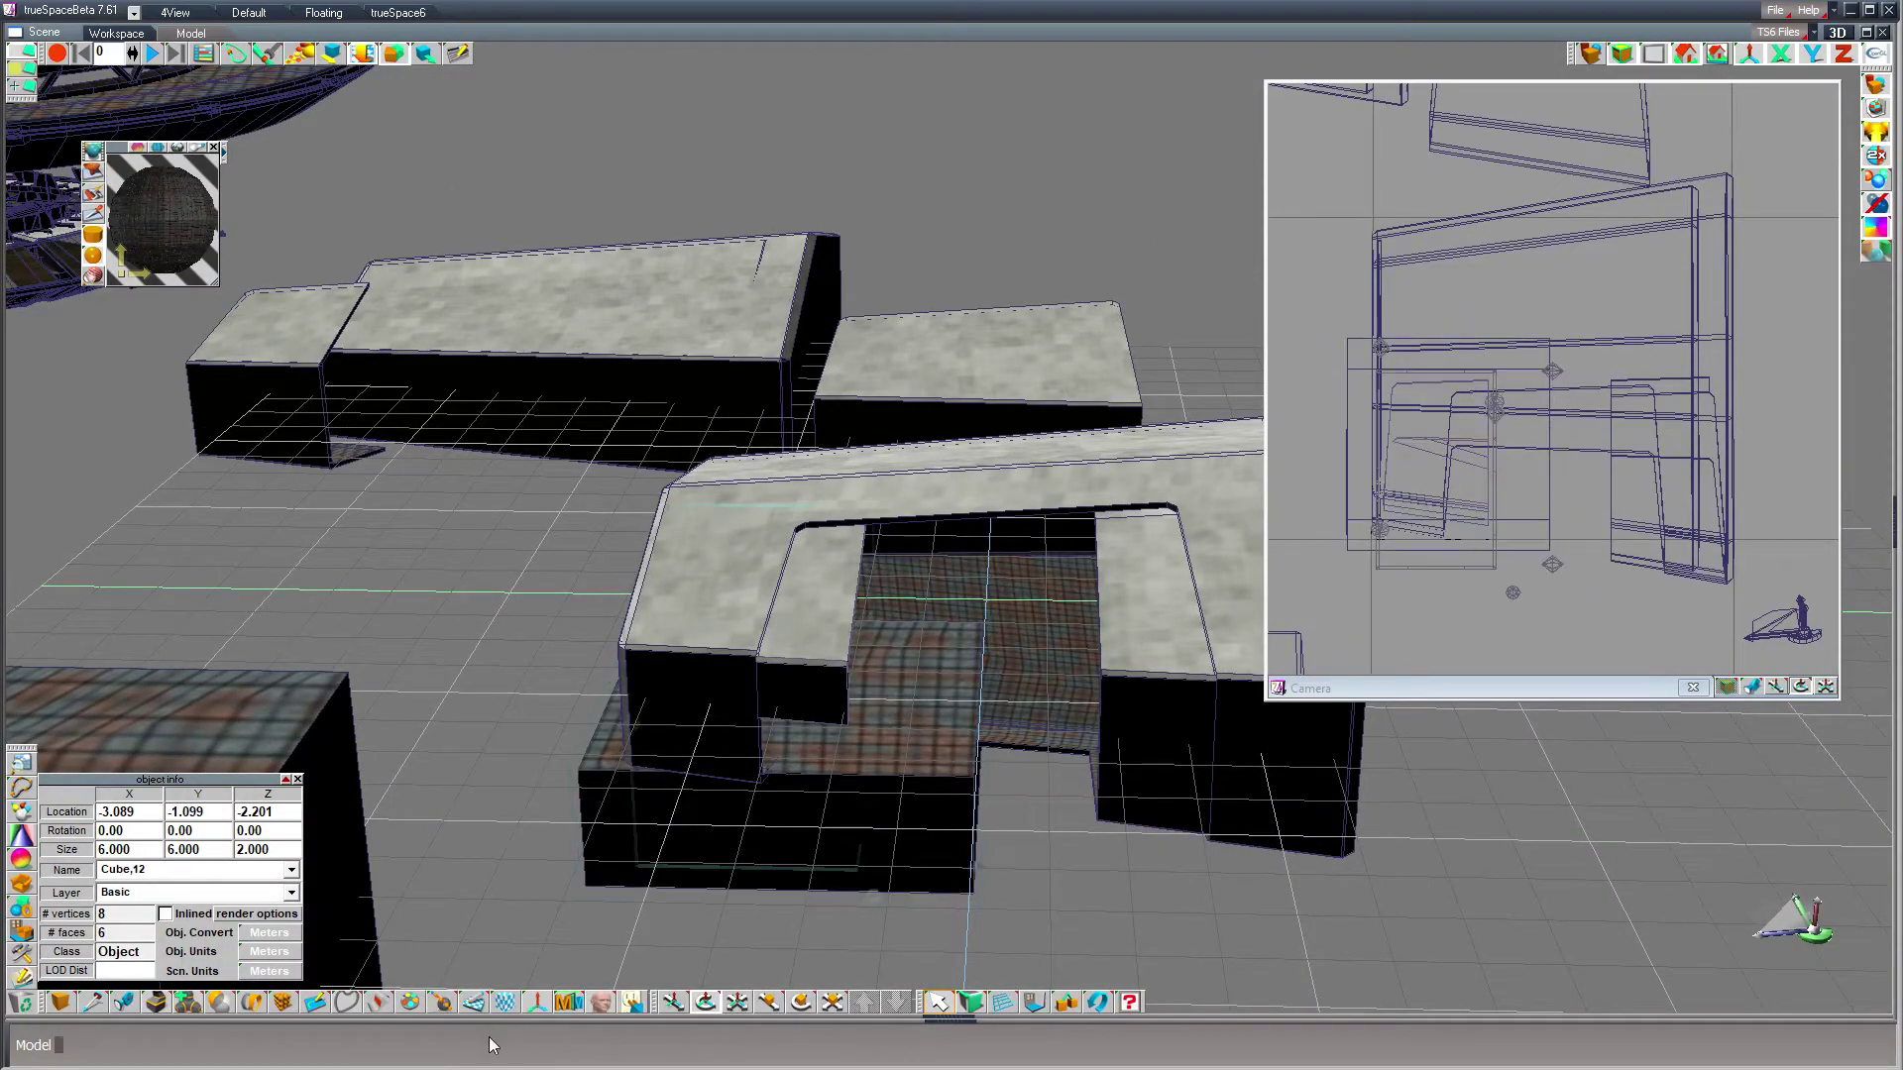
{"action": "left_click", "coordinate": [216, 1003]}
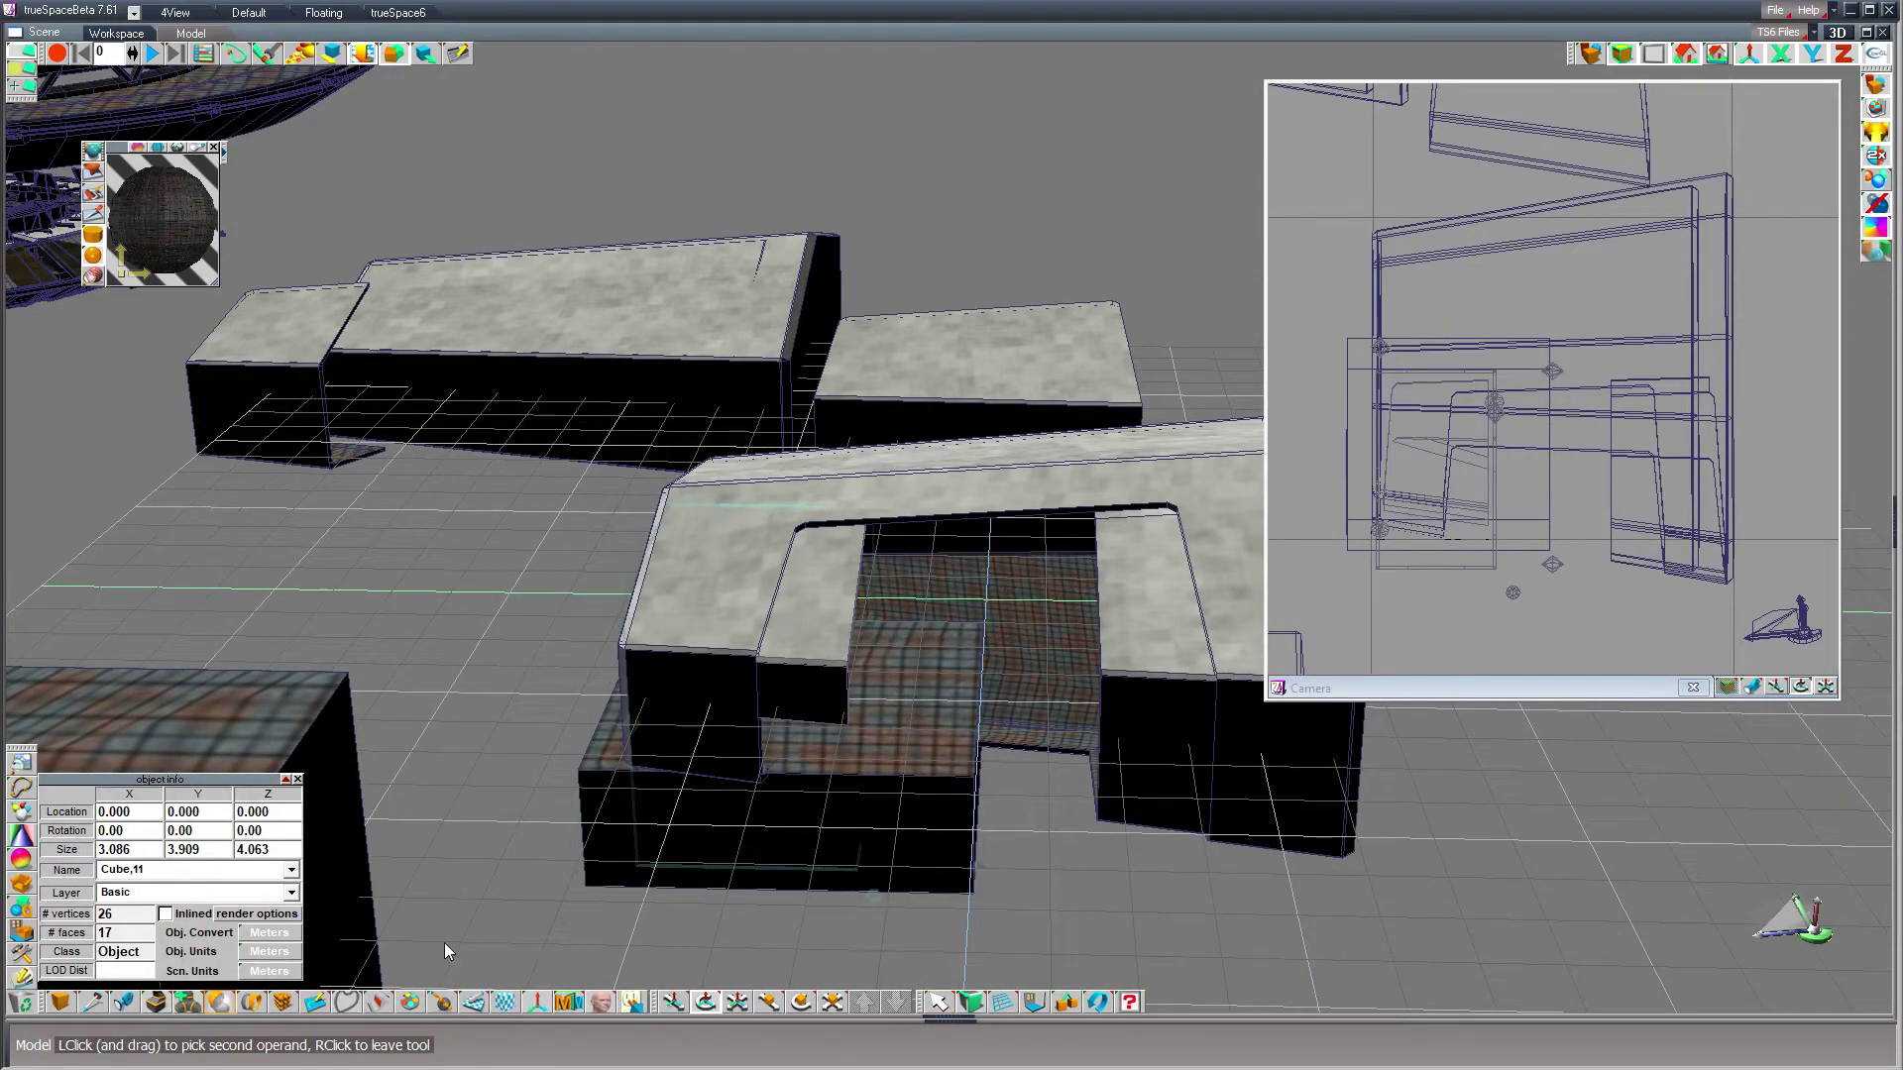
{"action": "left_click", "coordinate": [832, 859]}
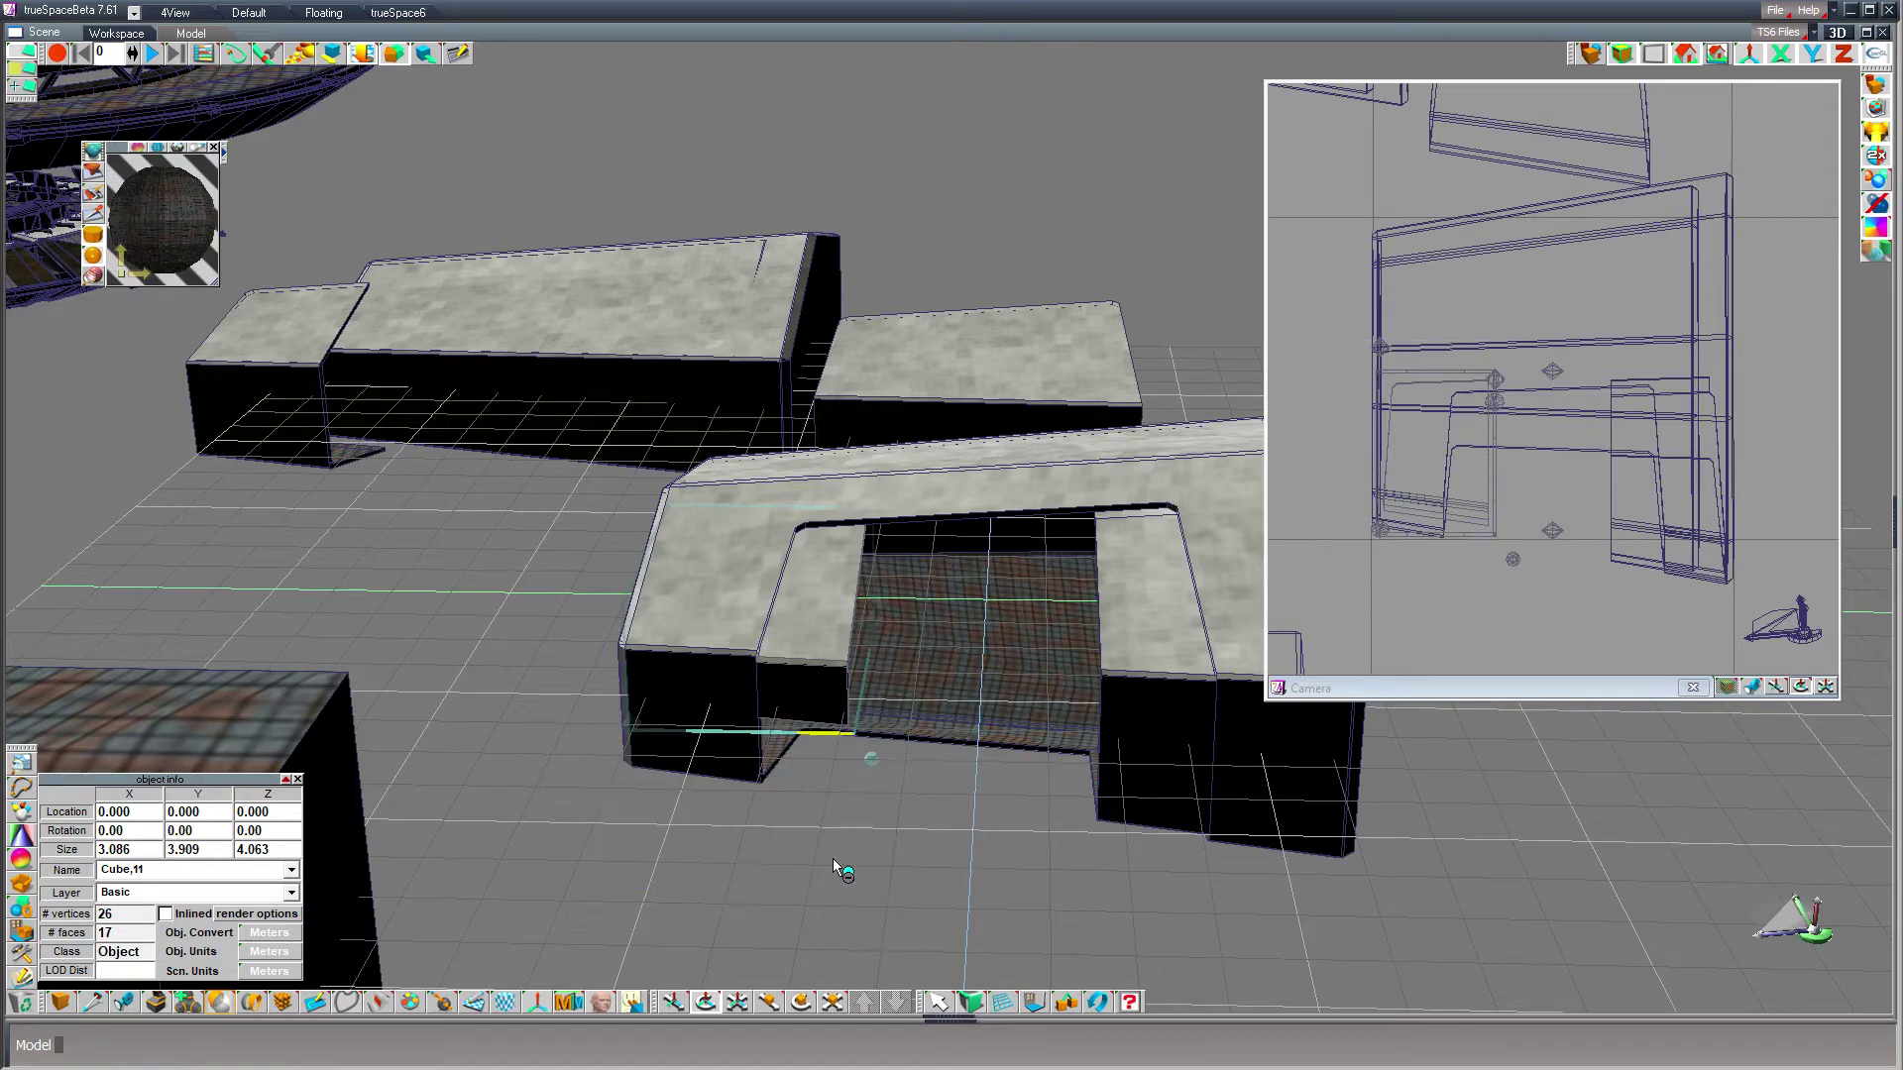
{"action": "left_click", "coordinate": [941, 1005]}
- Create a mirrored copy of the trimmed left leg block and set the copy's Z rotation to 0
{"action": "left_click", "coordinate": [703, 999]}
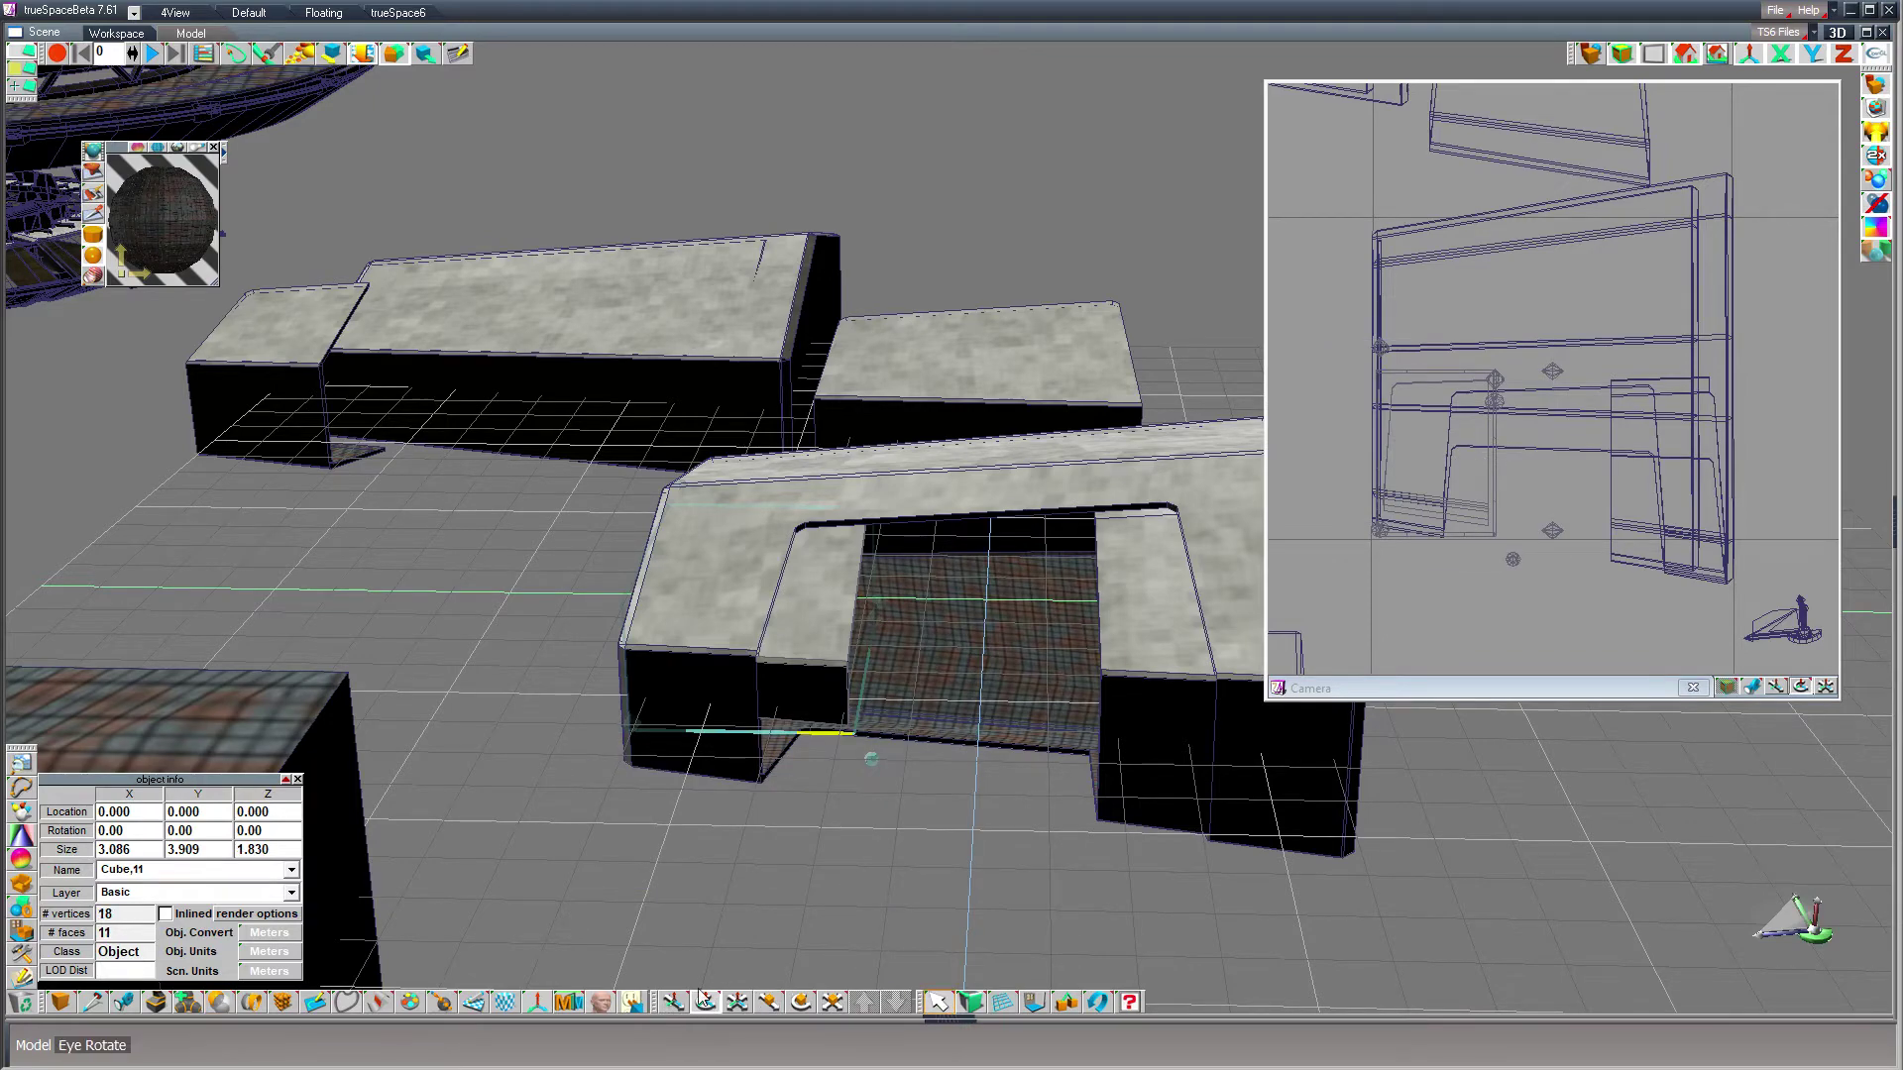
{"action": "left_click_drag", "start_coordinate": [1698, 947], "coordinate": [781, 951]}
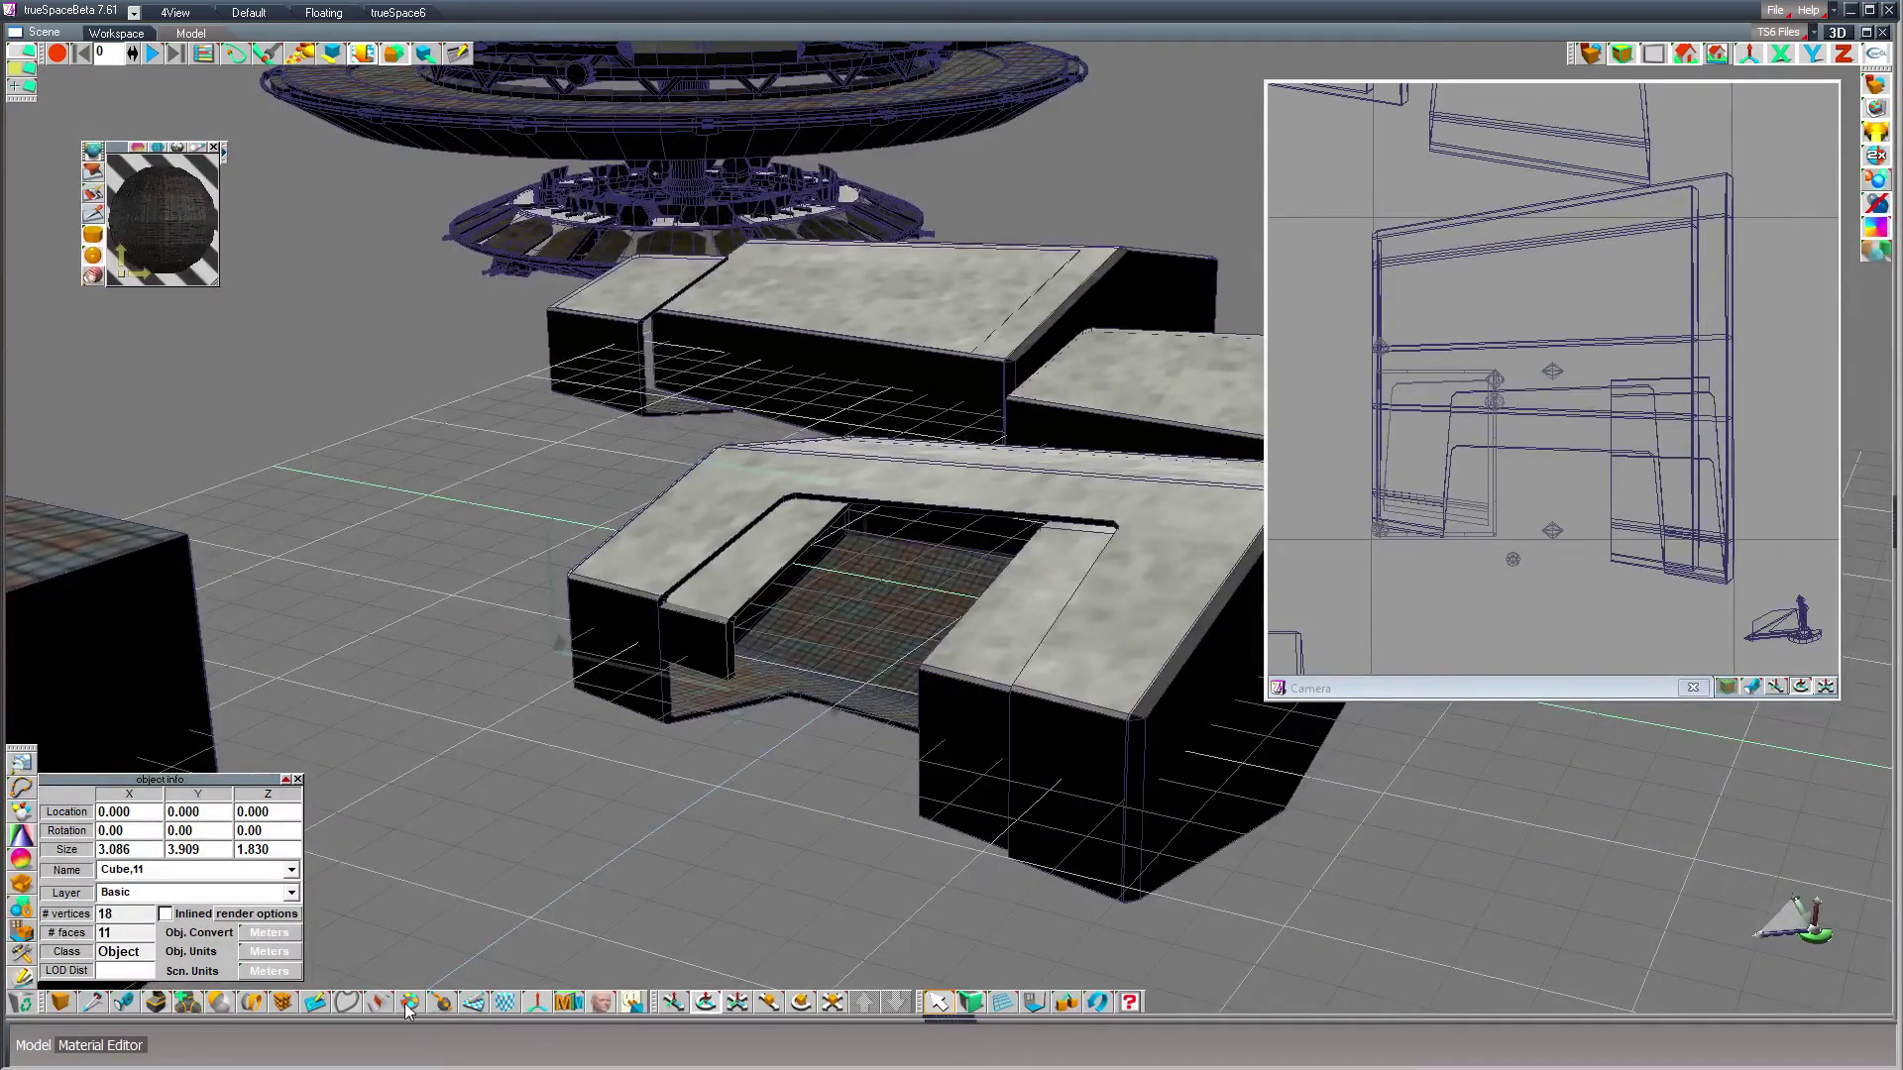
{"action": "left_click_drag", "start_coordinate": [568, 1002], "coordinate": [569, 963]}
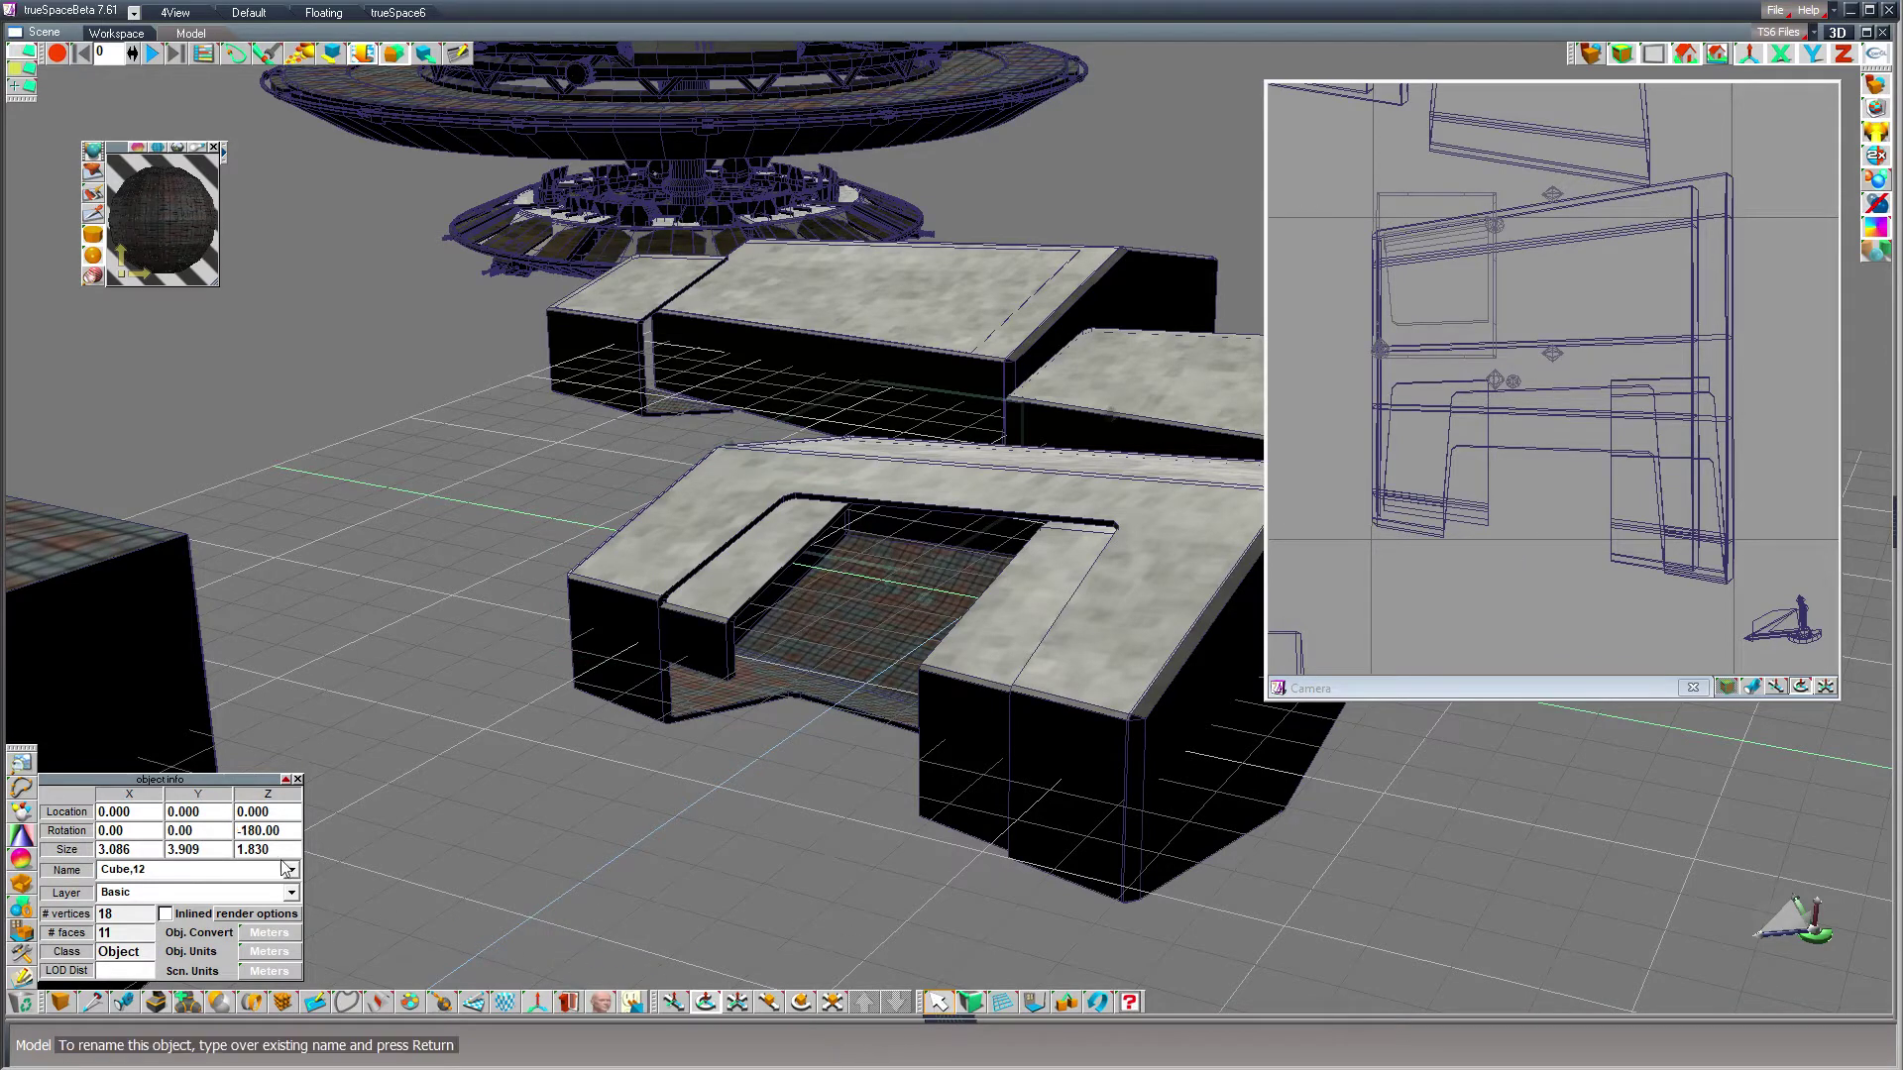
{"action": "left_click_drag", "start_coordinate": [287, 829], "coordinate": [114, 801]}
{"action": "type", "text": "0"}
{"action": "key", "text": "Return"}
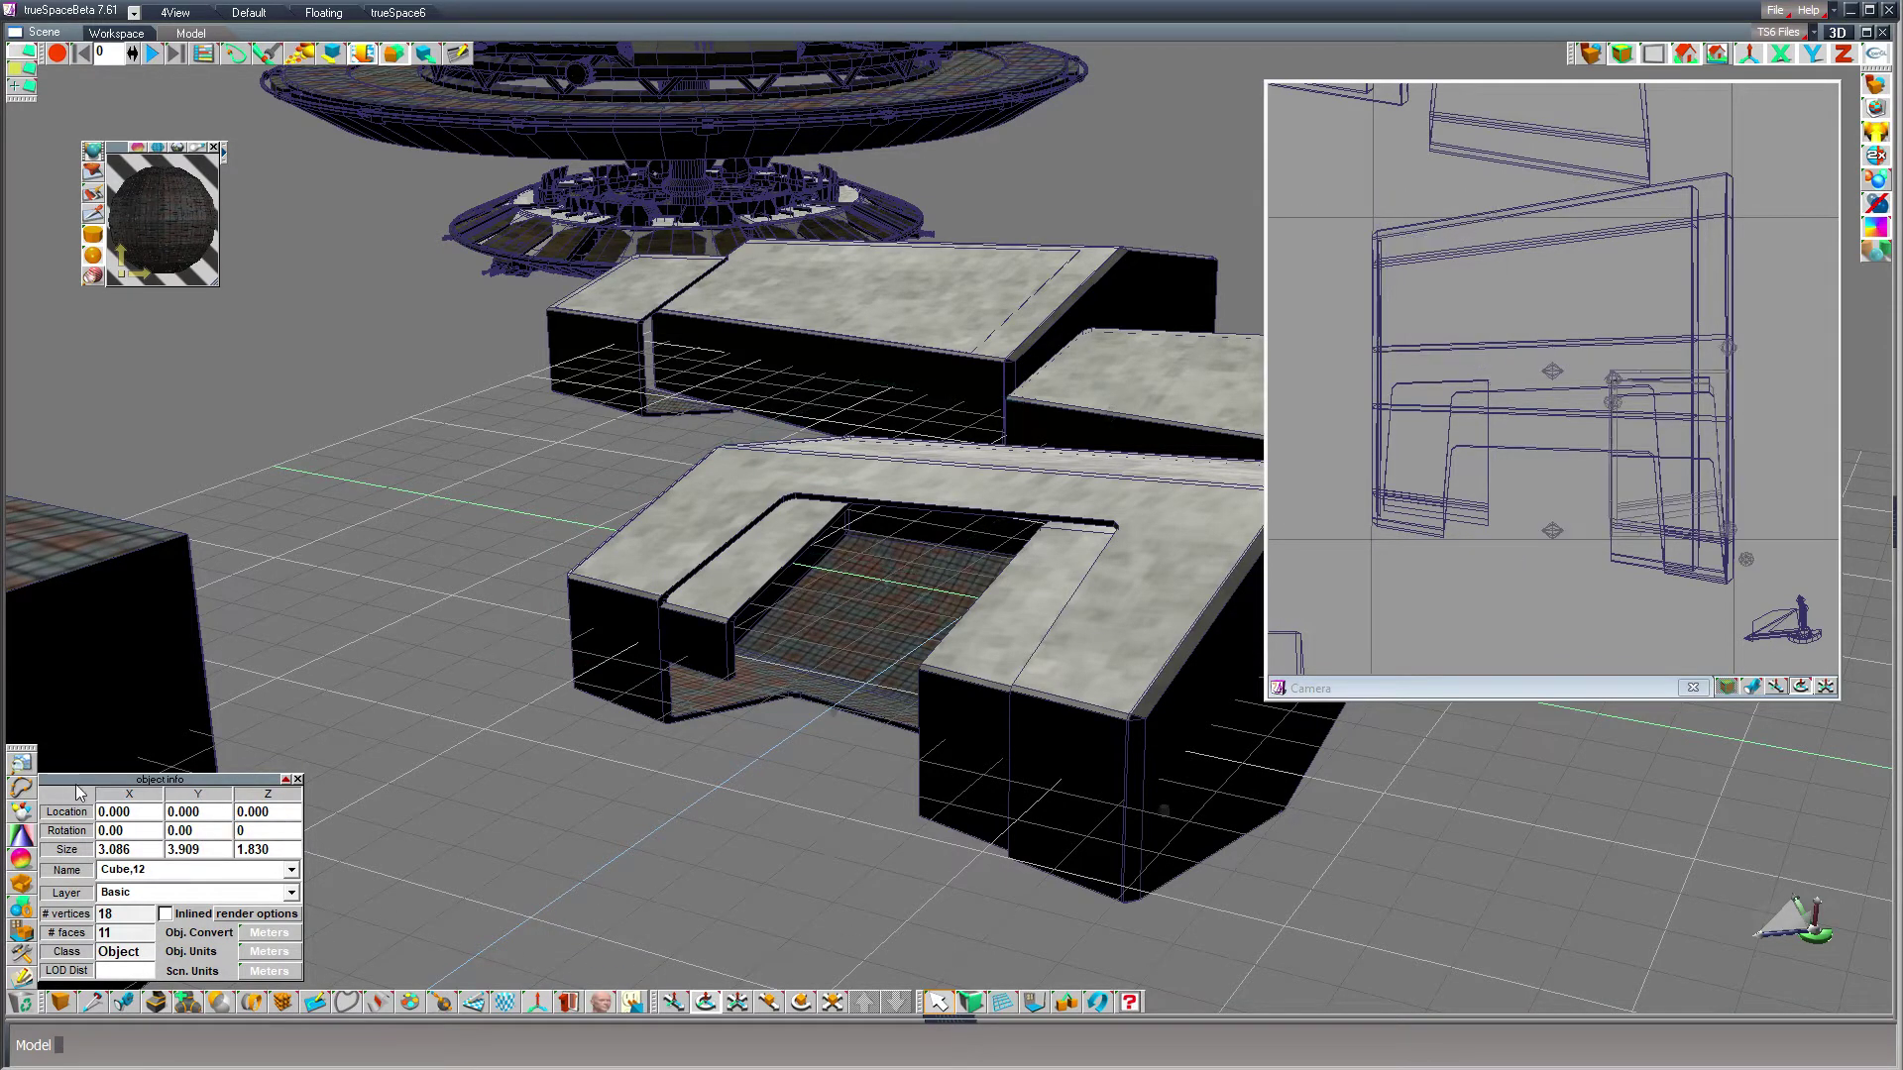
- Move the mirrored copy into the arch opening at about X -3.02, Y -0.85 and set its Z rotation to 180
{"action": "left_click", "coordinate": [793, 1009]}
{"action": "left_click_drag", "start_coordinate": [721, 929], "coordinate": [783, 943]}
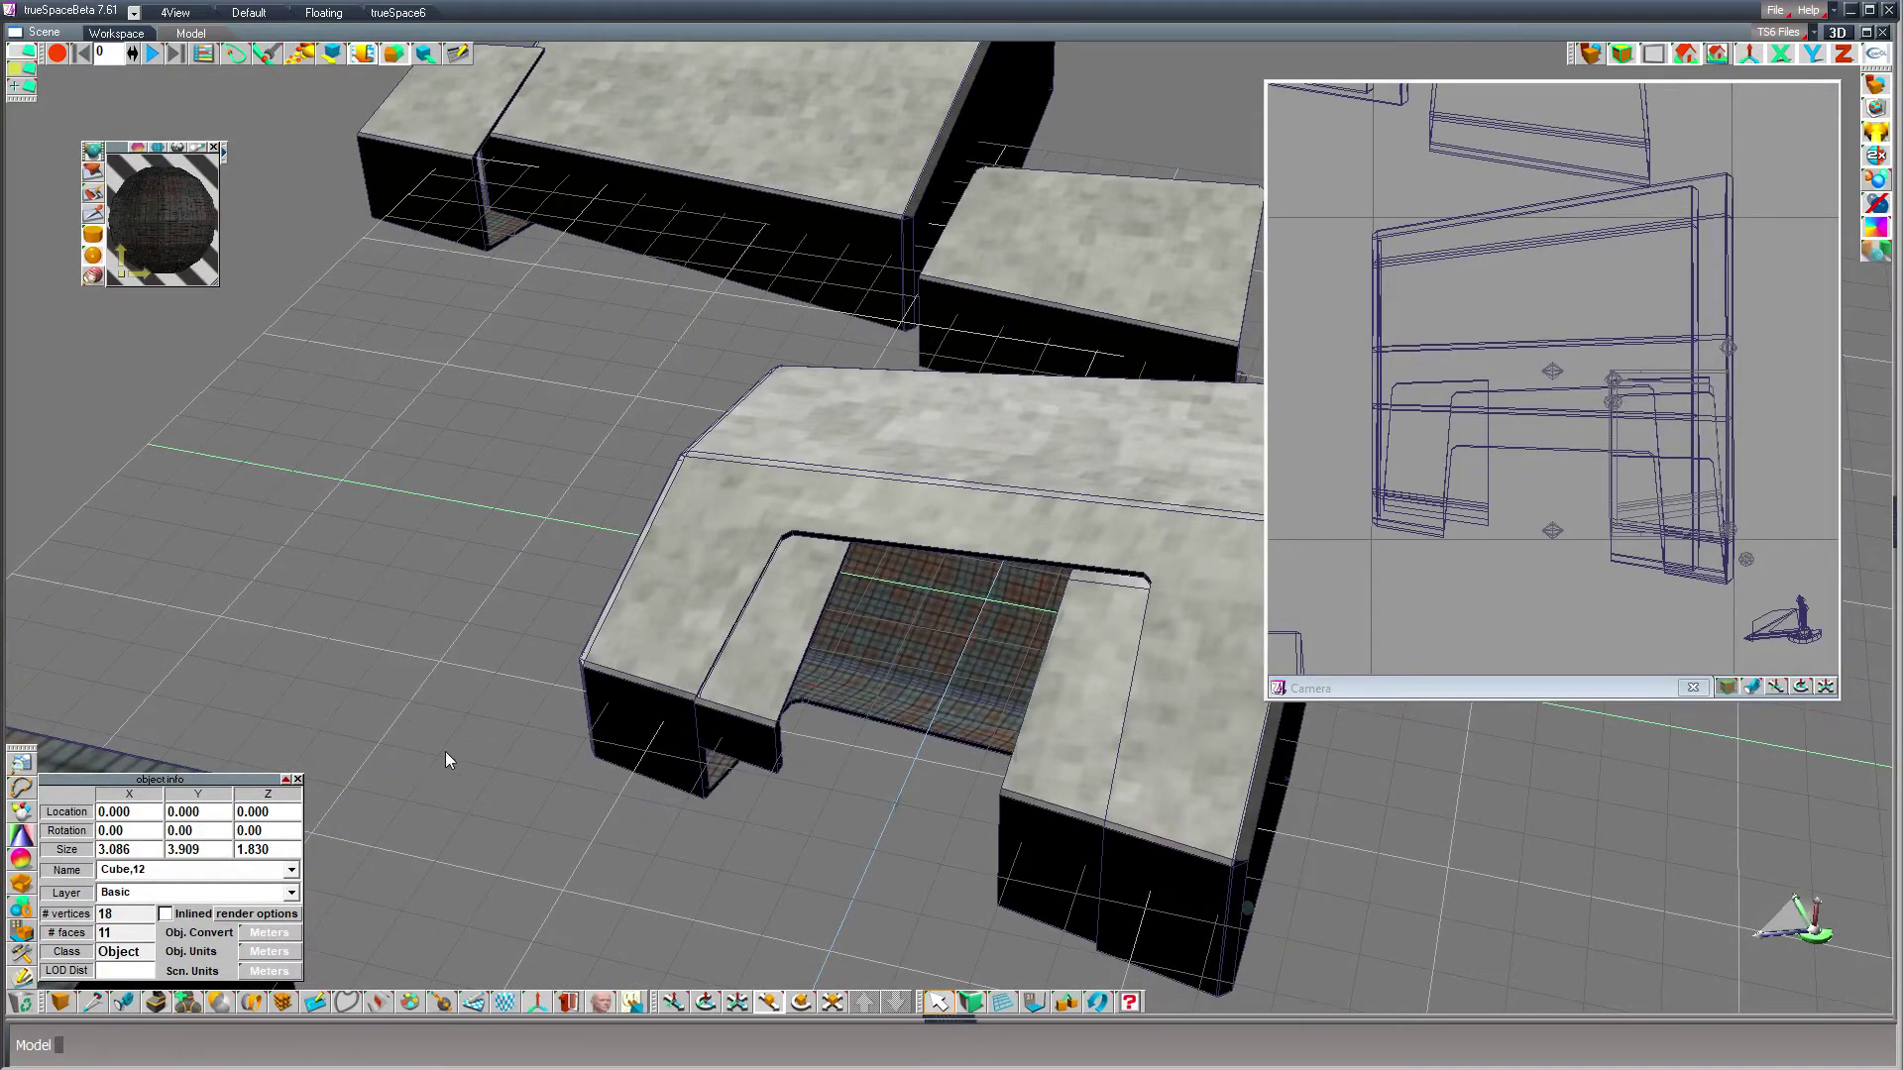
{"action": "mouse_move", "coordinate": [1014, 912]}
{"action": "left_mouse_down"}
{"action": "mouse_move", "coordinate": [996, 897]}
{"action": "mouse_move", "coordinate": [1032, 905]}
{"action": "left_mouse_up"}
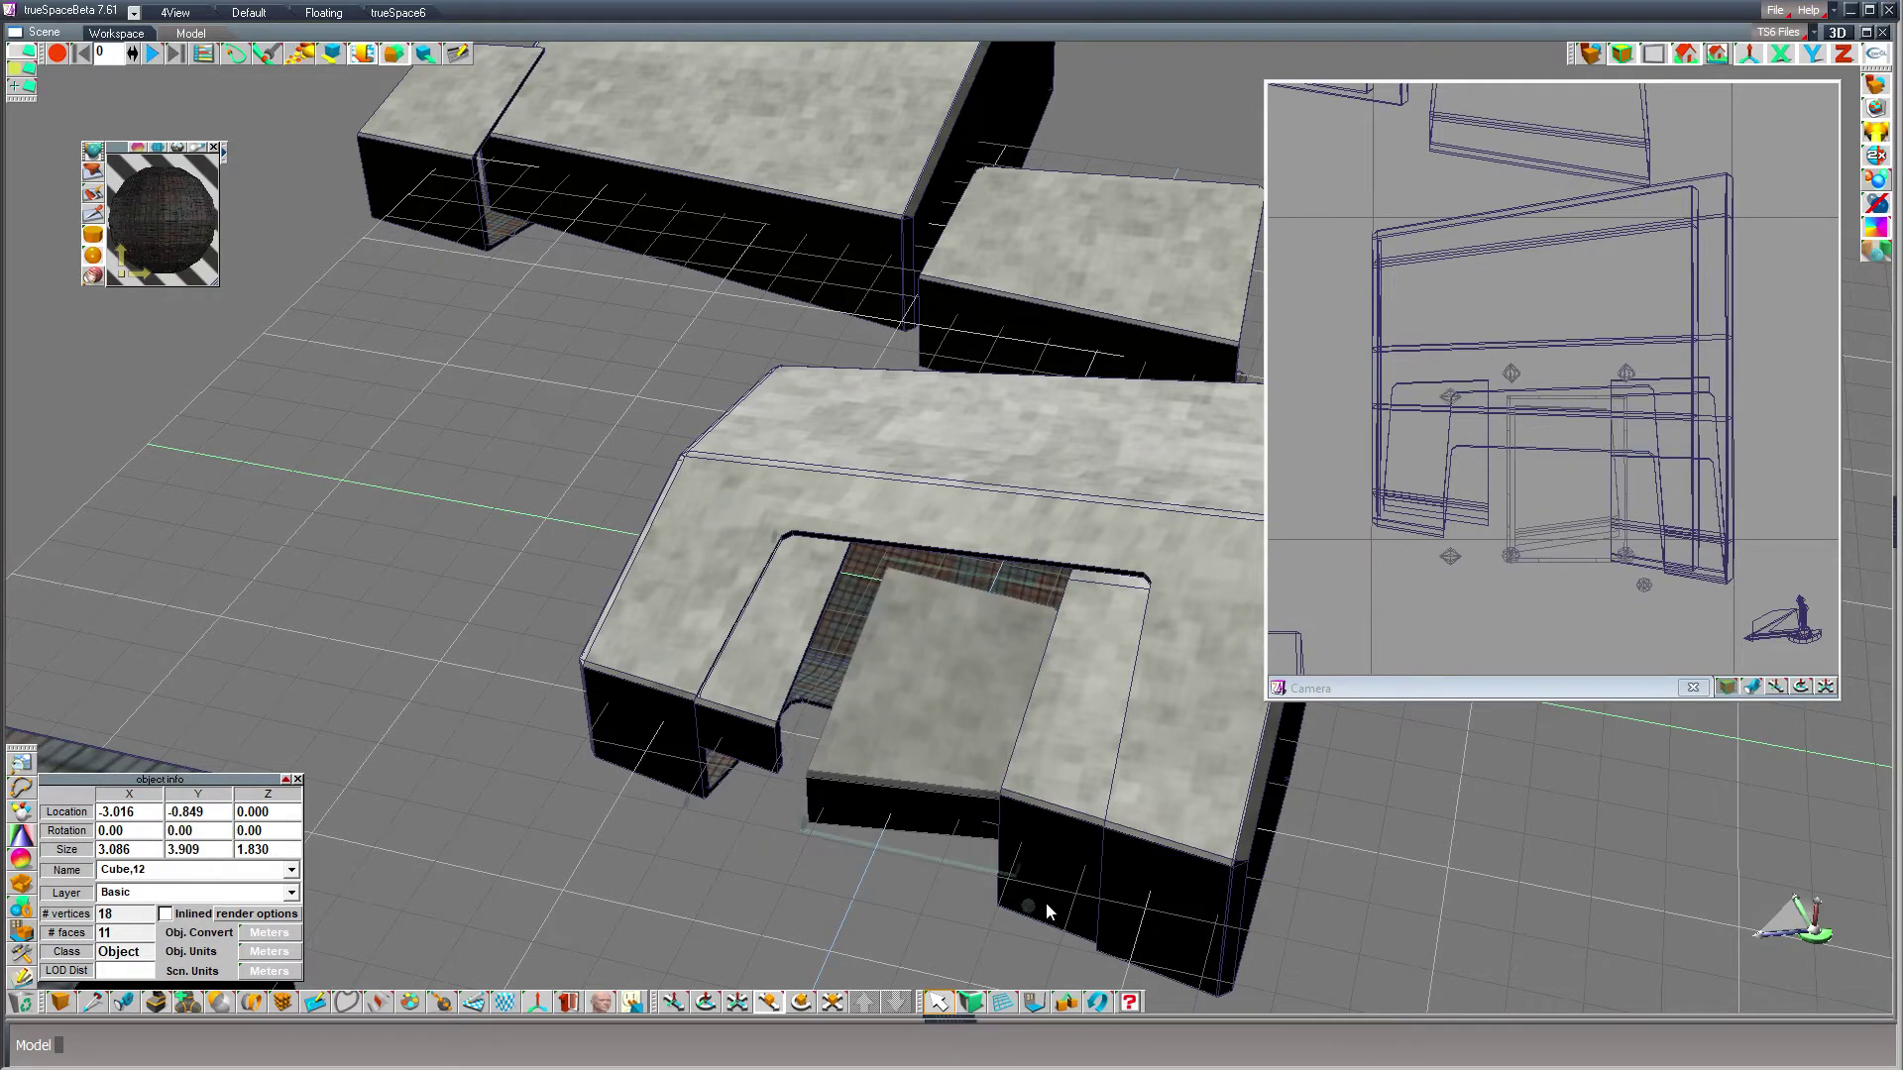
{"action": "left_click", "coordinate": [268, 830]}
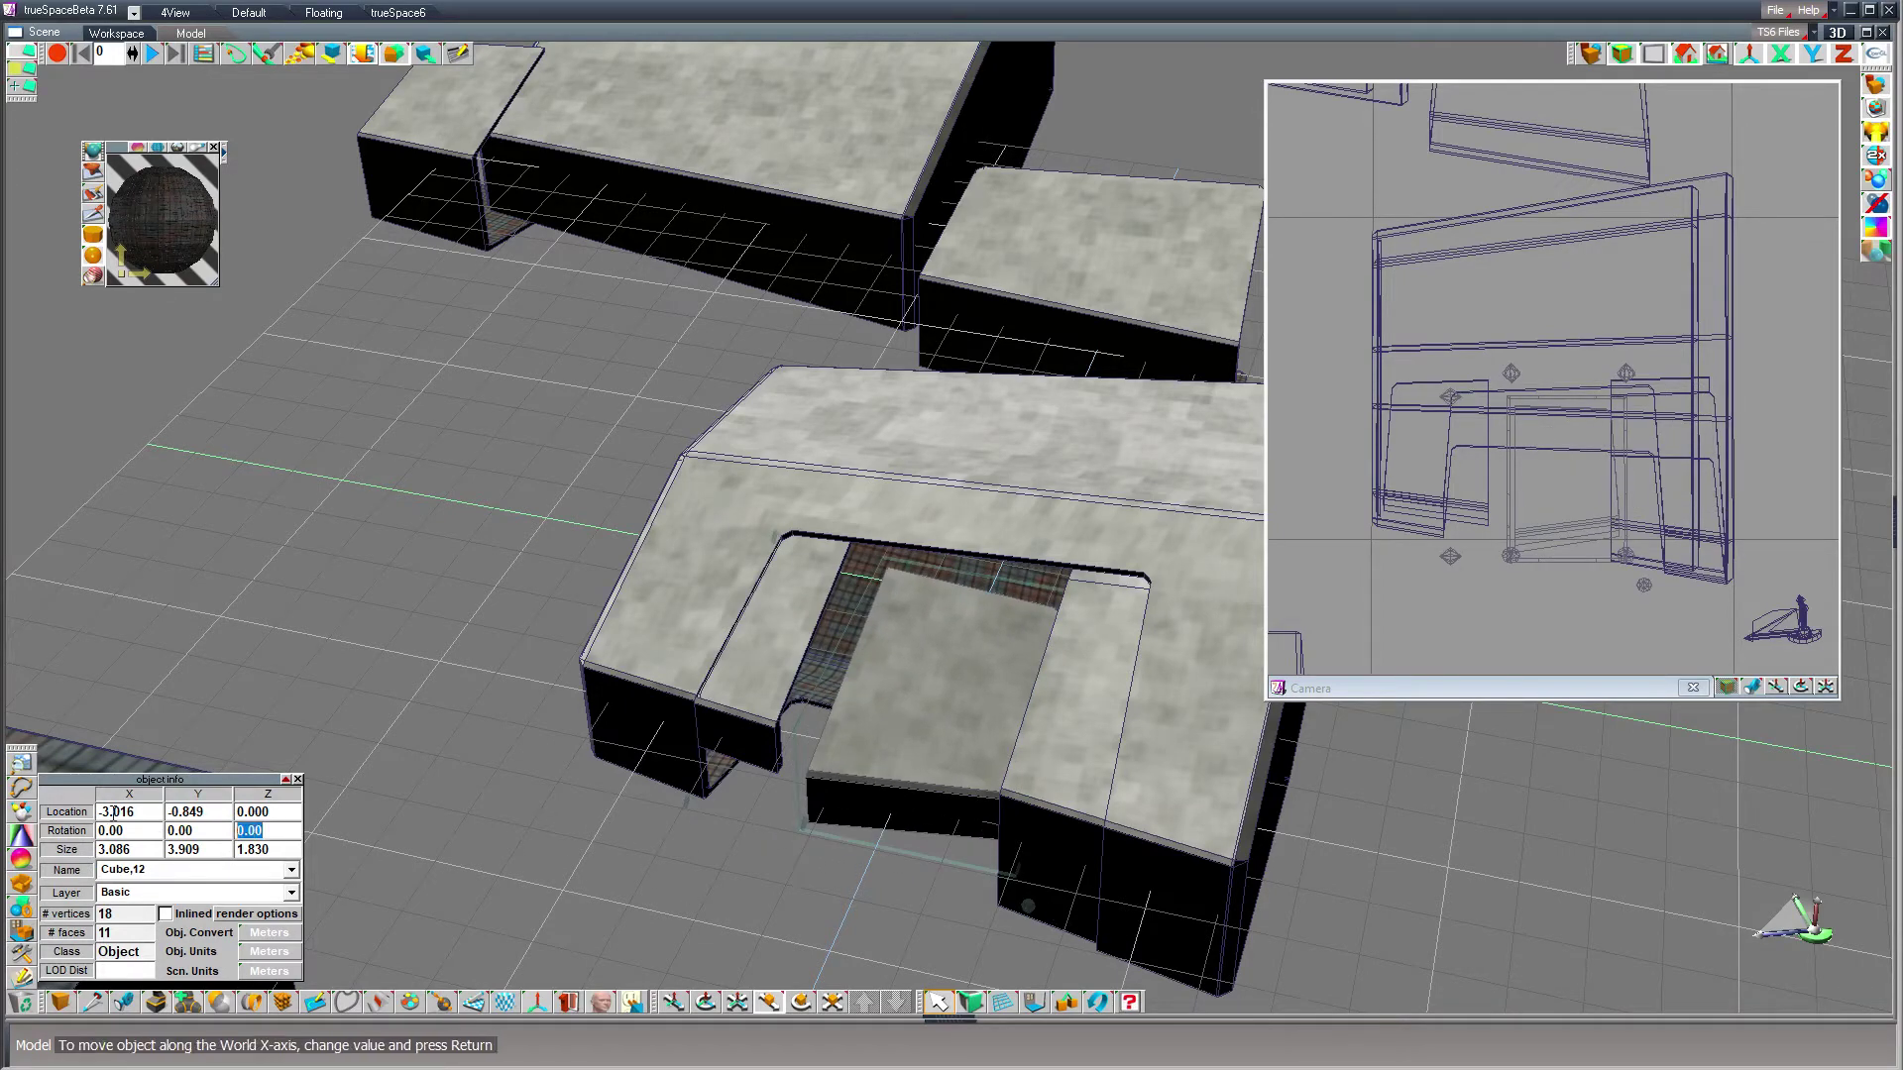
{"action": "type", "text": "180"}
{"action": "key", "text": "Return"}
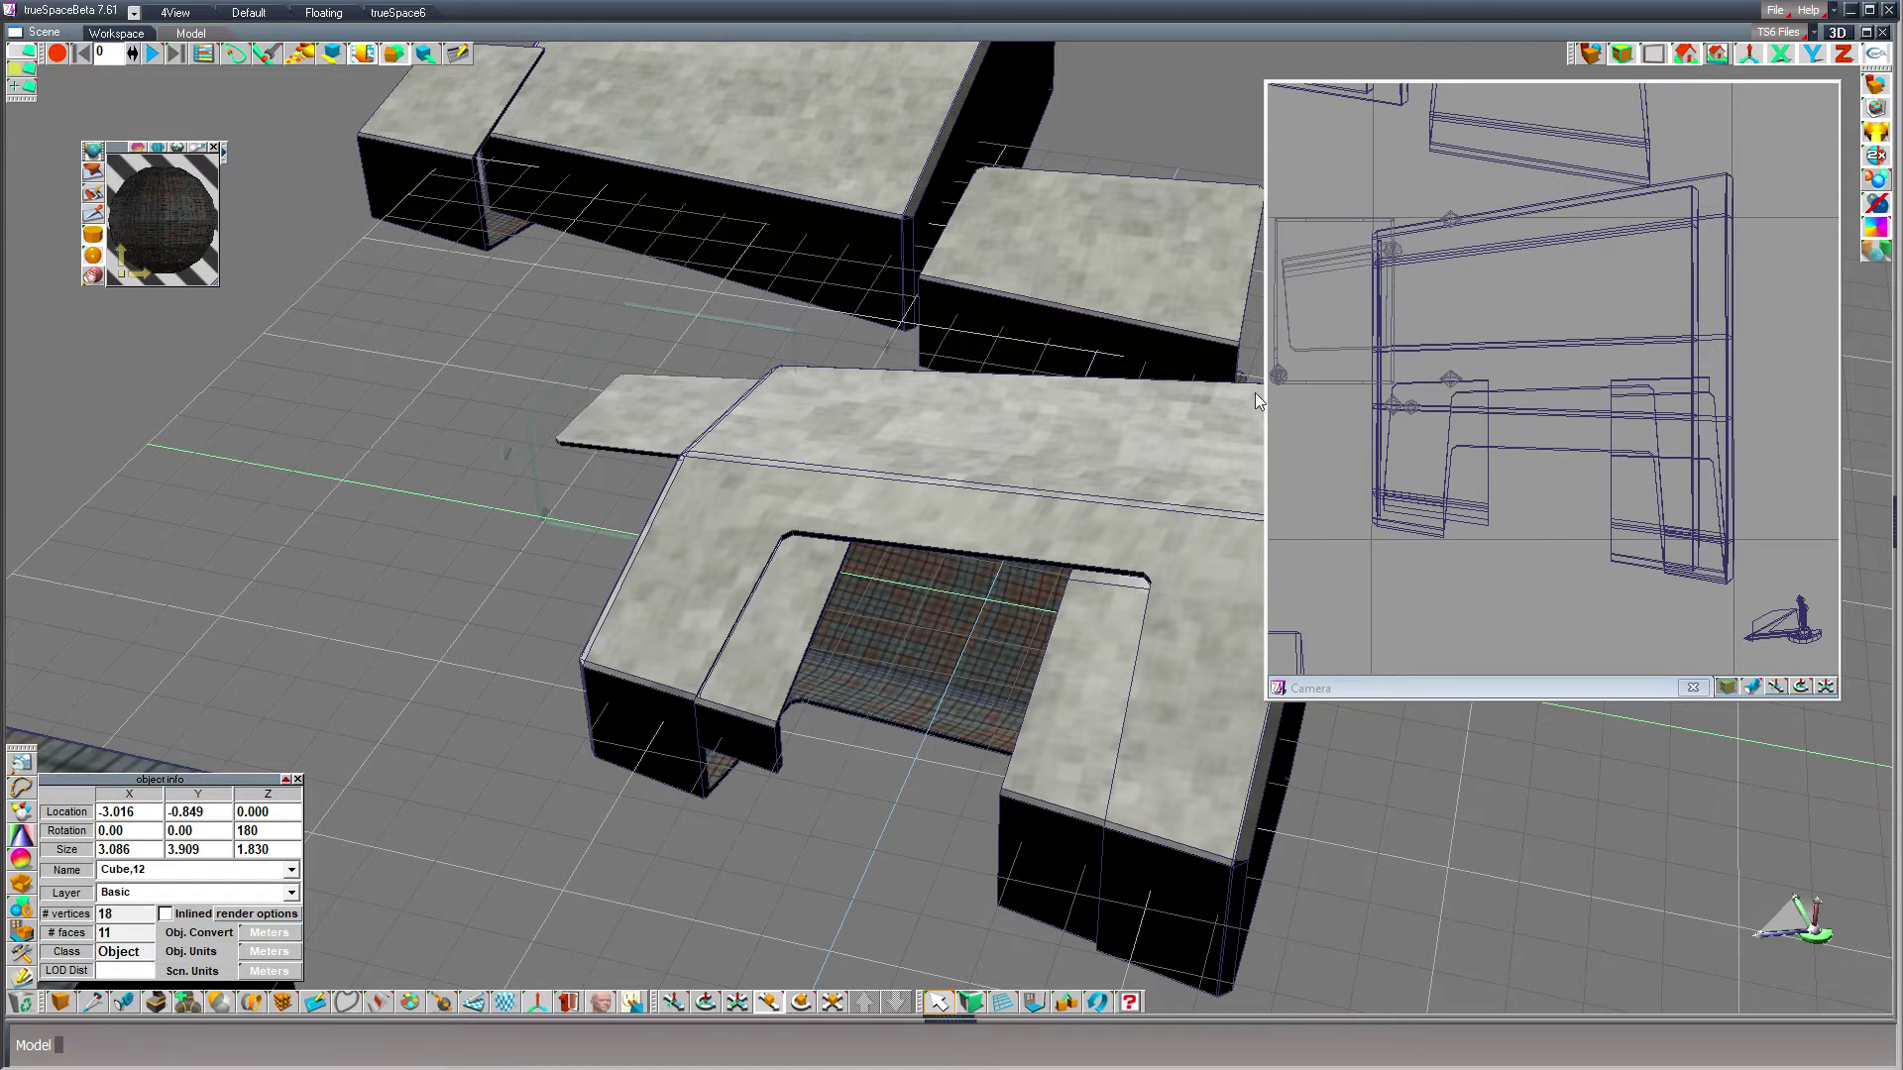
- Move the copy back to the arch opening at about X 2.79, Y -6.47 and set its Y rotation to 180
{"action": "left_click_drag", "start_coordinate": [243, 583], "coordinate": [479, 861]}
{"action": "left_click_drag", "start_coordinate": [917, 684], "coordinate": [885, 684]}
{"action": "double_click", "coordinate": [179, 831]}
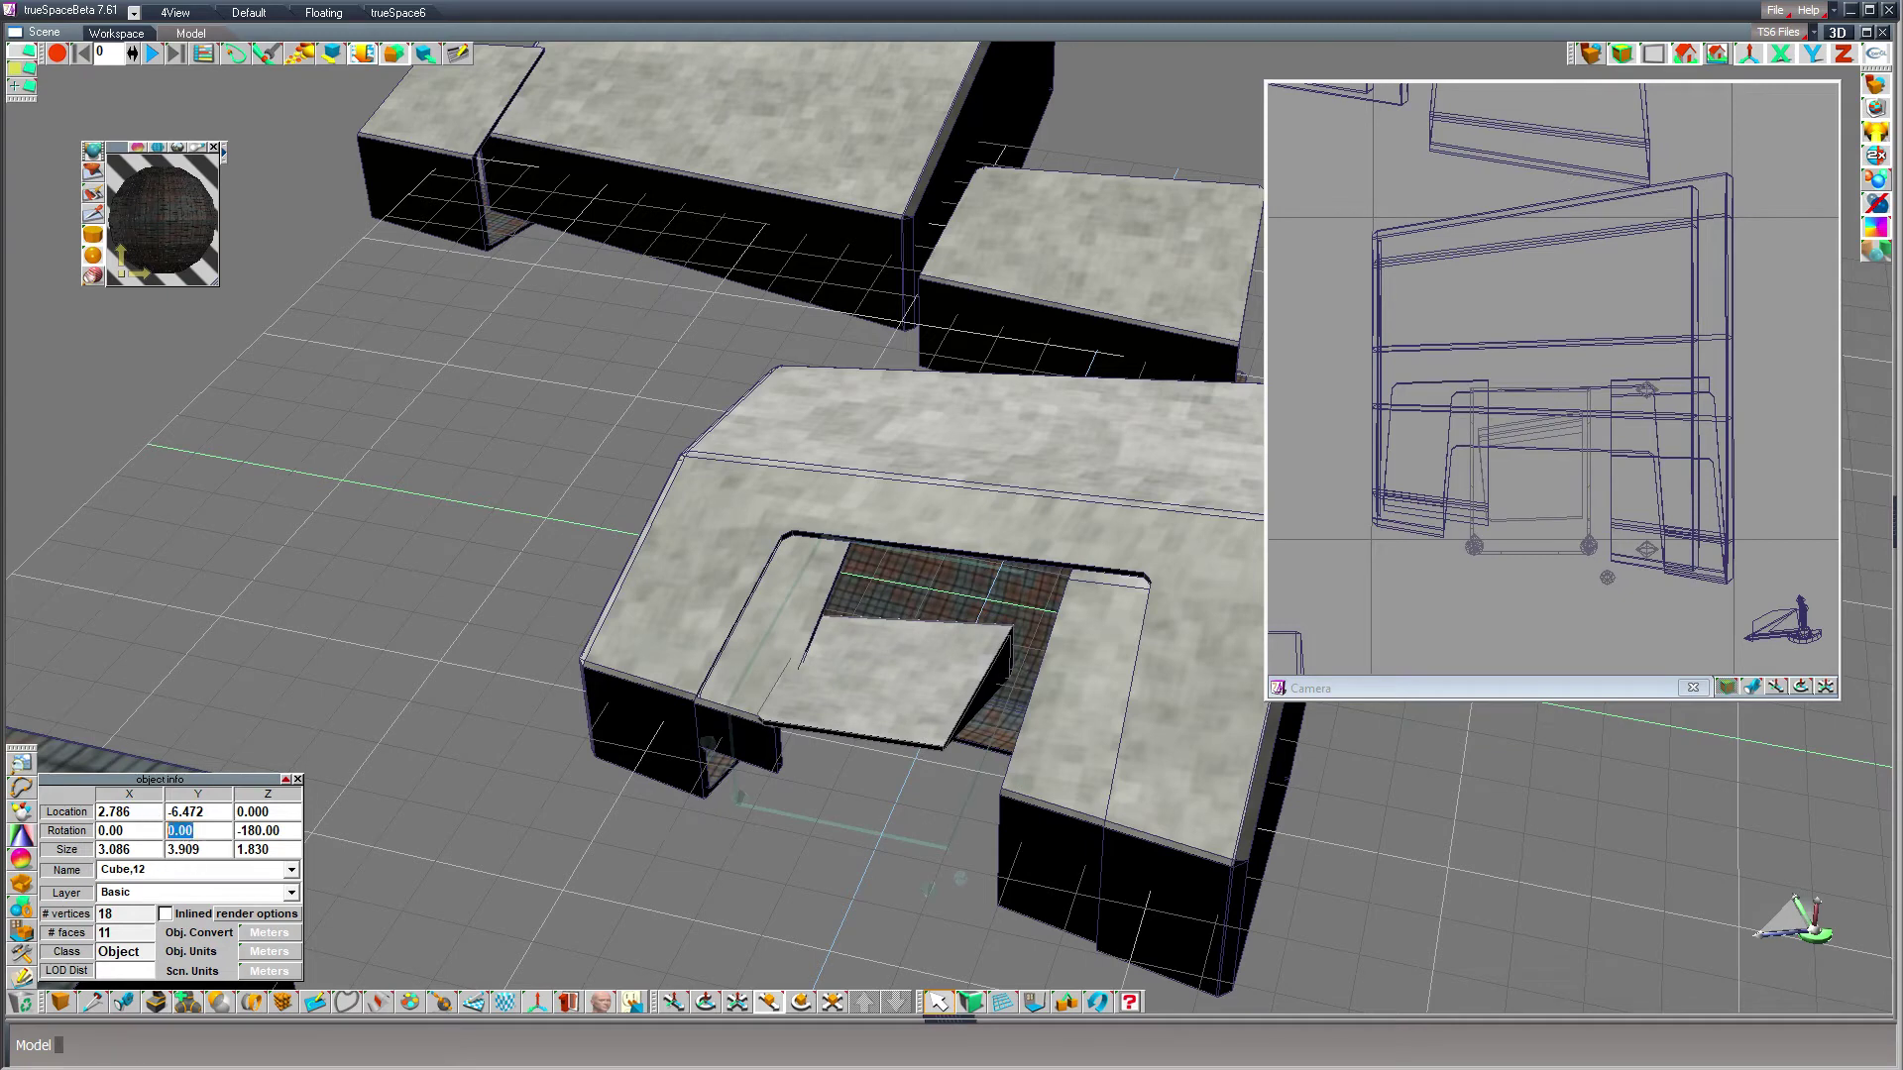
{"action": "type", "text": "180"}
{"action": "key", "text": "Return"}
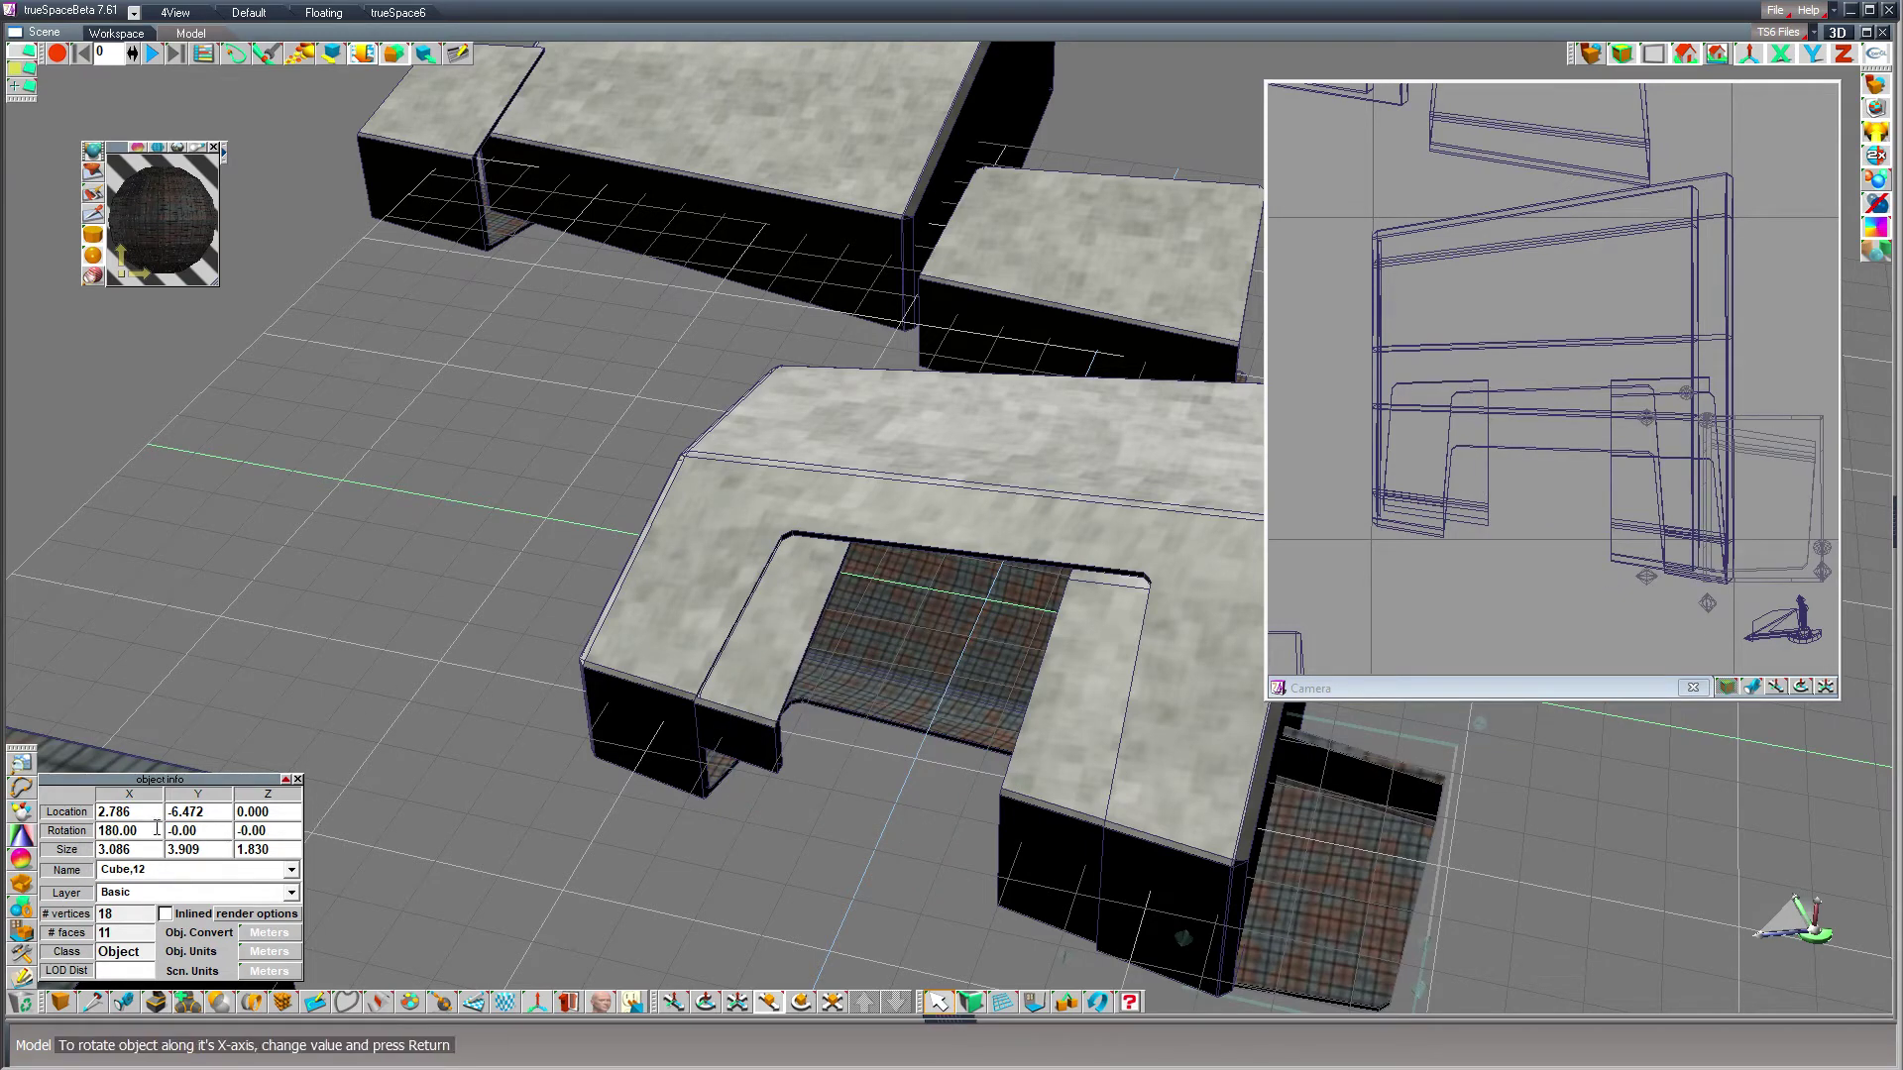
- Set the copy's Z rotation to 180 and move it under the left leg at about X -0.02, Y 0.03
{"action": "left_click", "coordinate": [271, 830]}
{"action": "type", "text": "180"}
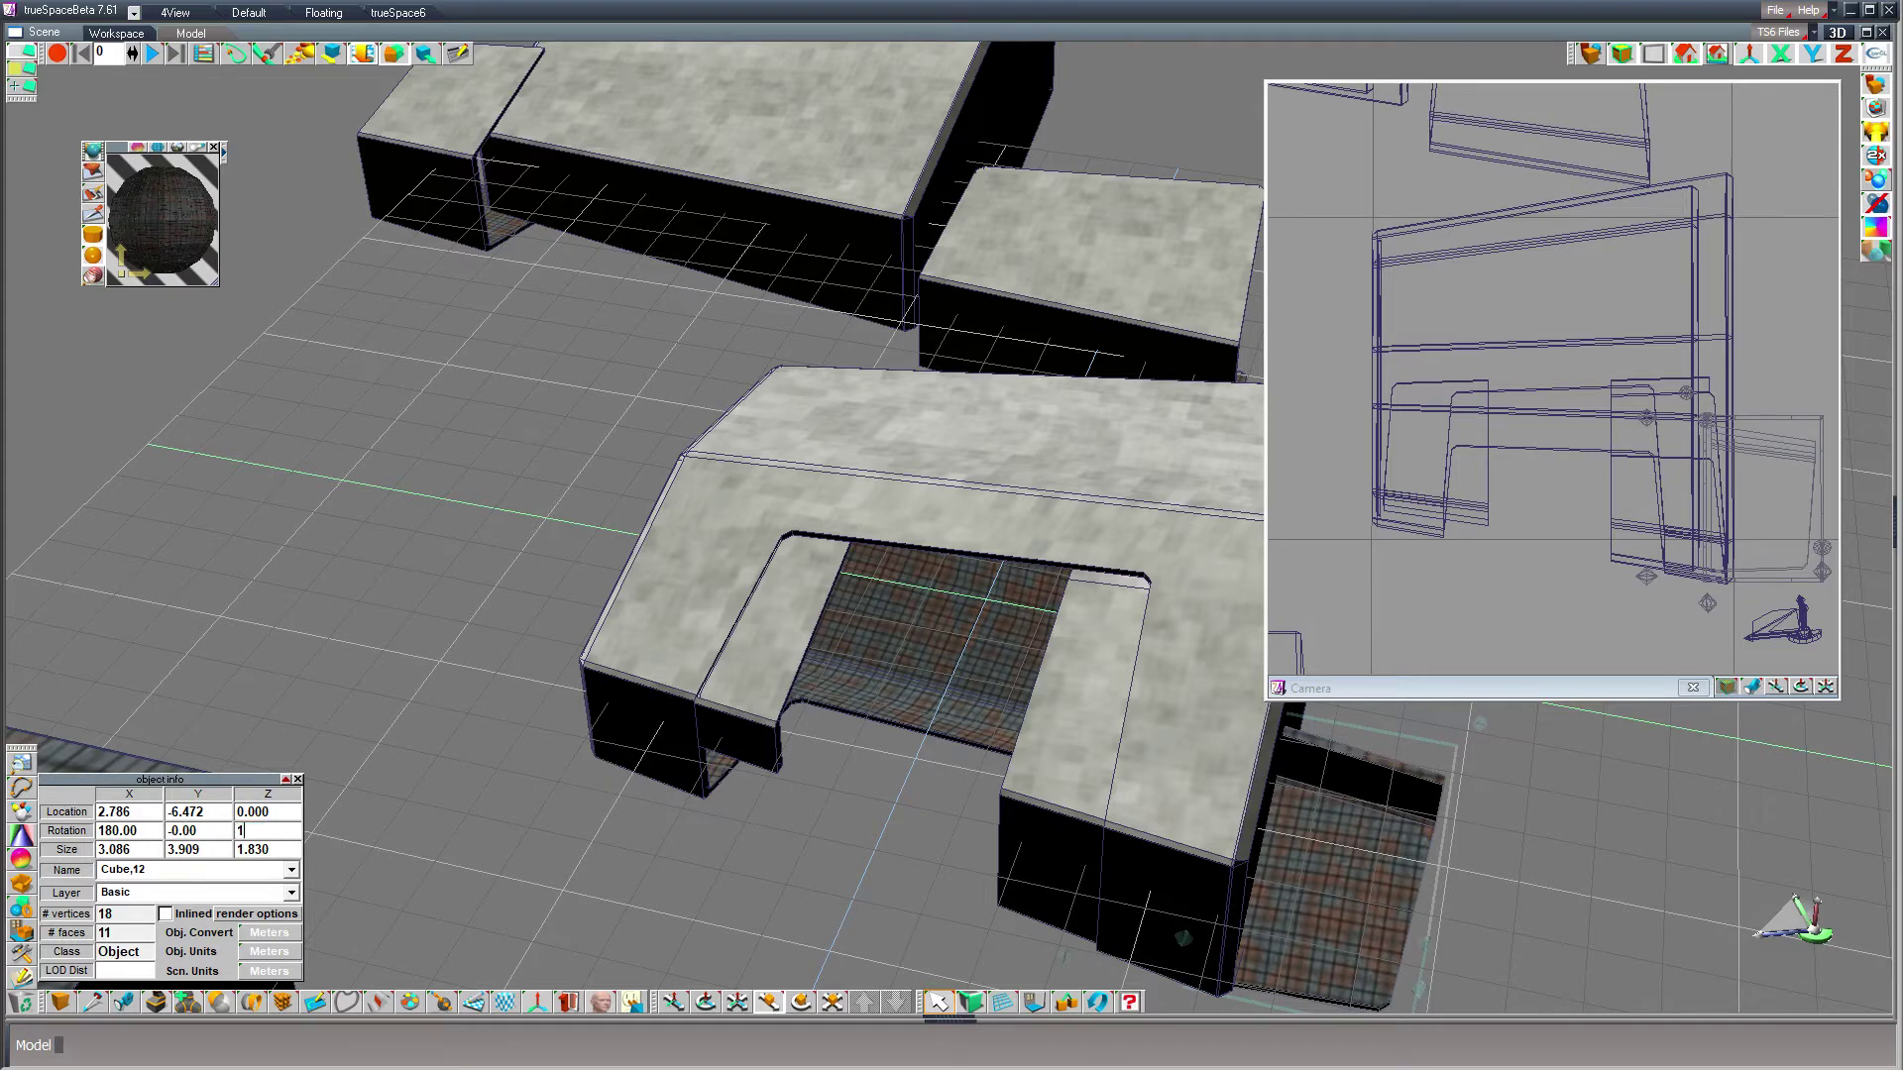
{"action": "key", "text": "Return"}
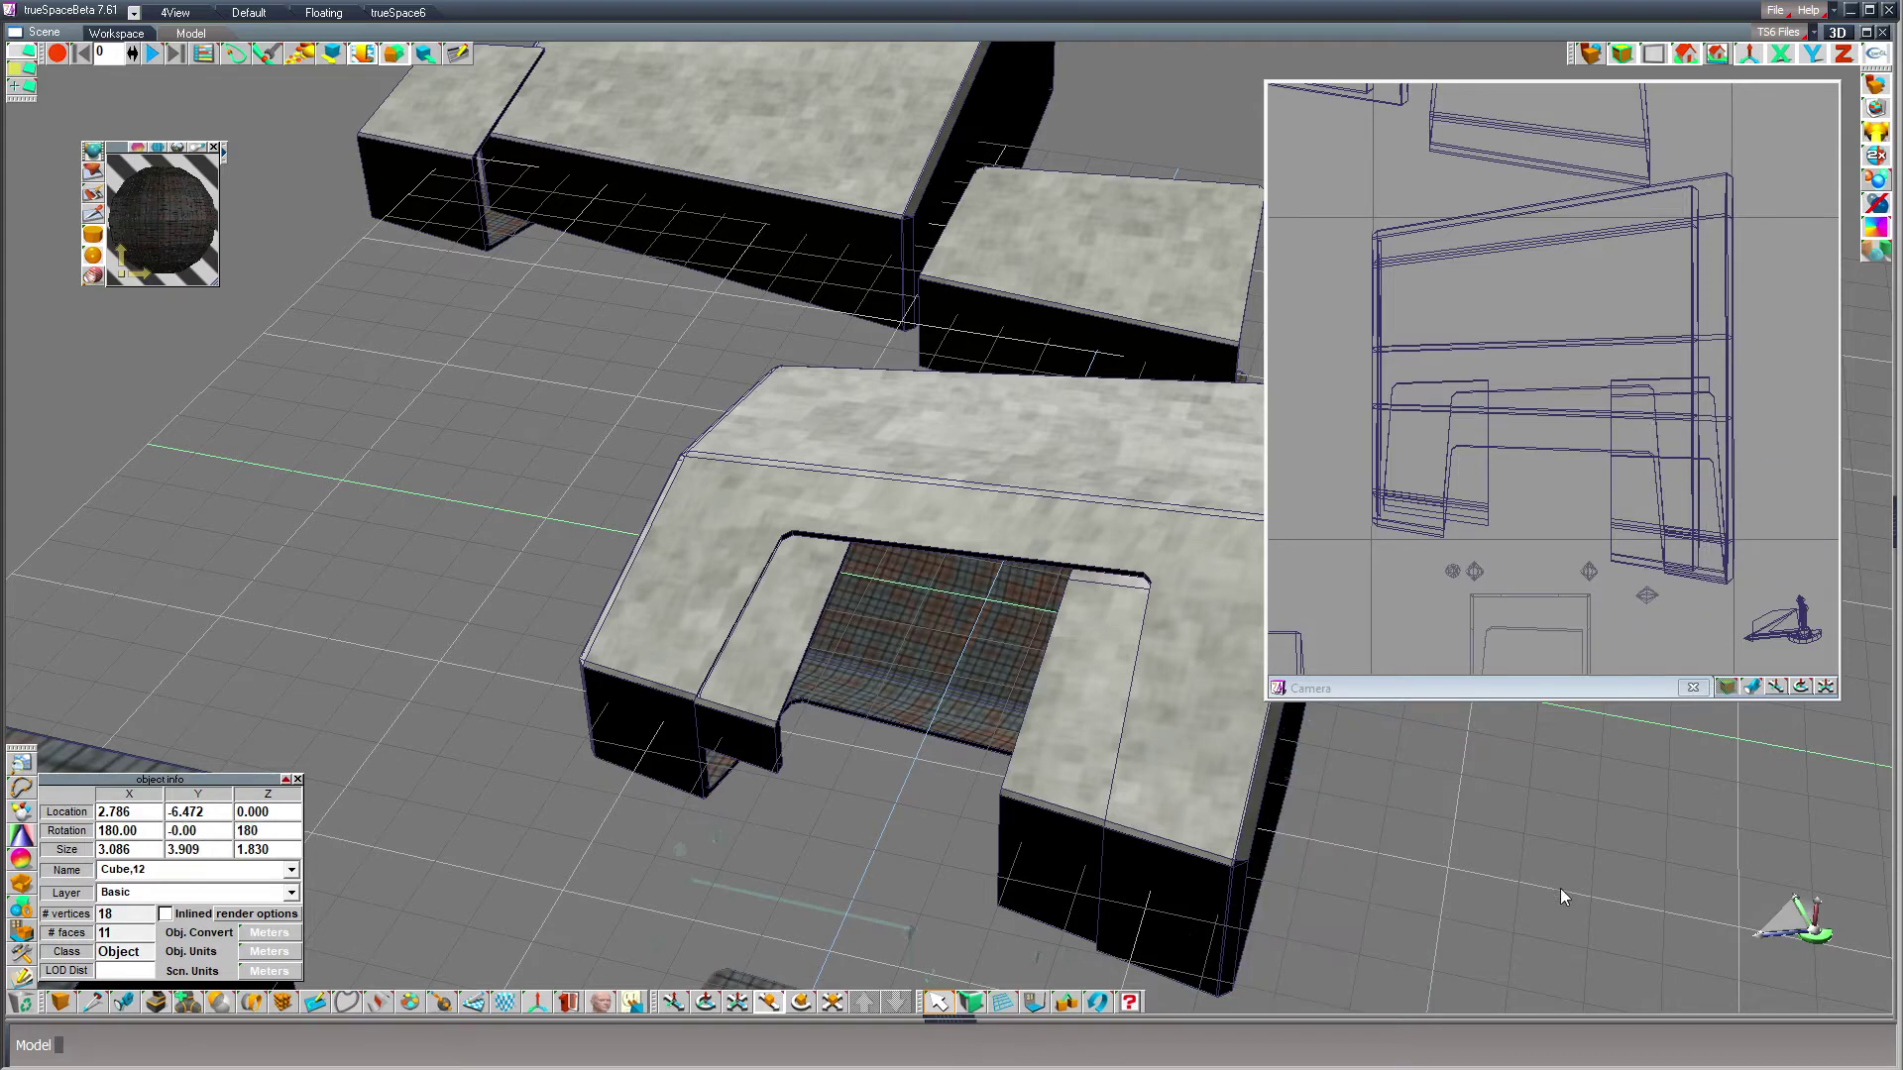
{"action": "left_click_drag", "start_coordinate": [1560, 799], "coordinate": [1511, 507]}
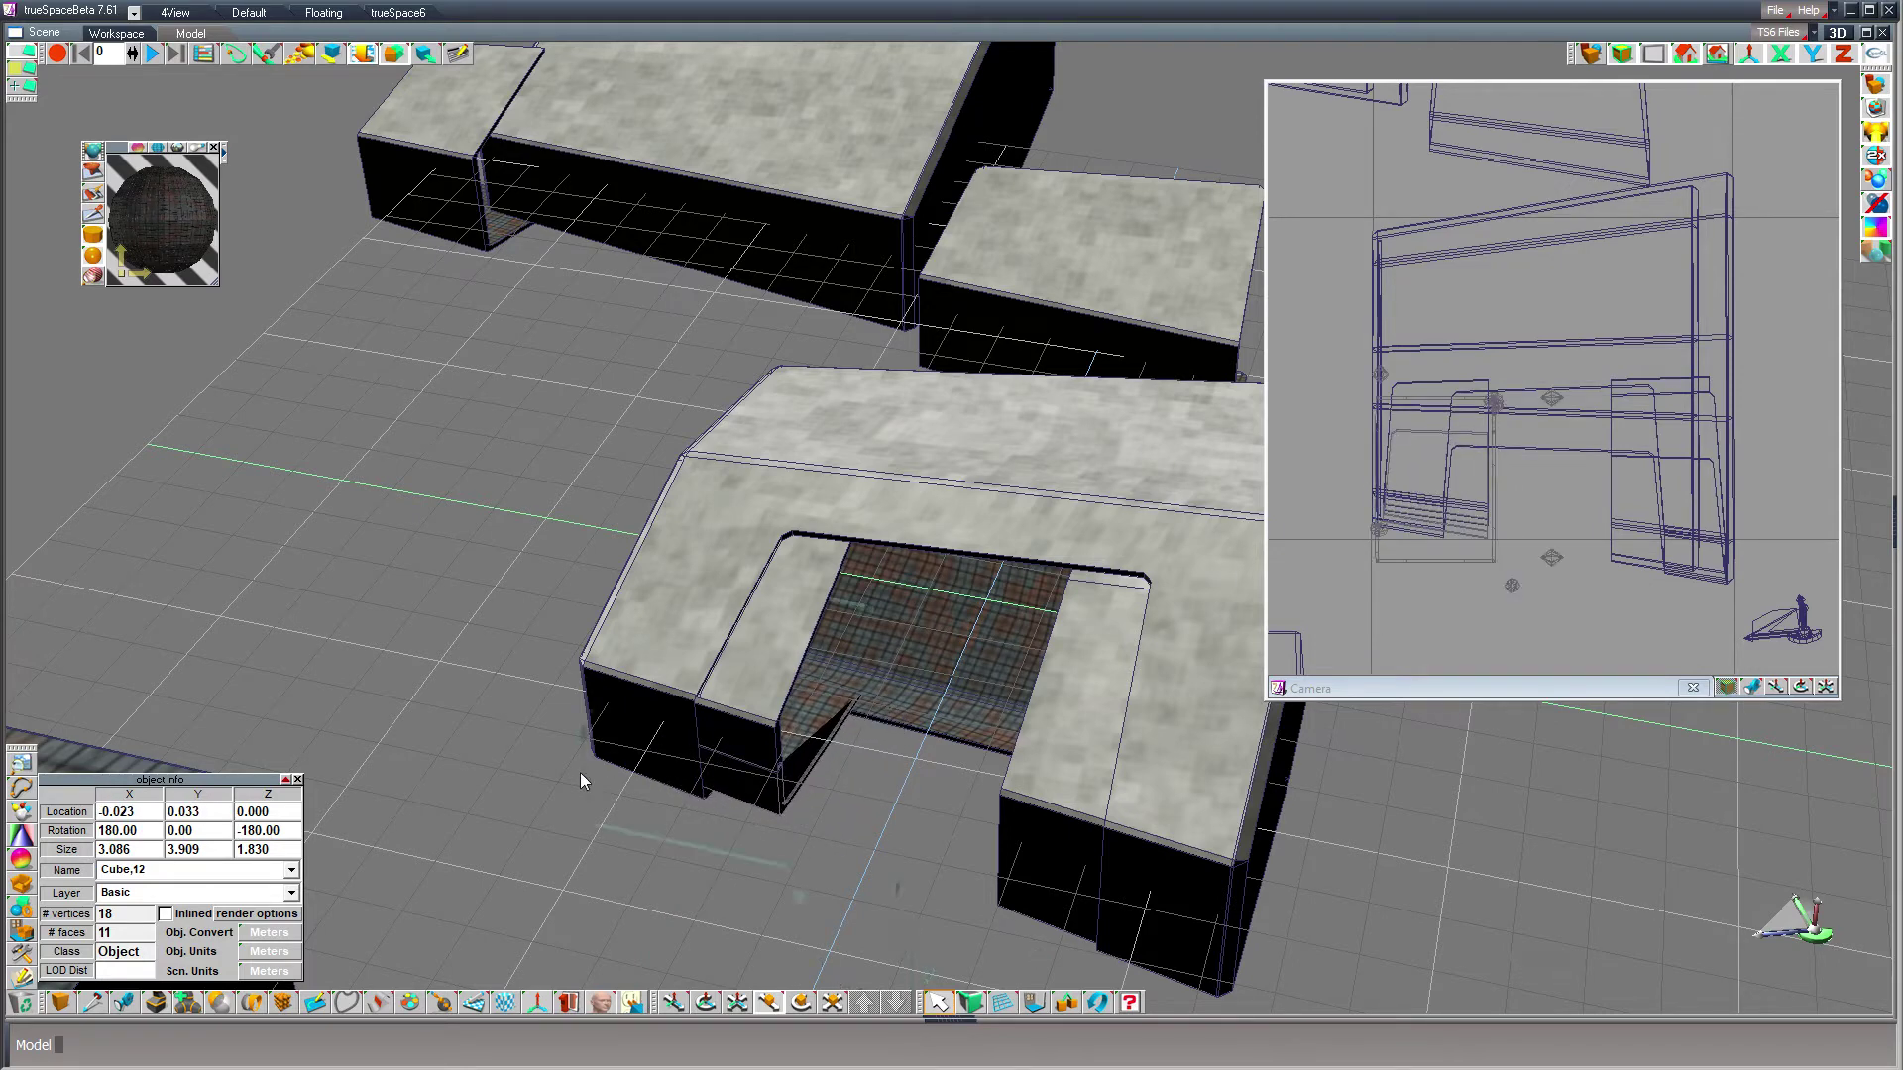
- Set the mirrored leg copy's X and Y location to 0
{"action": "left_click", "coordinate": [134, 816]}
{"action": "type", "text": "0"}
{"action": "key", "text": "Tab"}
{"action": "type", "text": "0"}
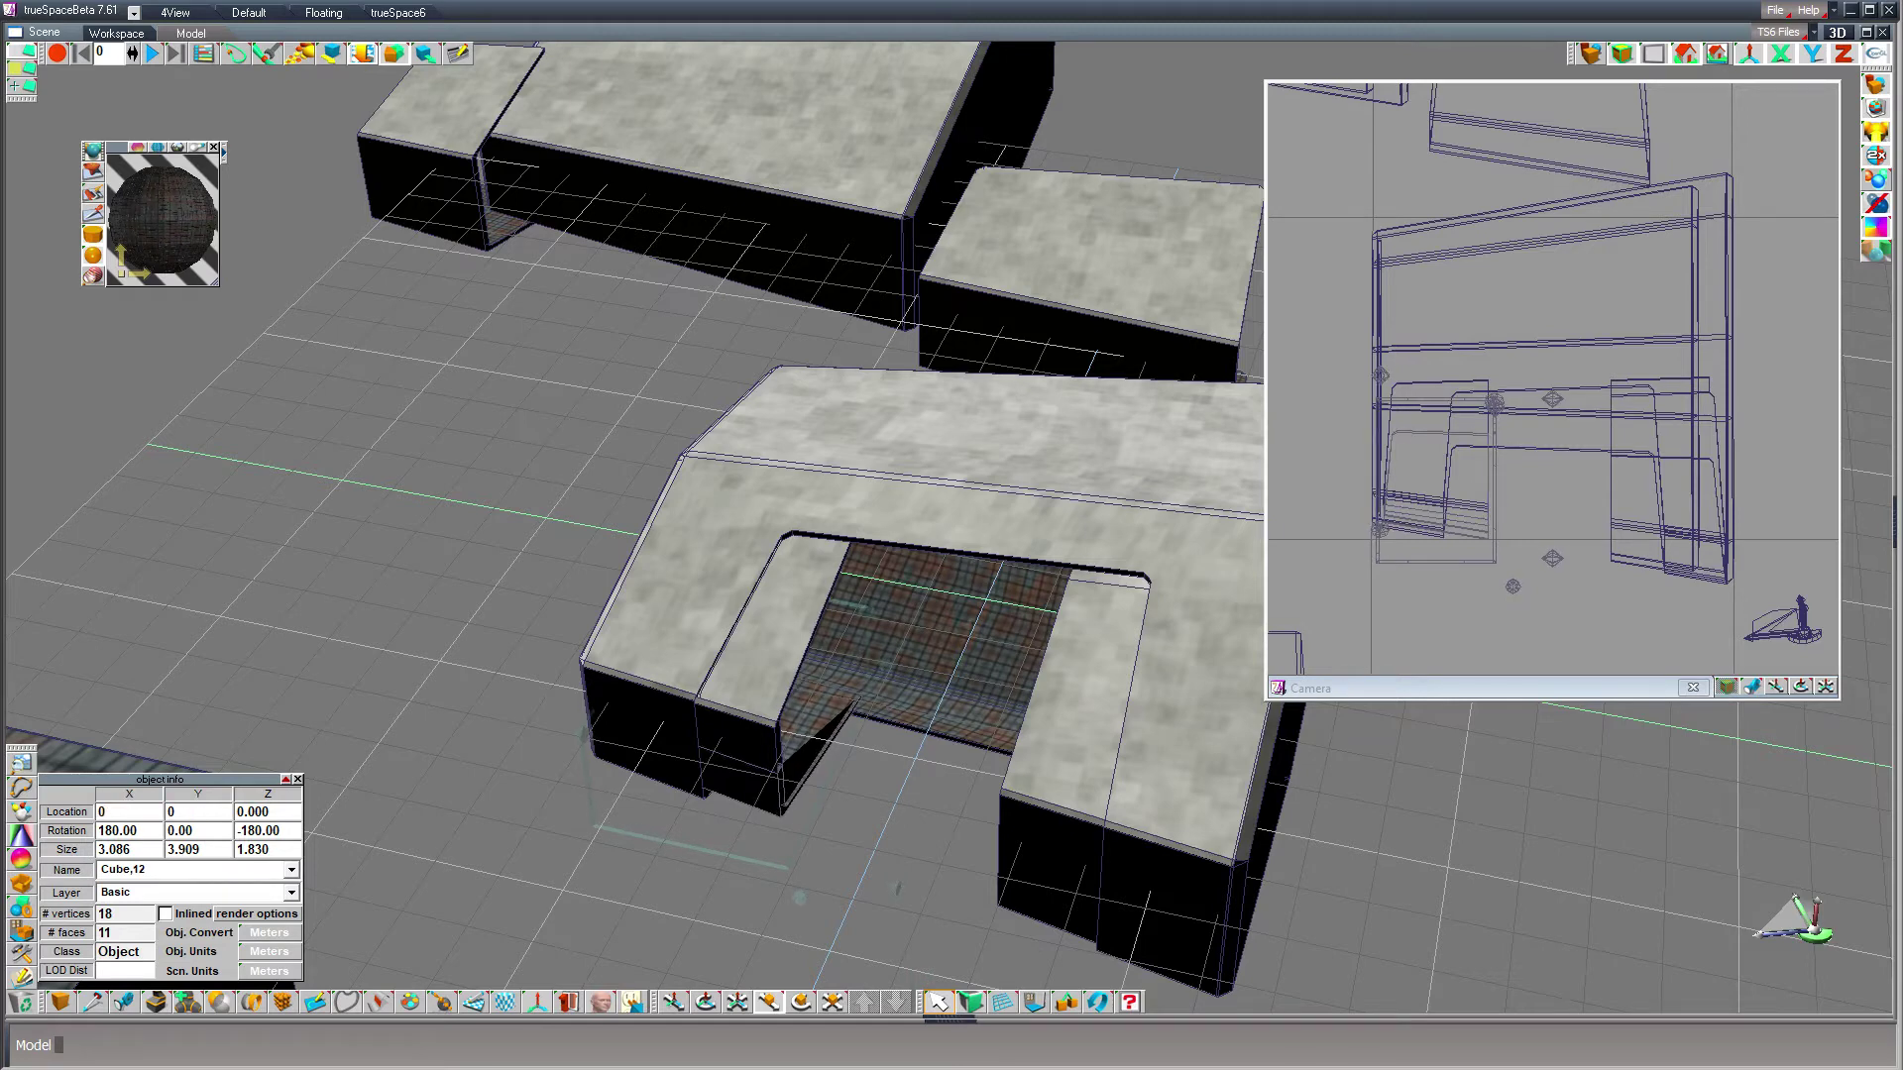
{"action": "key", "text": "Return"}
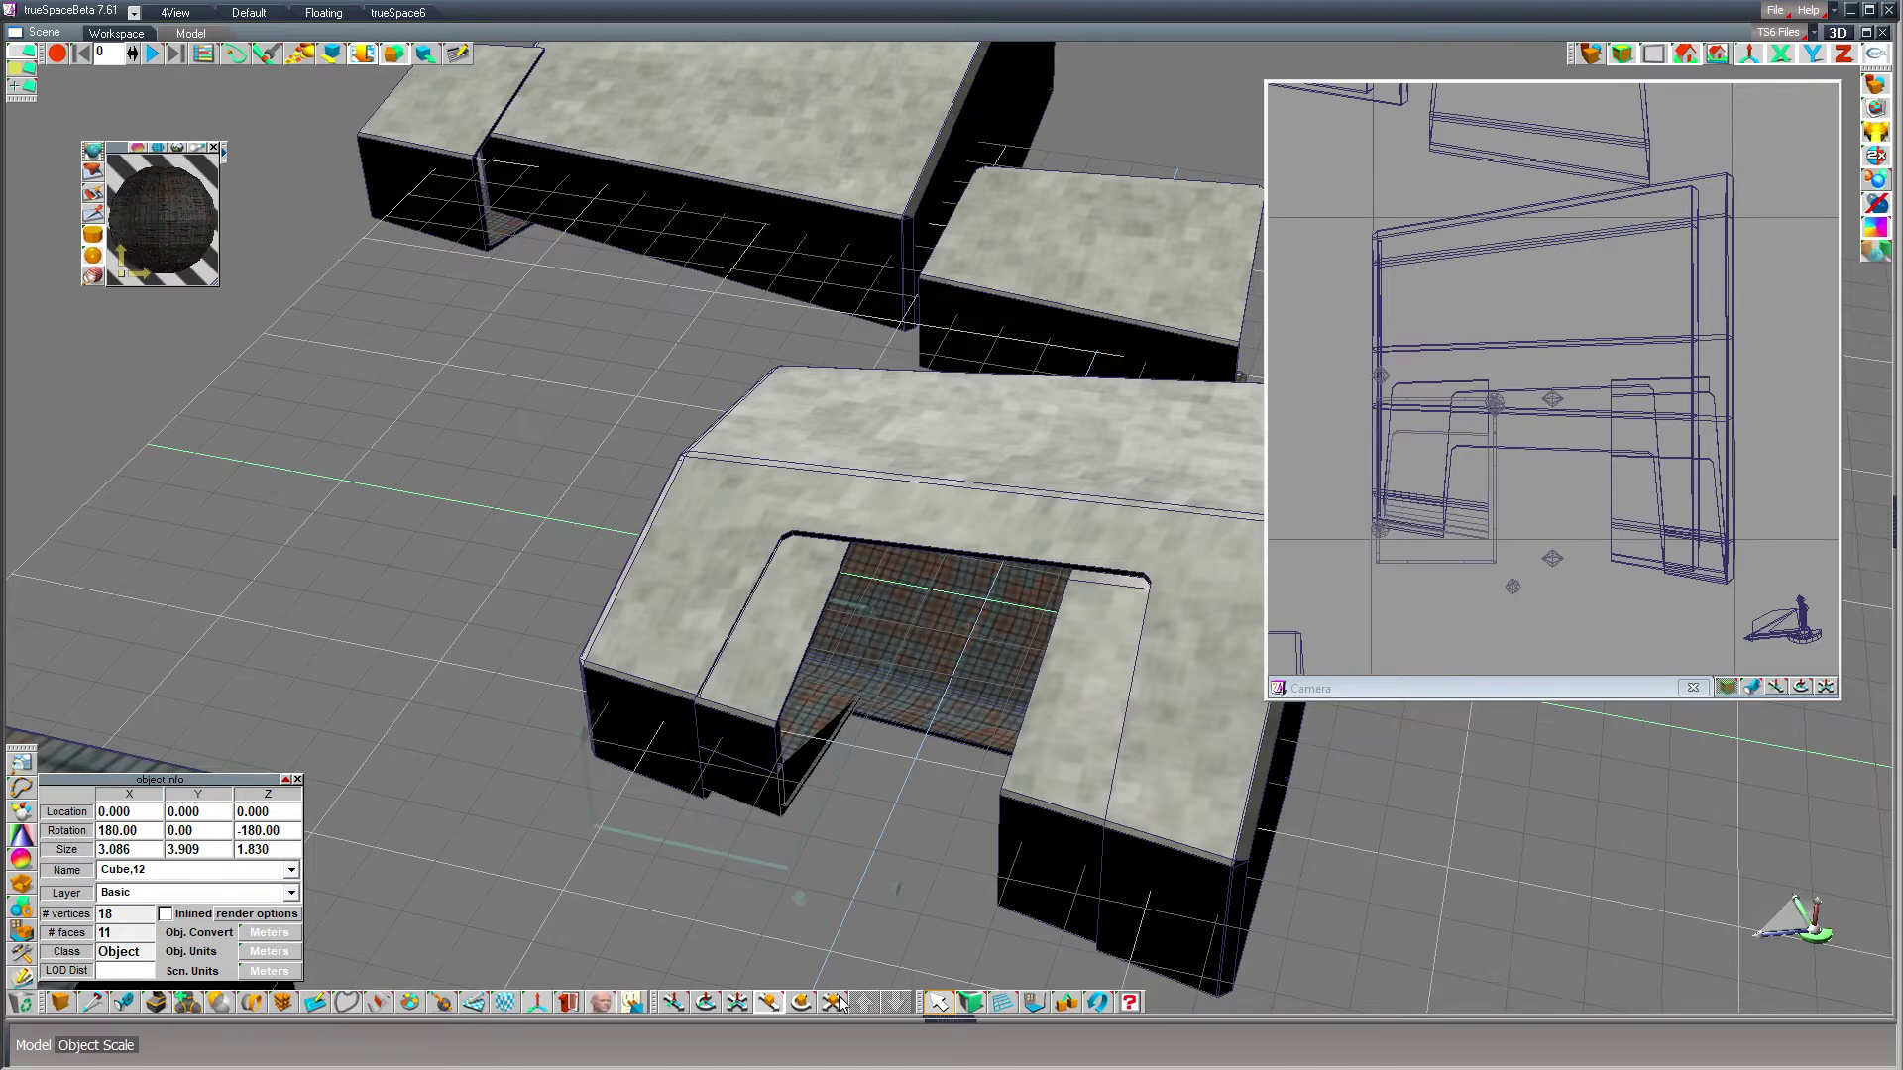
- Inspect the leg block and arch opening from several angles and render the arch in the camera view
{"action": "left_click", "coordinate": [704, 1002]}
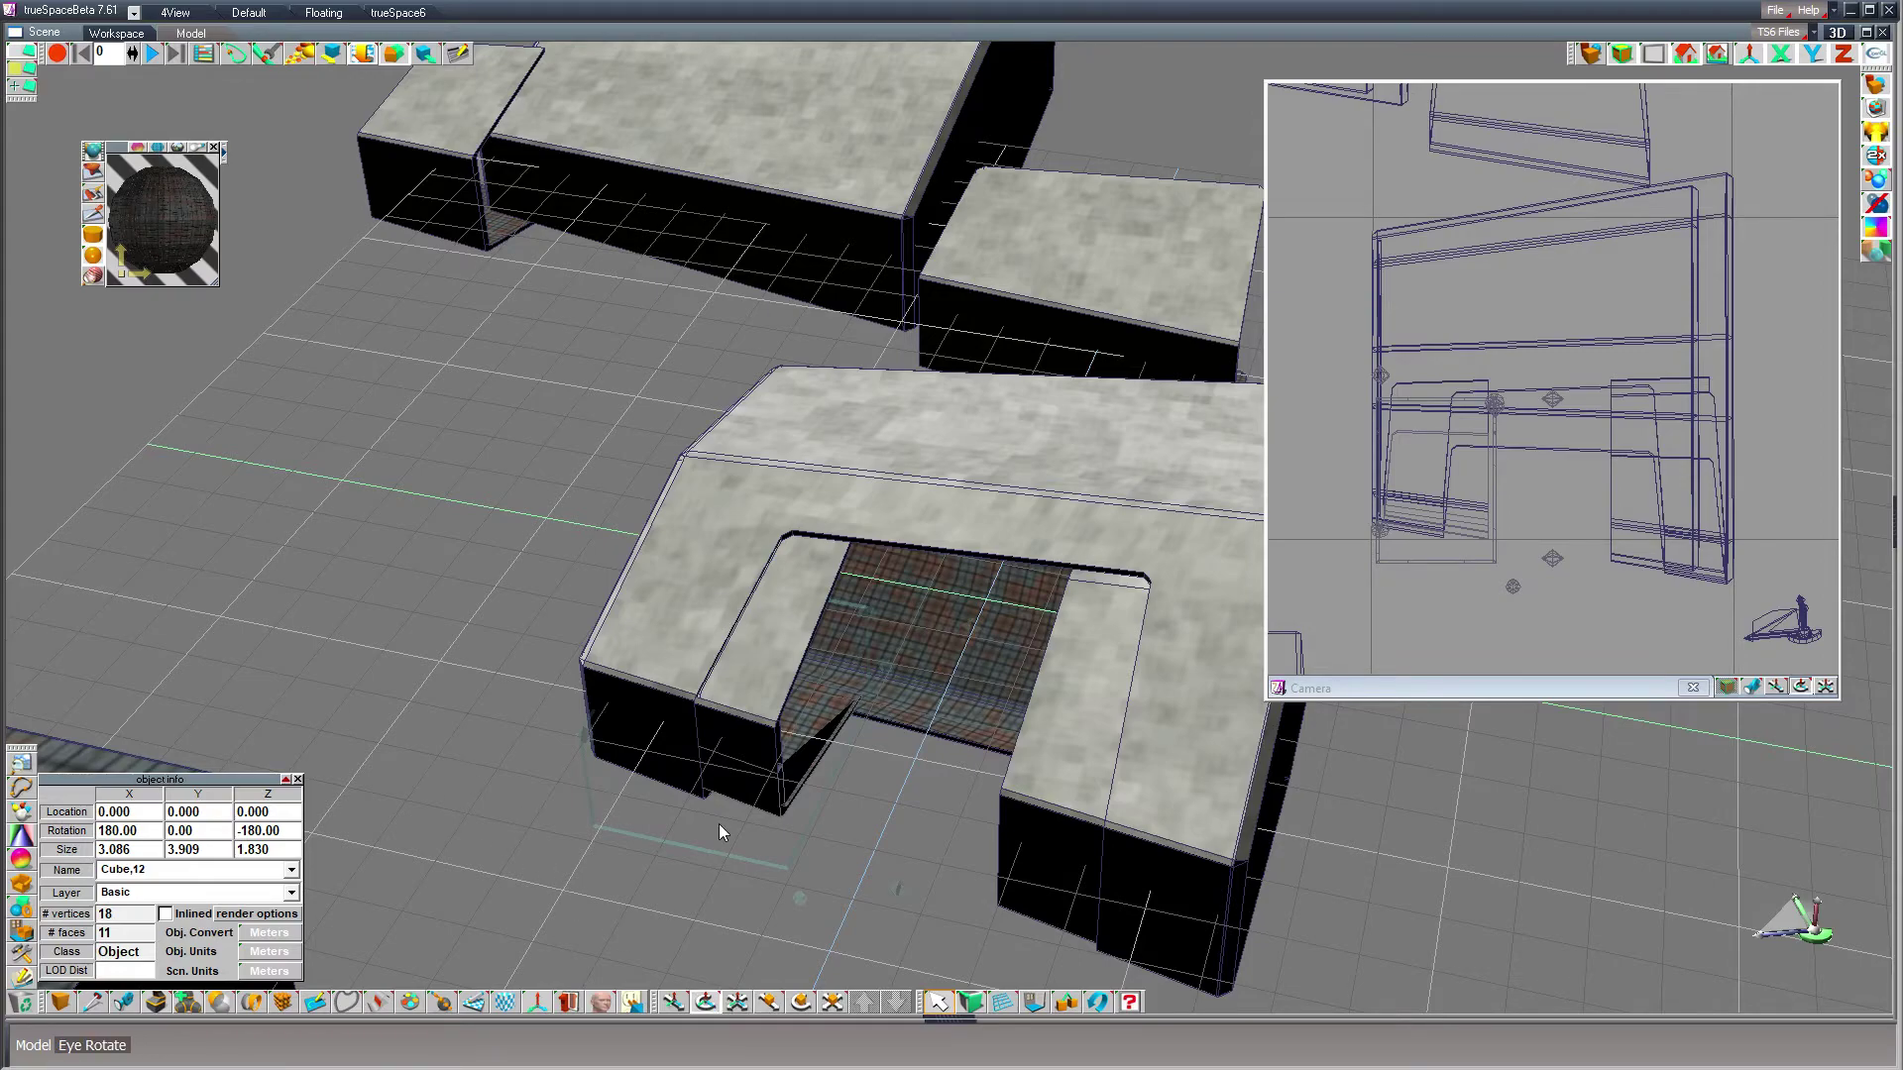
{"action": "left_click_drag", "start_coordinate": [720, 832], "coordinate": [719, 536]}
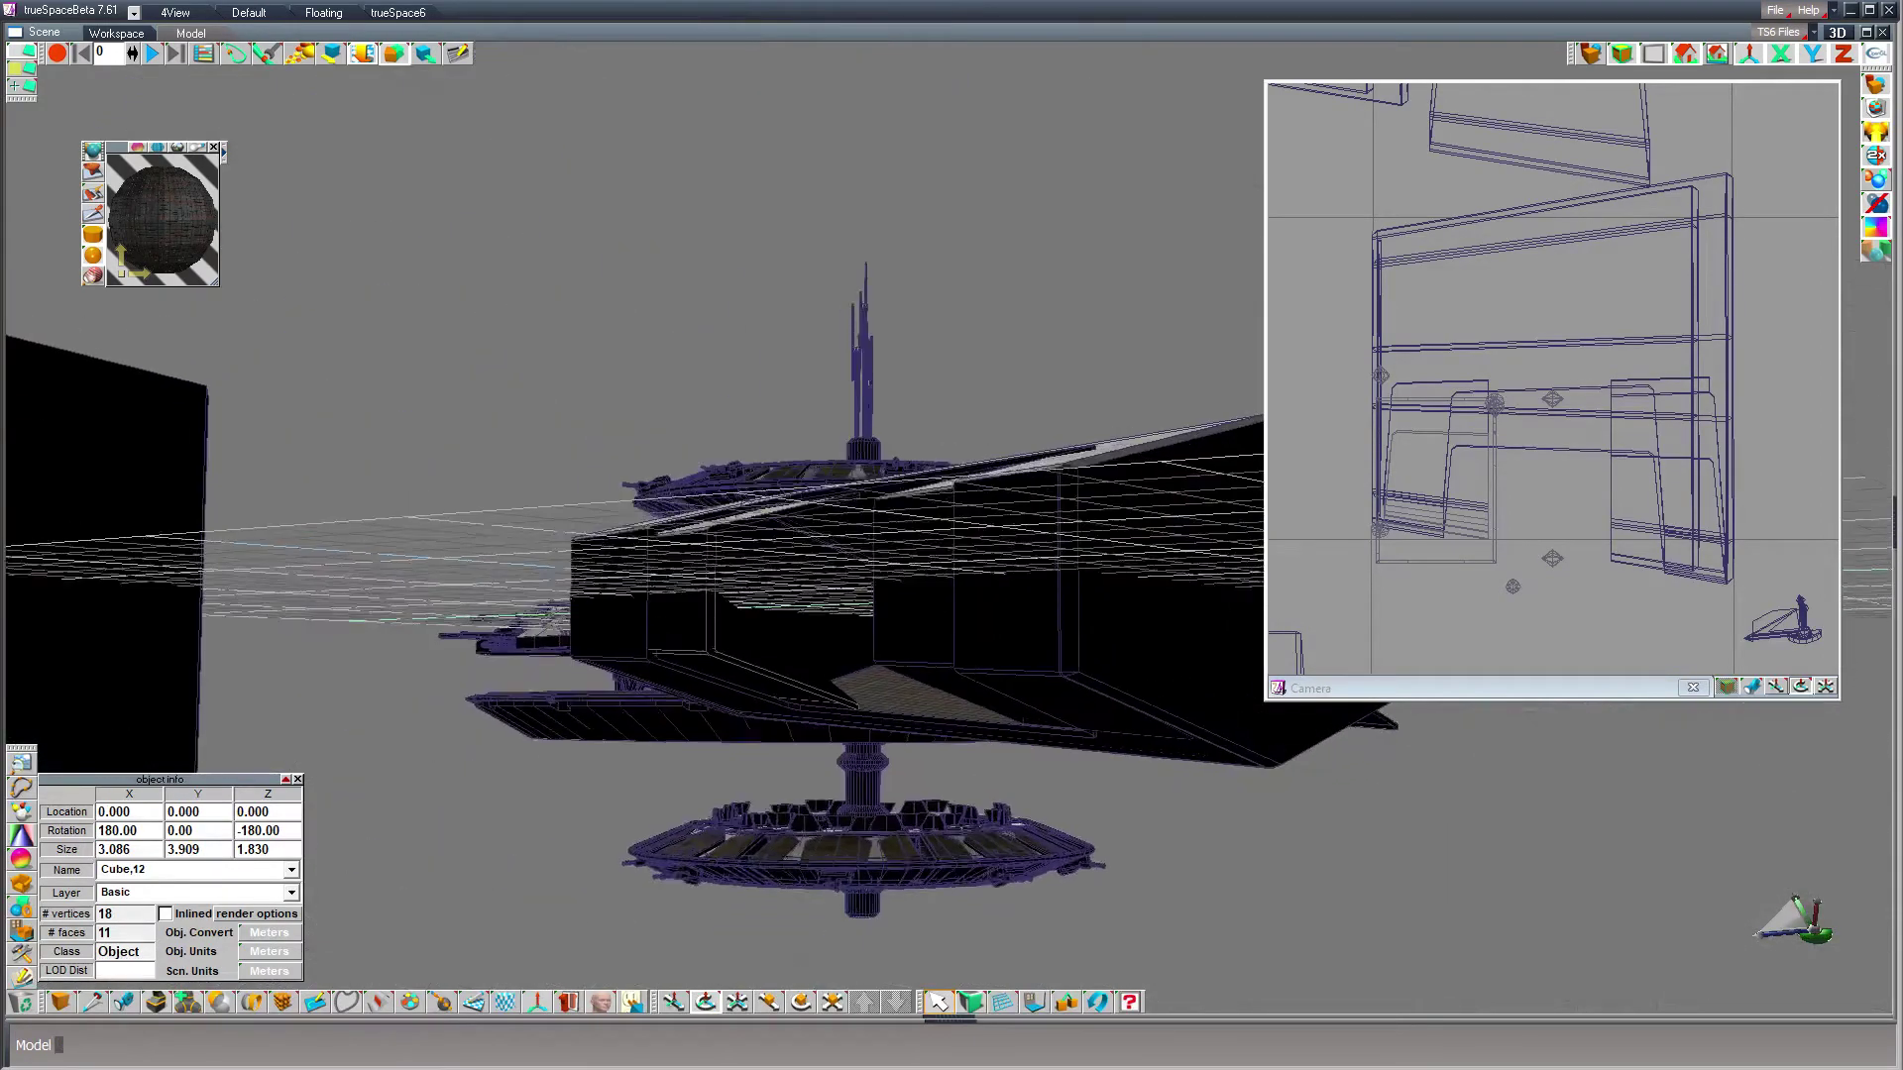
{"action": "left_click_drag", "start_coordinate": [711, 684], "coordinate": [823, 845]}
{"action": "scroll", "coordinate": [660, 722], "scroll_direction": "up", "scroll_amount": 6}
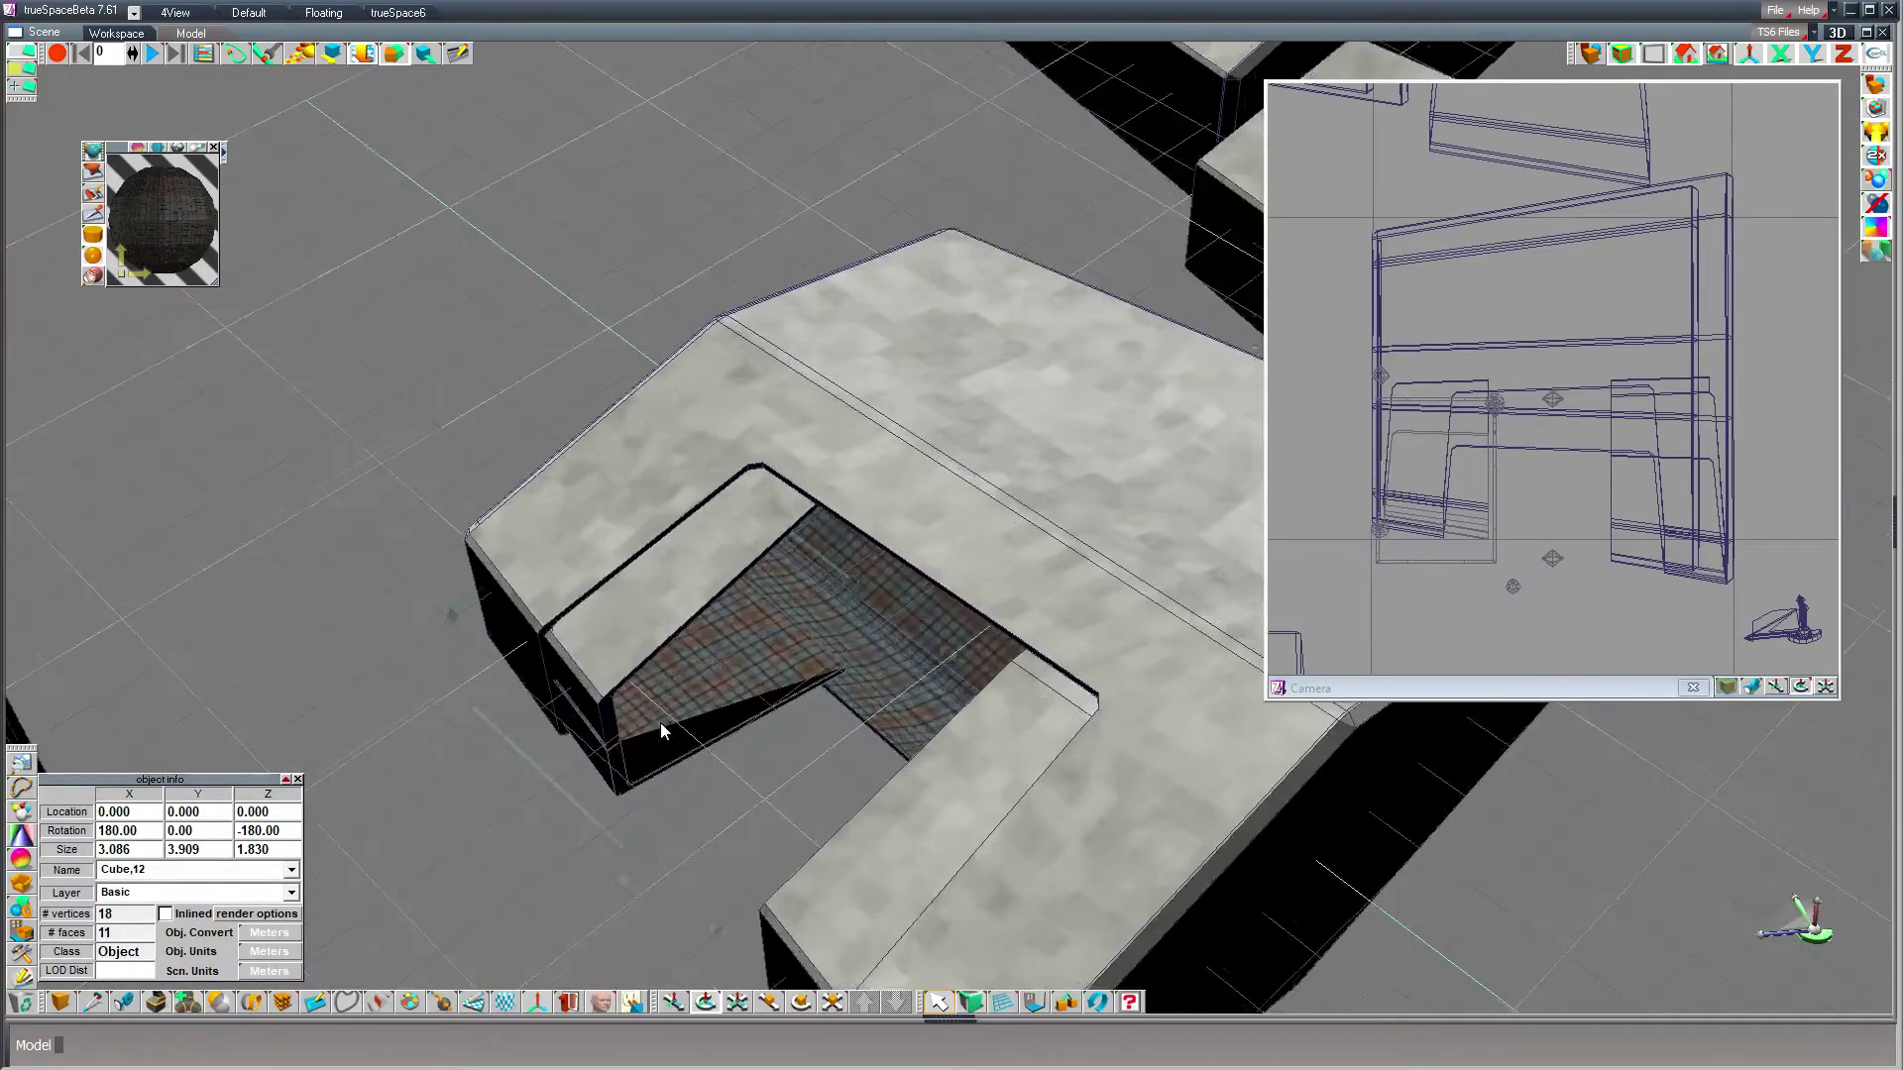
{"action": "left_click_drag", "start_coordinate": [293, 394], "coordinate": [146, 570]}
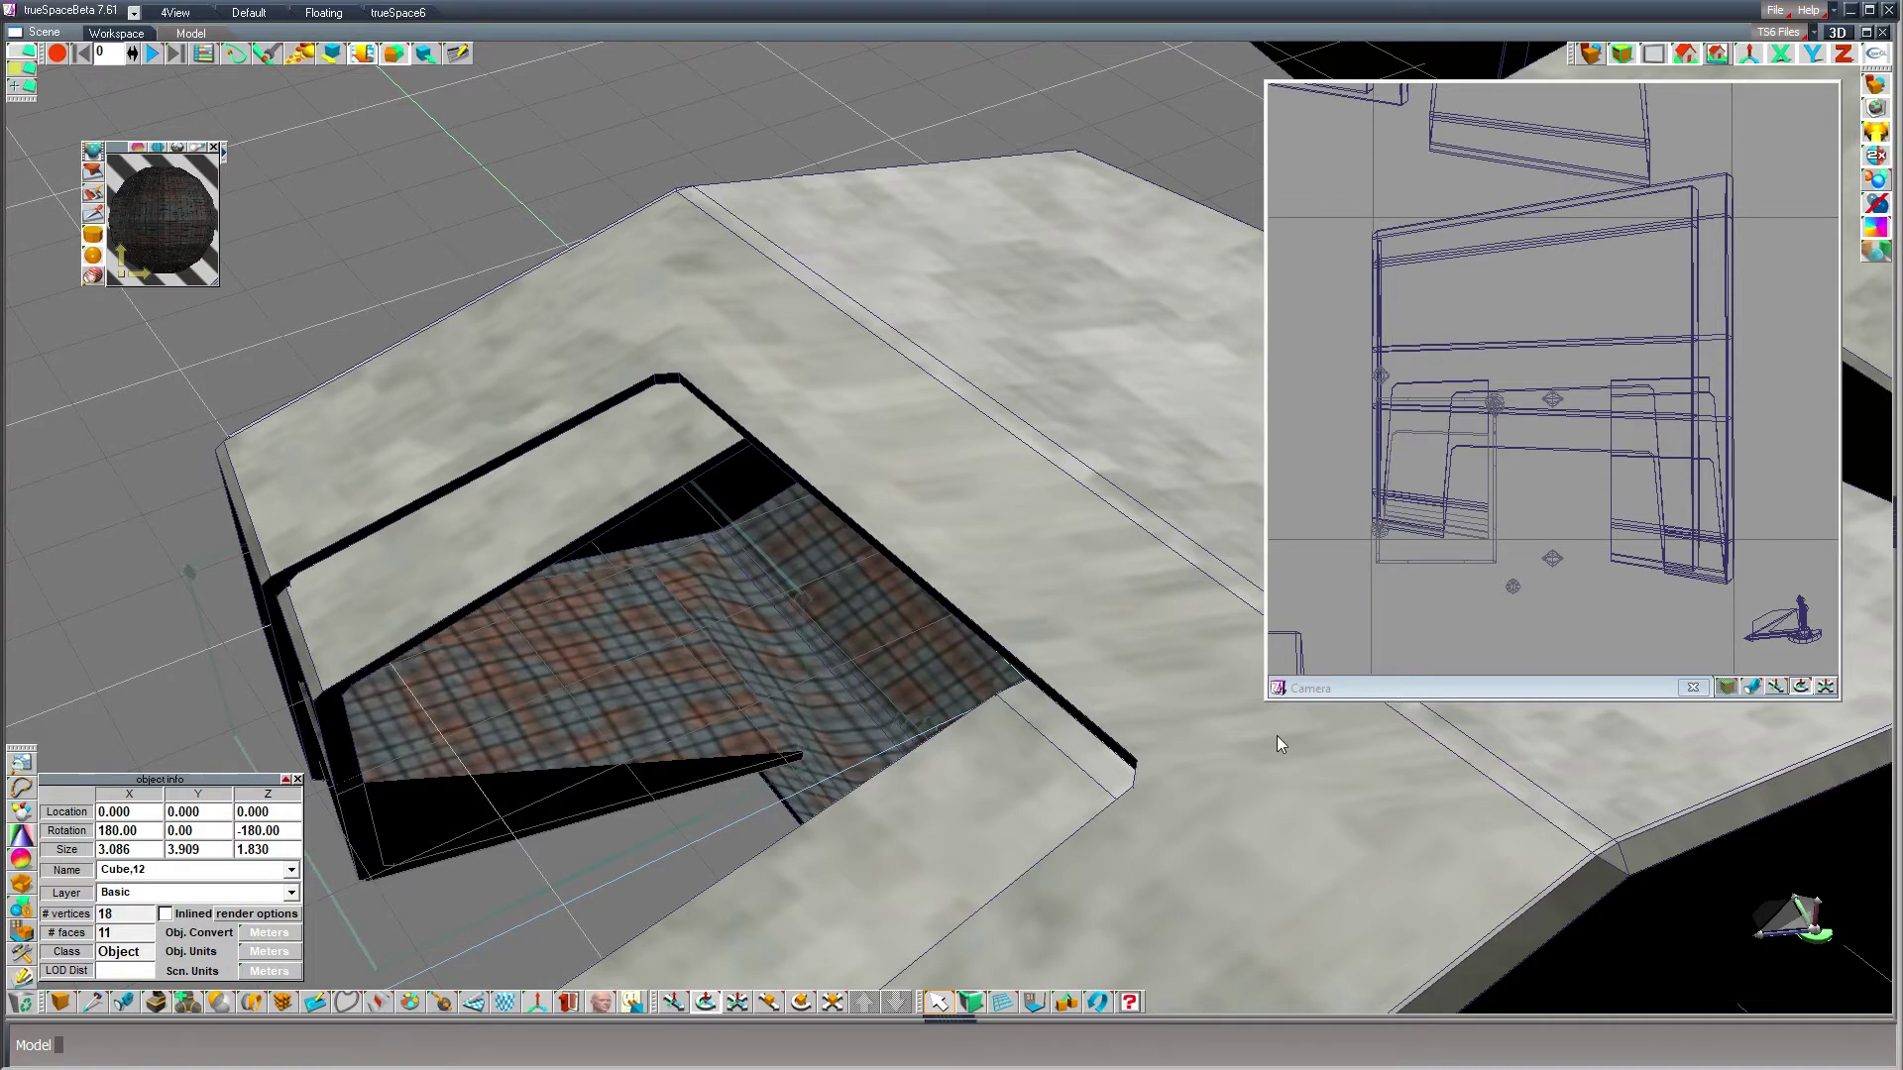
{"action": "left_click", "coordinate": [1376, 690]}
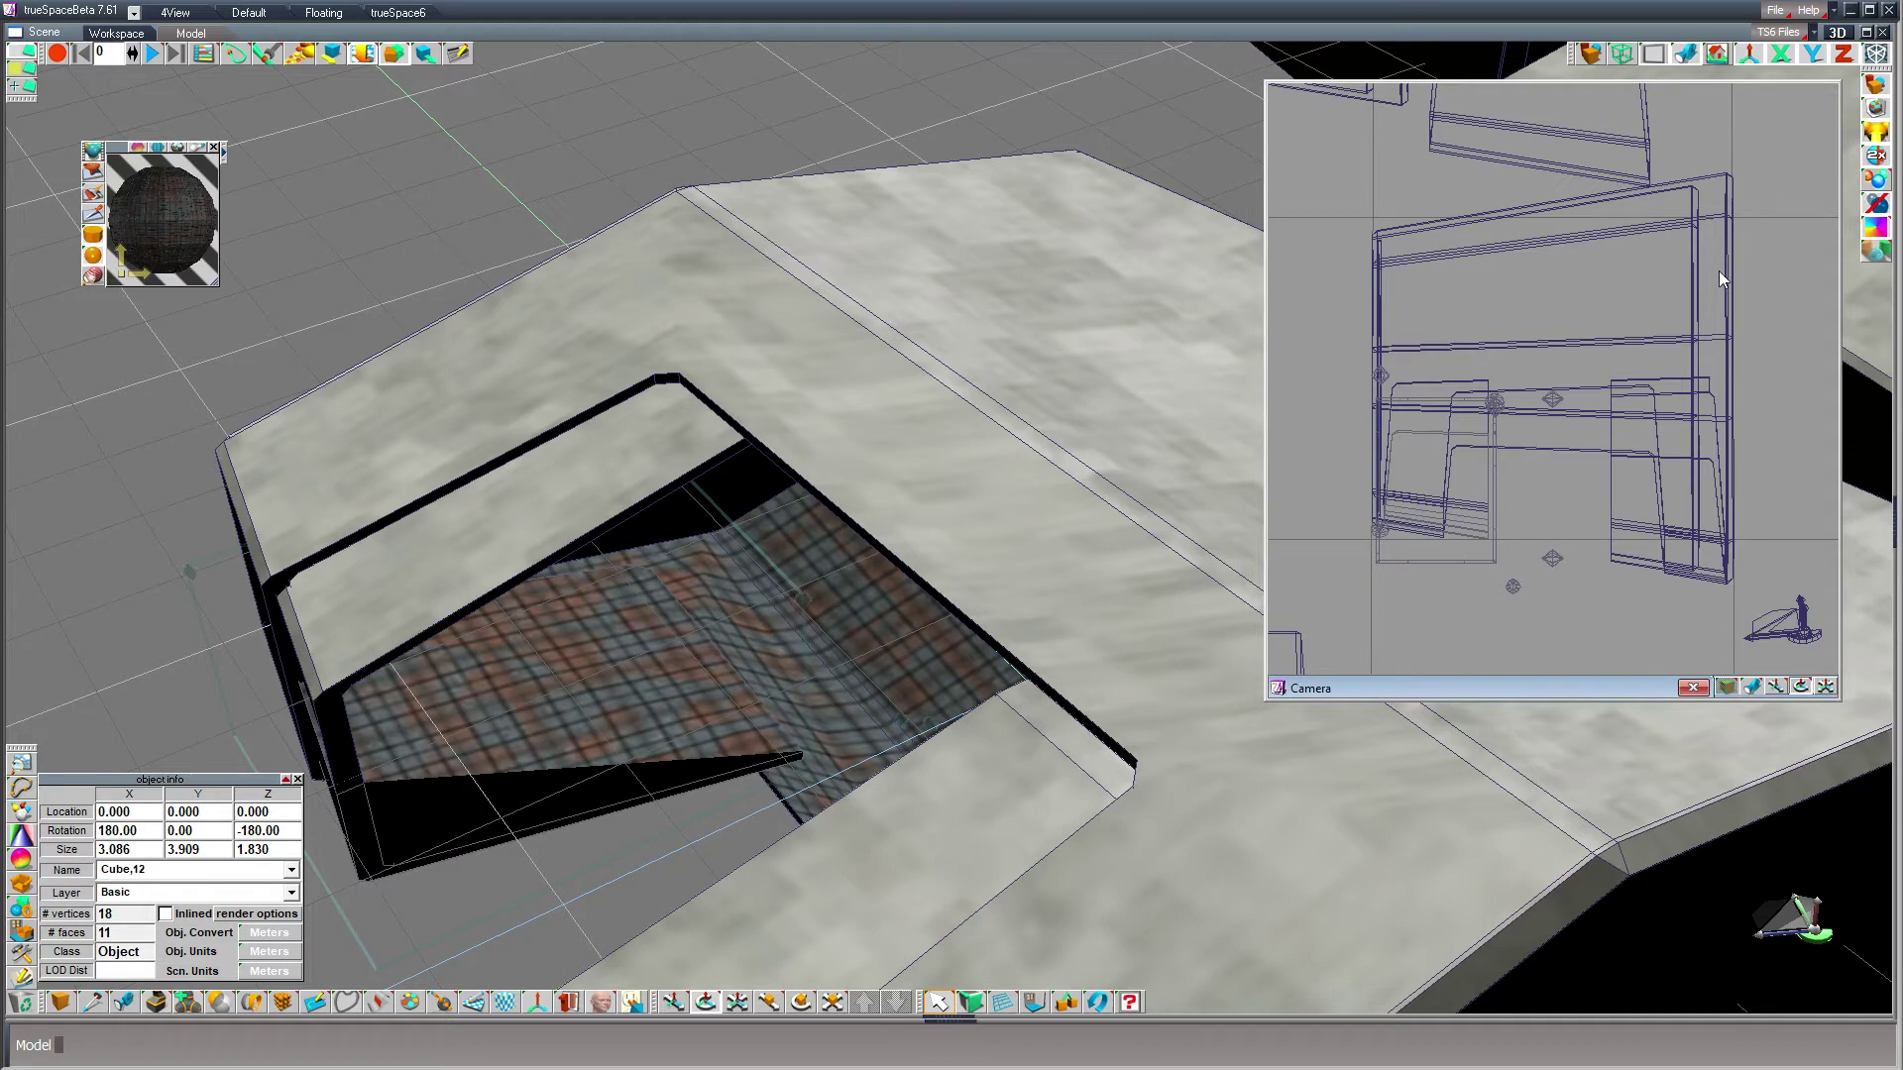
{"action": "left_click", "coordinate": [1590, 55]}
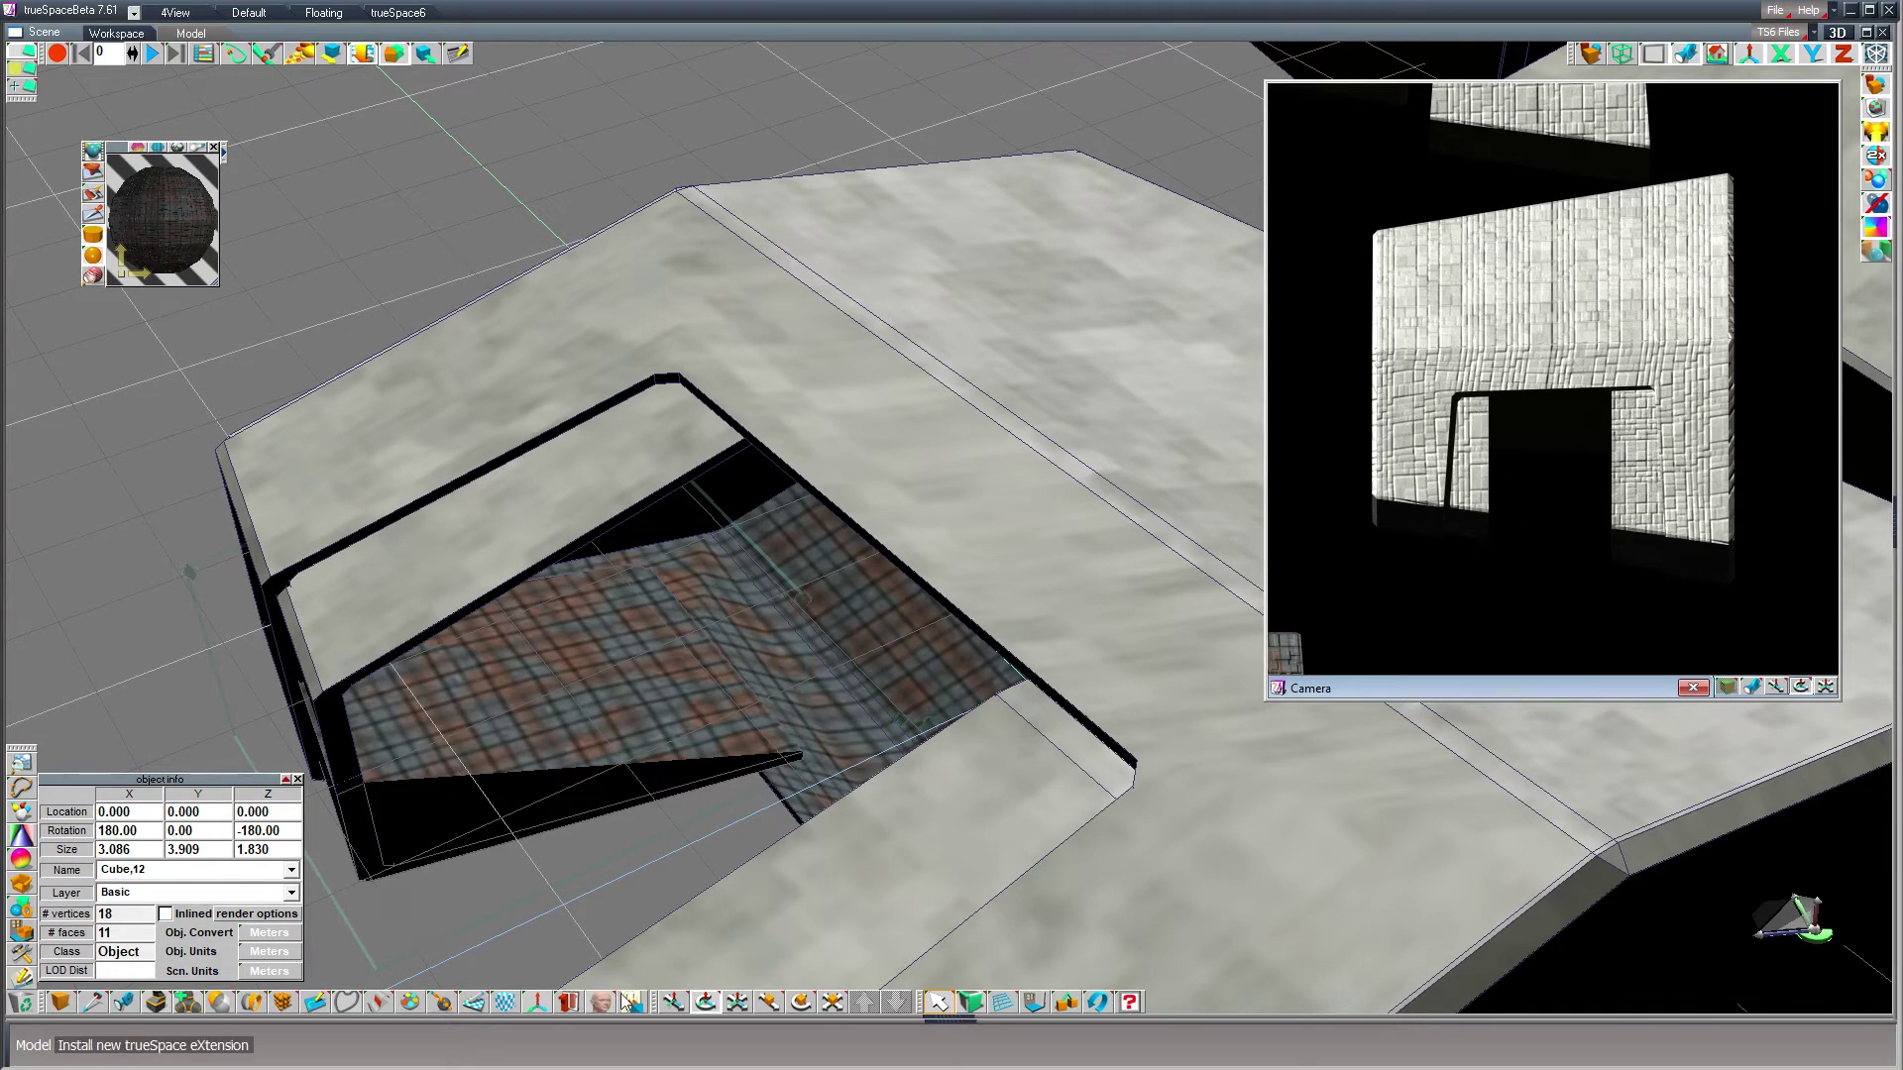
{"action": "left_click_drag", "start_coordinate": [582, 876], "coordinate": [583, 877]}
{"action": "key", "text": "ctrl+z"}
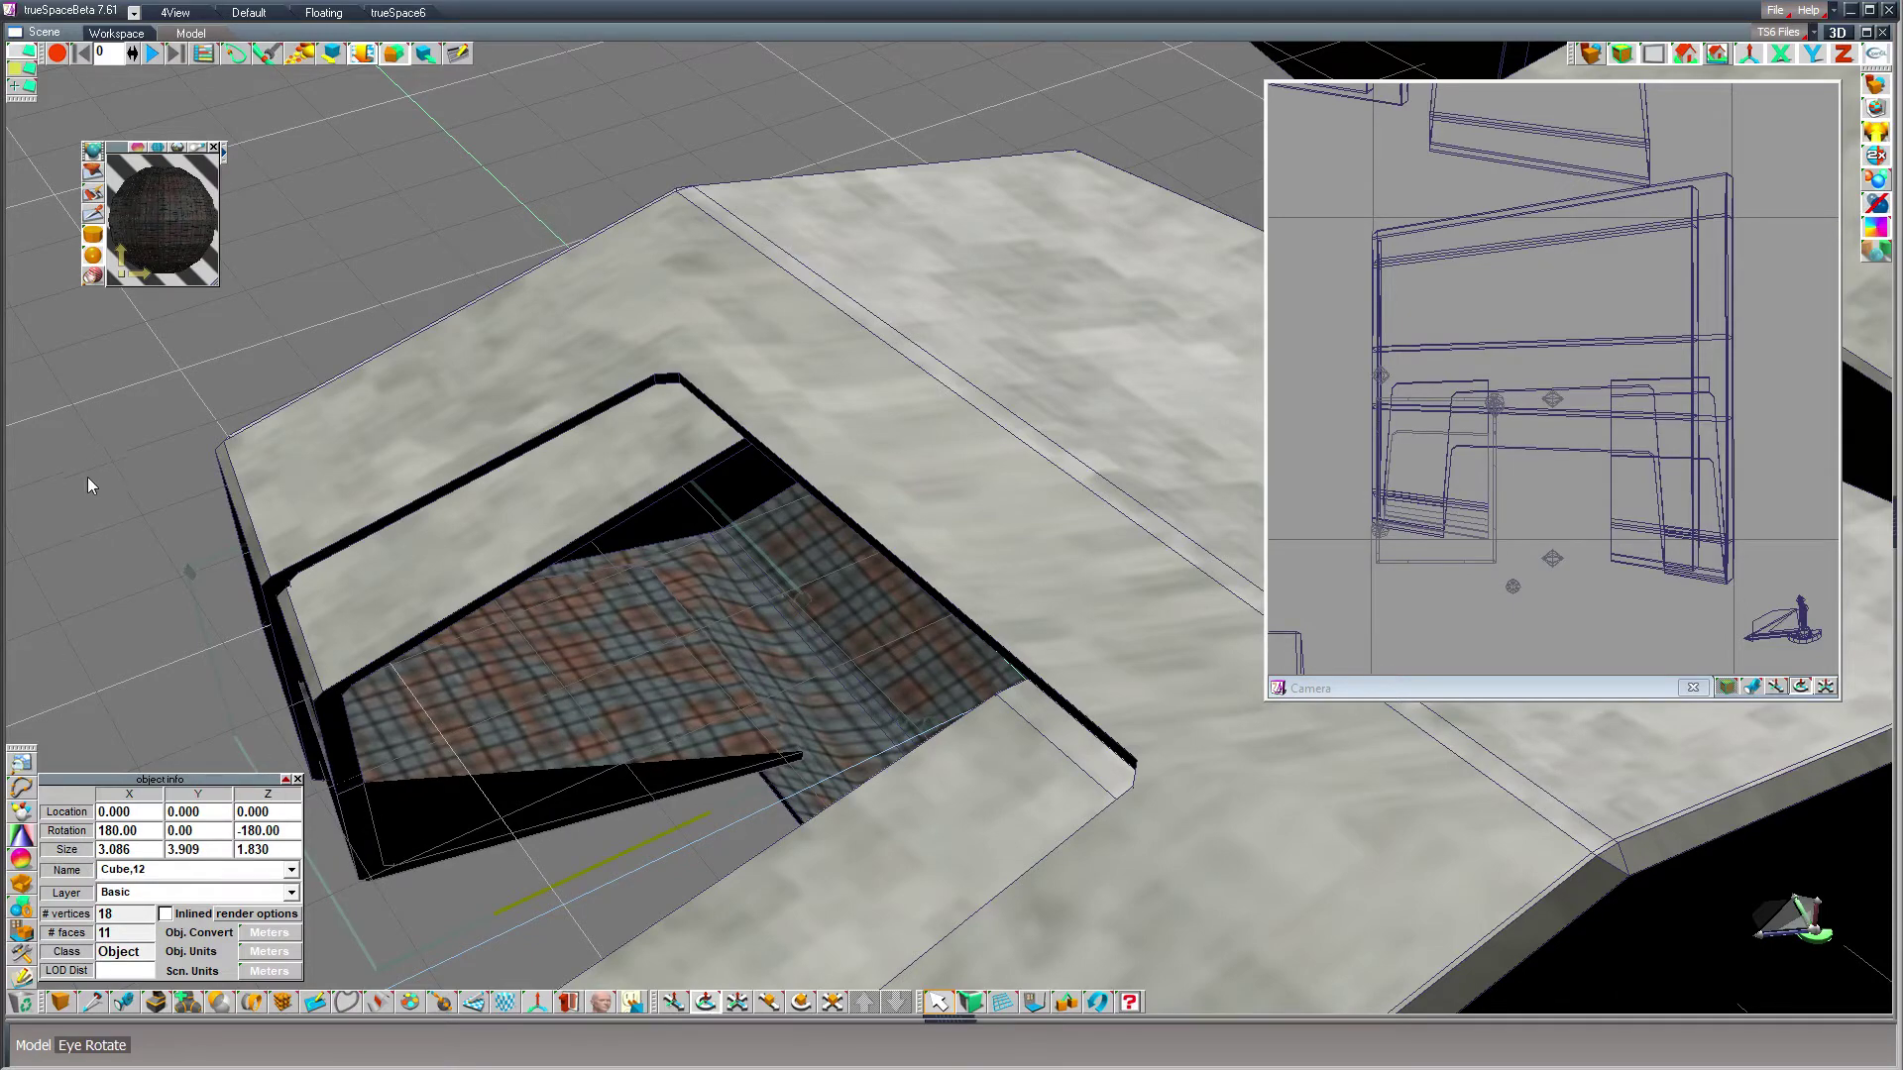
{"action": "left_click_drag", "start_coordinate": [680, 870], "coordinate": [680, 634]}
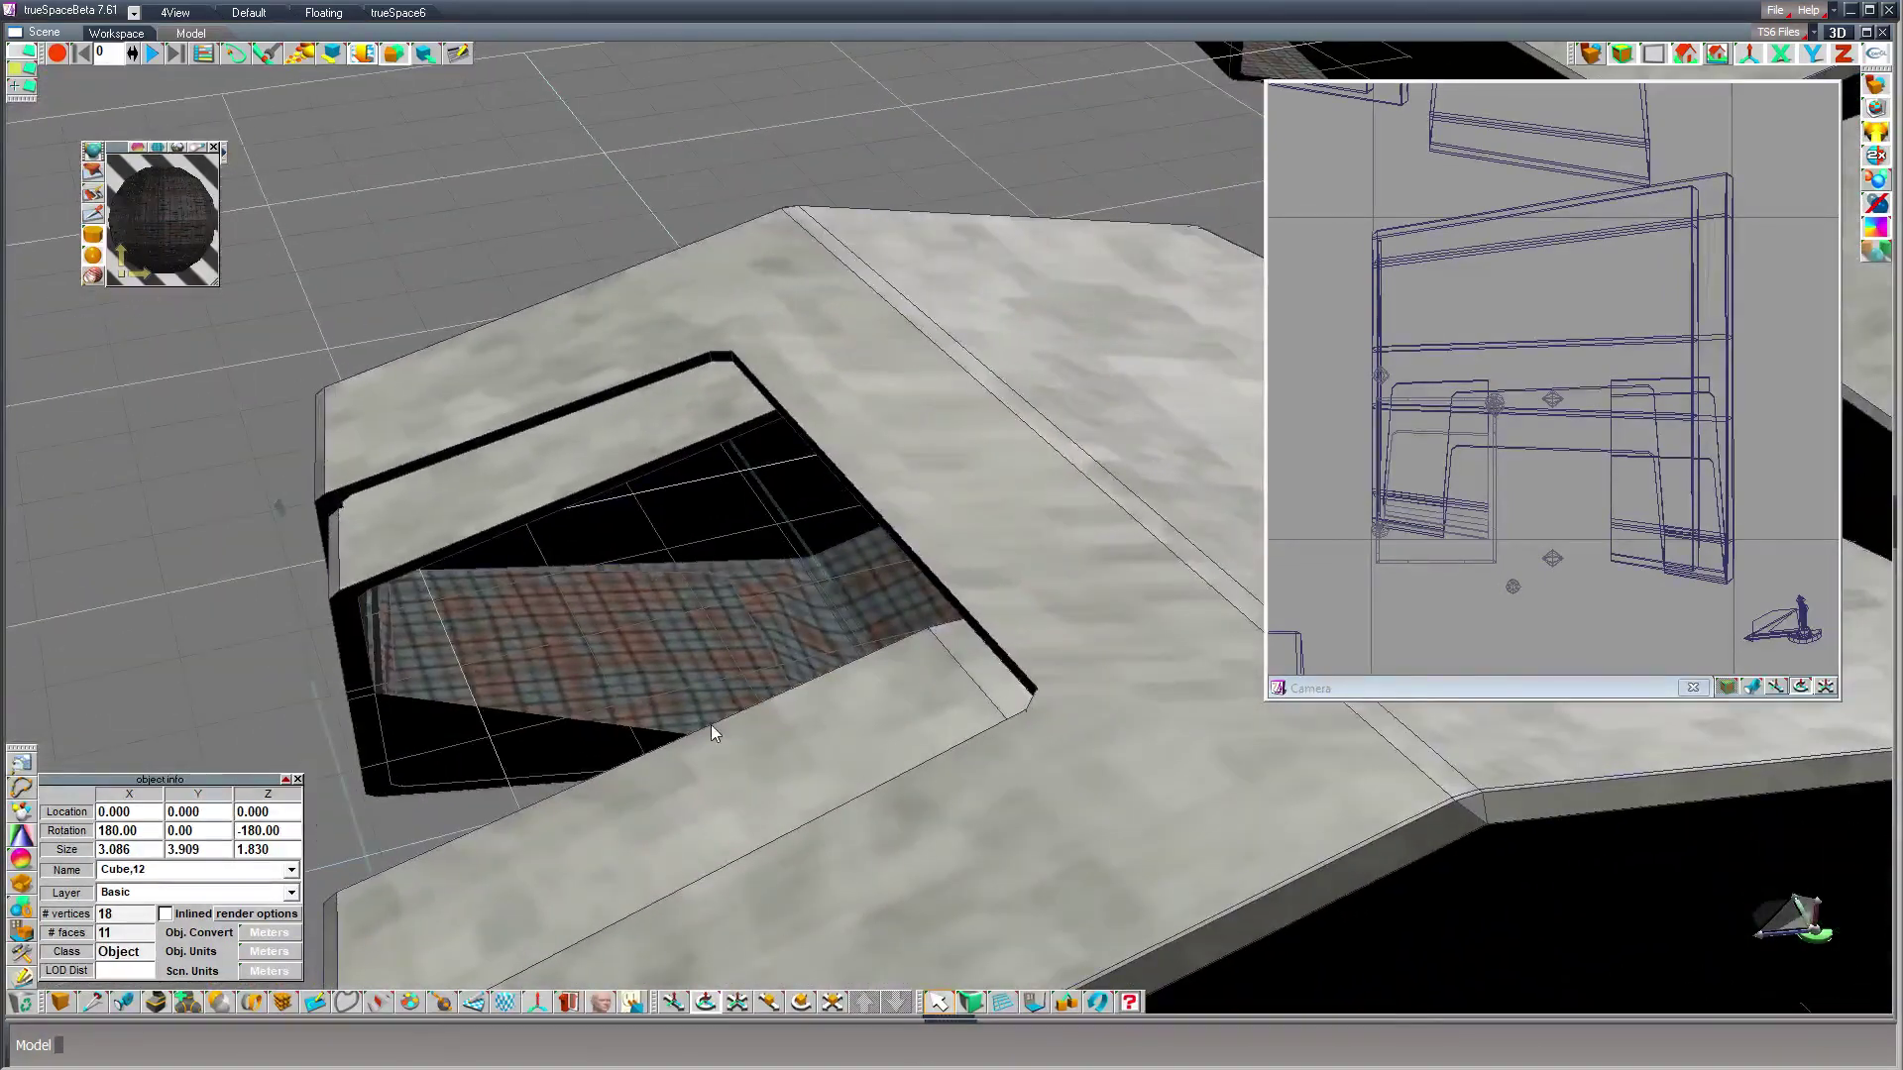
{"action": "scroll", "coordinate": [711, 723], "scroll_direction": "down", "scroll_amount": 3}
{"action": "left_click_drag", "start_coordinate": [507, 666], "coordinate": [396, 624]}
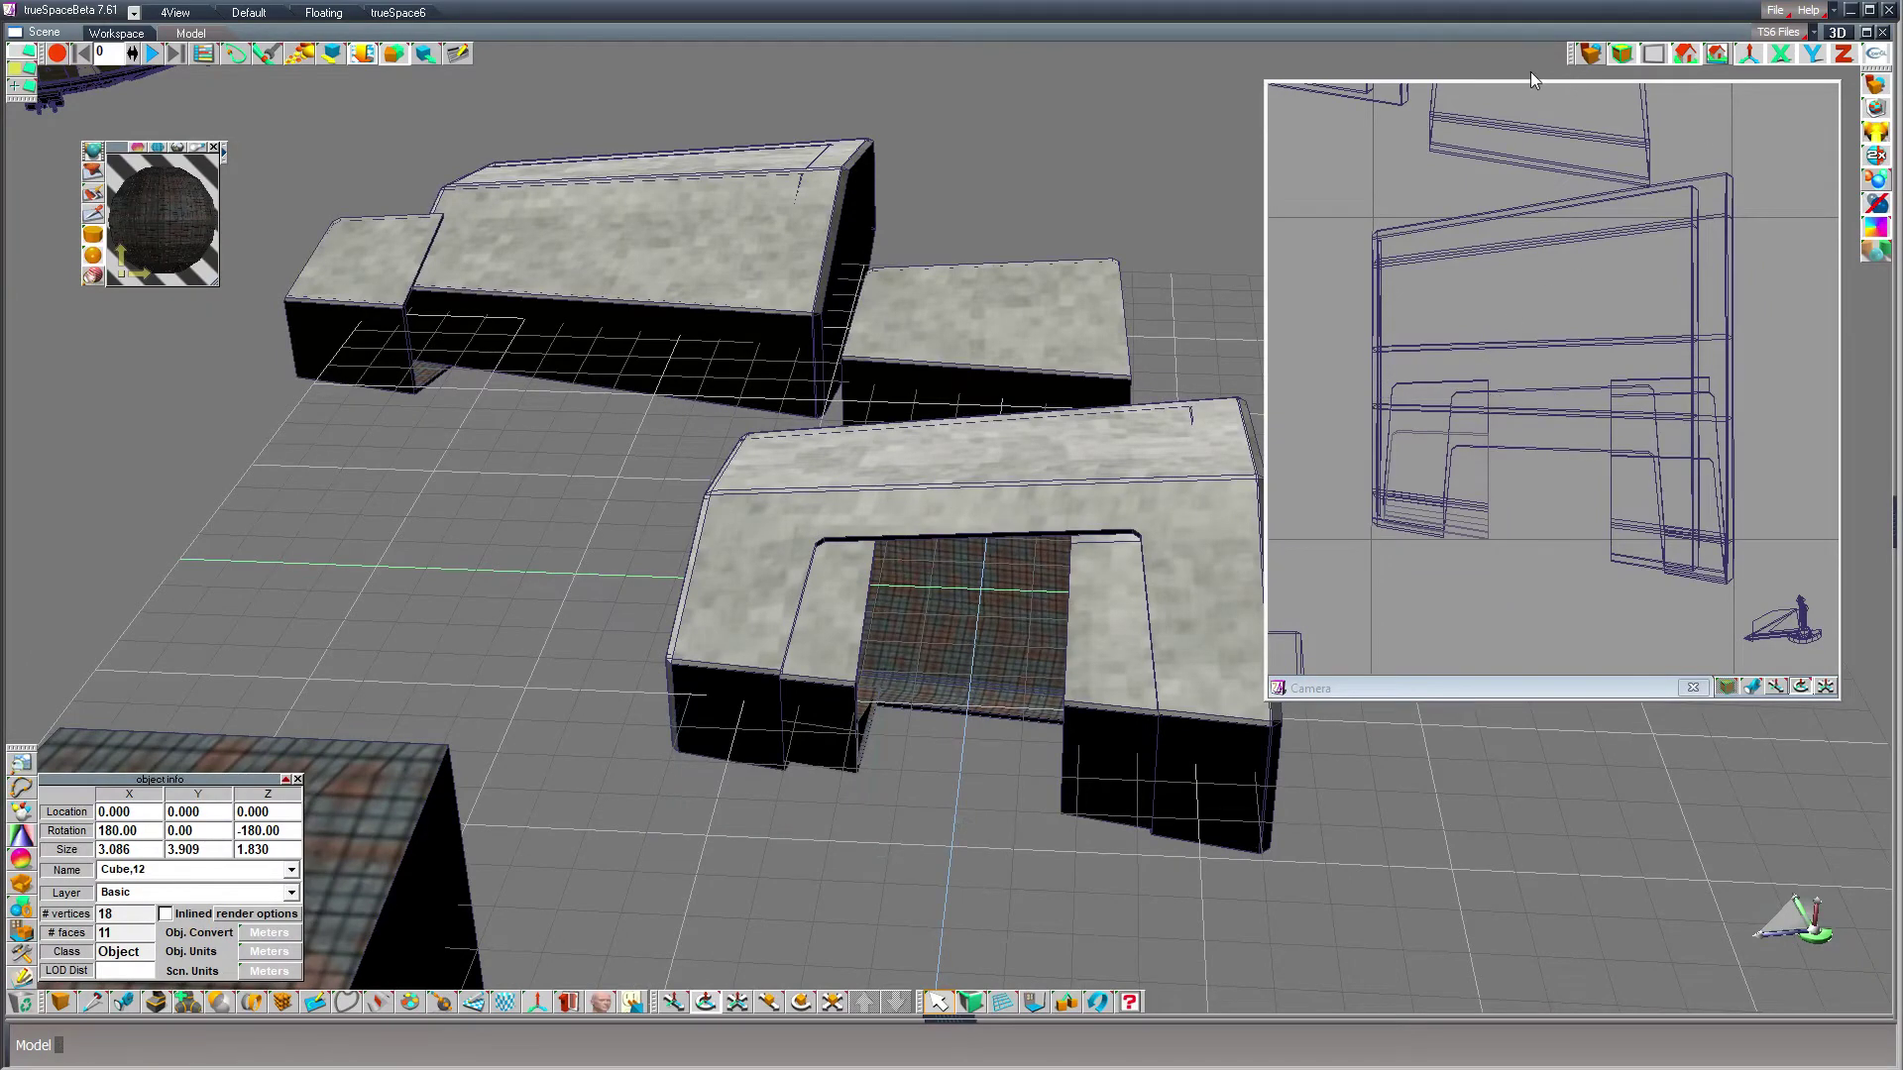
- Save the scene and bring the orange-panelled spaceship into the arch opening at about X 0.11, Y -1.94
{"action": "key", "text": "ctrl+s"}
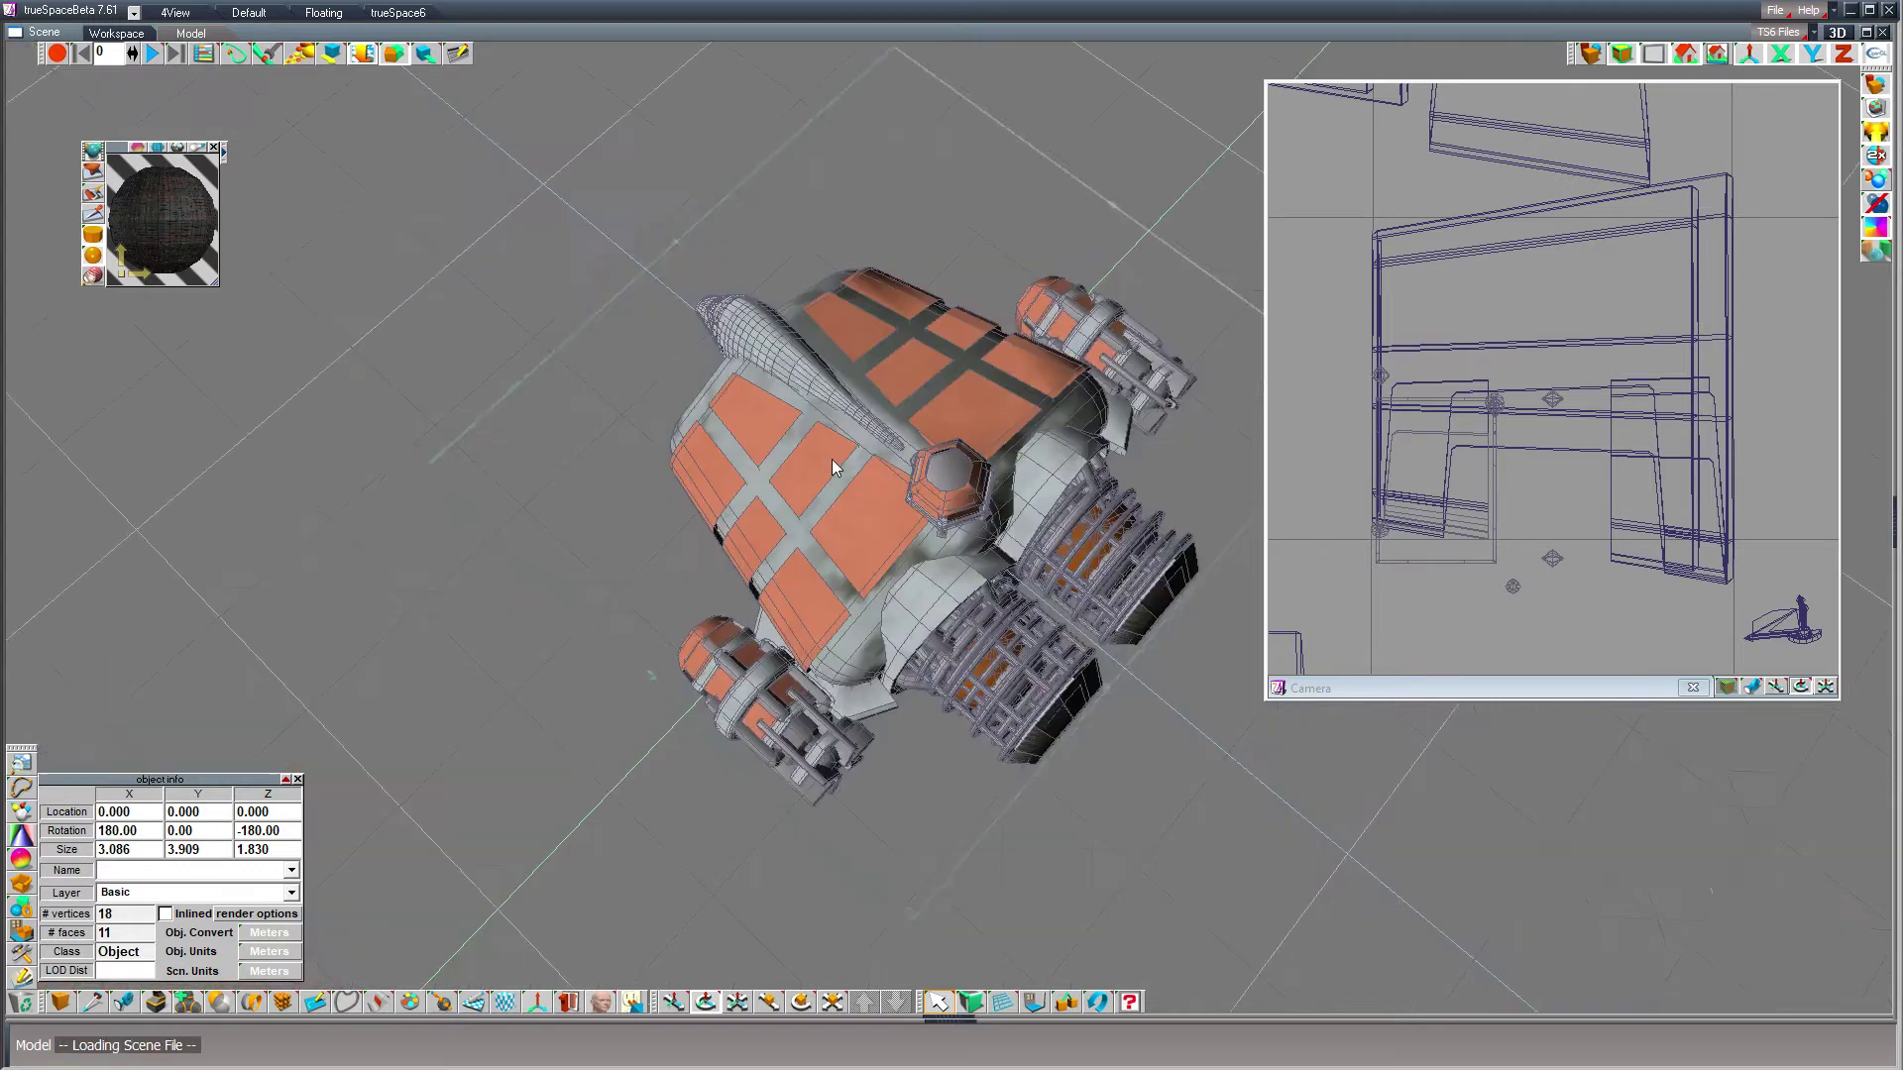
{"action": "left_click", "coordinate": [830, 460]}
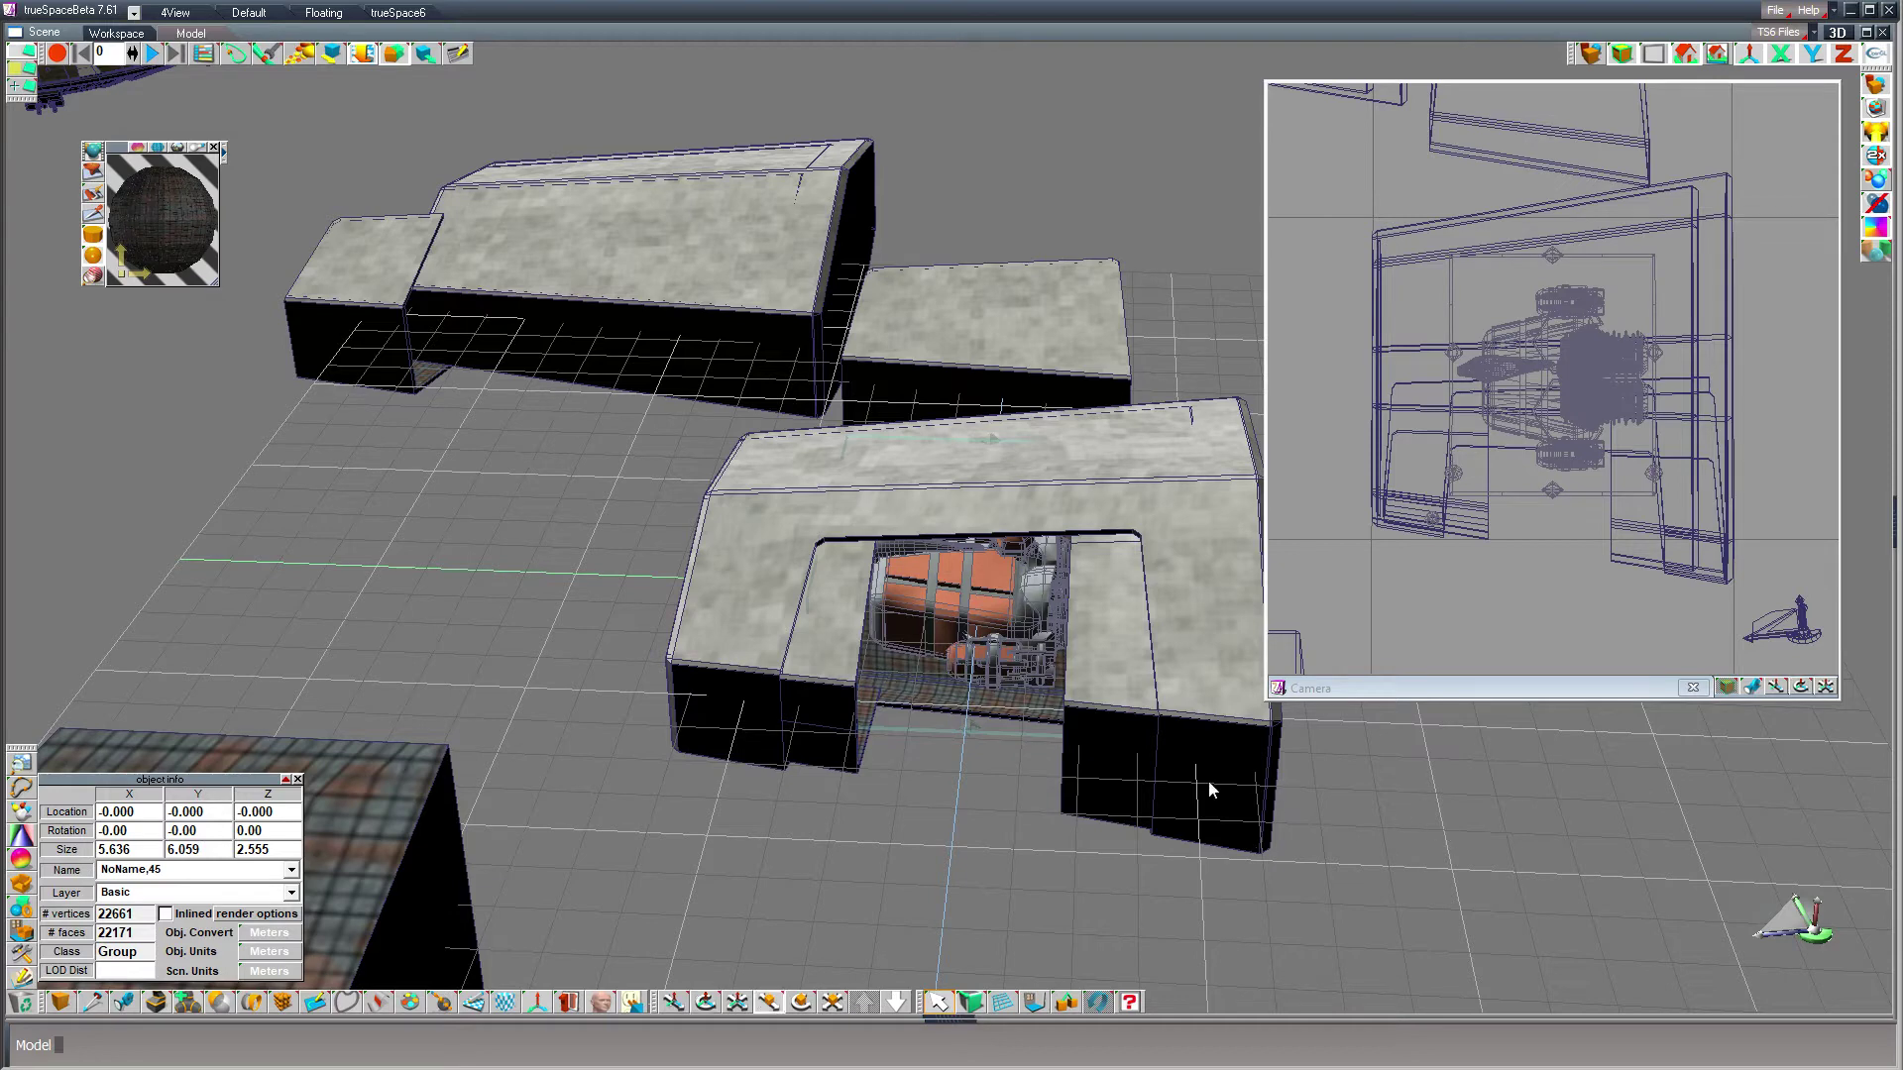
{"action": "left_click_drag", "start_coordinate": [966, 615], "coordinate": [970, 688]}
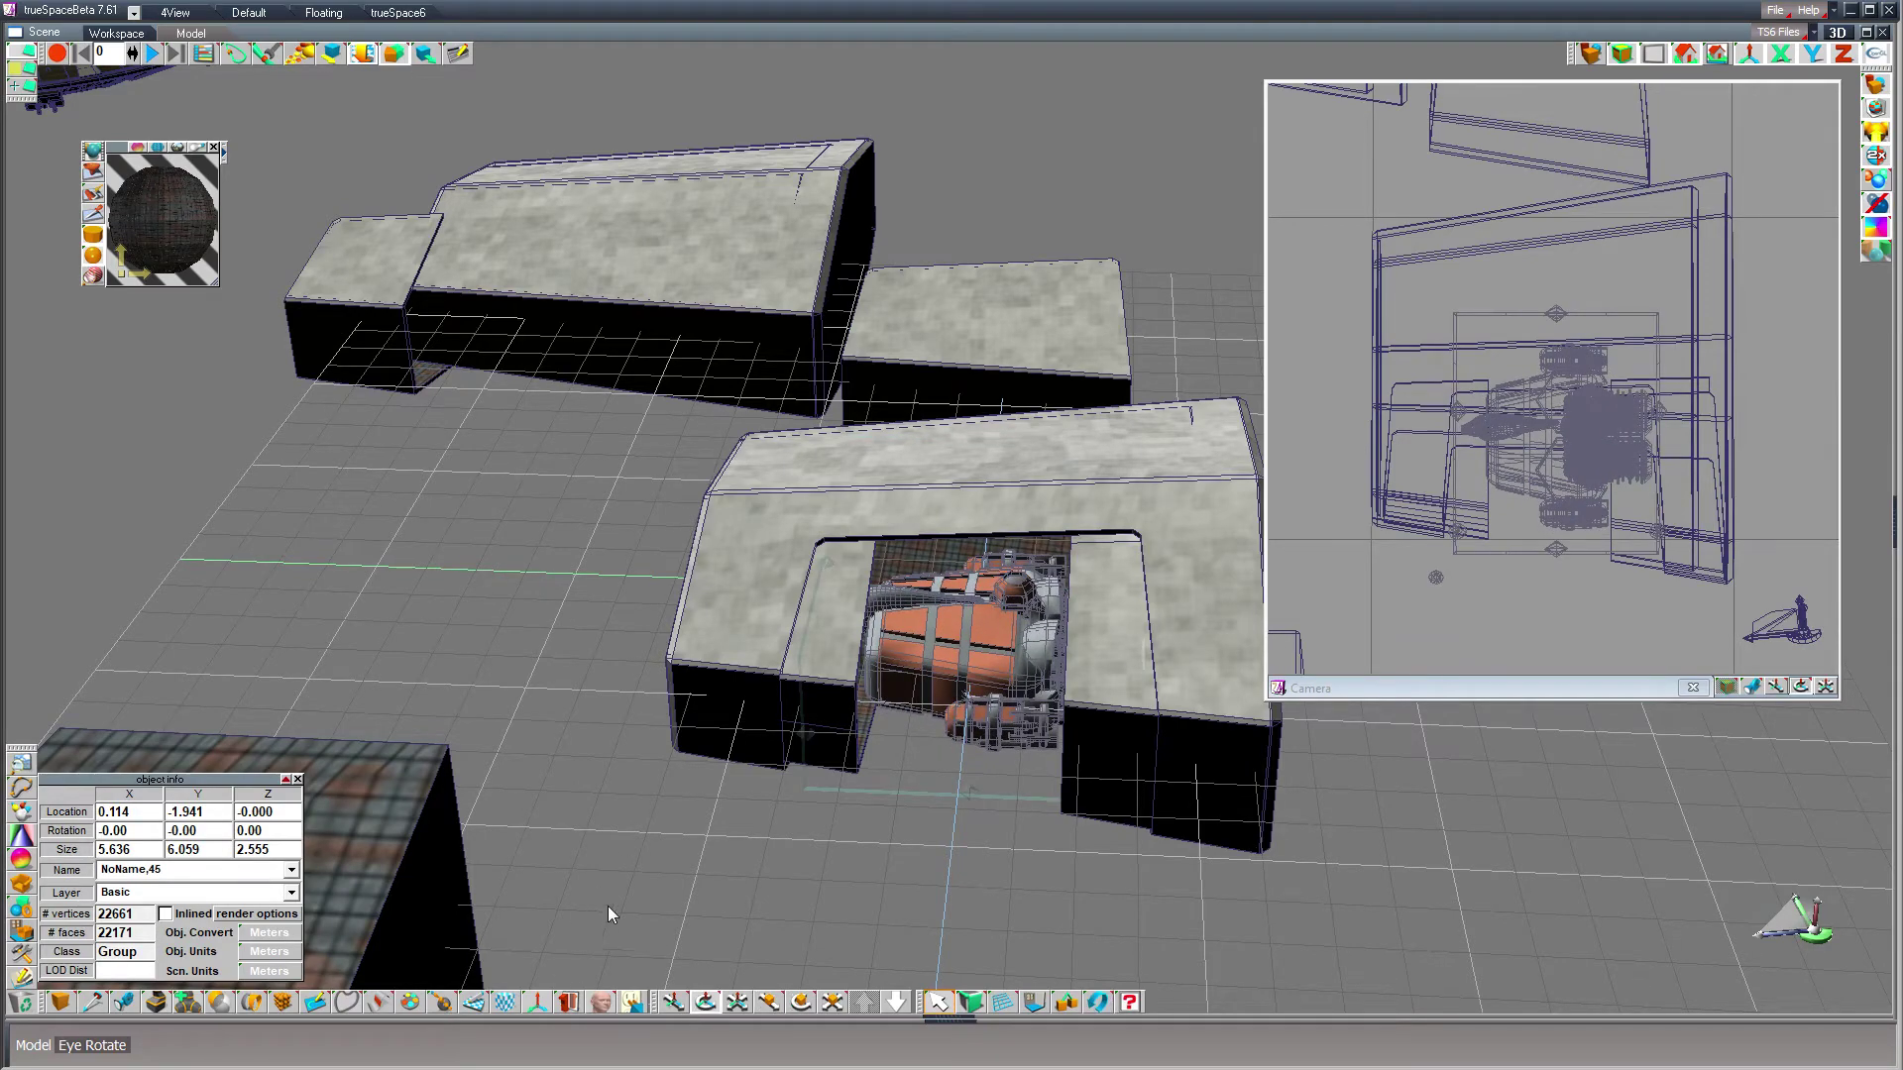
- Move the spaceship to about X -0.04, Y -1.36 inside the arch opening, rendering the camera view before and after the move
{"action": "left_click_drag", "start_coordinate": [1814, 931], "coordinate": [1819, 971]}
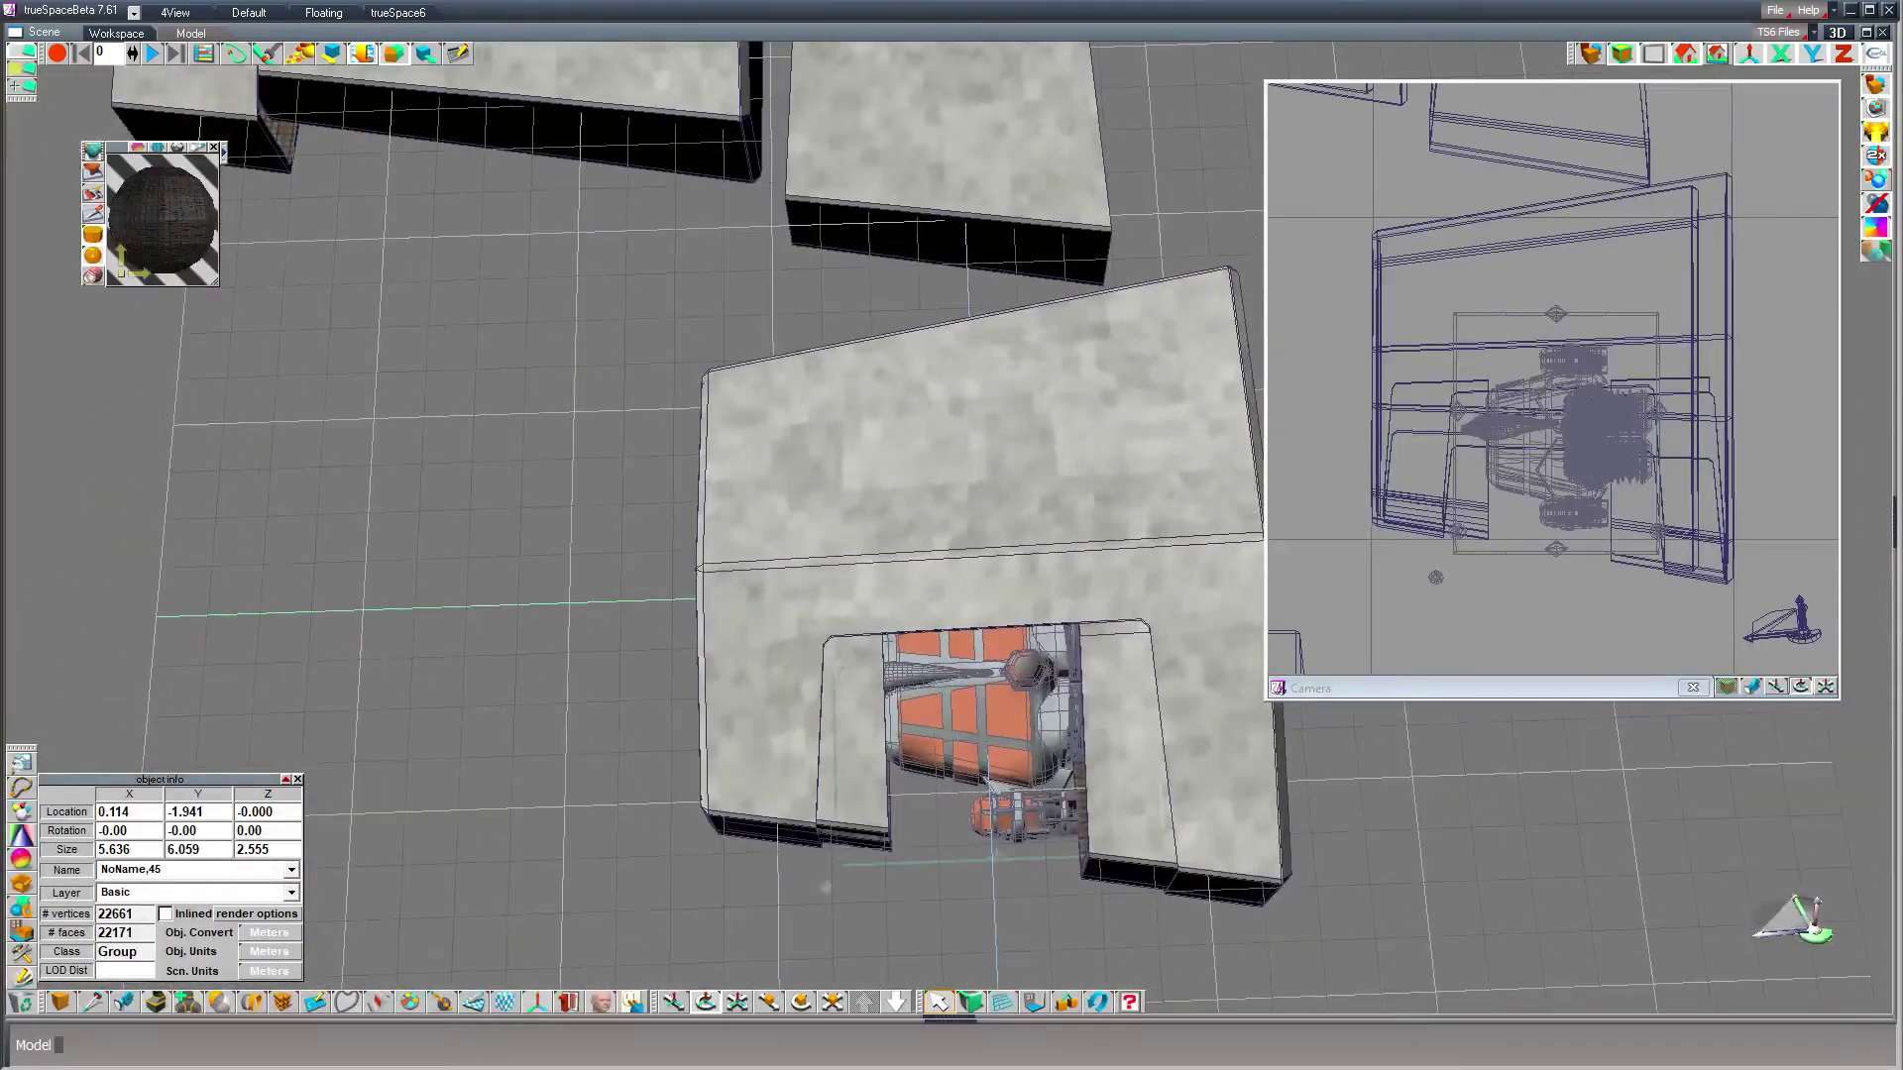
{"action": "left_click", "coordinate": [1558, 696]}
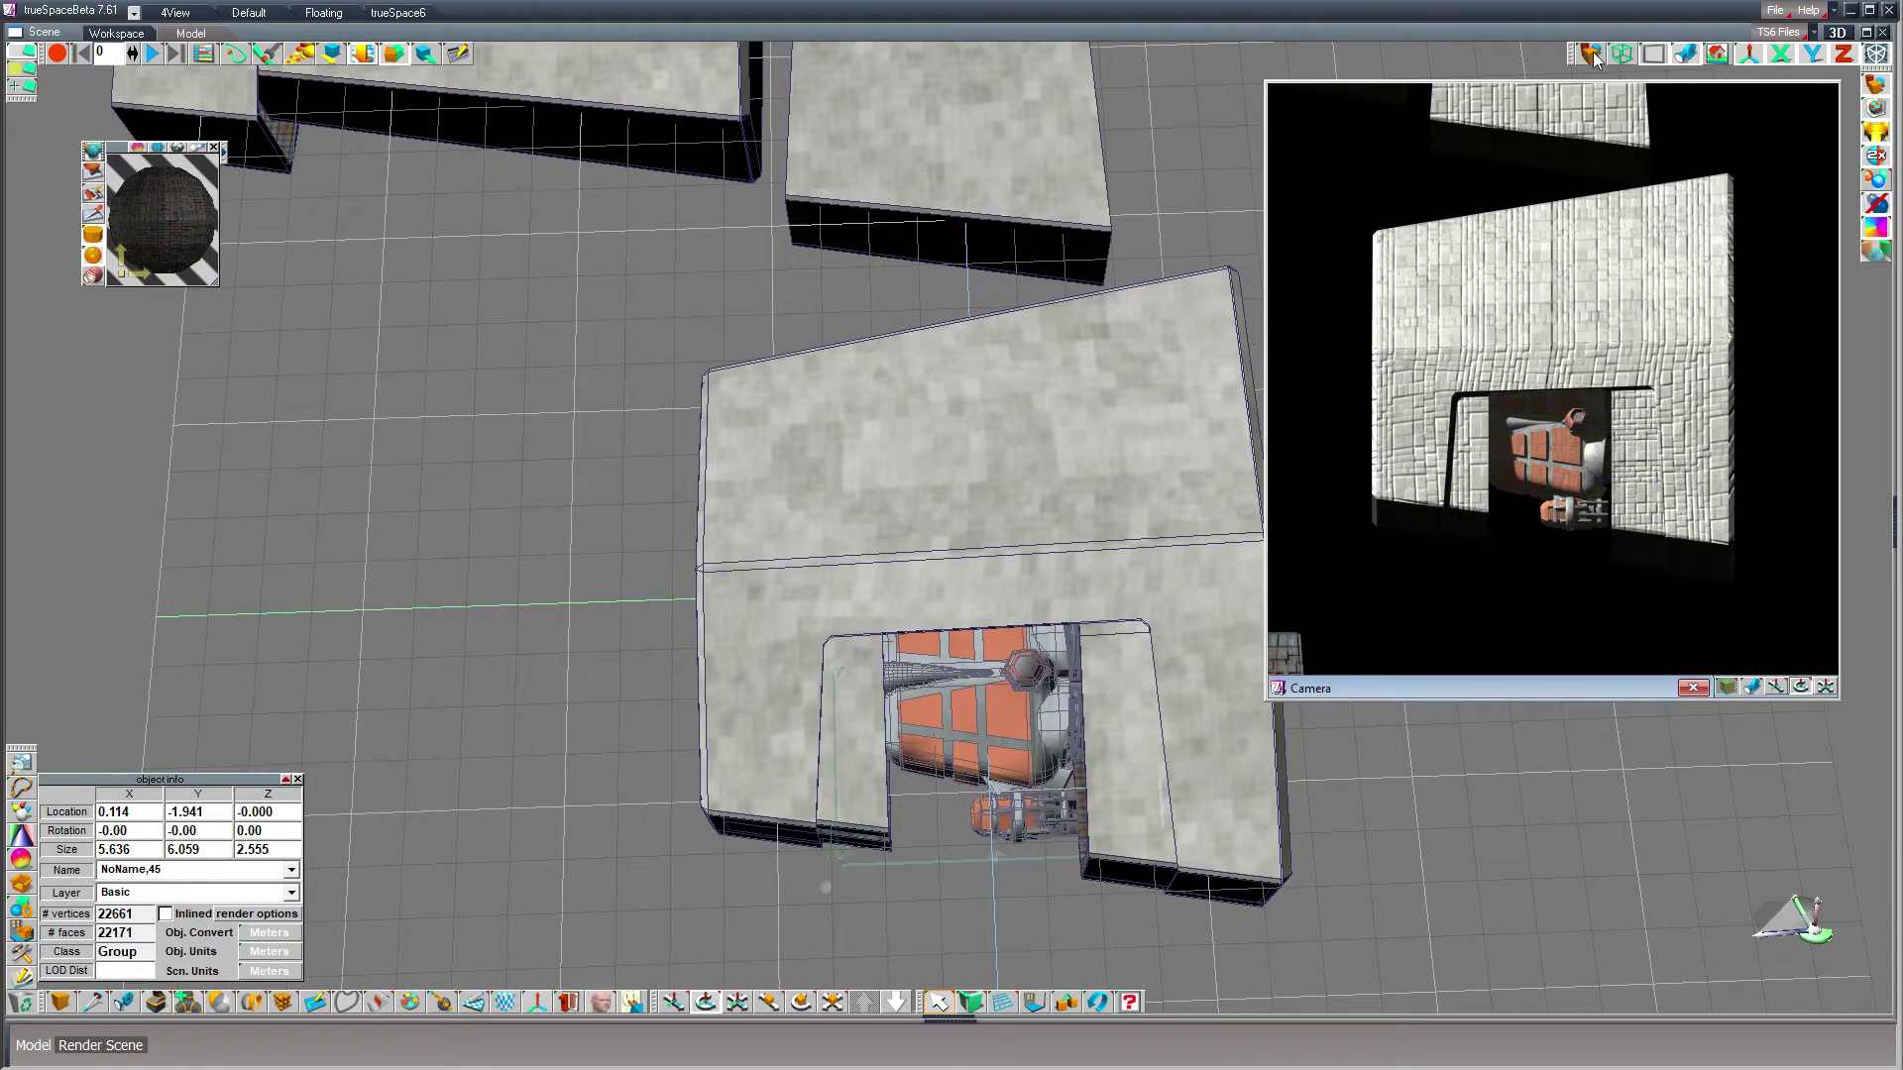
{"action": "left_click", "coordinate": [1506, 876]}
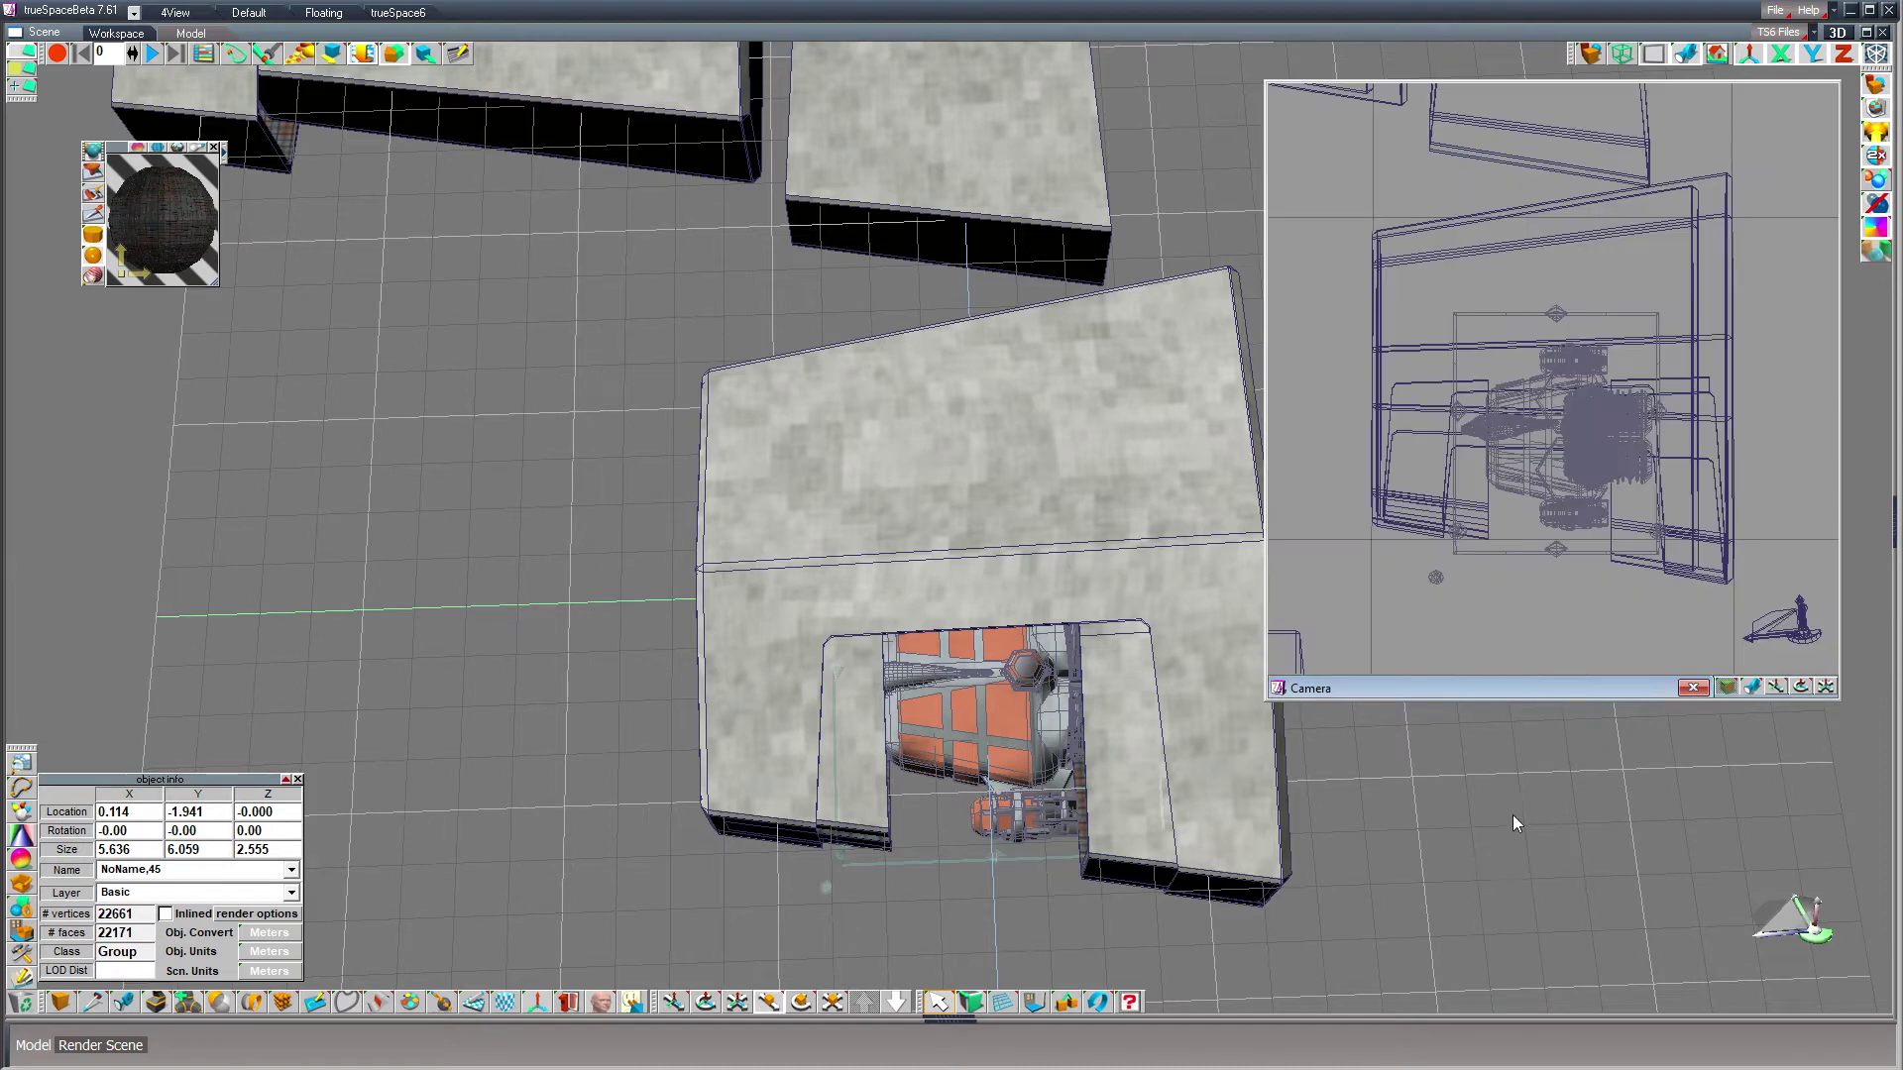
{"action": "mouse_move", "coordinate": [1513, 817]}
{"action": "left_mouse_down"}
{"action": "mouse_move", "coordinate": [1500, 787]}
{"action": "mouse_move", "coordinate": [1513, 805]}
{"action": "left_mouse_up"}
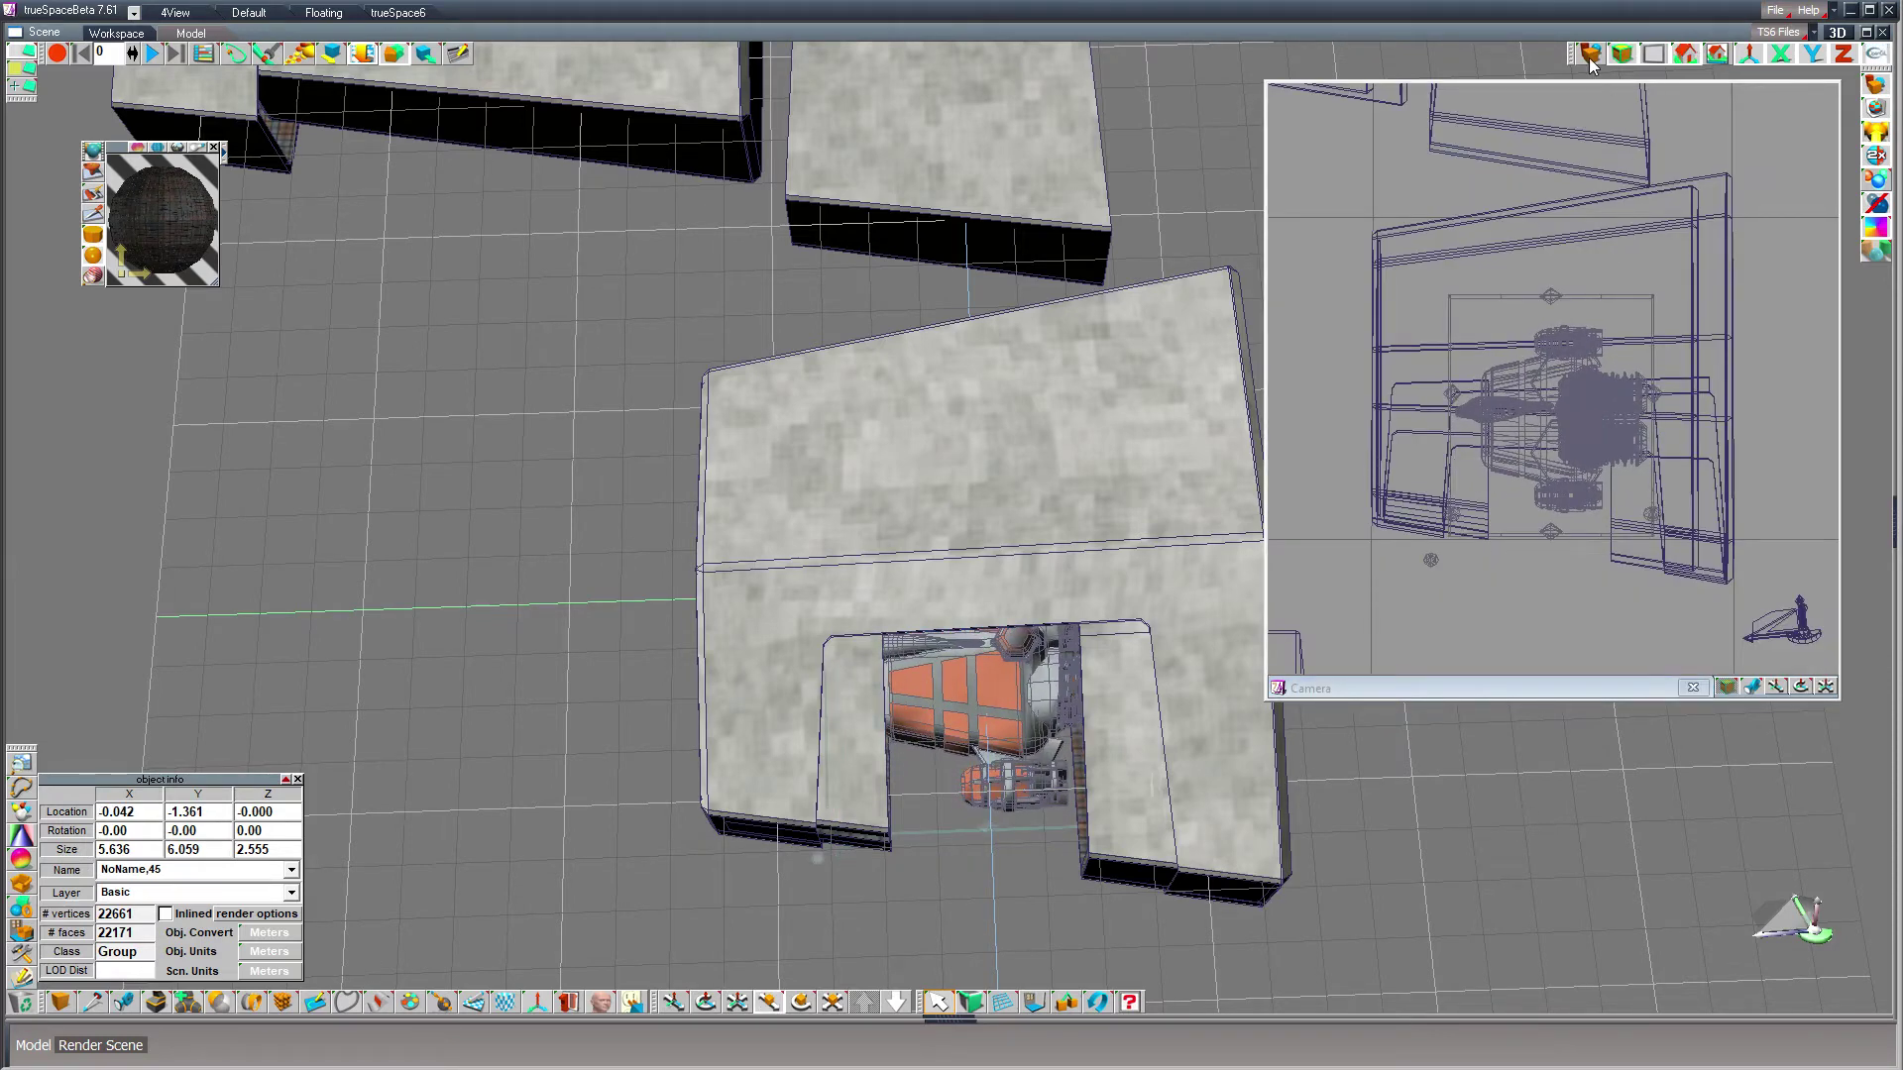
{"action": "left_click", "coordinate": [1584, 591]}
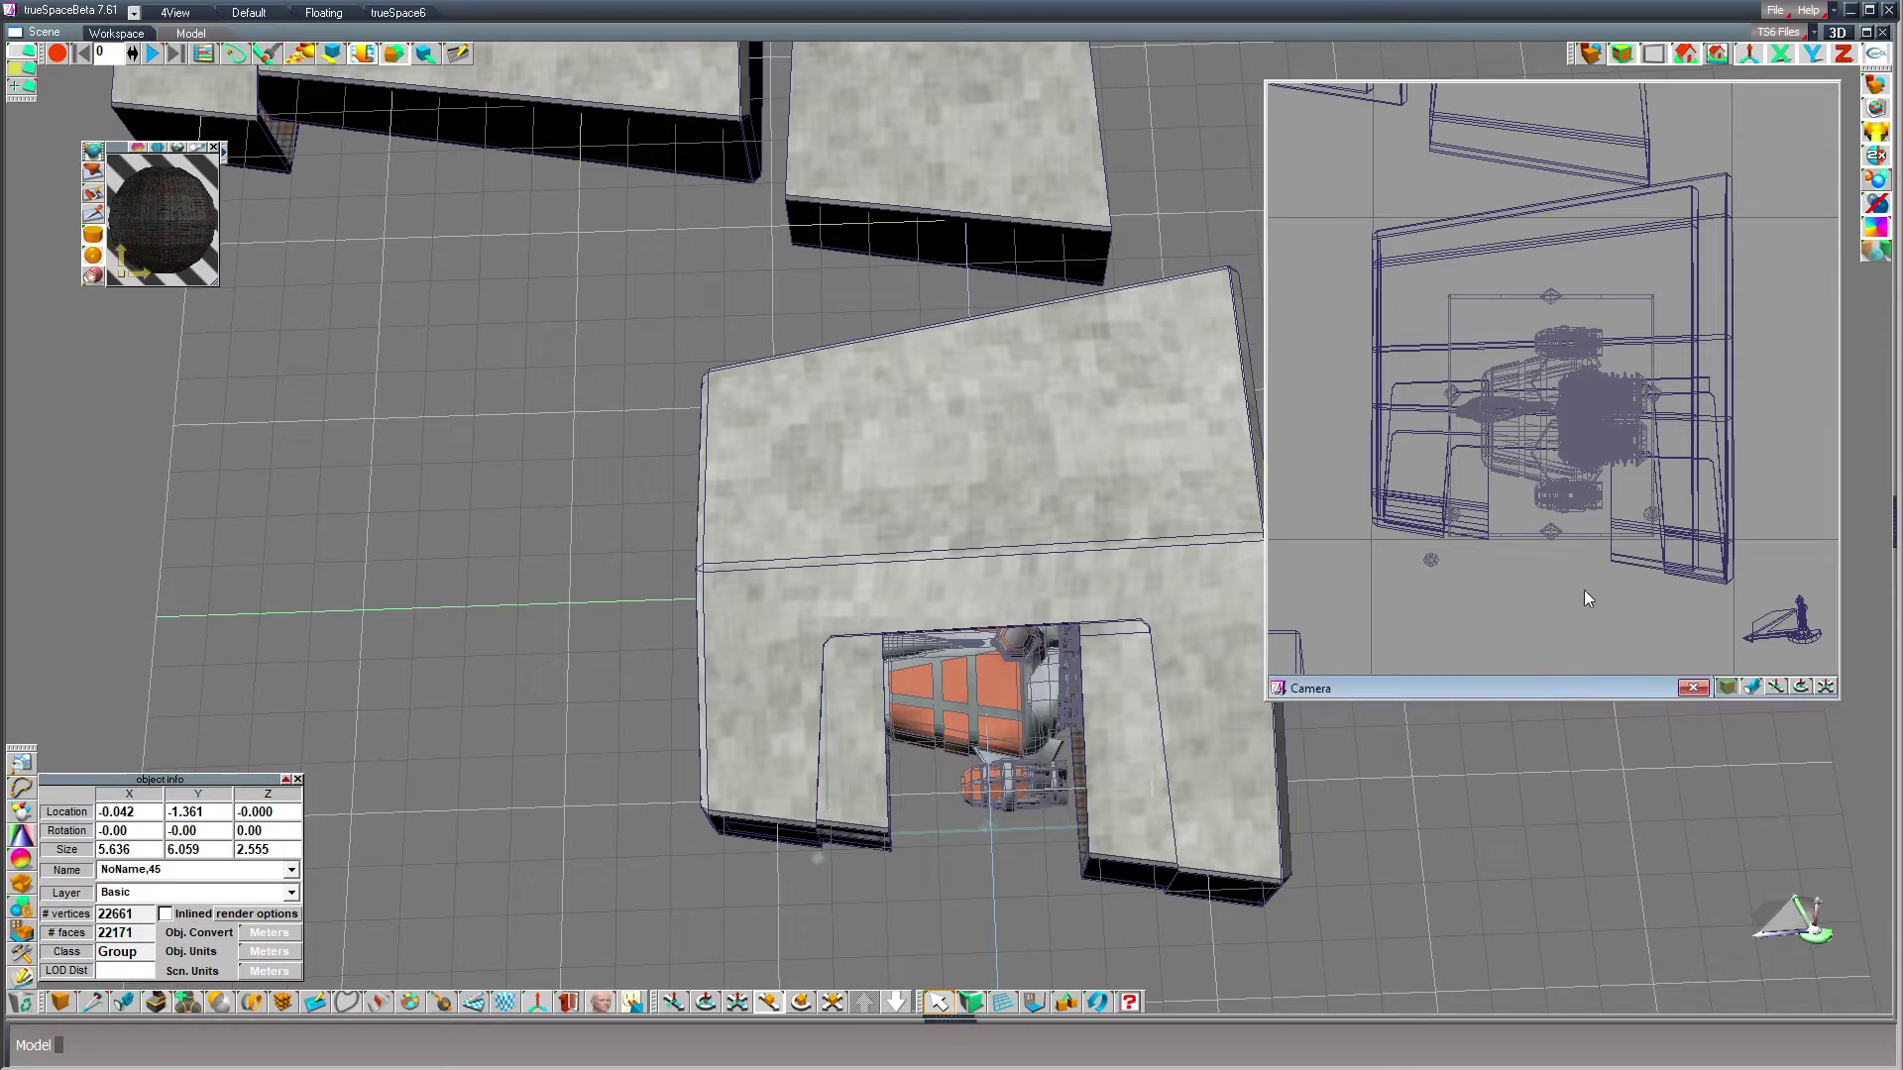
{"action": "left_click", "coordinate": [1586, 55]}
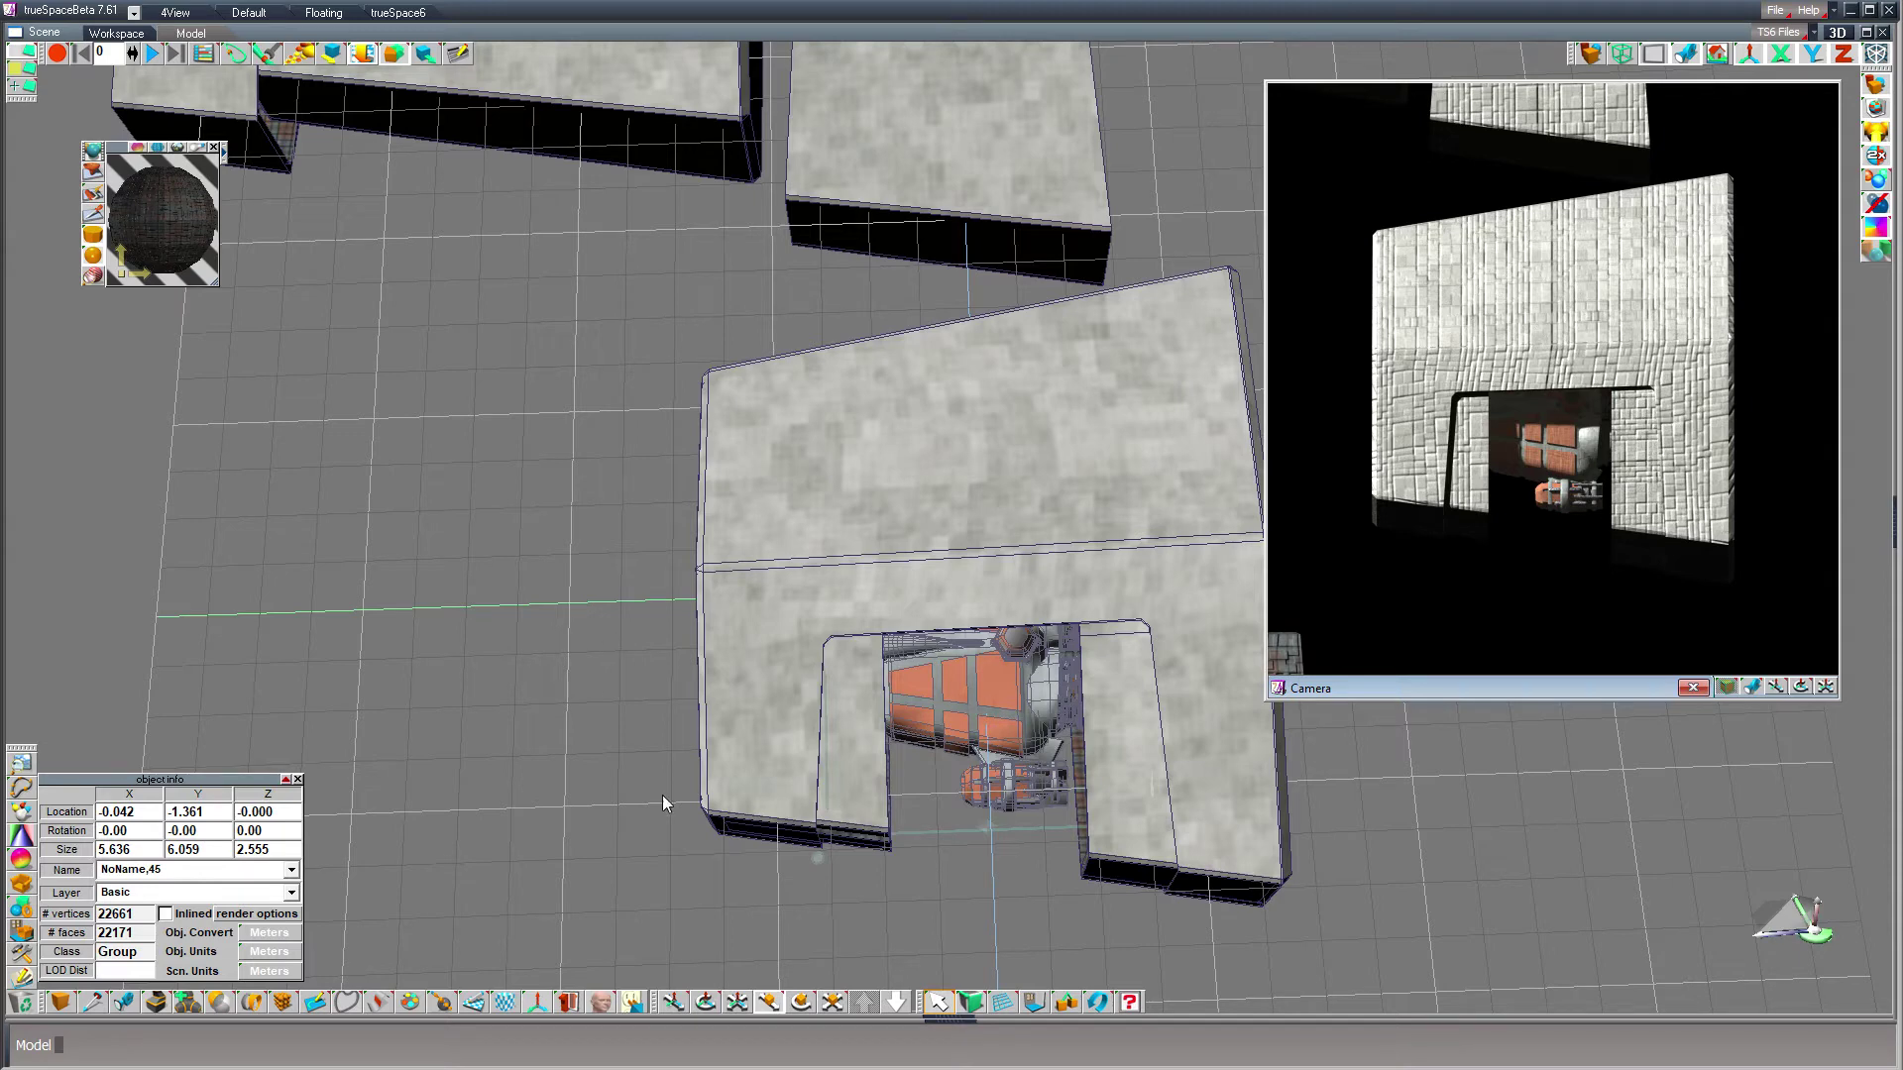
- Examine how the spaceship sits inside the arch opening from several viewing angles
{"action": "left_click", "coordinate": [705, 1002]}
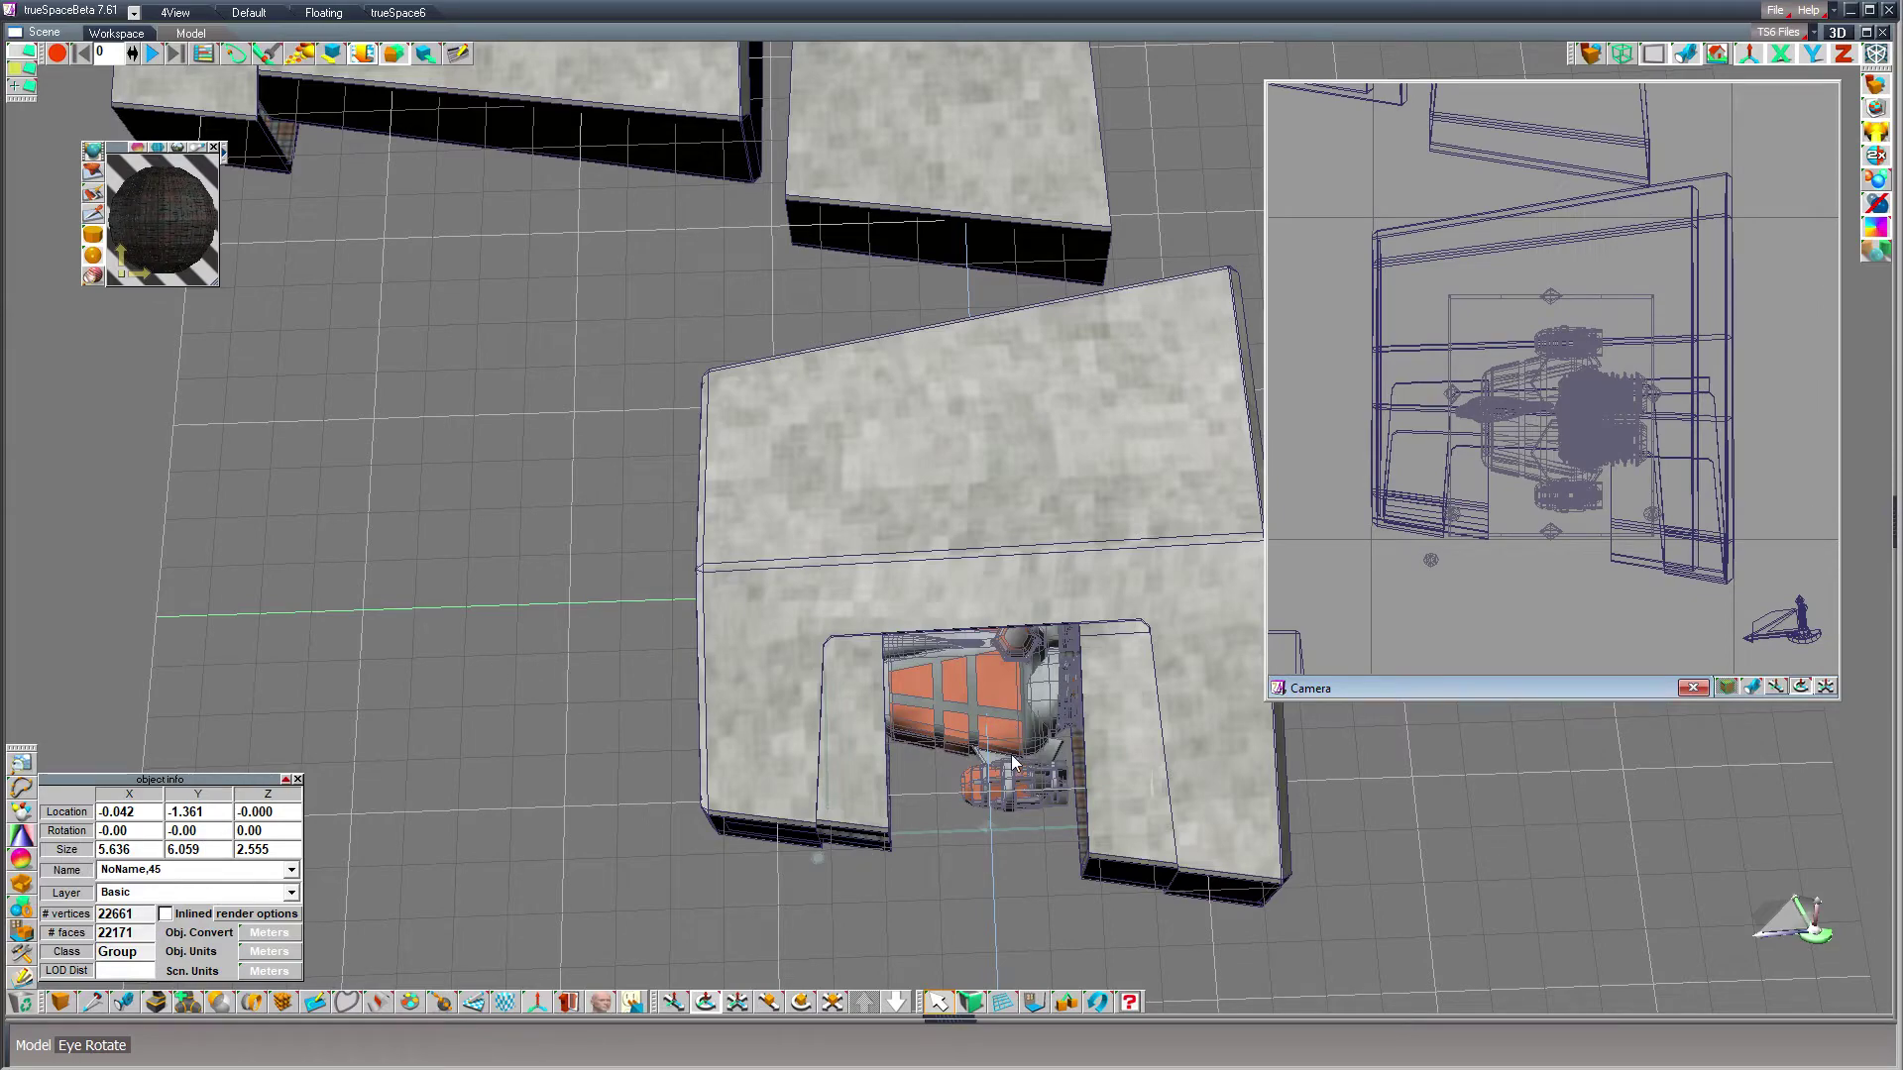
{"action": "left_click_drag", "start_coordinate": [480, 623], "coordinate": [396, 468]}
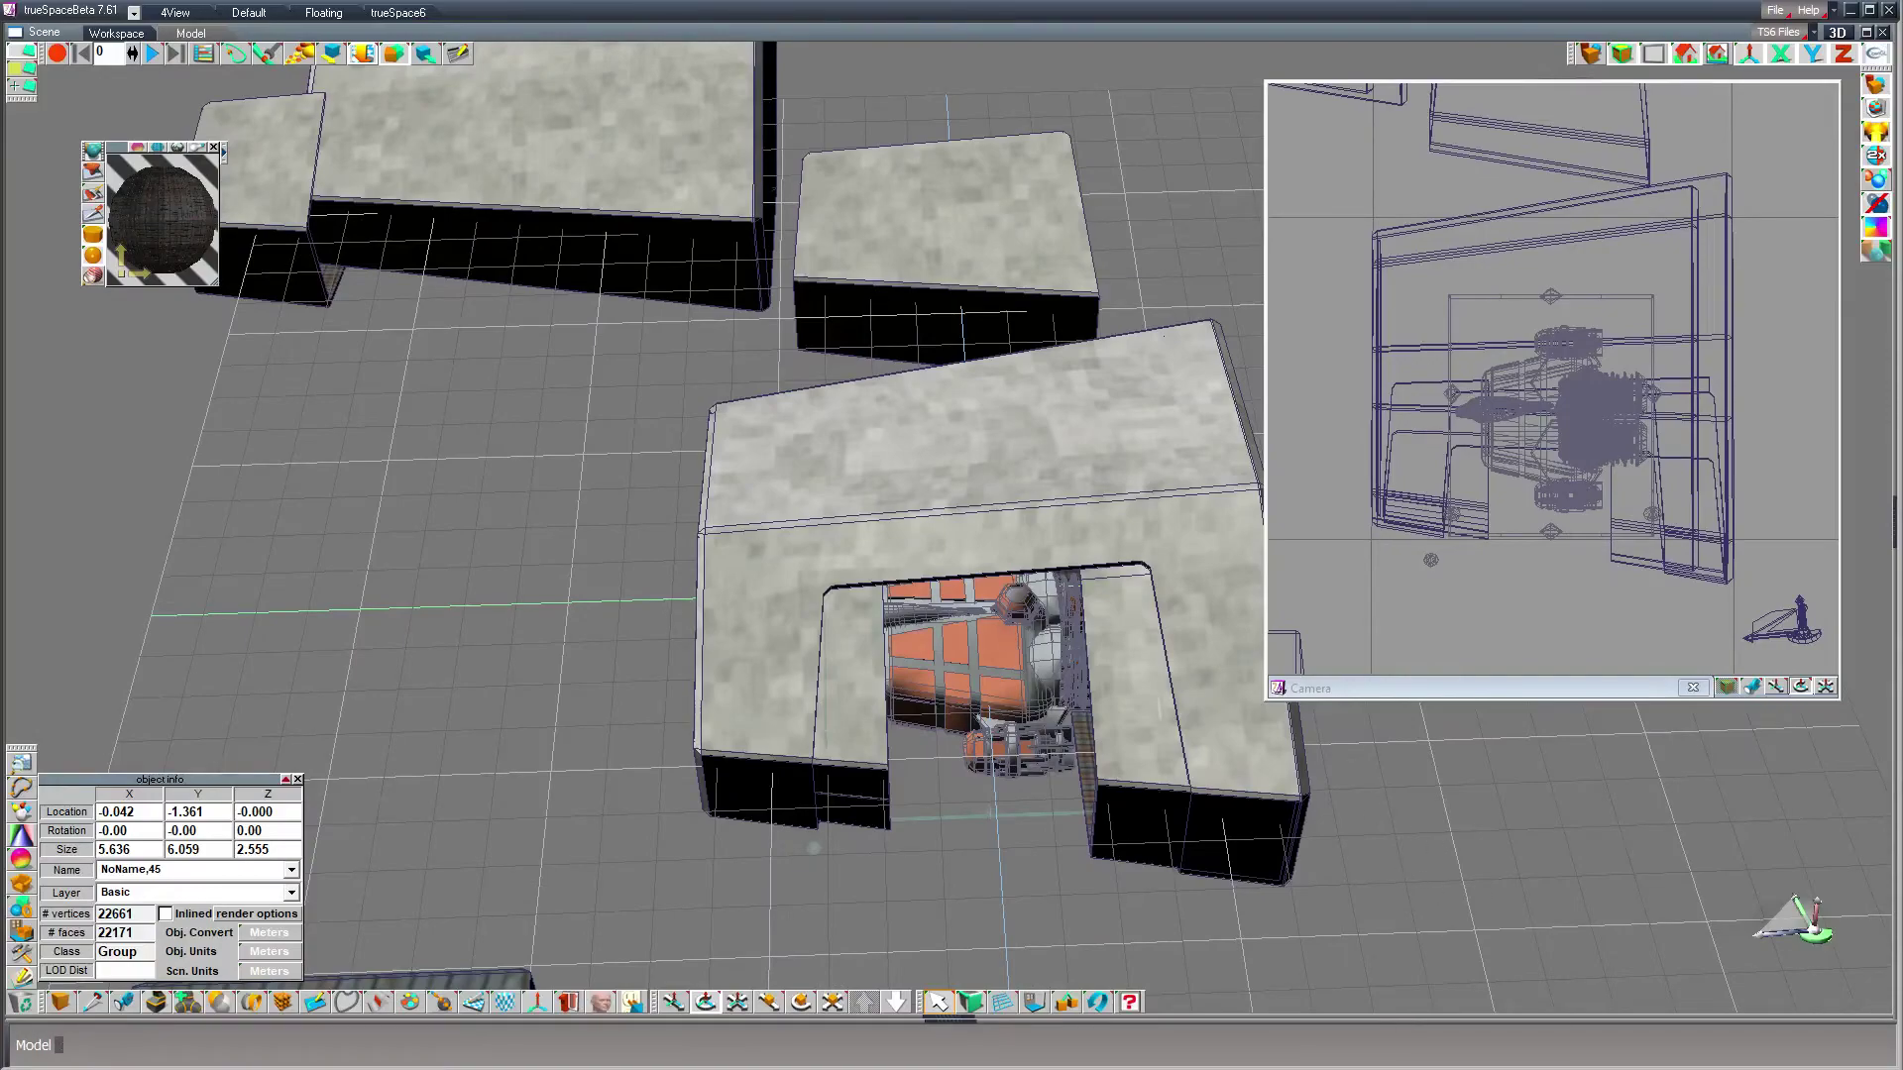
{"action": "left_click_drag", "start_coordinate": [1820, 932], "coordinate": [1774, 897]}
{"action": "left_click_drag", "start_coordinate": [1486, 853], "coordinate": [1222, 666]}
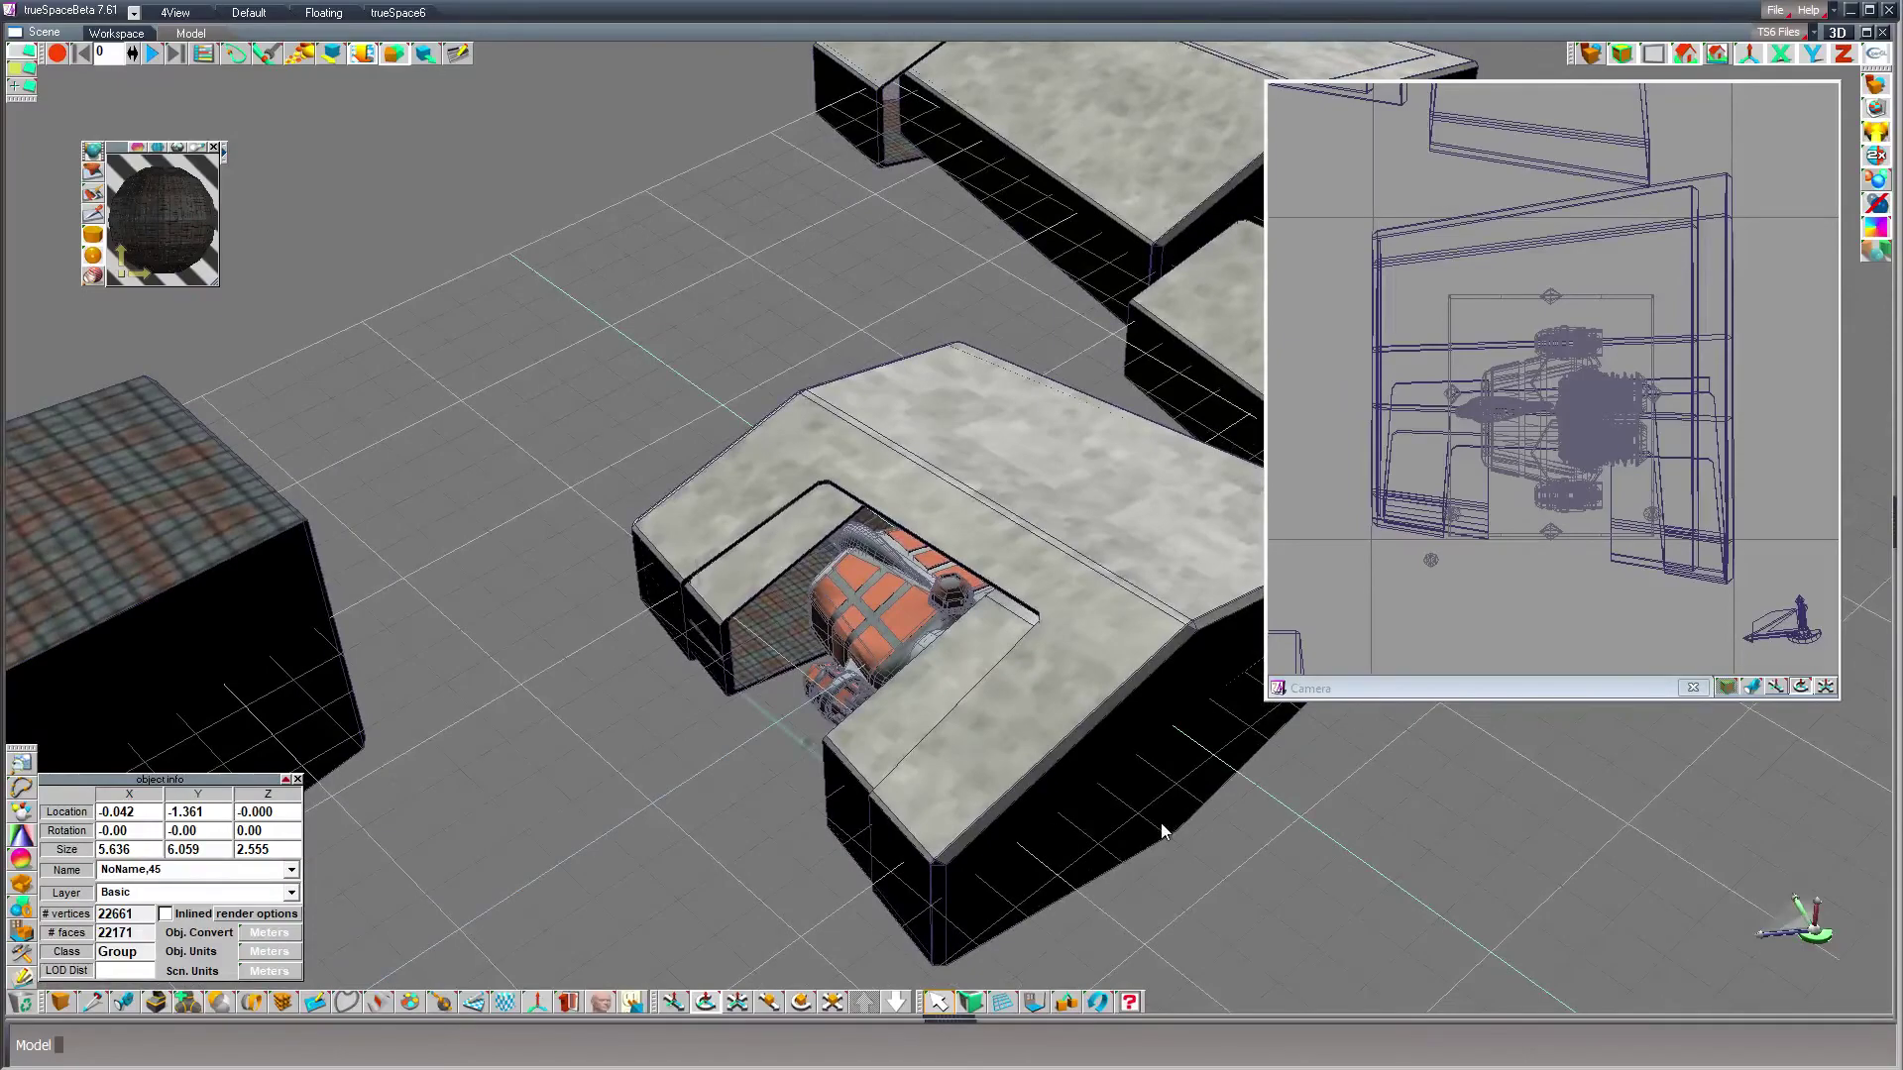
{"action": "middle_click_drag", "start_coordinate": [1161, 823], "coordinate": [1353, 853]}
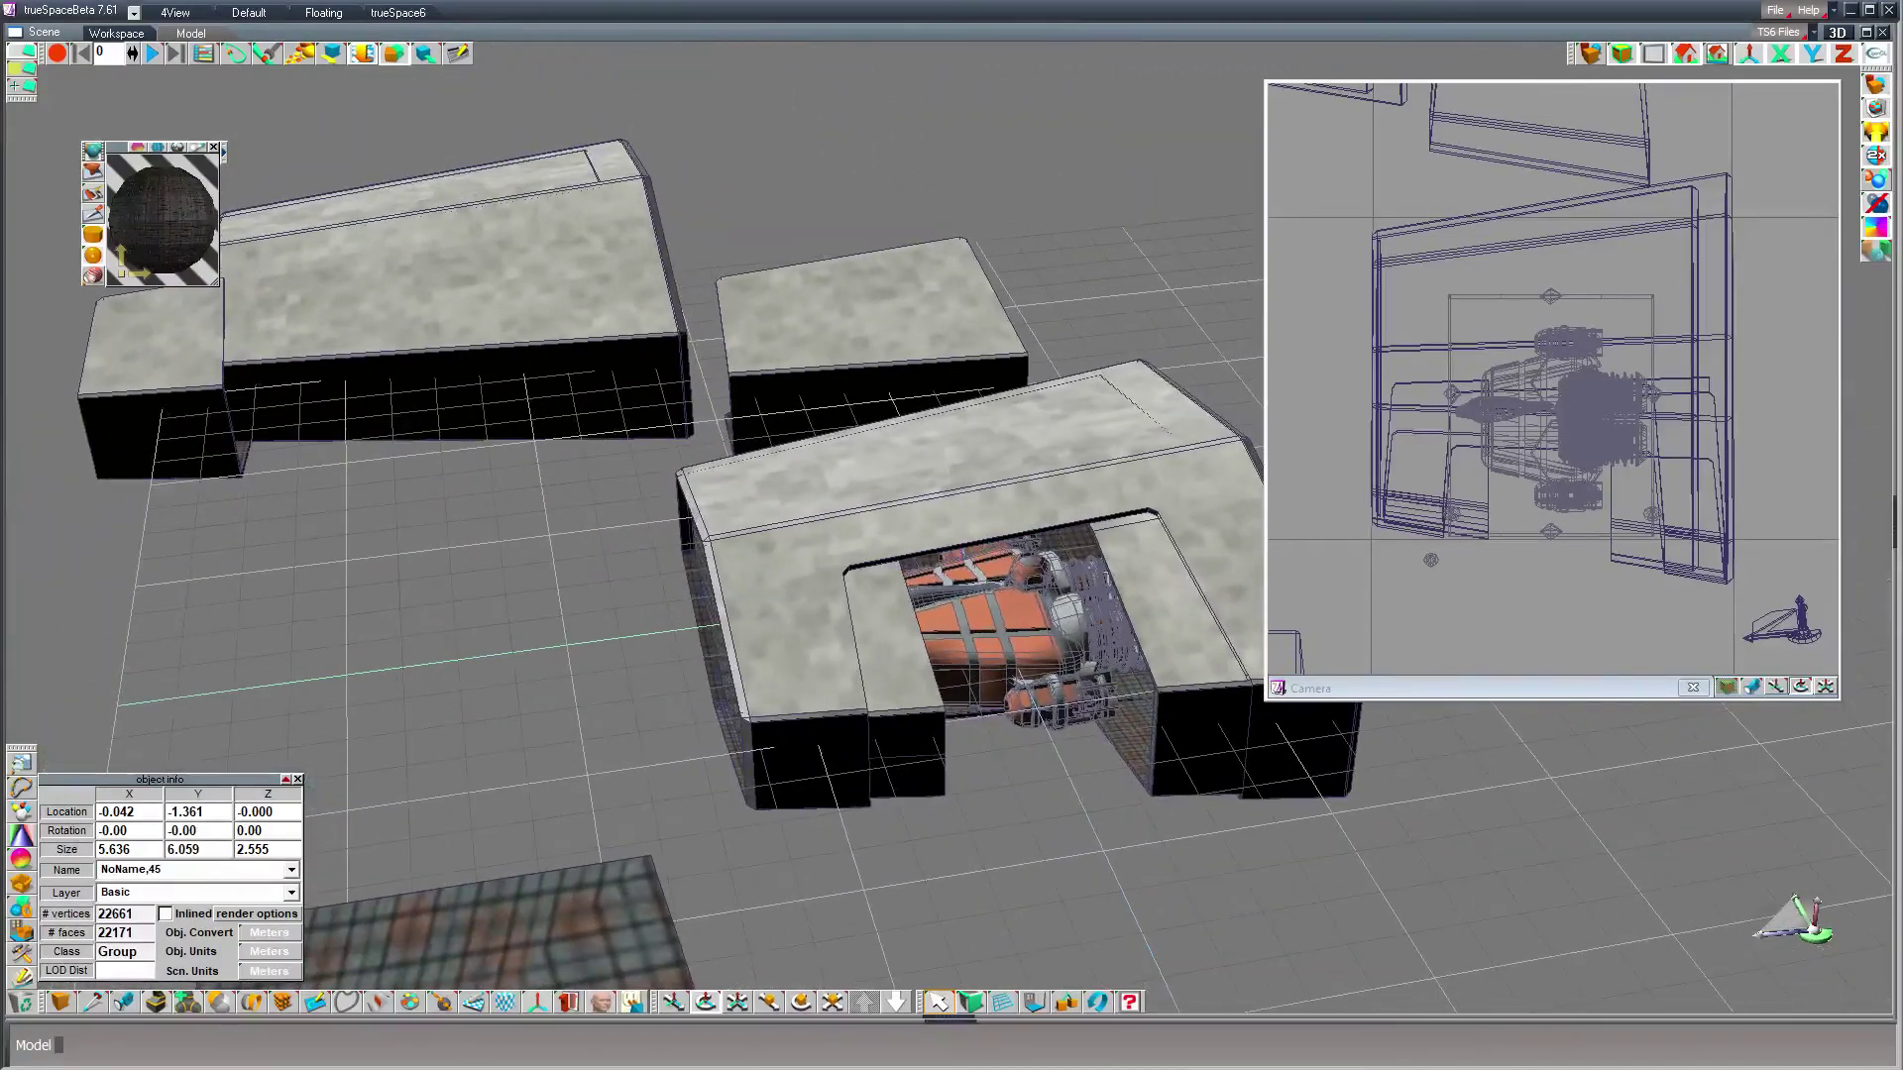
{"action": "middle_click_drag", "start_coordinate": [1021, 821], "coordinate": [1030, 743]}
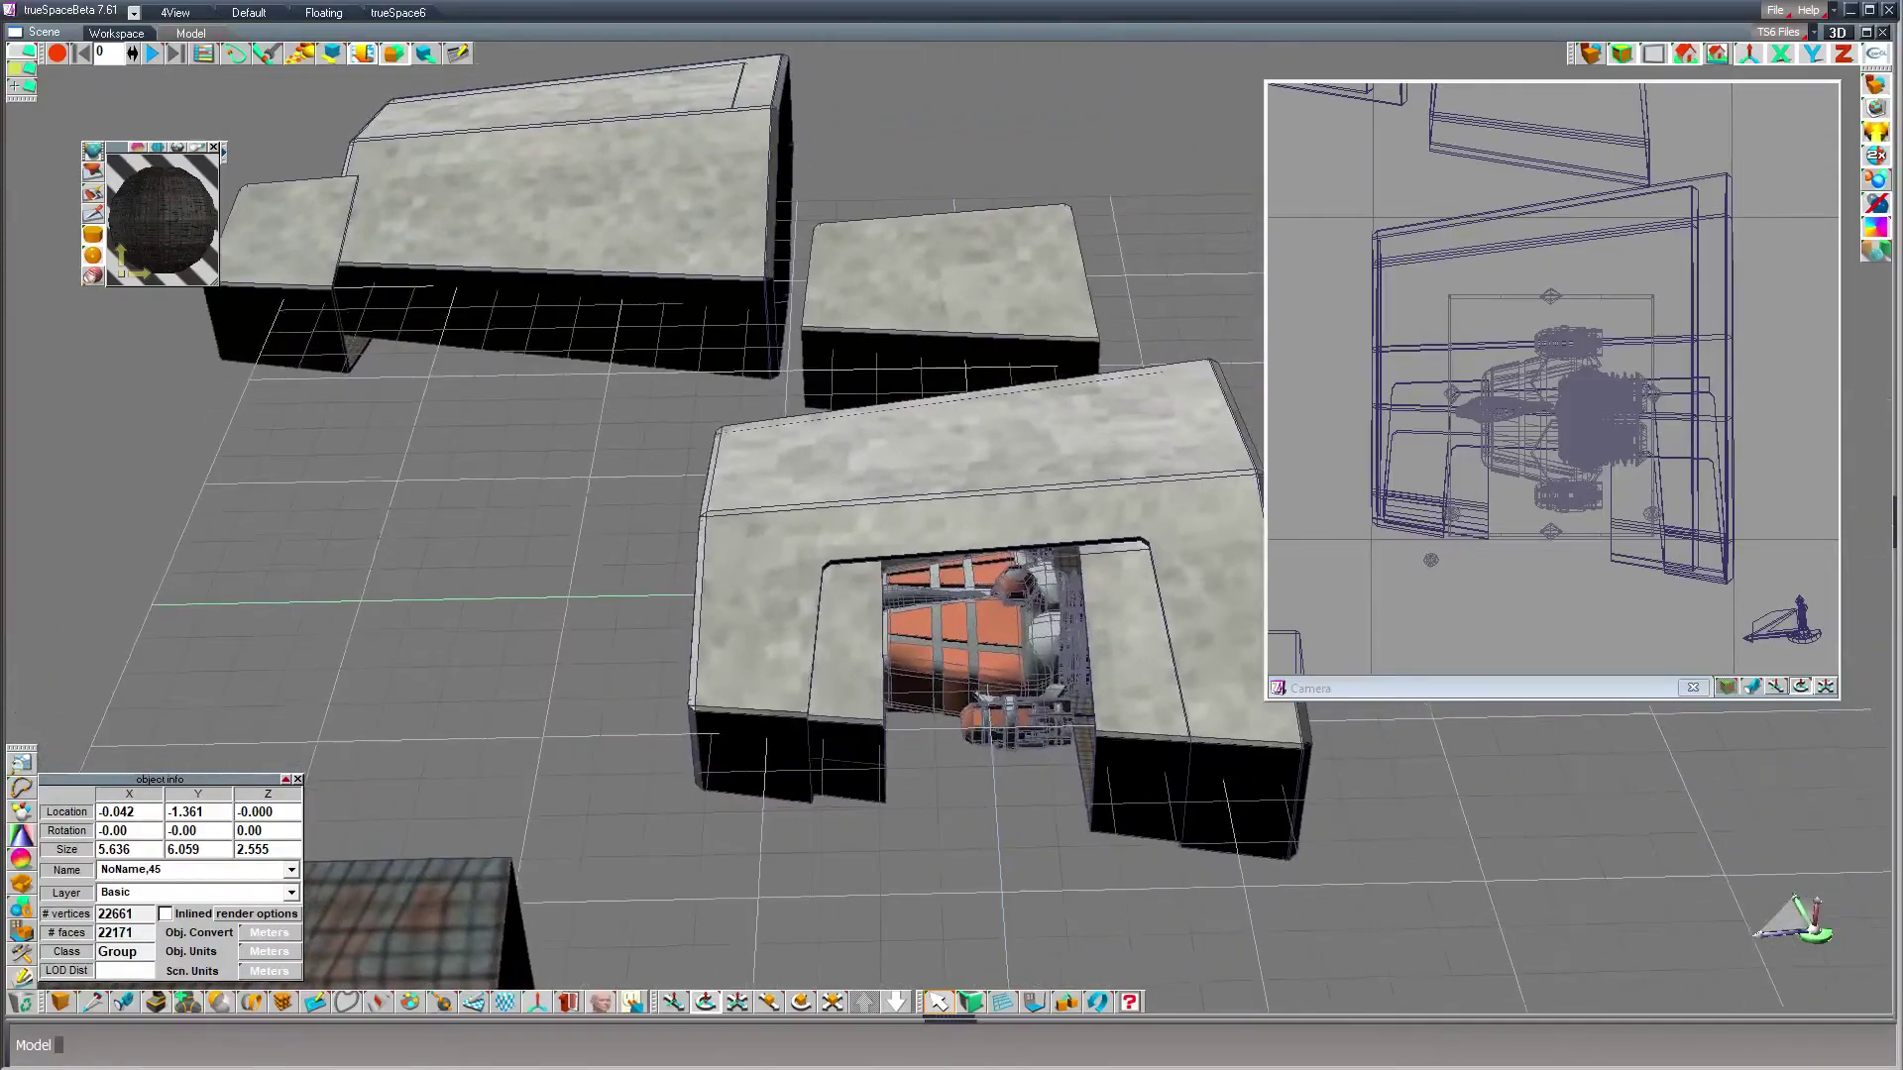
{"action": "middle_click_drag", "start_coordinate": [907, 778], "coordinate": [1467, 864]}
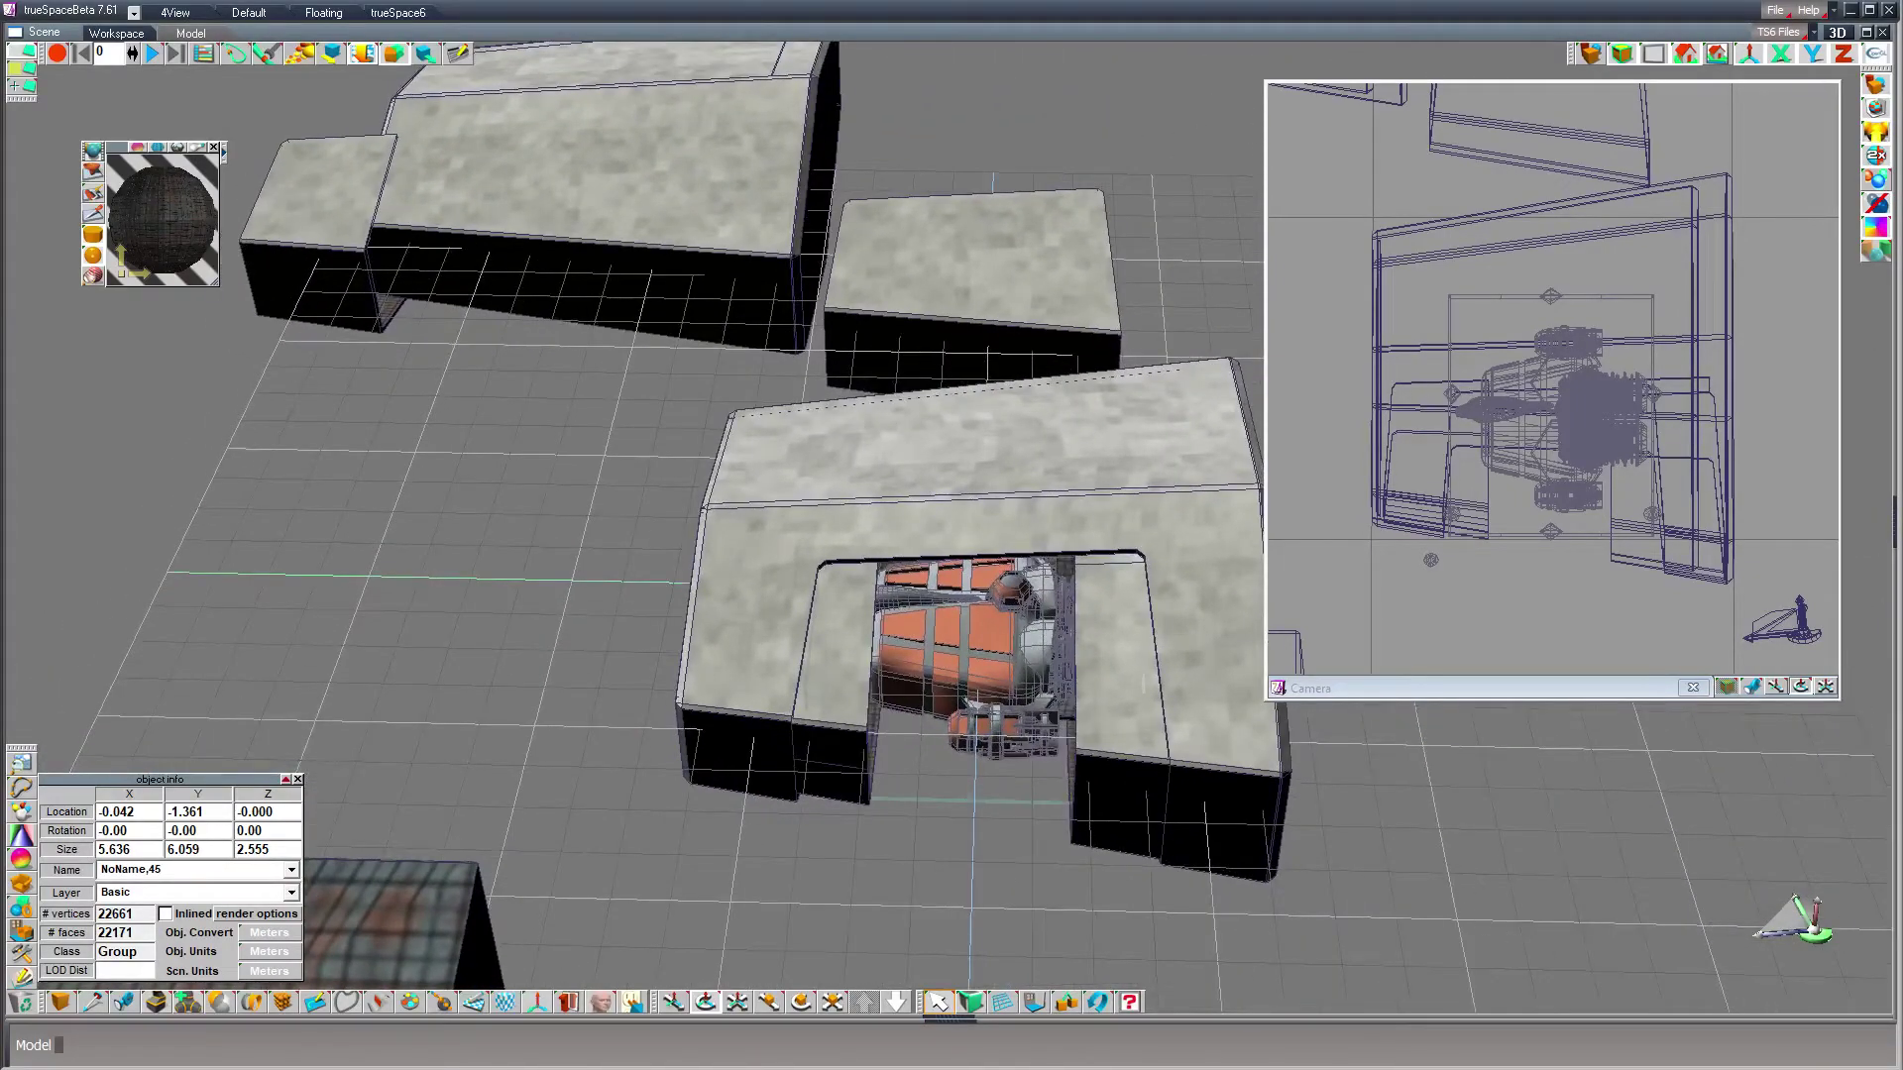
{"action": "left_click_drag", "start_coordinate": [1814, 932], "coordinate": [1854, 923]}
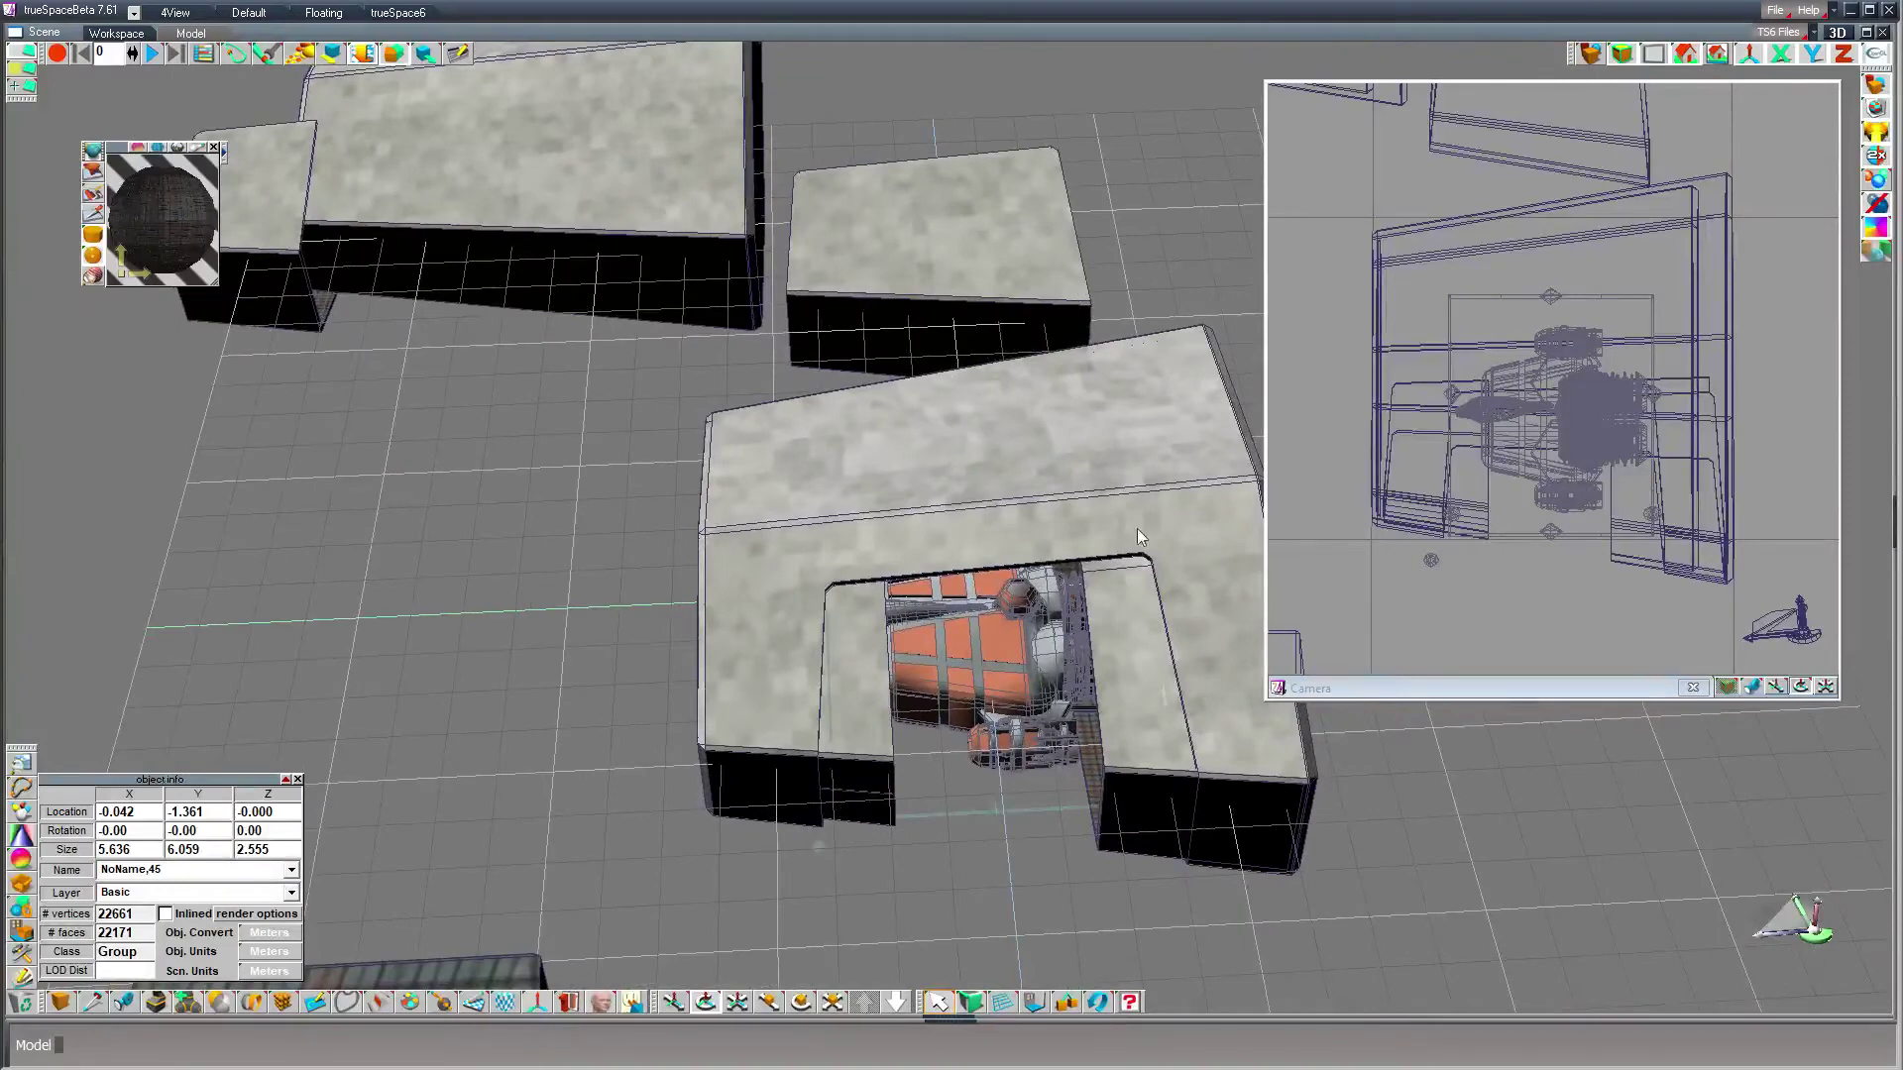
- Select the arch body and glue the left leg block to it as a sibling
{"action": "left_click", "coordinate": [1070, 569]}
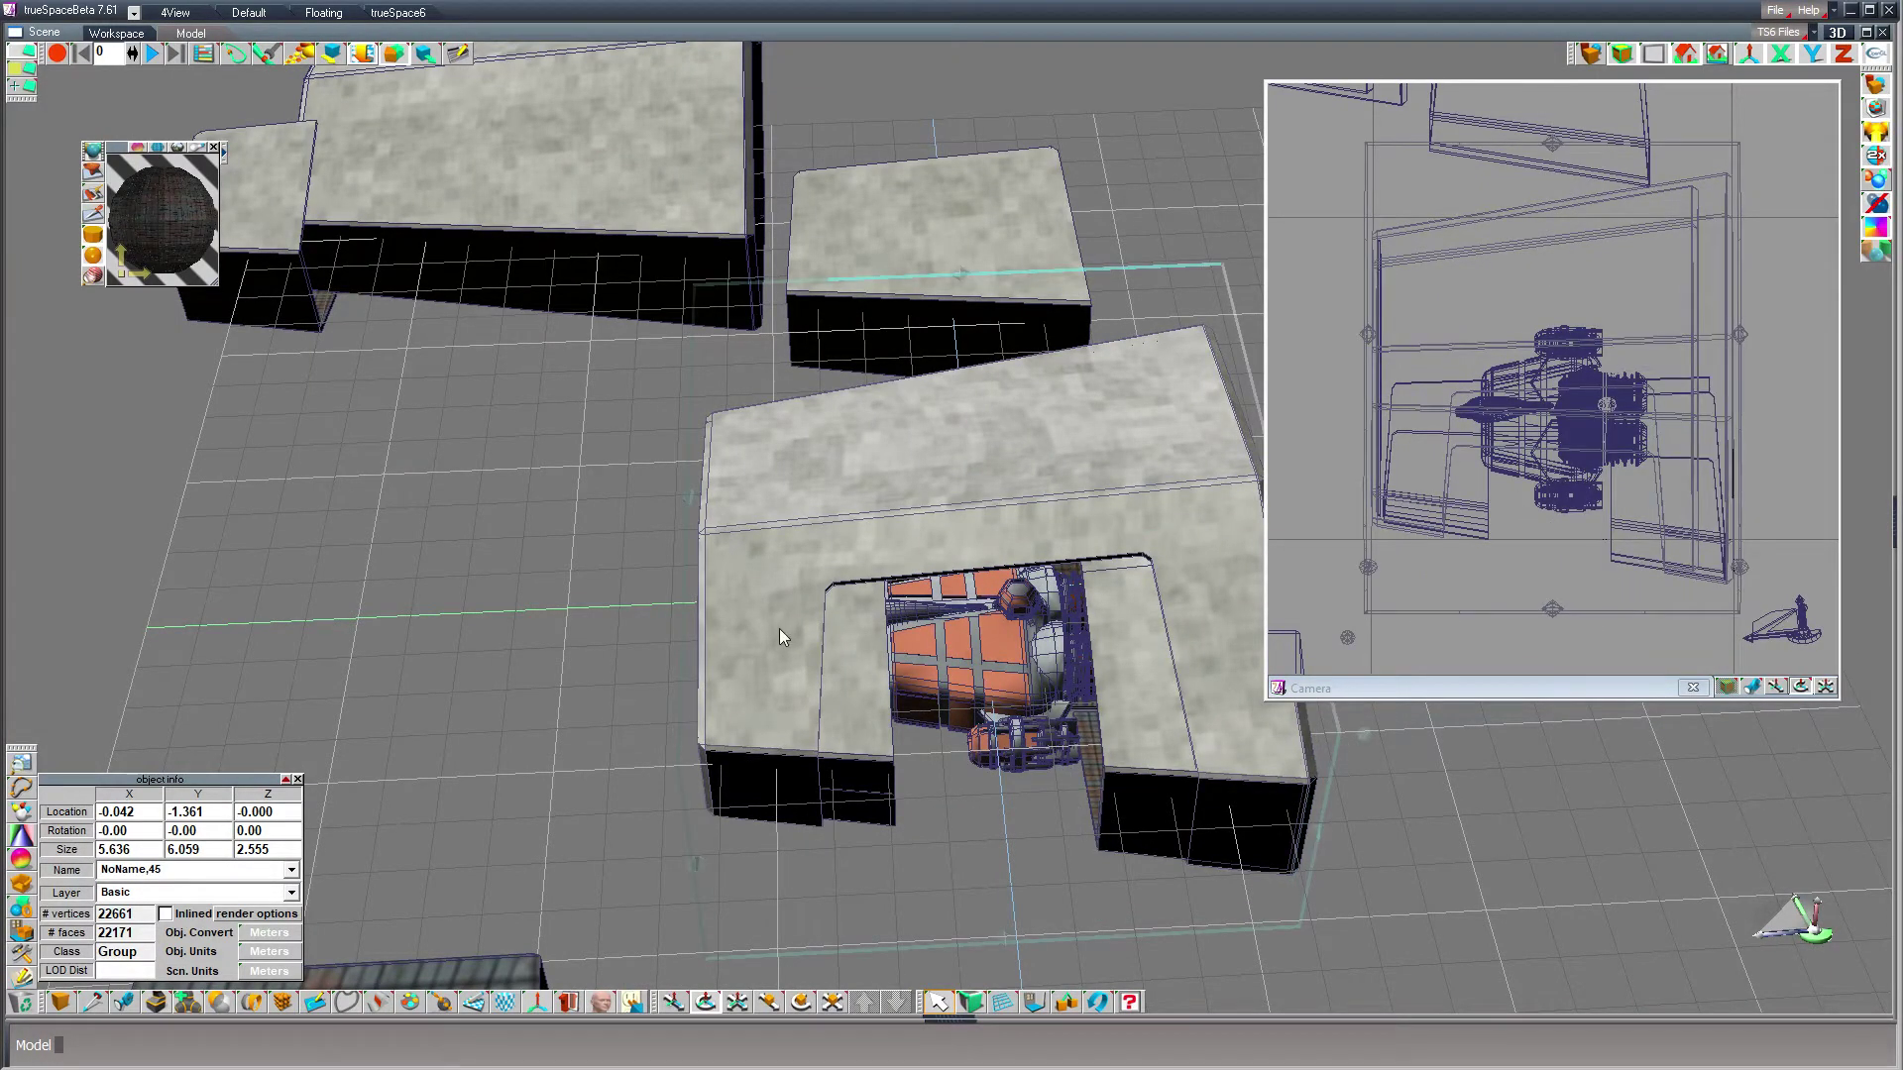
{"action": "left_click", "coordinate": [803, 944]}
{"action": "left_click_drag", "start_coordinate": [1063, 1006], "coordinate": [1102, 914]}
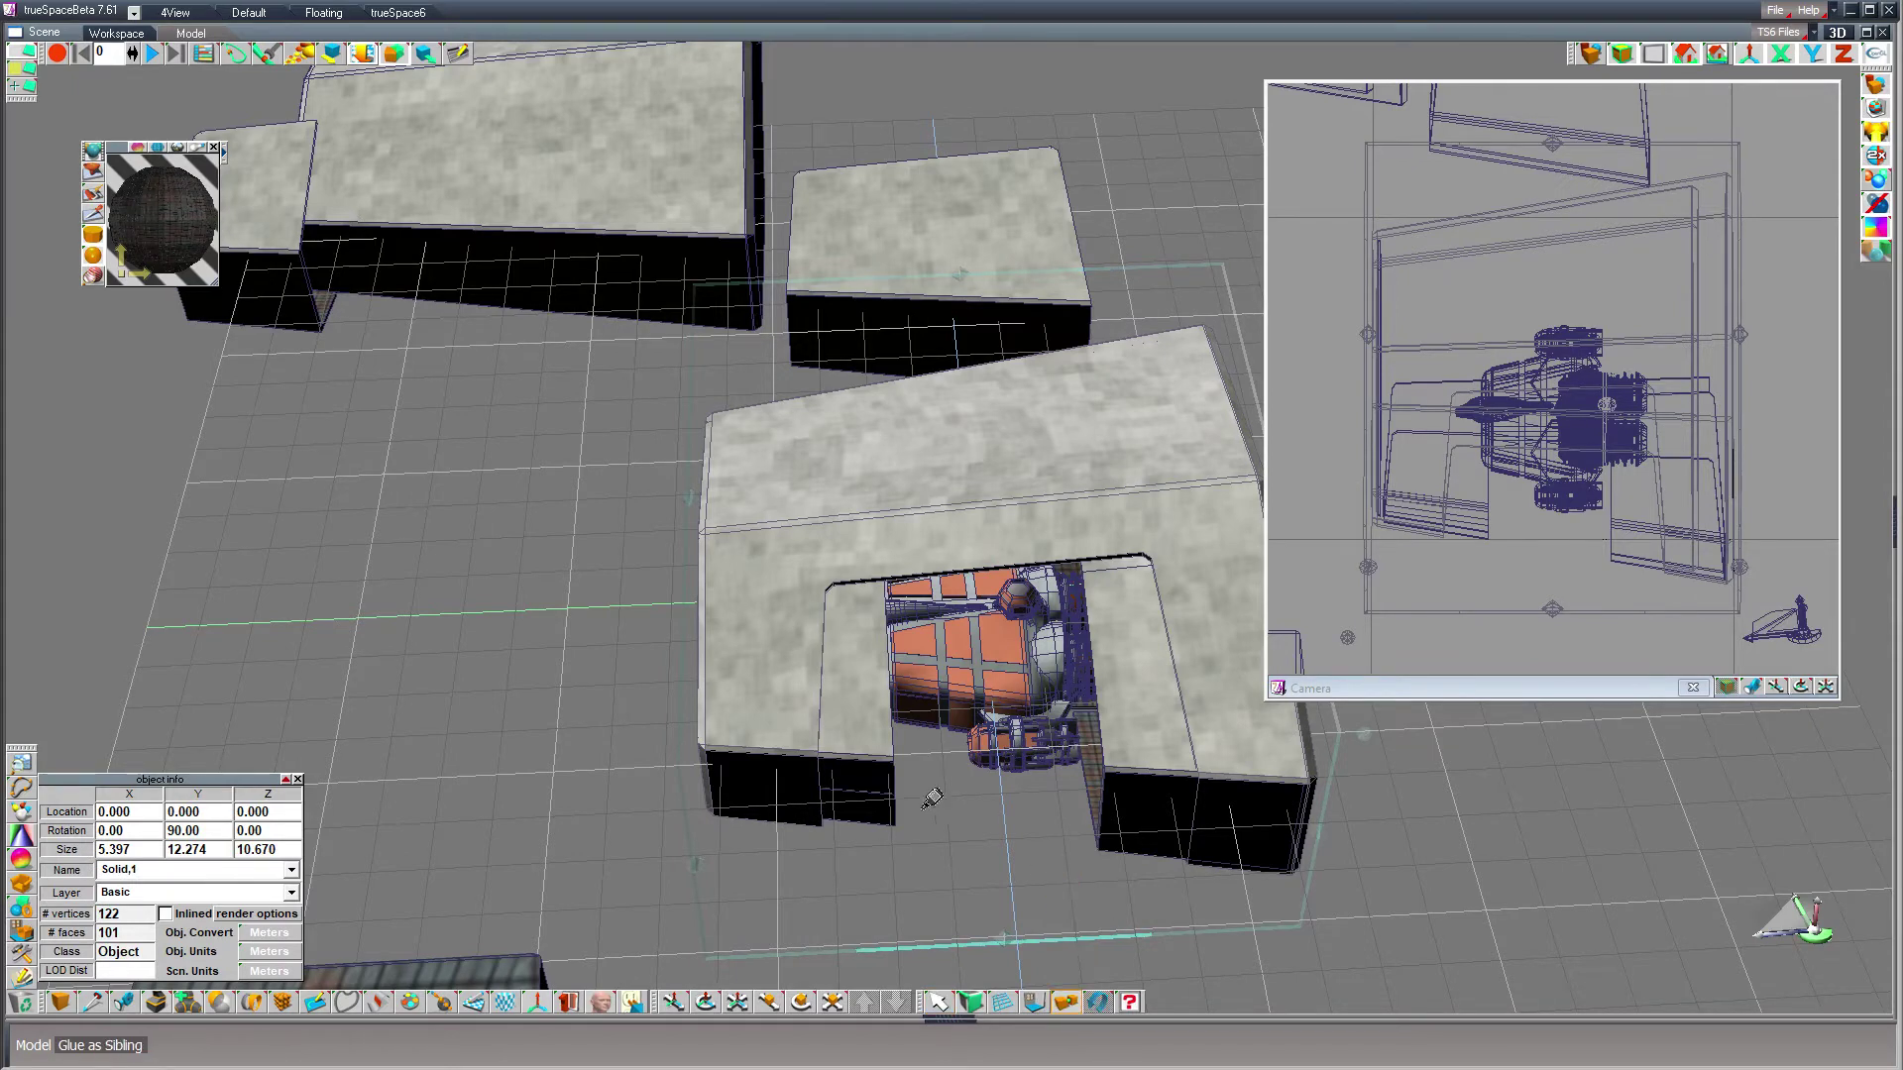
{"action": "left_click", "coordinate": [864, 758]}
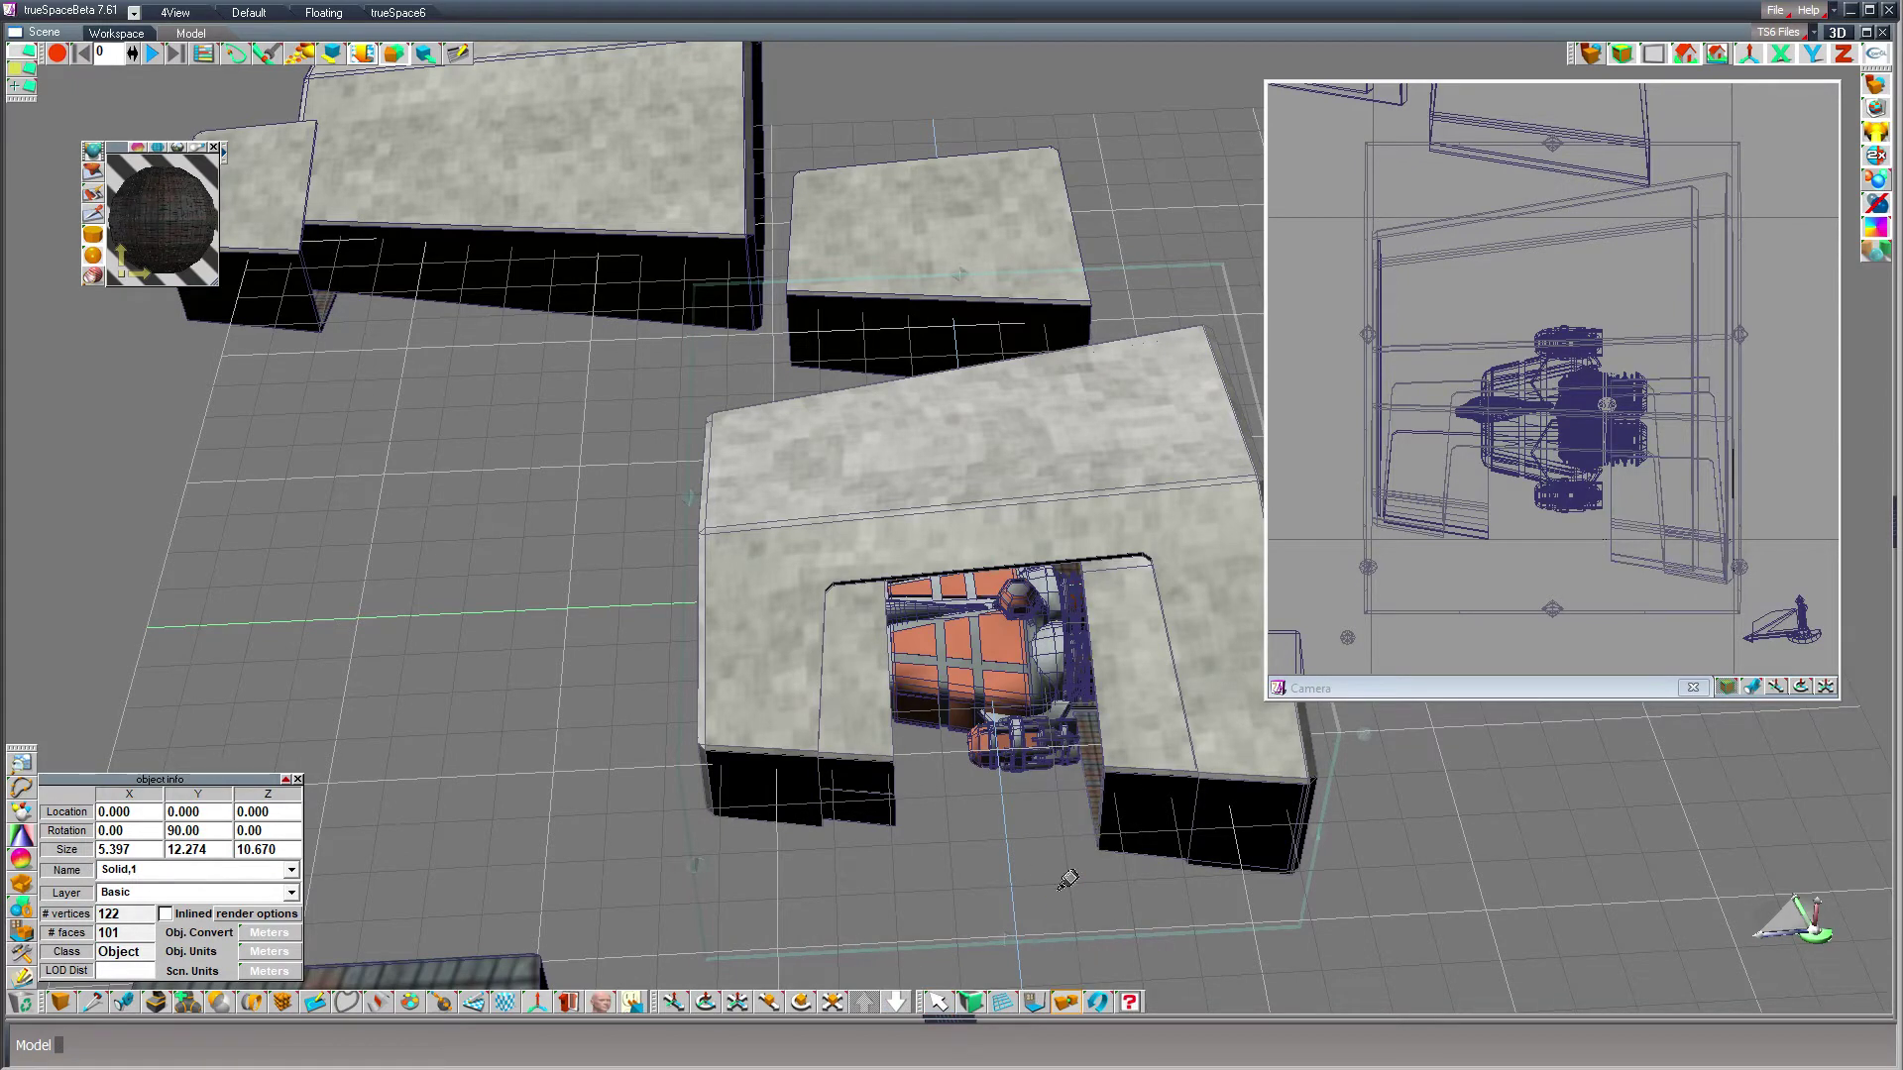
{"action": "left_click", "coordinate": [938, 1002]}
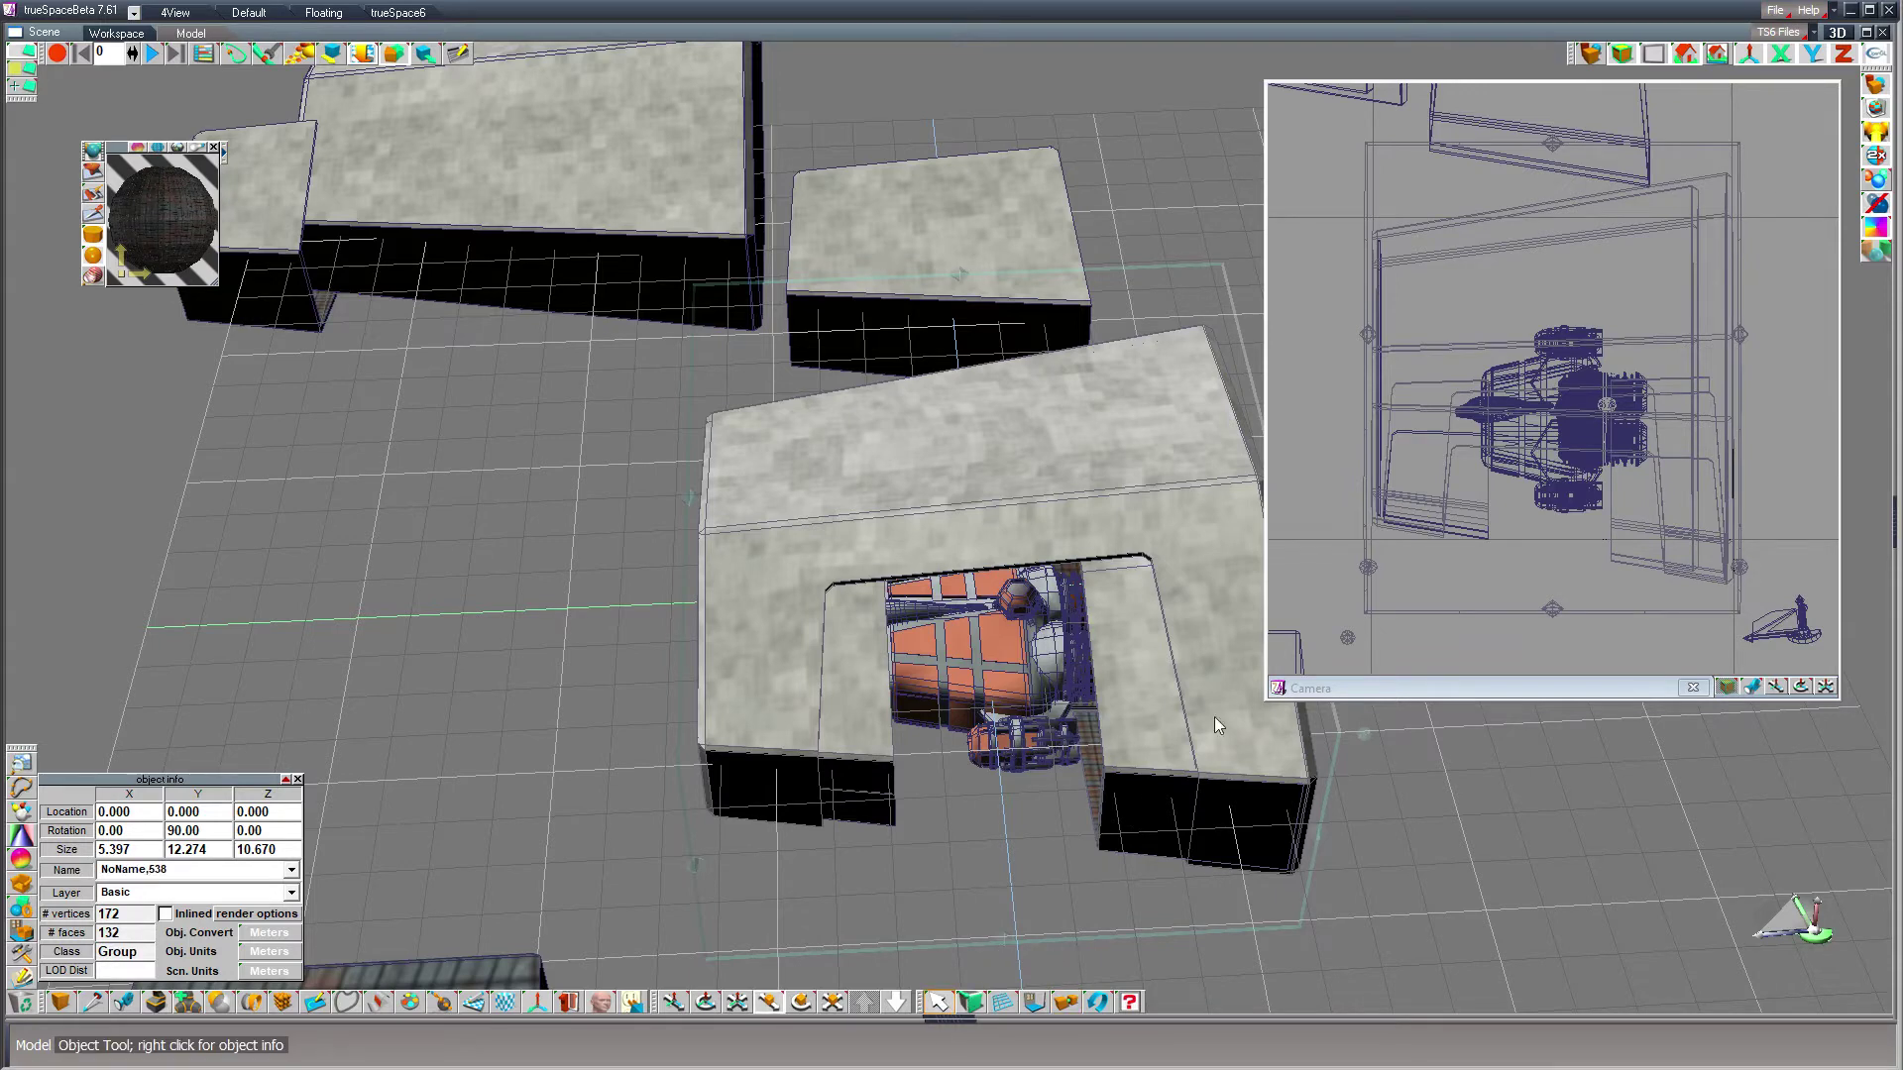
- Copy the glued arch group and move the copy behind the other blocks to about X 3.87, Y 23.10
{"action": "left_click", "coordinate": [1612, 896]}
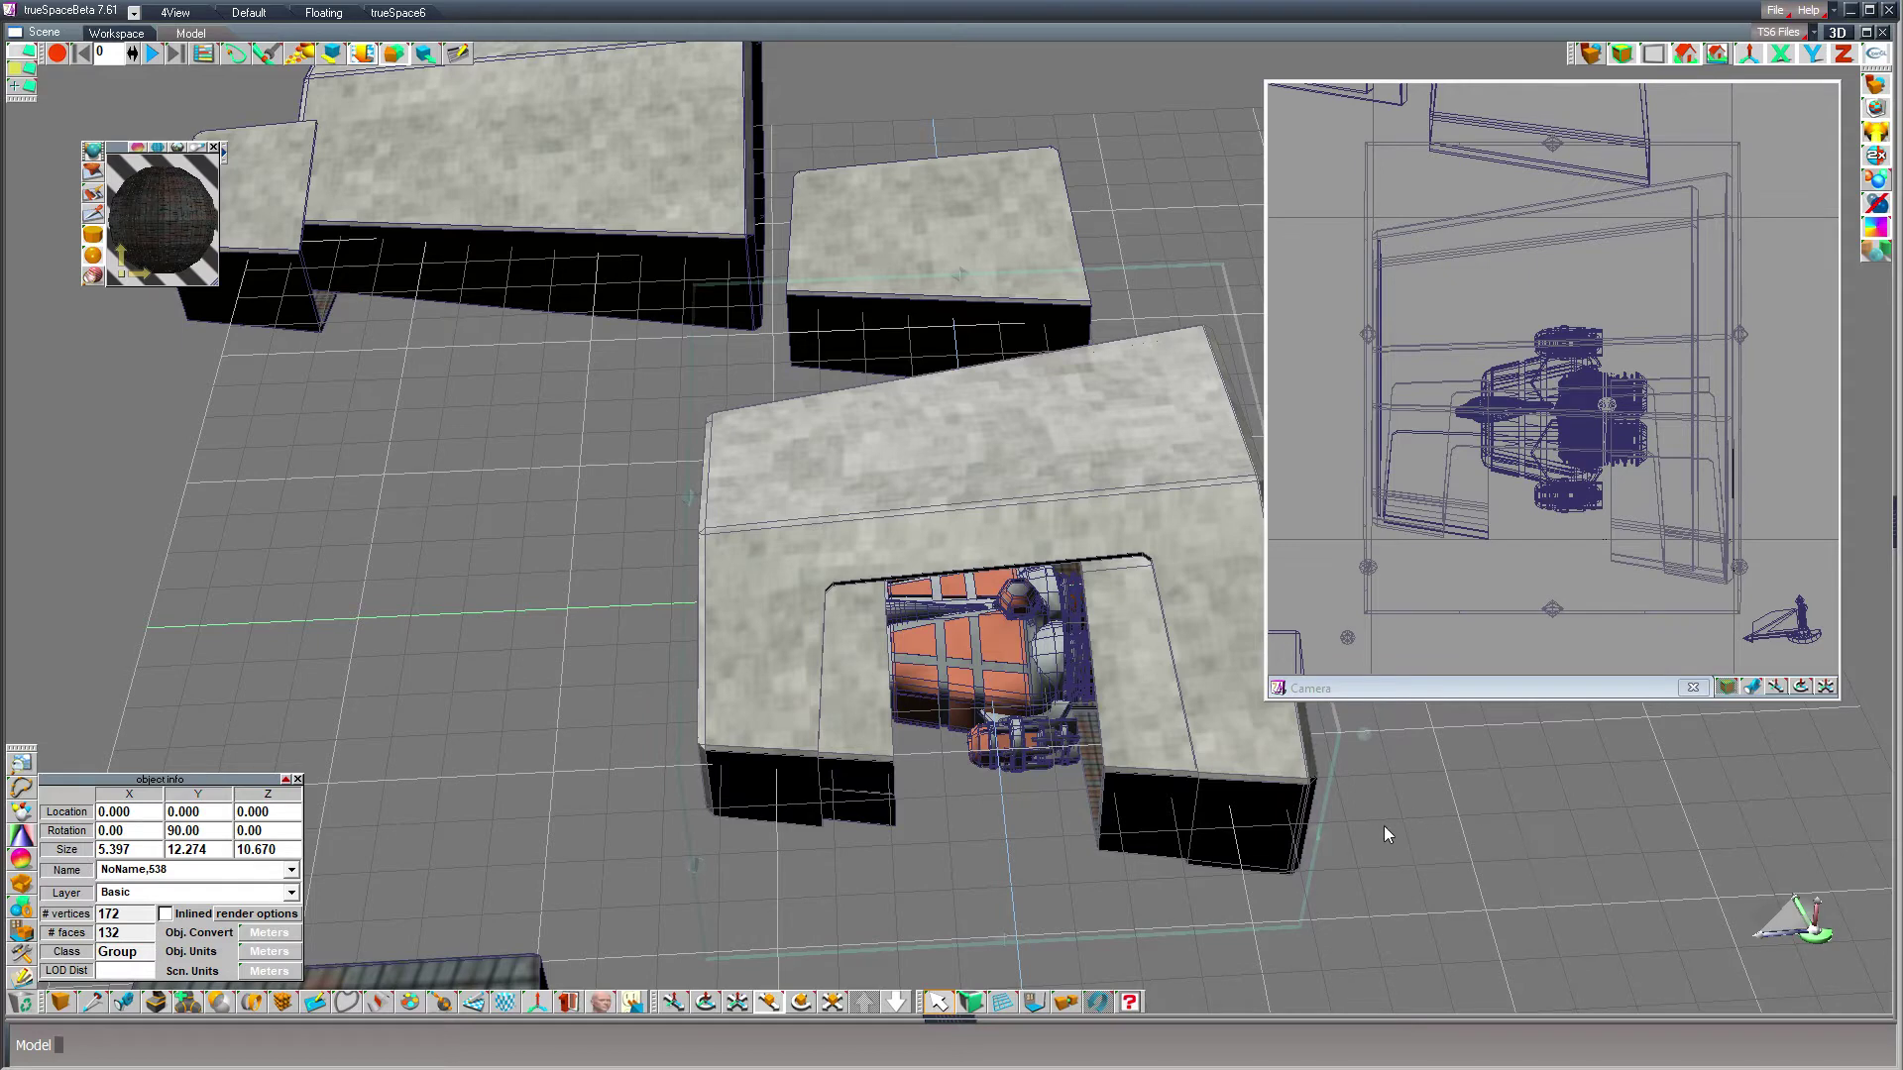
{"action": "key", "text": "ctrl+c"}
{"action": "left_click_drag", "start_coordinate": [1385, 827], "coordinate": [1552, 112]}
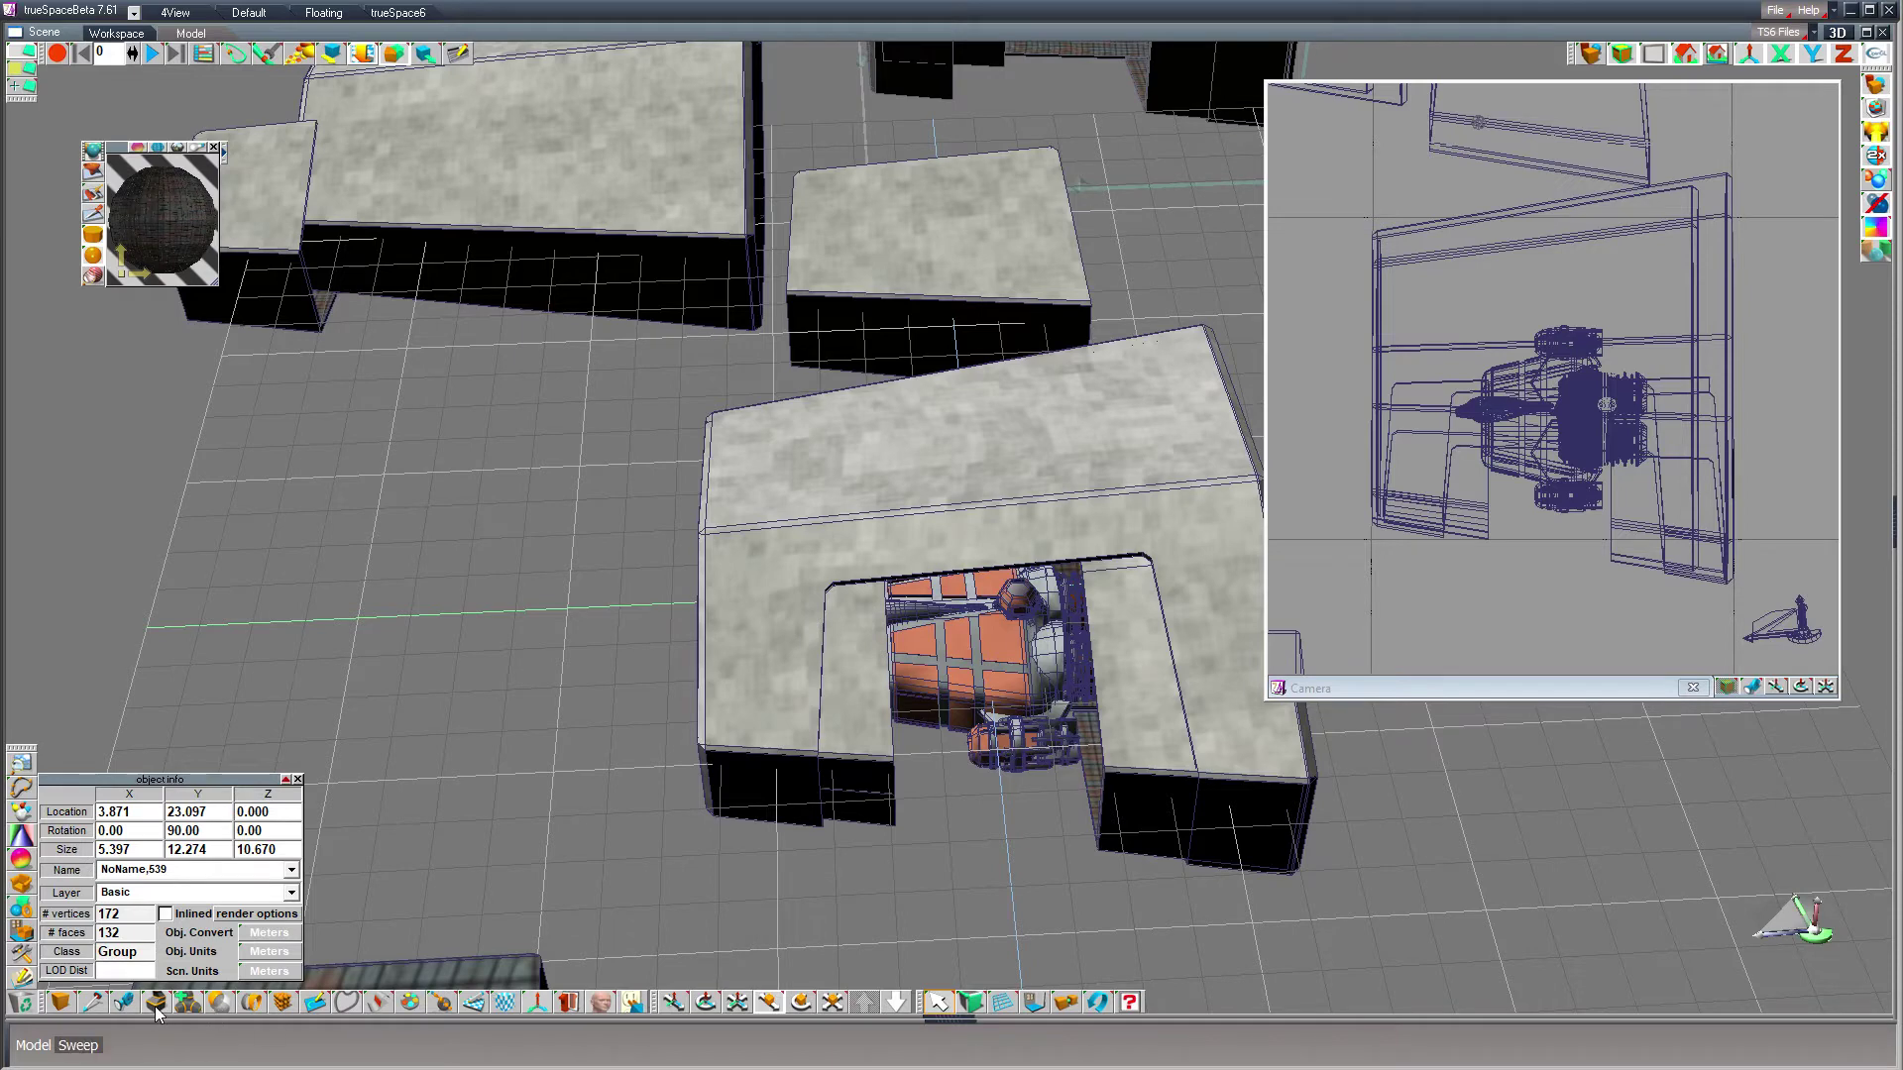
- Add a cube primitive of size 2 beside the arch at about X -9.81, Y -1.43
{"action": "left_click", "coordinate": [61, 1002]}
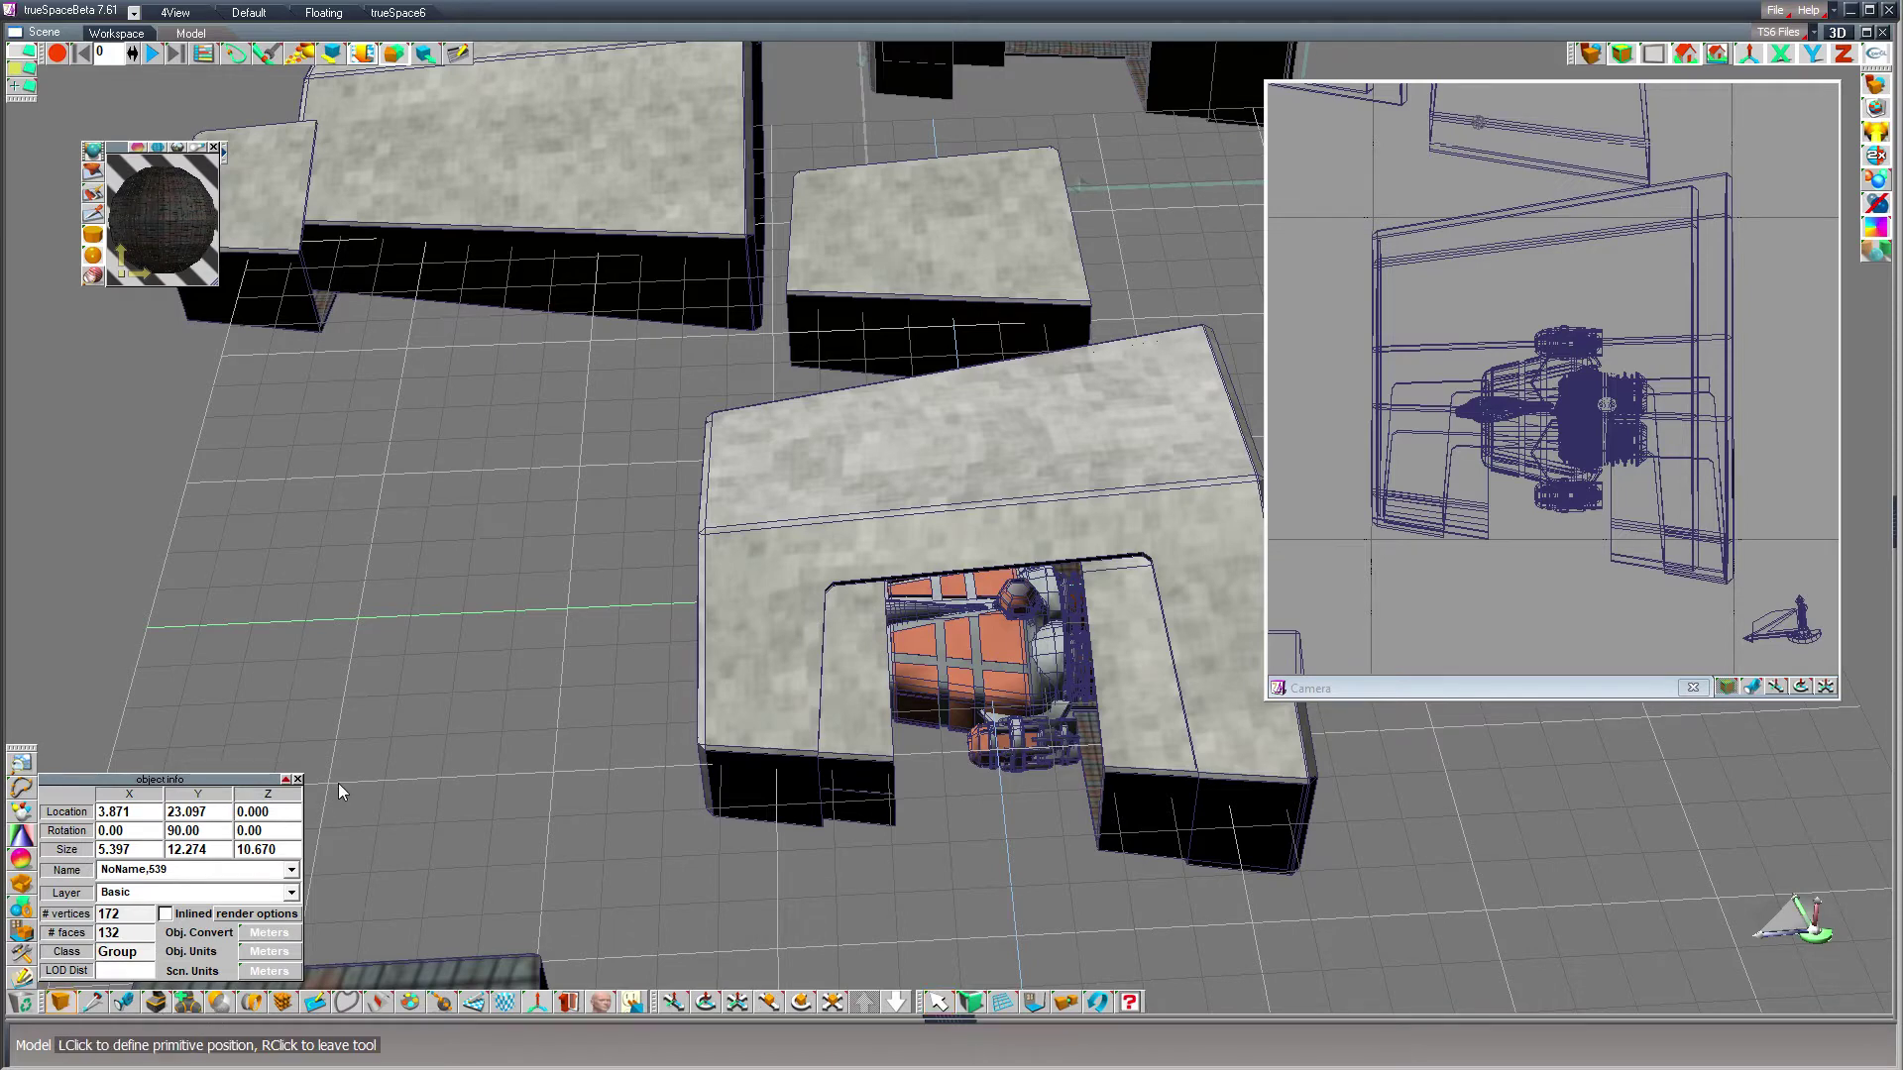
{"action": "left_click", "coordinate": [469, 678]}
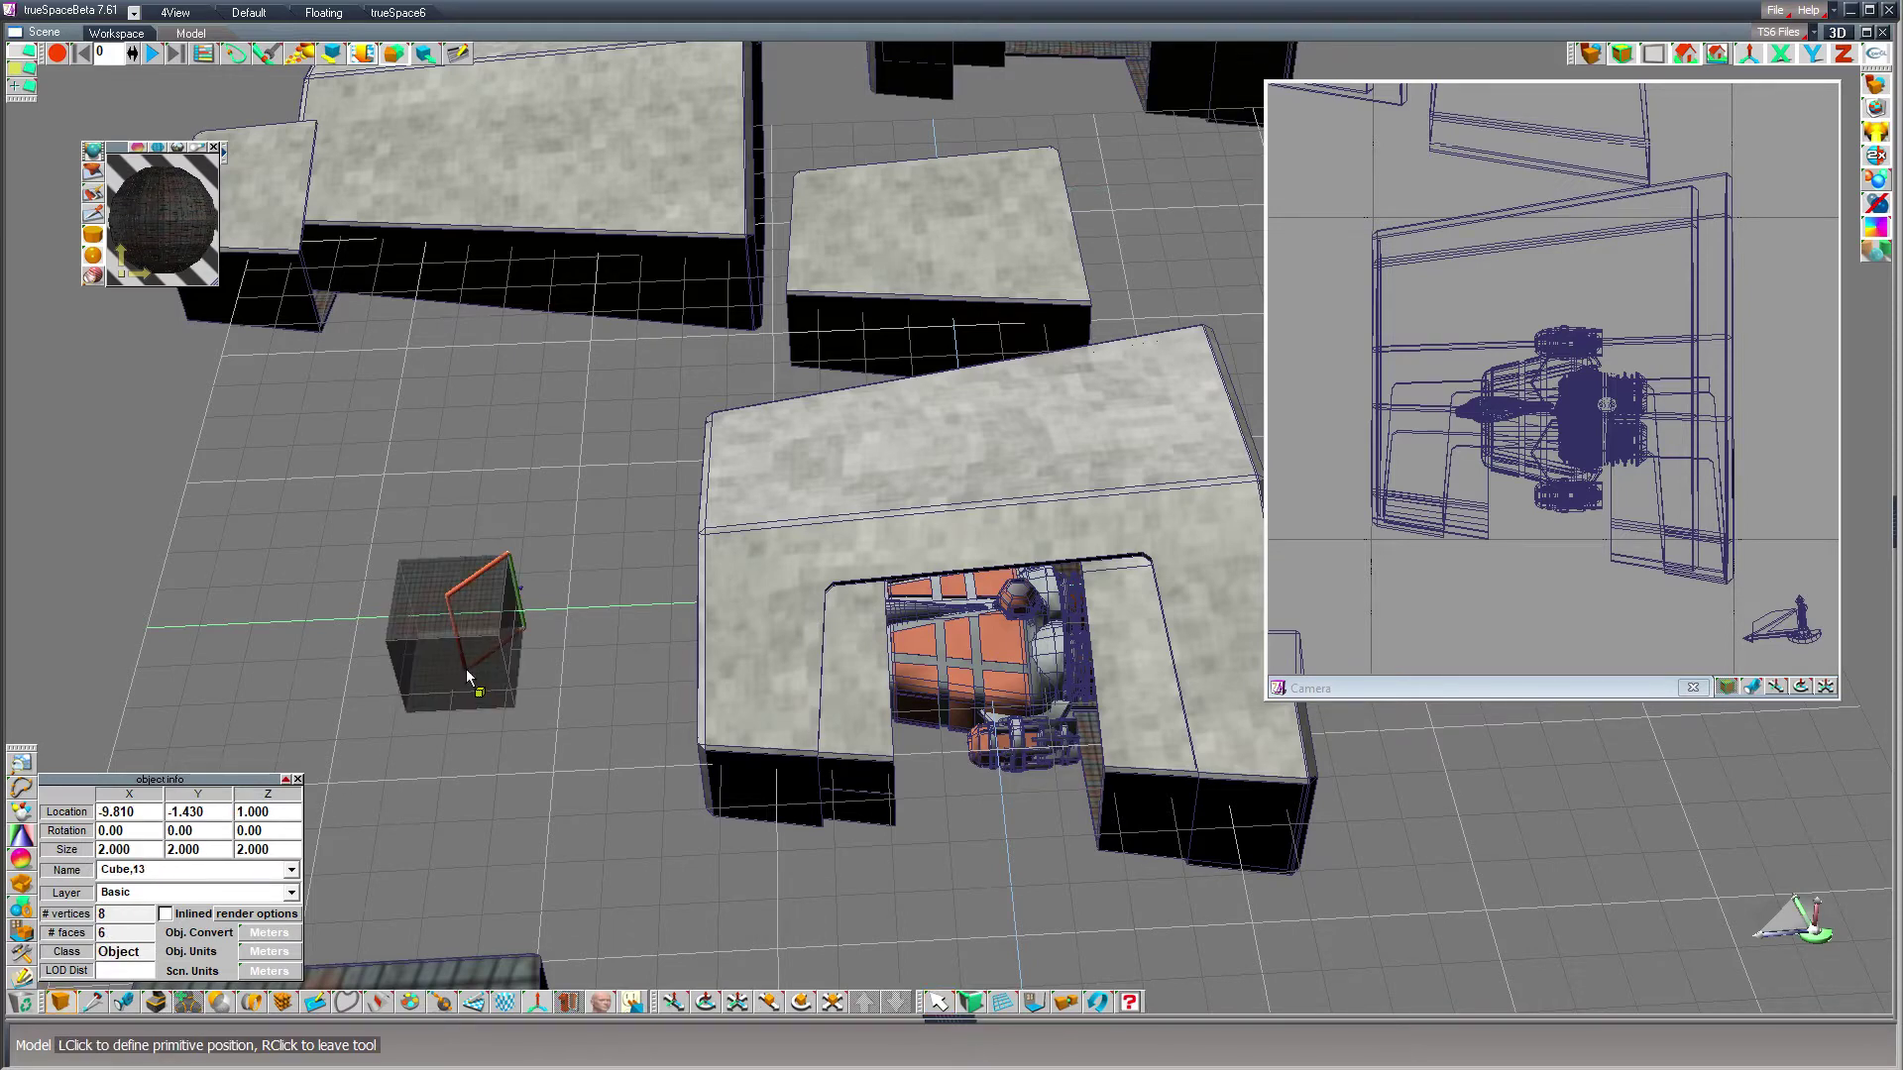
- Resize the new cube beside the arch to 15 × 15 × 10
{"action": "left_click", "coordinate": [938, 1003]}
{"action": "left_click", "coordinate": [128, 850]}
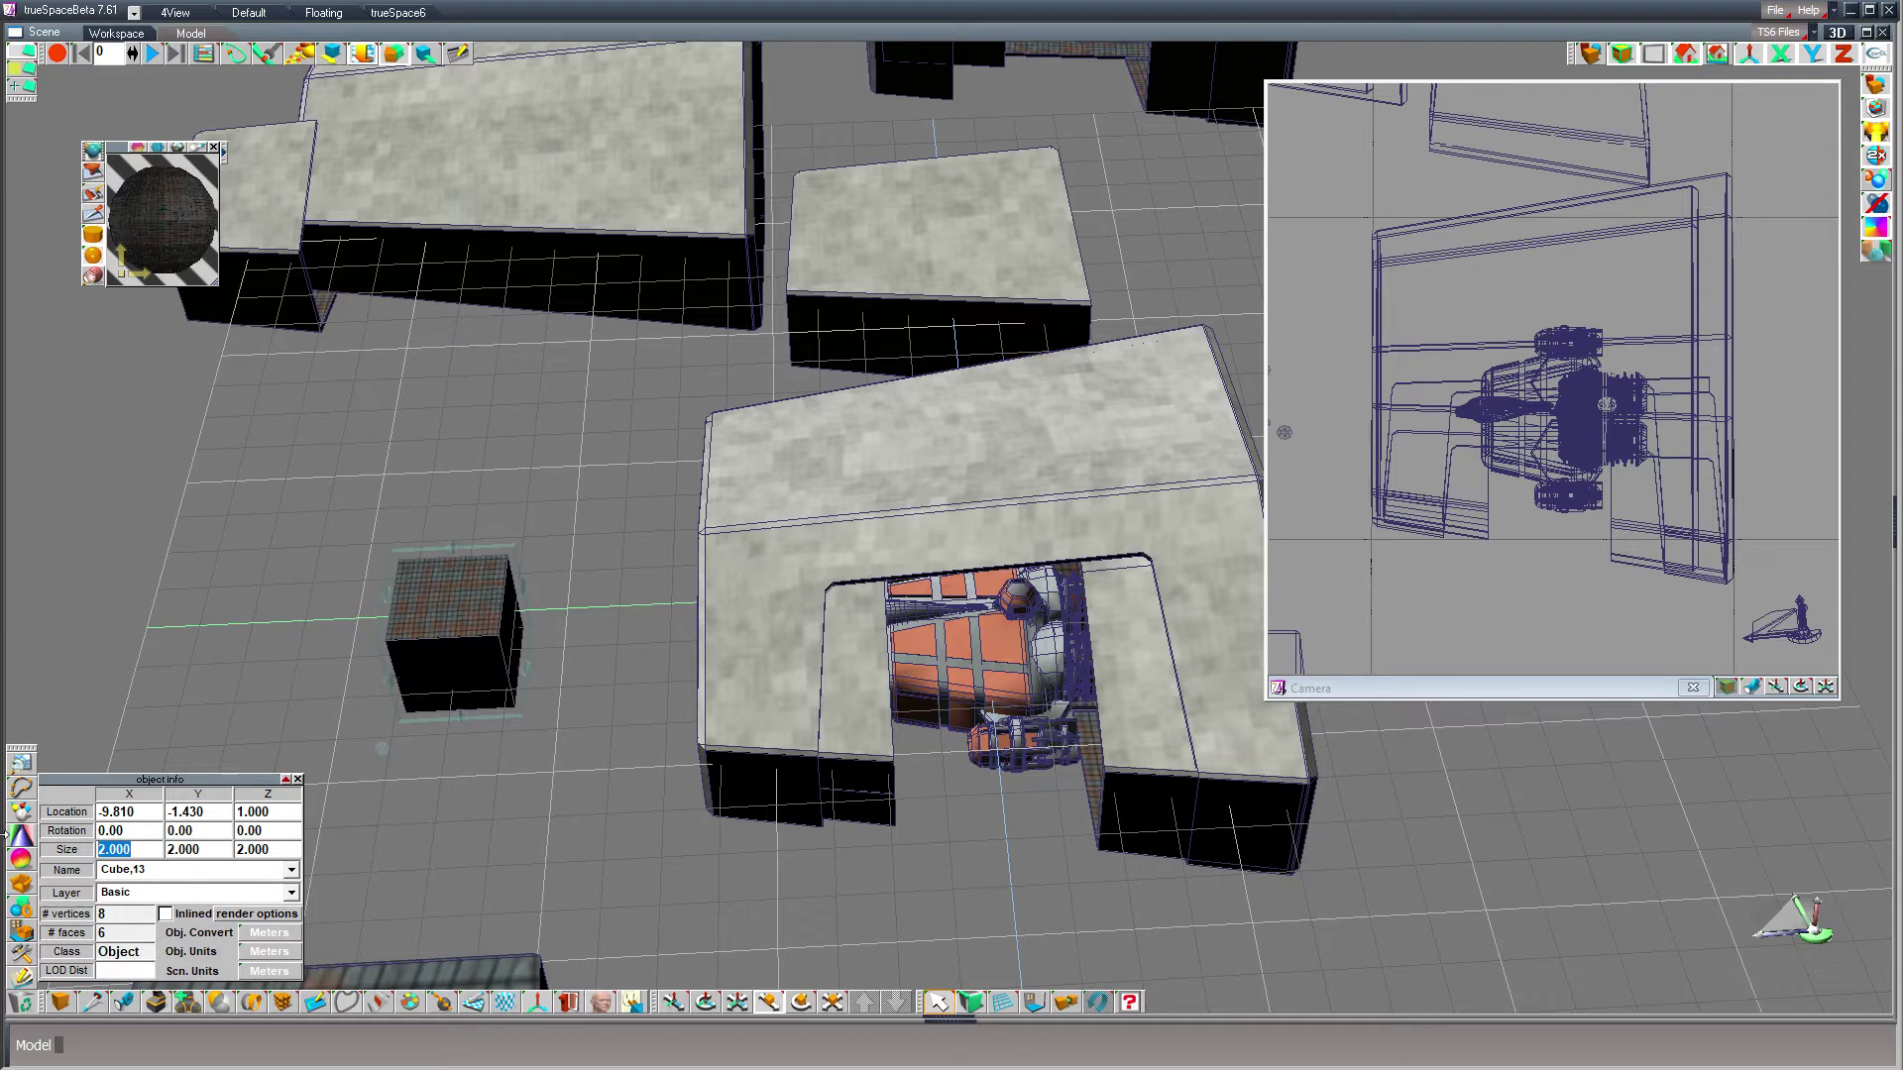
{"action": "type", "text": "15"}
{"action": "key", "text": "Tab"}
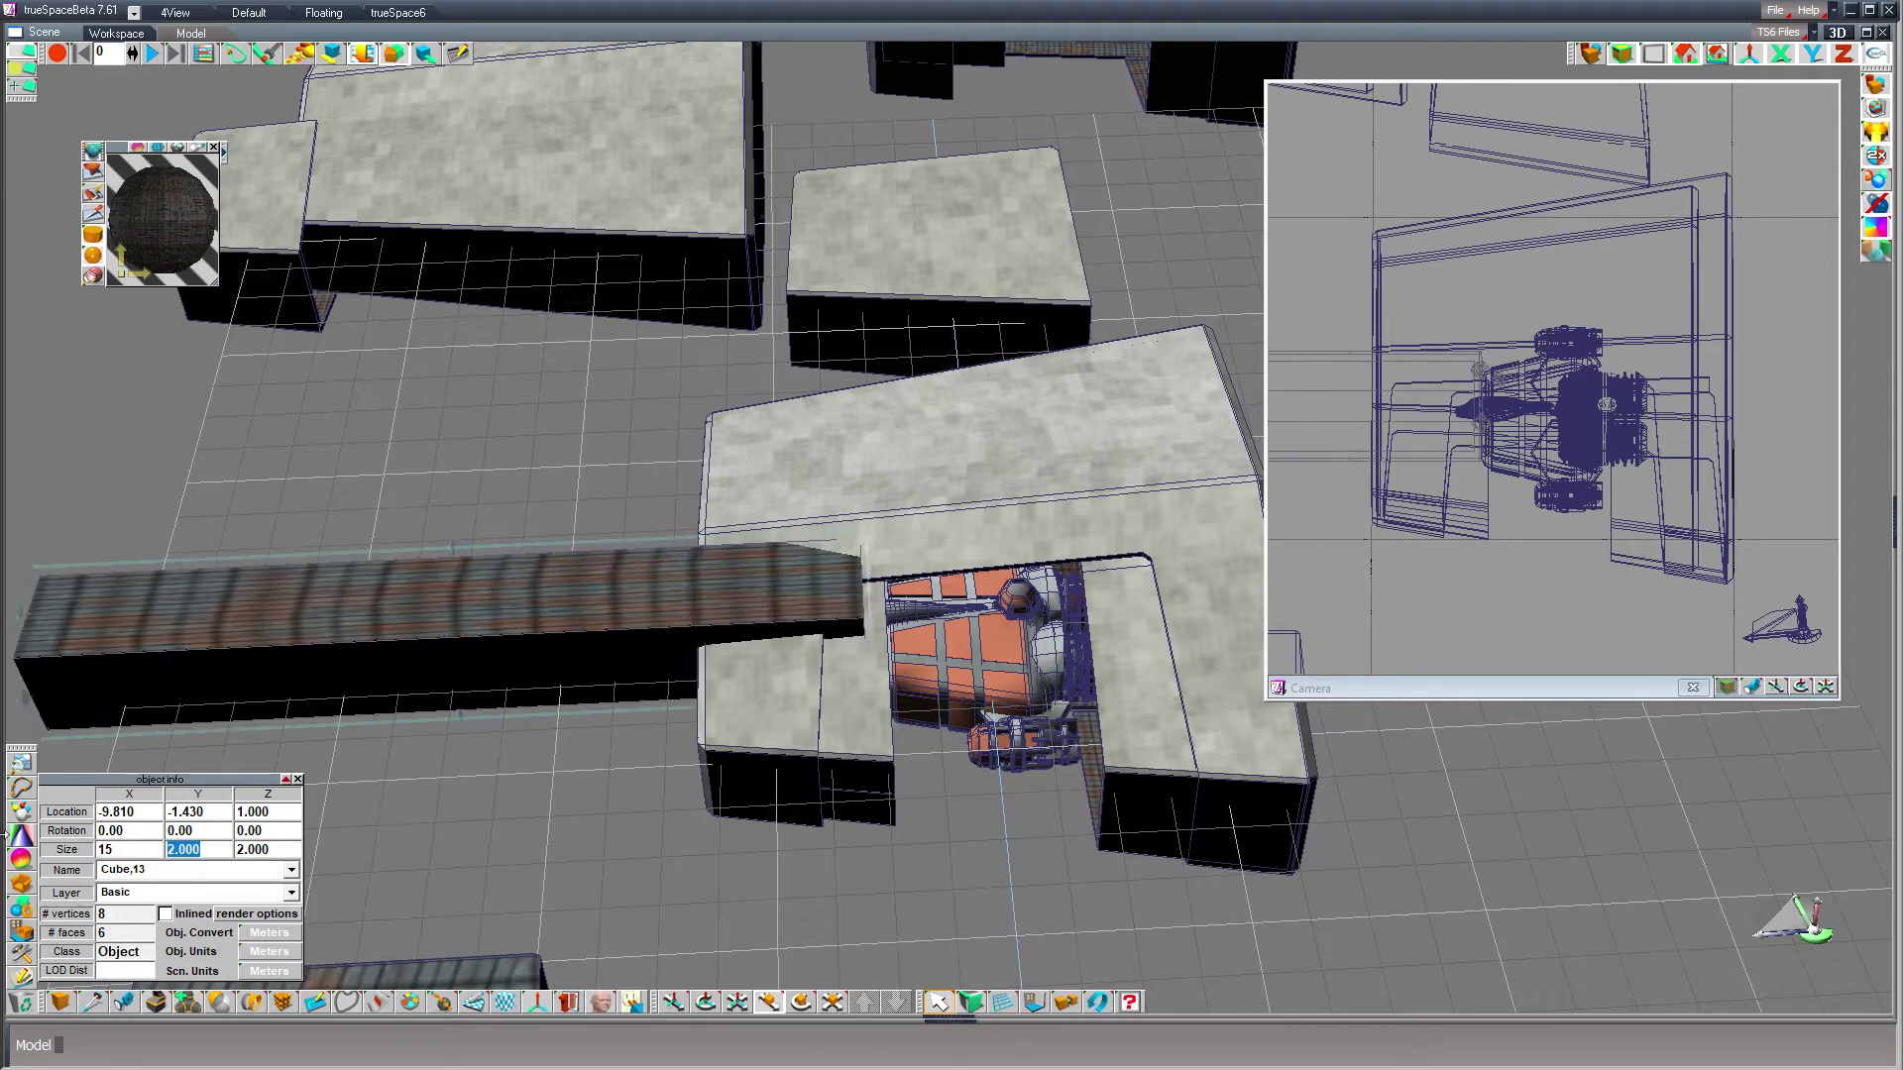
{"action": "type", "text": "15"}
{"action": "key", "text": "Tab"}
{"action": "type", "text": "10"}
{"action": "key", "text": "Return"}
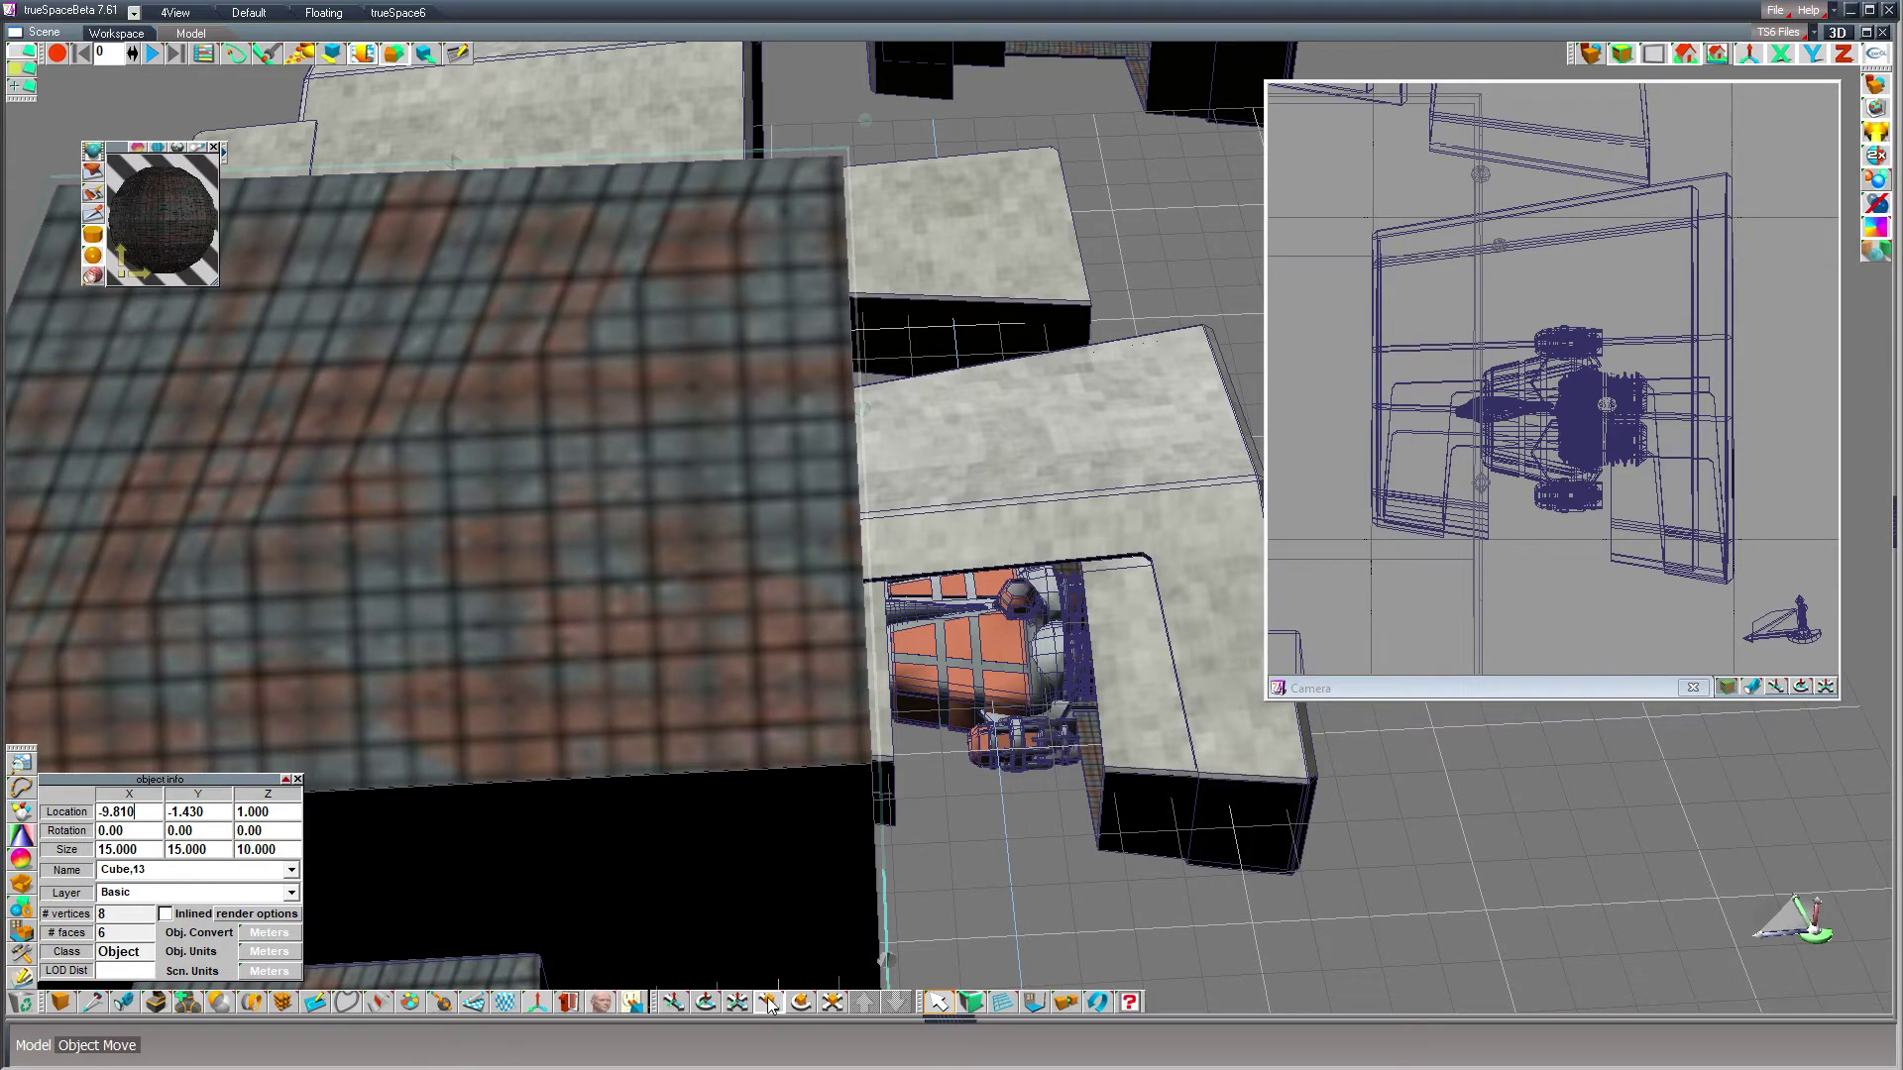
- Move the large cube behind the arch front and set its location to X 0, Y 7.5, Z 0
{"action": "left_click_drag", "start_coordinate": [1354, 917], "coordinate": [1822, 473]}
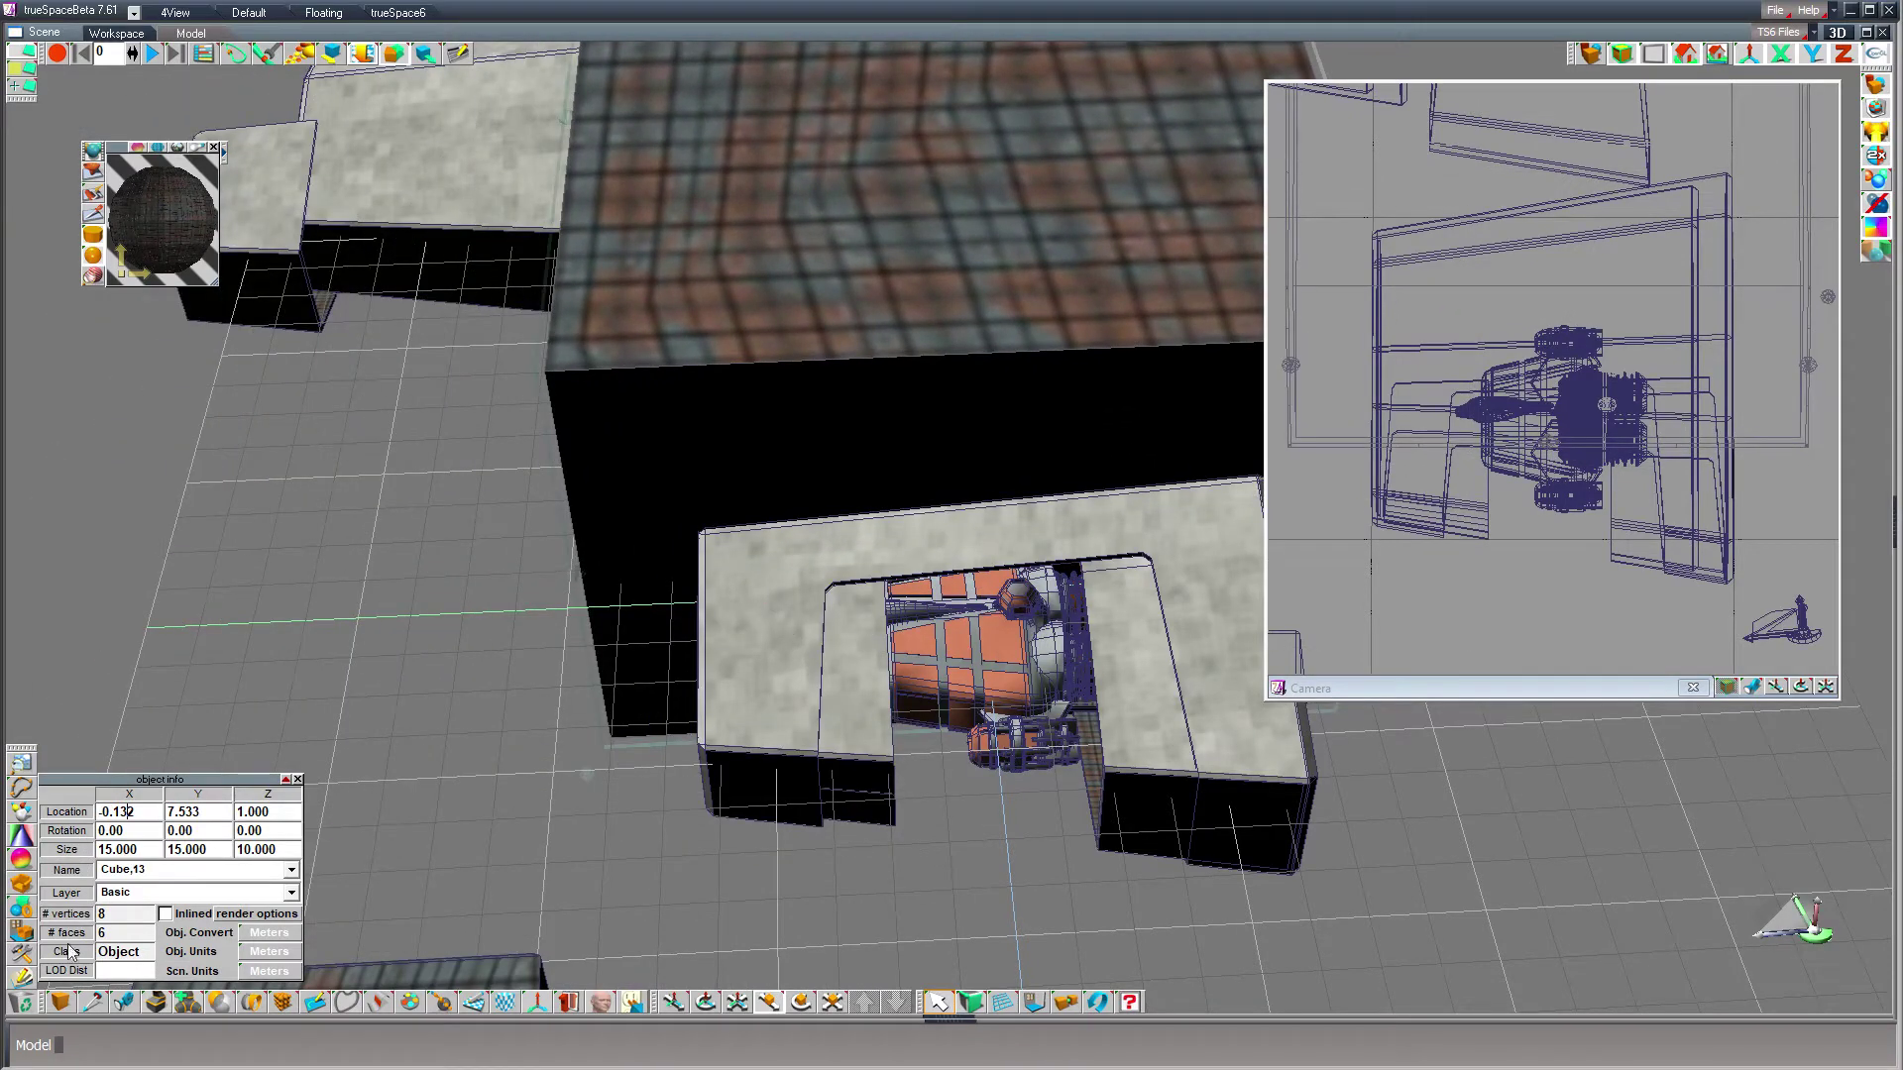
{"action": "double_click", "coordinate": [149, 812]}
{"action": "type", "text": "0"}
{"action": "key", "text": "Tab"}
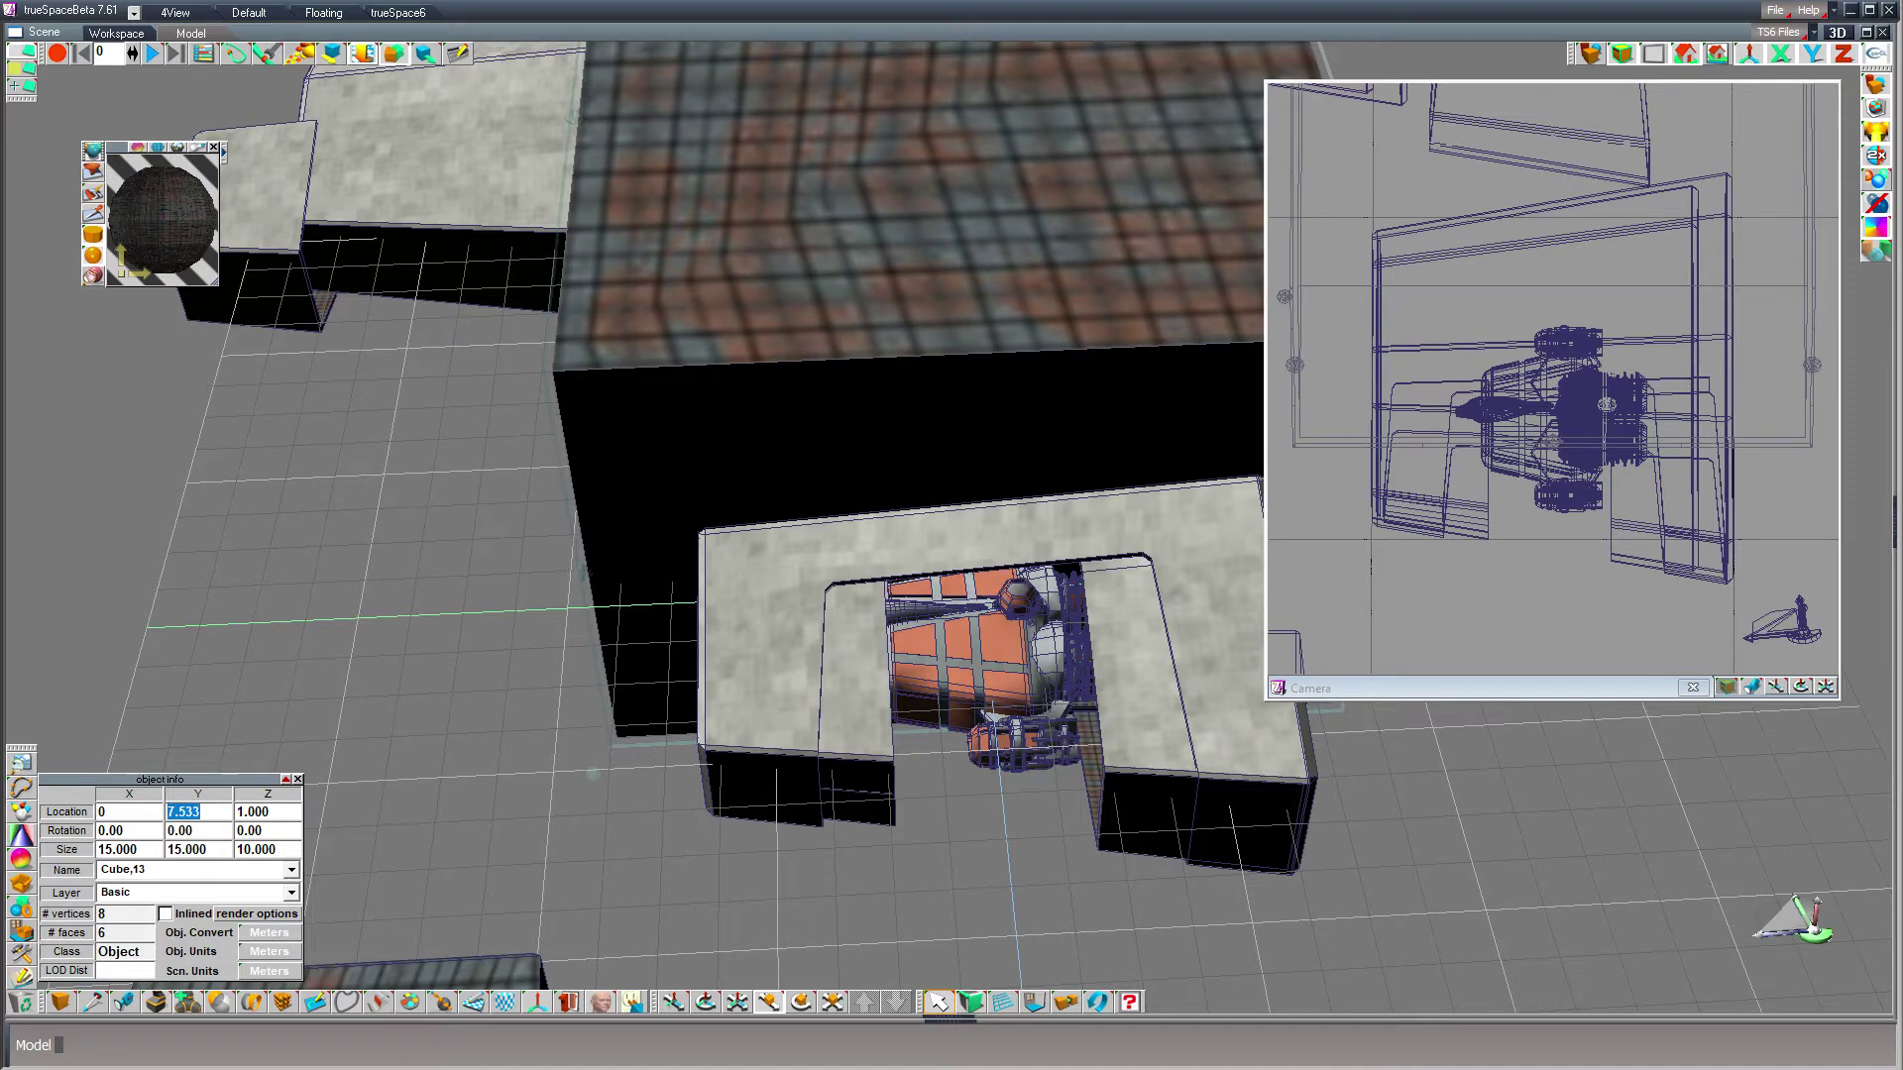
{"action": "type", "text": "7.5"}
{"action": "key", "text": "Tab"}
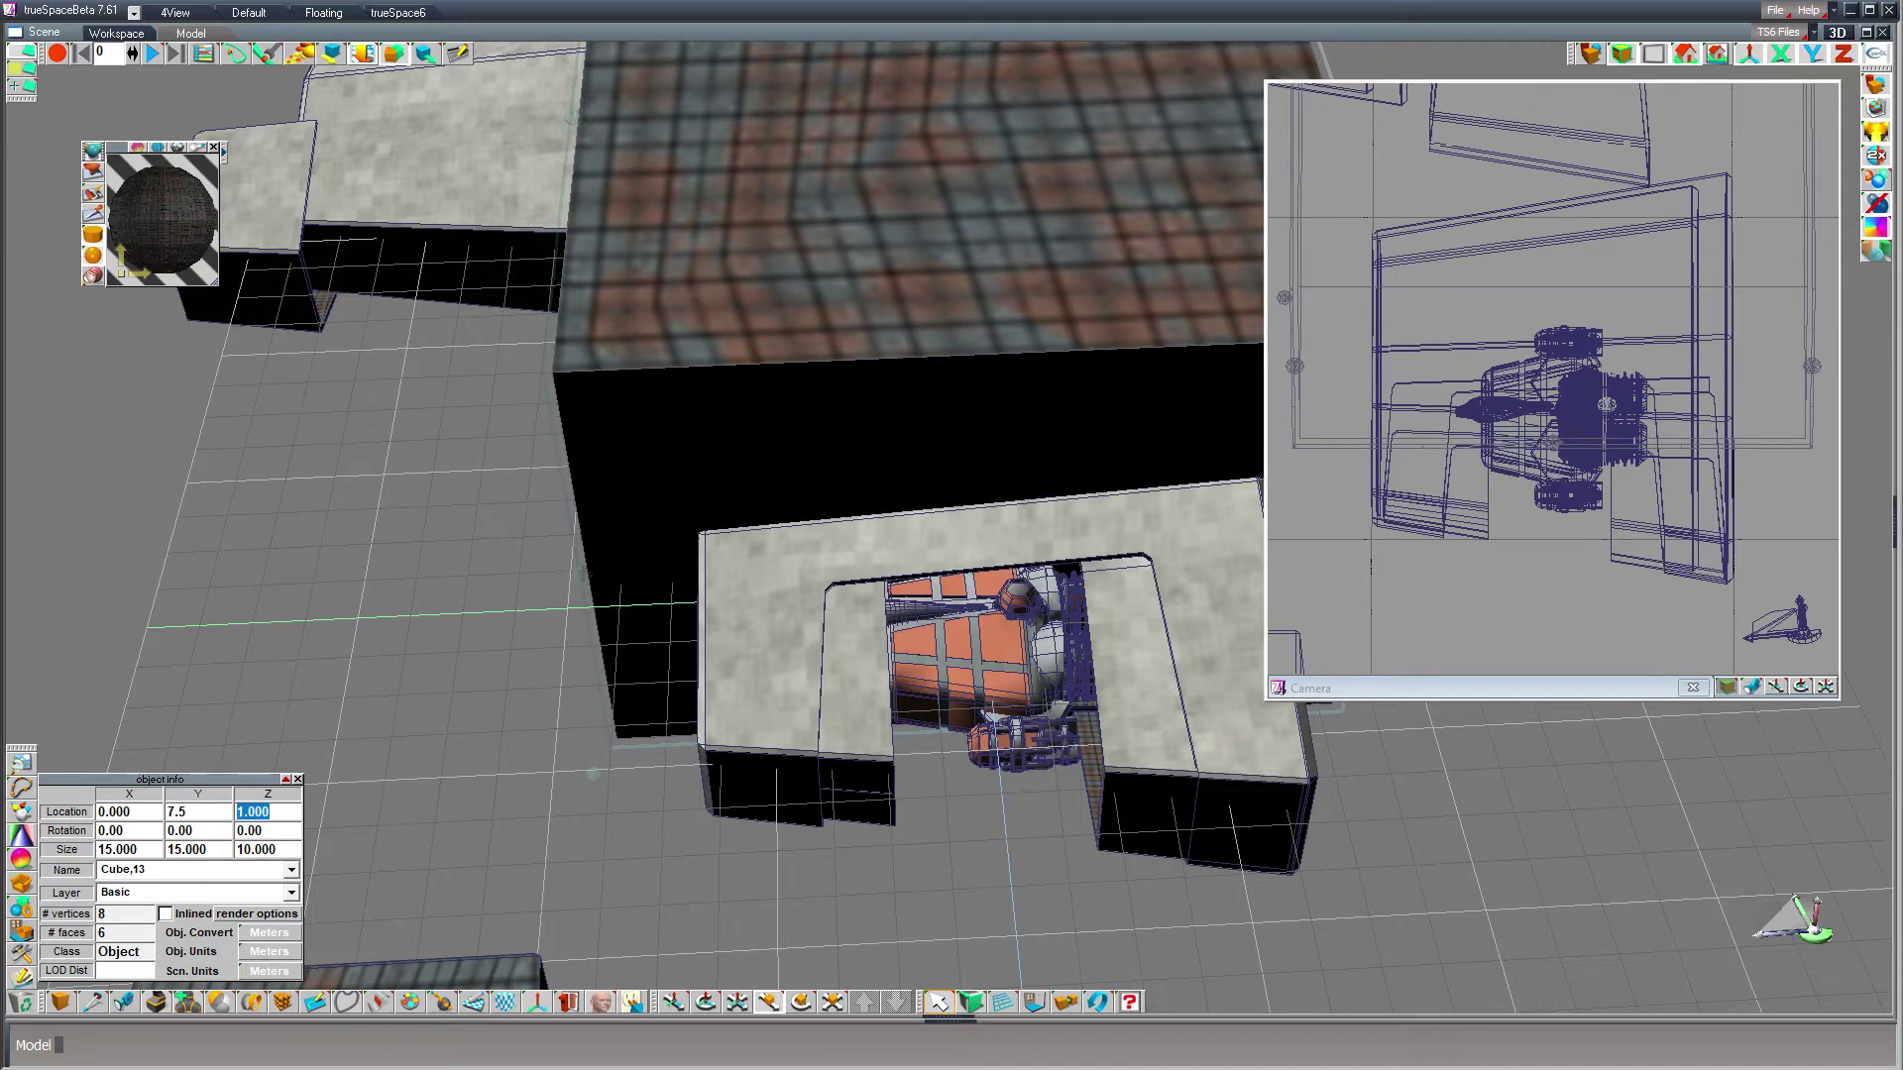
{"action": "type", "text": "0"}
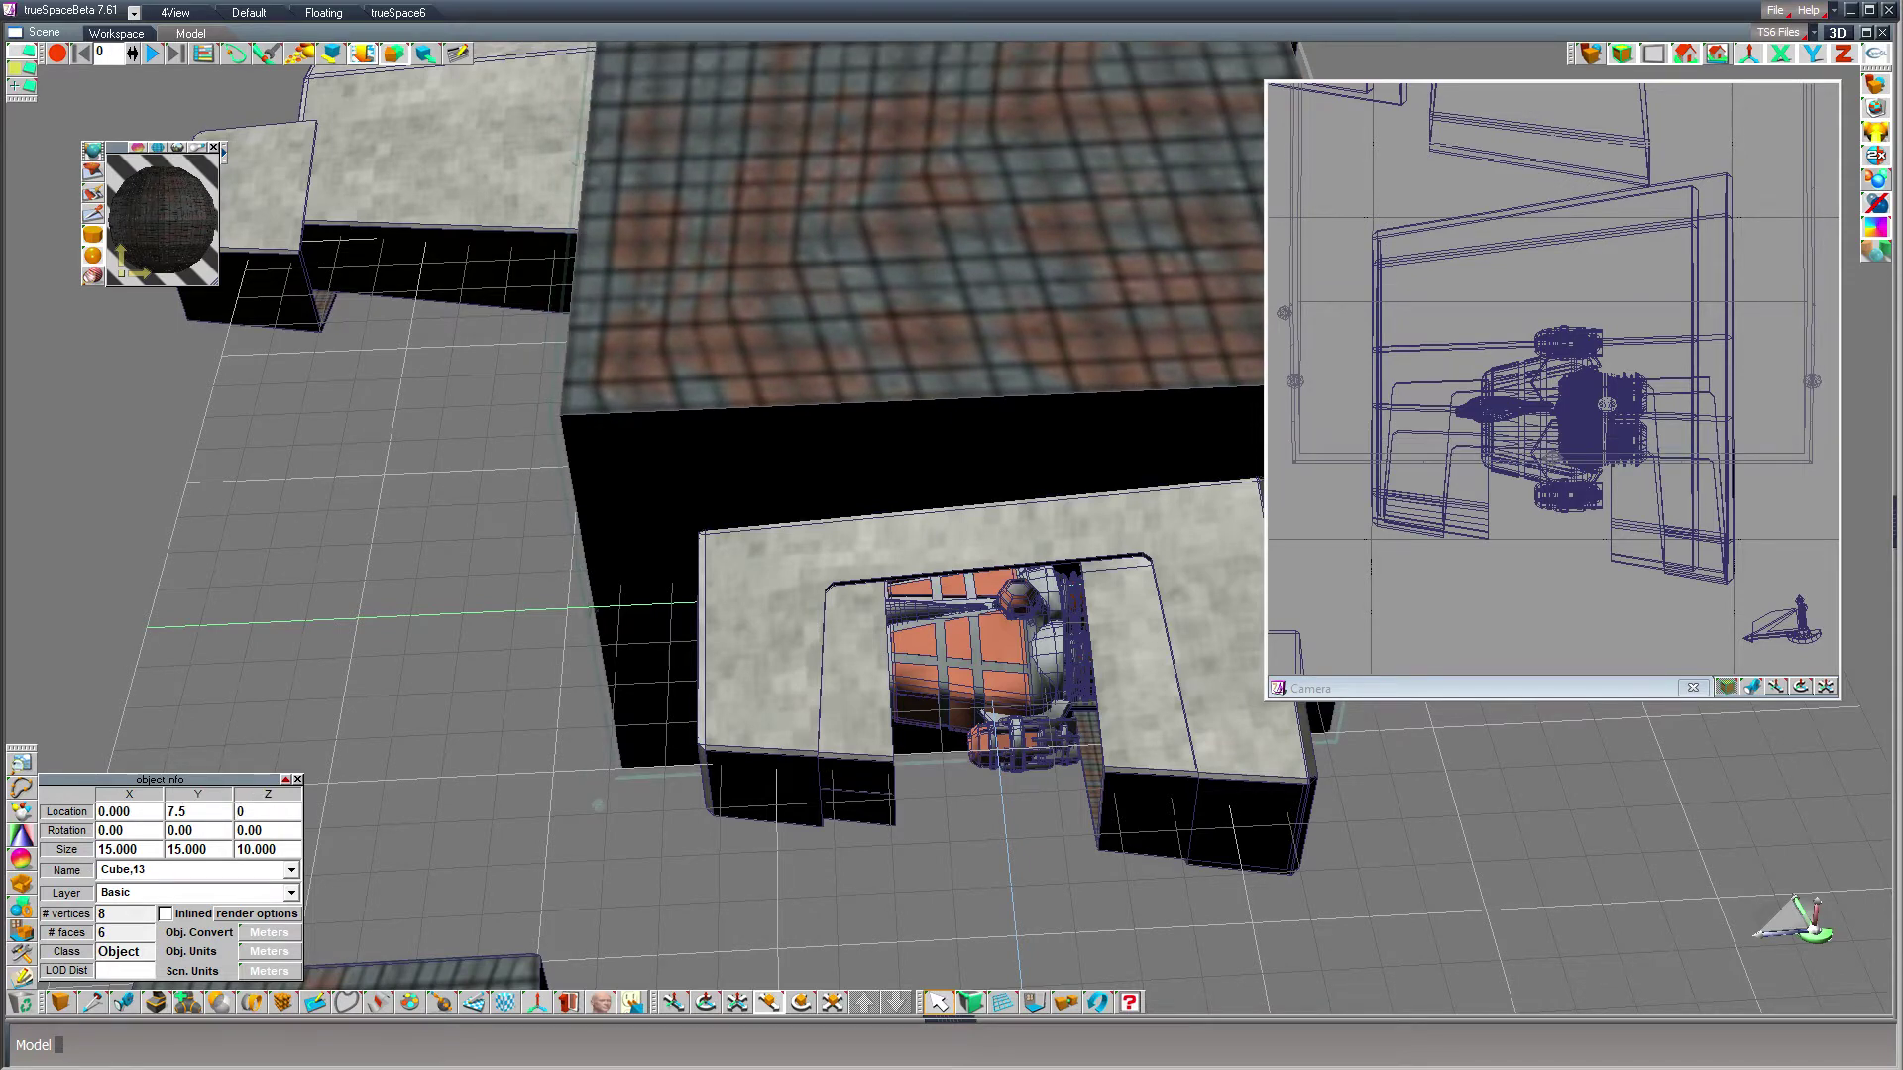
{"action": "key", "text": "Return"}
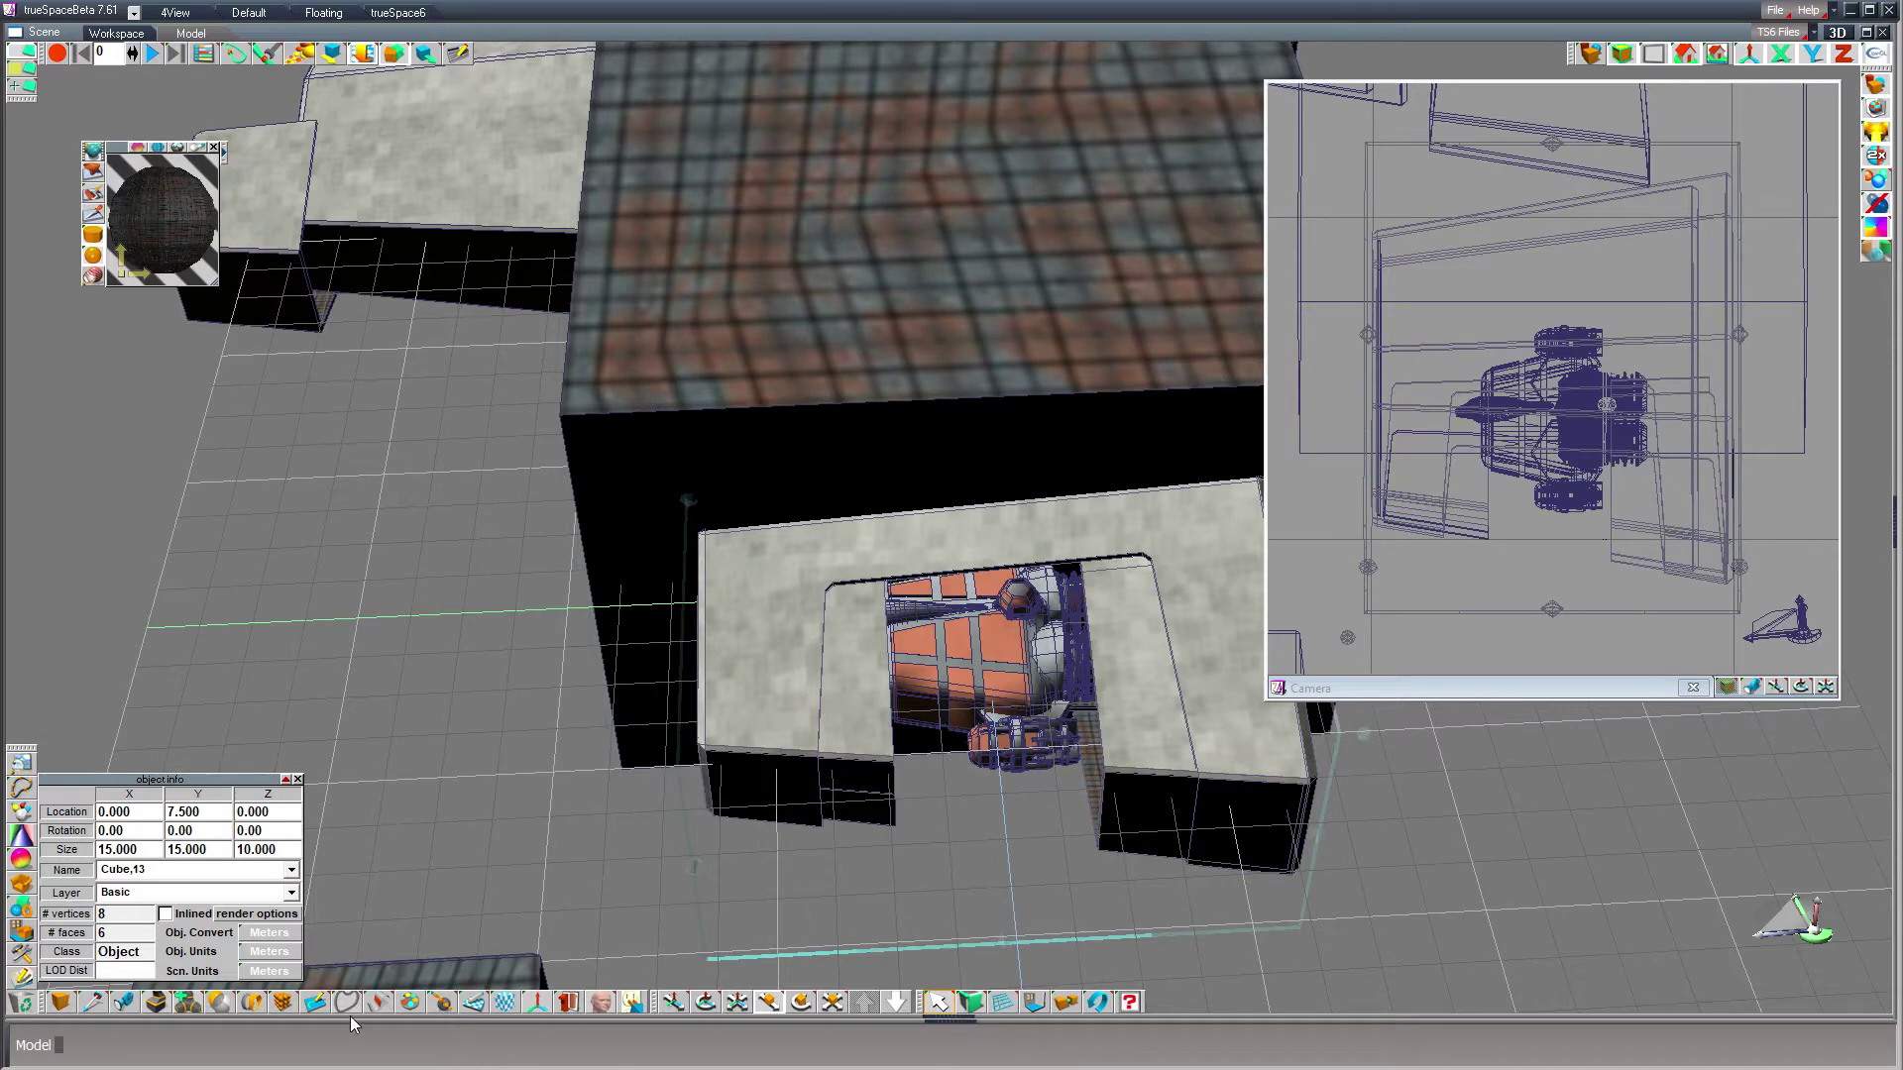
- Try to cut off the rear half of the arch group by subtracting the large cube from it
{"action": "left_click", "coordinate": [221, 1004]}
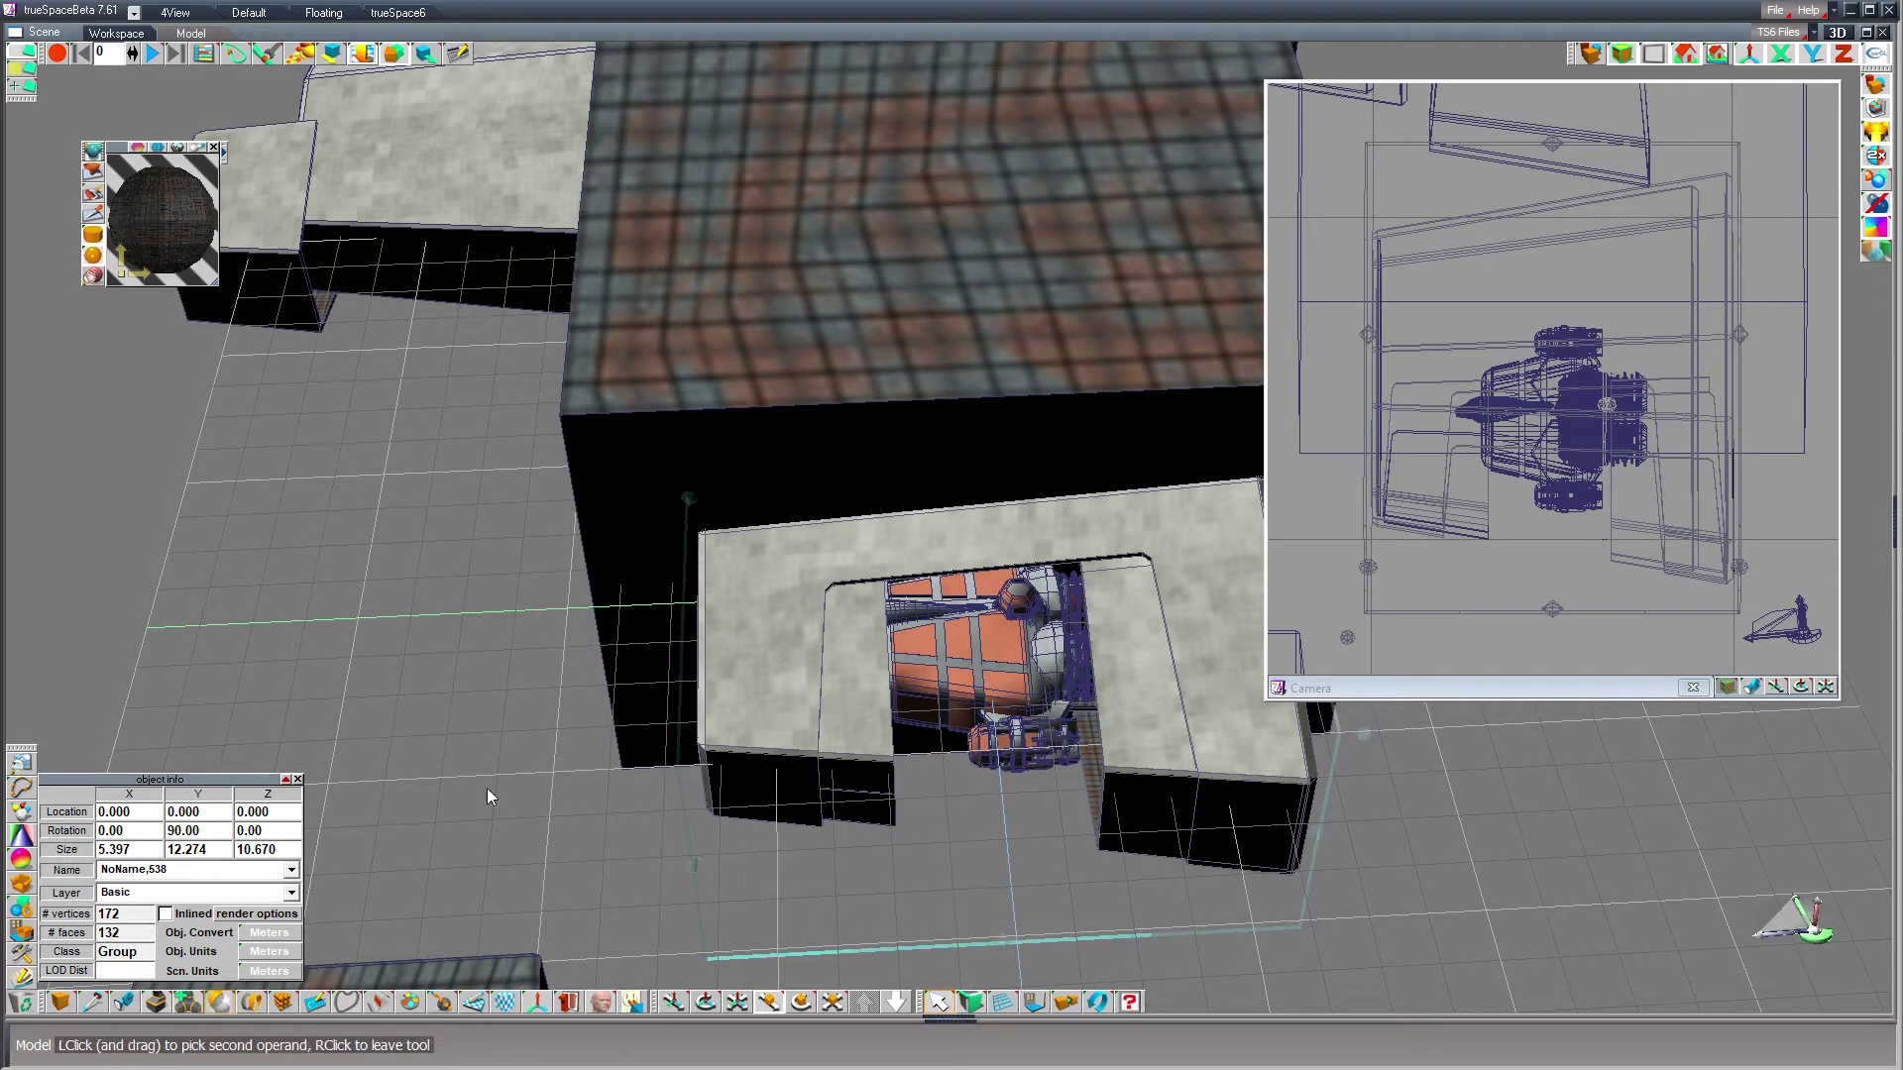
{"action": "left_click", "coordinate": [903, 299]}
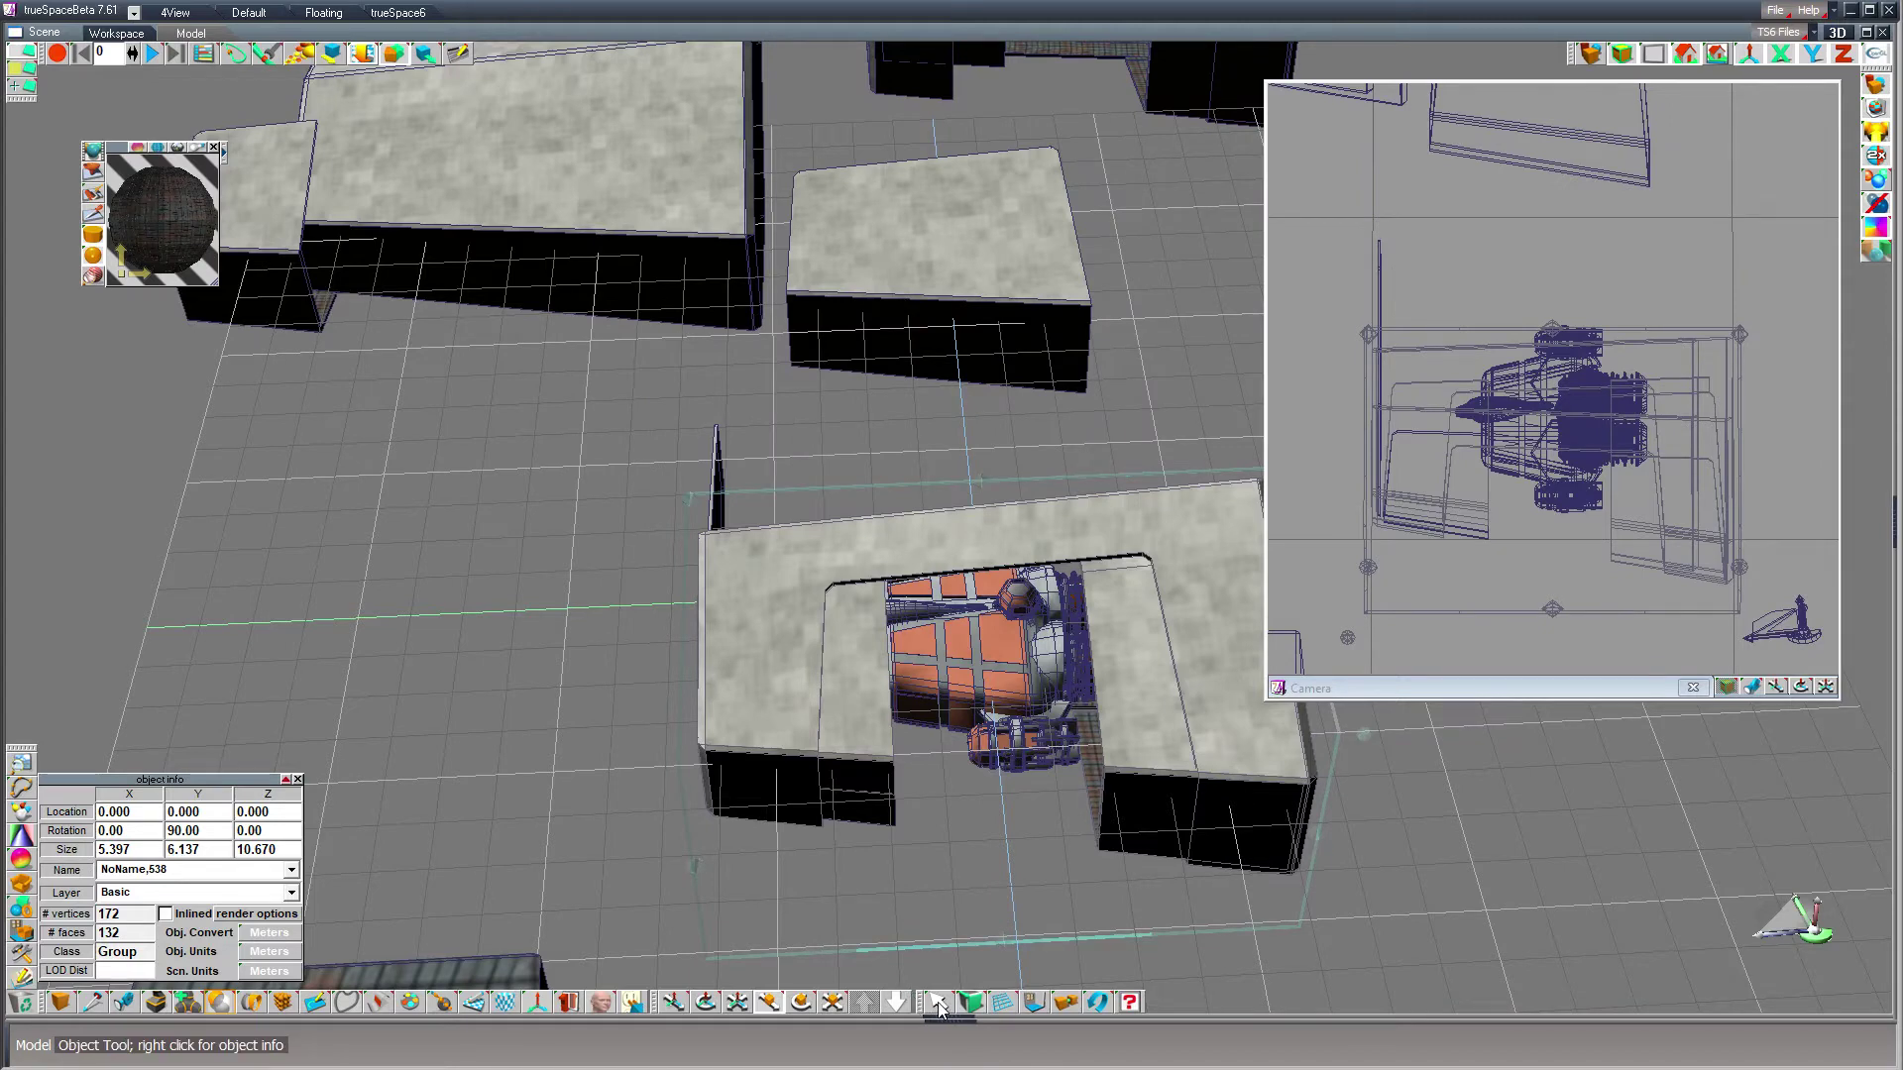
{"action": "key", "text": "ctrl+z"}
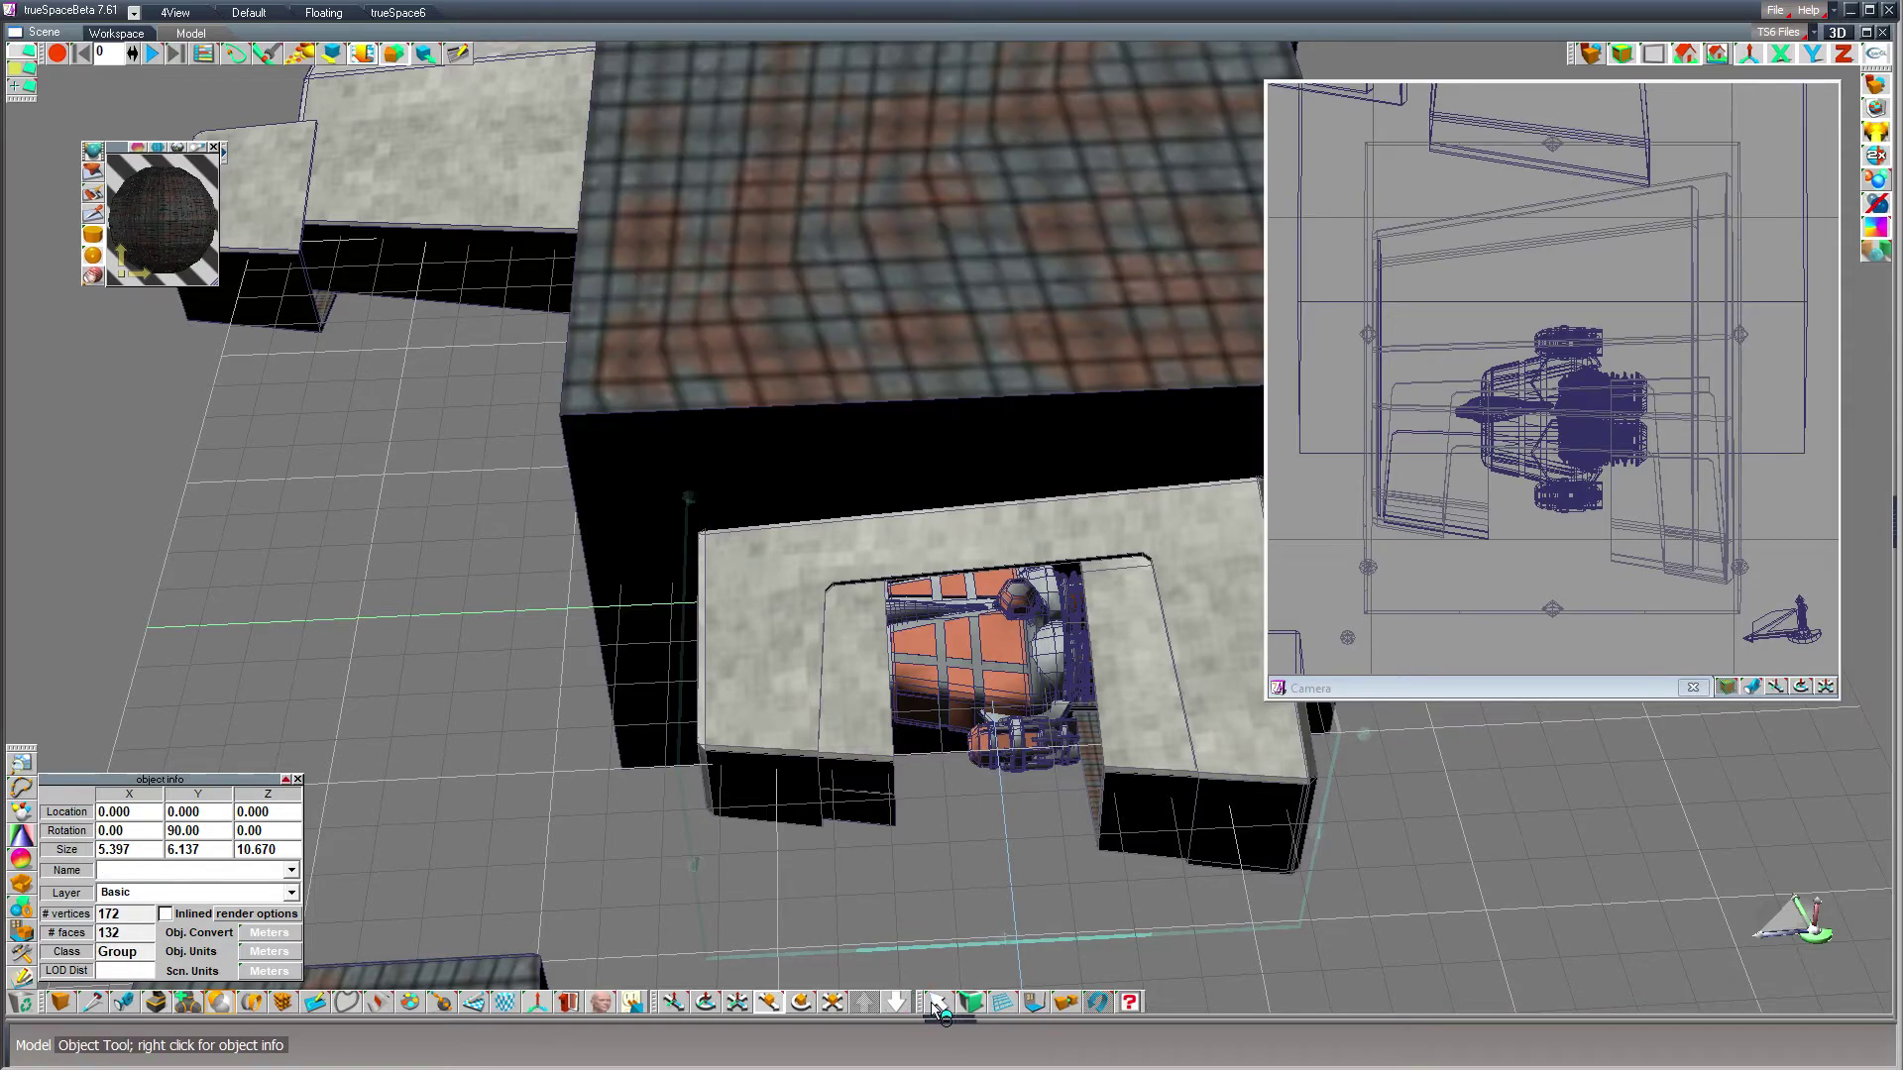
- Select the left leg block and glue the outer side panel of the arch to it as a sibling
{"action": "left_click", "coordinate": [931, 1002]}
{"action": "left_click", "coordinate": [782, 758]}
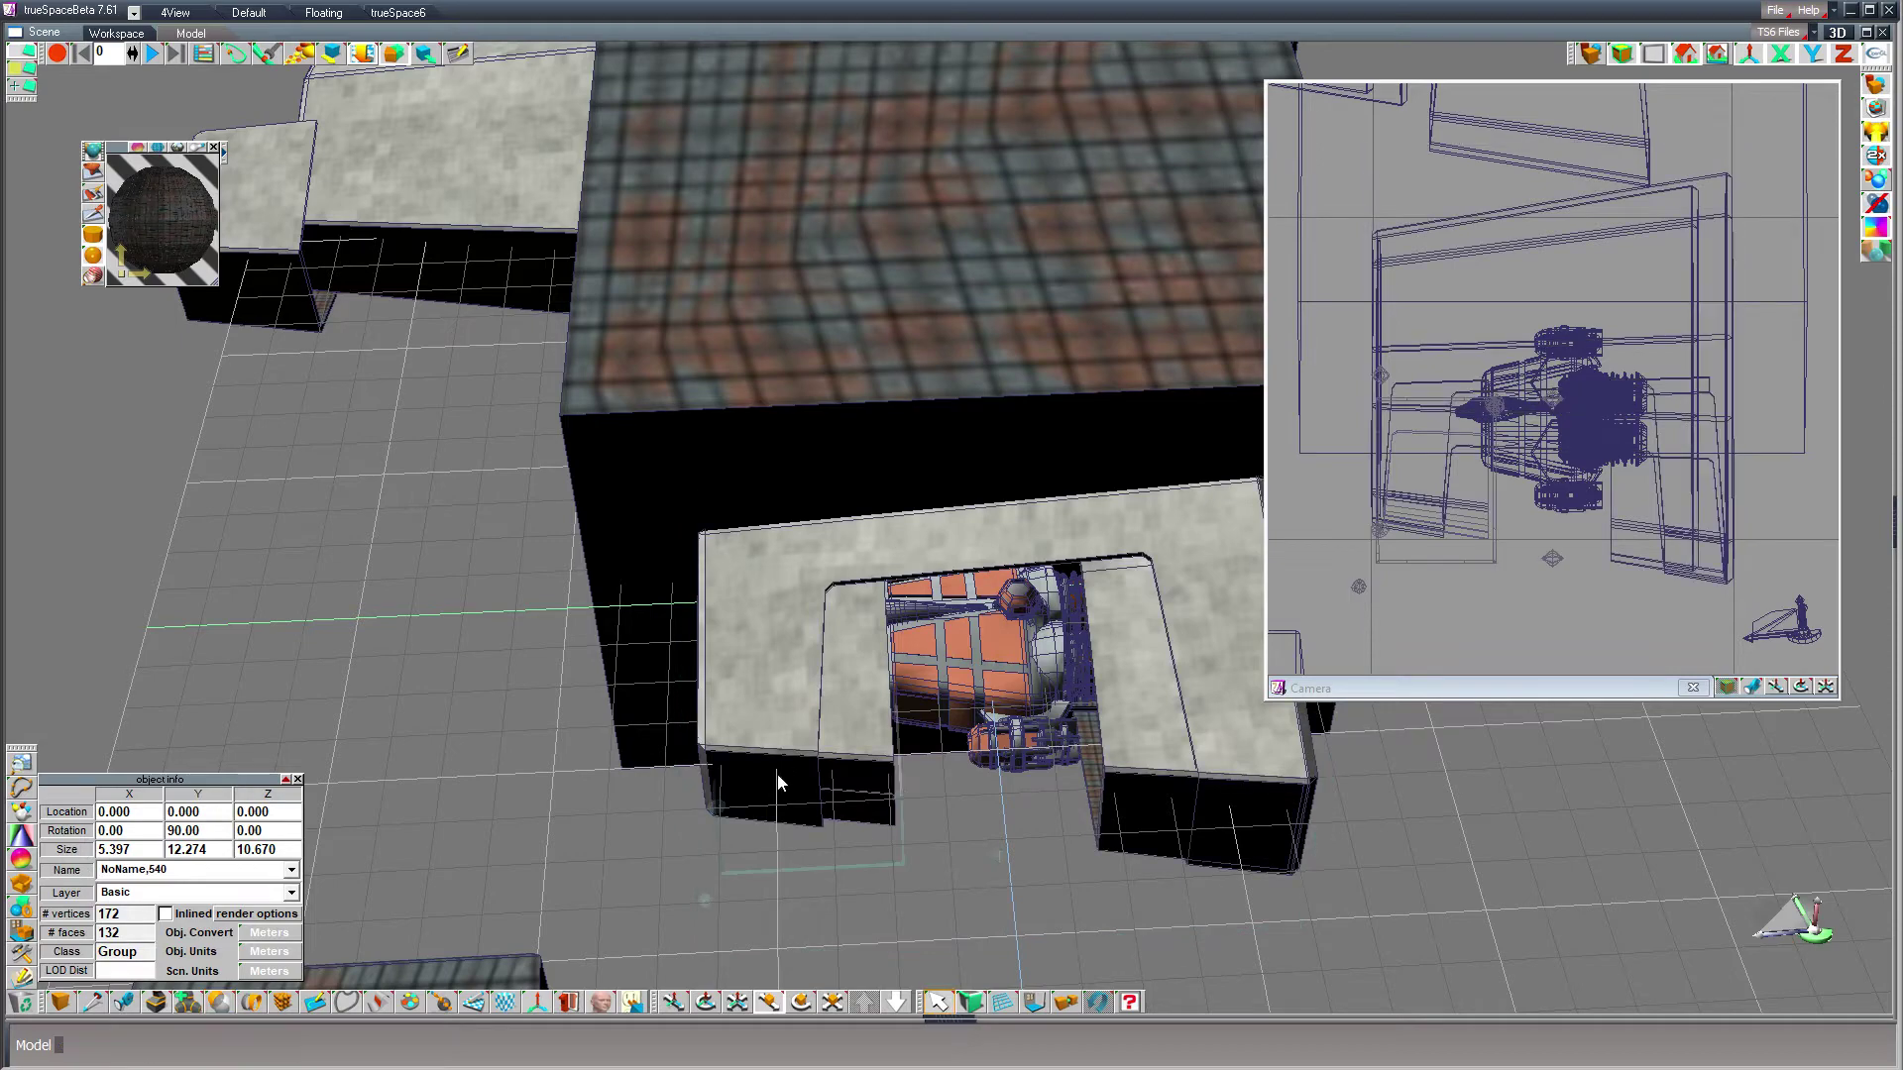
{"action": "left_click", "coordinate": [705, 1003]}
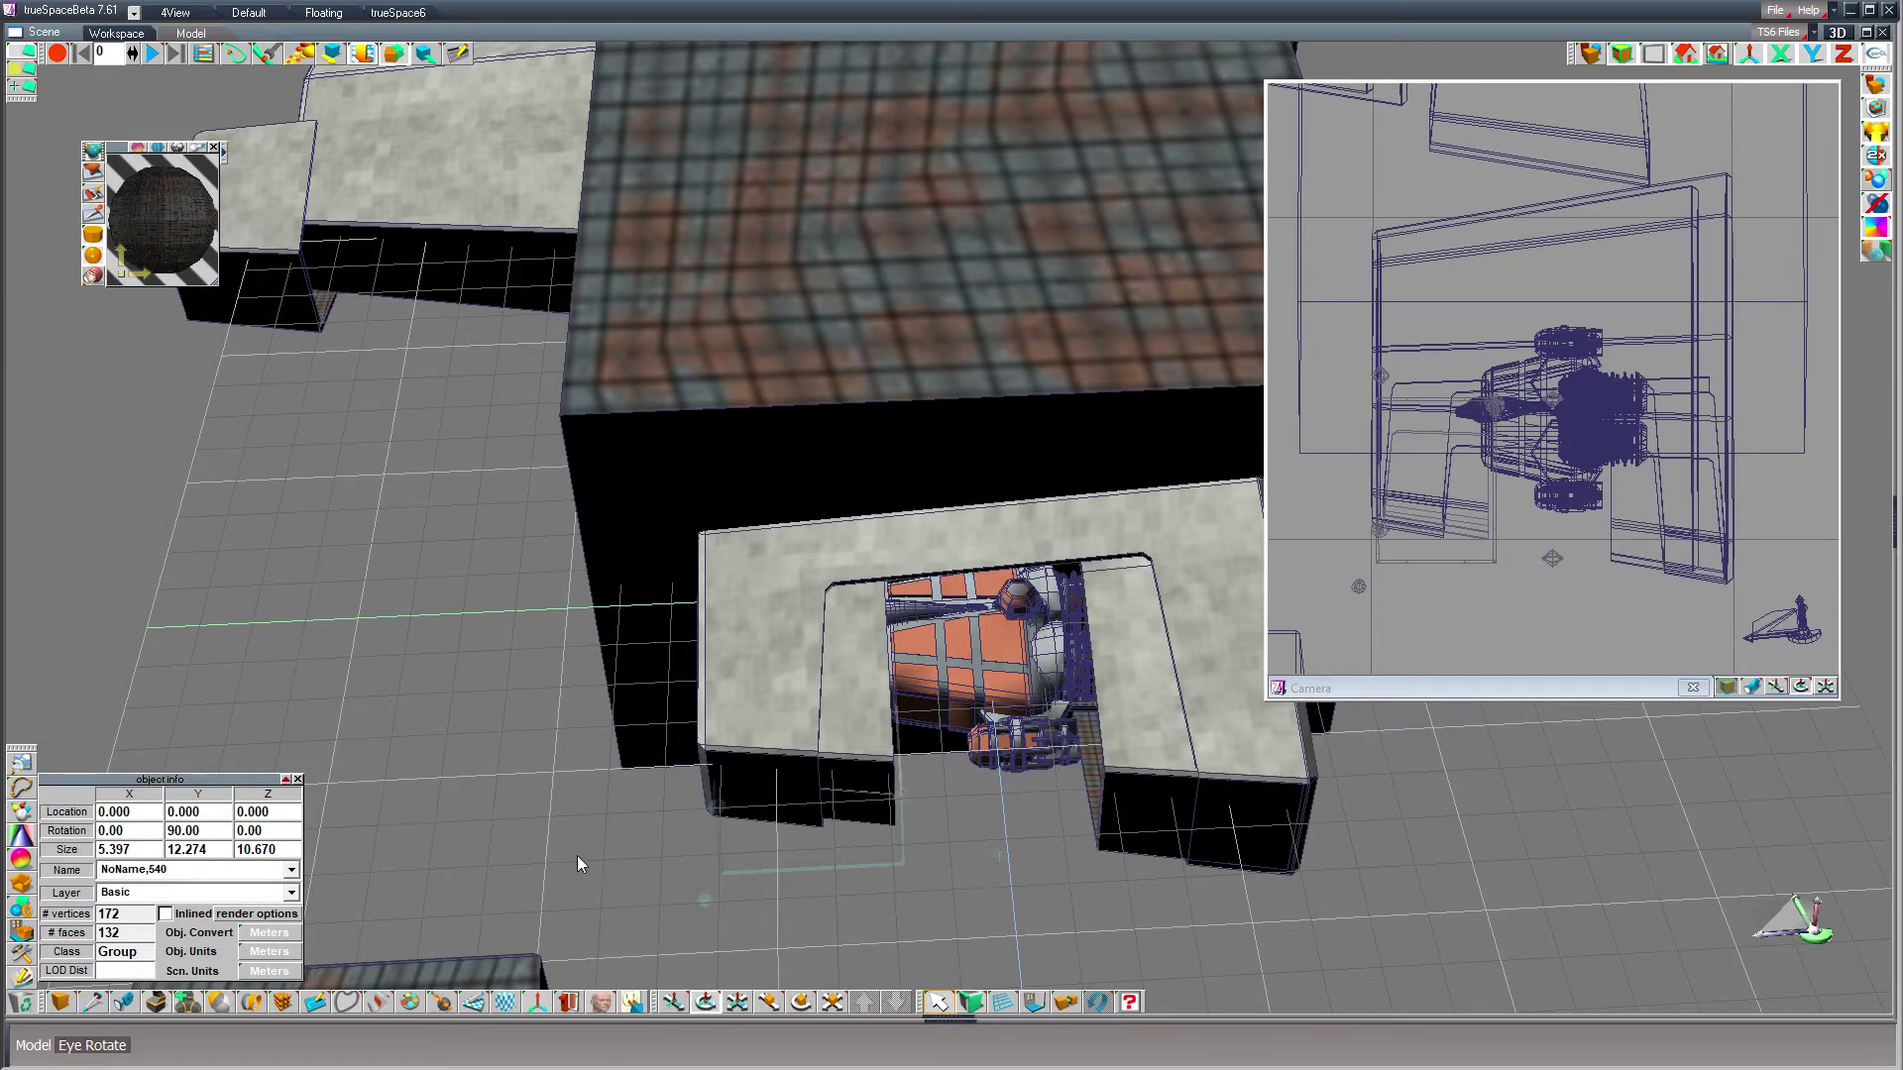
{"action": "left_click_drag", "start_coordinate": [416, 853], "coordinate": [929, 870]}
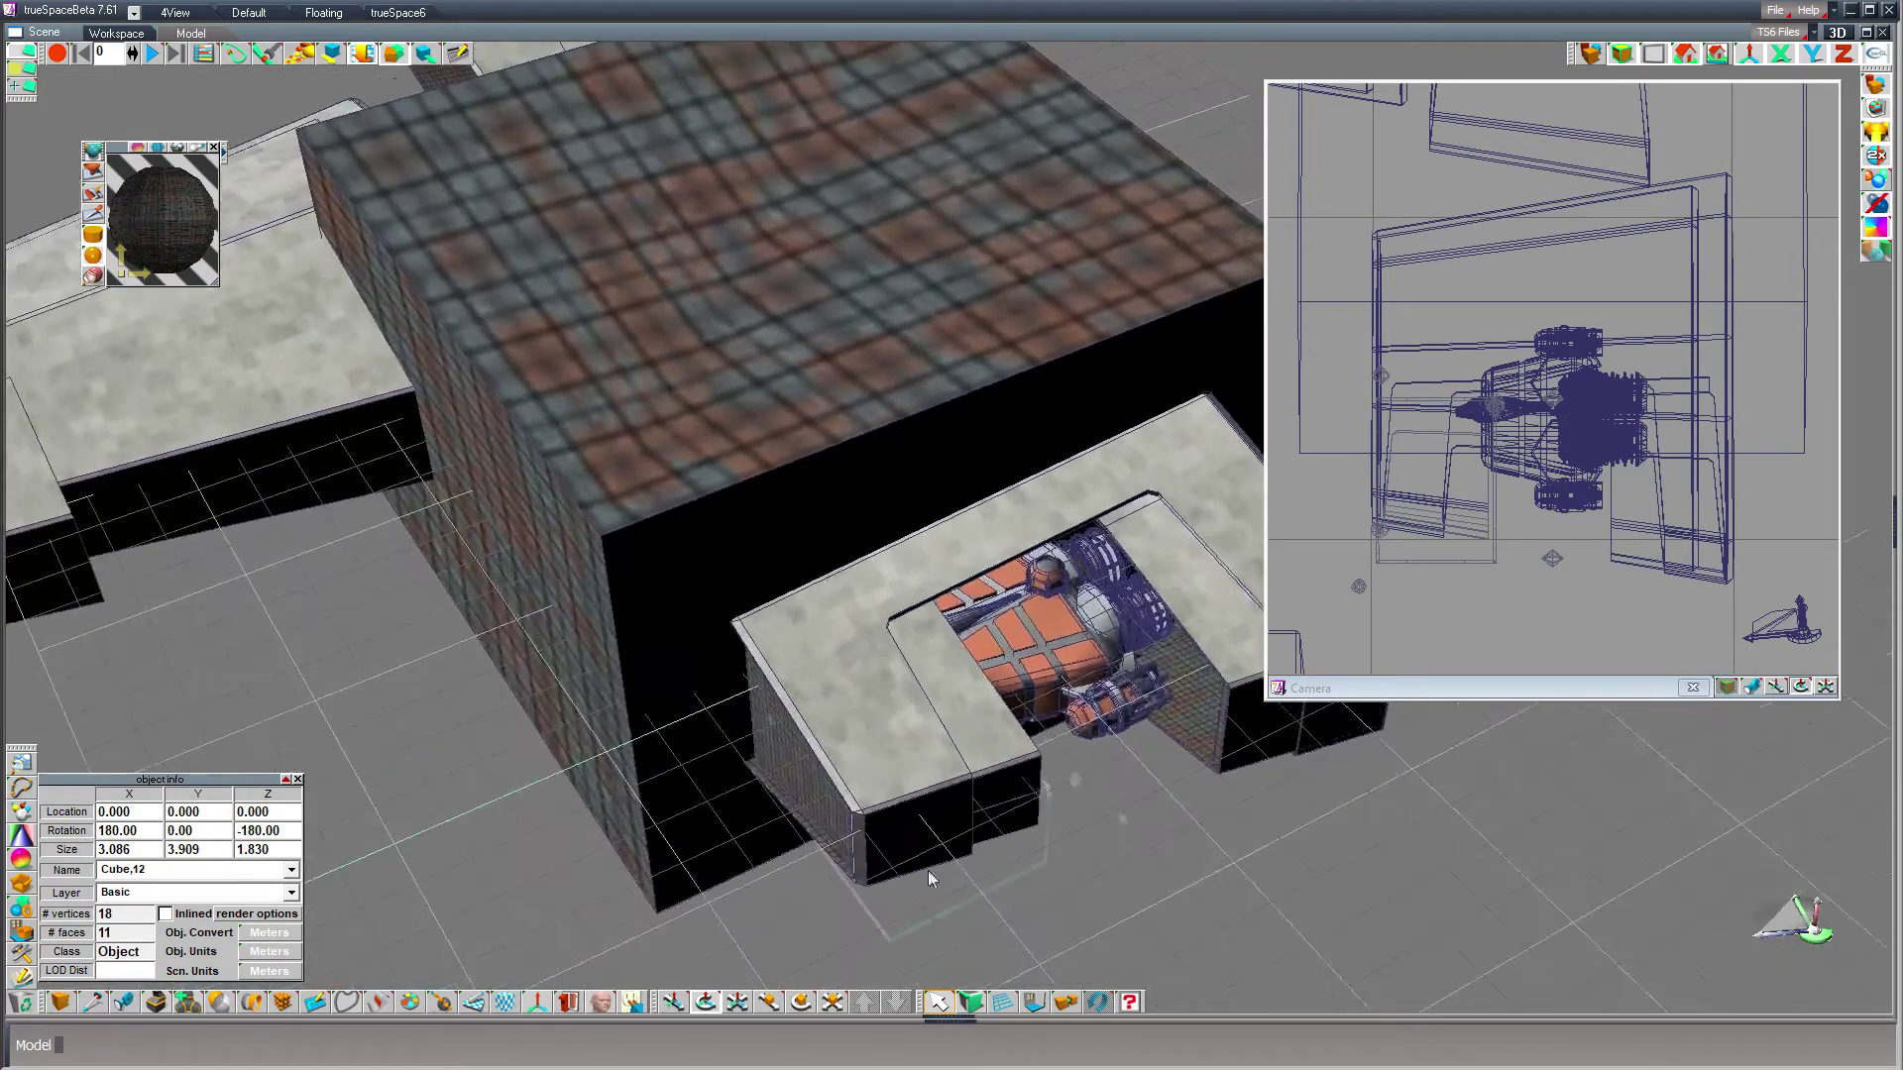
{"action": "left_click", "coordinate": [1065, 1003]}
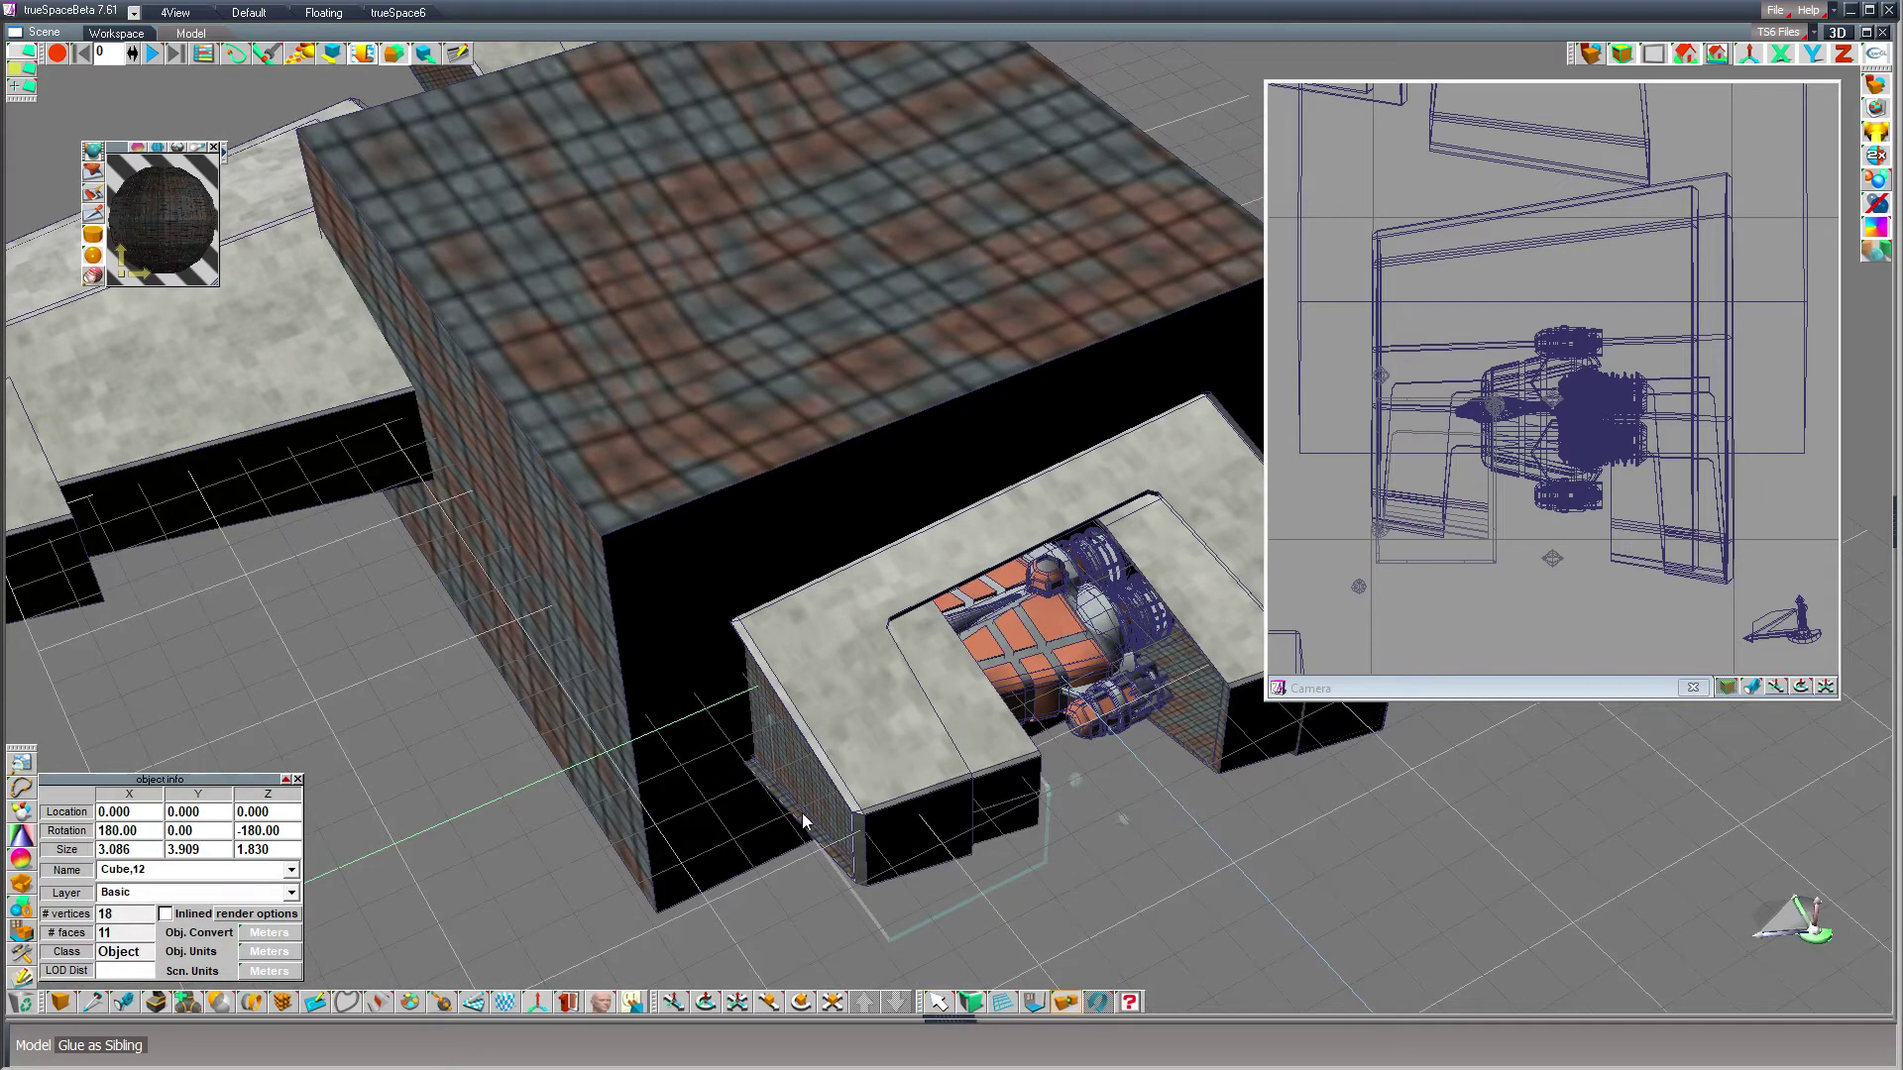
{"action": "left_click", "coordinate": [820, 803]}
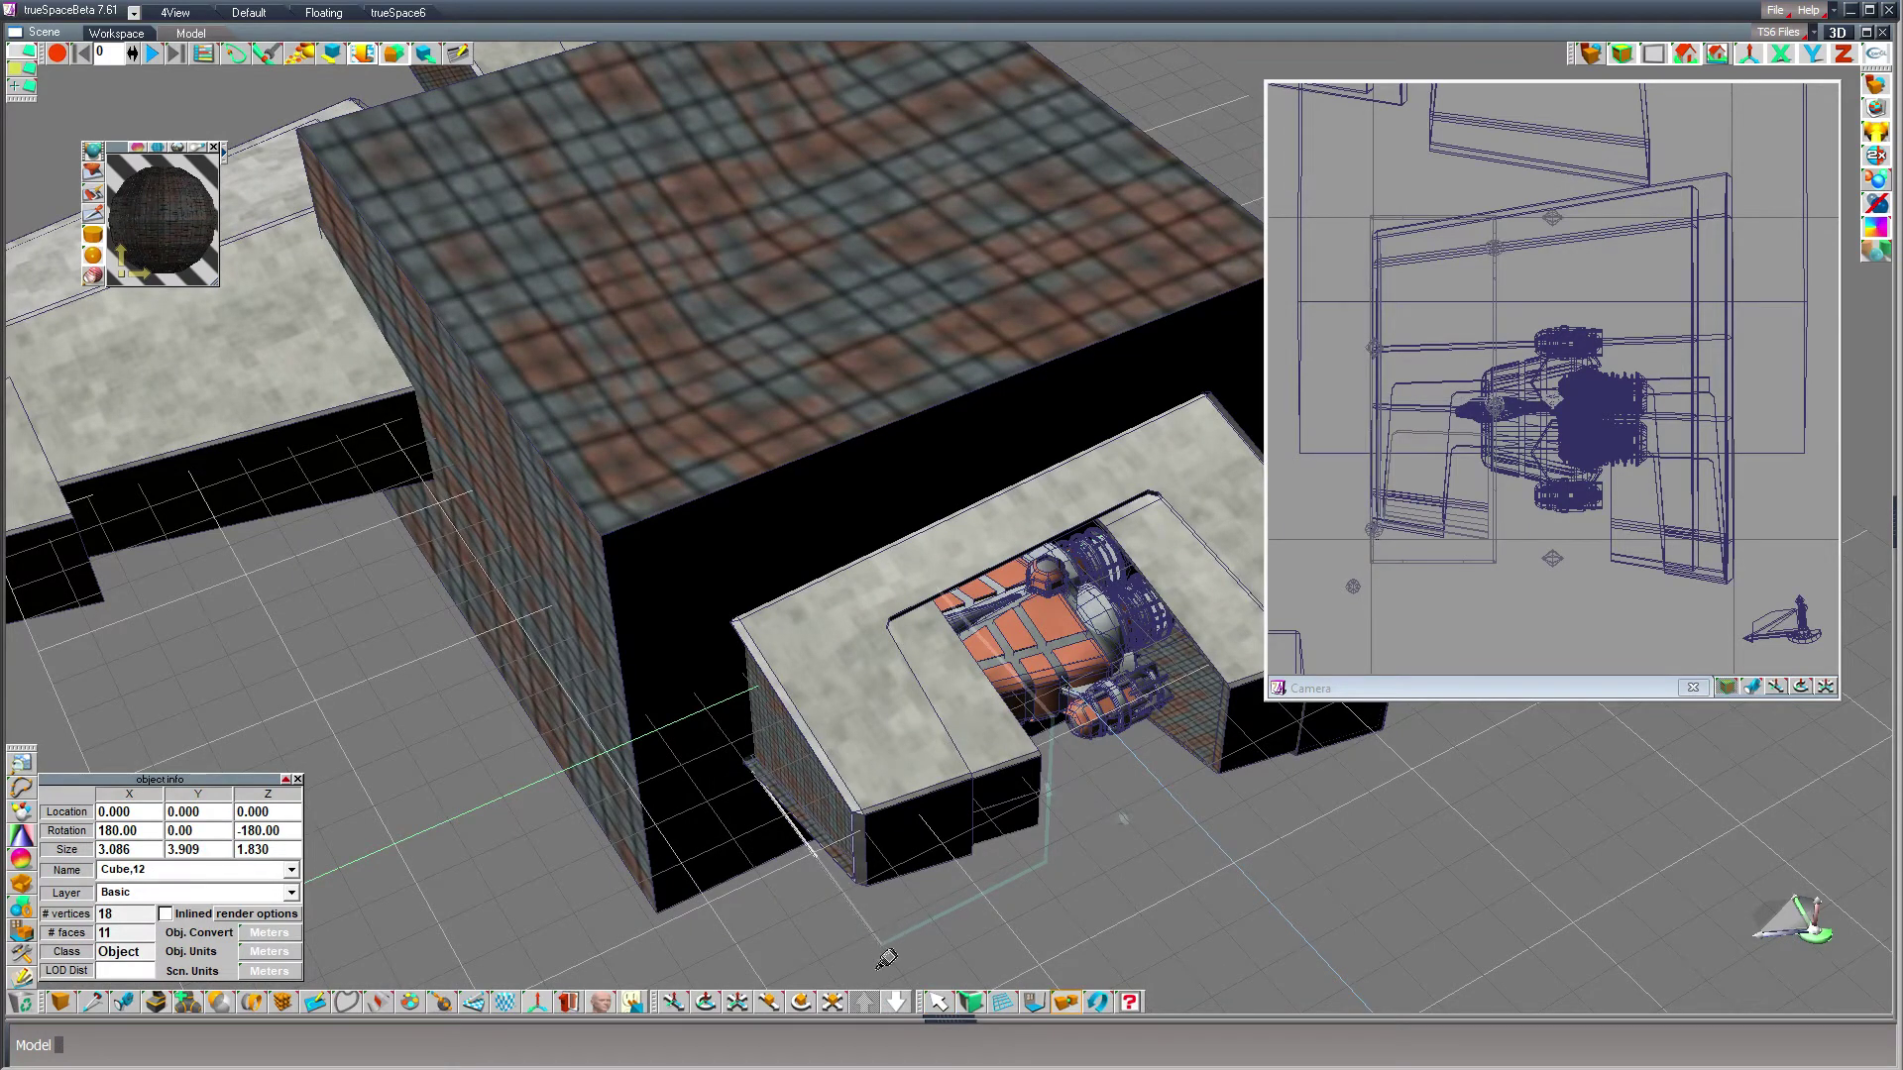
{"action": "left_click", "coordinate": [937, 1007]}
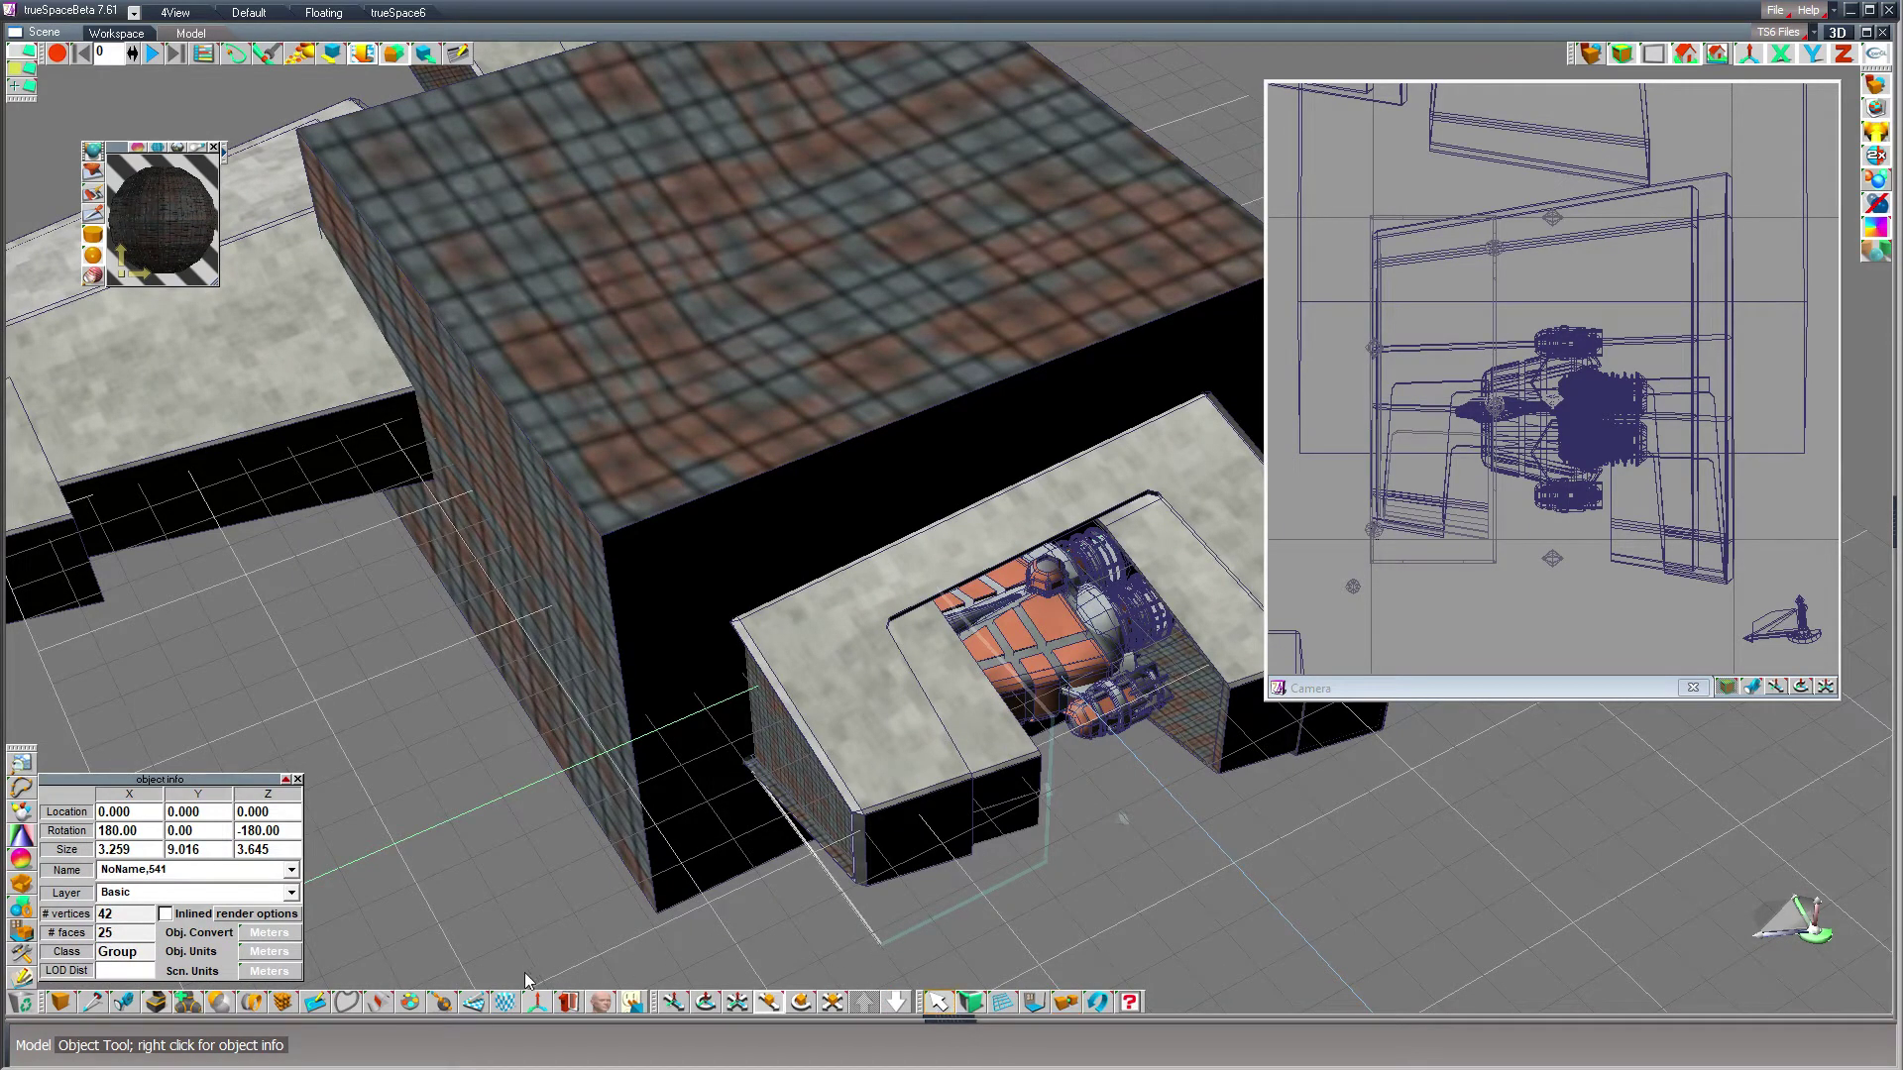
- Try to subtract the large cube from the glued leg and side panel group
{"action": "left_click", "coordinate": [219, 1003]}
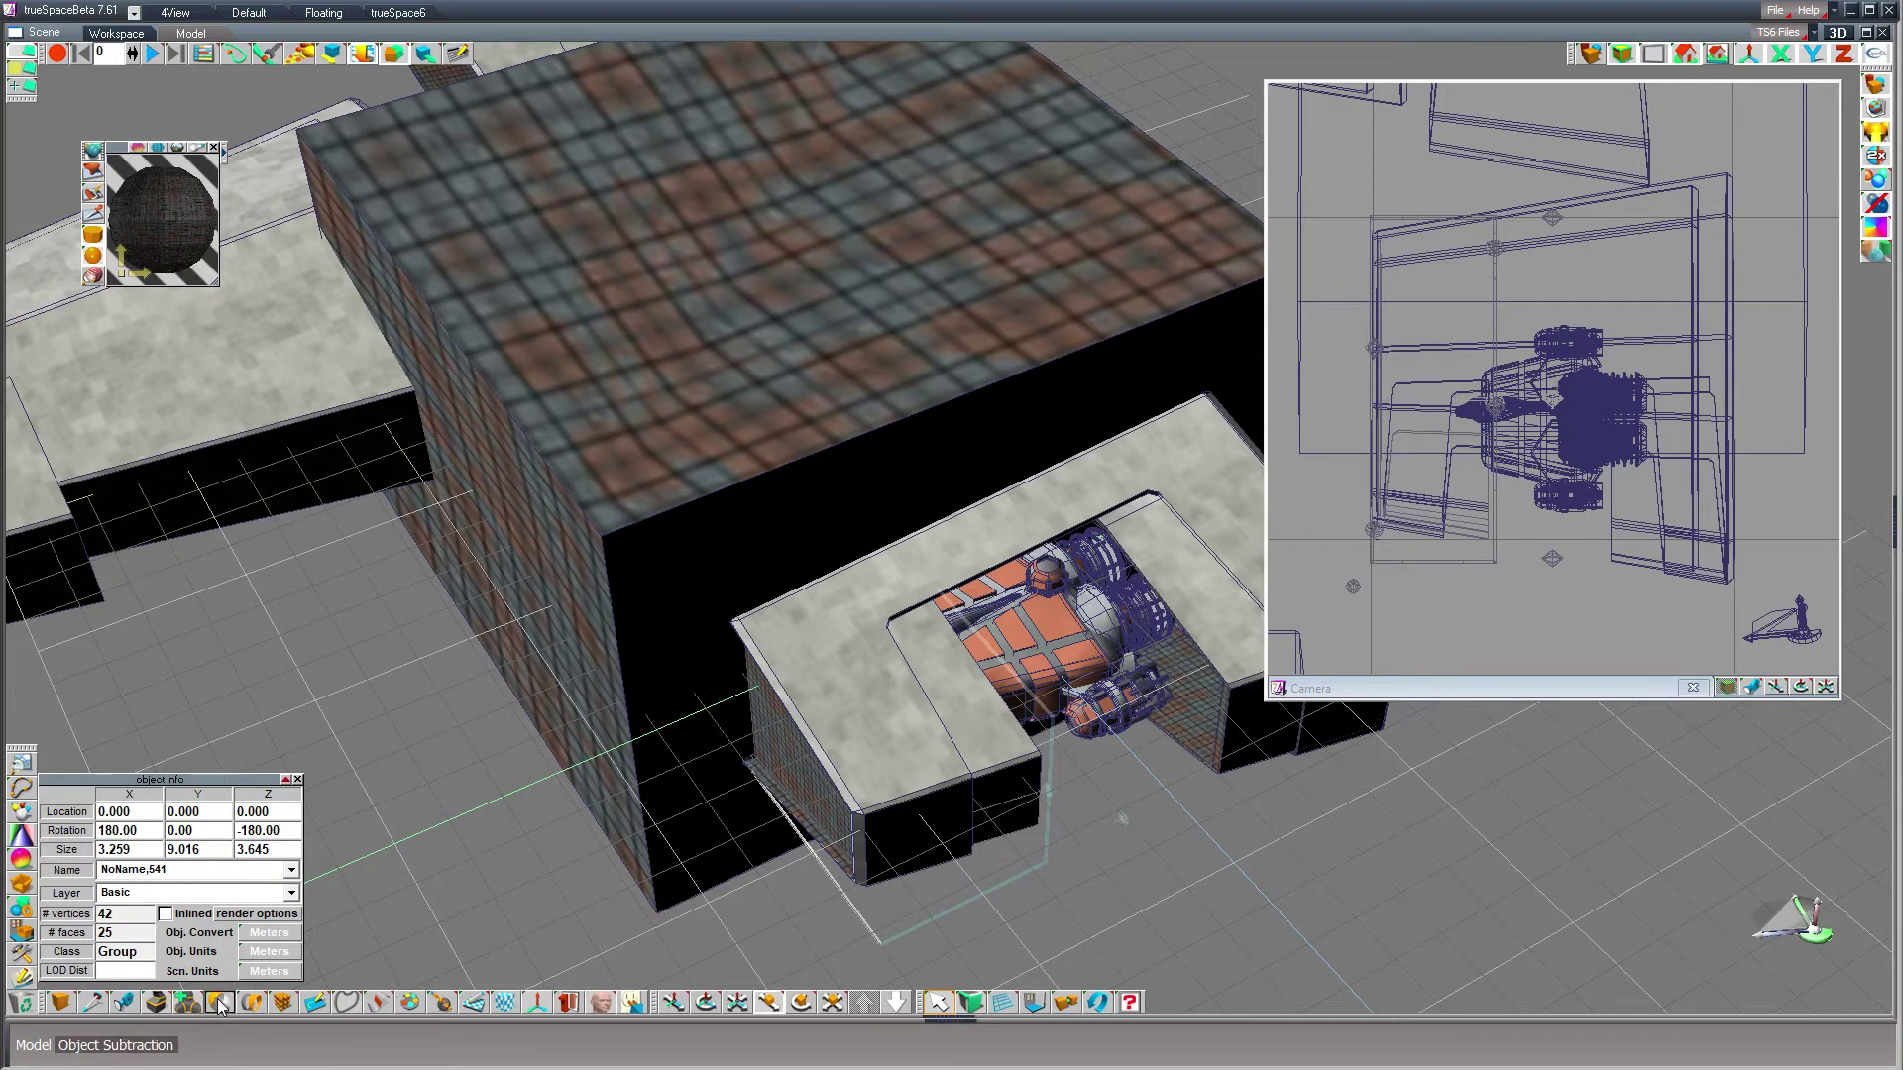
{"action": "left_click", "coordinate": [678, 374]}
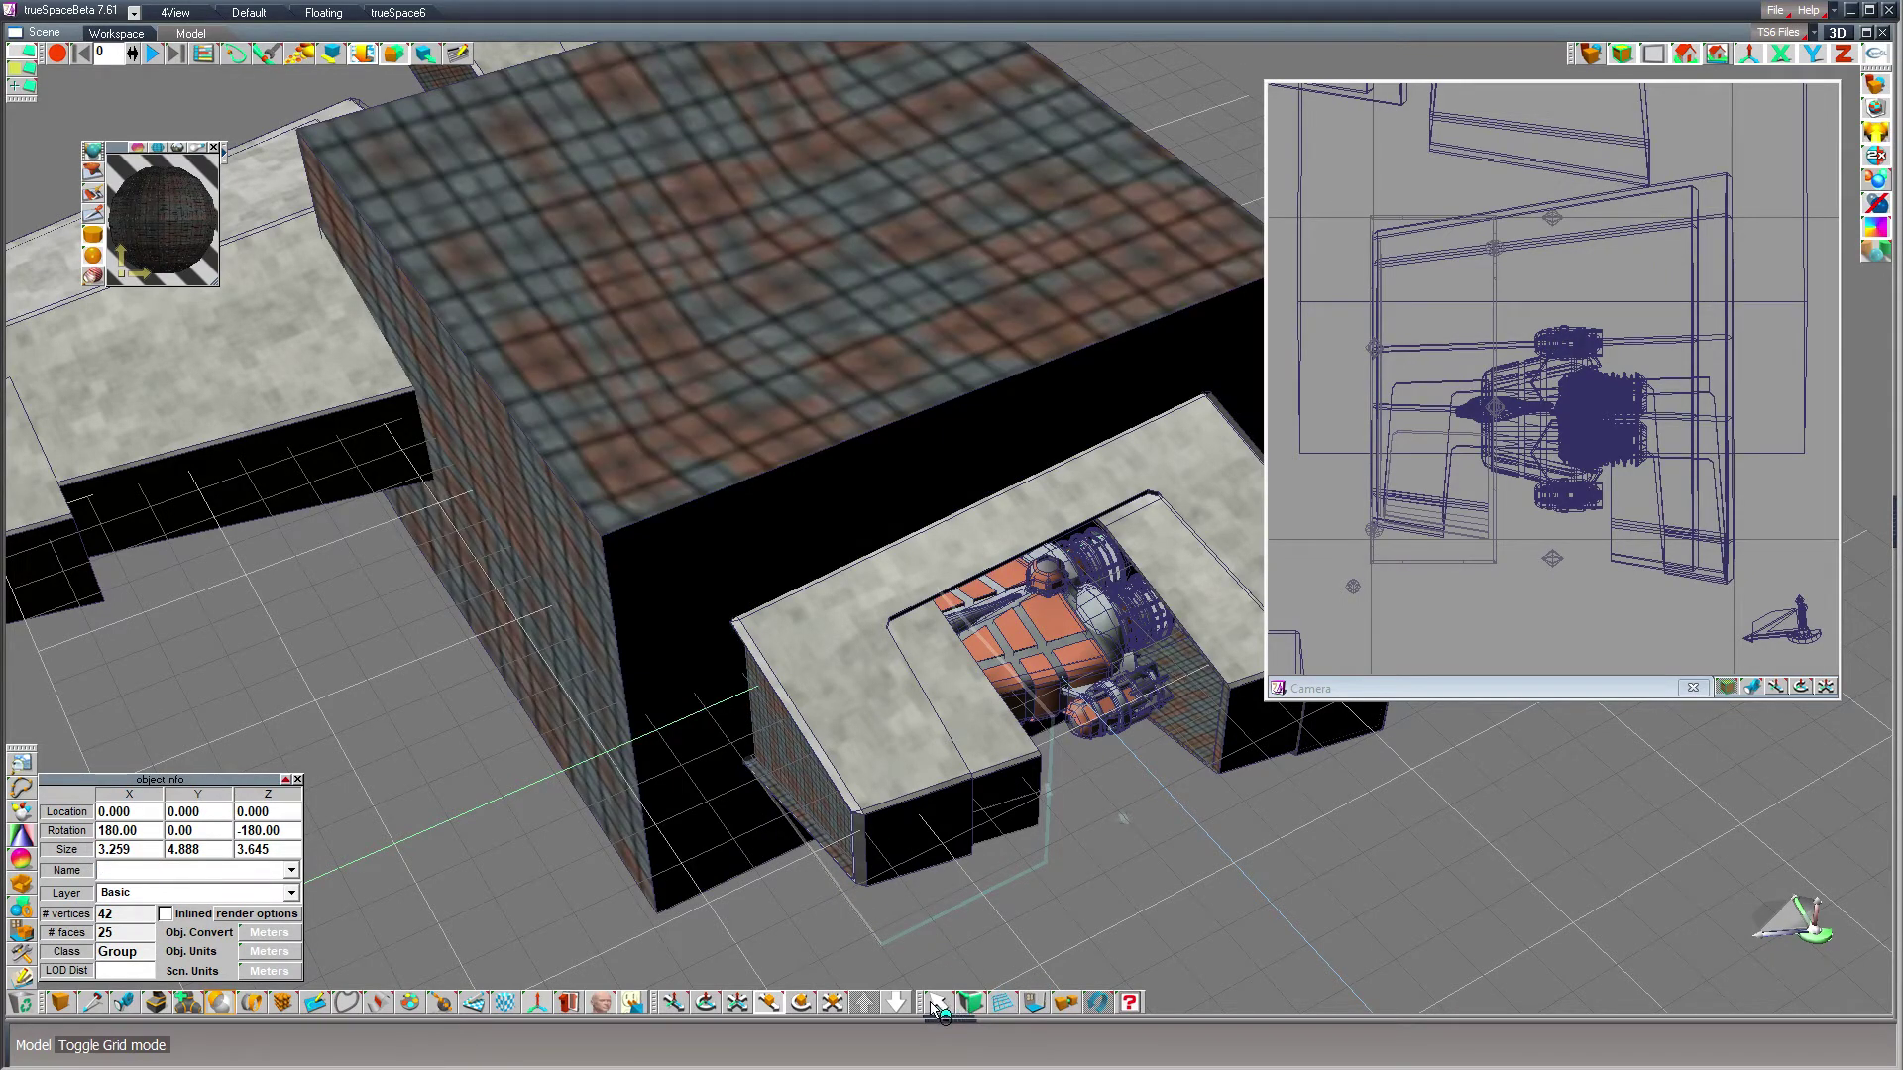
{"action": "left_click", "coordinate": [937, 1003]}
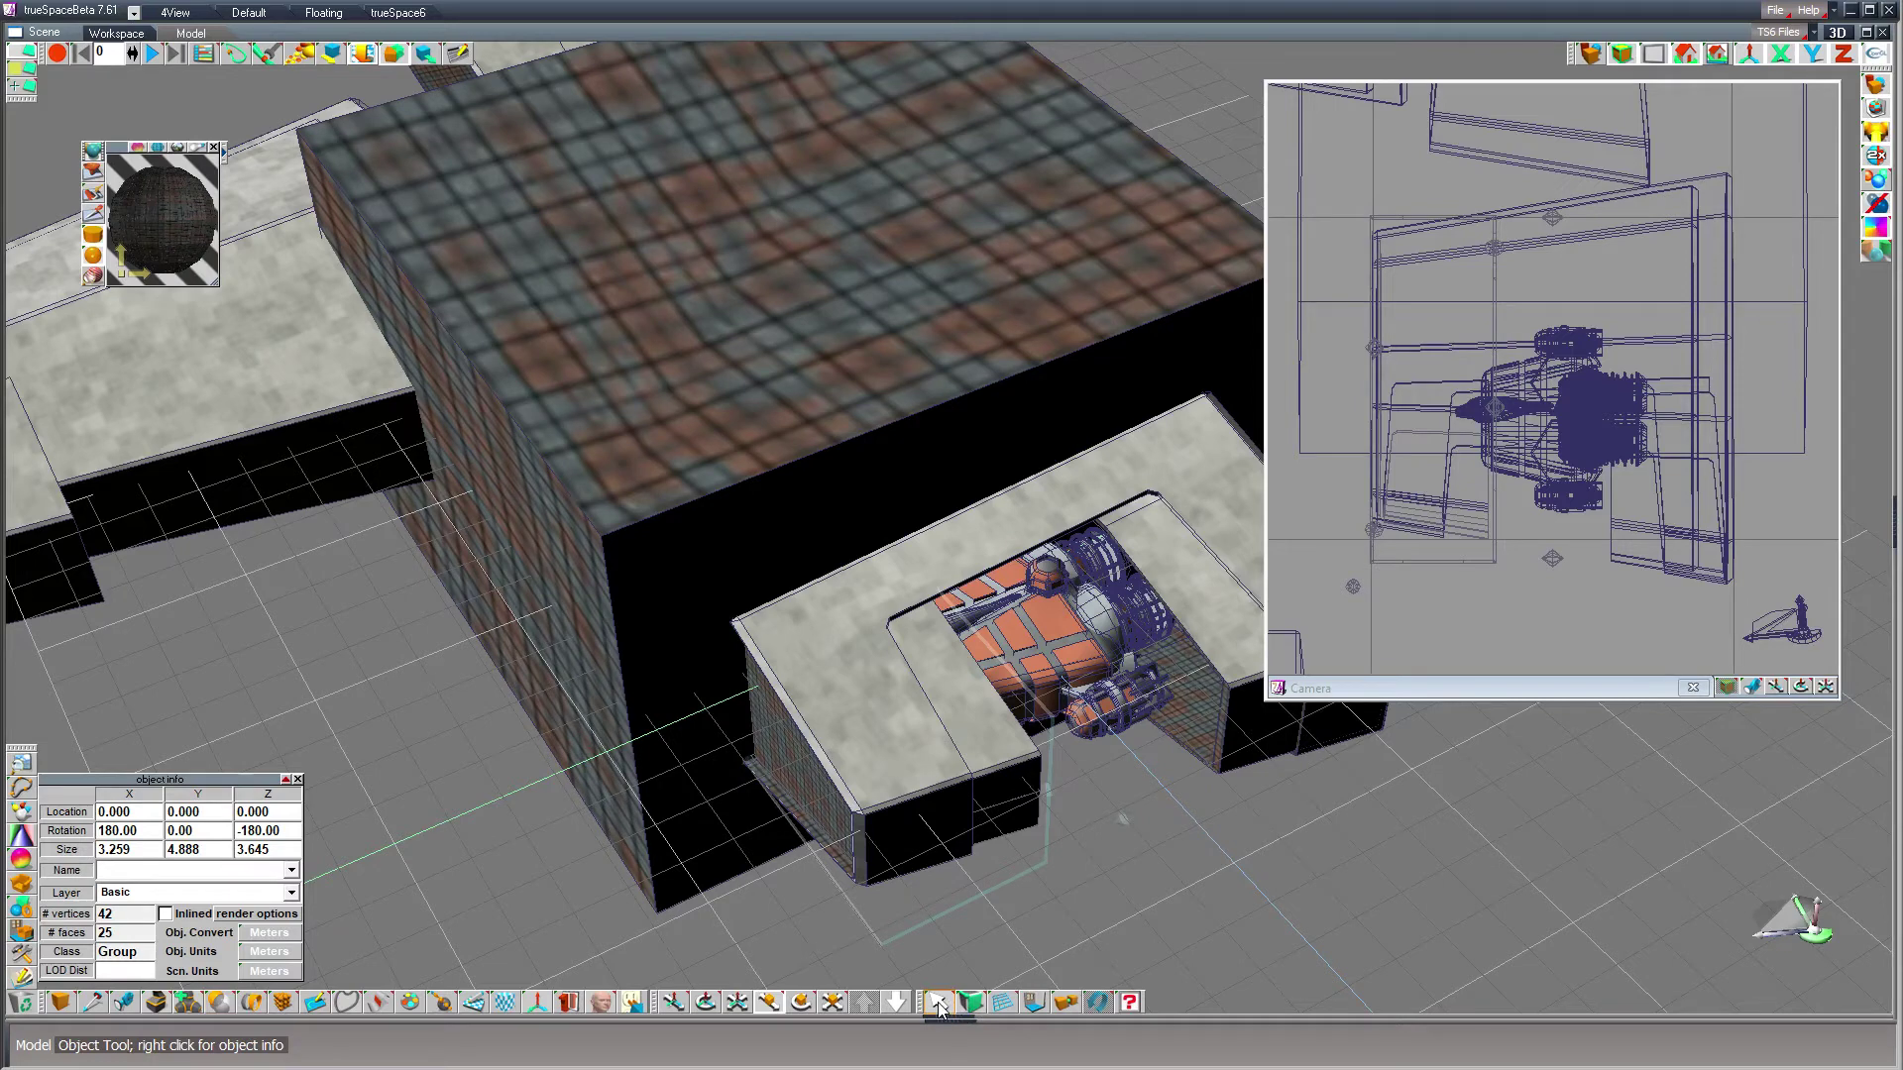
- Select the main arch group and subtract the large cube from it to remove its rear half
{"action": "left_click", "coordinate": [926, 780]}
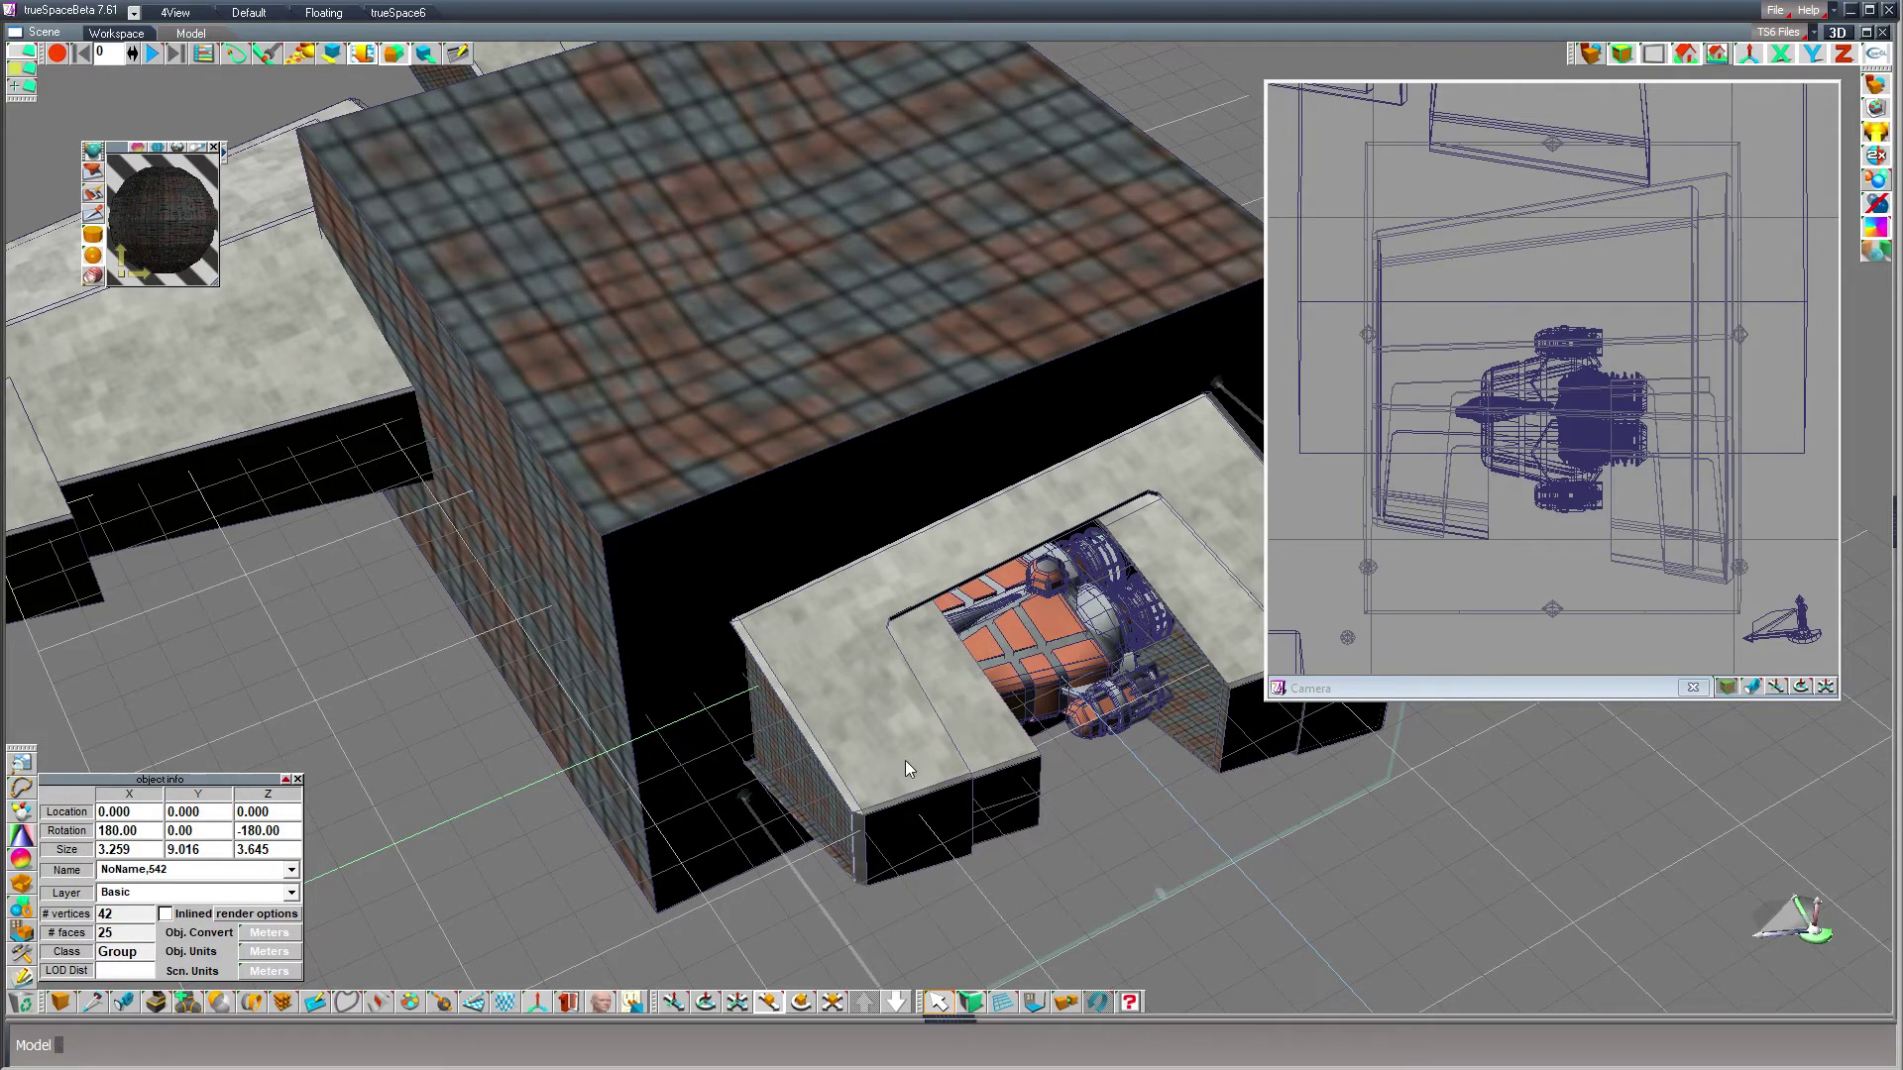
{"action": "left_click", "coordinate": [836, 822]}
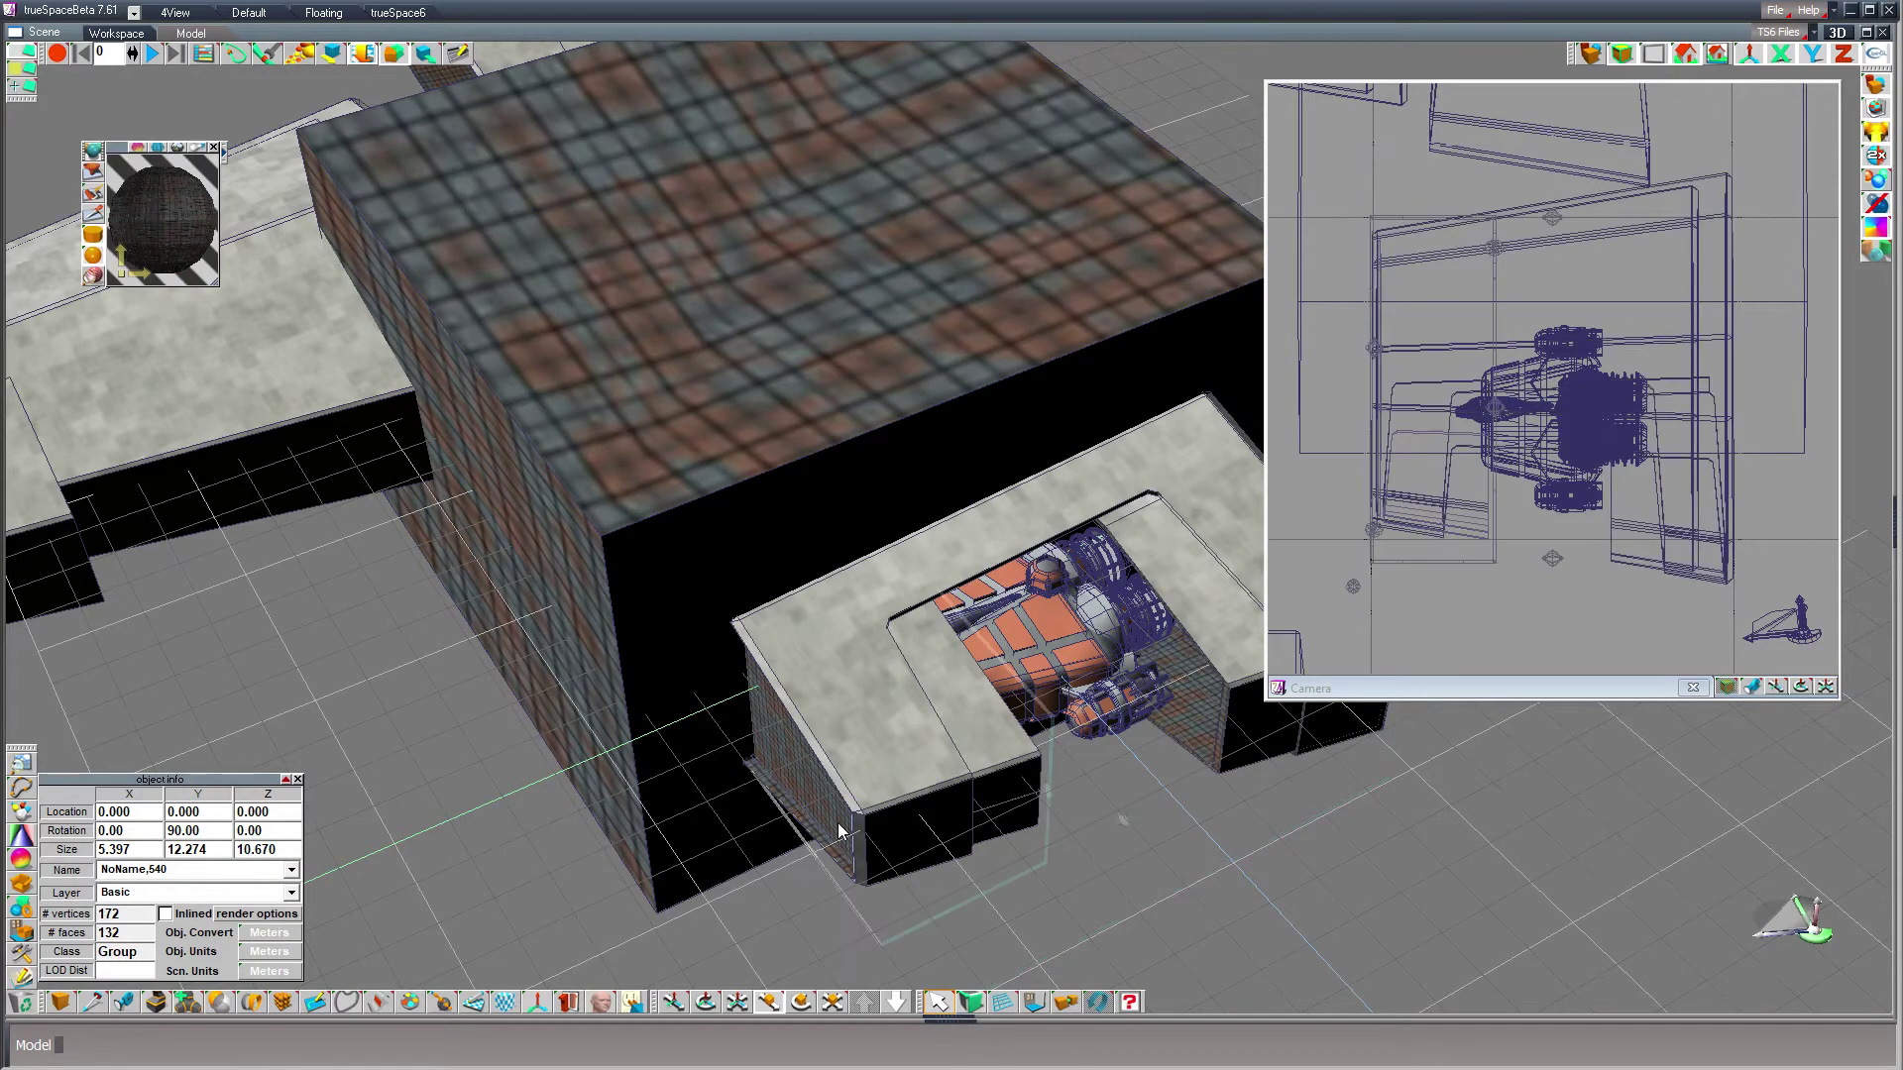
{"action": "left_click", "coordinate": [898, 773]}
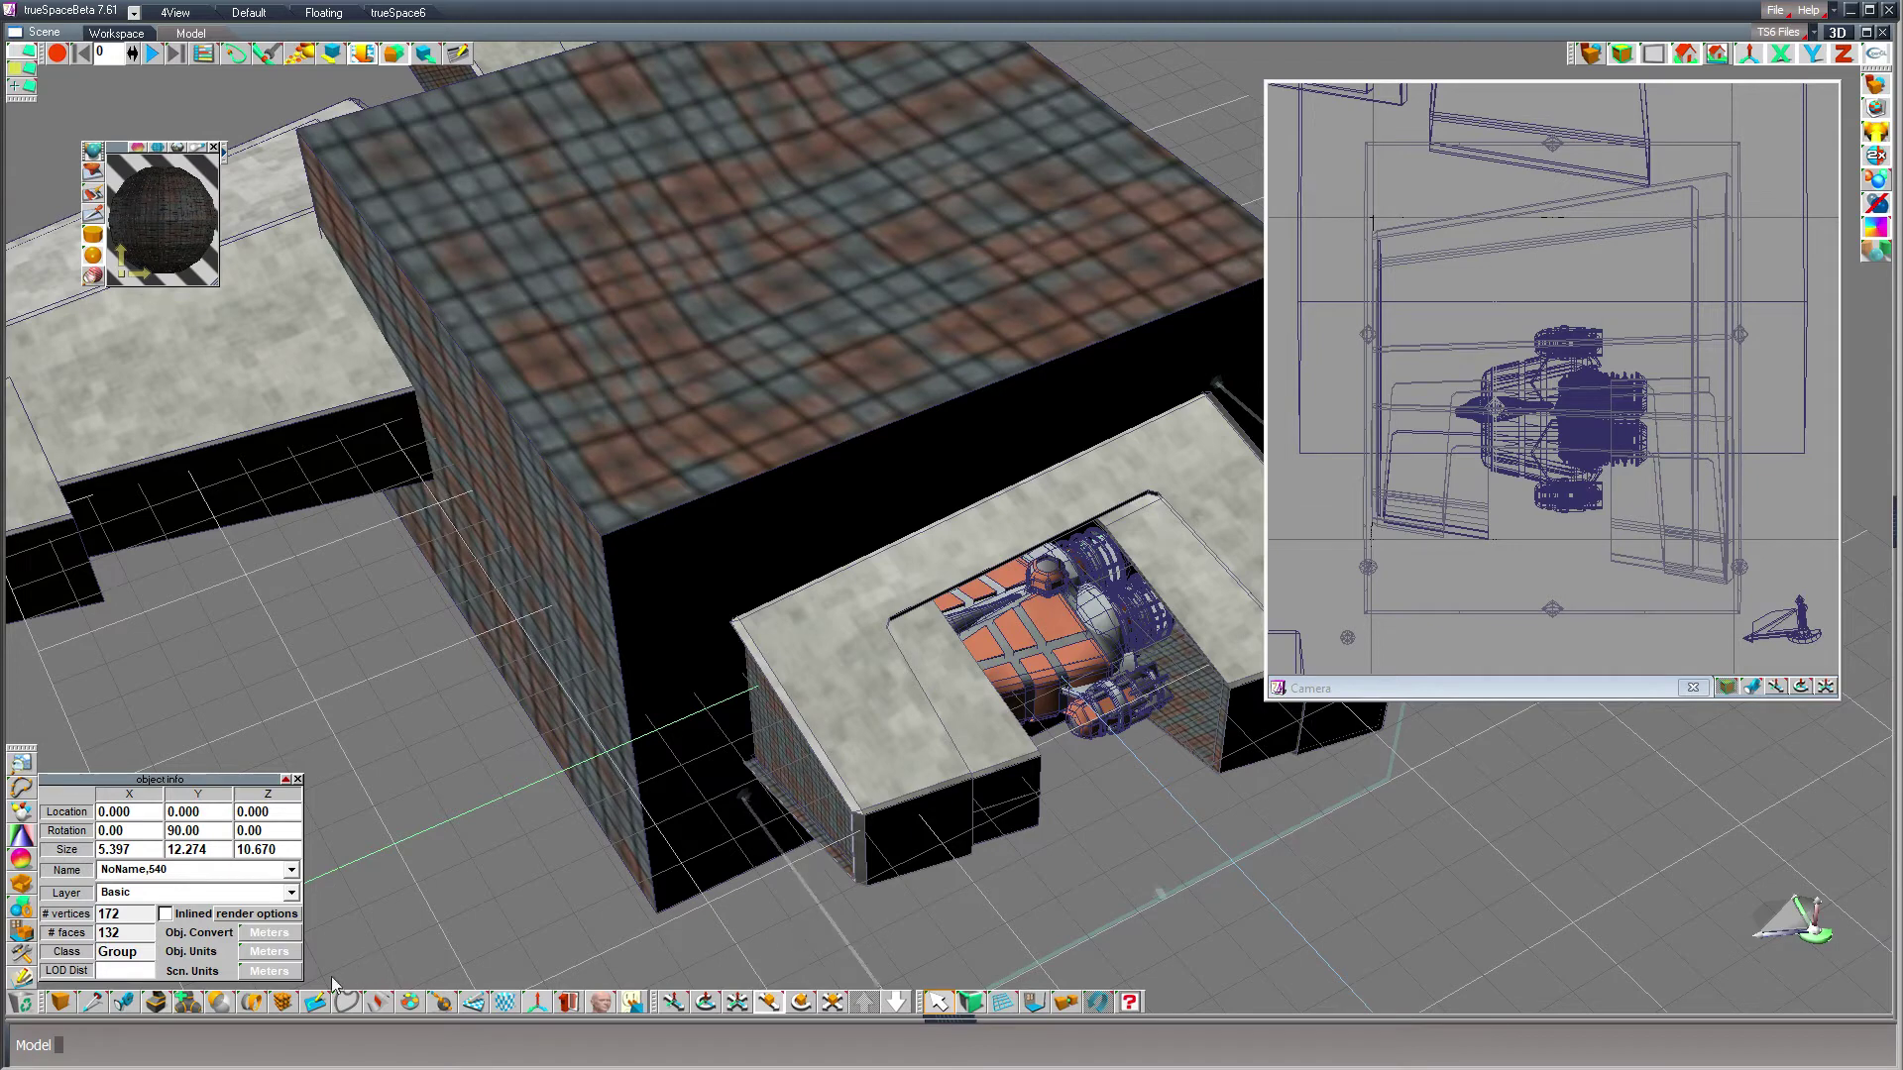
{"action": "left_click", "coordinate": [234, 1005]}
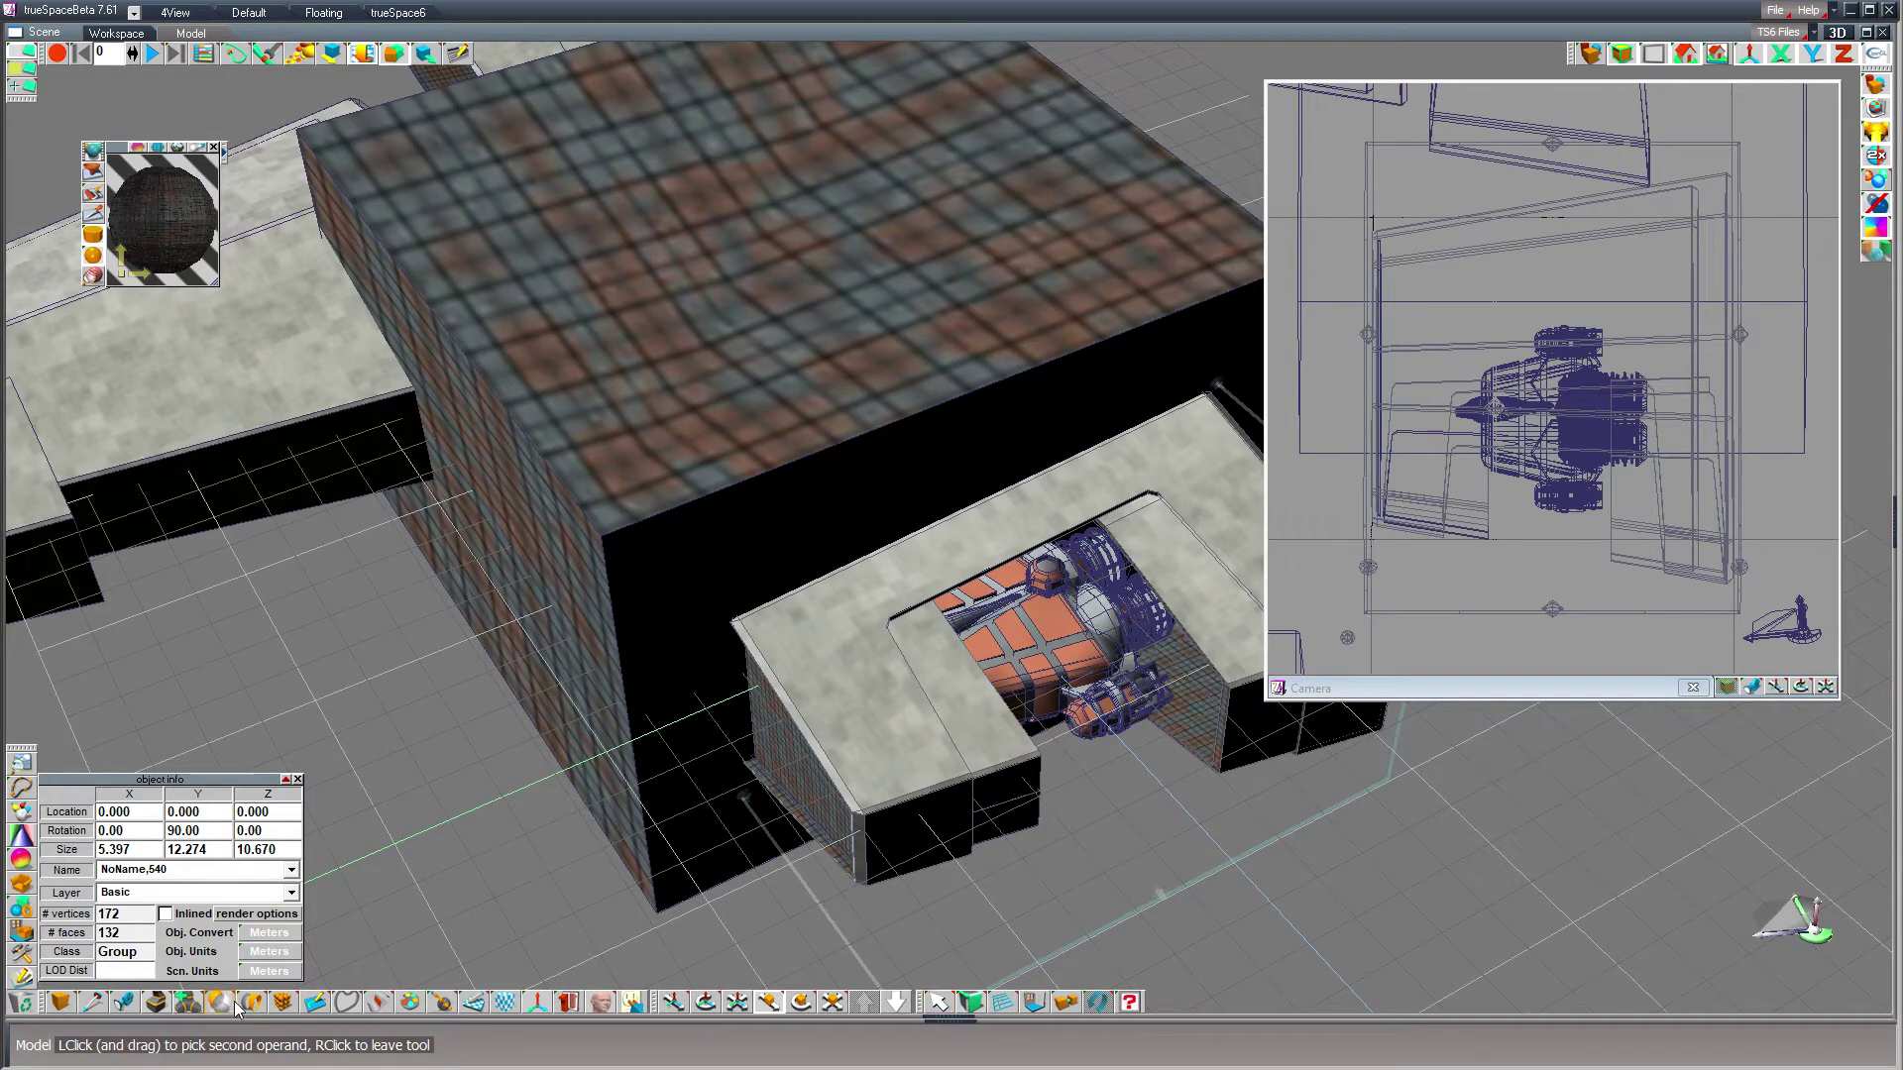
{"action": "left_click", "coordinate": [684, 563]}
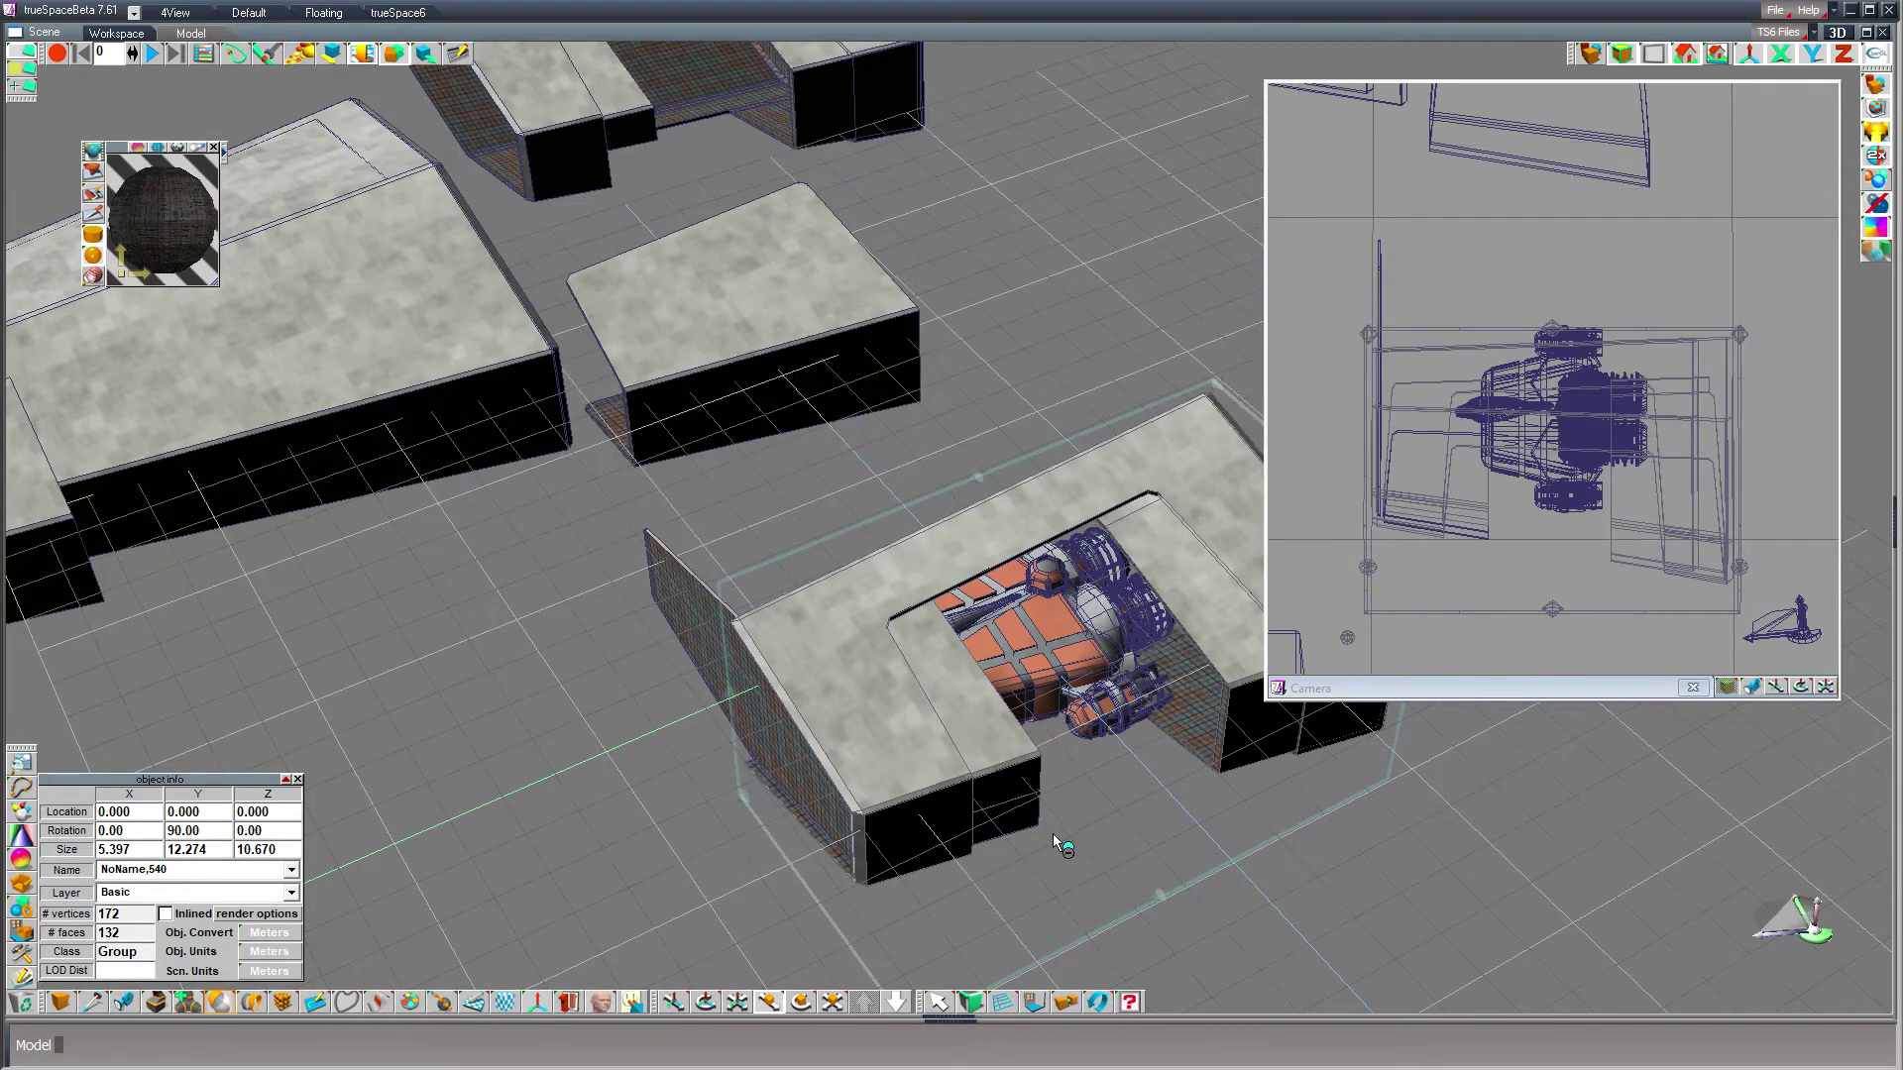
- Set the Y rotation of the cut arch group's axes to 0
{"action": "left_click", "coordinate": [938, 1004]}
{"action": "left_click", "coordinate": [538, 1002]}
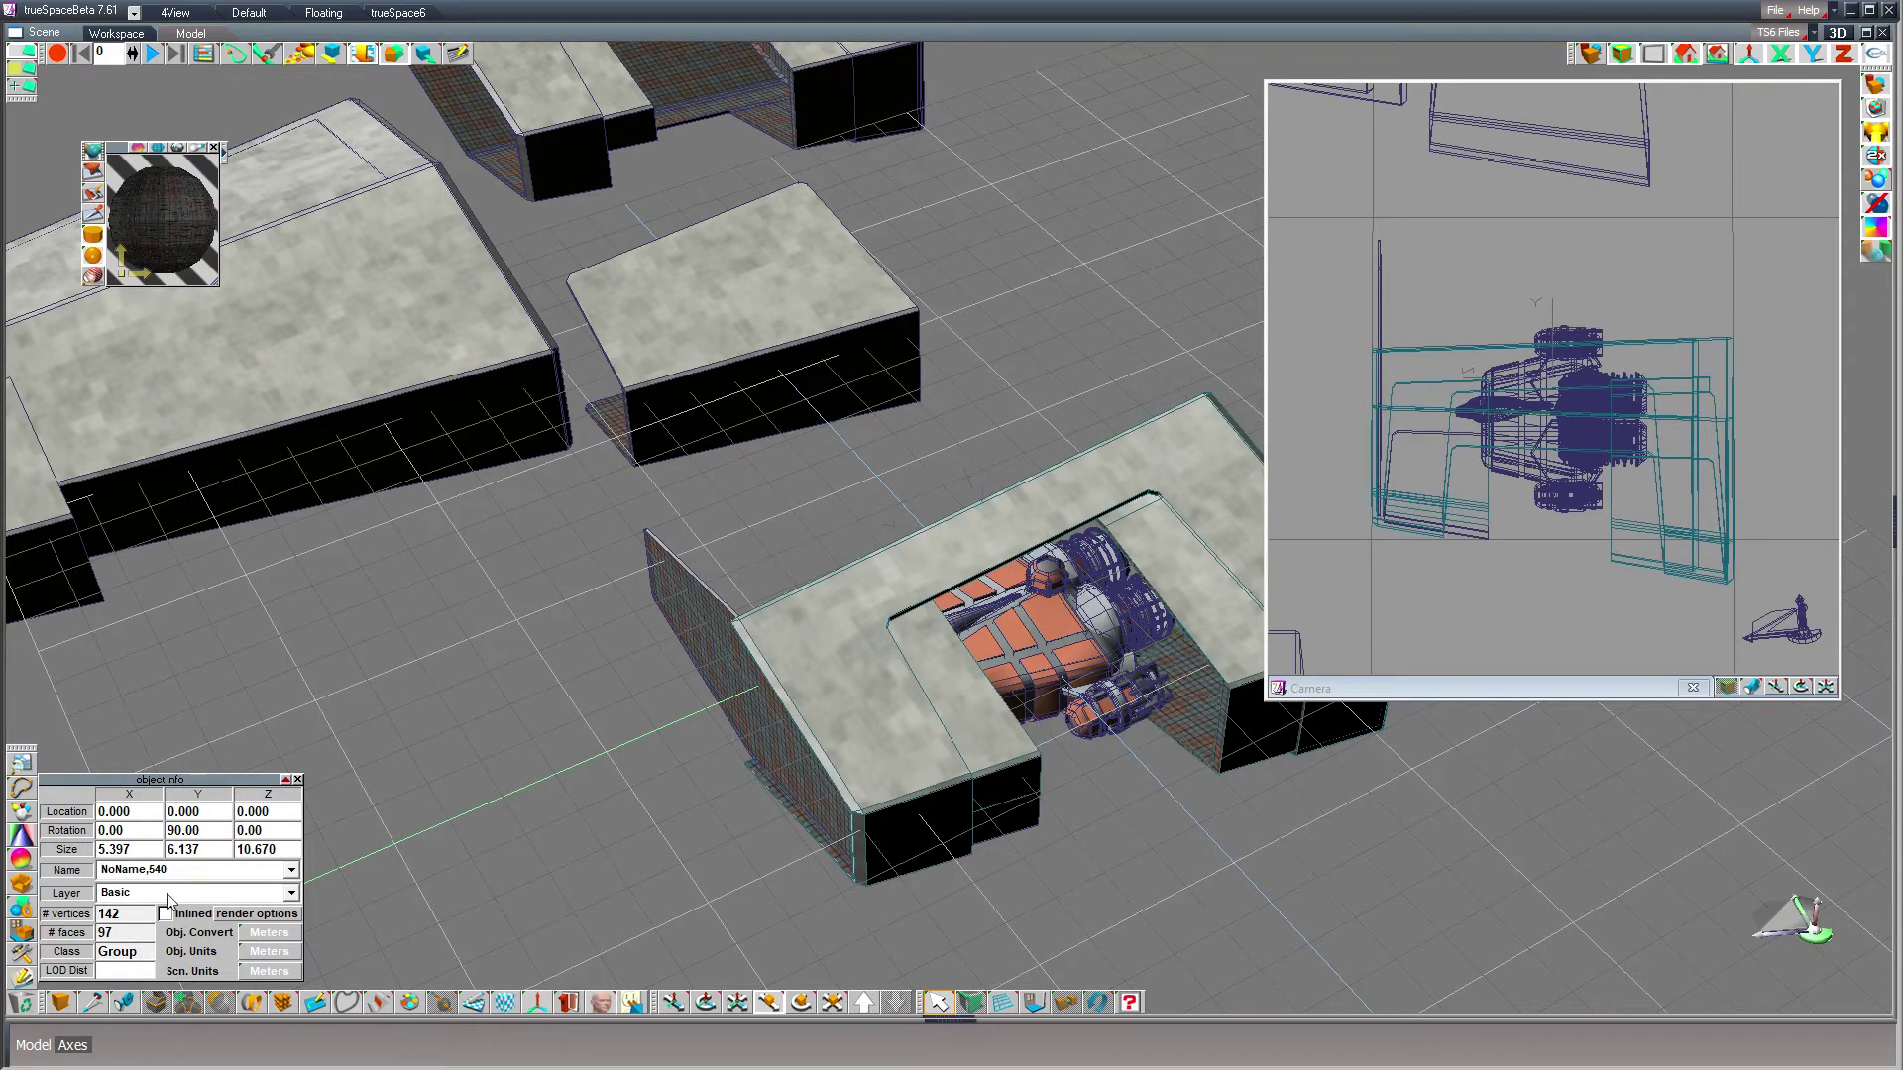
{"action": "left_click", "coordinate": [212, 833]}
{"action": "type", "text": "0"}
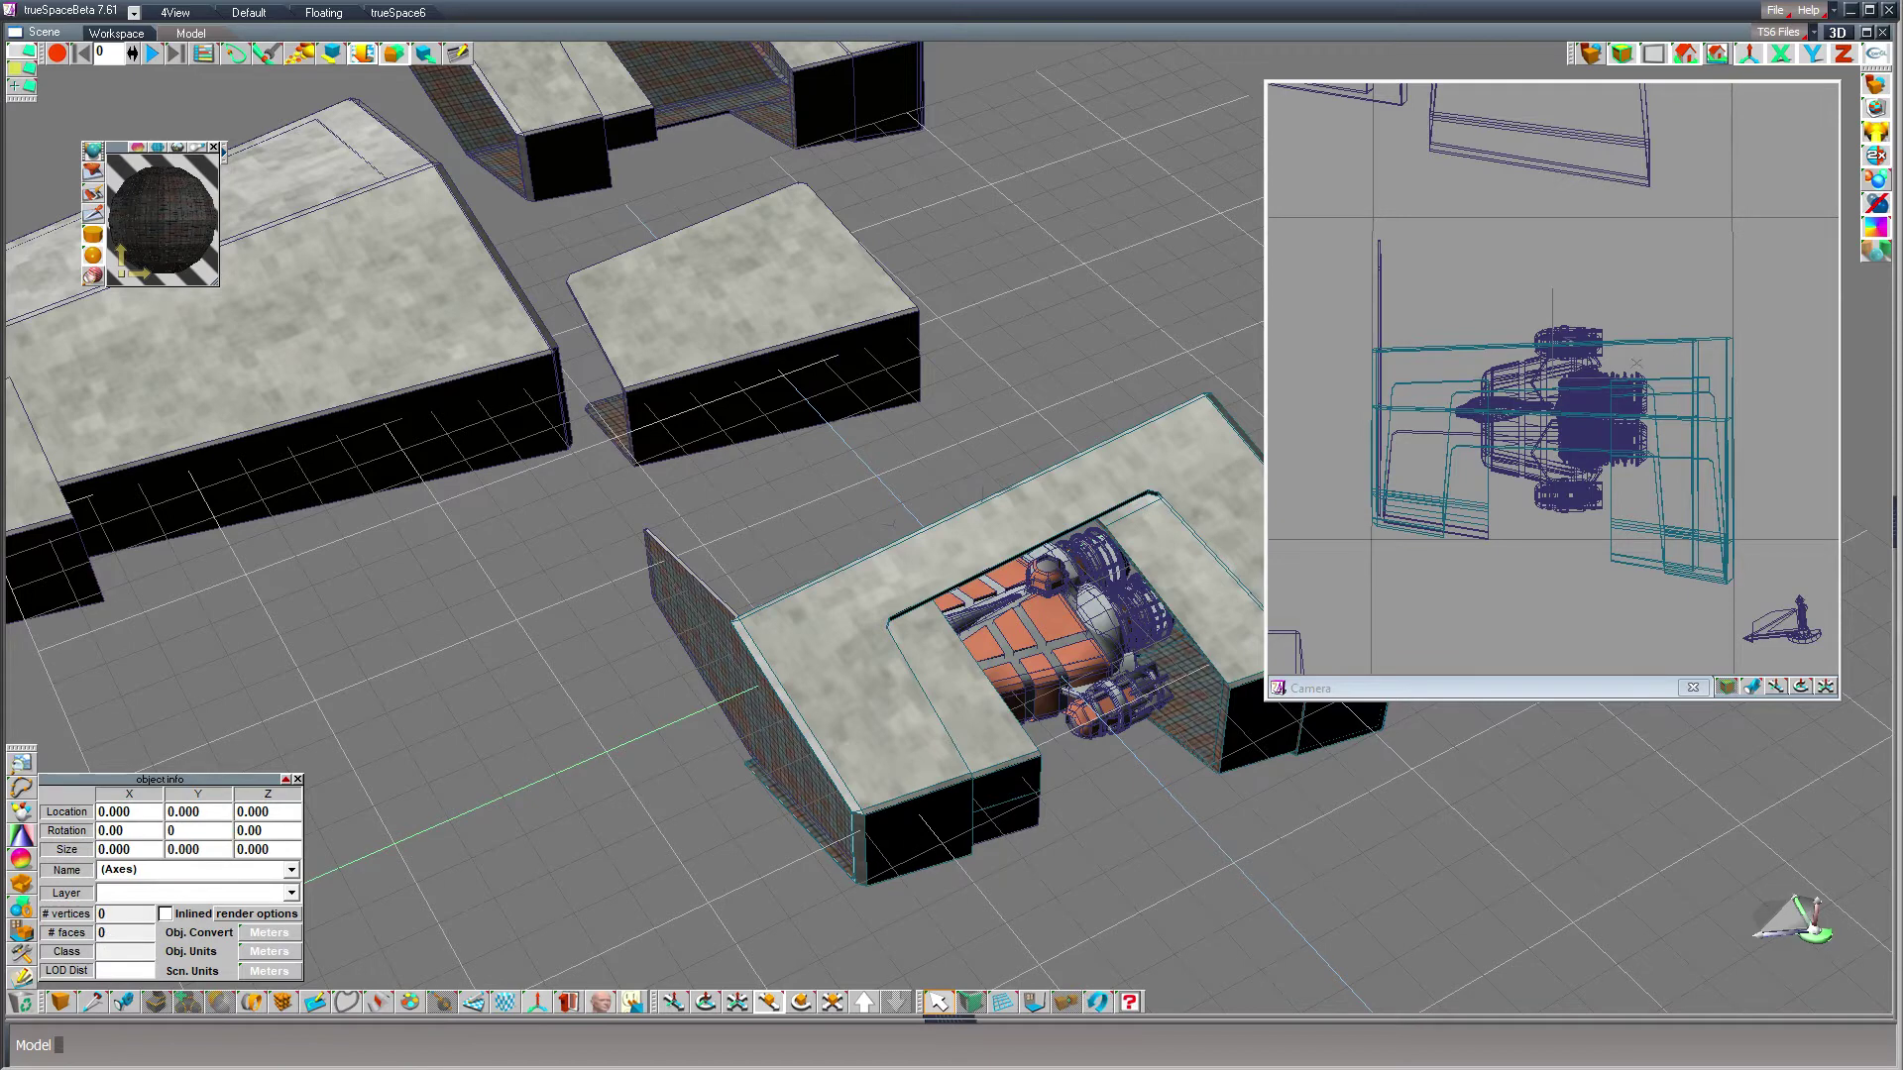
{"action": "left_click", "coordinate": [539, 1003]}
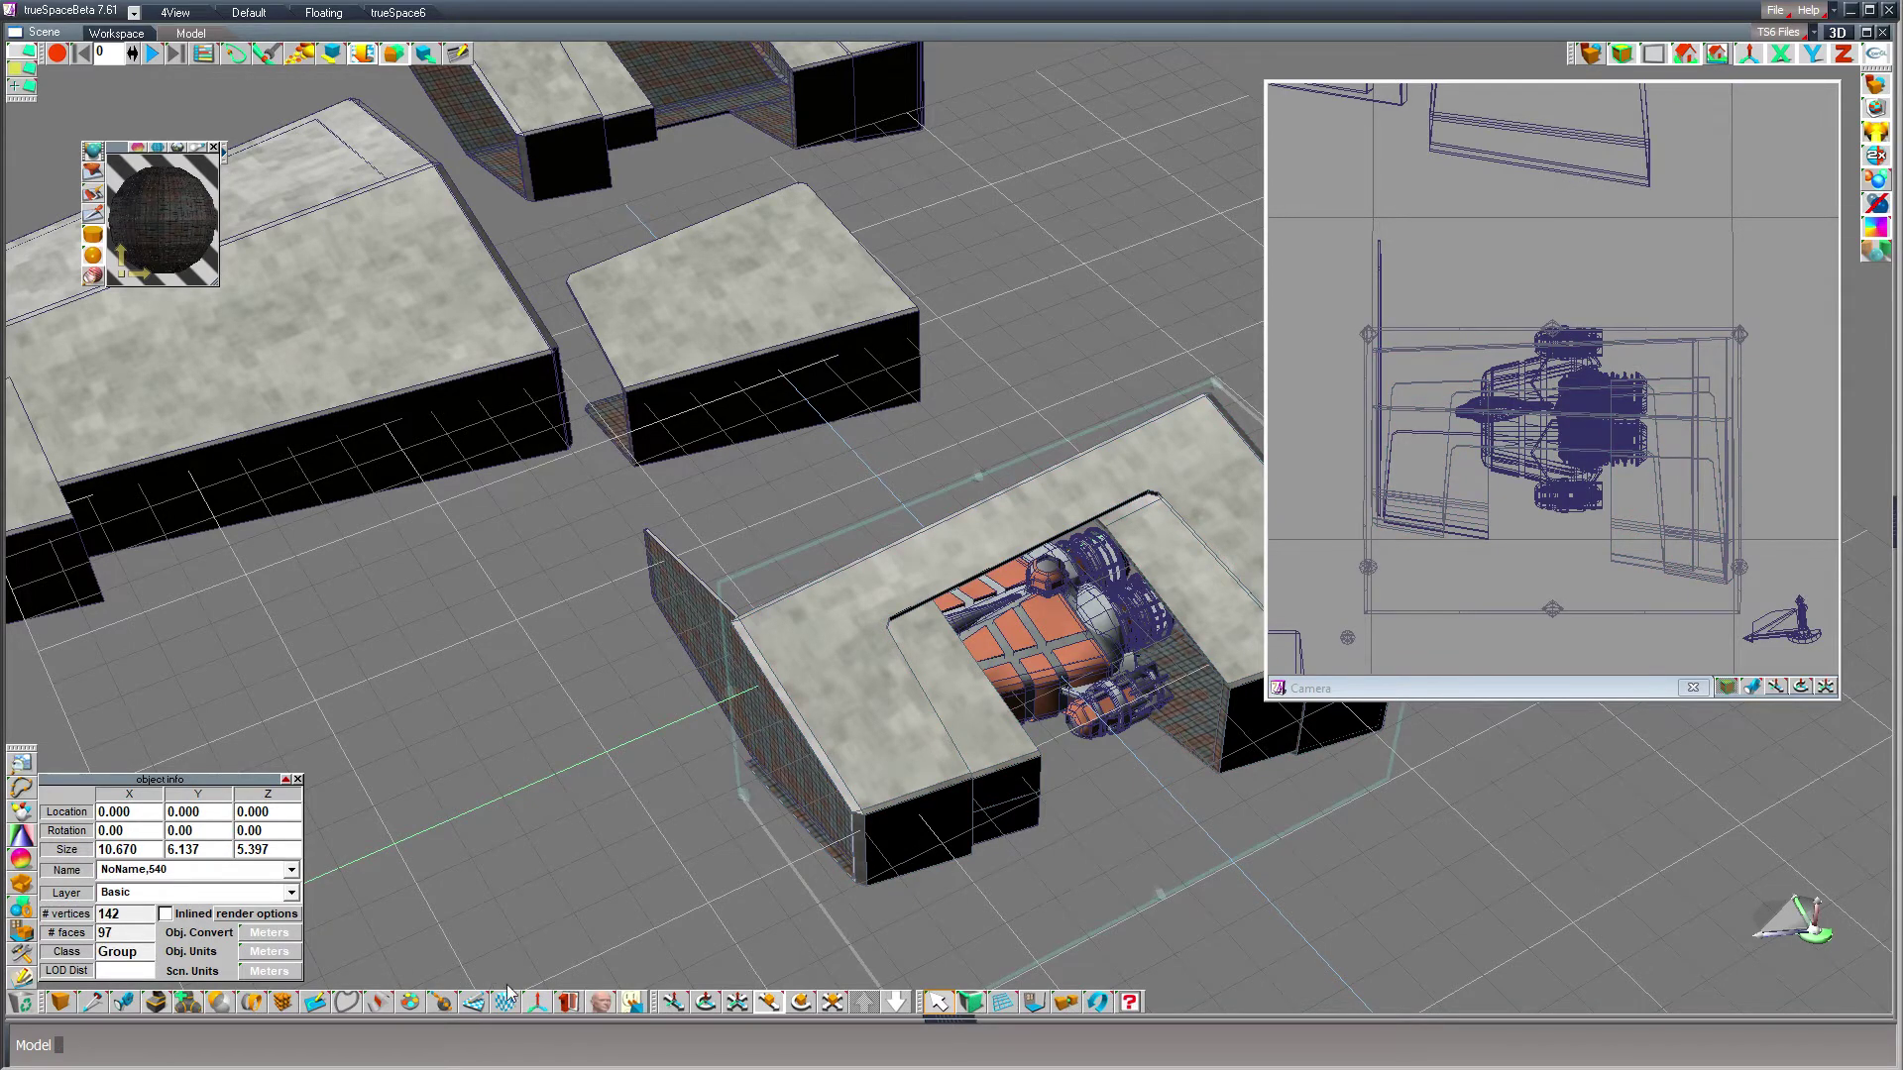
- Try a mirrored copy of the cut arch as the rear half, inspect it from the side, and delete it
{"action": "left_click", "coordinate": [567, 1004]}
{"action": "left_click", "coordinate": [567, 1004]}
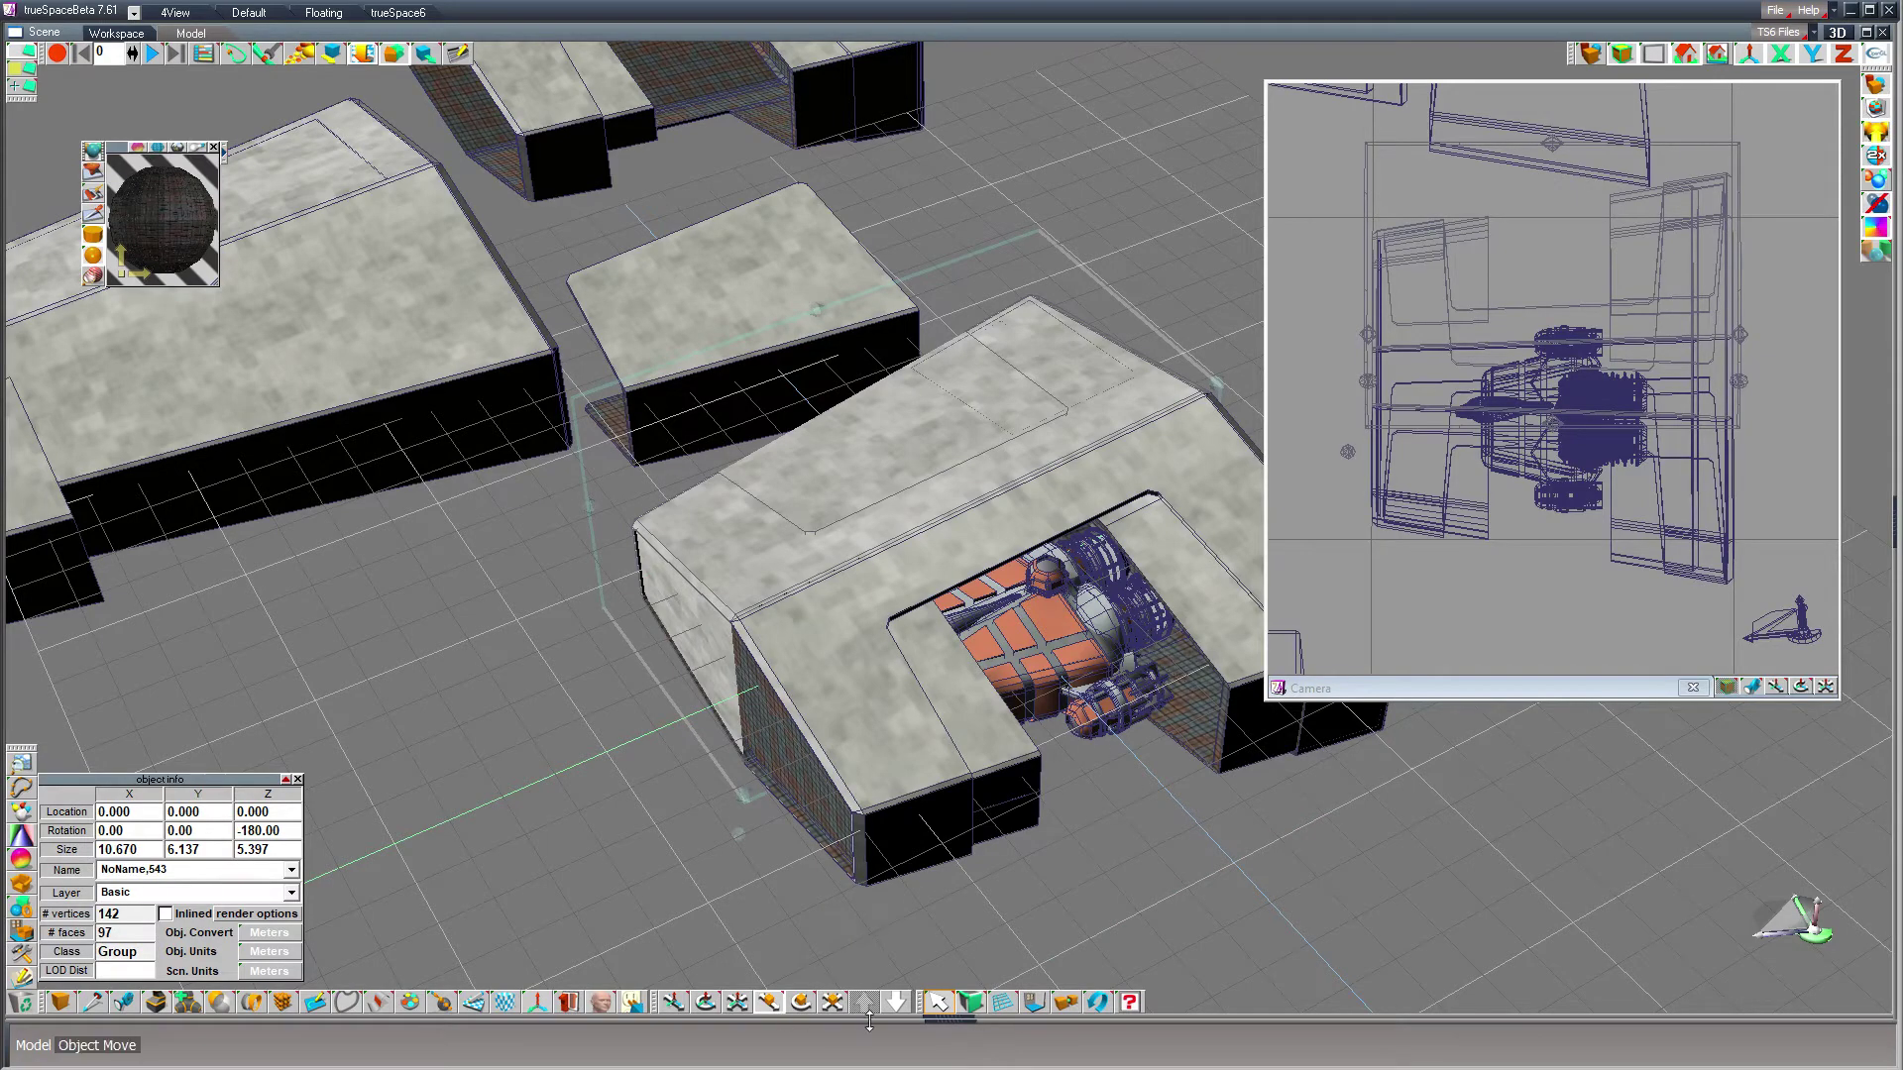
{"action": "left_click", "coordinate": [705, 1002]}
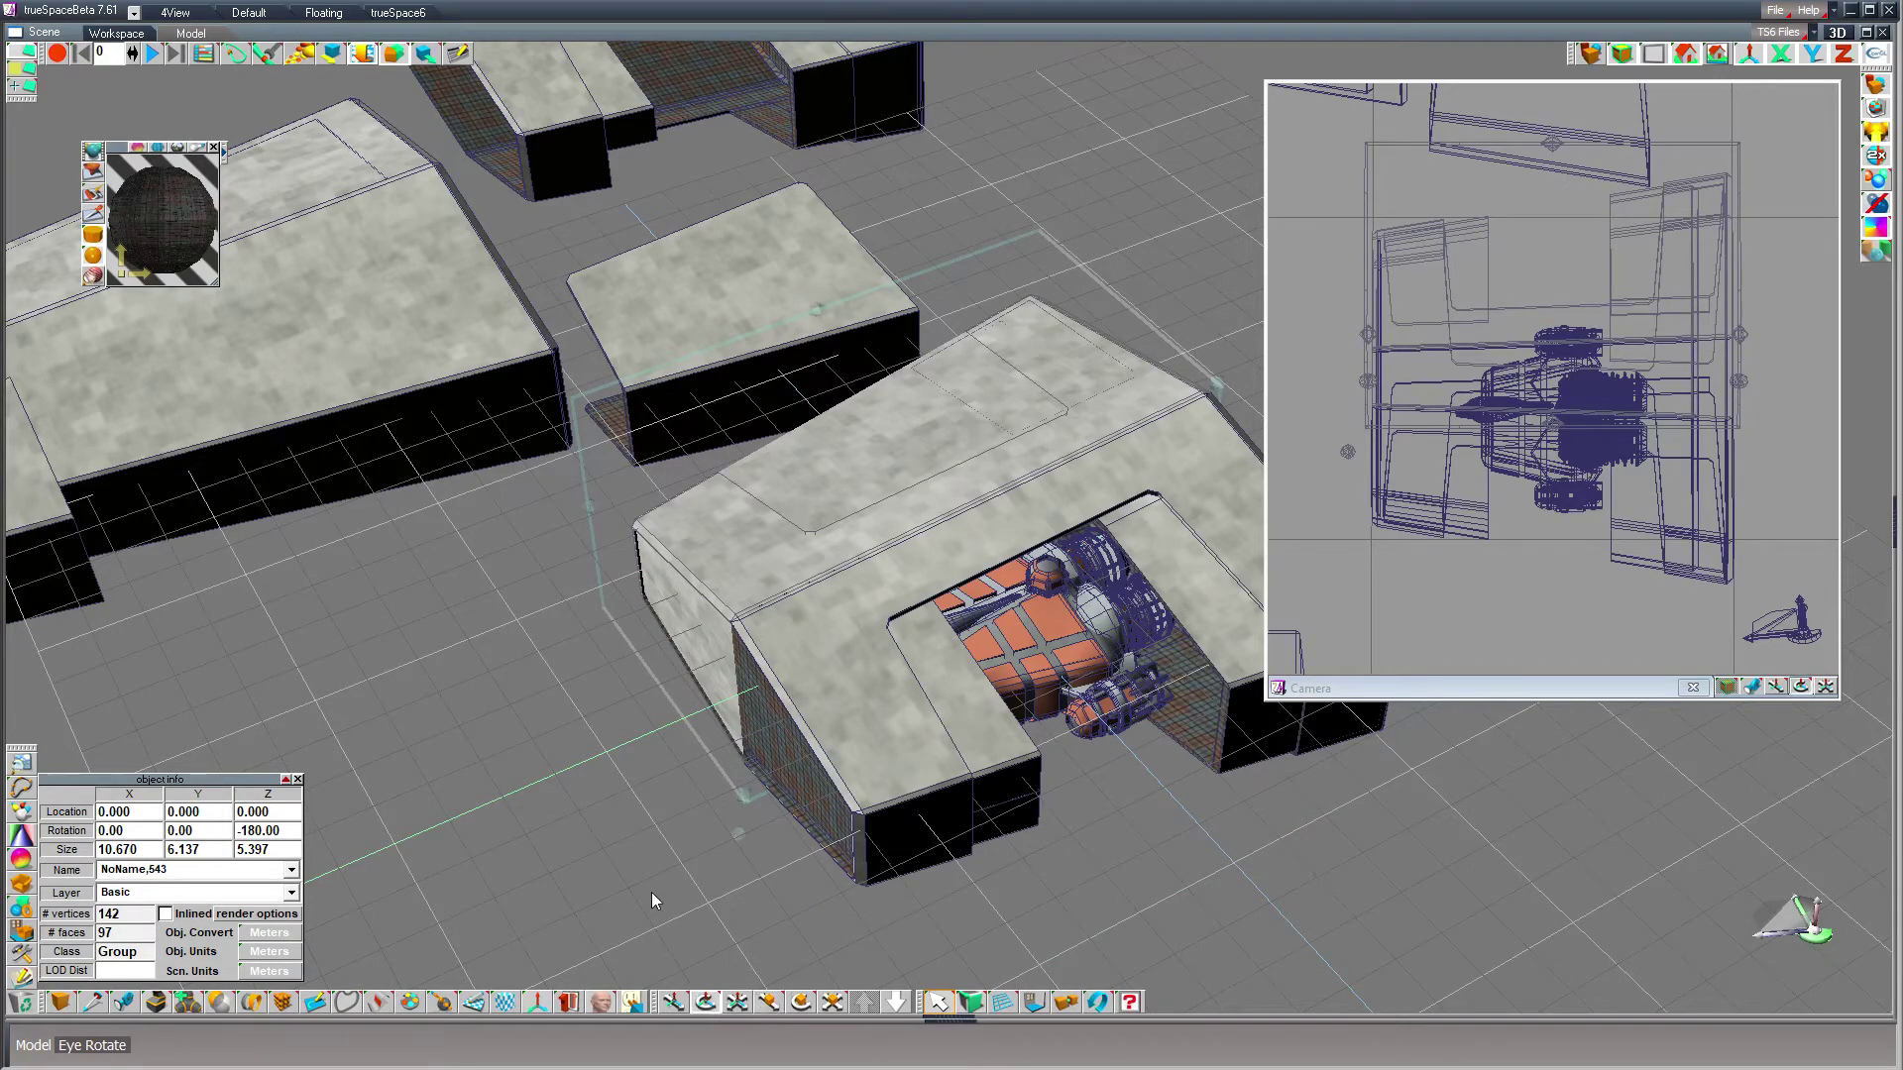
{"action": "left_click_drag", "start_coordinate": [883, 940], "coordinate": [939, 493]}
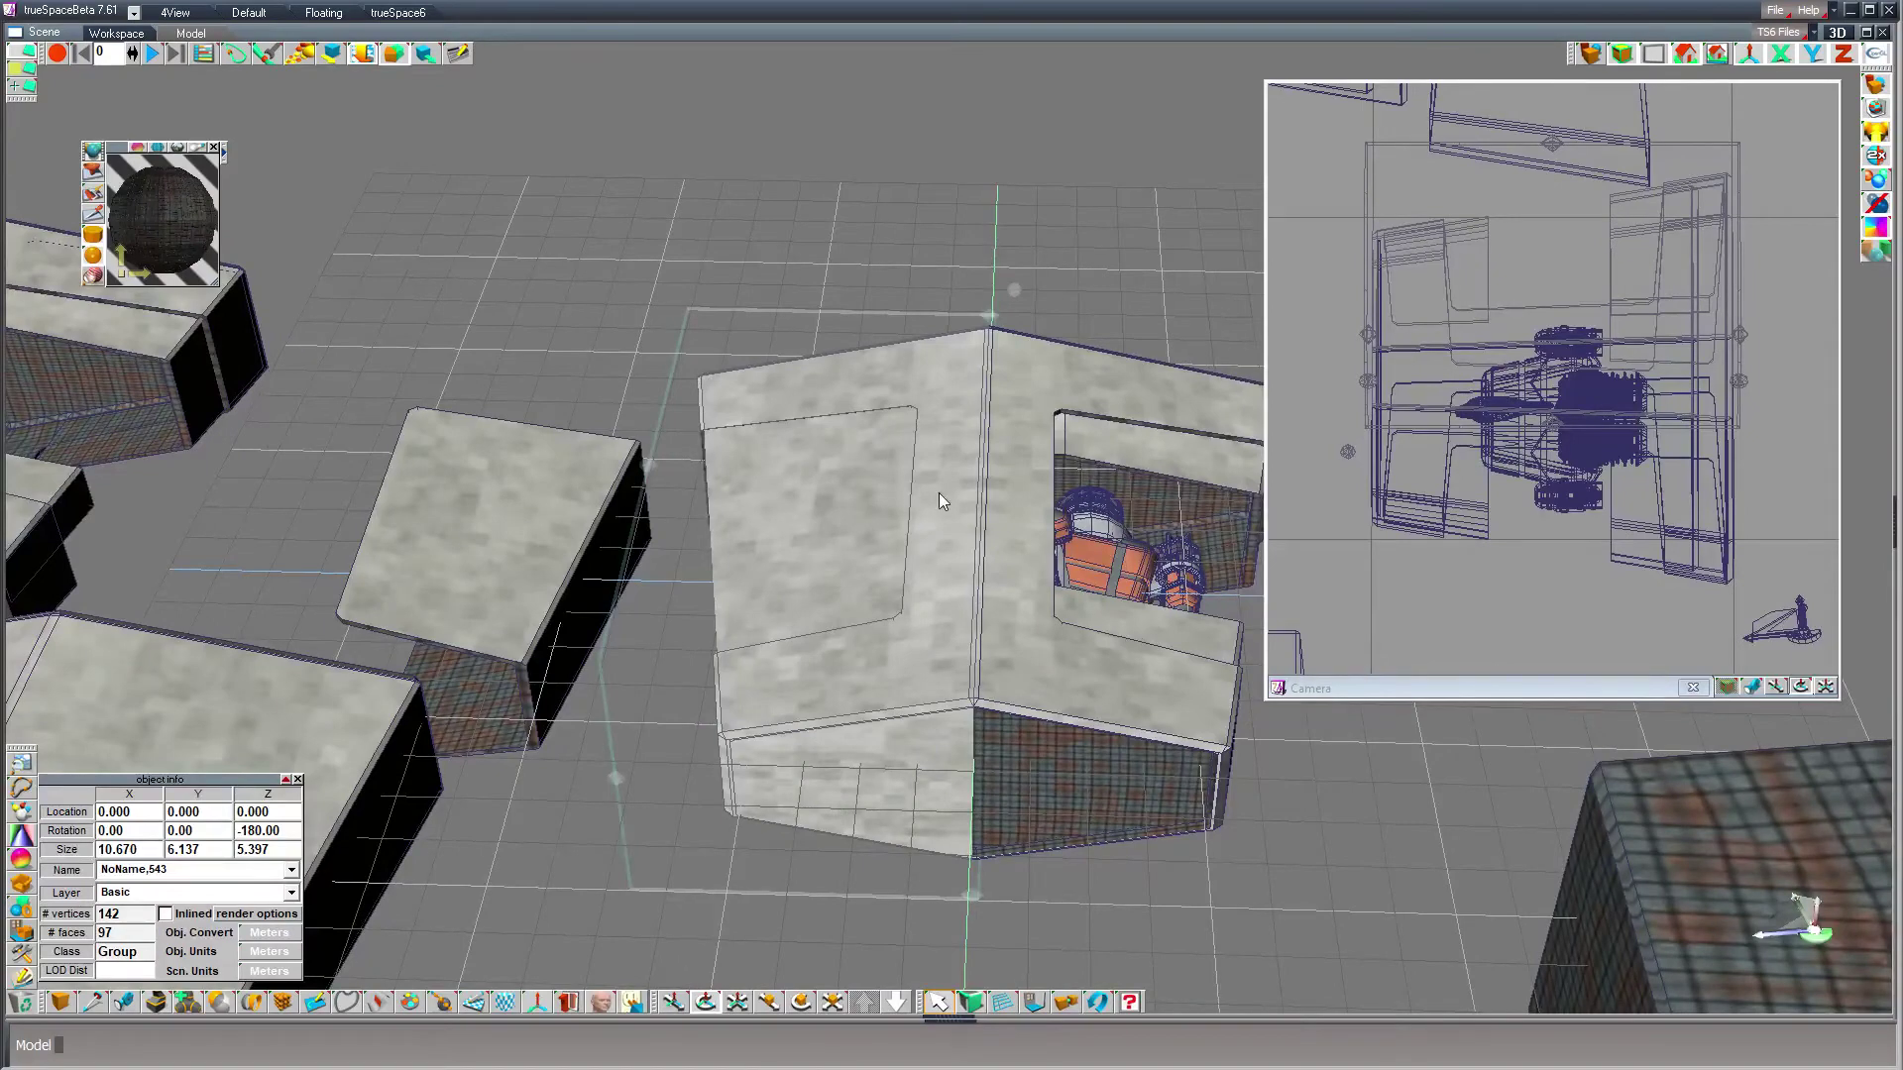
{"action": "key", "text": "Delete"}
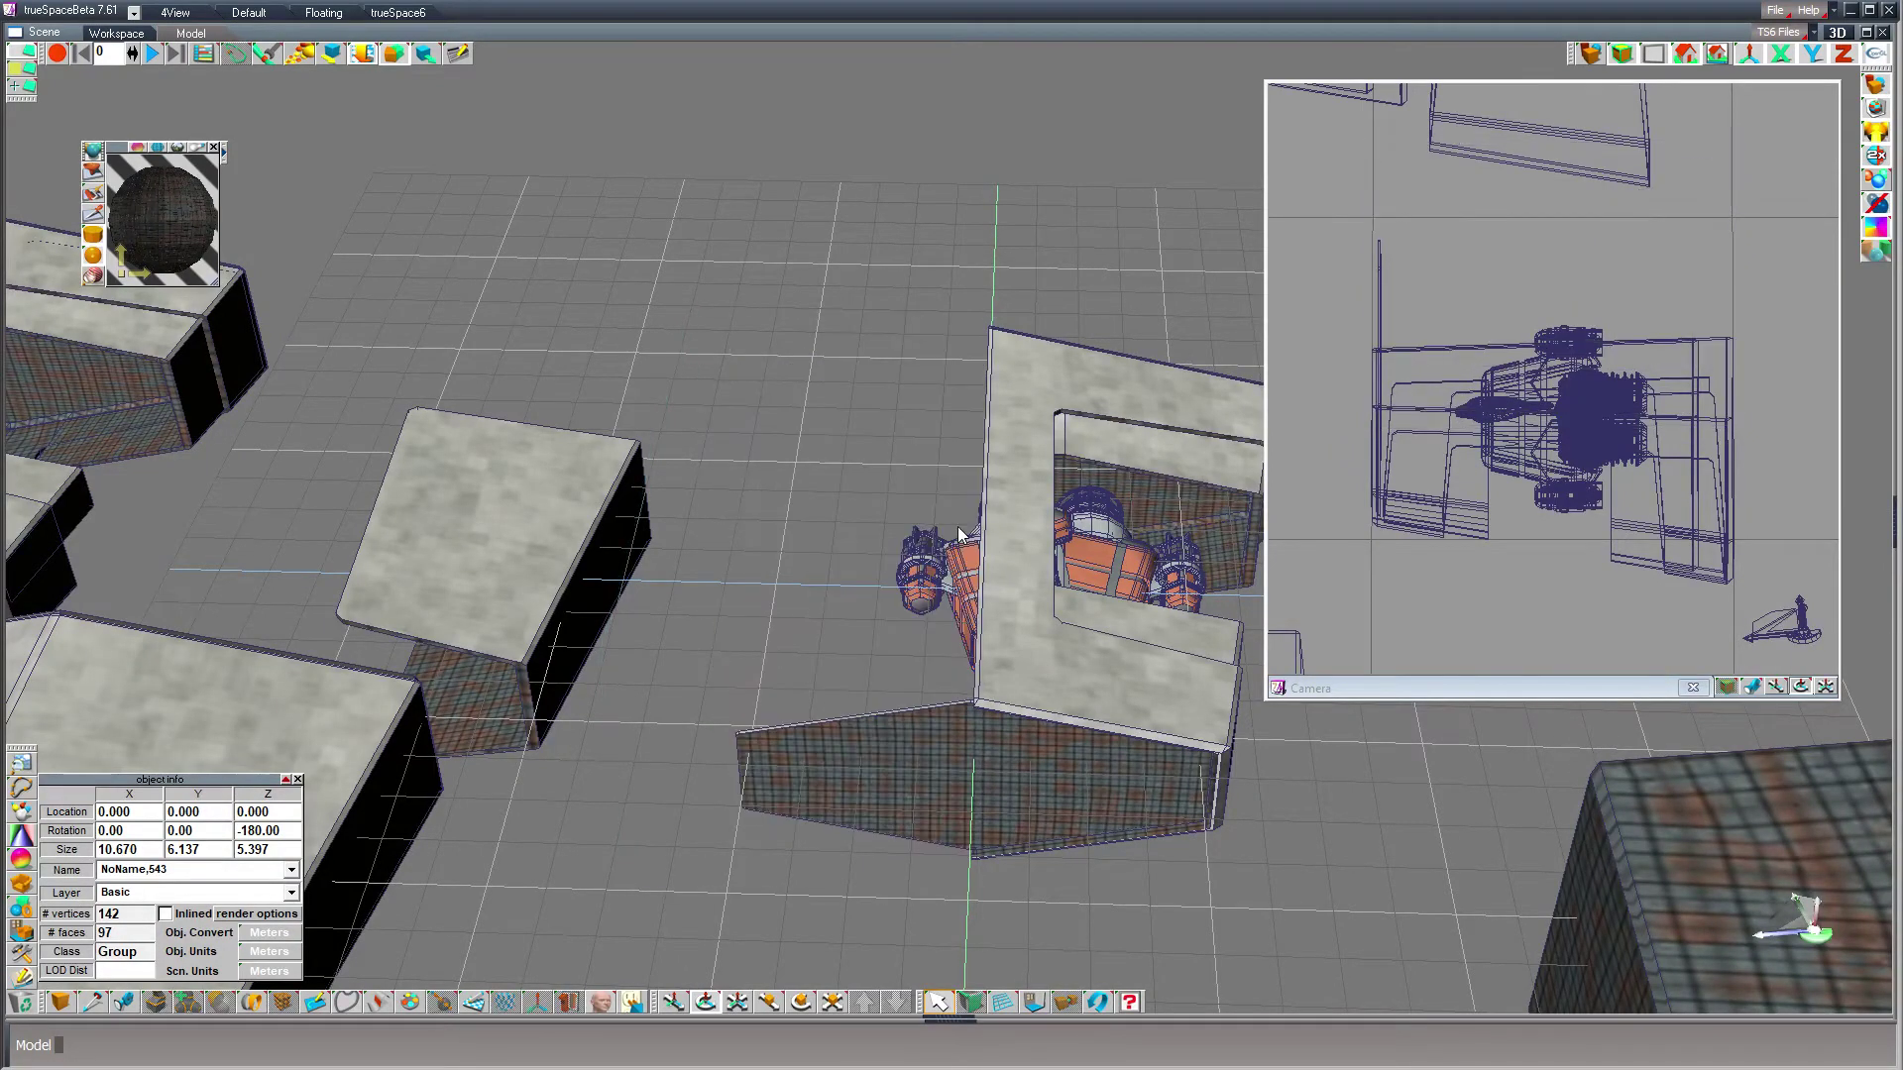
- Select the remaining arch half, duplicate it, and set the copy's Y rotation to 180
{"action": "left_click", "coordinate": [1061, 652]}
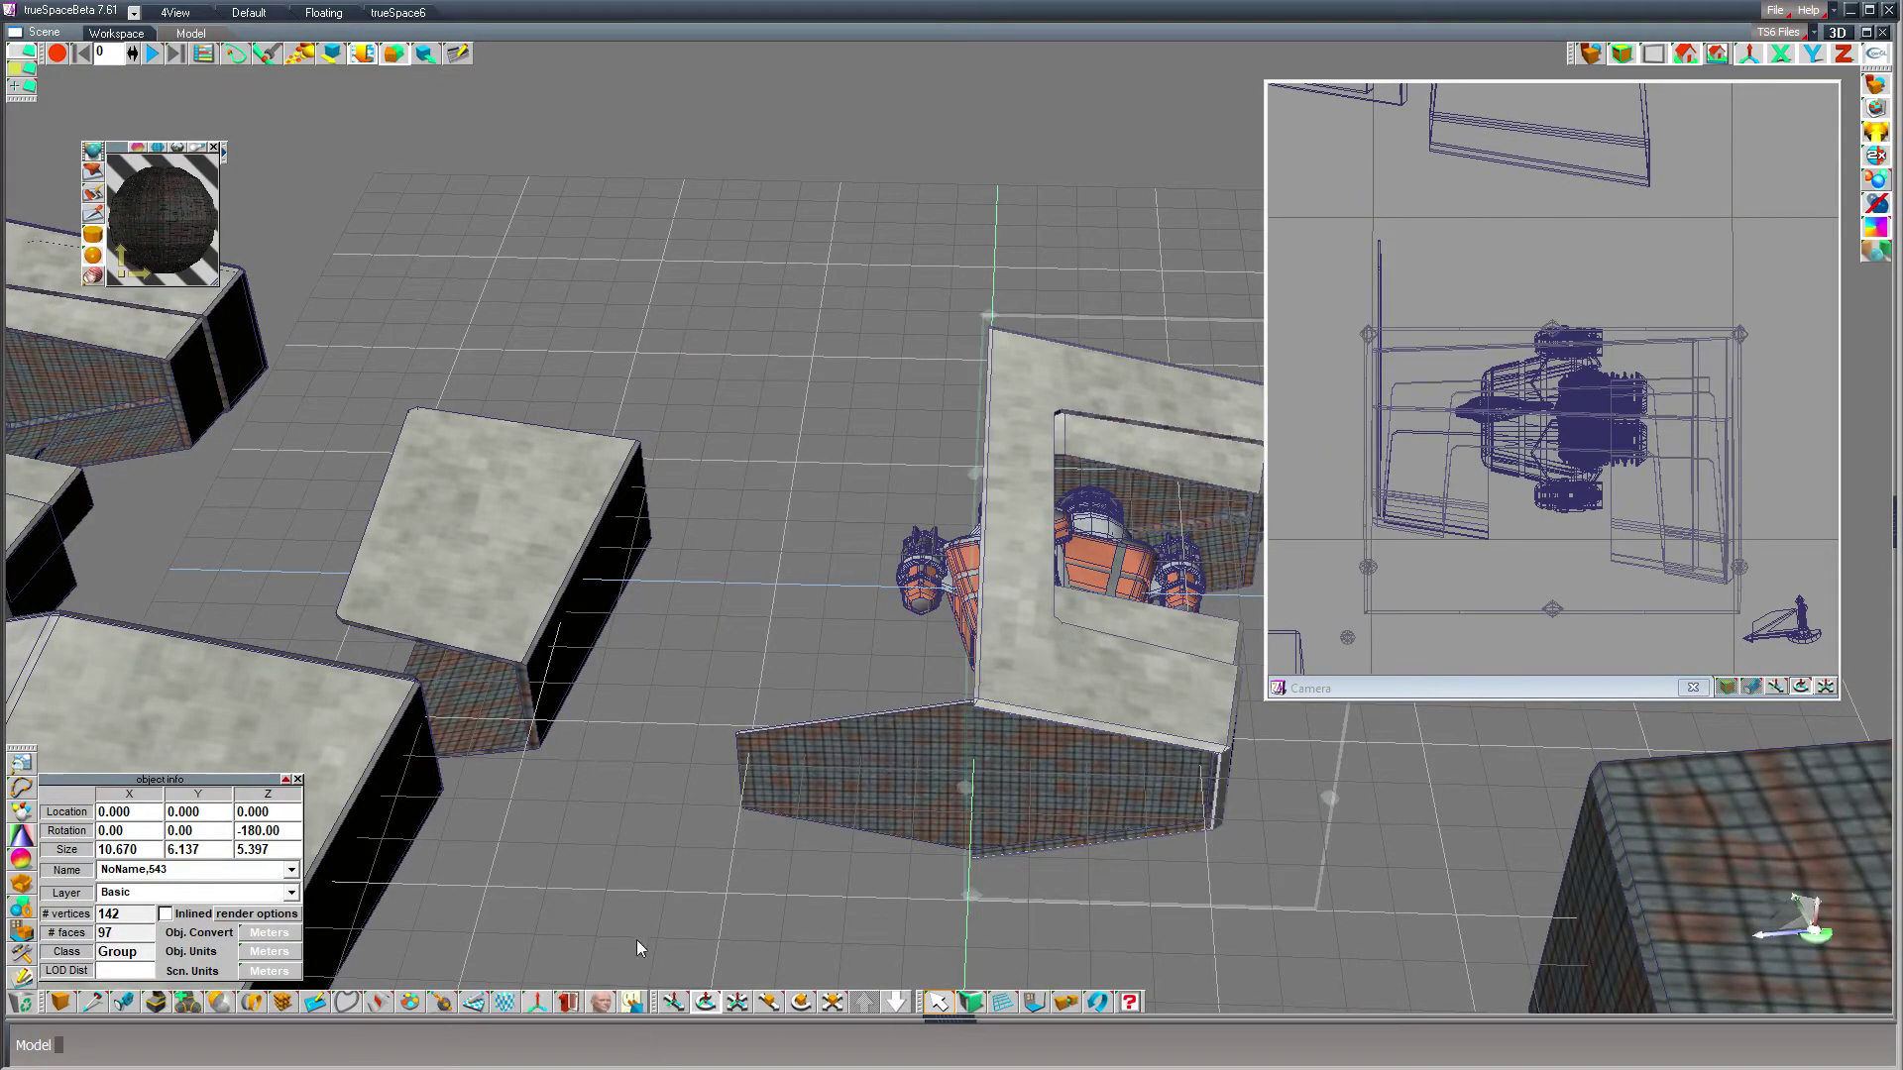
{"action": "middle_click_drag", "start_coordinate": [636, 939], "coordinate": [771, 880]}
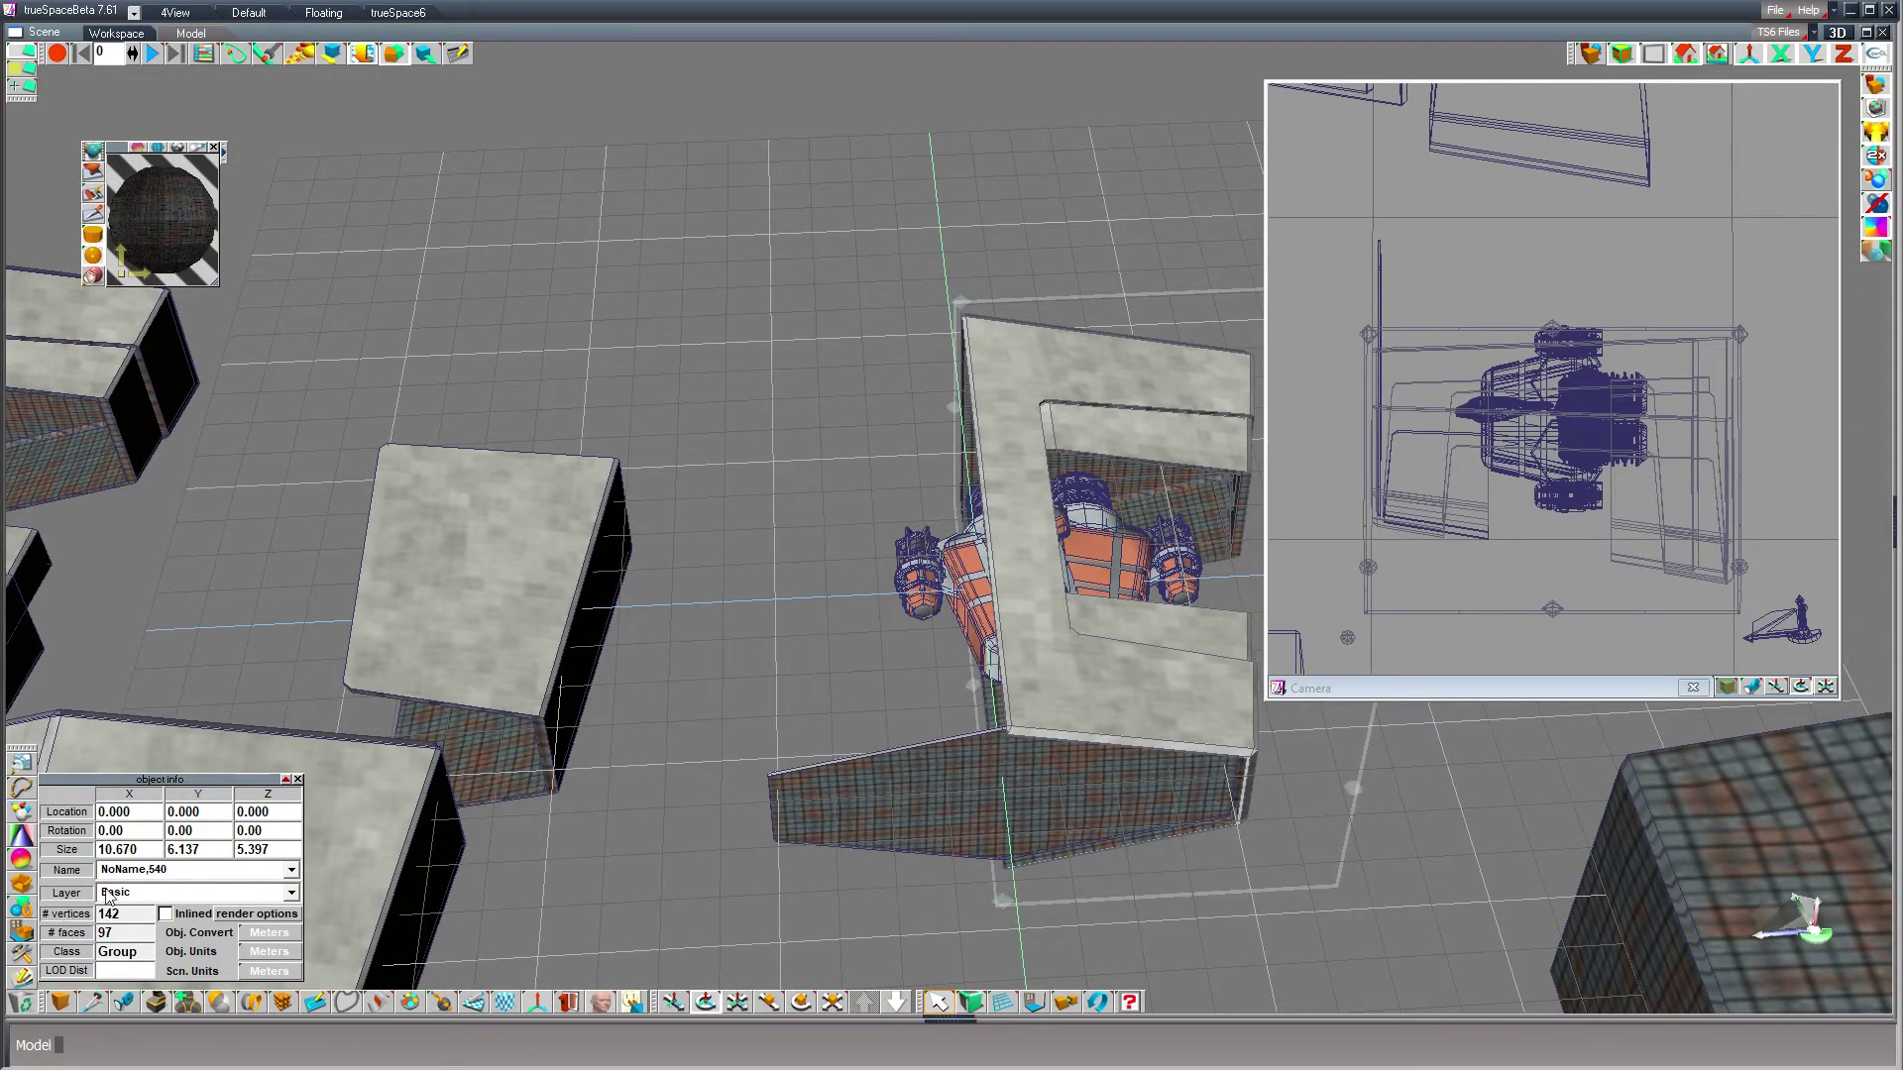
{"action": "left_click", "coordinate": [204, 831]}
{"action": "type", "text": "180"}
{"action": "key", "text": "Return"}
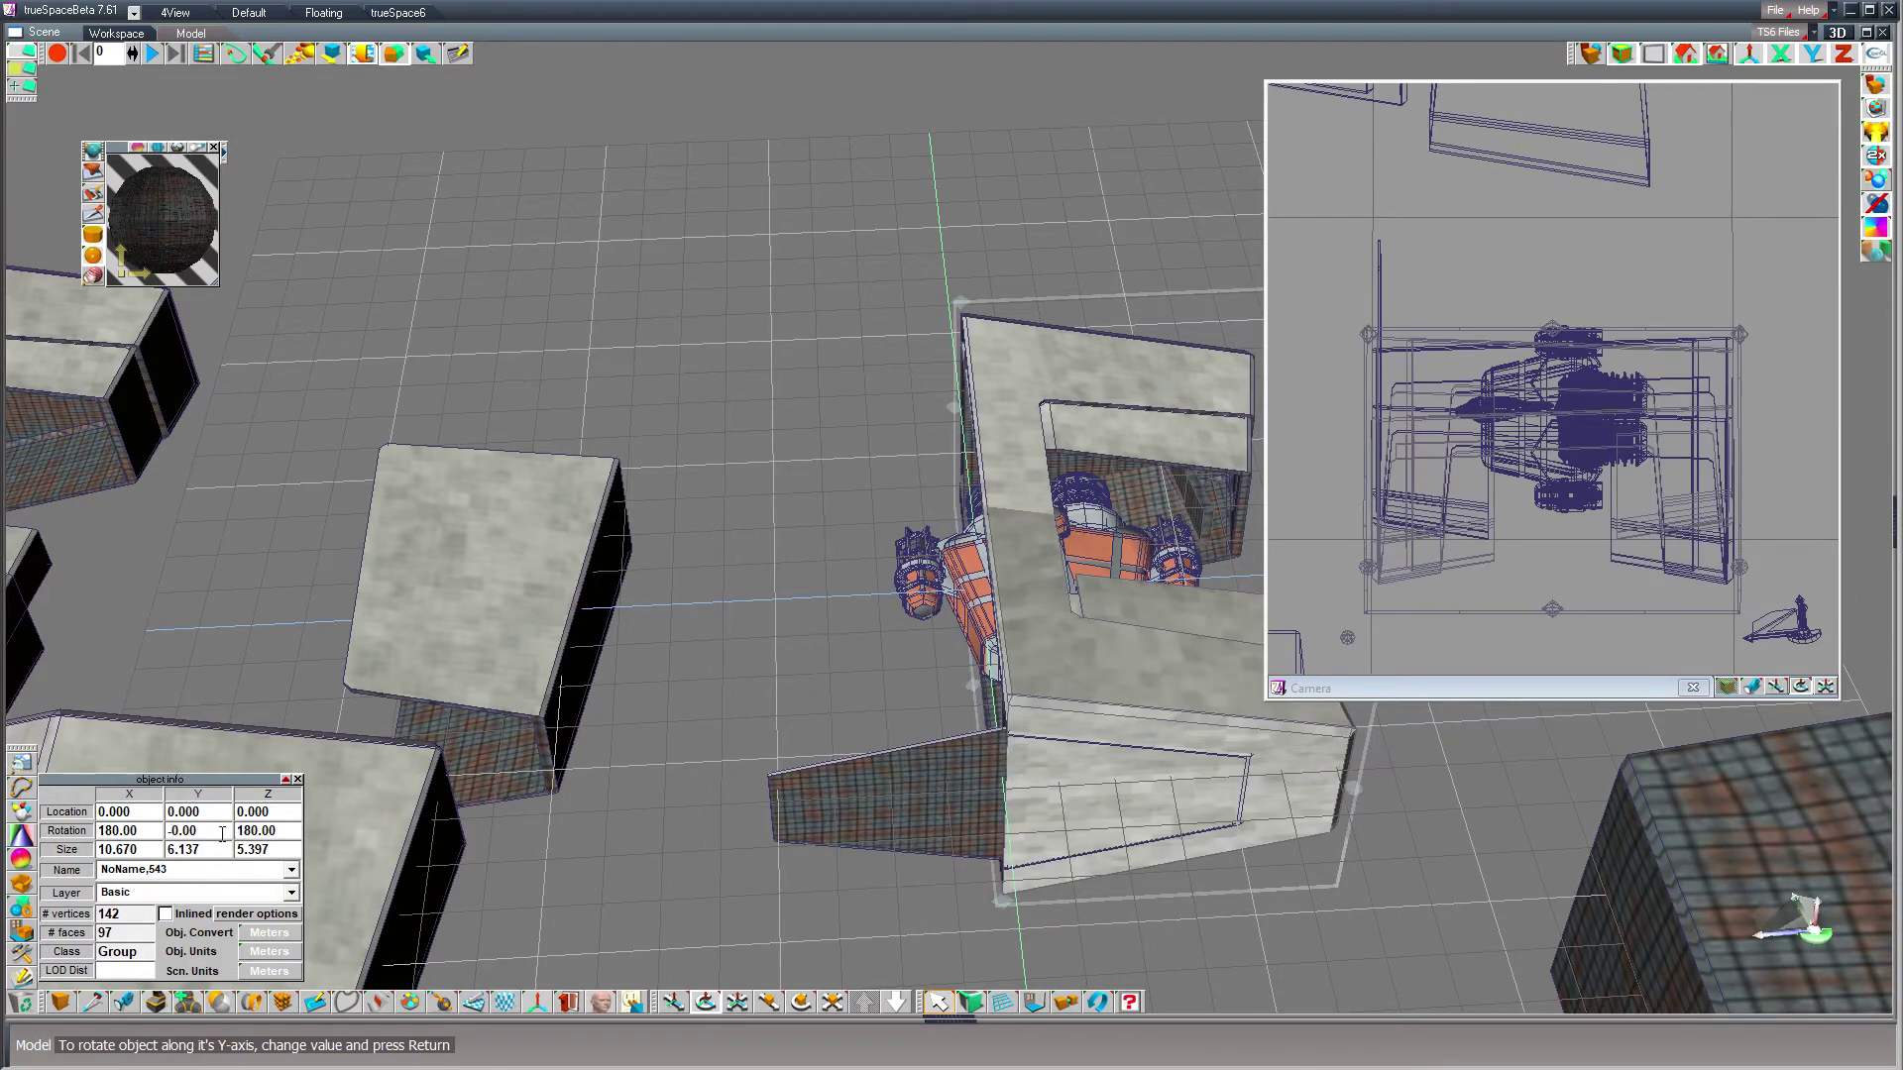
- Try the duplicated arch half with X rotation 180 and Z rotation 0, inspect it, and delete it
{"action": "left_click", "coordinate": [135, 830]}
{"action": "key", "text": "Tab"}
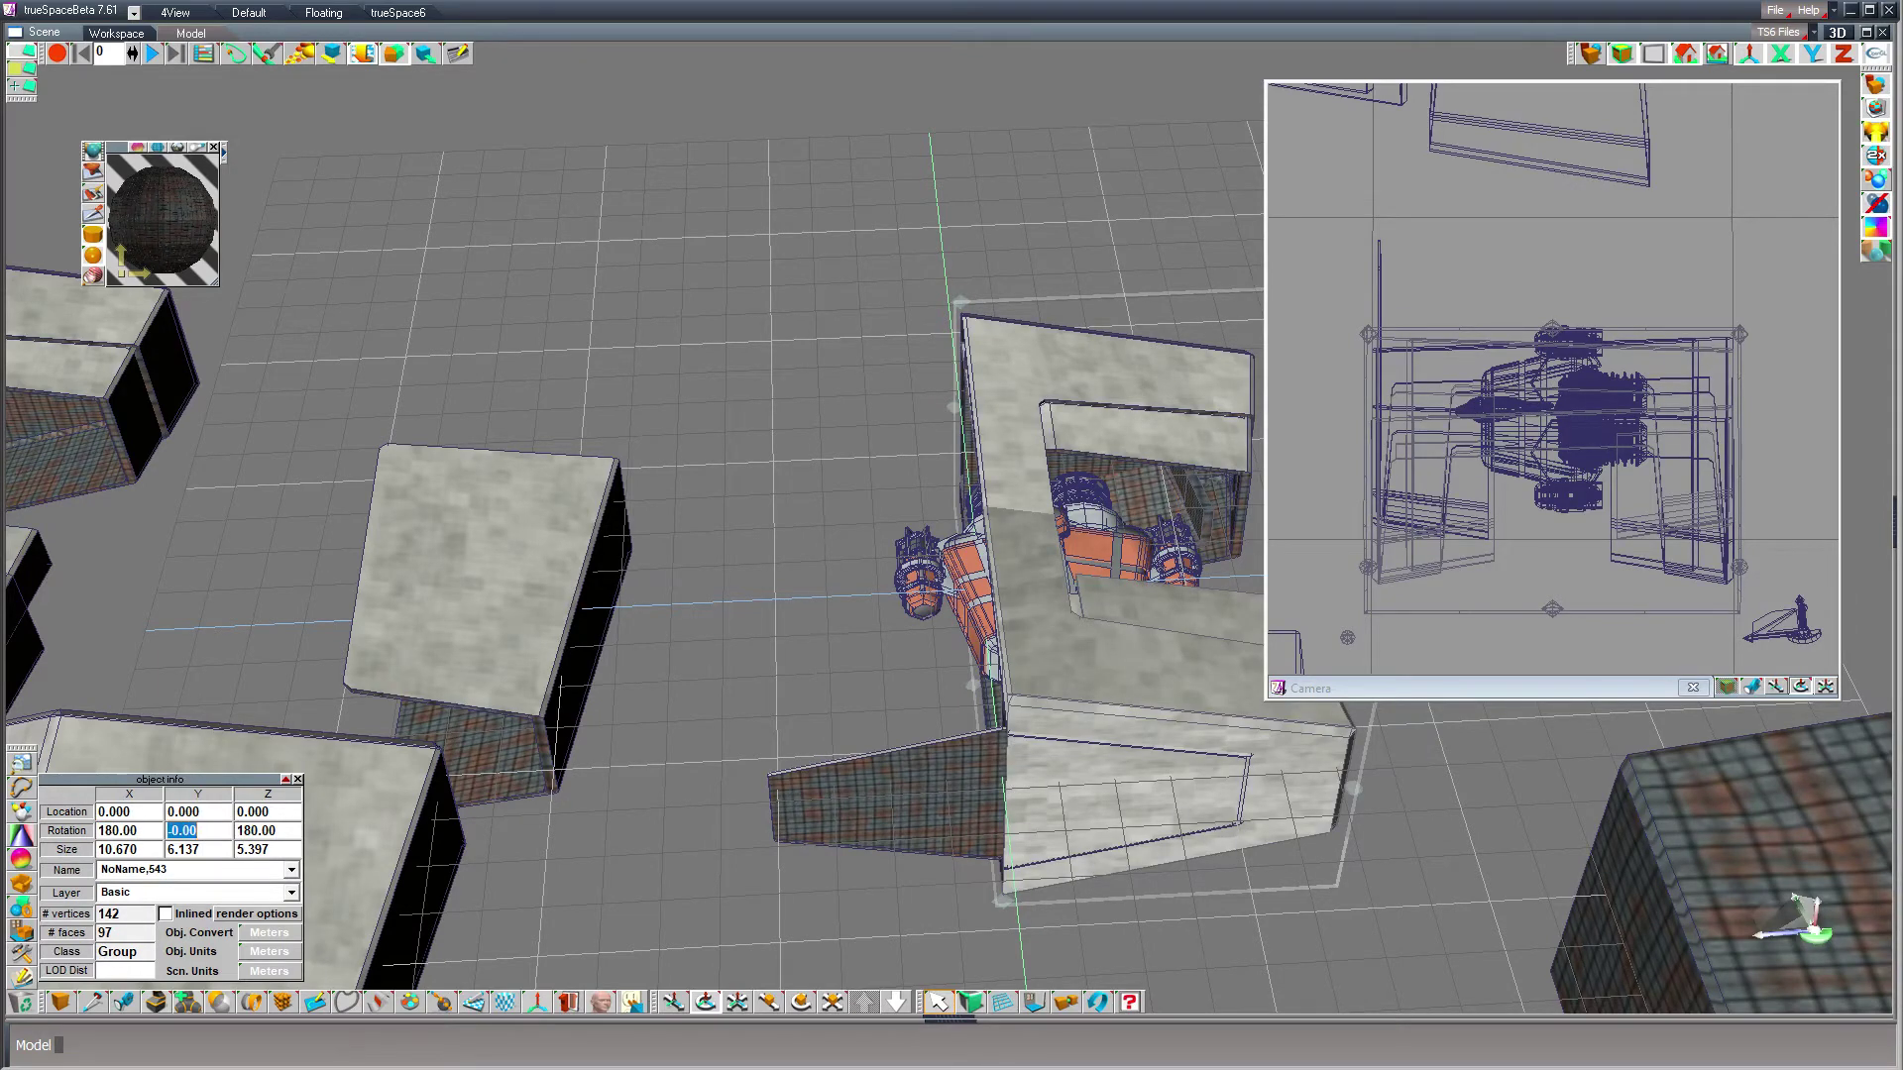
{"action": "key", "text": "Tab"}
{"action": "type", "text": "0"}
{"action": "key", "text": "Return"}
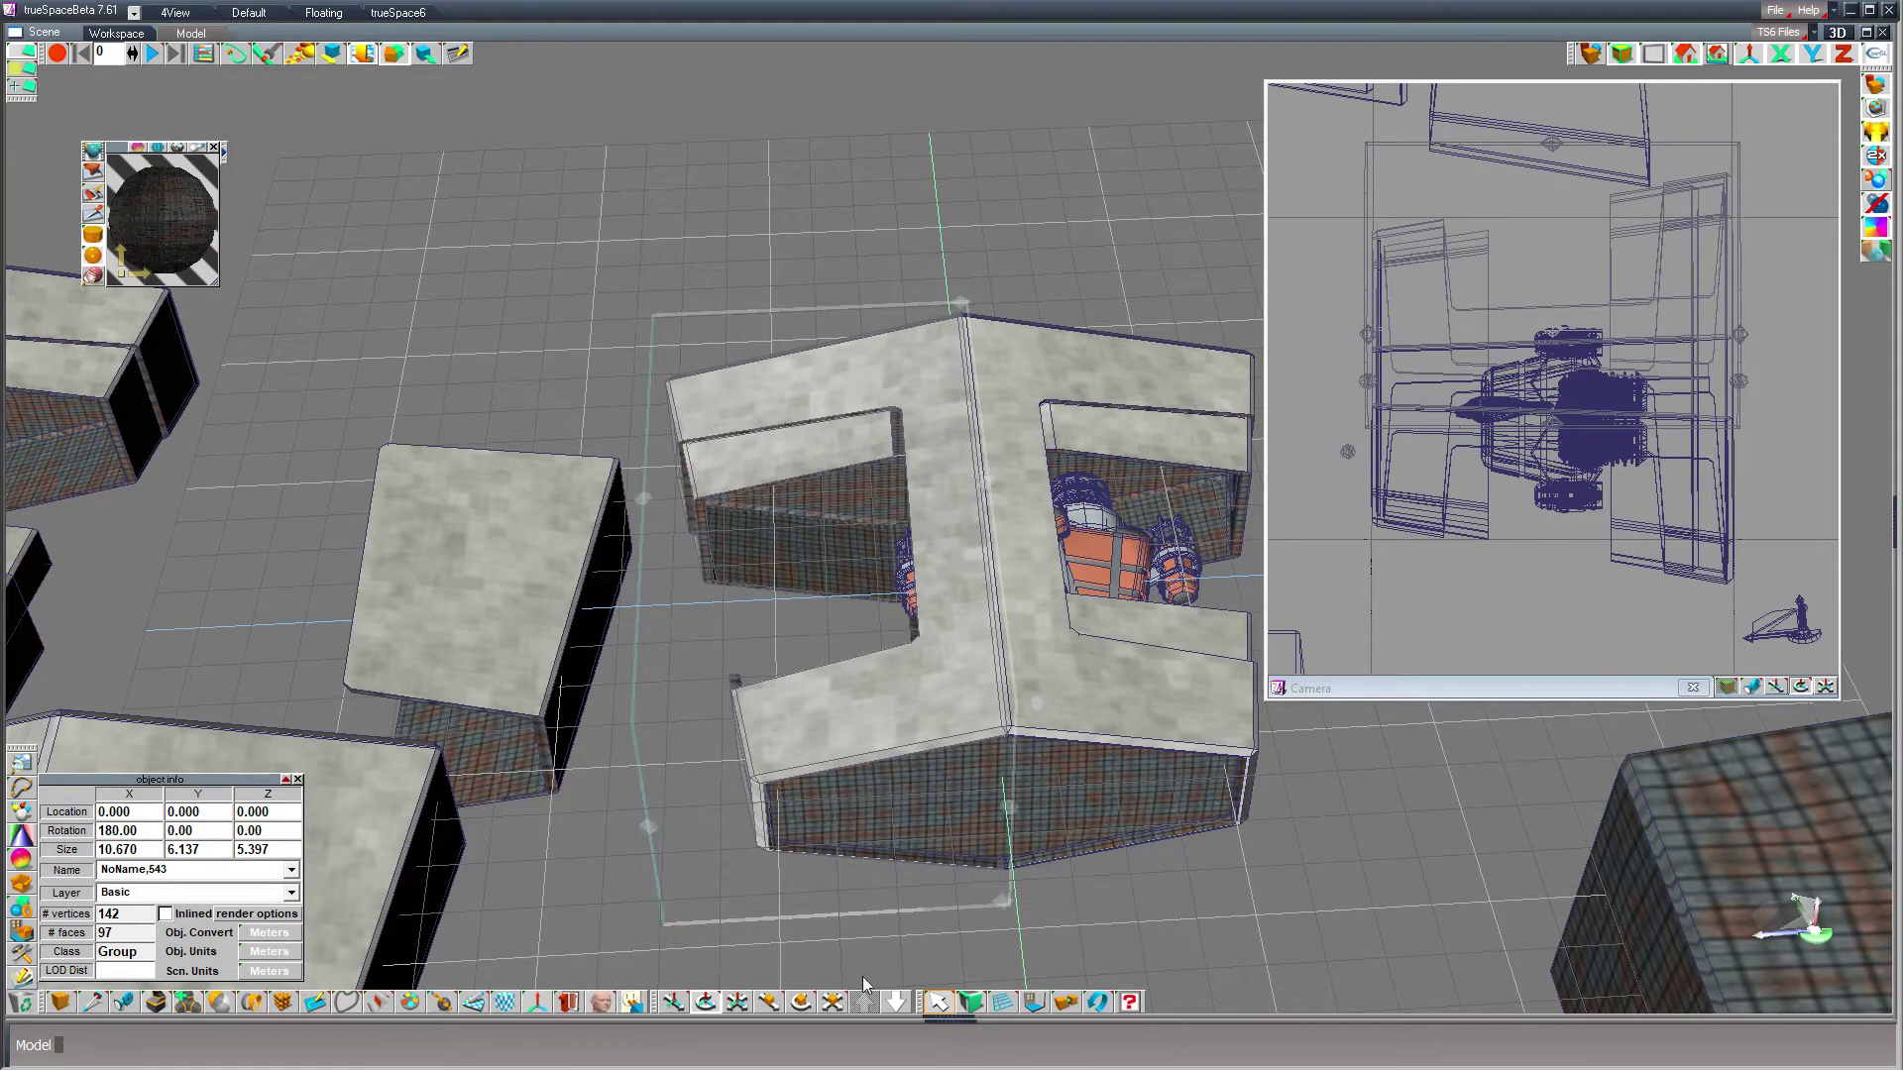
{"action": "left_click_drag", "start_coordinate": [1815, 934], "coordinate": [1328, 919]}
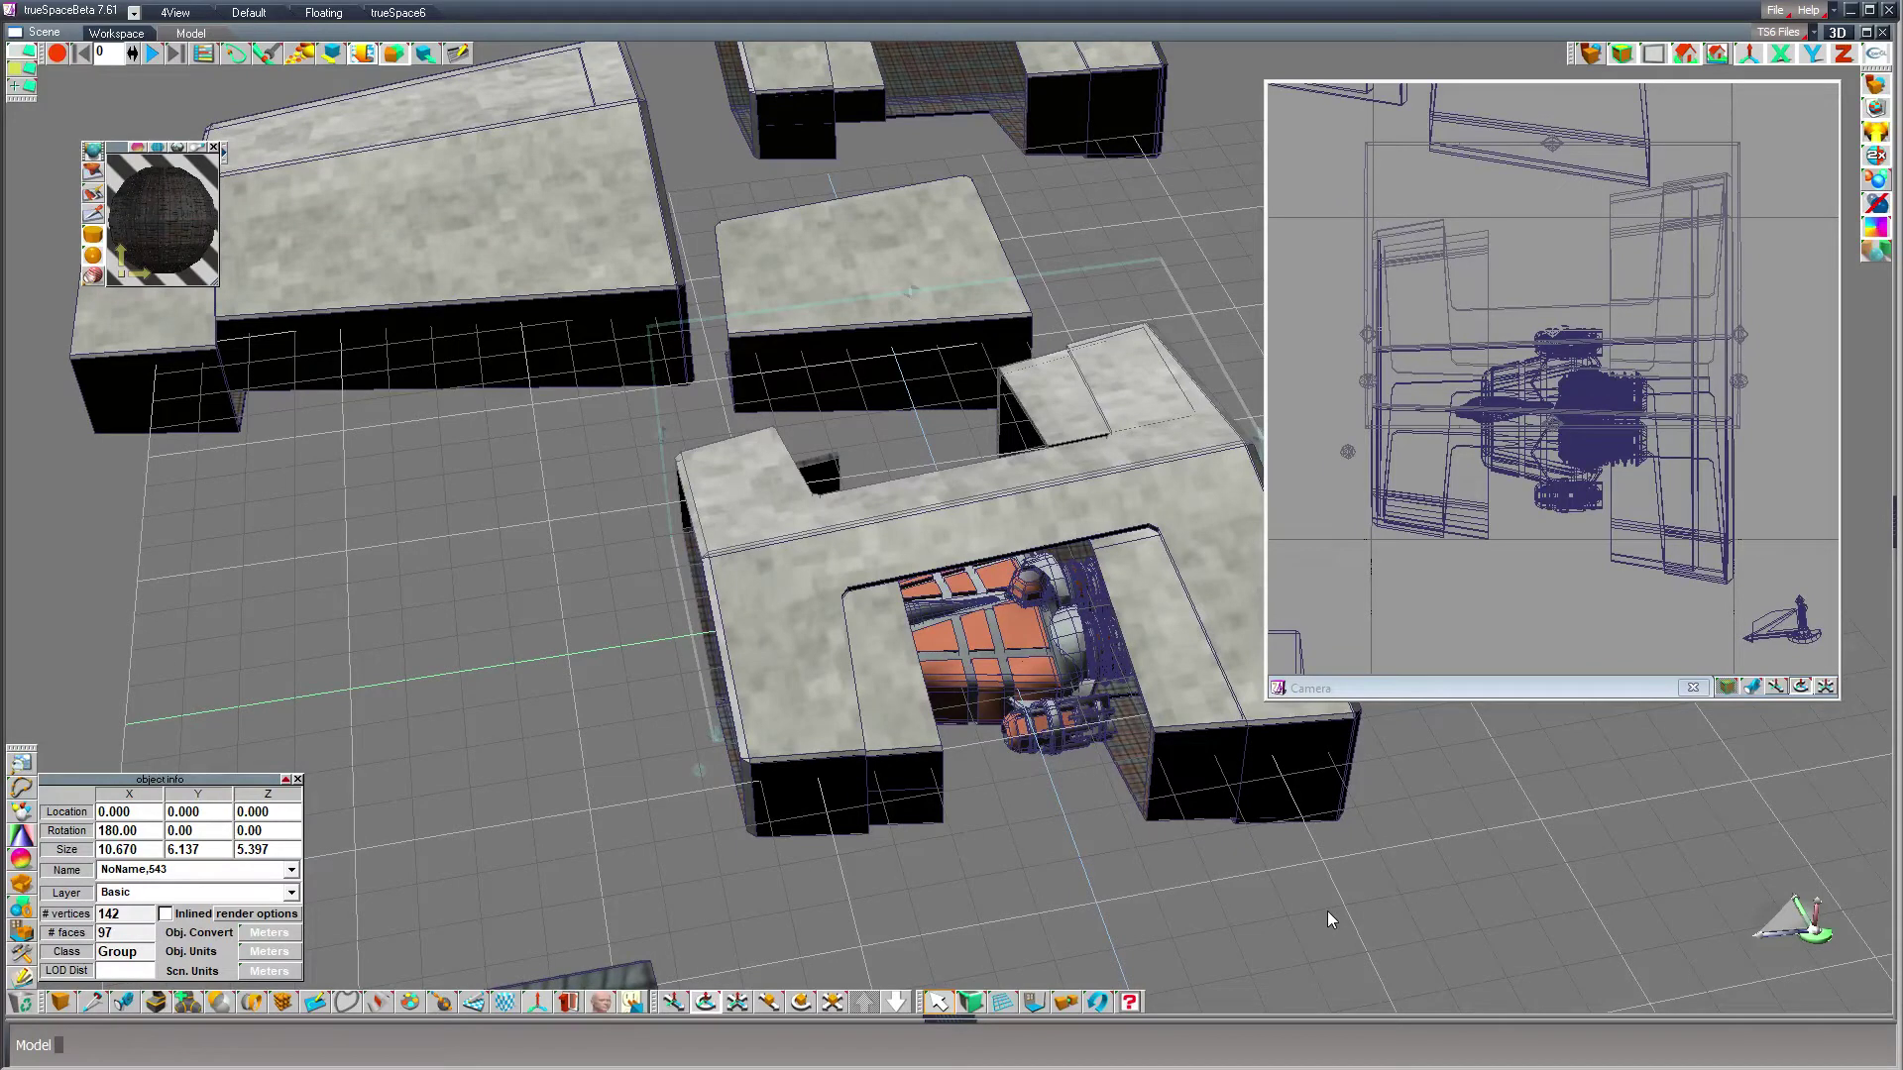
{"action": "key", "text": "Delete"}
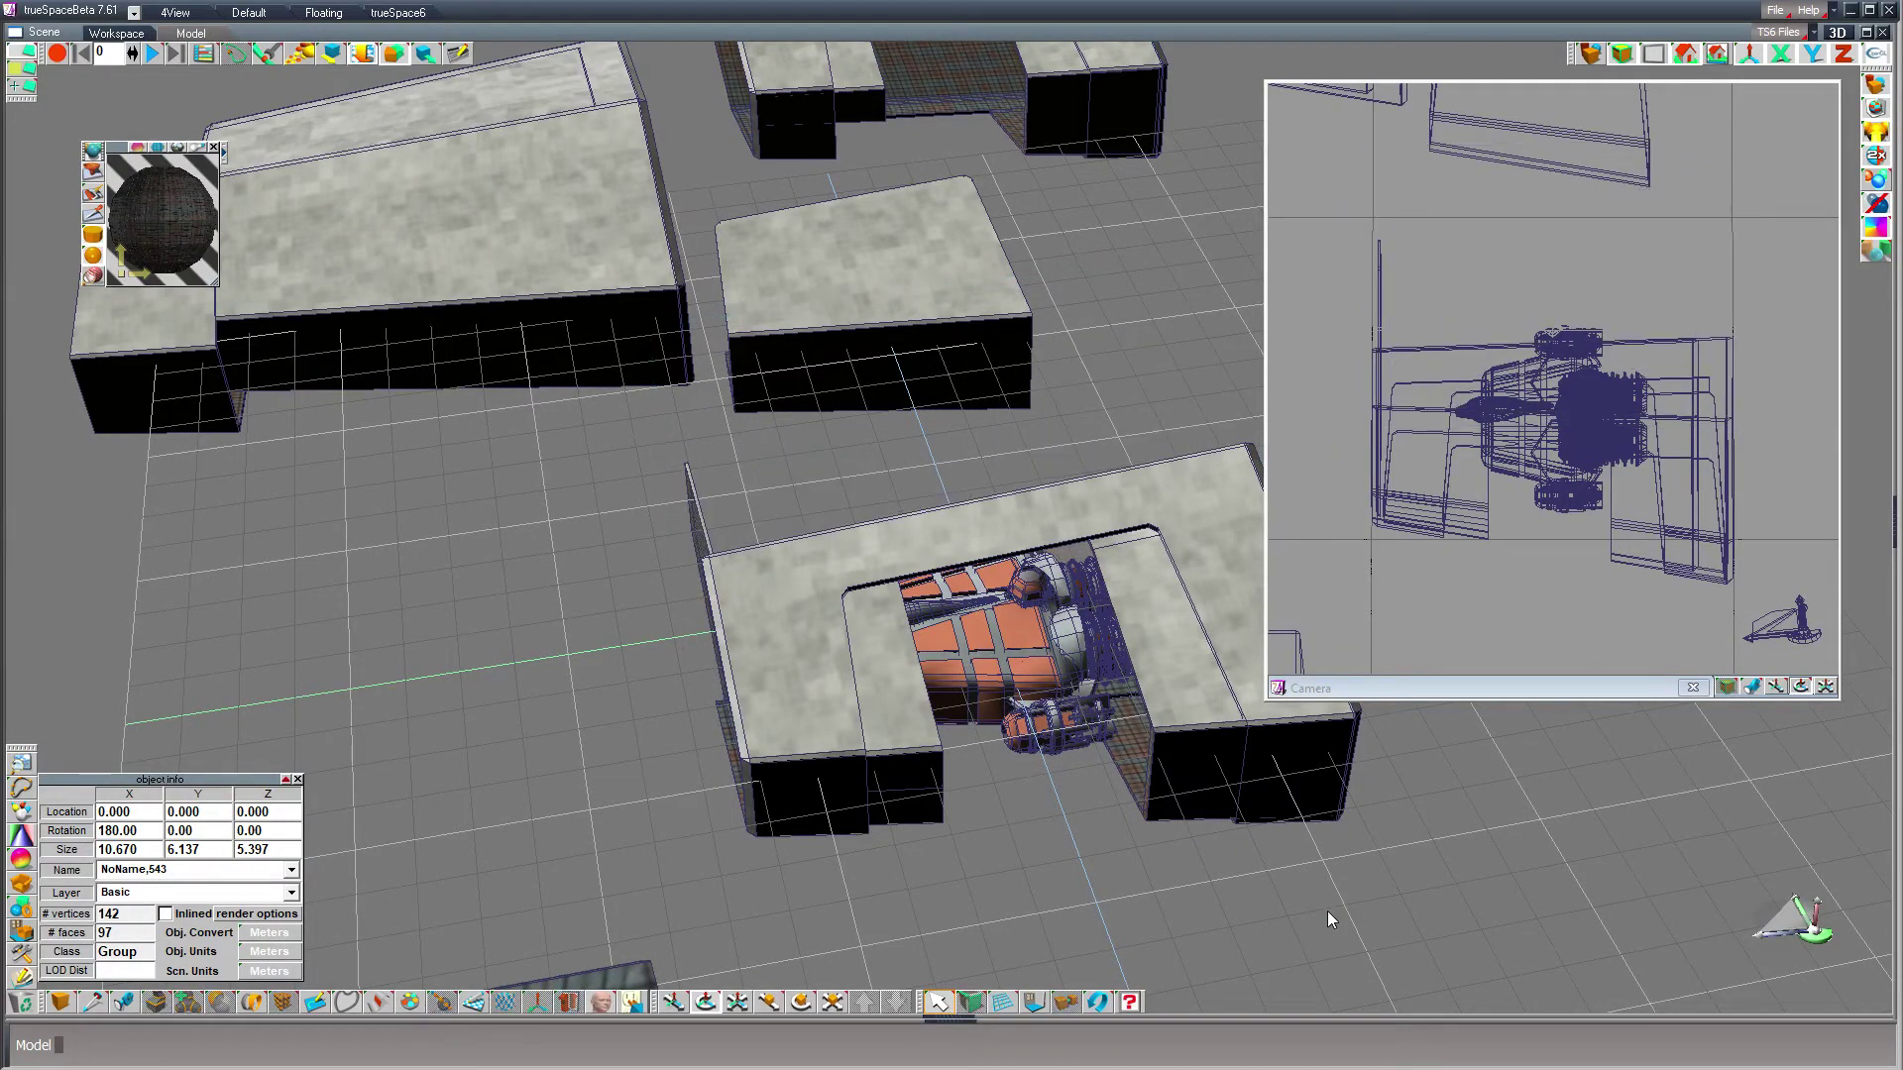
- Select the remaining arch half and glue the separate inner leg piece to it as a sibling
{"action": "left_click", "coordinate": [900, 889]}
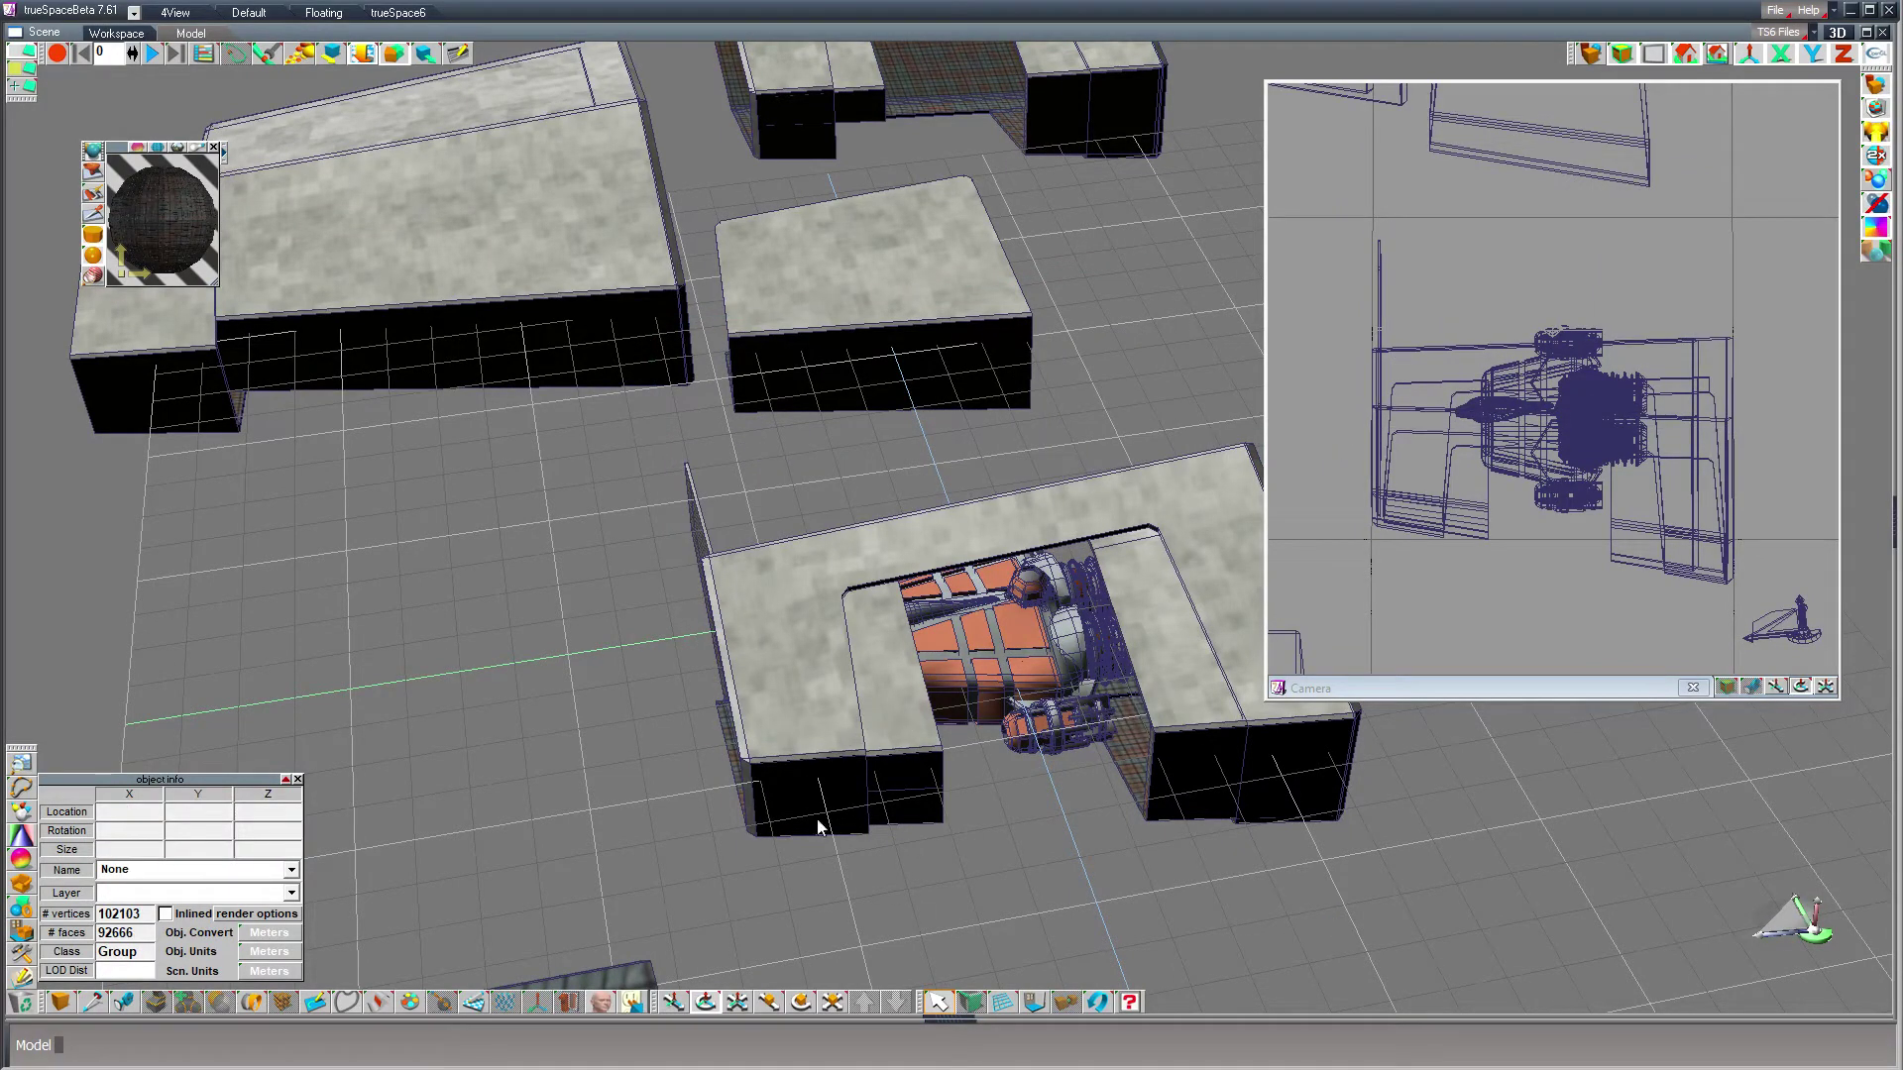
{"action": "left_click", "coordinate": [796, 783]}
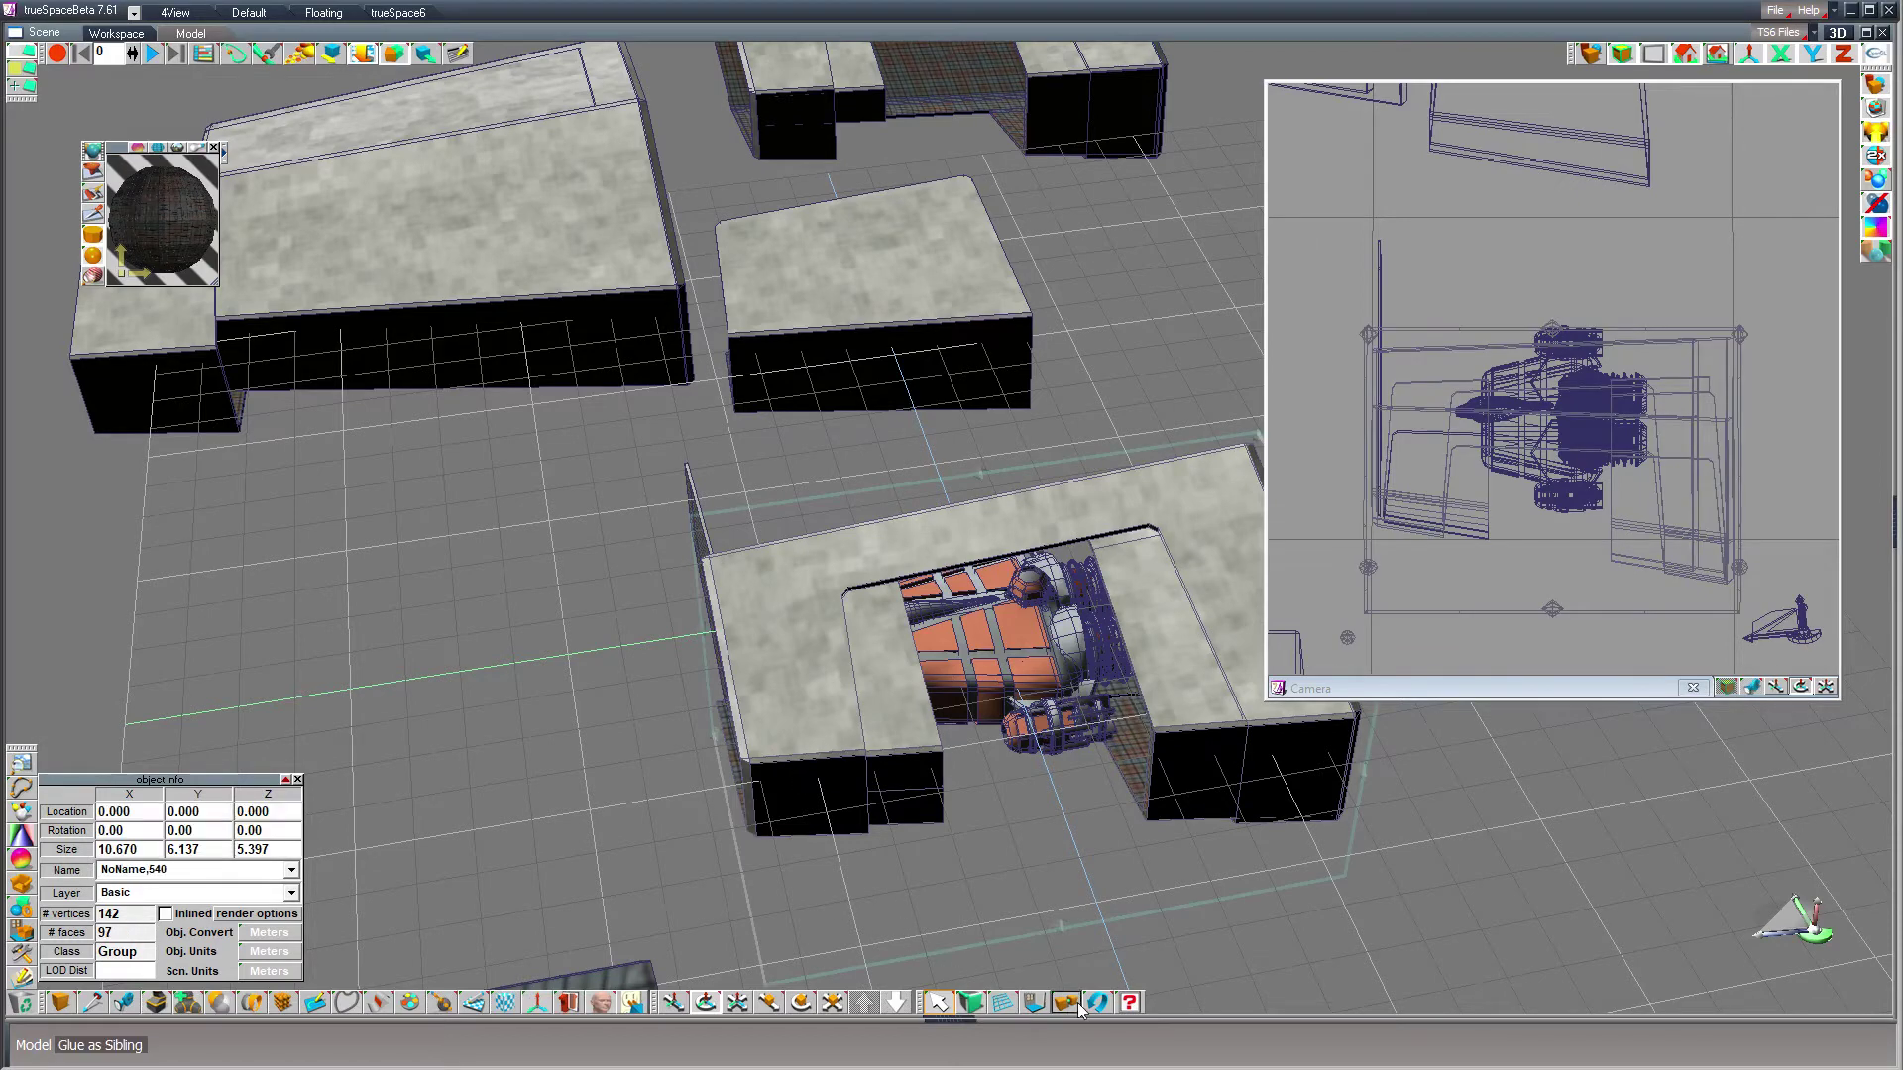
{"action": "left_click", "coordinate": [927, 799]}
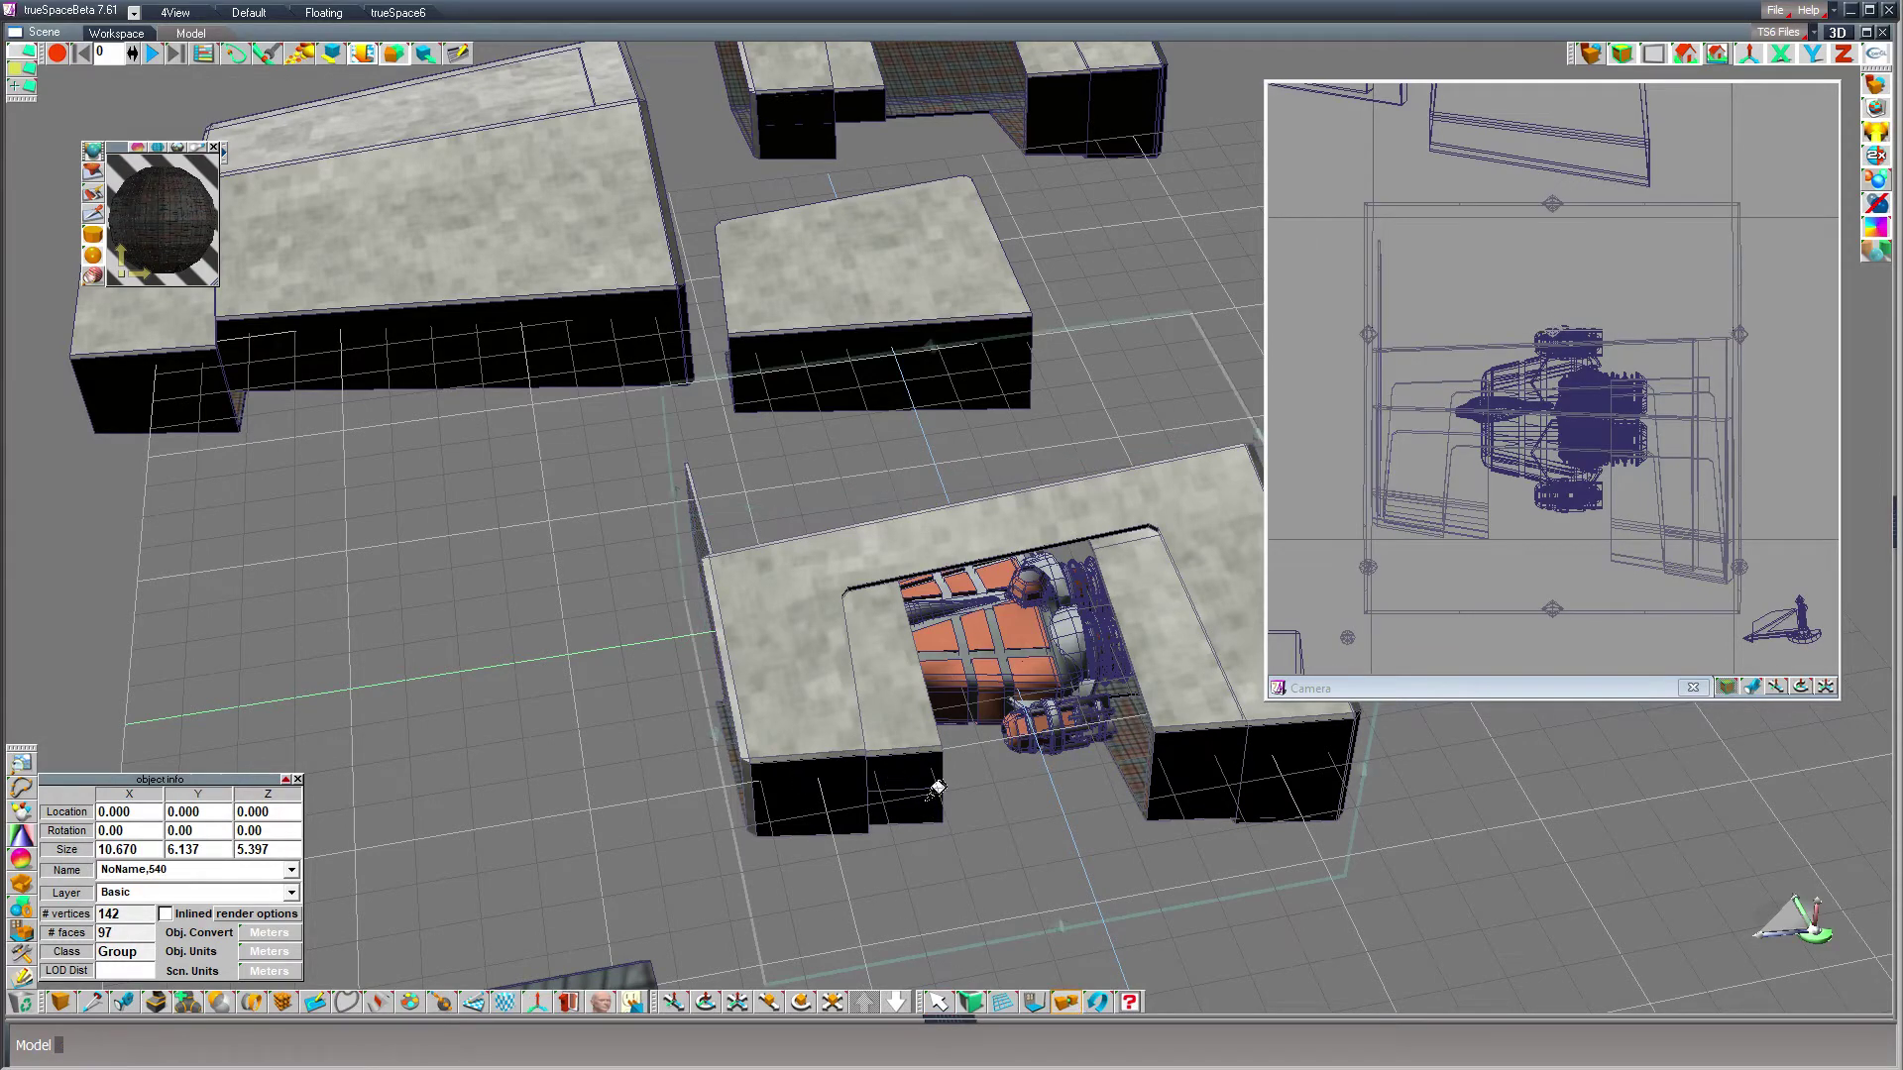
- Duplicate the combined arch half and set the copy's X rotation to 180 to form the opposite side
{"action": "key", "text": "ctrl+z"}
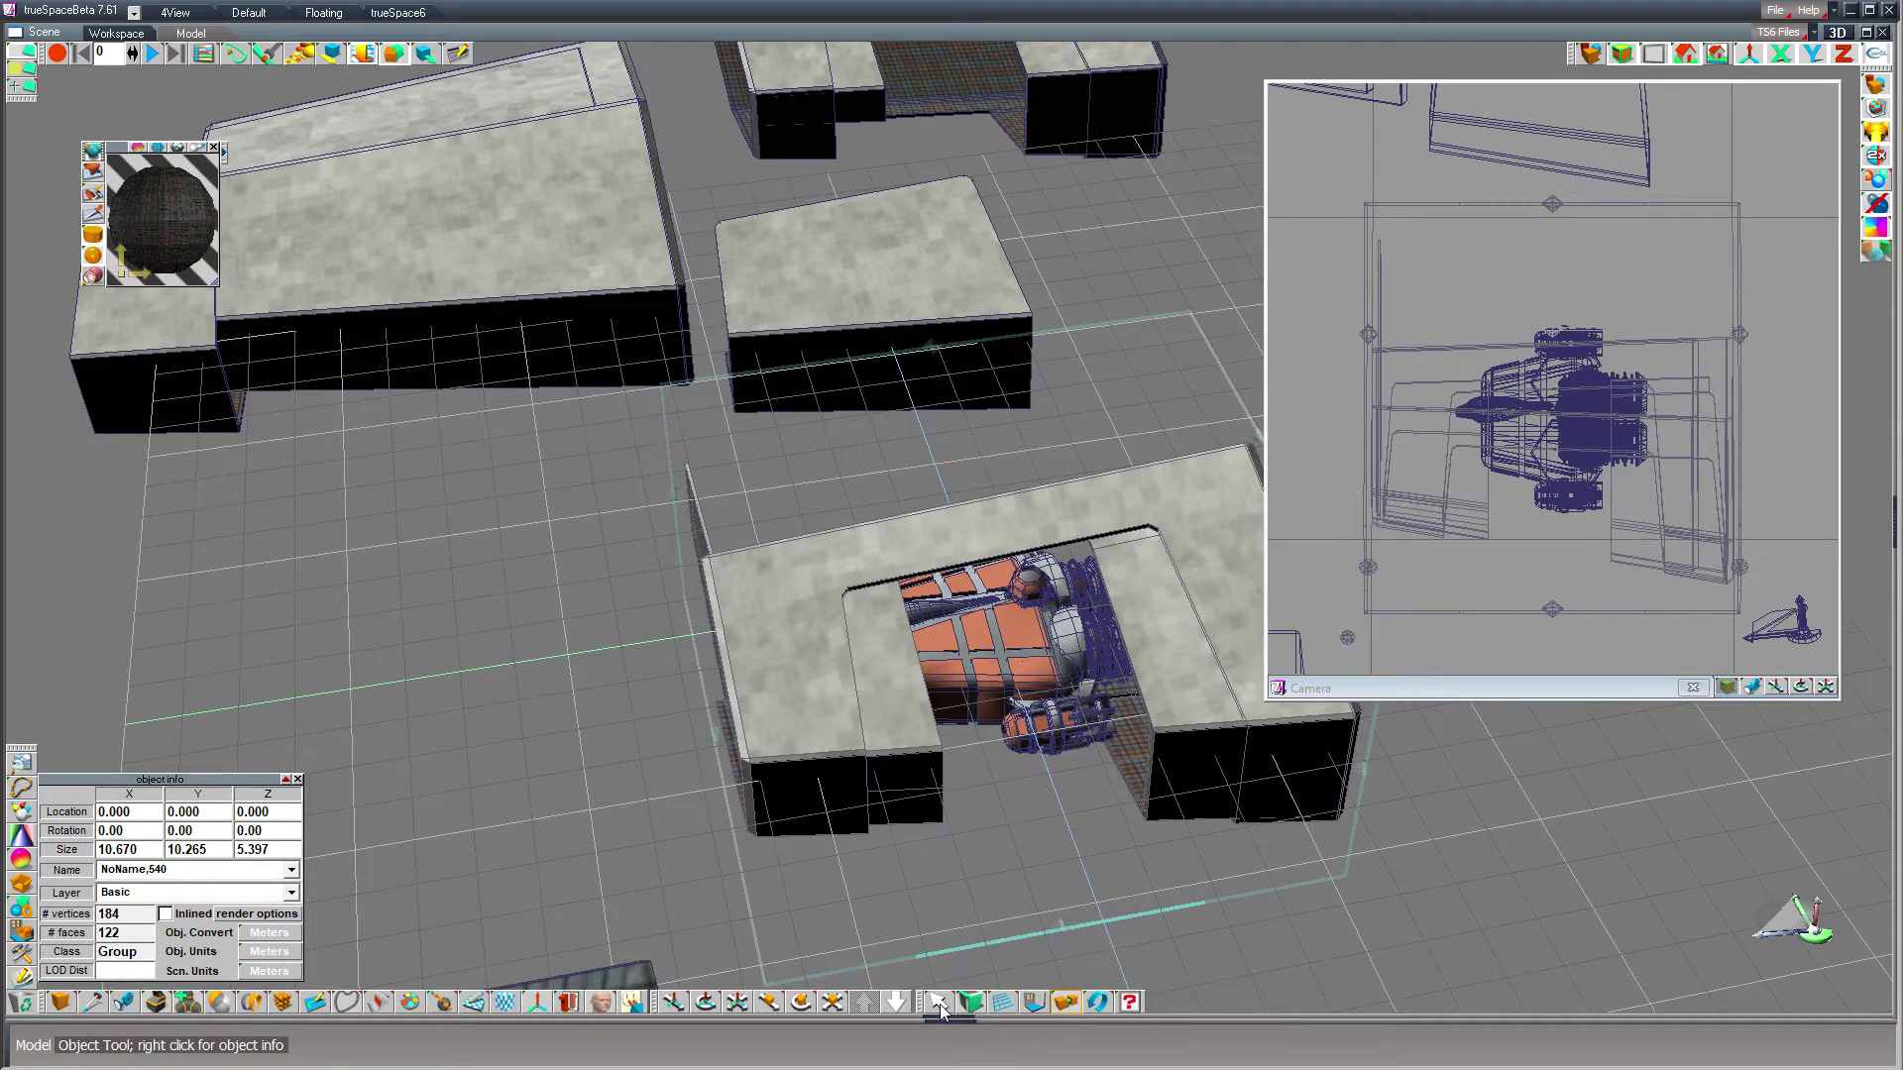
{"action": "left_click", "coordinate": [143, 833]}
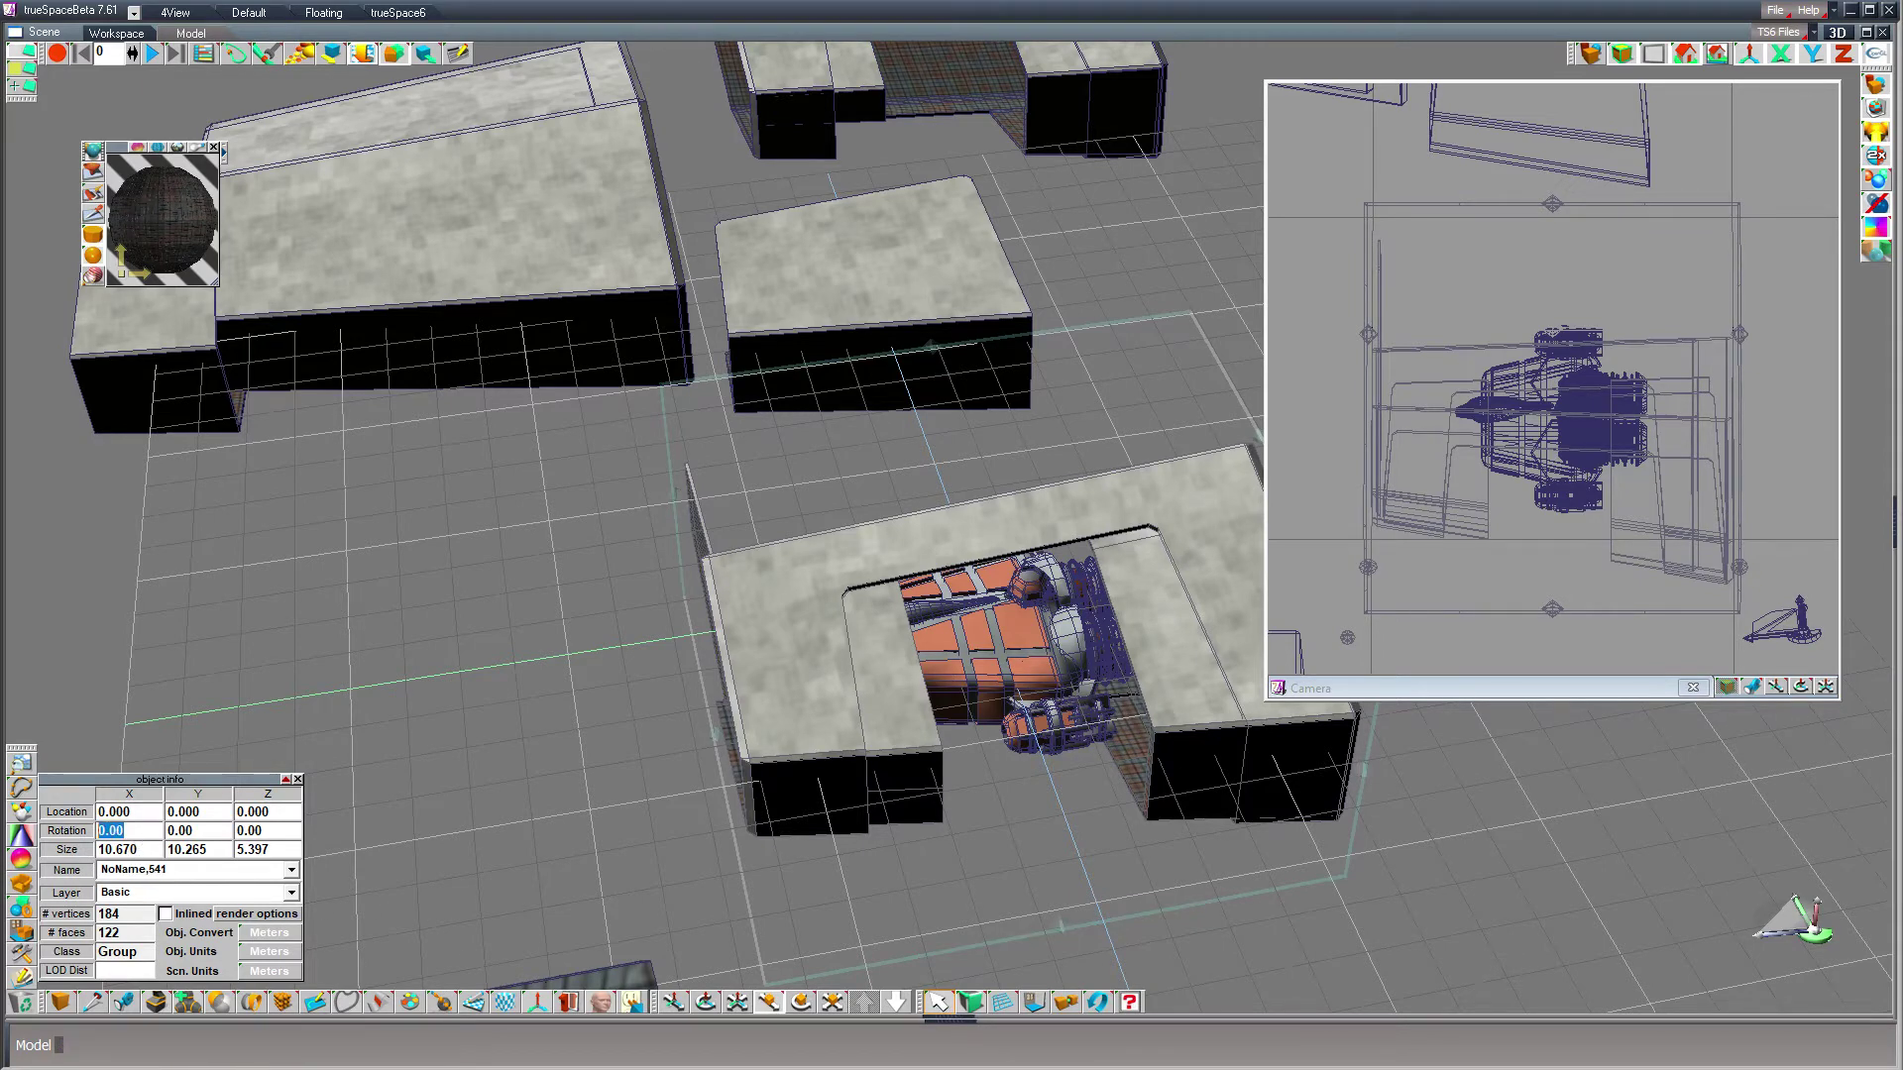
{"action": "type", "text": "180"}
{"action": "key", "text": "Return"}
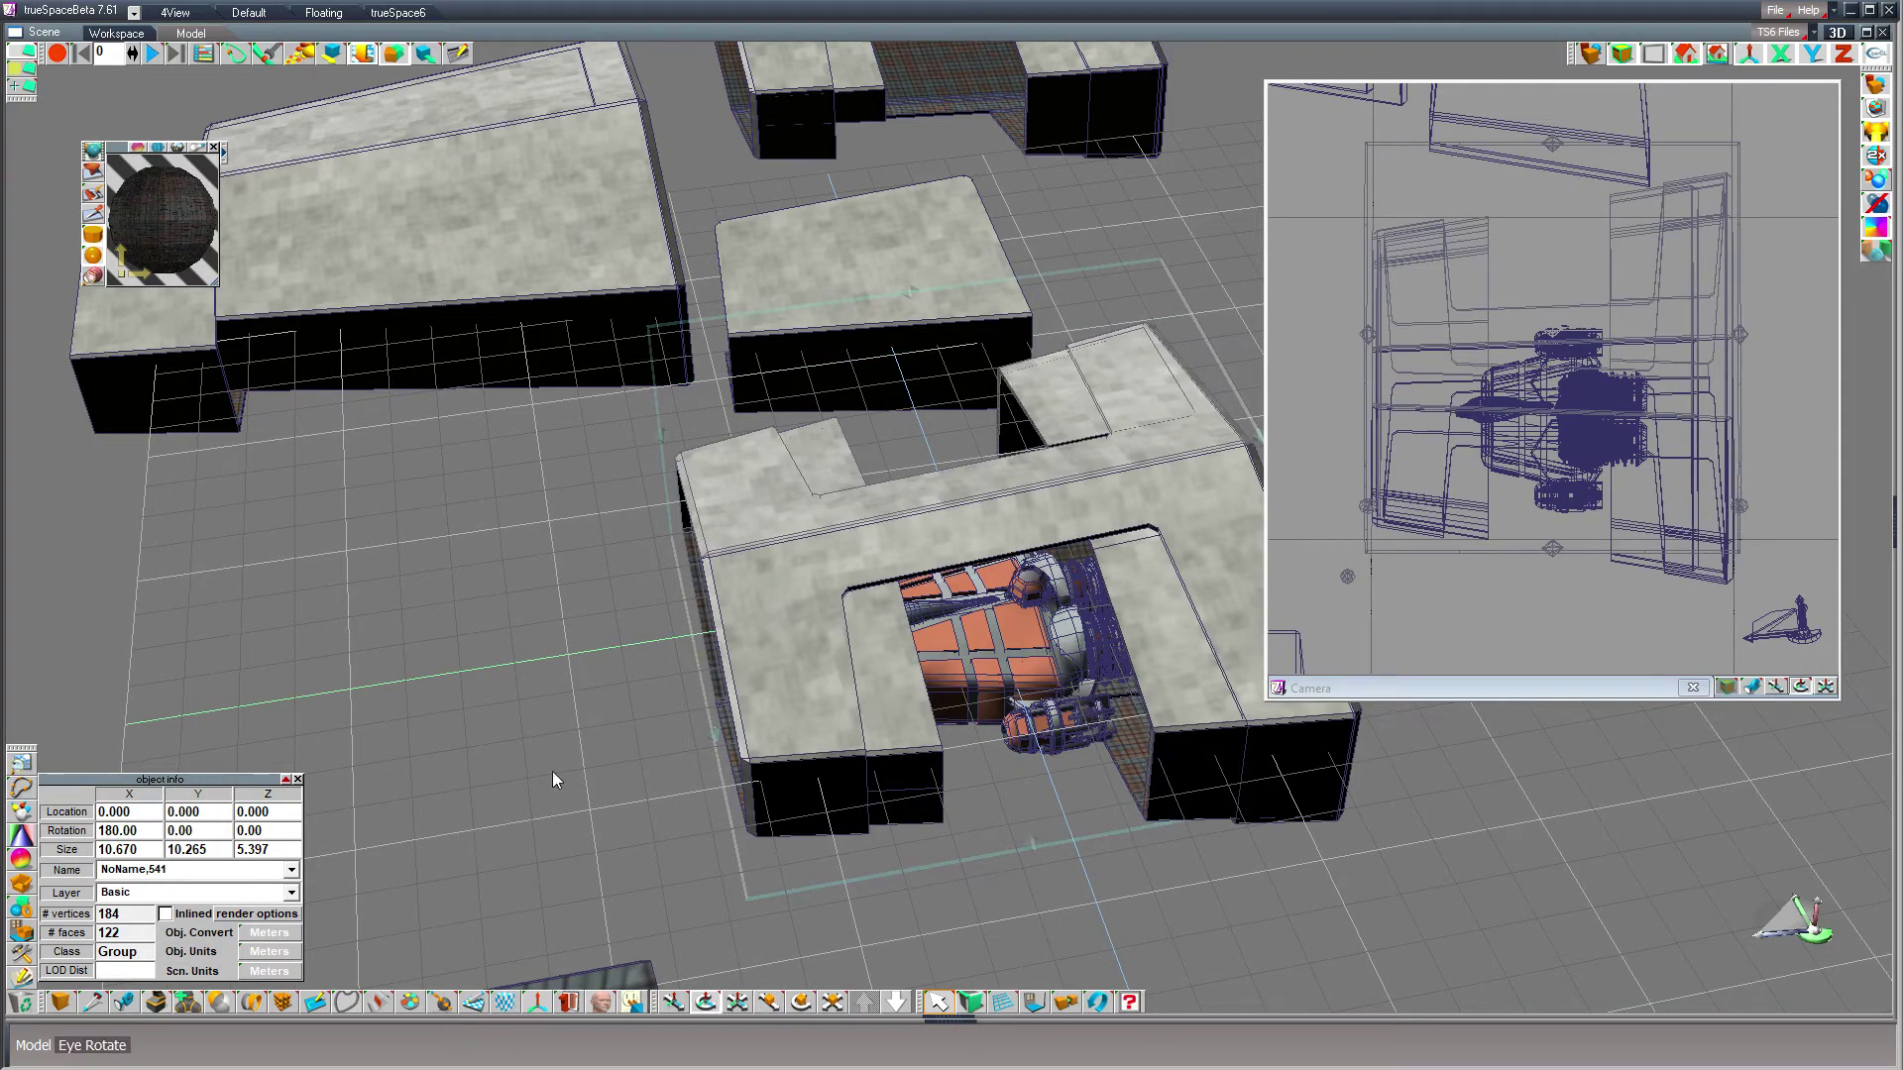
{"action": "left_click_drag", "start_coordinate": [704, 1002], "coordinate": [1025, 956]}
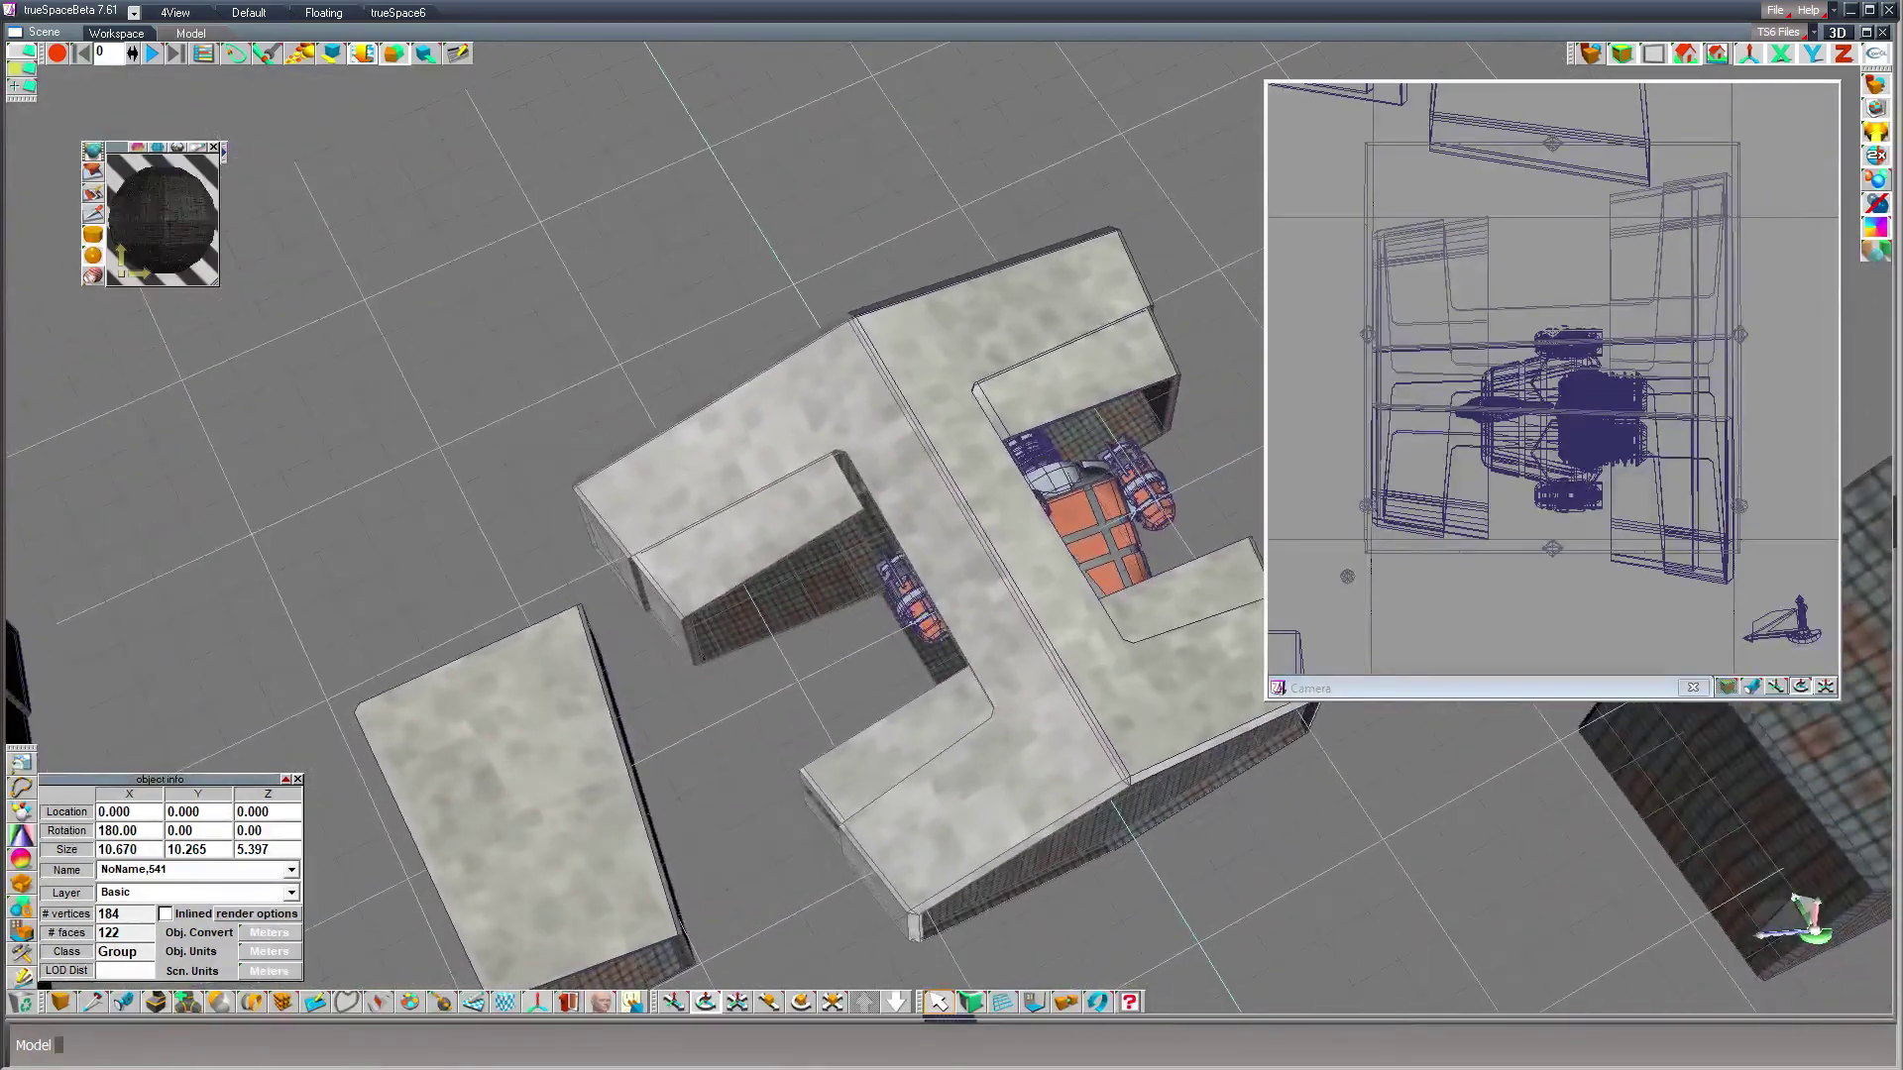
{"action": "left_click_drag", "start_coordinate": [548, 336], "coordinate": [277, 91]}
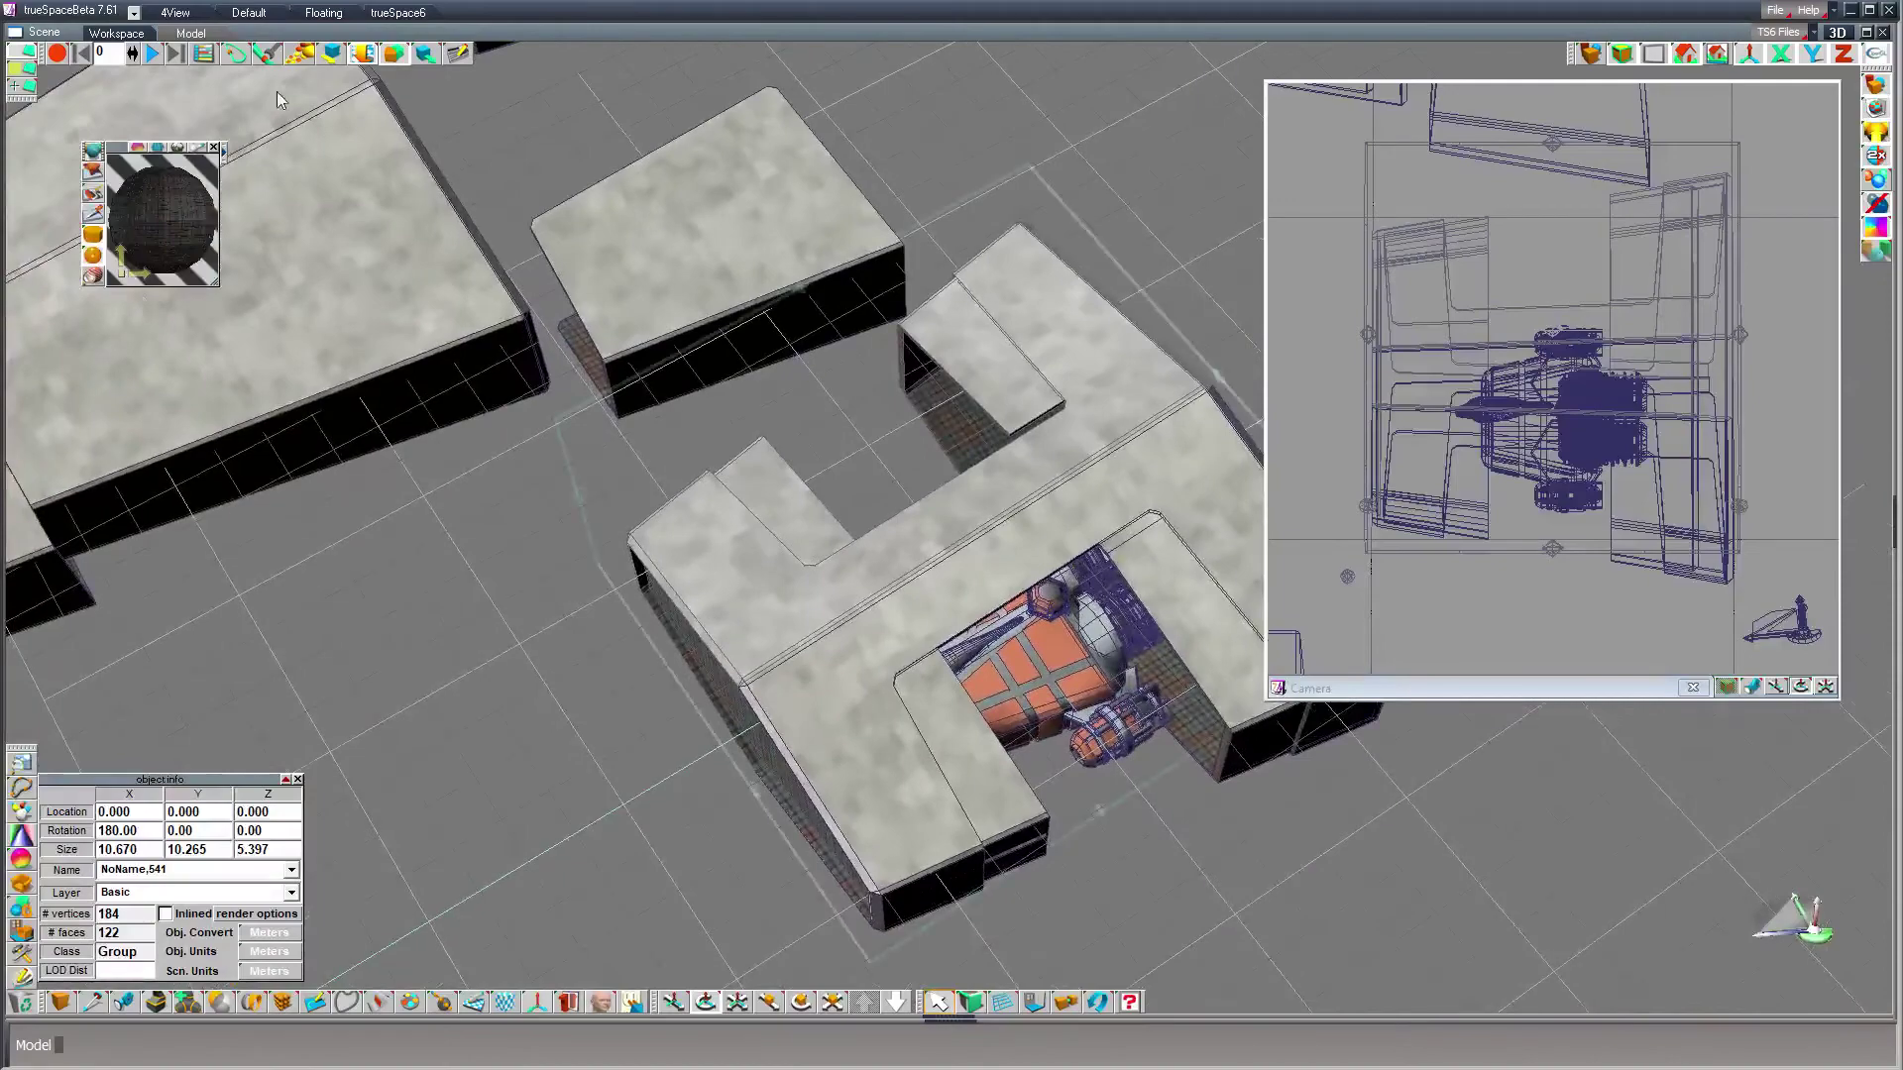
- Sweep the thin end face of the inner leg panel on the copied half toward the arch's central beam
{"action": "scroll", "coordinate": [1032, 422], "scroll_direction": "up", "scroll_amount": 10}
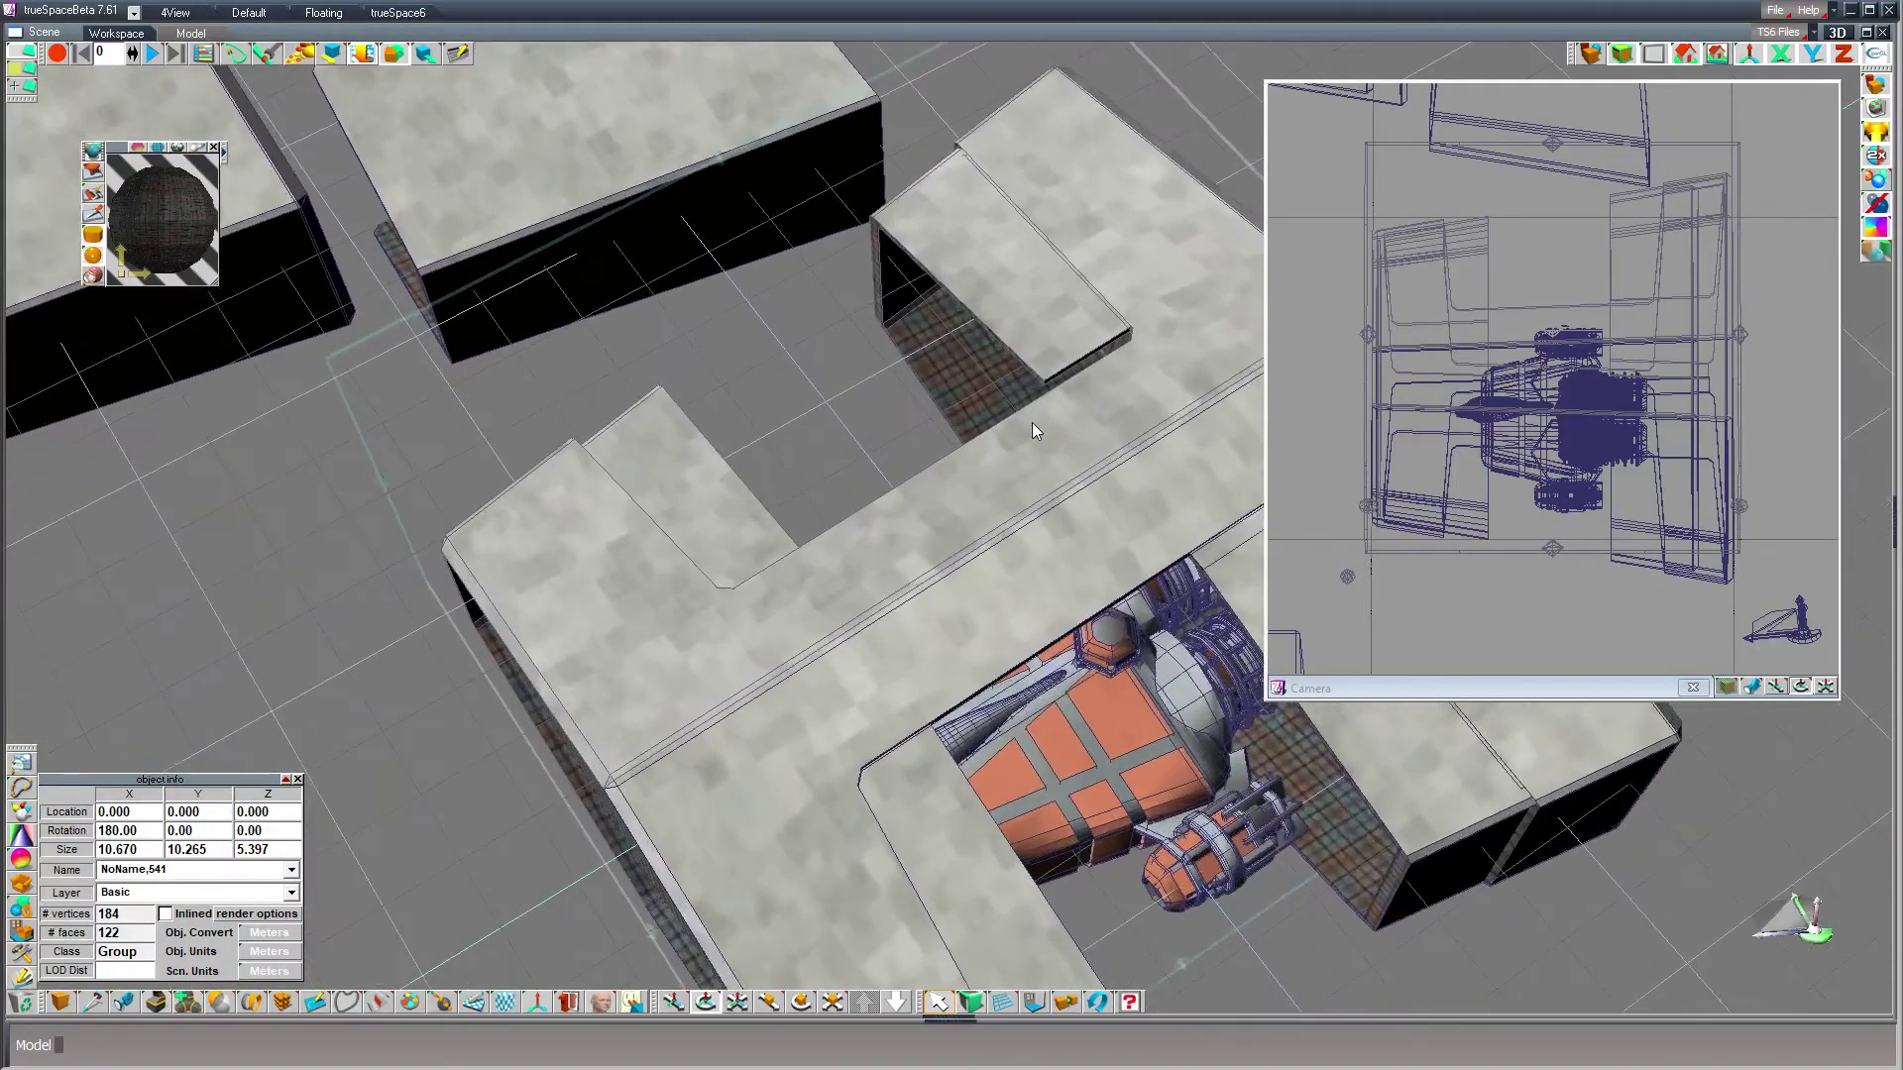
{"action": "scroll", "coordinate": [1032, 422], "scroll_direction": "up", "scroll_amount": 2}
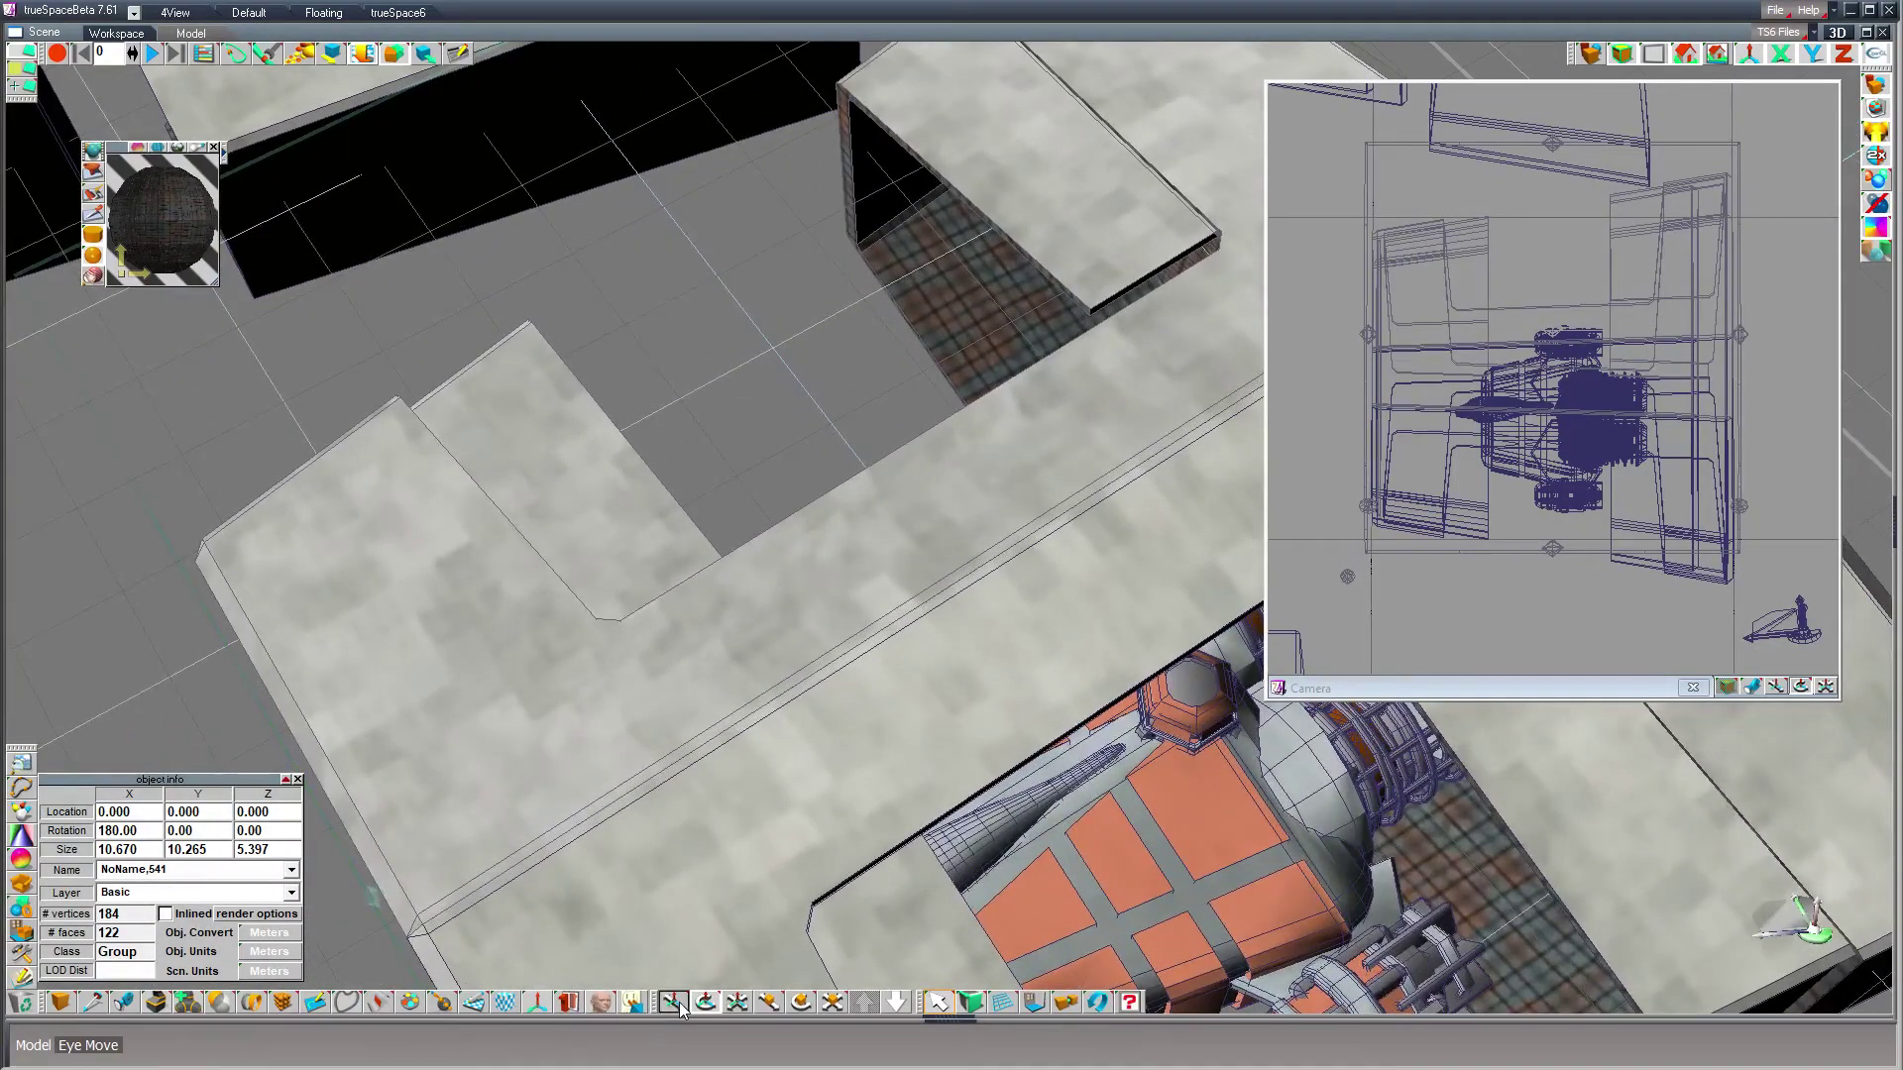
{"action": "left_click_drag", "start_coordinate": [673, 1002], "coordinate": [1739, 95]}
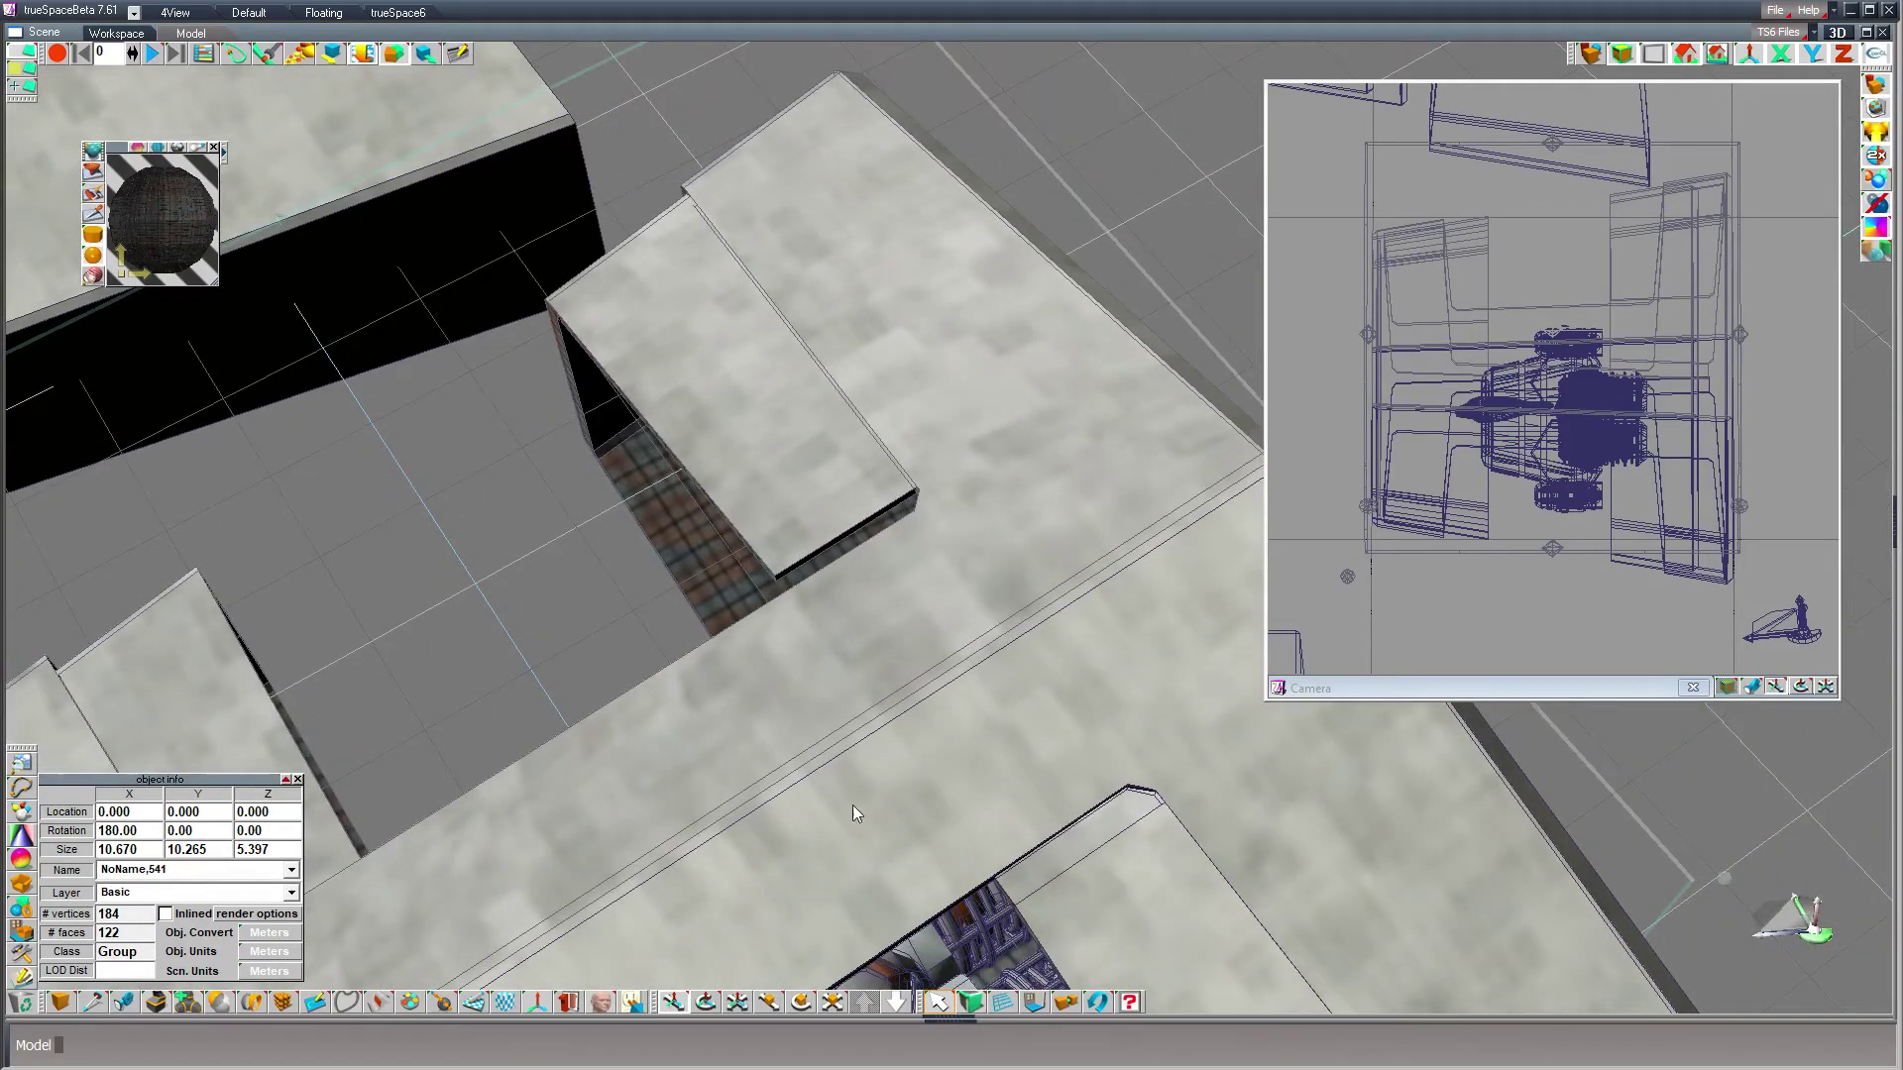
{"action": "left_click", "coordinate": [705, 1002]}
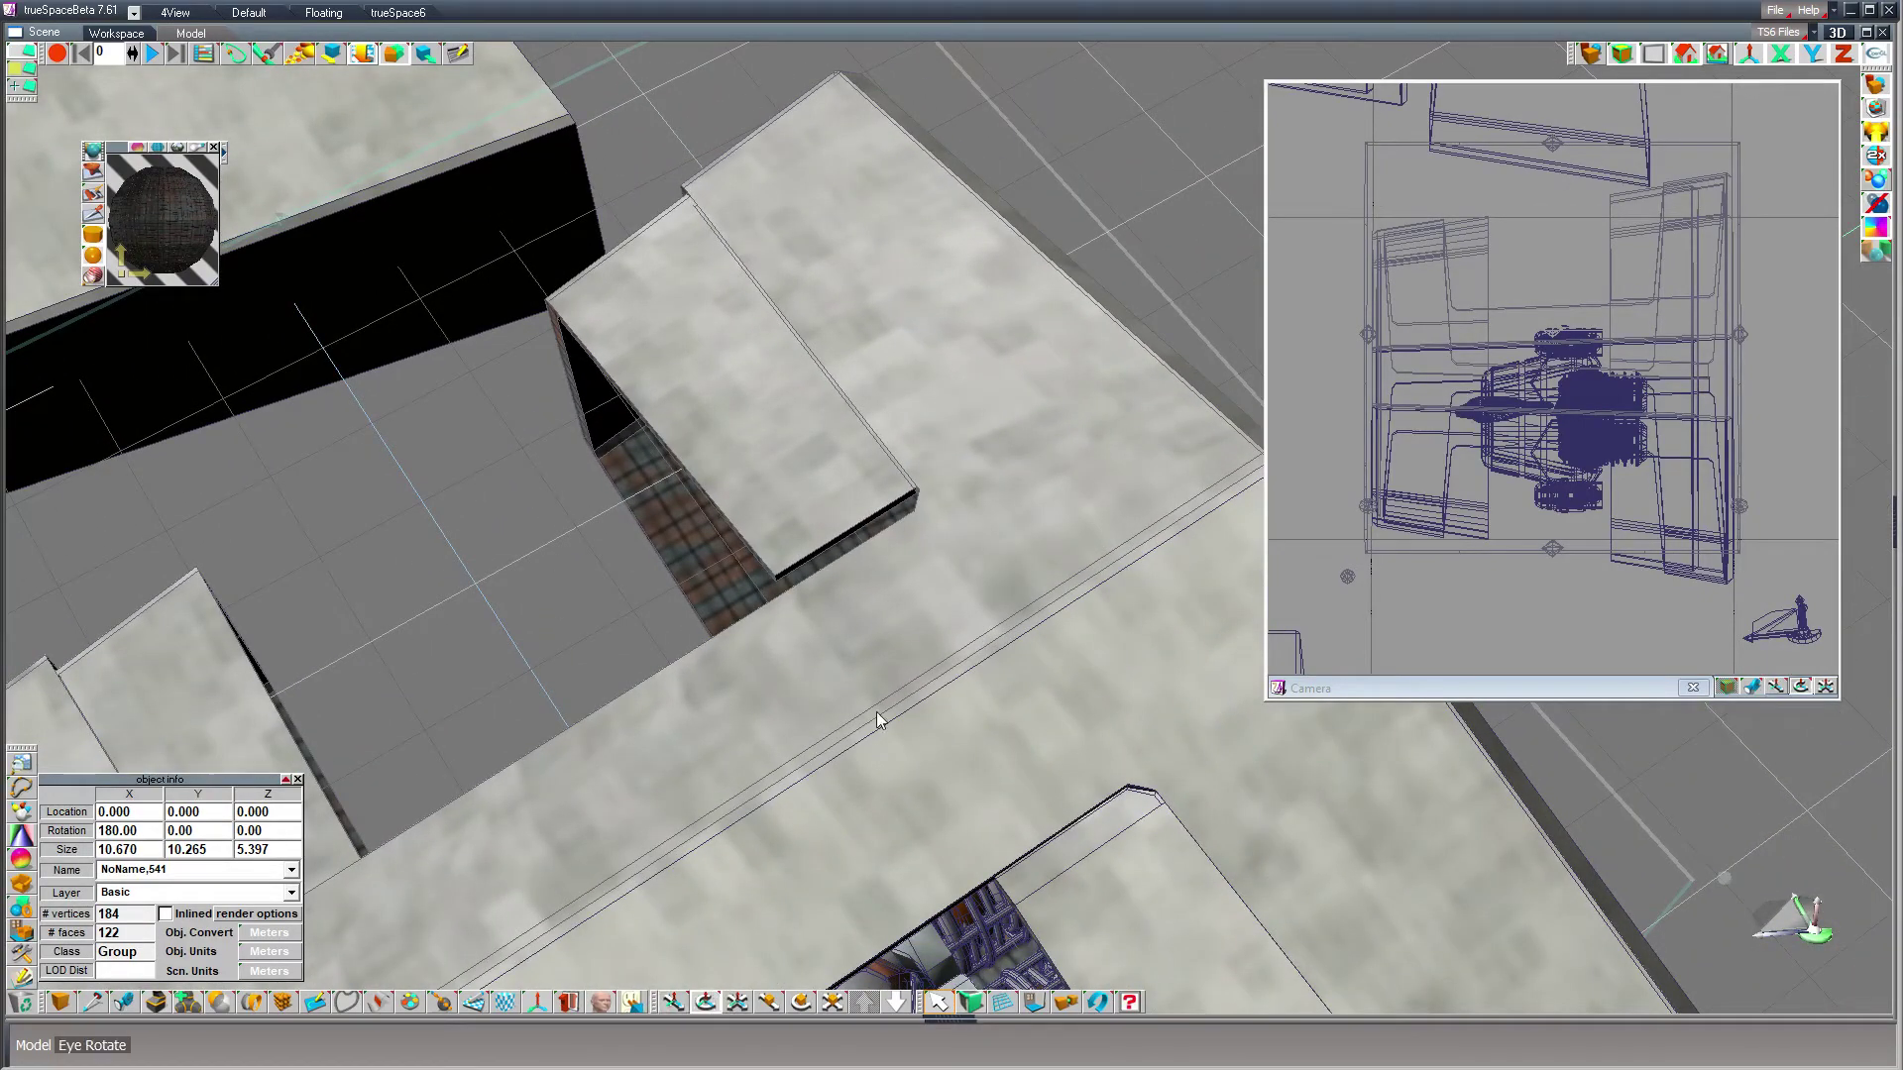
{"action": "left_click_drag", "start_coordinate": [876, 712], "coordinate": [927, 688]}
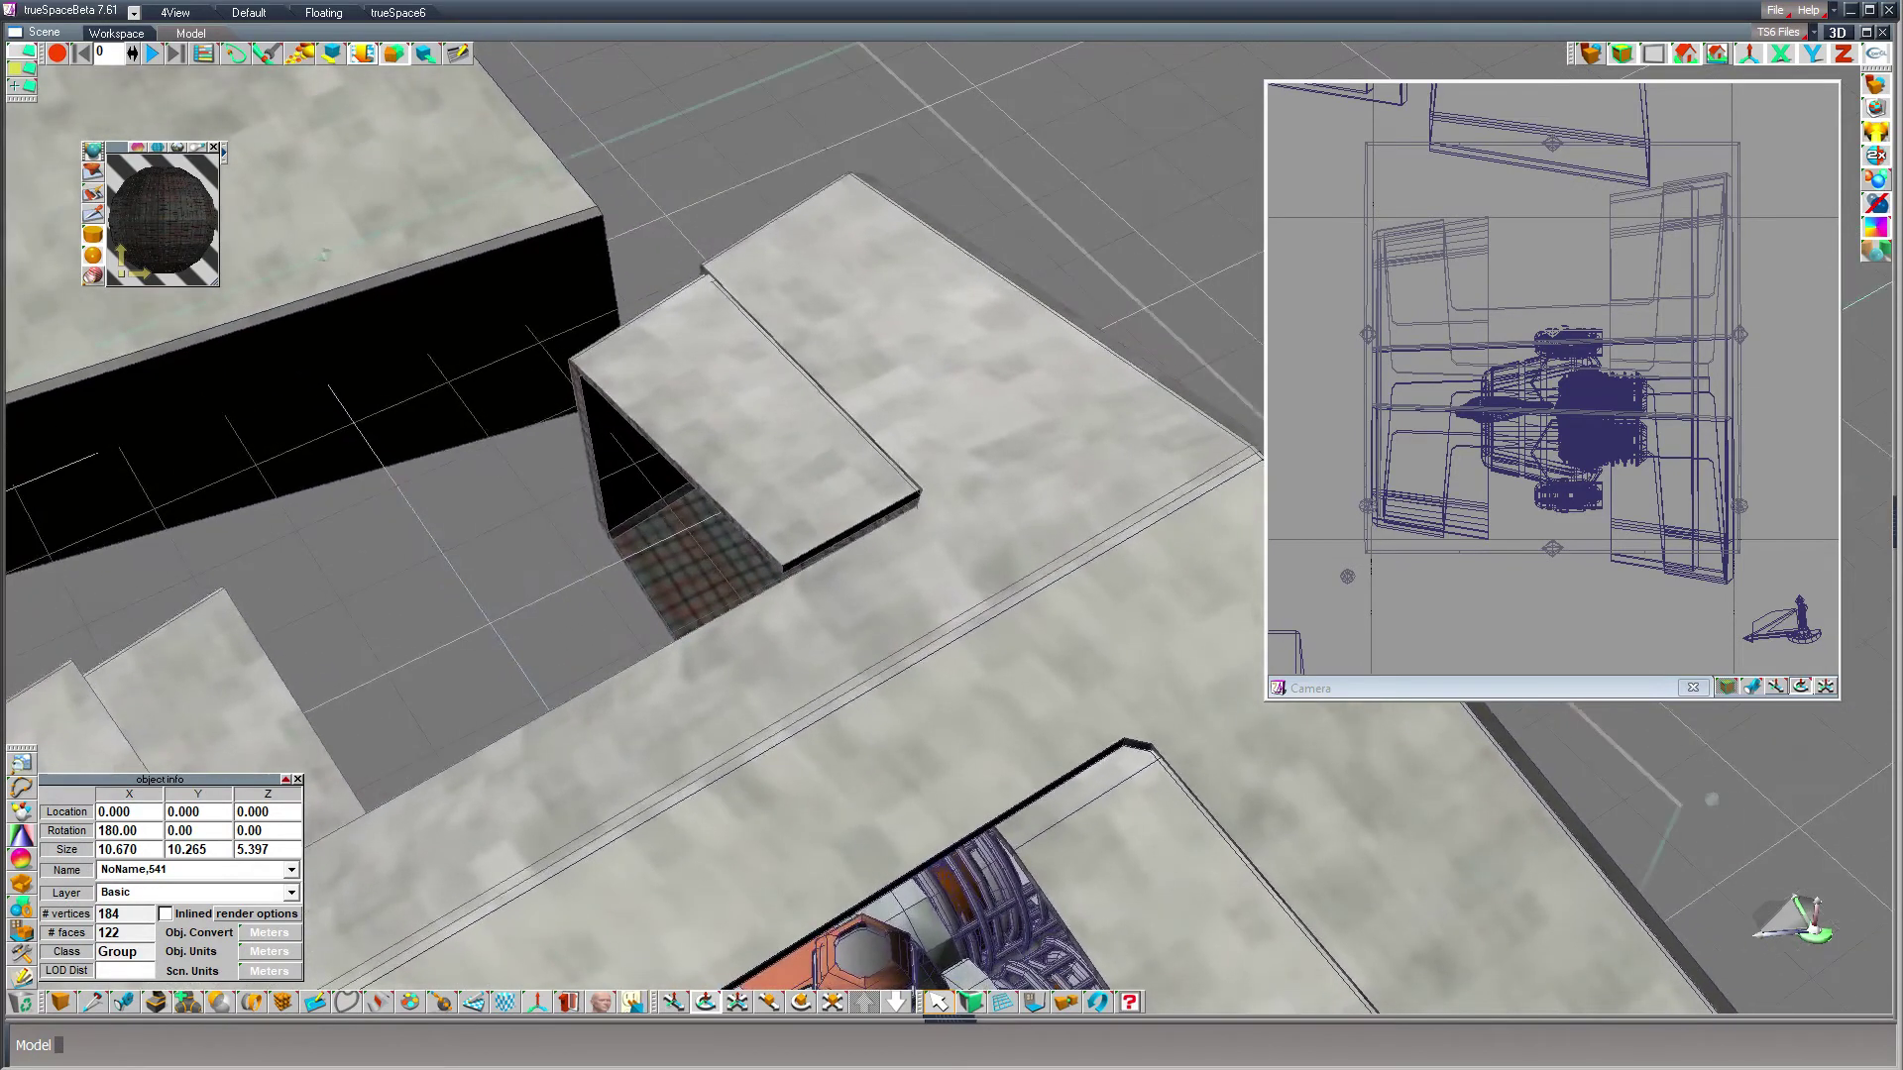
{"action": "left_click", "coordinate": [974, 1003]}
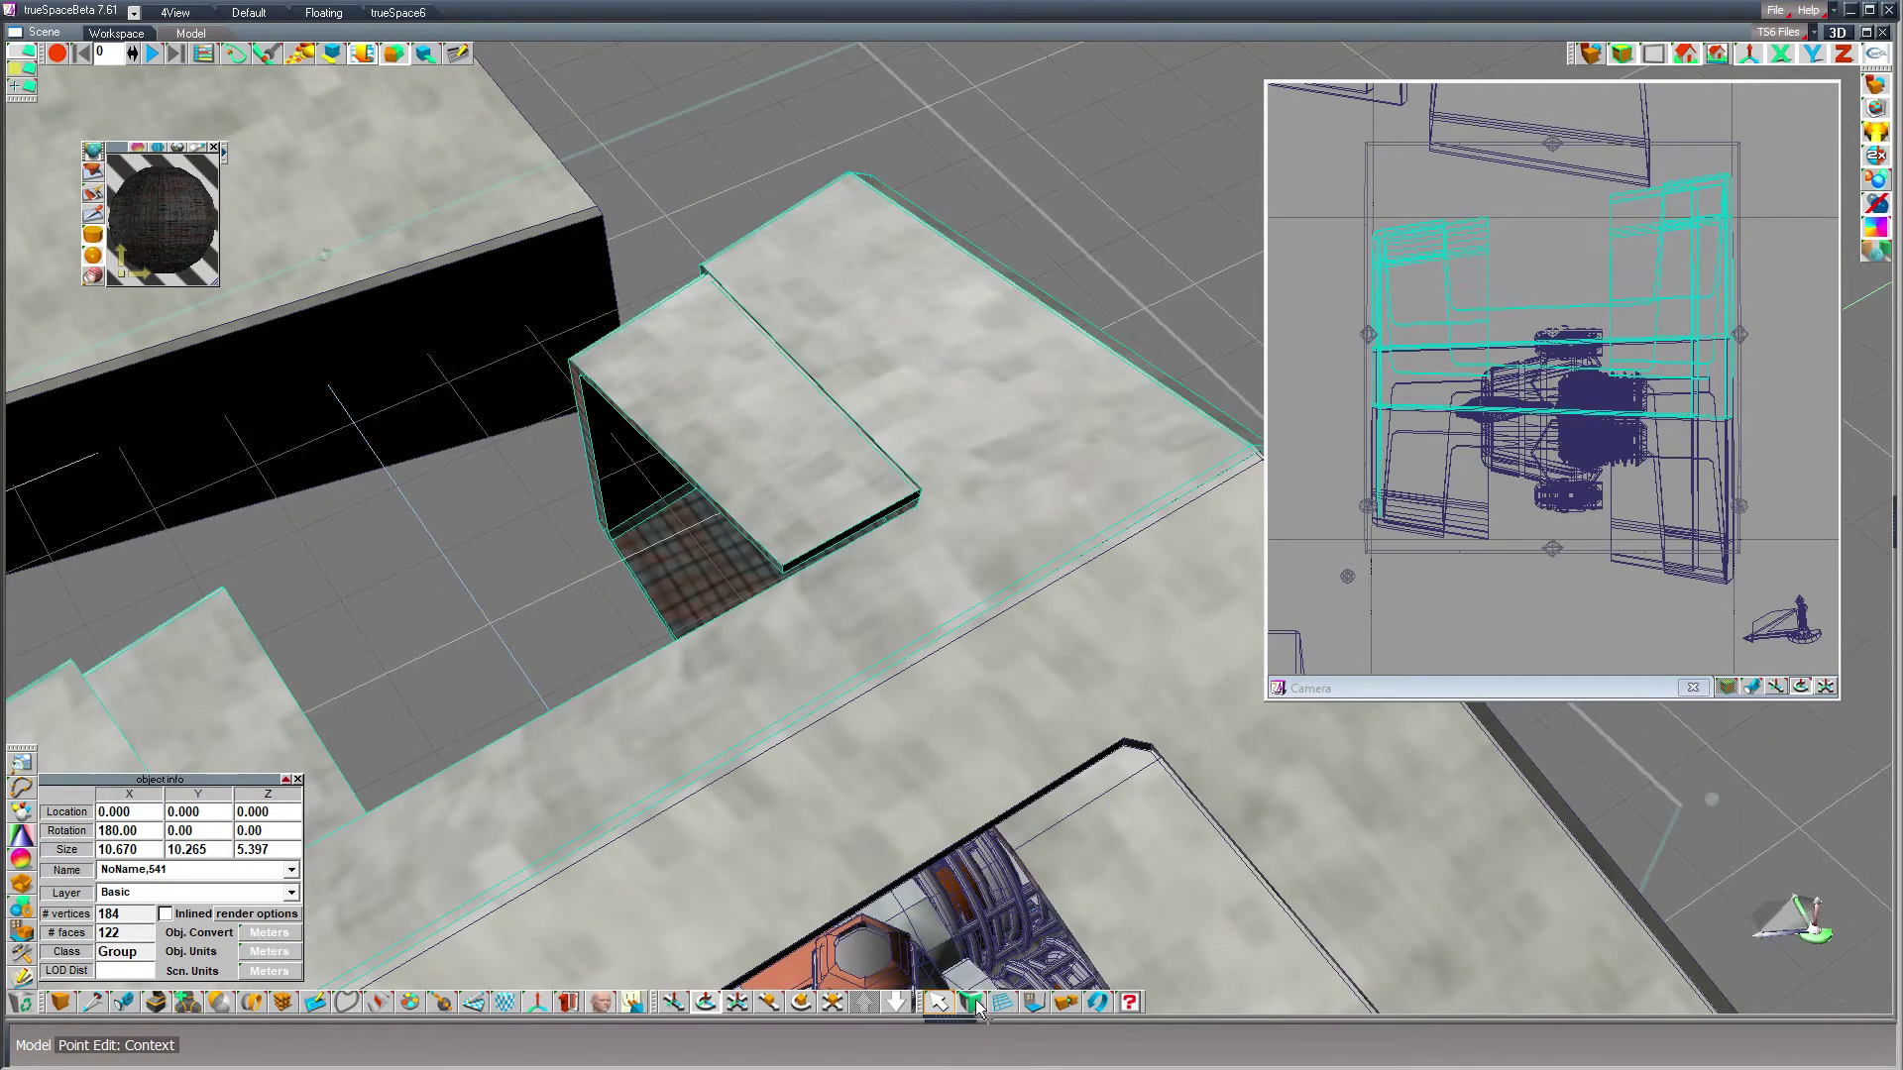
{"action": "left_click", "coordinate": [849, 531]}
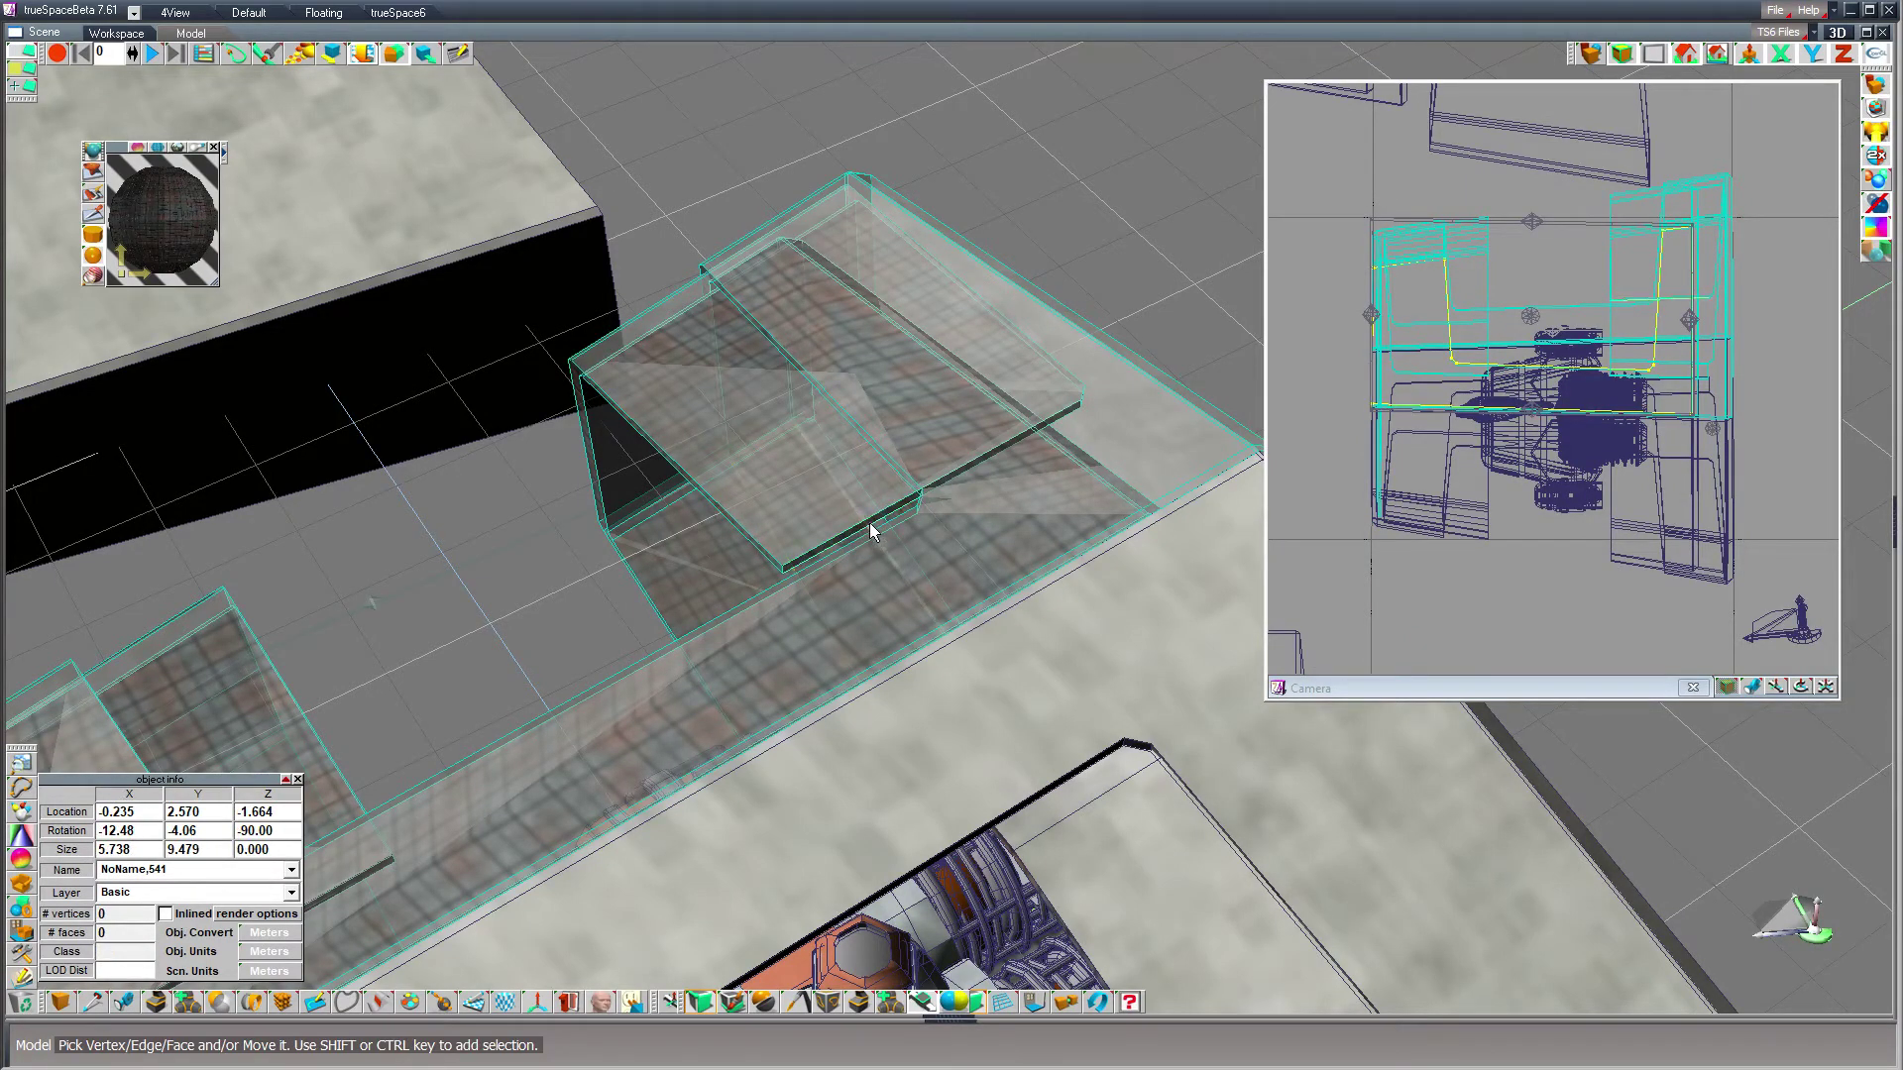
{"action": "scroll", "coordinate": [867, 531], "scroll_direction": "up", "scroll_amount": 5}
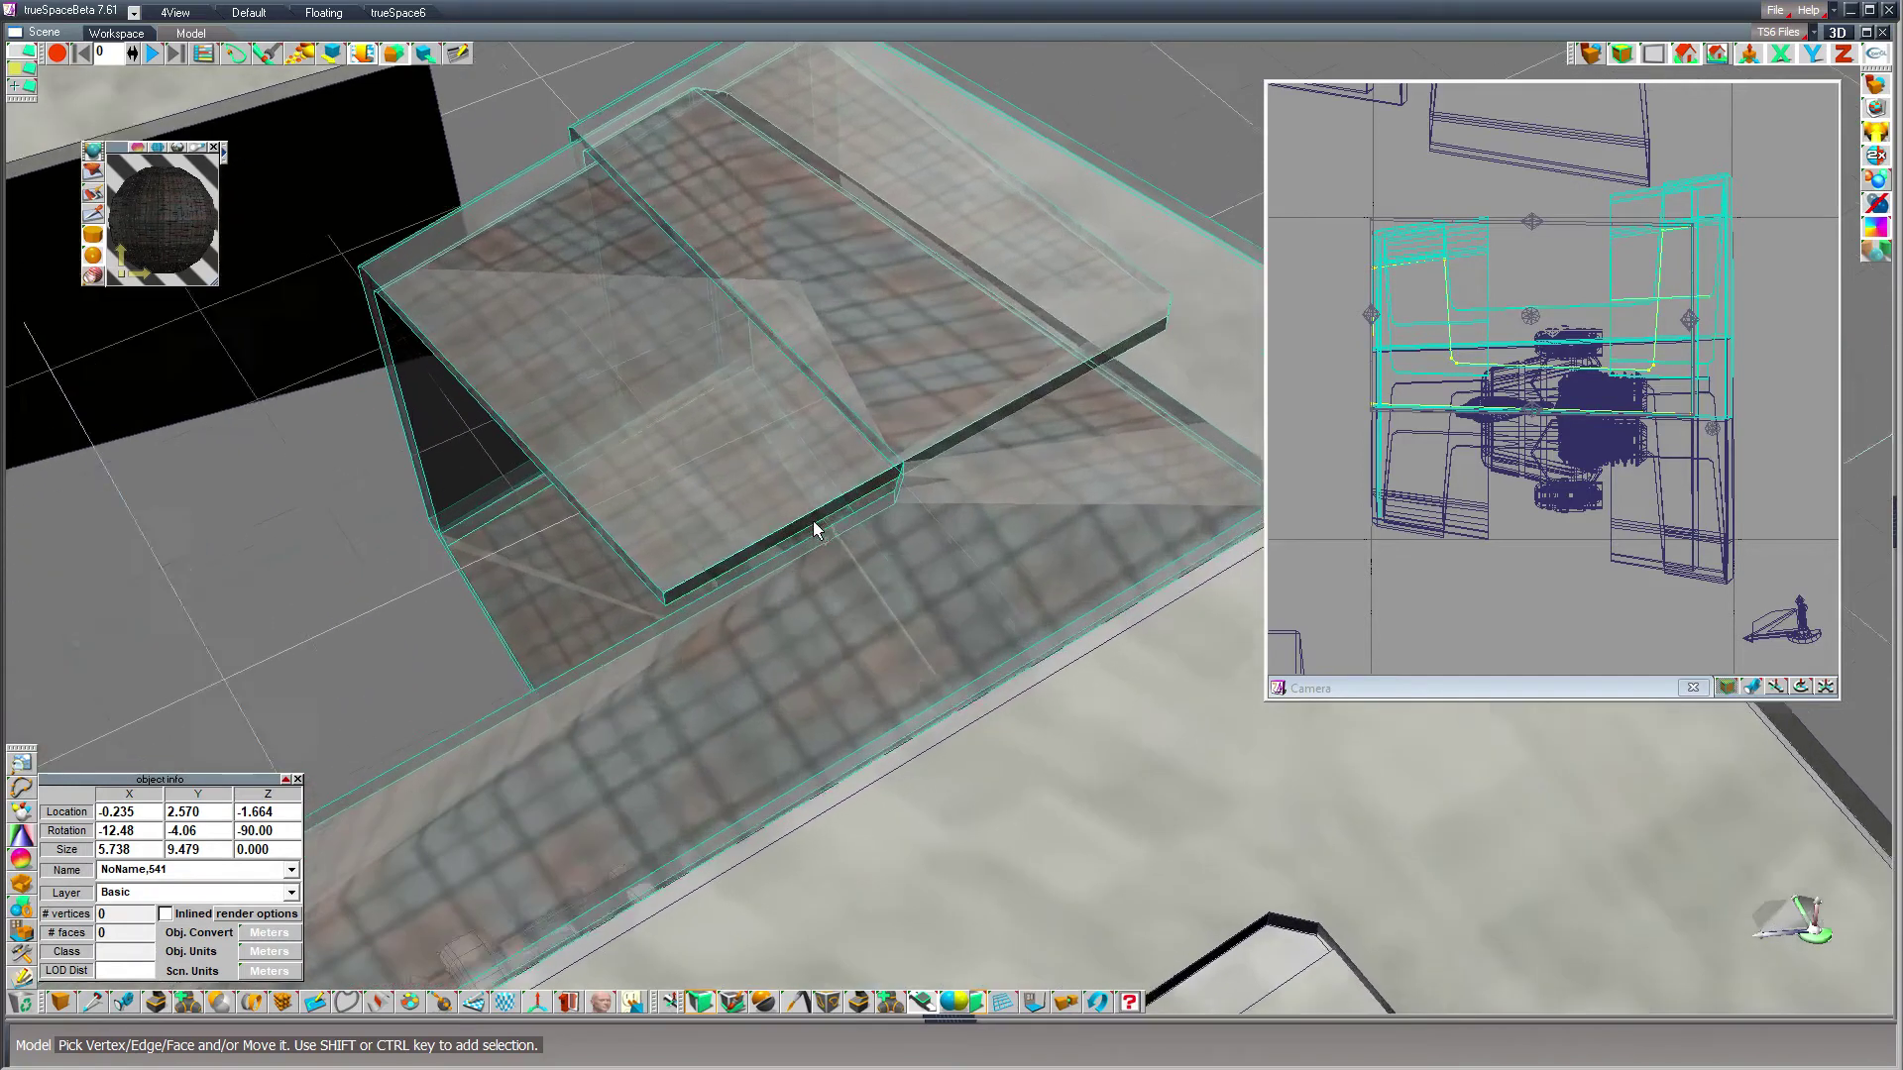
{"action": "left_click", "coordinate": [800, 498]}
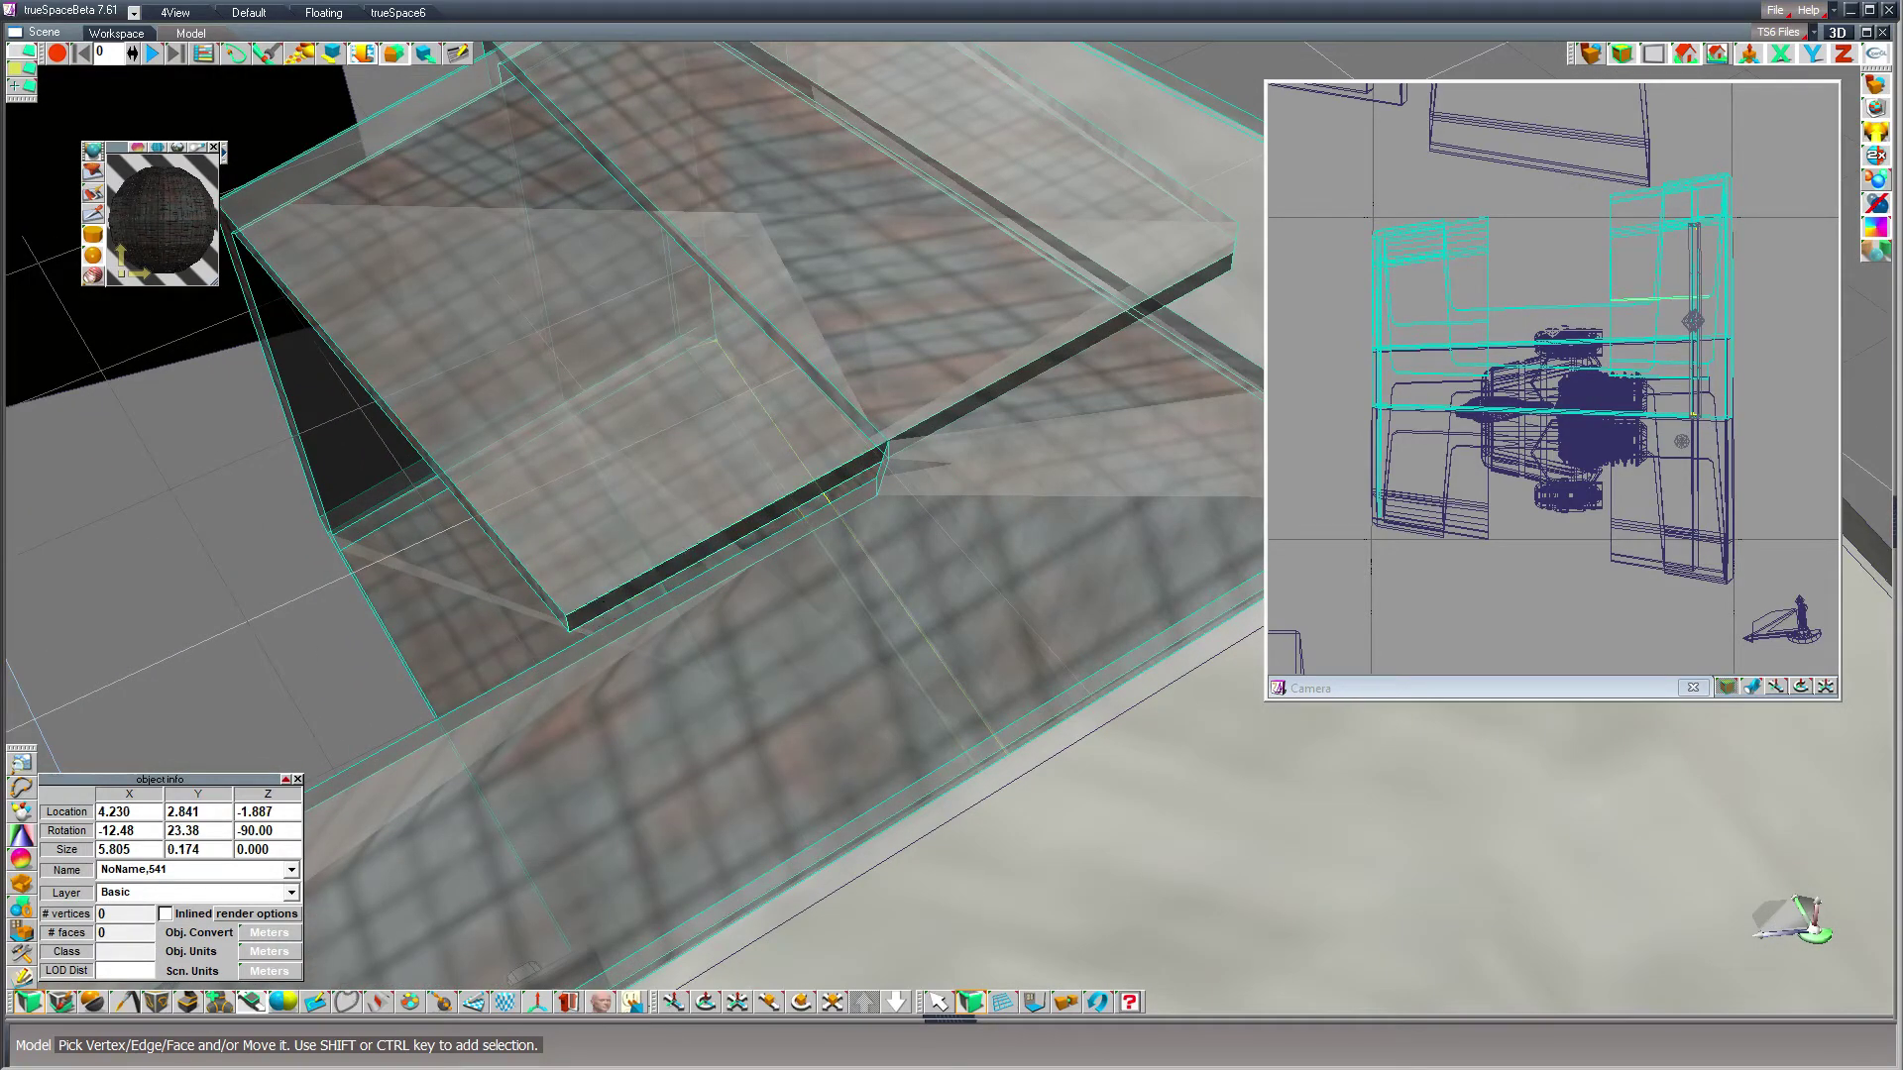
{"action": "left_click", "coordinate": [599, 607]}
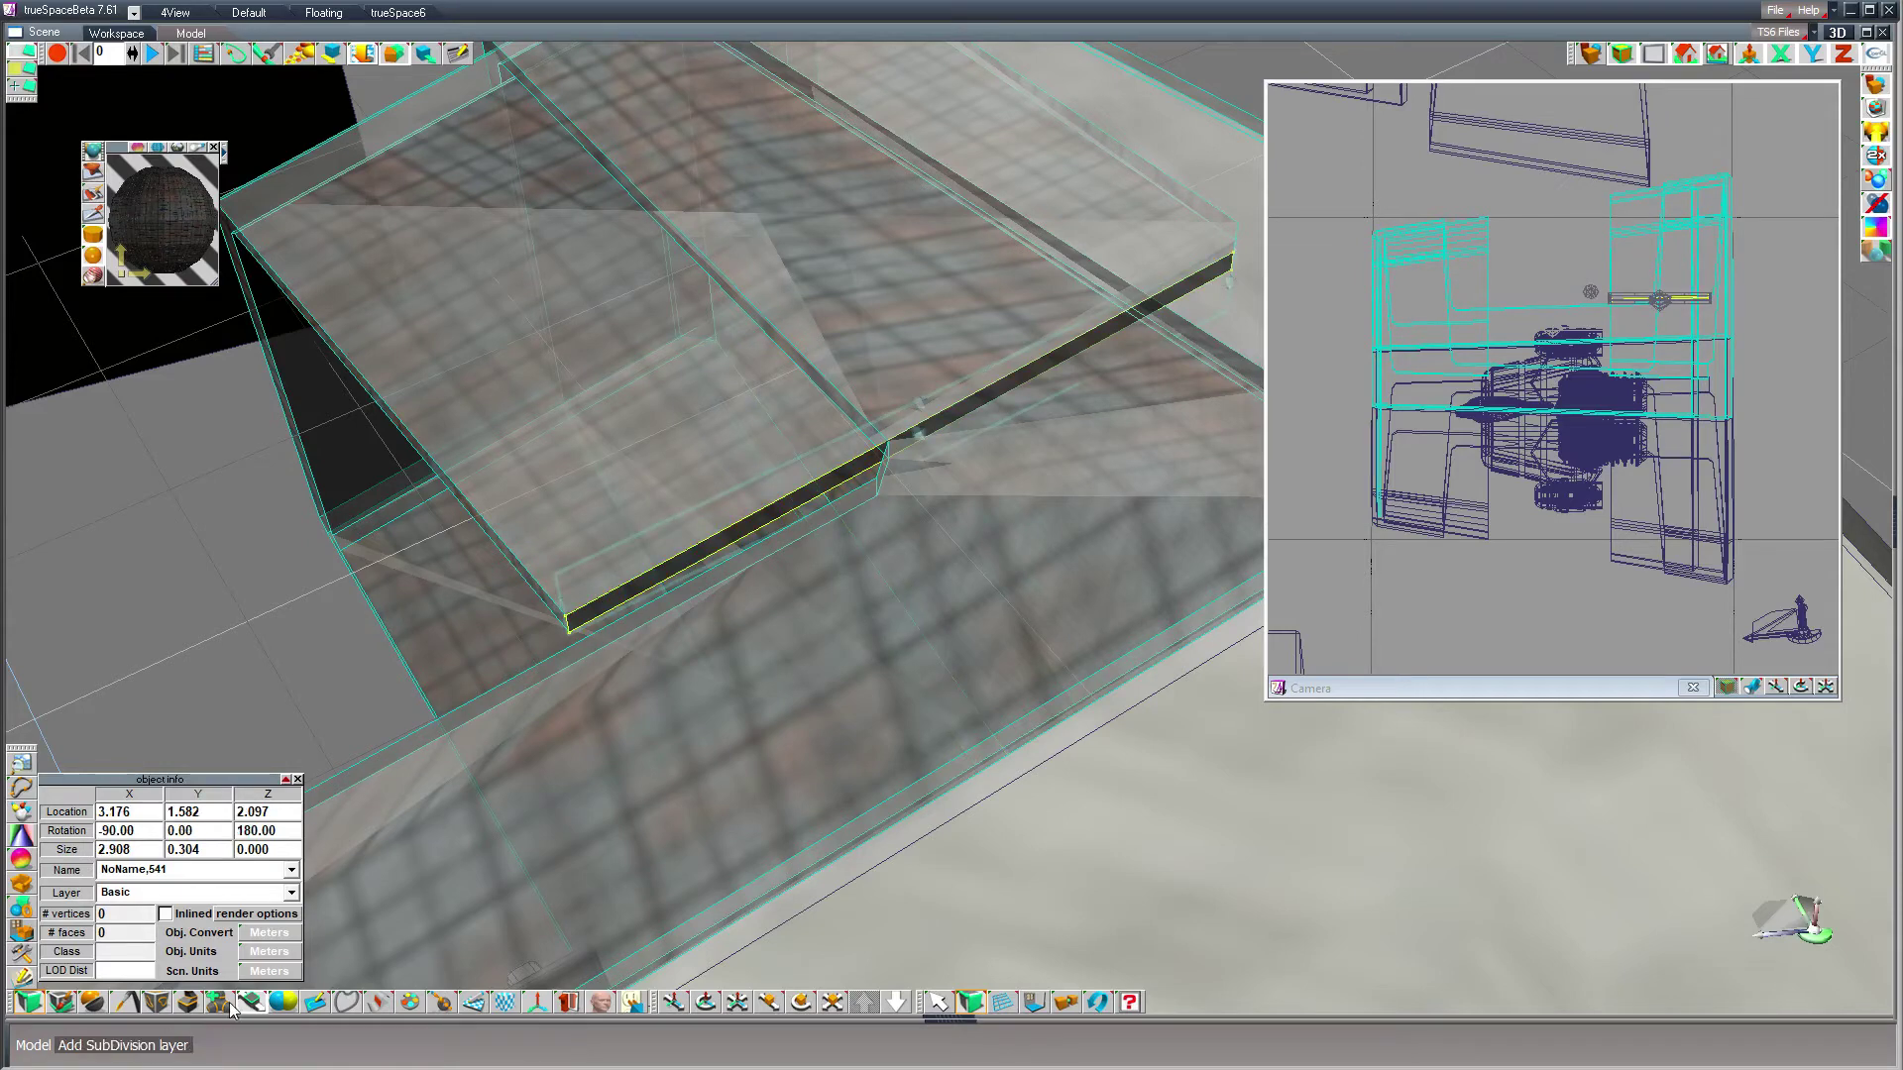
{"action": "left_click", "coordinate": [198, 1003]}
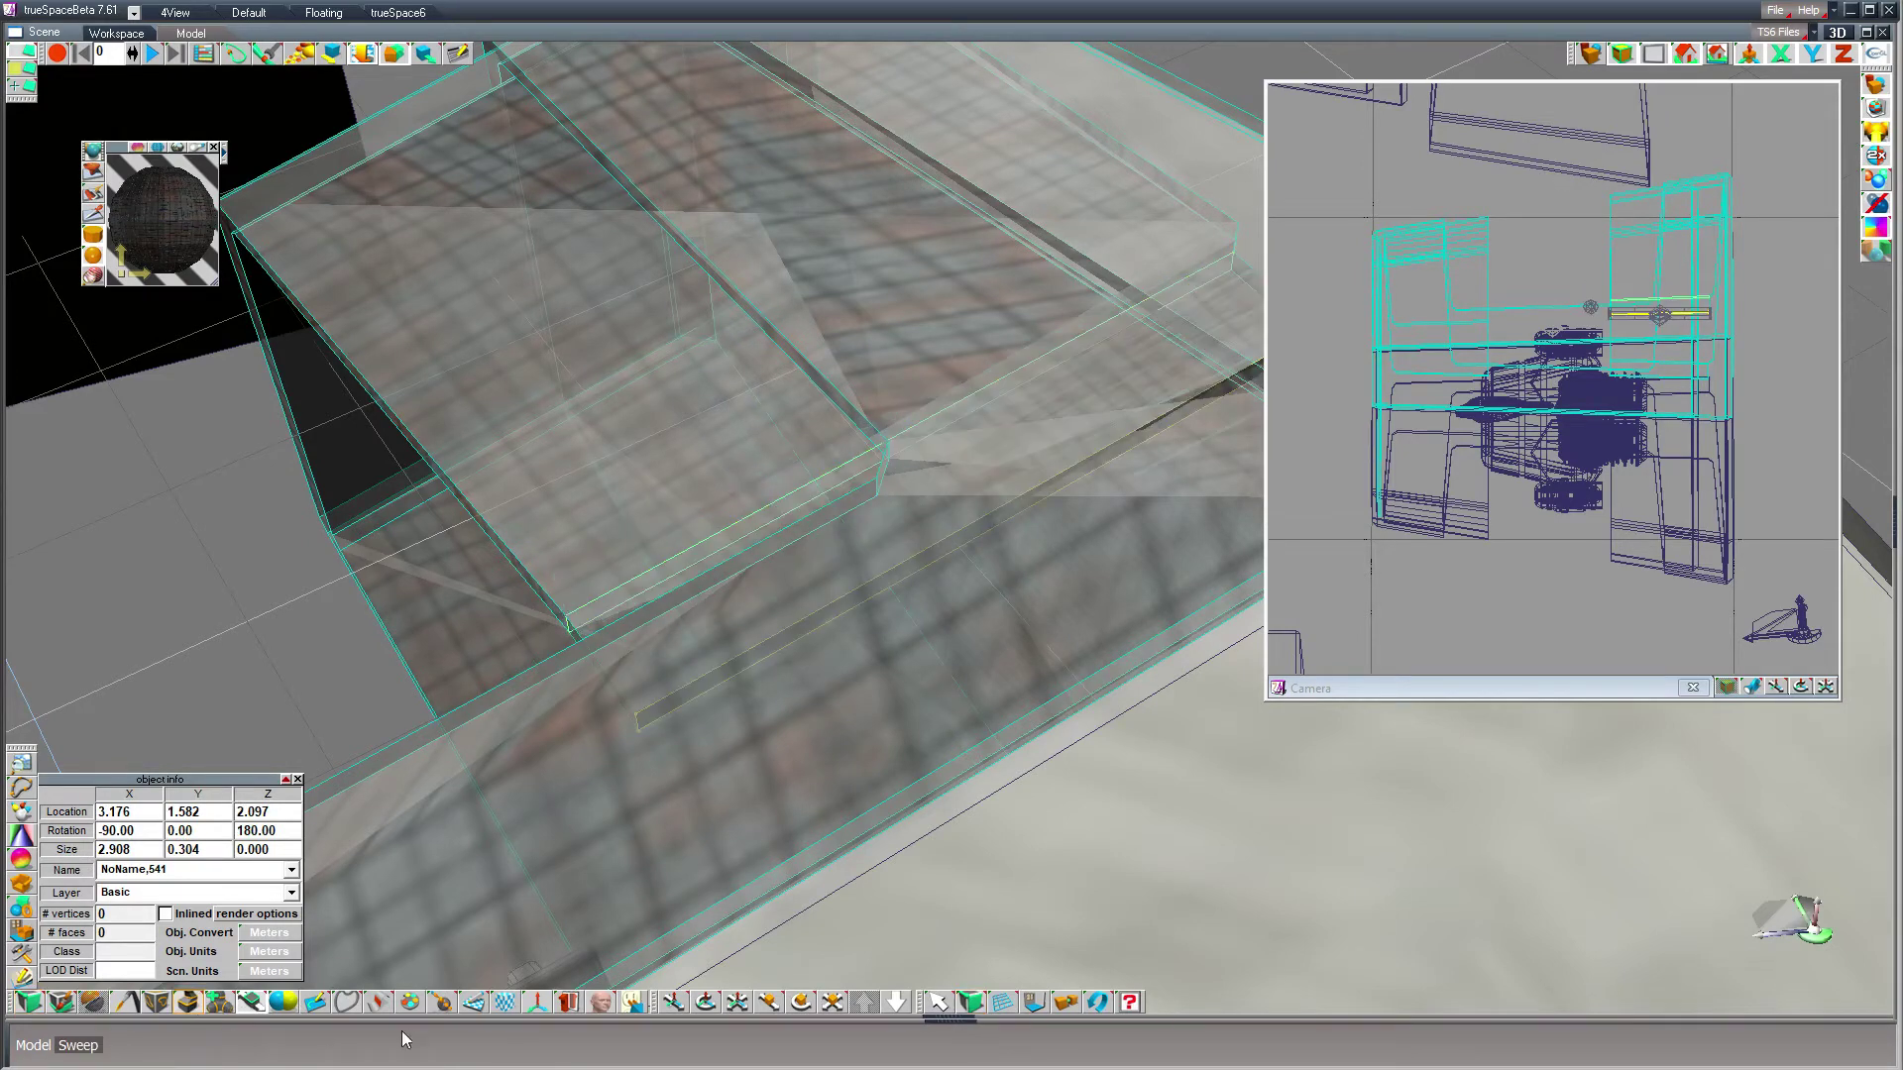
{"action": "left_click", "coordinate": [937, 1002]}
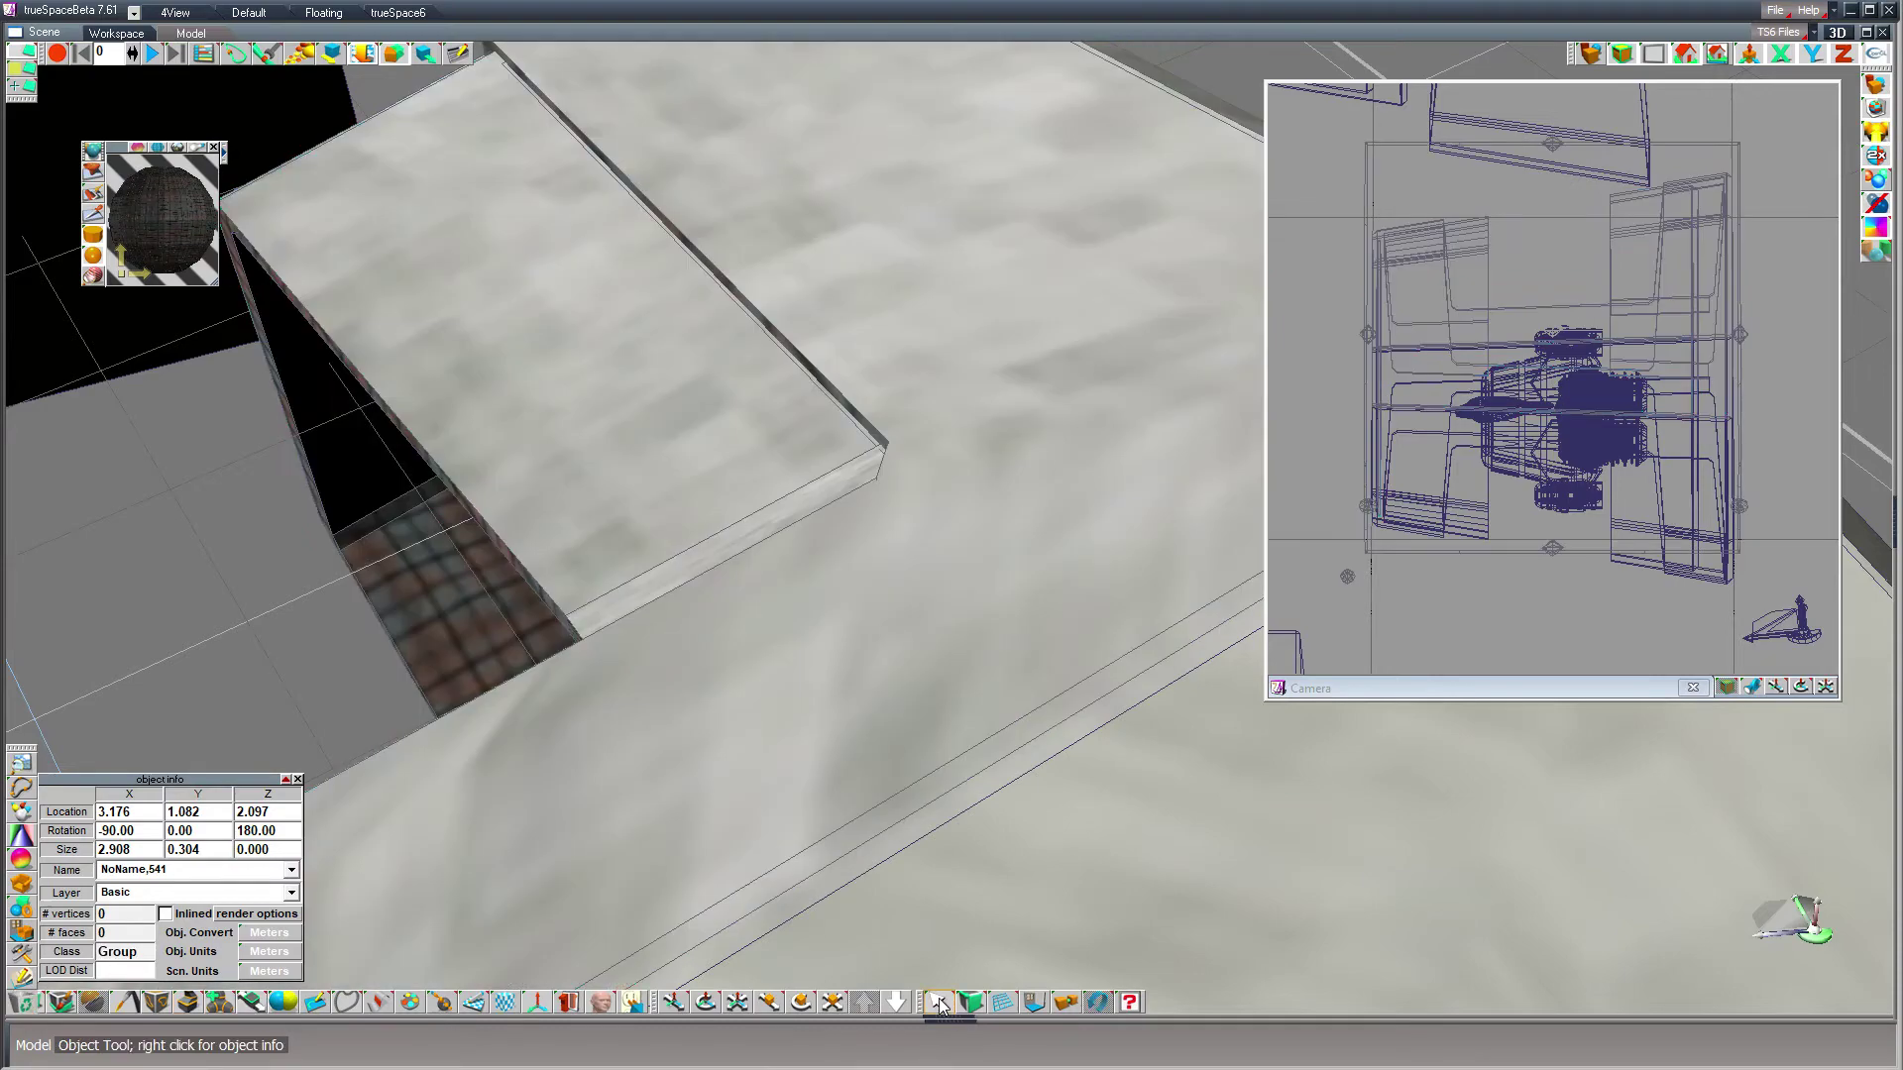
- Select the spaceship group under the arch, set its Y location to 0, and render the camera view
{"action": "left_click", "coordinate": [706, 1006]}
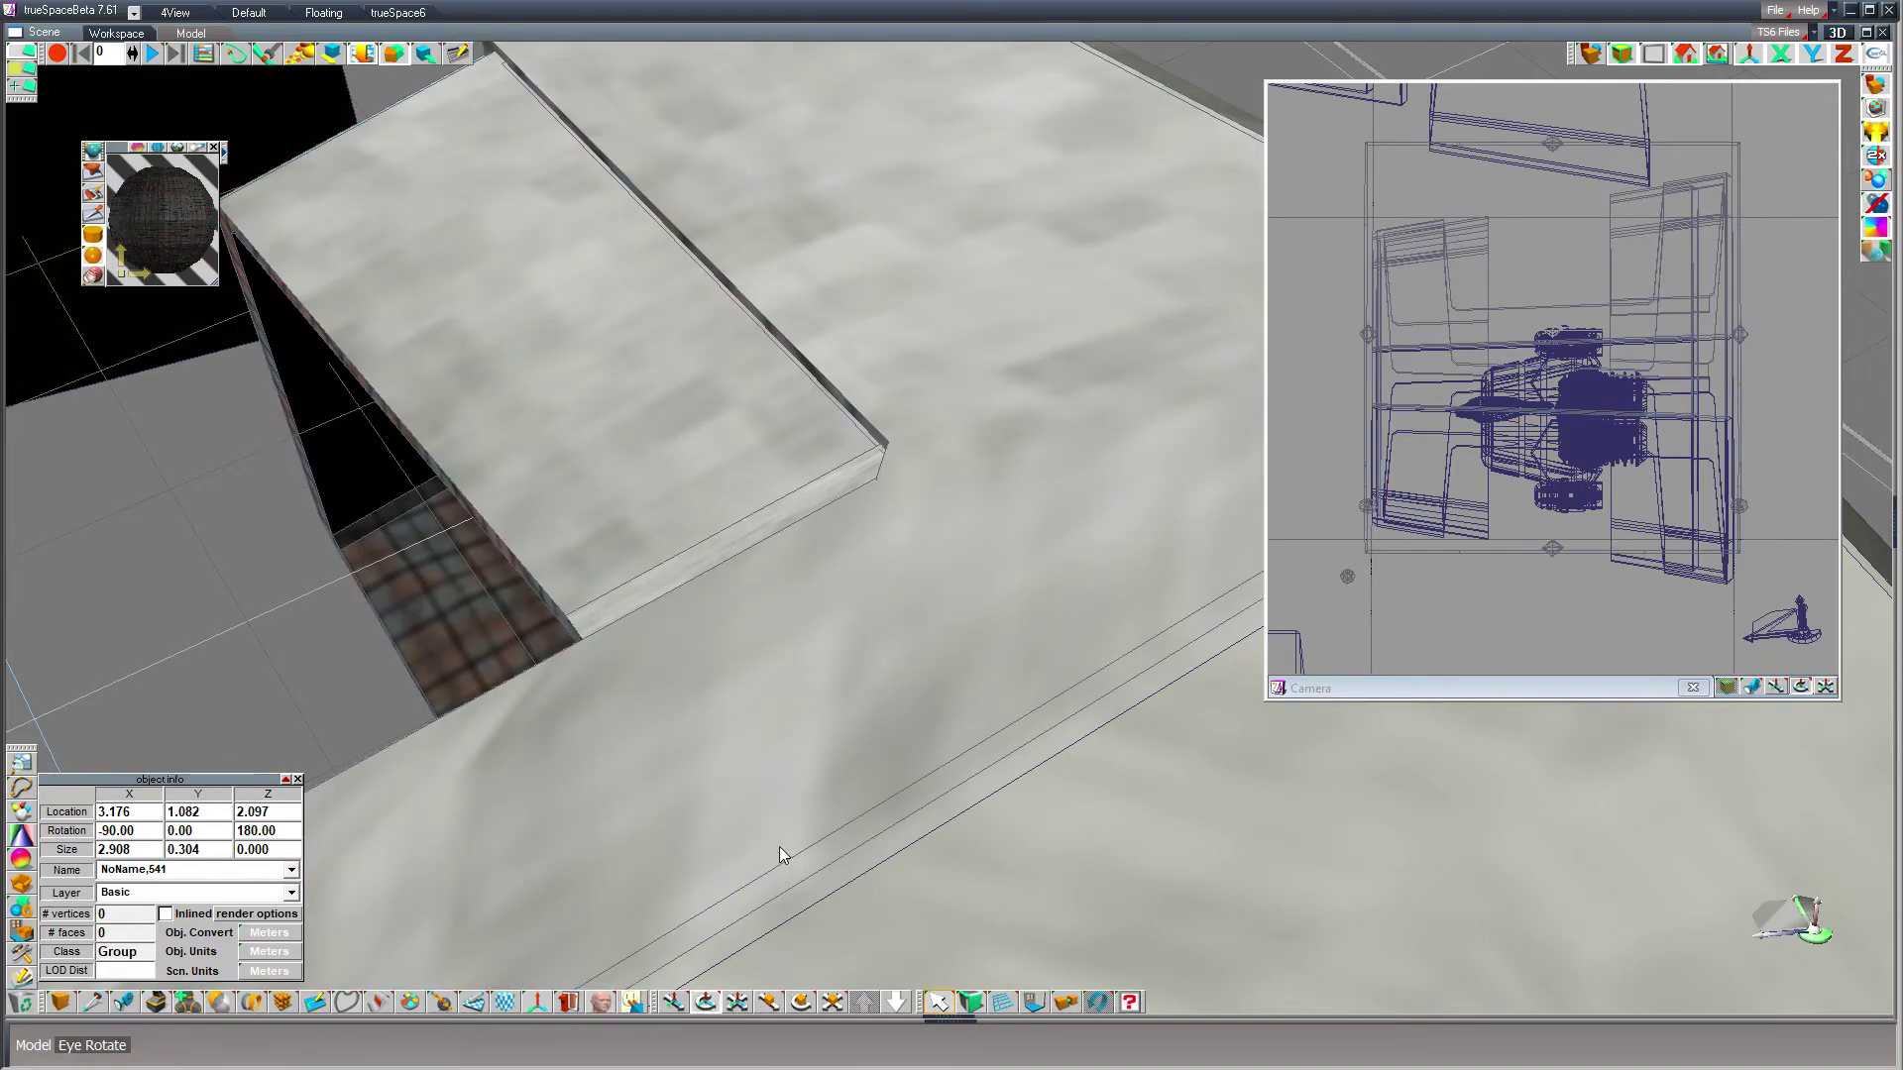
{"action": "scroll", "coordinate": [788, 816], "scroll_direction": "down", "scroll_amount": 3}
{"action": "scroll", "coordinate": [787, 809], "scroll_direction": "down", "scroll_amount": 6}
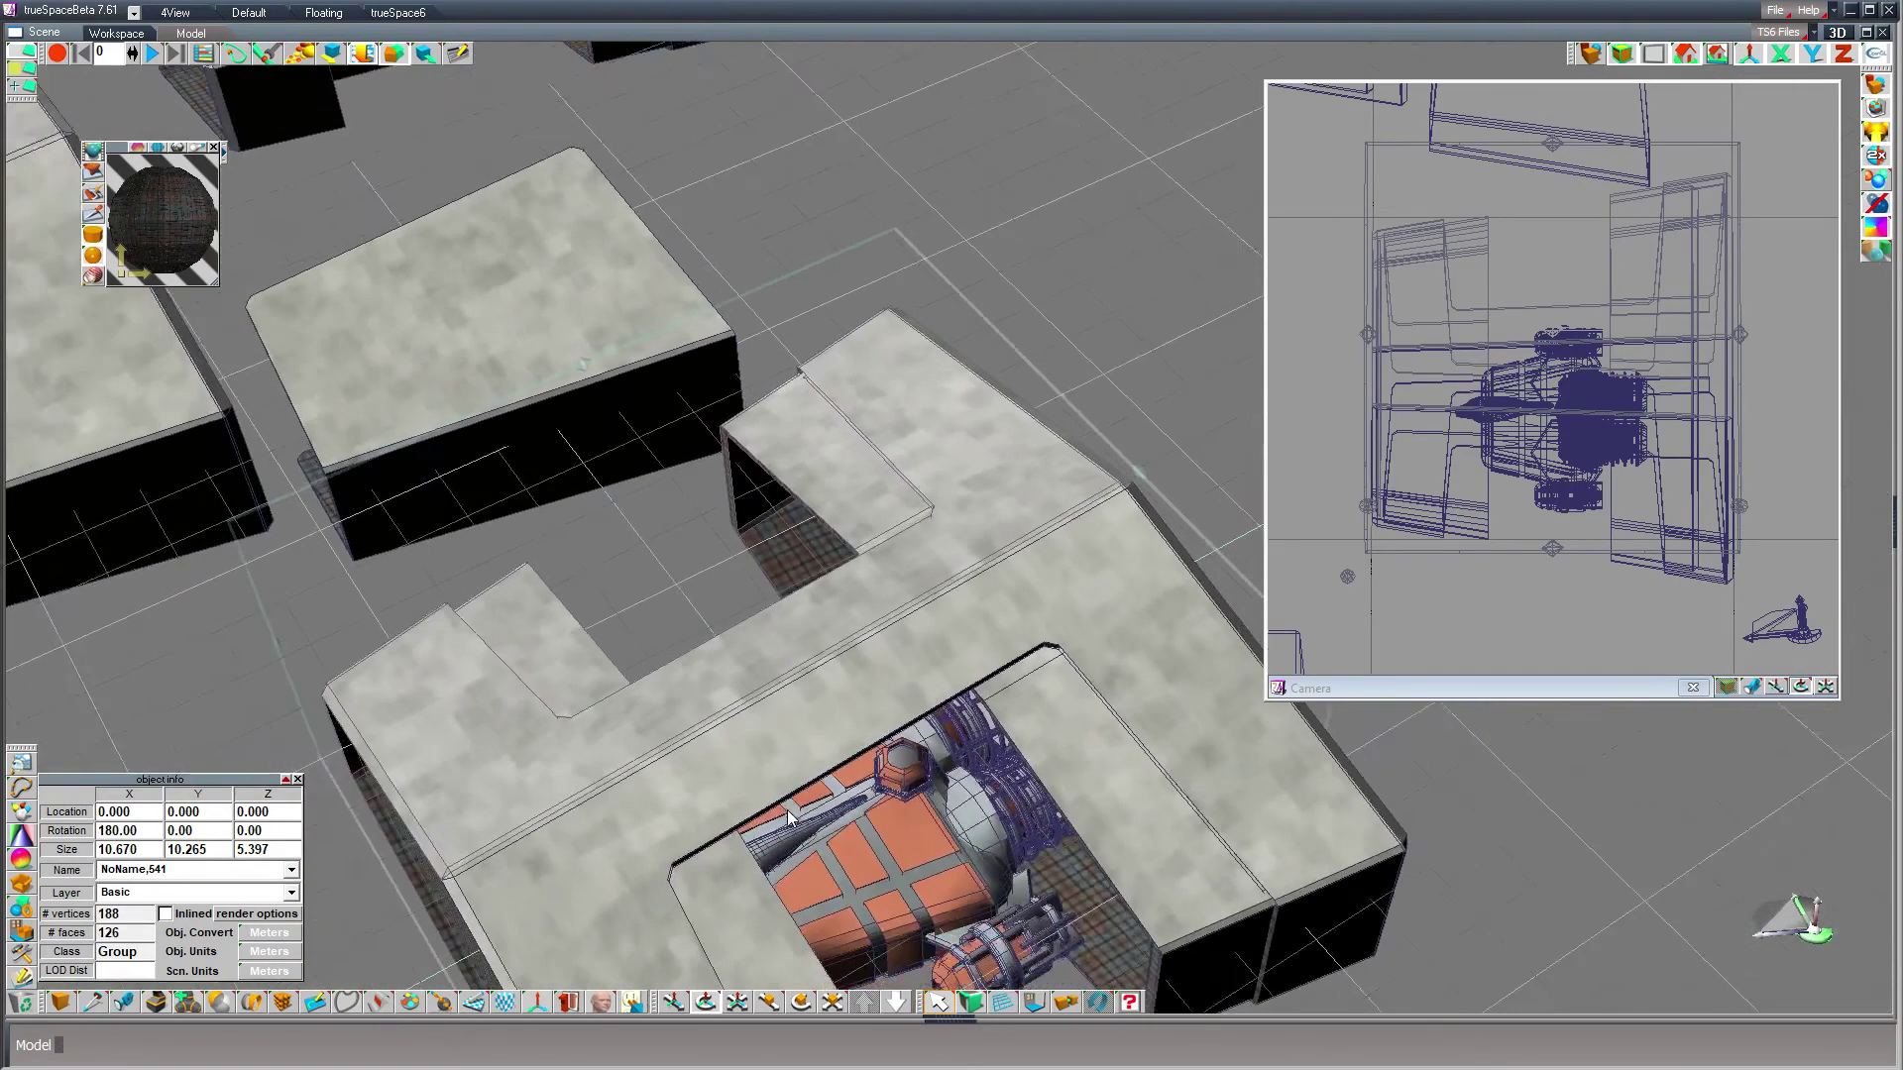
{"action": "left_click", "coordinate": [926, 769]}
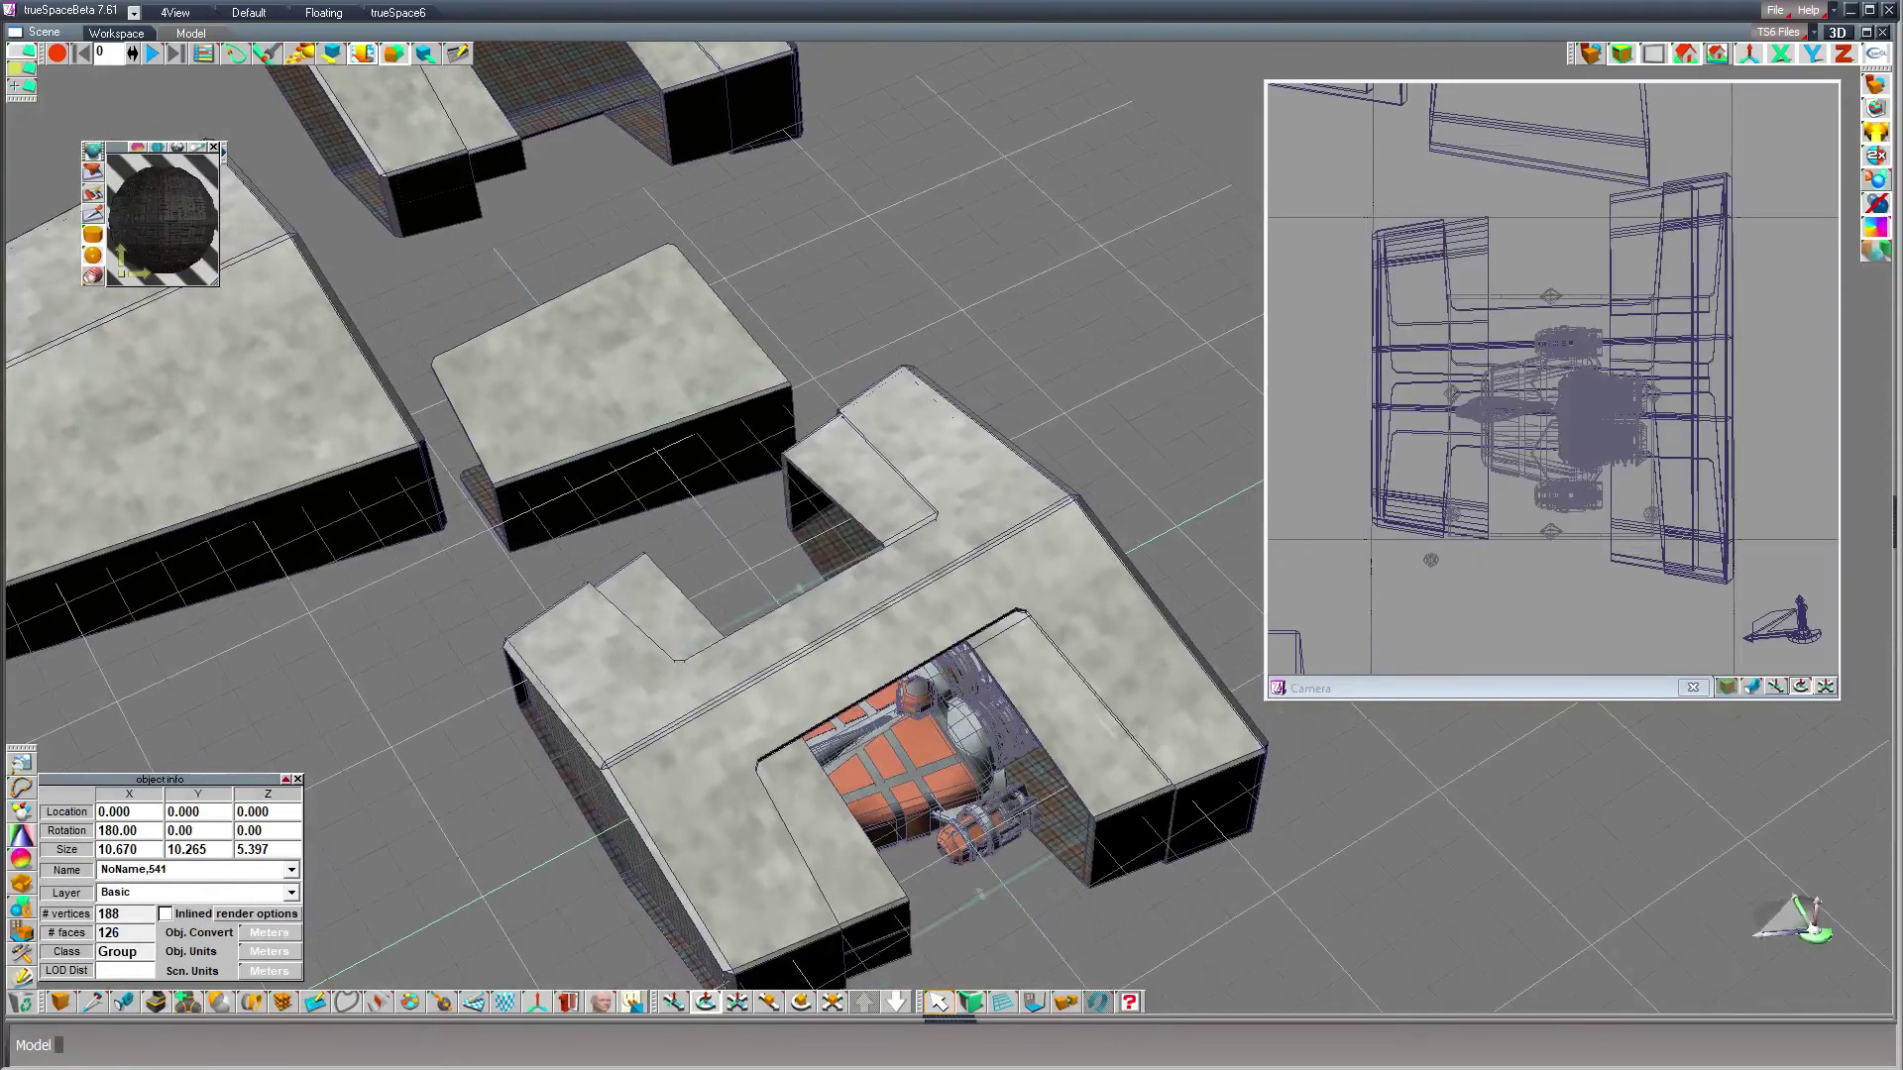
{"action": "left_click", "coordinate": [138, 812]}
{"action": "key", "text": "Tab"}
{"action": "type", "text": "0"}
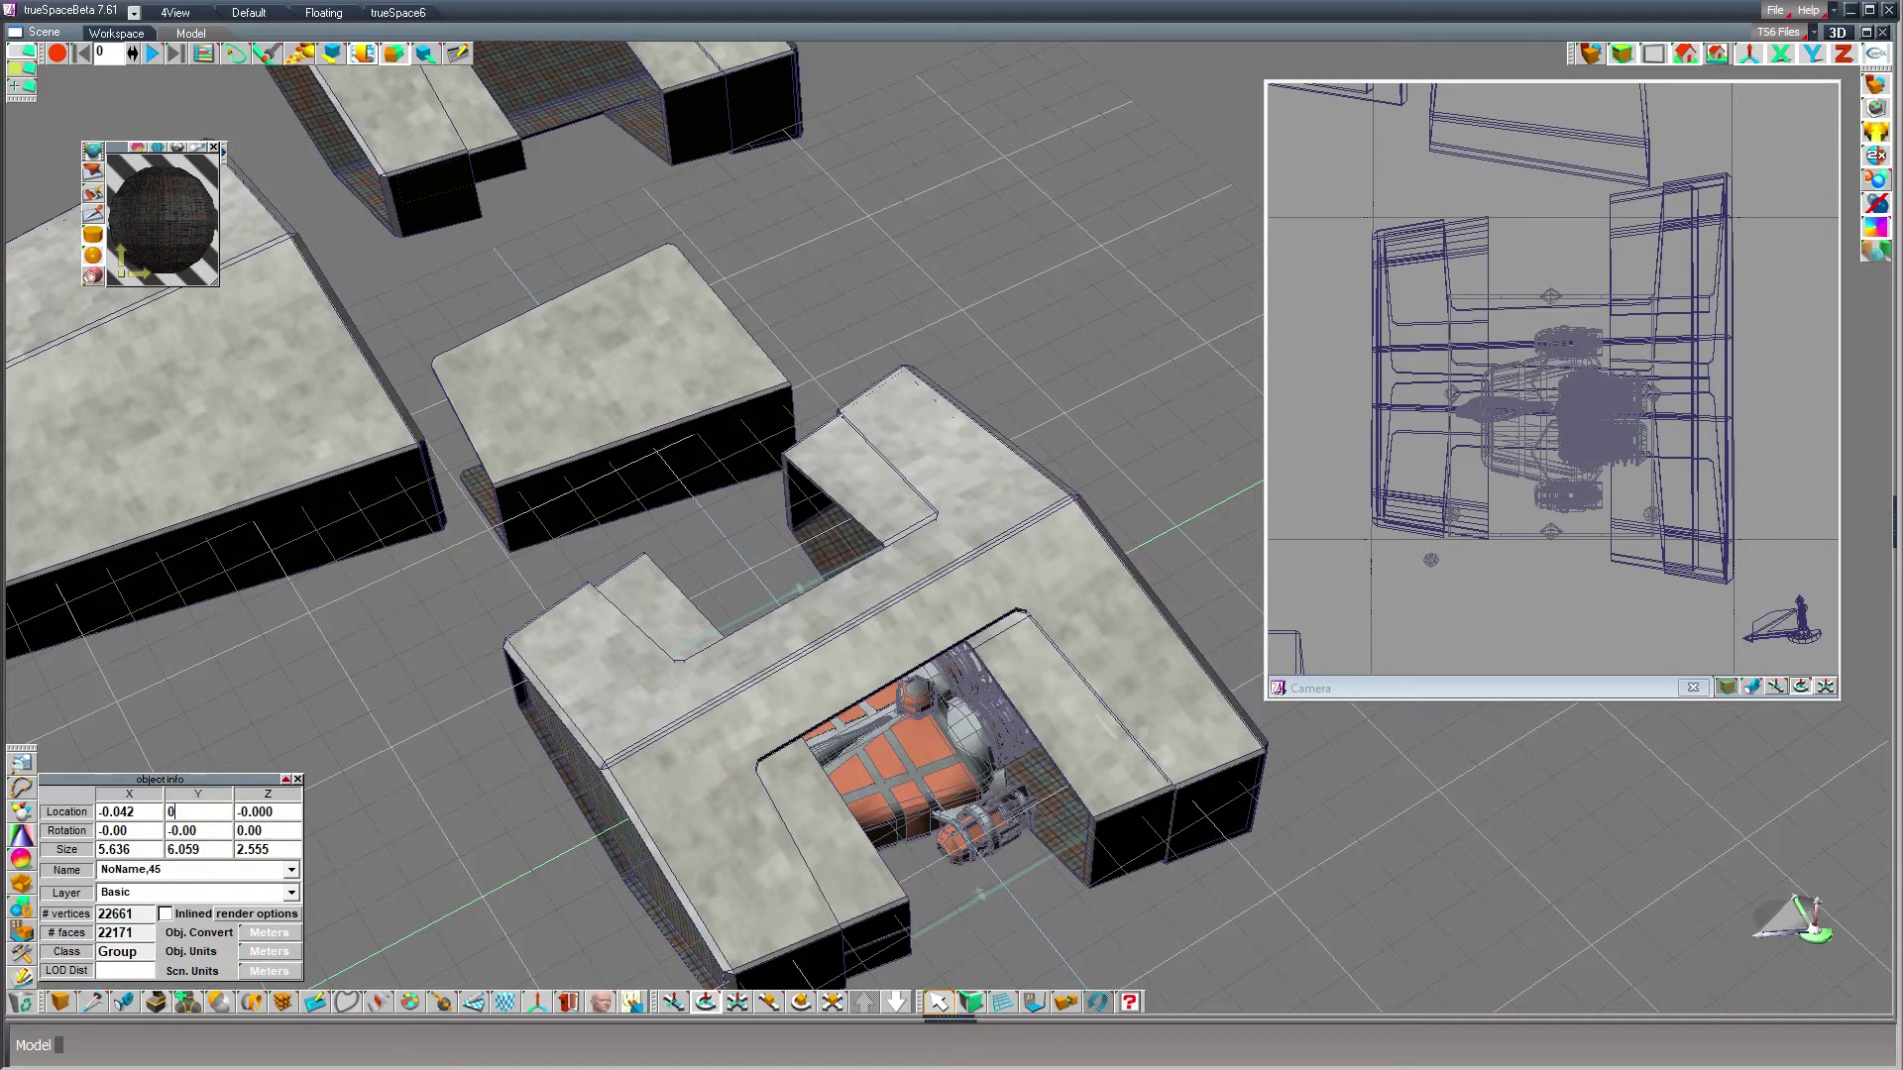
{"action": "key", "text": "Return"}
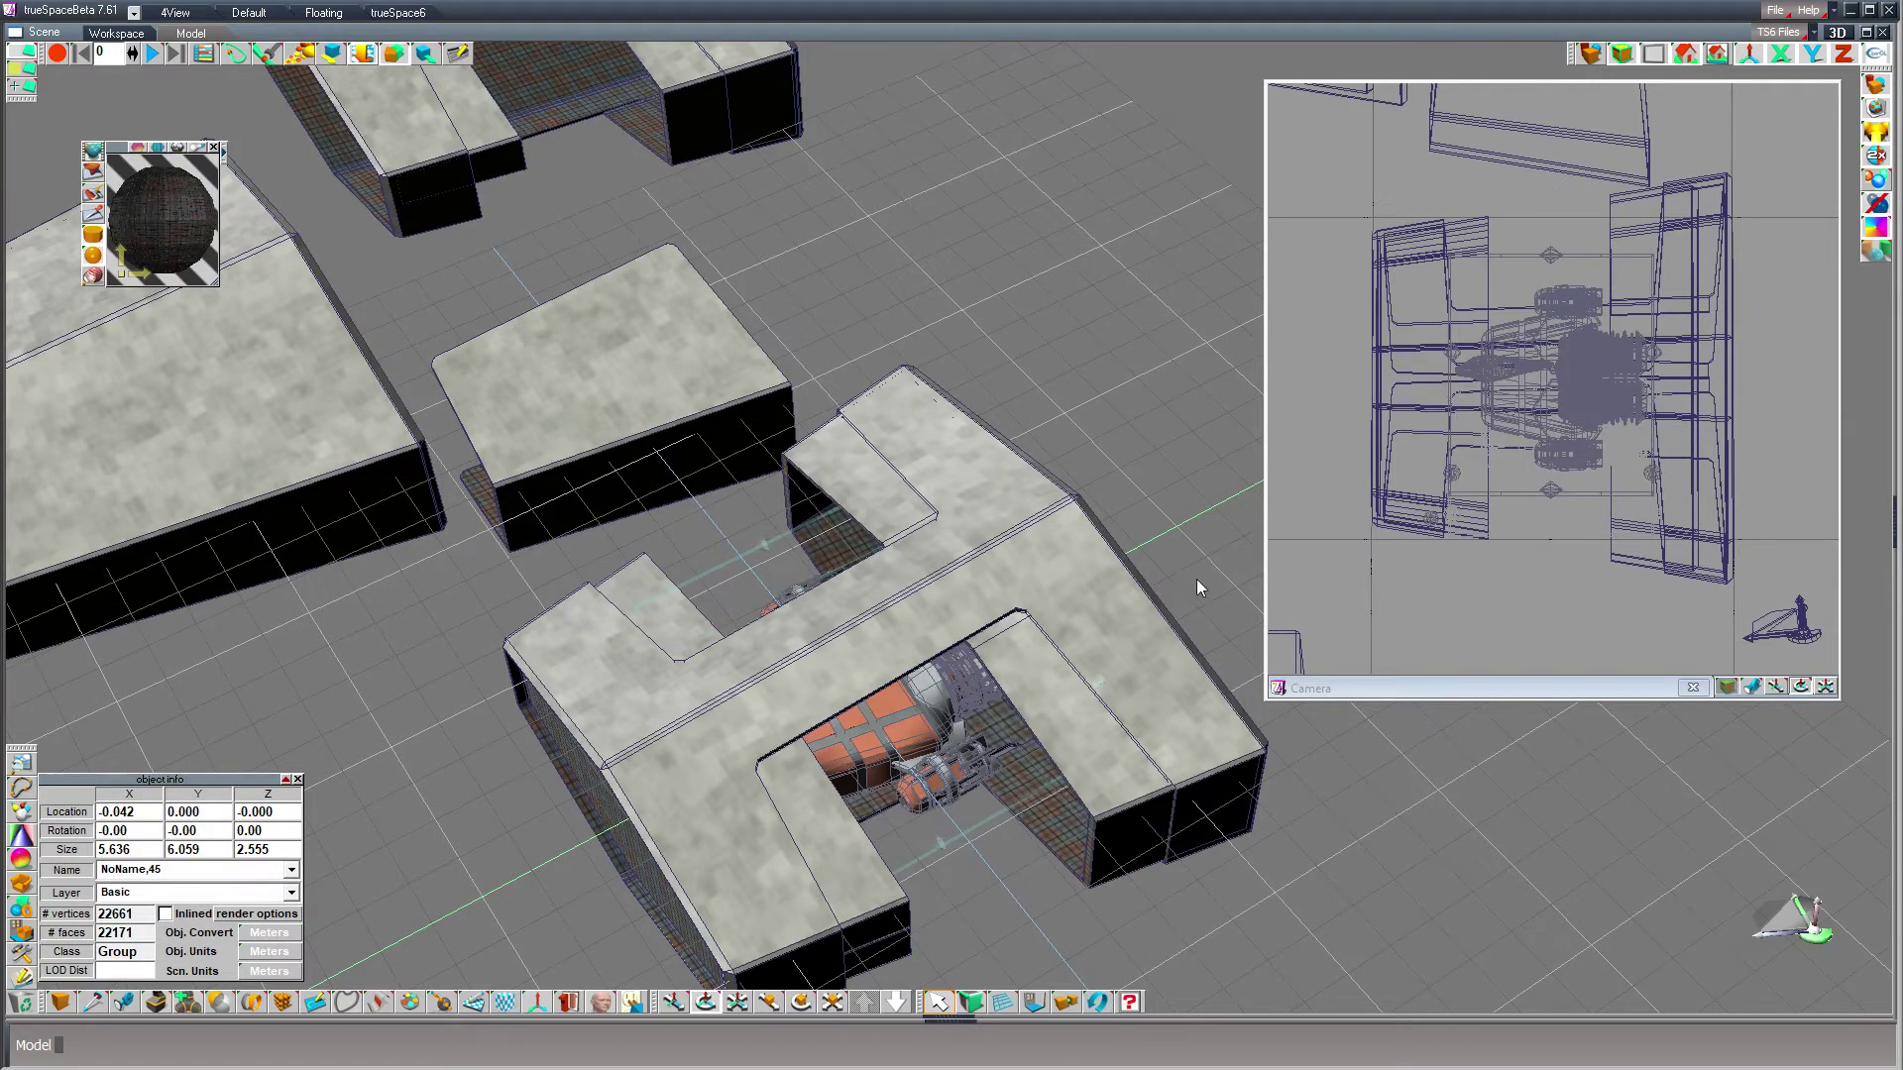
{"action": "left_click", "coordinate": [1590, 50]}
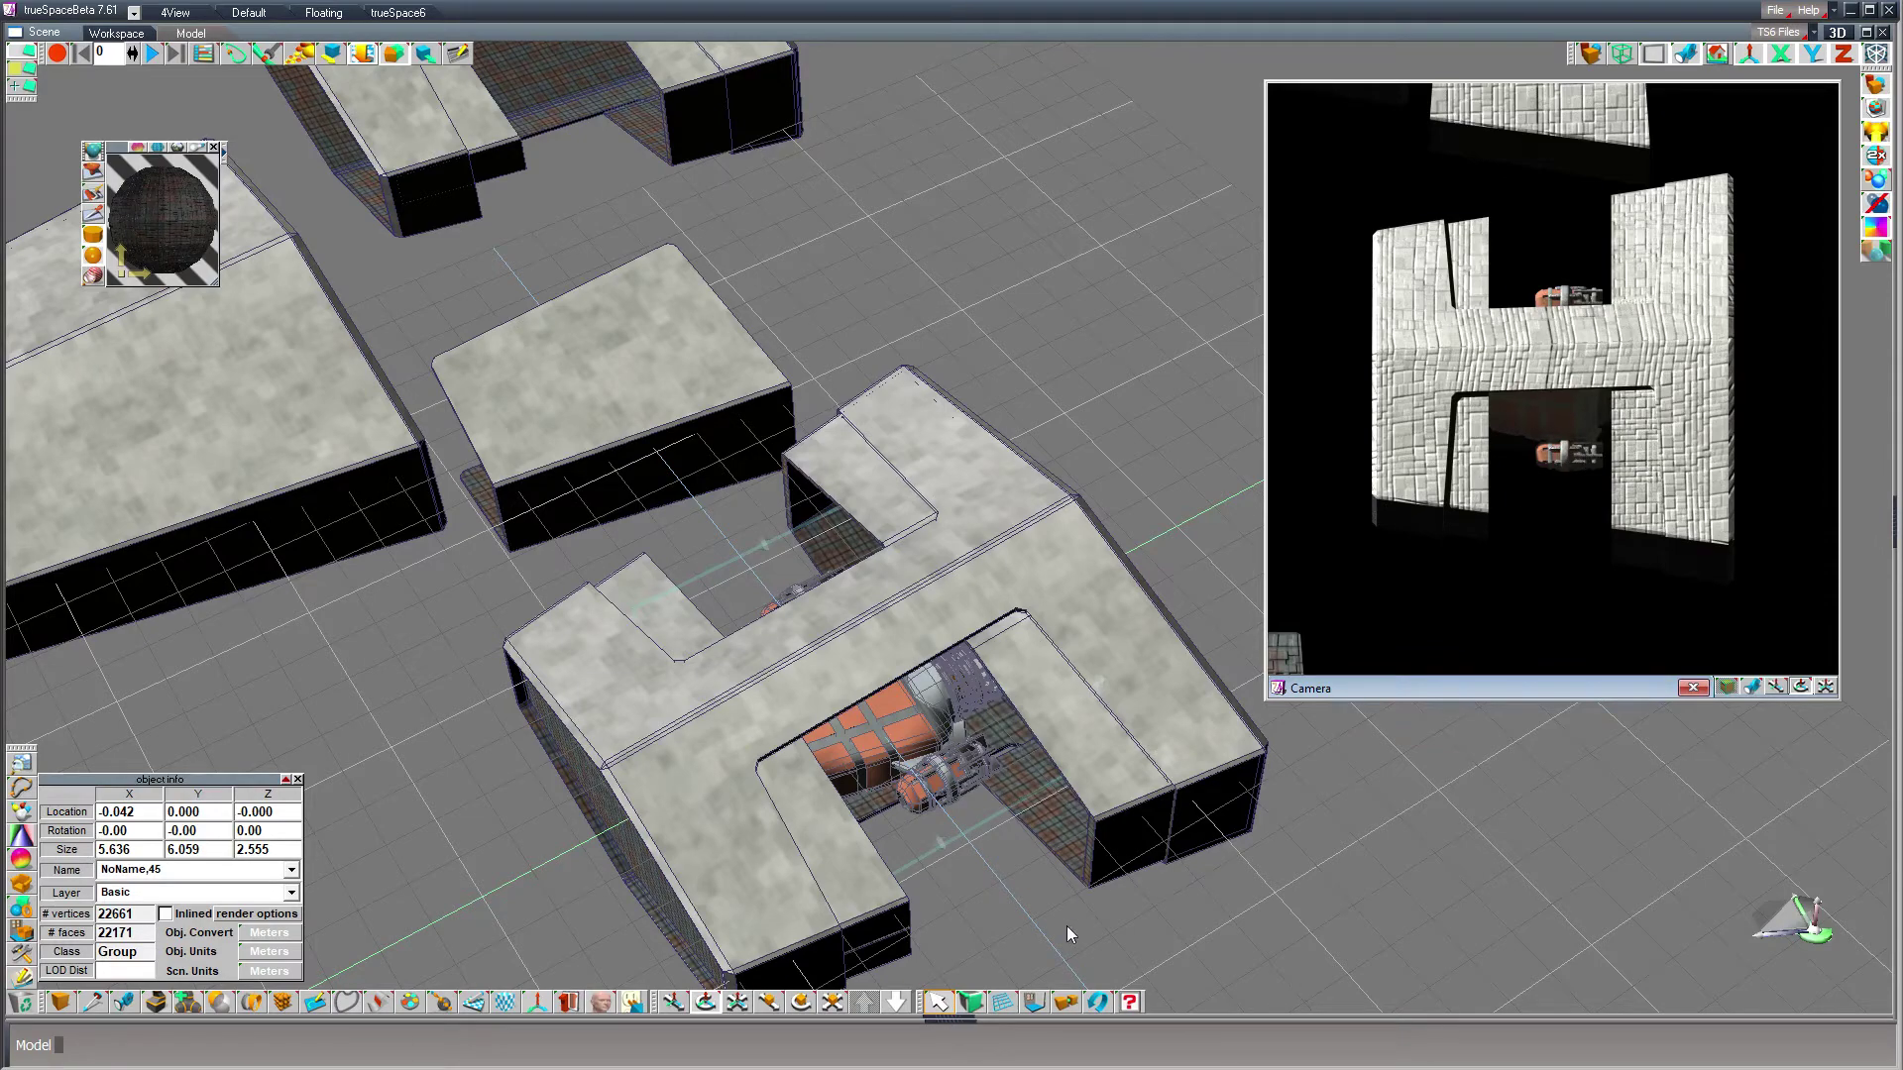
- Inspect the complete arch from several sides and delete the spaceship group beneath it
{"action": "left_click", "coordinate": [705, 1002]}
{"action": "left_click_drag", "start_coordinate": [1080, 936], "coordinate": [611, 1011]}
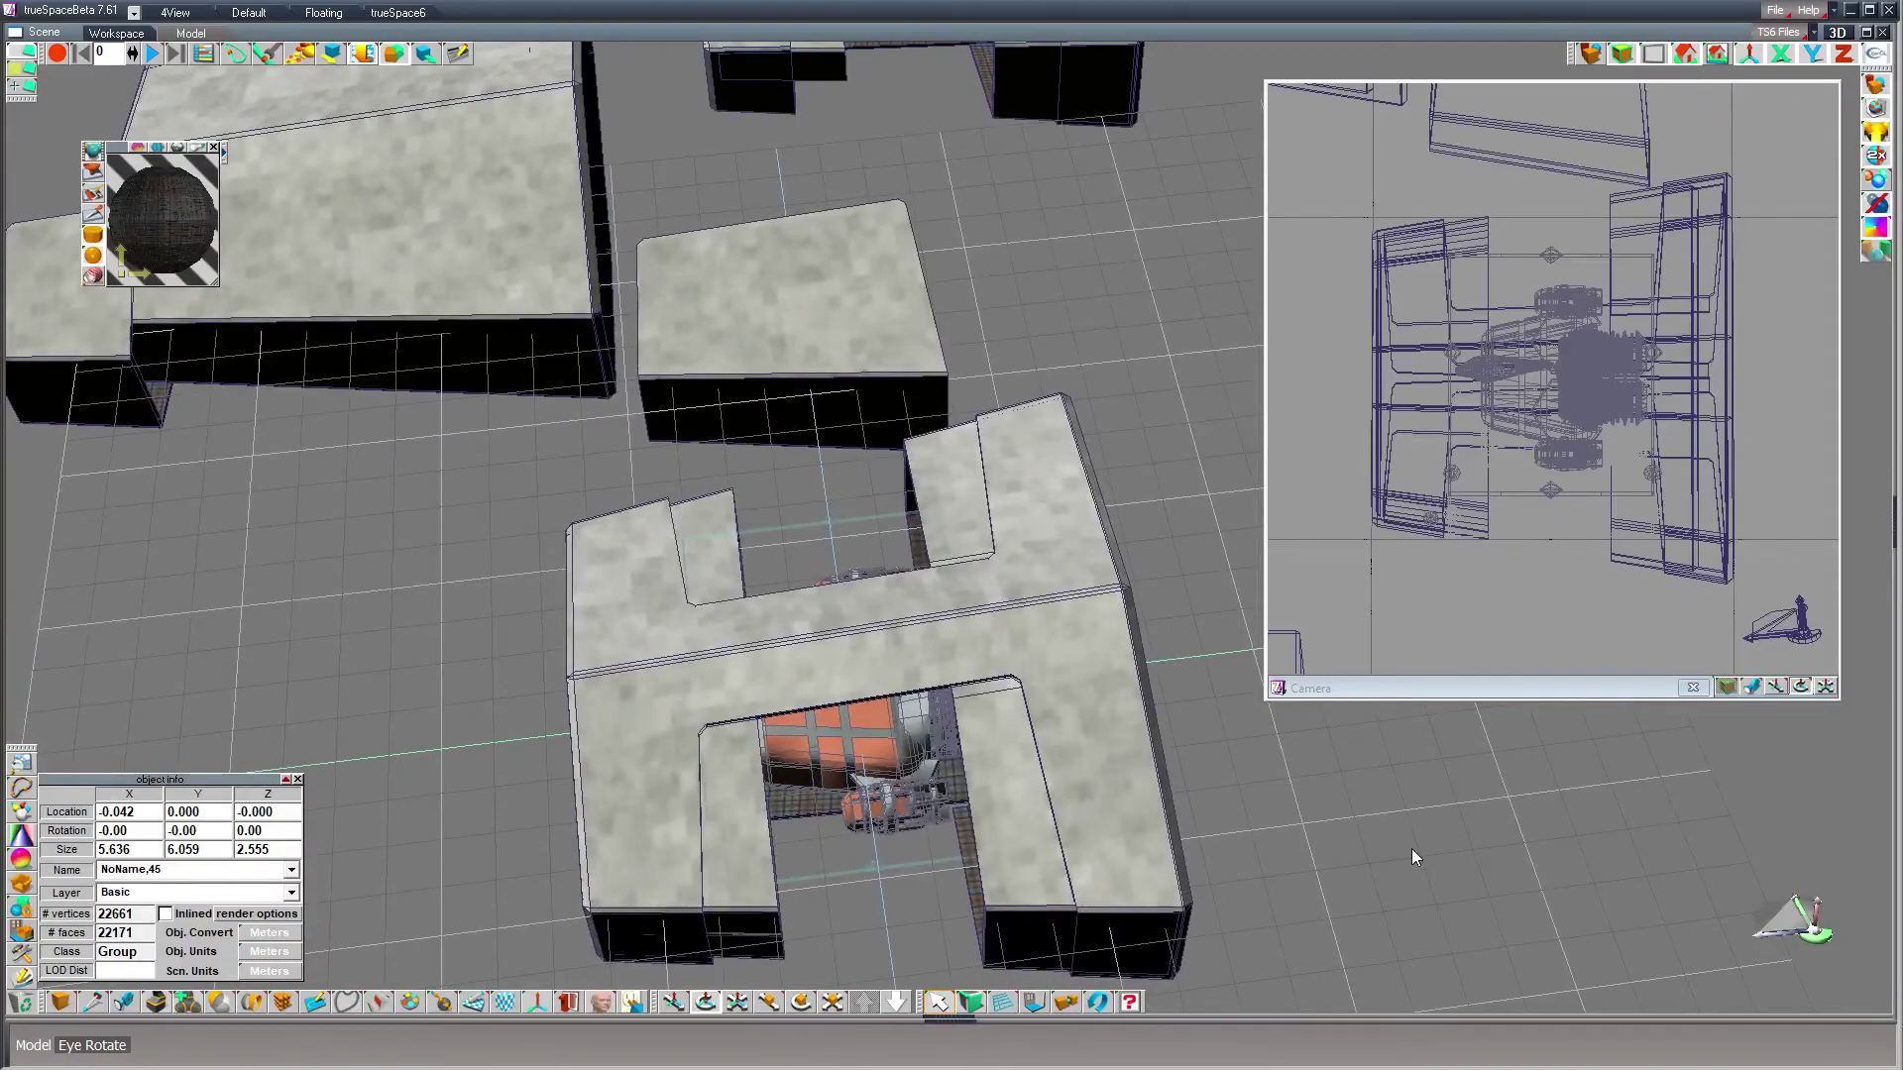
{"action": "mouse_move", "coordinate": [1411, 849]}
{"action": "middle_mouse_down"}
{"action": "mouse_move", "coordinate": [1358, 912]}
{"action": "mouse_move", "coordinate": [1407, 822]}
{"action": "mouse_move", "coordinate": [1378, 862]}
{"action": "middle_mouse_up"}
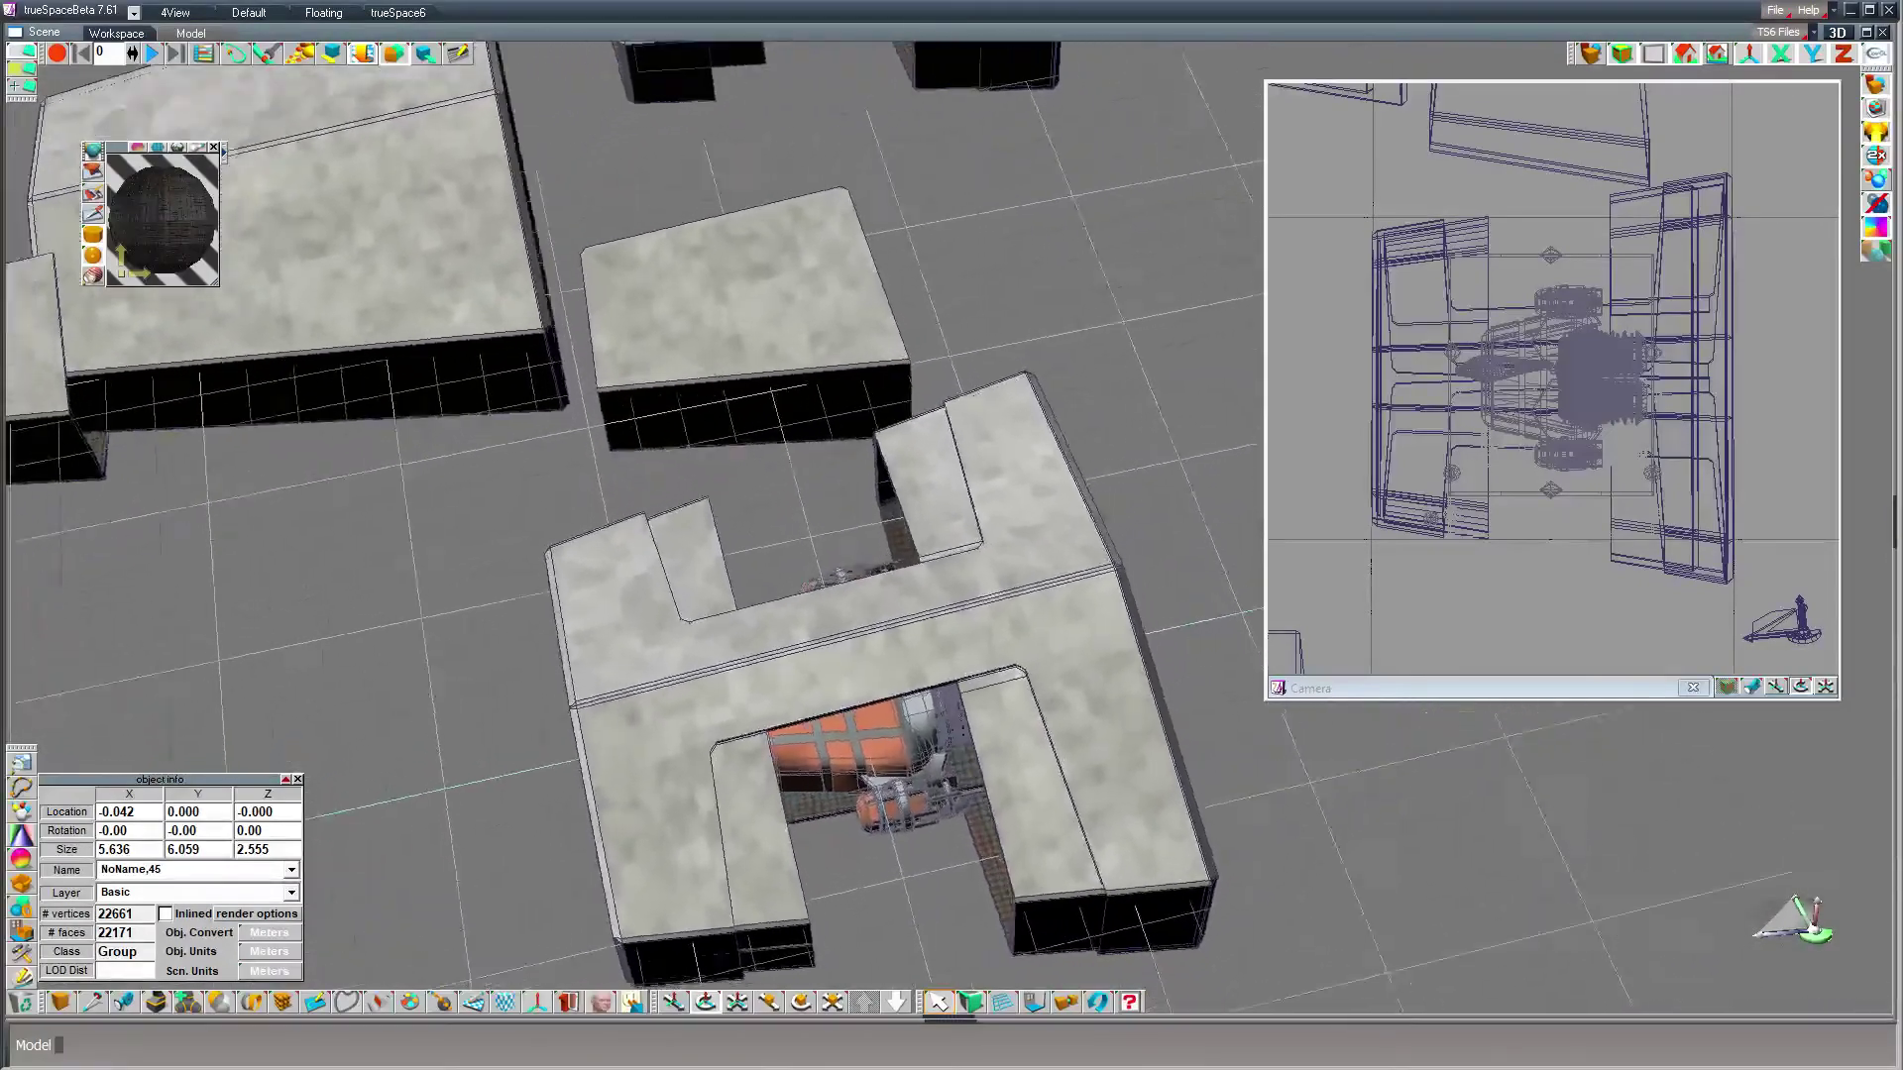
{"action": "middle_click_drag", "start_coordinate": [976, 644], "coordinate": [918, 650]}
{"action": "scroll", "coordinate": [730, 610], "scroll_direction": "up", "scroll_amount": 3}
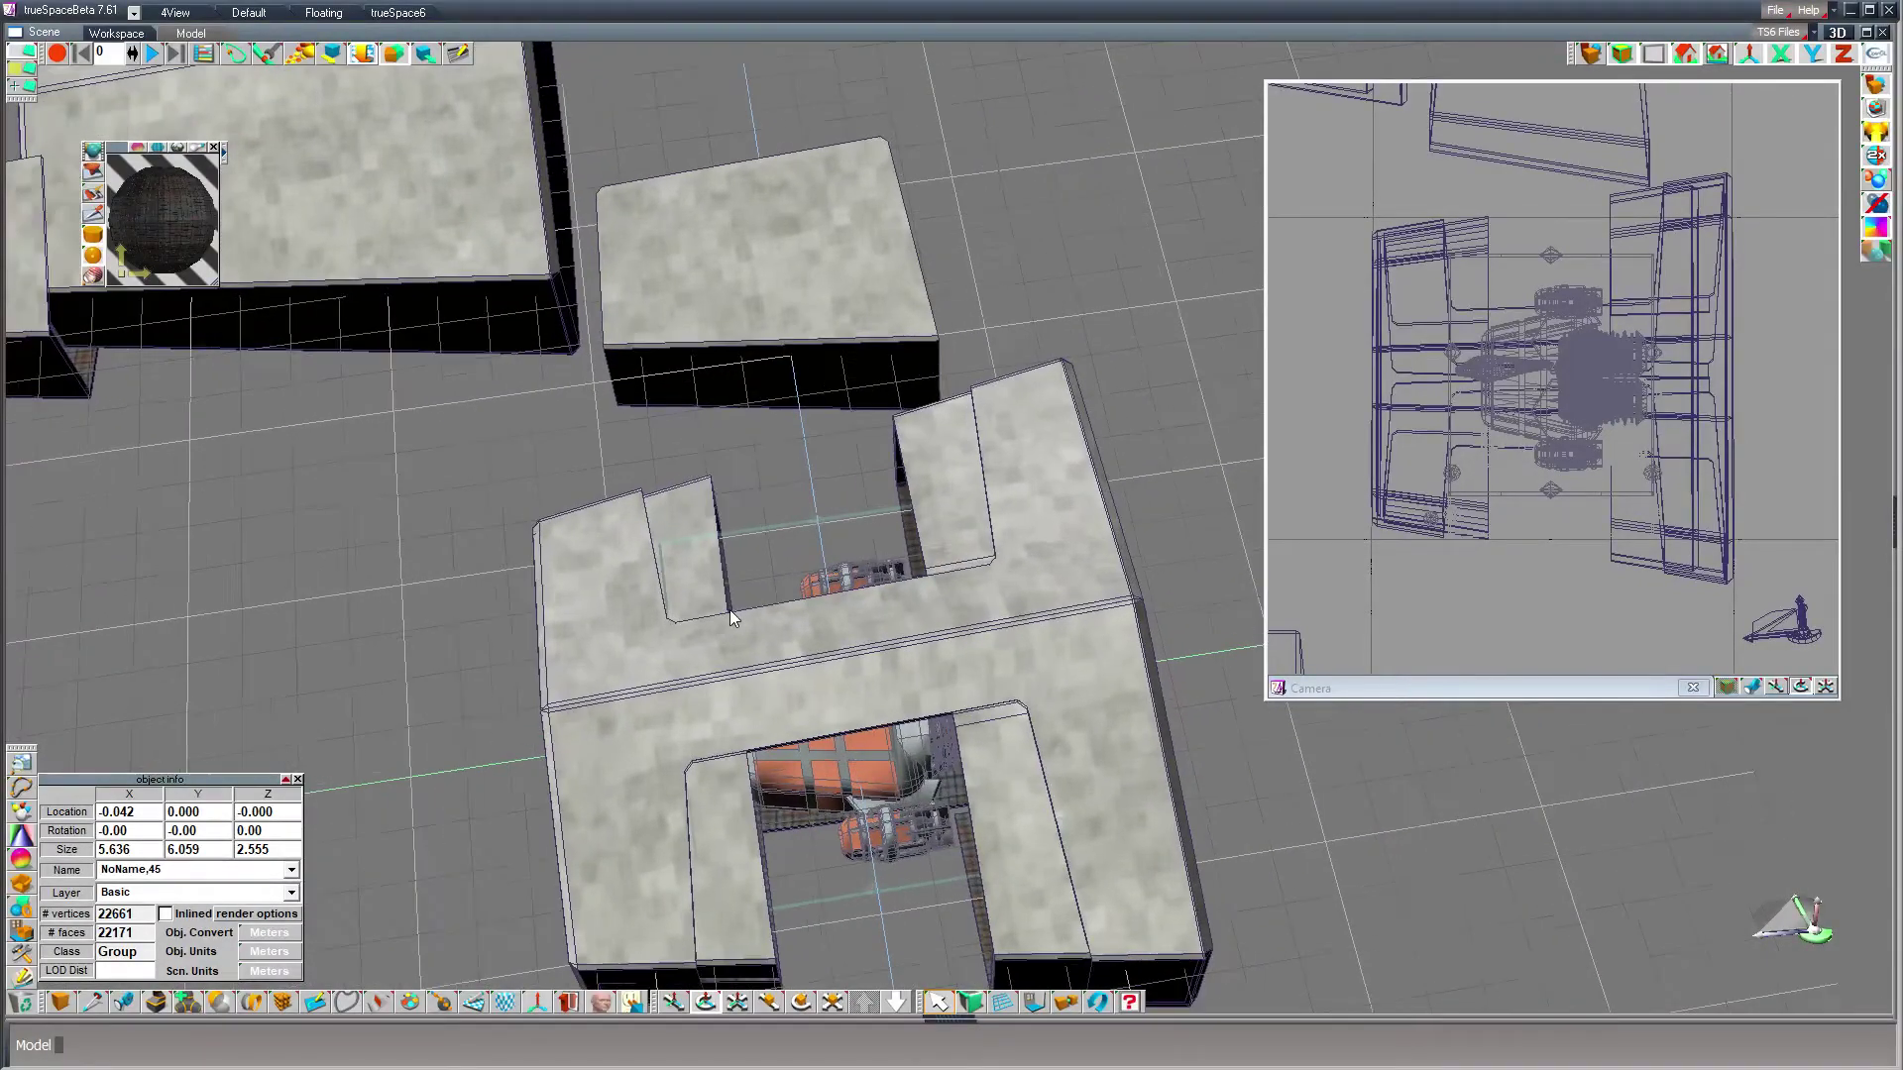
{"action": "middle_click_drag", "start_coordinate": [729, 609], "coordinate": [1016, 555]}
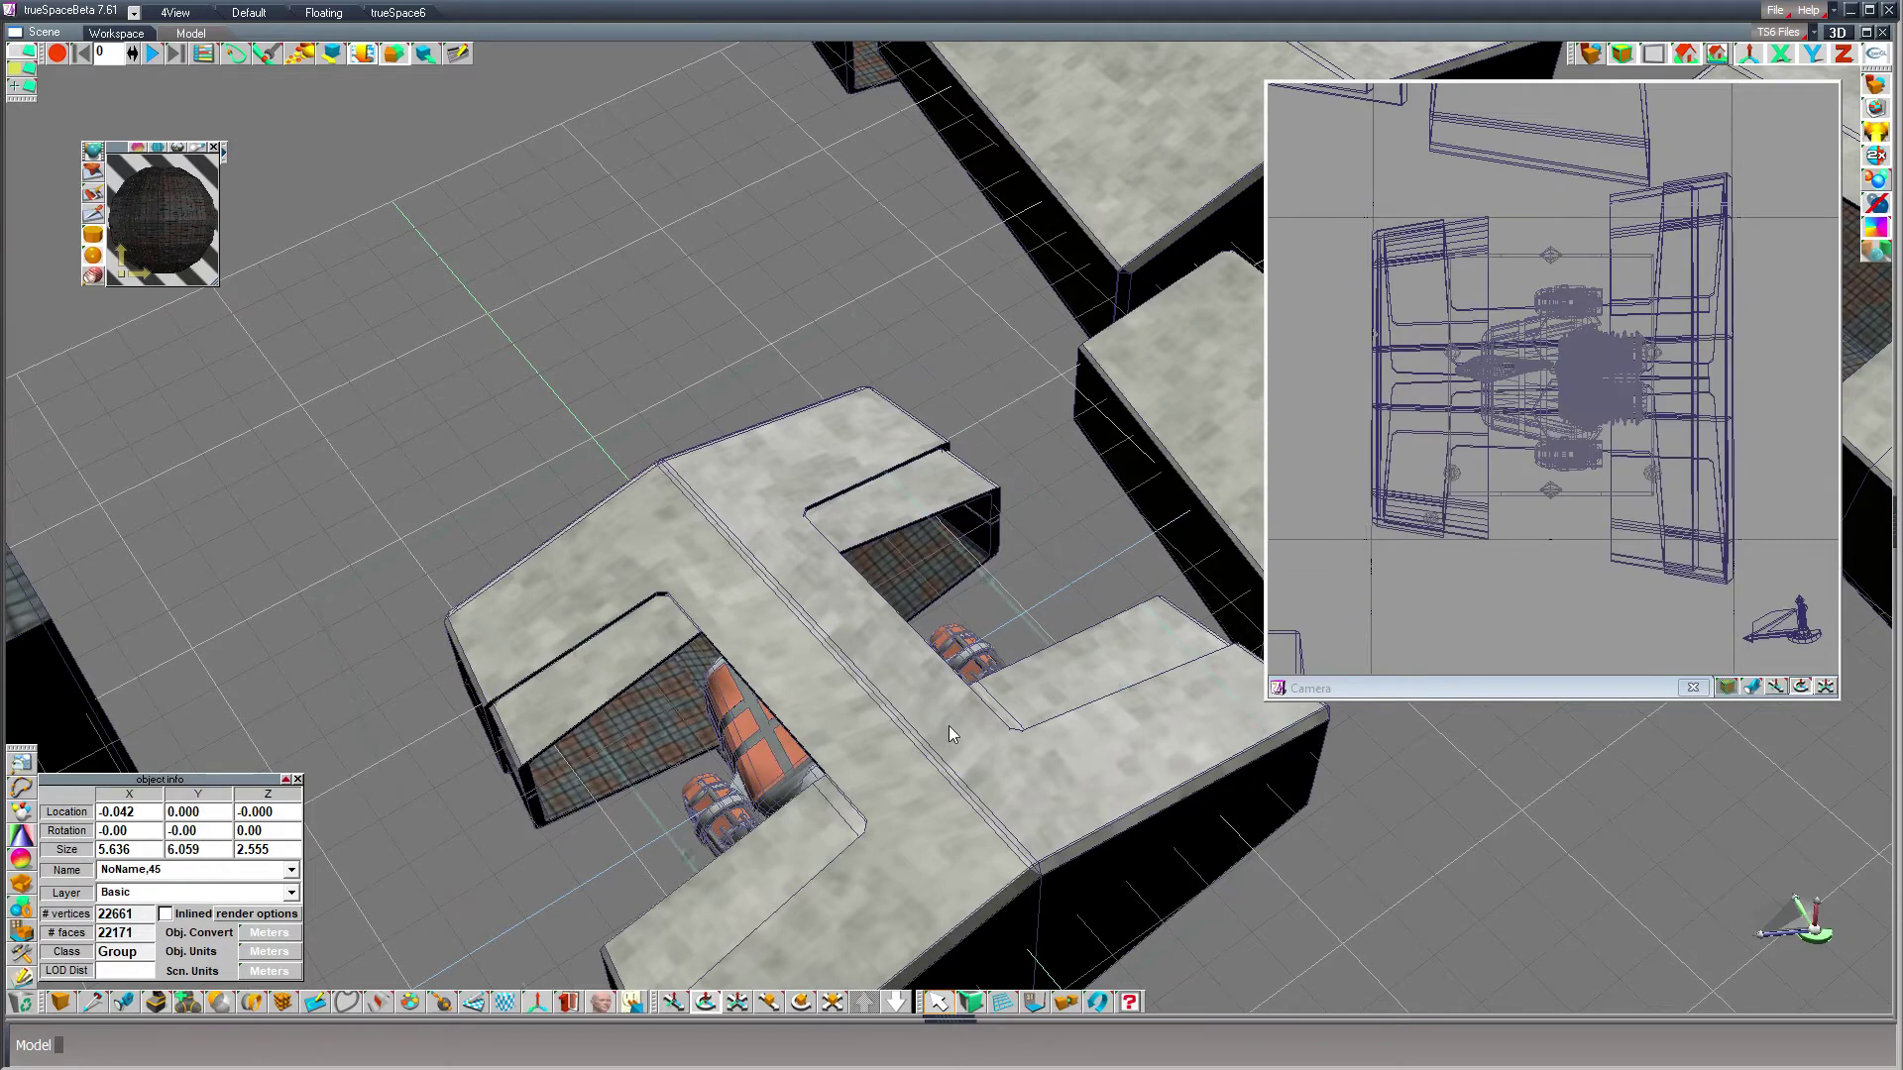
{"action": "key", "text": "Delete"}
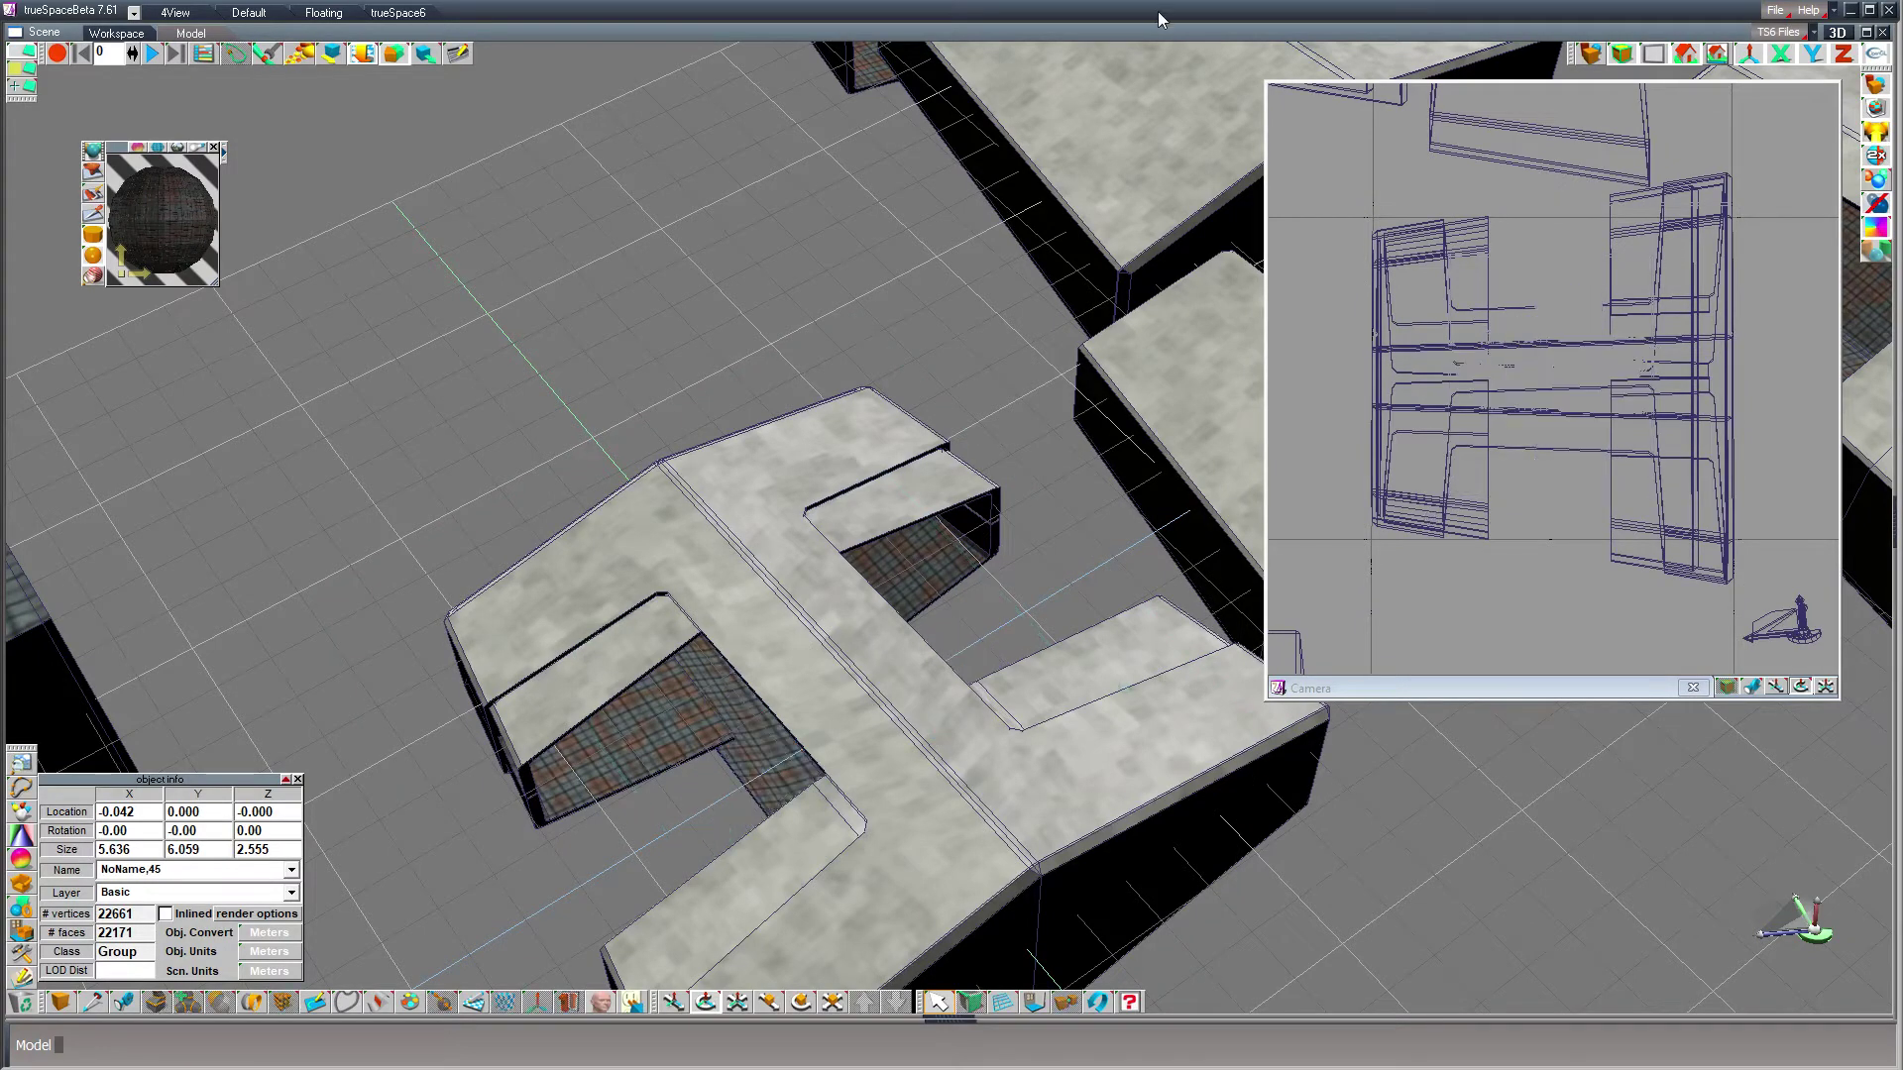
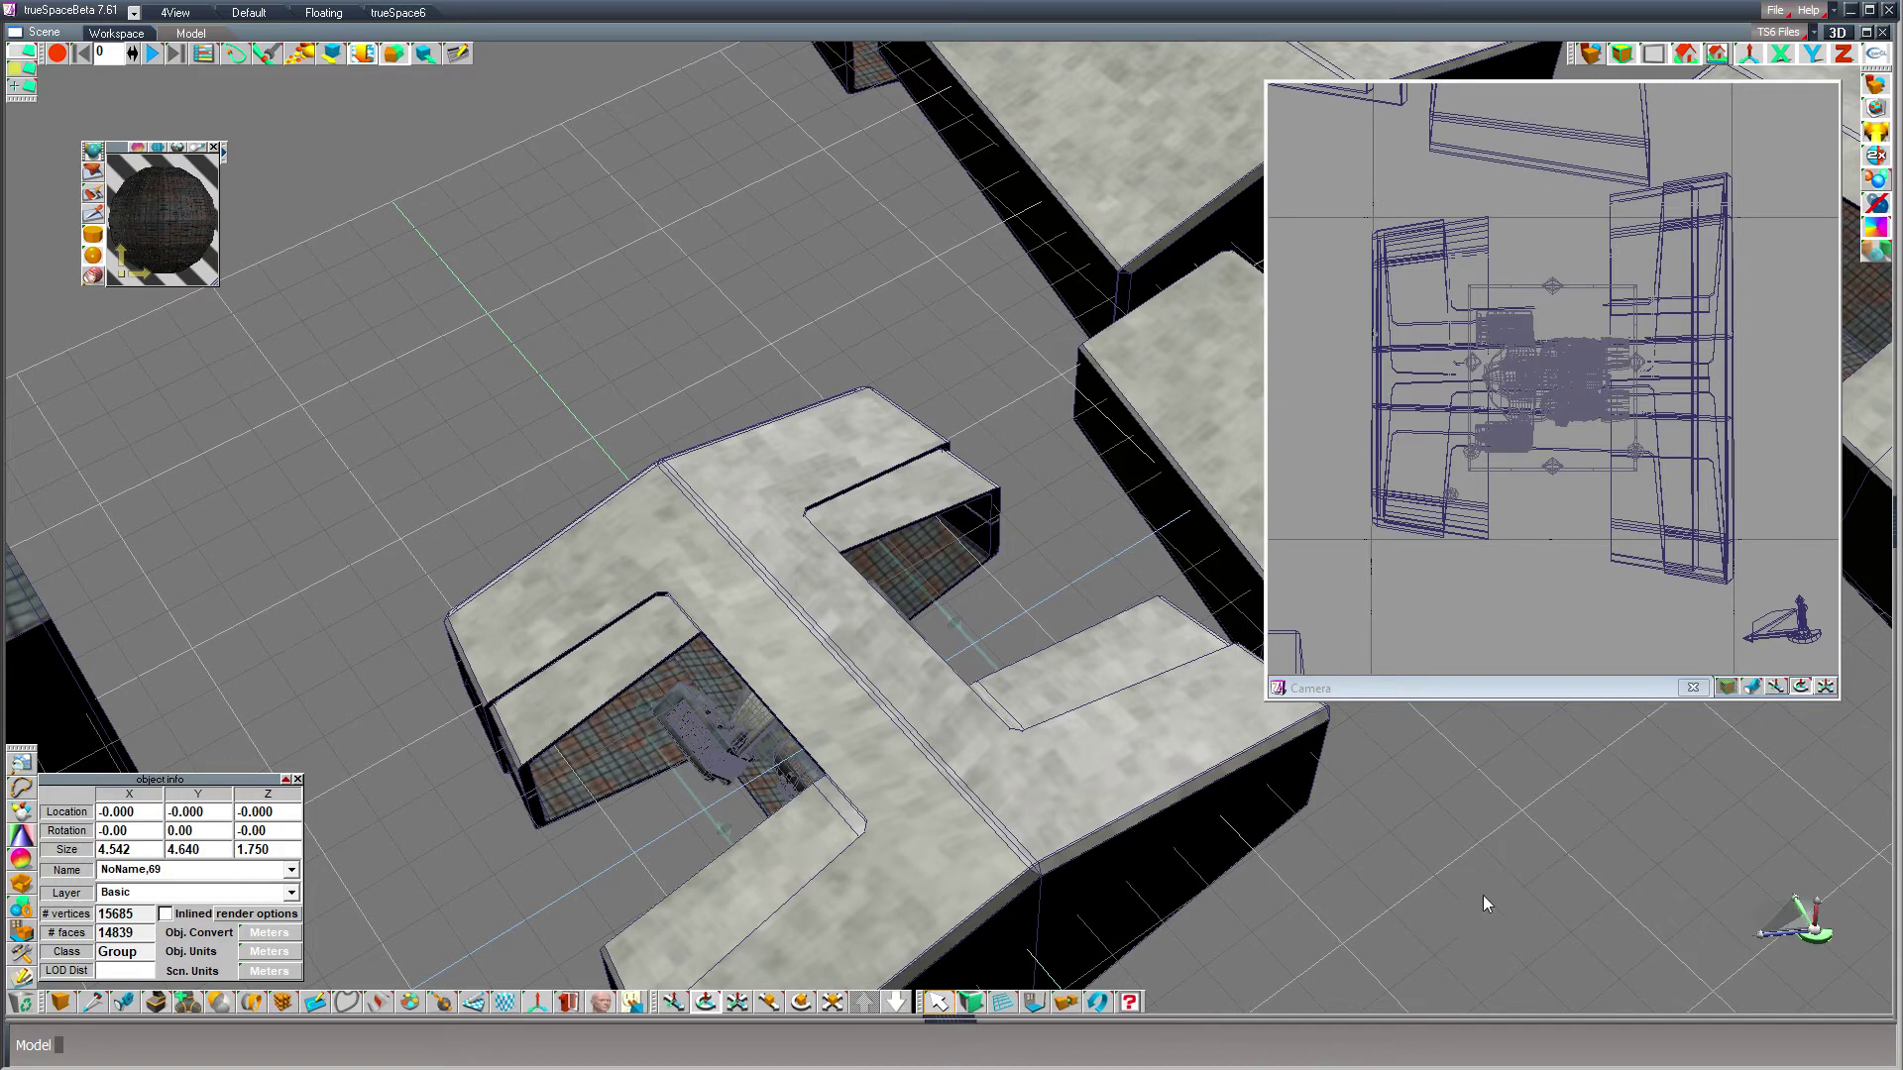
- Move the spaceship group along Y to about -1.55, toward the arch's side opening
{"action": "left_click_drag", "start_coordinate": [1549, 844], "coordinate": [1475, 889]}
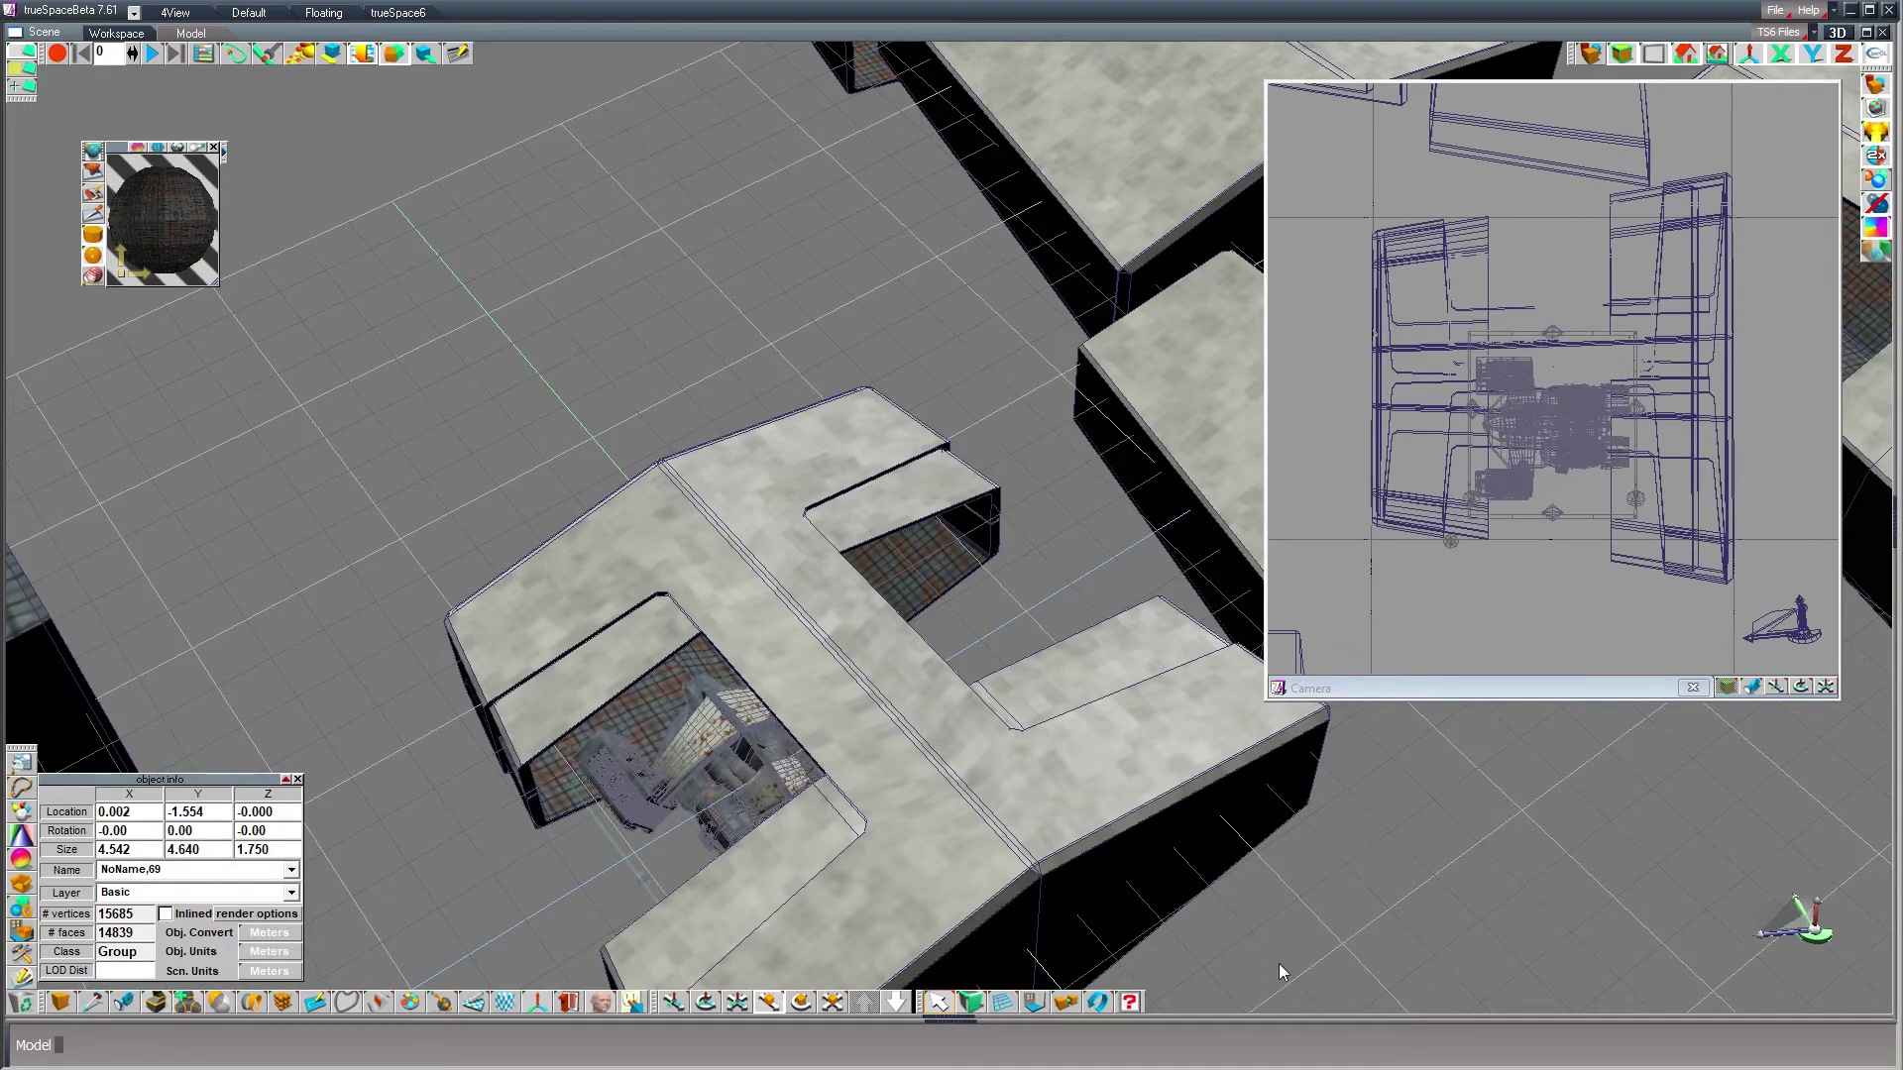
{"action": "key", "text": "x"}
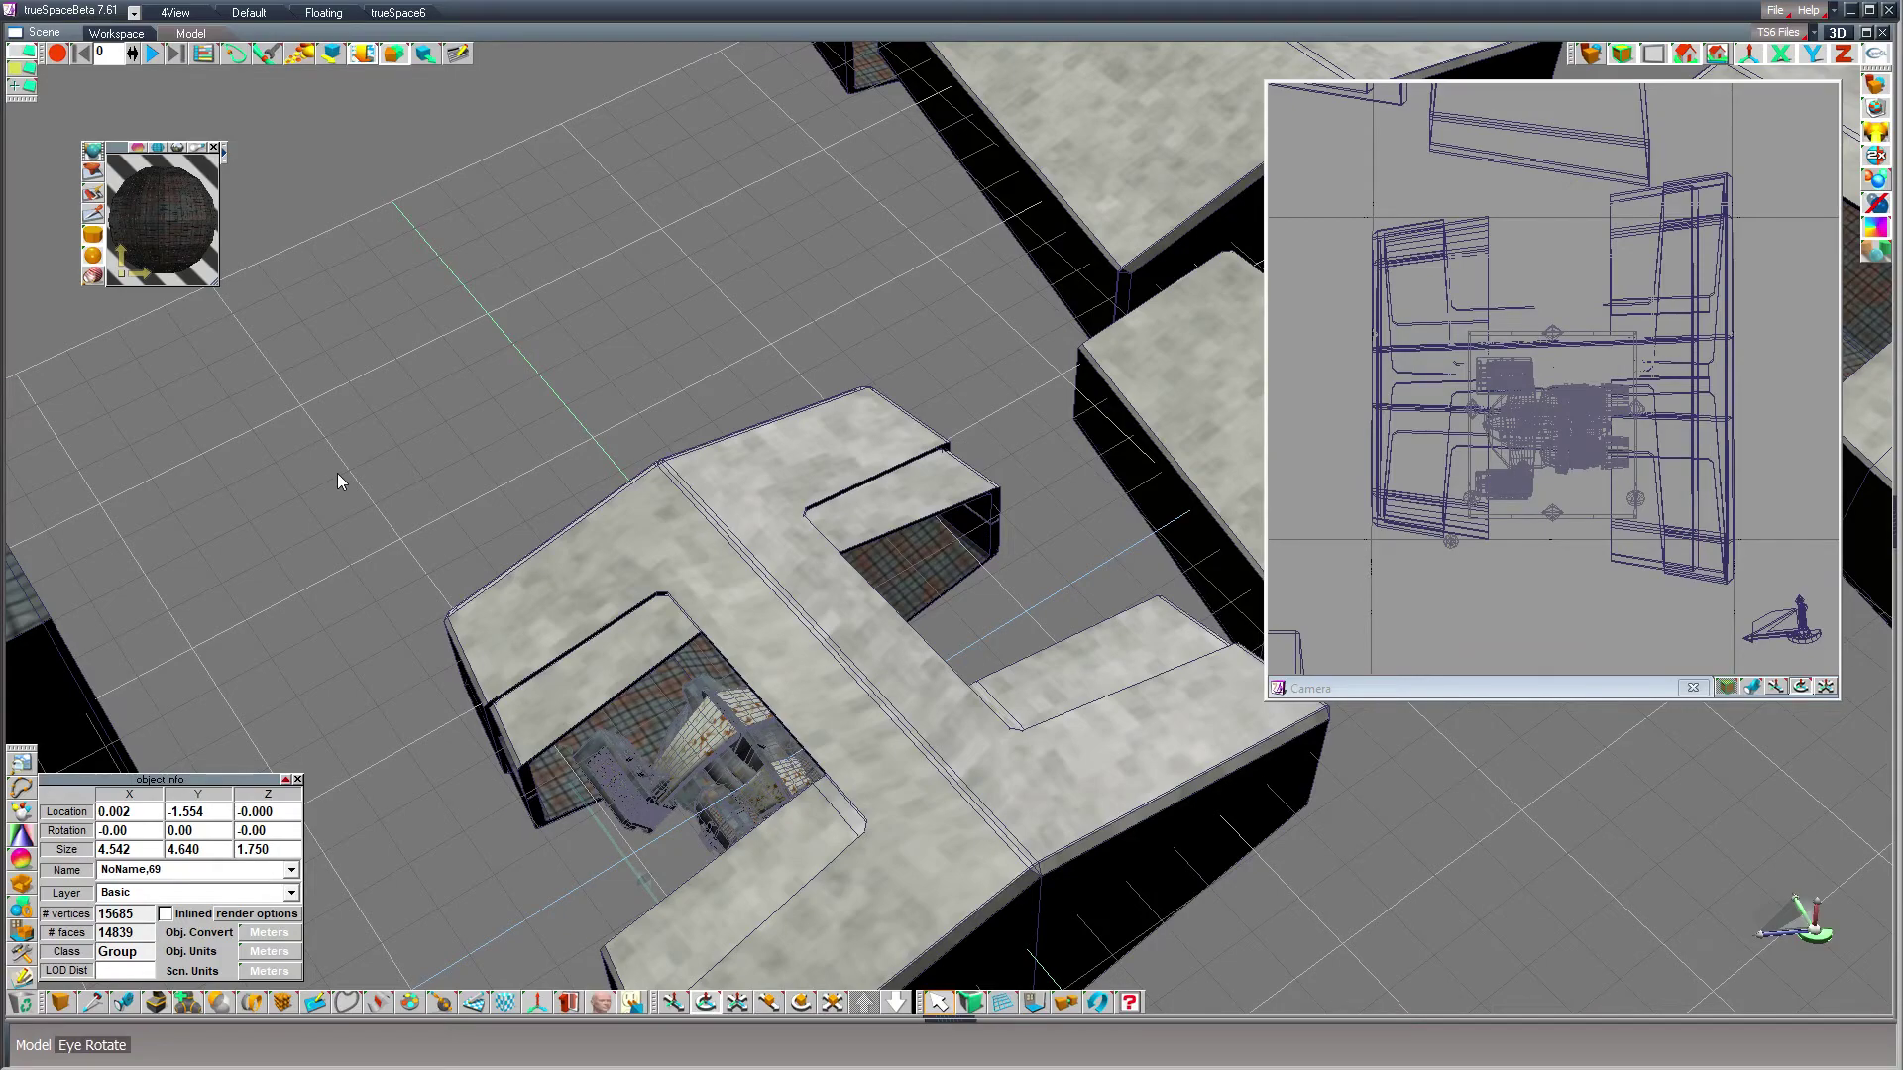
{"action": "left_click_drag", "start_coordinate": [705, 1003], "coordinate": [785, 952]}
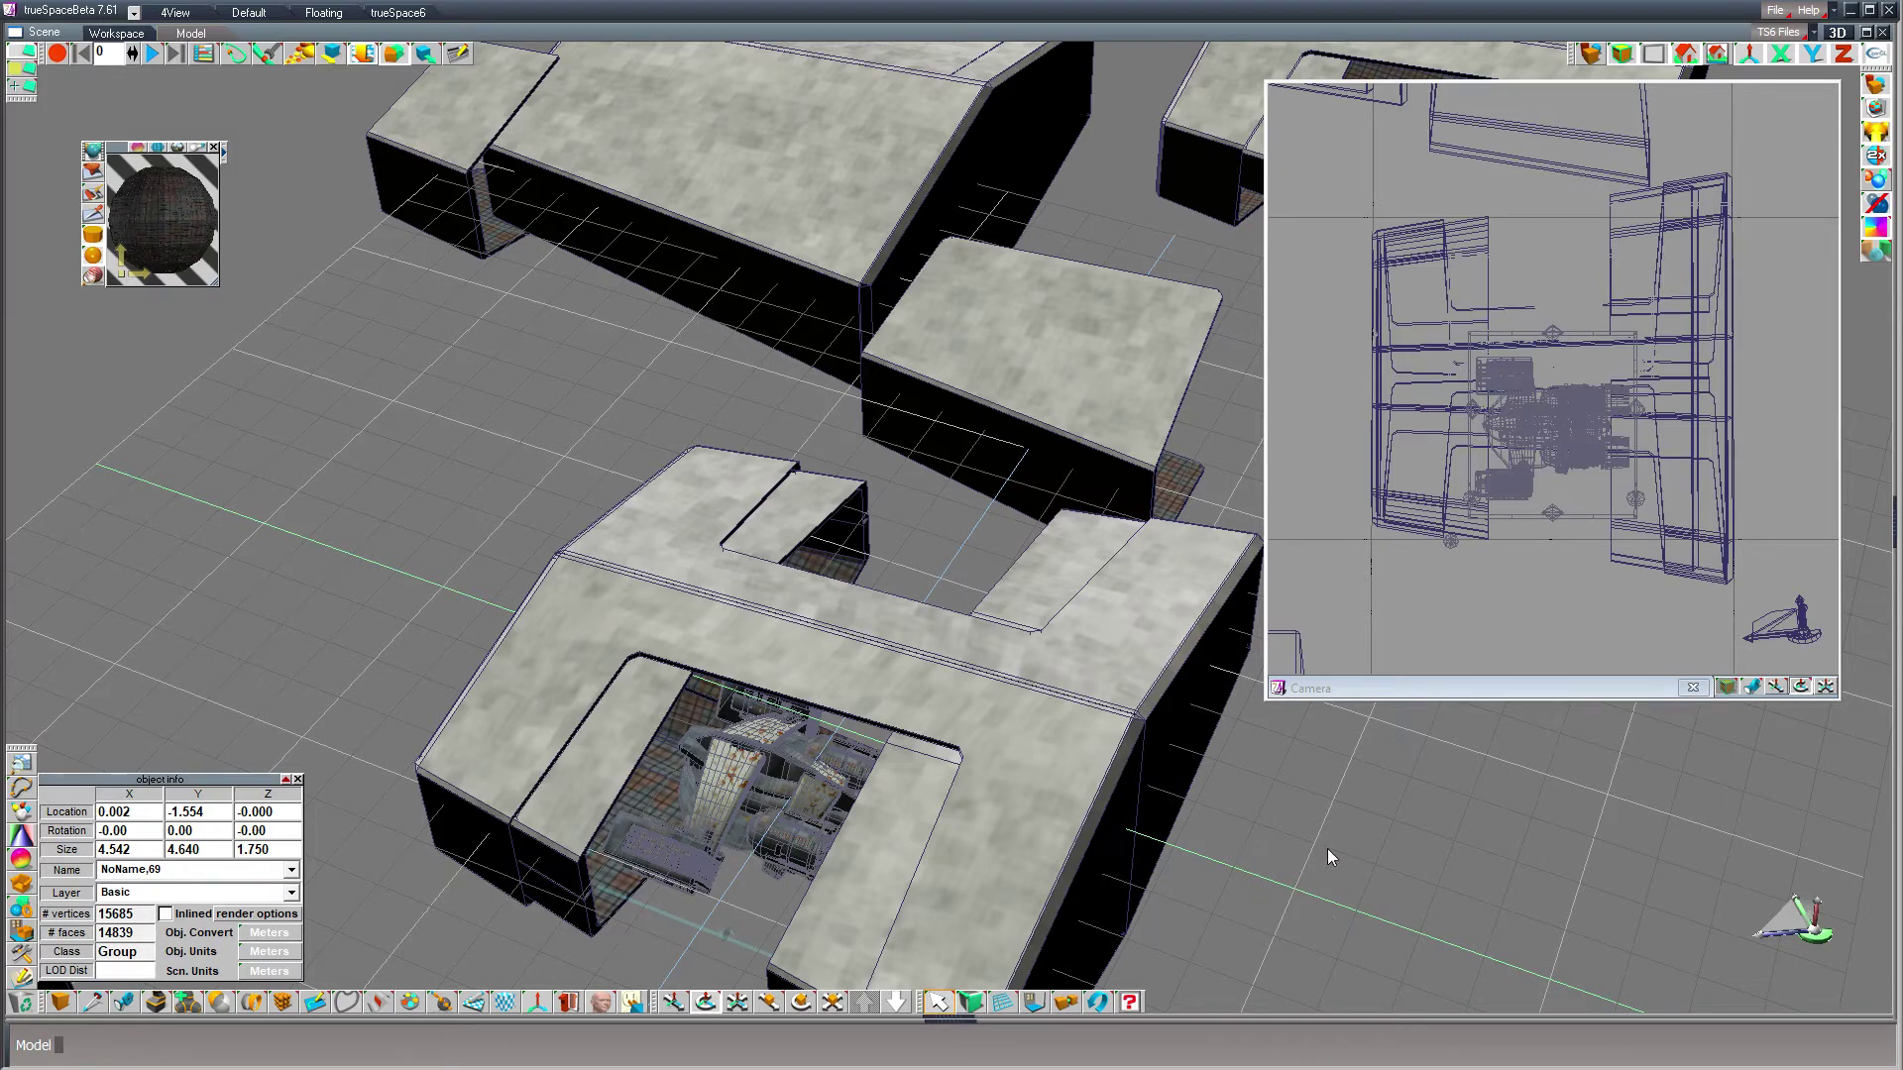
{"action": "scroll", "coordinate": [664, 860], "scroll_direction": "down", "scroll_amount": 4}
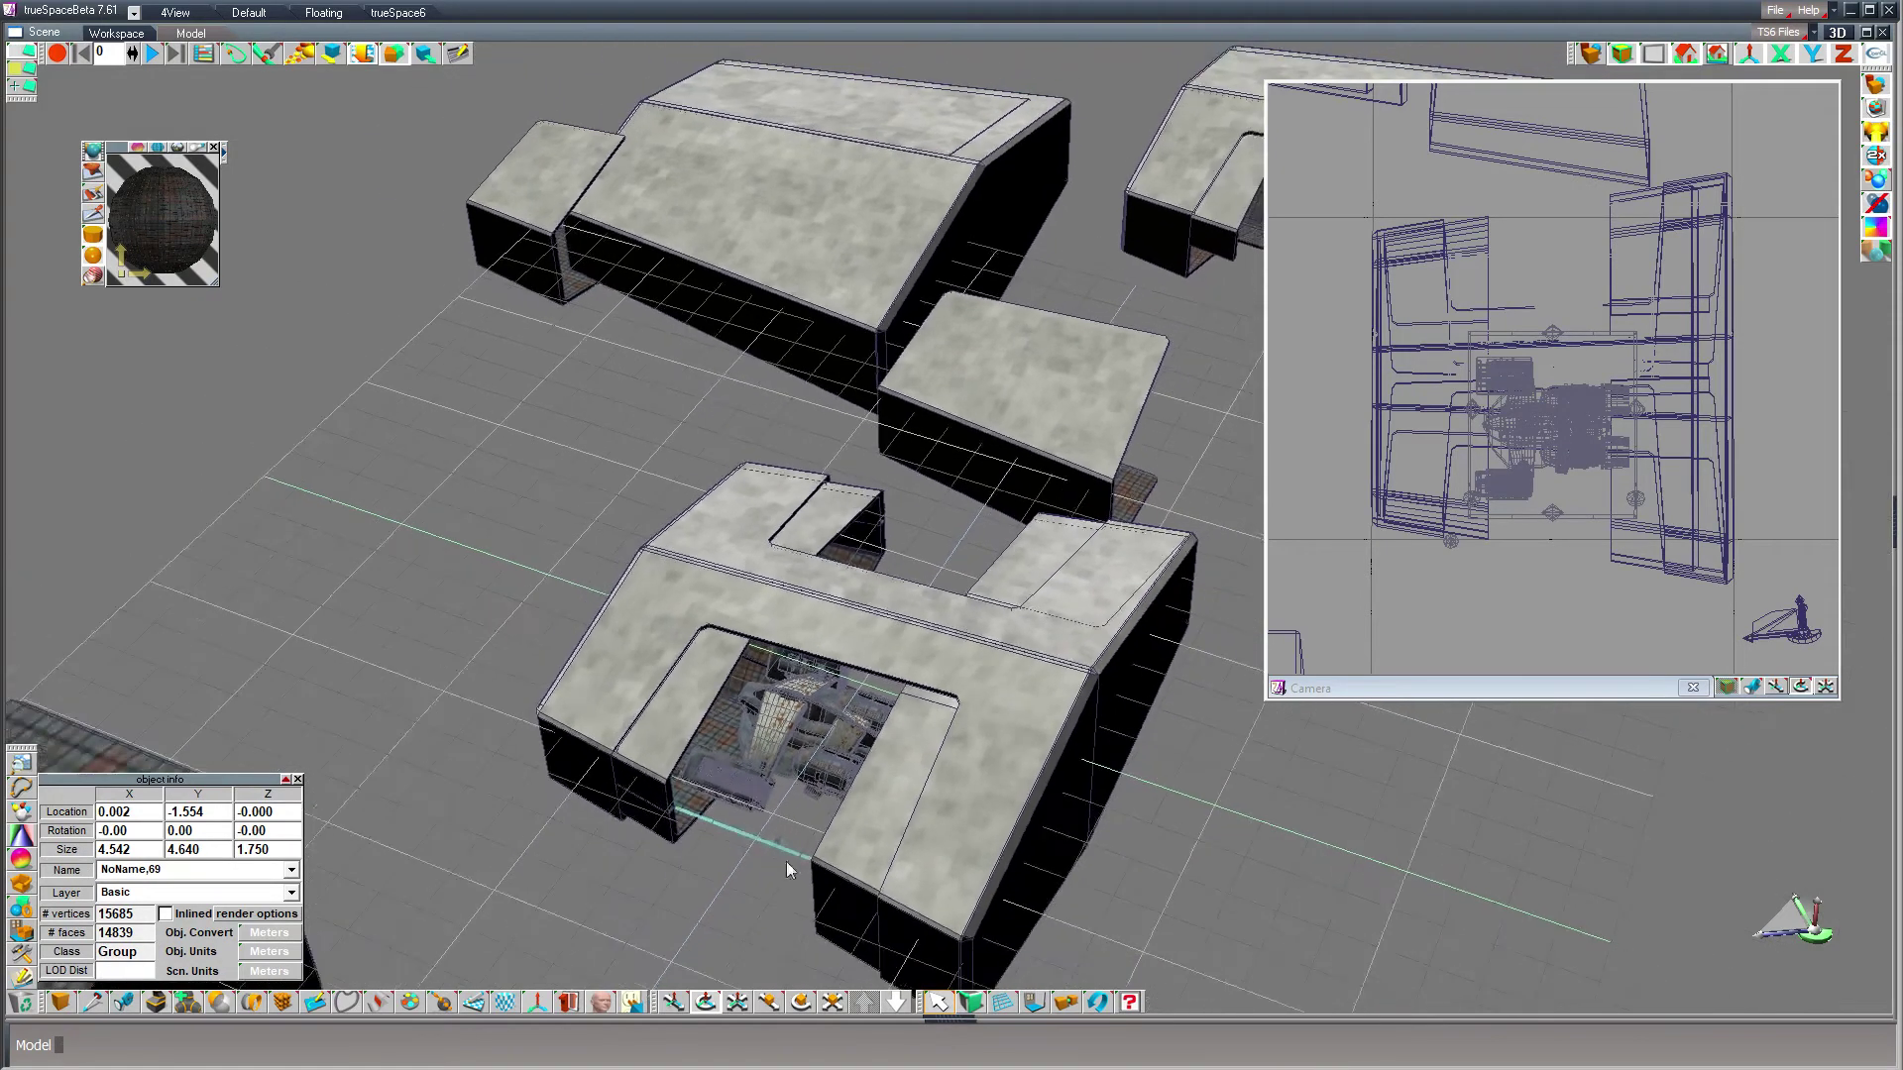
{"action": "left_click_drag", "start_coordinate": [439, 787], "coordinate": [396, 764]}
{"action": "middle_click_drag", "start_coordinate": [934, 718], "coordinate": [785, 743]}
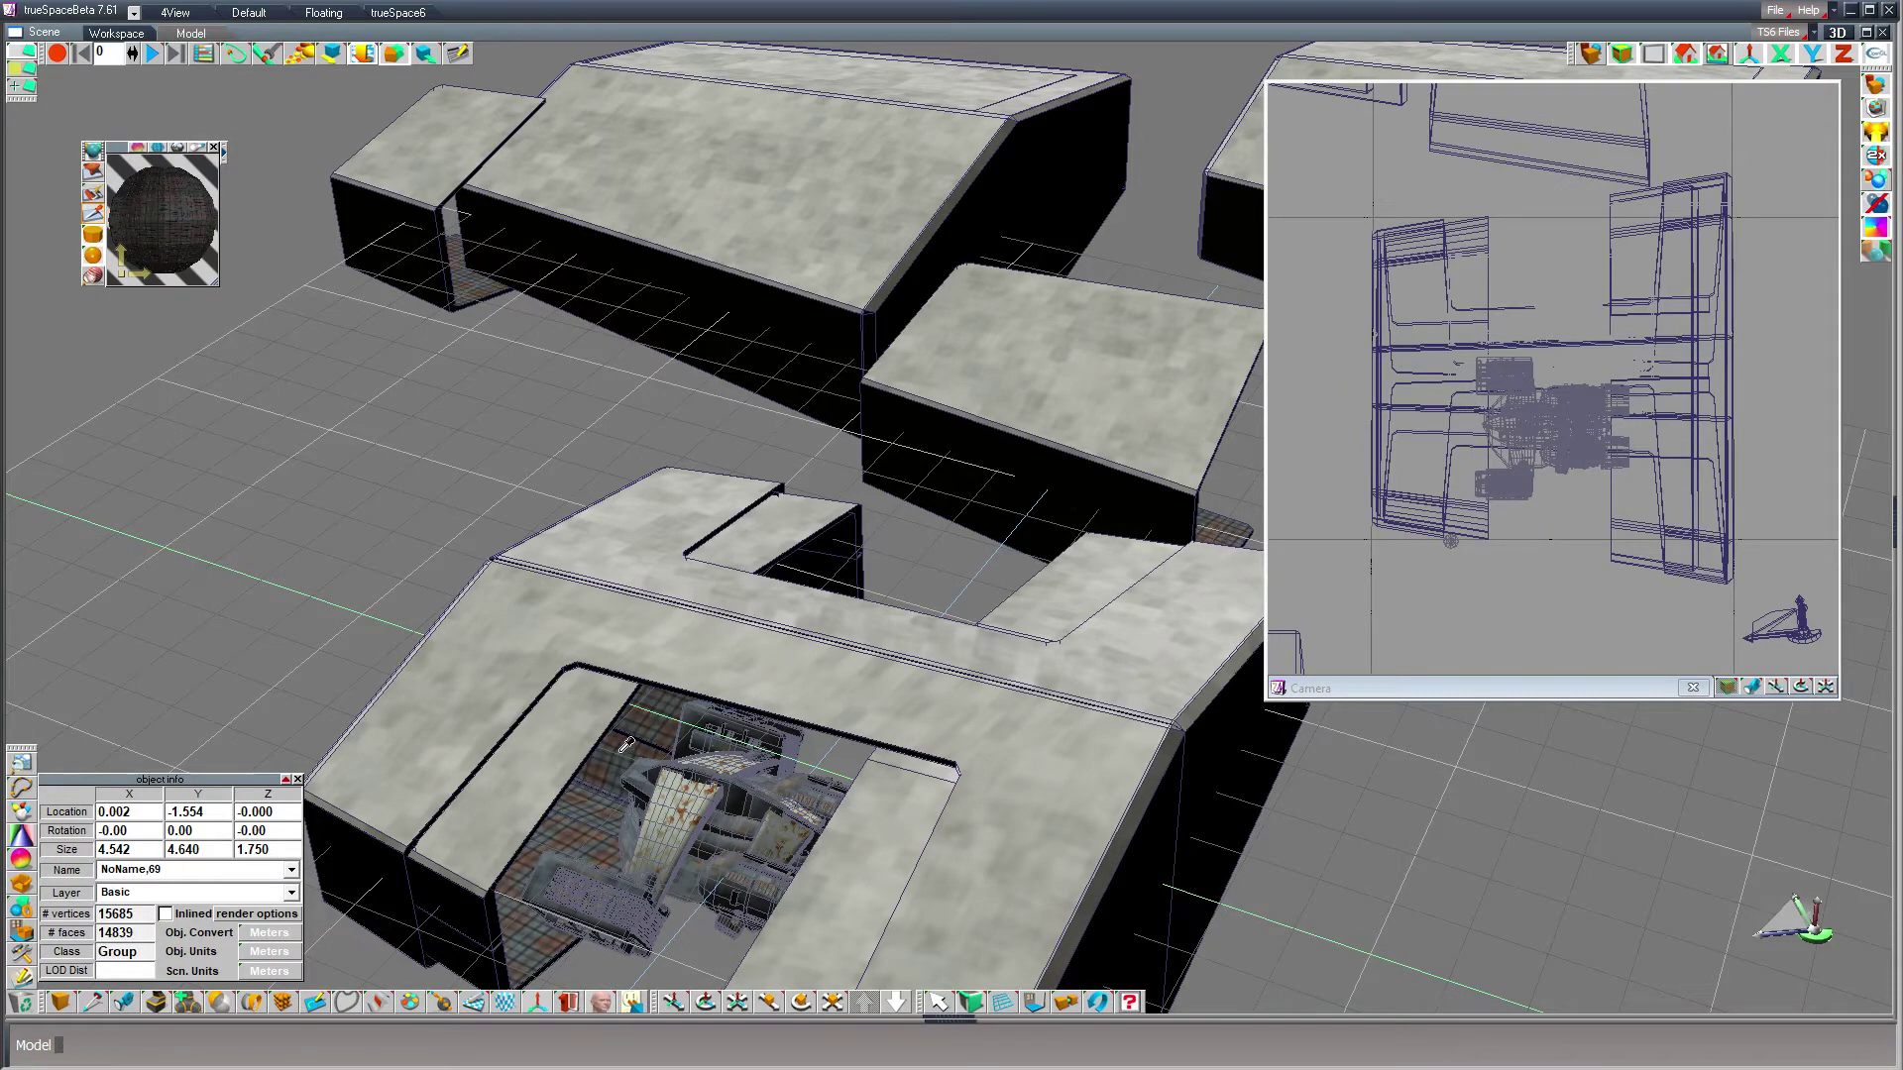
- Sample a grey material from the scene and place a torus primitive on the floor beside the arch
{"action": "left_click", "coordinate": [662, 514]}
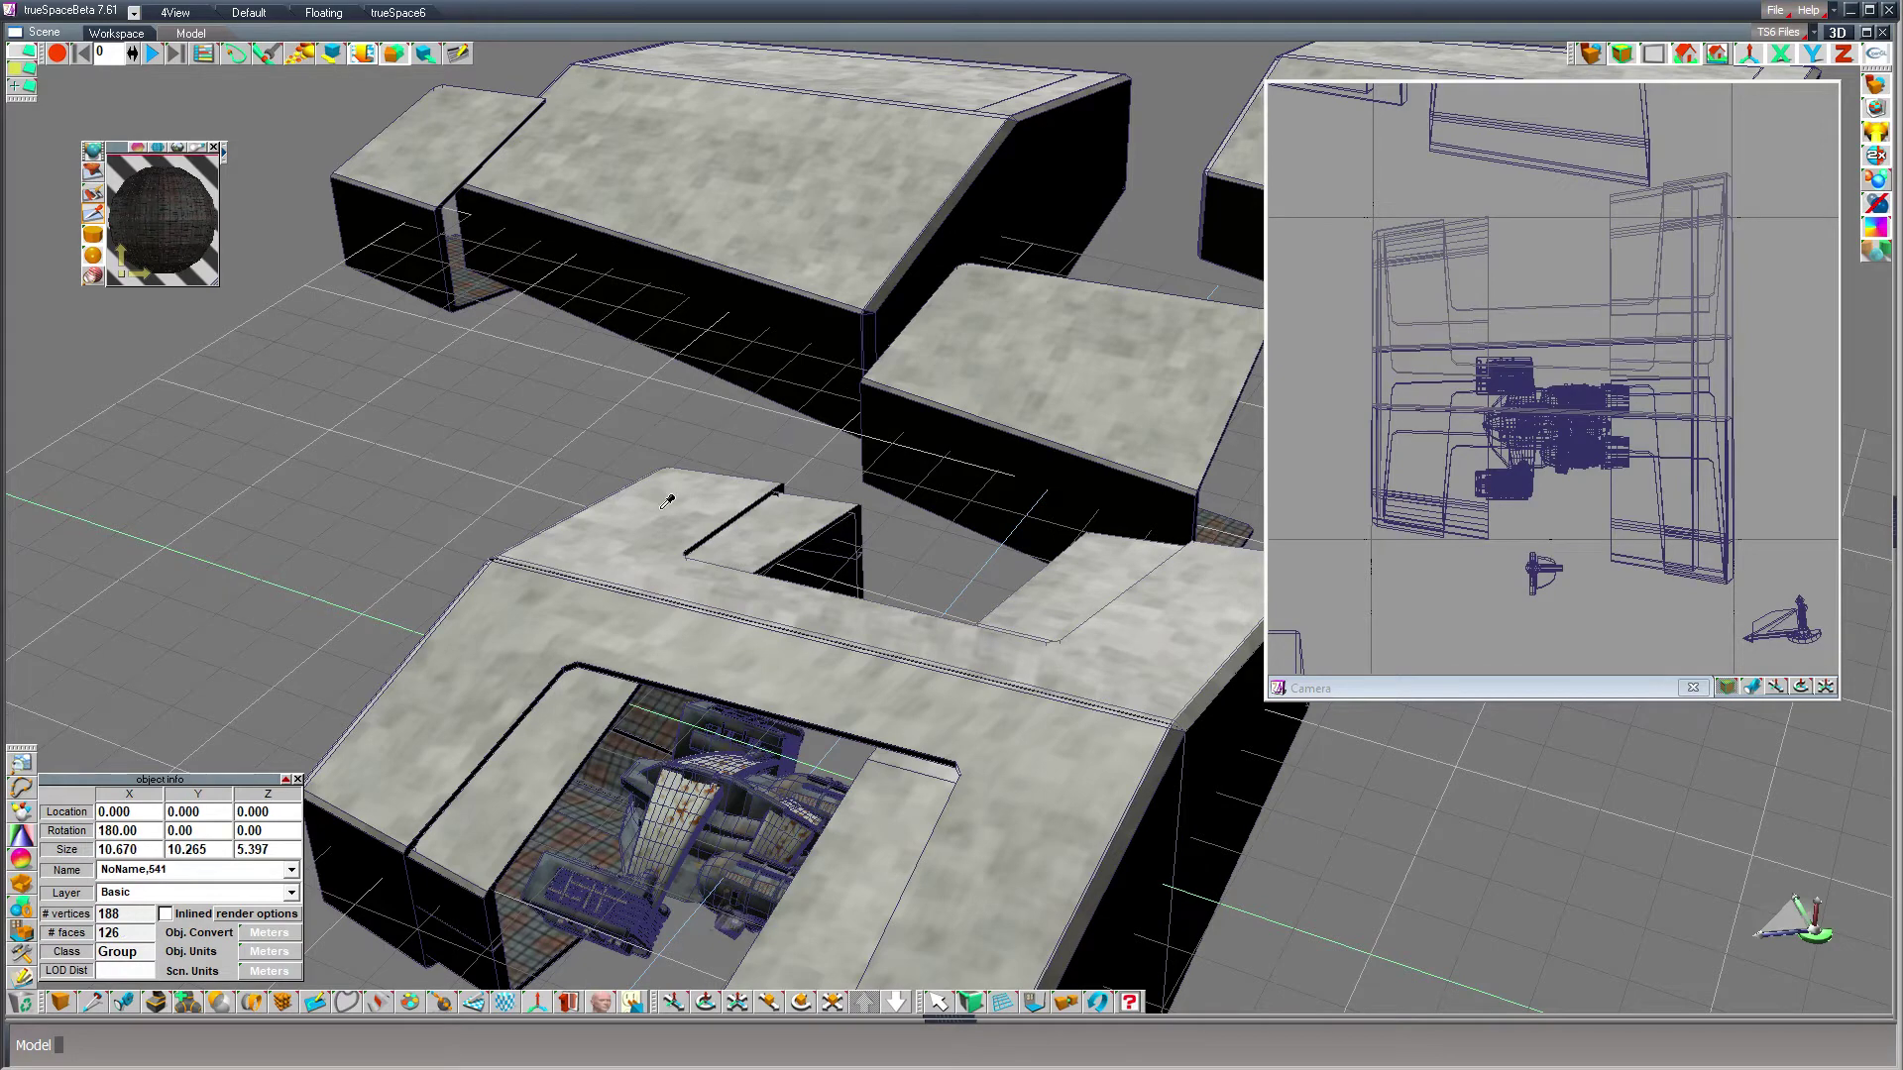
{"action": "left_click", "coordinate": [93, 175]}
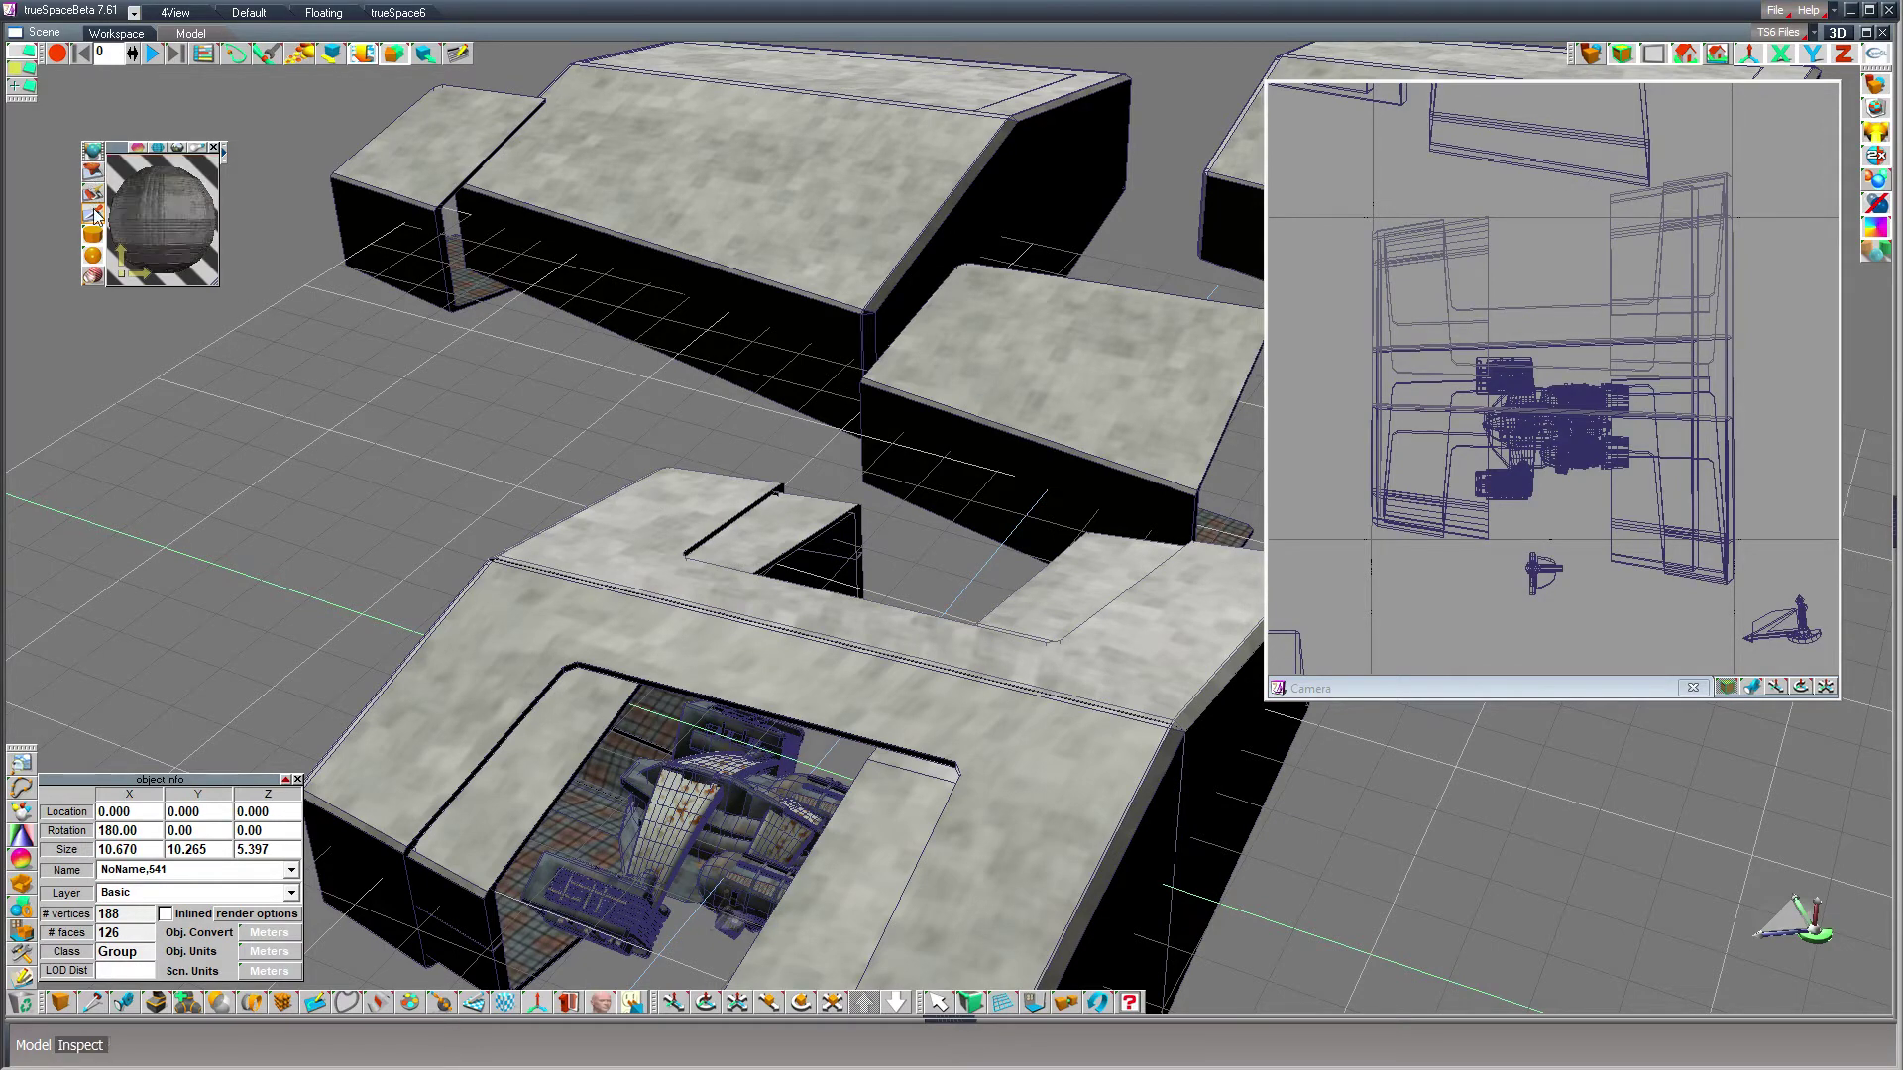
{"action": "left_click_drag", "start_coordinate": [60, 1003], "coordinate": [63, 829]}
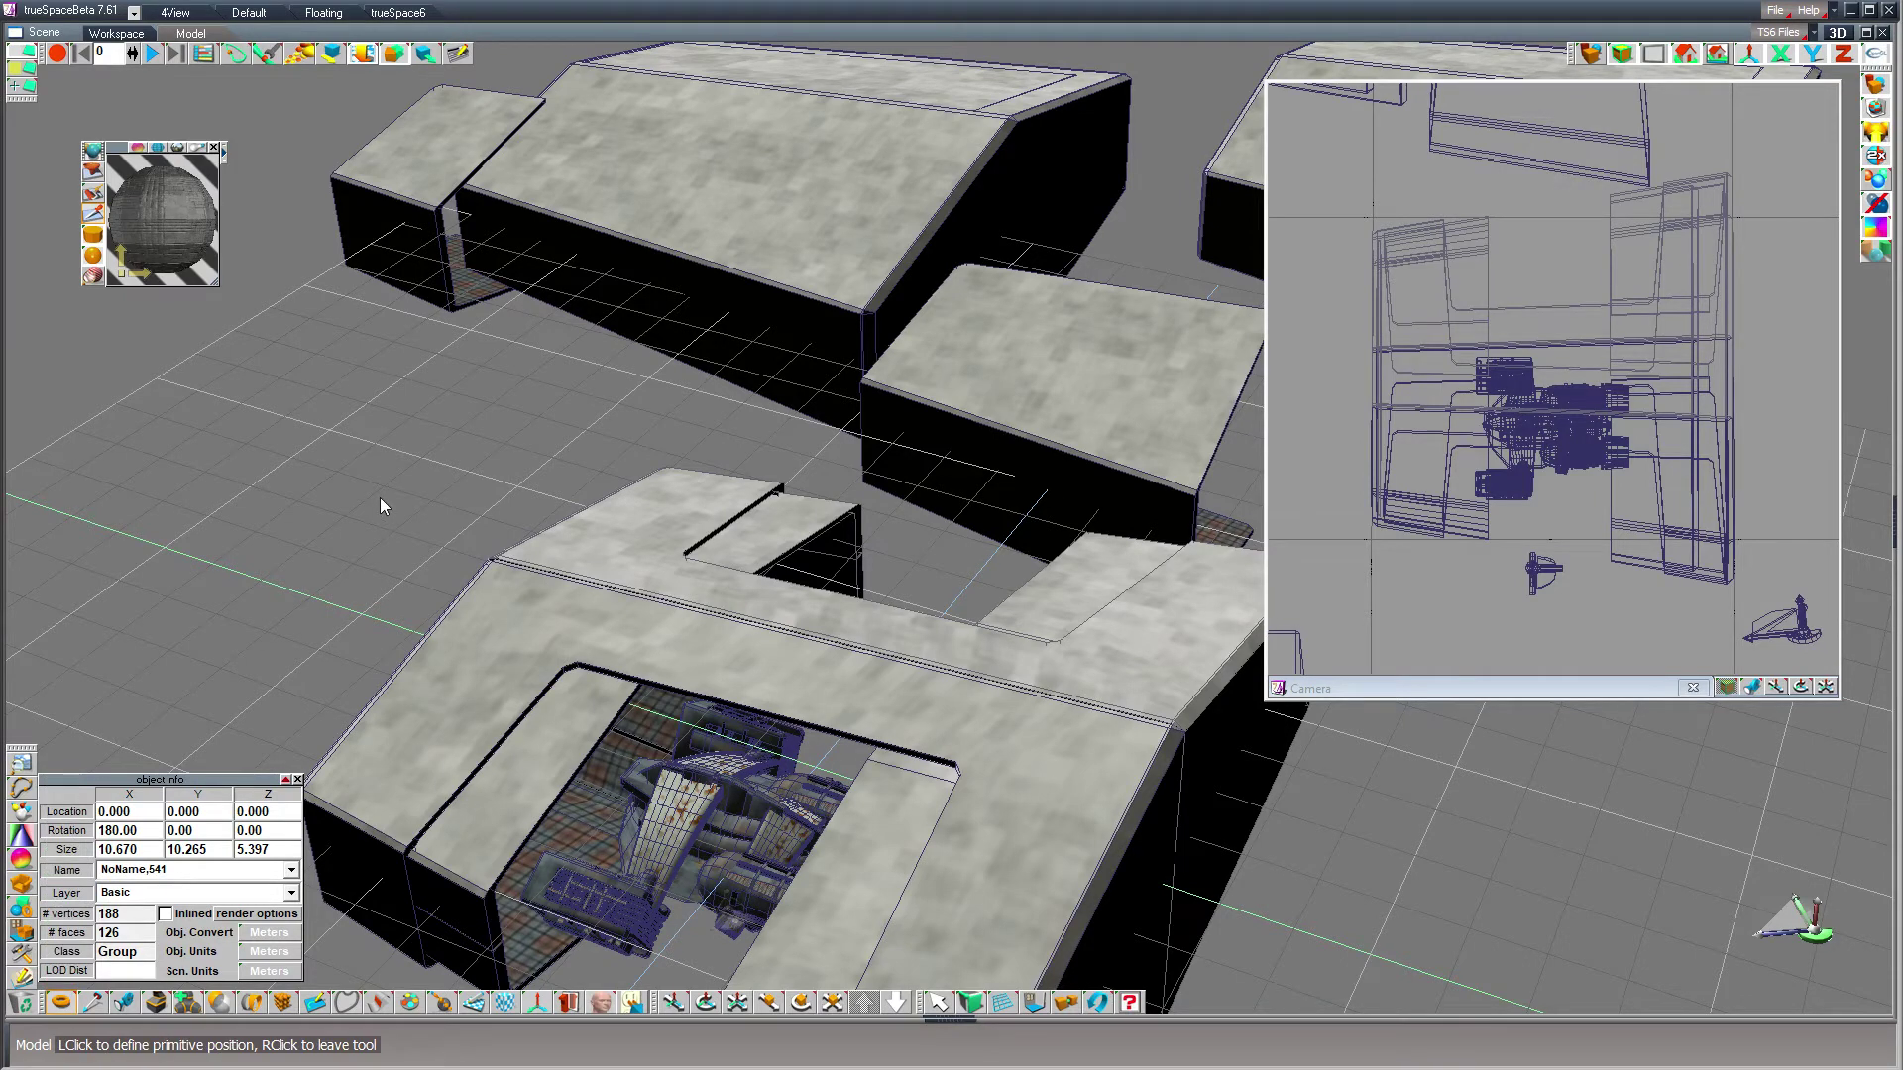
{"action": "left_click", "coordinate": [379, 498]}
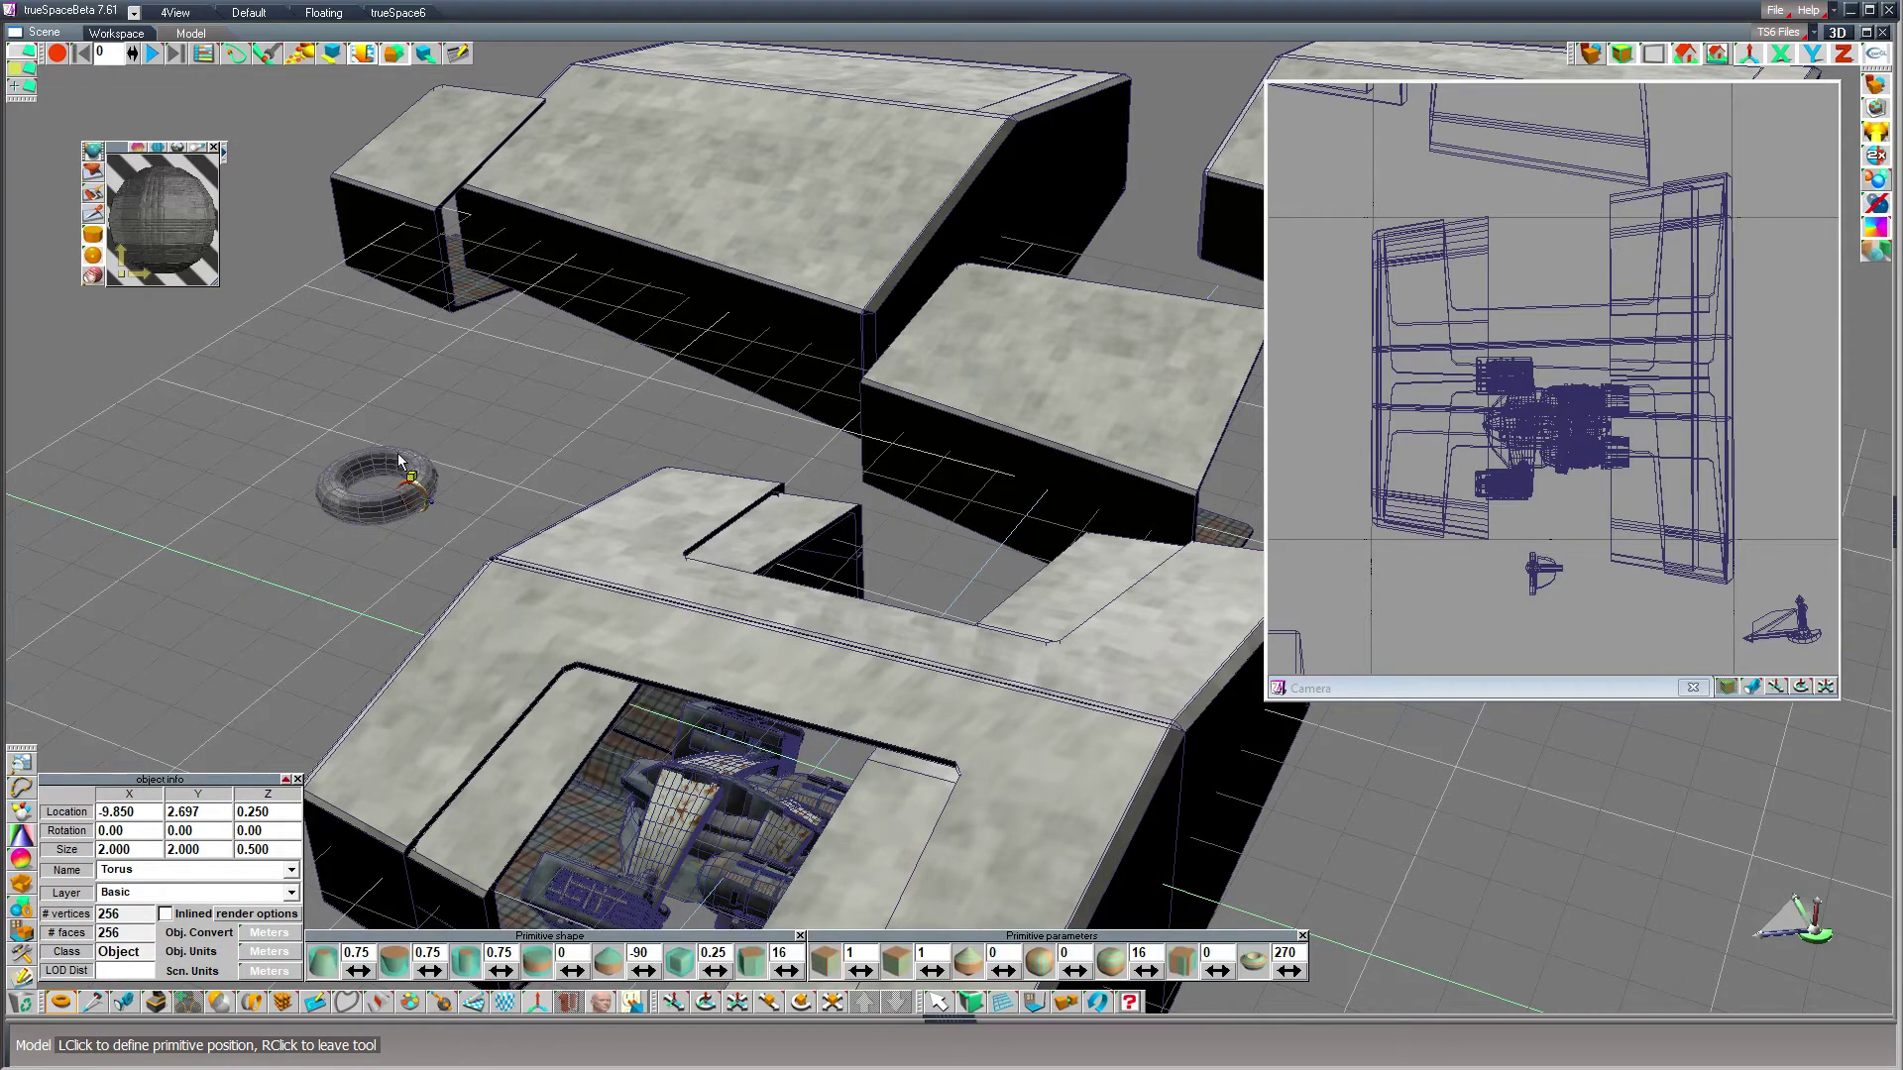
- Turn the torus into a square ring by giving it 4 segments and a 45-degree primitive rotation
{"action": "left_click", "coordinate": [779, 953]}
{"action": "type", "text": "4"}
{"action": "key", "text": "Return"}
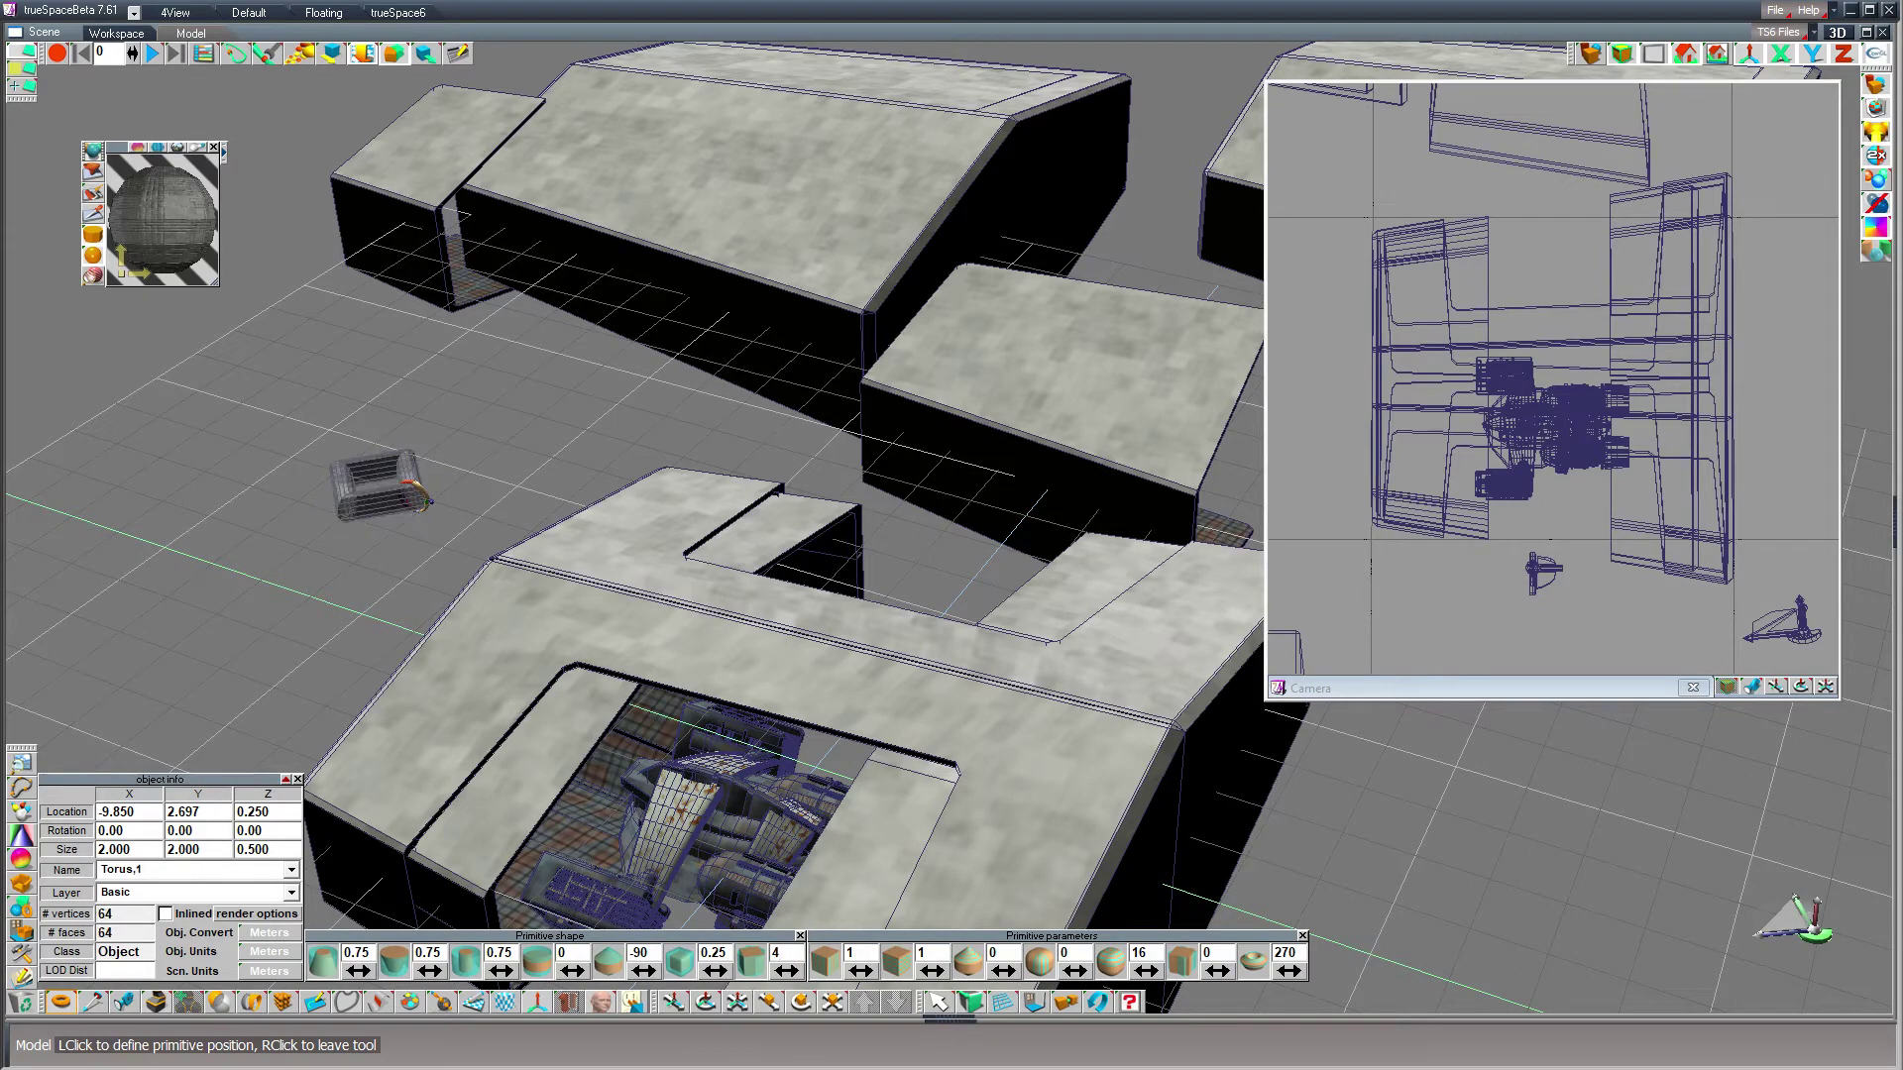
{"action": "left_click", "coordinate": [1222, 952]}
{"action": "type", "text": "45"}
{"action": "key", "text": "Return"}
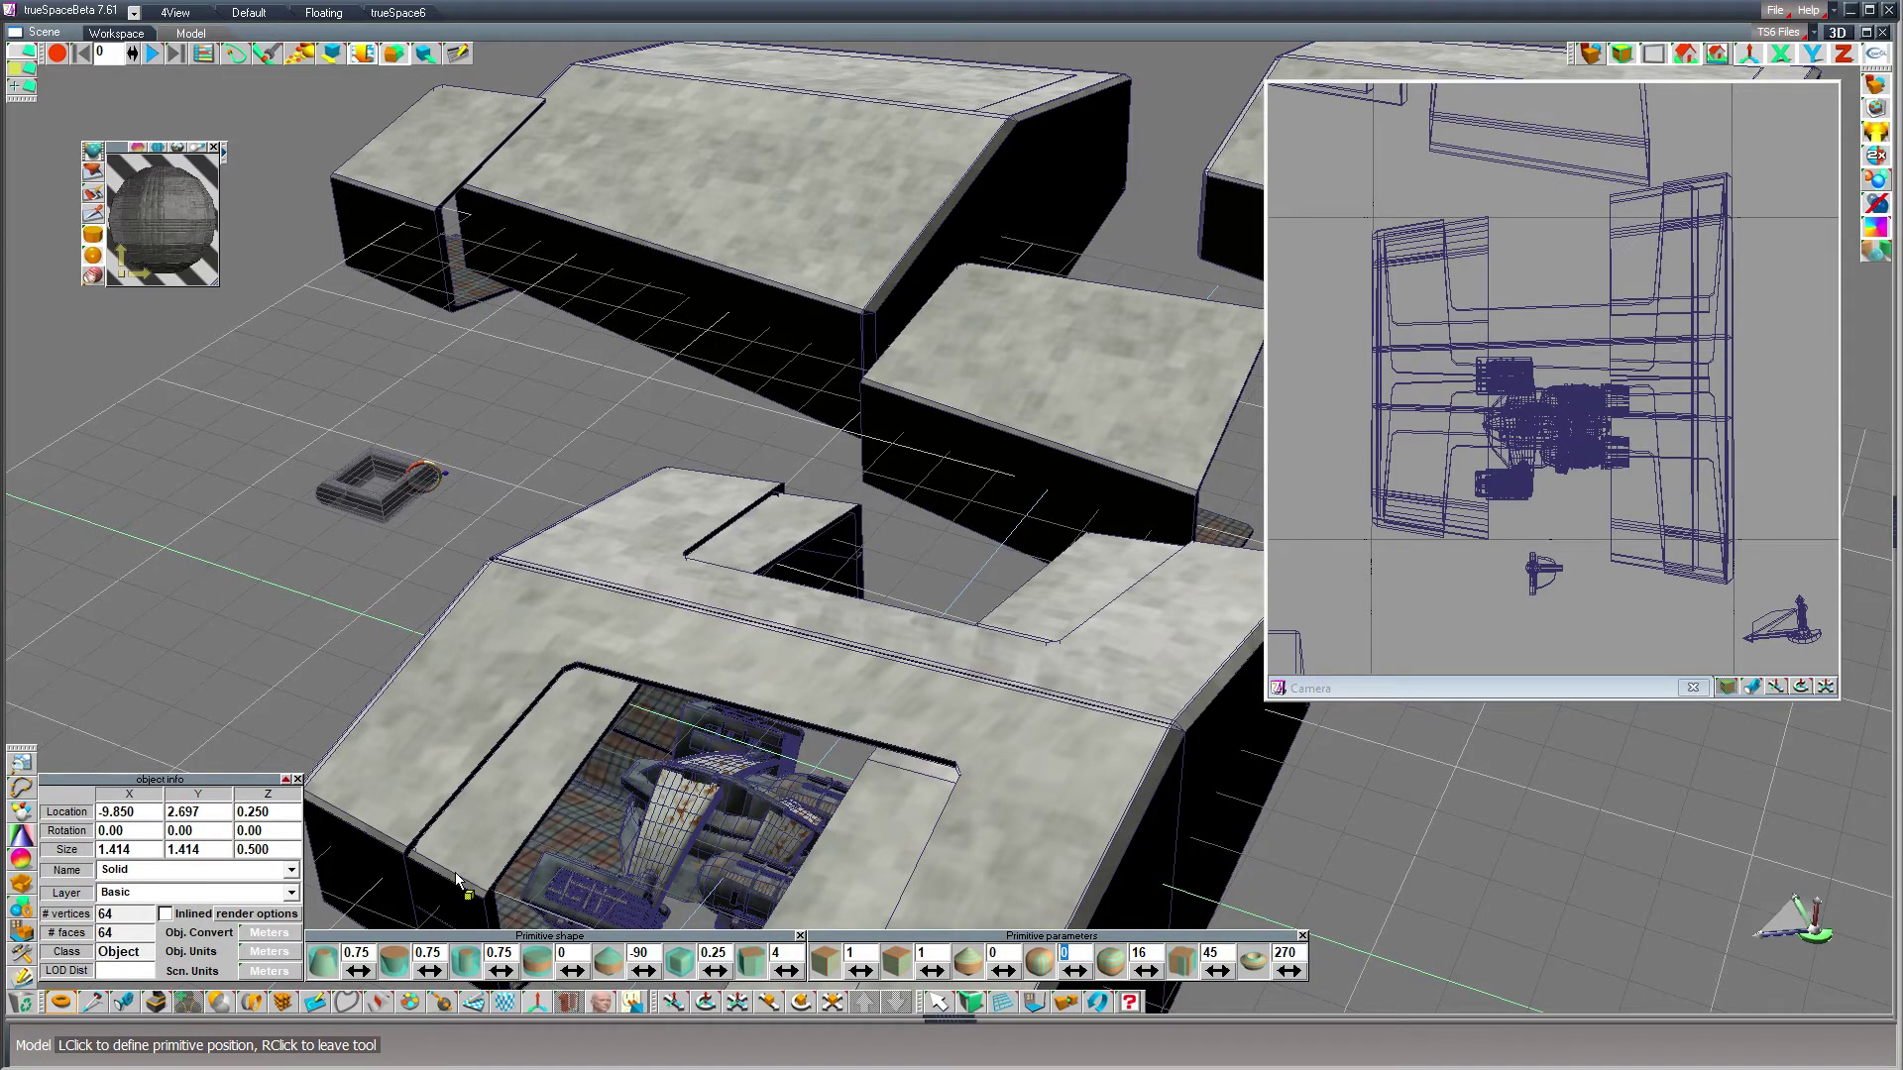
- Round the square ring with a value of 3 and 8 tube segments, sizing it to radius 3.23 and thickness 0.05
{"action": "type", "text": "3"}
{"action": "key", "text": "Return"}
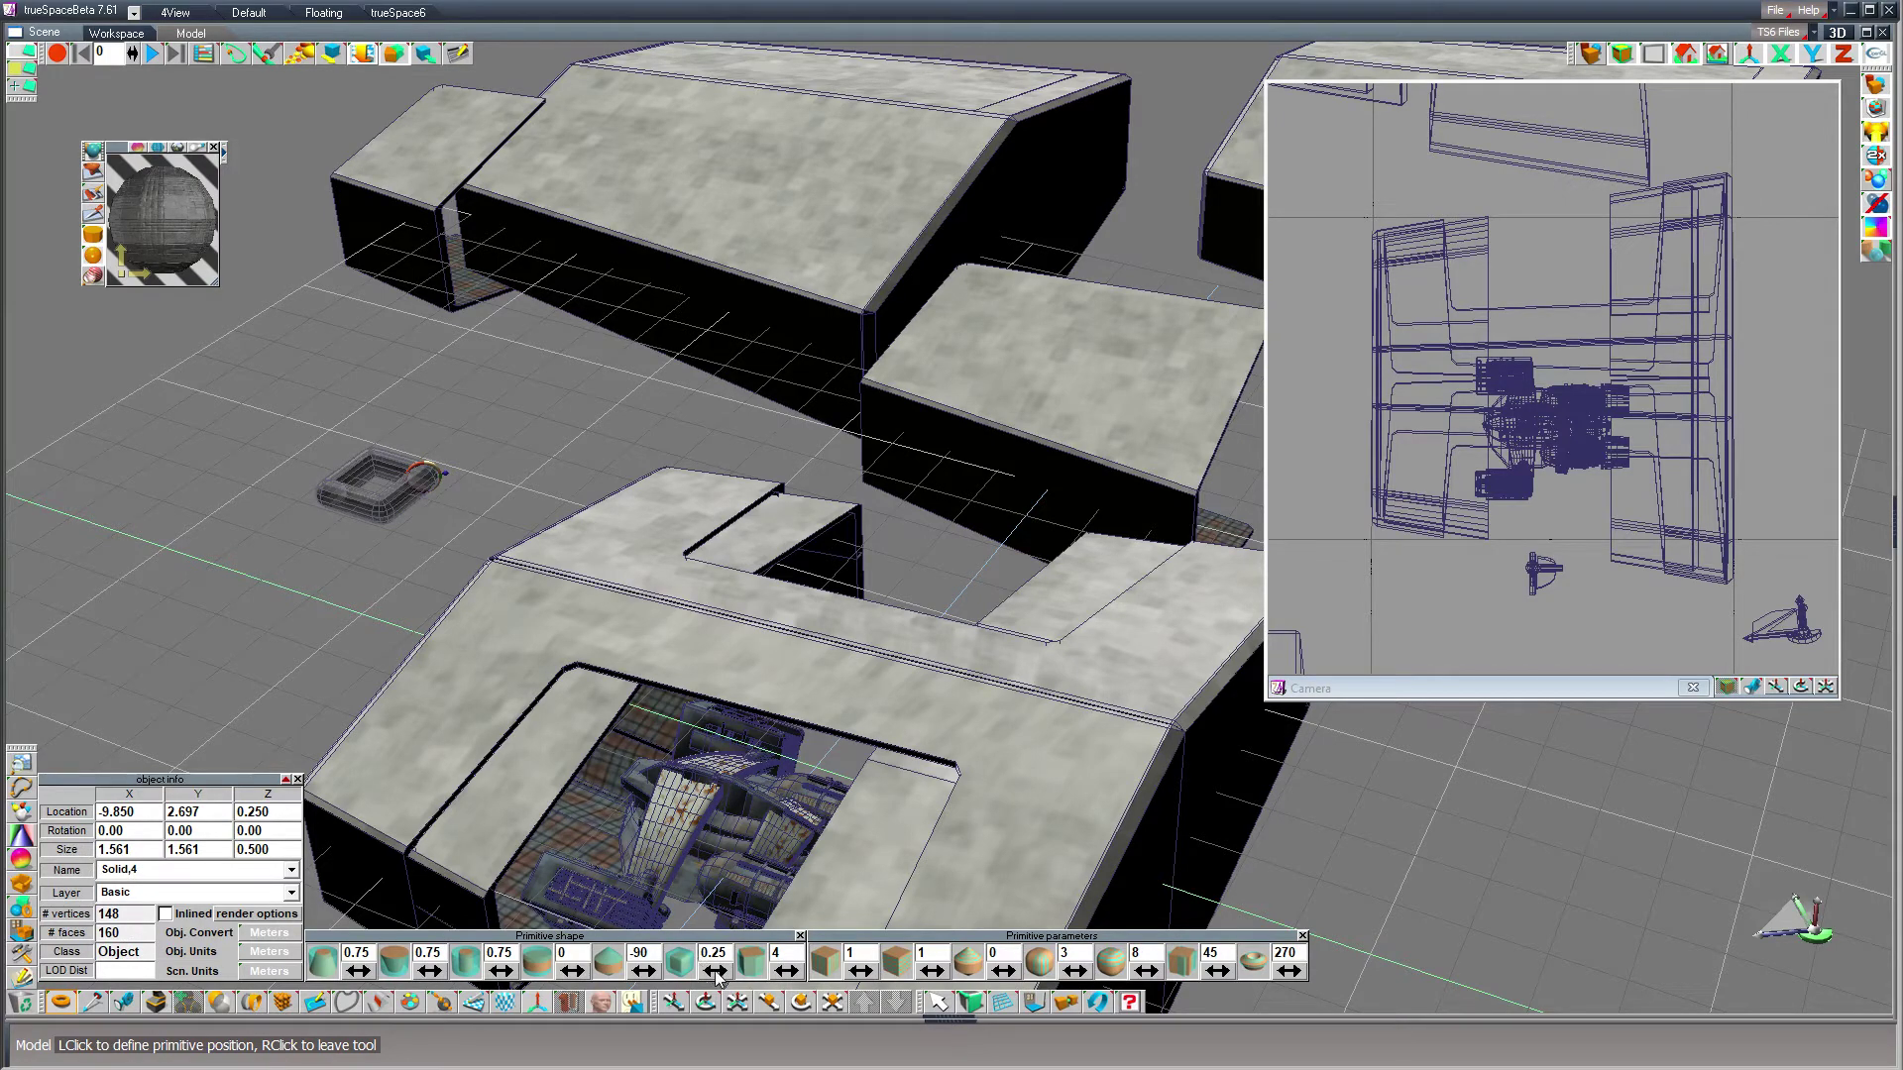
{"action": "left_click_drag", "start_coordinate": [498, 971], "coordinate": [510, 971]}
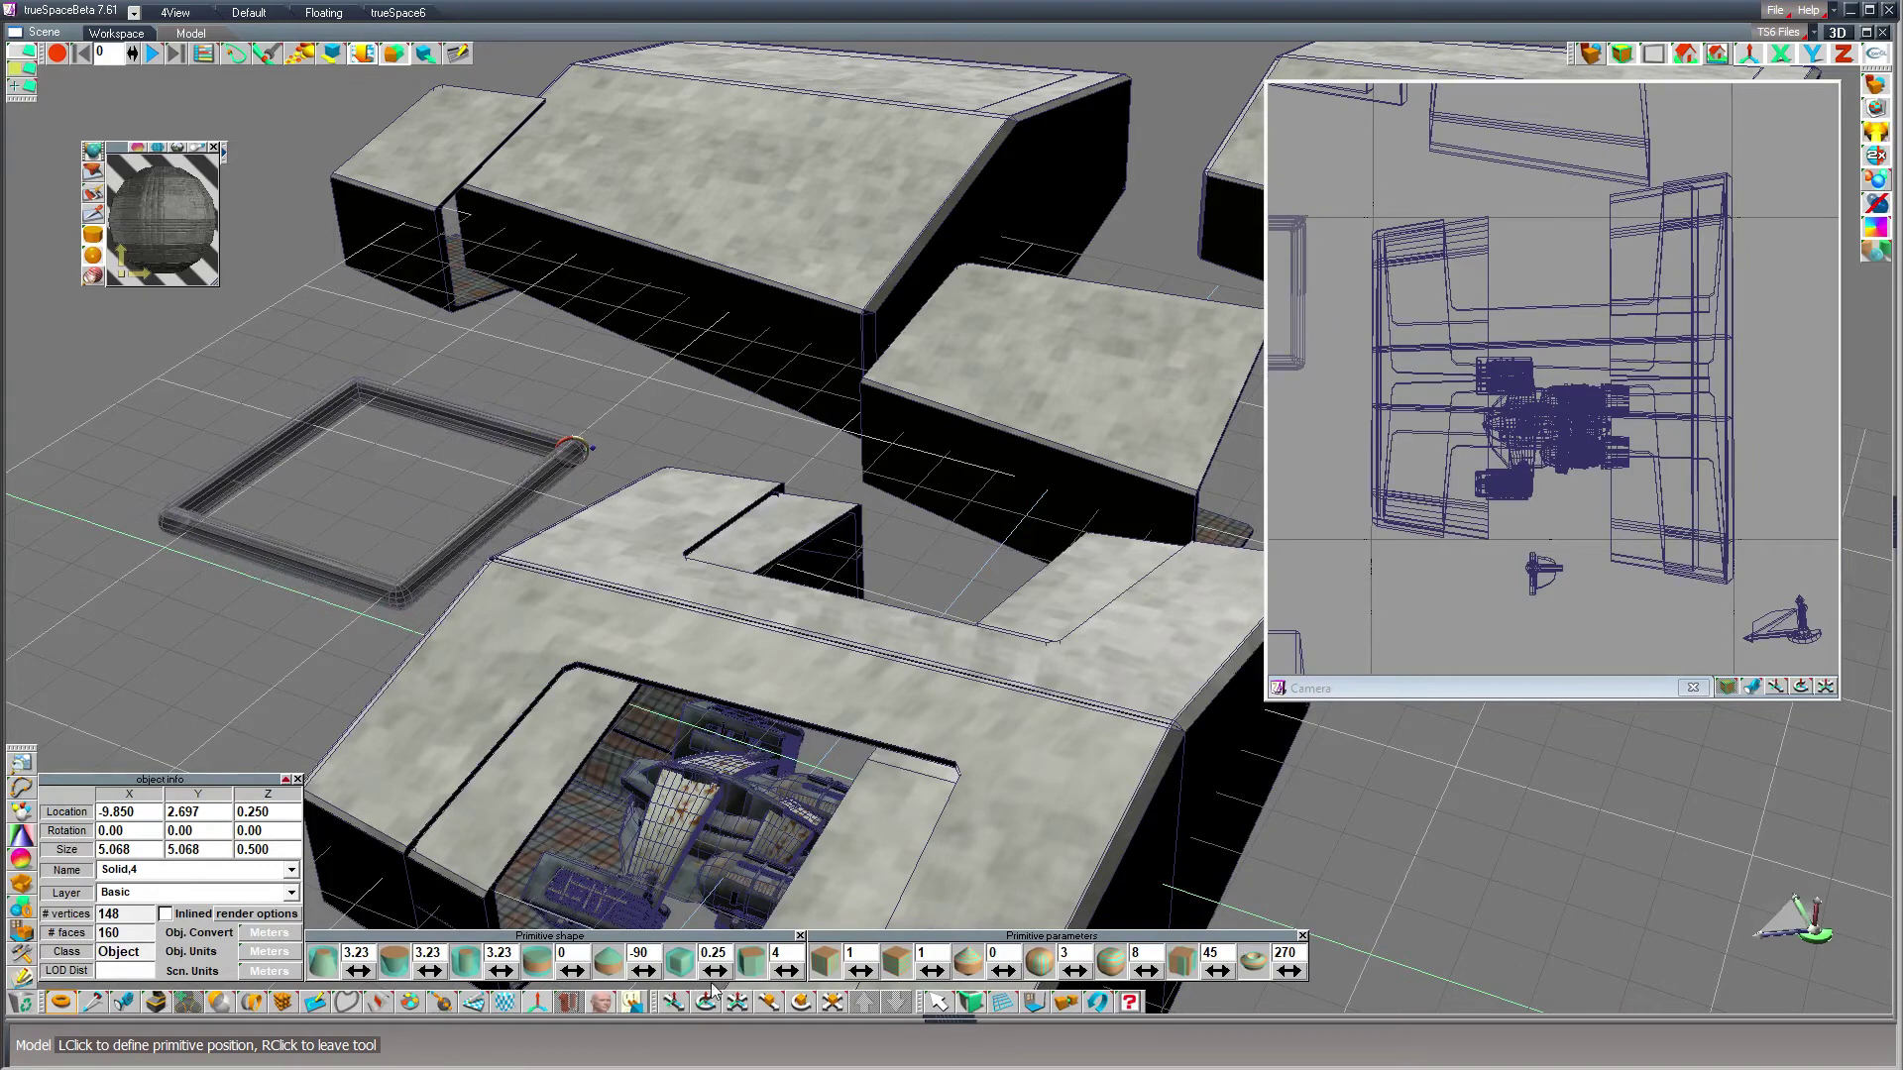
{"action": "left_click_drag", "start_coordinate": [721, 979], "coordinate": [704, 979]}
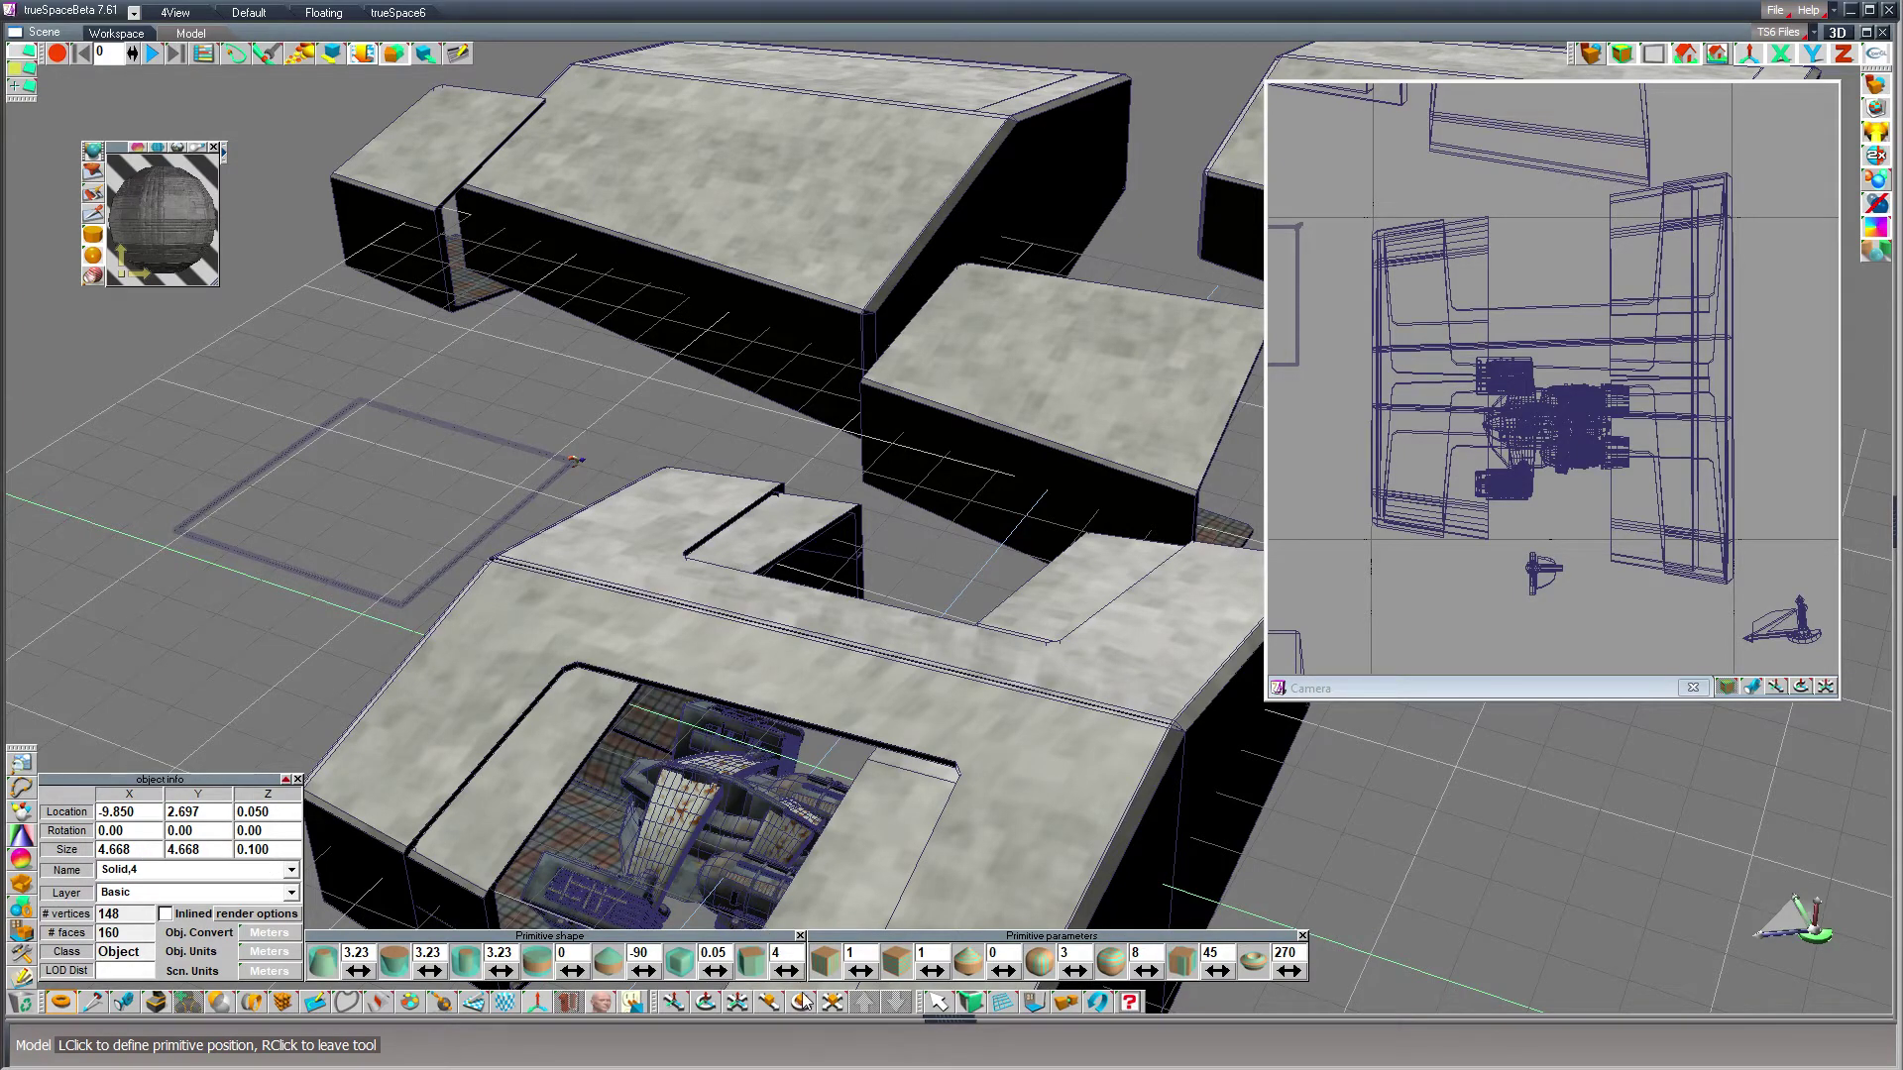
- Try standing the square ring upright by setting its Y rotation to 90
{"action": "left_click", "coordinate": [938, 1004]}
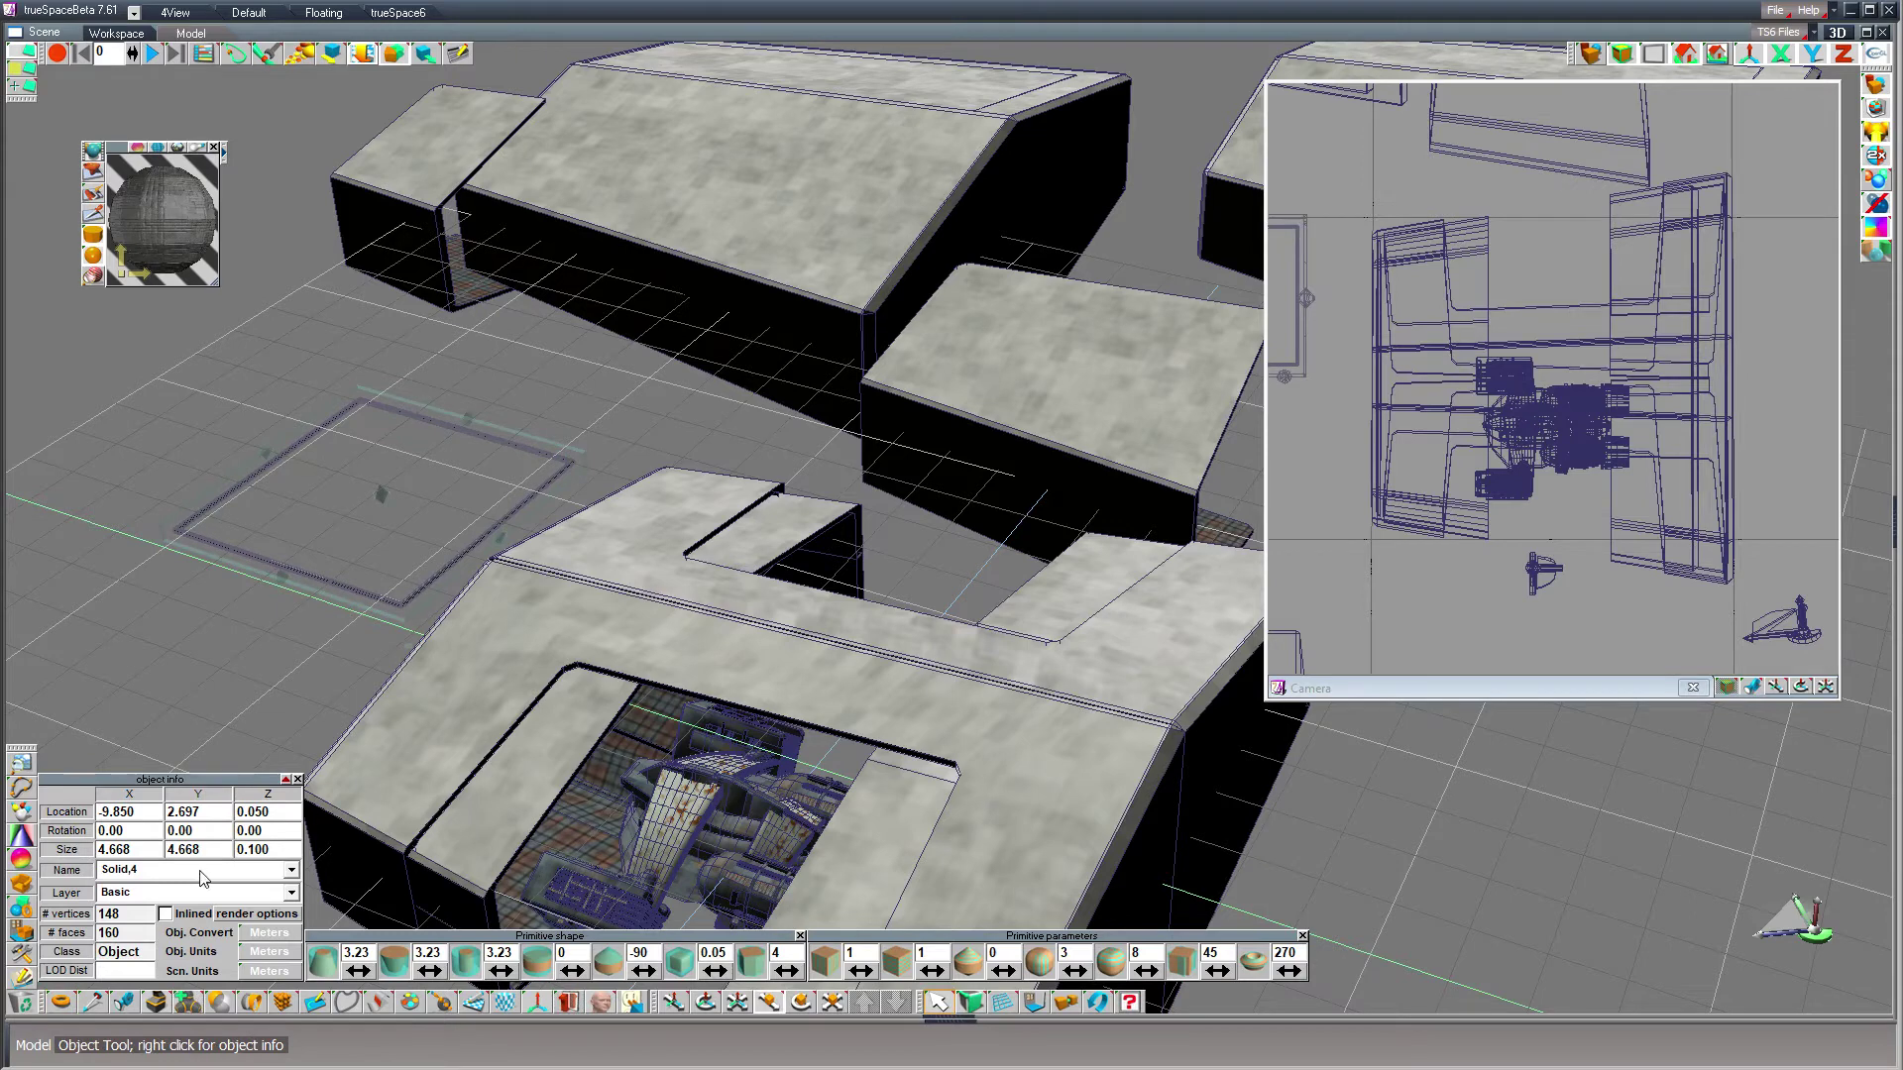
{"action": "left_click", "coordinate": [194, 834]}
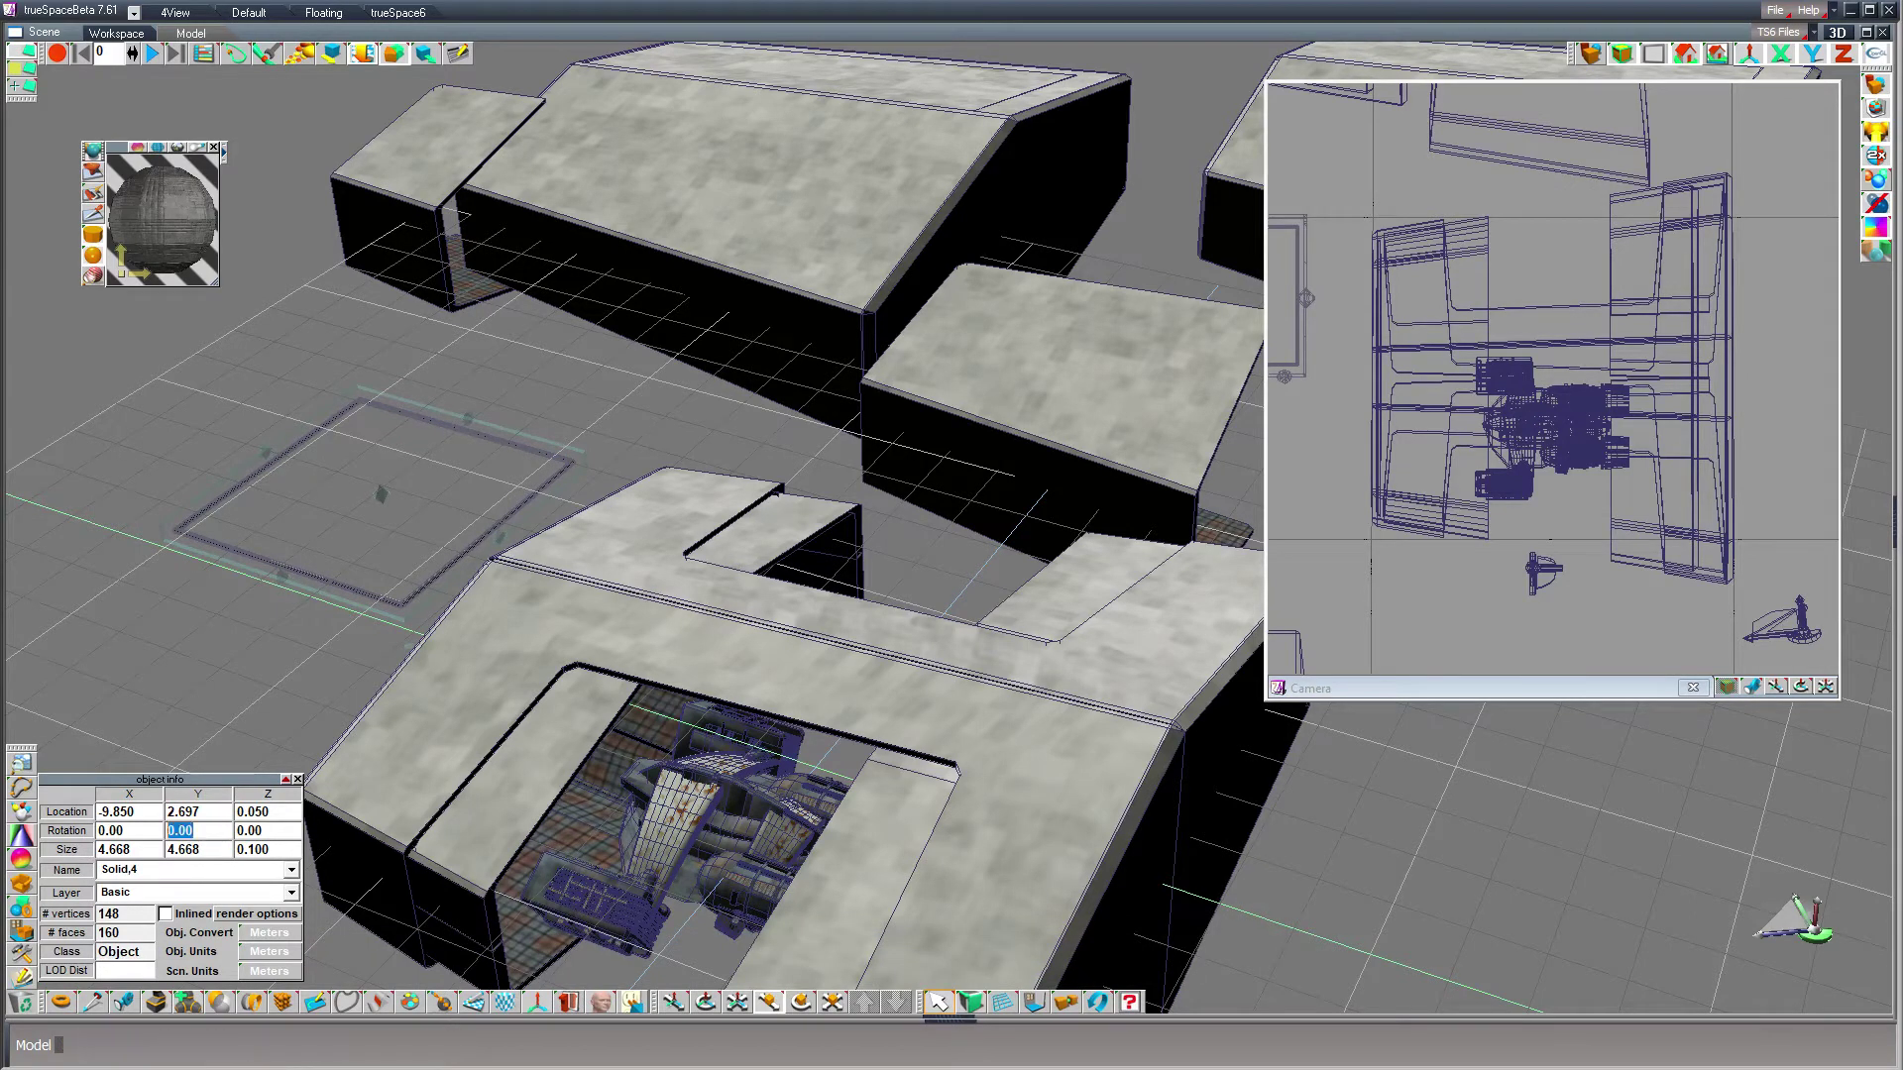
{"action": "type", "text": "90"}
{"action": "key", "text": "Return"}
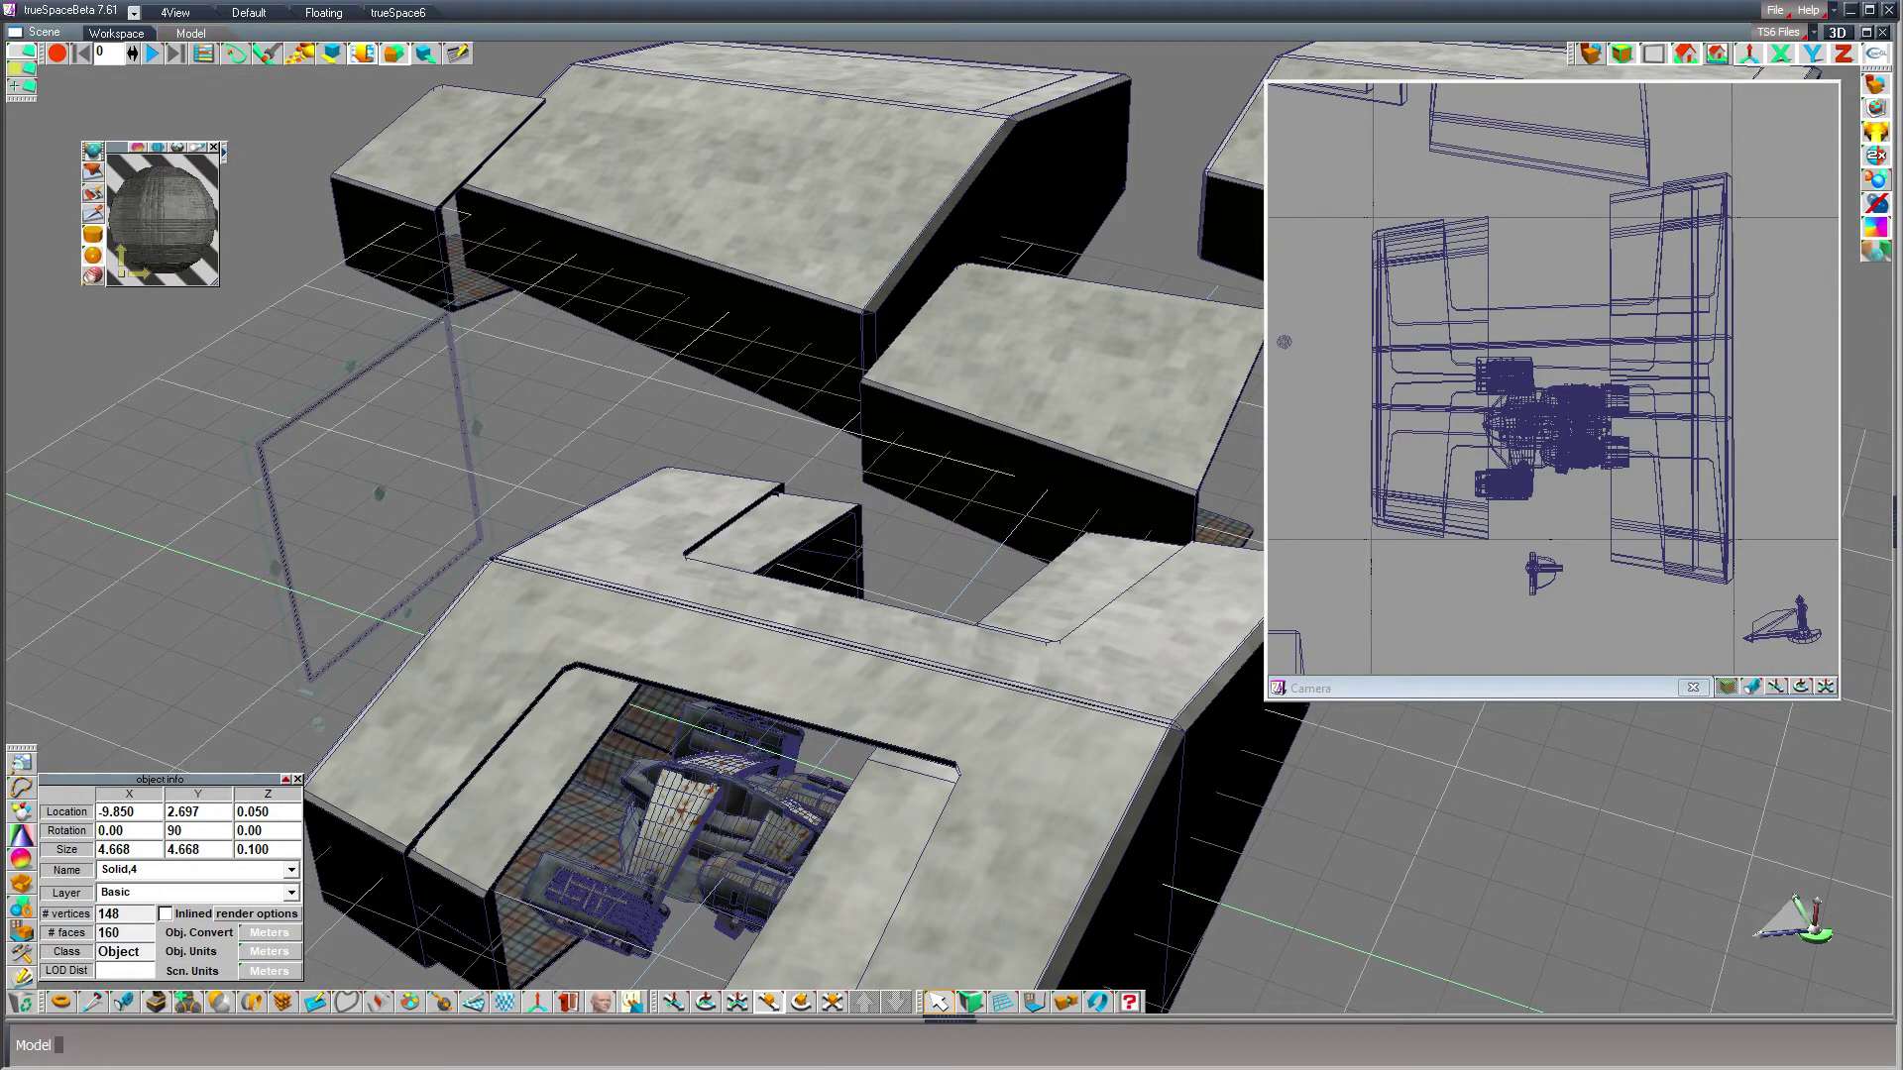
- Set the square ring's X rotation to 90 and its Y rotation to 0
{"action": "left_click", "coordinate": [127, 831]}
{"action": "type", "text": "90"}
{"action": "key", "text": "Tab"}
{"action": "type", "text": "0"}
{"action": "key", "text": "Return"}
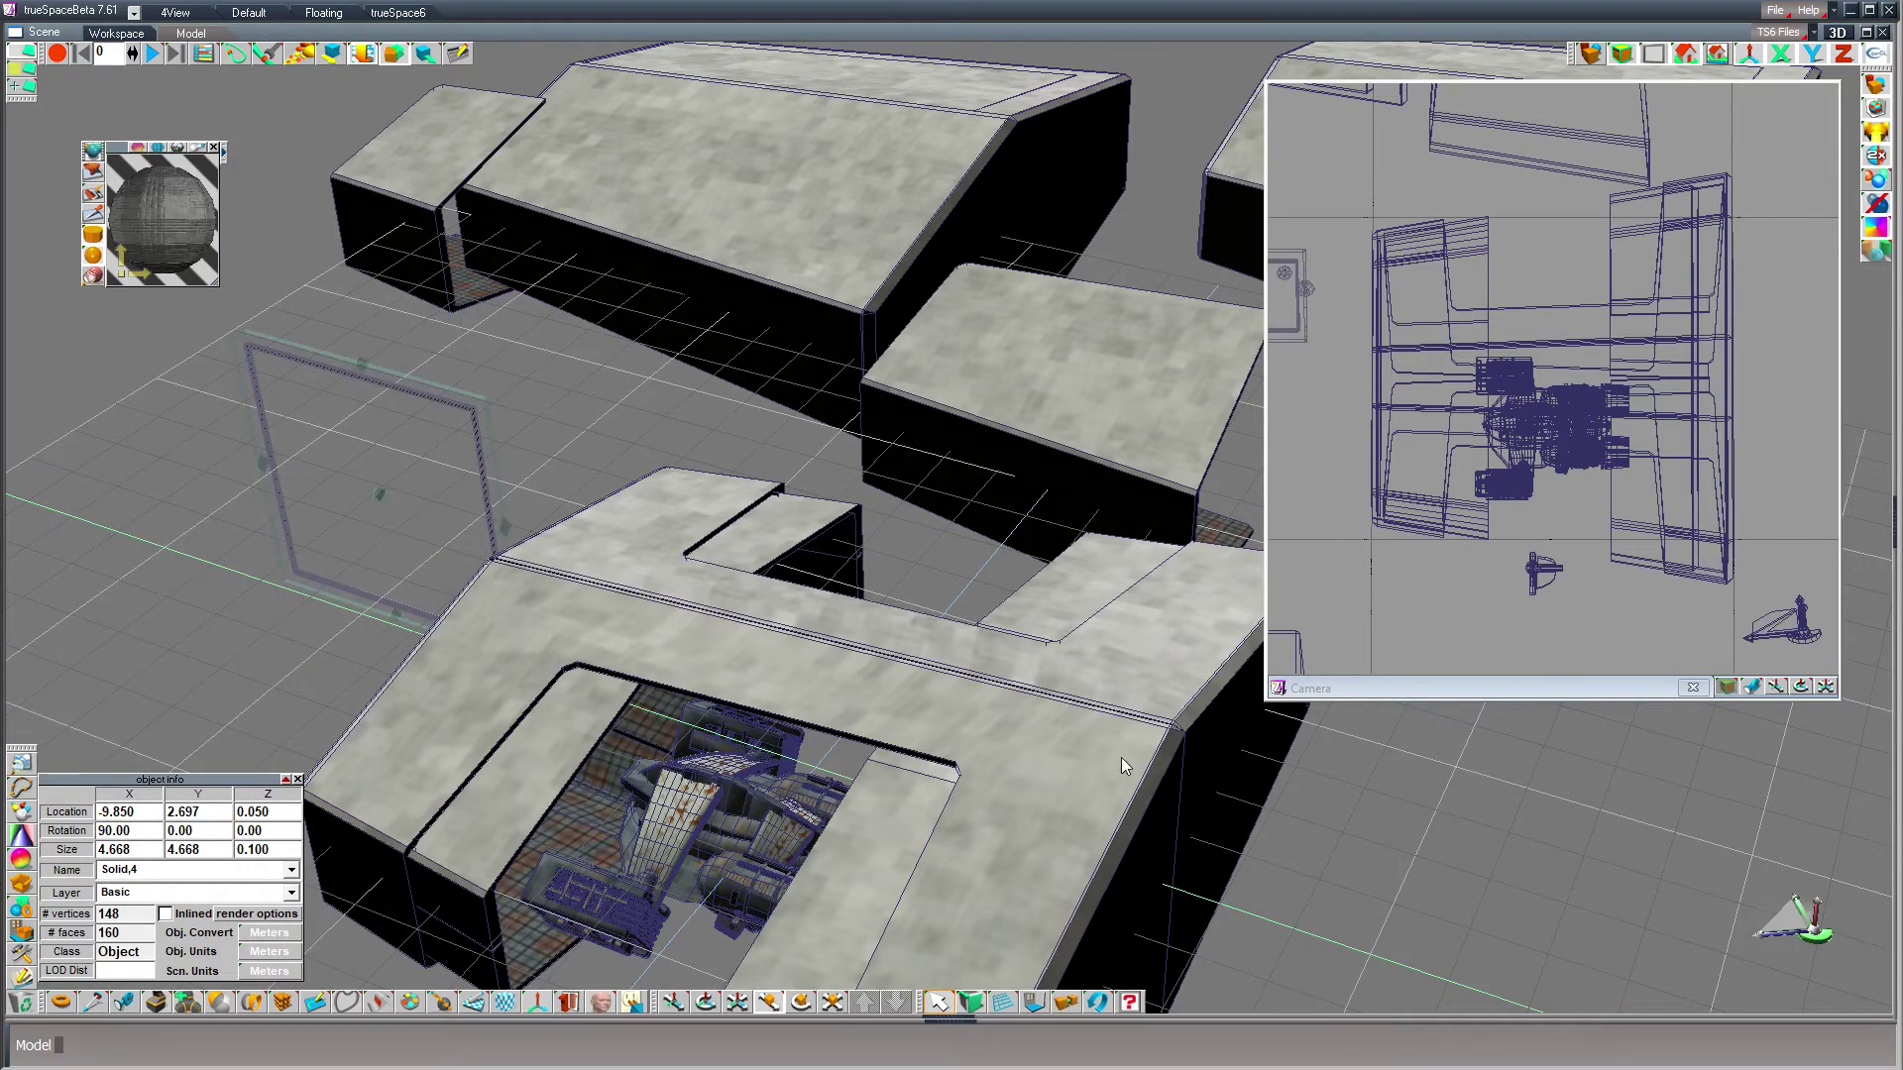
- Move the upright ring into the arch's central roof beam, at about X 0.66, Y 0.05 and Z 0.27
{"action": "left_click_drag", "start_coordinate": [379, 493], "coordinate": [853, 748]}
{"action": "left_click_drag", "start_coordinate": [833, 624], "coordinate": [865, 624]}
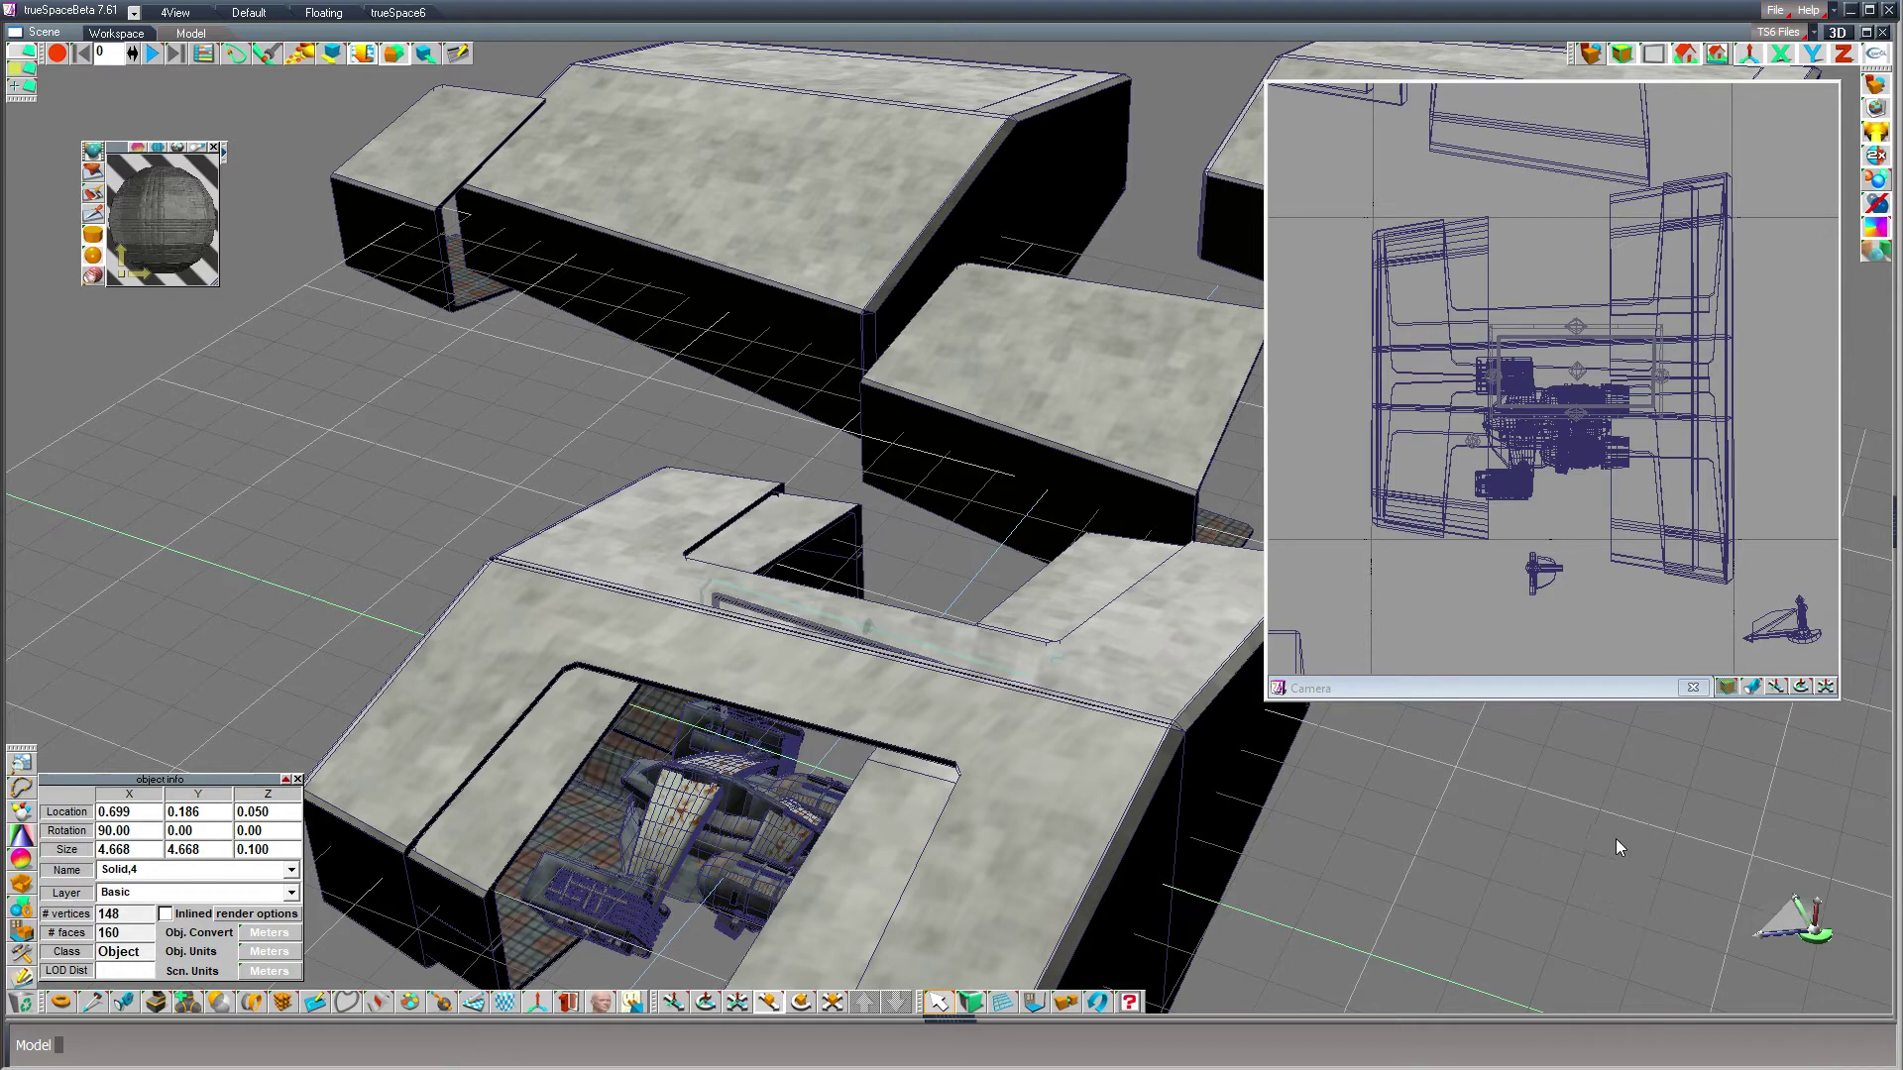
{"action": "right_click_drag", "start_coordinate": [1615, 838], "coordinate": [1489, 859]}
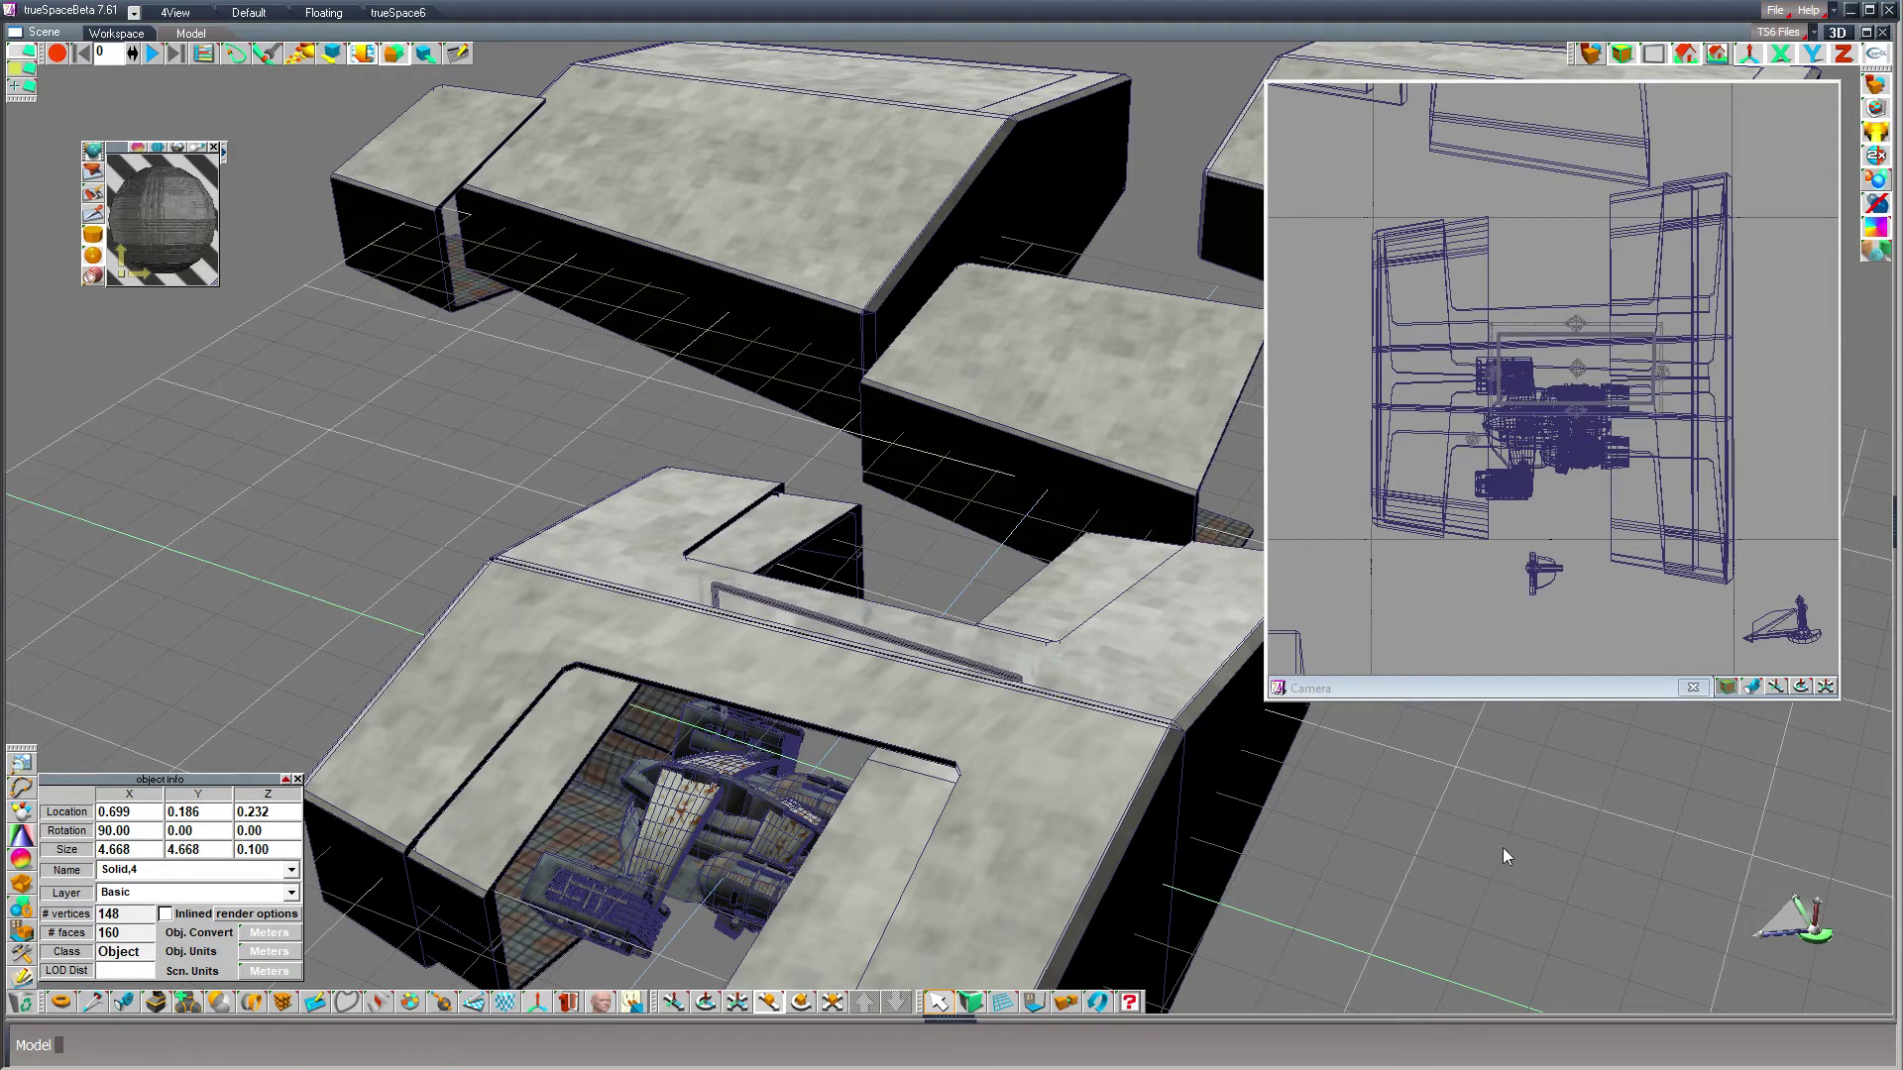
{"action": "left_click_drag", "start_coordinate": [1460, 960], "coordinate": [1371, 916]}
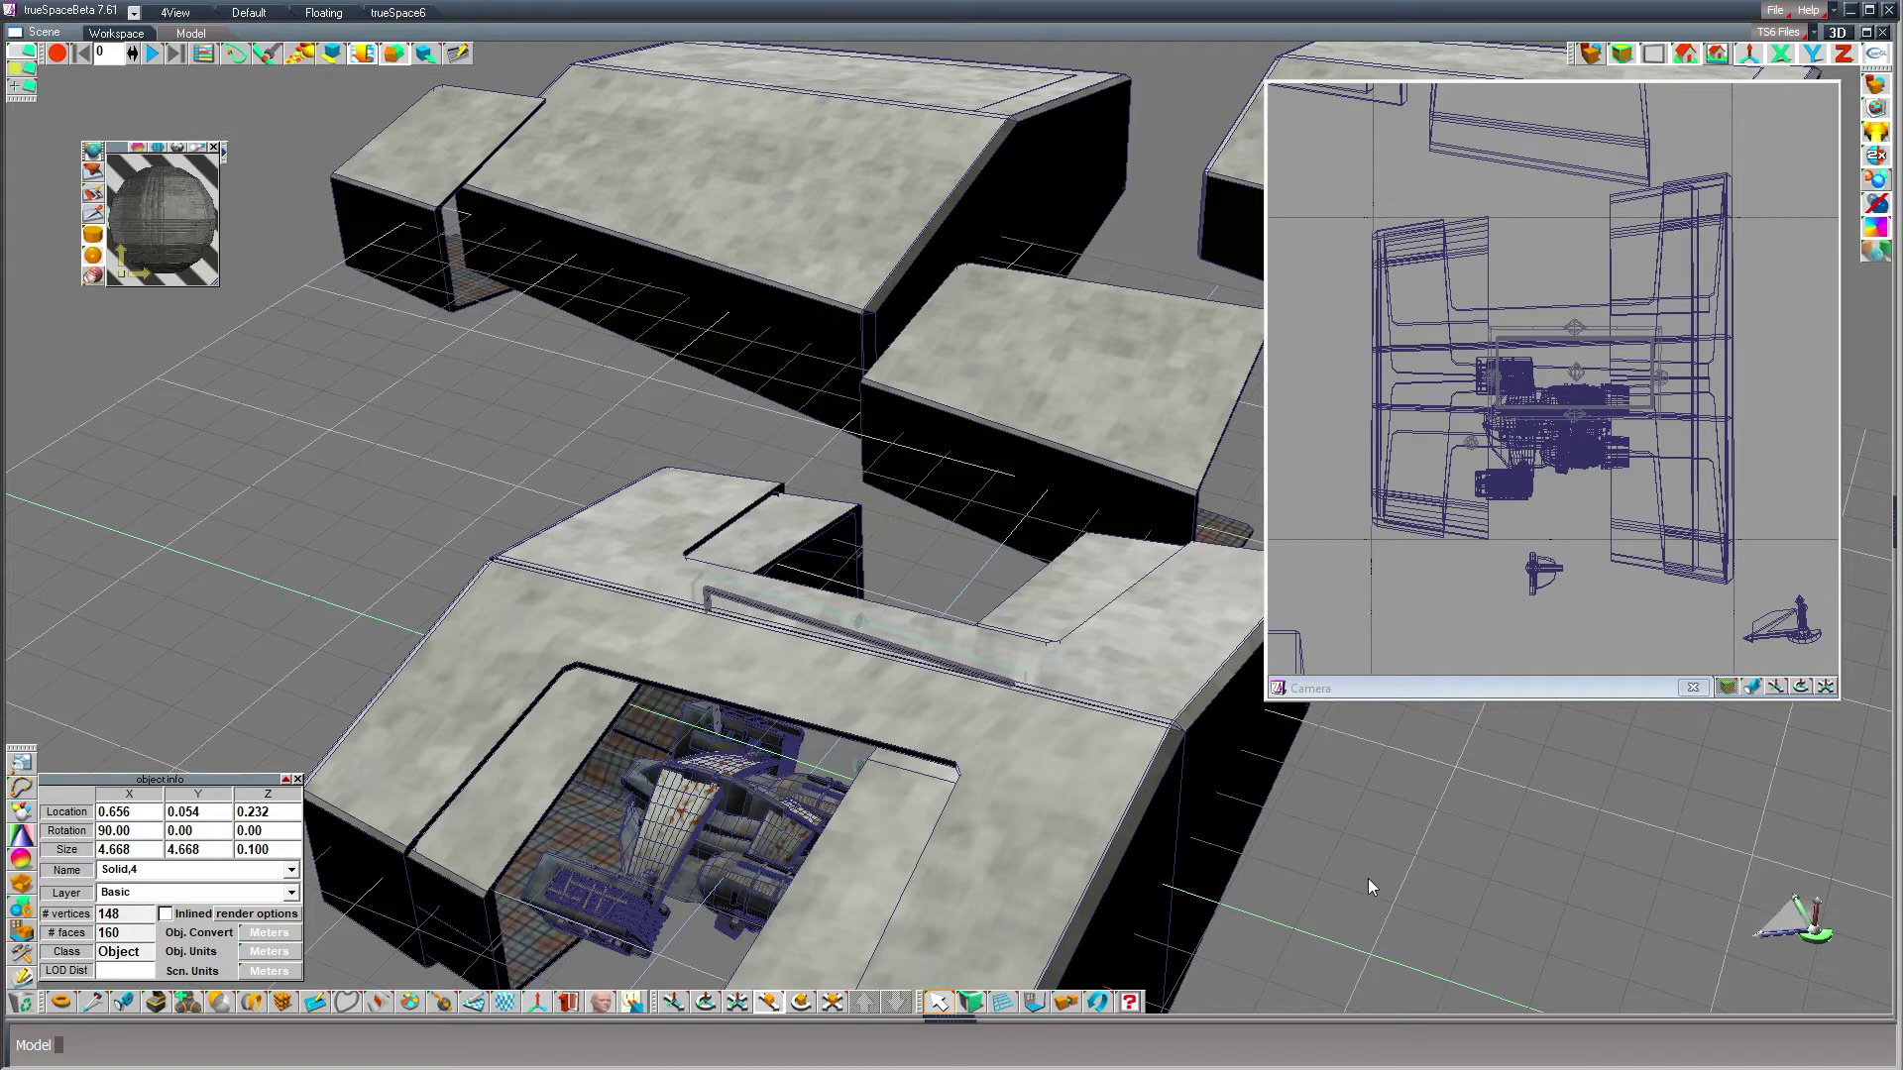
{"action": "right_click_drag", "start_coordinate": [1365, 849], "coordinate": [1348, 845]}
- Try tilting the ring on the roof beam with a Y rotation of 5
{"action": "scroll", "coordinate": [740, 634], "scroll_direction": "up", "scroll_amount": 7}
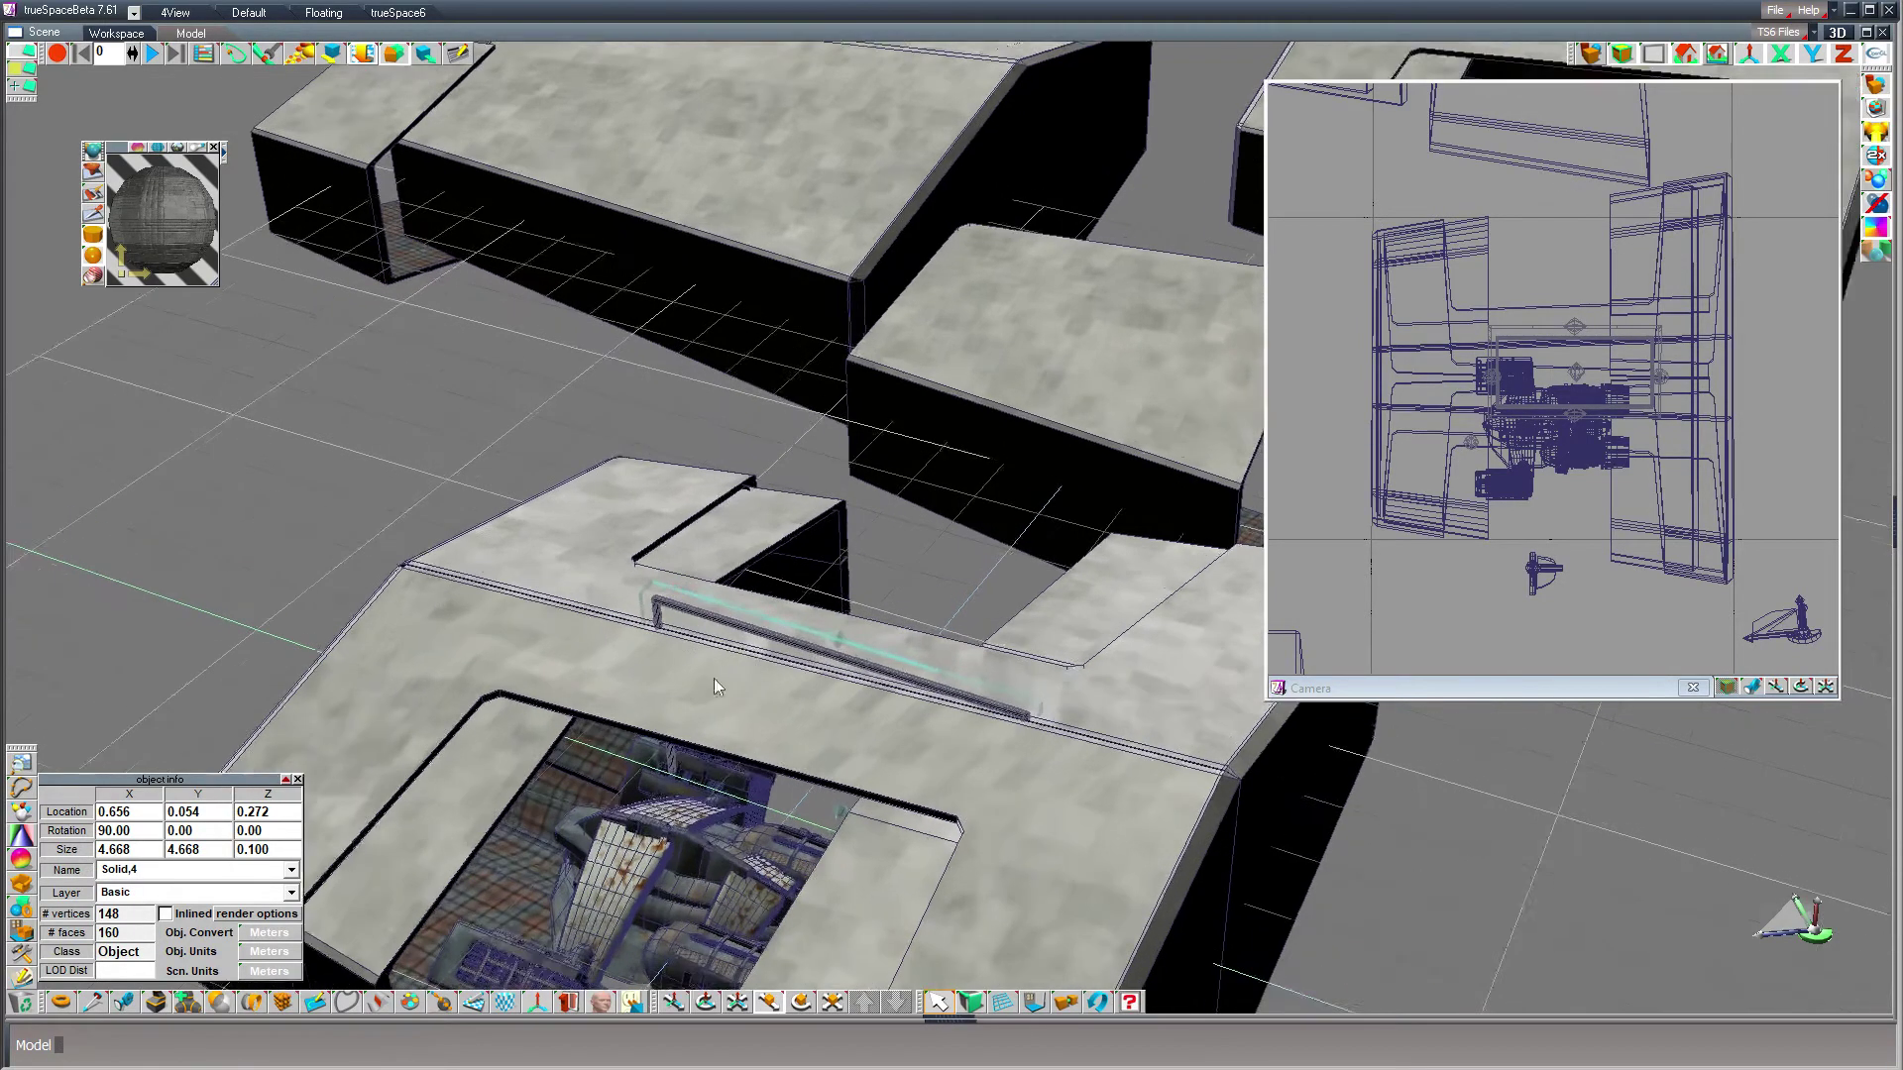
{"action": "scroll", "coordinate": [709, 732], "scroll_direction": "up", "scroll_amount": 2}
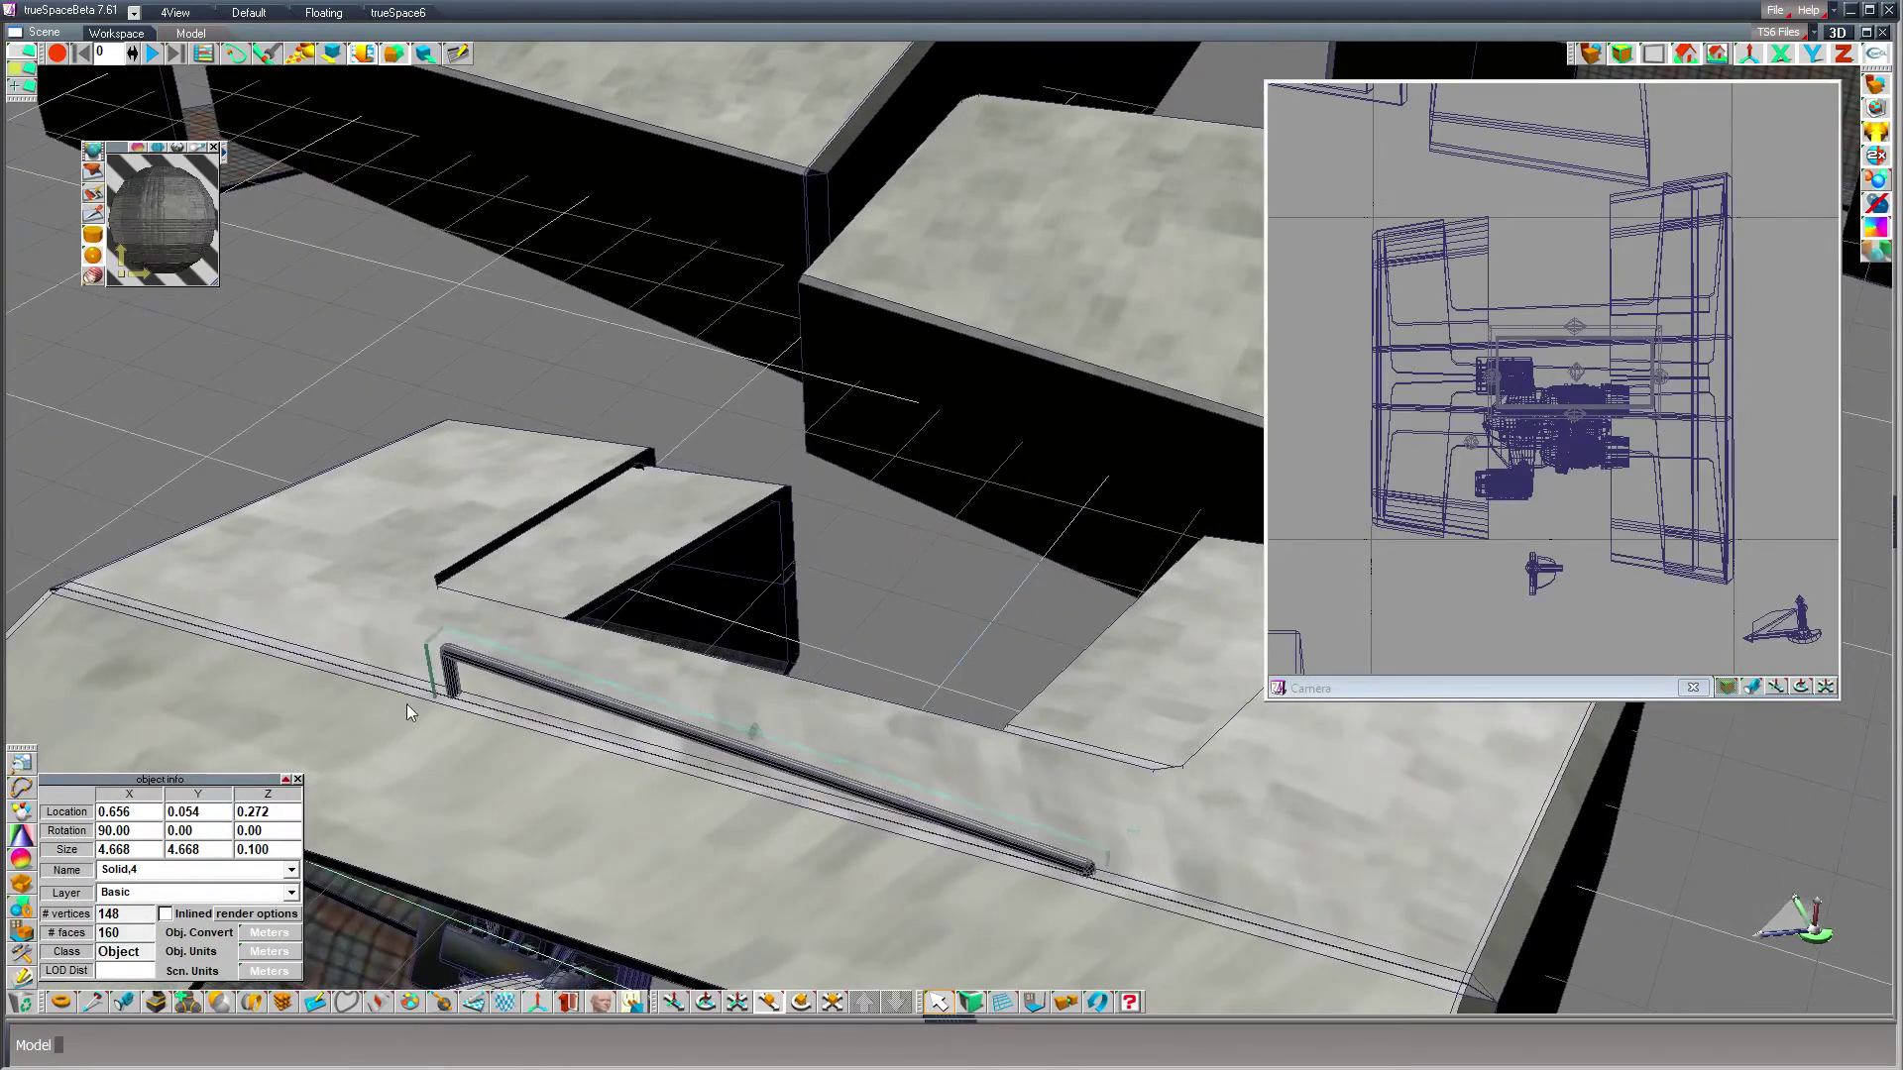
{"action": "scroll", "coordinate": [406, 704], "scroll_direction": "up", "scroll_amount": 3}
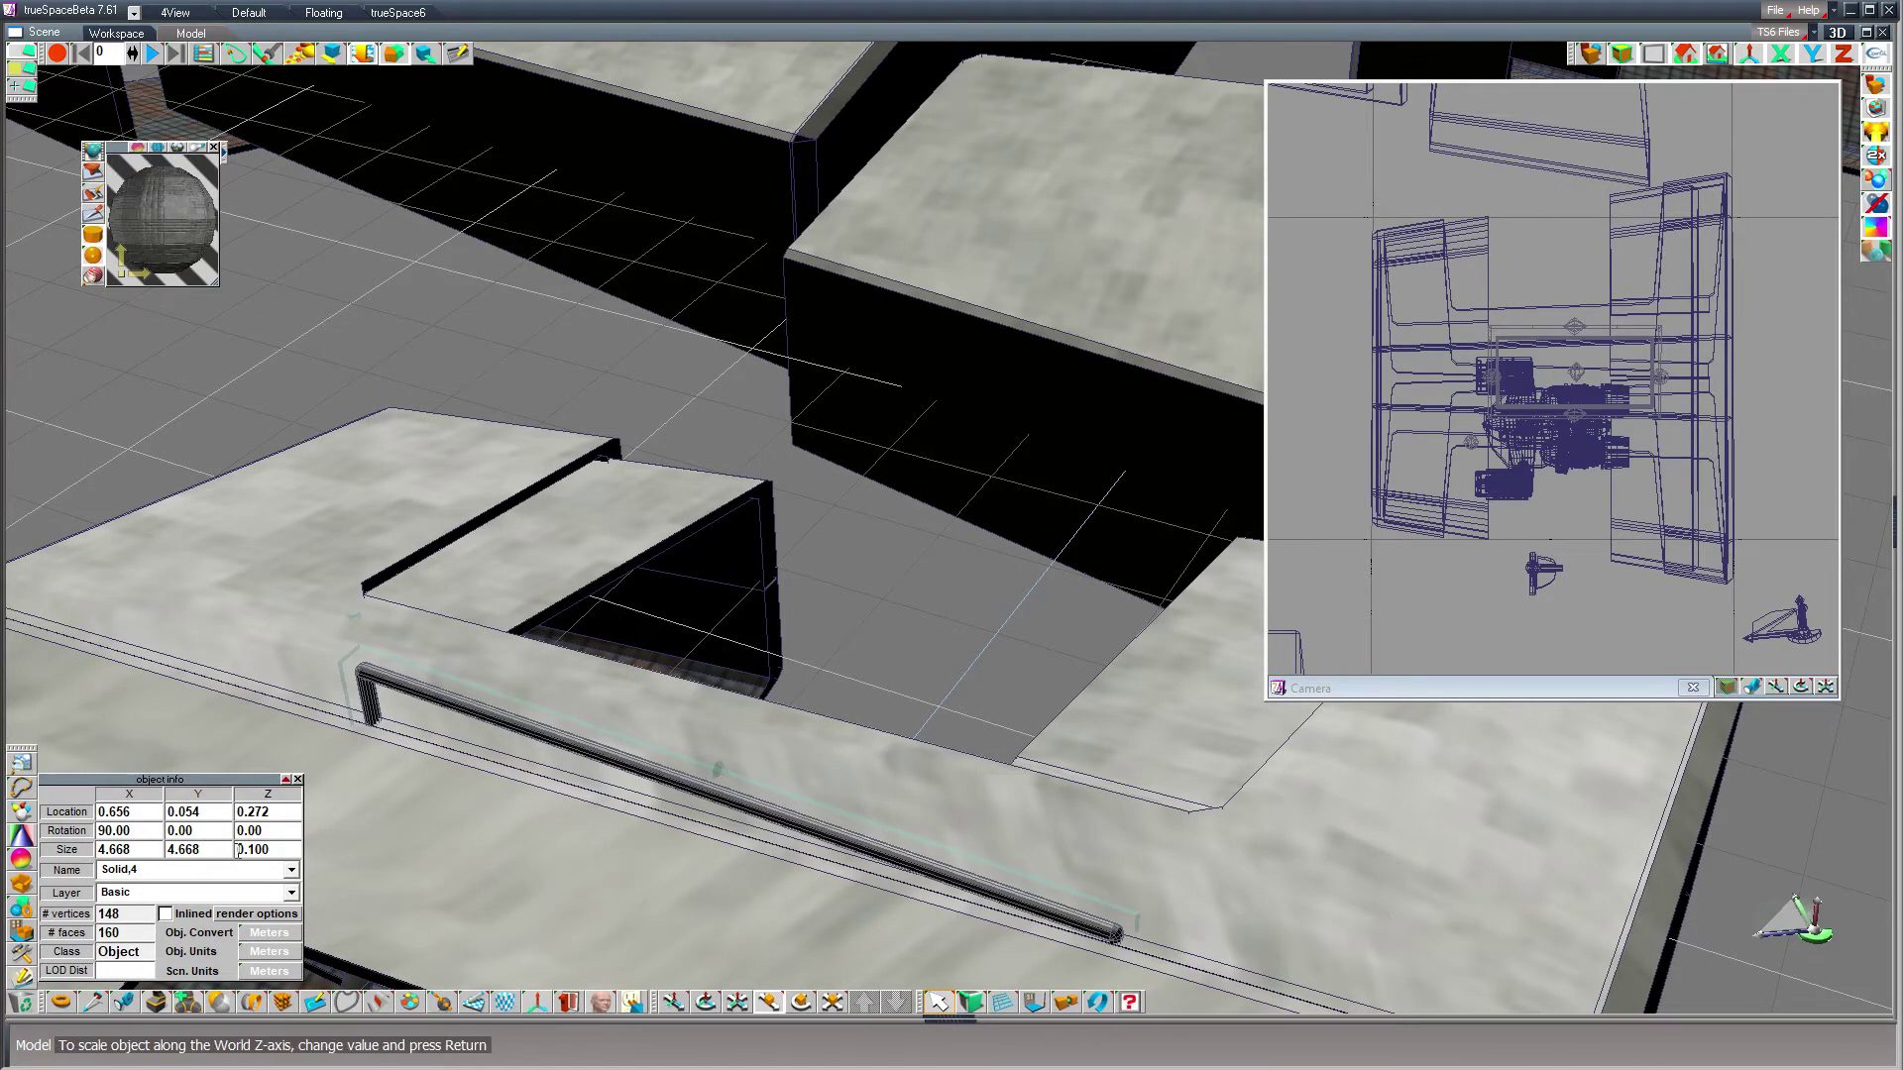
{"action": "left_click", "coordinate": [188, 830]}
{"action": "type", "text": "5"}
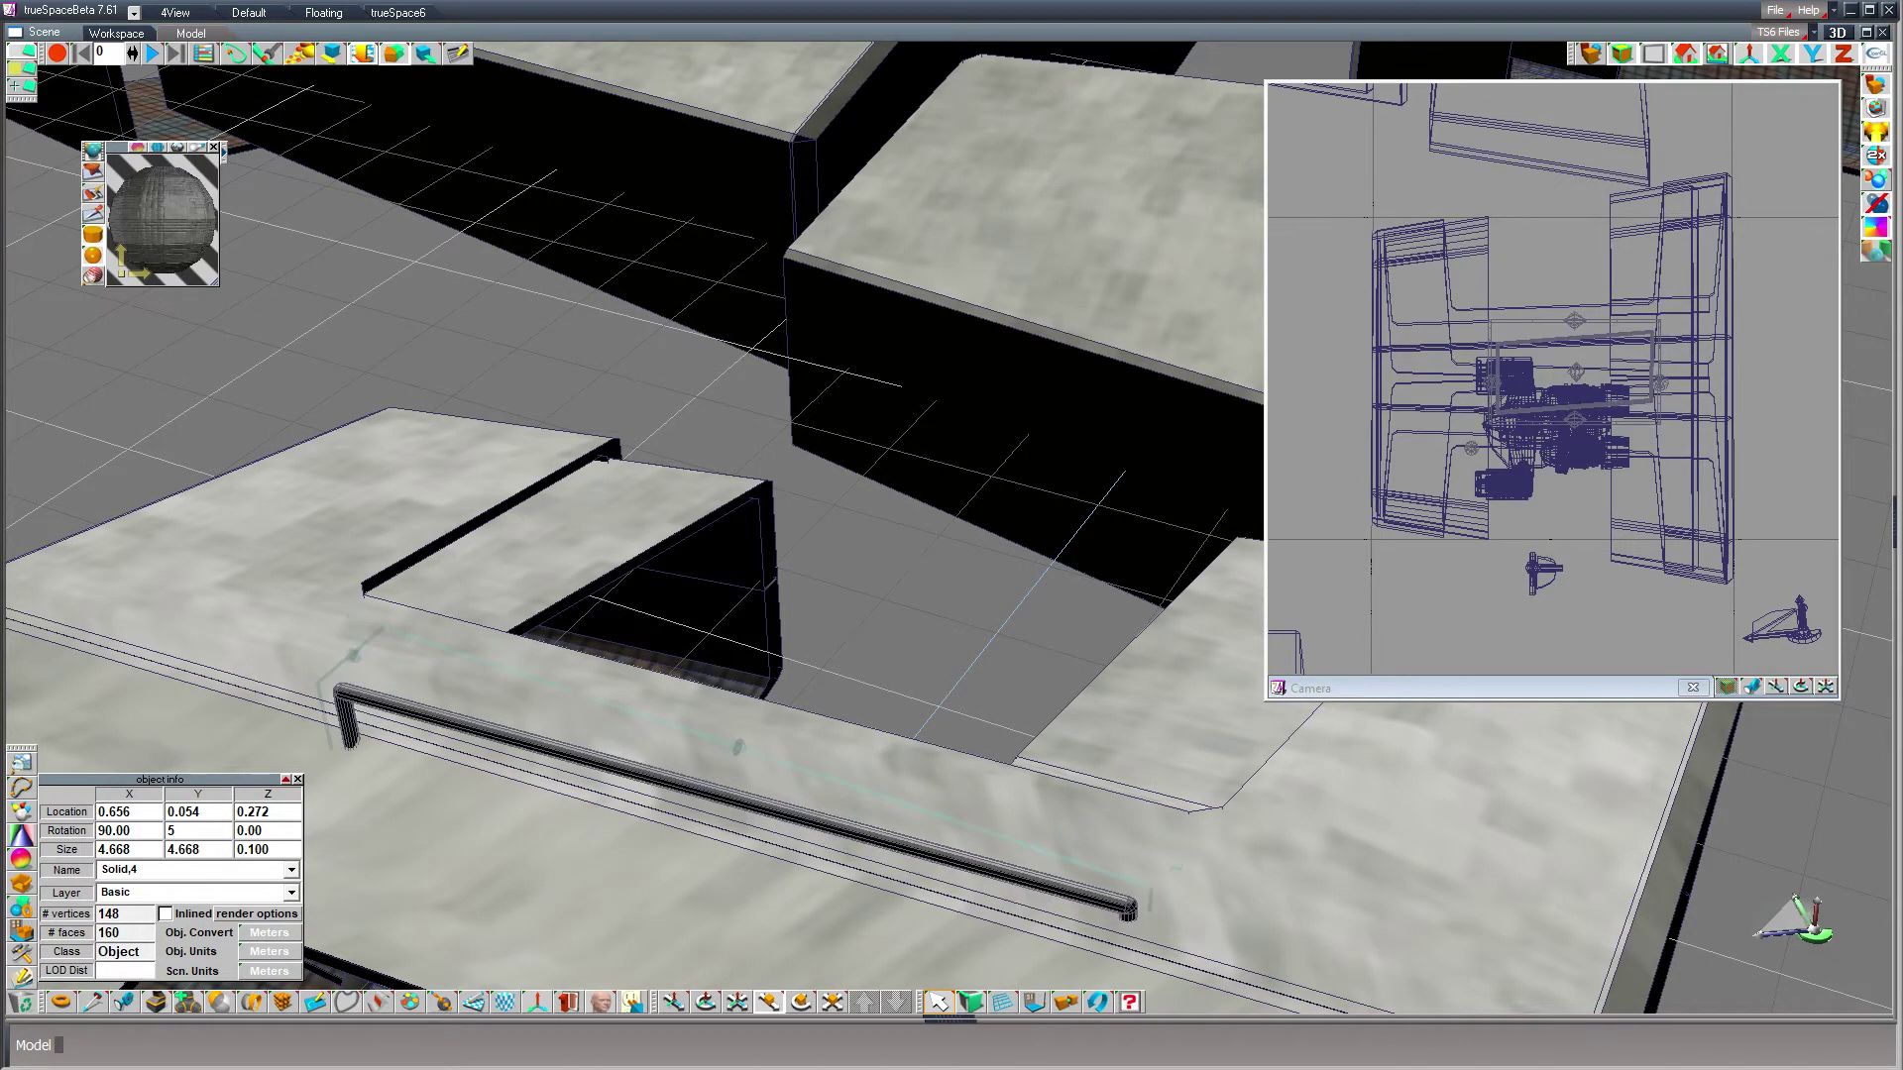
{"action": "key", "text": "Return"}
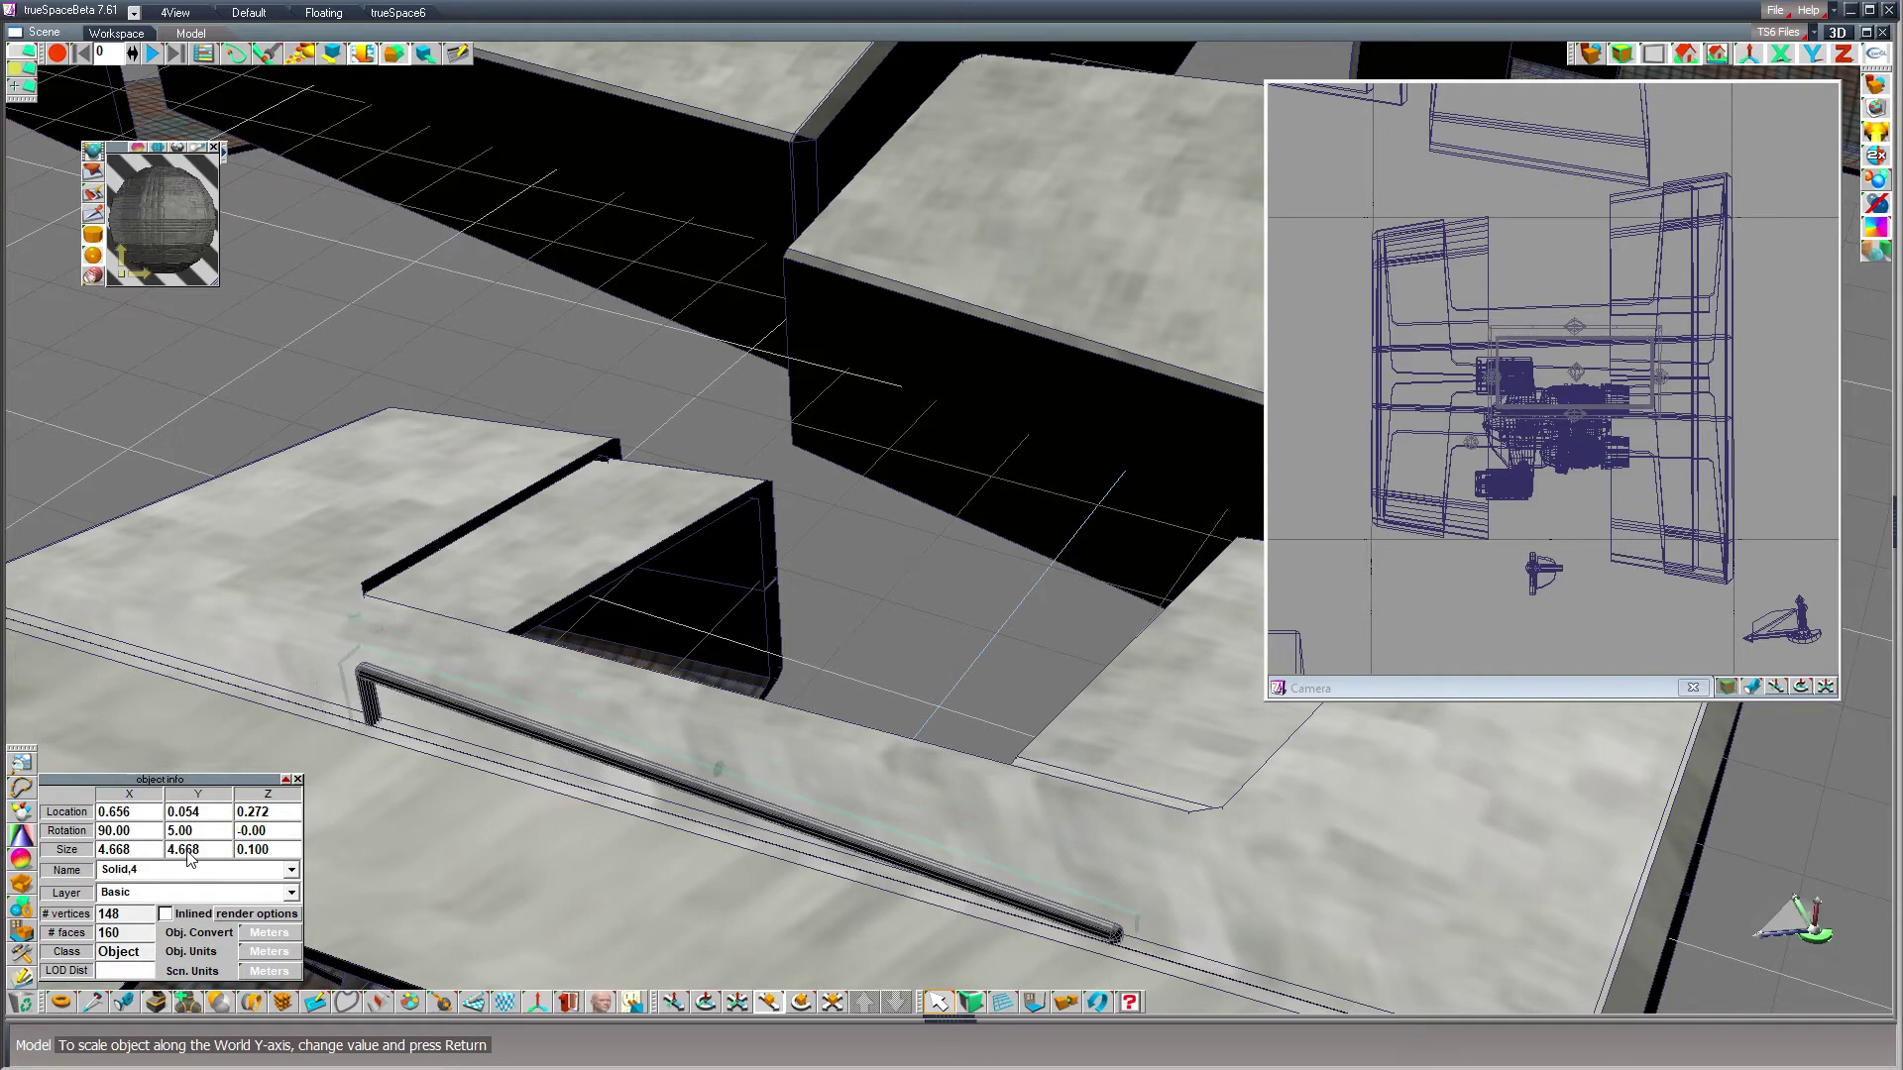
- Lower the ring to about Z 0.126 and set its Z rotation to 4 so its top bar follows the beam
{"action": "left_click", "coordinate": [259, 830]}
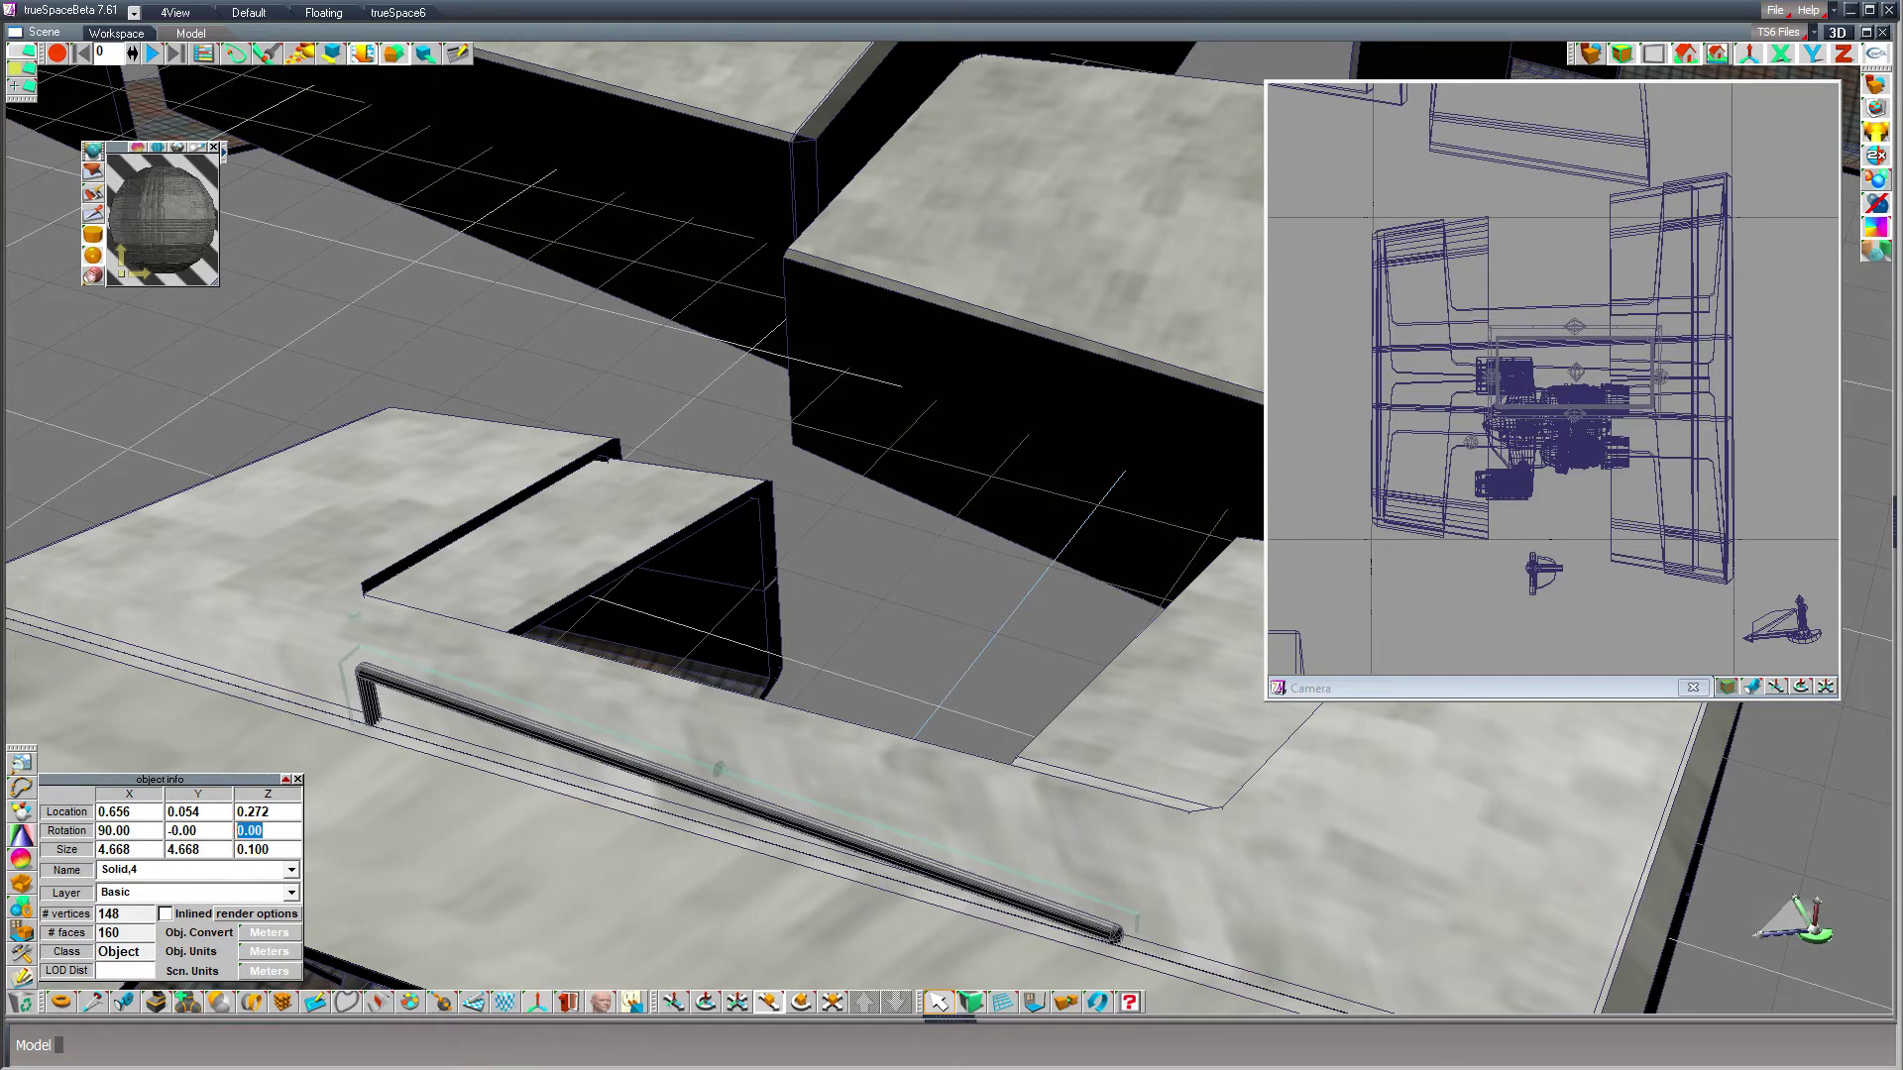
{"action": "type", "text": "5"}
{"action": "key", "text": "Return"}
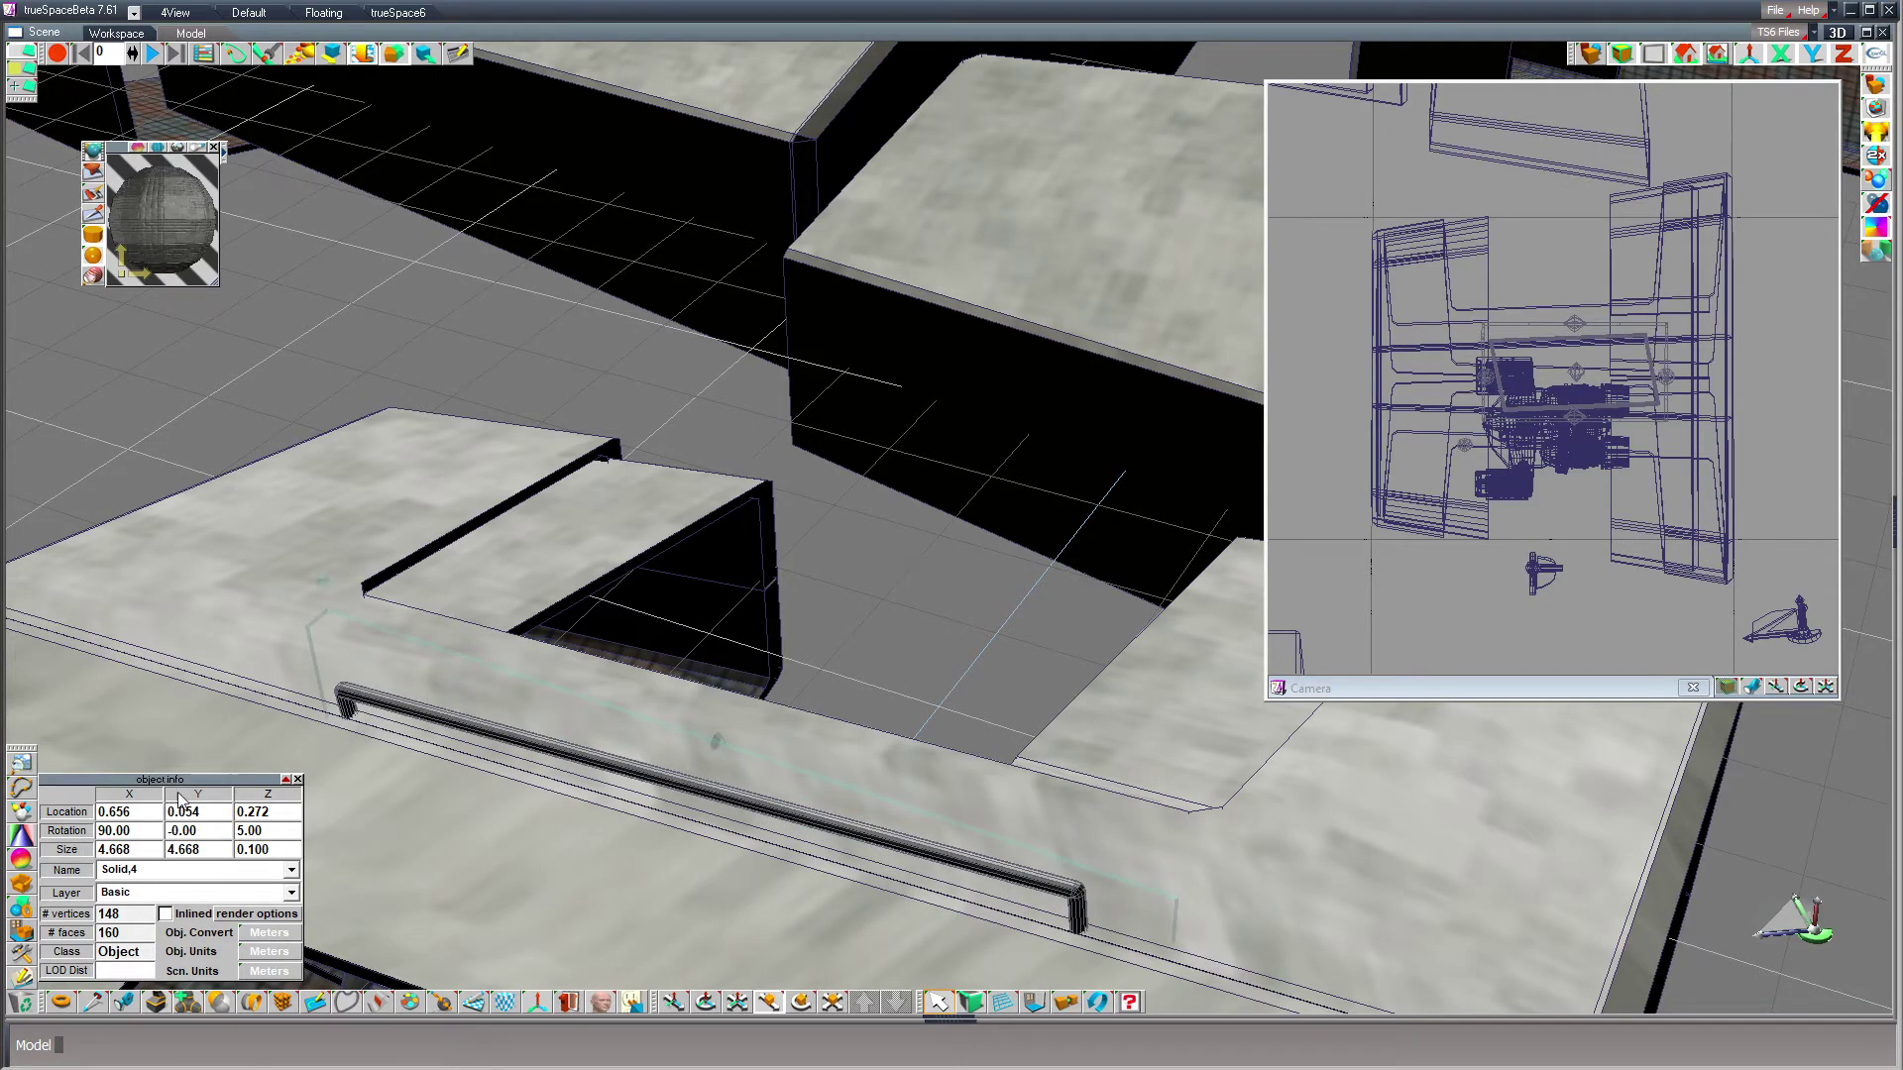
{"action": "left_click_drag", "start_coordinate": [433, 321], "coordinate": [429, 361]}
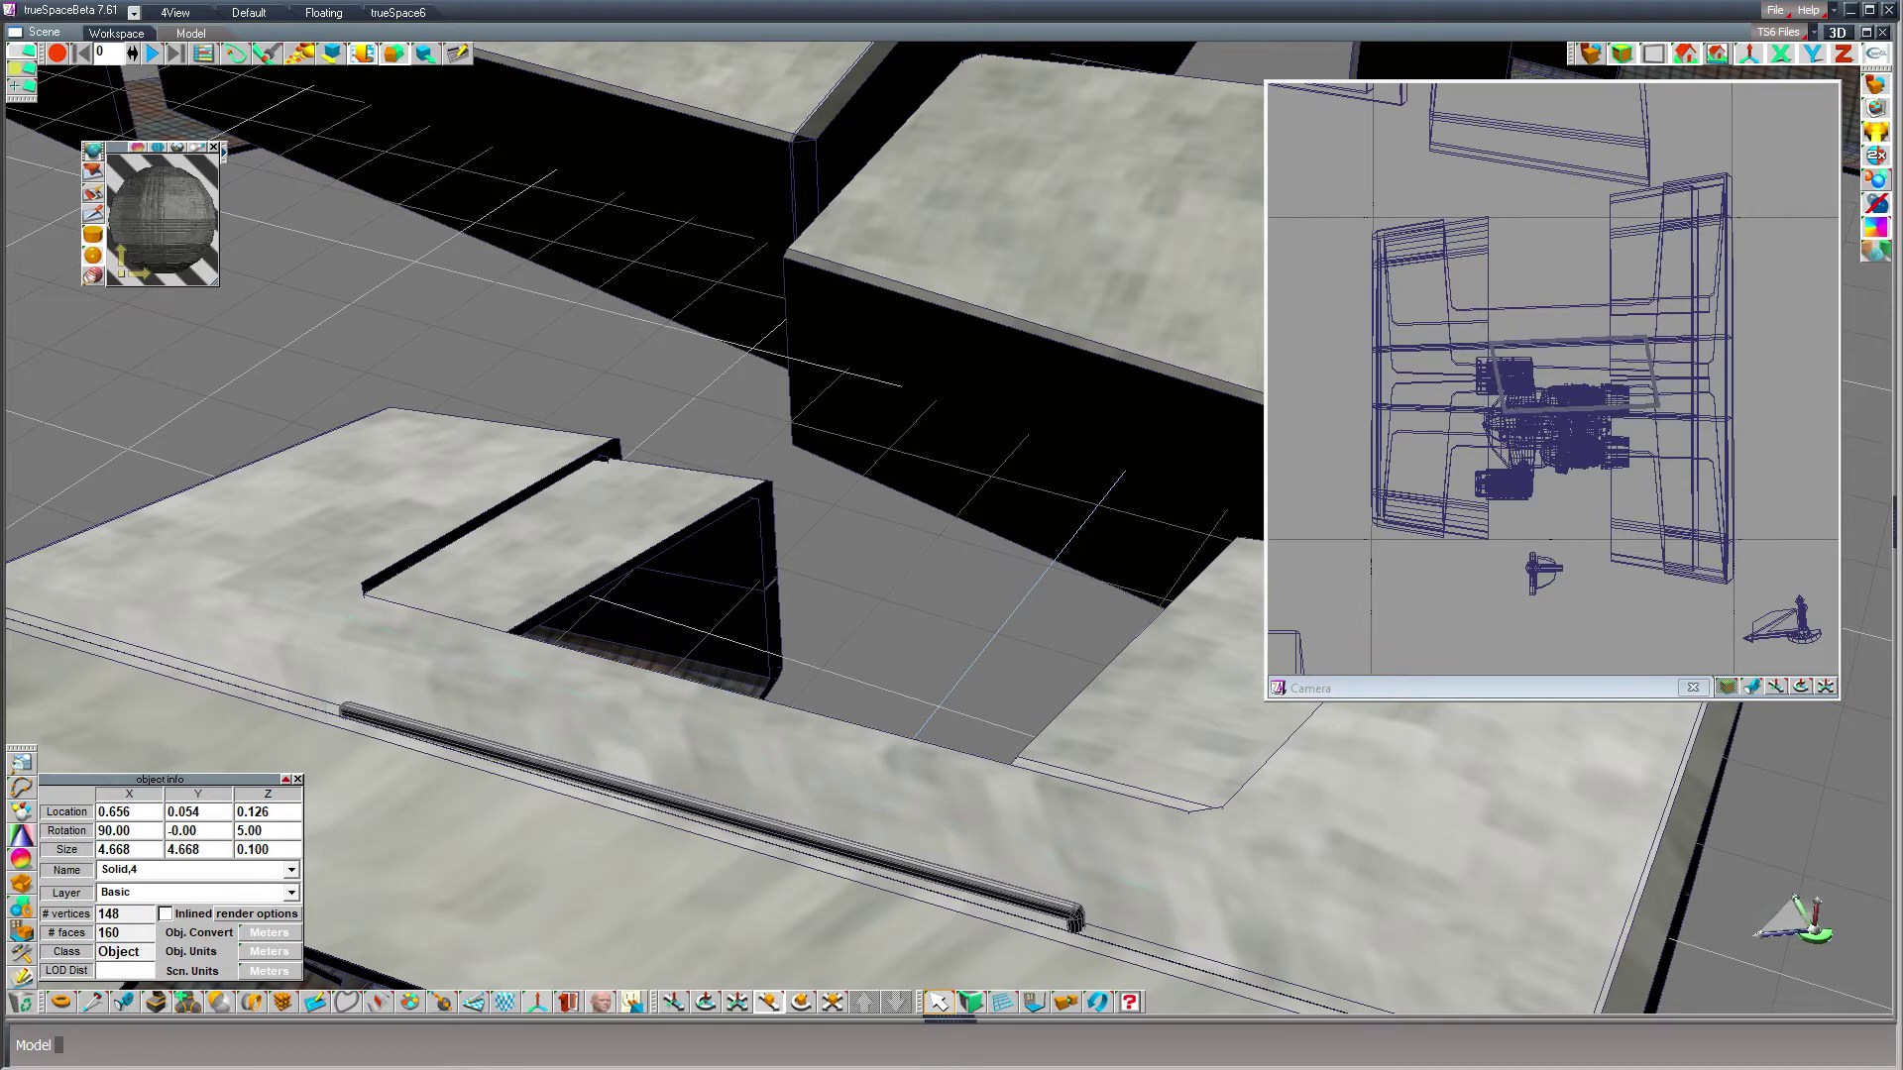
{"action": "double_click", "coordinate": [280, 830]}
{"action": "type", "text": "4"}
{"action": "key", "text": "Return"}
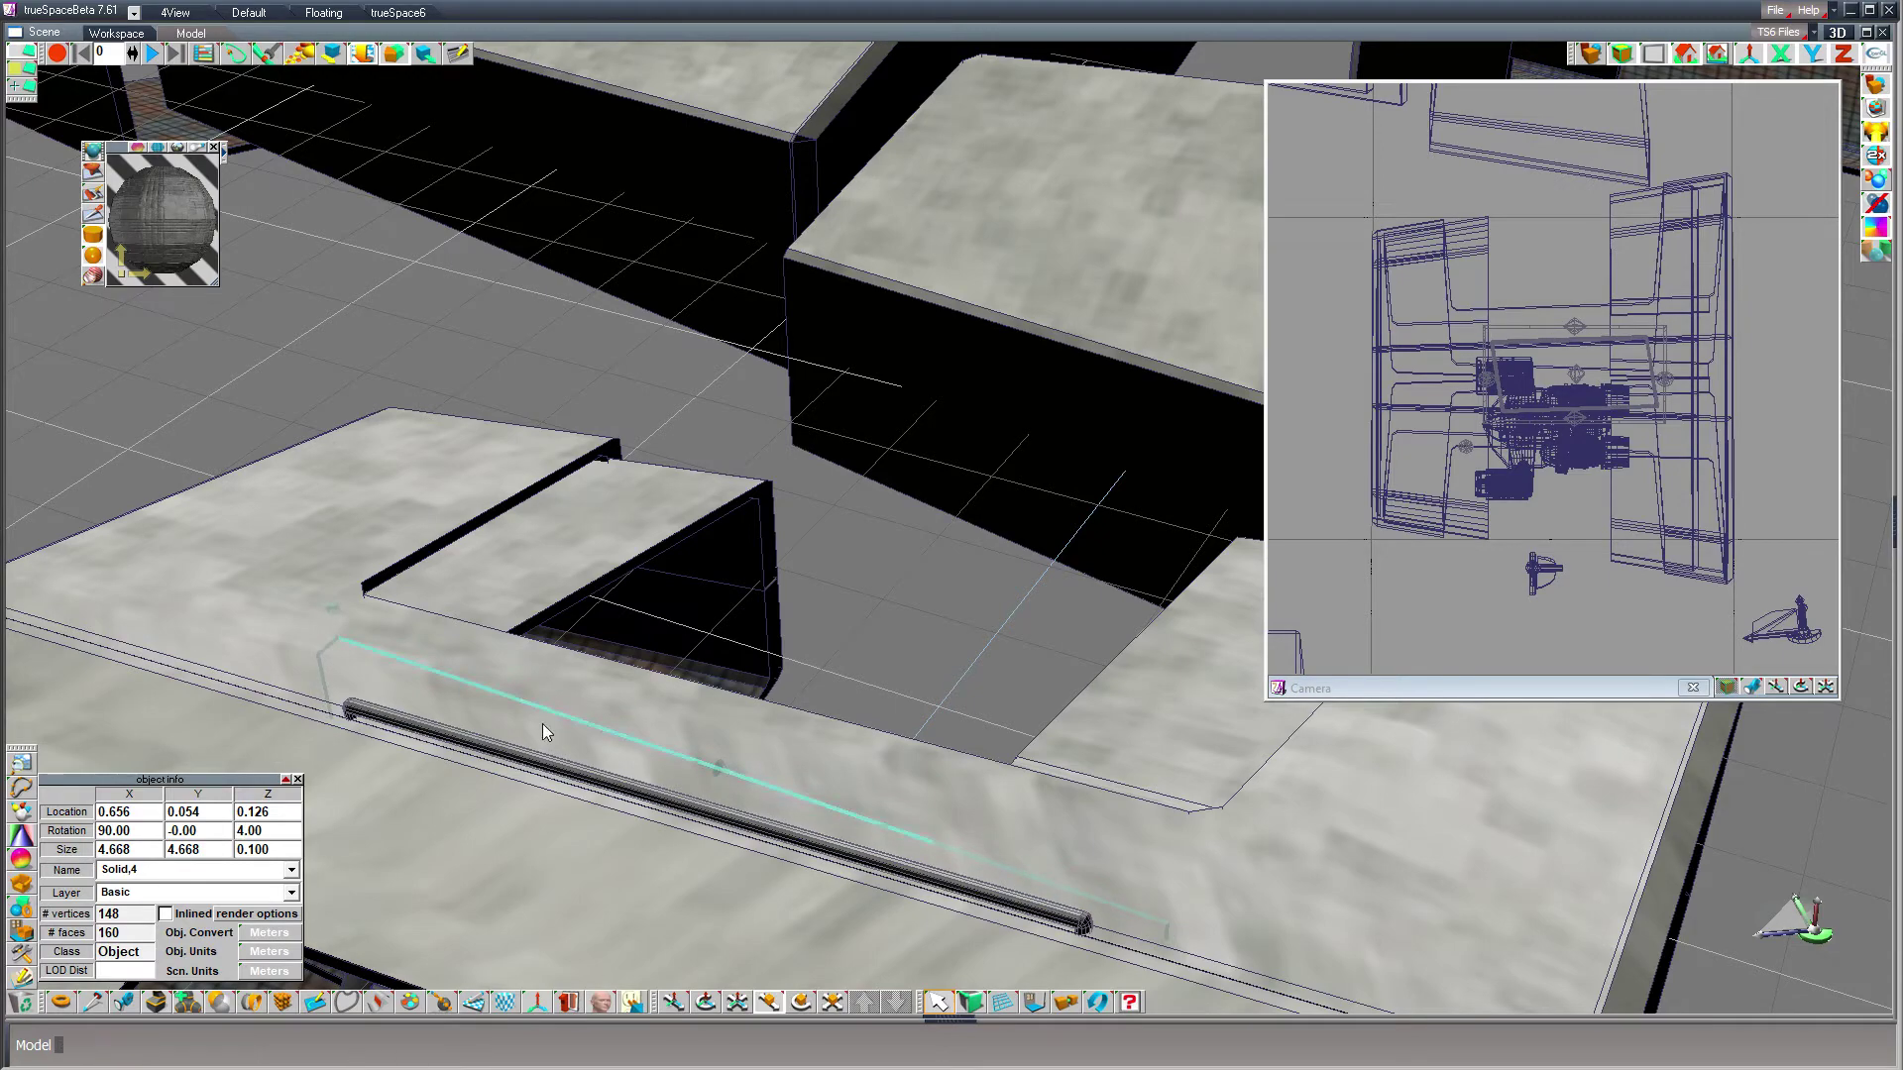
- Duplicate the ring twice, placing copies at about X 1.83, Y -0.16 and X 2.65, Y 0.37, both at Z 0.166
{"action": "scroll", "coordinate": [538, 758], "scroll_direction": "down", "scroll_amount": 3}
{"action": "scroll", "coordinate": [542, 758], "scroll_direction": "down", "scroll_amount": 4}
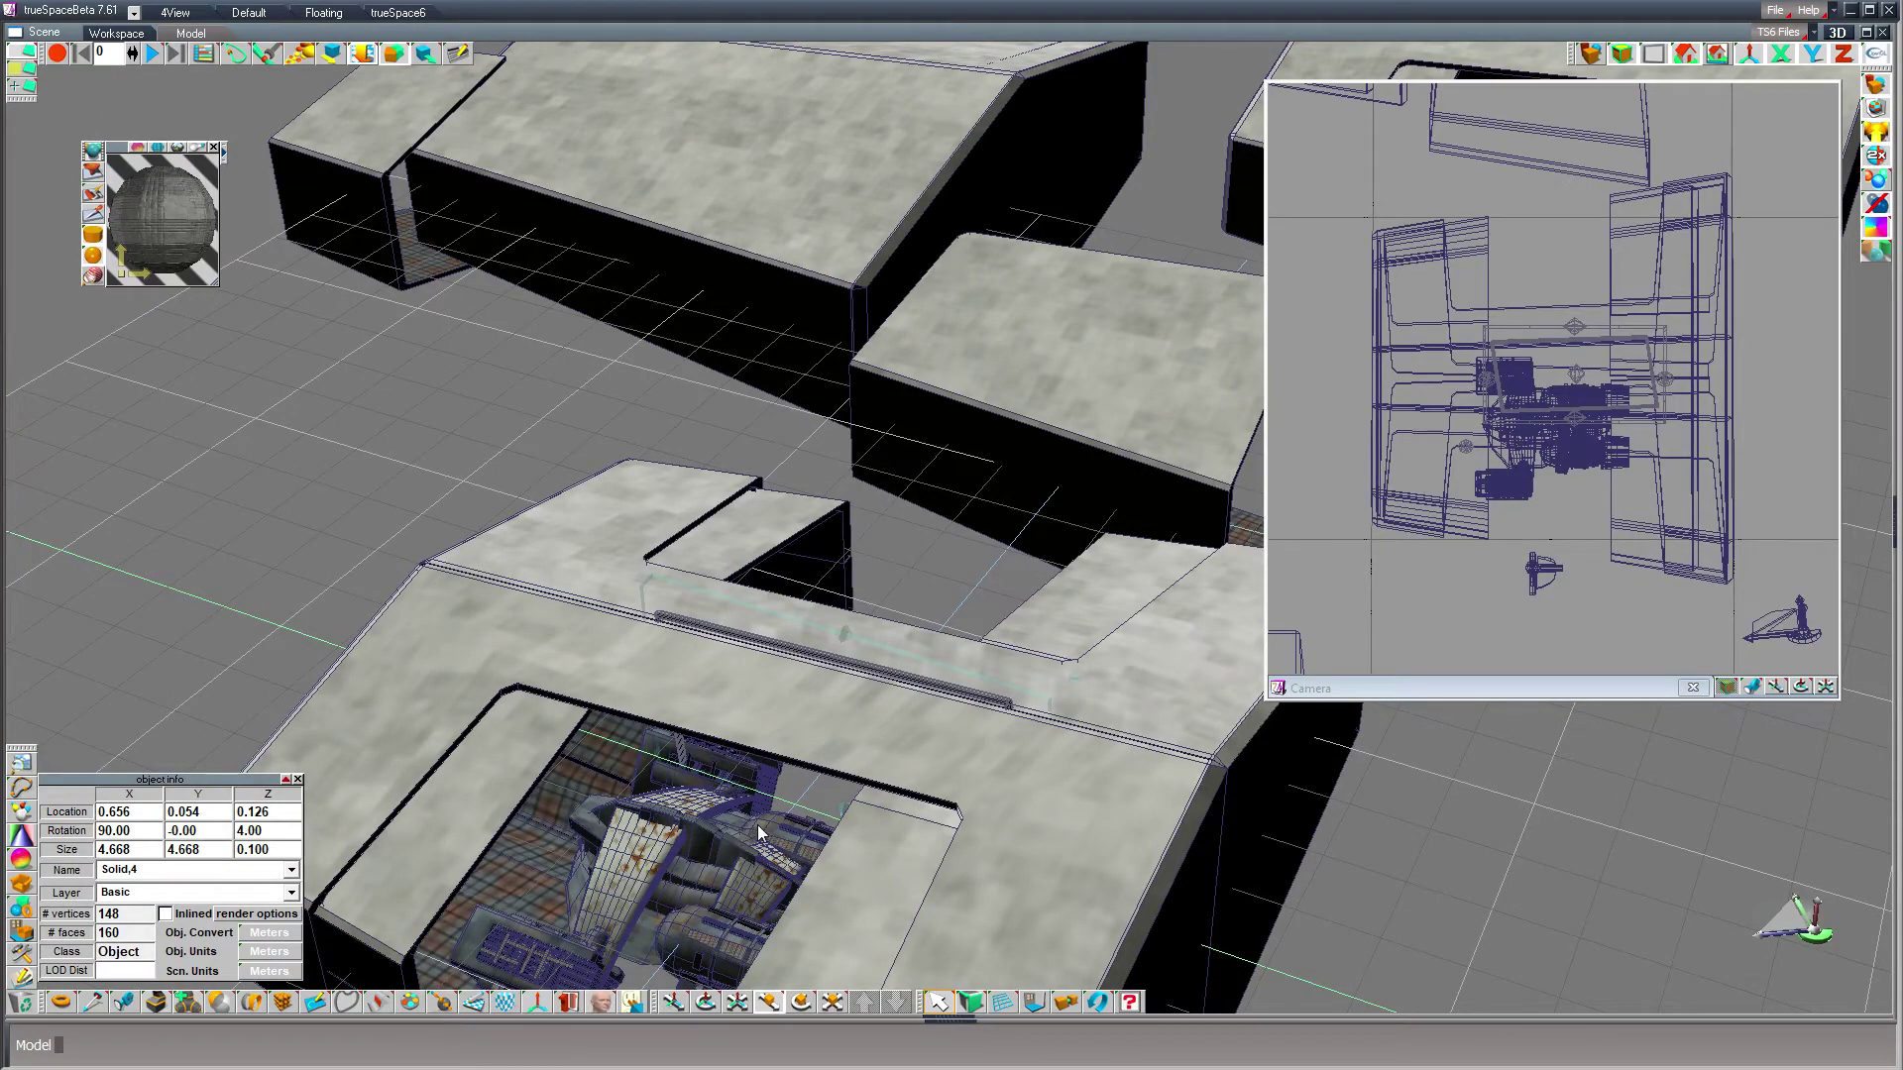
{"action": "key", "text": "ctrl+c"}
{"action": "left_click_drag", "start_coordinate": [924, 854], "coordinate": [865, 910]}
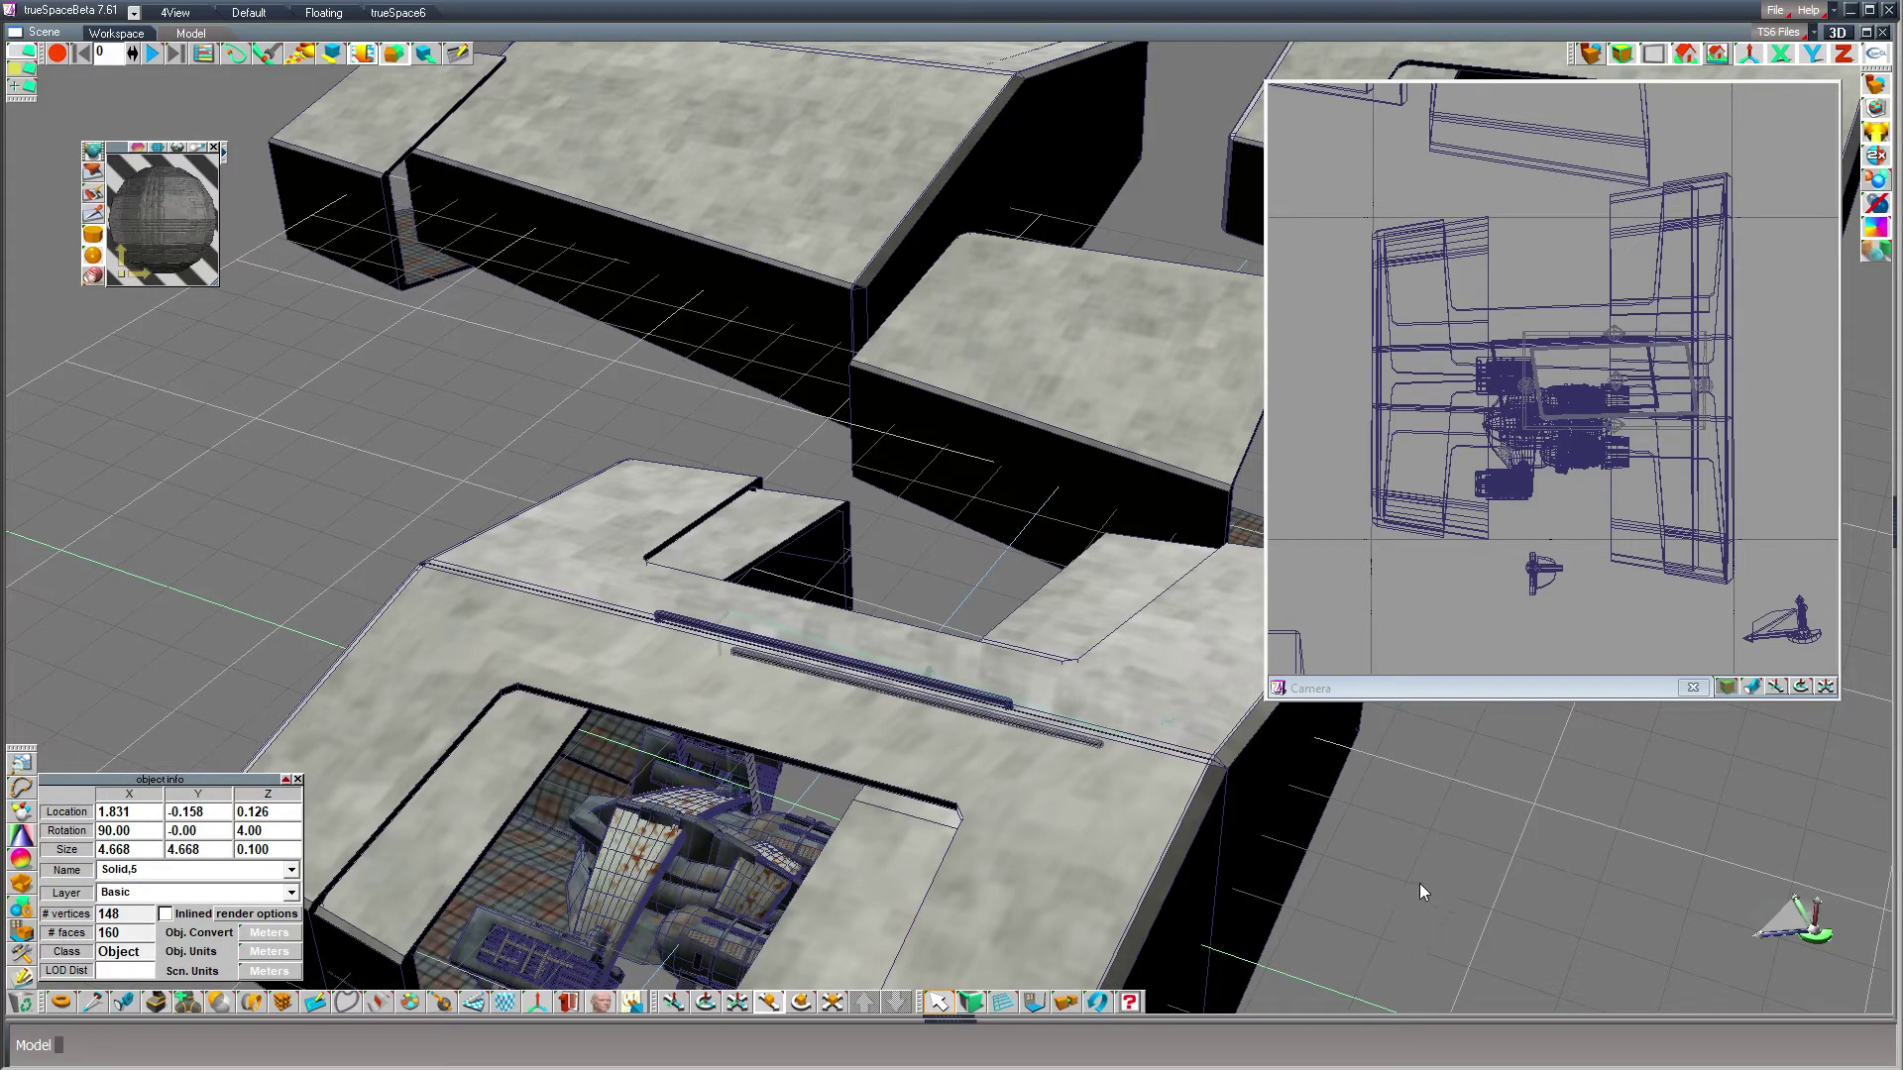
{"action": "right_click_drag", "start_coordinate": [864, 910], "coordinate": [864, 903]}
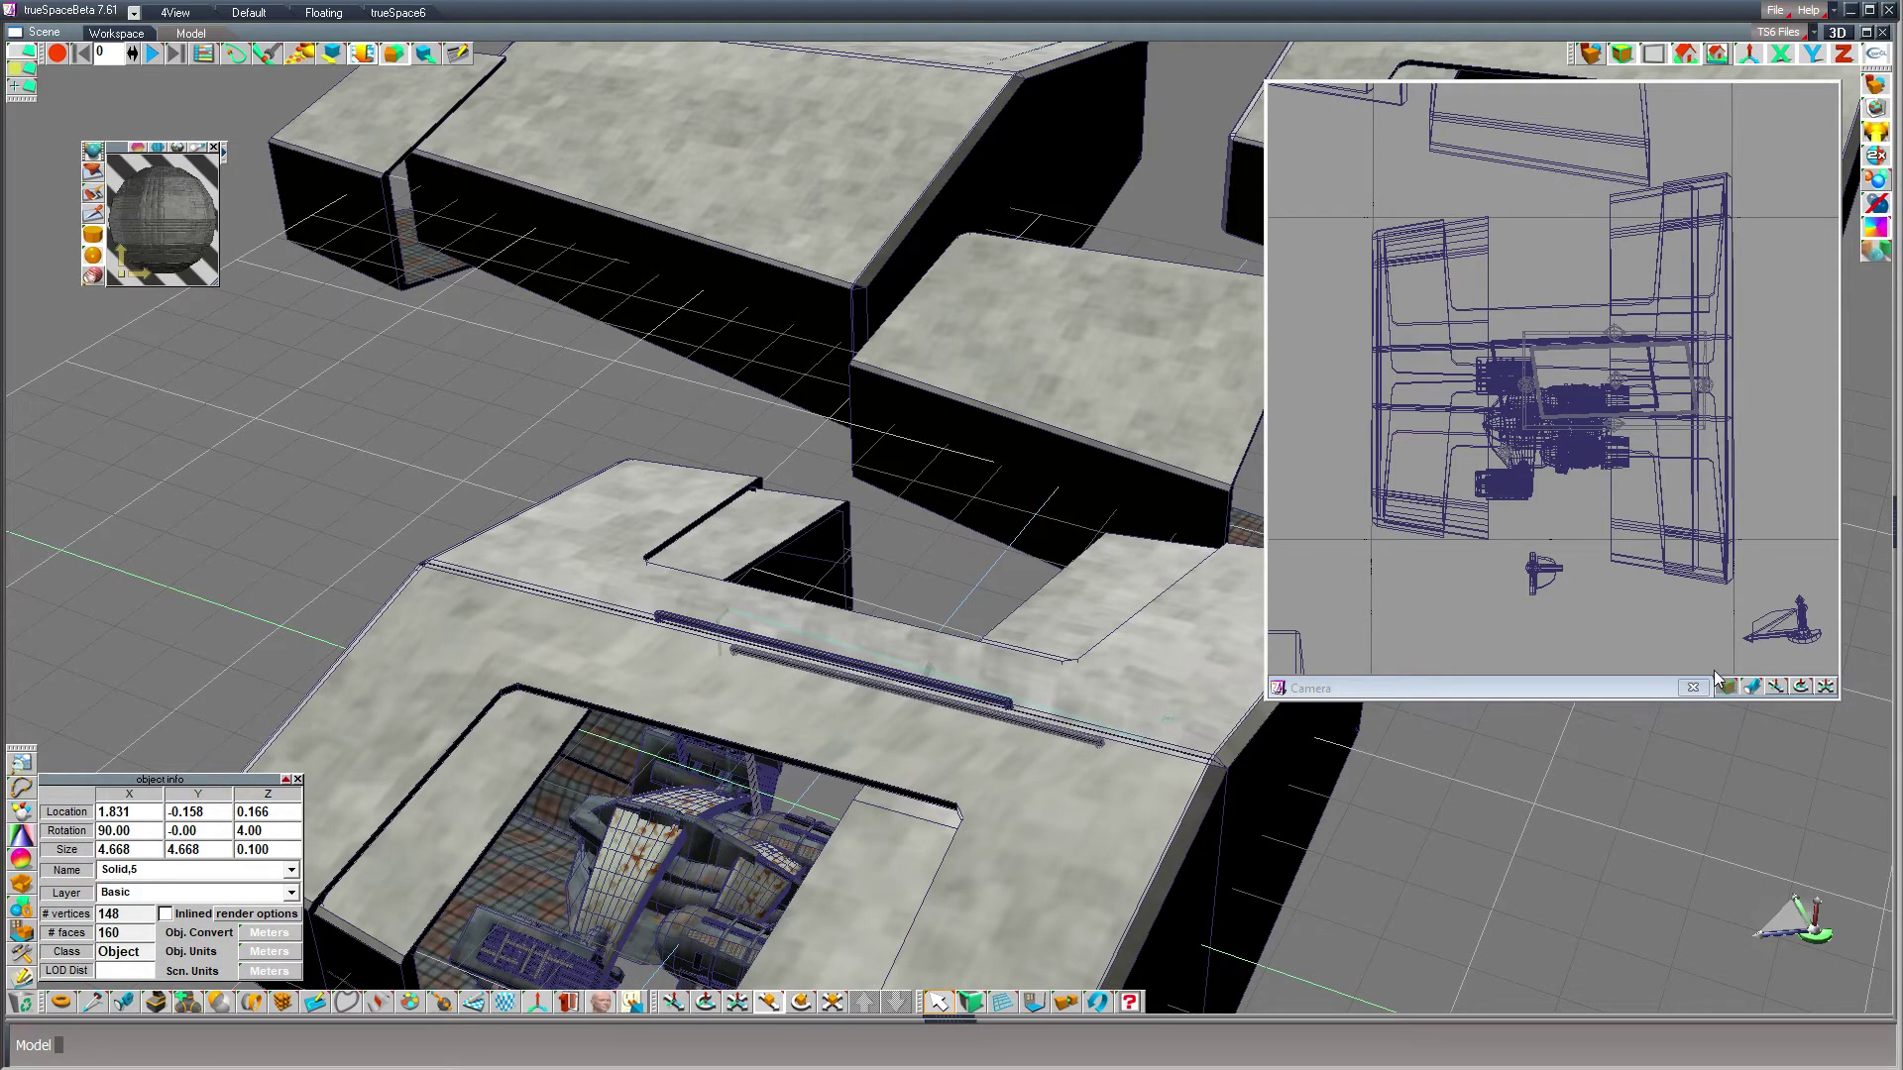
{"action": "key", "text": "ctrl+c"}
{"action": "mouse_move", "coordinate": [1712, 669]}
{"action": "left_mouse_down"}
{"action": "mouse_move", "coordinate": [1700, 644]}
{"action": "mouse_move", "coordinate": [1740, 653]}
{"action": "left_mouse_up"}
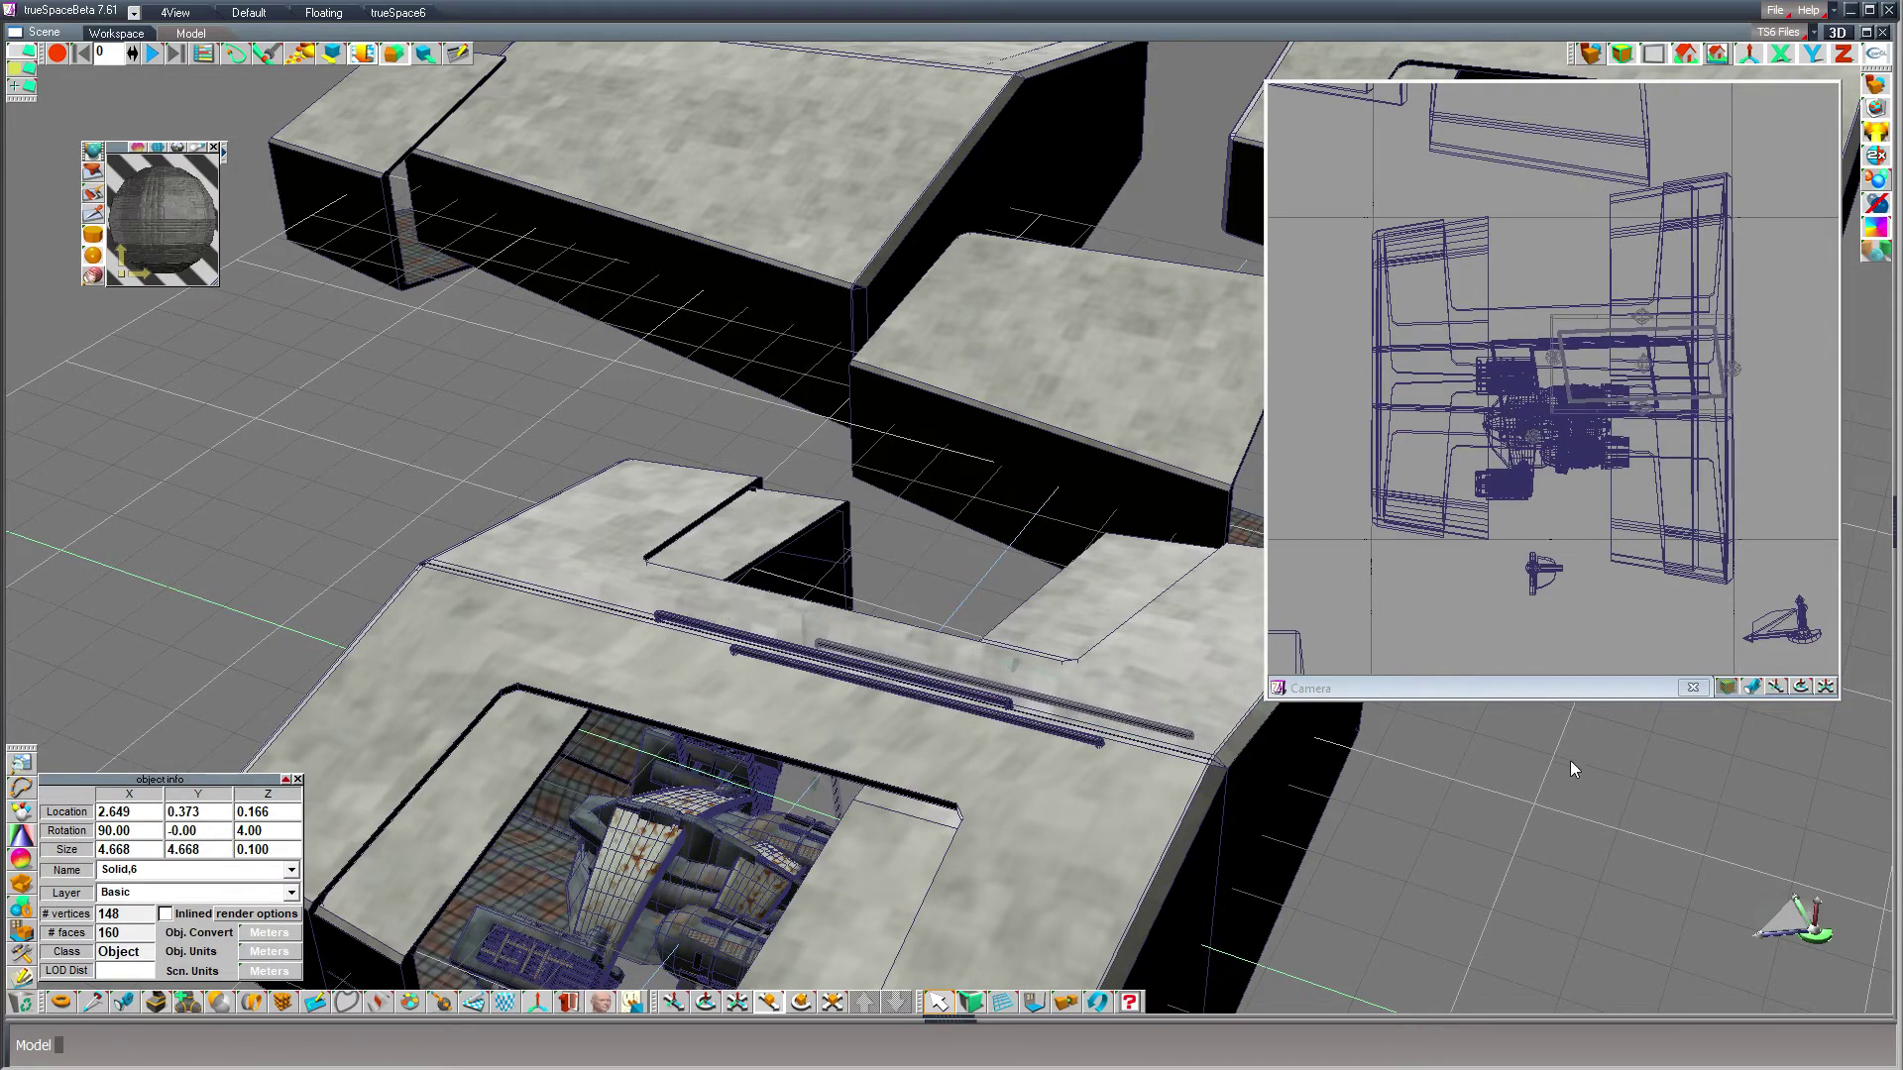
- Duplicate the ring and move the copy over the far wing, to about X -2.83 and Y 2.69
{"action": "left_click", "coordinate": [704, 1002]}
{"action": "mouse_move", "coordinate": [921, 595]}
{"action": "left_mouse_down"}
{"action": "mouse_move", "coordinate": [738, 526]}
{"action": "mouse_move", "coordinate": [863, 505]}
{"action": "mouse_move", "coordinate": [852, 521]}
{"action": "mouse_move", "coordinate": [911, 595]}
{"action": "left_mouse_up"}
{"action": "left_click_drag", "start_coordinate": [654, 475], "coordinate": [617, 451]}
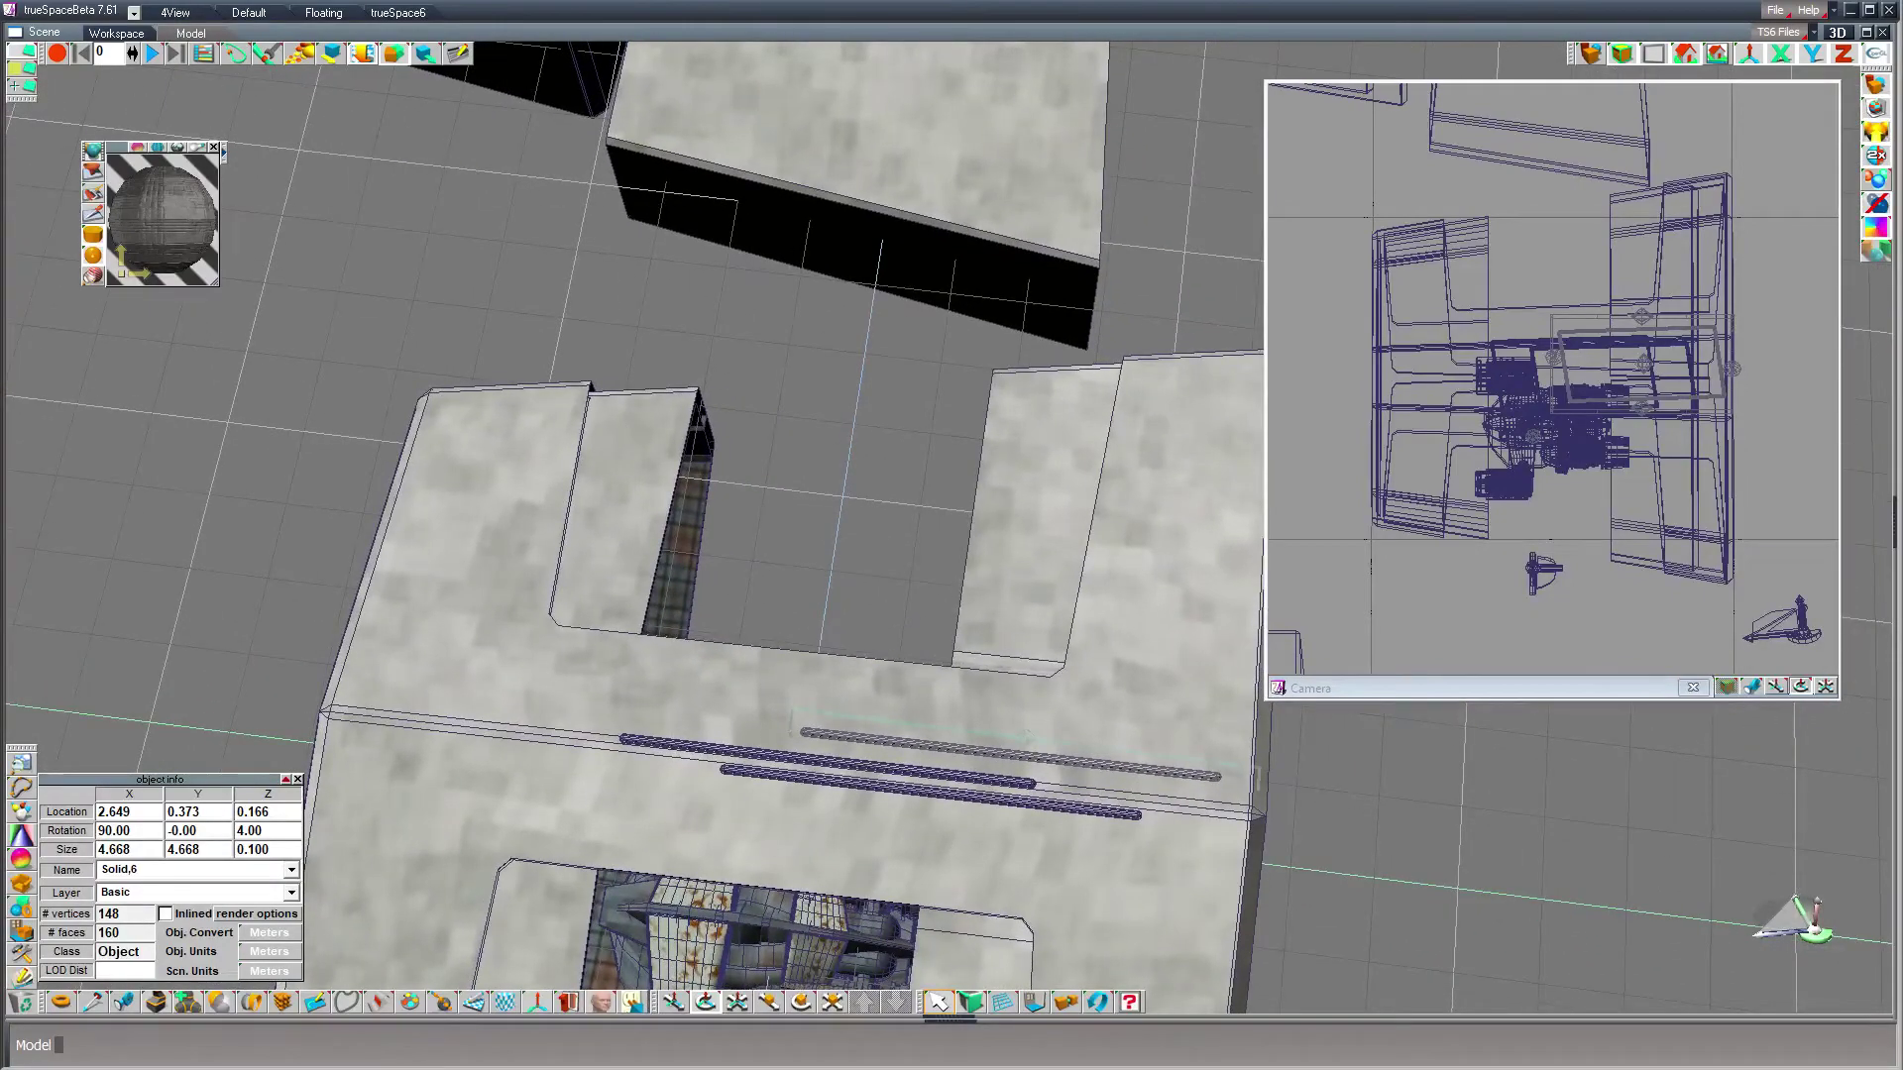
{"action": "key", "text": "space"}
{"action": "key", "text": "ctrl+c"}
{"action": "left_click_drag", "start_coordinate": [1039, 673], "coordinate": [794, 593]}
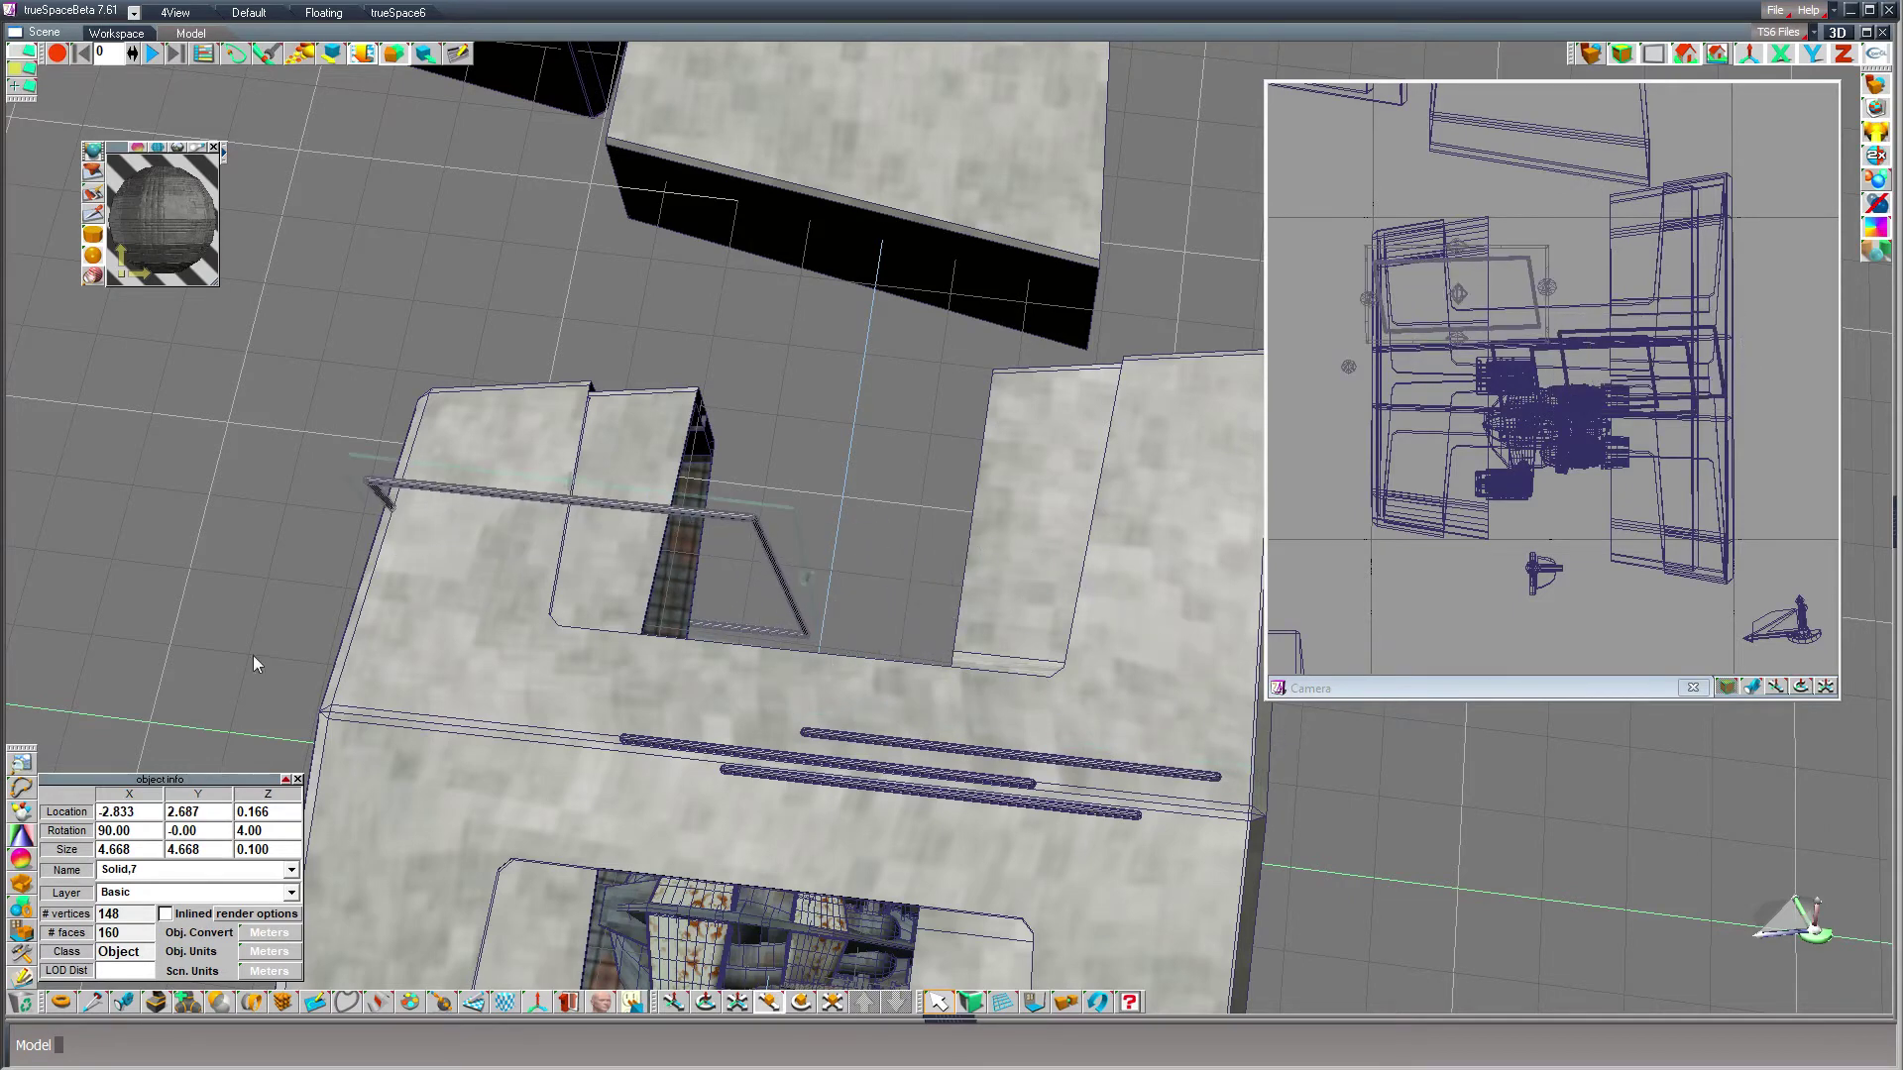
- Turn the copied ring along the wing by setting its rotation to X 0, Y 90 and Z 0
{"action": "left_click", "coordinate": [260, 831]}
{"action": "type", "text": "0"}
{"action": "key", "text": "Return"}
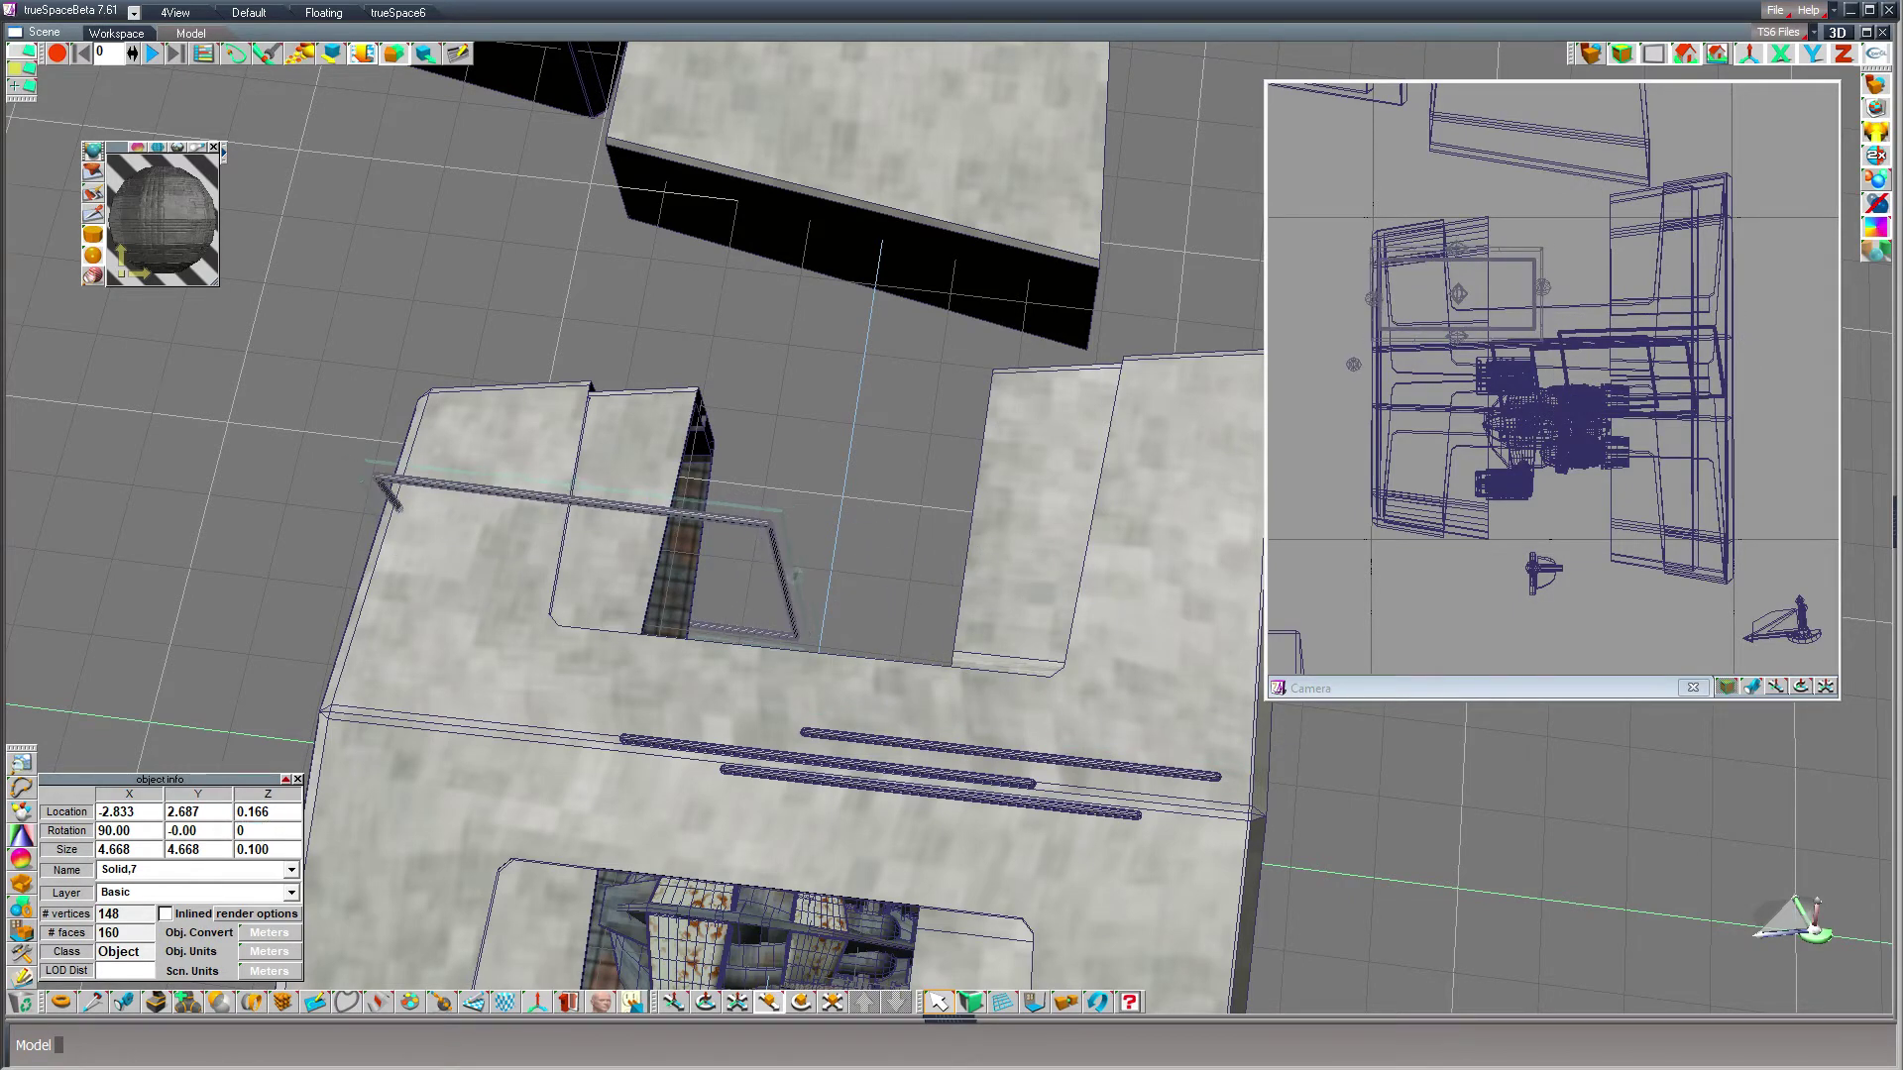
{"action": "left_click", "coordinate": [127, 831]}
{"action": "type", "text": "0"}
{"action": "key", "text": "Tab"}
{"action": "type", "text": "90"}
{"action": "key", "text": "Return"}
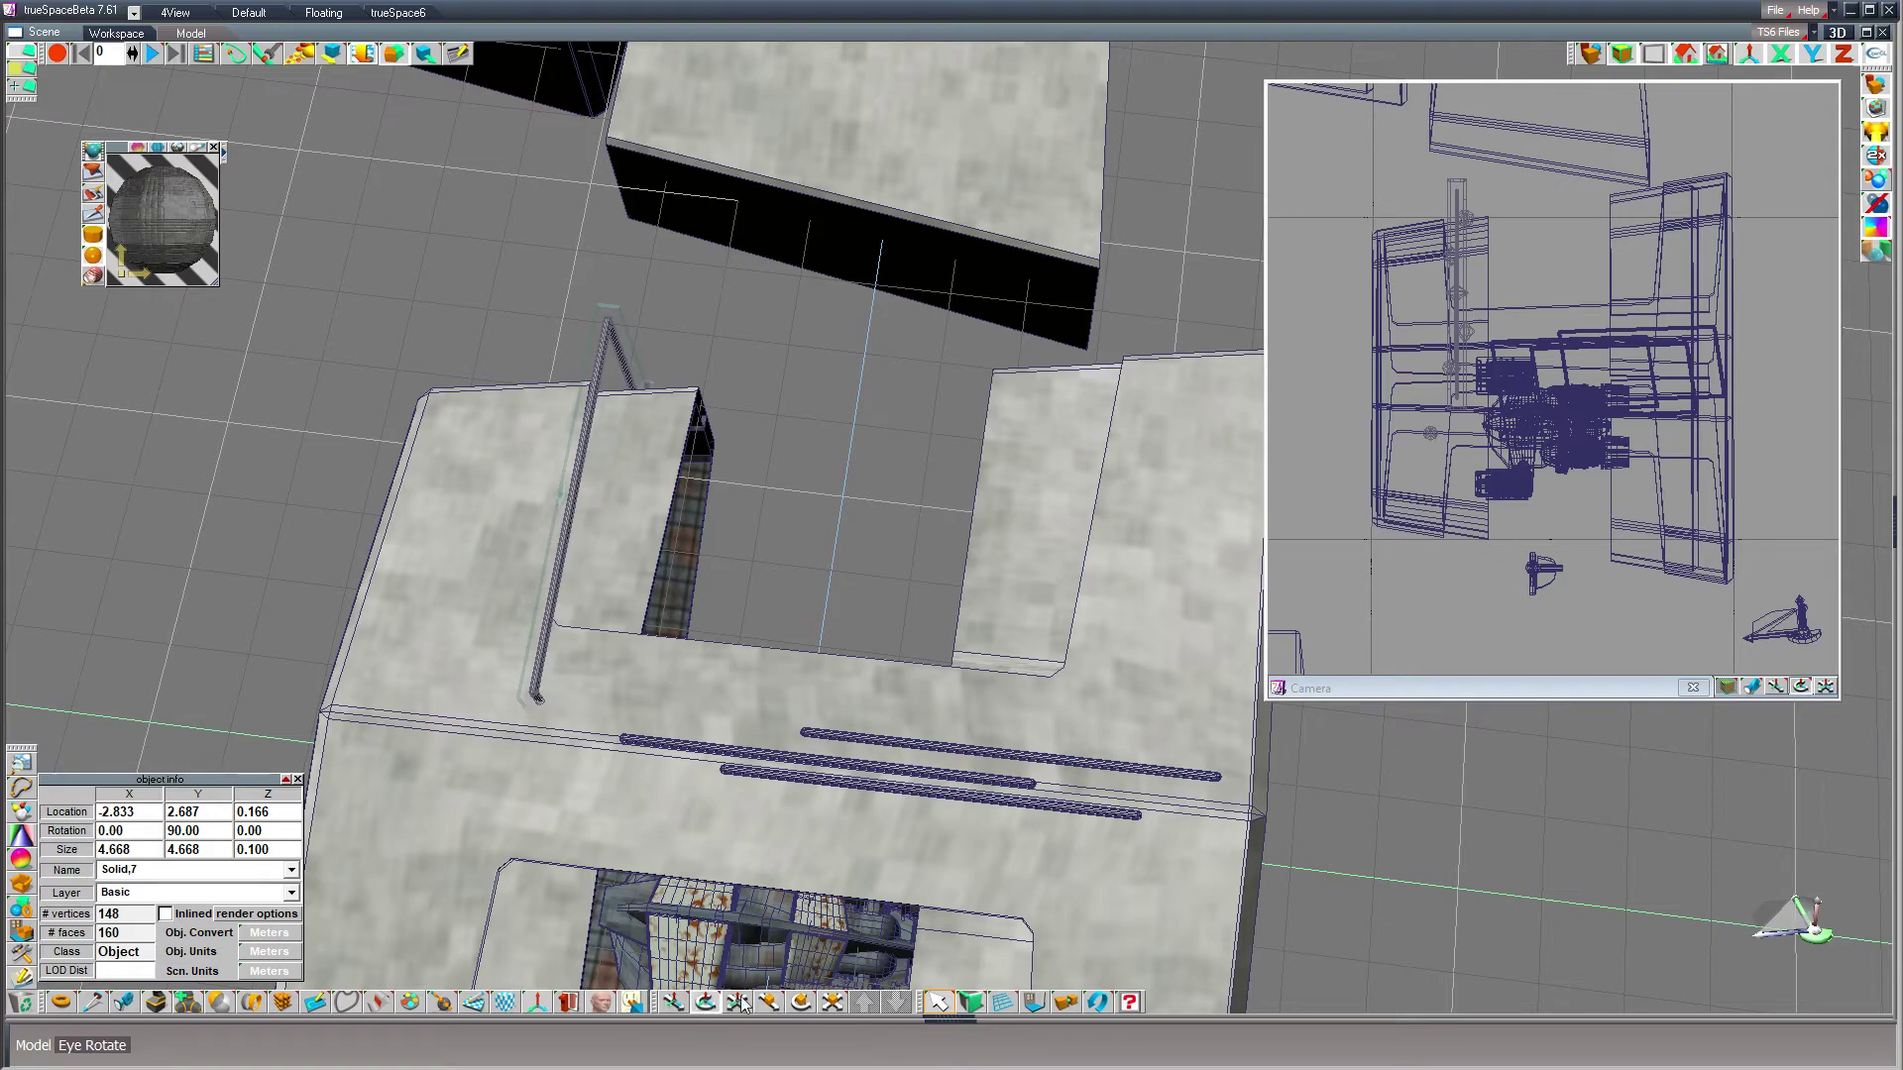
- Shrink the copied ring to about 3.6 across and position it on the wing's roof near X -3.34, Y 1.96 and Z 0.32
{"action": "left_click_drag", "start_coordinate": [1296, 1005], "coordinate": [931, 1005]}
{"action": "left_click_drag", "start_coordinate": [693, 642], "coordinate": [657, 643]}
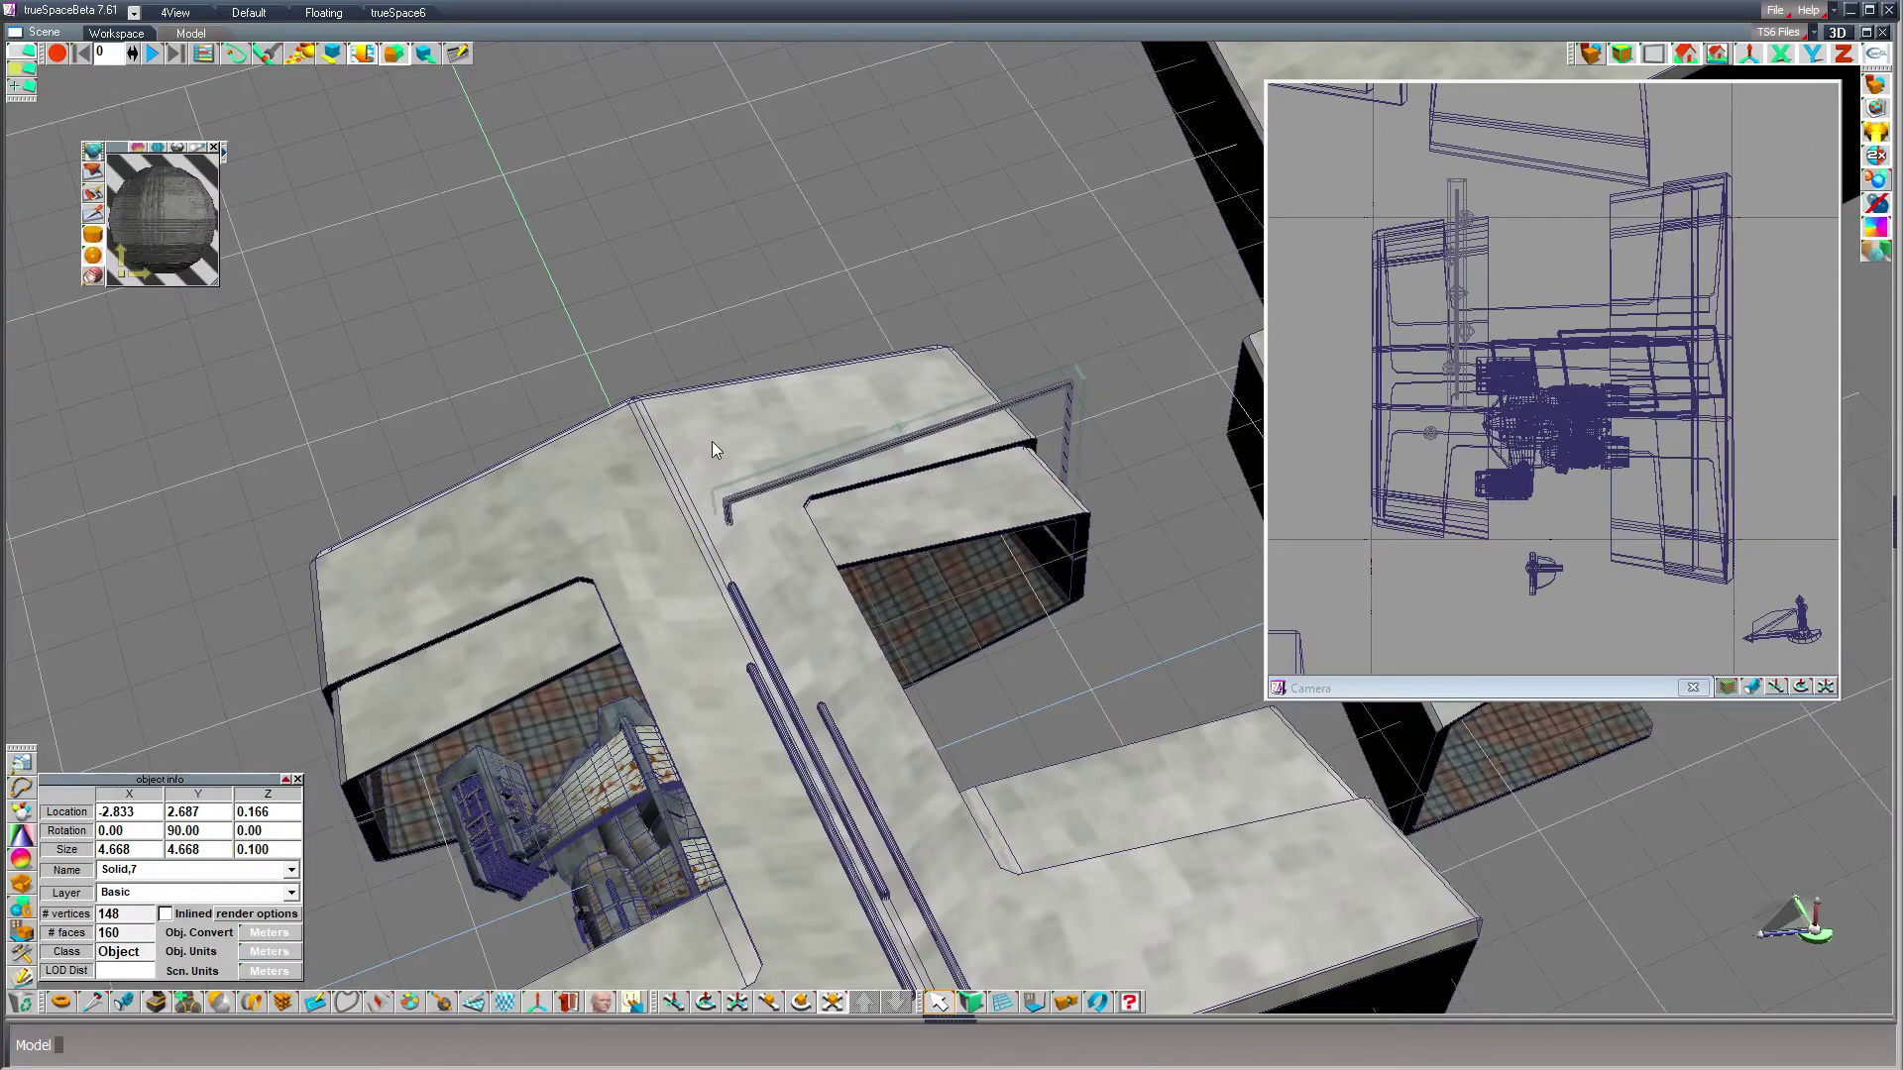
{"action": "left_click_drag", "start_coordinate": [900, 196], "coordinate": [818, 195]}
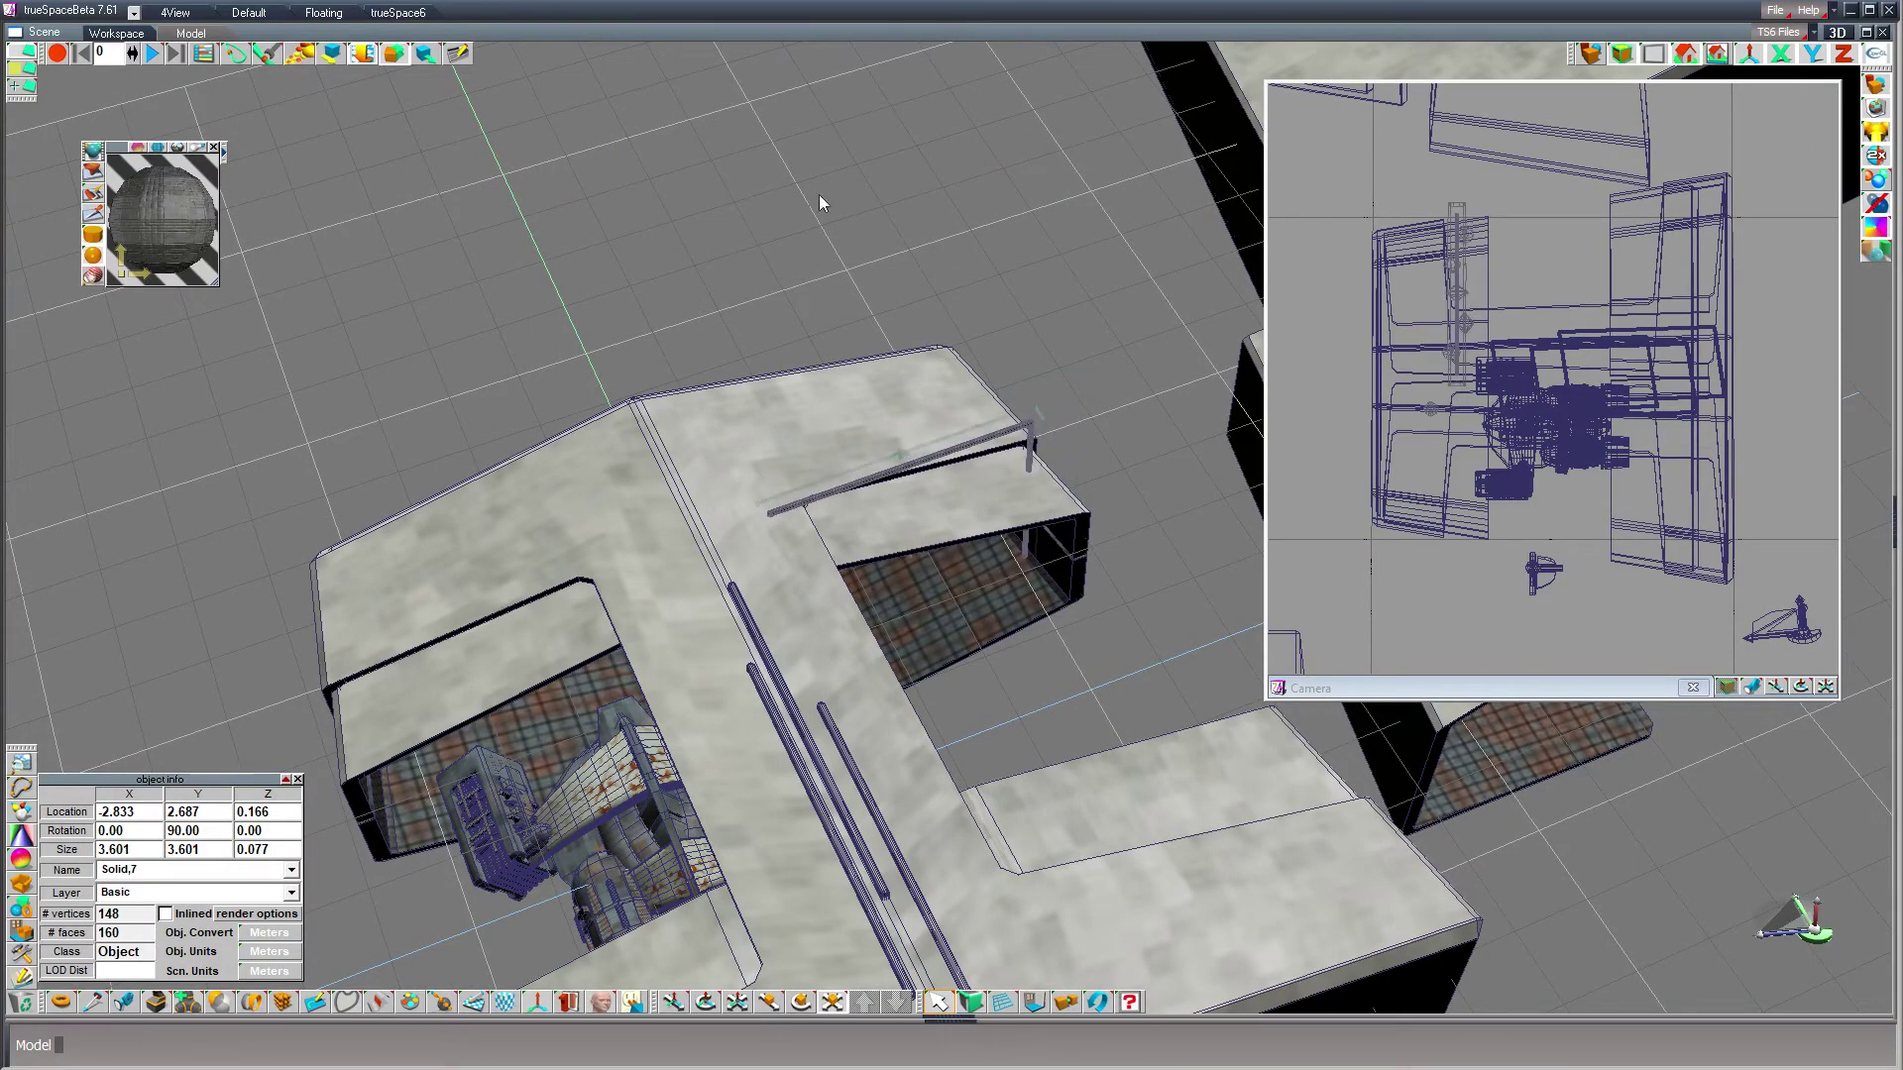
{"action": "key", "text": "z"}
{"action": "left_click_drag", "start_coordinate": [906, 216], "coordinate": [988, 265]}
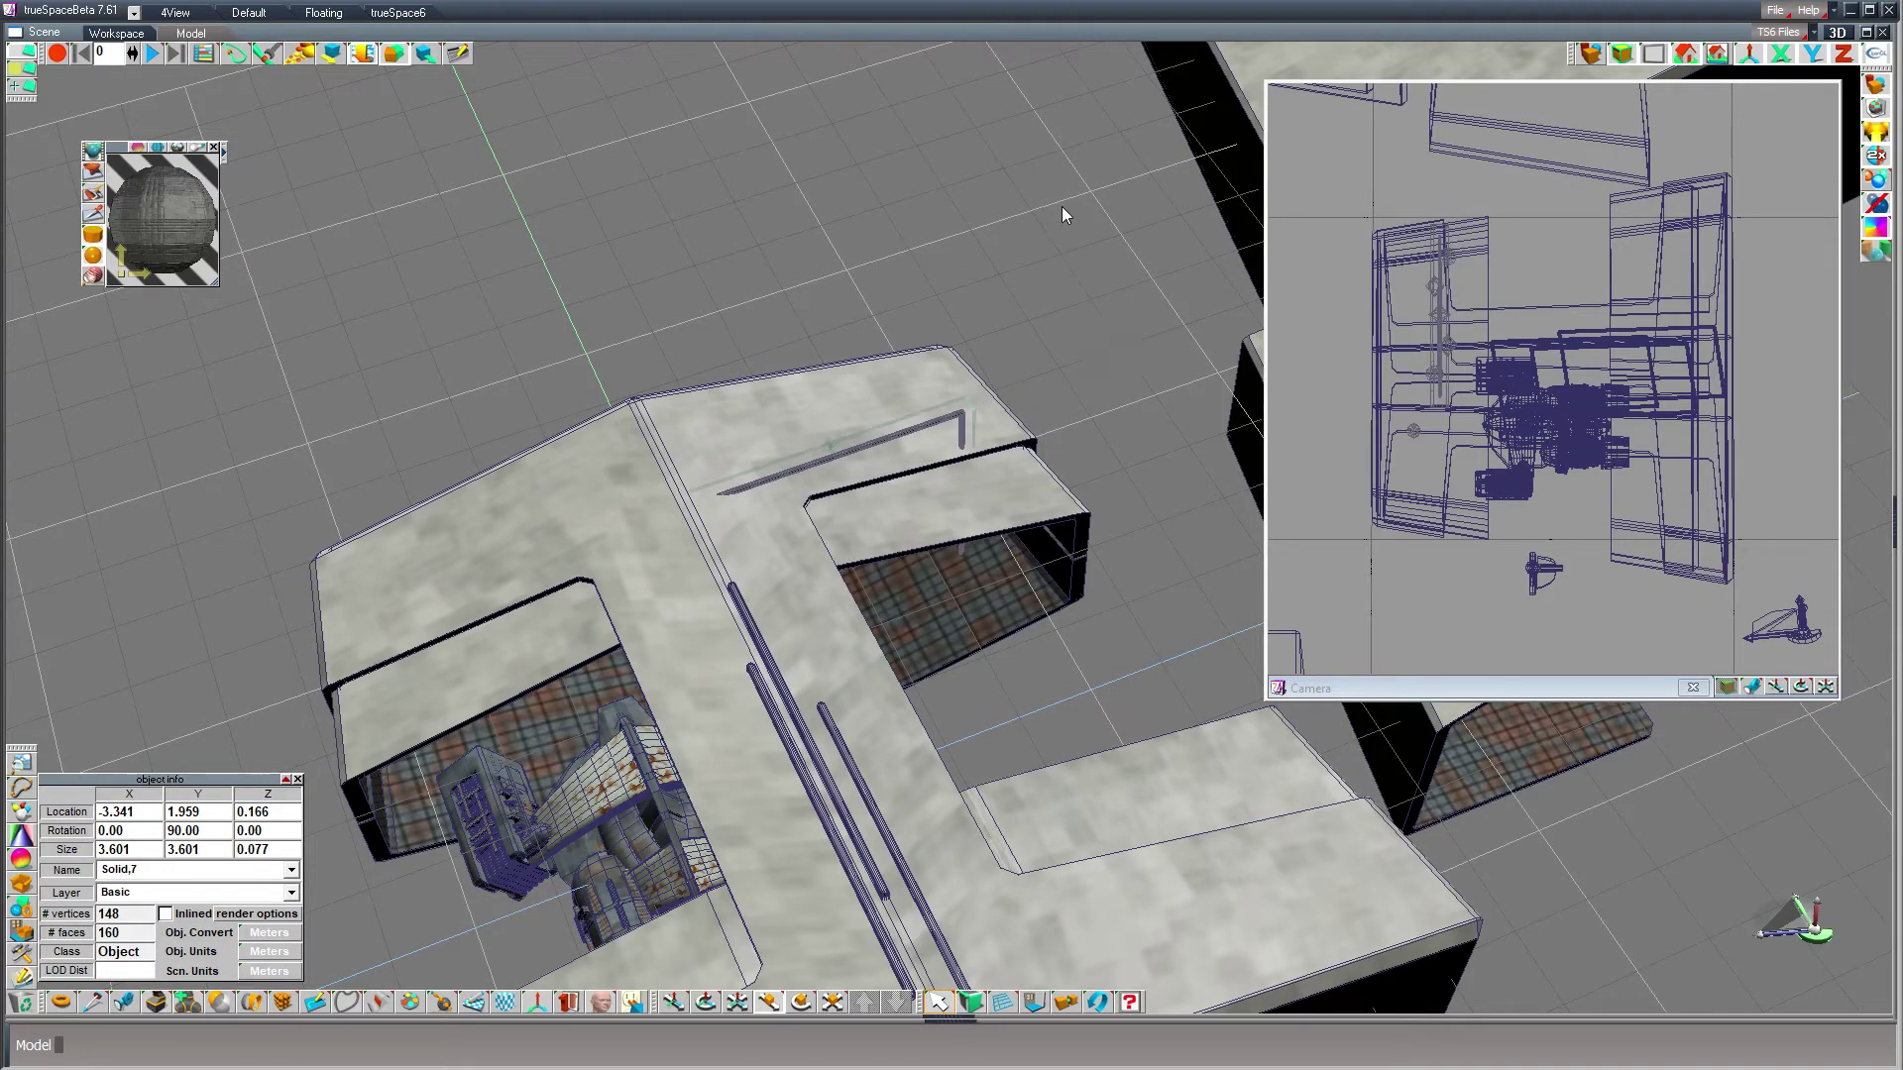
{"action": "right_click_drag", "start_coordinate": [1062, 206], "coordinate": [1061, 190]}
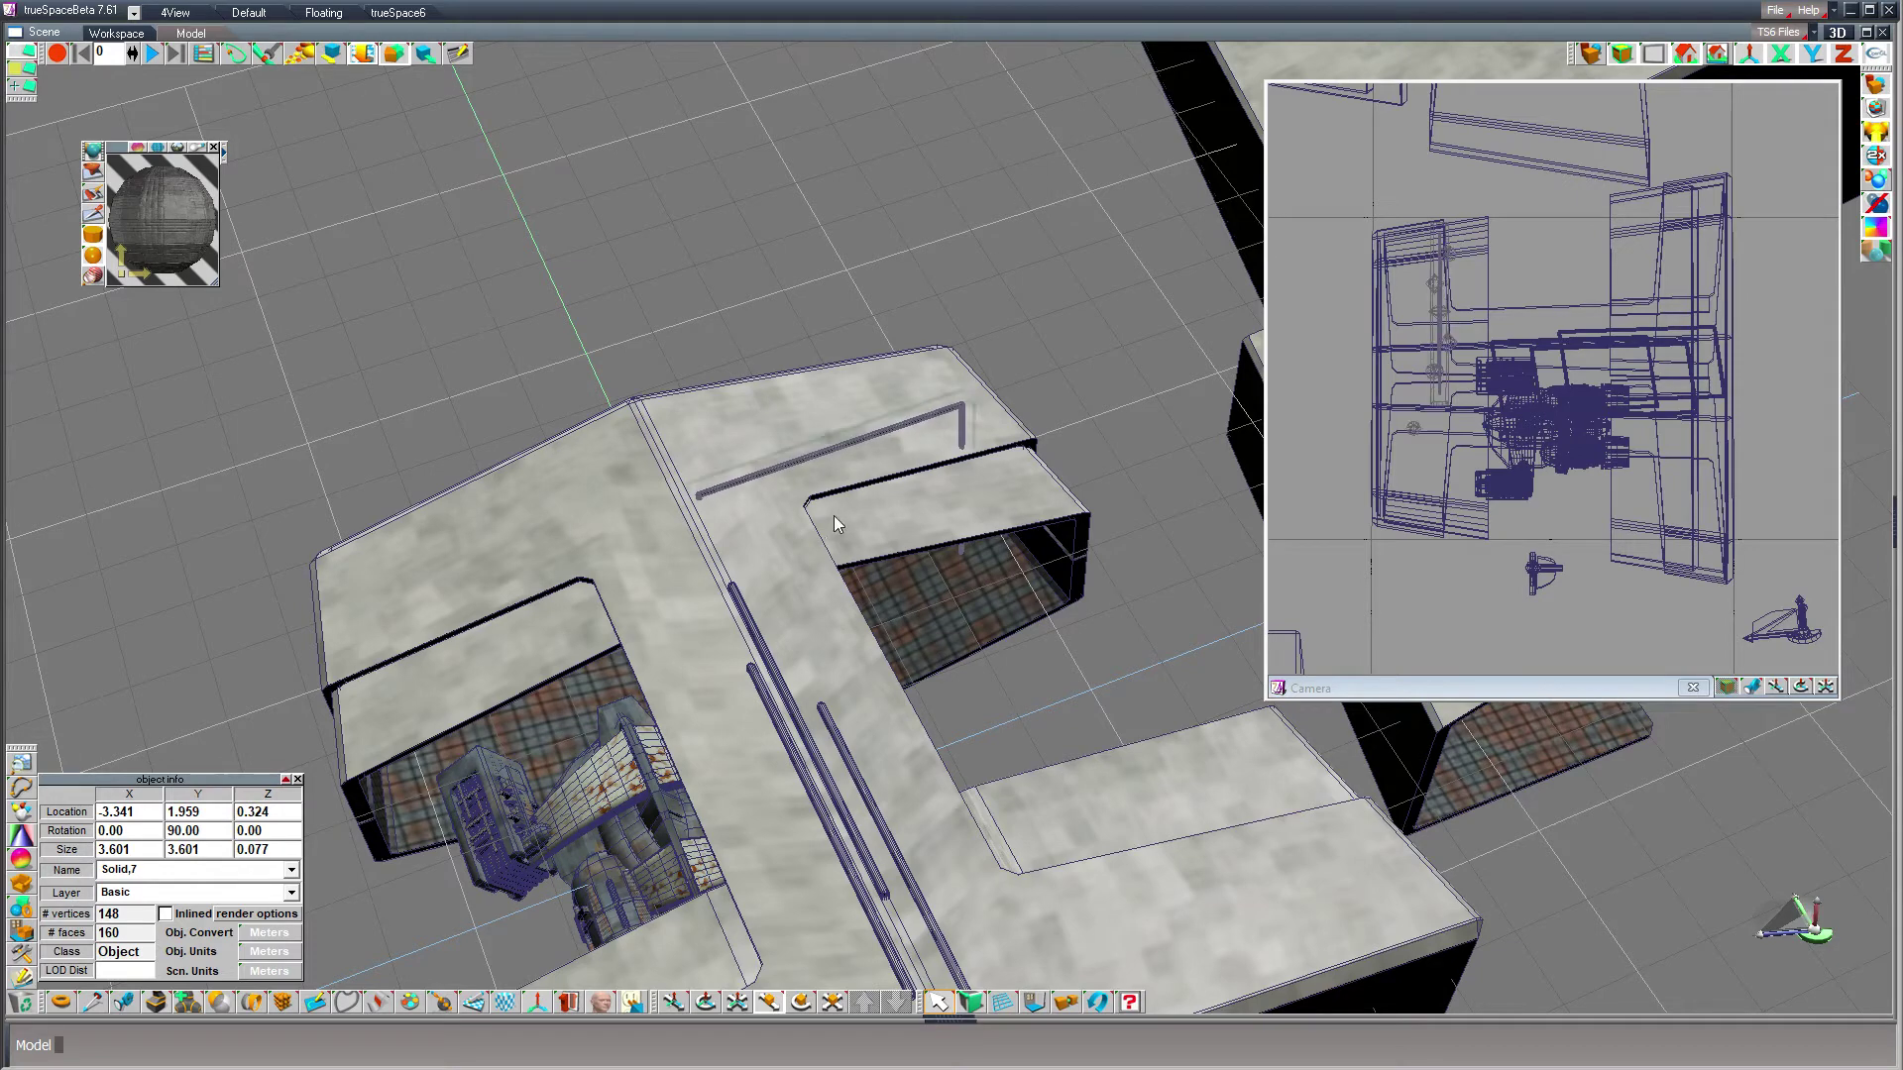
- Try tilting the wing's ring with a Z rotation of 5, and with an X rotation of 10
{"action": "left_click", "coordinate": [278, 824]}
{"action": "type", "text": "5"}
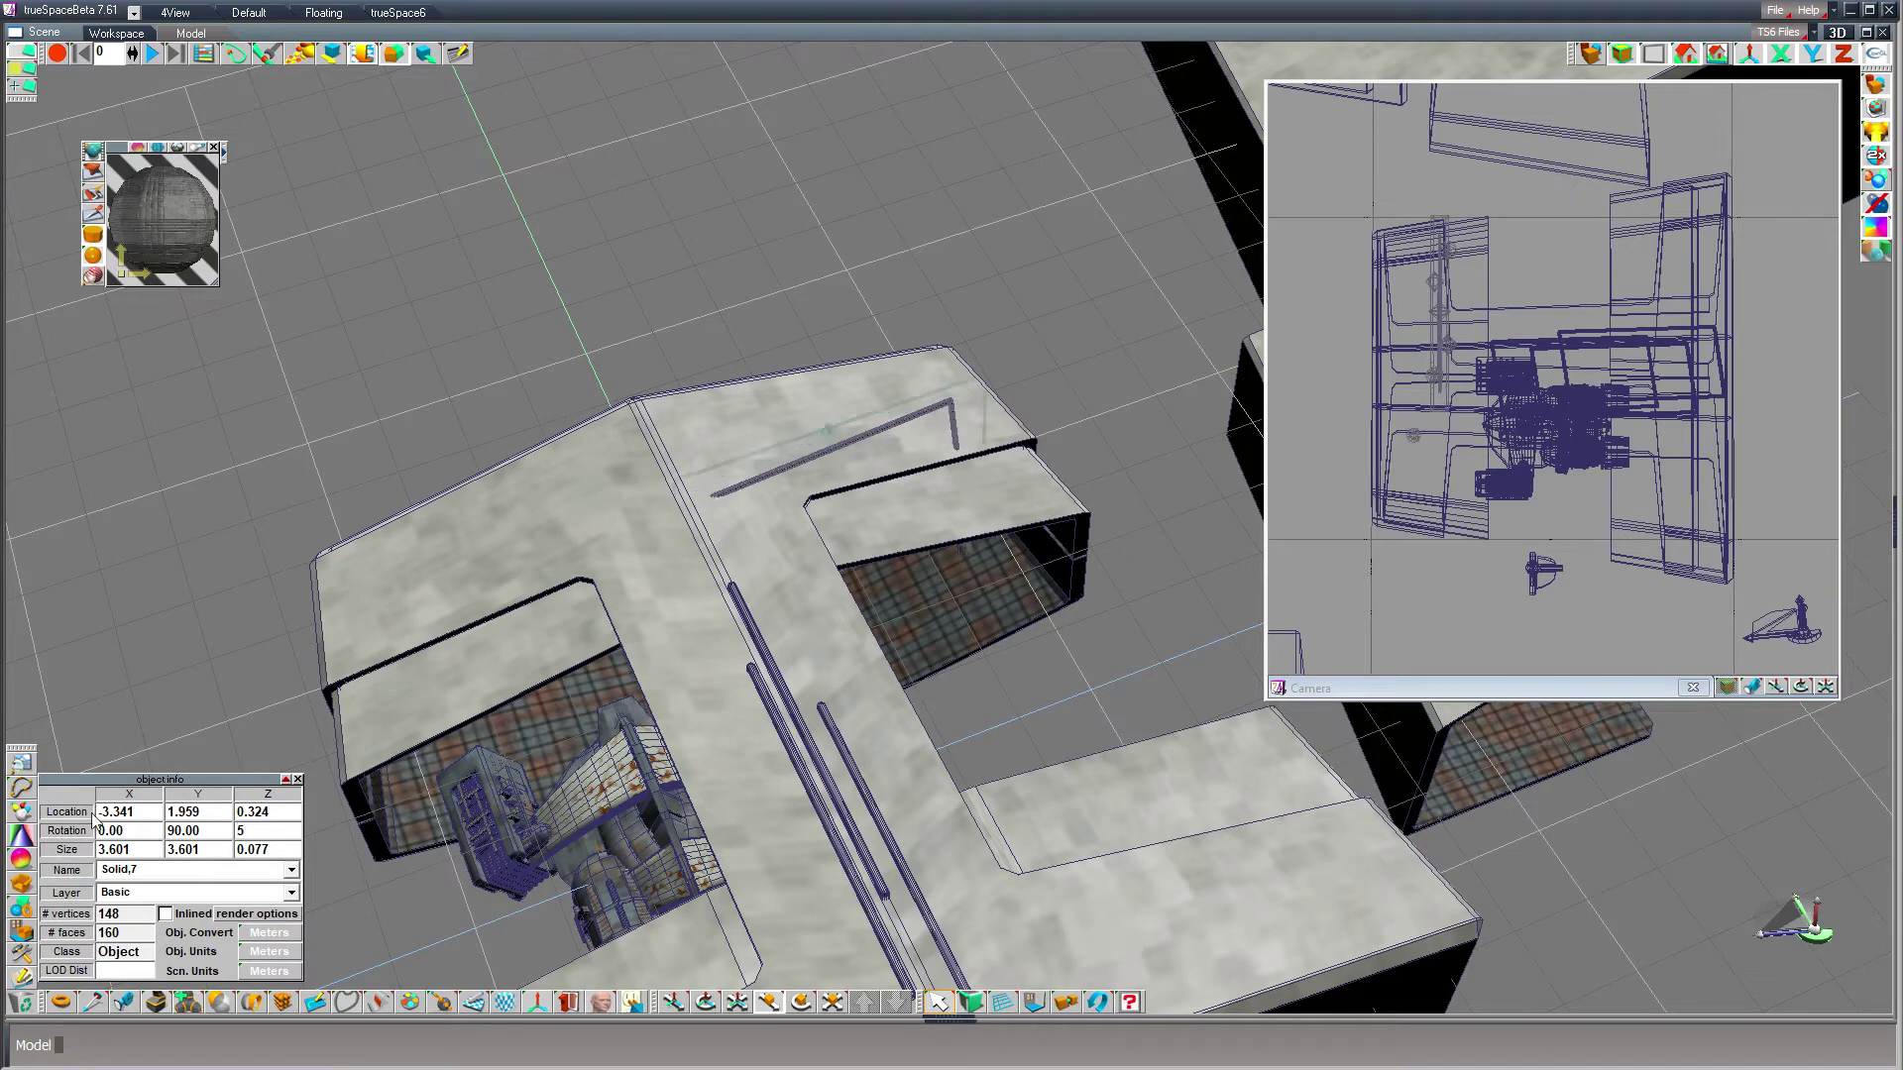
{"action": "key", "text": "Return"}
{"action": "left_click", "coordinate": [113, 831]}
{"action": "type", "text": "10"}
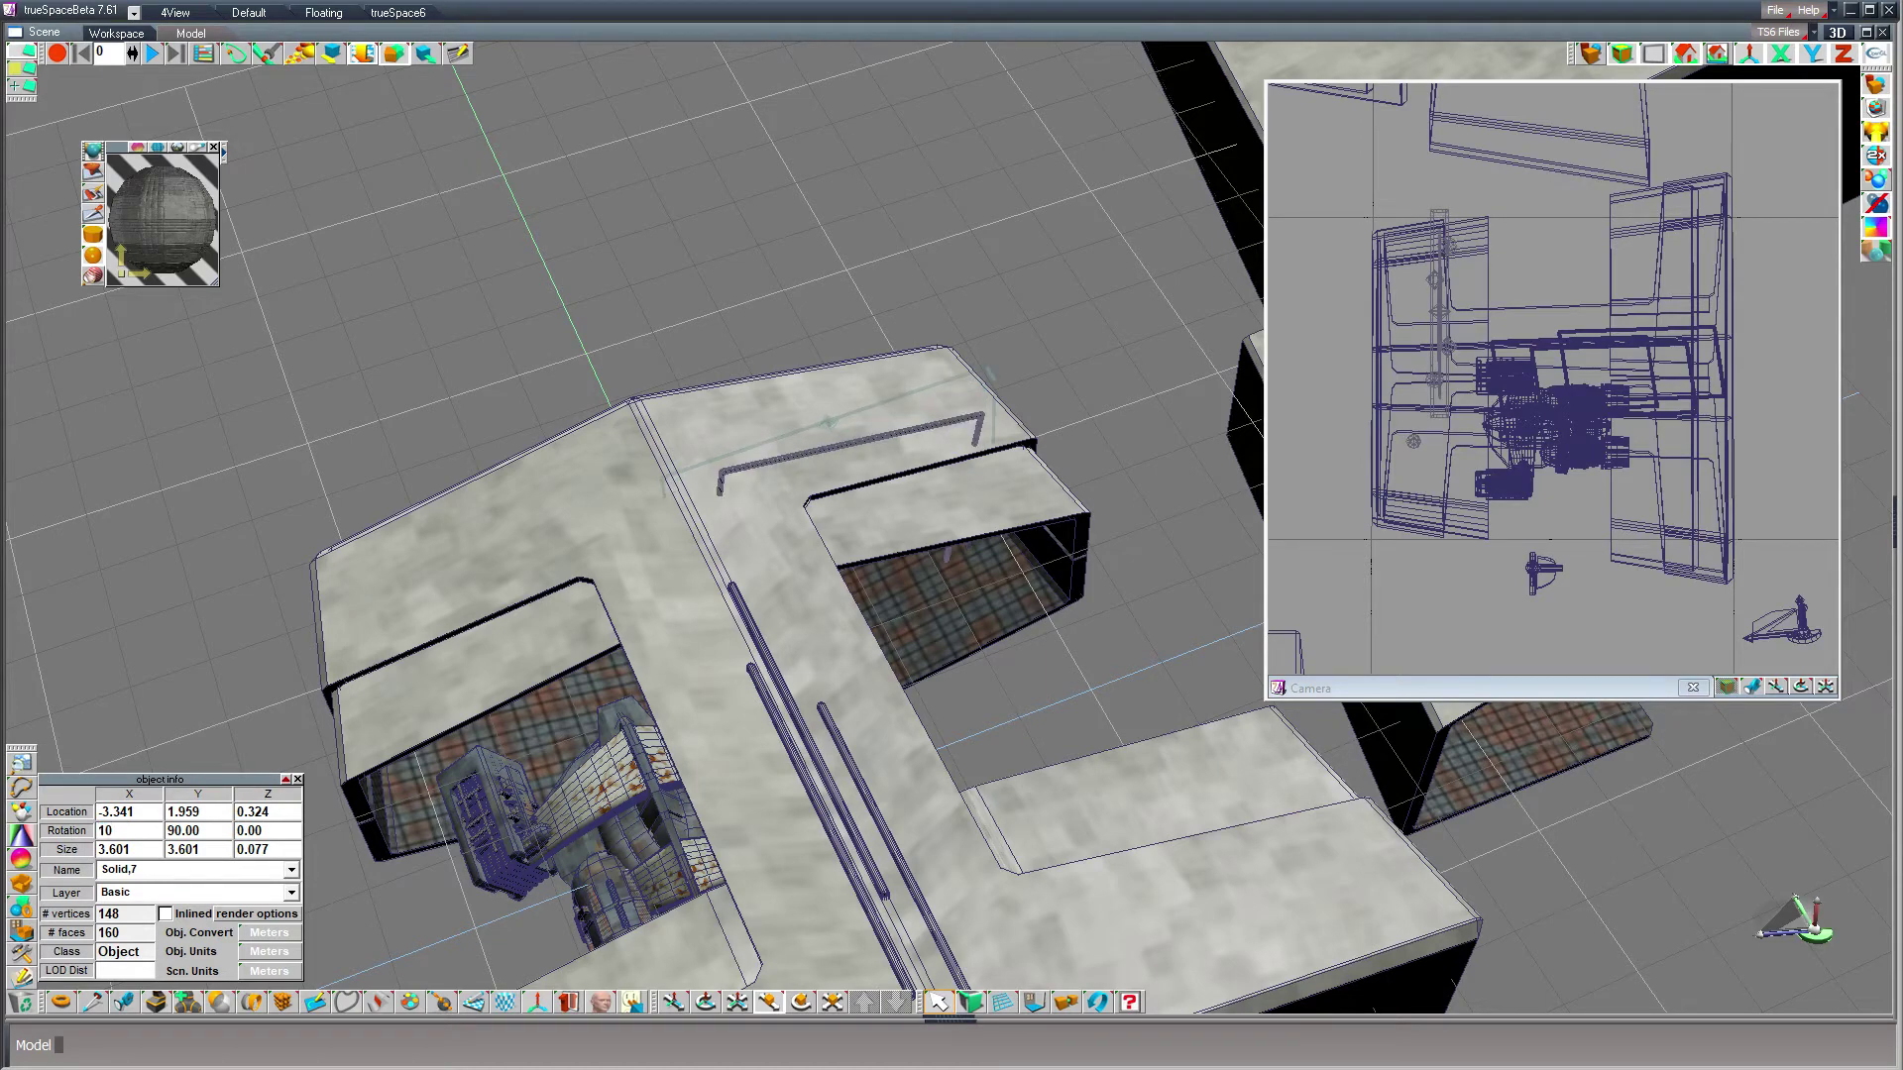
{"action": "key", "text": "Return"}
- Sink the ring into the wing's roof to about Z -0.10, tilting it with an X rotation of 12
{"action": "right_click_drag", "start_coordinate": [1084, 236], "coordinate": [1084, 257]}
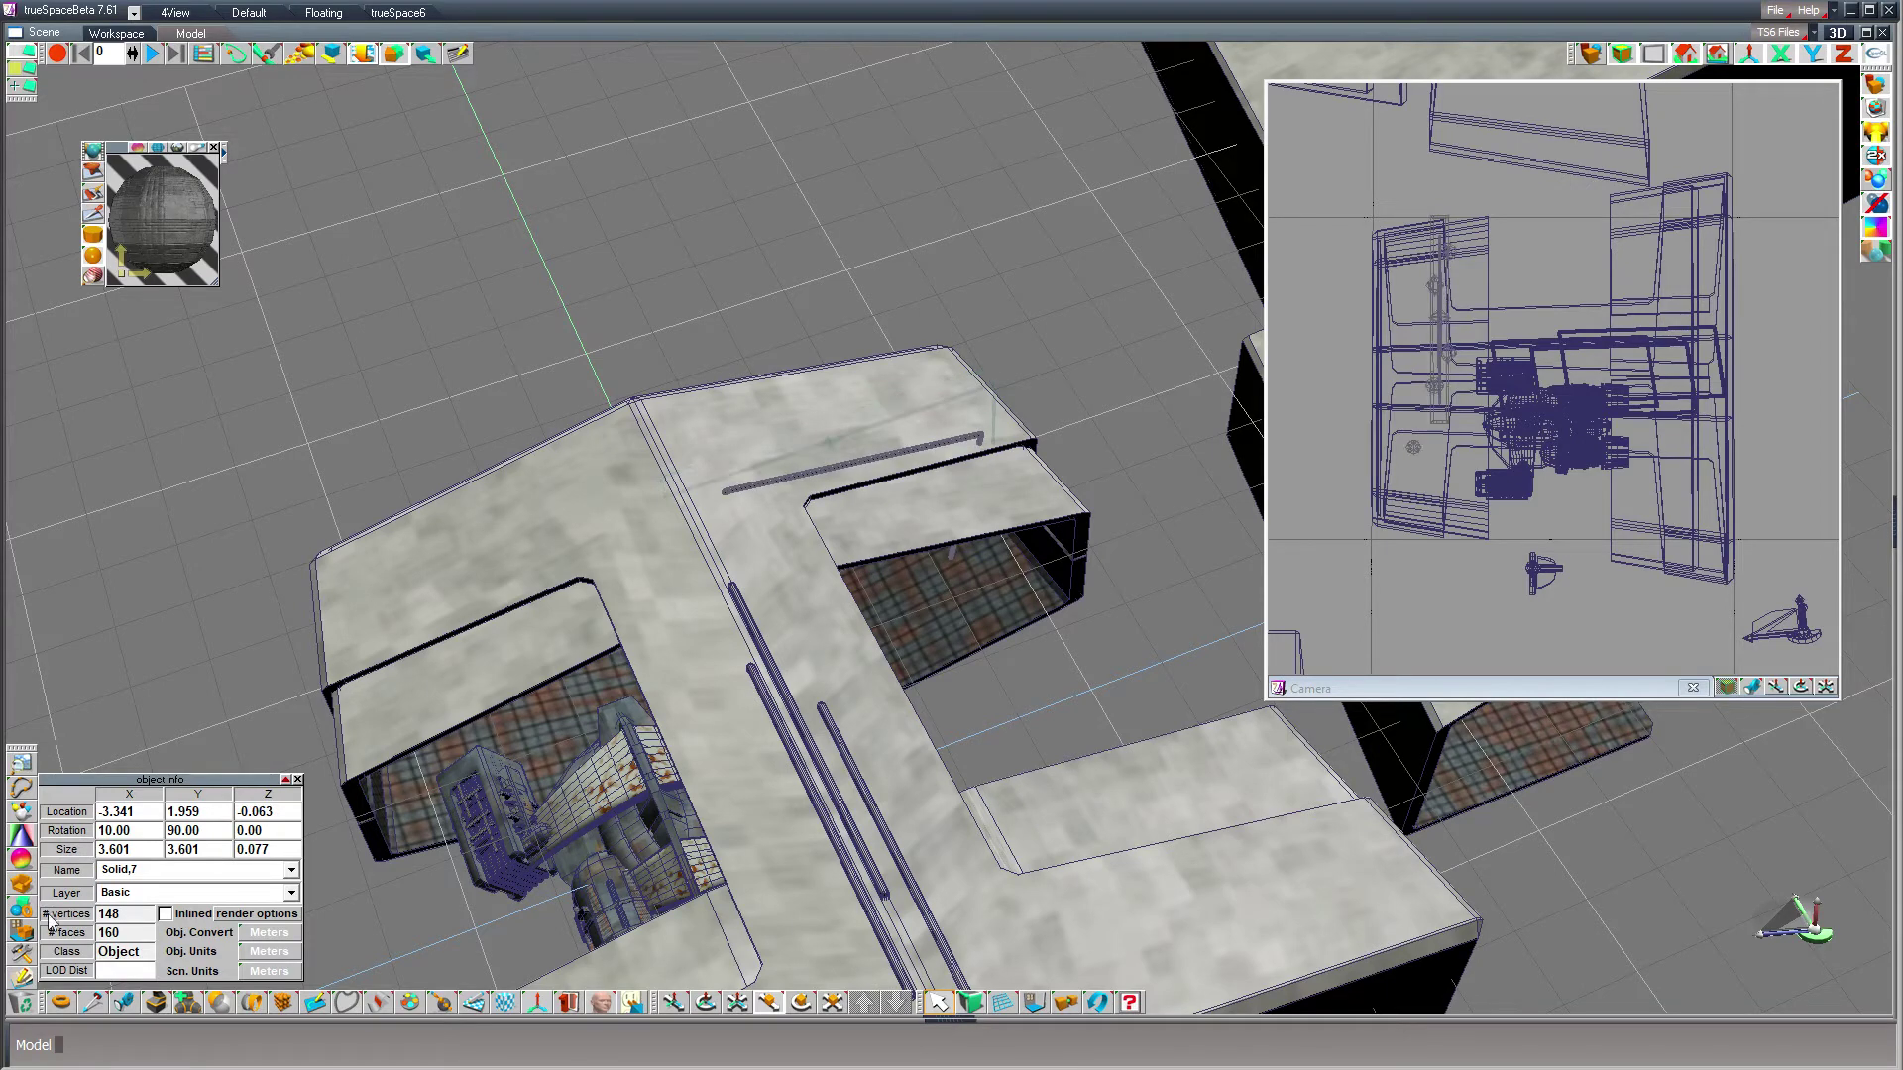
{"action": "double_click", "coordinate": [131, 835]}
{"action": "type", "text": "12"}
{"action": "key", "text": "Return"}
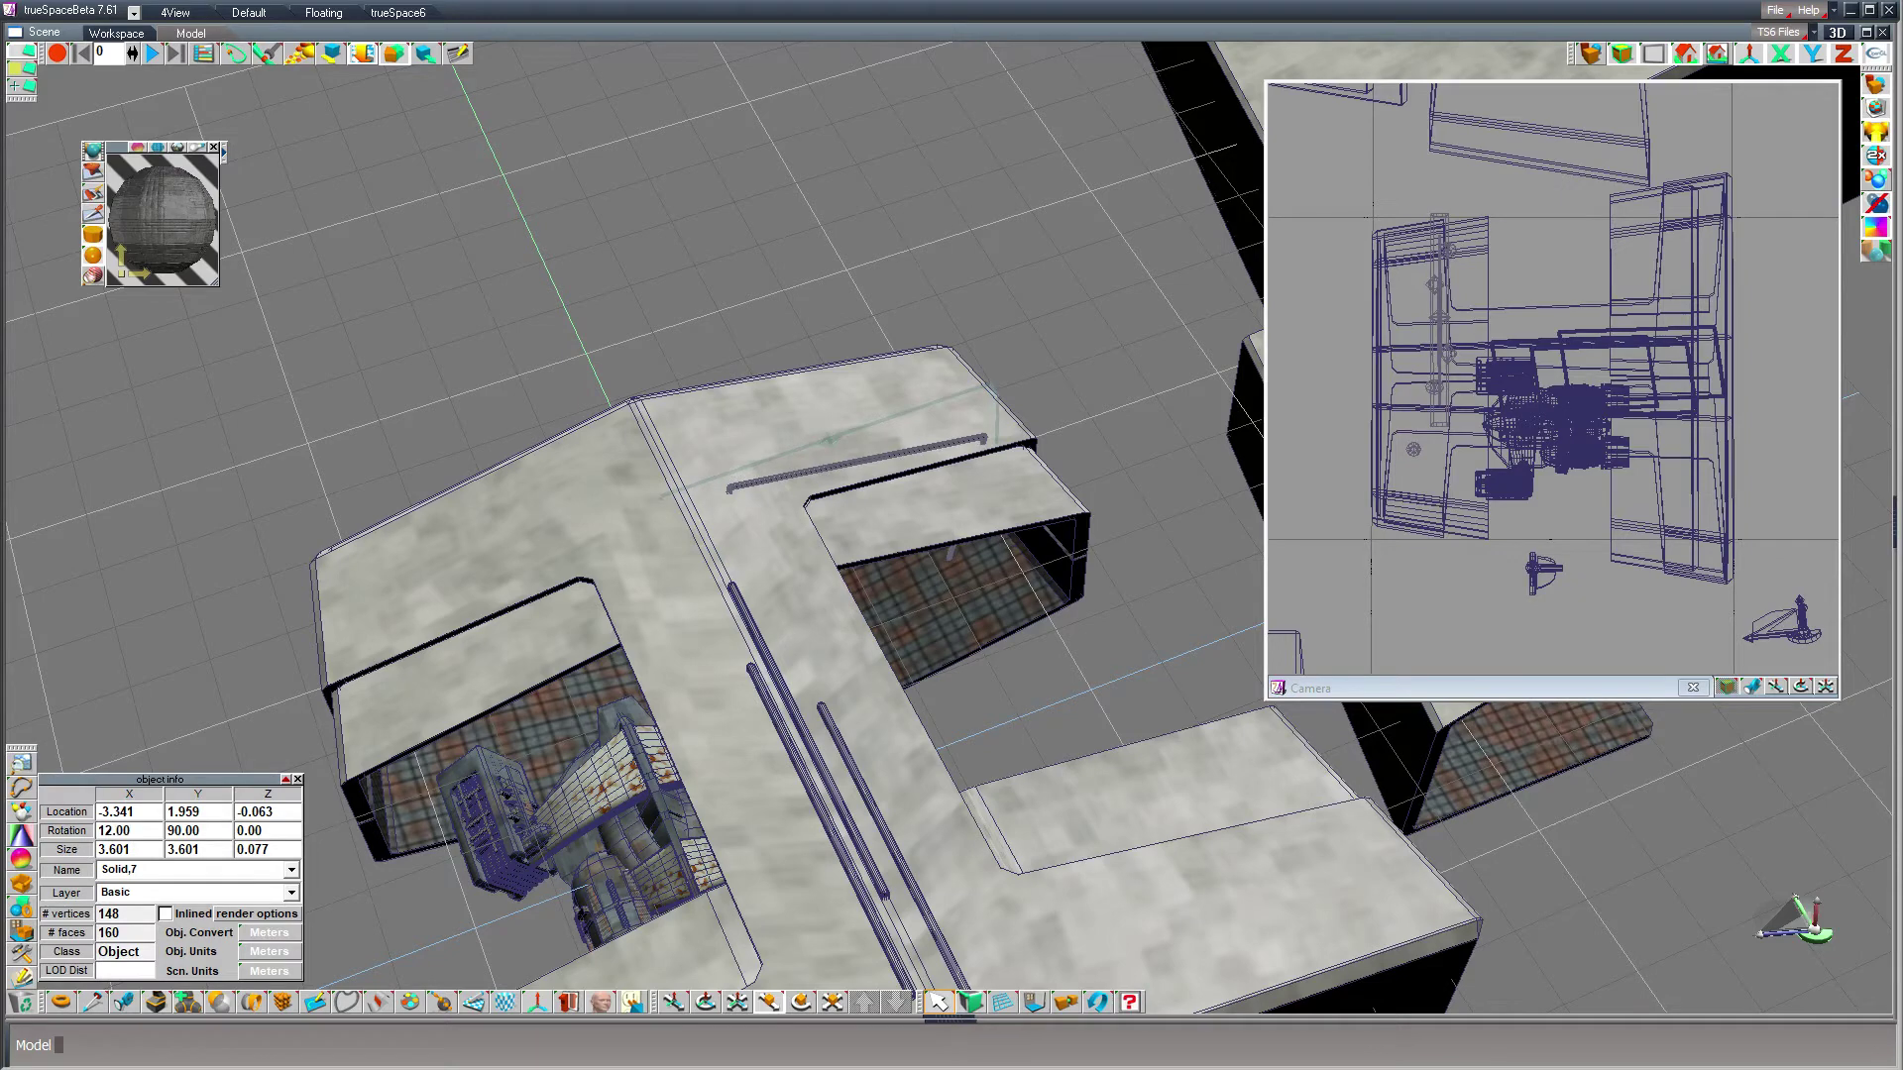
{"action": "right_click_drag", "start_coordinate": [858, 462], "coordinate": [858, 474]}
{"action": "right_click_drag", "start_coordinate": [854, 461], "coordinate": [854, 455]}
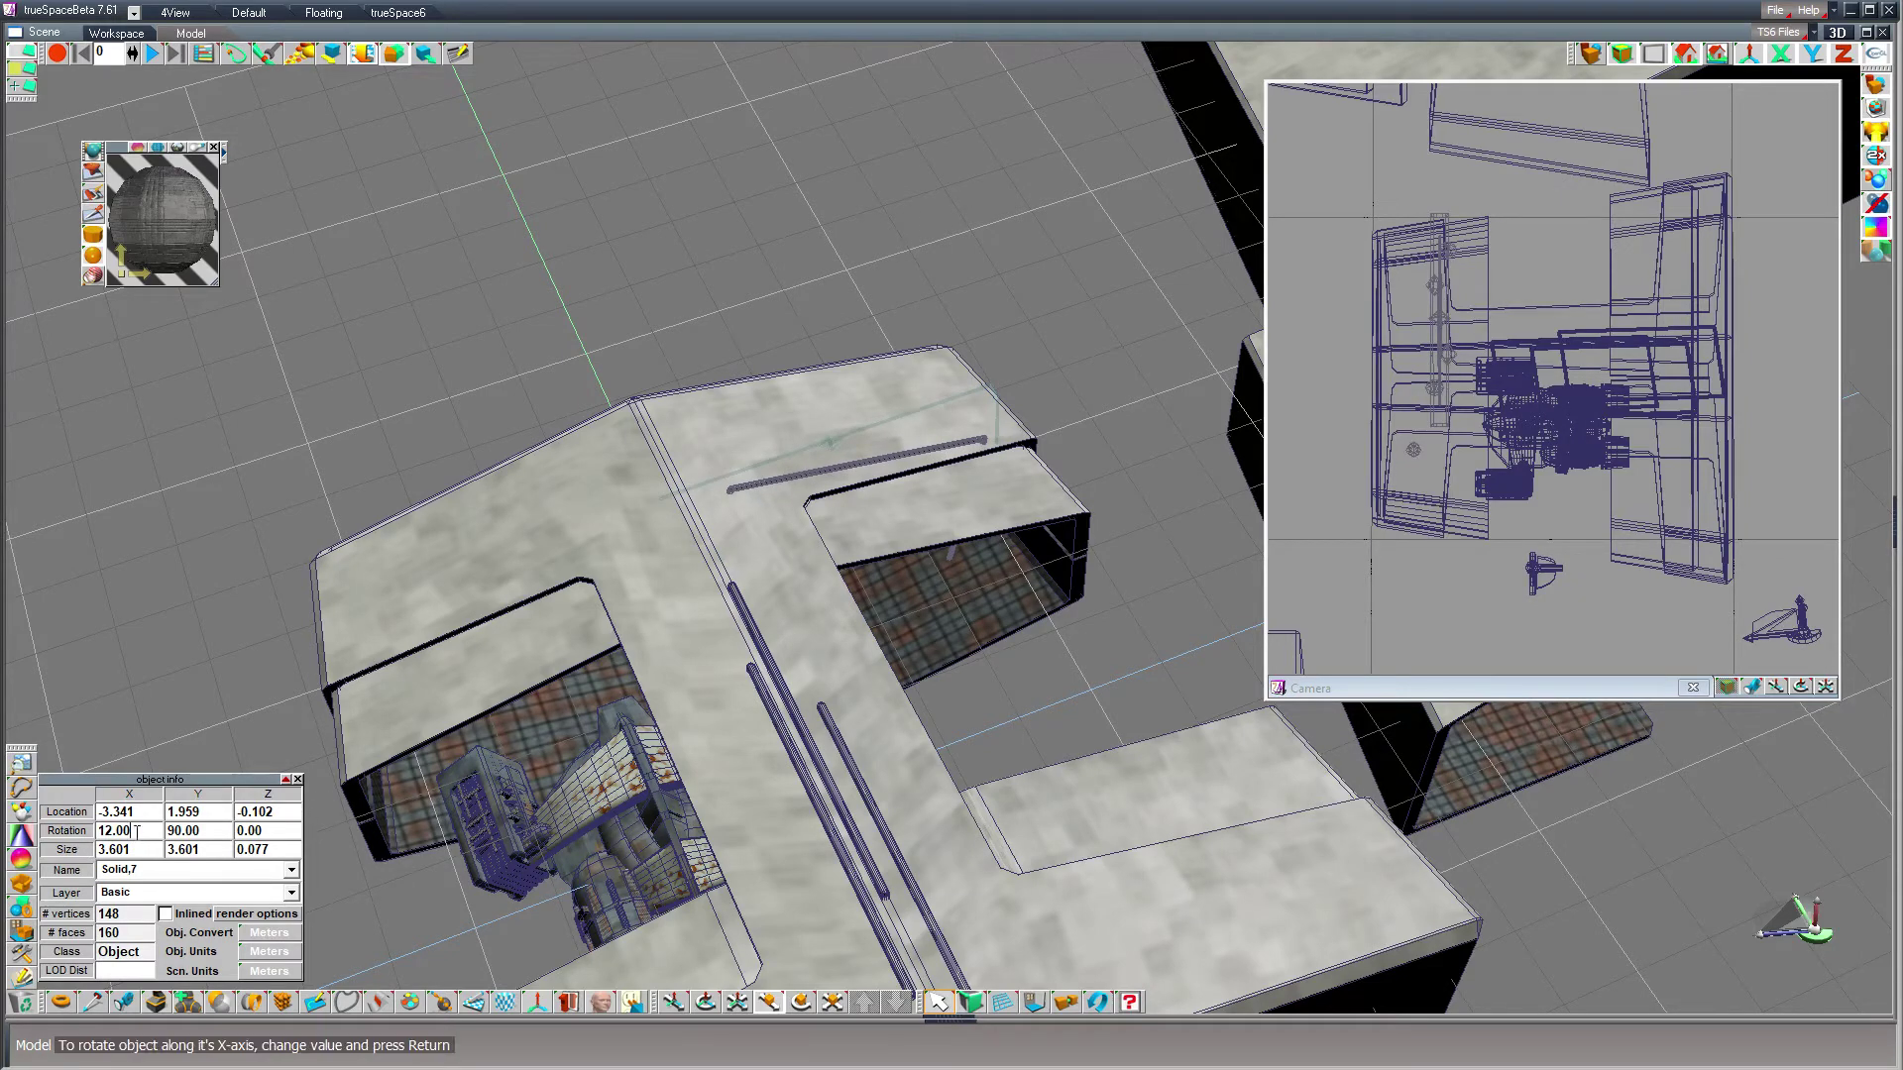
- Refine the ring's X rotation, trying 13 and settling on 12.5 to match the roof slope
{"action": "double_click", "coordinate": [145, 830]}
{"action": "type", "text": "13"}
{"action": "key", "text": "Return"}
{"action": "double_click", "coordinate": [114, 830]}
{"action": "type", "text": "12.5"}
{"action": "key", "text": "Return"}
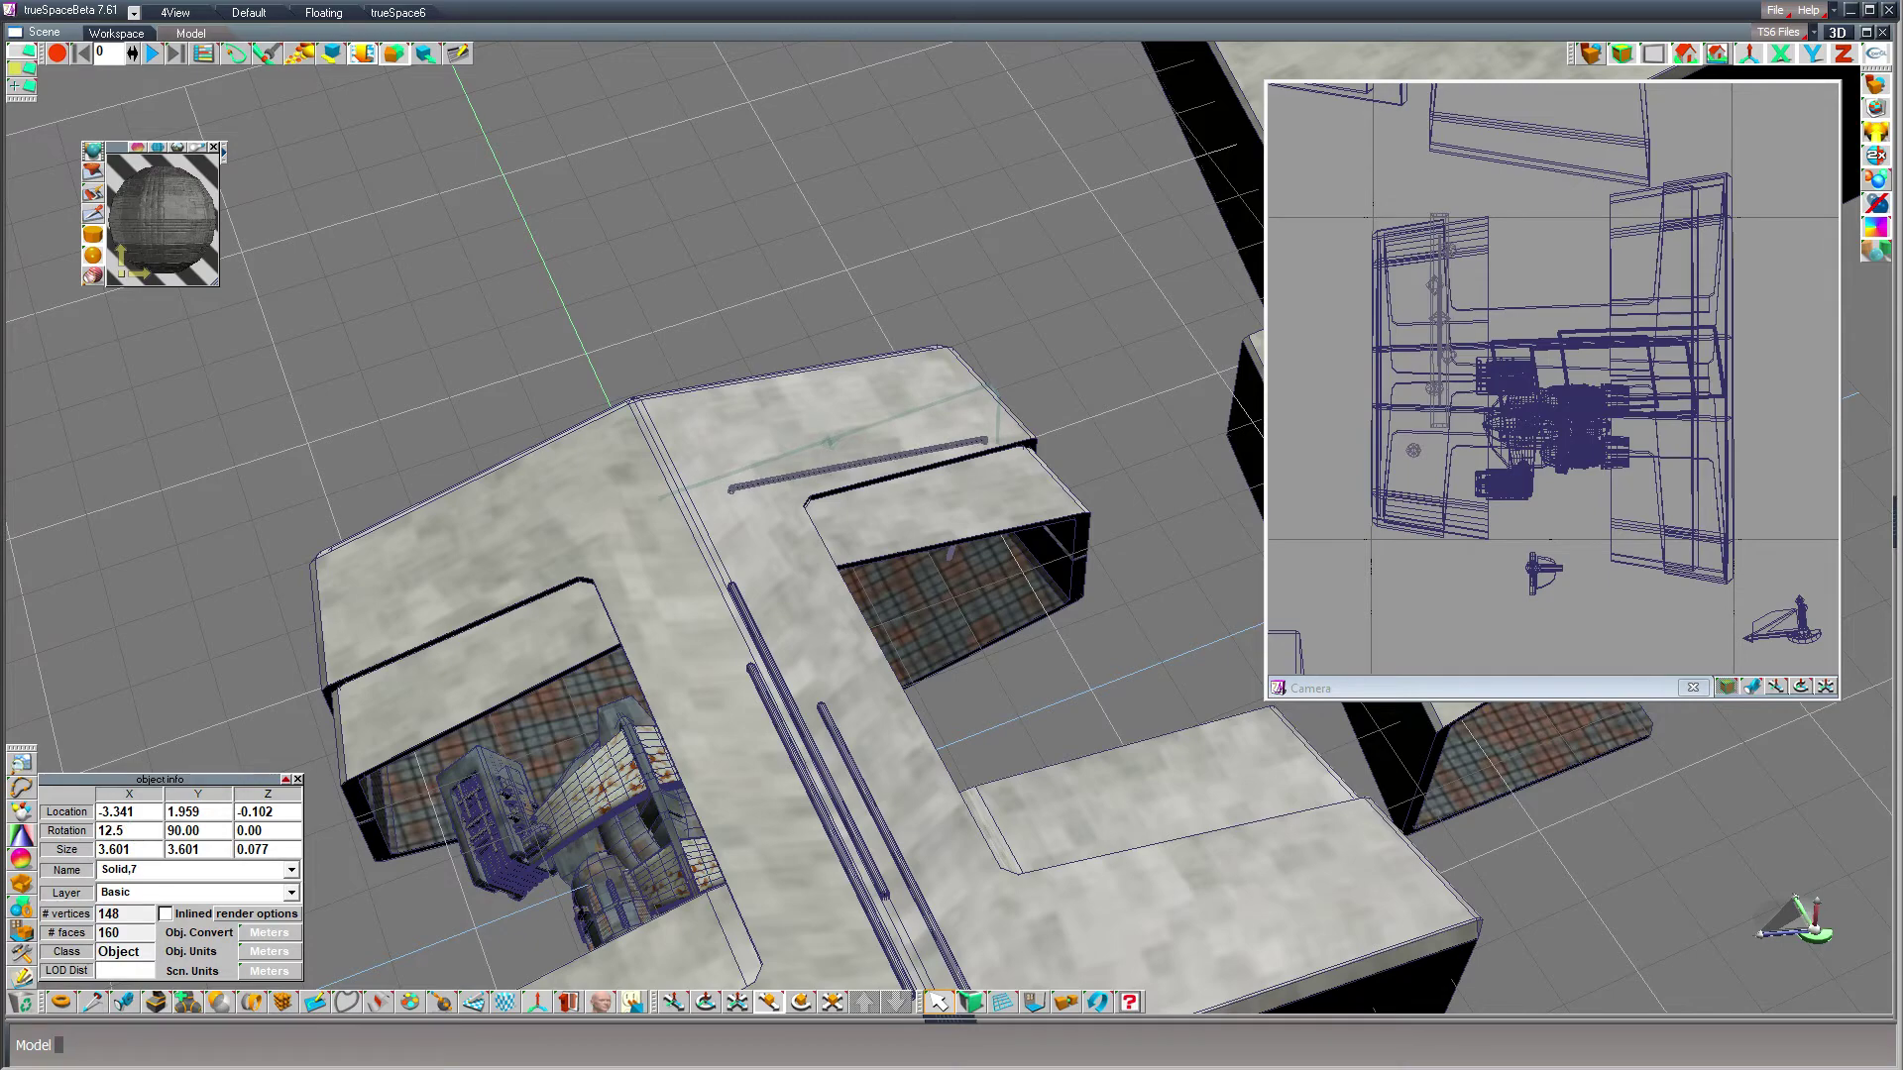
- Move the ring alongside the wing's outer roof edge, to about X -5.12 and Y 1.54
{"action": "left_click", "coordinate": [705, 1002]}
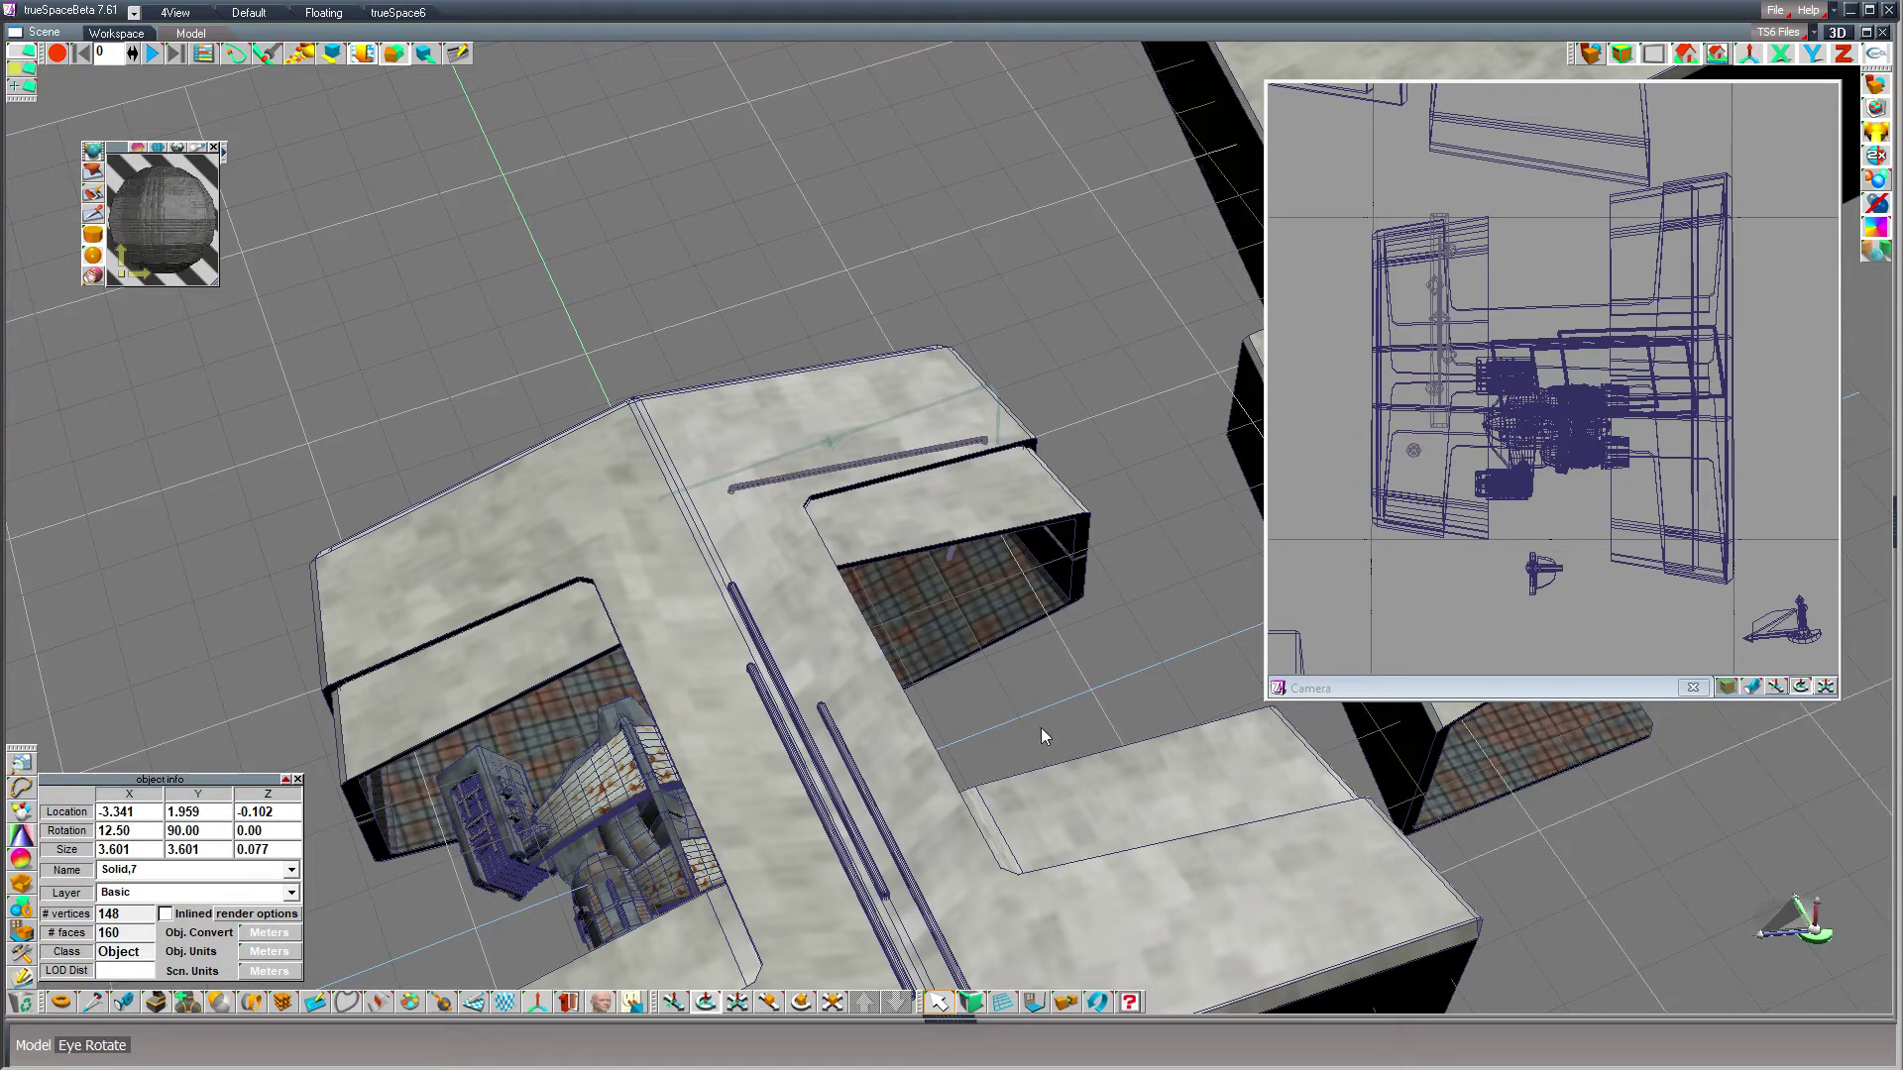
{"action": "left_click_drag", "start_coordinate": [1008, 565], "coordinate": [932, 545]}
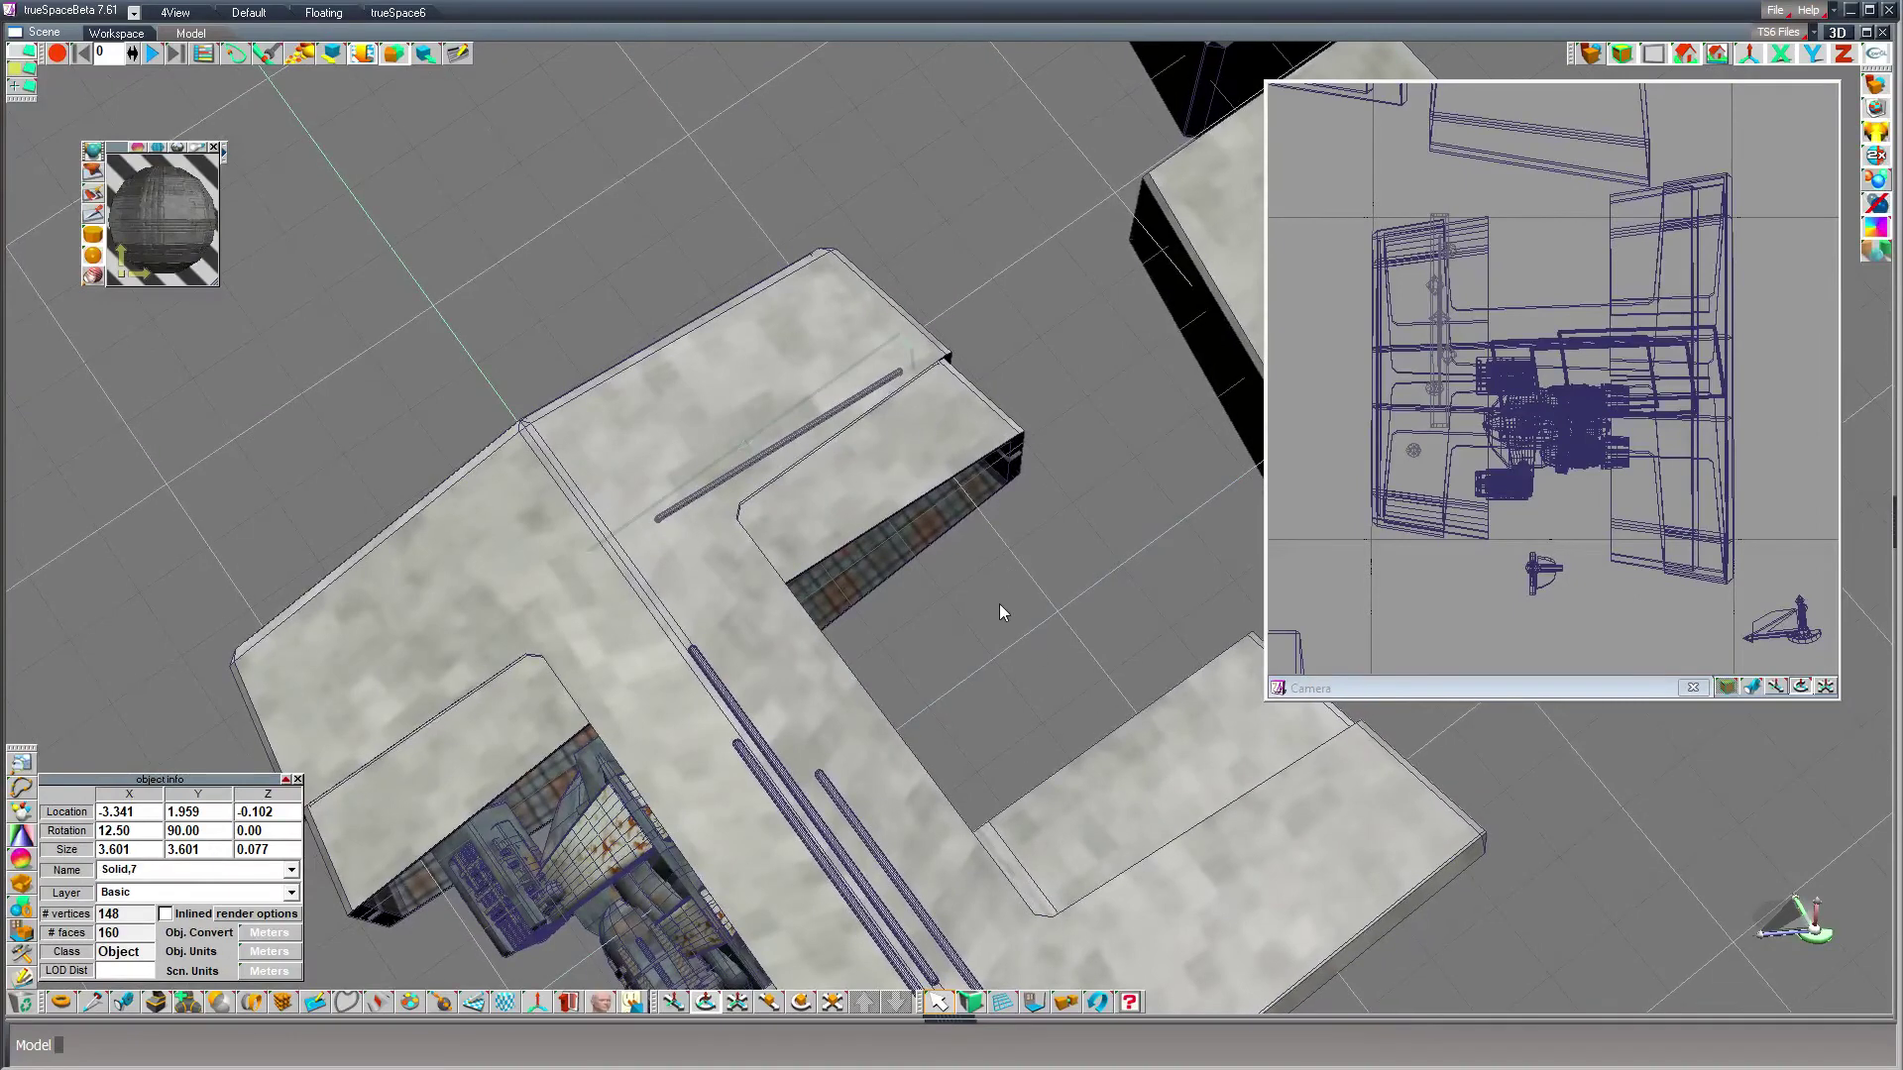
{"action": "scroll", "coordinate": [999, 602], "scroll_direction": "down", "scroll_amount": 2}
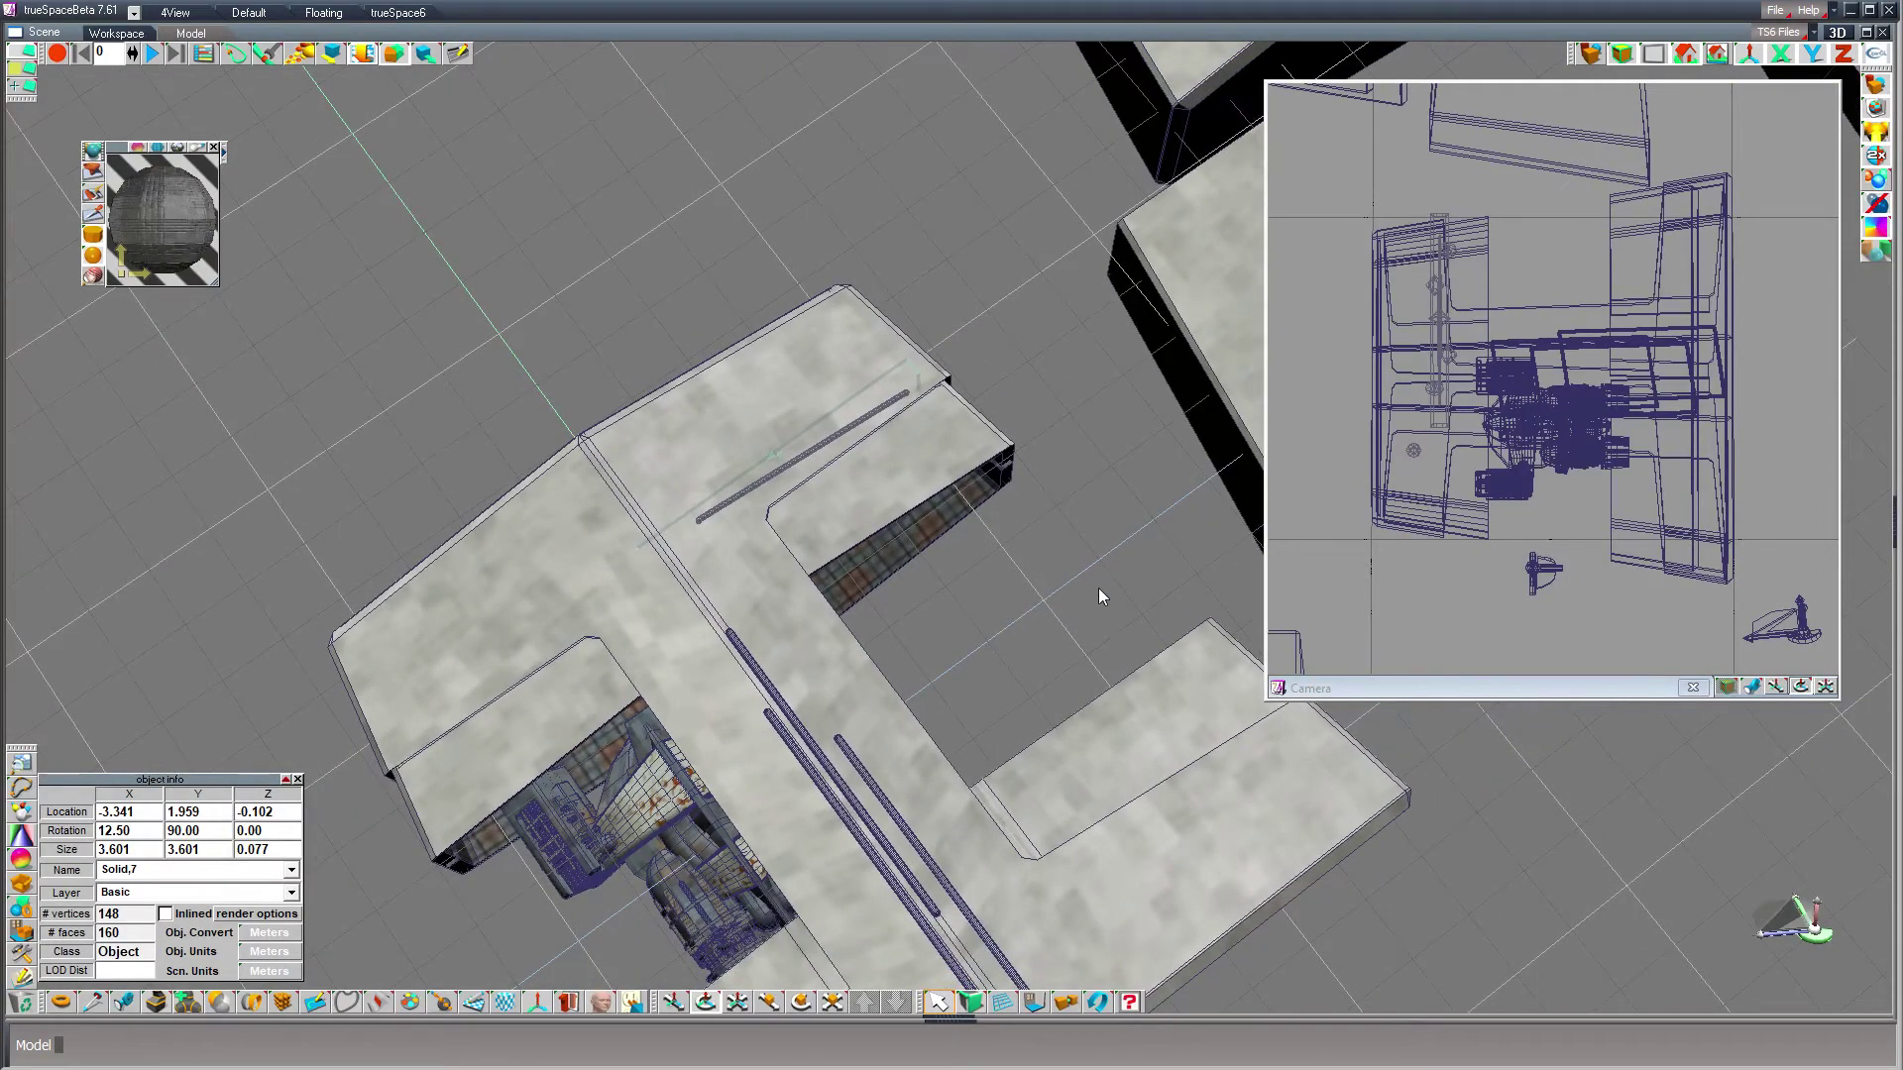
{"action": "key", "text": "z"}
{"action": "left_click_drag", "start_coordinate": [1024, 533], "coordinate": [928, 454]}
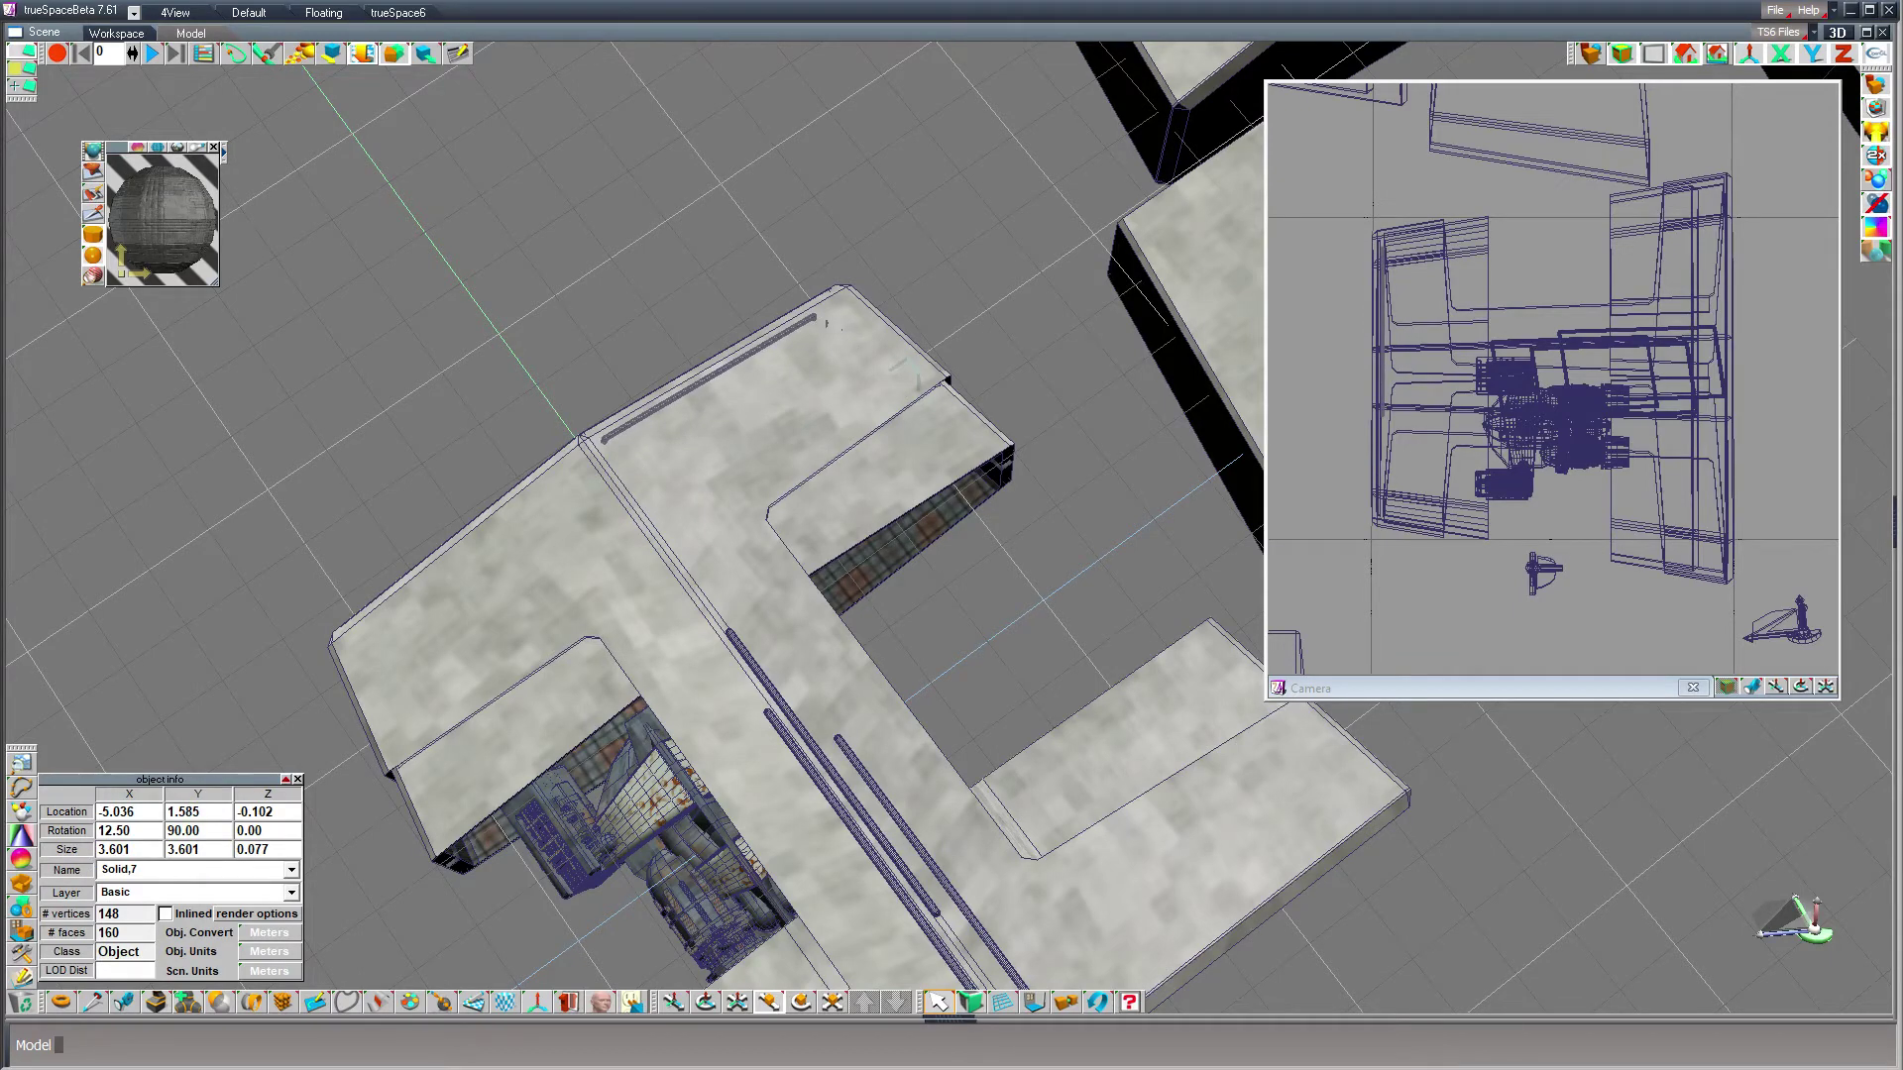
{"action": "left_click_drag", "start_coordinate": [830, 325], "coordinate": [826, 323]}
{"action": "left_click_drag", "start_coordinate": [826, 322], "coordinate": [827, 325]}
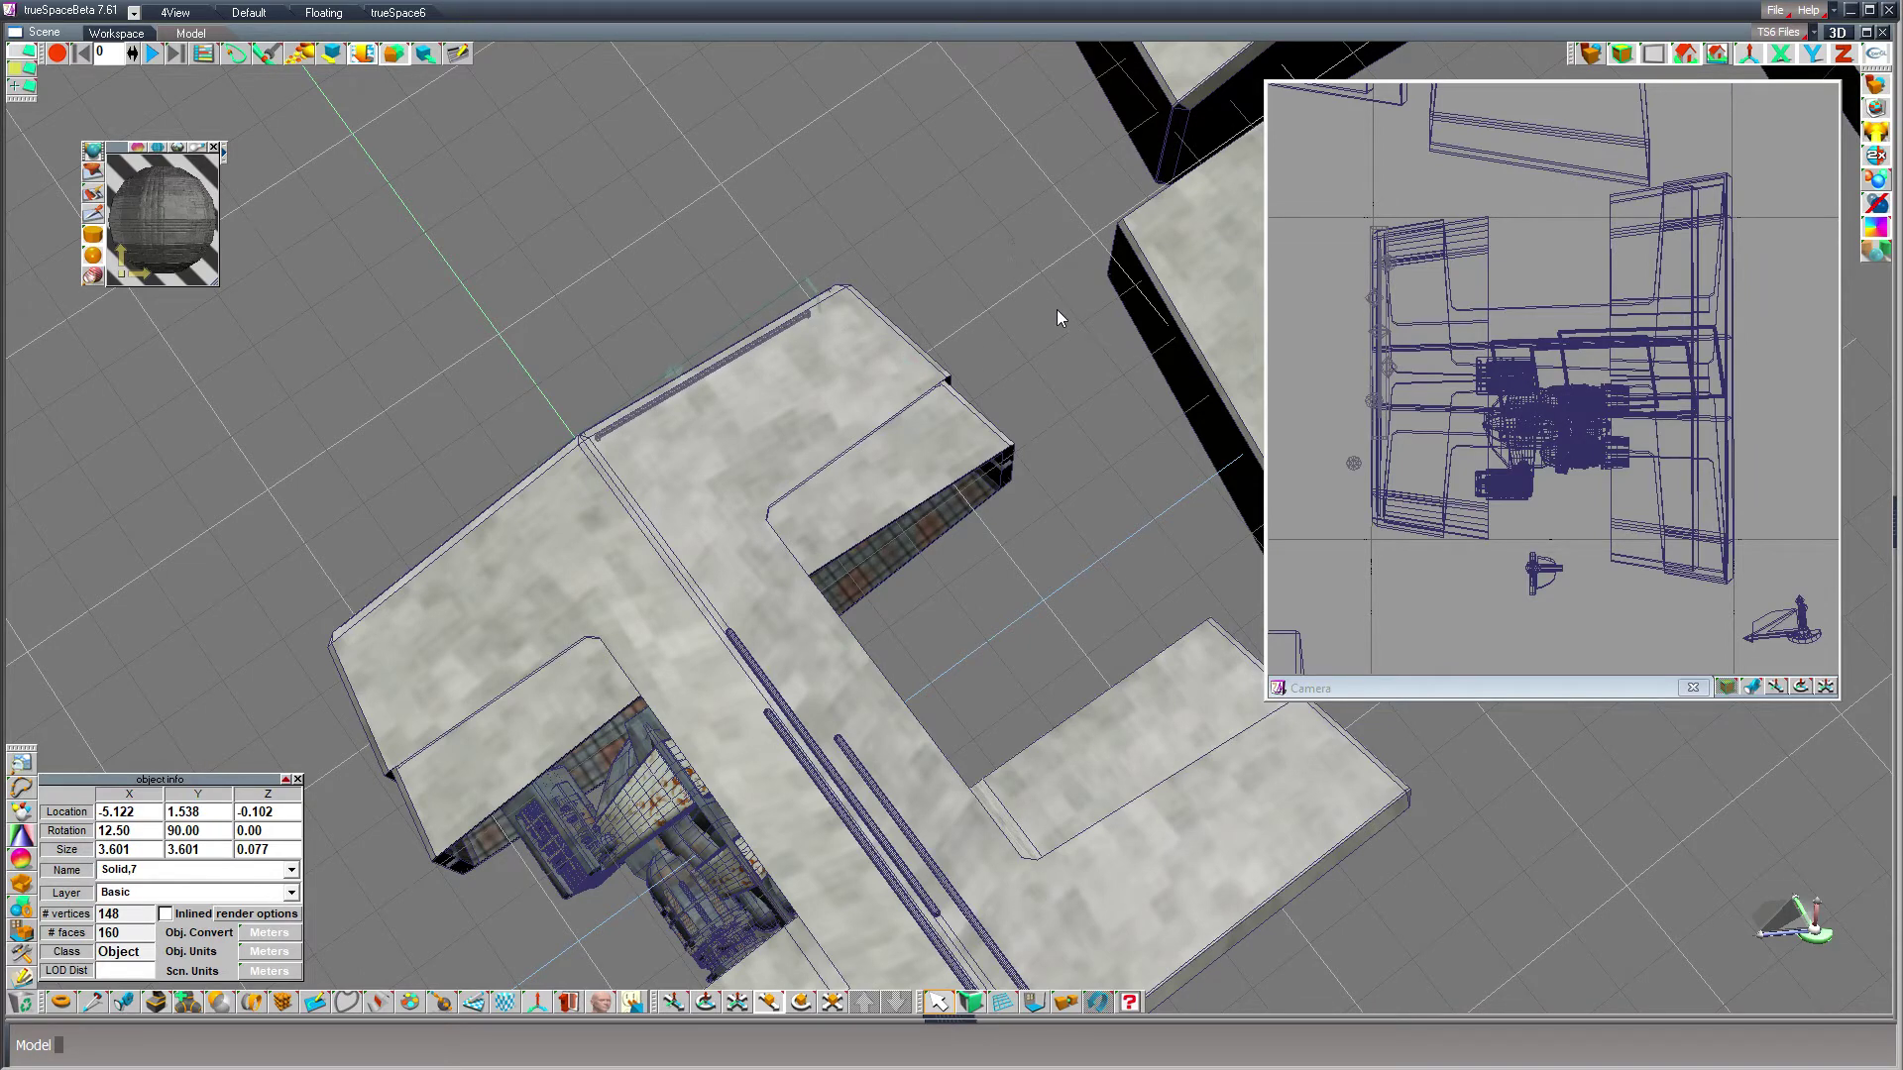
- Duplicate the edge pipe and place the copy beside it at about X -4.94, Y 2.19 and Z -0.24
{"action": "key", "text": "ctrl+c"}
{"action": "left_click_drag", "start_coordinate": [1141, 476], "coordinate": [1184, 462]}
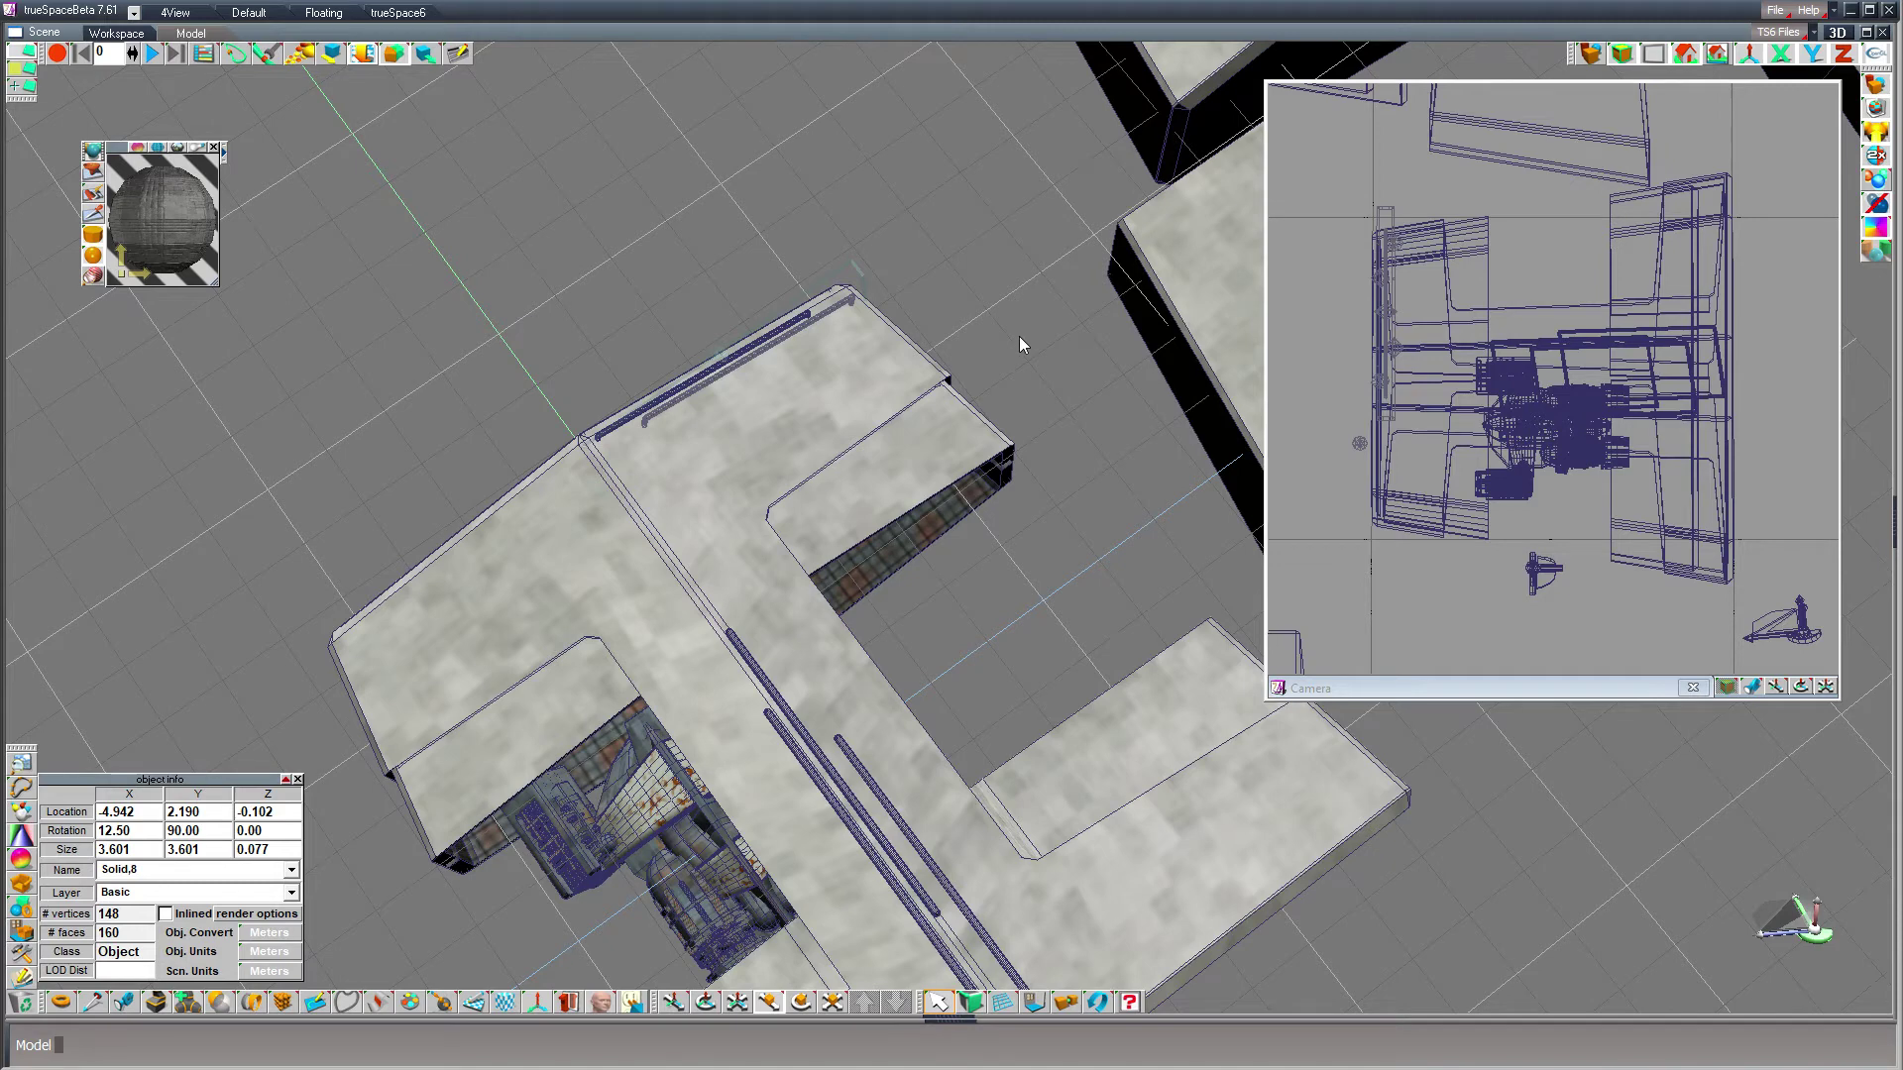
{"action": "right_click_drag", "start_coordinate": [1020, 336], "coordinate": [1019, 354]}
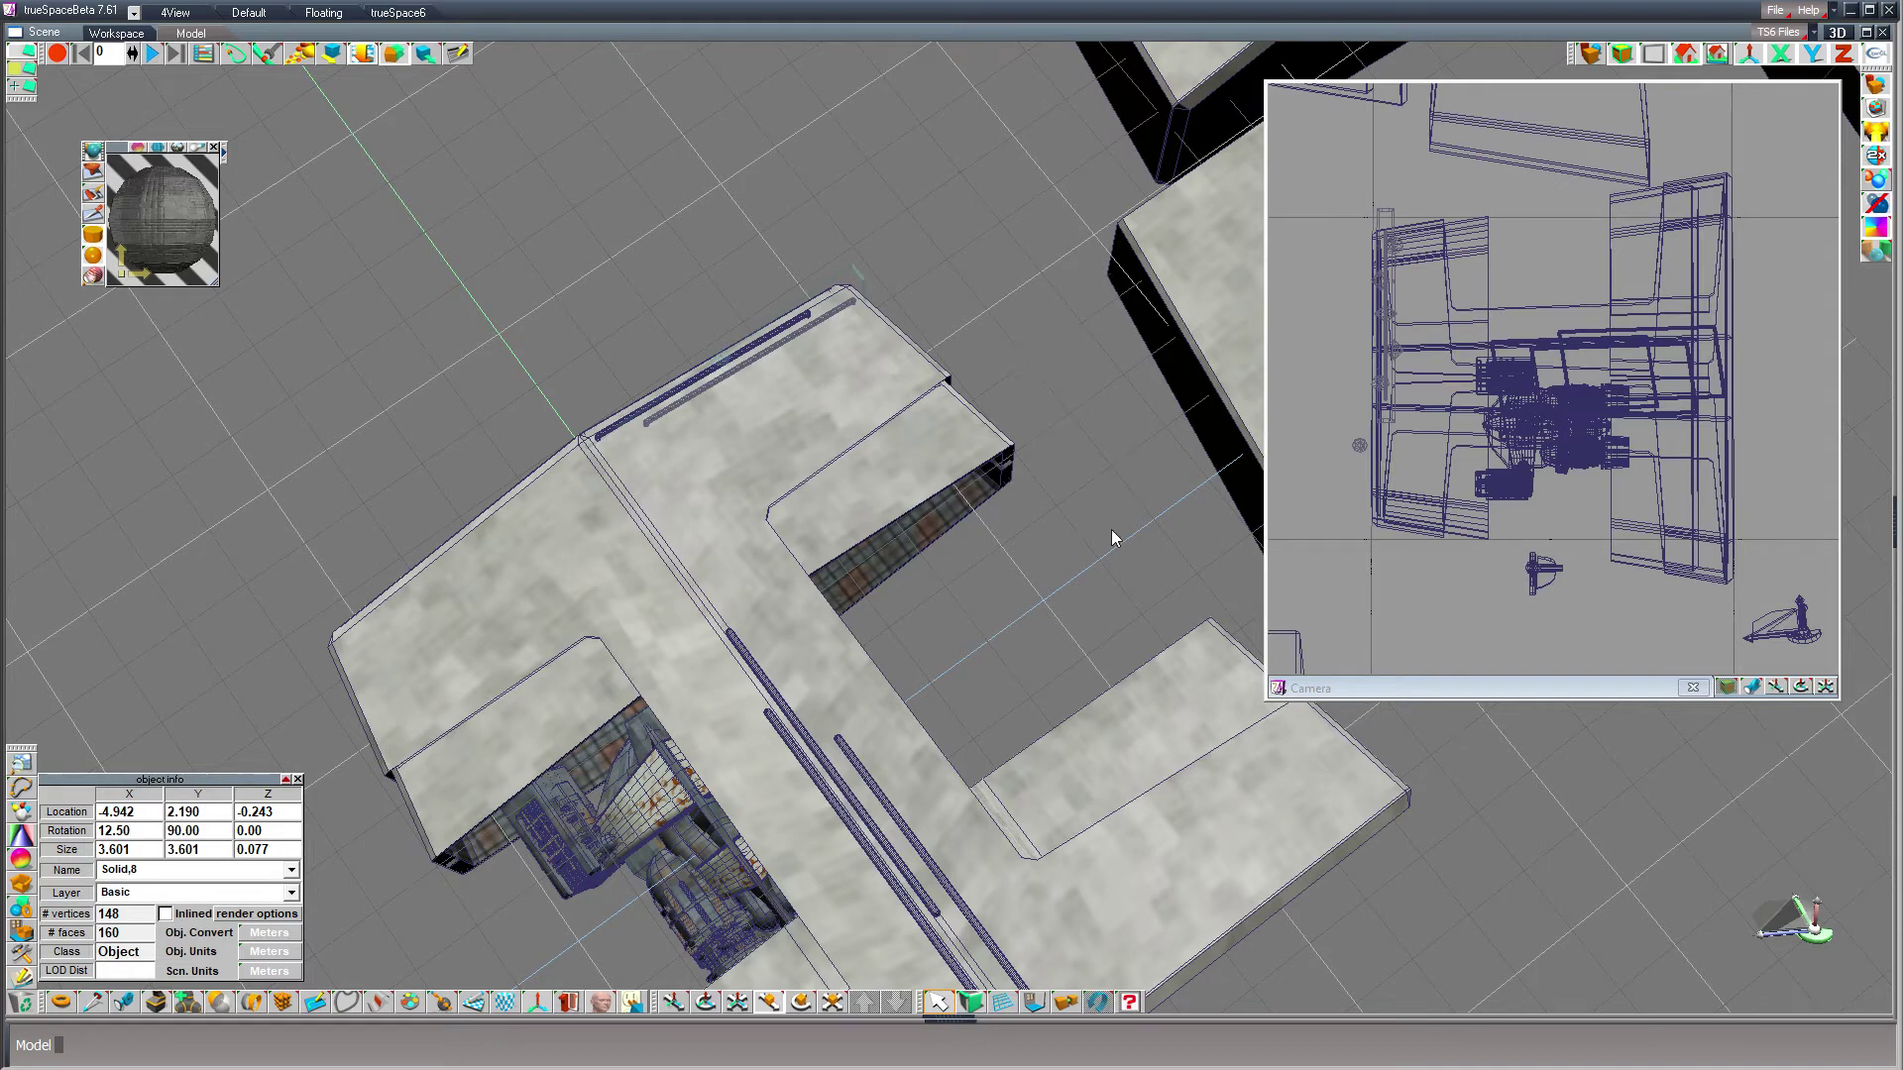
- Duplicate the pipe onto the opposite roof slope with an X rotation of -12.5, at about X -3.41, Y -2.22 and Z -0.12
{"action": "key", "text": "ctrl+c"}
{"action": "left_click_drag", "start_coordinate": [1009, 740], "coordinate": [756, 1049]}
{"action": "left_click", "coordinate": [147, 830]}
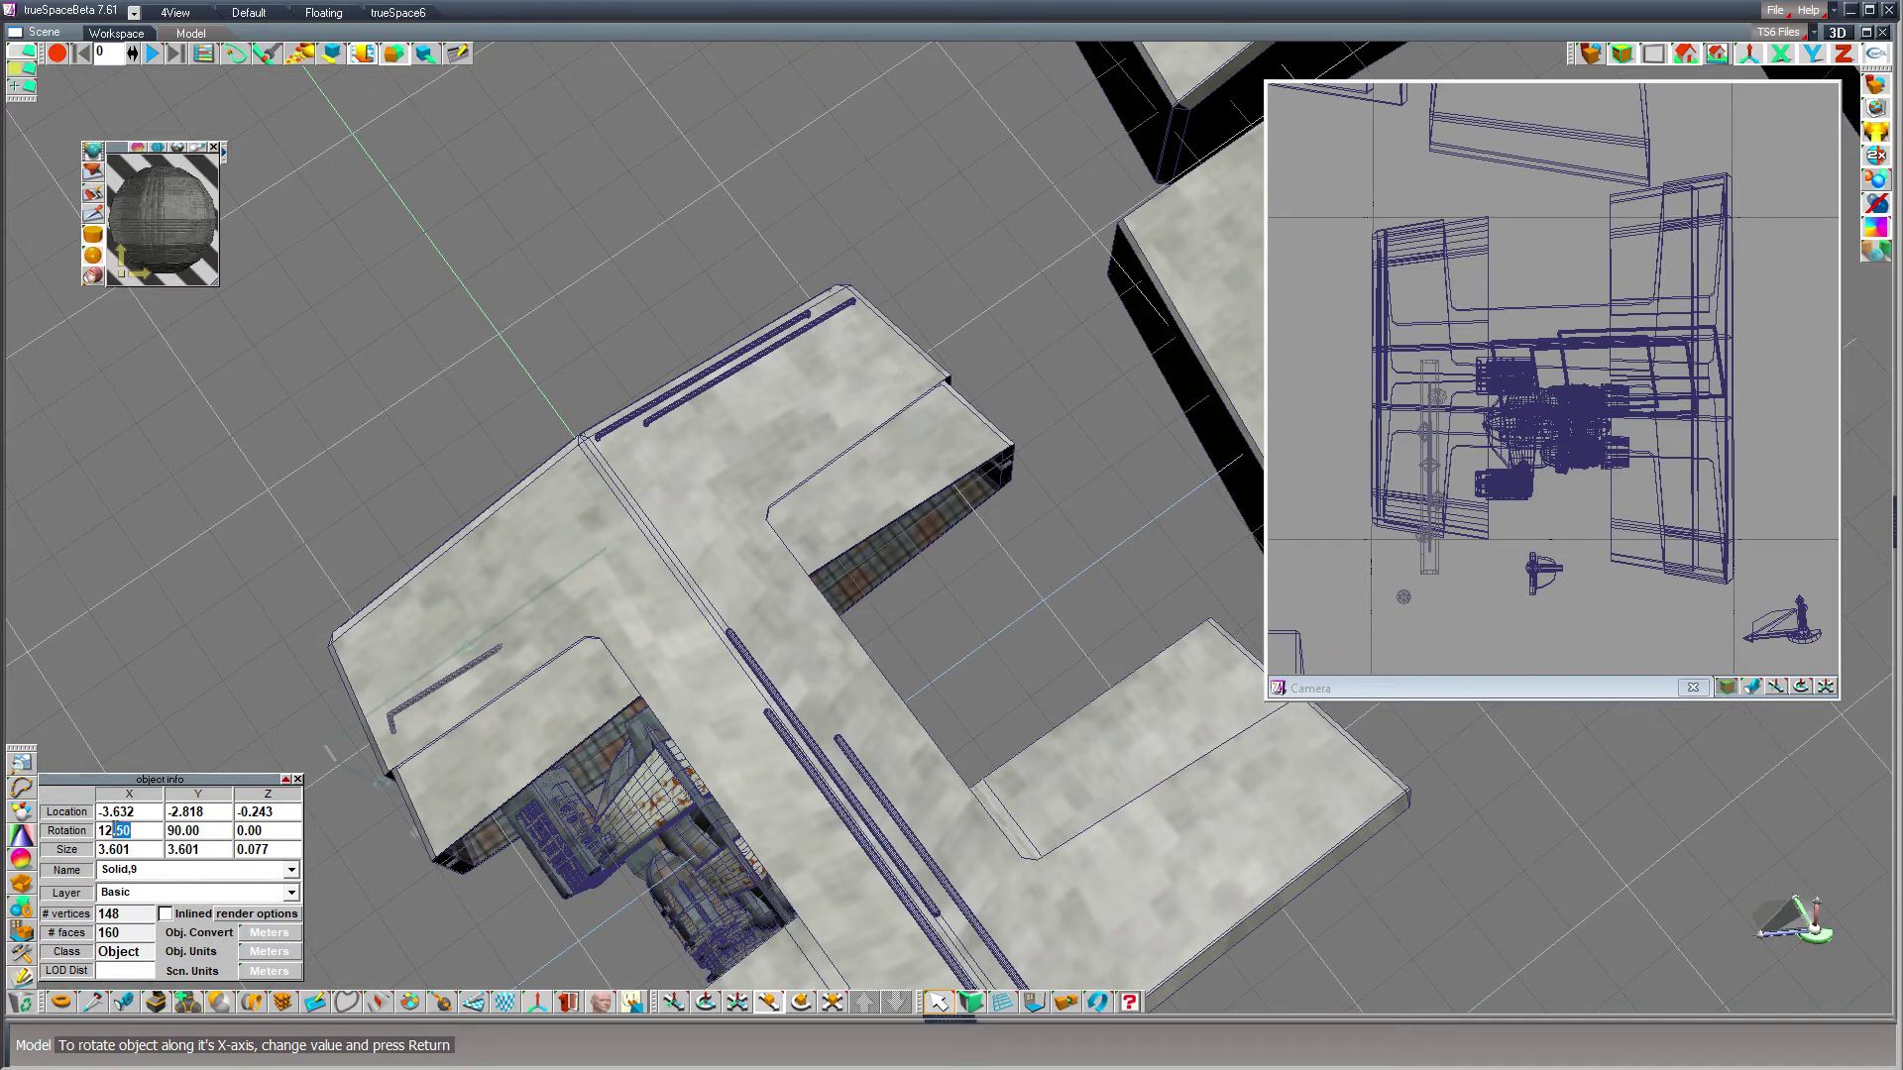
{"action": "type", "text": "1"}
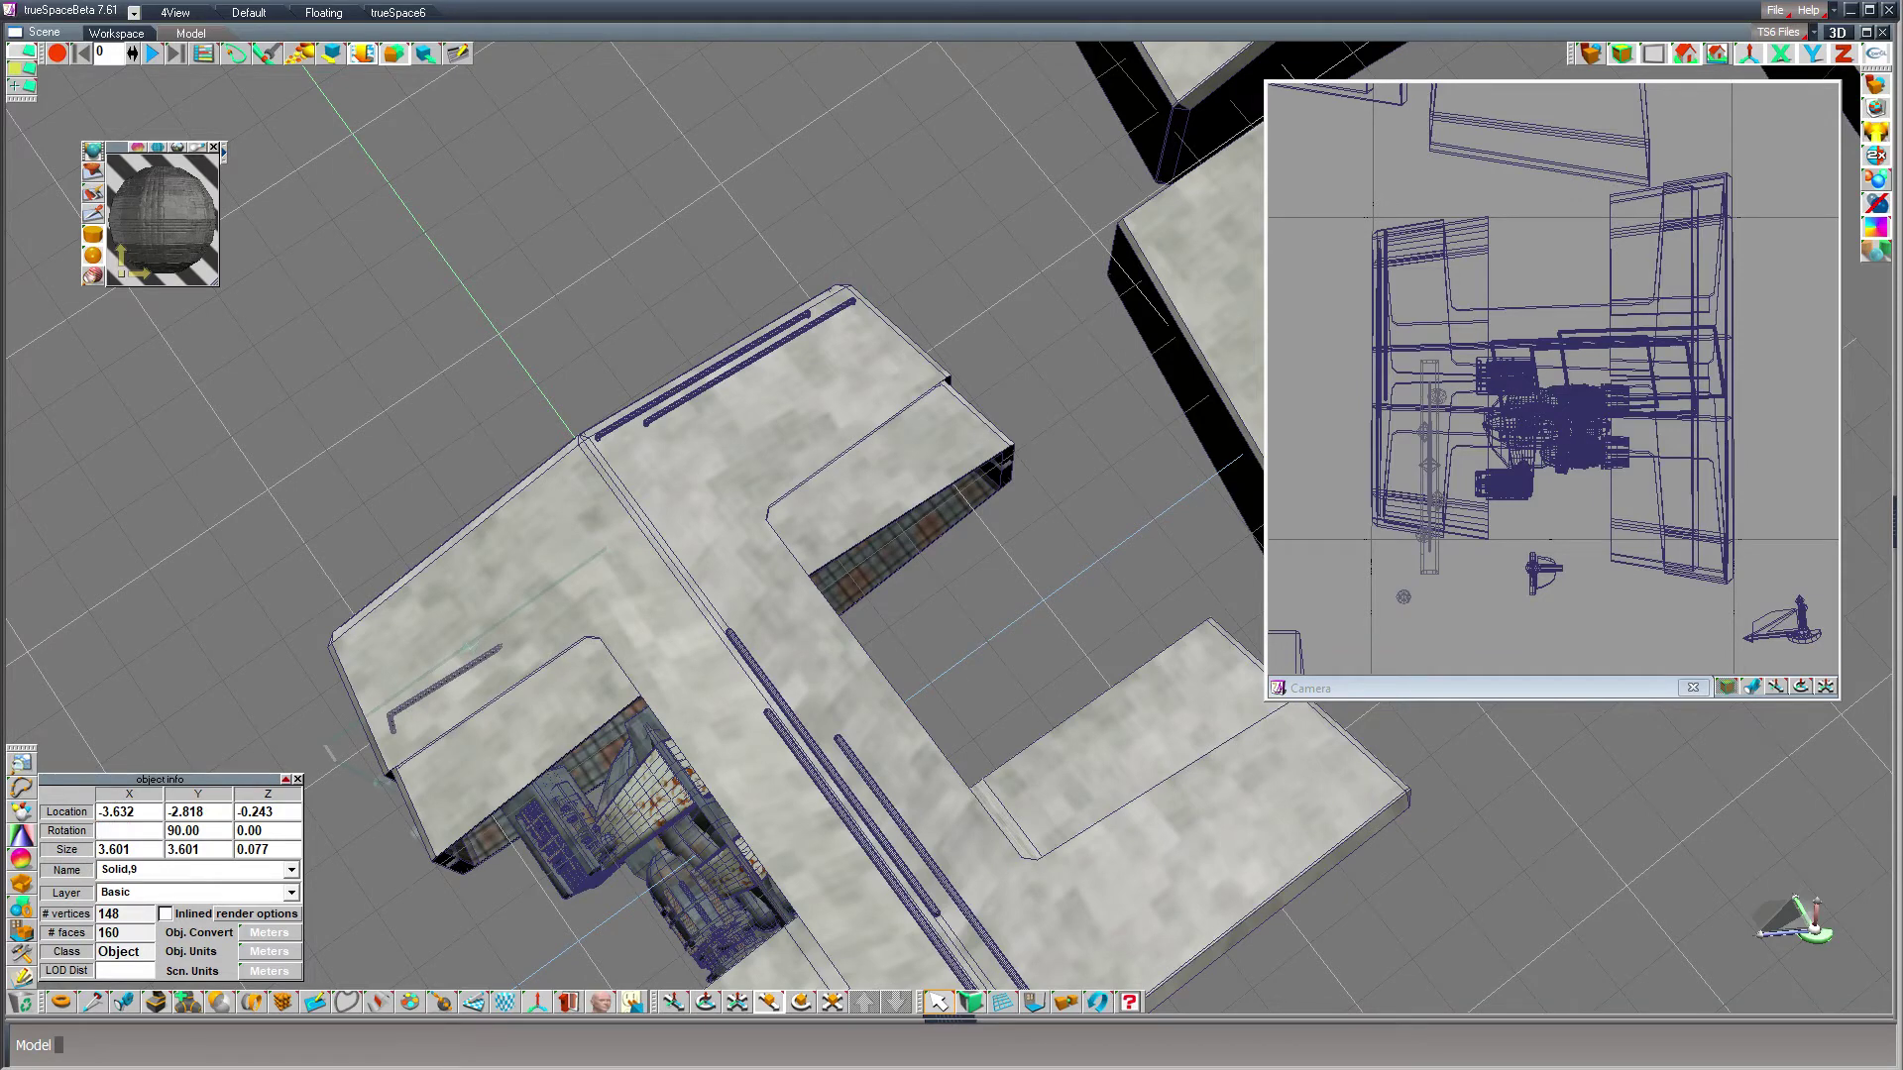
{"action": "type", "text": "-12.5"}
{"action": "key", "text": "Return"}
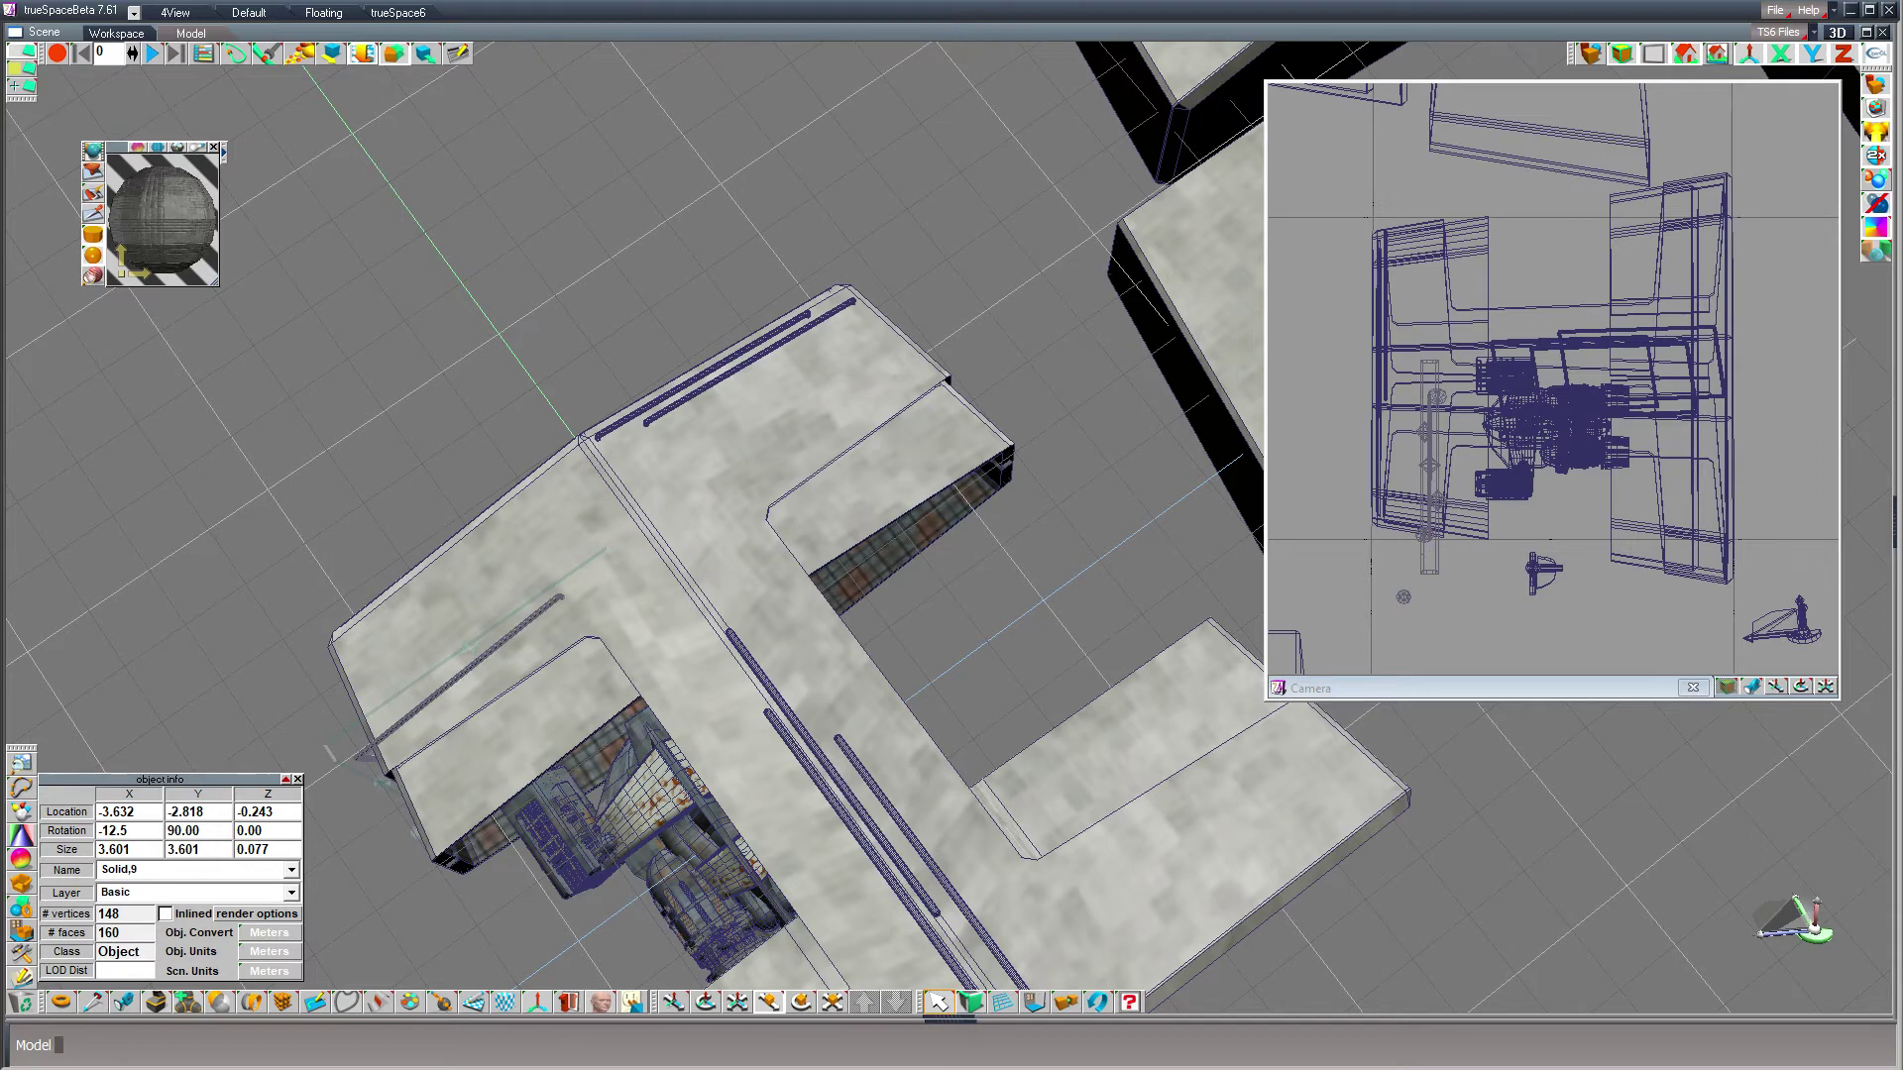
{"action": "left_click_drag", "start_coordinate": [1042, 604], "coordinate": [1087, 590]}
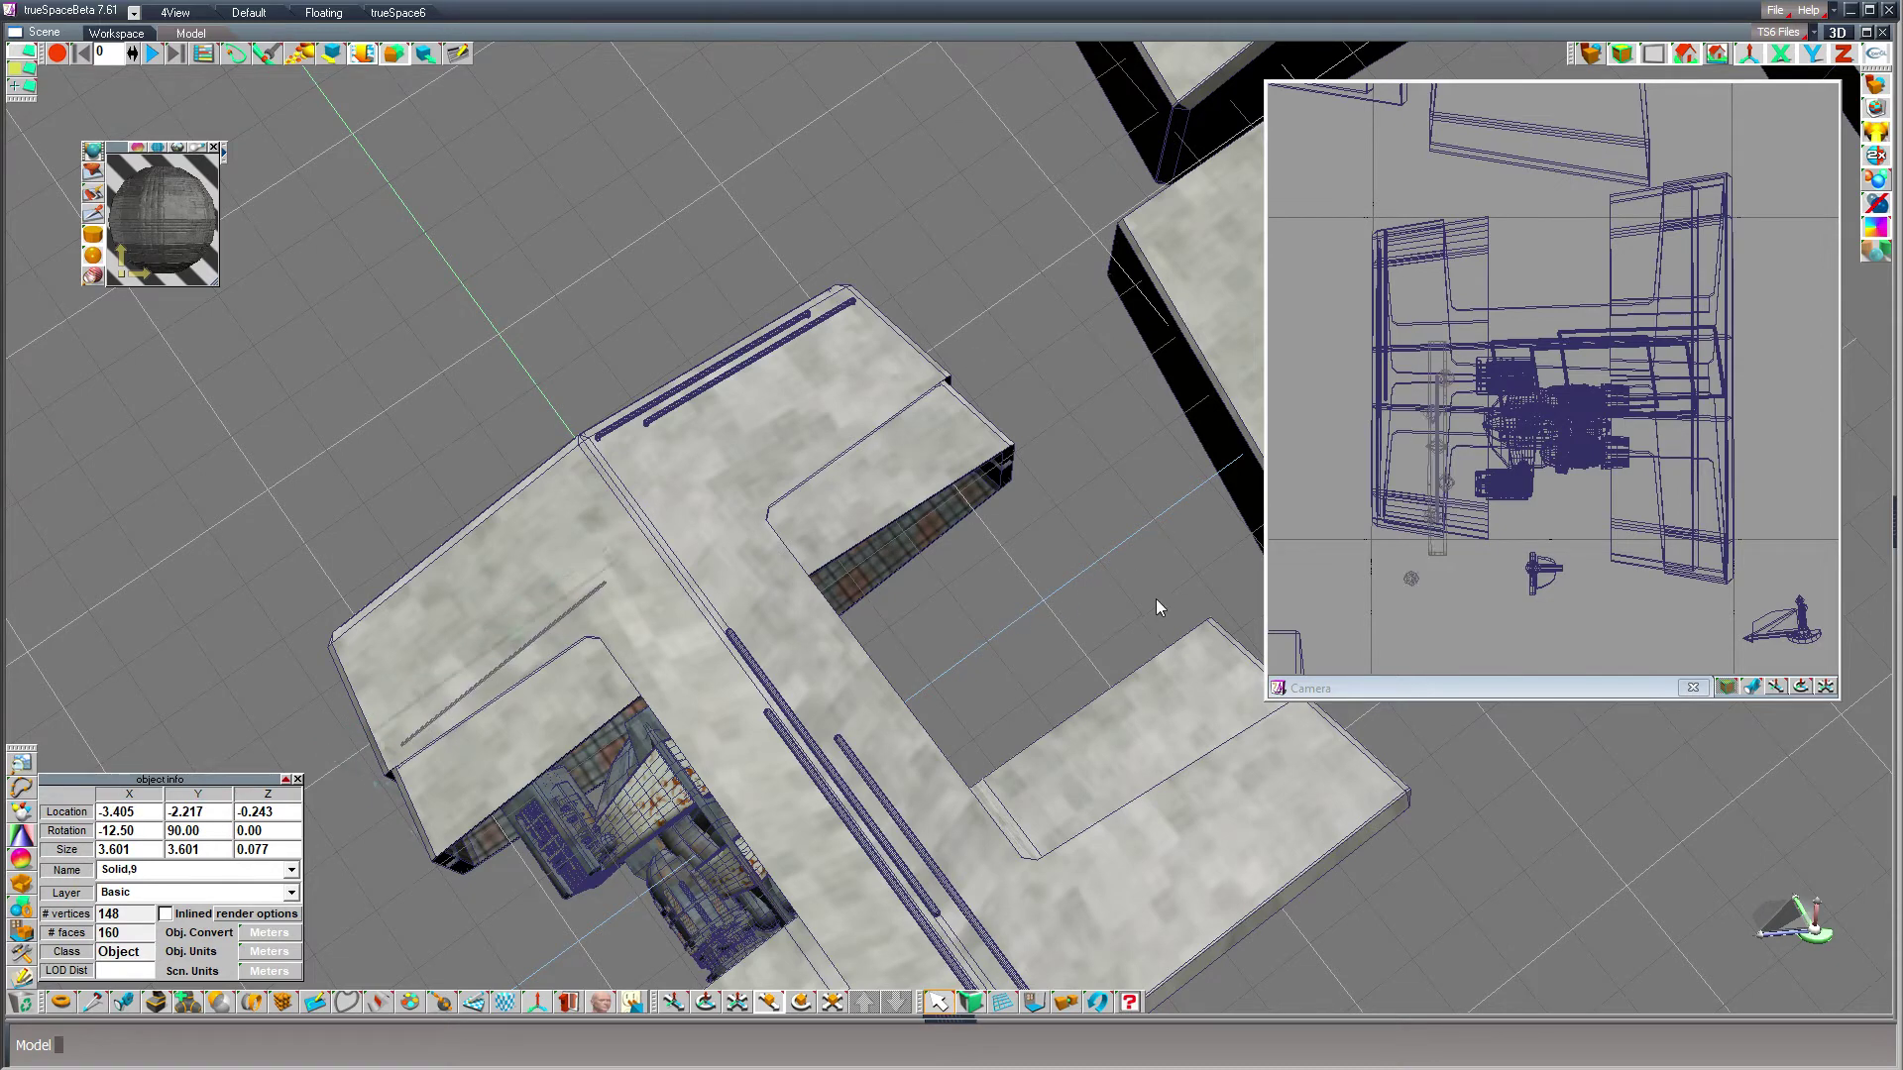
{"action": "mouse_move", "coordinate": [1150, 587]}
{"action": "right_mouse_down"}
{"action": "mouse_move", "coordinate": [1150, 559]}
{"action": "mouse_move", "coordinate": [1141, 577]}
{"action": "right_mouse_up"}
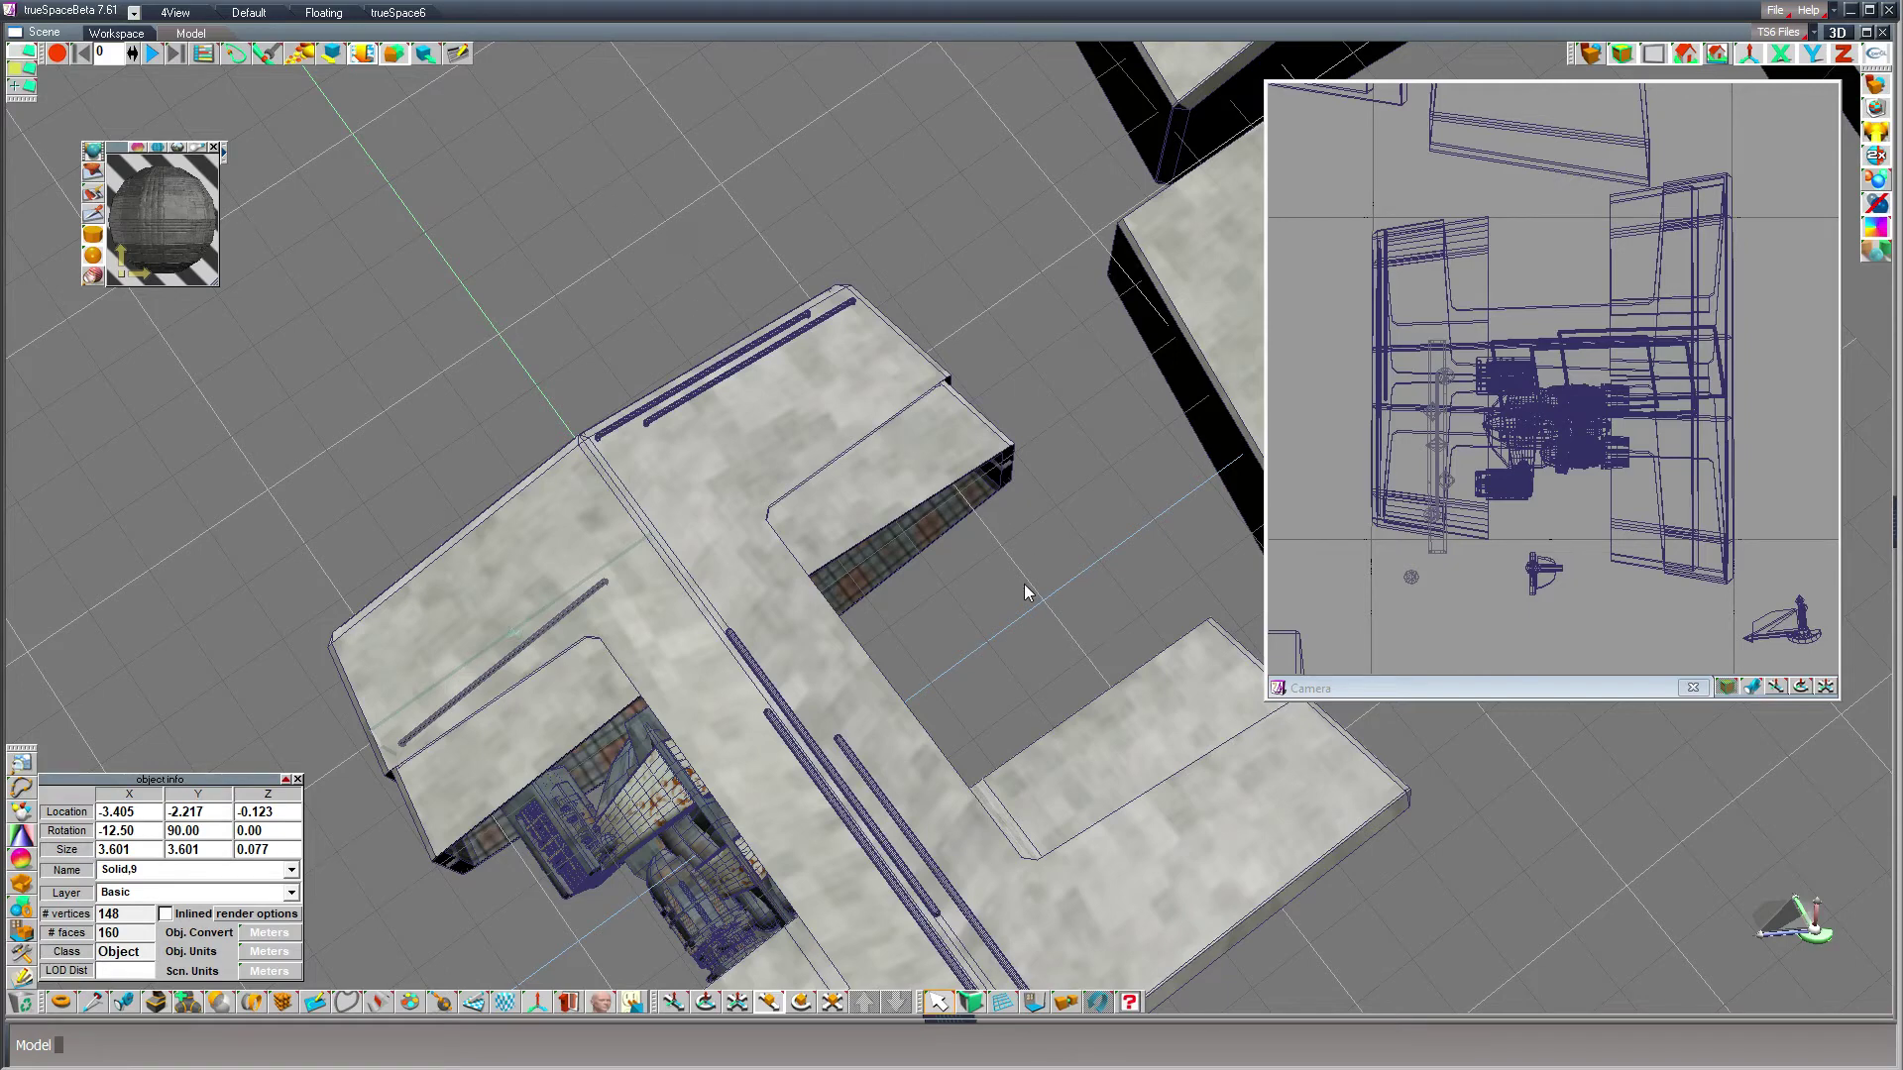
- Duplicate the opposite-slope pipe twice, placing copies at about X -4.74, Y -1.49, Z -0.07 and X -4.11, Y -2.59, Z -0.31
{"action": "key", "text": "ctrl+c"}
{"action": "left_click_drag", "start_coordinate": [1009, 509], "coordinate": [1005, 408]}
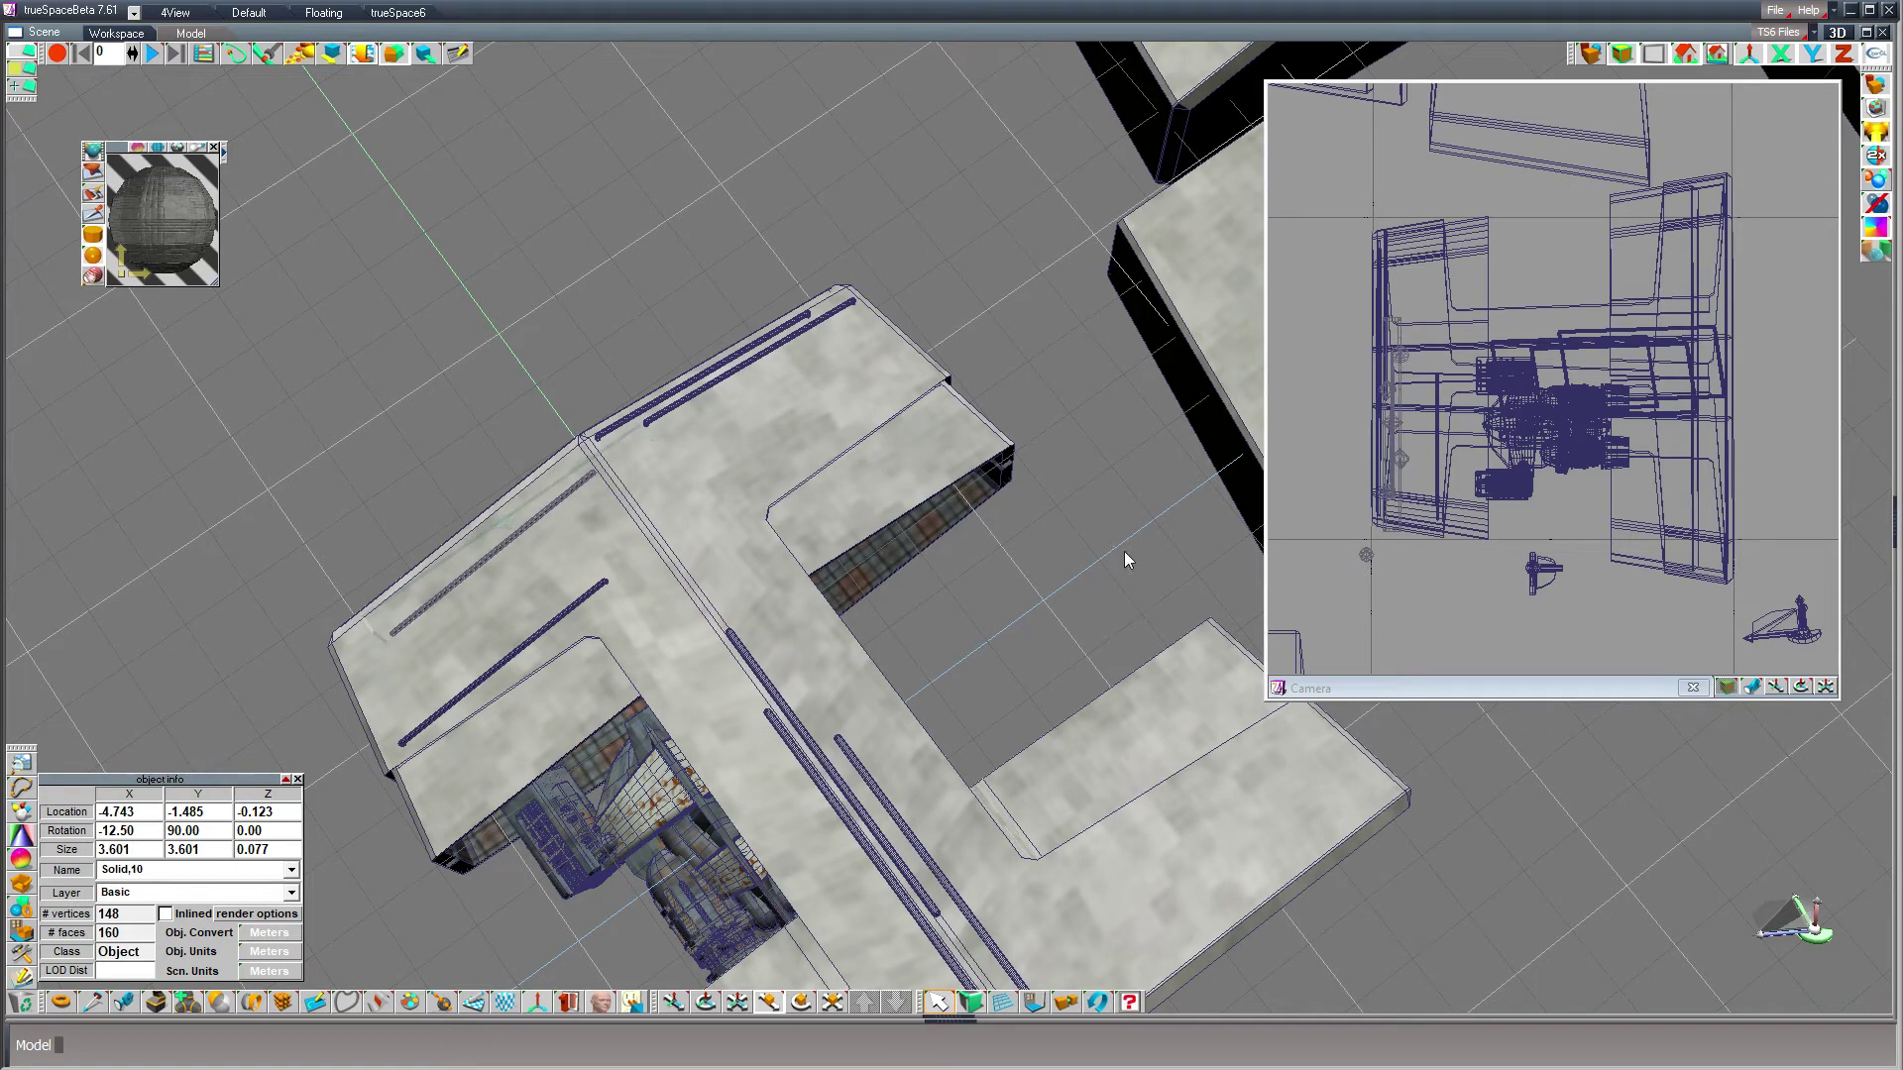
{"action": "right_click_drag", "start_coordinate": [1105, 486], "coordinate": [1105, 481]}
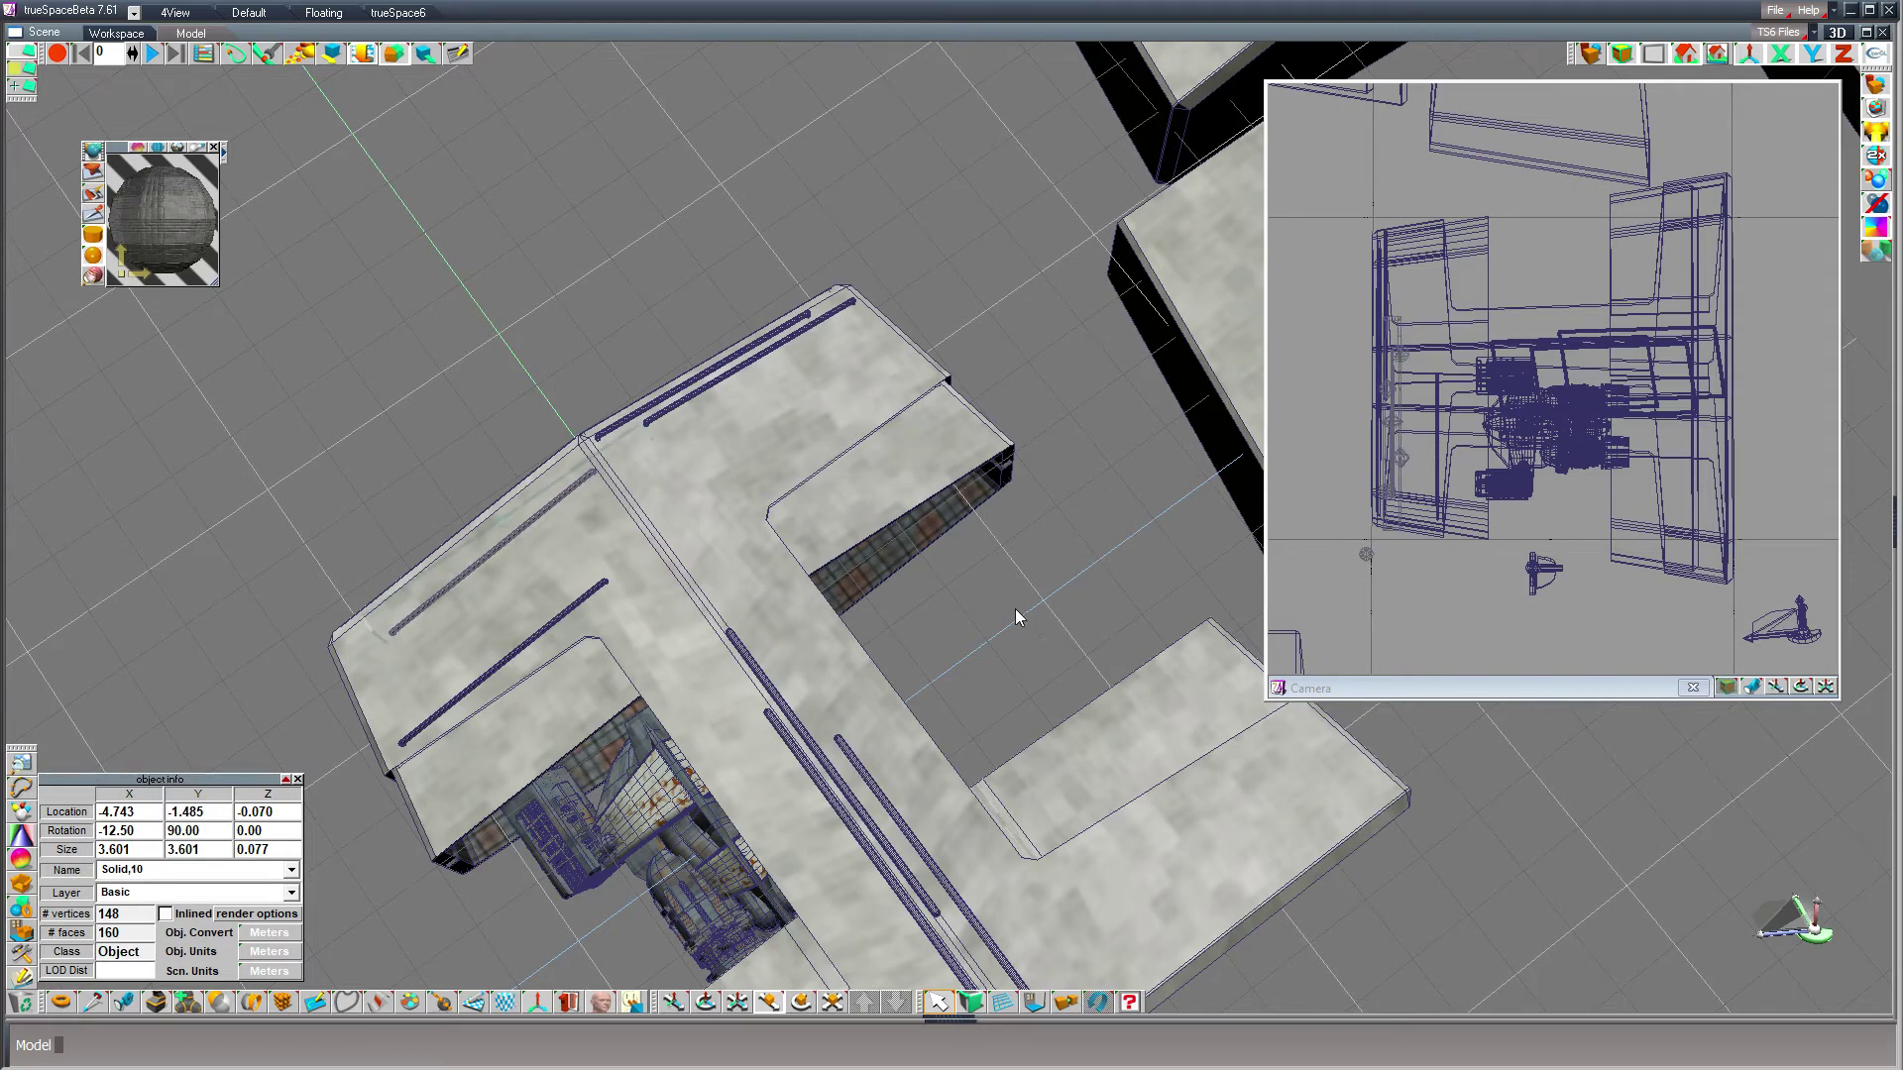
{"action": "key", "text": "ctrl+c"}
{"action": "left_click_drag", "start_coordinate": [1311, 936], "coordinate": [1272, 1021]}
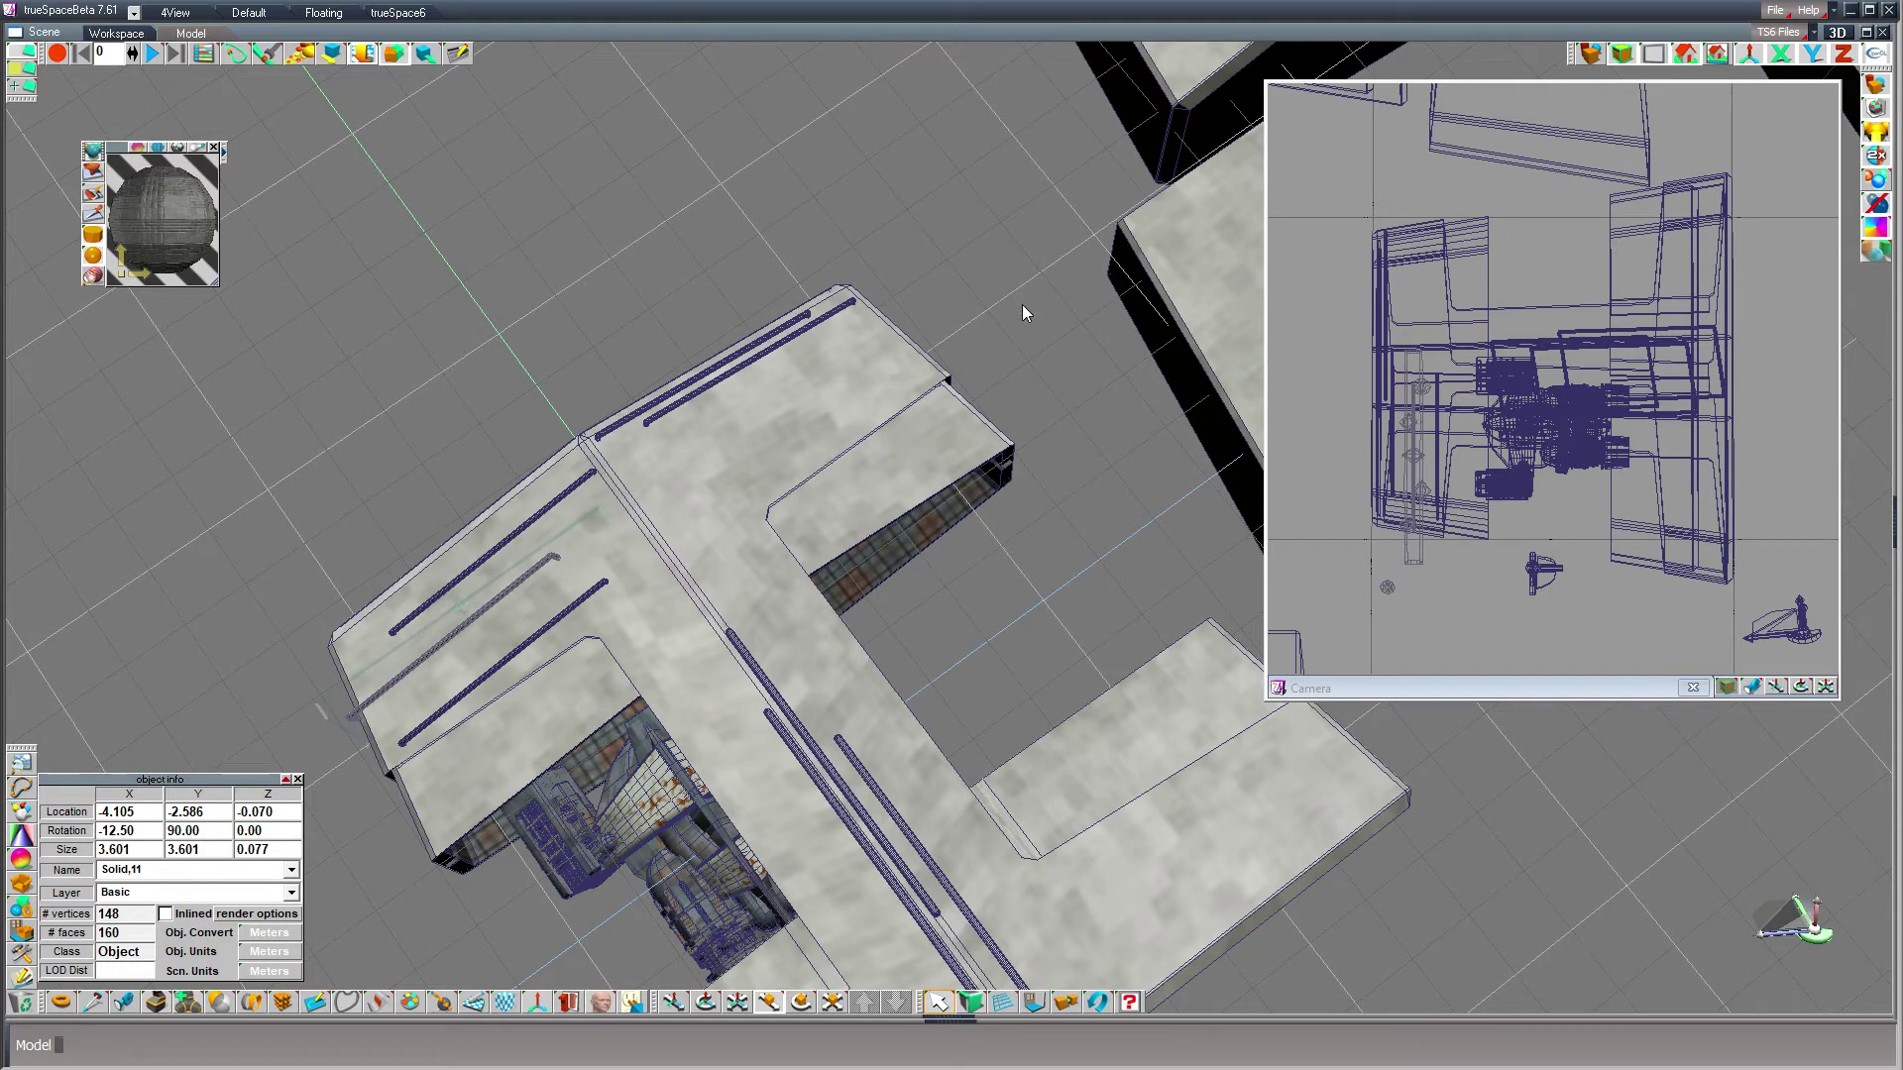
{"action": "right_click_drag", "start_coordinate": [1042, 359], "coordinate": [1043, 410]}
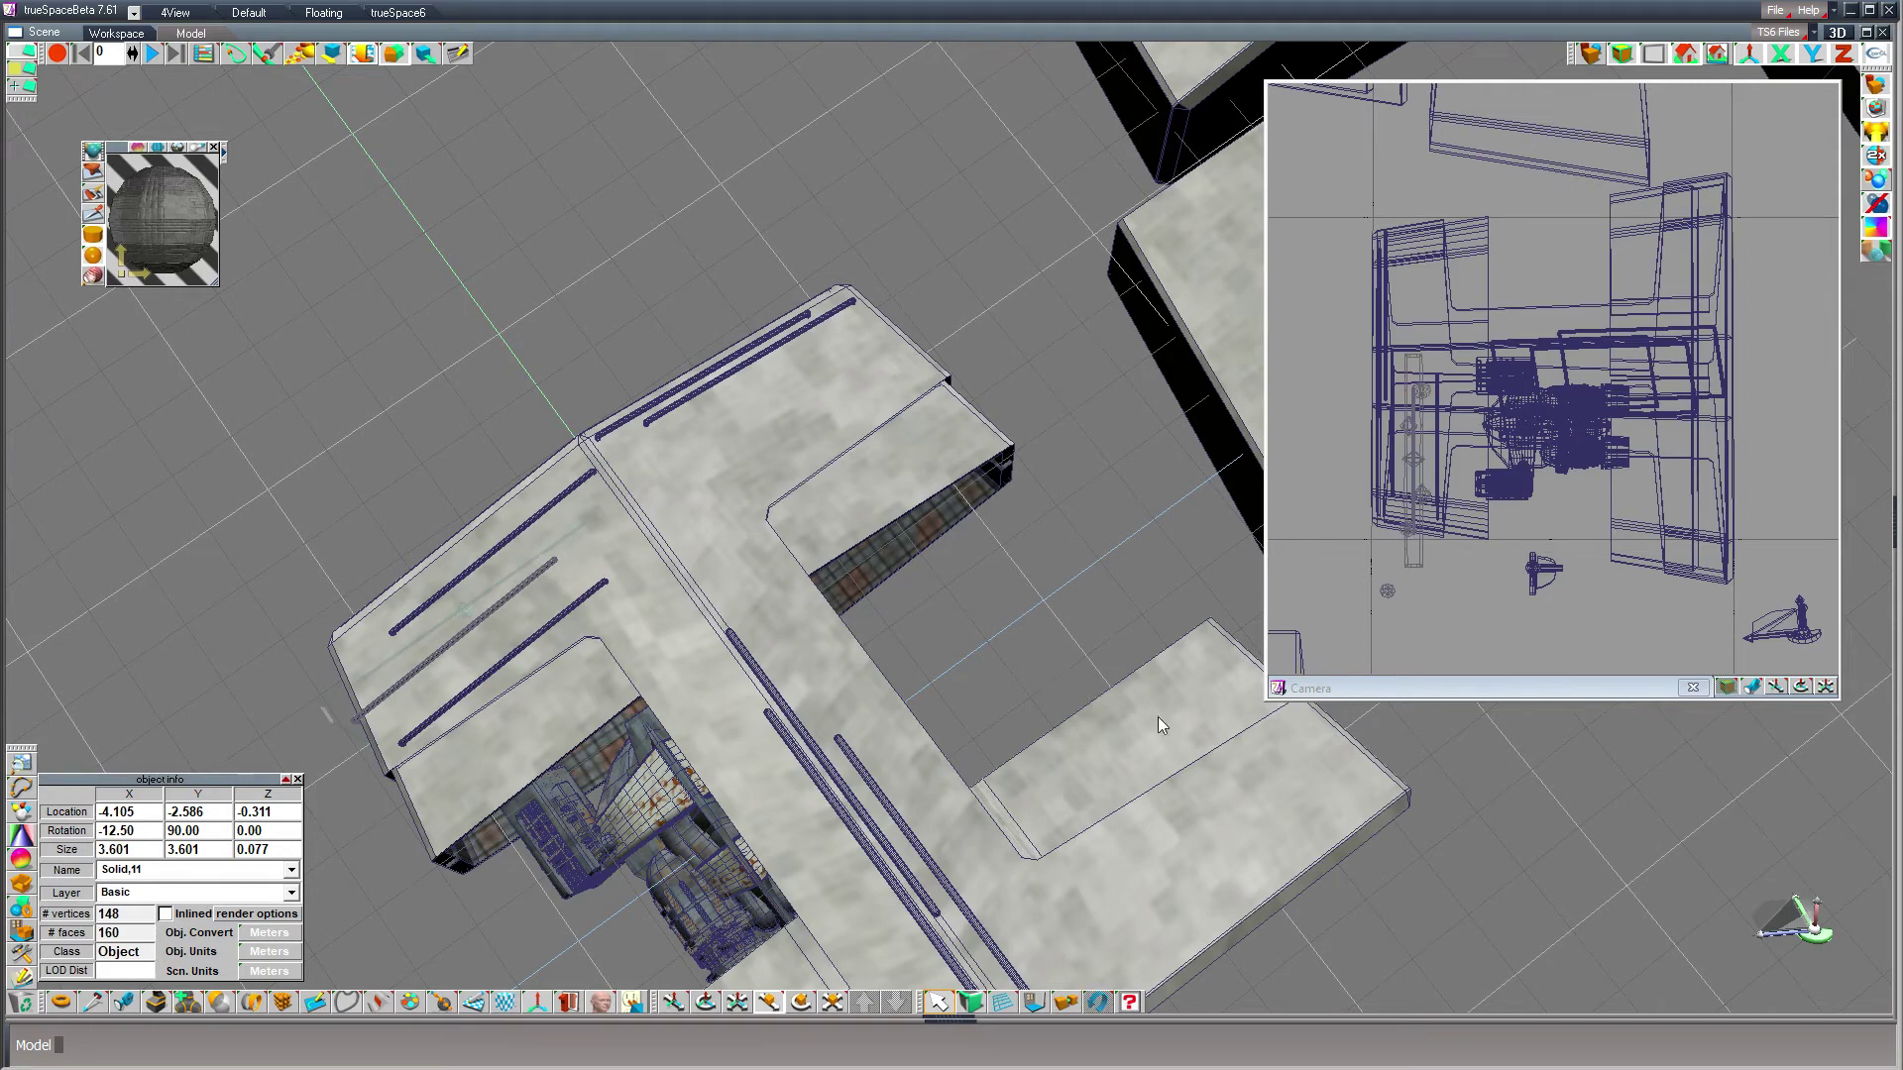
- Duplicate the last pipe across to the hangar's other wing and set the copy's X rotation to 12.5
{"action": "key", "text": "ctrl+c"}
{"action": "left_click_drag", "start_coordinate": [1031, 410], "coordinate": [1651, 652]}
{"action": "left_click_drag", "start_coordinate": [1680, 308], "coordinate": [1642, 414]}
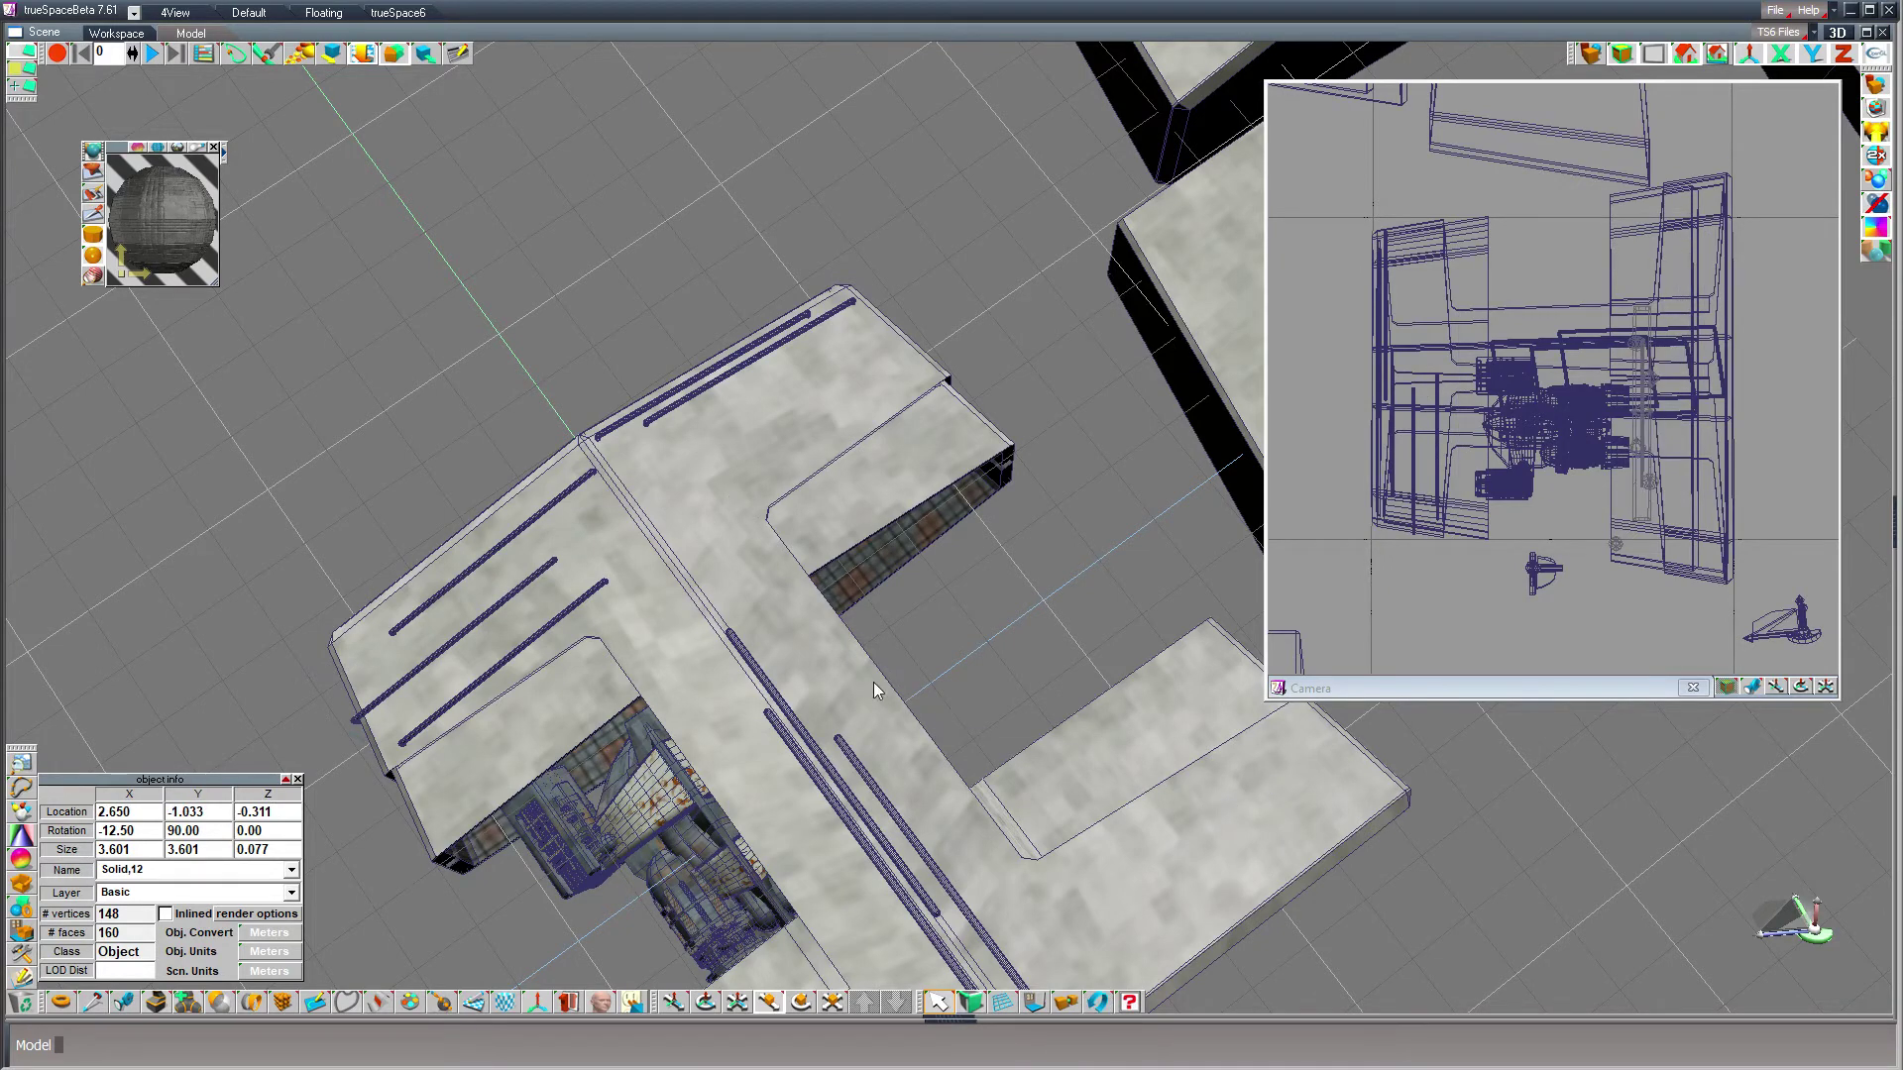
{"action": "double_click", "coordinate": [119, 831]}
{"action": "type", "text": "12.50"}
{"action": "key", "text": "Return"}
- Position the copied pipe on the other wing's roof at about X 3.81, Y 2.66 and Z 0.32
{"action": "left_click_drag", "start_coordinate": [1466, 825], "coordinate": [1210, 753]}
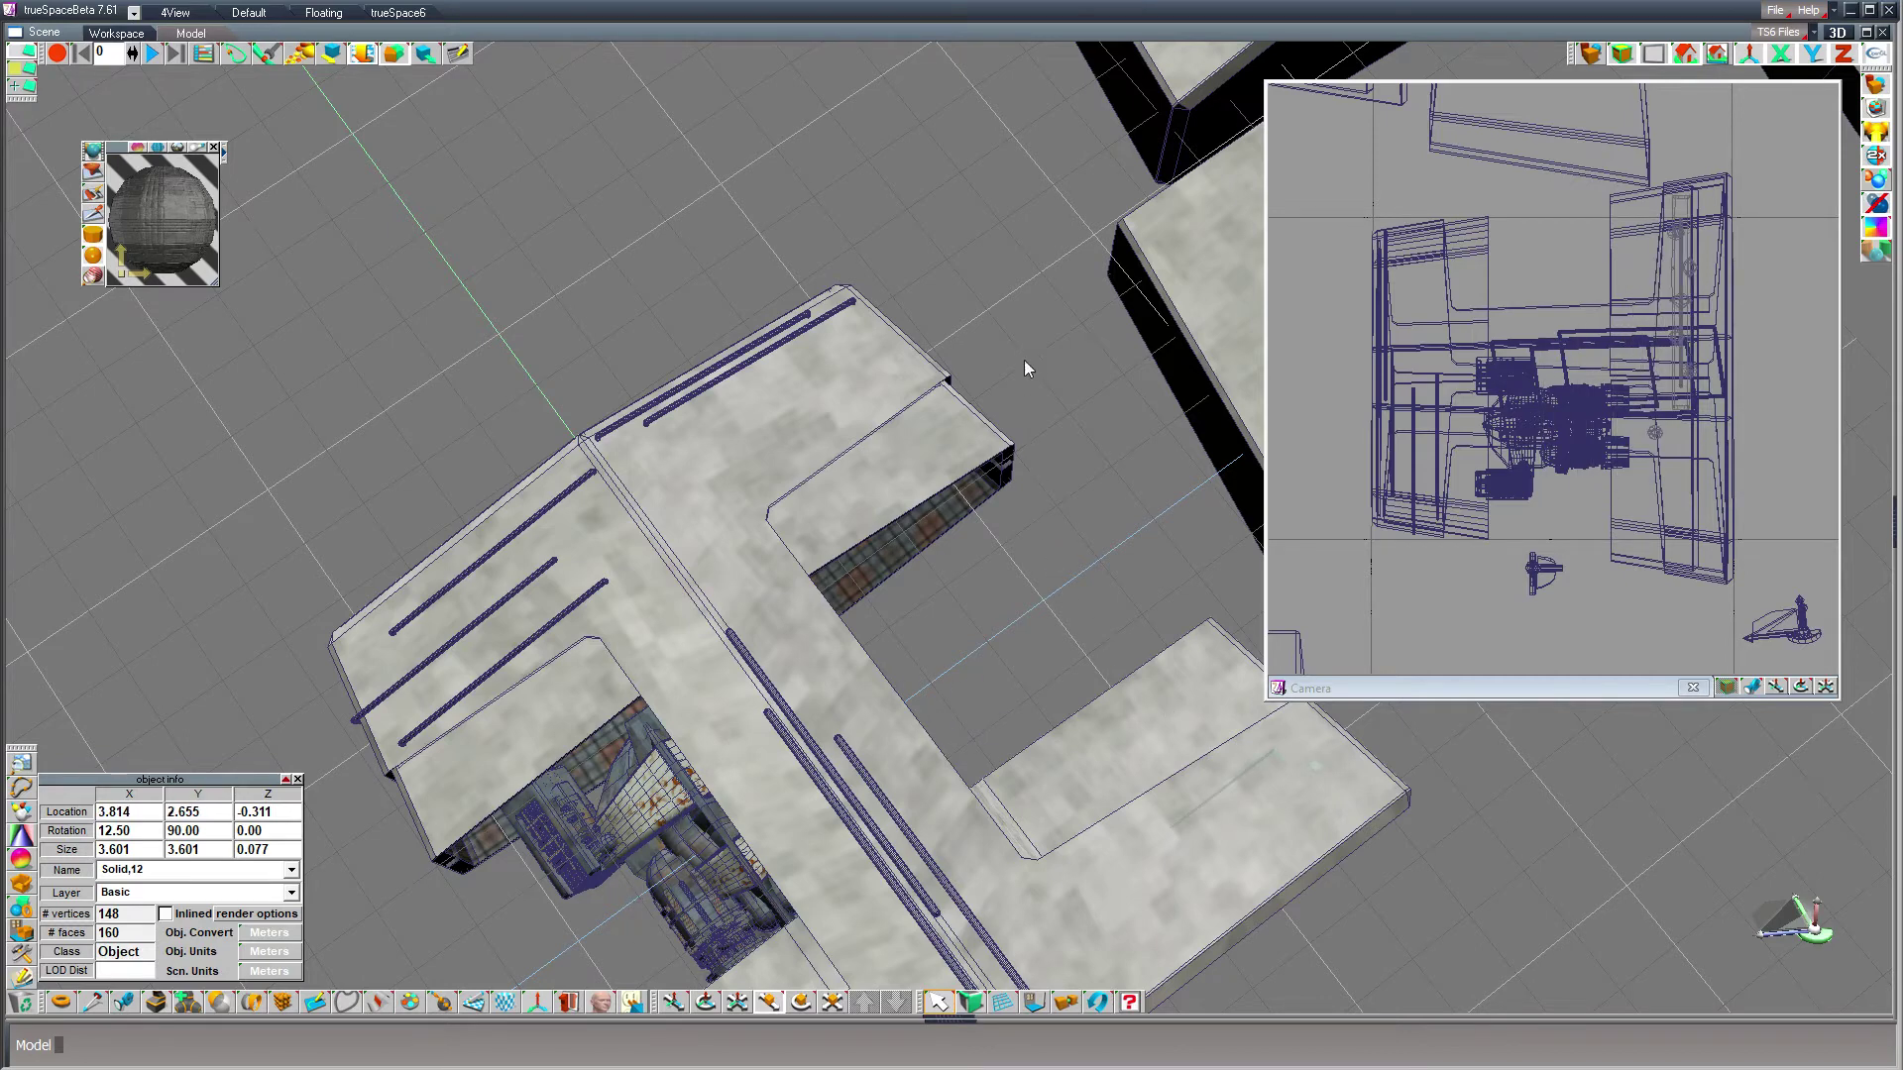
{"action": "right_click_drag", "start_coordinate": [1025, 360], "coordinate": [1025, 316]}
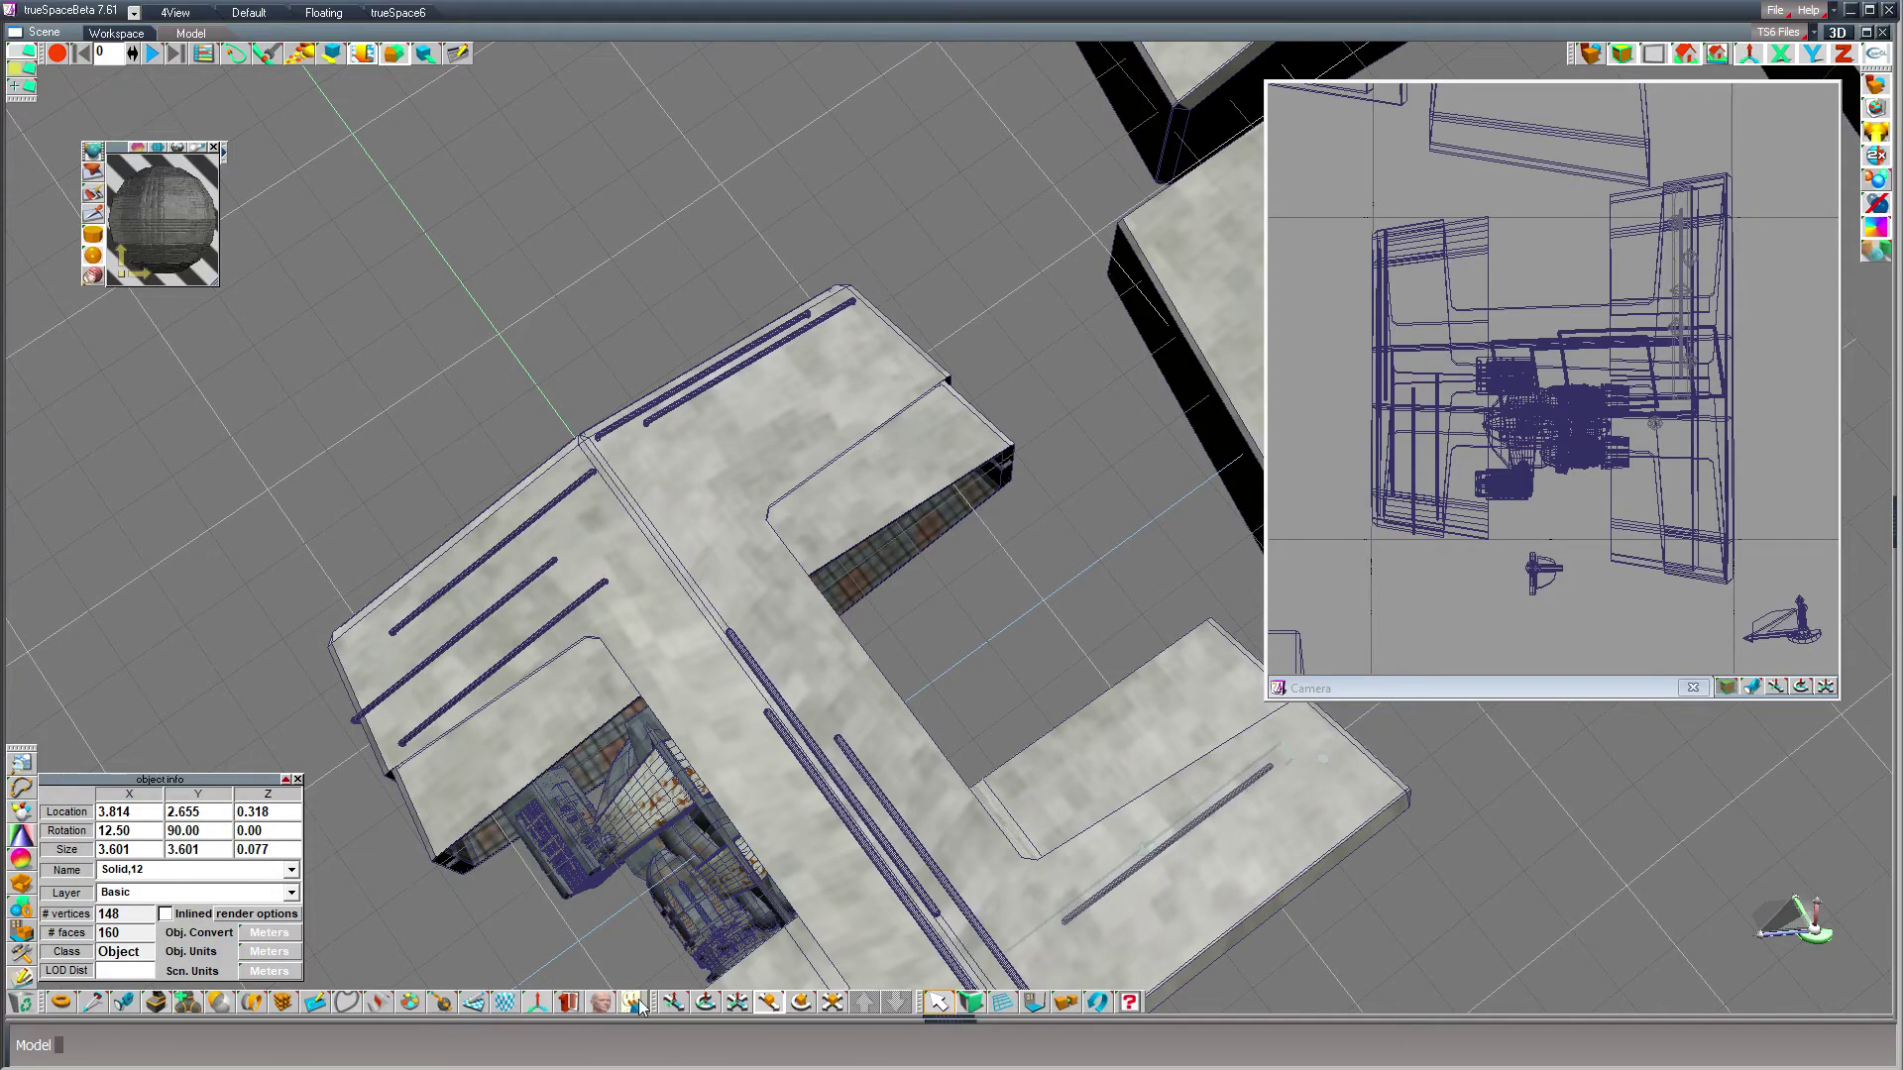
{"action": "left_click", "coordinate": [705, 1002]}
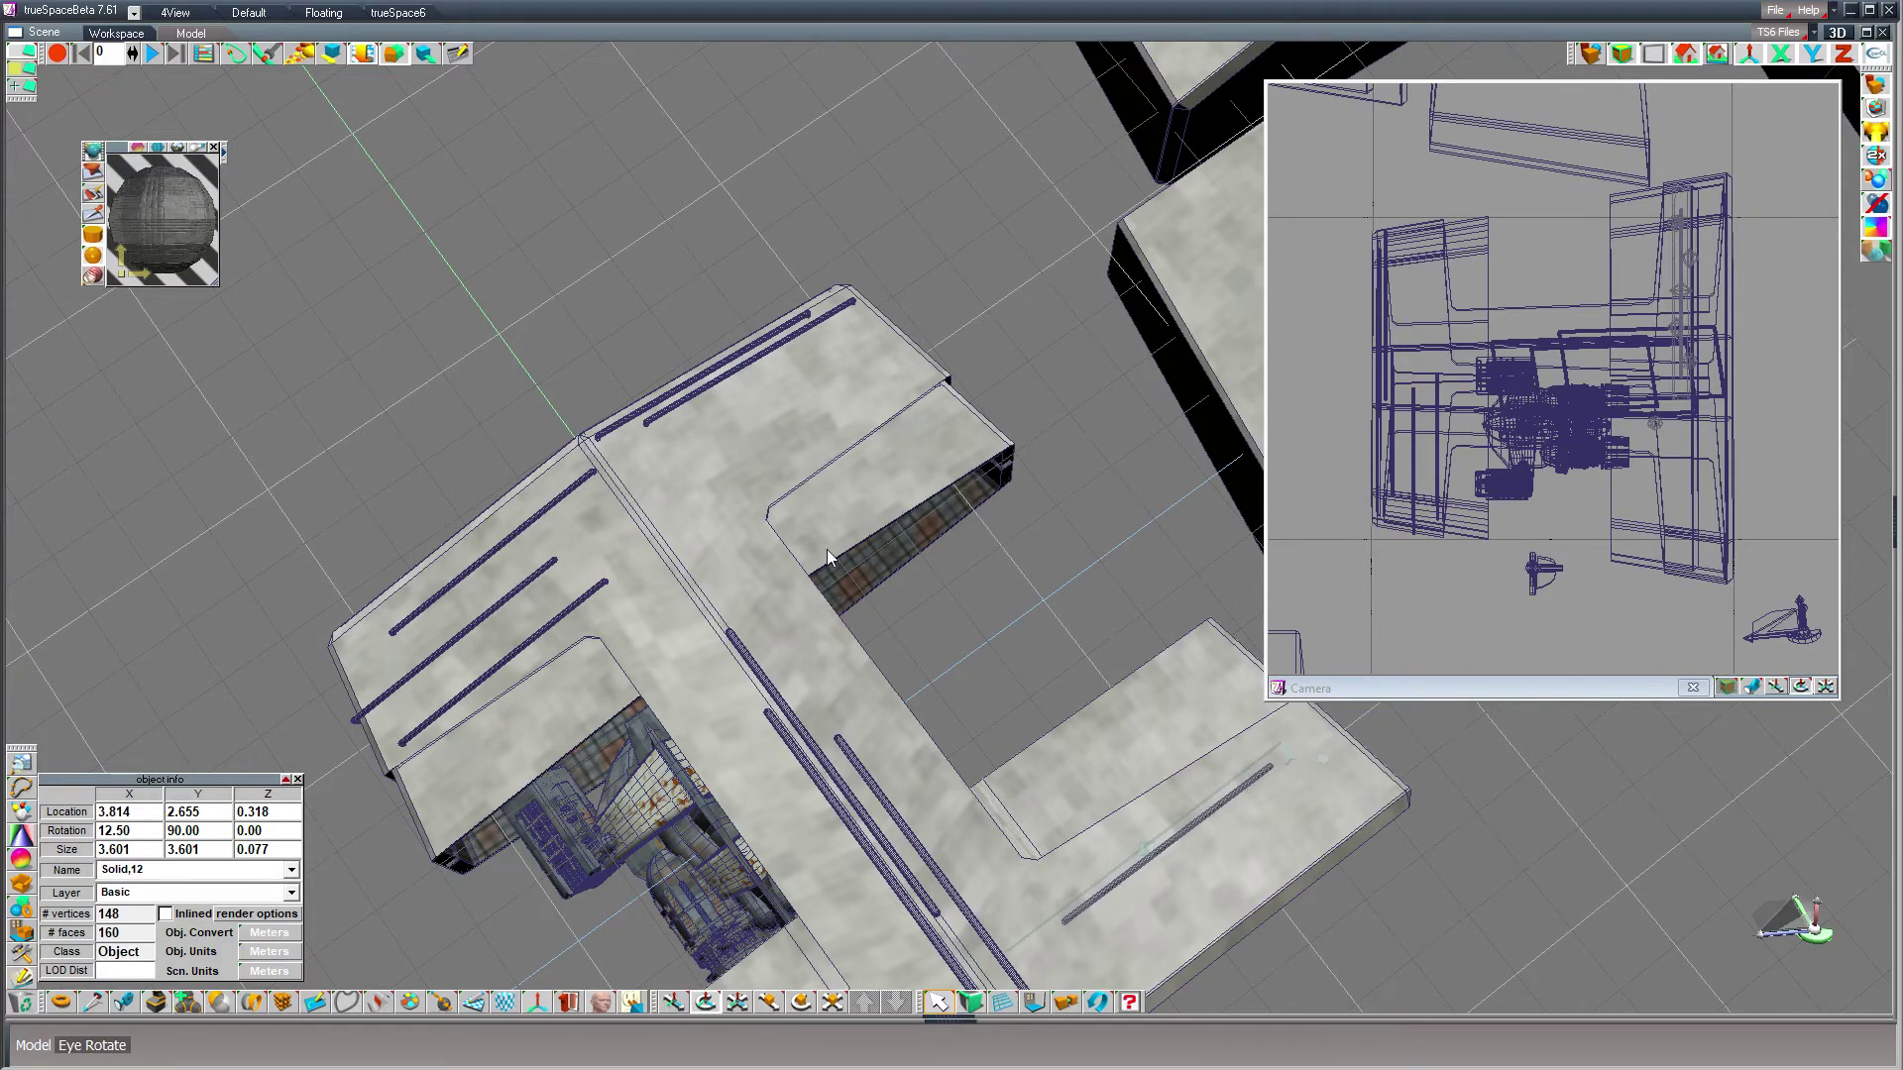
{"action": "left_click_drag", "start_coordinate": [827, 549], "coordinate": [921, 649]}
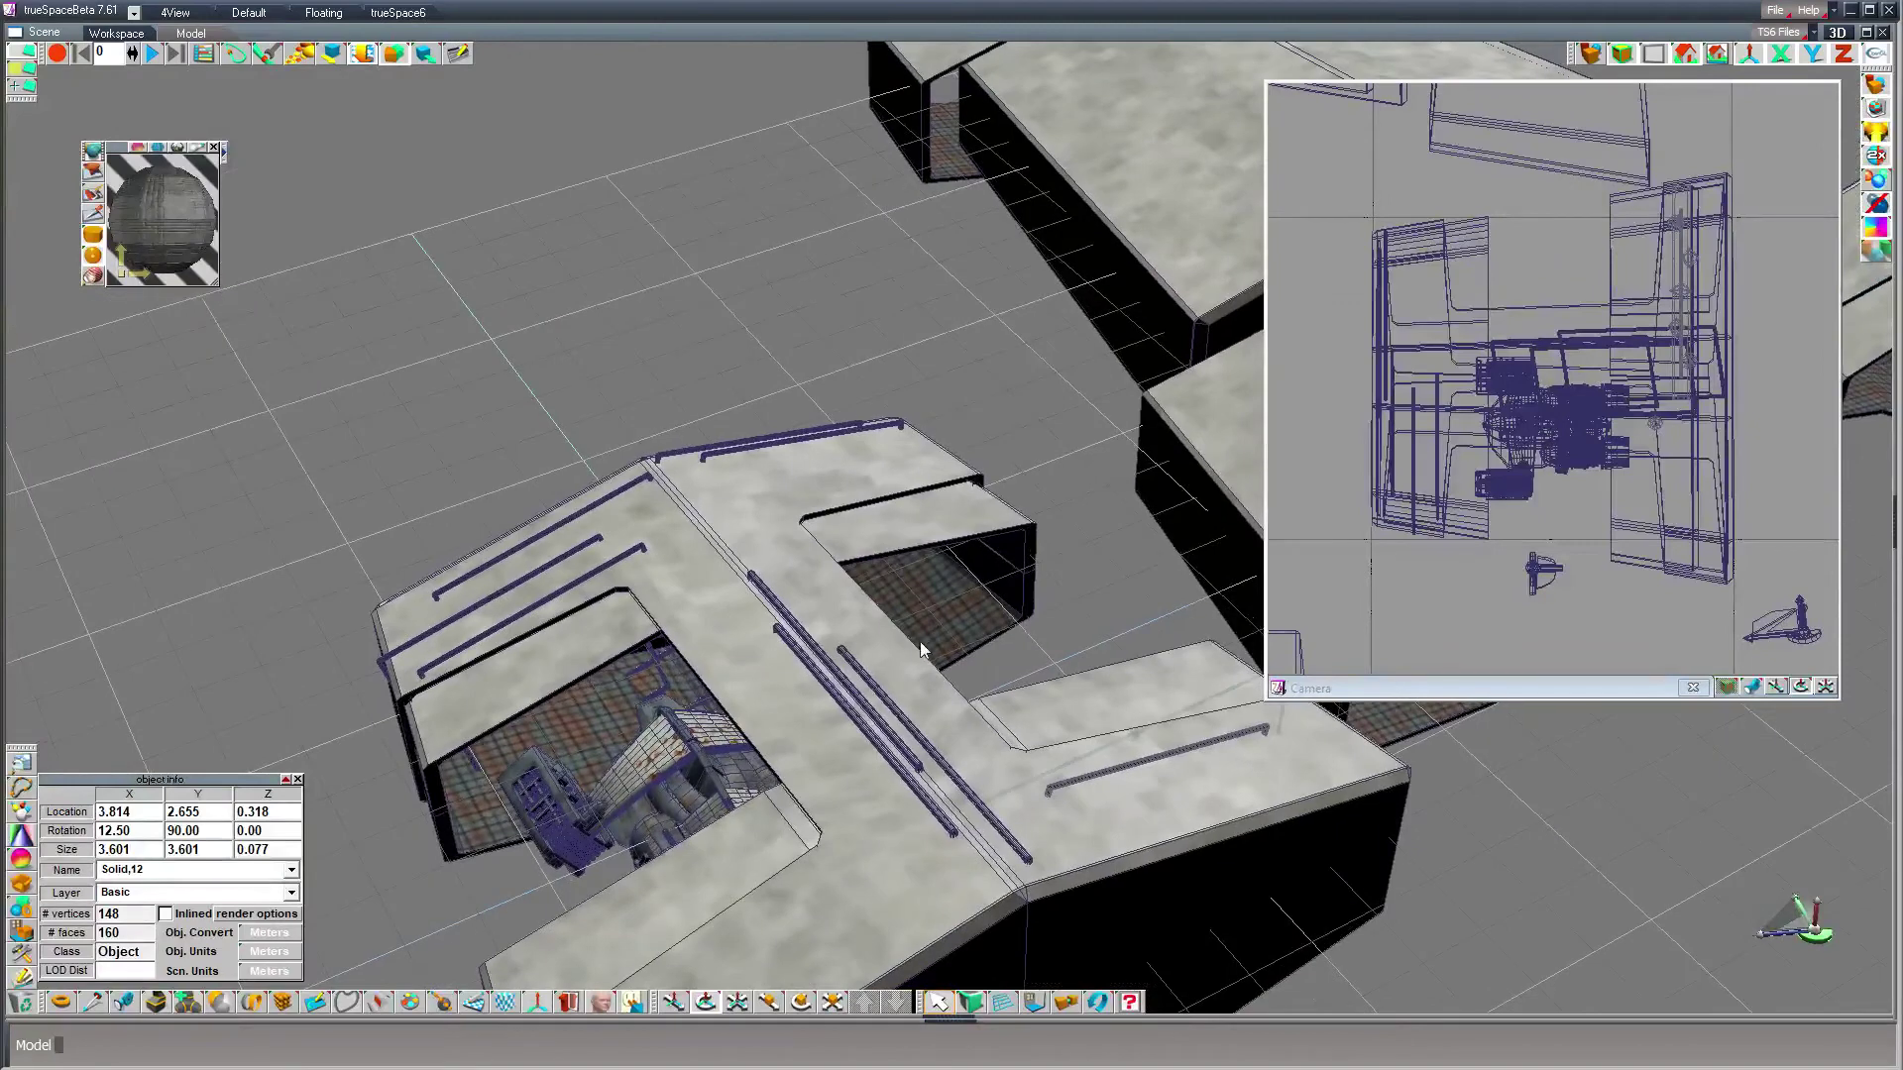
- Reposition the copied pipe on the other wing's roof at about X 4.64, Y 2.03 and Z 0.43
{"action": "key", "text": "z"}
{"action": "left_click_drag", "start_coordinate": [1559, 945], "coordinate": [1513, 992]}
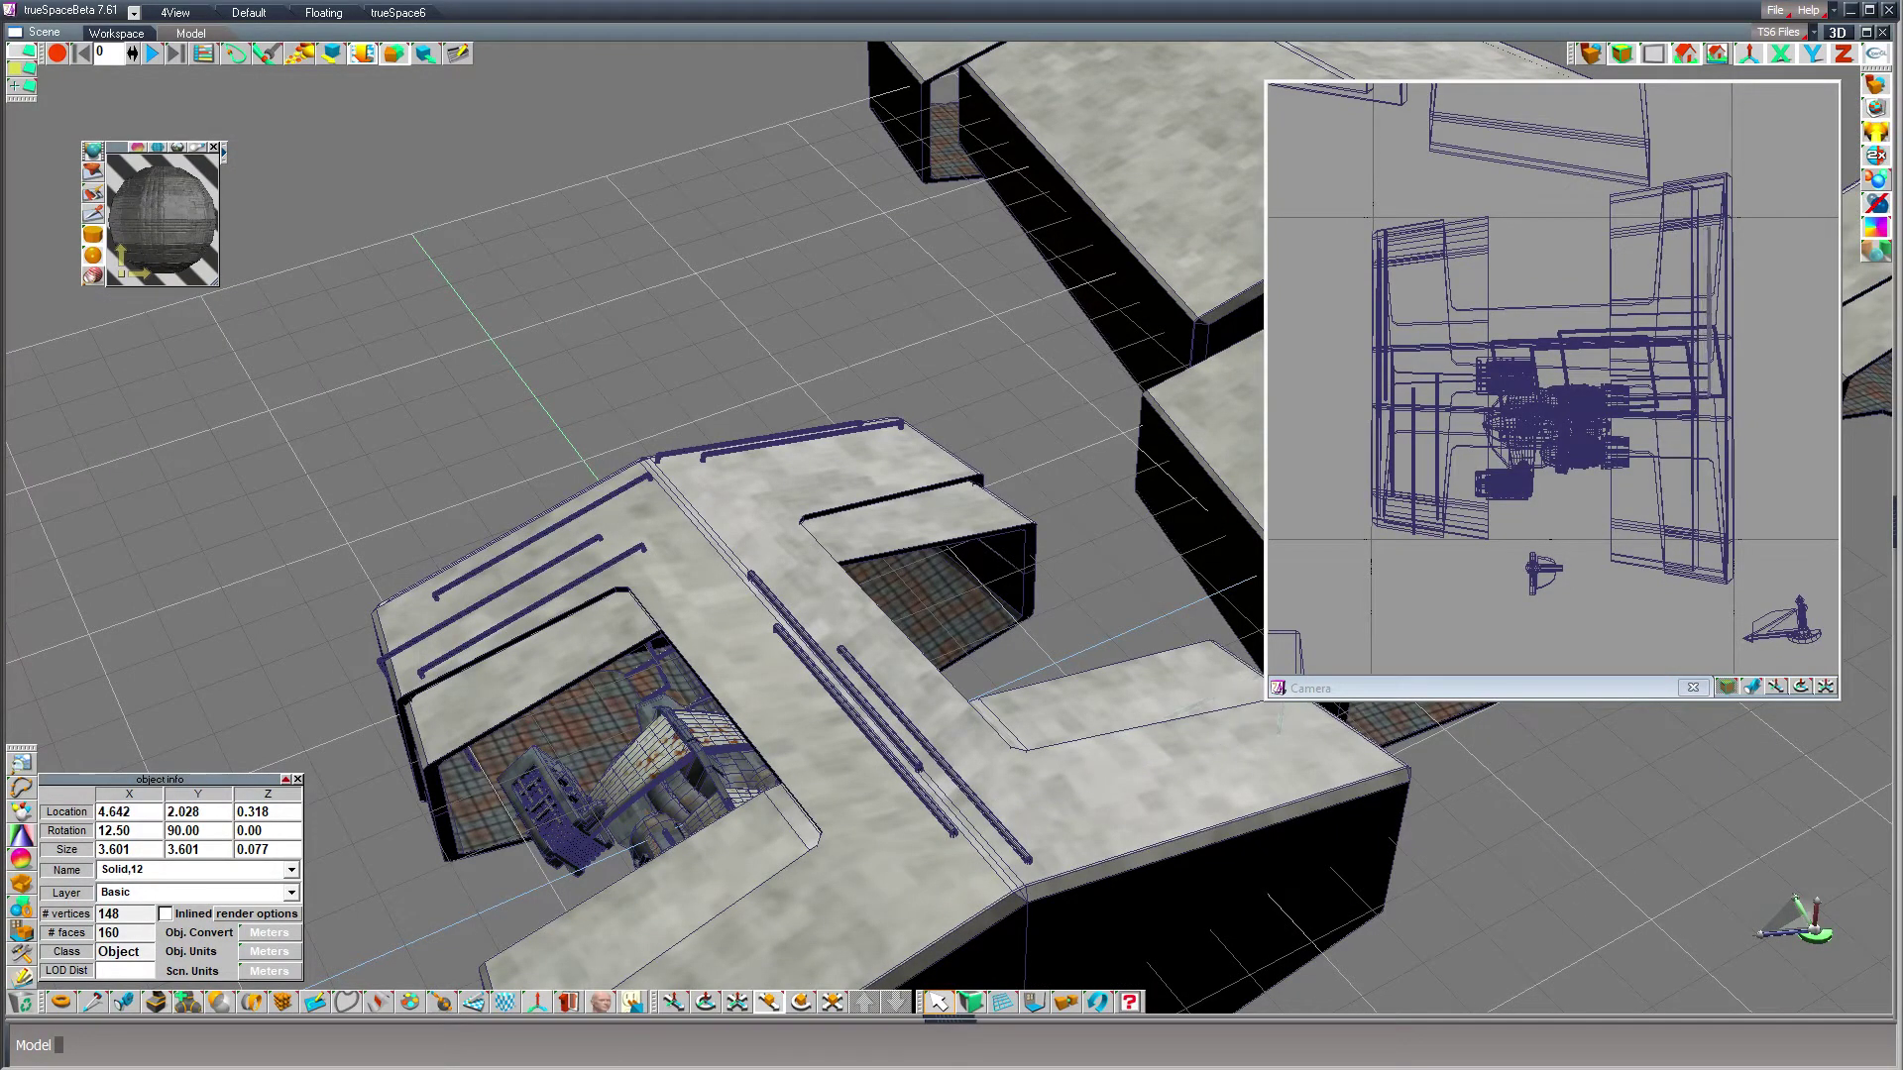
{"action": "left_click_drag", "start_coordinate": [1607, 884], "coordinate": [1591, 918]}
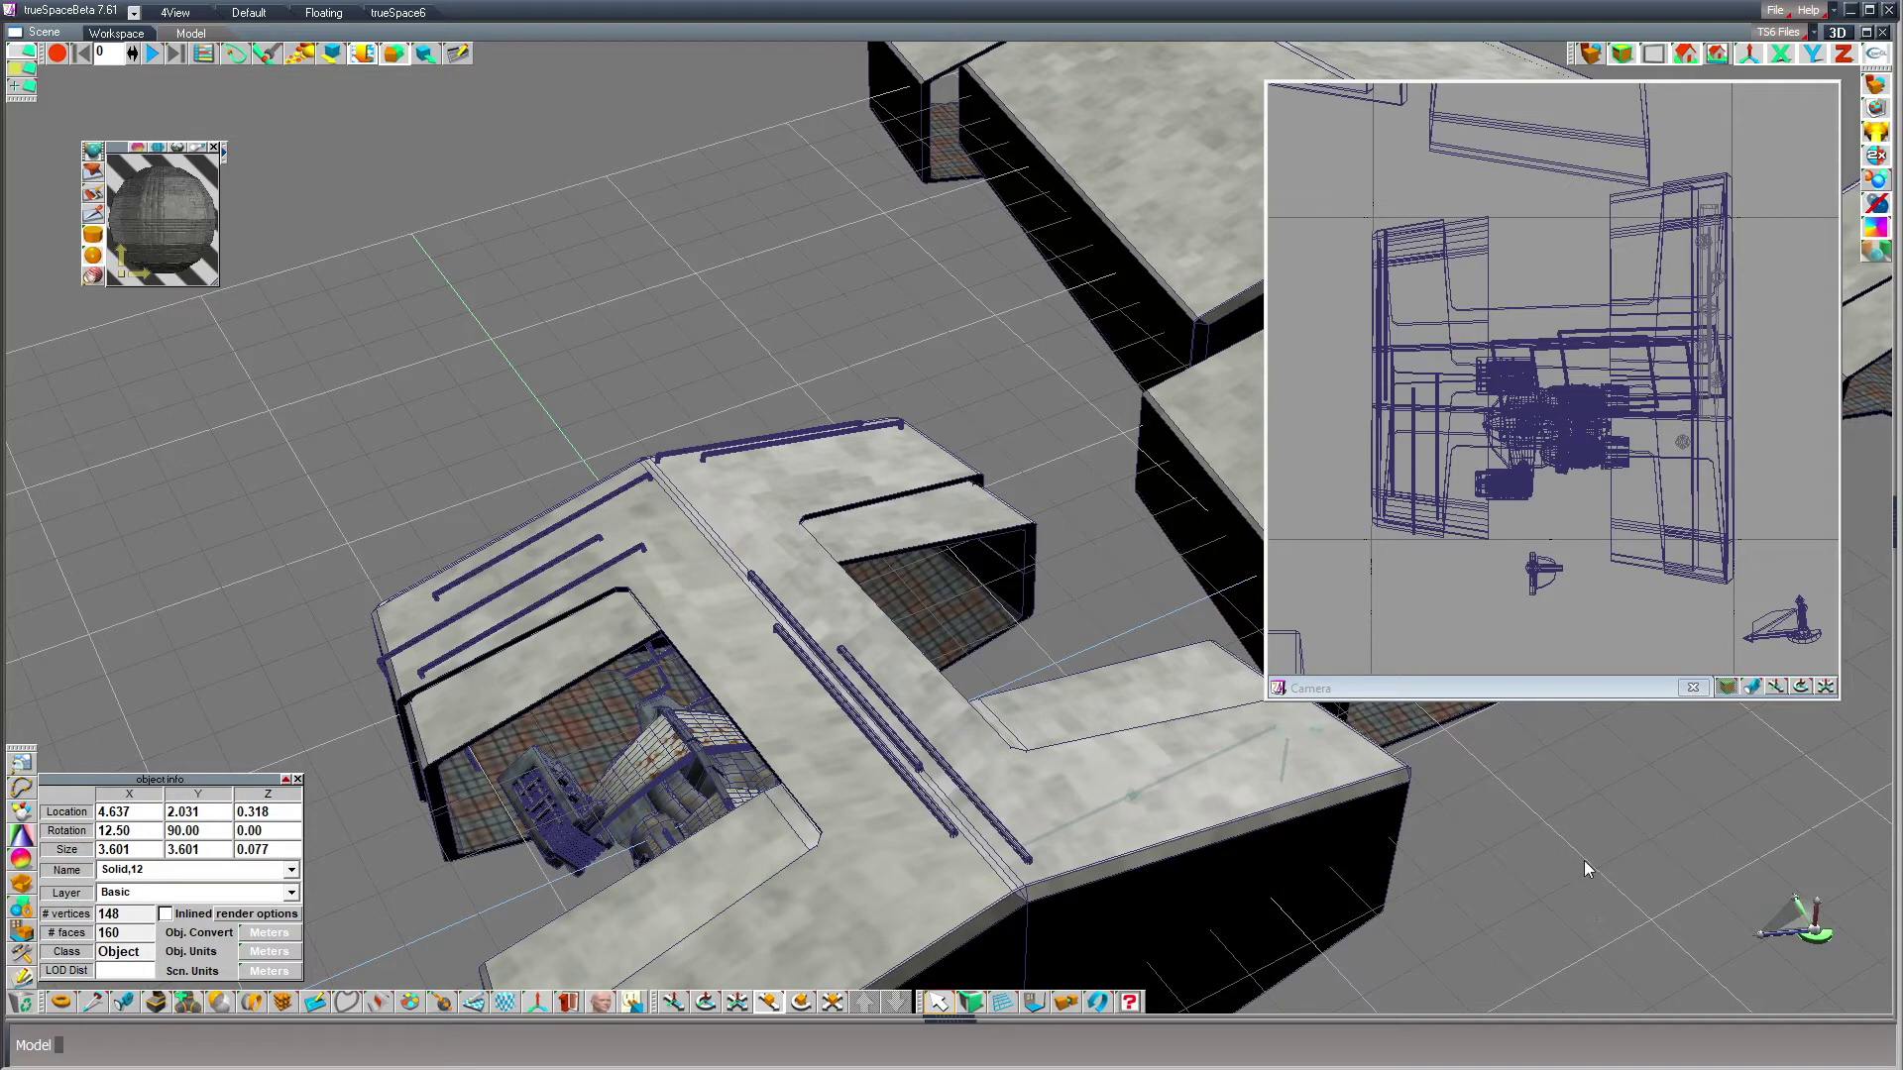
{"action": "mouse_move", "coordinate": [1584, 858]}
{"action": "right_mouse_down"}
{"action": "mouse_move", "coordinate": [1585, 814]}
{"action": "mouse_move", "coordinate": [1583, 862]}
{"action": "right_mouse_up"}
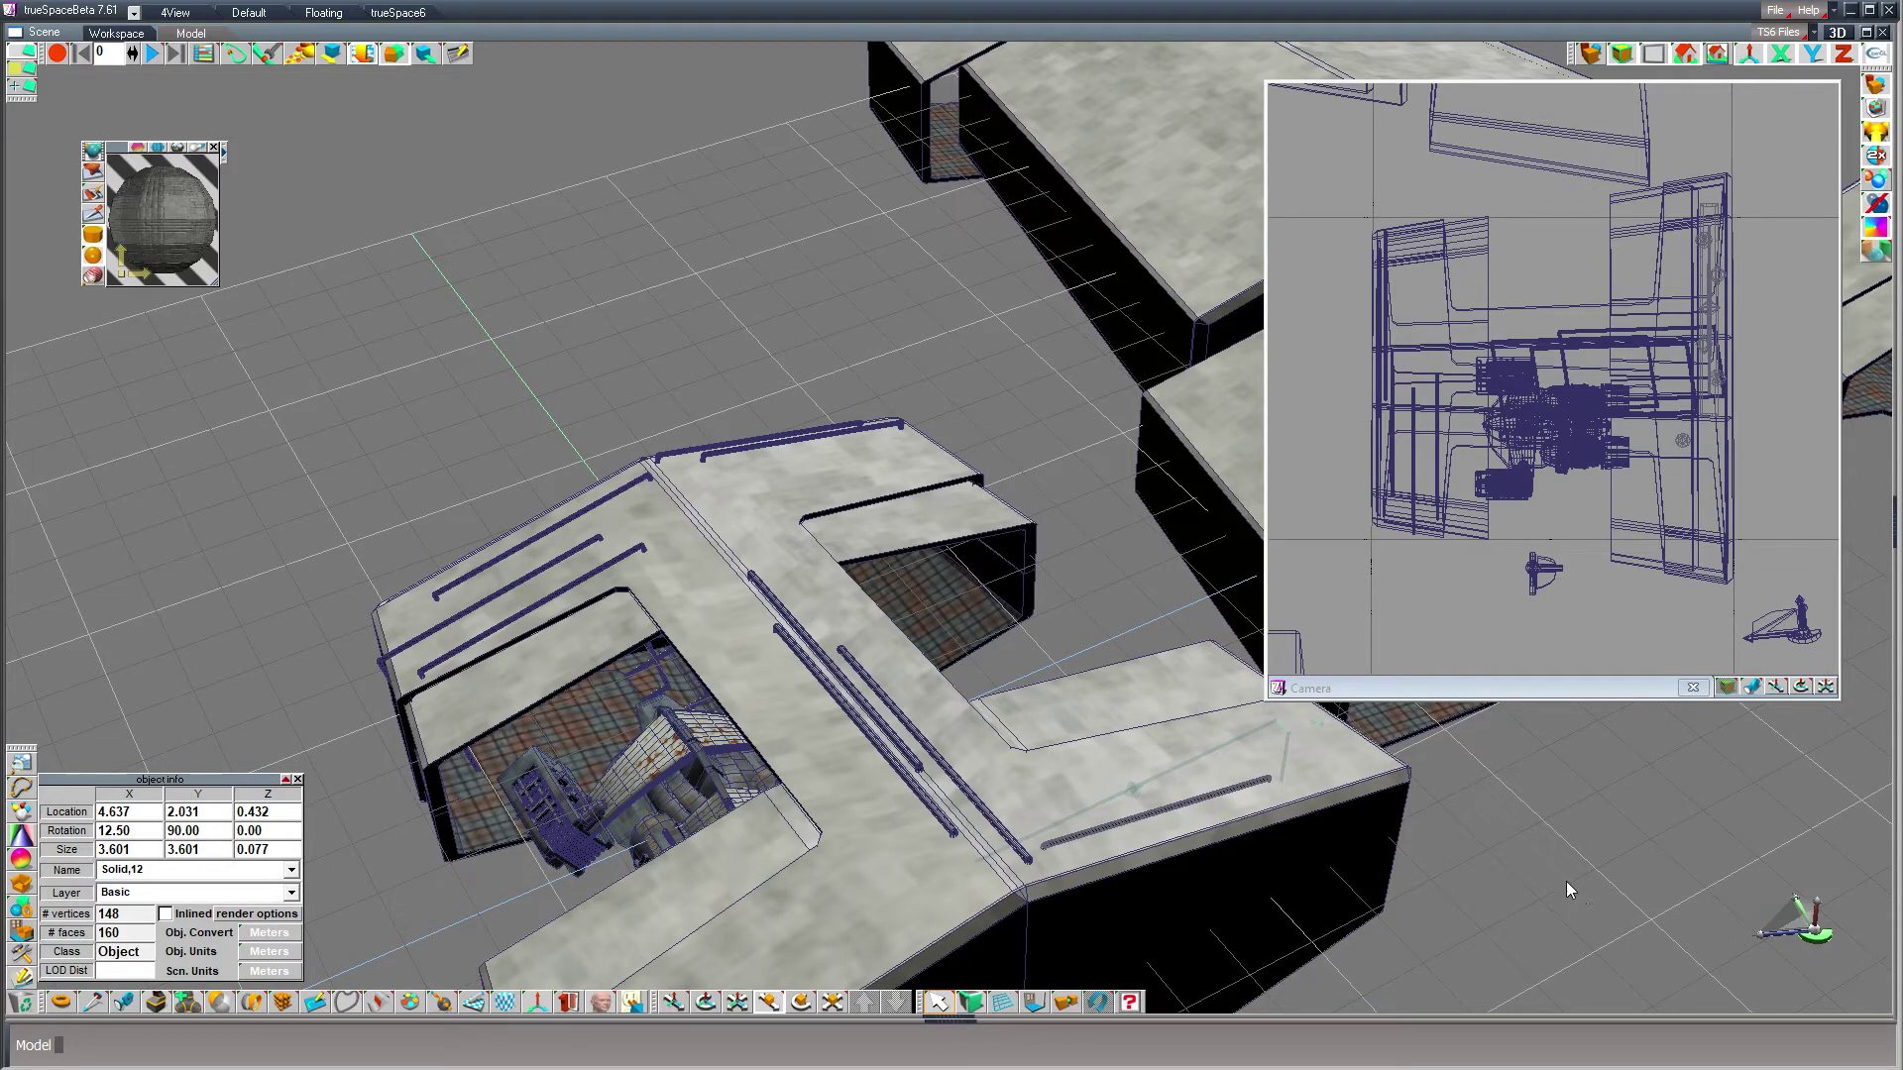
- Duplicate the repositioned pipe twice on the same roof slope, at about X 4.42, Y 1.86, Z 0.45 and X 4.86, Y 3.51, Z 0.15
{"action": "left_click_drag", "start_coordinate": [1590, 894], "coordinate": [1570, 881]}
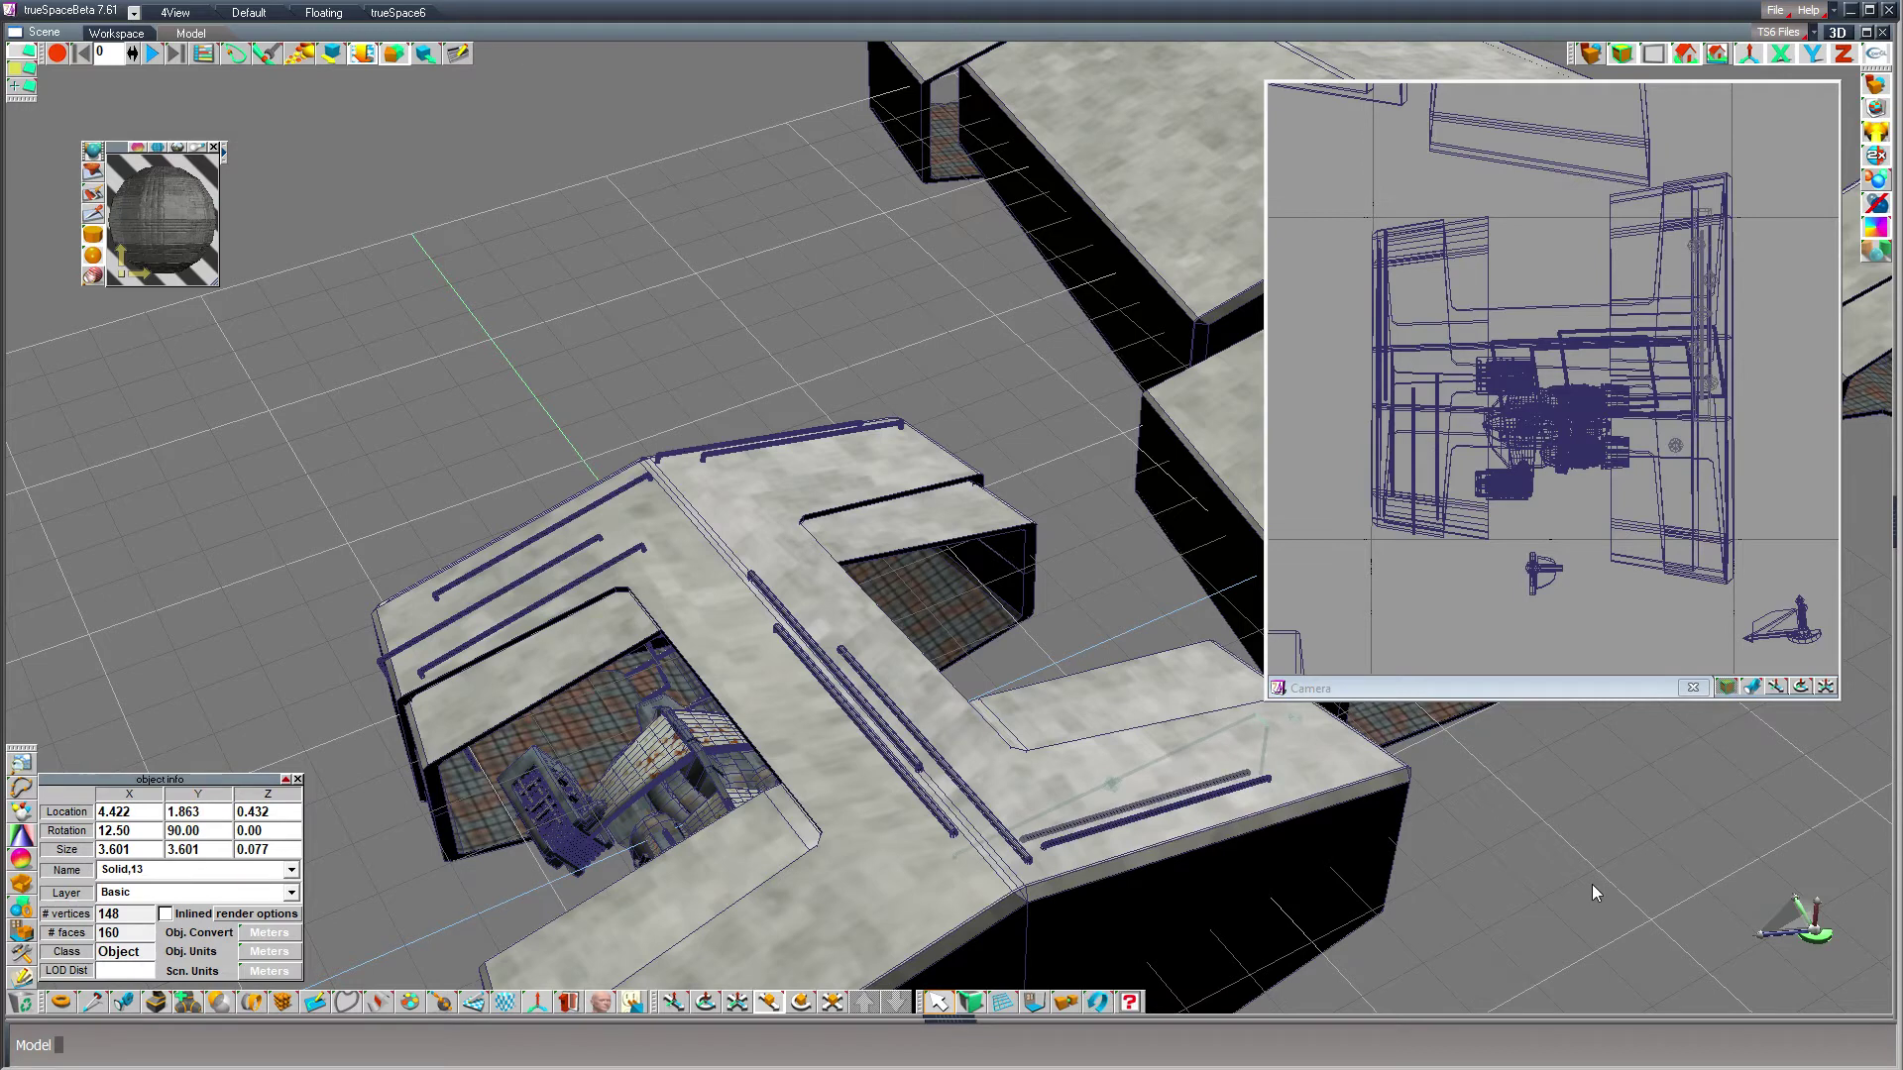
{"action": "right_click_drag", "start_coordinate": [1590, 842], "coordinate": [1588, 865]}
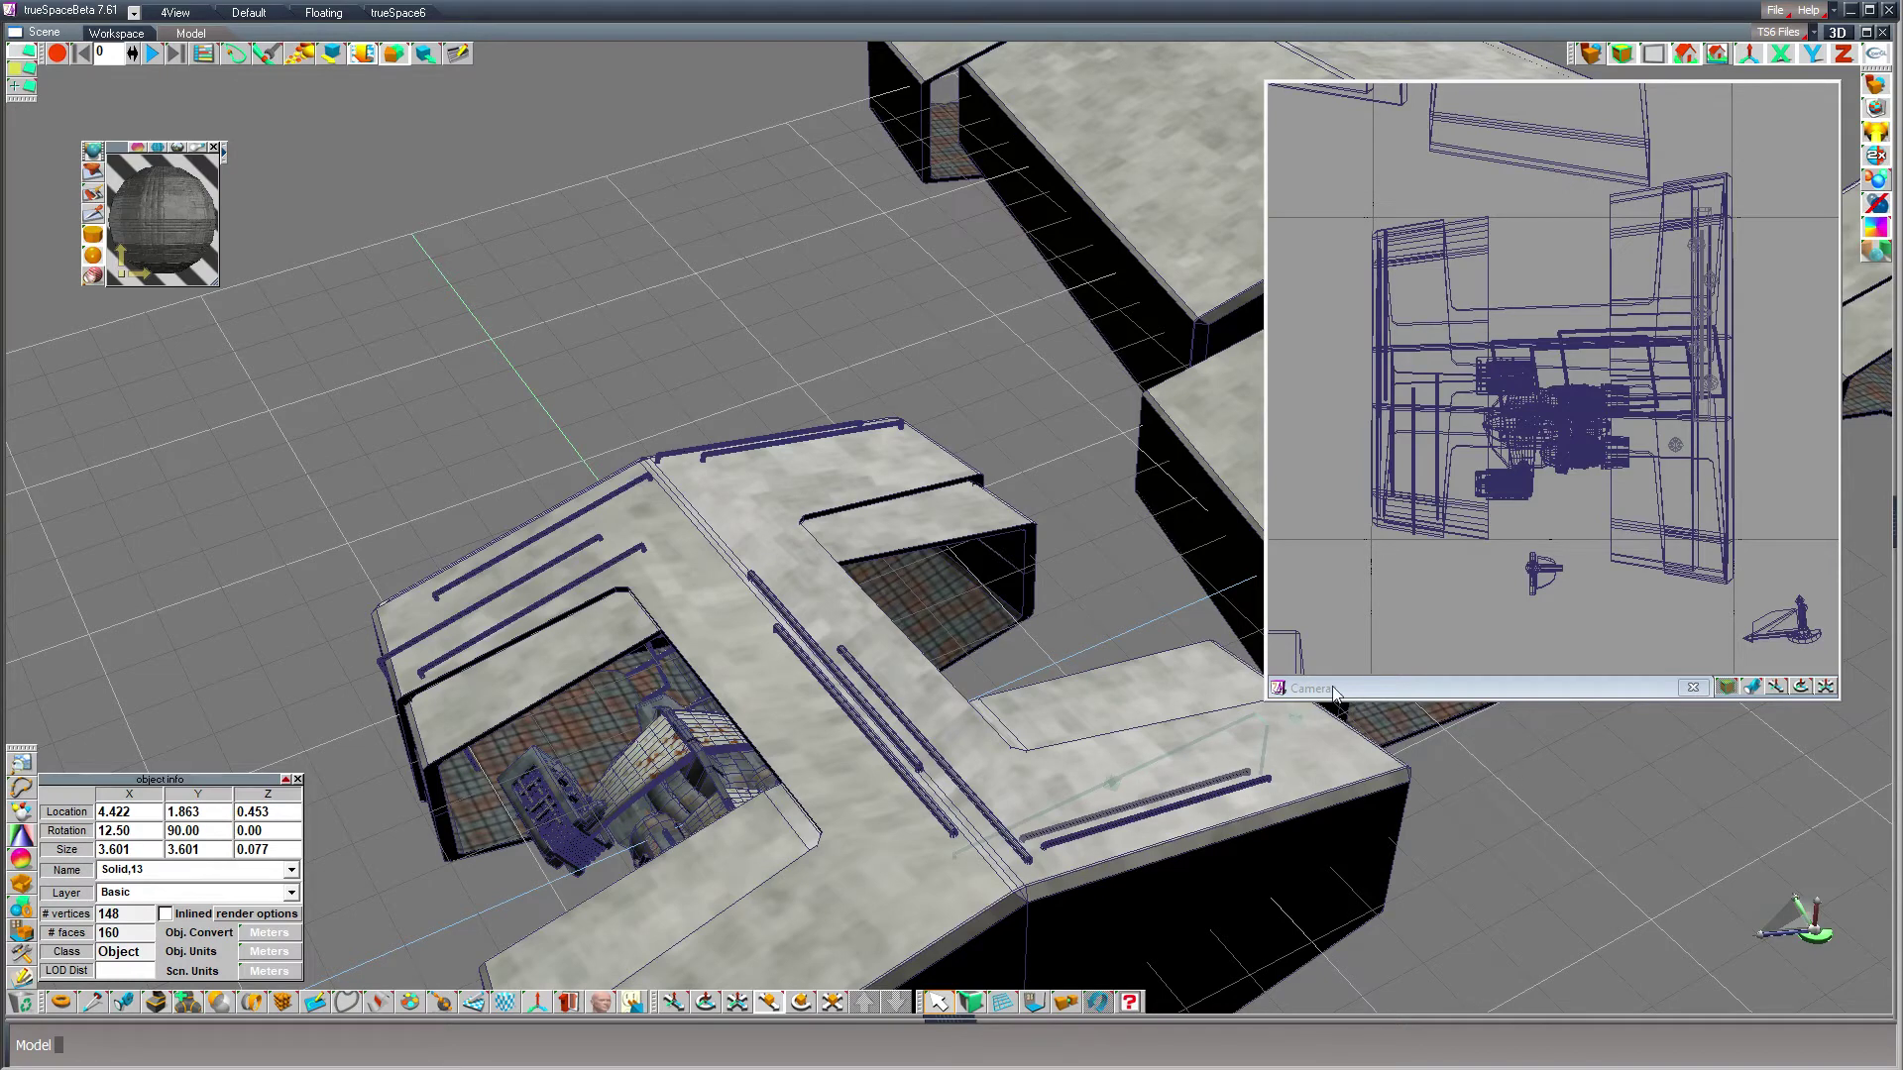
{"action": "key", "text": "ctrl+c"}
{"action": "left_click_drag", "start_coordinate": [1253, 648], "coordinate": [1383, 622]}
{"action": "right_click_drag", "start_coordinate": [1586, 821], "coordinate": [1585, 834]}
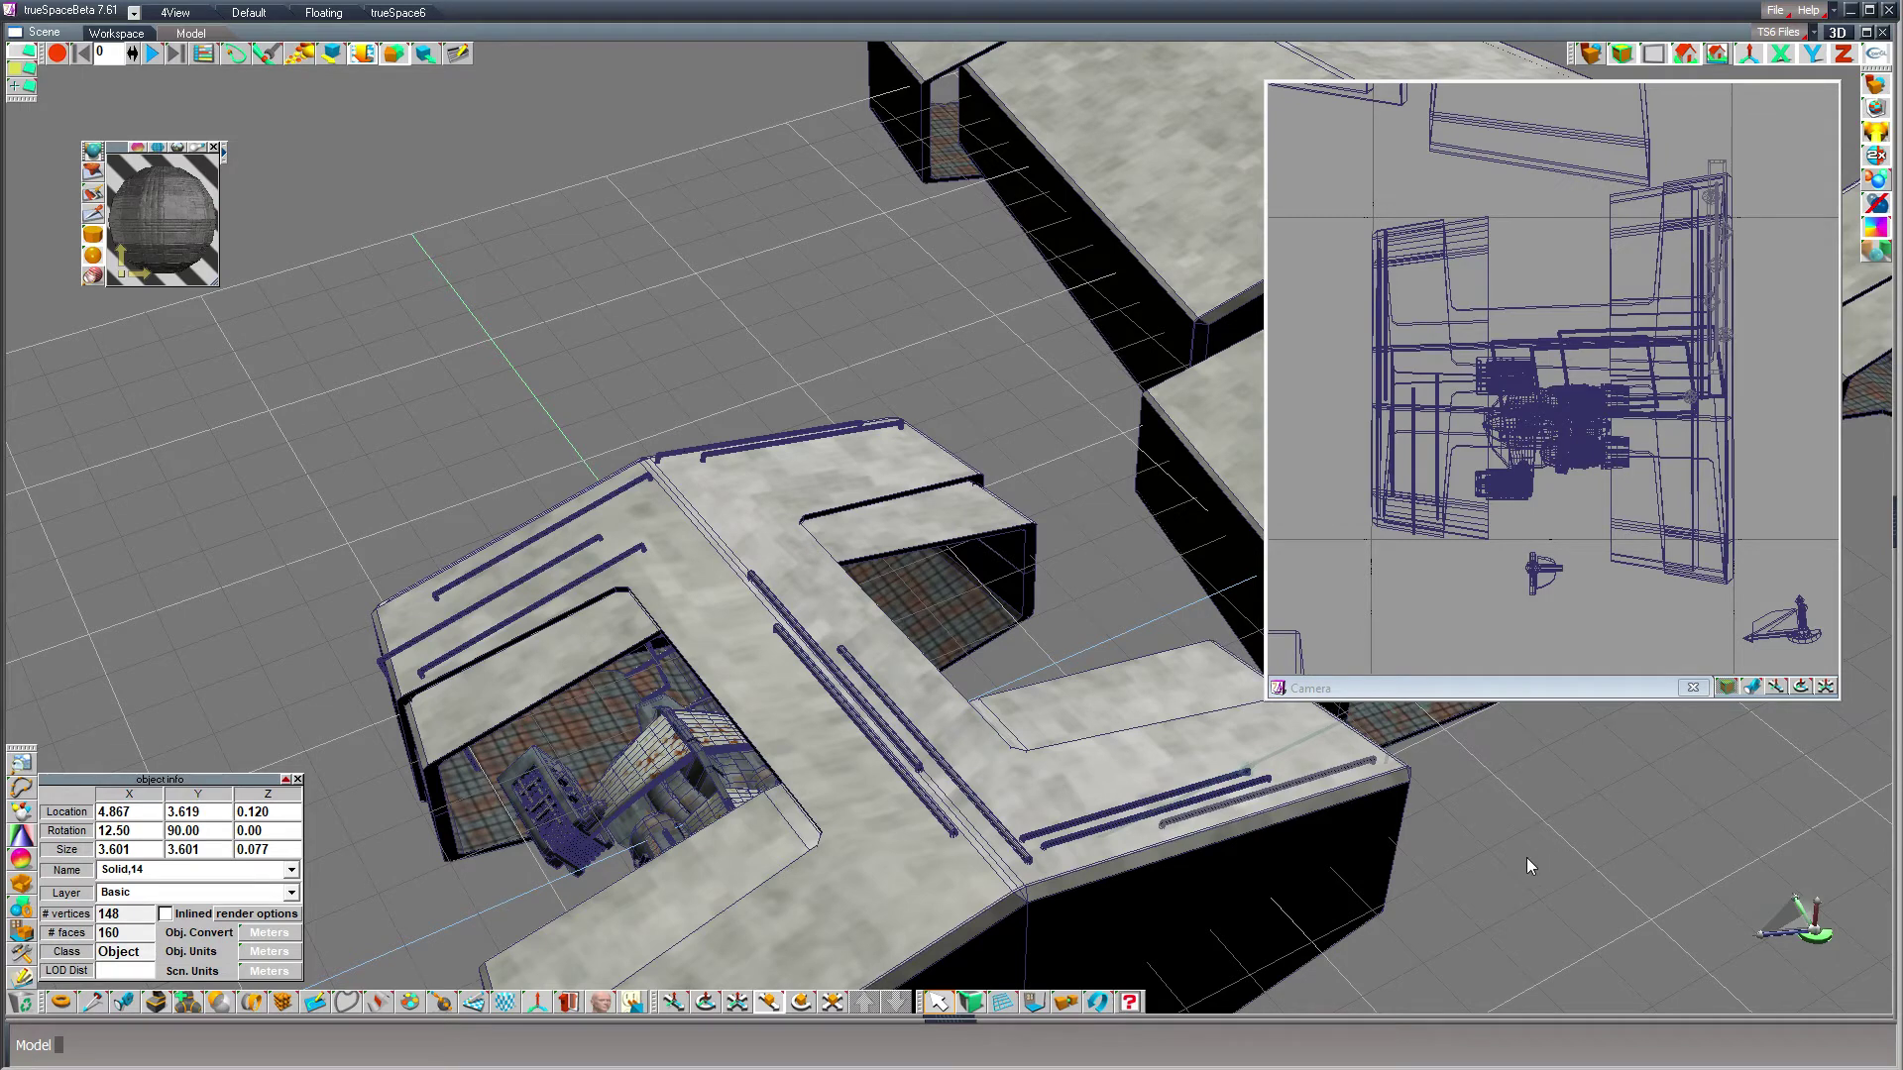
{"action": "left_click_drag", "start_coordinate": [1469, 816], "coordinate": [1535, 833]}
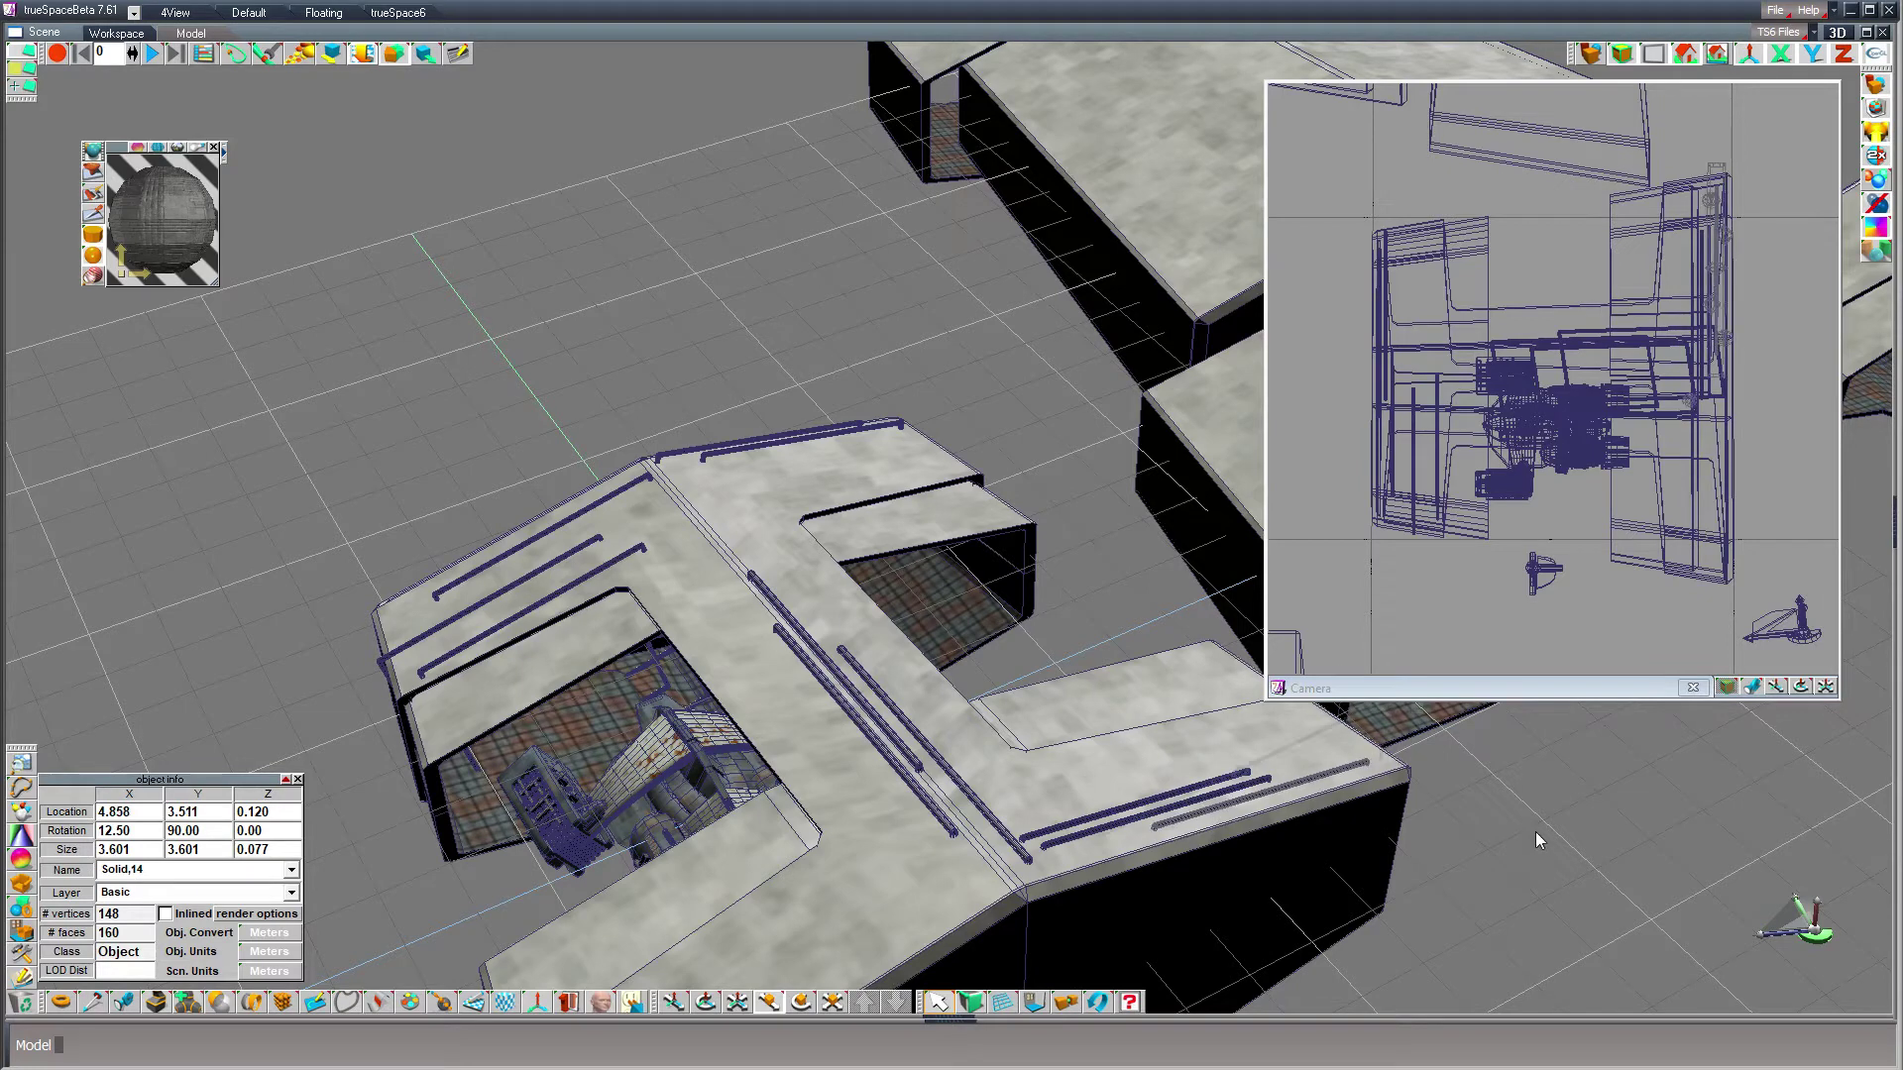
{"action": "right_click_drag", "start_coordinate": [1537, 826], "coordinate": [1557, 840]}
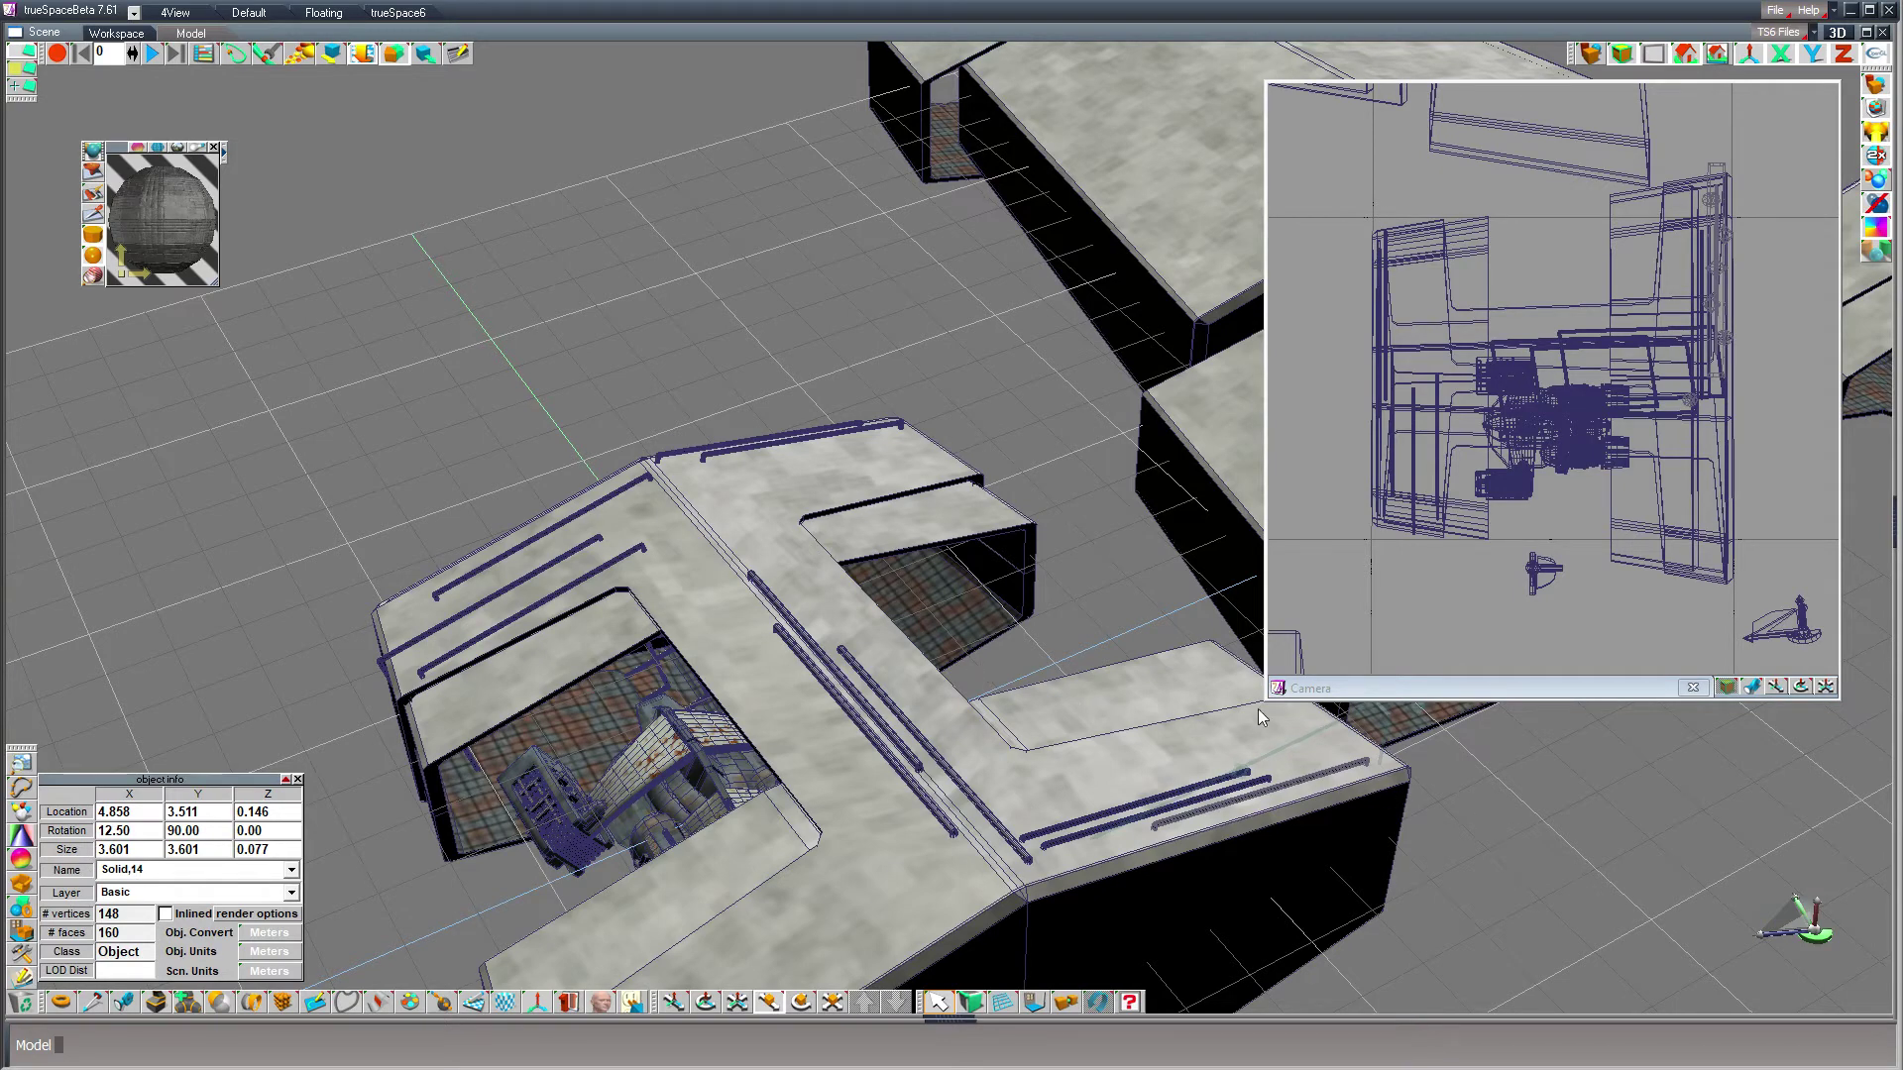
- Duplicate the last pipe and place the copy nearer the wing's inner edge at about X 3.54, Y 1.95 and Z 0.38
{"action": "key", "text": "ctrl+c"}
{"action": "left_click_drag", "start_coordinate": [1013, 627], "coordinate": [901, 574]}
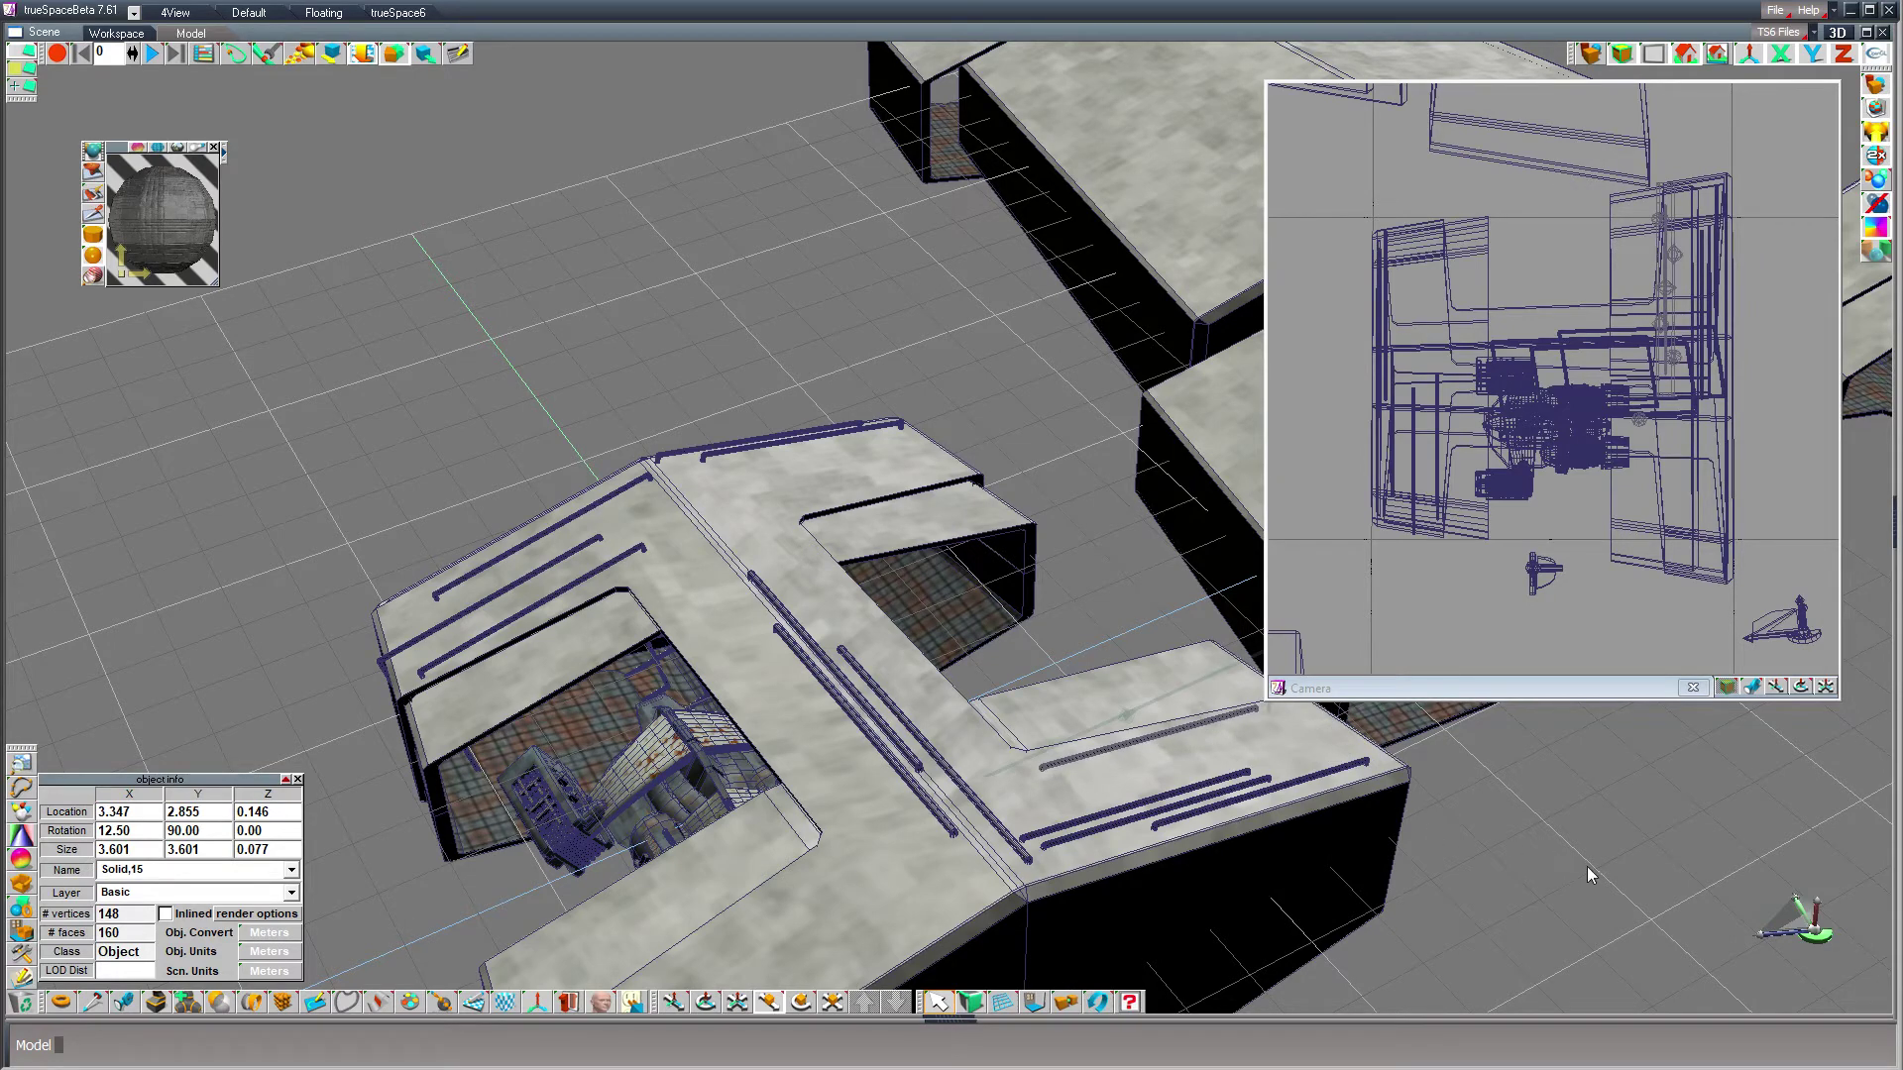
{"action": "right_click_drag", "start_coordinate": [1585, 806], "coordinate": [1586, 790]}
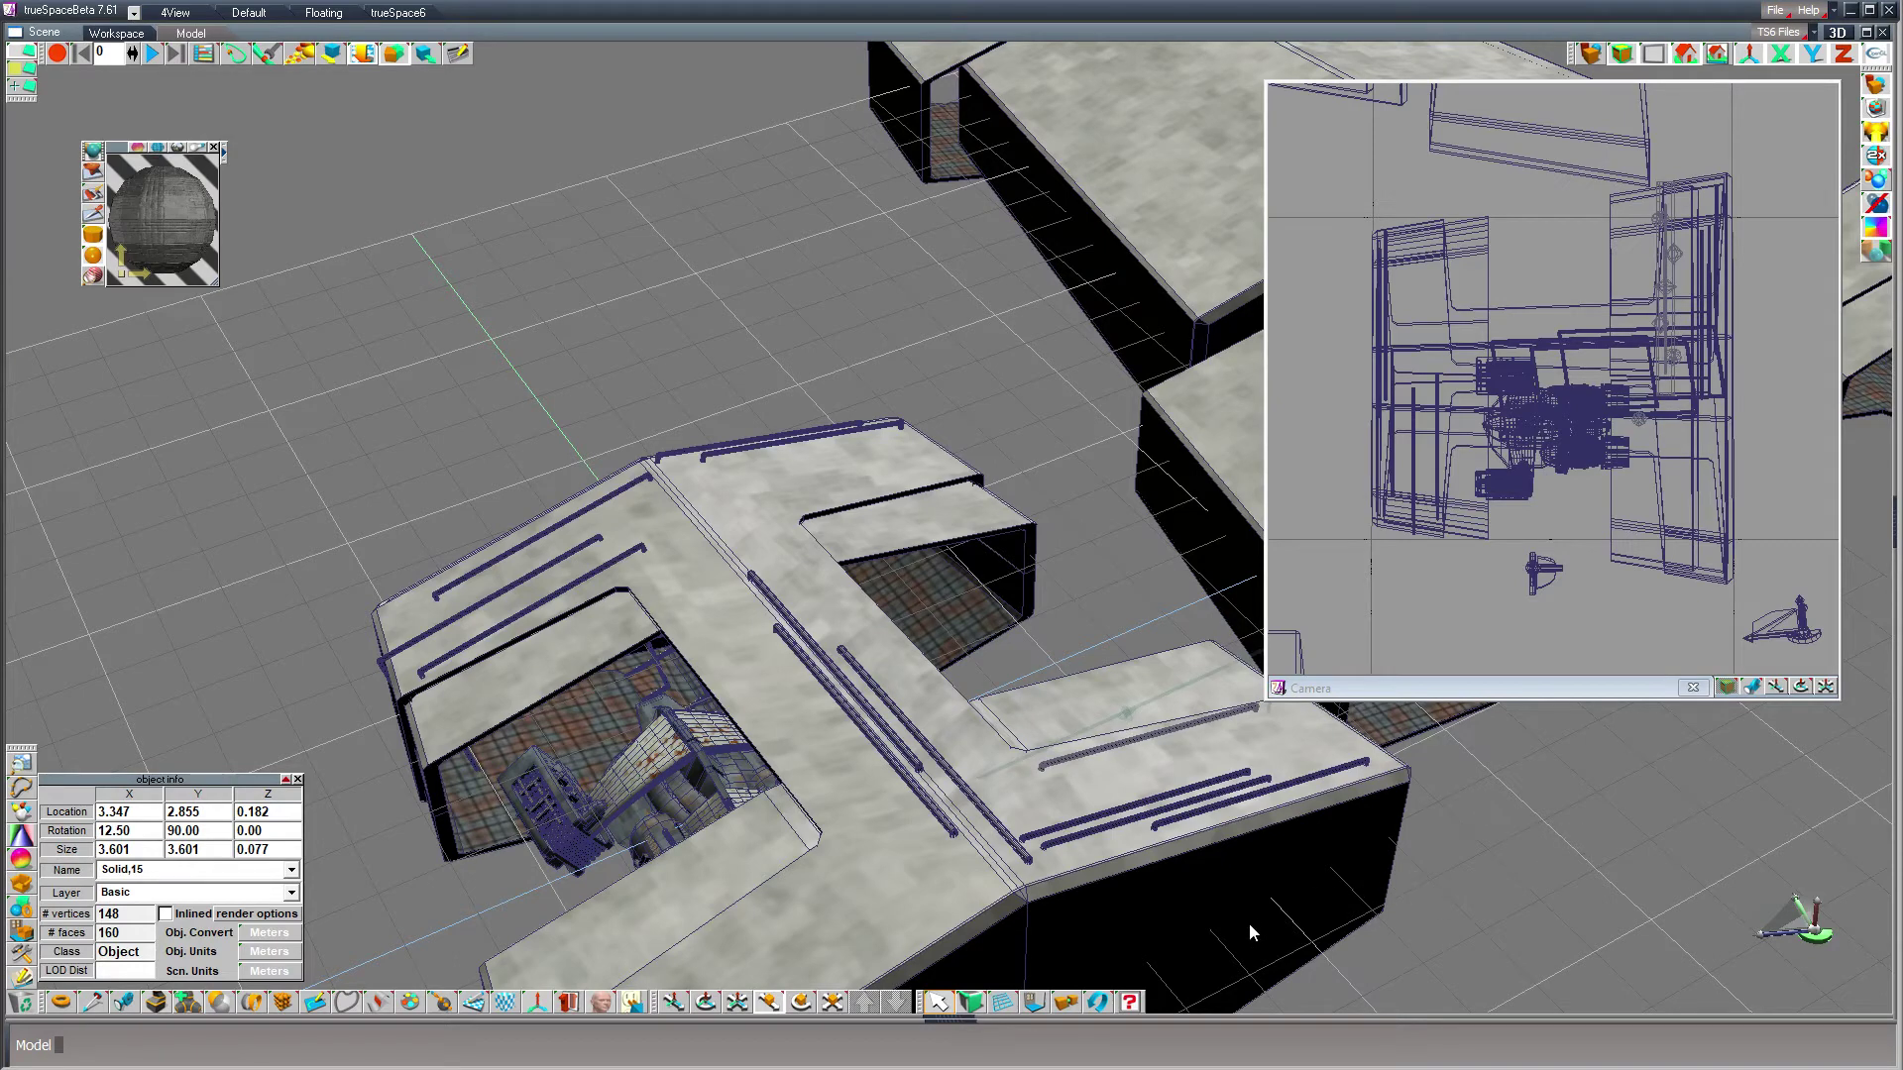
{"action": "left_click_drag", "start_coordinate": [1150, 976], "coordinate": [1544, 954]}
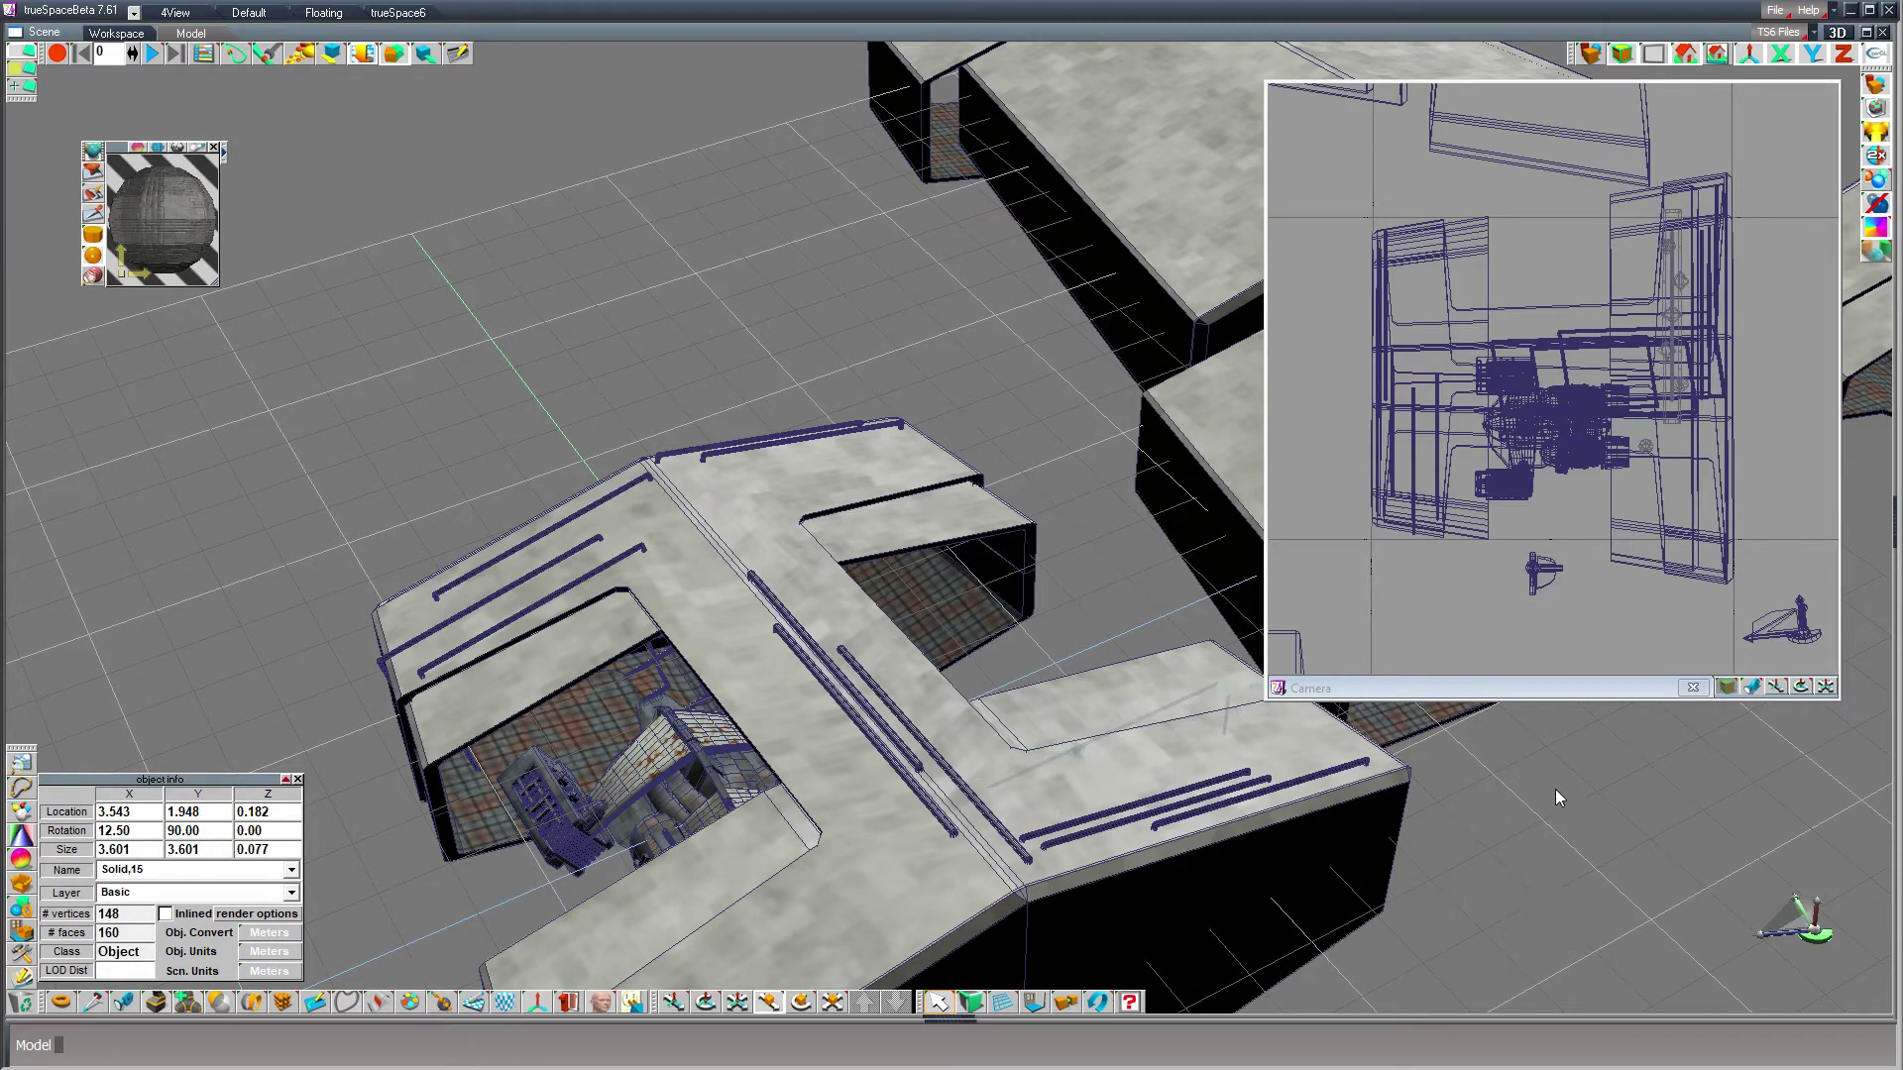
{"action": "mouse_move", "coordinate": [1548, 756]}
{"action": "right_mouse_down"}
{"action": "mouse_move", "coordinate": [1568, 835]}
{"action": "mouse_move", "coordinate": [1545, 736]}
{"action": "right_mouse_up"}
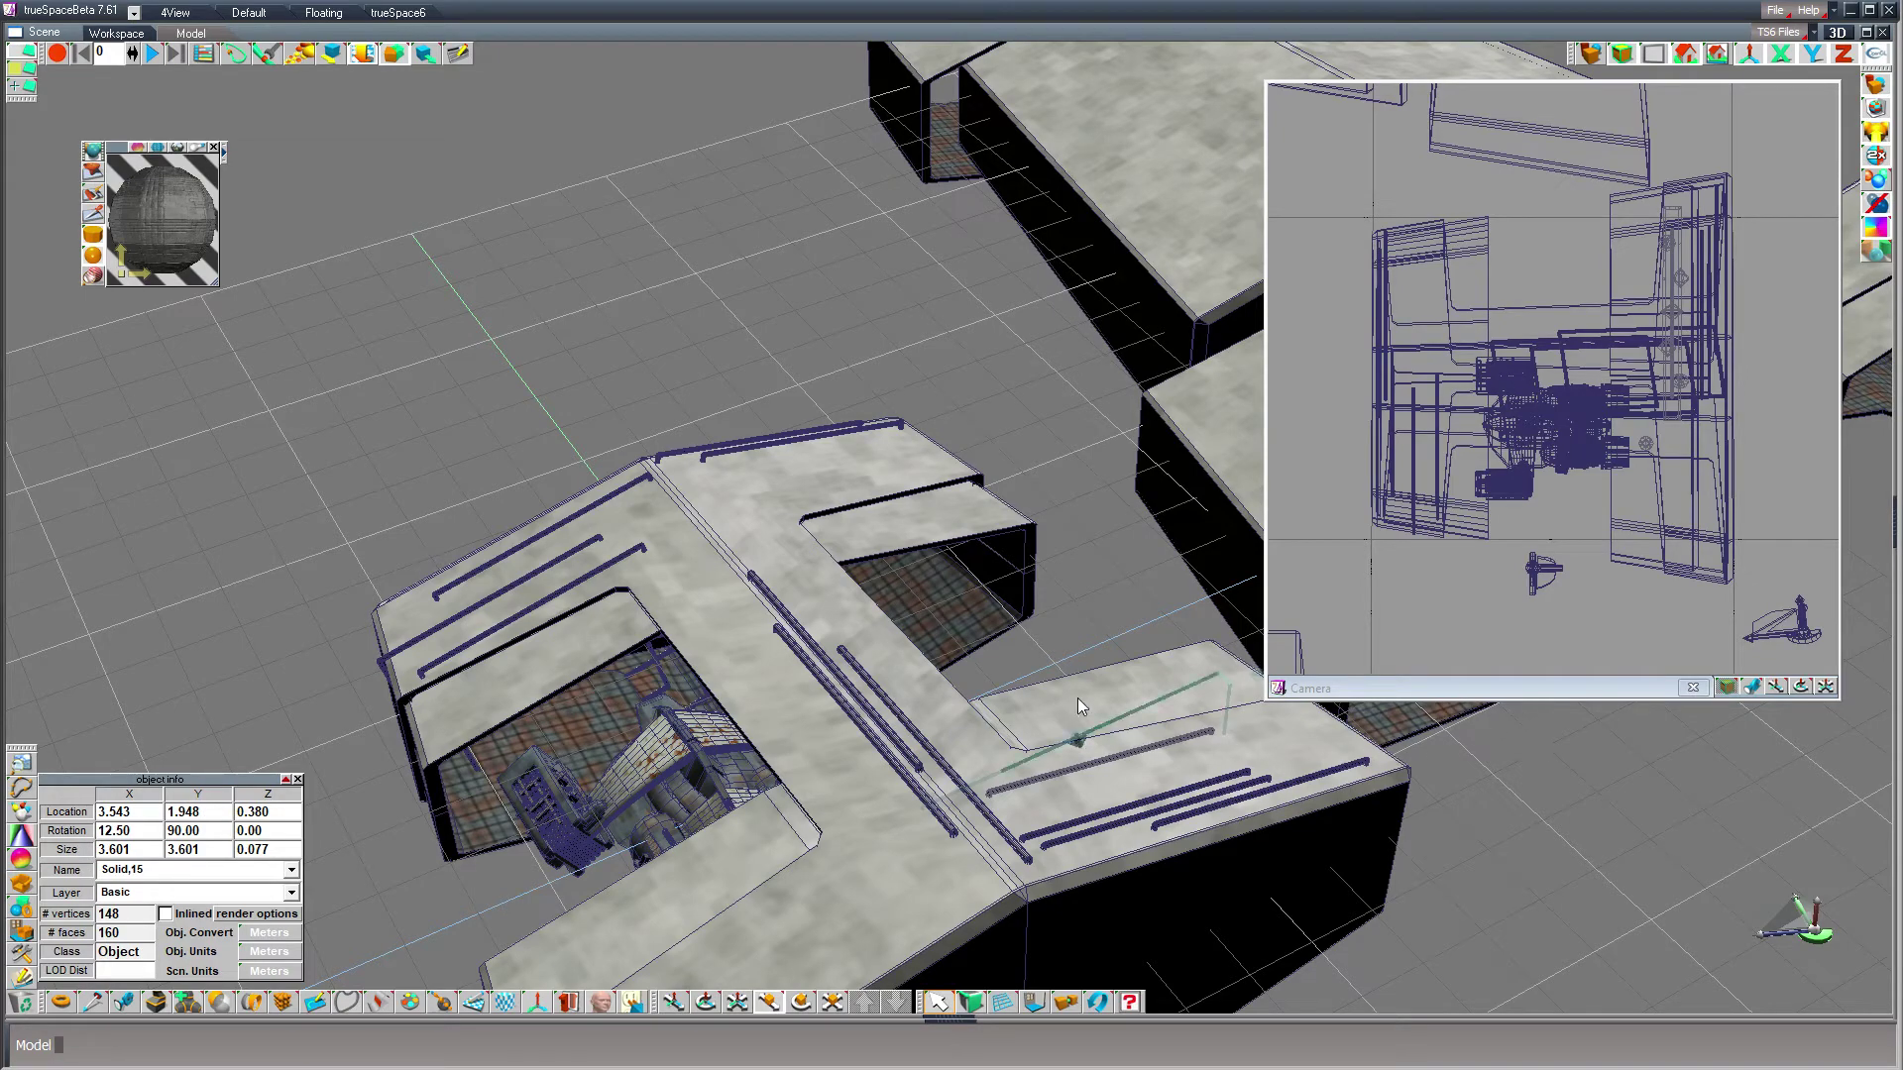
- Render the scene in the camera view and shift that view's window aside to examine the roof pipes
{"action": "scroll", "coordinate": [526, 598], "scroll_direction": "down", "scroll_amount": 2}
{"action": "scroll", "coordinate": [527, 599], "scroll_direction": "down", "scroll_amount": 2}
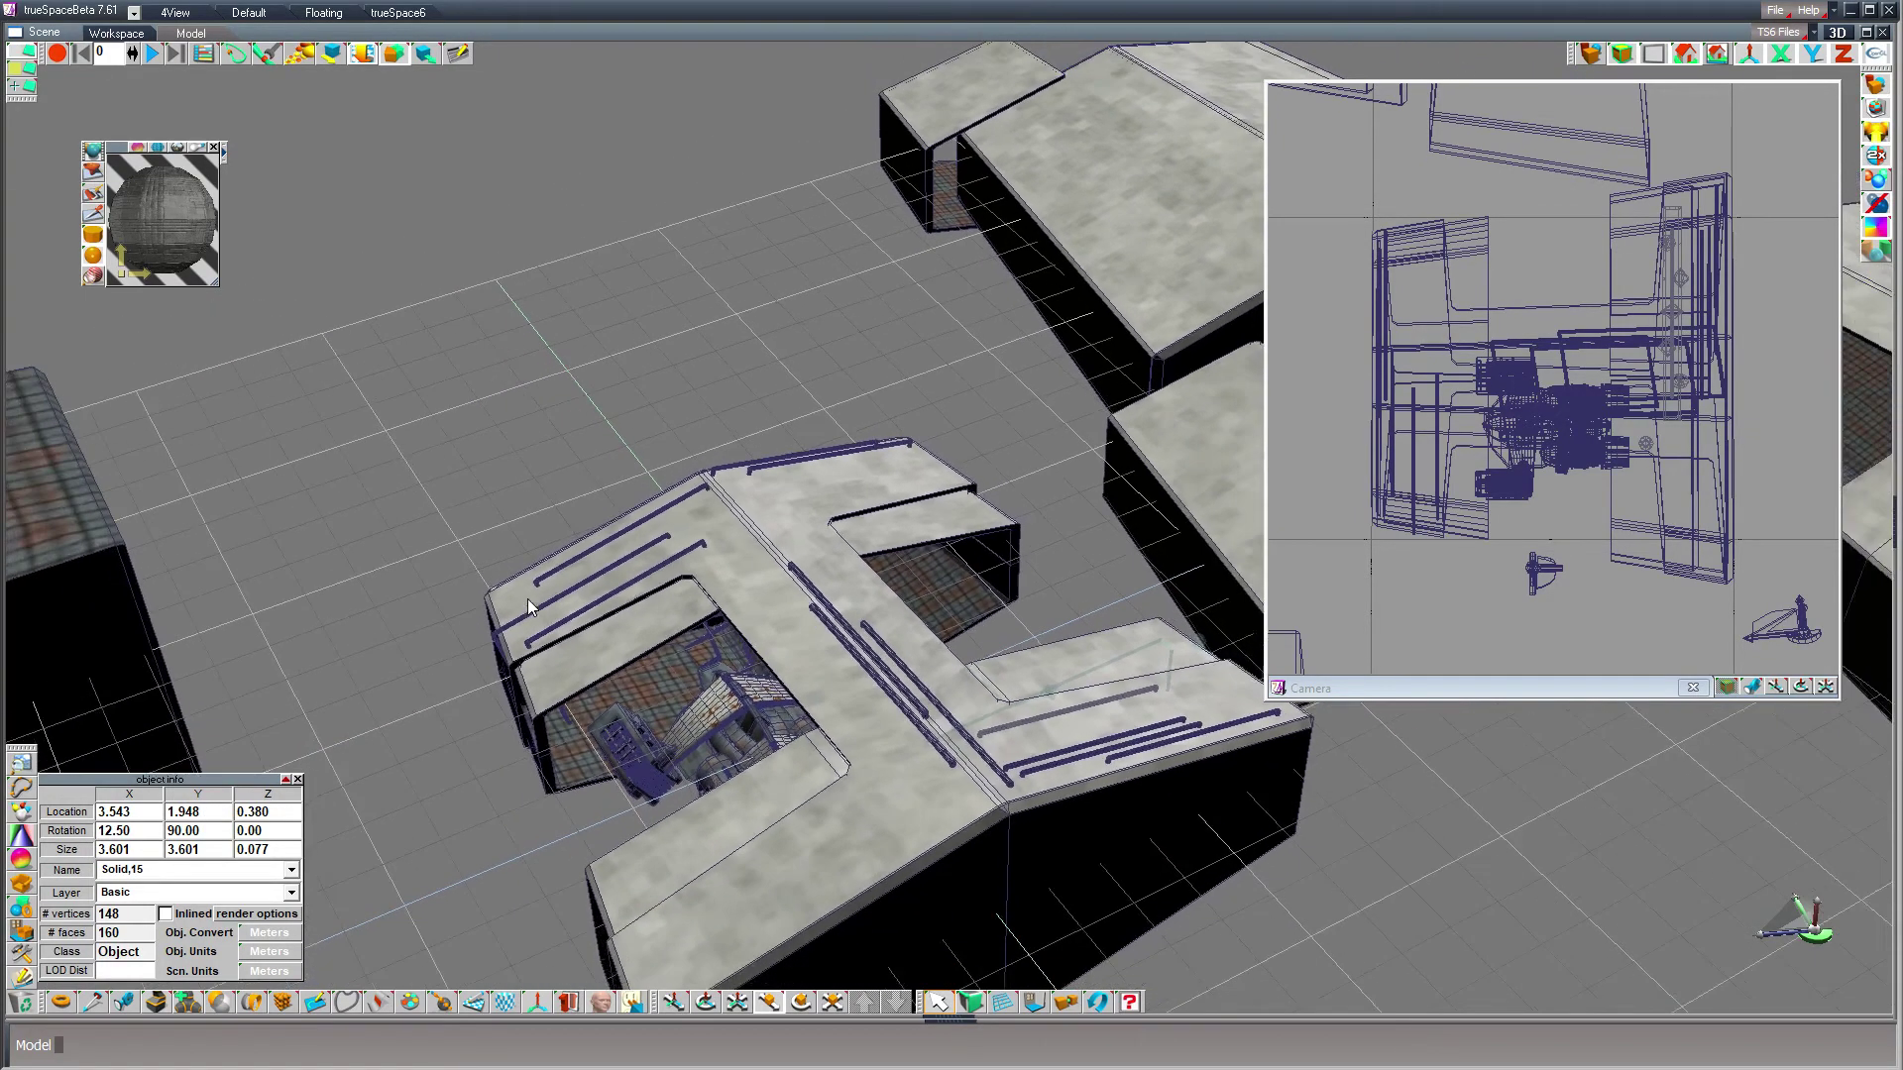
{"action": "left_click", "coordinate": [1591, 54]}
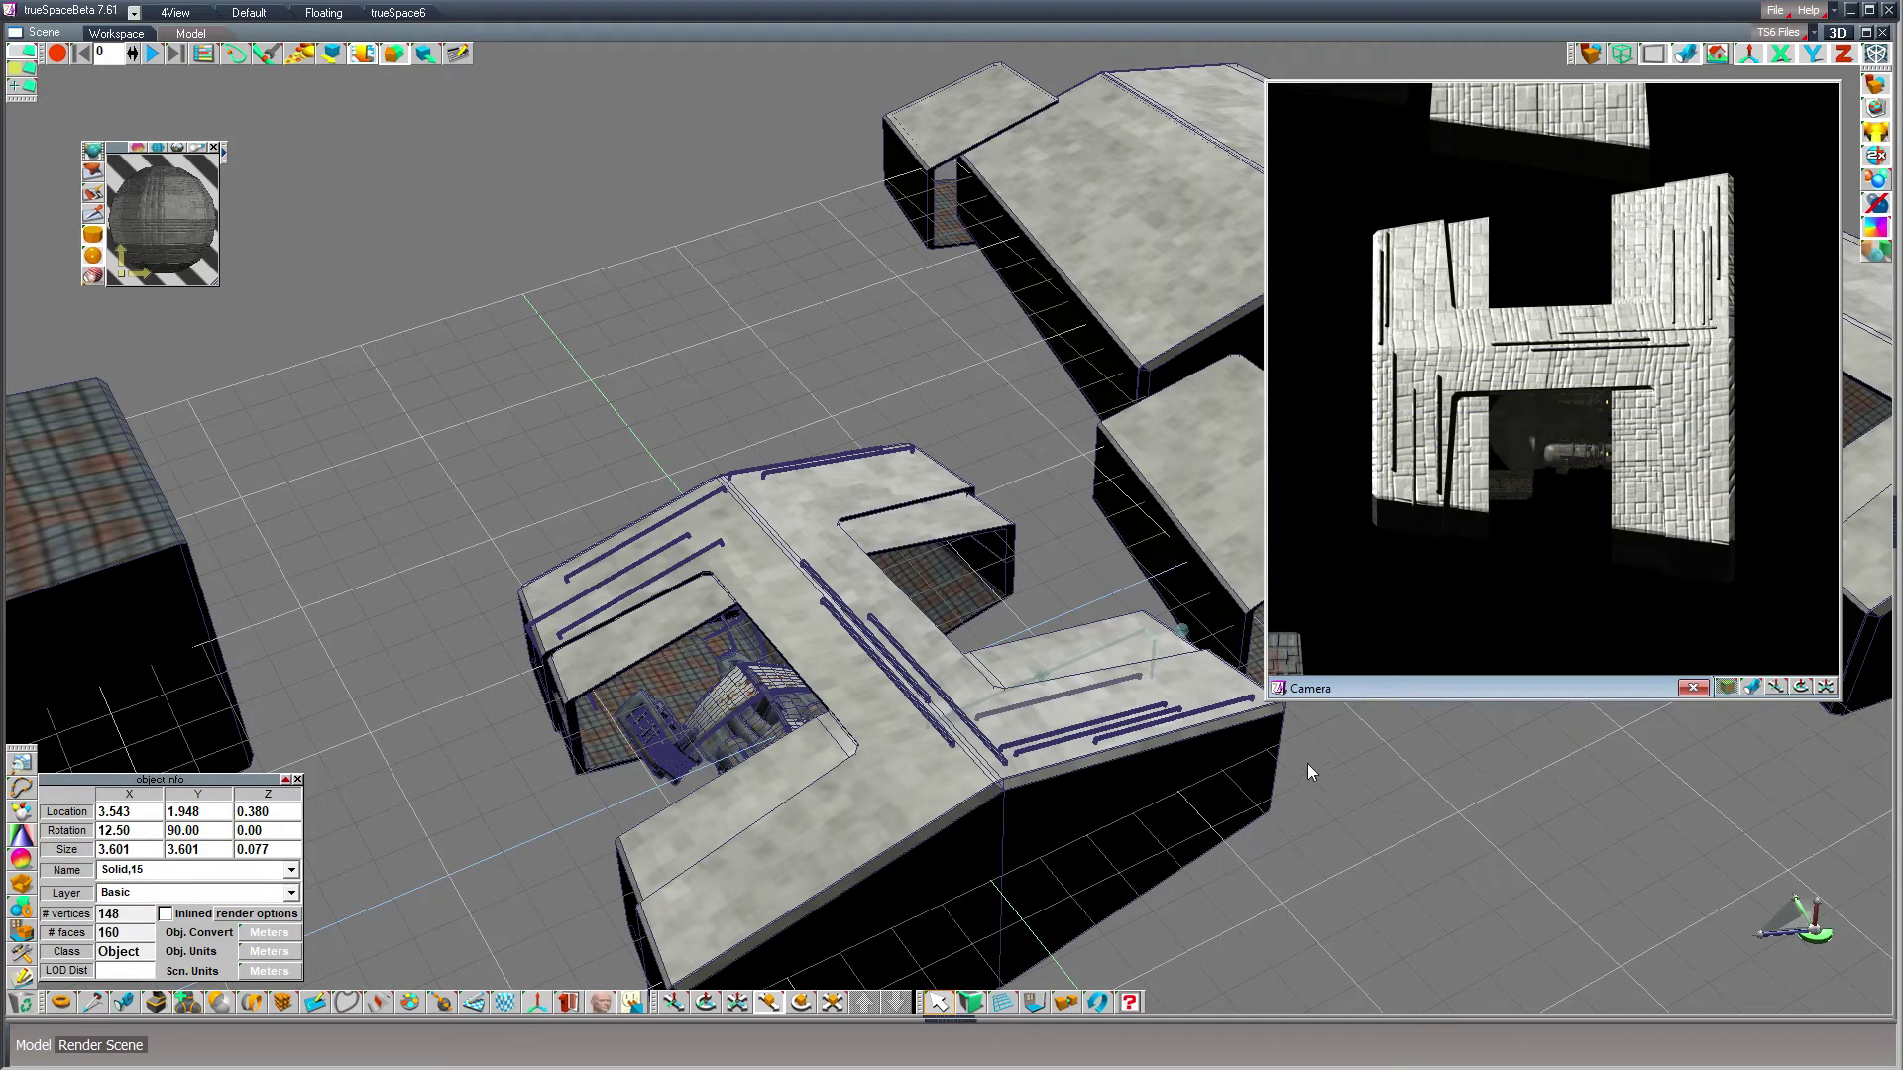
{"action": "left_click_drag", "start_coordinate": [1333, 700], "coordinate": [1383, 702]}
{"action": "left_click_drag", "start_coordinate": [1383, 741], "coordinate": [1361, 745]}
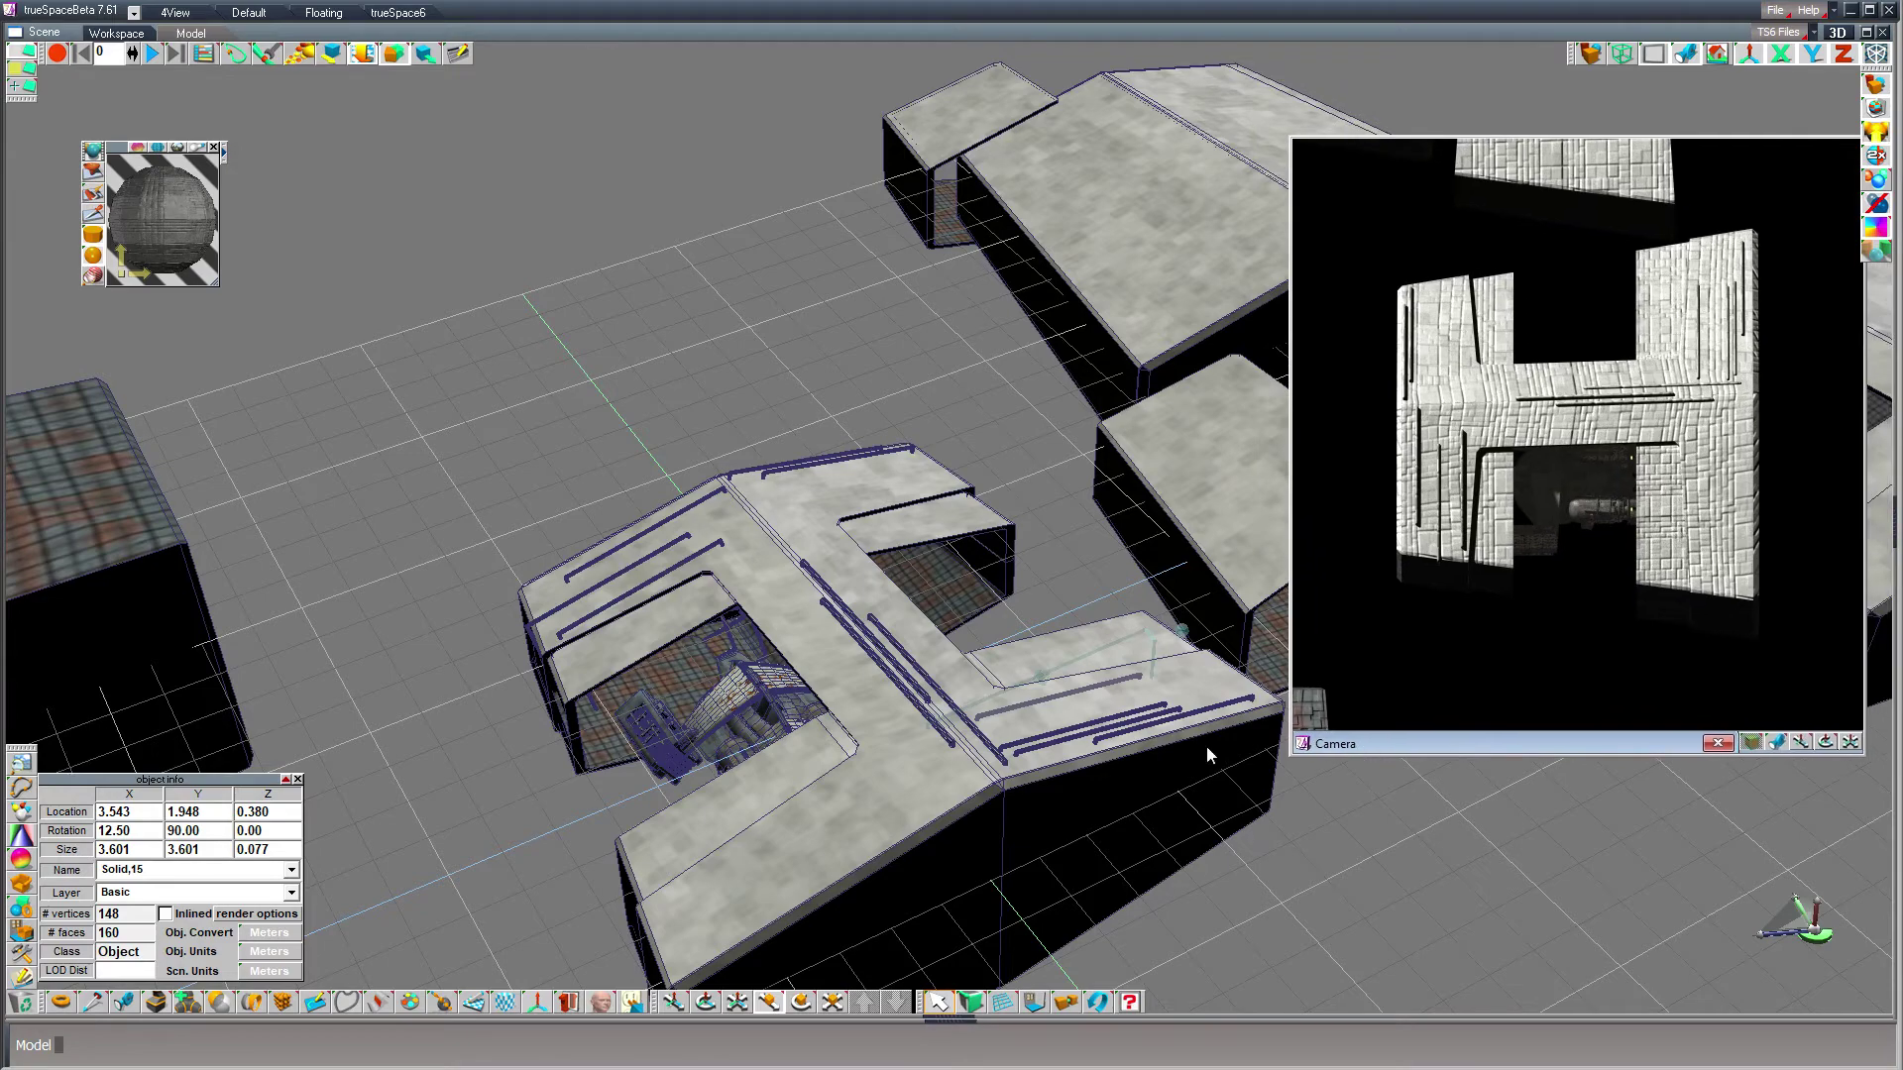
- Add a cube primitive and raise it onto the hangar's central beam at about X -1.97, Y -0.10 and Z 1.89
{"action": "left_click", "coordinate": [704, 1002]}
{"action": "left_click_drag", "start_coordinate": [469, 814], "coordinate": [357, 802]}
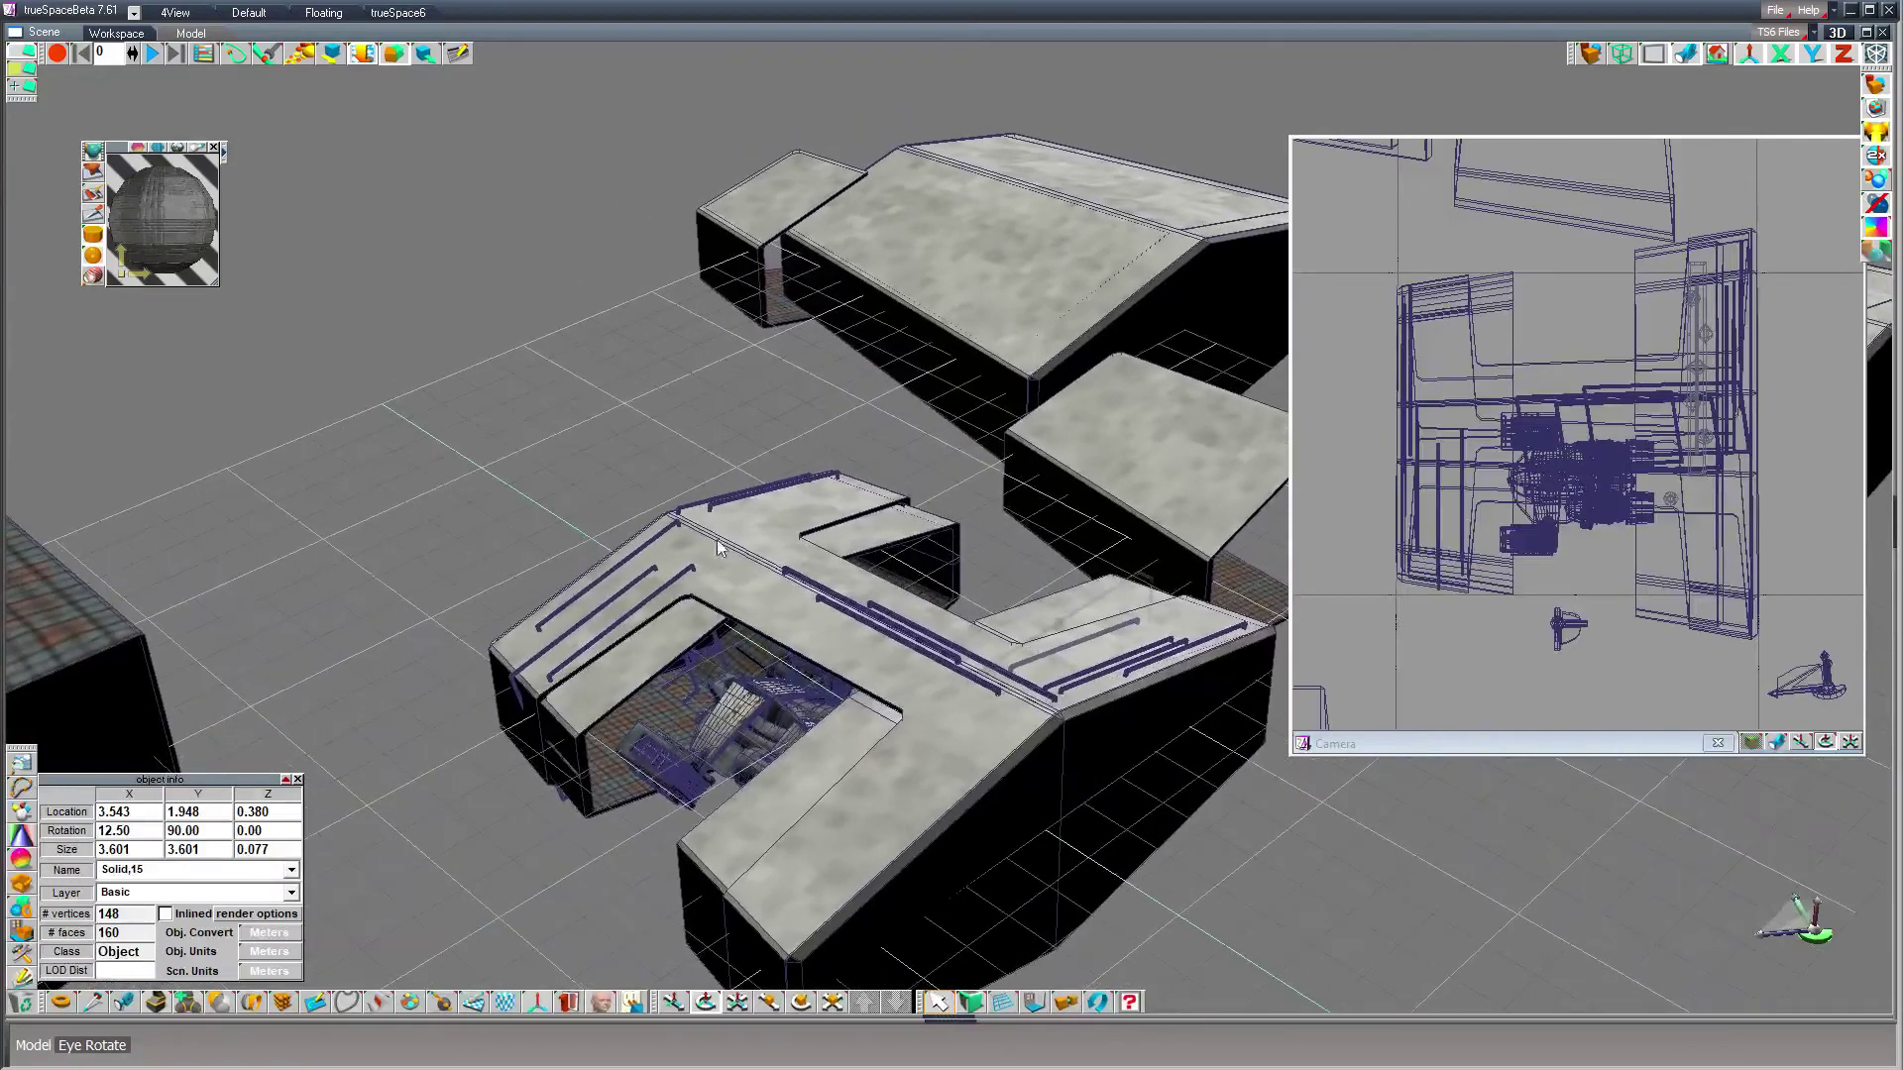
{"action": "left_click", "coordinate": [958, 781]}
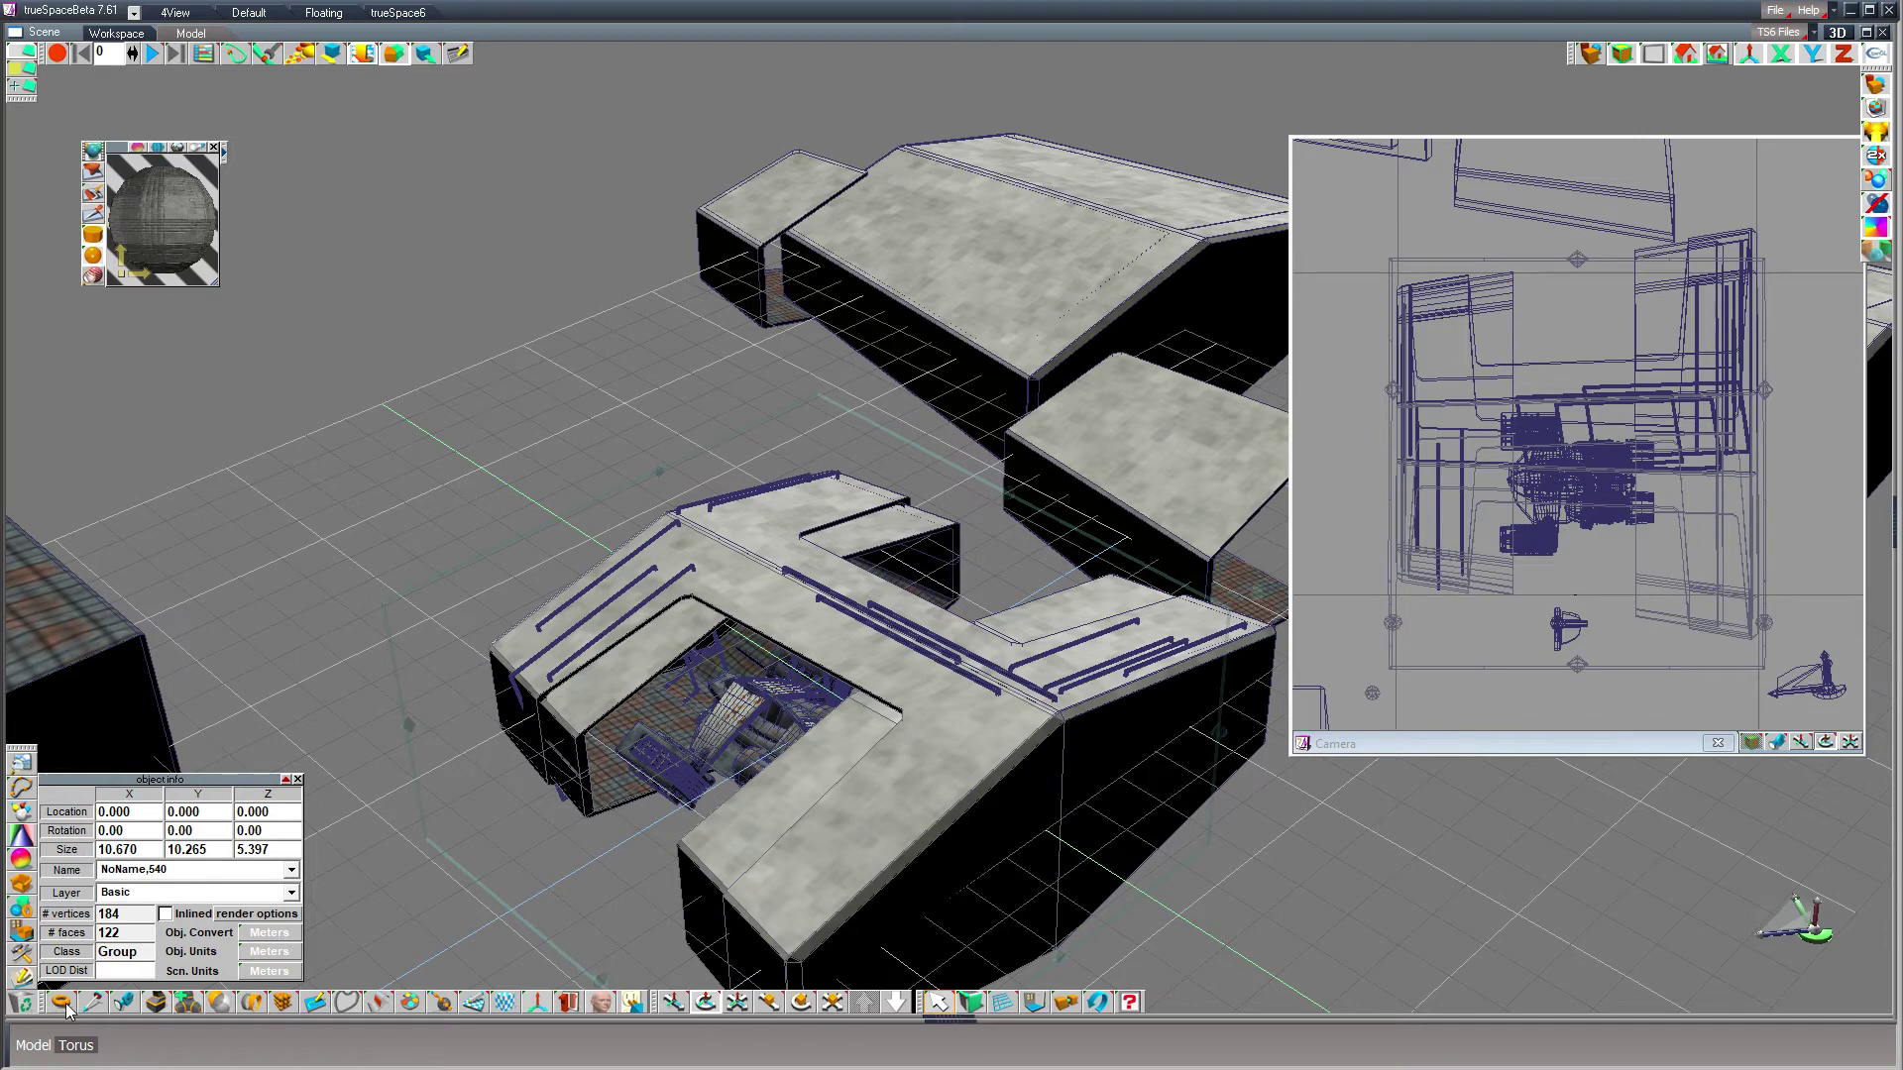
{"action": "left_click_drag", "start_coordinate": [66, 1007], "coordinate": [66, 958]}
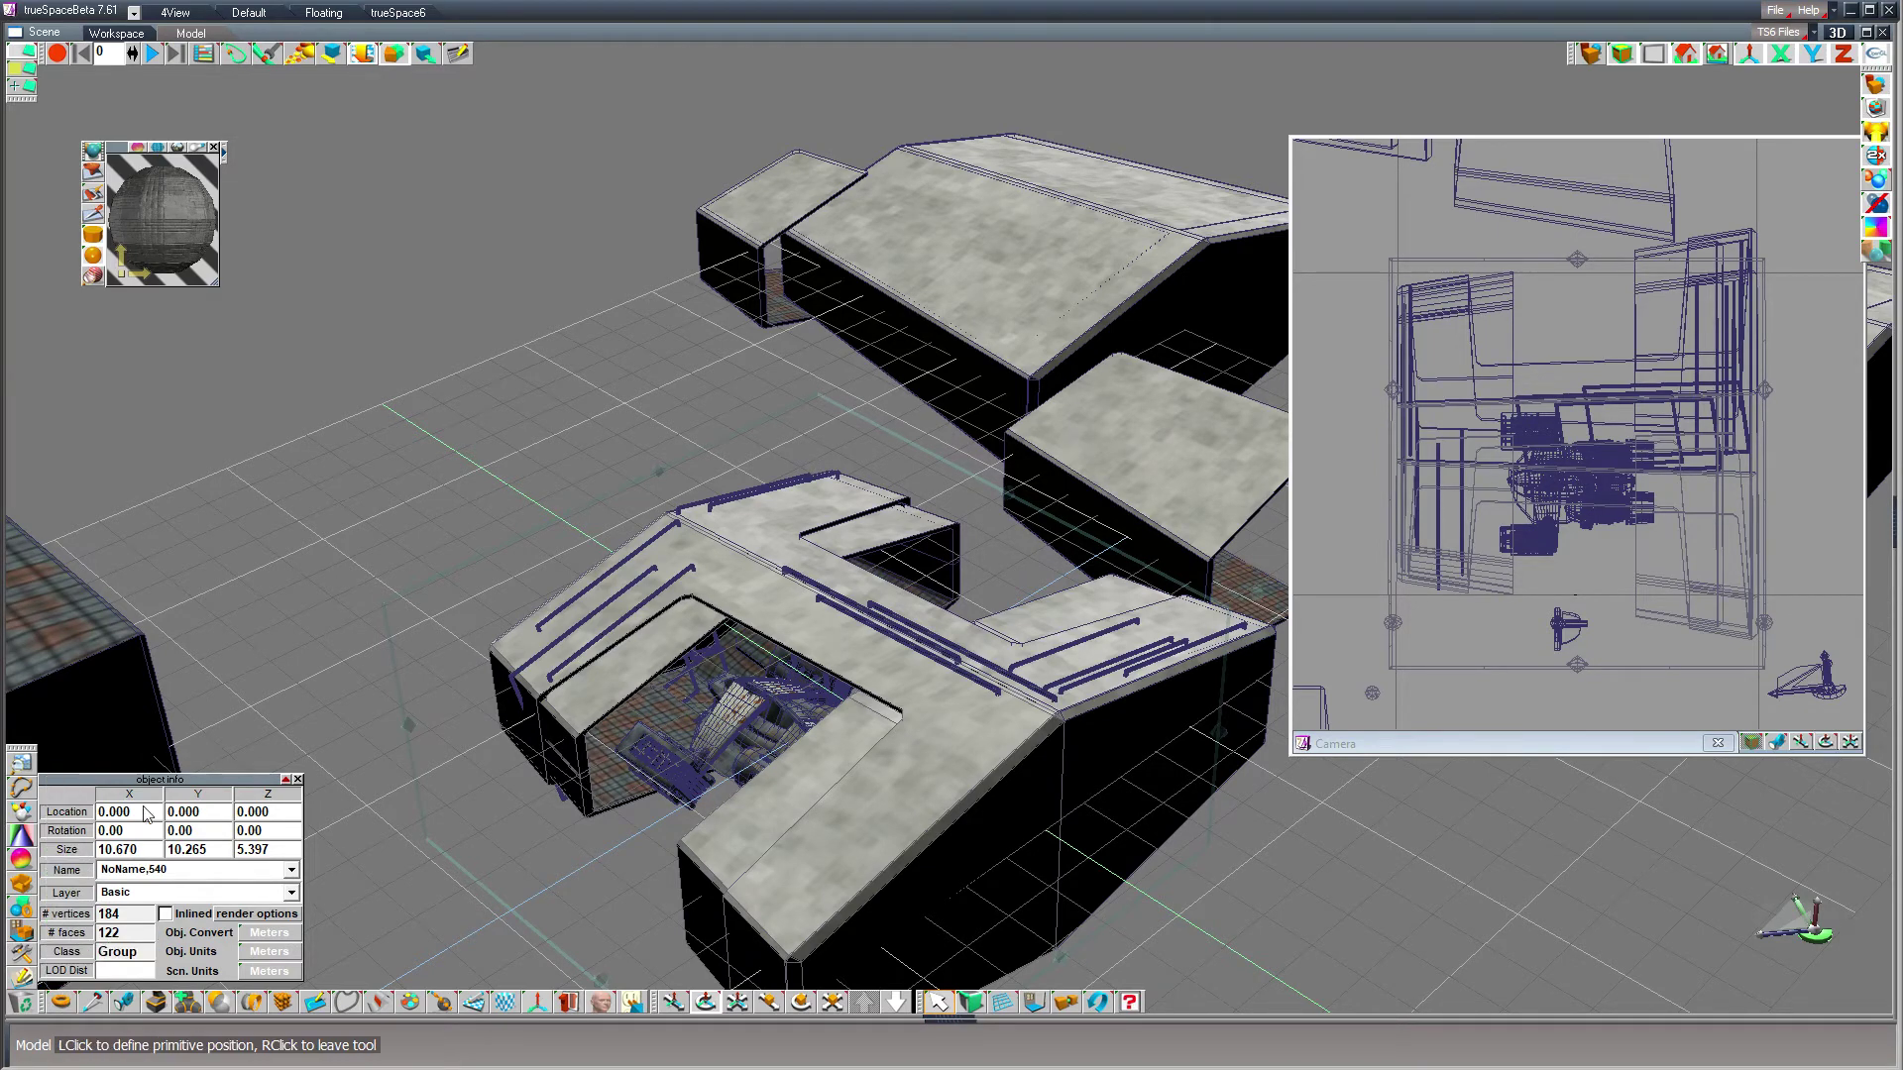
{"action": "left_click", "coordinate": [308, 573]}
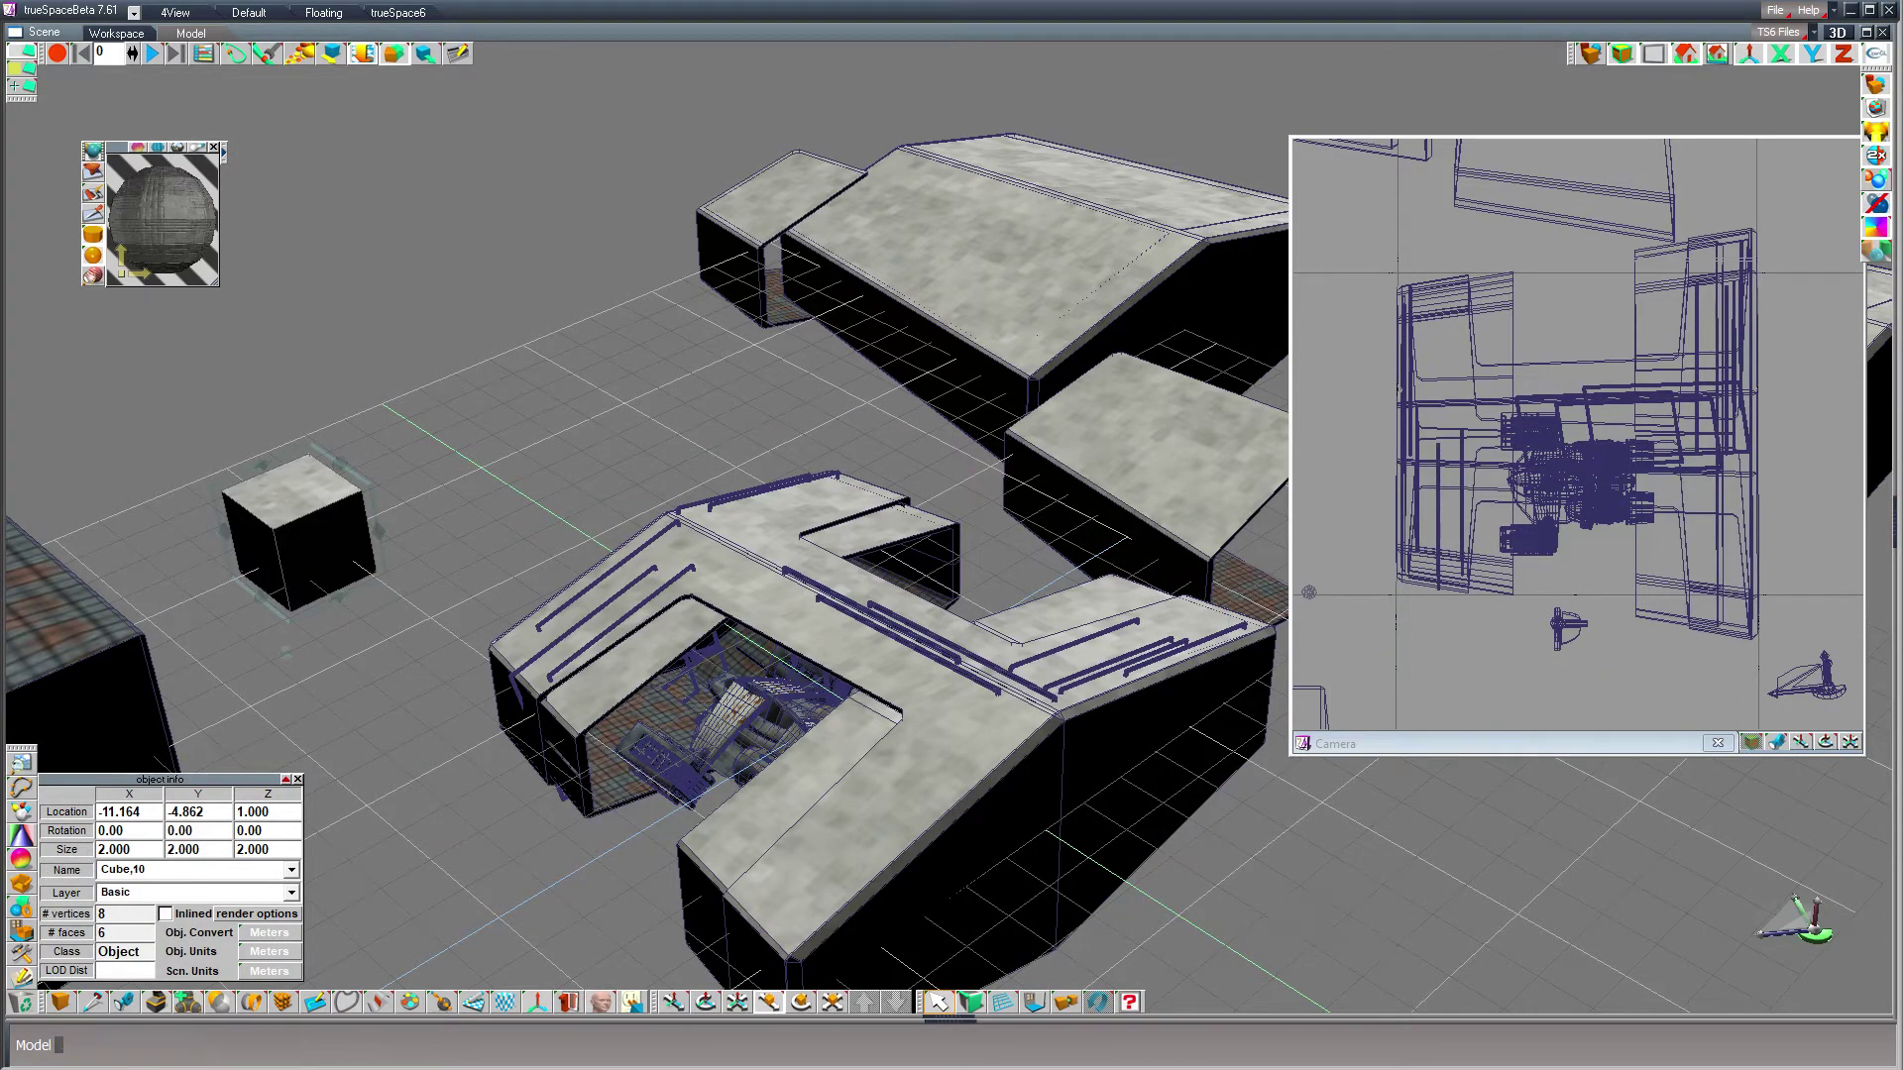
{"action": "left_click_drag", "start_coordinate": [298, 535], "coordinate": [693, 485]}
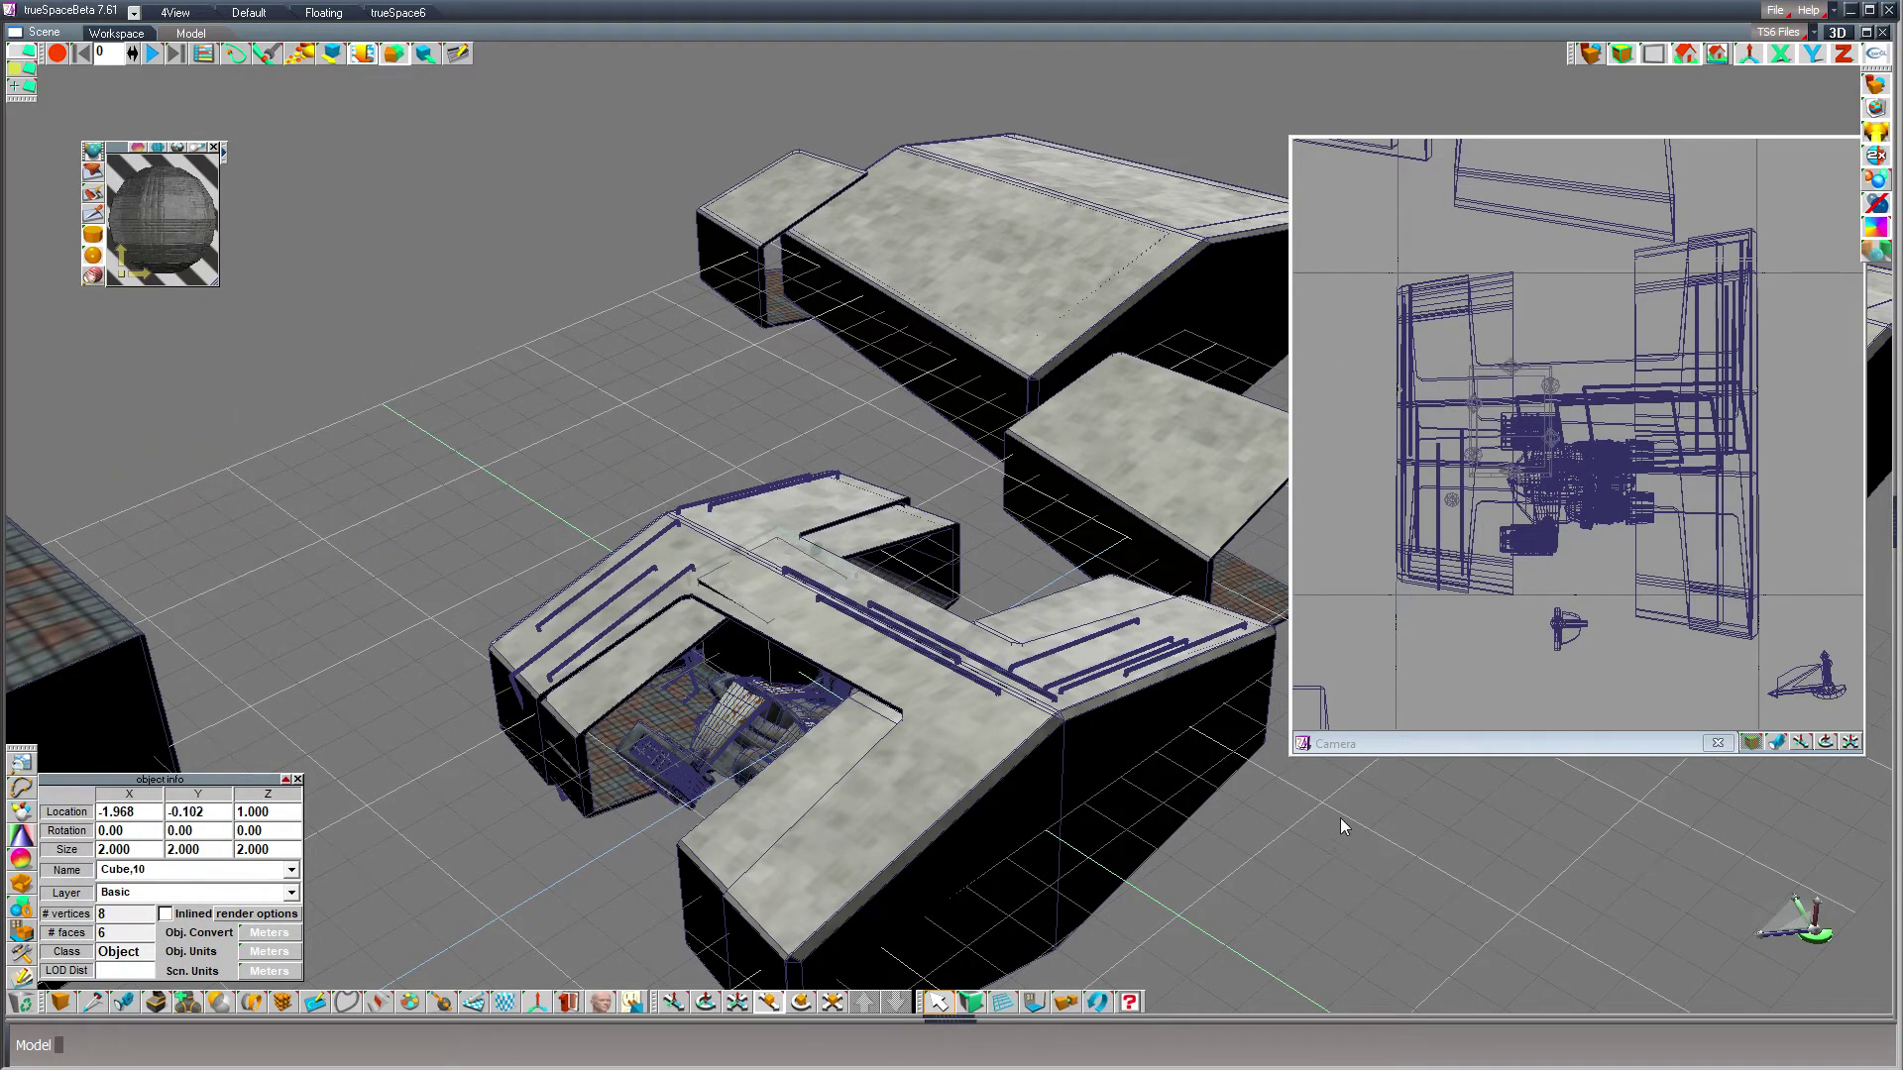
{"action": "right_click_drag", "start_coordinate": [1222, 486], "coordinate": [1222, 446]}
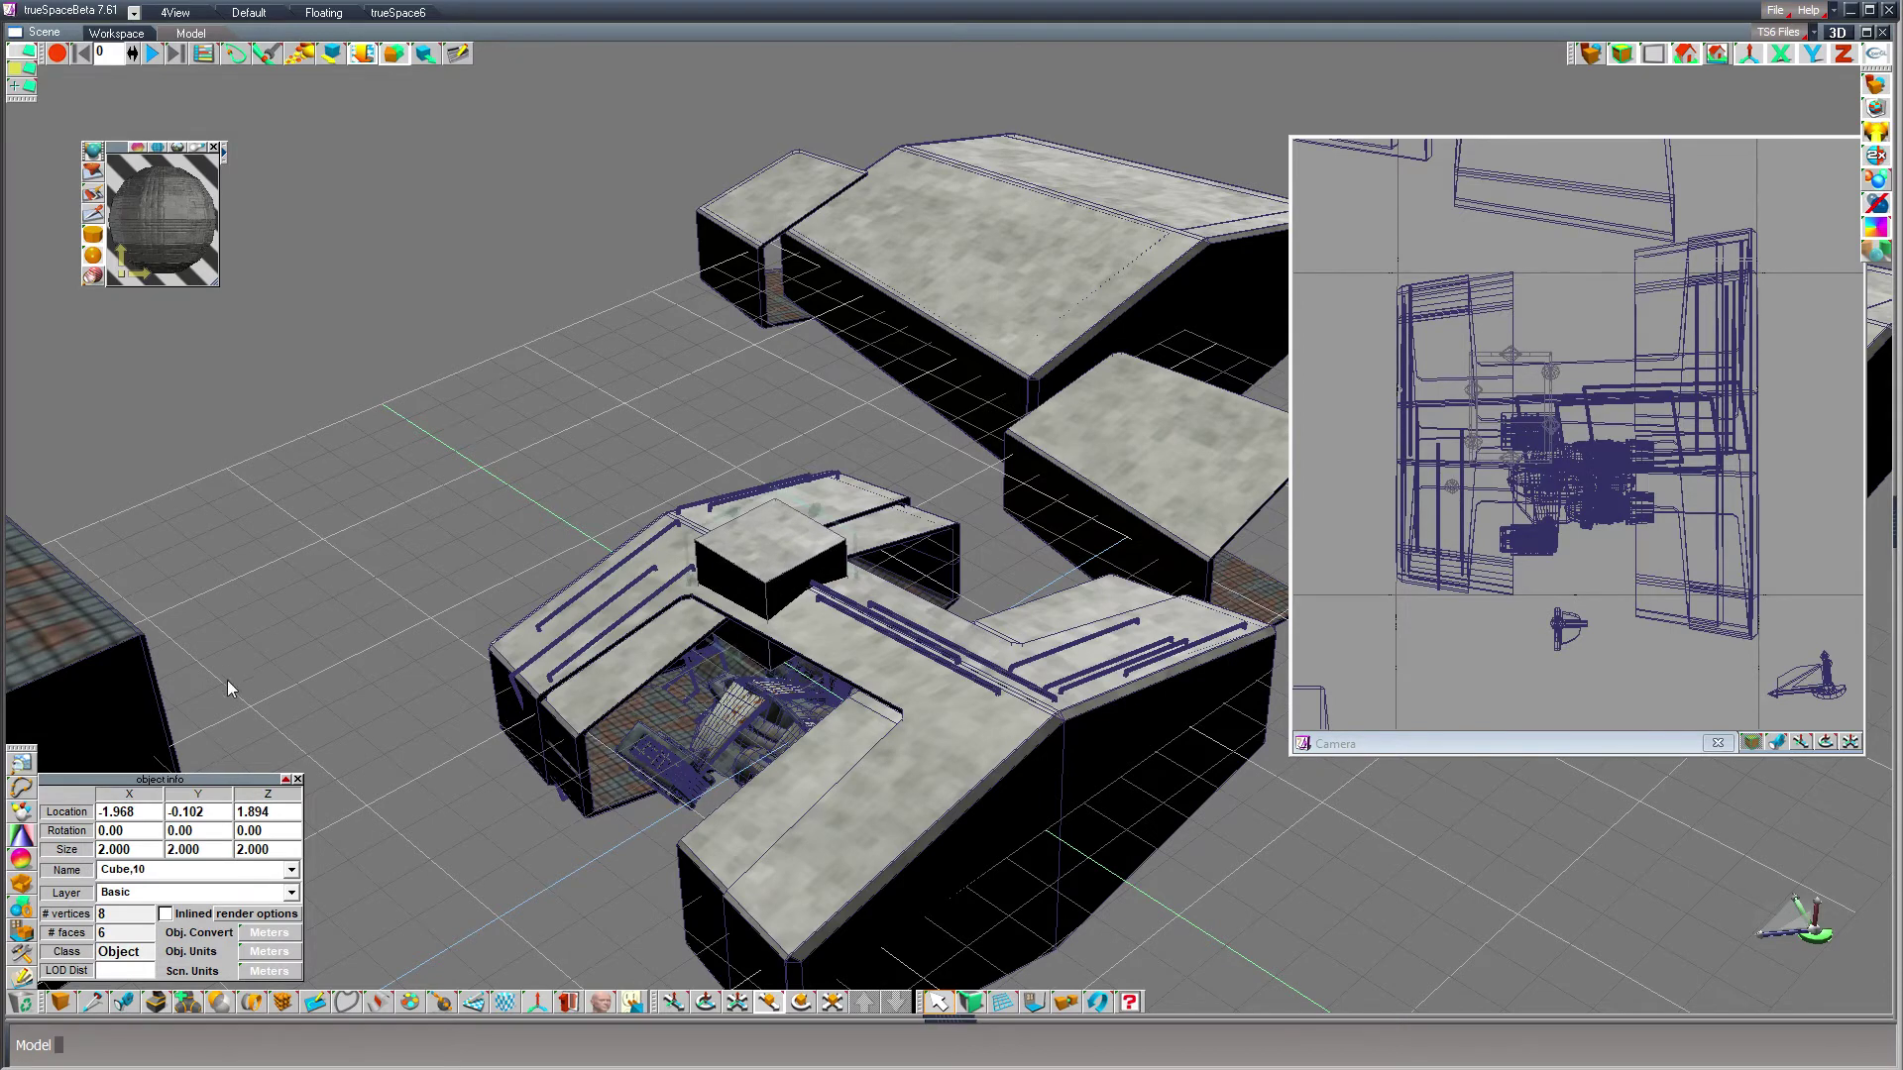
- Set the cube's Y location to 0 and its X location to -1.9
{"action": "left_click", "coordinate": [212, 808]}
{"action": "type", "text": "0"}
{"action": "key", "text": "Return"}
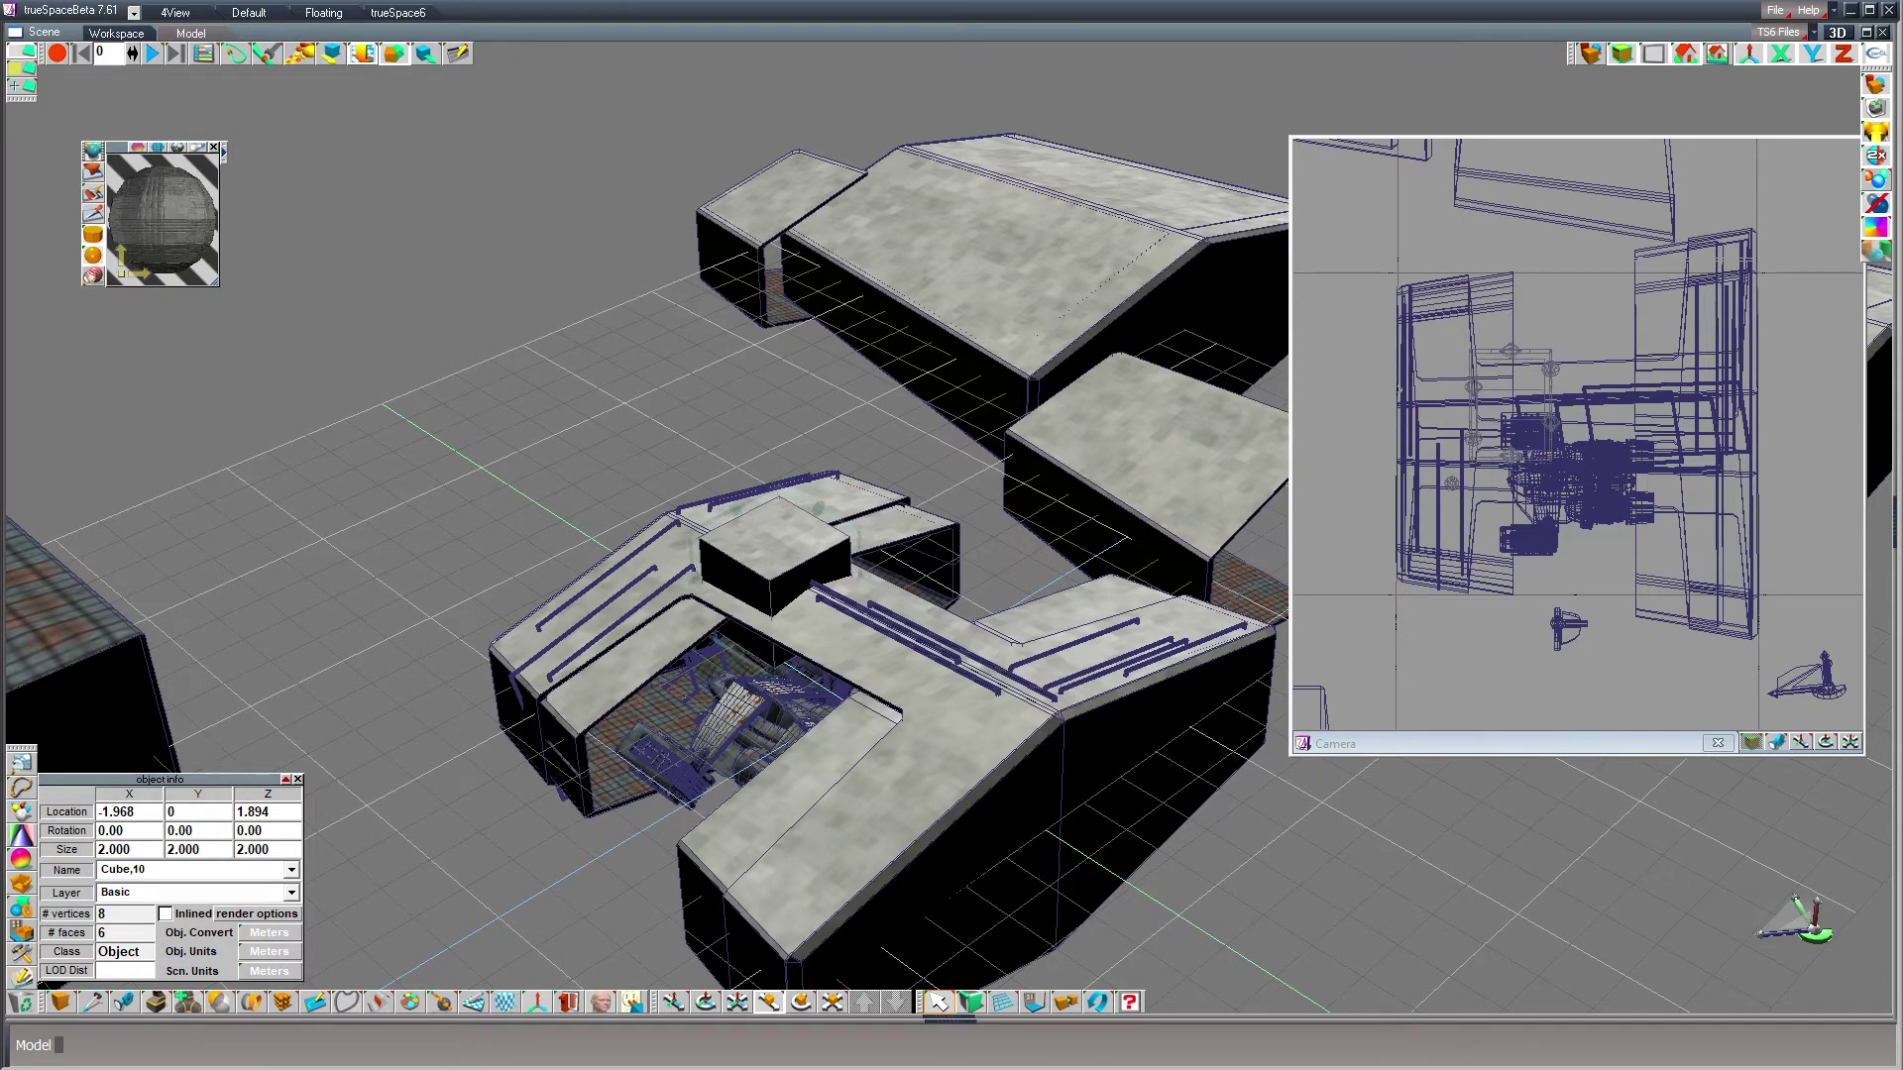
{"action": "double_click", "coordinate": [115, 811]}
{"action": "type", "text": "9"}
{"action": "key", "text": "Return"}
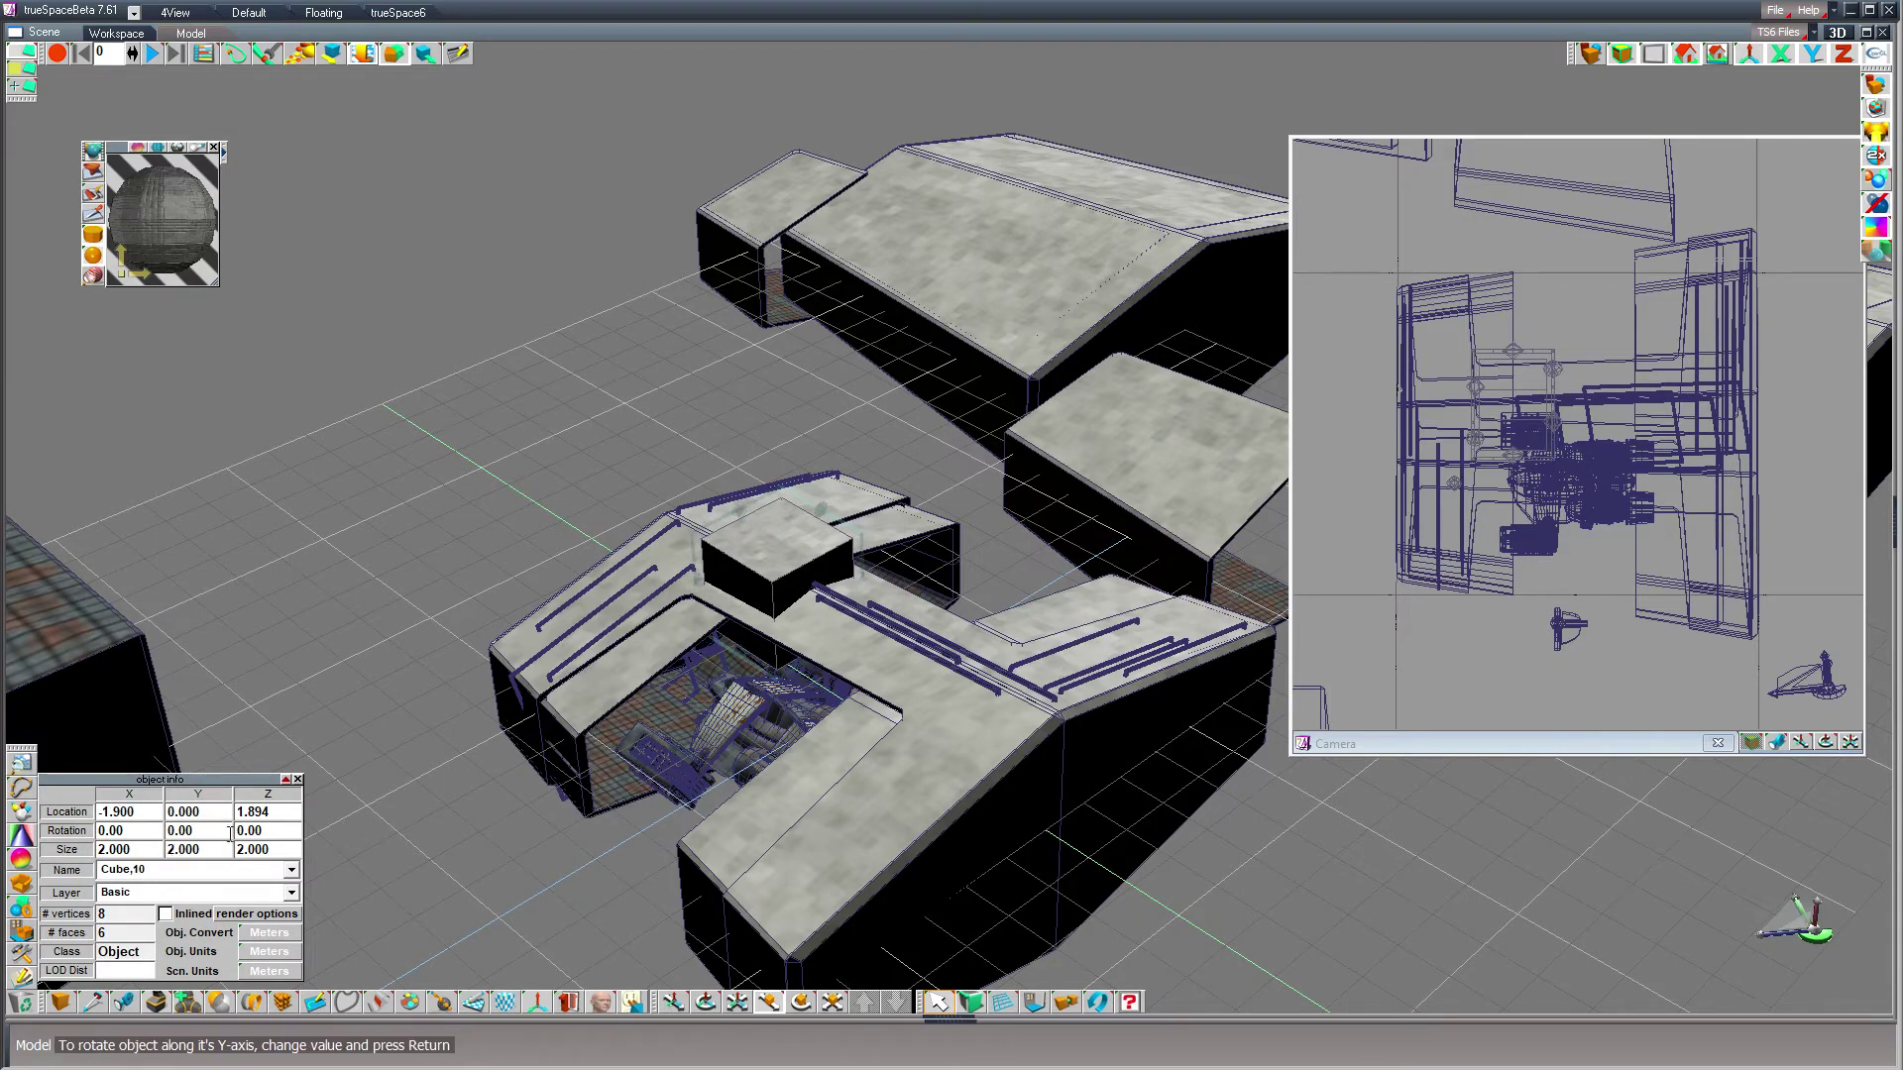
- Thin the cube into a slab, trying an X size of 0.2 and settling on 0.3
{"action": "left_click_drag", "start_coordinate": [144, 849], "coordinate": [96, 850]}
{"action": "type", "text": "0.2"}
{"action": "key", "text": "Return"}
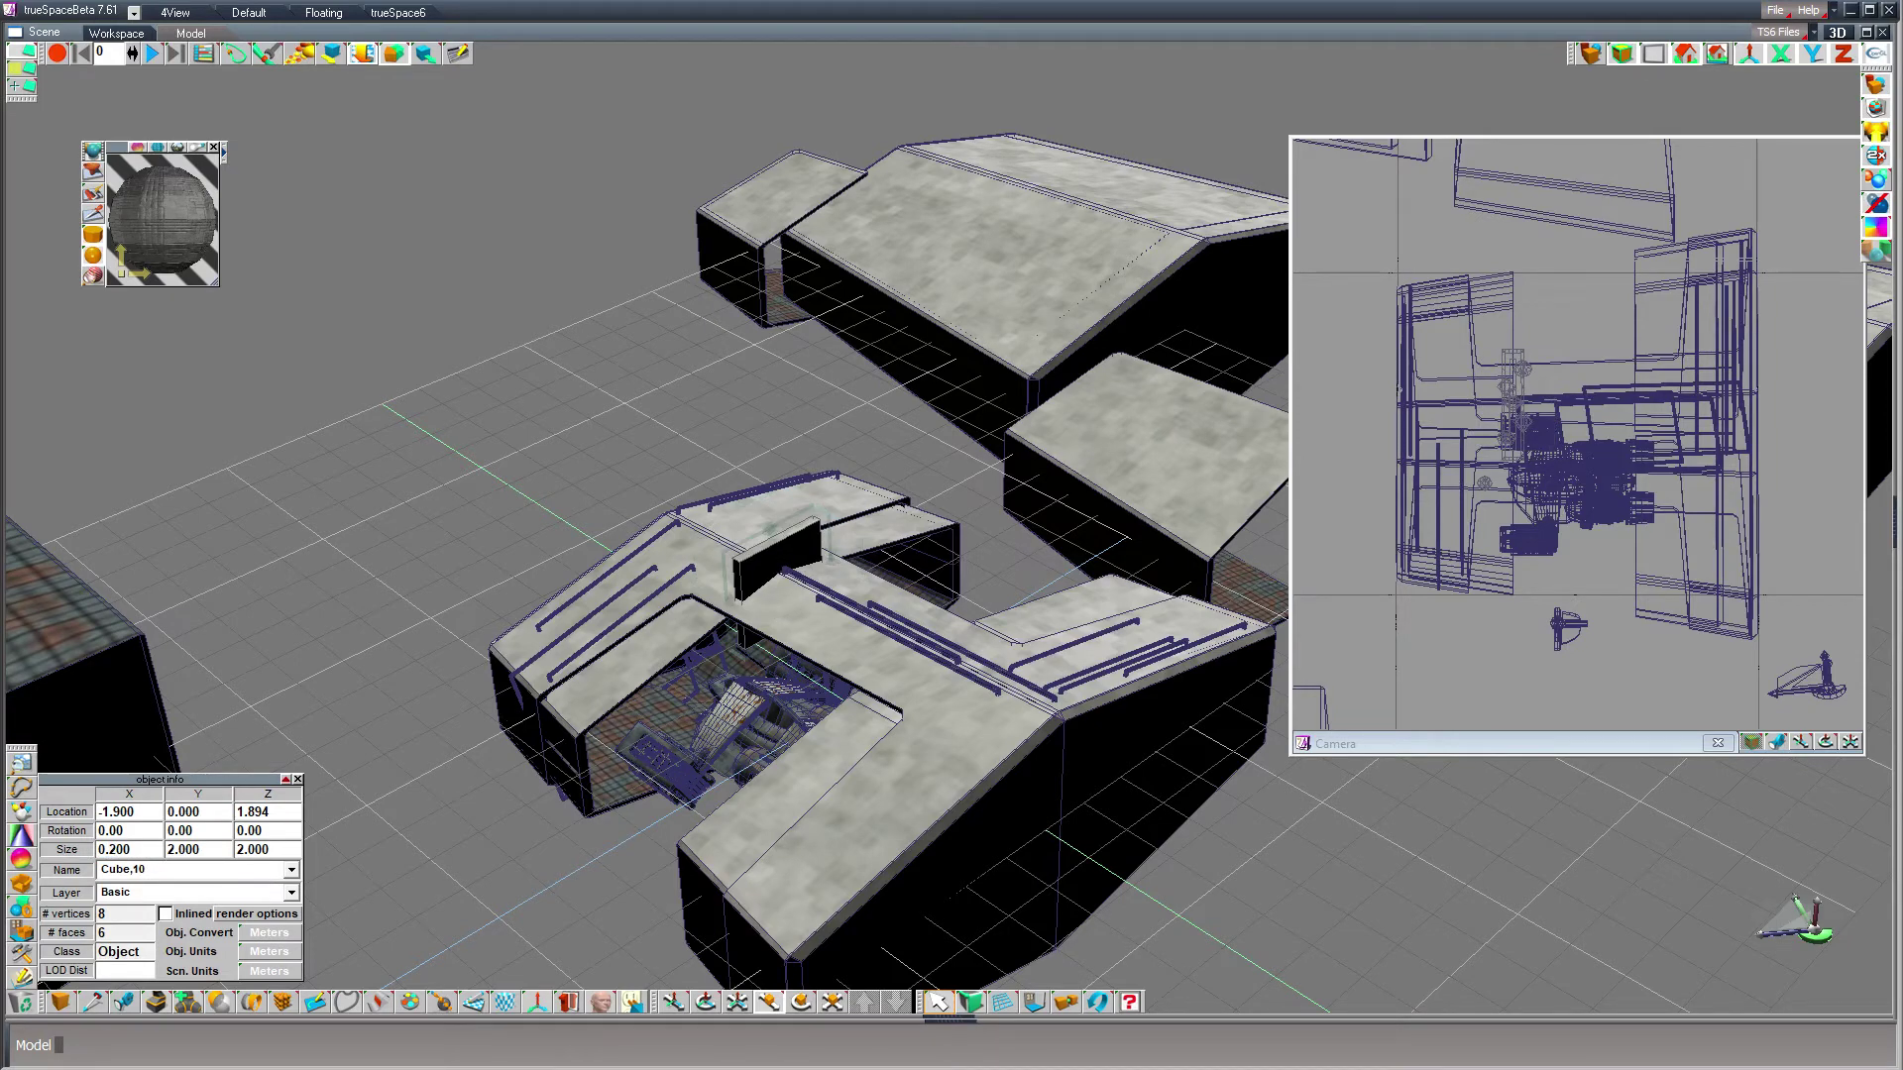
{"action": "left_click_drag", "start_coordinate": [108, 850], "coordinate": [133, 849]}
{"action": "type", "text": "3"}
{"action": "key", "text": "Return"}
- Shift the slab along the beam, trying an X location of -1.5 and settling on -2
{"action": "scroll", "coordinate": [849, 704], "scroll_direction": "up", "scroll_amount": 1}
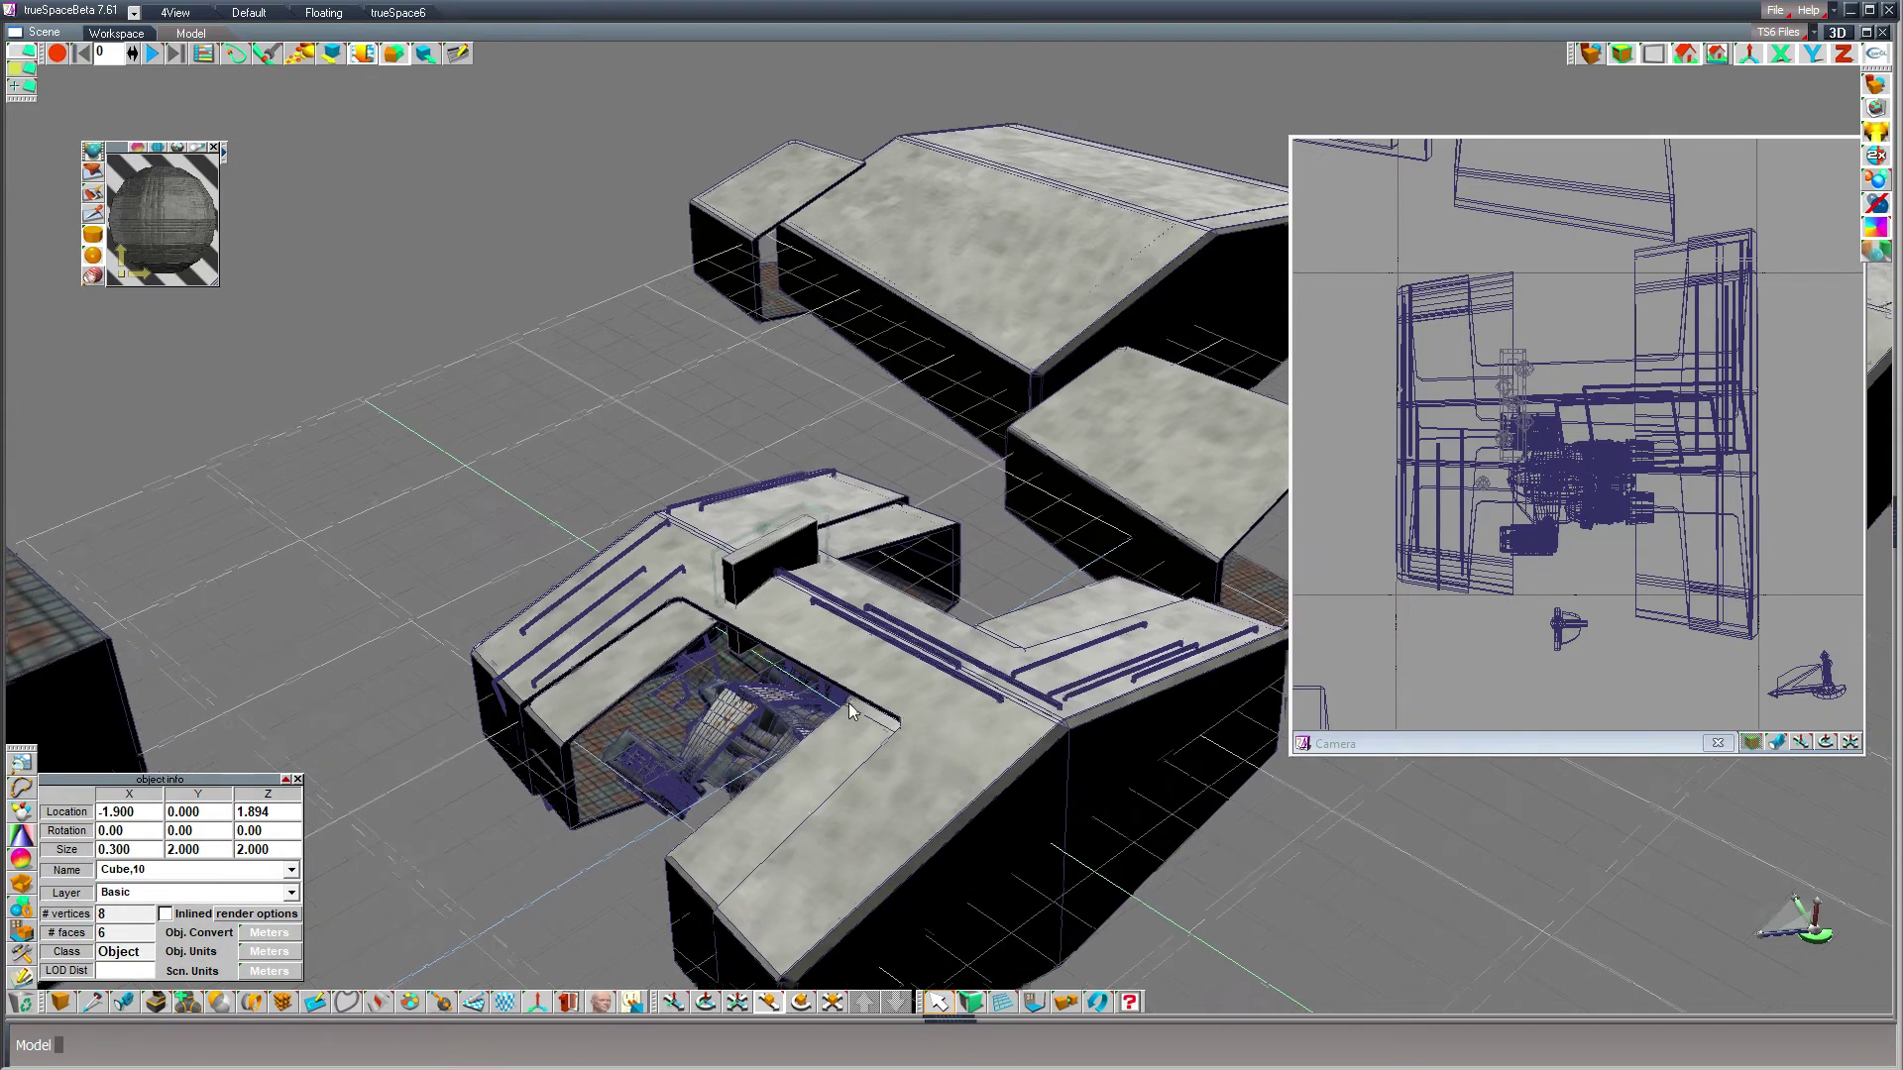
{"action": "scroll", "coordinate": [848, 703], "scroll_direction": "up", "scroll_amount": 2}
{"action": "left_click", "coordinate": [705, 1002]}
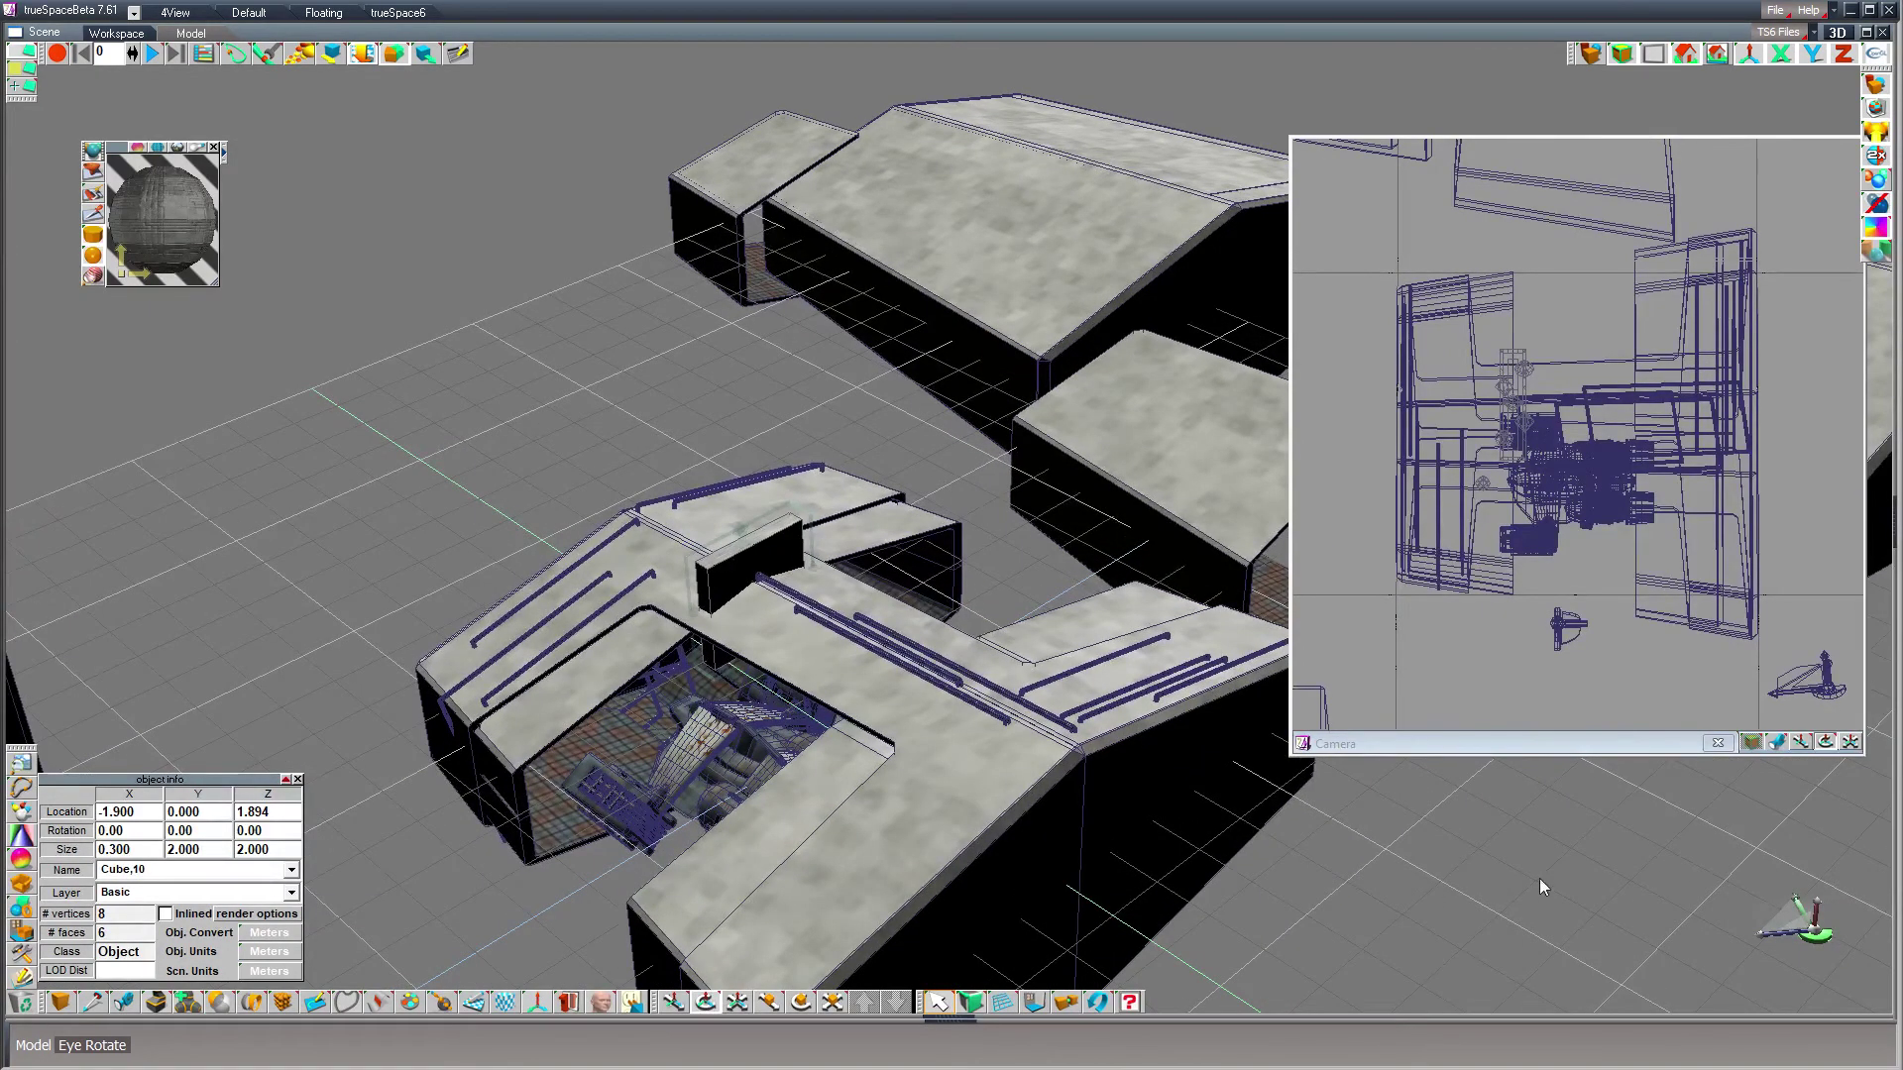
{"action": "middle_click_drag", "start_coordinate": [553, 857], "coordinate": [843, 947]}
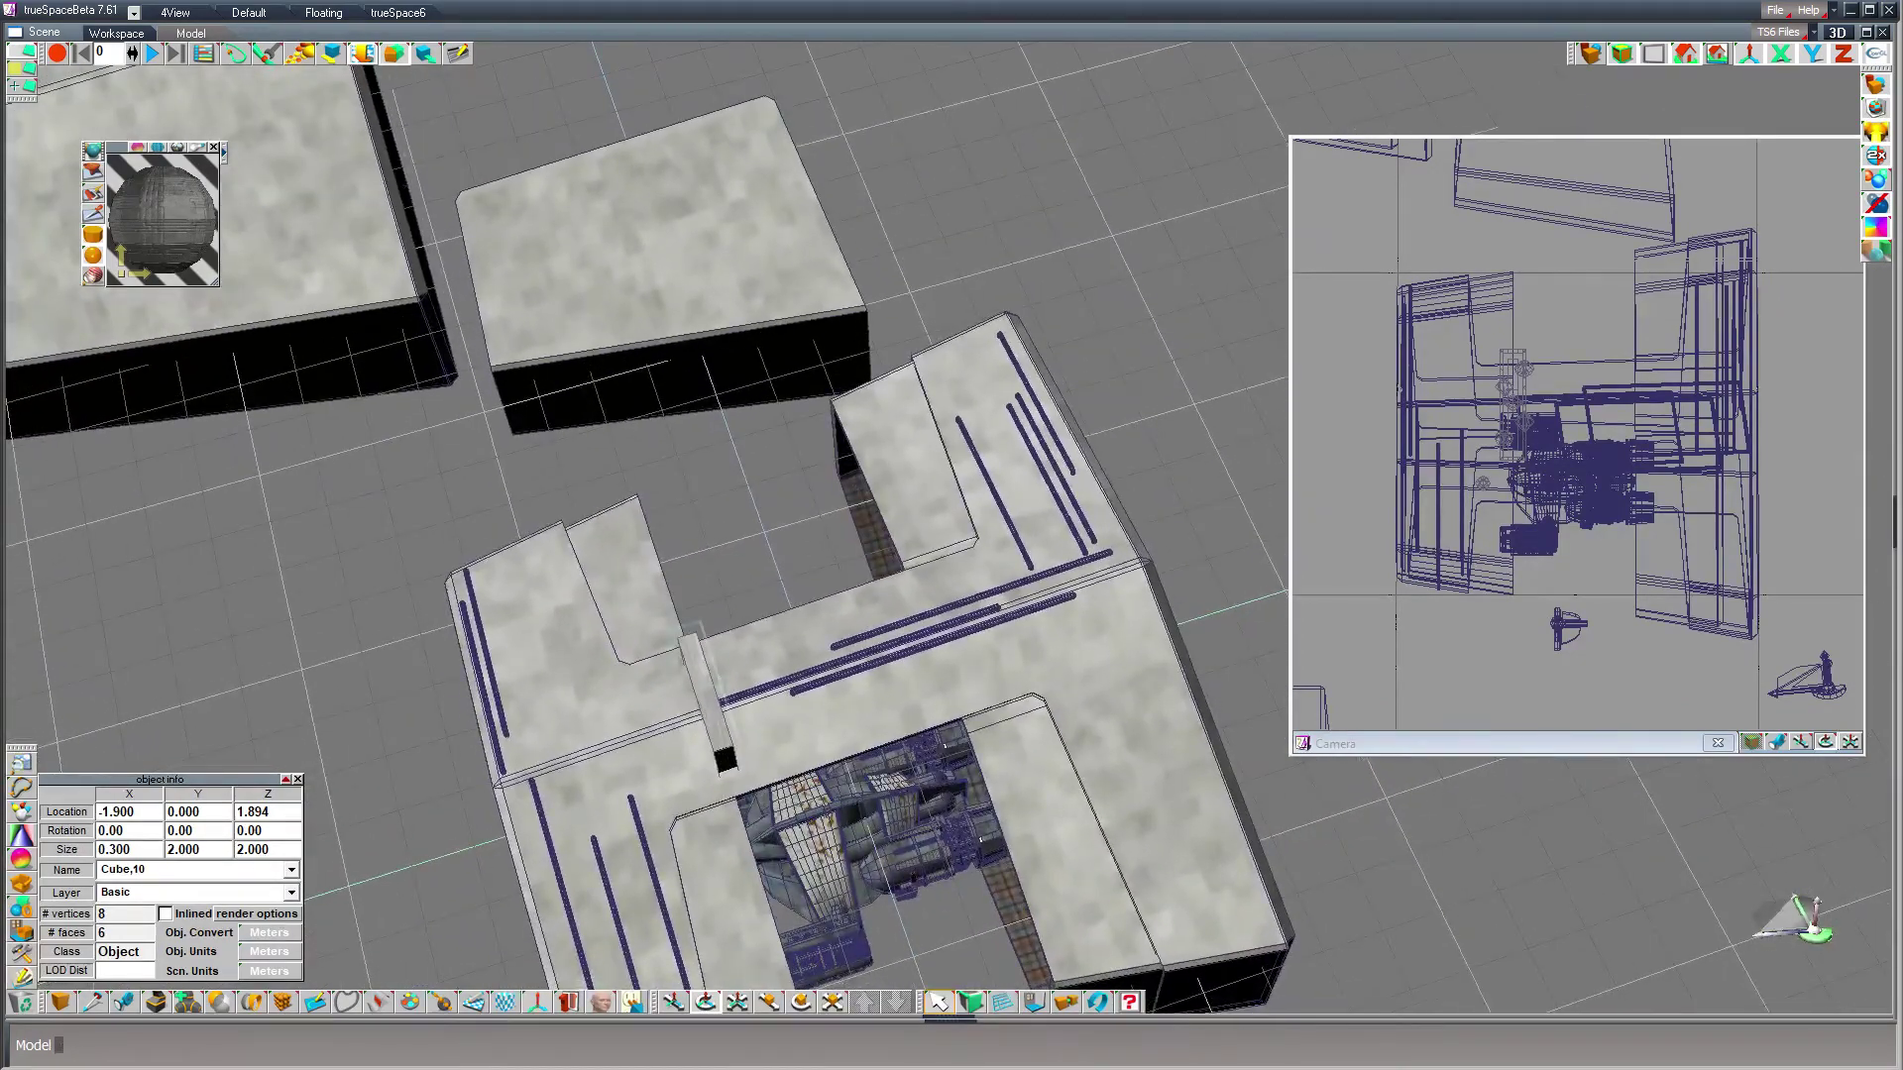
{"action": "double_click", "coordinate": [121, 812]}
{"action": "type", "text": "5"}
{"action": "key", "text": "Return"}
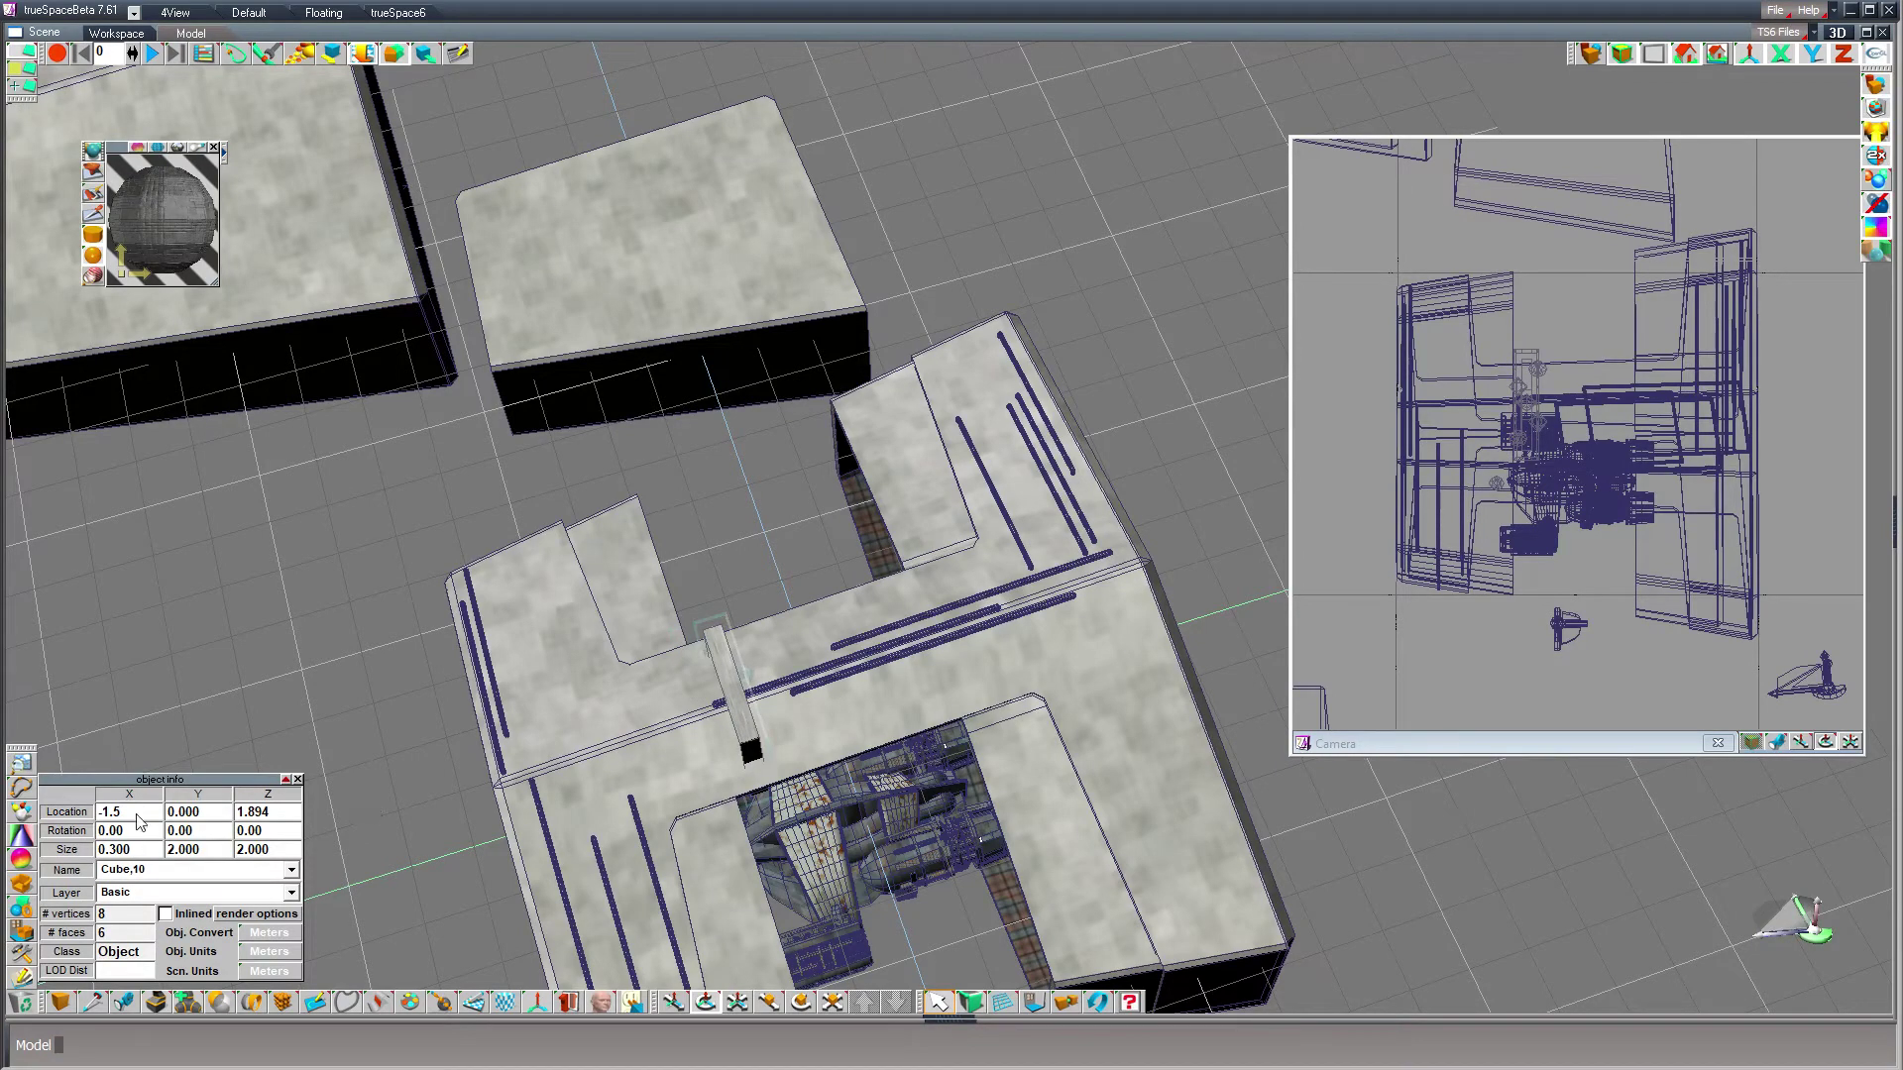
{"action": "left_click_drag", "start_coordinate": [148, 811], "coordinate": [99, 812]}
{"action": "type", "text": "-2"}
{"action": "key", "text": "Return"}
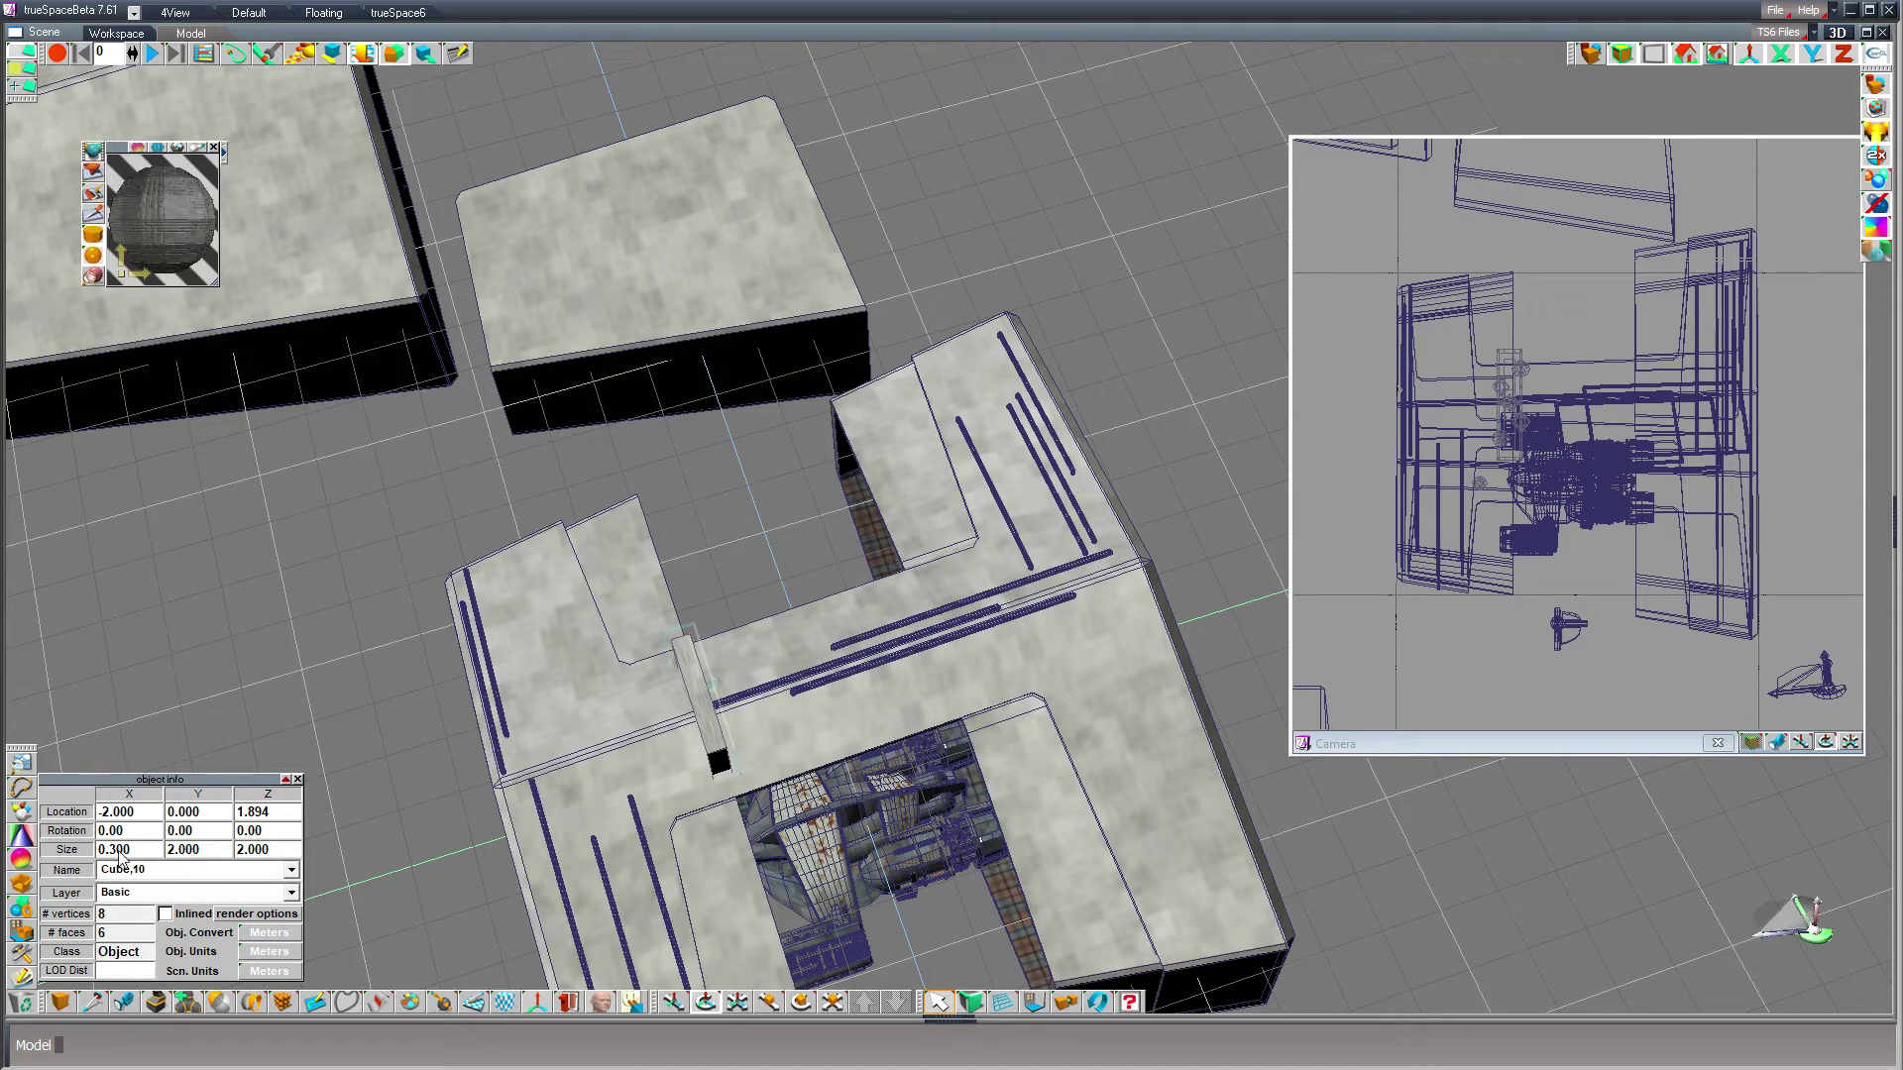
- Duplicate the slab three times along the beam, with X locations of -1.5, -1 and -0.5
{"action": "key", "text": "ctrl+c"}
{"action": "left_click_drag", "start_coordinate": [149, 812], "coordinate": [98, 812]}
{"action": "type", "text": "-1.5"}
{"action": "key", "text": "Return"}
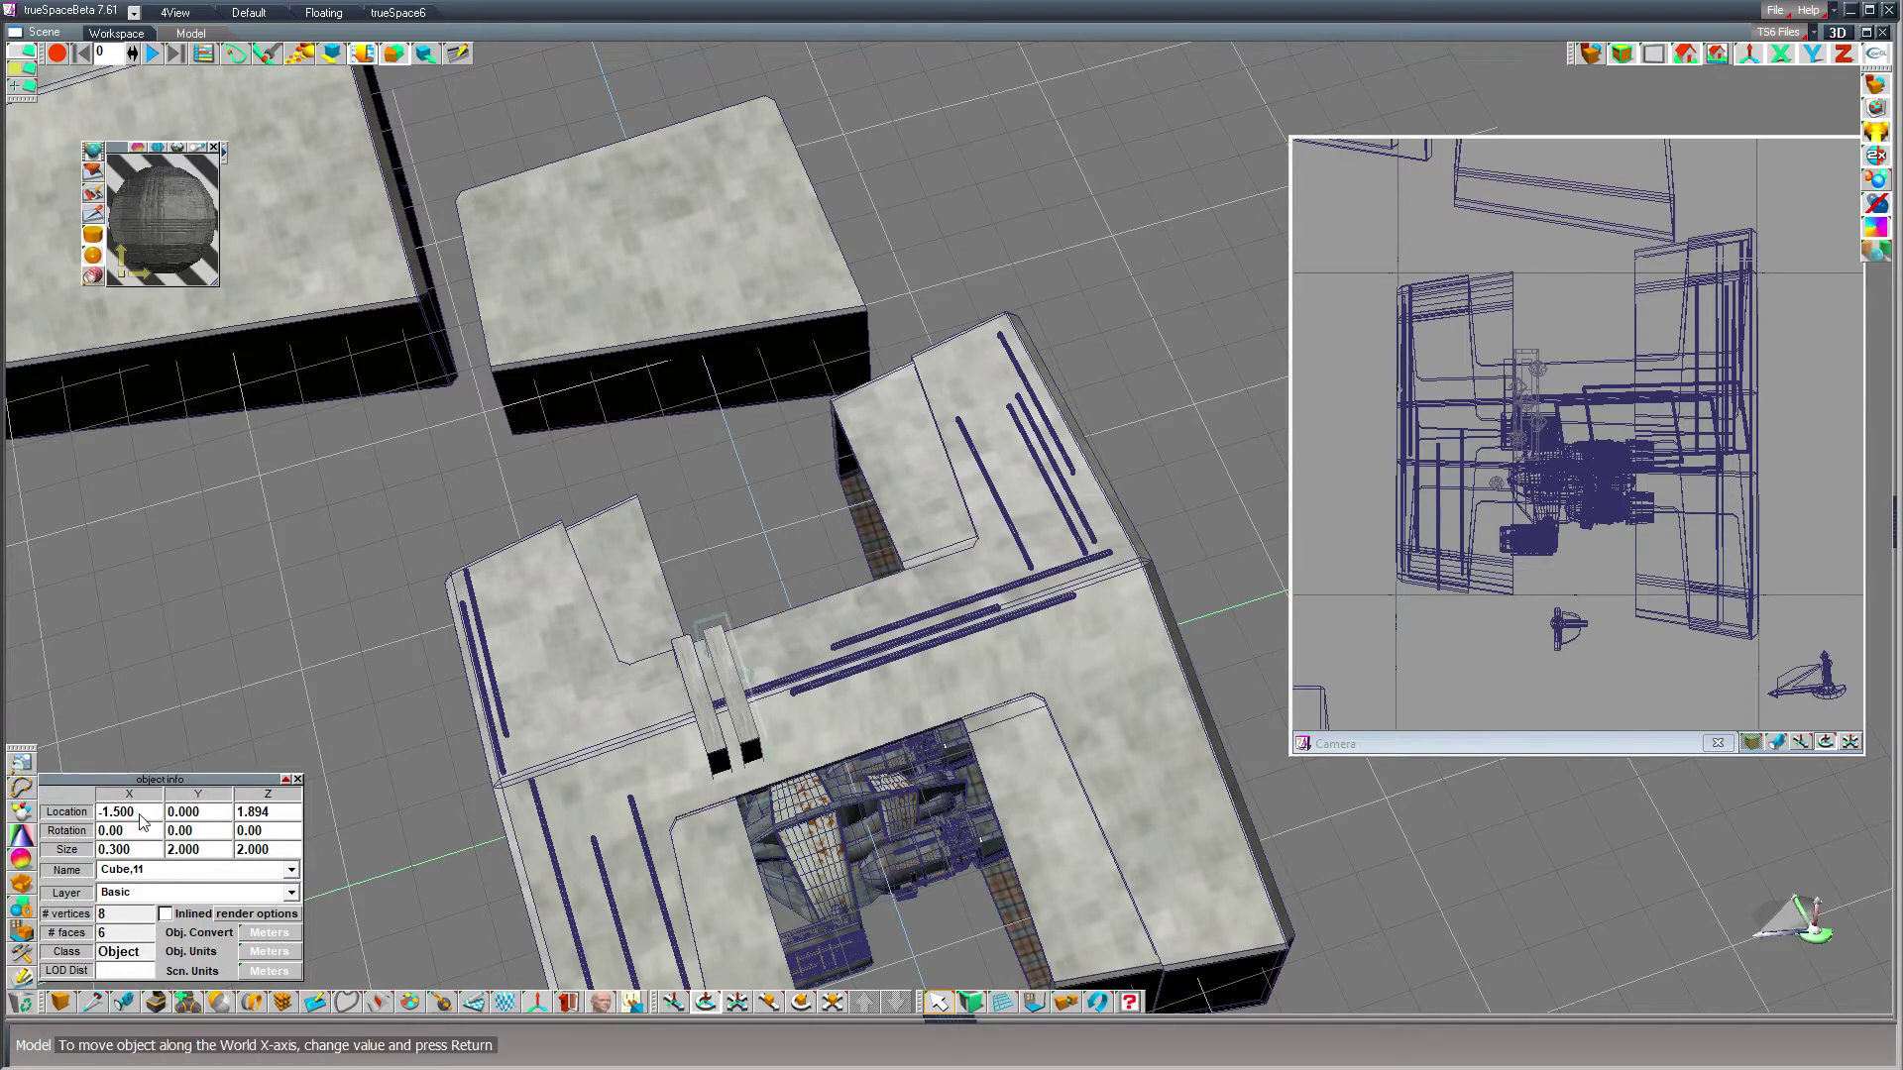
{"action": "key", "text": "ctrl+c"}
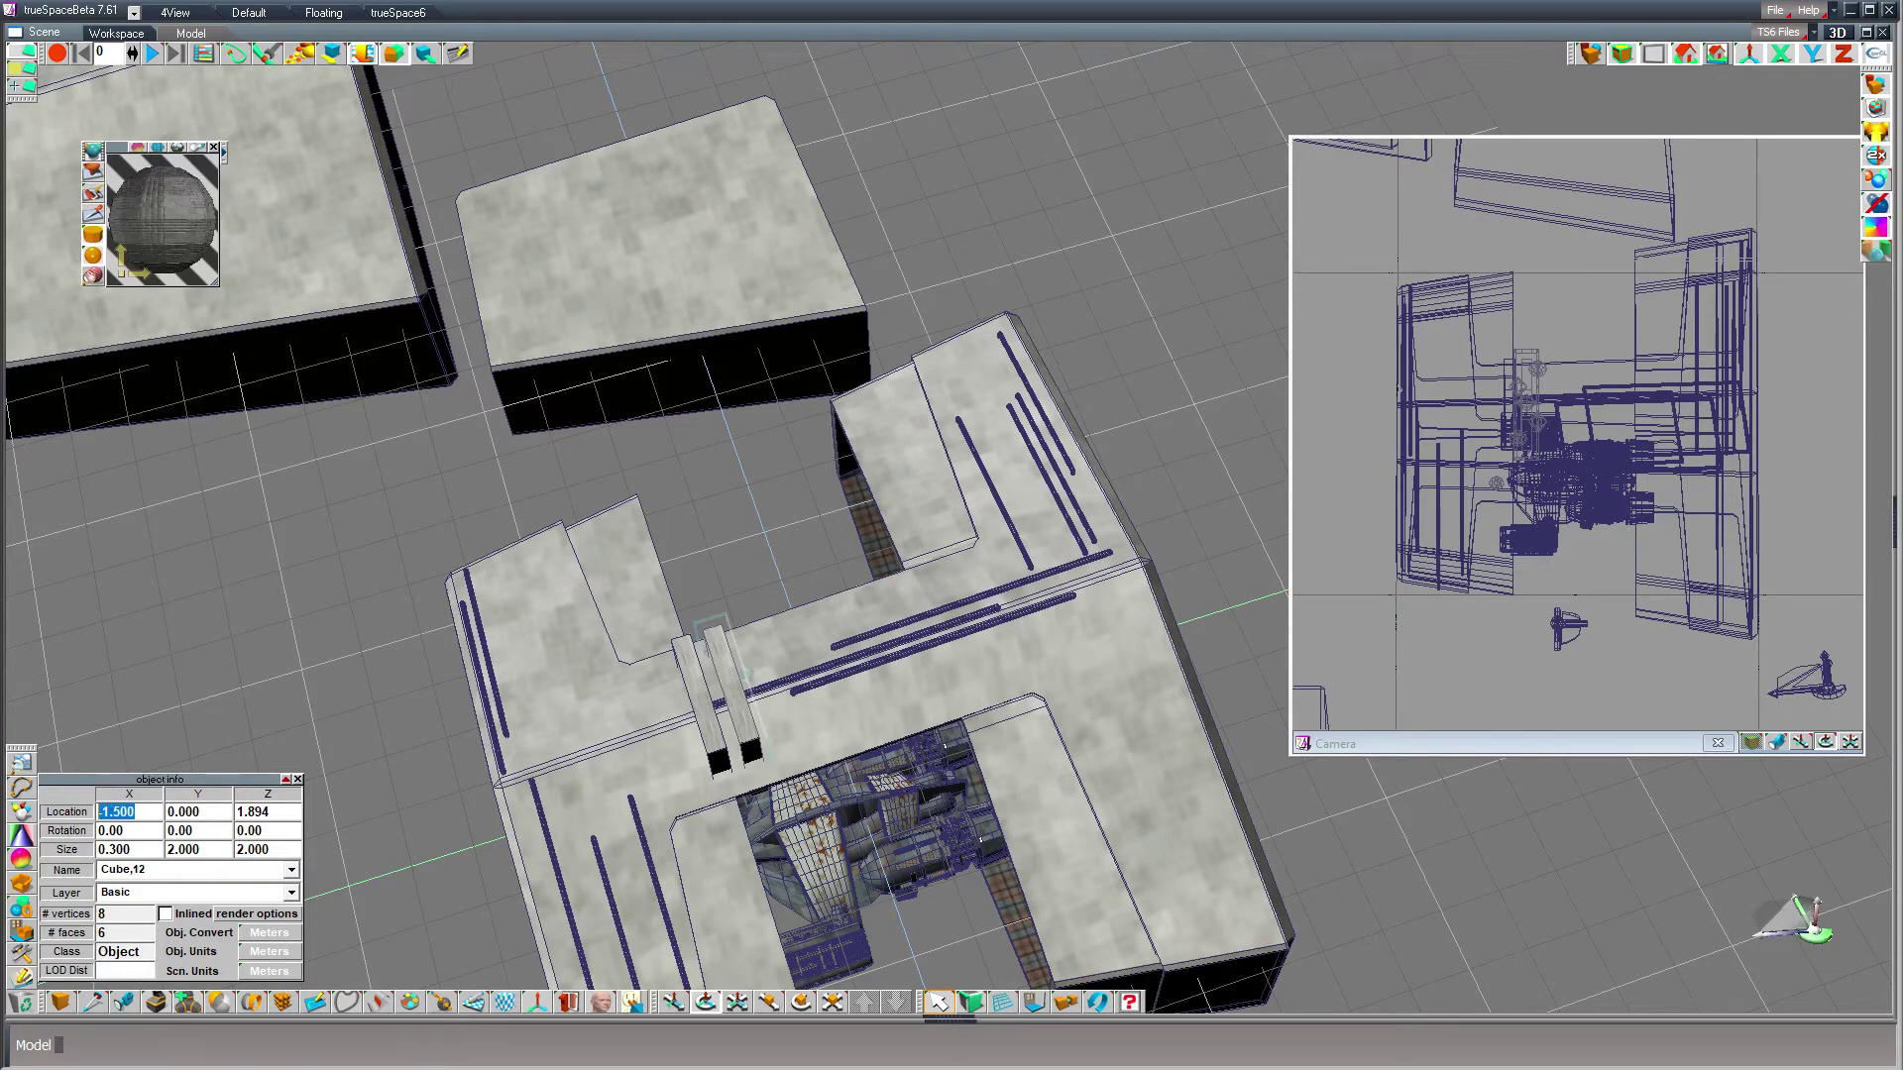
{"action": "type", "text": "-1"}
{"action": "key", "text": "Return"}
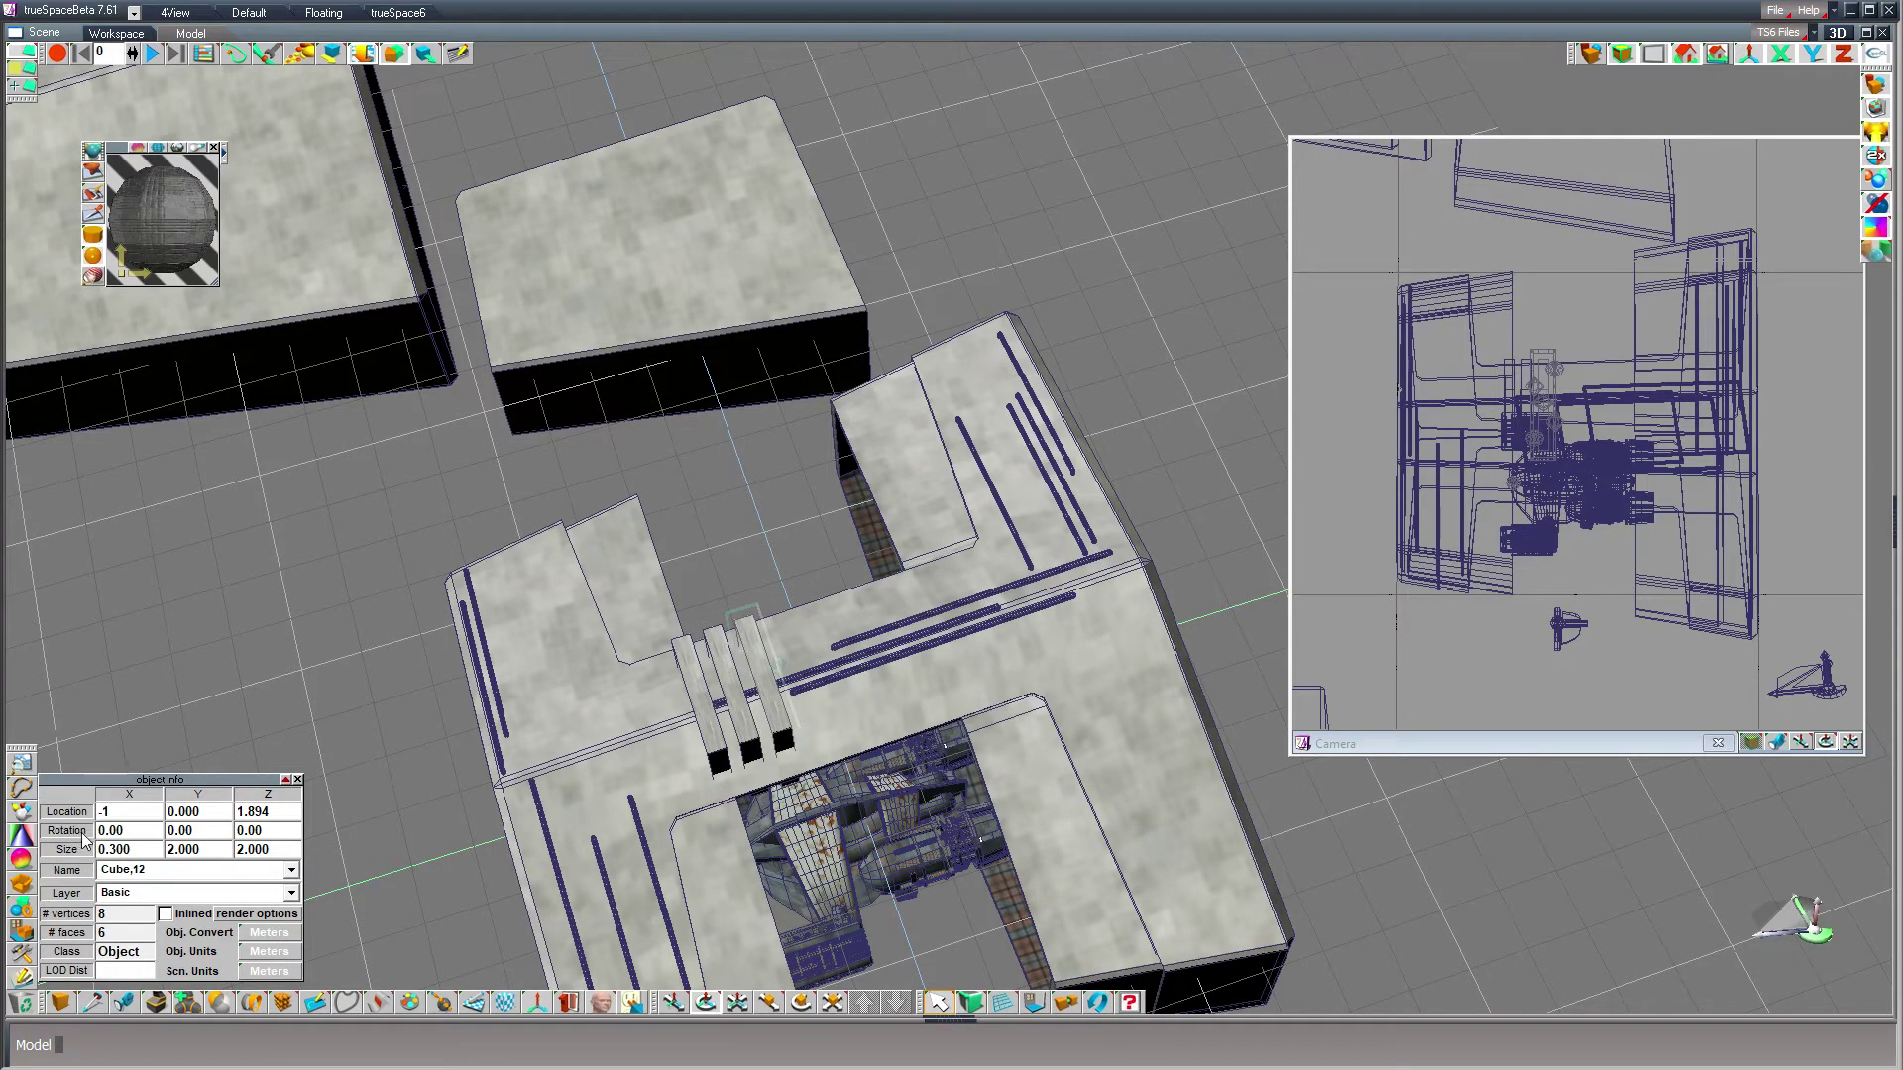
{"action": "key", "text": "ctrl+c"}
{"action": "type", "text": "-0.5"}
{"action": "key", "text": "Return"}
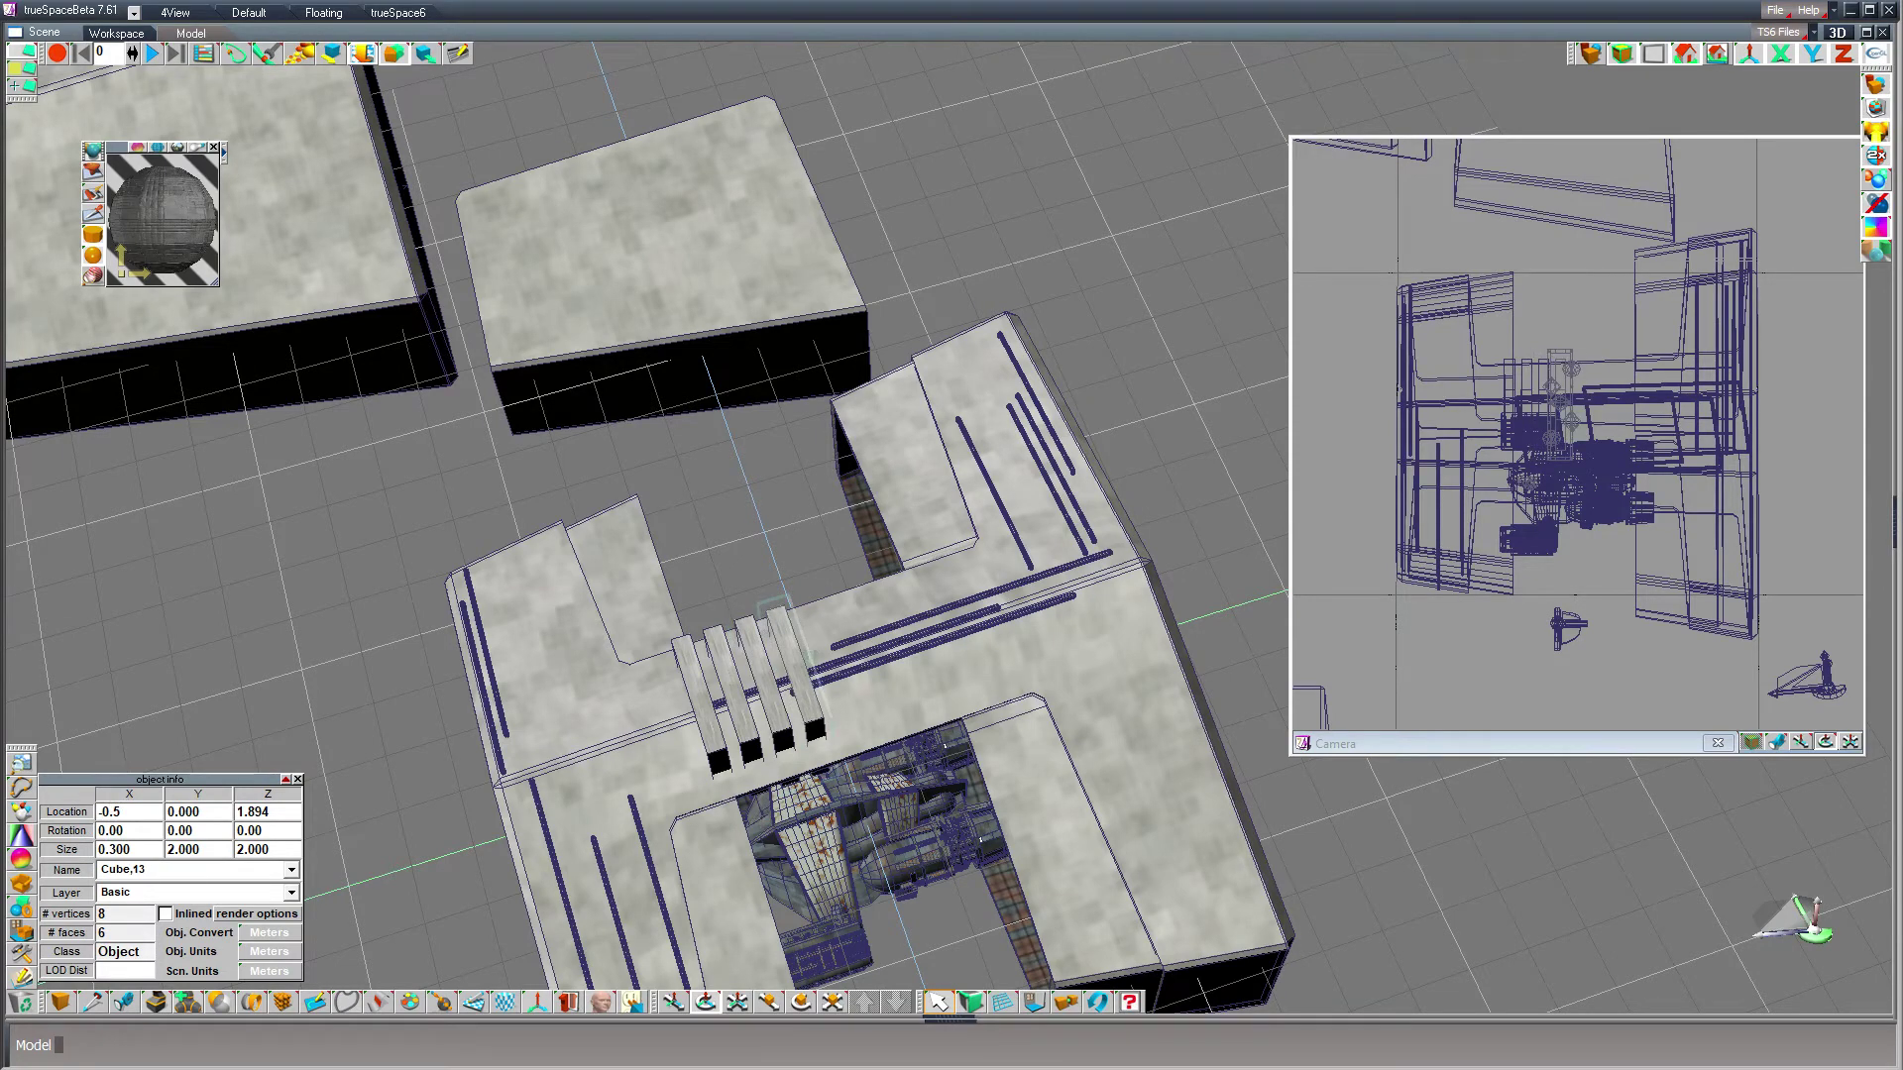
- Duplicate the latest slab twice more along the beam, with X locations of 0 and 0.5
{"action": "key", "text": "ctrl+c"}
{"action": "left_click", "coordinate": [137, 812]}
{"action": "type", "text": "0"}
{"action": "key", "text": "Return"}
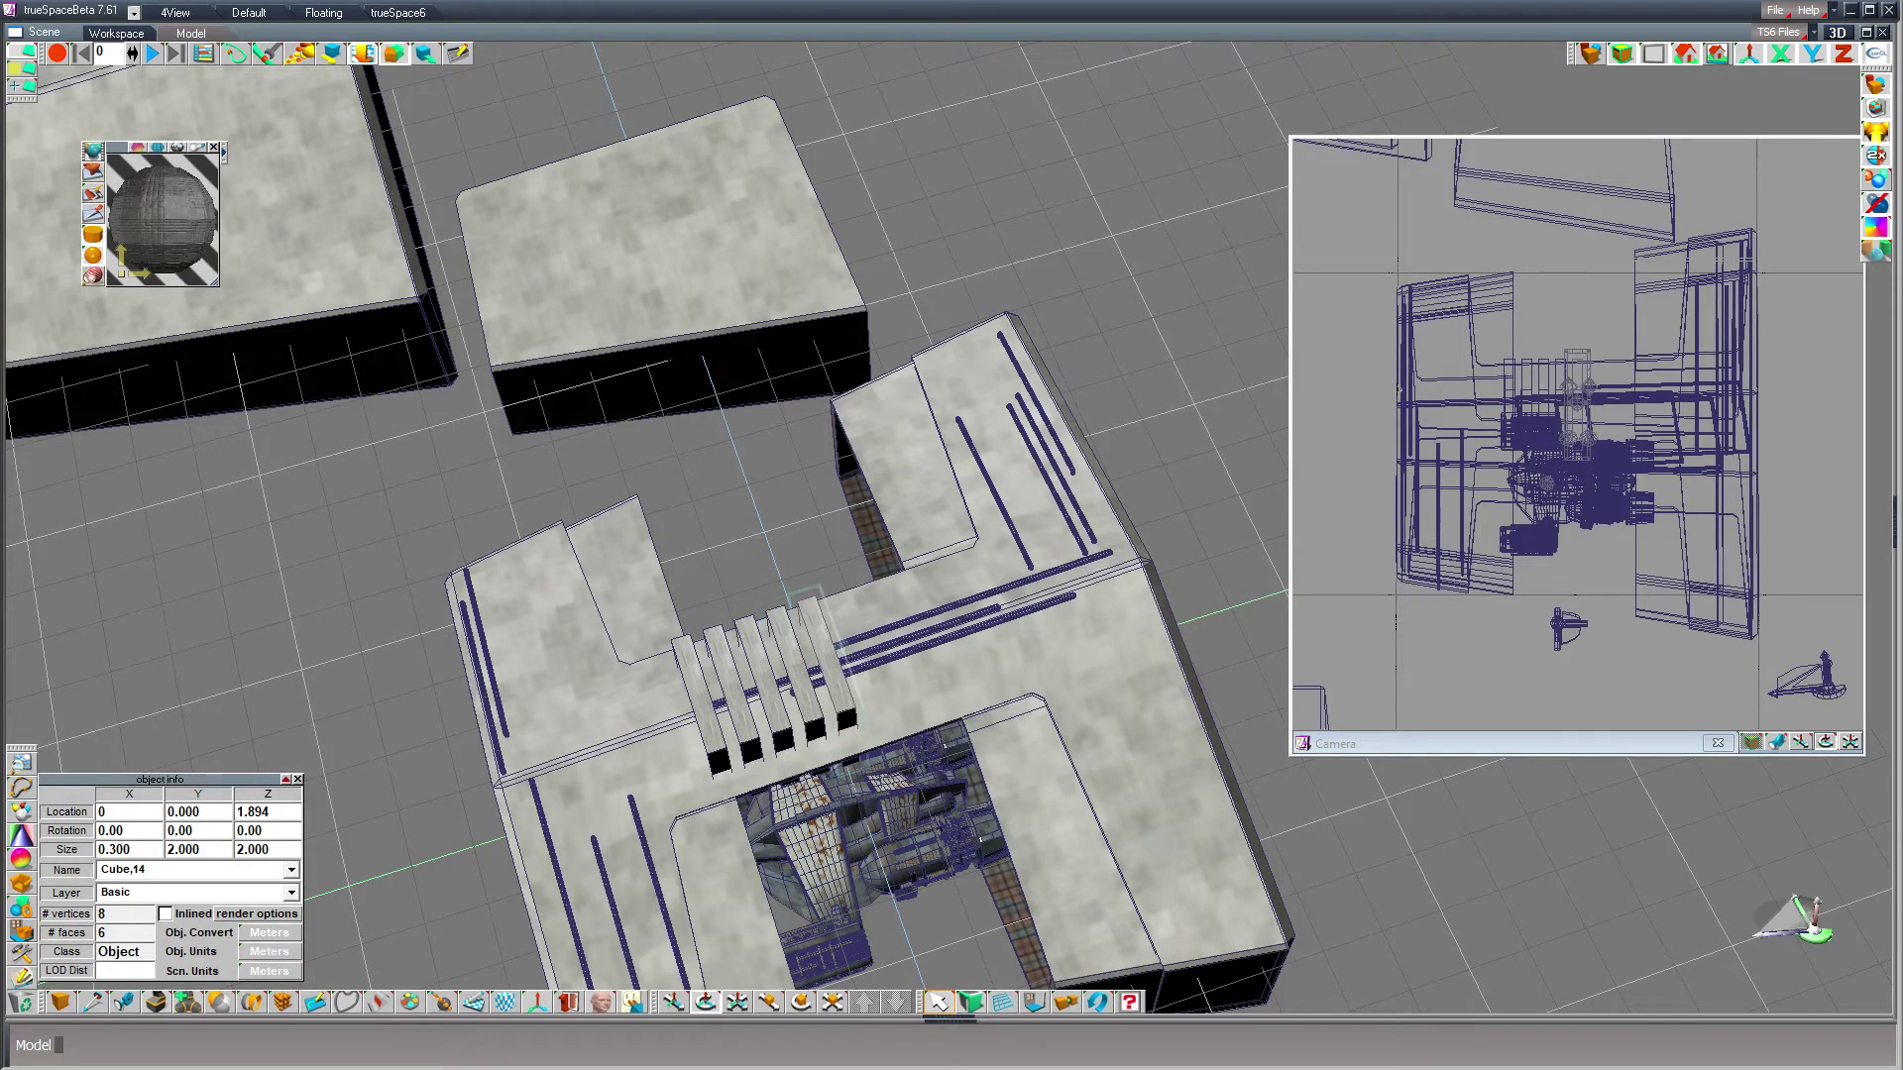
{"action": "key", "text": "ctrl+c"}
{"action": "left_click", "coordinate": [134, 813]}
{"action": "type", "text": "0.5"}
{"action": "key", "text": "Return"}
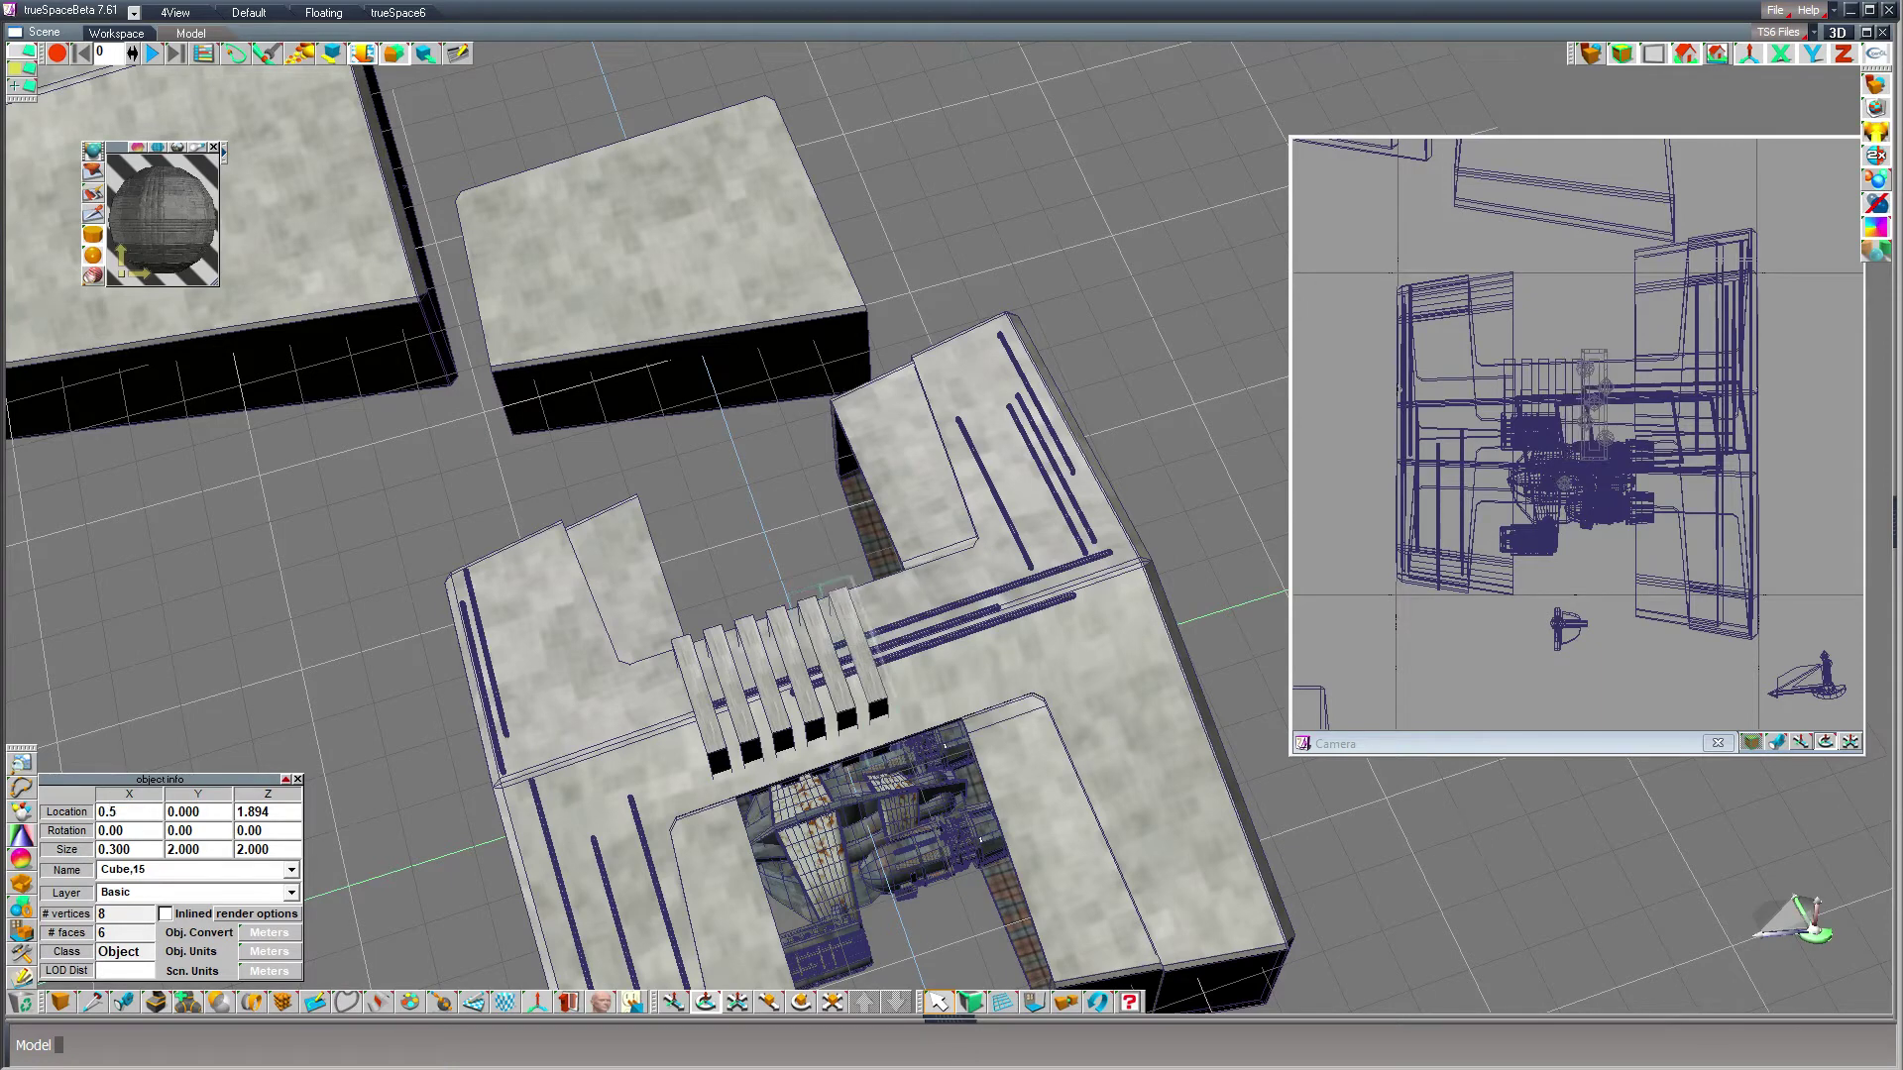
- Duplicate the latest slab two more times along the beam, with X locations of 1 and 1.5
{"action": "key", "text": "ctrl+c"}
{"action": "left_click", "coordinate": [140, 811]}
{"action": "type", "text": "1"}
{"action": "key", "text": "Return"}
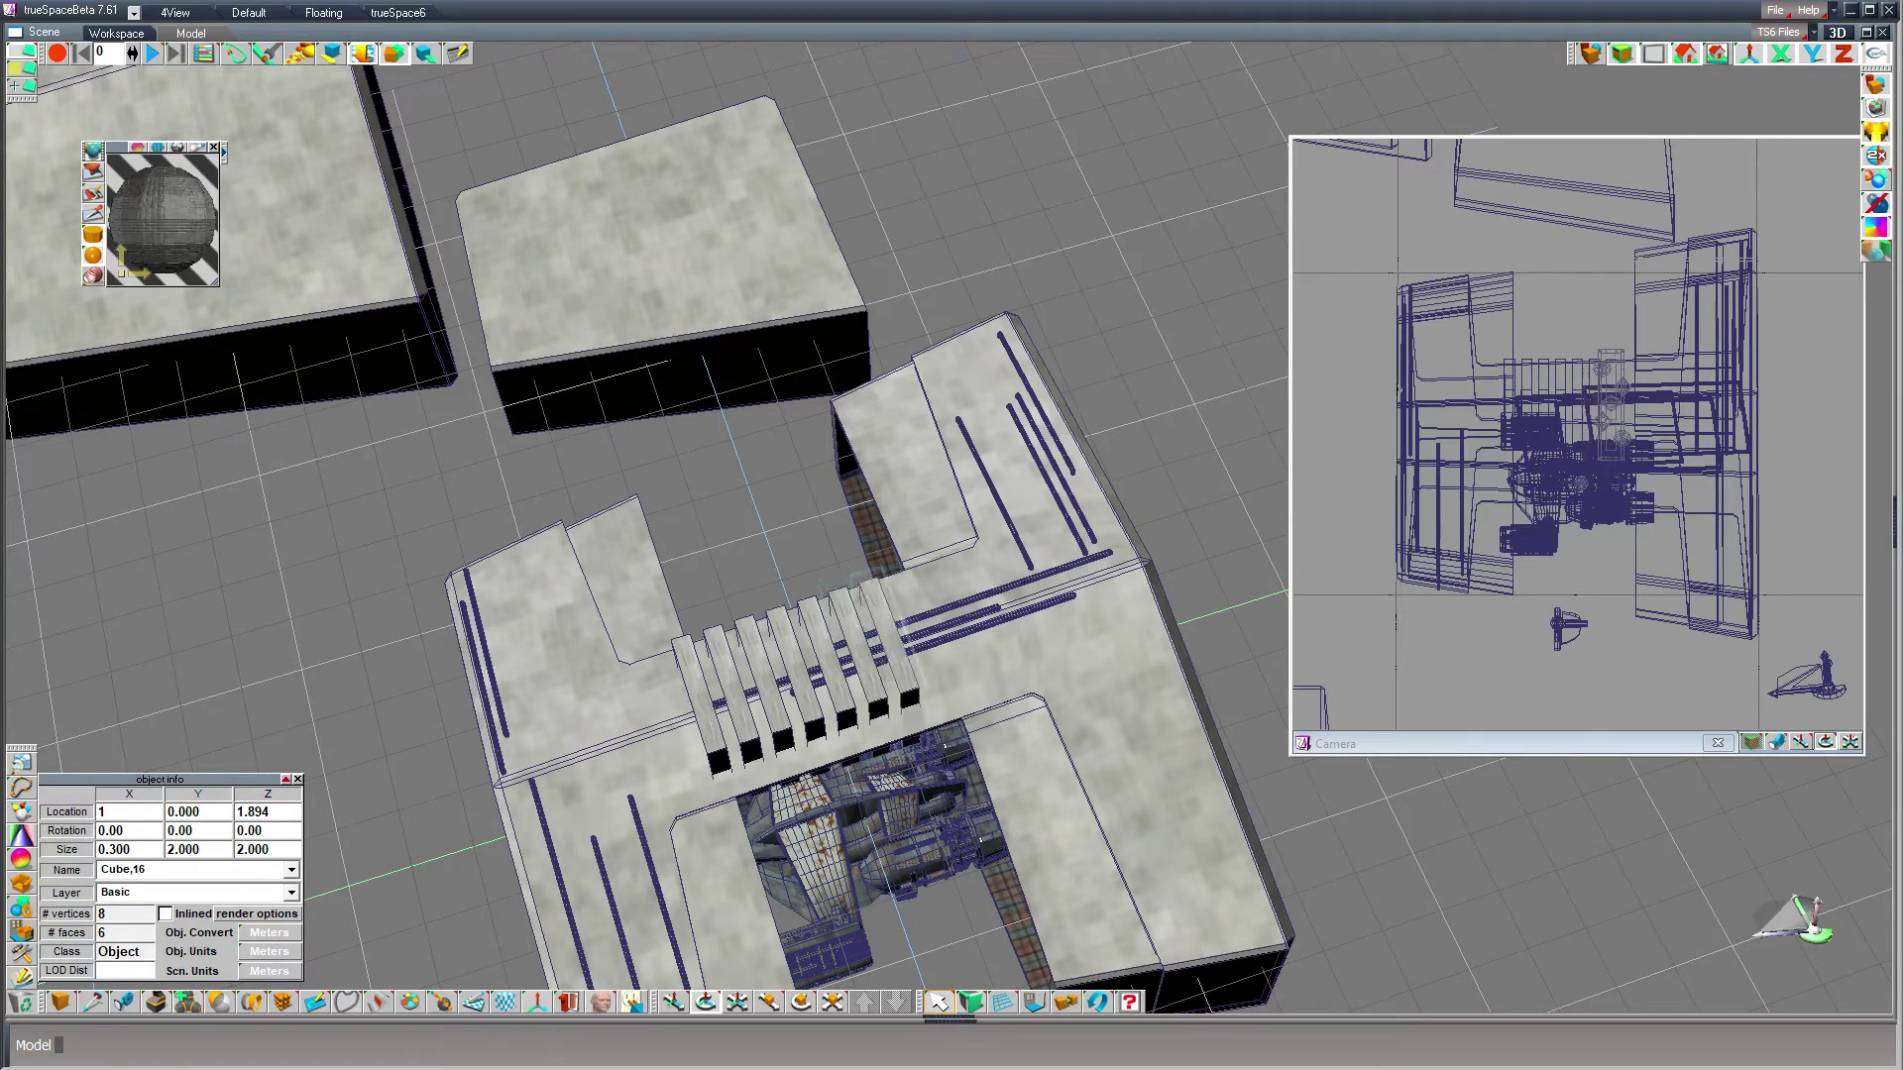
{"action": "key", "text": "ctrl+c"}
{"action": "left_click", "coordinate": [139, 812]}
{"action": "type", "text": "1.5"}
{"action": "key", "text": "Return"}
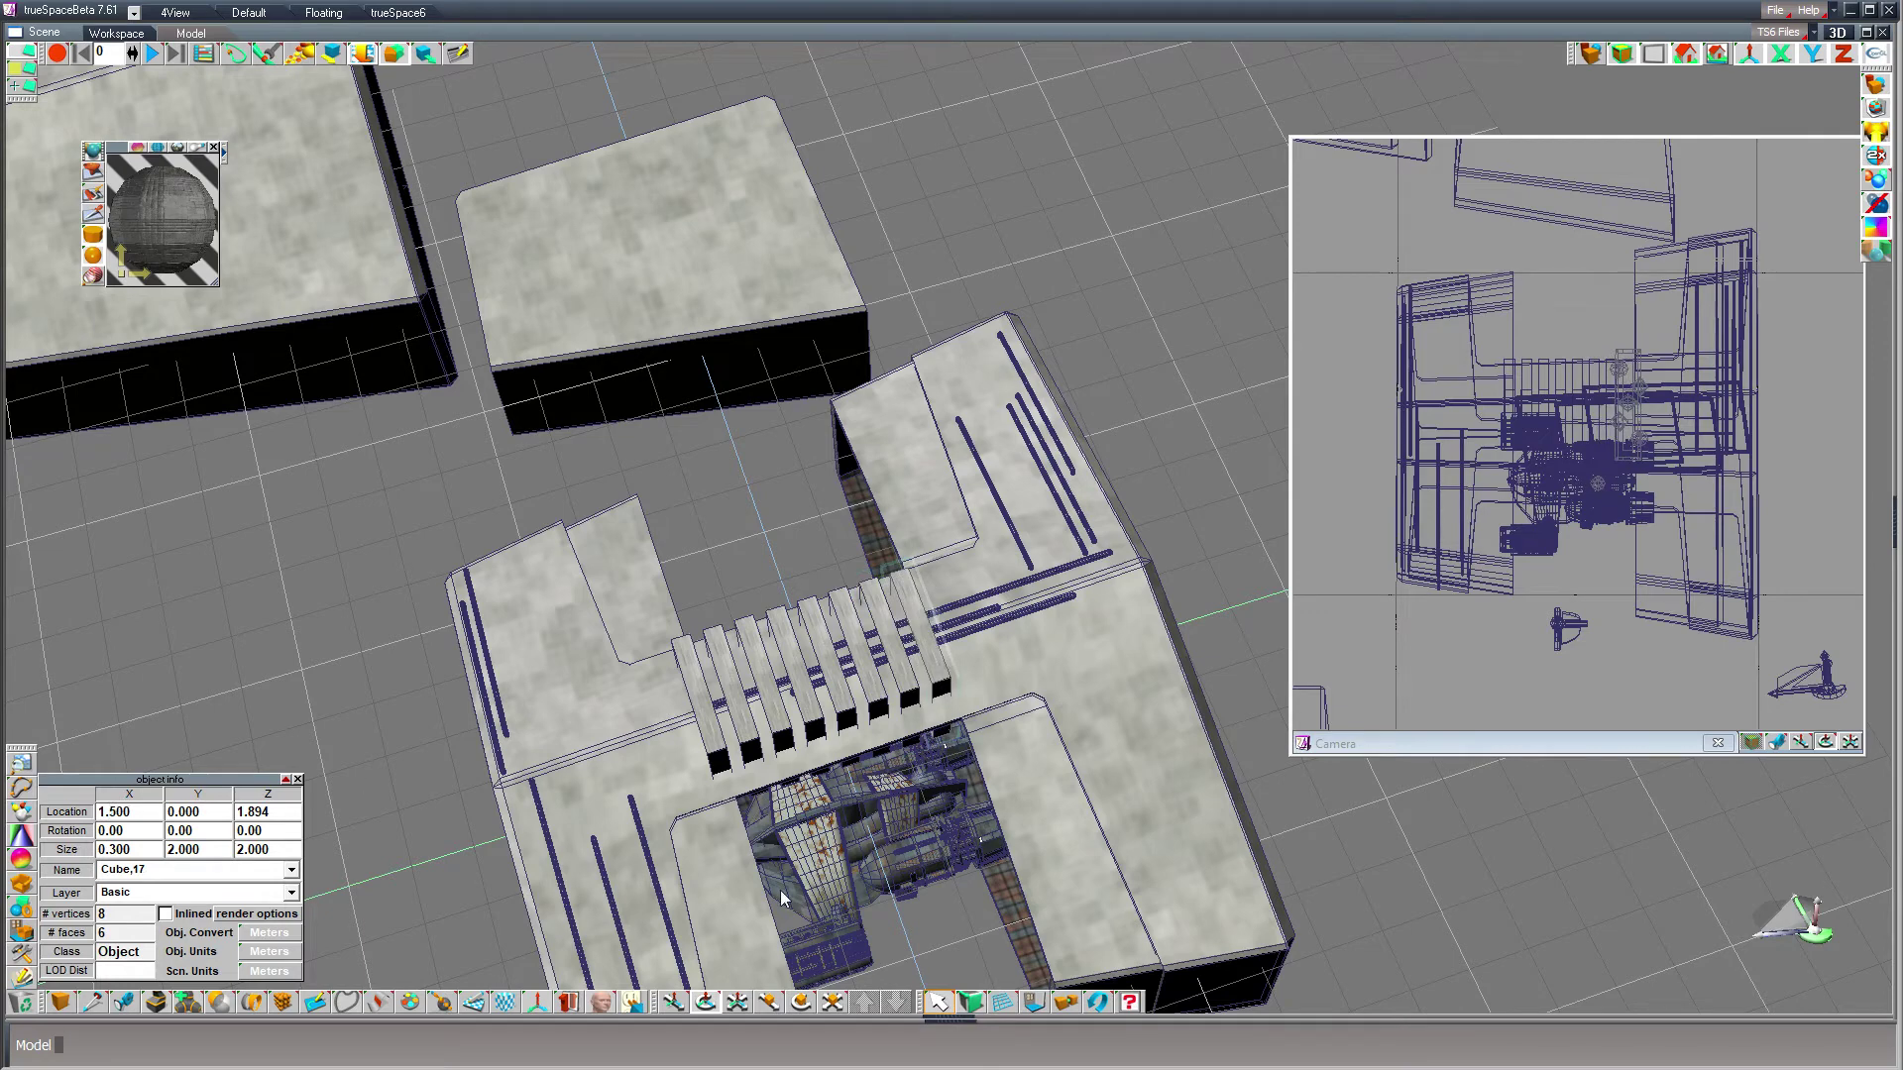
- Glue the row of slabs over the beam together as siblings into one group
{"action": "left_click", "coordinate": [1065, 1002]}
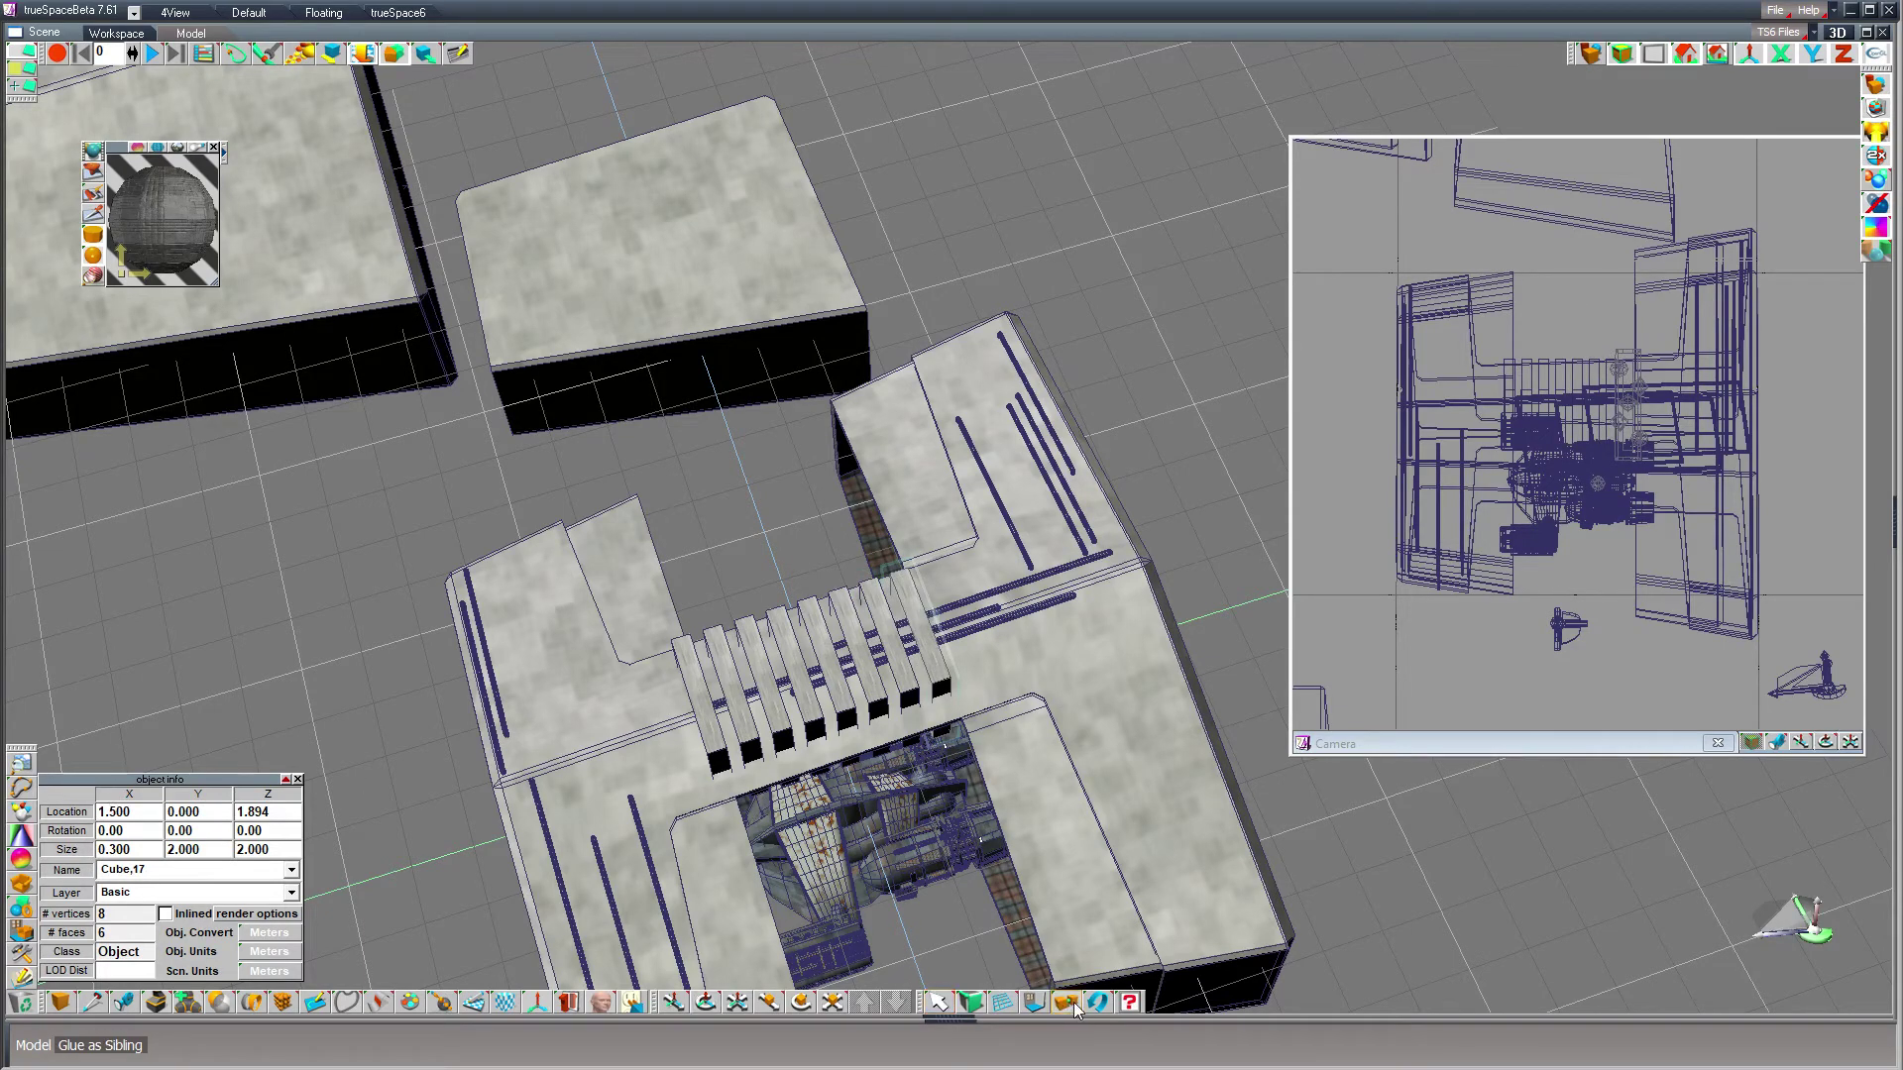
{"action": "left_click", "coordinate": [906, 682]}
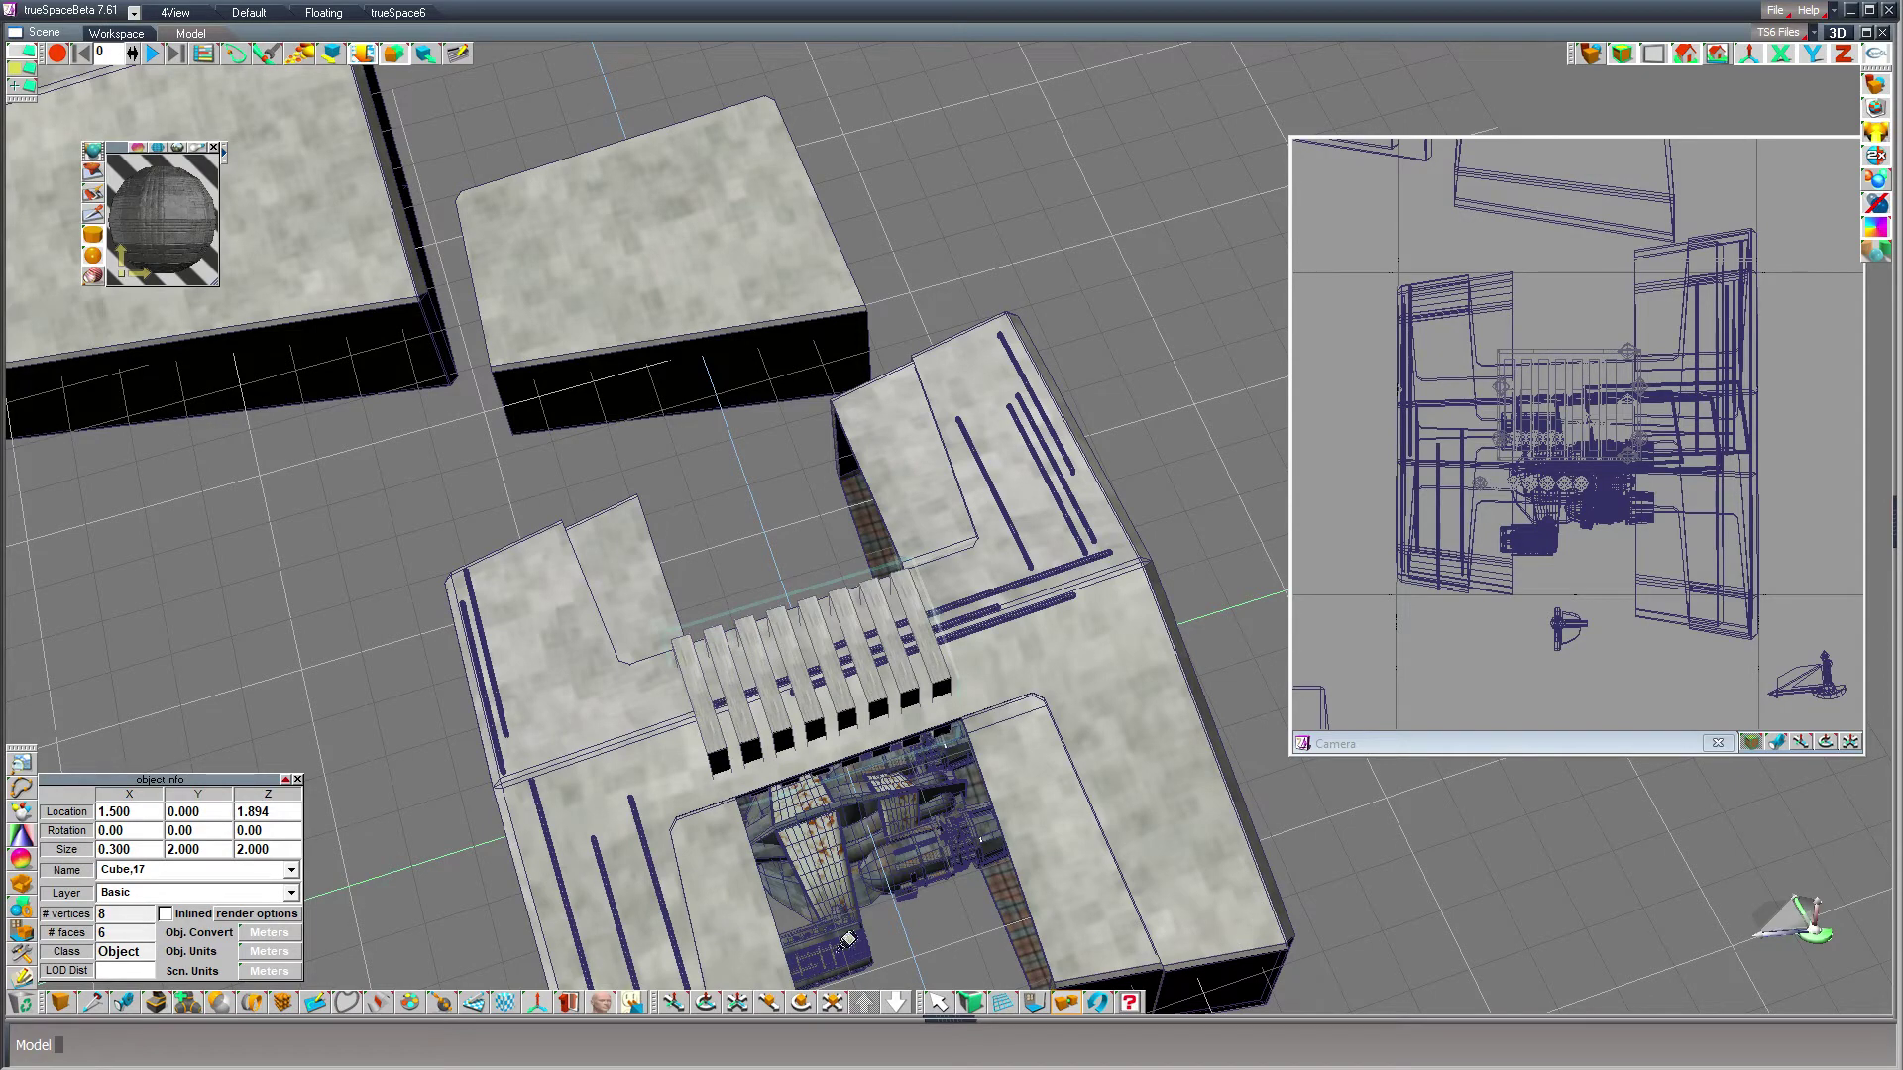
{"action": "left_click", "coordinate": [939, 1002]}
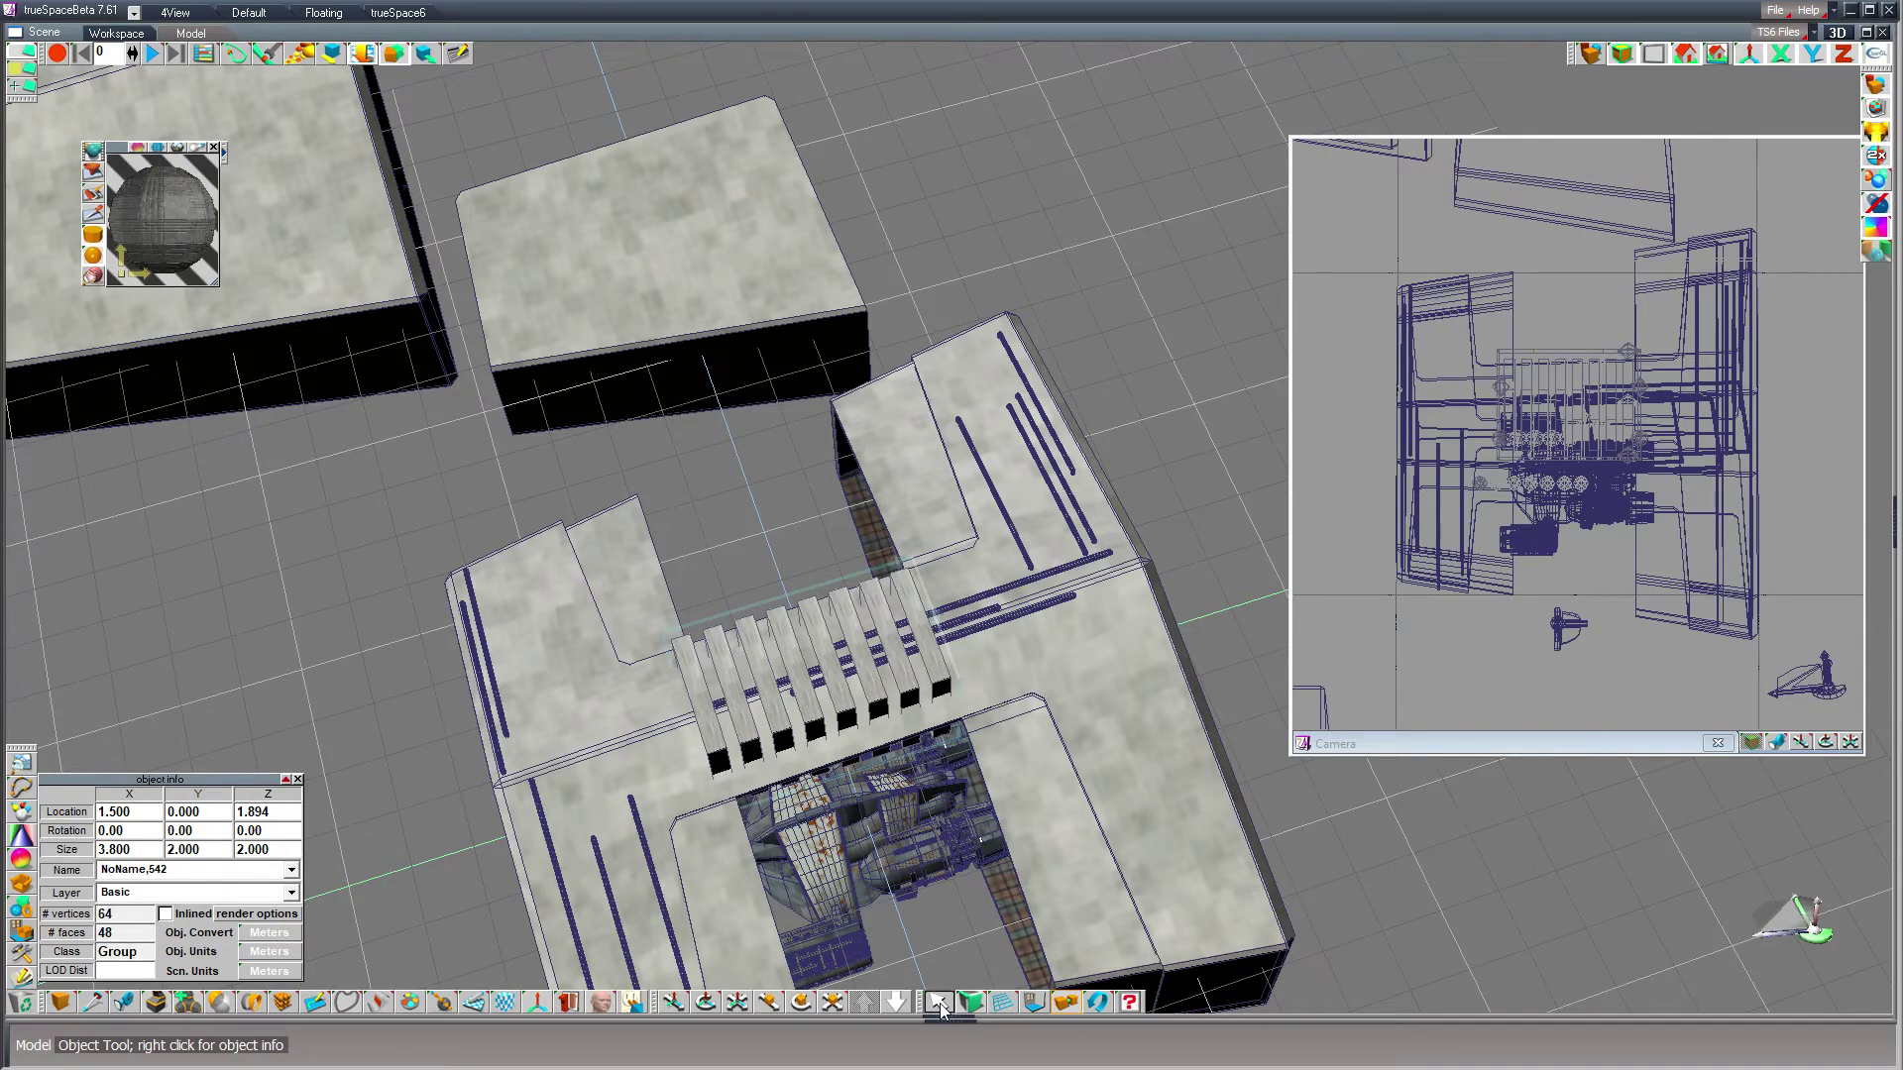
- Examine the hangar group's hierarchy, stepping between the whole group and its individual solids
{"action": "left_click", "coordinate": [1161, 767]}
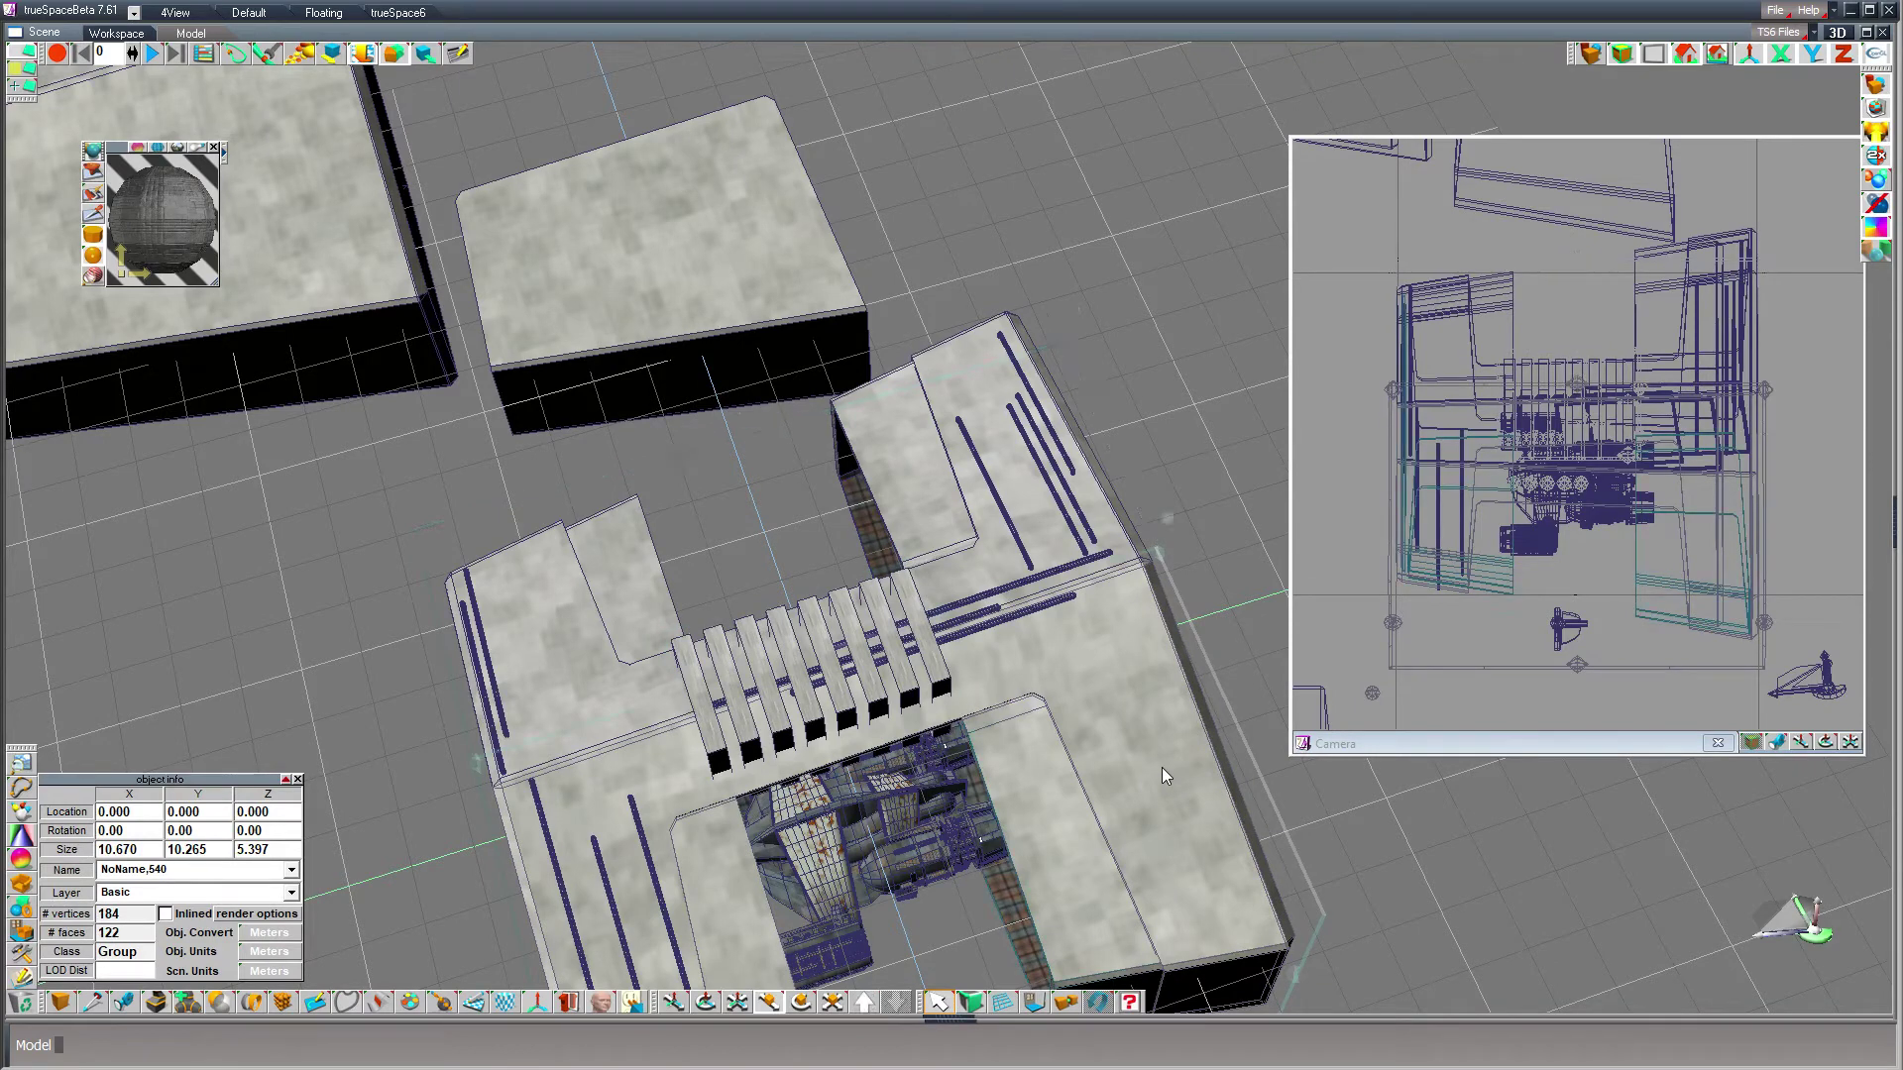
{"action": "key", "text": "Down"}
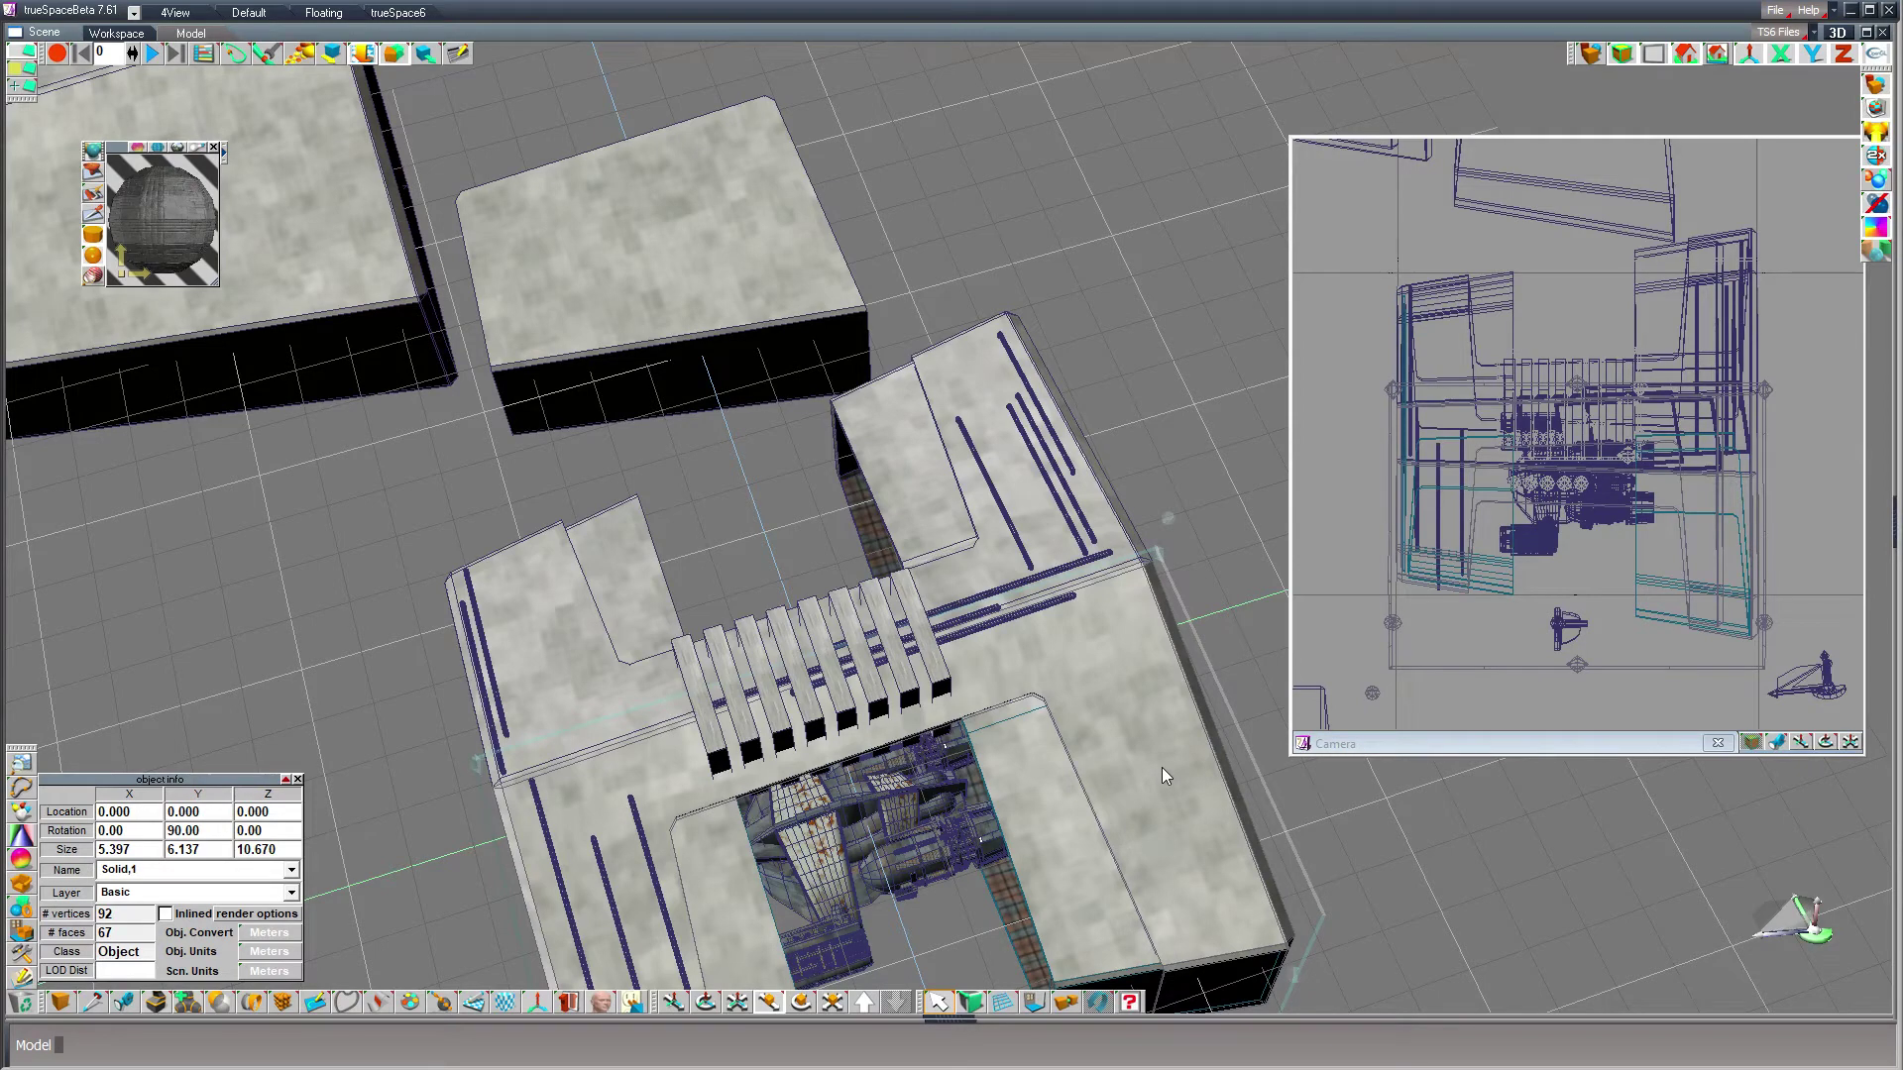
{"action": "key", "text": "Up"}
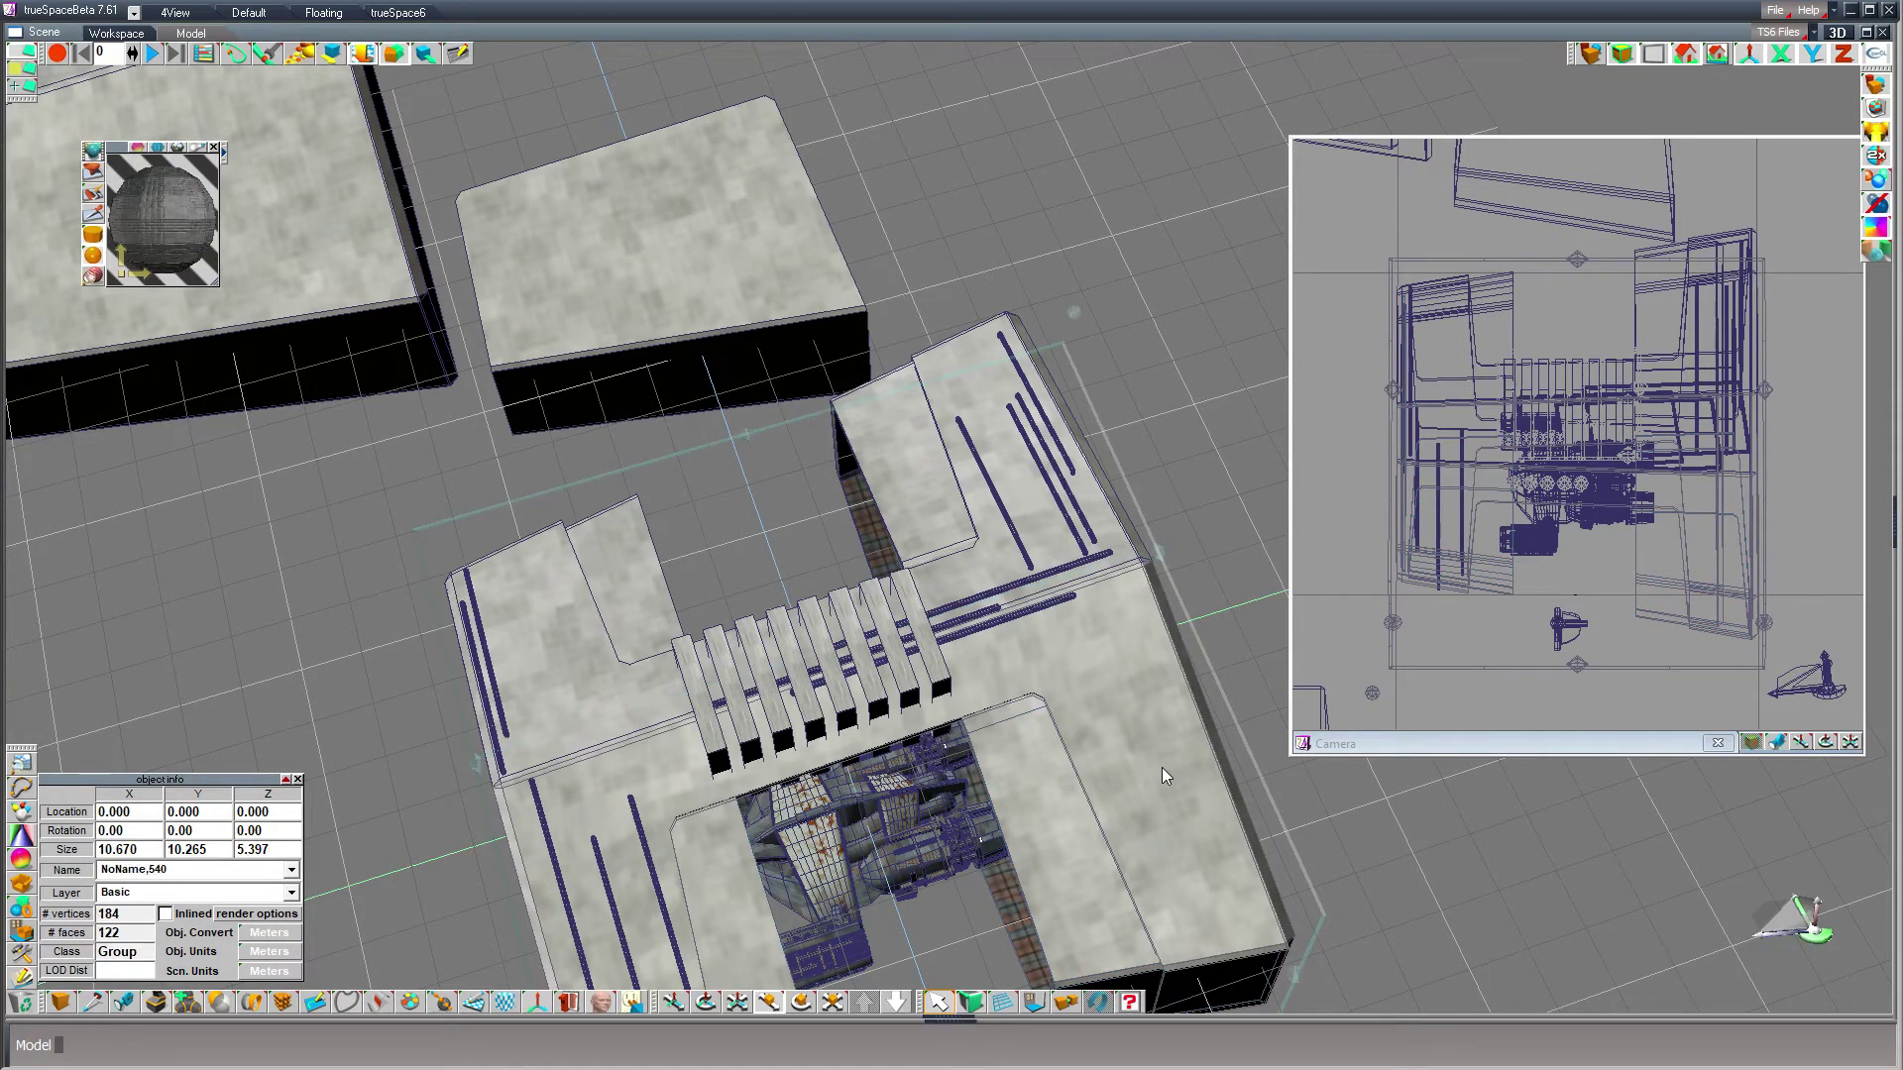
{"action": "key", "text": "Down"}
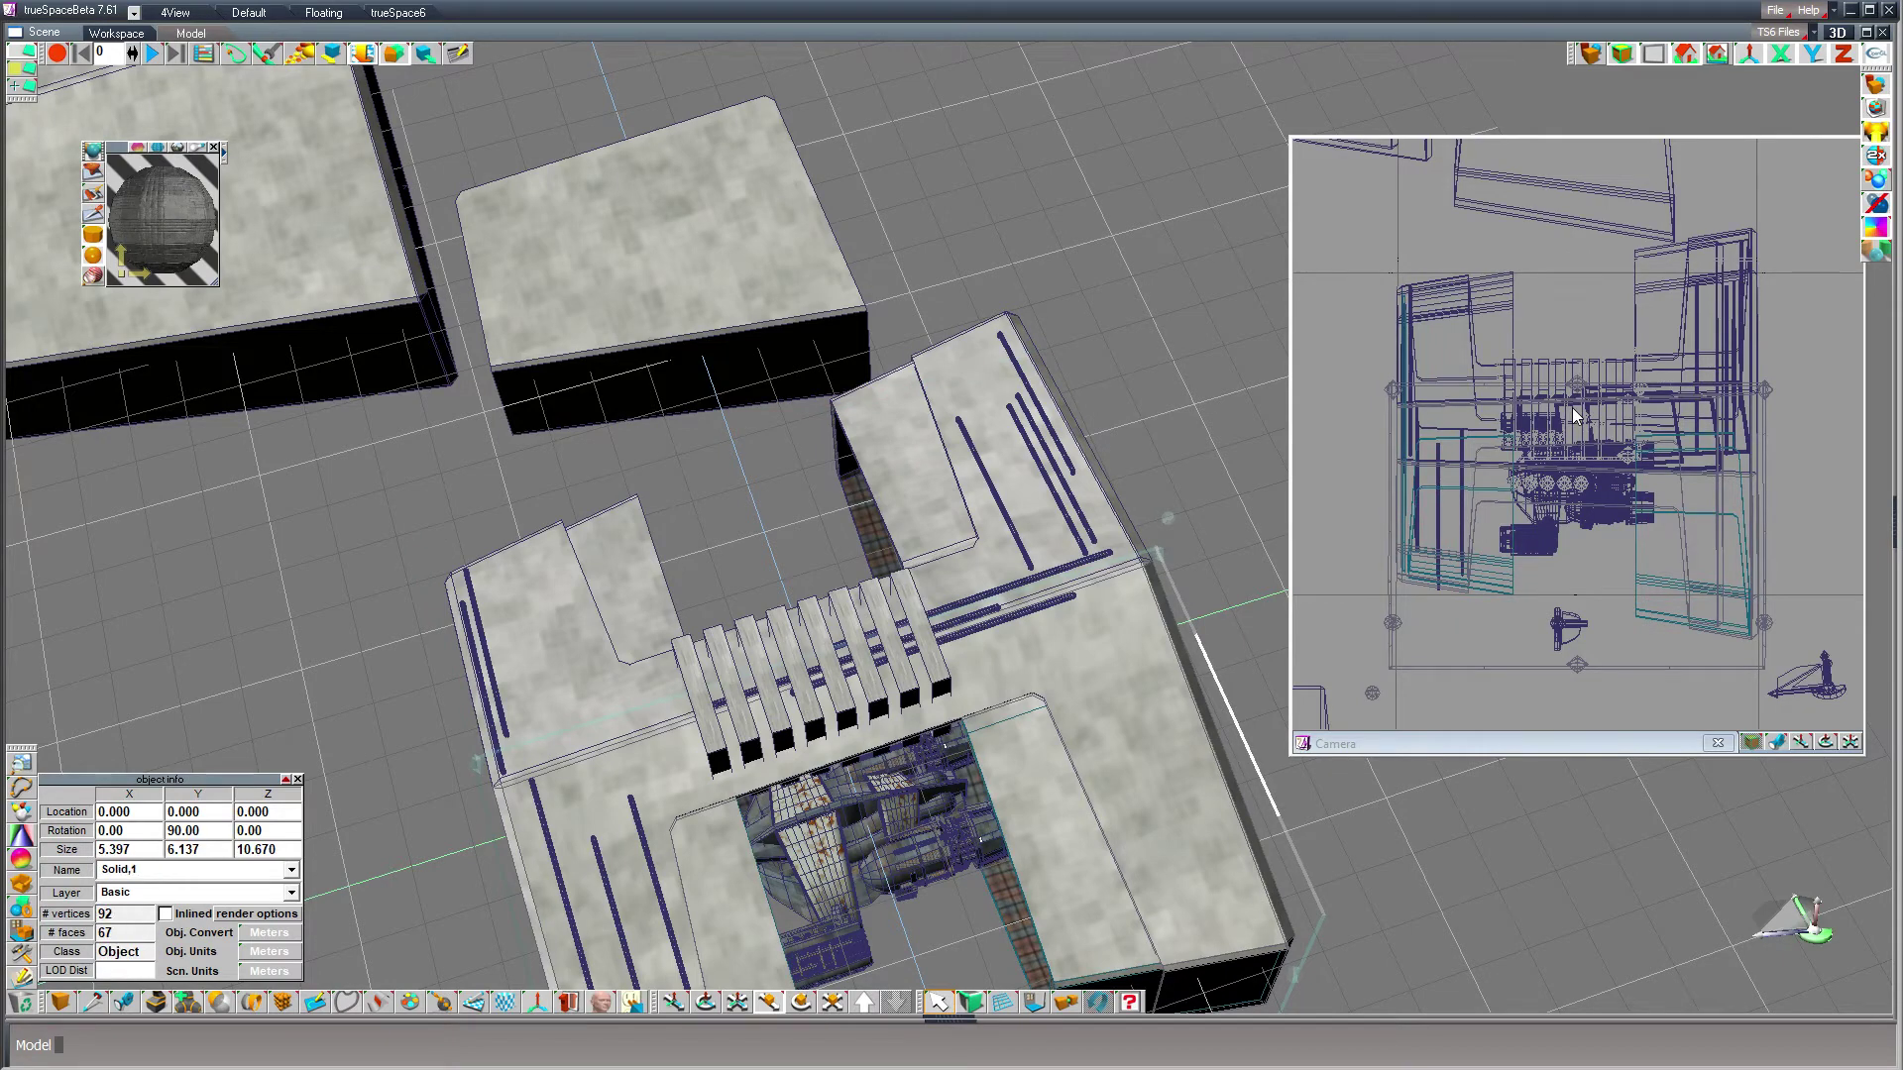
{"action": "key", "text": "Right"}
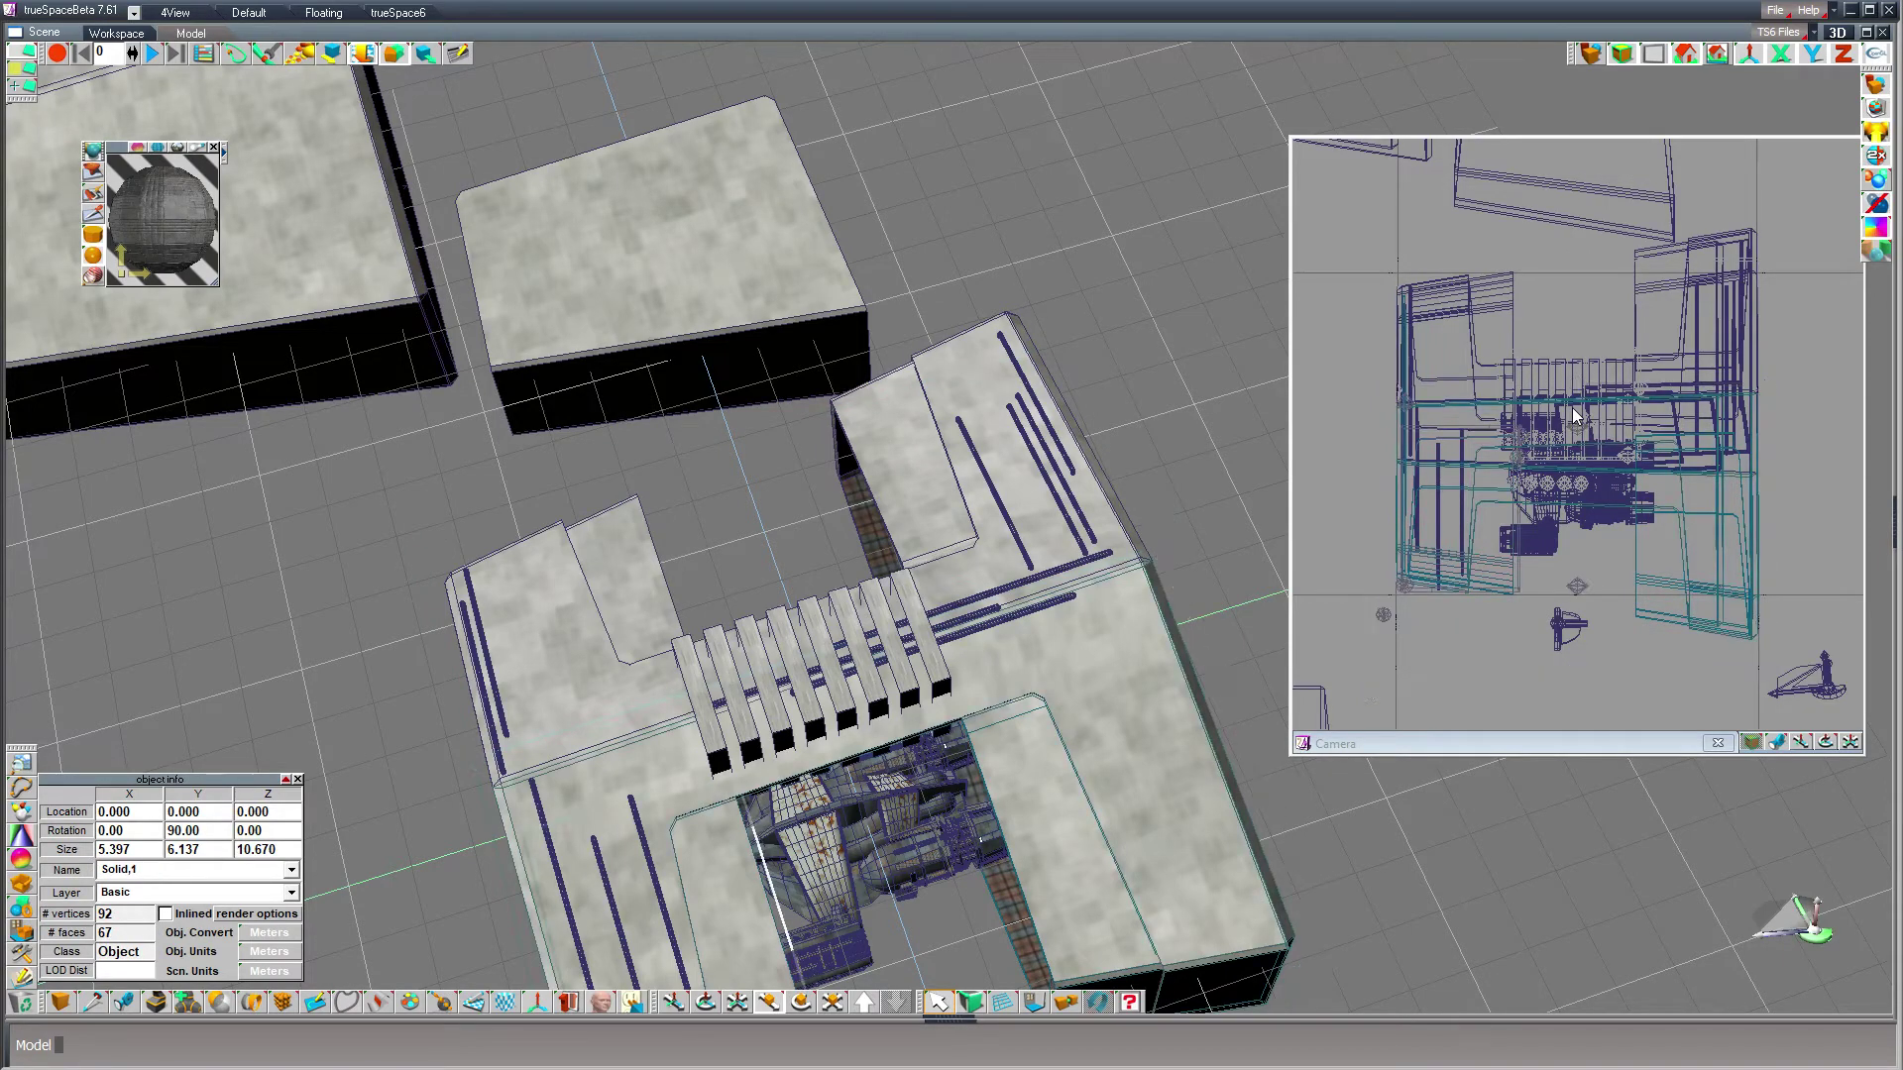
{"action": "key", "text": "Left"}
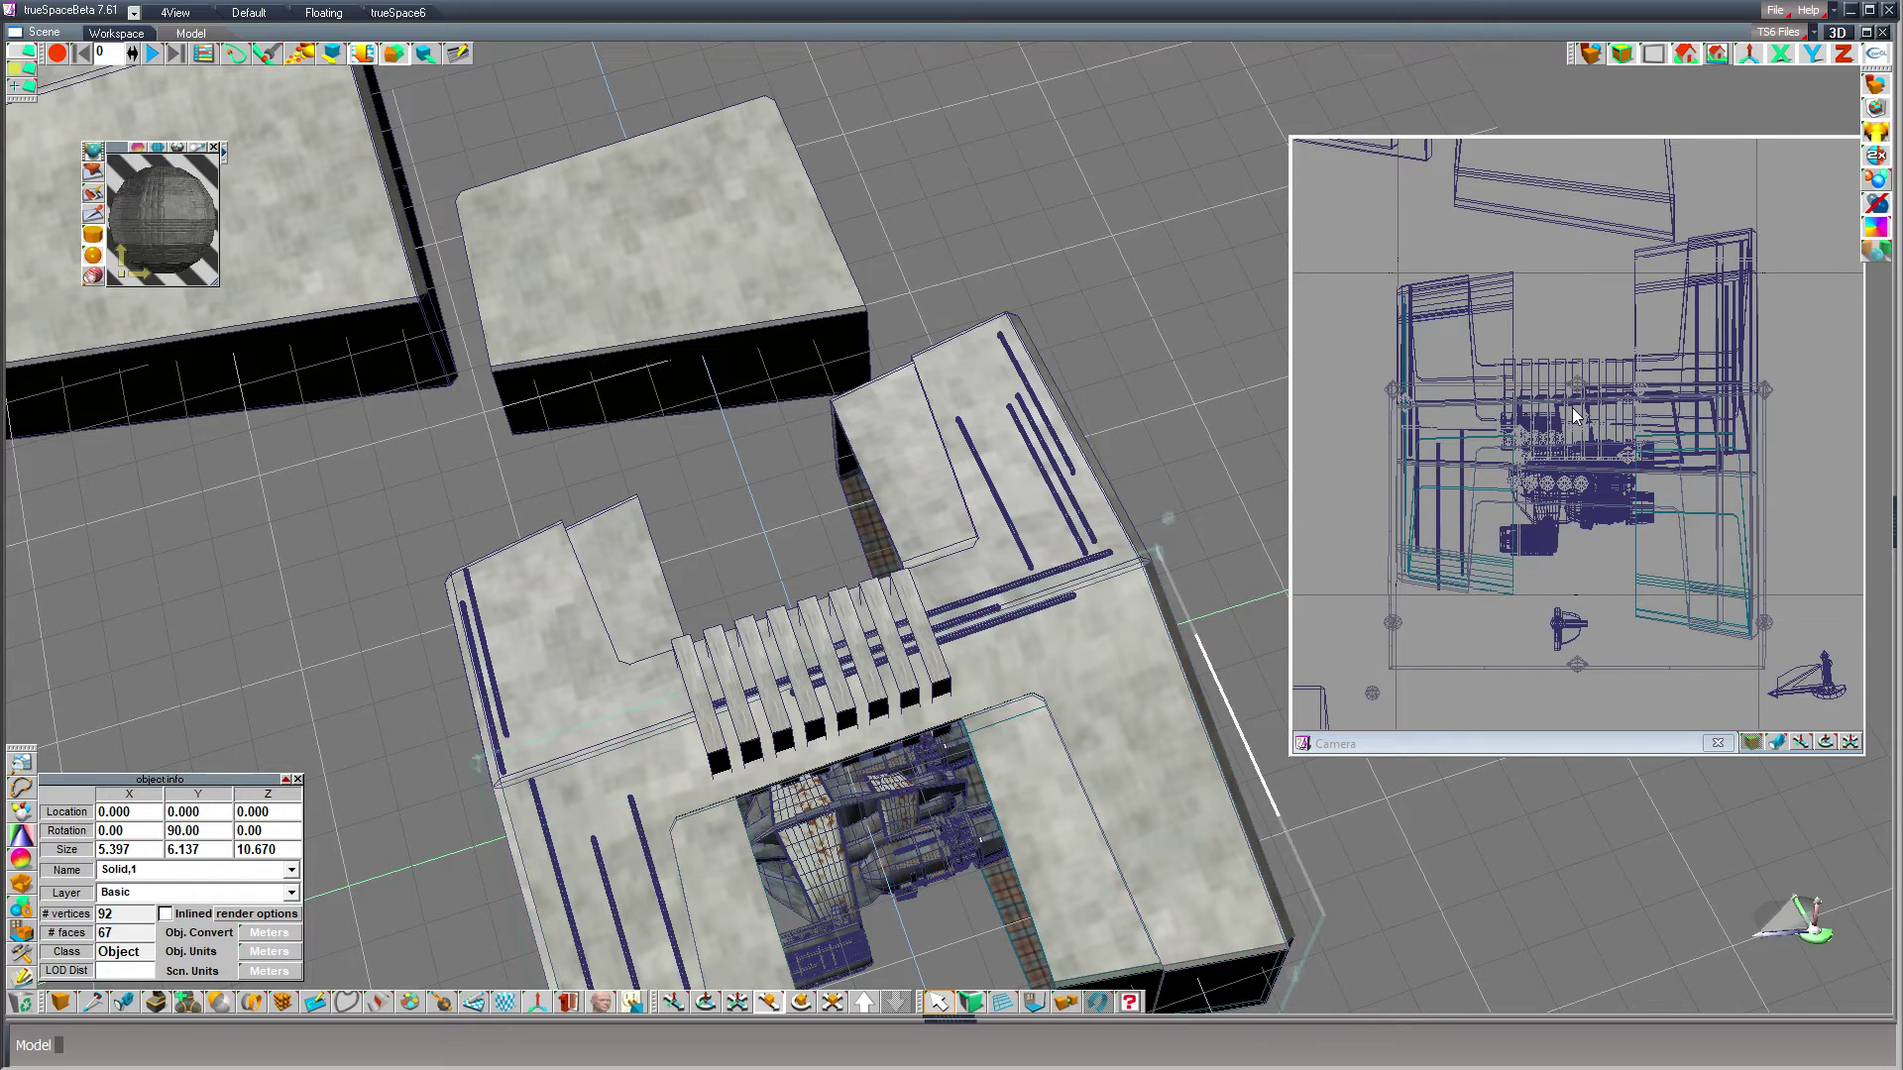
{"action": "key", "text": "Up"}
{"action": "key", "text": "Down"}
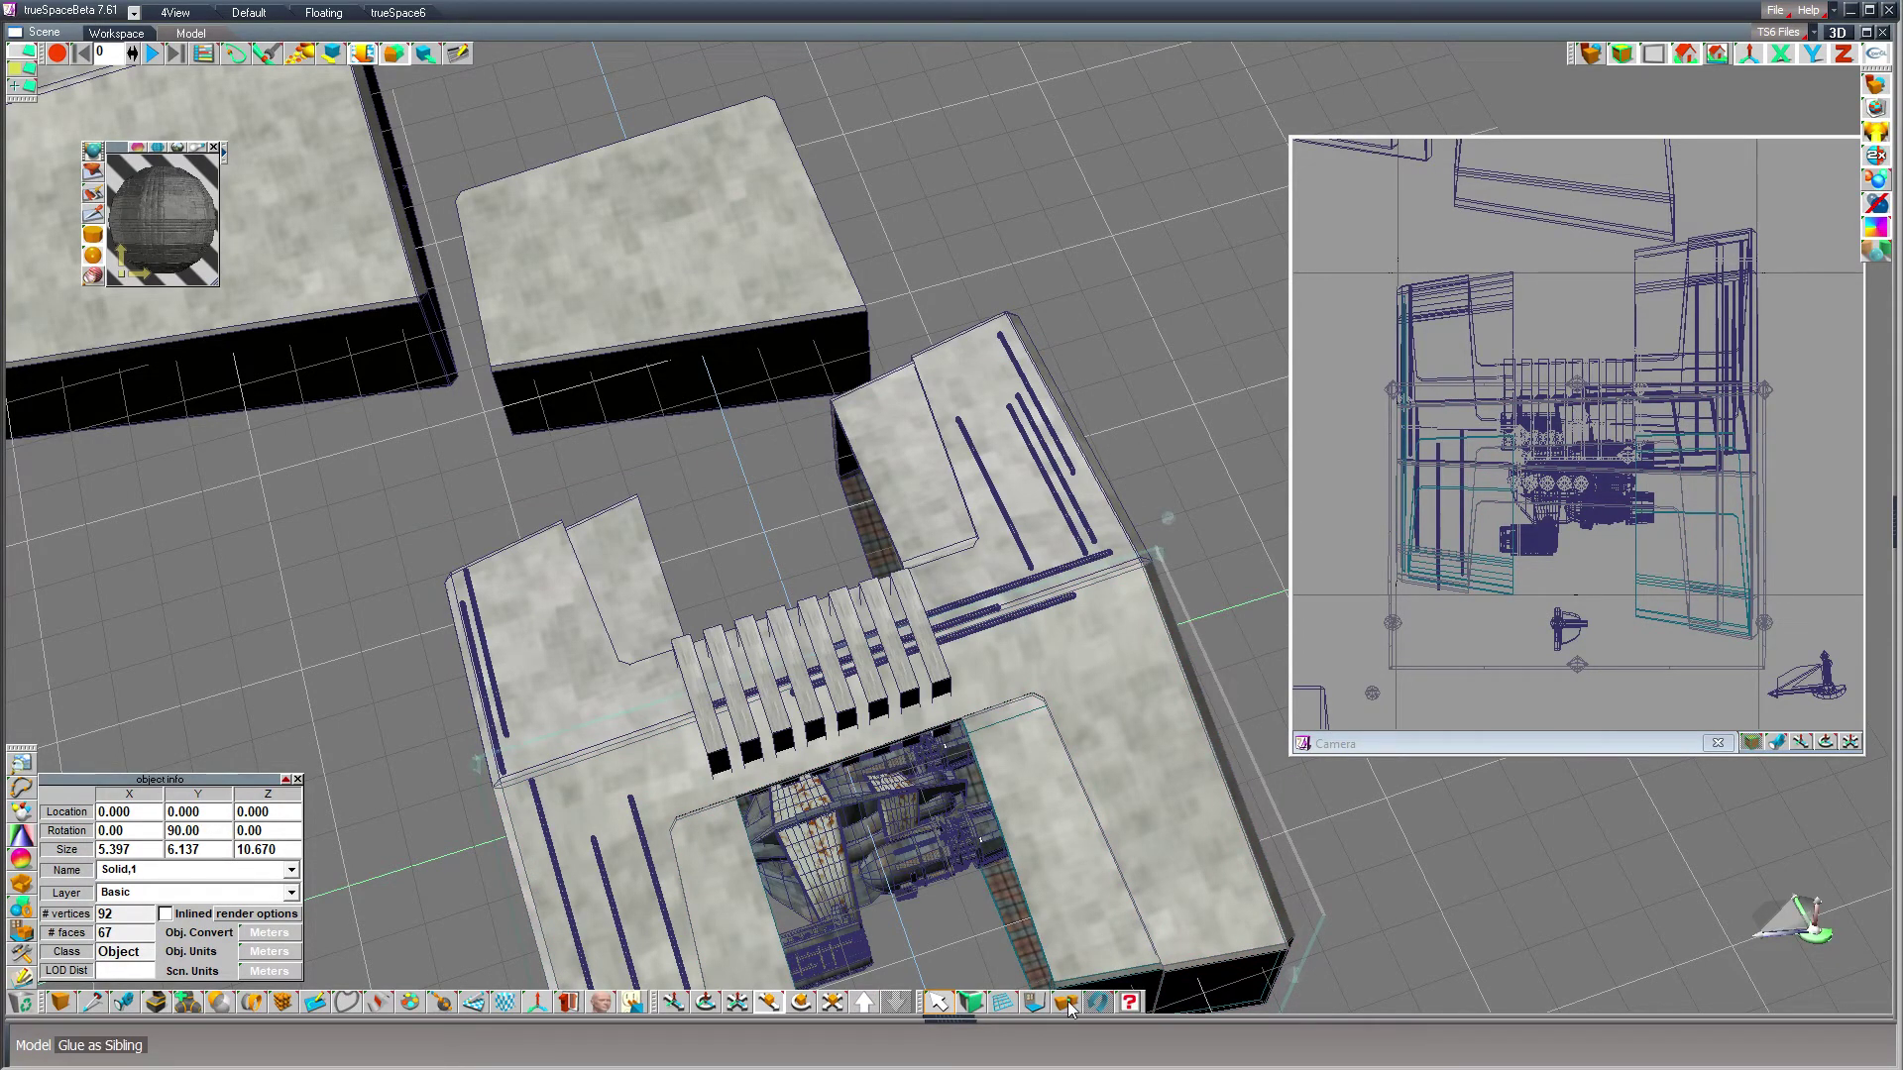
- Unglue the near arch solid from its hangar group and select the separated Cube,11 piece
{"action": "left_click_drag", "start_coordinate": [1067, 1000], "coordinate": [1063, 892]}
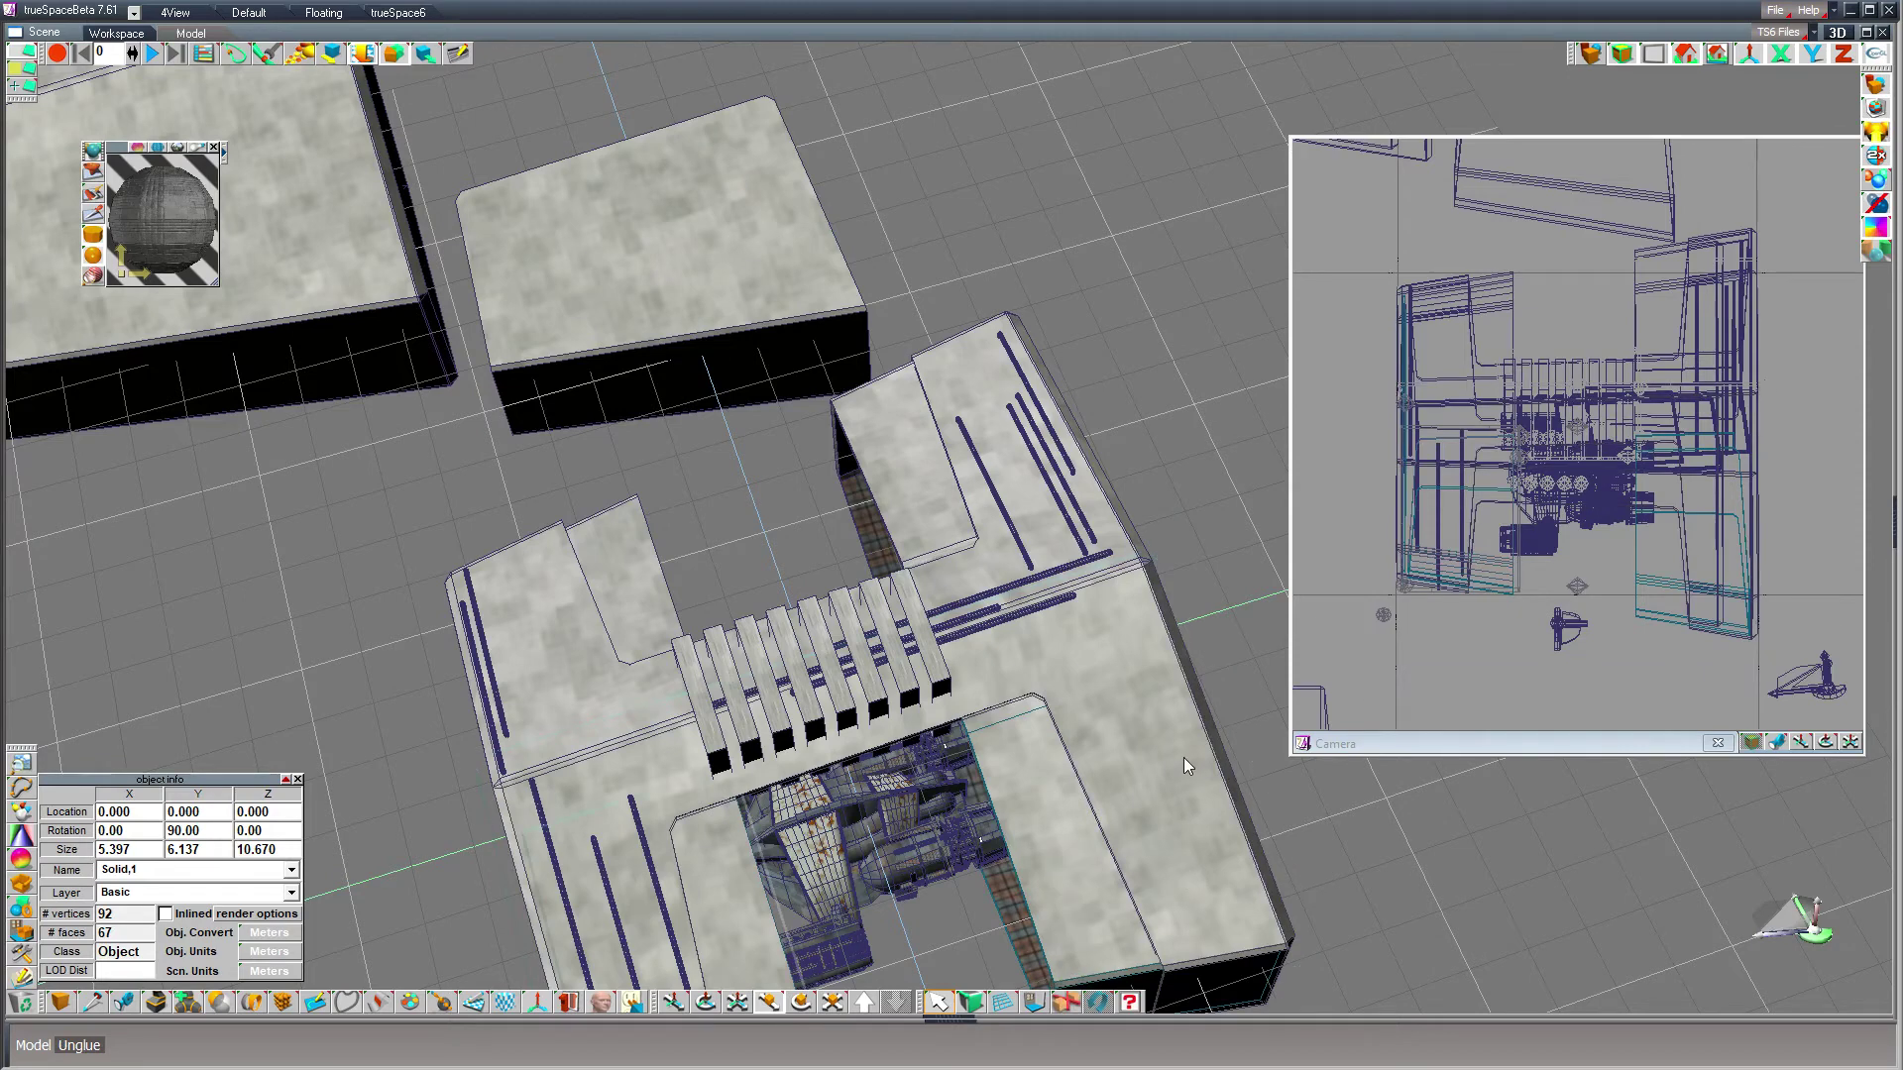
{"action": "left_click", "coordinate": [1075, 831]}
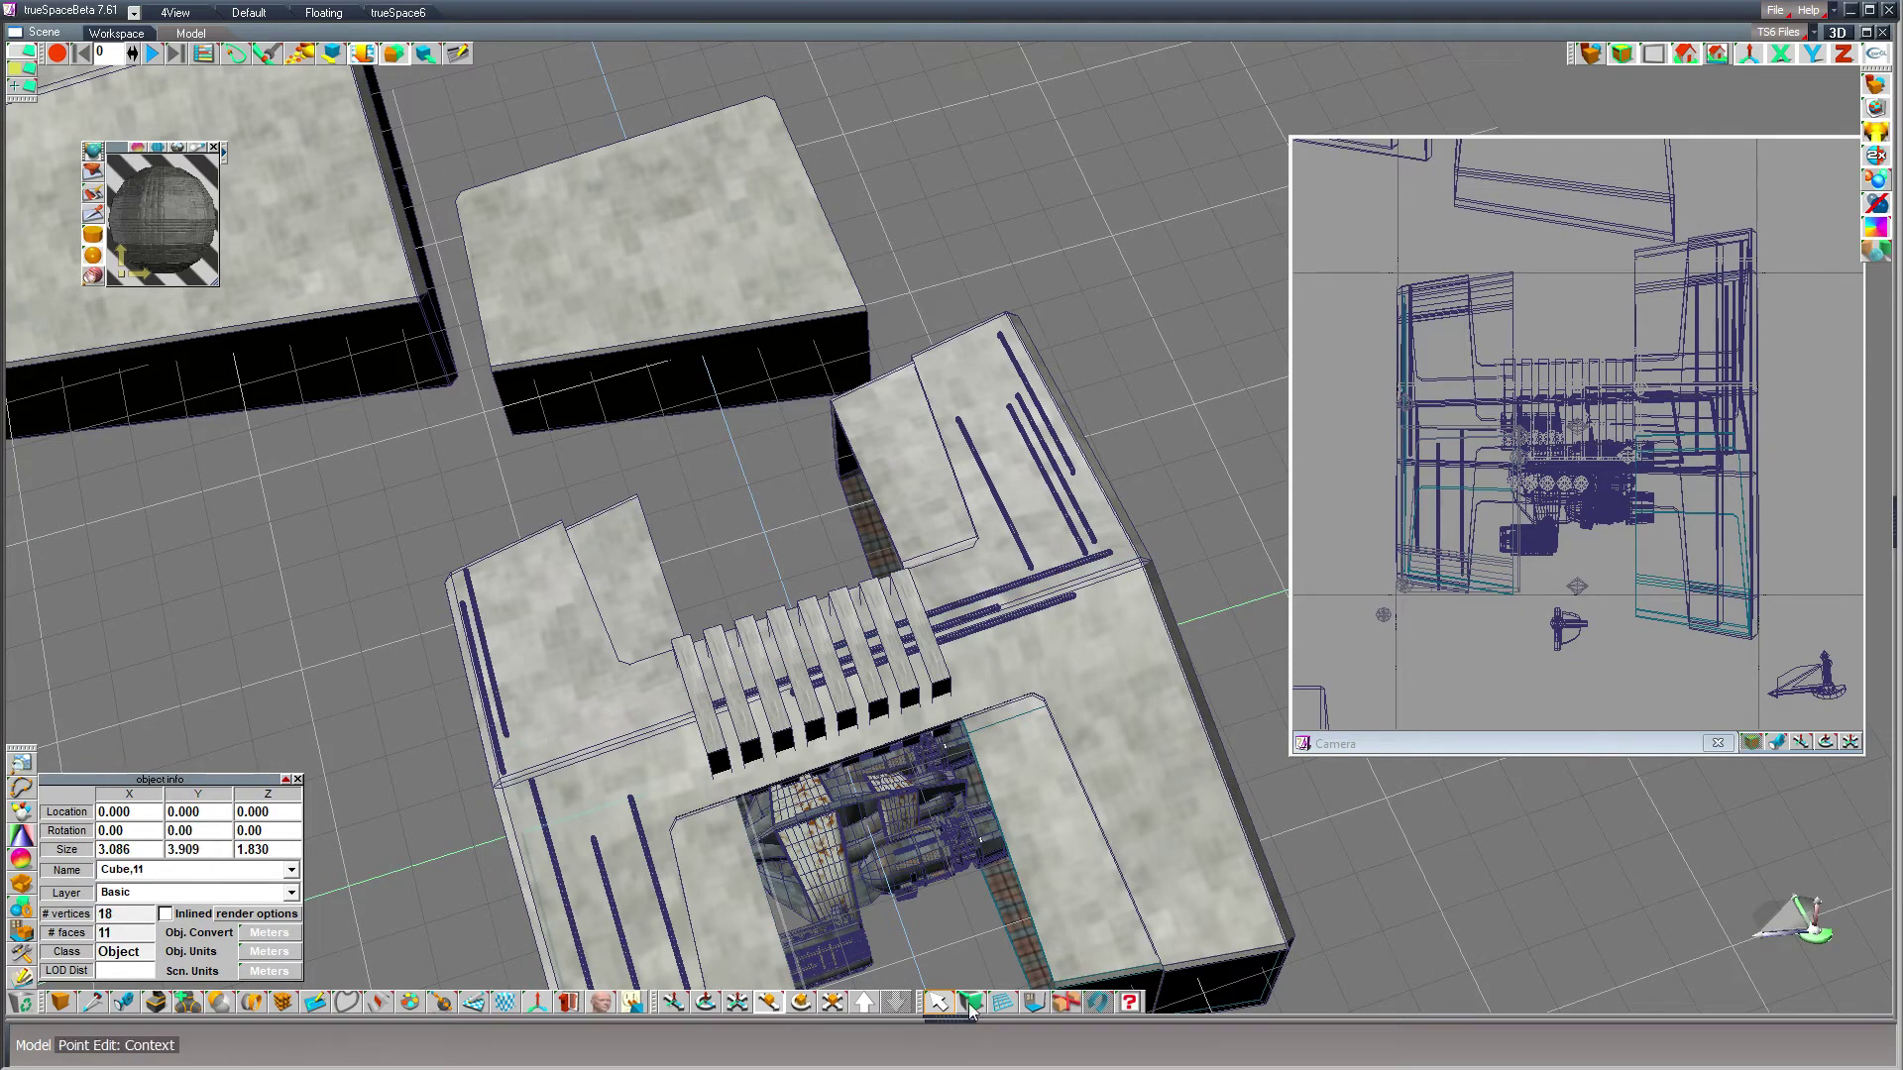
- Try to glue the near Cube,11 piece to the hangar's other parts as siblings
{"action": "left_click_drag", "start_coordinate": [1067, 1003], "coordinate": [1097, 907]}
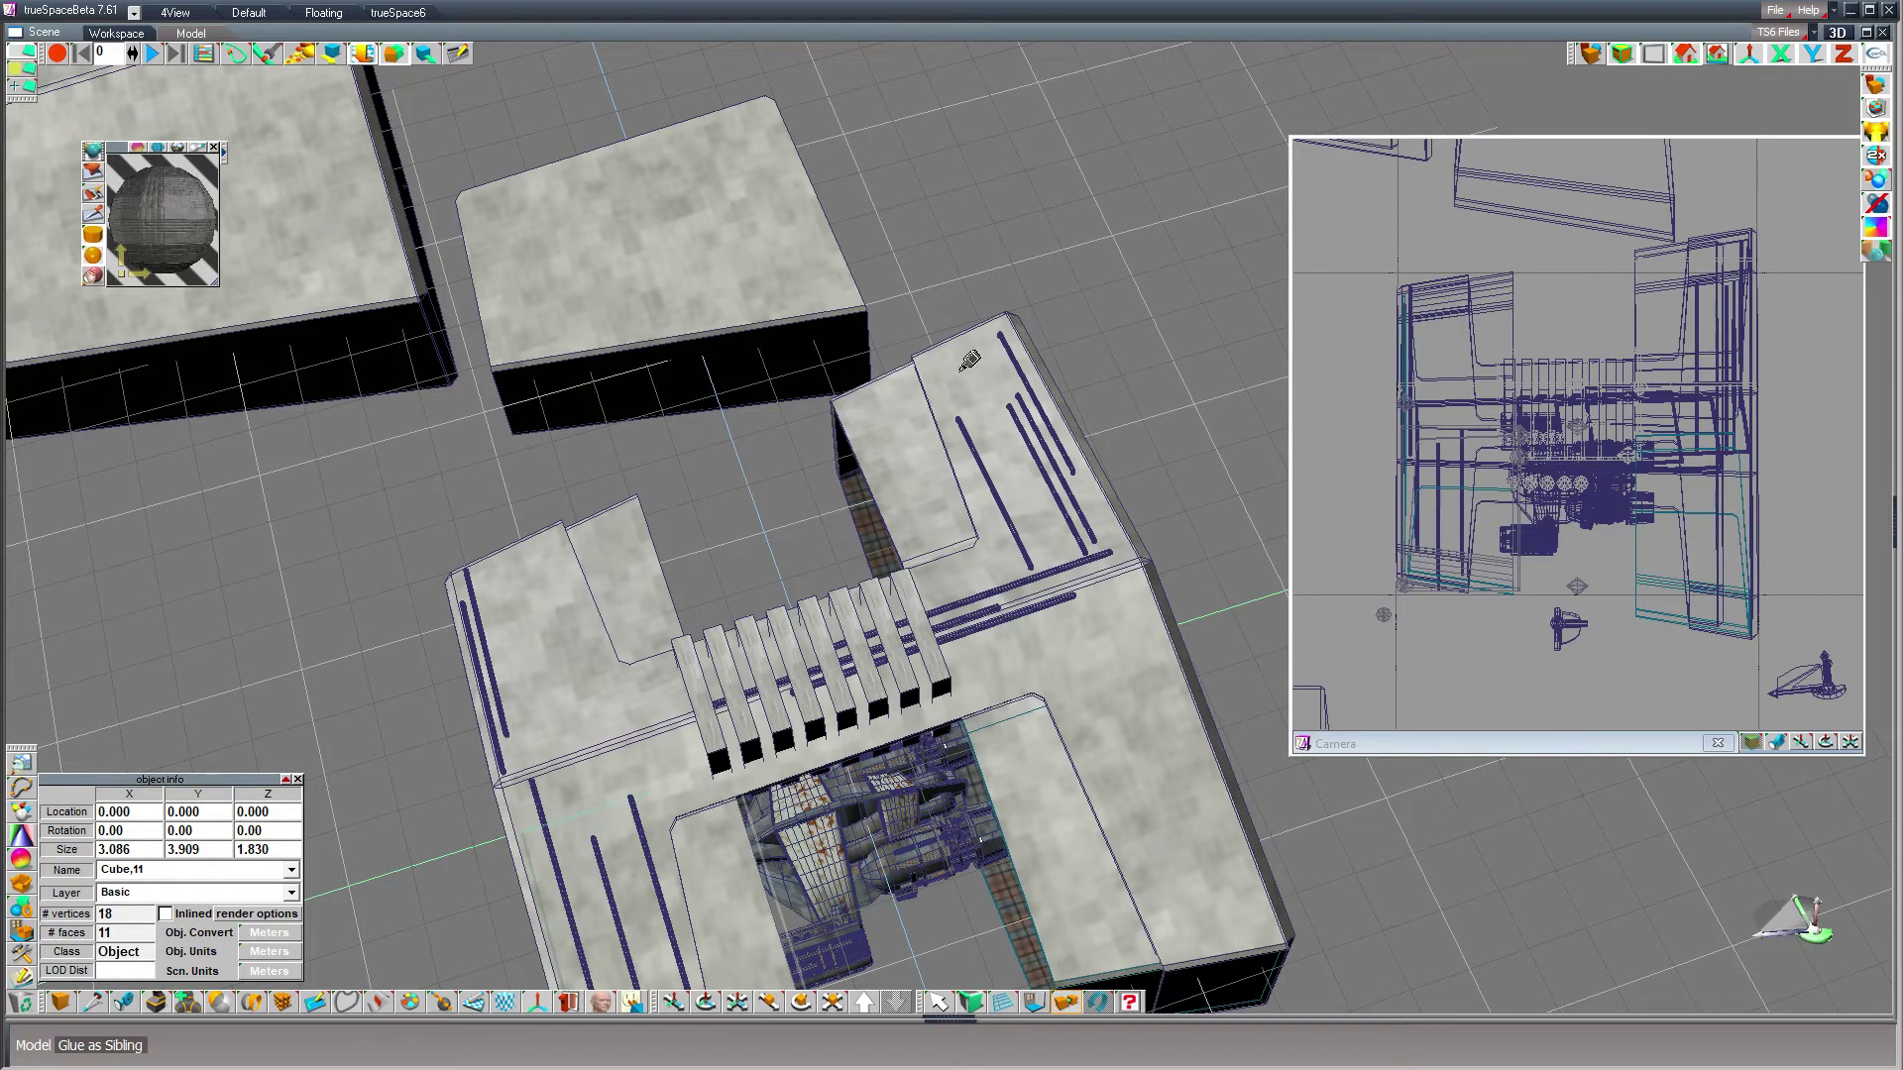
{"action": "left_click", "coordinate": [1008, 902]}
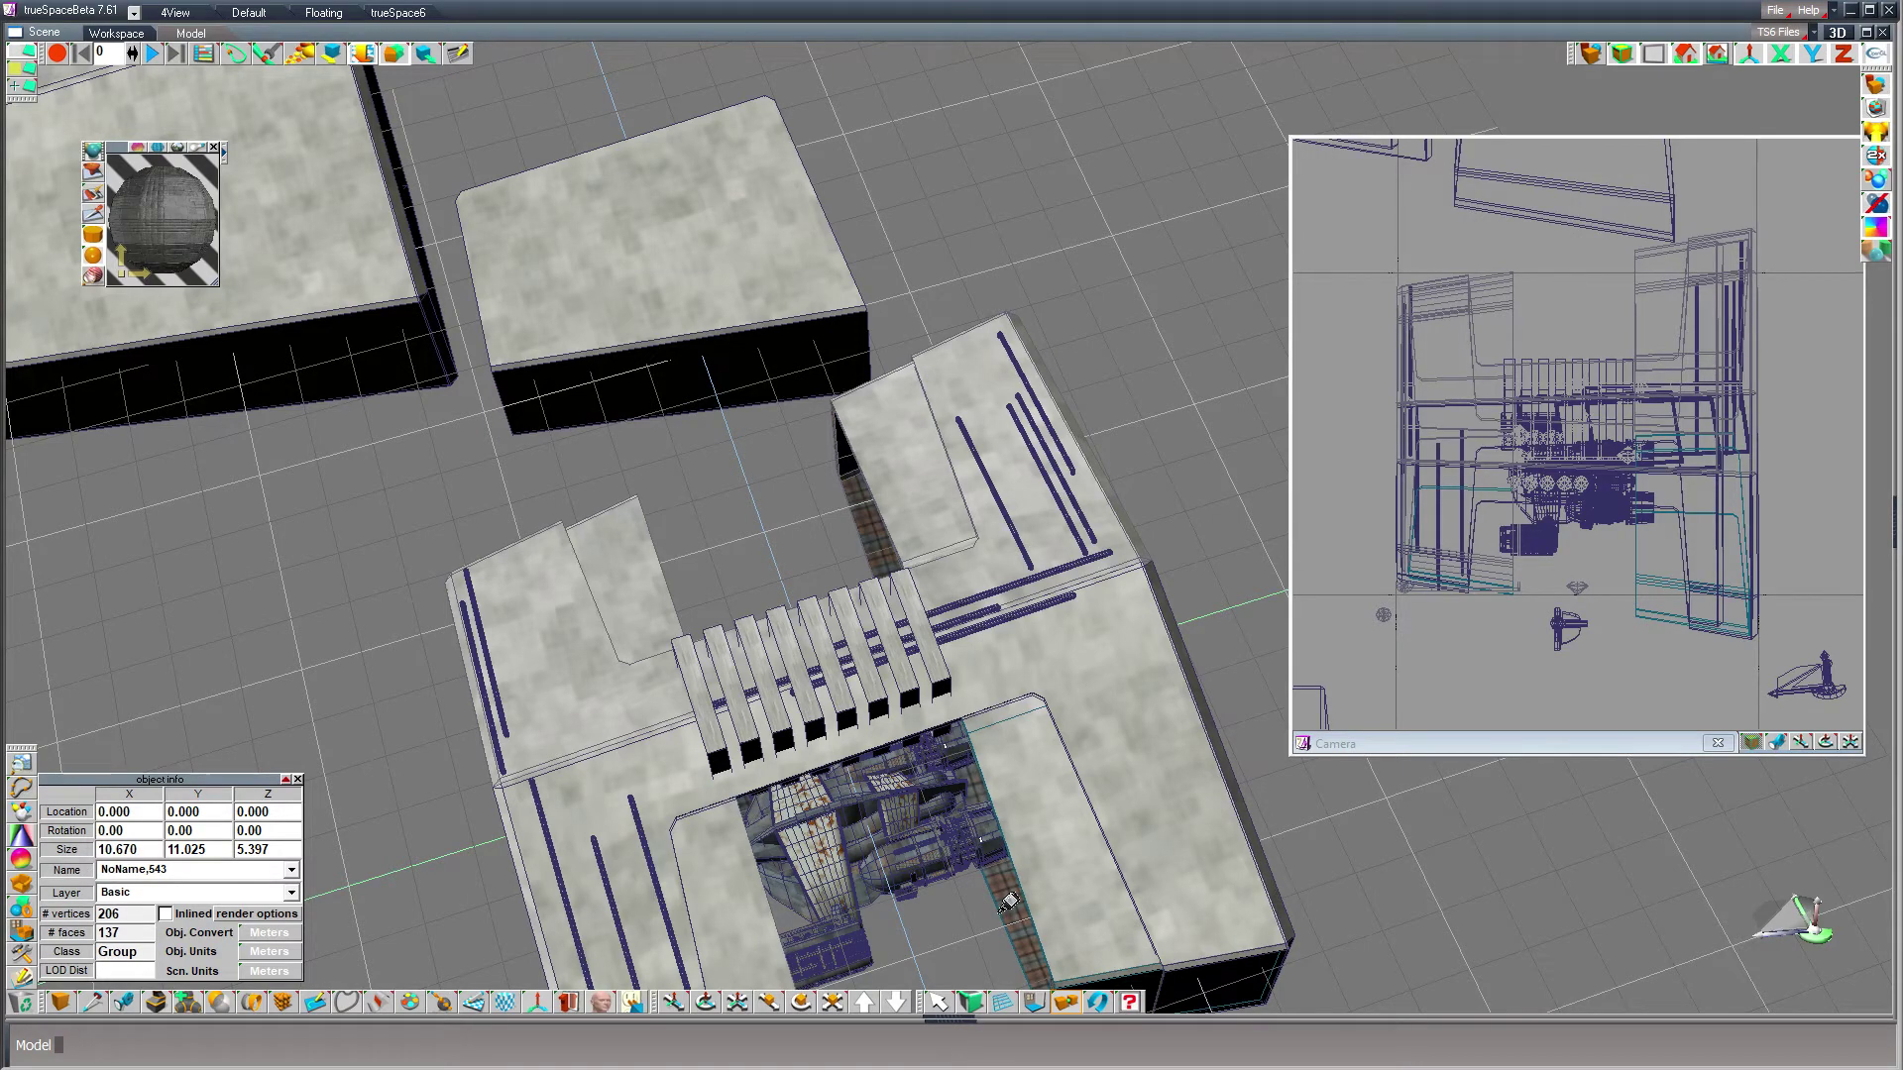
{"action": "key", "text": "ctrl+z"}
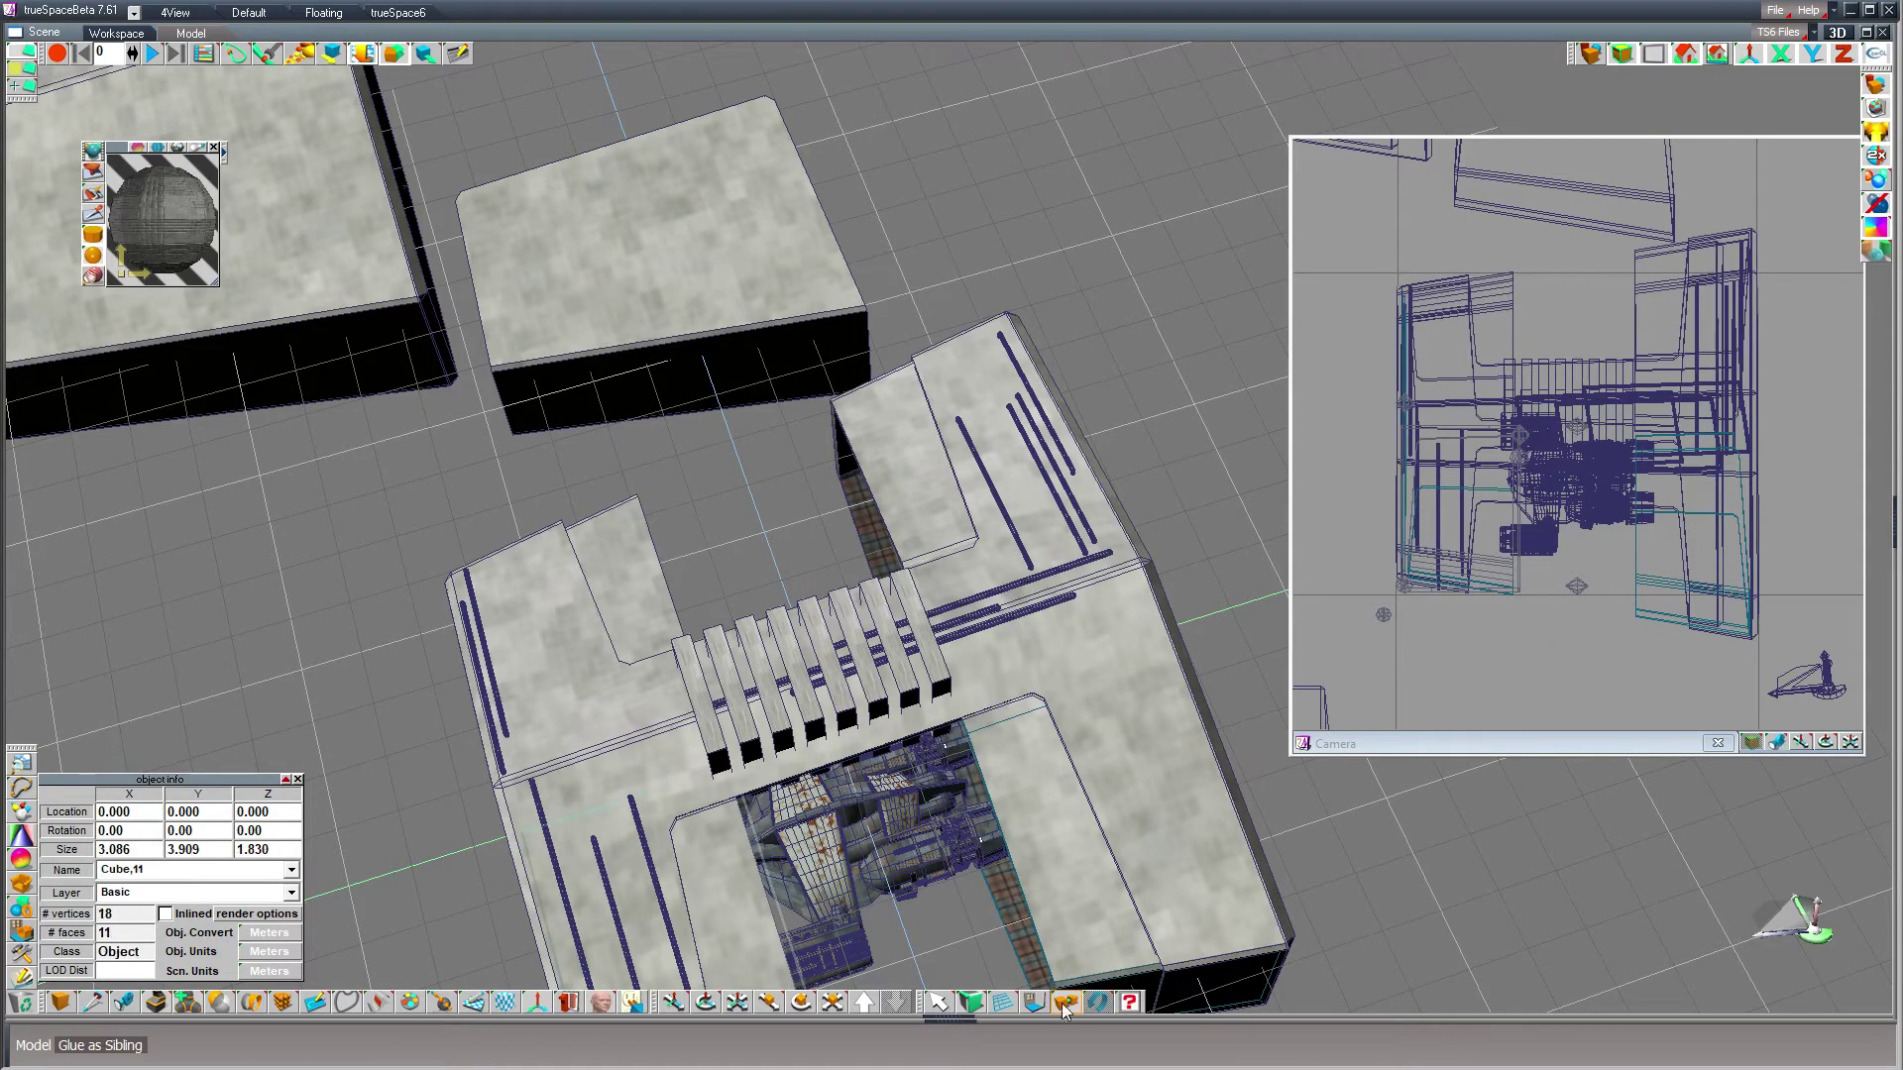
- Unglue the far half of the hangar and glue its Cube,11 piece to the near half as a sibling
{"action": "left_click", "coordinate": [940, 1003]}
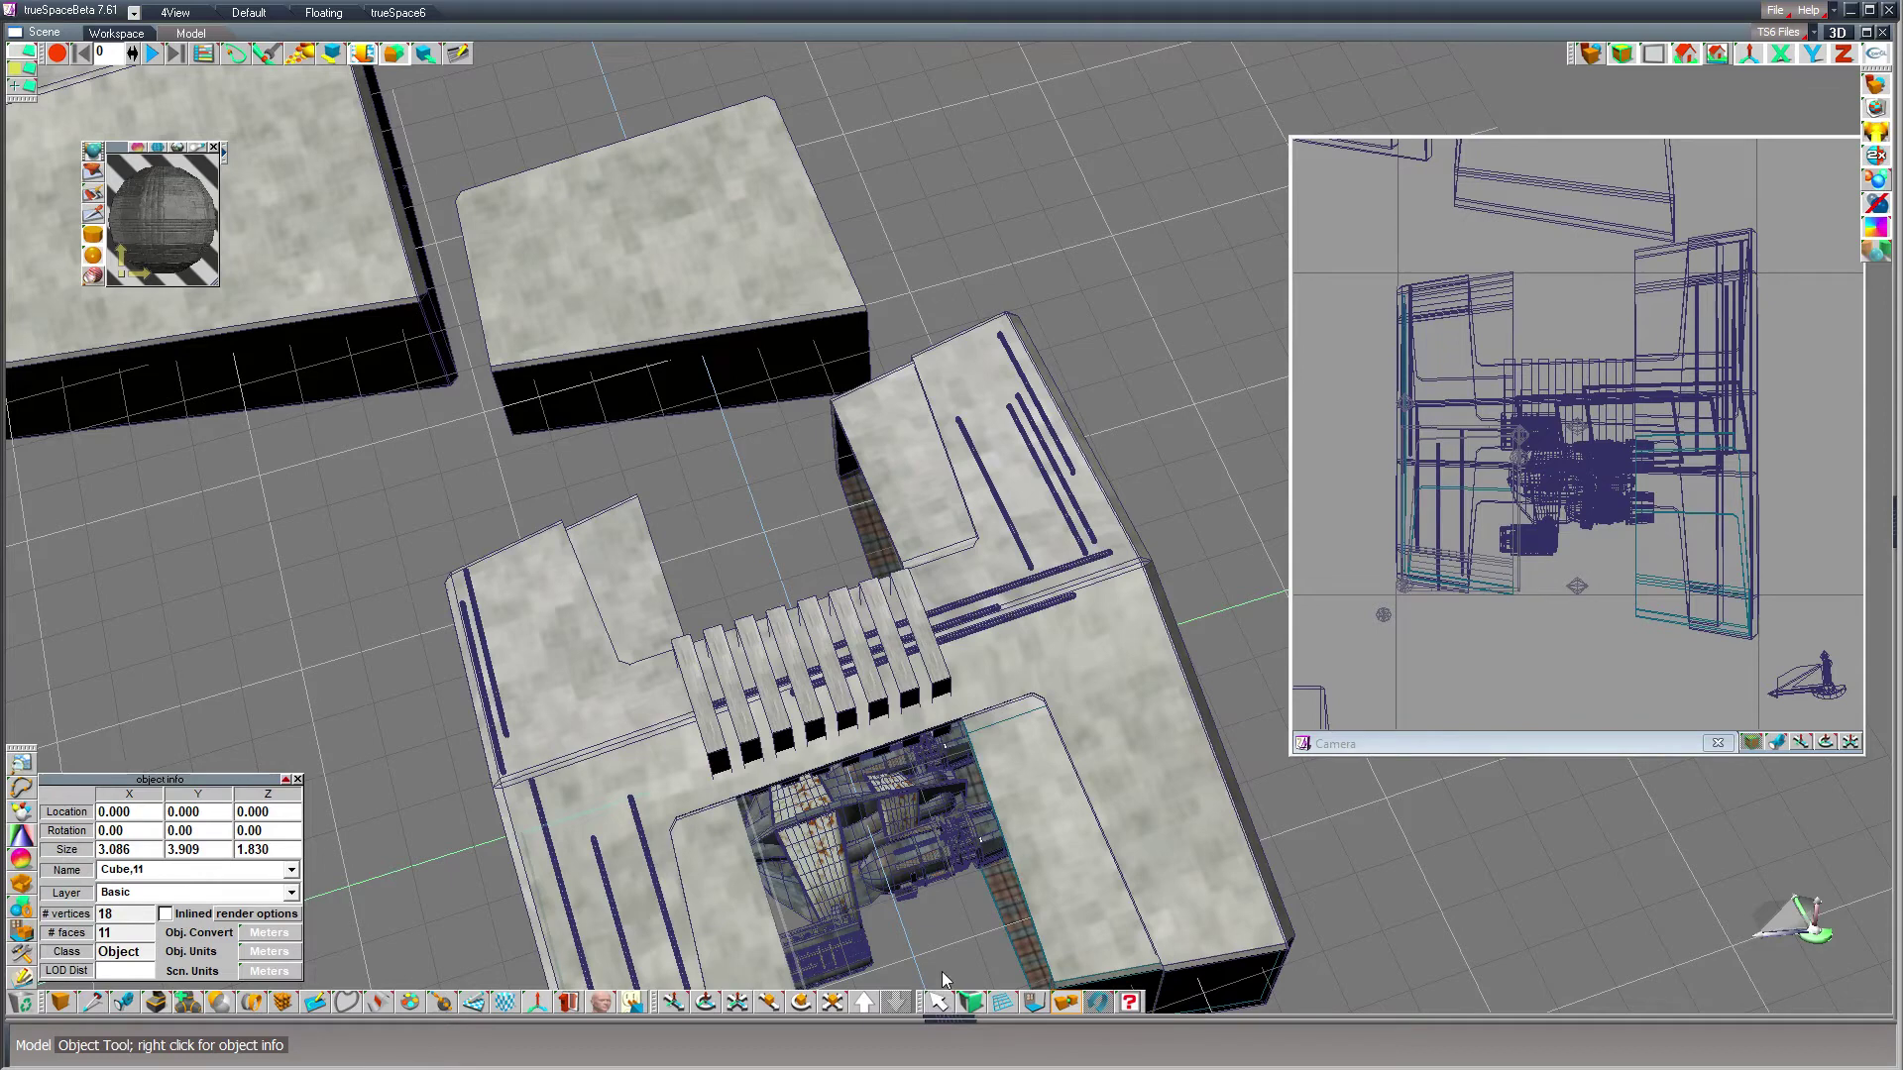
{"action": "left_click", "coordinate": [932, 437]}
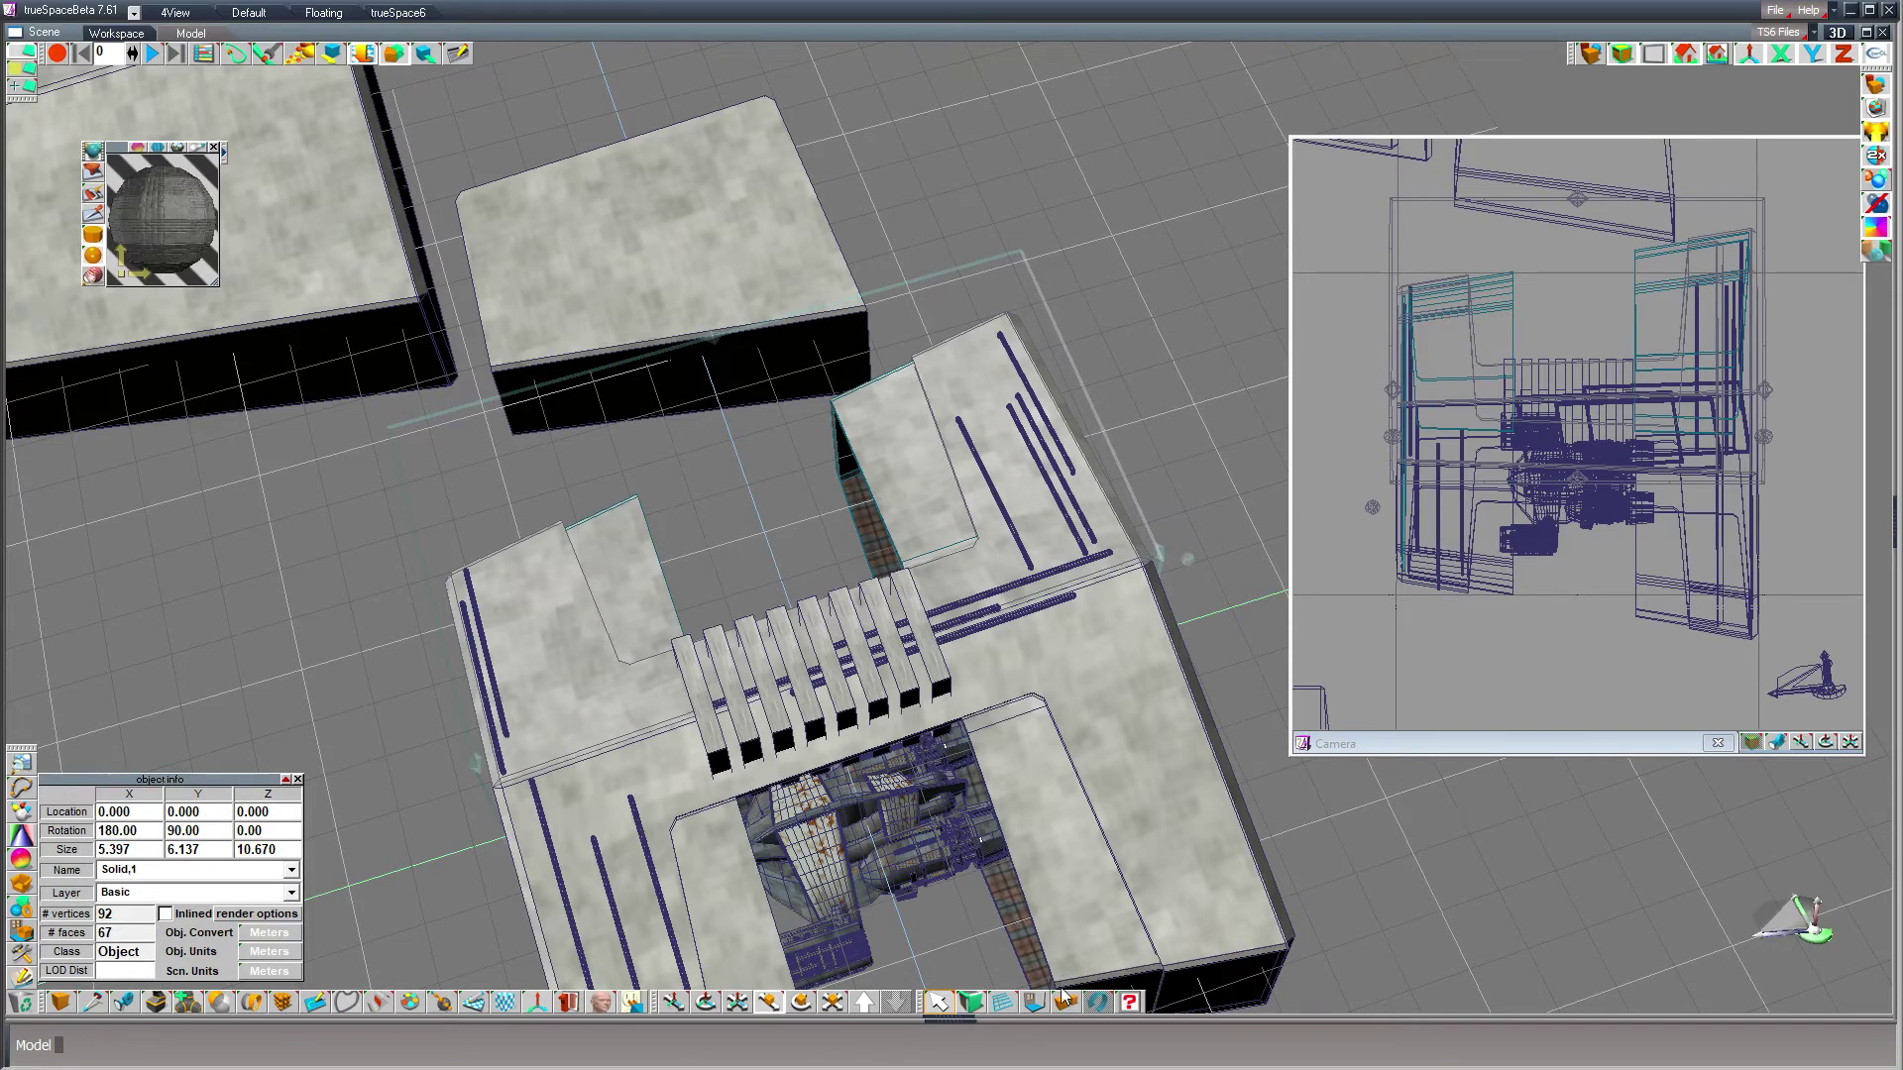
{"action": "left_click_drag", "start_coordinate": [1067, 1002], "coordinate": [1066, 913]}
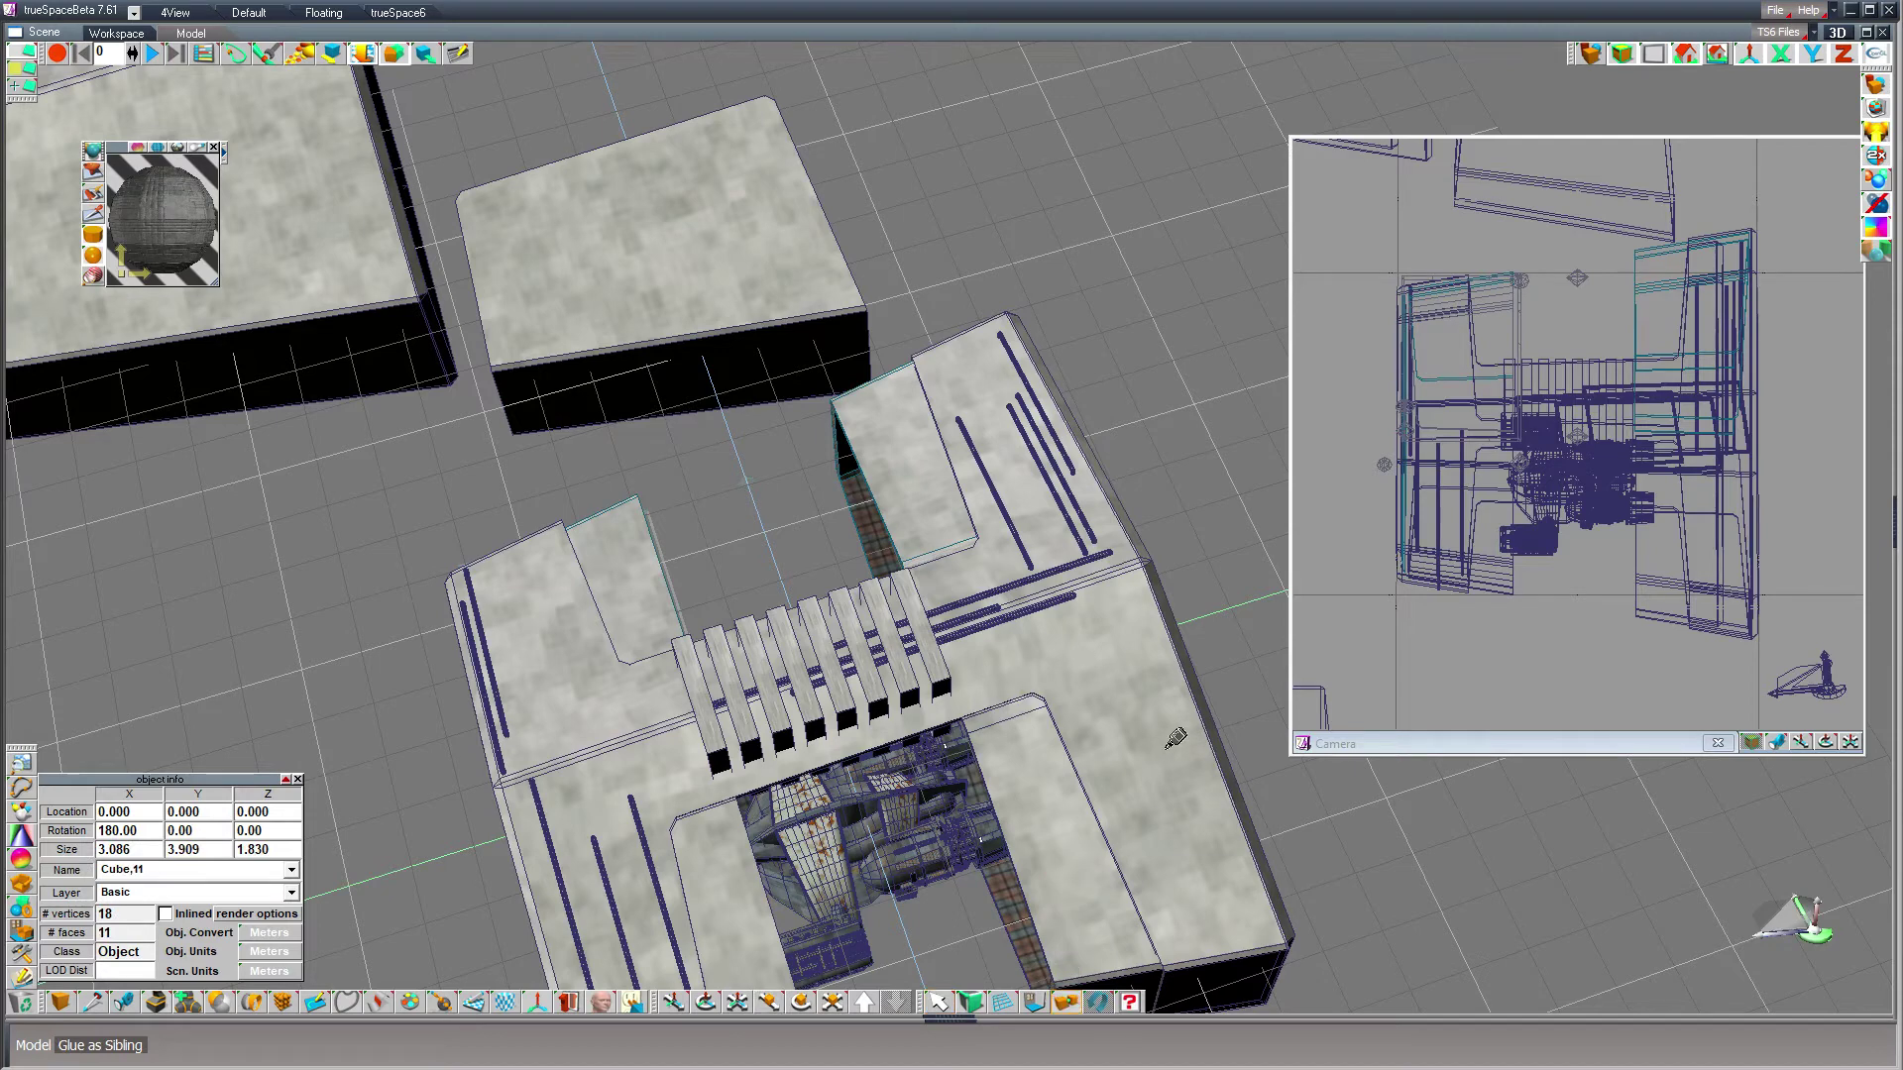
{"action": "left_click", "coordinate": [1177, 739]}
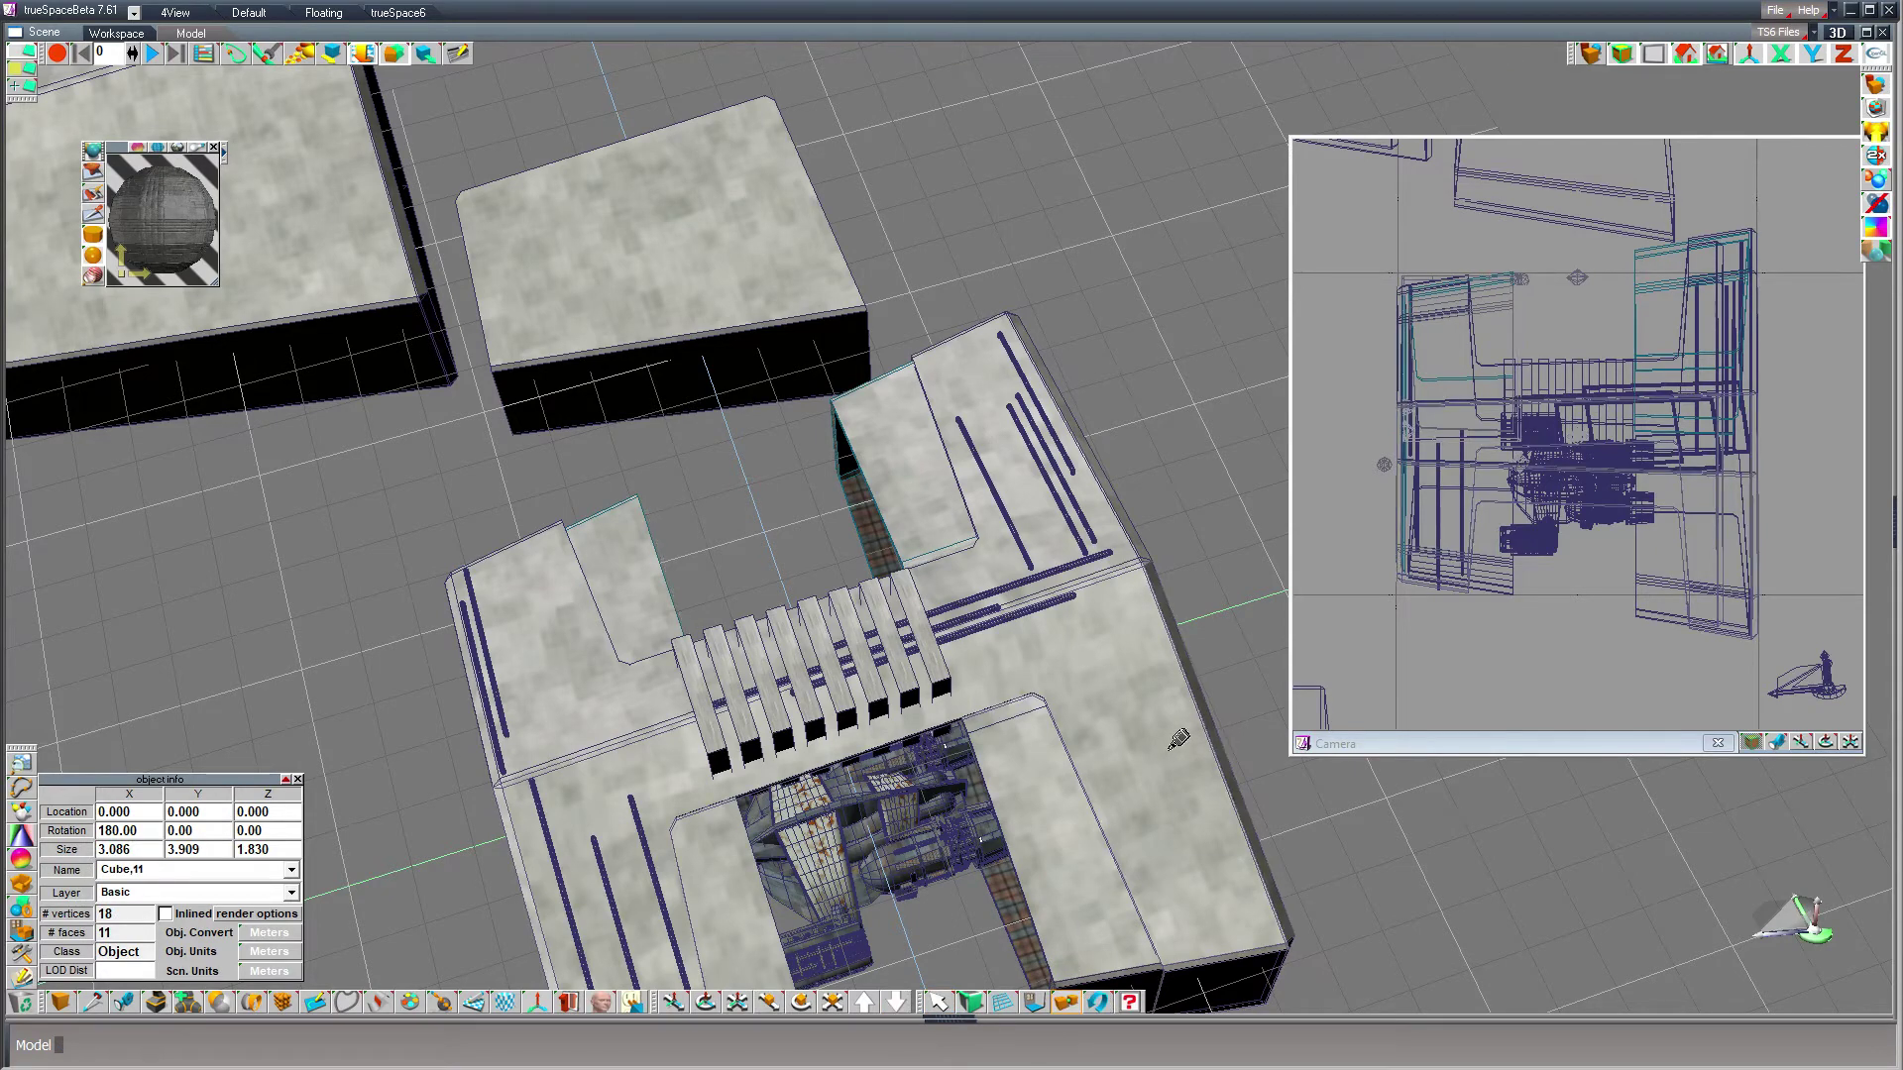
- Examine how the hangar halves and the slab row are grouped, stepping through the hierarchy of their solids
{"action": "left_click", "coordinate": [939, 1004]}
{"action": "left_click", "coordinate": [987, 381]}
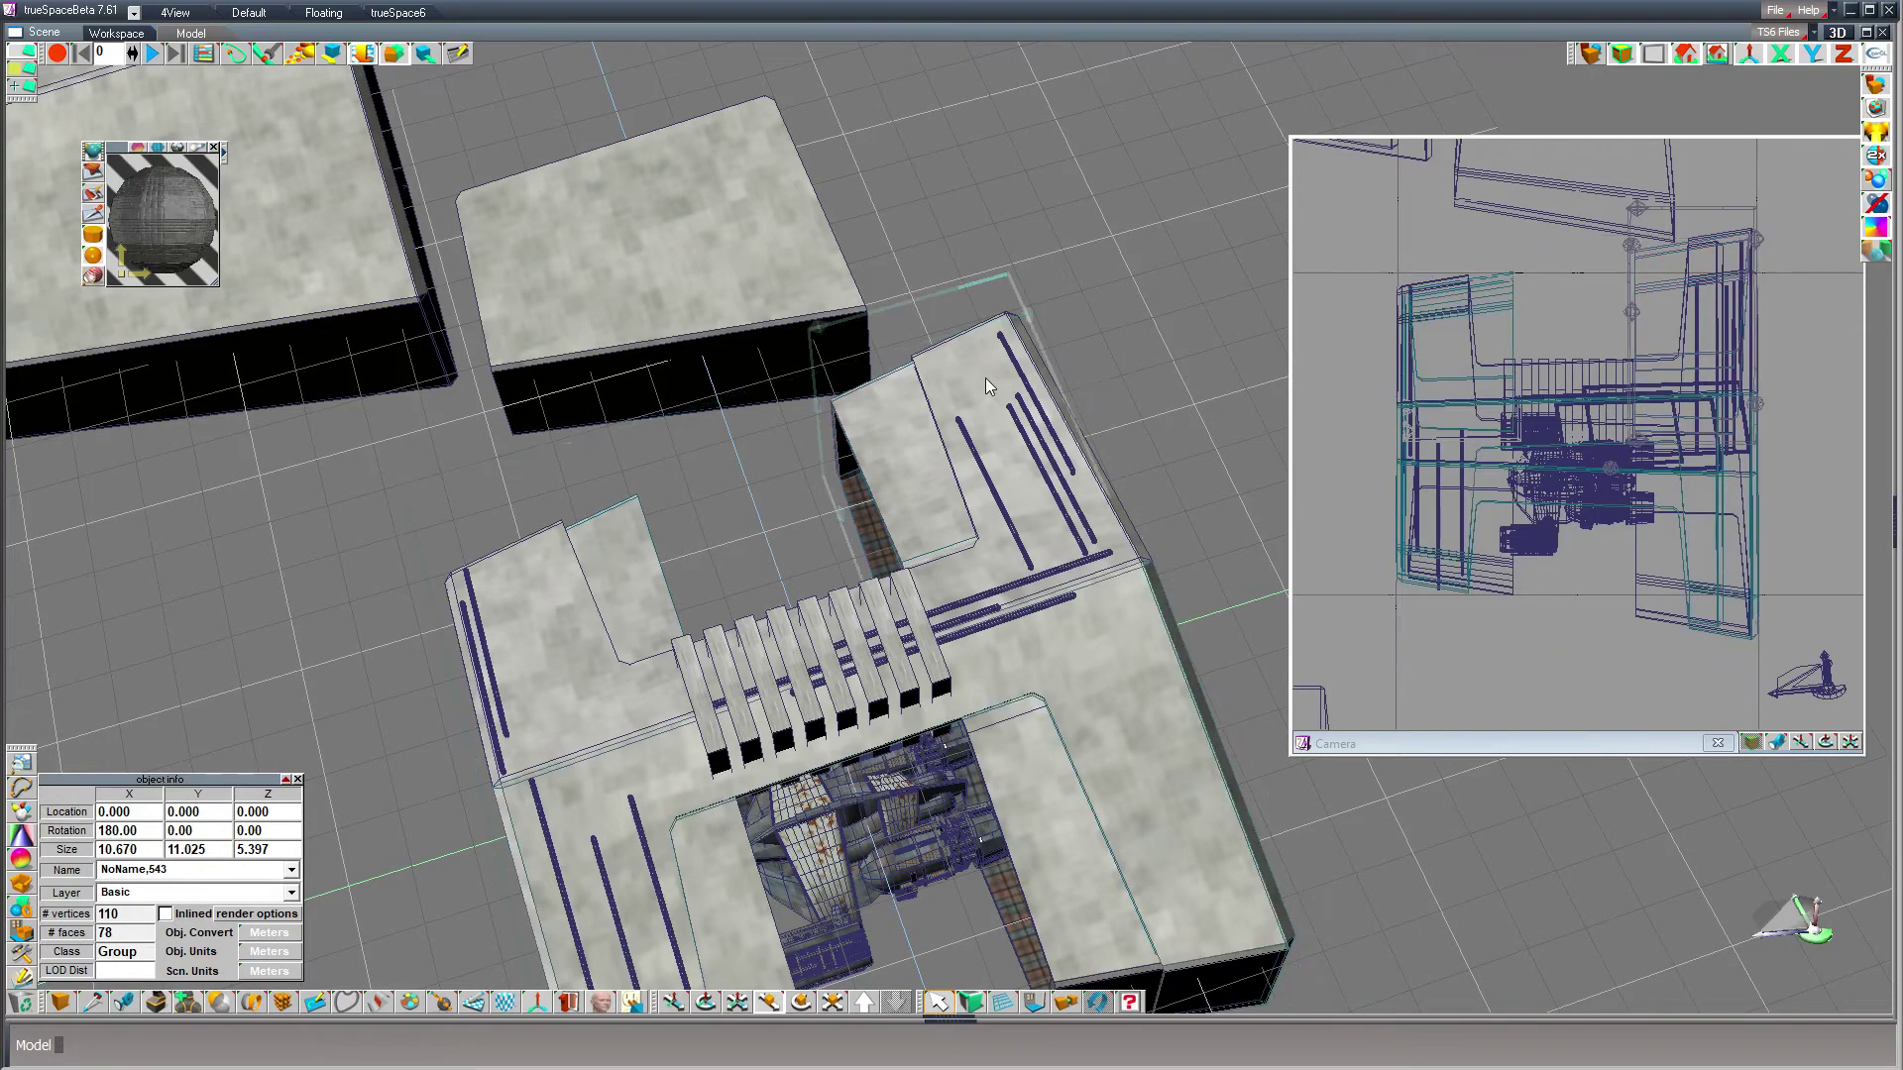
{"action": "left_click", "coordinate": [1008, 403]}
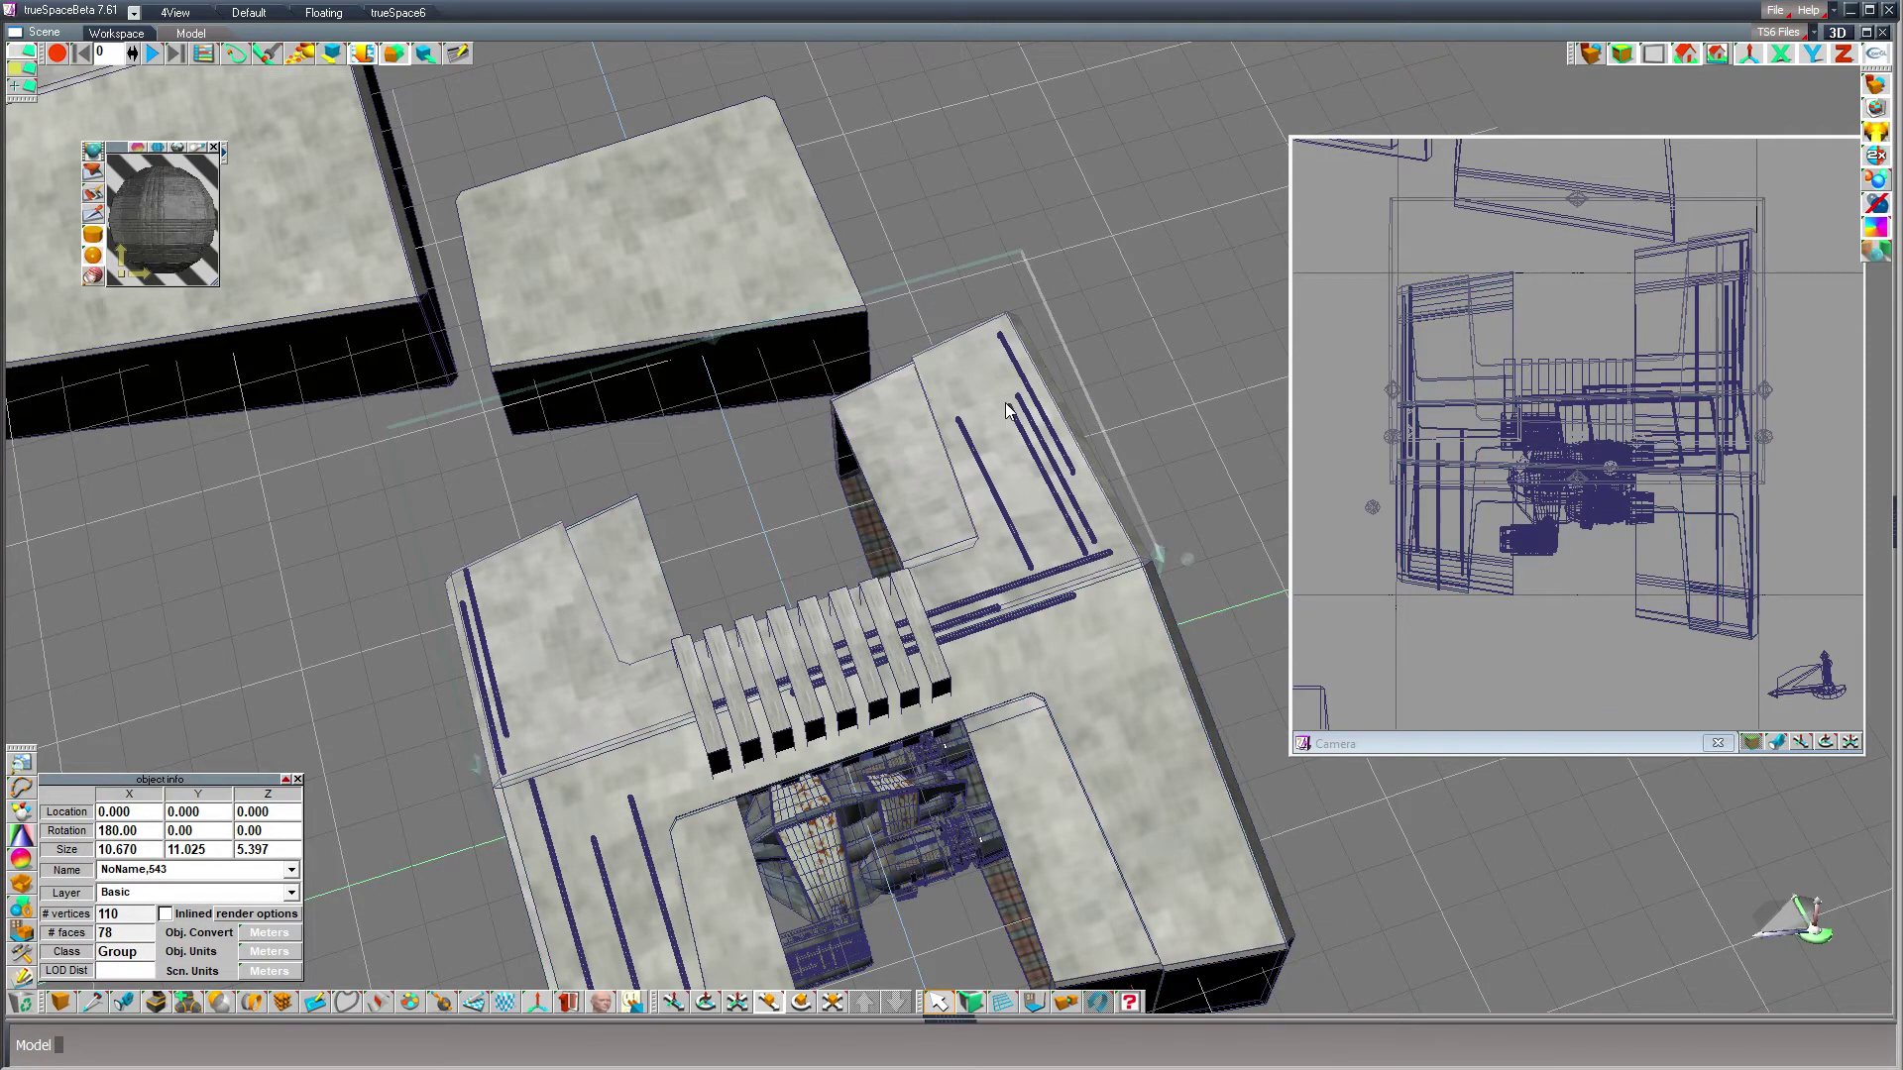
{"action": "left_click", "coordinate": [1216, 799]}
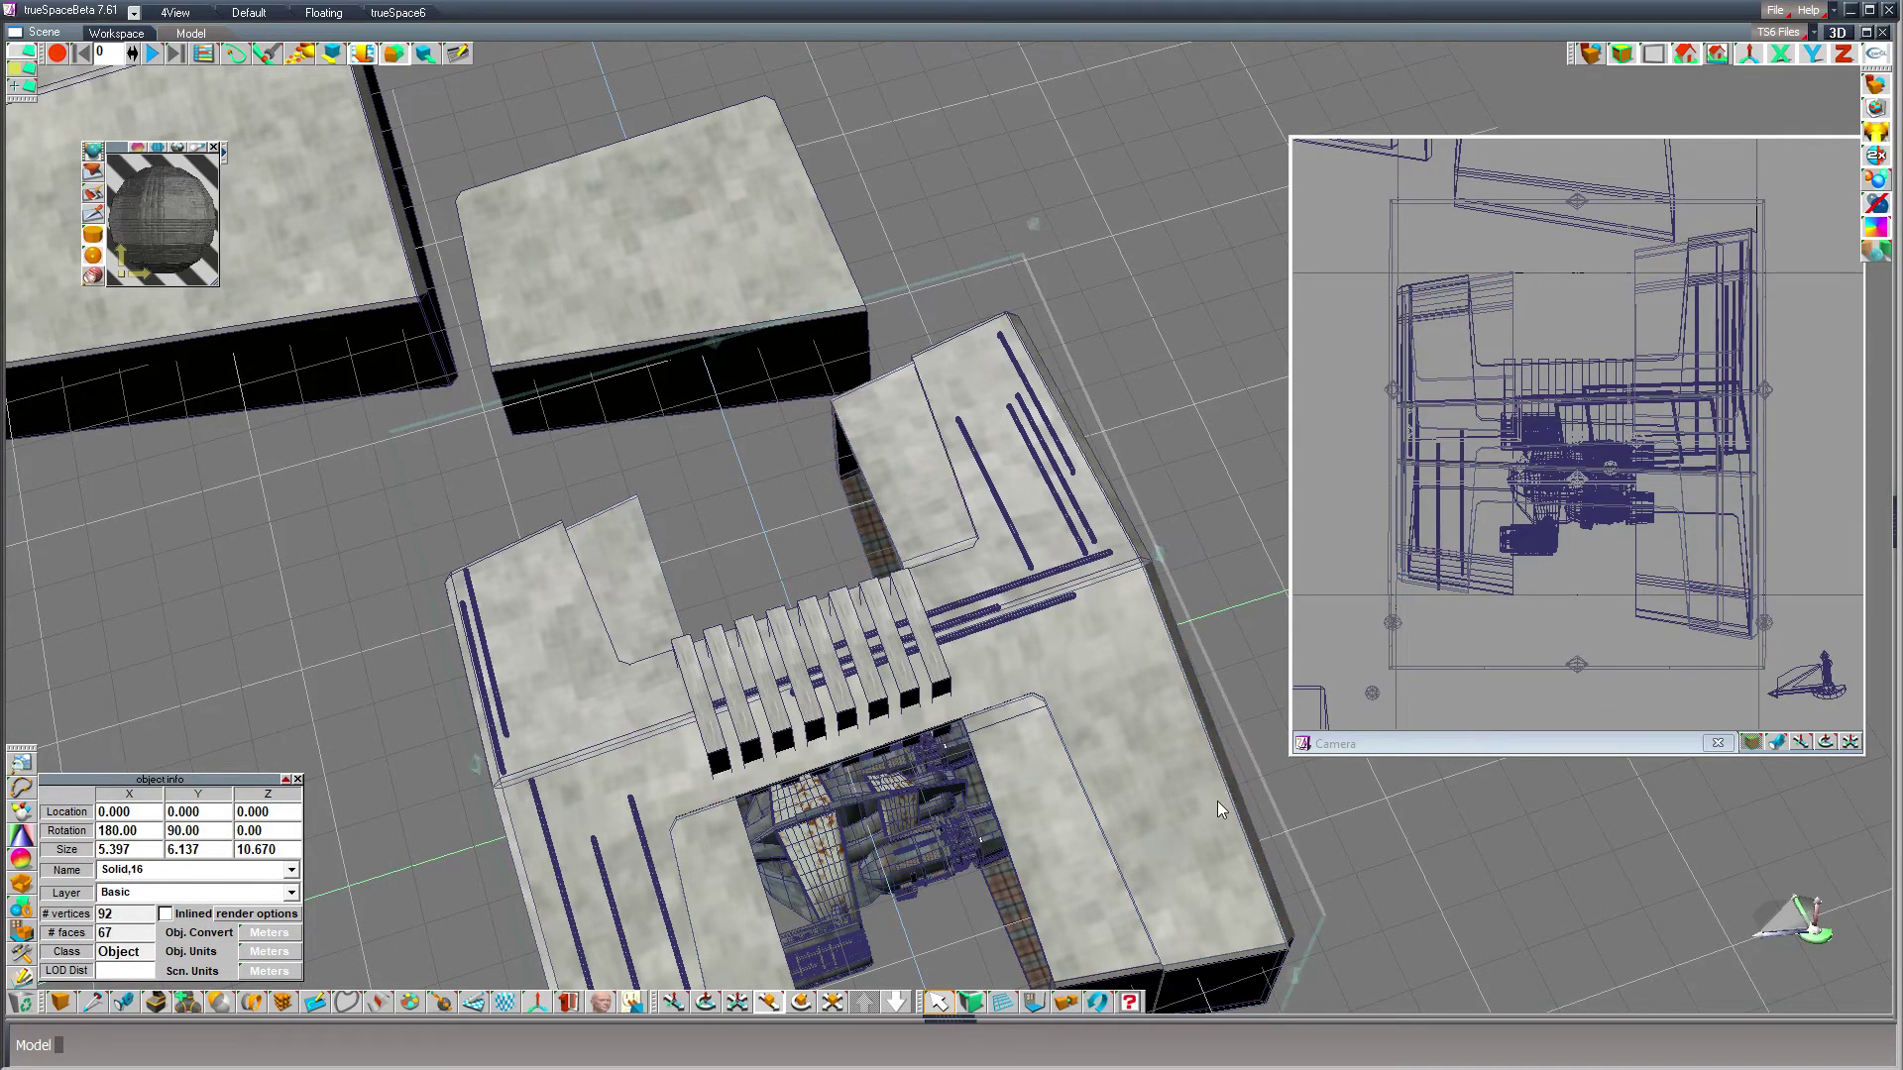
{"action": "left_click", "coordinate": [1217, 801]}
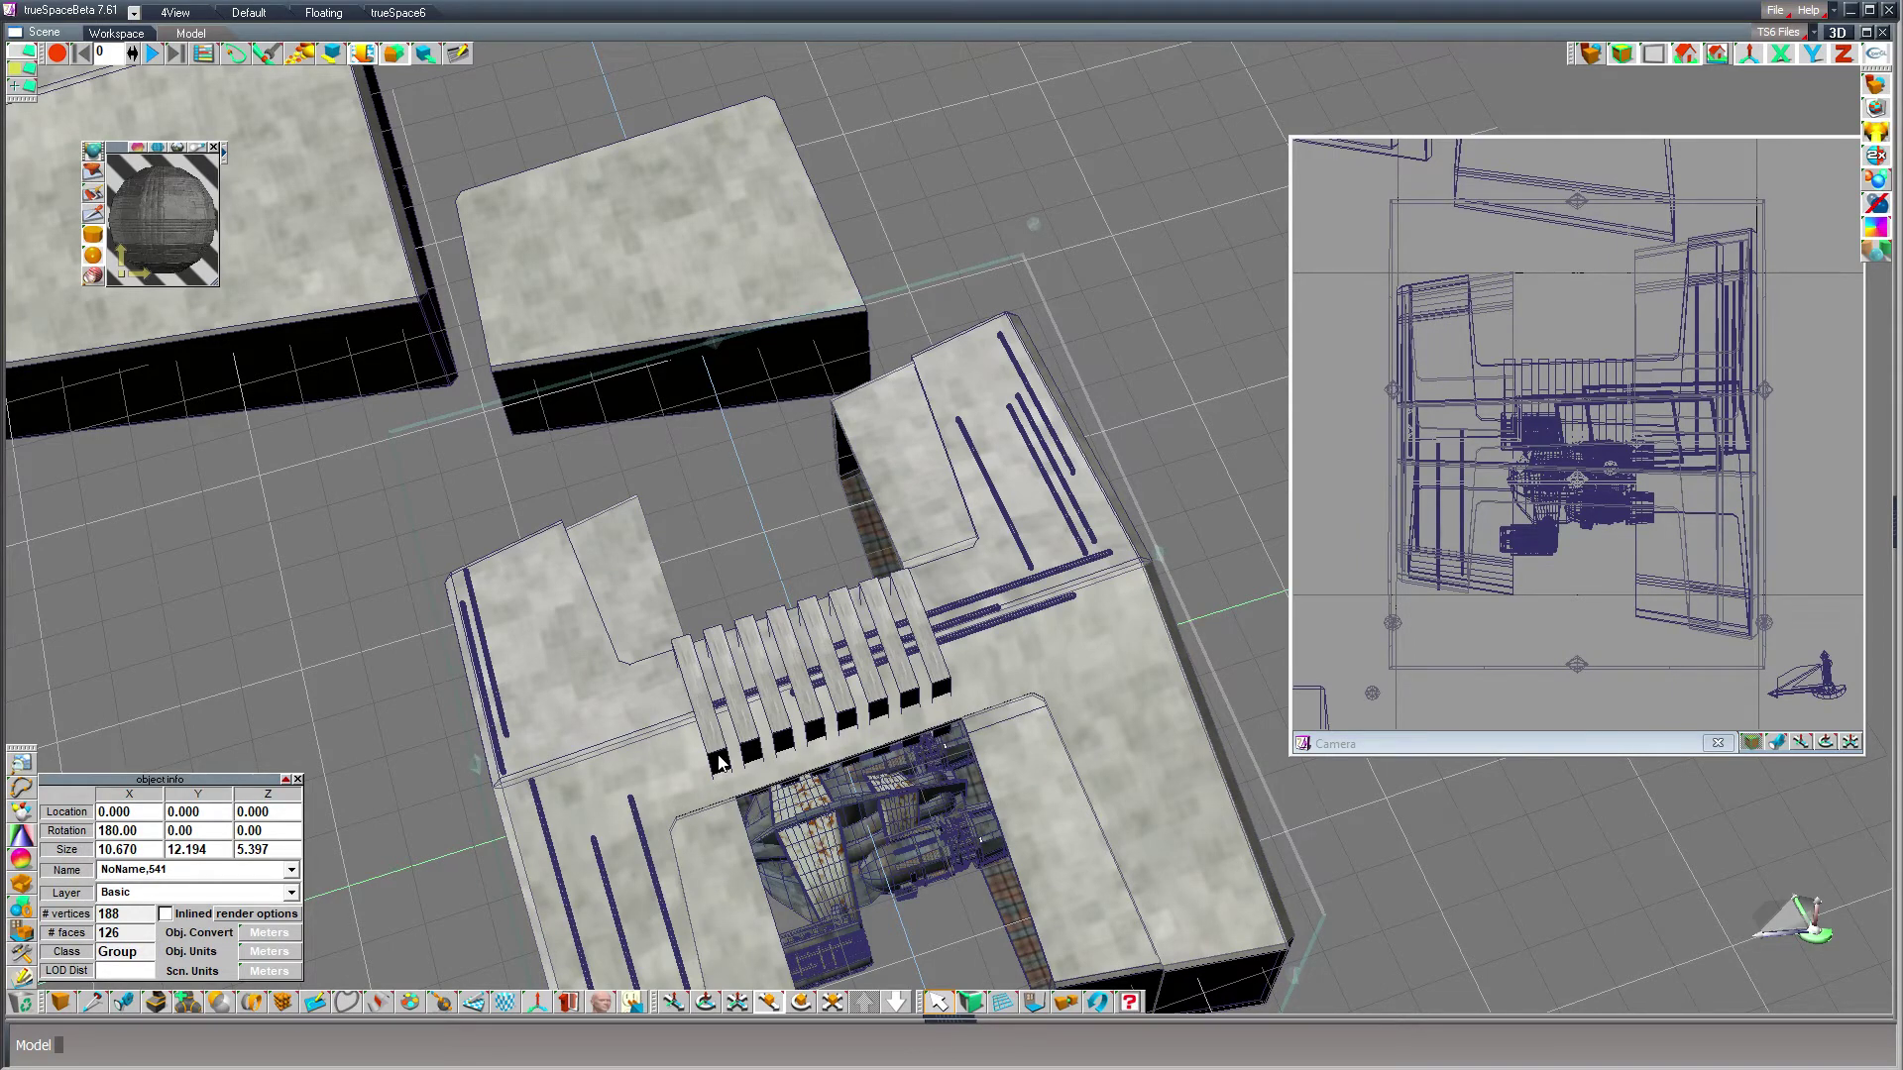
{"action": "left_click", "coordinate": [914, 721]}
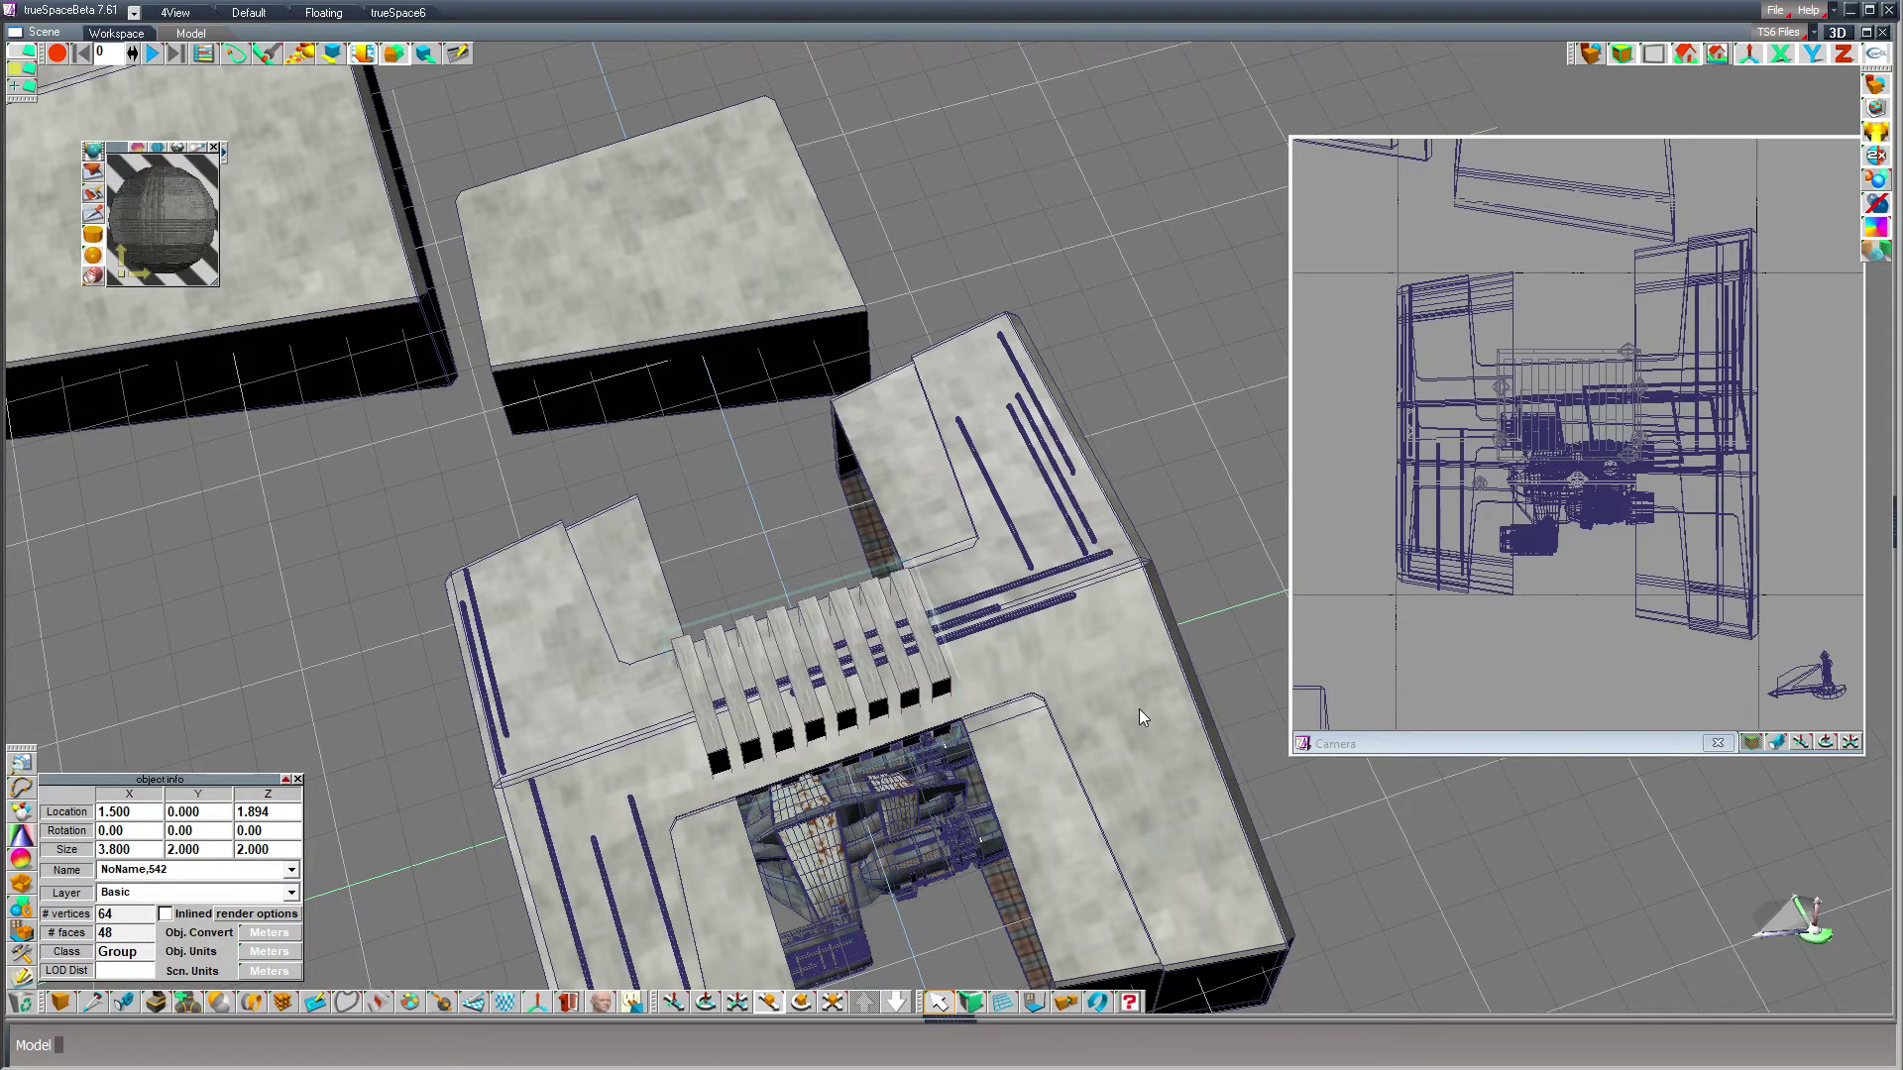
{"action": "key", "text": "Down"}
{"action": "left_click", "coordinate": [1146, 674]}
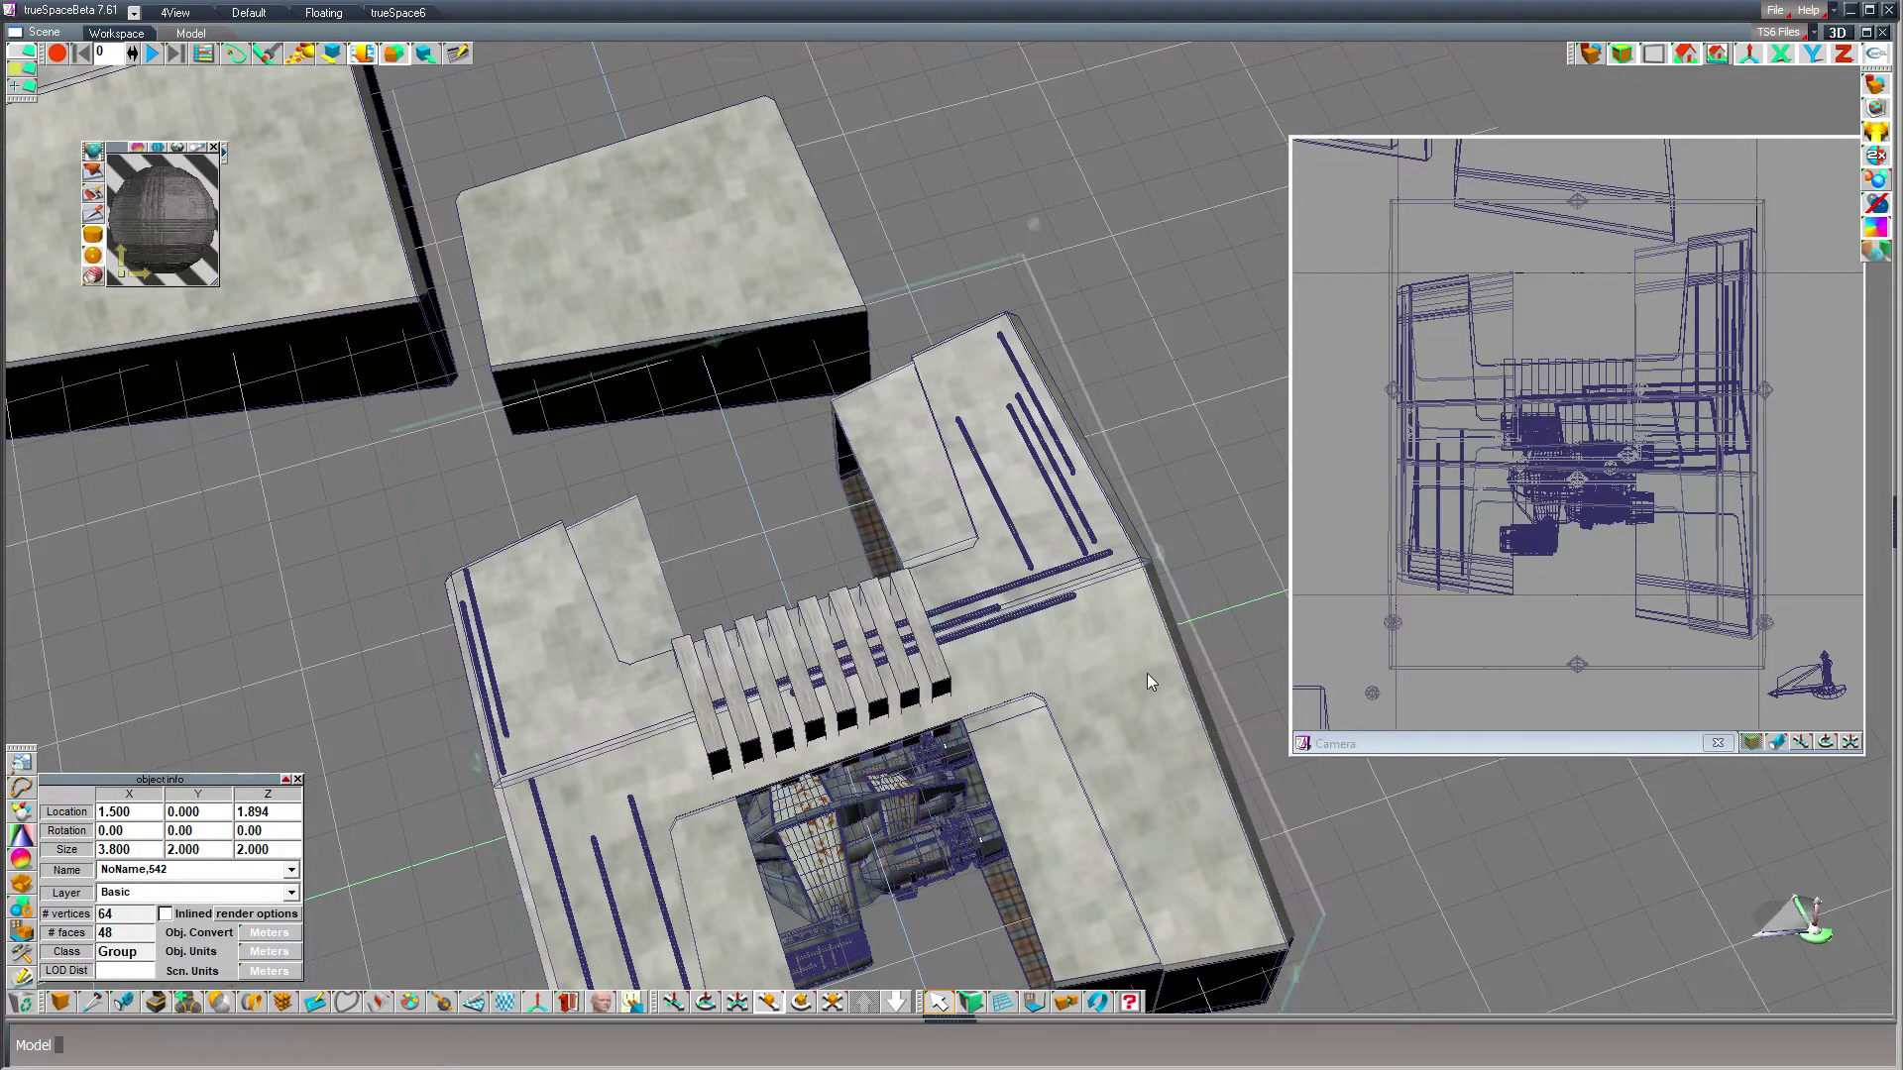
{"action": "key", "text": "Down"}
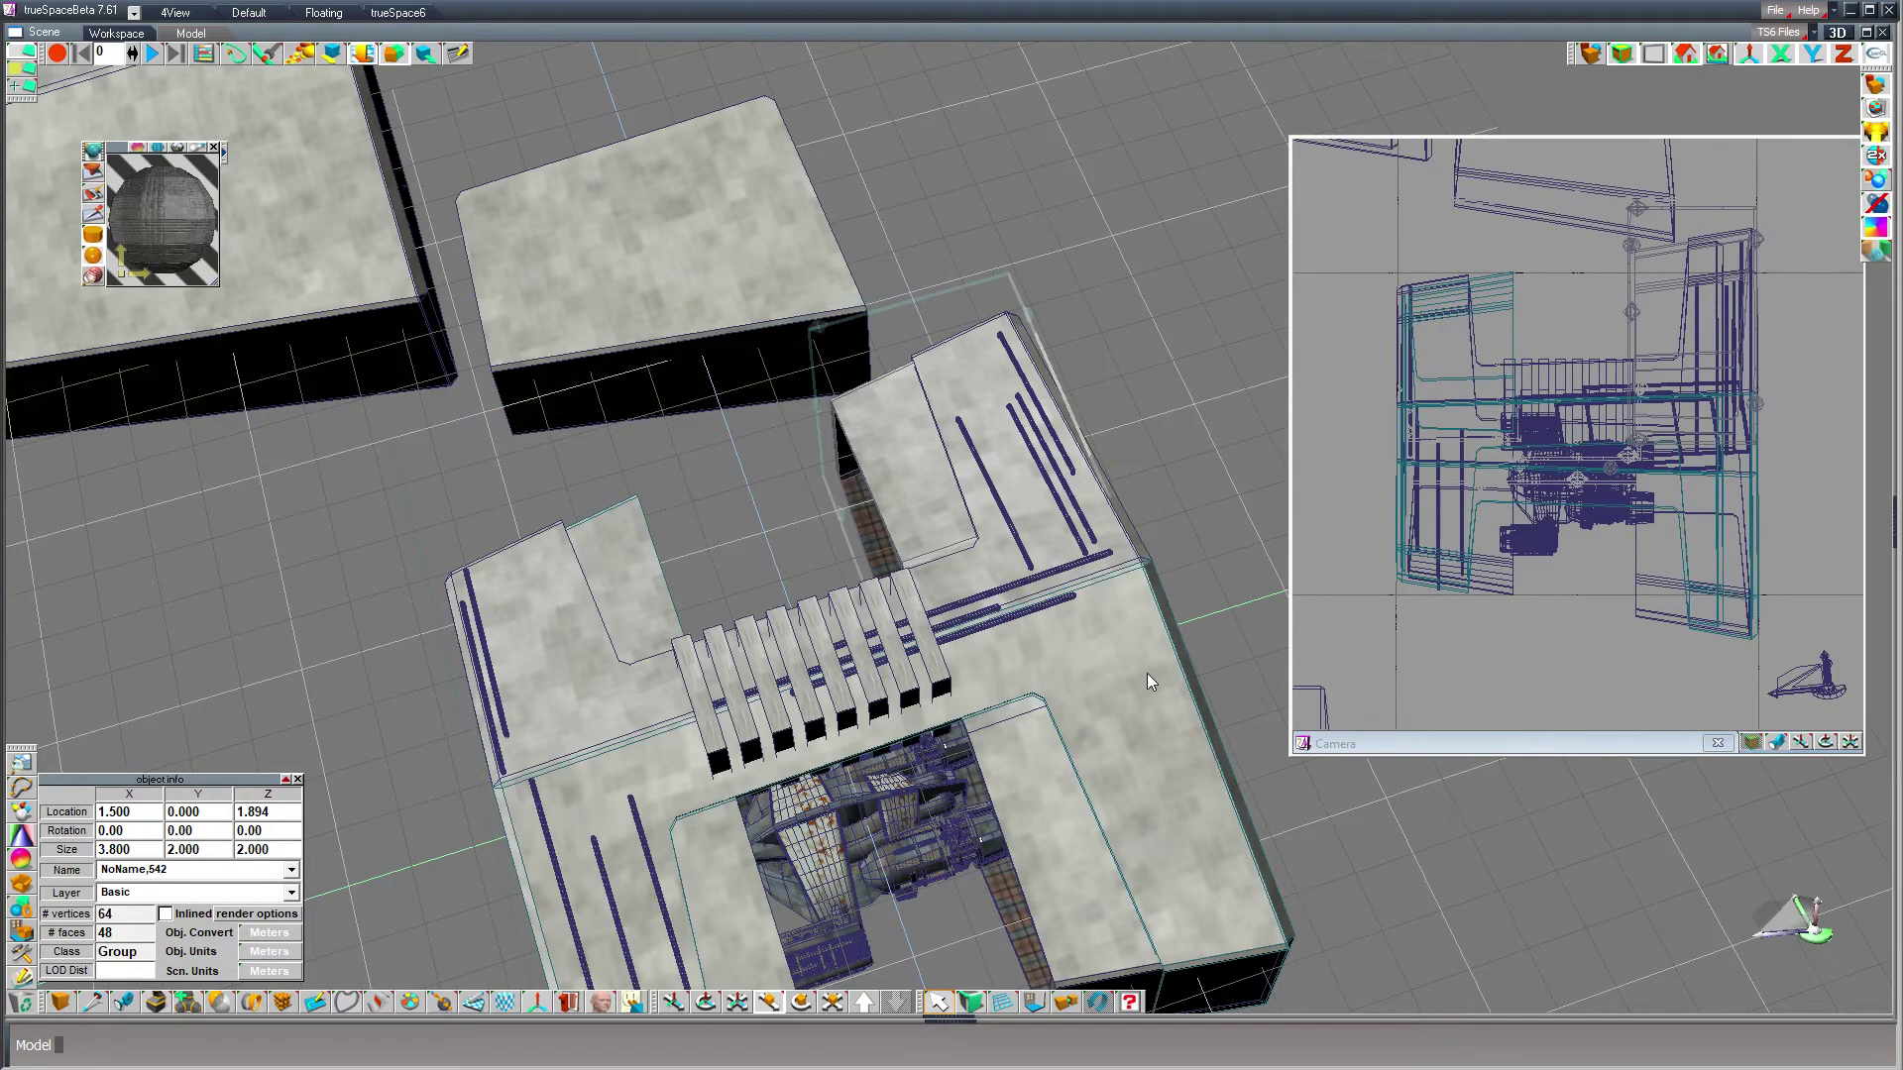
{"action": "key", "text": "Right"}
{"action": "key", "text": "Right"}
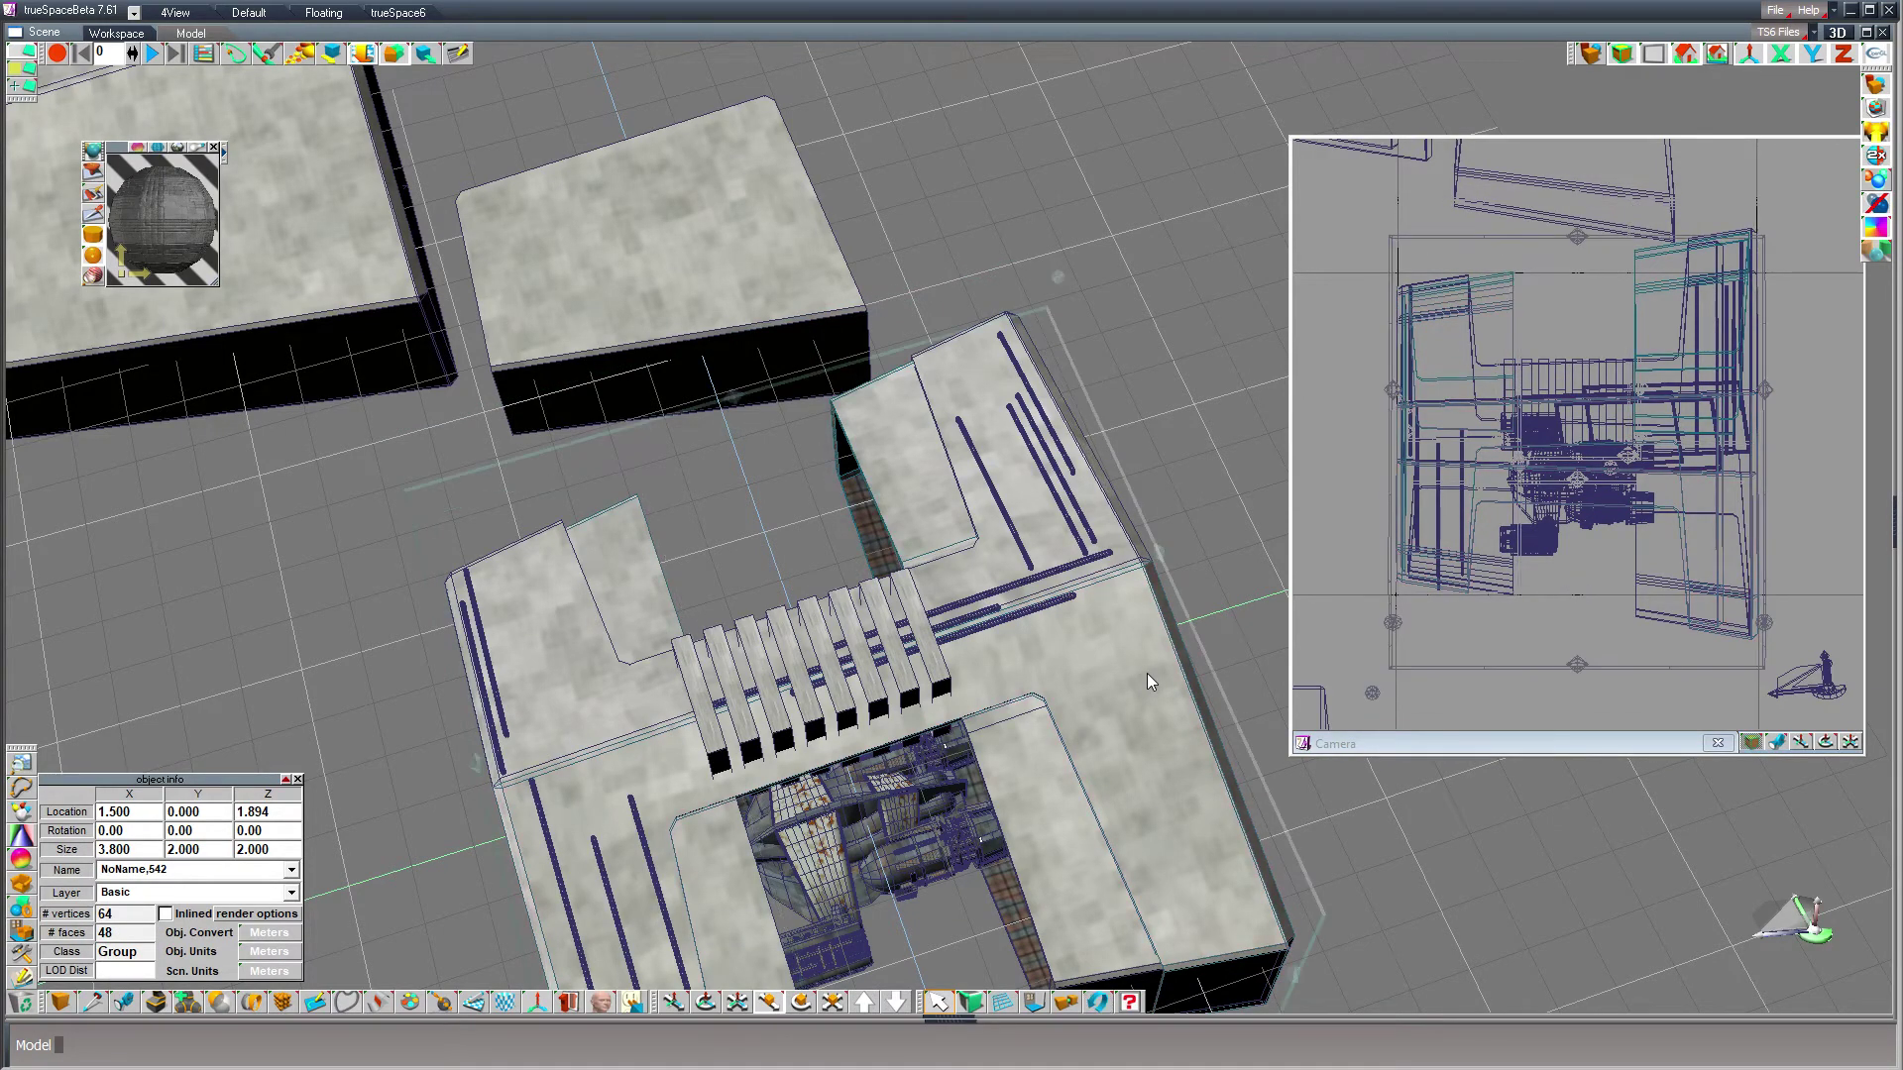
{"action": "key", "text": "Down"}
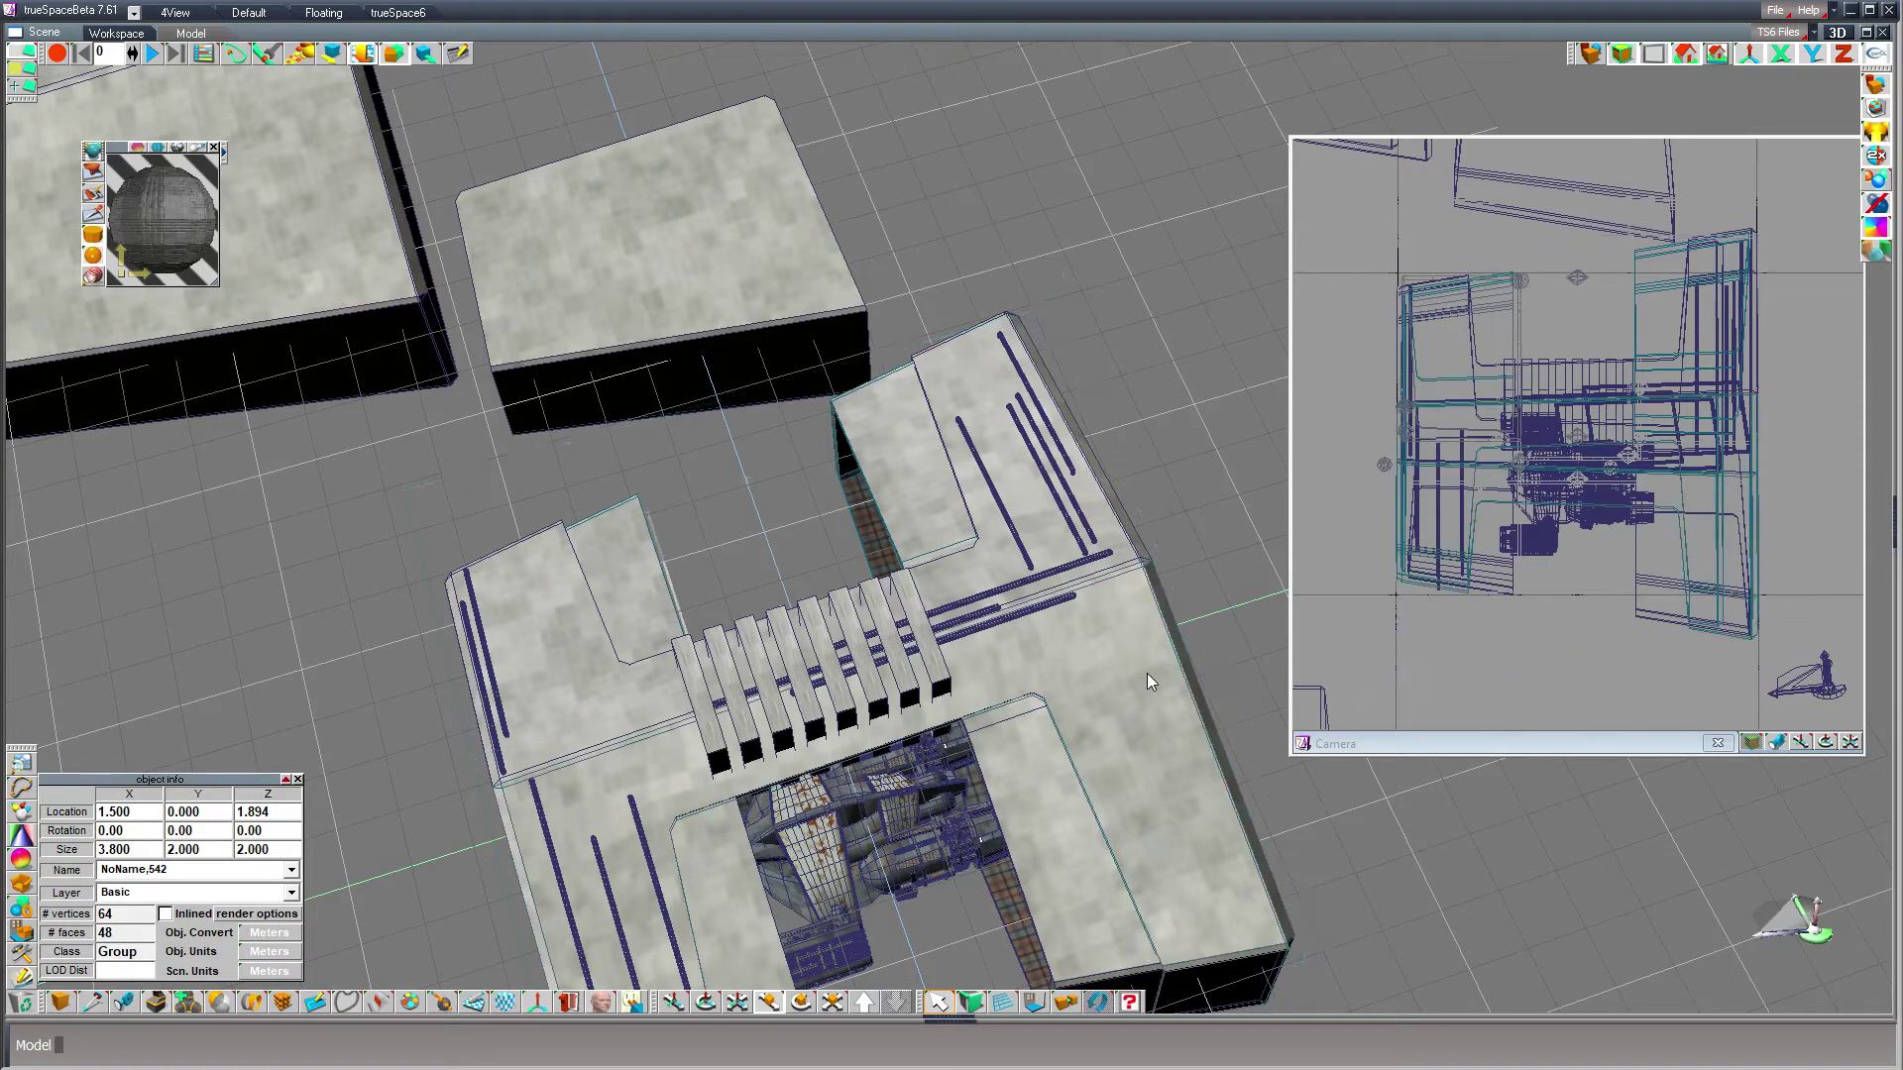
{"action": "key", "text": "Up"}
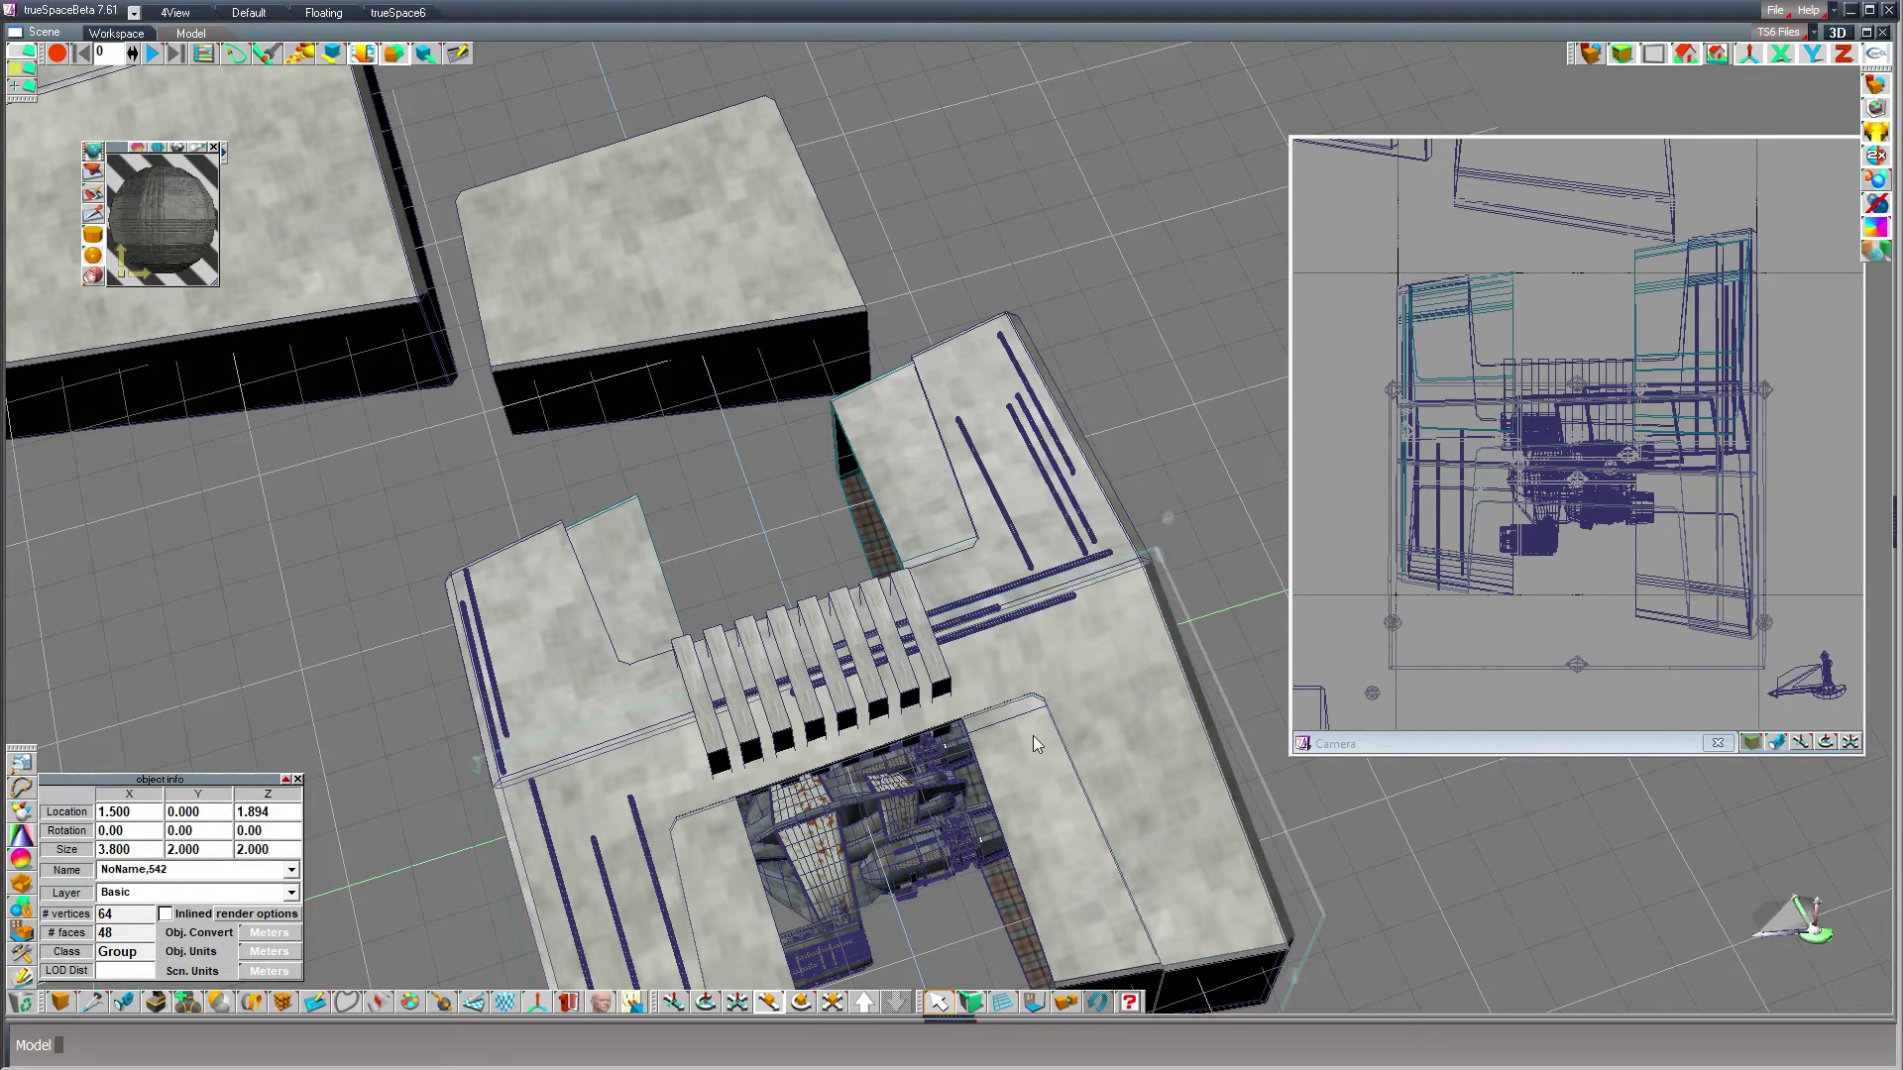
- Unglue the hangar's solids and use Object Subtraction to subtract the slab group from the separated Cube,11 piece
{"action": "left_click", "coordinate": [1130, 835]}
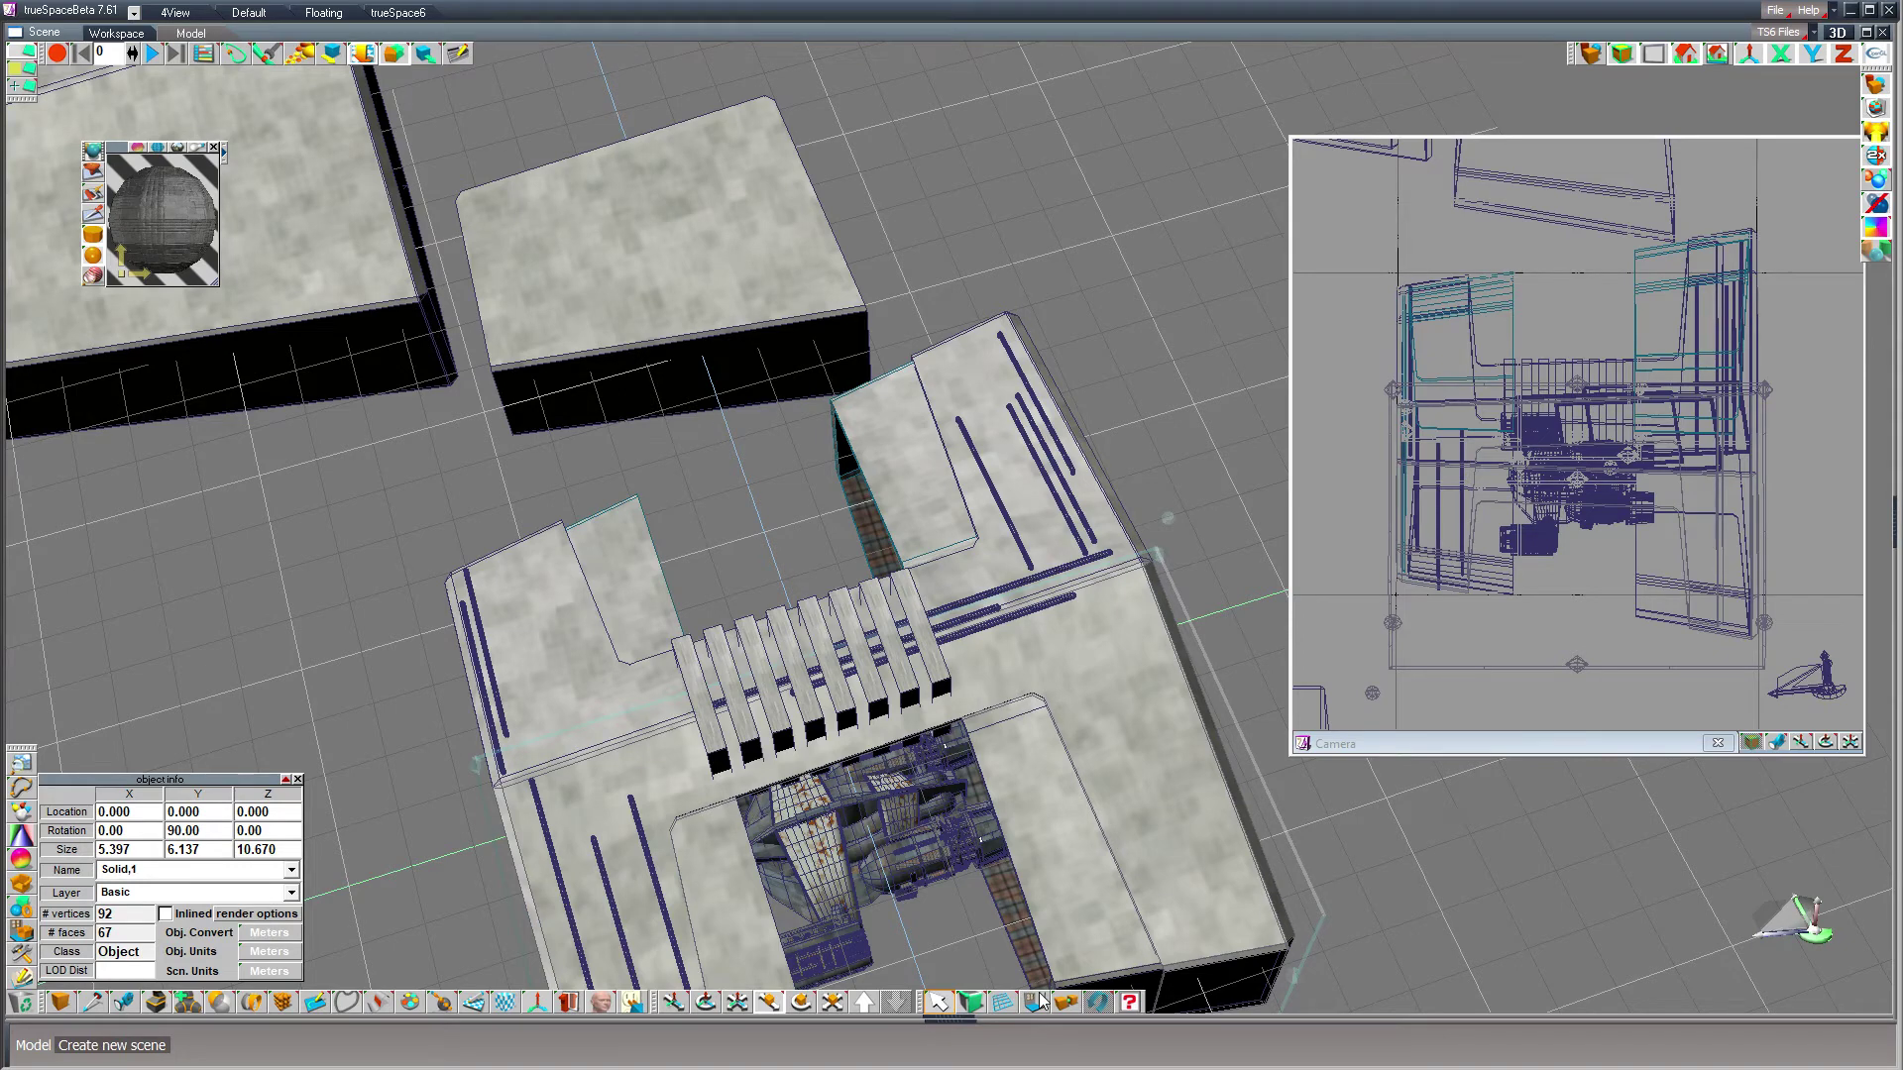
{"action": "left_click_drag", "start_coordinate": [1065, 1001], "coordinate": [1070, 892]}
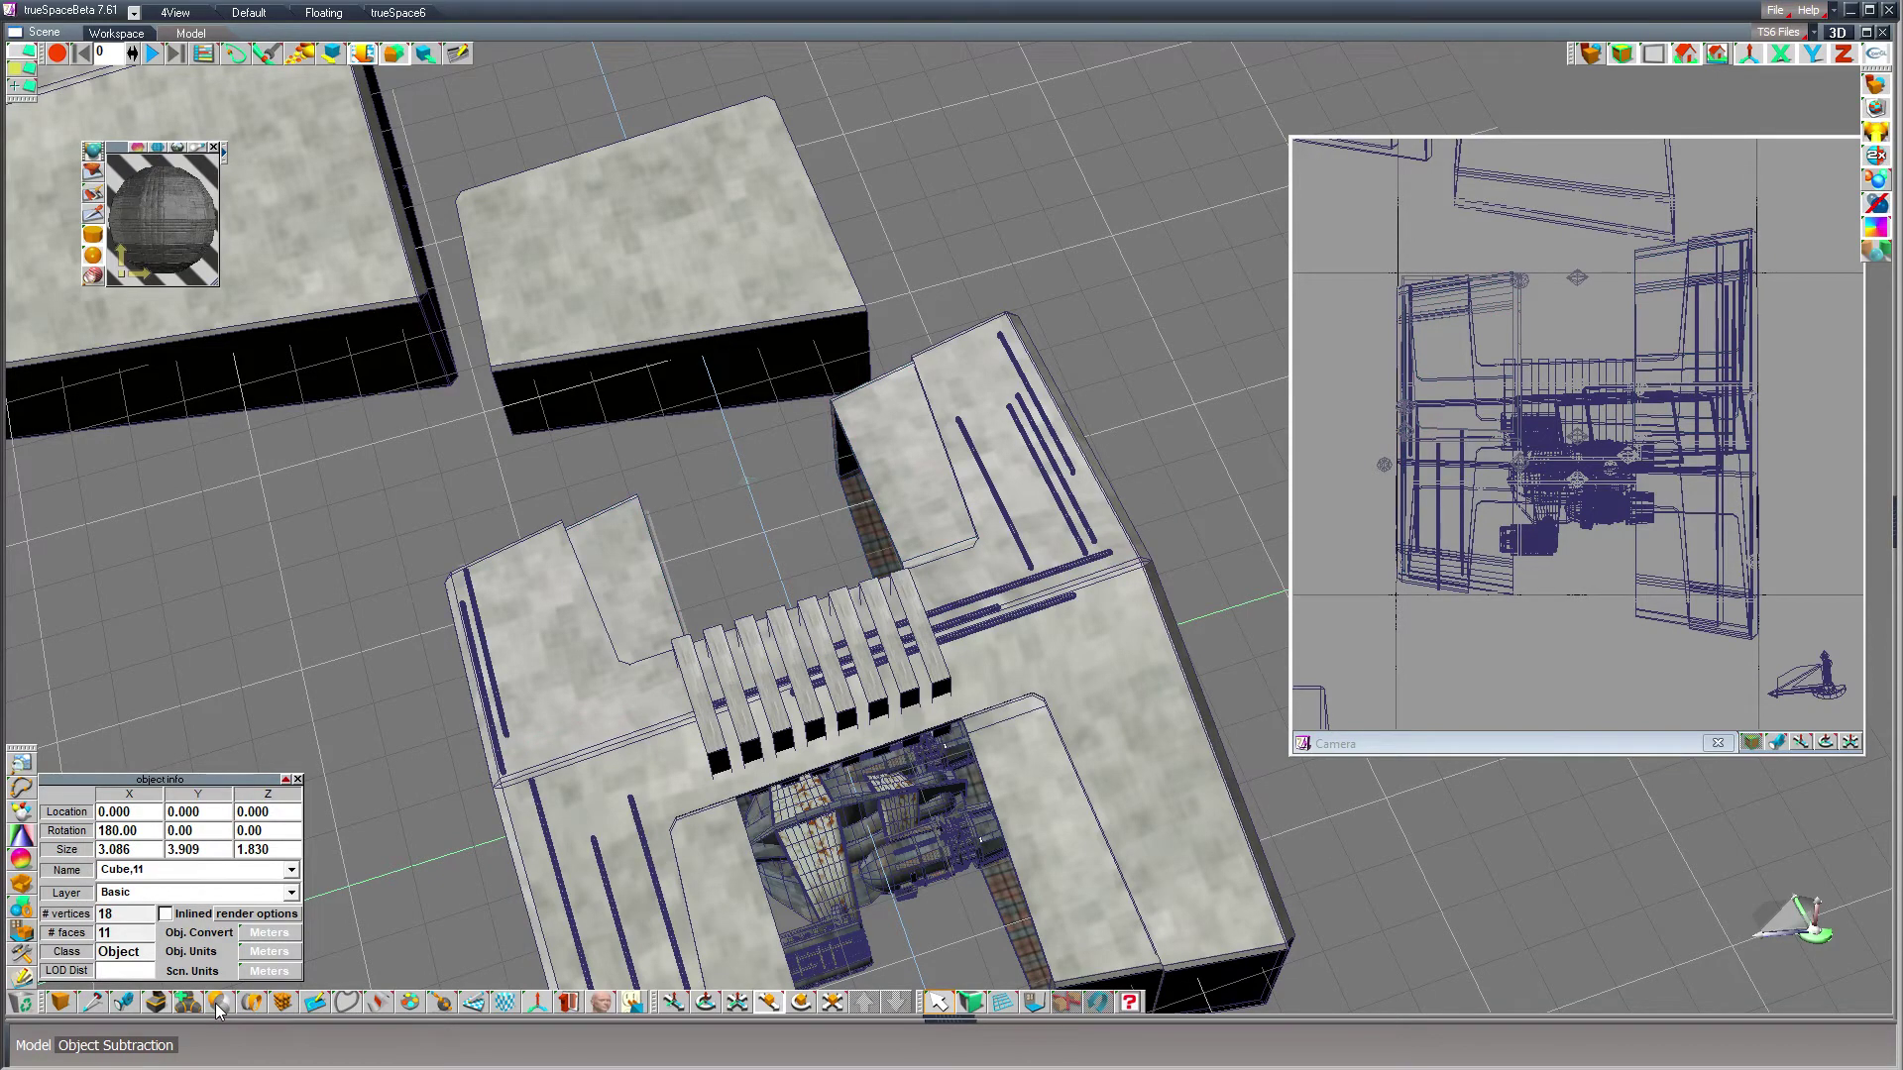
{"action": "left_click_drag", "start_coordinate": [219, 1007], "coordinate": [219, 976]}
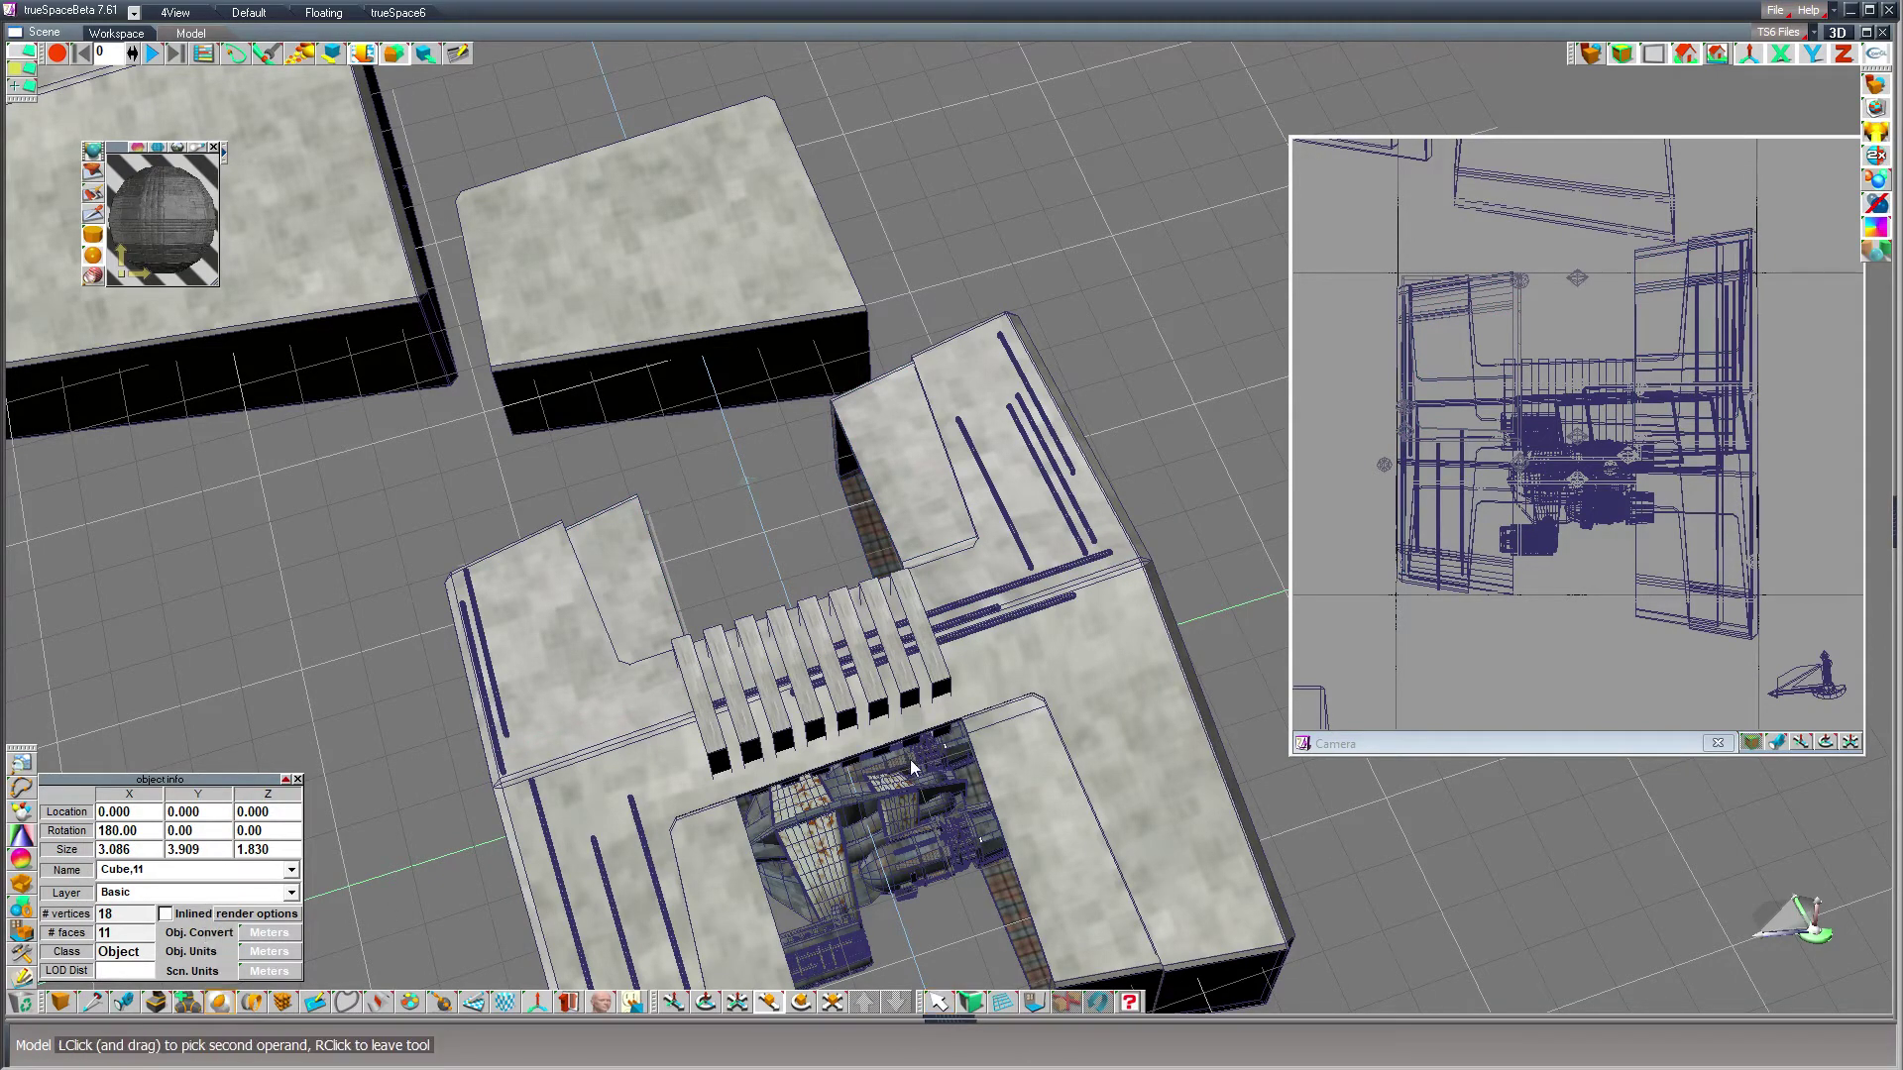
{"action": "left_click", "coordinate": [938, 678]}
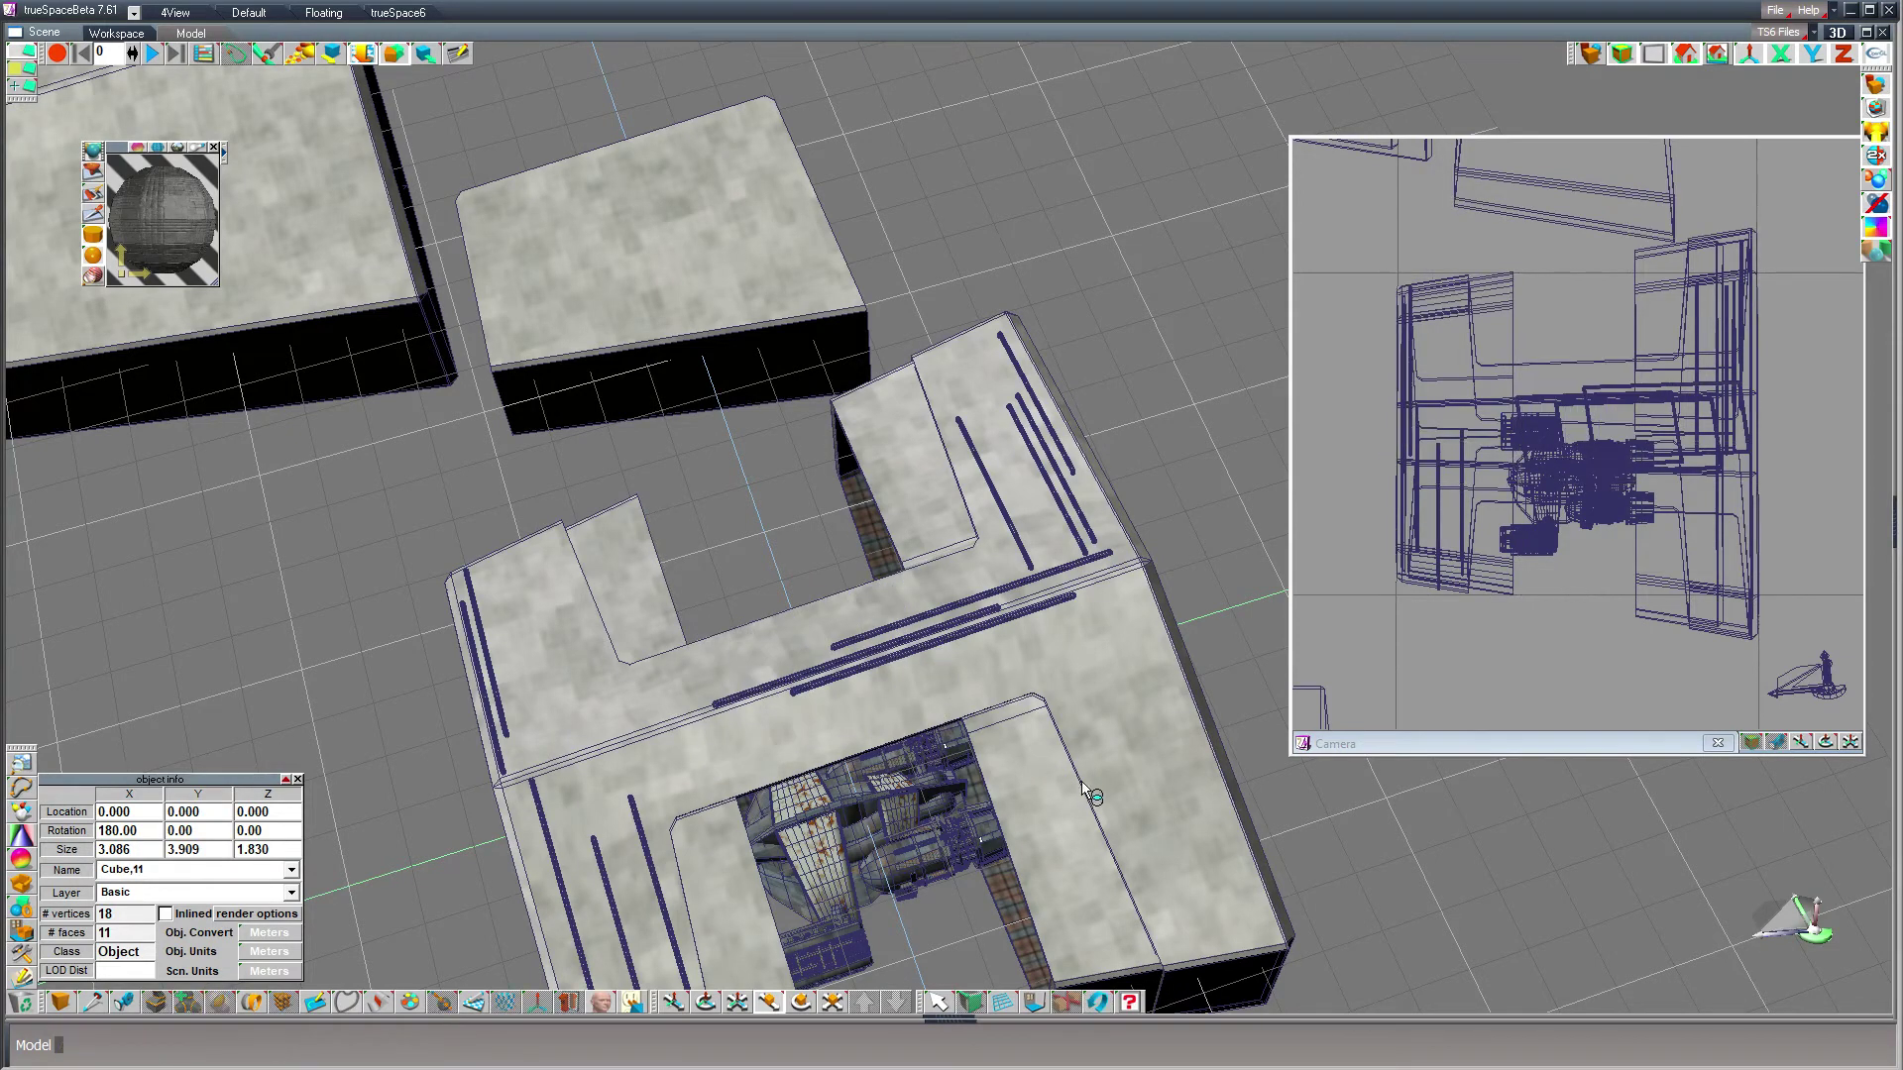
- Undo the subtraction and use Object Intersection to trim the slab group to the shape of the hangar's near roof solid
{"action": "left_click", "coordinate": [937, 1002]}
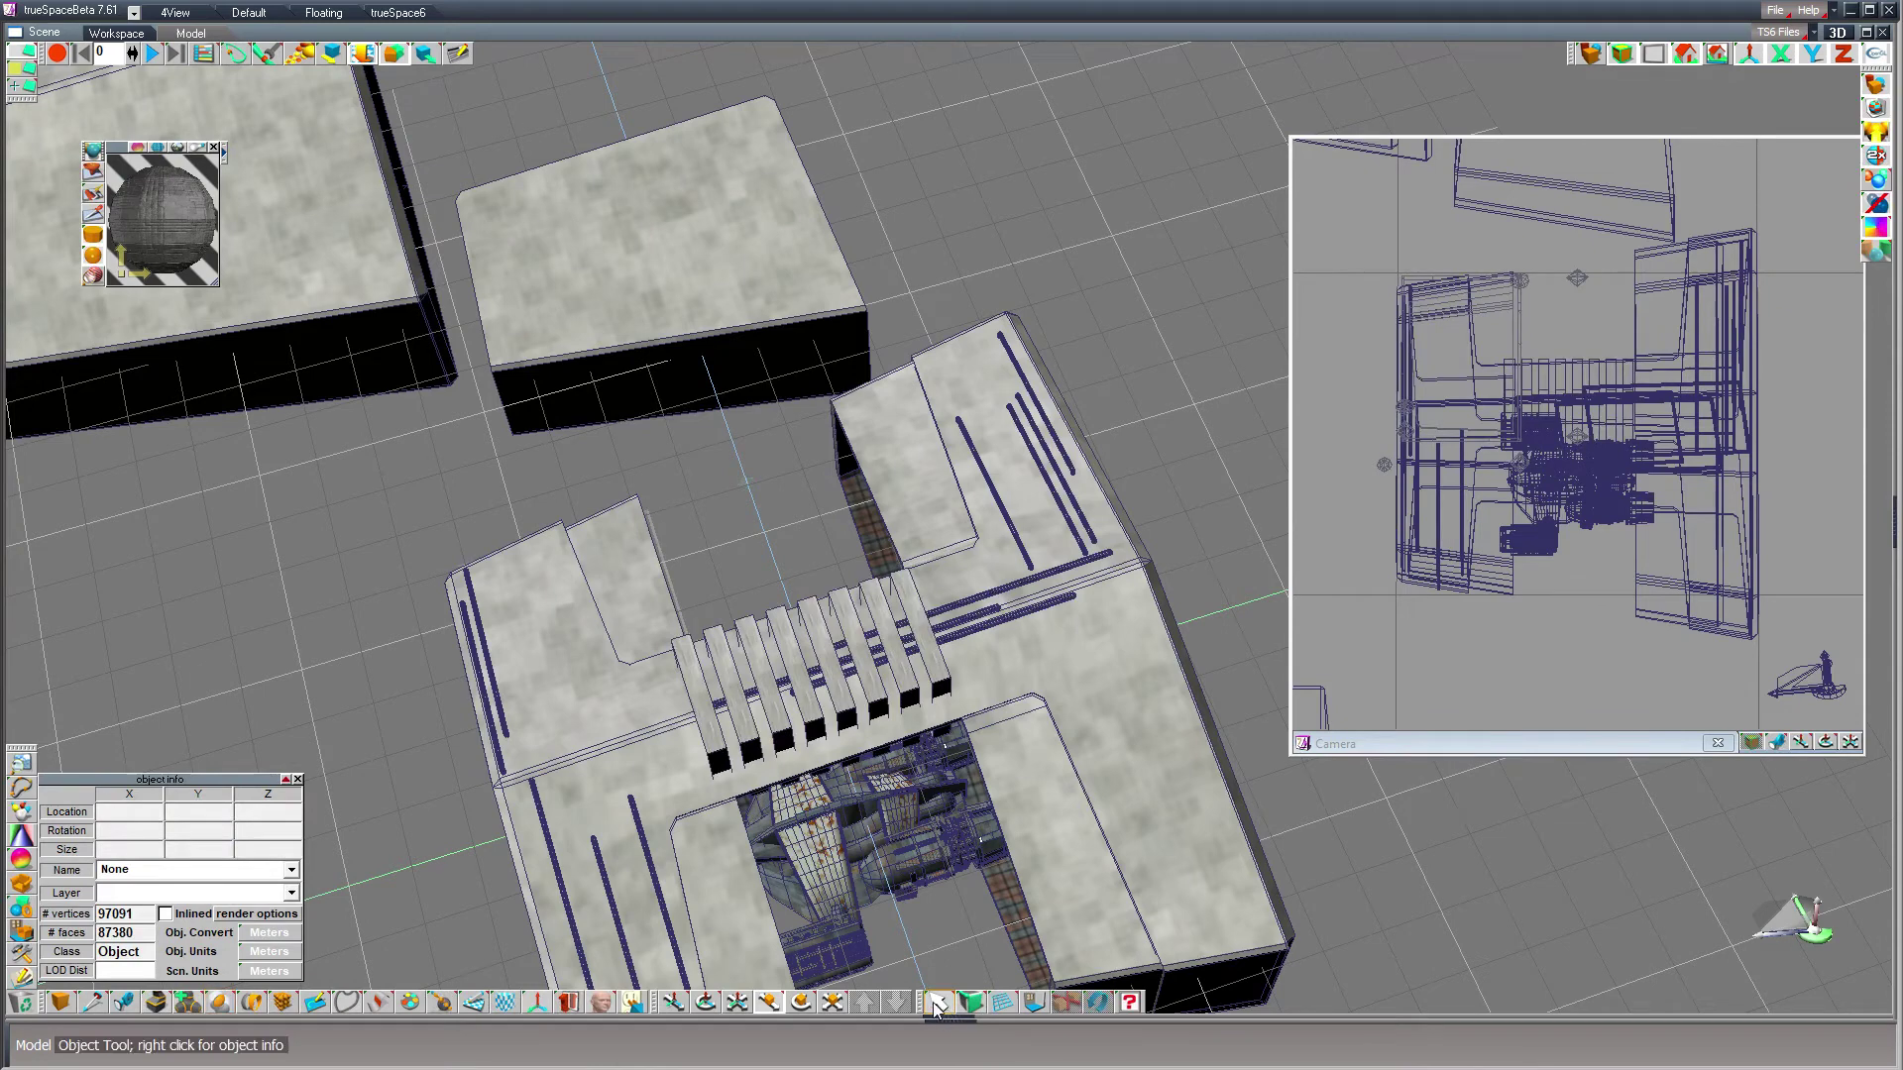
{"action": "left_click", "coordinate": [1156, 775]}
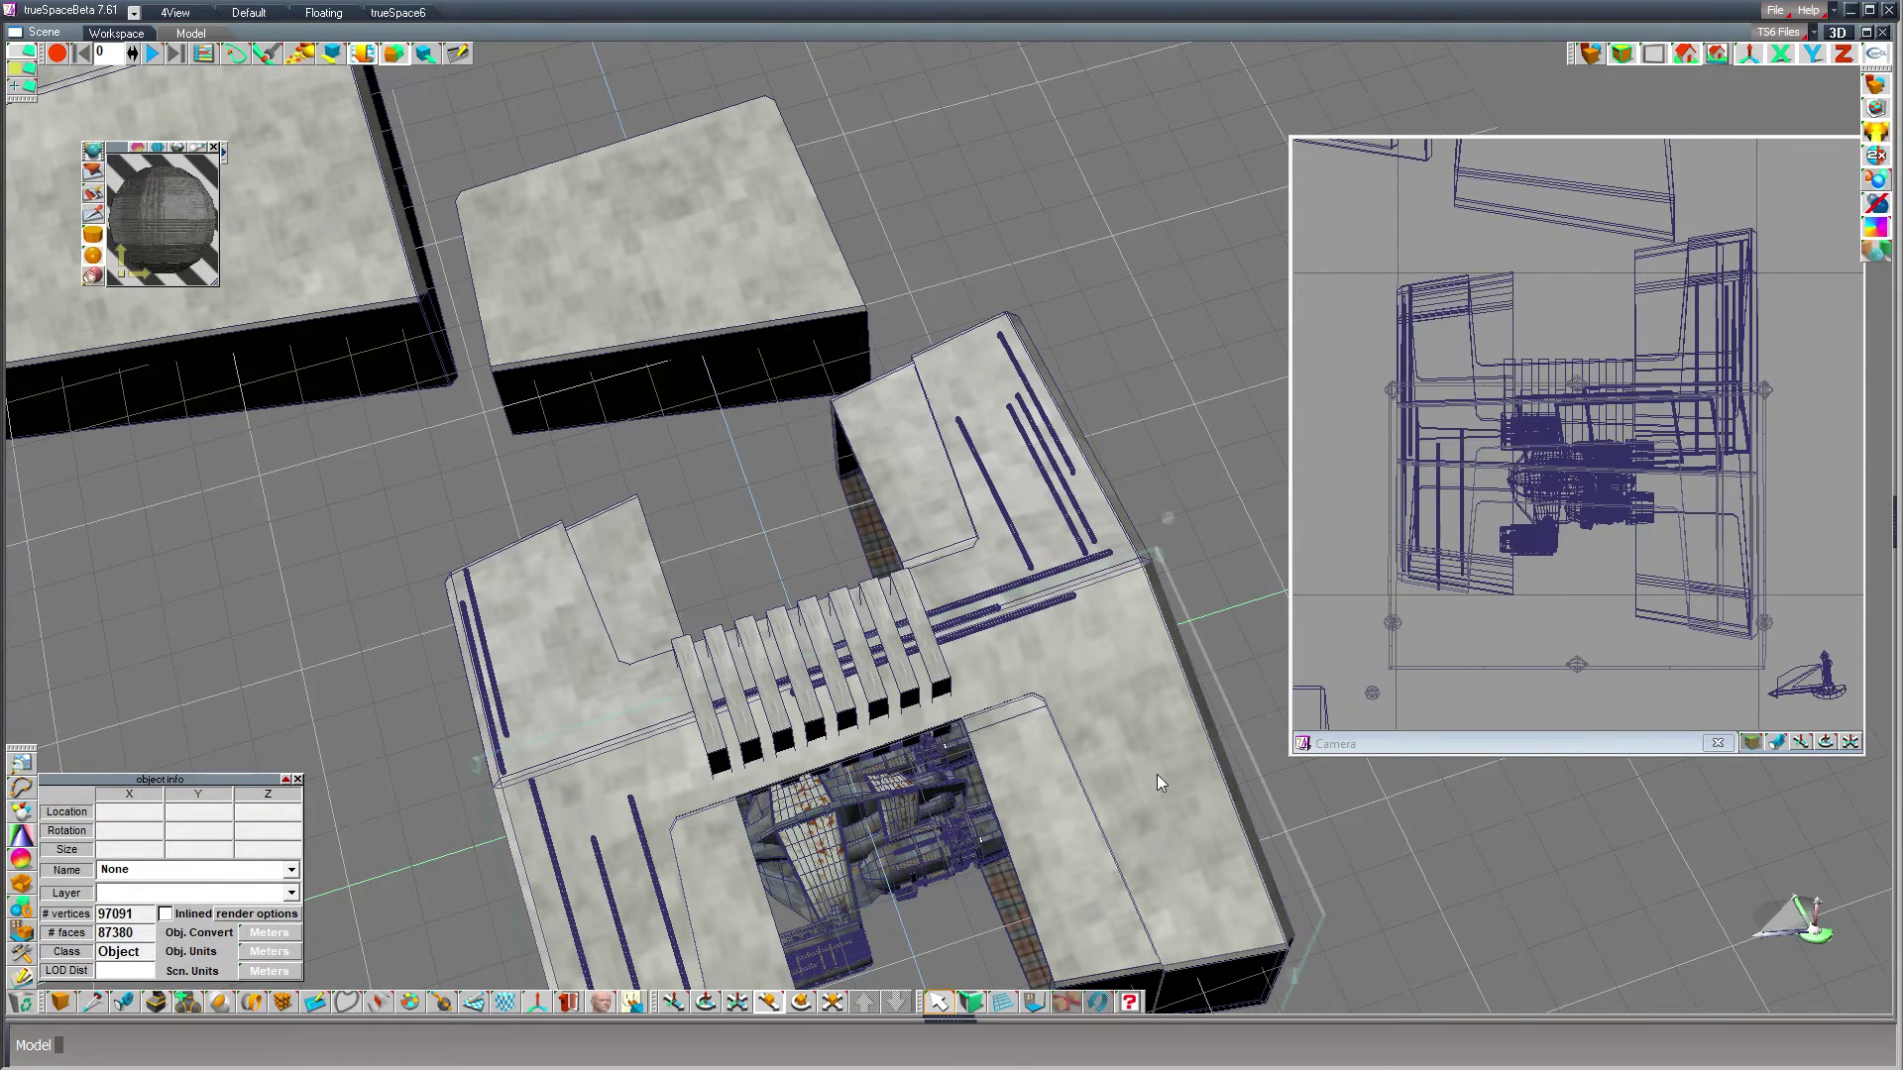
{"action": "left_click", "coordinate": [925, 710]}
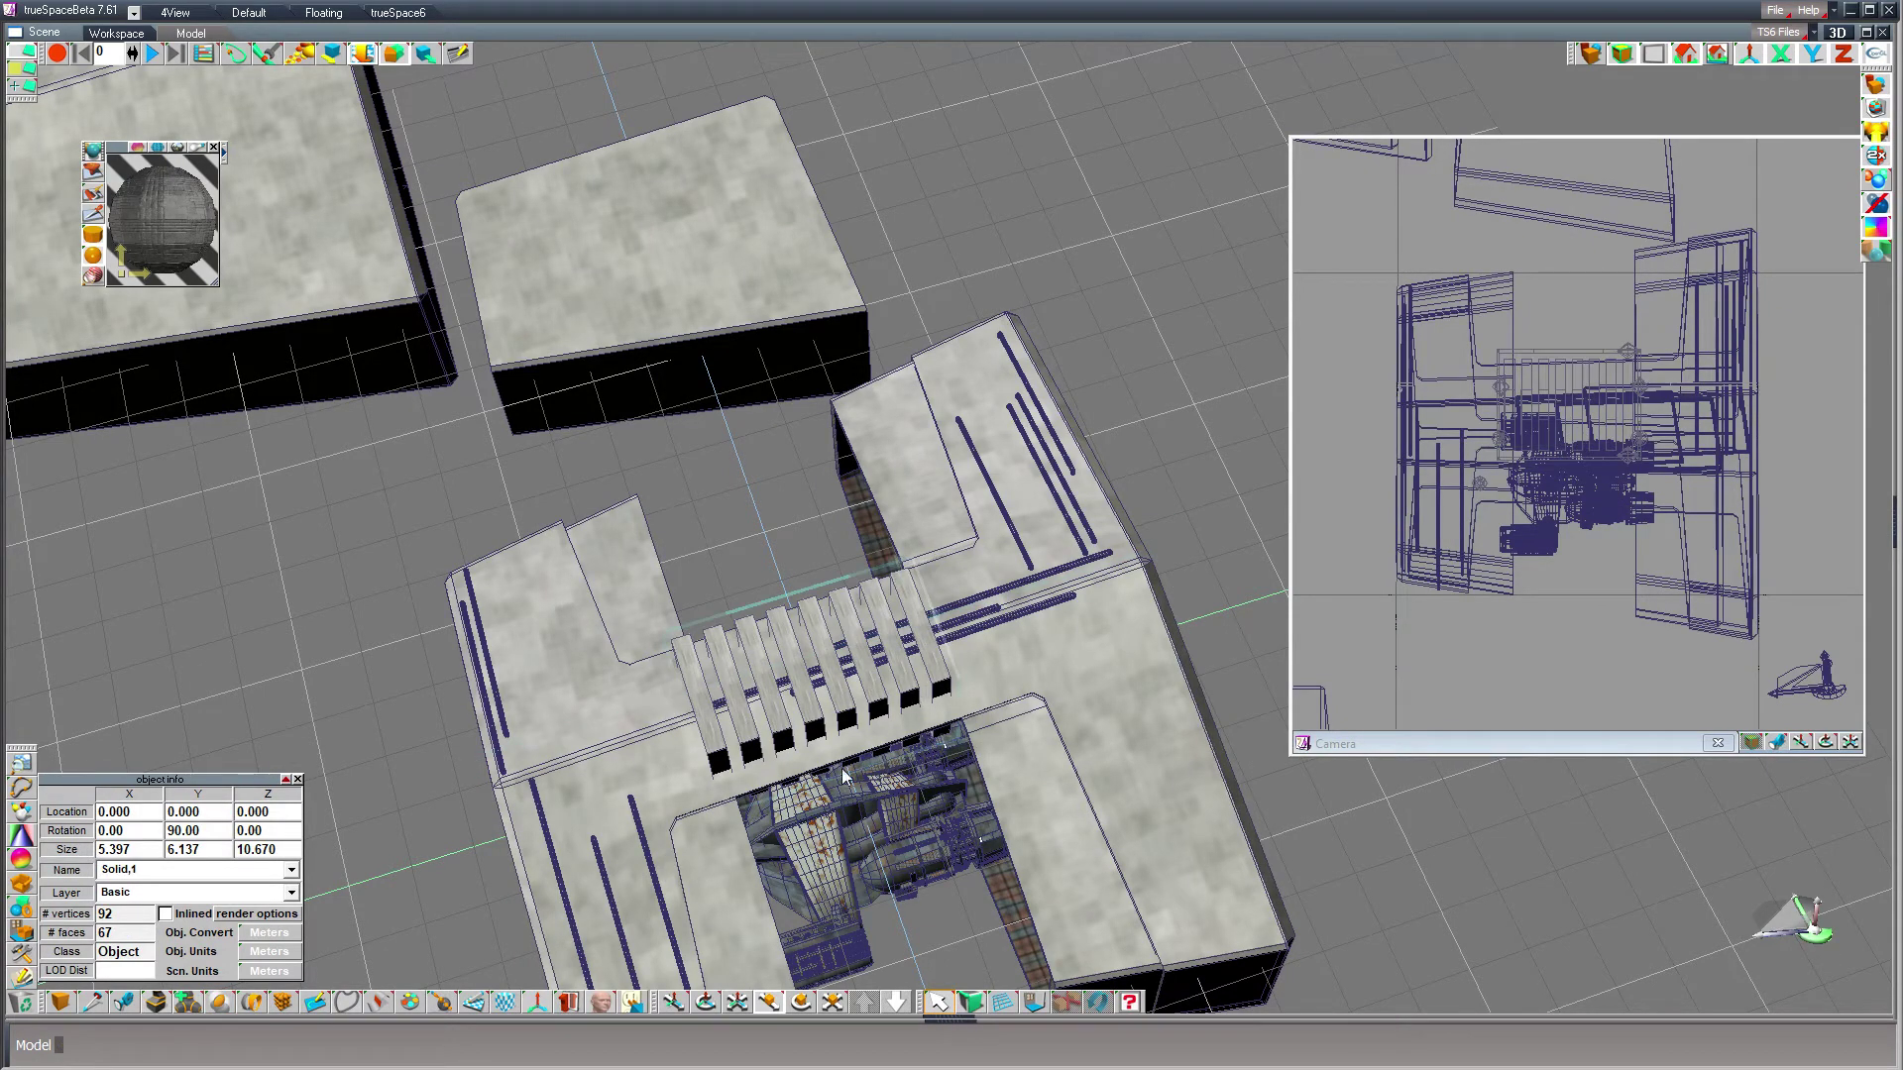
{"action": "left_click", "coordinate": [219, 1002]}
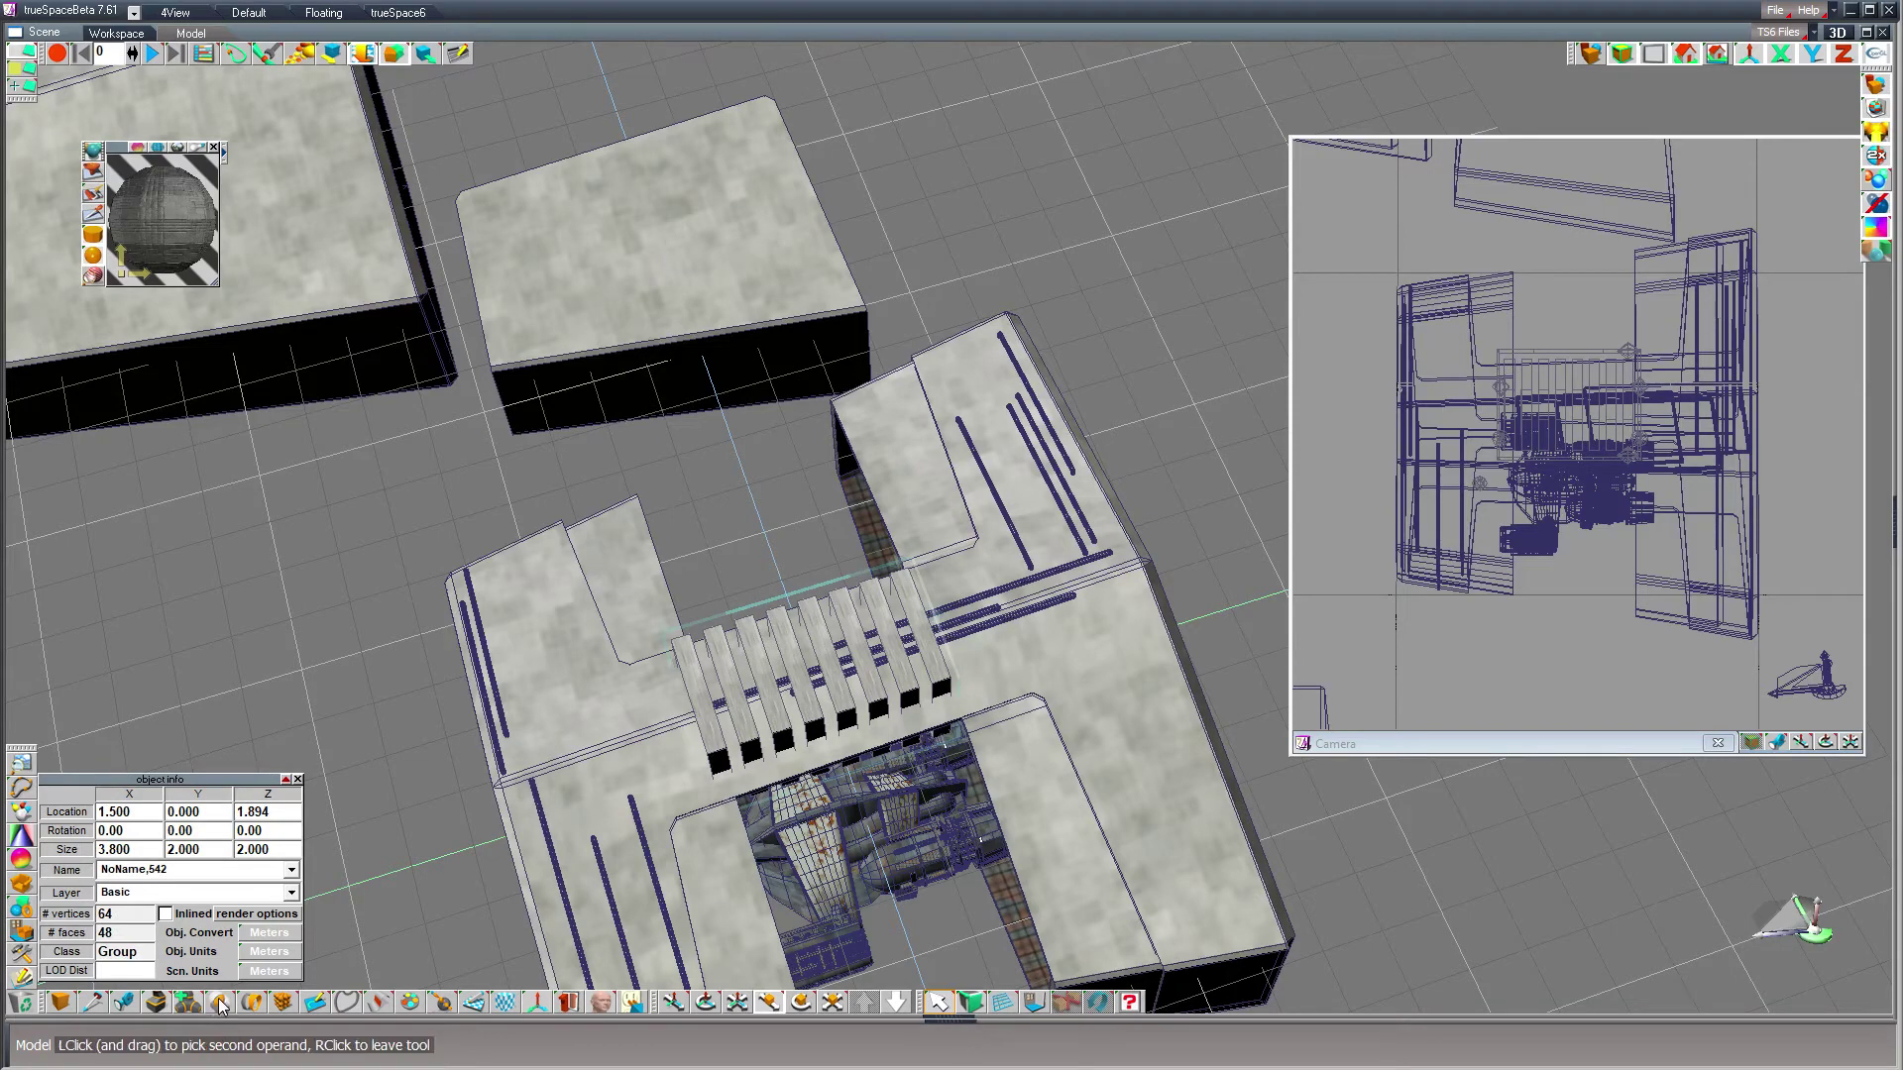
{"action": "left_click", "coordinate": [1221, 819]}
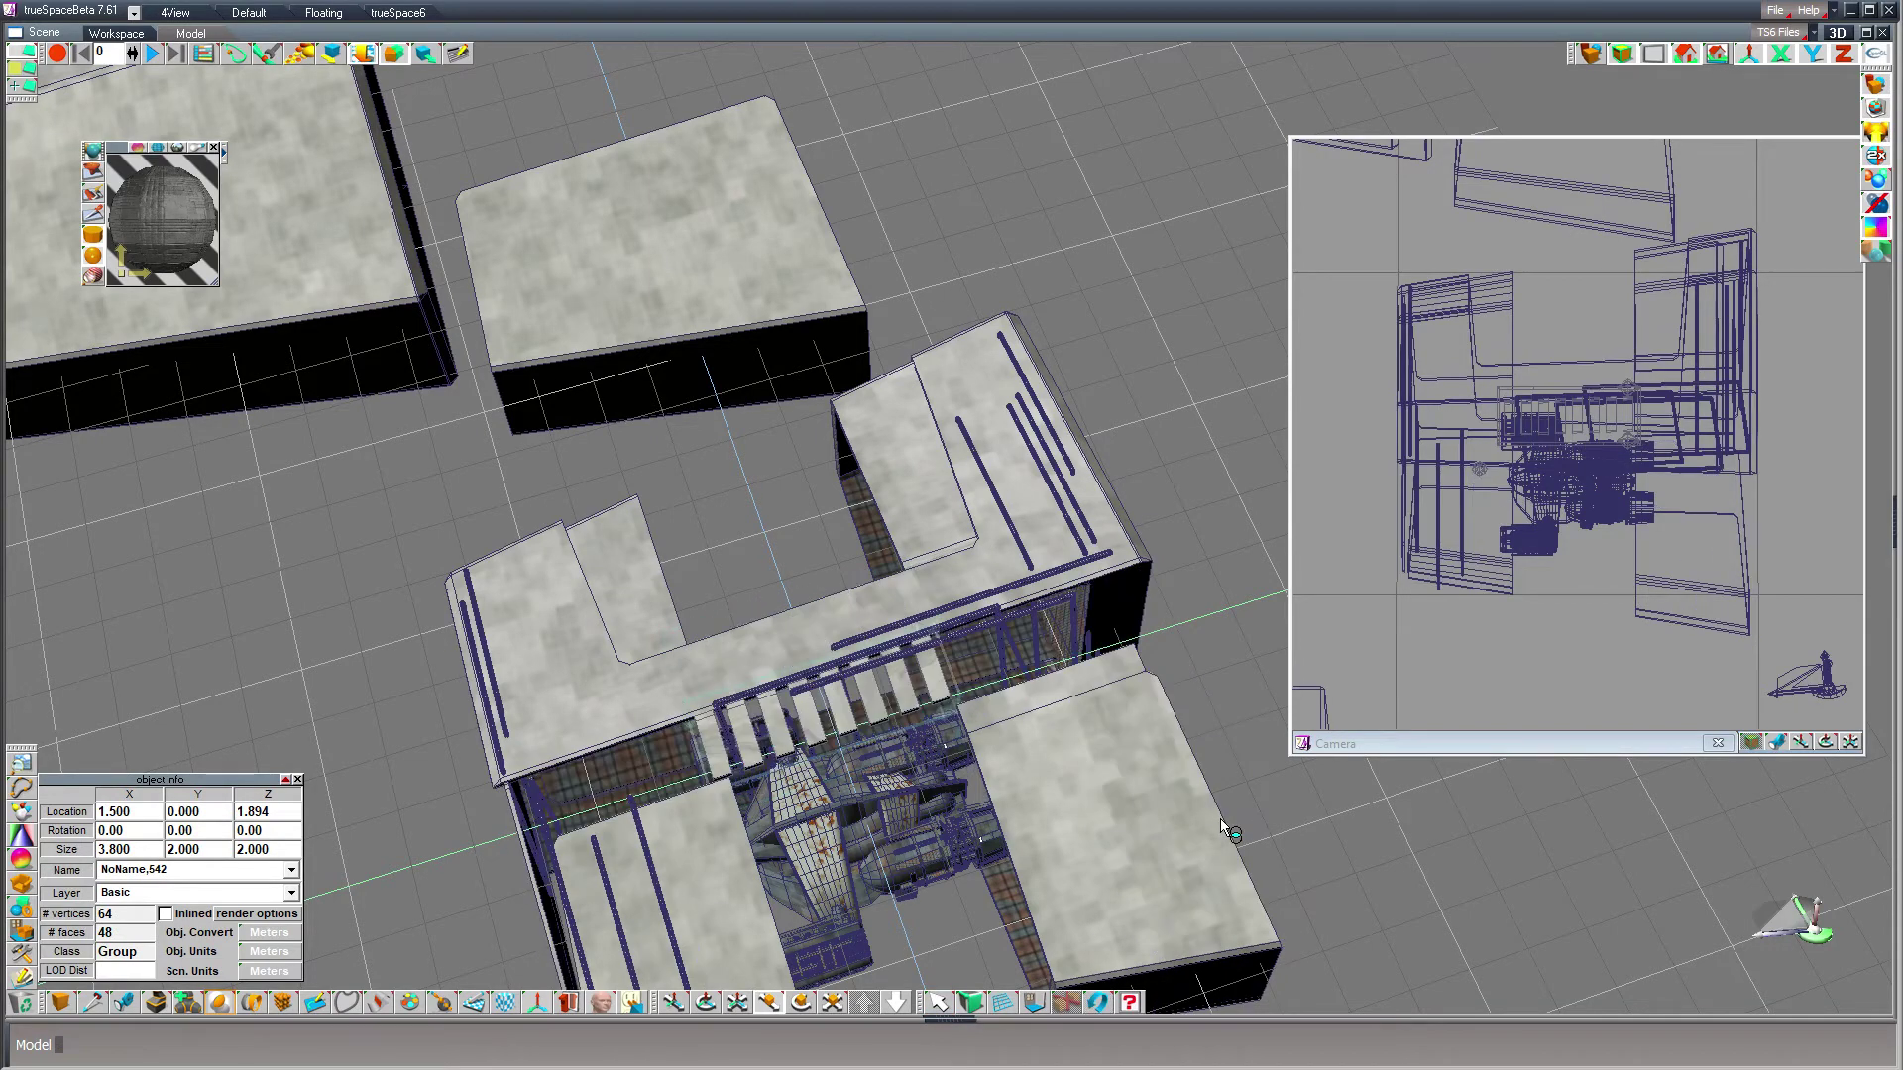
- Copy the hangar's far roof solid and set the copy's X rotation to 0 to replace the near roof
{"action": "left_click", "coordinate": [942, 1004]}
{"action": "left_click", "coordinate": [1134, 767]}
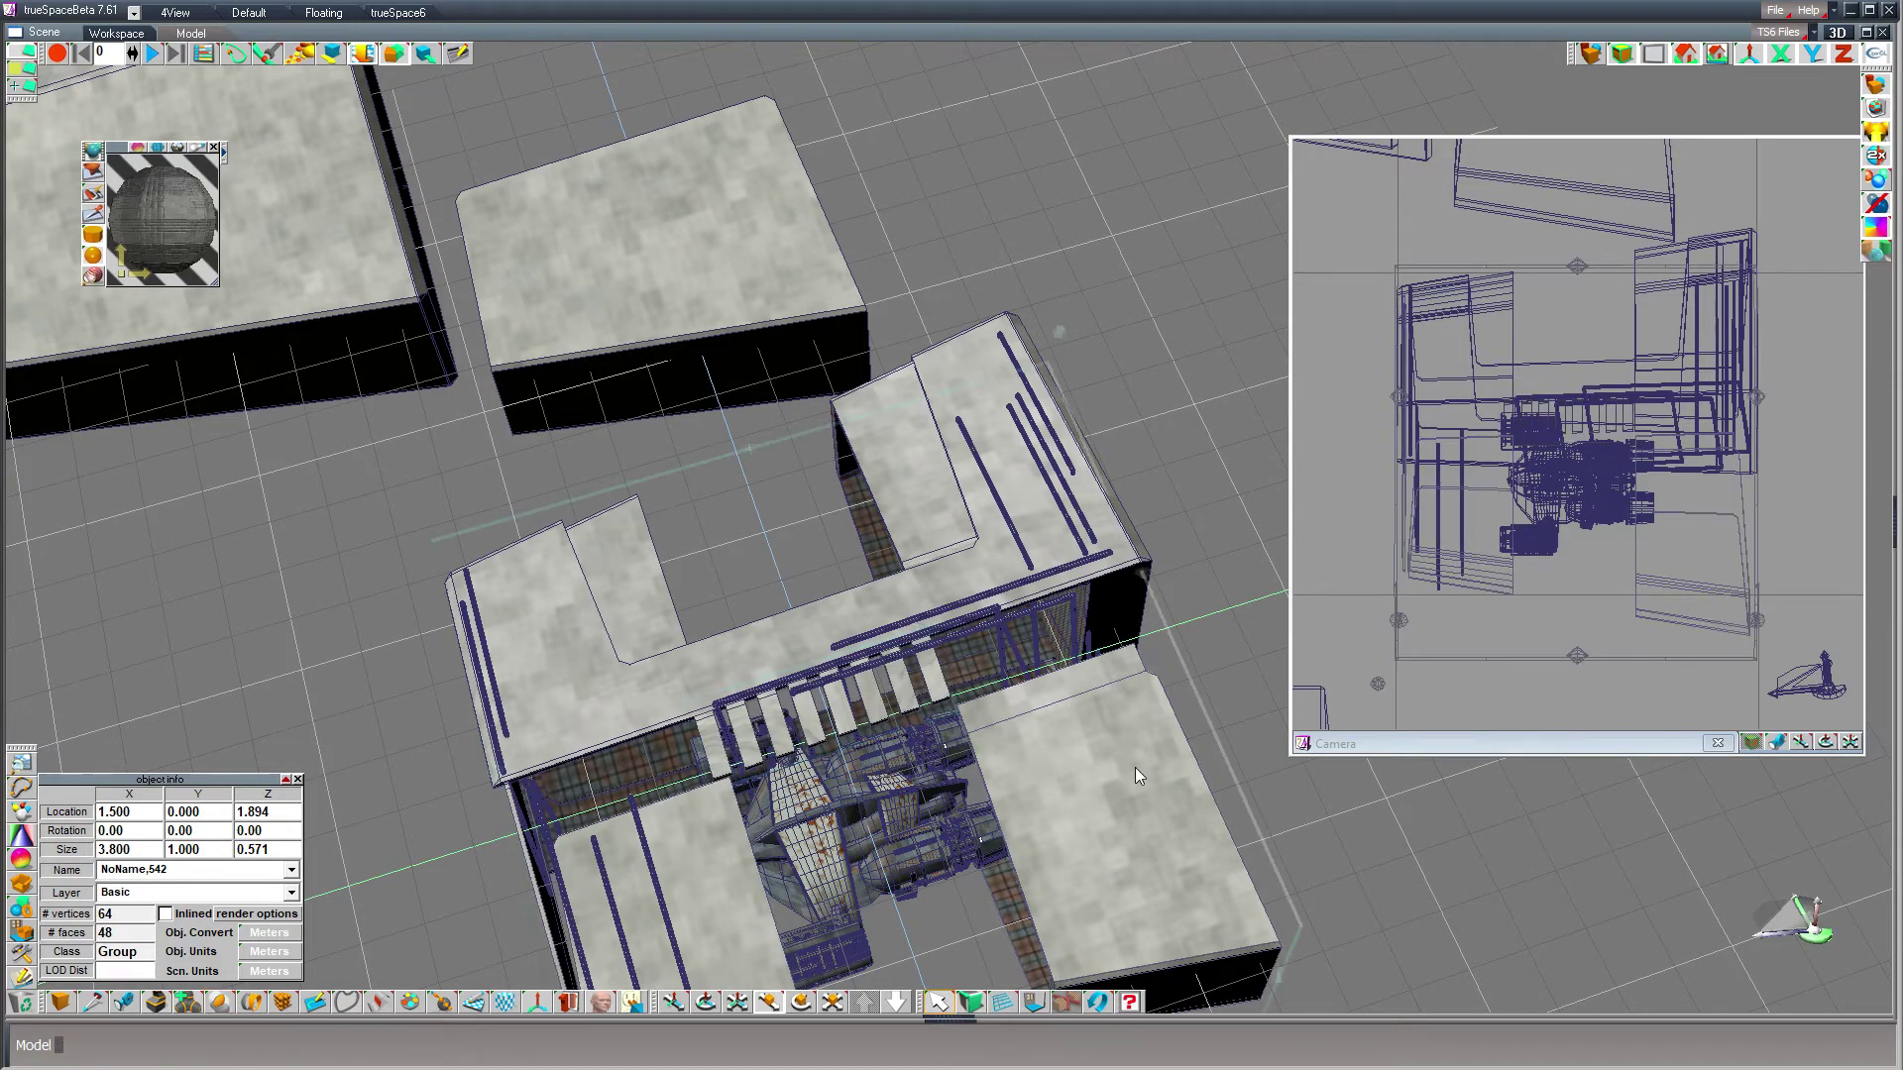
{"action": "left_click", "coordinate": [940, 359]}
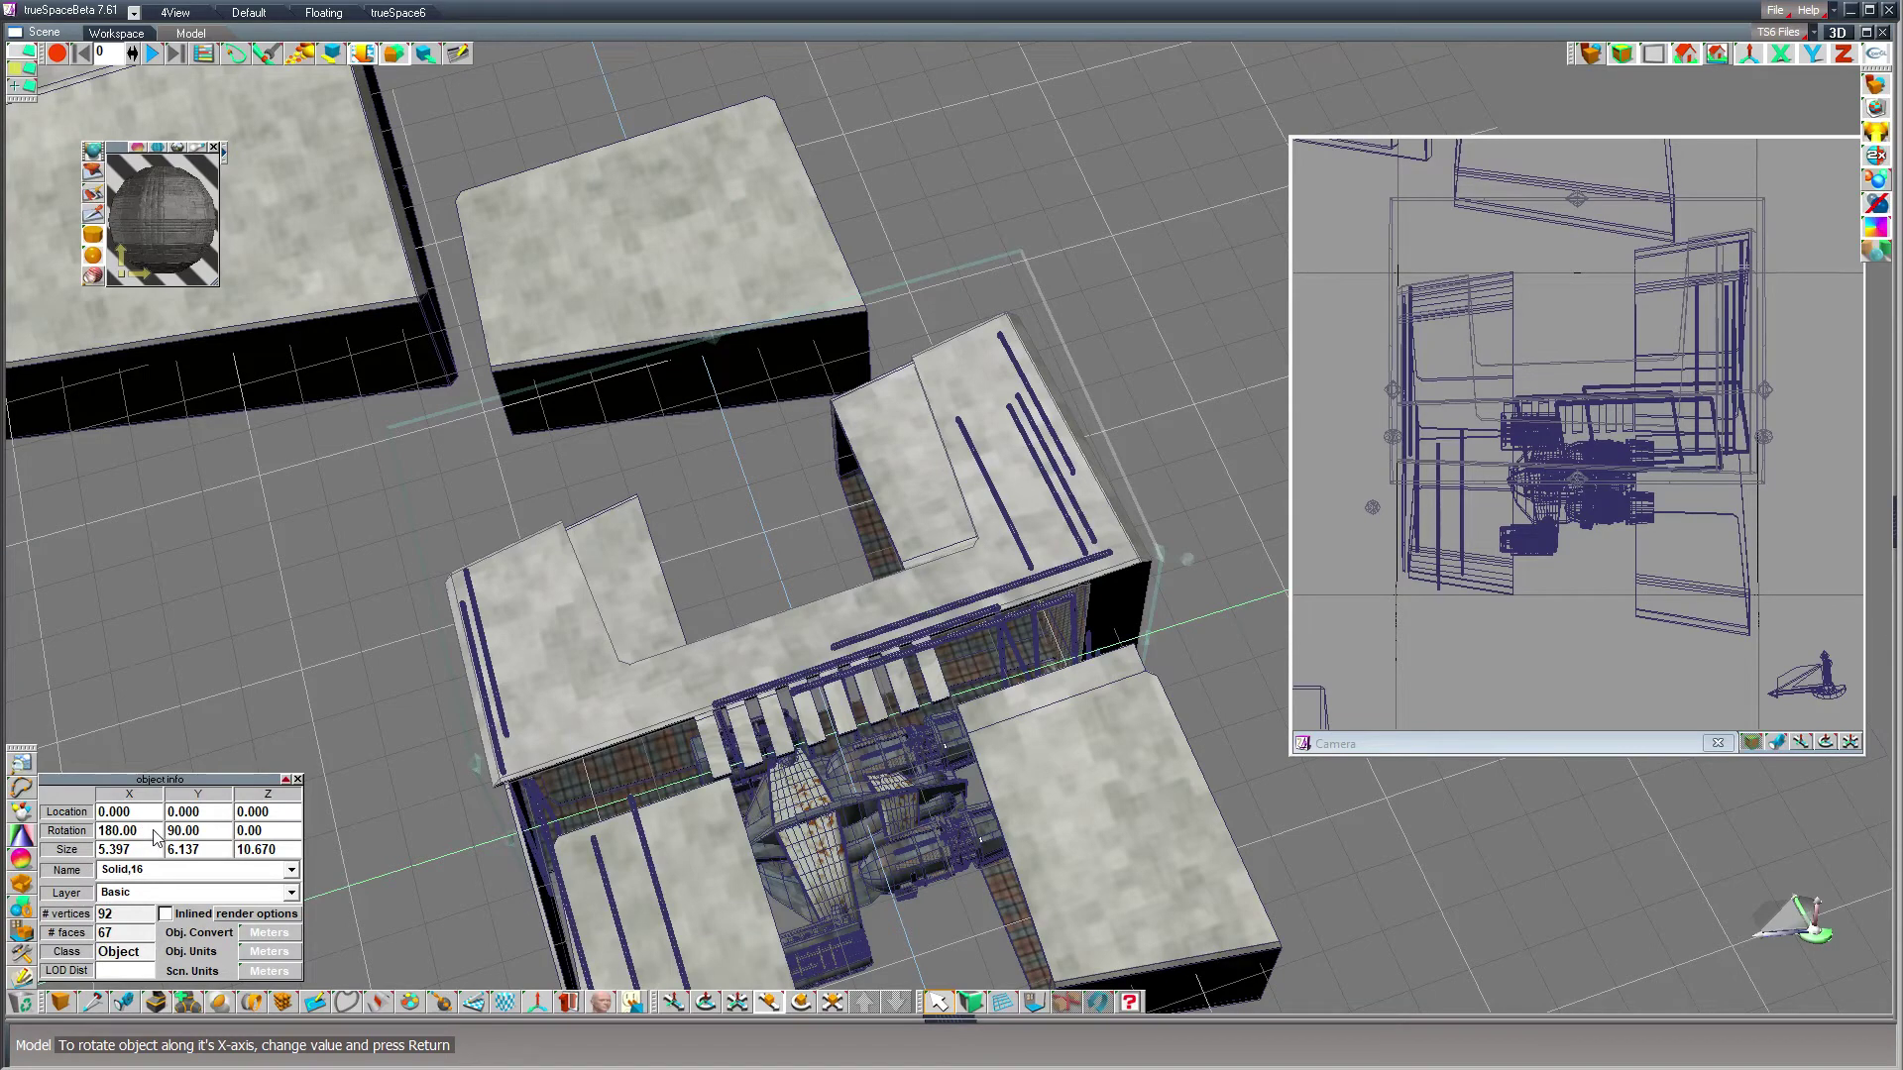
{"action": "double_click", "coordinate": [119, 831]}
{"action": "type", "text": "0"}
{"action": "key", "text": "Return"}
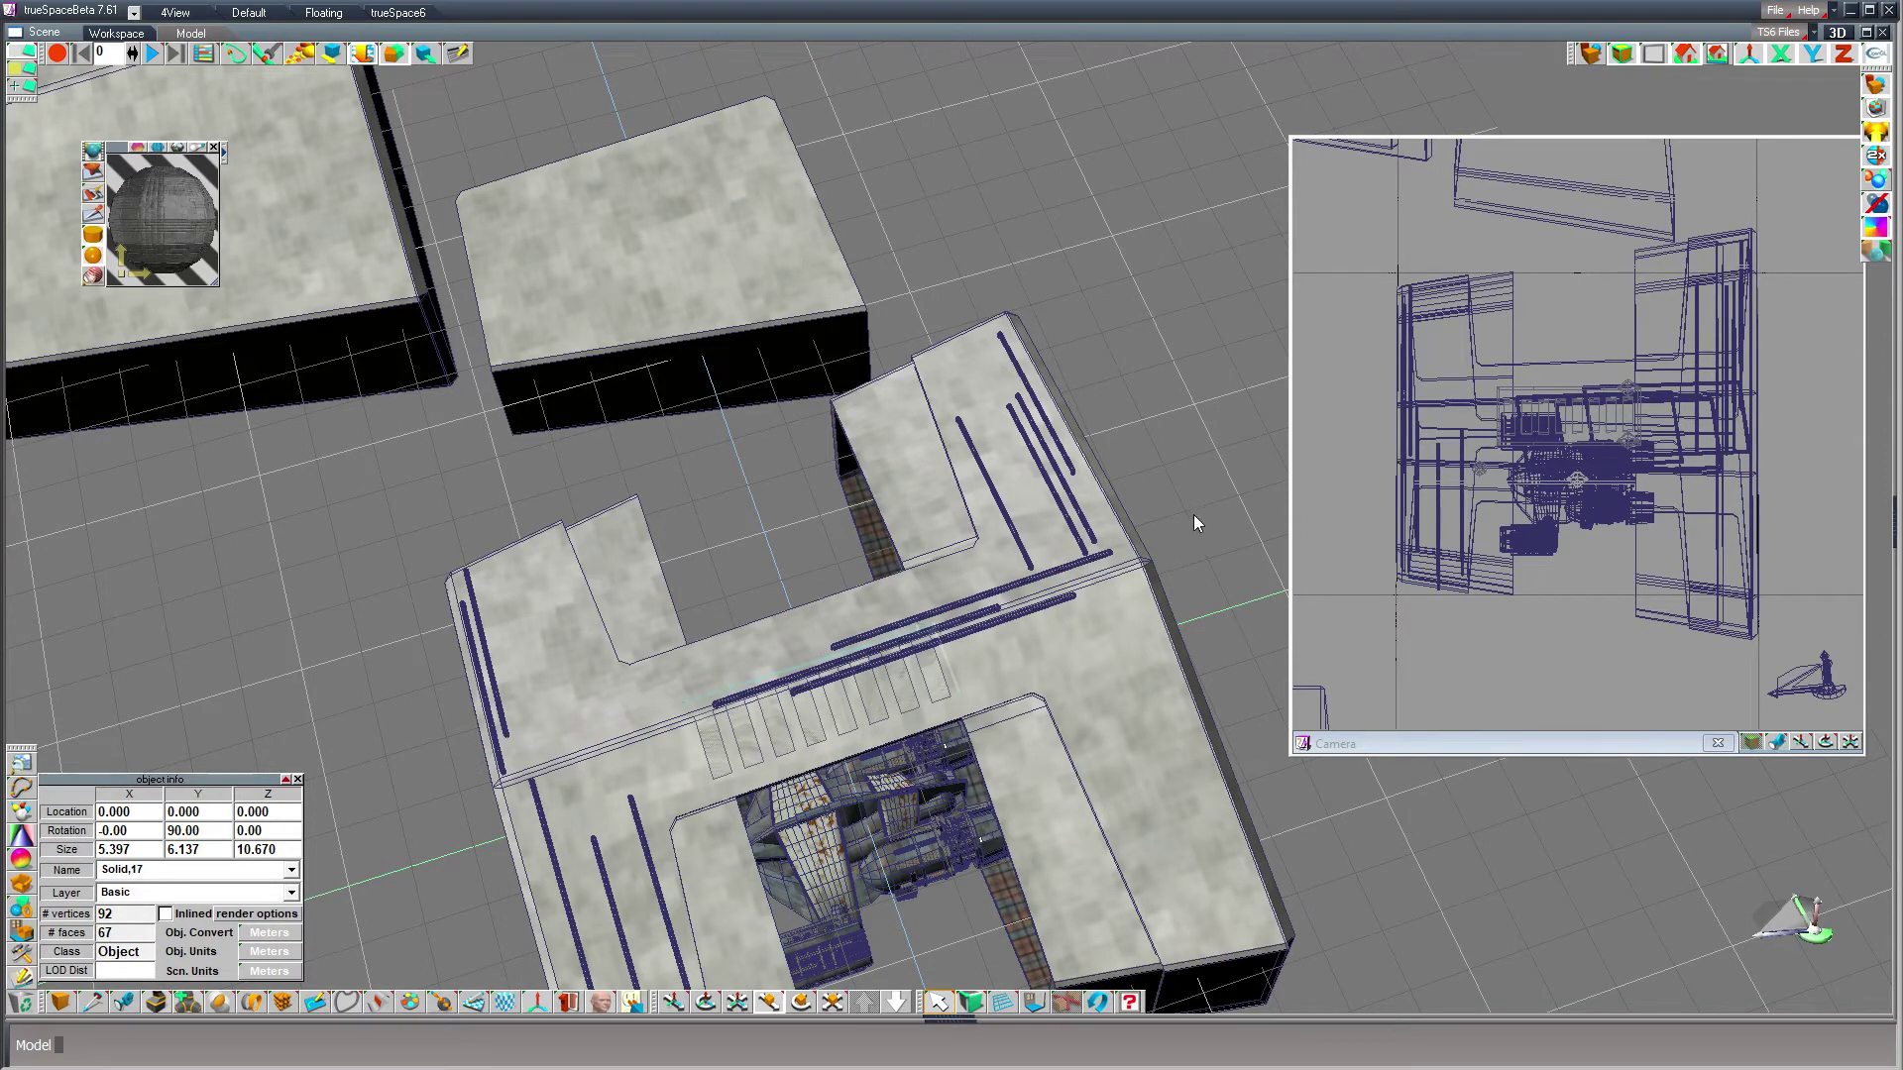
- Raise the trimmed slab group to a Z location of 2.004 above the roof and render the scene in the camera view
{"action": "right_click_drag", "start_coordinate": [1192, 510], "coordinate": [1192, 500]}
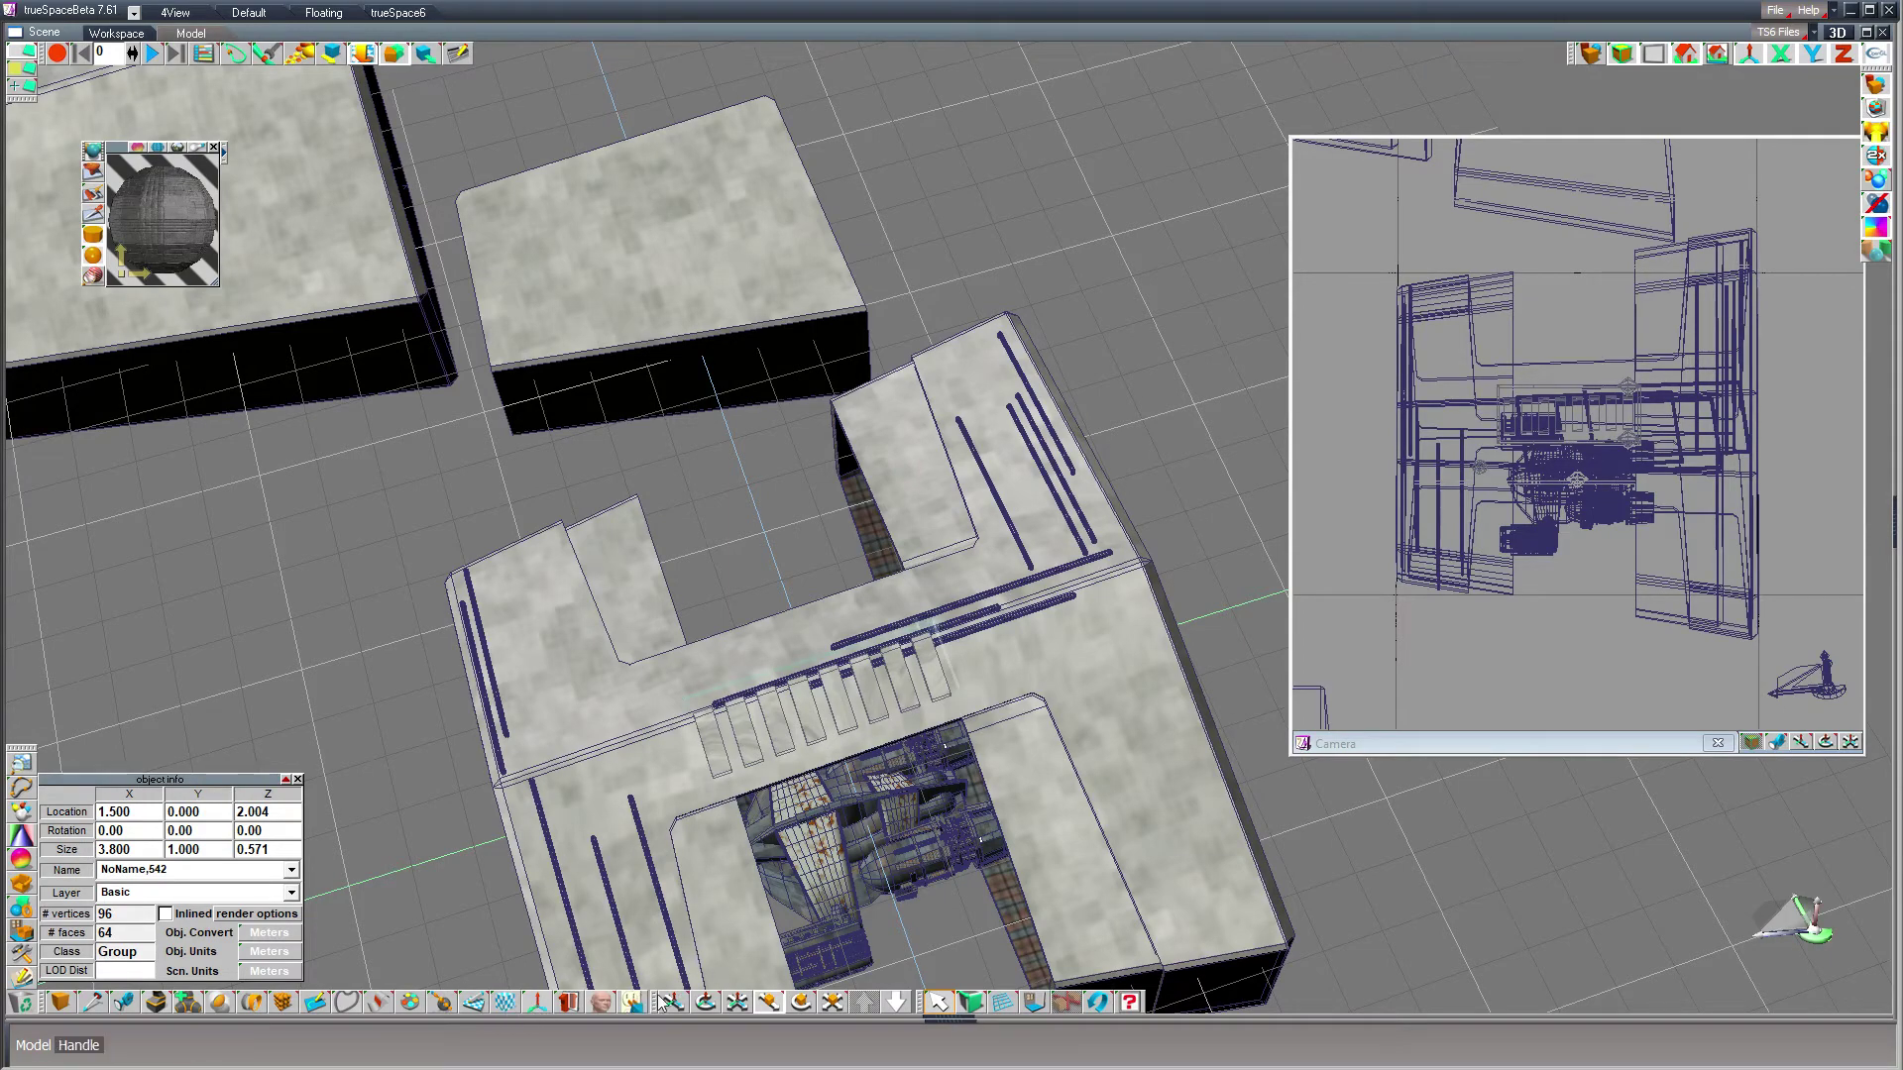
{"action": "left_click", "coordinate": [706, 1003]}
{"action": "left_click_drag", "start_coordinate": [1217, 599], "coordinate": [1229, 580]}
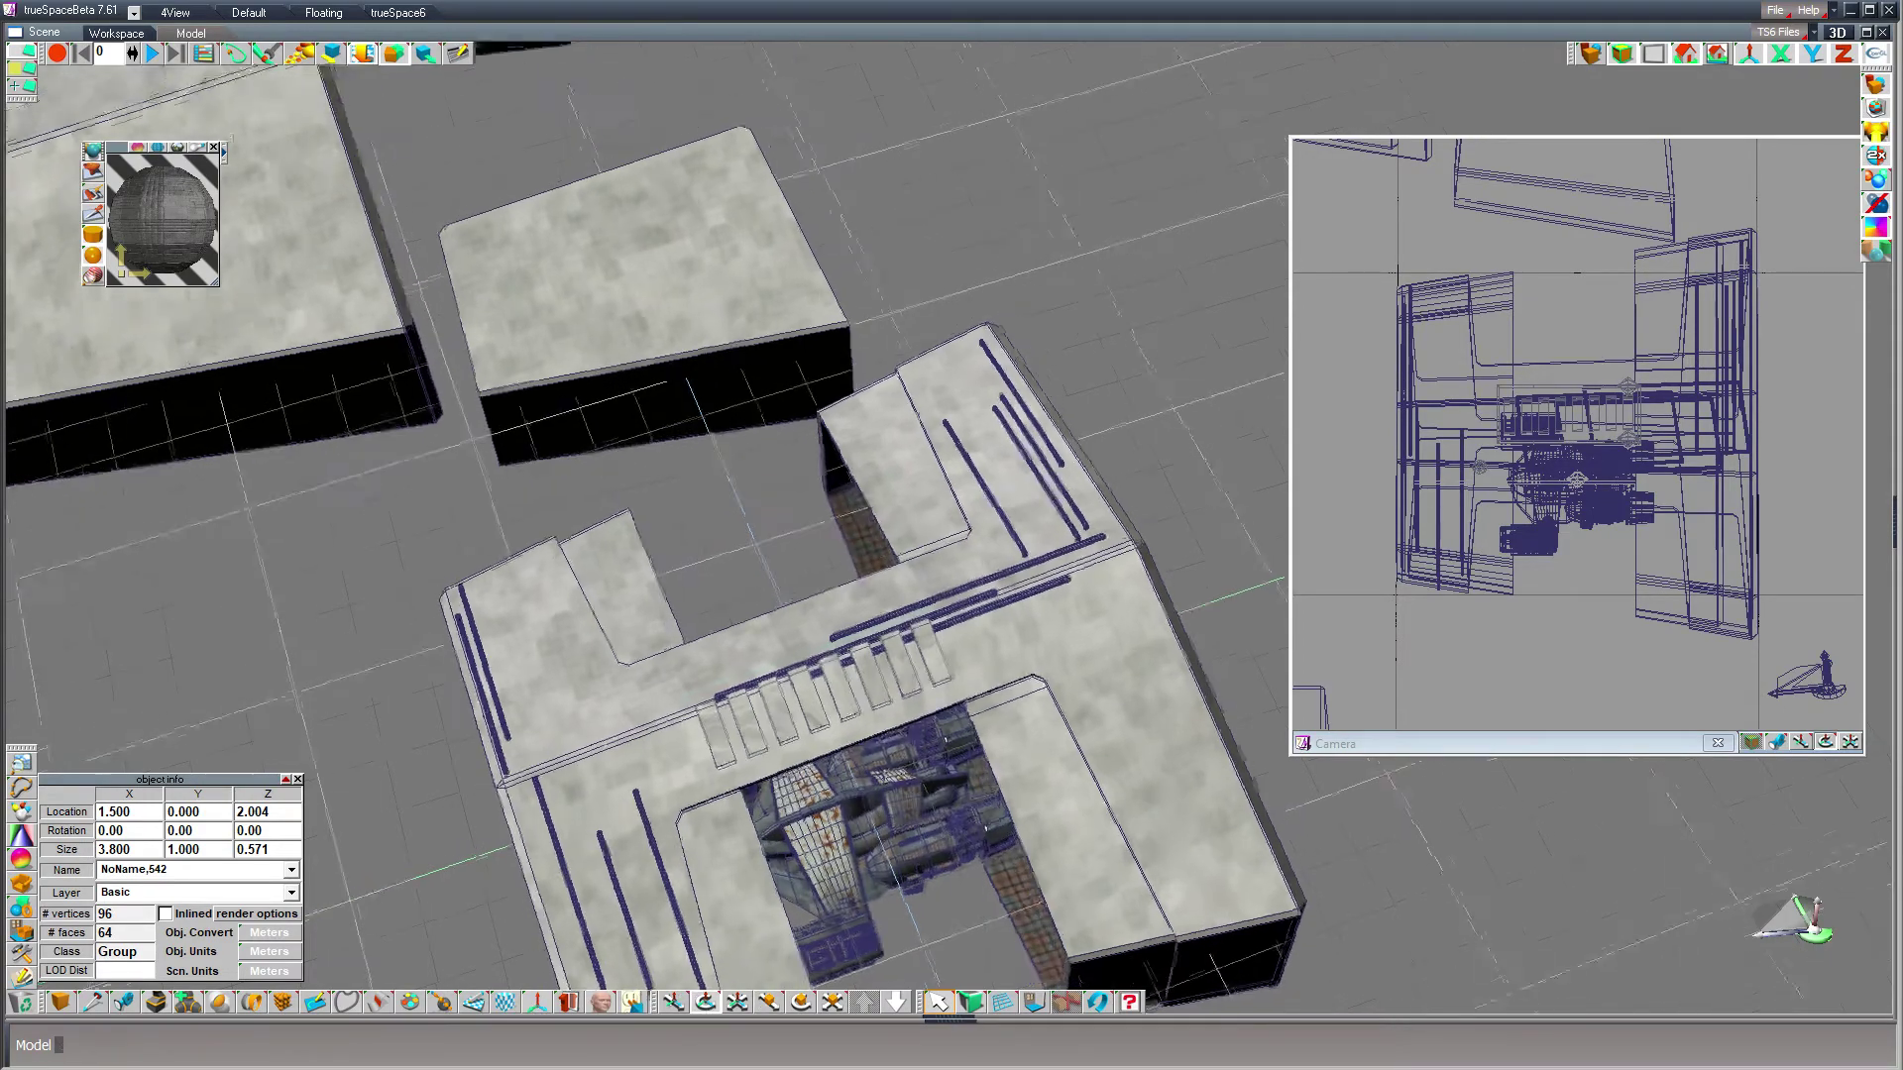
{"action": "middle_click_drag", "start_coordinate": [1179, 585], "coordinate": [746, 710]}
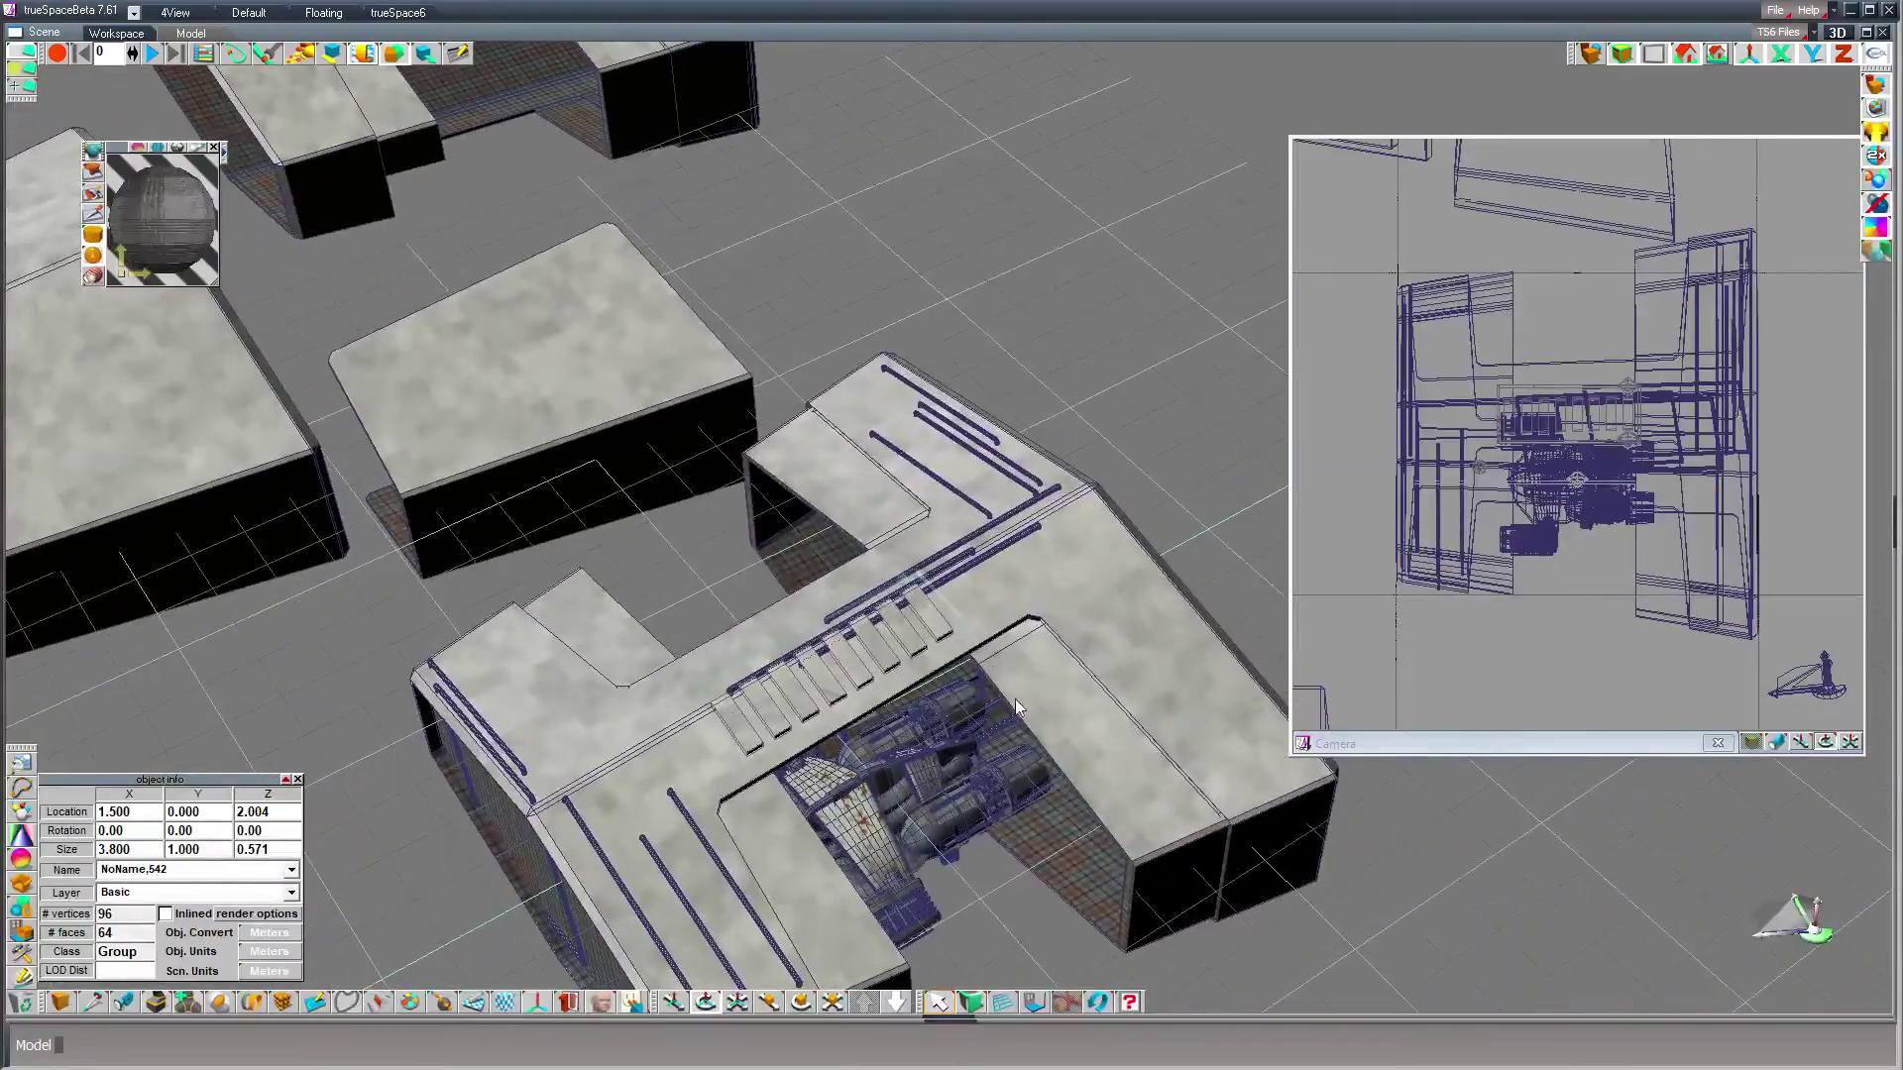
{"action": "left_click", "coordinate": [1412, 746]}
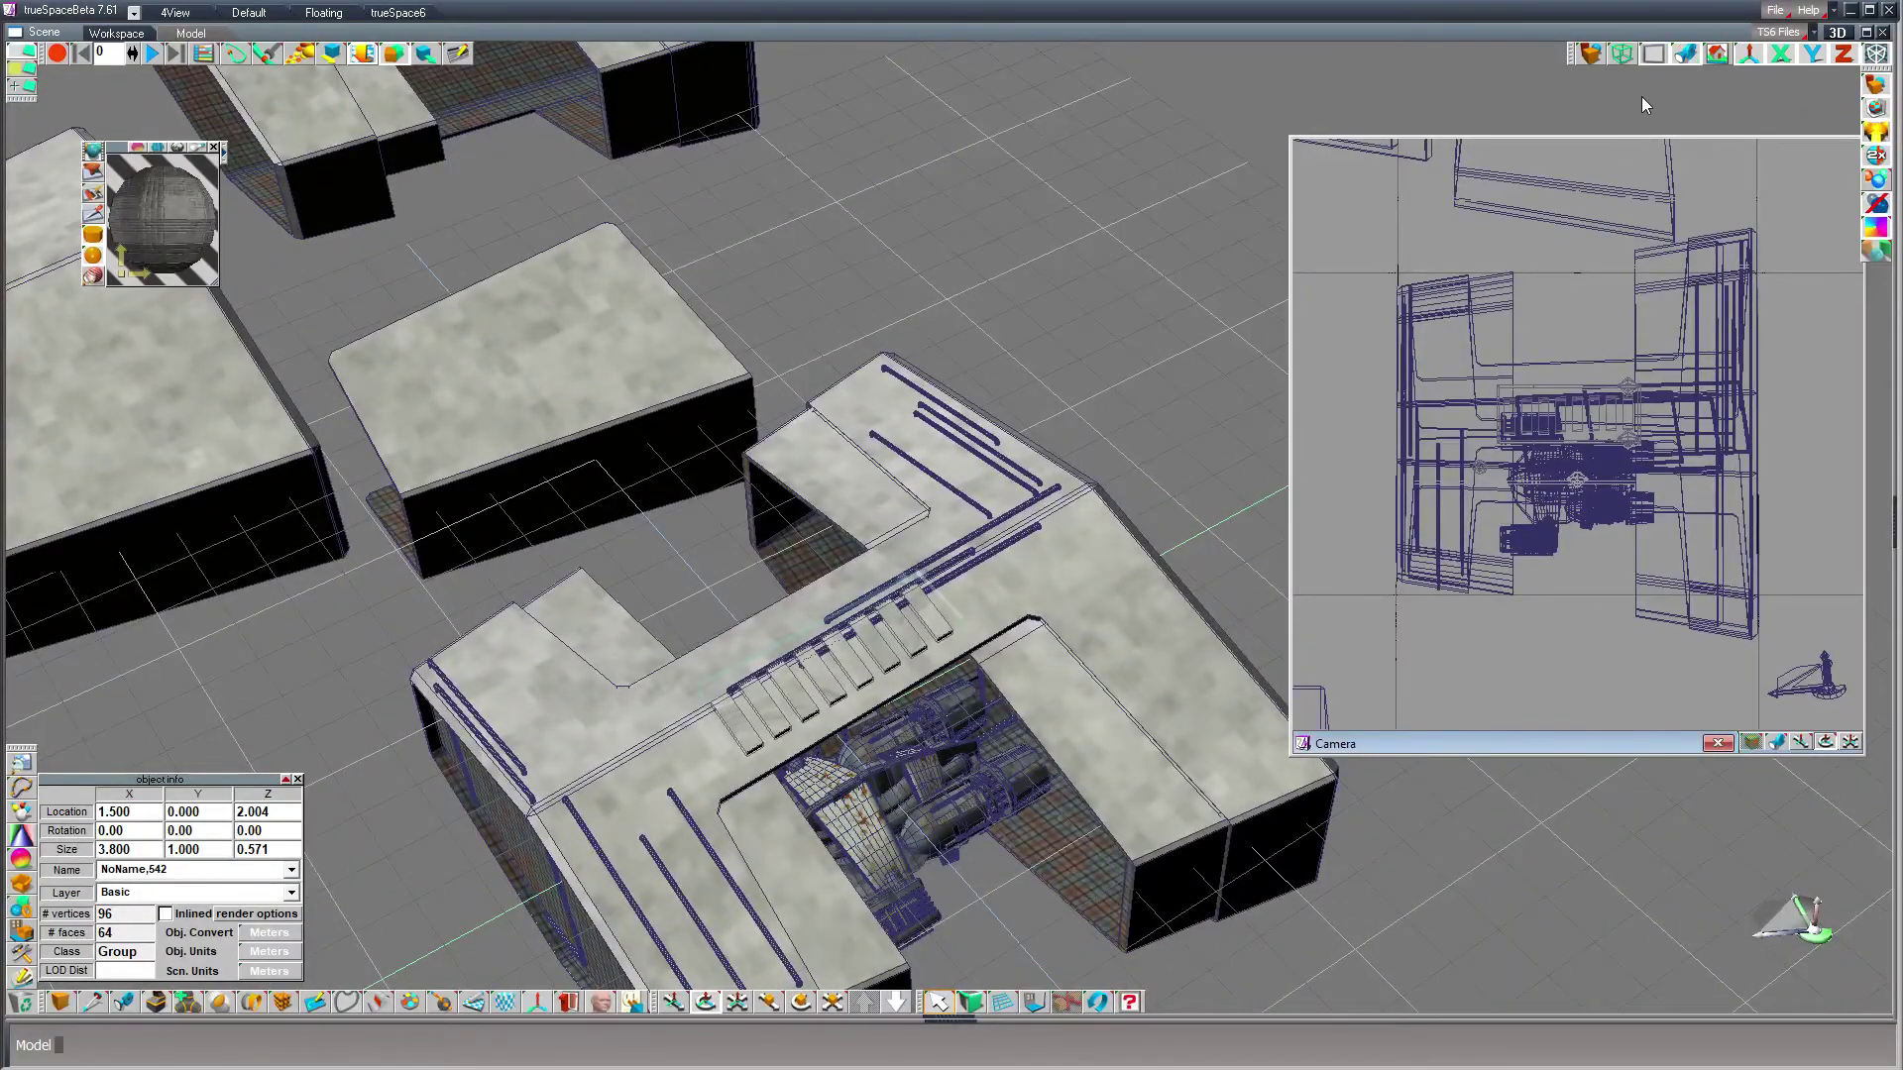
{"action": "left_click", "coordinate": [1593, 57]}
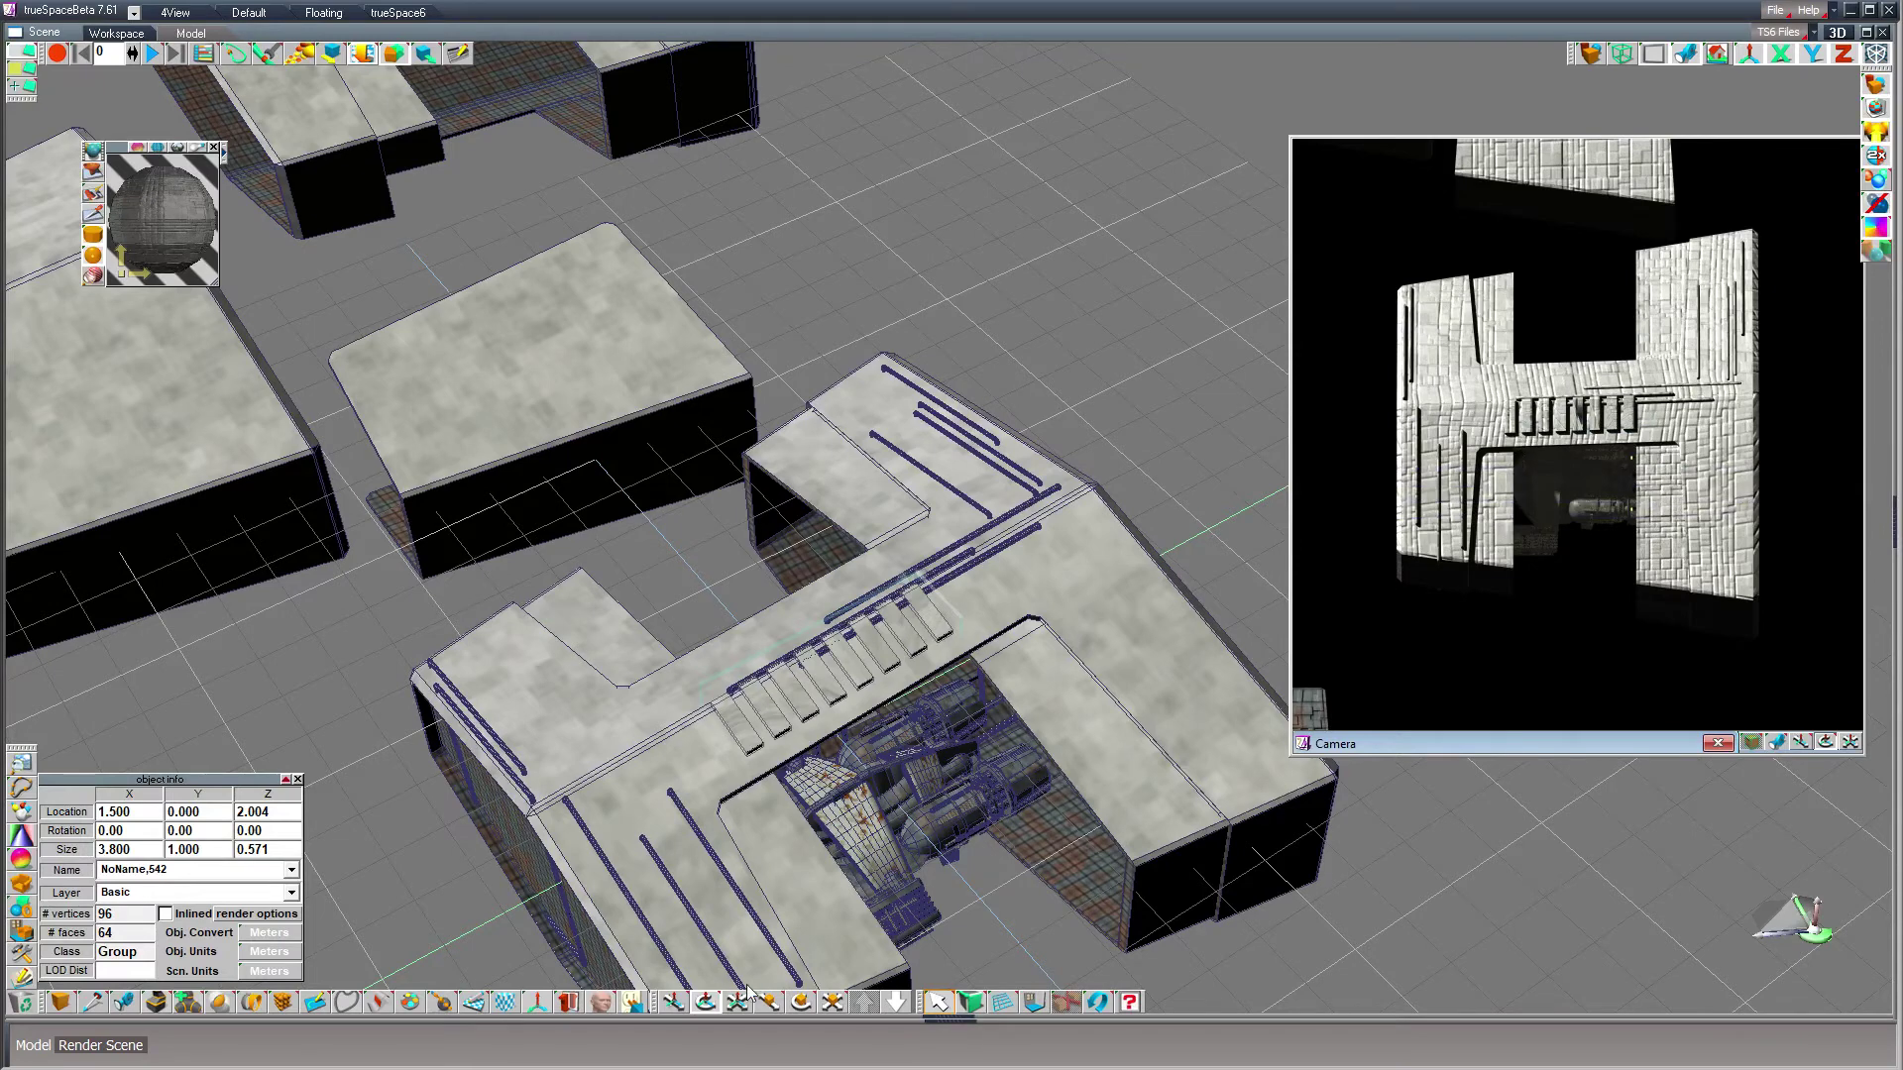
- Apply a Cubic UV Projection to the slab group and set the projection size to 10 on X, Y and Z
{"action": "left_click", "coordinate": [504, 1002]}
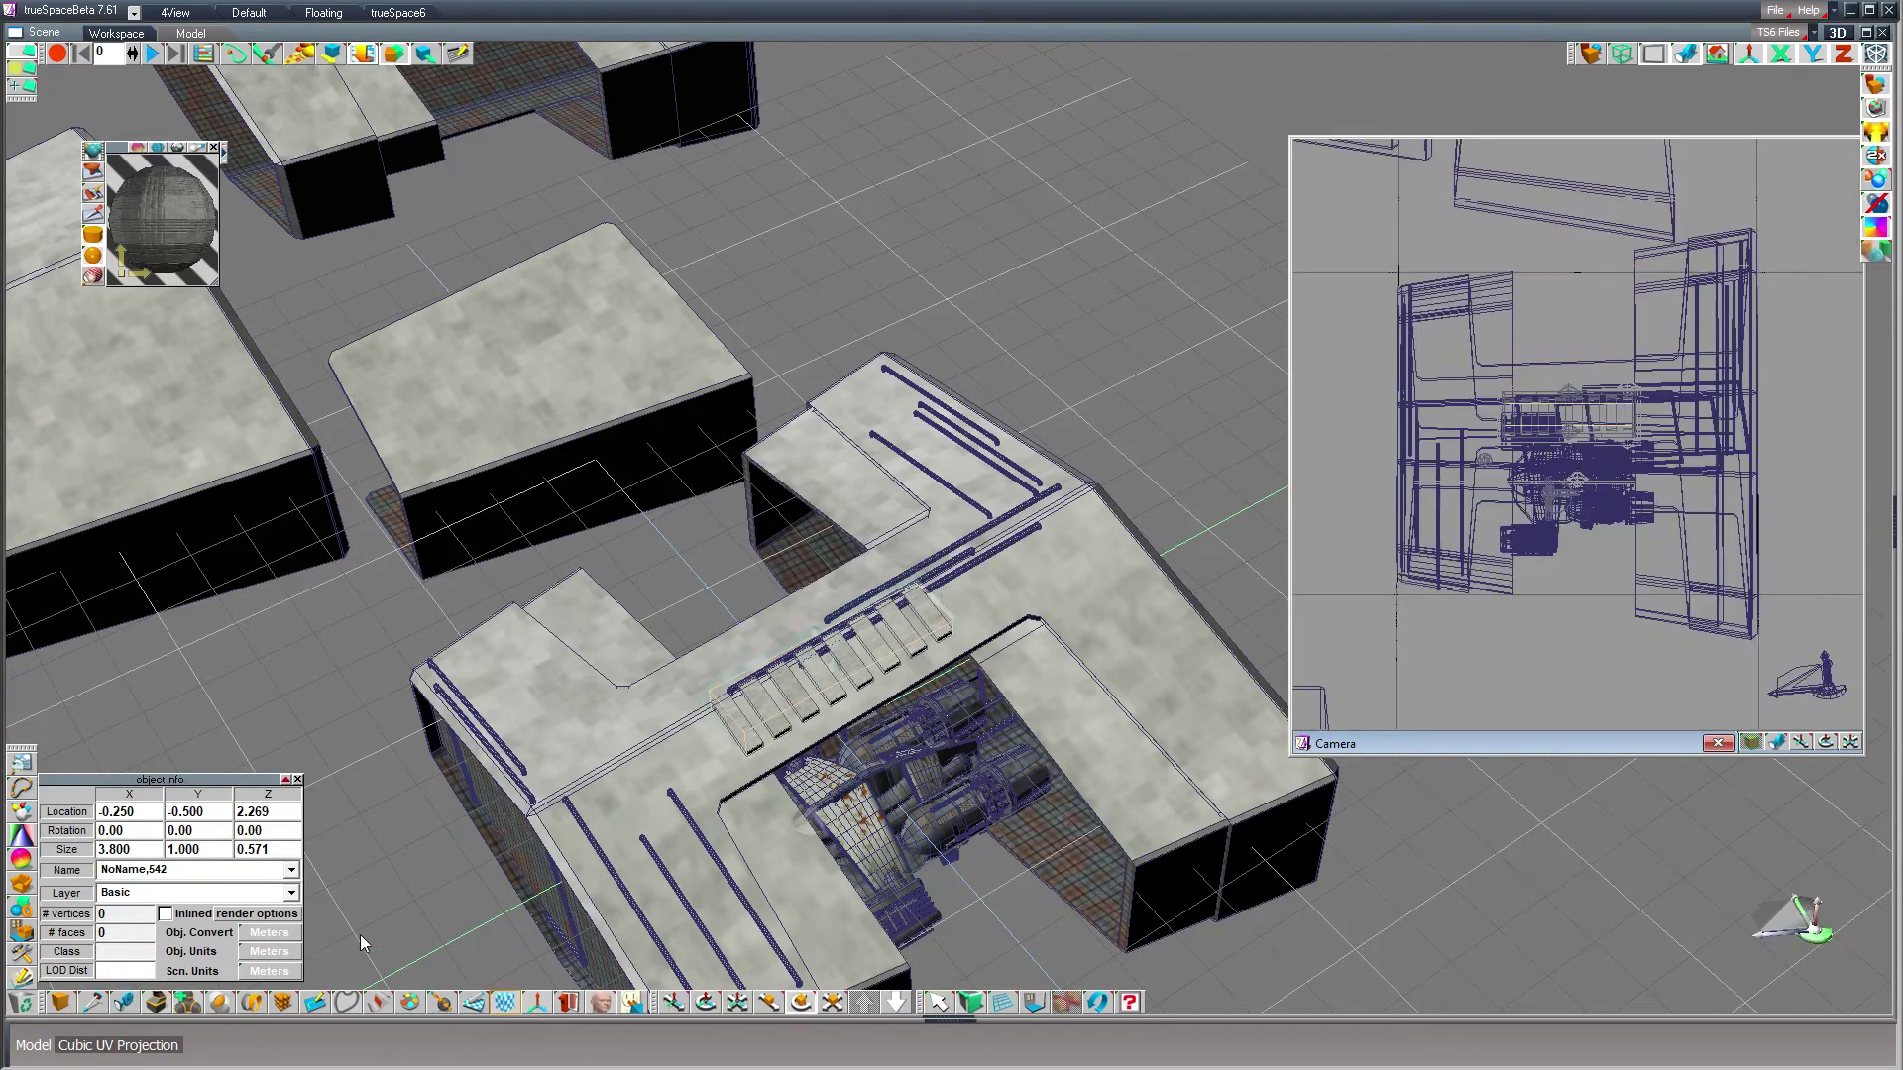
{"action": "left_click", "coordinate": [154, 849]}
{"action": "type", "text": "1"}
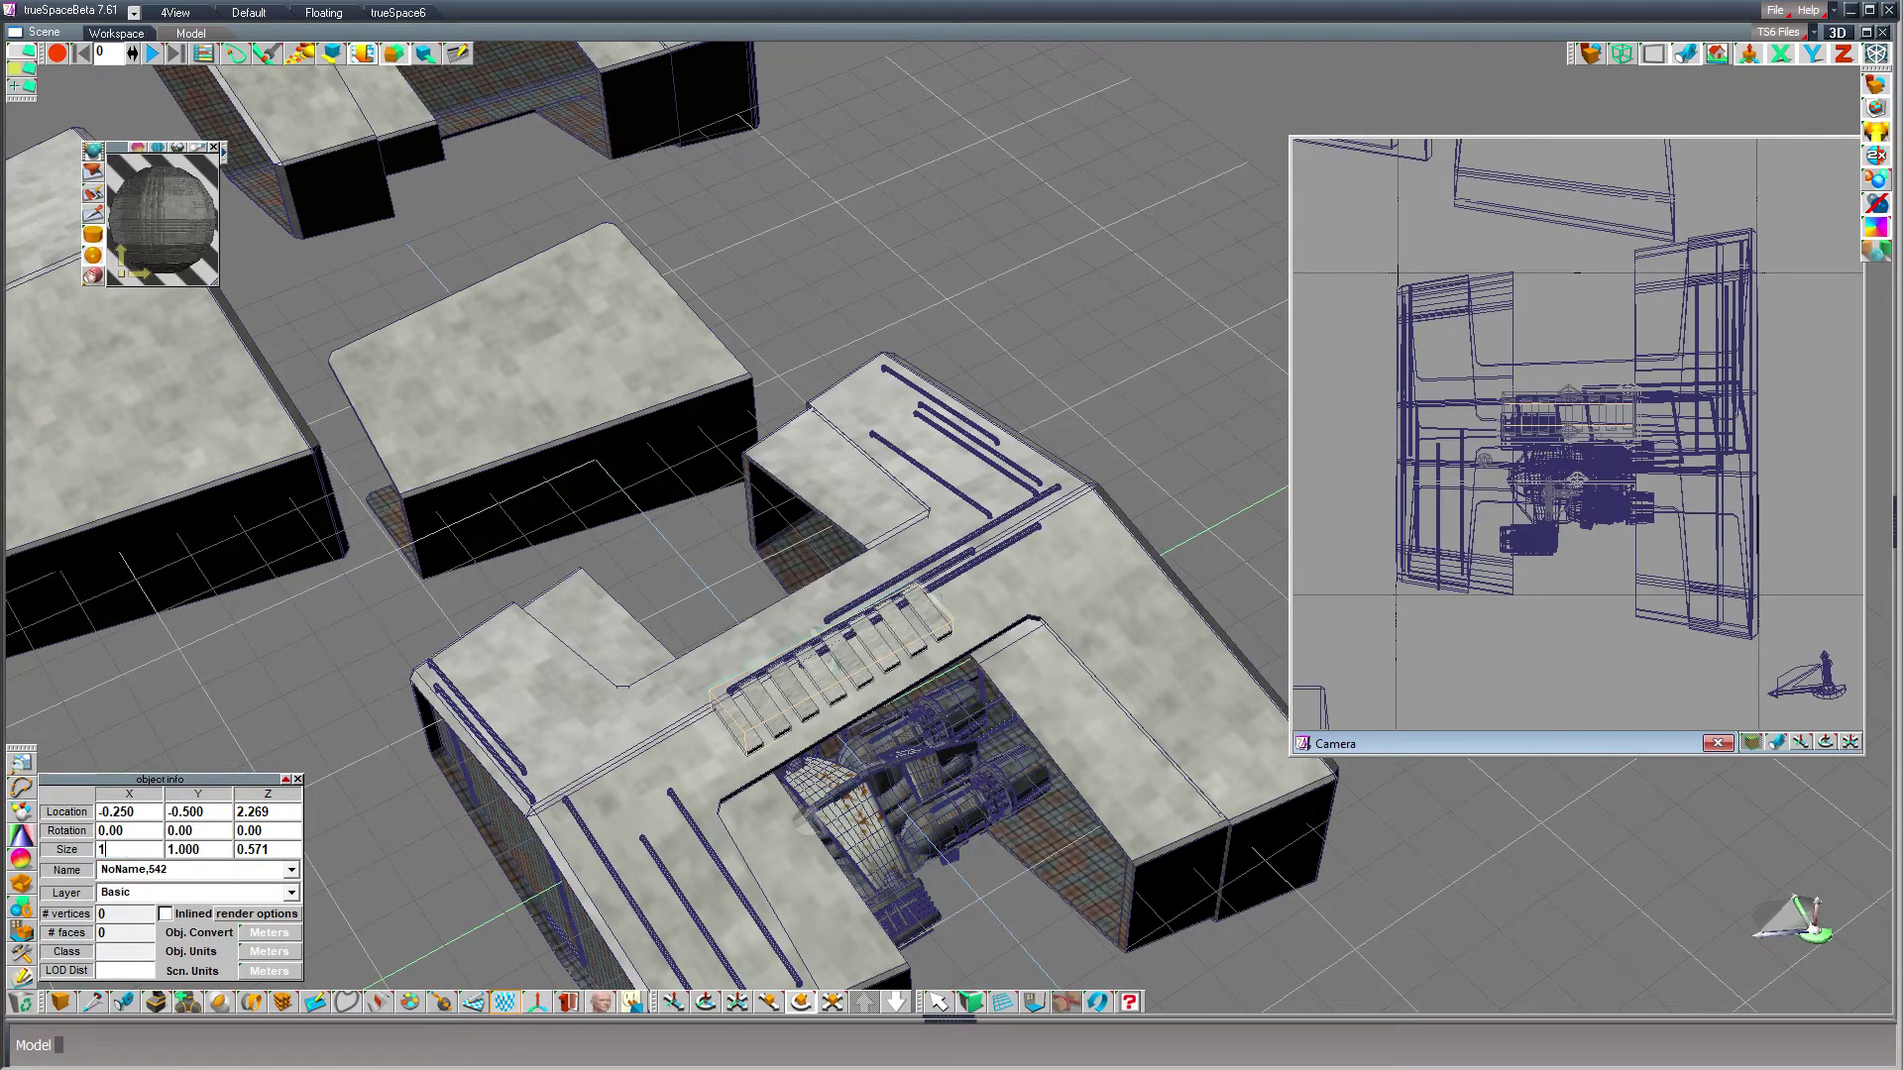
{"action": "type", "text": "0"}
{"action": "key", "text": "Tab"}
{"action": "type", "text": "10"}
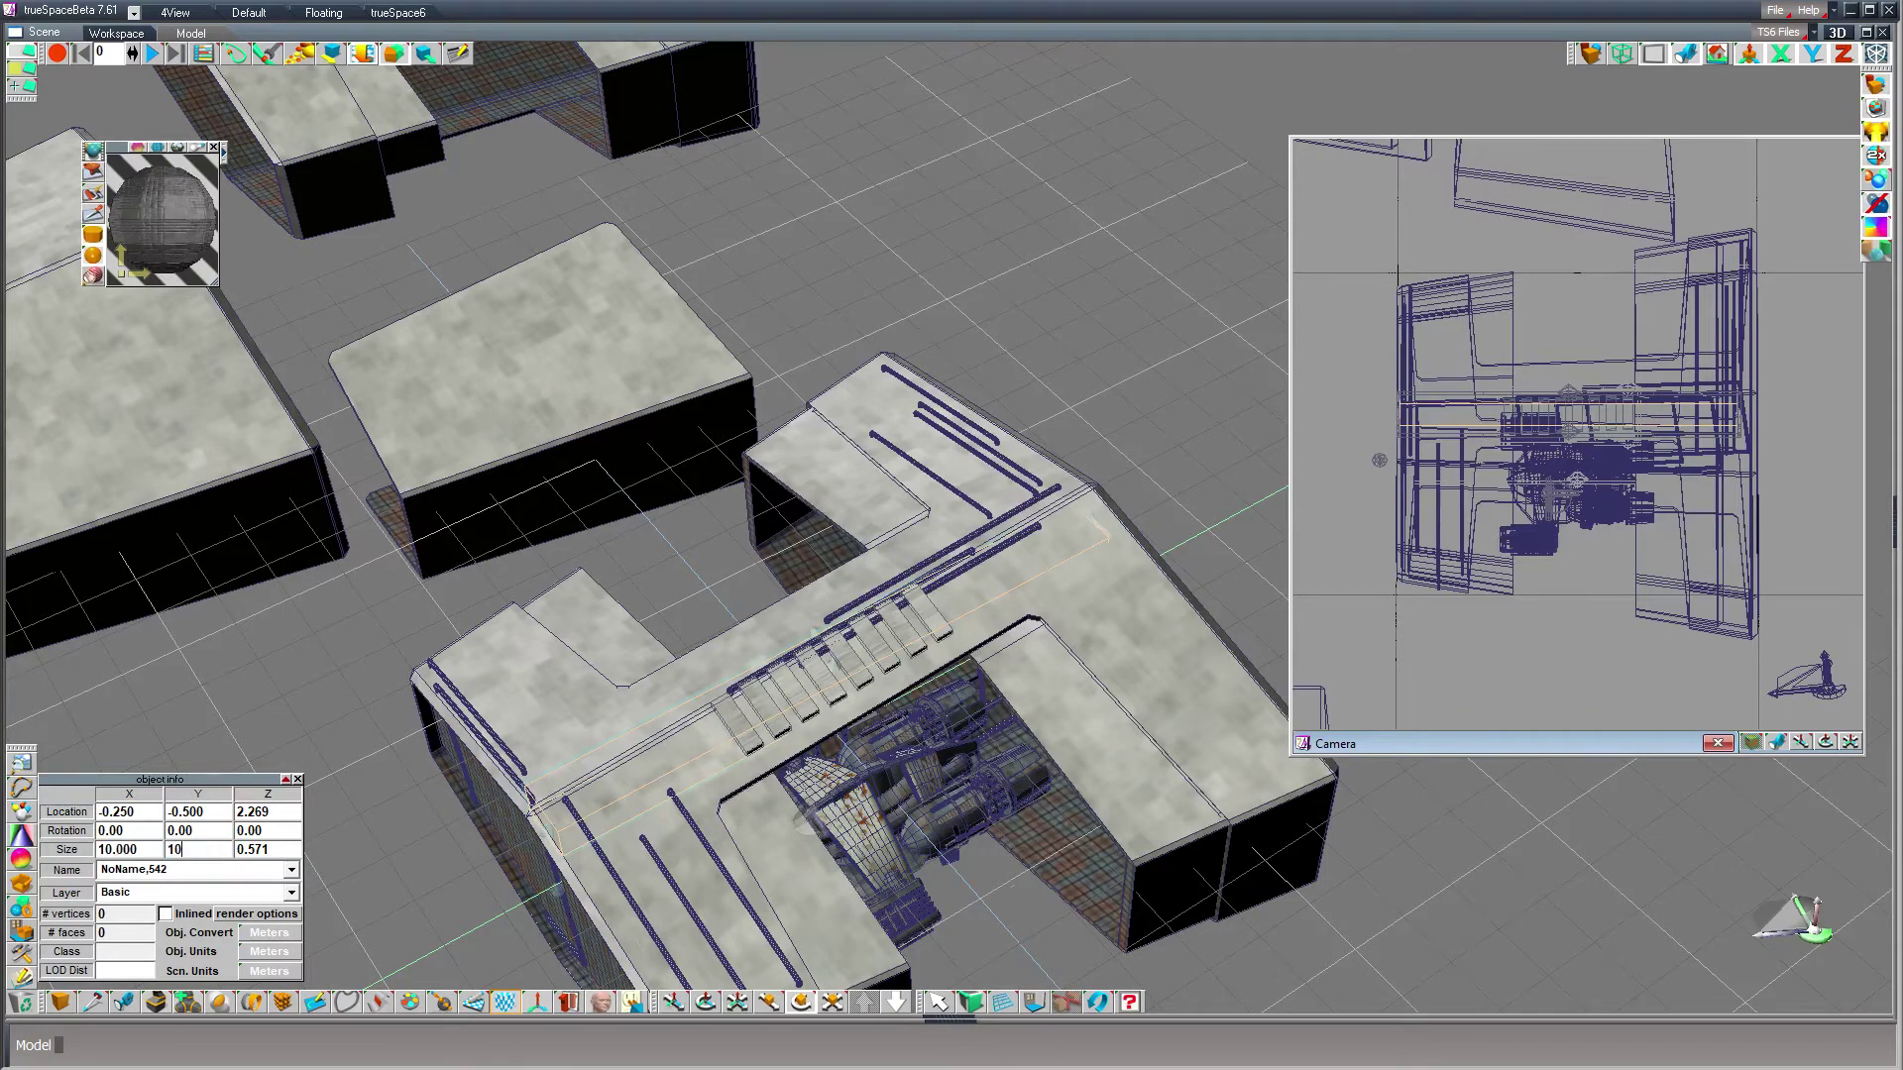
{"action": "key", "text": "Tab"}
{"action": "type", "text": "10"}
{"action": "key", "text": "Return"}
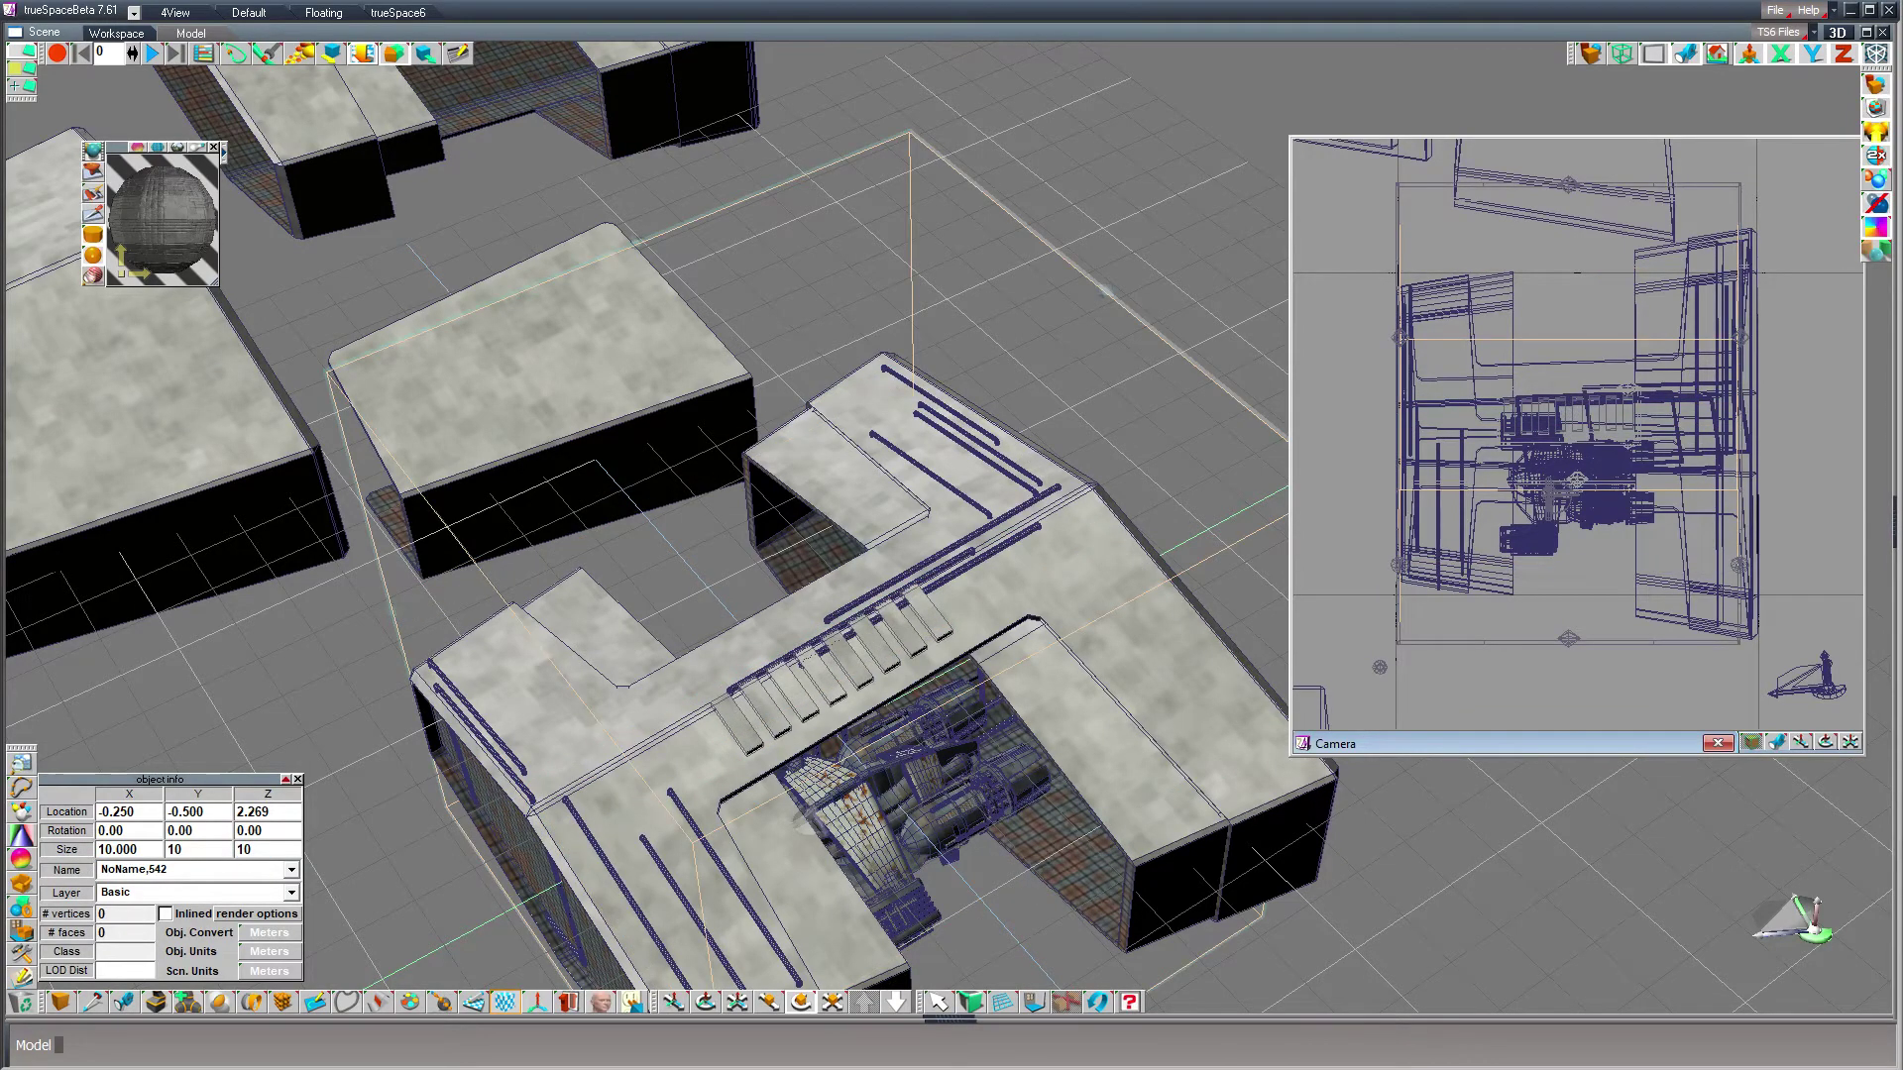
- Paint the slab group with the StationMetal2 material and set its bump amplitude to 0.1
{"action": "left_click", "coordinate": [223, 159]}
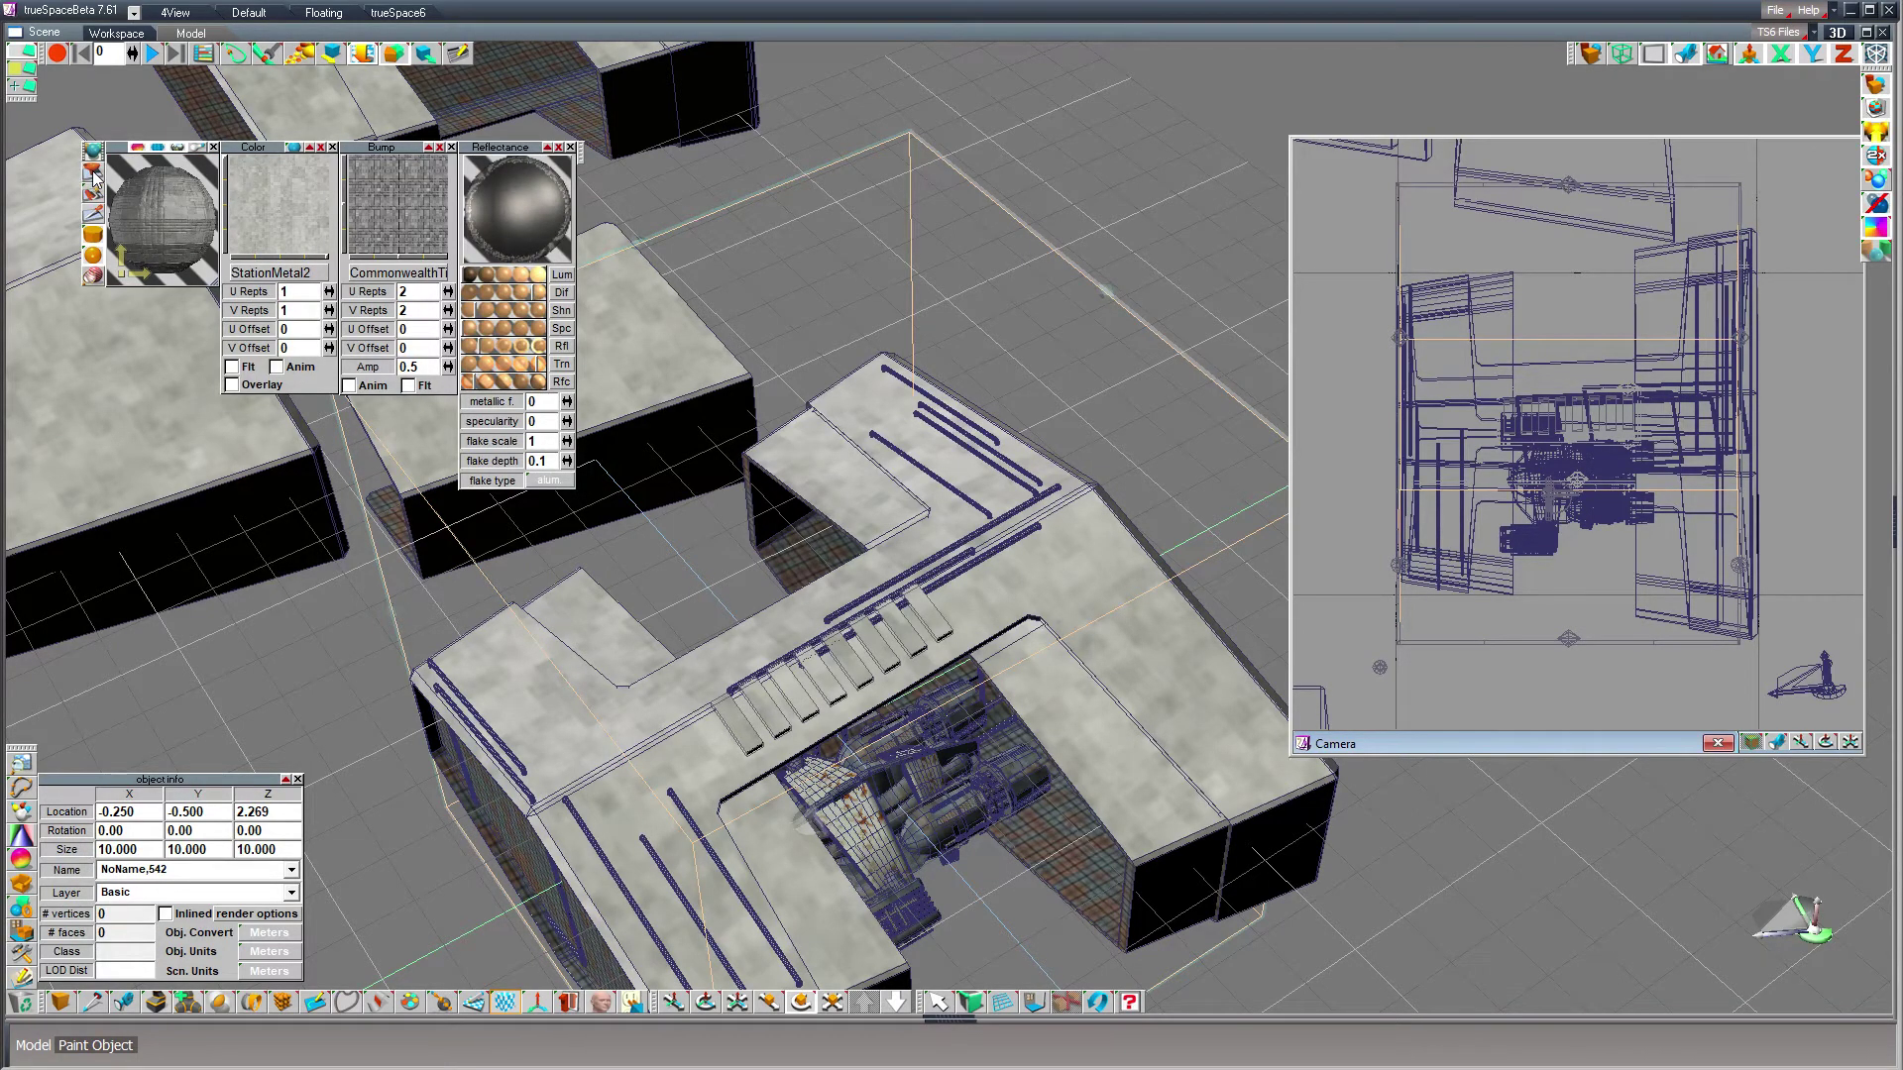
{"action": "left_click", "coordinate": [941, 1006]}
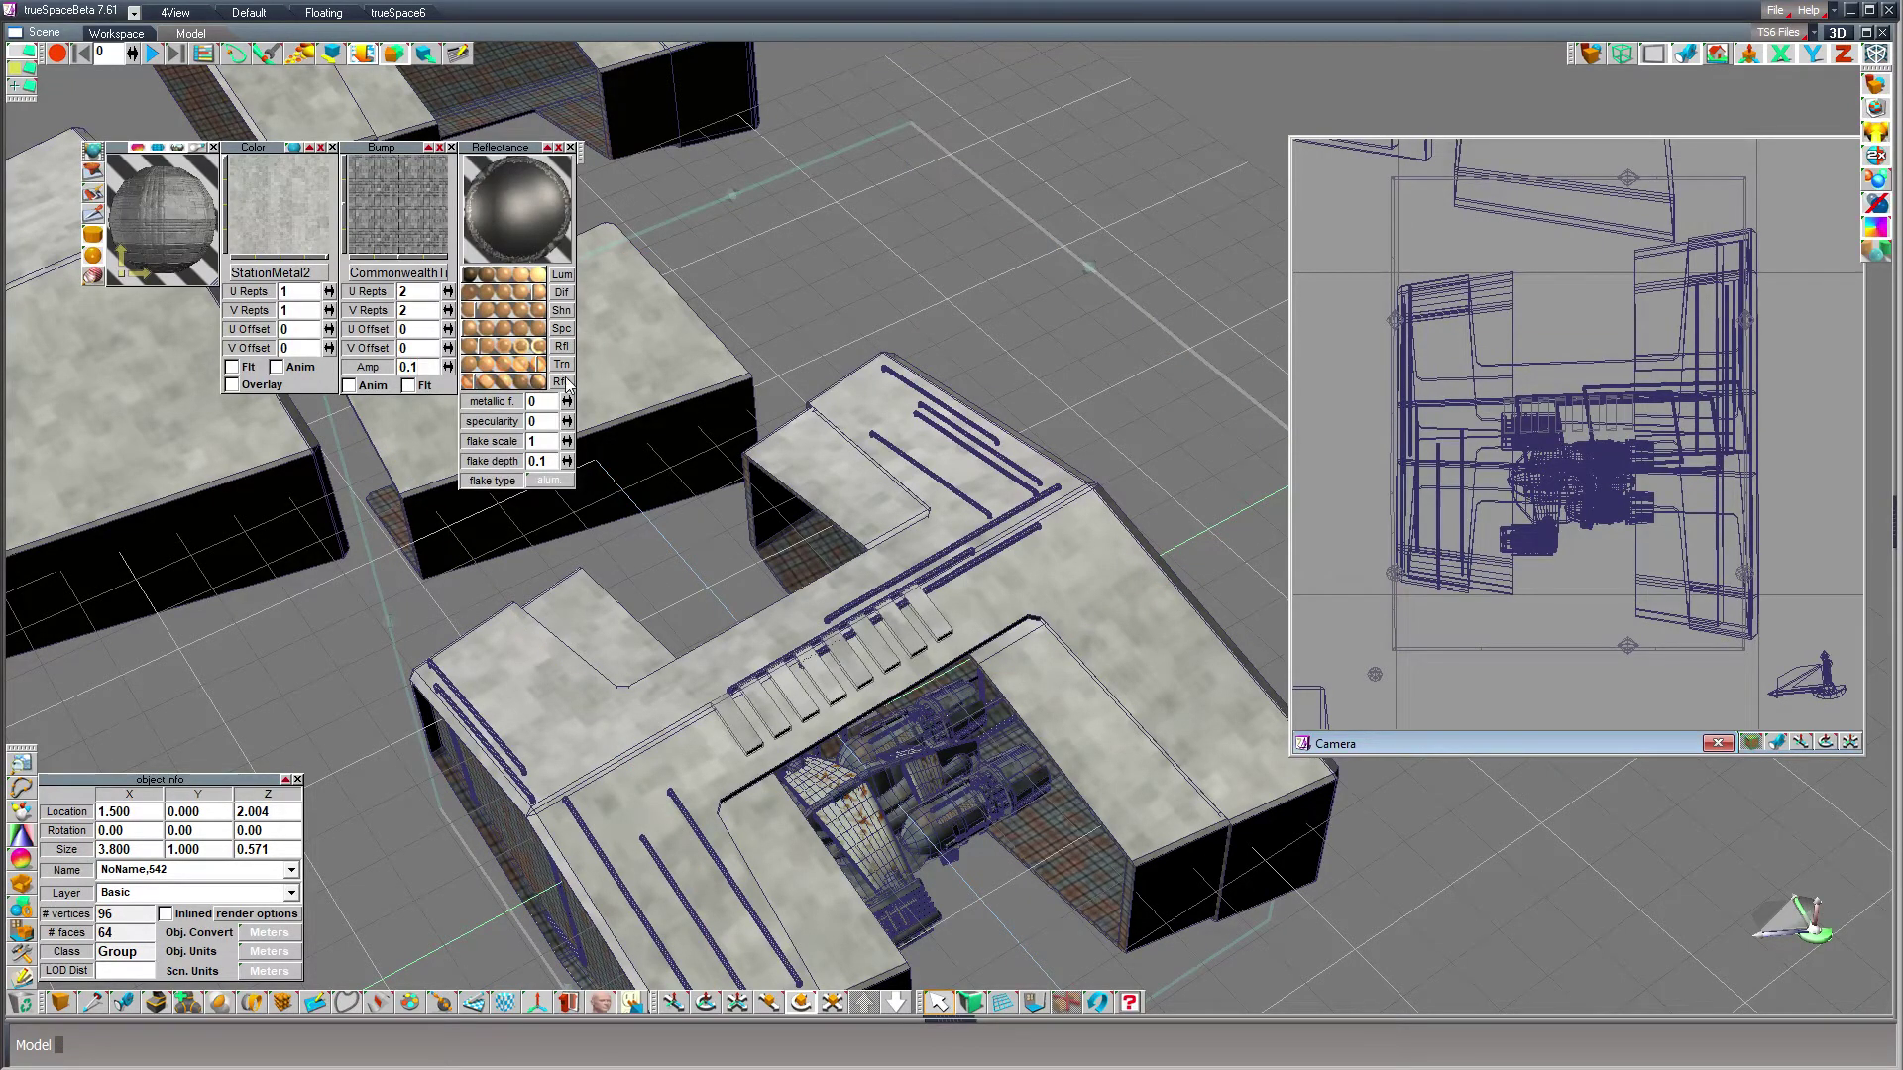
- Apply the current material to the row of slats on the hull and render the camera view
{"action": "left_click", "coordinate": [93, 173]}
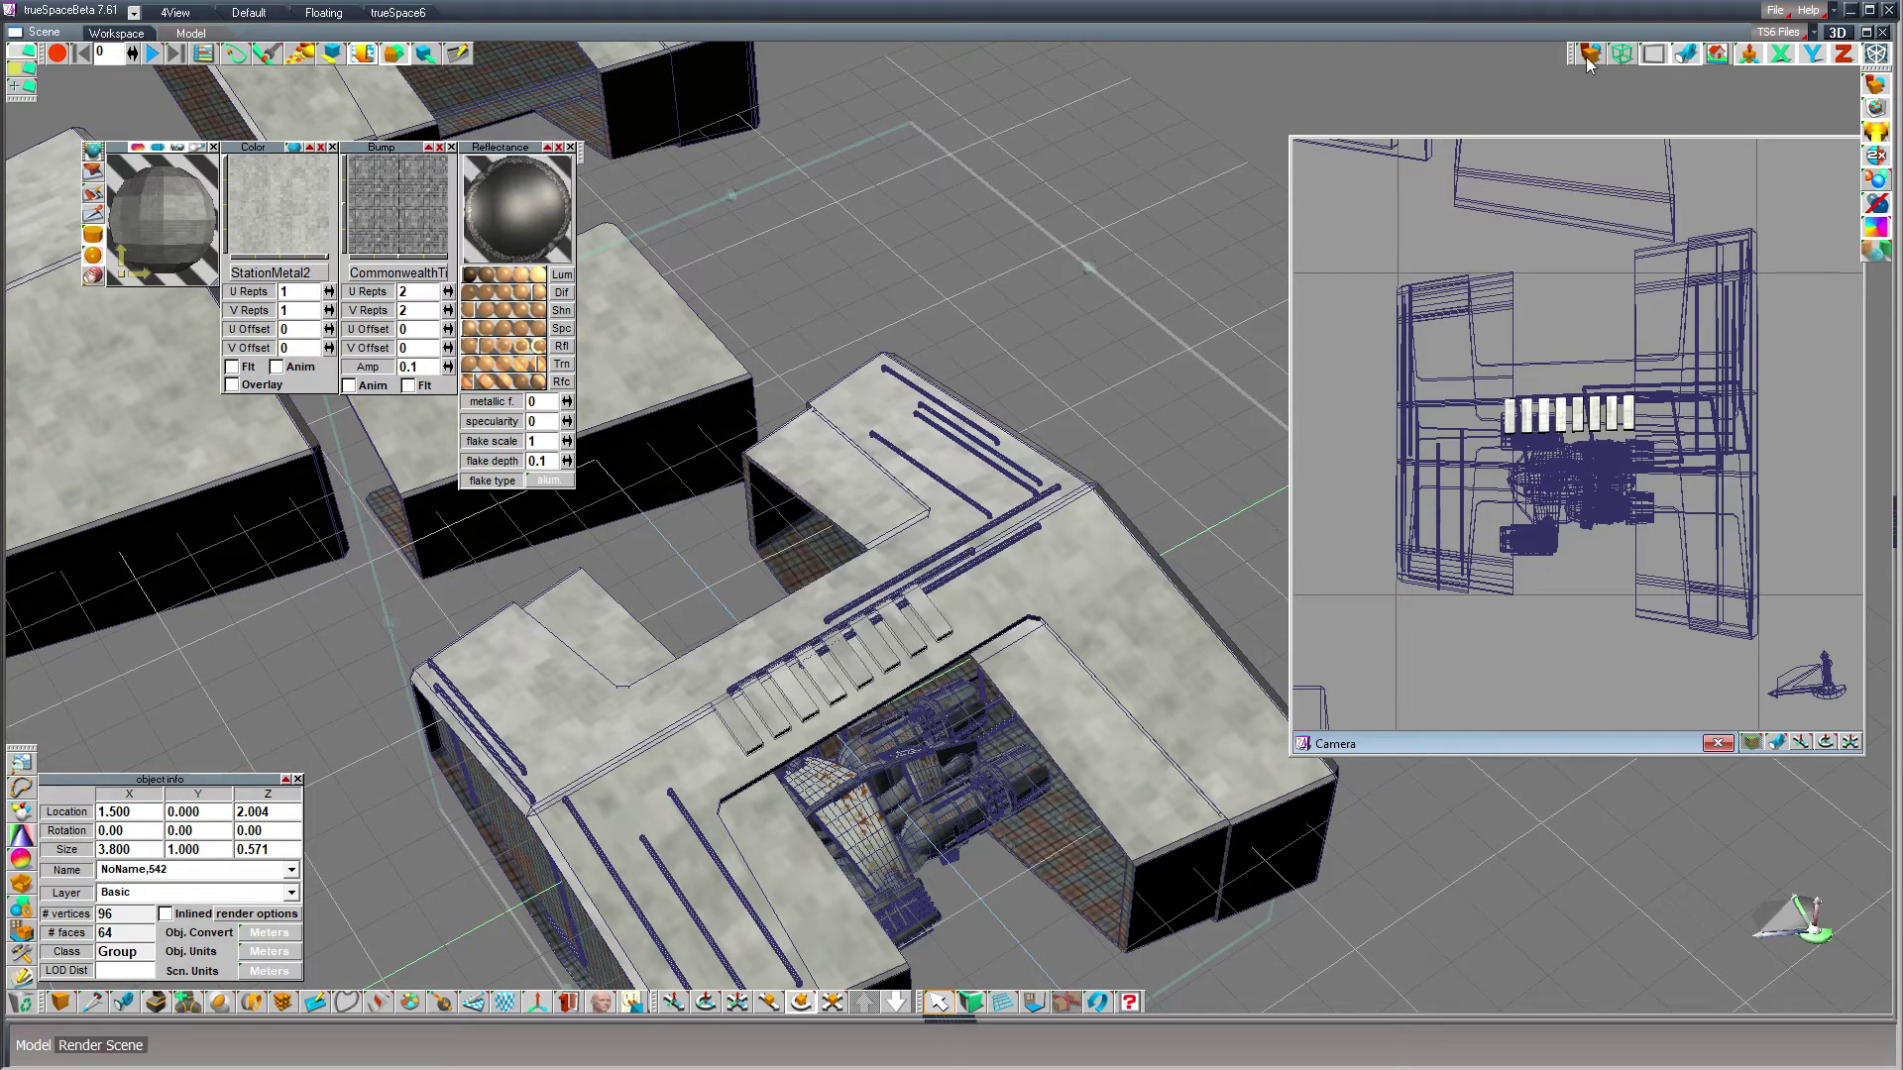
{"action": "left_click", "coordinate": [801, 1002]}
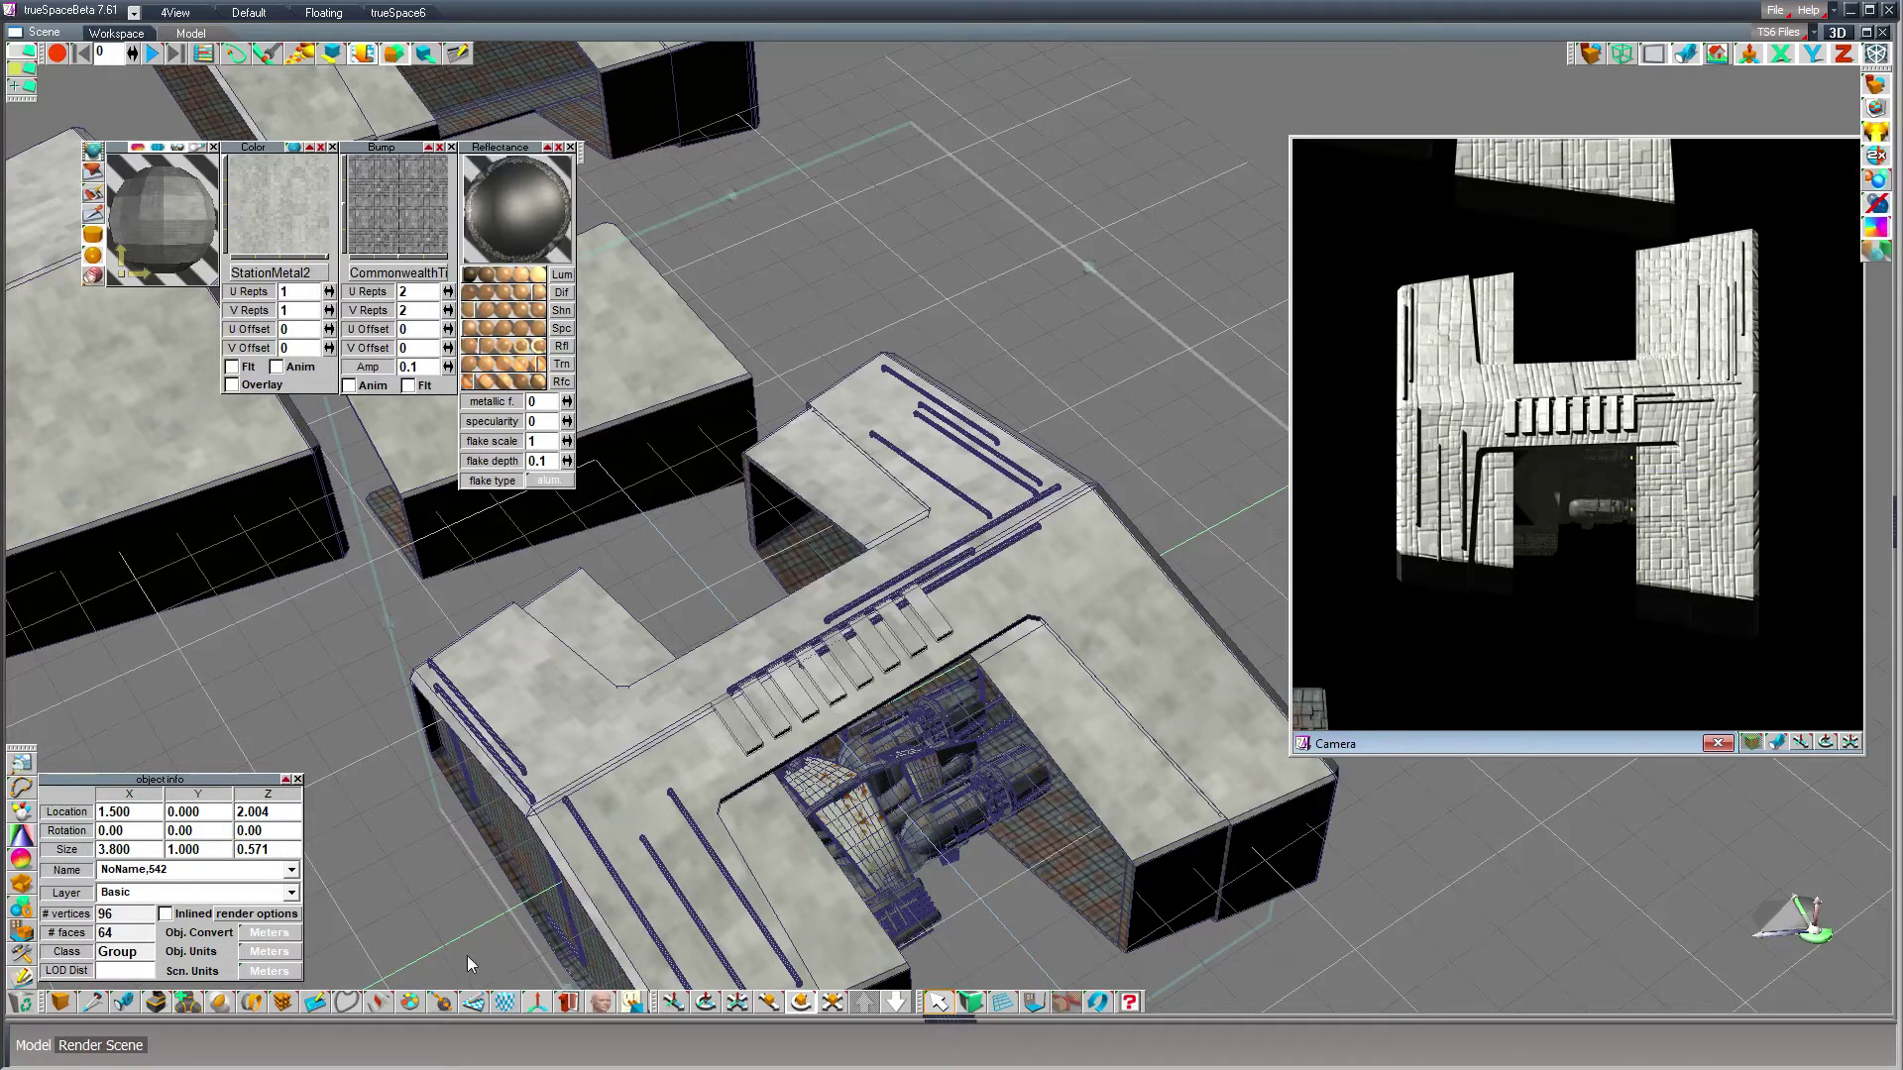
{"action": "left_click", "coordinate": [731, 723]}
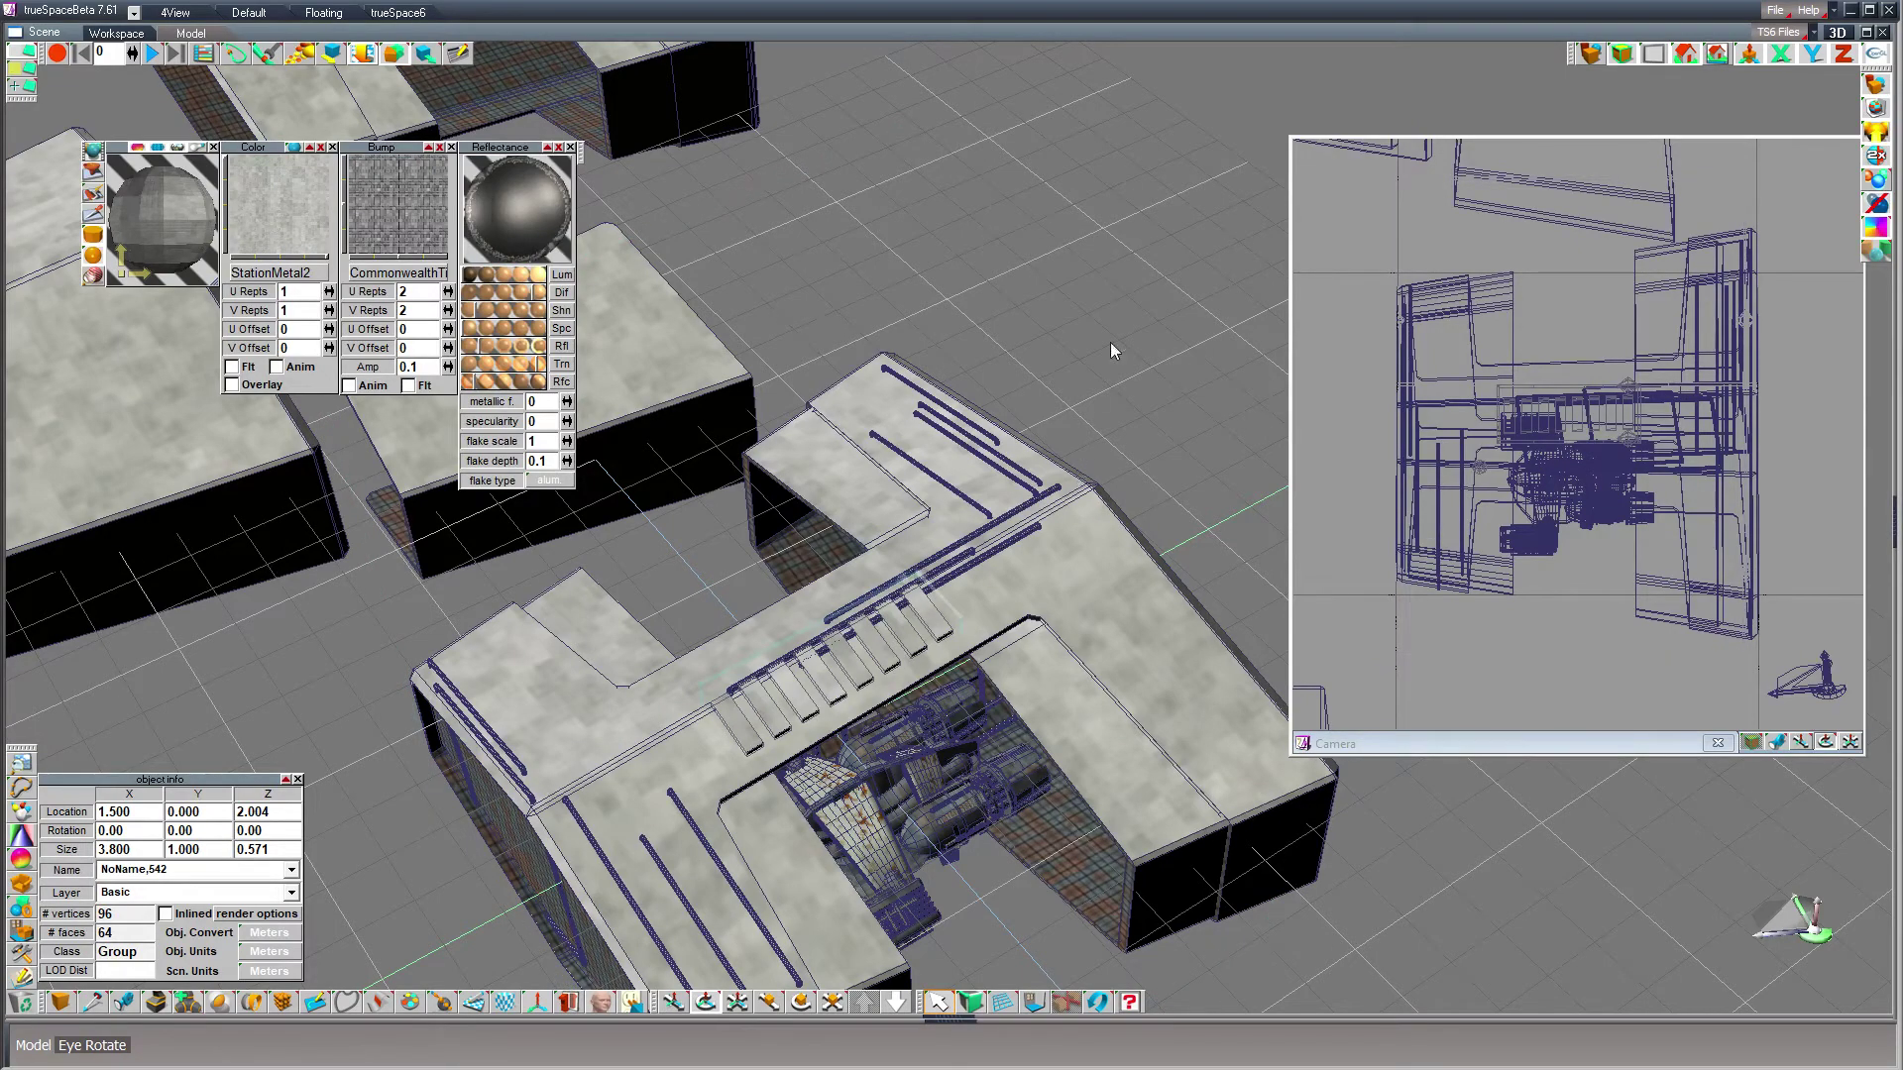
- Move the slat group's axes to the world origin, setting location X, Y and Z to 0
{"action": "left_click_drag", "start_coordinate": [1147, 852], "coordinate": [1279, 693]}
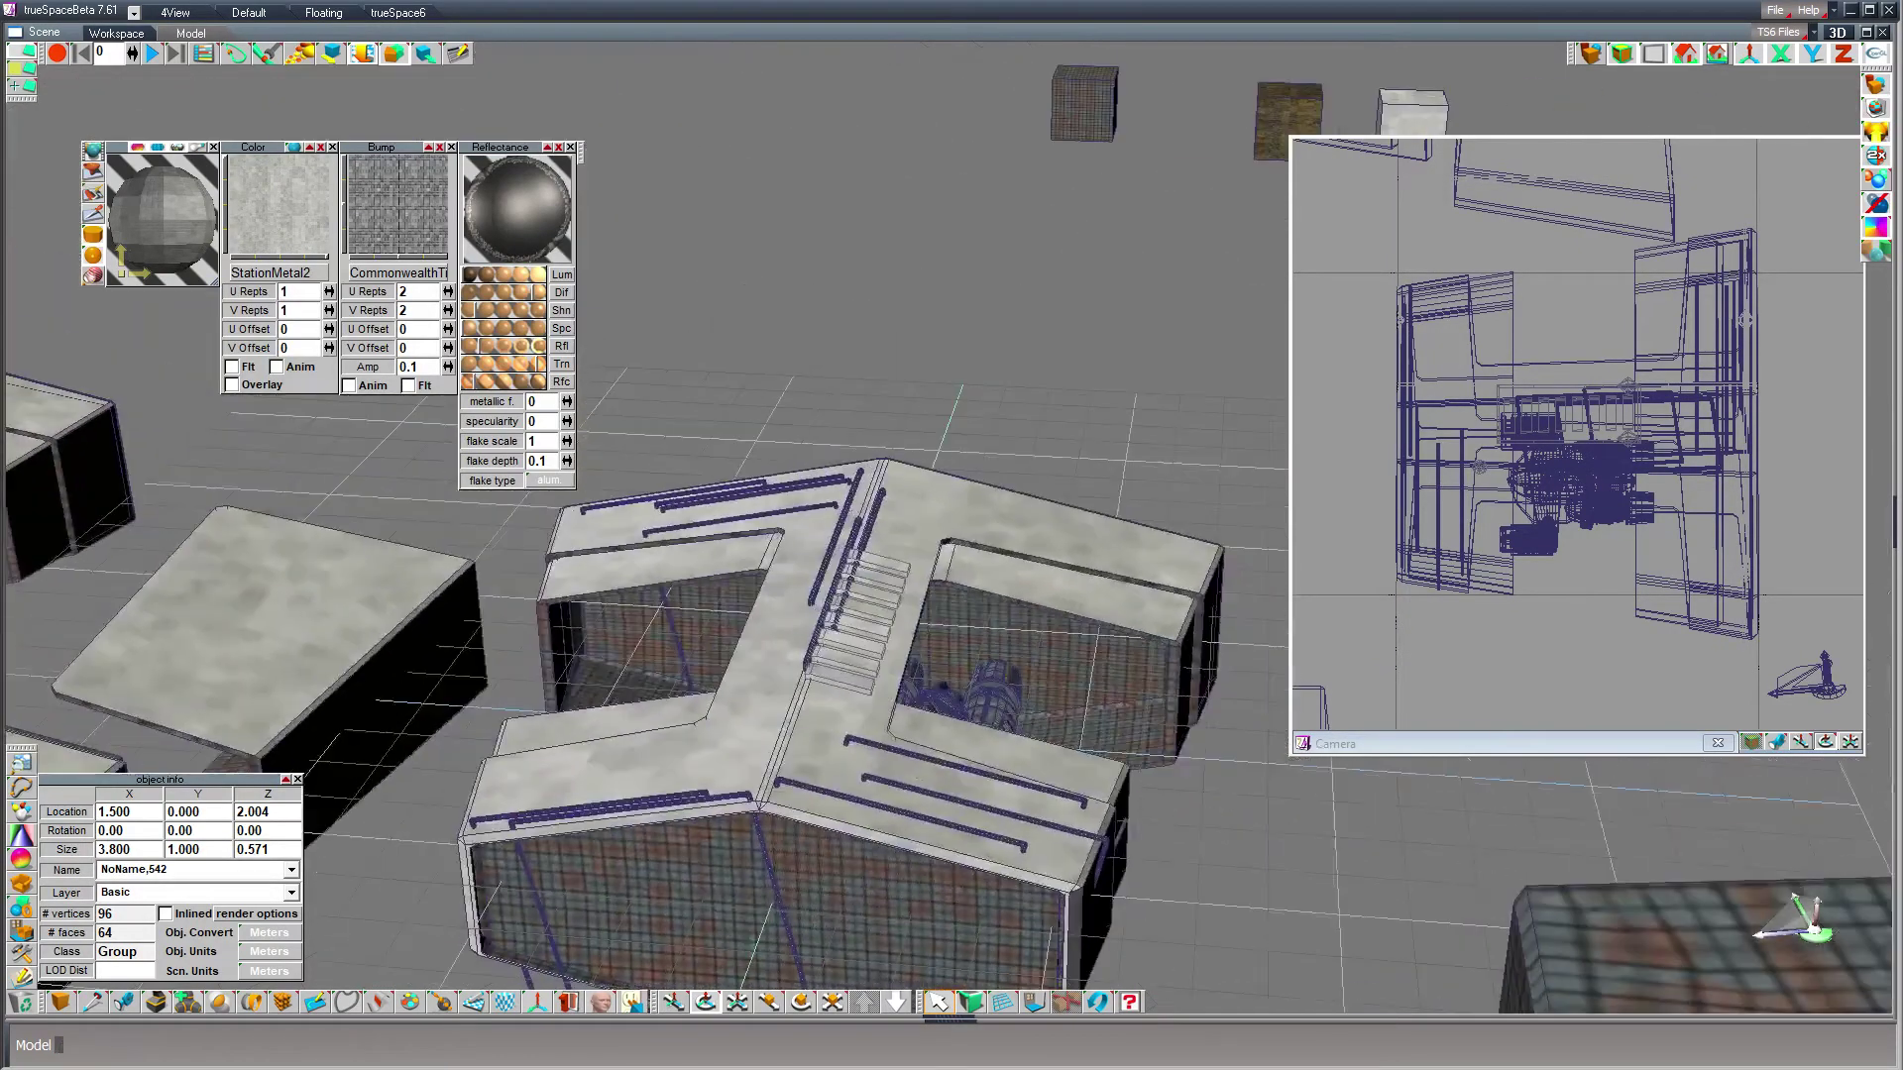
{"action": "left_click", "coordinate": [538, 1006]}
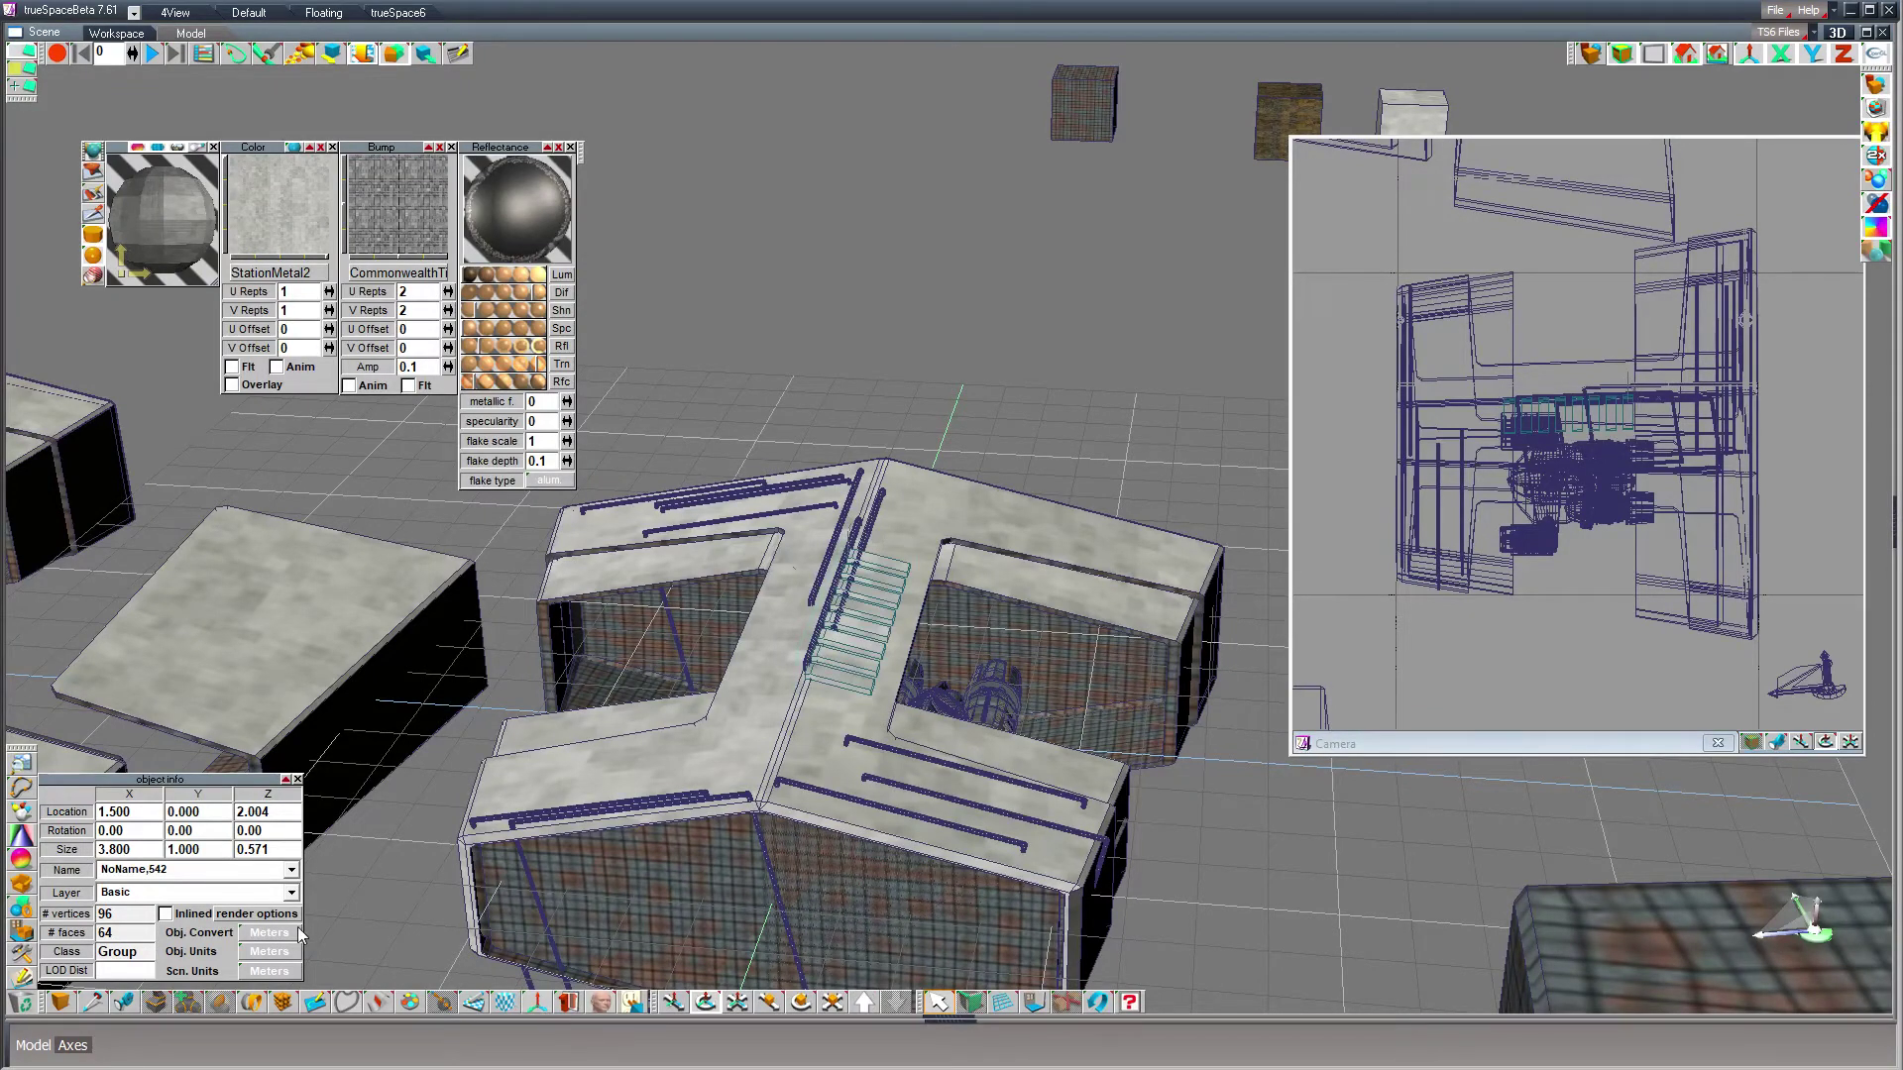
{"action": "double_click", "coordinate": [151, 815]}
{"action": "type", "text": "0"}
{"action": "key", "text": "Tab"}
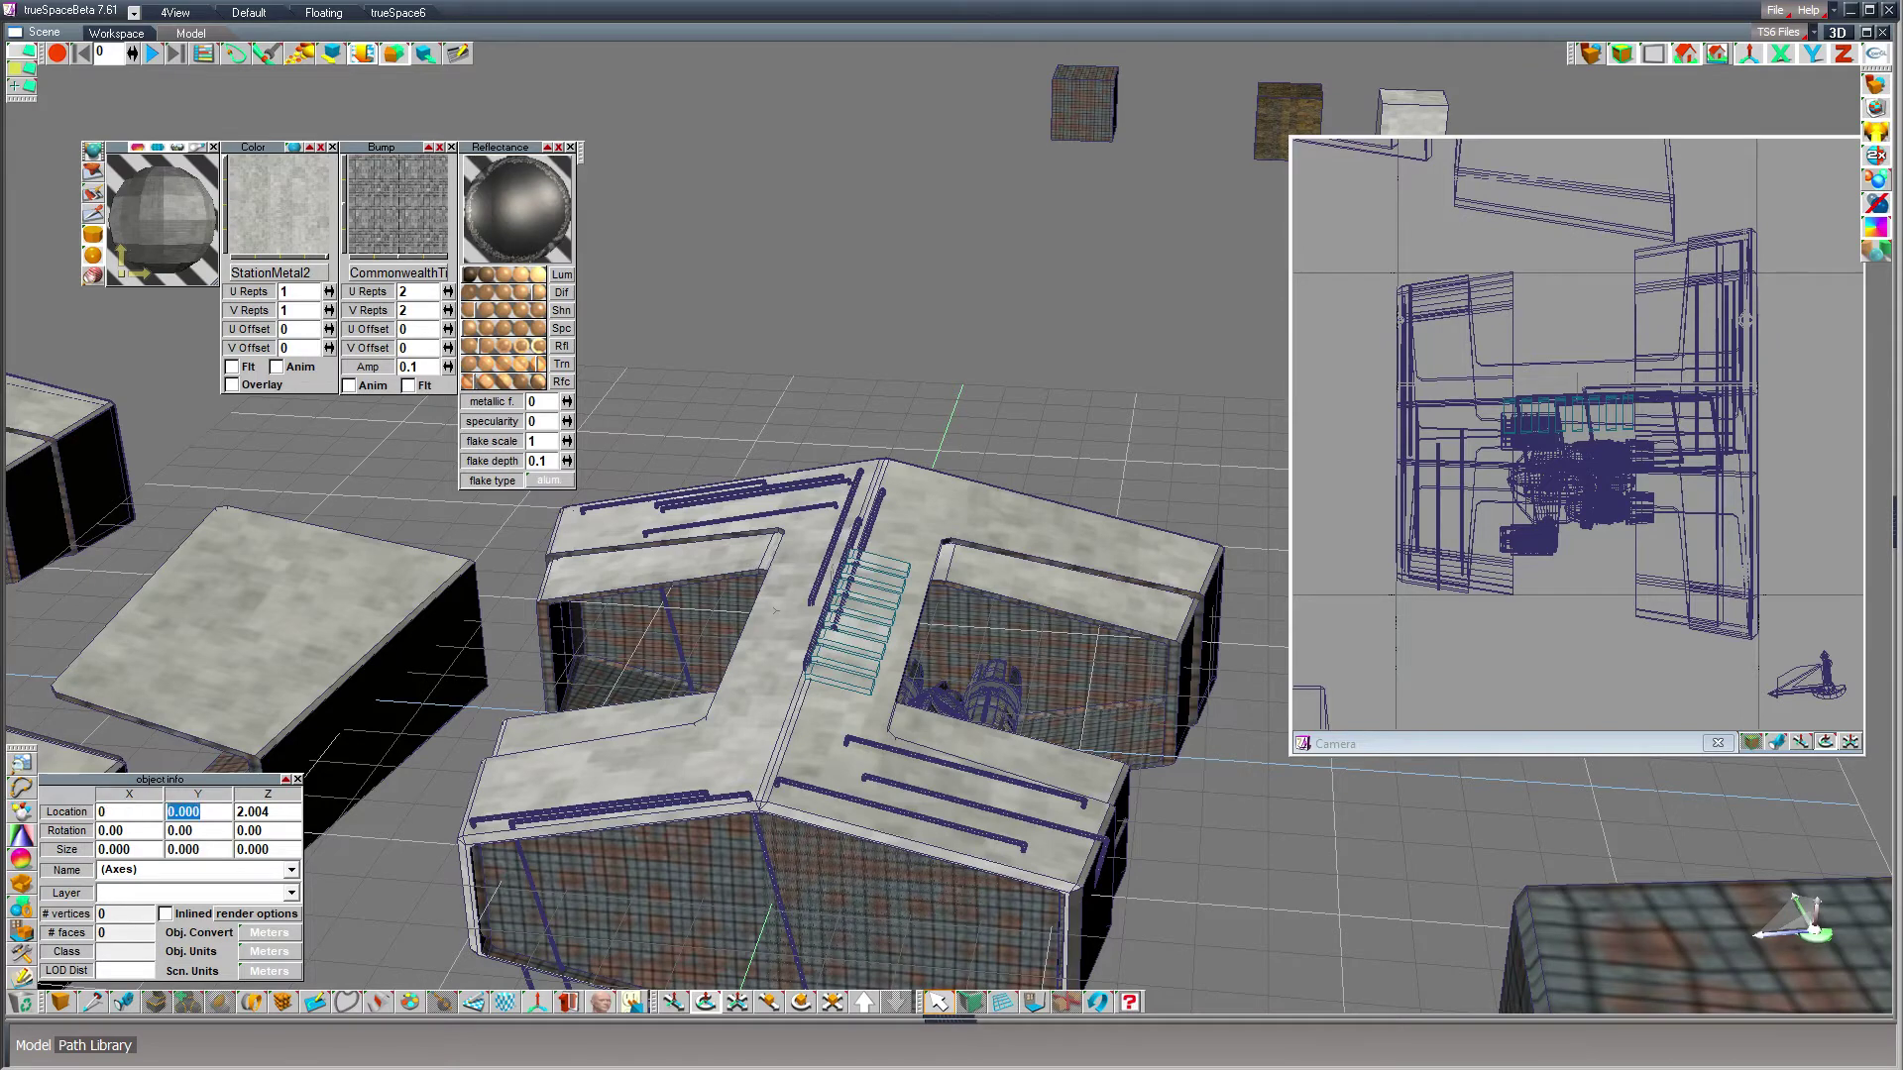
{"action": "key", "text": "Tab"}
{"action": "type", "text": "0"}
{"action": "key", "text": "Return"}
{"action": "left_click", "coordinate": [541, 1005]}
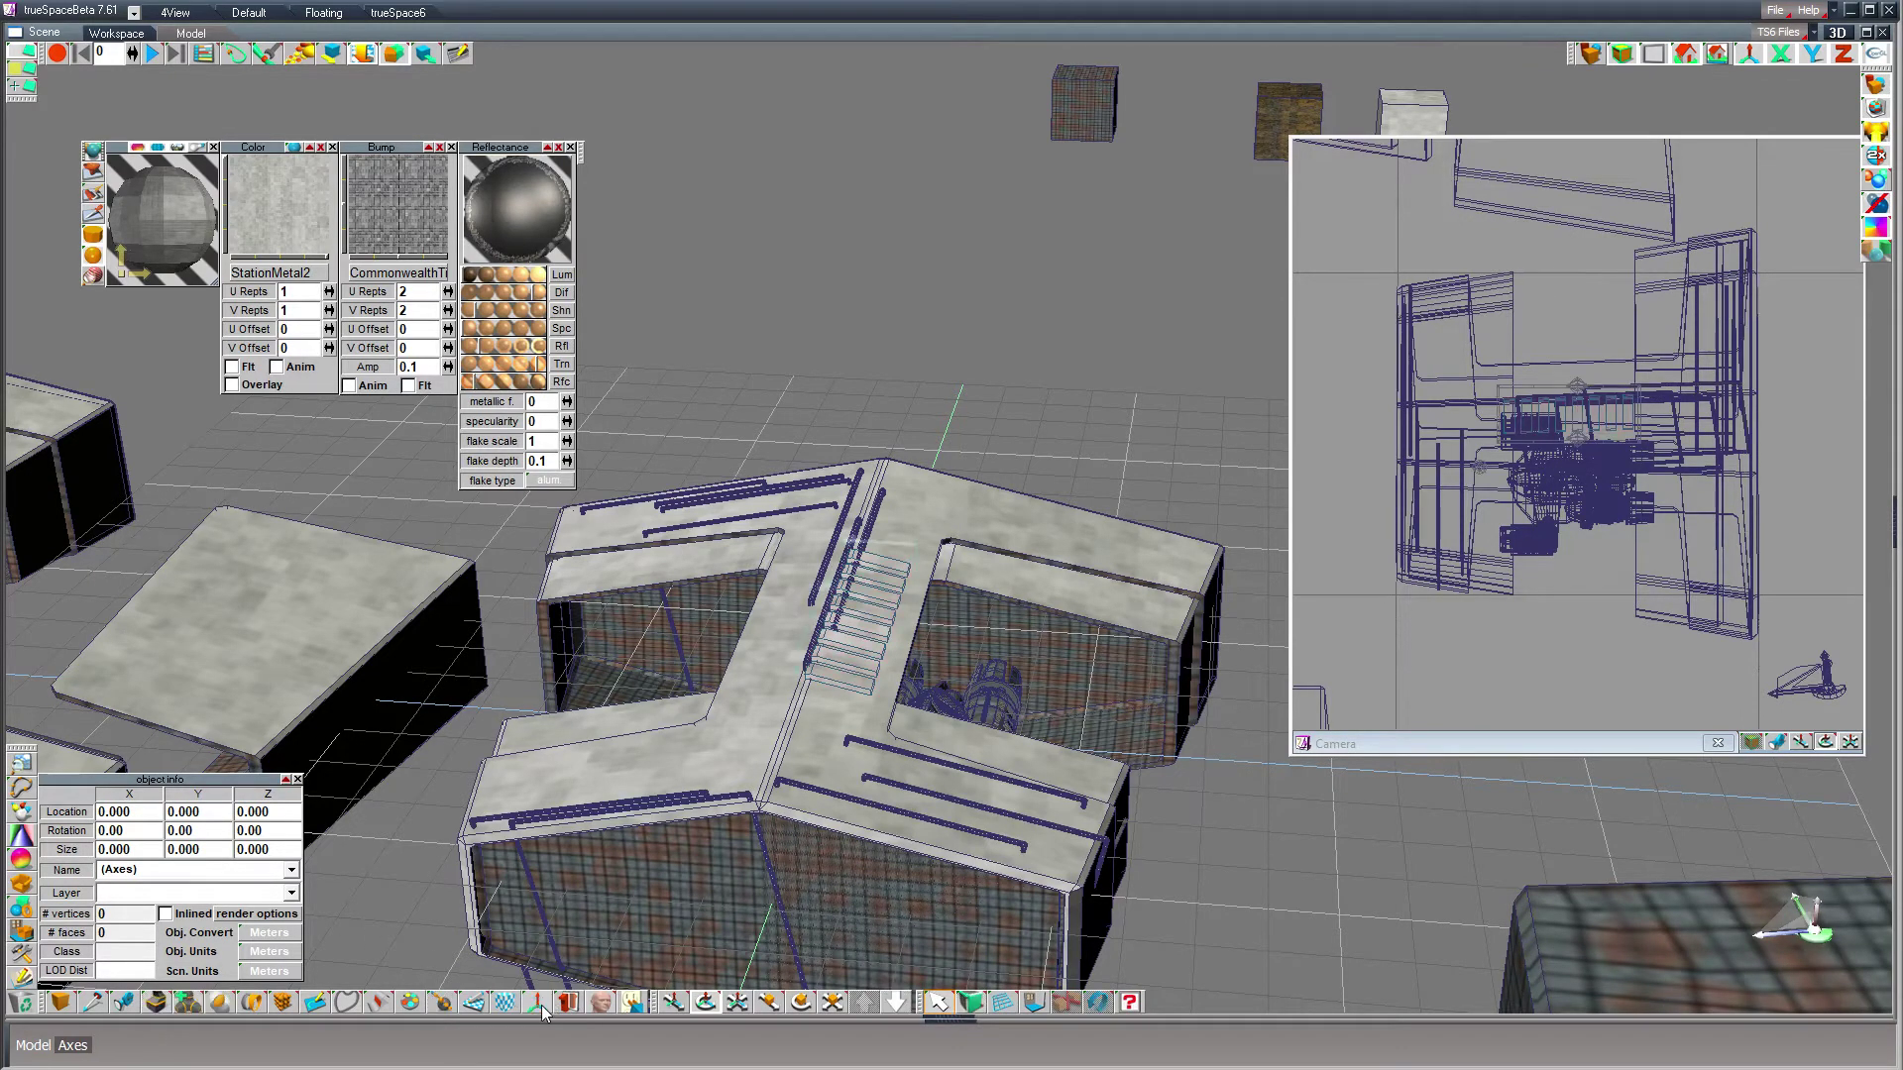
{"action": "left_click", "coordinate": [354, 819]}
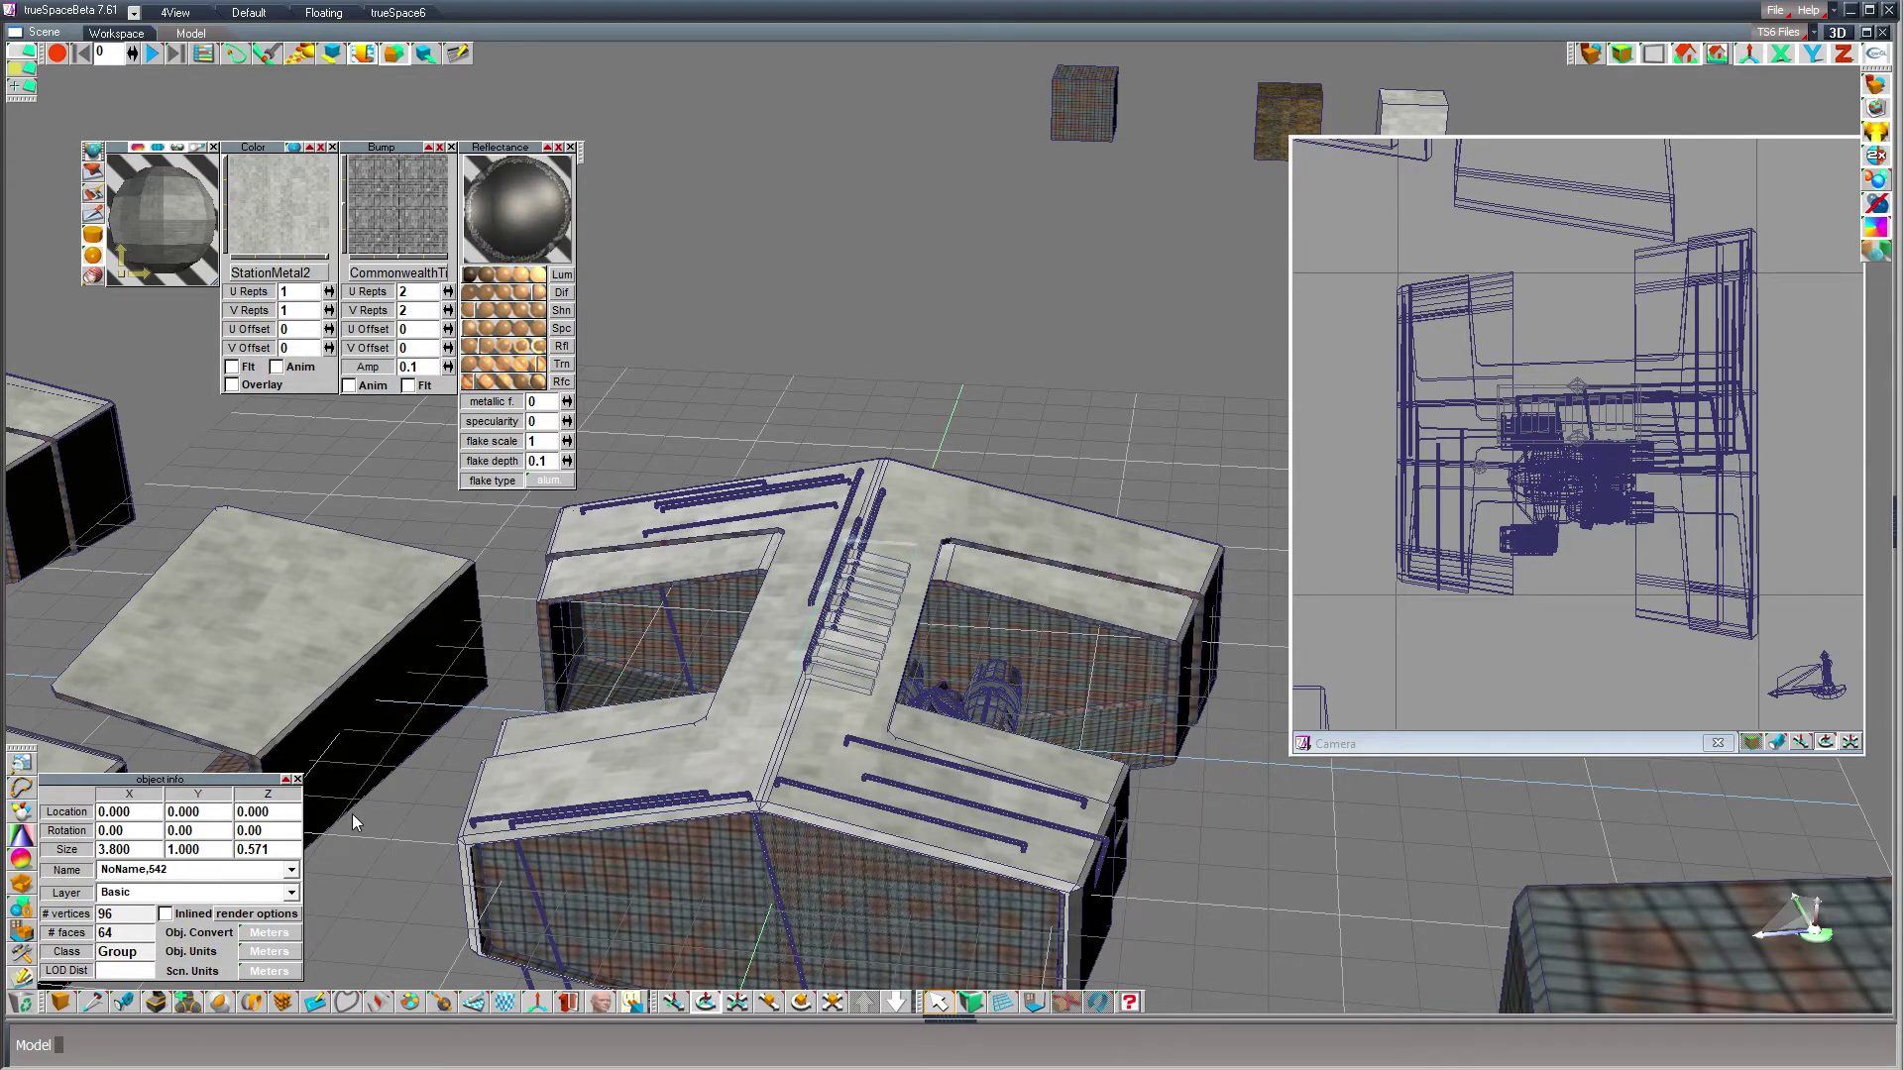
- Duplicate the slat group, turn the copy -180° about Z onto the ridge's opposite side, and render the camera view
{"action": "key", "text": "ctrl+c"}
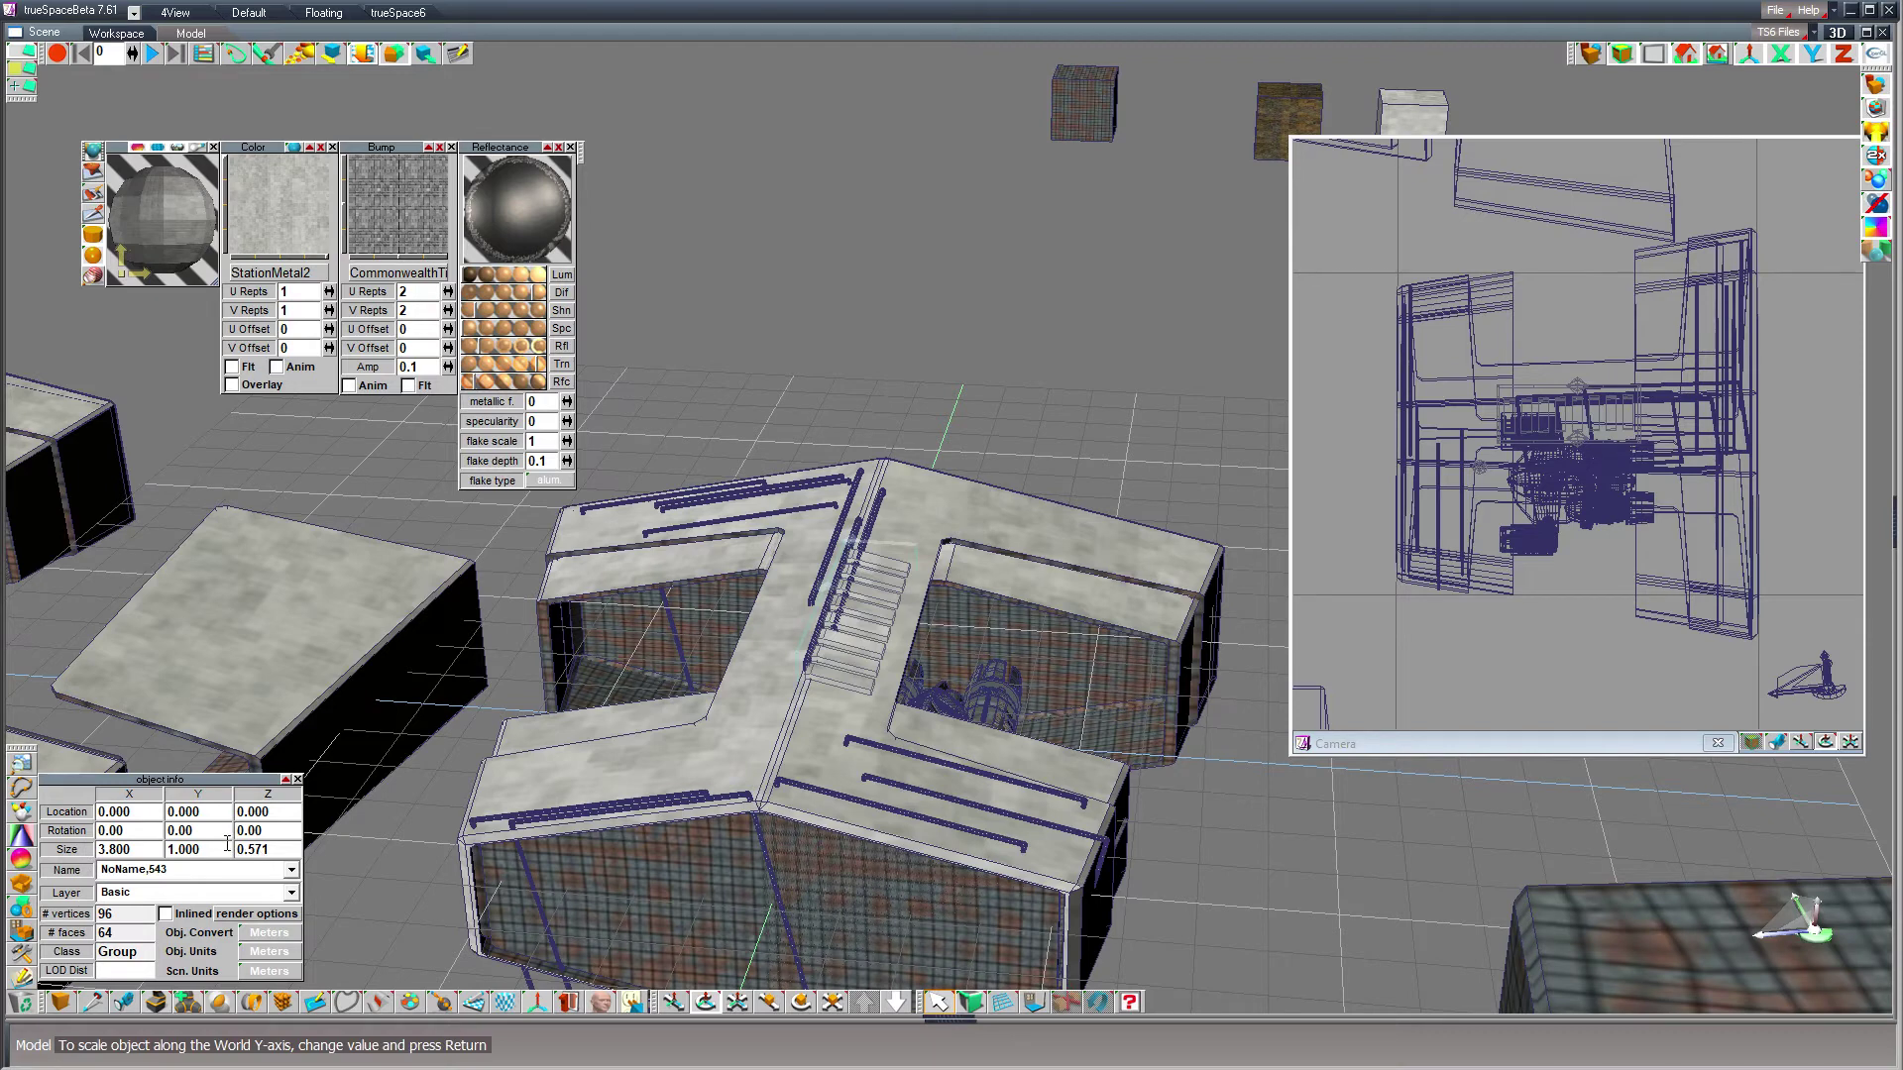
{"action": "left_click", "coordinate": [567, 1004]}
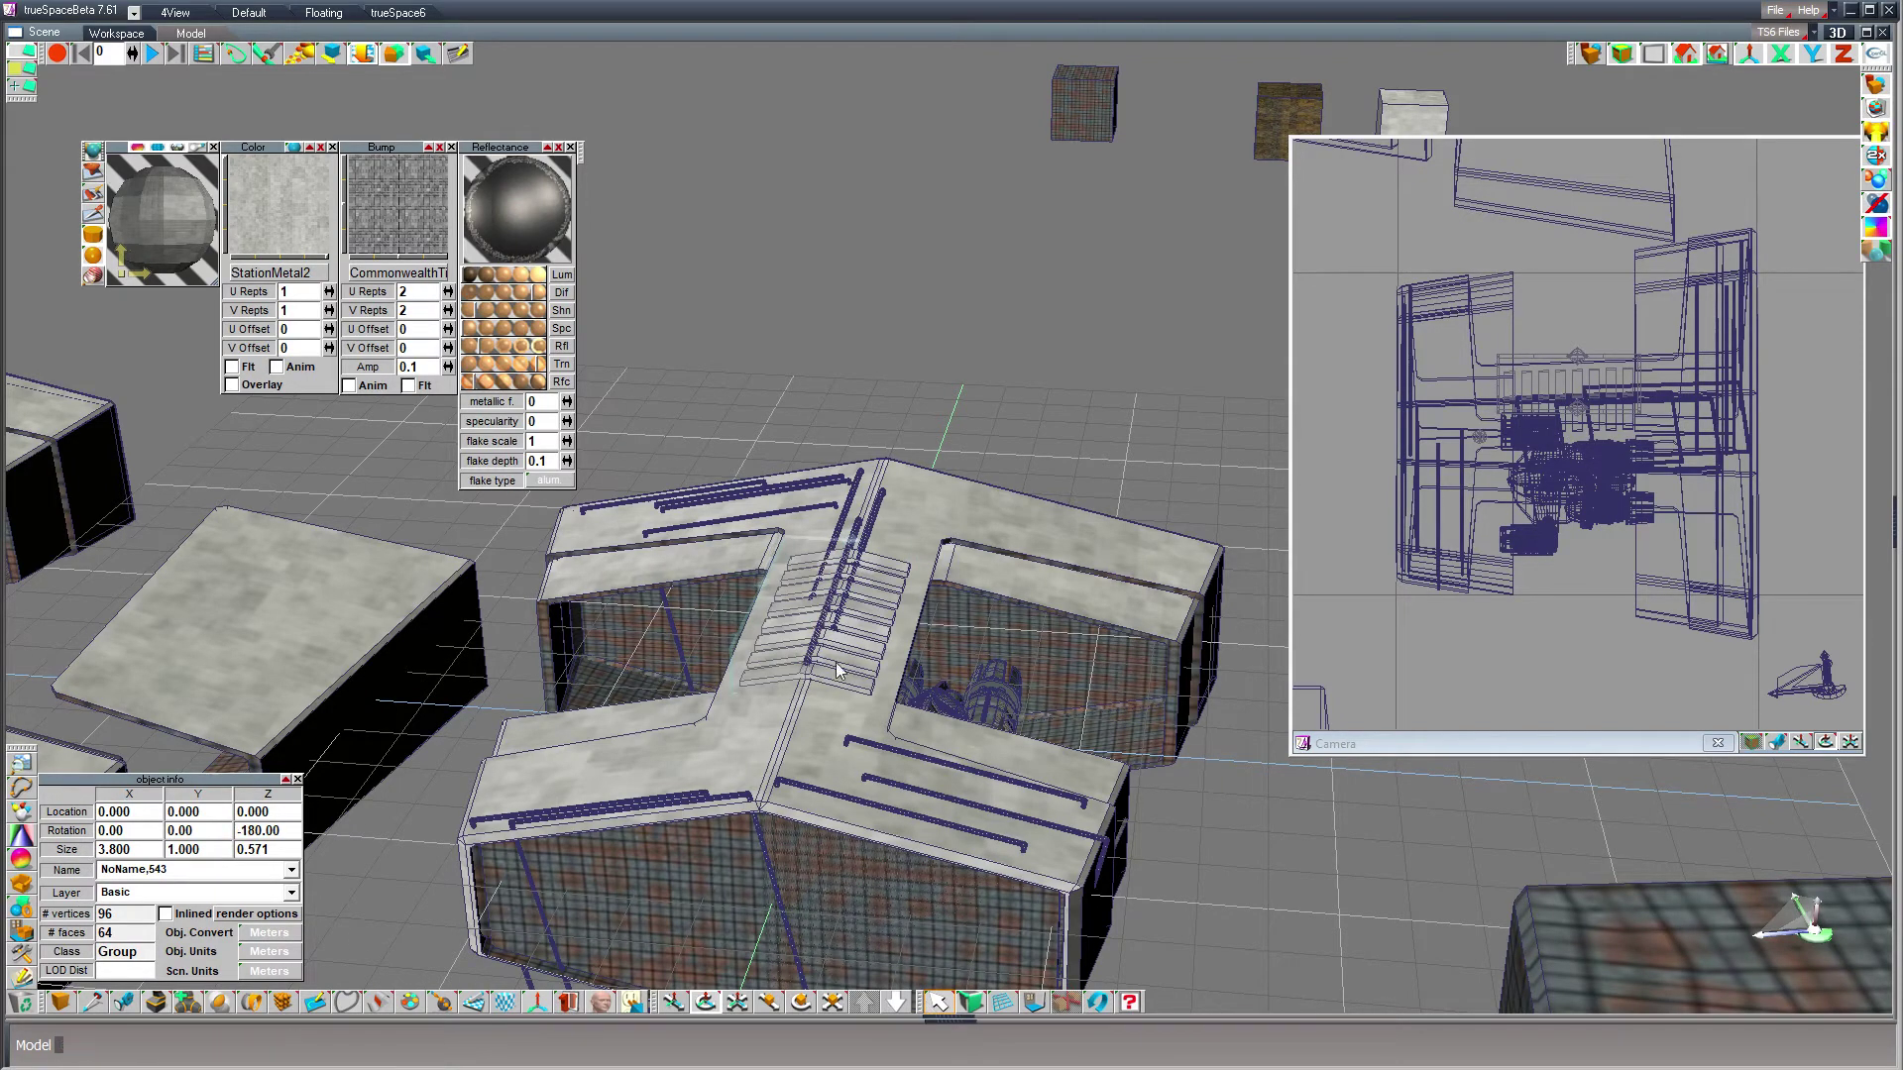
{"action": "left_click", "coordinate": [1578, 751]}
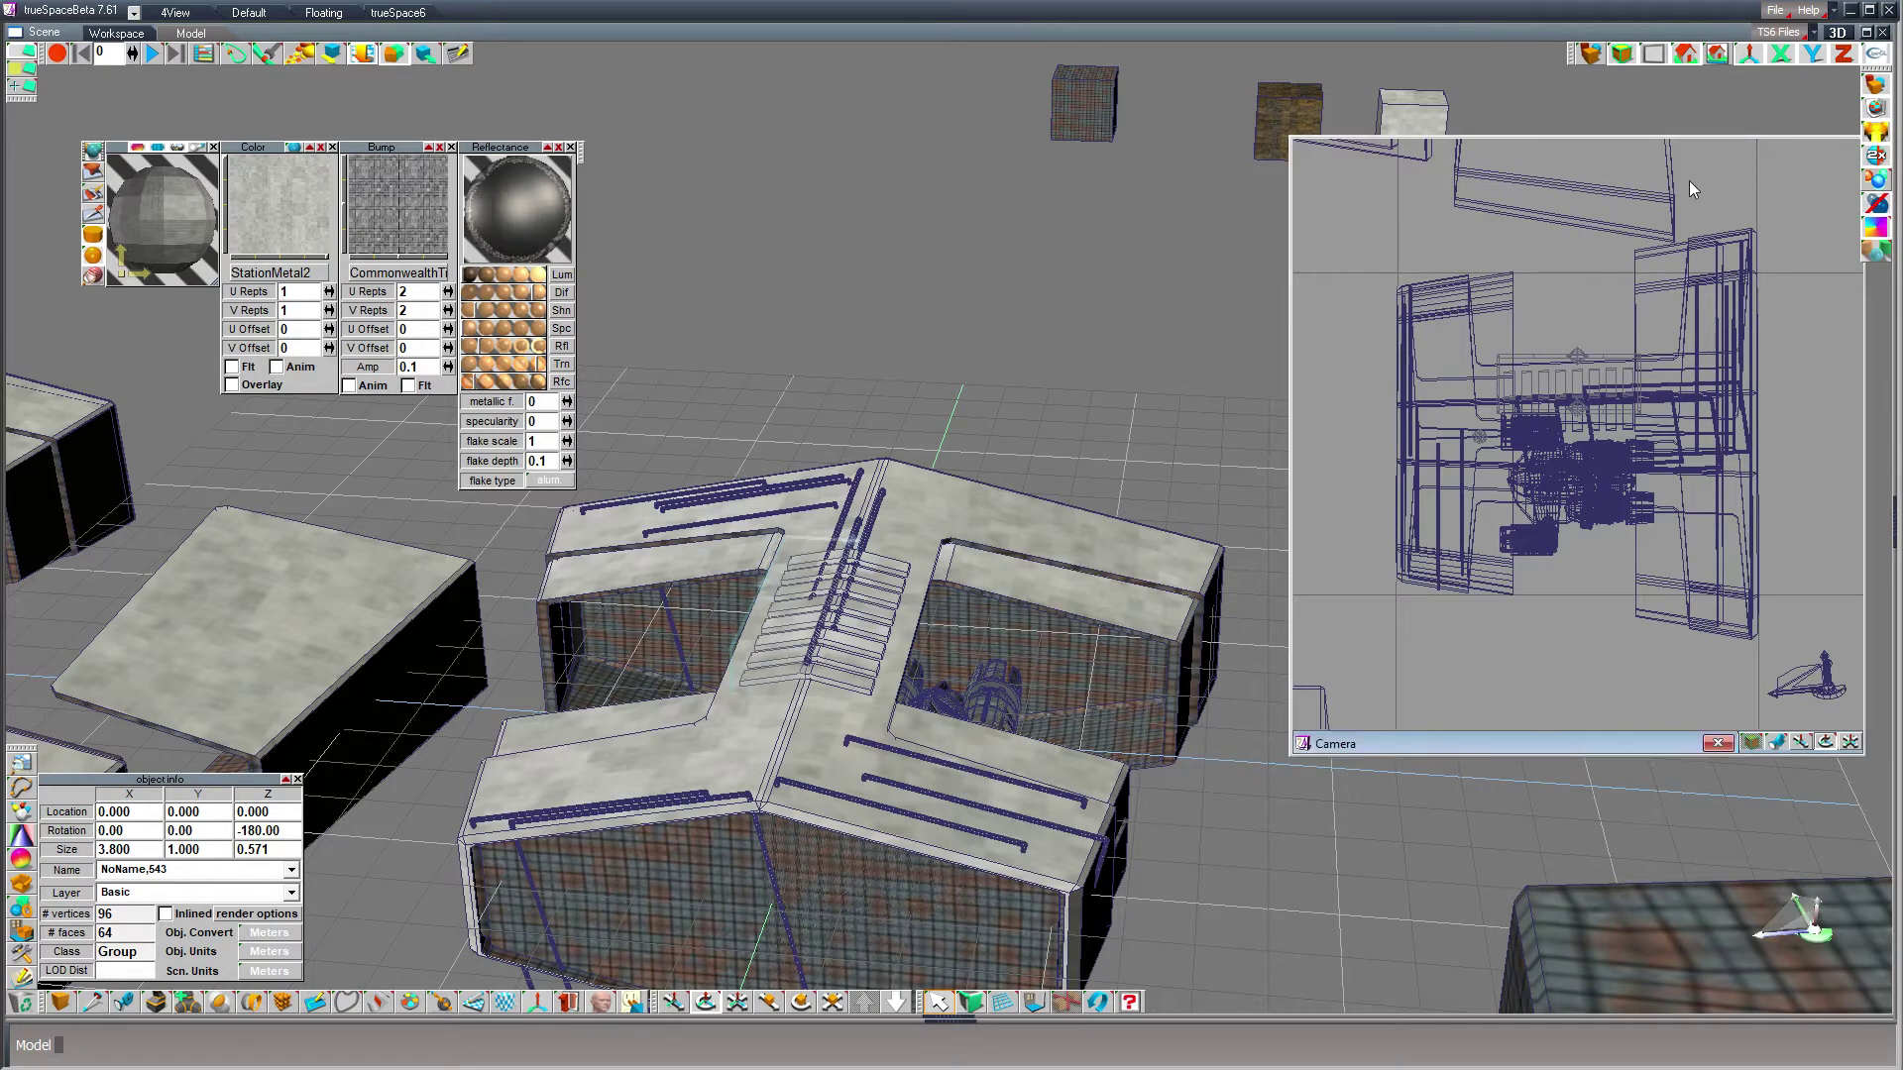
{"action": "left_click", "coordinate": [1591, 52]}
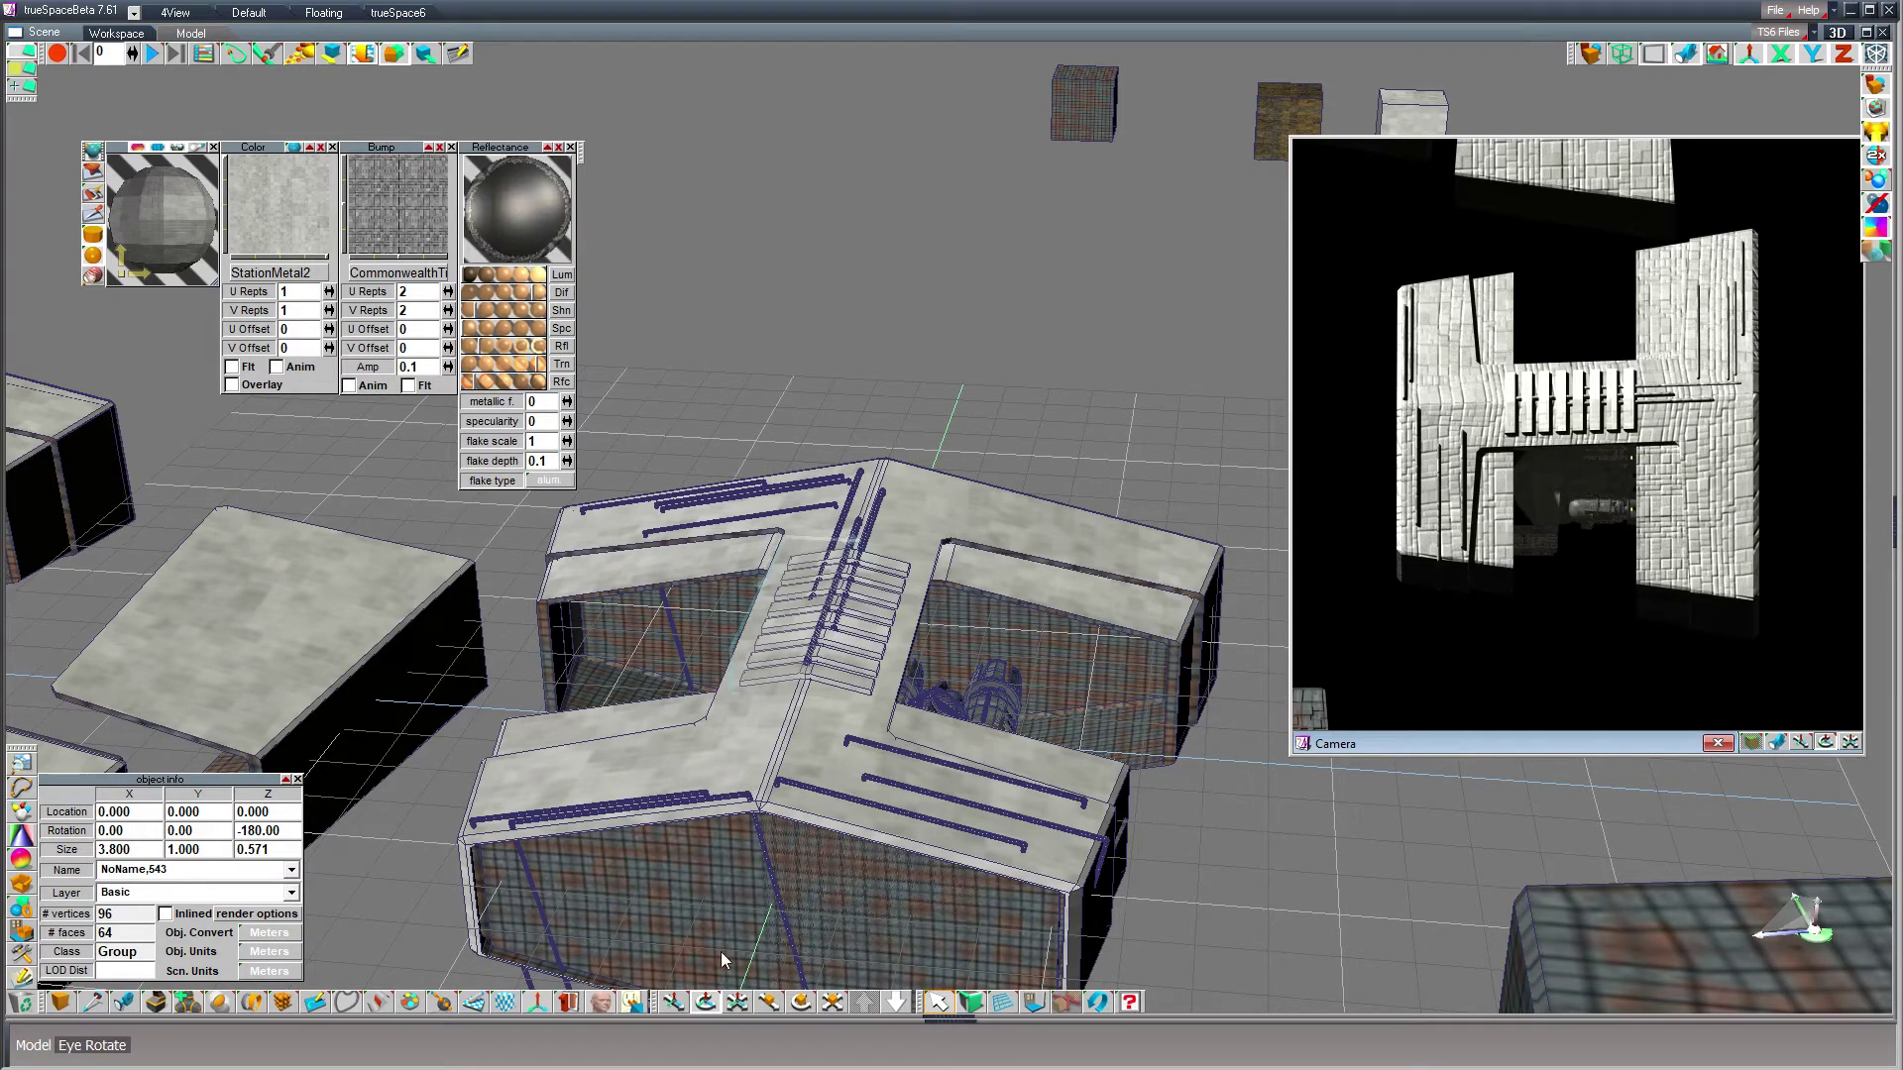
- Add a cylinder primitive with 24 sides on the open grid beyond the hull
{"action": "mouse_move", "coordinate": [882, 390]}
{"action": "left_mouse_down"}
{"action": "mouse_move", "coordinate": [792, 366]}
{"action": "mouse_move", "coordinate": [654, 278]}
{"action": "mouse_move", "coordinate": [882, 394]}
{"action": "left_mouse_up"}
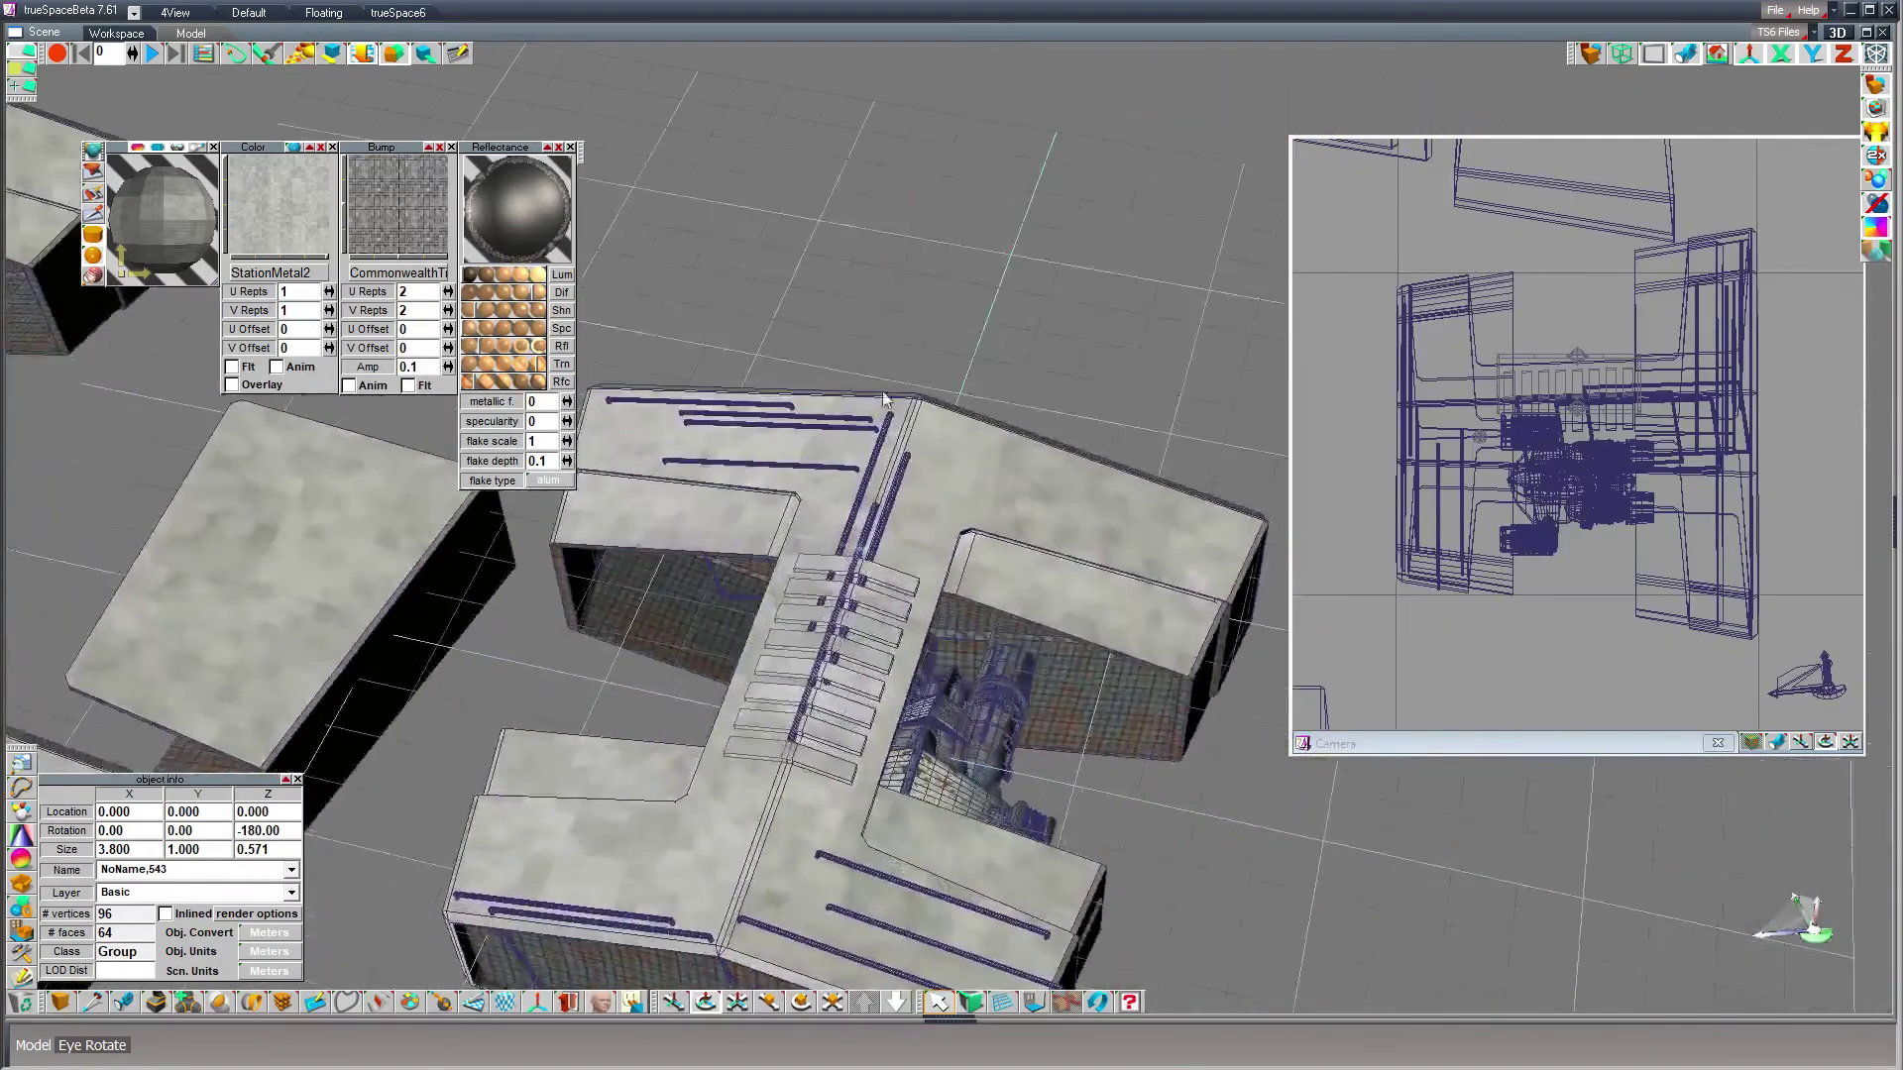
{"action": "scroll", "coordinate": [1051, 334], "scroll_direction": "down", "scroll_amount": 4}
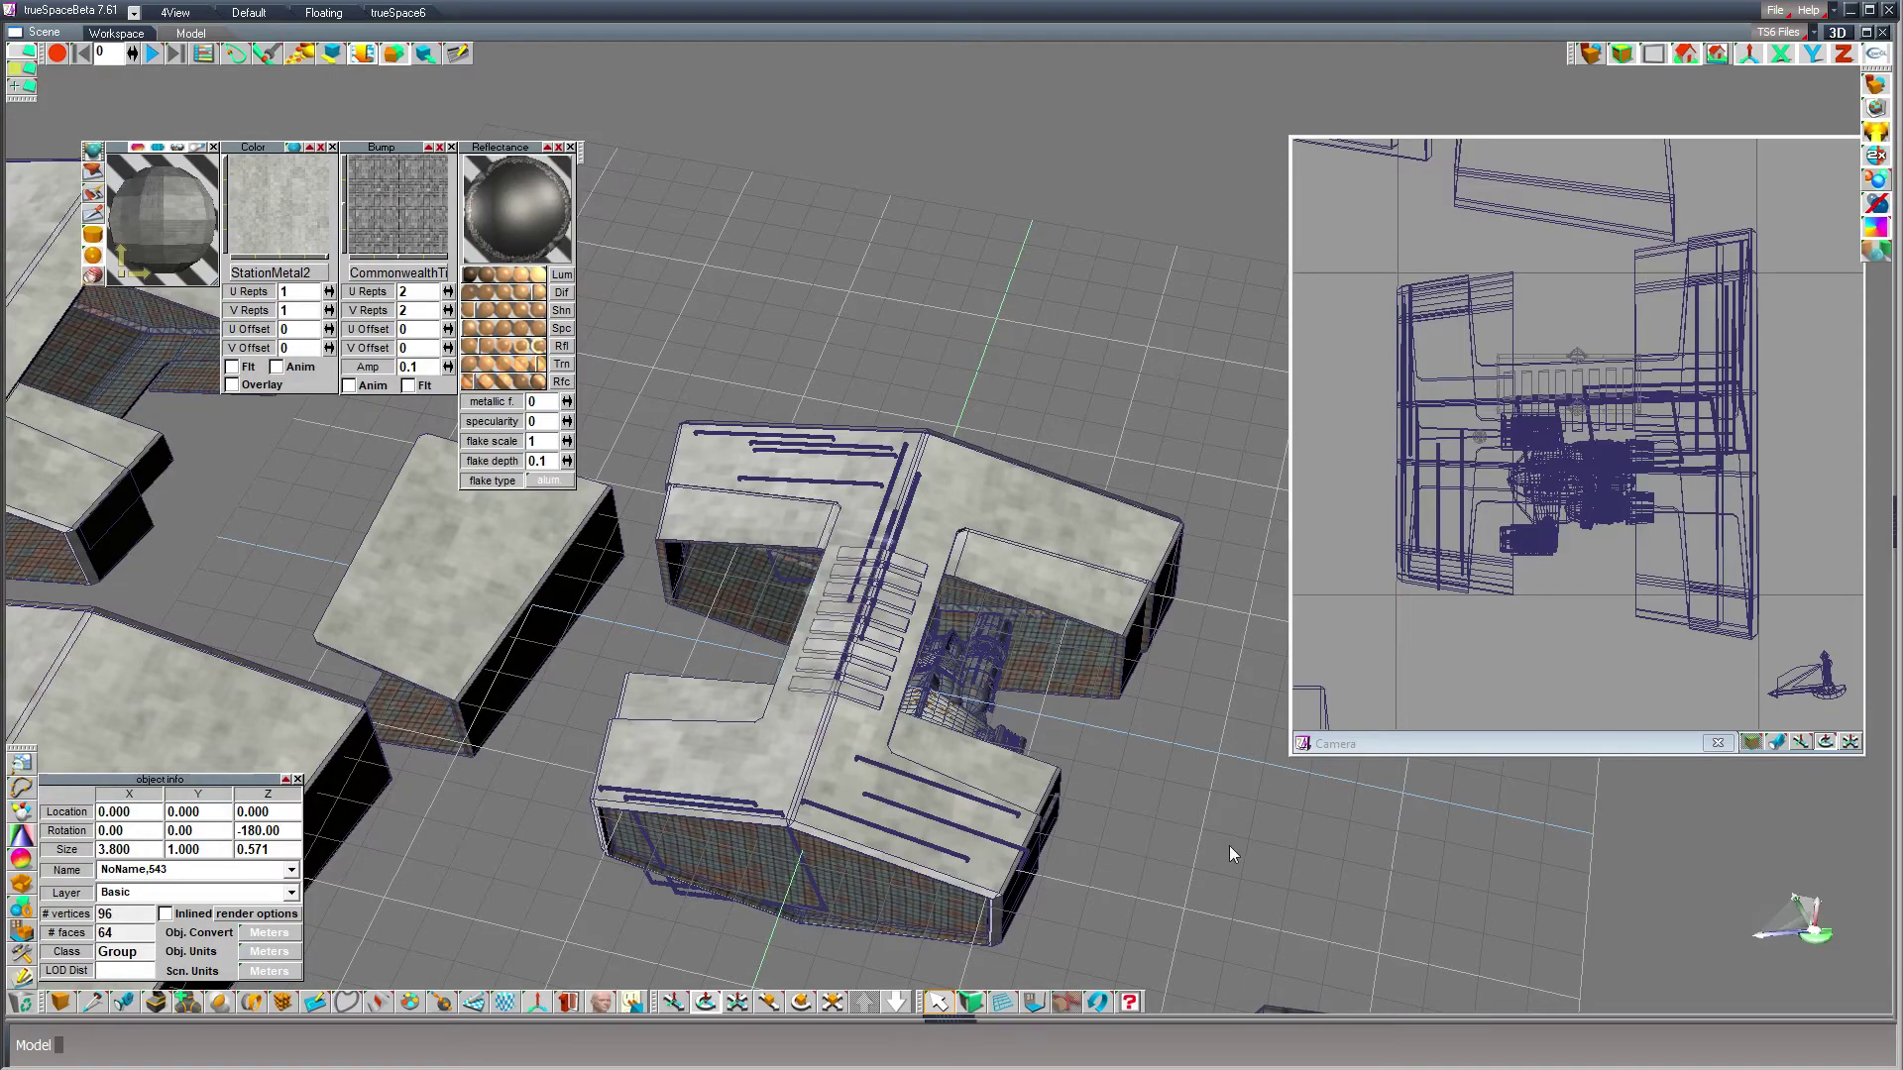
{"action": "left_click_drag", "start_coordinate": [1229, 846], "coordinate": [1065, 842]}
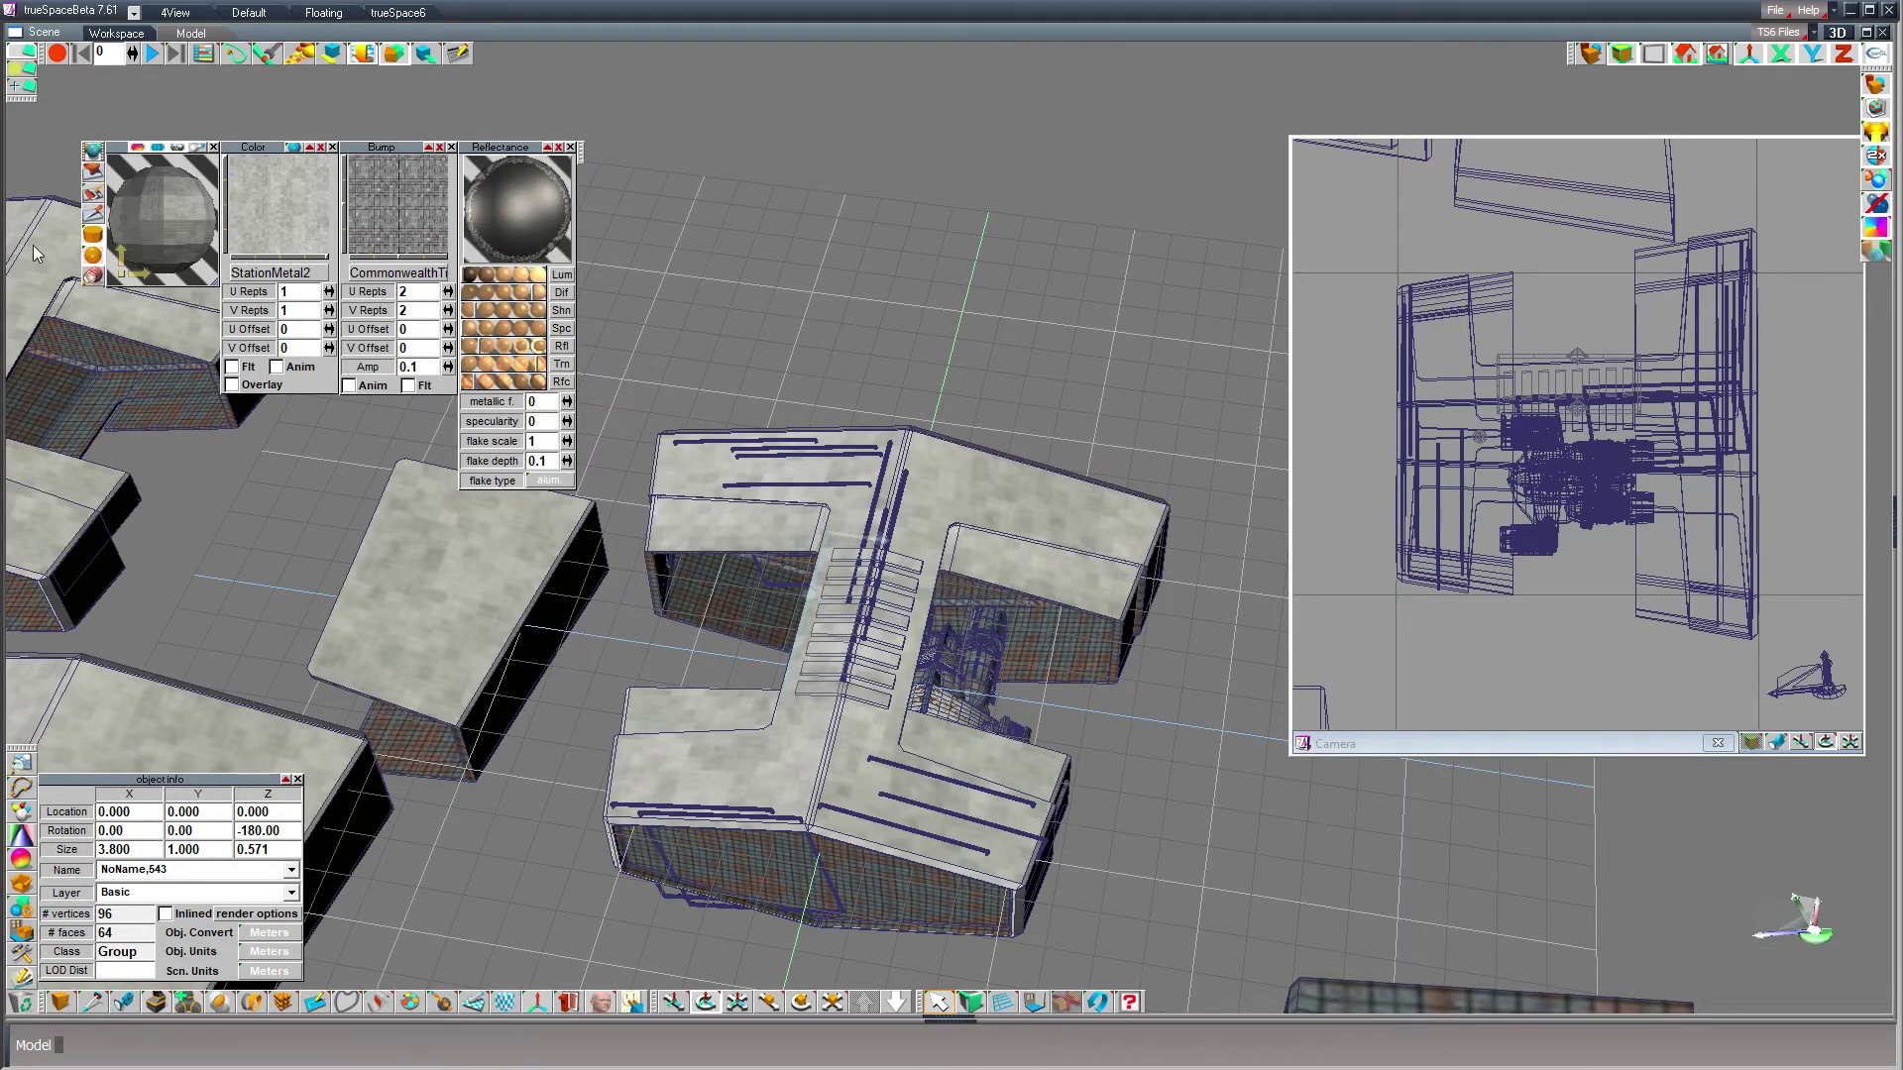
{"action": "left_click", "coordinate": [61, 1003]}
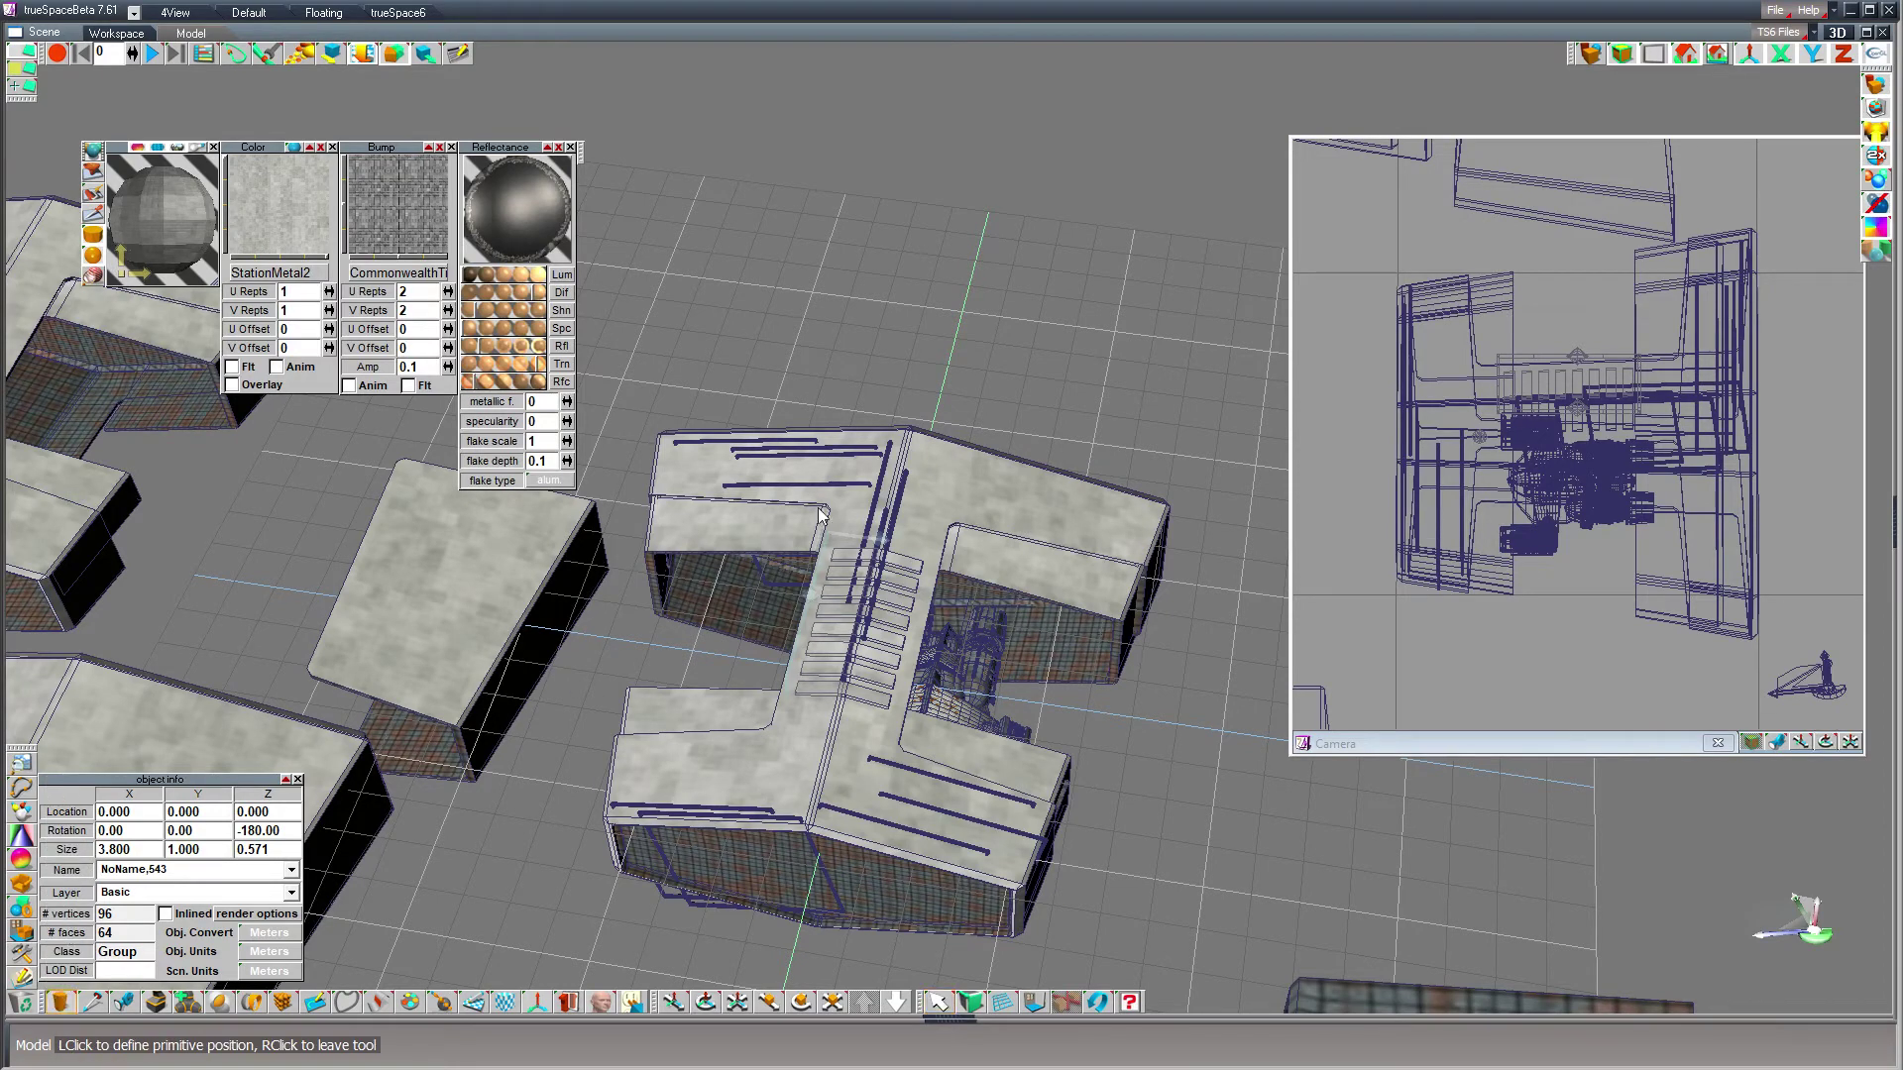
{"action": "left_click", "coordinate": [959, 363]}
{"action": "right_click", "coordinate": [63, 1012]}
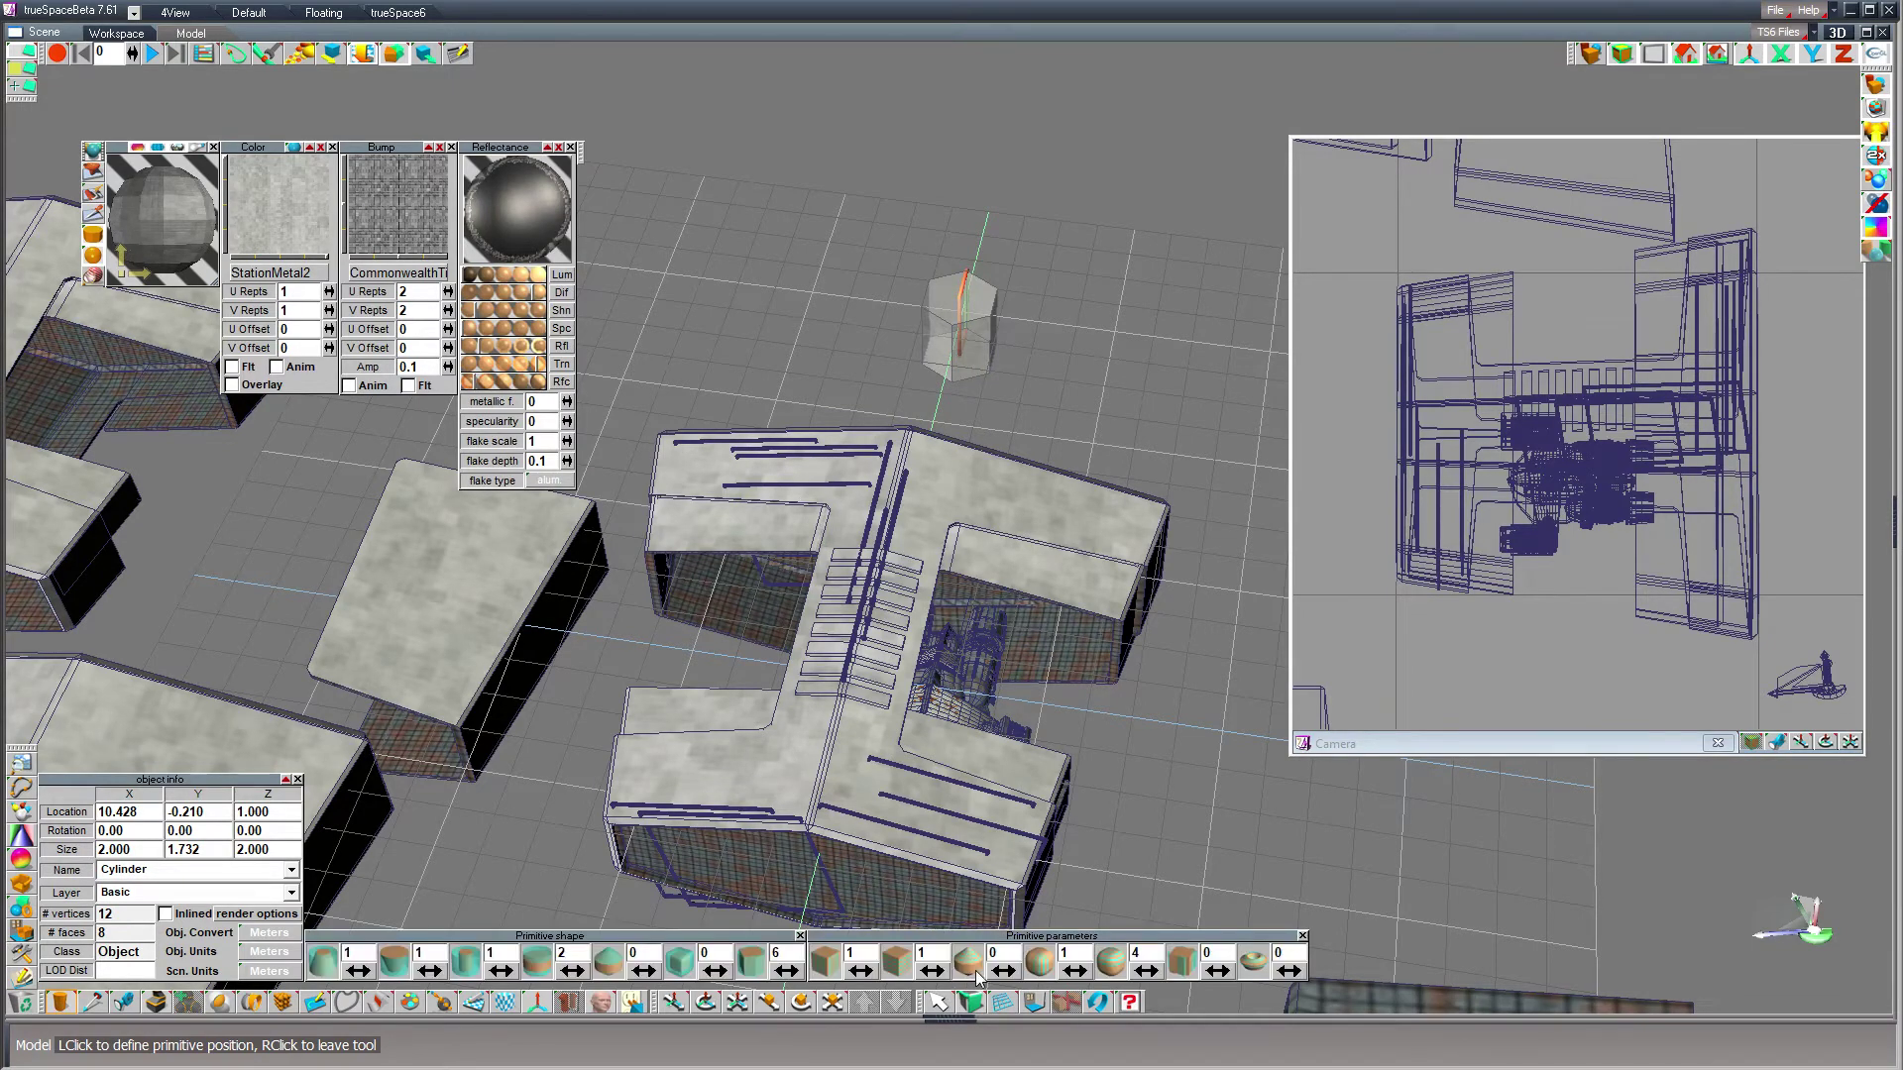
{"action": "double_click", "coordinate": [782, 952]}
{"action": "type", "text": "26"}
{"action": "key", "text": "BackSpace"}
{"action": "type", "text": "4"}
{"action": "key", "text": "Return"}
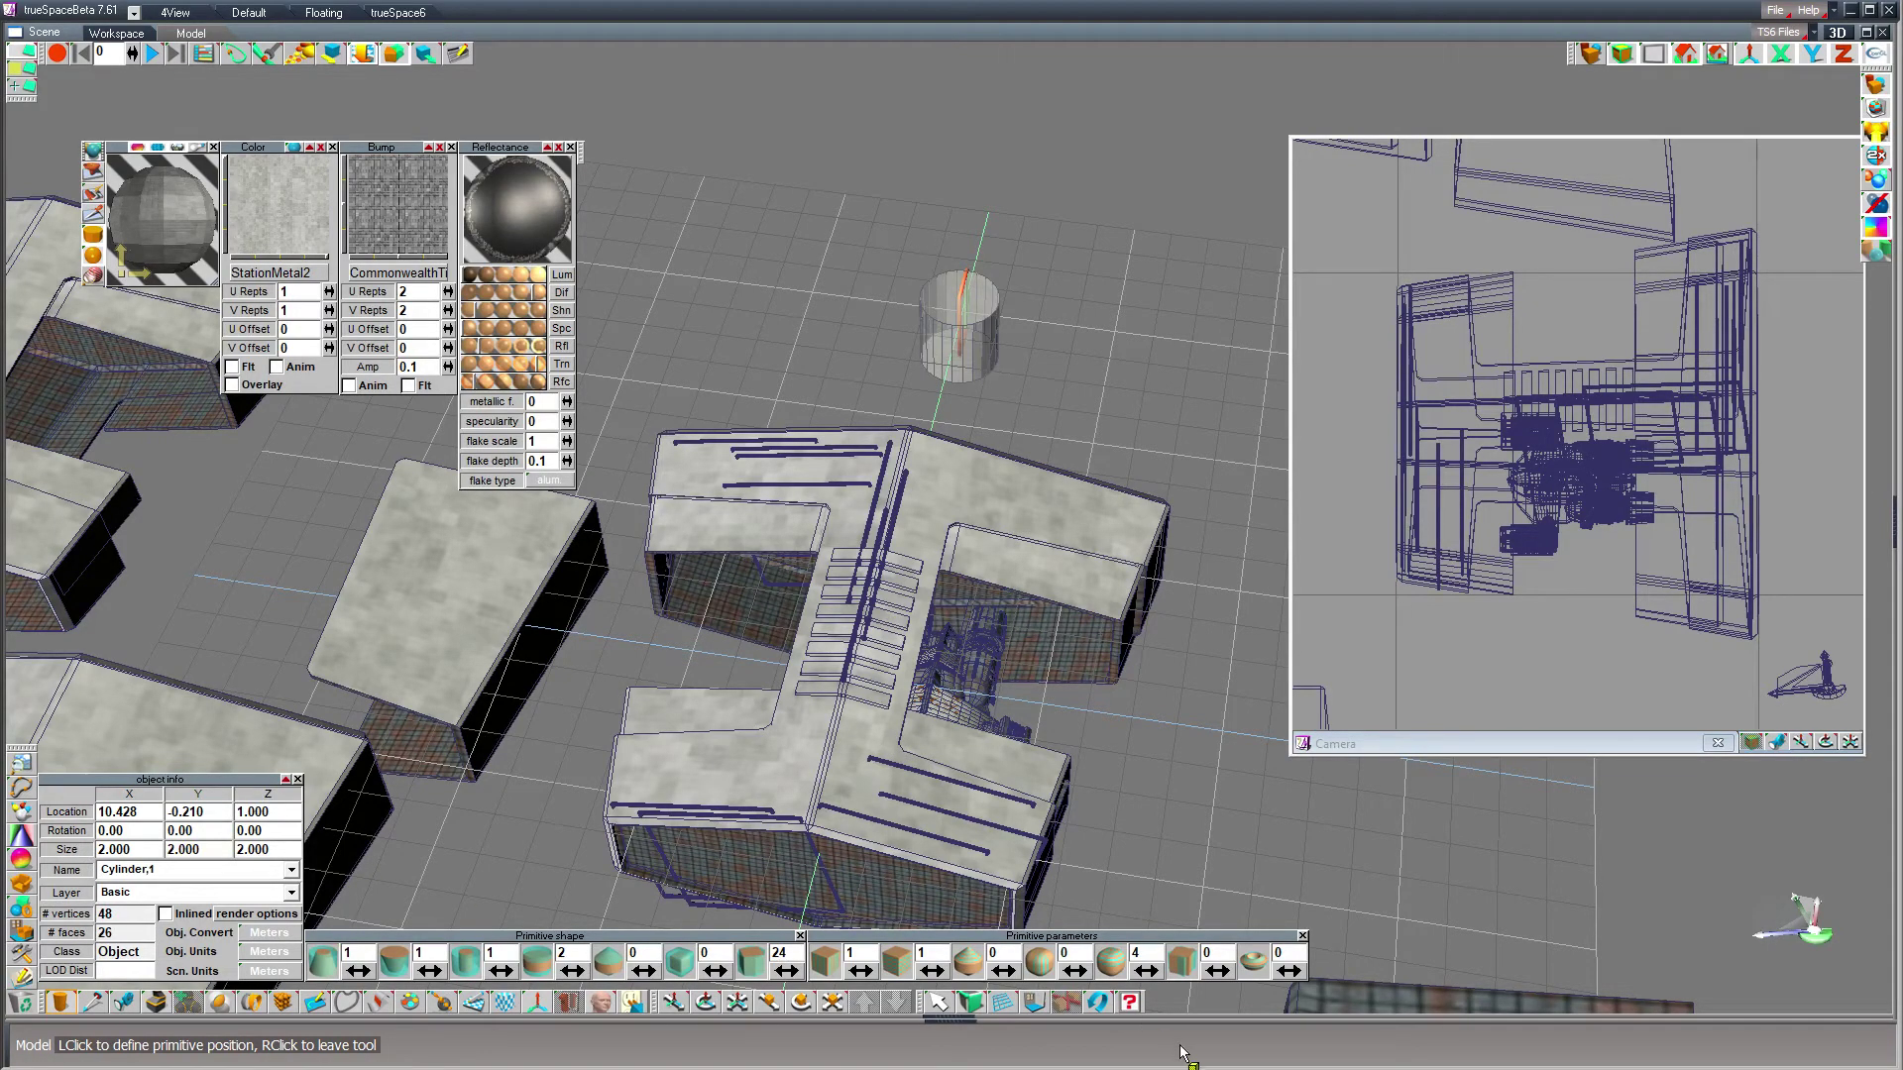
{"action": "left_click", "coordinate": [936, 1004]}
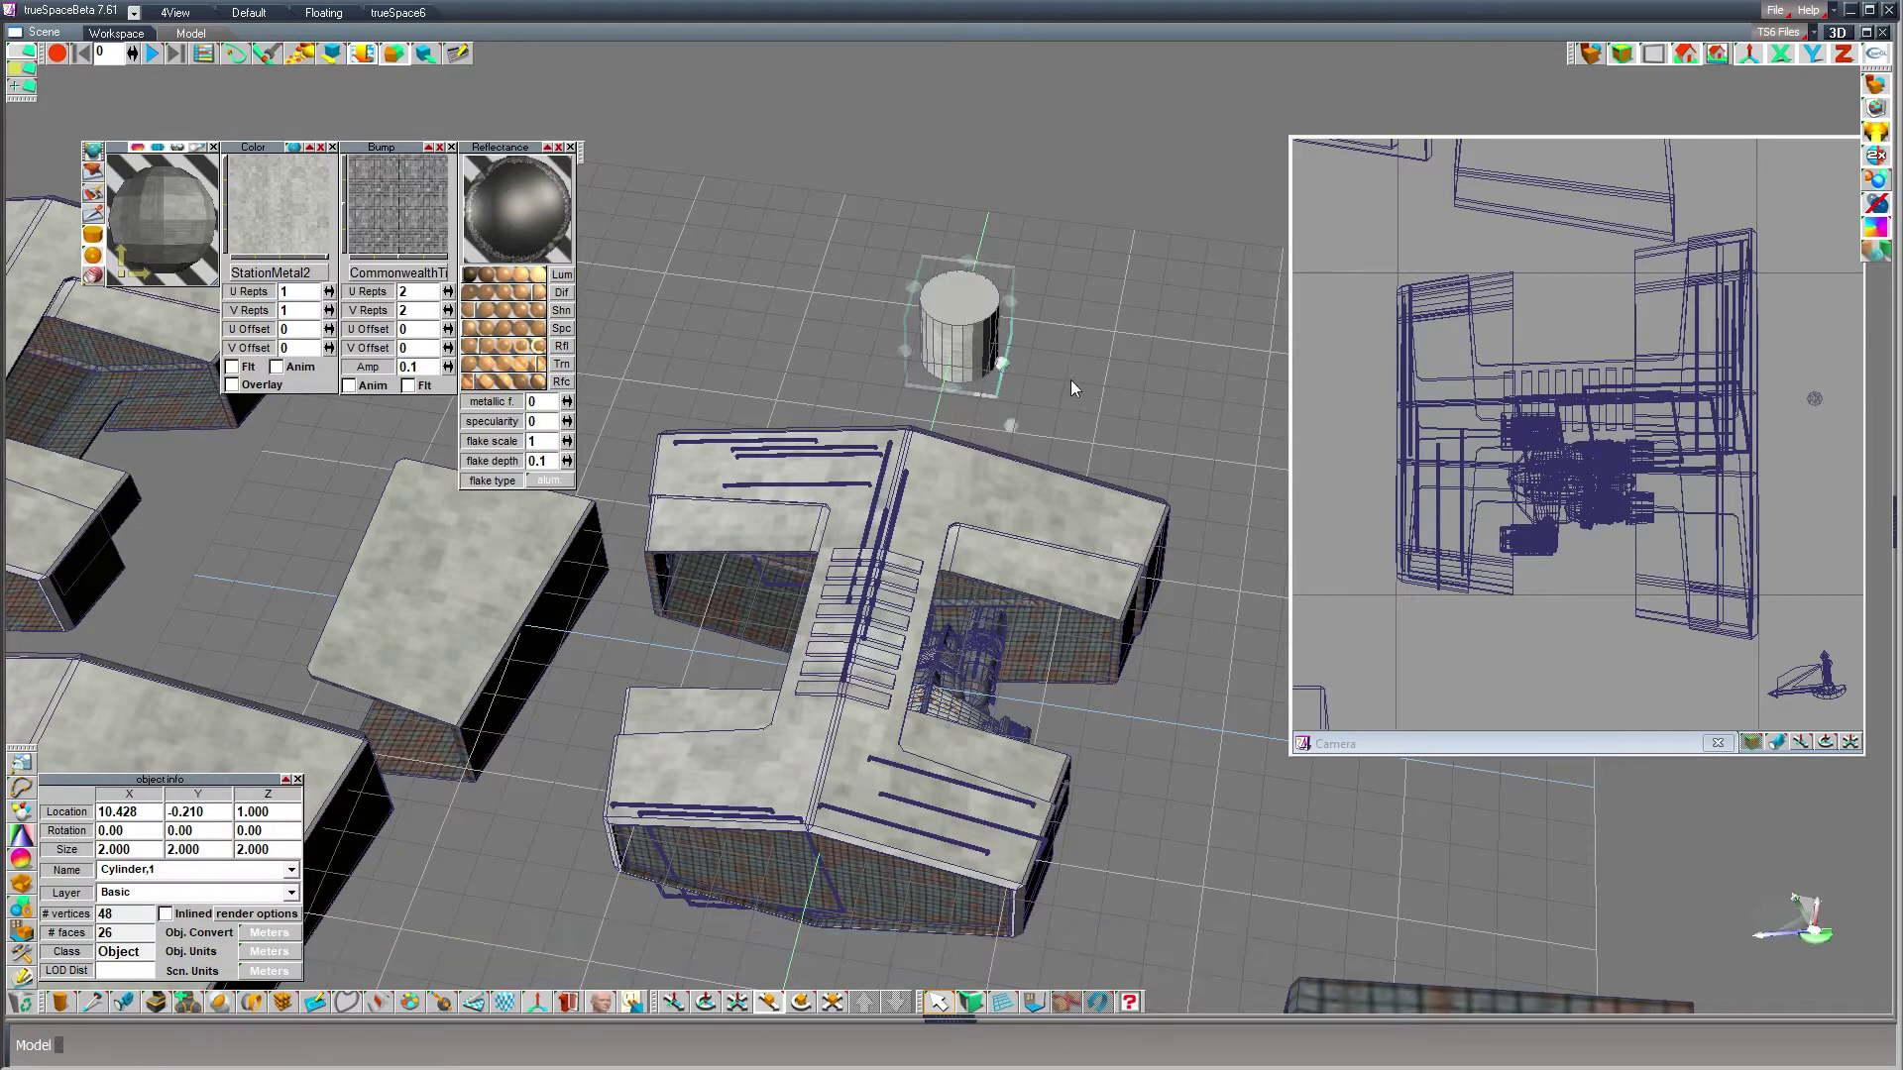
- Position the cylinder at X 10 and Y 0
{"action": "left_click", "coordinate": [155, 813]}
{"action": "type", "text": "10"}
{"action": "key", "text": "Tab"}
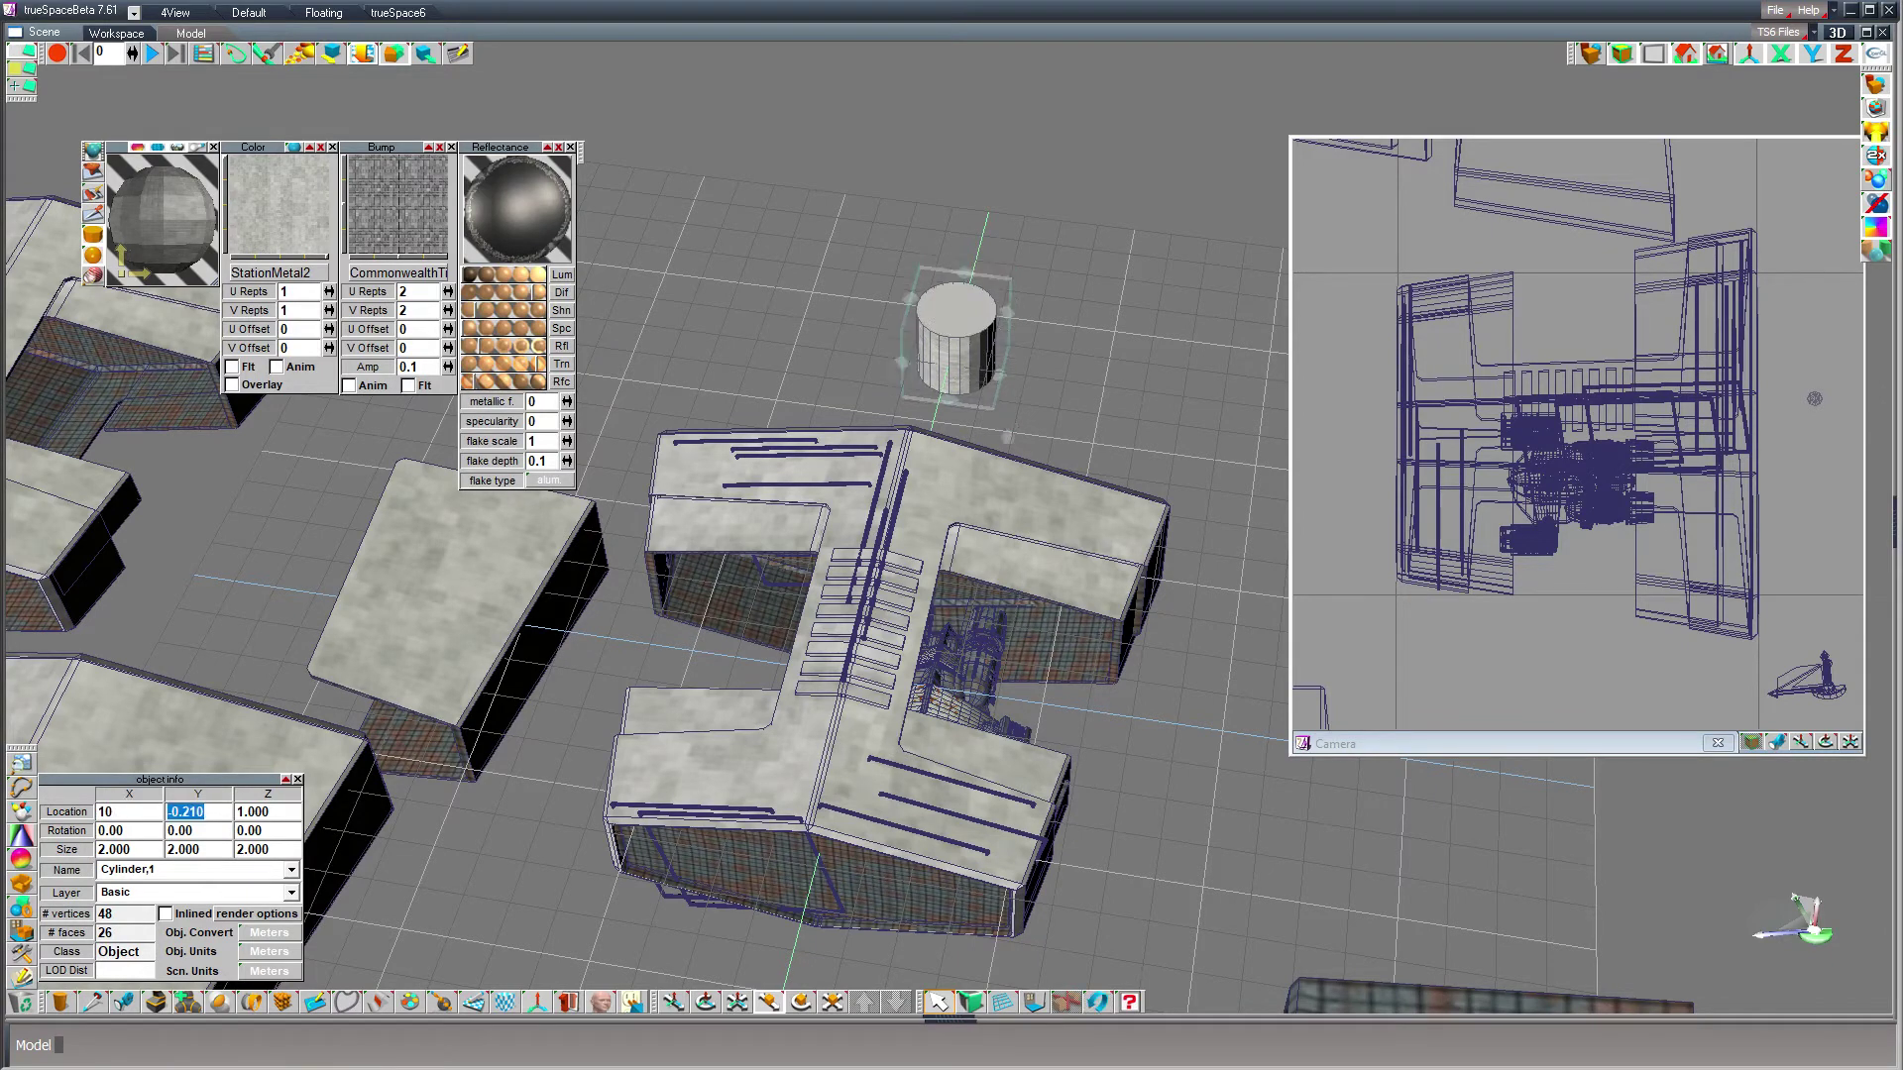
{"action": "type", "text": "0"}
{"action": "key", "text": "Tab"}
{"action": "key", "text": "Return"}
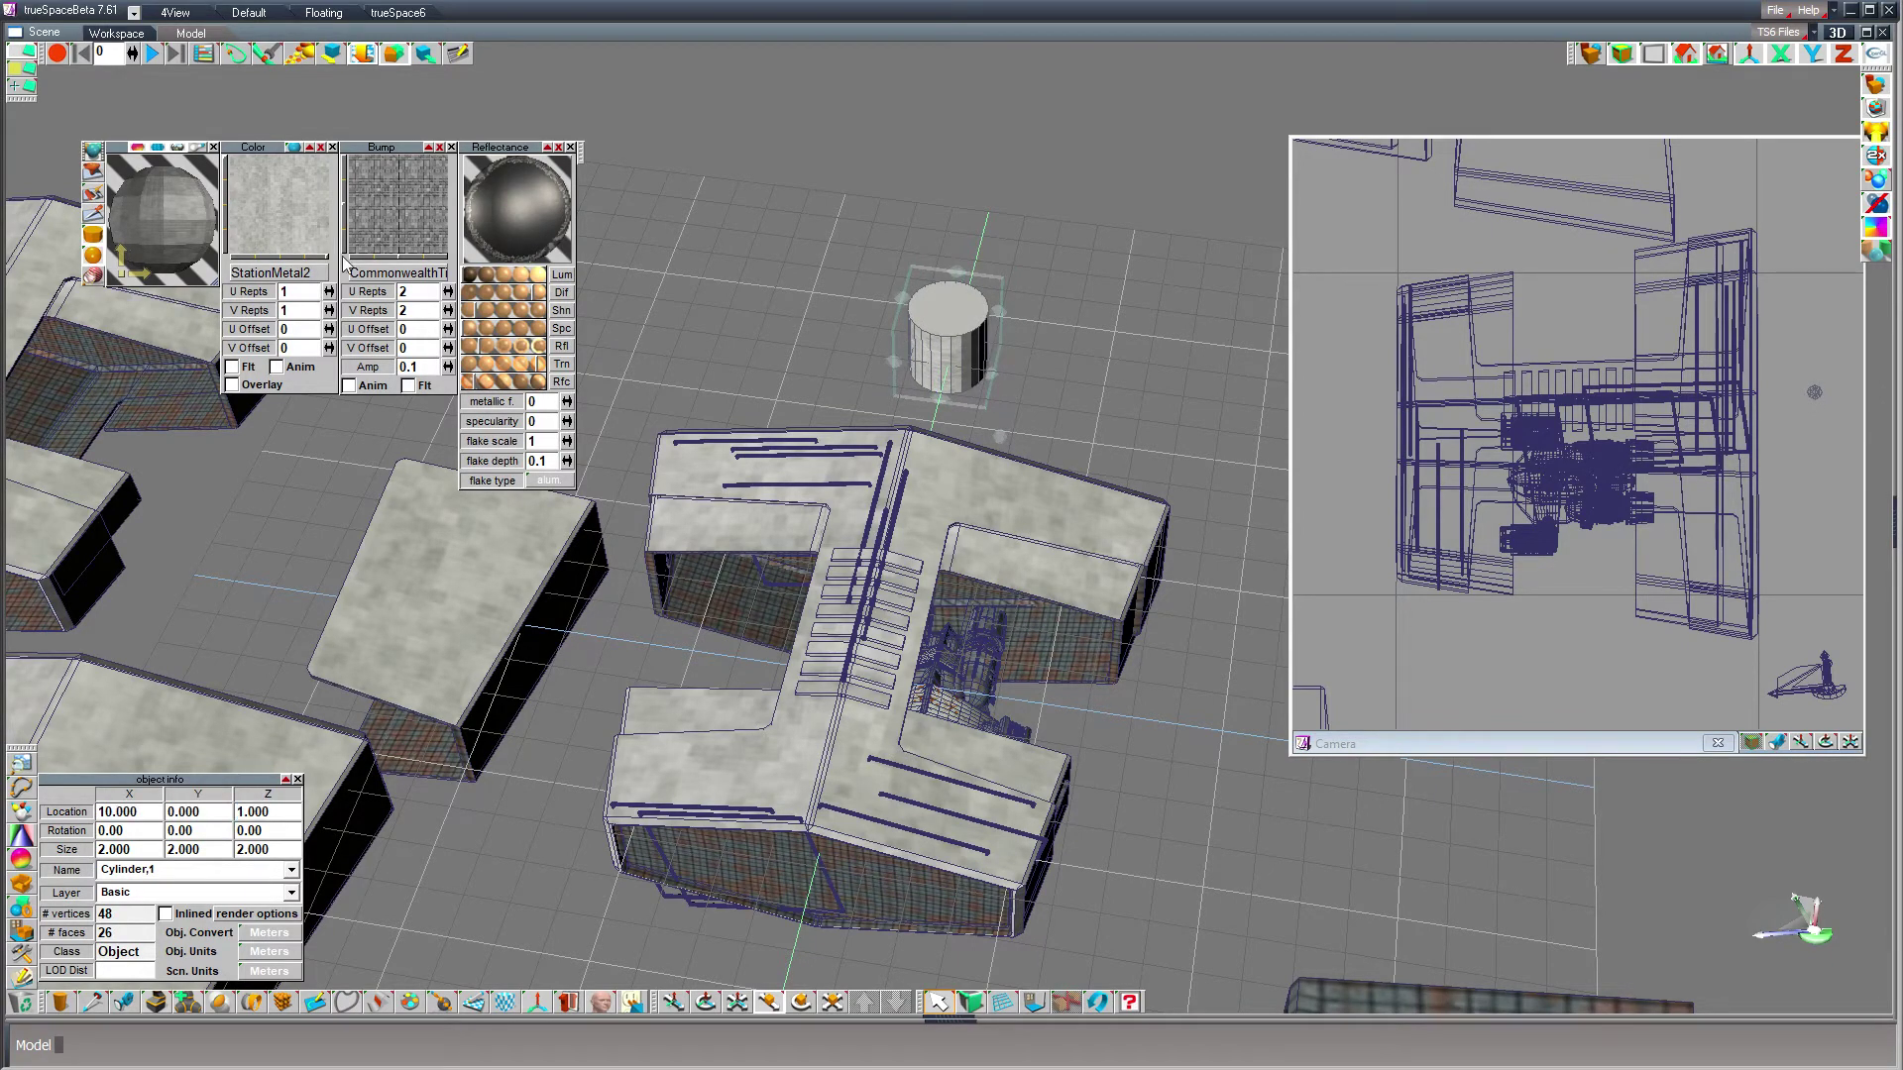
- Bevel the cylinder's top face with a bevel value of 0.1
{"action": "scroll", "coordinate": [979, 381], "scroll_direction": "up", "scroll_amount": 4}
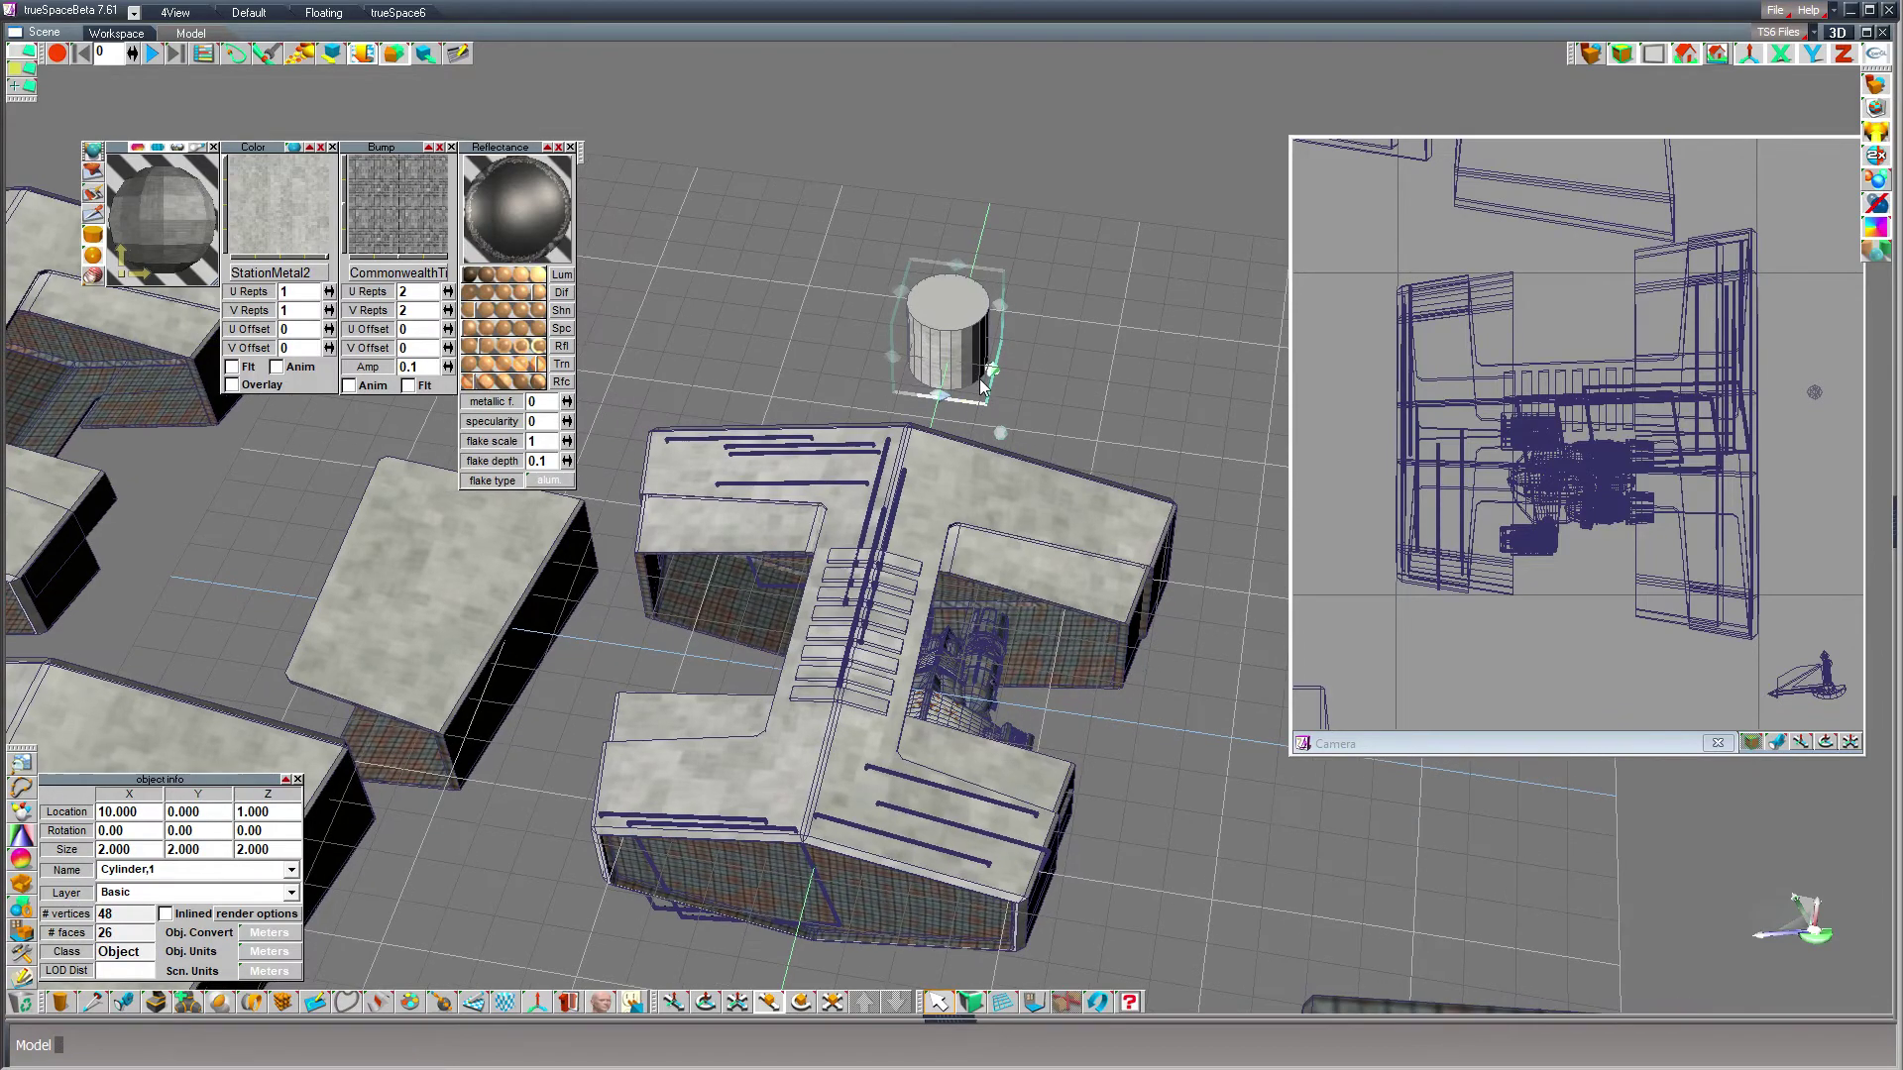
{"action": "scroll", "coordinate": [981, 386], "scroll_direction": "up", "scroll_amount": 3}
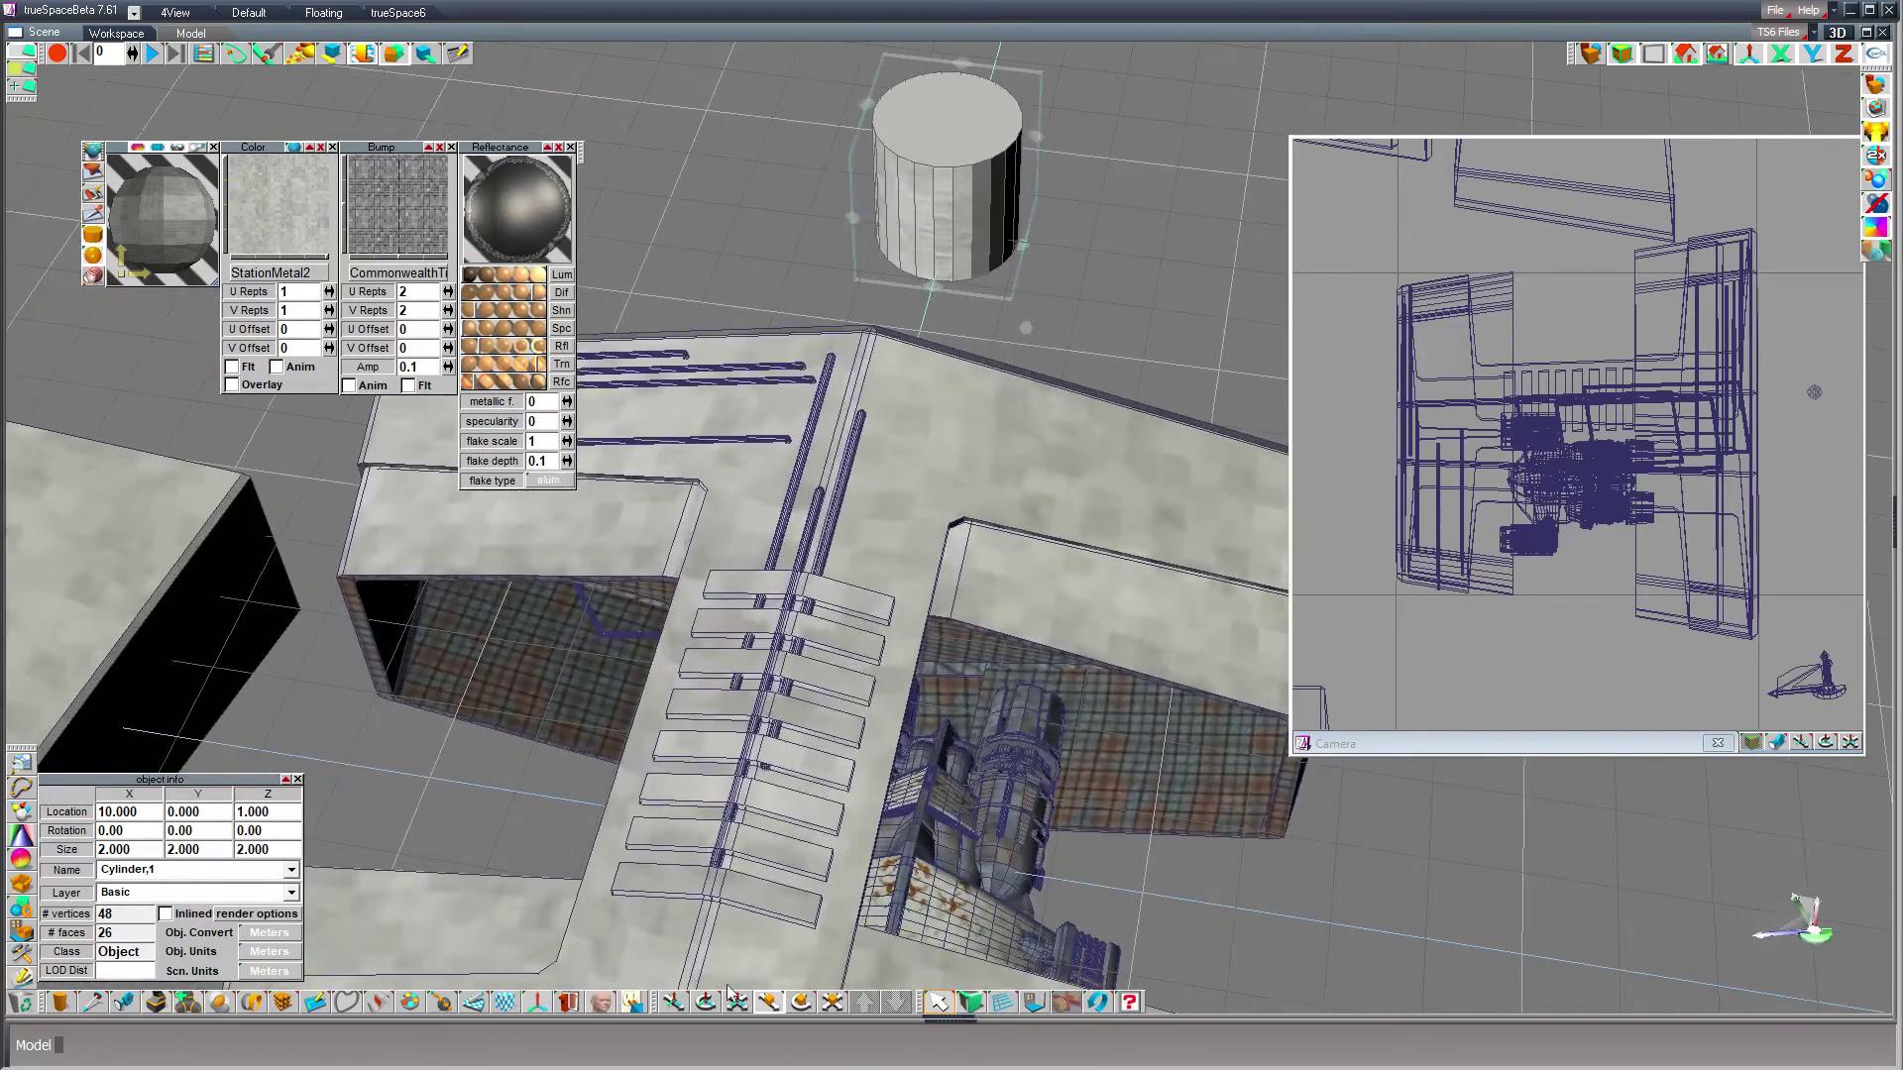
{"action": "left_click", "coordinate": [671, 1003]}
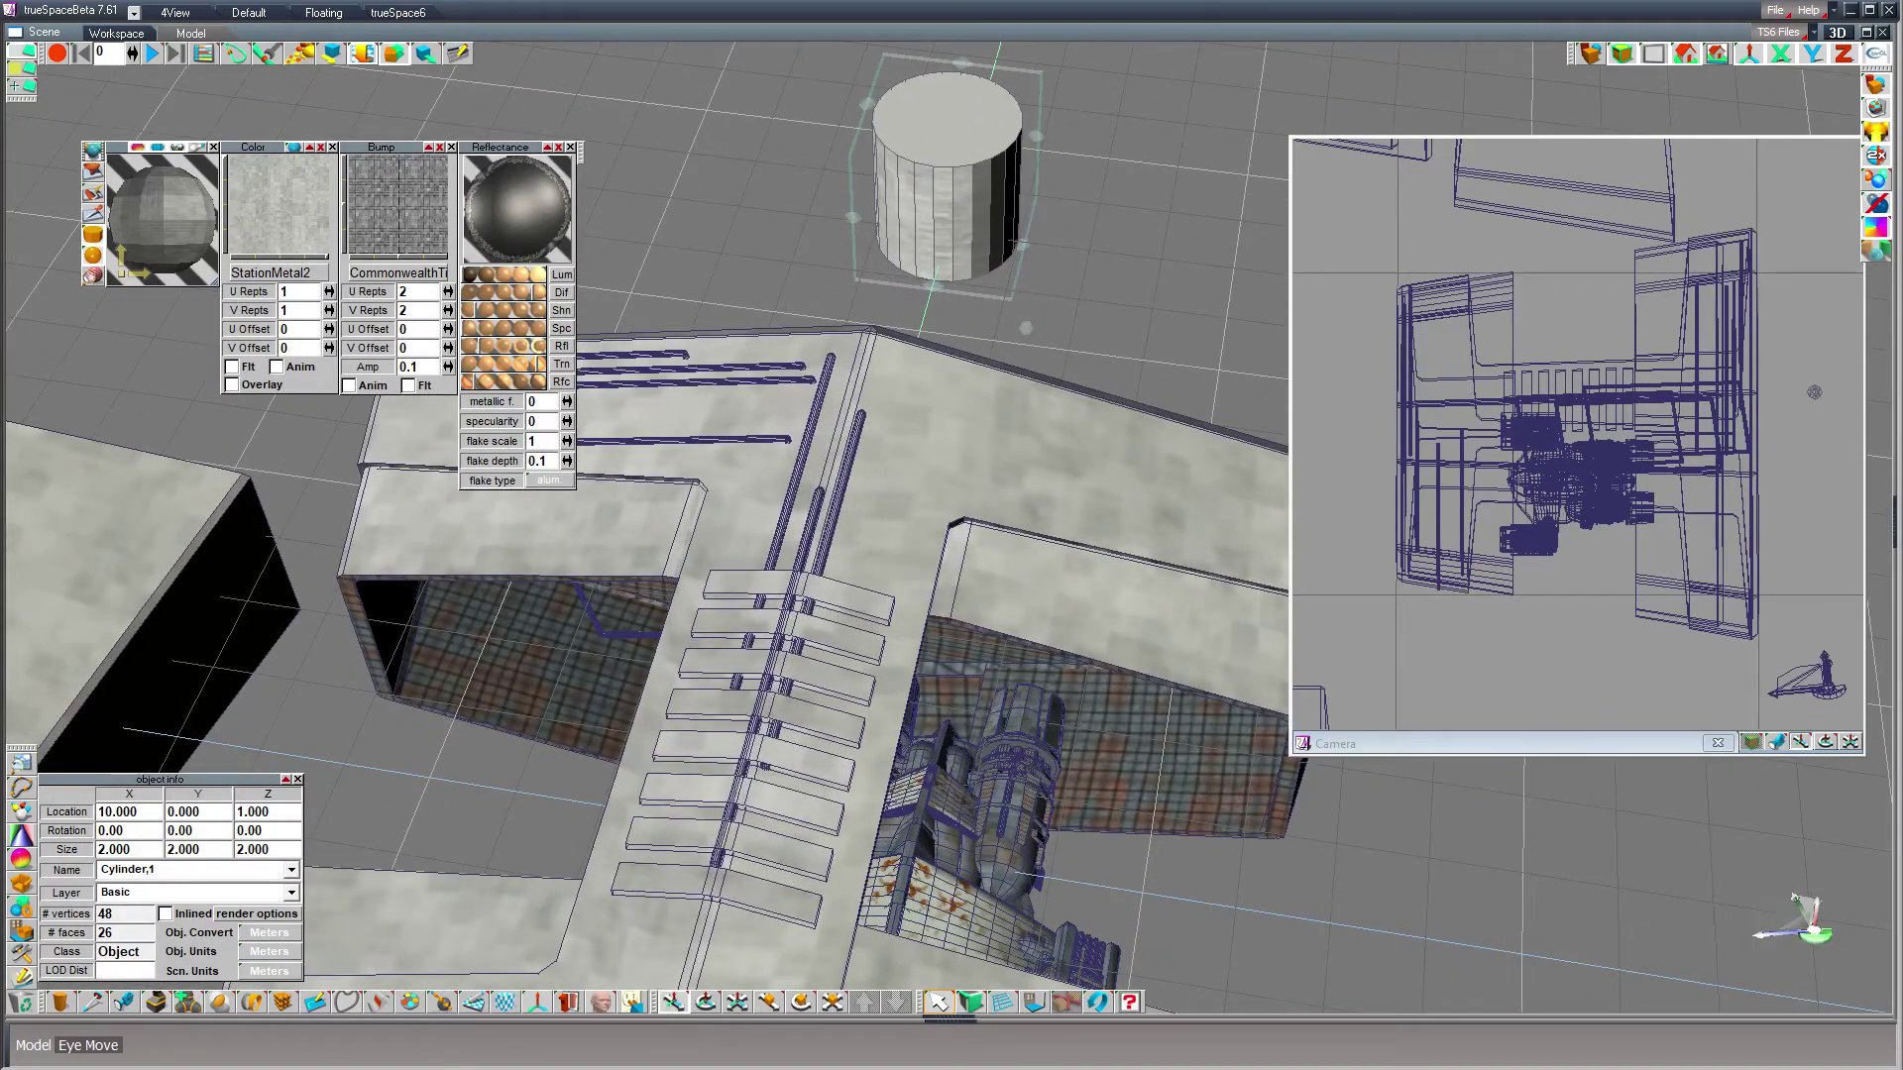
{"action": "left_click_drag", "start_coordinate": [671, 1003], "coordinate": [933, 159]}
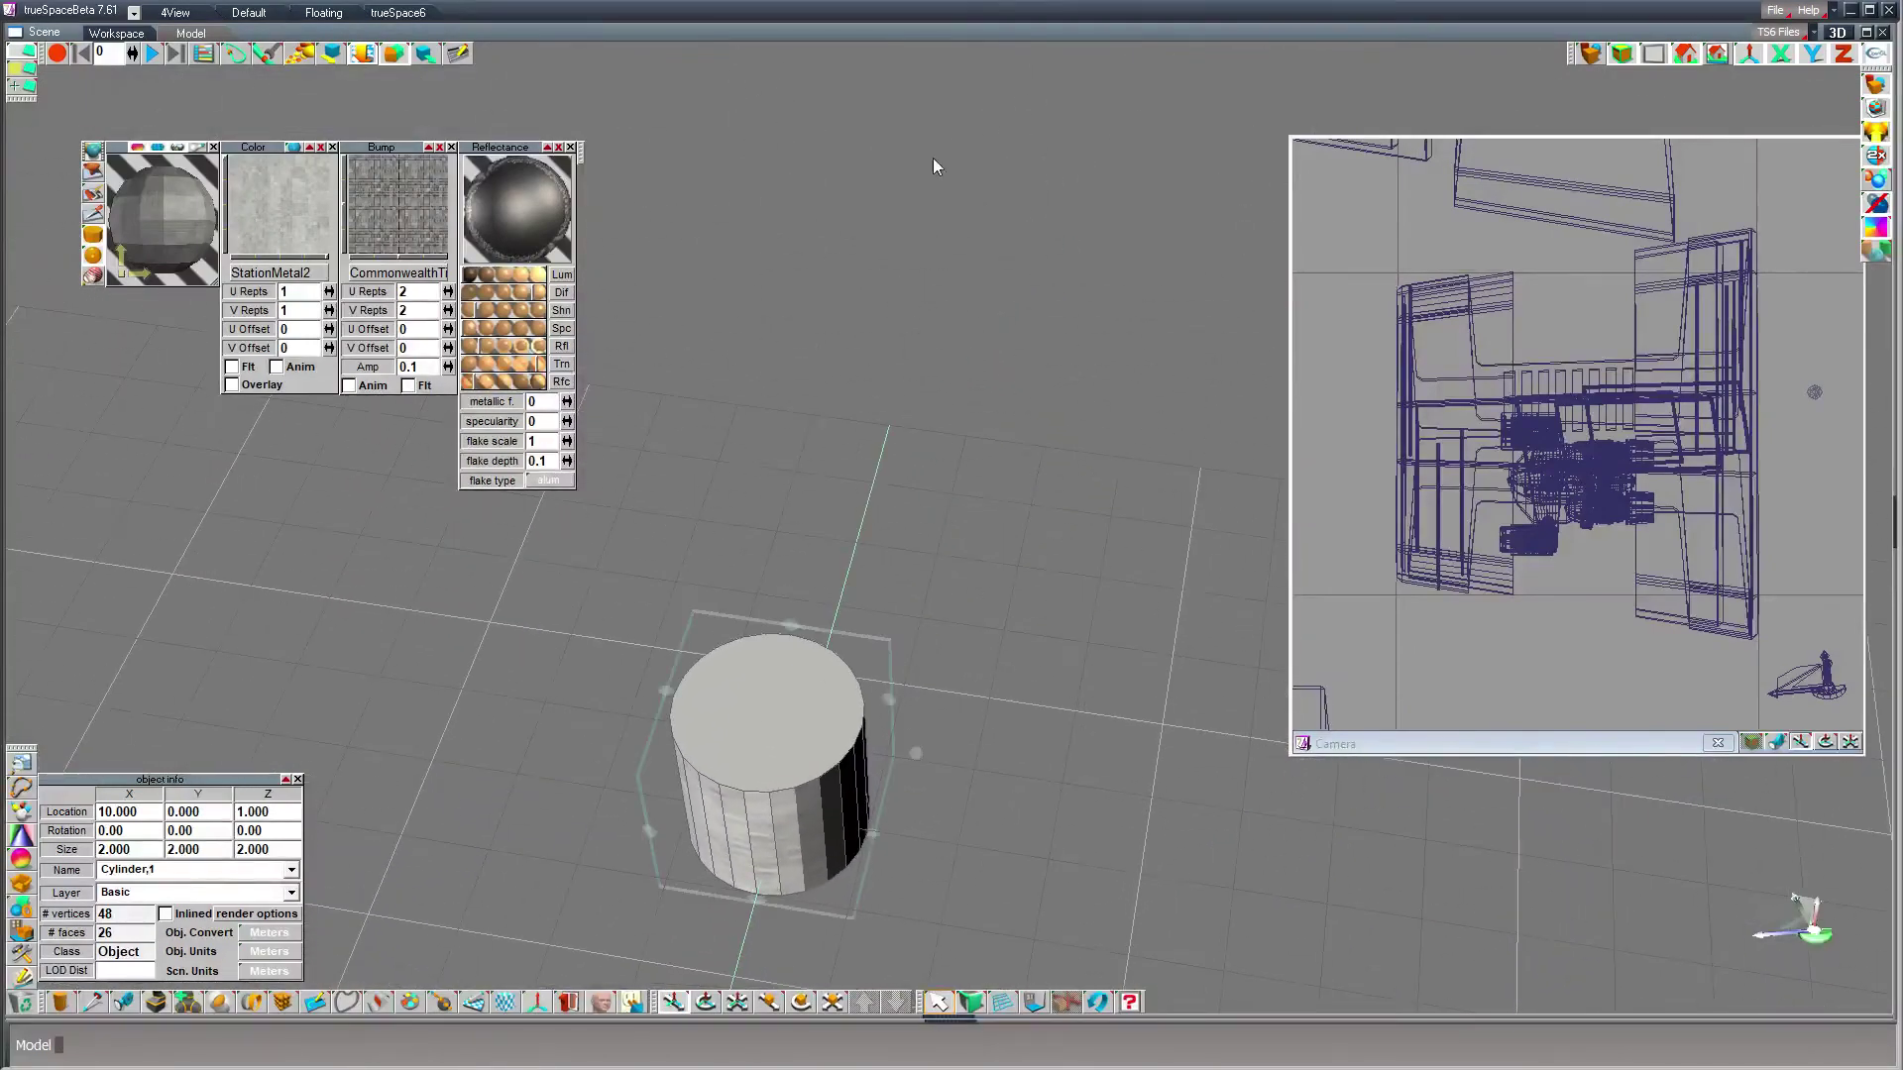
{"action": "left_click", "coordinate": [972, 1003]}
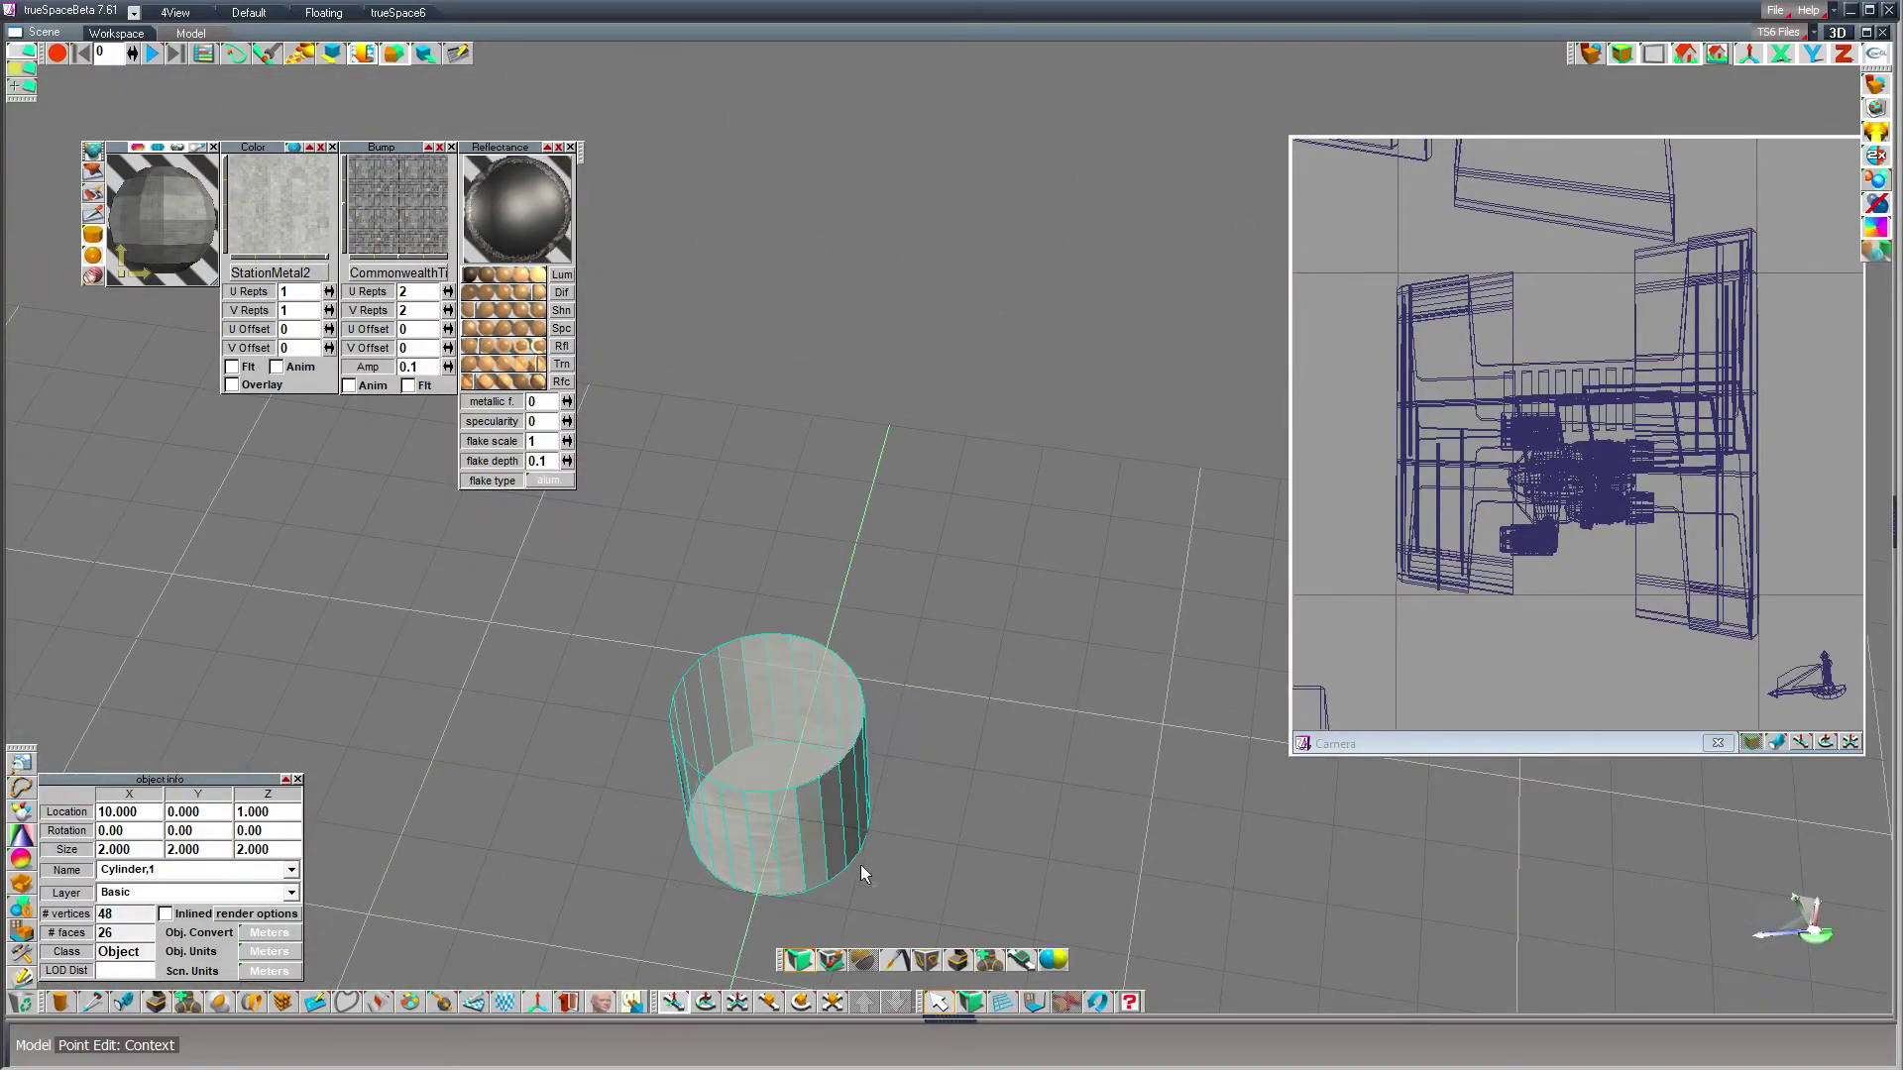
{"action": "left_click", "coordinate": [790, 753]}
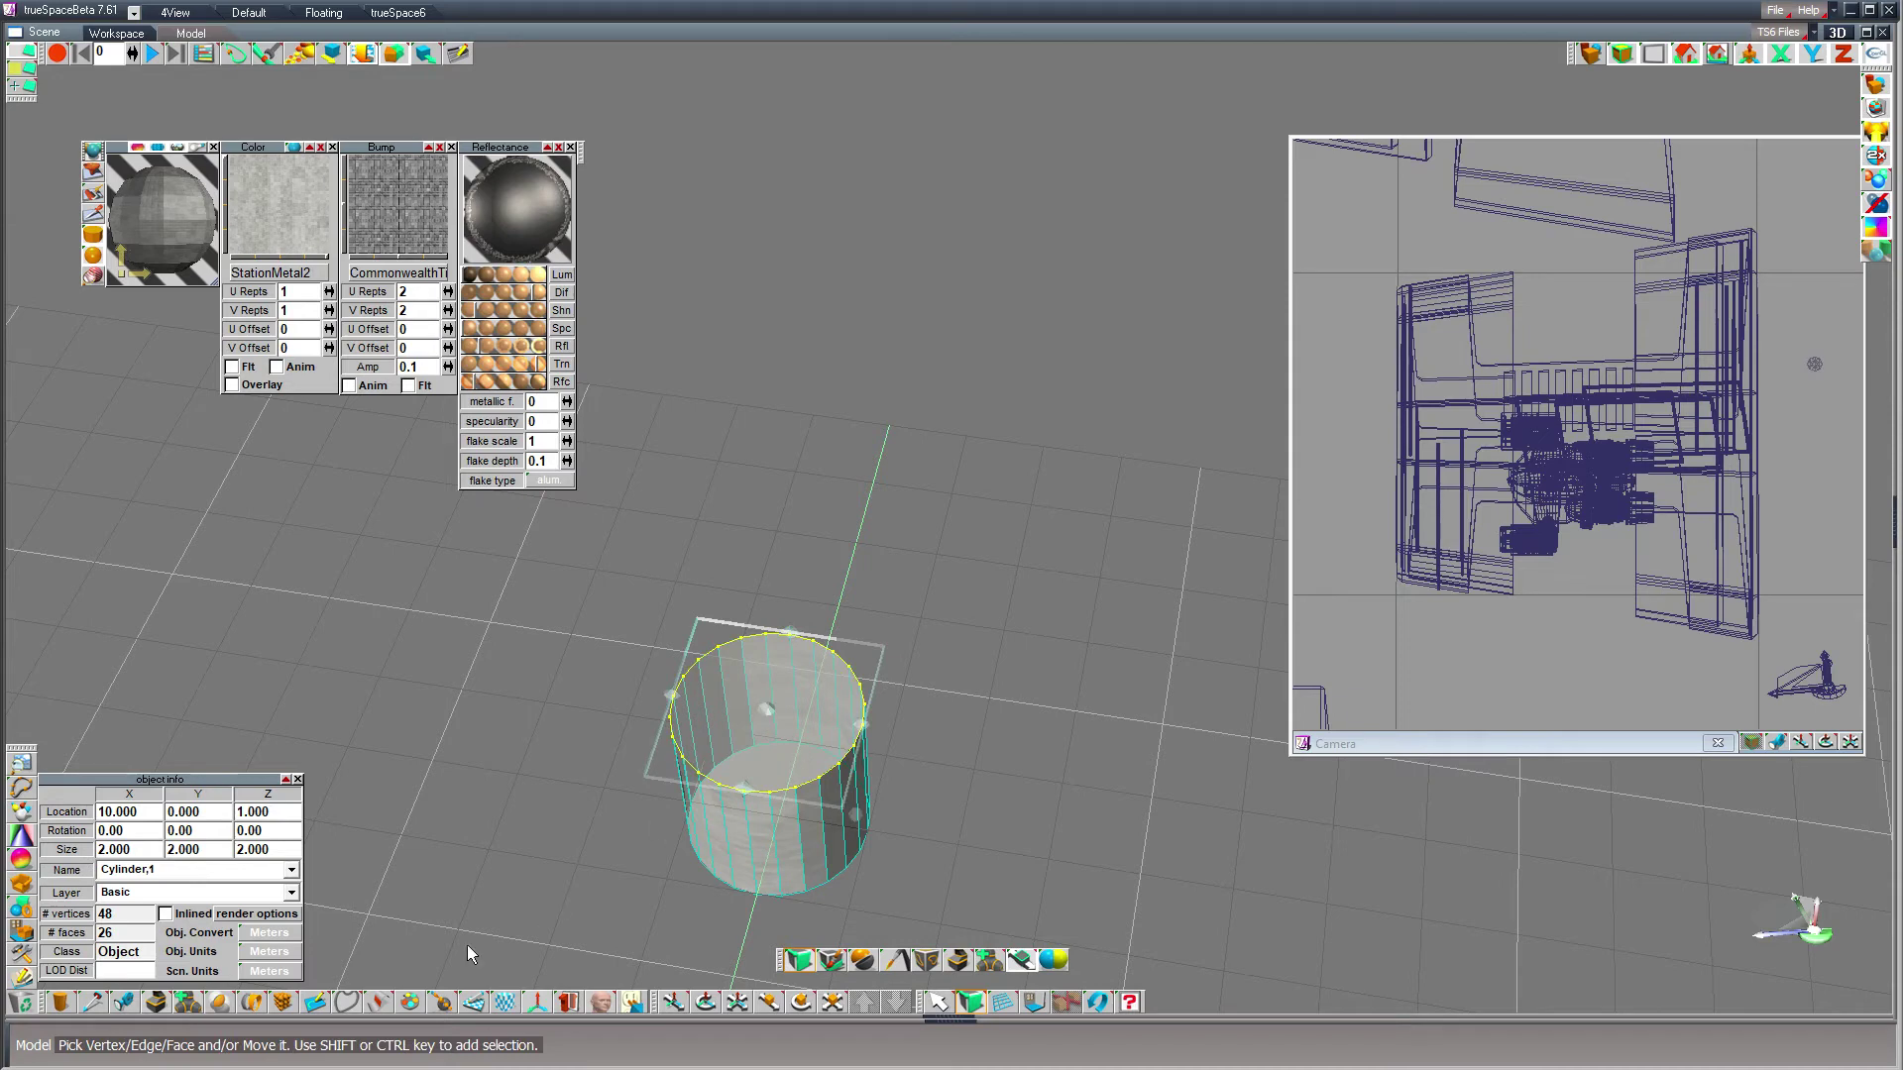
{"action": "left_click", "coordinate": [156, 1003]}
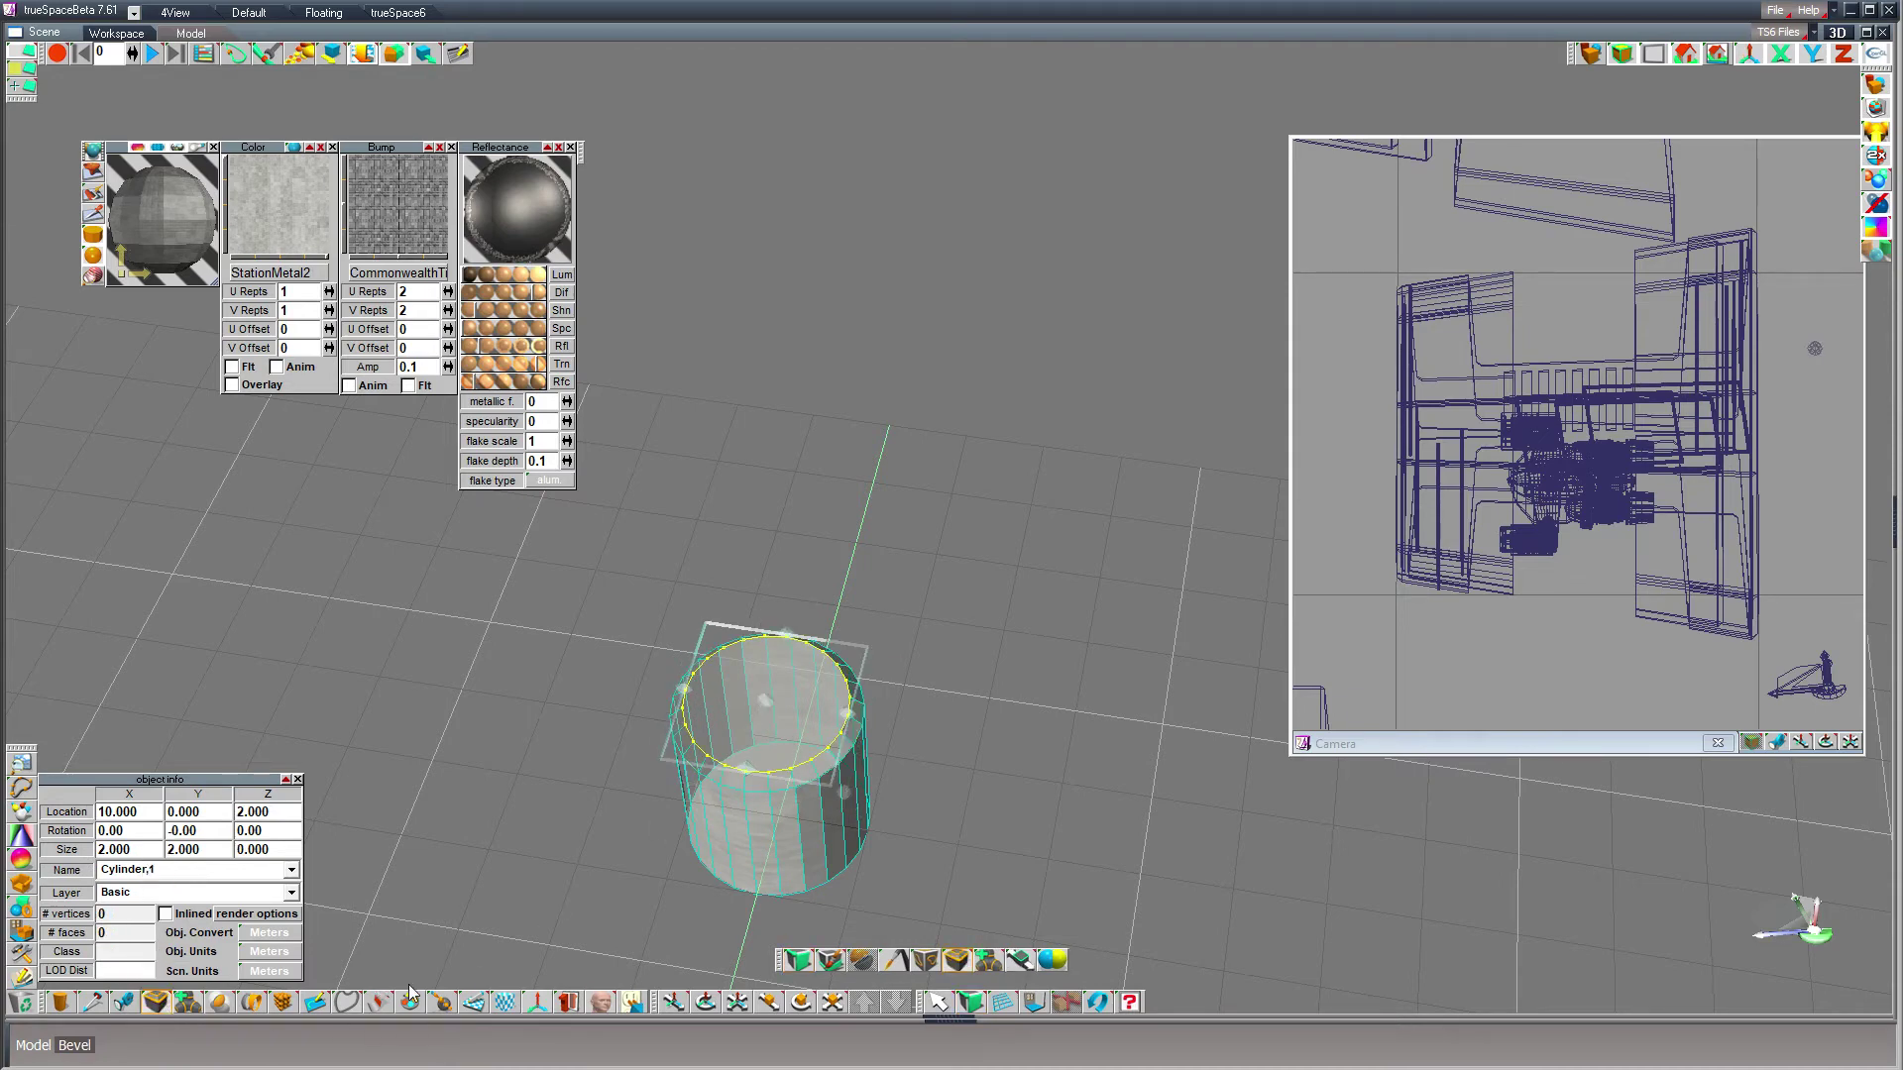
{"action": "right_click", "coordinate": [158, 1006]}
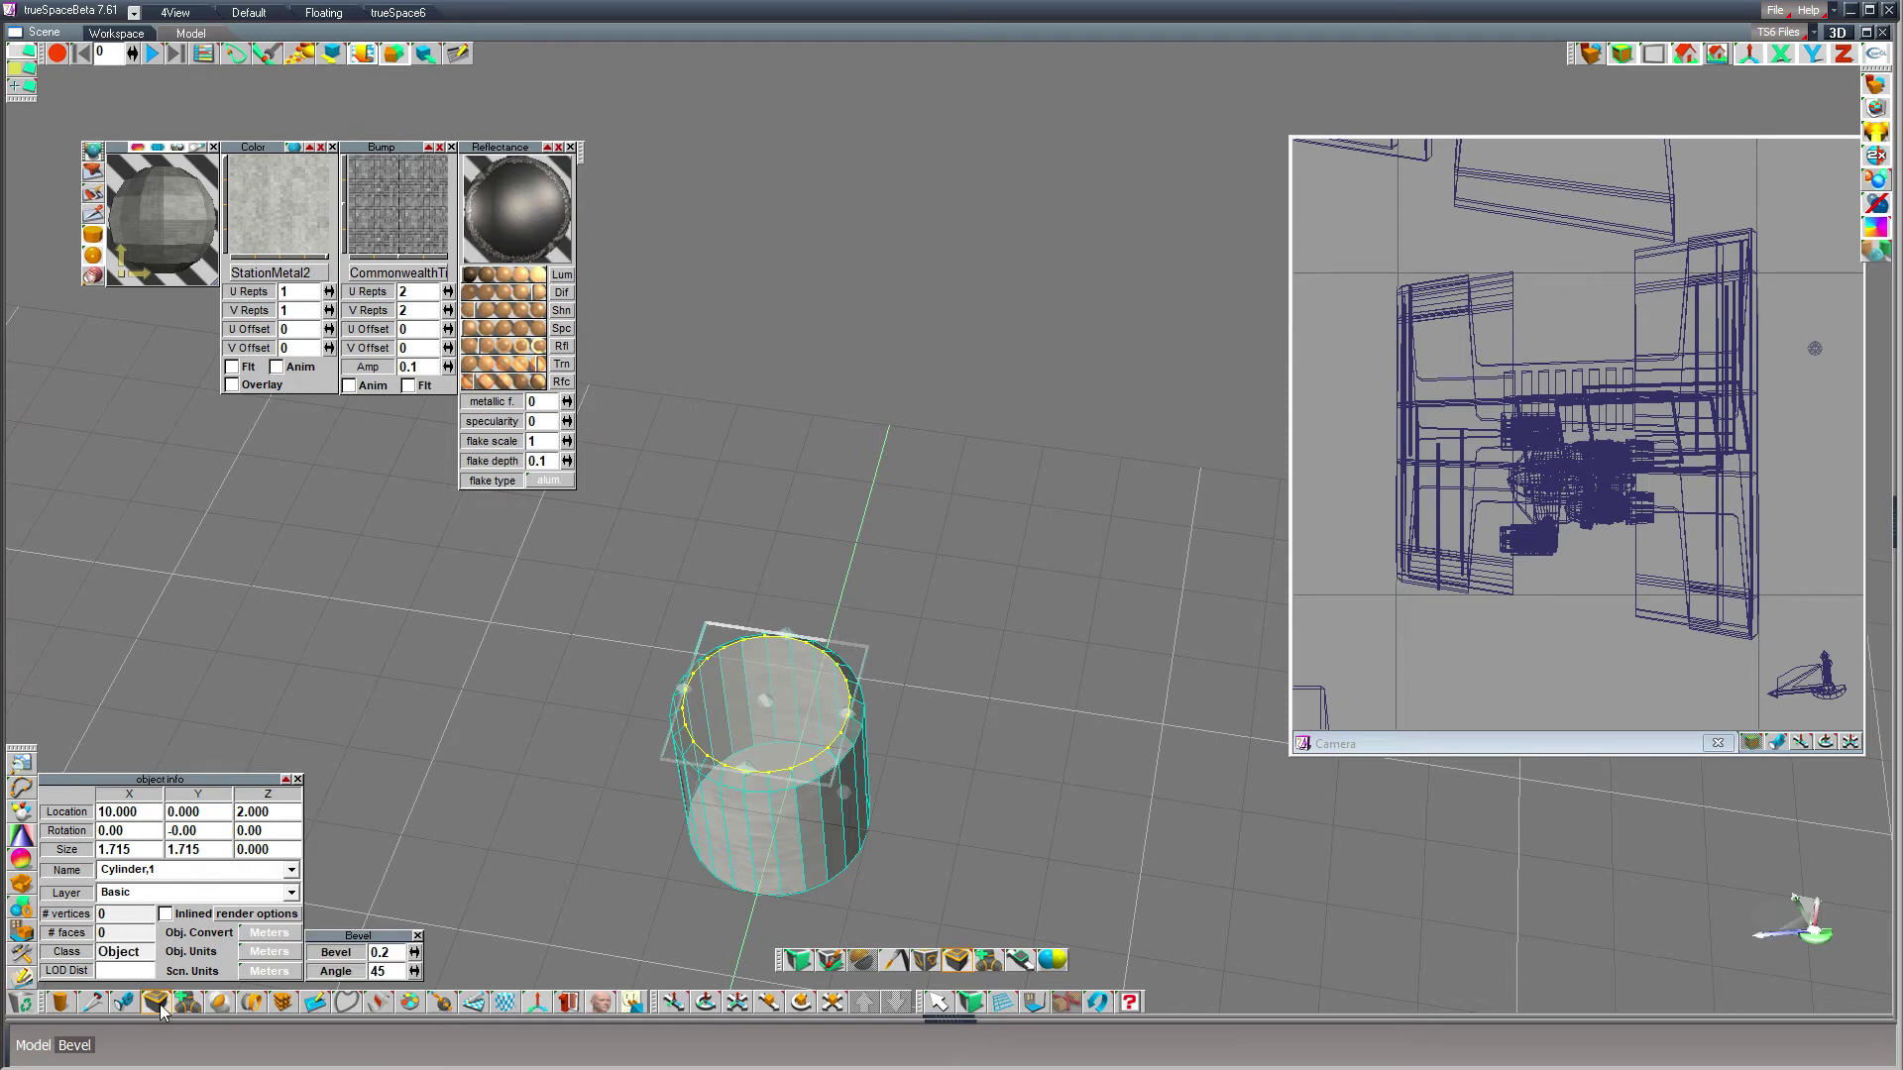
{"action": "double_click", "coordinate": [385, 953]}
{"action": "type", "text": "1"}
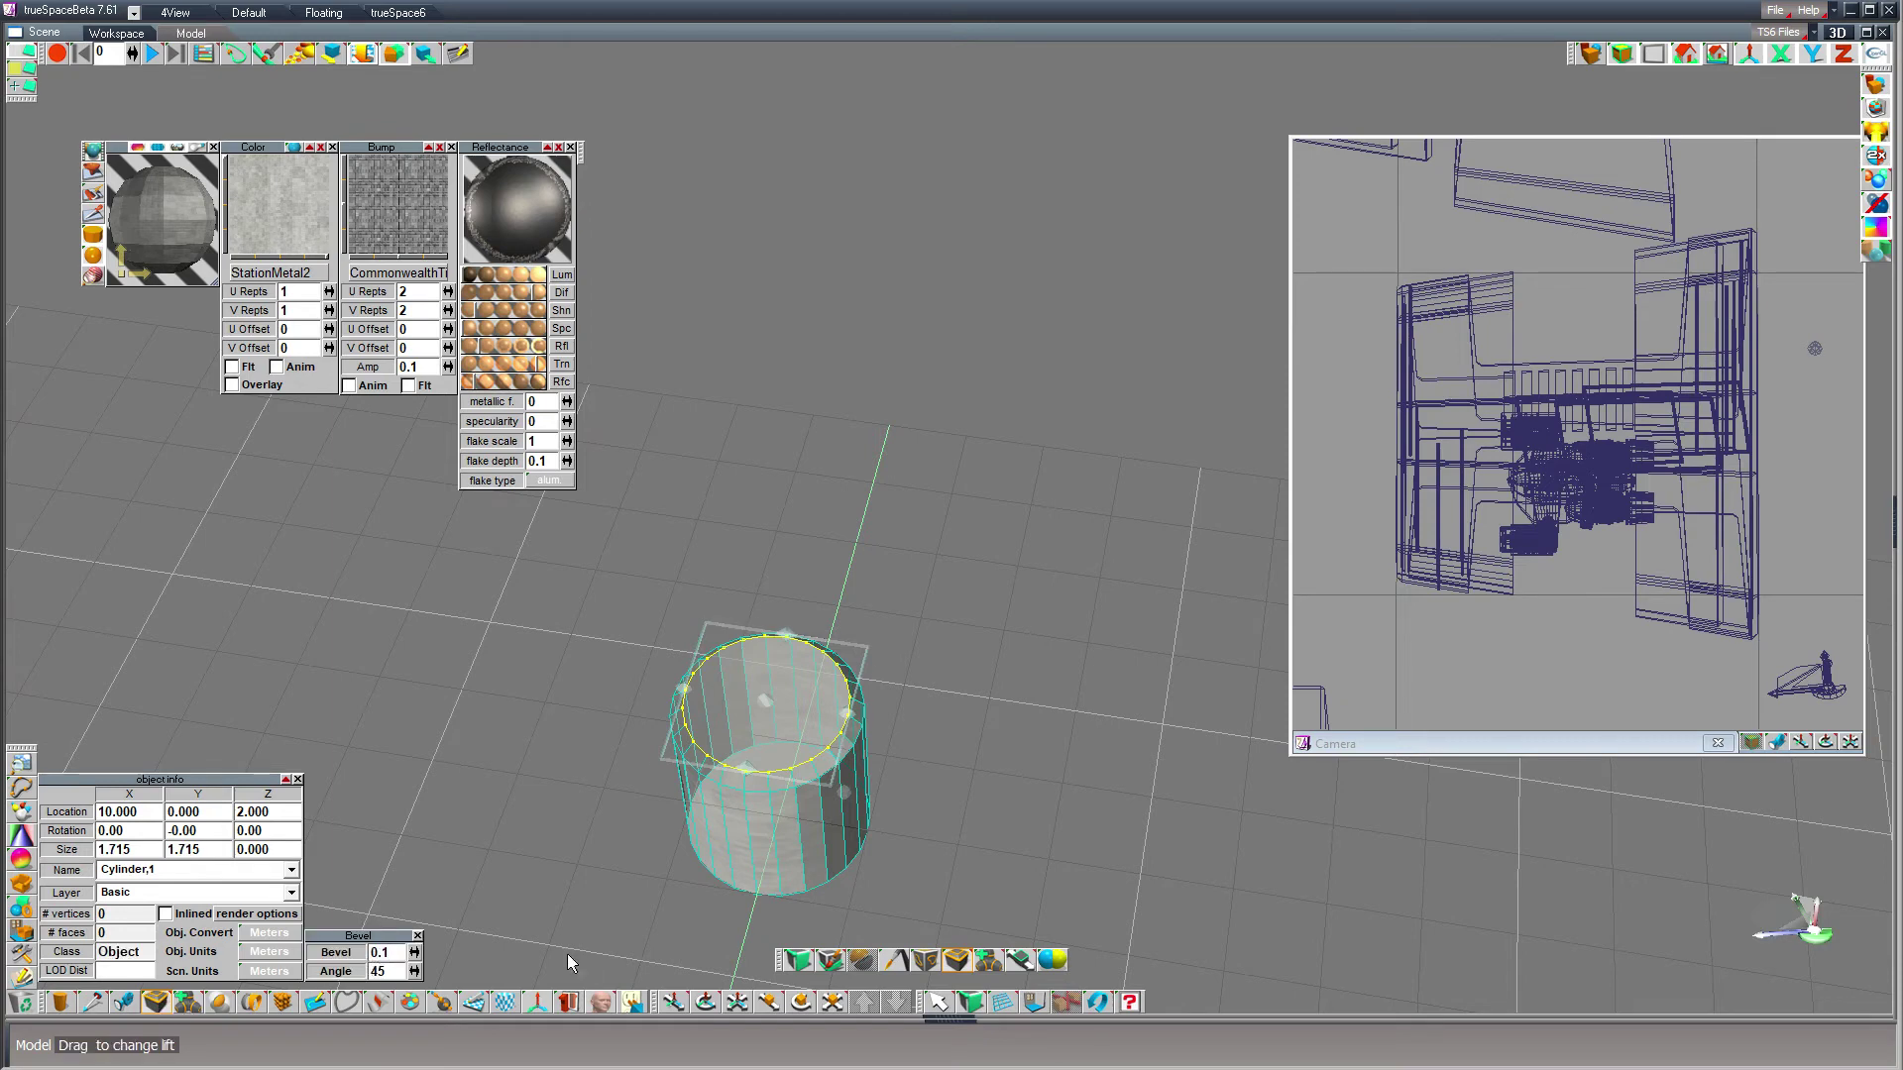
{"action": "key", "text": "Return"}
{"action": "left_click", "coordinate": [937, 1003]}
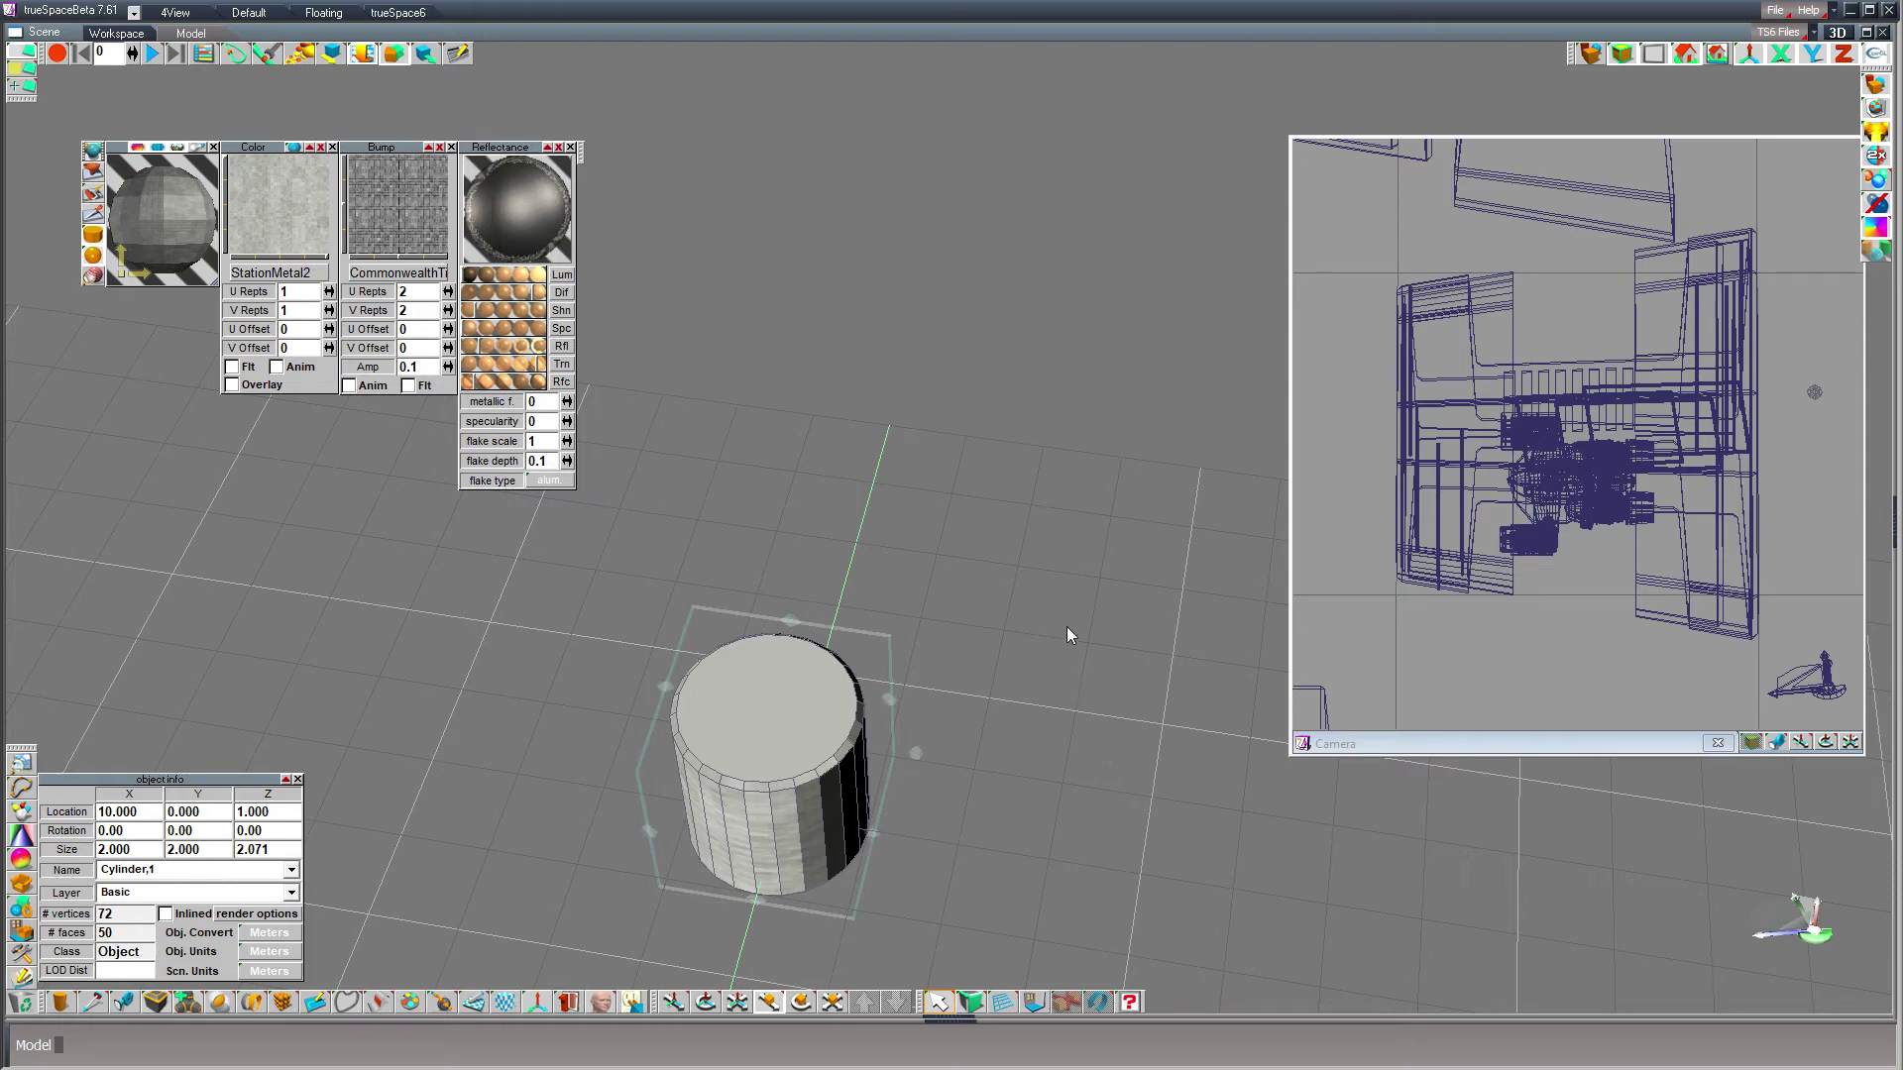
- Duplicate the bevelled cylinder, raise the copy to about Z 2.1, and set its Y rotation to 180
{"action": "key", "text": "ctrl+c"}
{"action": "right_click_drag", "start_coordinate": [1001, 420], "coordinate": [1001, 352]}
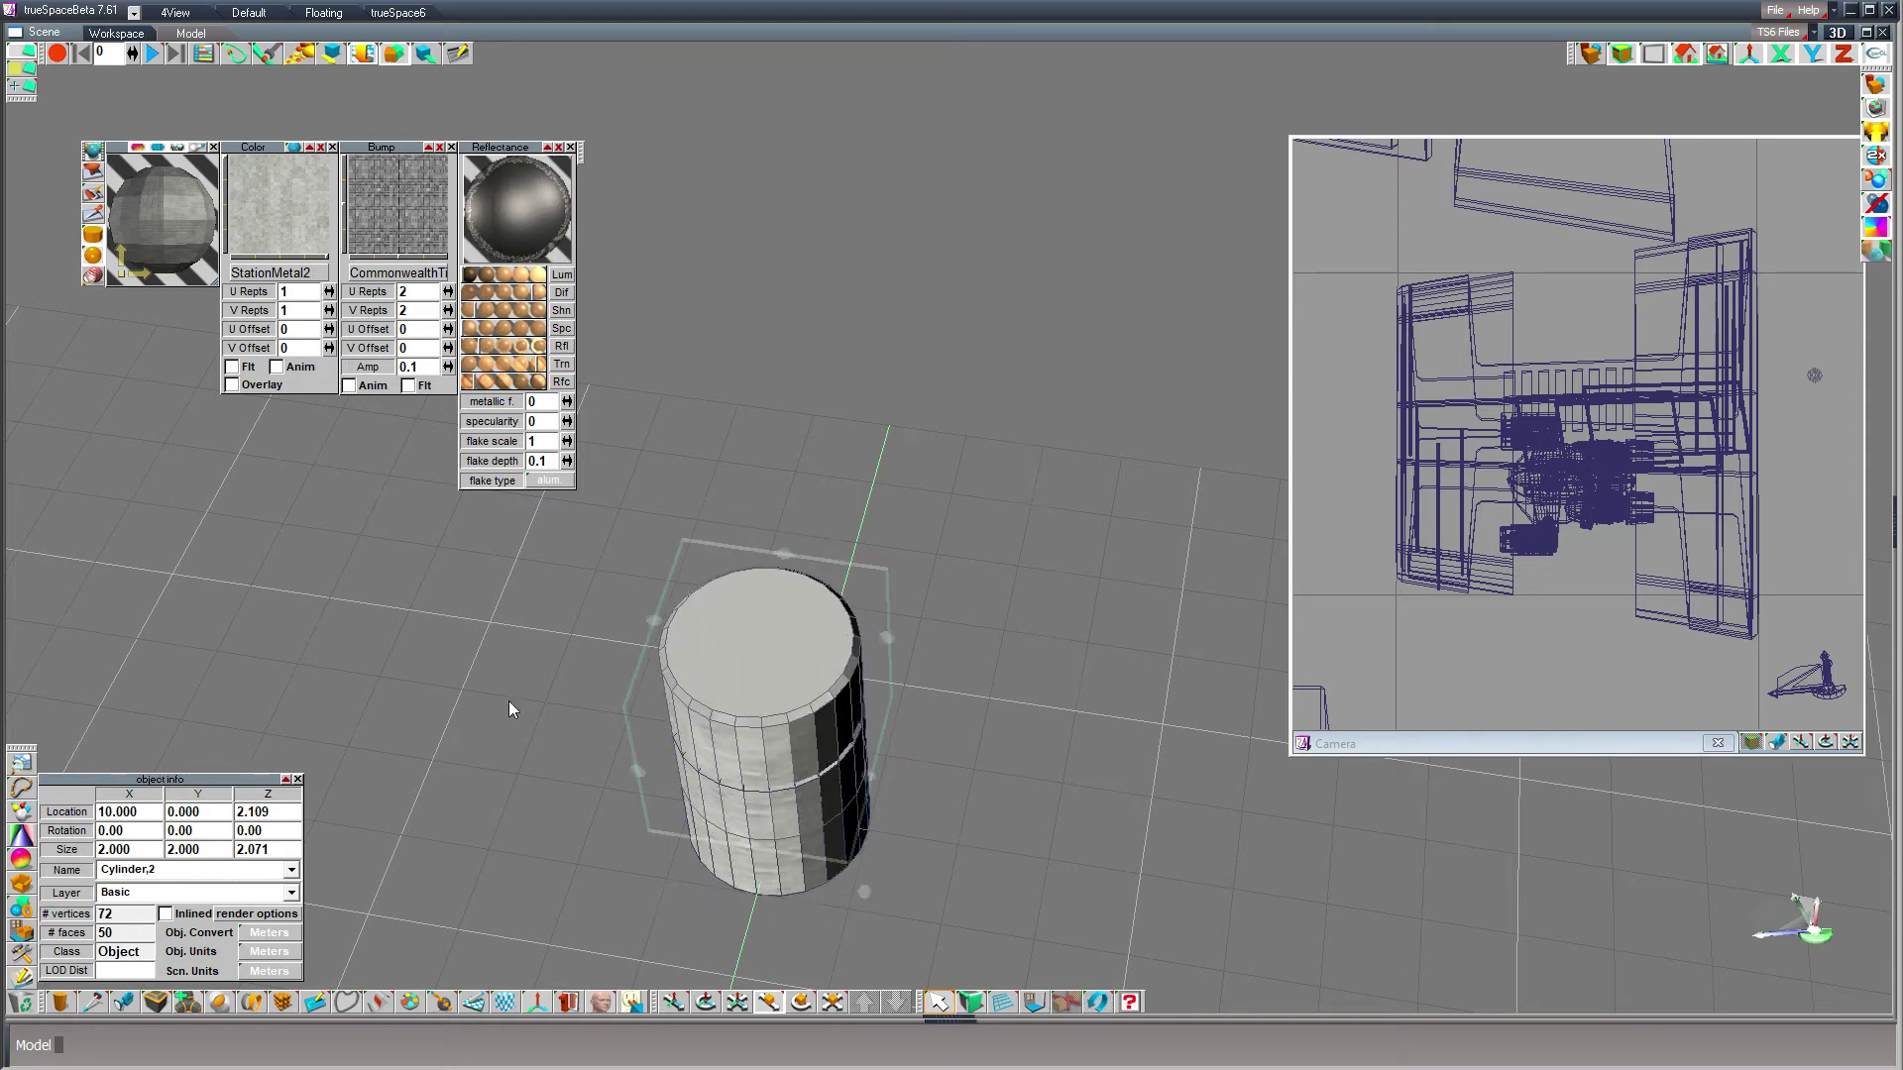
{"action": "double_click", "coordinate": [188, 831]}
{"action": "type", "text": "180"}
{"action": "key", "text": "Return"}
- Scale the upper cylinder down to about 1.51 × 1.51 × 1.57 and place a duplicate of it at about X 10.4, Y 3.5
{"action": "key", "text": "c"}
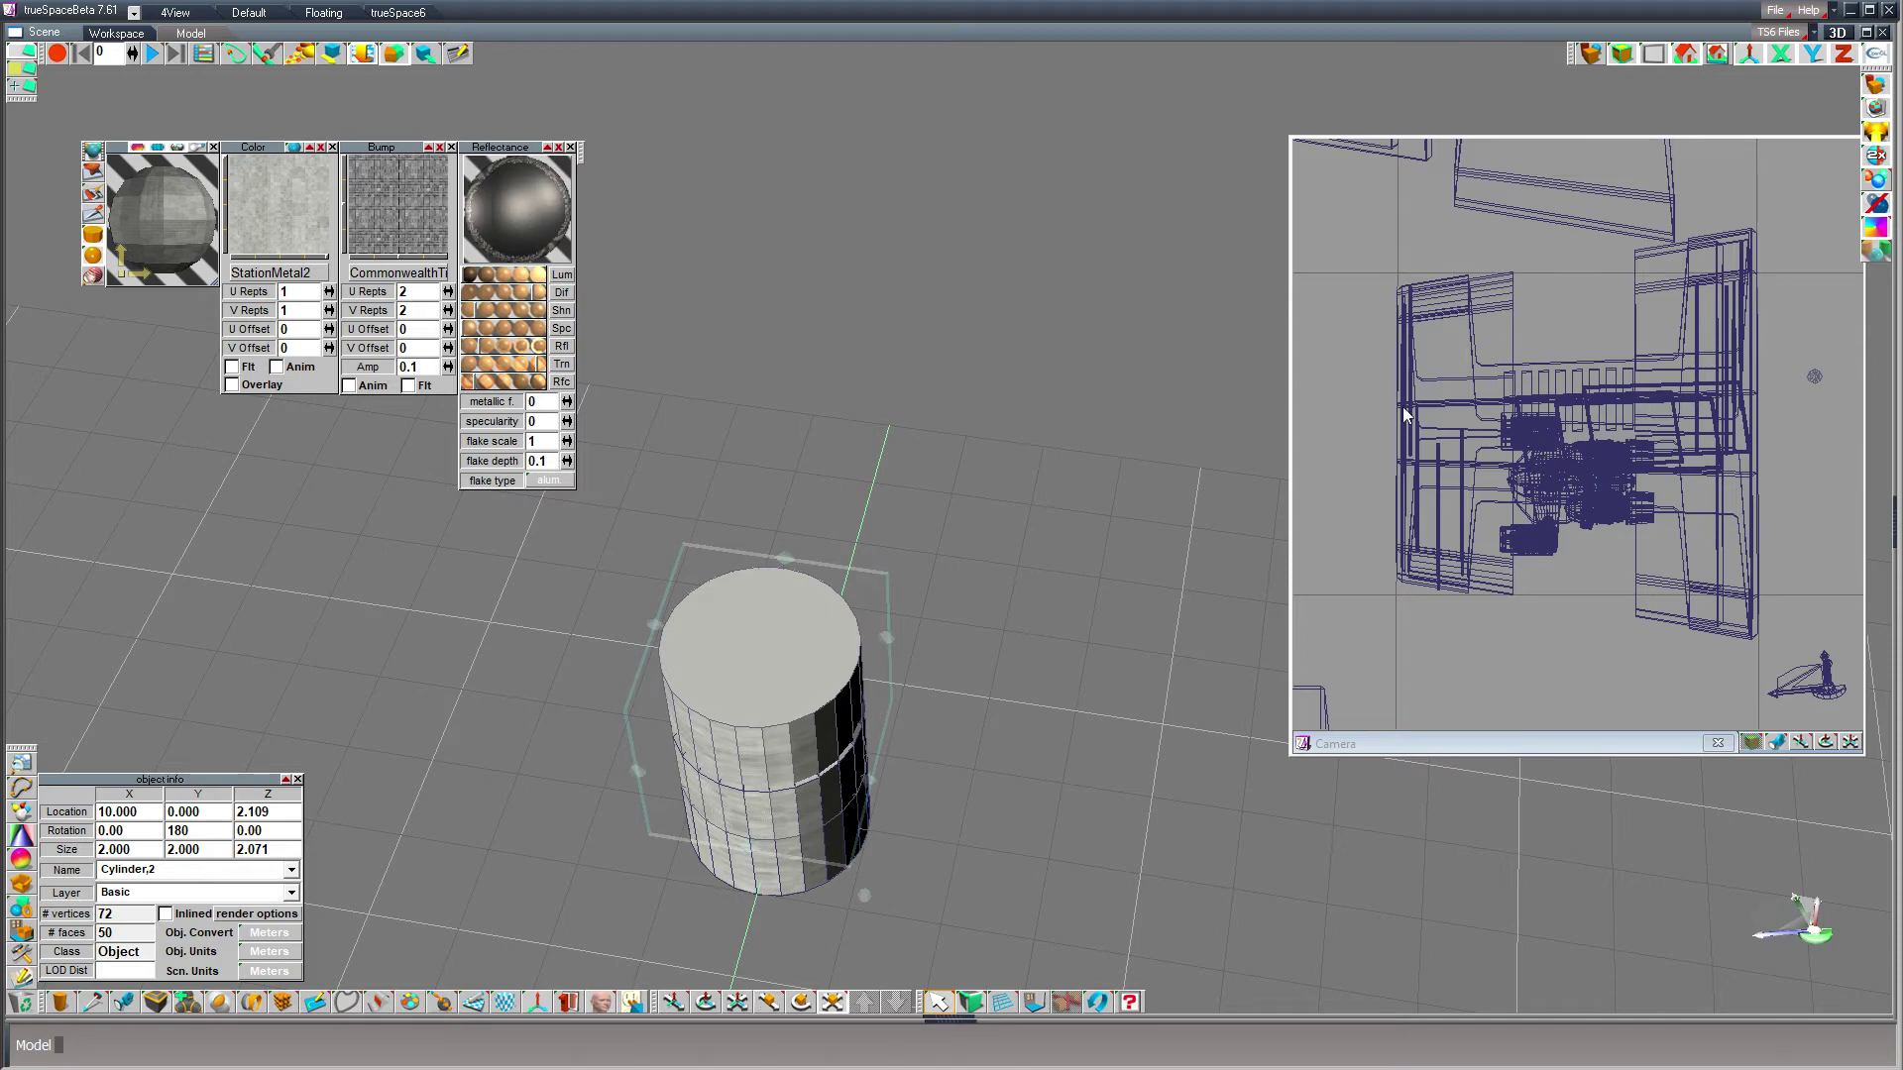
{"action": "left_click_drag", "start_coordinate": [940, 410], "coordinate": [882, 417]}
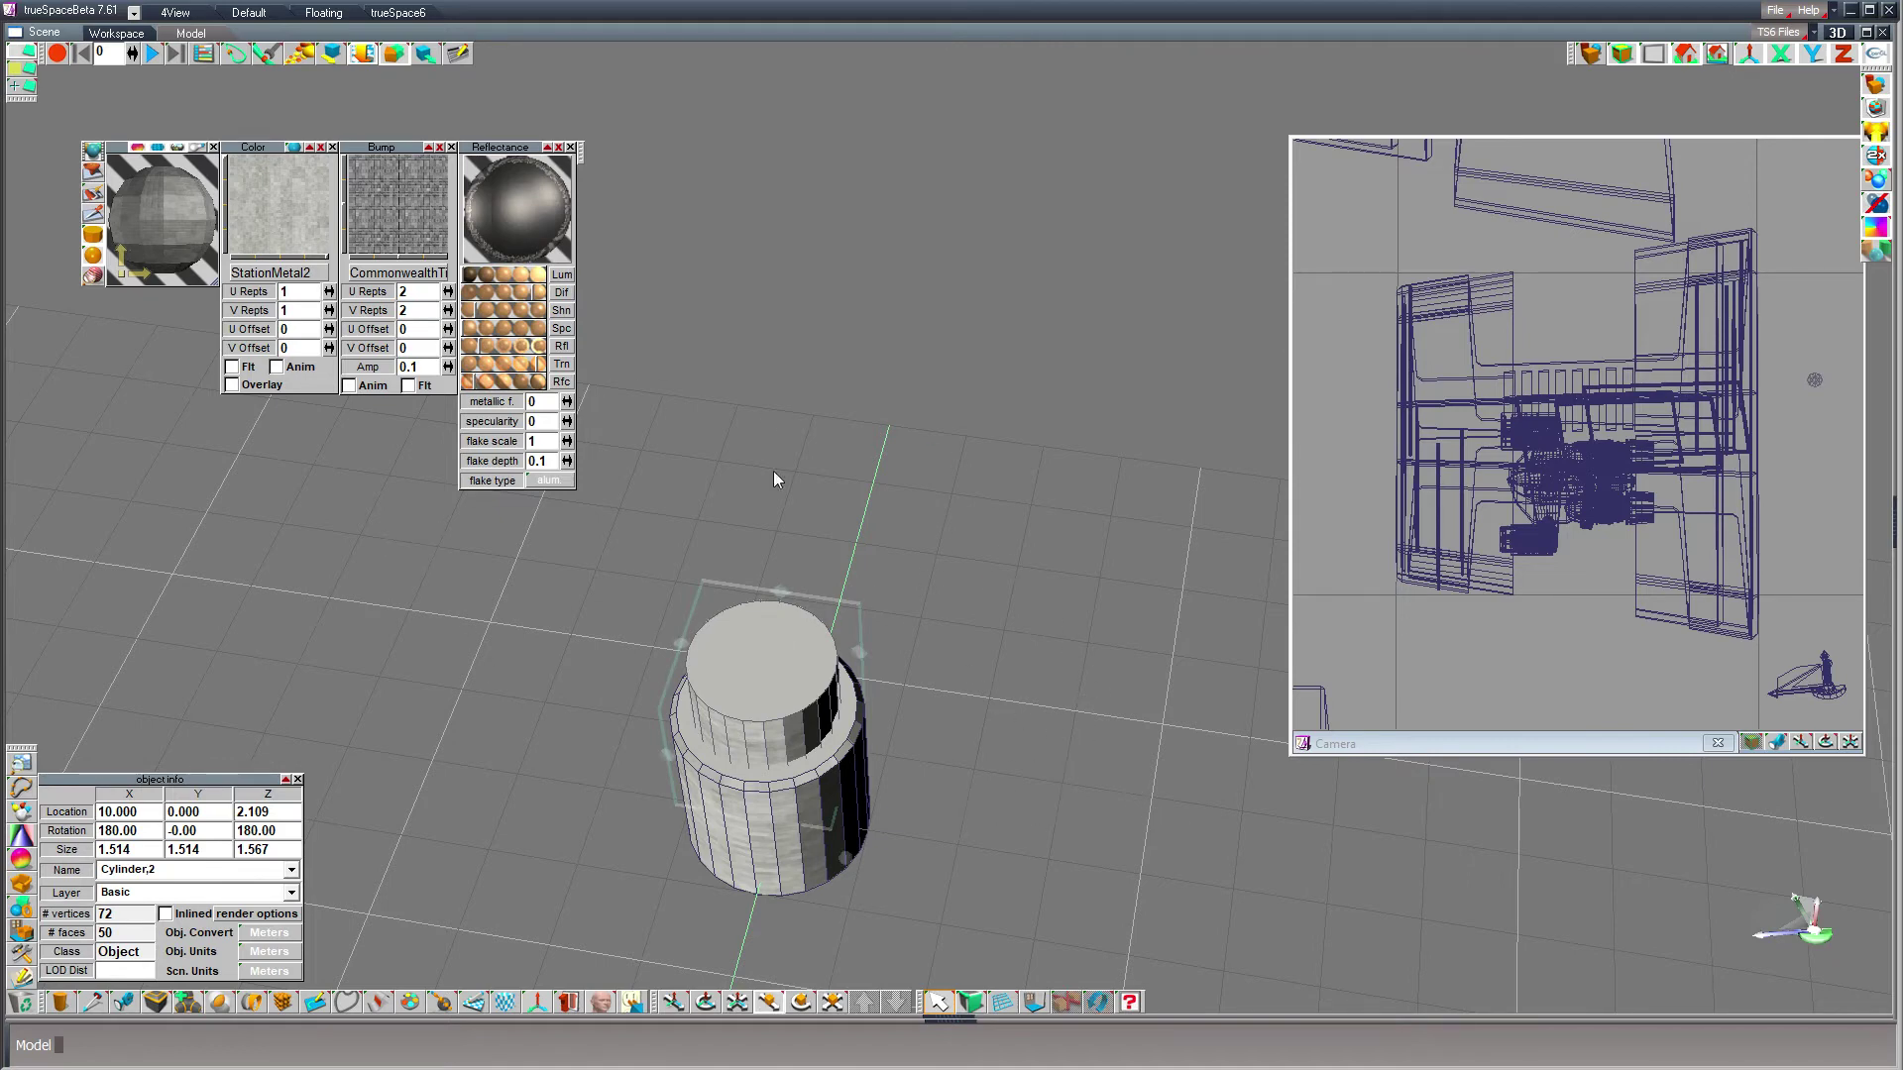
{"action": "key", "text": "ctrl+c"}
{"action": "left_click_drag", "start_coordinate": [774, 471], "coordinate": [452, 390]}
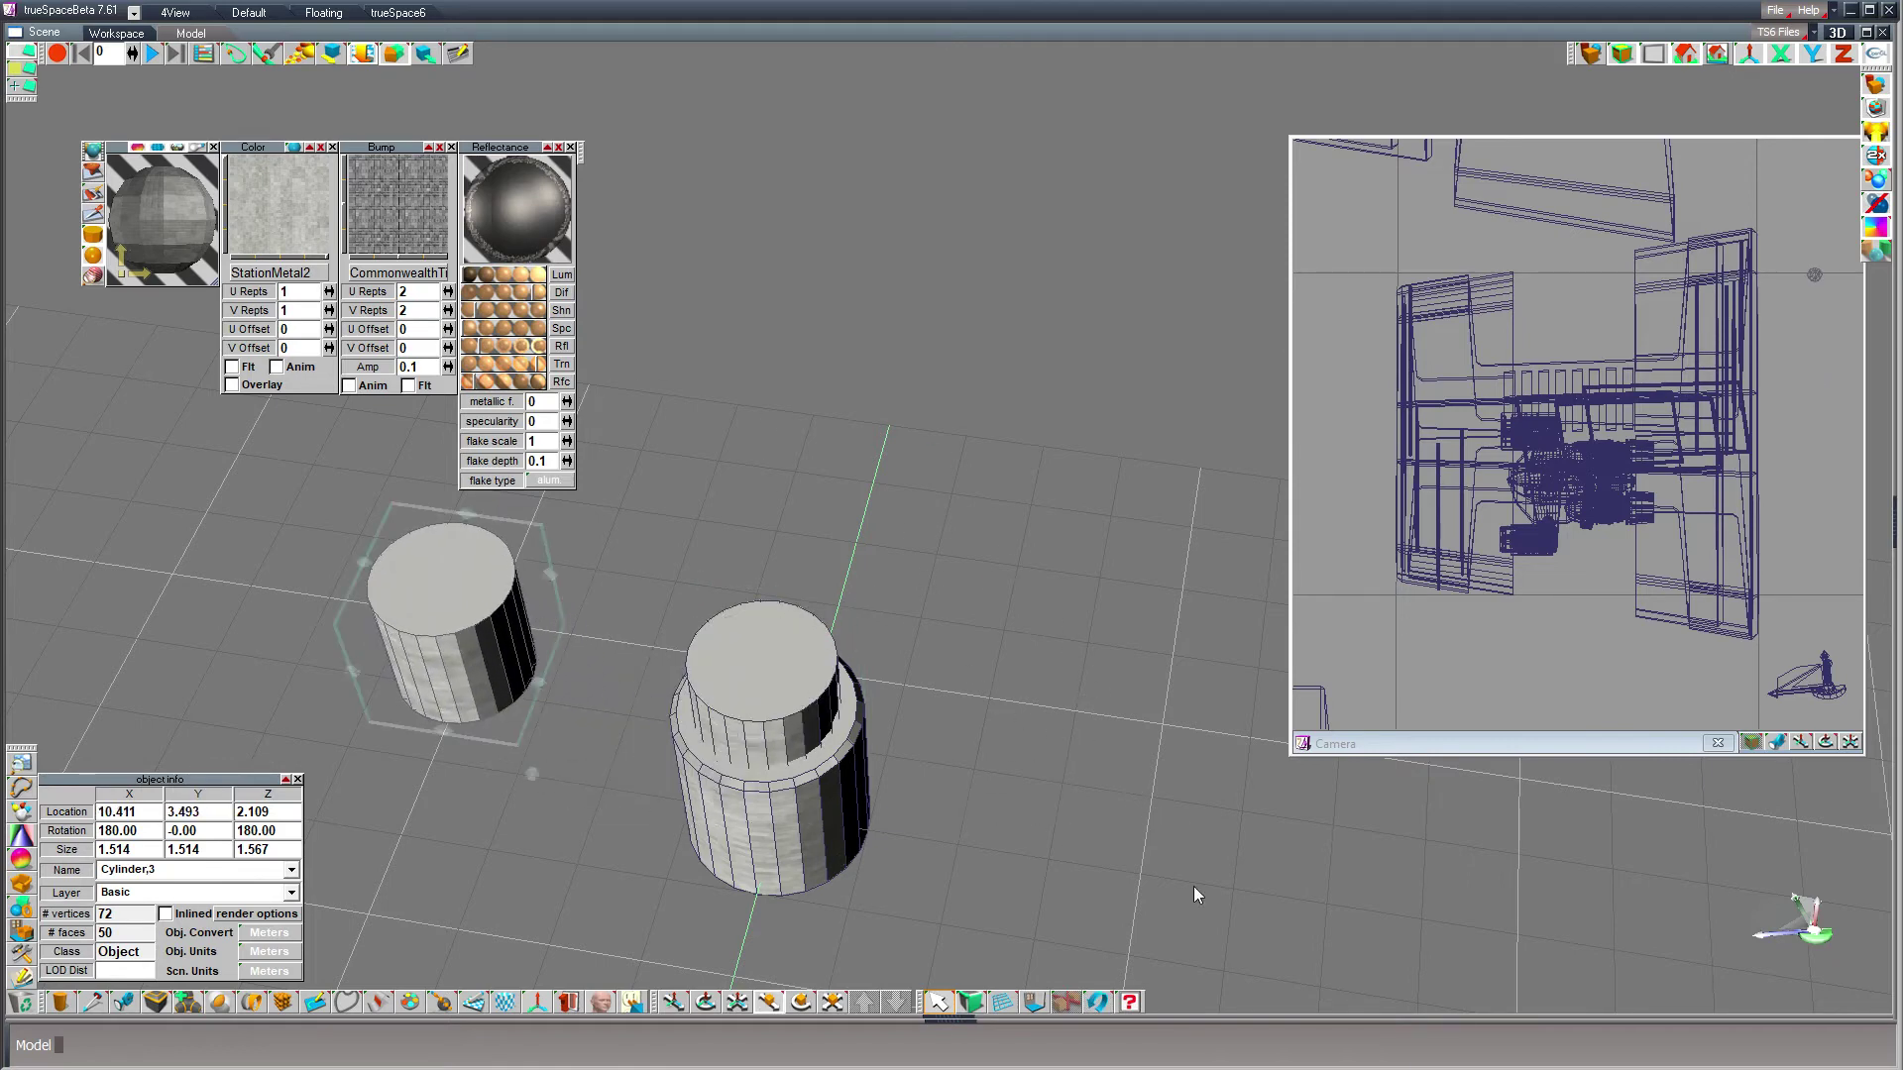
- Subtract the smaller upper cylinder from the large bevelled cylinder to hollow out its top
{"action": "left_click", "coordinate": [771, 831]}
{"action": "left_click_drag", "start_coordinate": [220, 1002], "coordinate": [223, 932]}
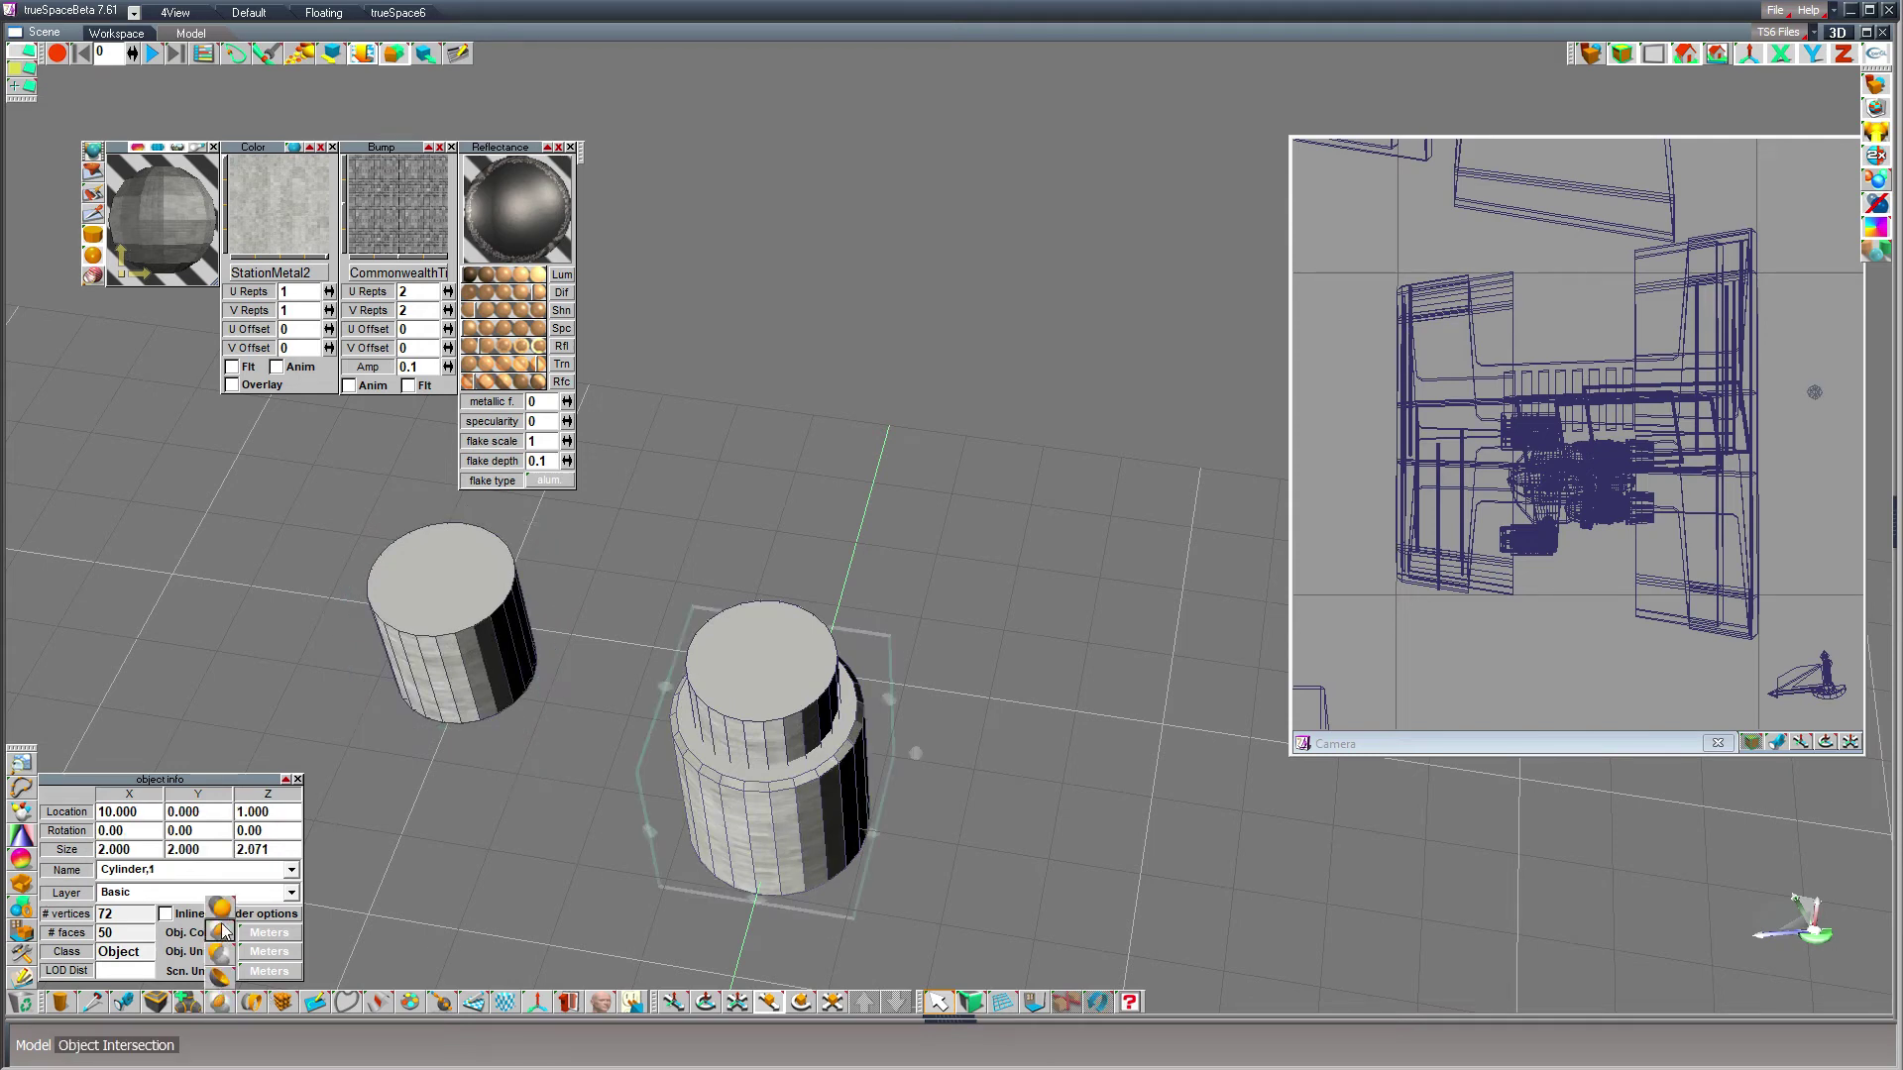
{"action": "left_click", "coordinate": [223, 932]}
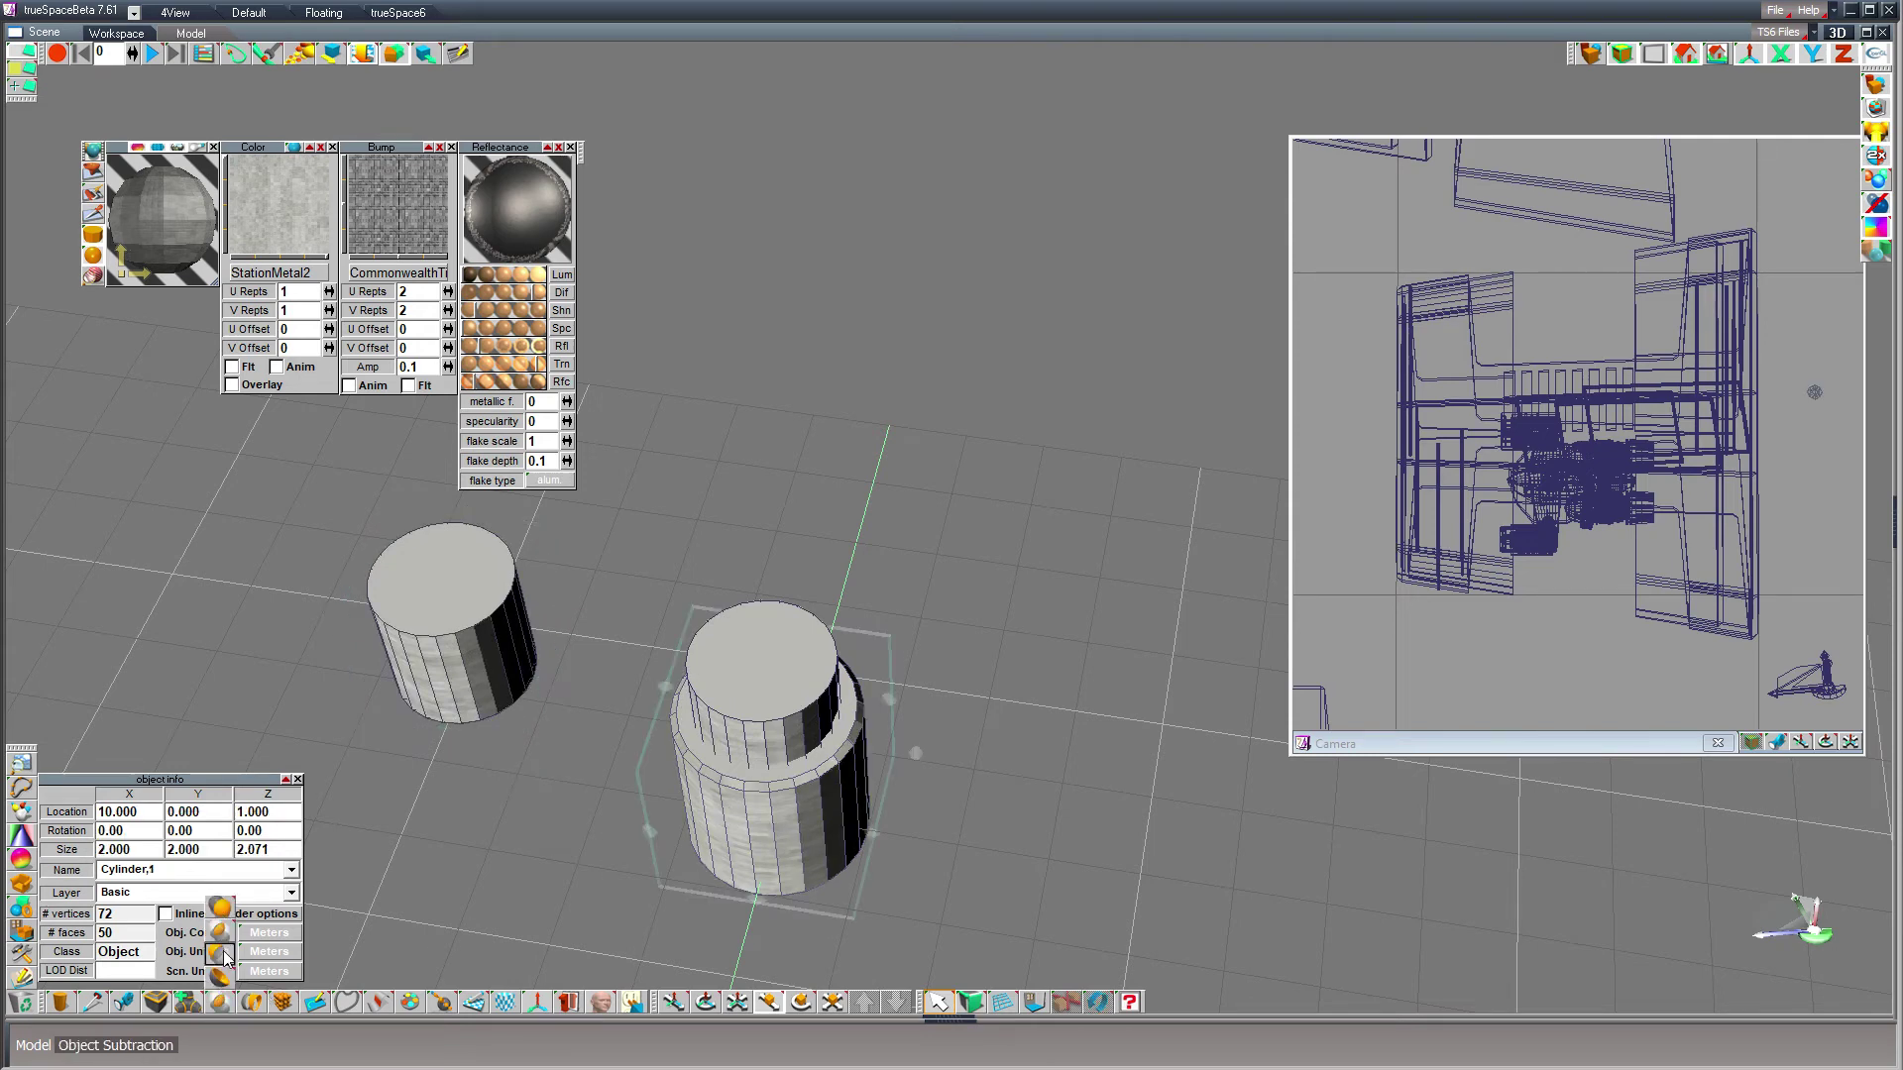
{"action": "left_click", "coordinate": [771, 704]}
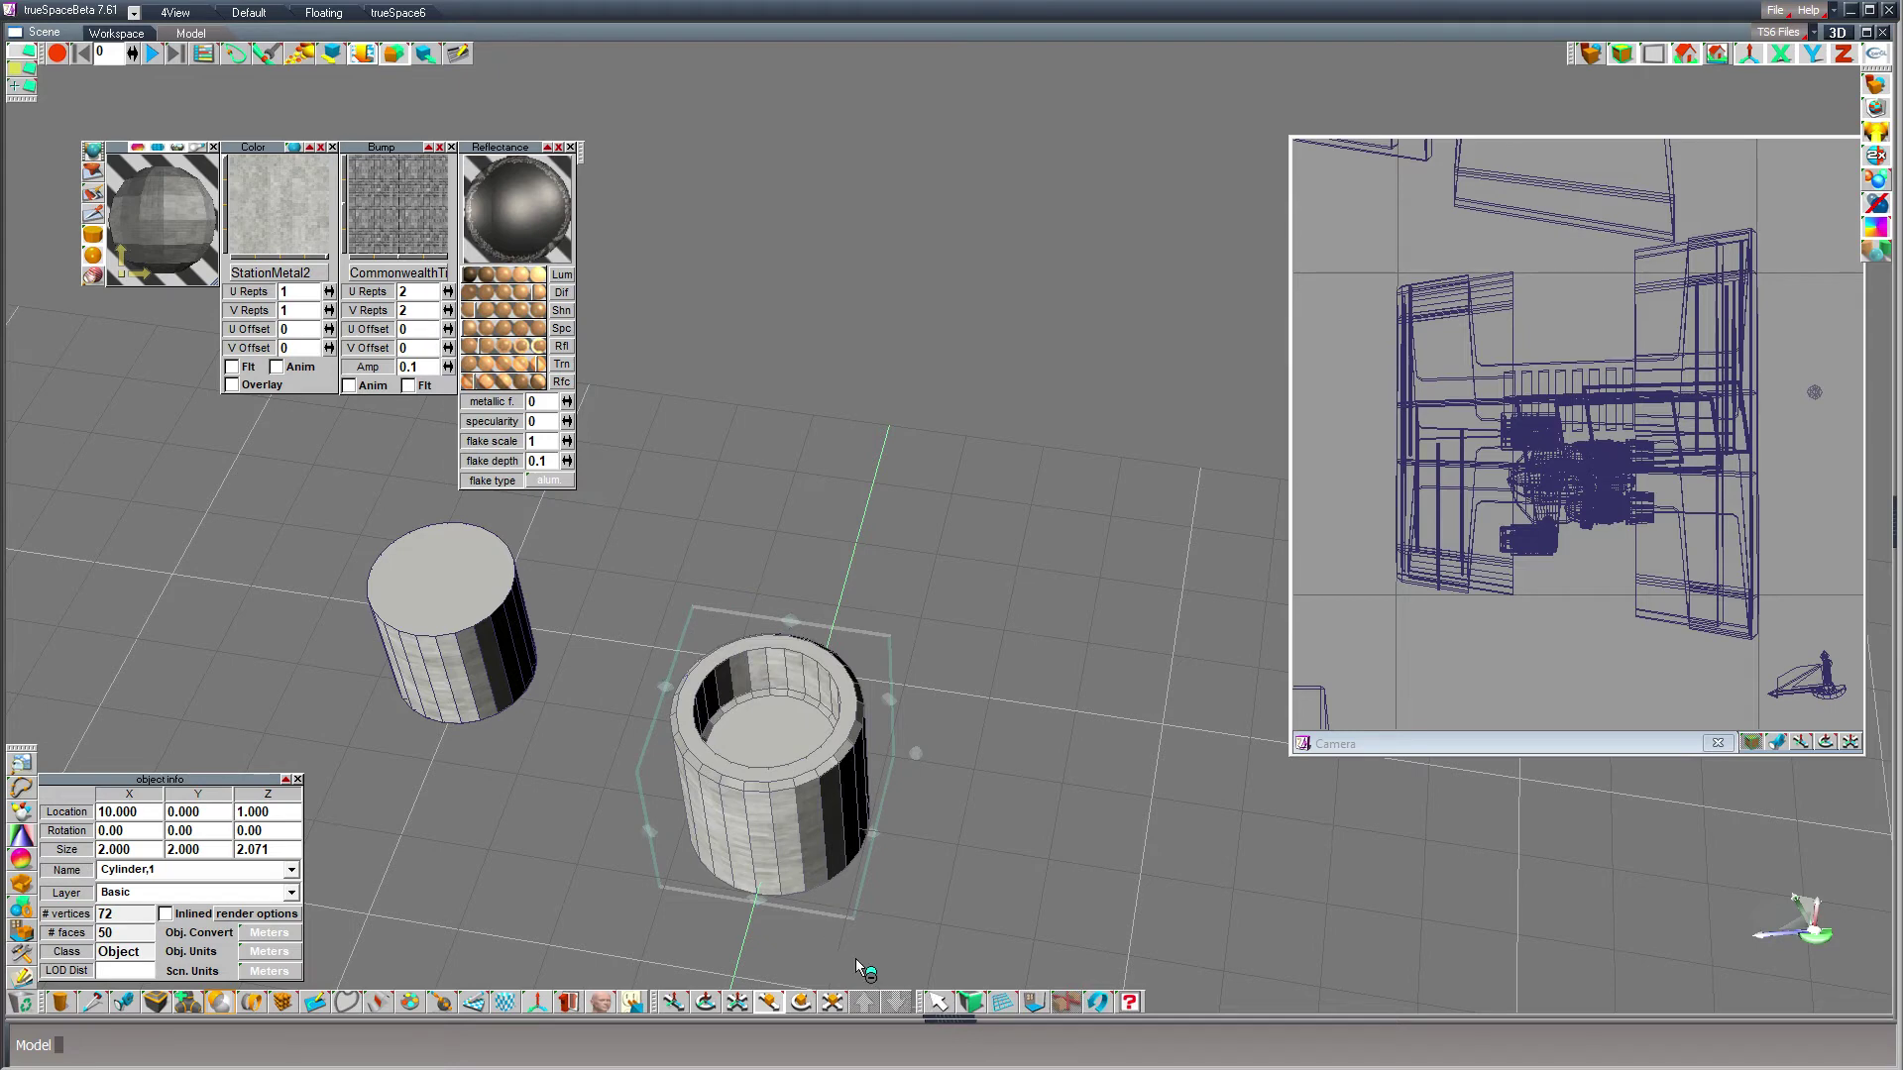
{"action": "left_click", "coordinate": [937, 1002]}
- Set the spare small cylinder's X rotation to 0 and move it to X 10, Y 0
{"action": "left_click", "coordinate": [444, 730]}
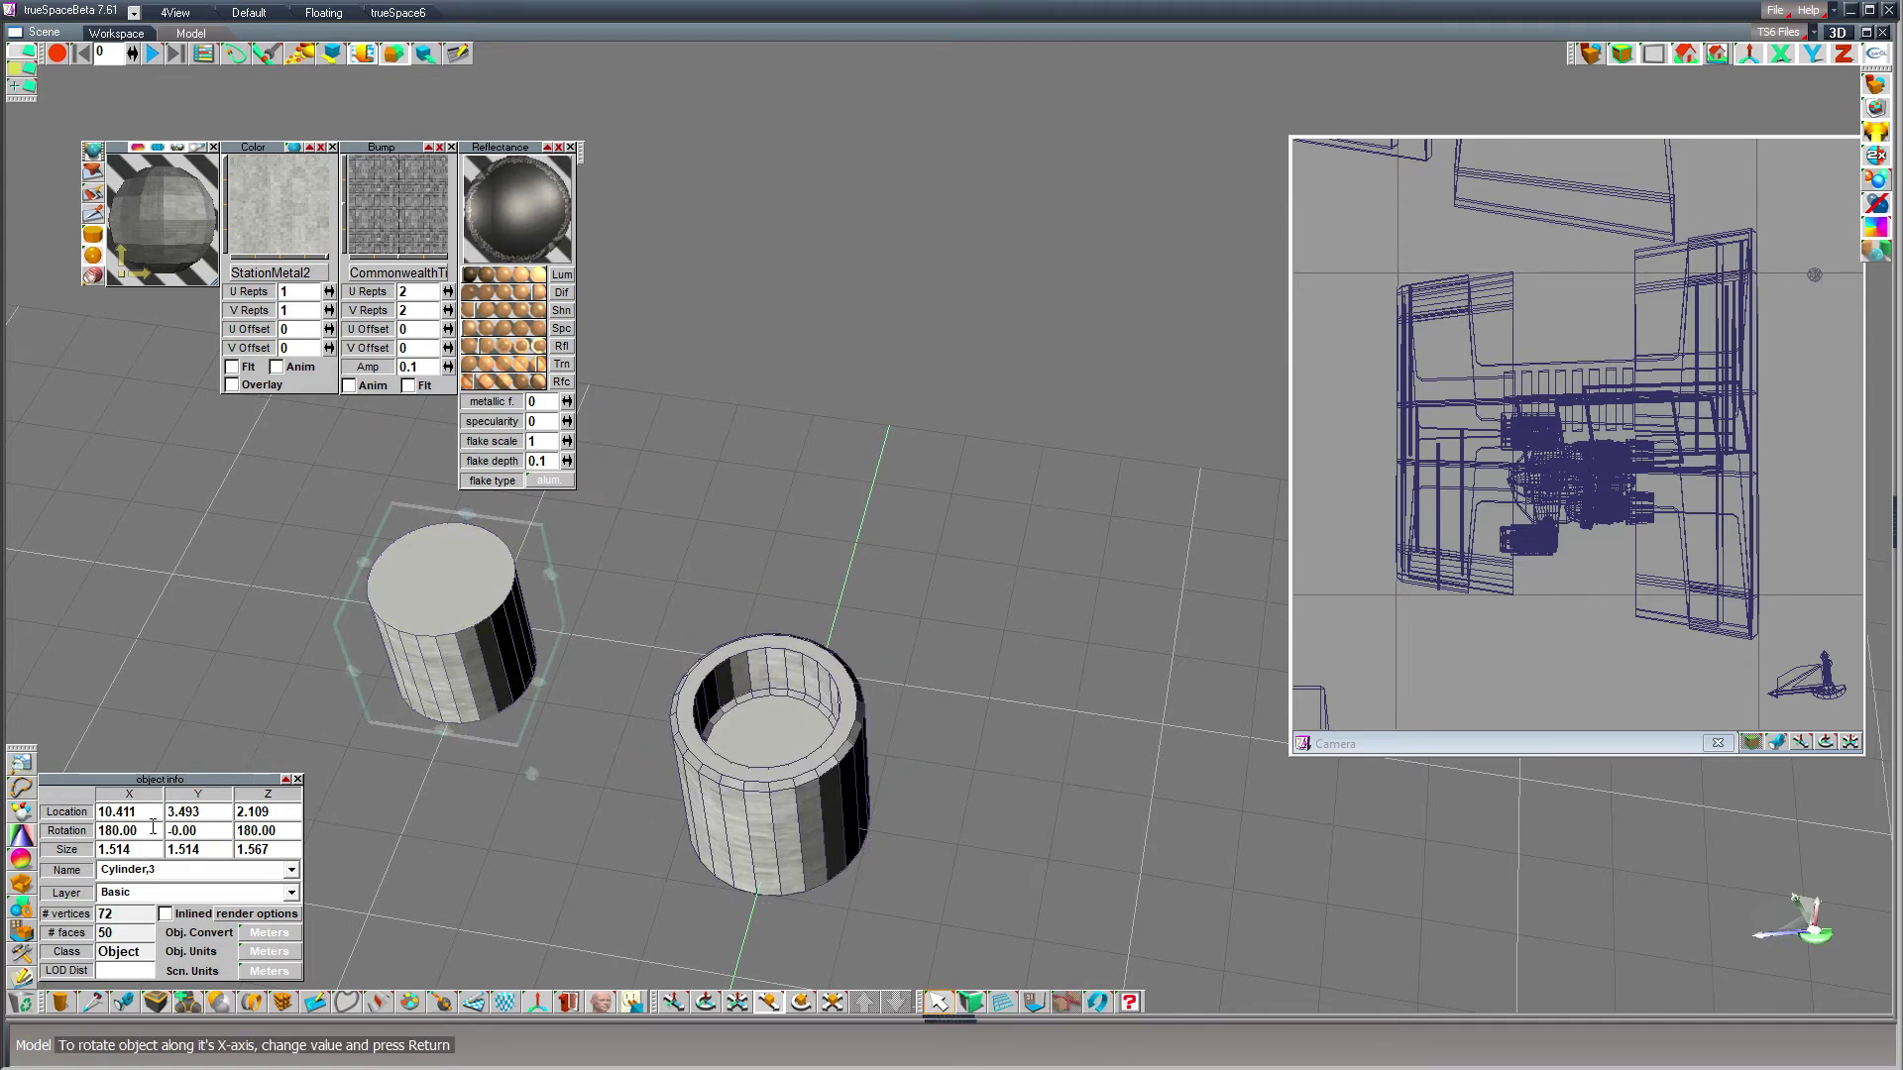
{"action": "left_click_drag", "start_coordinate": [152, 832], "coordinate": [70, 820]}
{"action": "type", "text": "0"}
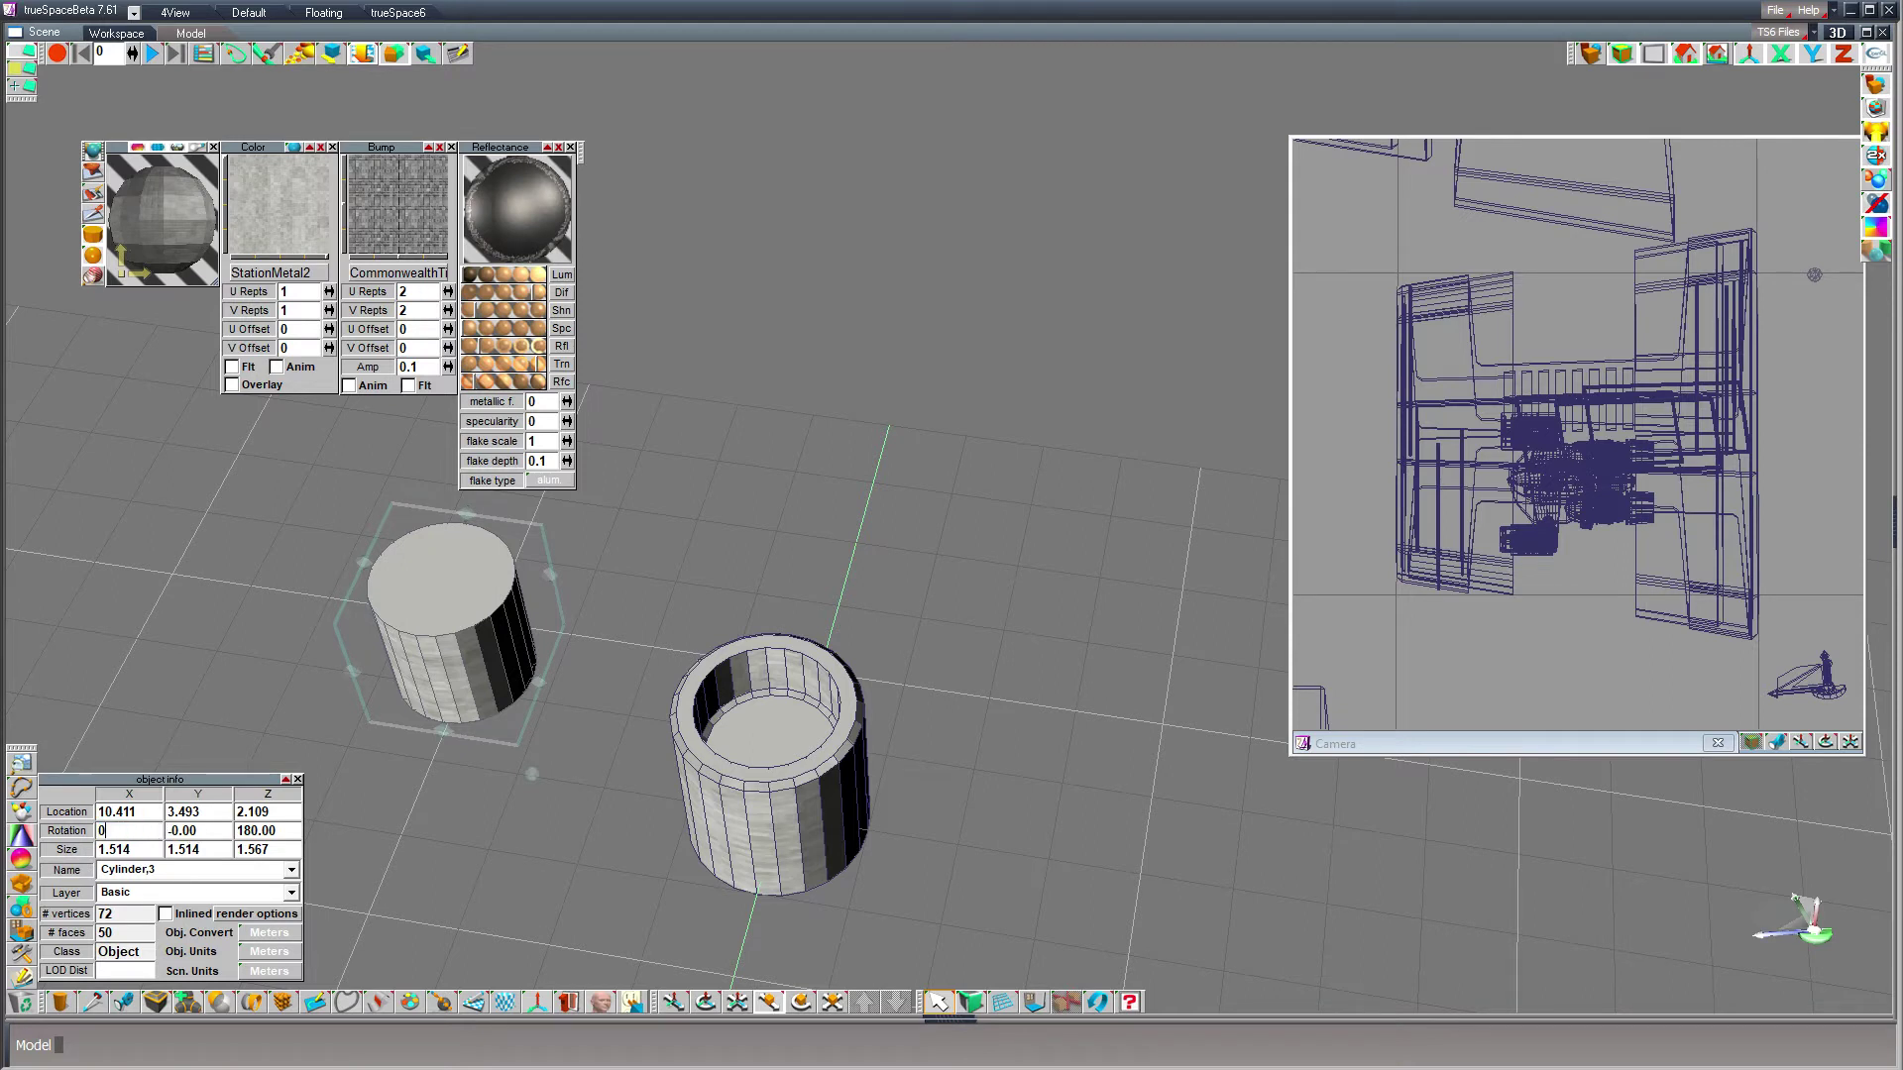
{"action": "key", "text": "Return"}
{"action": "left_click", "coordinate": [117, 812]}
{"action": "type", "text": "10"}
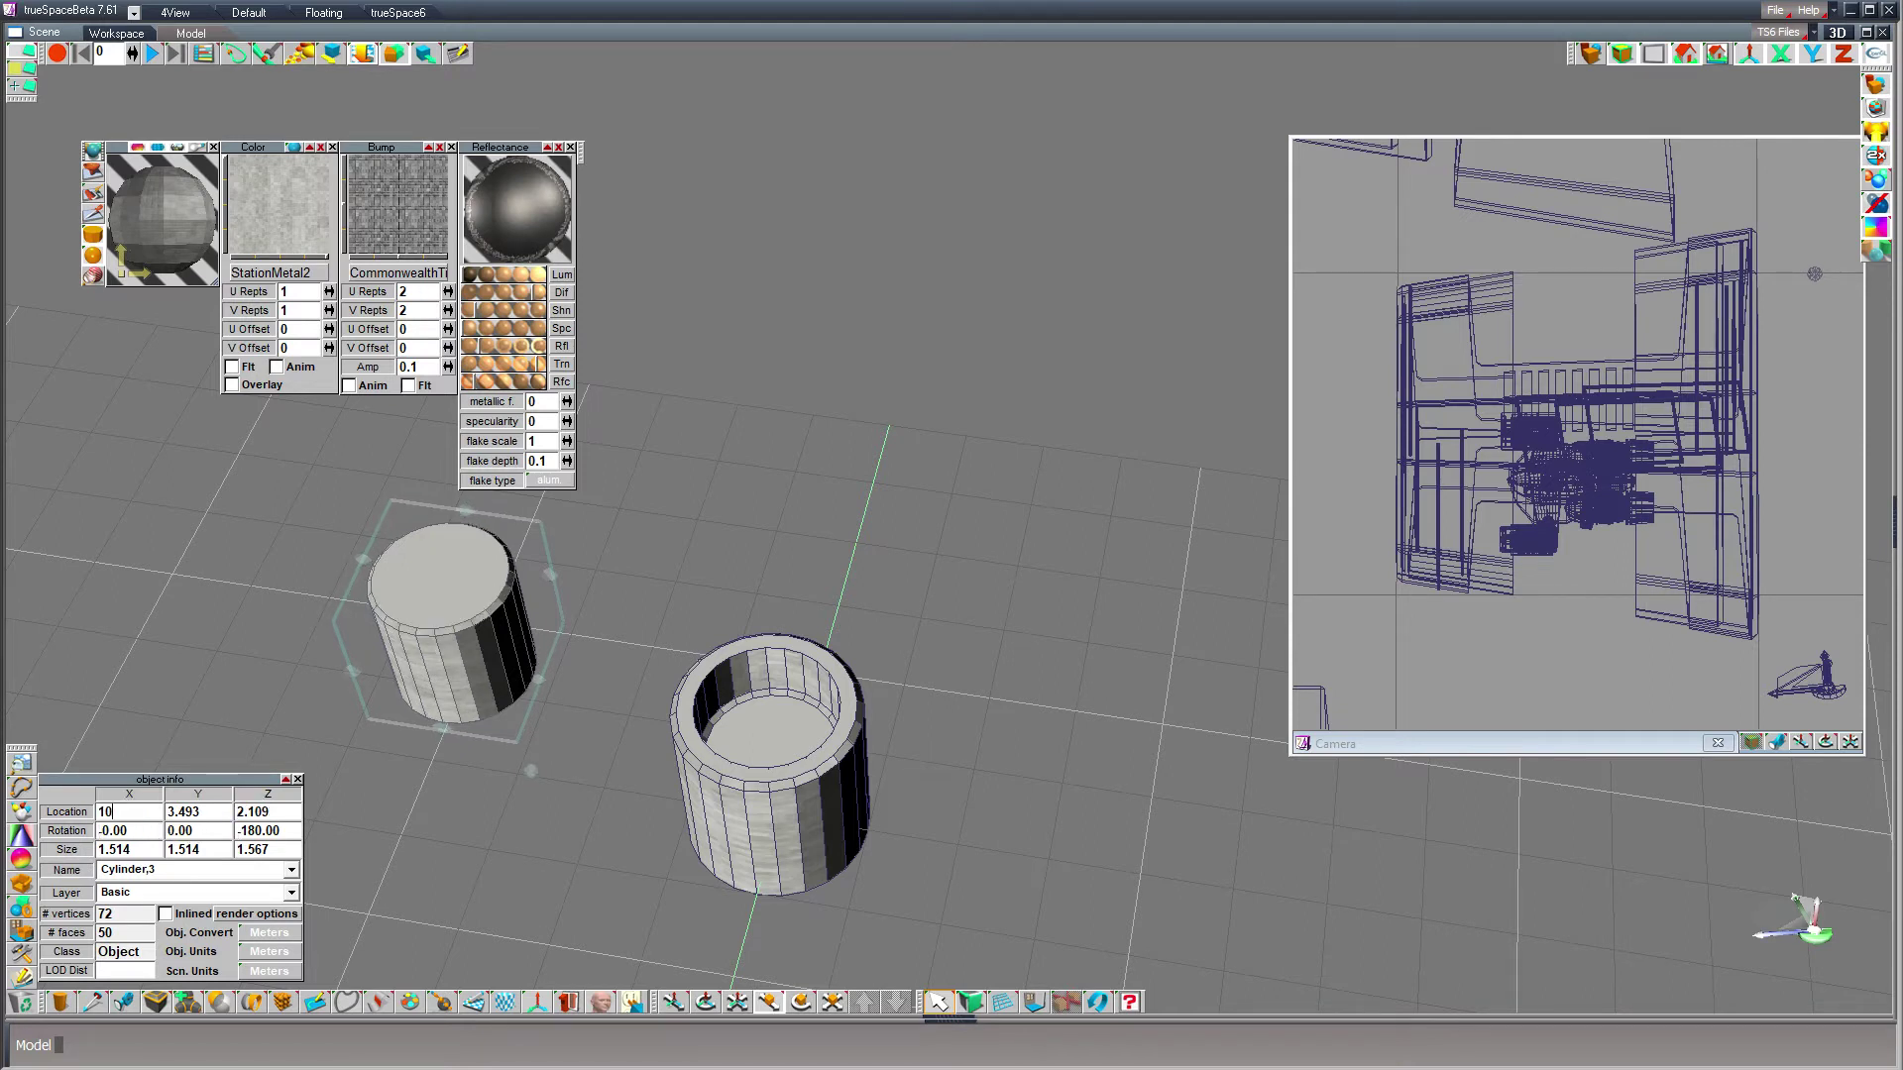
{"action": "key", "text": "Tab"}
{"action": "type", "text": "0"}
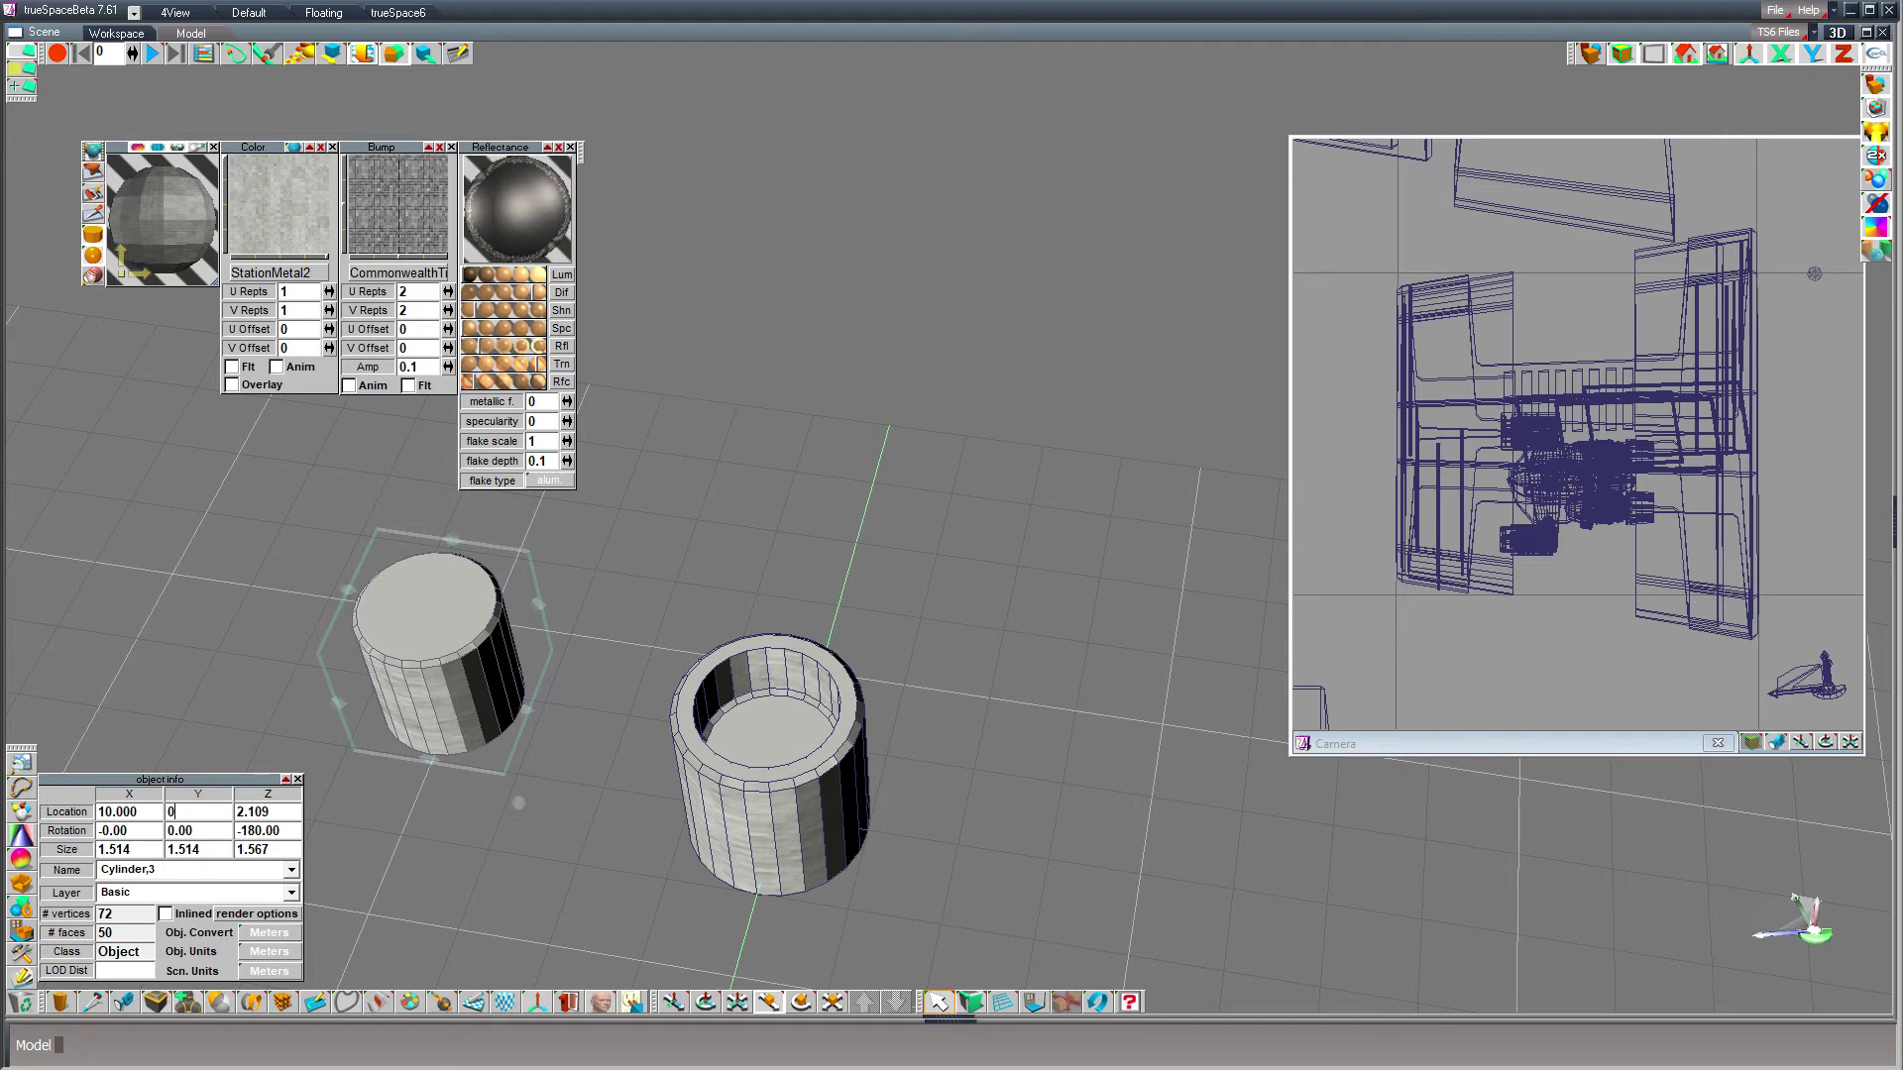
{"action": "key", "text": "Tab"}
{"action": "key", "text": "Return"}
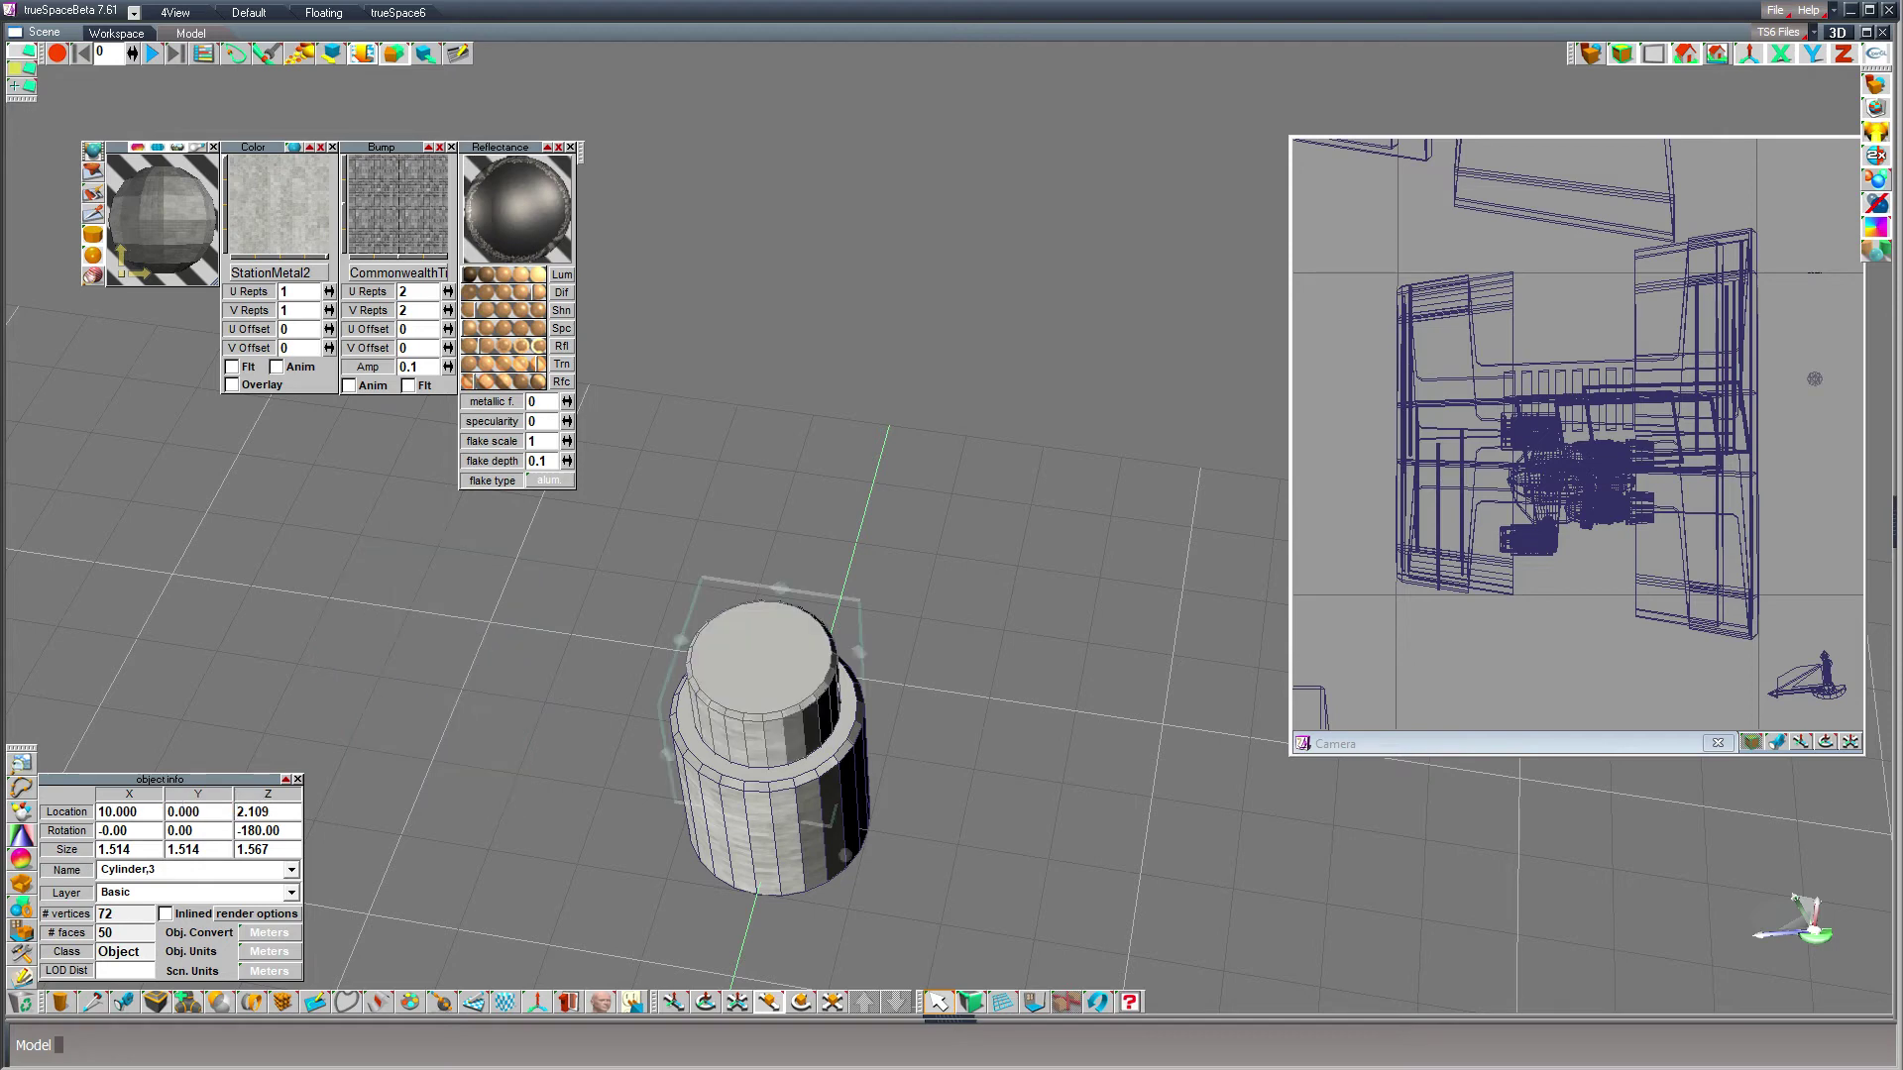
- Scale the small cylinder to about 1.27 × 1.27 × 1.32 and lower it into the hollow at about Z 1.21
{"action": "key", "text": "c"}
{"action": "left_click_drag", "start_coordinate": [1152, 538], "coordinate": [1152, 526]}
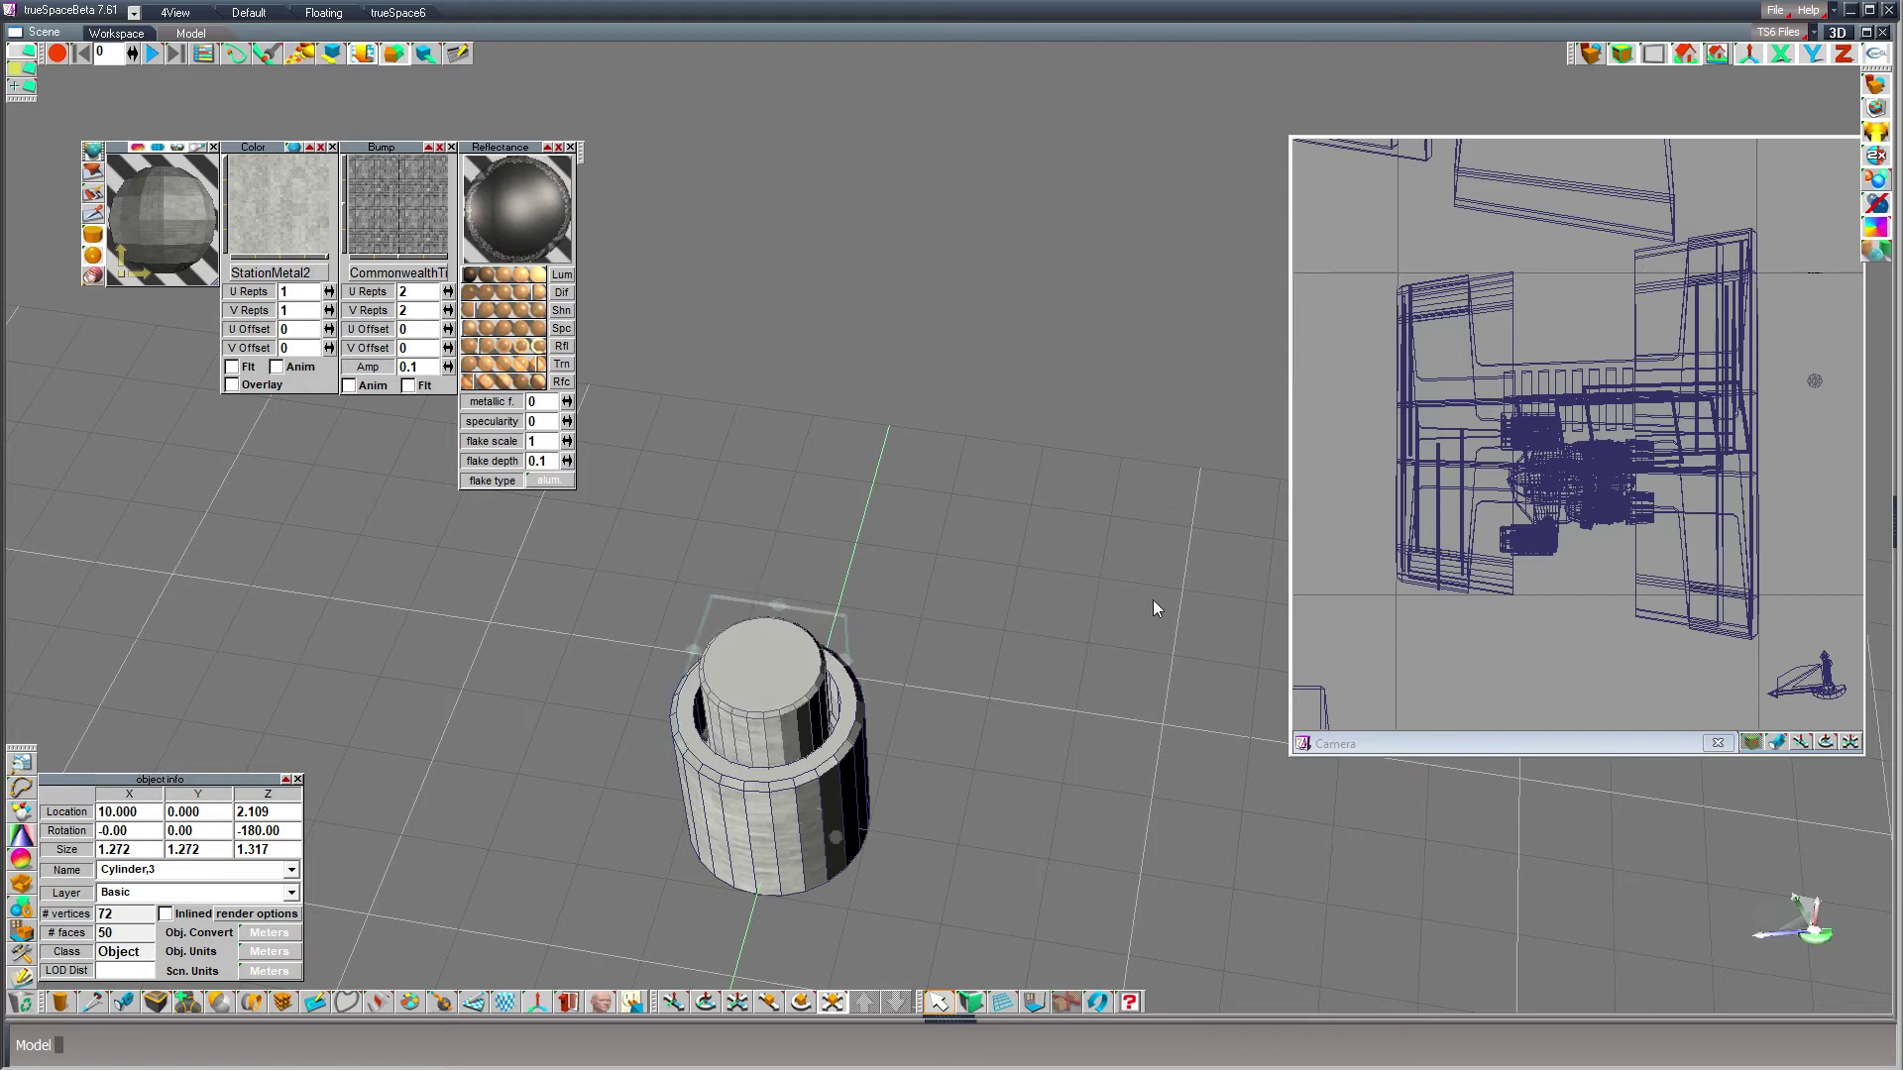
{"action": "key", "text": "z"}
{"action": "right_click_drag", "start_coordinate": [1070, 883], "coordinate": [1068, 991]}
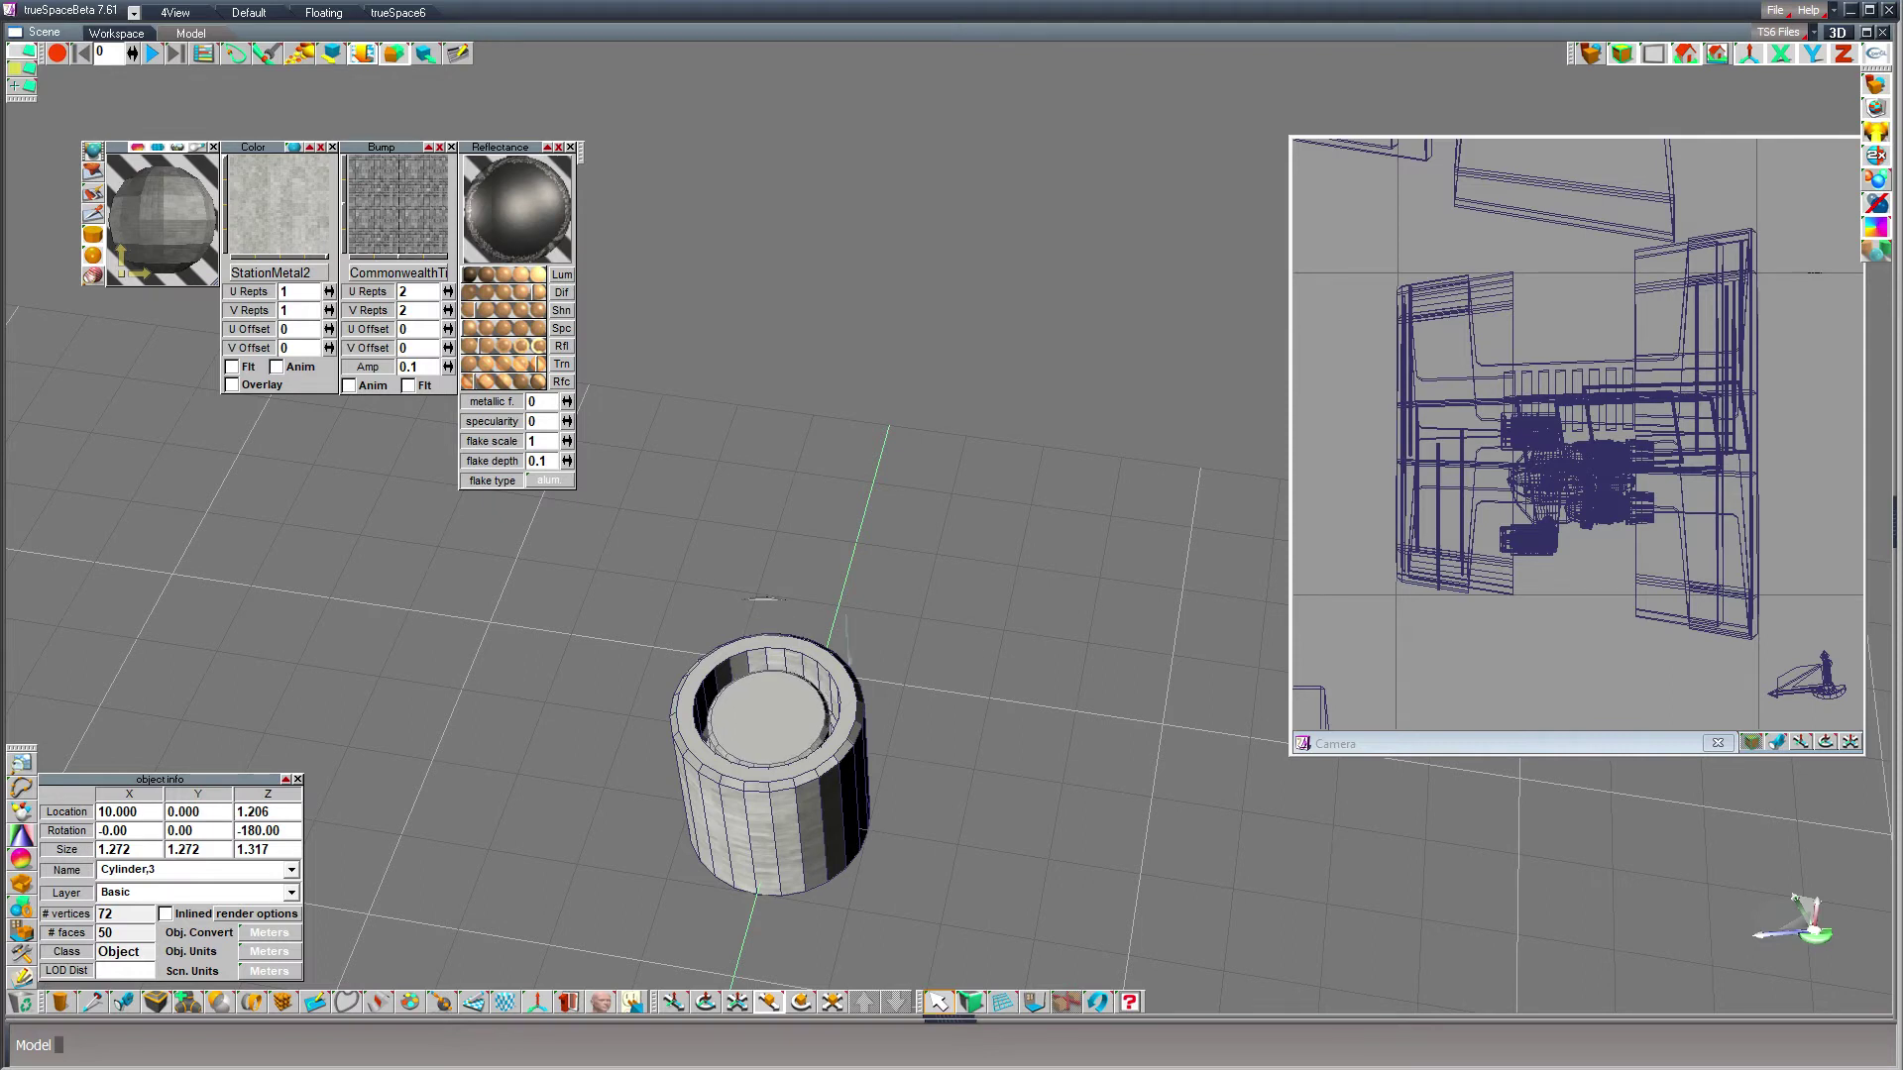
- Add a cube primitive beside the cylinder at about X 11.1, Y 3.2 with an edge rounding of 0.09
{"action": "left_click", "coordinate": [60, 1003]}
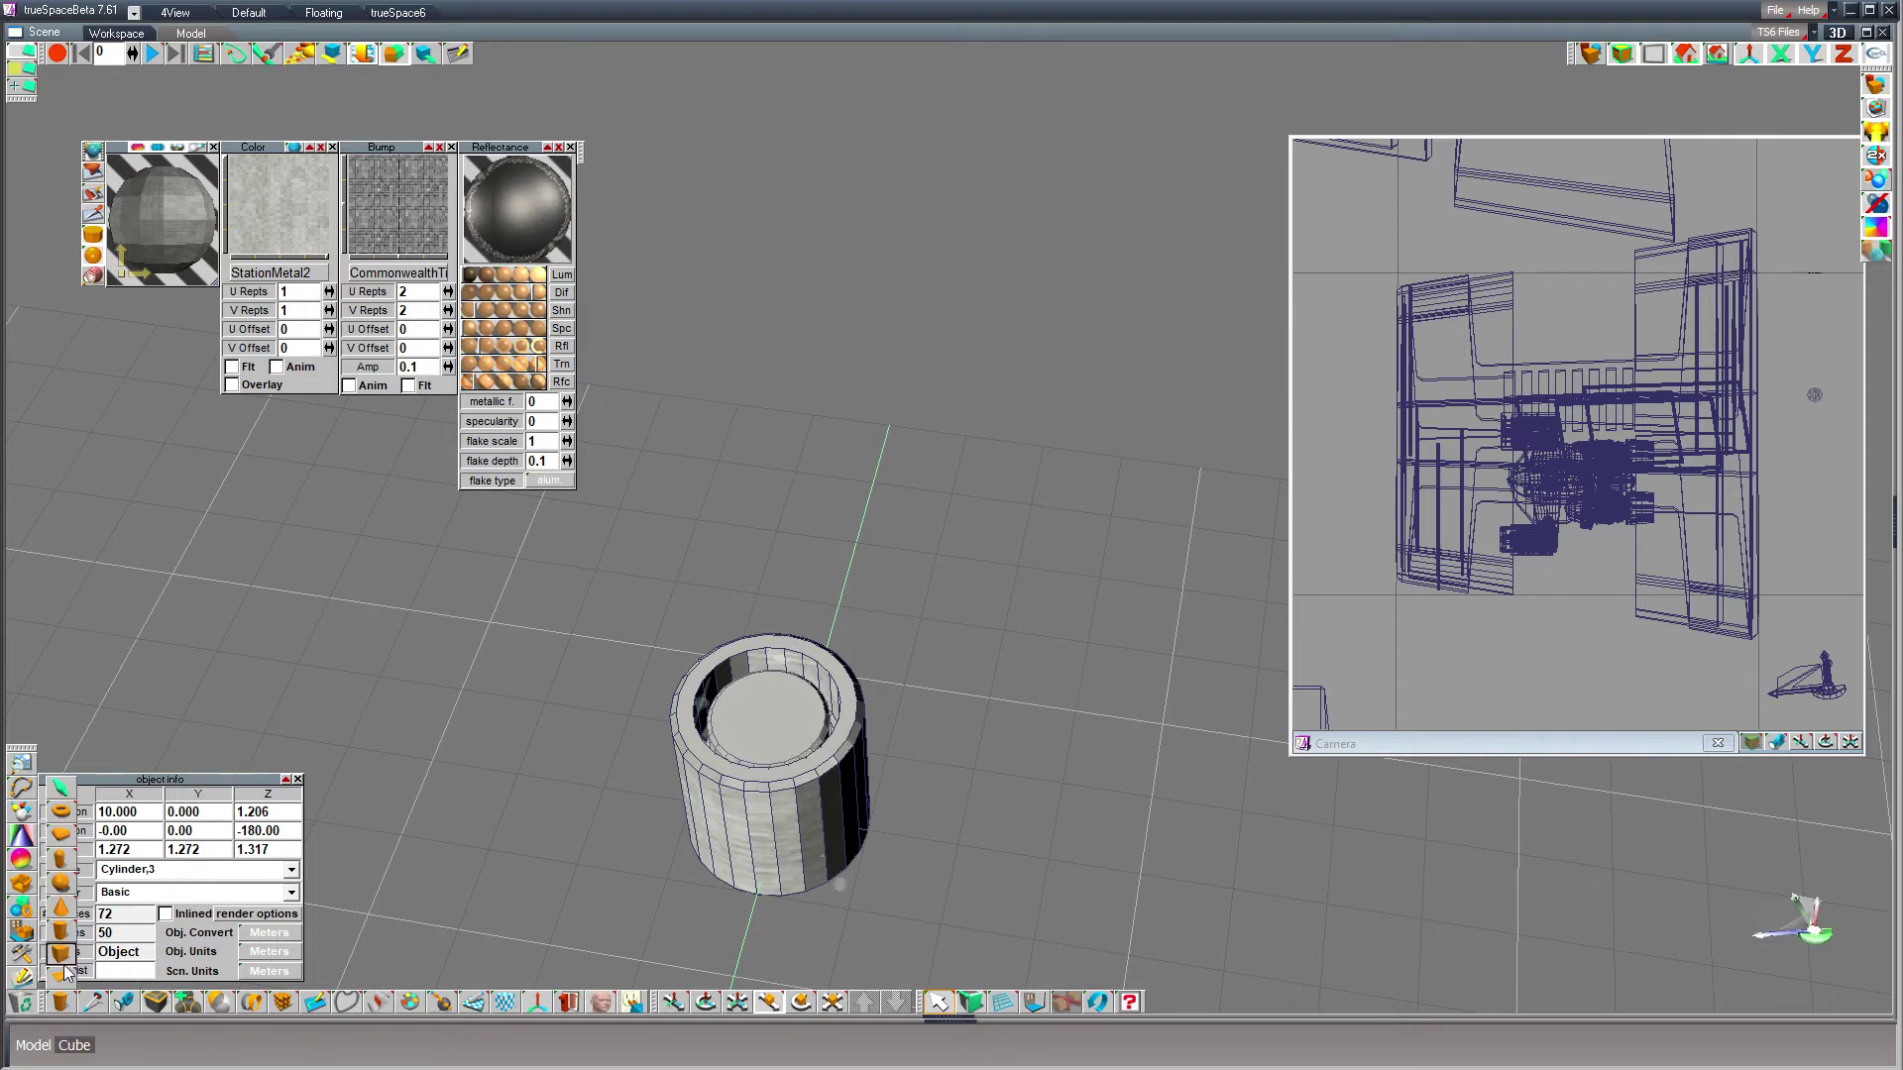
{"action": "left_click", "coordinate": [535, 691]}
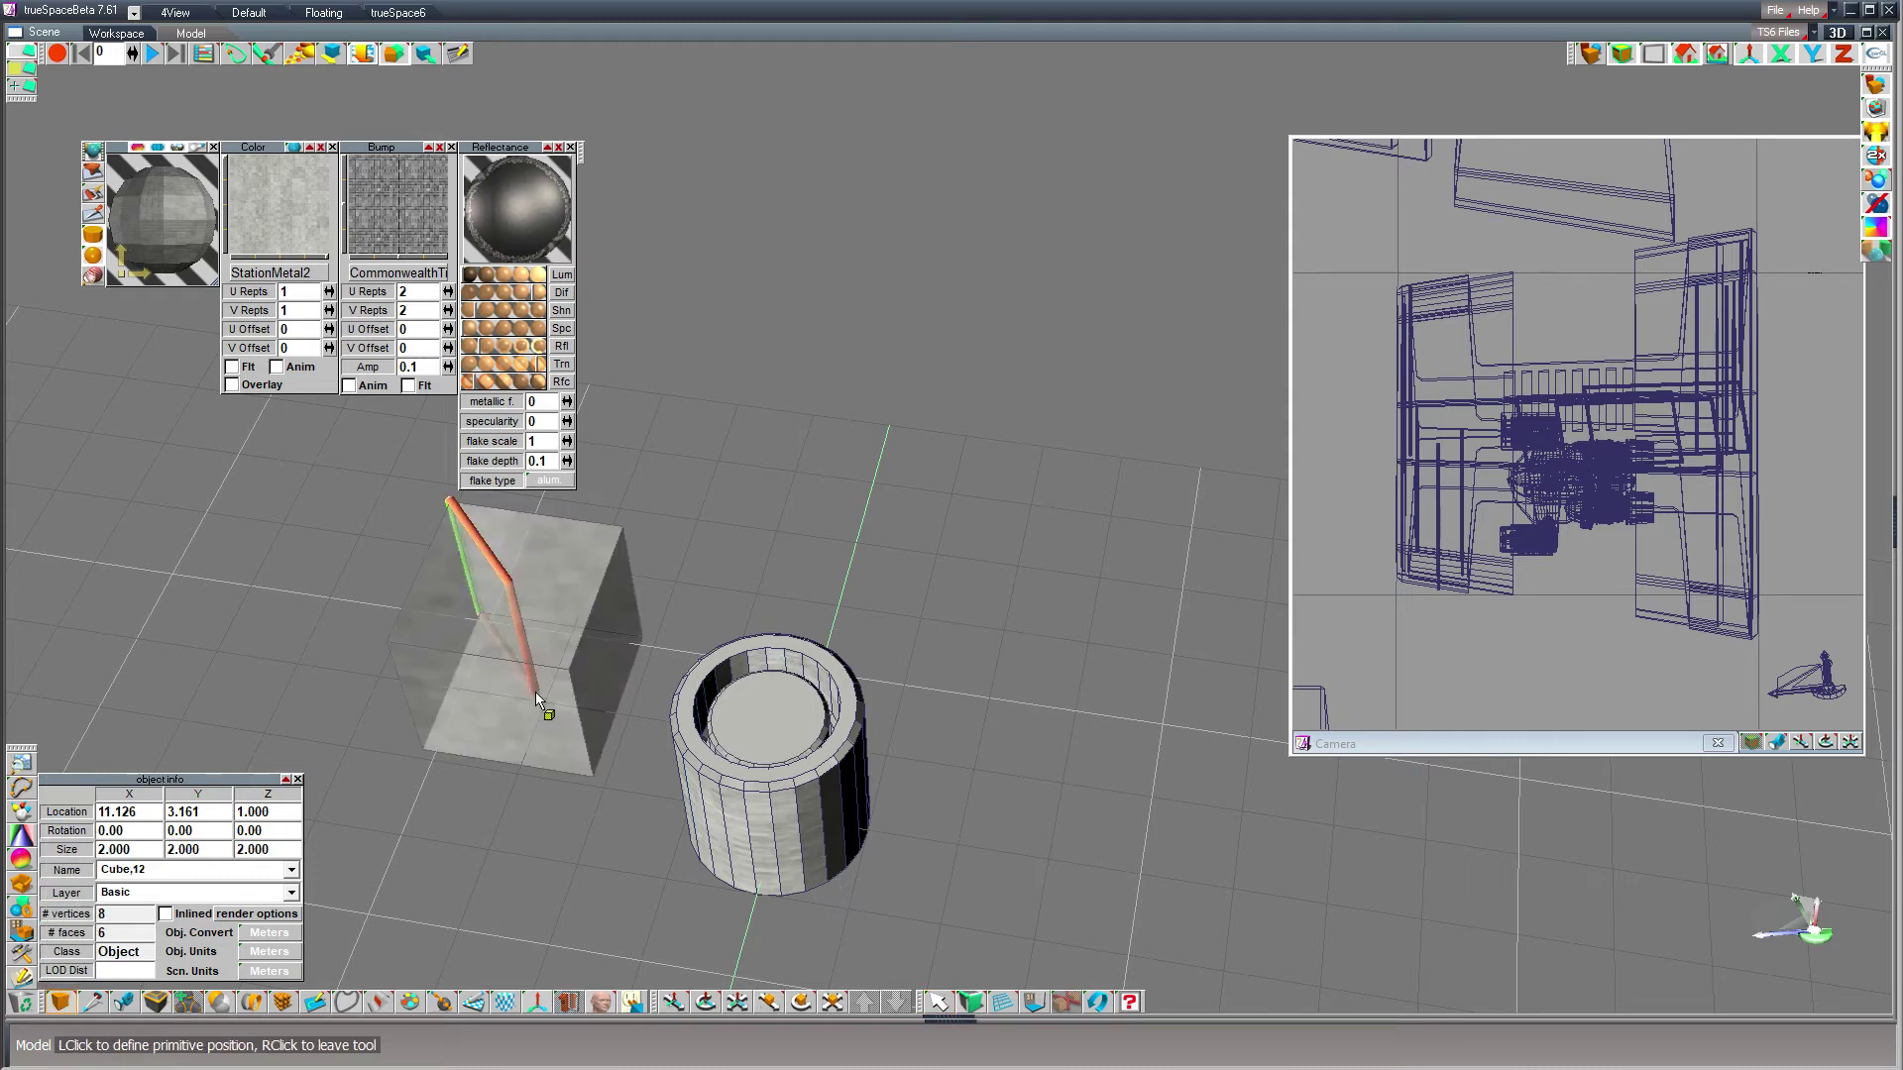
{"action": "right_click", "coordinate": [69, 1007]}
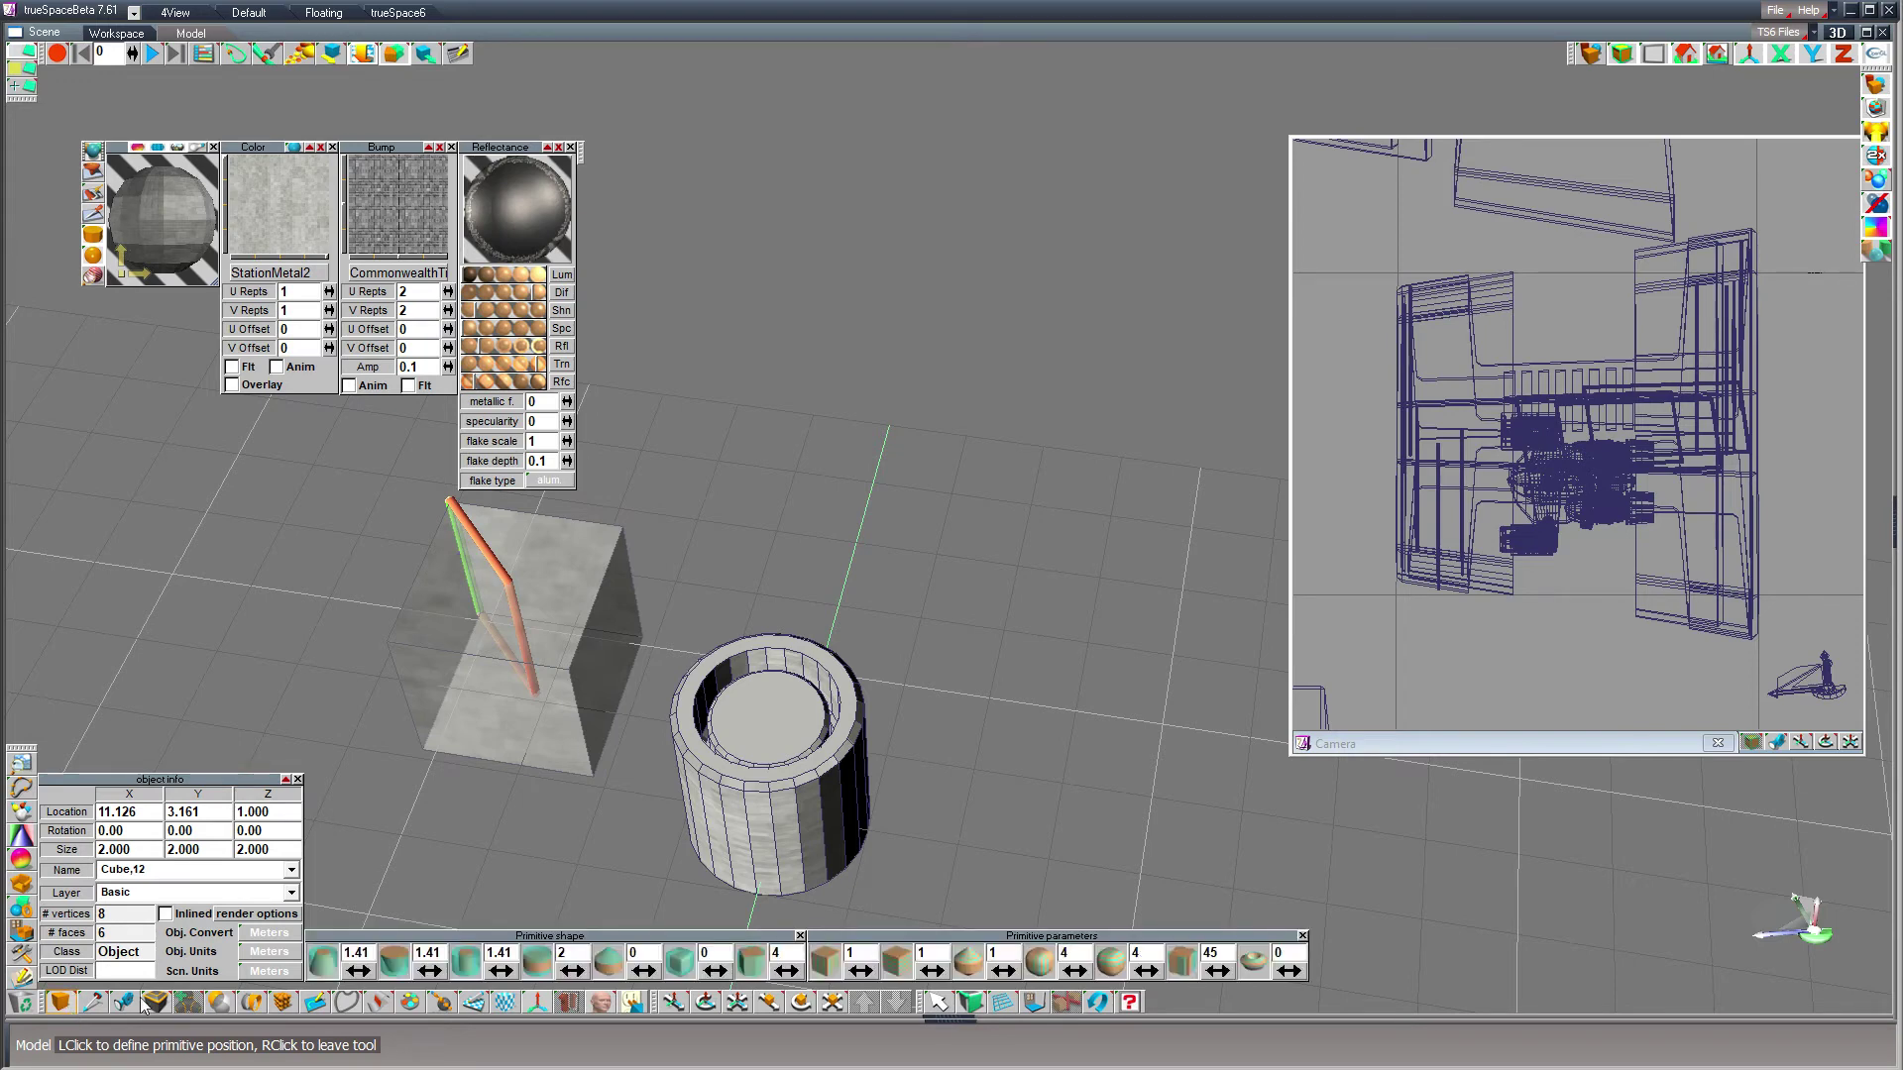
{"action": "left_click_drag", "start_coordinate": [720, 976], "coordinate": [730, 977]}
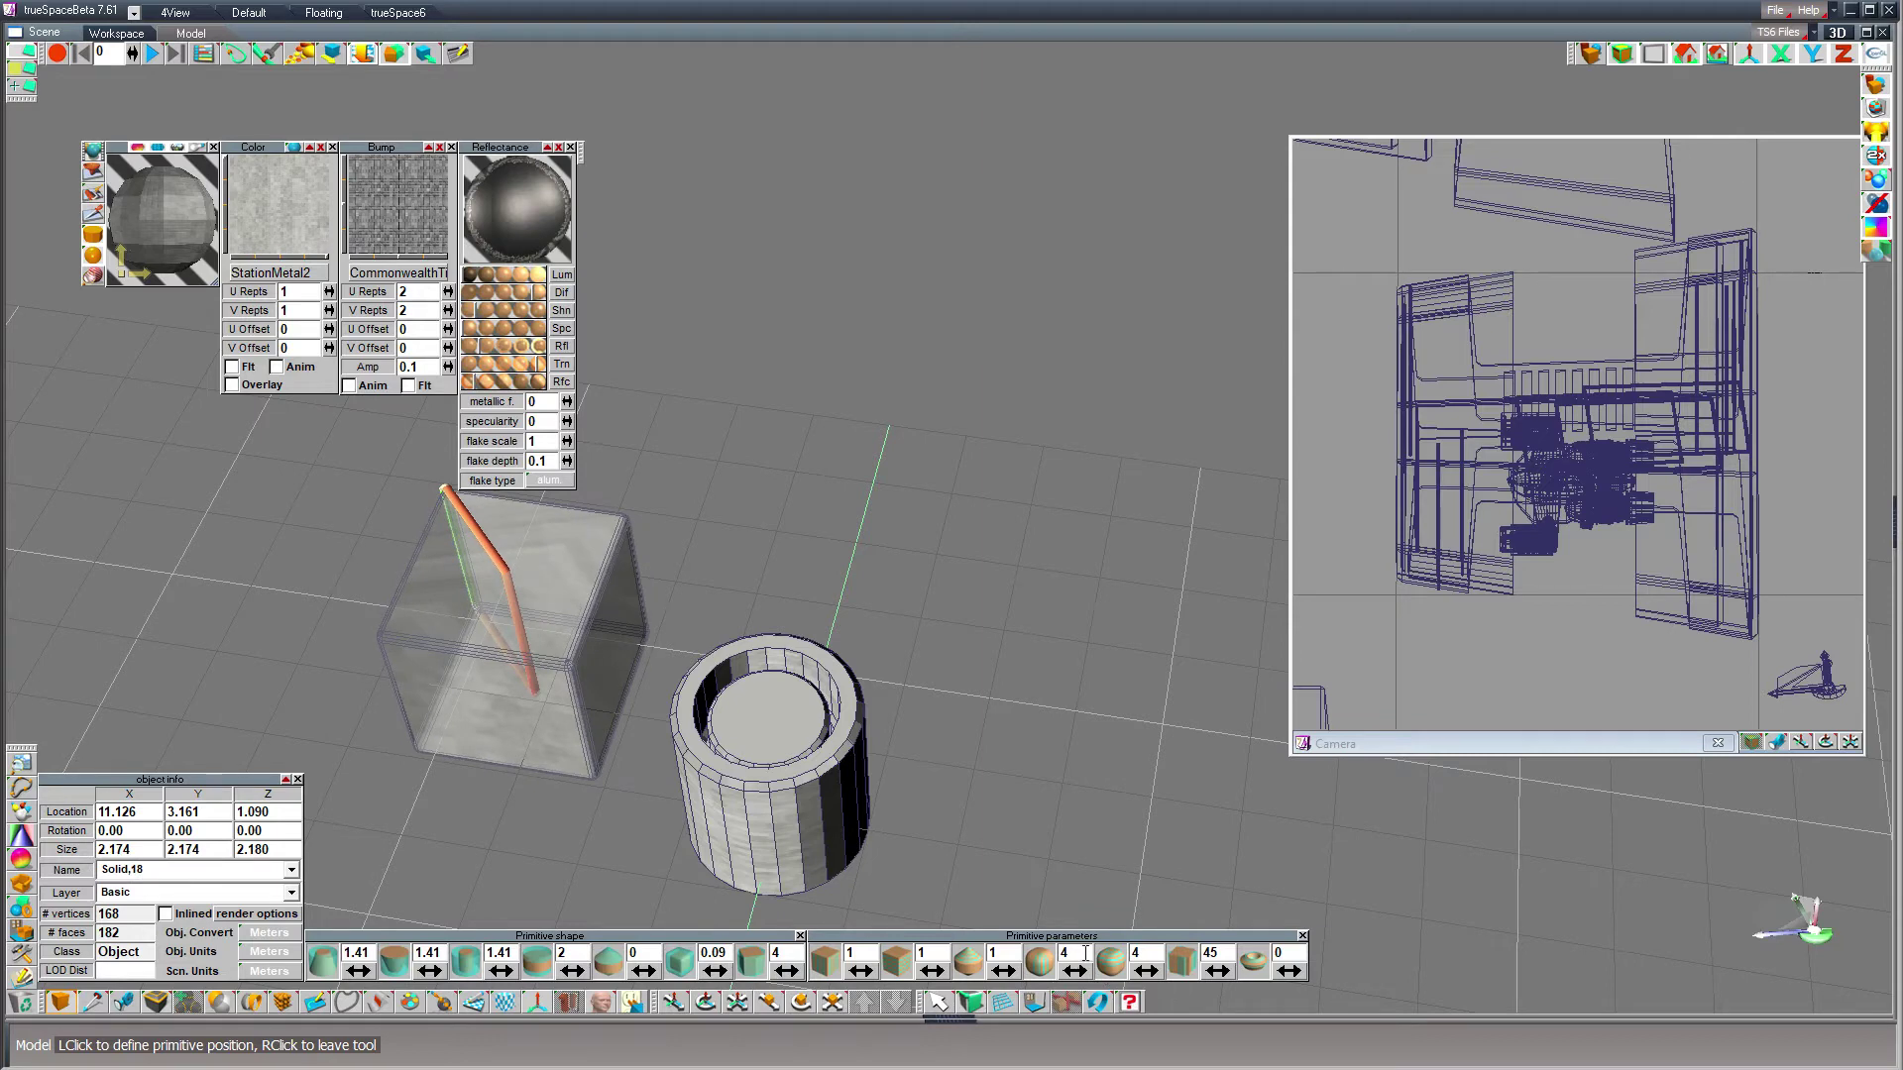
- Set both rounding resolution values of the cube to 1 and reduce its primitive height to 0.4
{"action": "left_click_drag", "start_coordinate": [1080, 955], "coordinate": [1060, 954]}
{"action": "type", "text": "1"}
{"action": "key", "text": "Tab"}
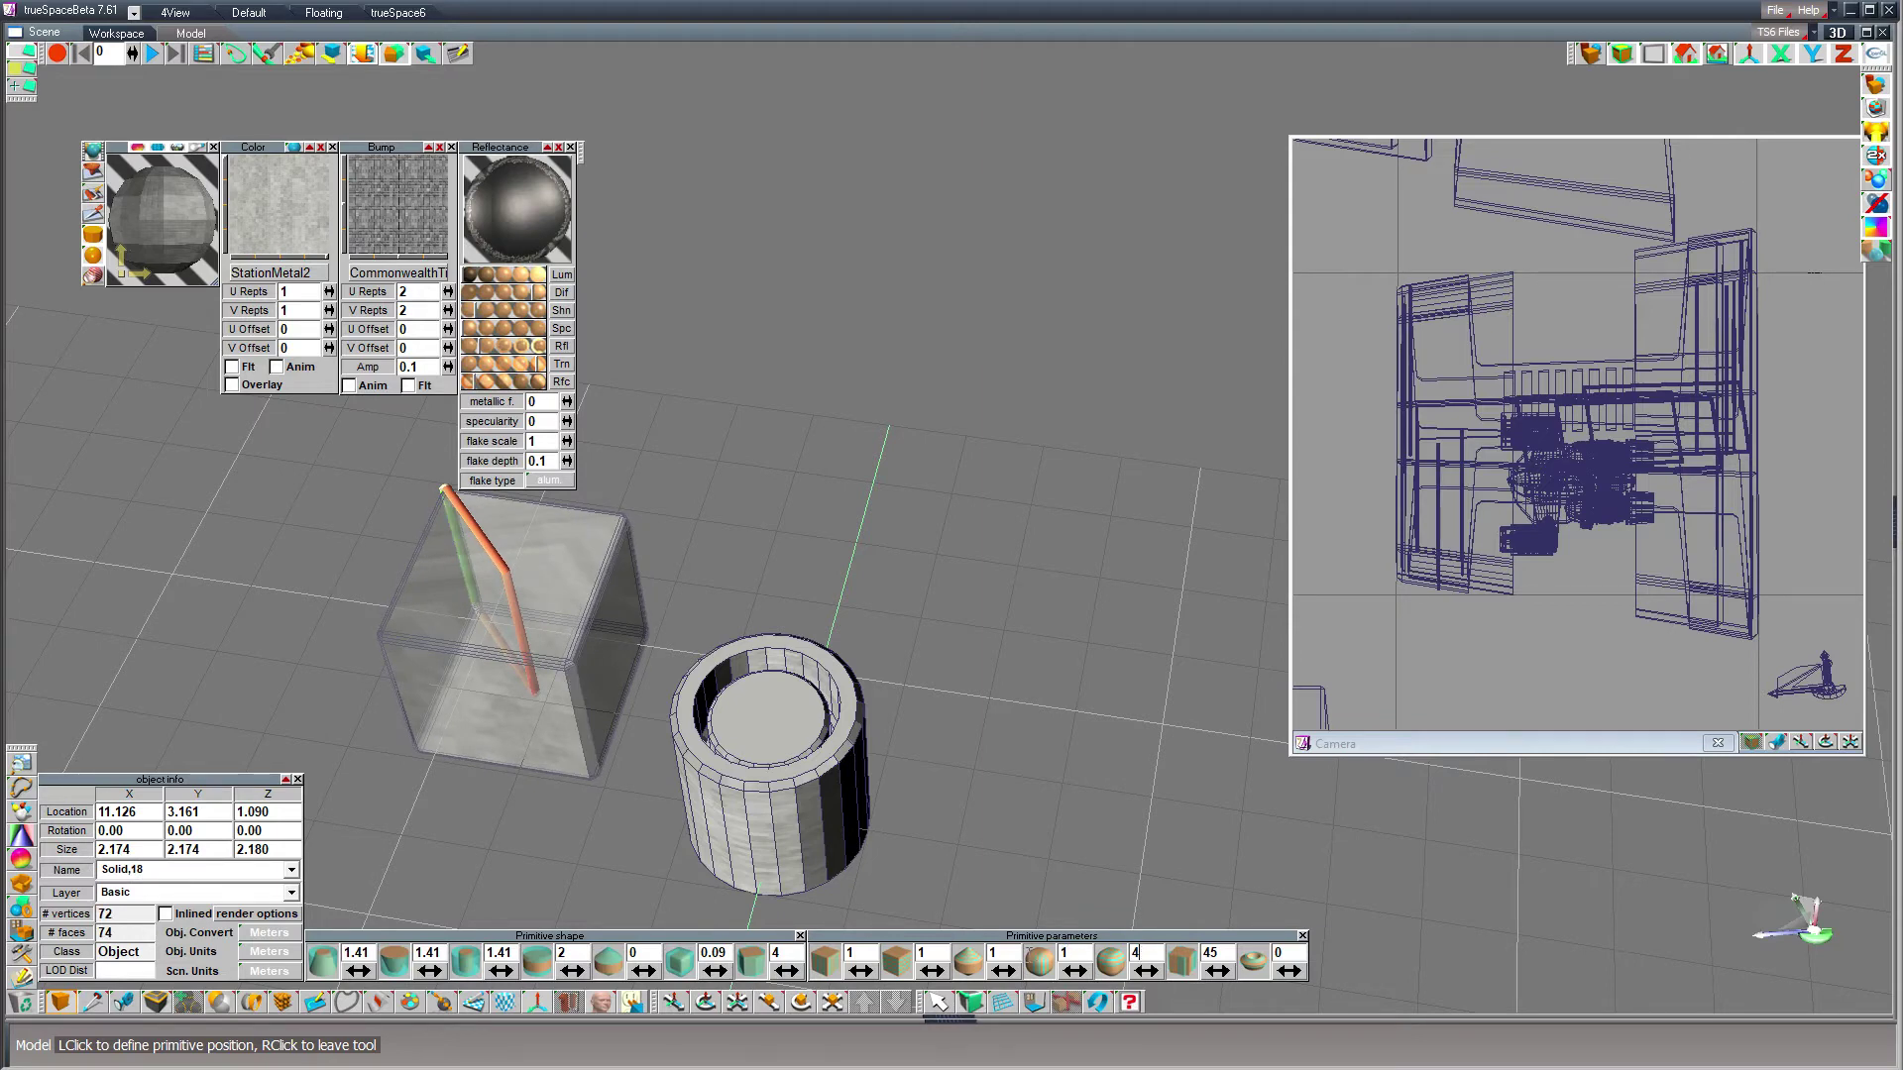
{"action": "type", "text": "1"}
{"action": "key", "text": "Return"}
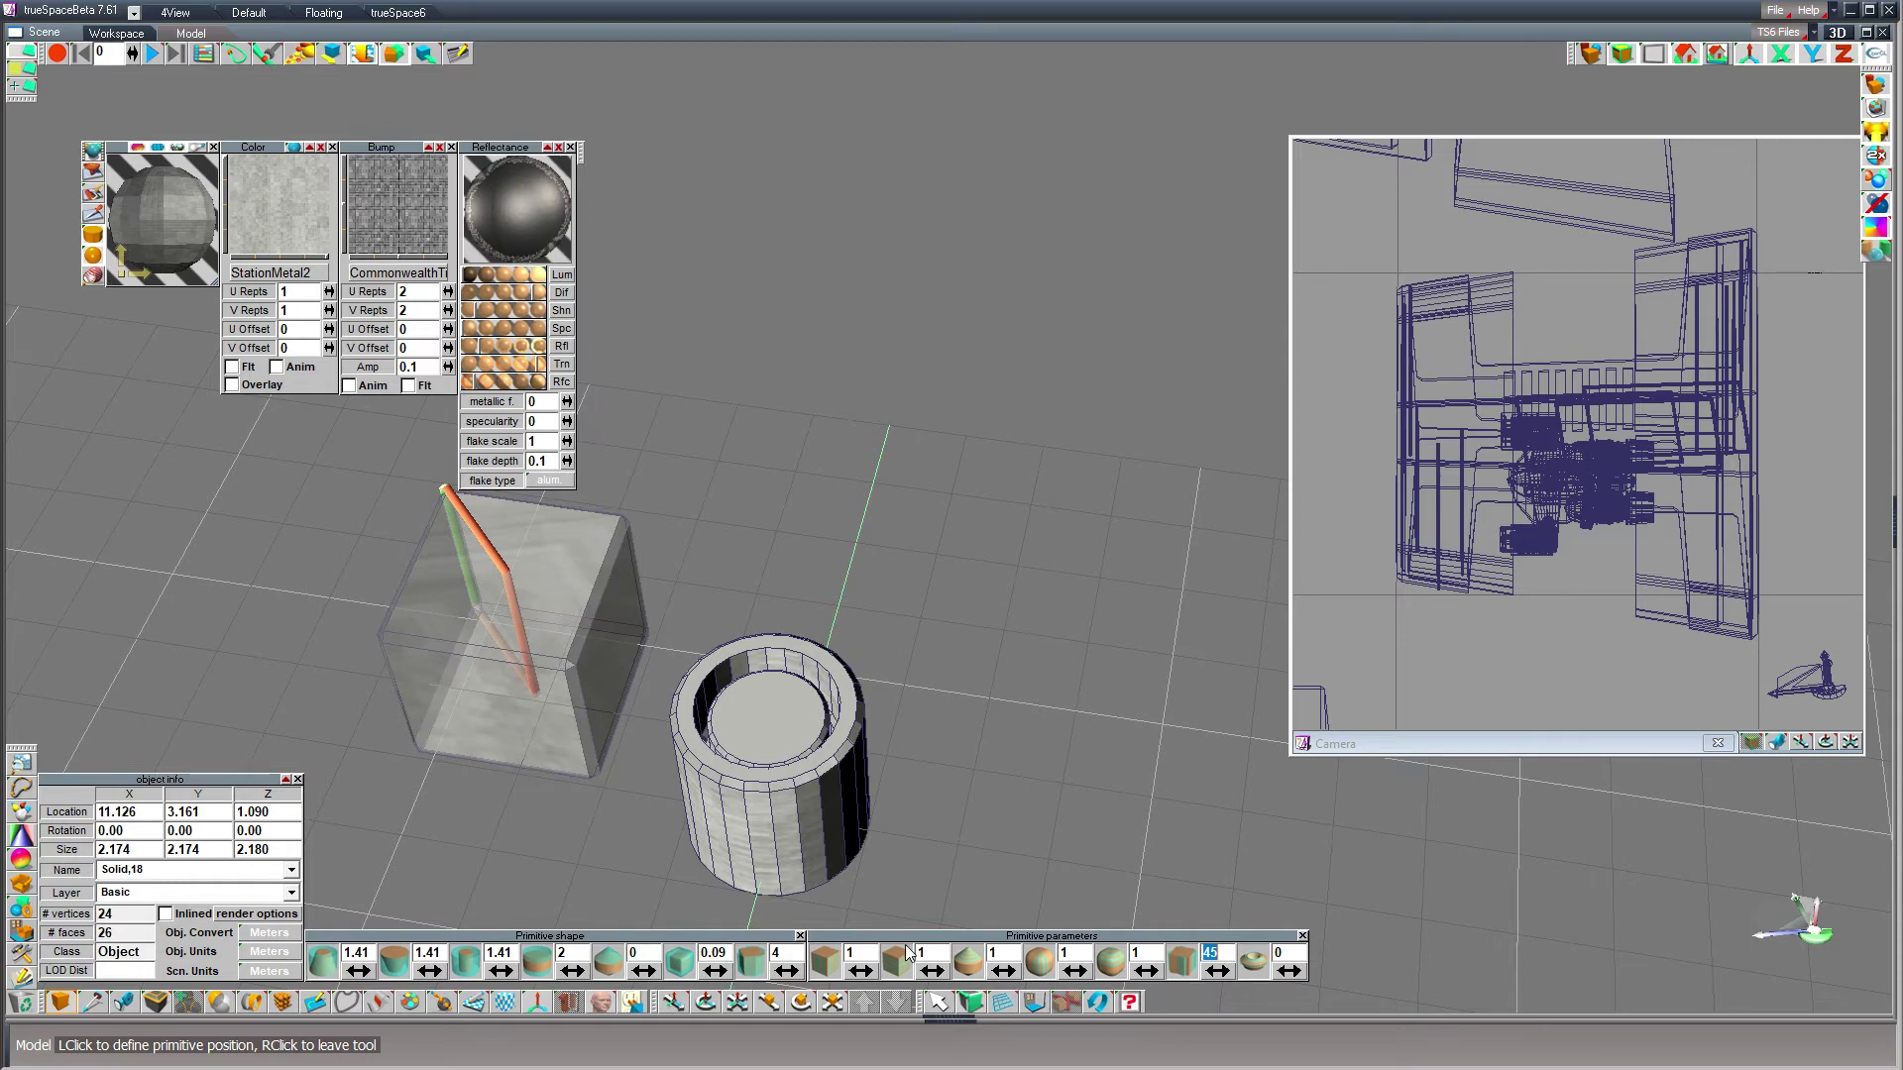
{"action": "left_click_drag", "start_coordinate": [573, 973], "coordinate": [554, 973]}
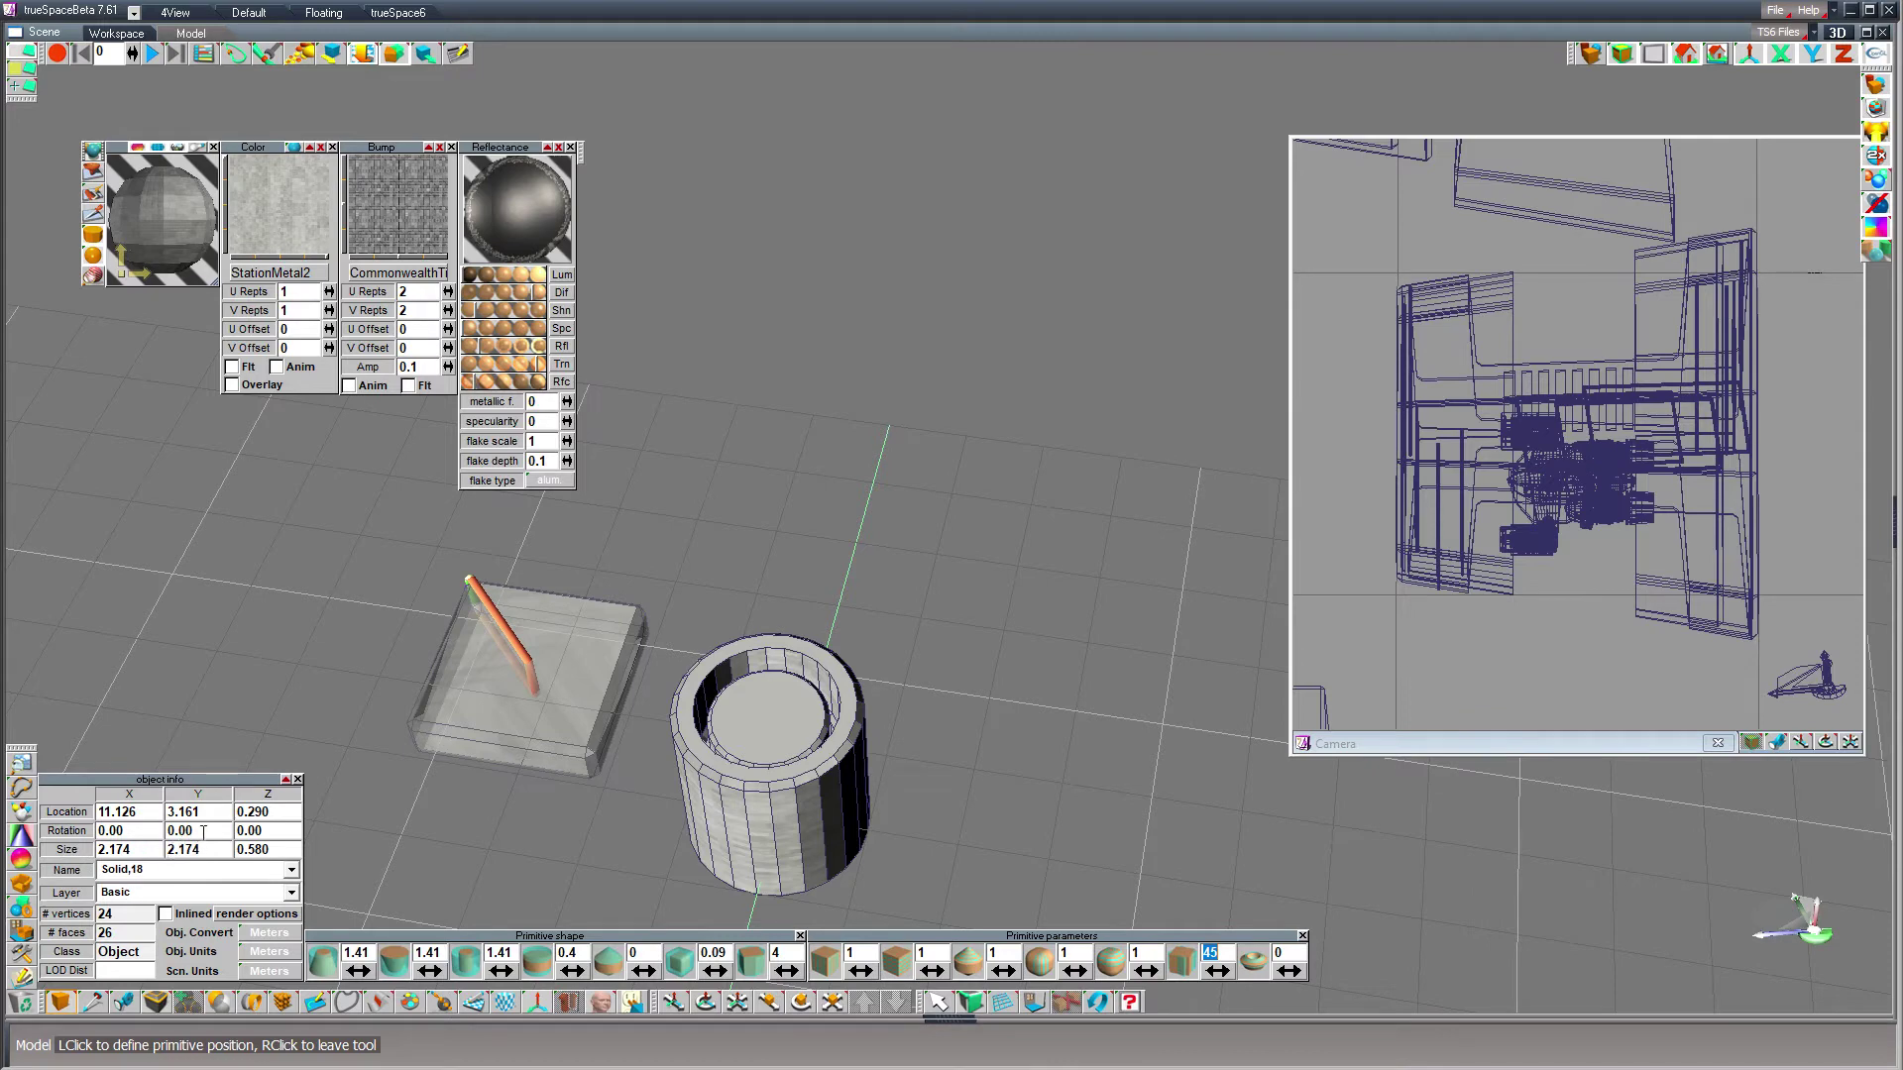
- Stand the flattened slab upright by setting its Y rotation to 90
{"action": "left_click", "coordinate": [939, 1003]}
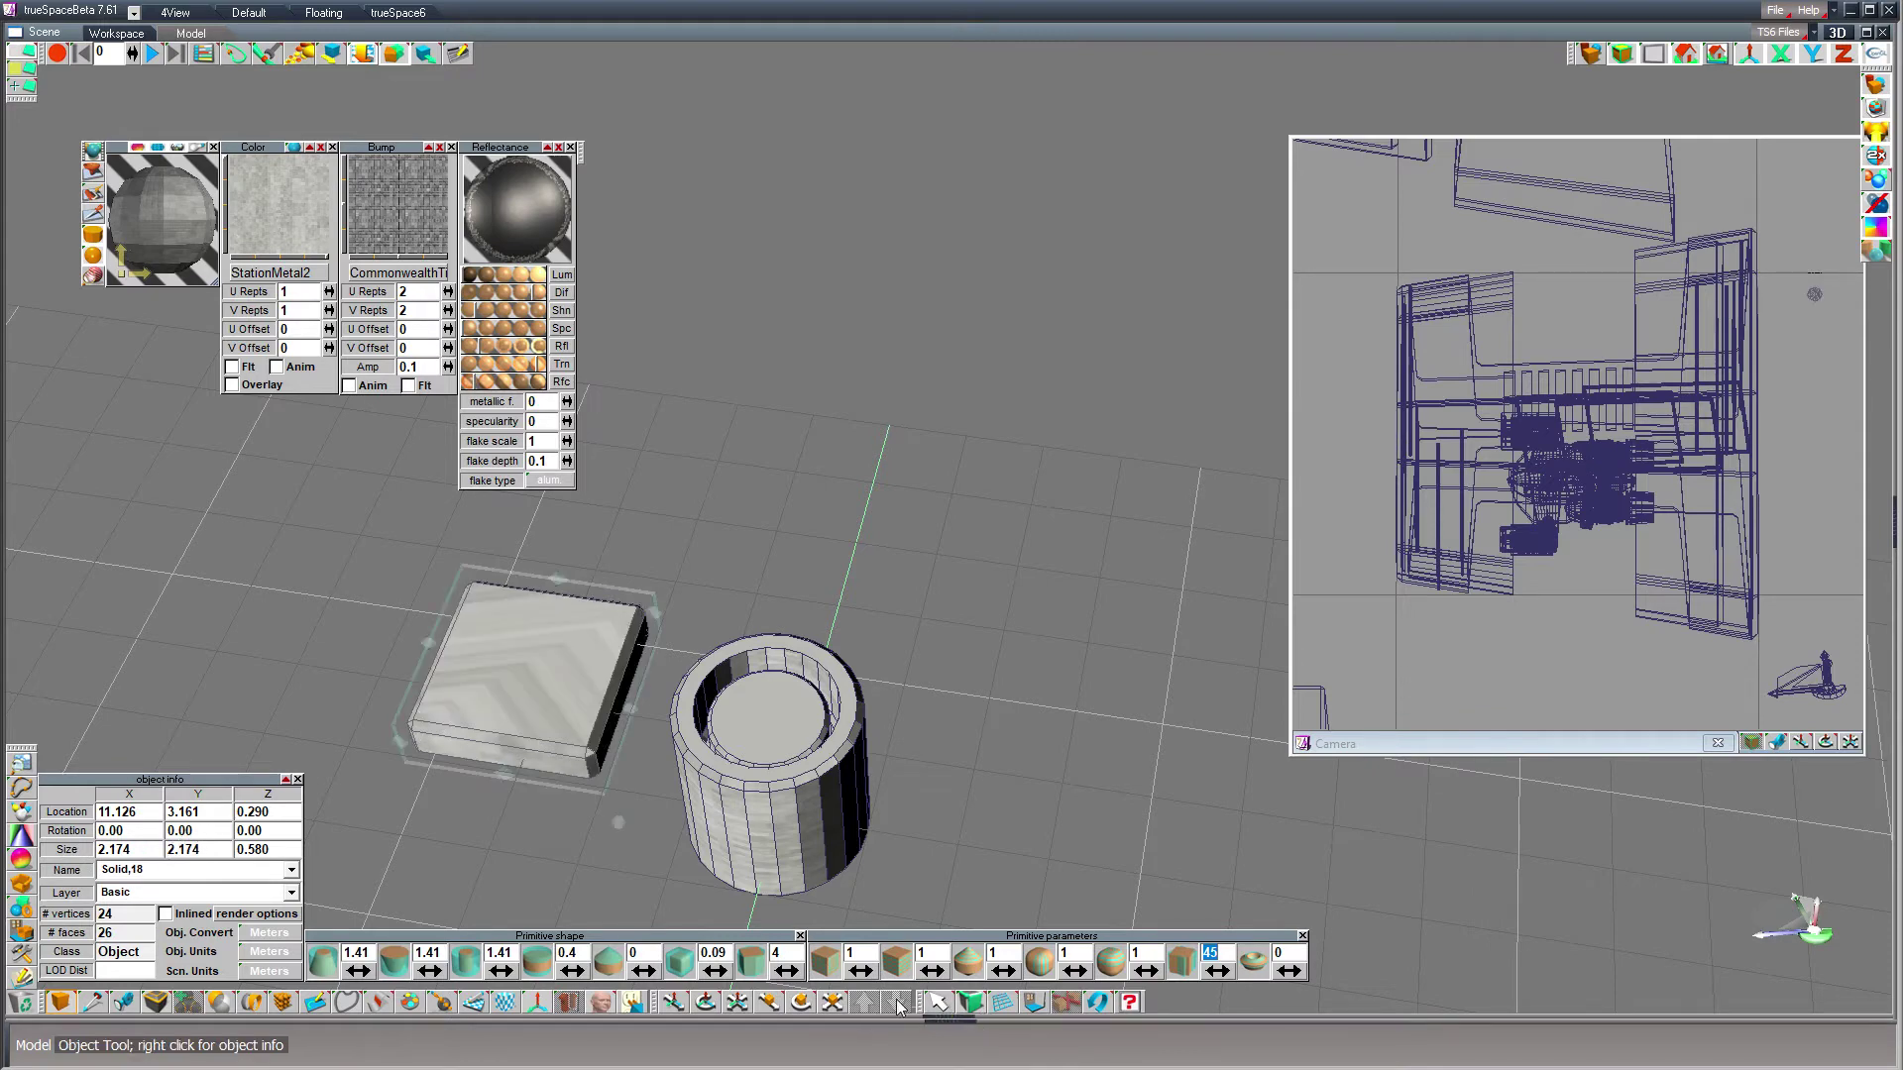
{"action": "left_click", "coordinate": [213, 831]}
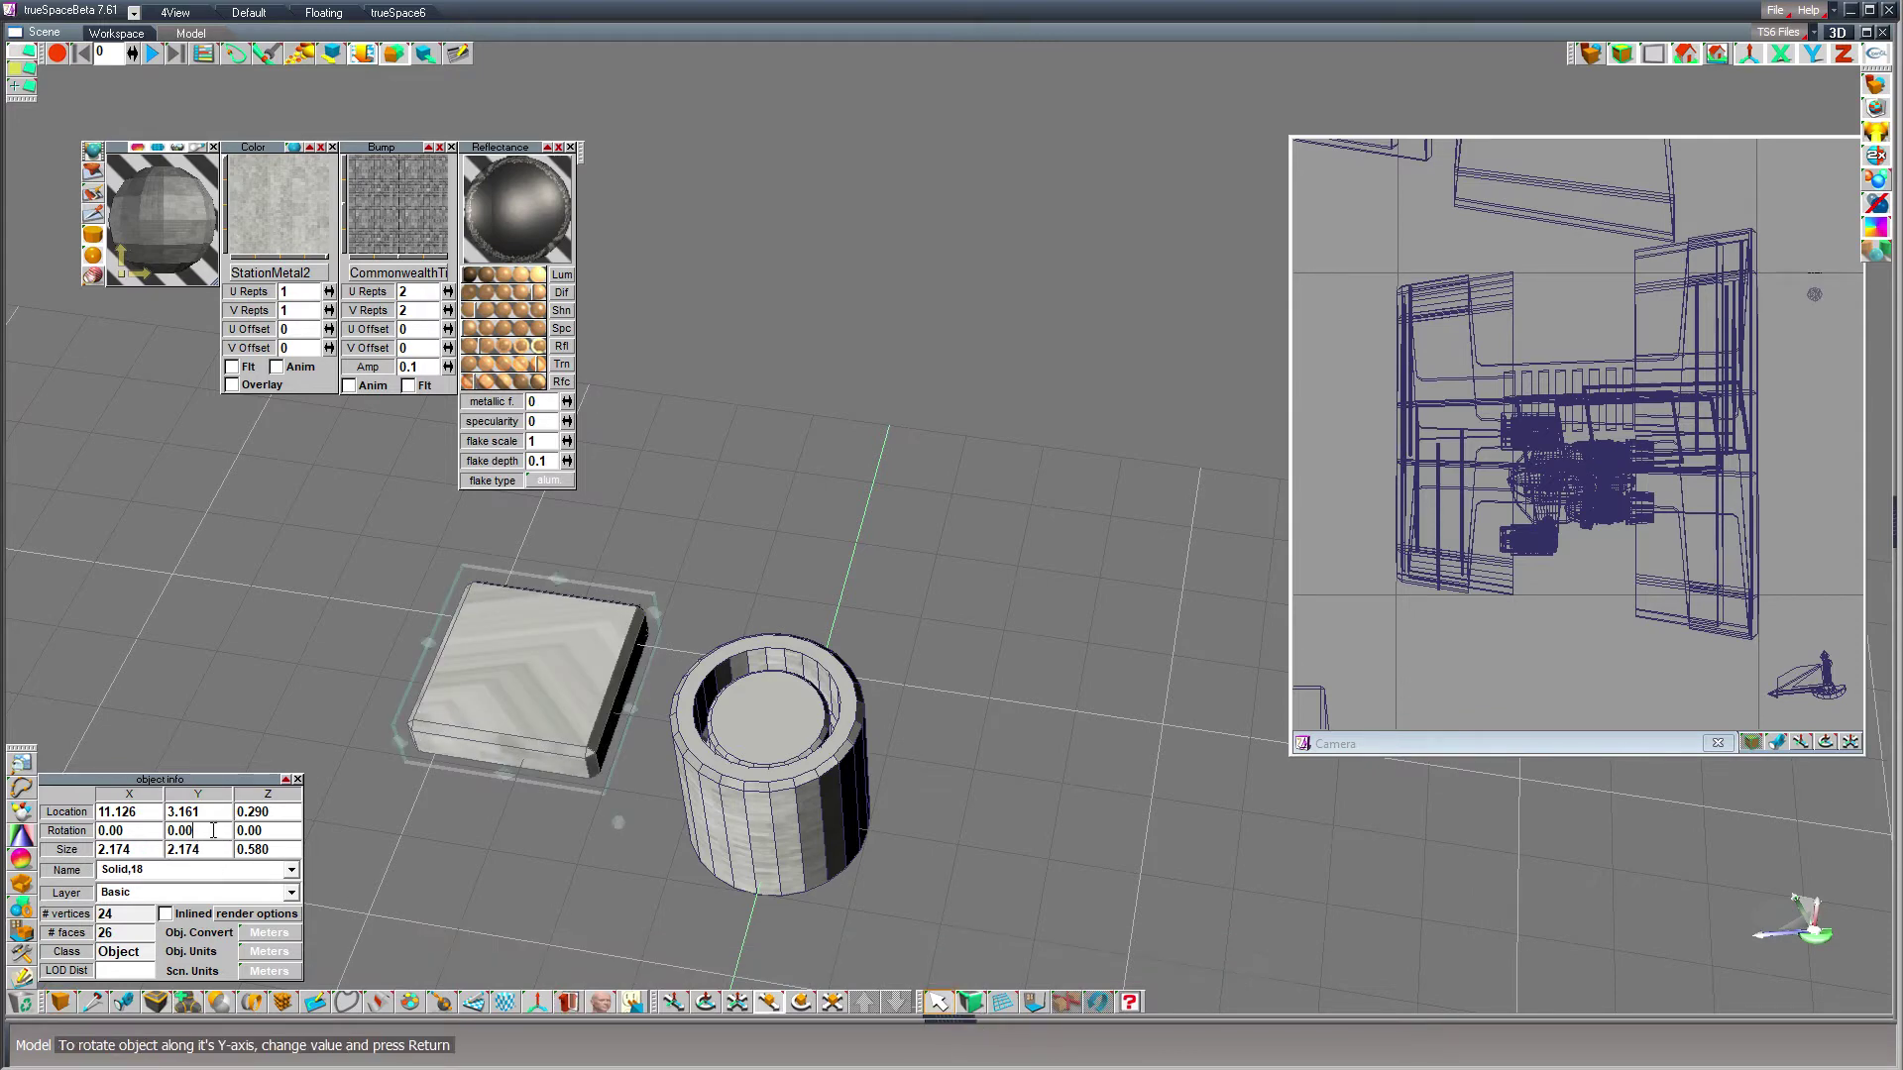
{"action": "double_click", "coordinate": [213, 831]}
{"action": "type", "text": "90"}
{"action": "key", "text": "Return"}
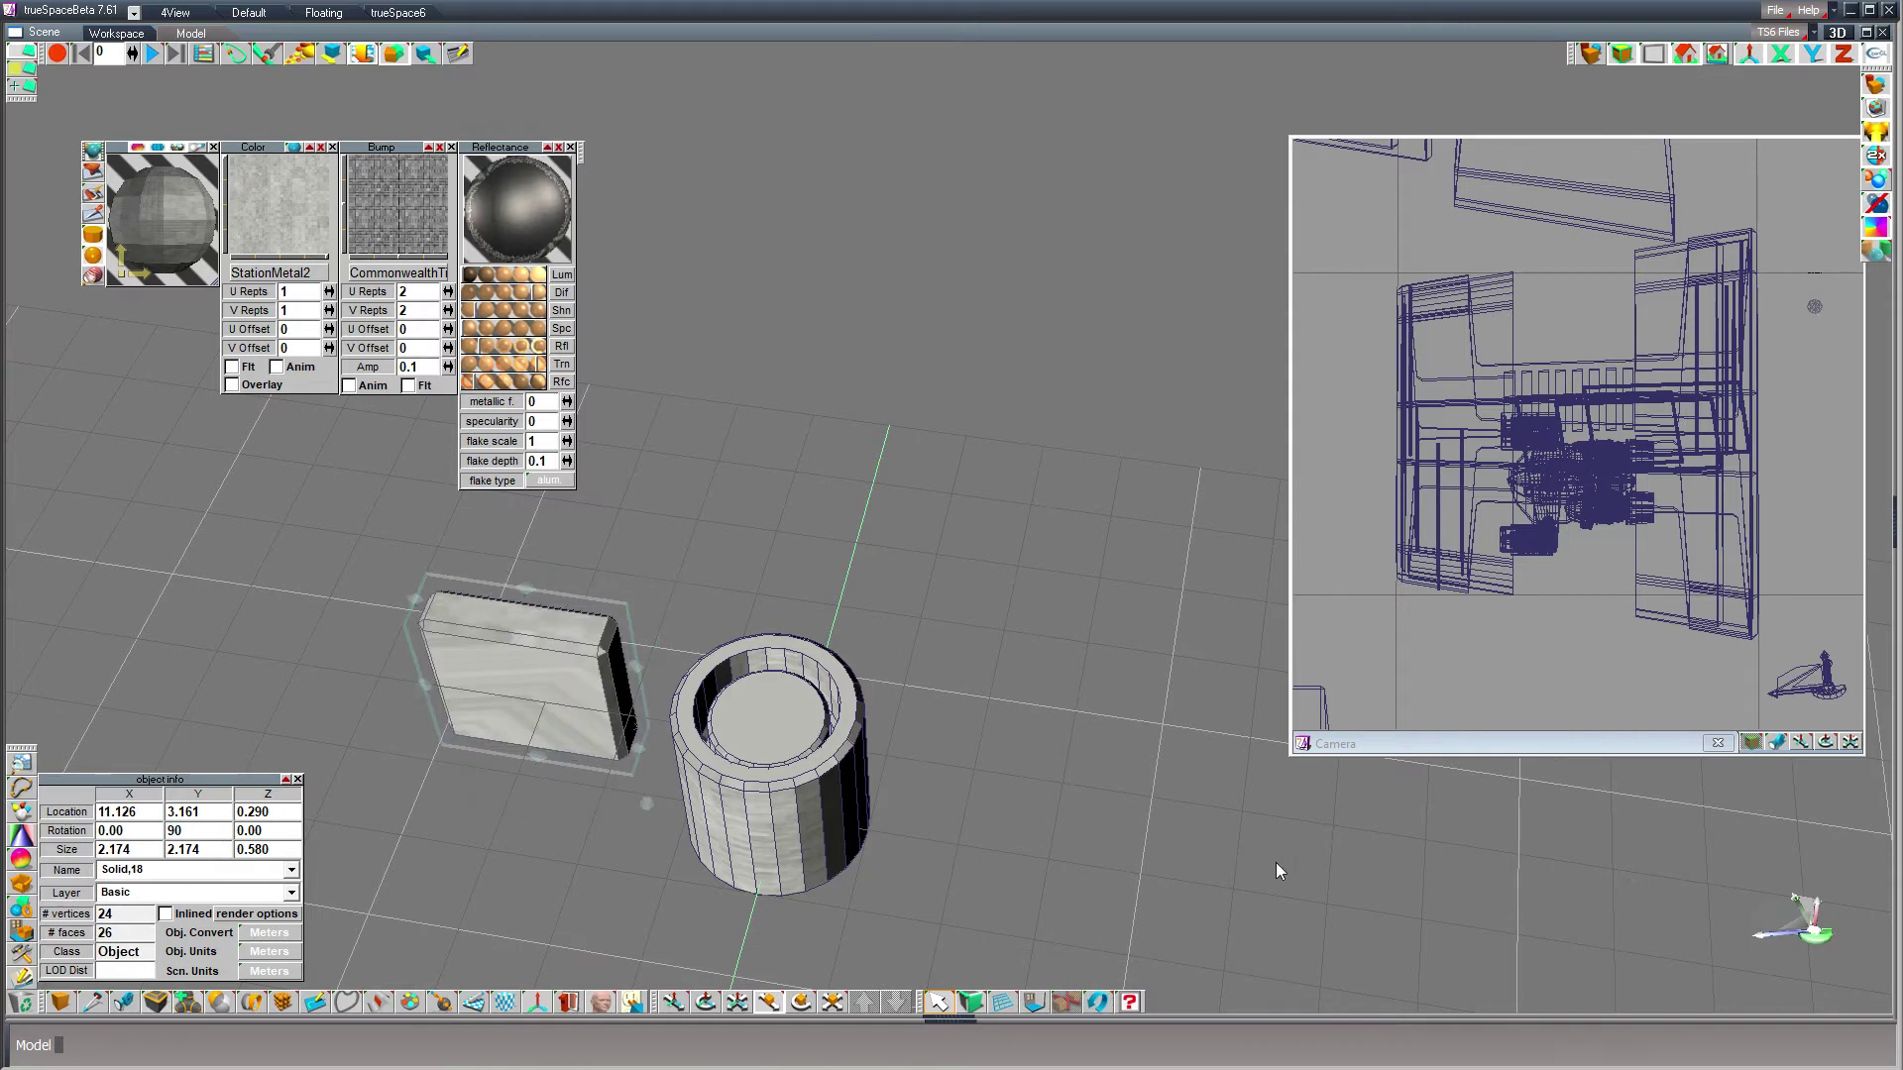
- Move the slab to the cylinder's rim at about X 10.09, Y 0.58, Z 1.29 and scale it to about 0.94 × 0.94 × 0.25
{"action": "left_click_drag", "start_coordinate": [1276, 862], "coordinate": [1298, 867]}
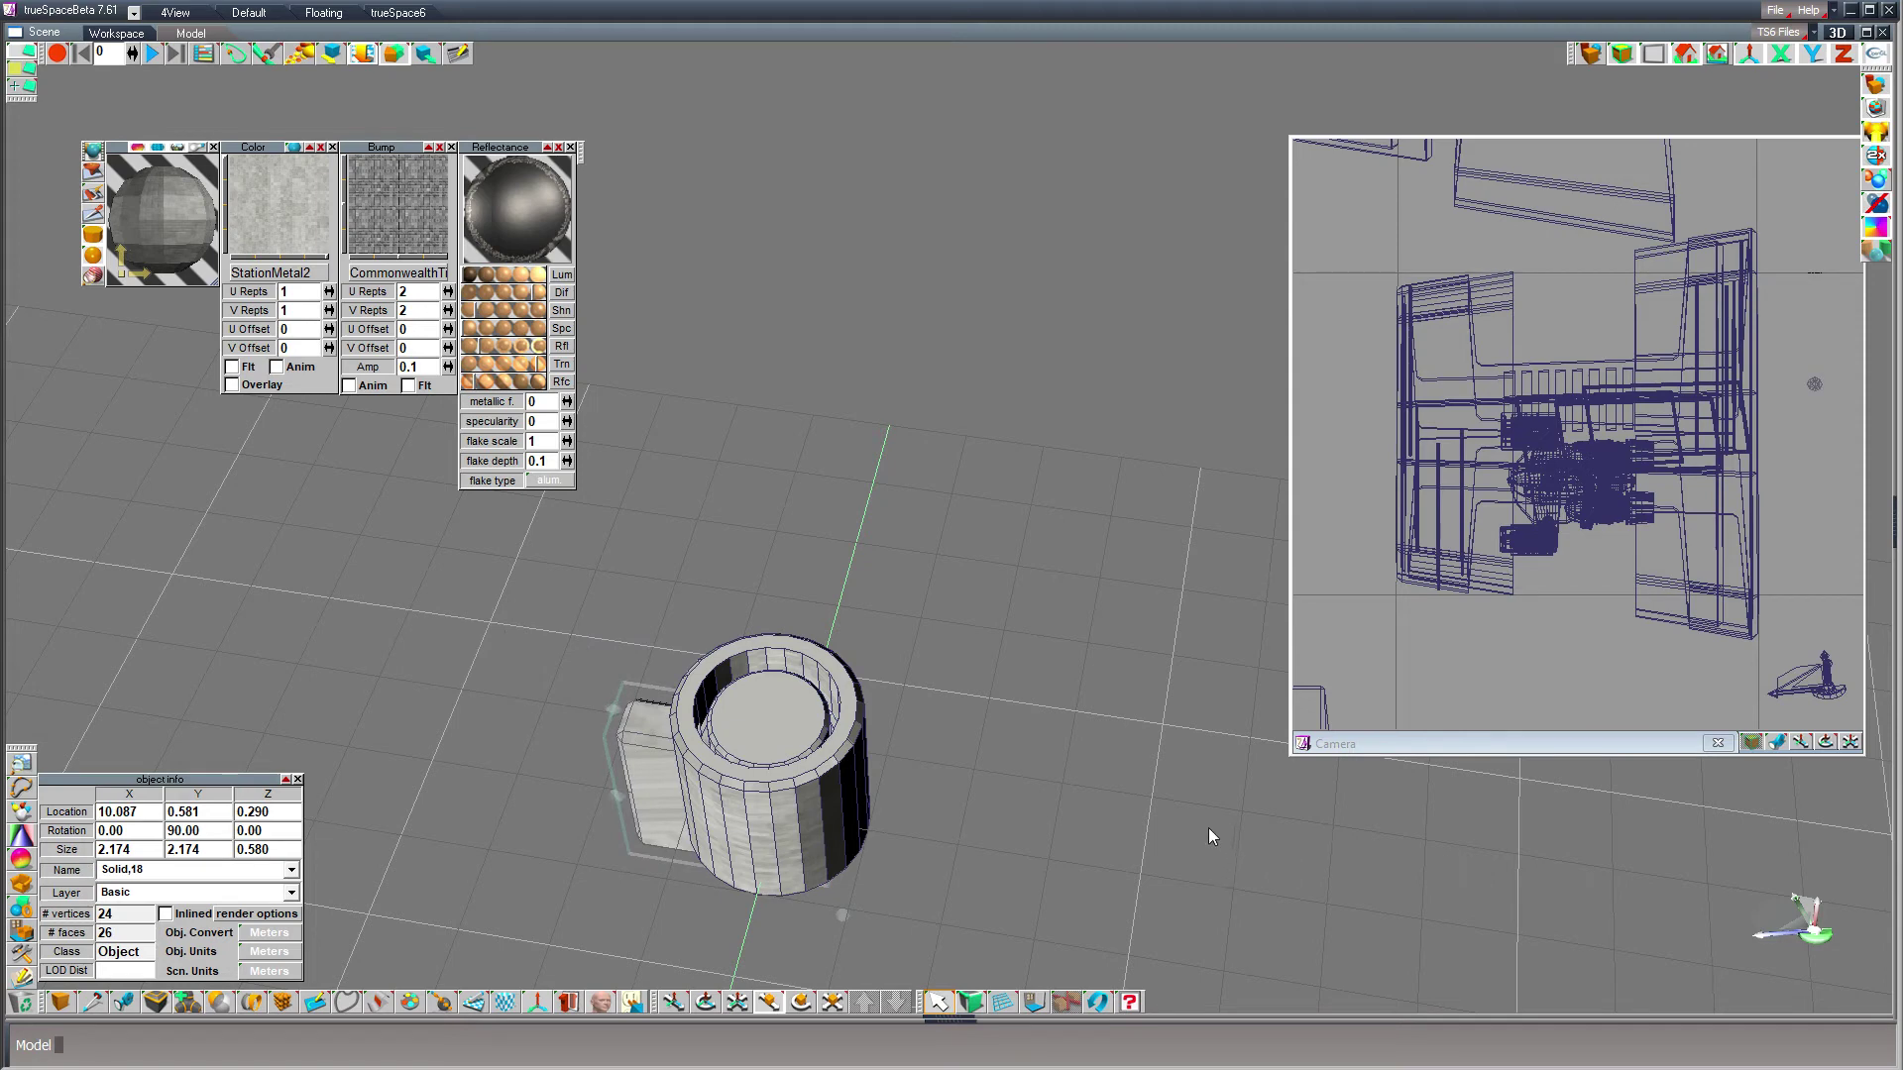
{"action": "right_click_drag", "start_coordinate": [1162, 711], "coordinate": [989, 543]}
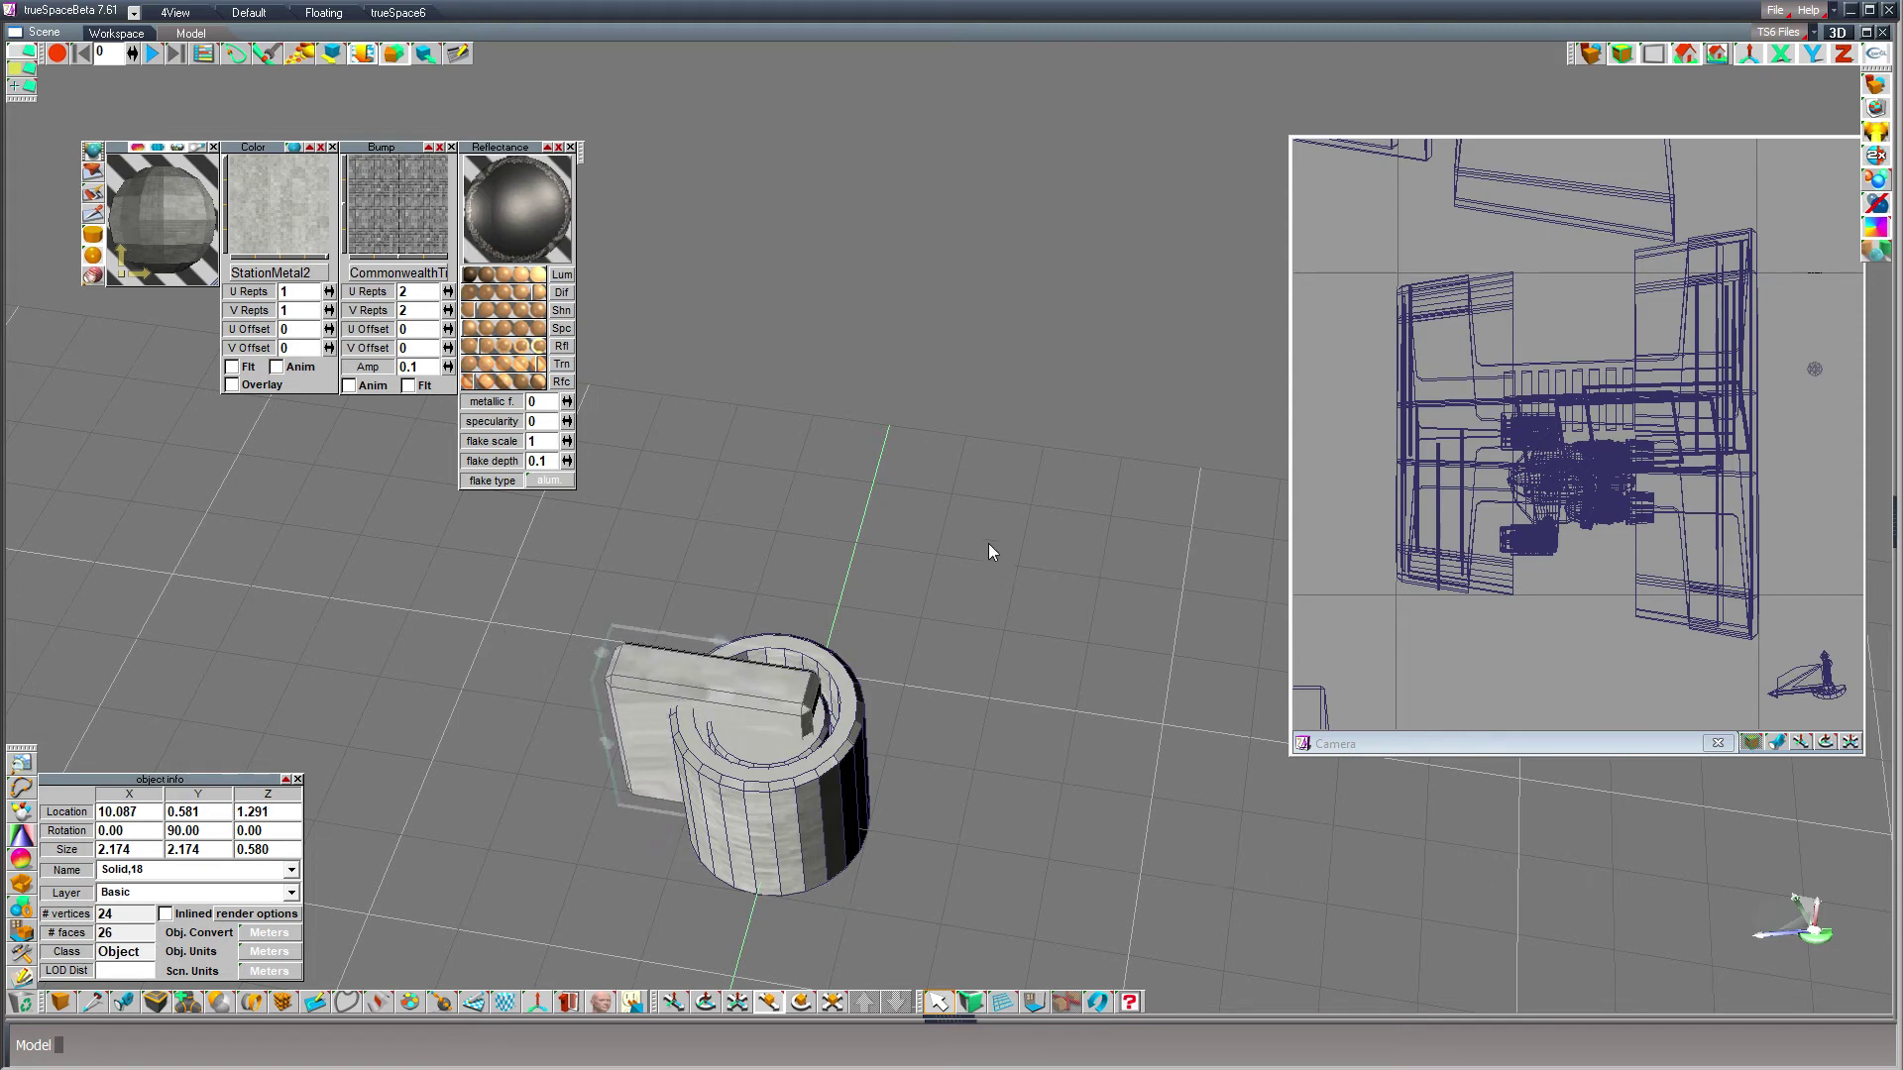
{"action": "key", "text": "v"}
{"action": "left_click_drag", "start_coordinate": [932, 417], "coordinate": [868, 492]}
{"action": "left_click_drag", "start_coordinate": [896, 343], "coordinate": [1032, 622]}
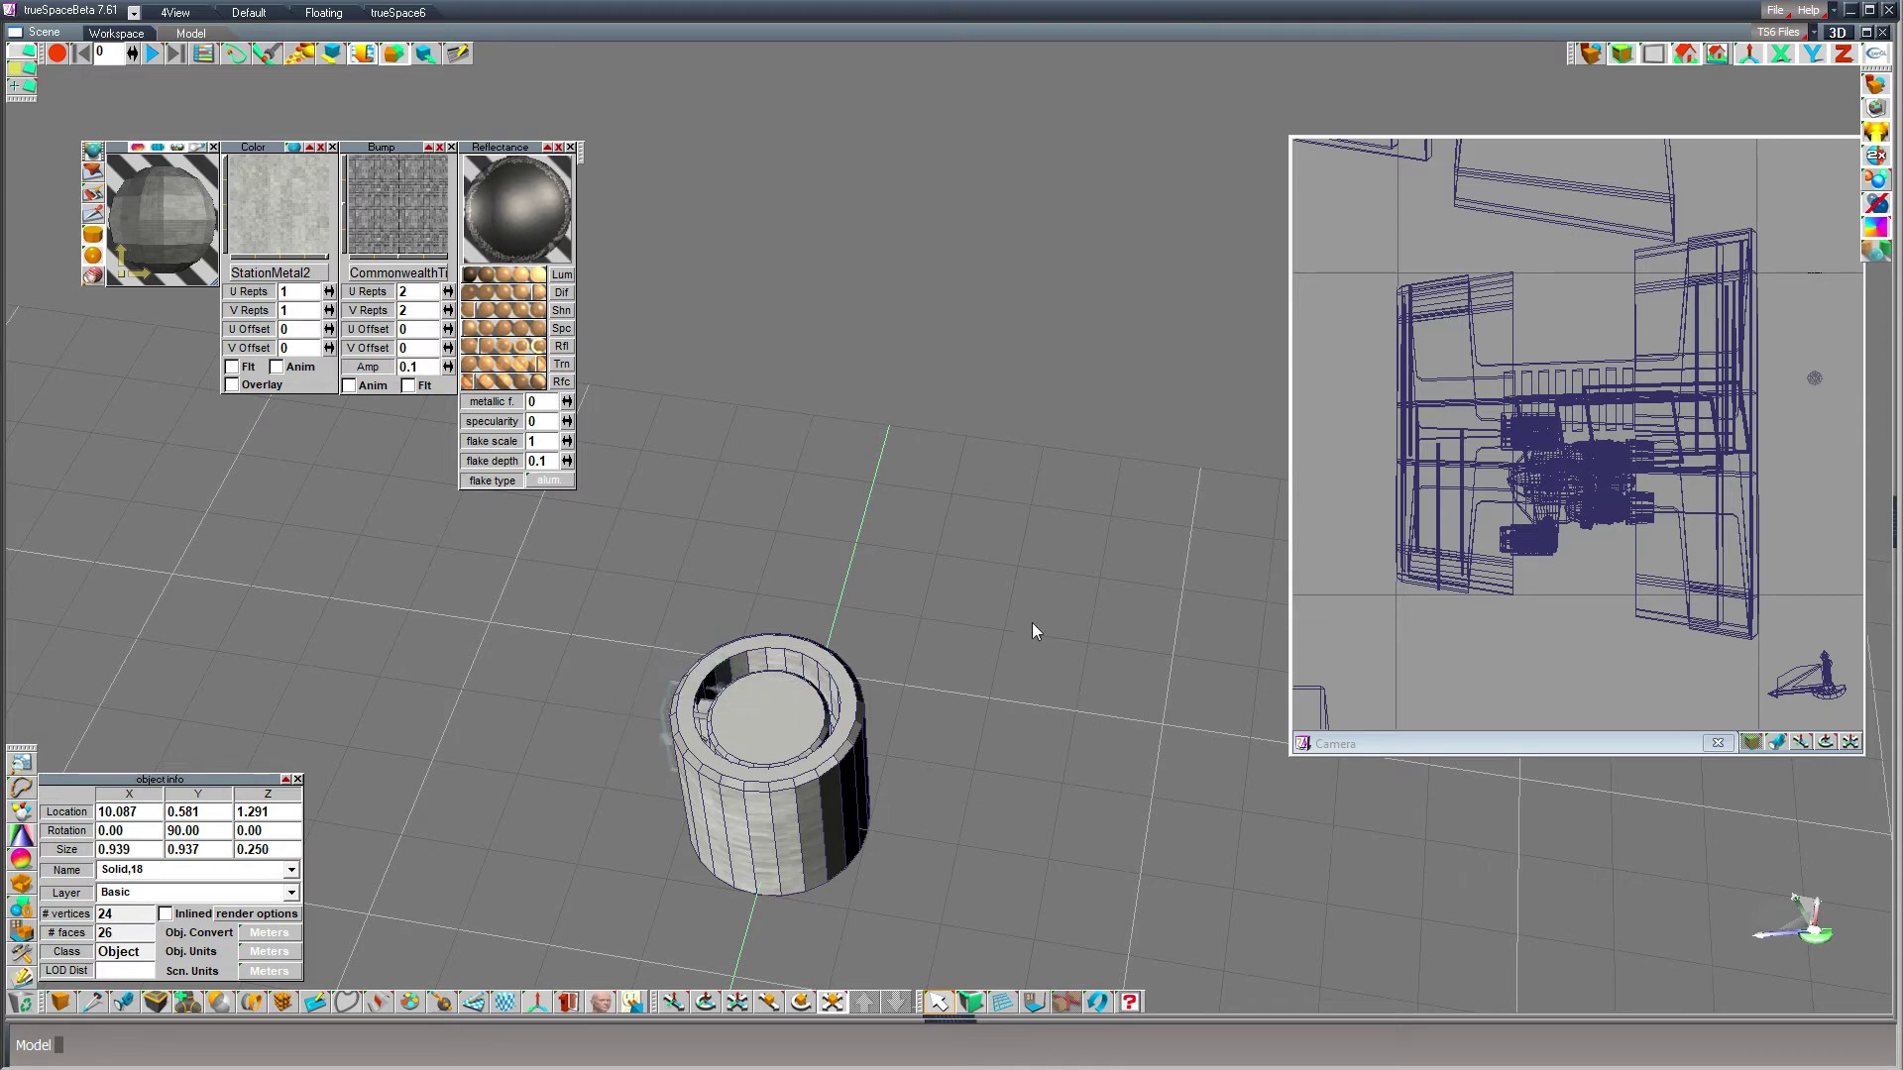
- Position the slab across the cylinder's rim at X 10, Y 0.58 and about Z 1.68
{"action": "key", "text": "z"}
{"action": "right_click_drag", "start_coordinate": [1005, 278], "coordinate": [979, 176]}
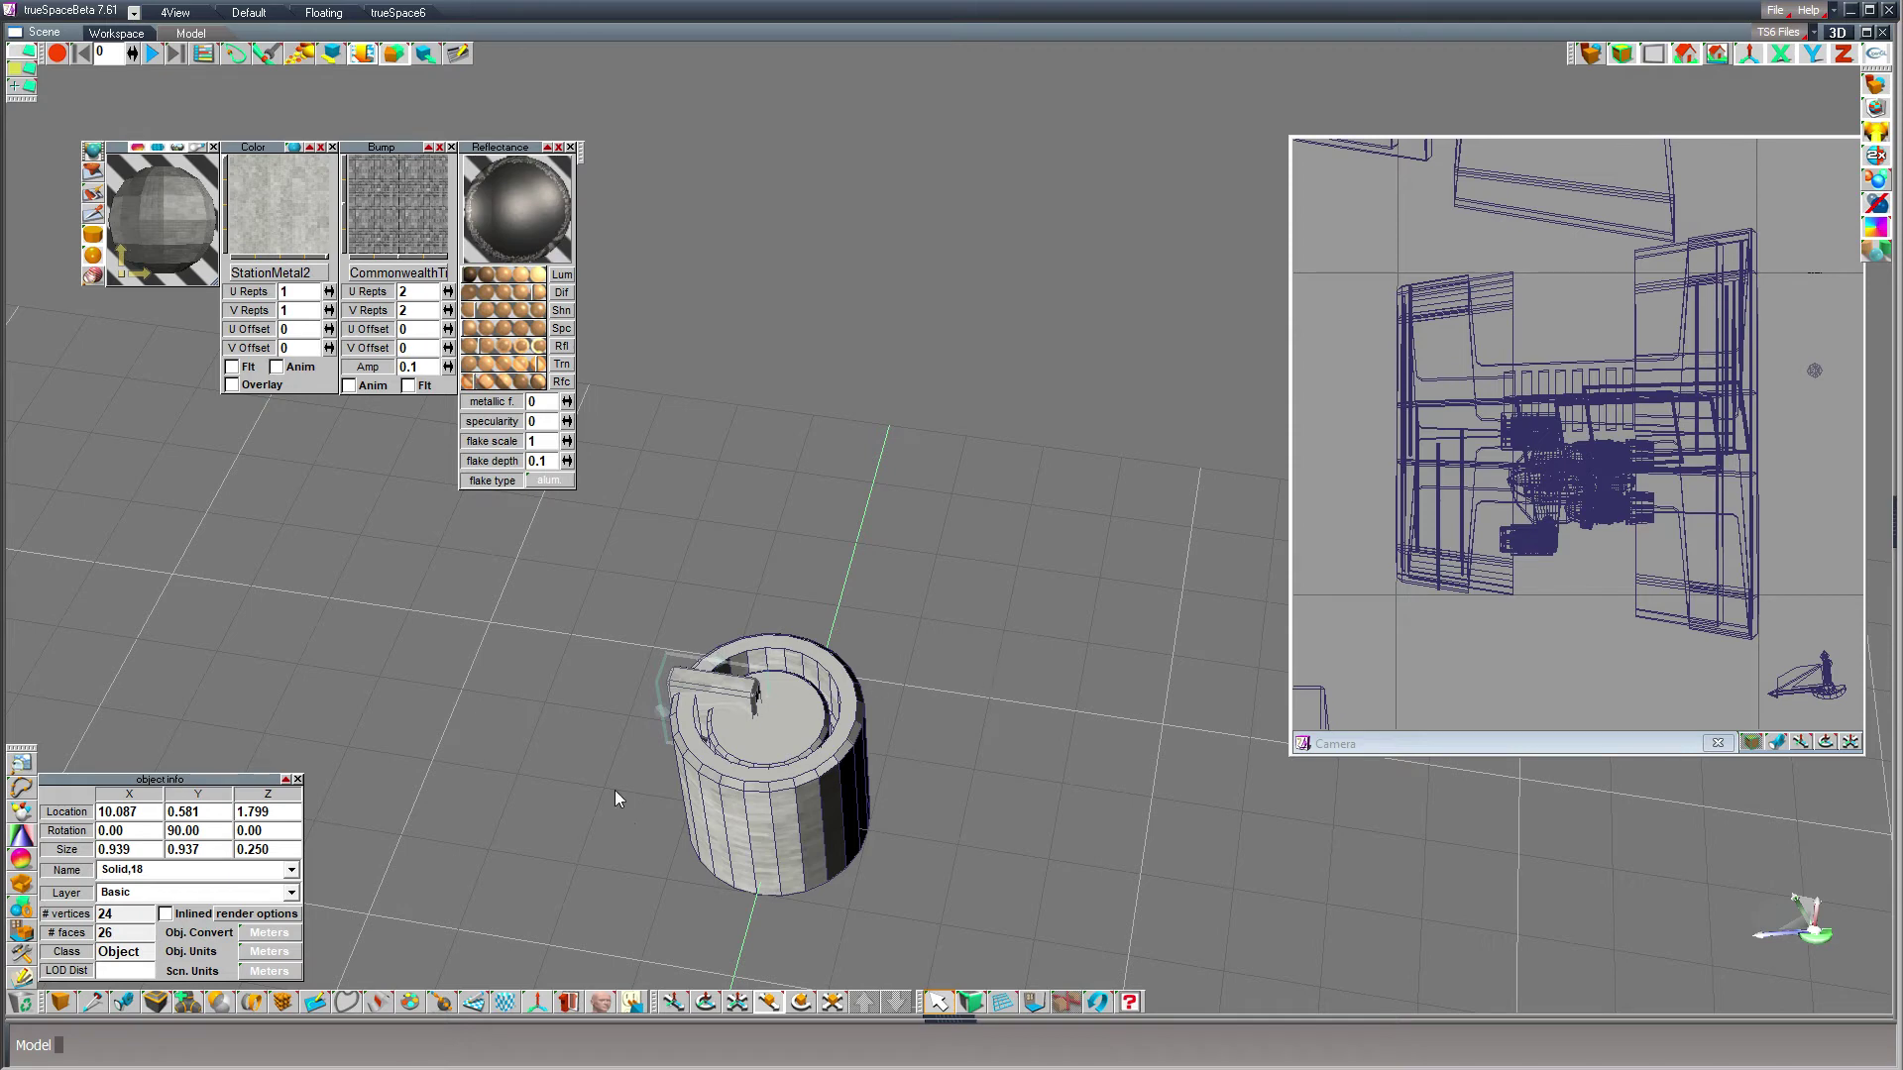
{"action": "left_click", "coordinate": [127, 811]}
{"action": "type", "text": "10"}
{"action": "key", "text": "Tab"}
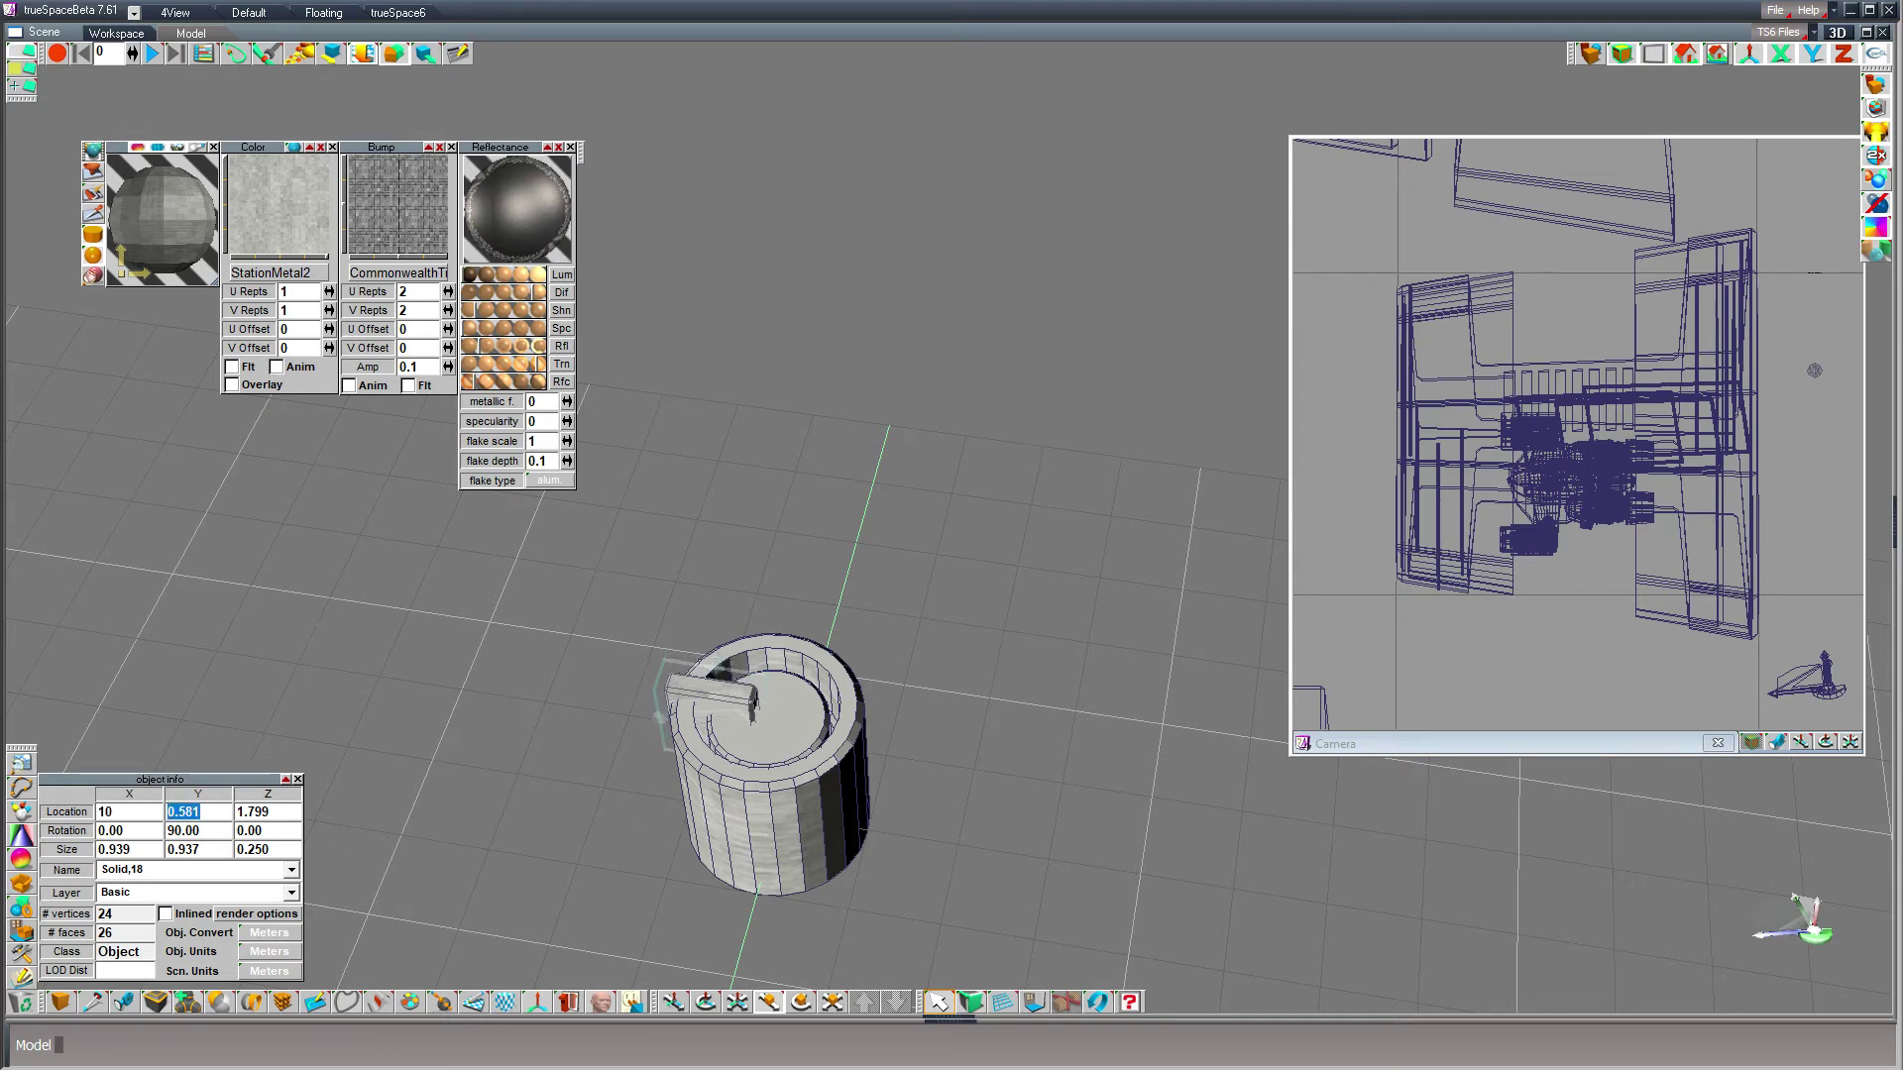
{"action": "type", "text": "0.59"}
{"action": "key", "text": "Tab"}
{"action": "type", "text": "1.8"}
{"action": "right_click_drag", "start_coordinate": [1001, 574], "coordinate": [1024, 609]}
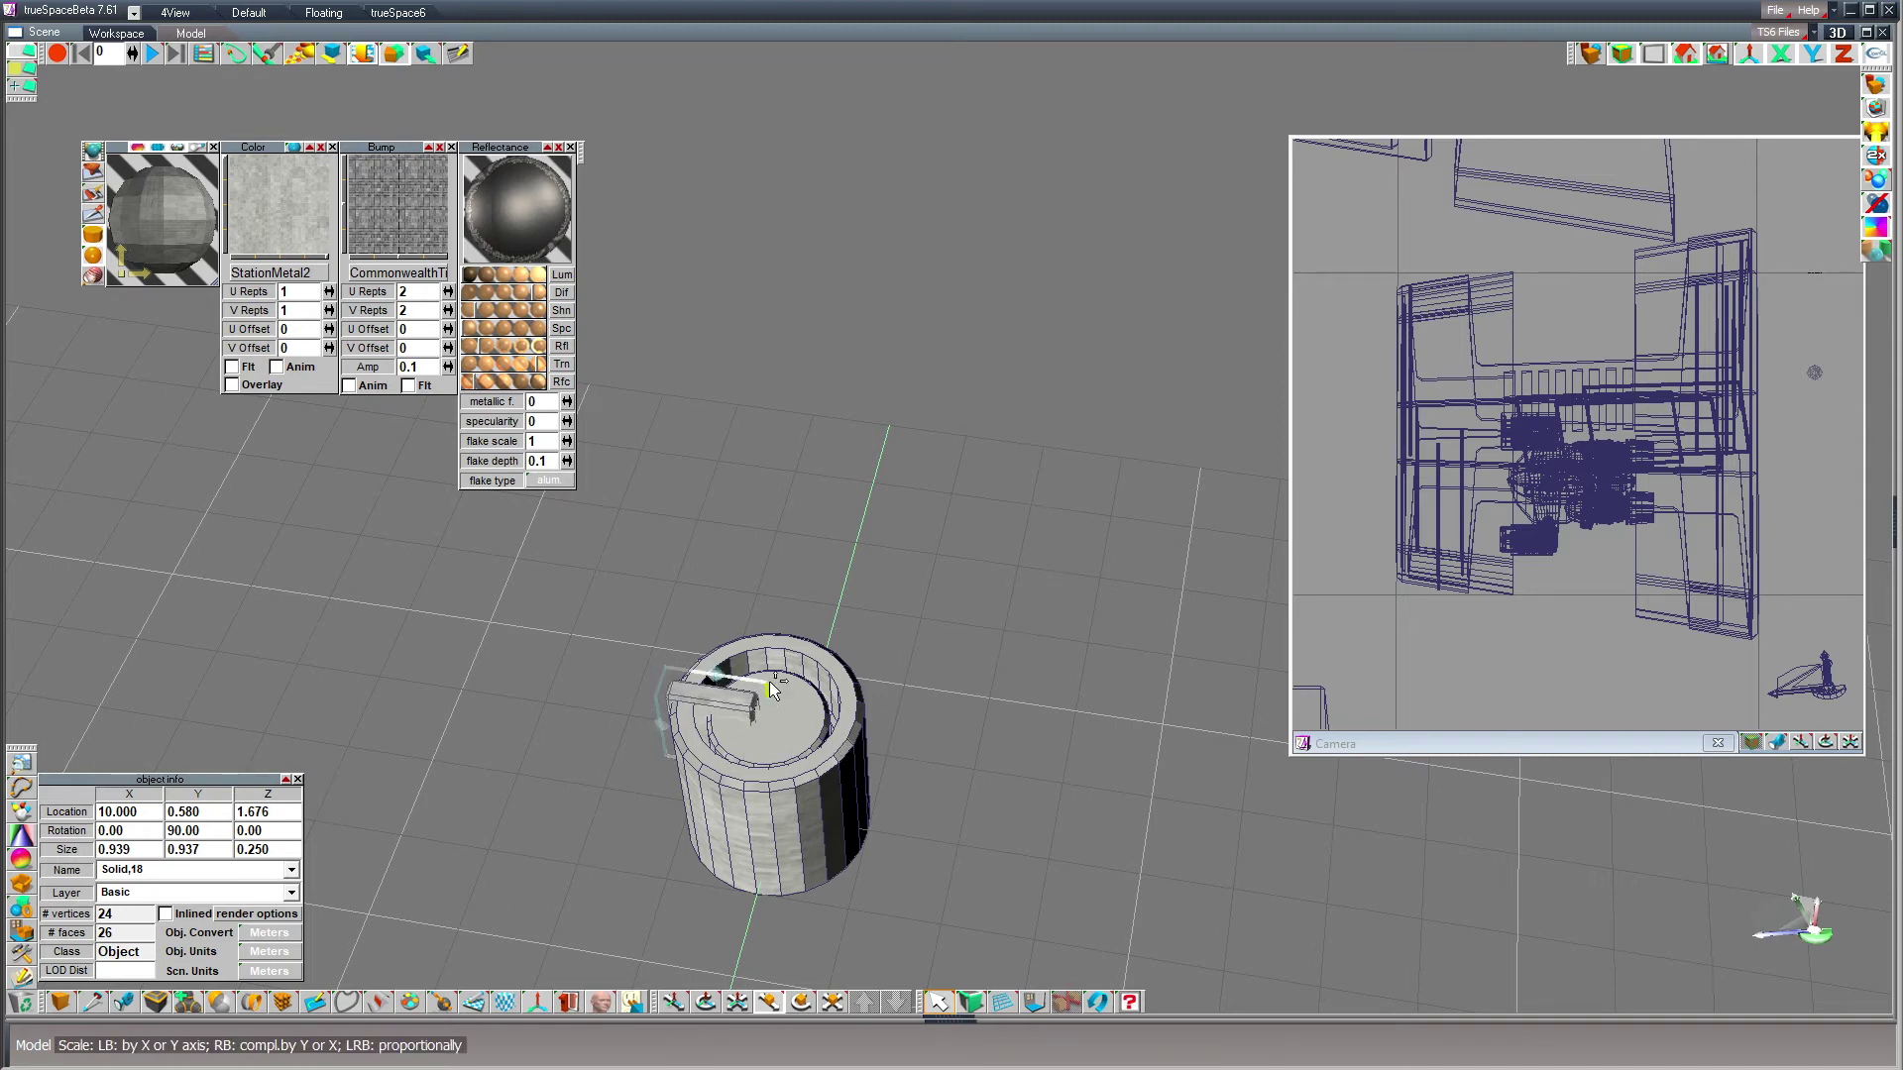
- Move the slab's axes to Y 0 on the cylinder's centre and set their Y rotation to 0
{"action": "left_click", "coordinate": [544, 1003]}
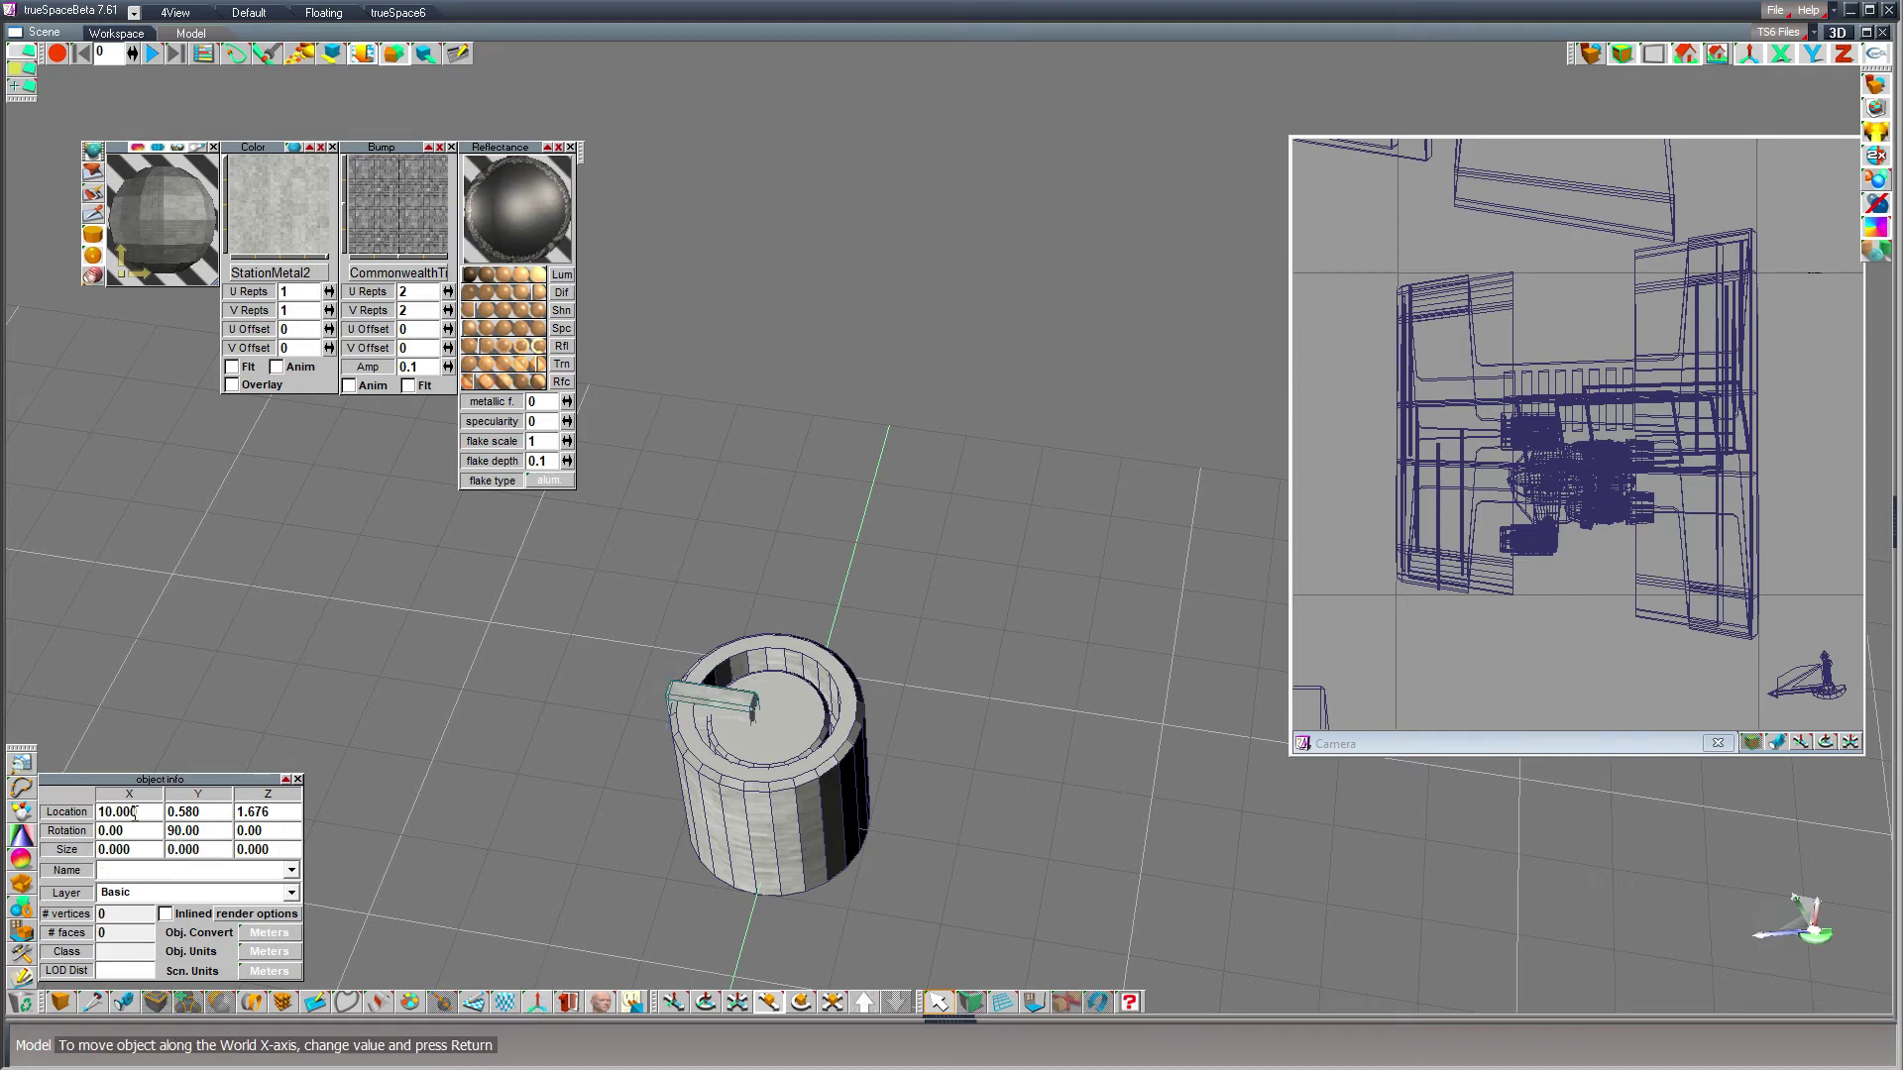
{"action": "left_click", "coordinate": [215, 811]}
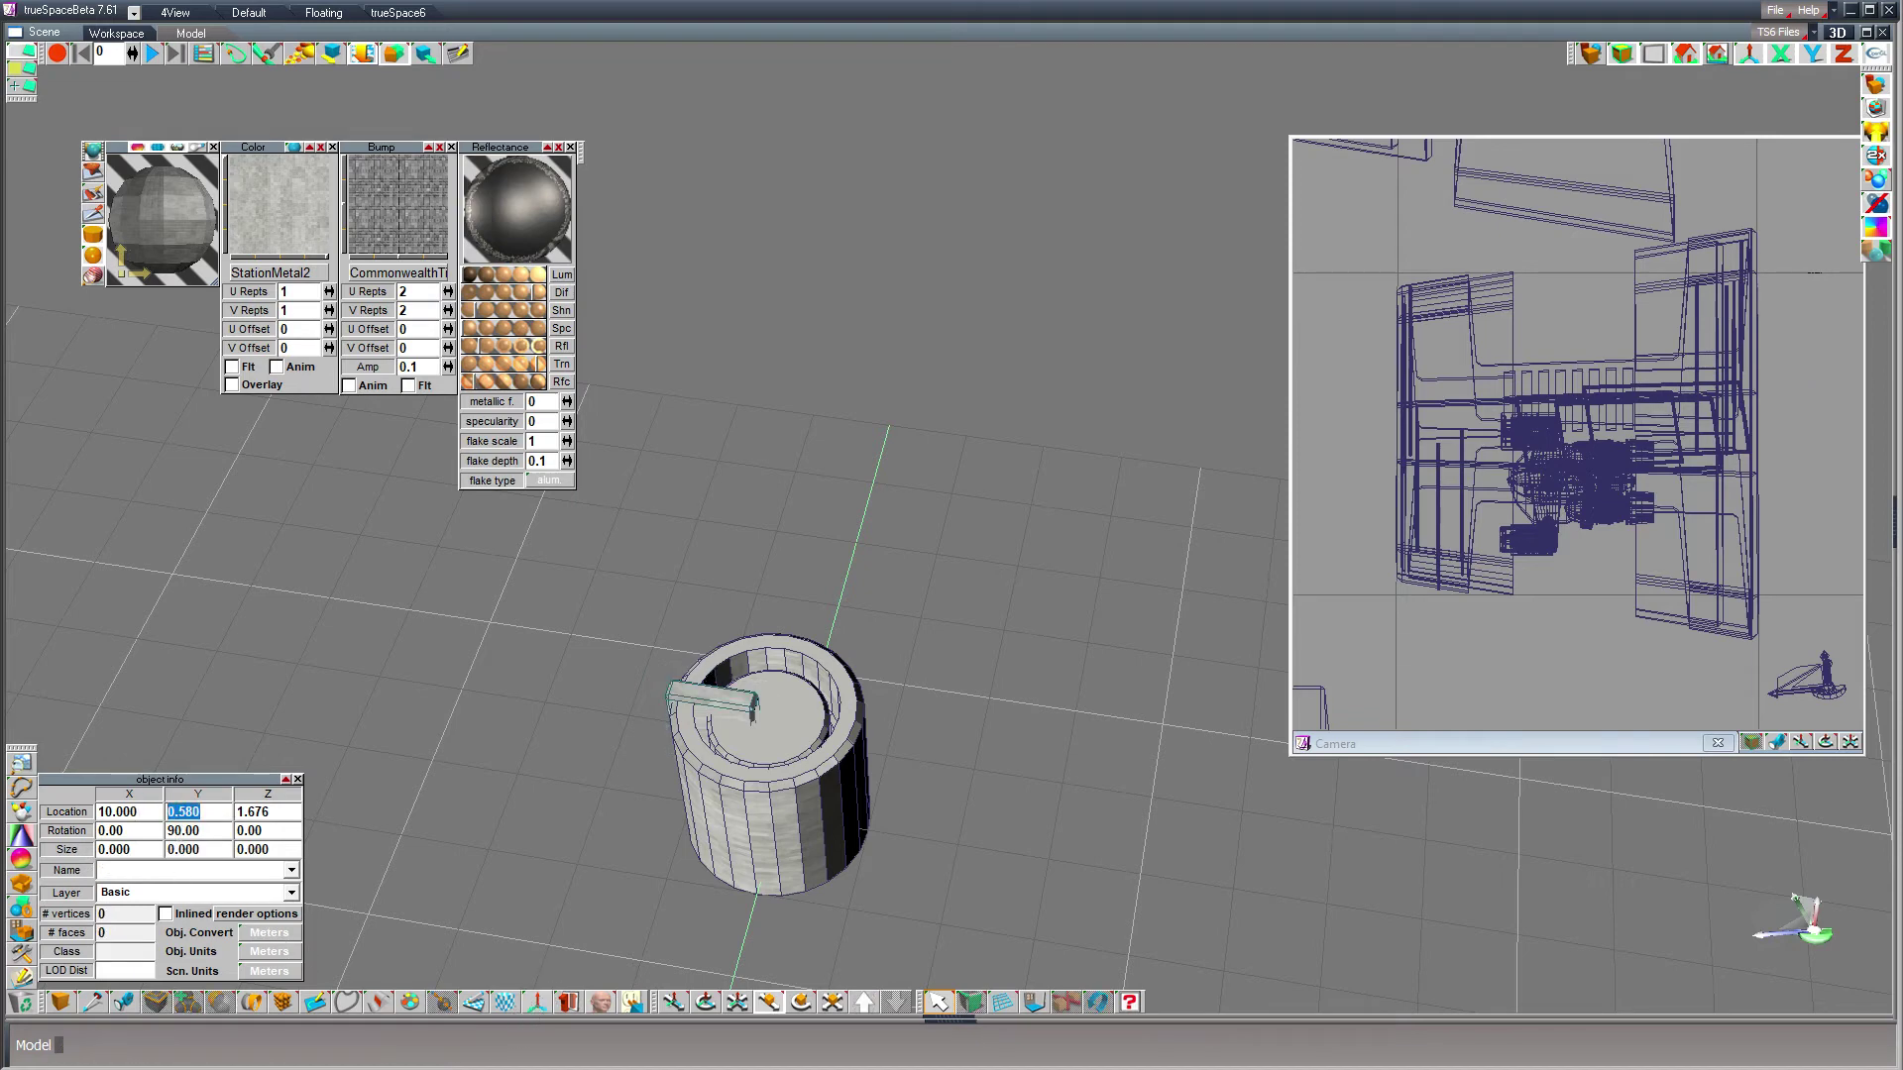
{"action": "type", "text": "0"}
{"action": "key", "text": "Return"}
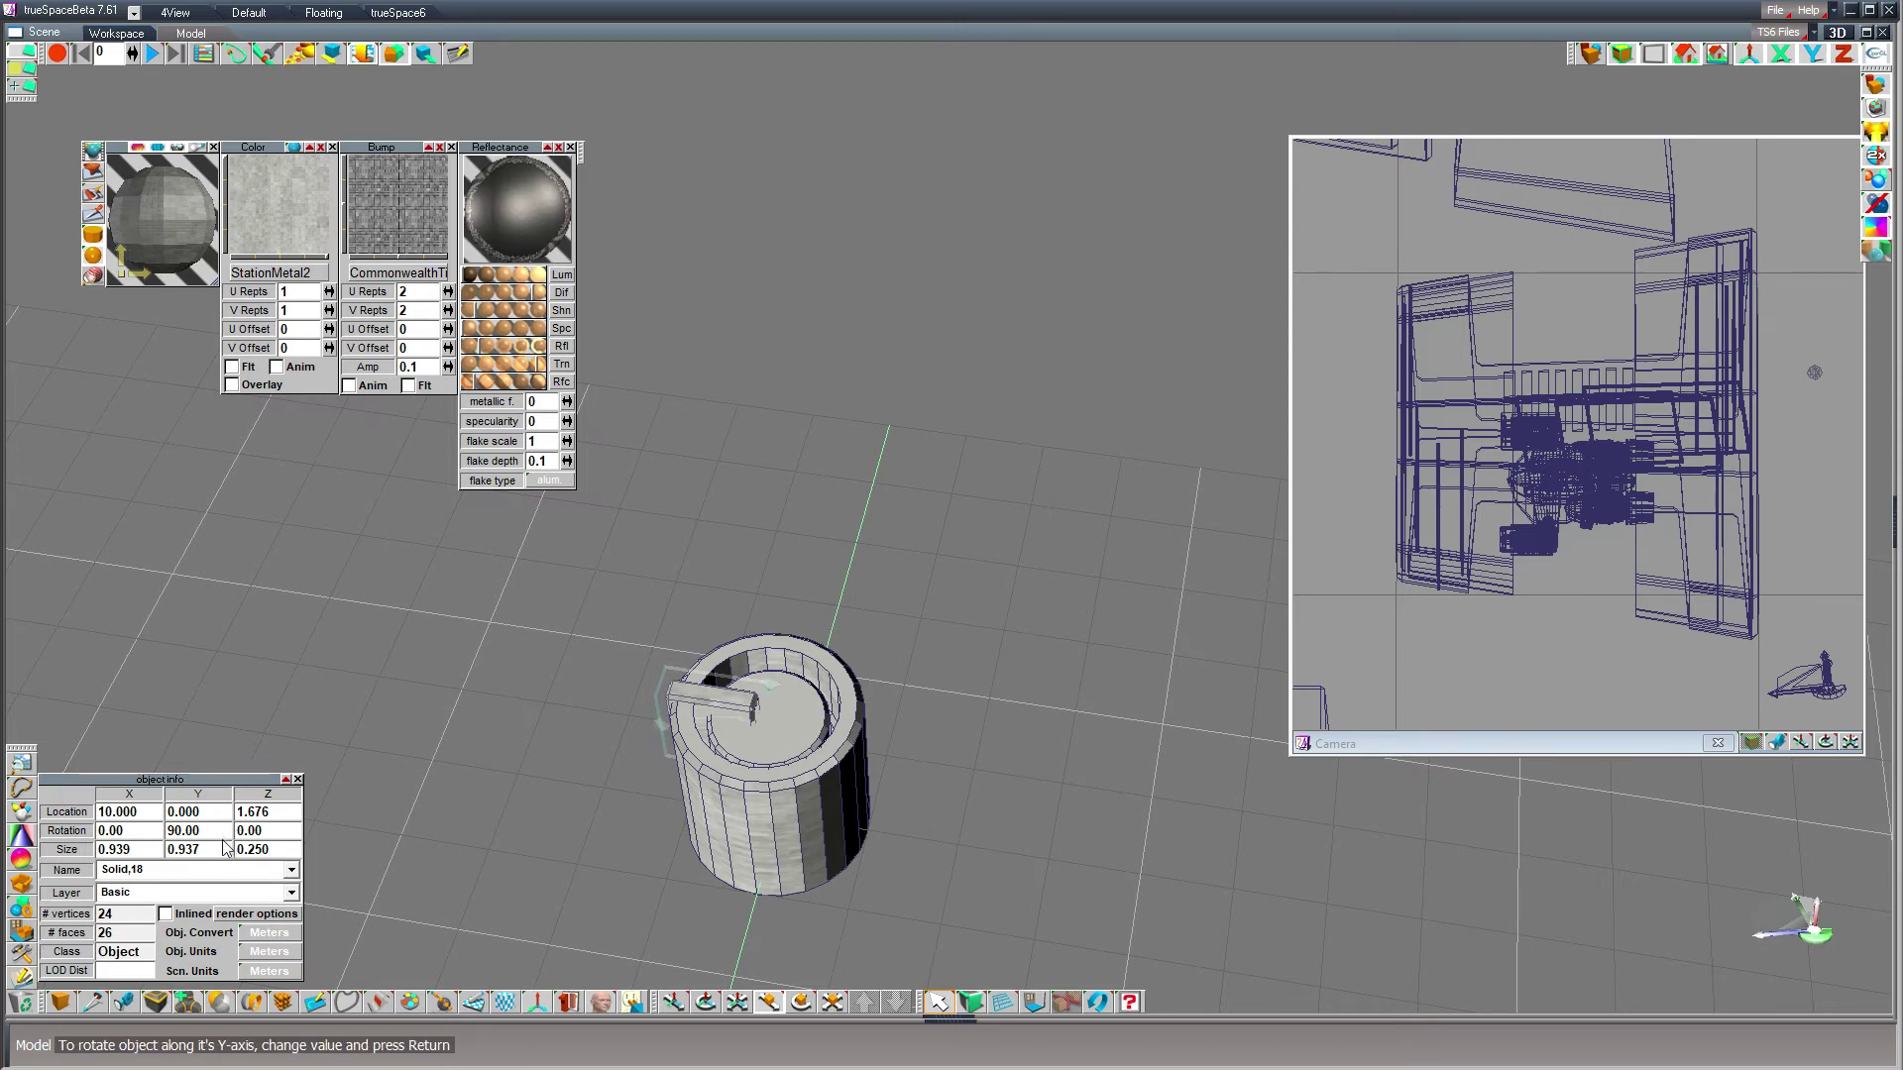
{"action": "left_click", "coordinate": [534, 1003]}
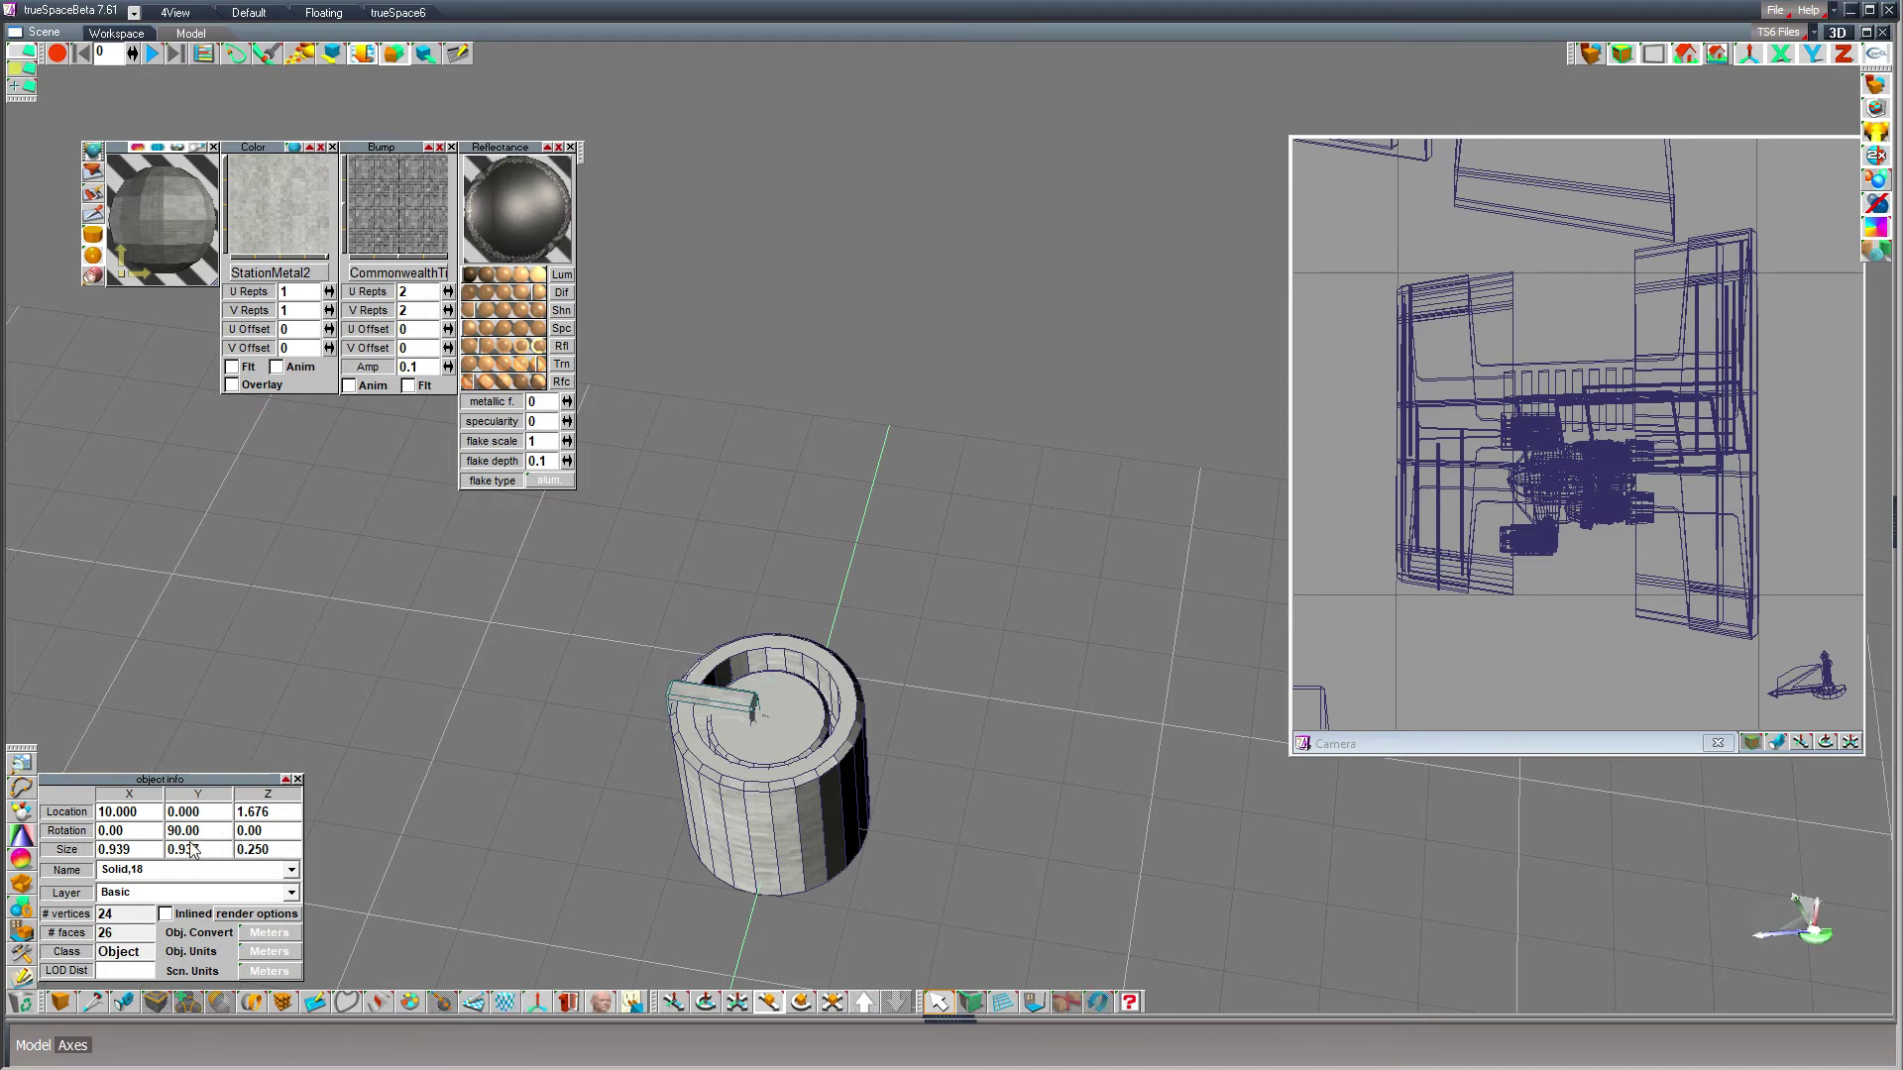
{"action": "left_click_drag", "start_coordinate": [211, 832], "coordinate": [79, 804]}
{"action": "type", "text": "0"}
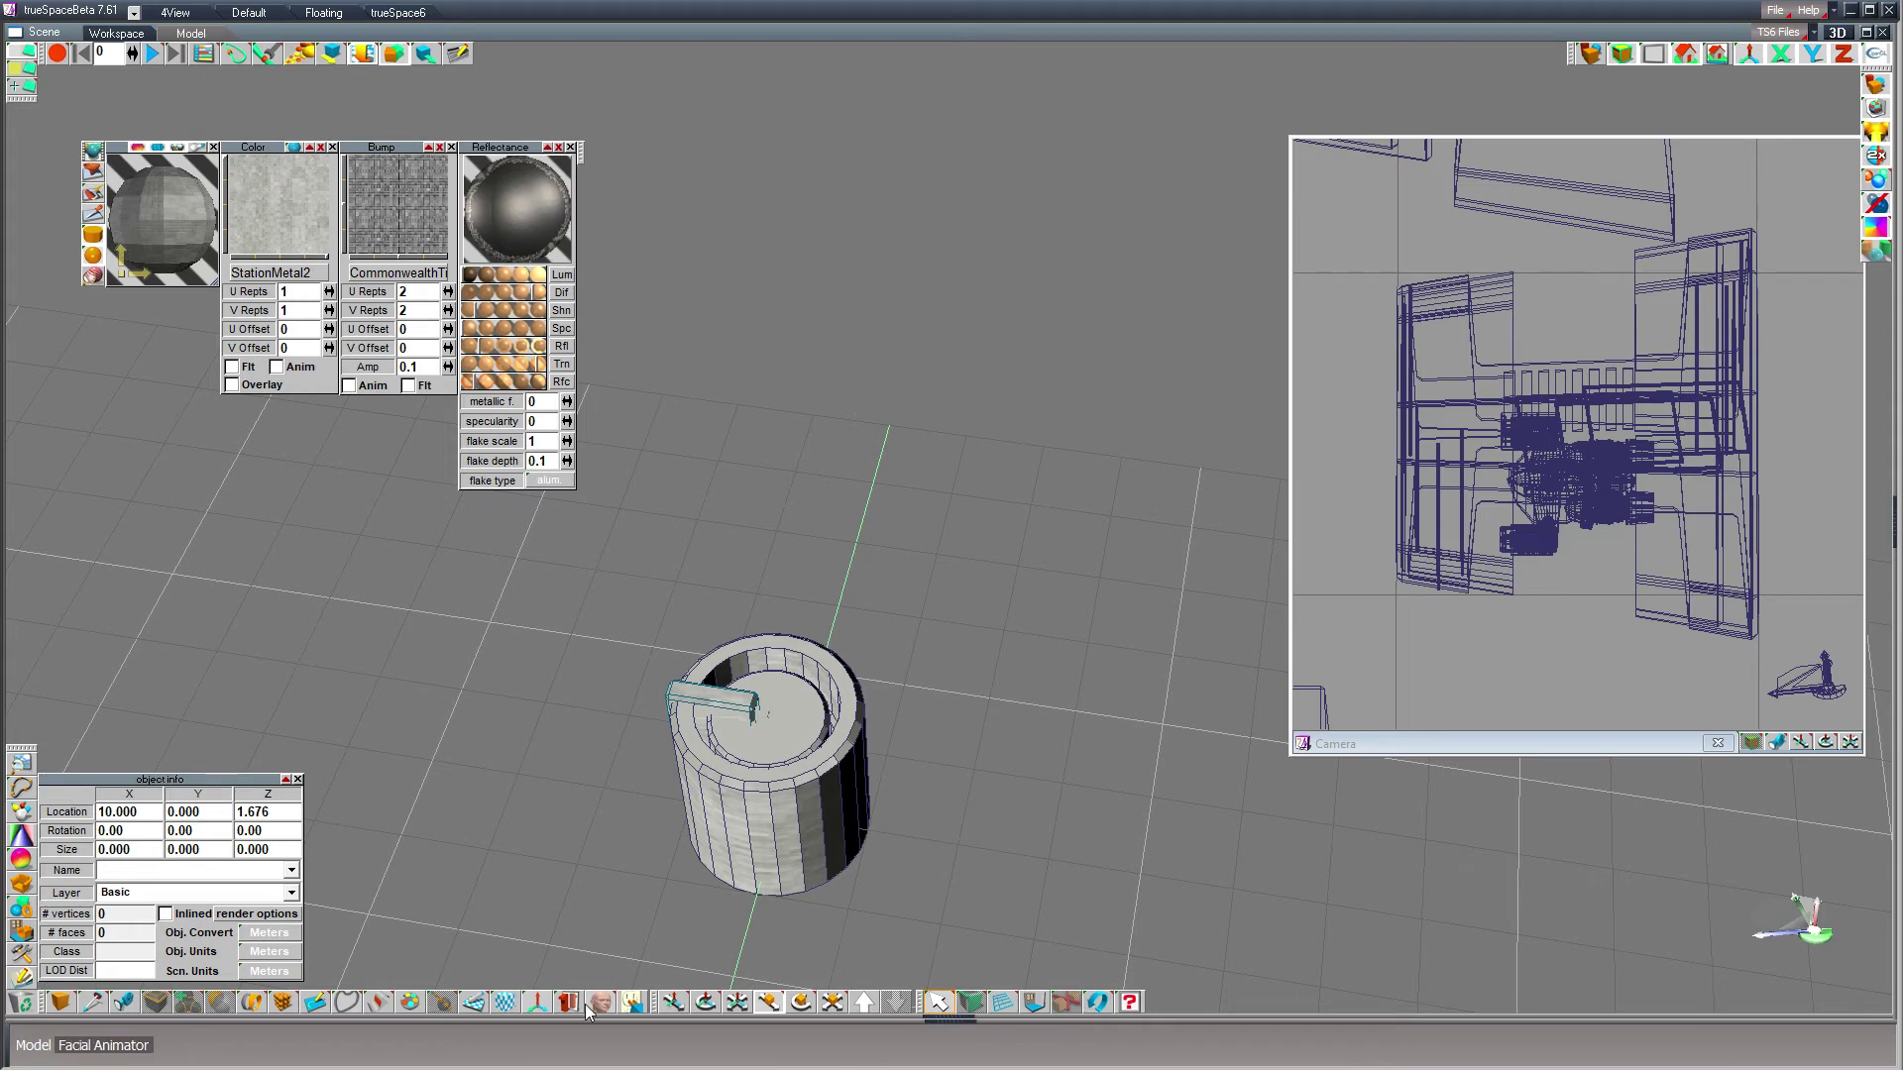
- Duplicate the slab with a Z rotation of 180 and glue the two slabs together as siblings
{"action": "left_click", "coordinate": [270, 831]}
{"action": "double_click", "coordinate": [269, 830]}
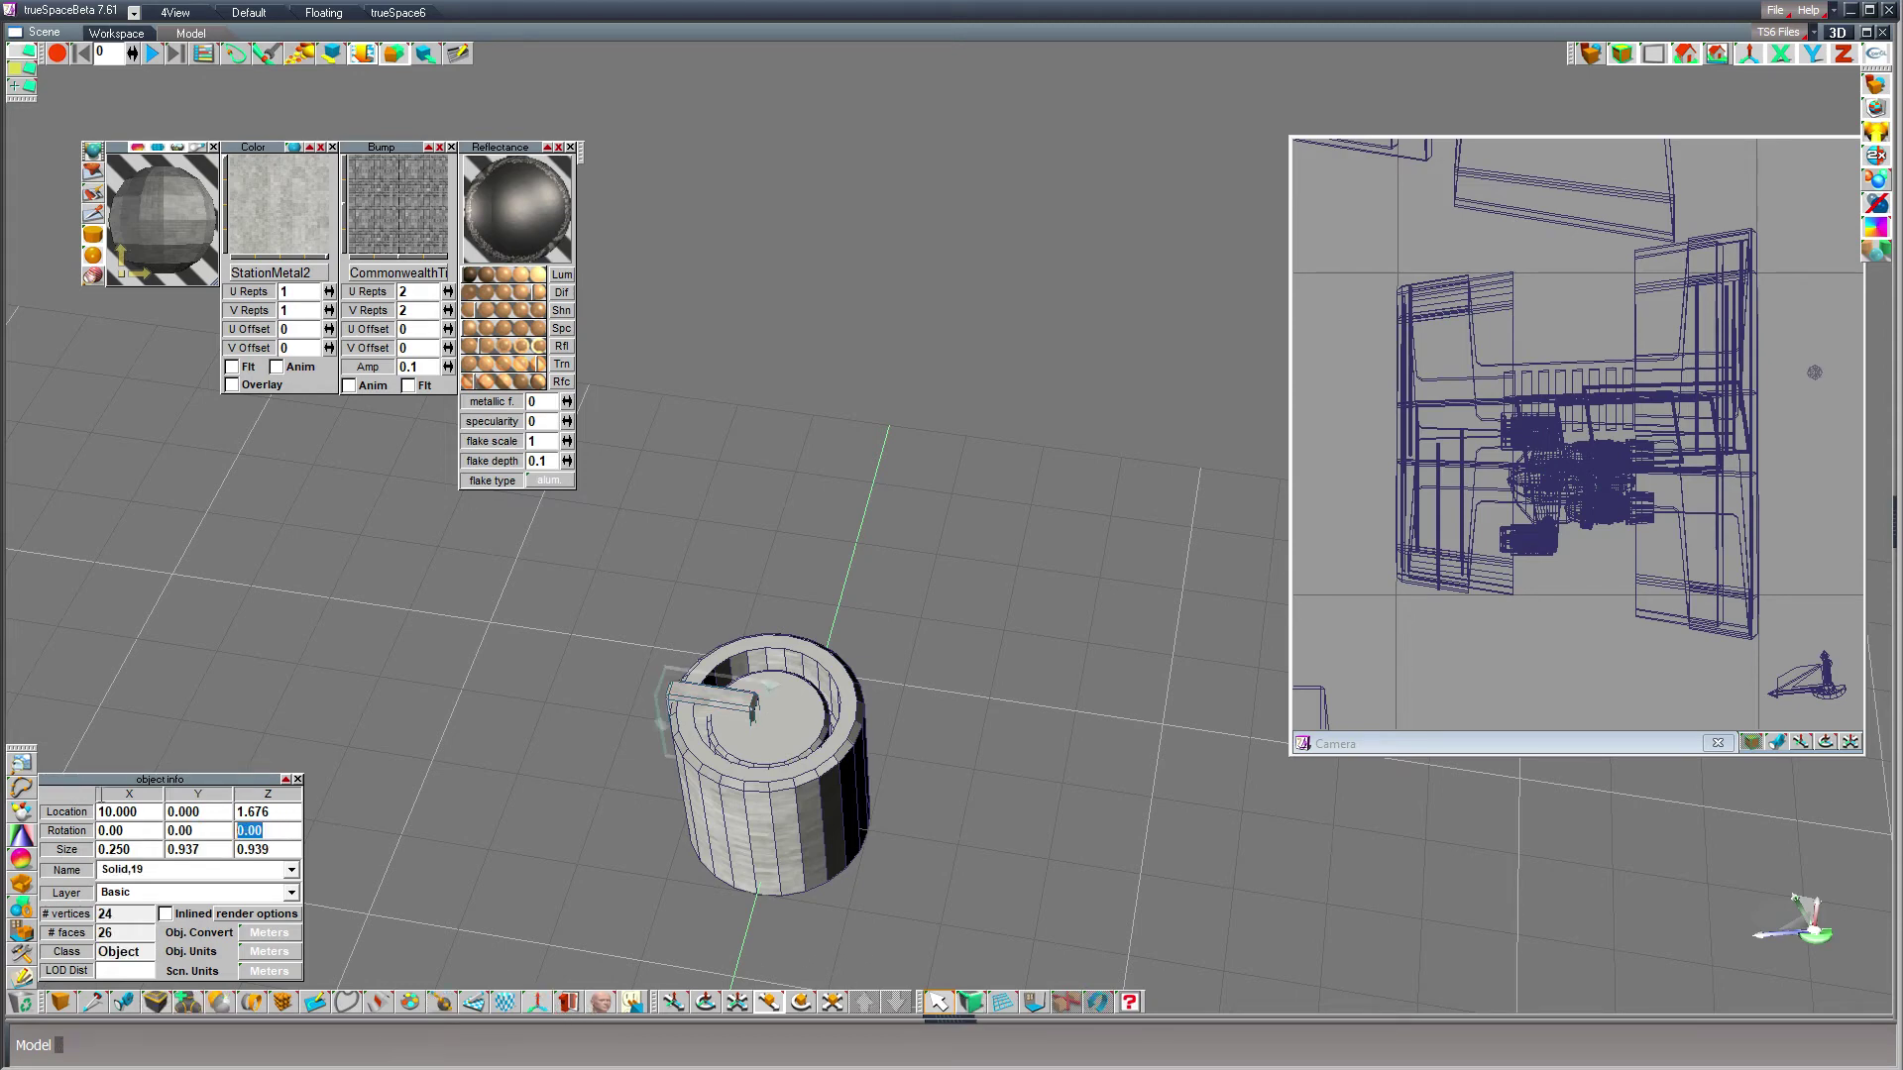
{"action": "type", "text": "180"}
{"action": "key", "text": "Return"}
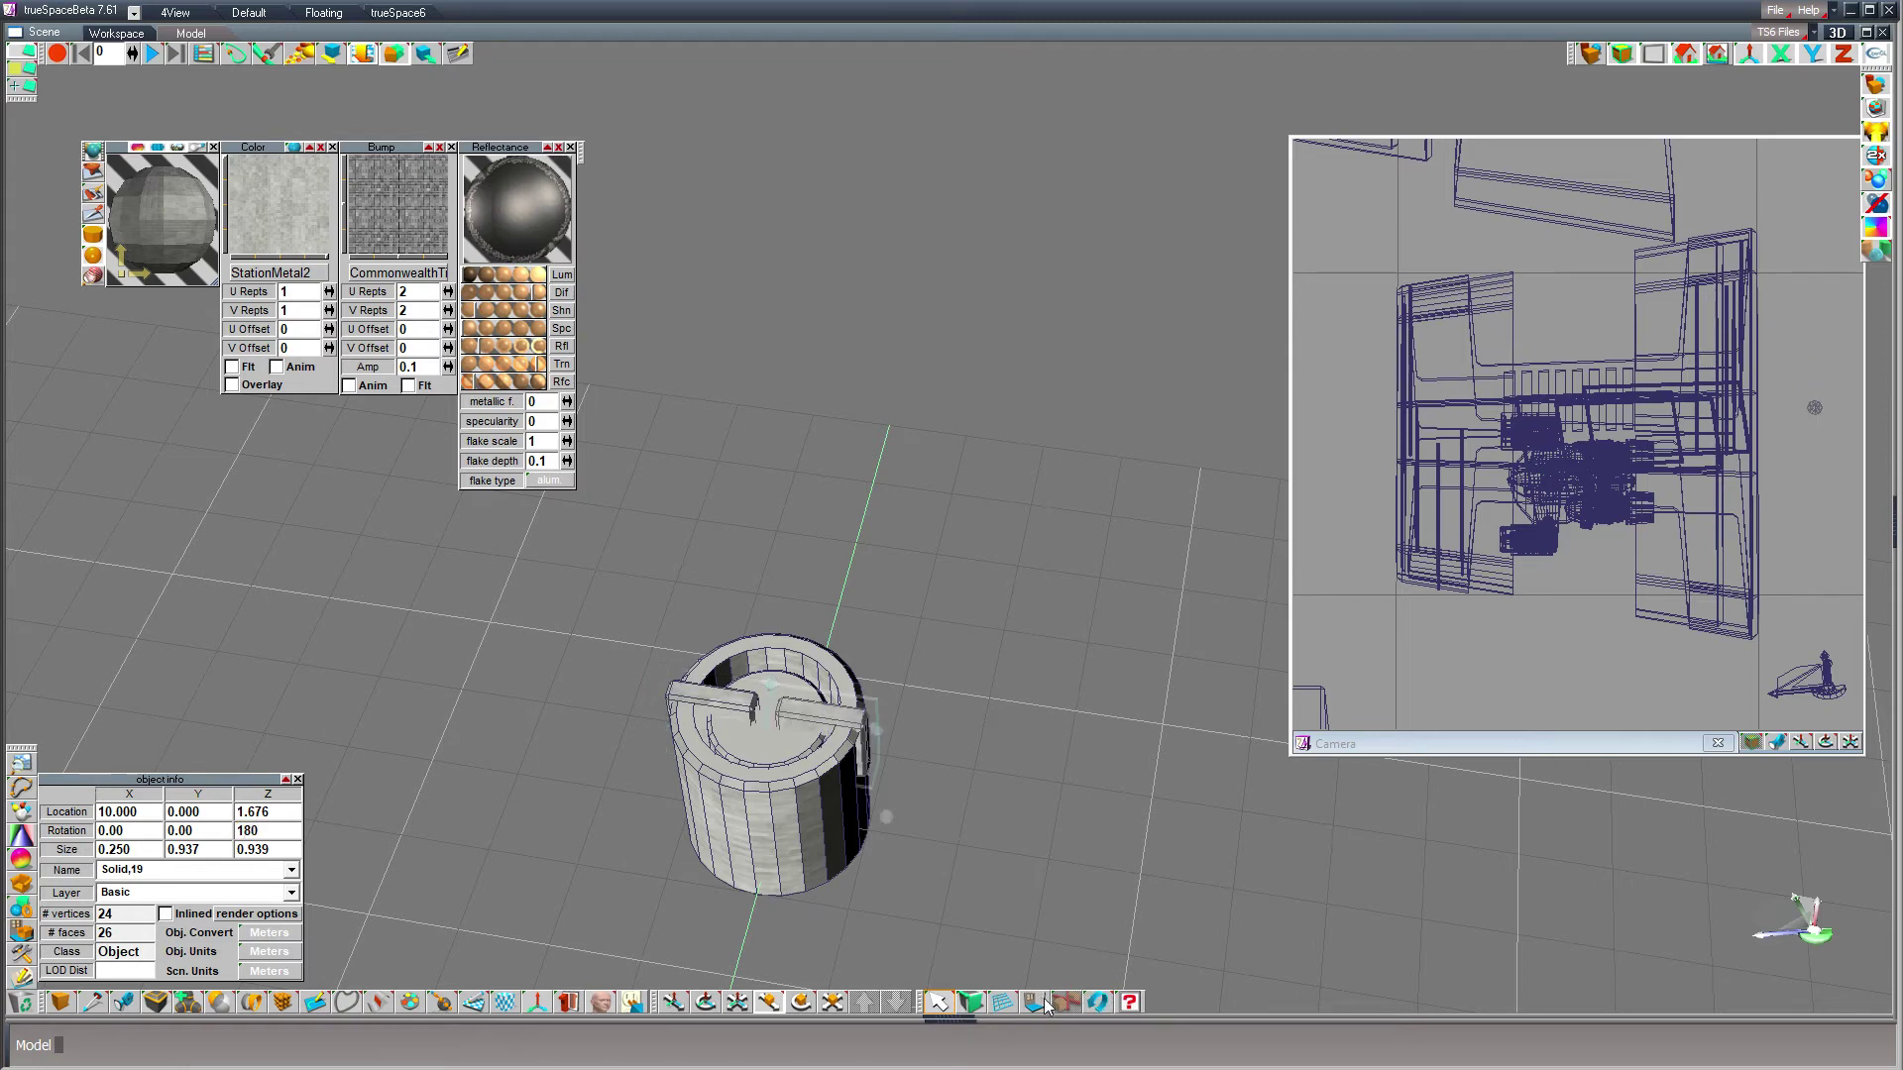
{"action": "left_click_drag", "start_coordinate": [1065, 1002], "coordinate": [1066, 907]}
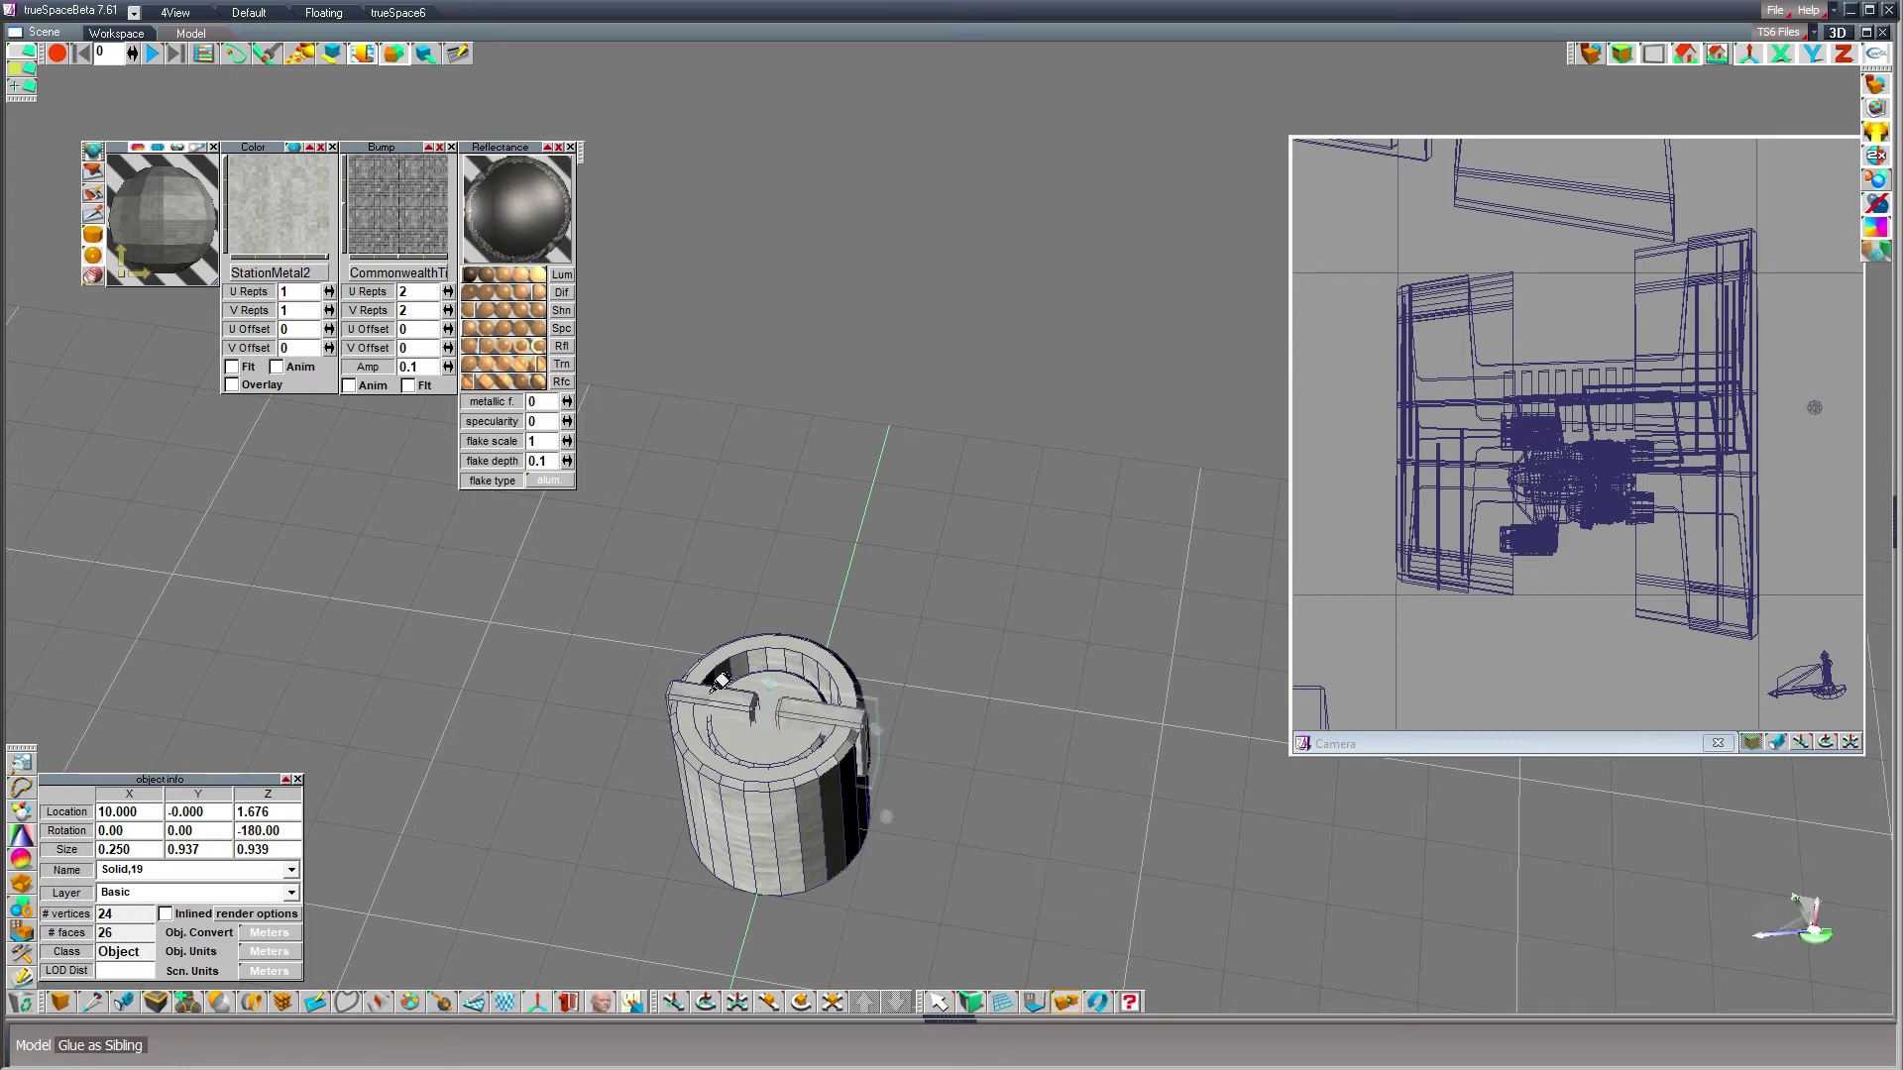
{"action": "left_click", "coordinate": [719, 682]}
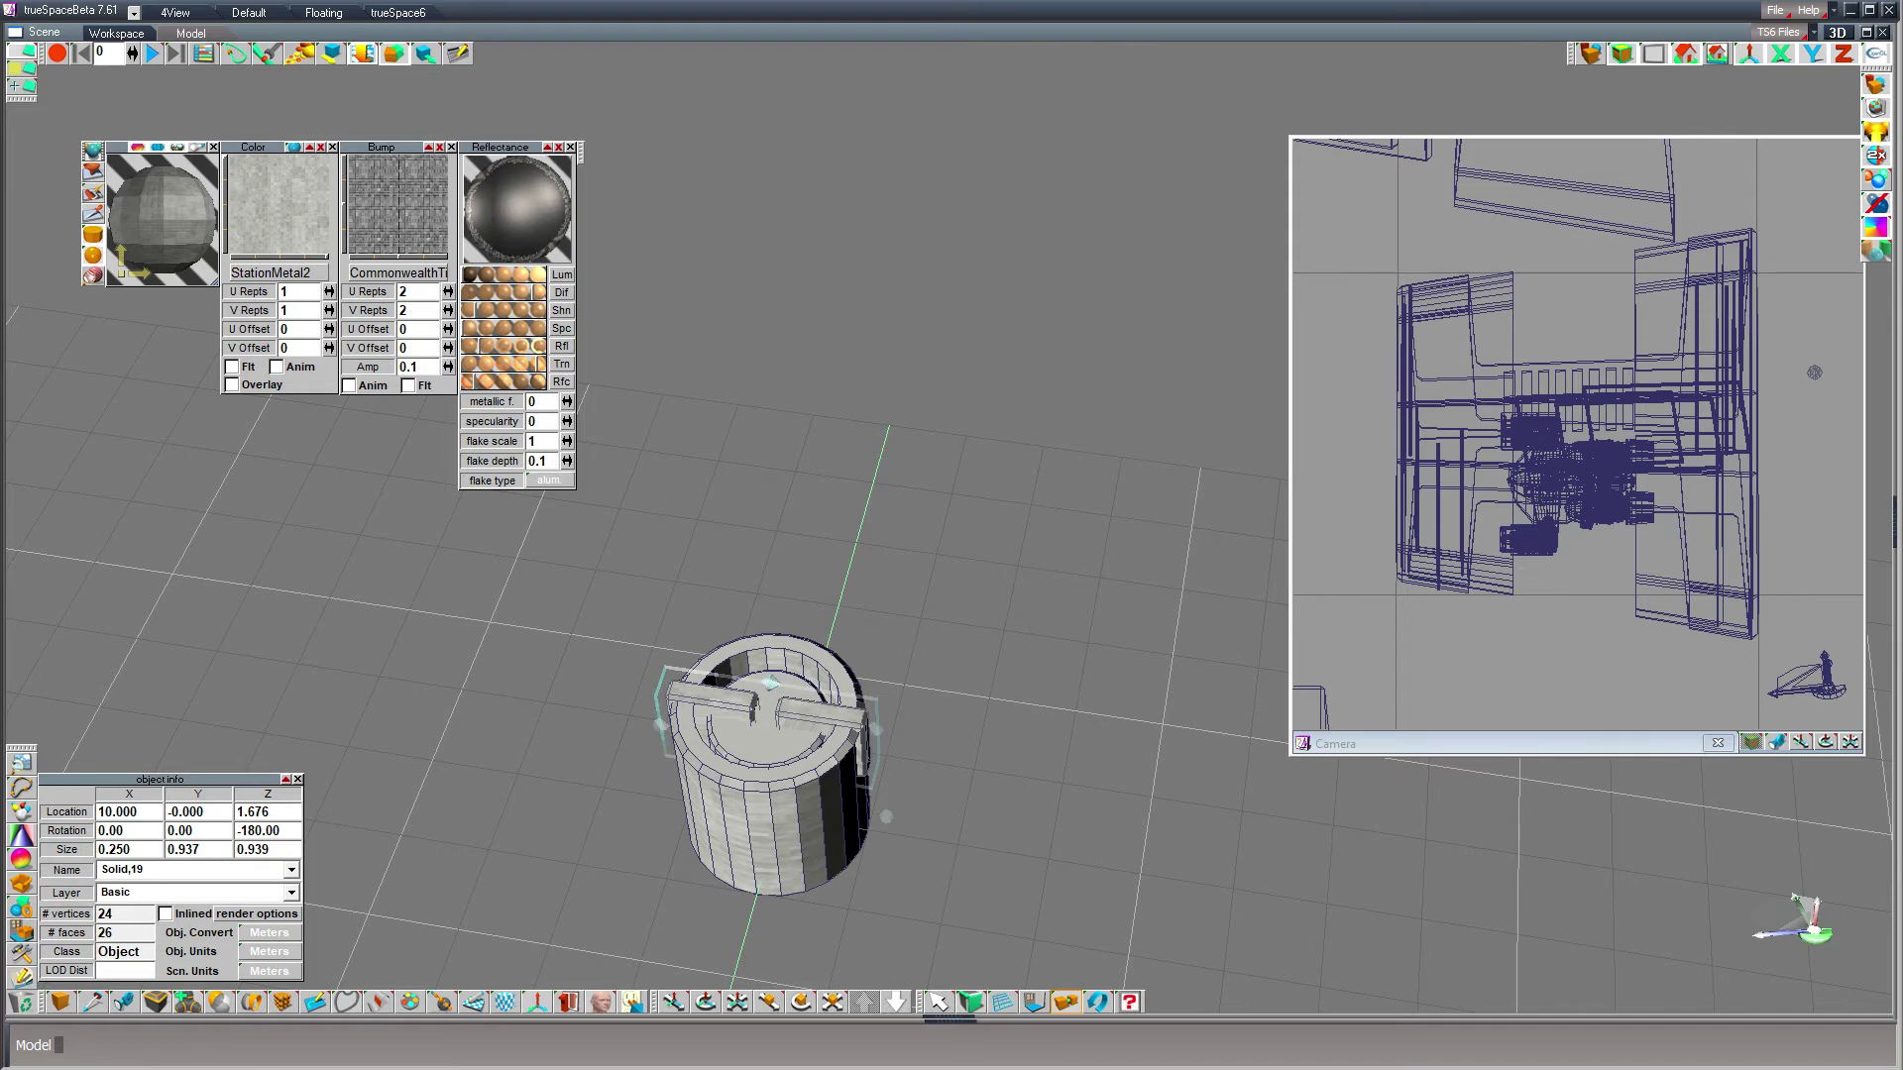
- Duplicate the glued slab pair around the cylinder's centre with Z rotations of 60 and -60
{"action": "left_click", "coordinate": [291, 831]}
{"action": "type", "text": "60"}
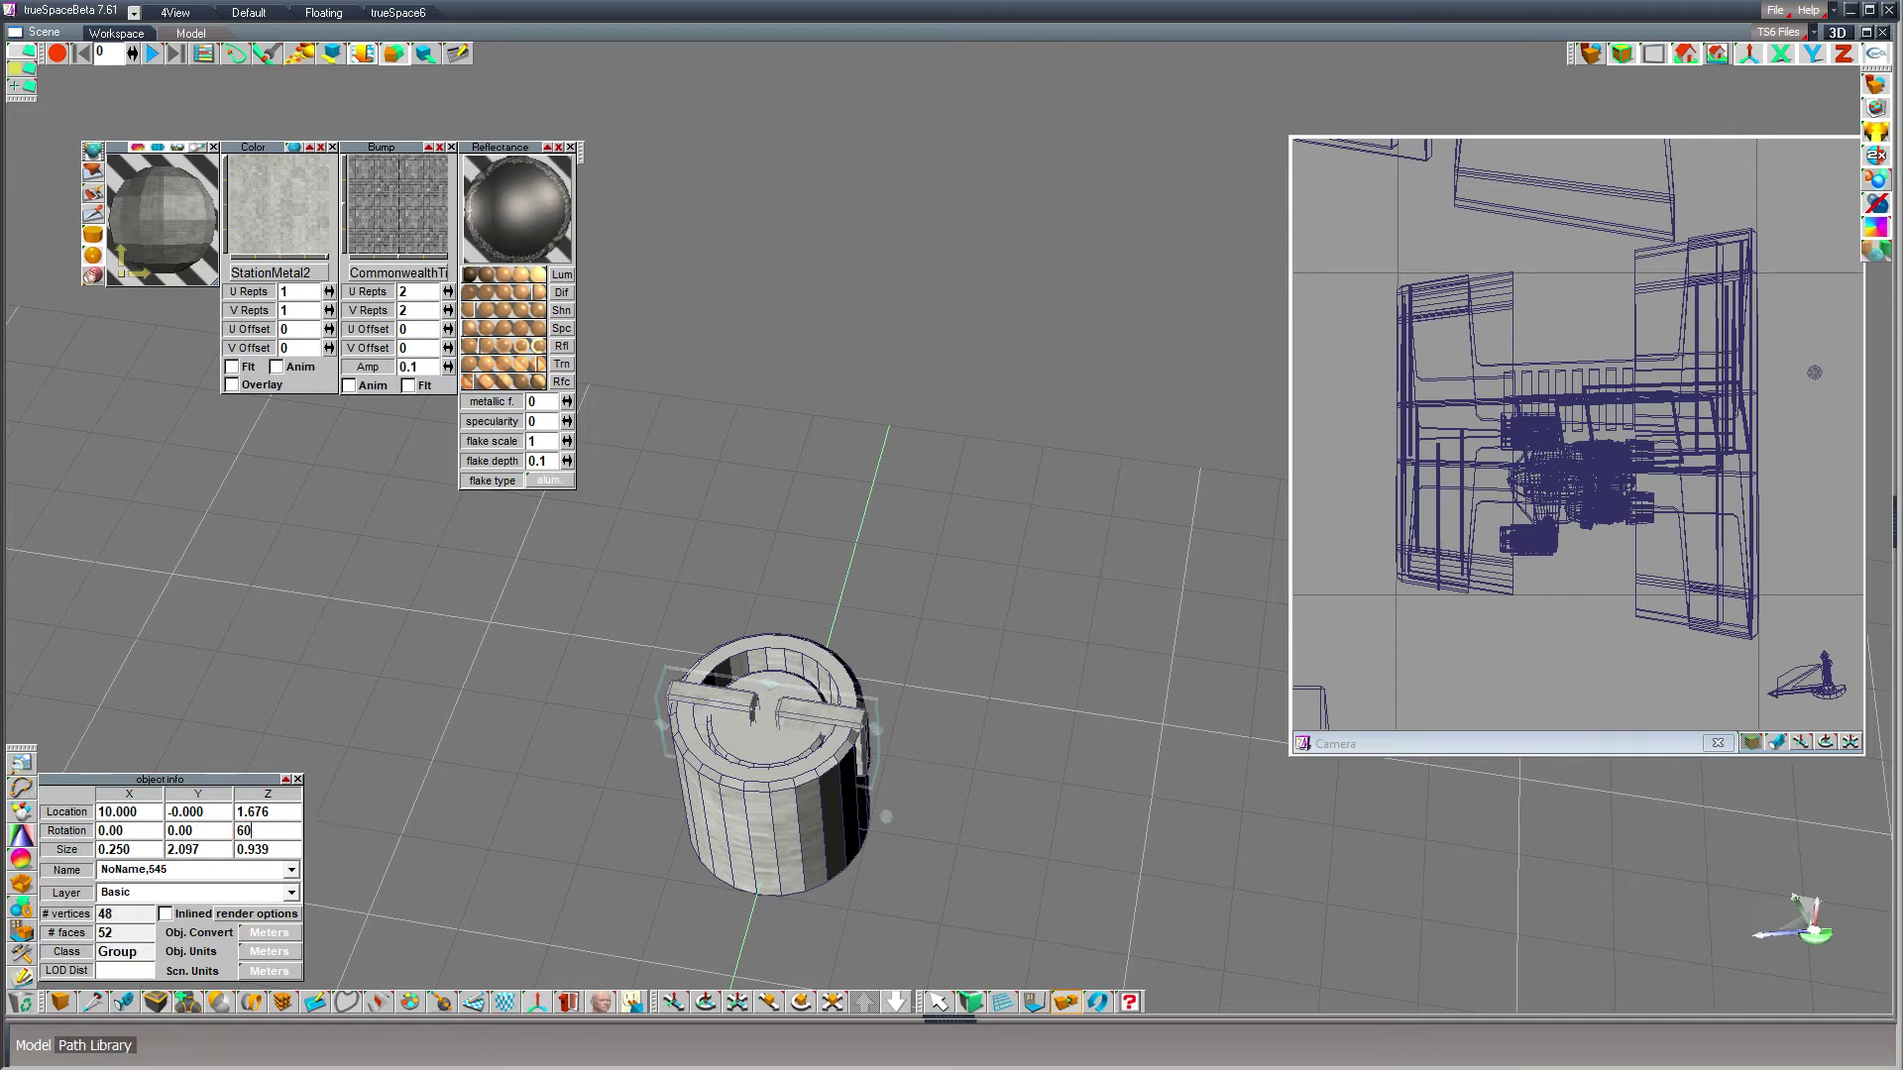
{"action": "key", "text": "Return"}
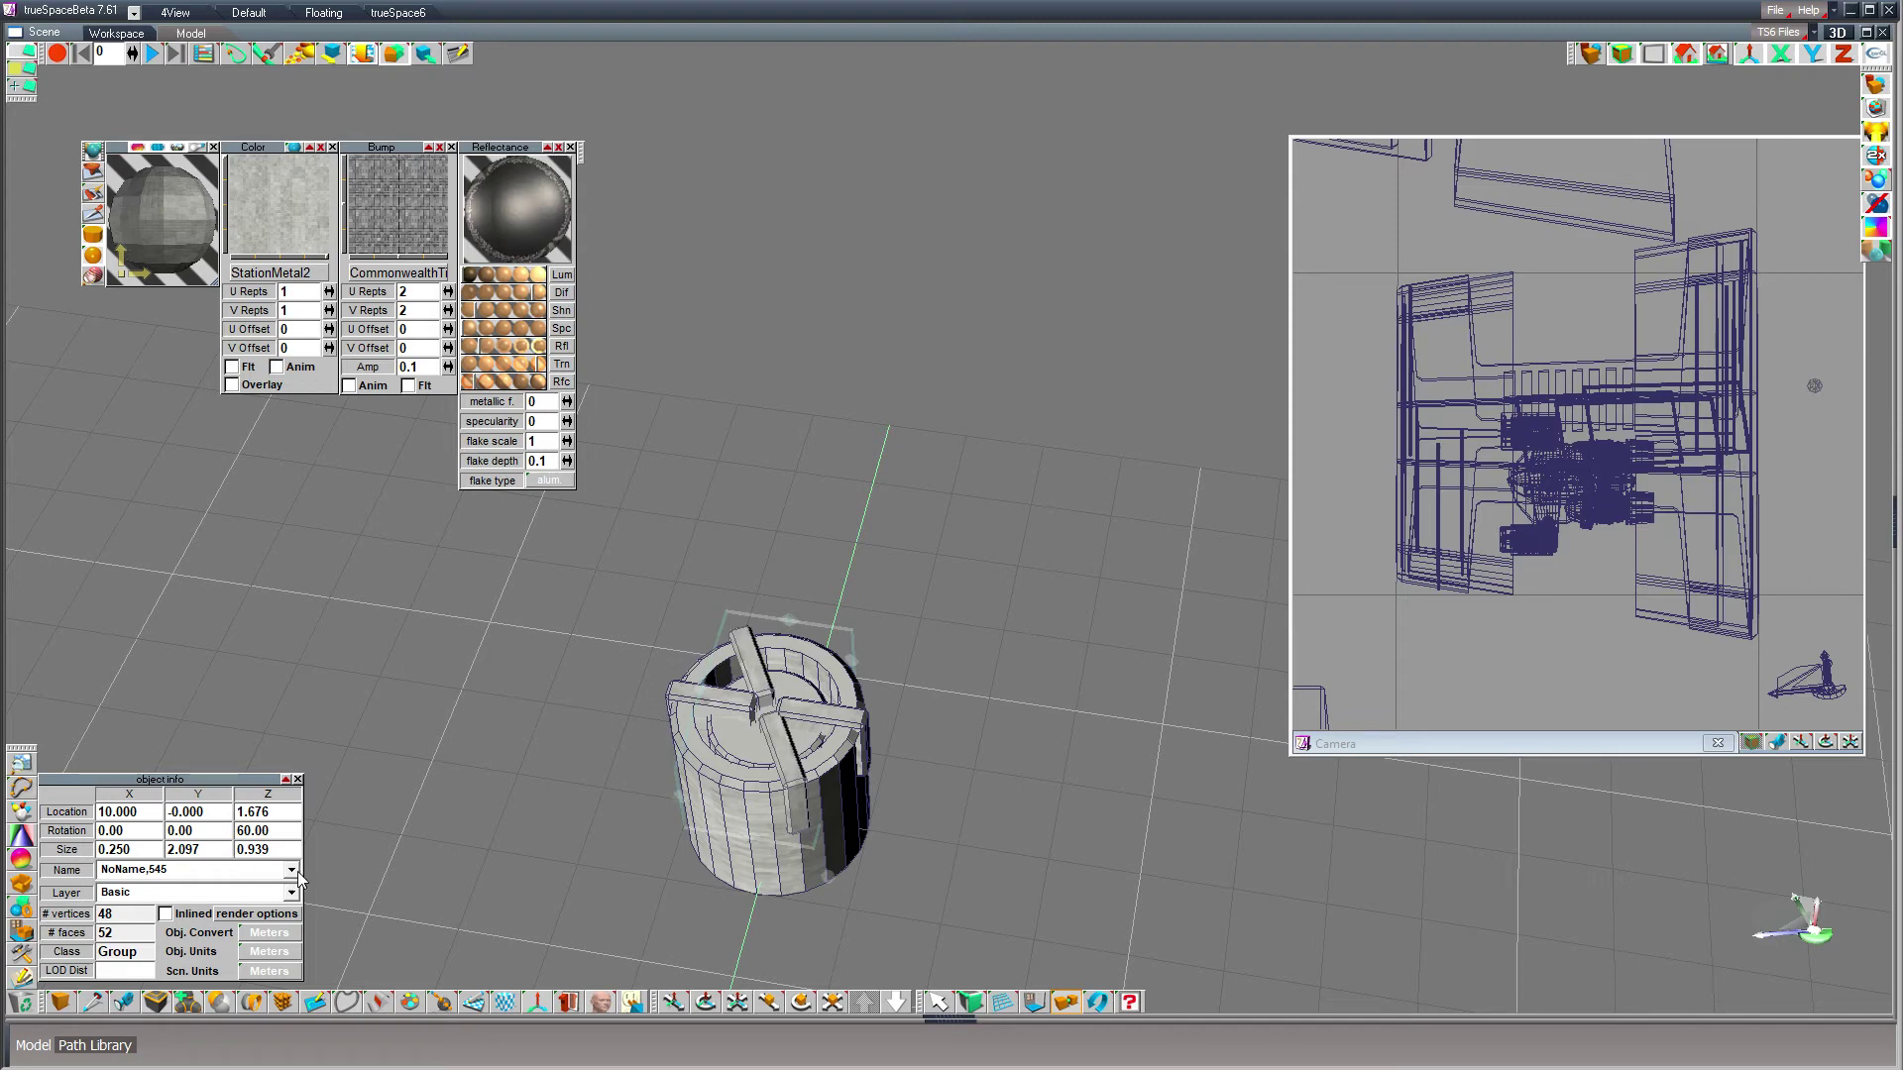
{"action": "key", "text": "ctrl+c"}
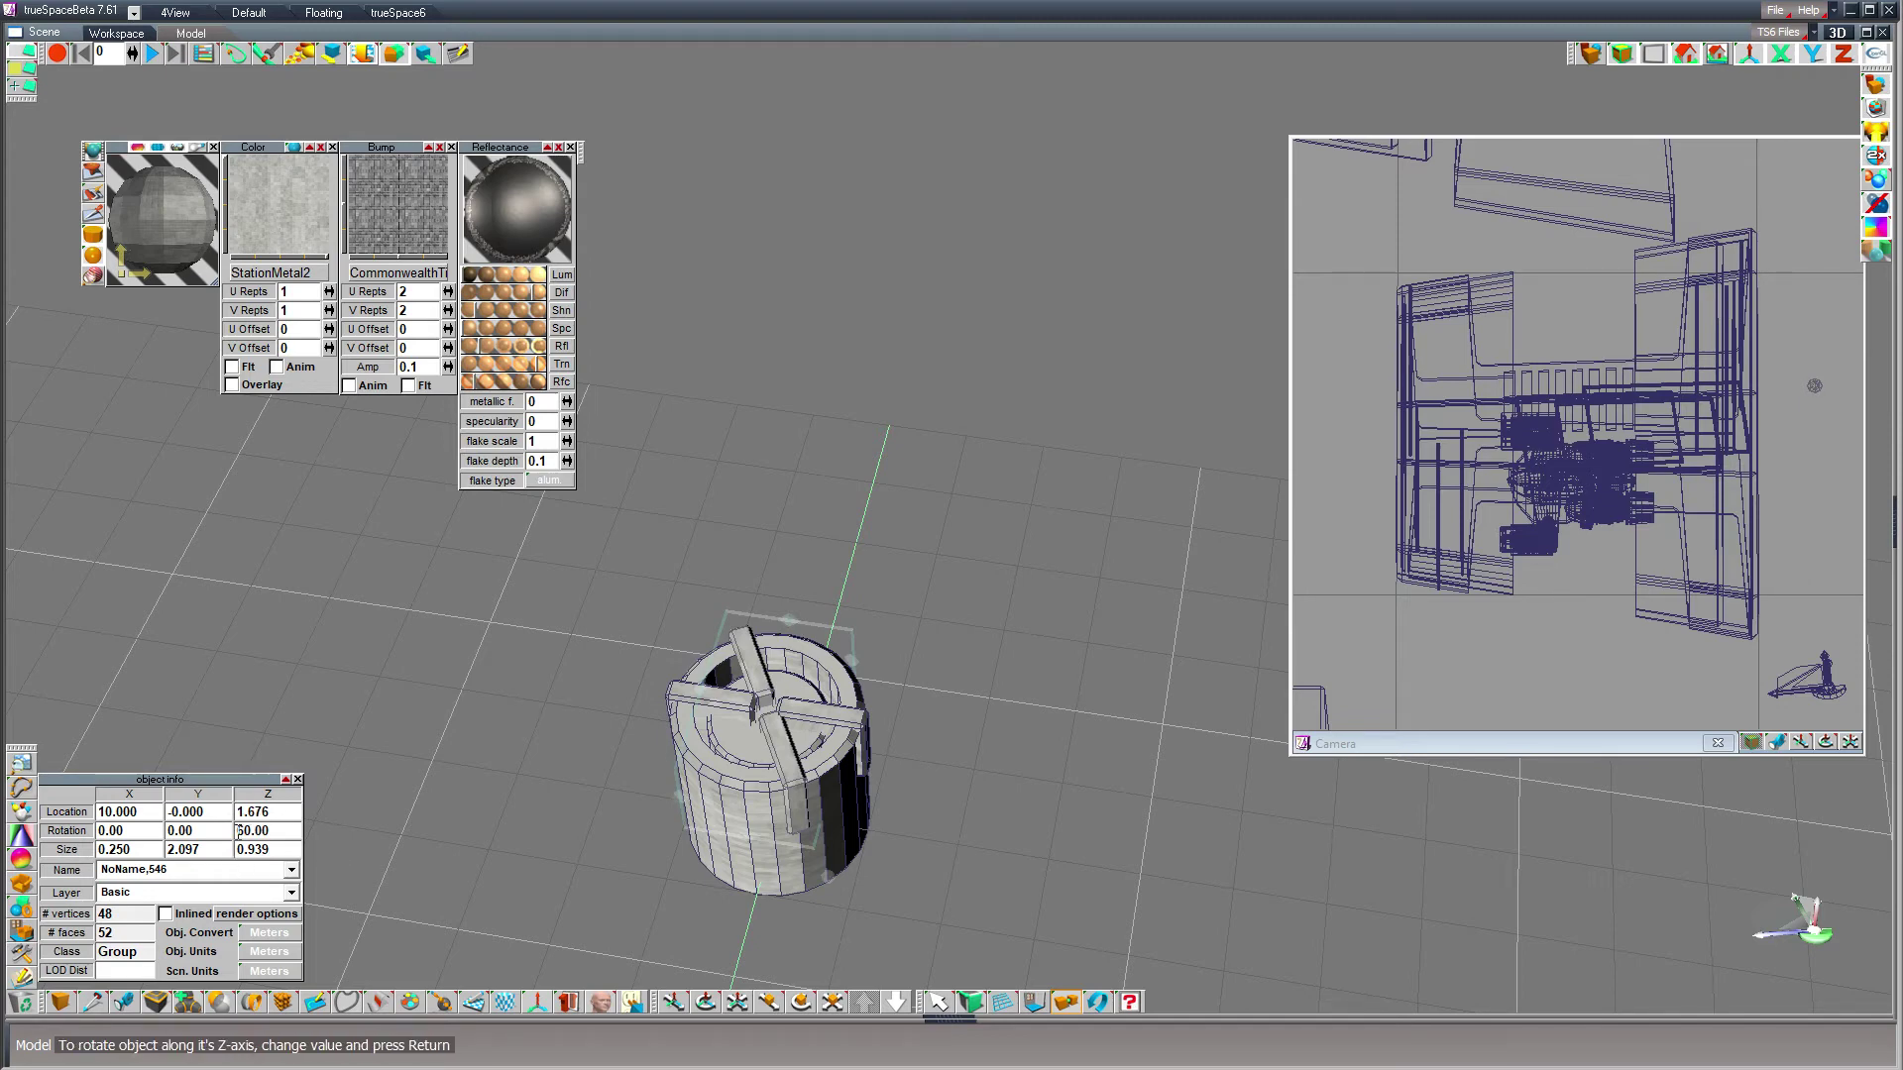
{"action": "type", "text": "-"}
{"action": "key", "text": "Return"}
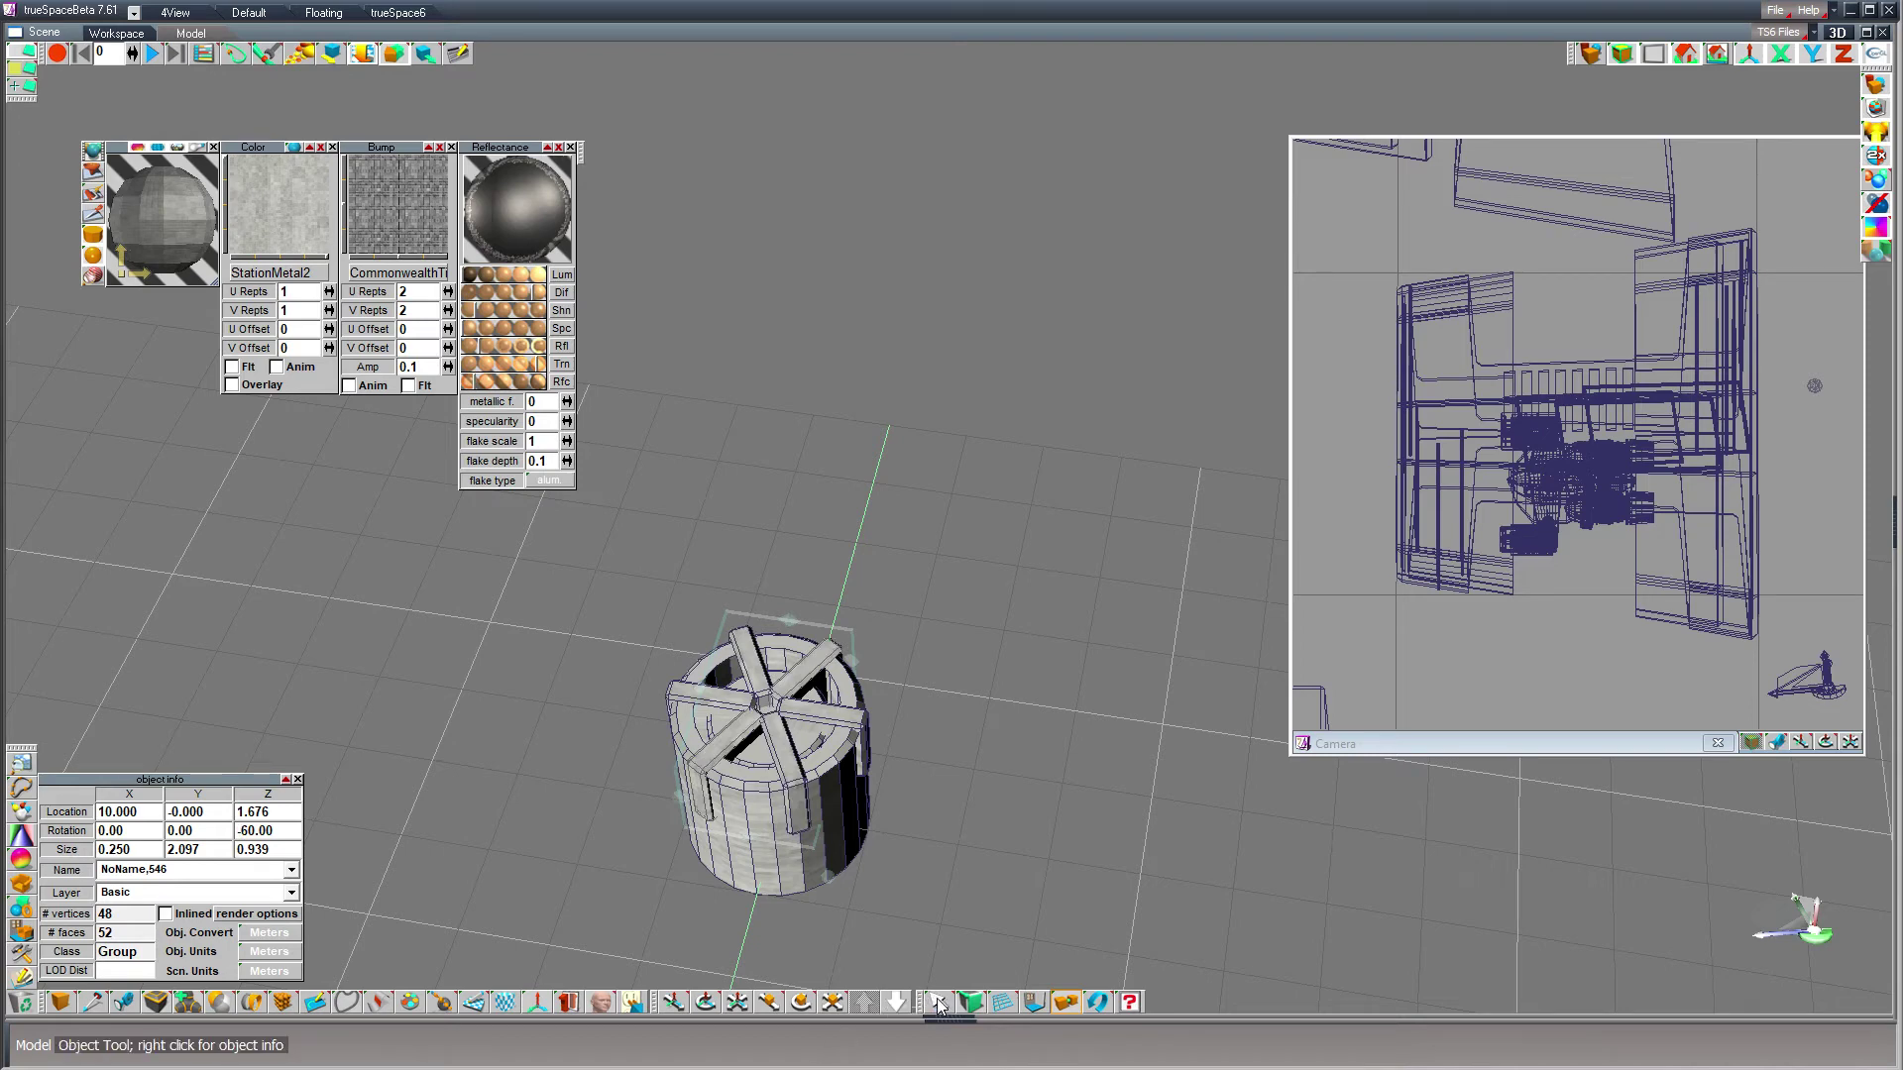
- Glue the three crossing slab pairs together as siblings into one six-spoke group
{"action": "left_click", "coordinate": [1062, 1003]}
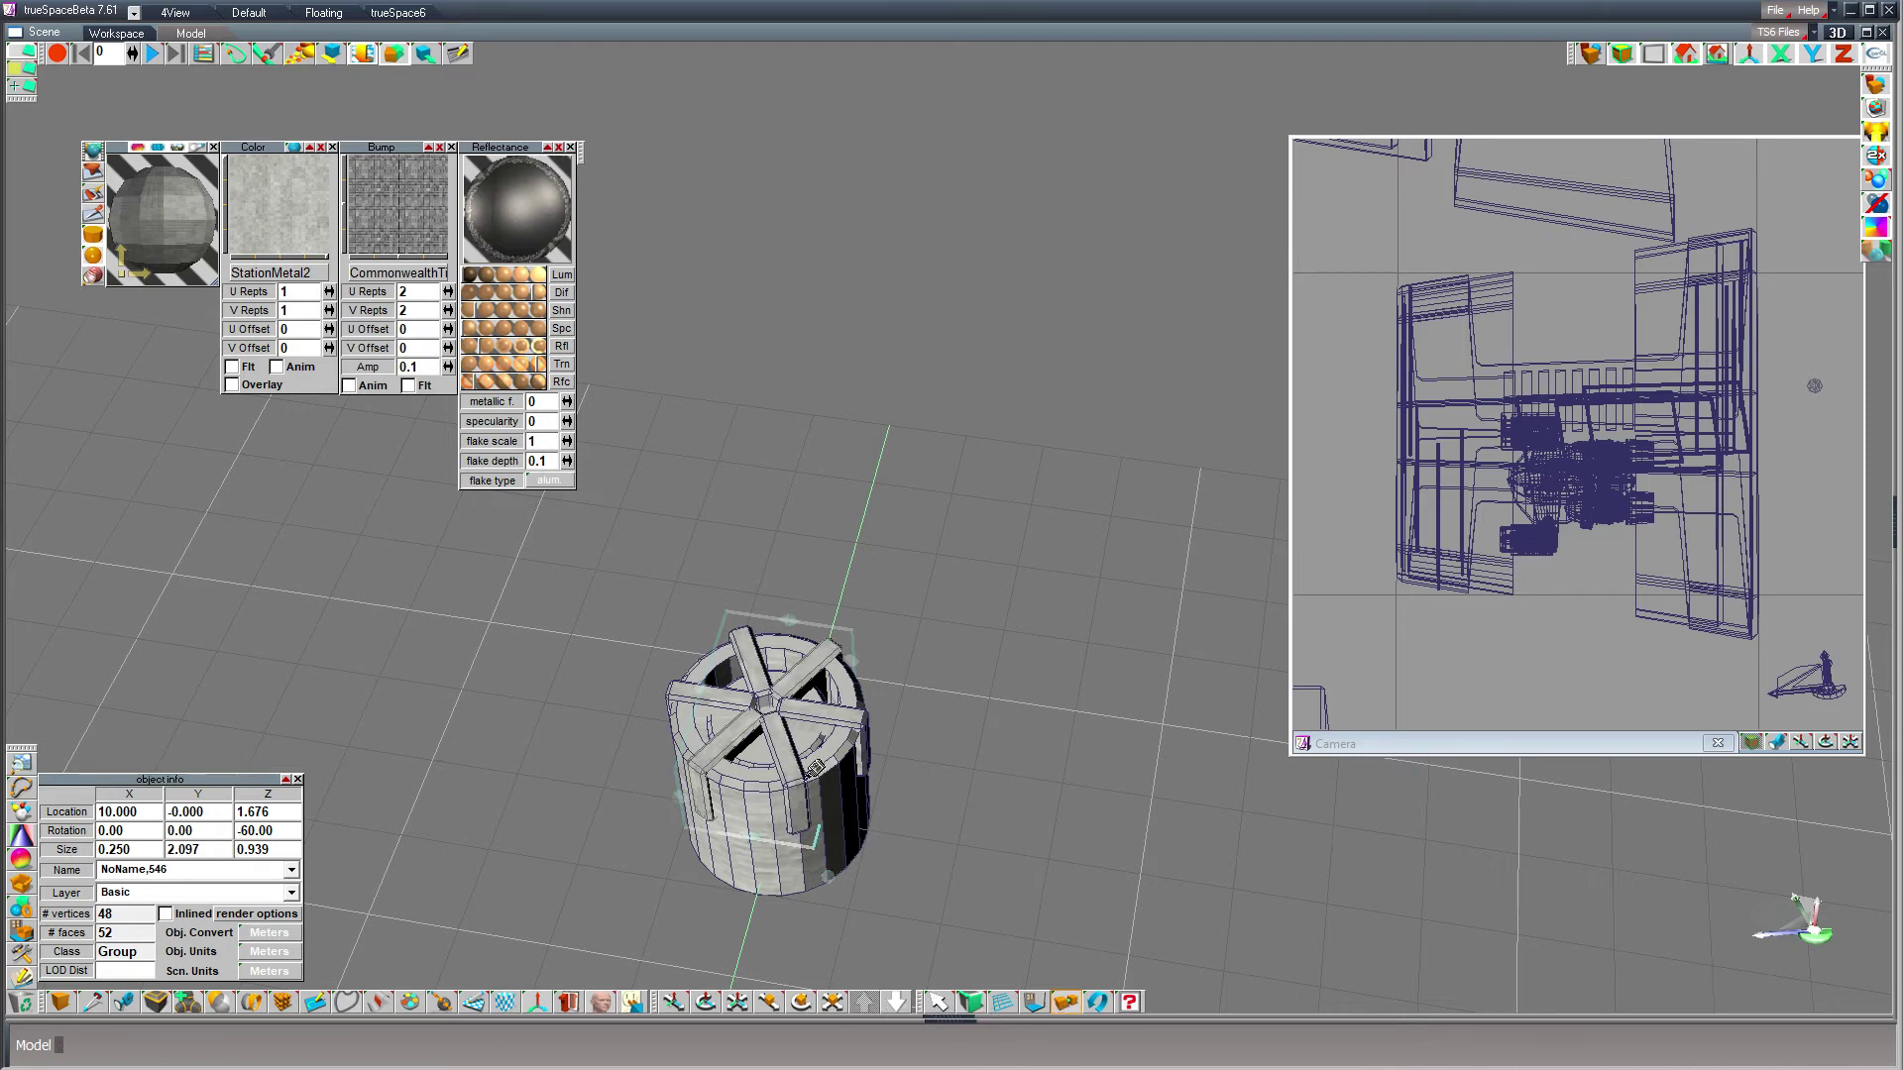
{"action": "left_click", "coordinate": [823, 698]}
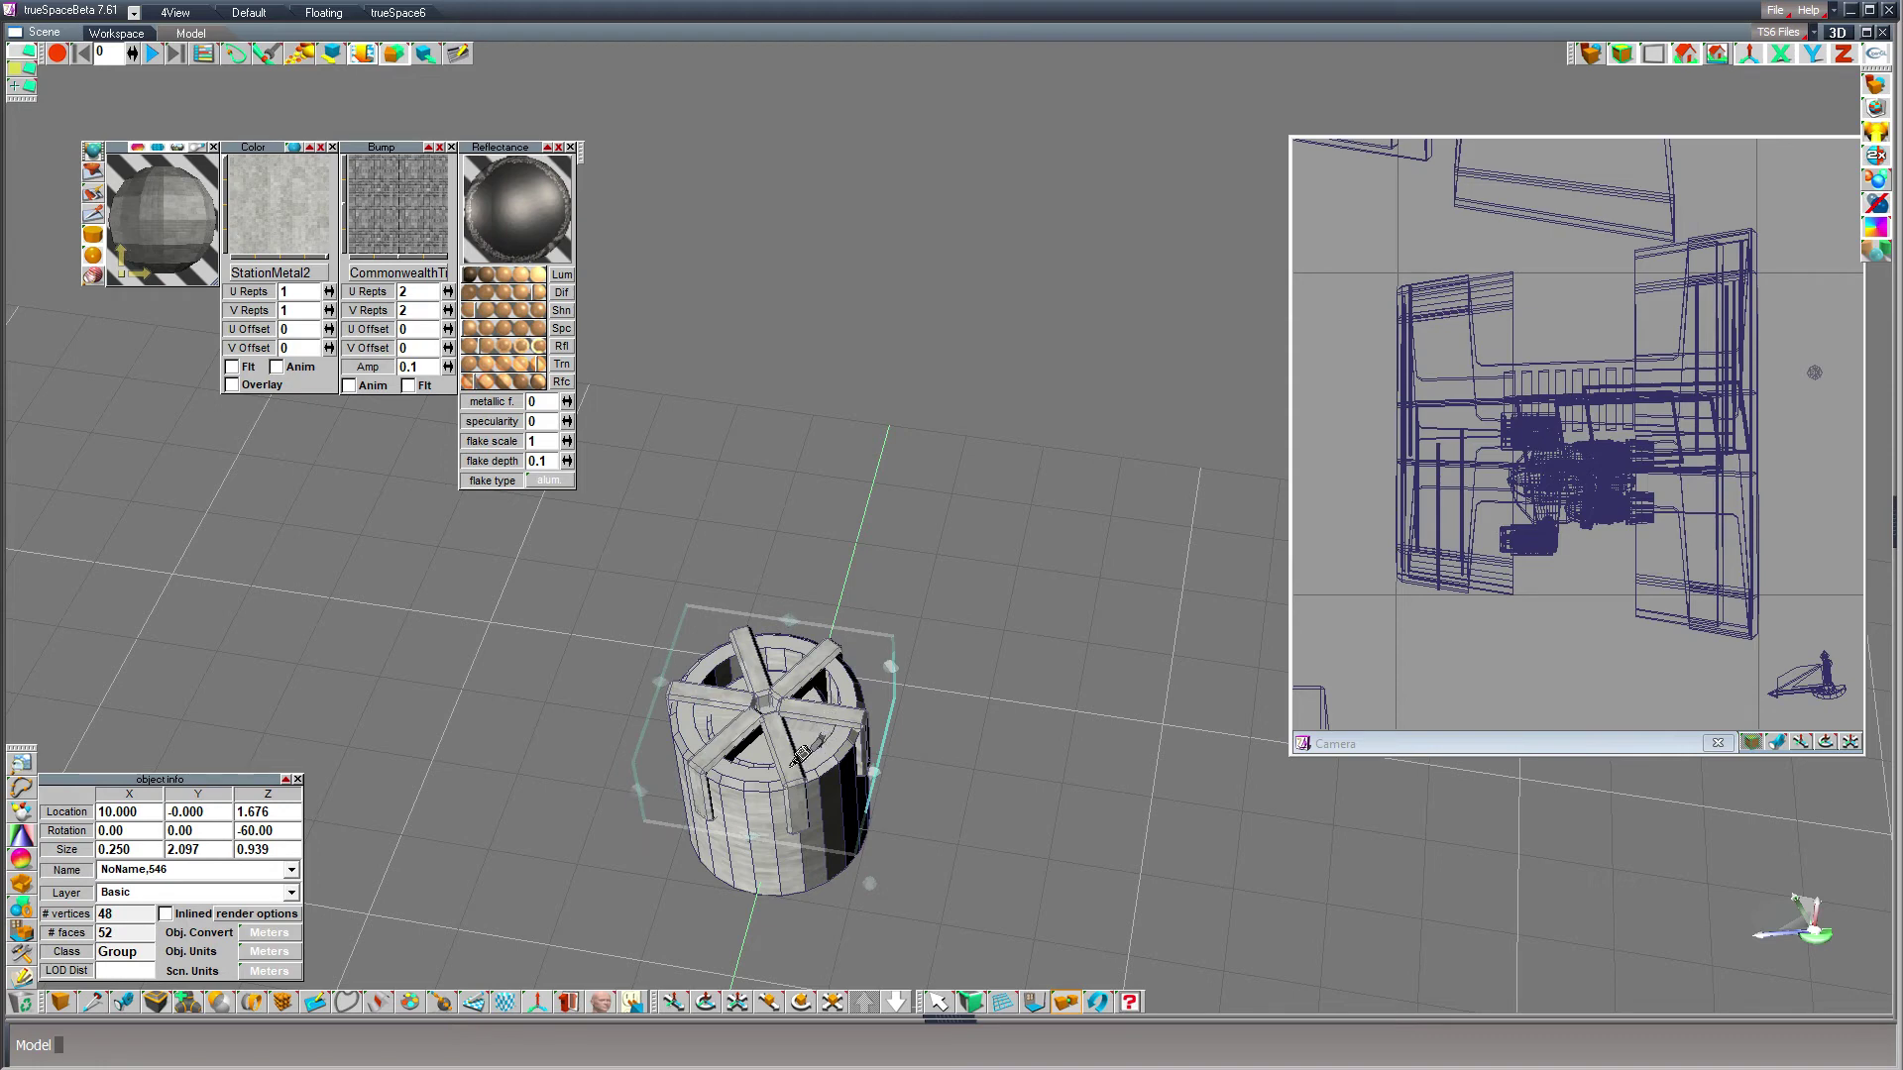
{"action": "left_click", "coordinate": [940, 1004]}
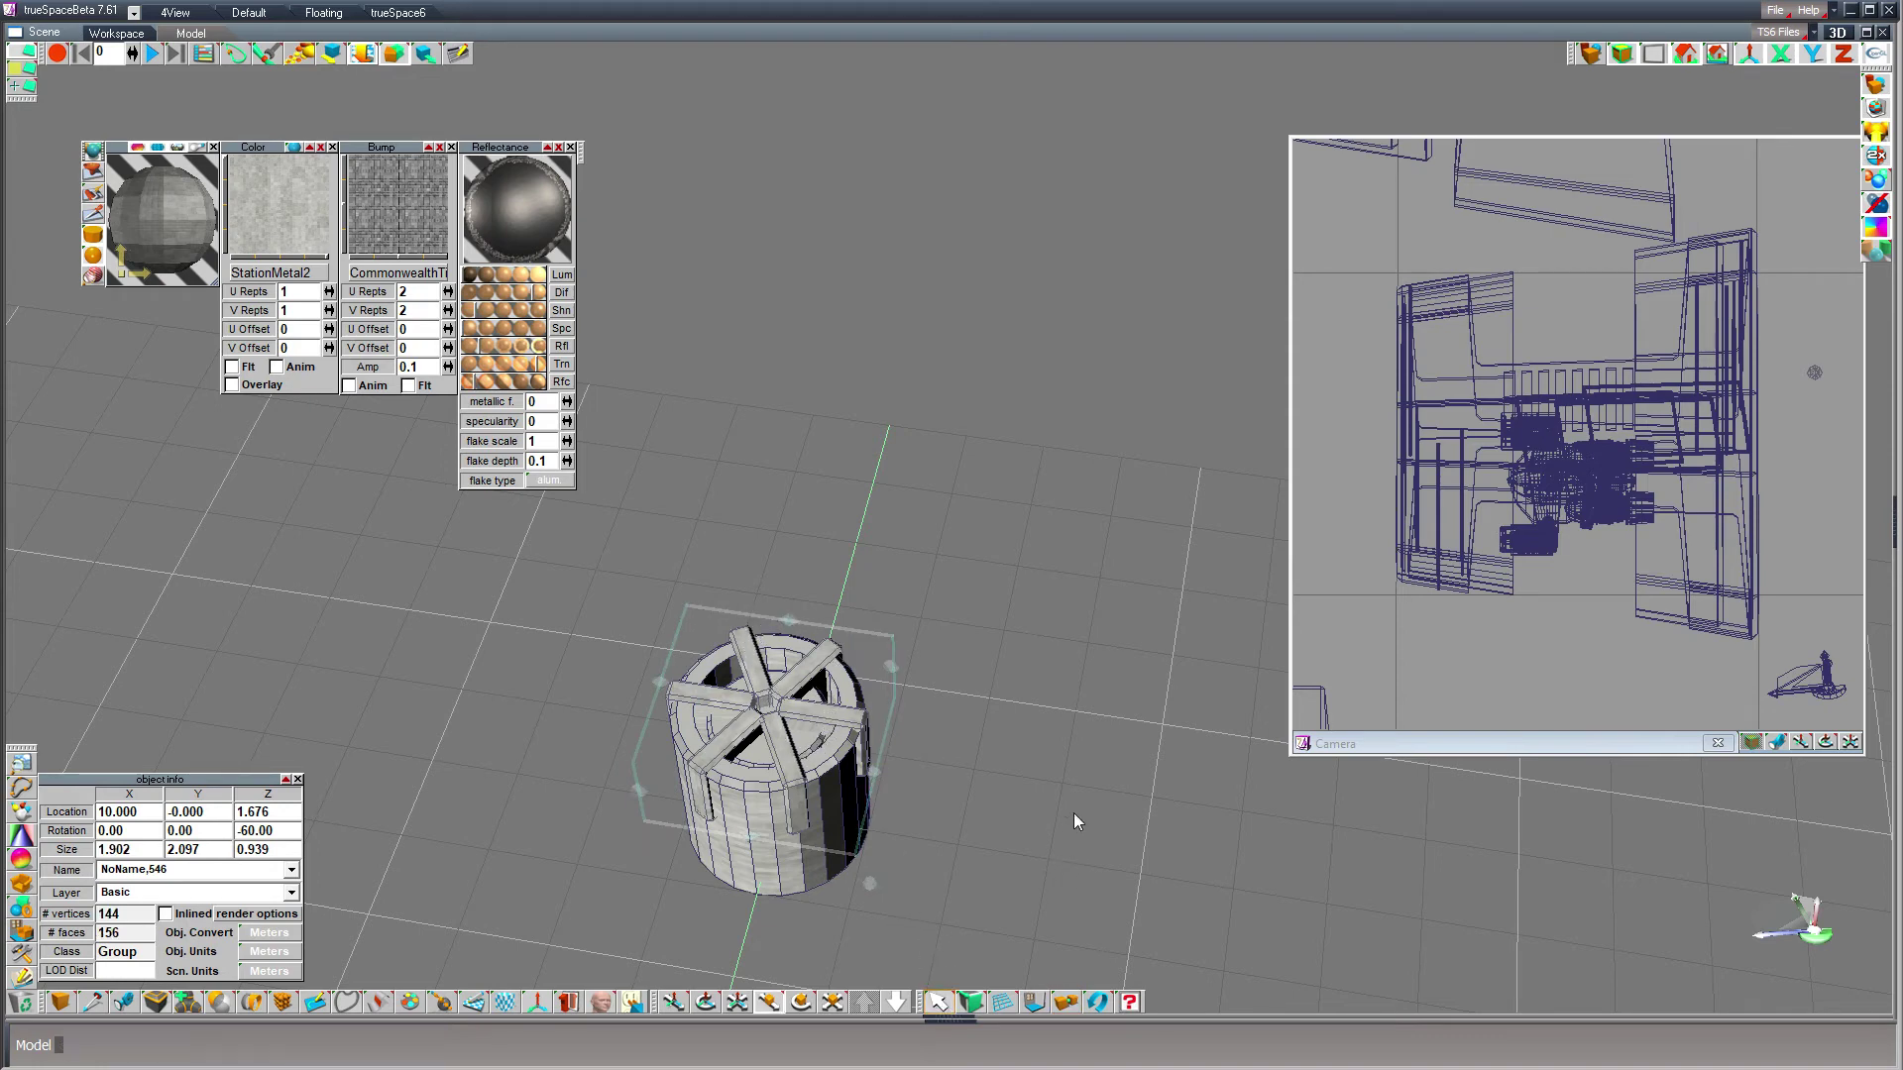
- Duplicate the six-spoke group with a Z rotation of 30 and scale the copy to about 1.20 × 1.32 × 0.59
{"action": "double_click", "coordinate": [285, 832]}
{"action": "type", "text": "30"}
{"action": "key", "text": "Return"}
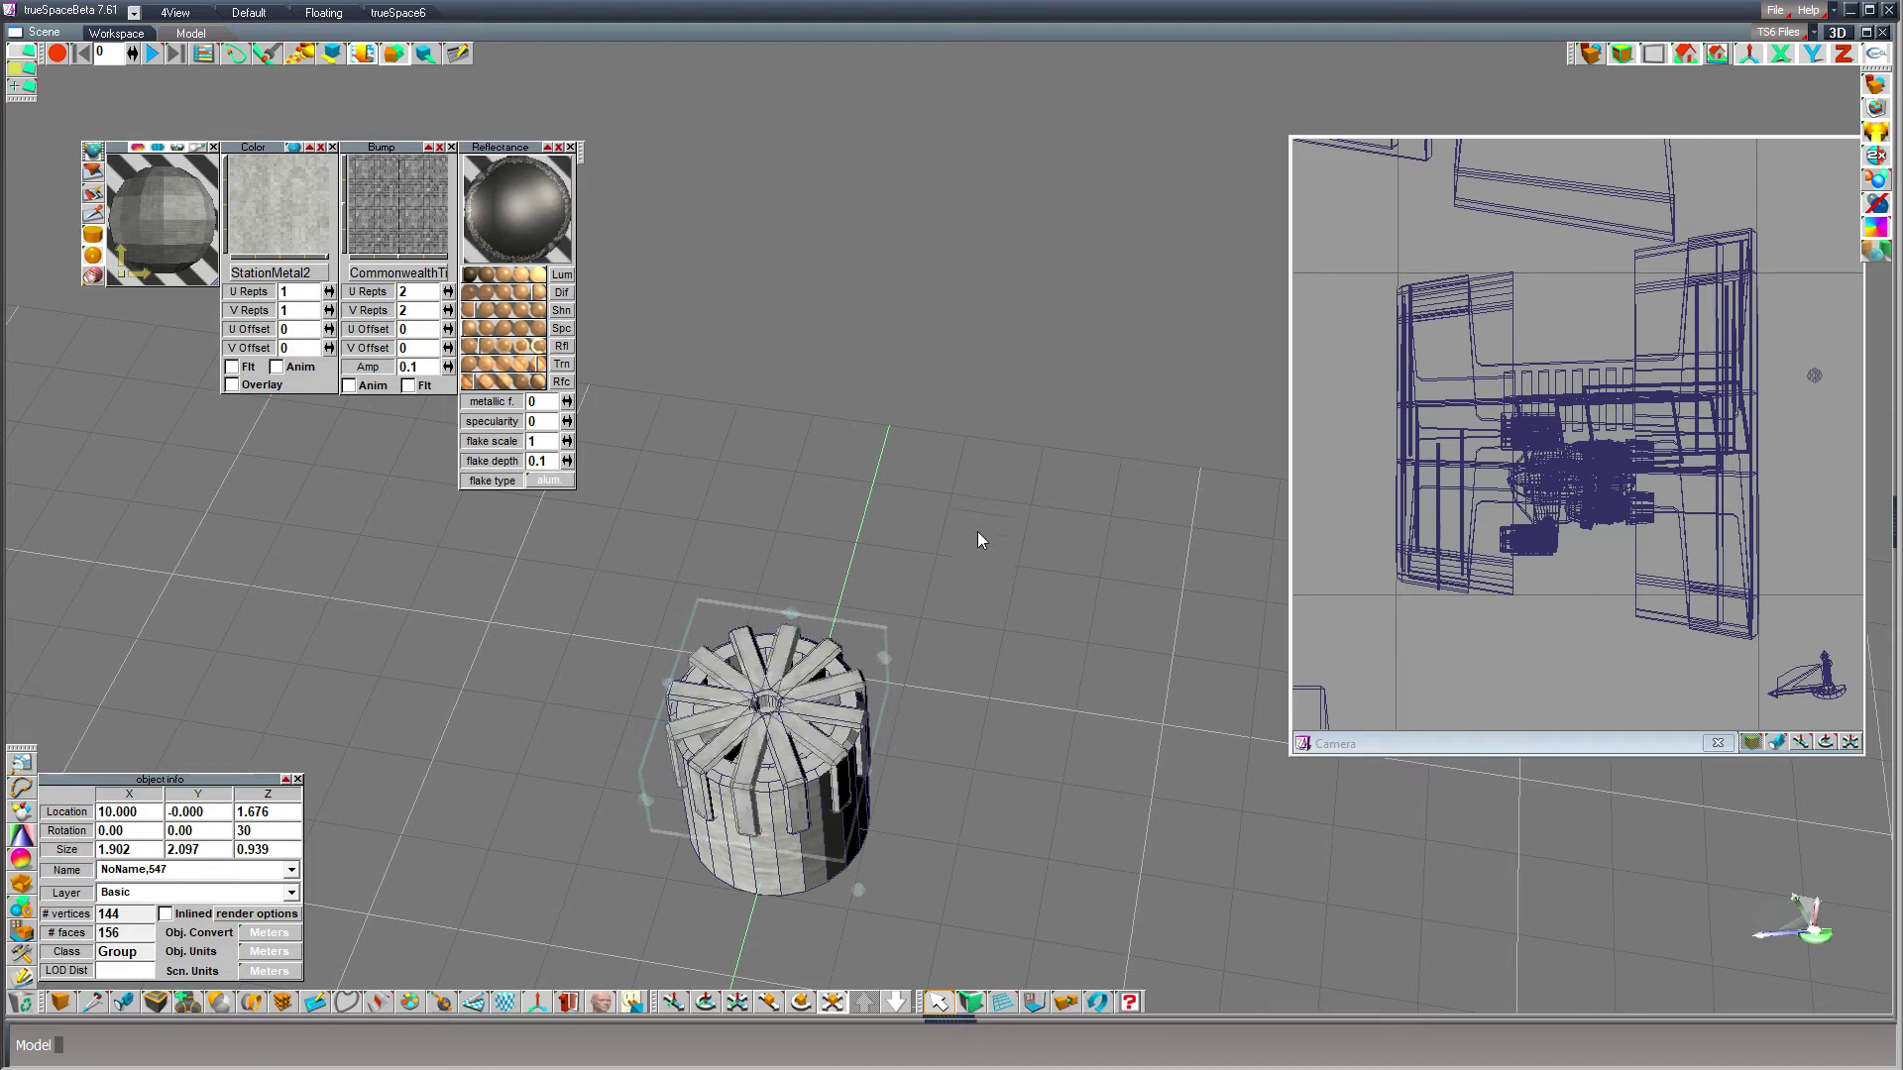
{"action": "left_click_drag", "start_coordinate": [977, 535], "coordinate": [858, 890]}
{"action": "left_click_drag", "start_coordinate": [891, 588], "coordinate": [893, 587]}
{"action": "left_click_drag", "start_coordinate": [858, 890], "coordinate": [833, 843]}
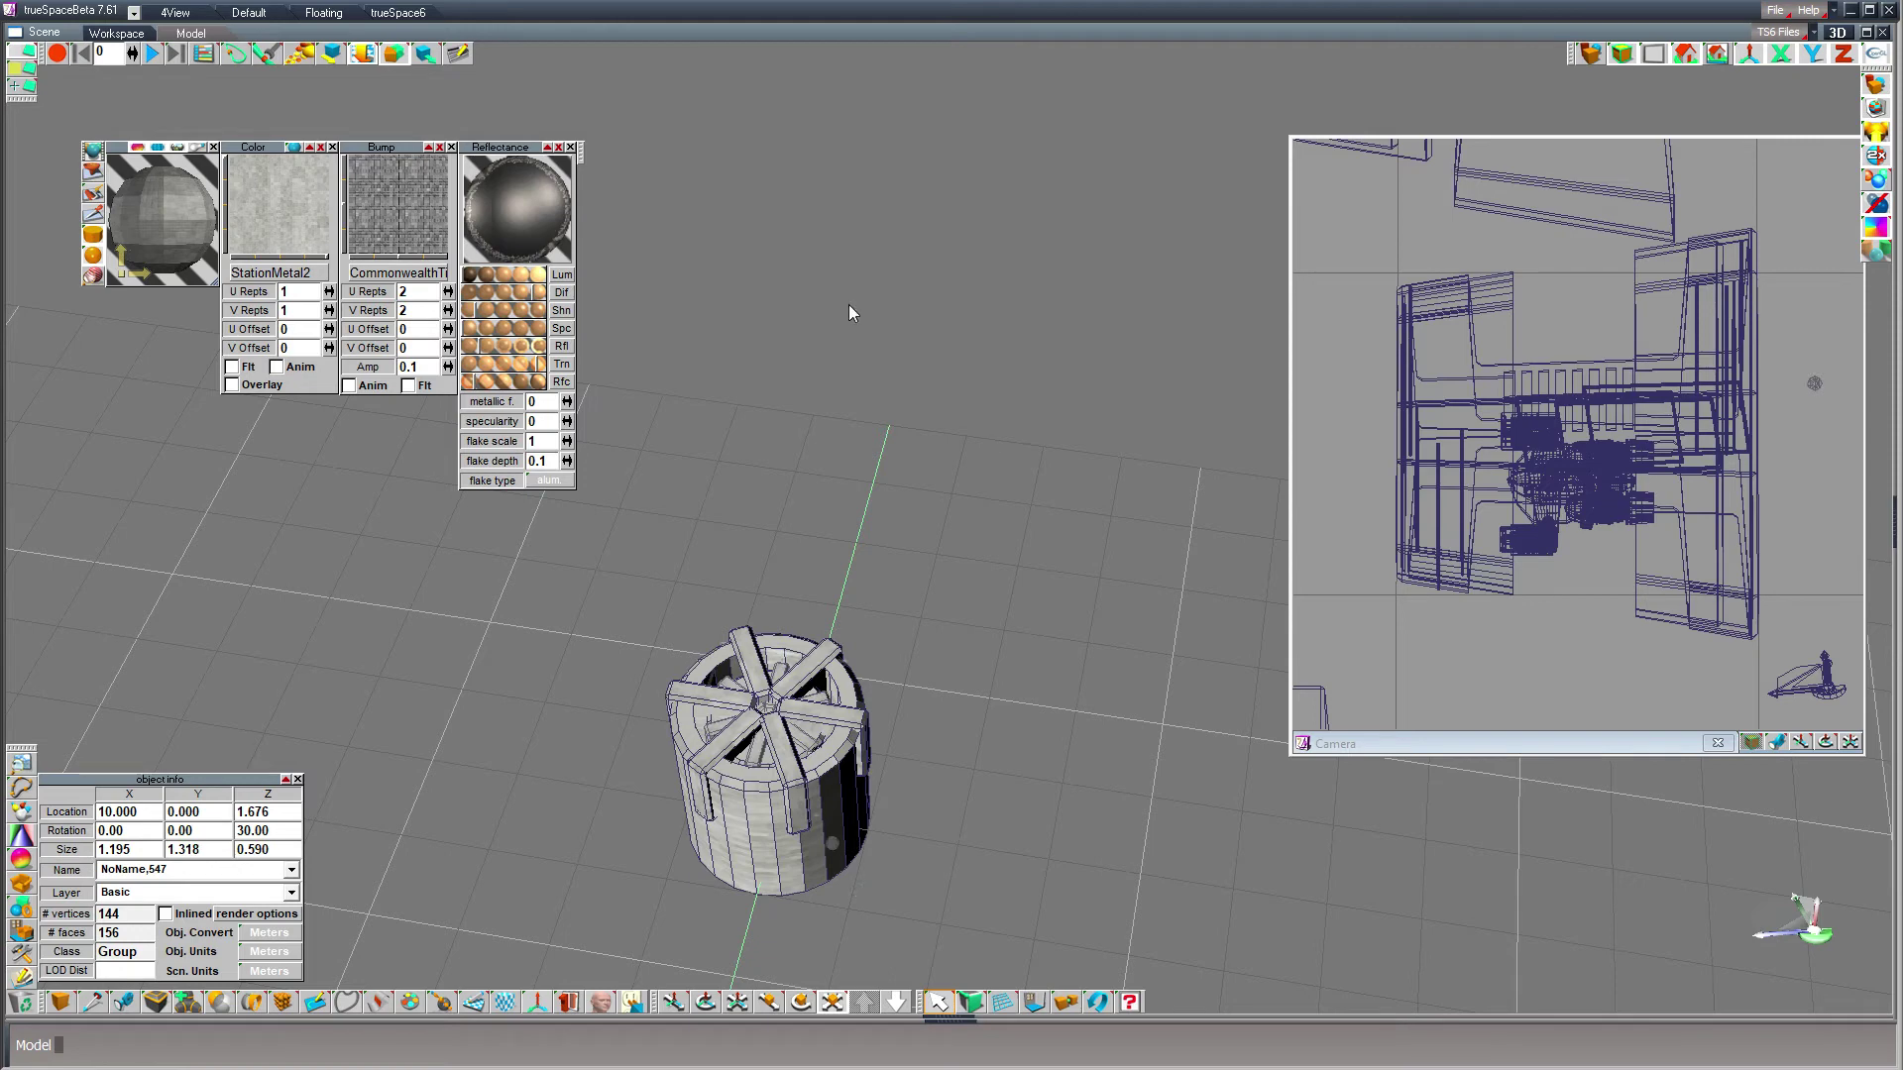
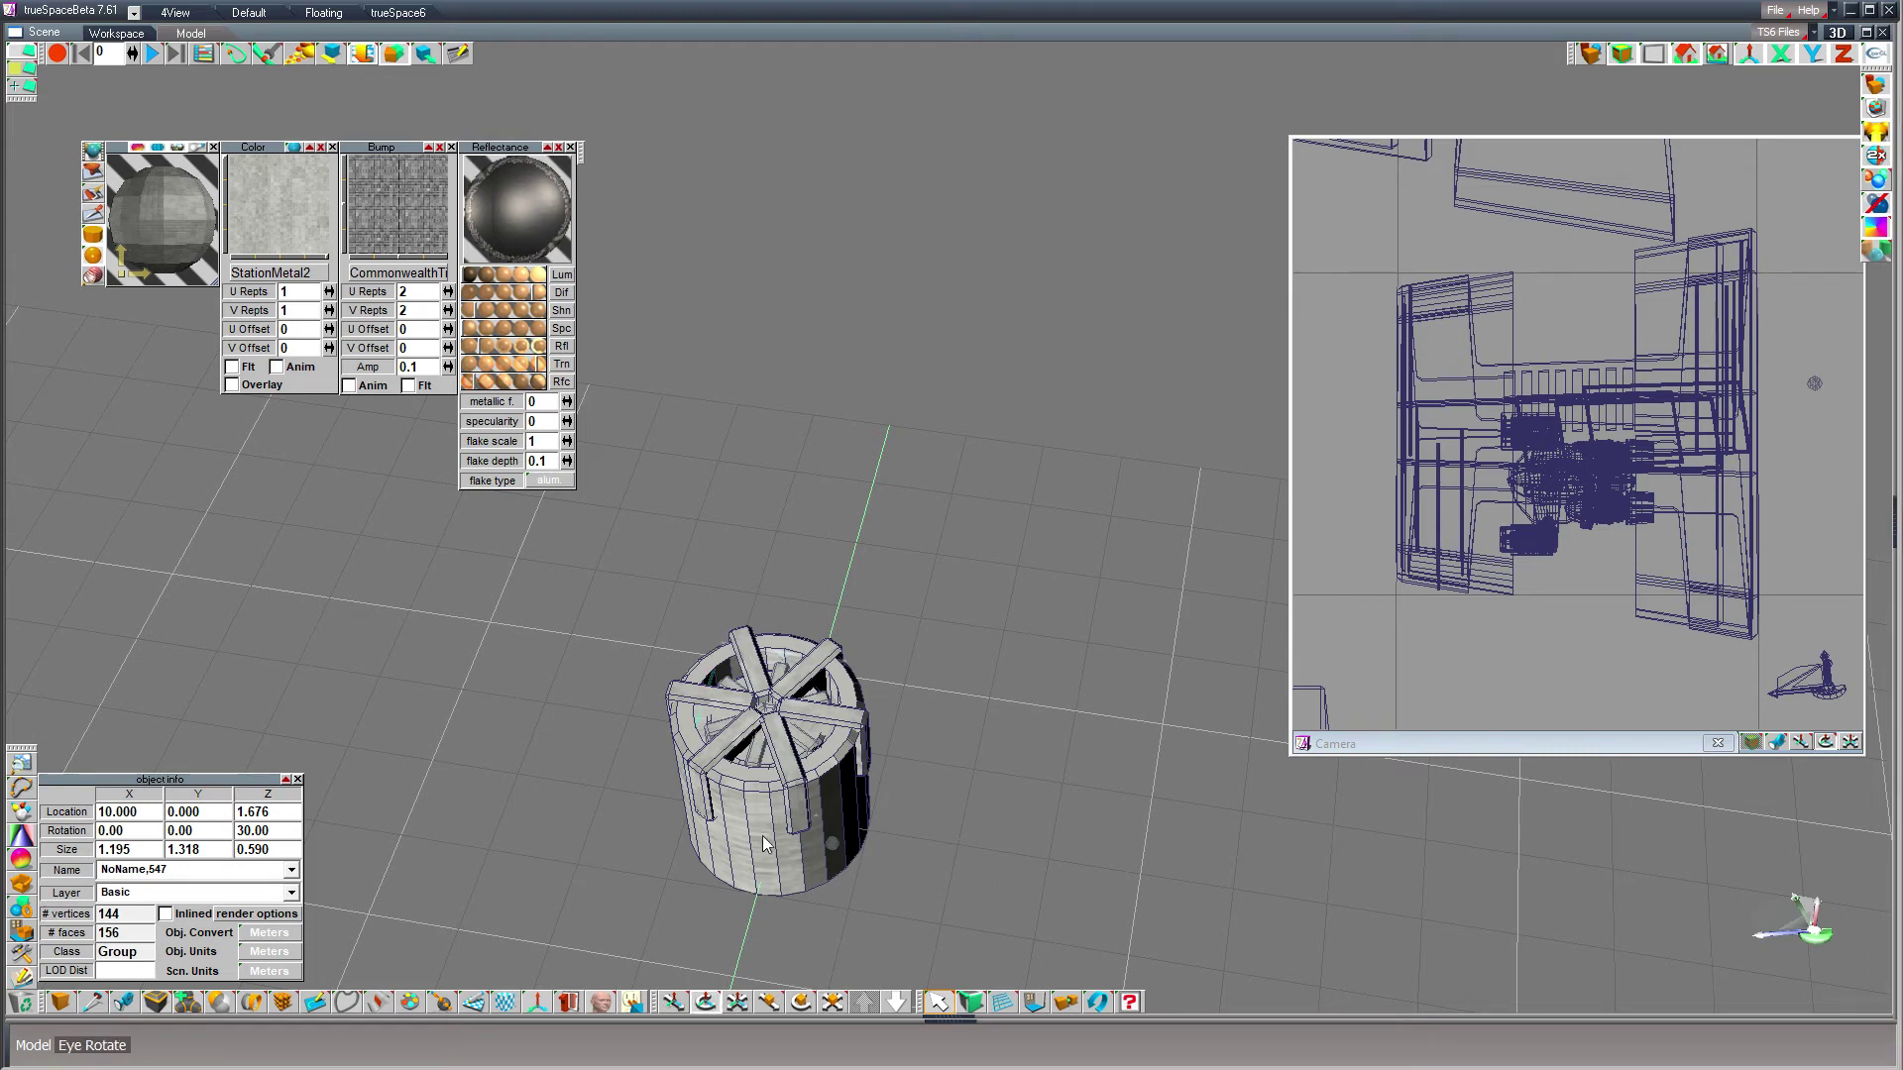
- Sample the StationMetal3 material with its ribbed bump from the brown sample cube beyond the hull pieces
{"action": "middle_click_drag", "start_coordinate": [580, 837], "coordinate": [589, 836]}
{"action": "right_click_drag", "start_coordinate": [587, 814], "coordinate": [591, 684]}
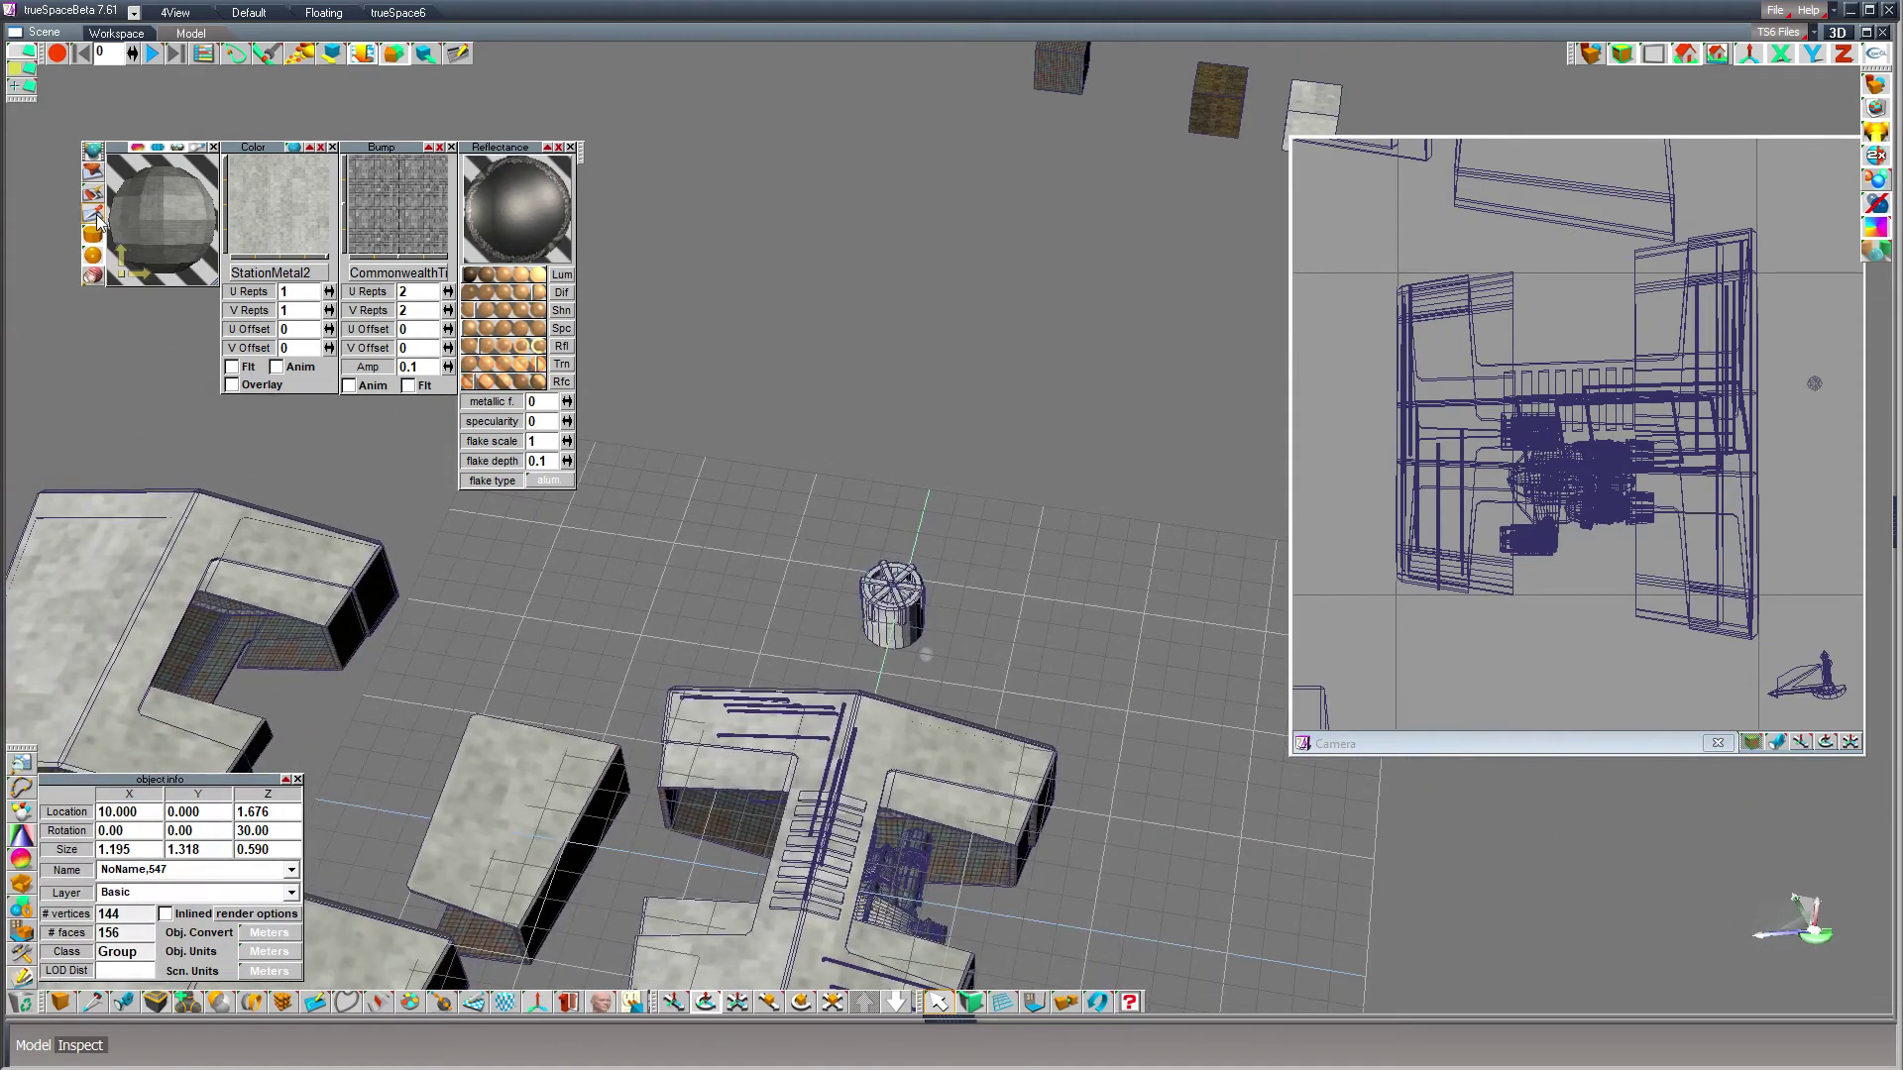
{"action": "left_click", "coordinate": [1218, 91]}
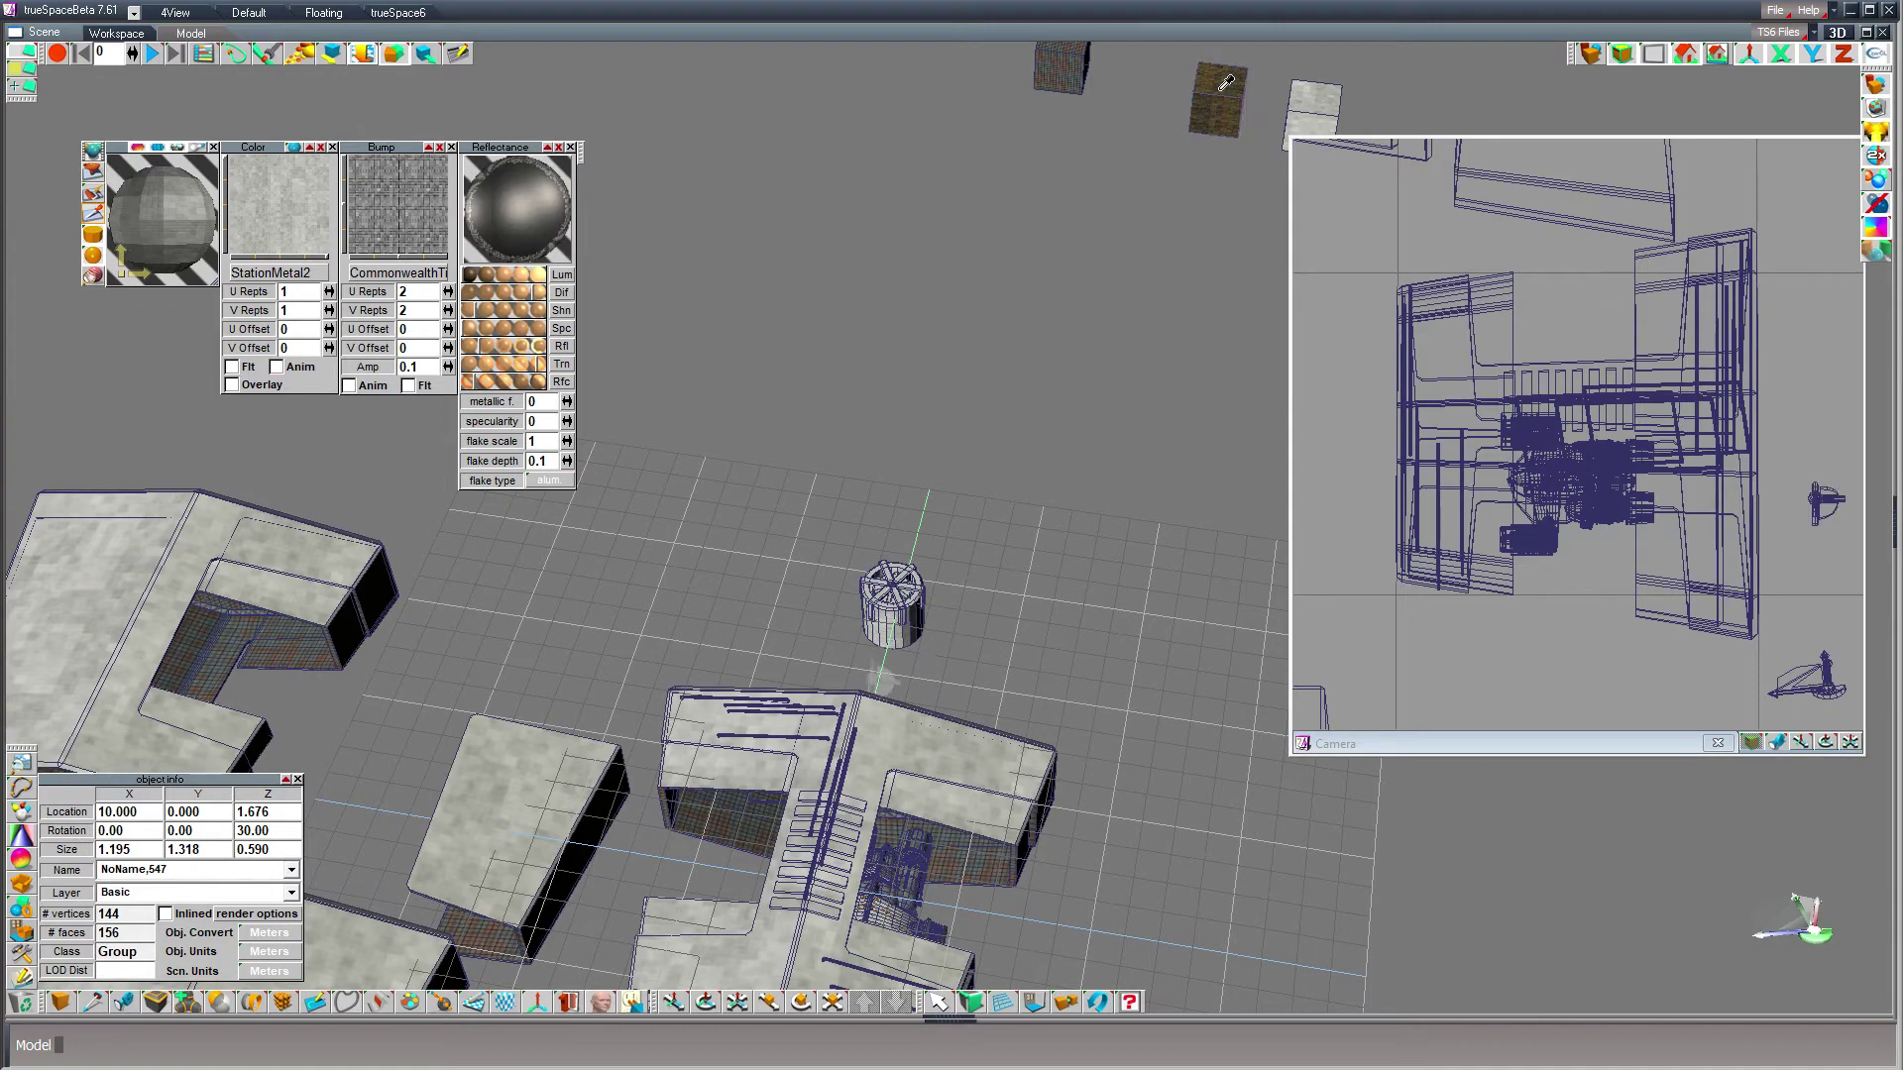
{"action": "left_click", "coordinate": [1222, 87]}
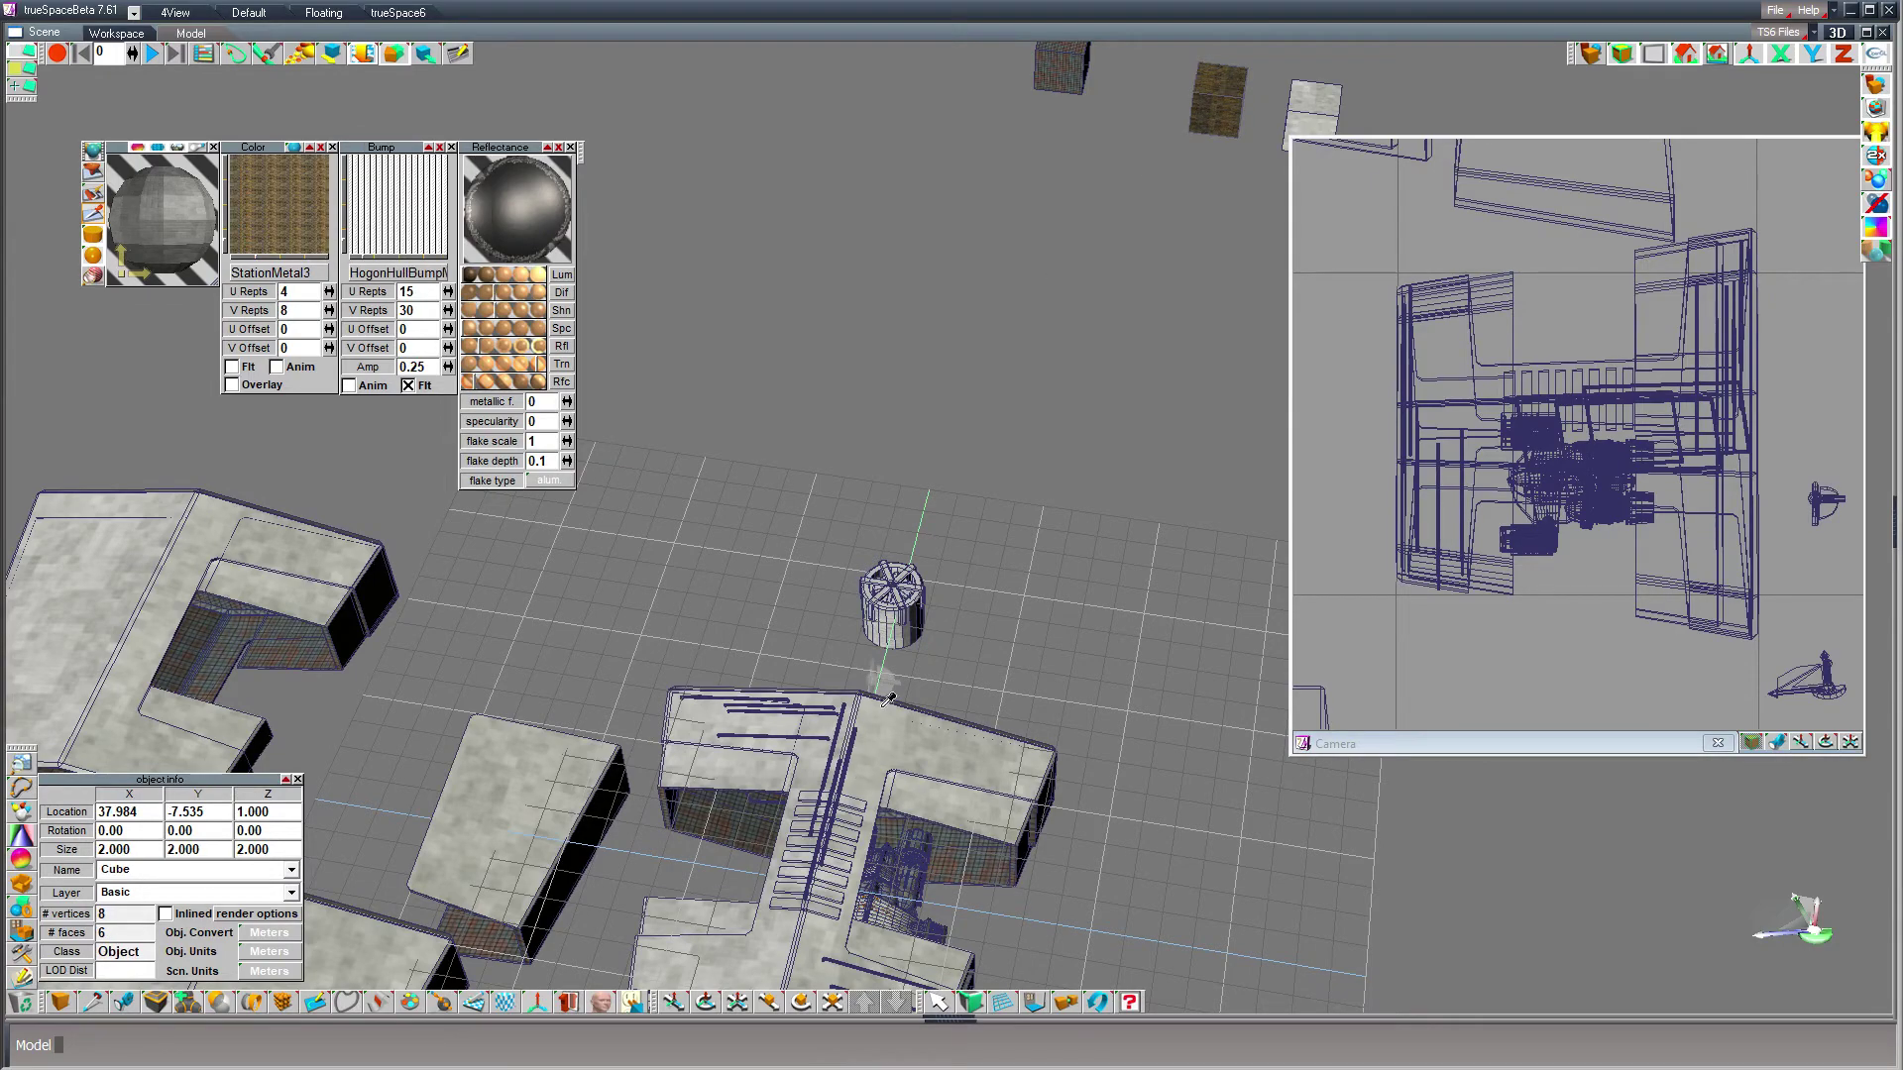
{"action": "scroll", "coordinate": [882, 686], "scroll_direction": "up", "scroll_amount": 5}
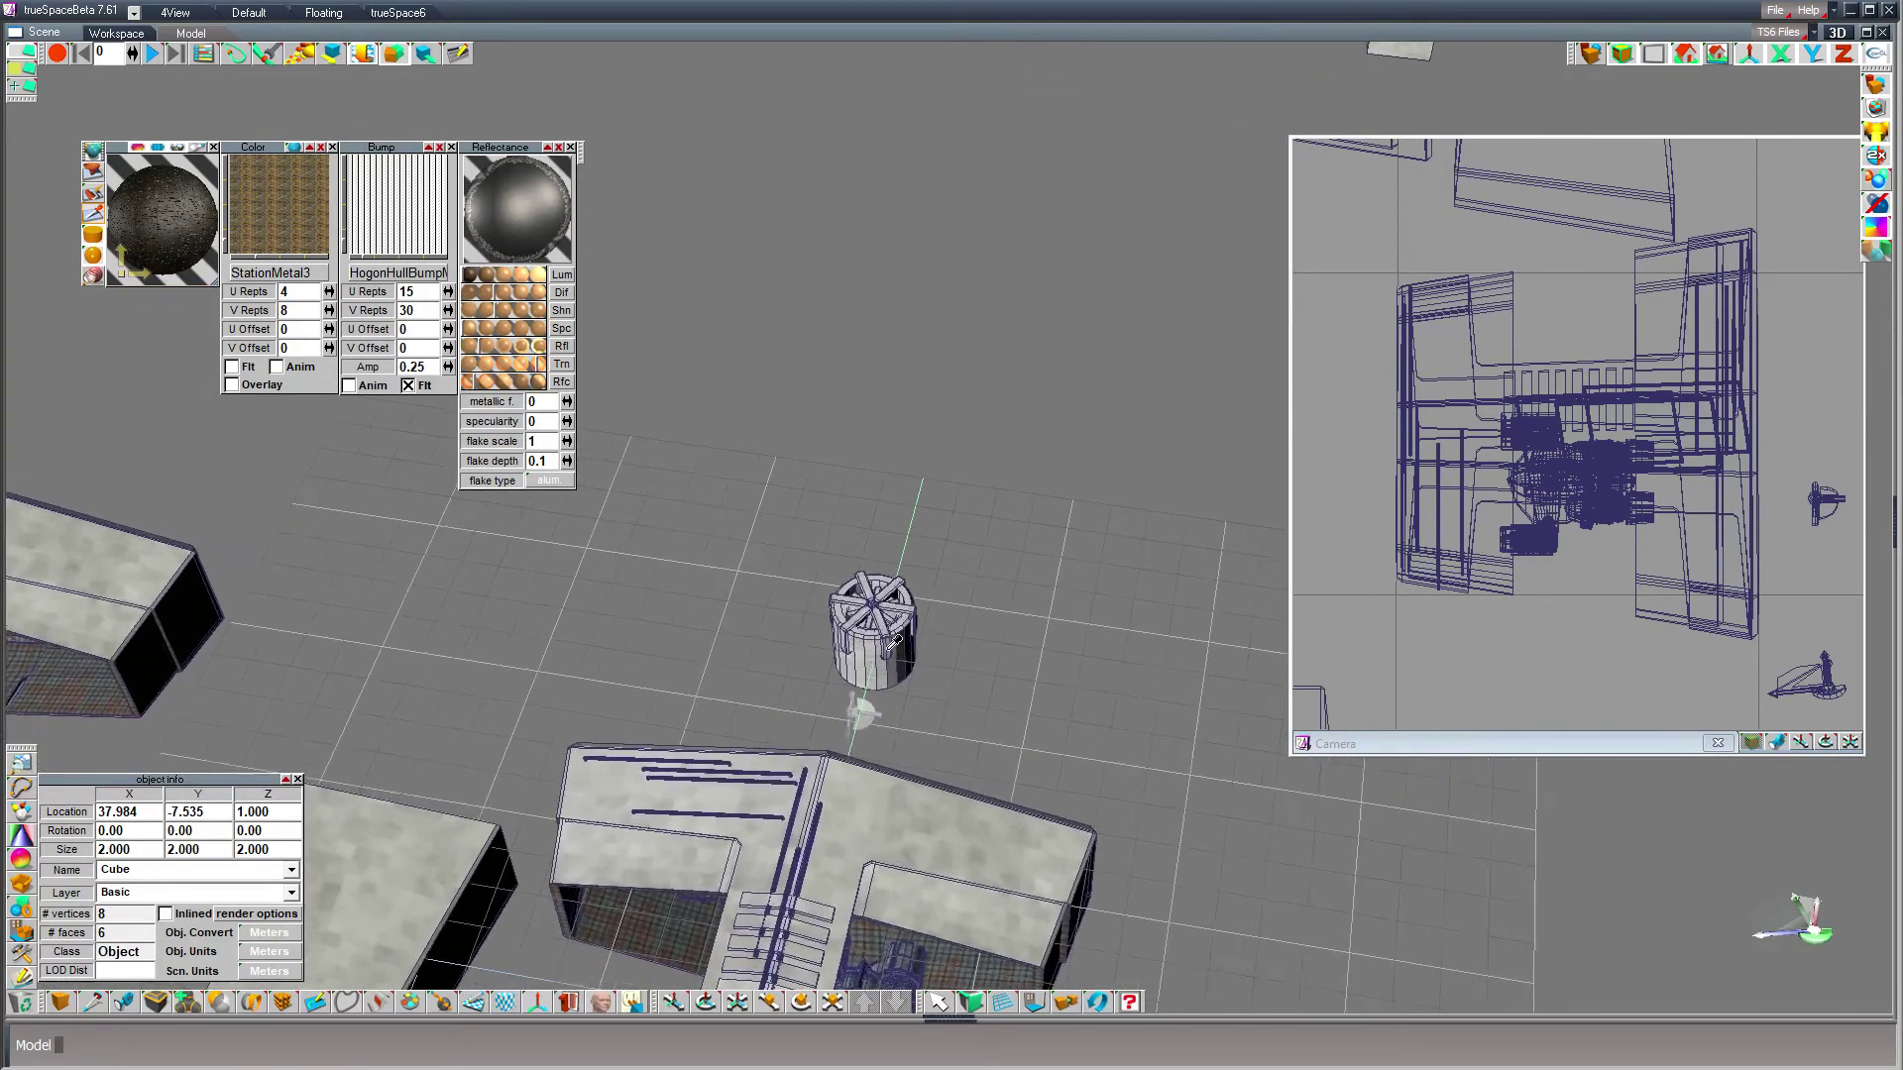
{"action": "scroll", "coordinate": [893, 643], "scroll_direction": "up", "scroll_amount": 5}
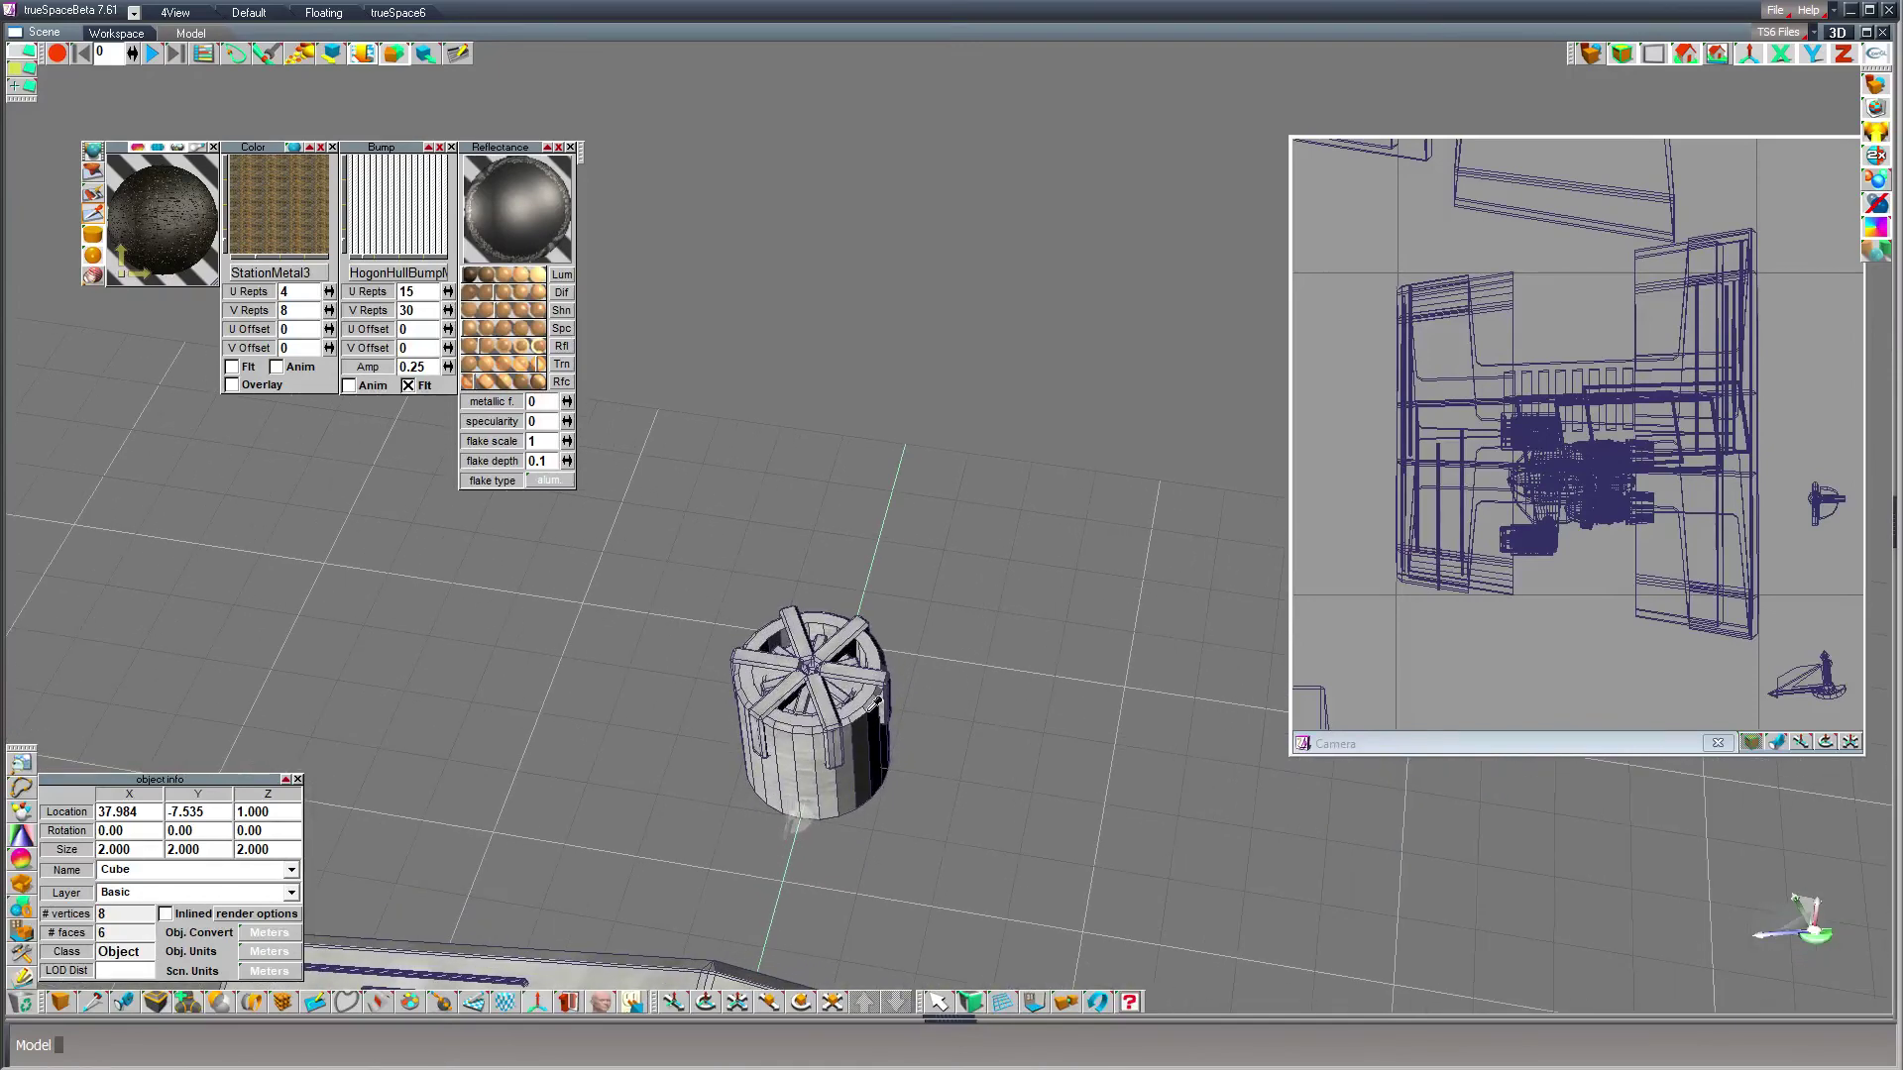
{"action": "left_click", "coordinate": [808, 710]}
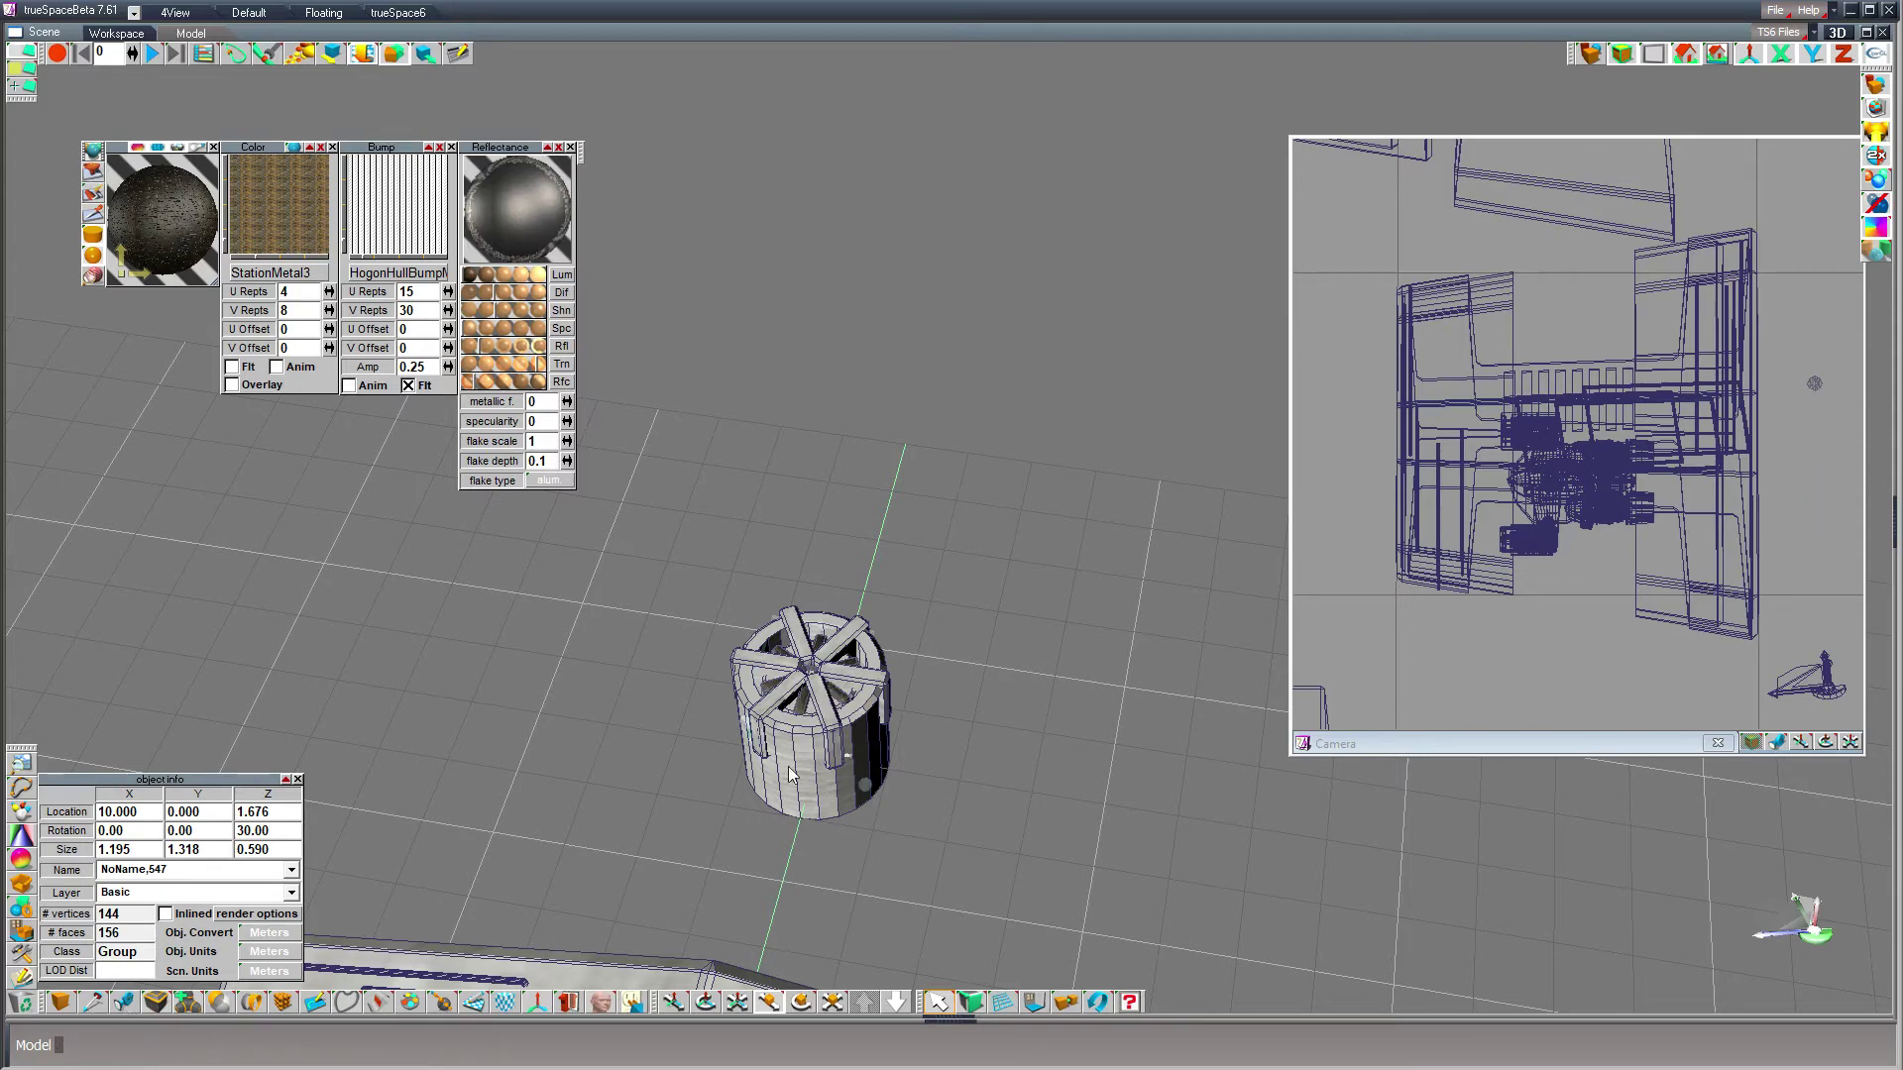
{"action": "left_click", "coordinate": [817, 769]}
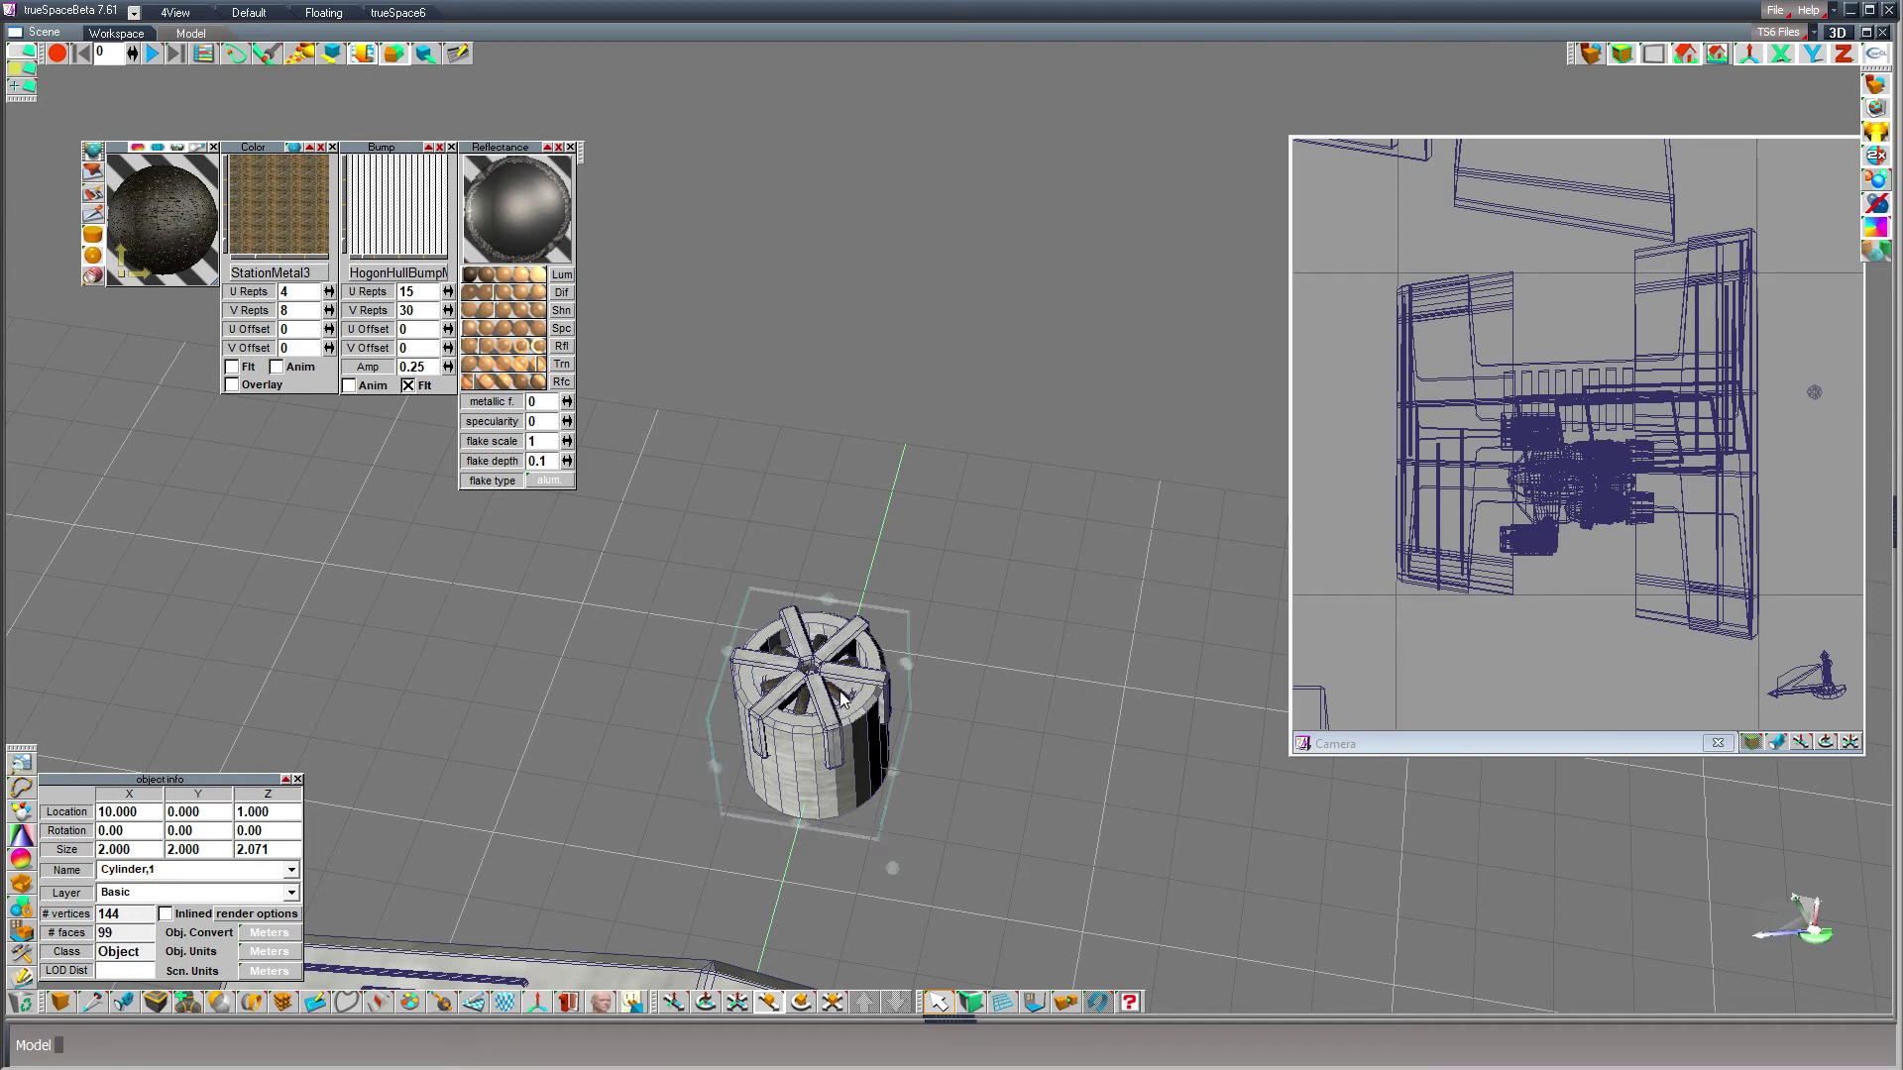
{"action": "left_click", "coordinate": [803, 746]}
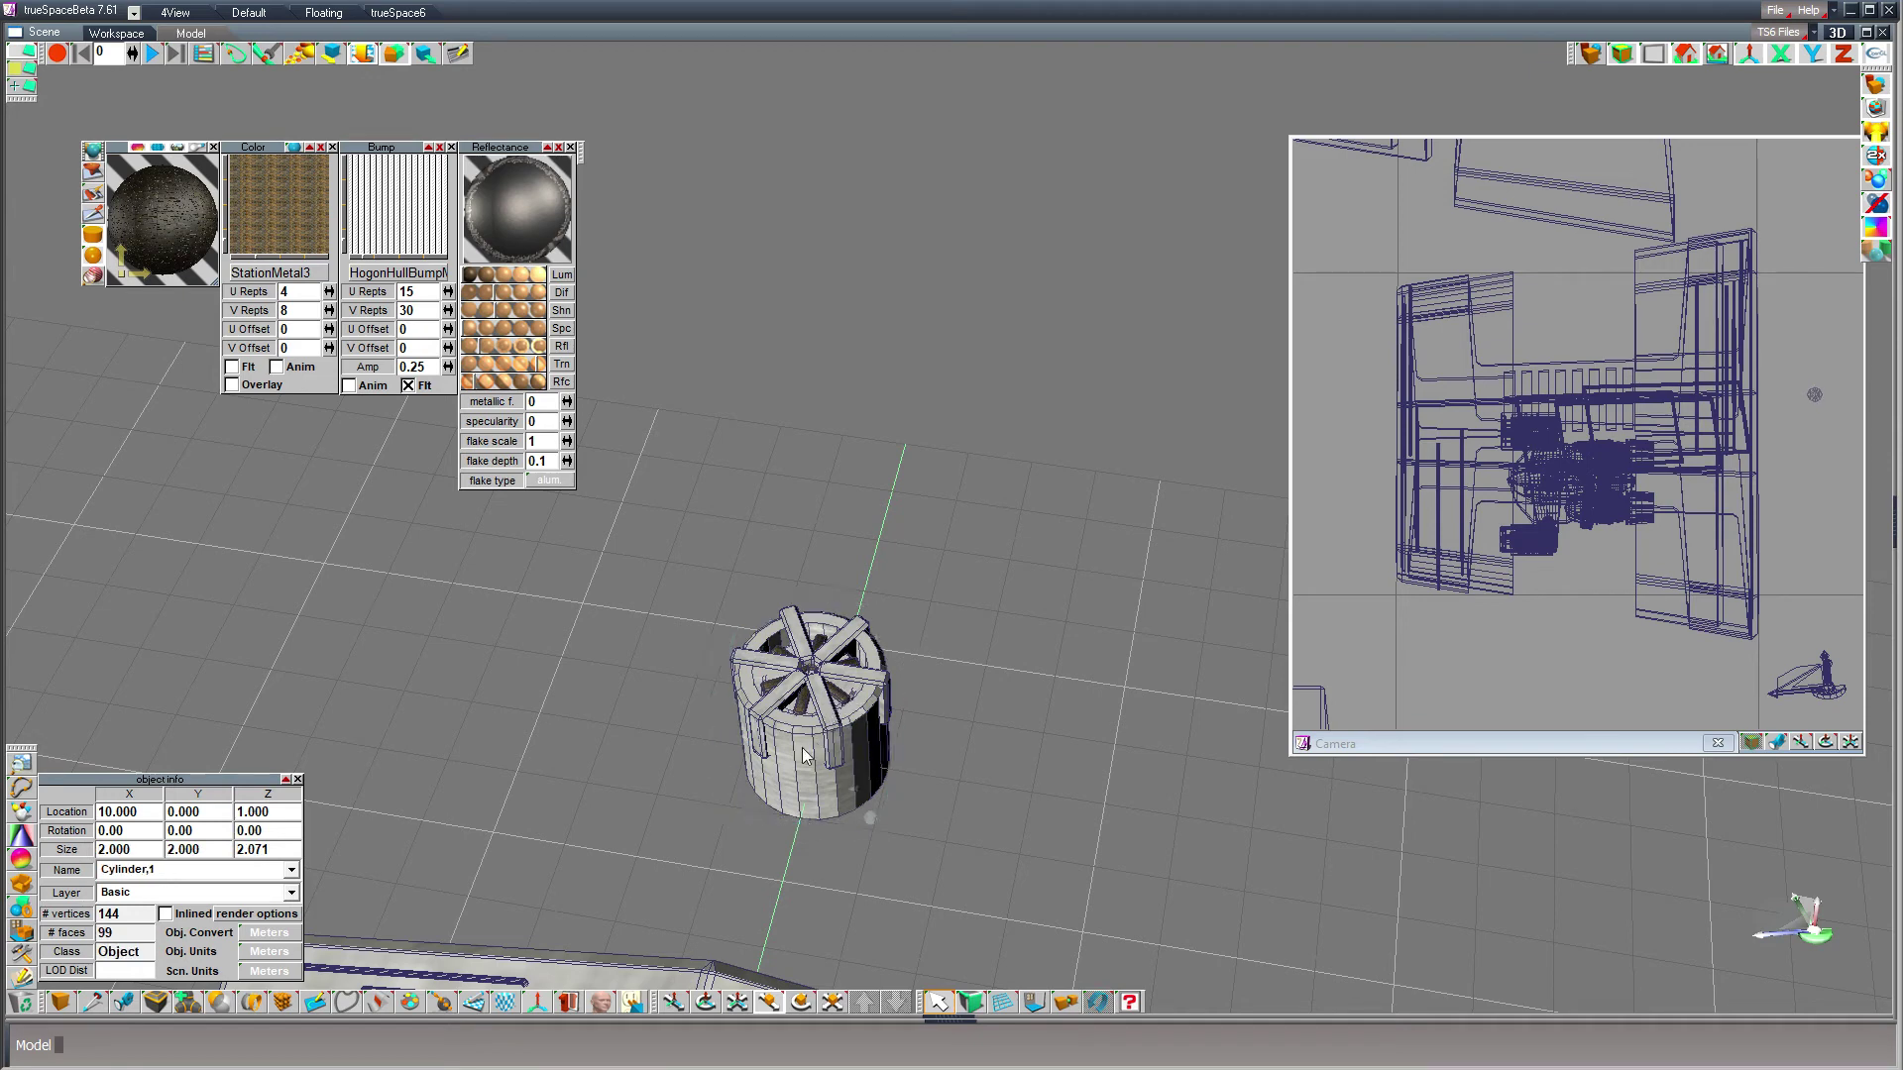
{"action": "left_click", "coordinate": [849, 691]}
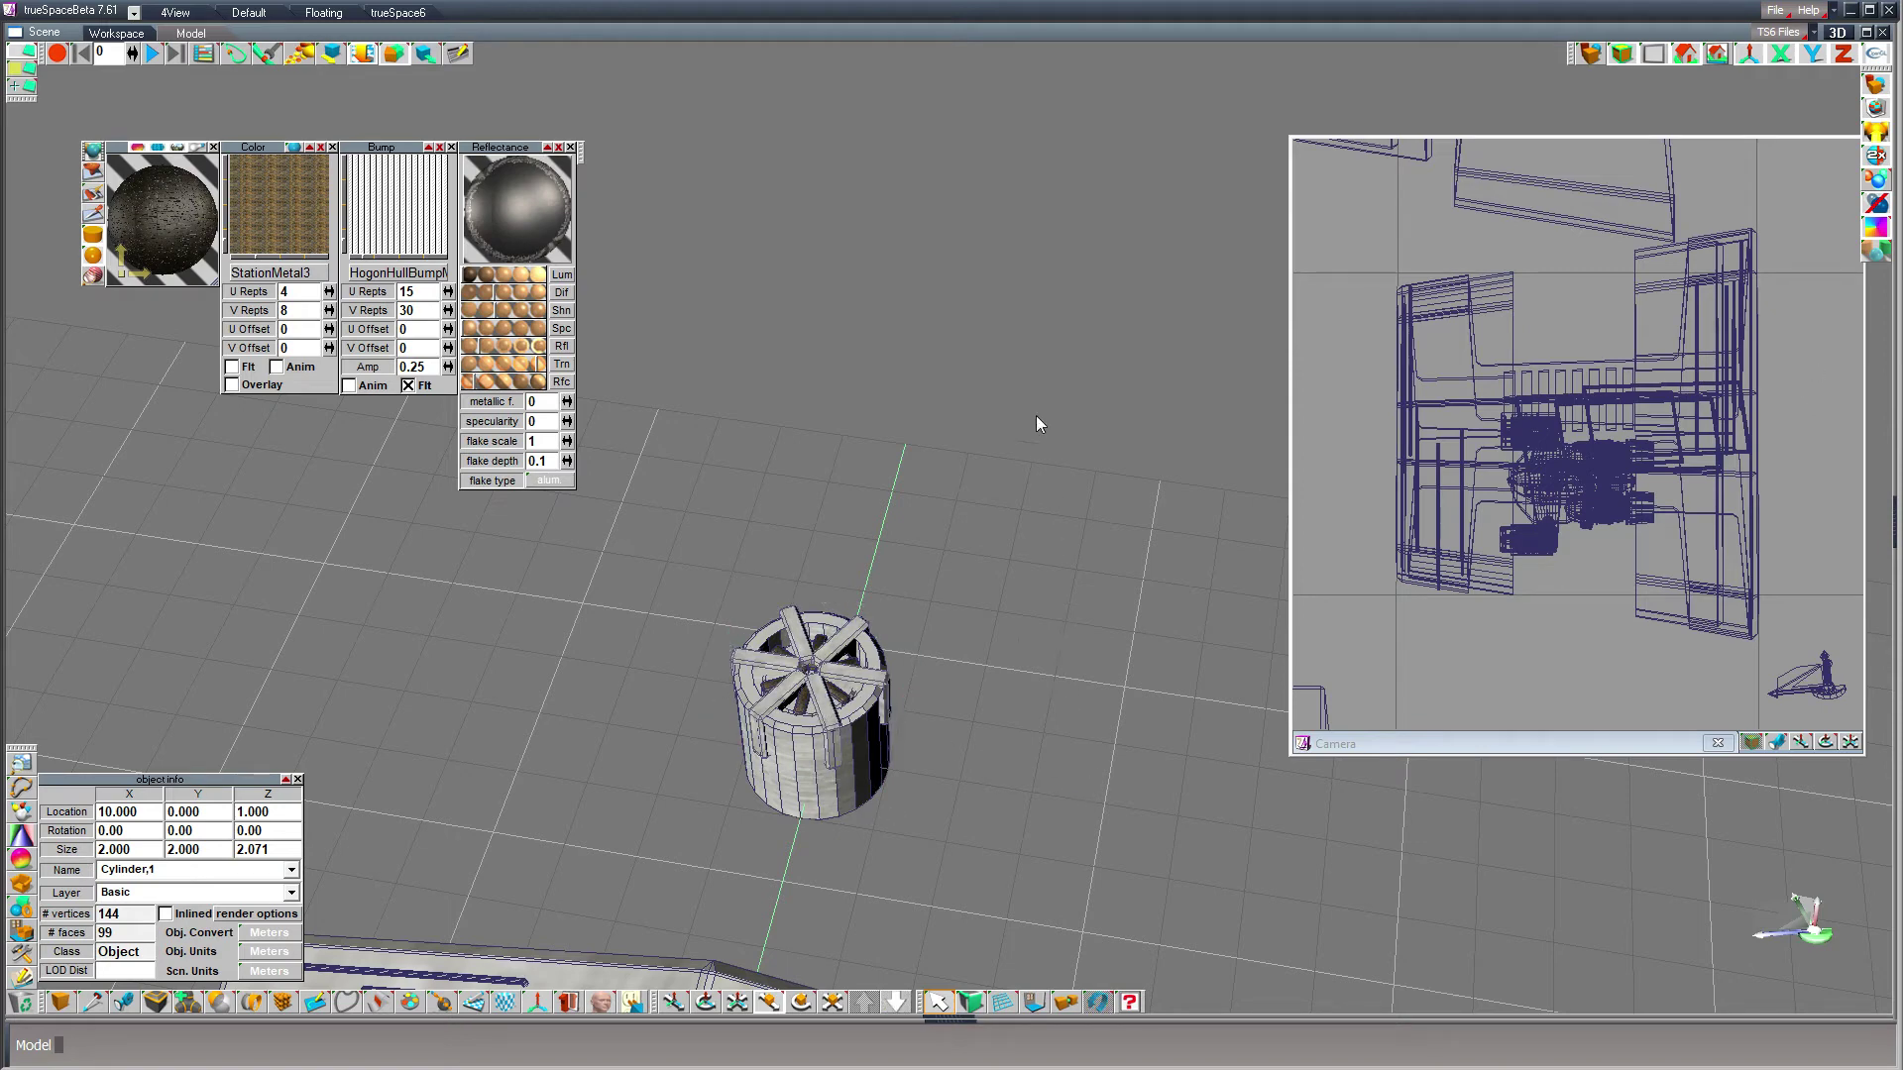
{"action": "right_click_drag", "start_coordinate": [1053, 625], "coordinate": [1052, 633]}
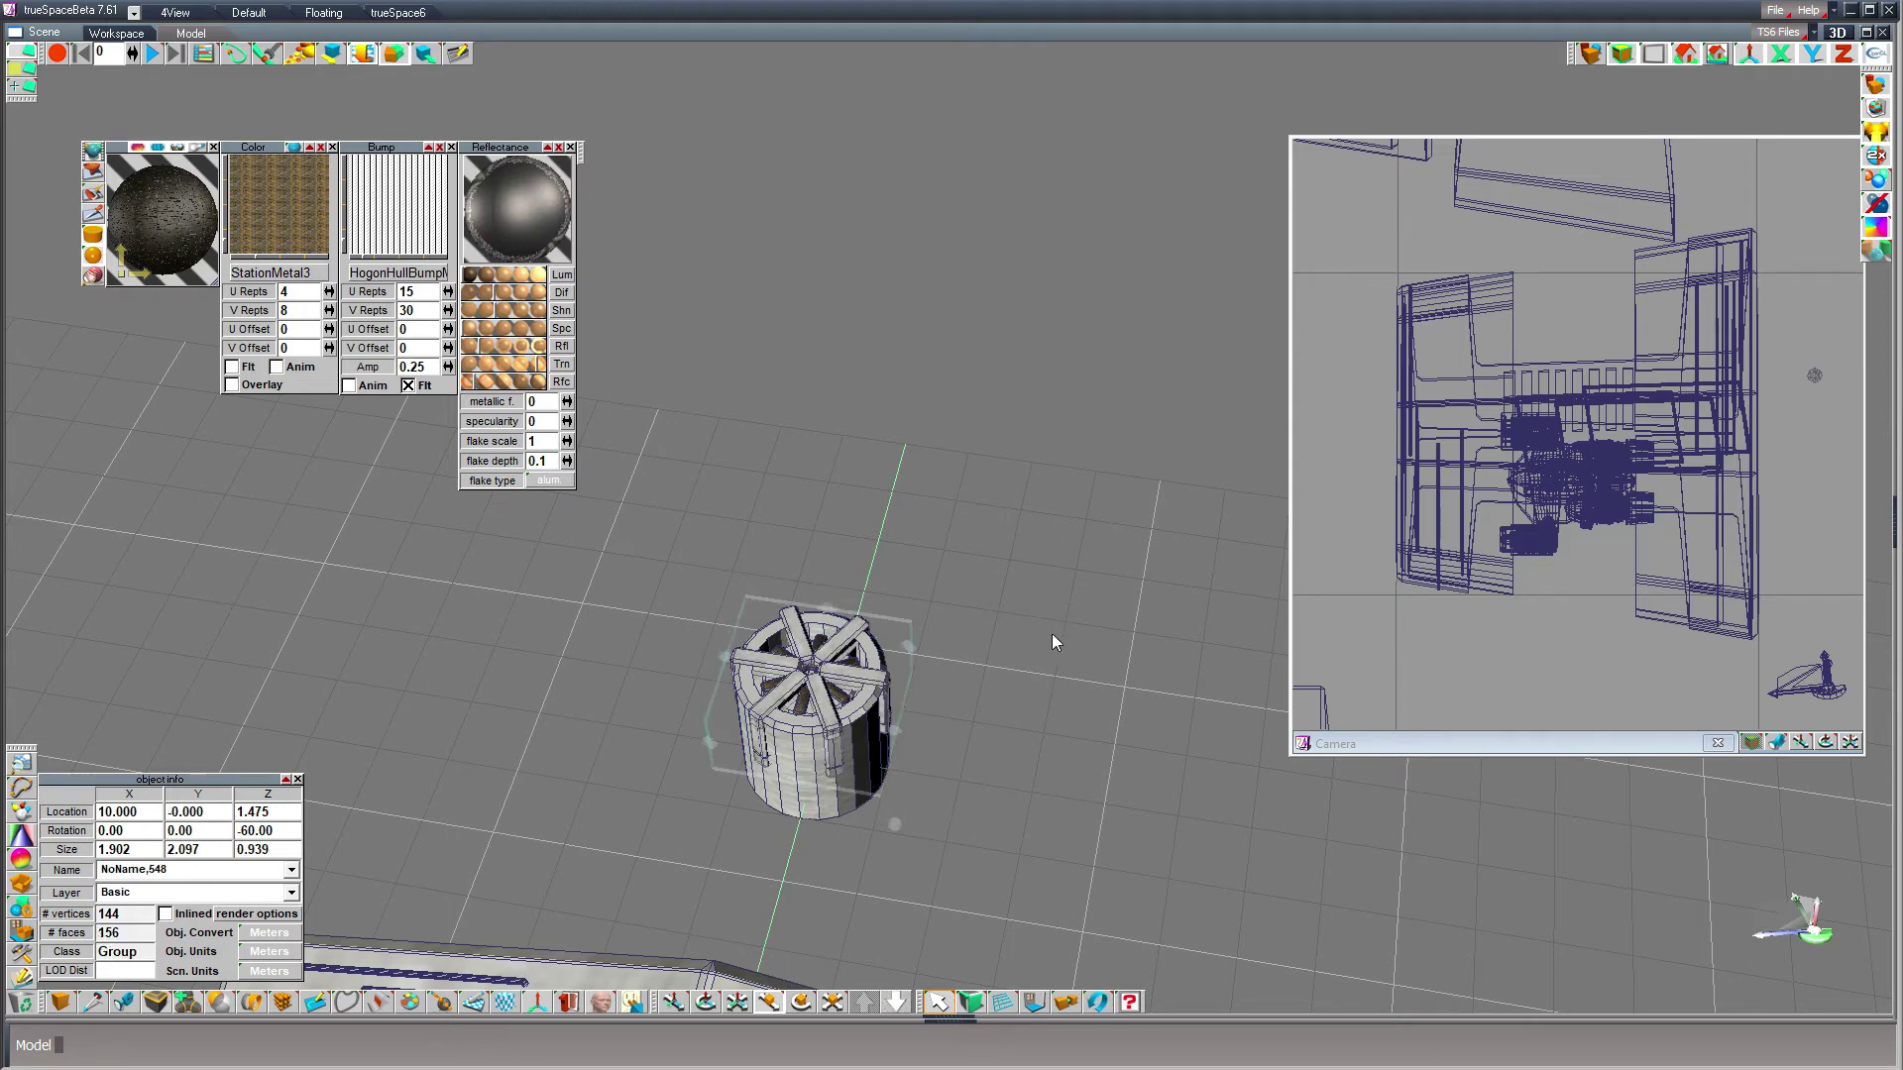
{"action": "right_click_drag", "start_coordinate": [1015, 485], "coordinate": [1015, 650]}
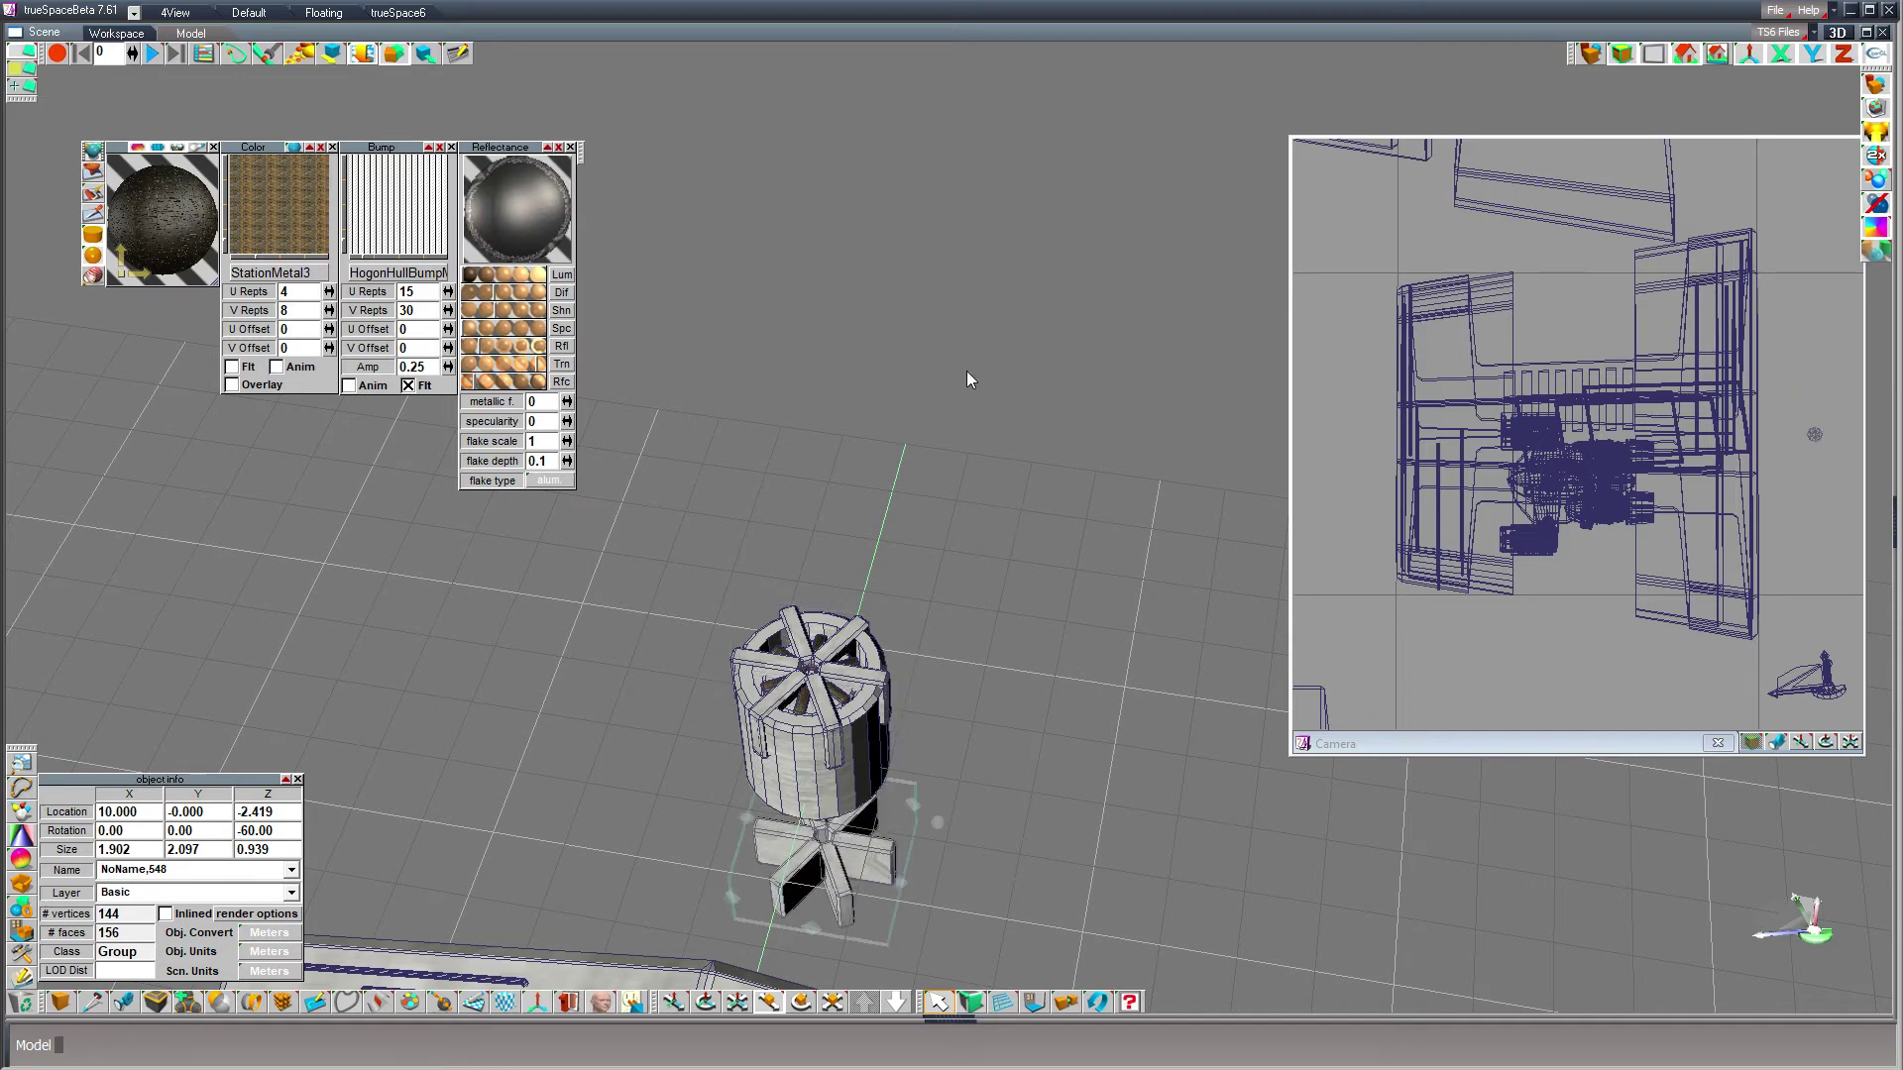
{"action": "key", "text": "Delete"}
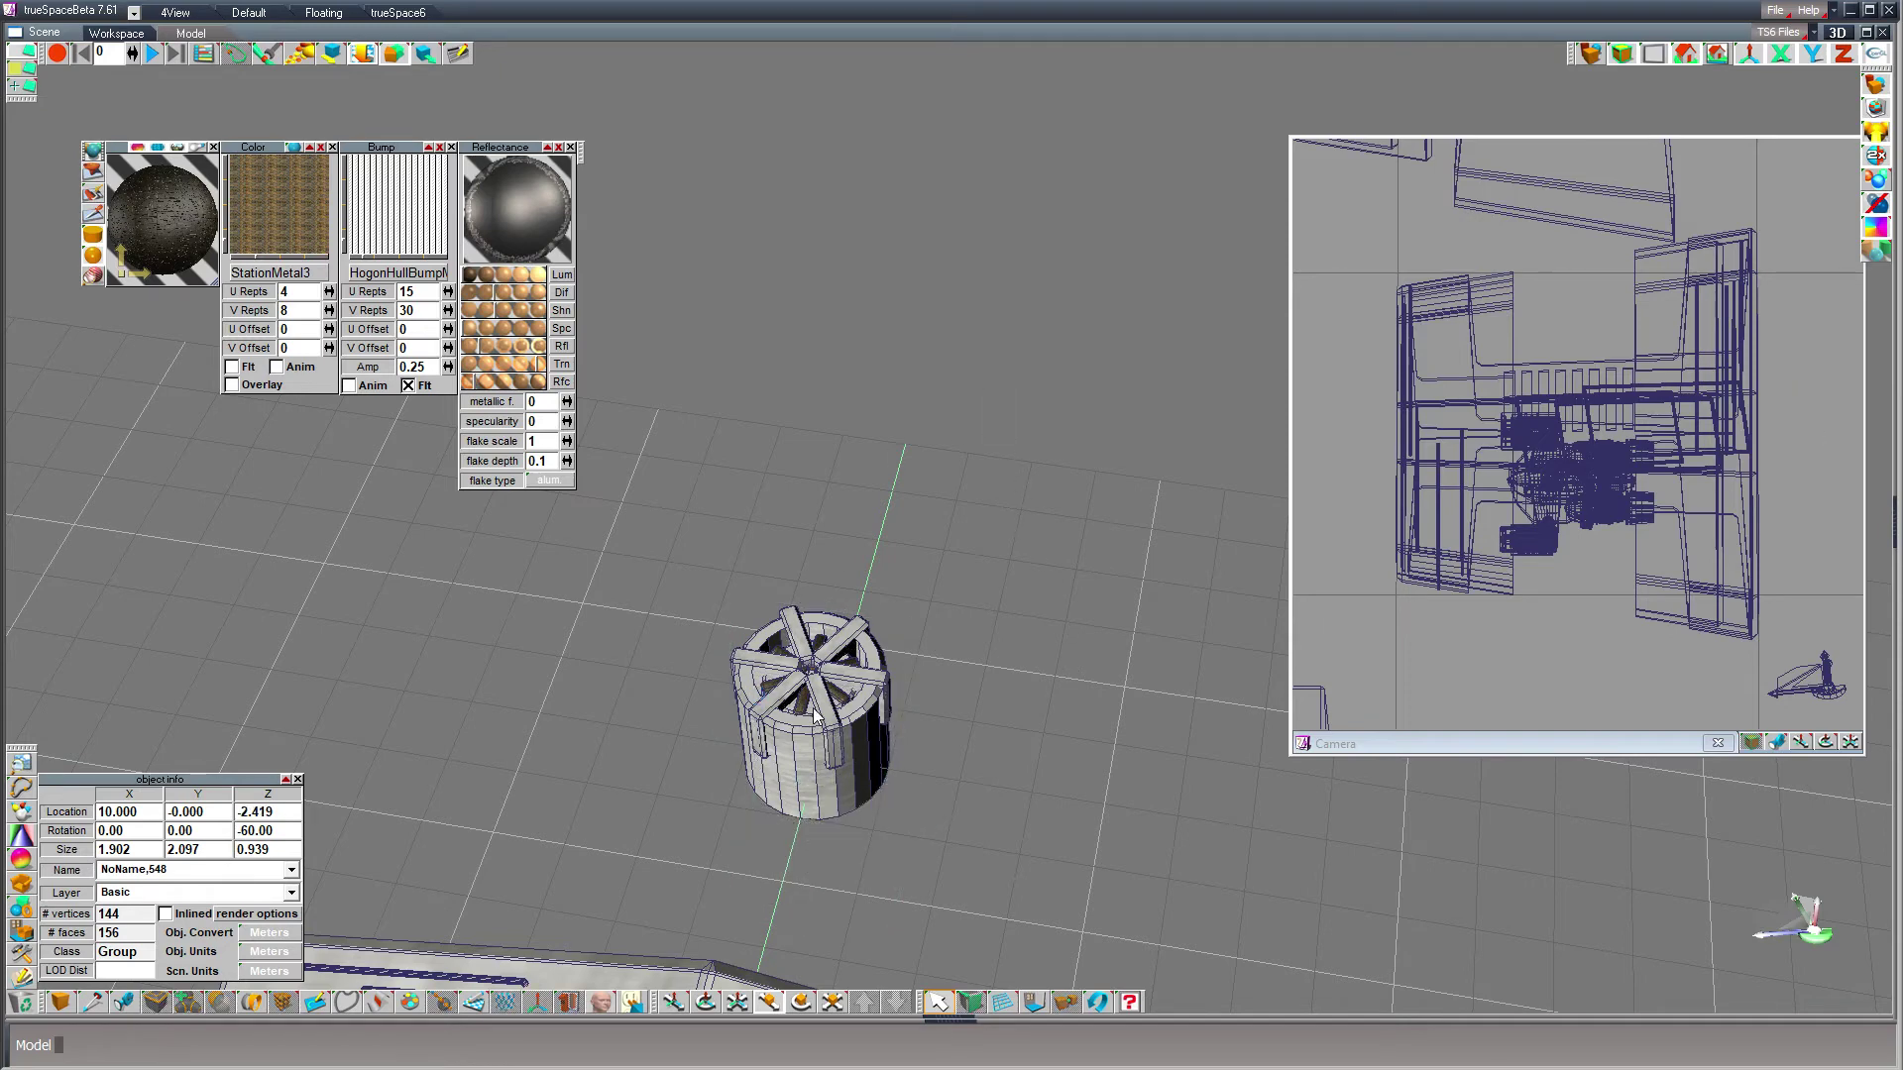
{"action": "left_click", "coordinate": [815, 715]}
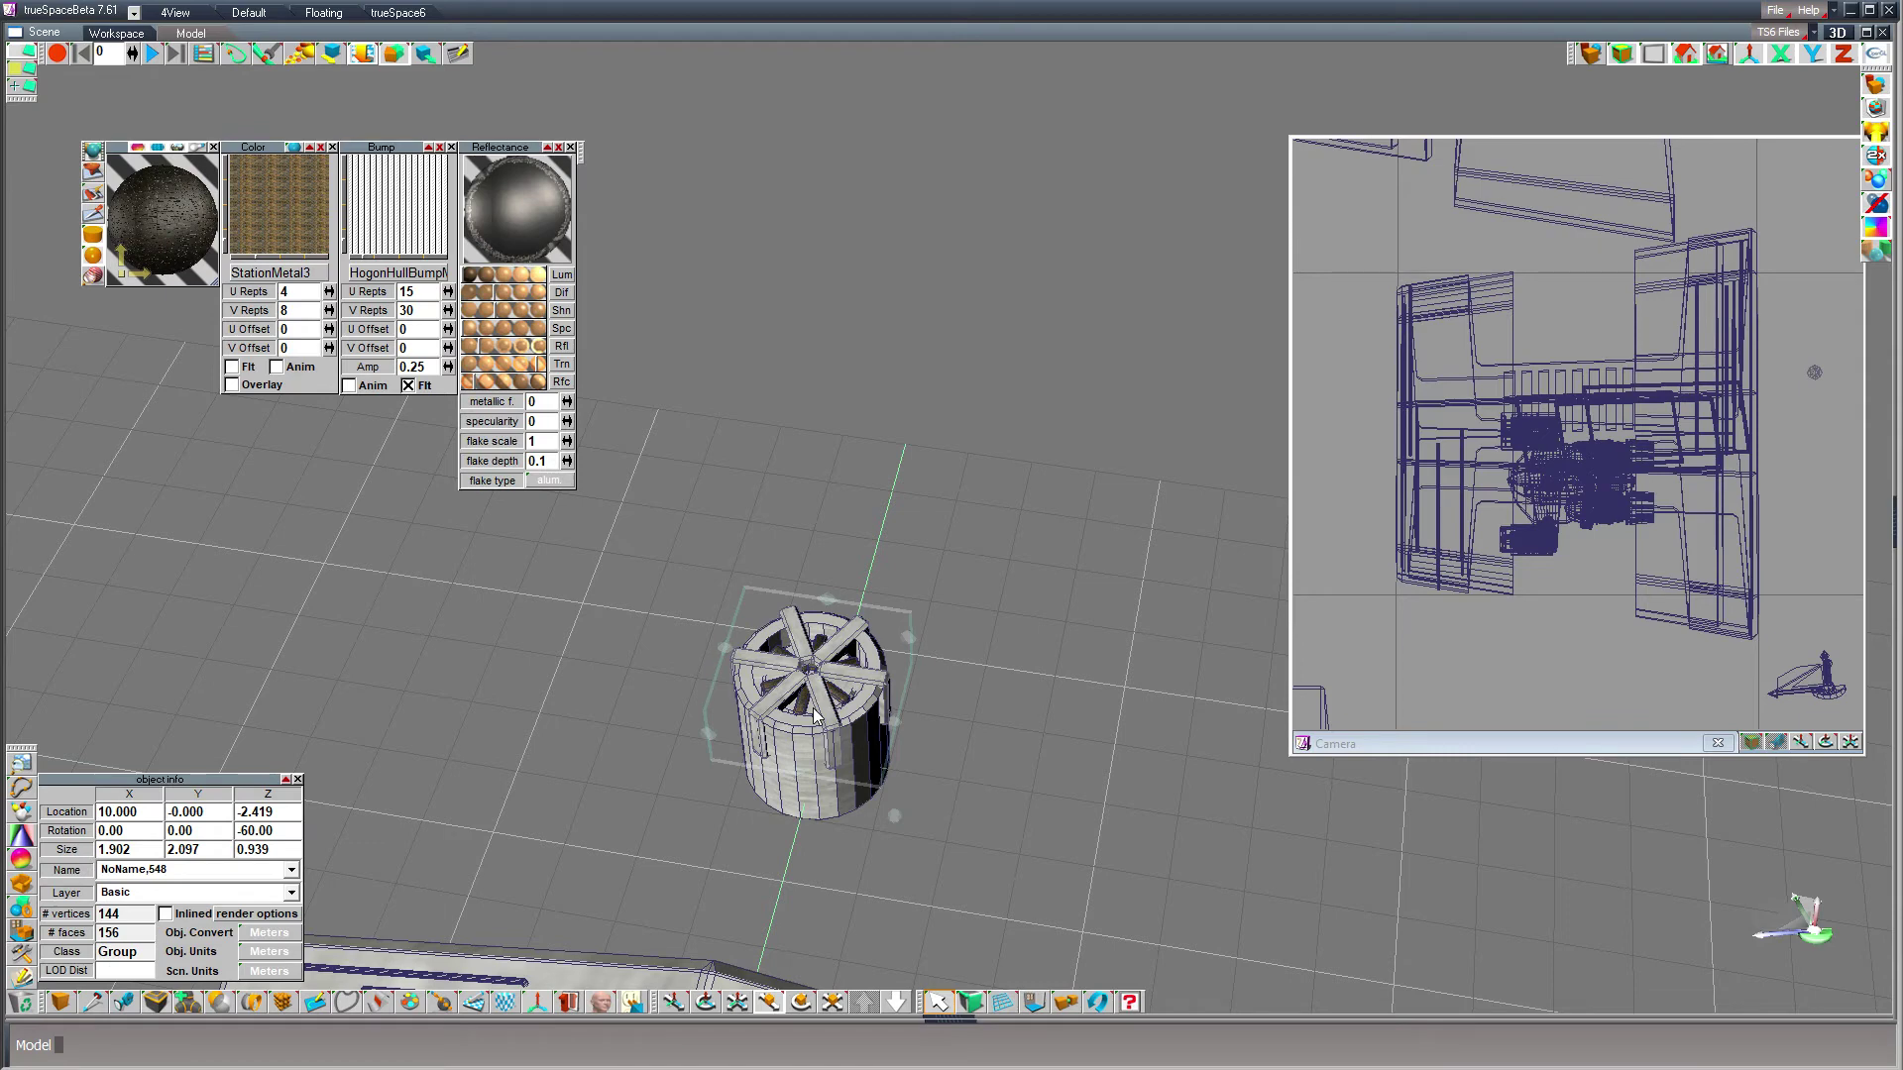
{"action": "key", "text": "Delete"}
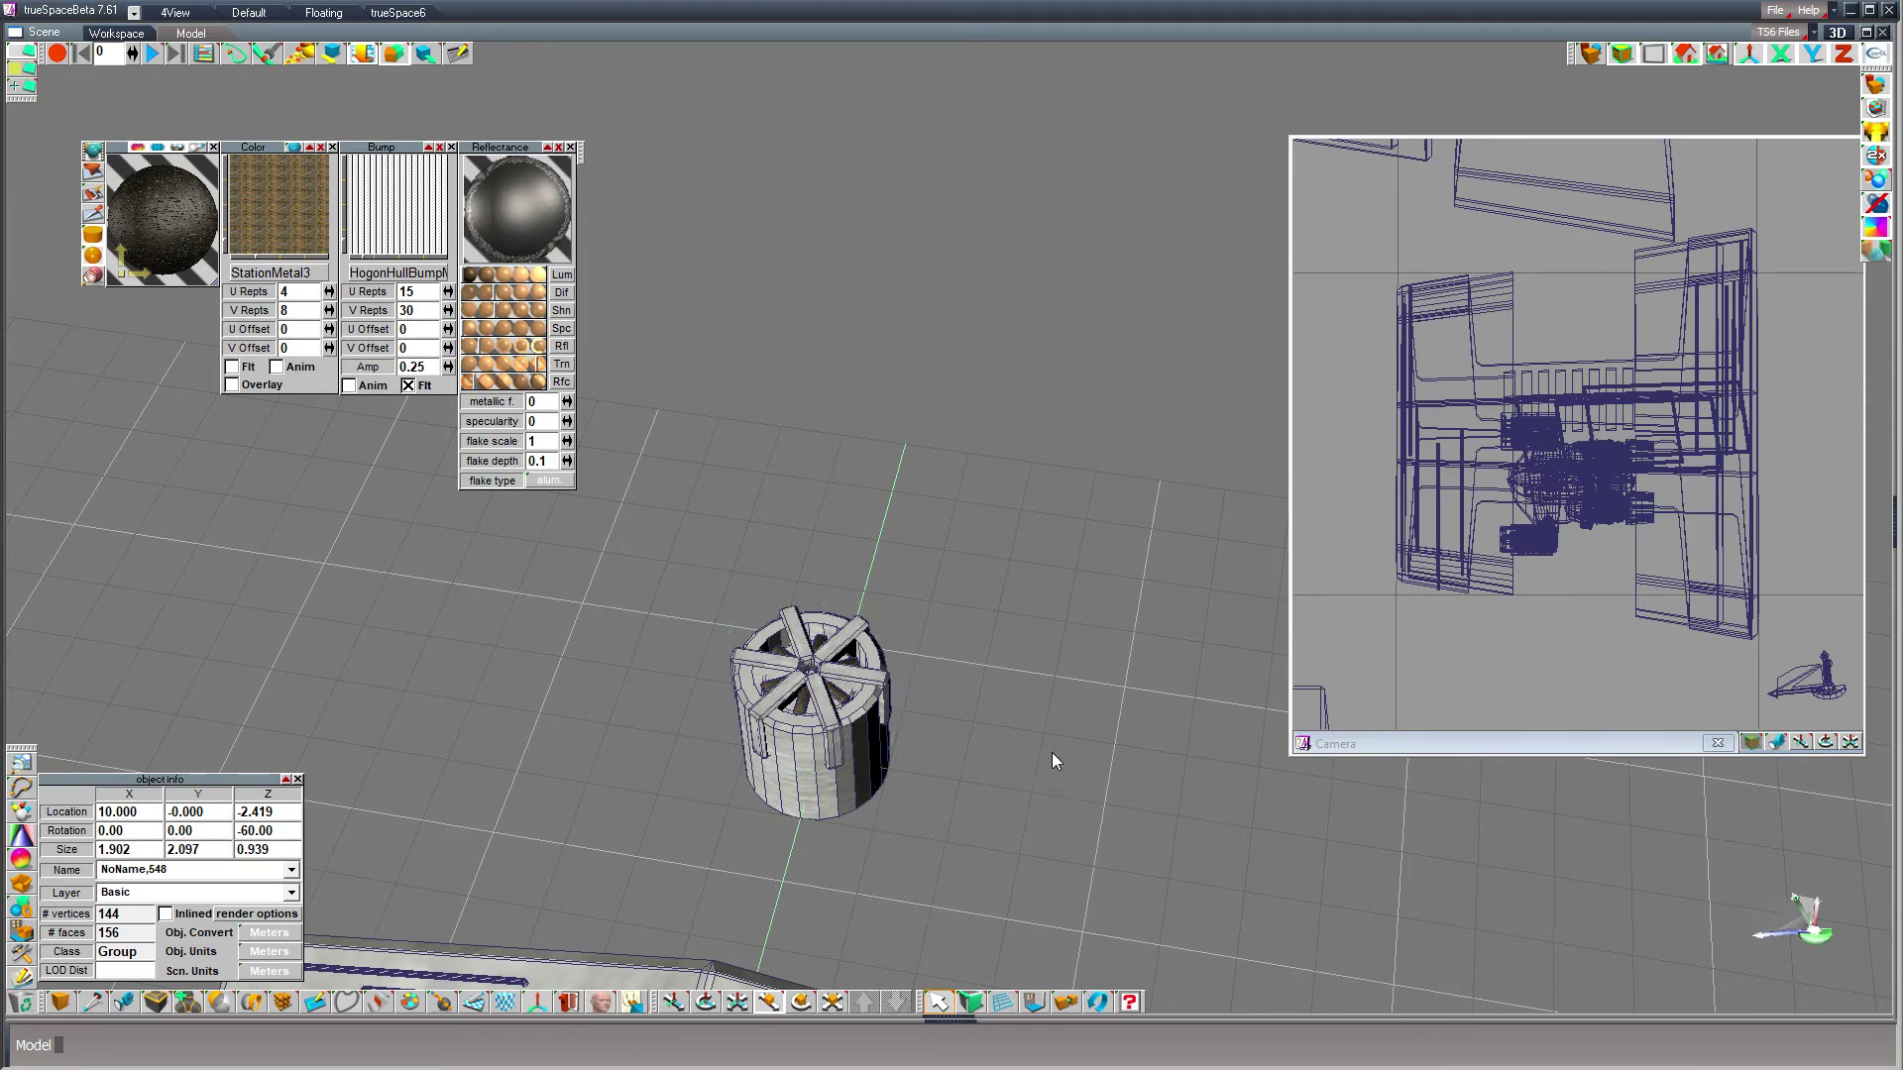
- Raise the core cylinder above the spokes to about Z 2.36 and scale it to about 0.52 × 0.52 × 0.53
{"action": "right_click_drag", "start_coordinate": [1051, 753], "coordinate": [1038, 681]}
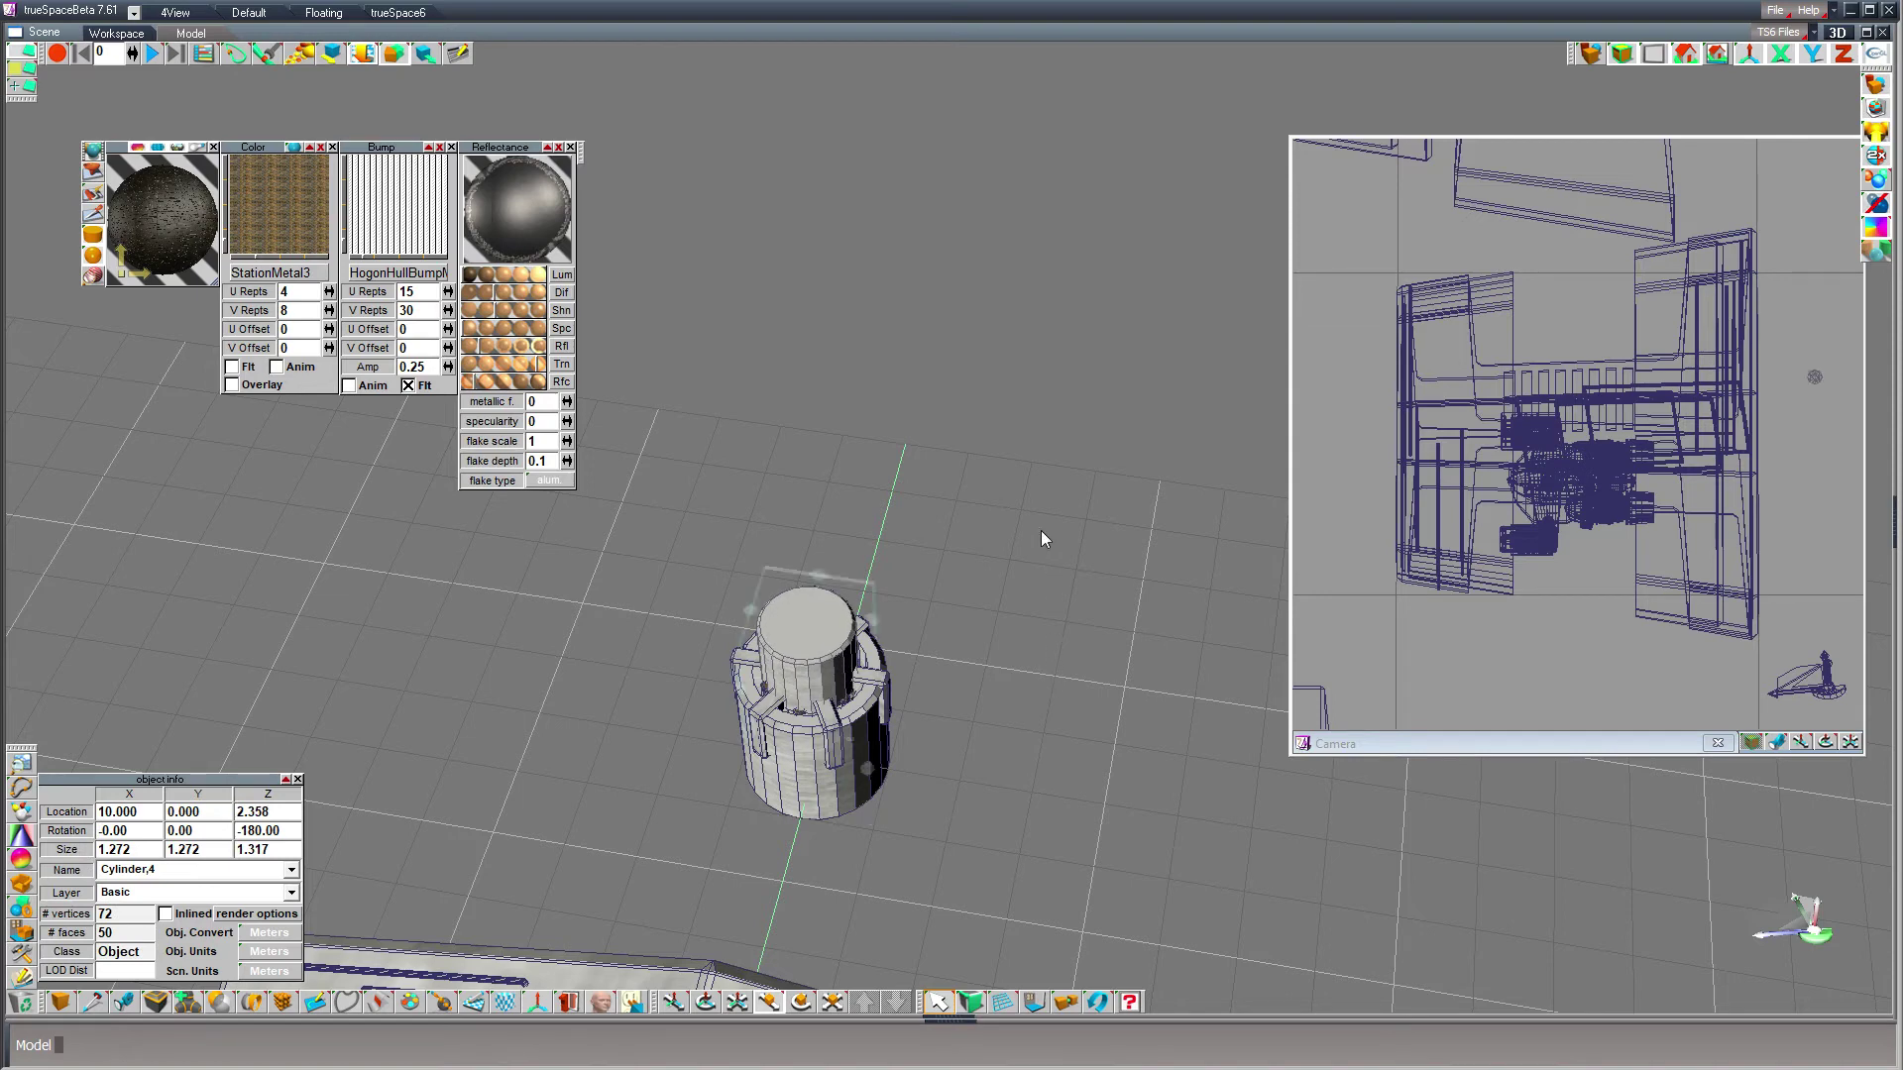
{"action": "key", "text": "c"}
{"action": "left_click_drag", "start_coordinate": [1027, 920], "coordinate": [945, 925]}
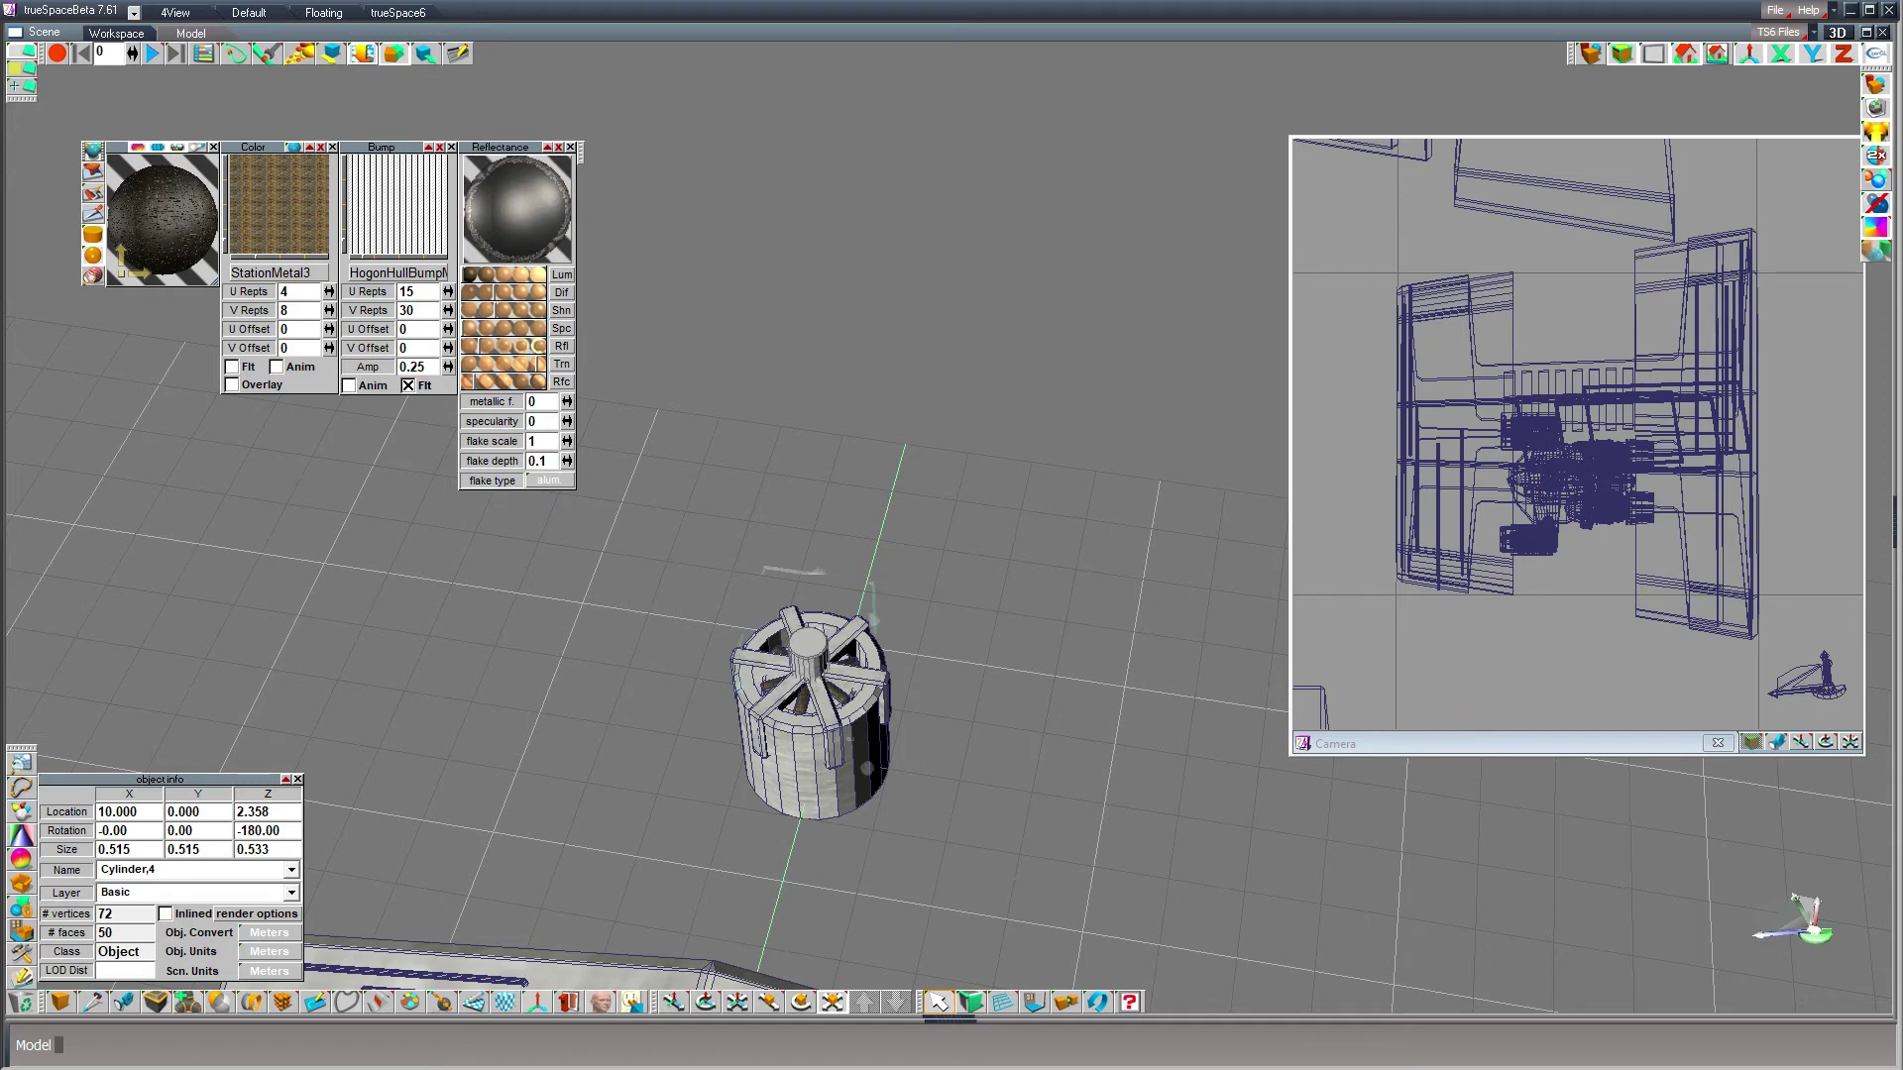
- Paint the small cylinder with StationMetal3 and lower it to about Z 2.03
{"action": "left_click", "coordinate": [93, 172]}
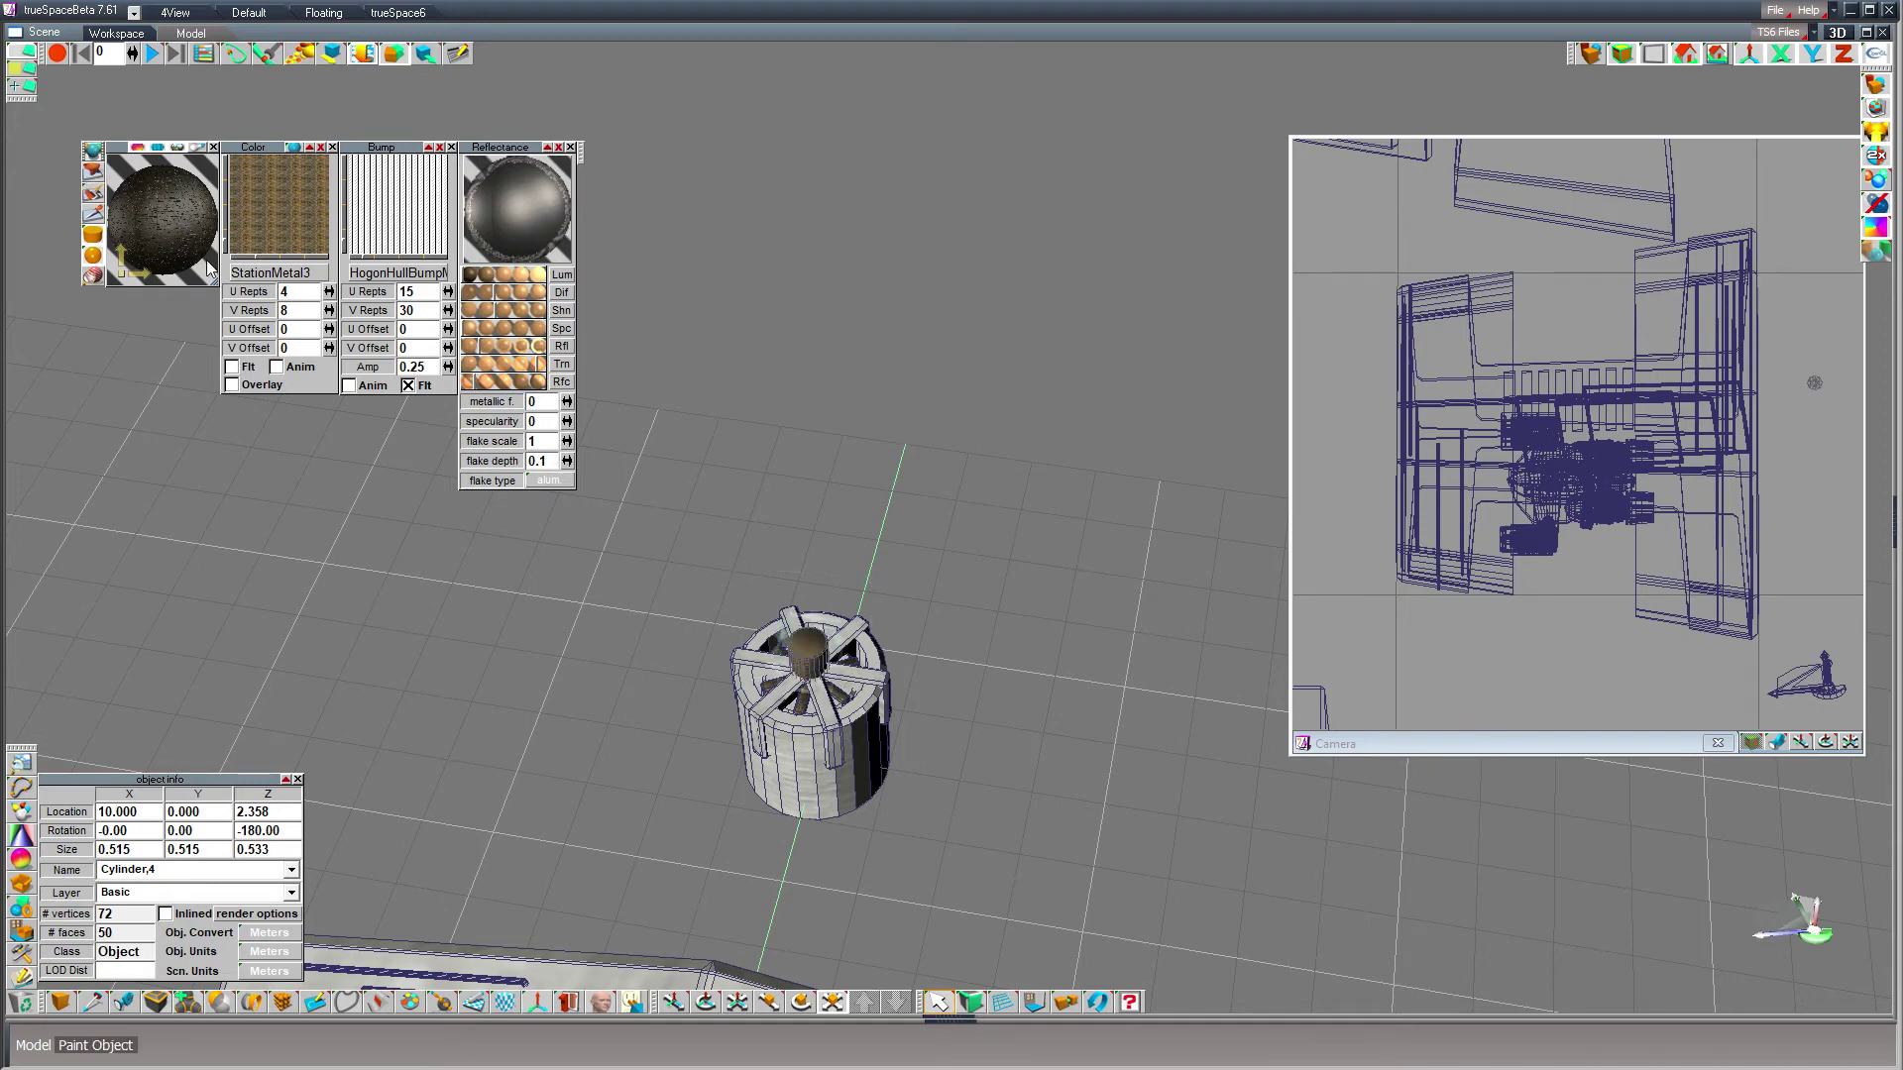
{"action": "key", "text": "space"}
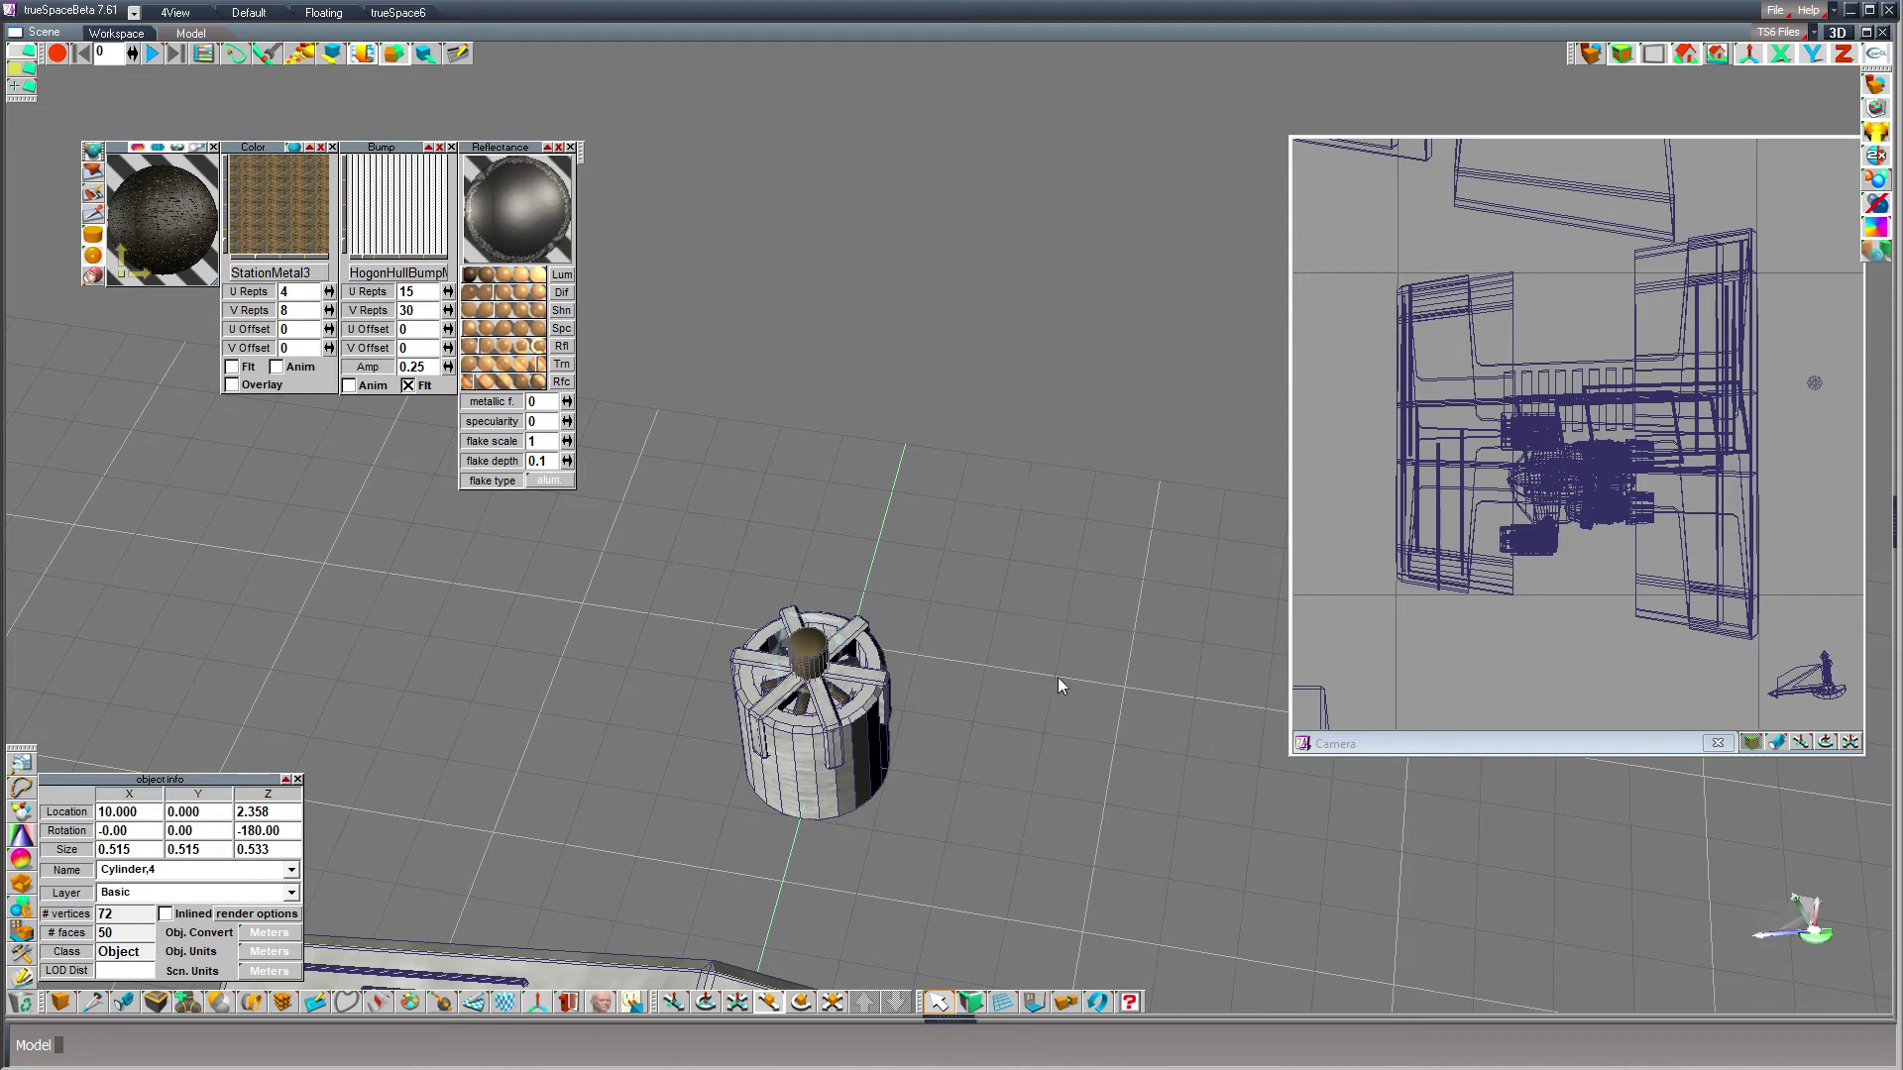
{"action": "mouse_move", "coordinate": [1062, 880]}
{"action": "right_mouse_down"}
{"action": "mouse_move", "coordinate": [1061, 929]}
{"action": "mouse_move", "coordinate": [1061, 901]}
{"action": "right_mouse_up"}
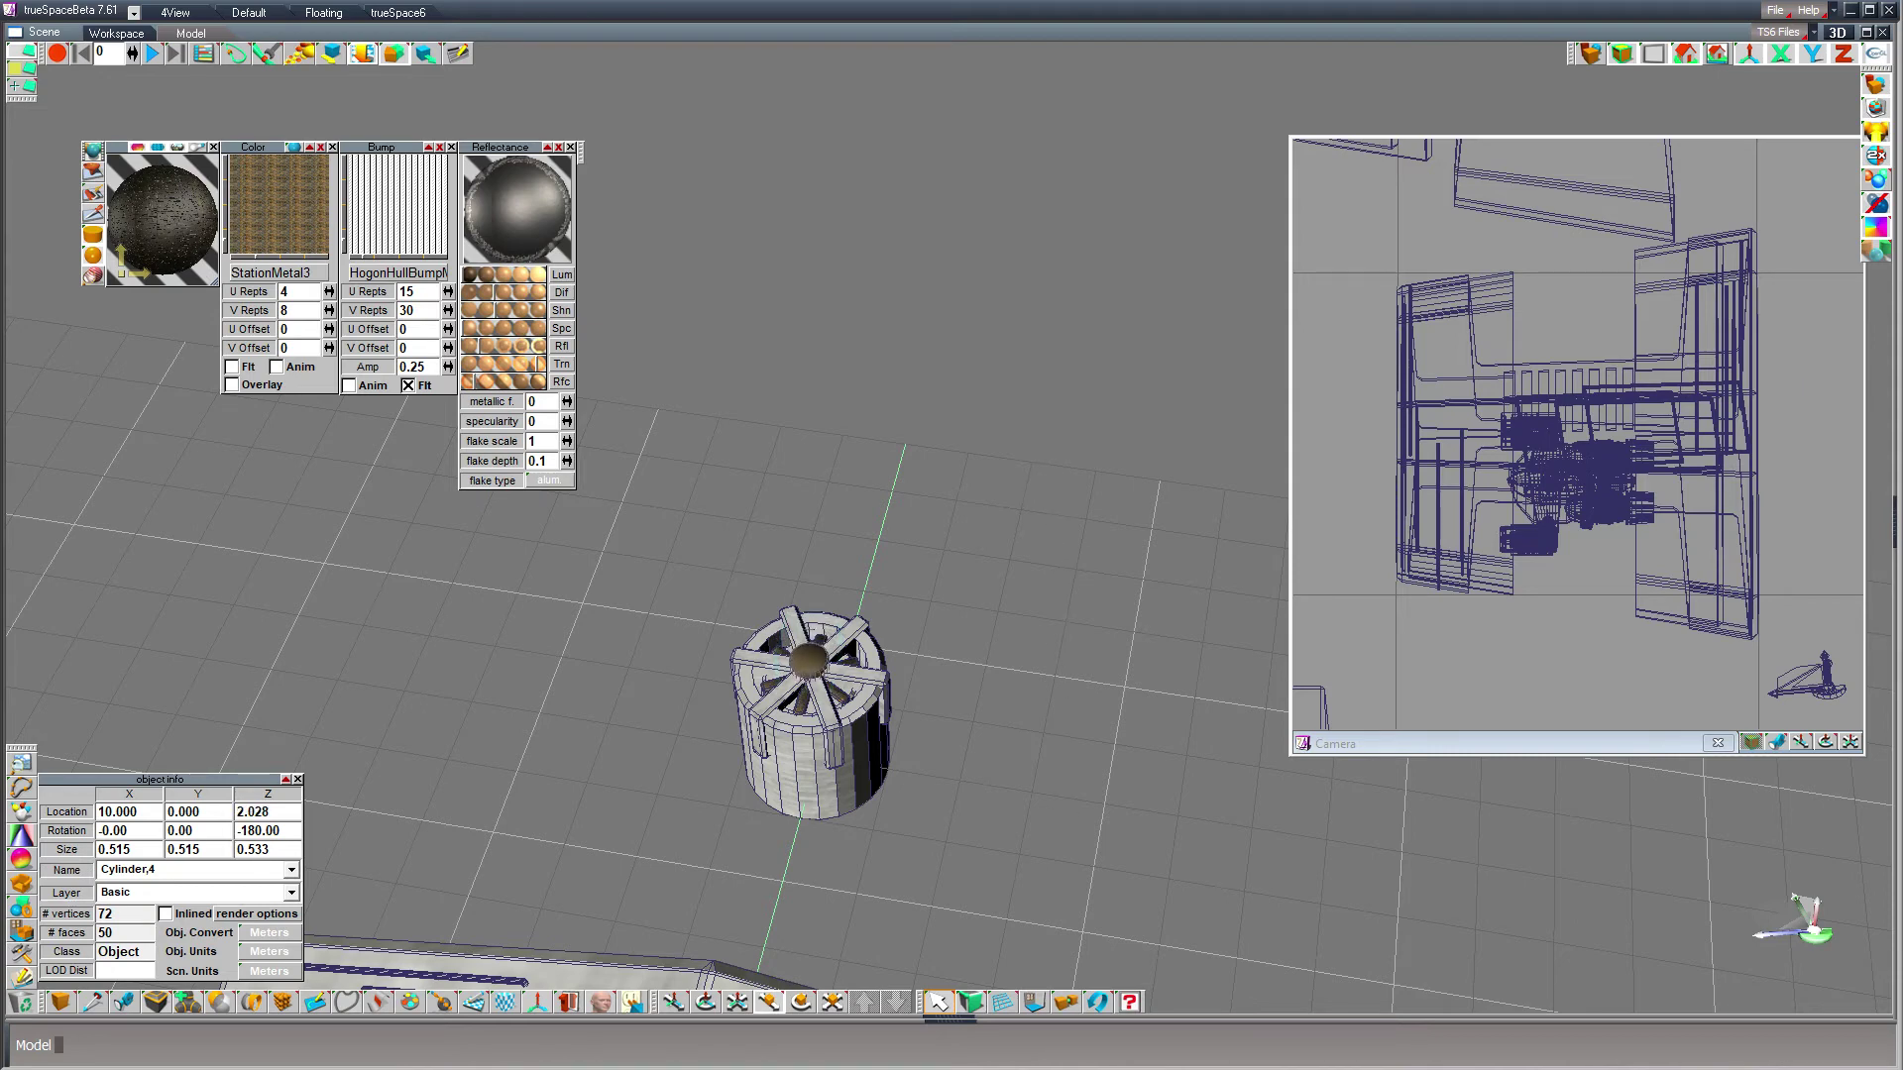
- Place the small painted cylinder at Y 0.8 on the rim and a duplicate of it at Y -0.8
{"action": "double_click", "coordinate": [189, 812]}
{"action": "type", "text": "8"}
{"action": "key", "text": "Return"}
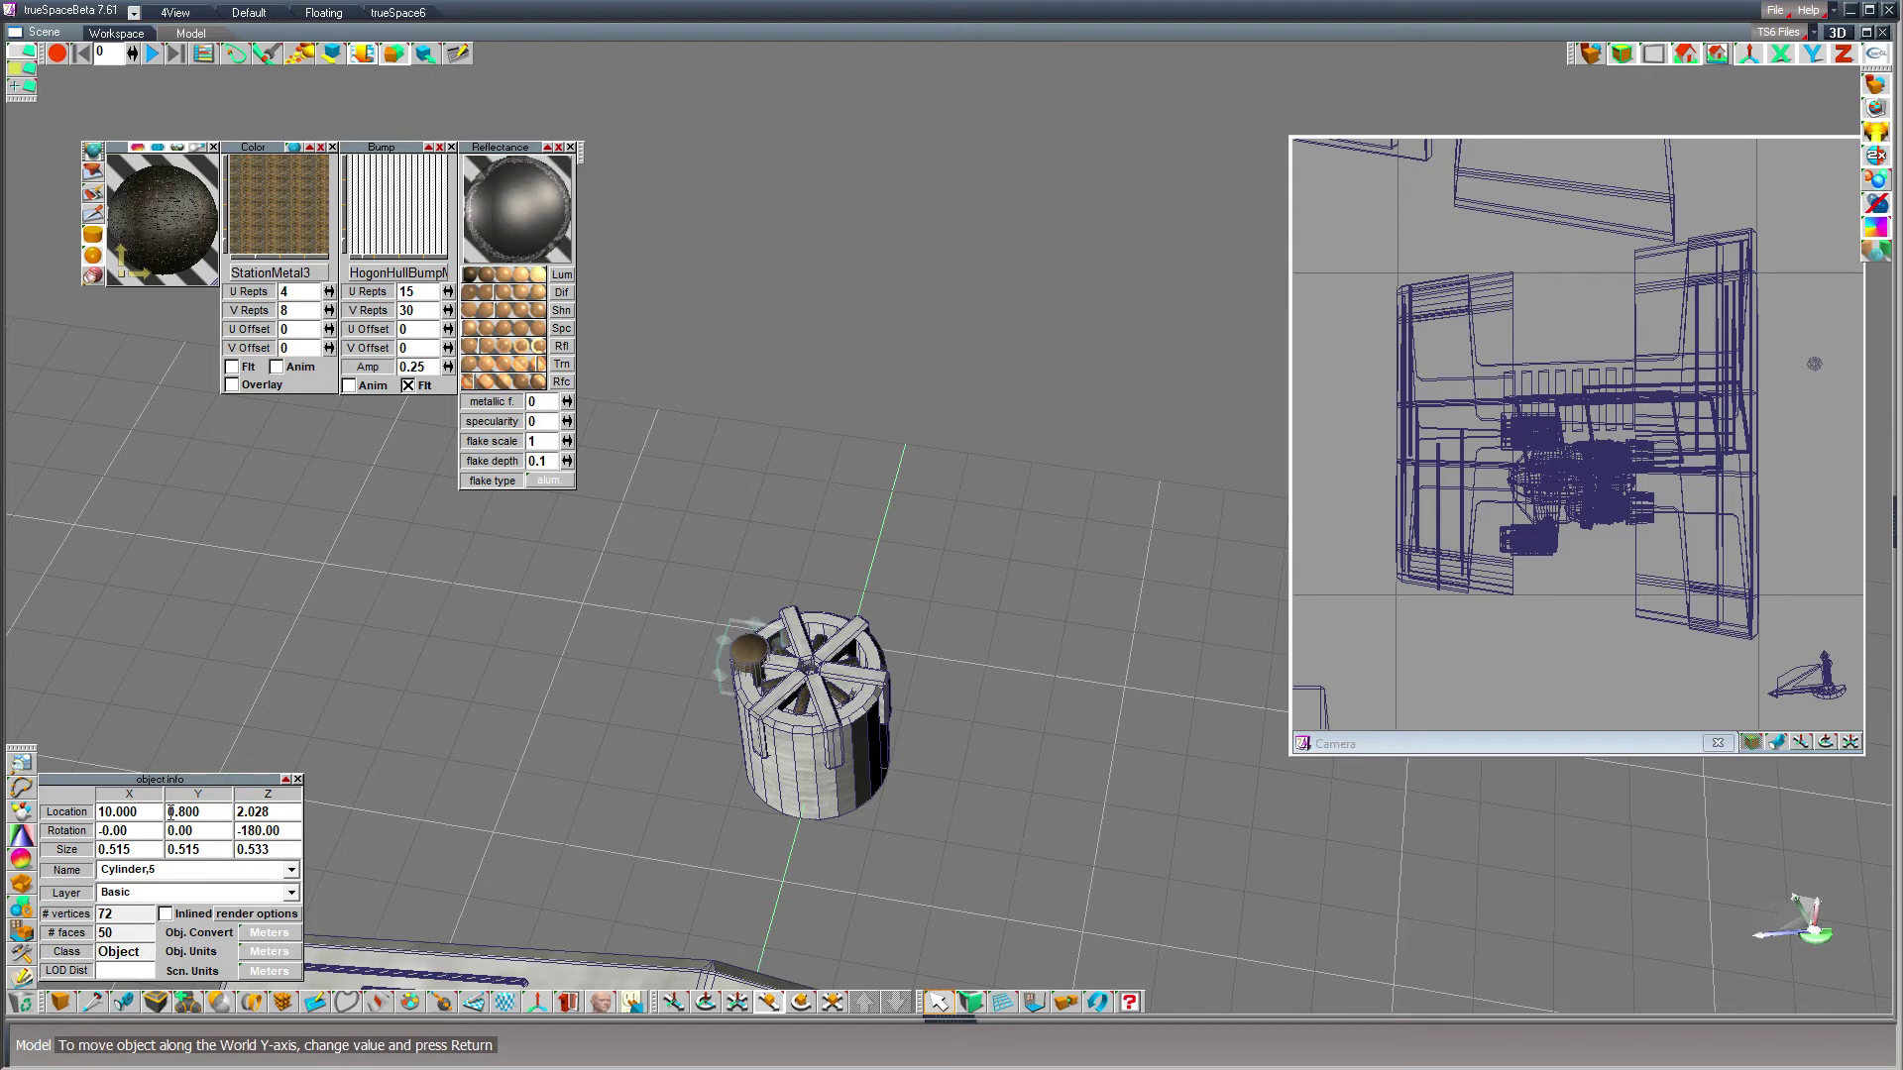
{"action": "left_click", "coordinate": [171, 812]}
{"action": "type", "text": "-"}
{"action": "key", "text": "Return"}
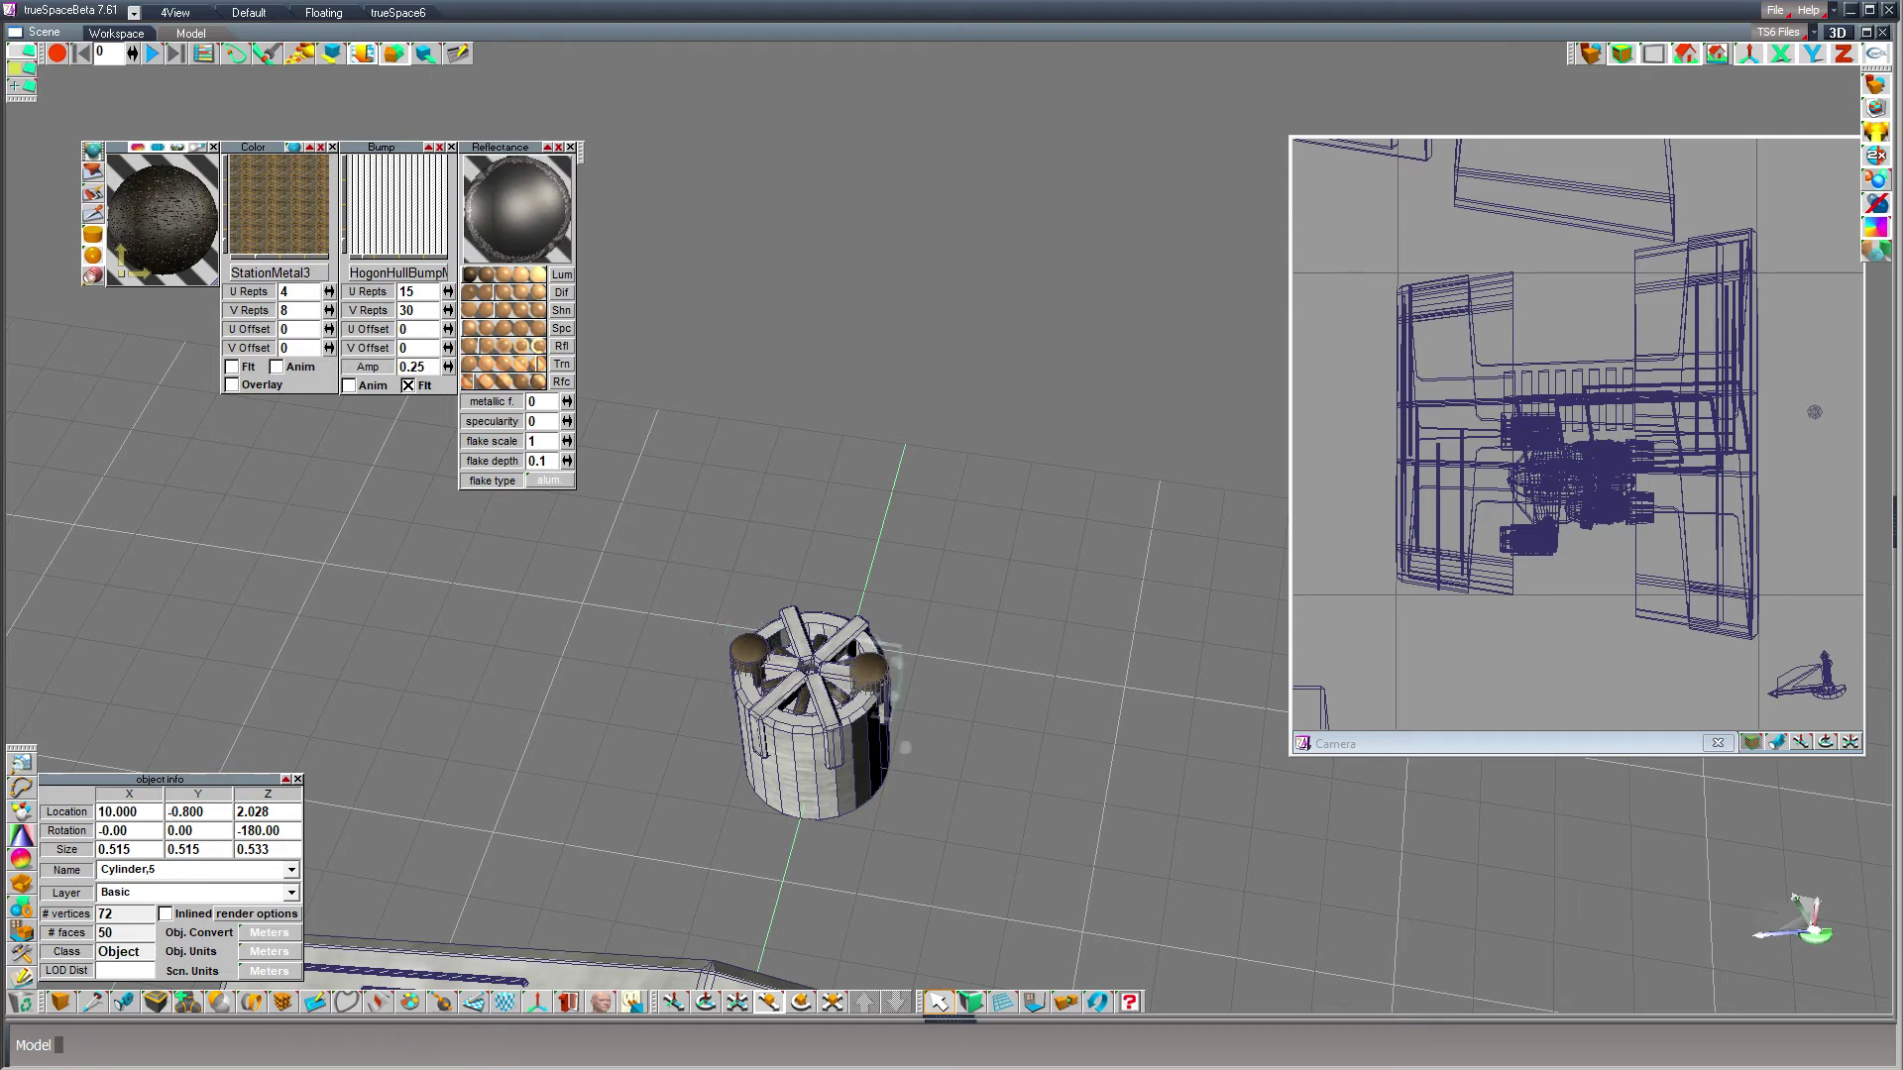
- Glue the two small rim cylinders together as siblings and move the group's axes to Y 0
{"action": "left_click", "coordinate": [1065, 1002]}
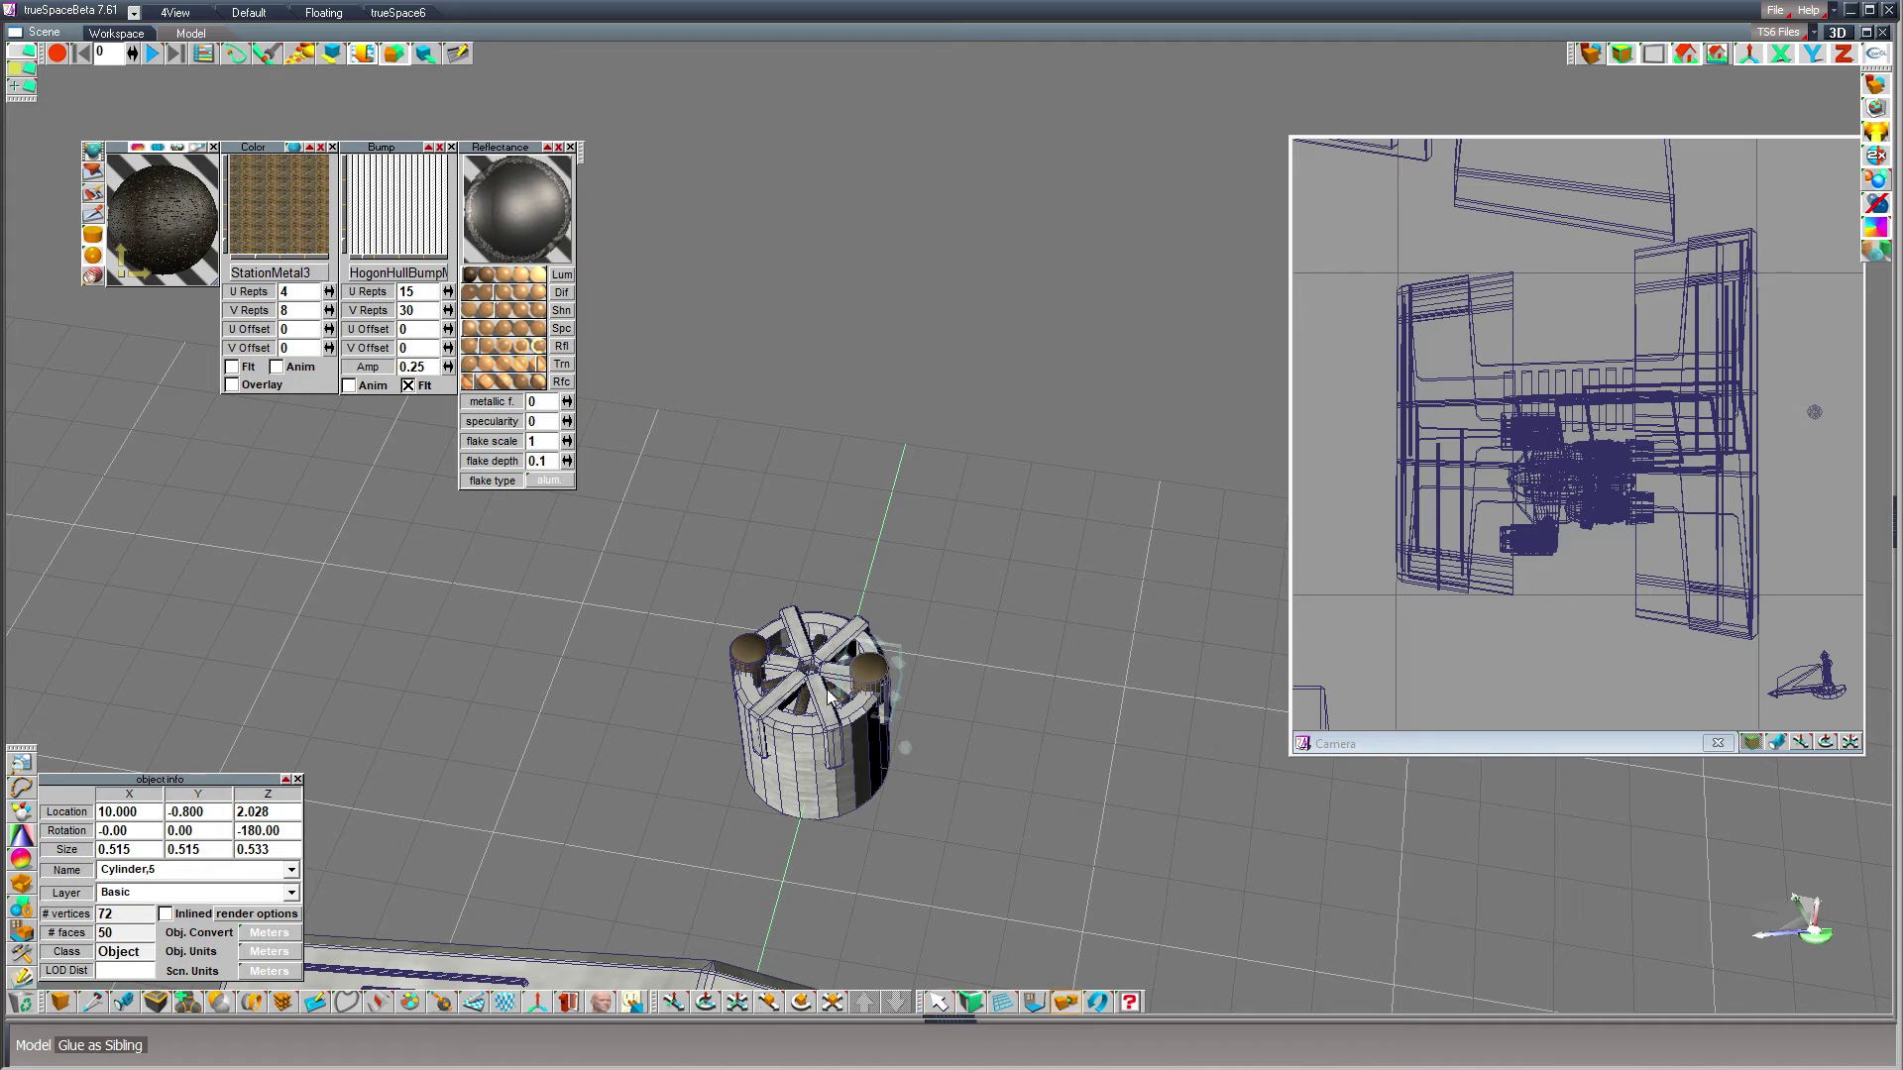
{"action": "left_click", "coordinate": [755, 656]}
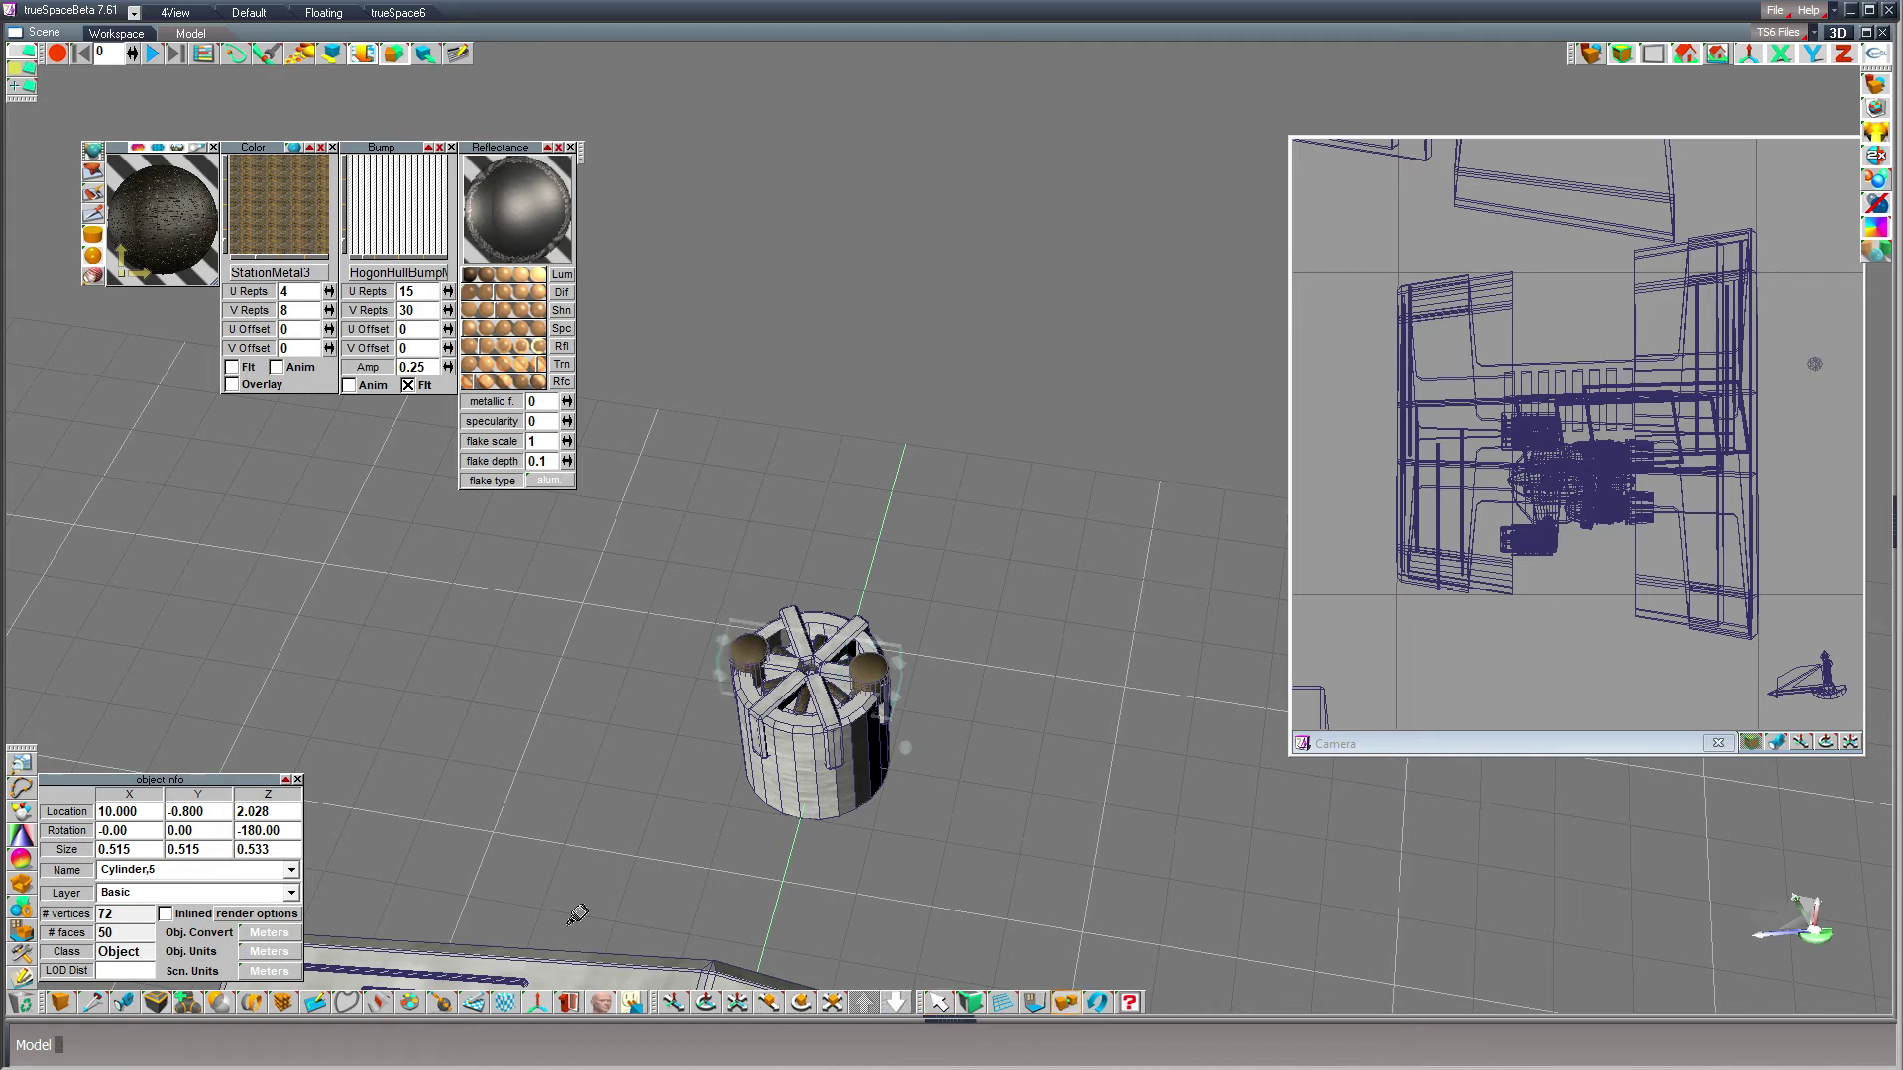
{"action": "left_click", "coordinate": [537, 1003]}
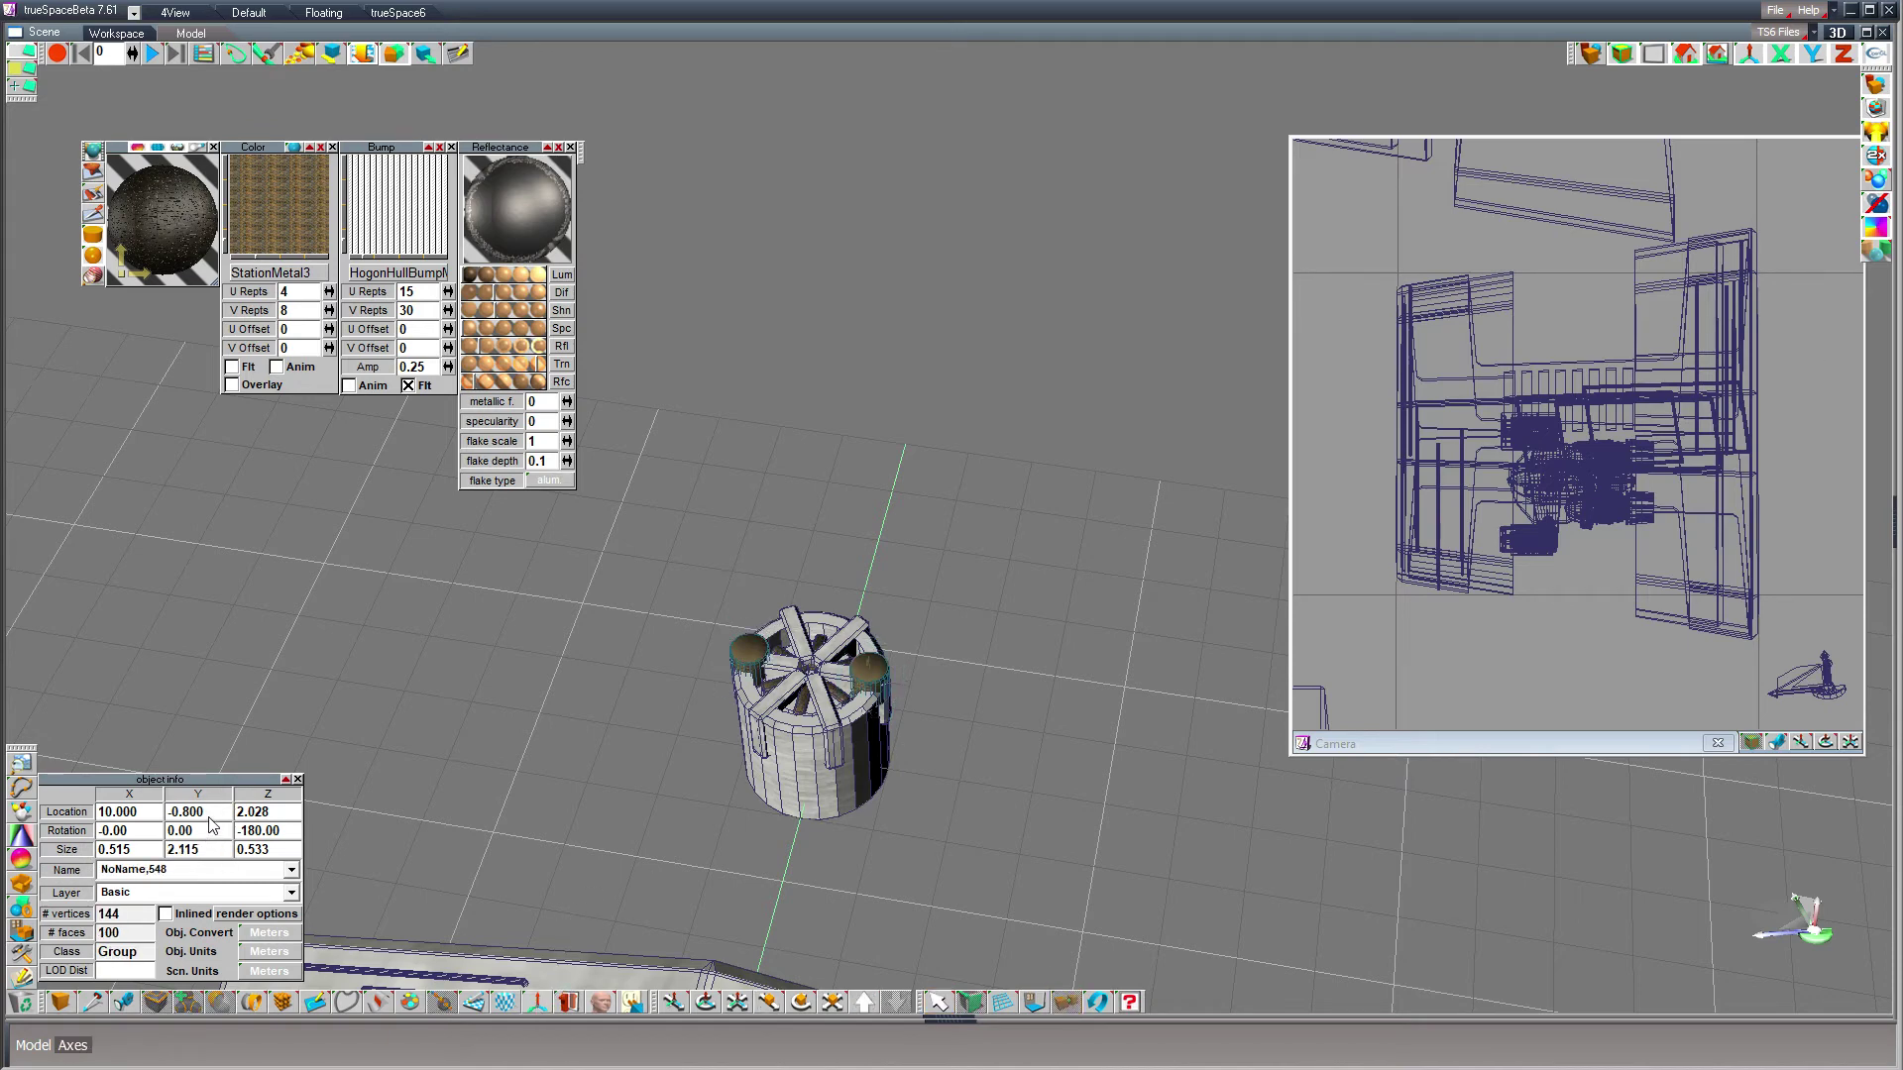
{"action": "double_click", "coordinate": [220, 812]}
{"action": "type", "text": "0"}
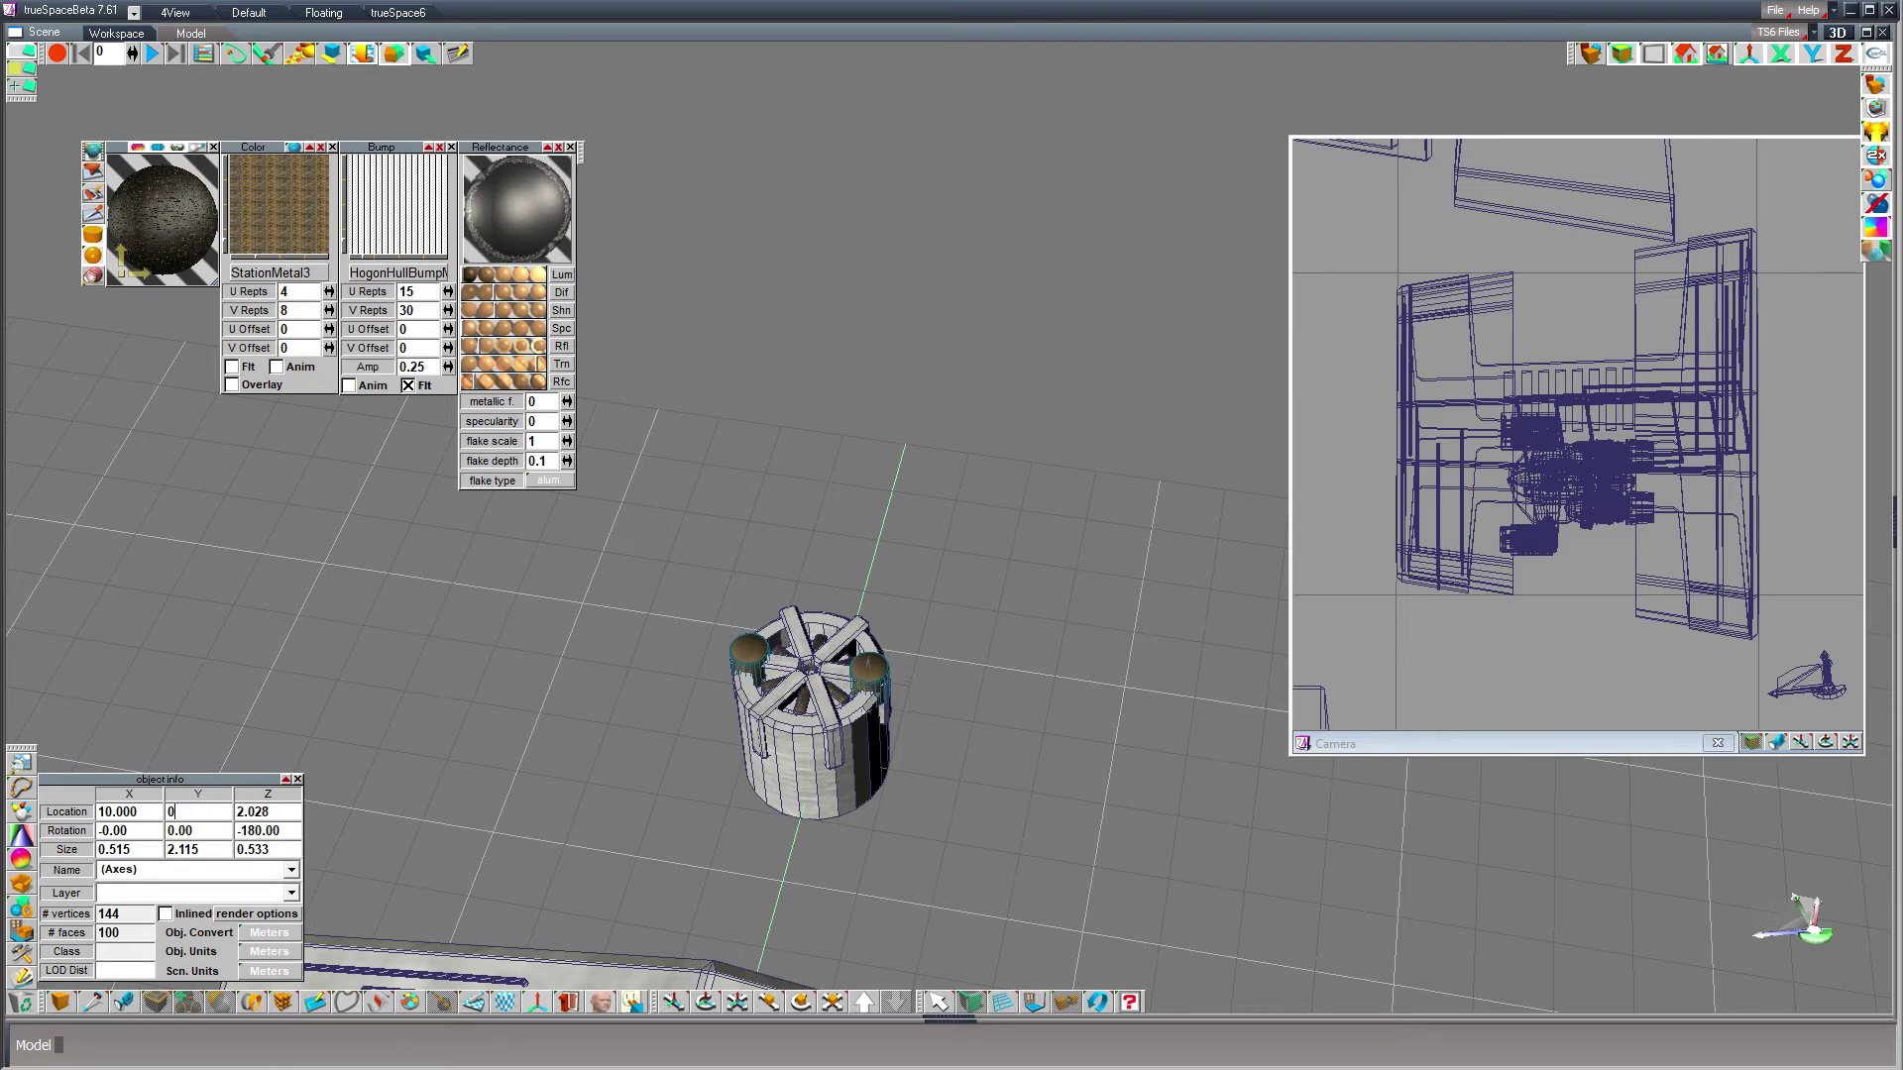
{"action": "key", "text": "Return"}
- Add two duplicates of the rim cylinder pair, rotated about Z to 60° and -60°
{"action": "double_click", "coordinate": [263, 830]}
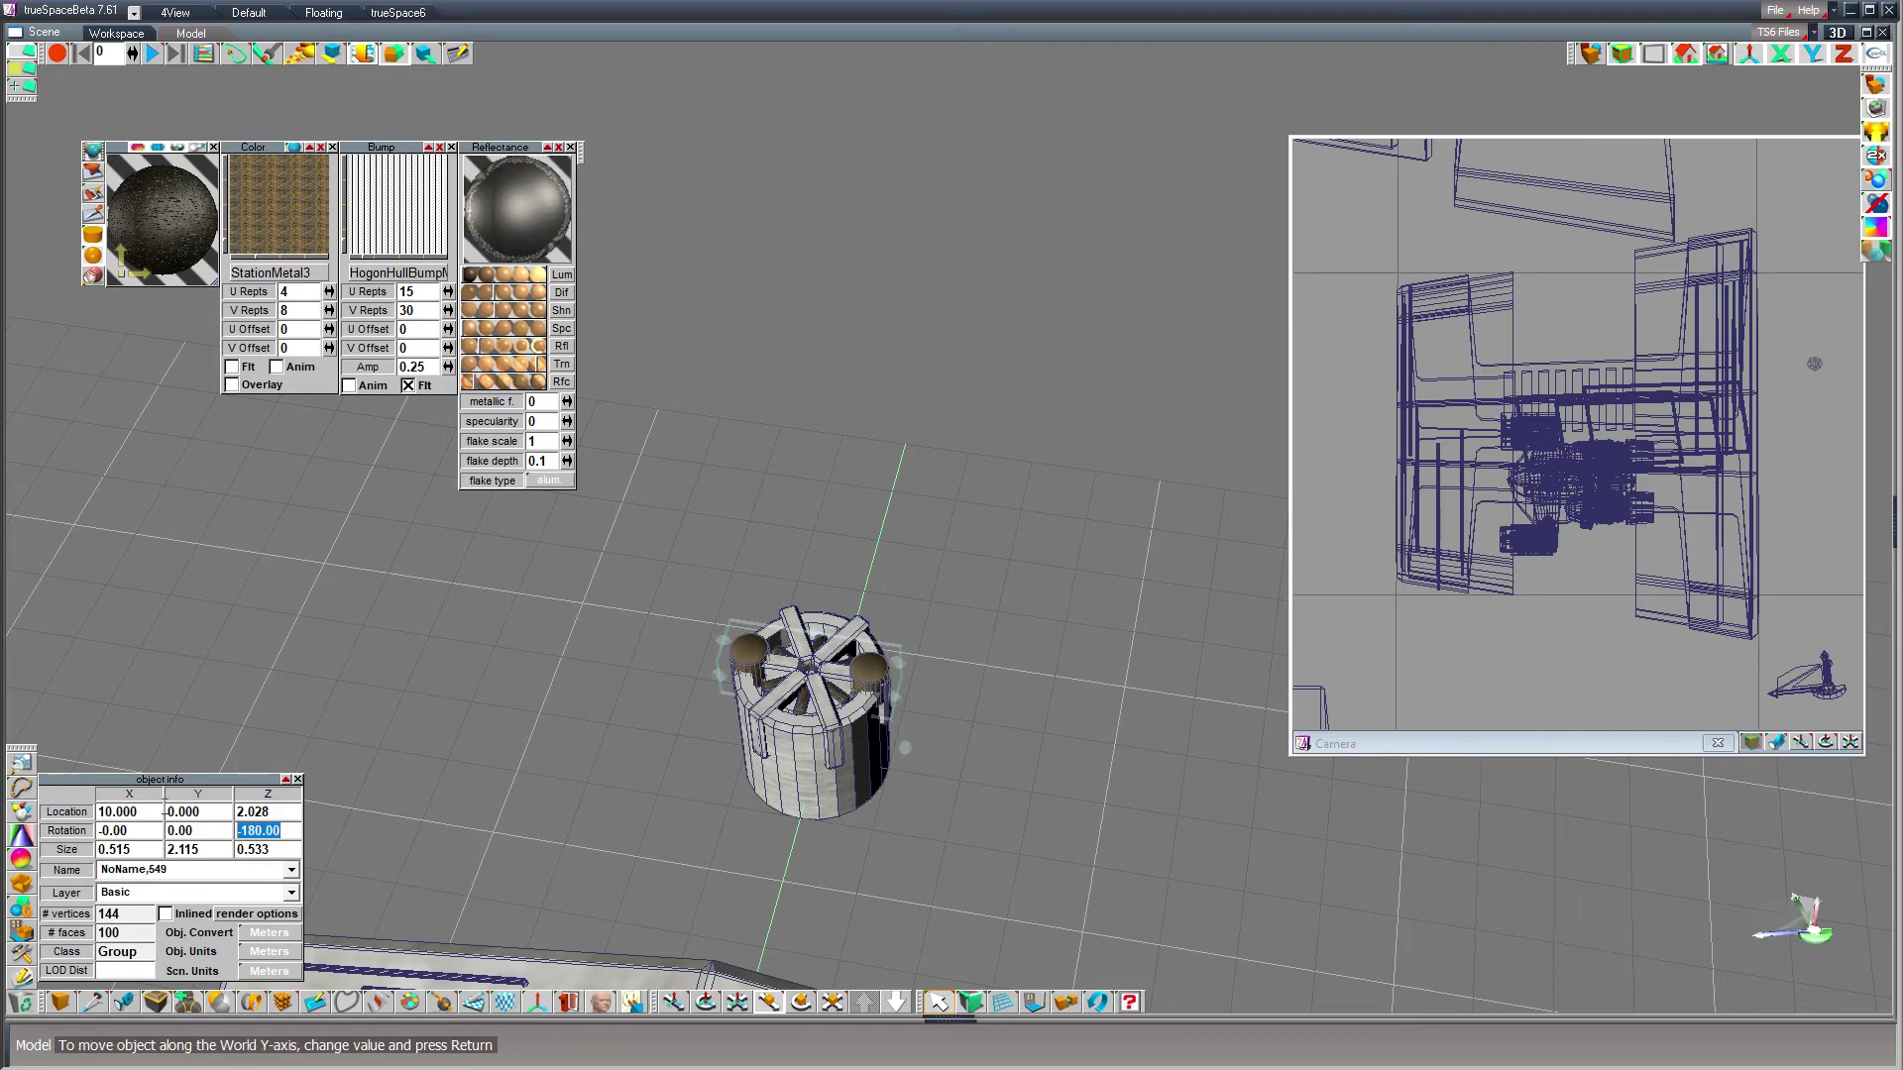
{"action": "type", "text": "60"}
{"action": "key", "text": "Return"}
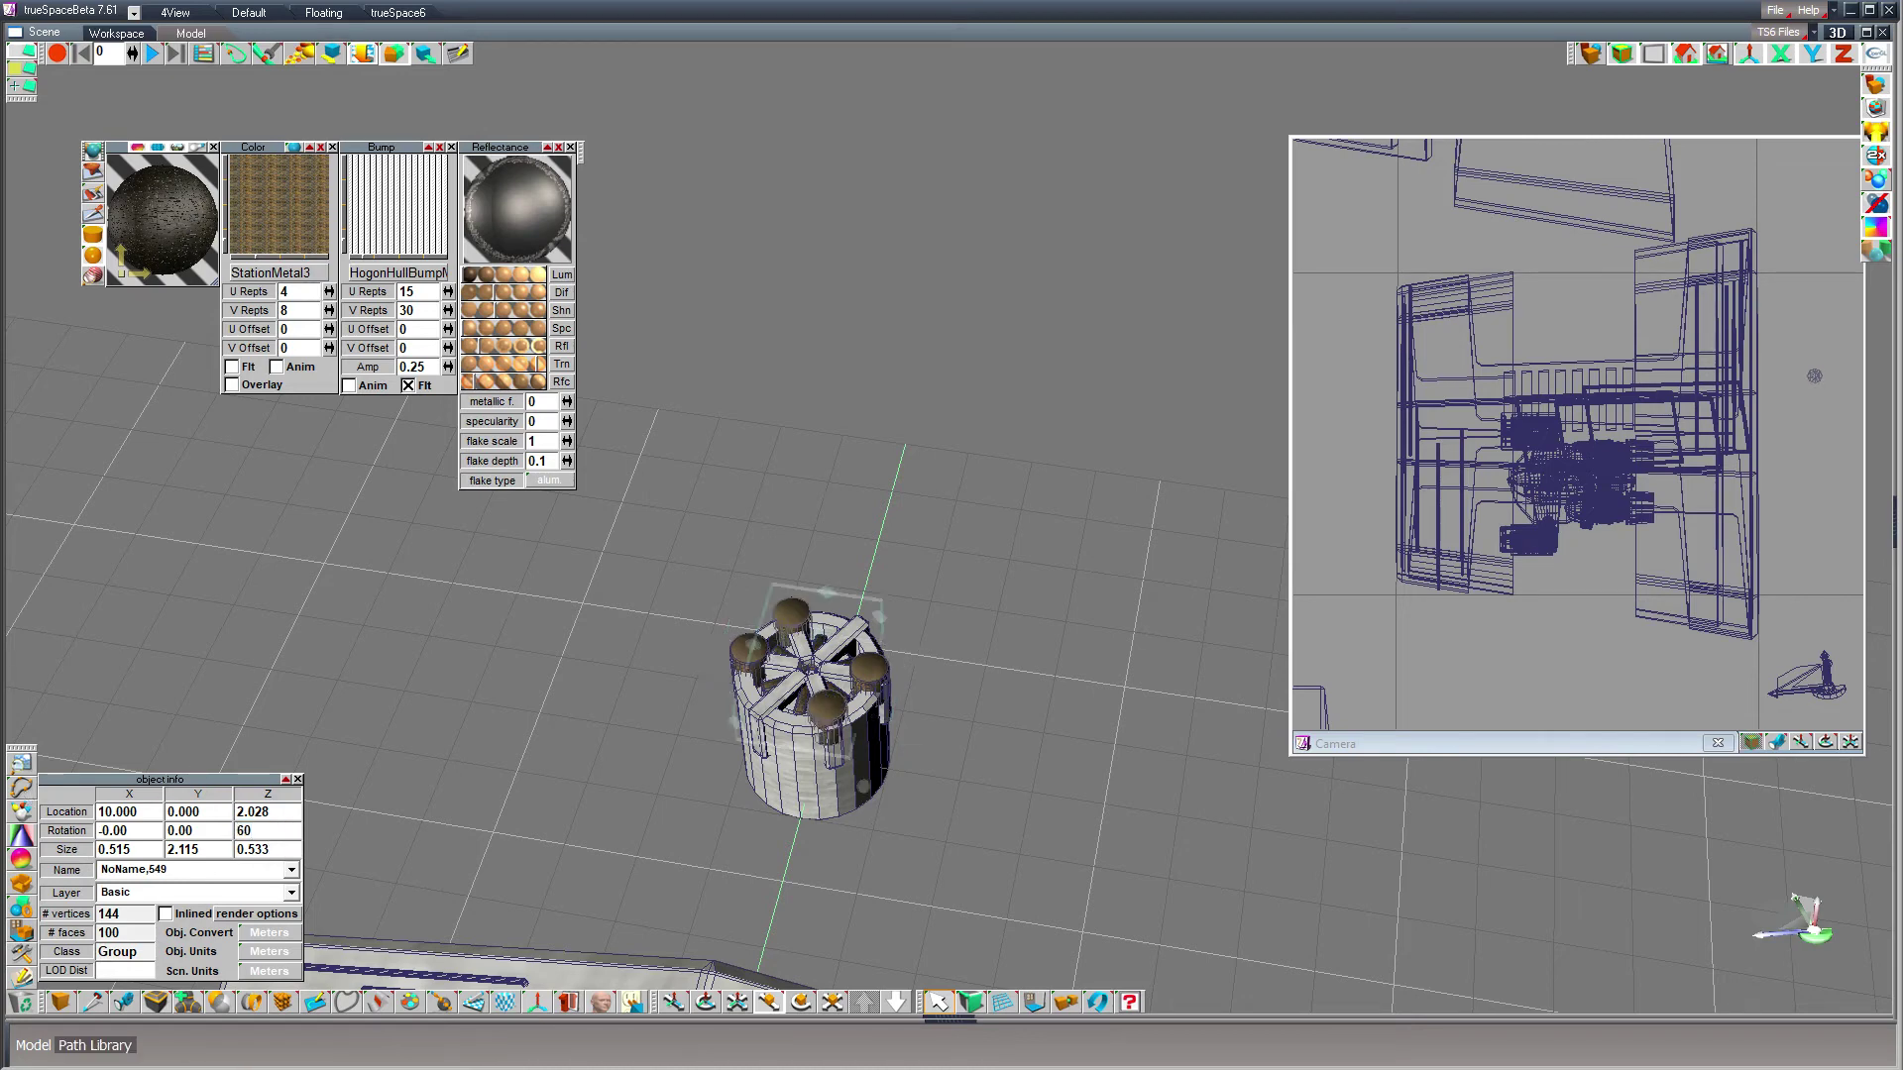
{"action": "left_click", "coordinate": [242, 833]}
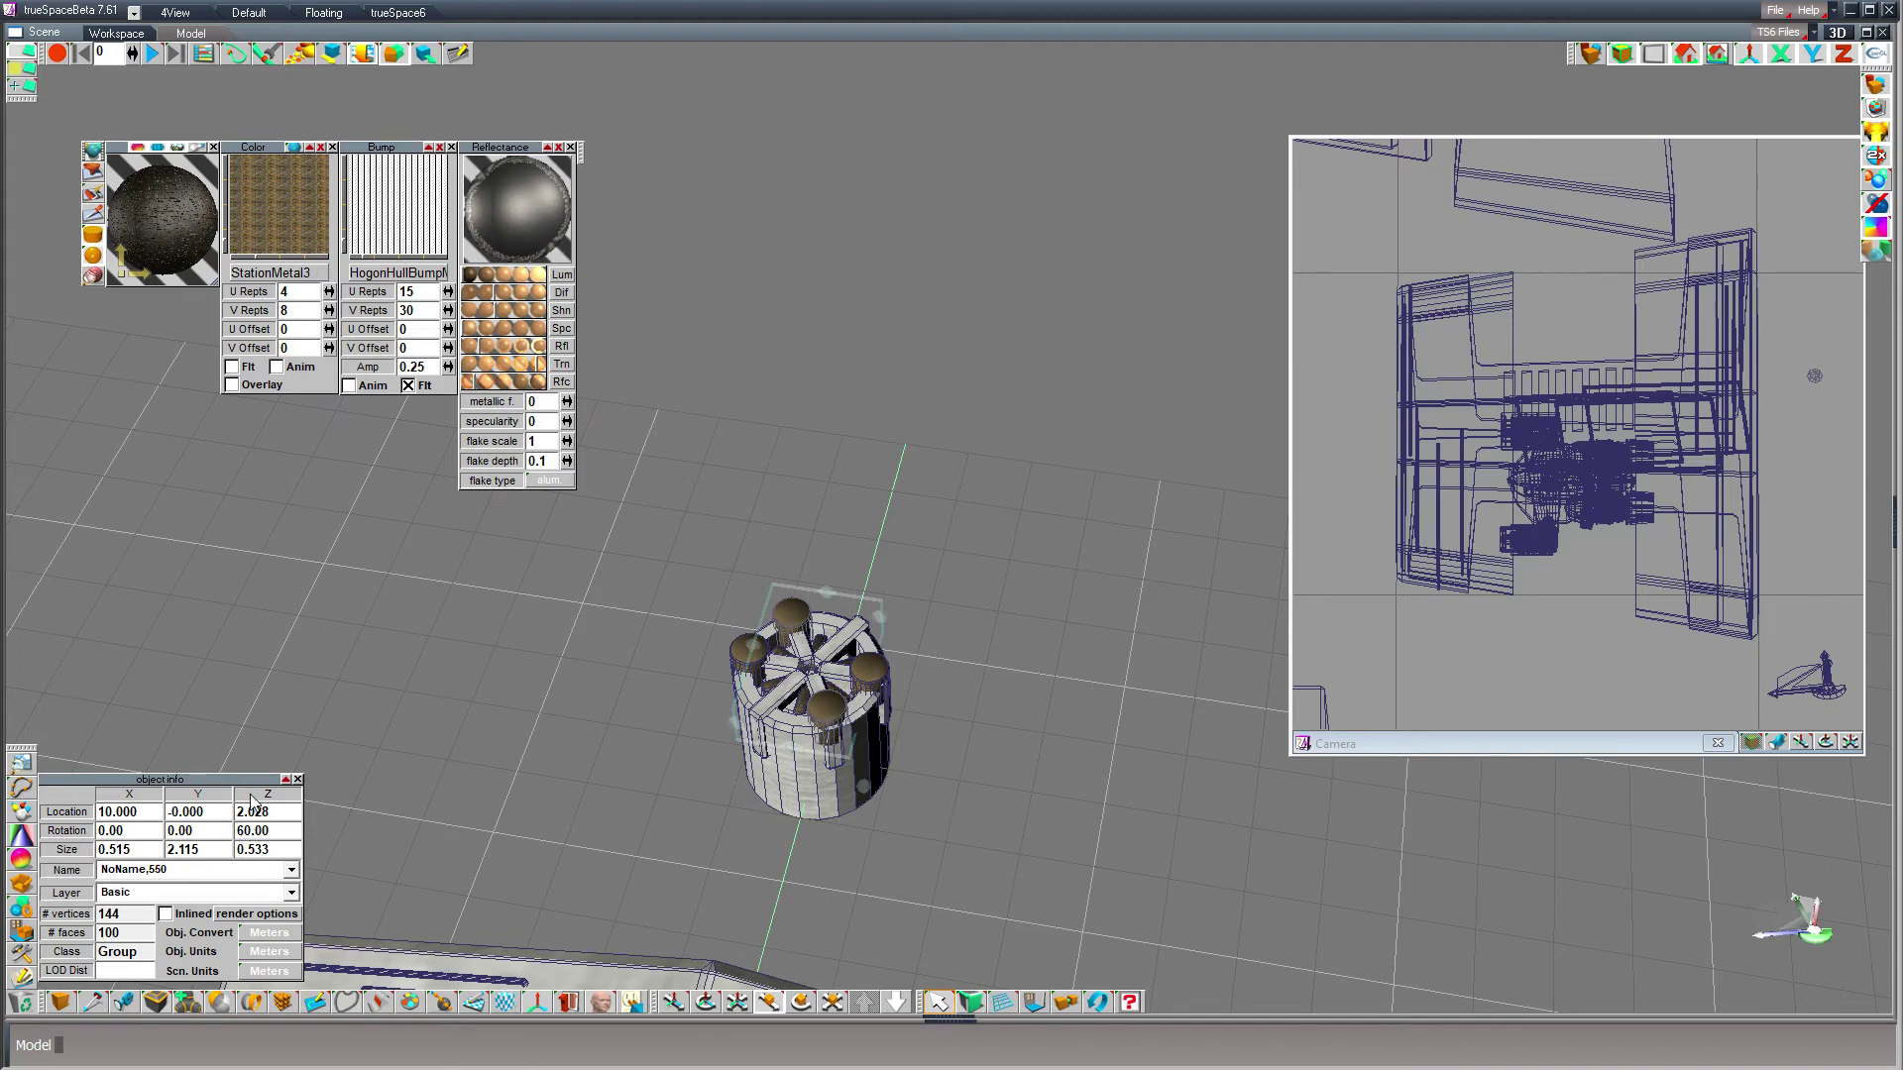
{"action": "type", "text": "-"}
{"action": "key", "text": "Return"}
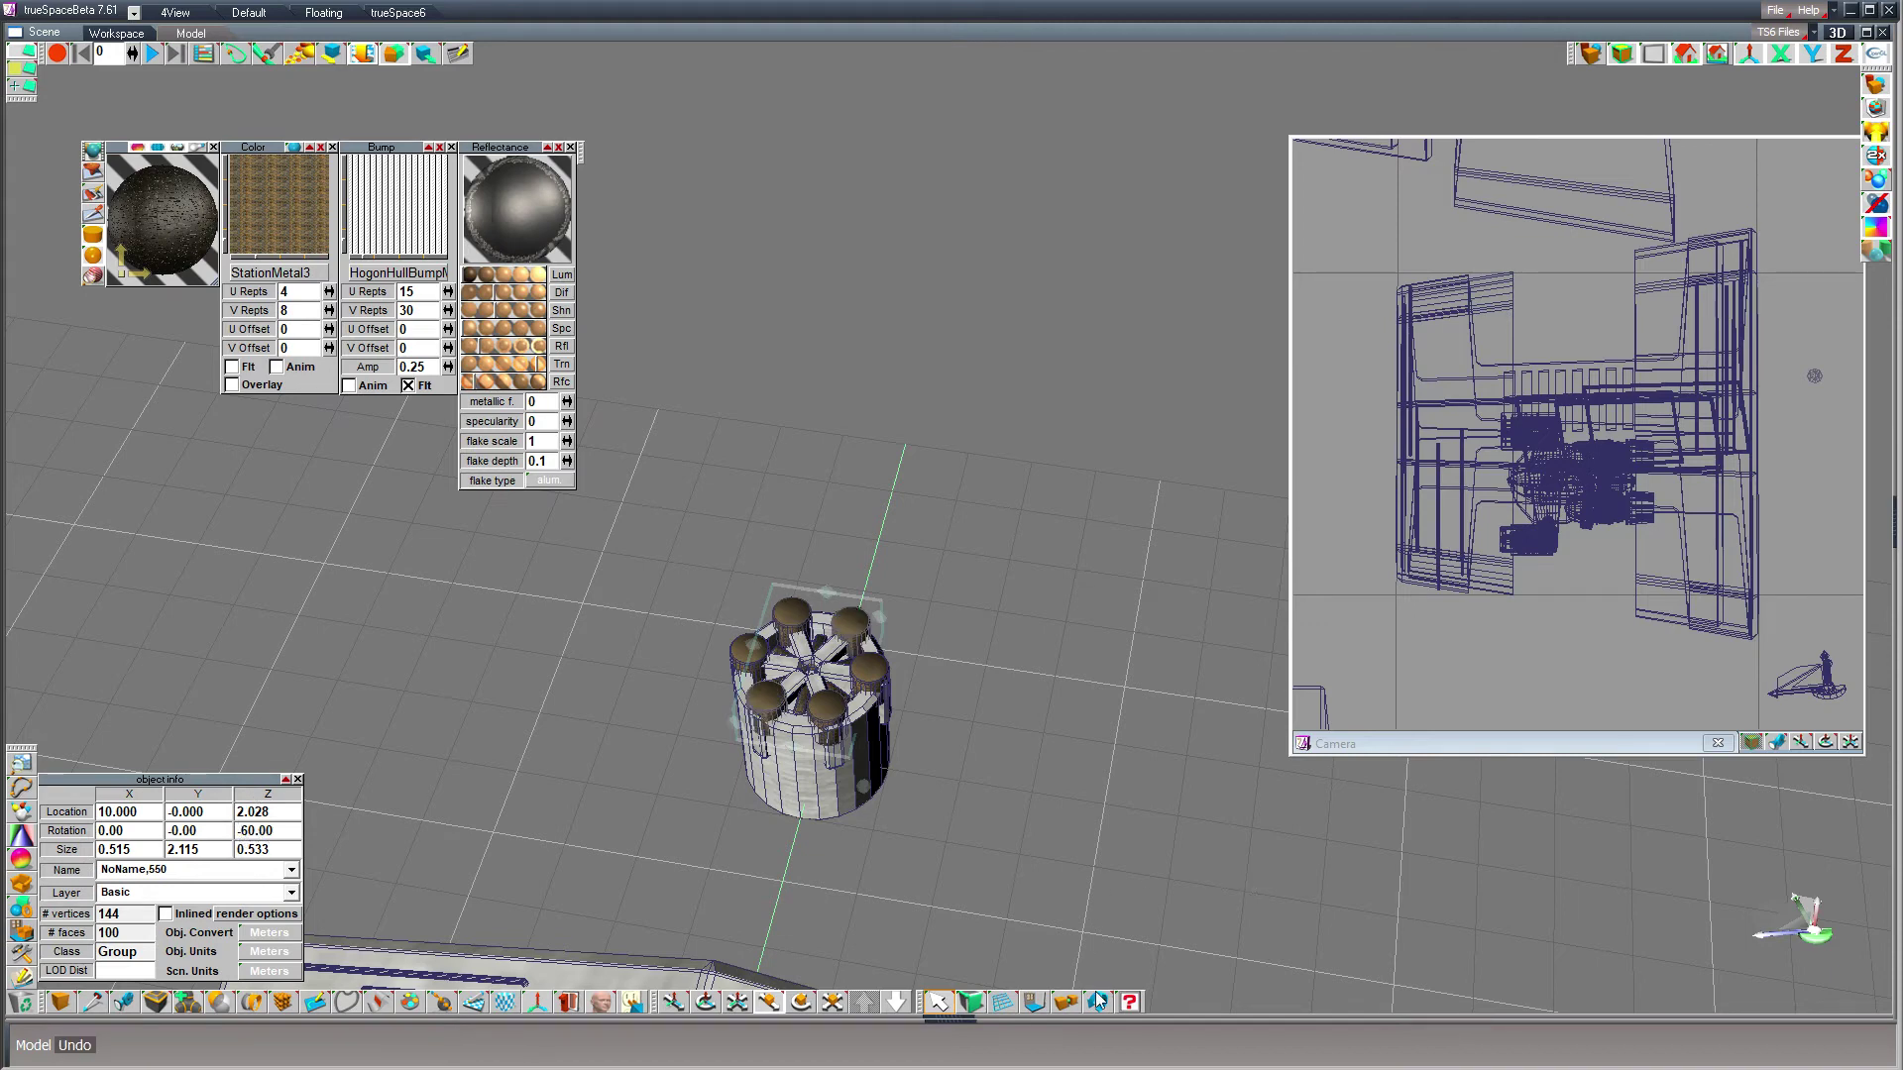
- Glue the three cylinder pairs together as siblings into one six-cylinder ring
{"action": "left_click", "coordinate": [1066, 1002]}
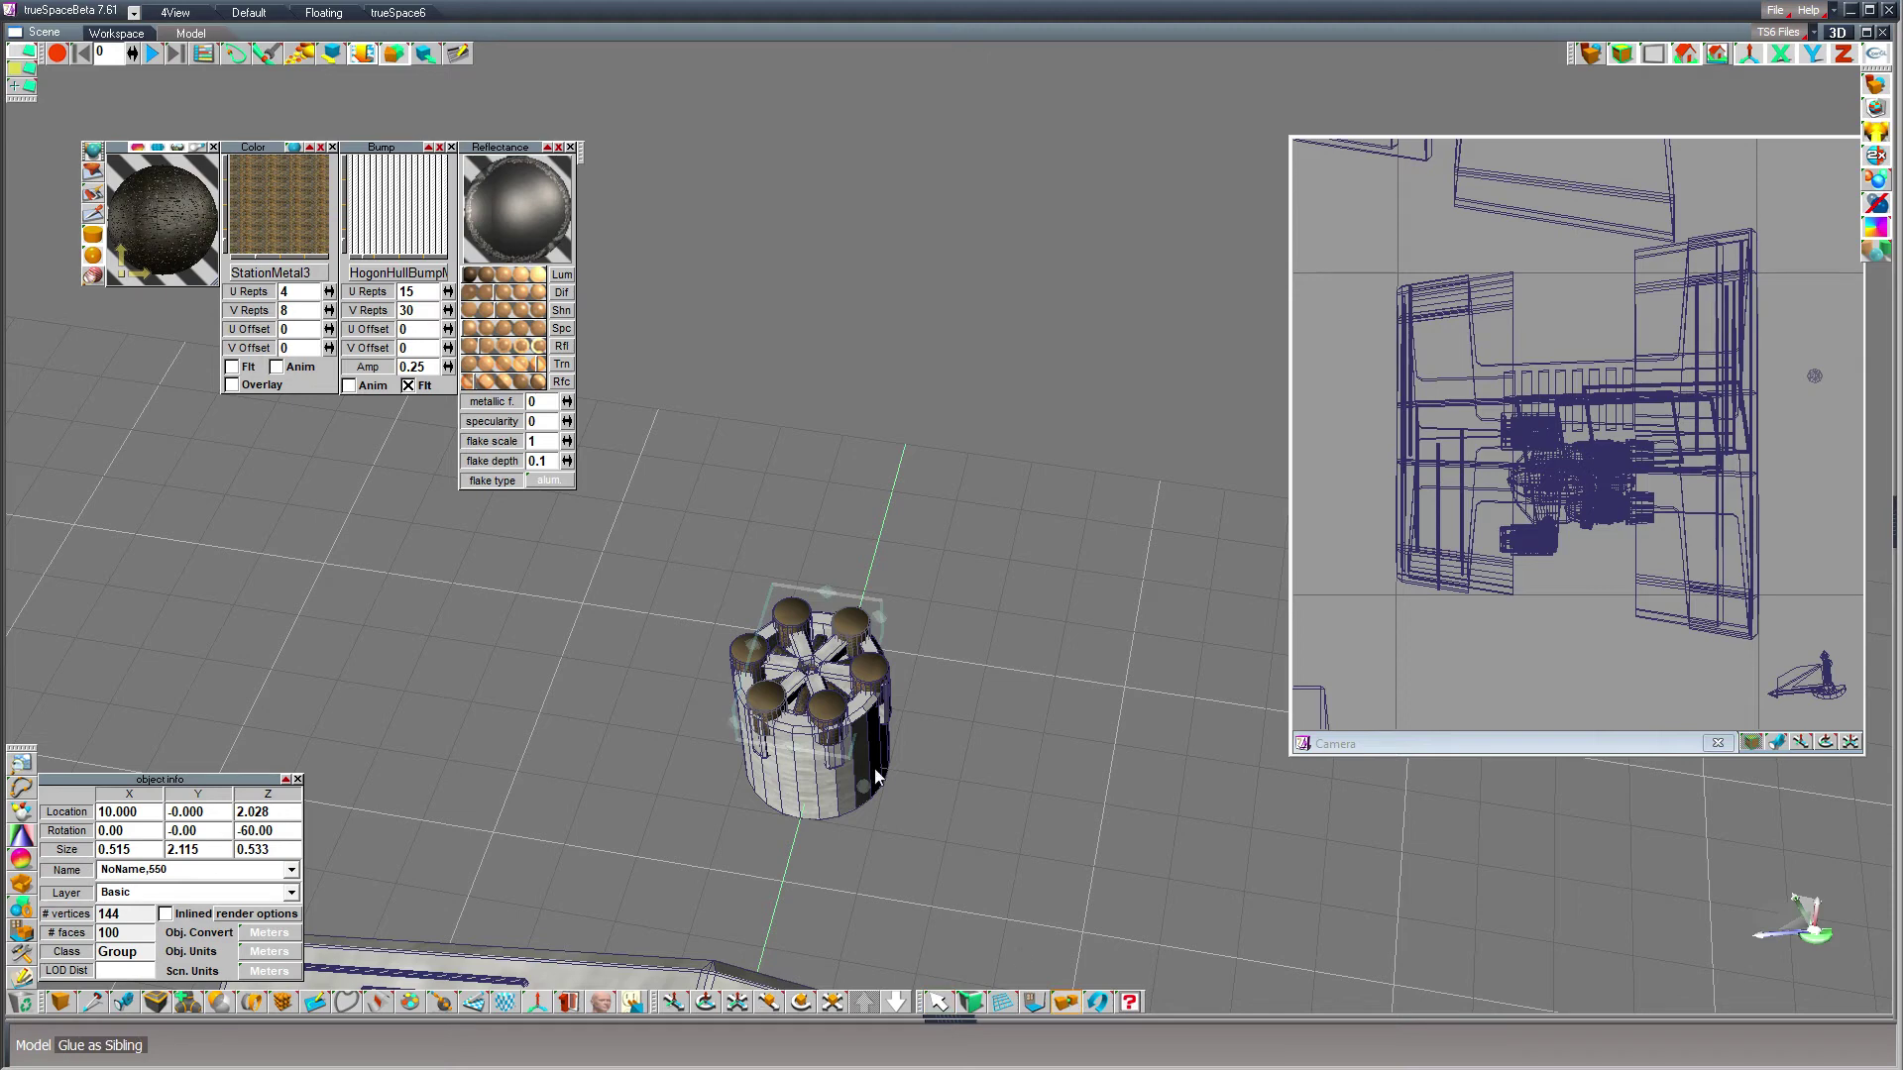
{"action": "left_click", "coordinate": [832, 718]}
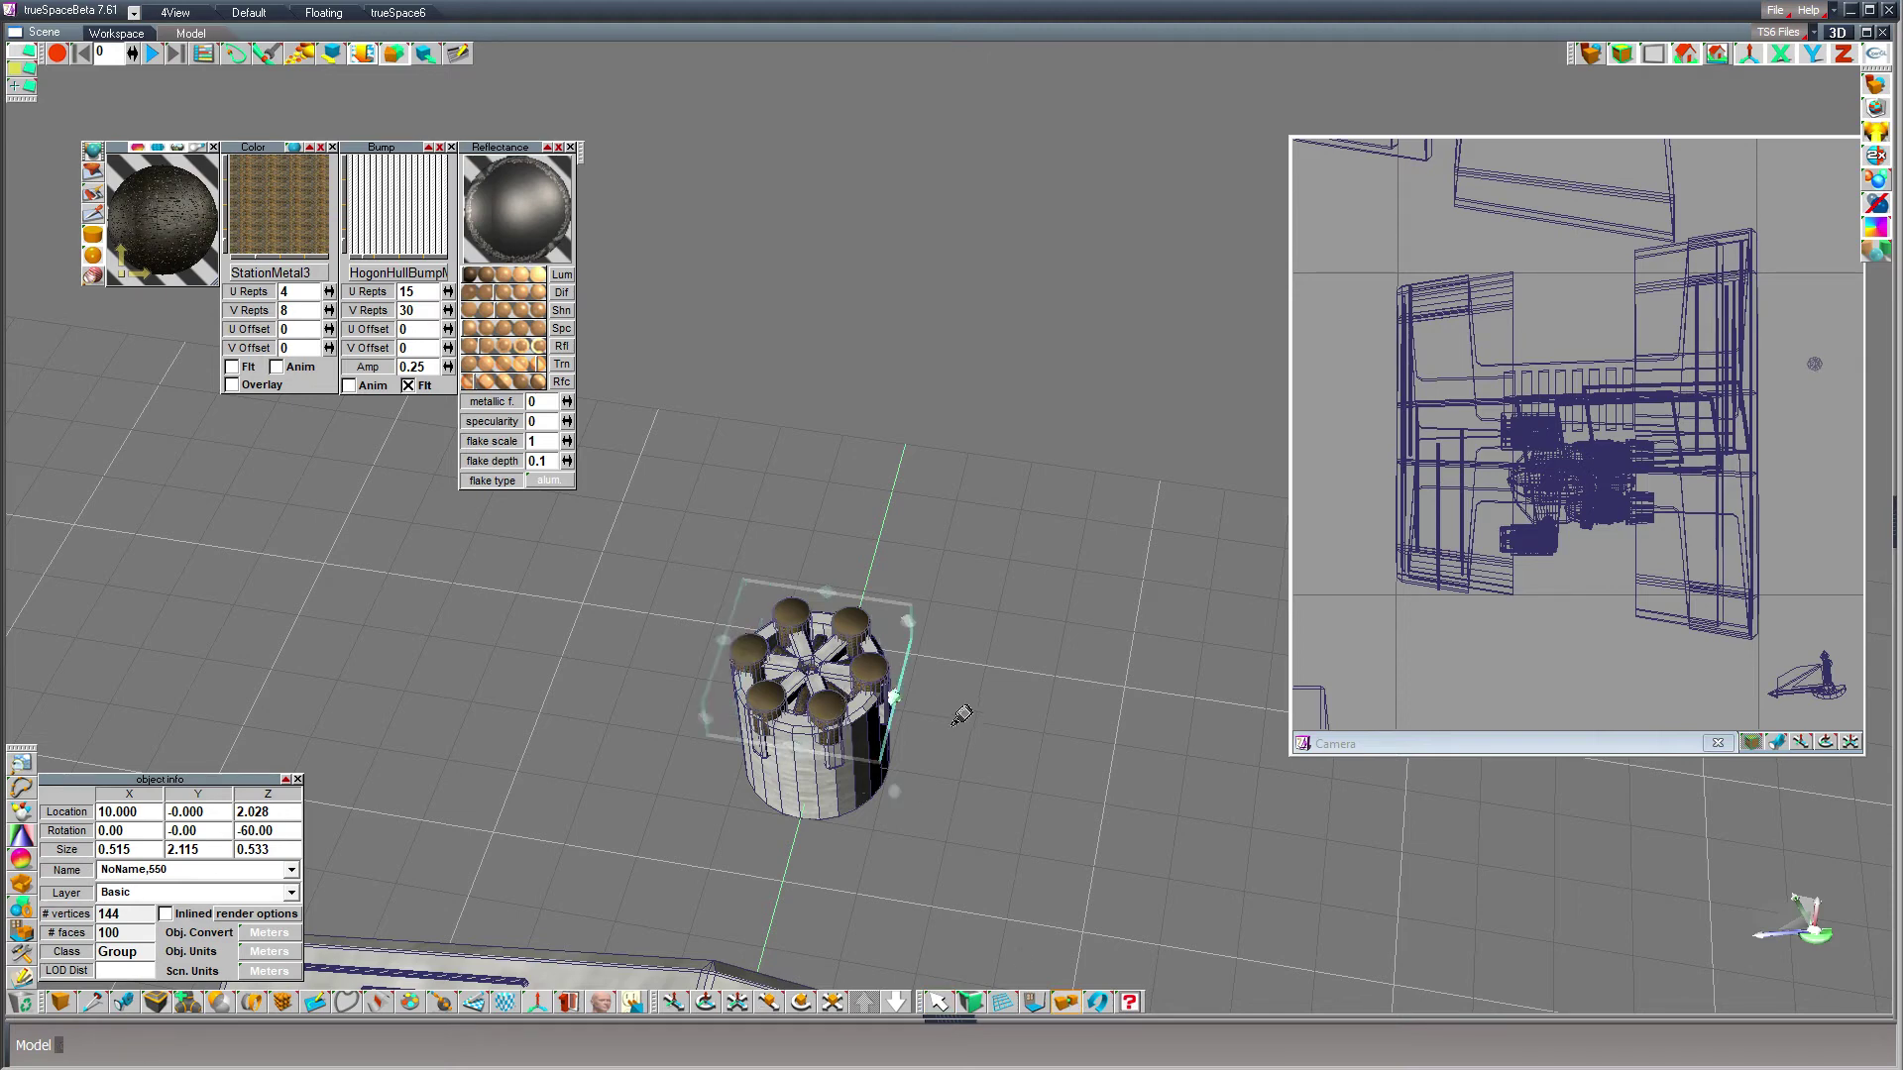
{"action": "left_click", "coordinate": [939, 1002]}
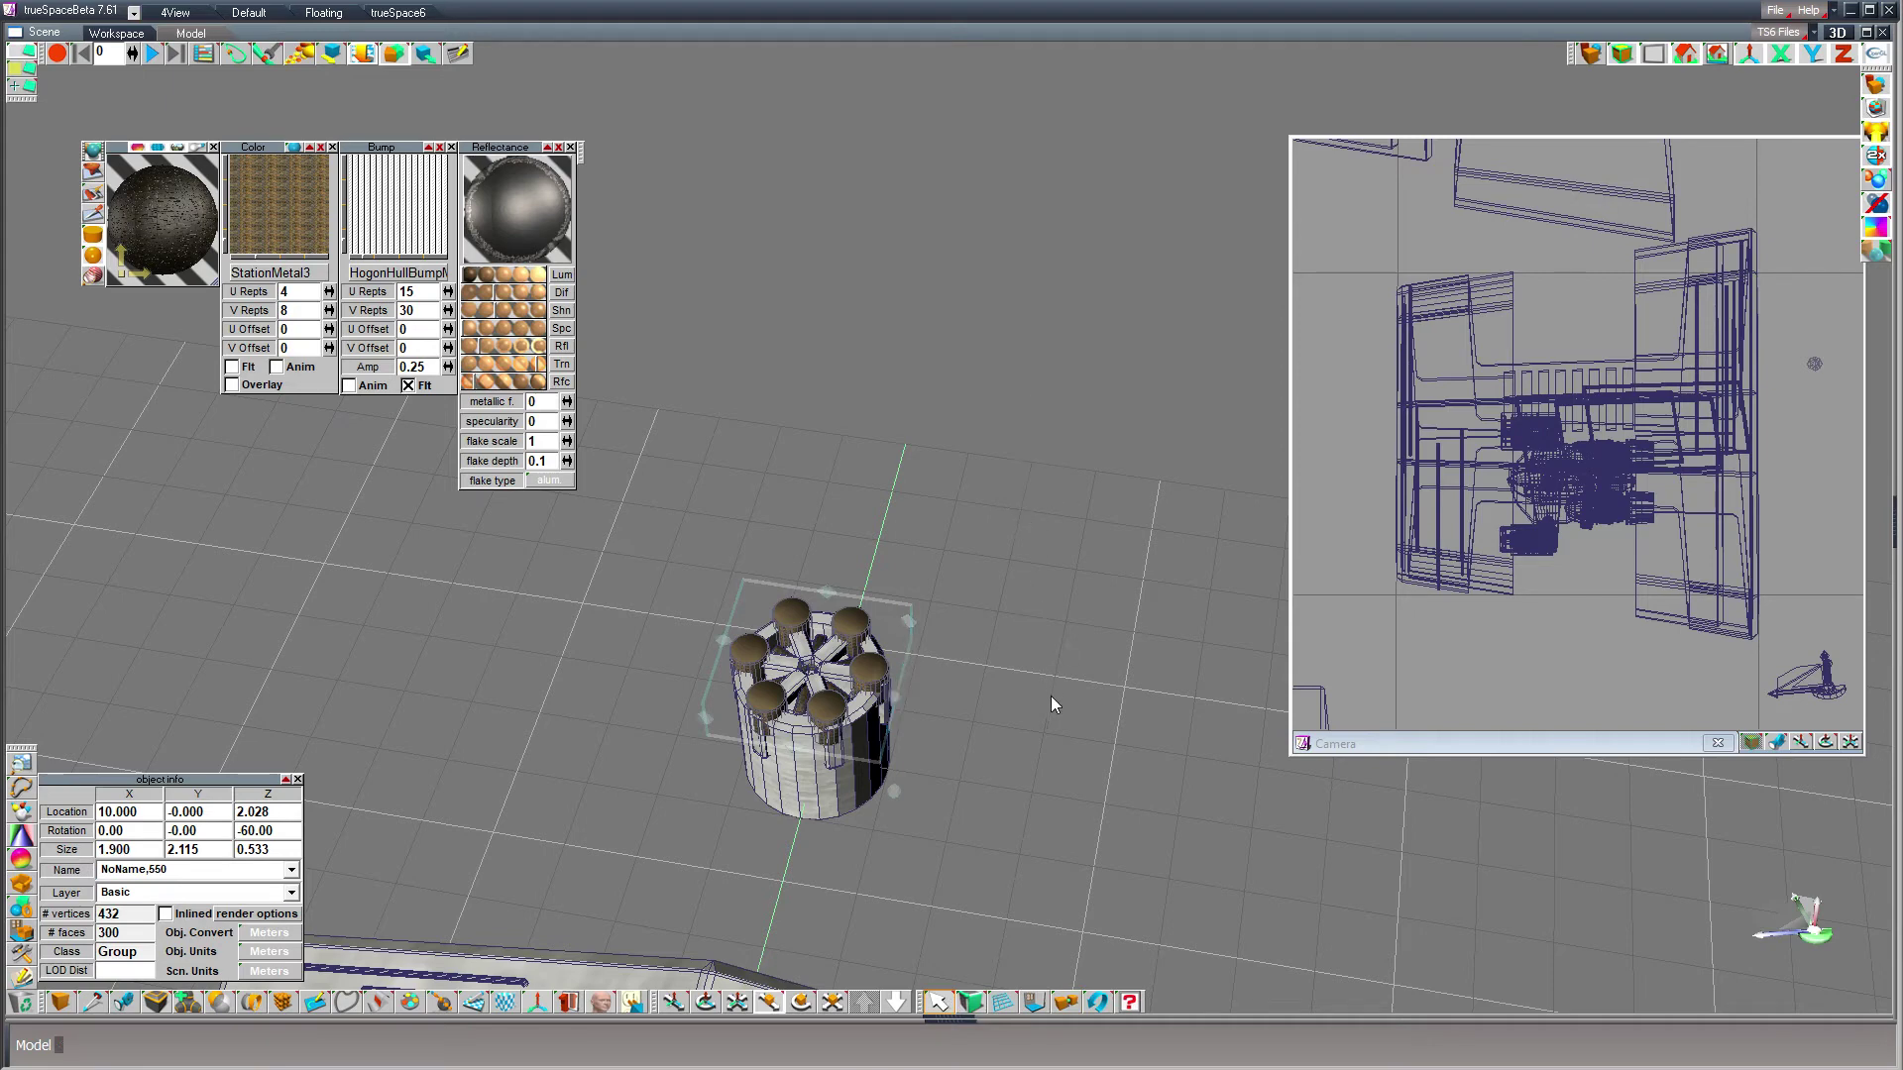
- Lower the cylinder ring to about Z 1.66, scale it to about 2.15 × 2.39 × 0.60 and set its Z rotation to 30°
{"action": "right_click_drag", "start_coordinate": [1052, 697], "coordinate": [1052, 725]}
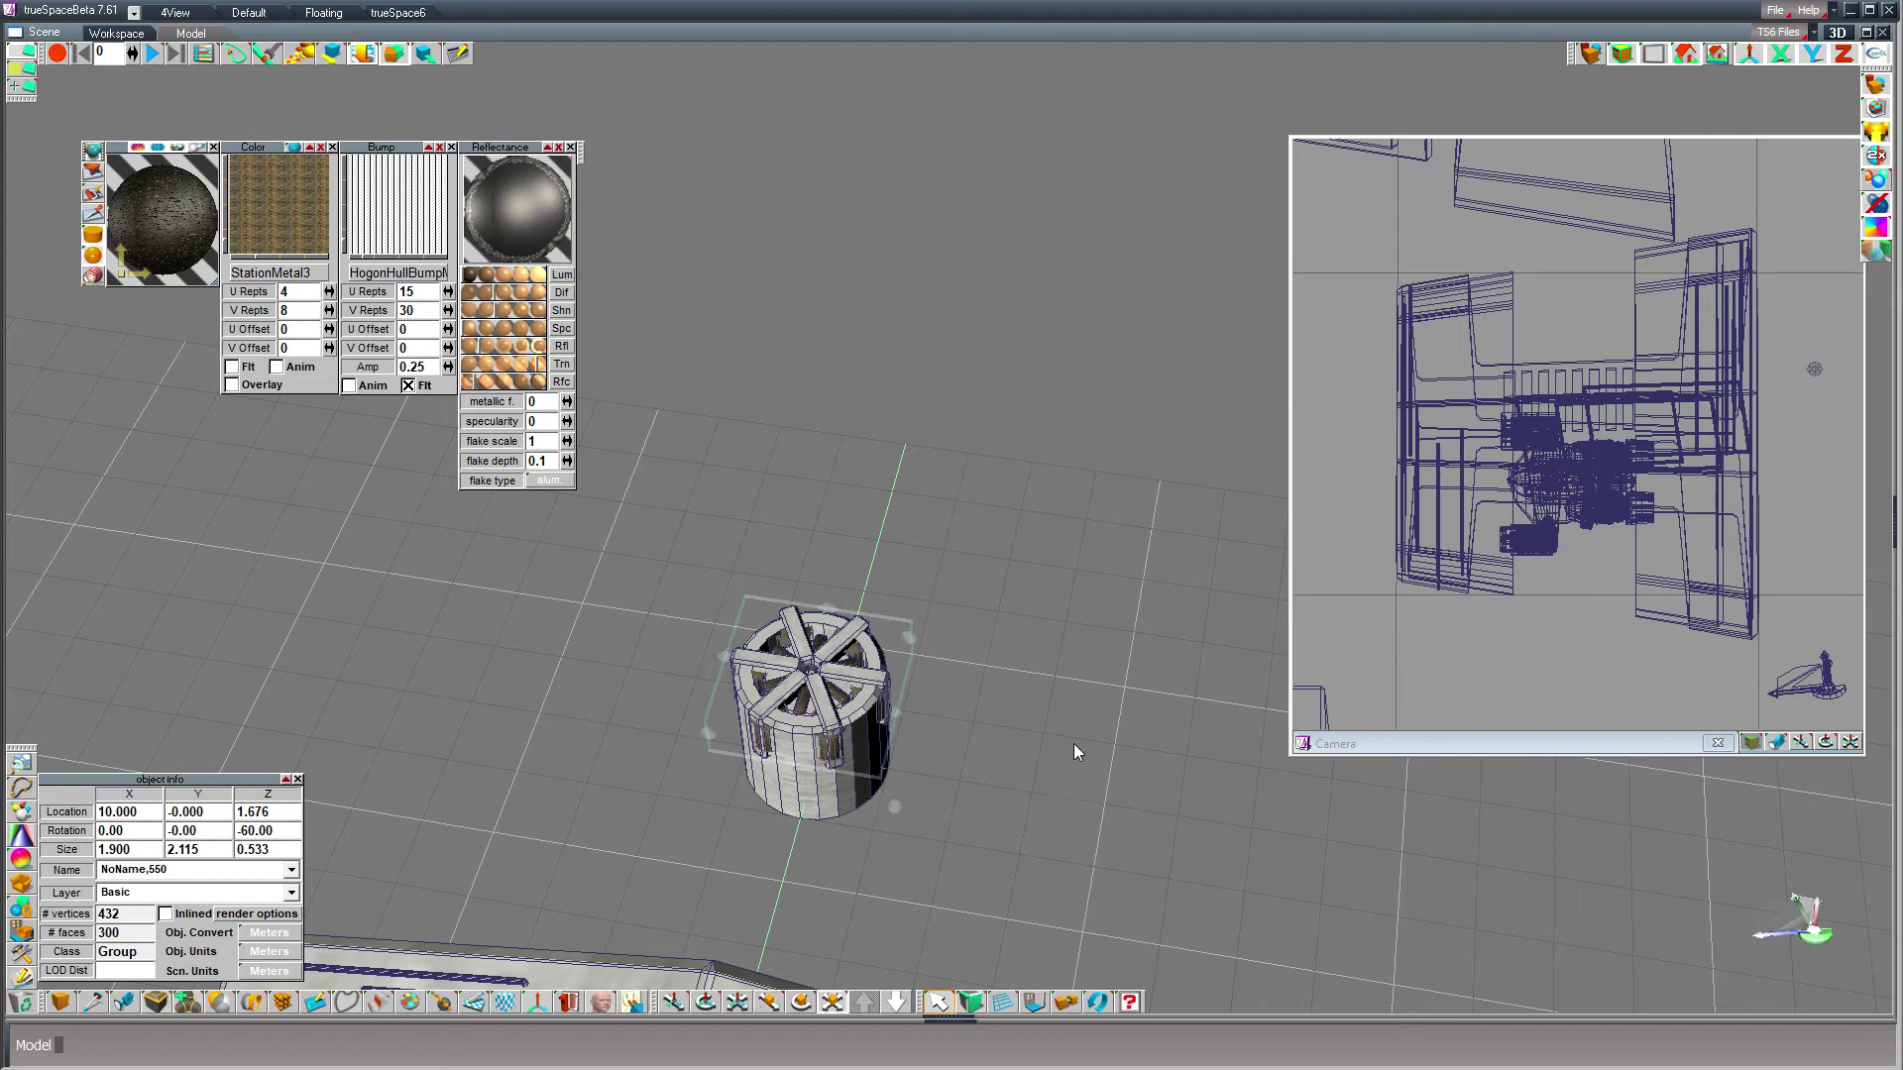
{"action": "left_click_drag", "start_coordinate": [1142, 634], "coordinate": [1068, 836]}
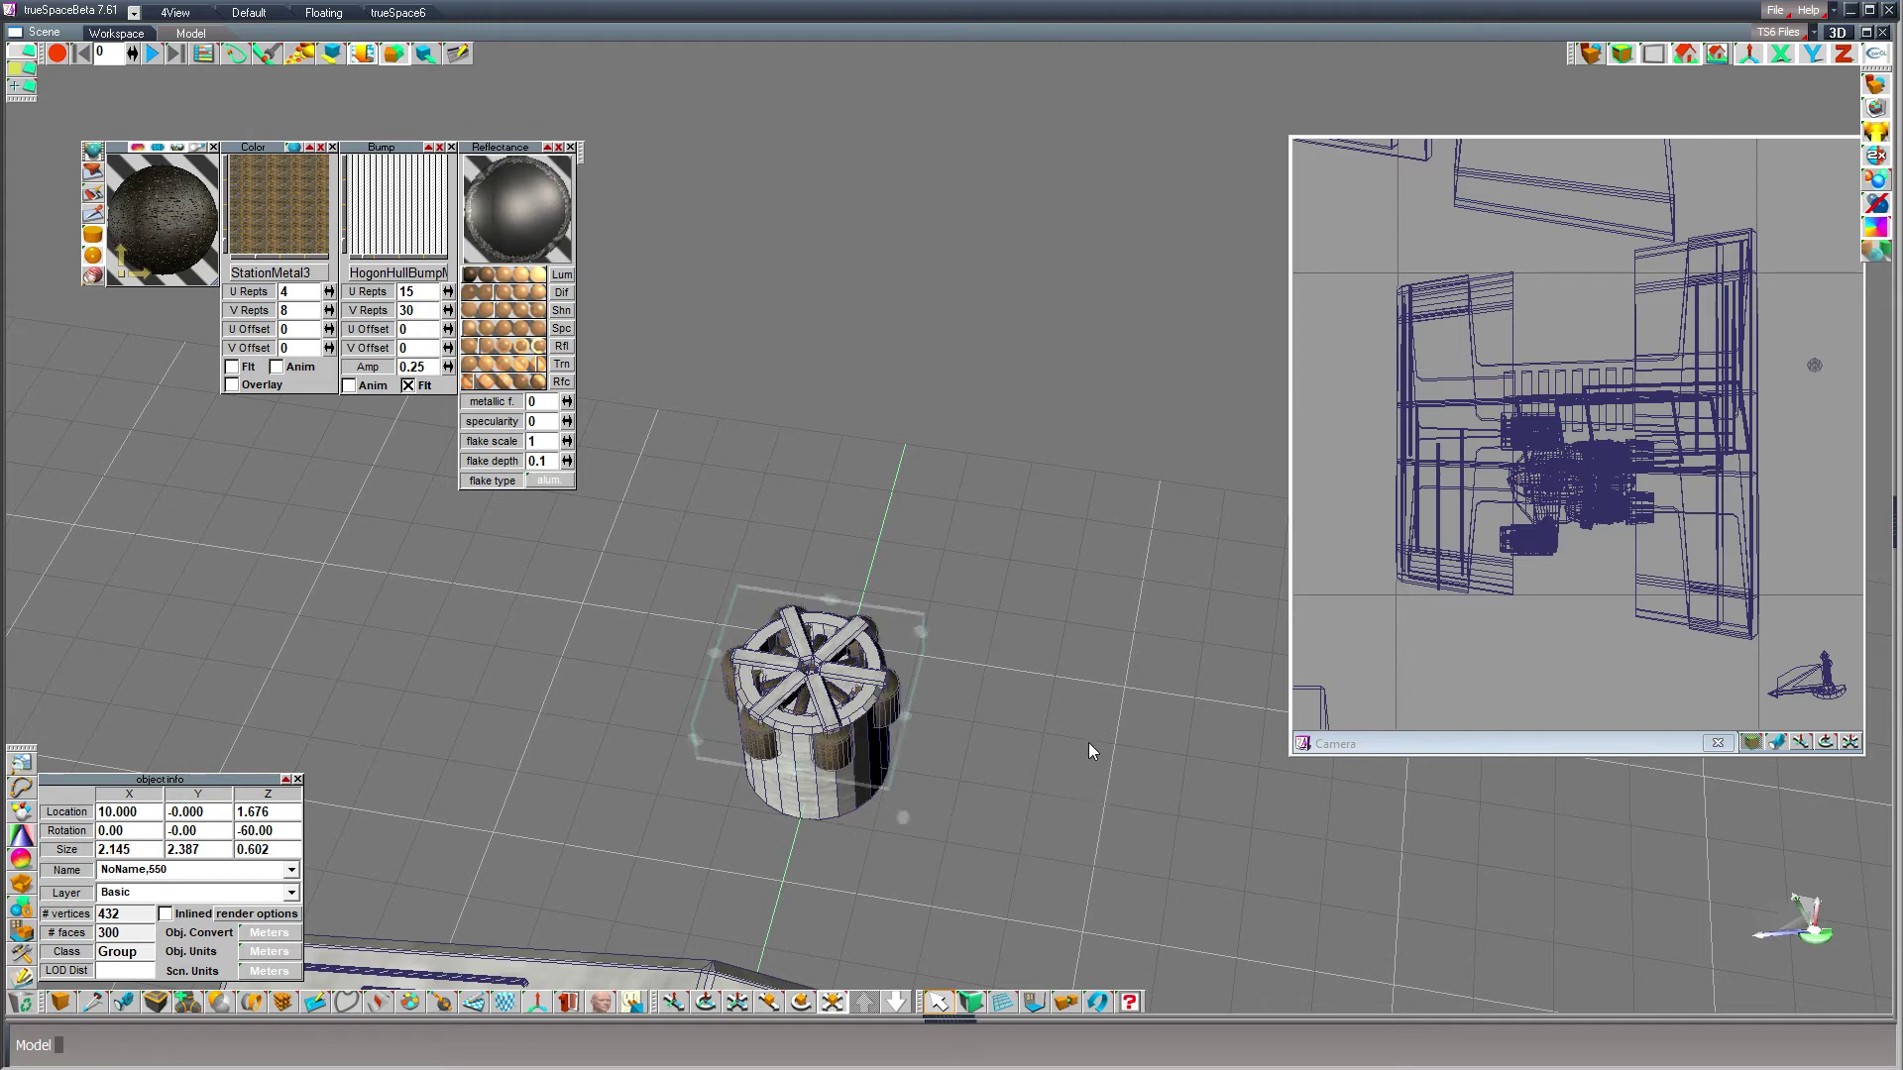
{"action": "right_click_drag", "start_coordinate": [1078, 670], "coordinate": [1079, 660]}
{"action": "right_click_drag", "start_coordinate": [902, 818], "coordinate": [902, 829]}
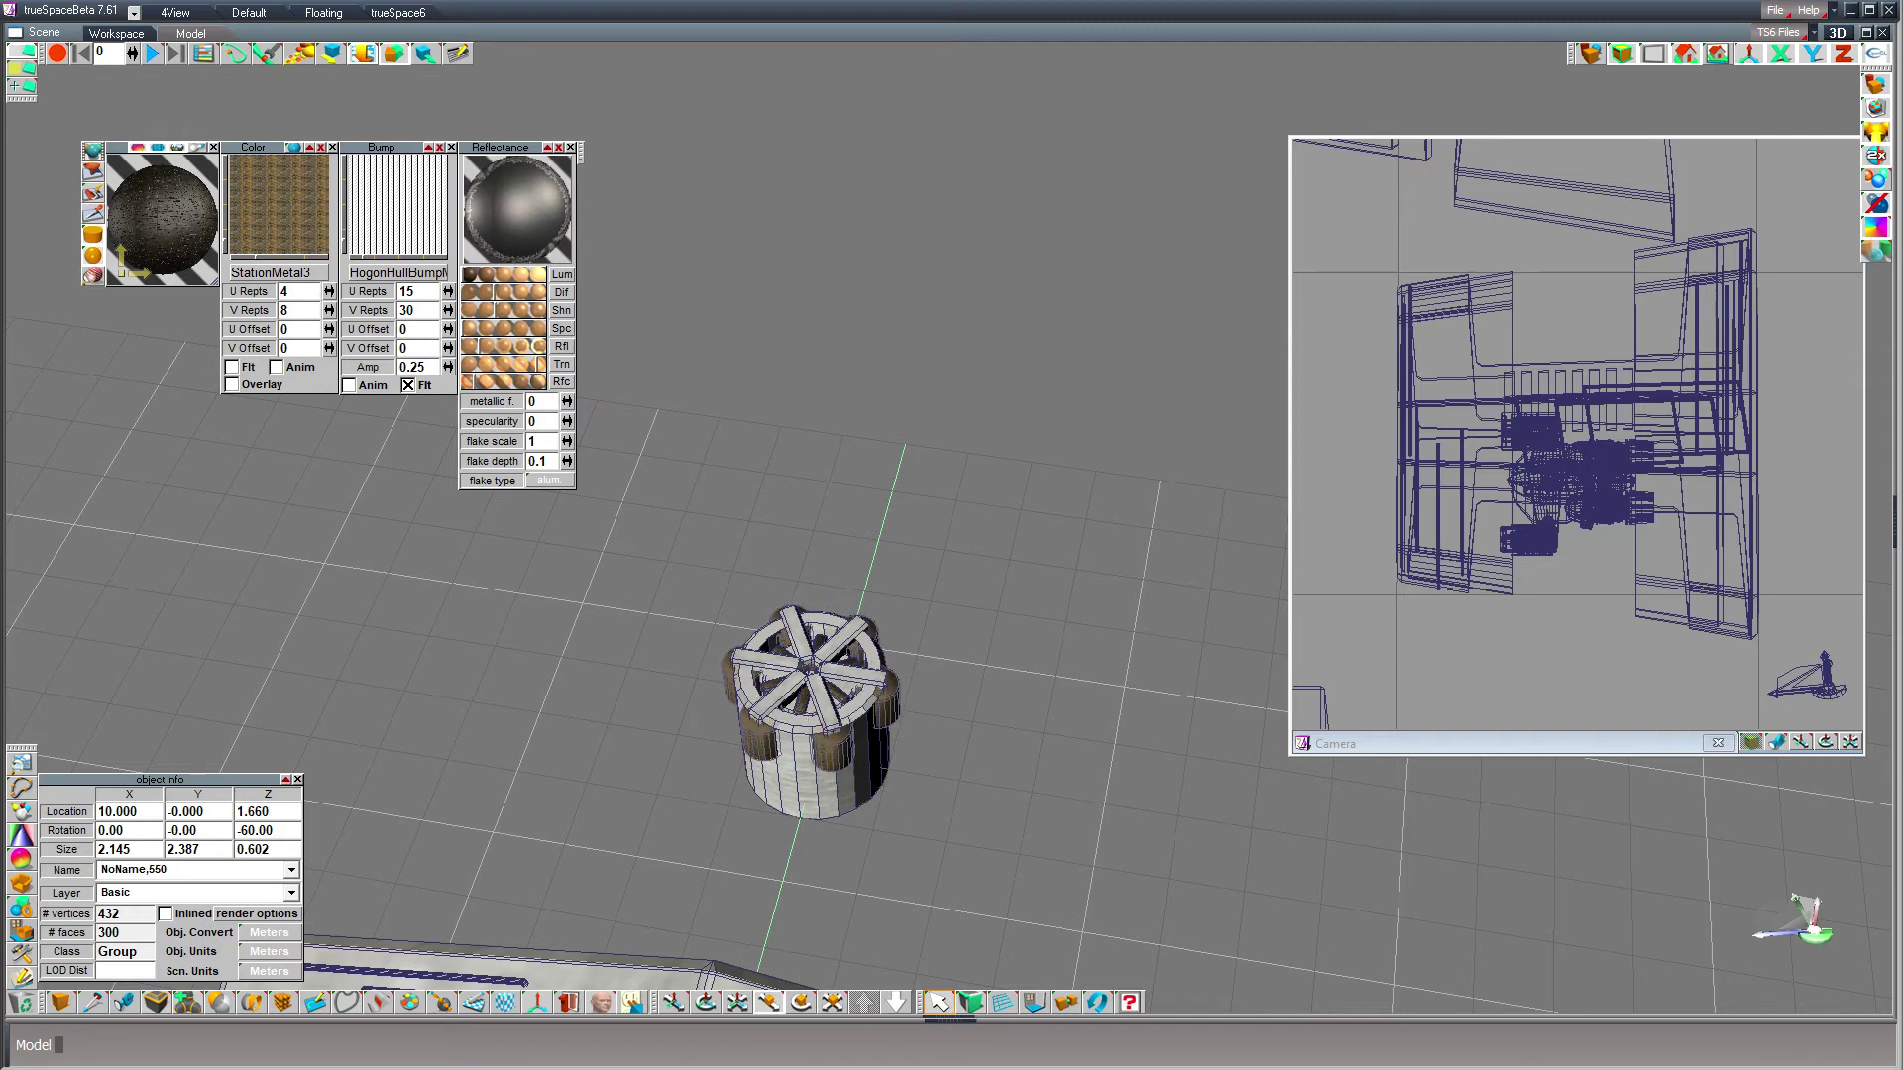
{"action": "left_click", "coordinate": [280, 831]}
{"action": "type", "text": "30"}
{"action": "key", "text": "Return"}
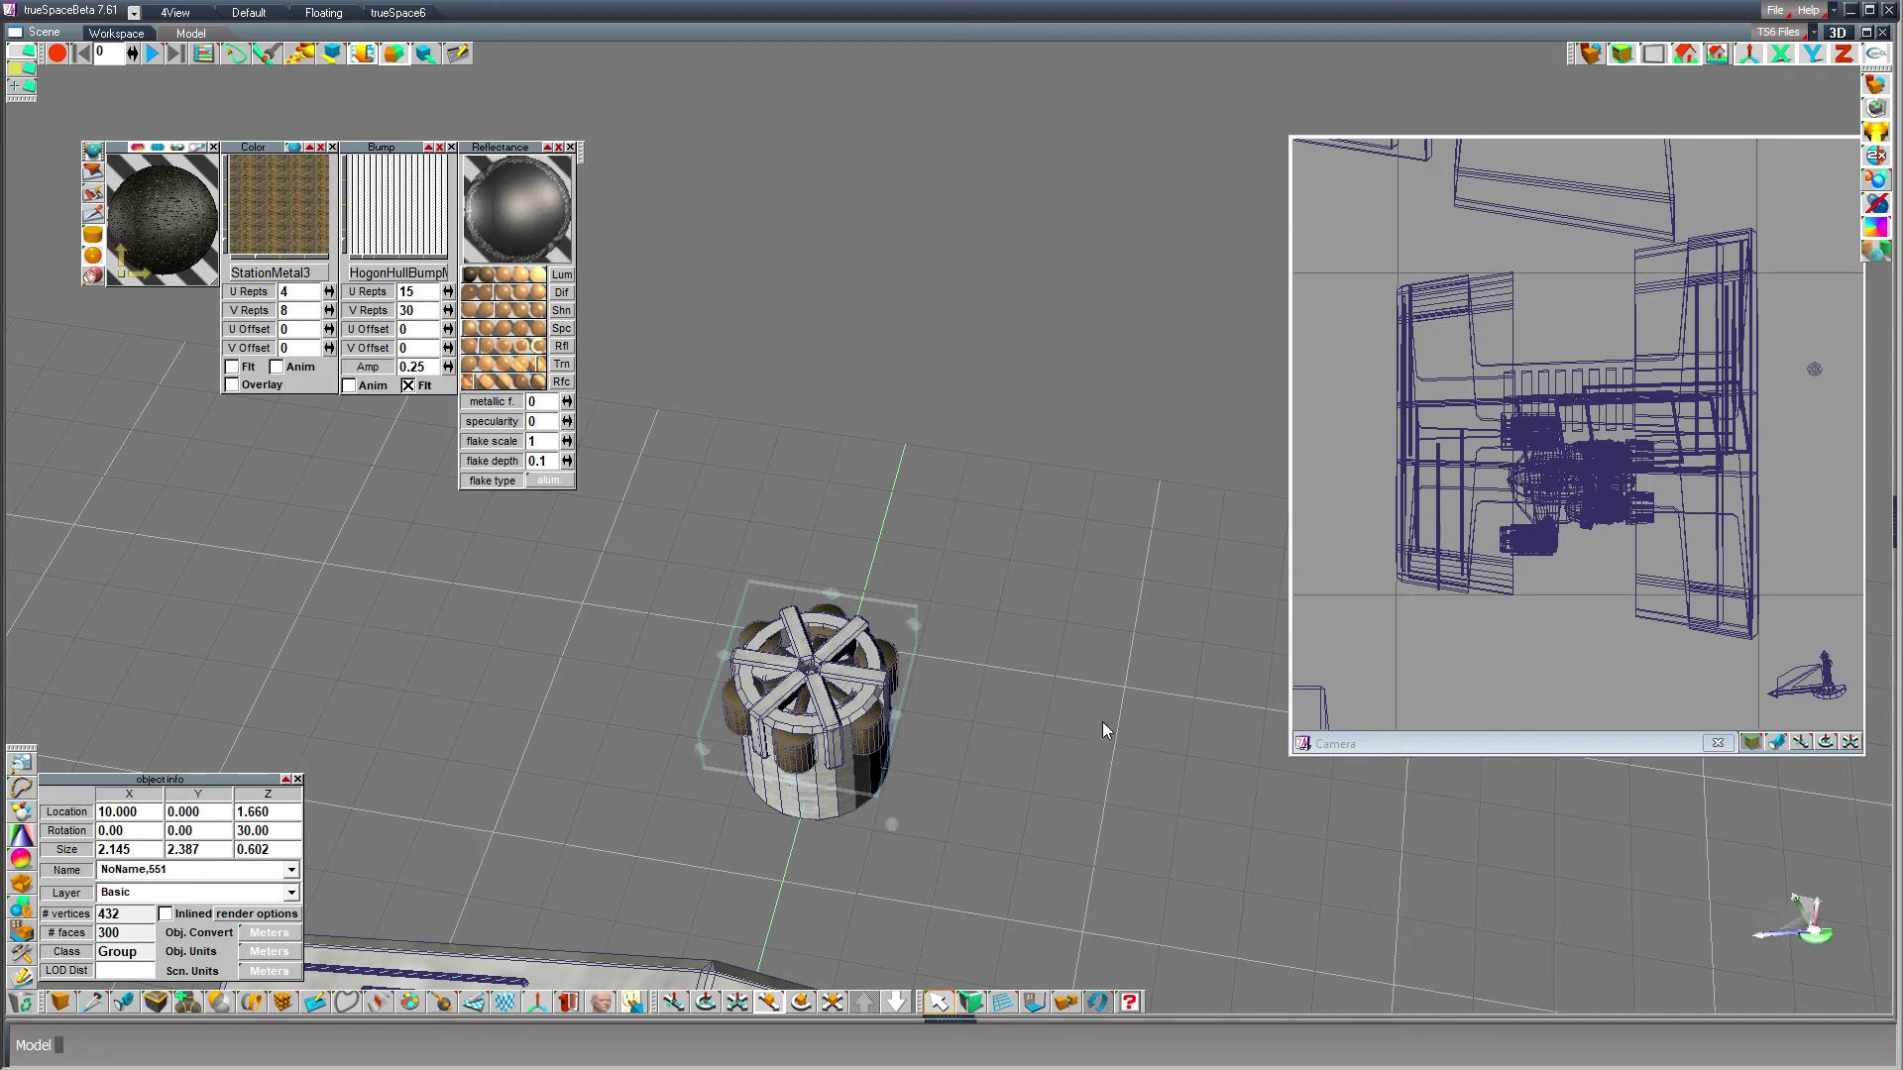
- Shrink a duplicate of the cylinder ring to about 0.78 × 0.86 × 0.22, with Z rotation 0 and height about Z 2.17
{"action": "right_click_drag", "start_coordinate": [1102, 722], "coordinate": [1090, 674]}
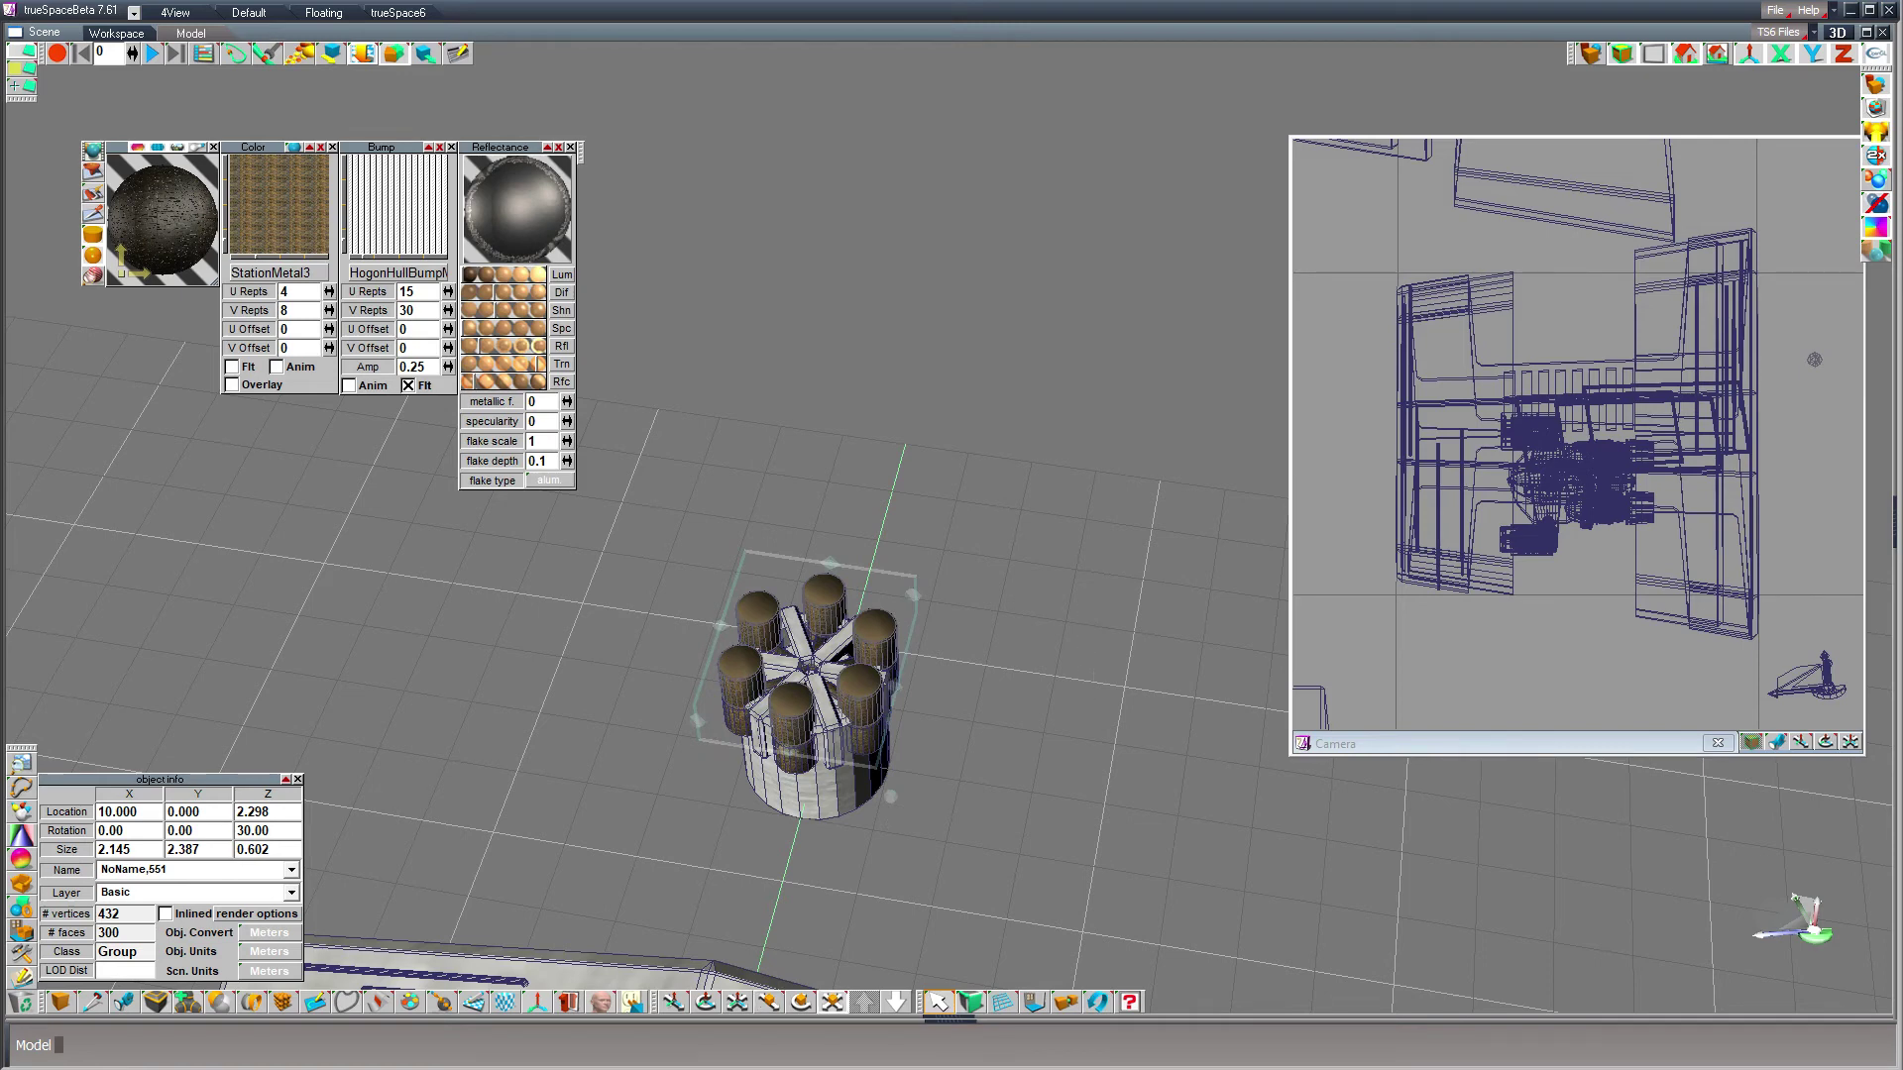
{"action": "left_click_drag", "start_coordinate": [1091, 674], "coordinate": [1011, 753]}
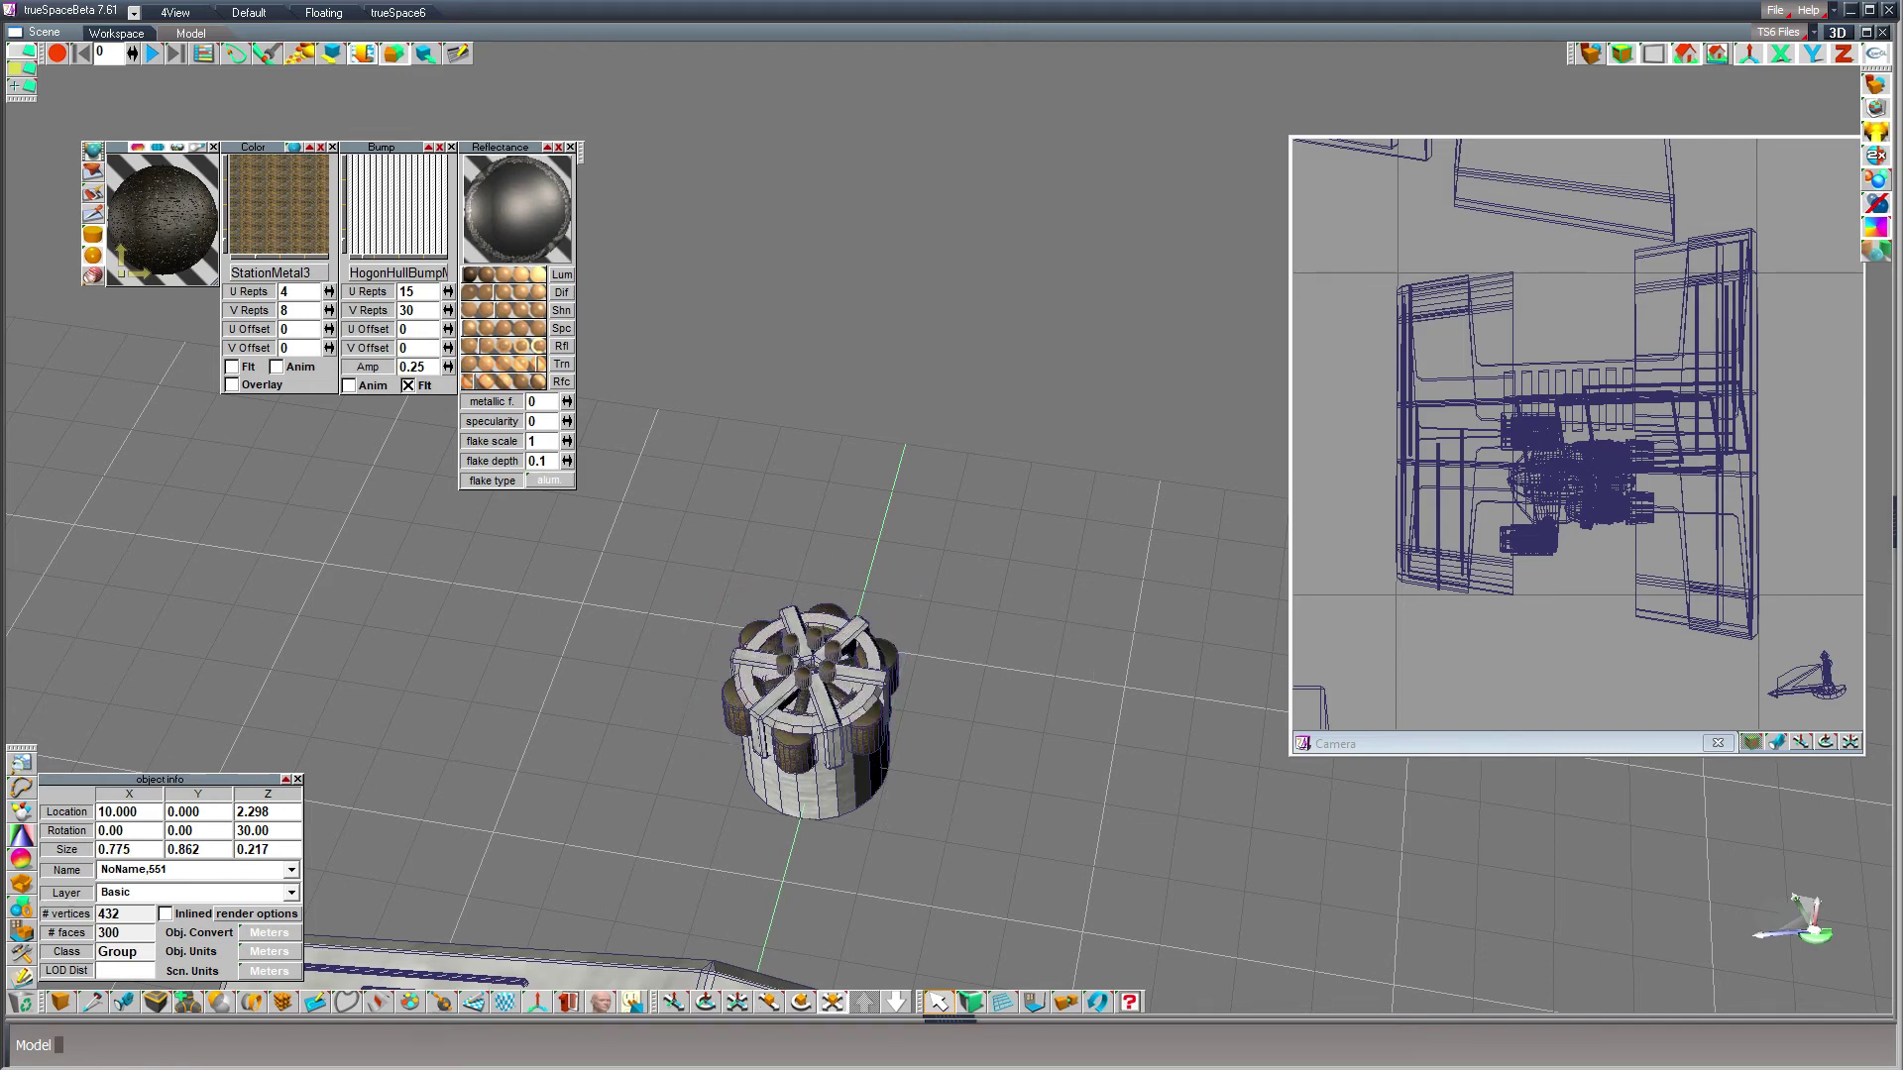
{"action": "double_click", "coordinate": [259, 831]}
{"action": "type", "text": "0"}
{"action": "key", "text": "Return"}
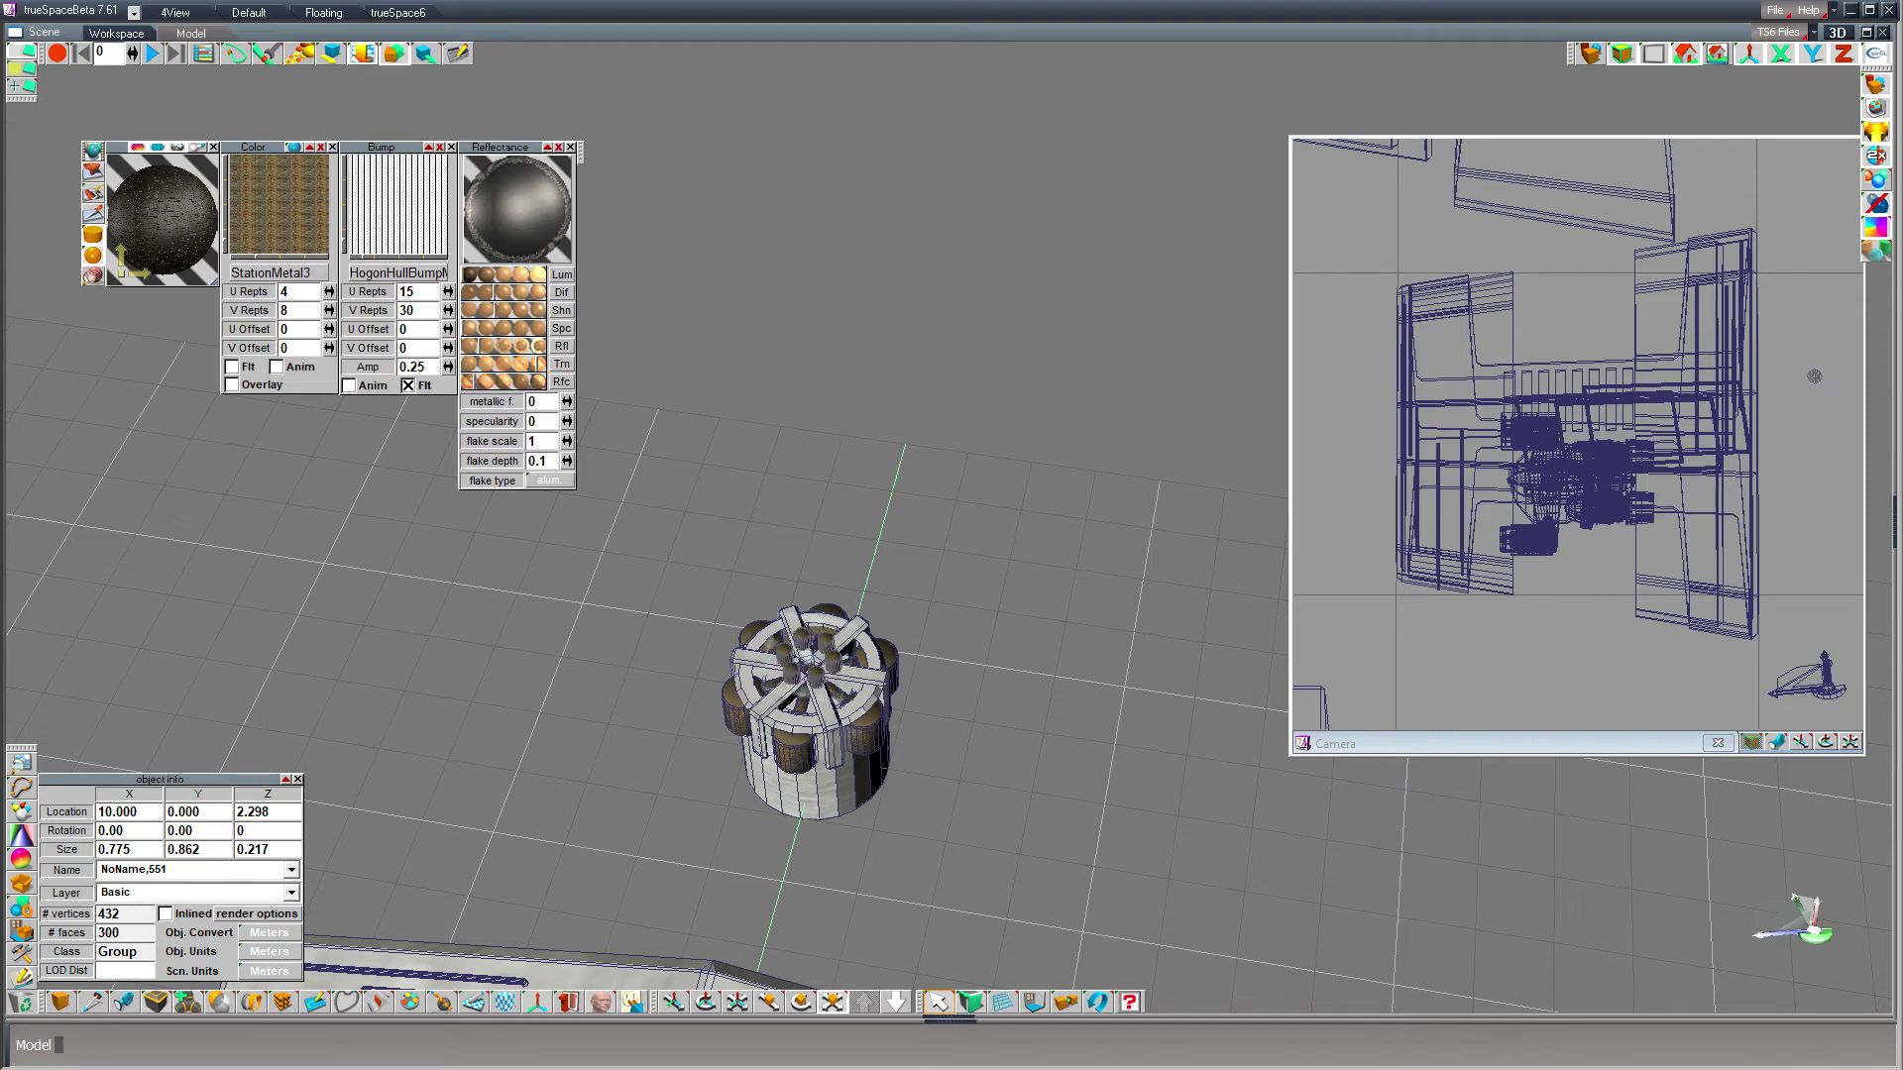
{"action": "key", "text": "z"}
{"action": "mouse_move", "coordinate": [1050, 585]}
{"action": "right_mouse_down"}
{"action": "mouse_move", "coordinate": [1051, 615]}
{"action": "mouse_move", "coordinate": [1051, 596]}
{"action": "right_mouse_up"}
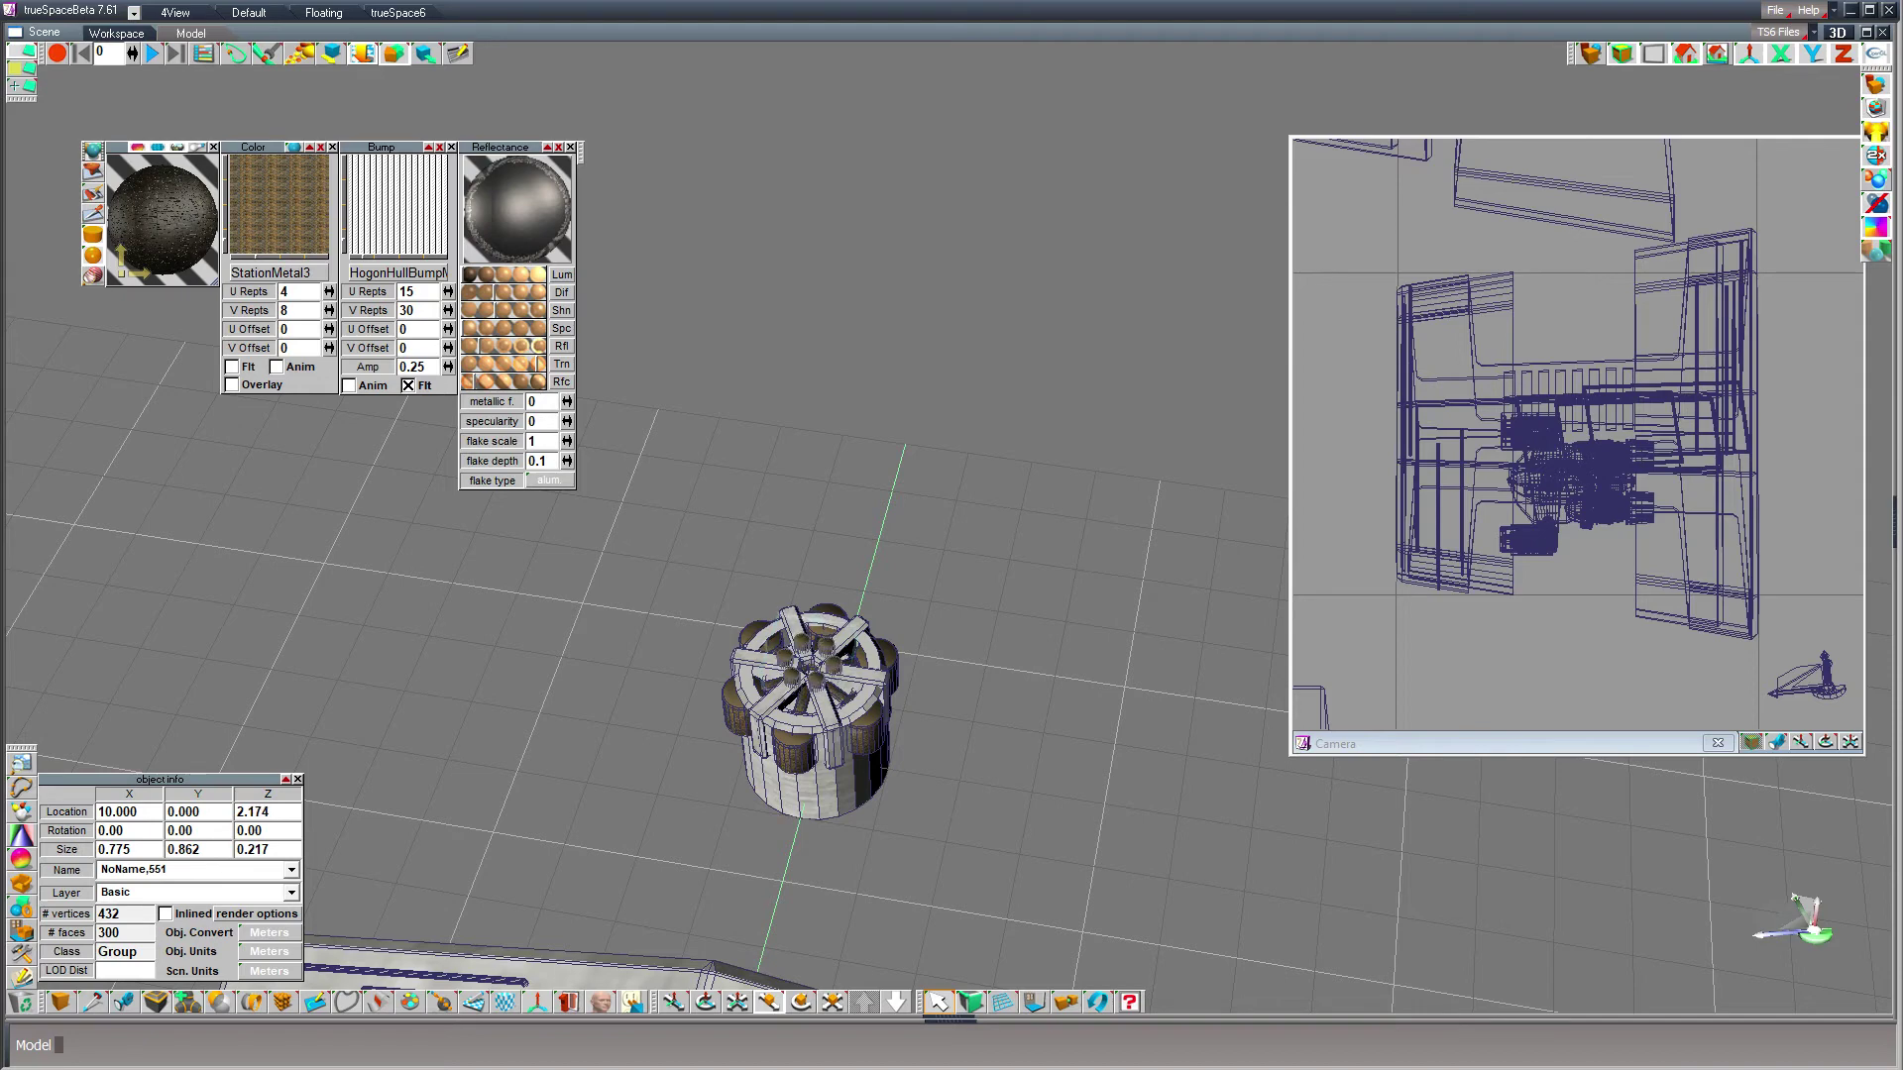
- Sample the StationMetal2 material from the spokes, adjust its diffusion and paint the small inner cylinder ring with it
{"action": "left_click", "coordinate": [99, 214]}
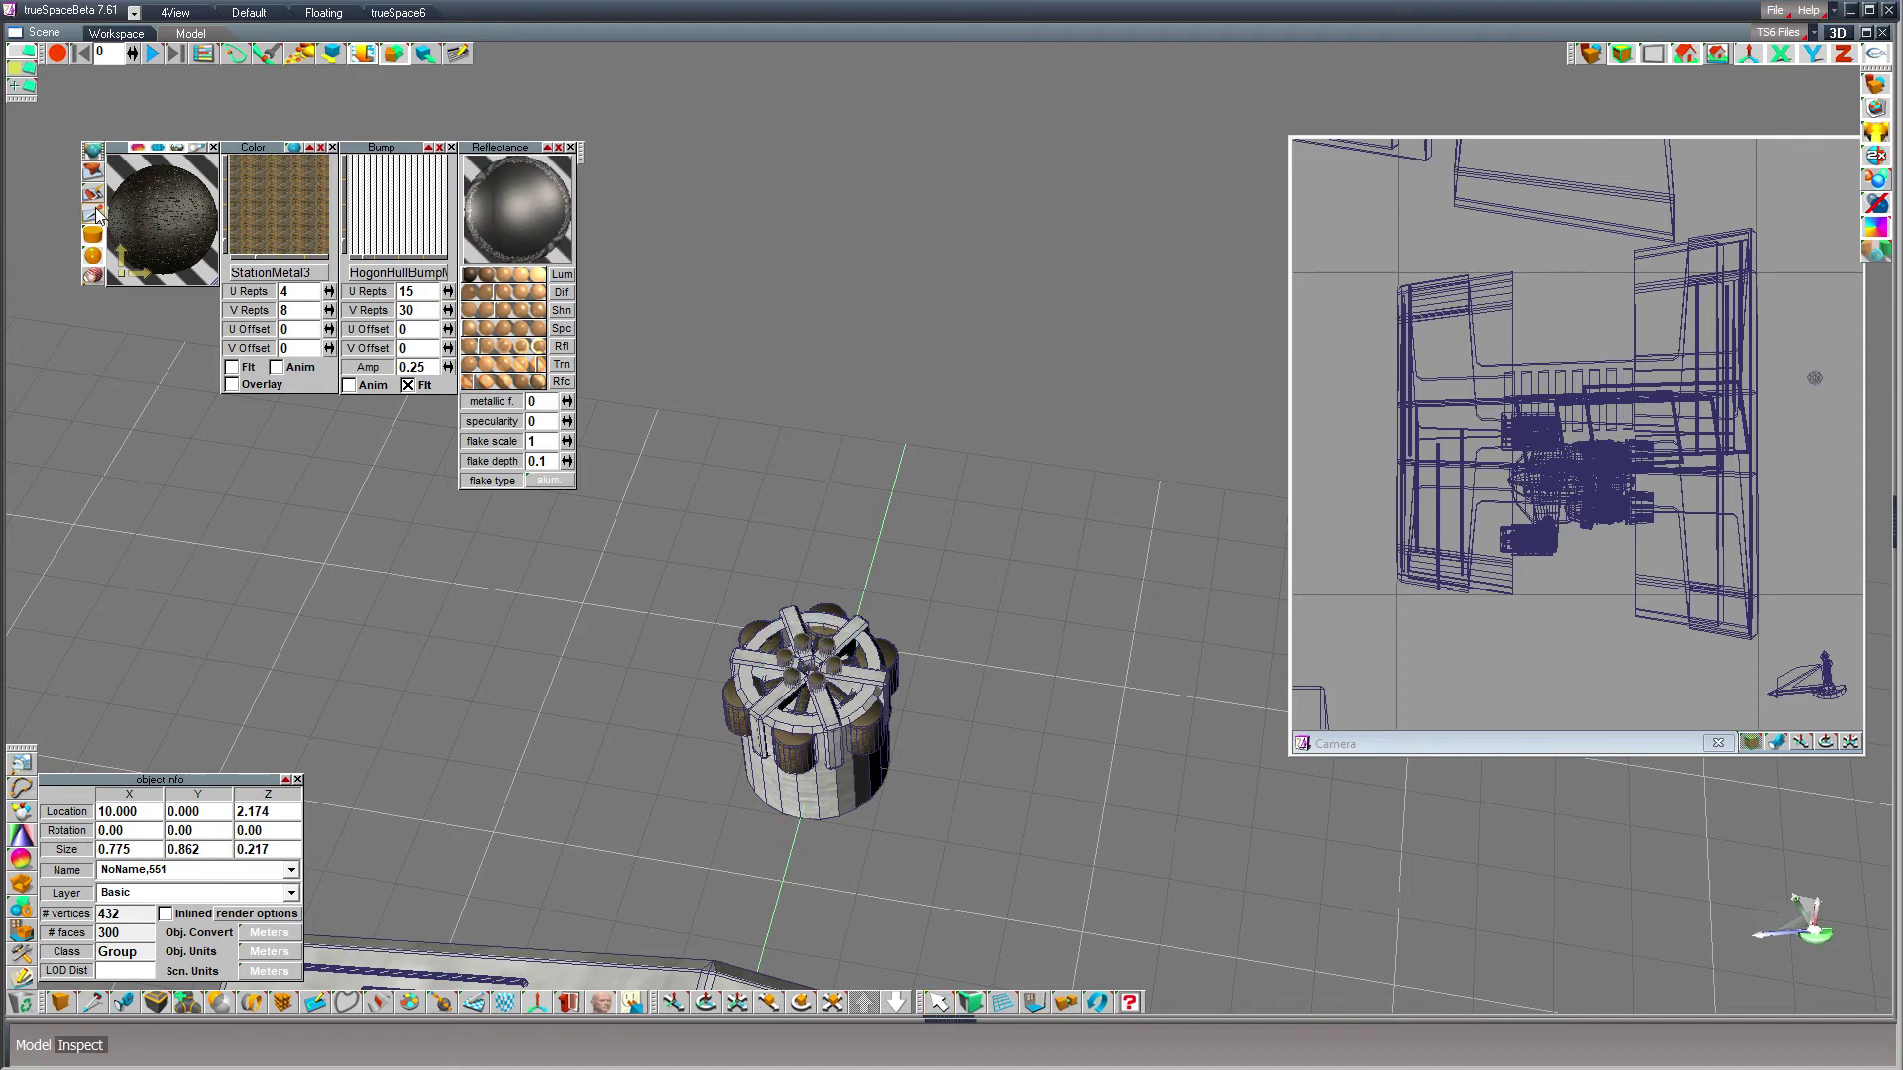
{"action": "left_click", "coordinate": [776, 704]}
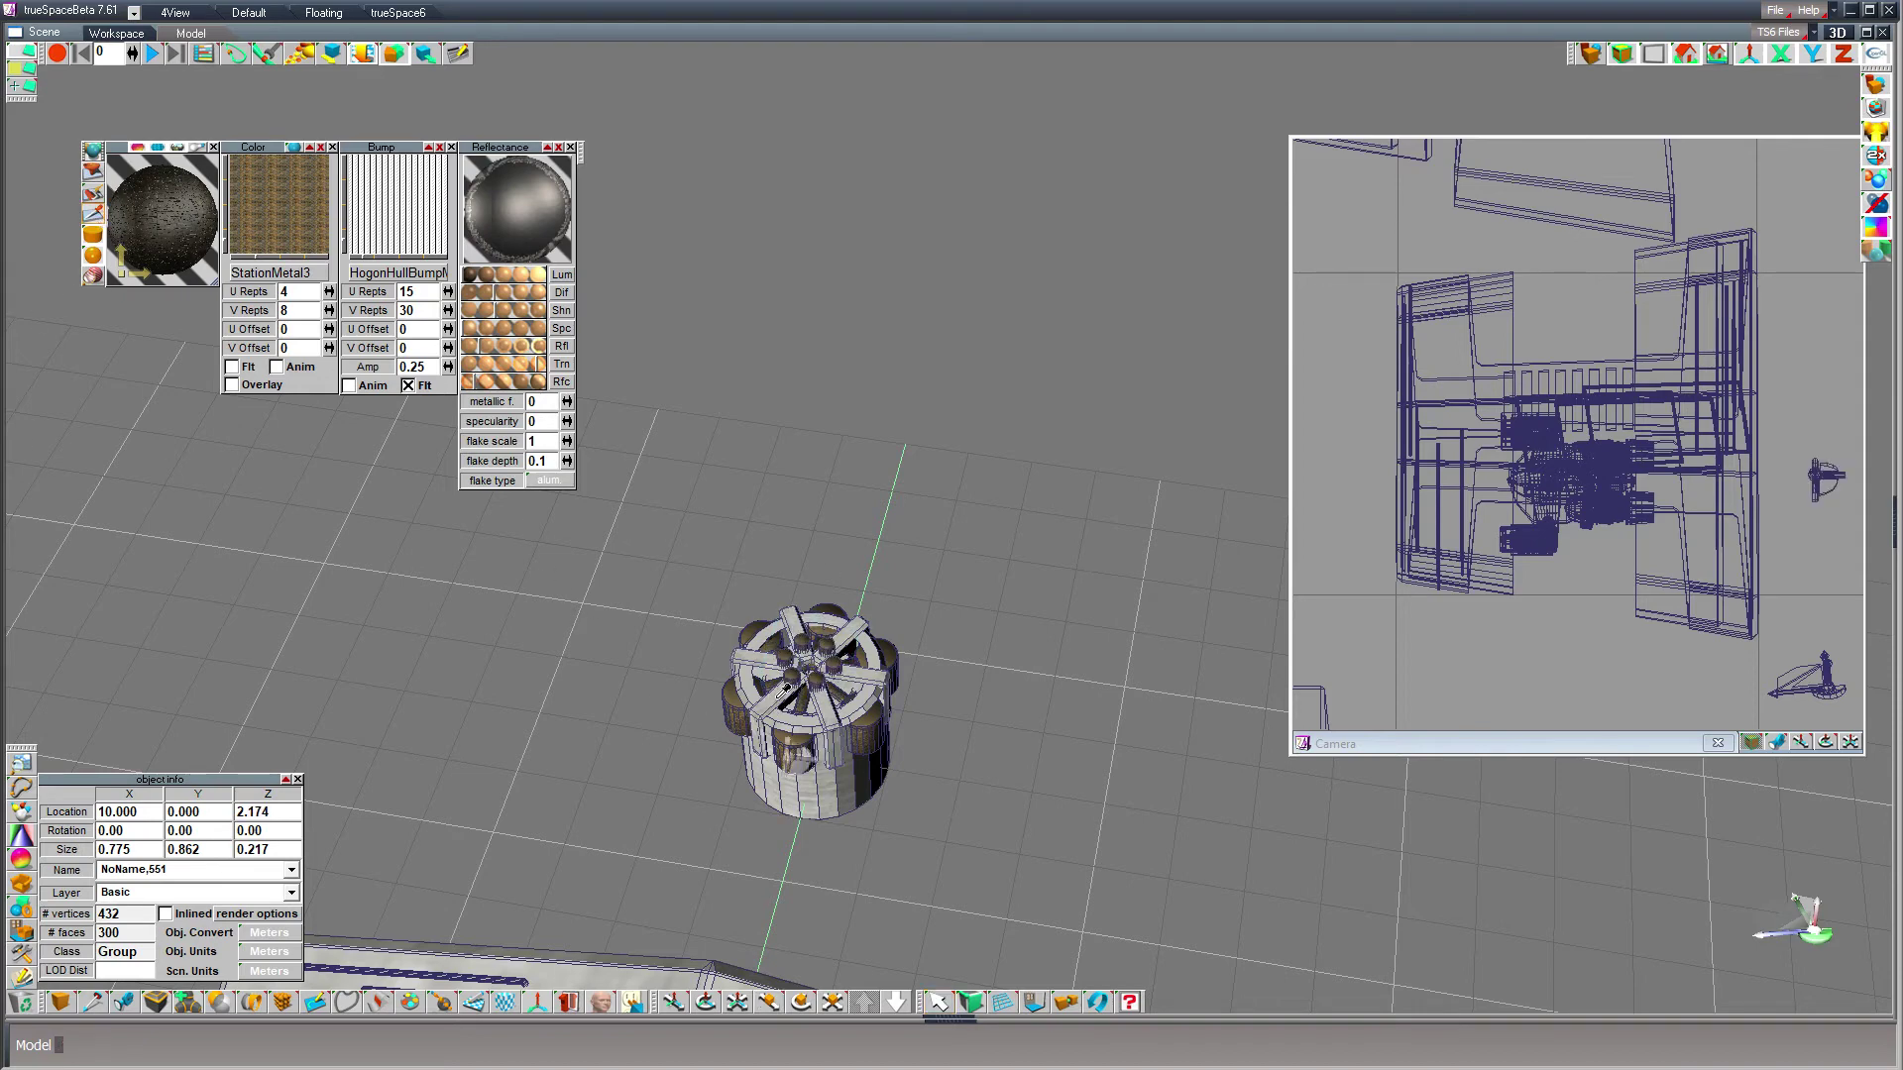
{"action": "left_click", "coordinate": [513, 293]}
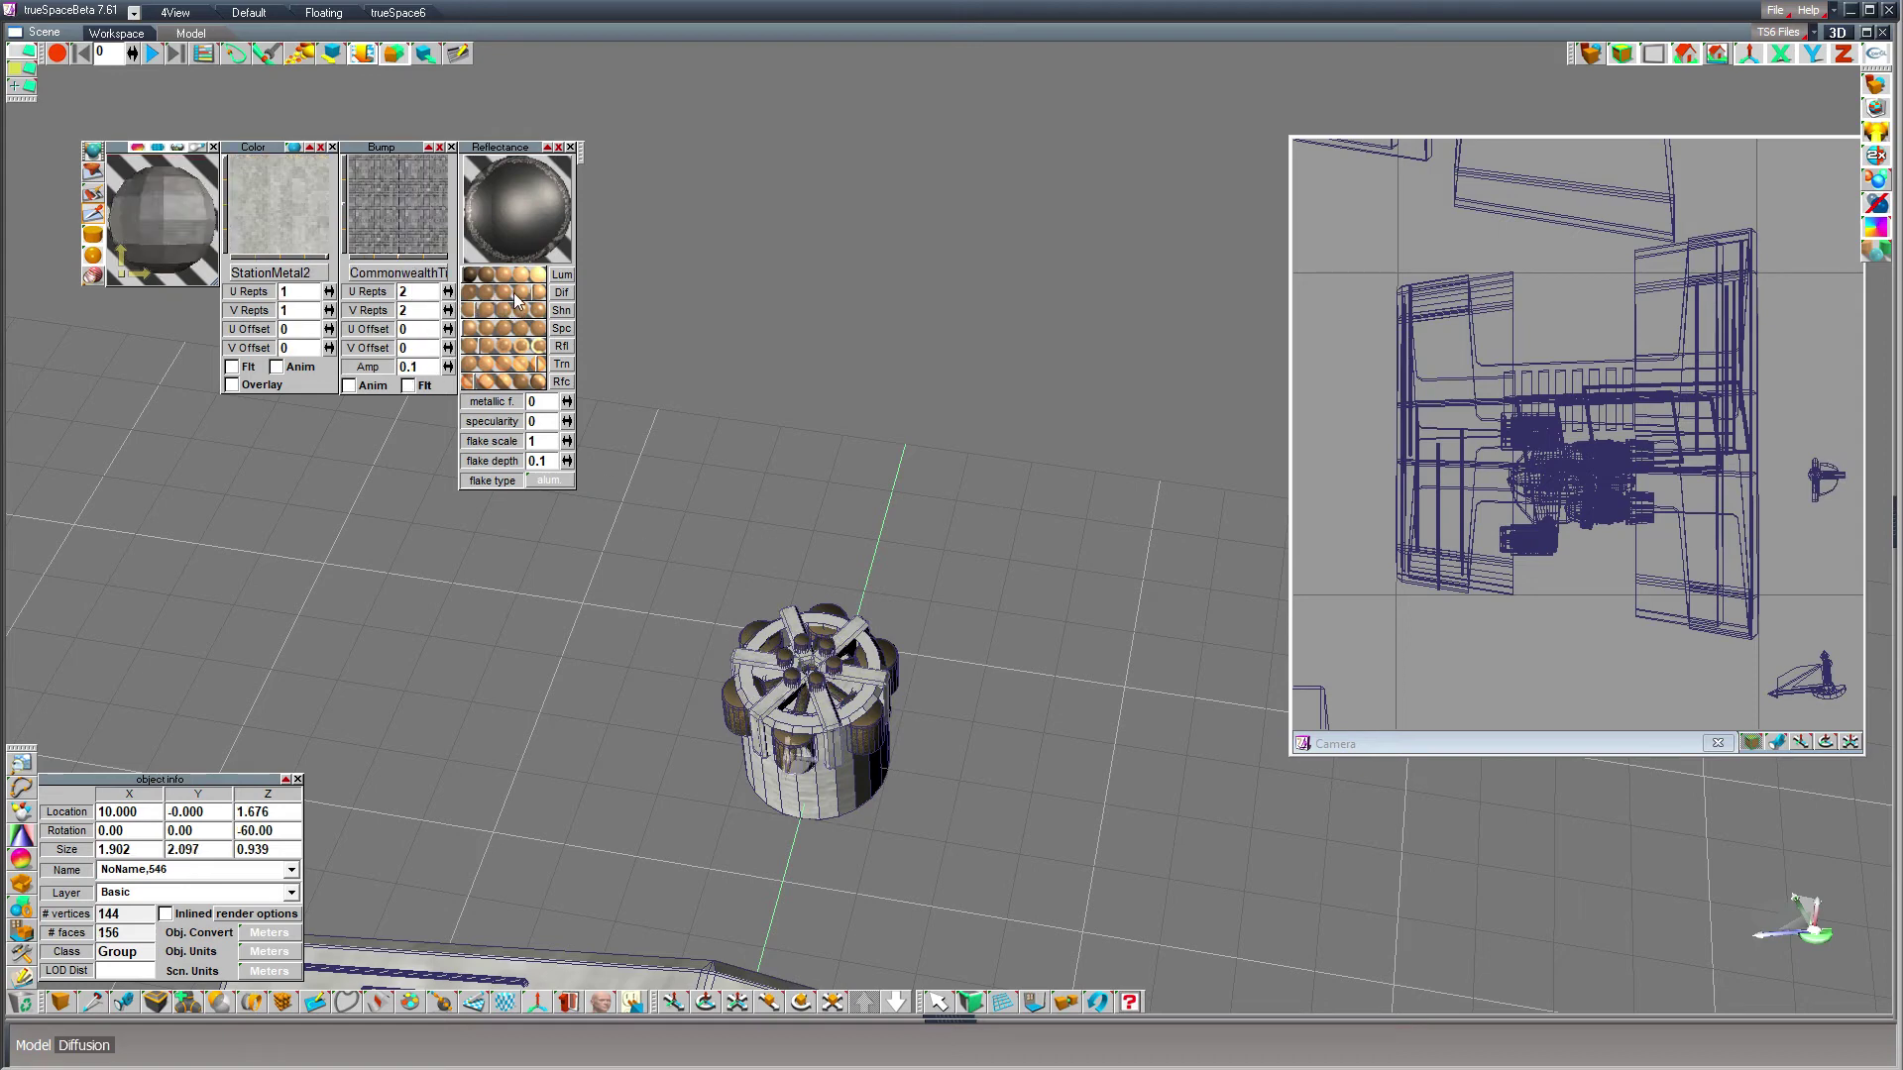
{"action": "left_click", "coordinate": [937, 1003]}
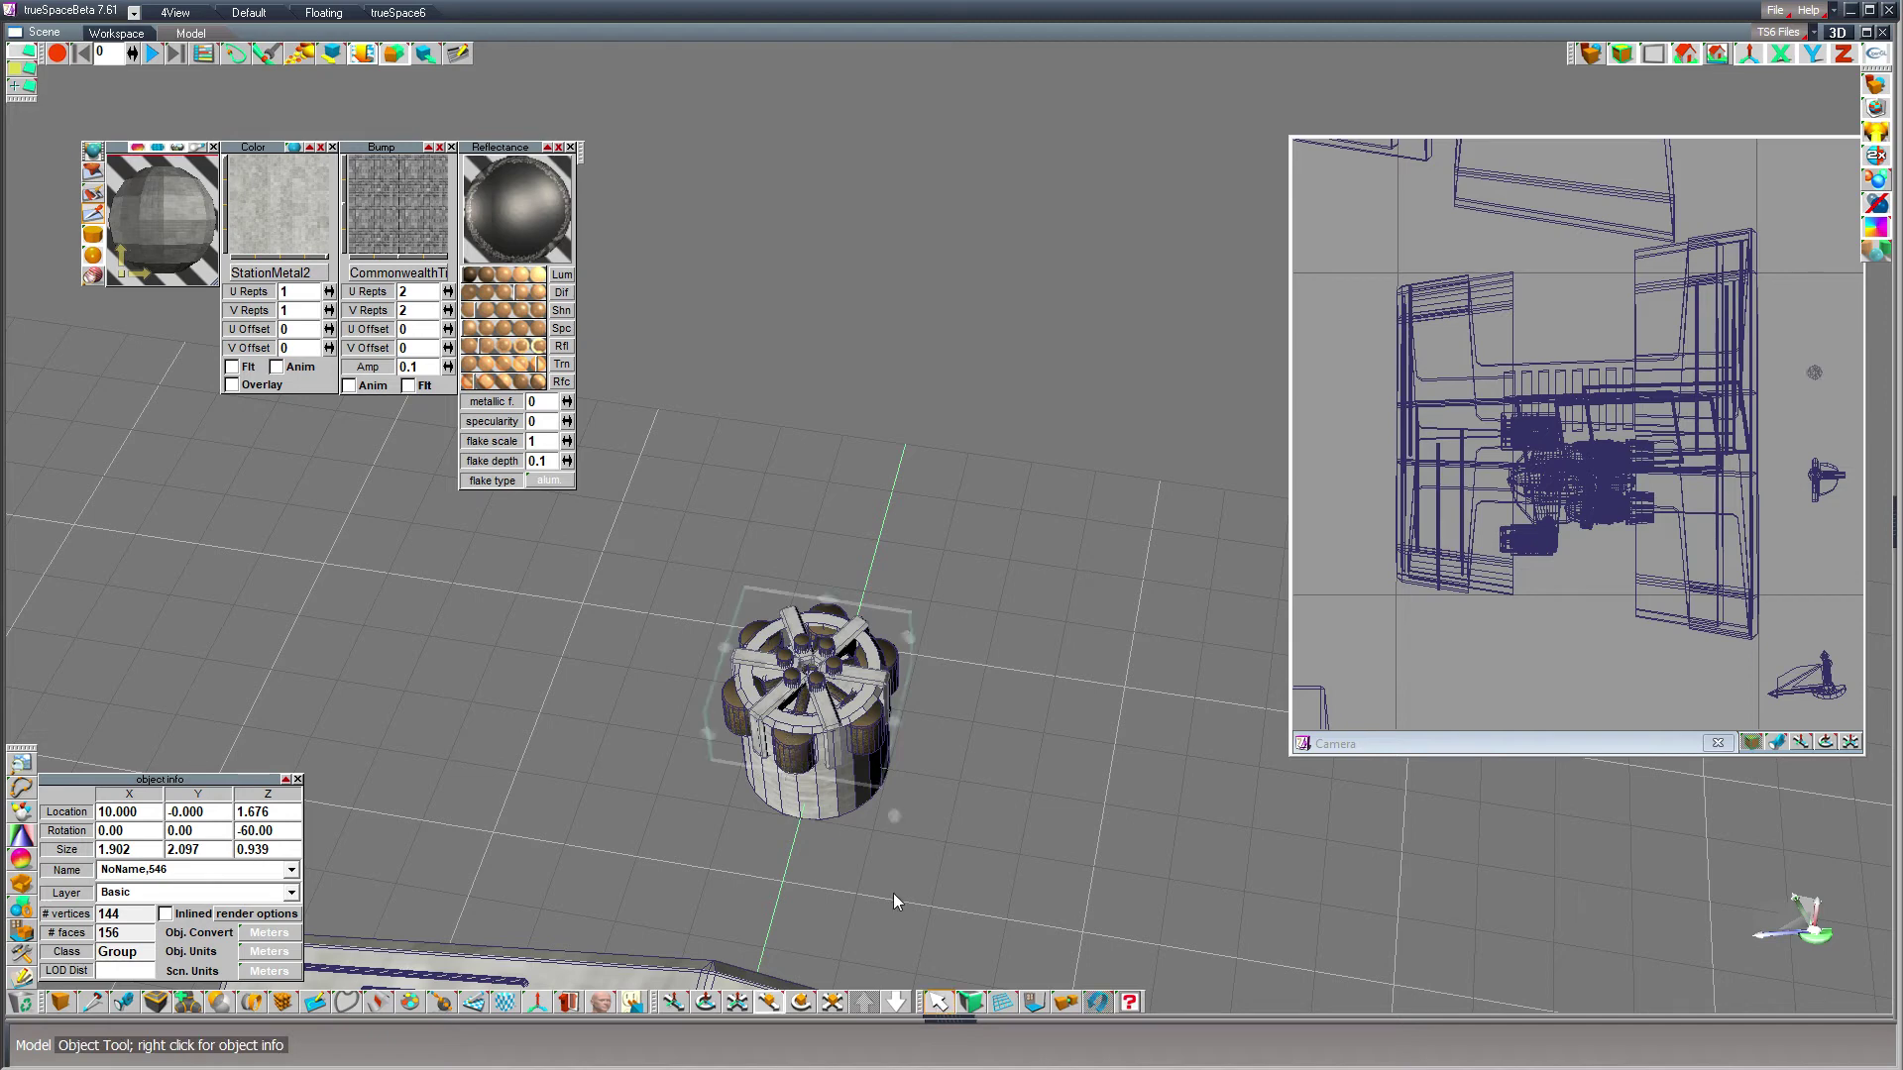
{"action": "left_click", "coordinate": [818, 687]}
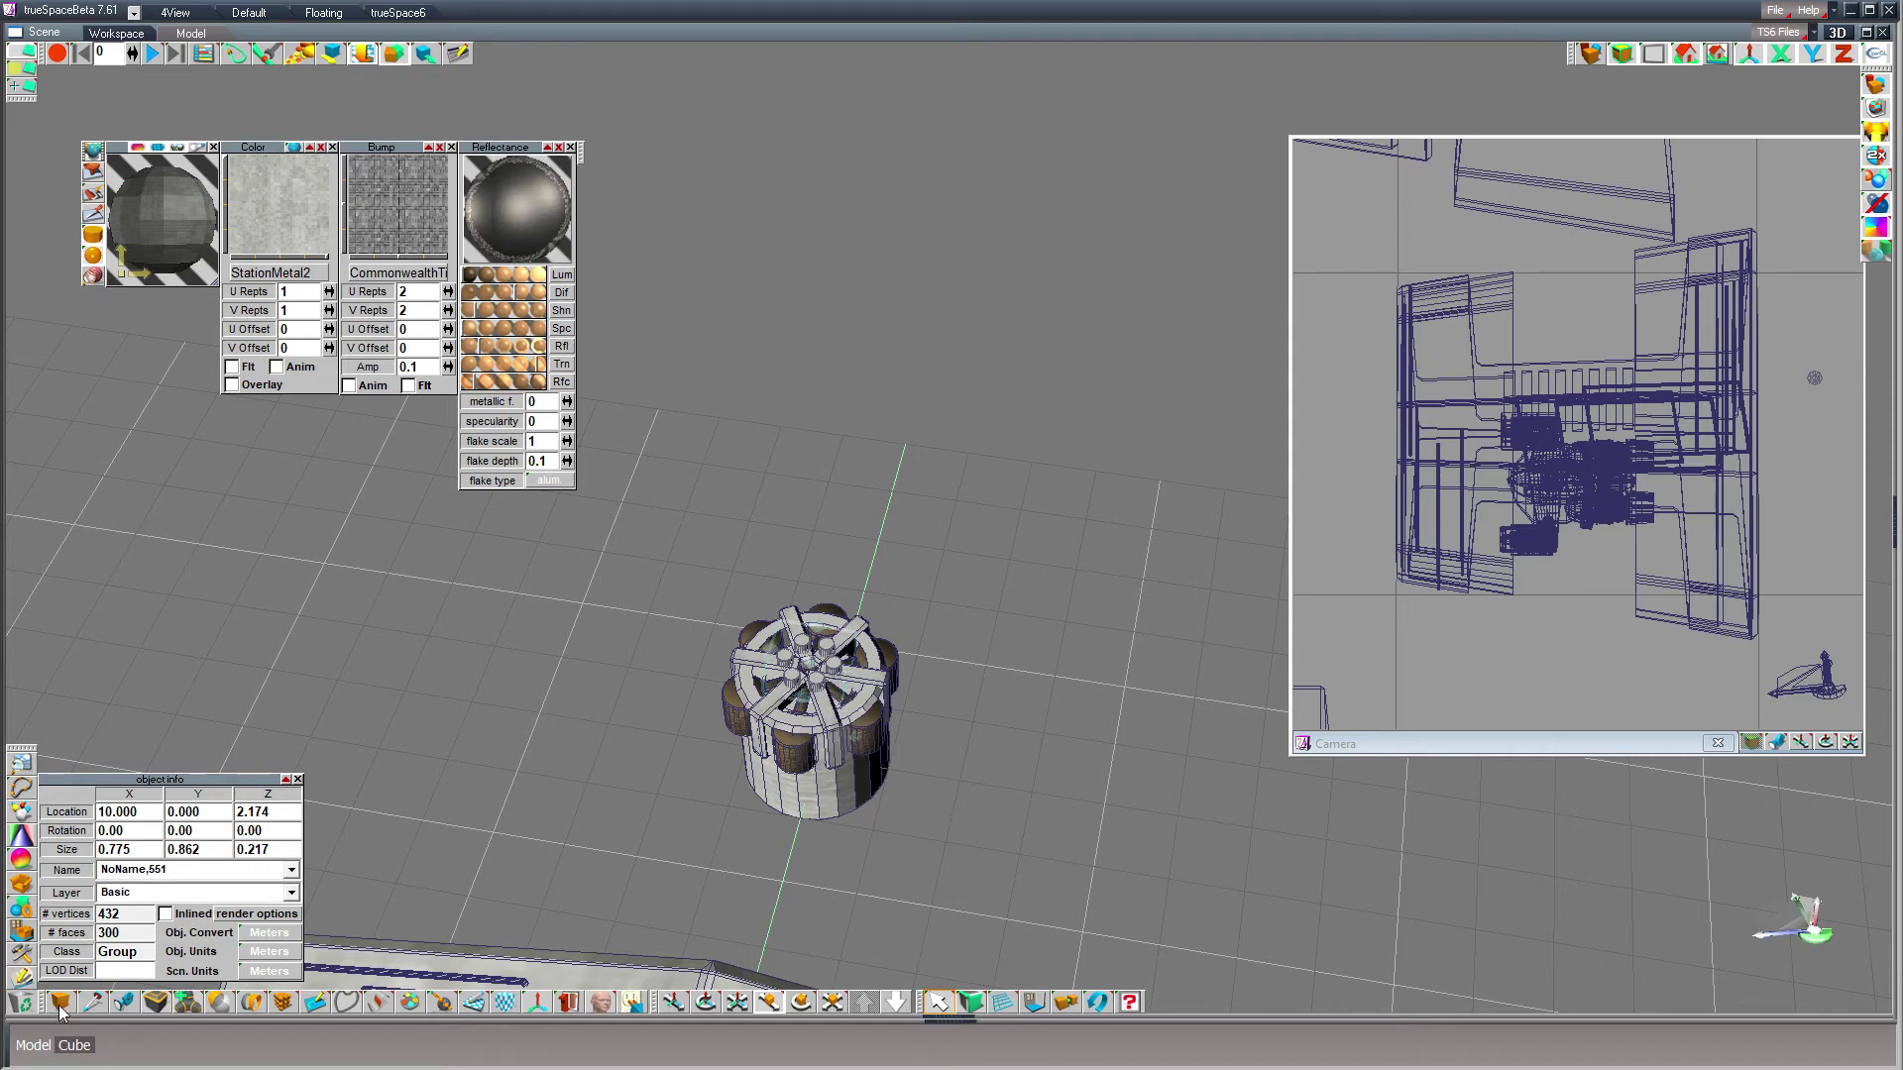
- Add a thin torus beside the detail part with radius 1.22 and tube thickness 0.03
{"action": "left_click_drag", "start_coordinate": [60, 1002], "coordinate": [60, 826]}
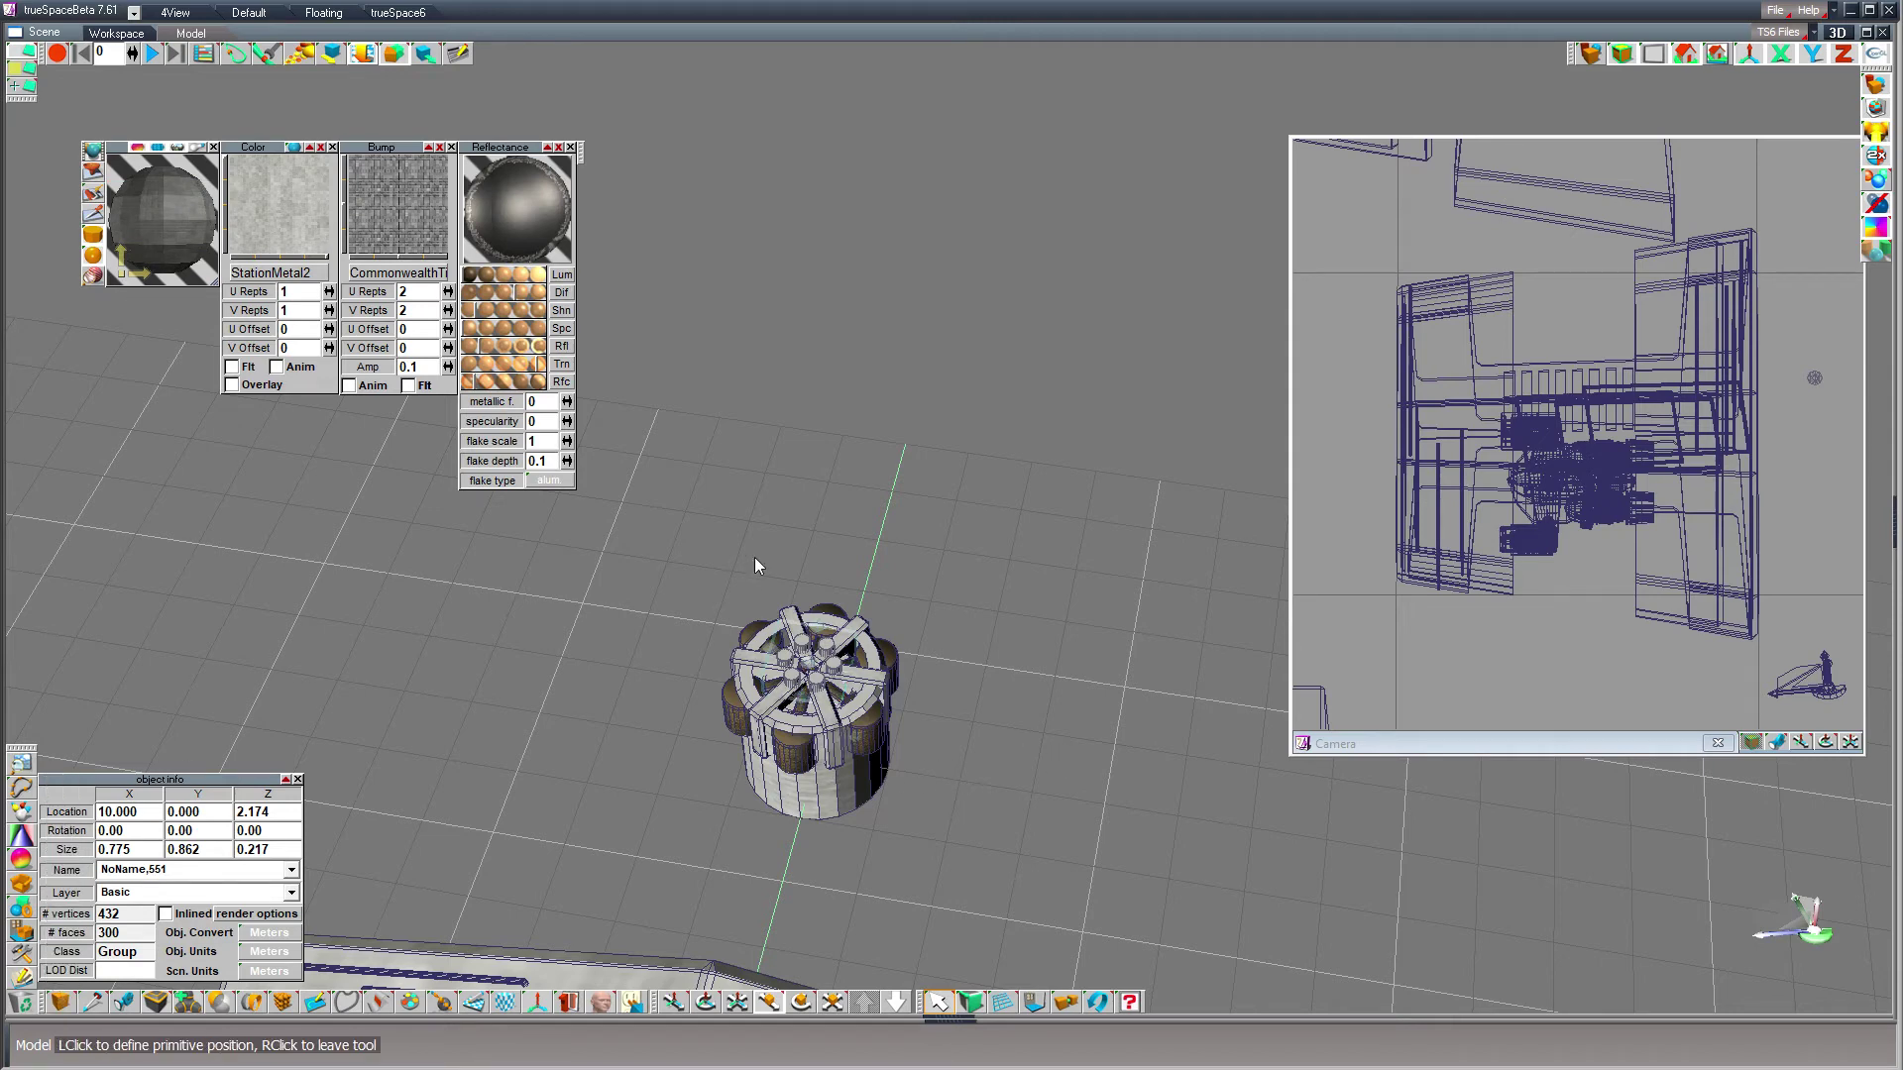
{"action": "left_click", "coordinate": [684, 555]}
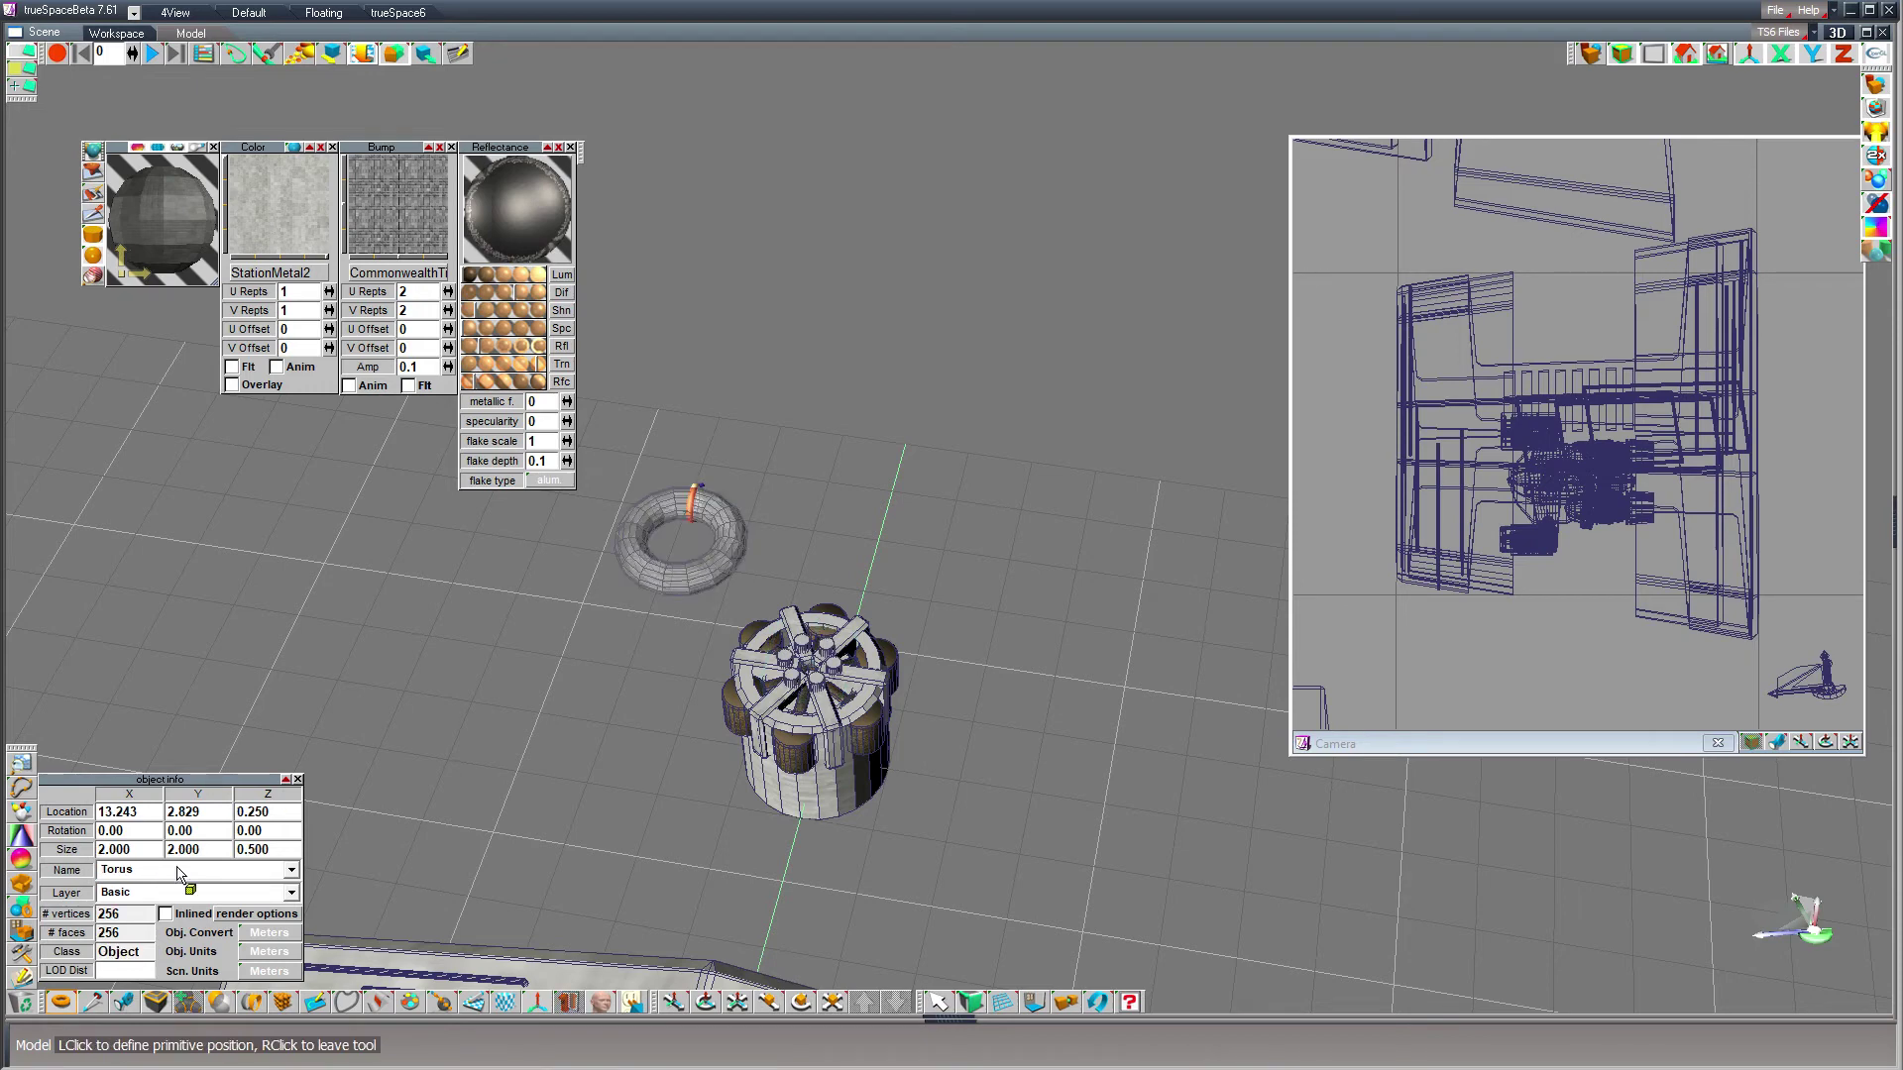
{"action": "right_click", "coordinate": [55, 995]}
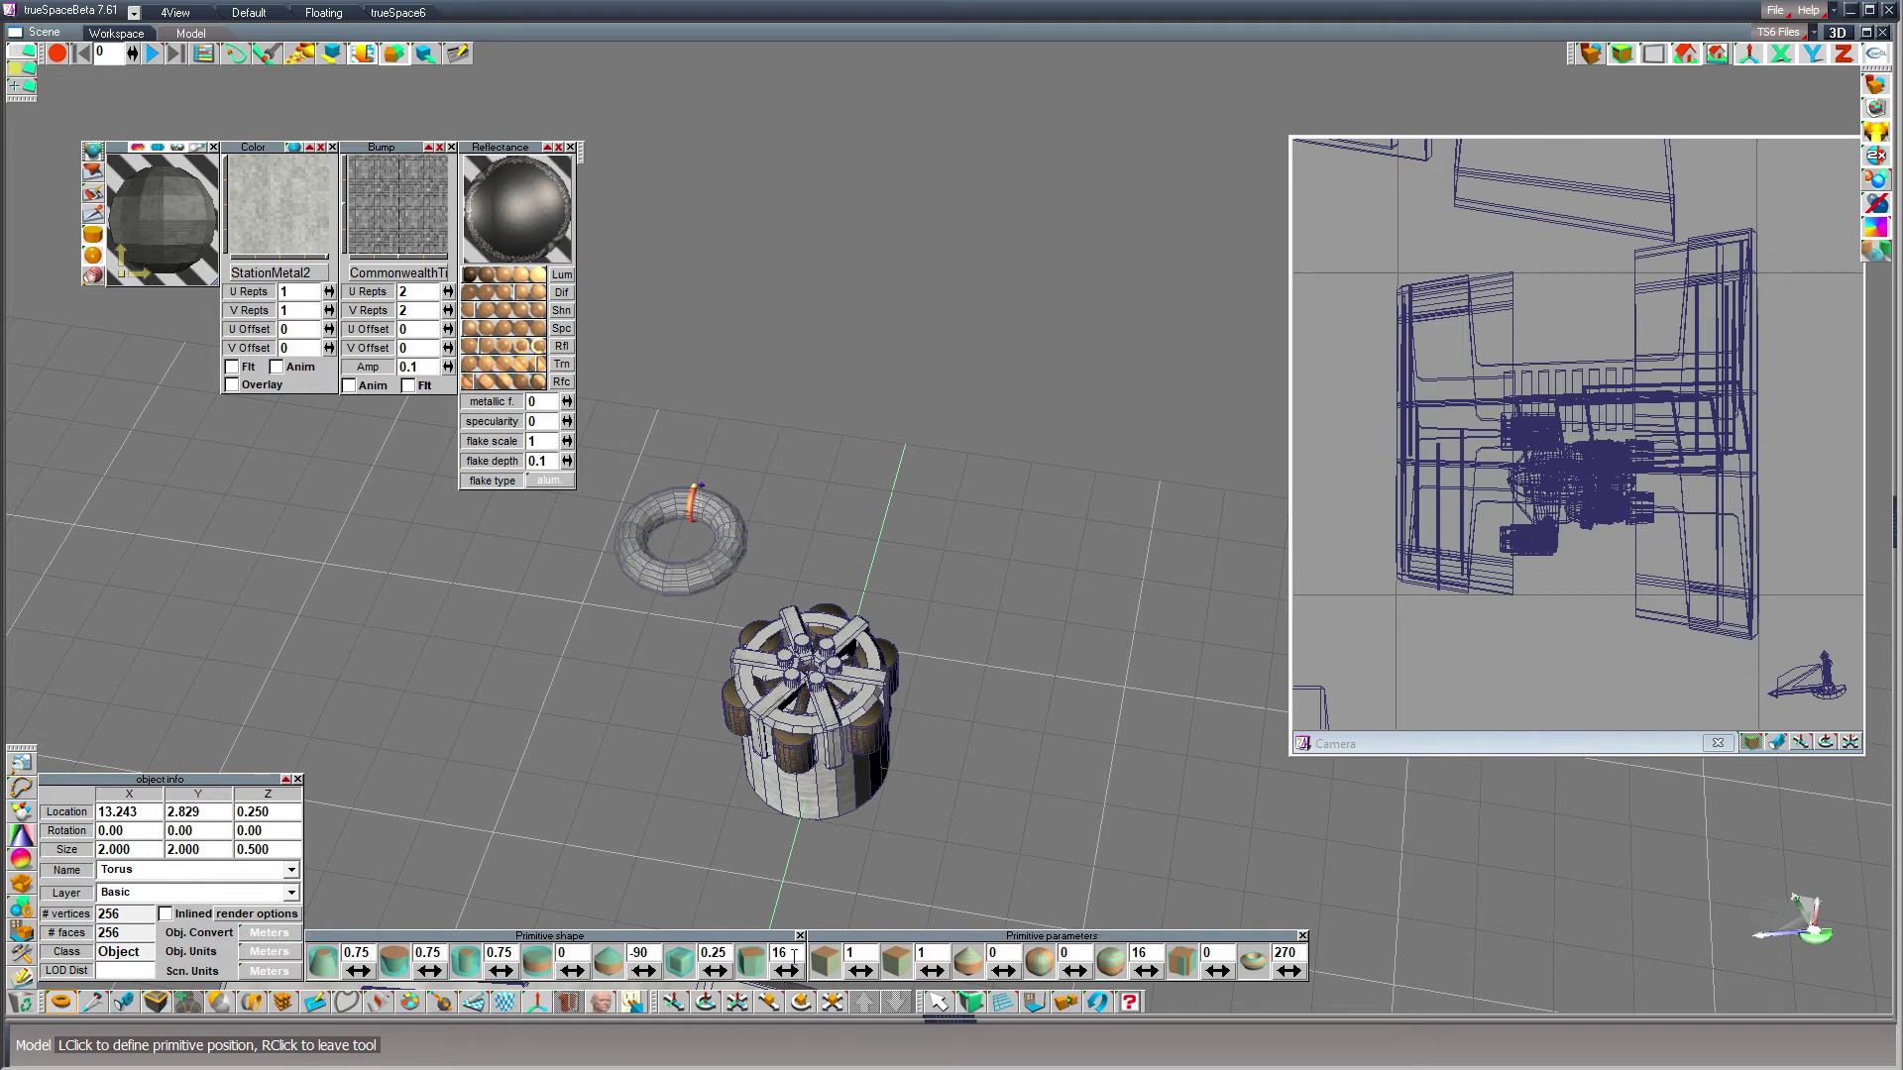
{"action": "left_click_drag", "start_coordinate": [714, 971], "coordinate": [684, 971]}
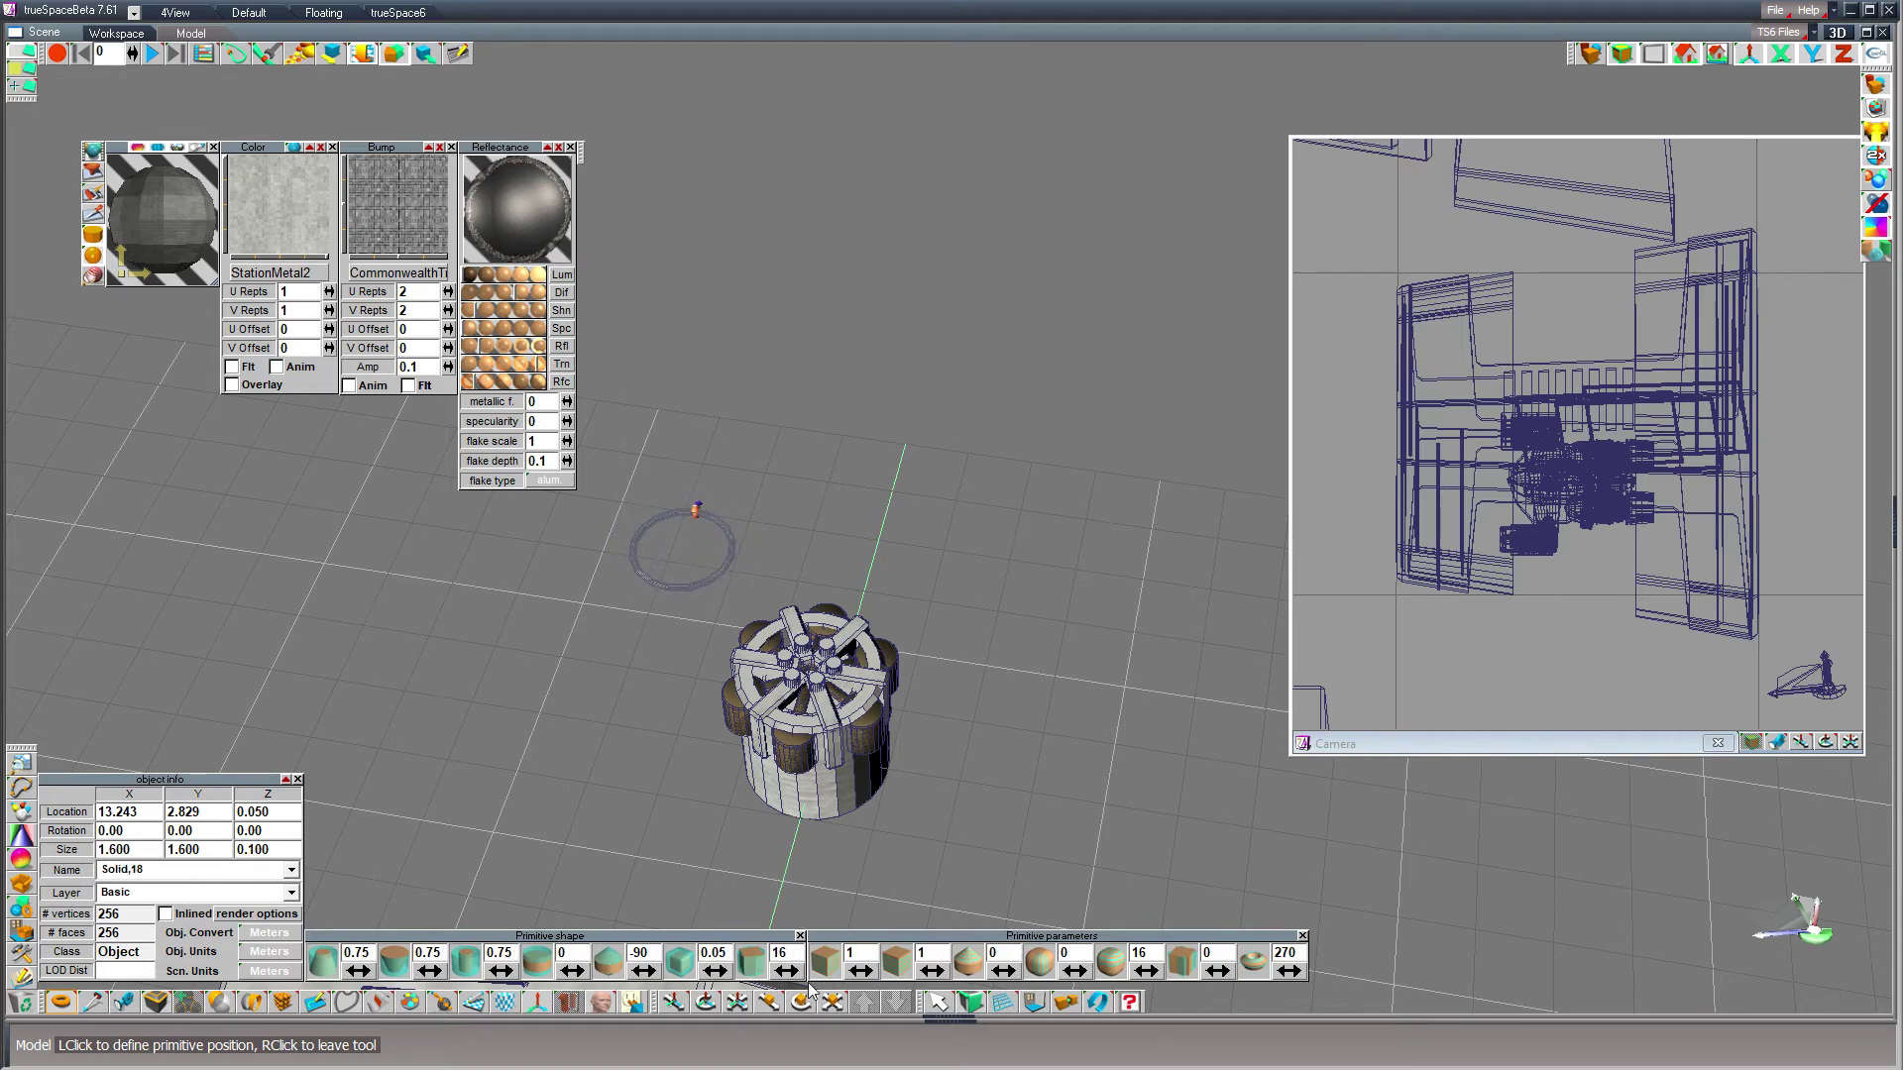
{"action": "left_click_drag", "start_coordinate": [488, 973], "coordinate": [513, 981]}
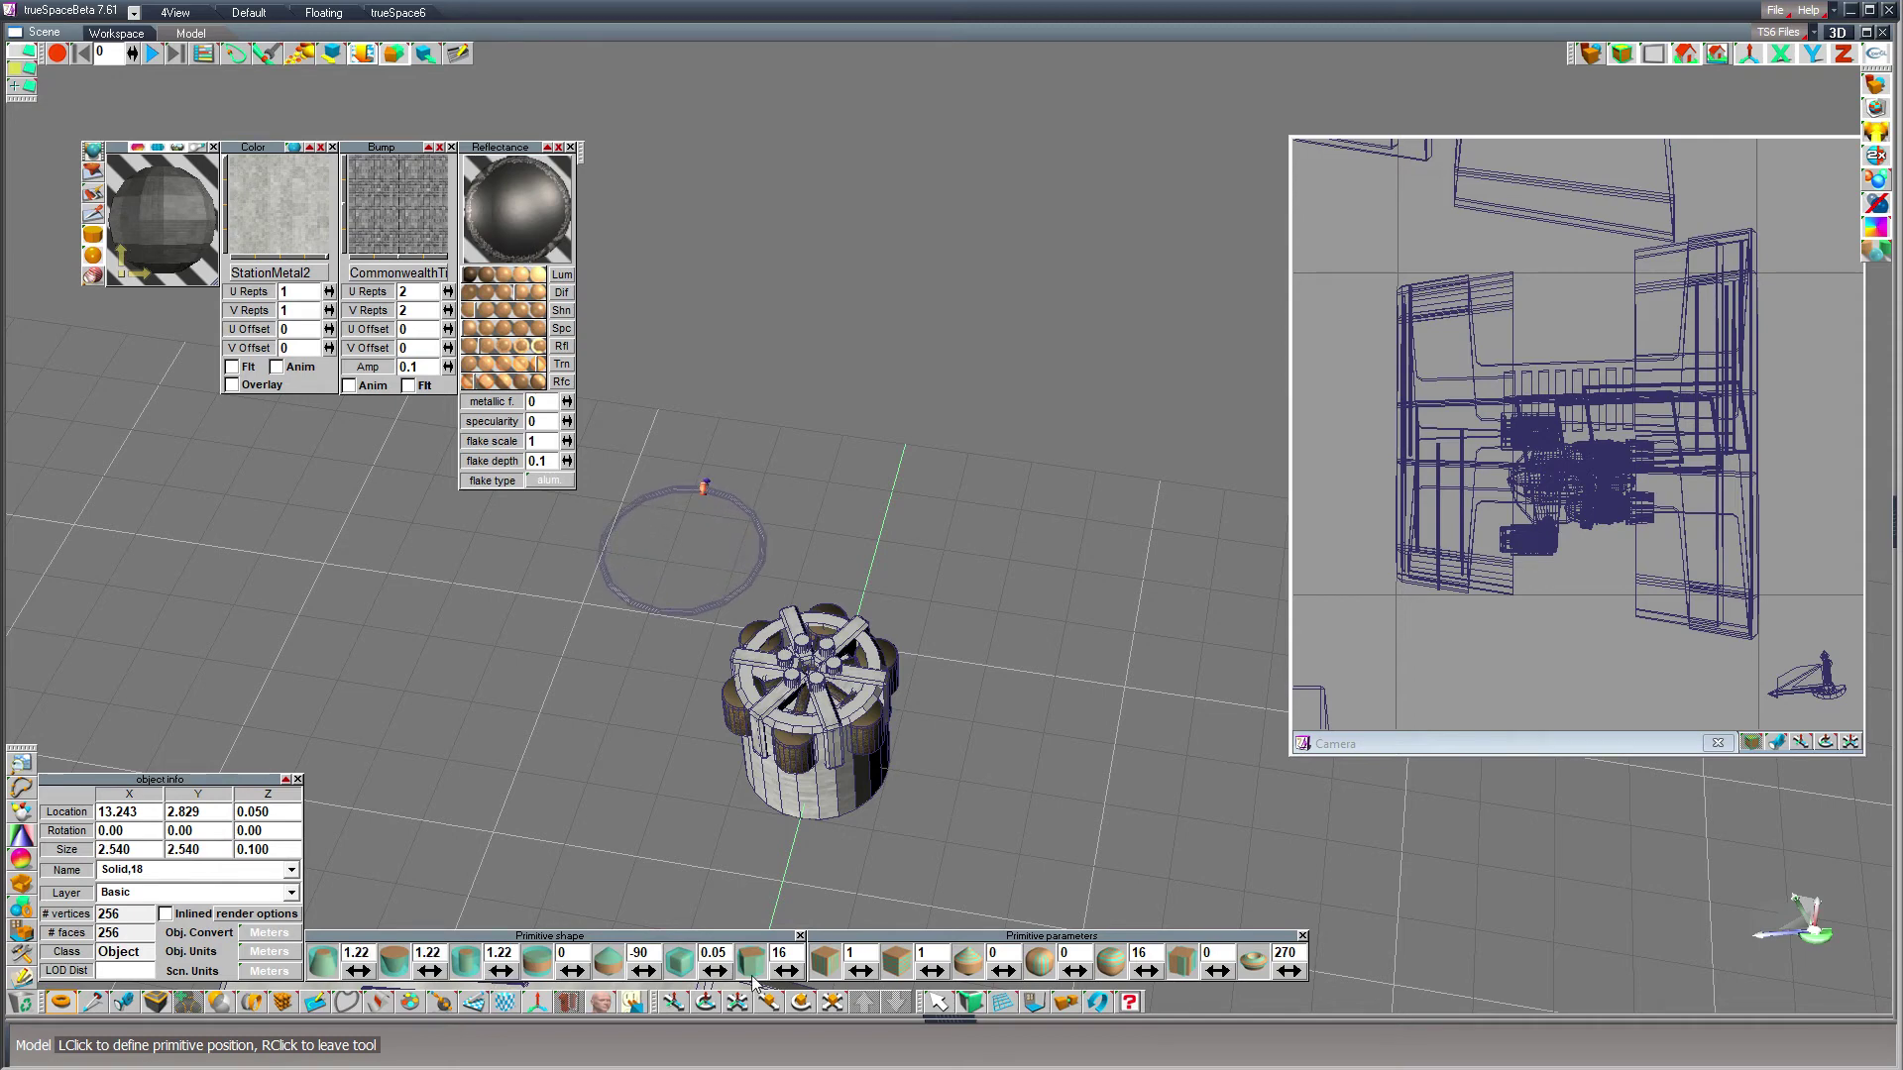
{"action": "left_click_drag", "start_coordinate": [715, 971], "coordinate": [710, 988]}
{"action": "left_click", "coordinate": [943, 1002]}
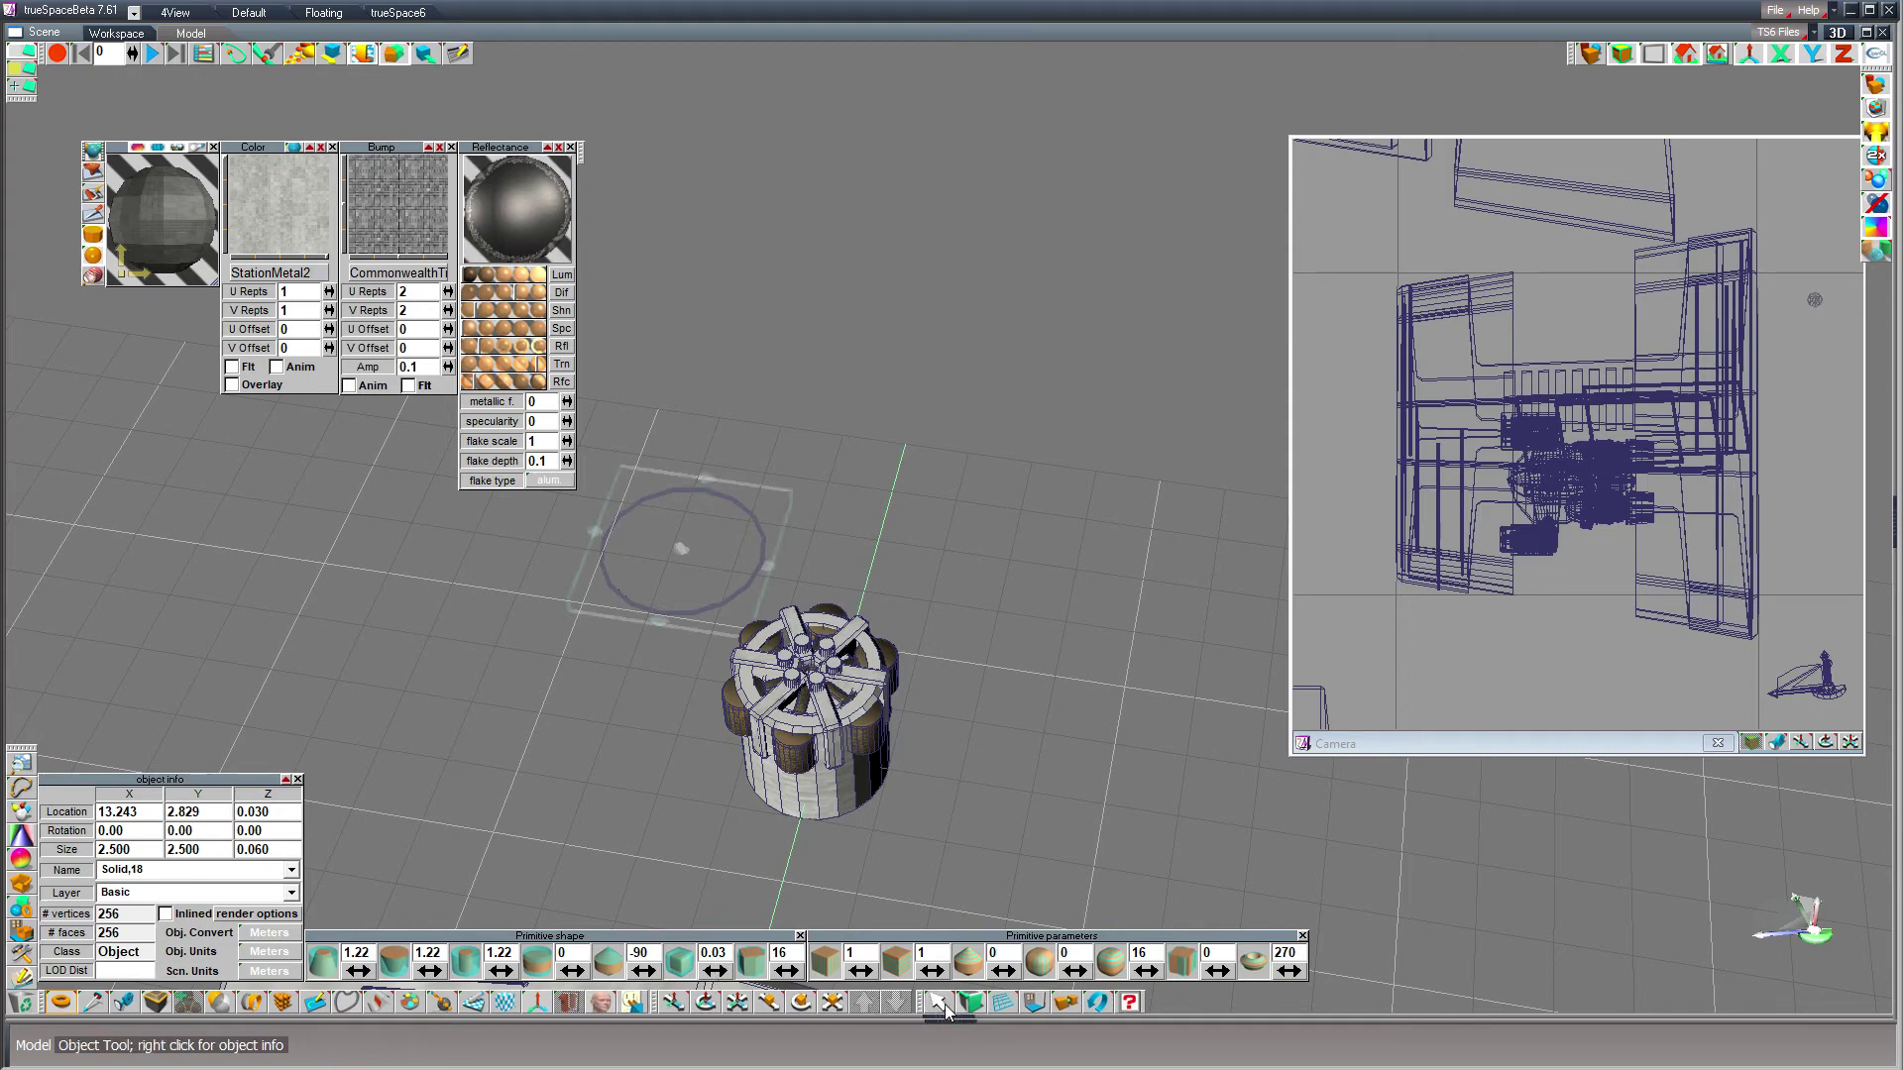
- Place the torus around the cylinder at X 10, Y 0, about Z 1.89, and scale it to about 2.26 × 2.26 × 0.05
{"action": "double_click", "coordinate": [150, 810]}
{"action": "type", "text": "10"}
{"action": "key", "text": "Tab"}
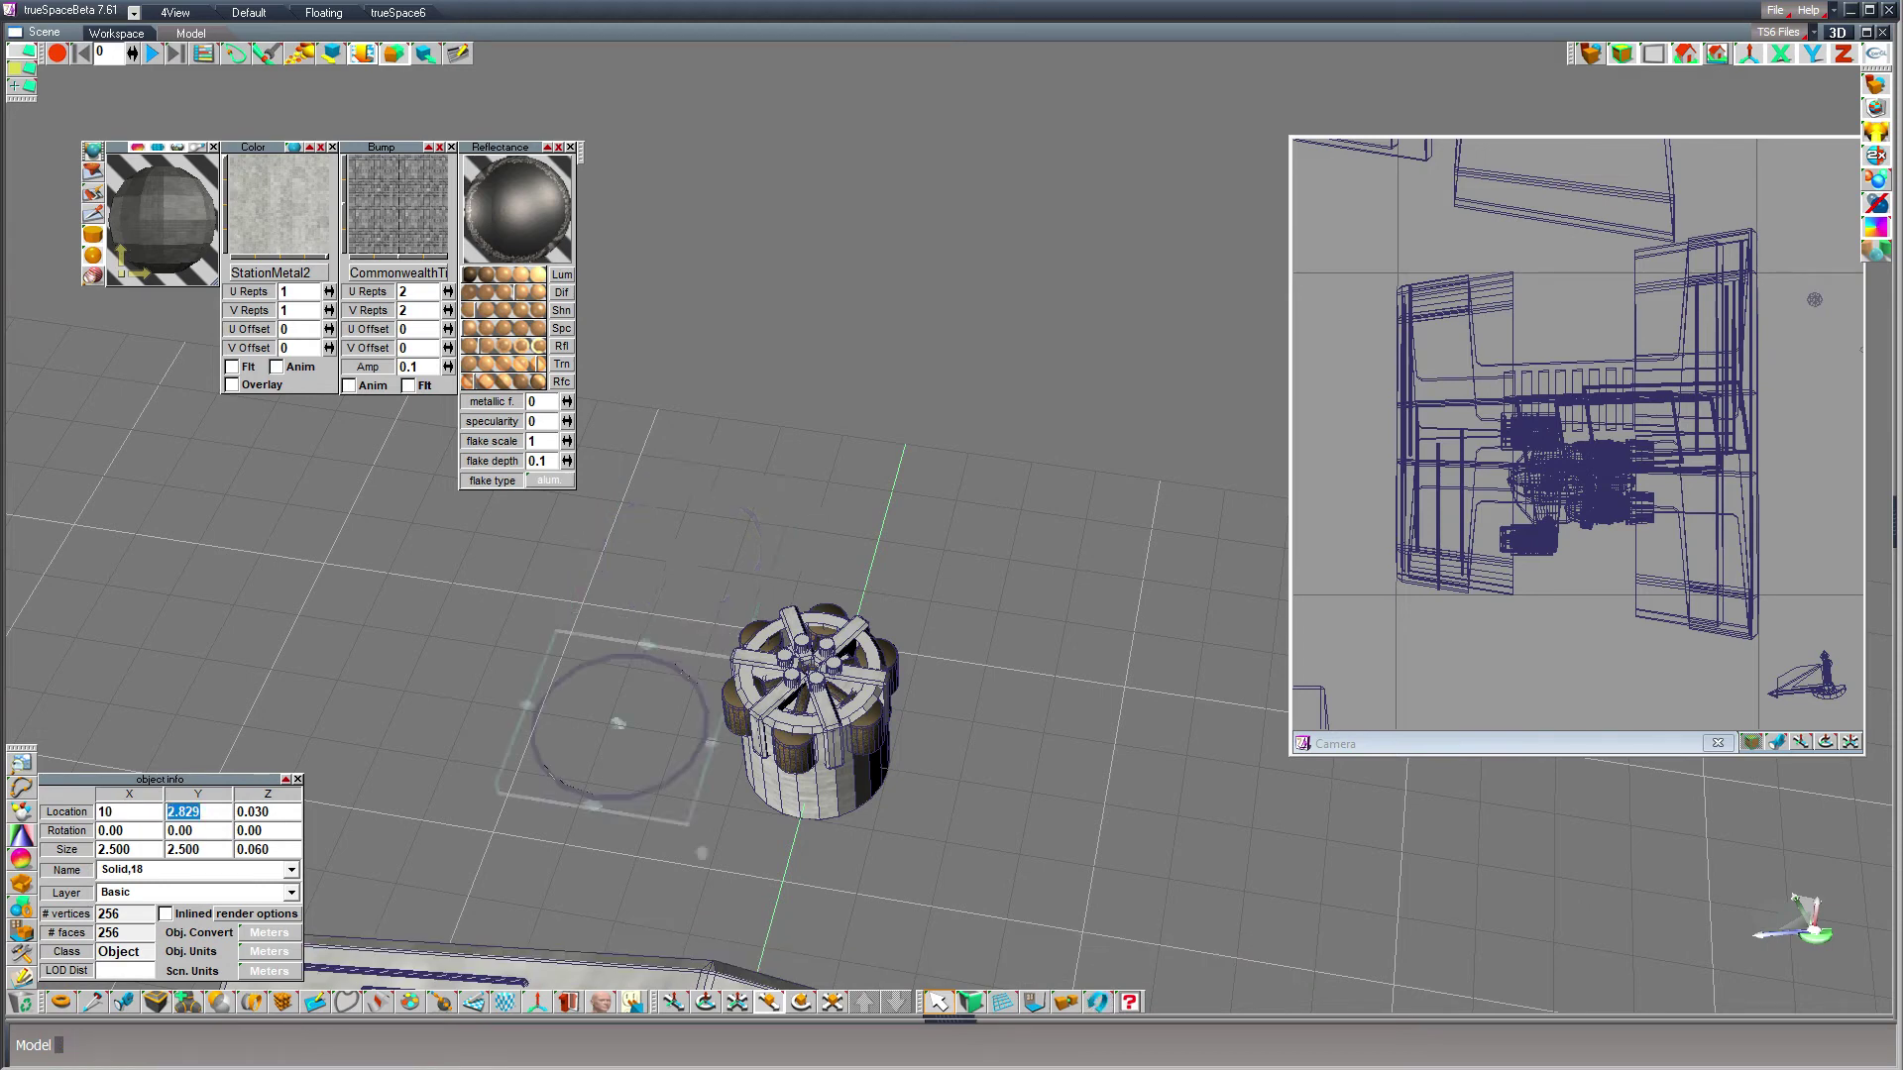
{"action": "type", "text": "0"}
{"action": "key", "text": "Return"}
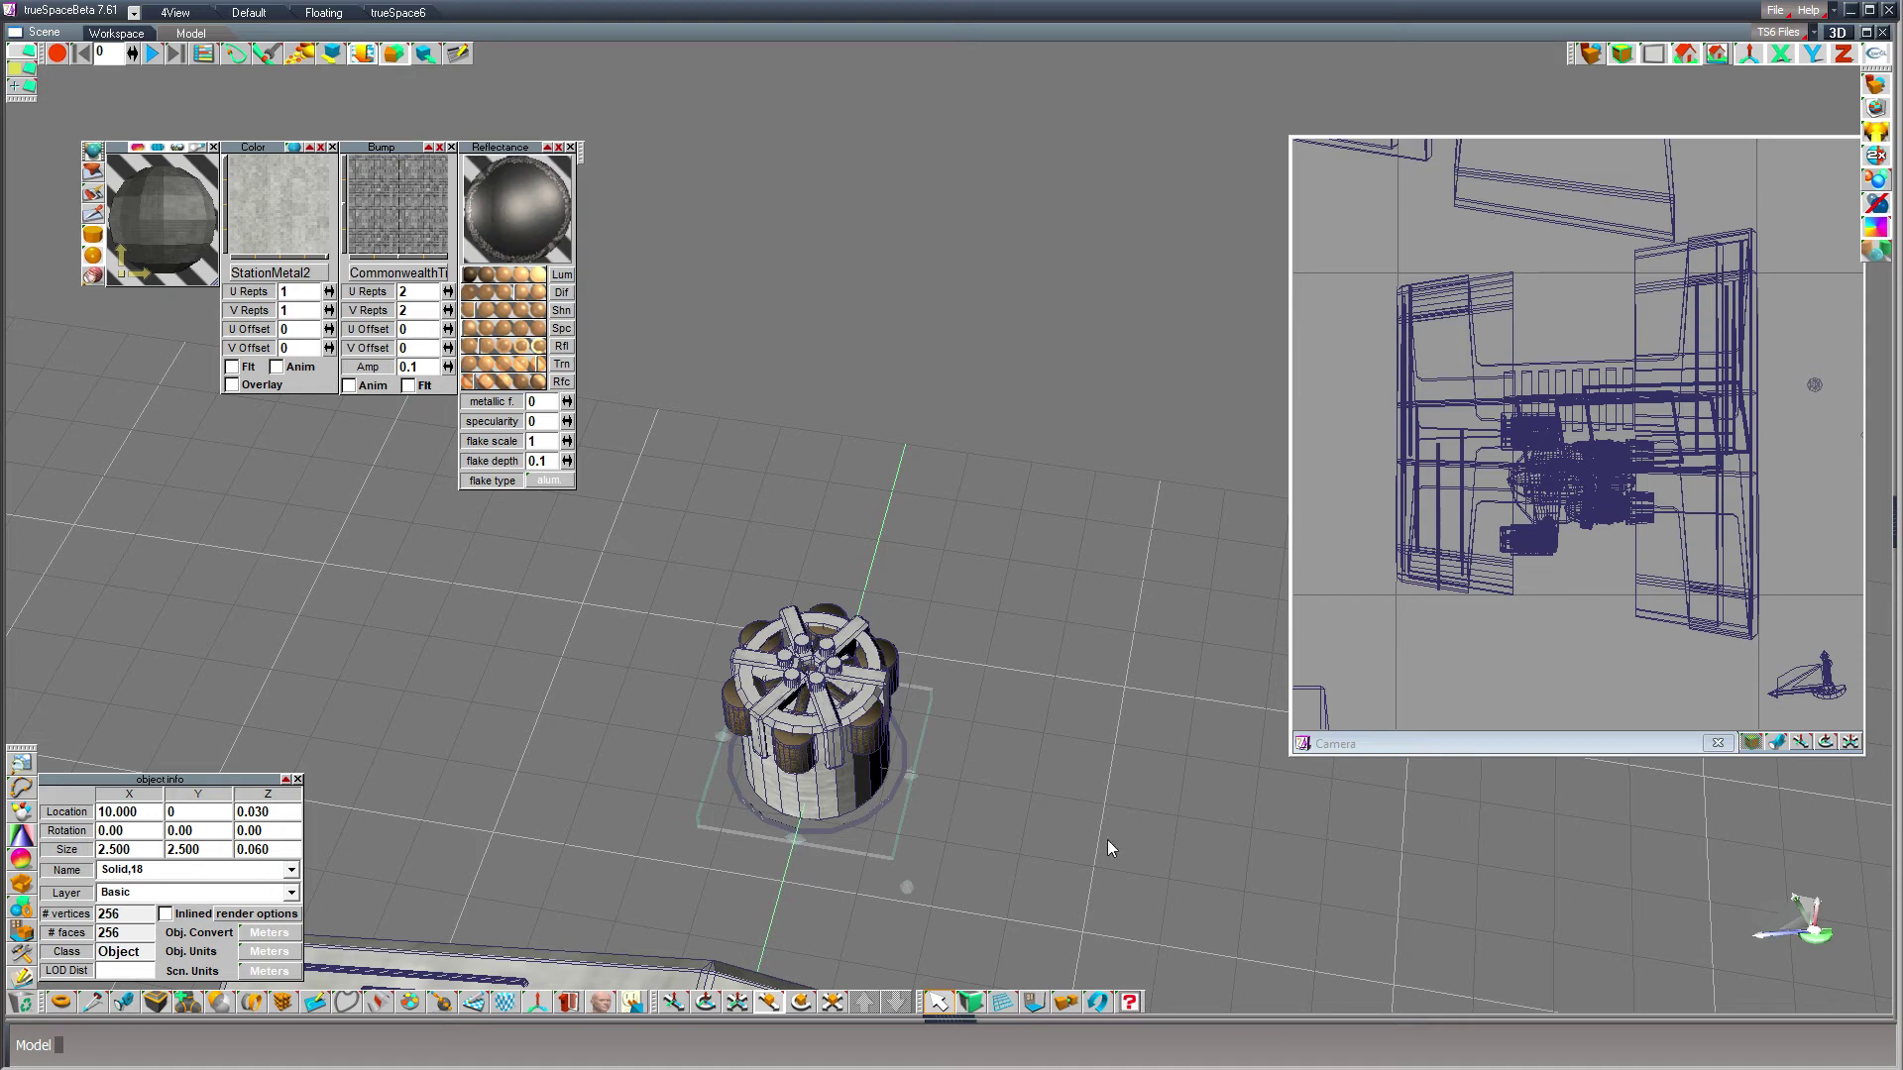
{"action": "right_click_drag", "start_coordinate": [898, 684], "coordinate": [898, 604]}
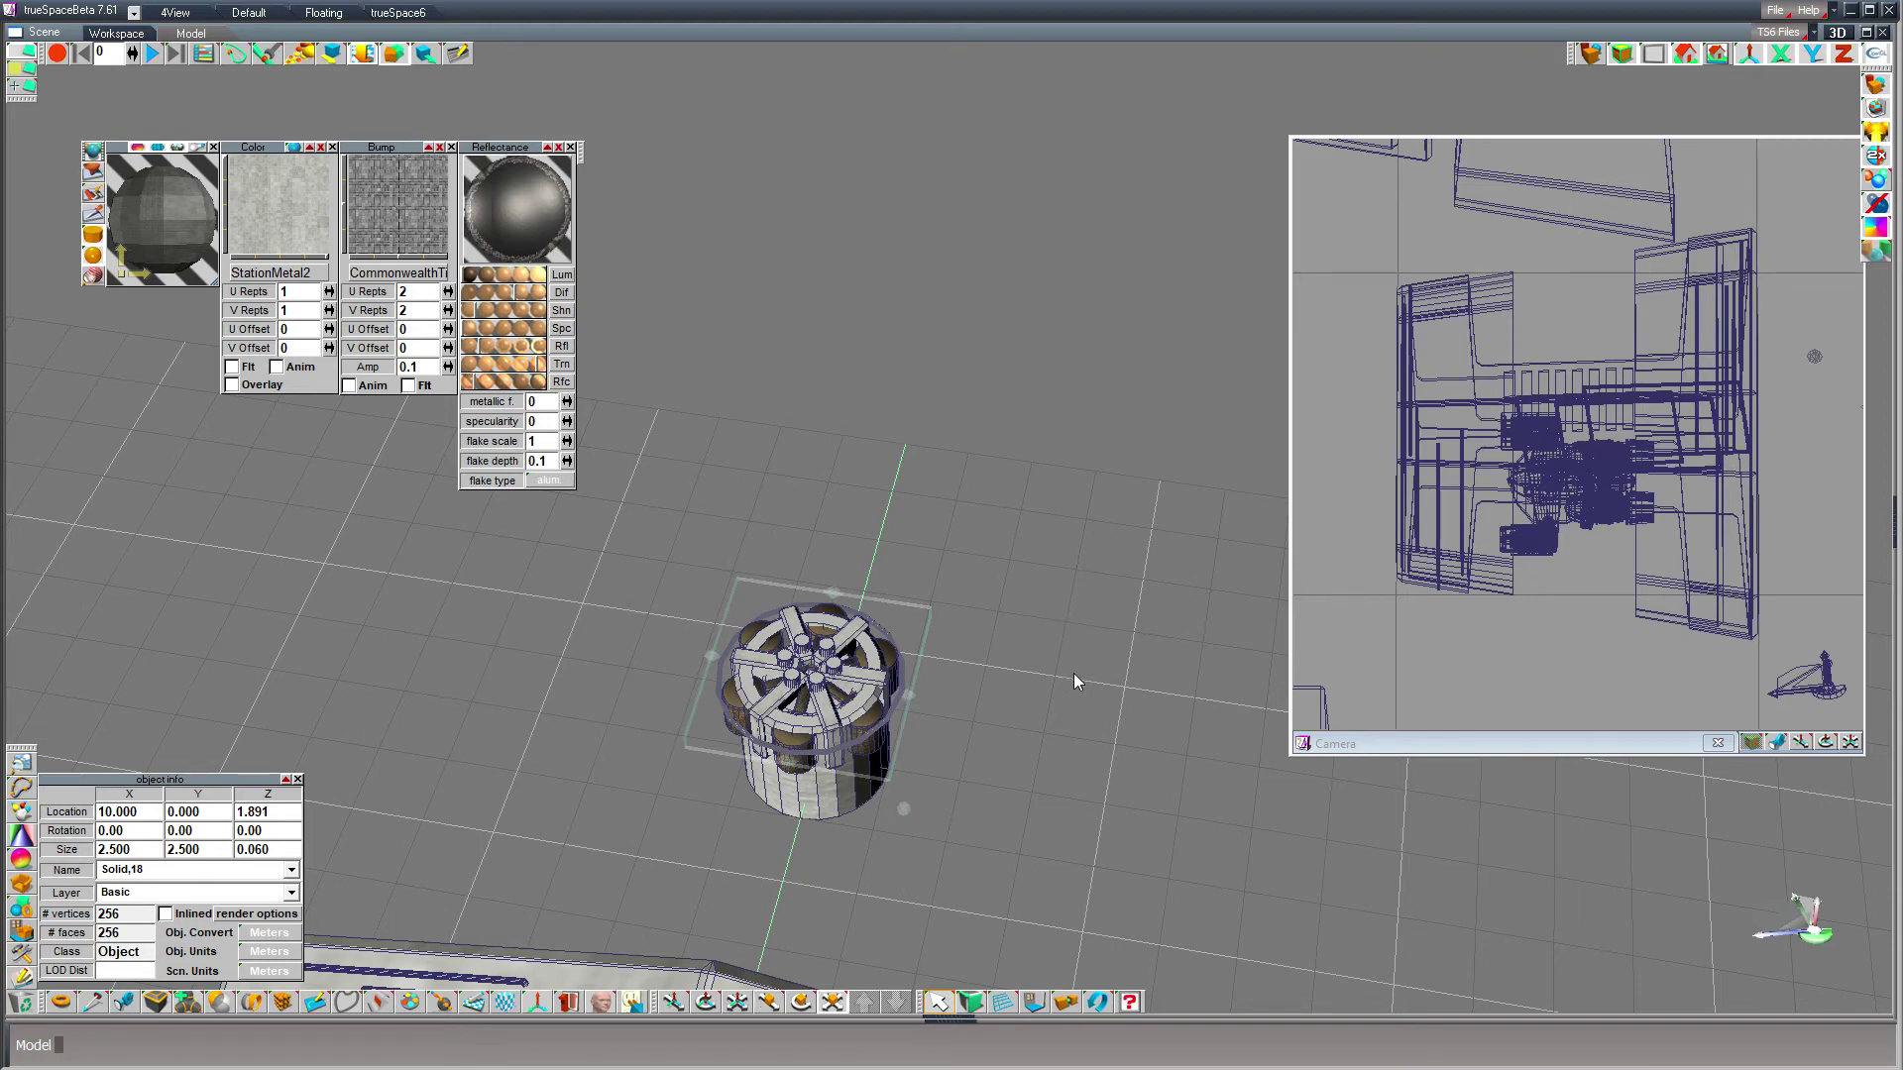
{"action": "left_click_drag", "start_coordinate": [888, 779], "coordinate": [862, 764]}
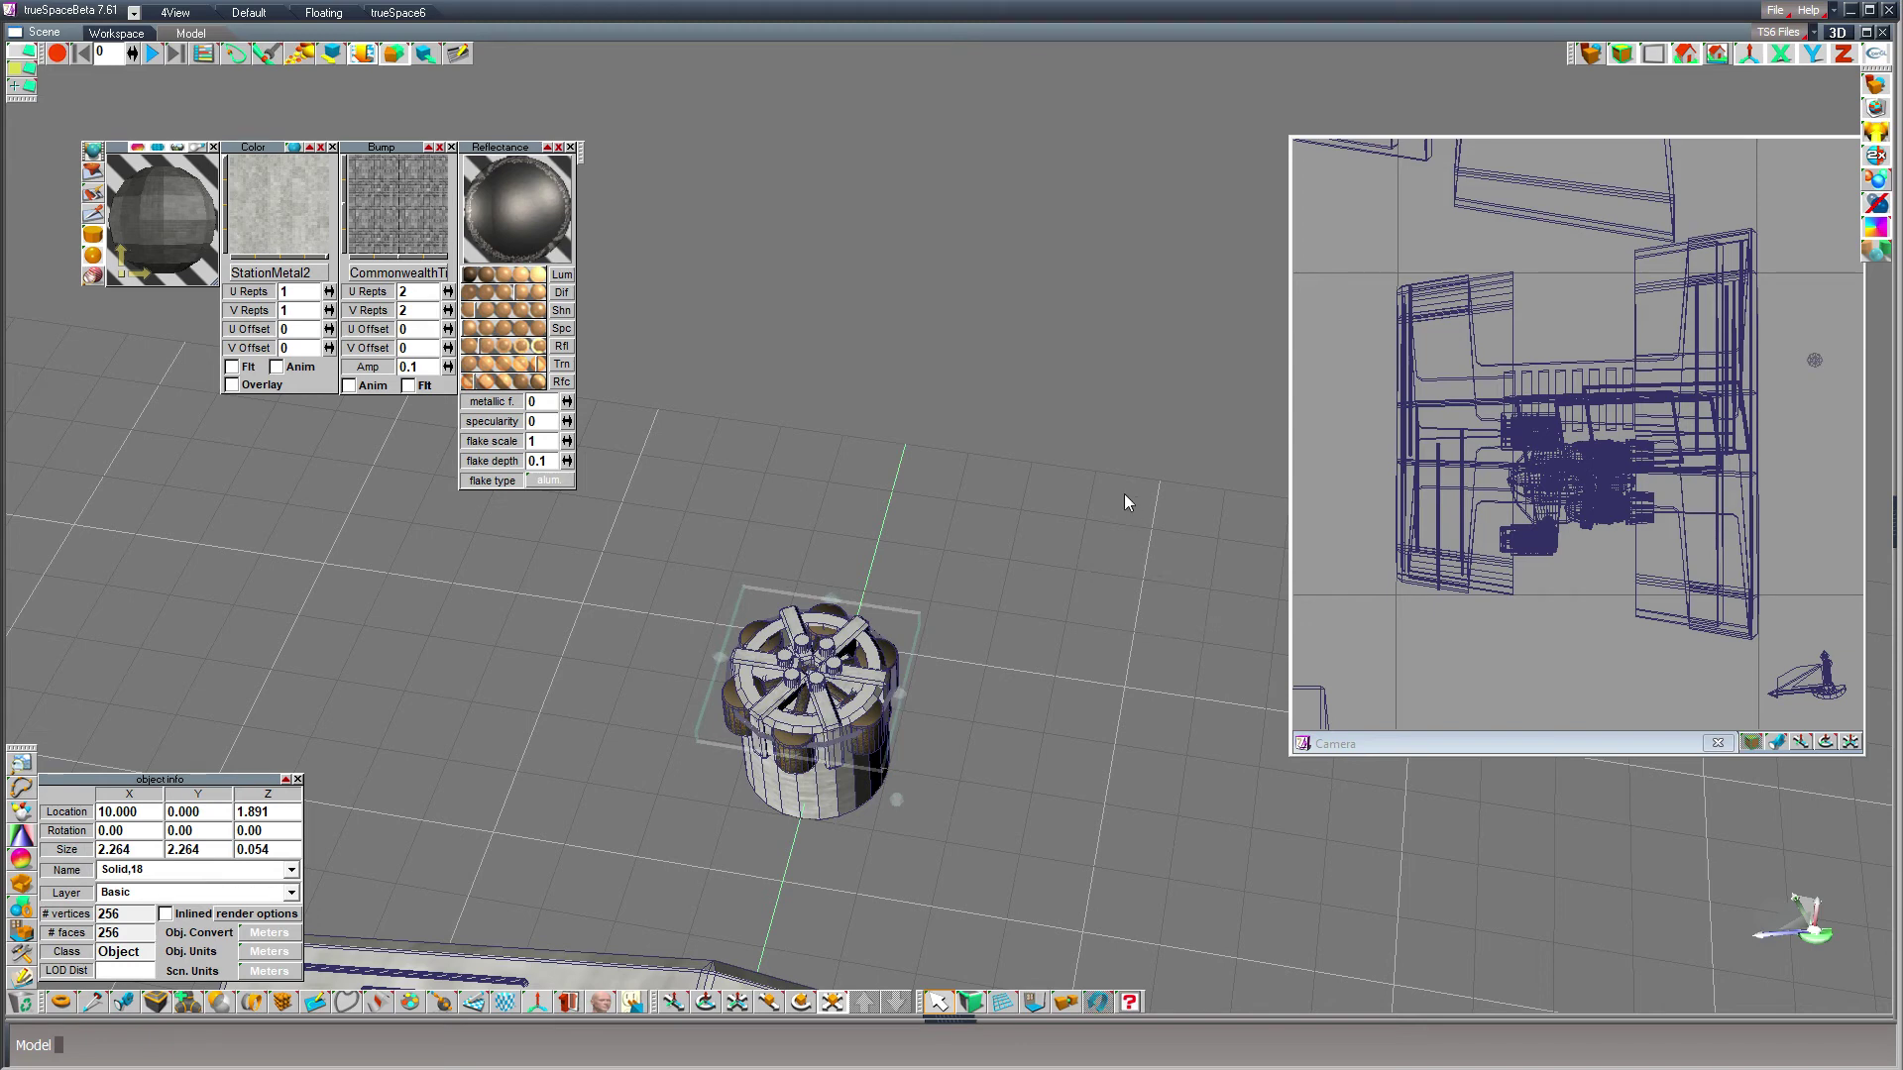
- Duplicate the thin torus and raise the copy to about Z 2.22
{"action": "key", "text": "ctrl+c"}
{"action": "mouse_move", "coordinate": [1037, 368]}
{"action": "right_mouse_down"}
{"action": "mouse_move", "coordinate": [1037, 385]}
{"action": "mouse_move", "coordinate": [1036, 353]}
{"action": "right_mouse_up"}
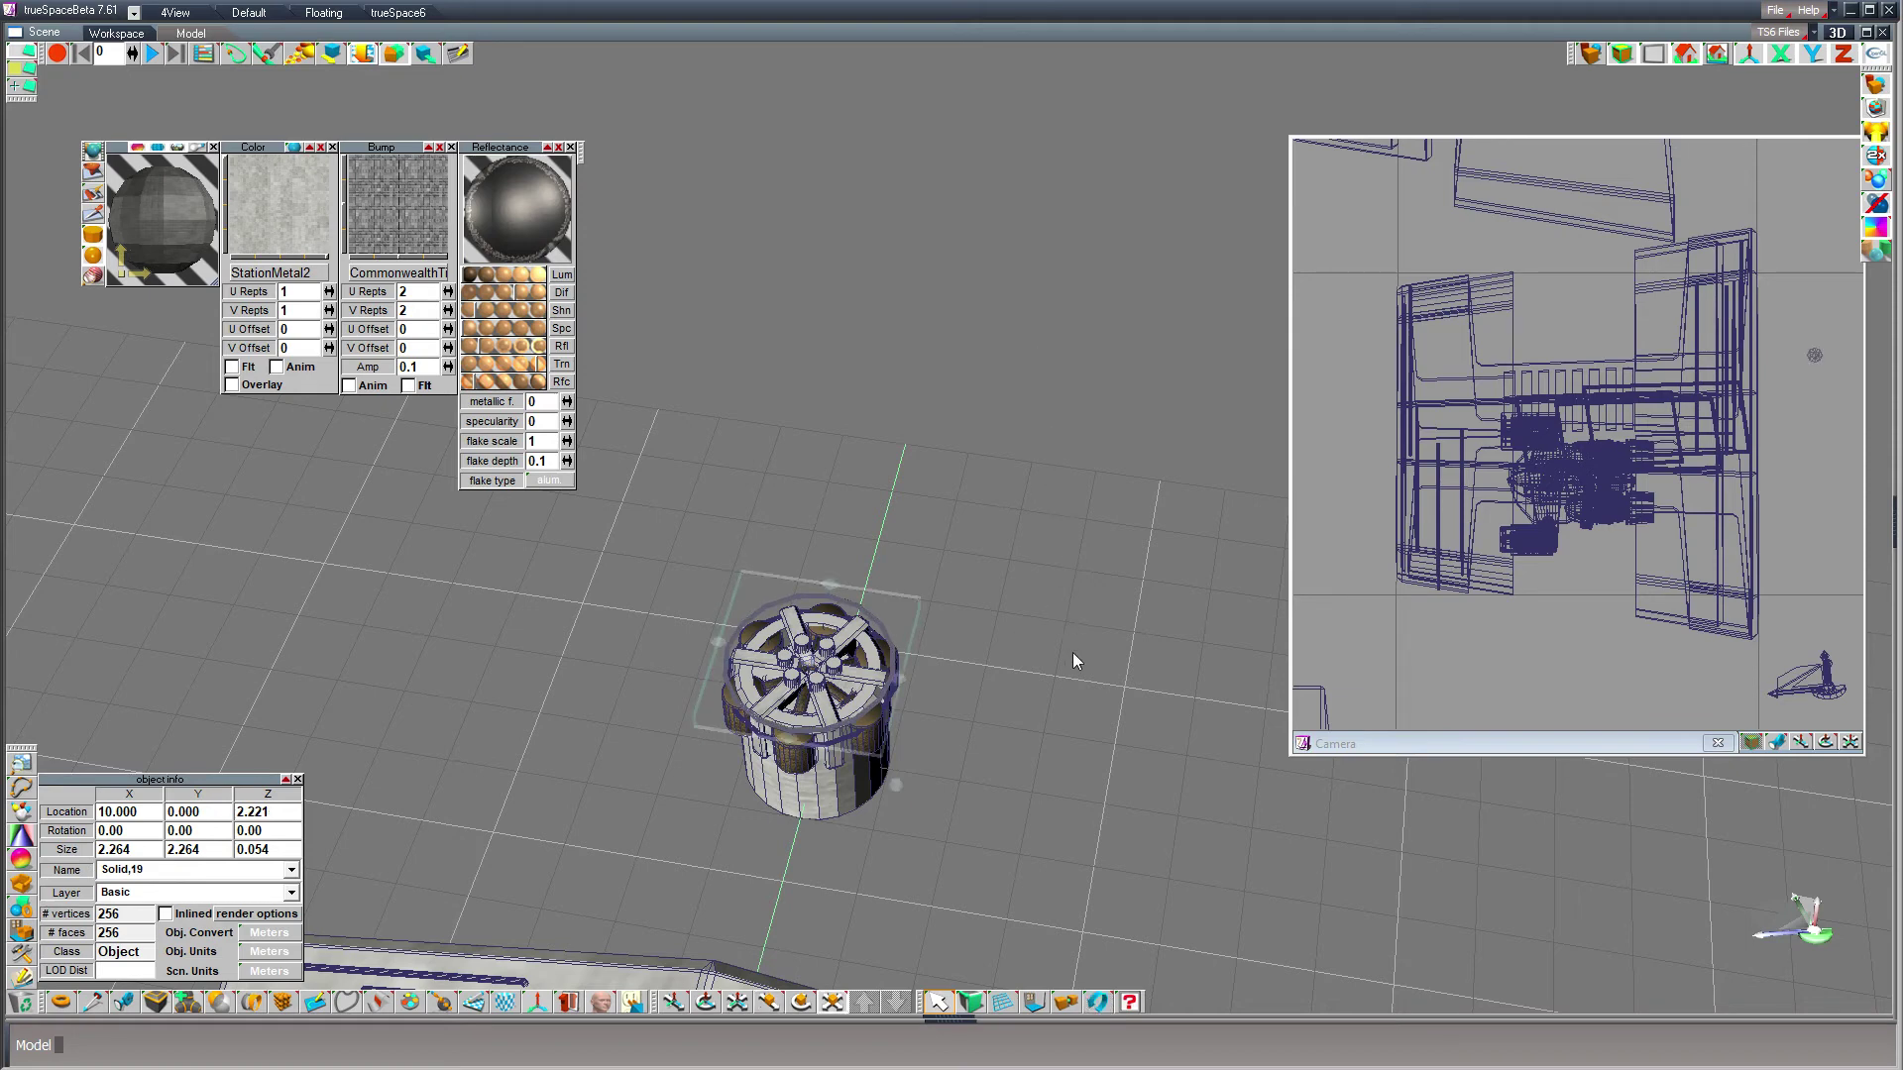
- Scale the copied torus to about 1.78 × 1.78 × 0.04 and lower it to about Z 2.13
{"action": "left_click_drag", "start_coordinate": [1072, 652], "coordinate": [1015, 670]}
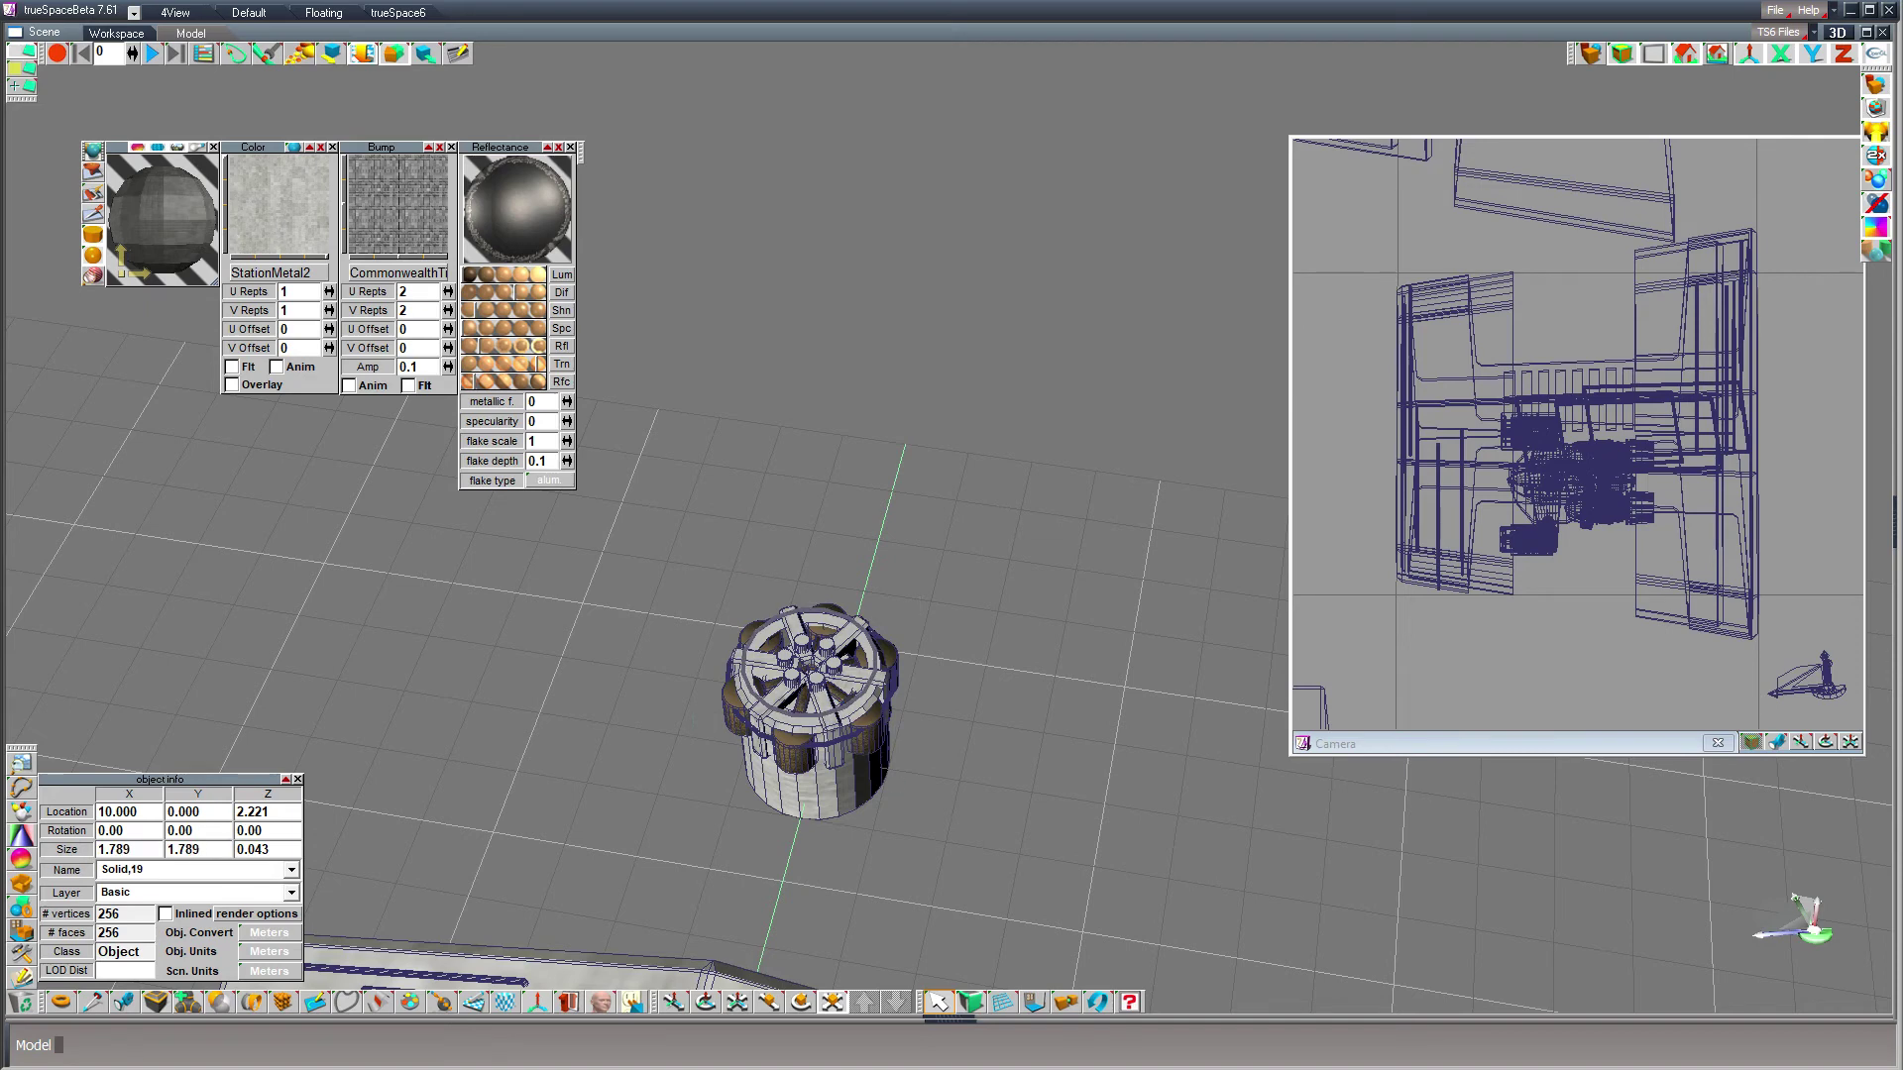
{"action": "left_click_drag", "start_coordinate": [1015, 670], "coordinate": [1001, 327]}
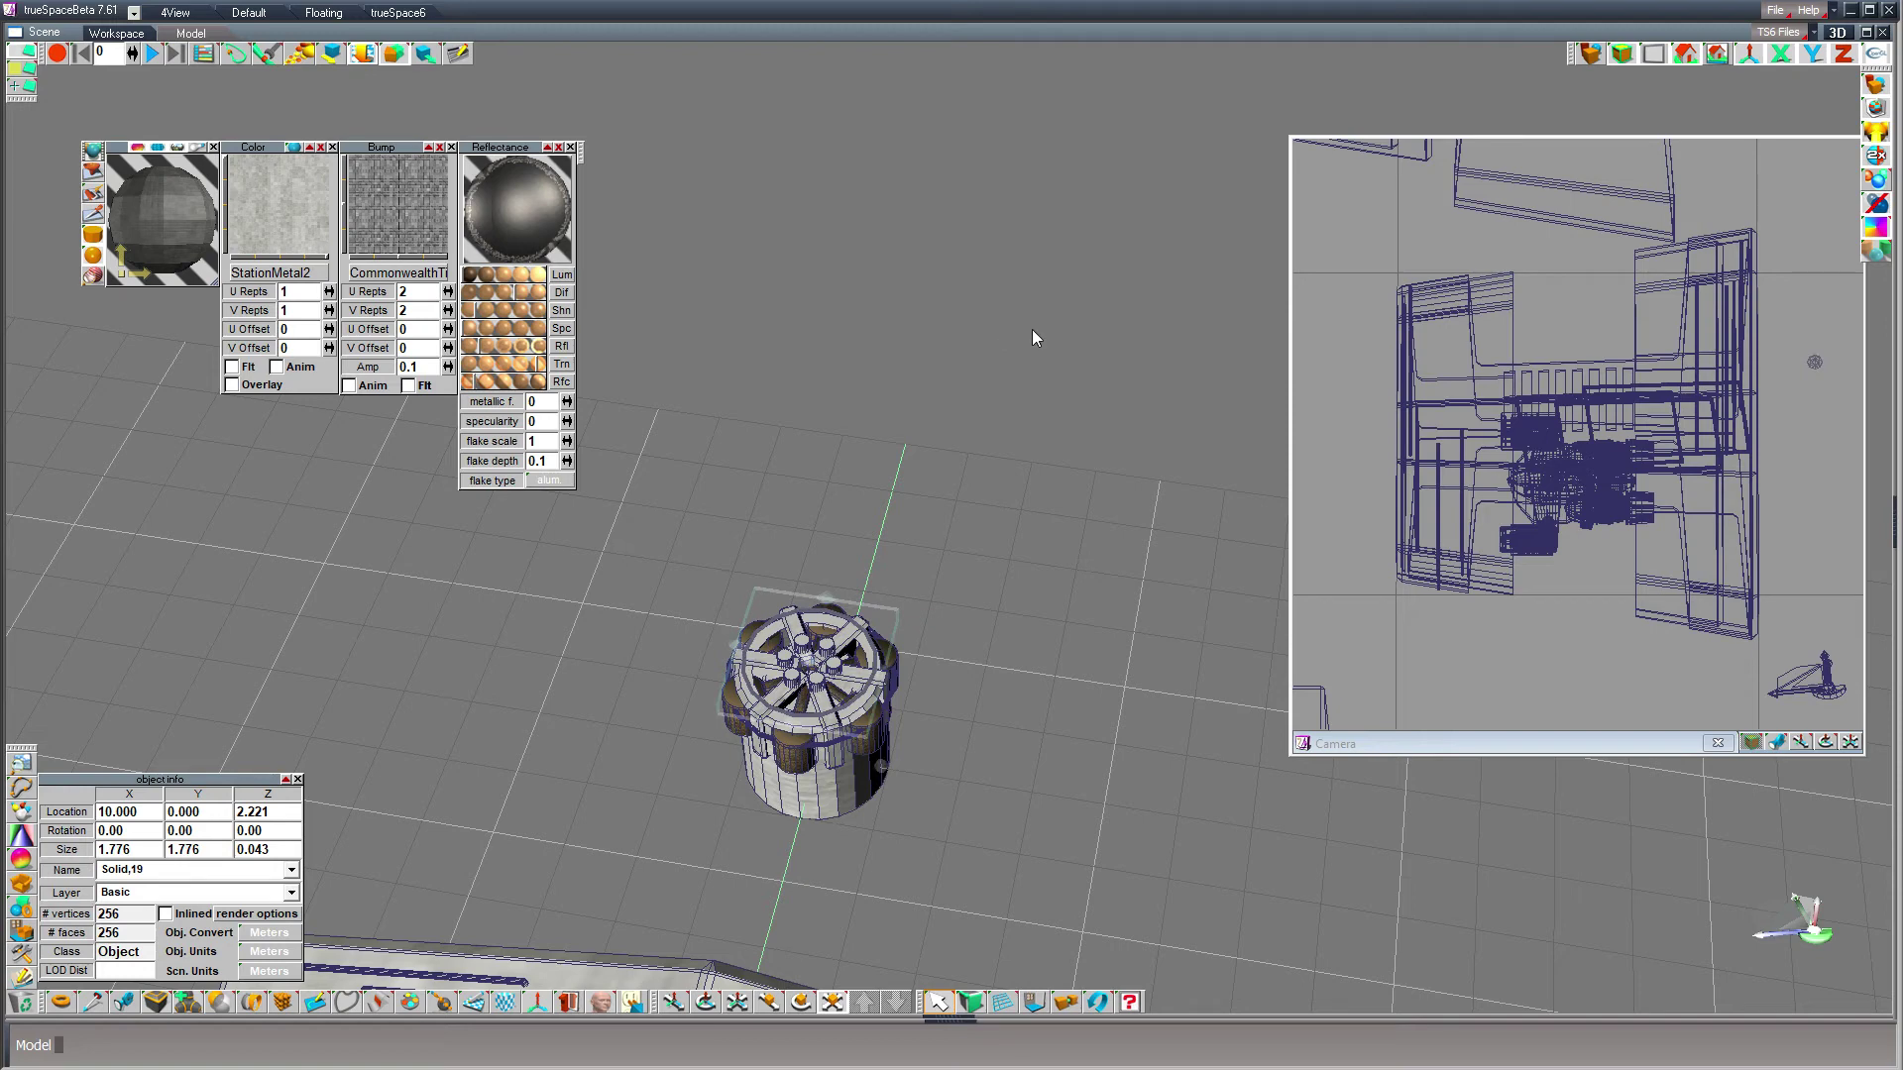
{"action": "key", "text": "z"}
{"action": "right_click_drag", "start_coordinate": [1056, 803], "coordinate": [1055, 812]}
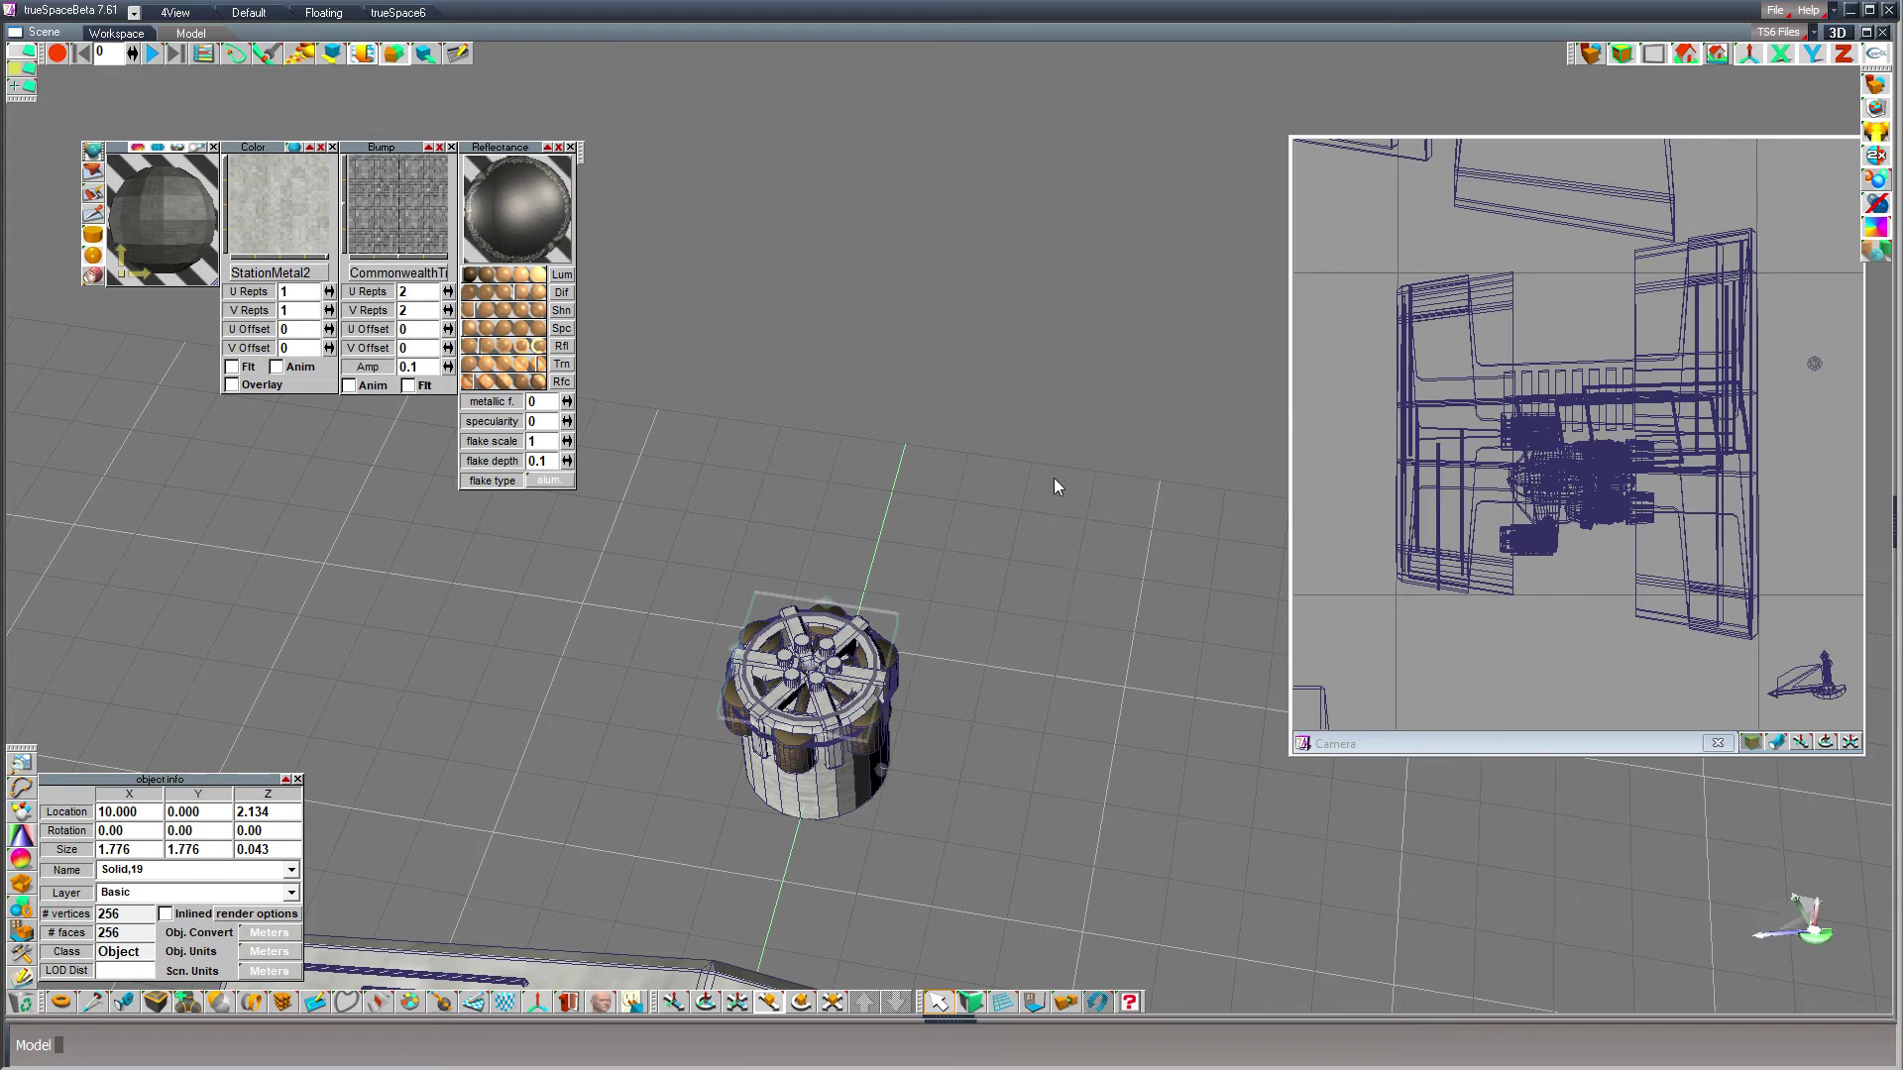
{"action": "key", "text": "ctrl+c"}
{"action": "mouse_move", "coordinate": [1055, 477]}
{"action": "left_mouse_down"}
{"action": "mouse_move", "coordinate": [1148, 507]}
{"action": "mouse_move", "coordinate": [1056, 475]}
{"action": "left_mouse_up"}
{"action": "key", "text": "Delete"}
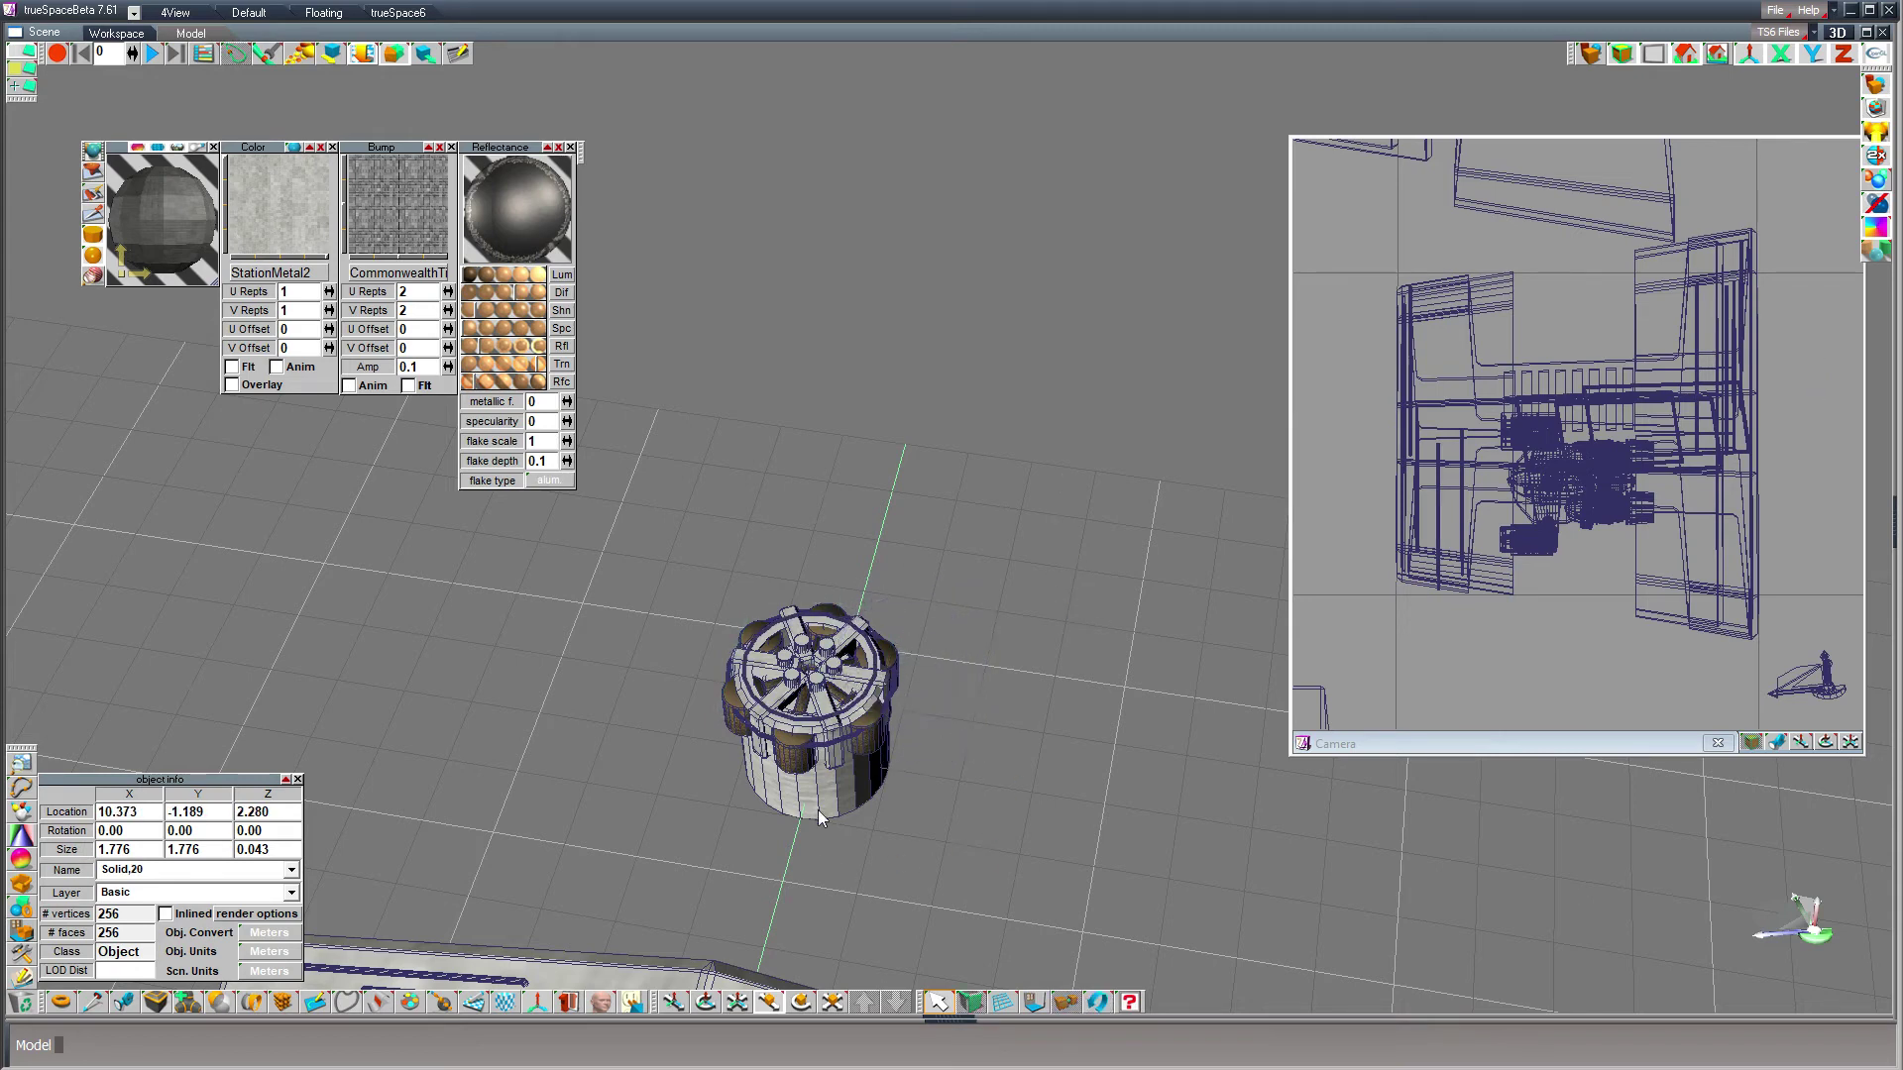
{"action": "left_click", "coordinate": [809, 726]}
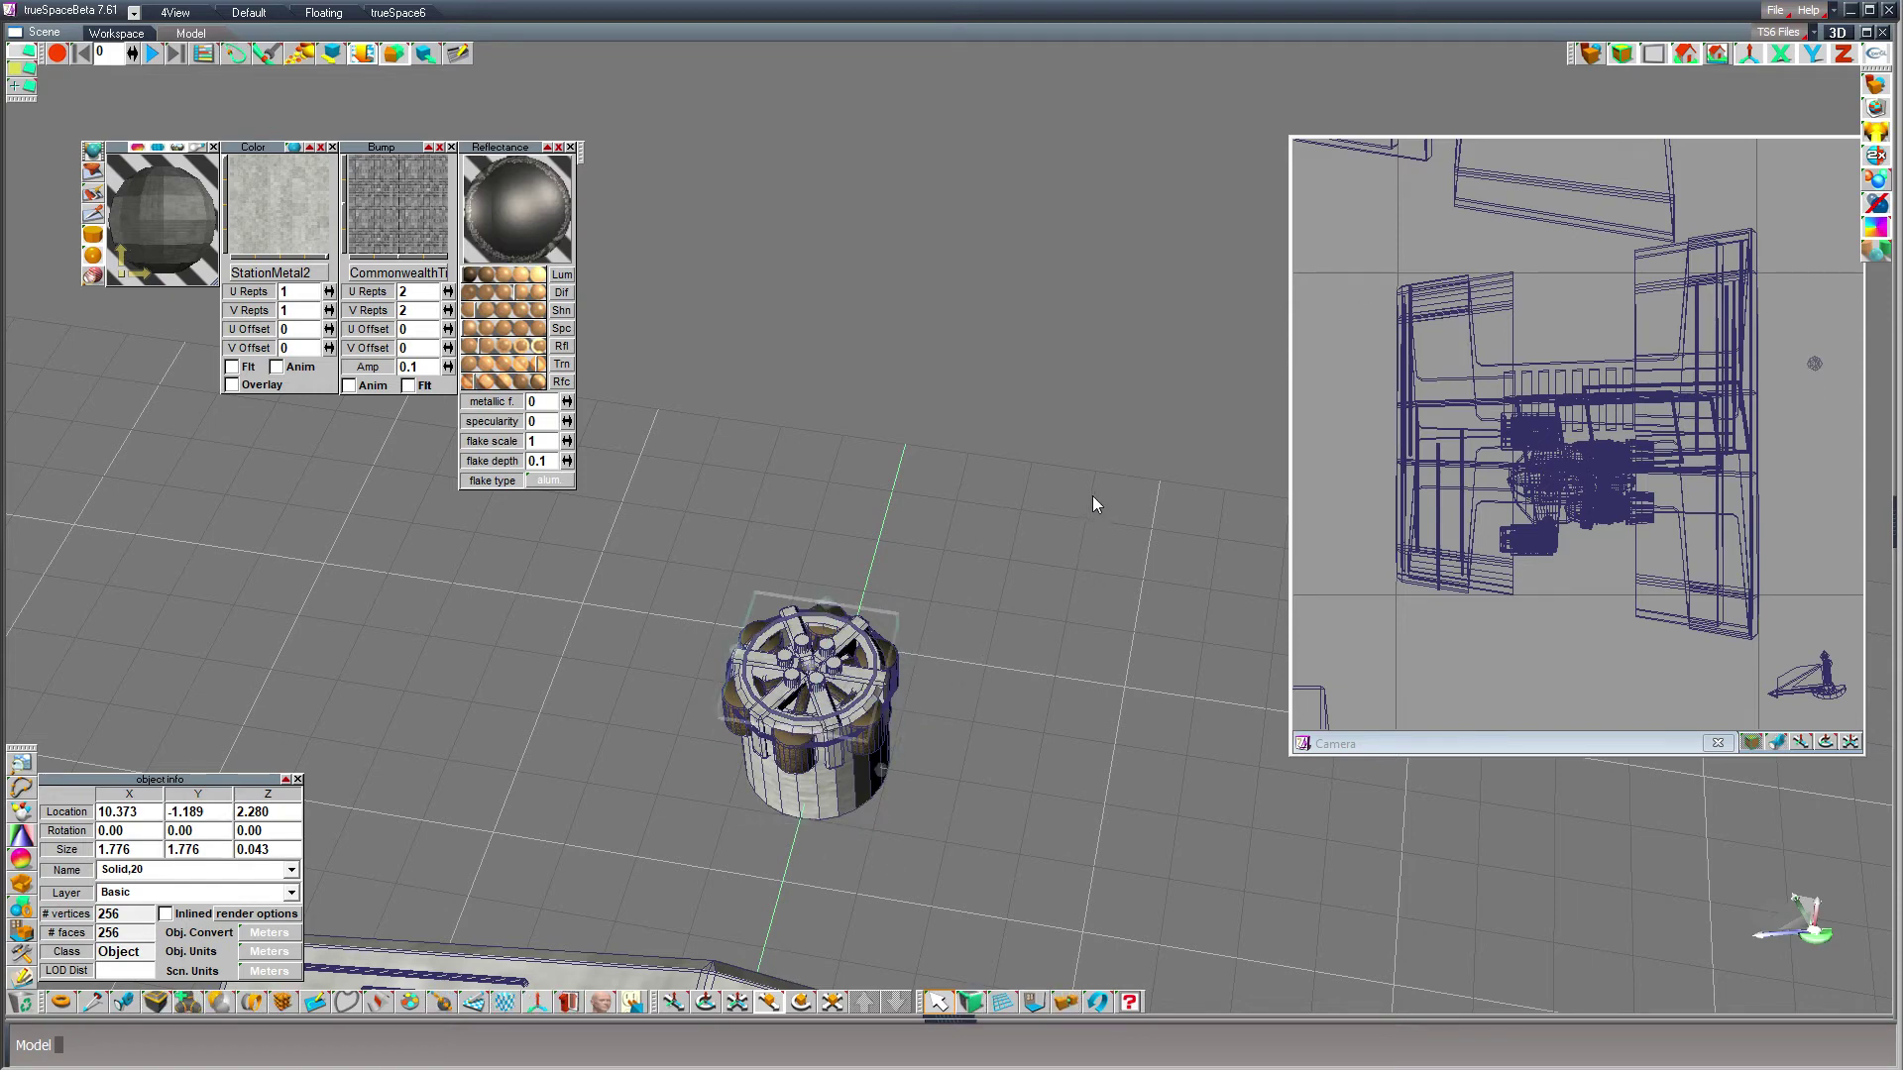
{"action": "left_click", "coordinate": [810, 727]}
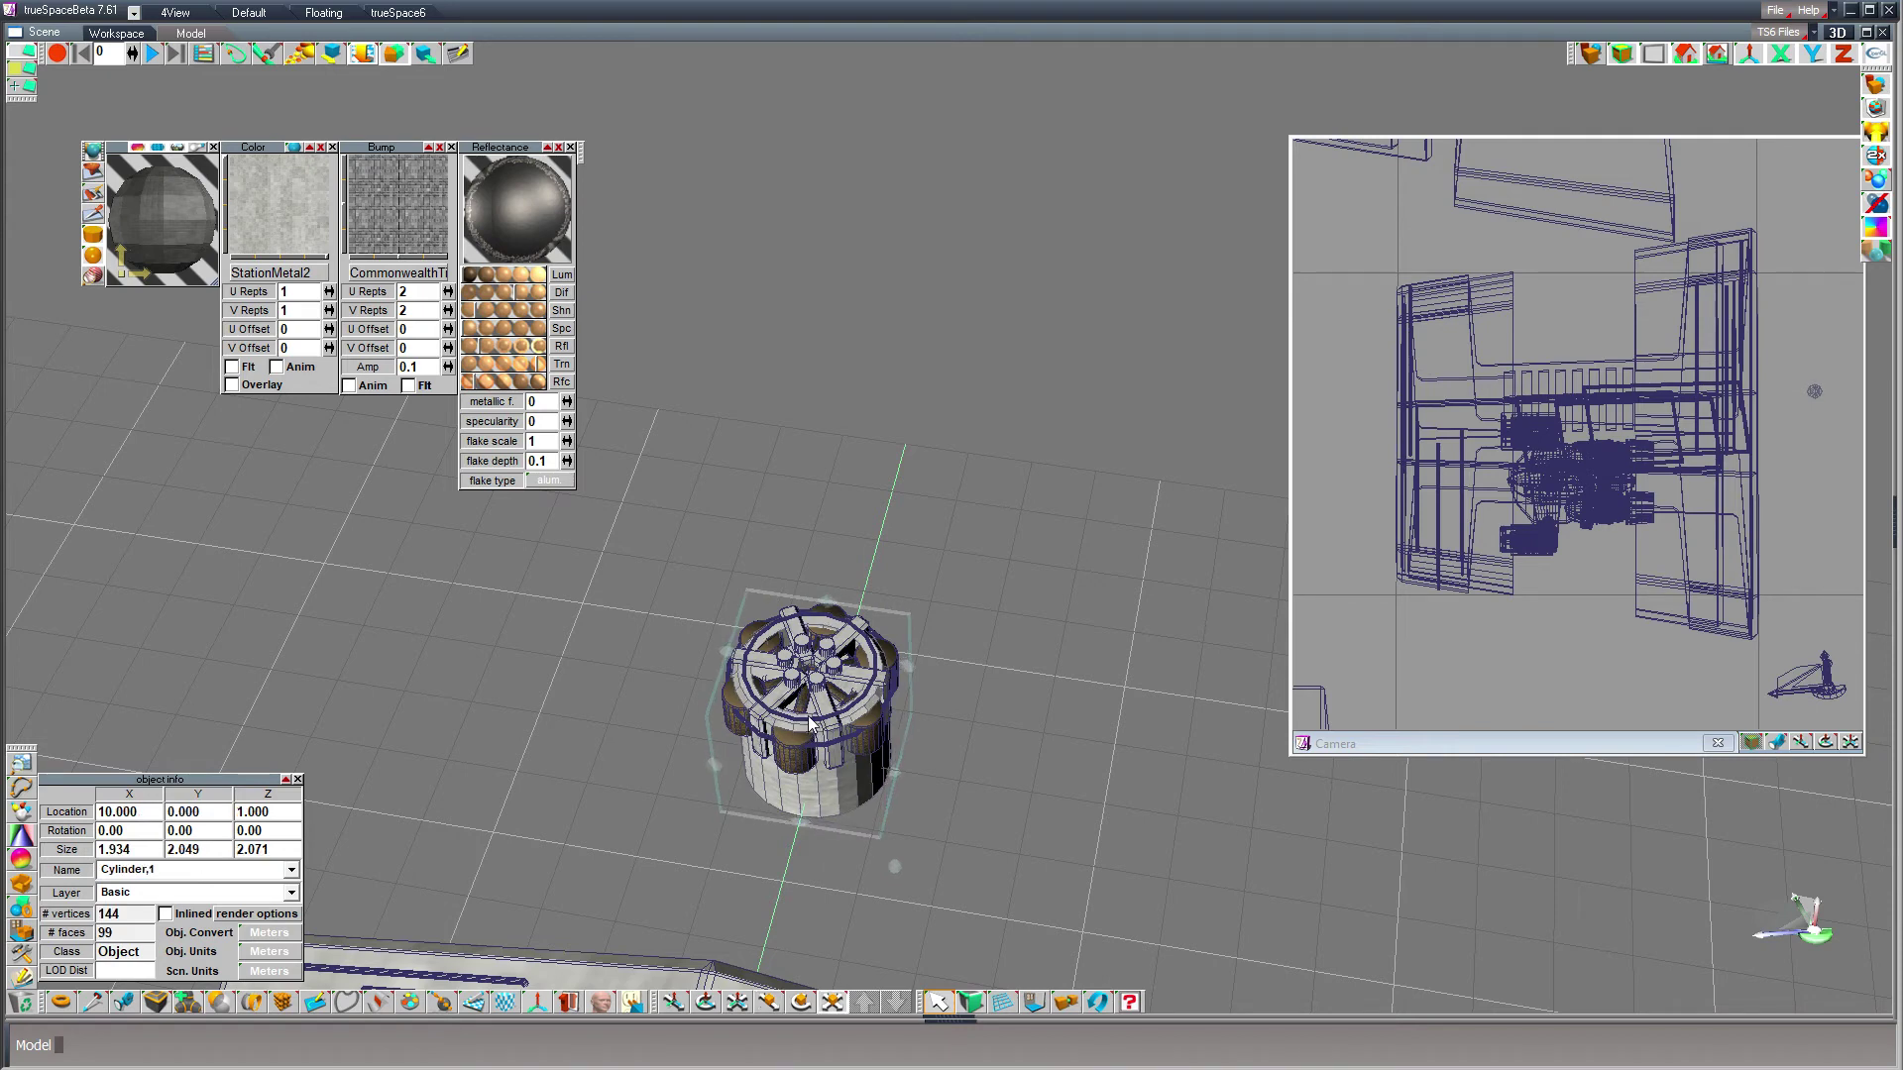
{"action": "left_click", "coordinate": [808, 725]}
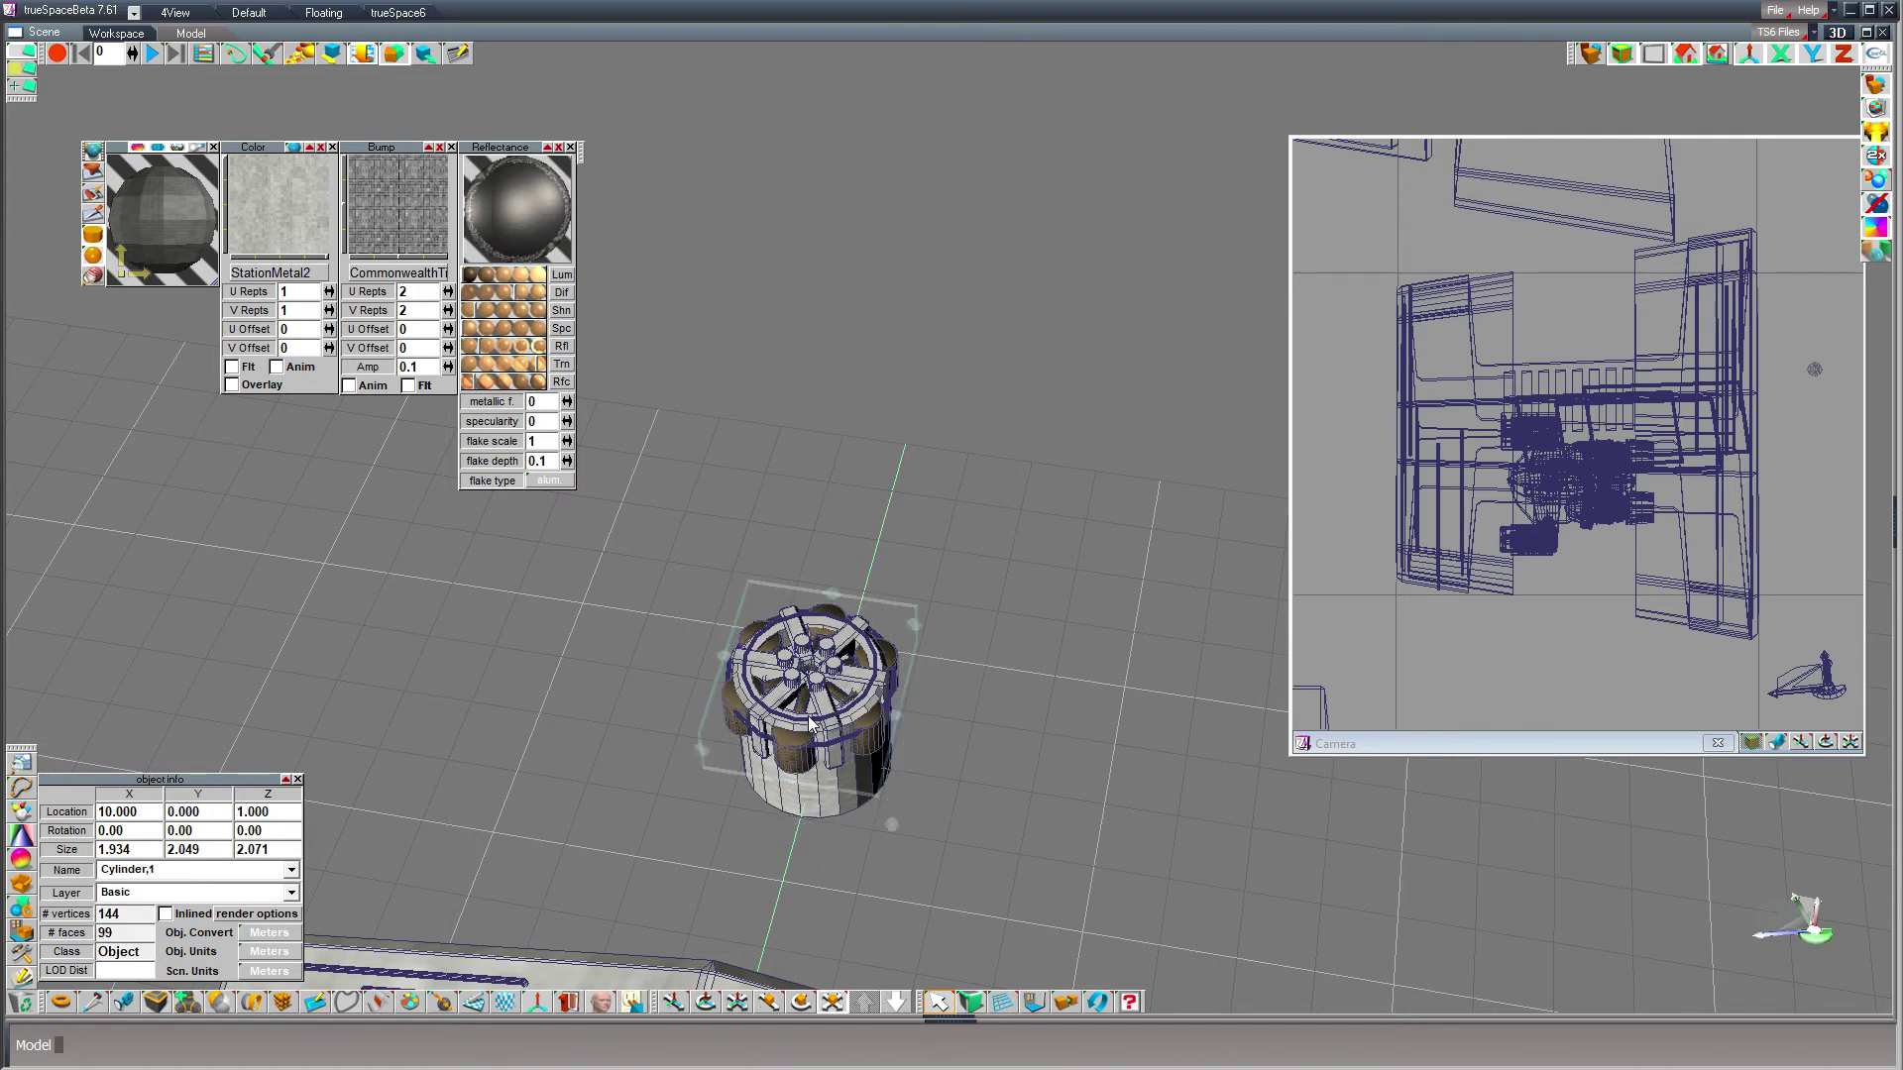
- Duplicate the smaller torus, scale the copy to about 1.38 × 1.38 × 0.03 and lower it to about Z 2.05
{"action": "left_click", "coordinate": [765, 713]}
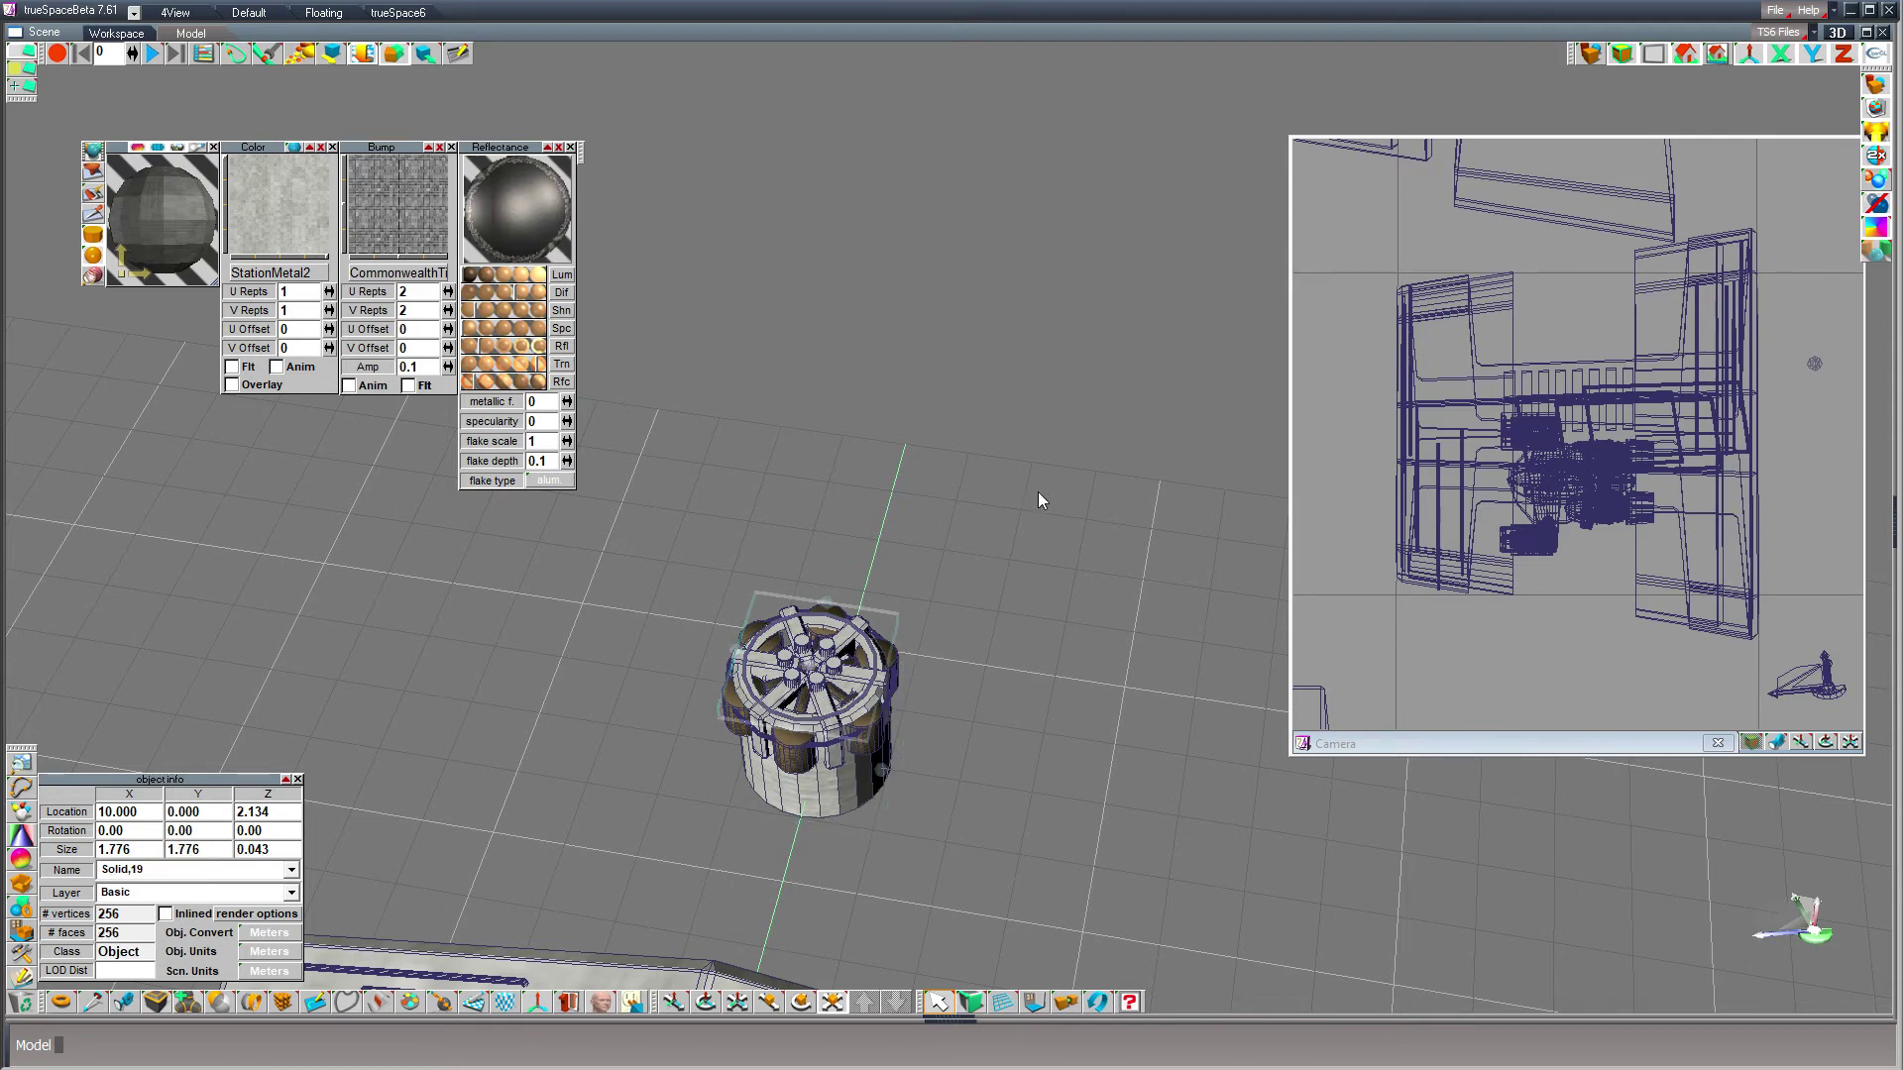
{"action": "key", "text": "ctrl+c"}
{"action": "left_click_drag", "start_coordinate": [1039, 492], "coordinate": [954, 544]}
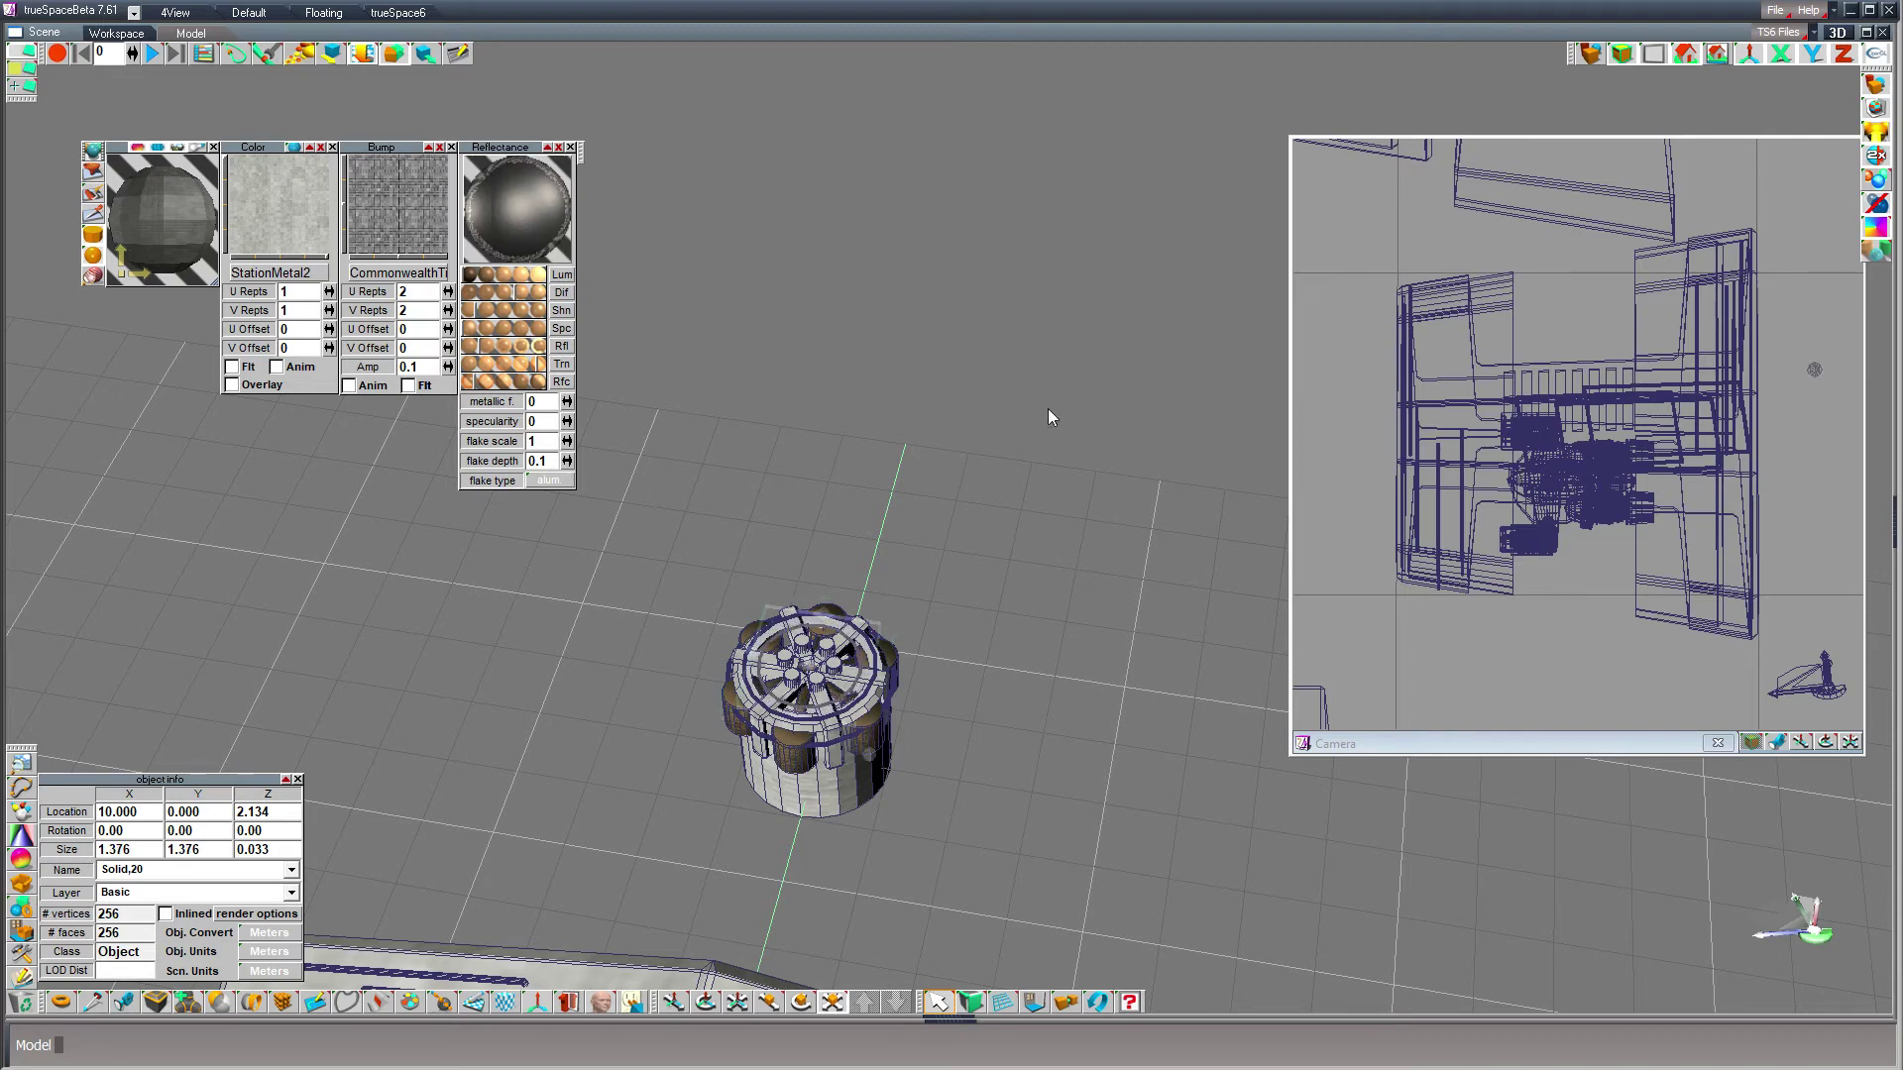
{"action": "key", "text": "z"}
{"action": "right_click_drag", "start_coordinate": [1114, 571], "coordinate": [1114, 588]}
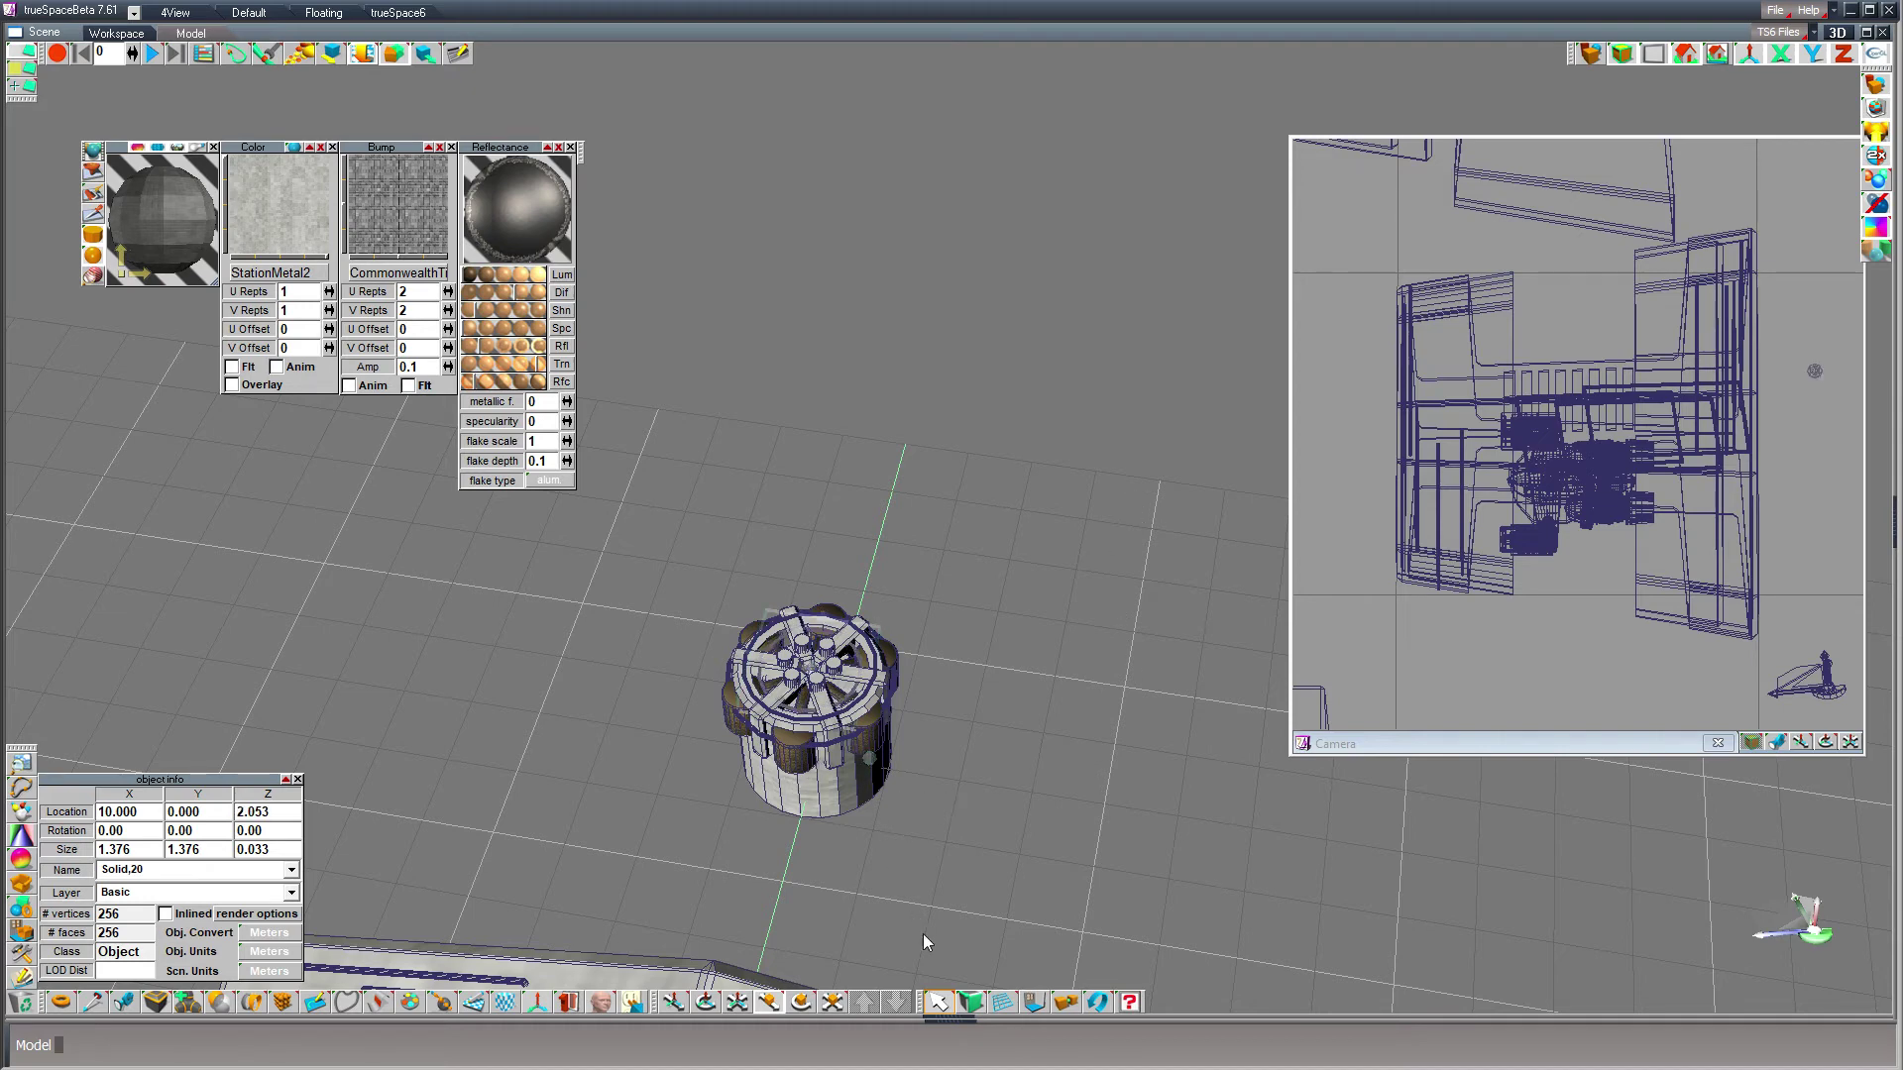
- Glue the three torus bands together and glue the detail part's remaining pieces and the bands to the main cylinder as children
{"action": "left_click", "coordinate": [830, 731]}
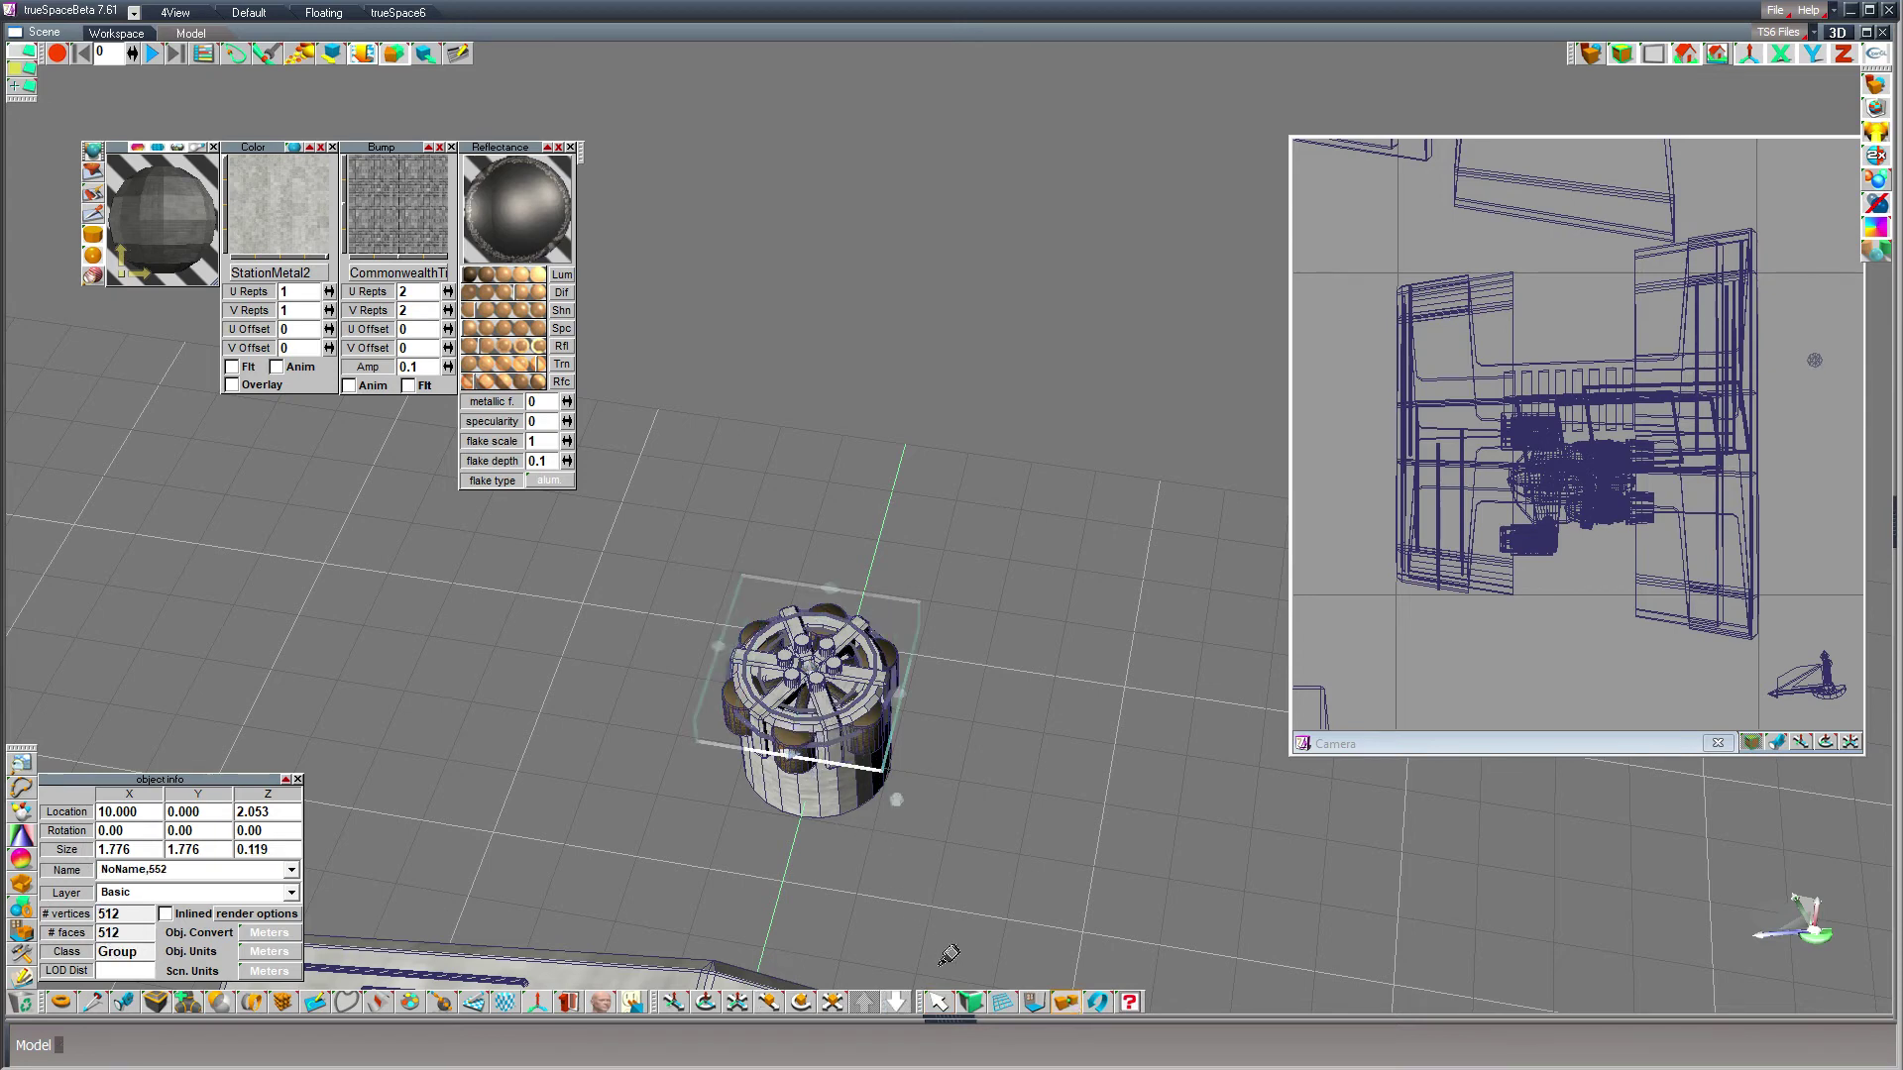
{"action": "left_click", "coordinate": [938, 999]}
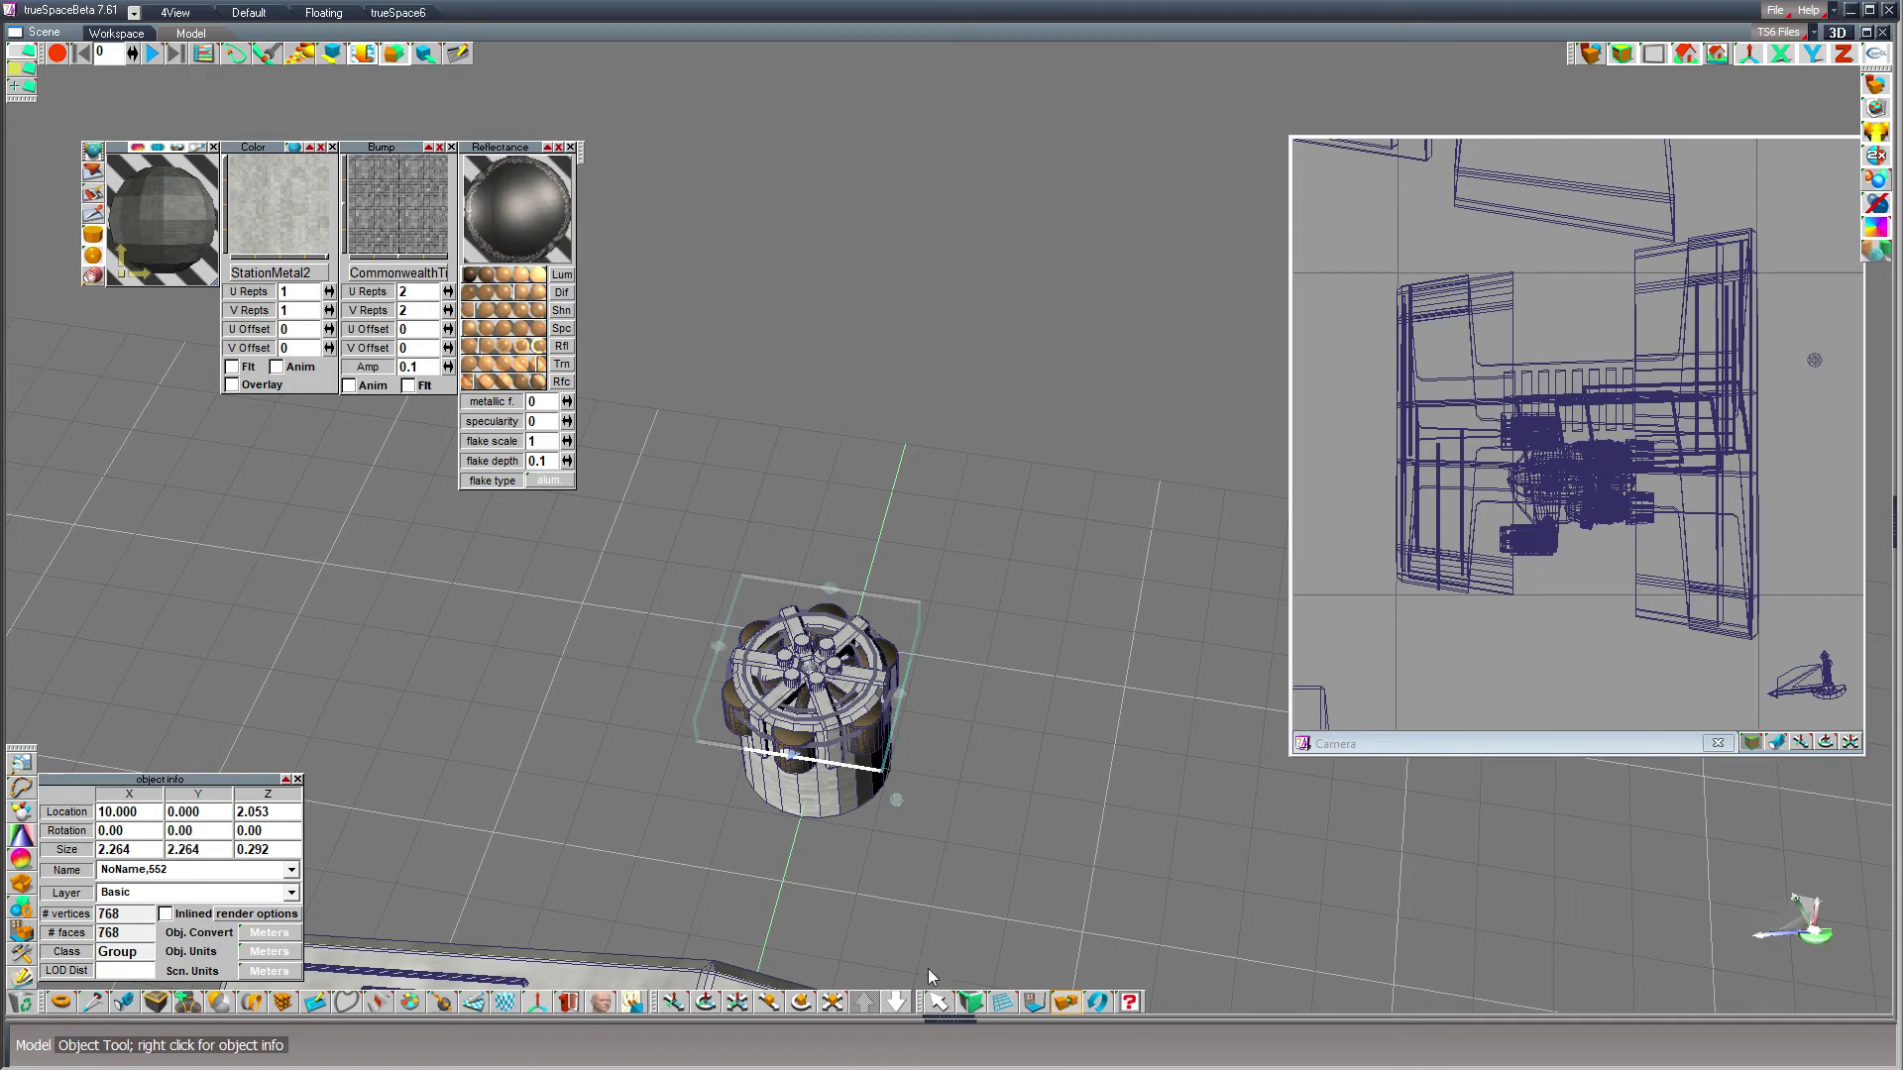
{"action": "left_click", "coordinate": [815, 731]}
{"action": "left_click_drag", "start_coordinate": [1070, 1009], "coordinate": [1128, 914]}
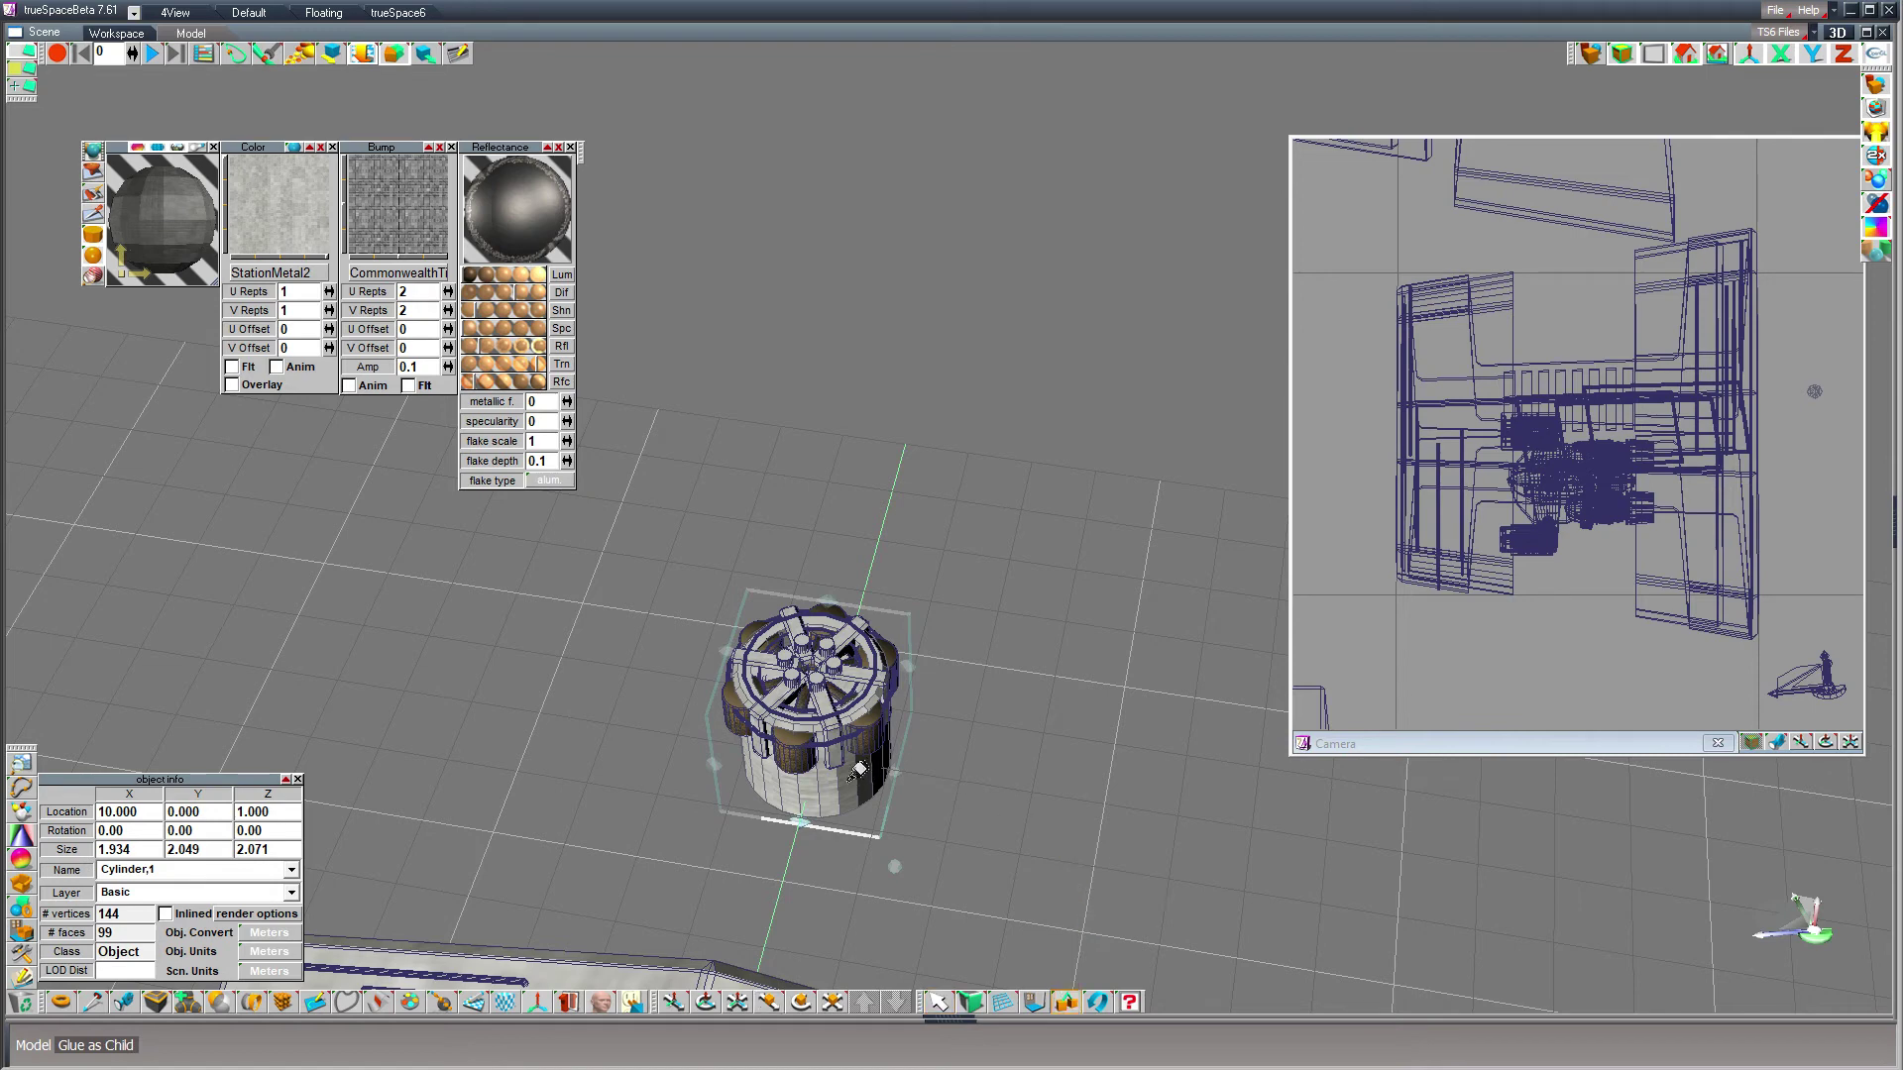
{"action": "left_click", "coordinate": [801, 731]}
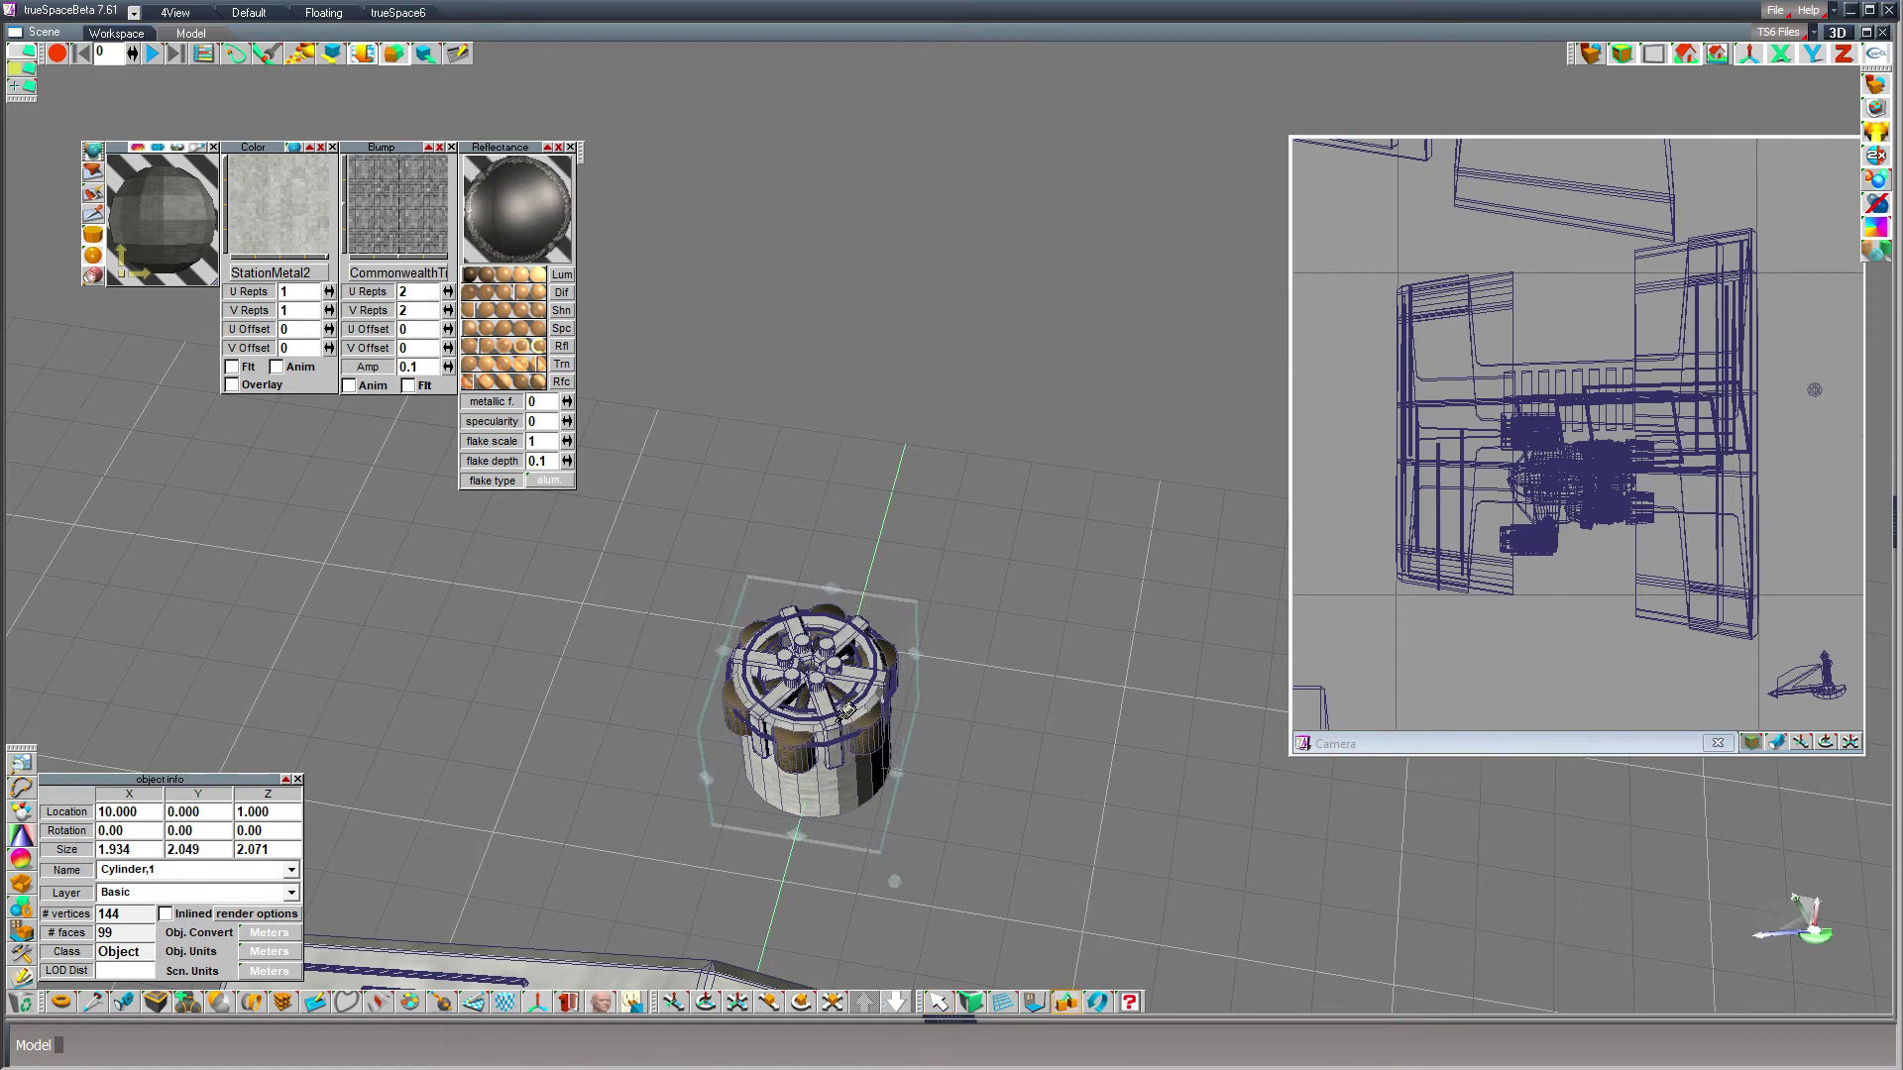
{"action": "left_click", "coordinate": [834, 721]}
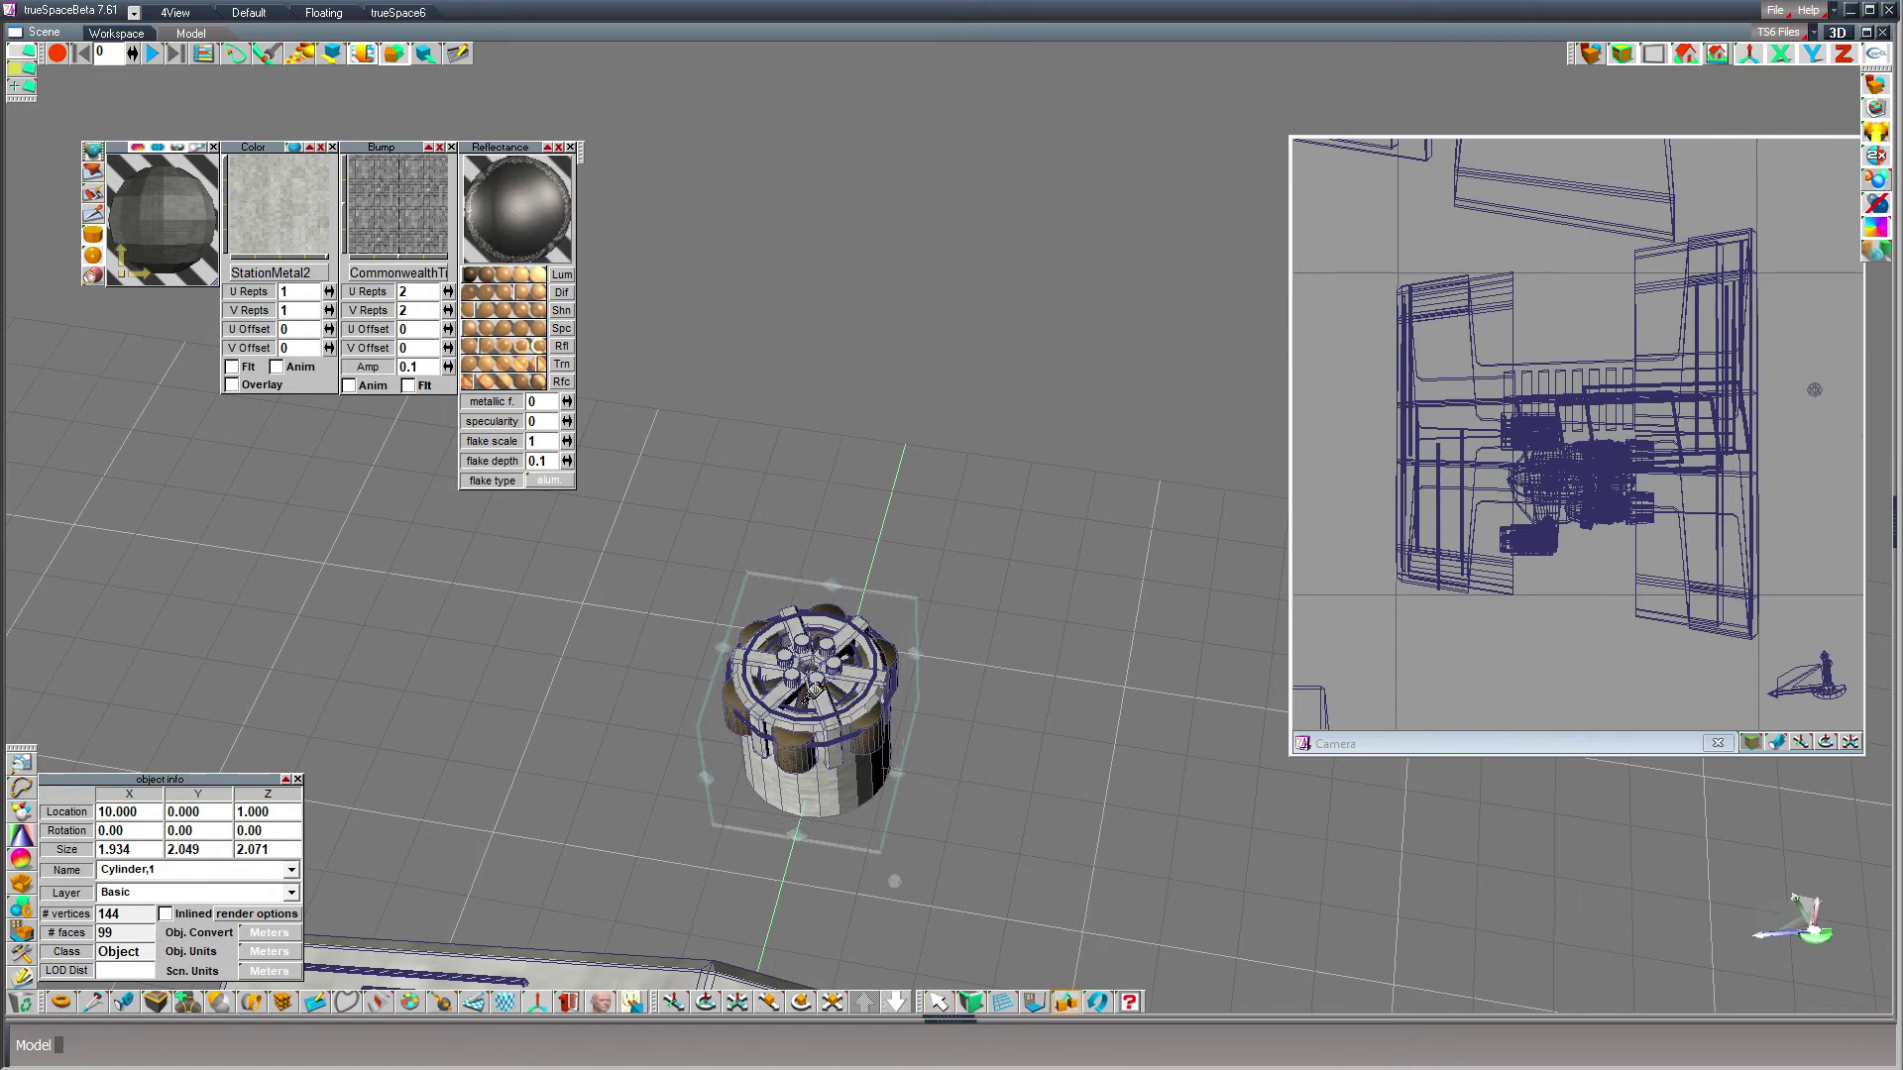
{"action": "left_click", "coordinate": [843, 654]}
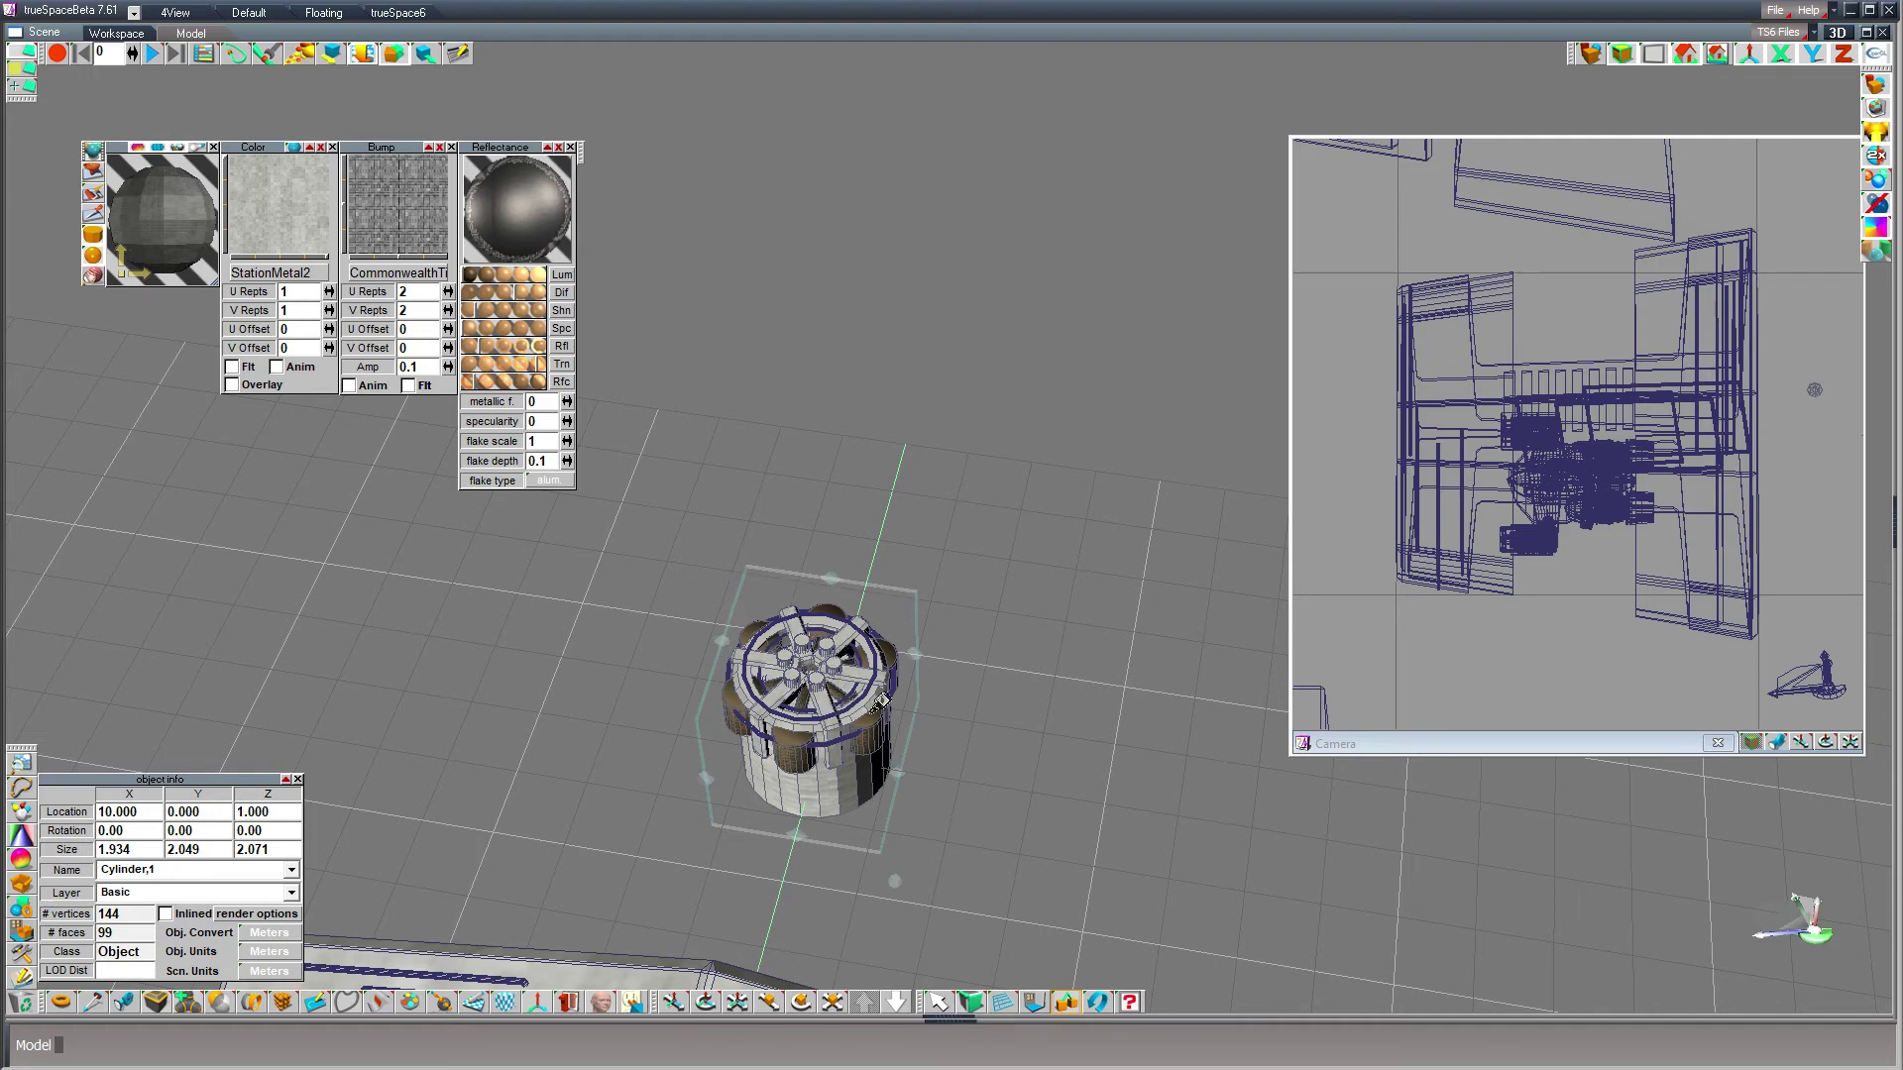
{"action": "left_click", "coordinate": [845, 736]}
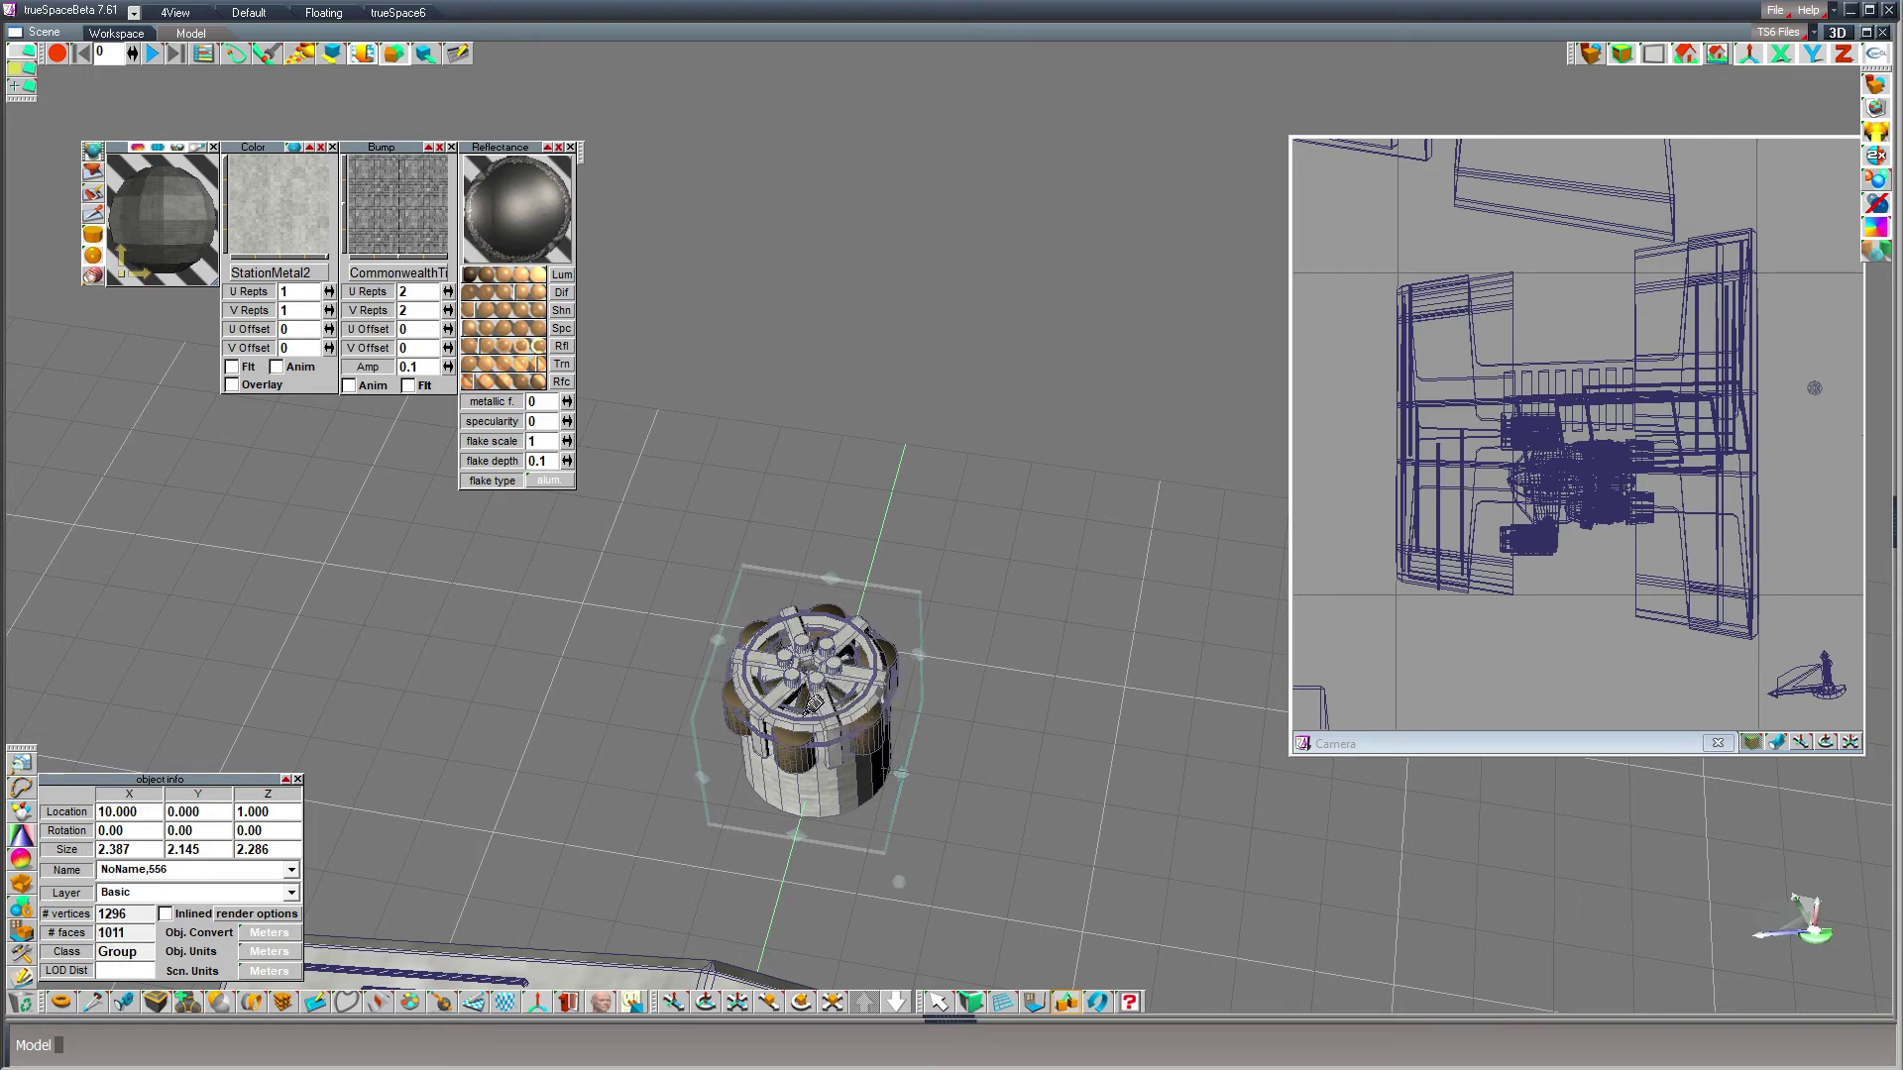
{"action": "left_click", "coordinate": [813, 738]}
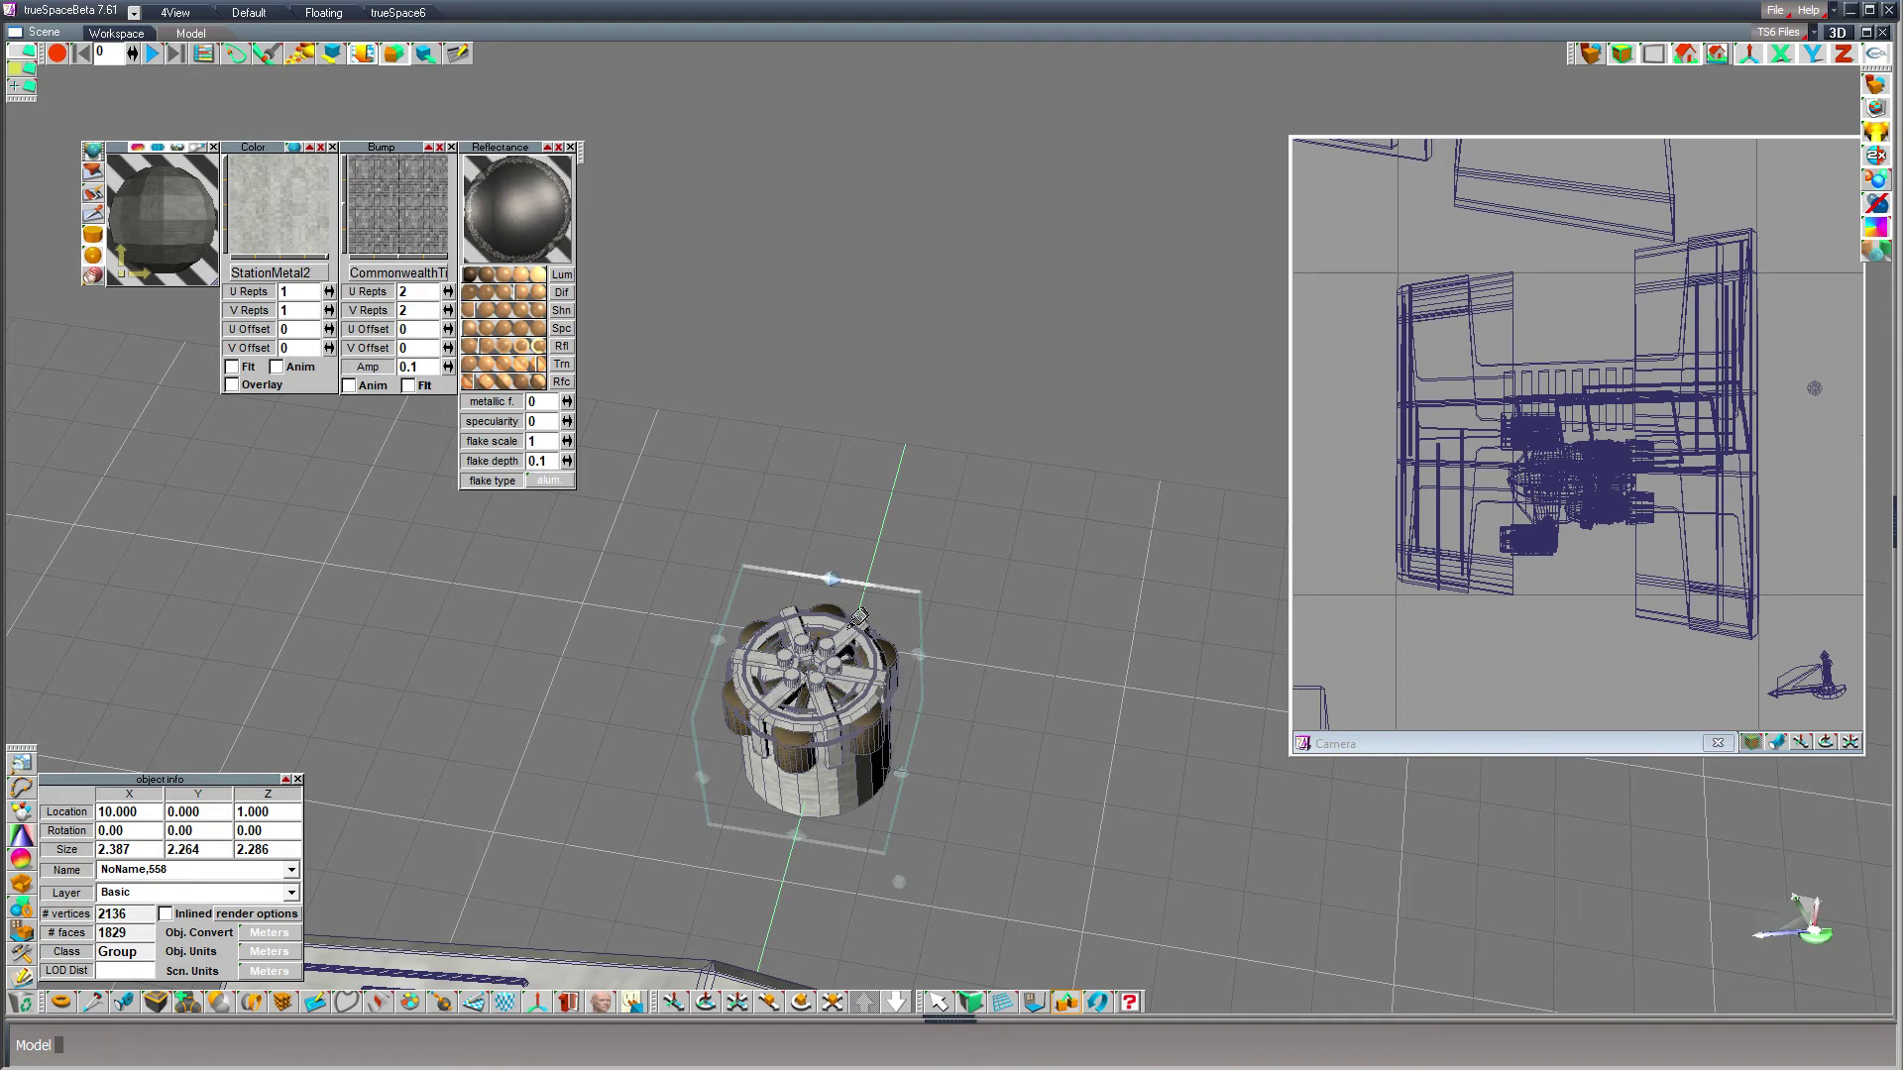
{"action": "left_click", "coordinate": [940, 1002]}
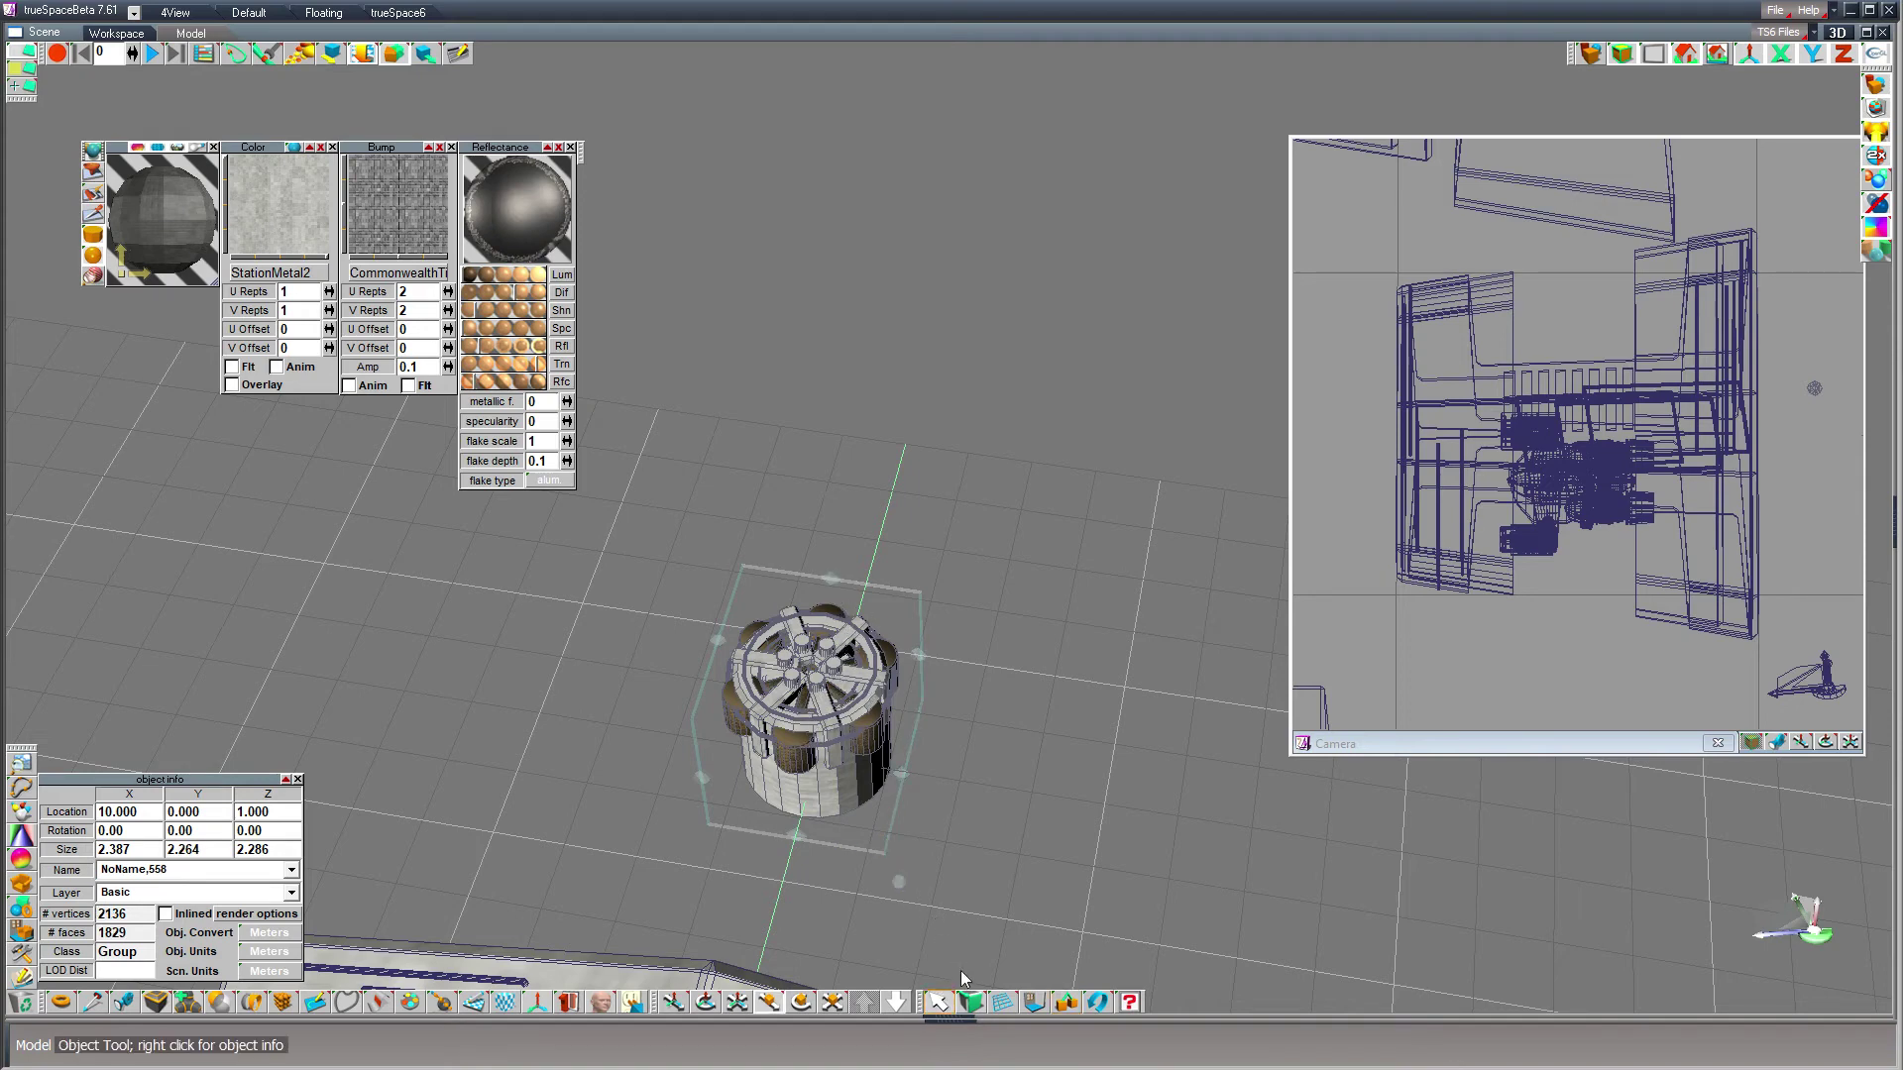
- Move the glued detail part onto the ribbed hull section at about X 3.05, Y 0.01 and raise it to about Z 1.84
{"action": "middle_click_drag", "start_coordinate": [999, 776], "coordinate": [1007, 695]}
{"action": "scroll", "coordinate": [1007, 694], "scroll_direction": "down", "scroll_amount": 5}
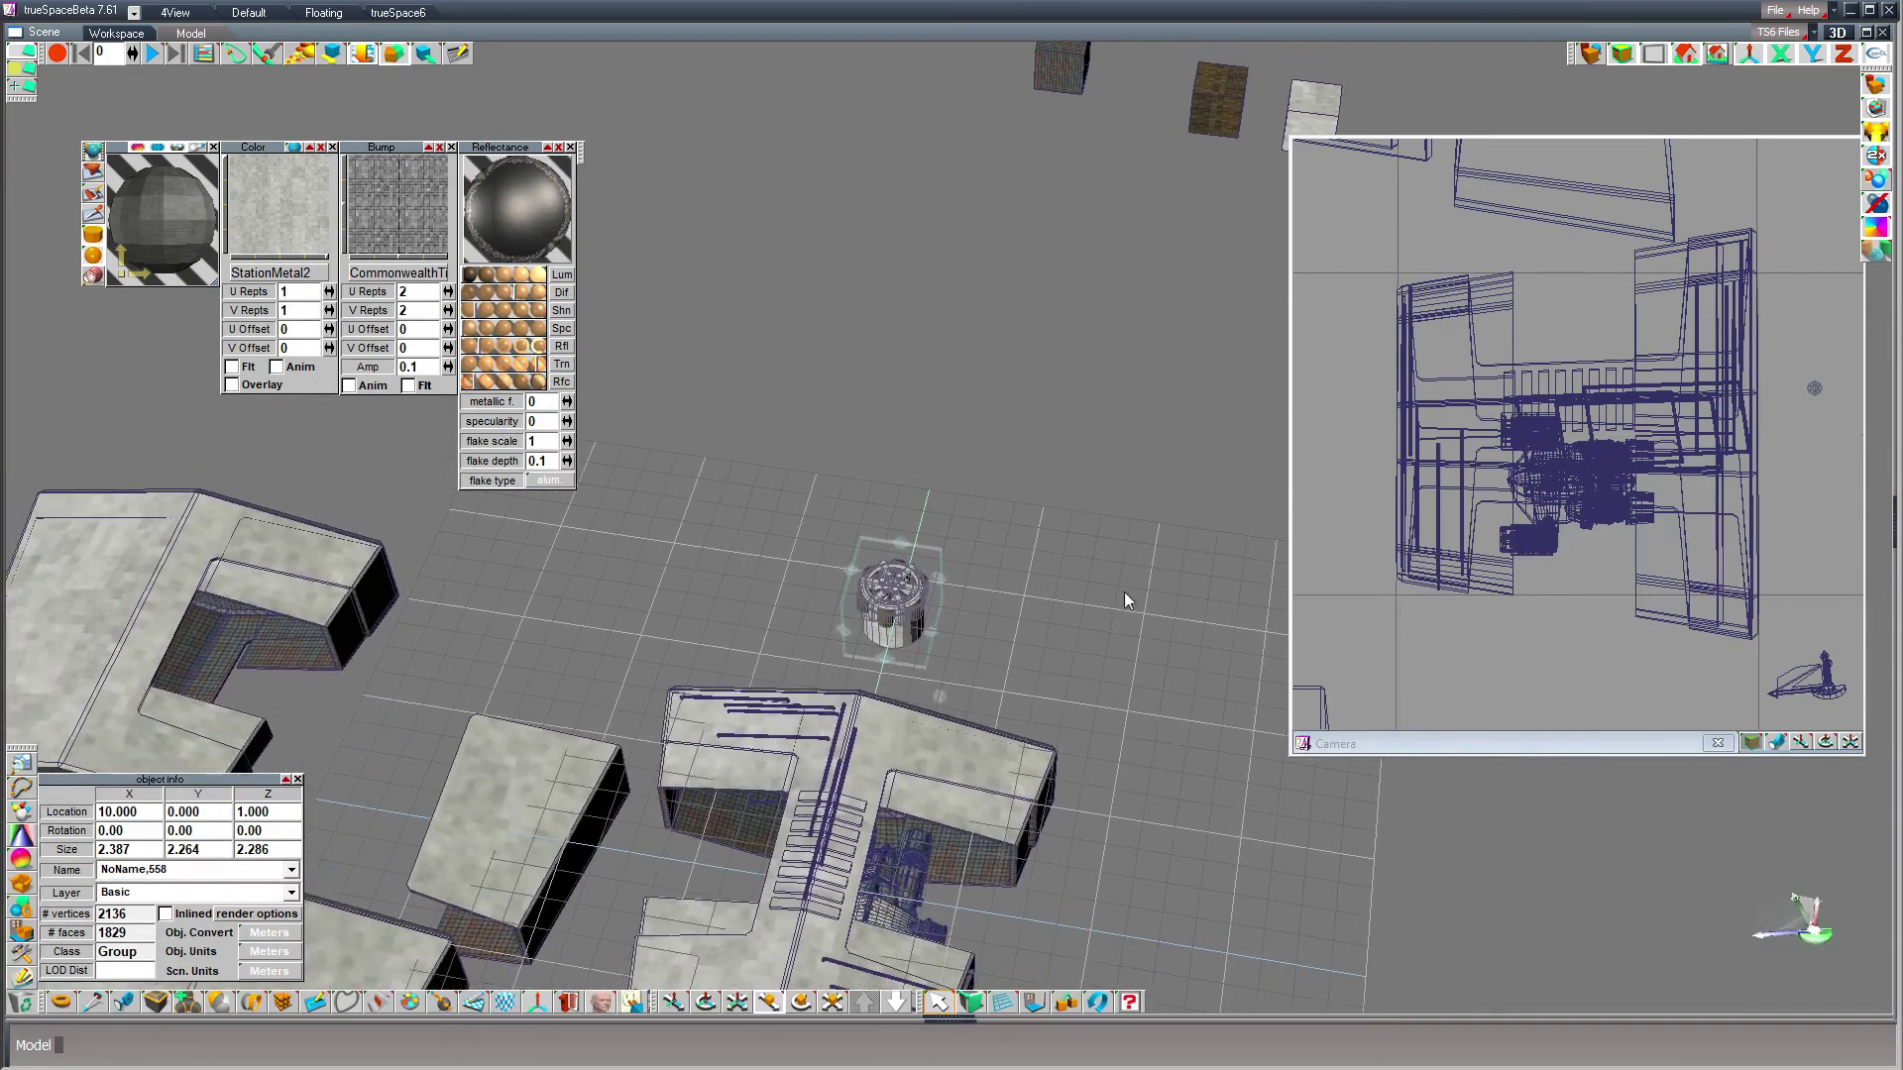
{"action": "middle_click_drag", "start_coordinate": [1031, 822], "coordinate": [1072, 684]}
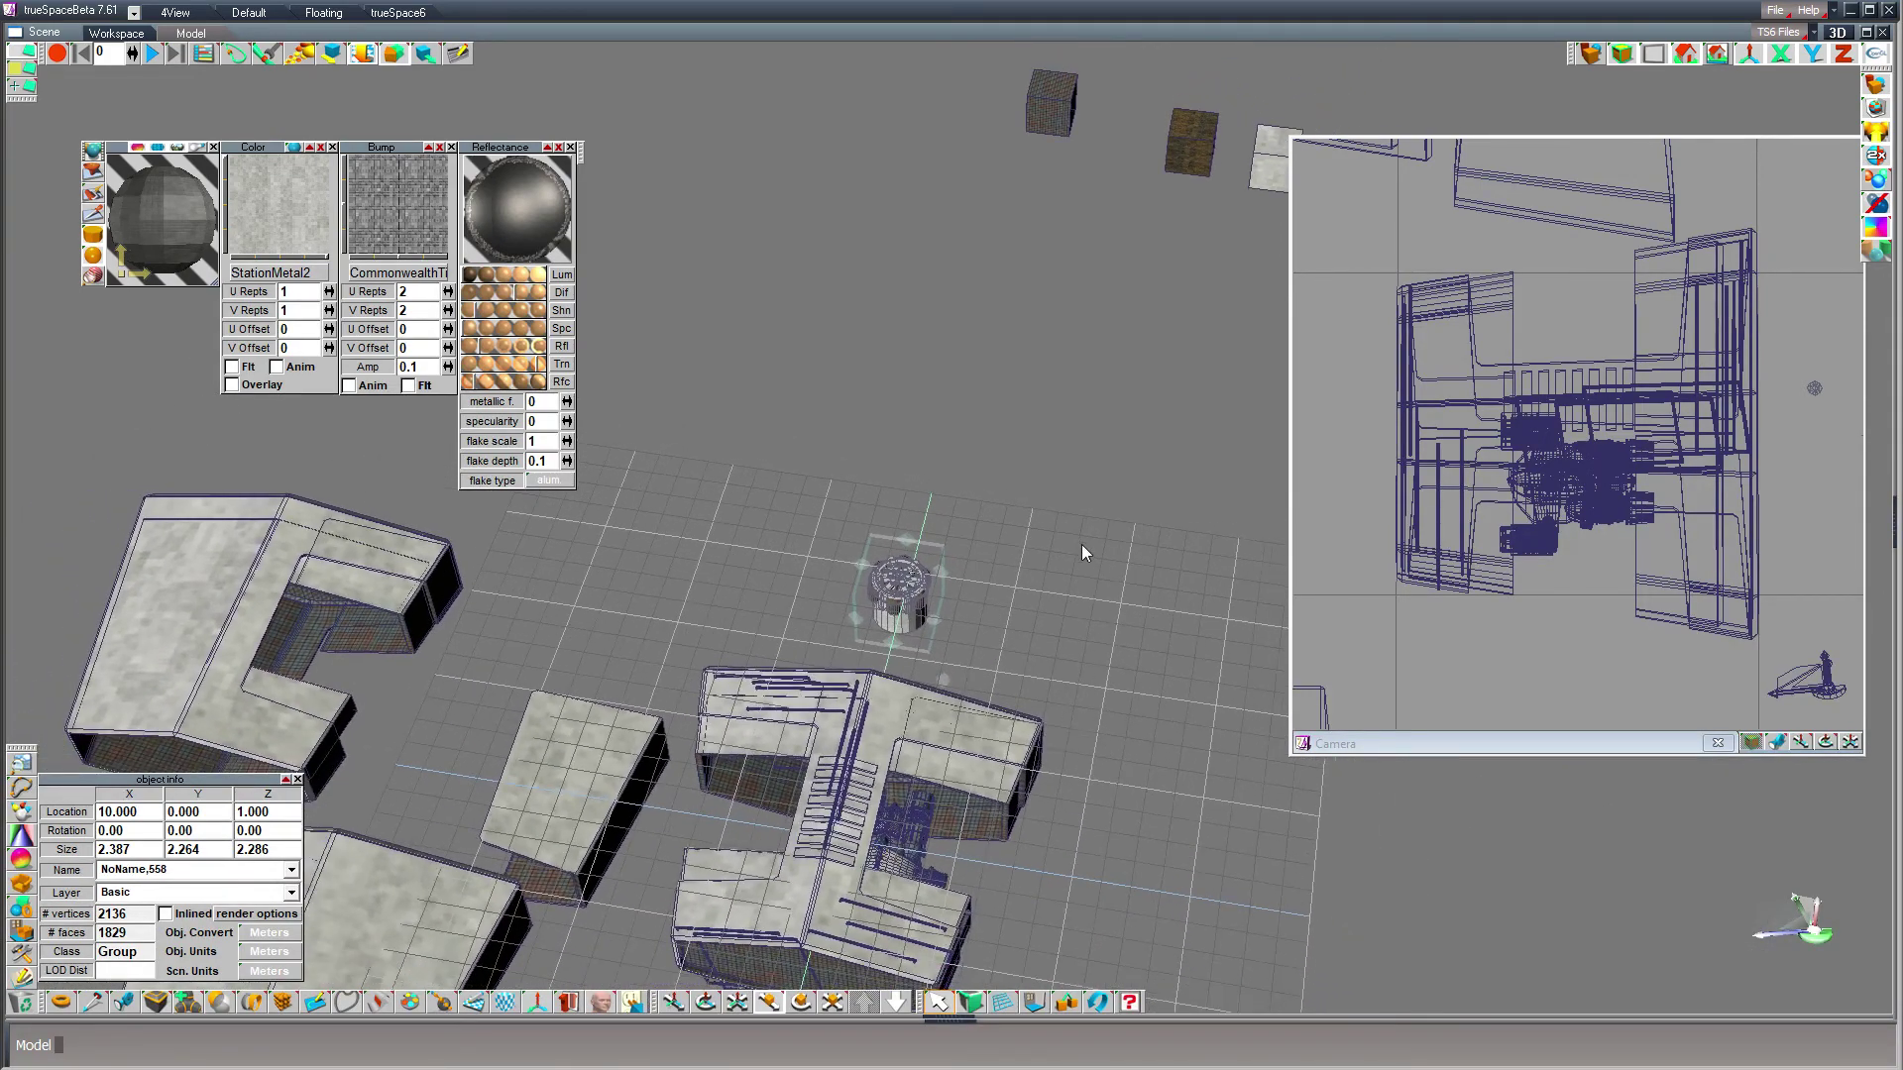
{"action": "left_click_drag", "start_coordinate": [899, 593], "coordinate": [861, 745]}
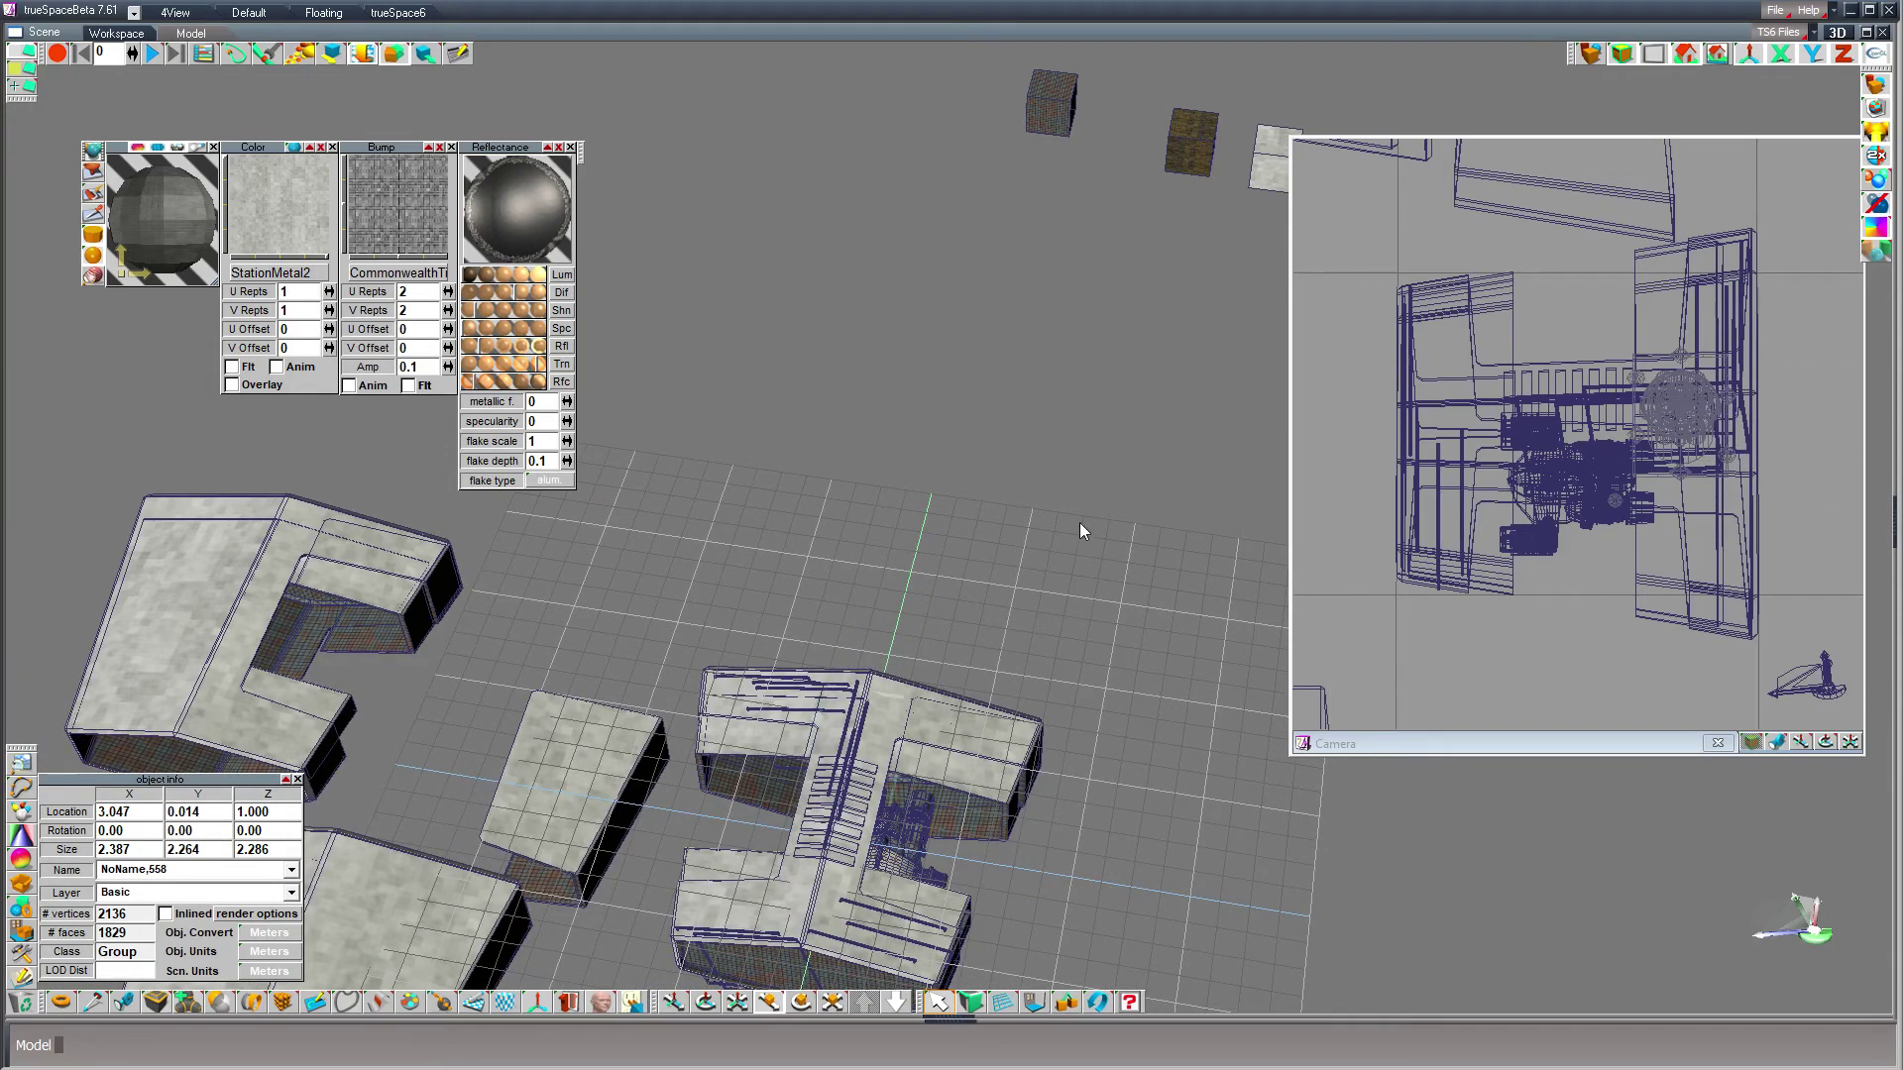
{"action": "right_click_drag", "start_coordinate": [1059, 404], "coordinate": [1058, 358]}
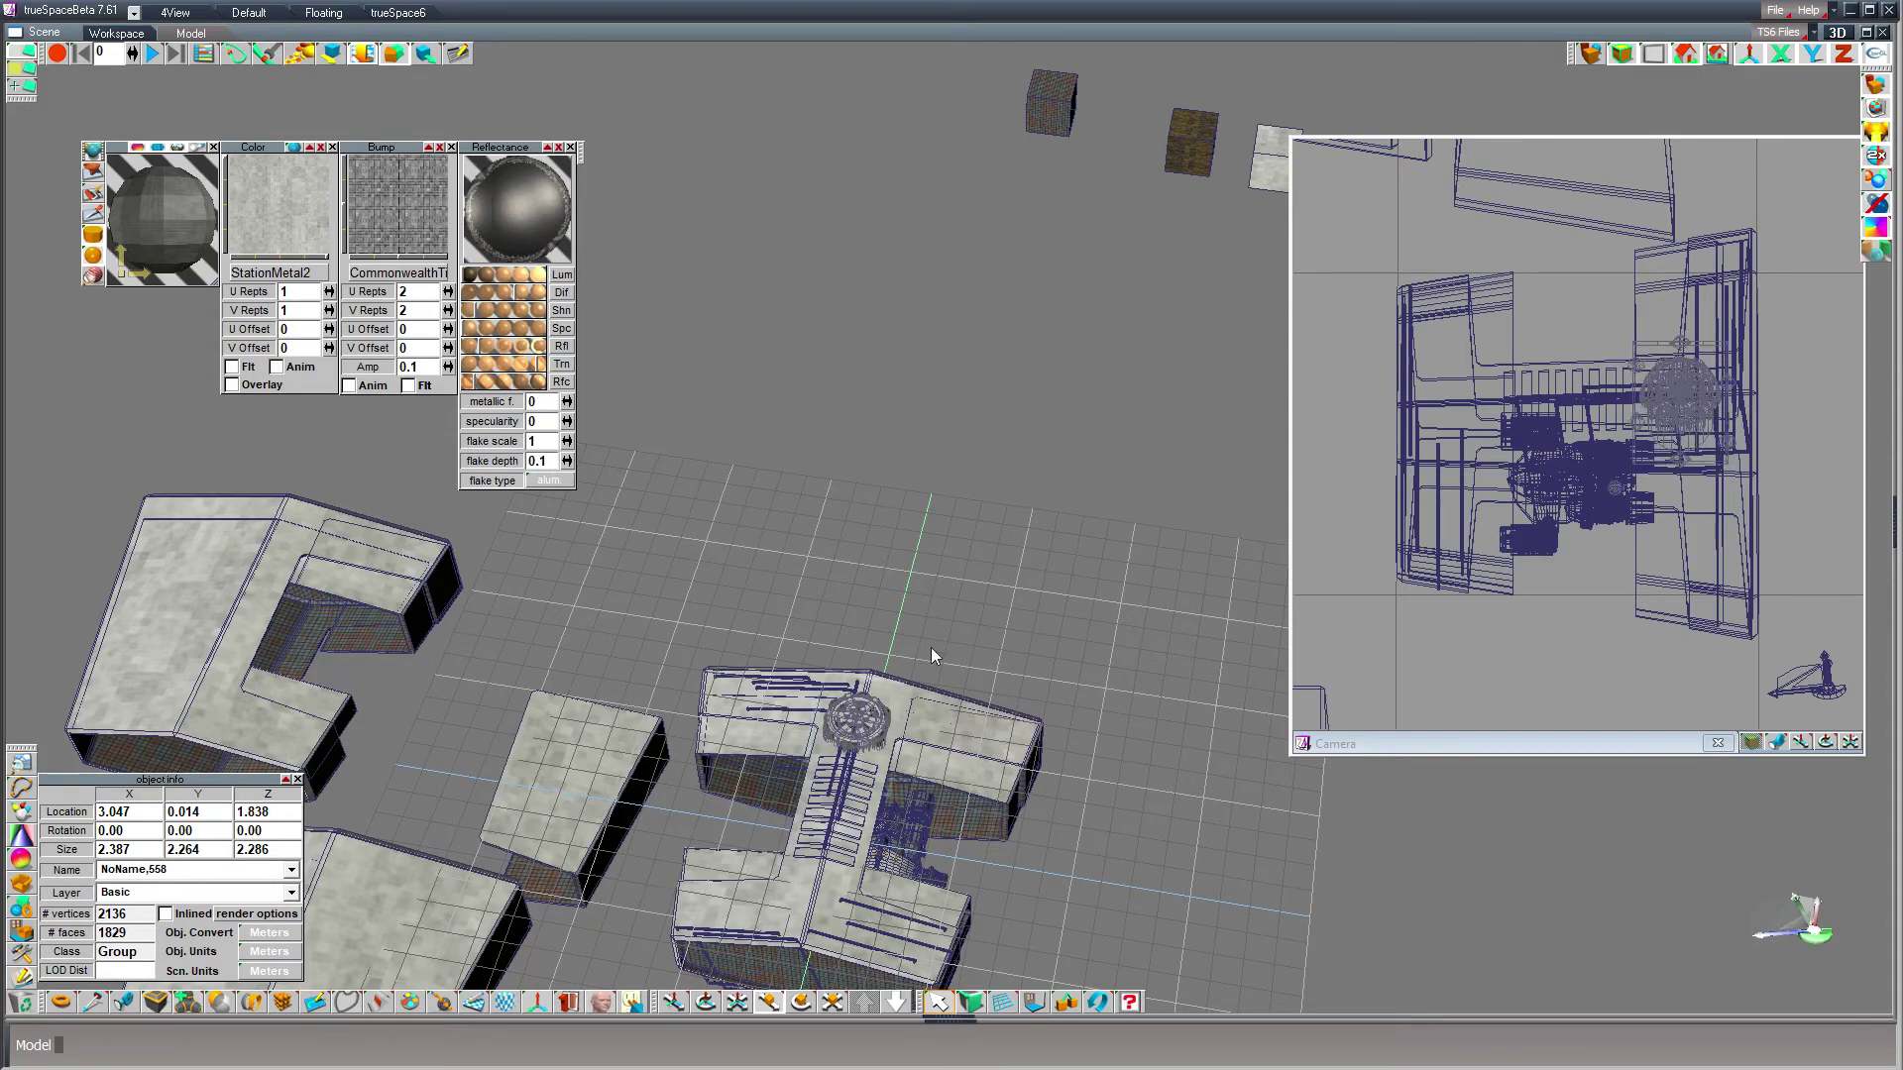
- Set the detail part's location to exactly X 3 and Y 0 on the hull
{"action": "scroll", "coordinate": [846, 778], "scroll_direction": "up", "scroll_amount": 5}
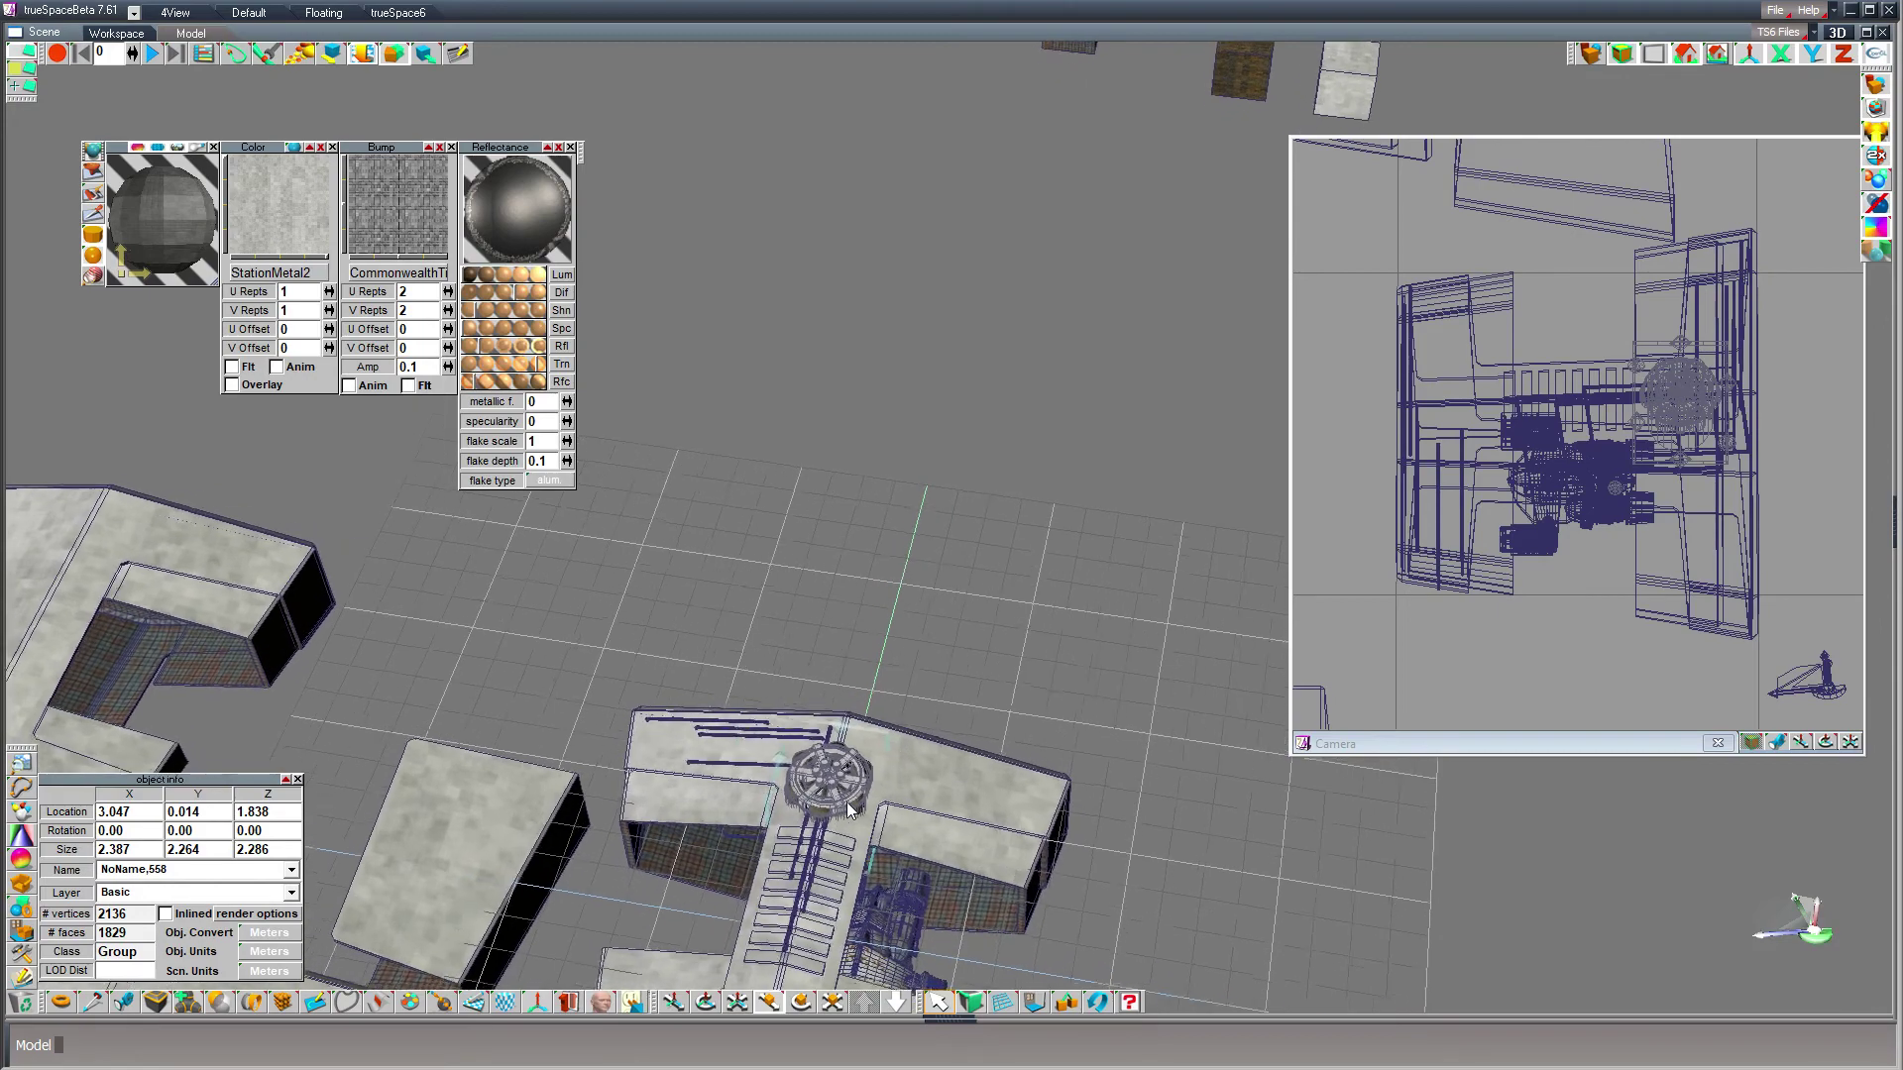
{"action": "scroll", "coordinate": [824, 872], "scroll_direction": "up", "scroll_amount": 4}
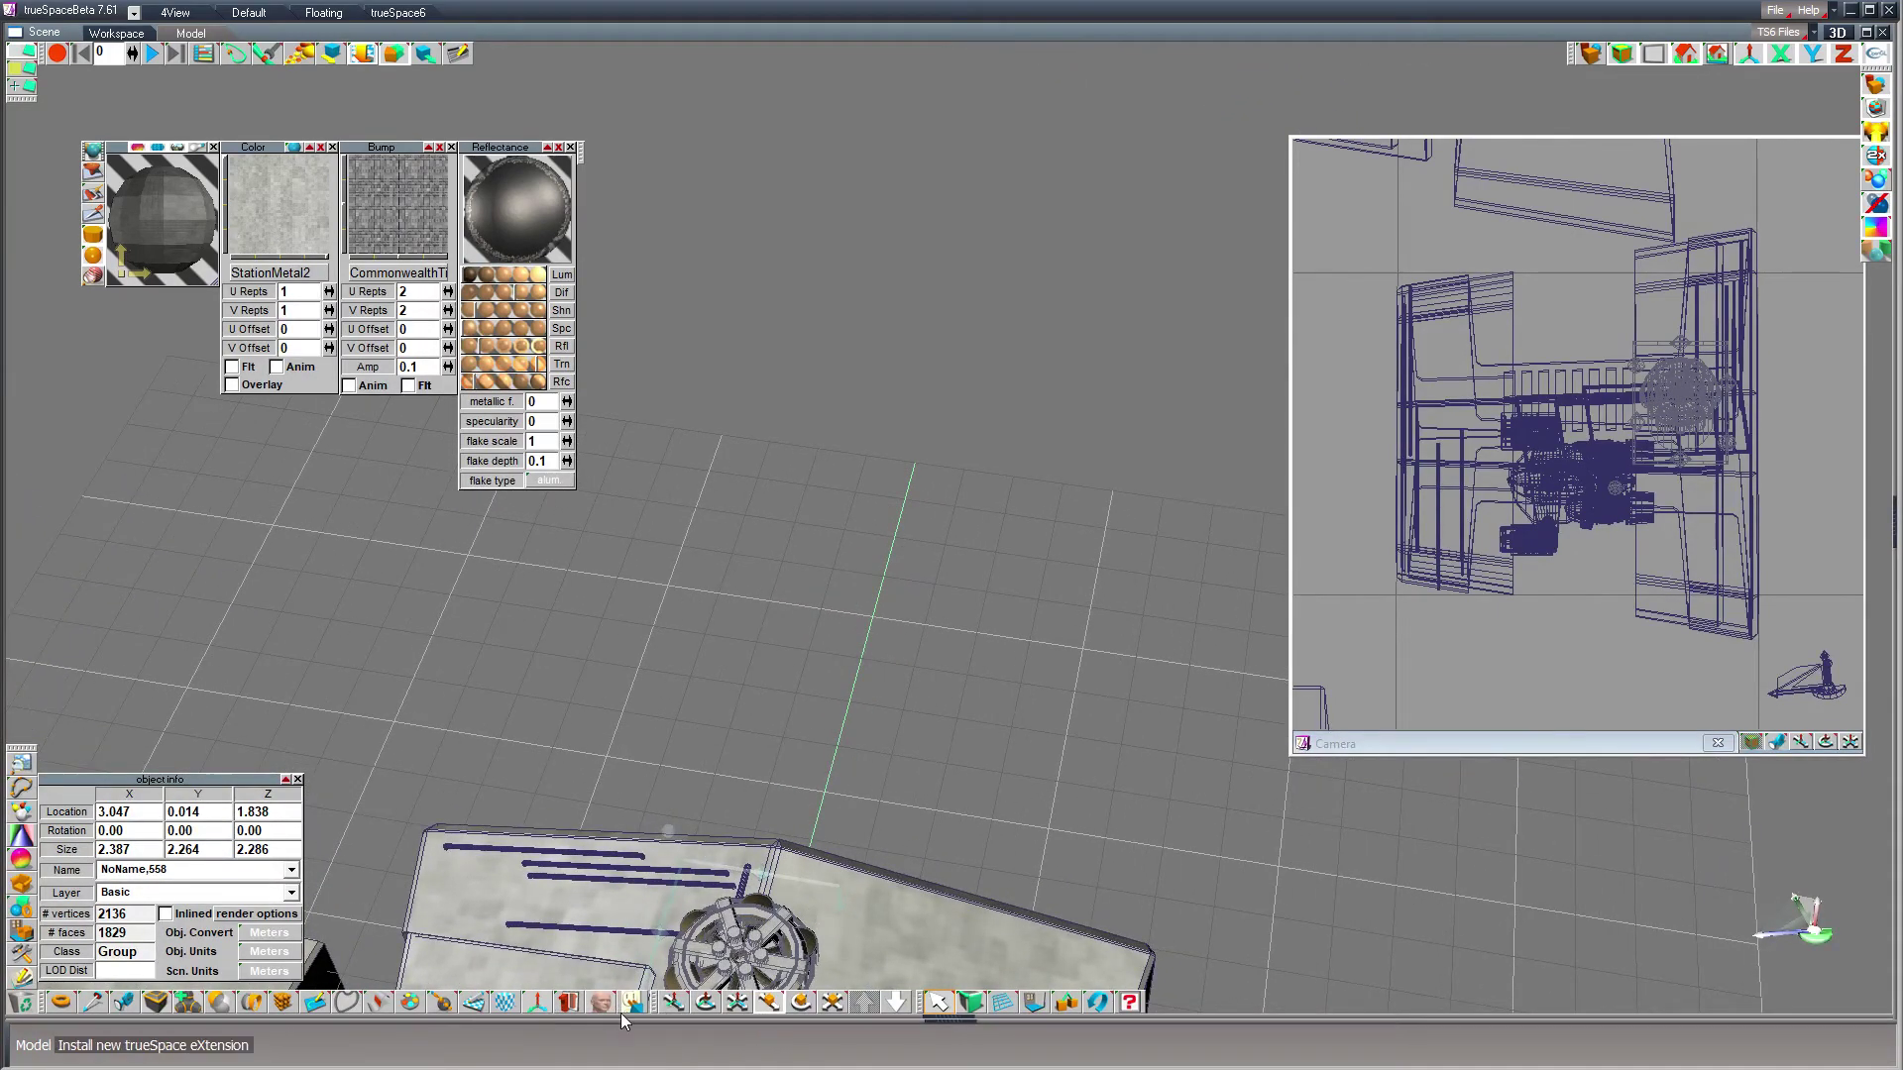
{"action": "left_click", "coordinate": [673, 1002]}
{"action": "left_click_drag", "start_coordinate": [673, 1002], "coordinate": [812, 550]}
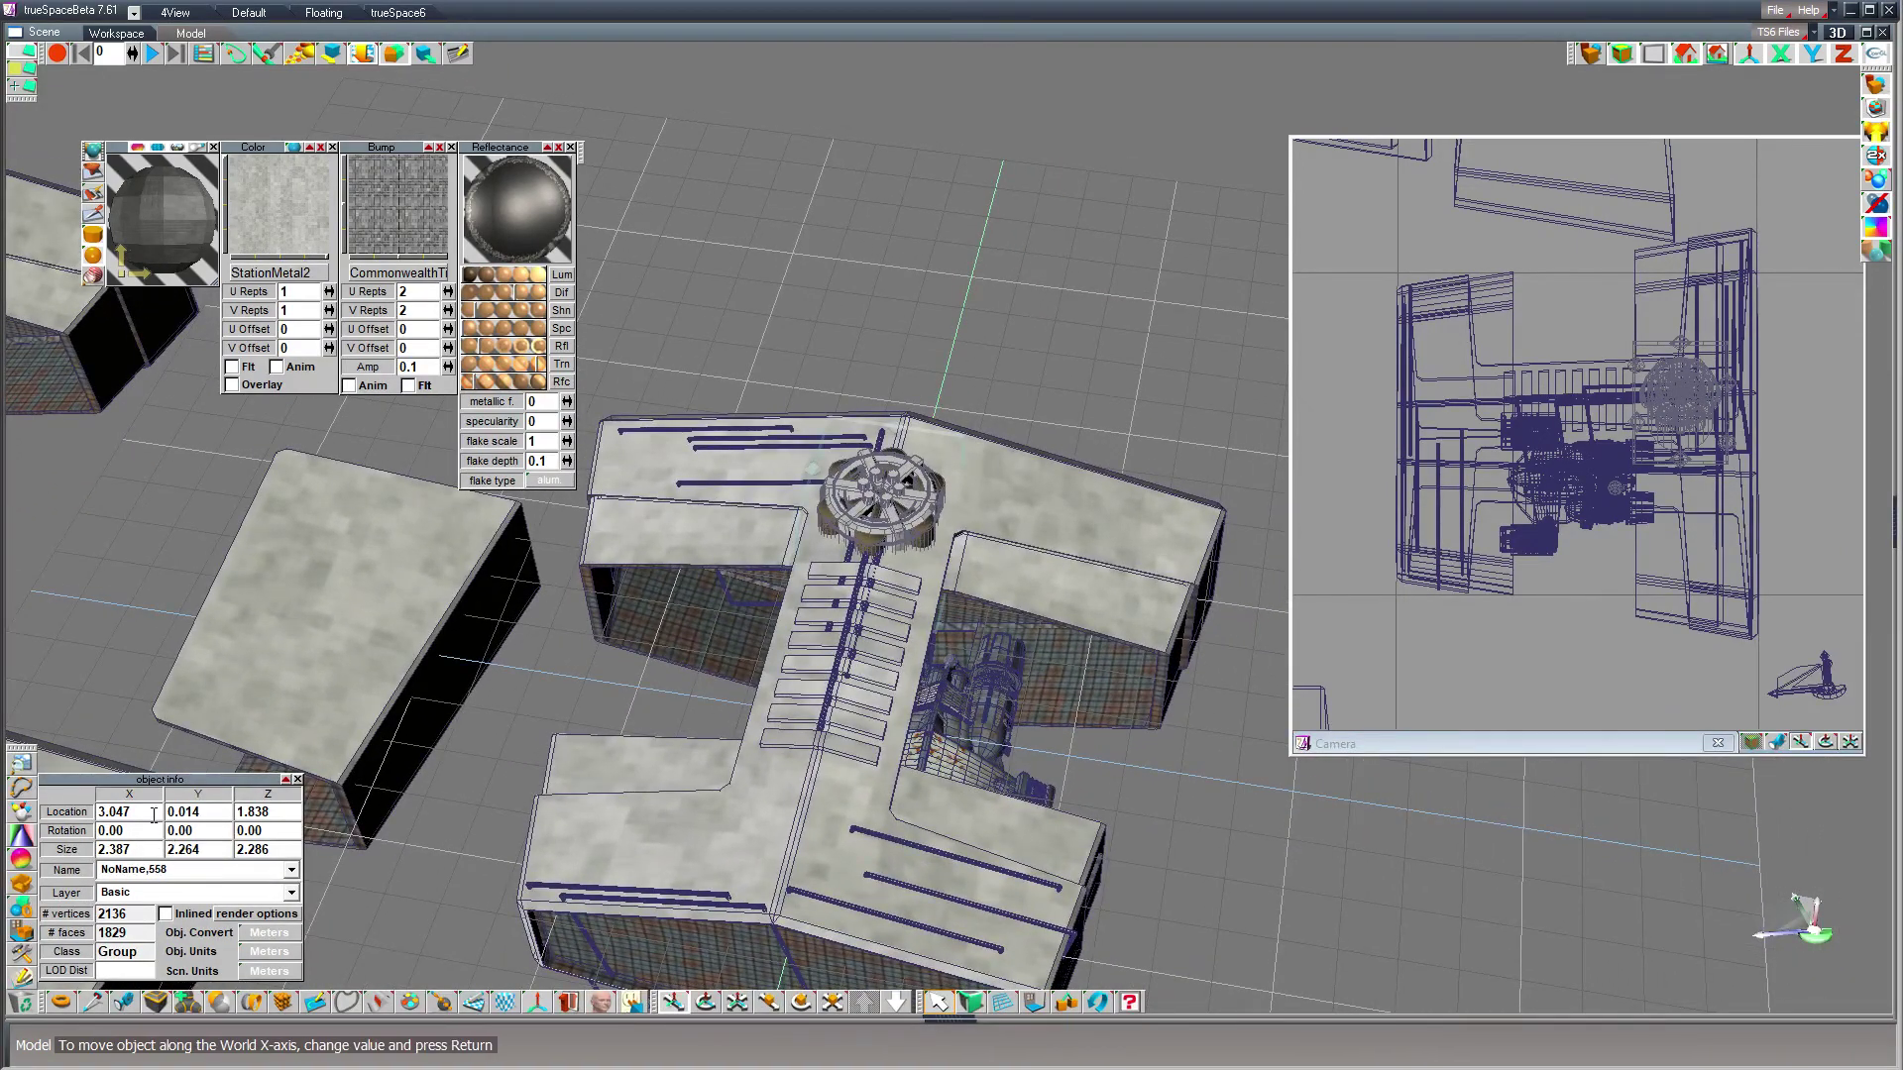
{"action": "left_click", "coordinate": [114, 812]}
{"action": "key", "text": "Tab"}
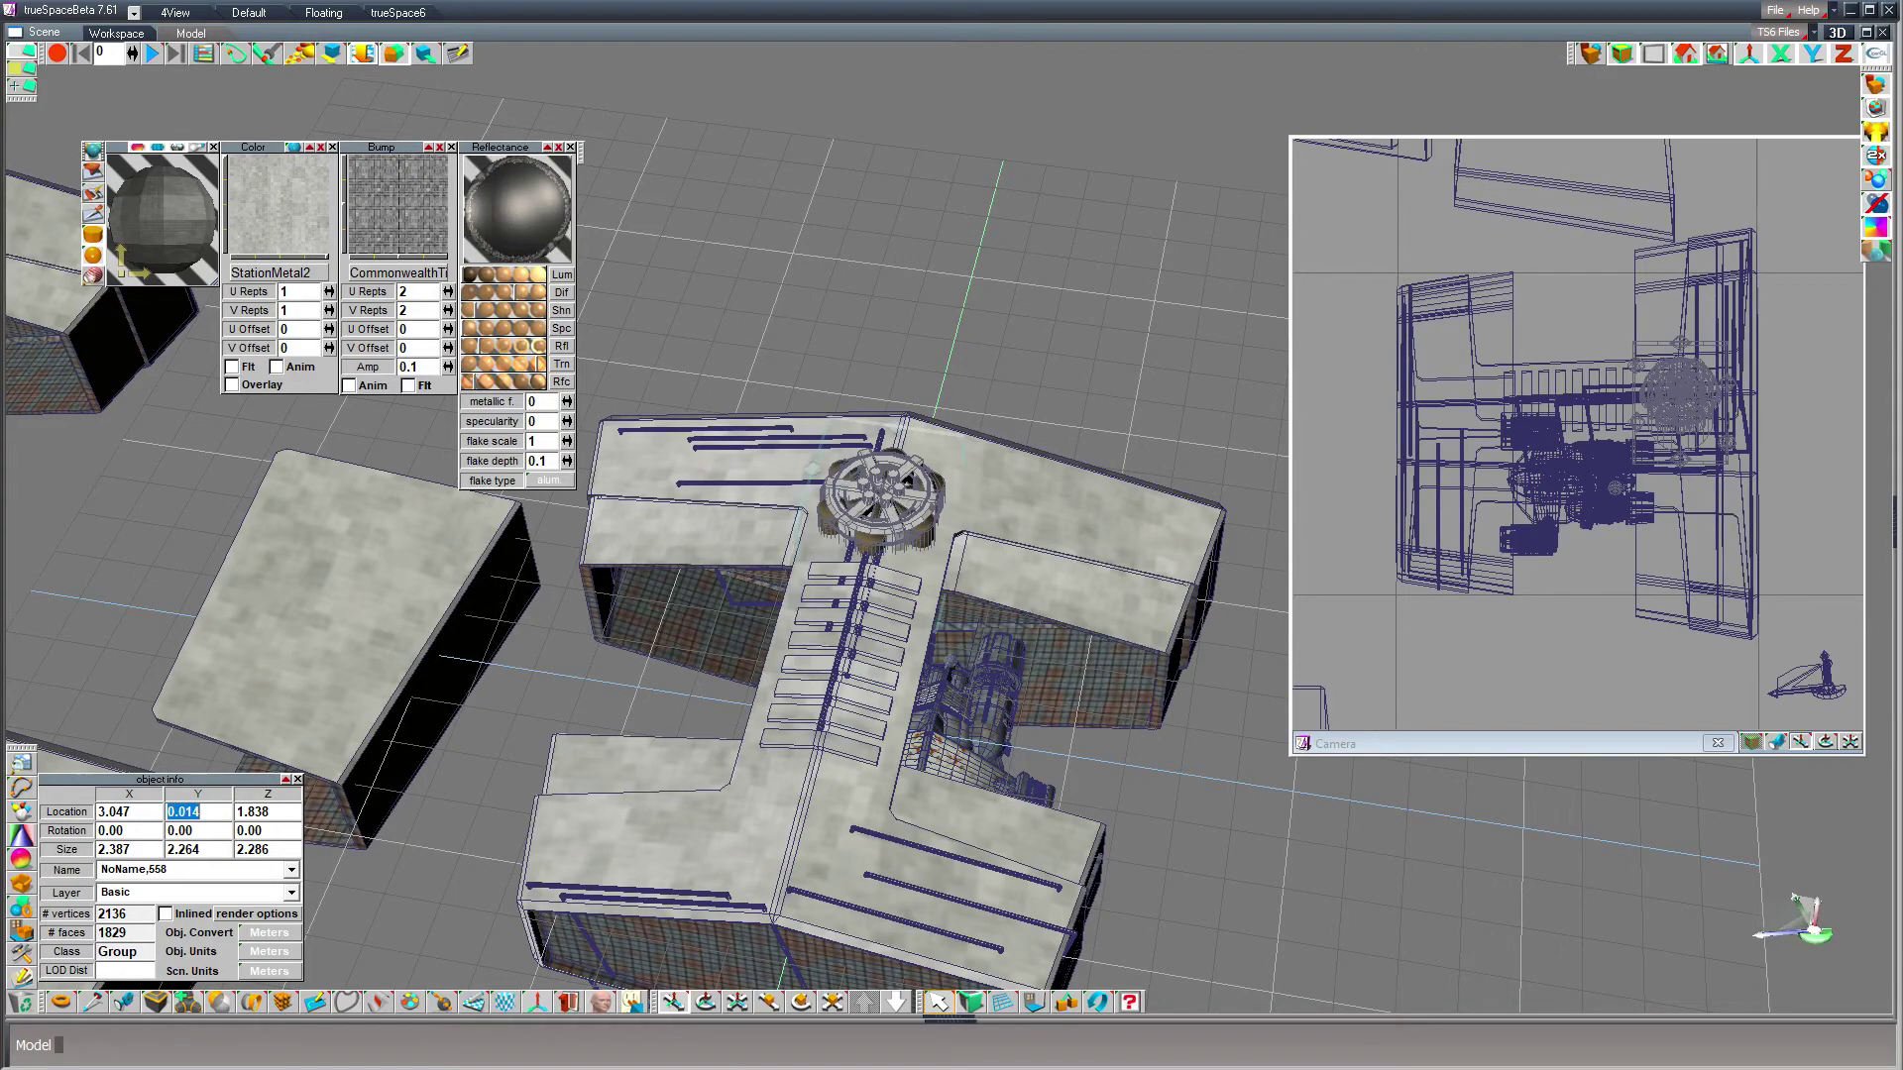
{"action": "type", "text": "0"}
{"action": "key", "text": "Return"}
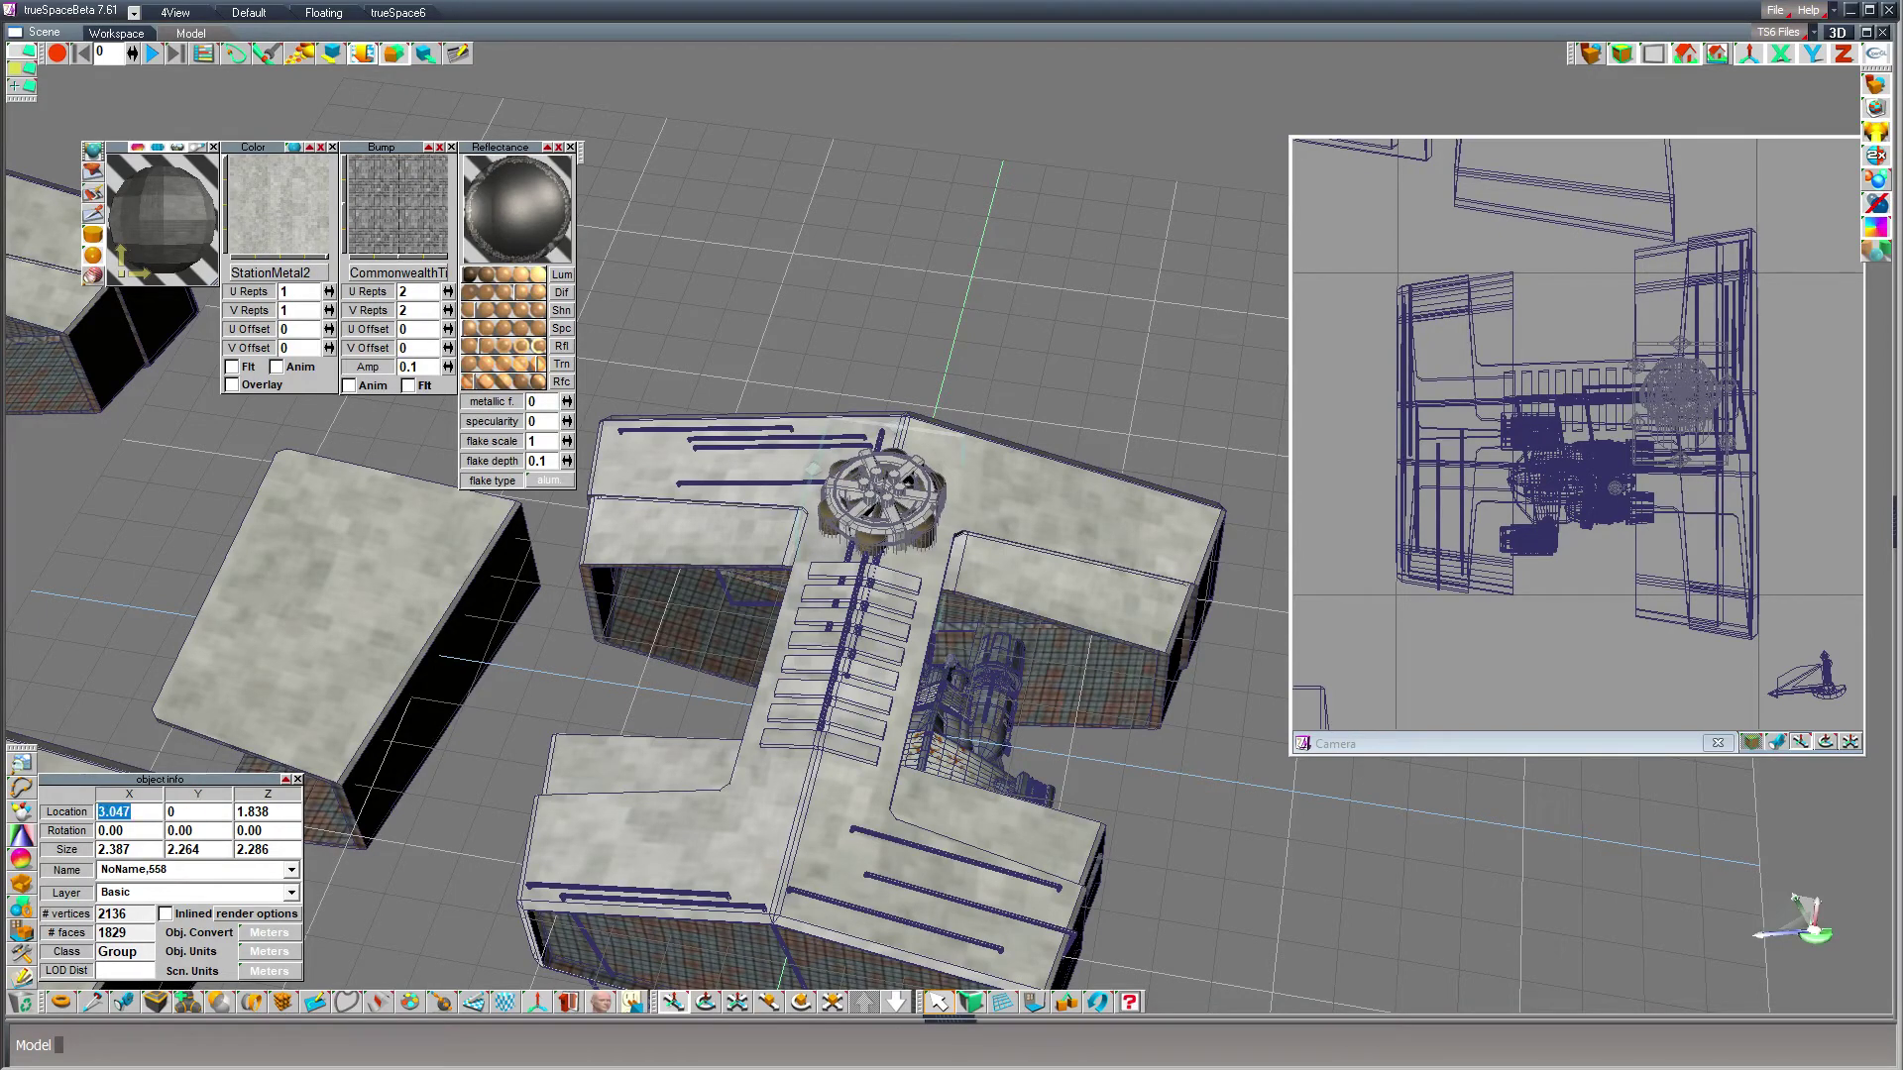
{"action": "type", "text": "3"}
{"action": "key", "text": "Return"}
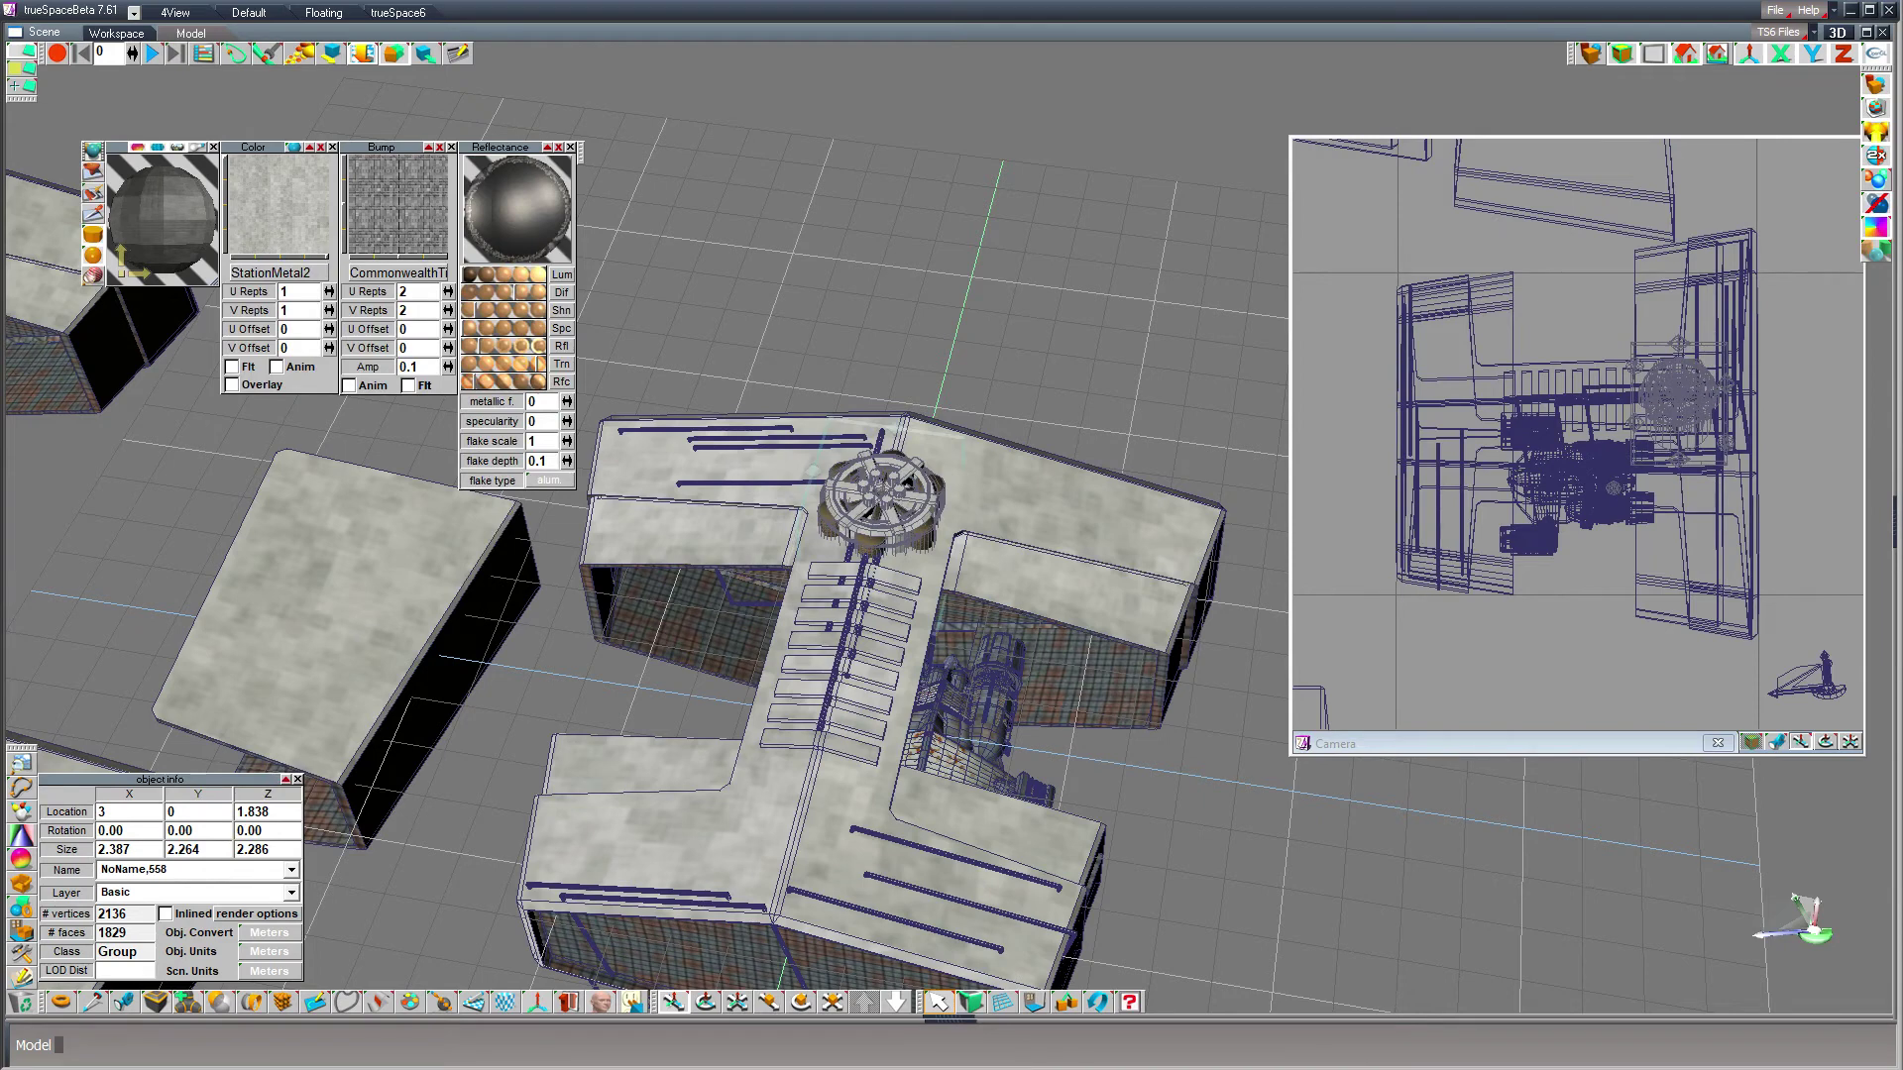
- Lower the detail part to about Z 1.57, try X 2.5, and set its X location to 3.5
{"action": "key", "text": "a"}
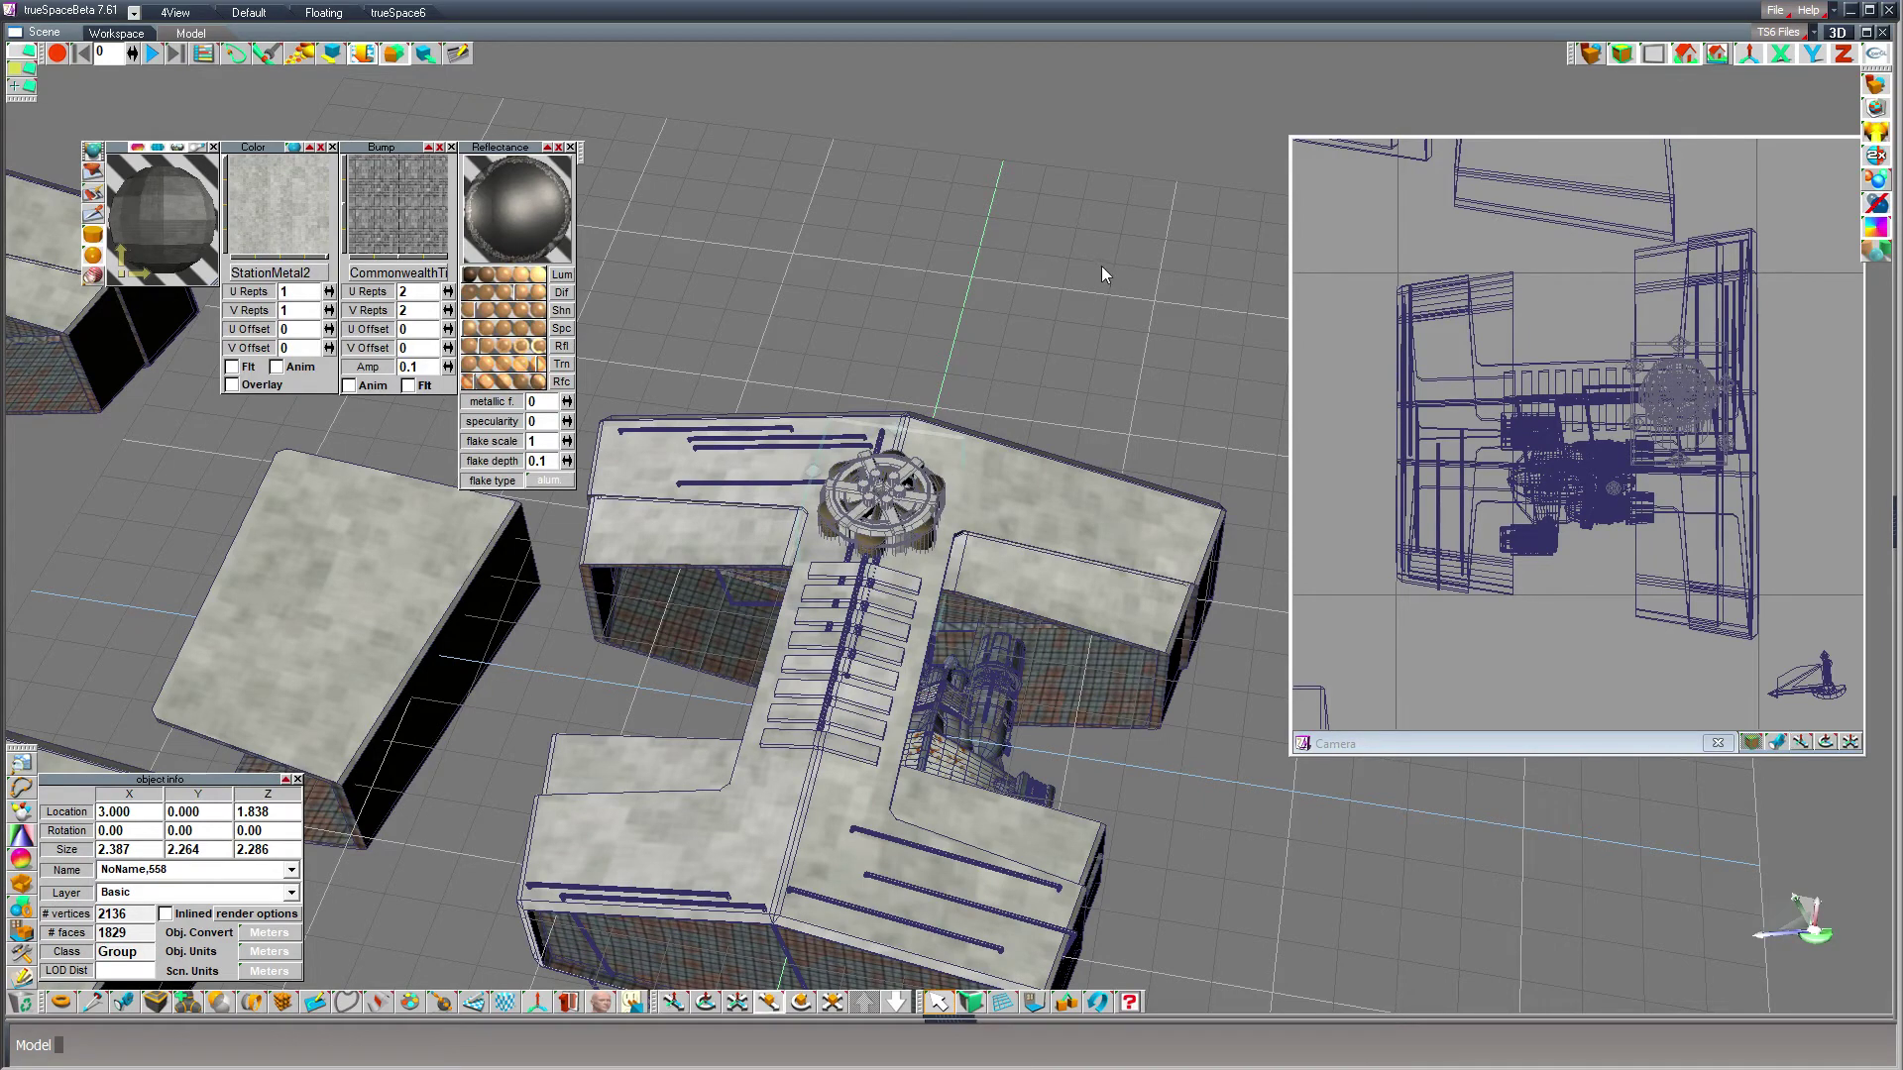
{"action": "right_click_drag", "start_coordinate": [1105, 280], "coordinate": [1107, 314]}
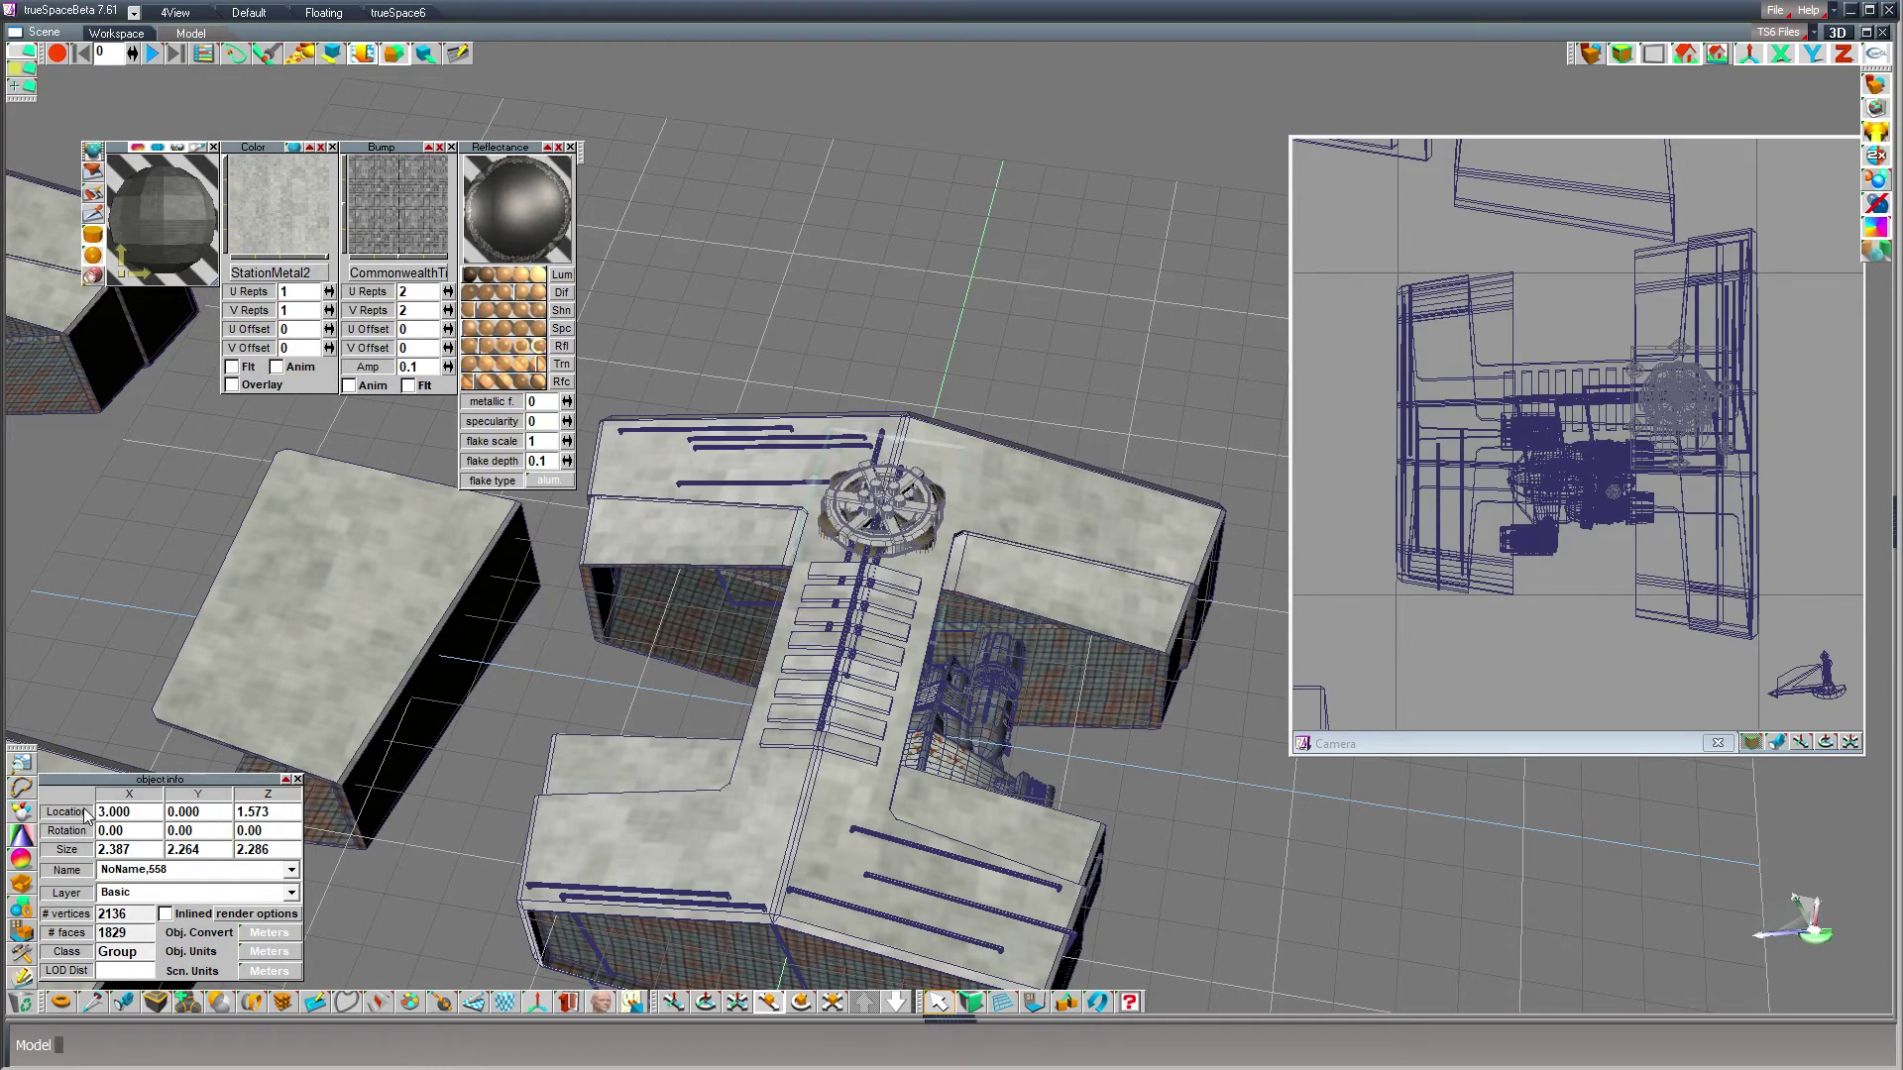
{"action": "double_click", "coordinate": [133, 811]}
{"action": "type", "text": "2.5"}
{"action": "key", "text": "Return"}
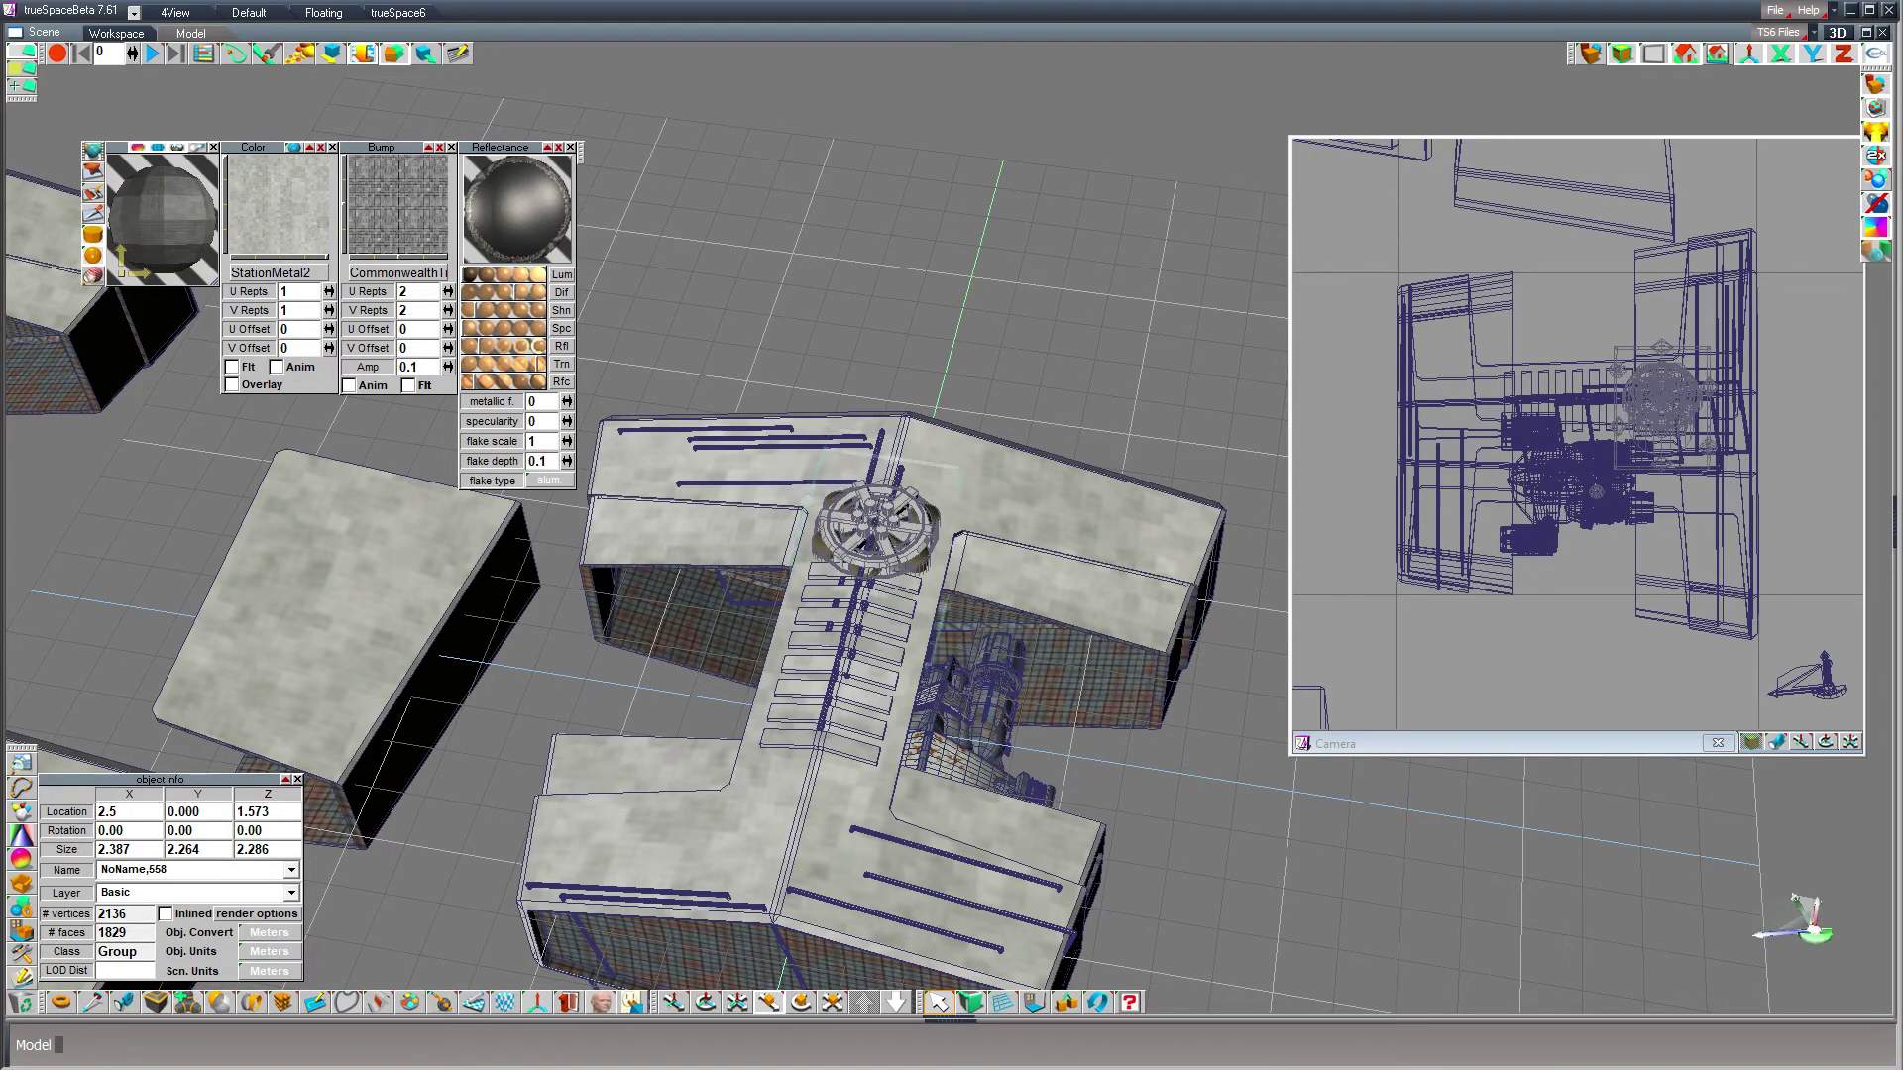
{"action": "double_click", "coordinate": [121, 811]}
{"action": "type", "text": "3.5"}
{"action": "key", "text": "Return"}
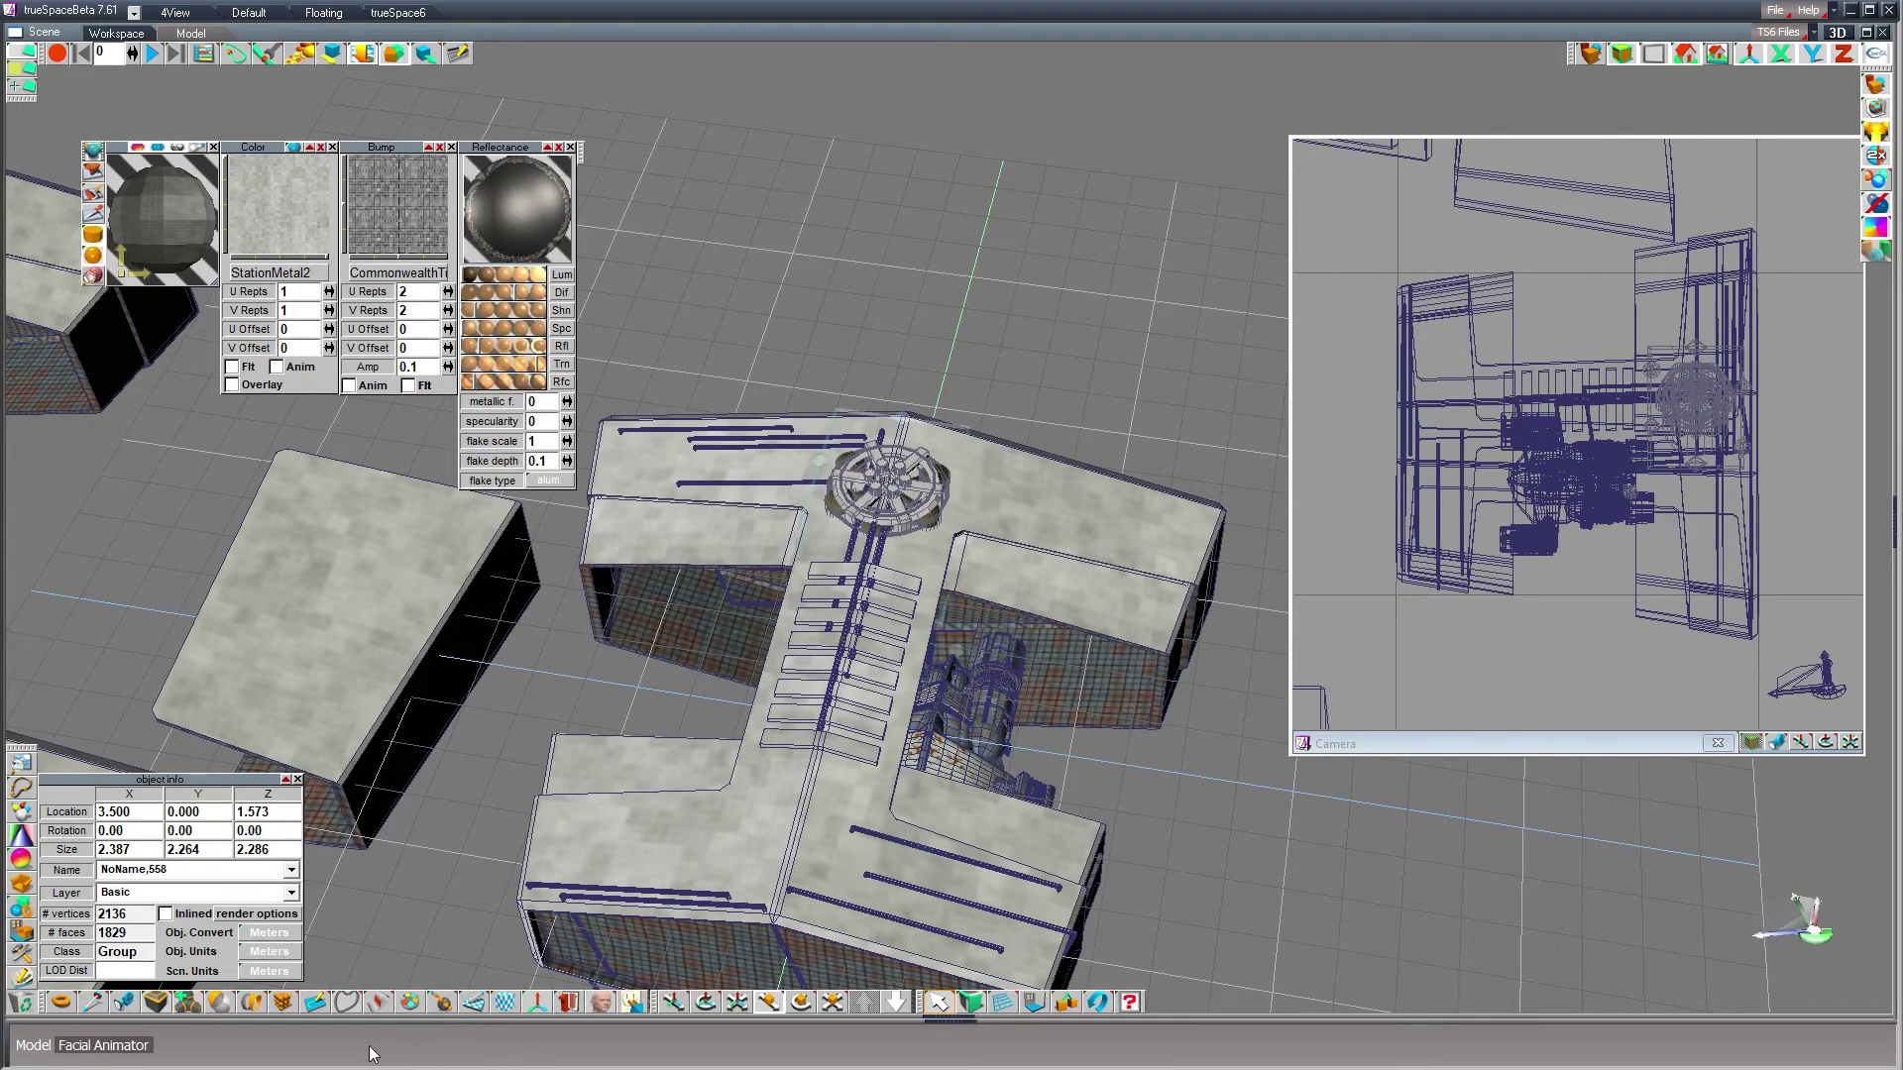
- Duplicate the detail part and set the copy's X location to -3.5 at the hull's opposite end
{"action": "key", "text": "ctrl+c"}
{"action": "left_click", "coordinate": [102, 813]}
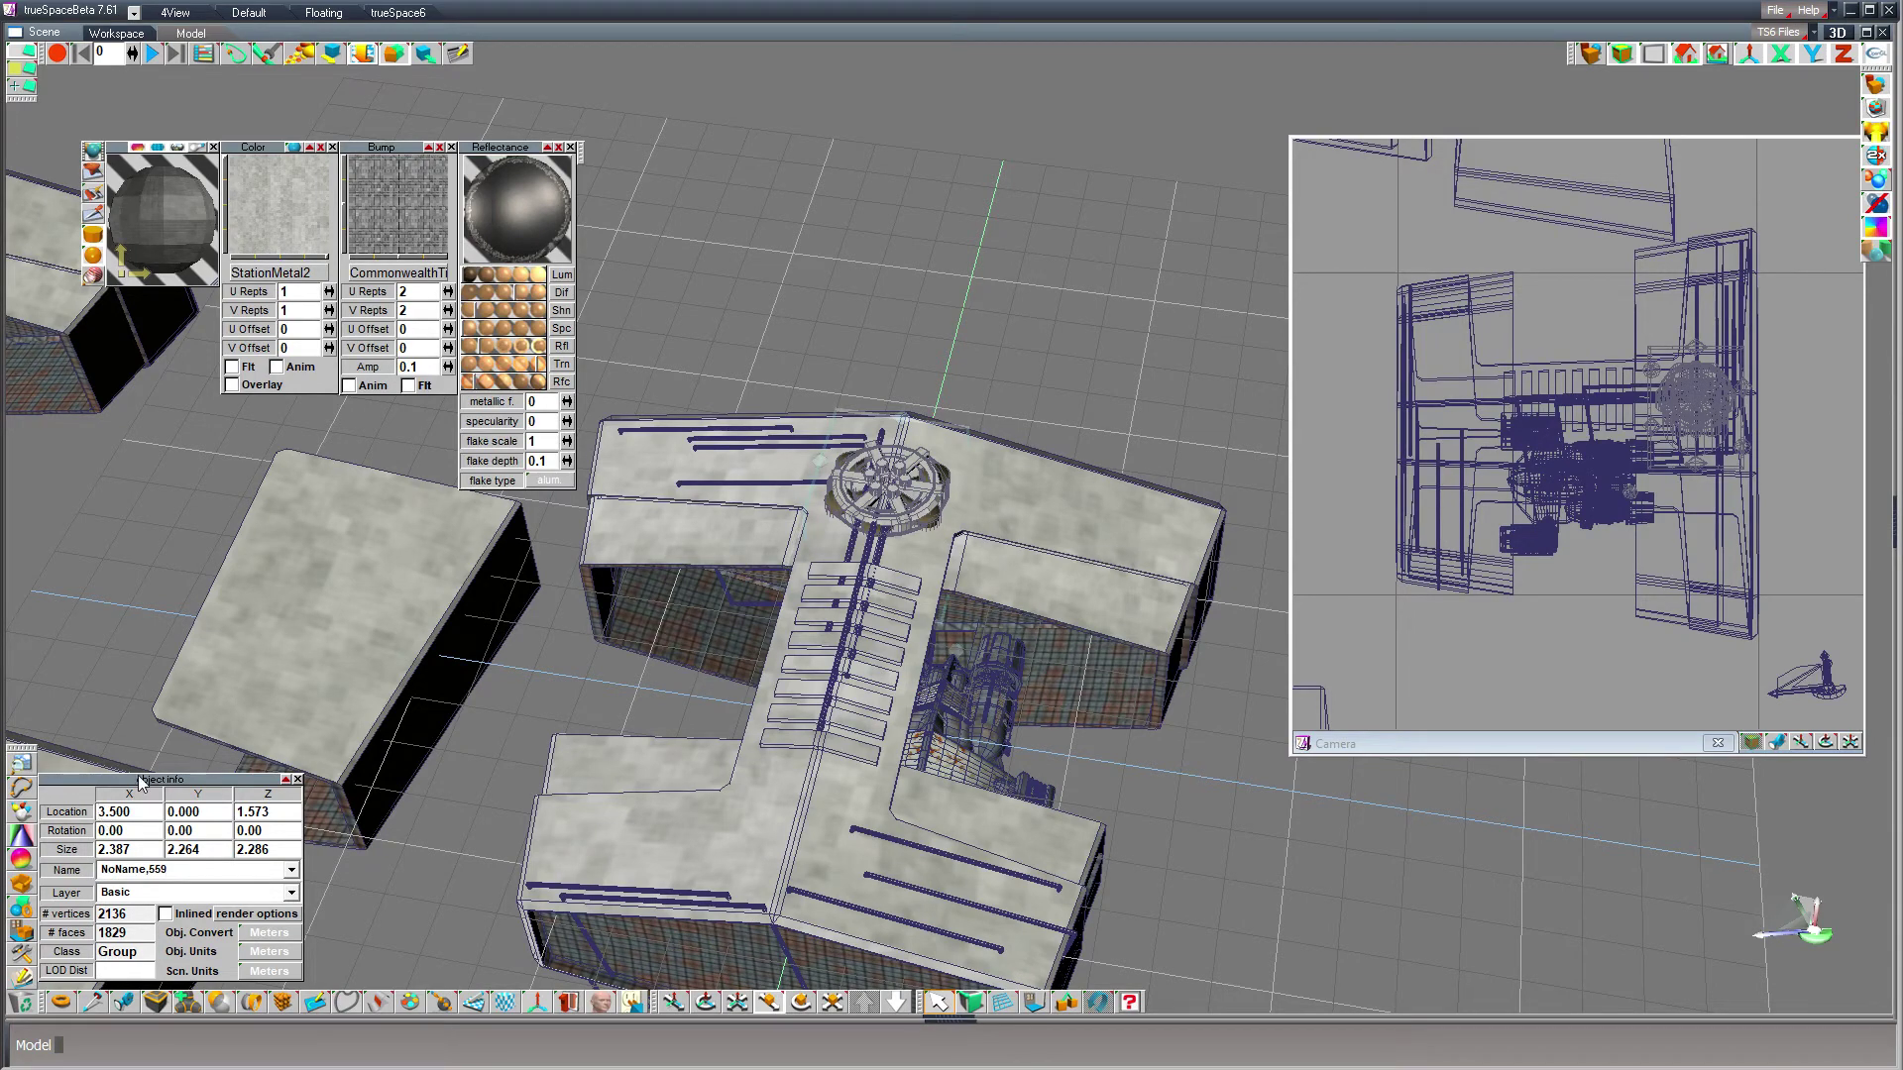
{"action": "type", "text": "-"}
{"action": "key", "text": "Return"}
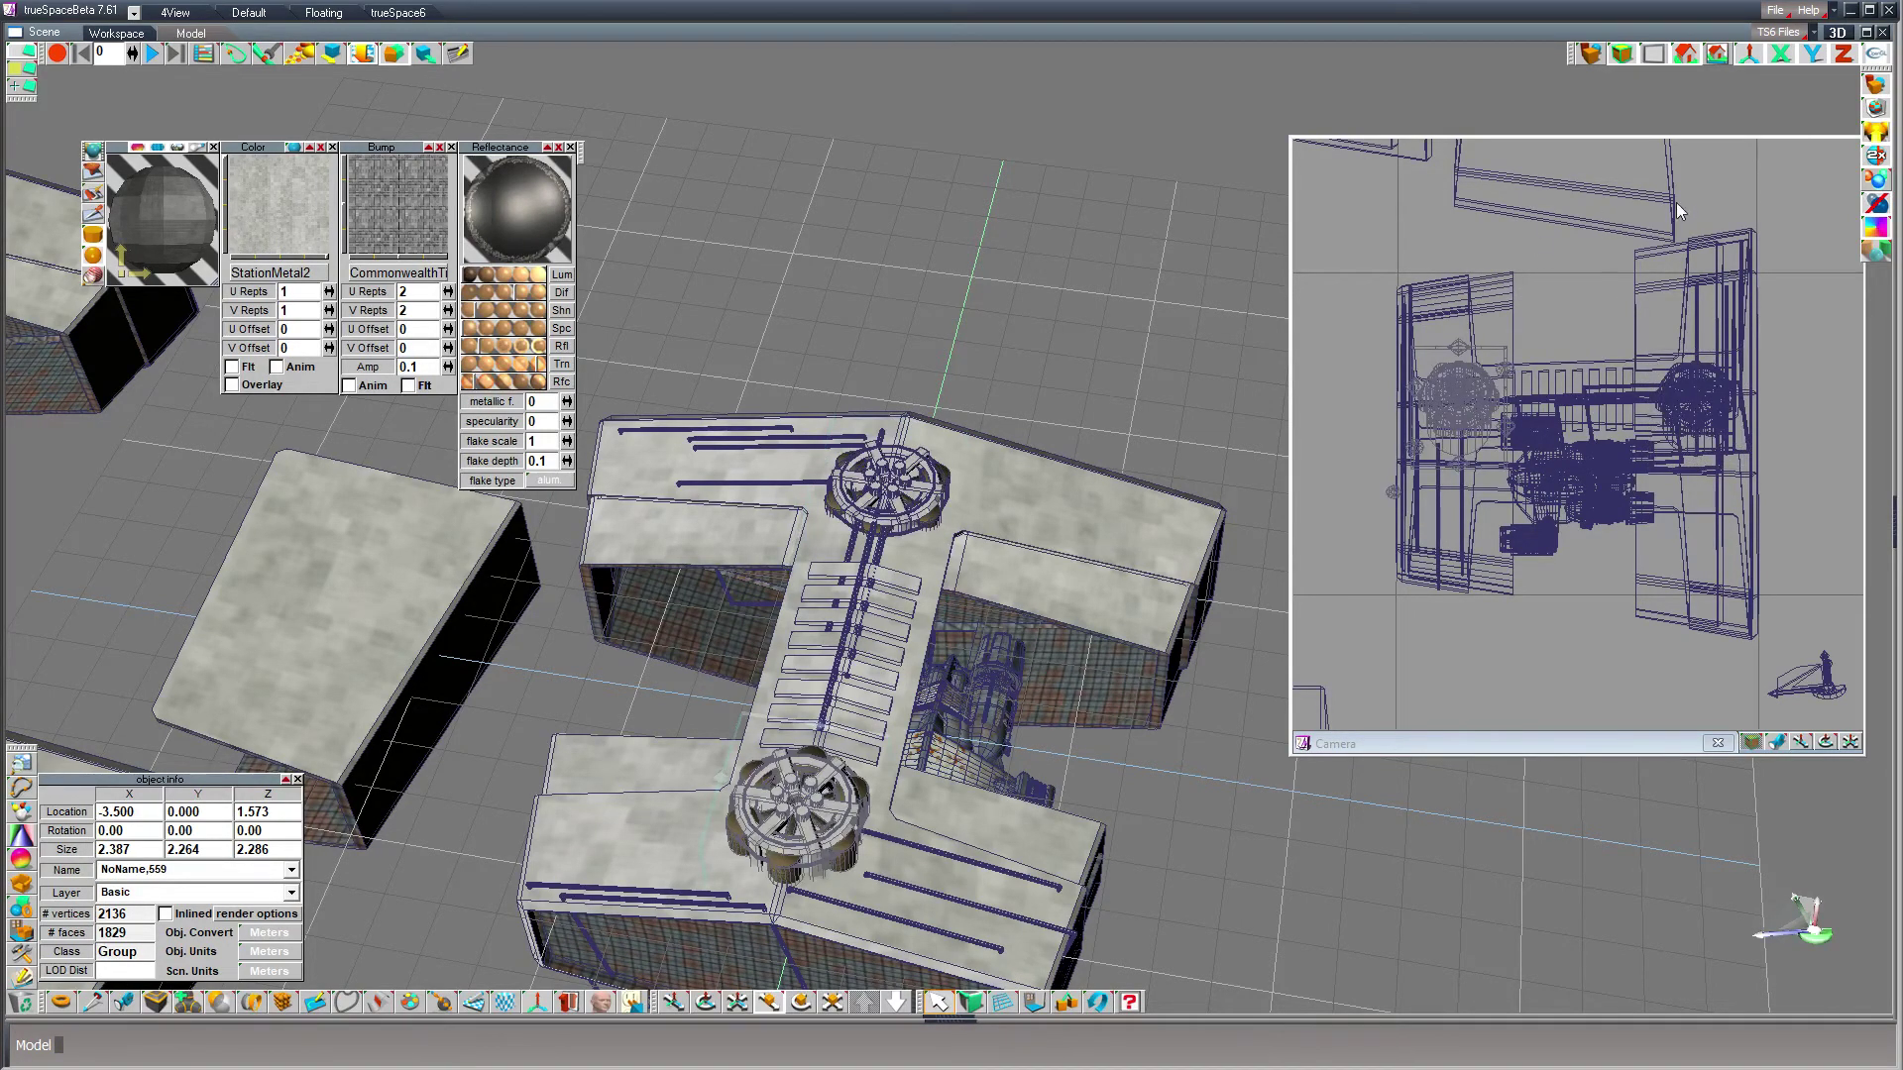
- Lower the copied detail part at X -3.5 to about Z 1.17 and render the camera view
{"action": "right_click_drag", "start_coordinate": [1023, 211], "coordinate": [1023, 277]}
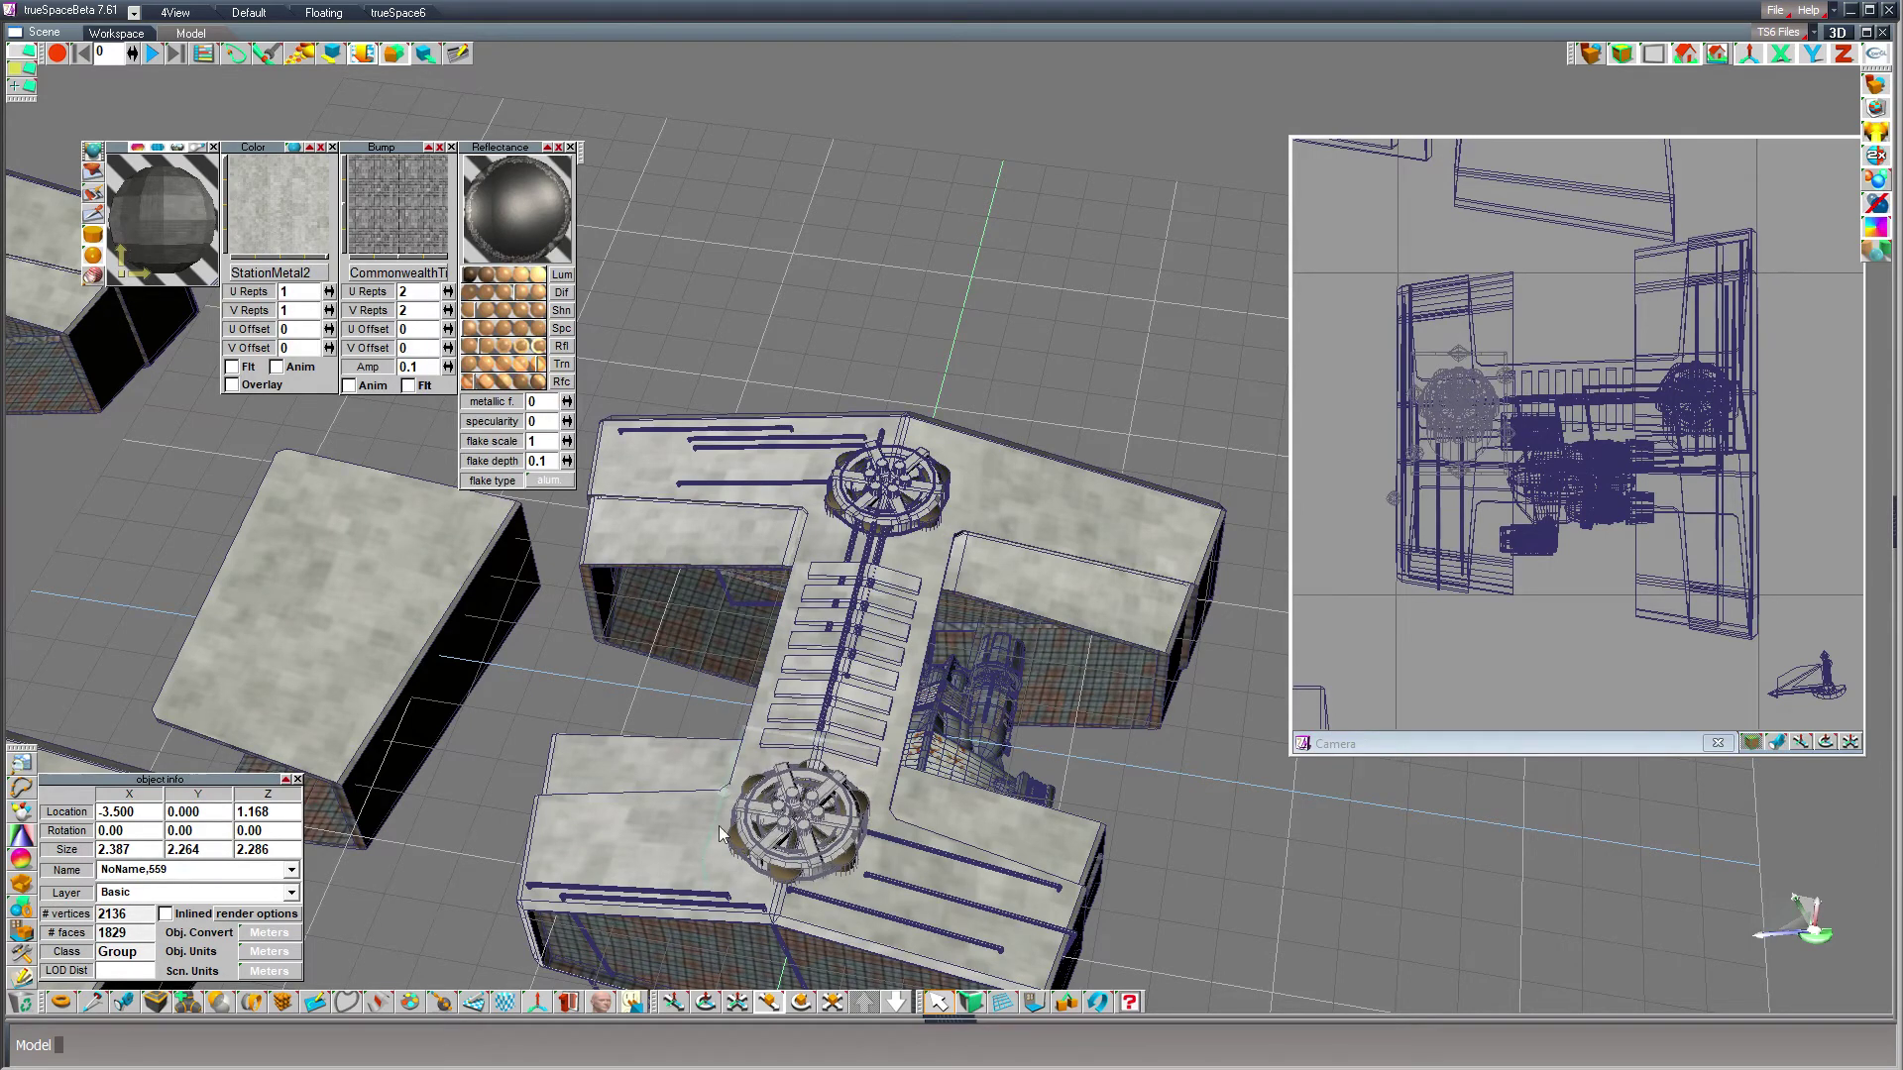
{"action": "left_click", "coordinate": [705, 1003]}
{"action": "mouse_move", "coordinate": [669, 808]}
{"action": "left_mouse_down"}
{"action": "mouse_move", "coordinate": [669, 639]}
{"action": "mouse_move", "coordinate": [674, 793]}
{"action": "left_mouse_up"}
{"action": "left_click", "coordinate": [1630, 621]}
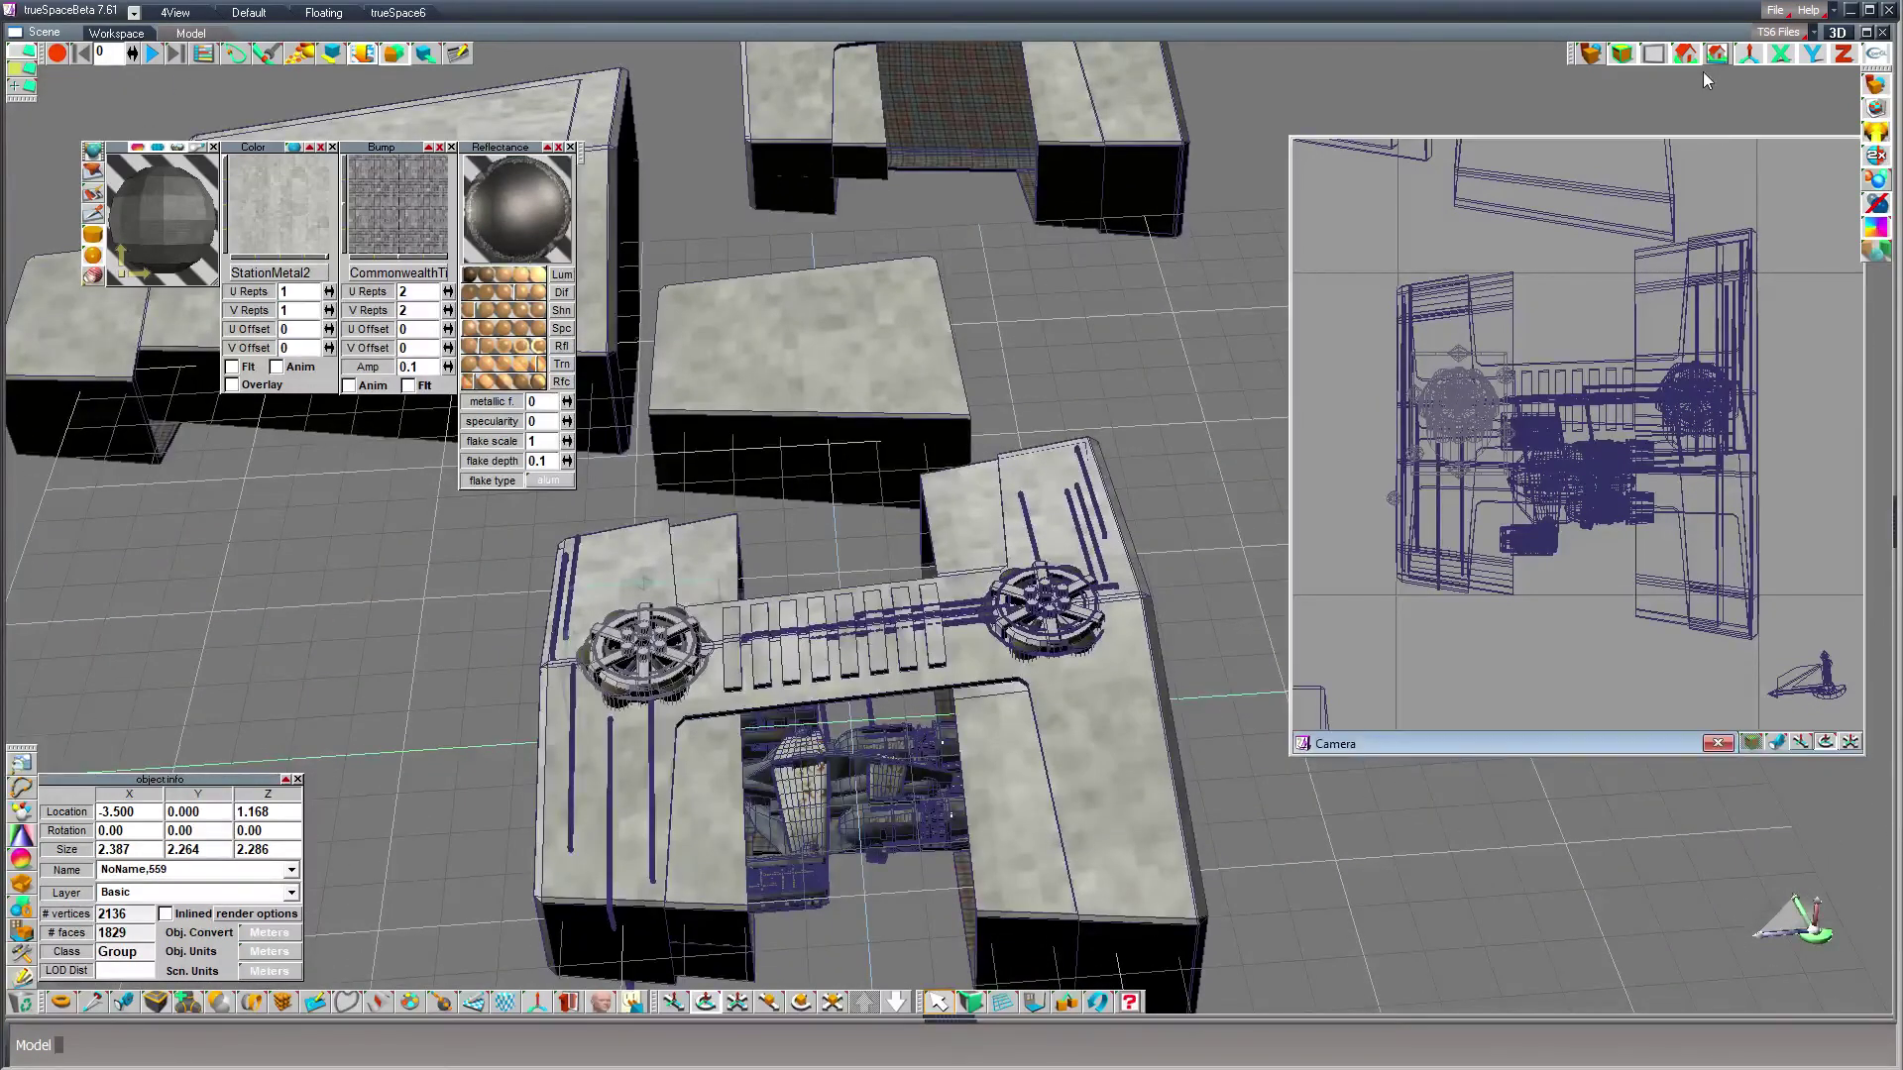
{"action": "left_click", "coordinate": [1588, 55]}
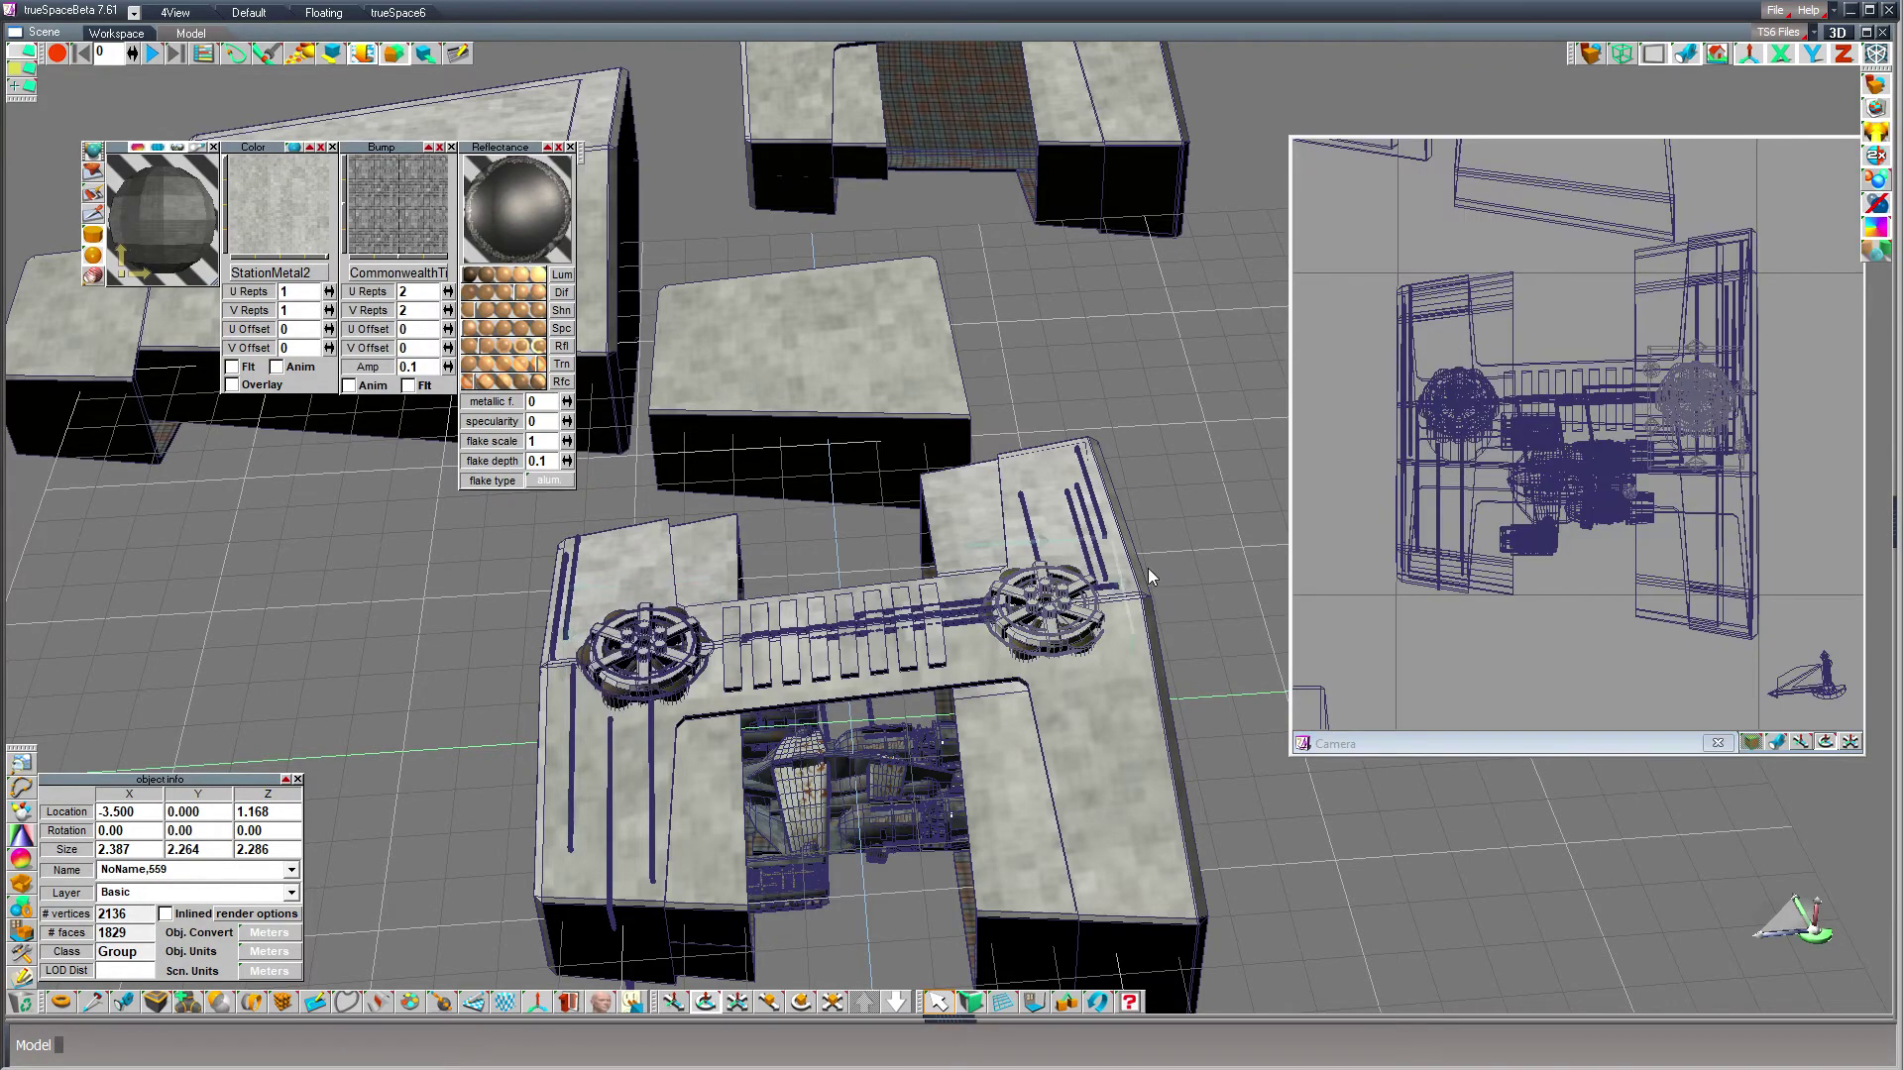
- Raise the detail part at X 3.5 to about Z 1.71 and its copy to about Z 1.21, and render the camera view
{"action": "key", "text": "Right"}
{"action": "key", "text": "z"}
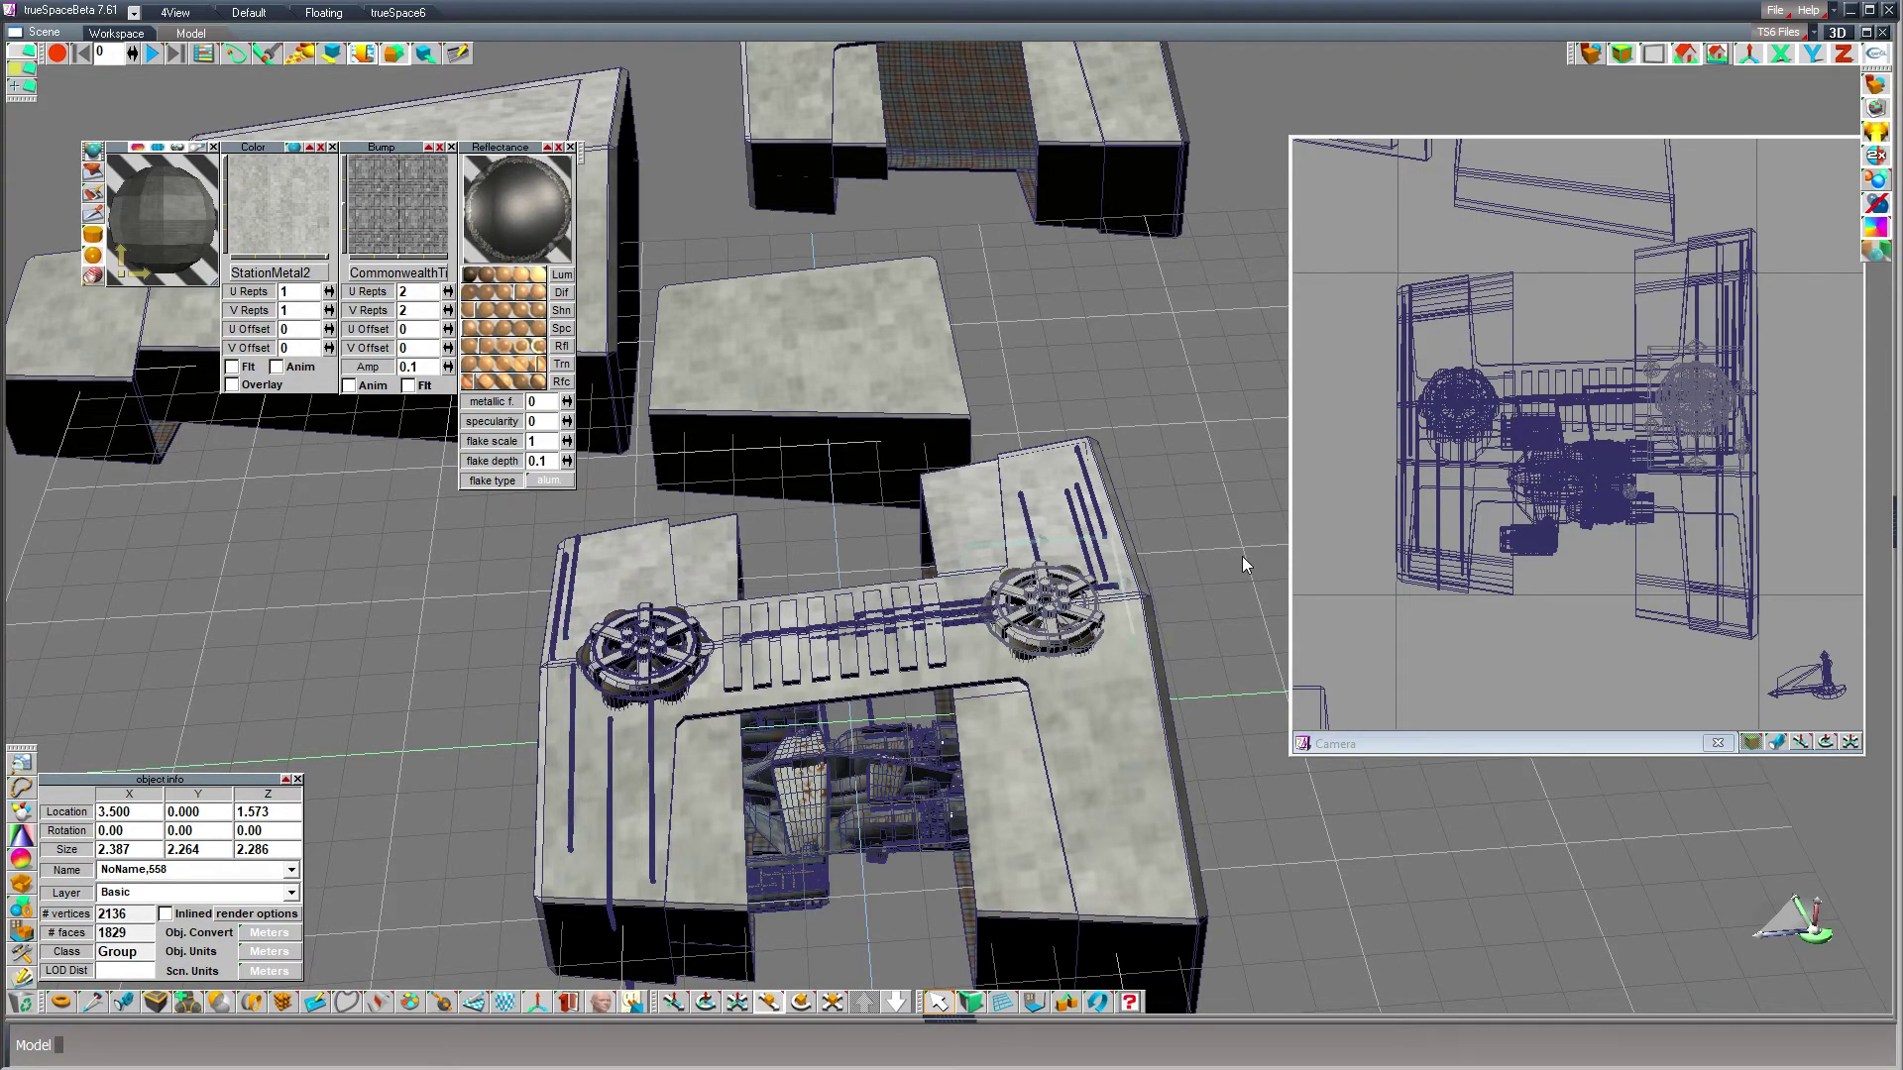
{"action": "right_click_drag", "start_coordinate": [1242, 546], "coordinate": [1242, 527]}
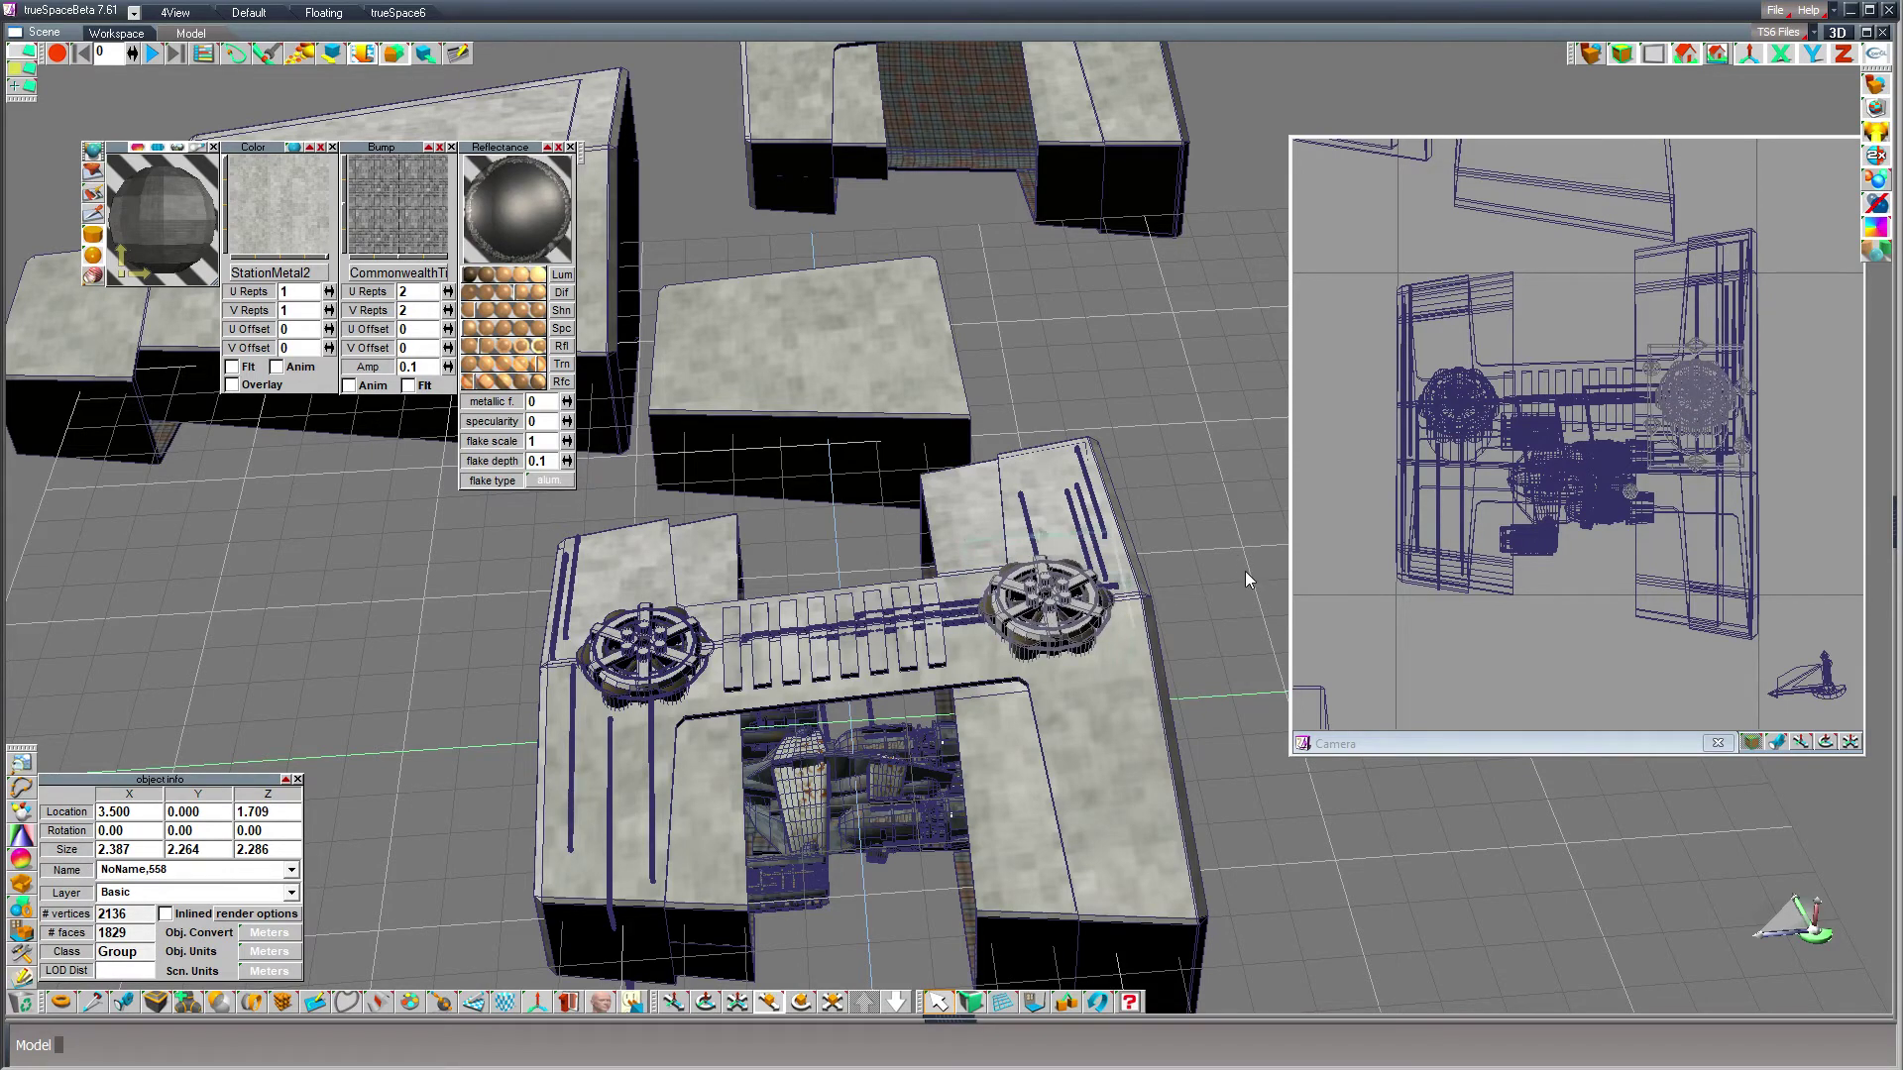
{"action": "left_click", "coordinate": [680, 671]}
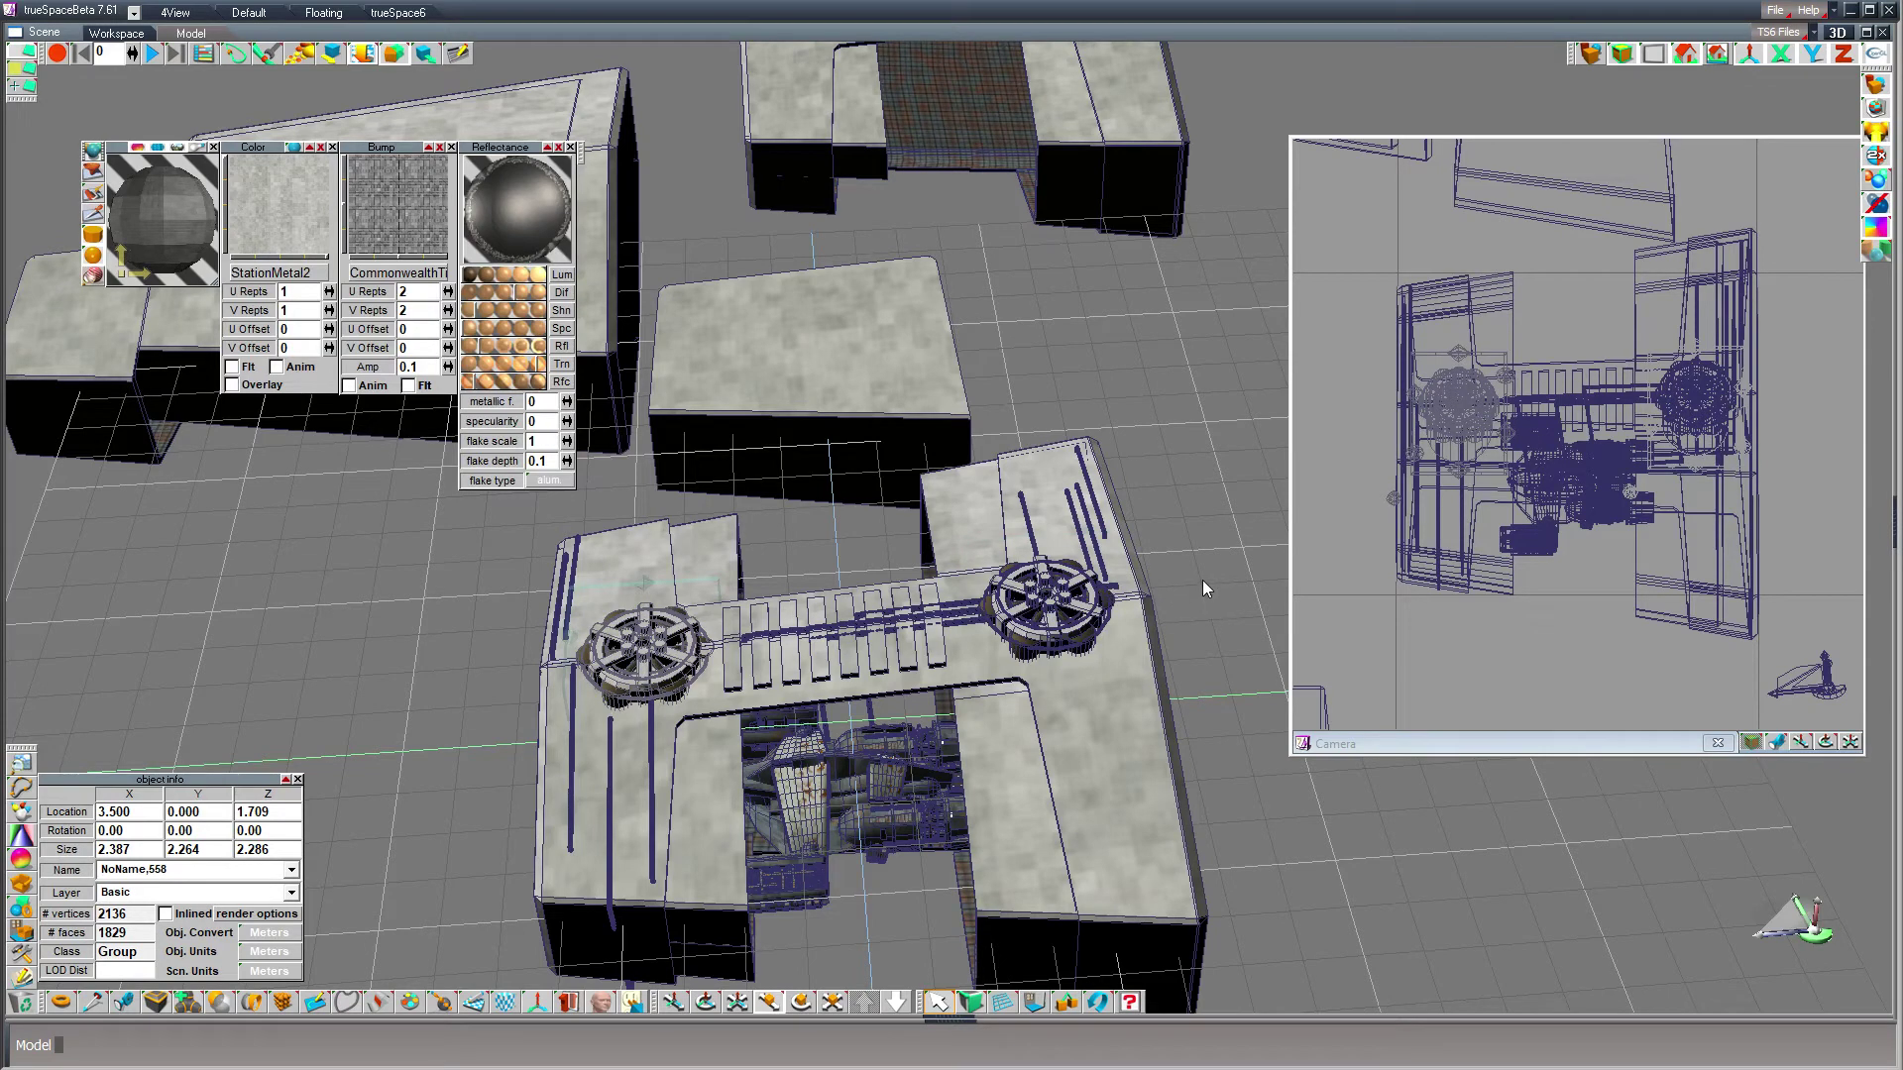
{"action": "right_click_drag", "start_coordinate": [1203, 581], "coordinate": [1203, 571]}
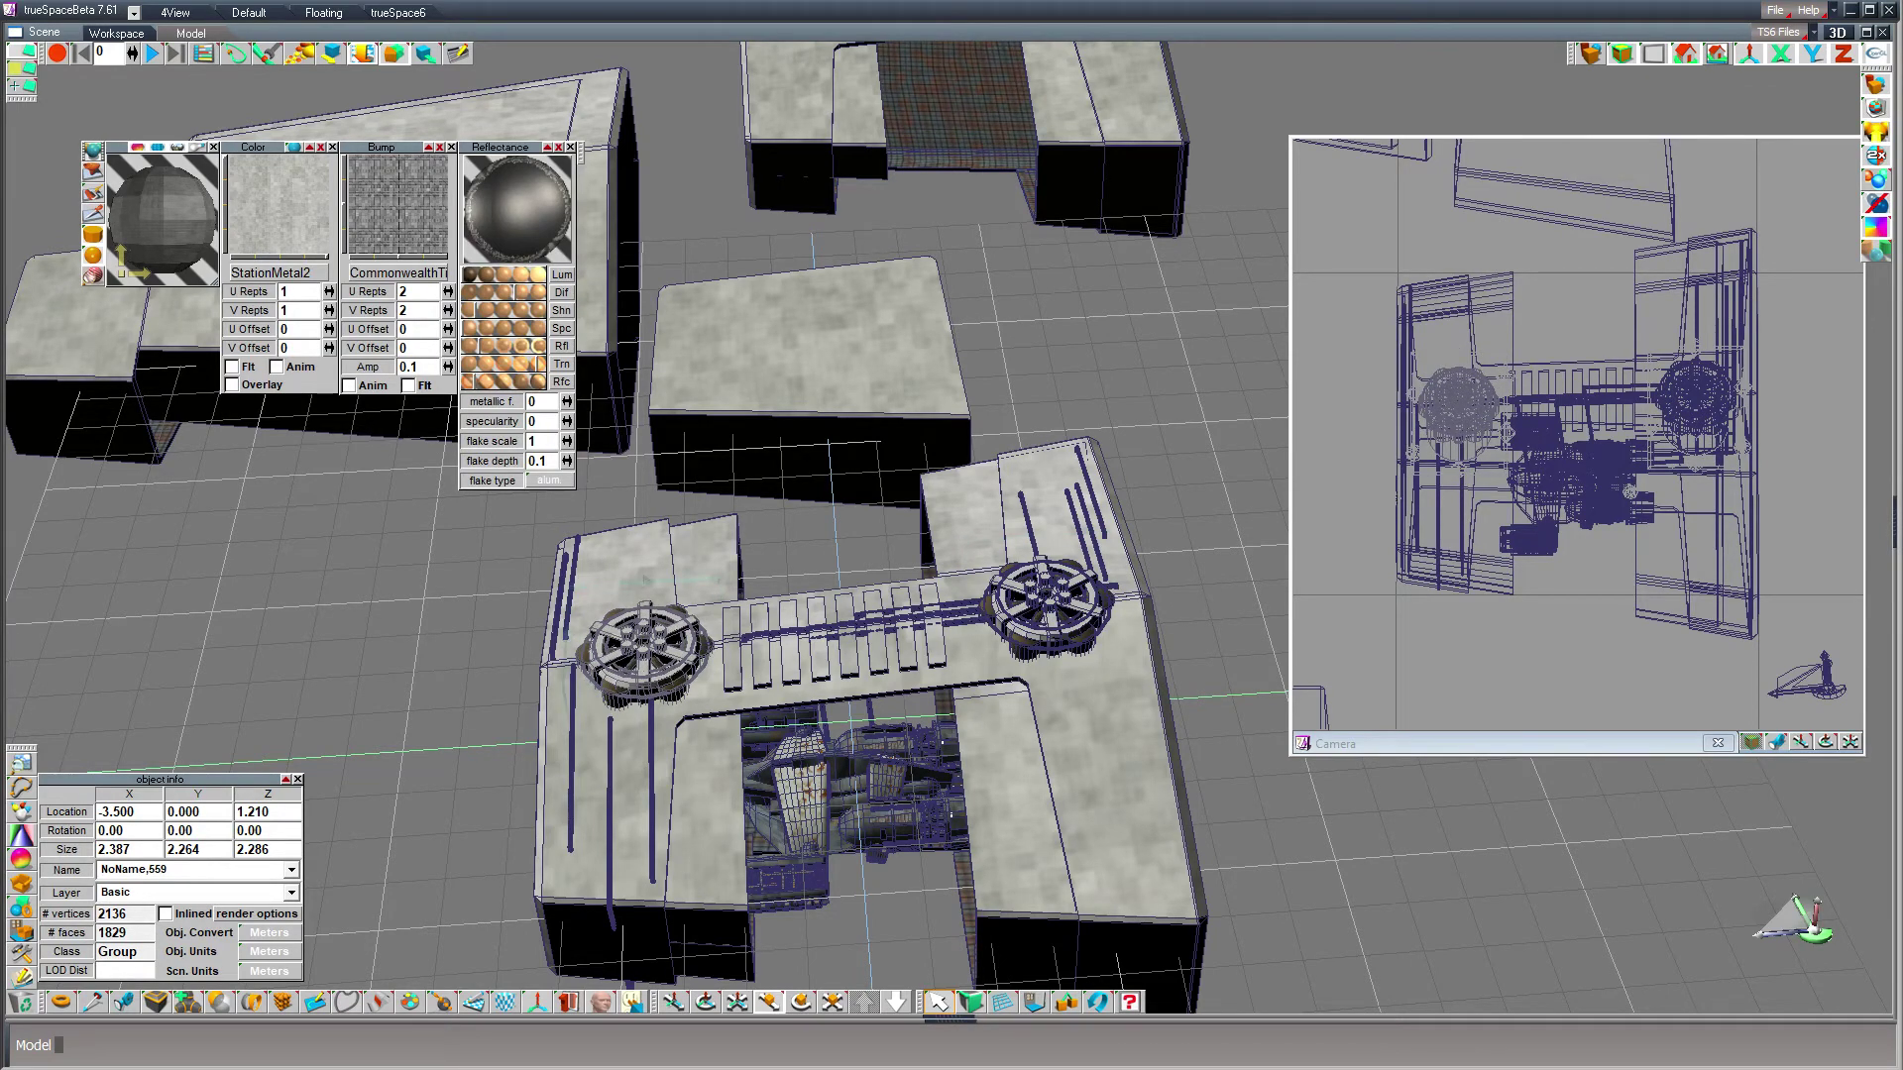
{"action": "left_click", "coordinate": [1368, 739]}
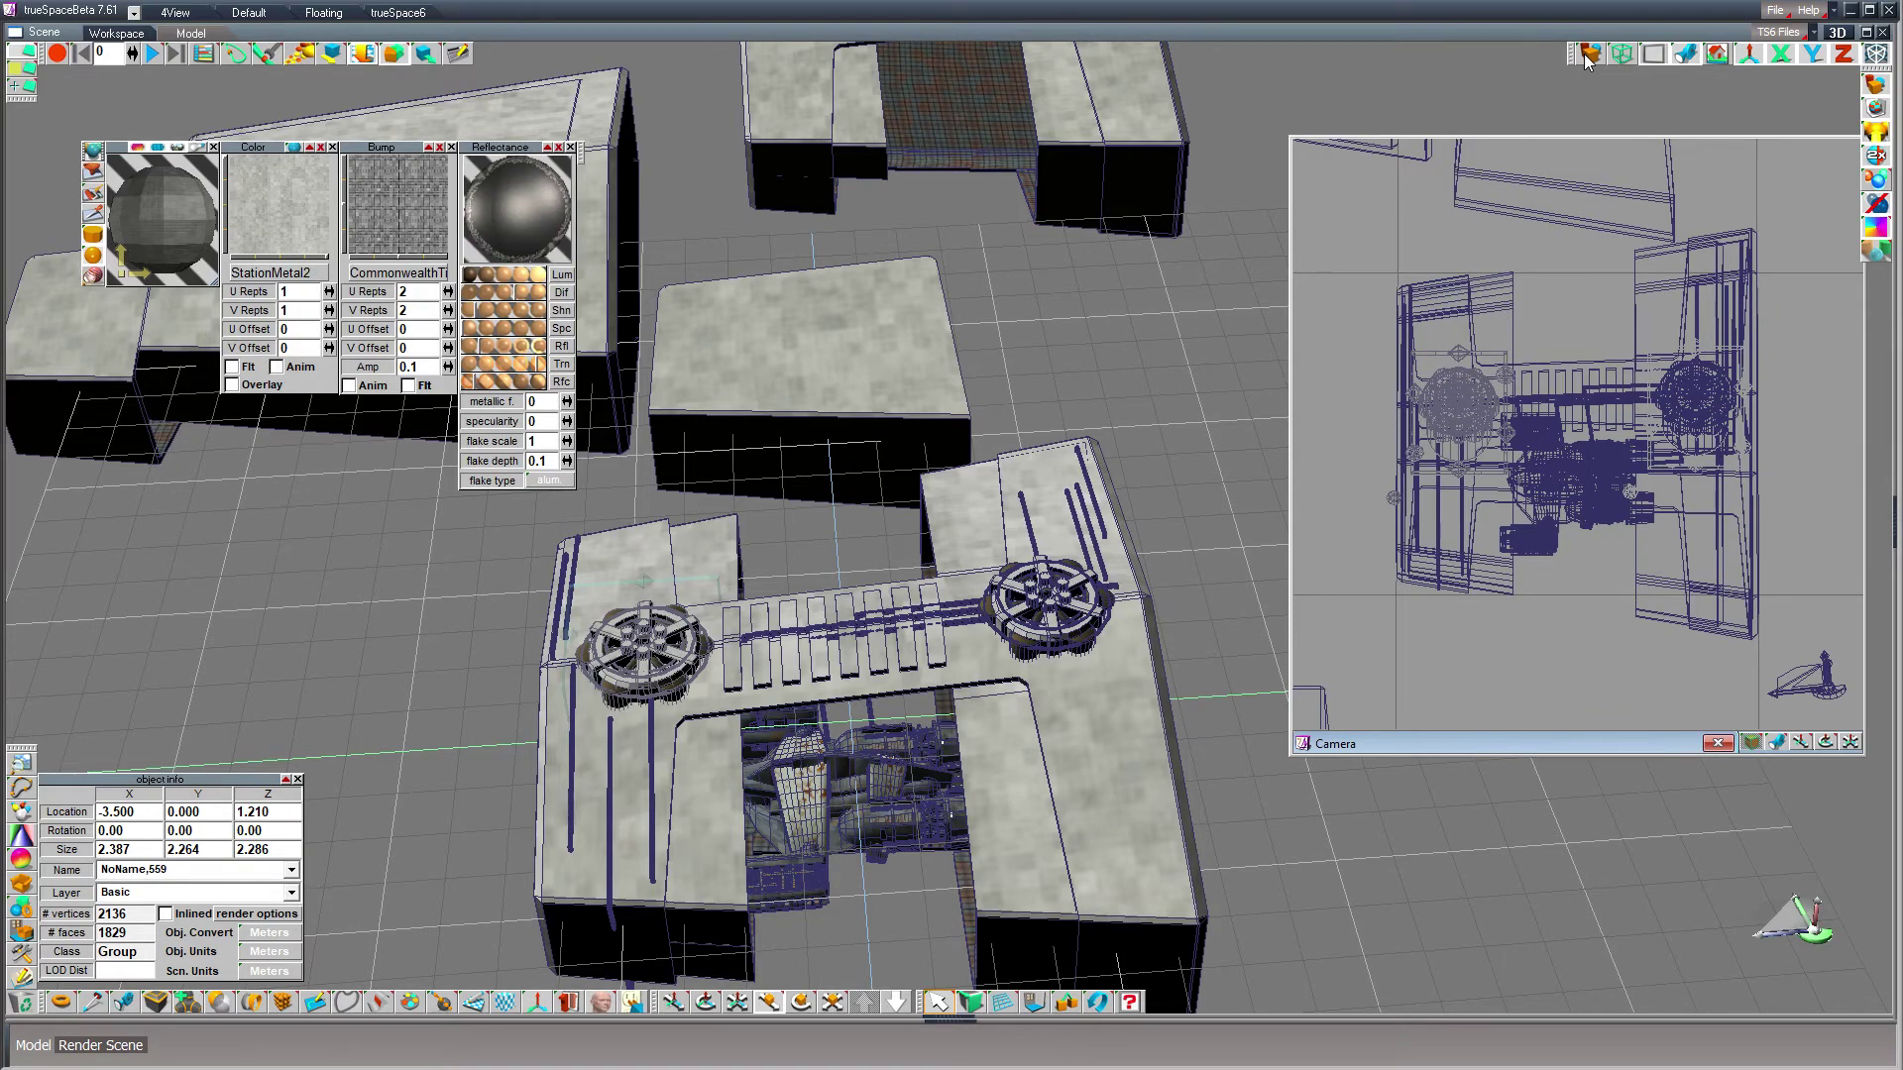
{"action": "left_click", "coordinate": [1587, 55]}
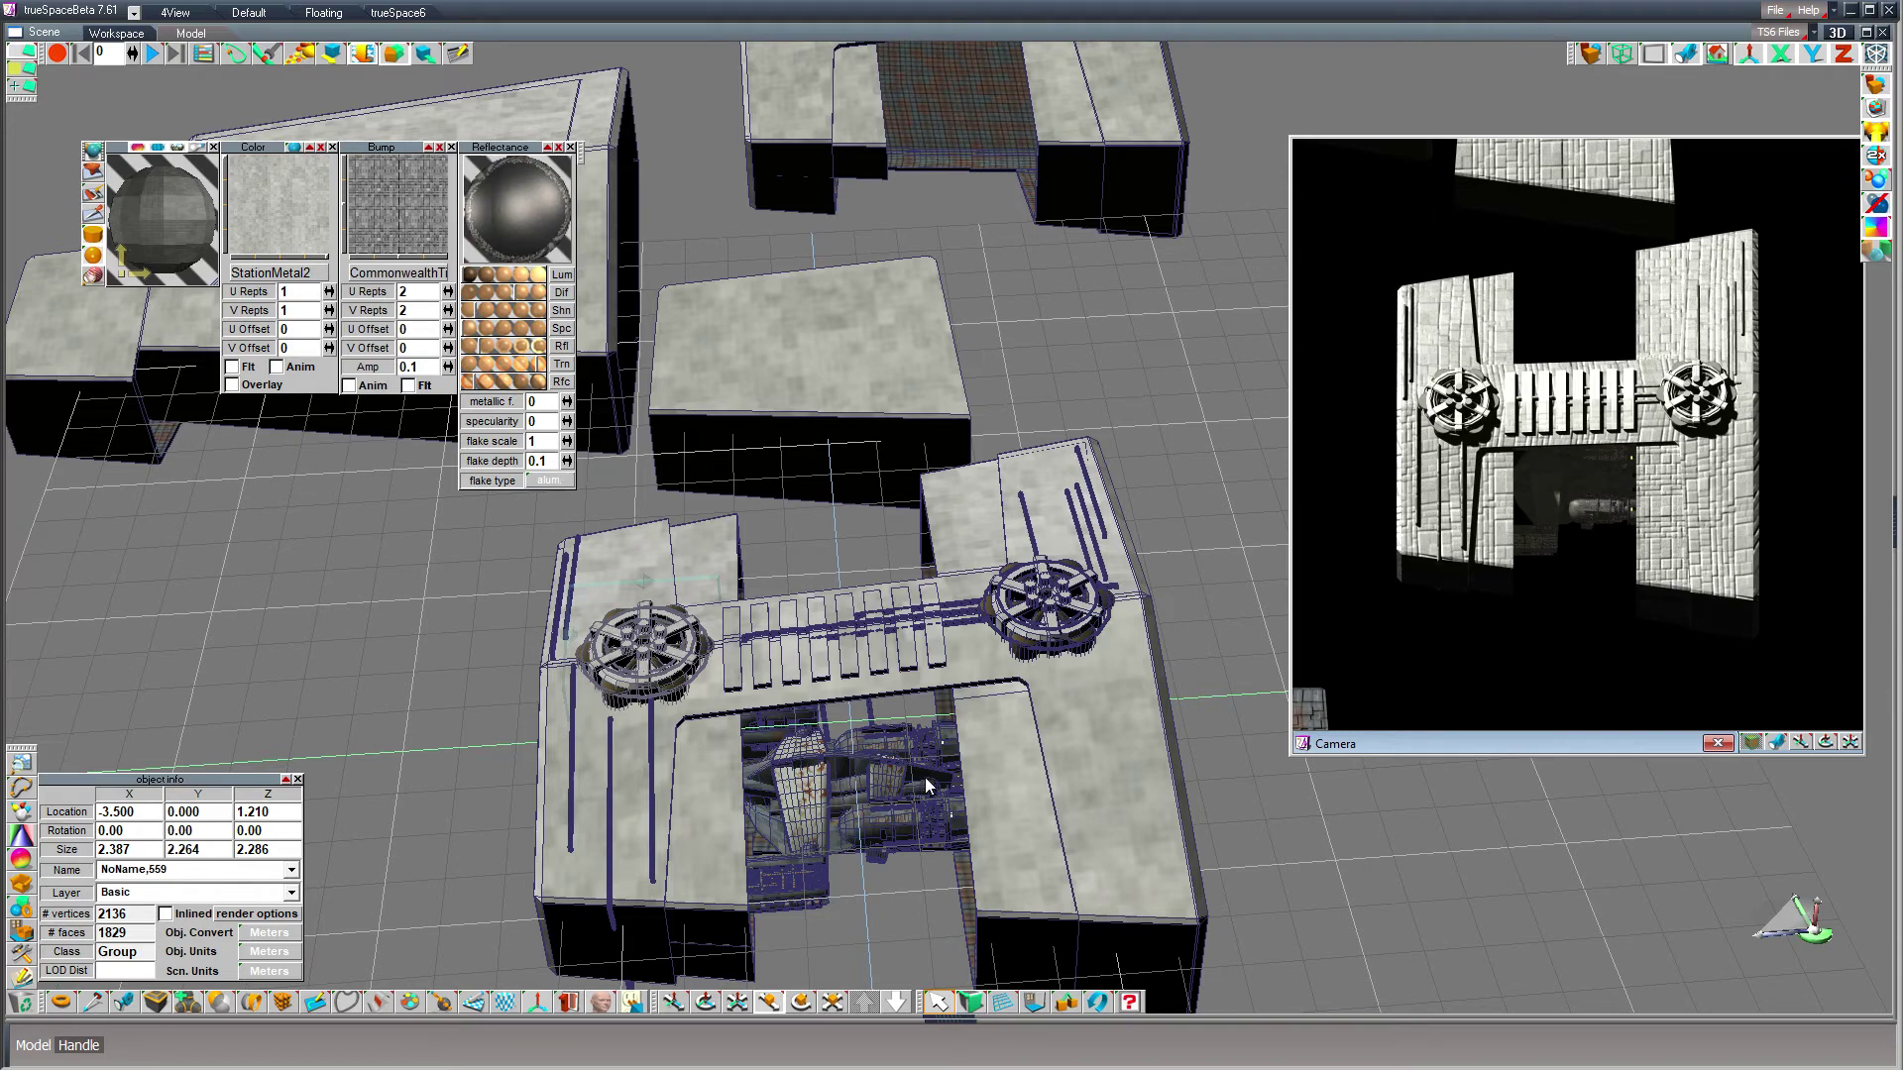
- Select the panel group on the engine-side hull arms, paint it with the StationMetal2 material, and render the camera view
{"action": "left_click", "coordinate": [720, 796]}
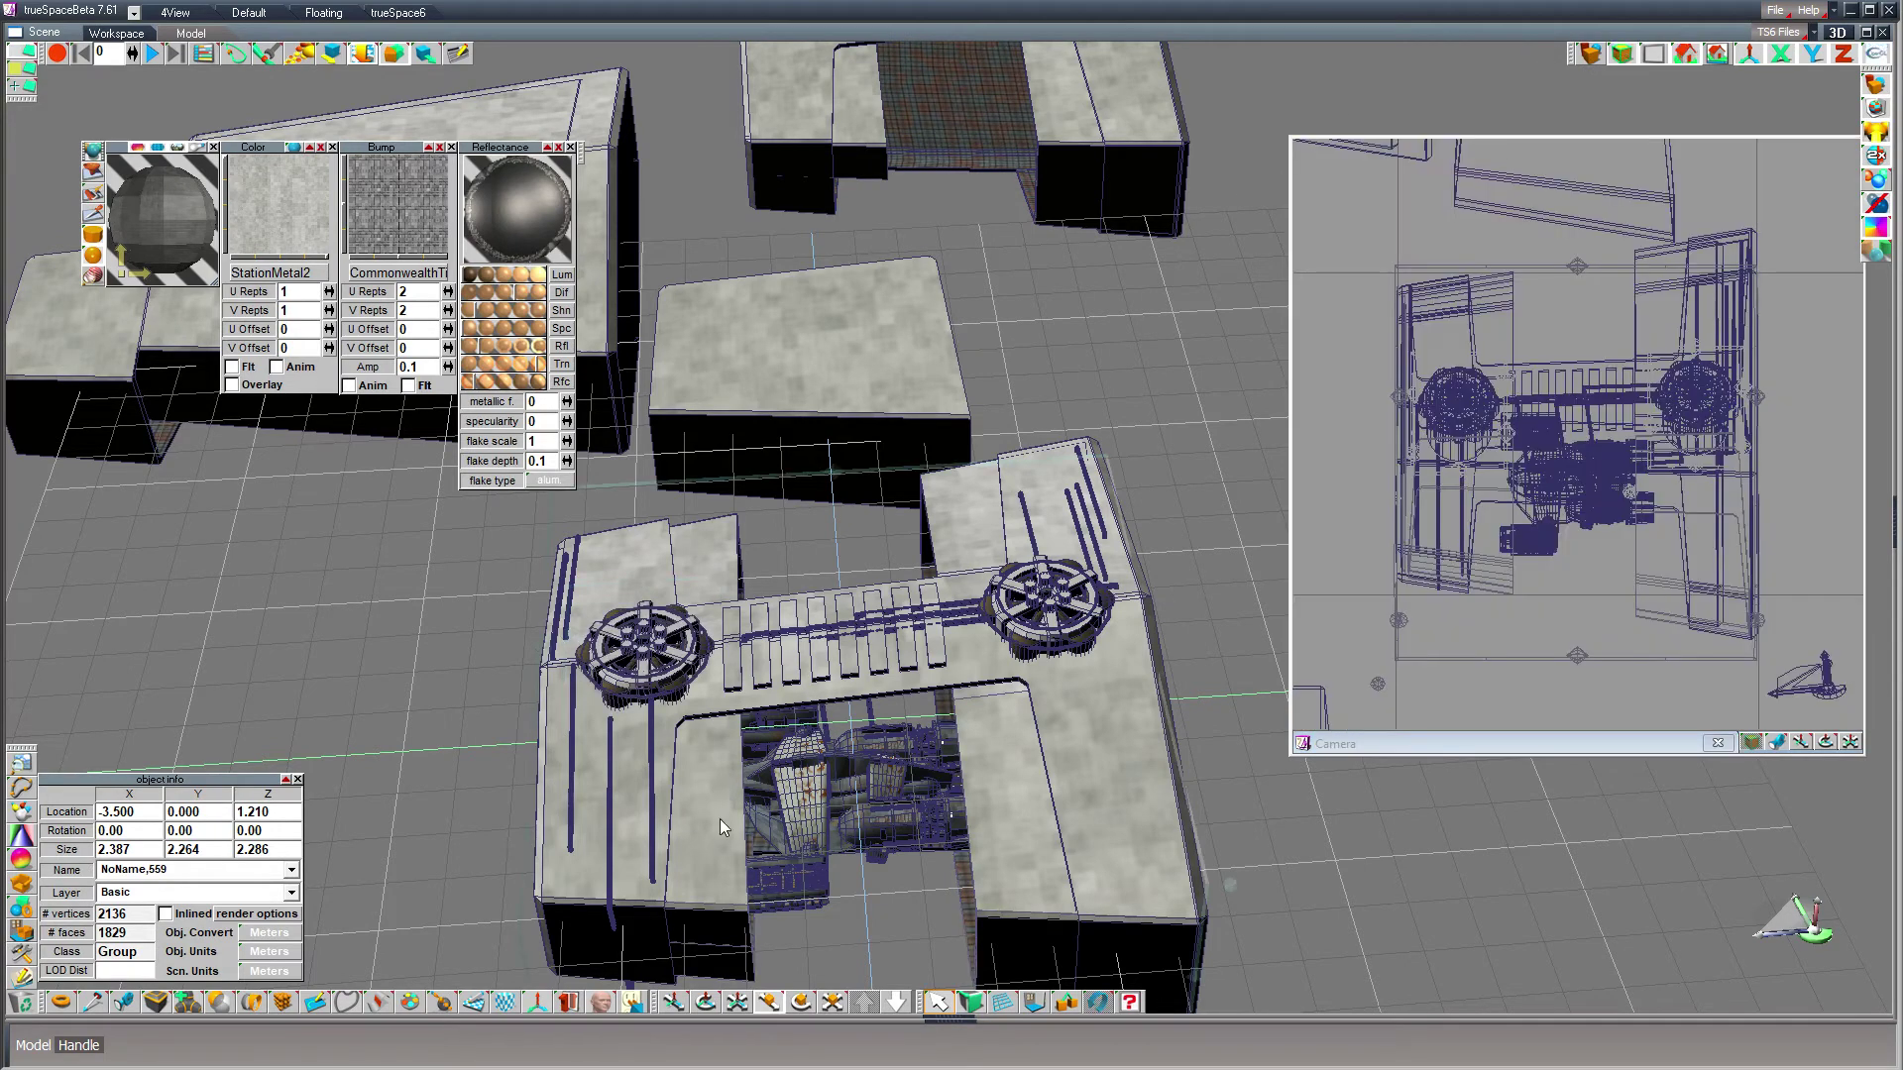
{"action": "left_click", "coordinate": [720, 819]}
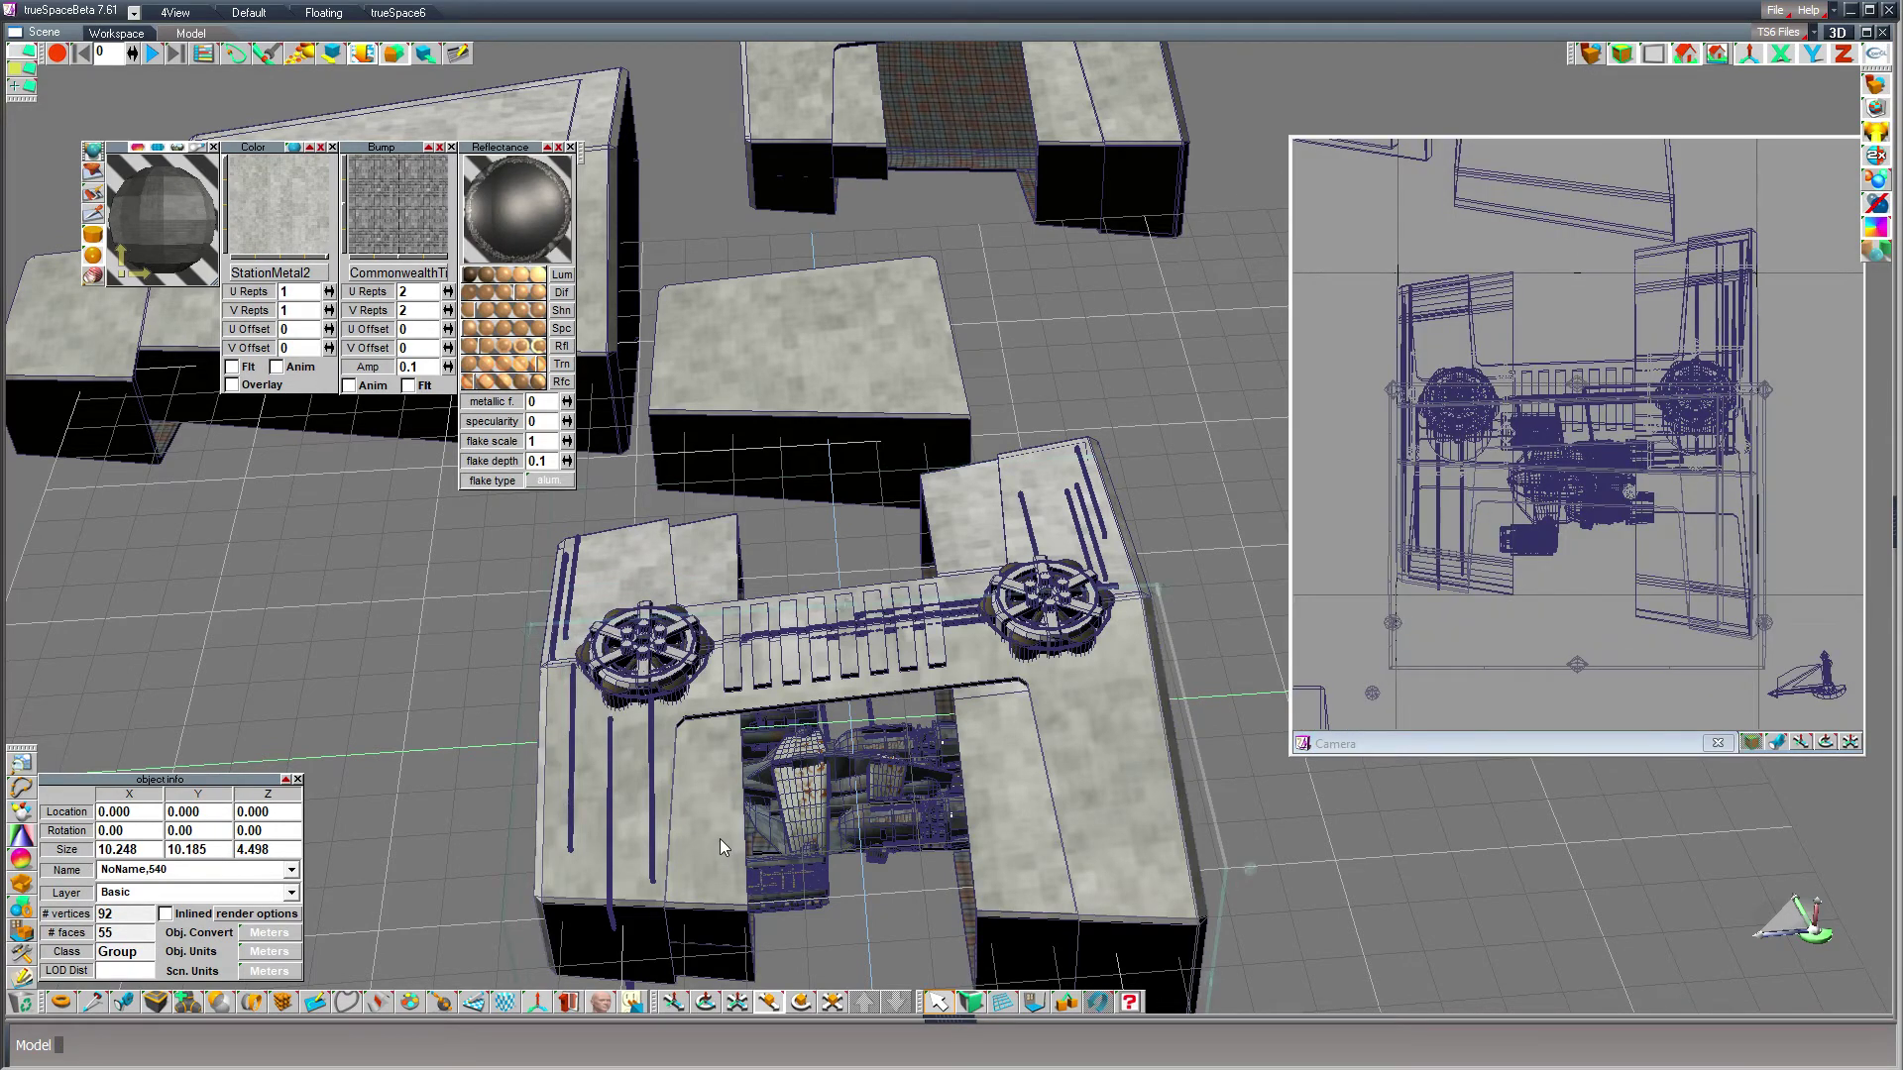
{"action": "left_click", "coordinate": [723, 848]}
{"action": "left_click", "coordinate": [725, 850]}
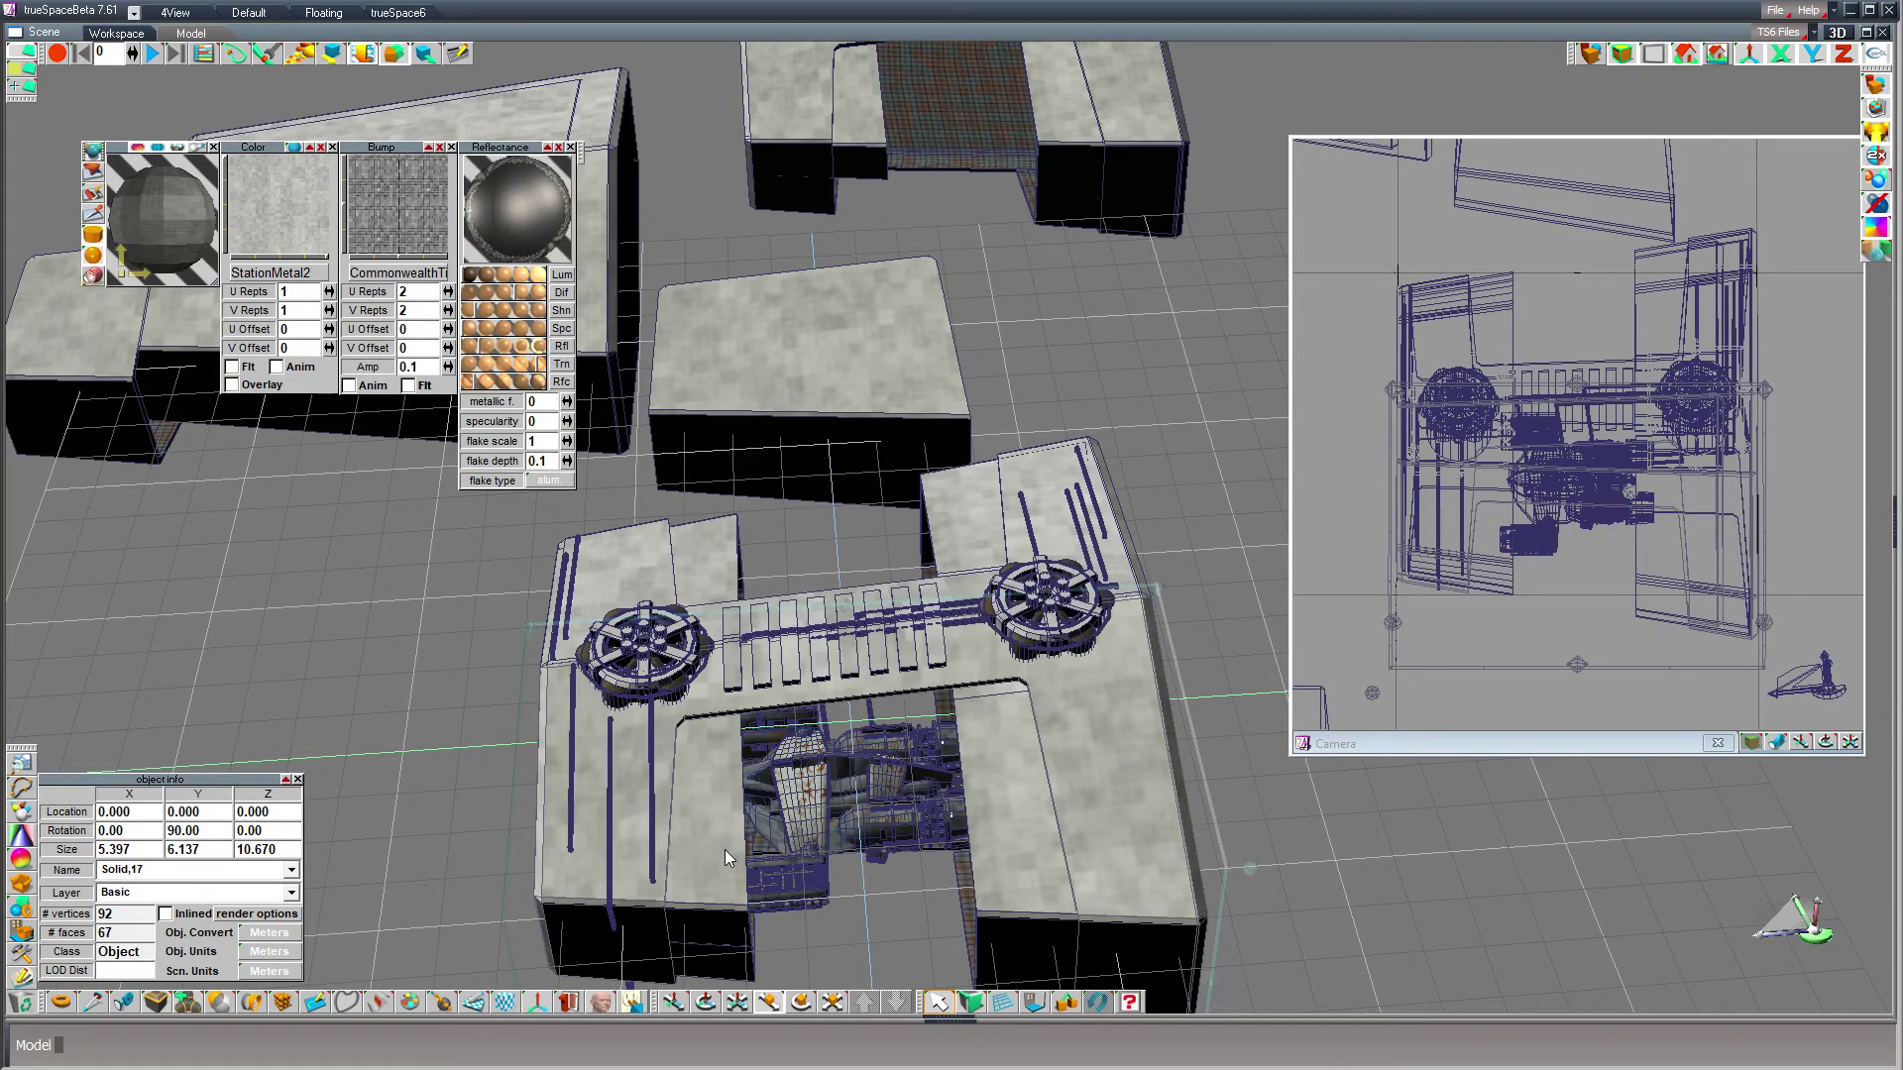
{"action": "left_click", "coordinate": [1008, 829]}
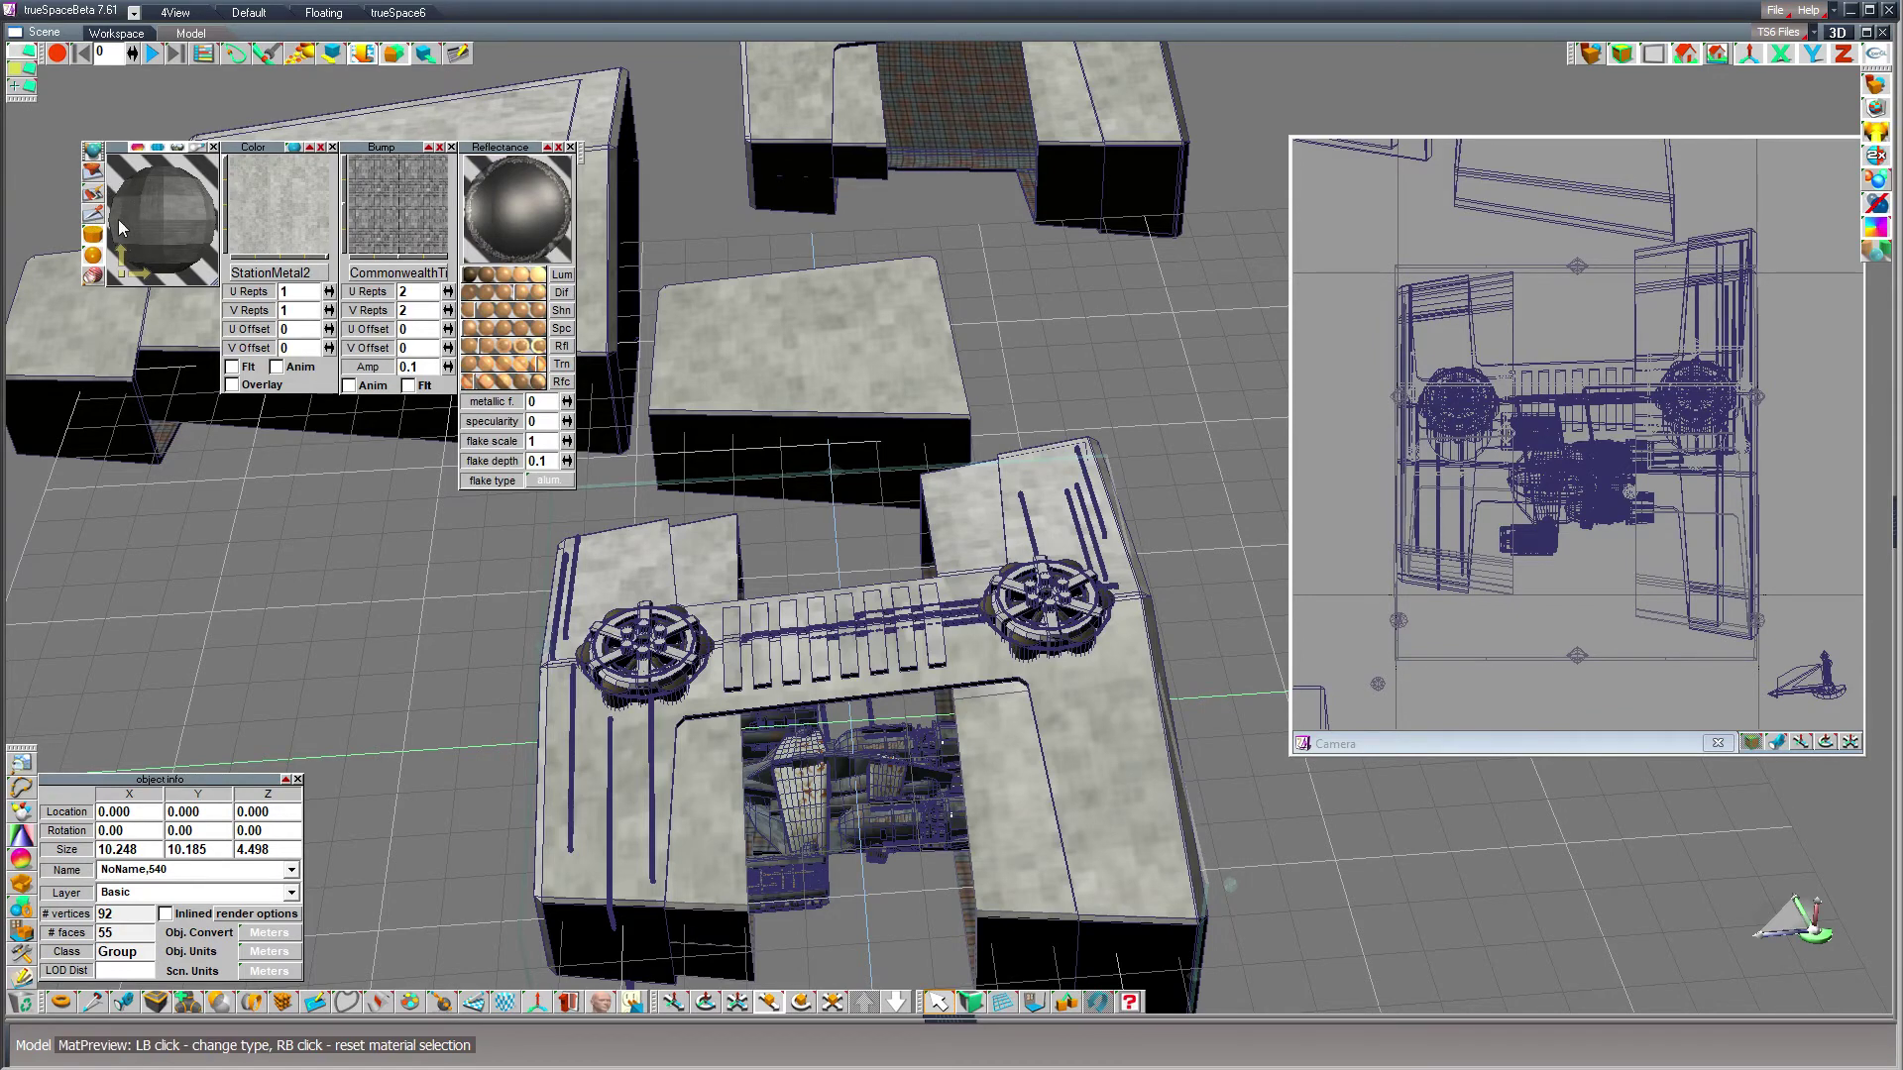
{"action": "left_click", "coordinate": [93, 173]}
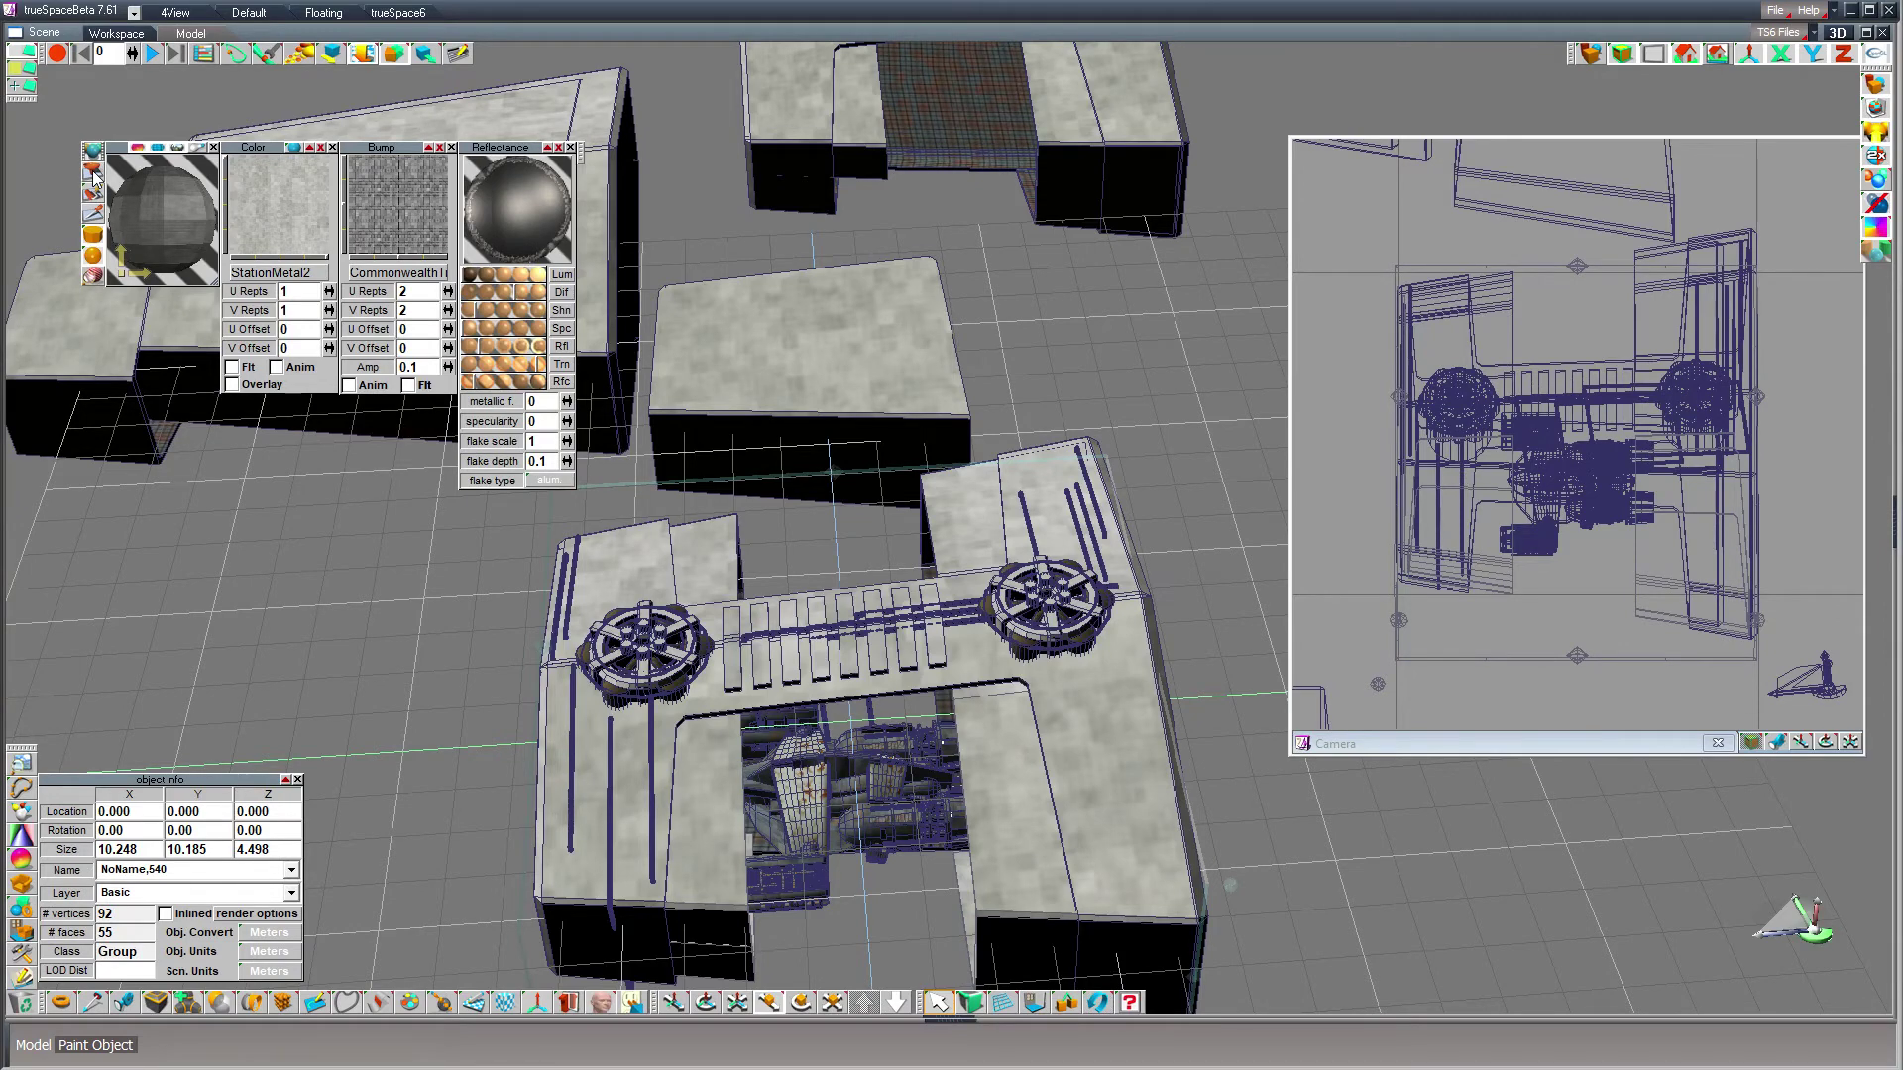
{"action": "left_click", "coordinate": [1403, 742]}
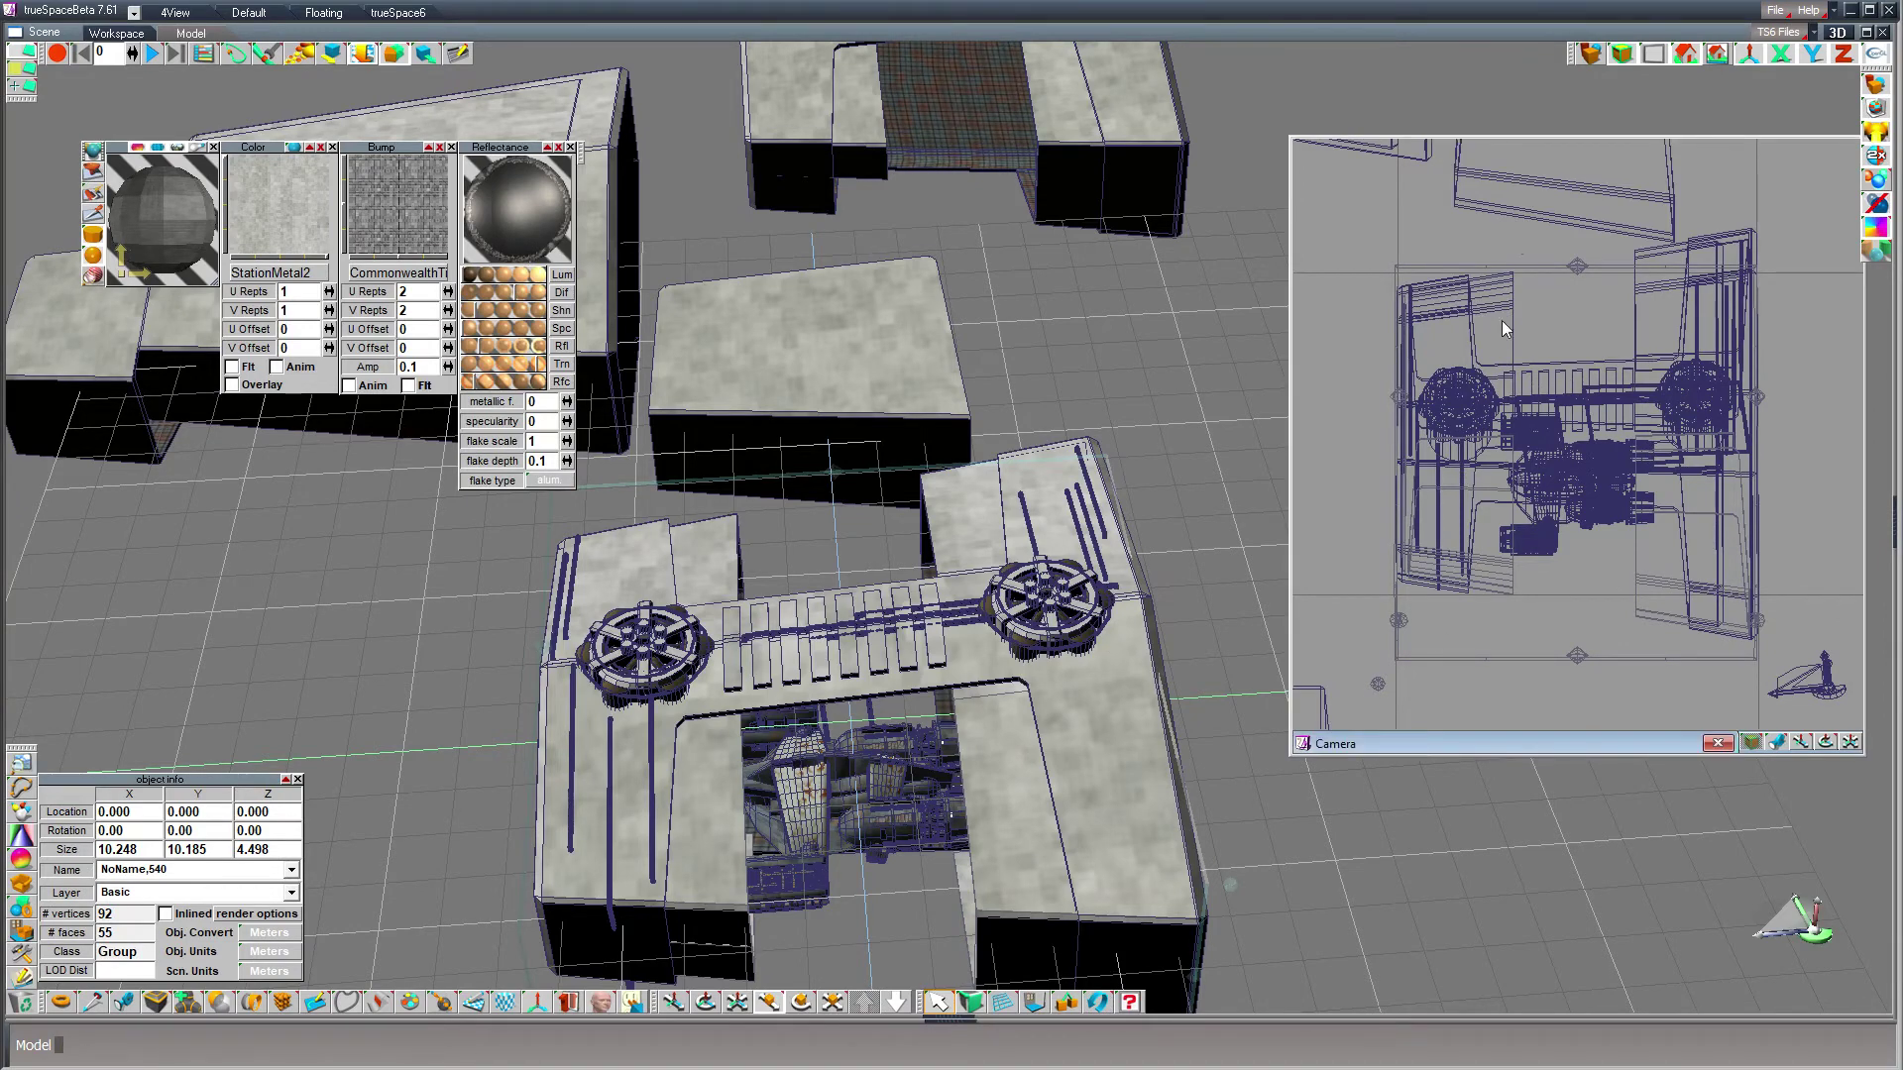
{"action": "left_click", "coordinate": [1589, 56]}
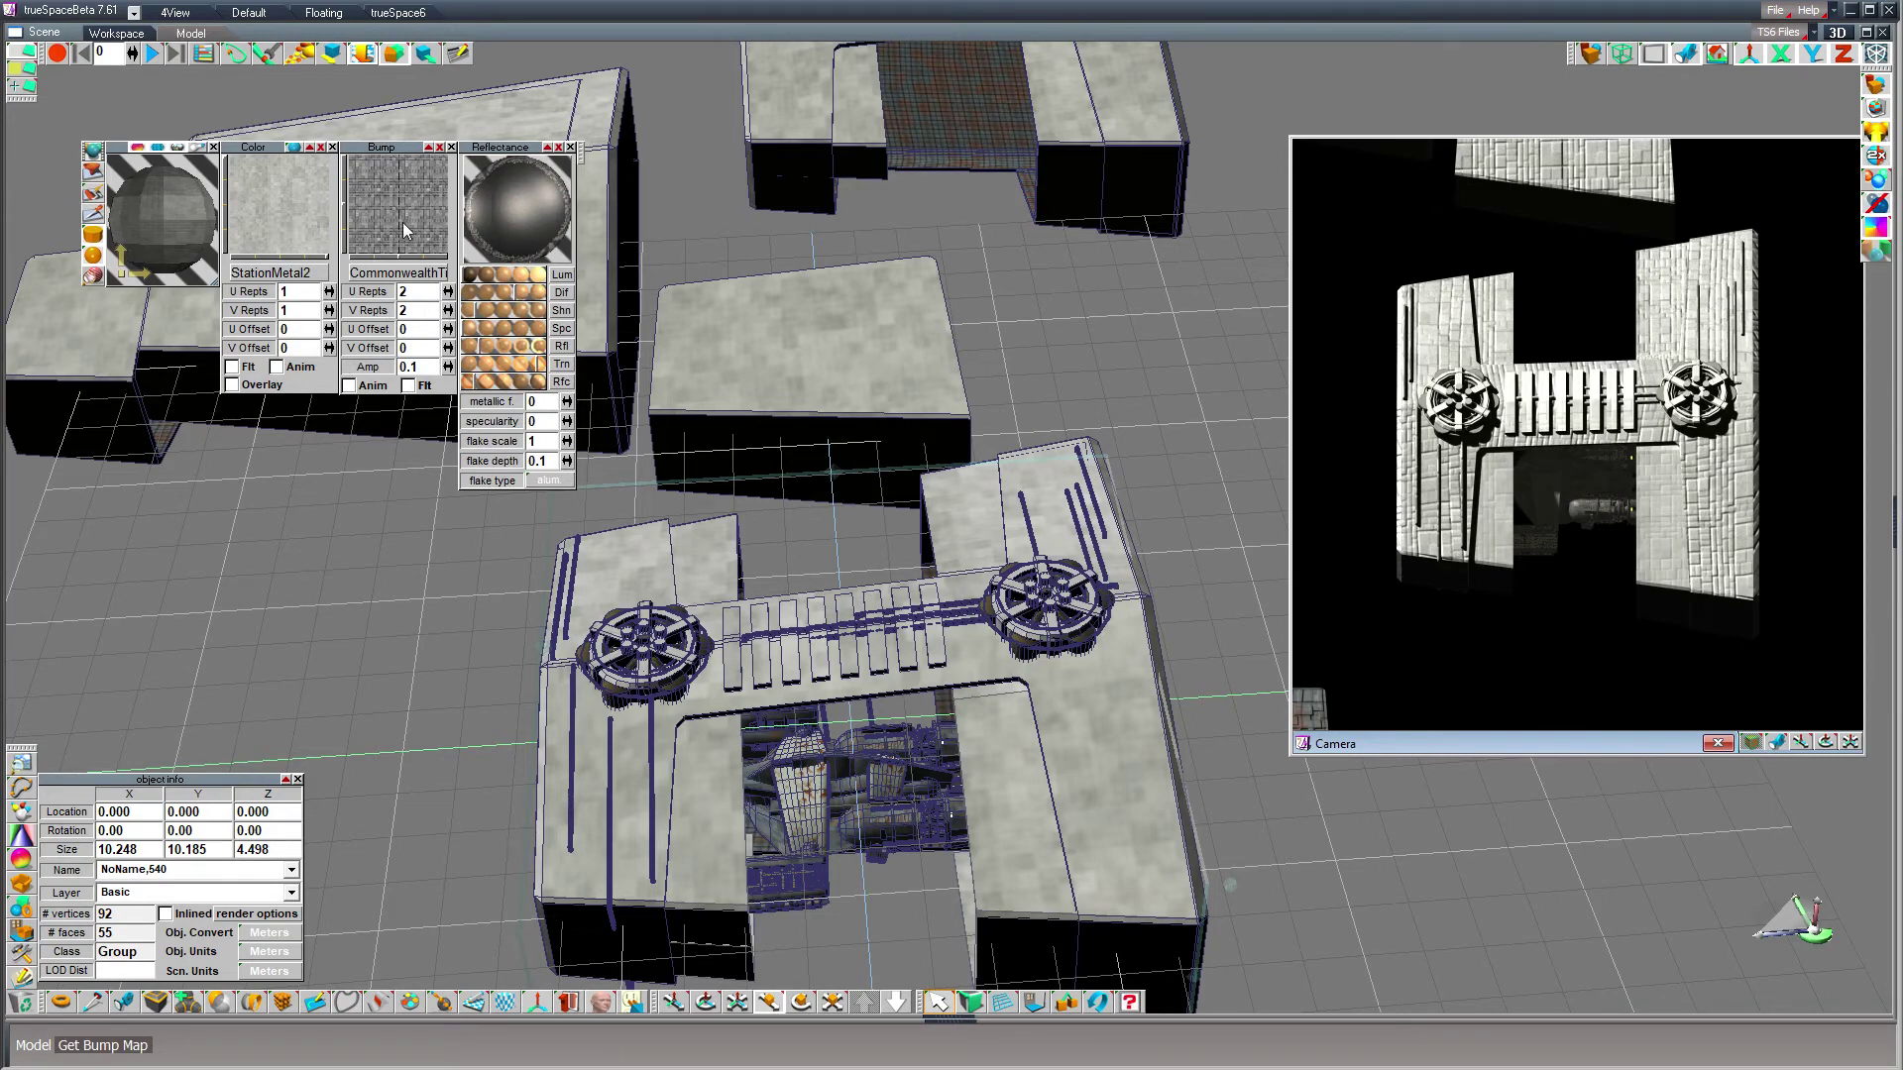
- Set the bump map's U and V repeats to 4 and repaint the selected panel group
{"action": "left_click", "coordinate": [403, 291]}
{"action": "type", "text": "4"}
{"action": "key", "text": "Tab"}
{"action": "type", "text": "4"}
{"action": "key", "text": "Tab"}
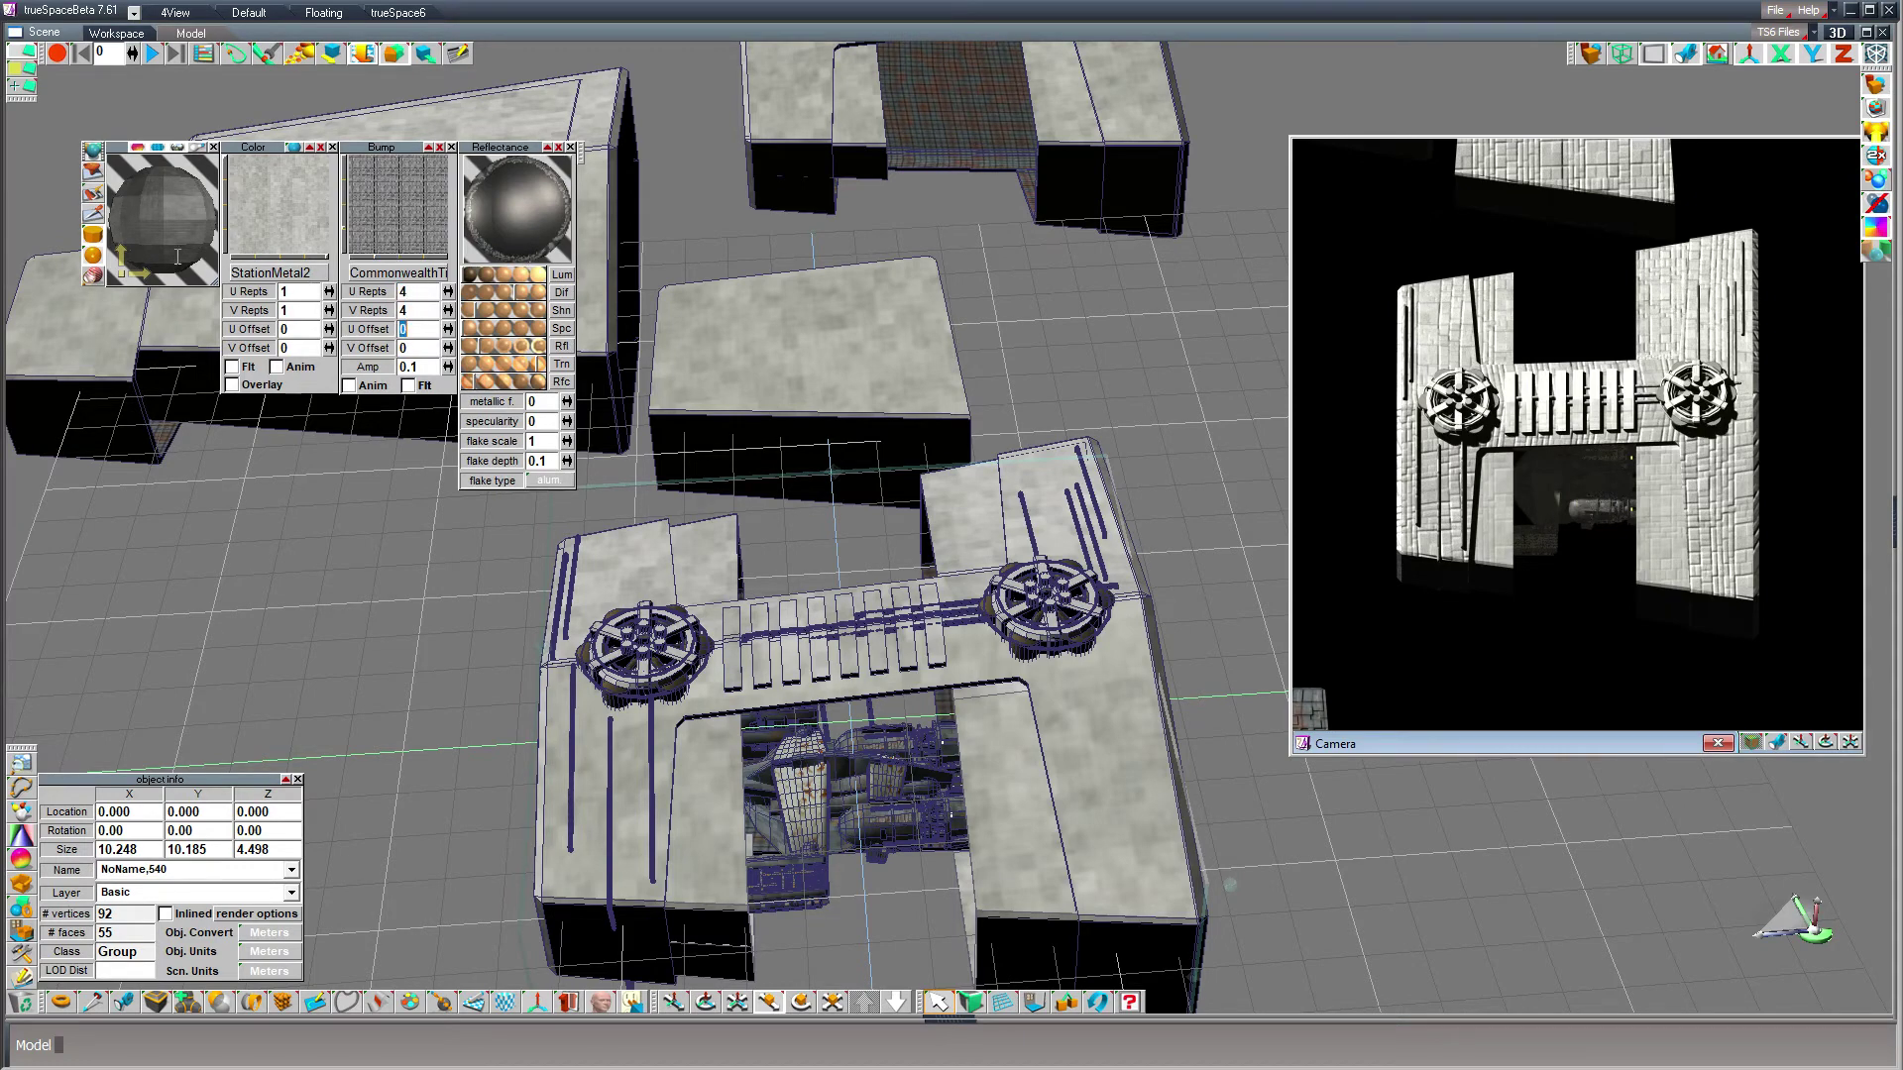
{"action": "left_click", "coordinate": [91, 173]}
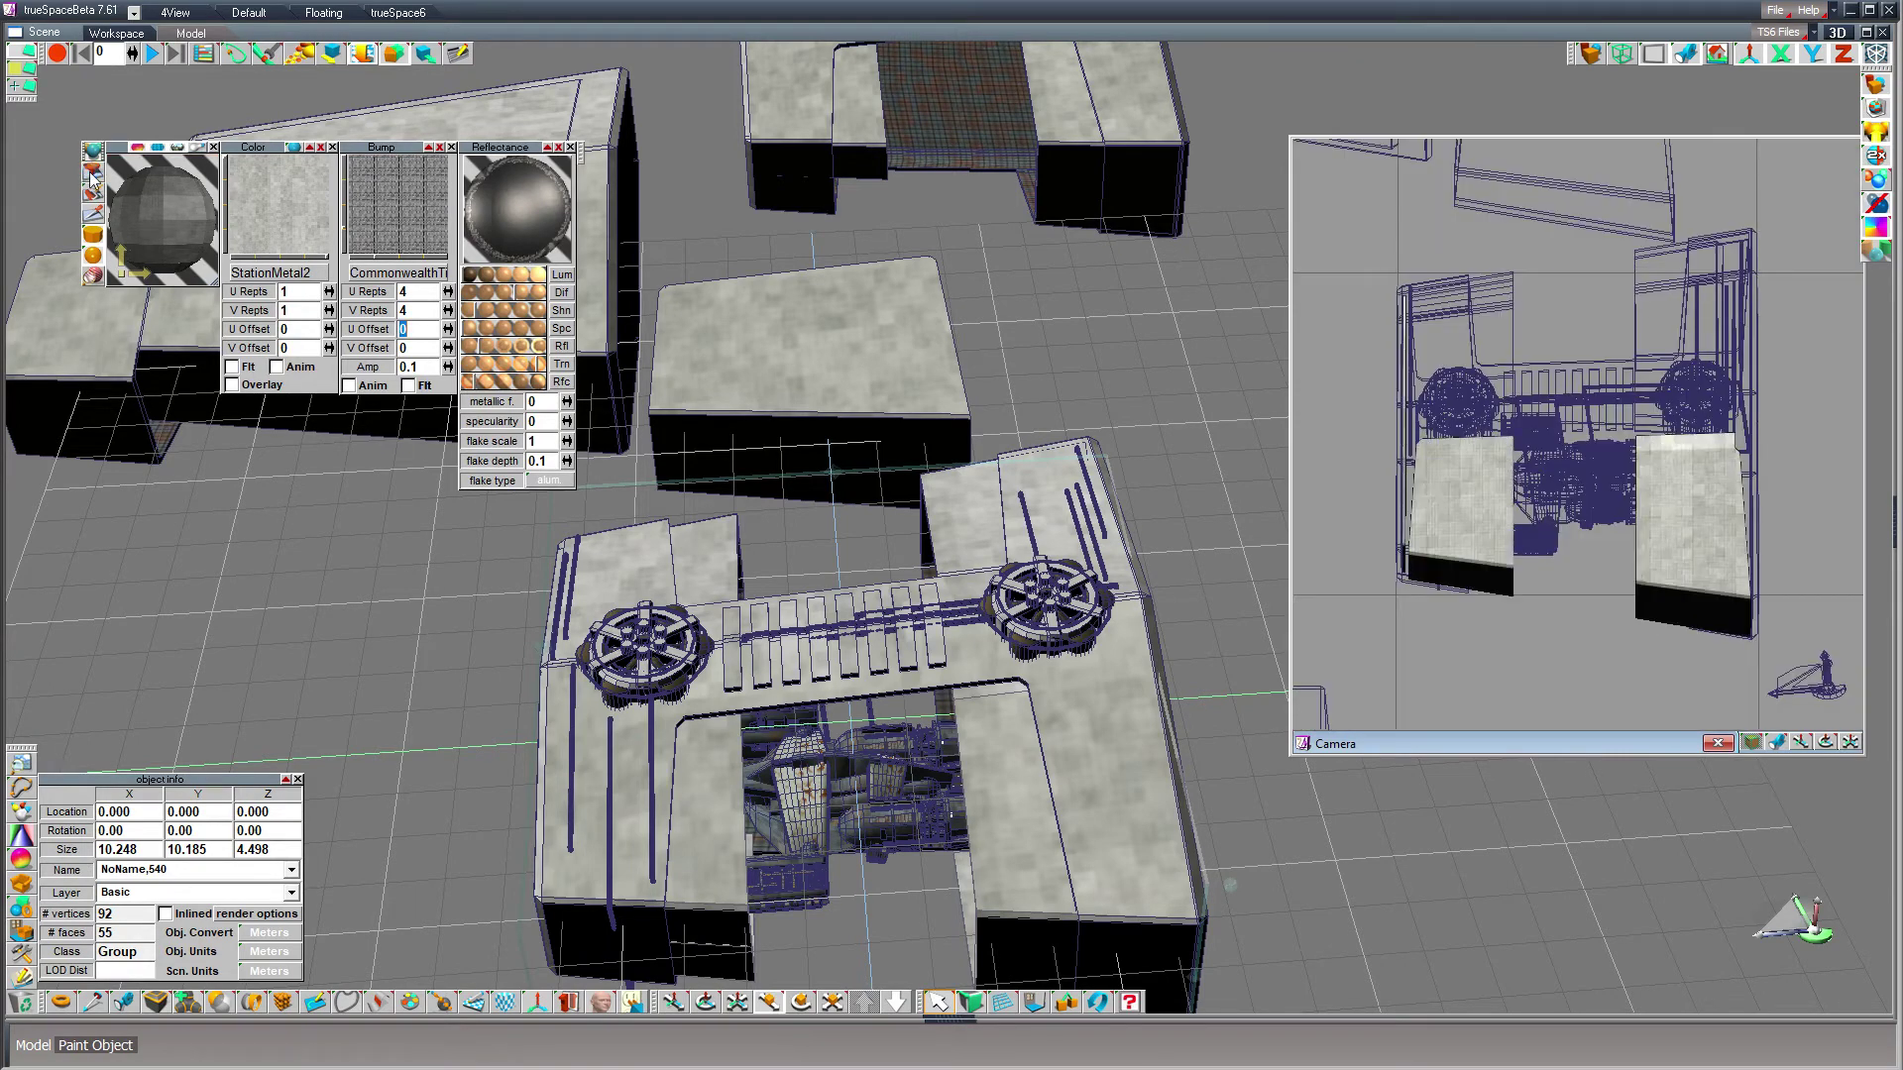
- Select the matching panel group on the opposite hull arms and paint it with the same 4-repeat bump material
{"action": "left_click", "coordinate": [975, 538]}
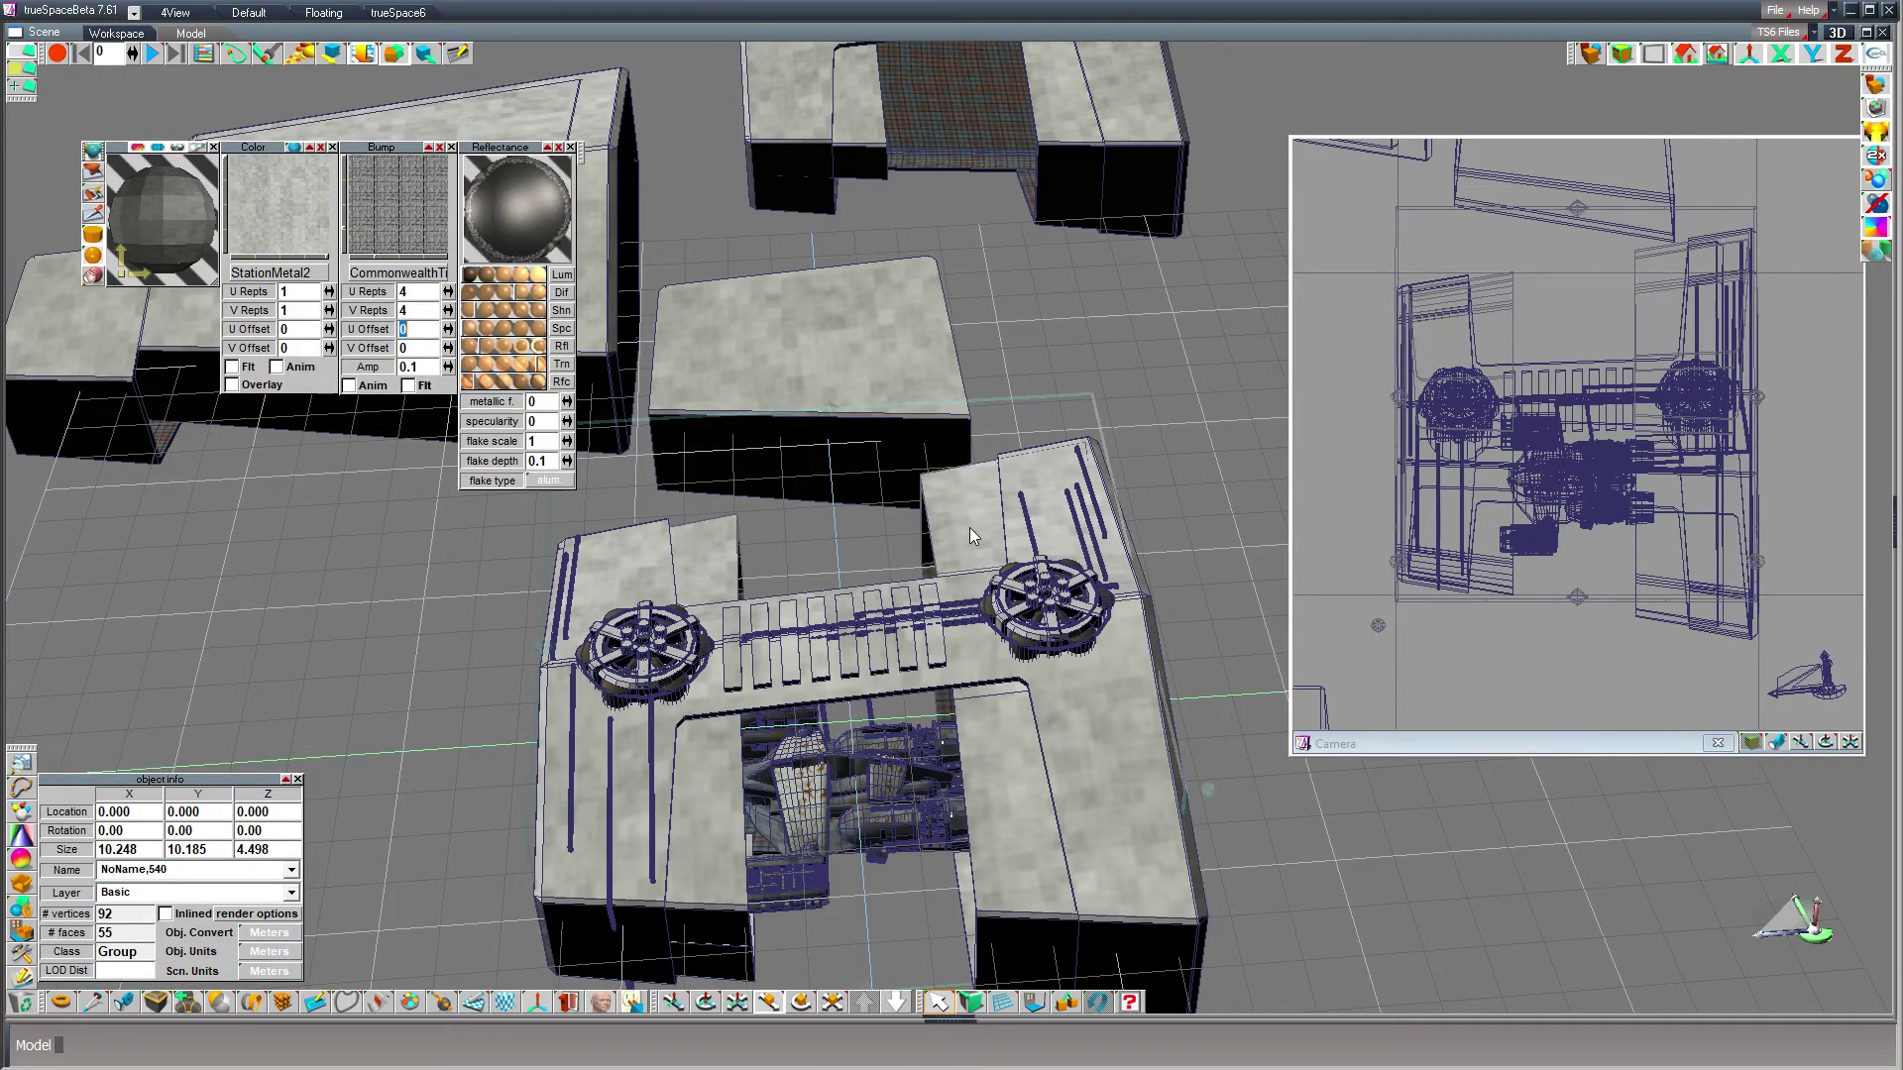
{"action": "left_click", "coordinate": [970, 528]}
{"action": "left_click", "coordinate": [1038, 492]}
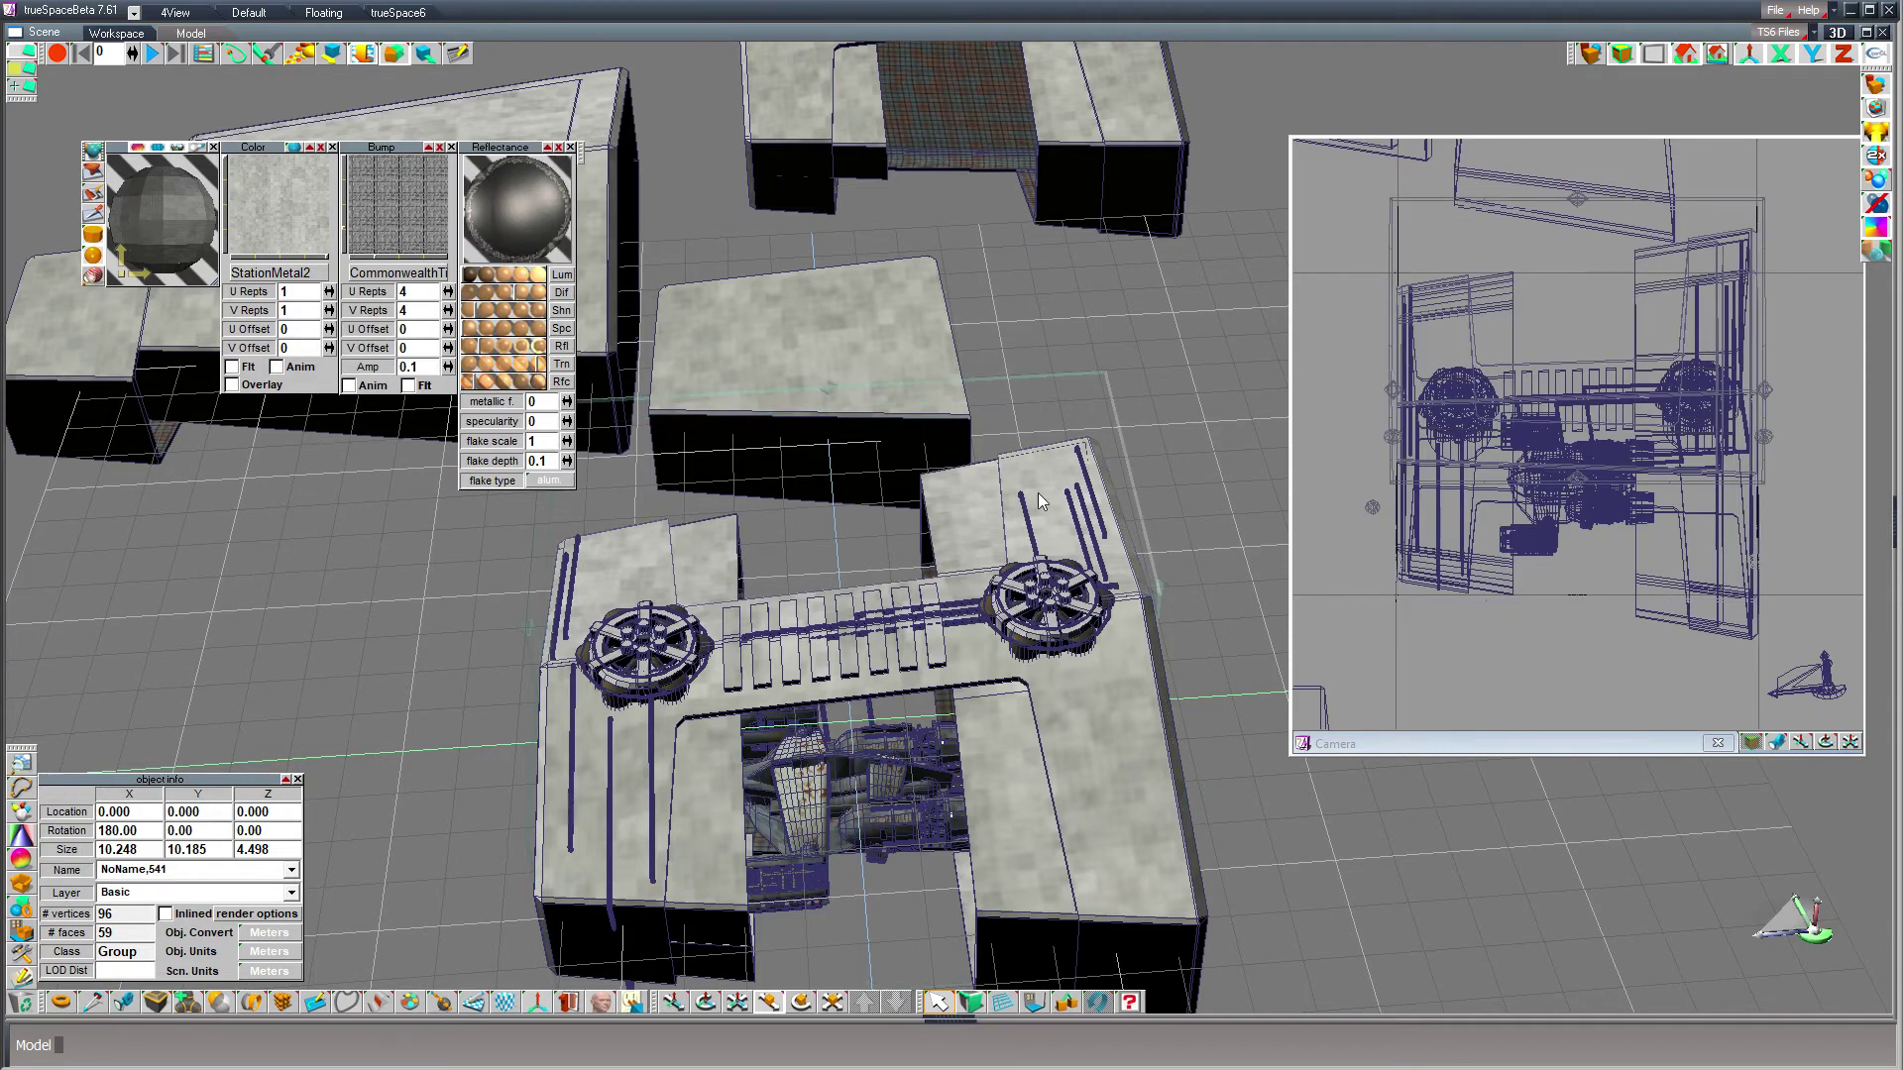
{"action": "left_click", "coordinate": [970, 504]}
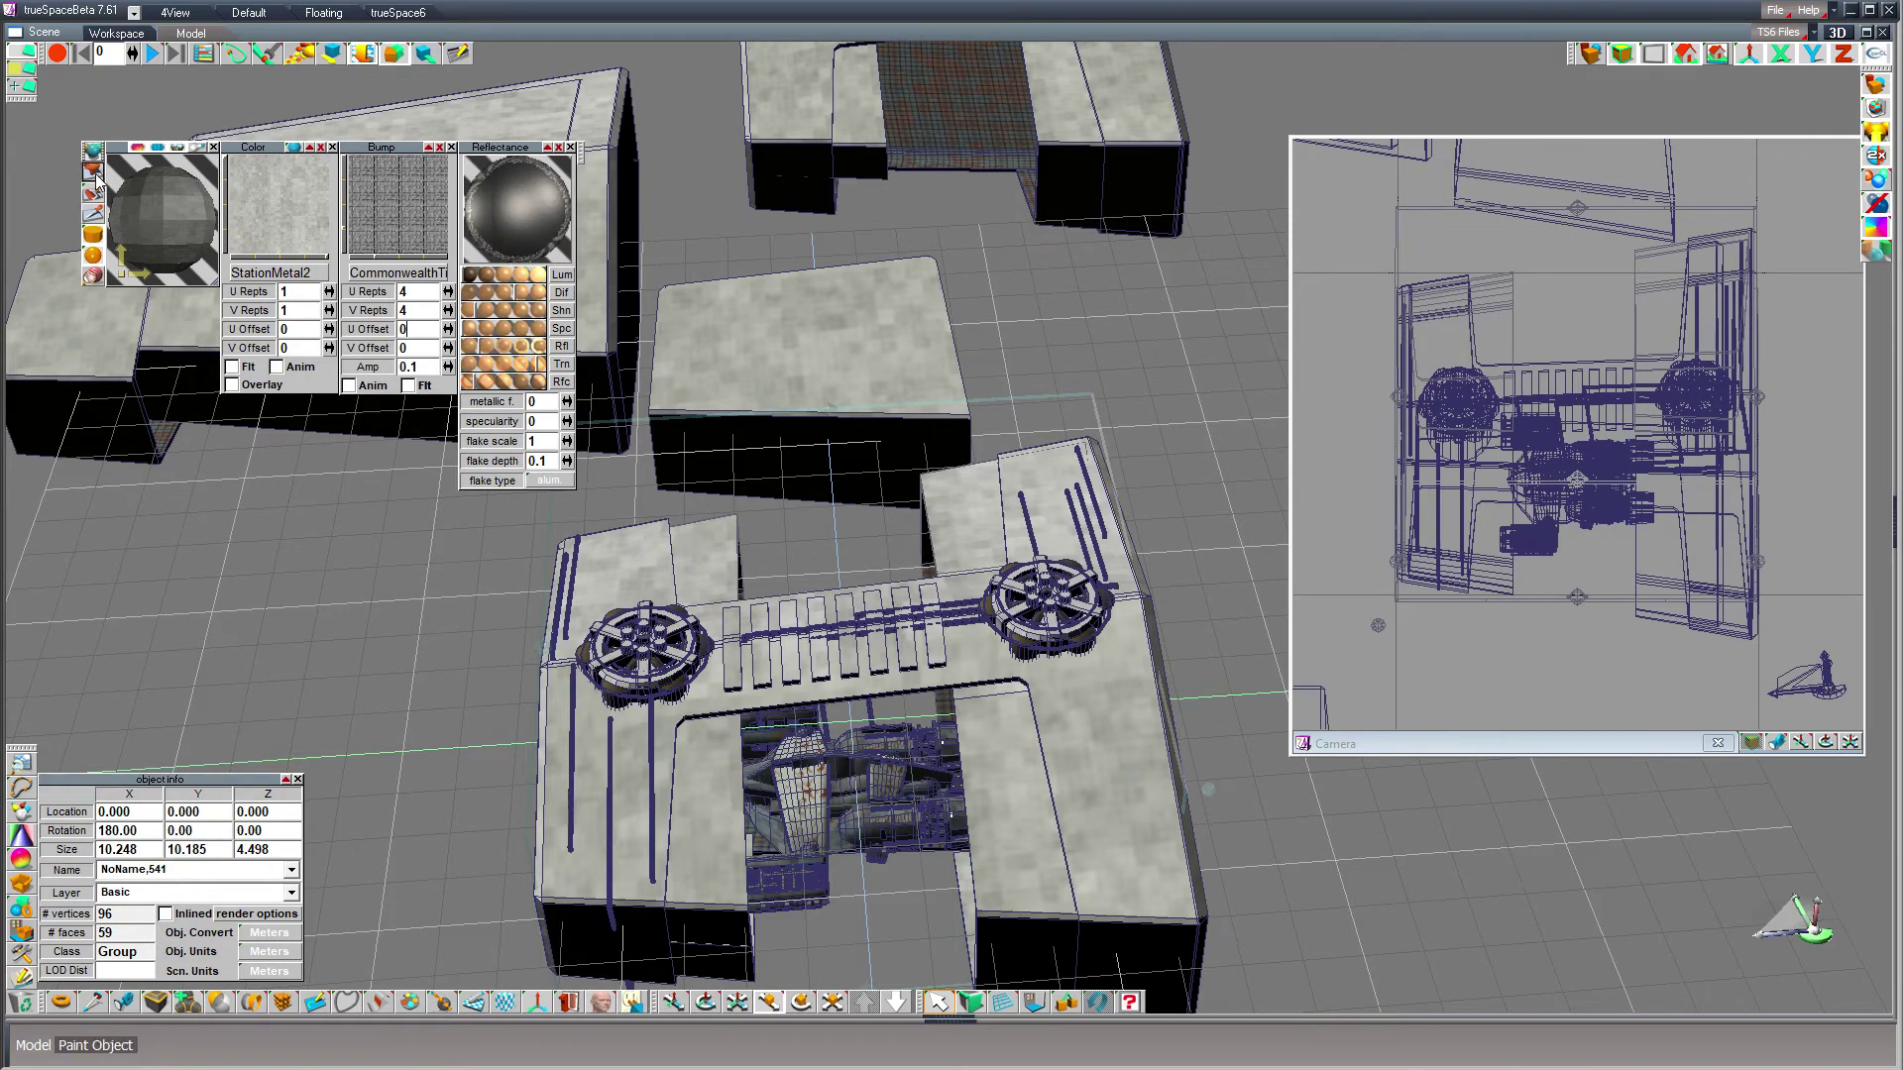
{"action": "left_click", "coordinate": [1387, 734]}
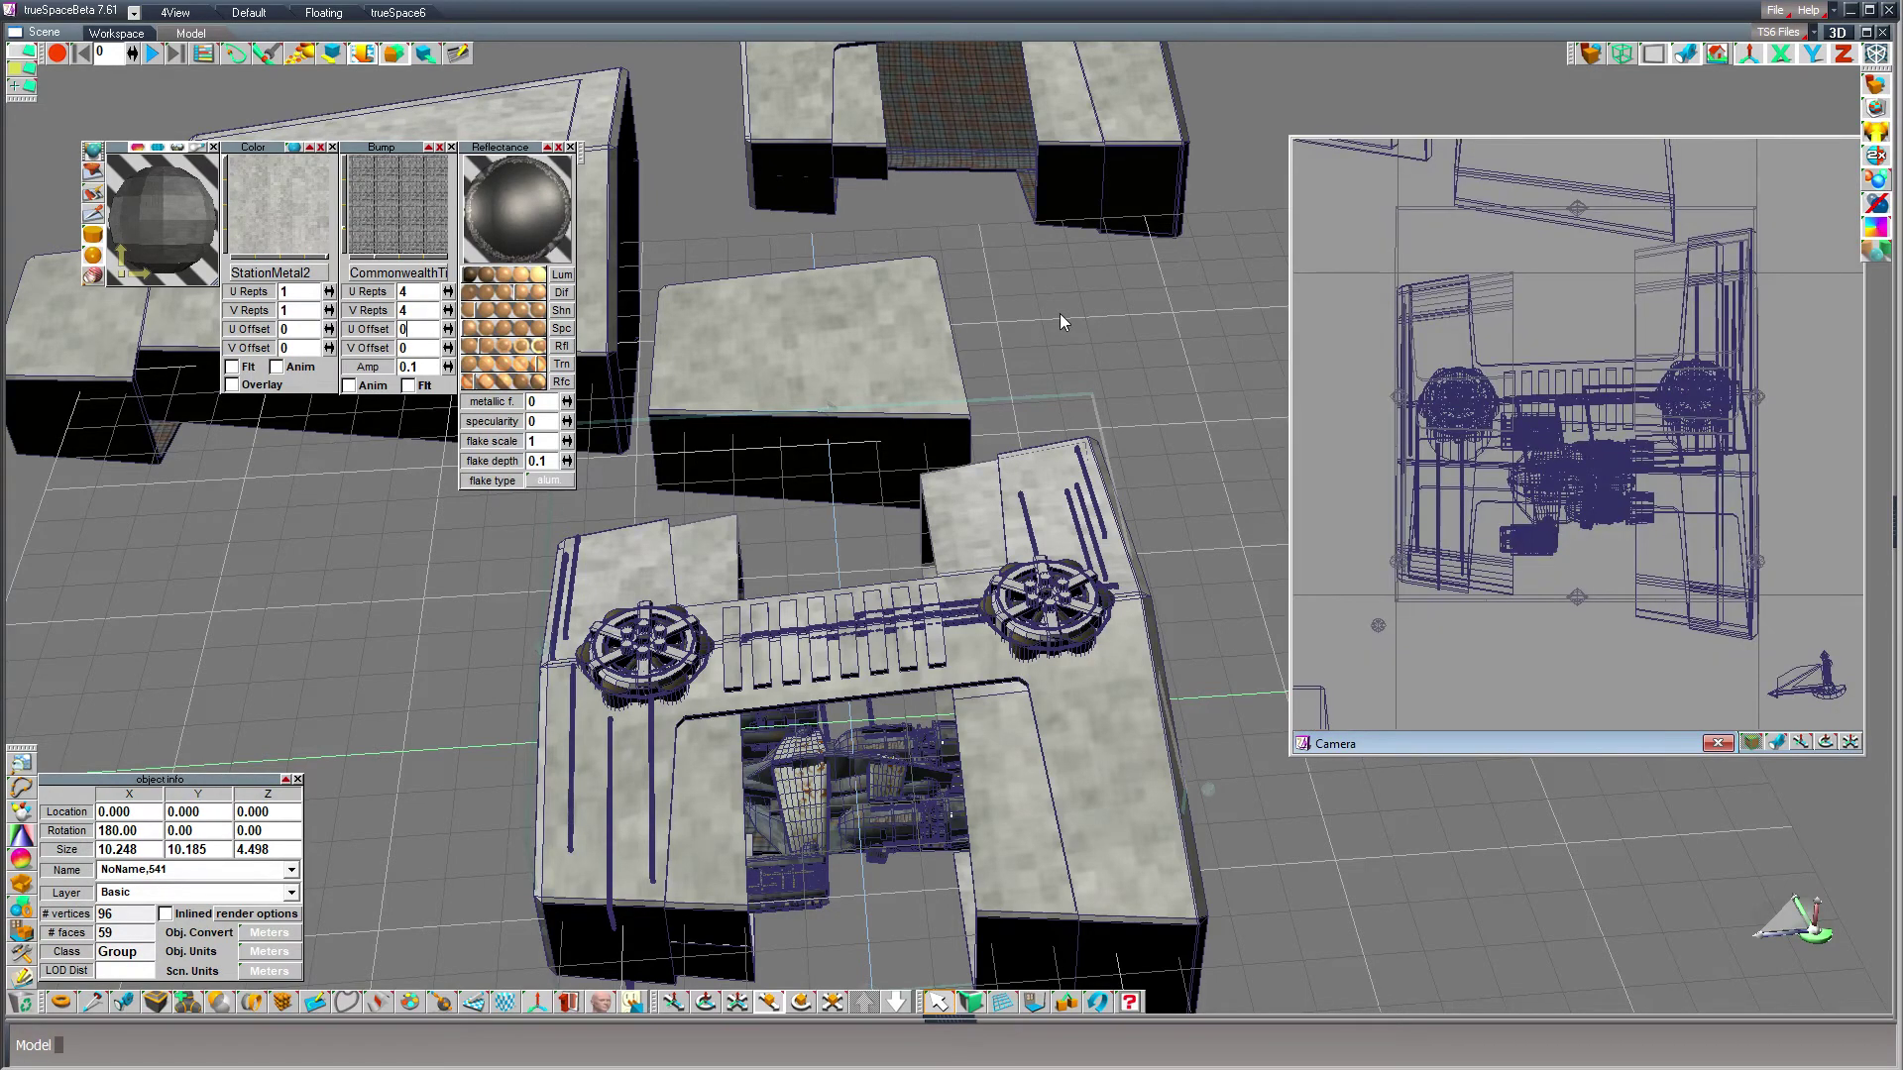
- Change the material's color texture to TitaniumMetal, keeping the CommonwealthTi bump map
{"action": "left_click", "coordinate": [1060, 313]}
{"action": "scroll", "coordinate": [1060, 313], "scroll_direction": "down", "scroll_amount": 4}
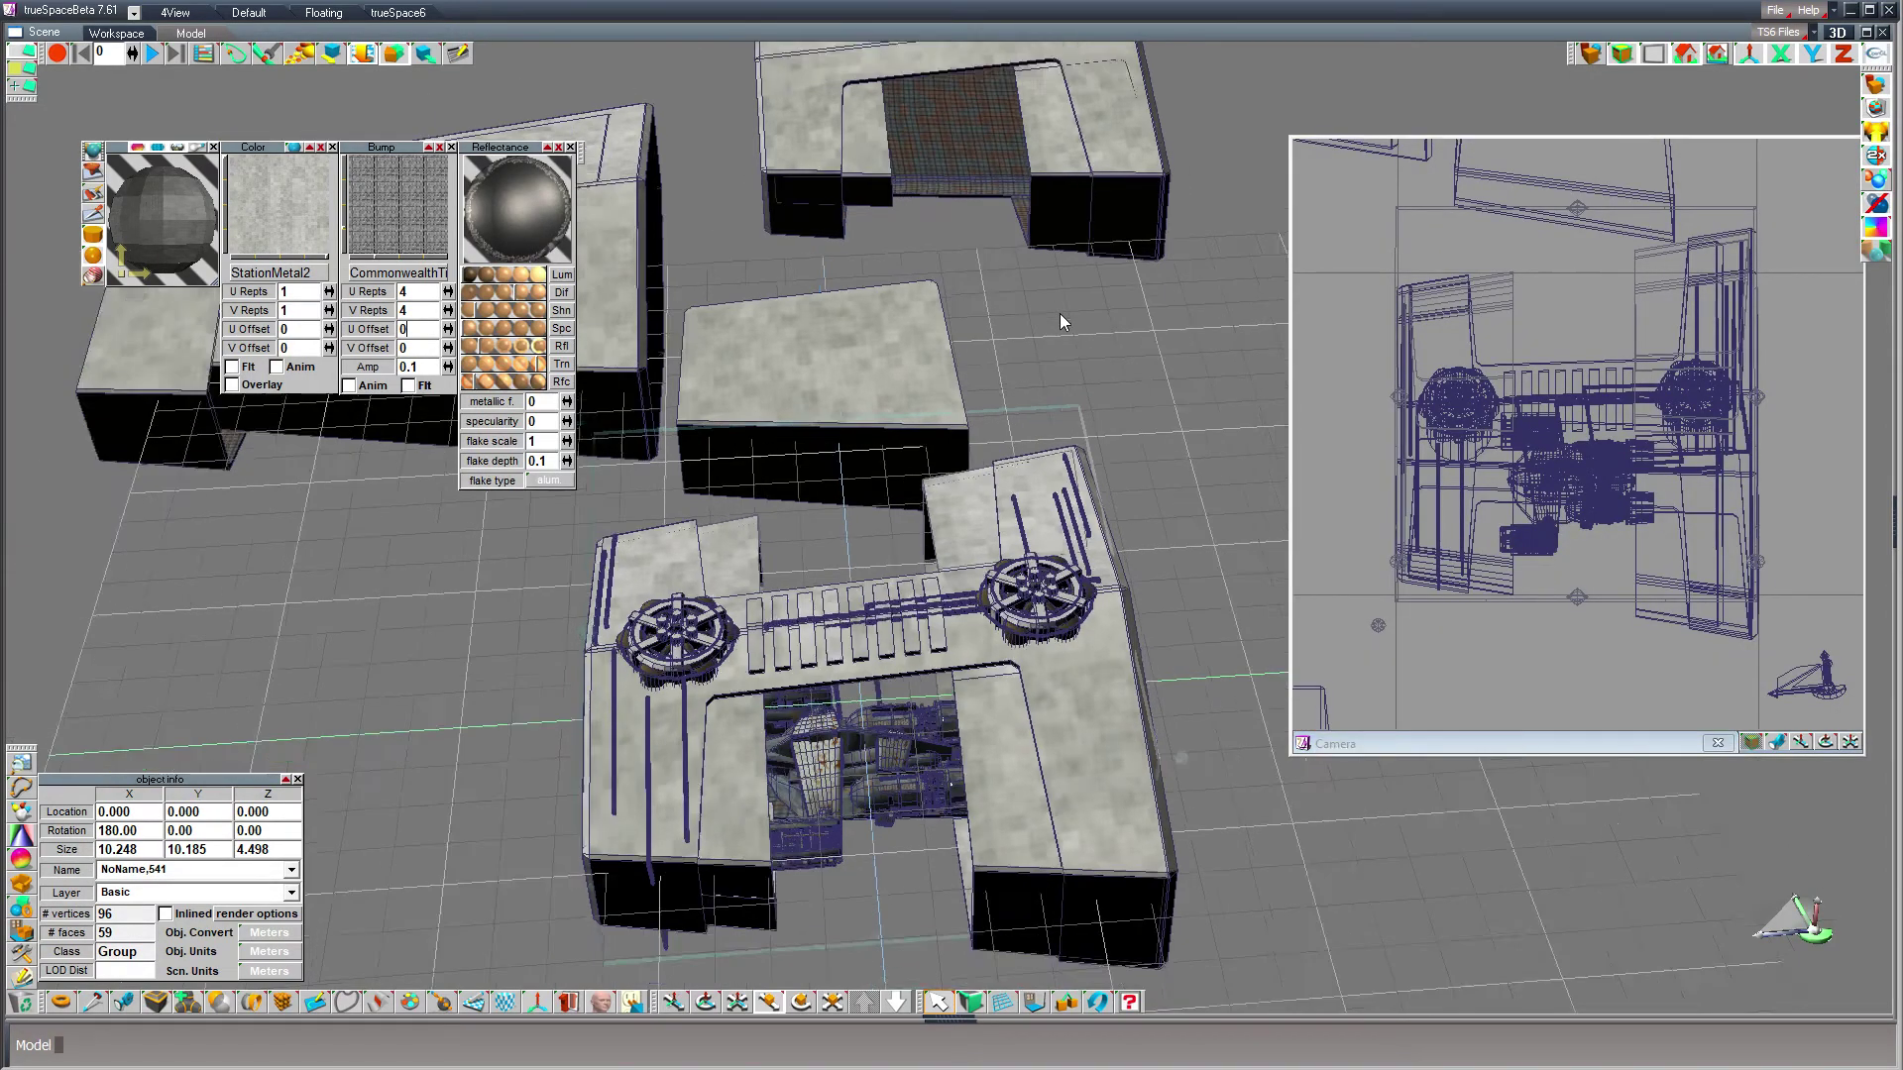
{"action": "scroll", "coordinate": [1061, 313], "scroll_direction": "down", "scroll_amount": 4}
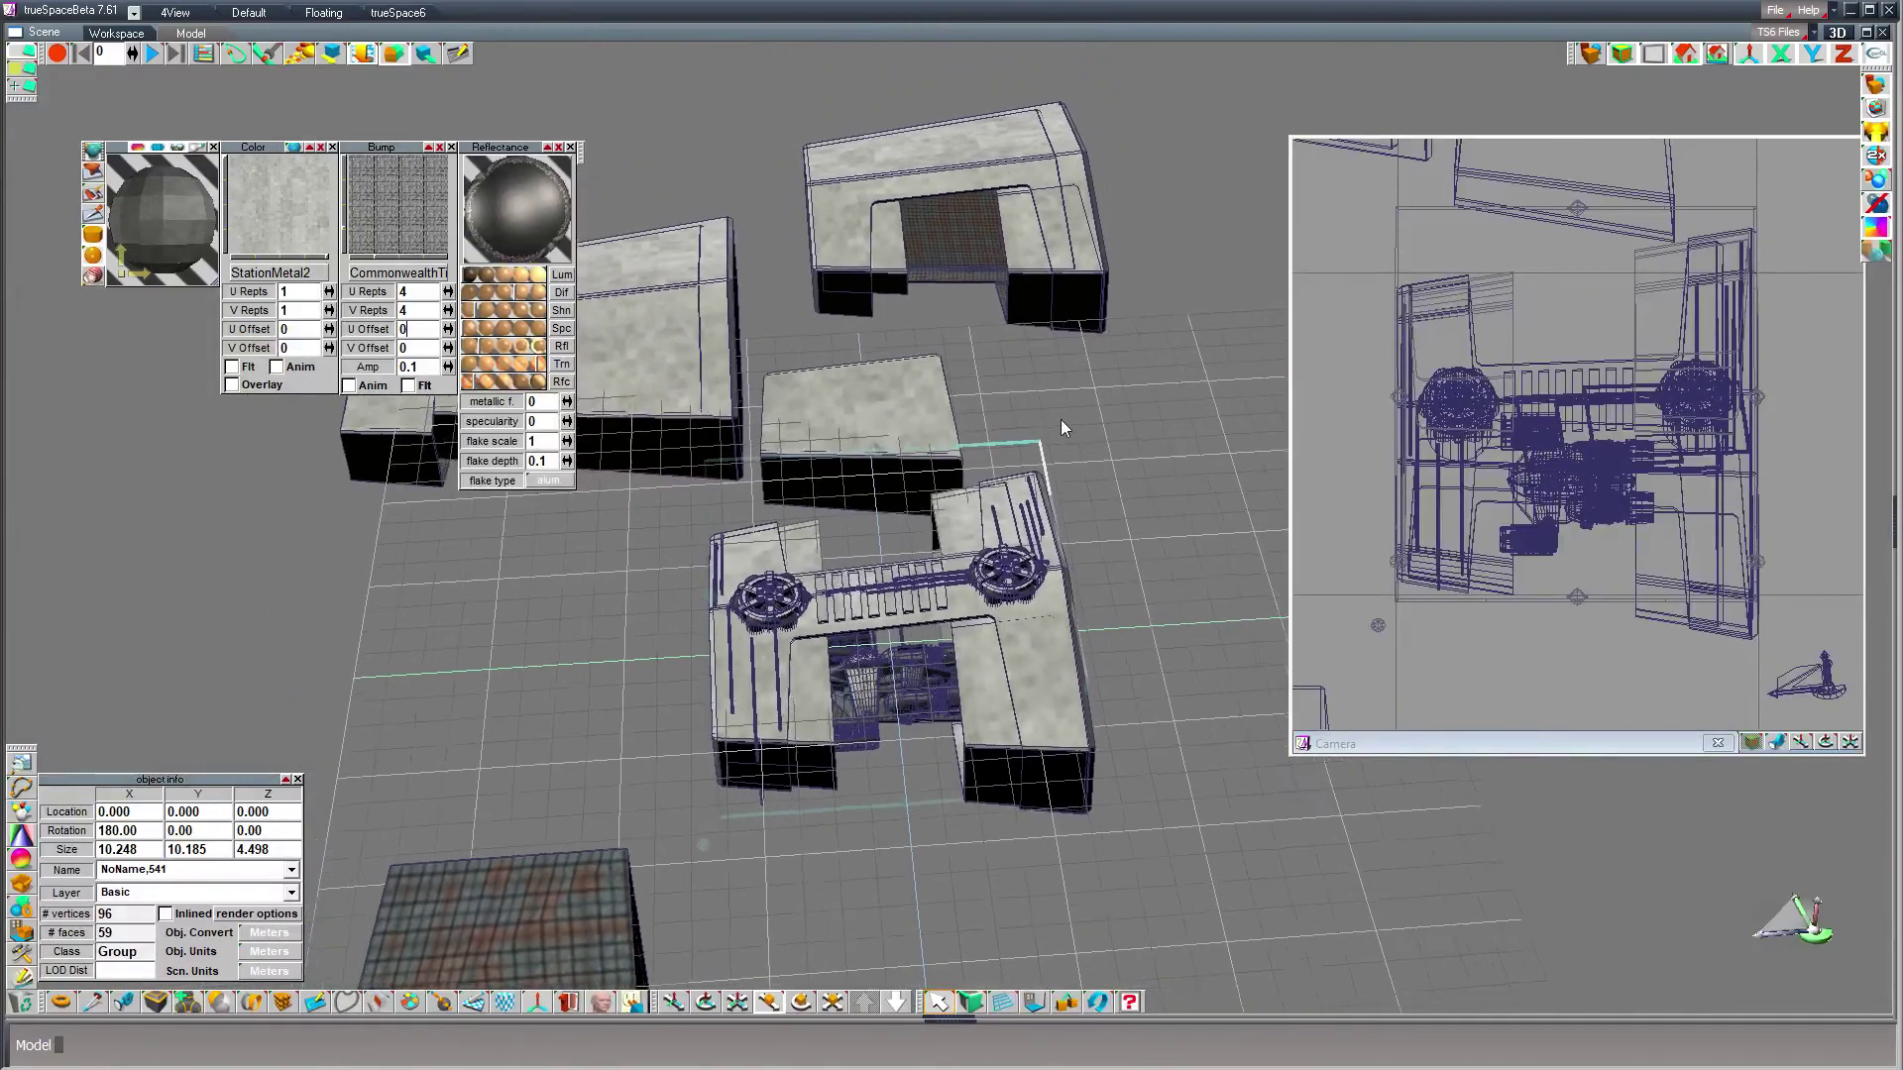
{"action": "left_click_drag", "start_coordinate": [1128, 478], "coordinate": [1192, 490]}
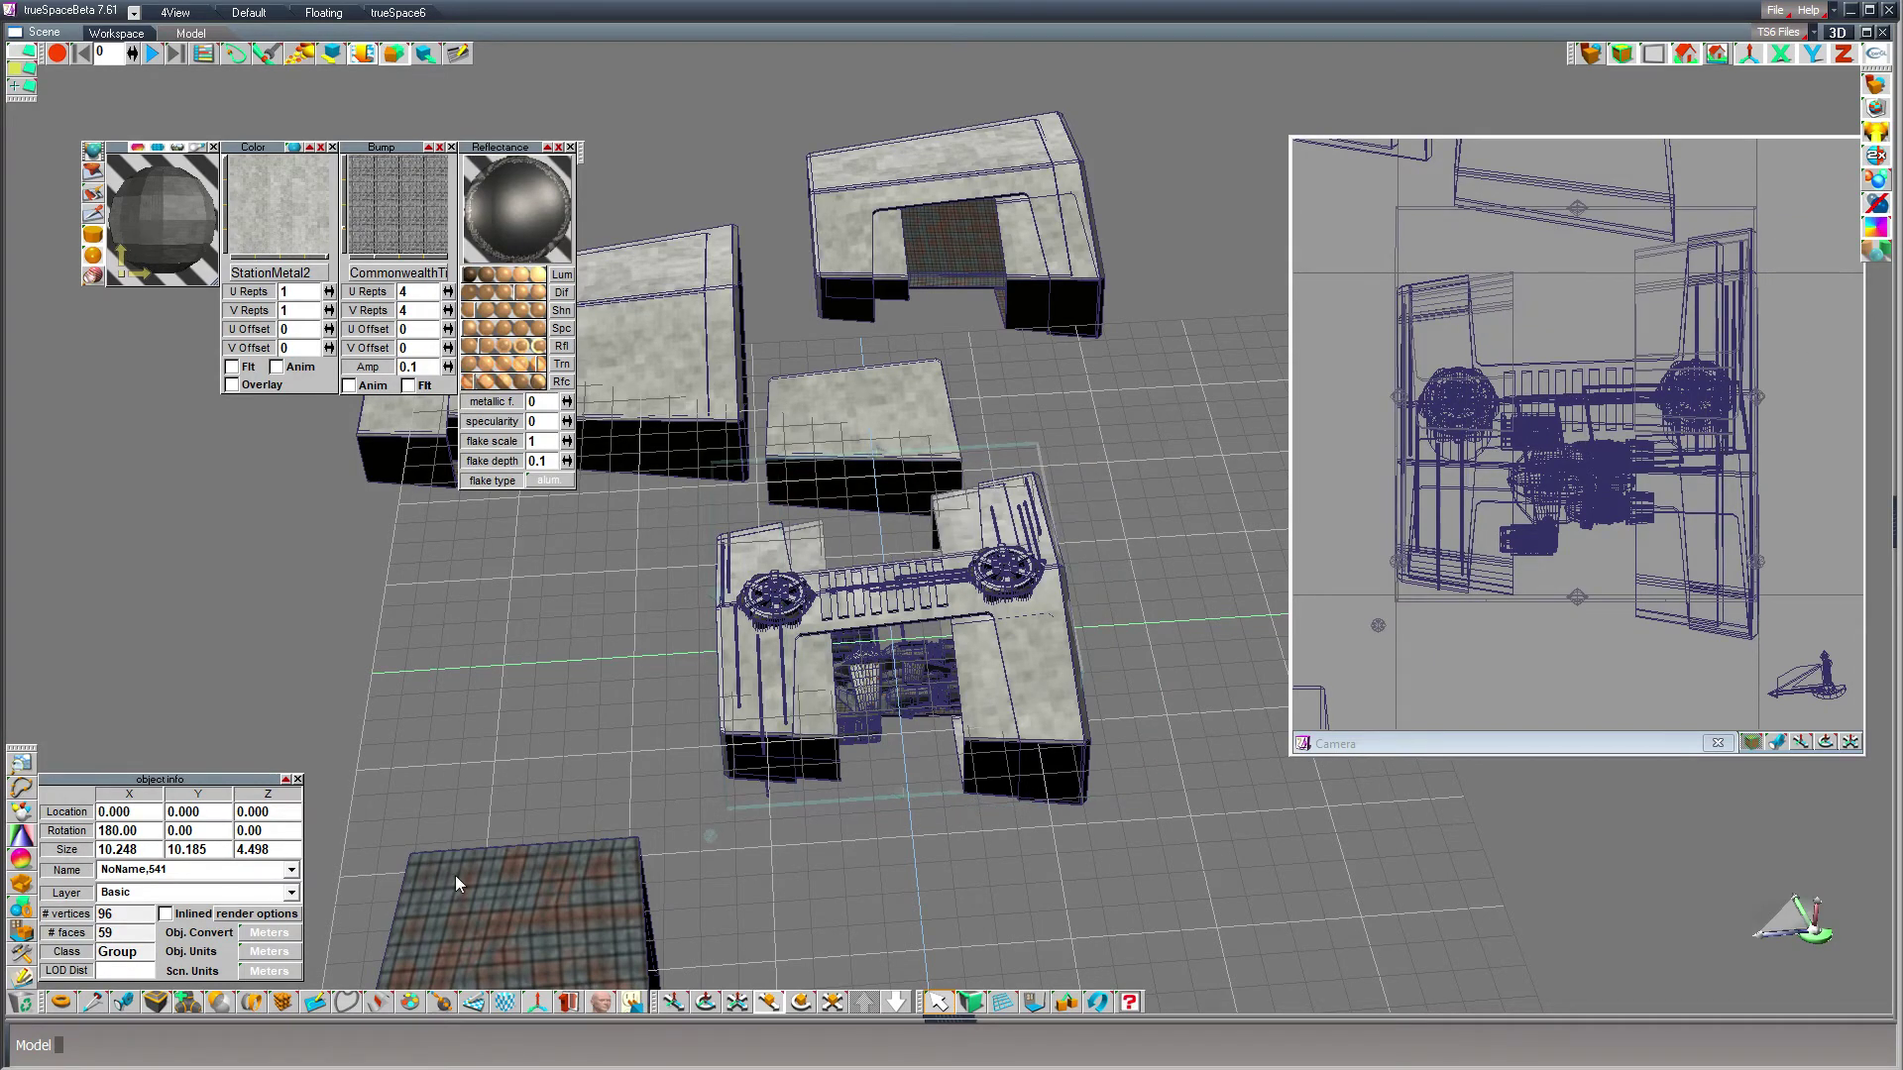
{"action": "left_click", "coordinate": [714, 1008]}
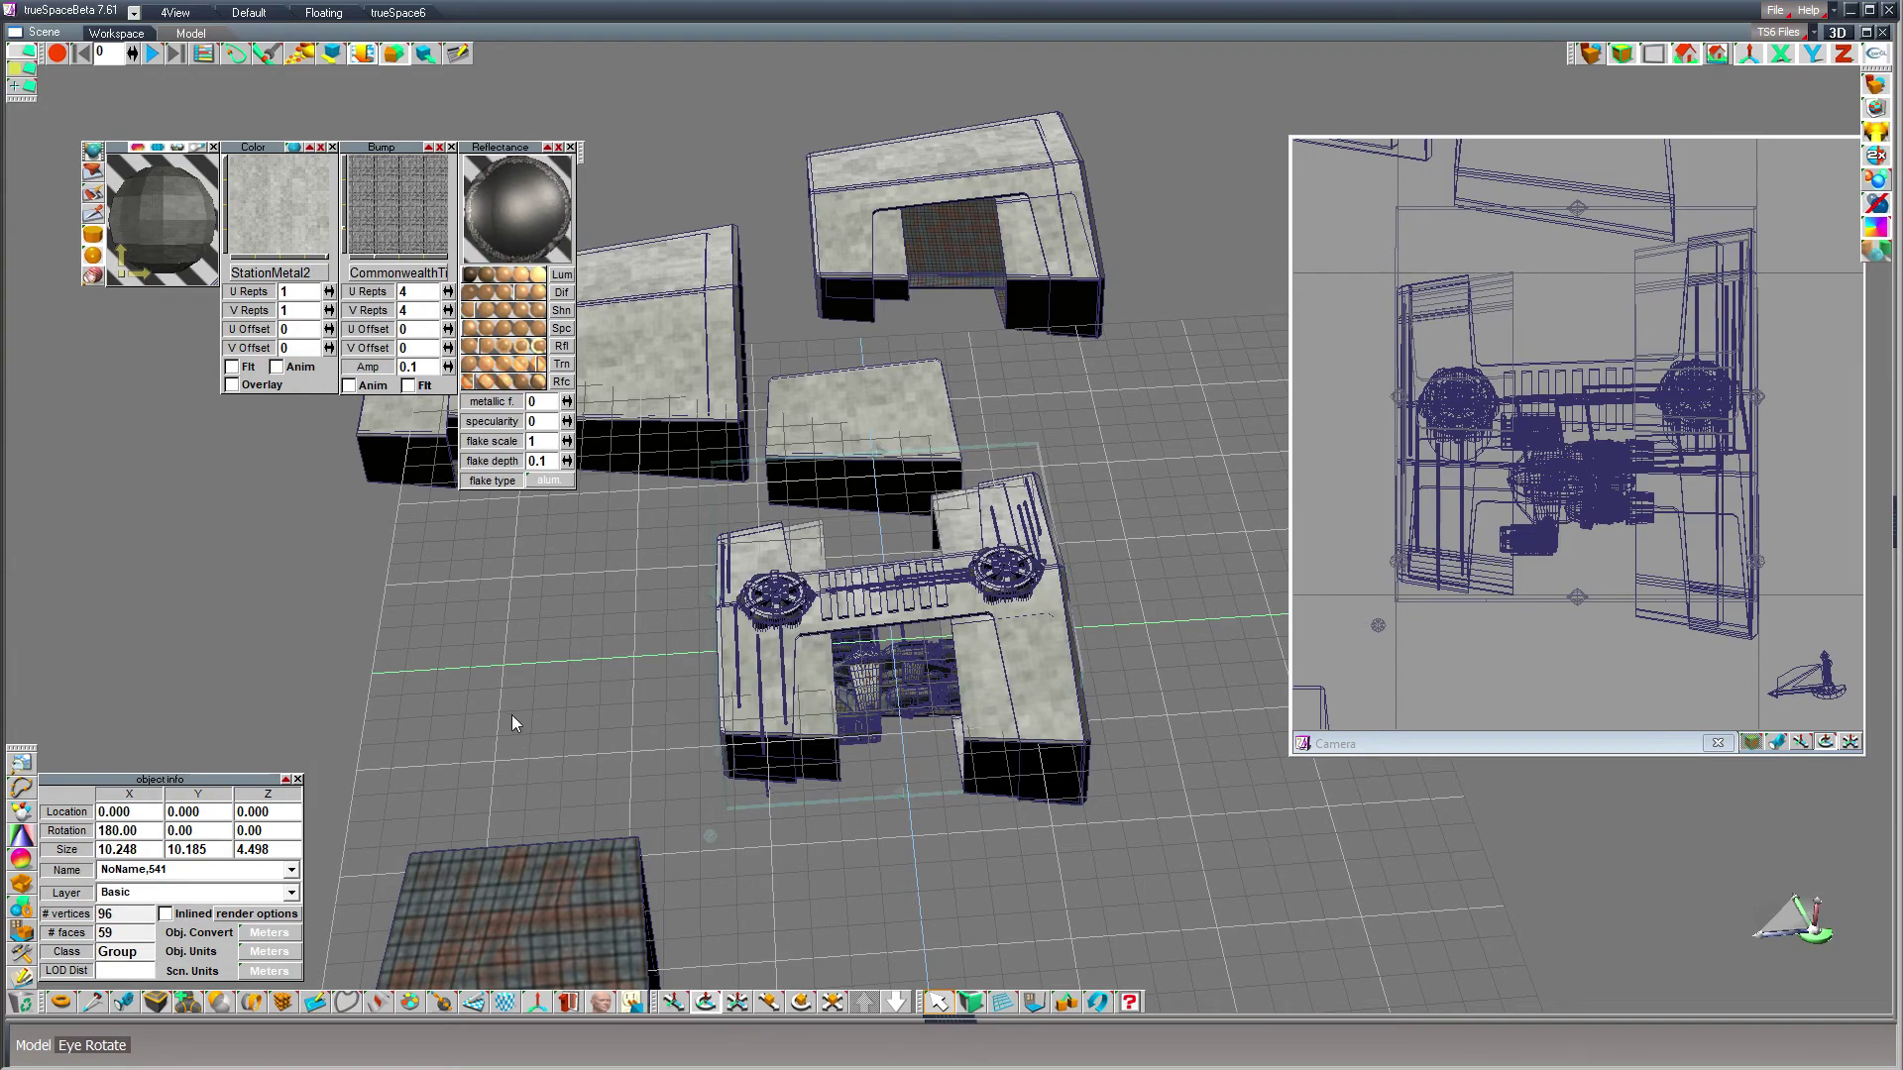
{"action": "left_click_drag", "start_coordinate": [760, 721], "coordinate": [1056, 850]}
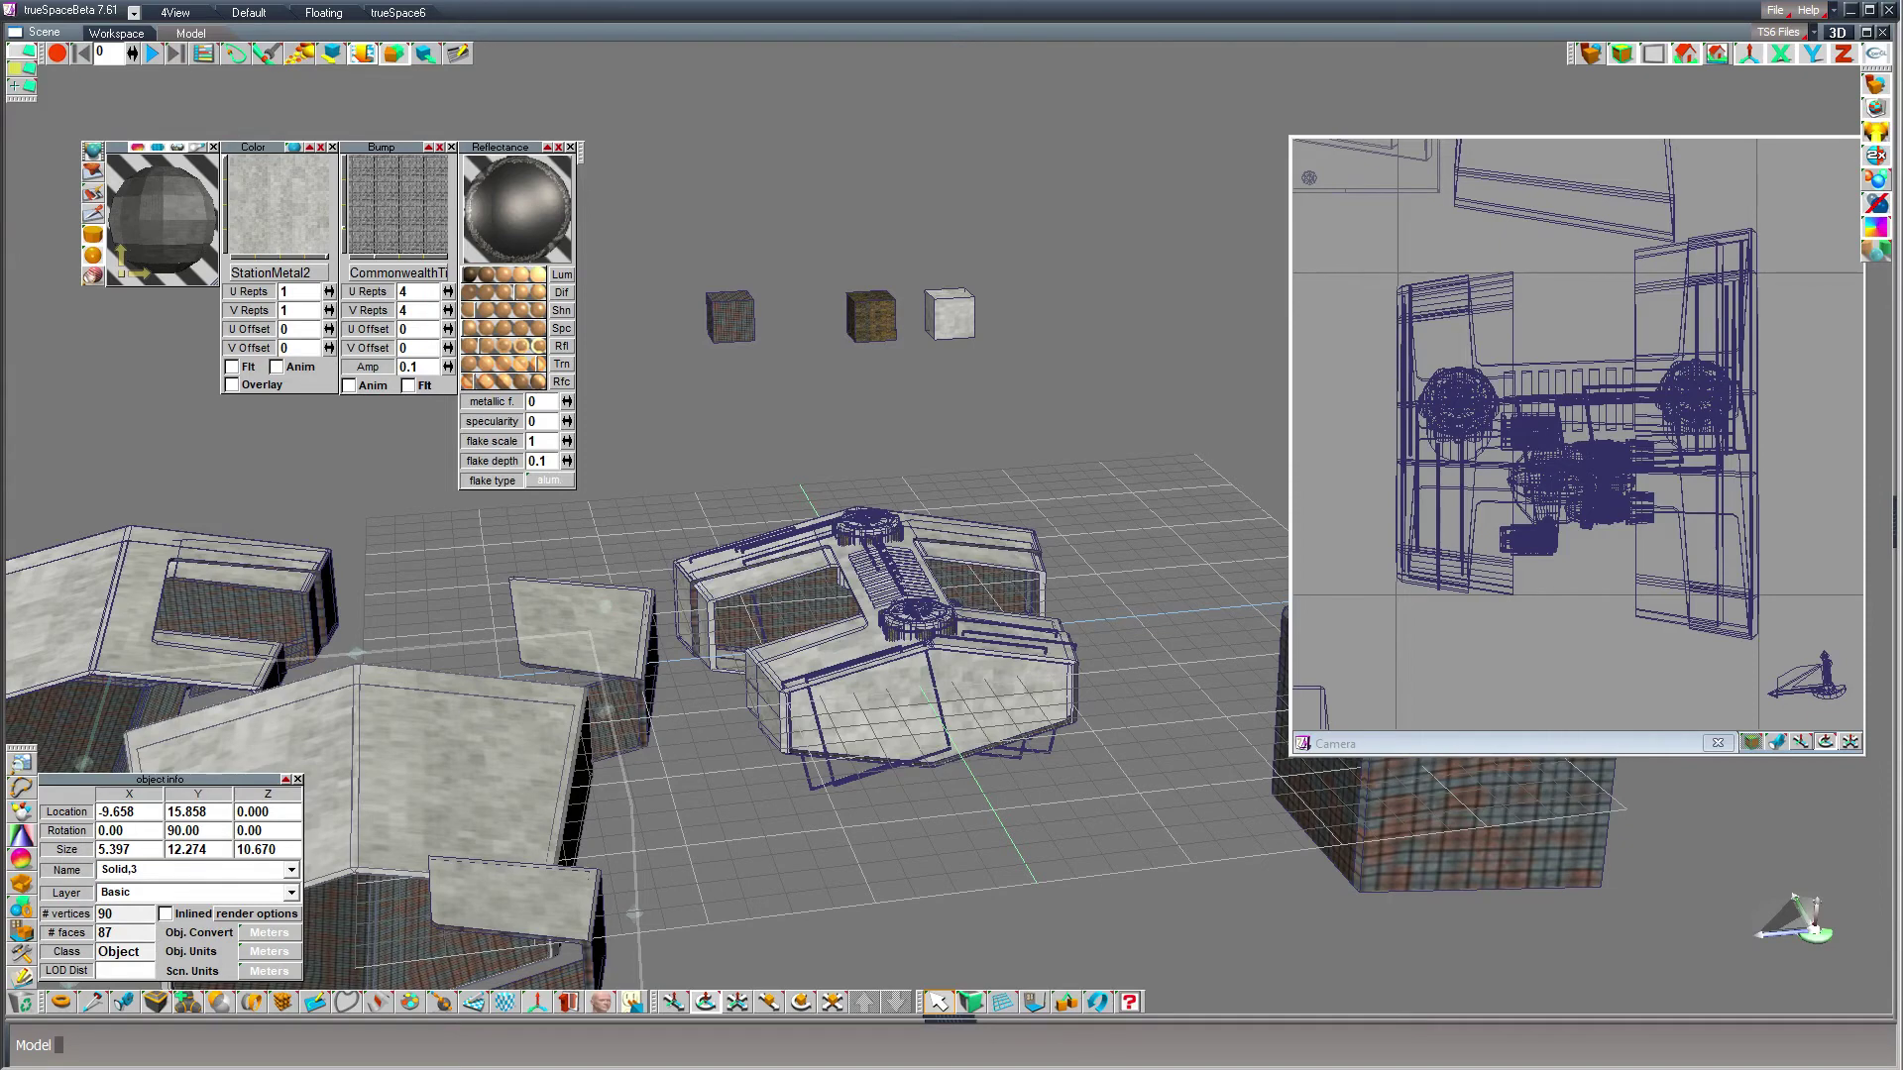
{"action": "left_click", "coordinate": [885, 572]}
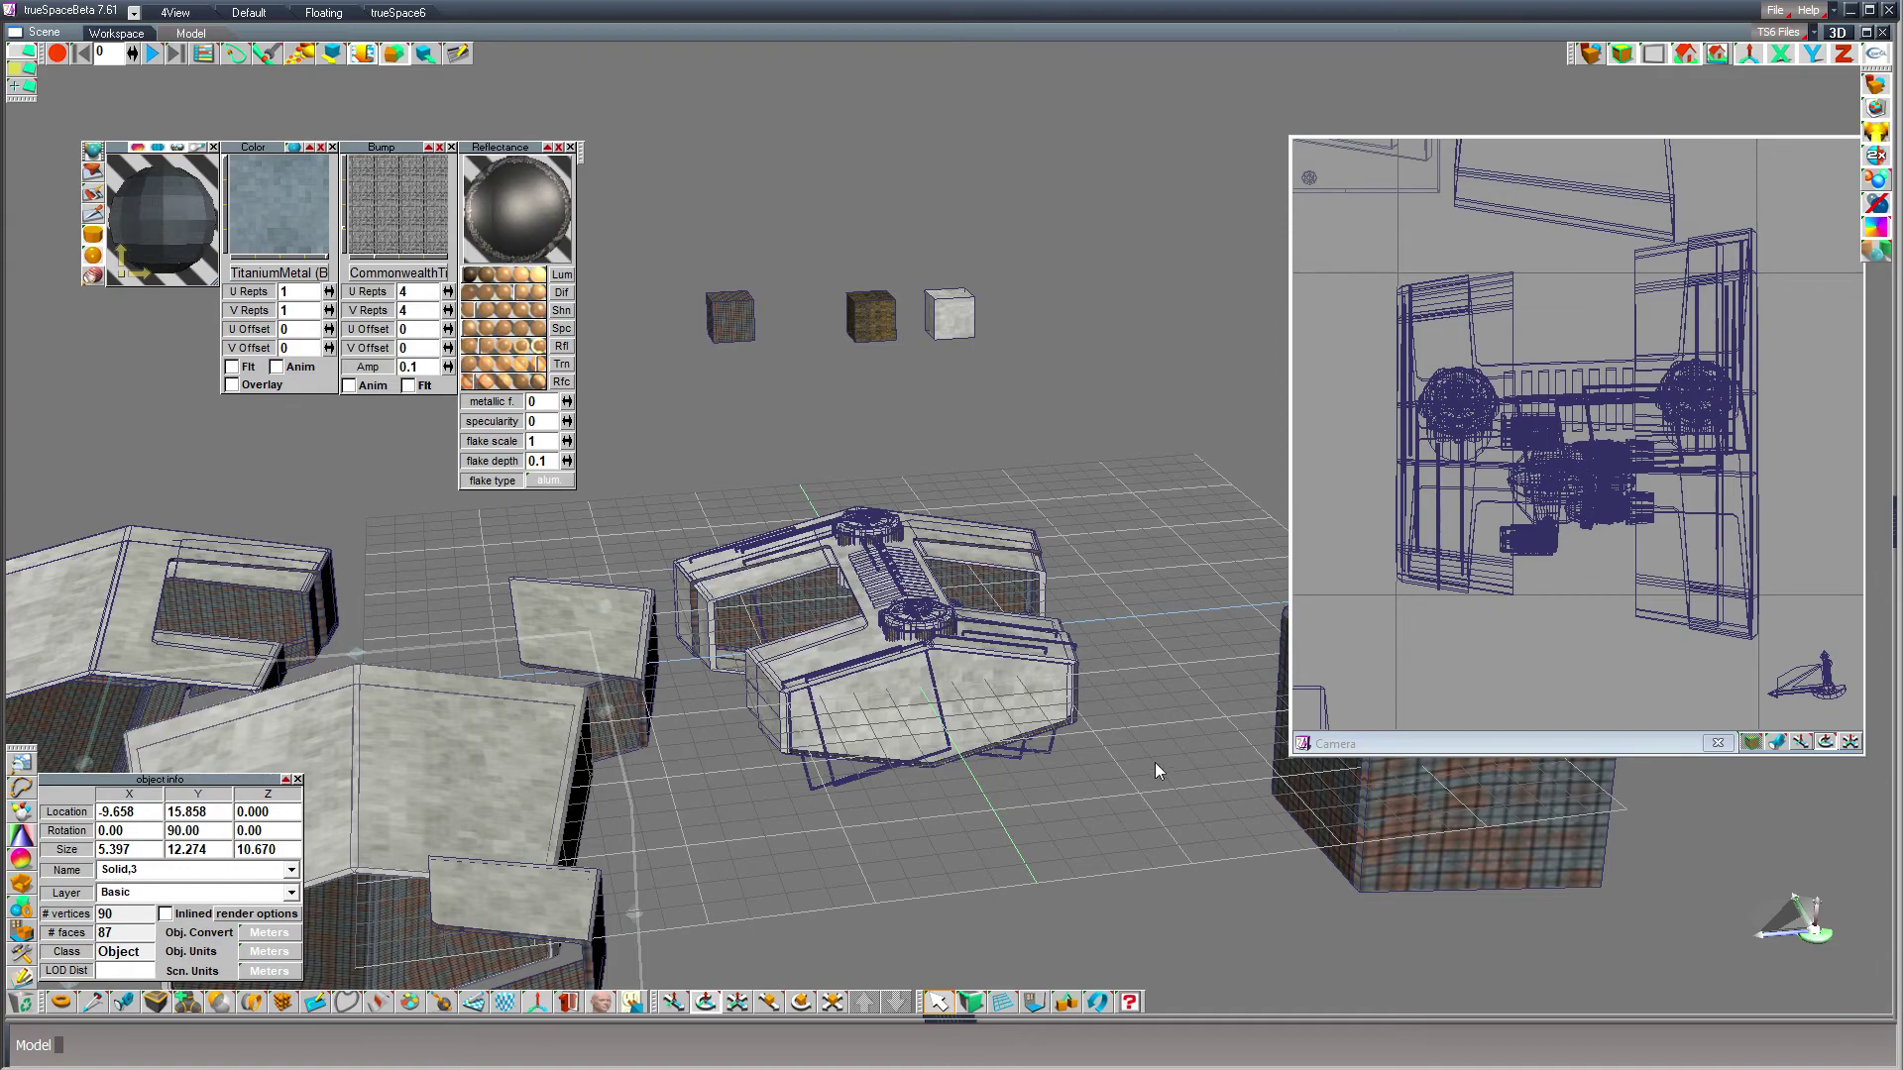
{"action": "left_click", "coordinate": [1418, 752]}
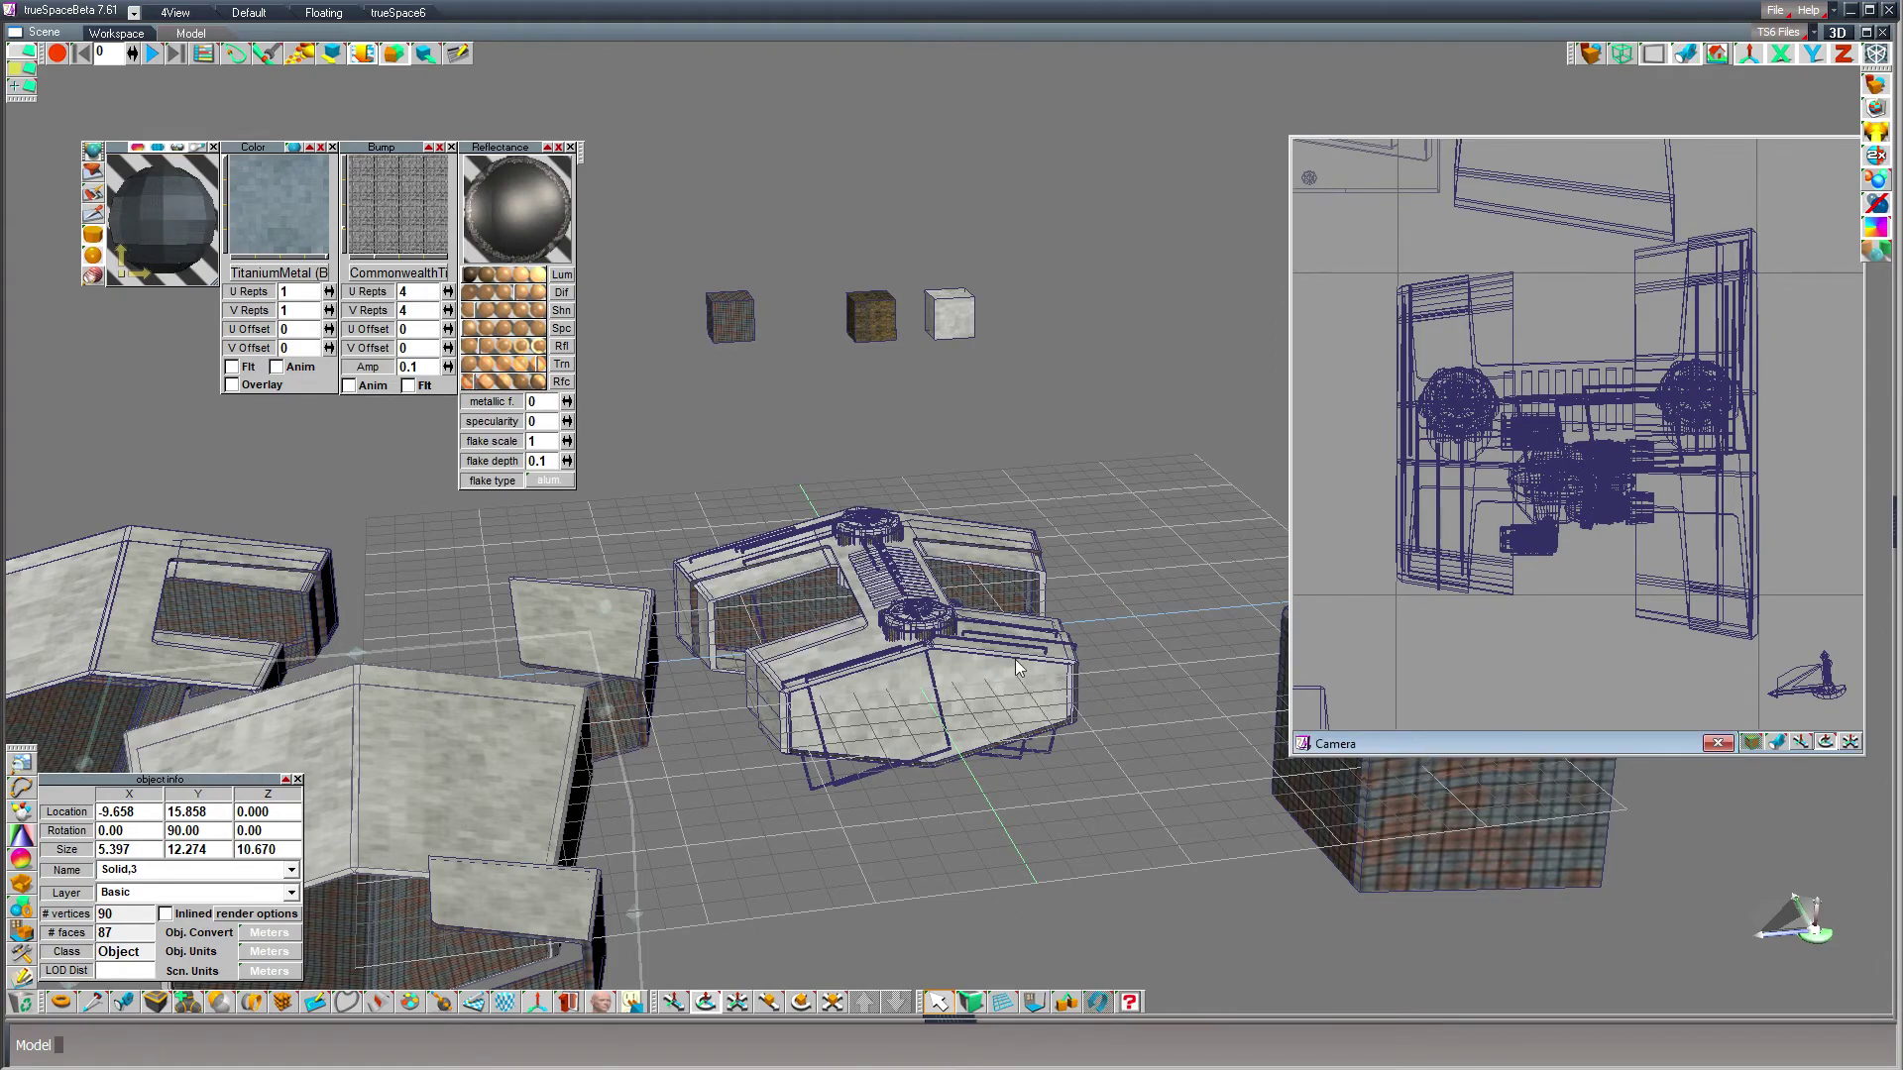
- Paint both panel groups on the hull arms, engine-side and opposite, with the TitaniumMetal material
{"action": "left_click_drag", "start_coordinate": [704, 926], "coordinate": [526, 982]}
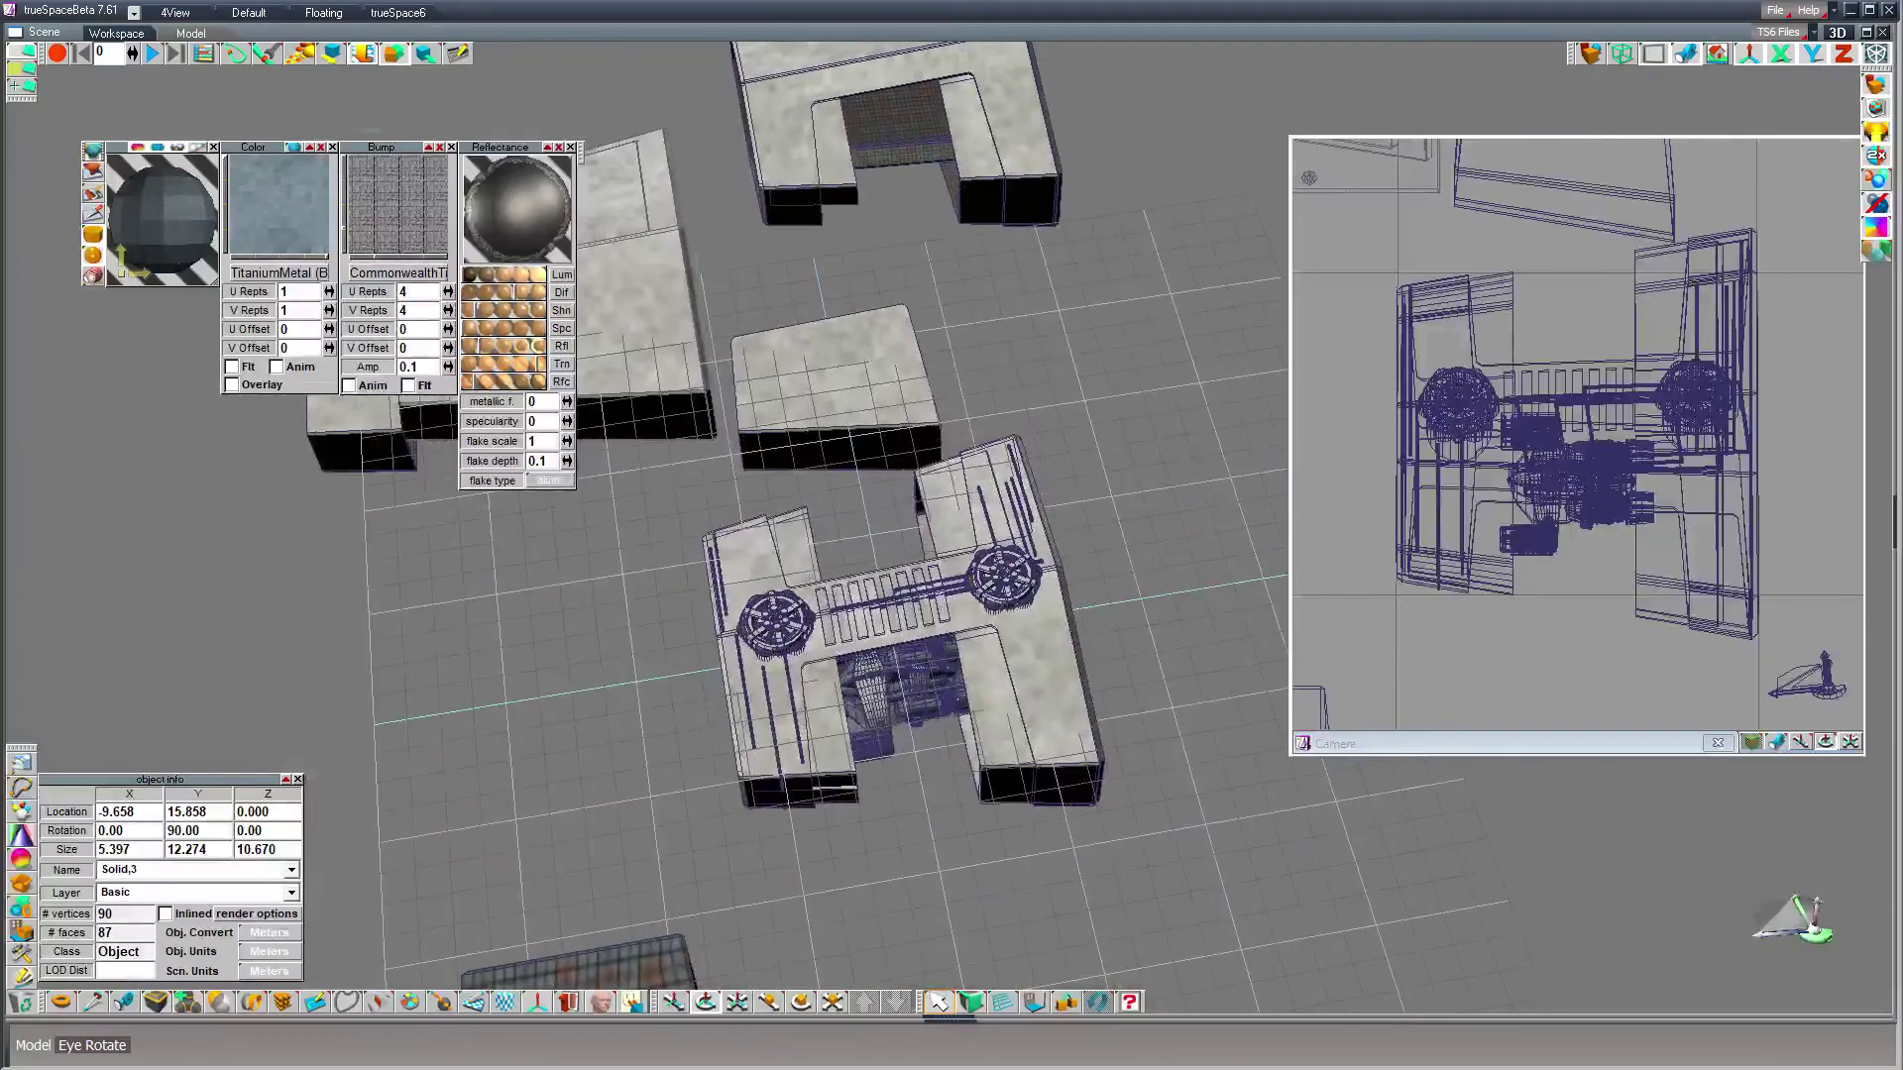
{"action": "left_click", "coordinate": [999, 740]}
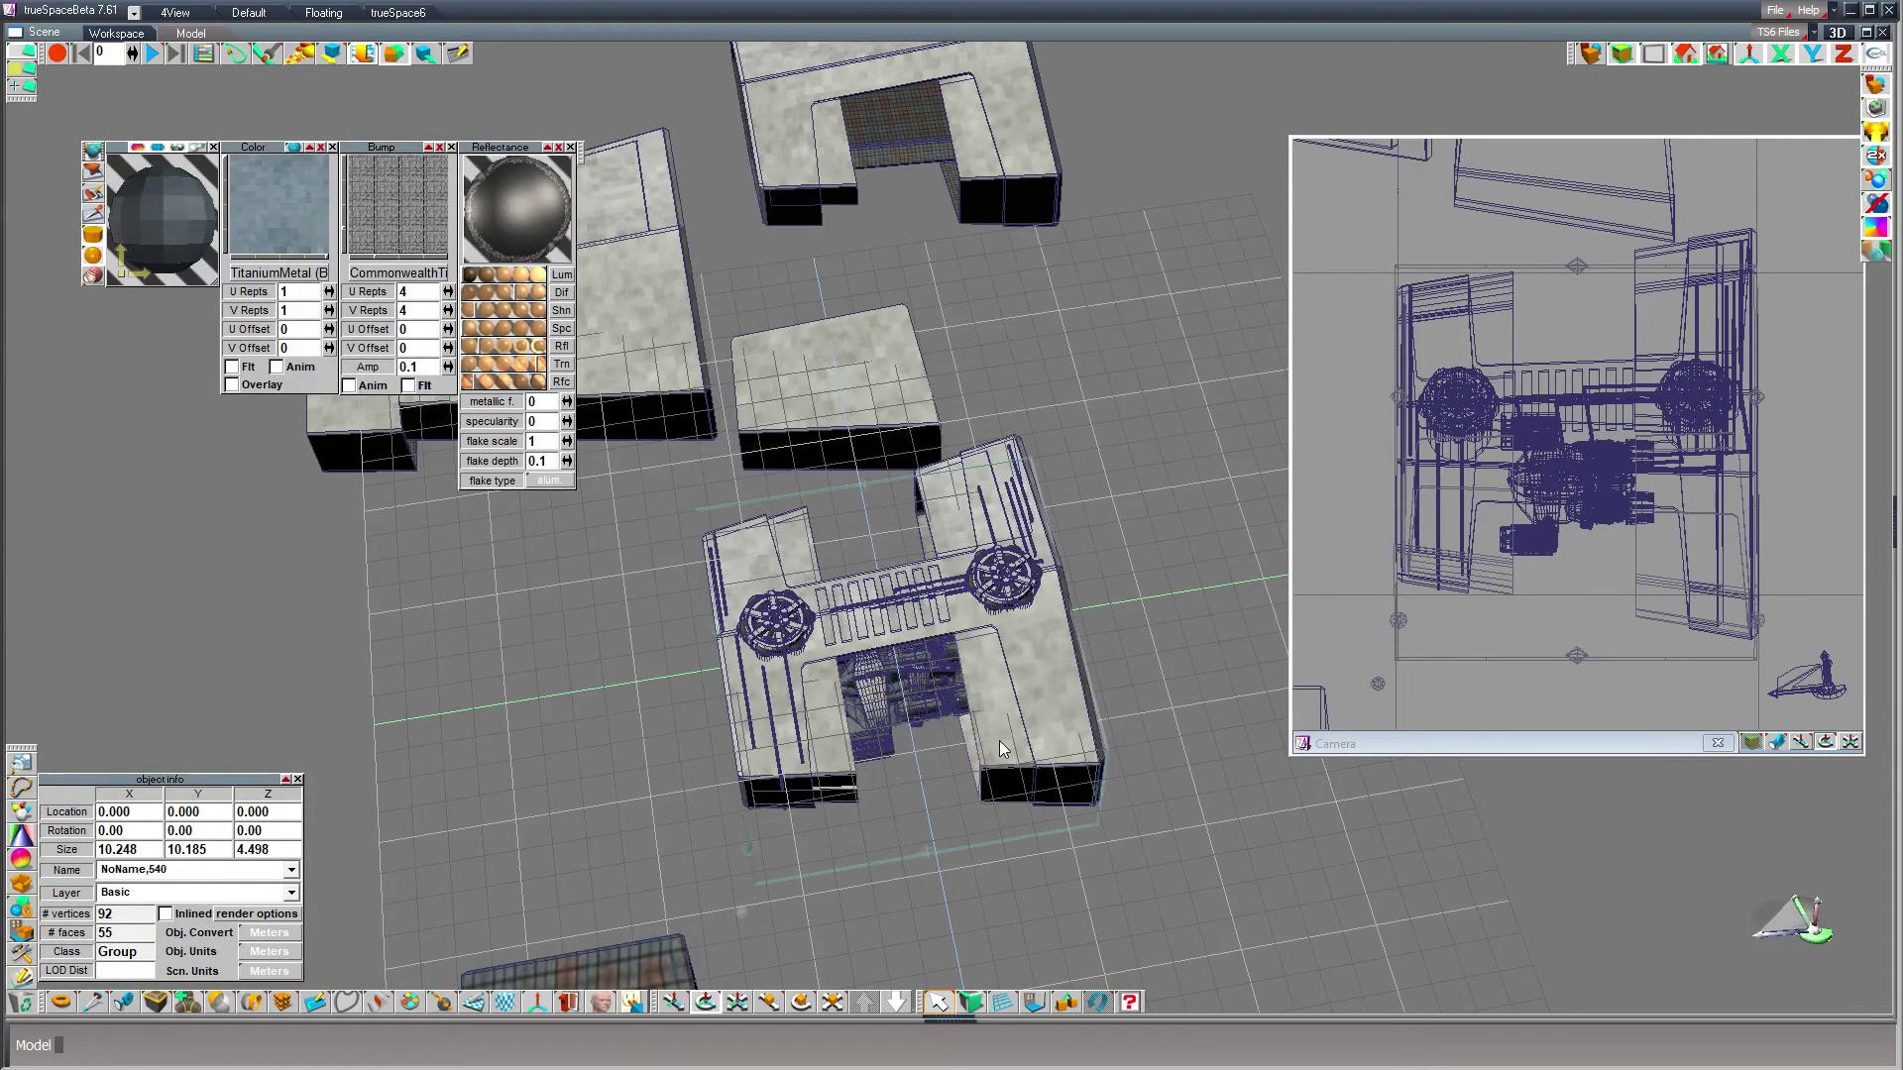
{"action": "left_click", "coordinate": [1592, 57]}
{"action": "left_click", "coordinate": [1593, 60]}
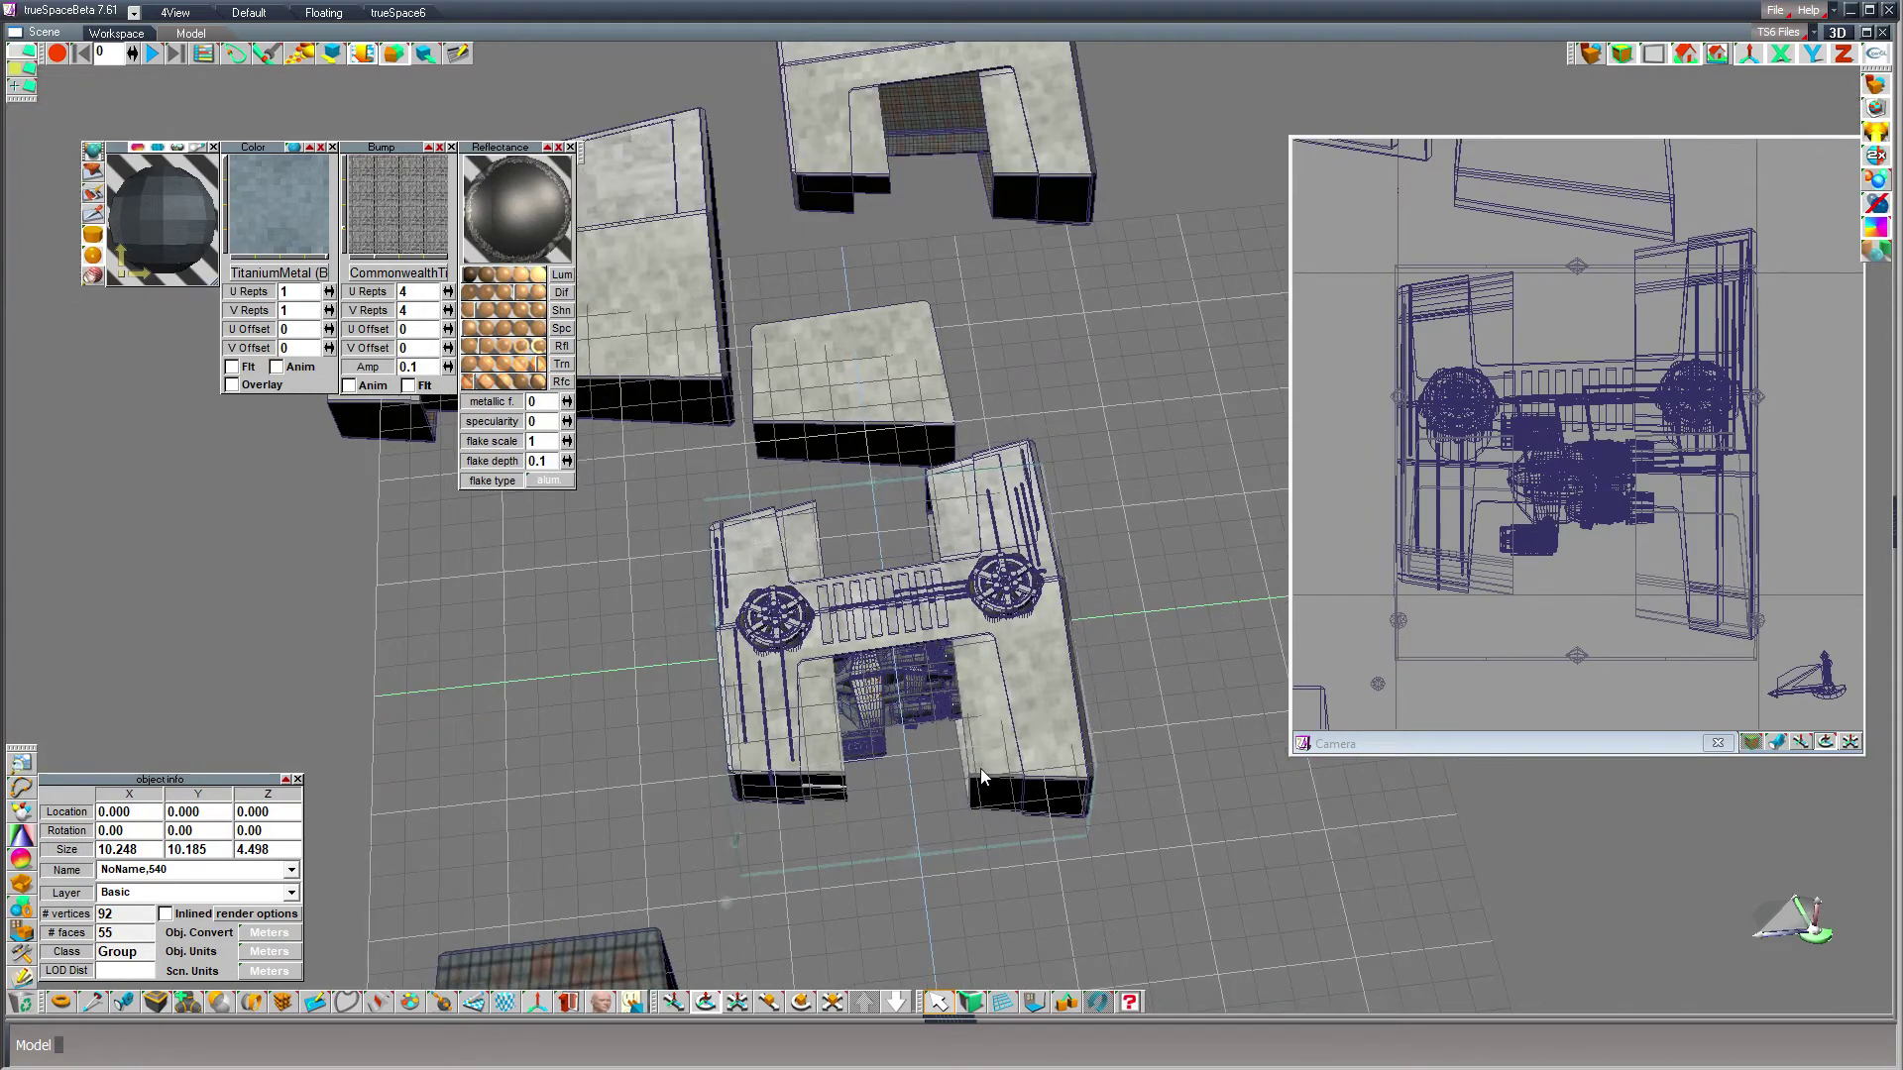
{"action": "left_click", "coordinate": [91, 174]}
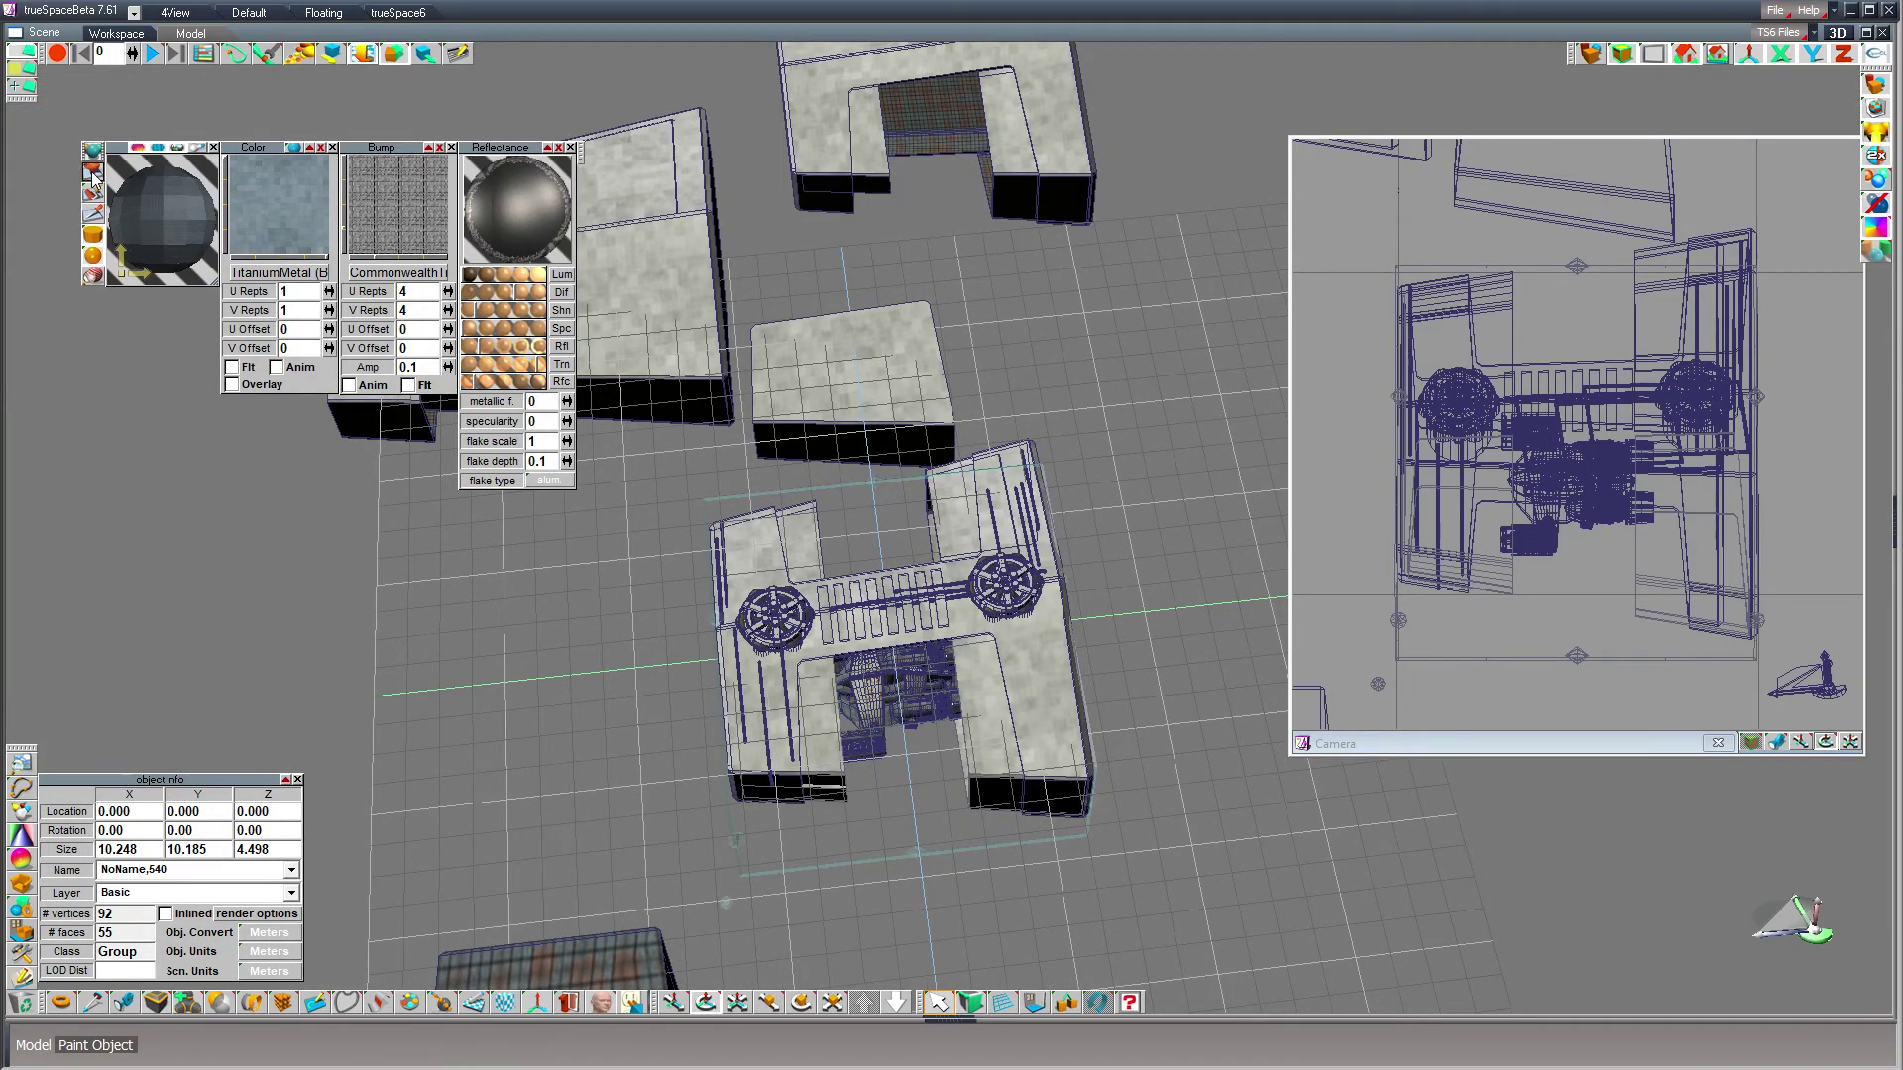
{"action": "left_click", "coordinate": [1020, 532]}
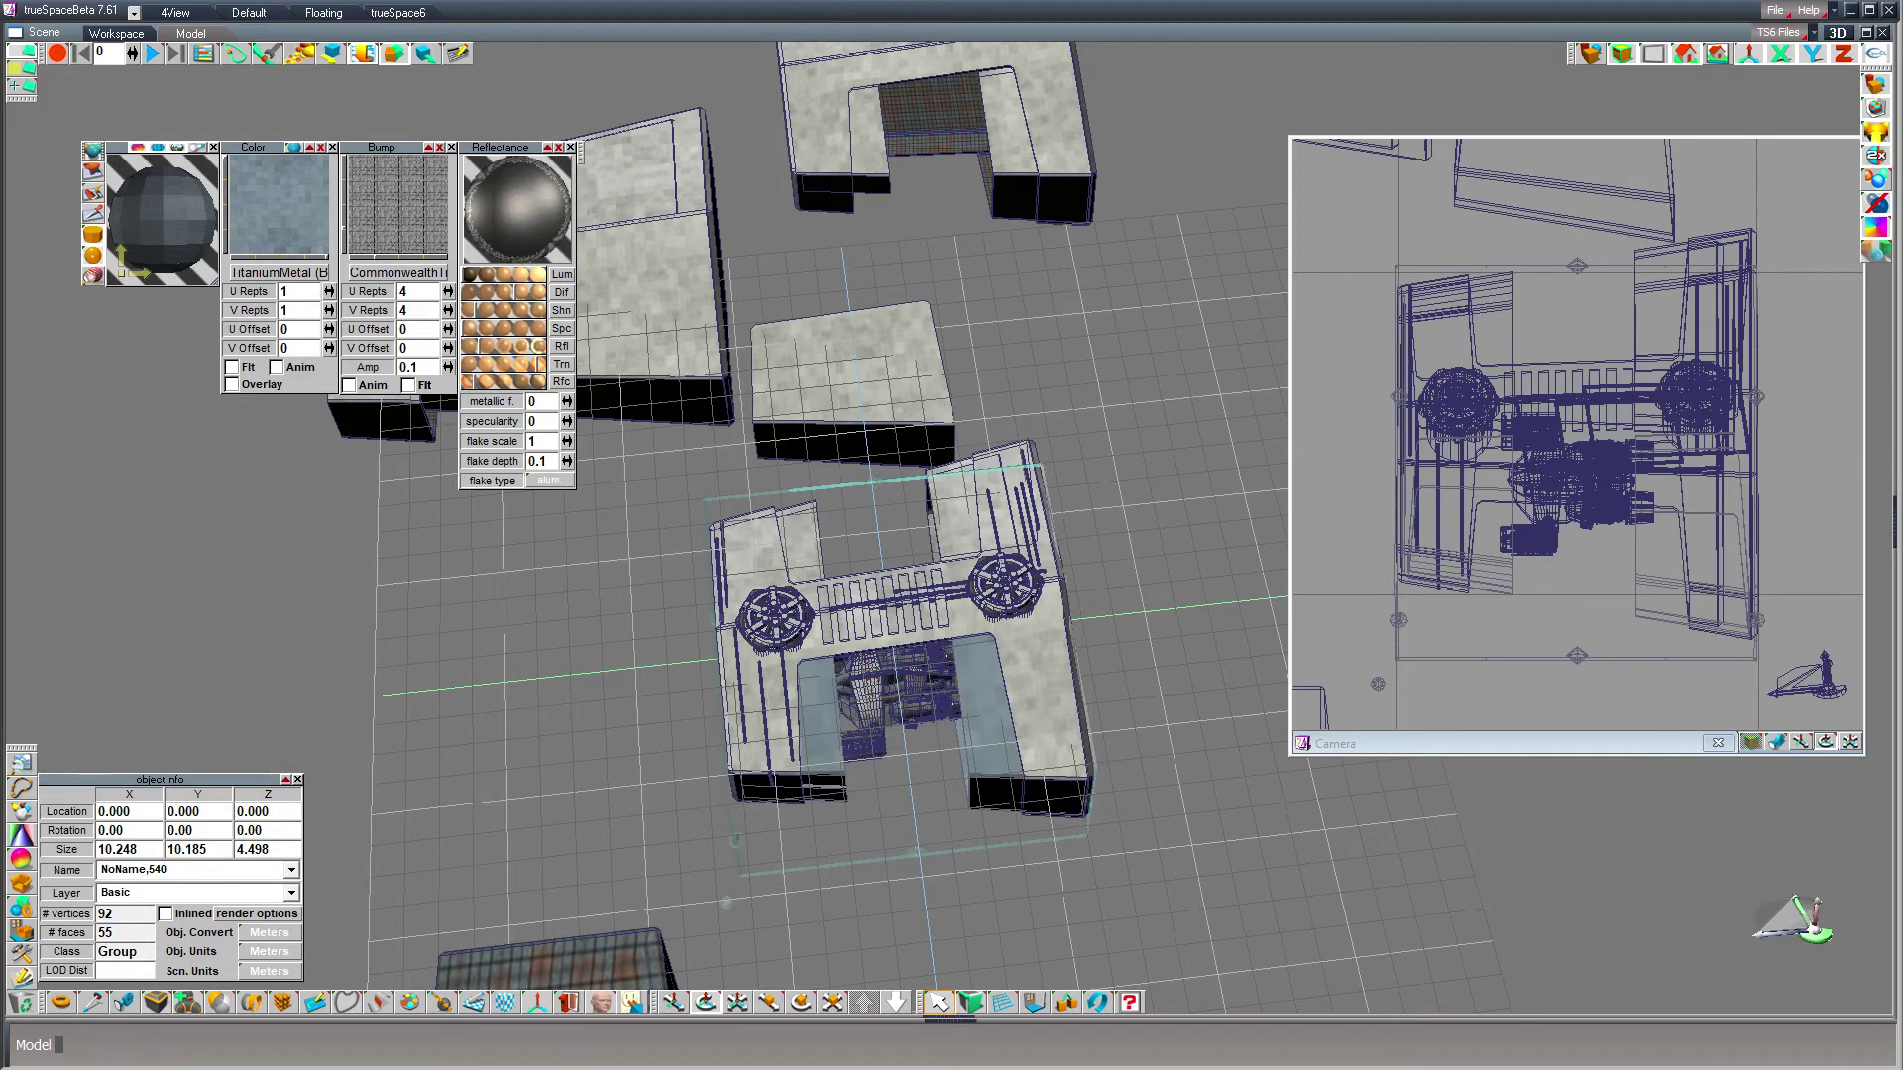
{"action": "left_click", "coordinate": [95, 175]}
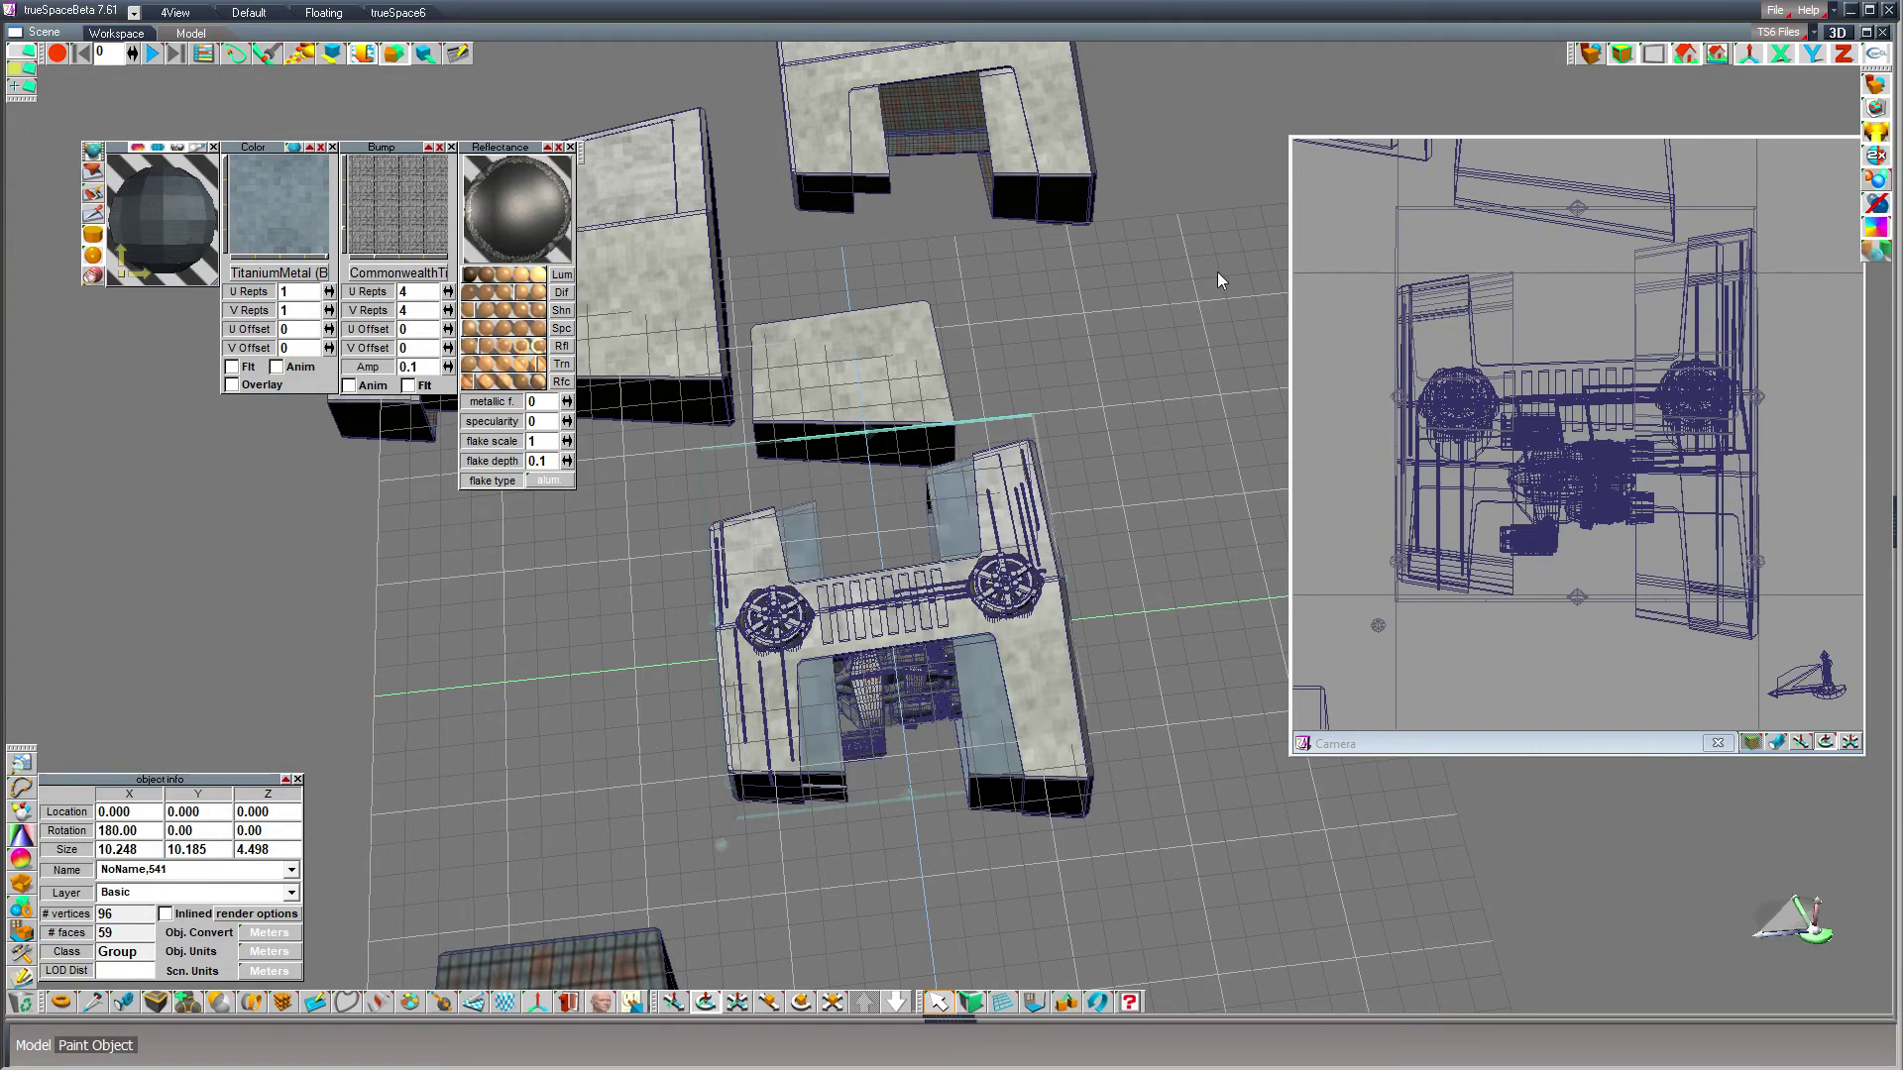
- Render the camera view and take a closer look at the hull's new panel materials
{"action": "left_click", "coordinate": [1594, 53]}
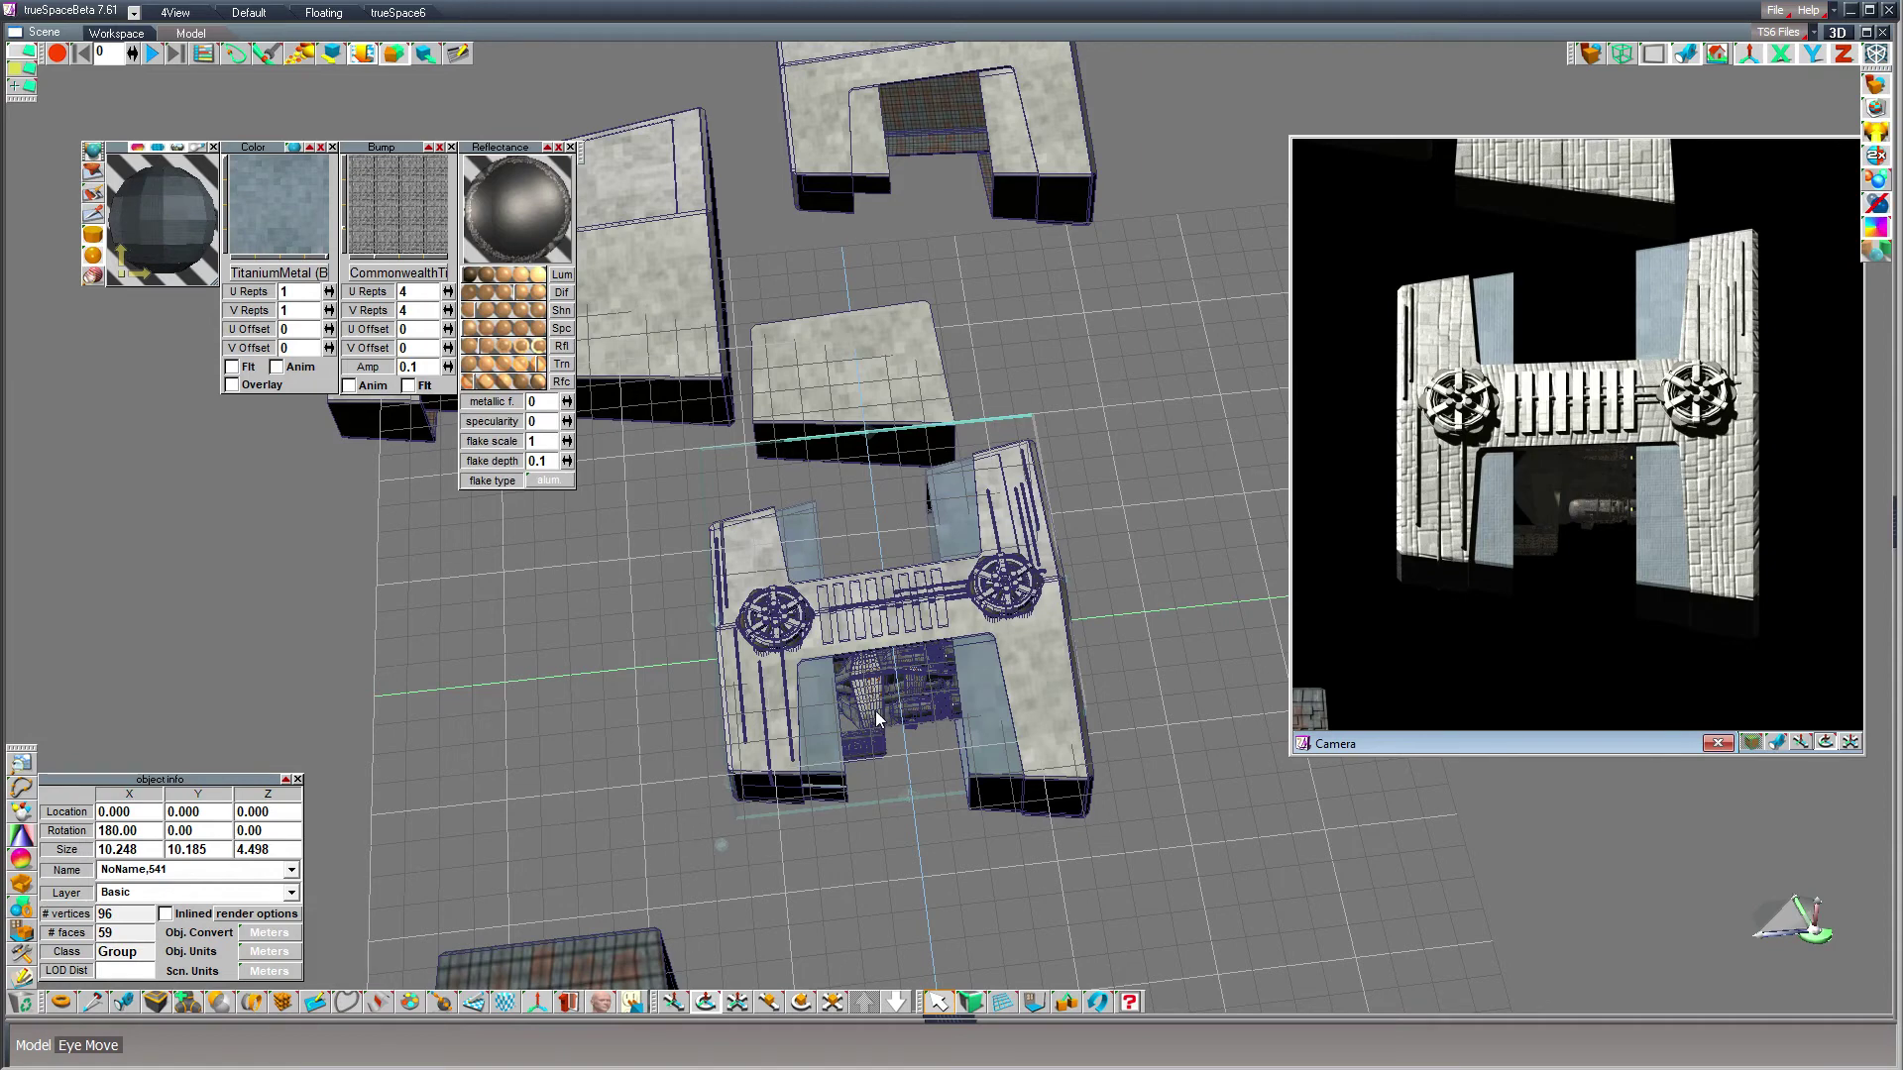
{"action": "left_click", "coordinate": [937, 712]}
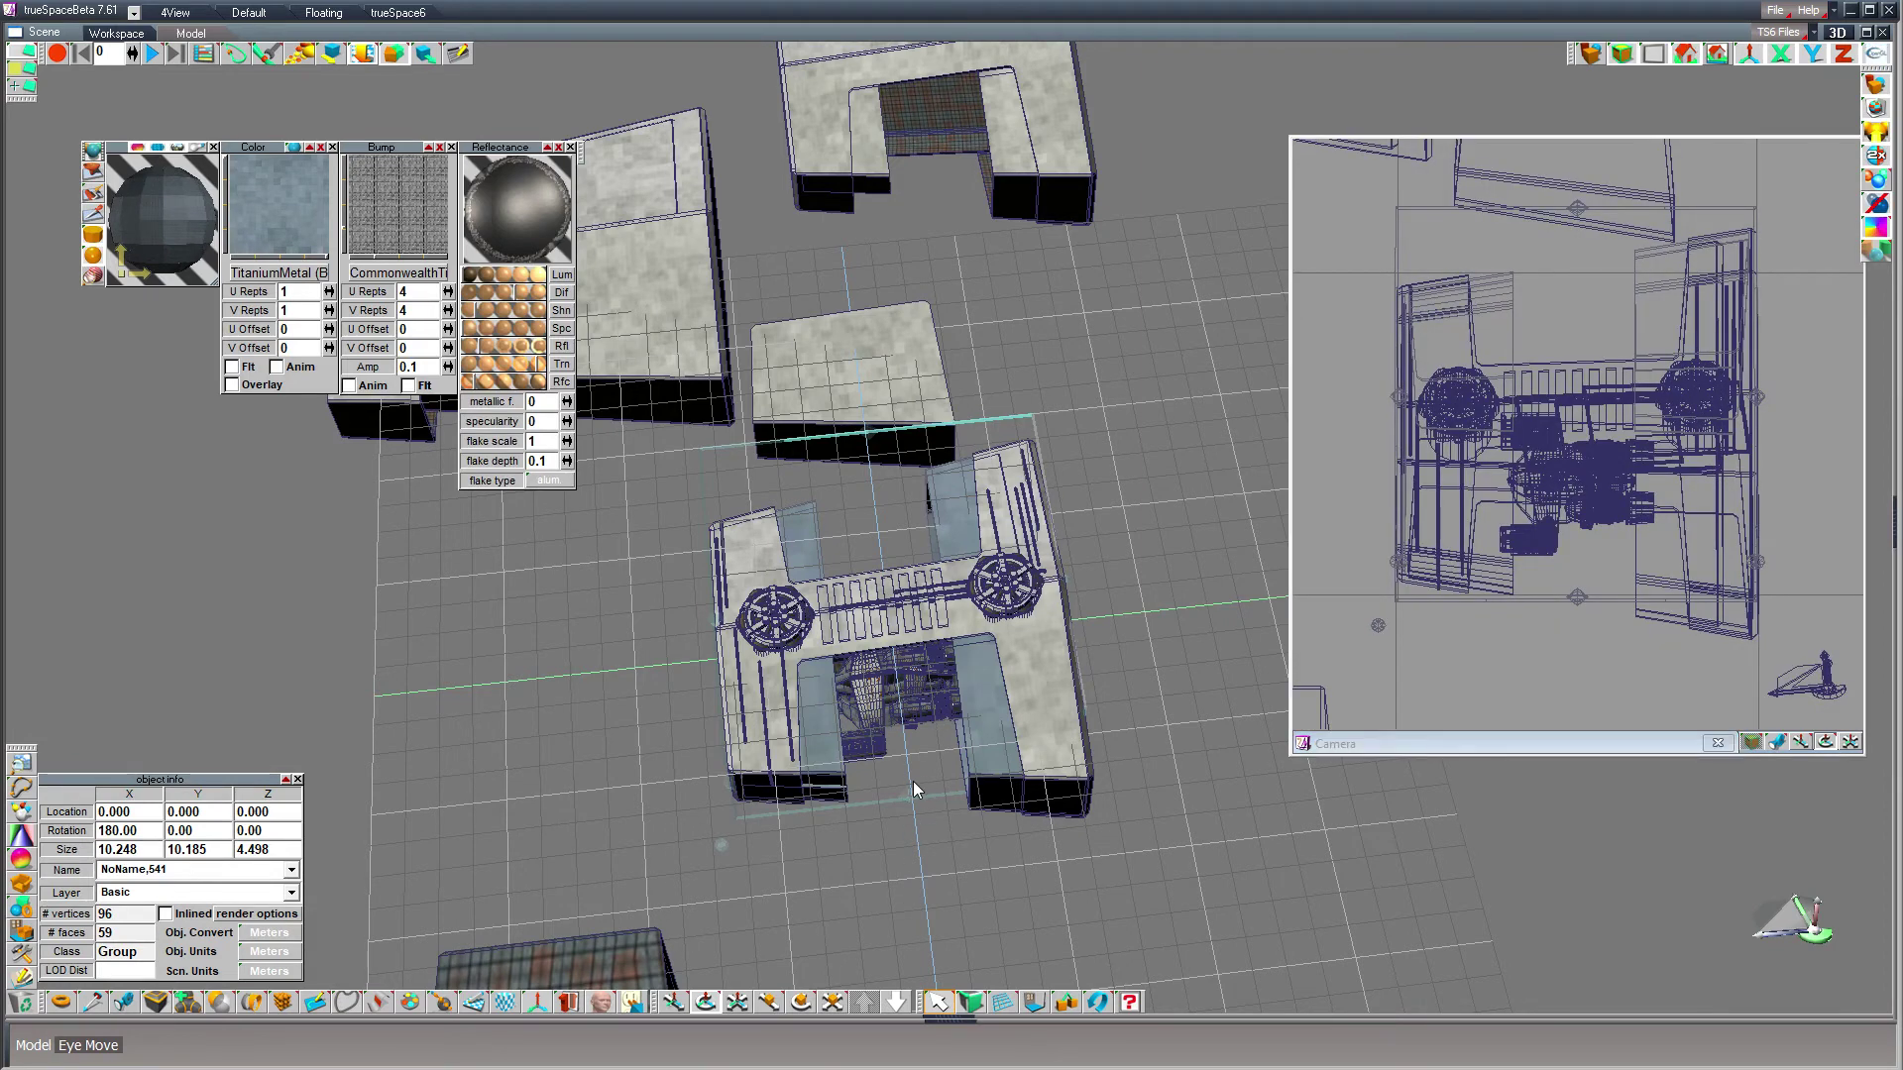
{"action": "scroll", "coordinate": [912, 783], "scroll_direction": "up", "scroll_amount": 3}
{"action": "scroll", "coordinate": [912, 783], "scroll_direction": "up", "scroll_amount": 3}
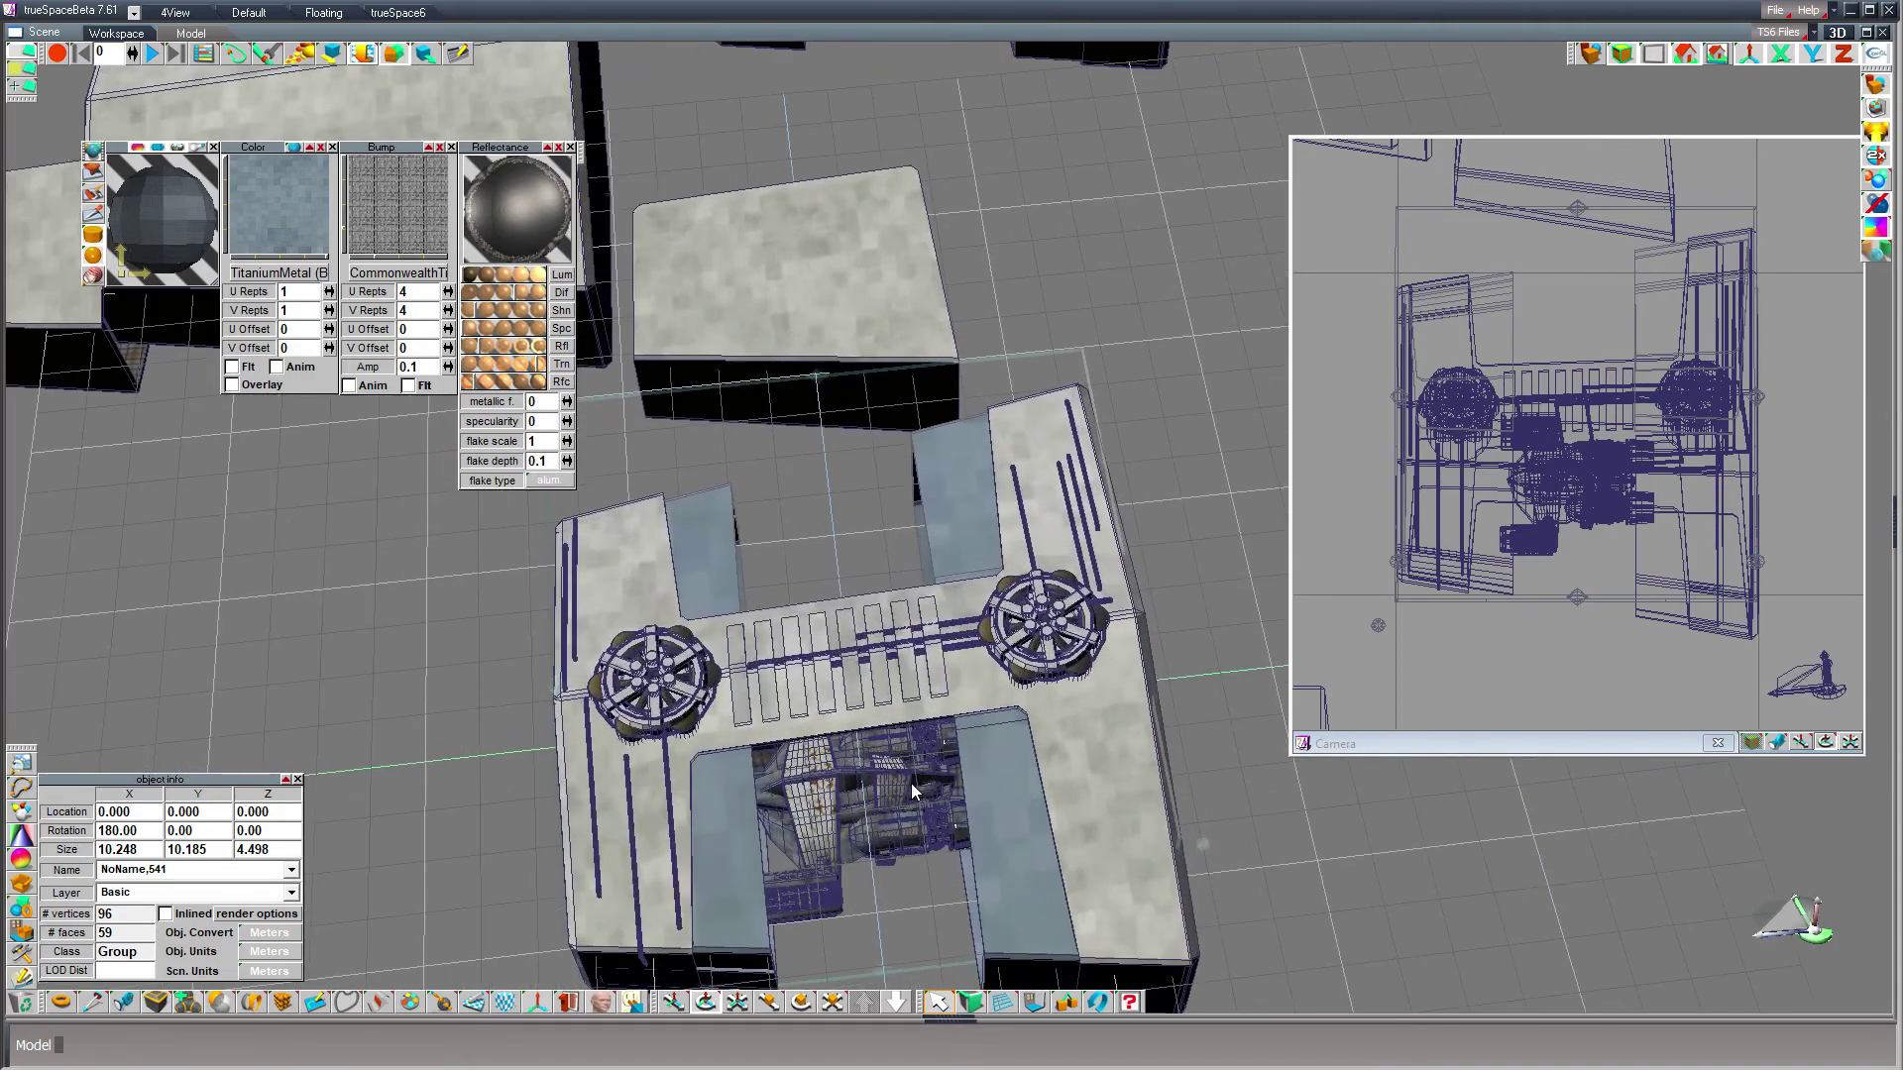
- Add a hexagonal cylinder in the open gap between the hull arms and set its Z size to 10
{"action": "left_click_drag", "start_coordinate": [705, 1001], "coordinate": [941, 1021]}
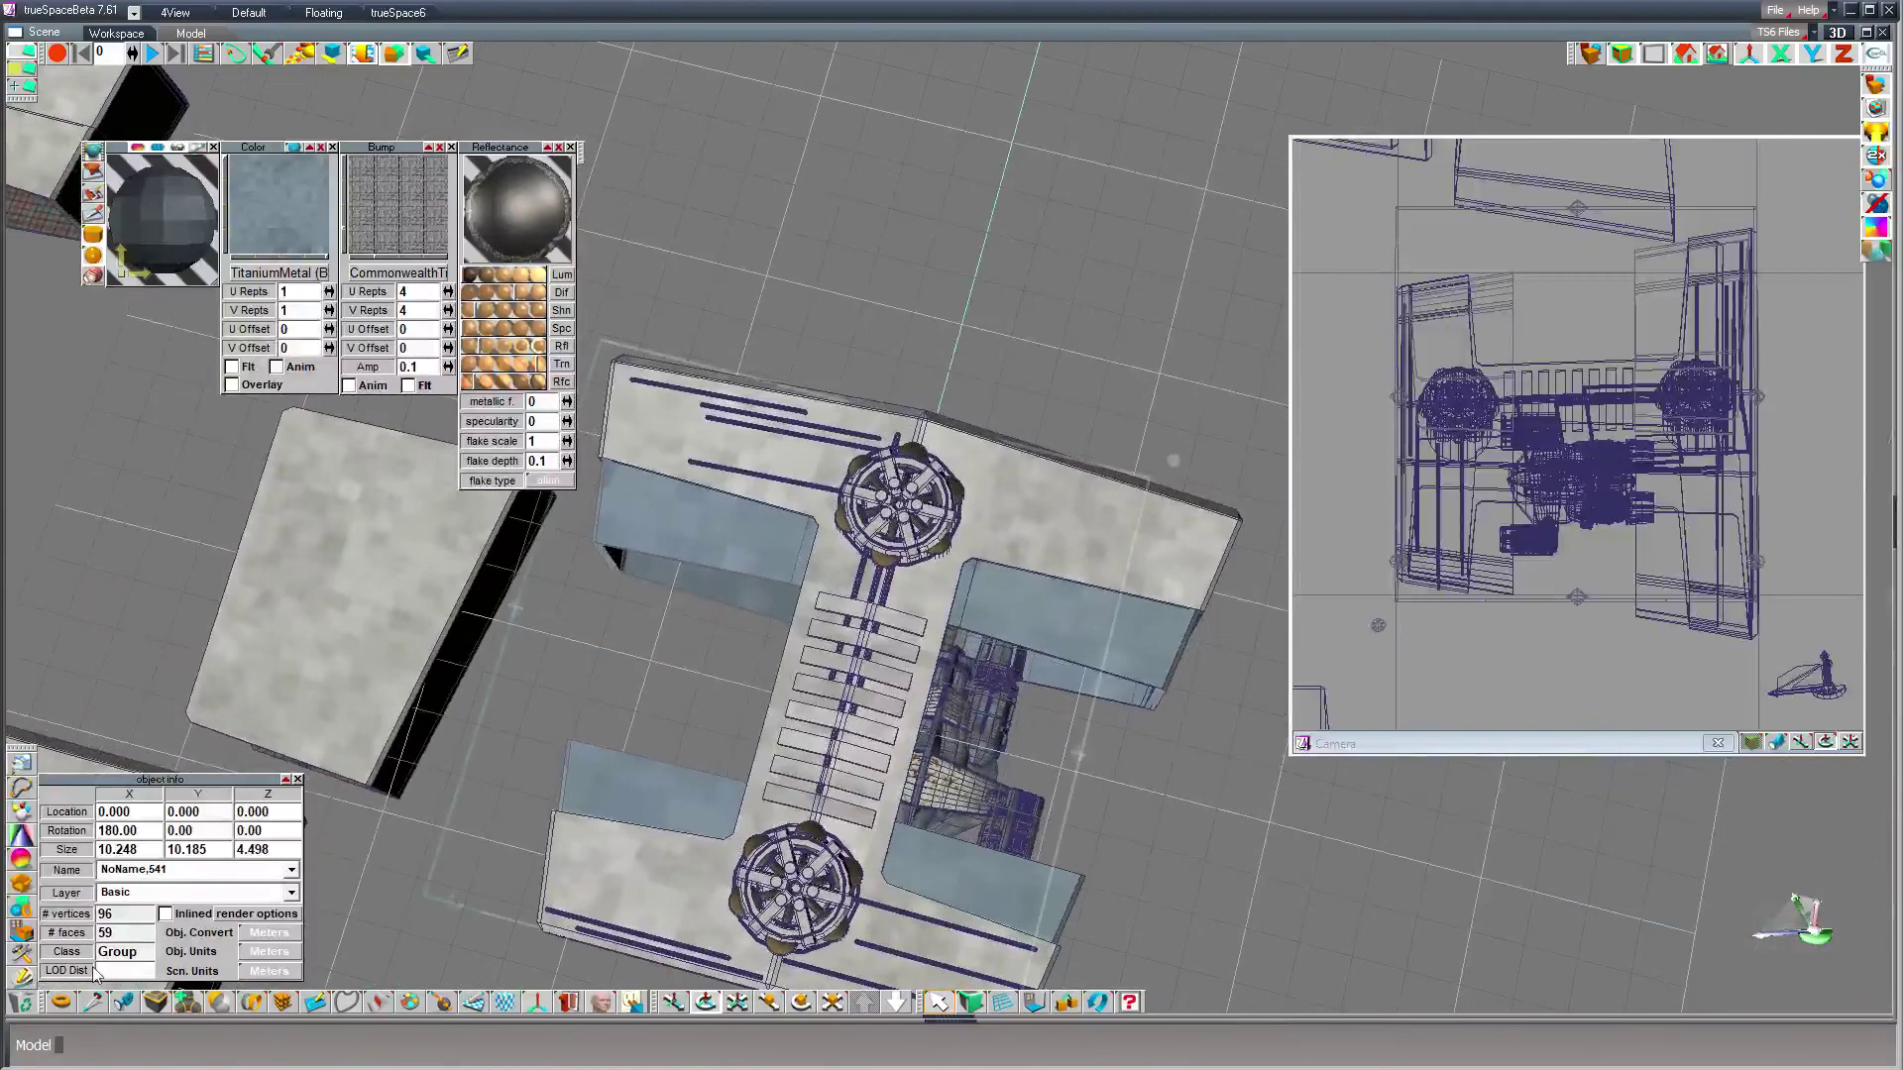
{"action": "left_click_drag", "start_coordinate": [56, 1003], "coordinate": [58, 933]}
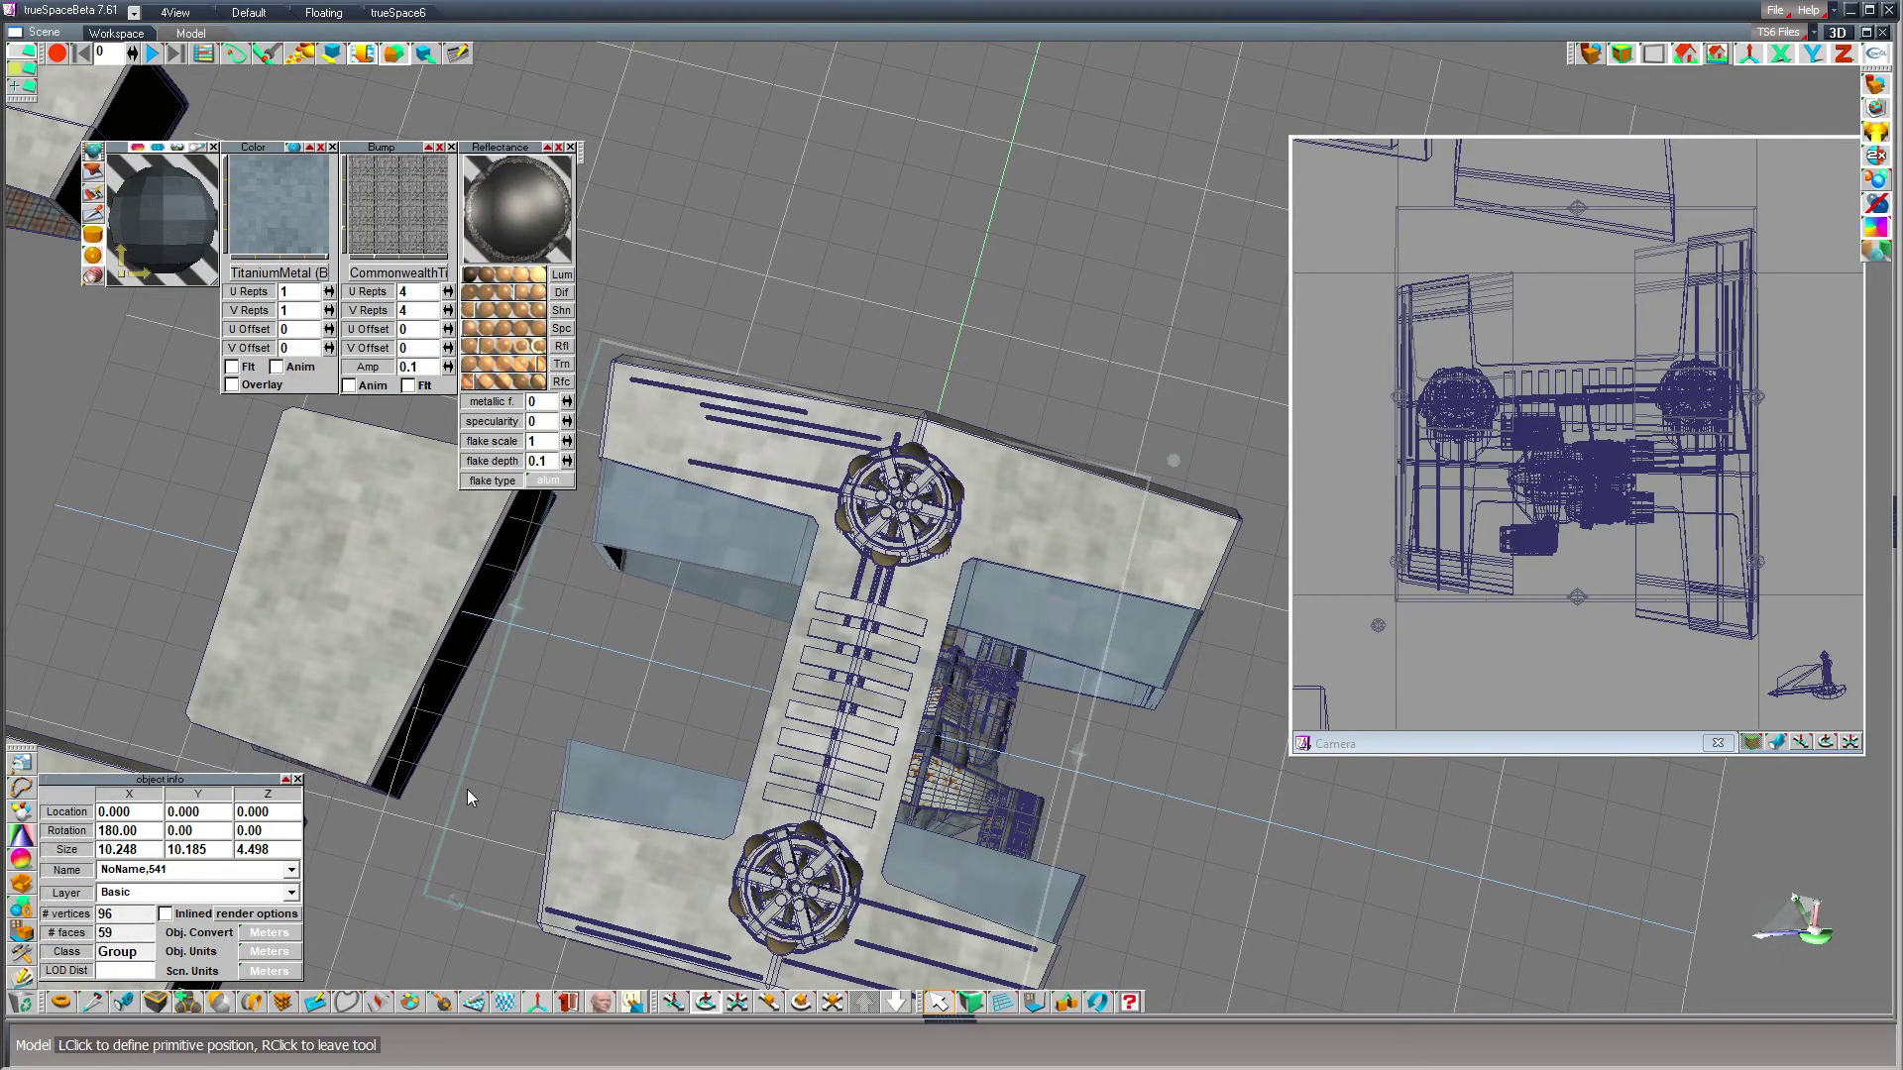
{"action": "left_click", "coordinate": [620, 663]}
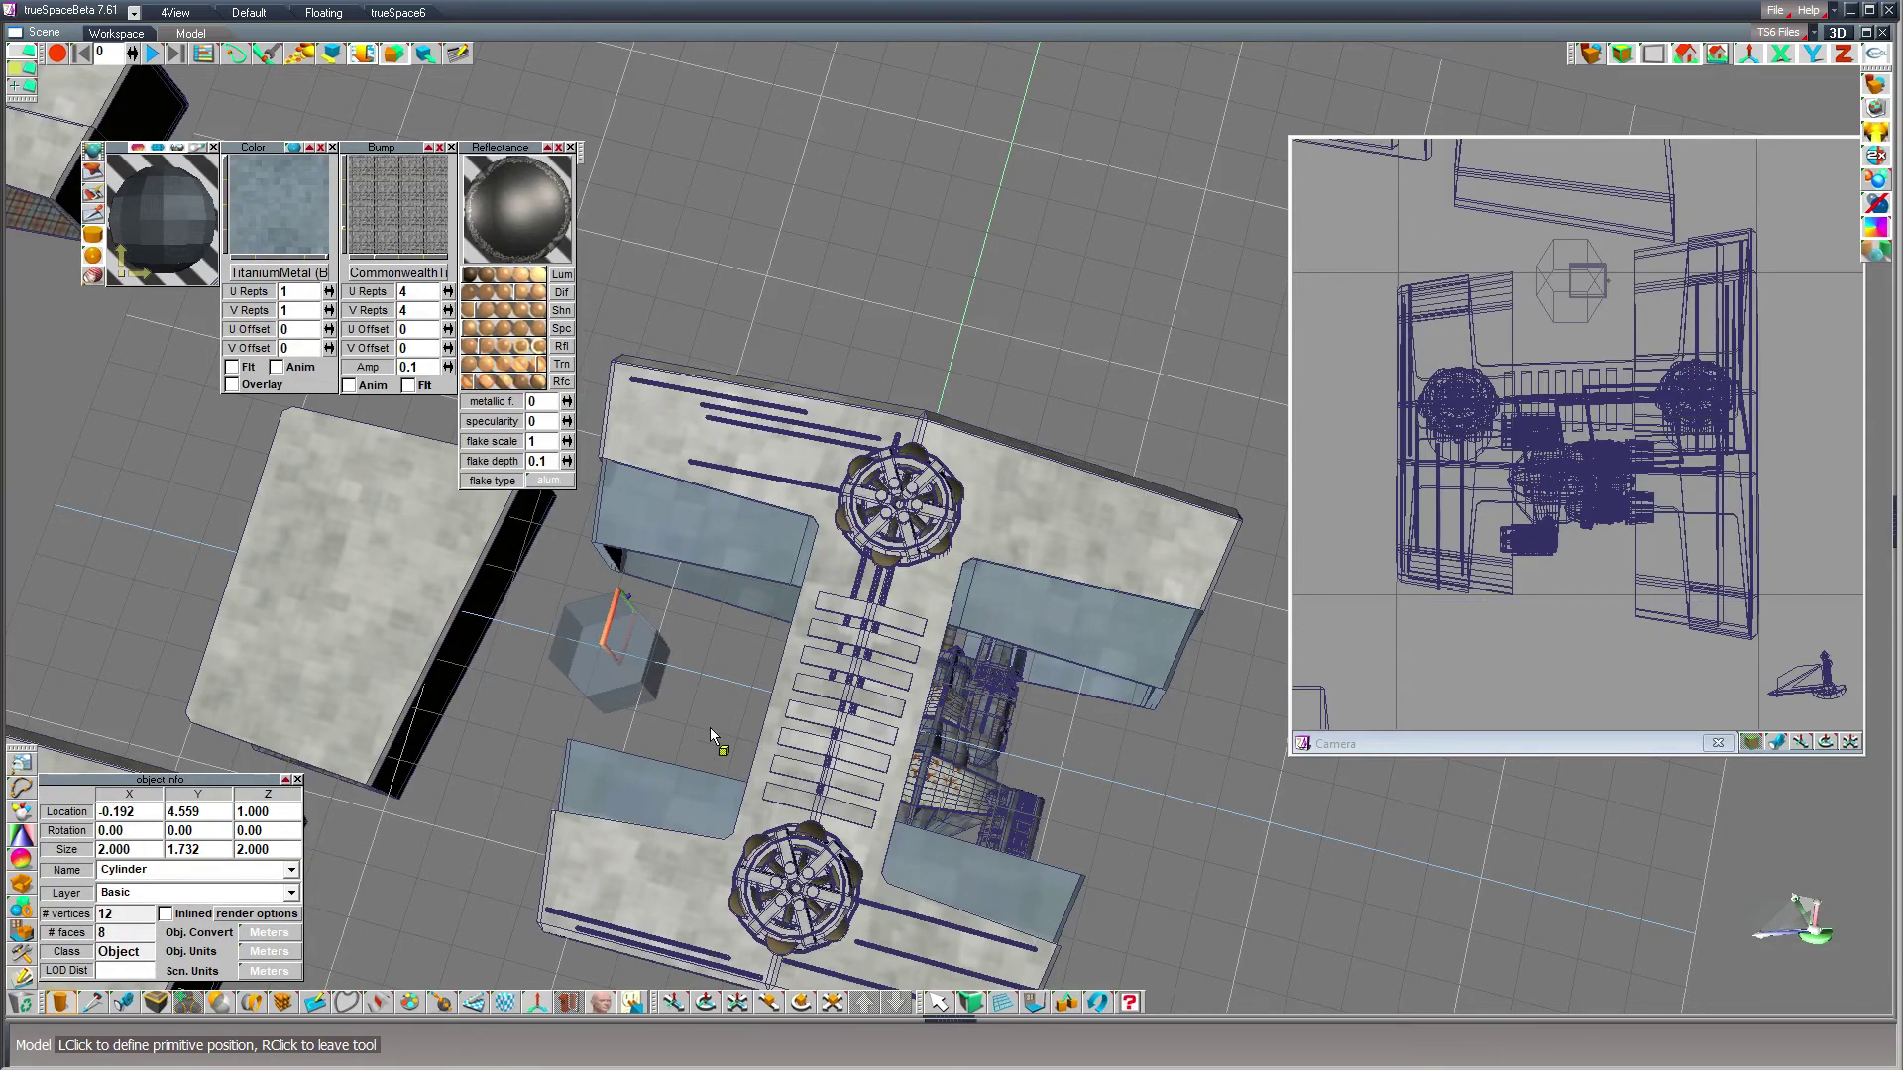
{"action": "left_click", "coordinate": [939, 1003]}
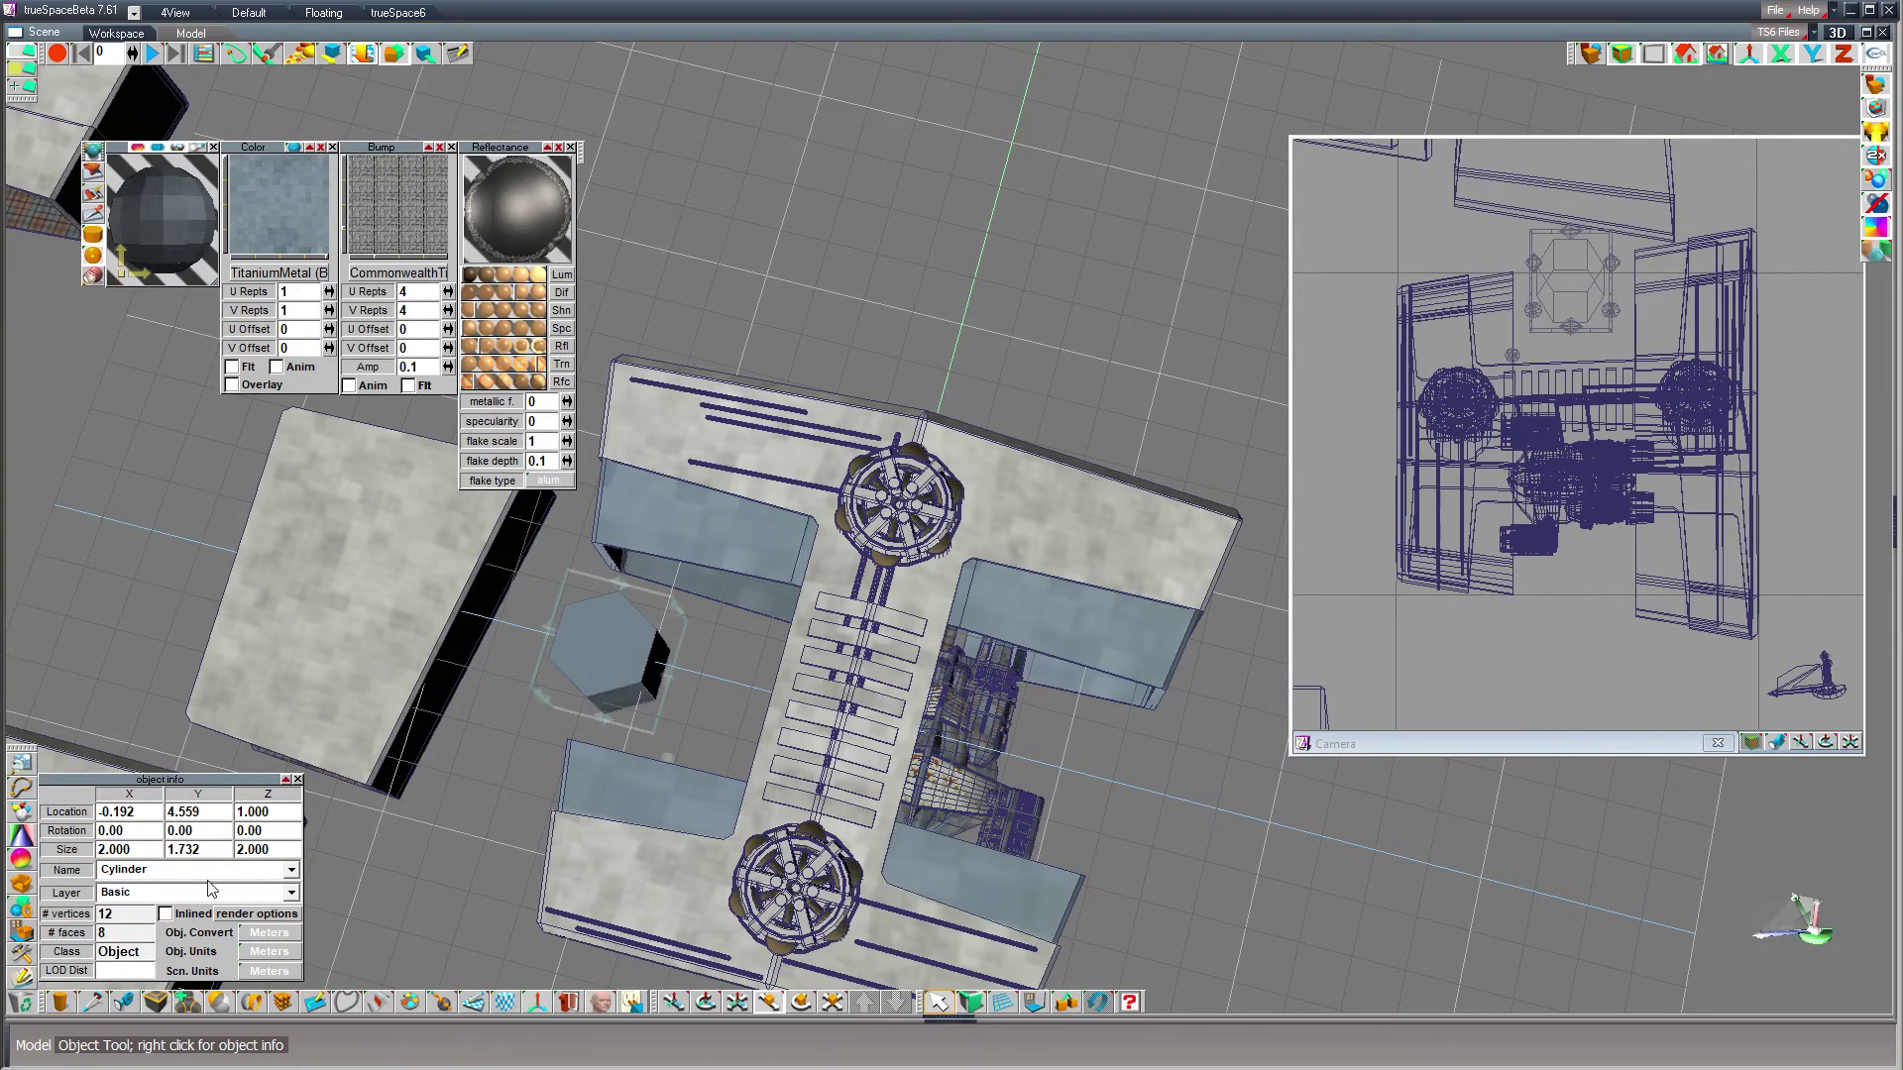
{"action": "left_click", "coordinate": [266, 849]}
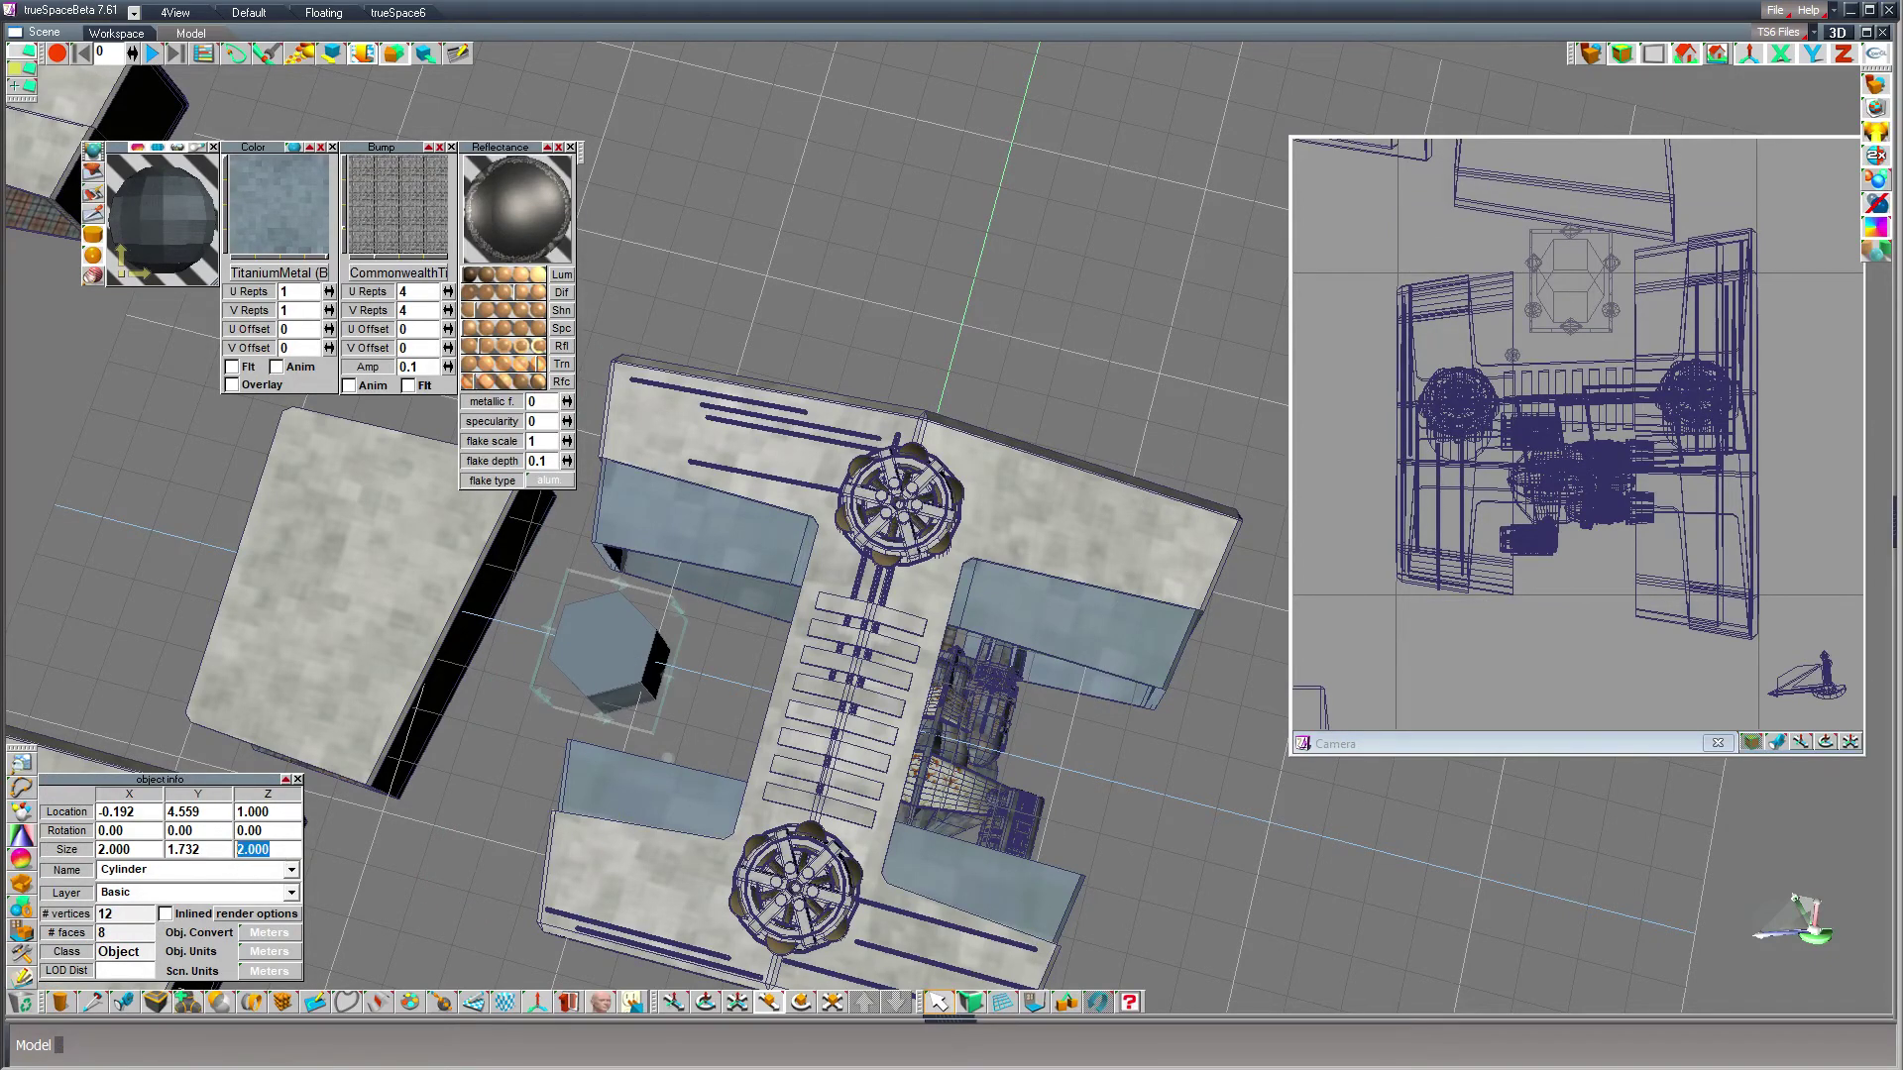
{"action": "type", "text": "10"}
{"action": "key", "text": "Return"}
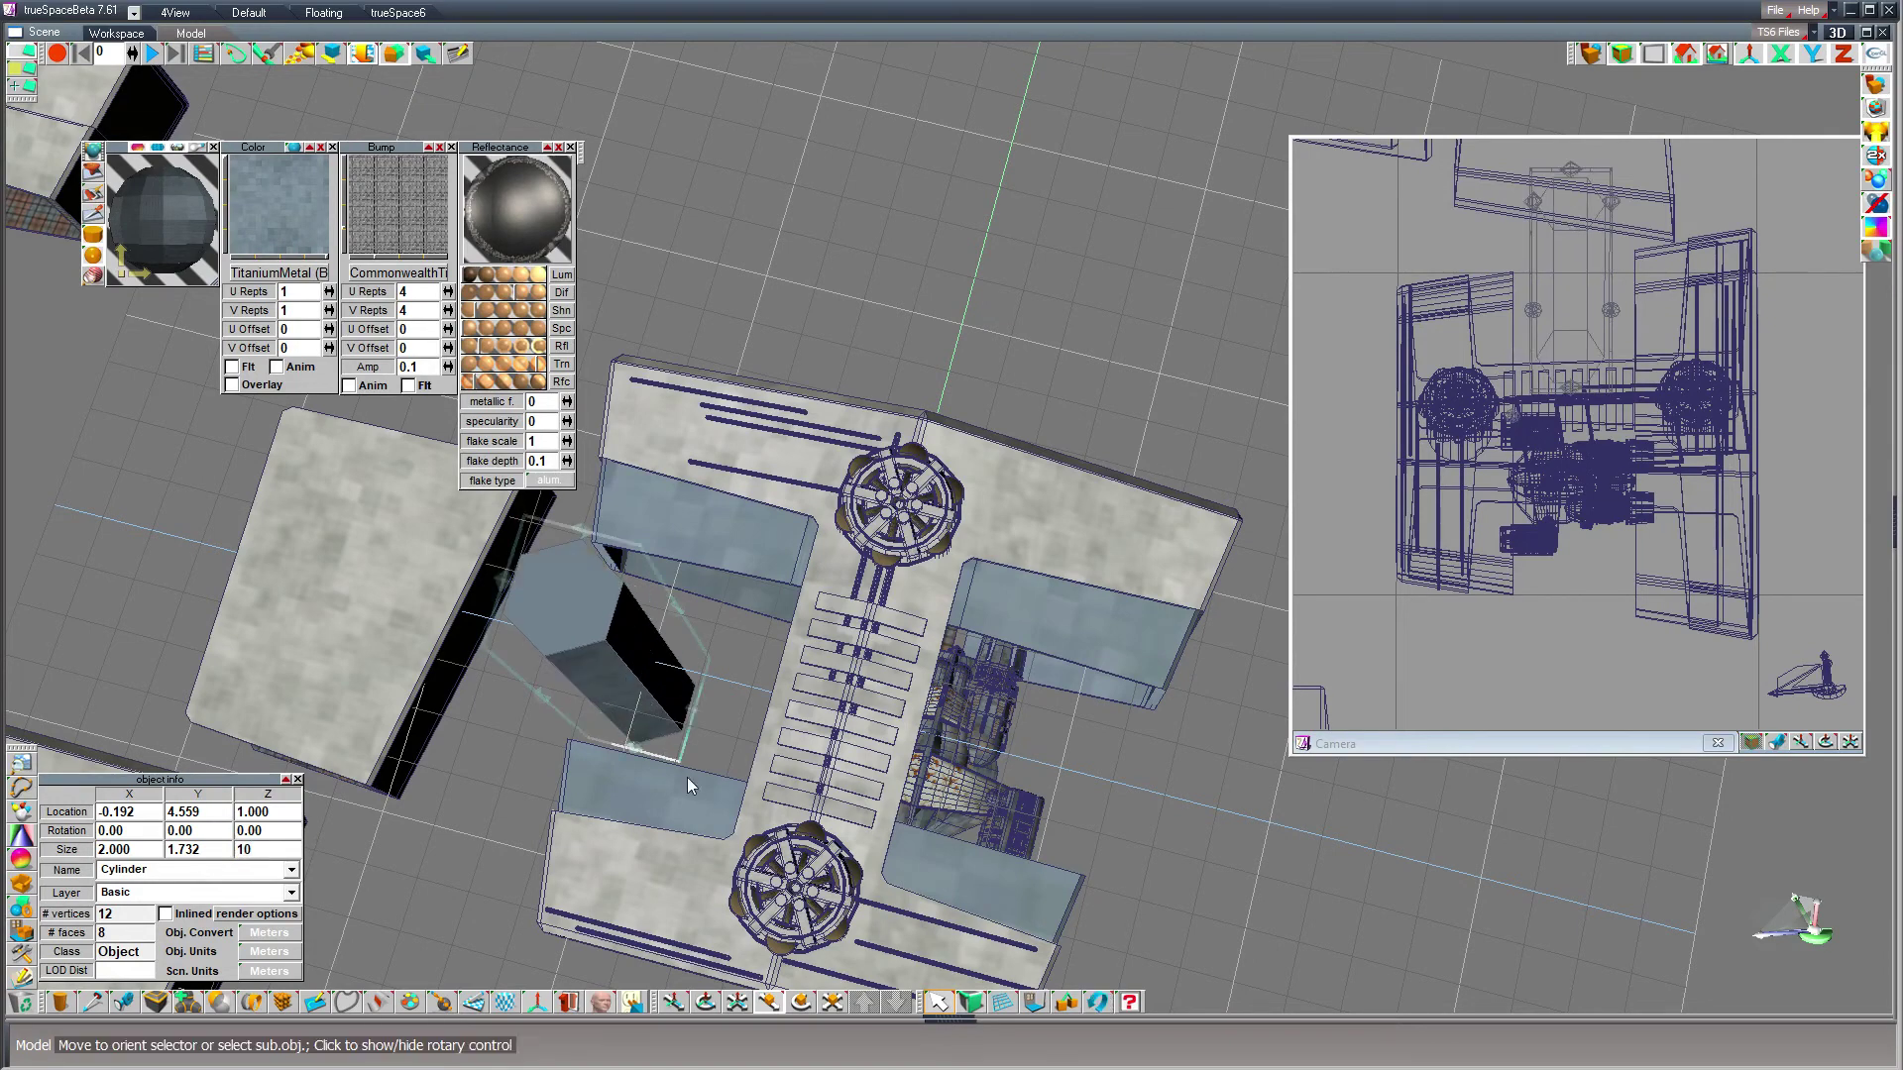
- Set the cylinder's Z location to 0 and its Z rotation to 30
{"action": "left_click_drag", "start_coordinate": [280, 812], "coordinate": [13, 786]}
{"action": "type", "text": "0"}
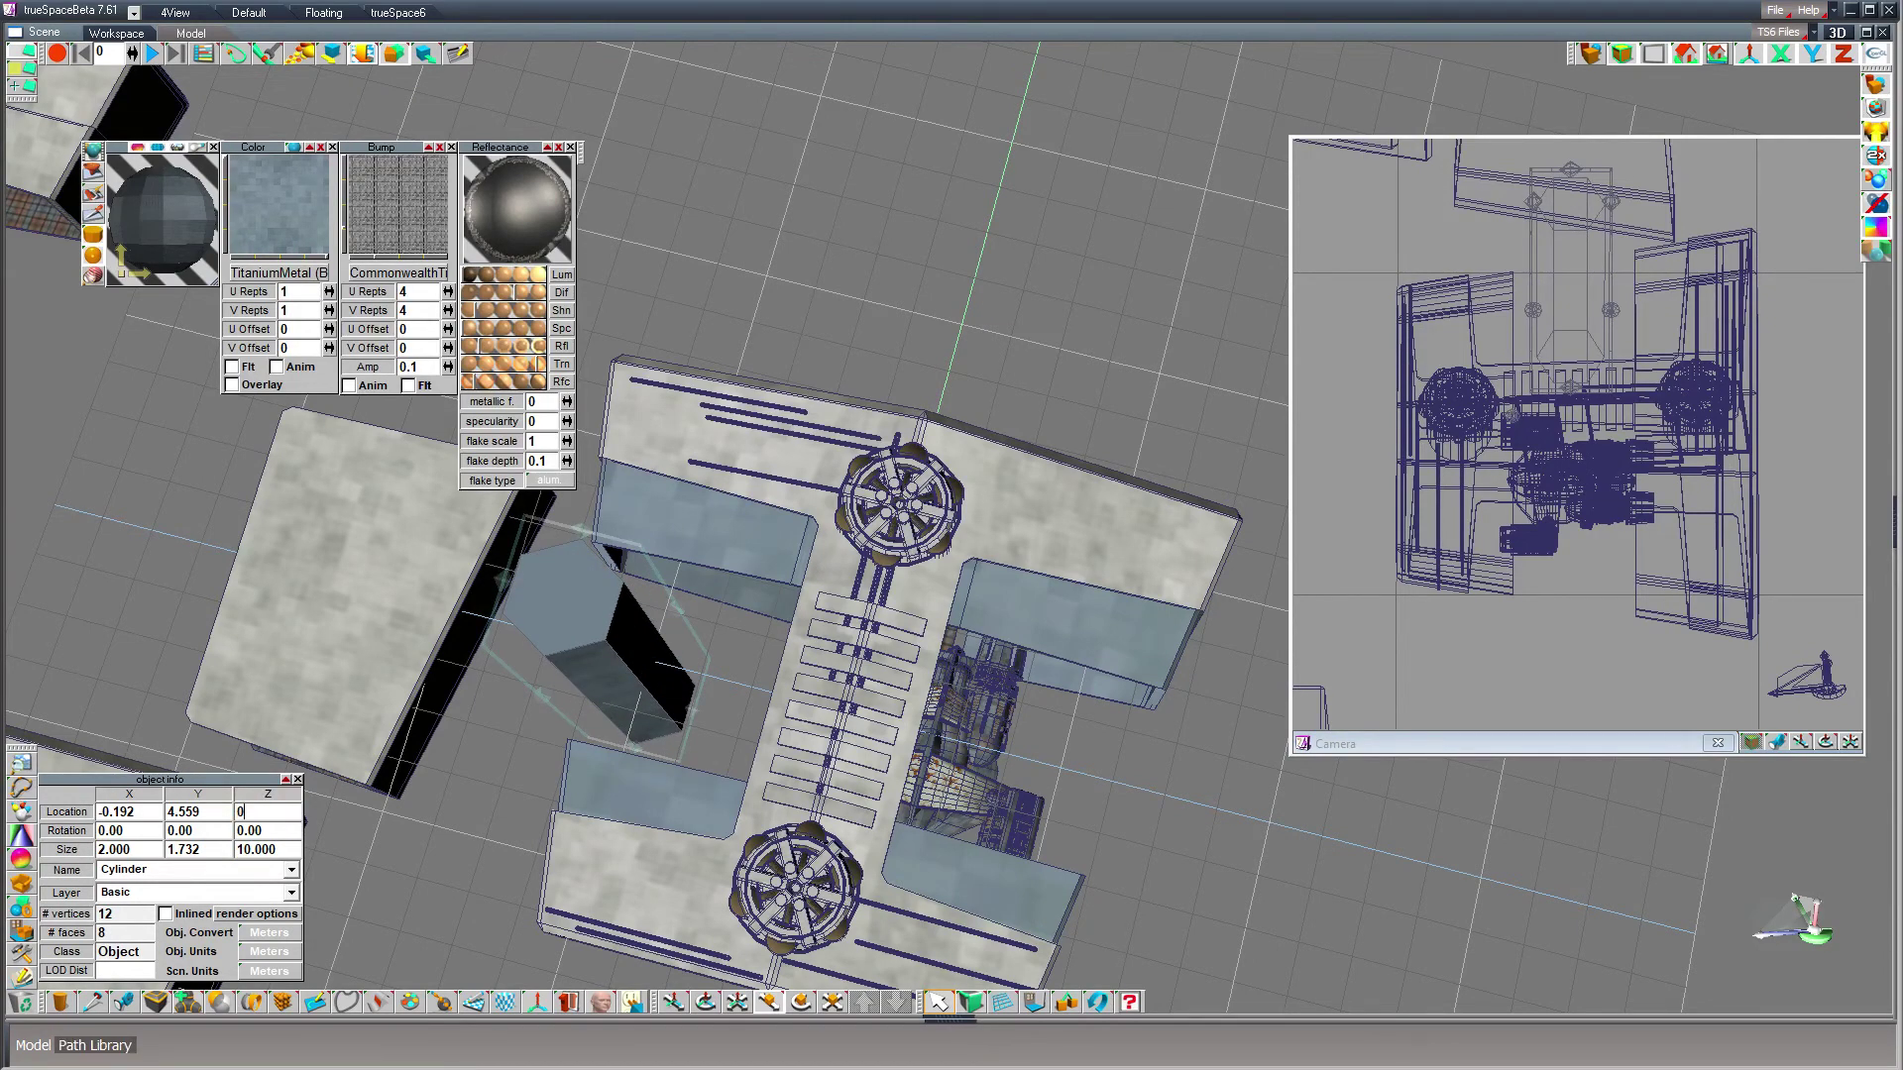
{"action": "key", "text": "Return"}
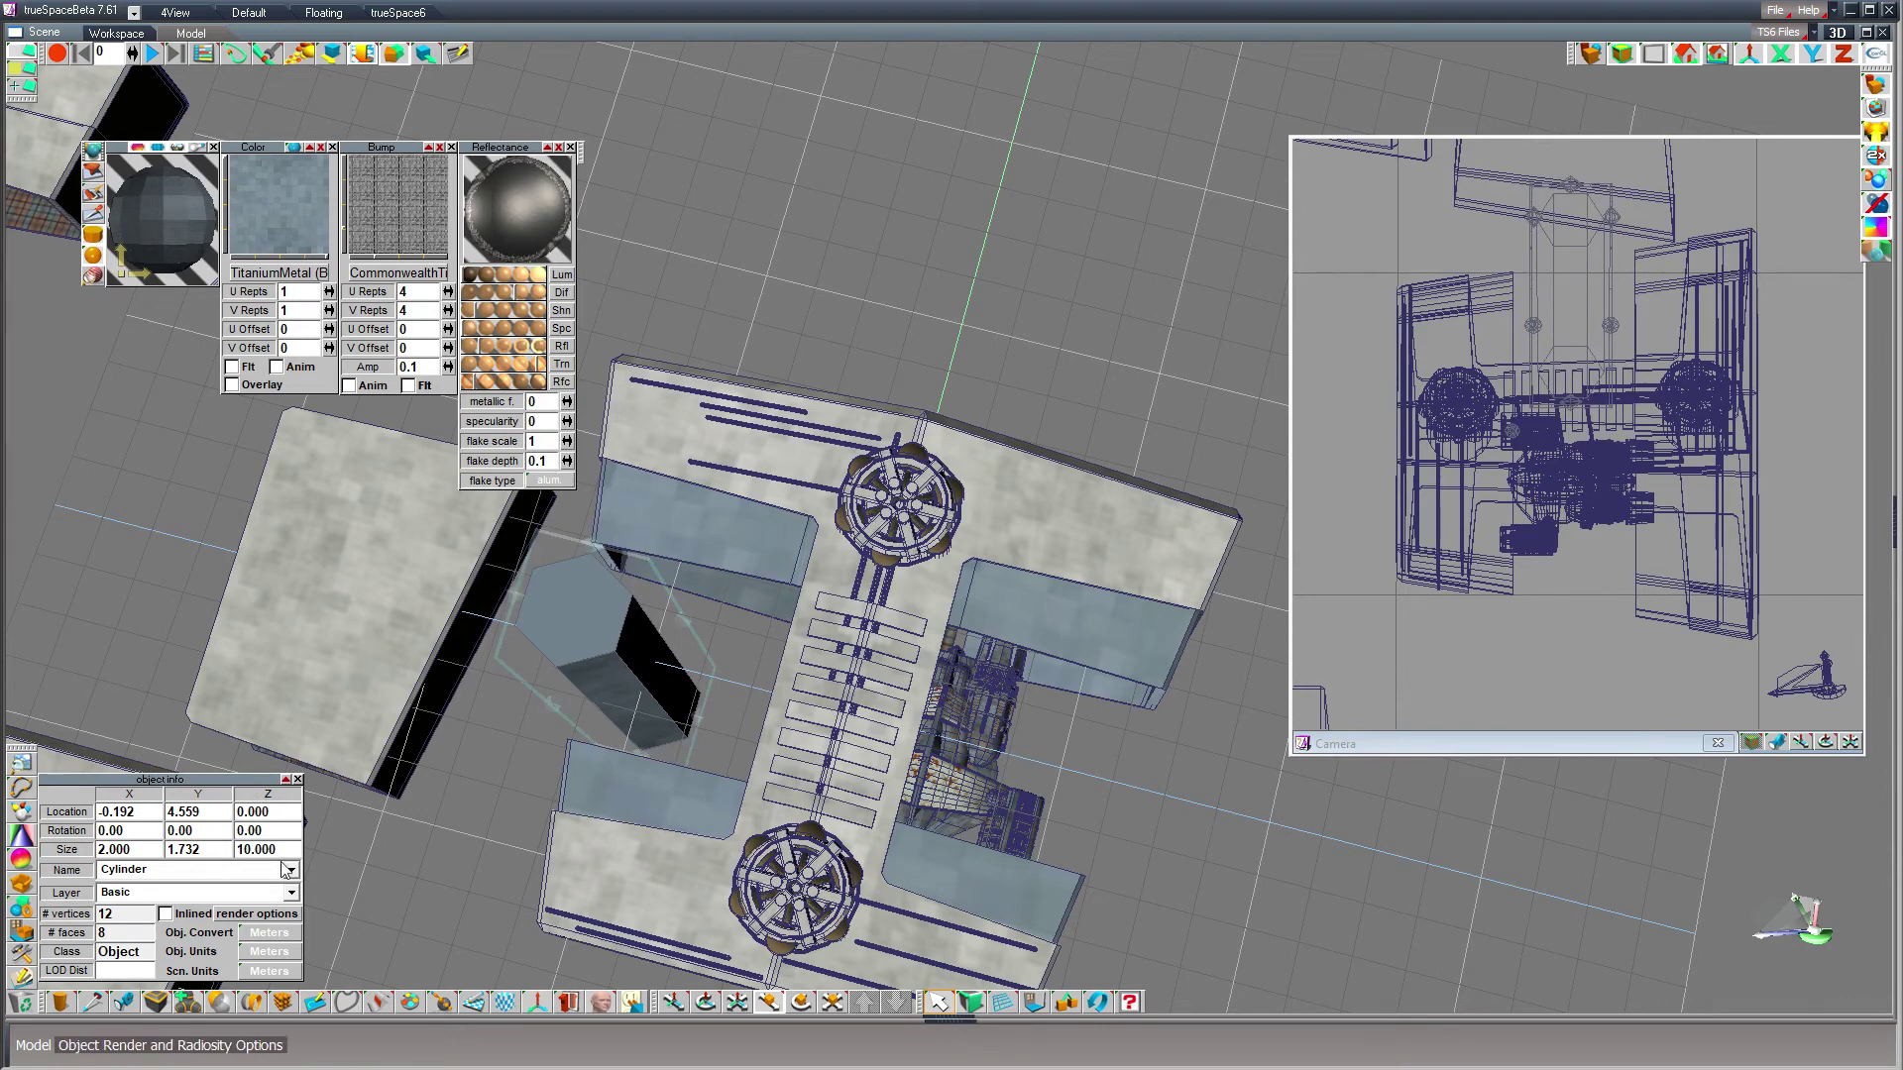
{"action": "left_click_drag", "start_coordinate": [279, 831], "coordinate": [234, 831]}
{"action": "type", "text": "30"}
{"action": "key", "text": "Return"}
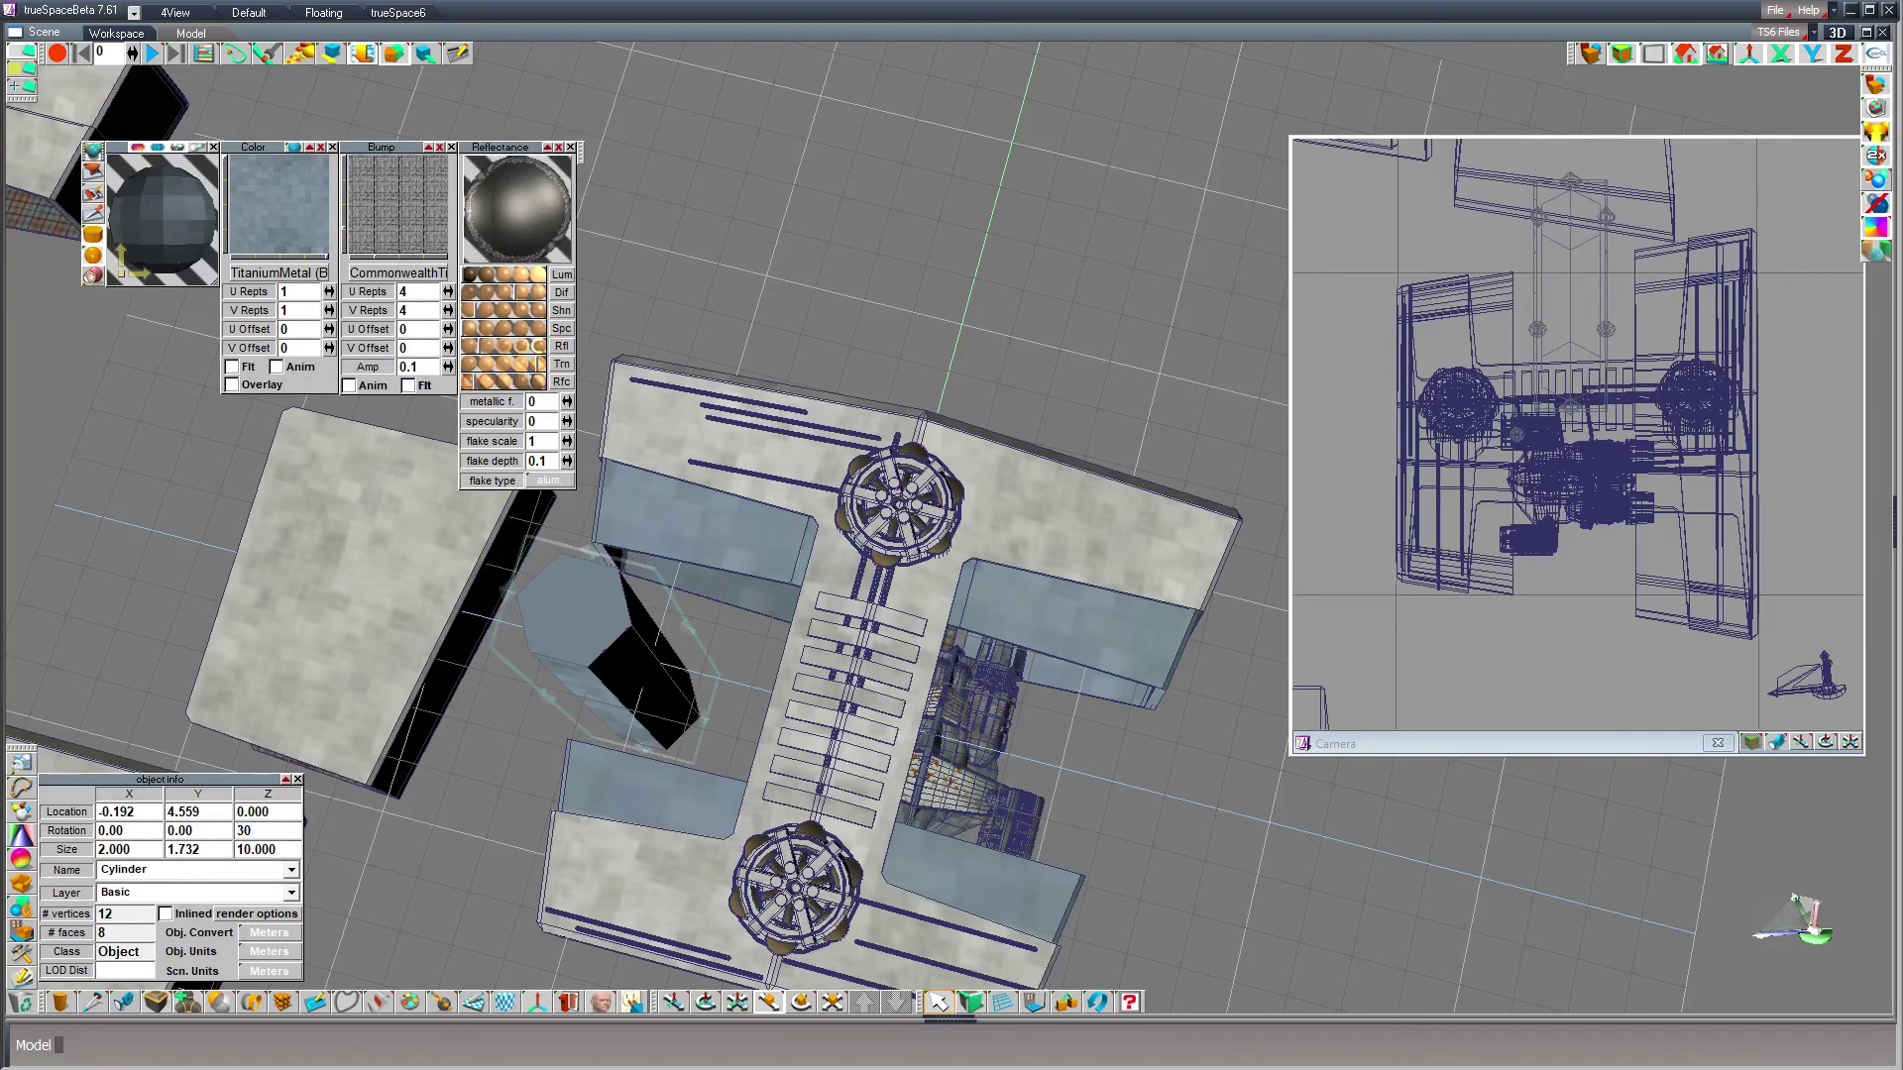
- Scale the cylinder down to about 0.97 × 0.84 × 4.86 and move it beside the hull arm's blue panel, at about X 1.52, Y 4.86
{"action": "key", "text": "c"}
{"action": "left_click_drag", "start_coordinate": [1172, 339], "coordinate": [1073, 339]}
{"action": "key", "text": "z"}
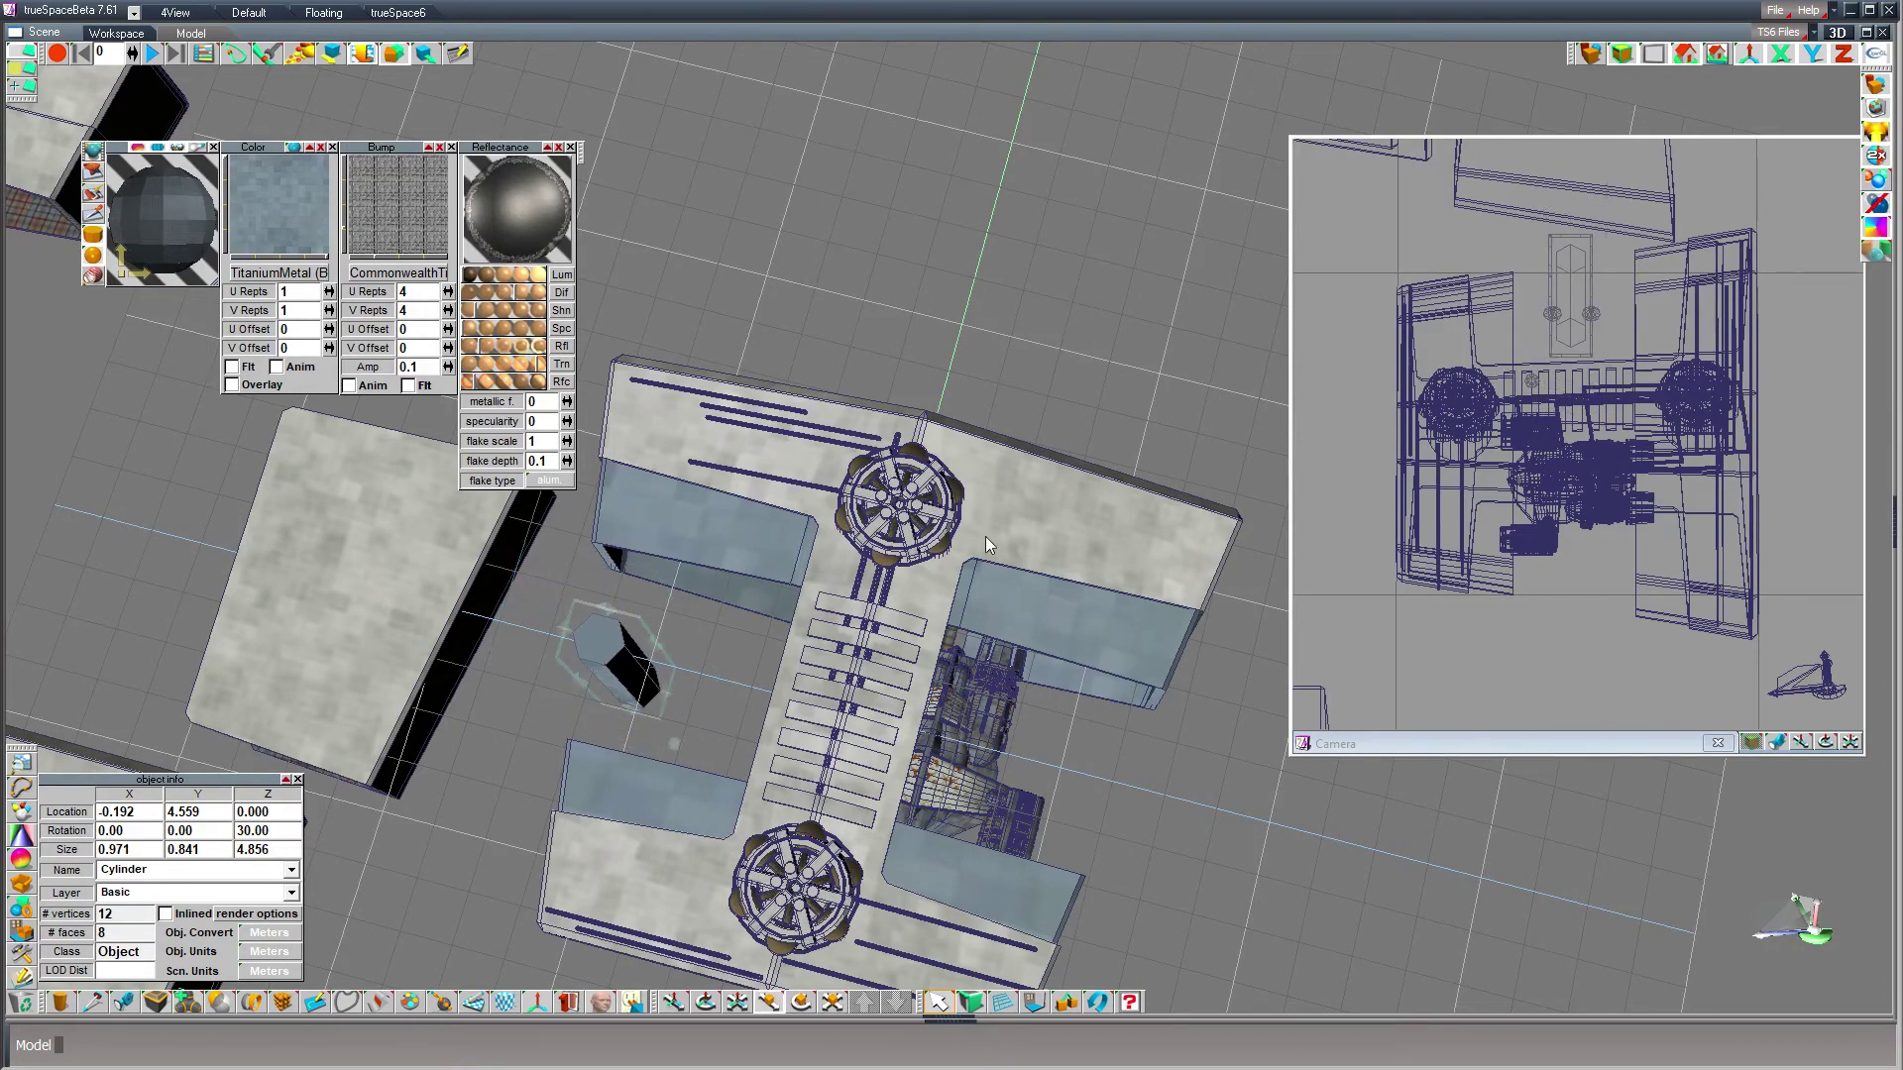
{"action": "left_click_drag", "start_coordinate": [831, 561], "coordinate": [841, 487]}
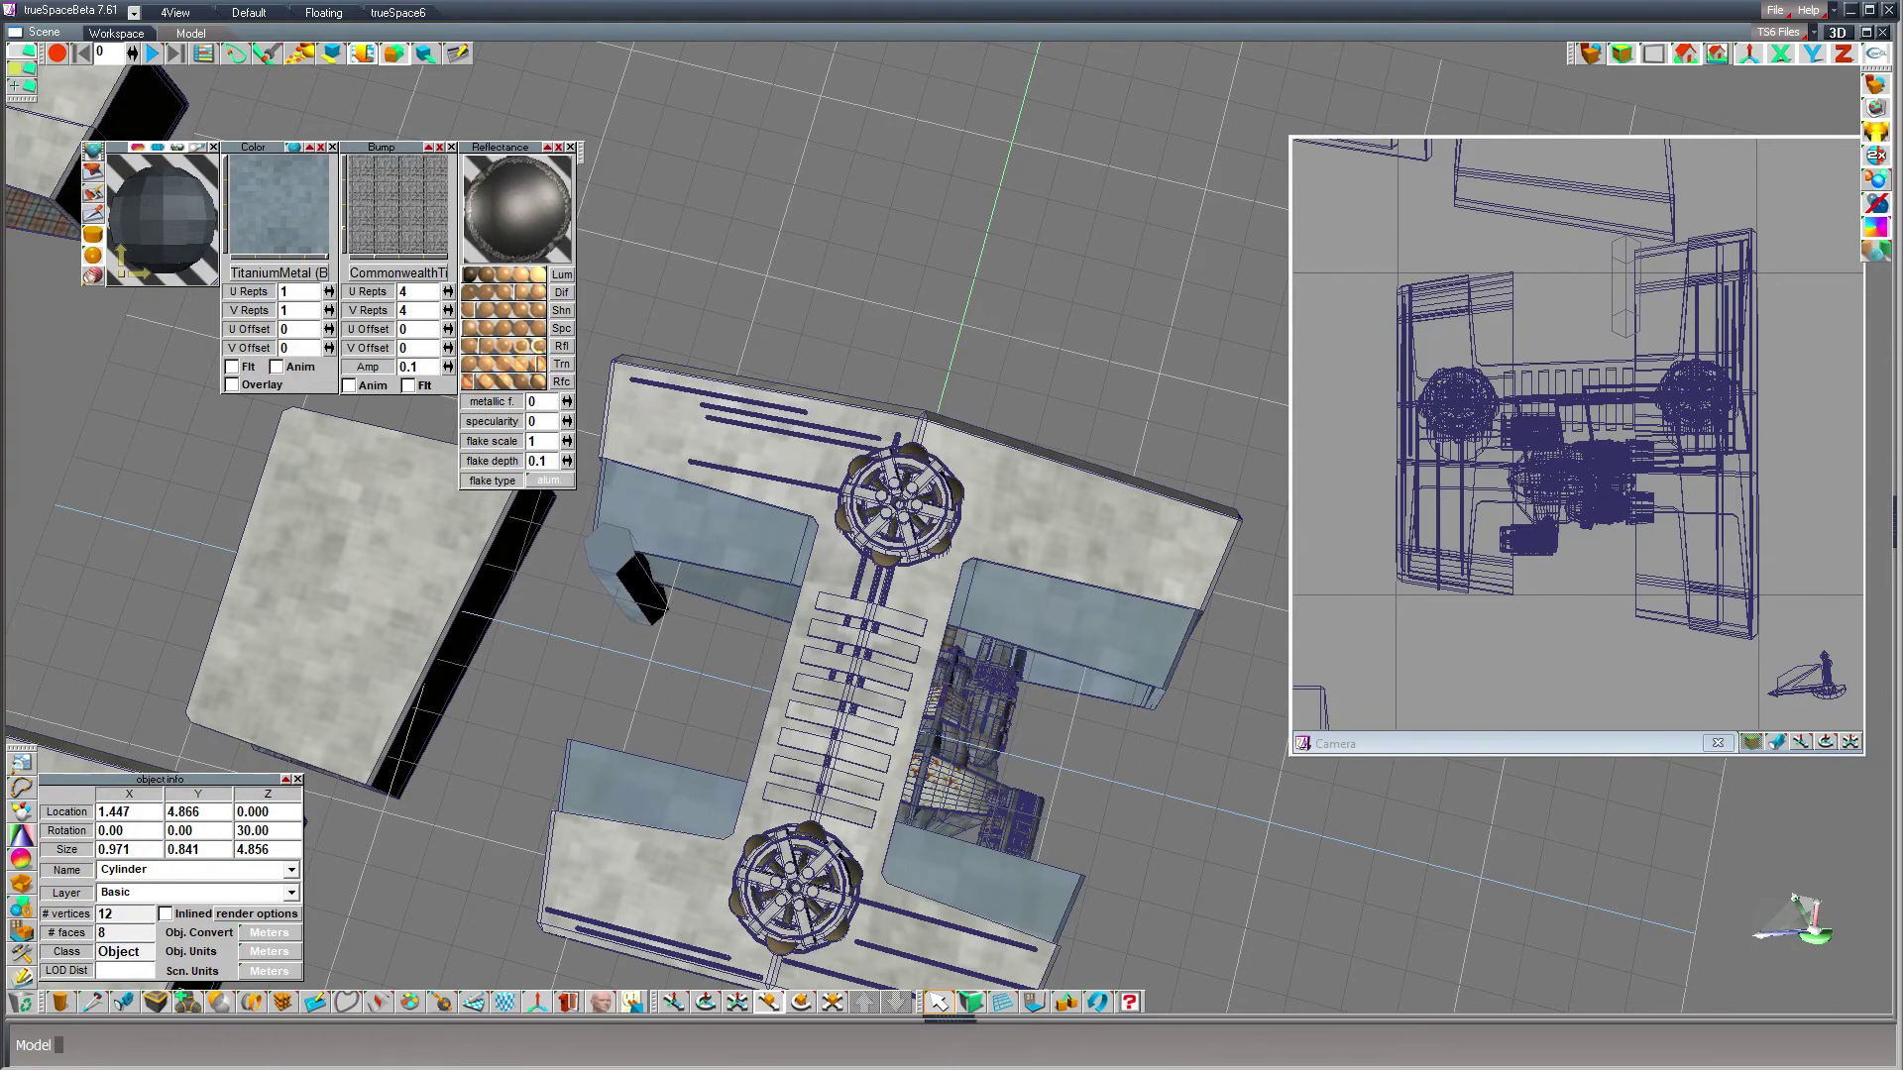
{"action": "left_click", "coordinate": [705, 1004]}
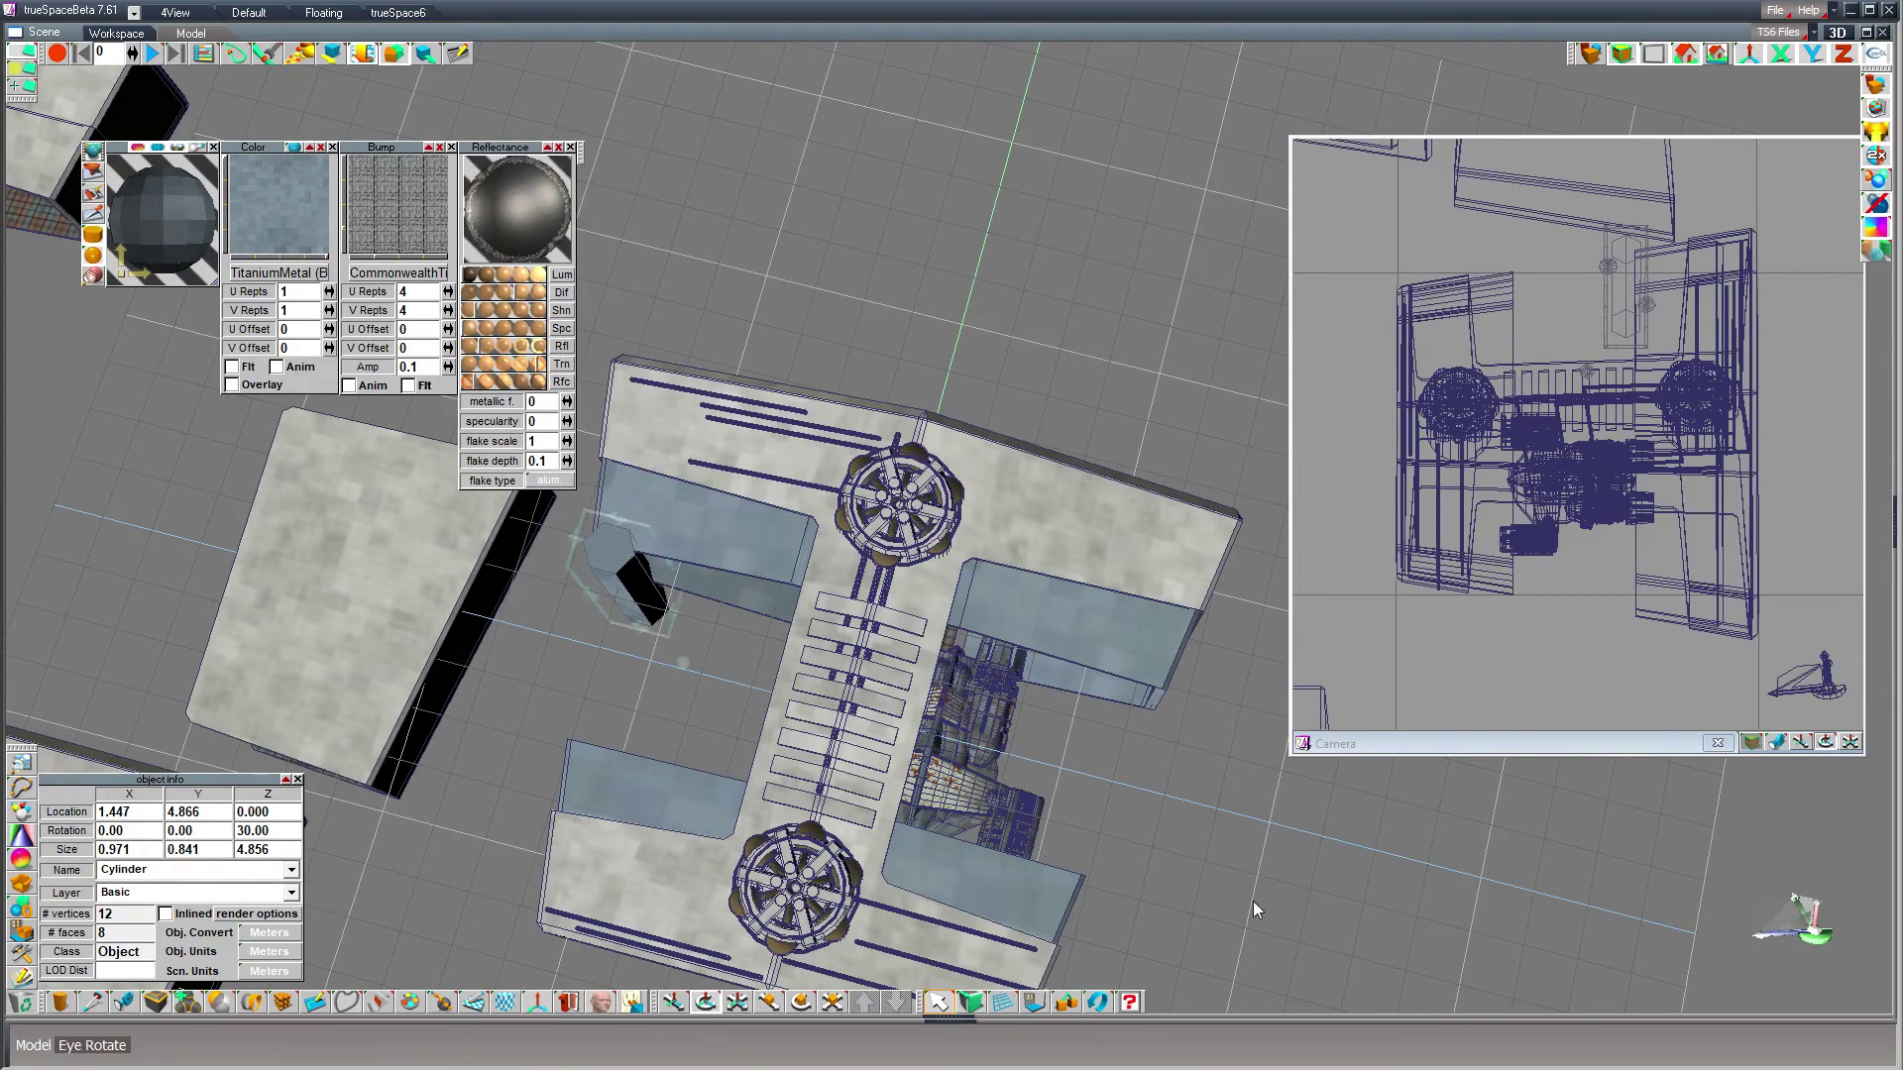
{"action": "left_click_drag", "start_coordinate": [834, 456], "coordinate": [807, 486]}
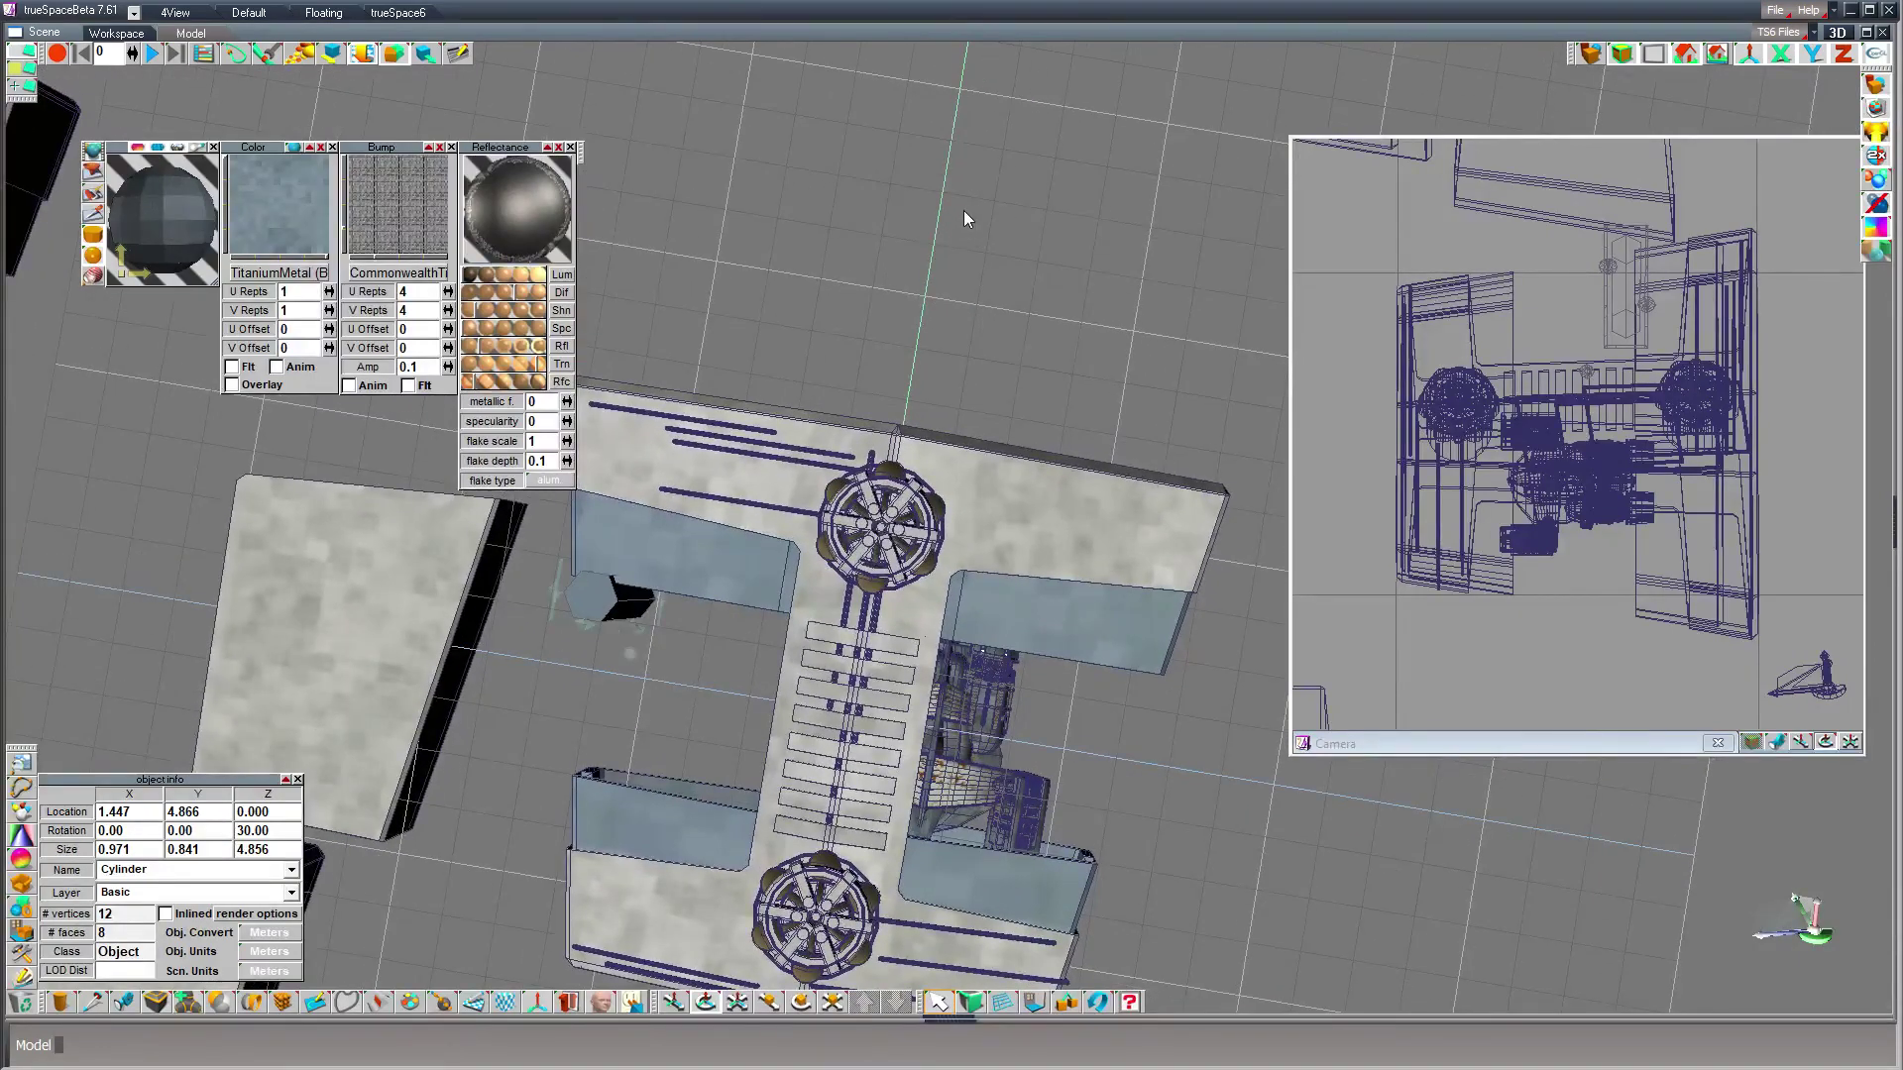
{"action": "key", "text": "x"}
{"action": "left_click_drag", "start_coordinate": [985, 251], "coordinate": [986, 248]}
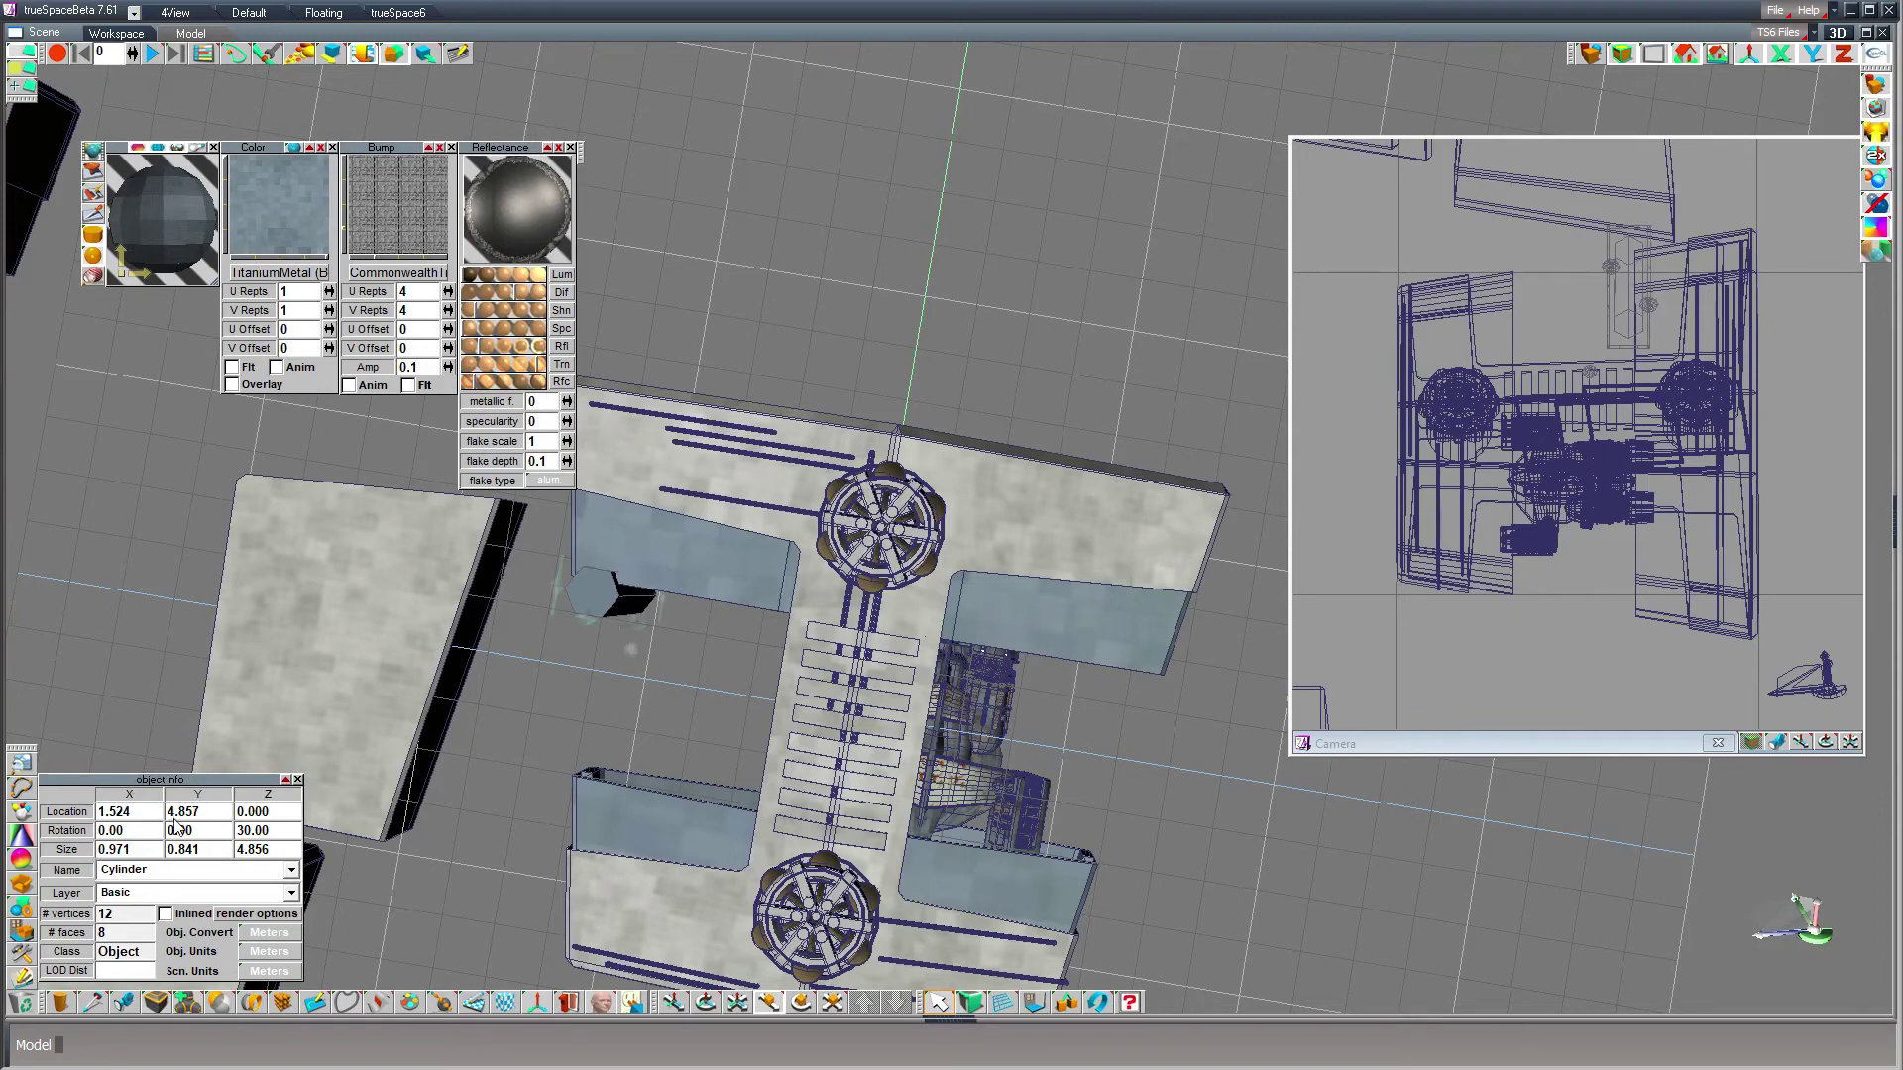
- Set the cylinder's location to X 1.5 and Y 5
{"action": "left_click_drag", "start_coordinate": [141, 814], "coordinate": [119, 819]}
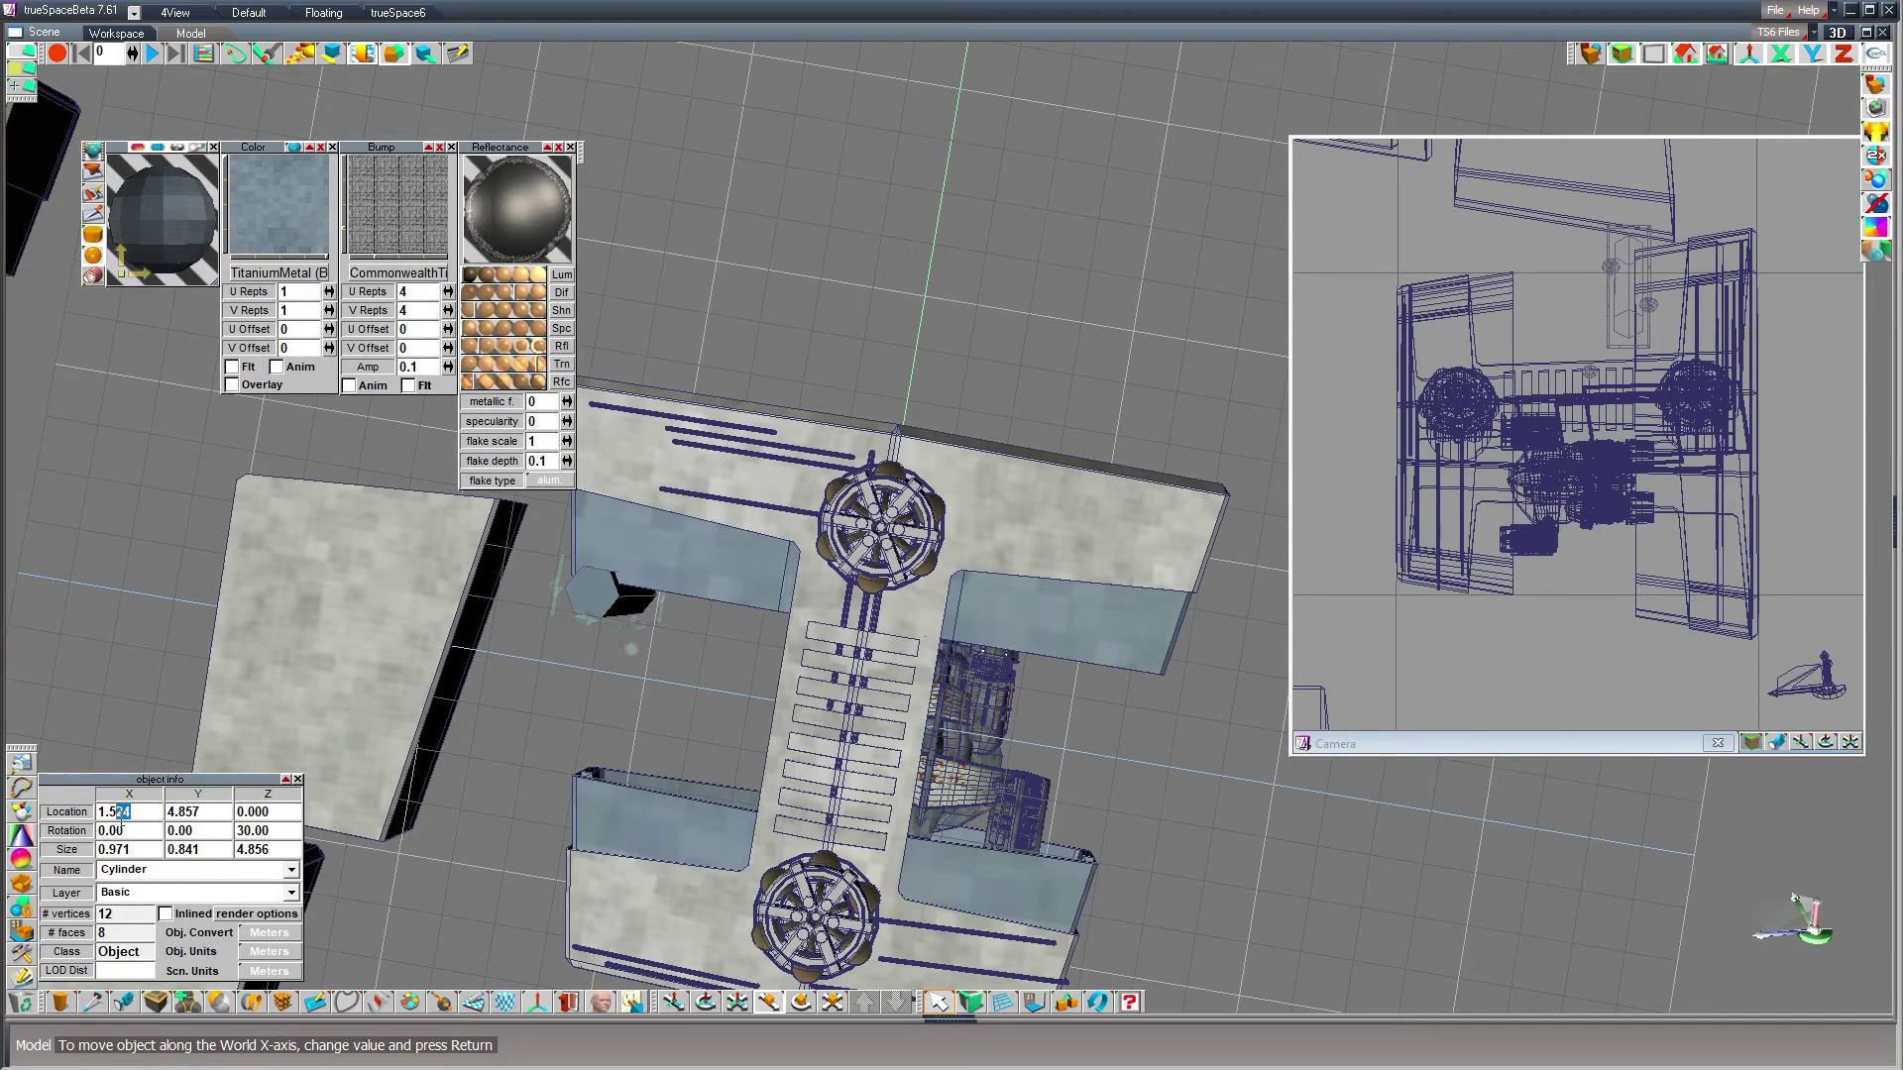
{"action": "type", "text": "0"}
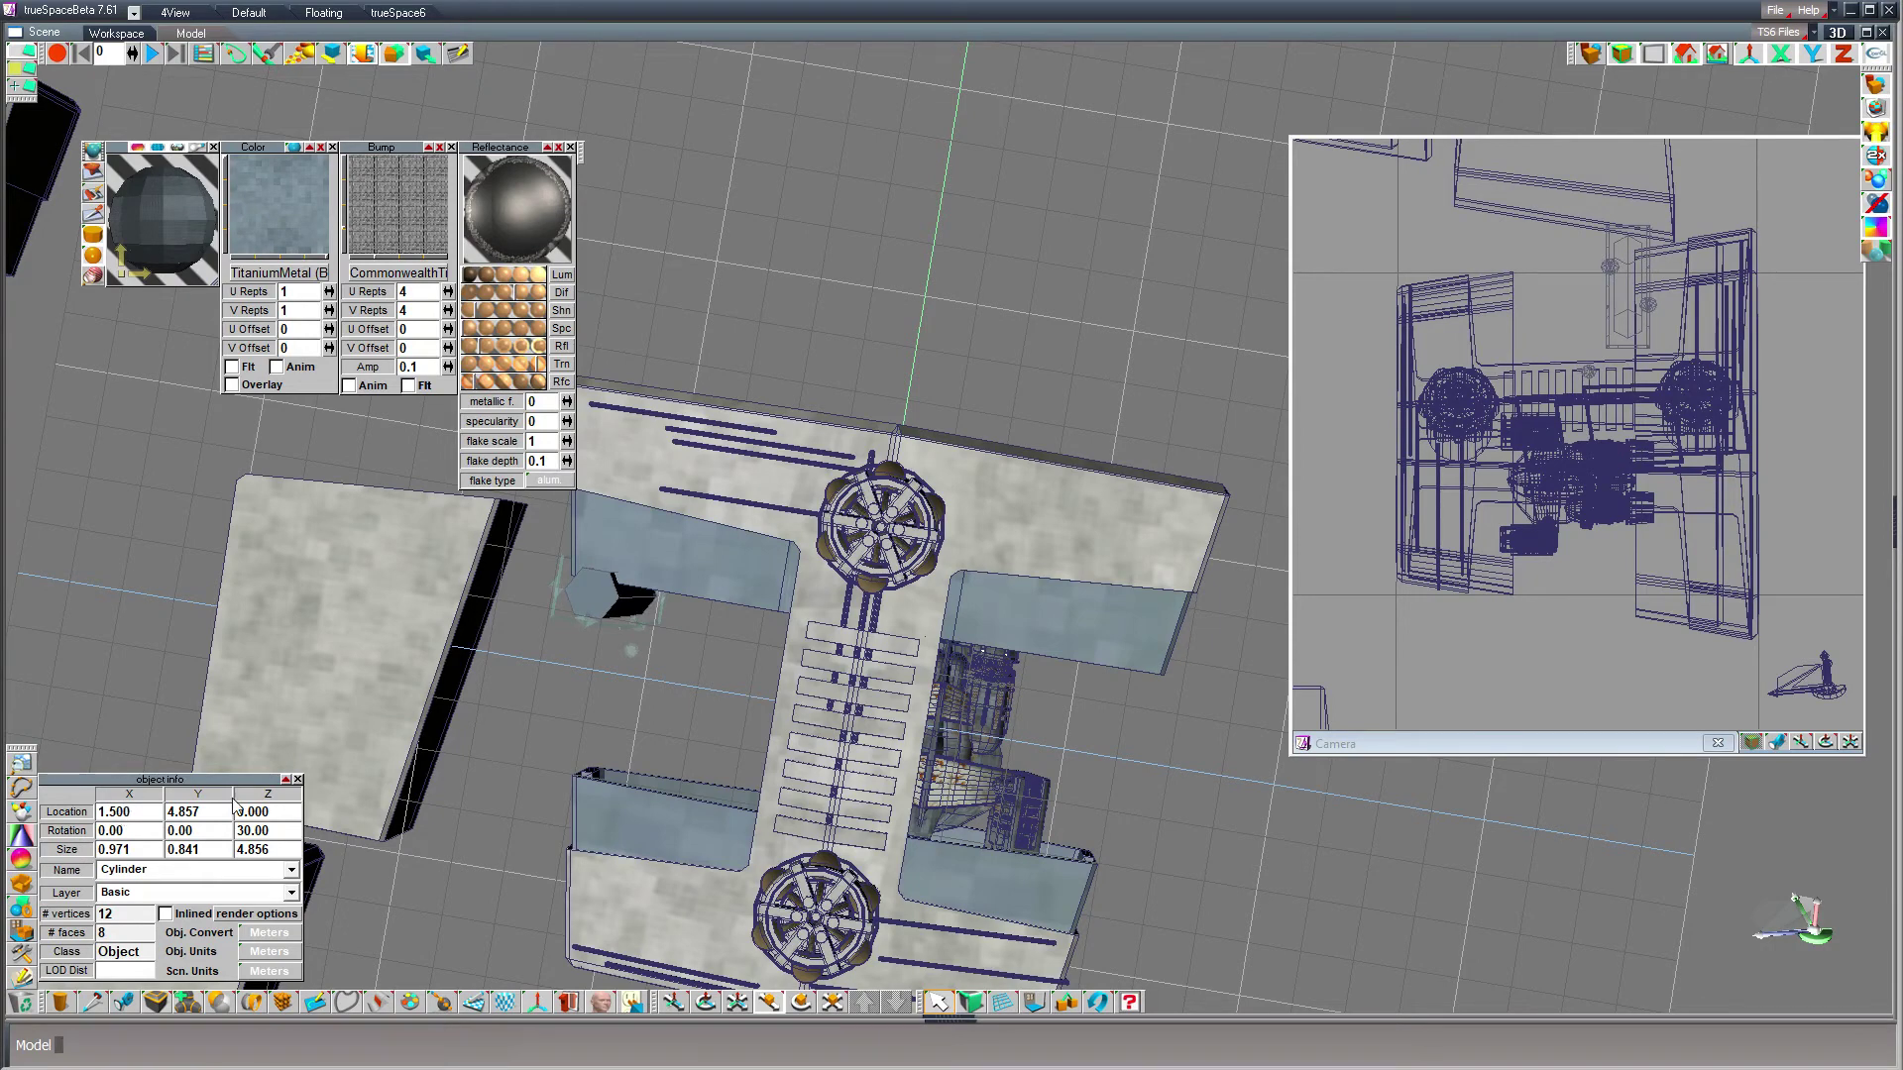
{"action": "type", "text": "0"}
{"action": "key", "text": "Tab"}
{"action": "type", "text": "5"}
{"action": "key", "text": "Return"}
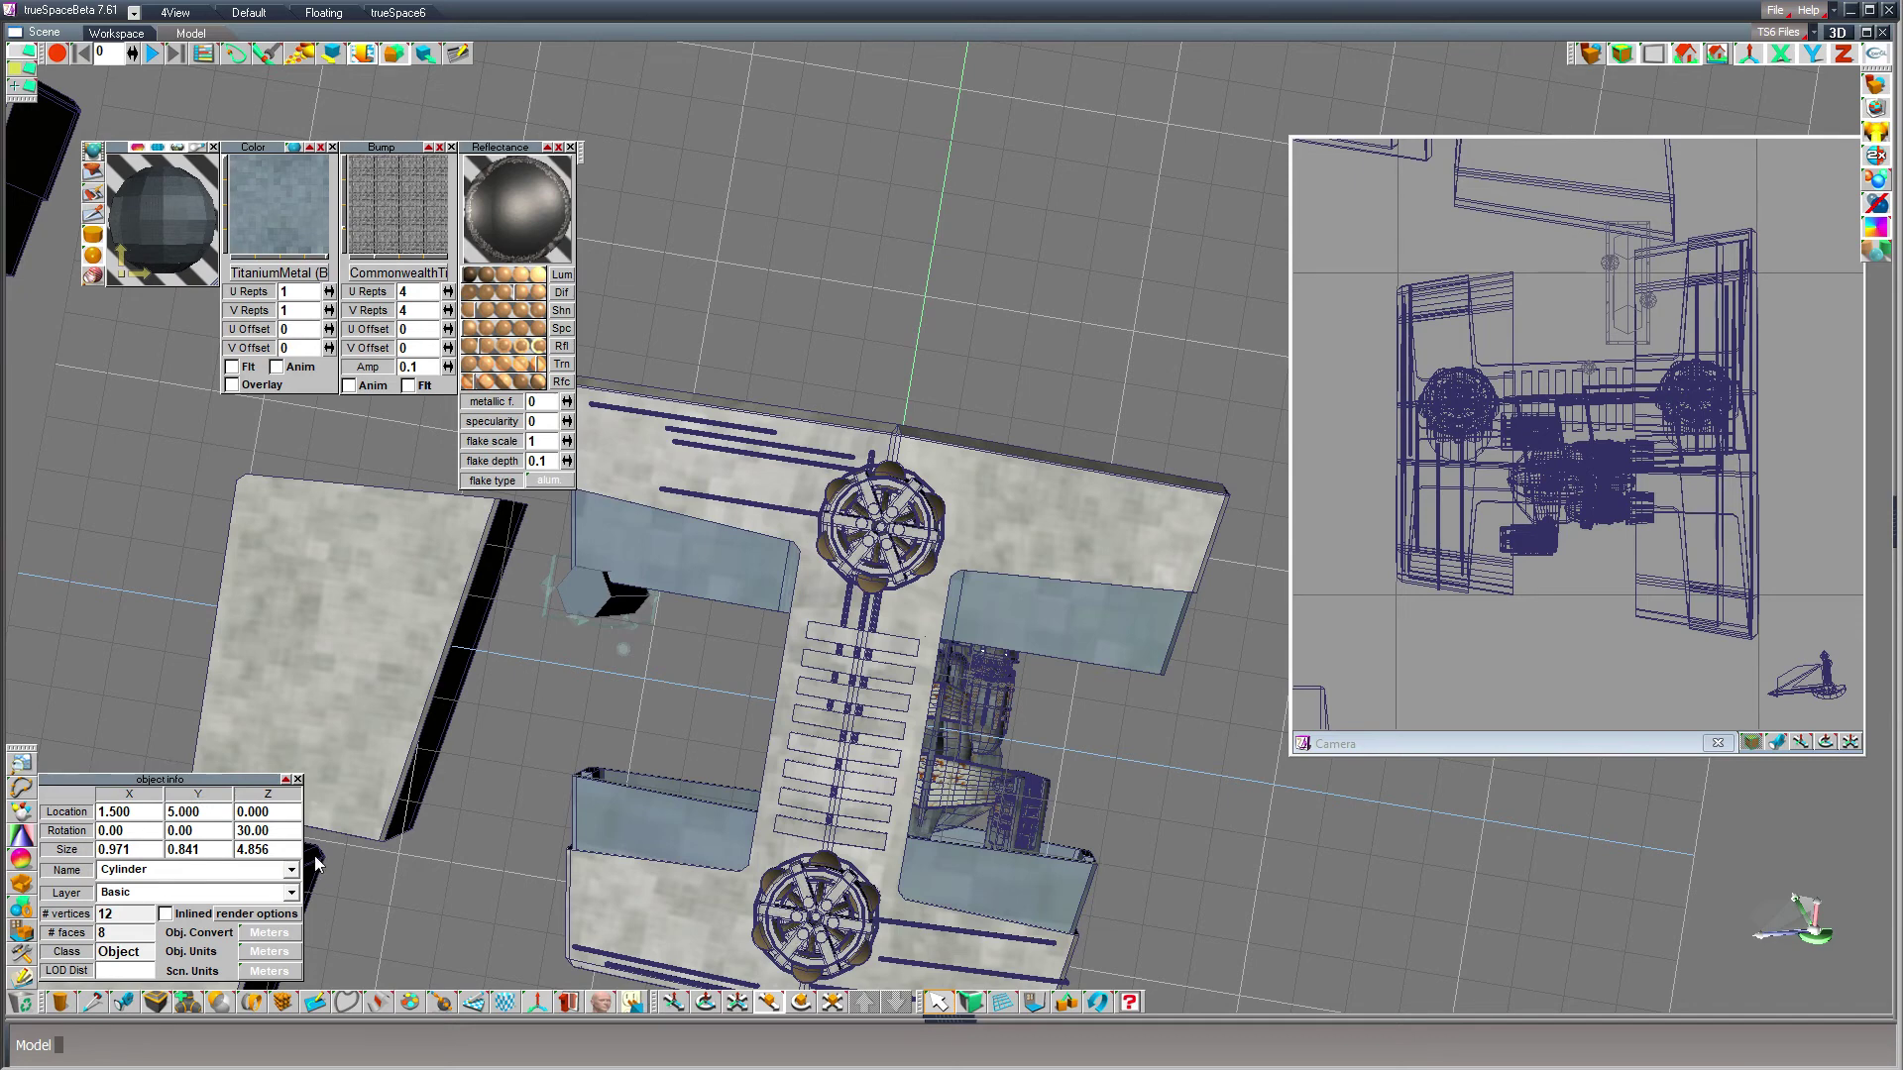
- Duplicate the cylinder and shift the copy along Y, trying locations 4, 3.5 and 3.75
{"action": "left_click", "coordinate": [194, 812]}
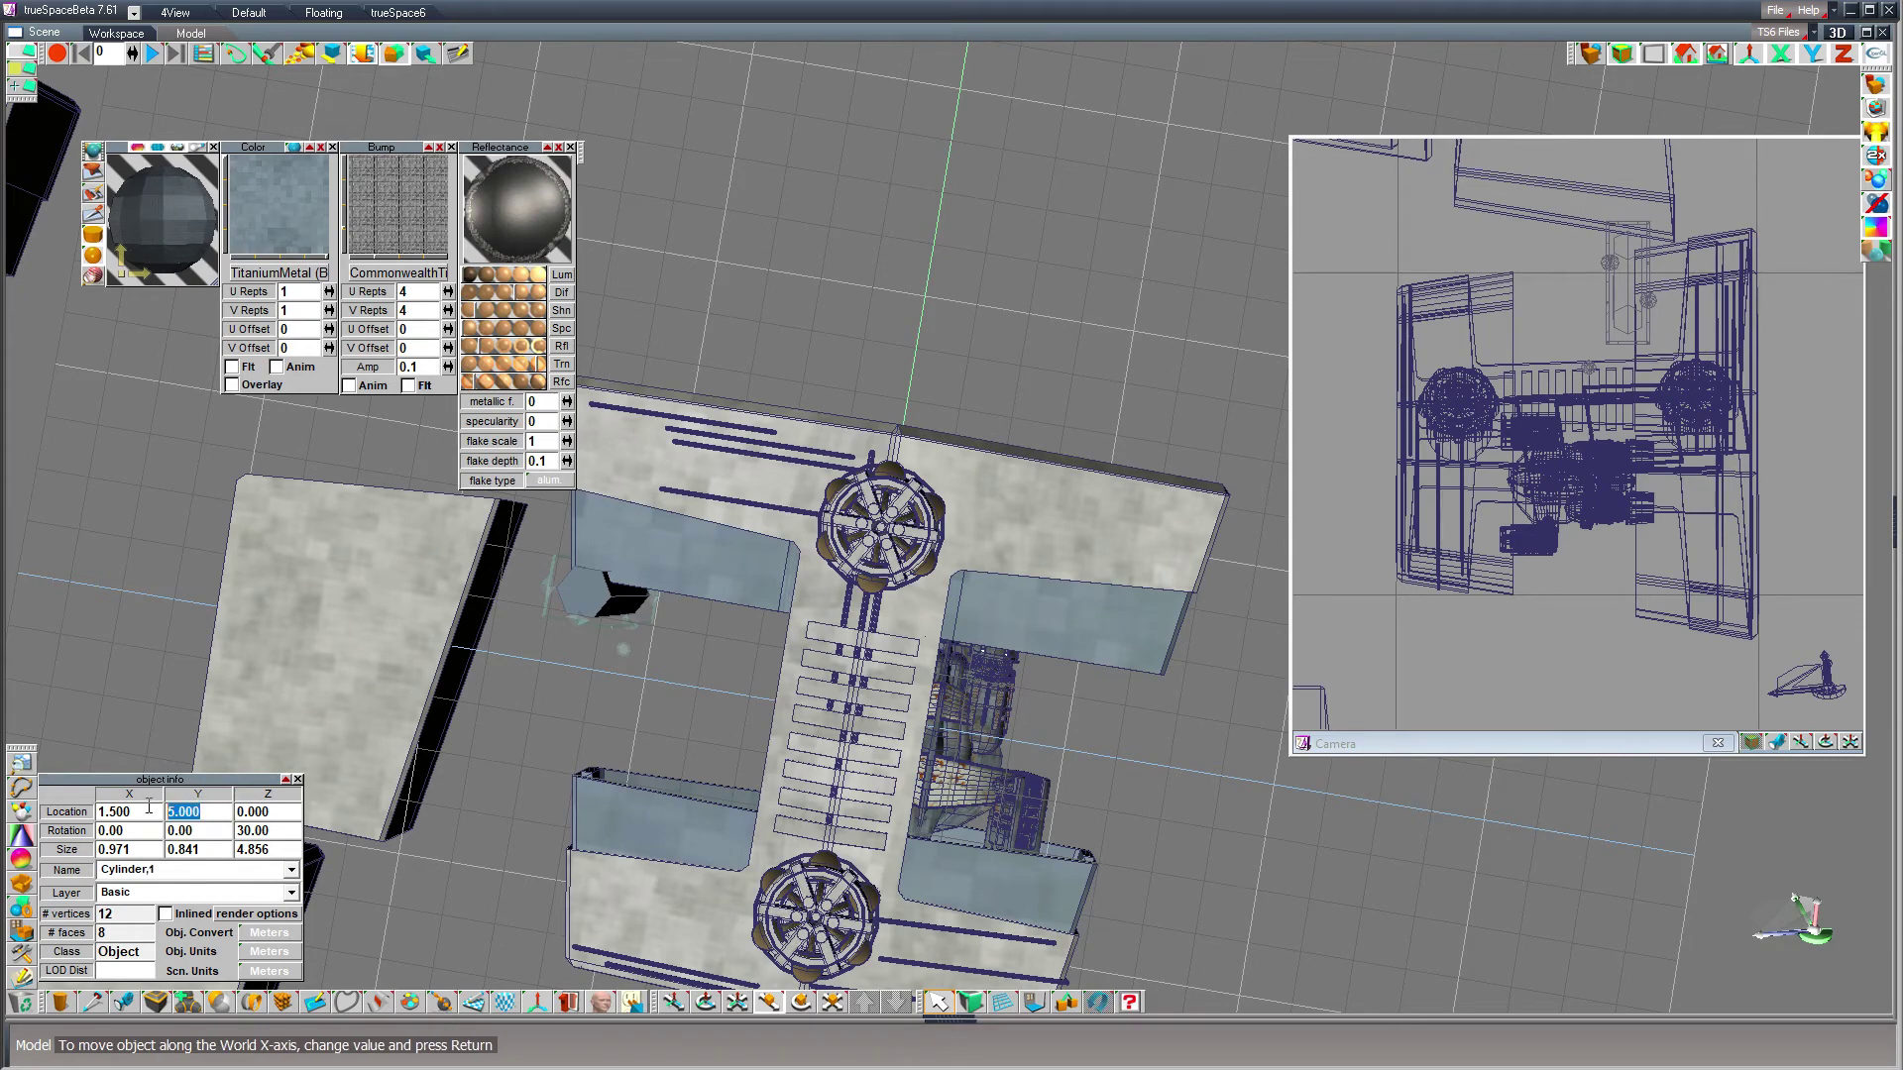
{"action": "type", "text": "4"}
{"action": "key", "text": "Return"}
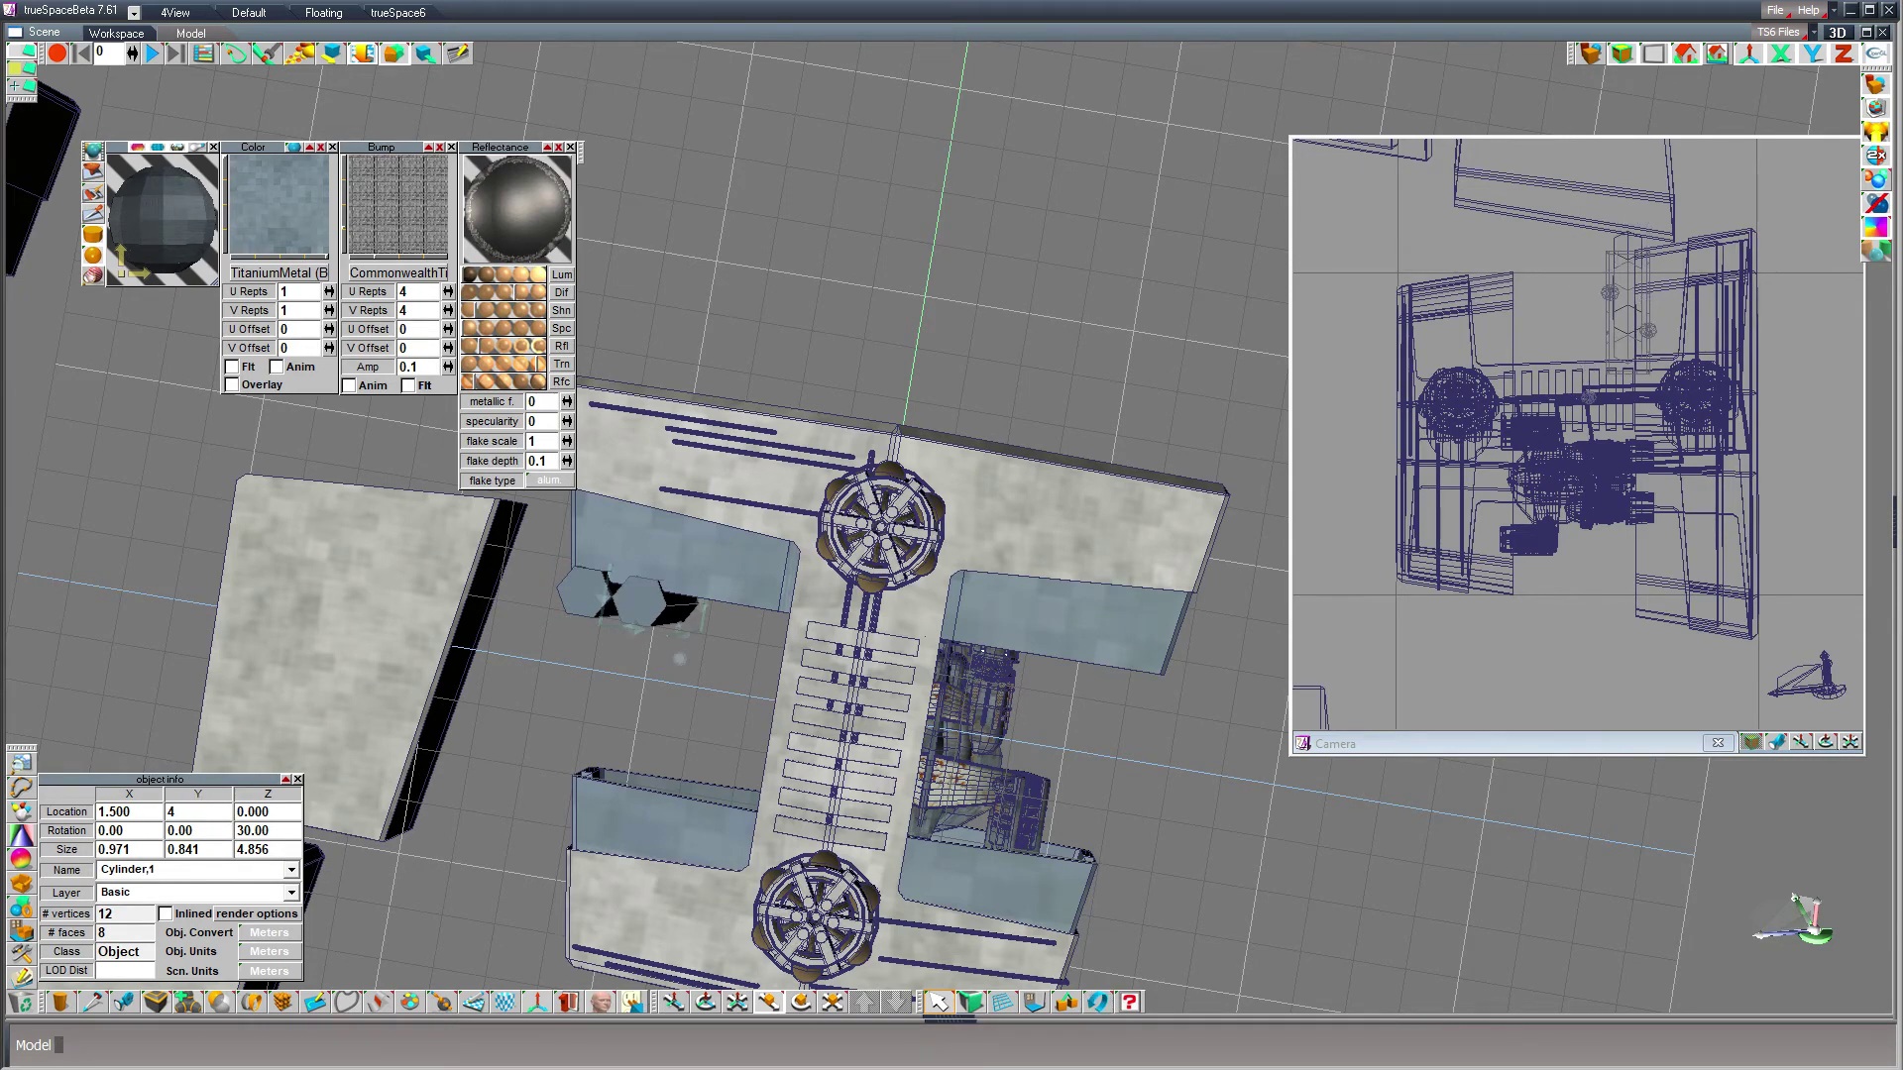
{"action": "left_click", "coordinate": [227, 812]}
{"action": "type", "text": "3.5"}
{"action": "key", "text": "Return"}
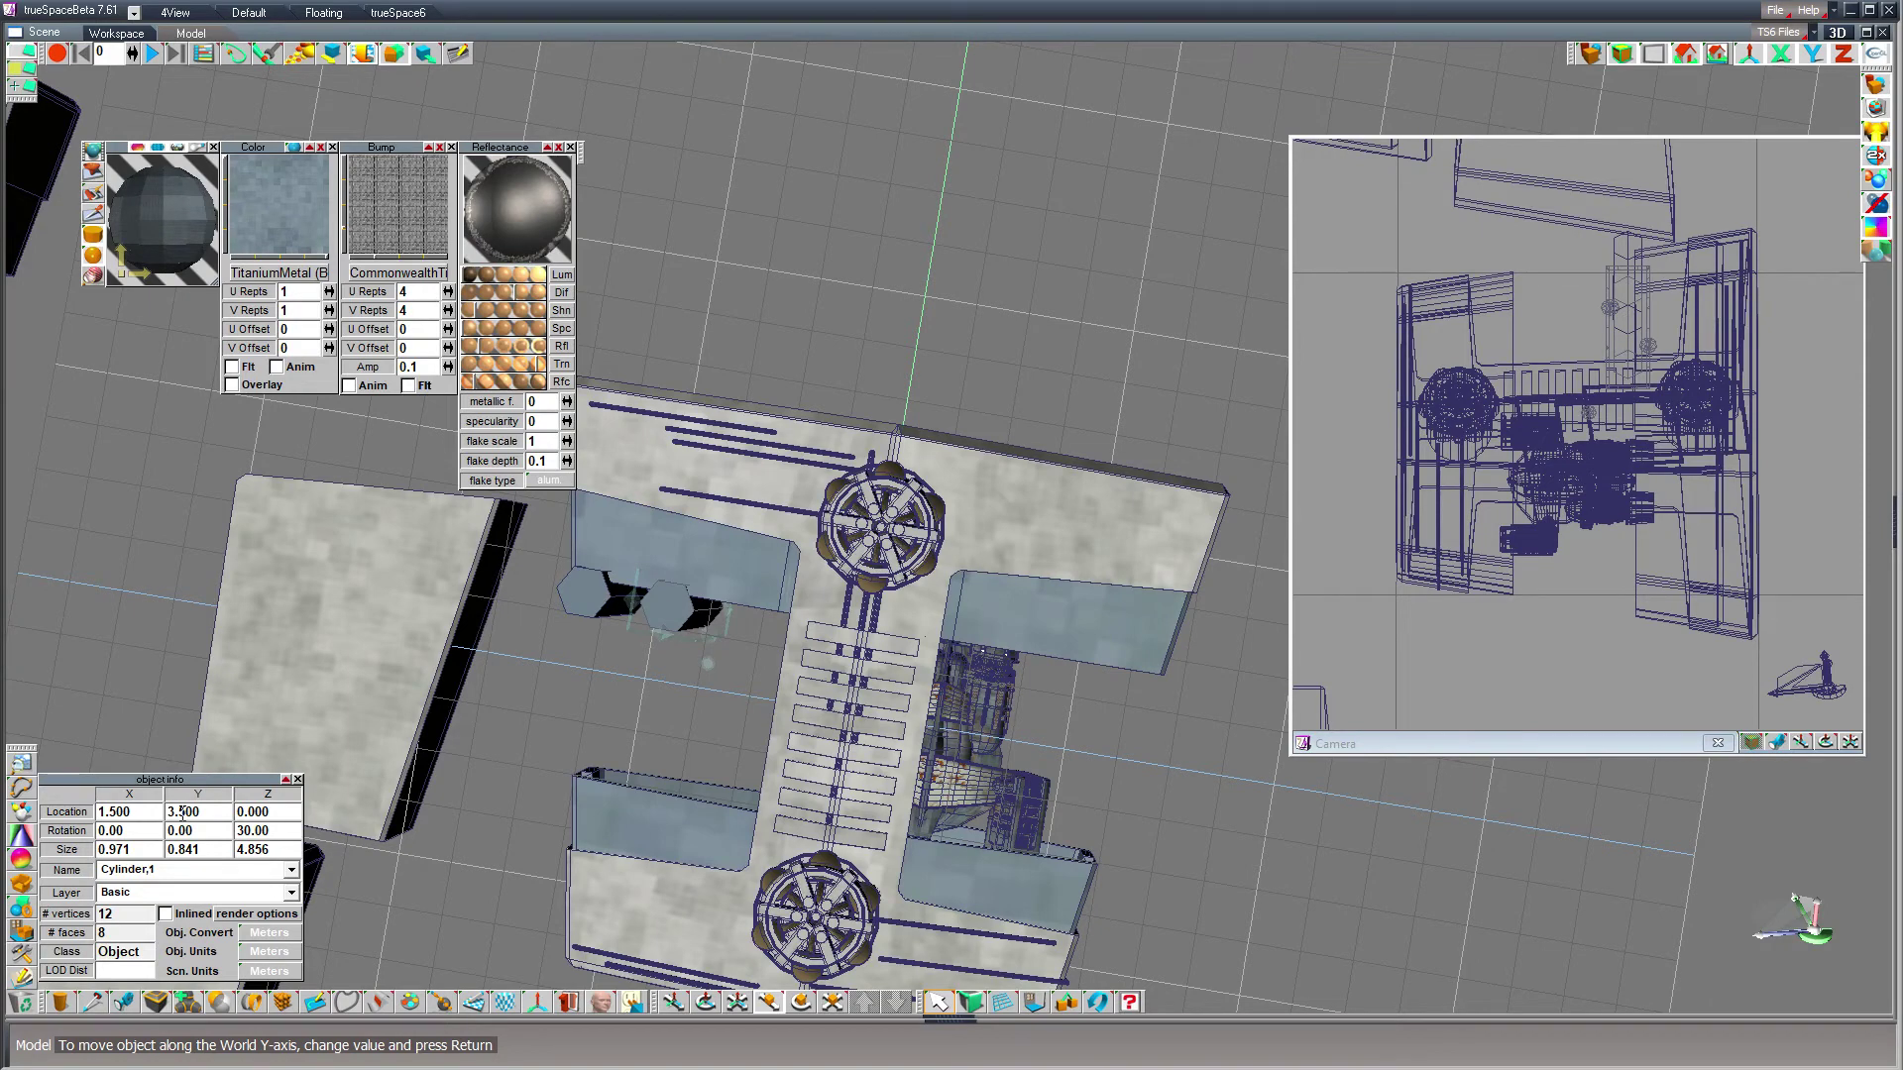
{"action": "left_click", "coordinate": [180, 813]}
{"action": "type", "text": "7"}
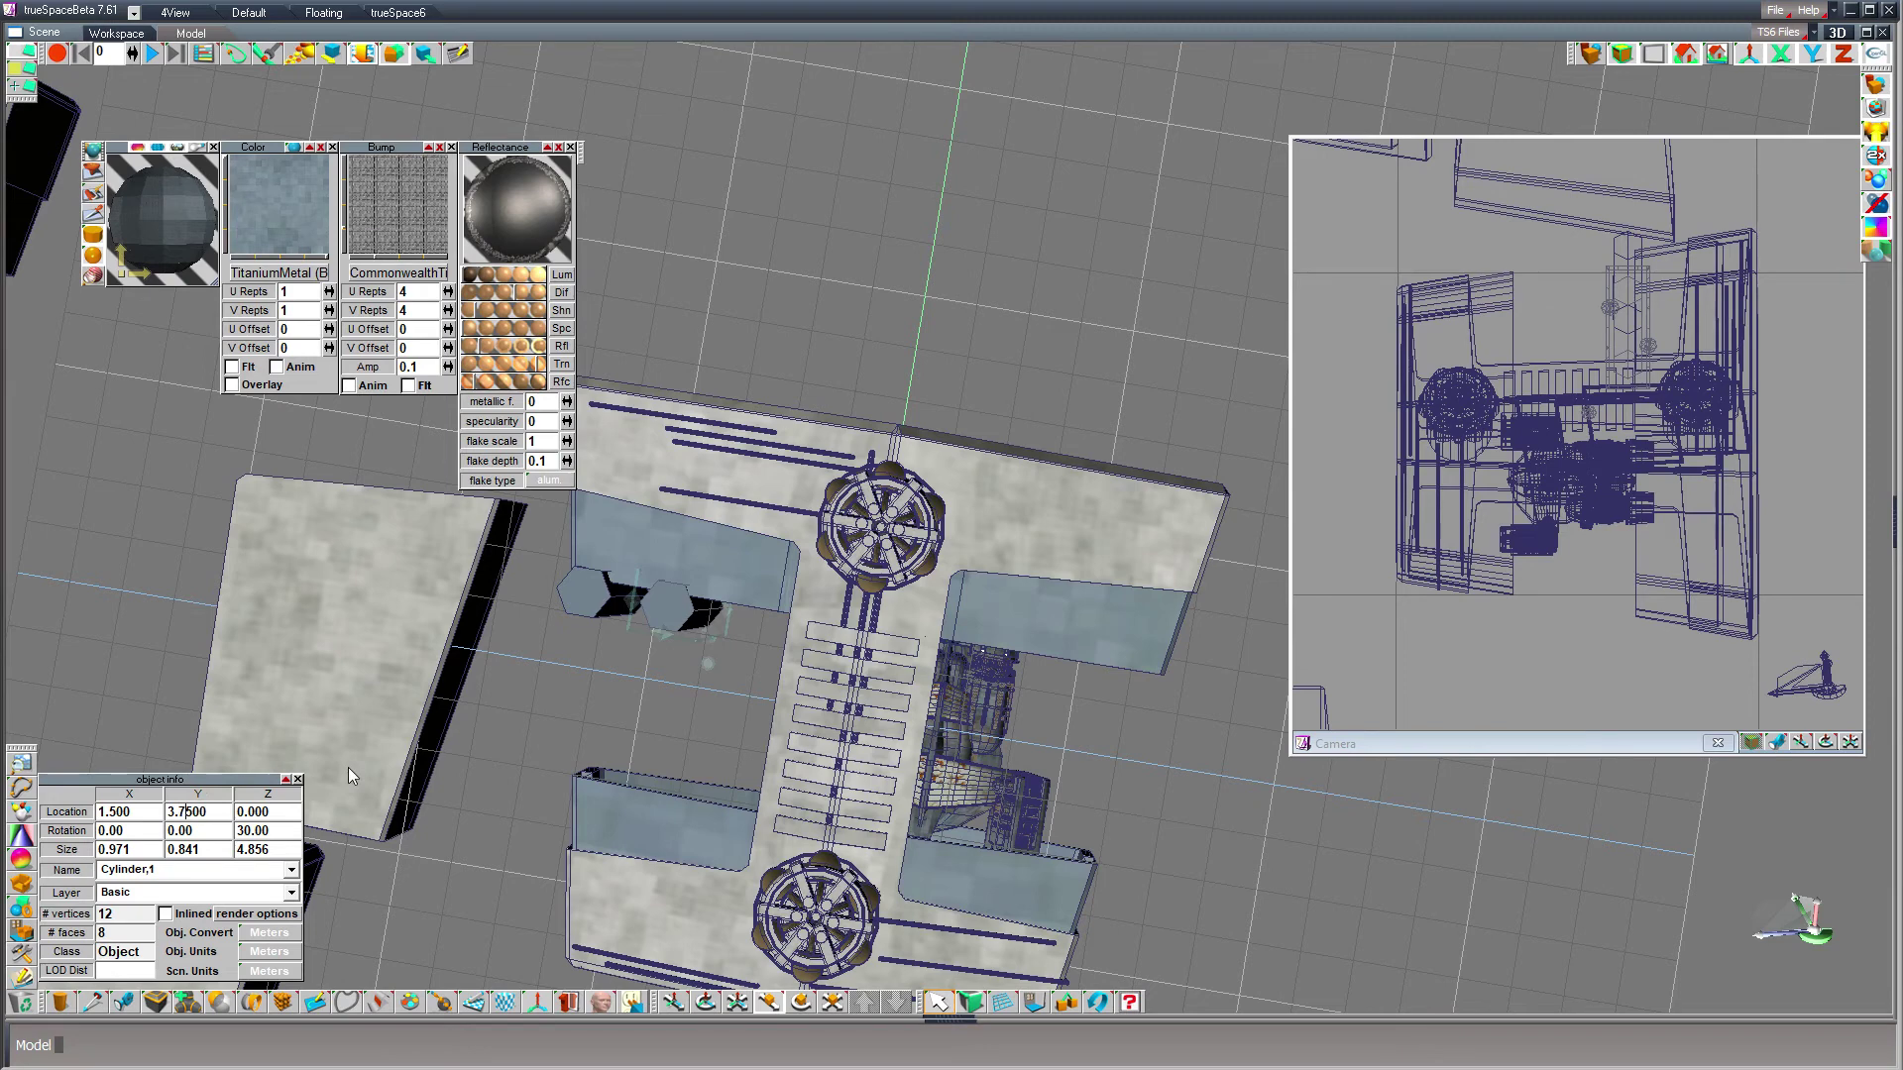
{"action": "key", "text": "Return"}
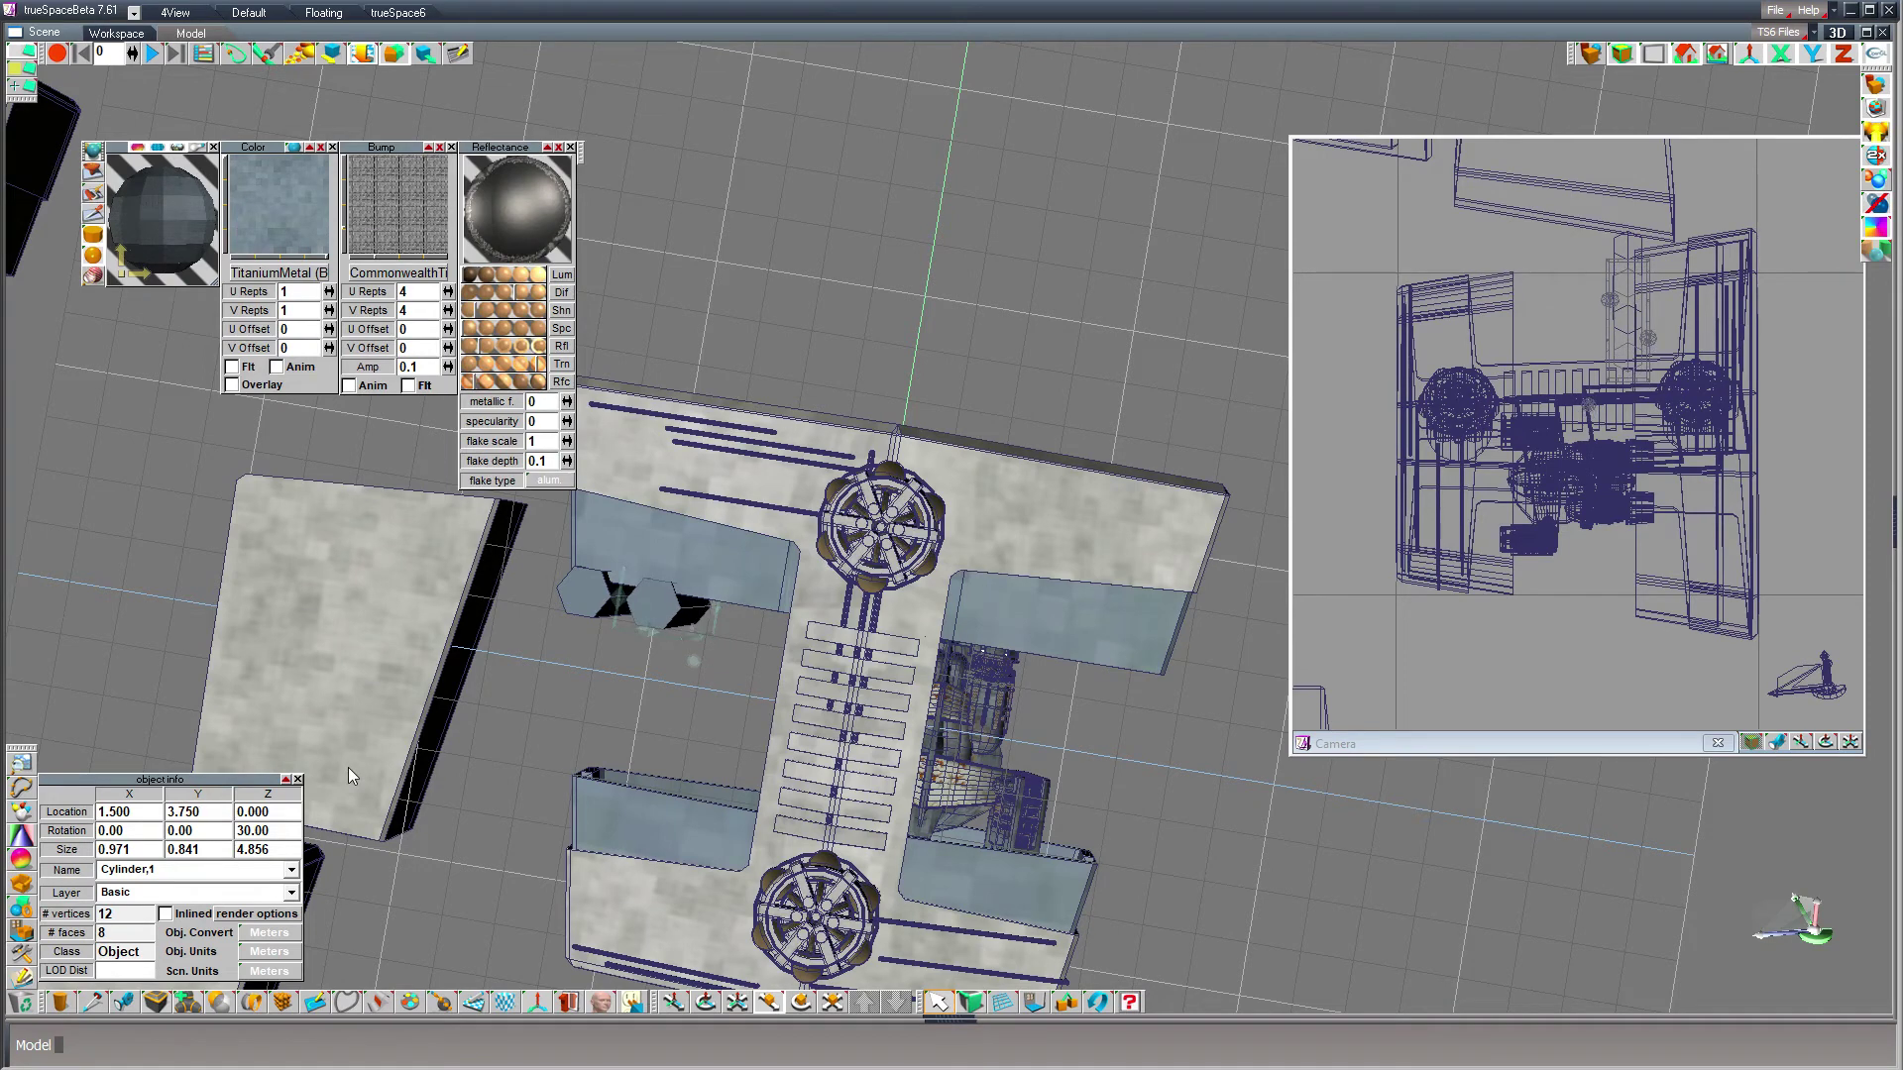
- Set the copied cylinder's Y location to 2.5
{"action": "left_click", "coordinate": [216, 815]}
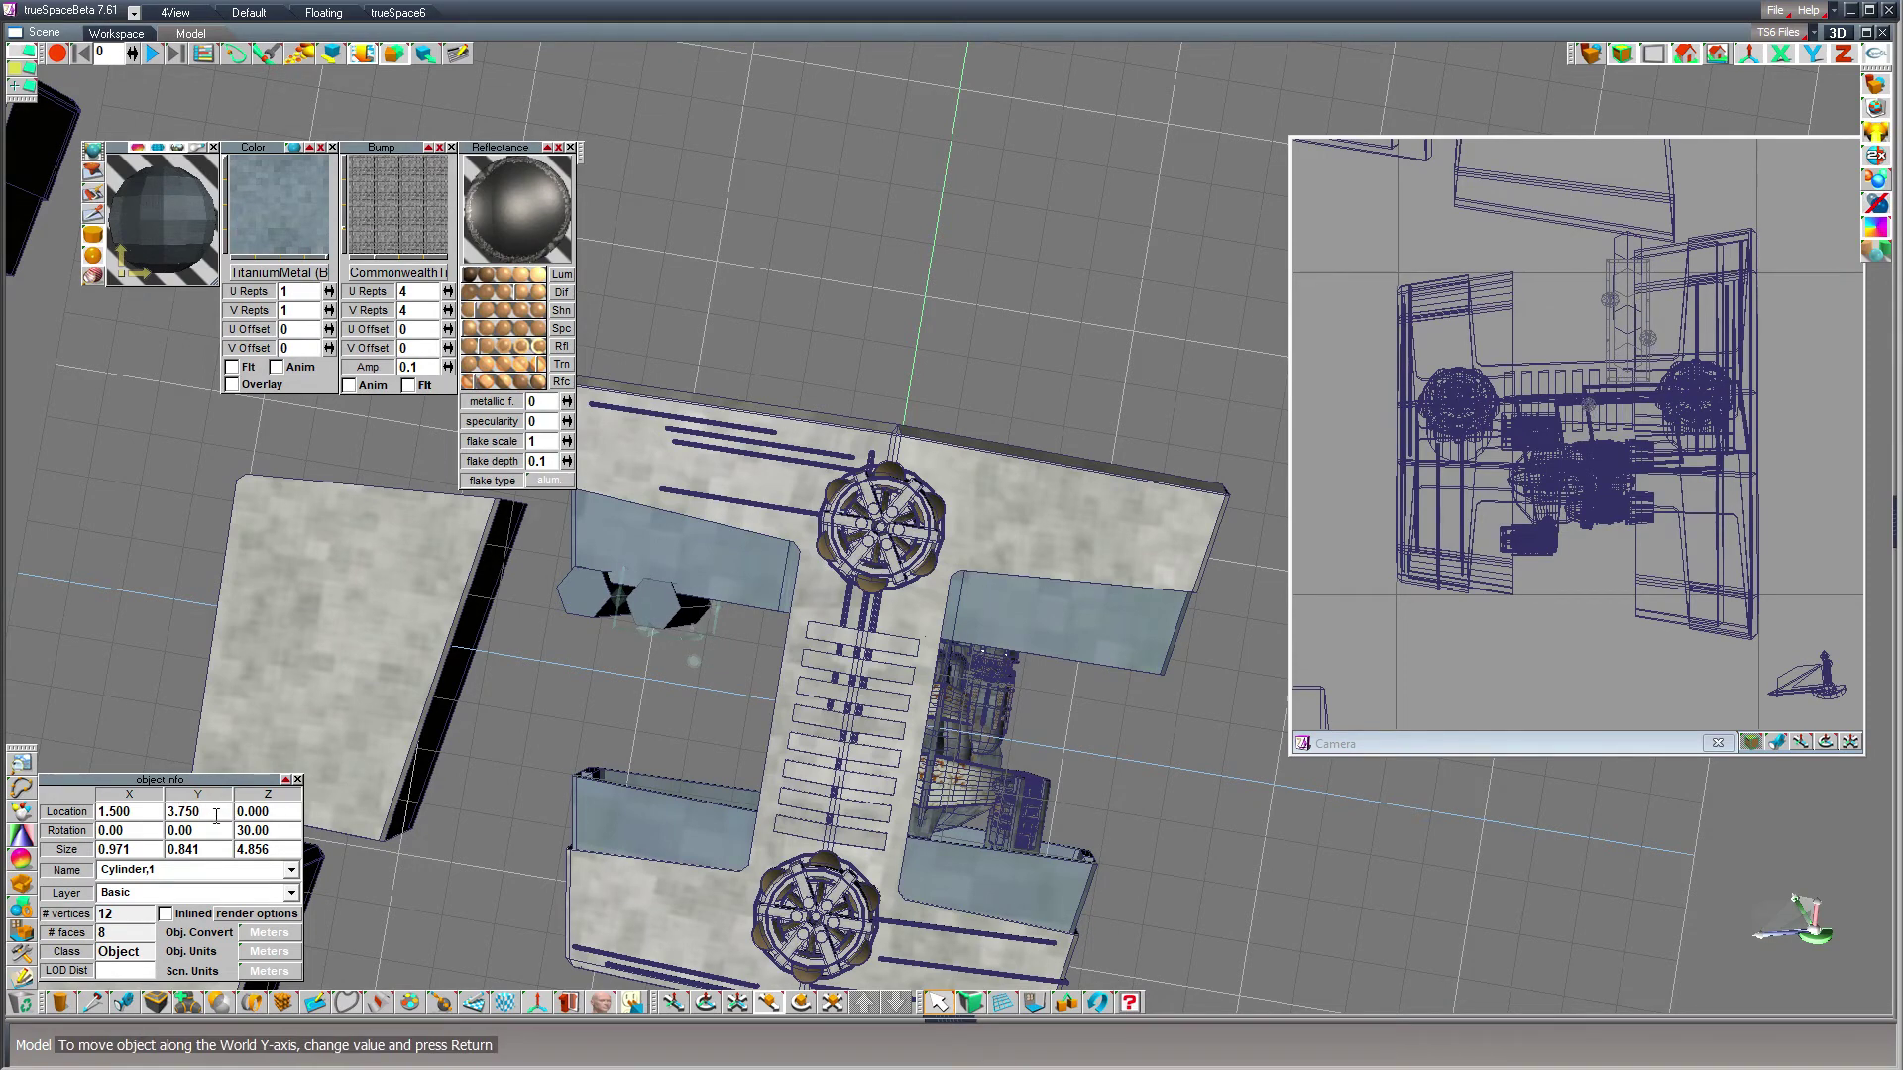
{"action": "key", "text": "ctrl+a"}
{"action": "type", "text": "2.5"}
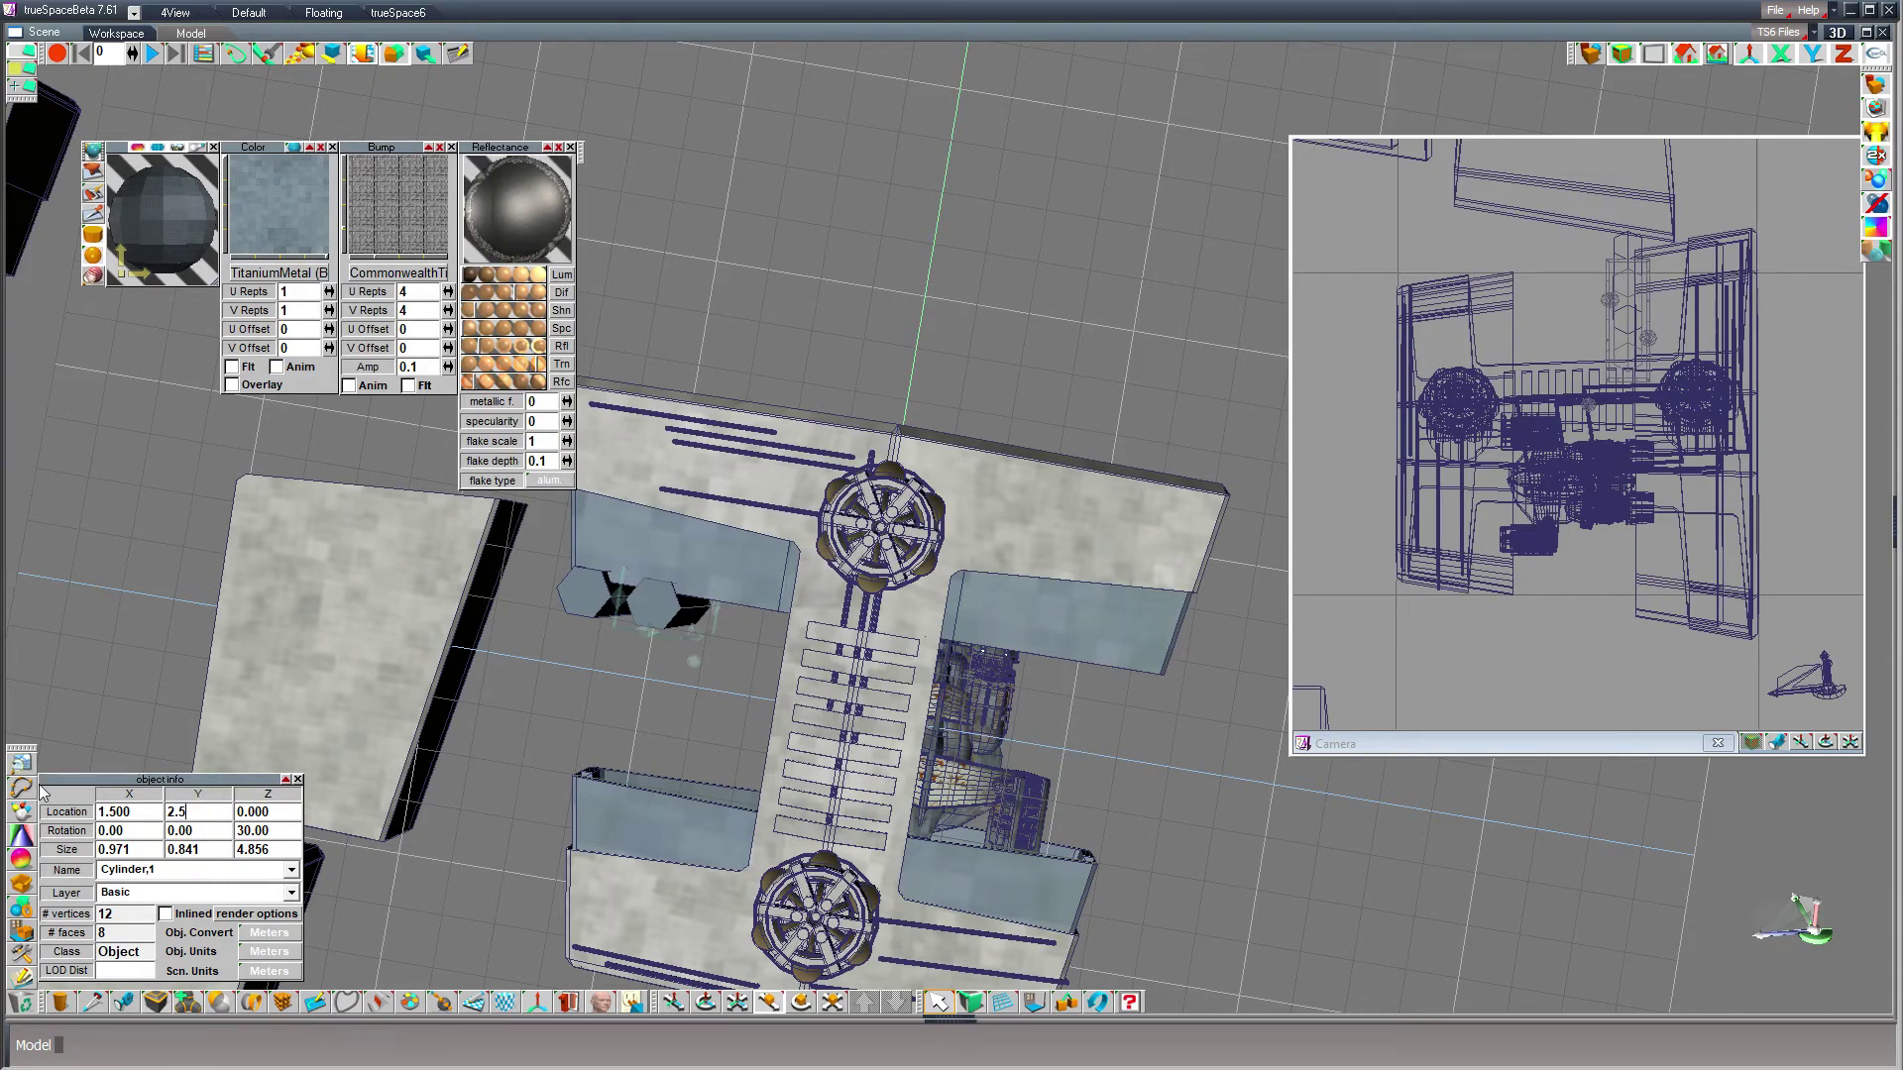
{"action": "key", "text": "Return"}
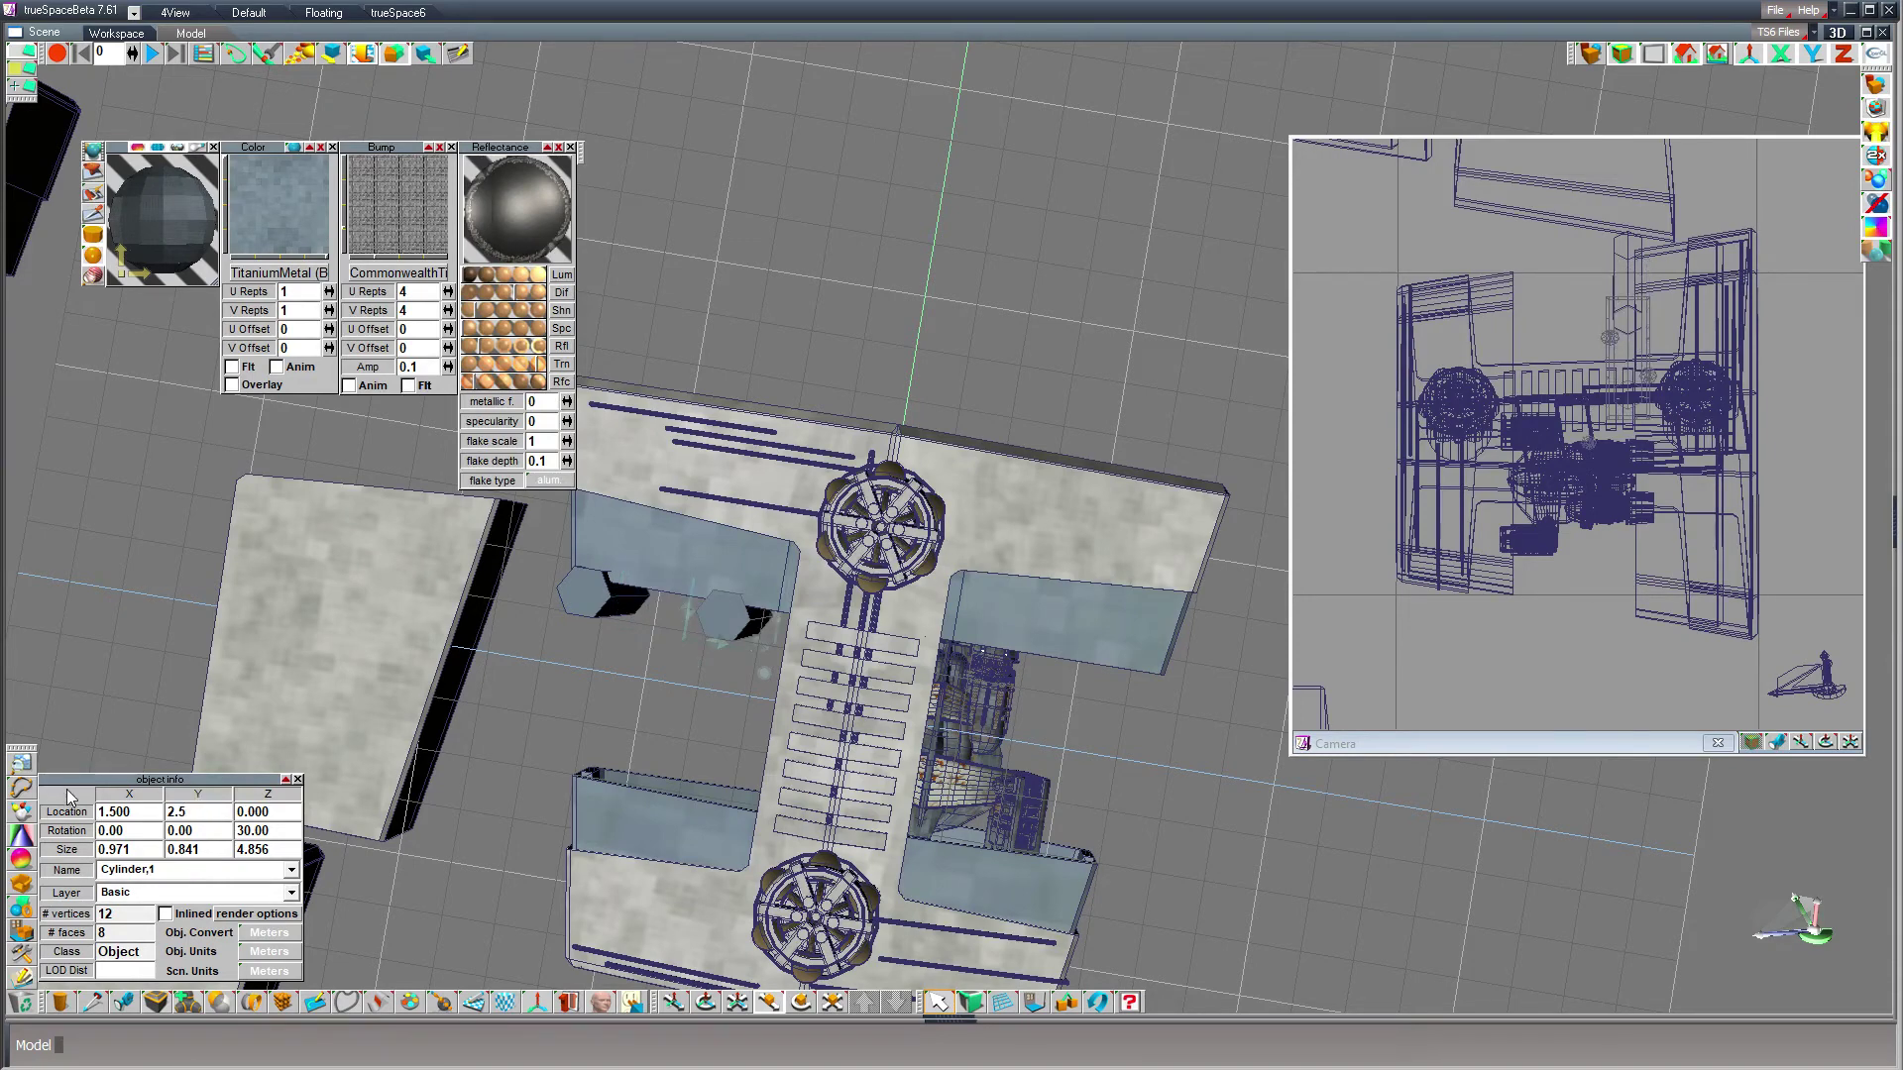
- Duplicate the cylinder again and place the copy between the other two at Y 3.75
{"action": "key", "text": "ctrl+c"}
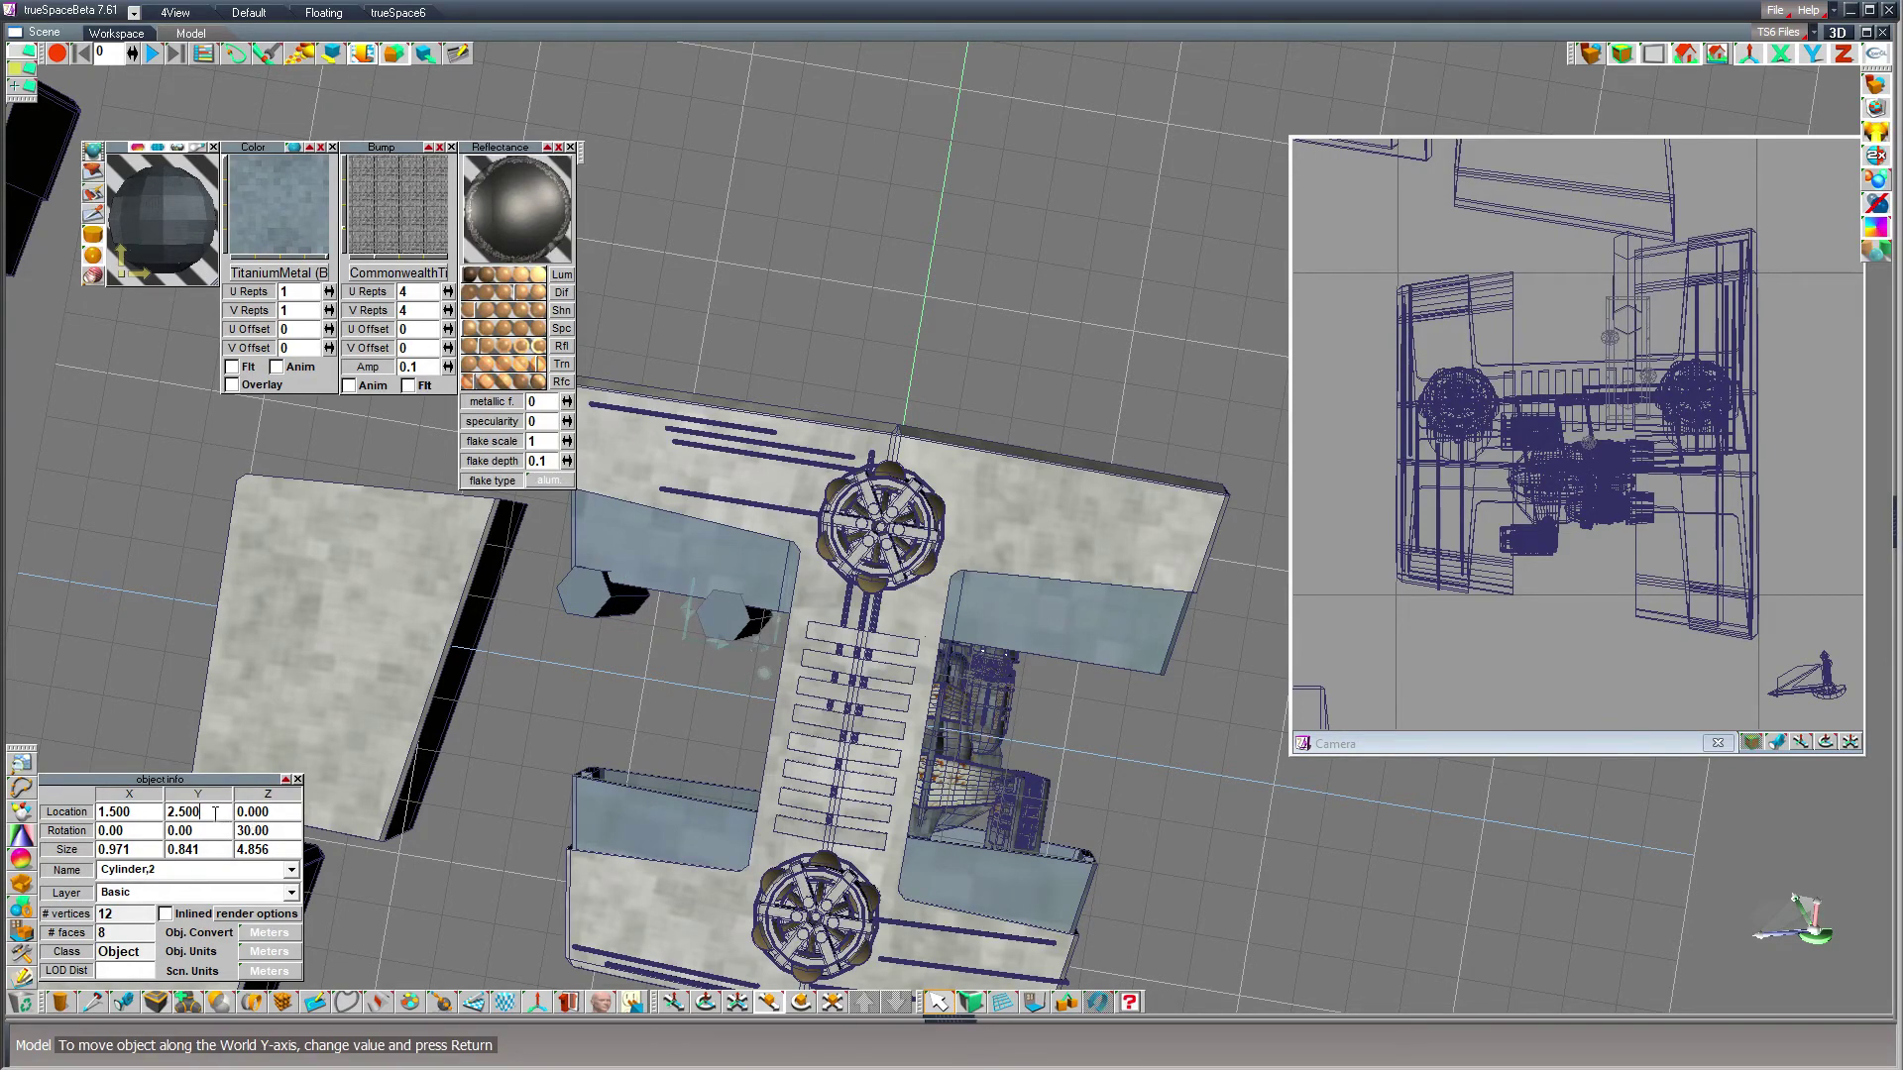
{"action": "left_click_drag", "start_coordinate": [215, 816], "coordinate": [50, 791]}
{"action": "type", "text": "3.75"}
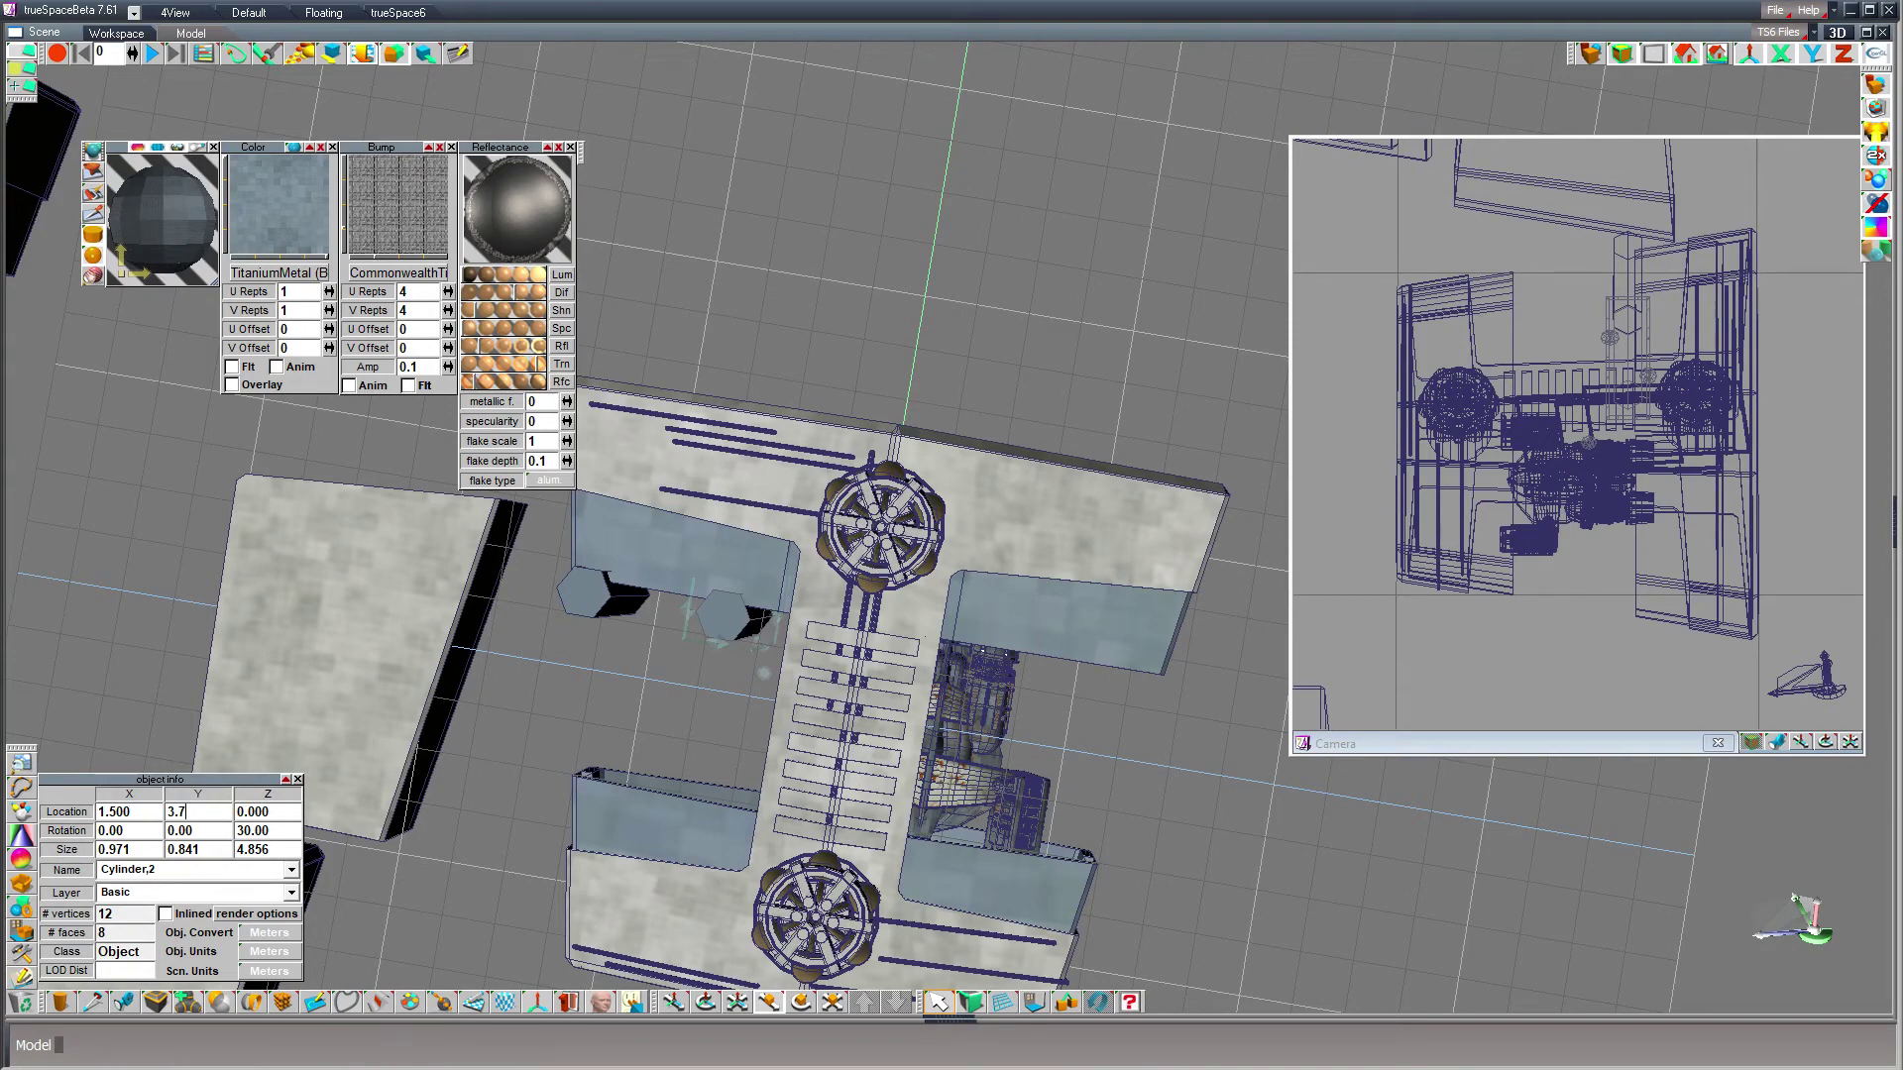
{"action": "key", "text": "Return"}
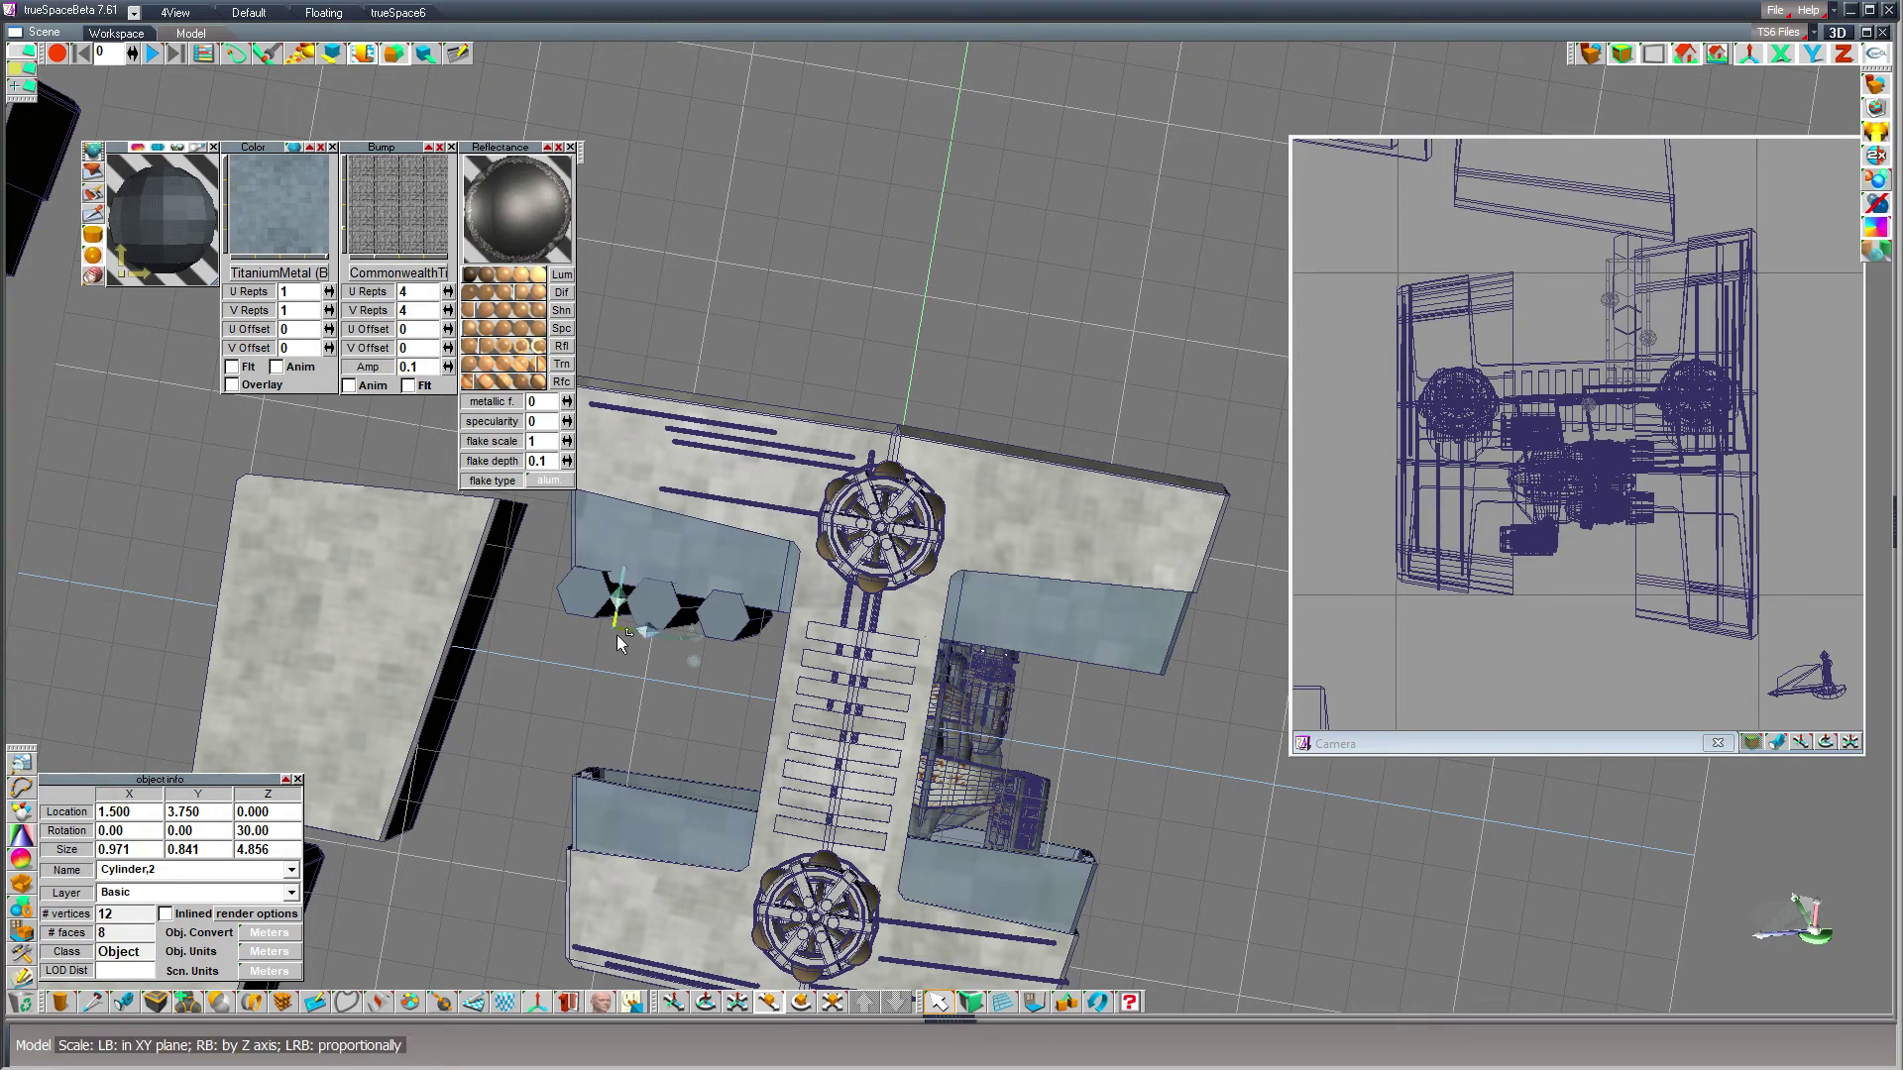
- Glue the three hexagonal cylinders together as siblings into one group
{"action": "left_click", "coordinate": [587, 592]}
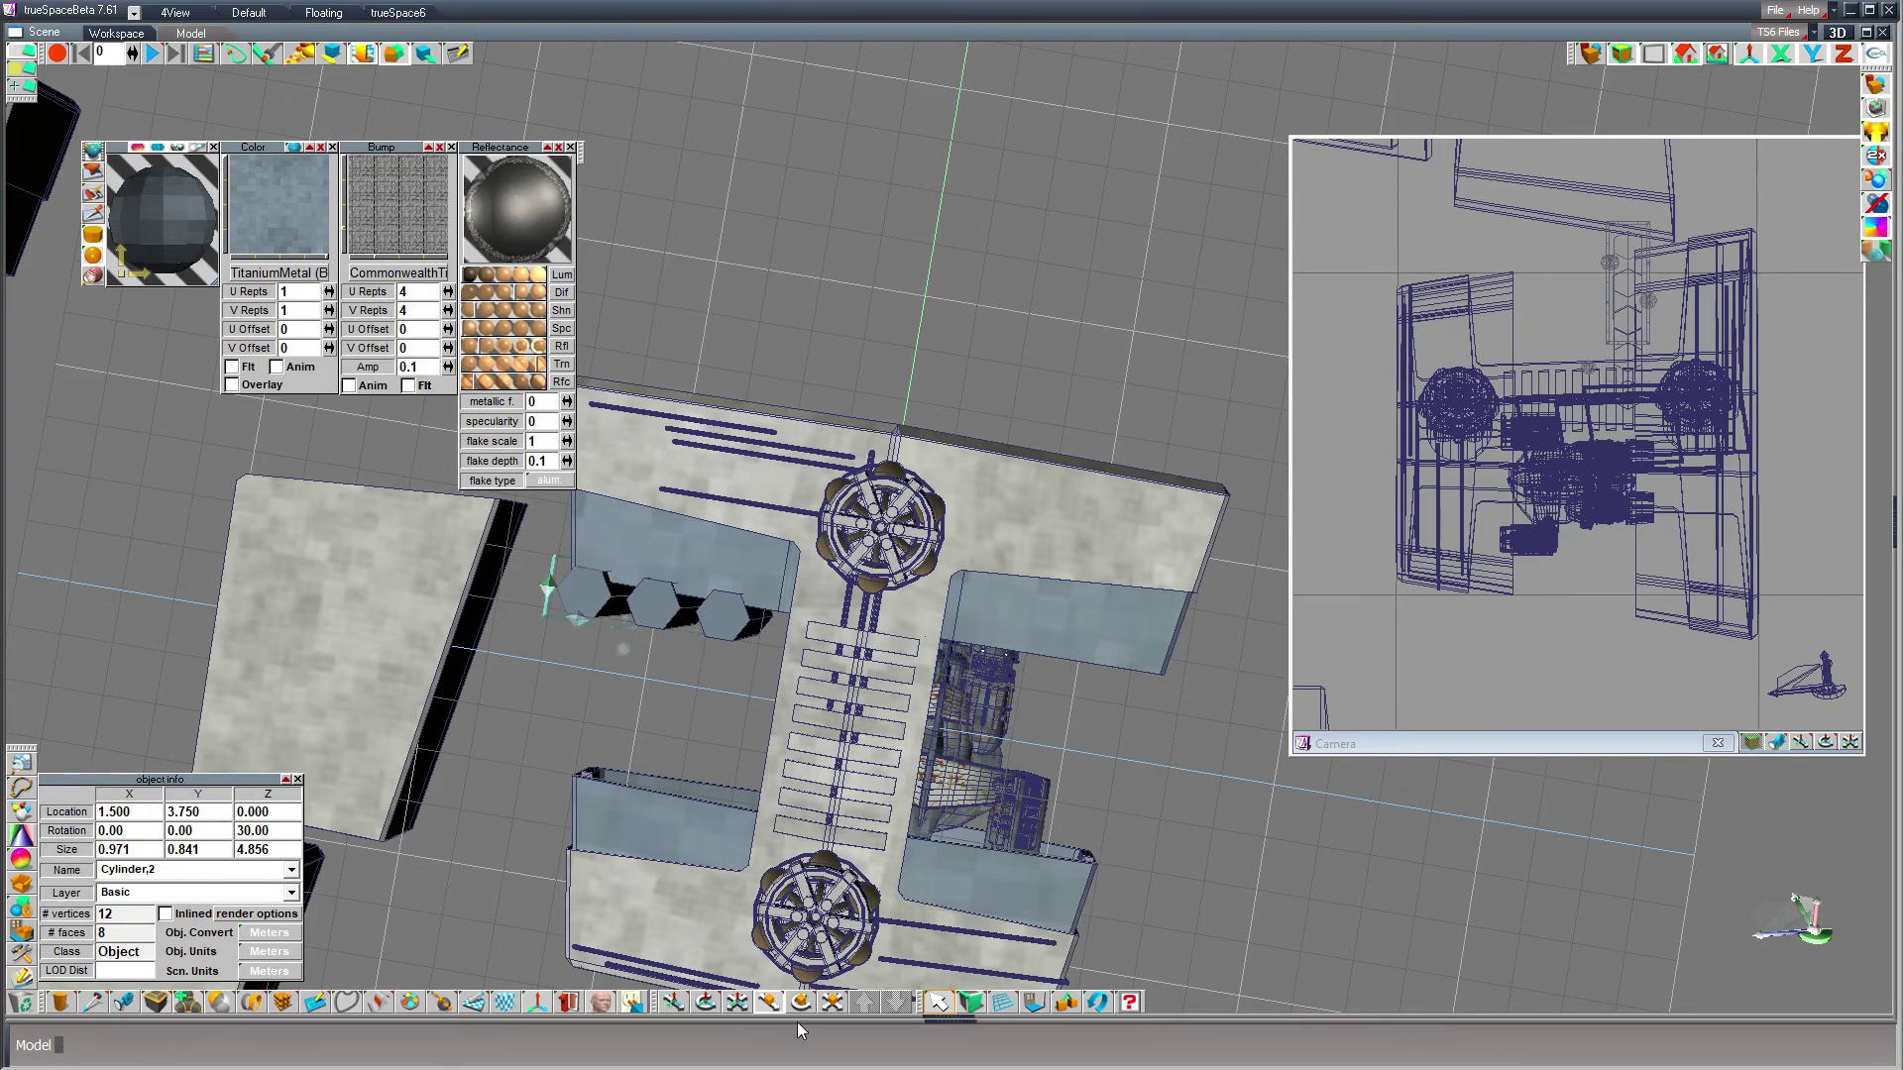
{"action": "left_click_drag", "start_coordinate": [1071, 1003], "coordinate": [1073, 987]}
{"action": "left_click", "coordinate": [1066, 1002]}
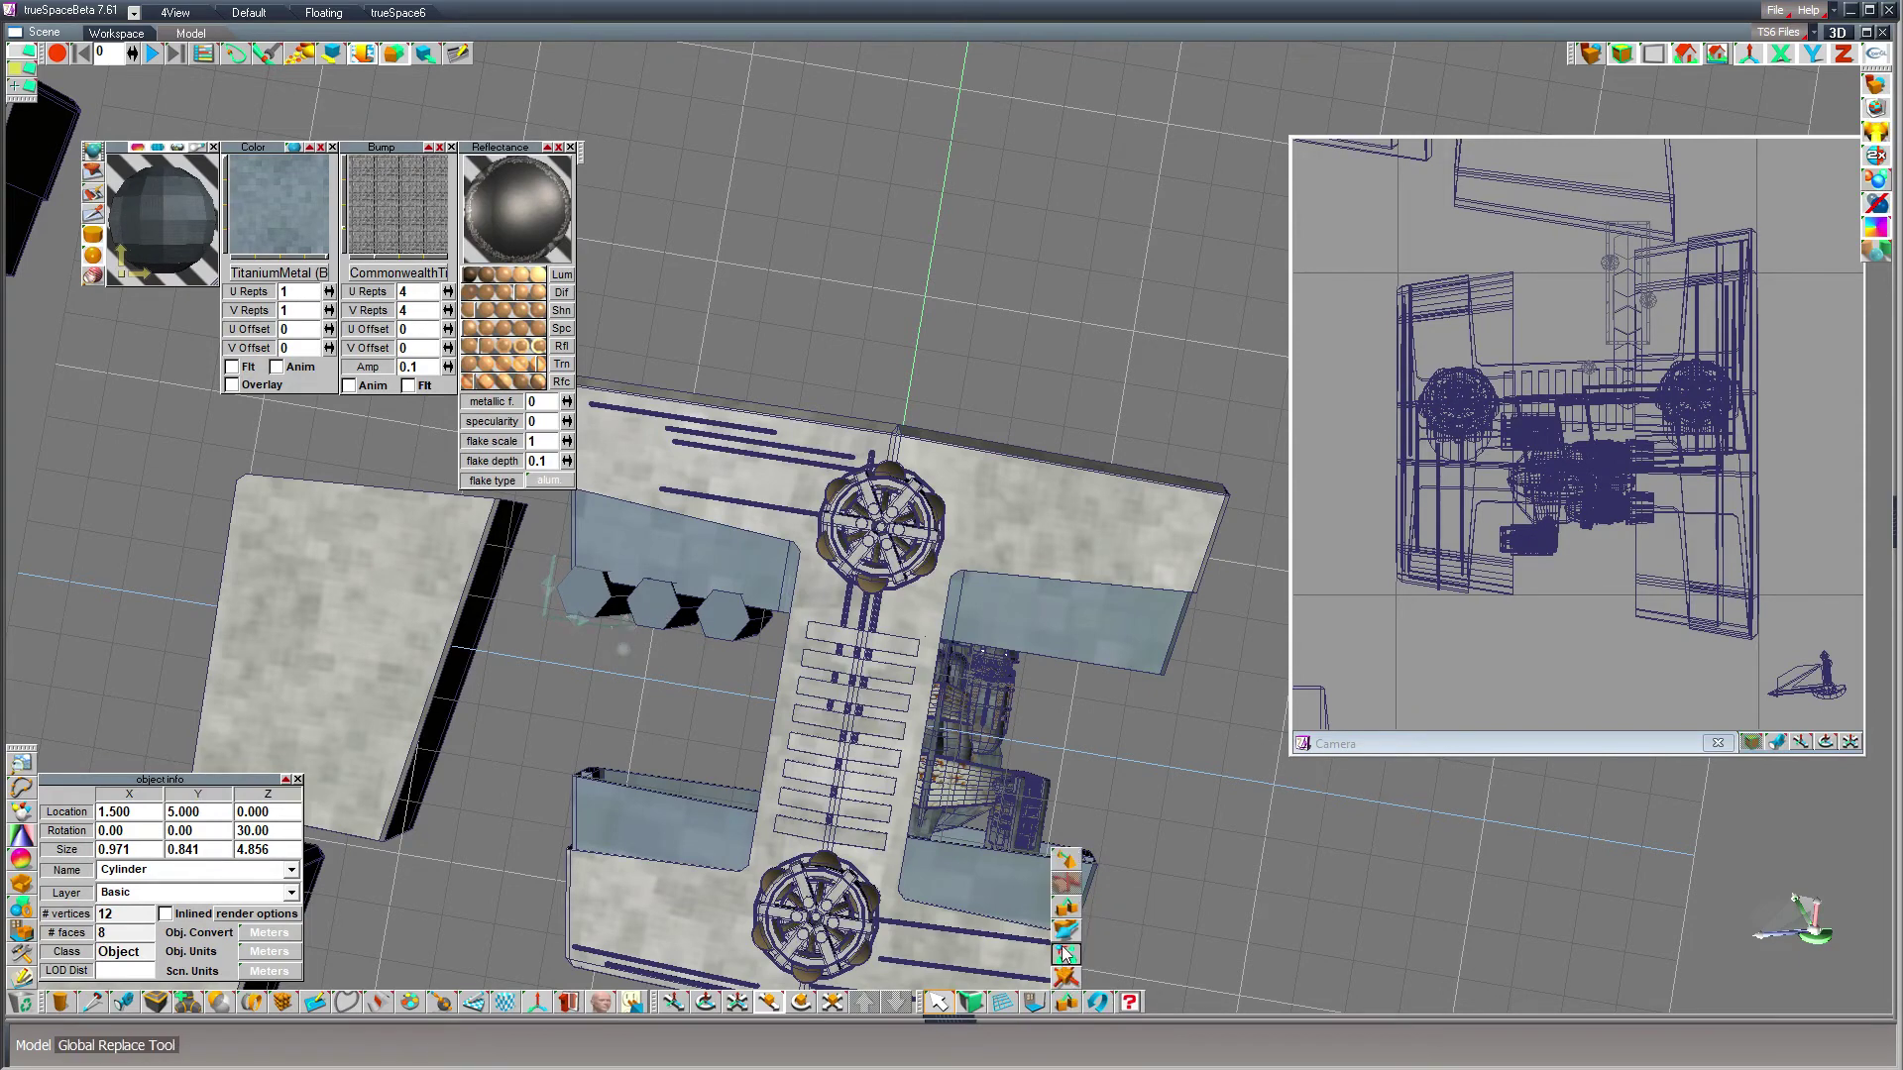
{"action": "left_click", "coordinate": [1098, 910]}
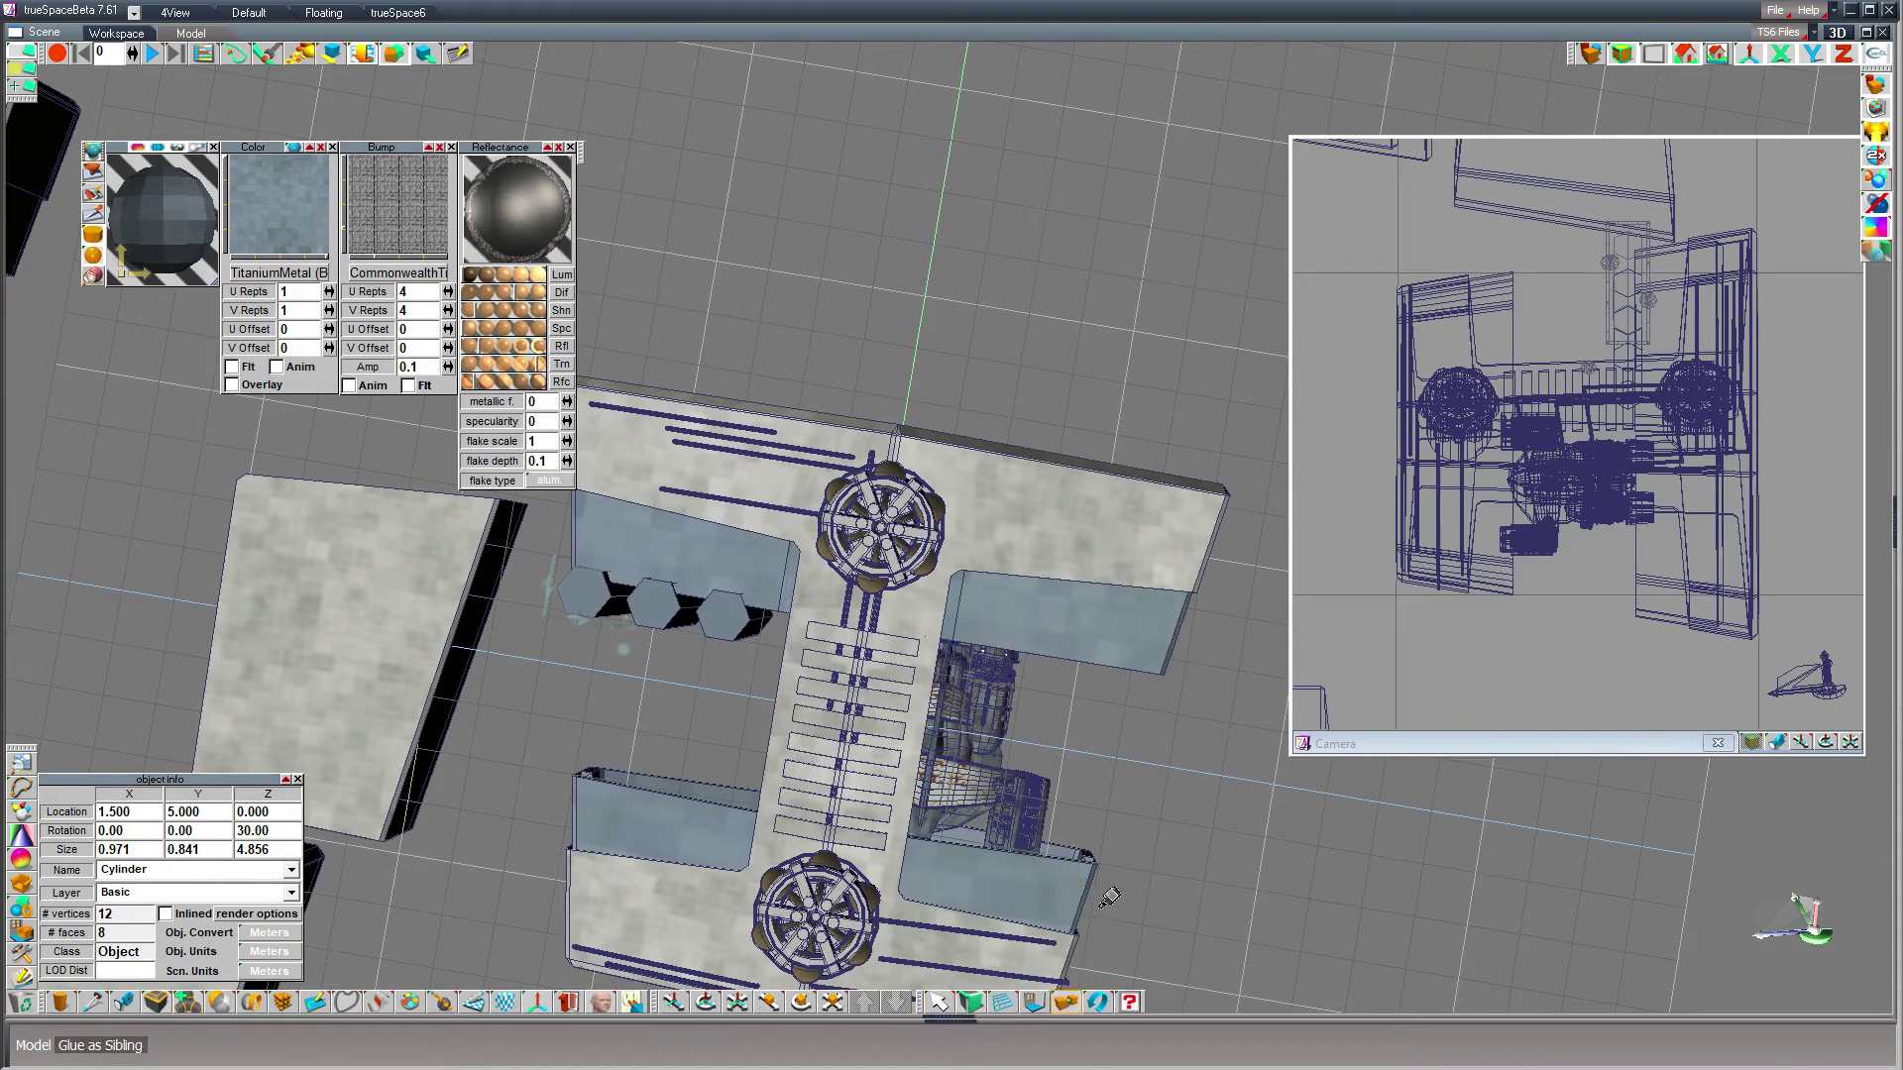
{"action": "left_click", "coordinate": [664, 585]}
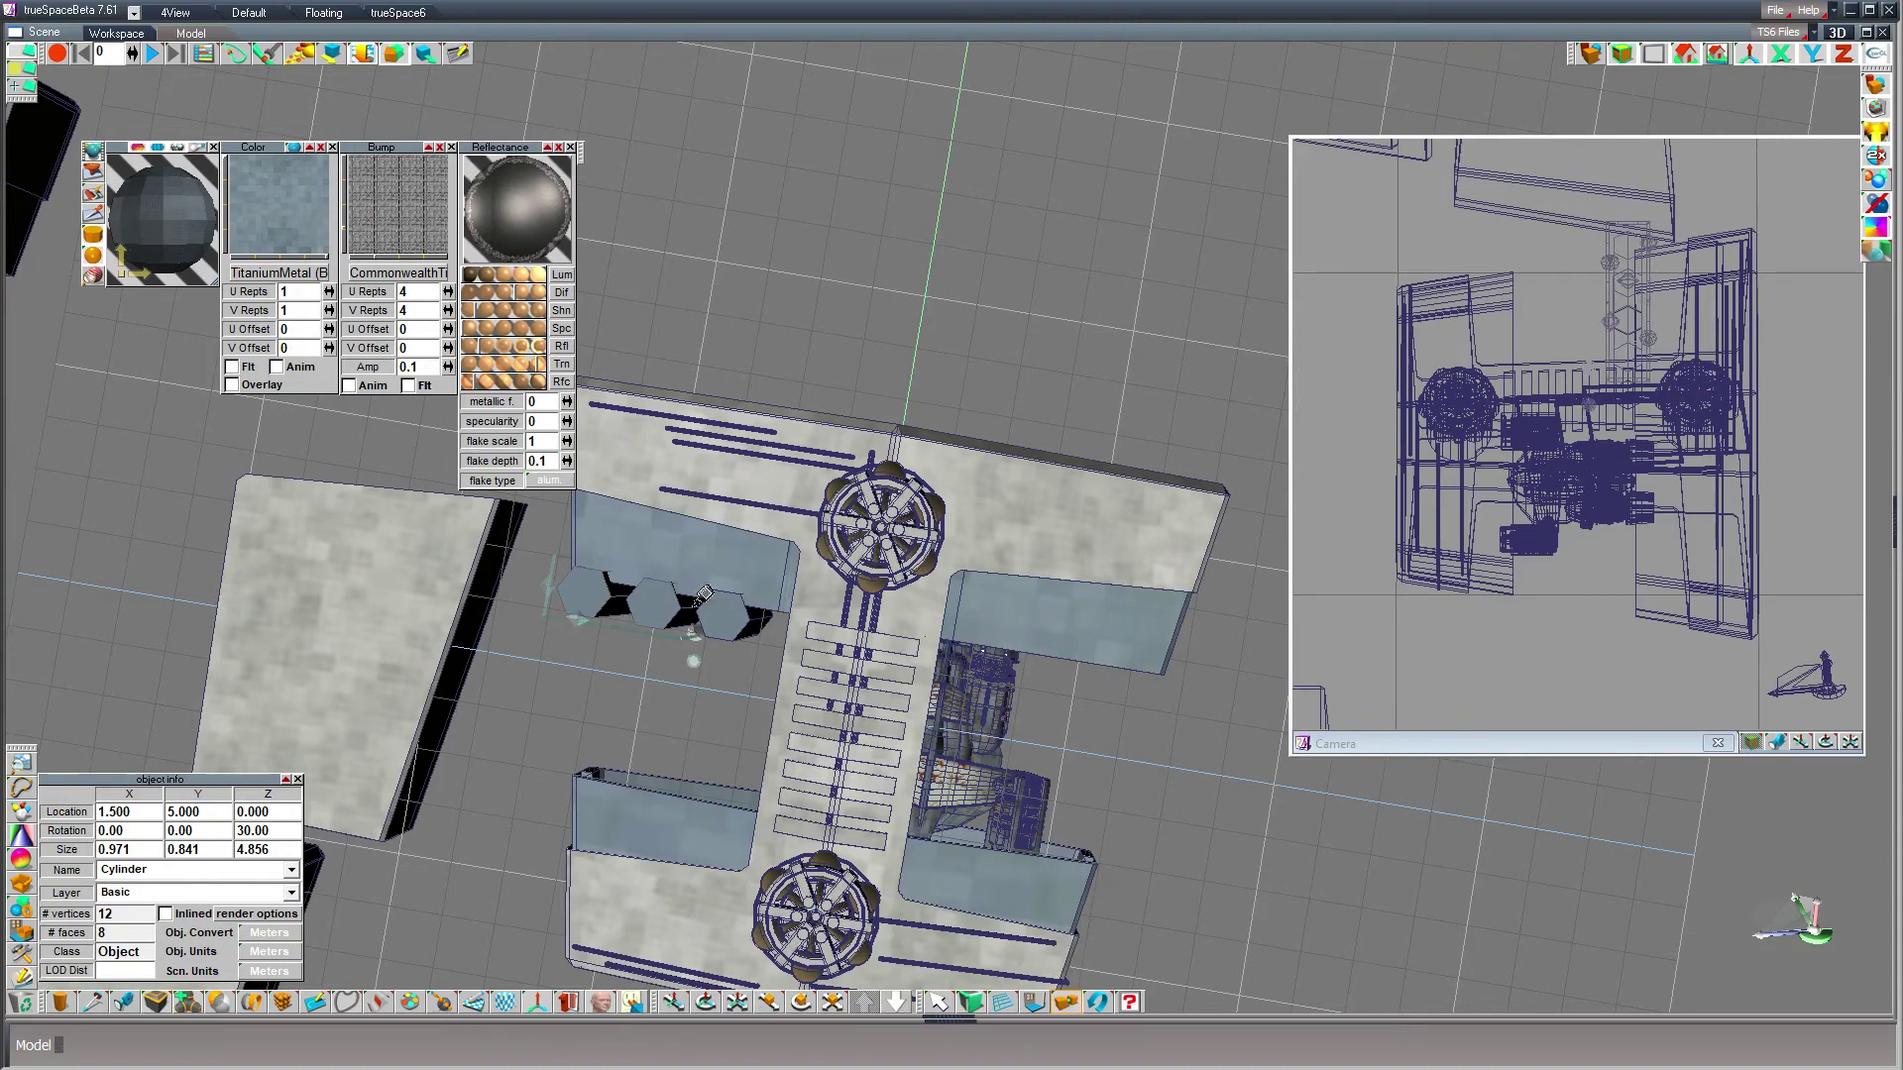
{"action": "left_click", "coordinate": [755, 602]}
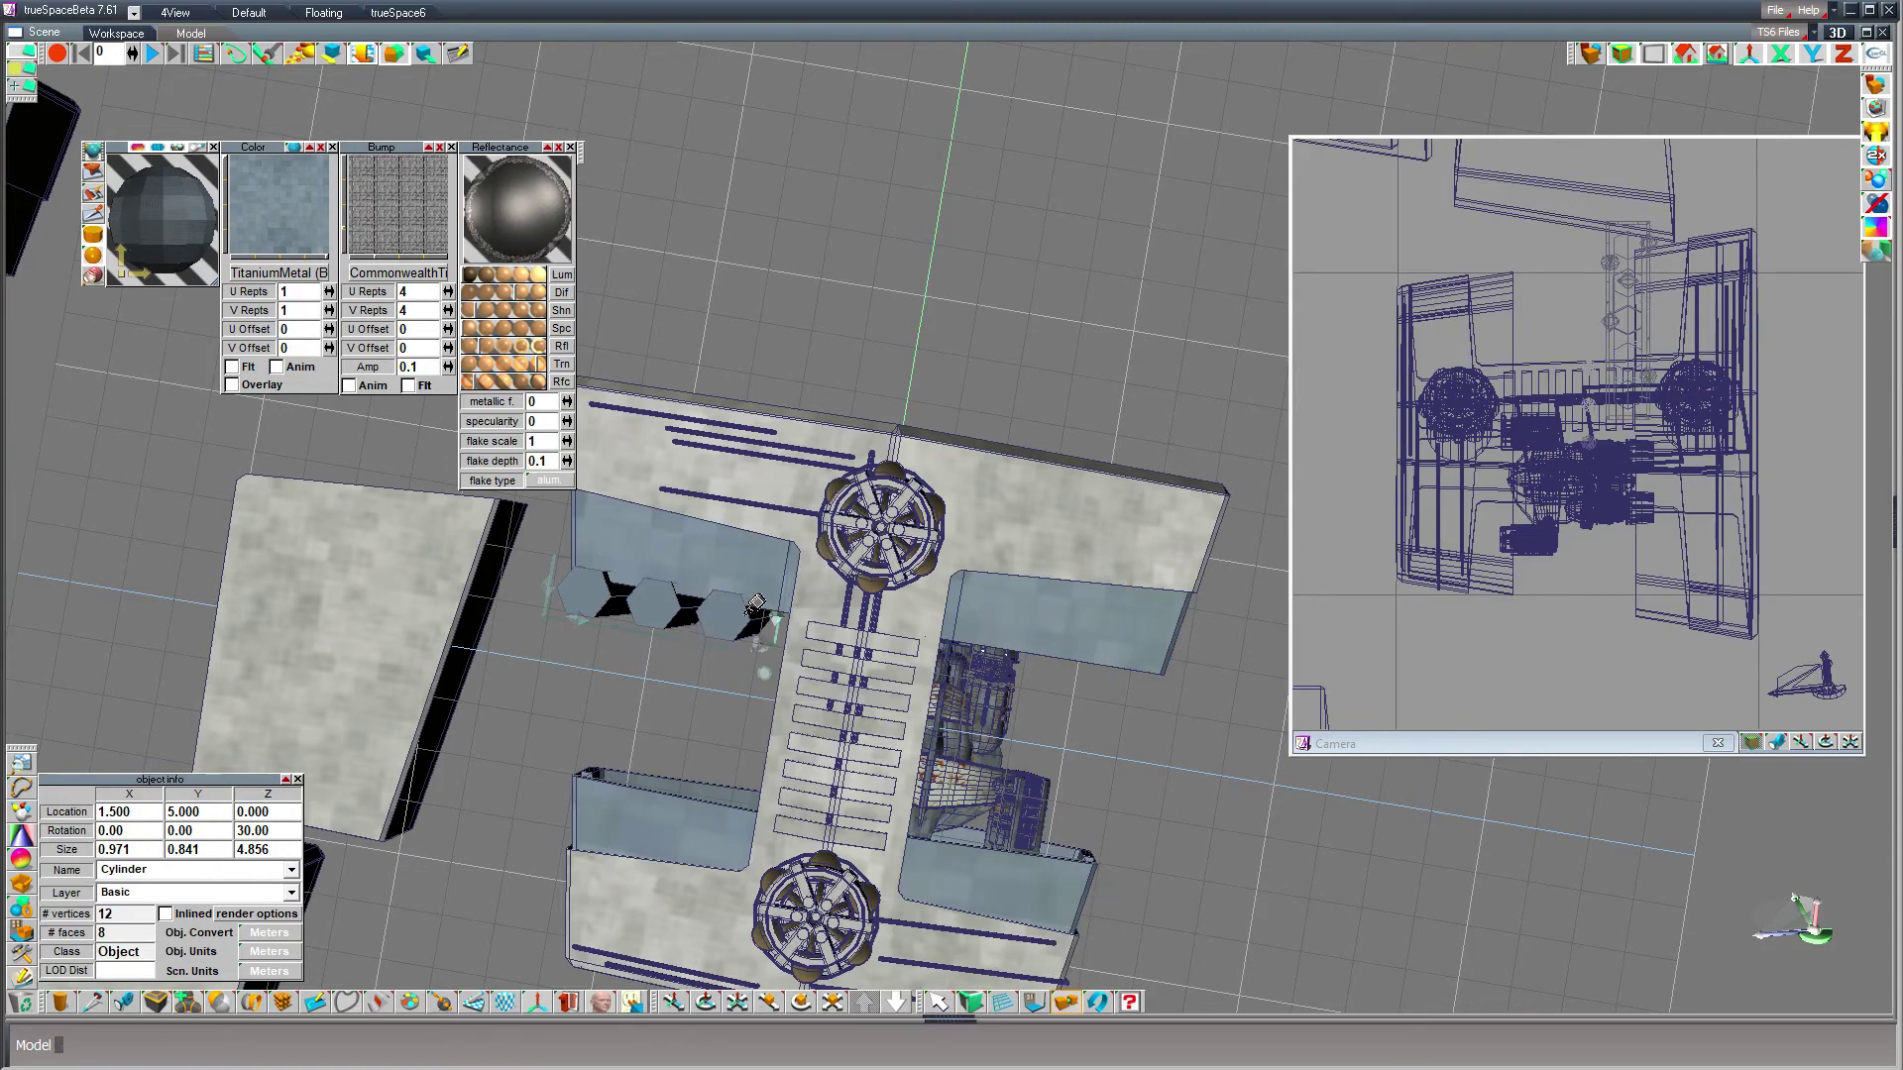
{"action": "left_click", "coordinate": [938, 1004]}
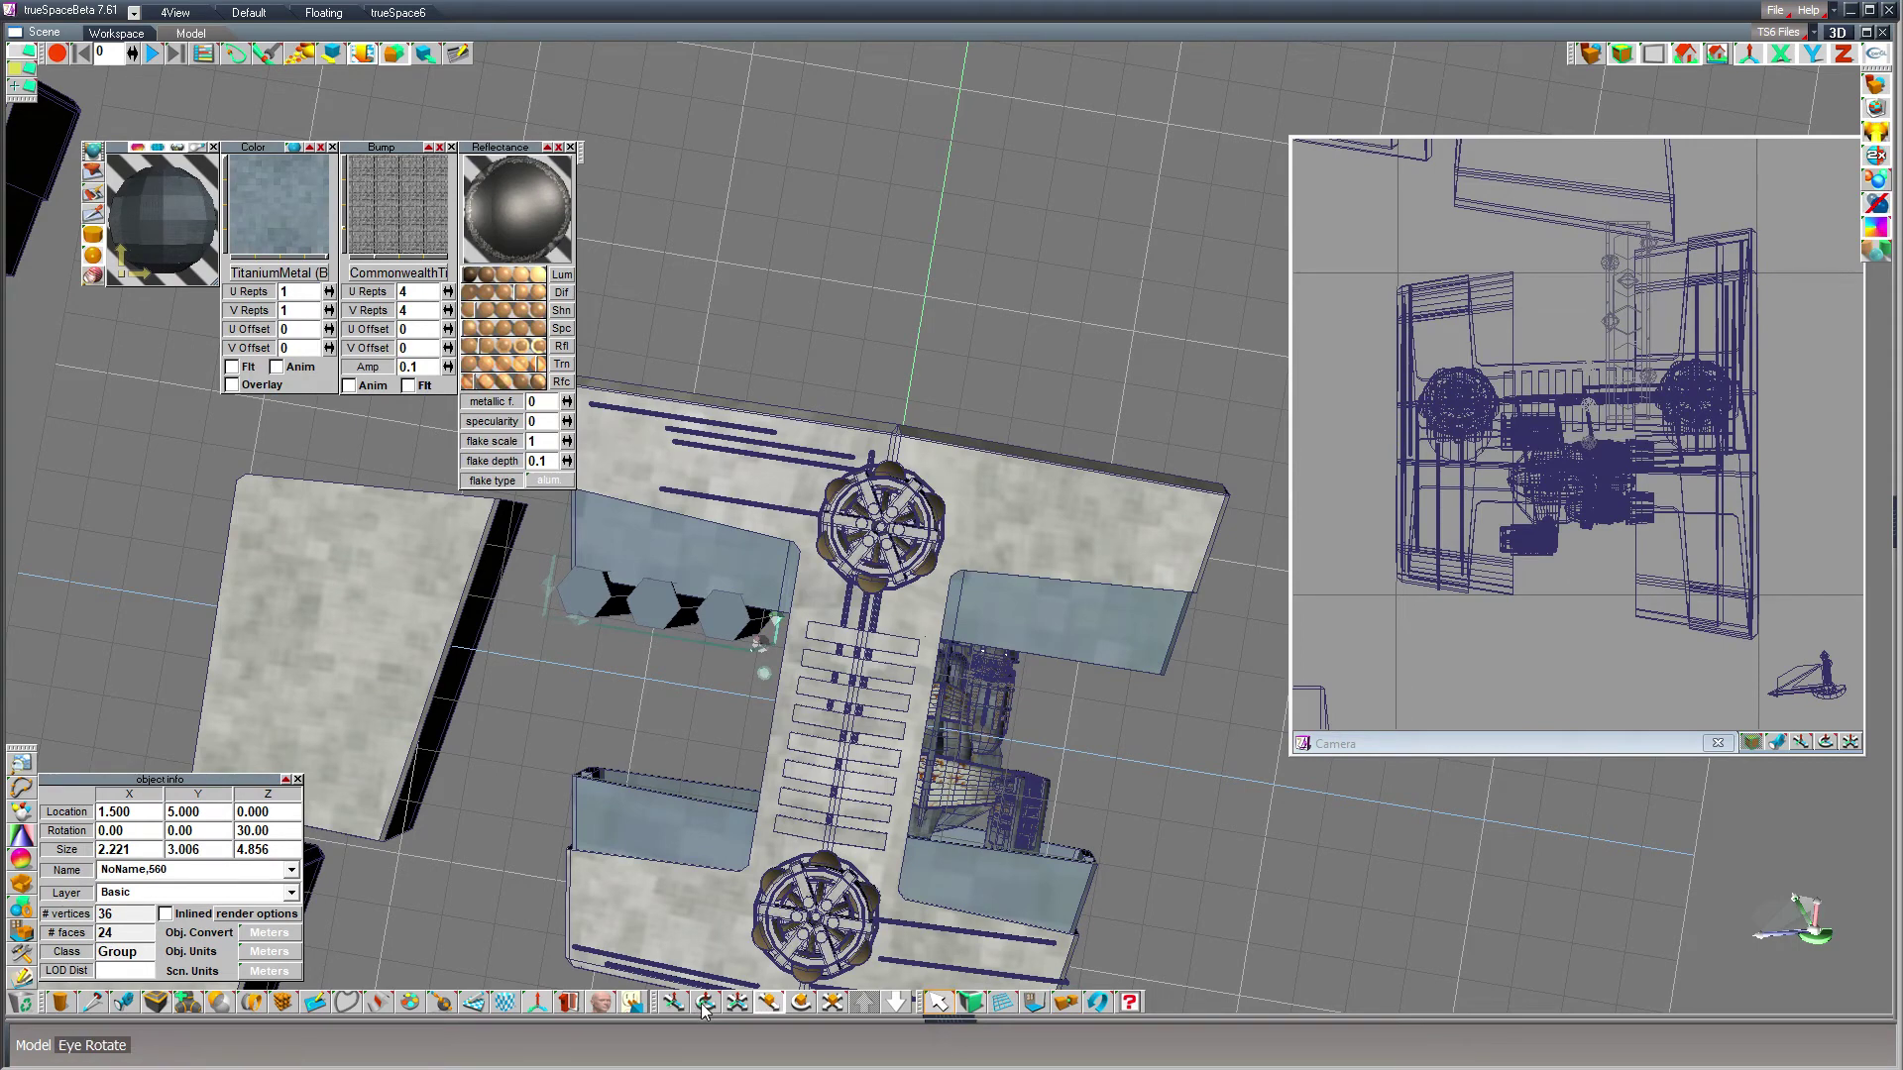
- Set the Z rotation of the cylinder group's axes to 0
{"action": "left_click", "coordinate": [702, 1004]}
{"action": "left_click_drag", "start_coordinate": [1031, 908], "coordinate": [1120, 908]}
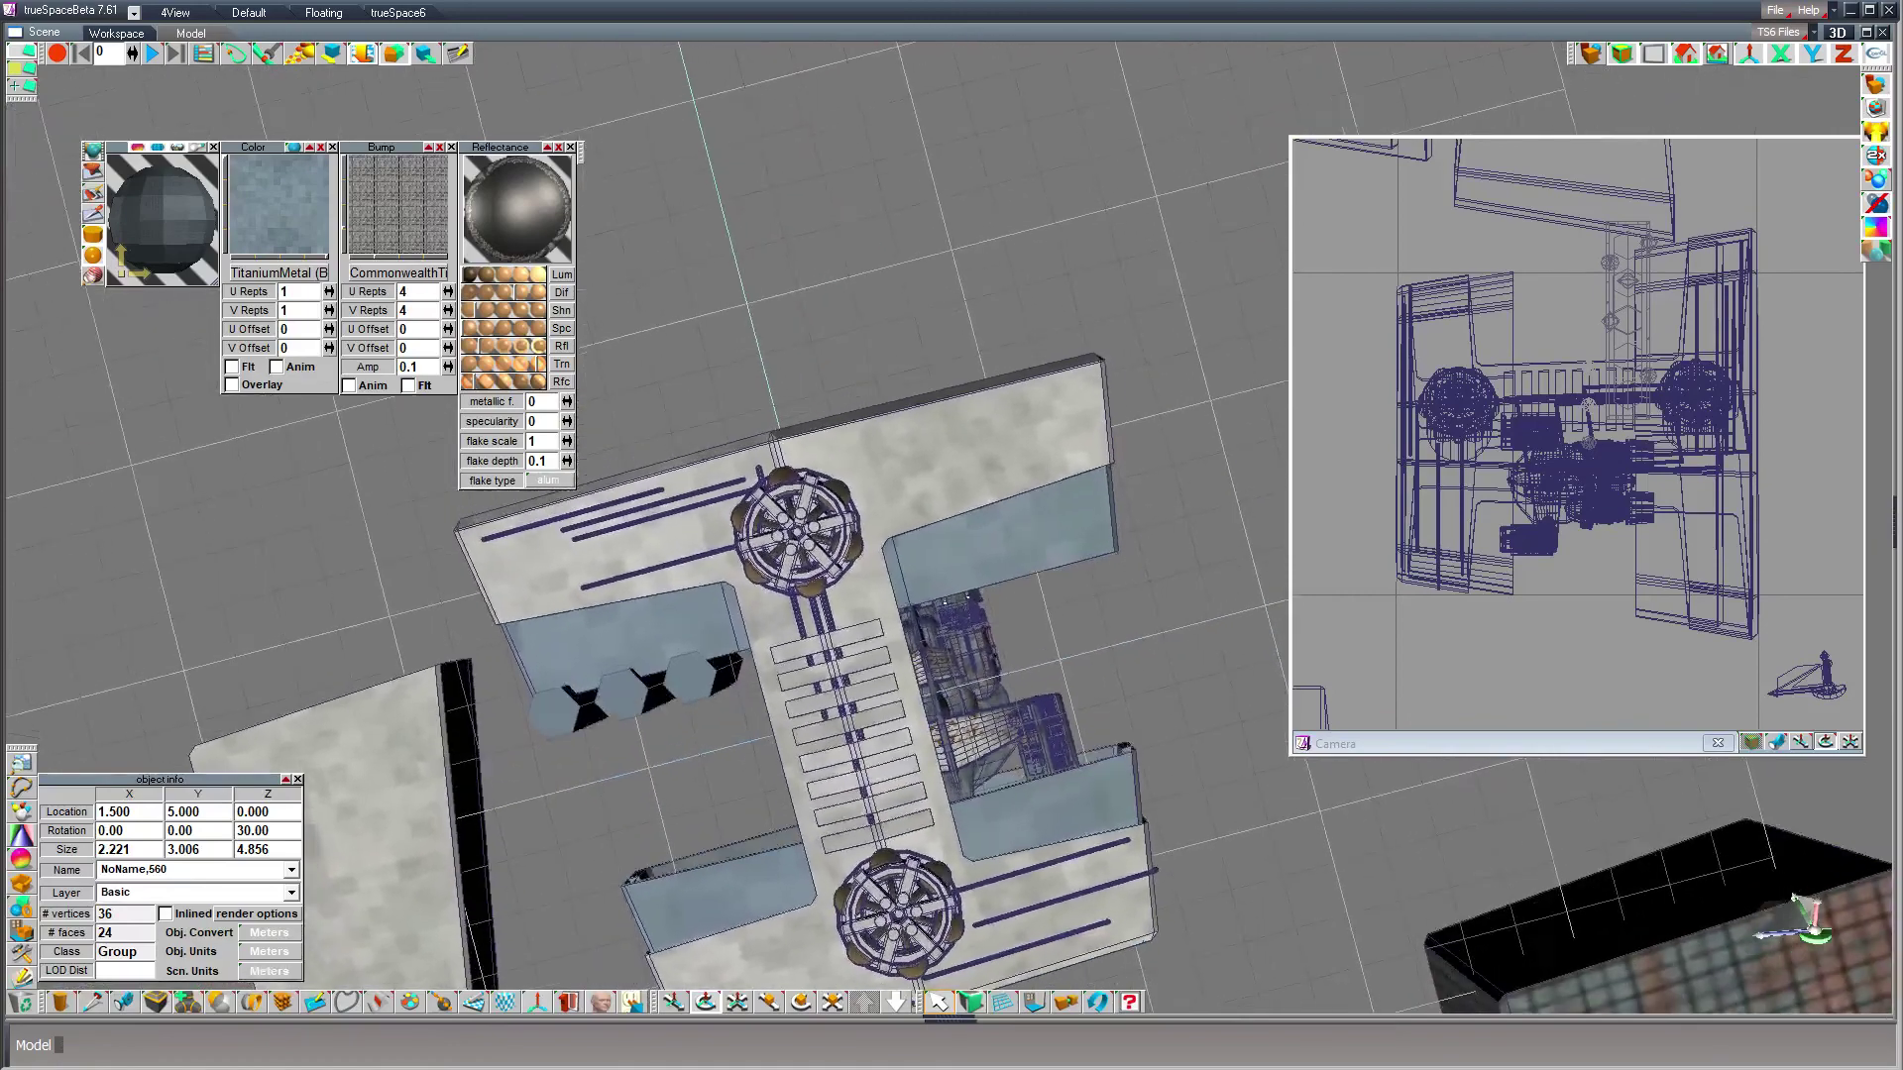
{"action": "left_click_drag", "start_coordinate": [927, 879], "coordinate": [872, 874]}
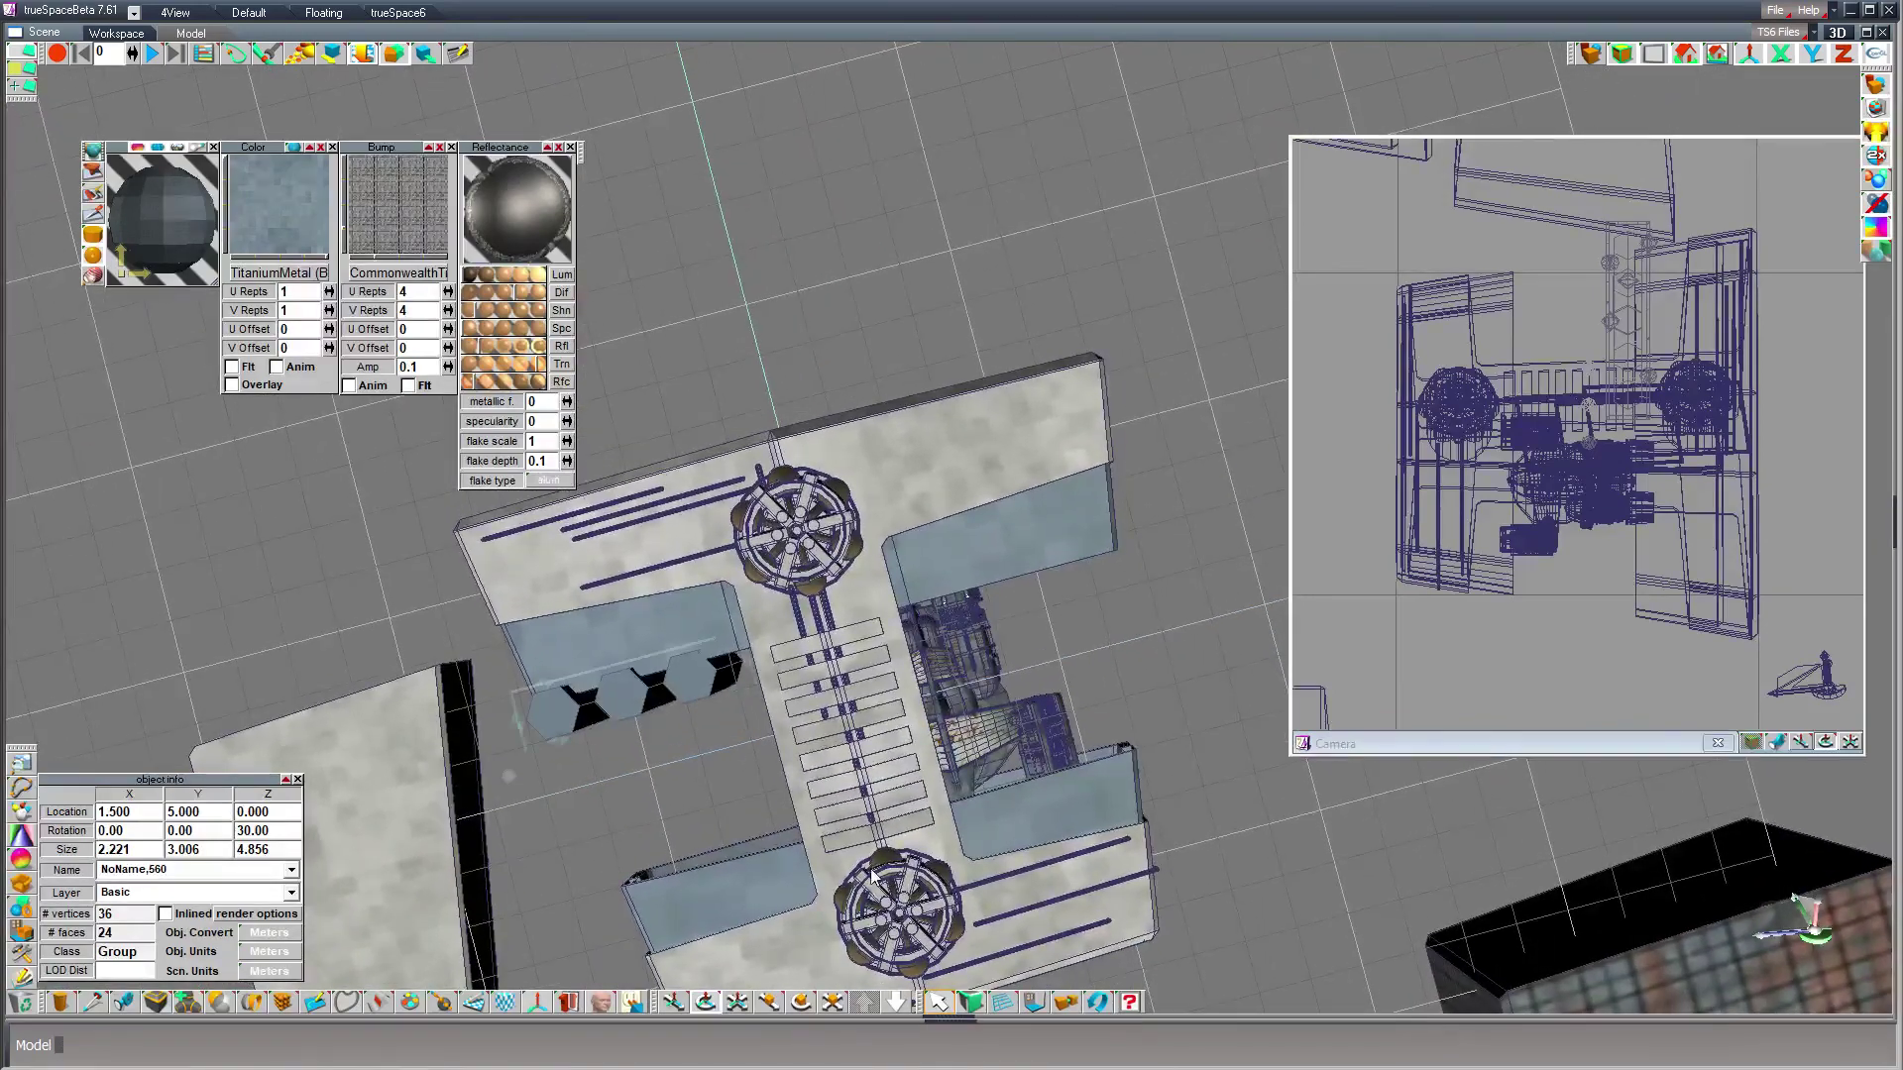
{"action": "left_click", "coordinate": [671, 1003]}
{"action": "left_click_drag", "start_coordinate": [671, 1003], "coordinate": [848, 783]}
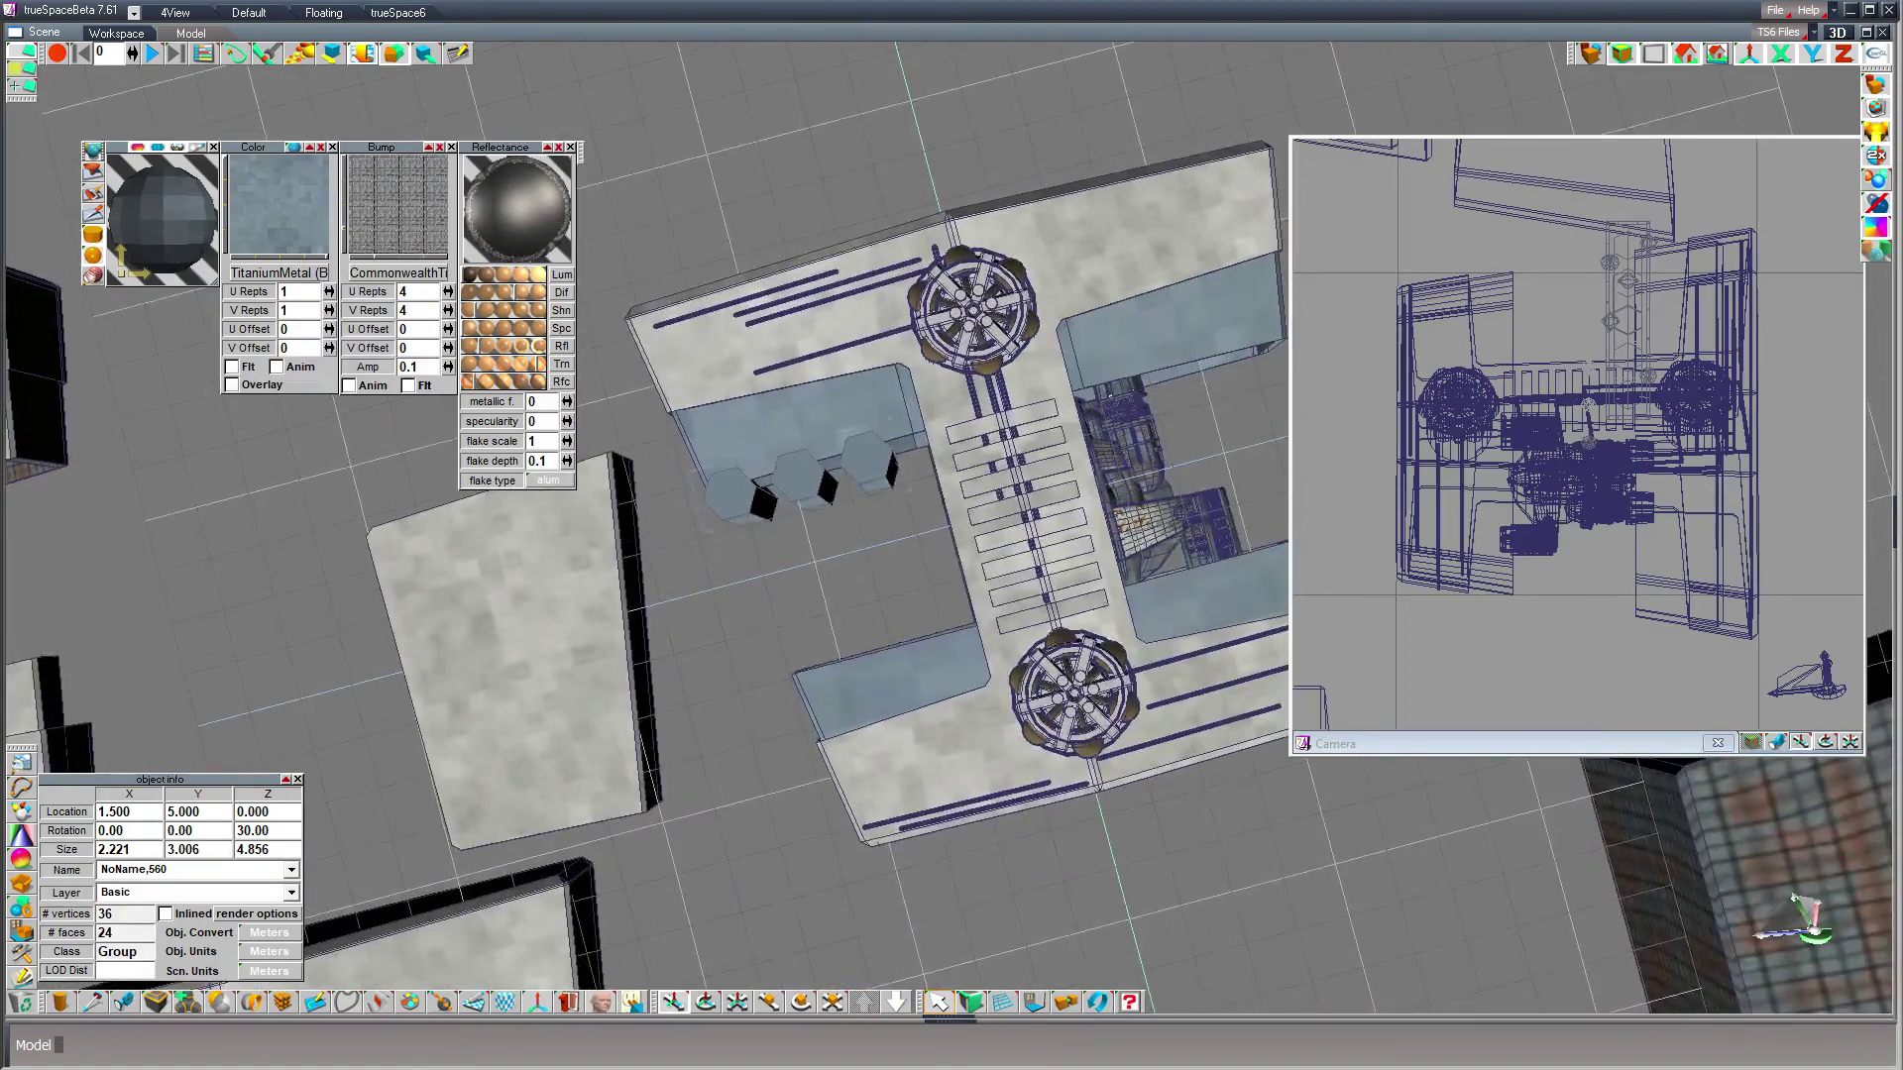
{"action": "left_click", "coordinate": [708, 1005]}
{"action": "left_click_drag", "start_coordinate": [752, 877], "coordinate": [1066, 844]}
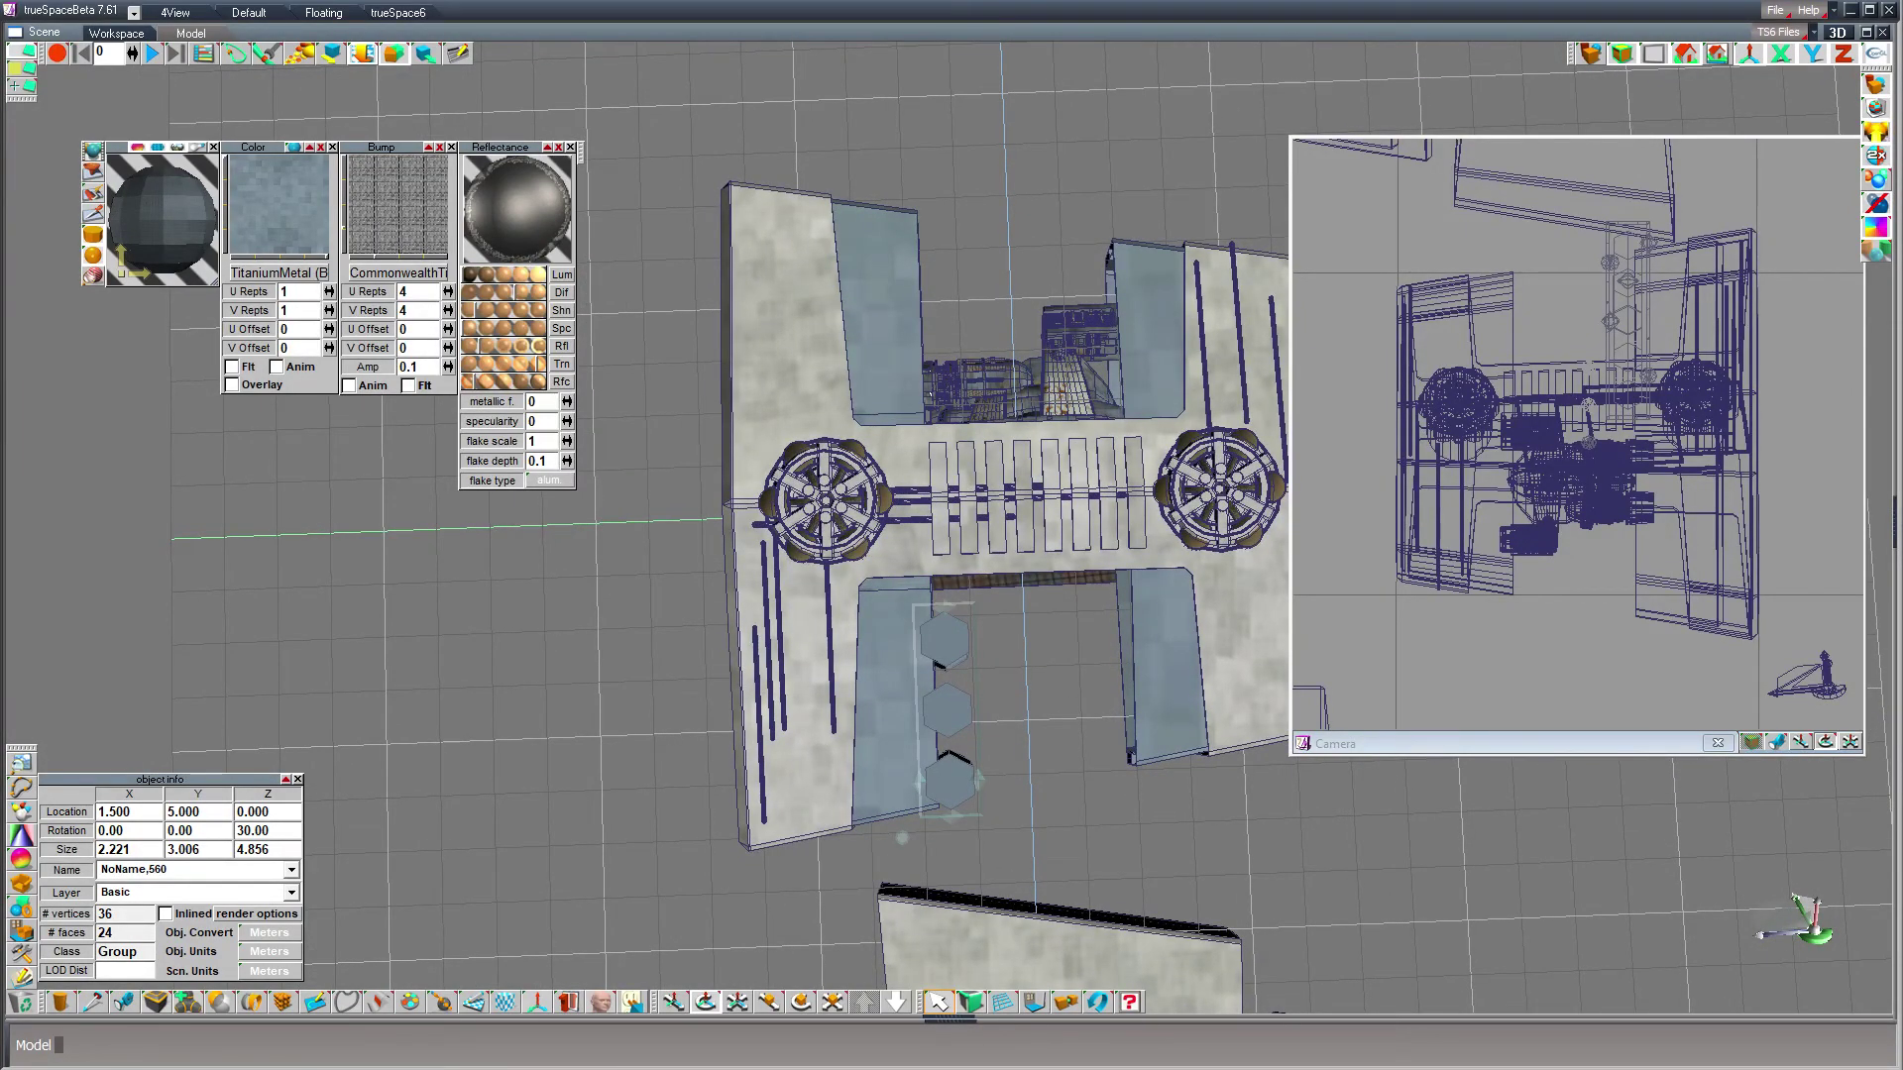
{"action": "left_click", "coordinate": [537, 1002]}
{"action": "left_click", "coordinate": [276, 832]}
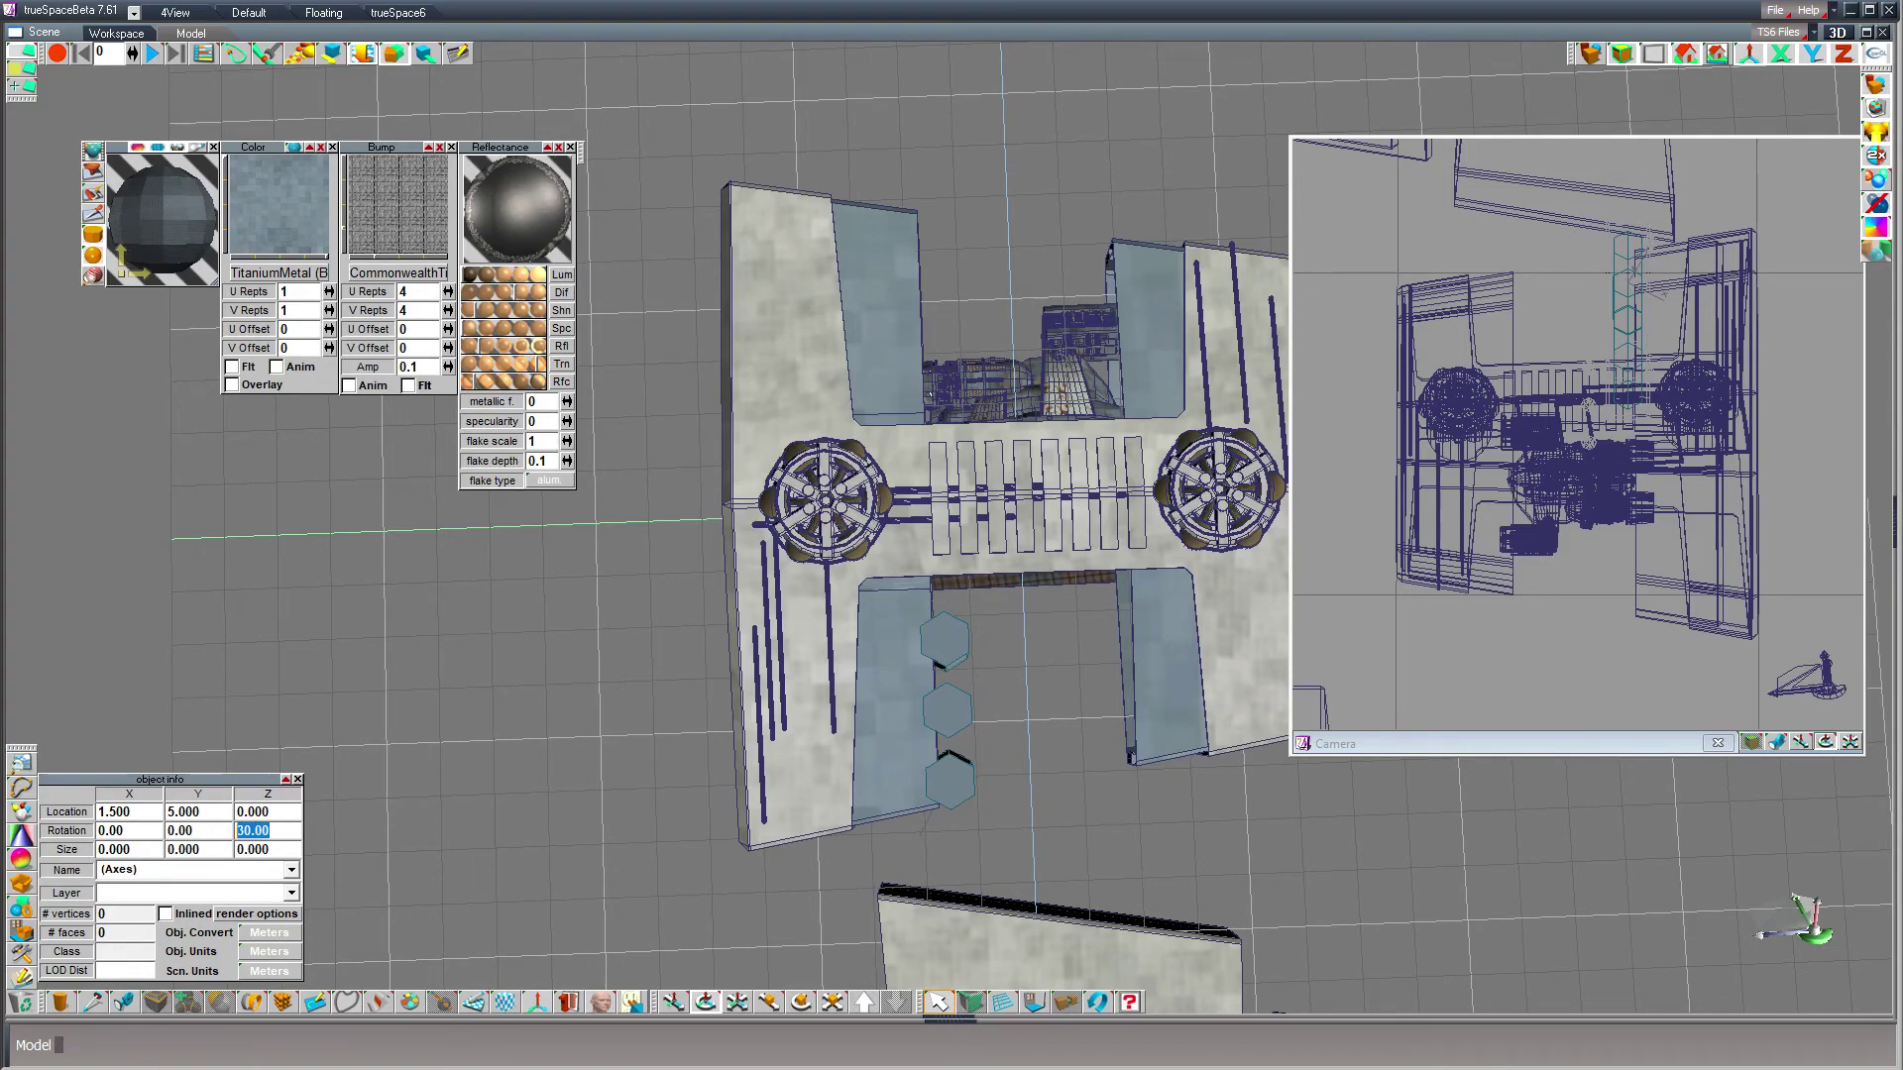
{"action": "type", "text": "0"}
{"action": "key", "text": "Return"}
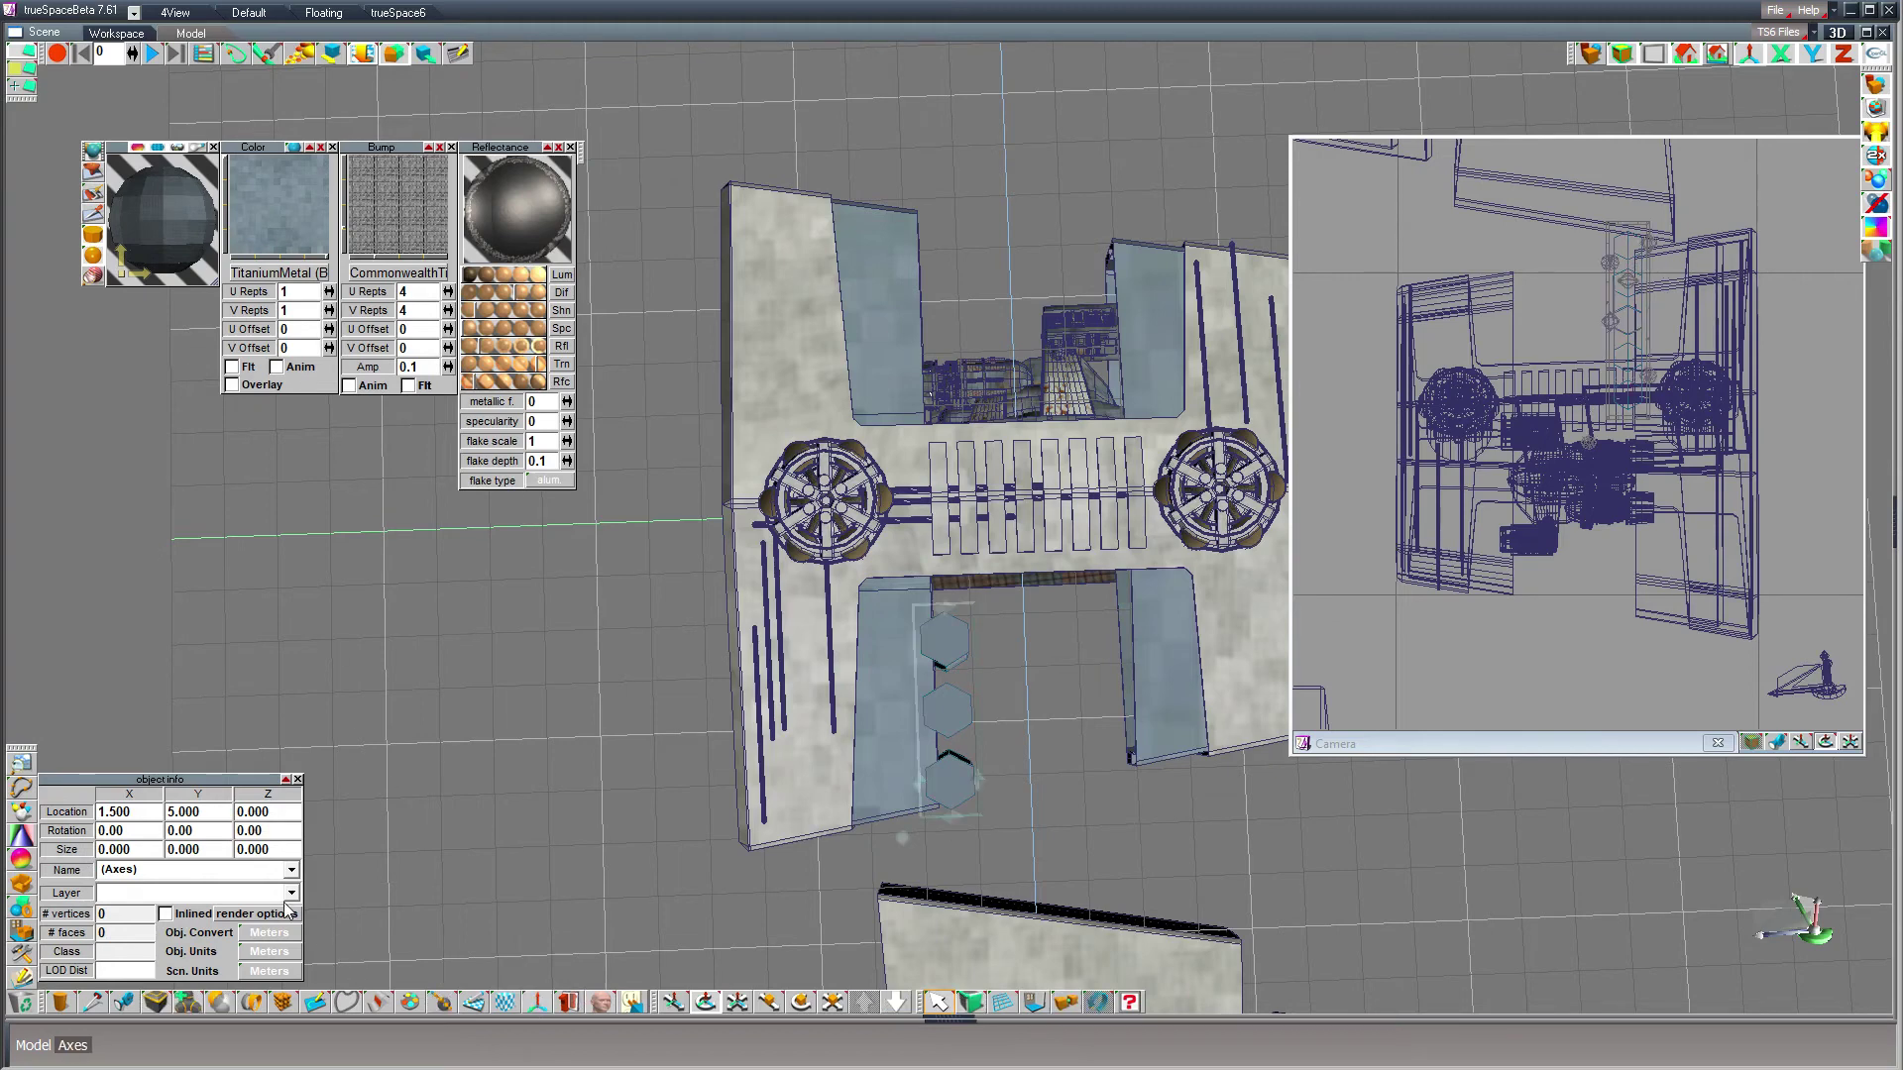
- Try Z rotations of 5, -1 and 1 on the cylinder group and return it to 0
{"action": "left_click", "coordinate": [281, 833]}
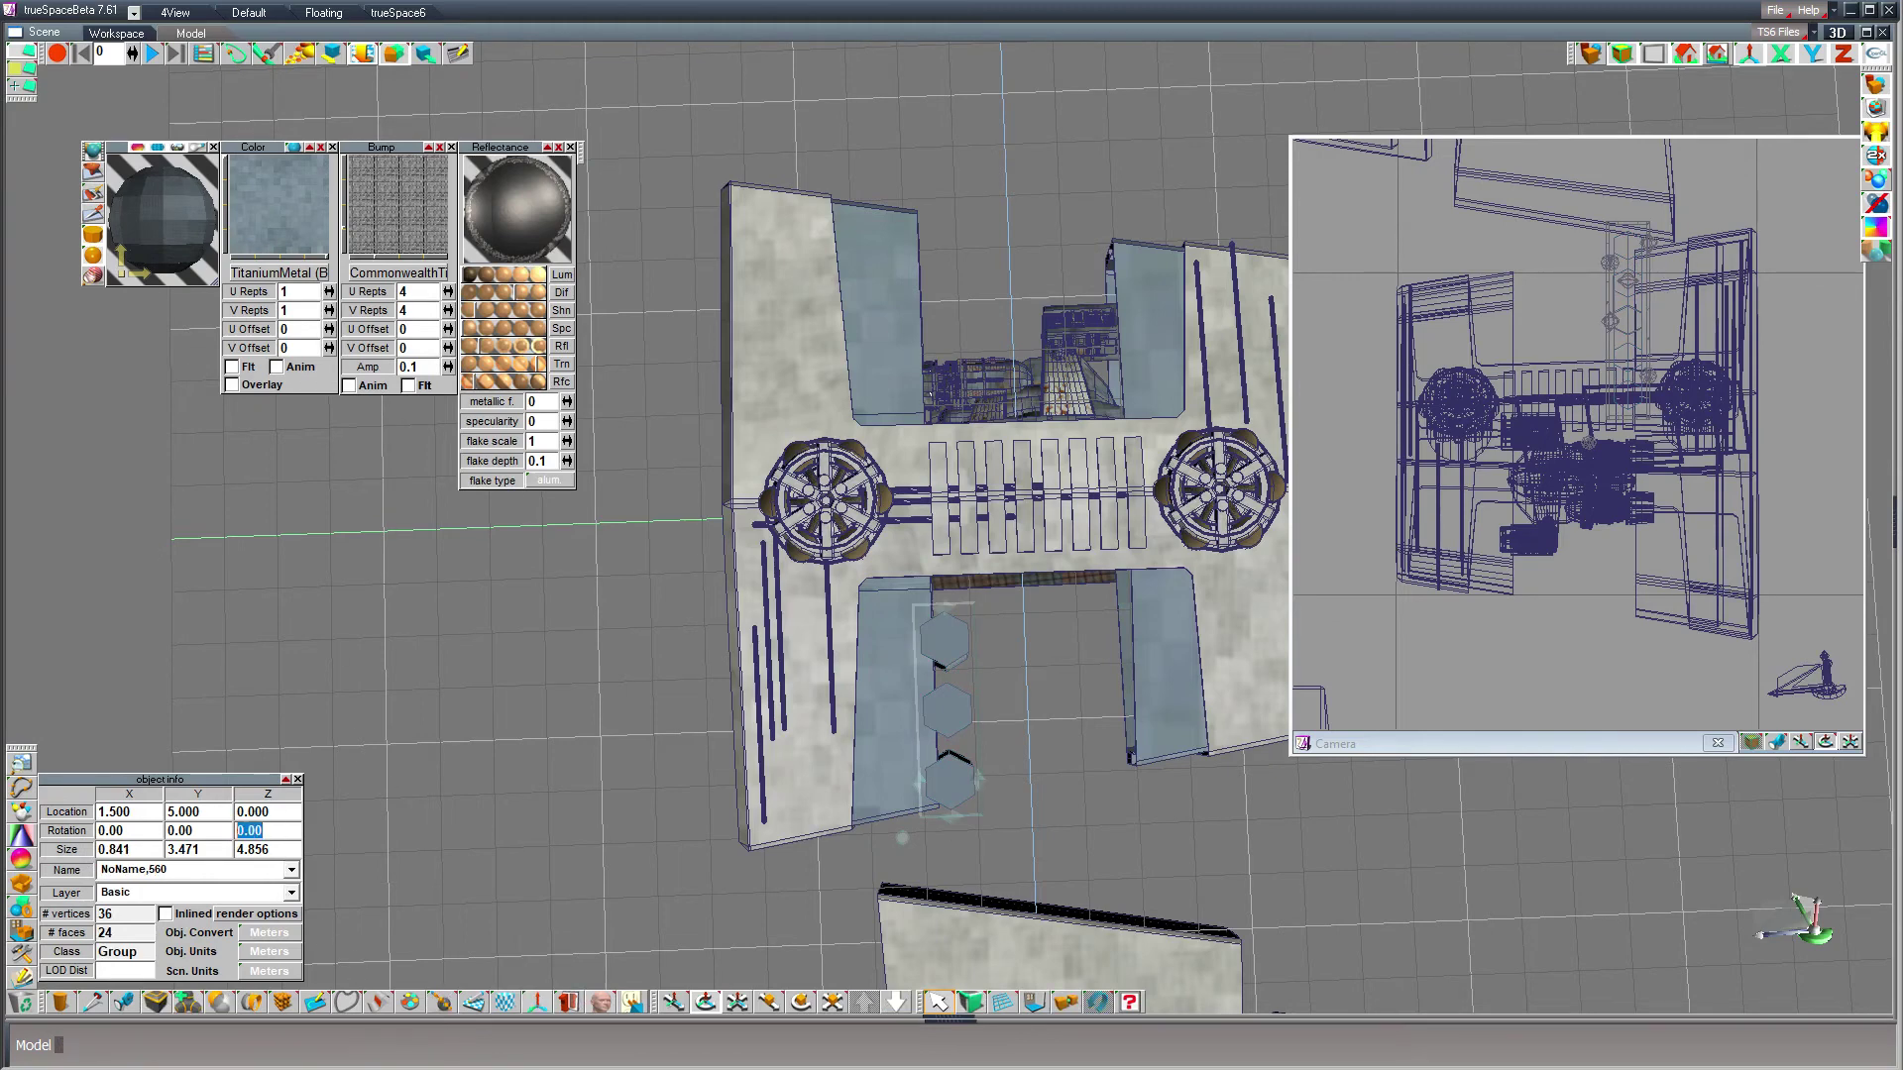
{"action": "type", "text": "5"}
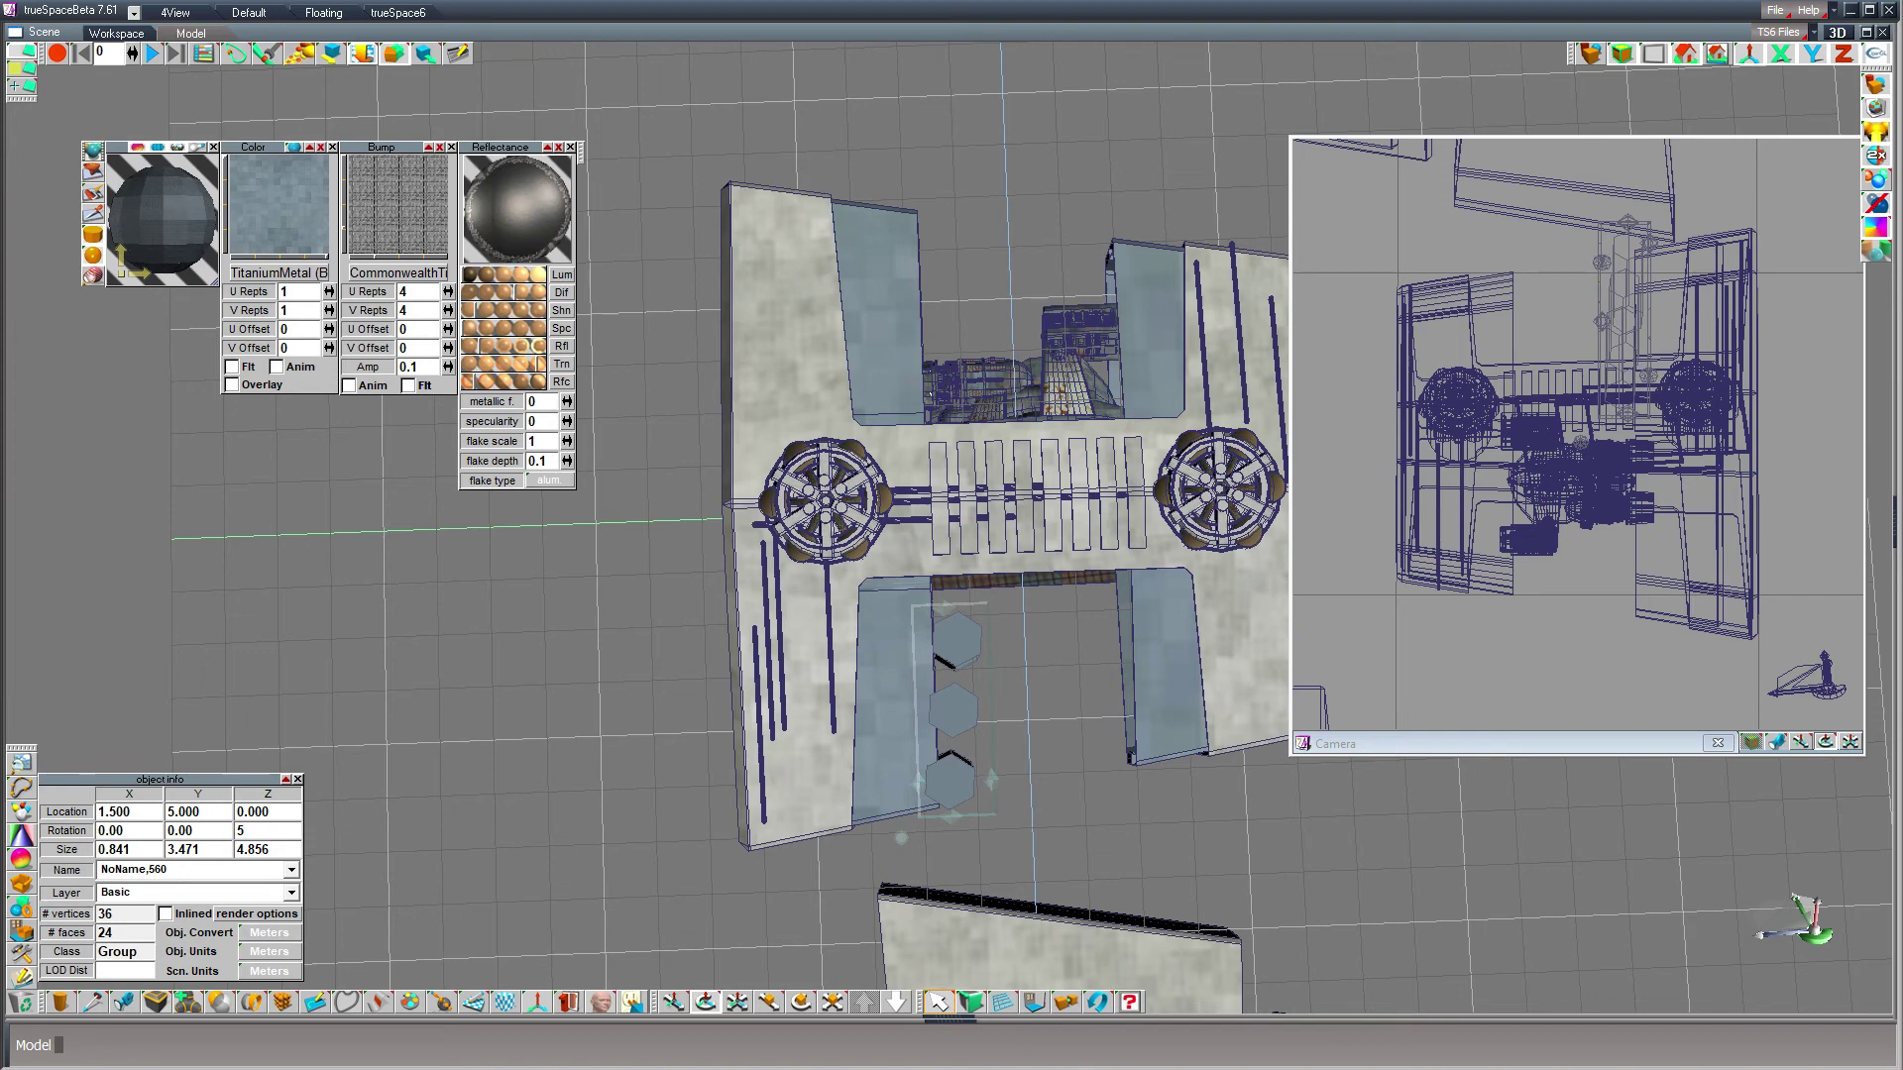
{"action": "key", "text": "BackSpace"}
{"action": "type", "text": "-1"}
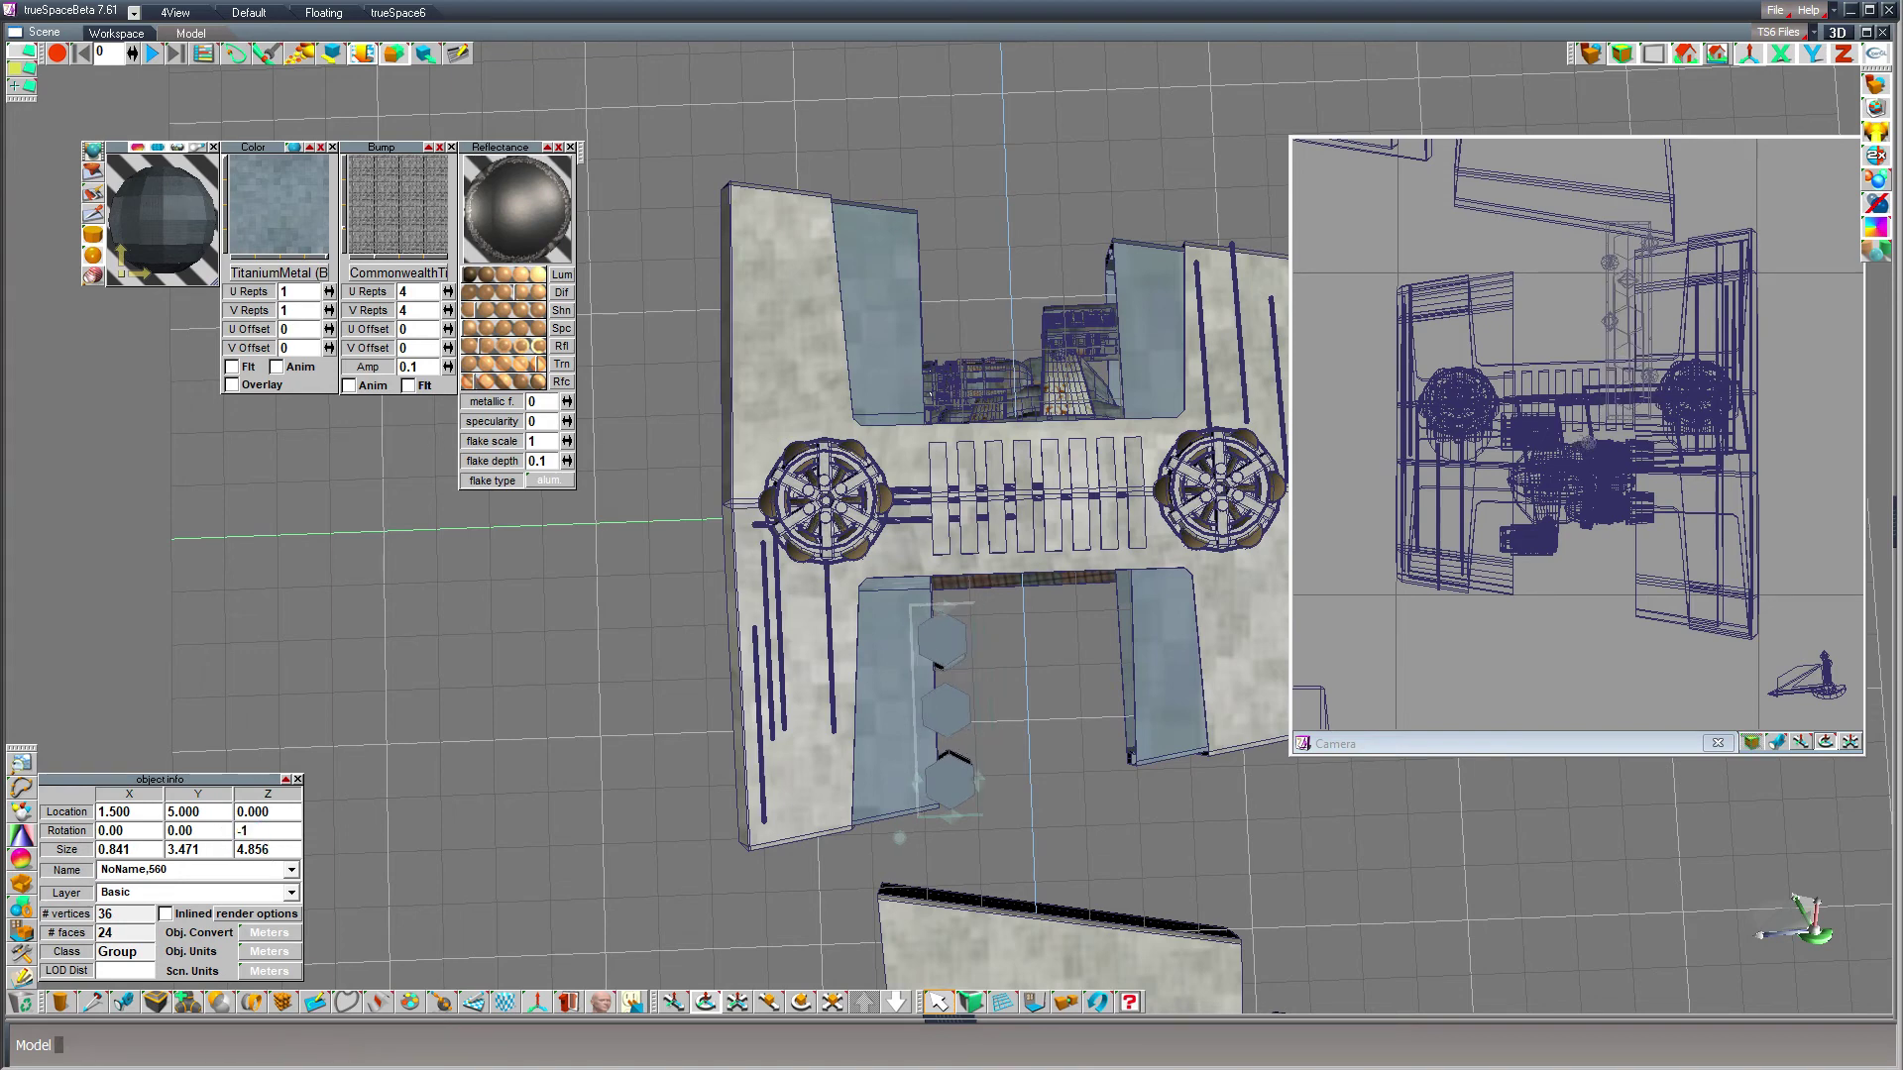
{"action": "key", "text": "Return"}
{"action": "left_click", "coordinate": [252, 831]}
{"action": "type", "text": "1"}
{"action": "key", "text": "Return"}
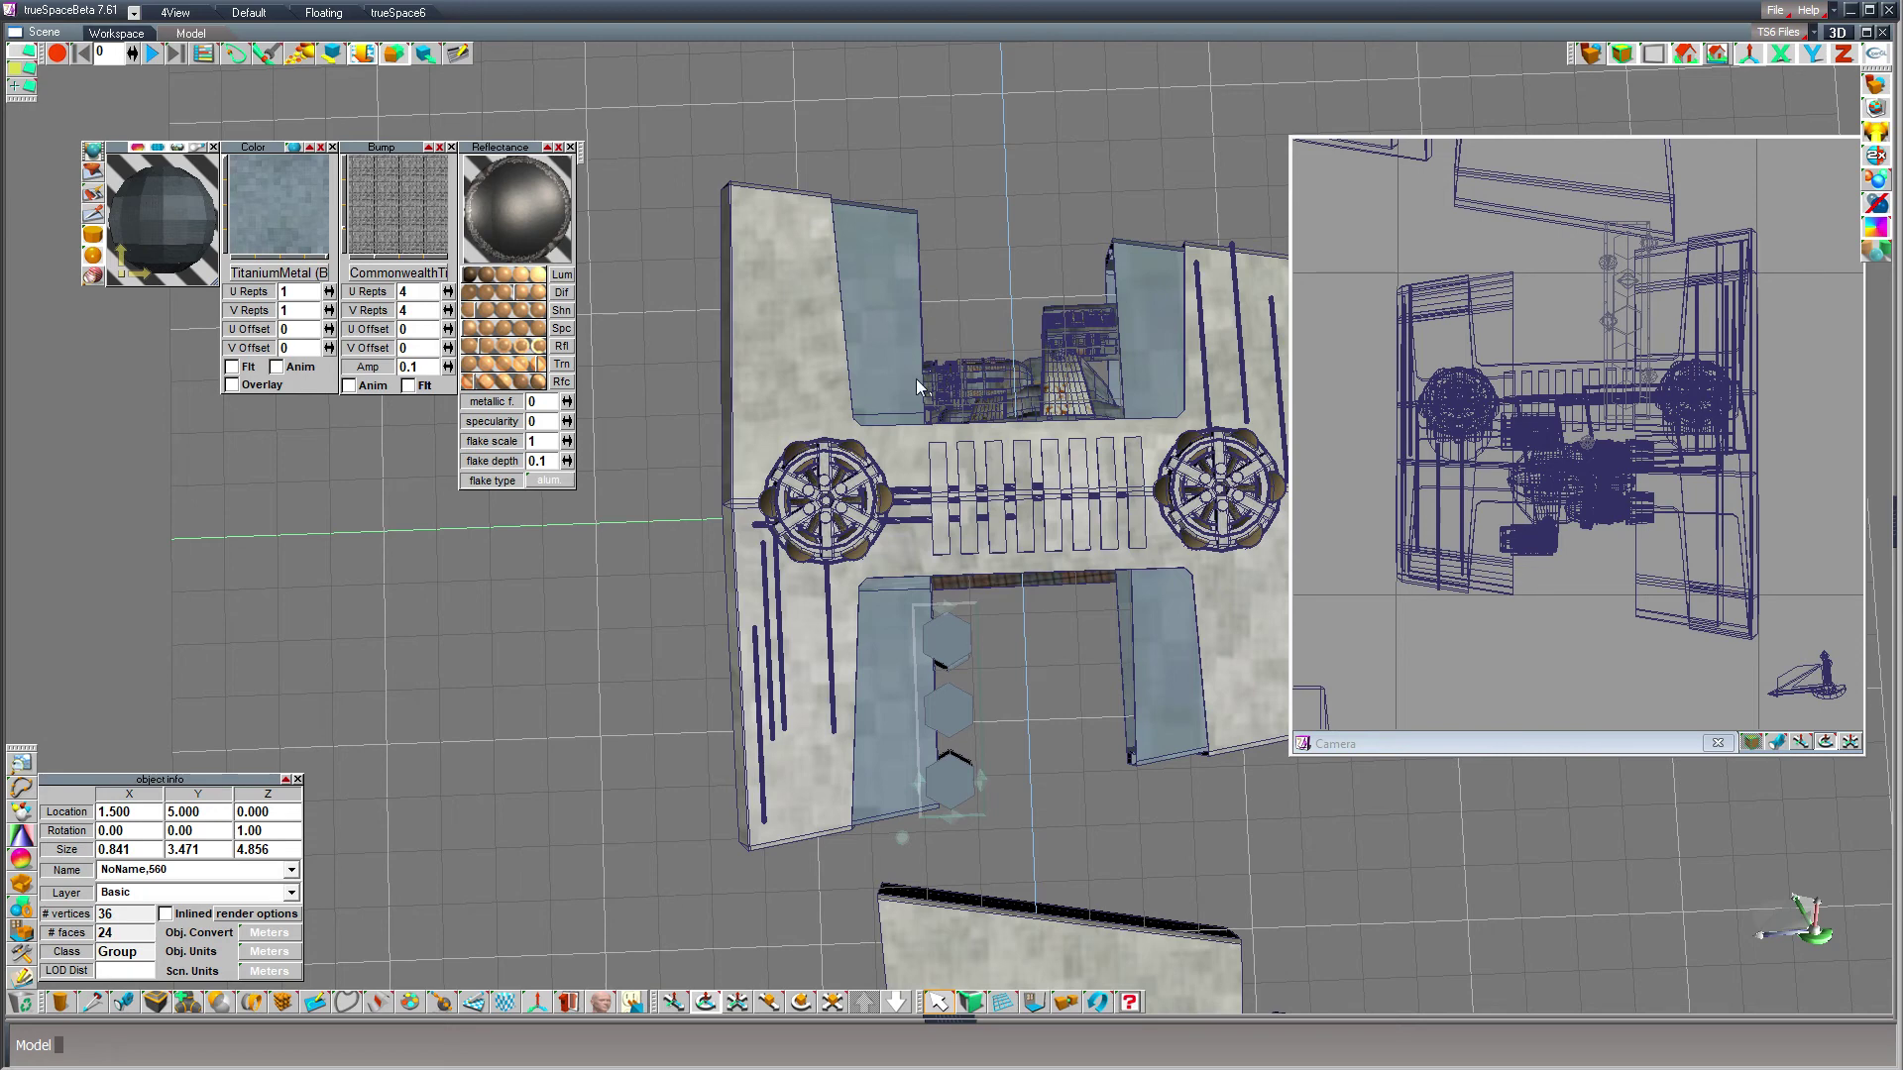
{"action": "double_click", "coordinate": [250, 830]}
{"action": "type", "text": "0"}
{"action": "key", "text": "Return"}
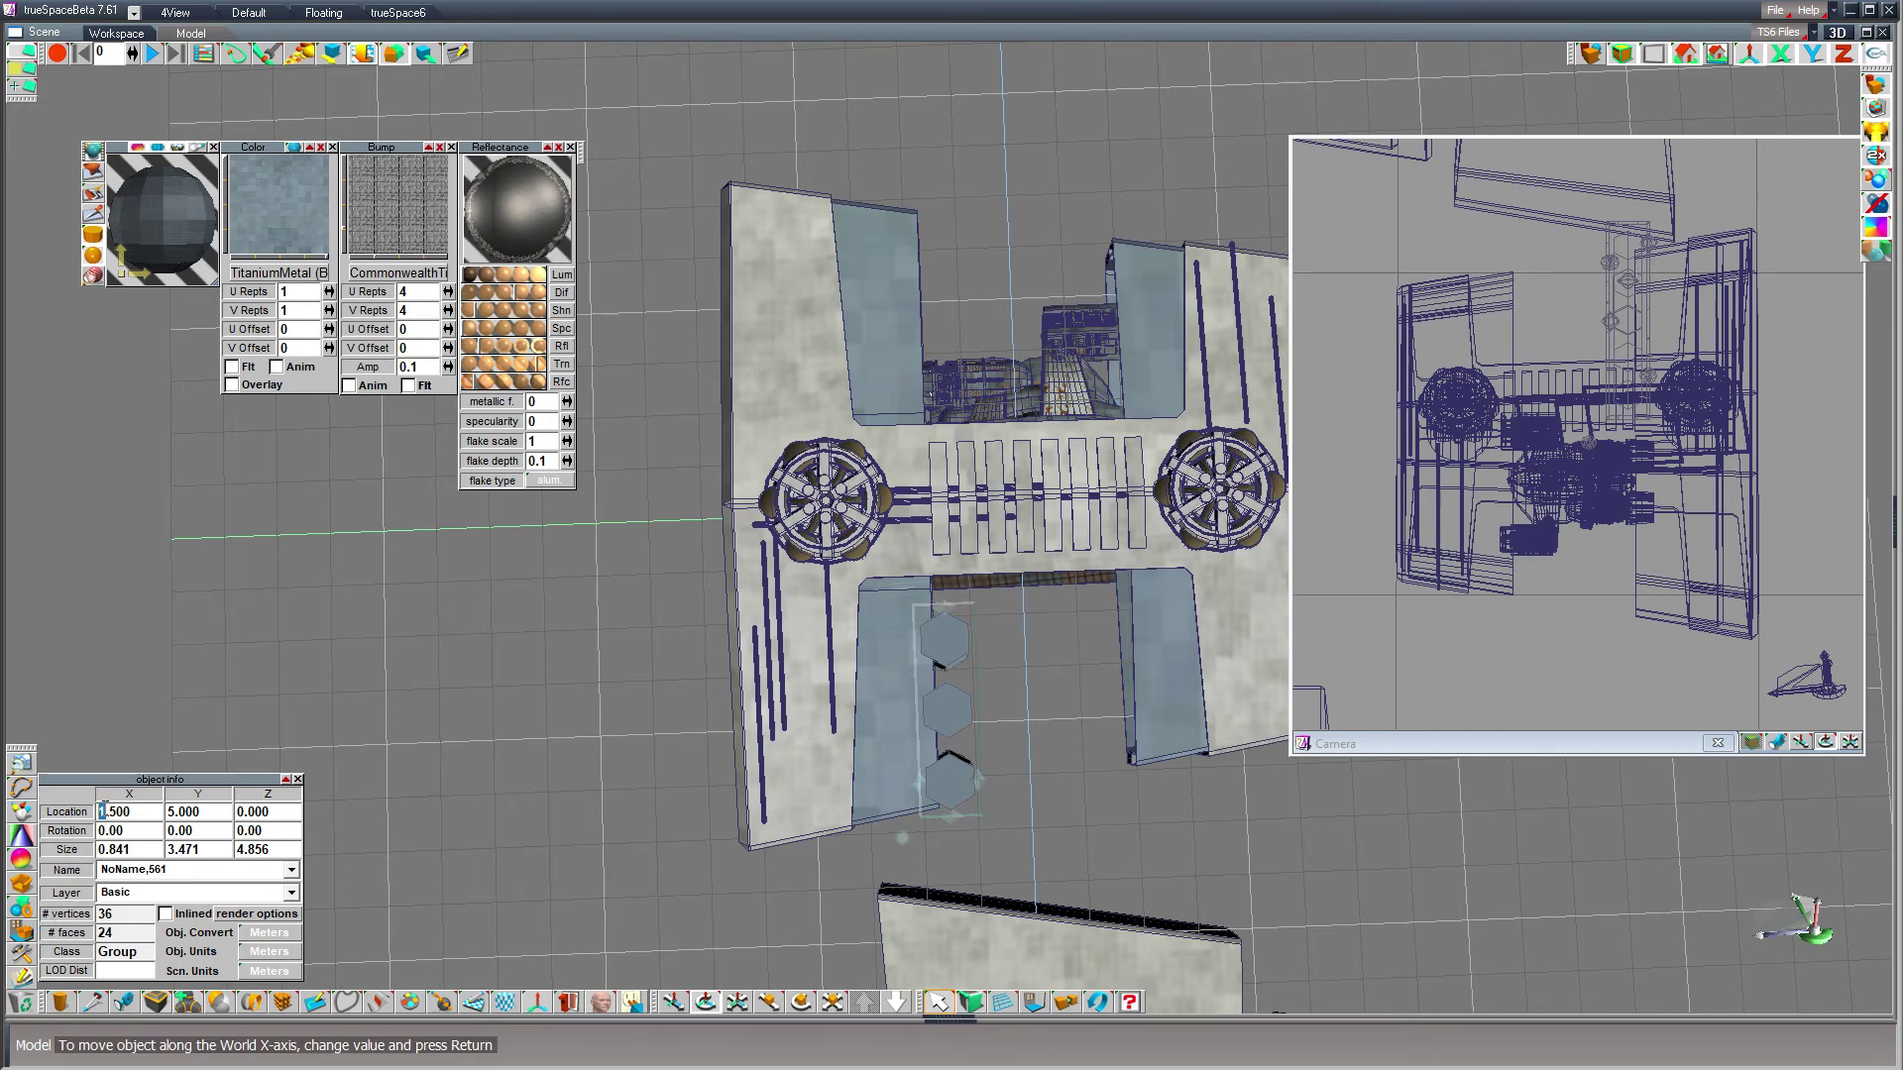
- Place a copy of the cylinder row at X -1.5 and shift it against the opposite arm, to about X -1.69, Y 4.29
{"action": "key", "text": "Return"}
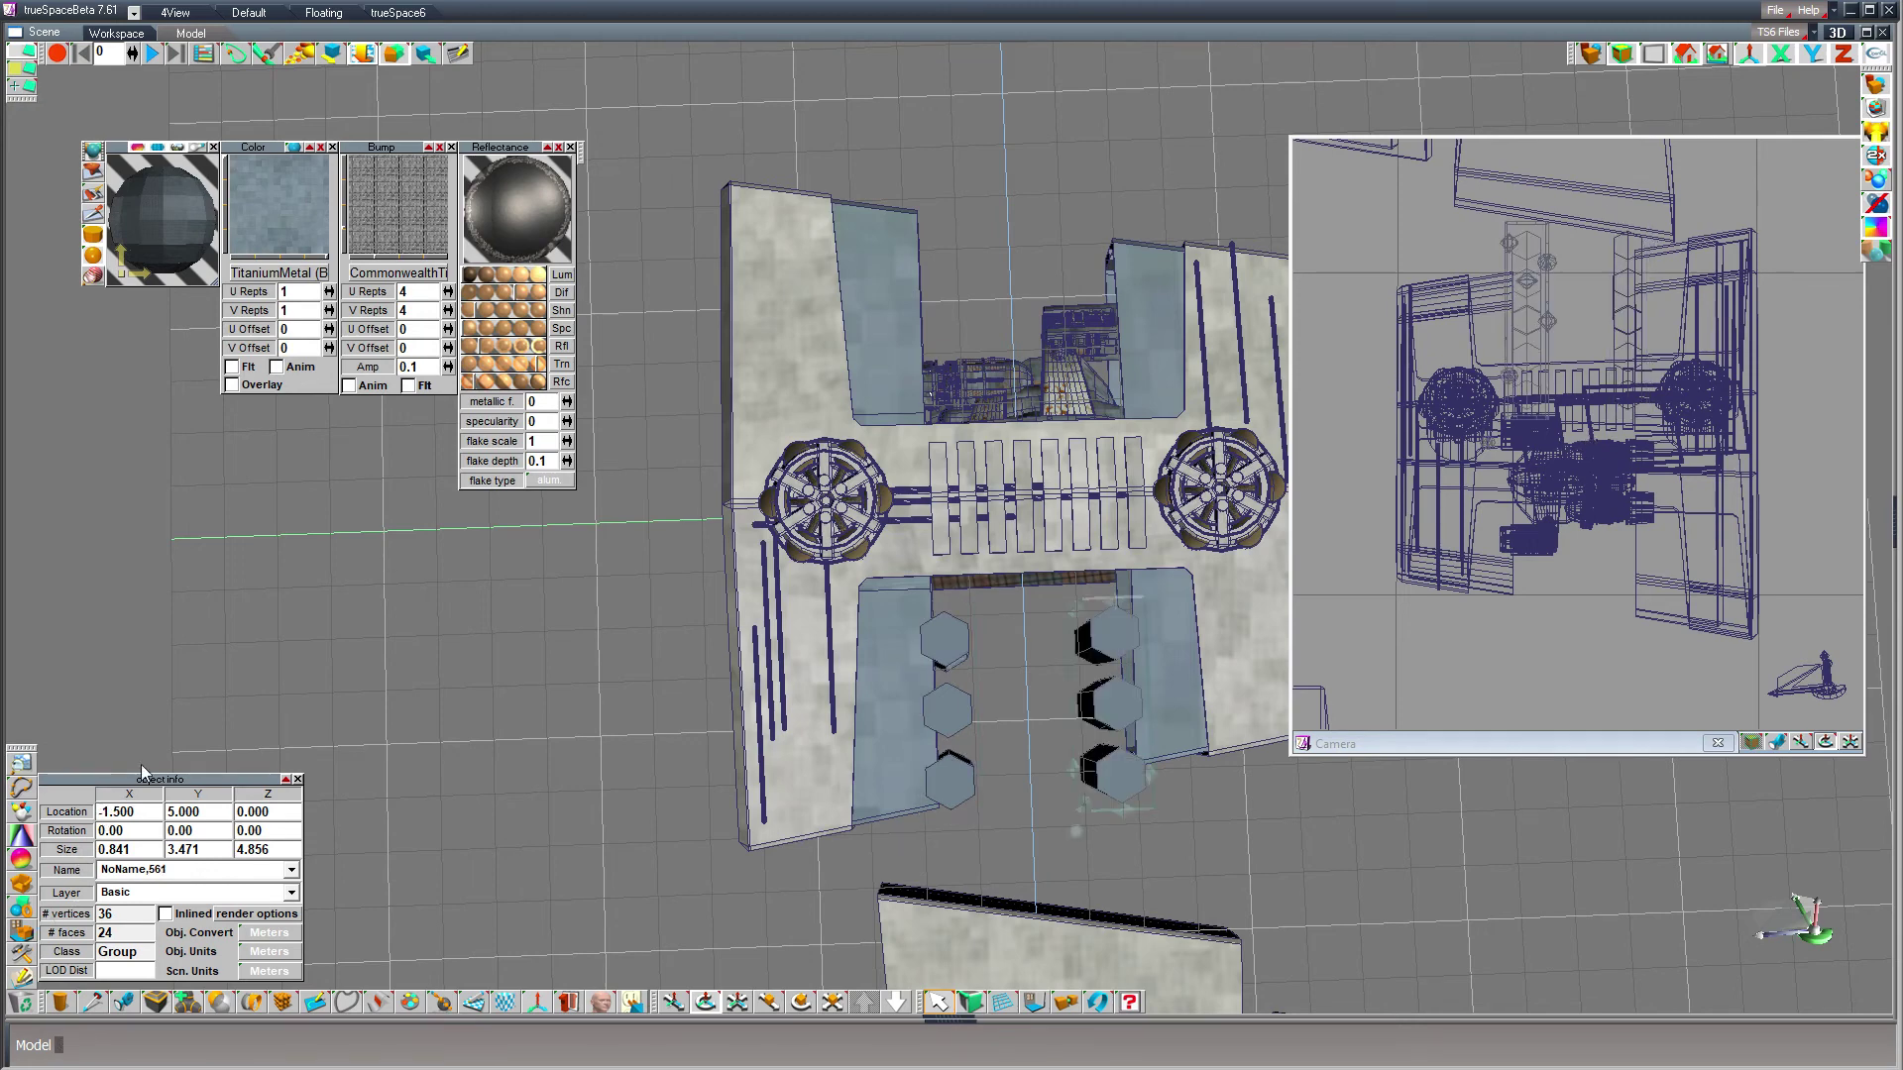
{"action": "key", "text": "a"}
{"action": "left_click_drag", "start_coordinate": [1396, 840], "coordinate": [1401, 815]}
{"action": "left_click_drag", "start_coordinate": [1125, 684], "coordinate": [1125, 663]}
{"action": "left_click_drag", "start_coordinate": [1072, 824], "coordinate": [1071, 824]}
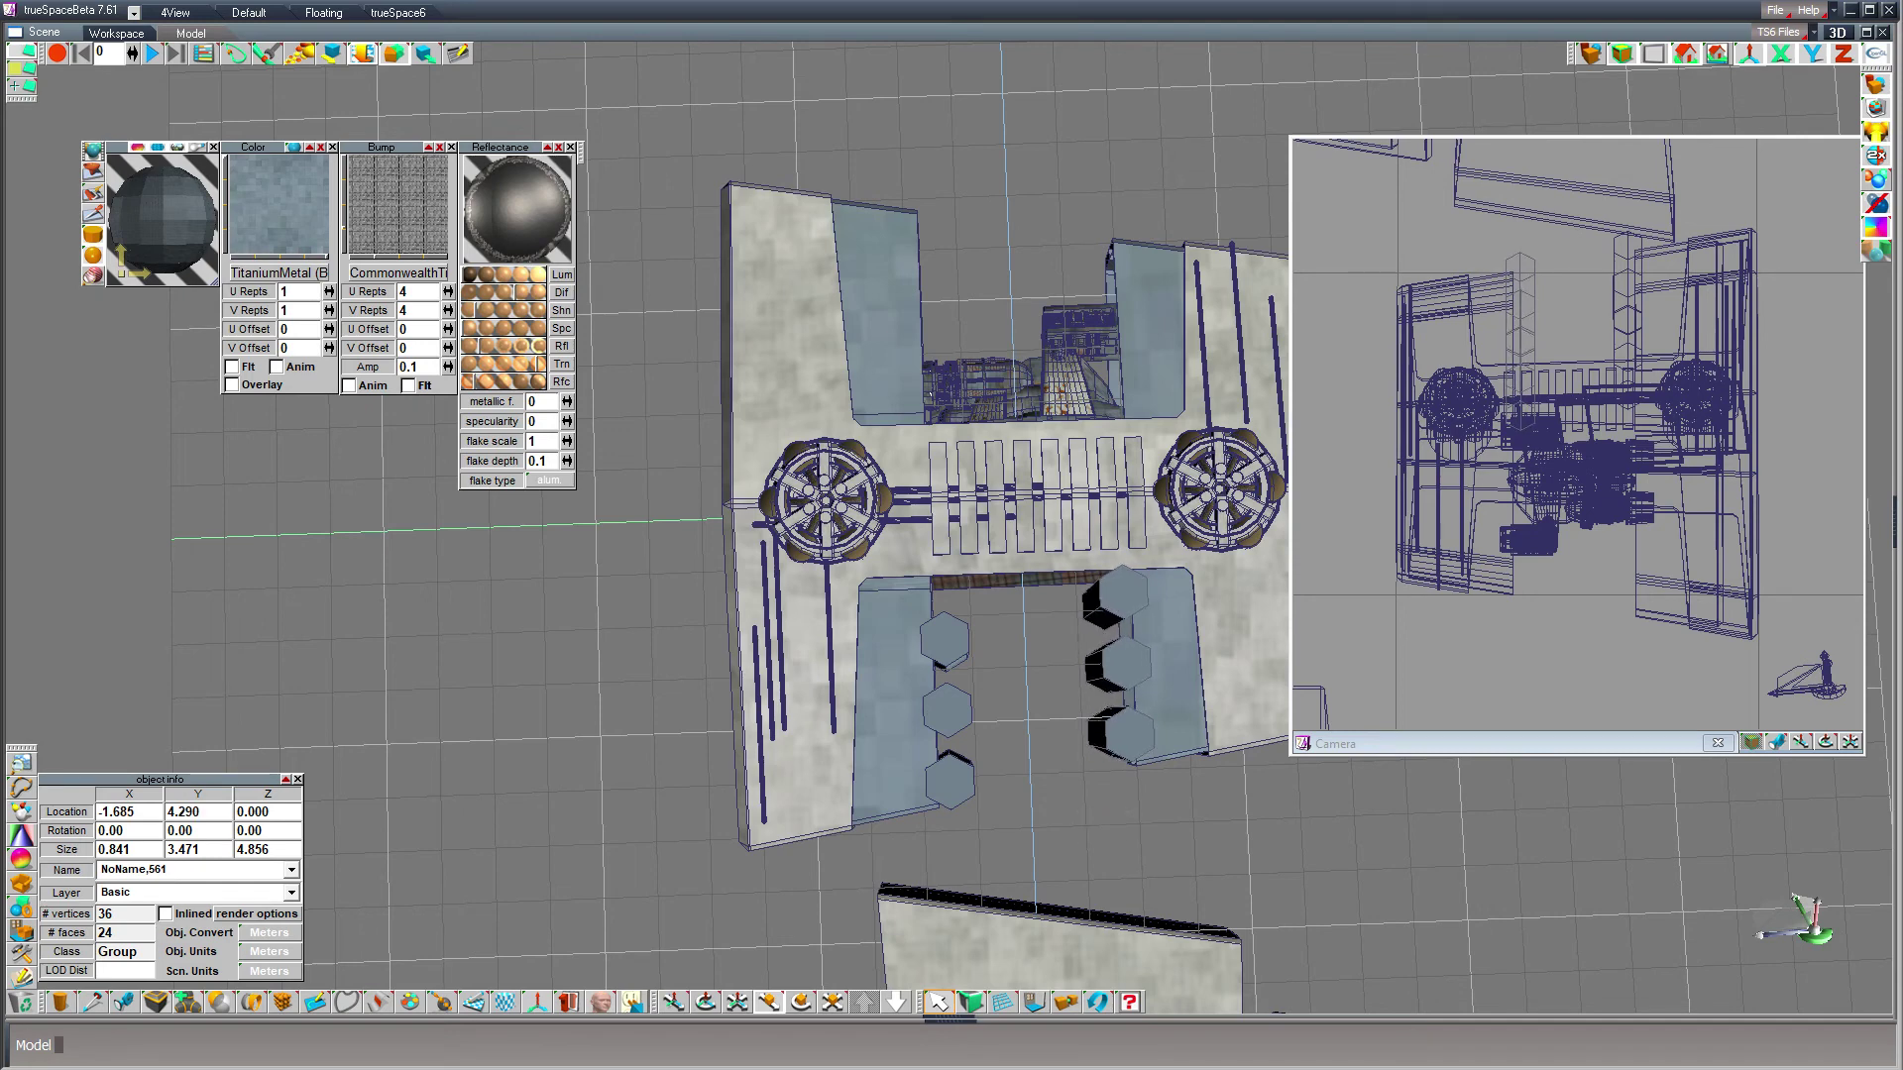
- Try a further copy of the second cylinder row at Y -4.29 and delete it
{"action": "left_click", "coordinate": [705, 1003]}
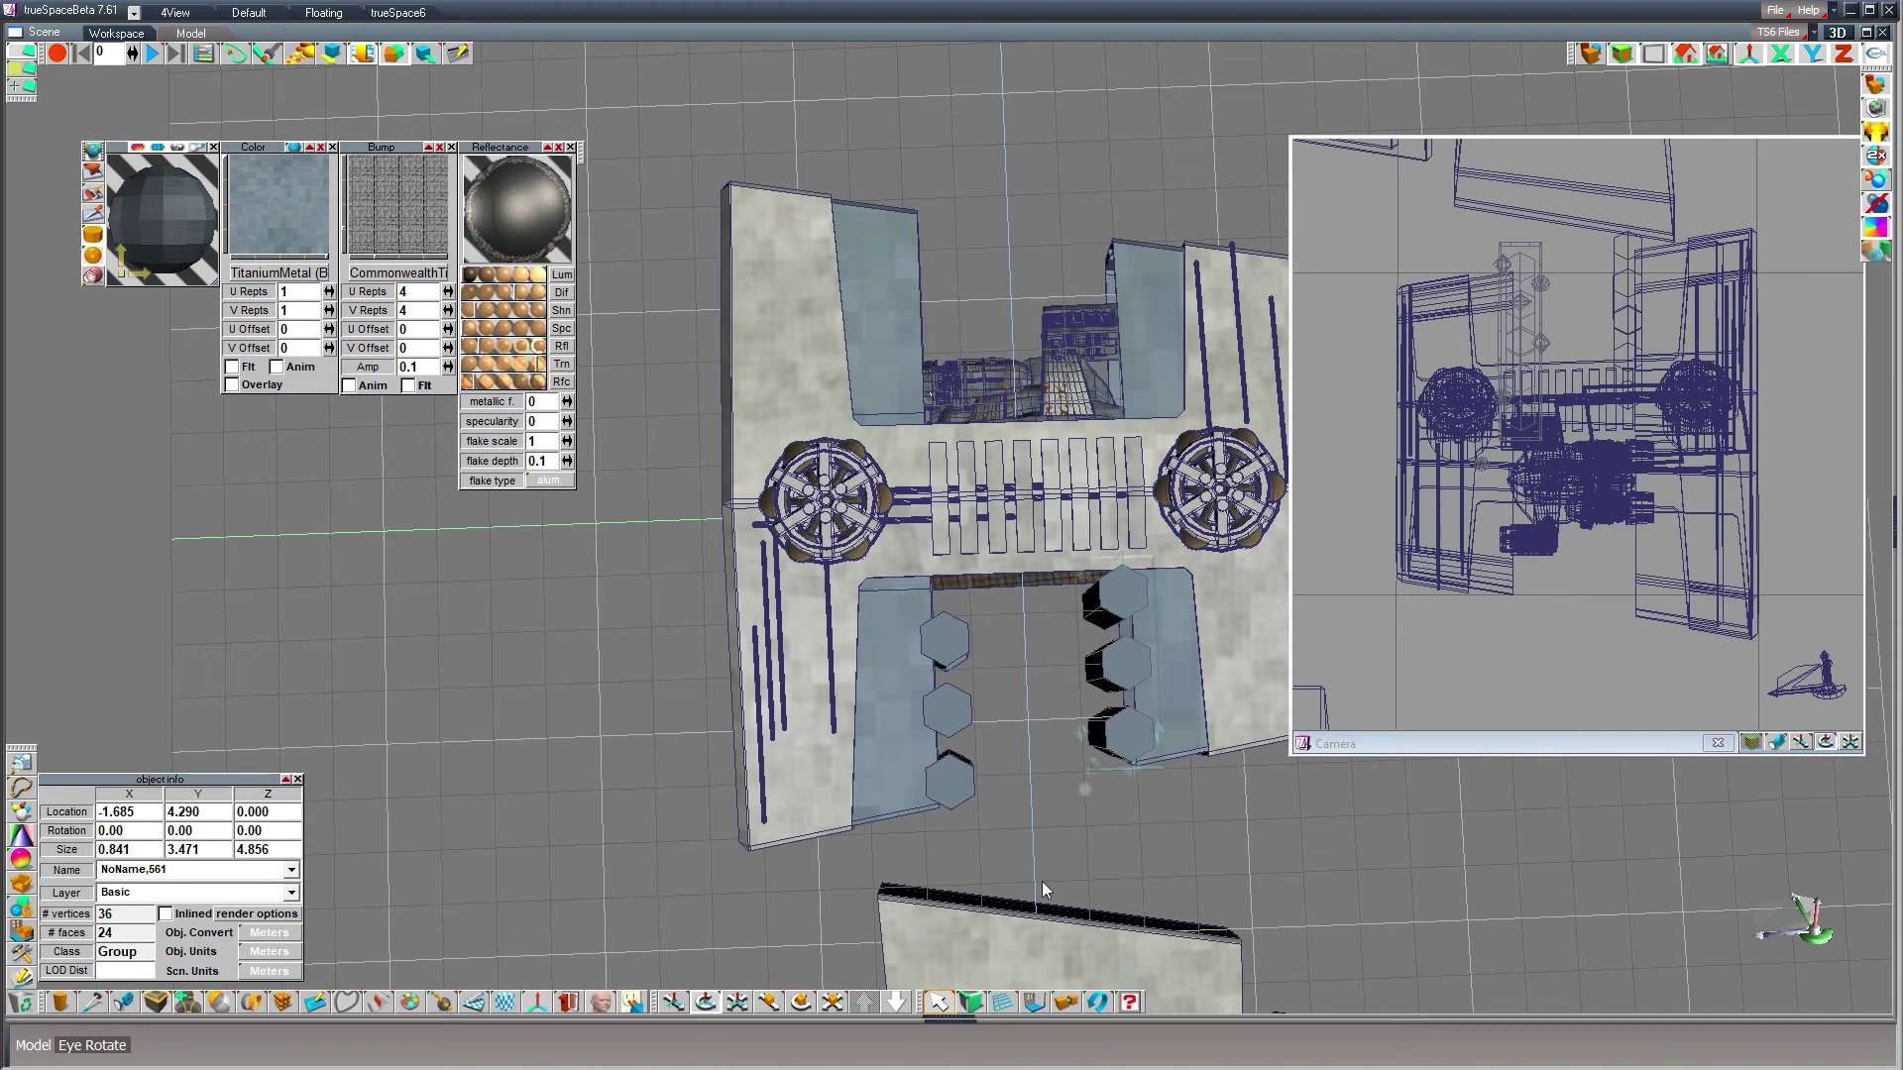
{"action": "left_click_drag", "start_coordinate": [609, 895], "coordinate": [808, 830]}
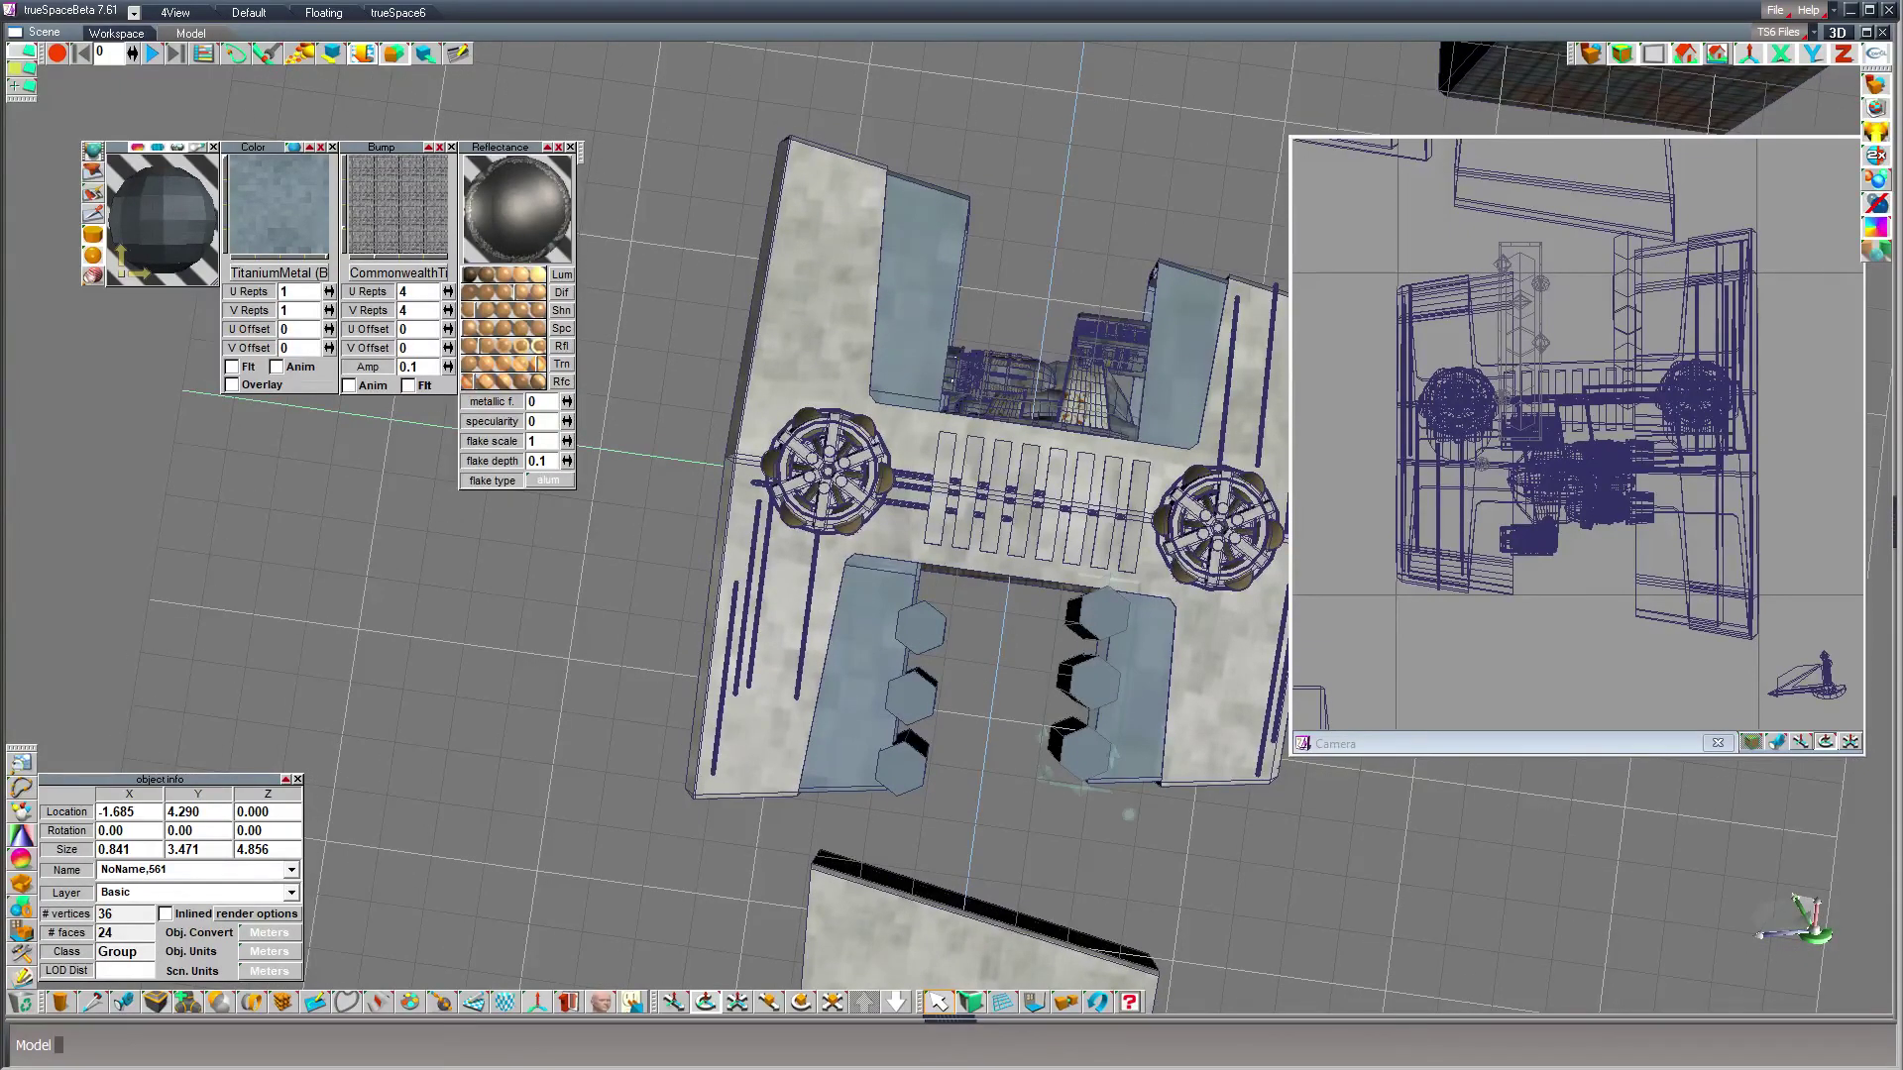
{"action": "left_click_drag", "start_coordinate": [680, 932], "coordinate": [778, 899]}
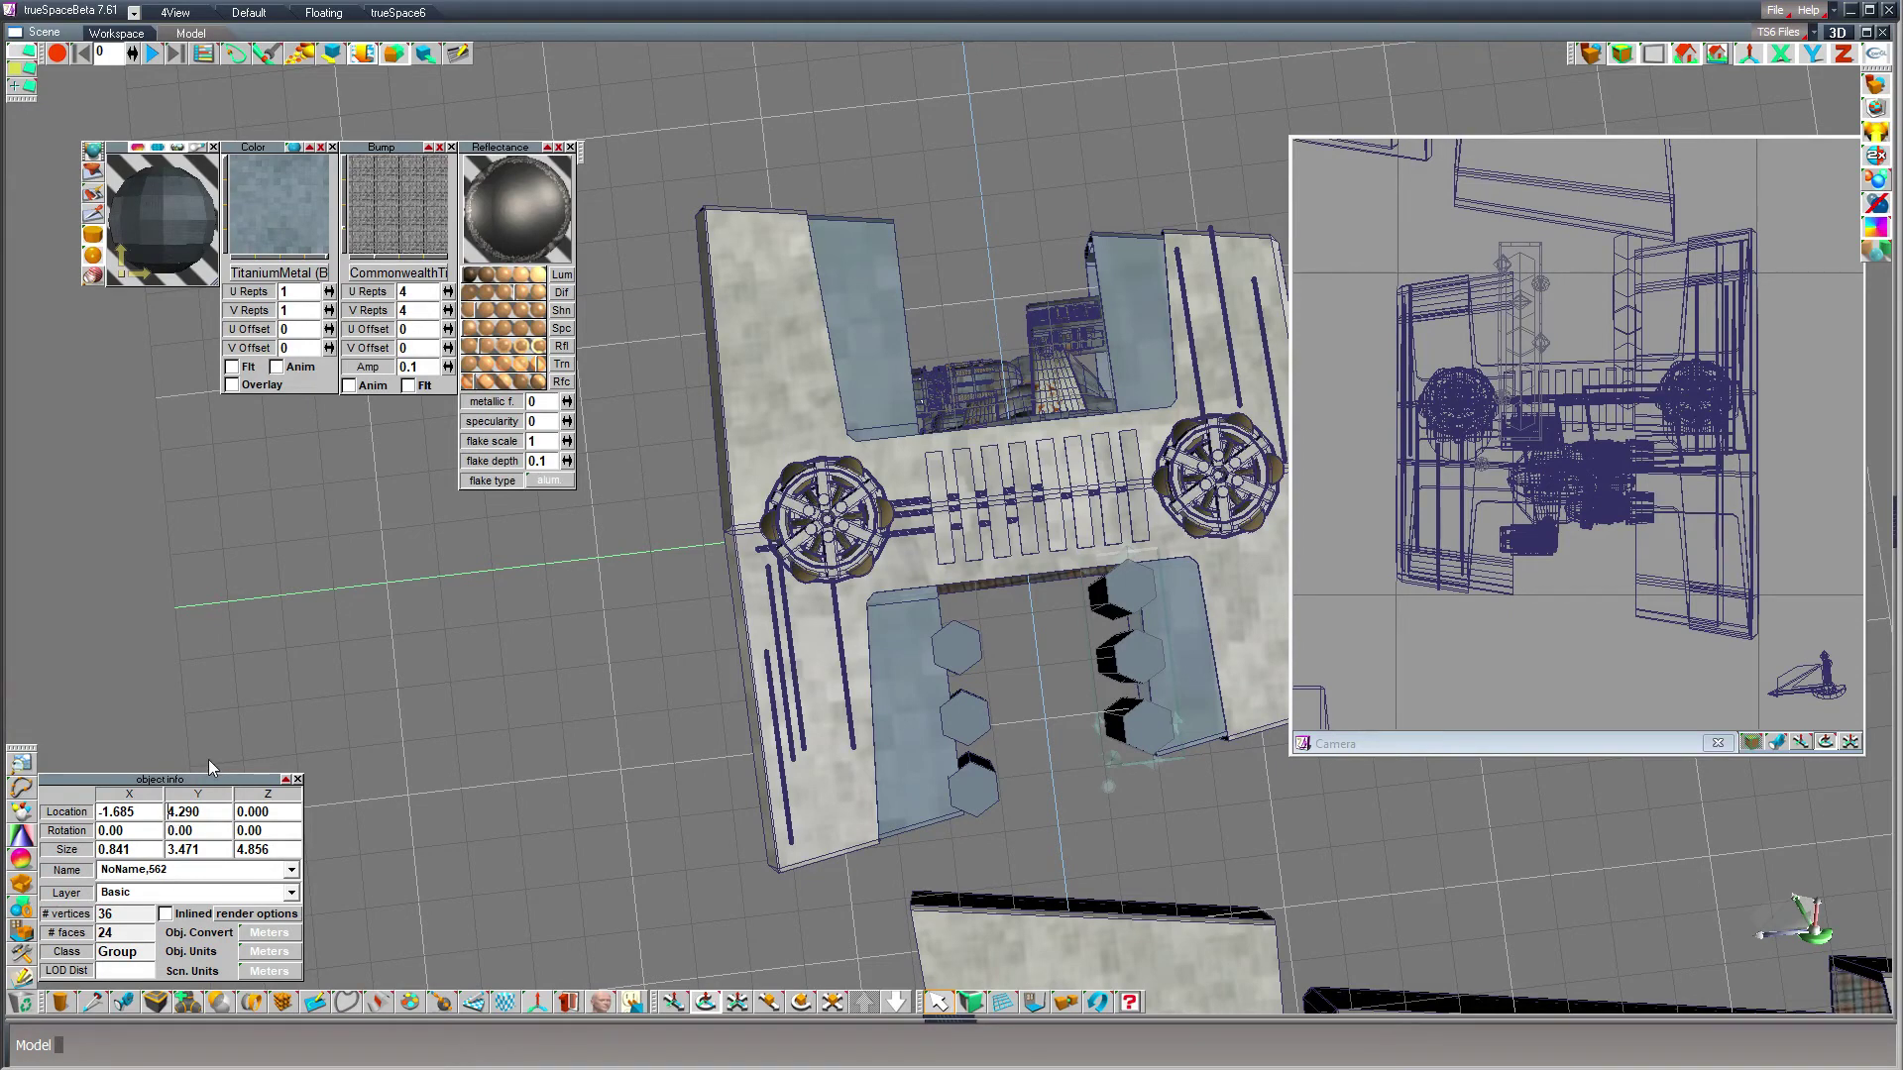
{"action": "key", "text": "Return"}
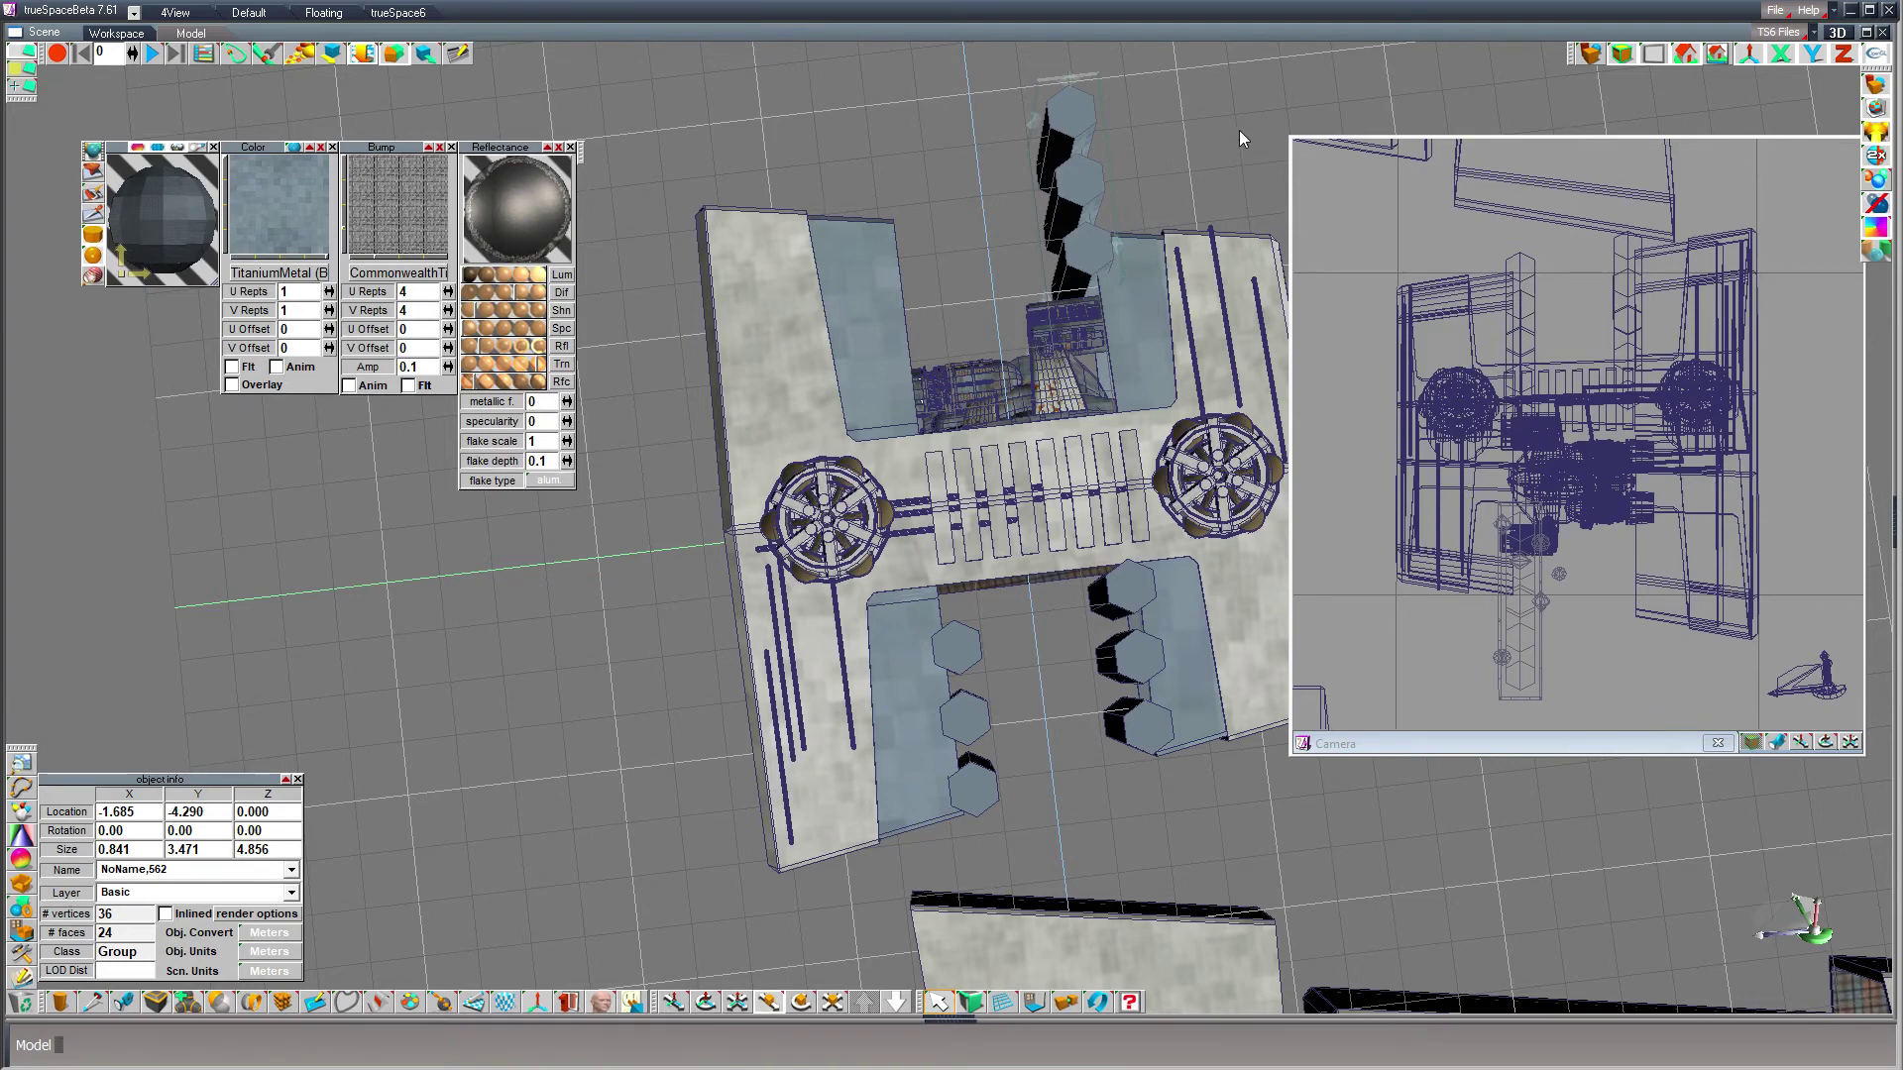
{"action": "key", "text": "Delete"}
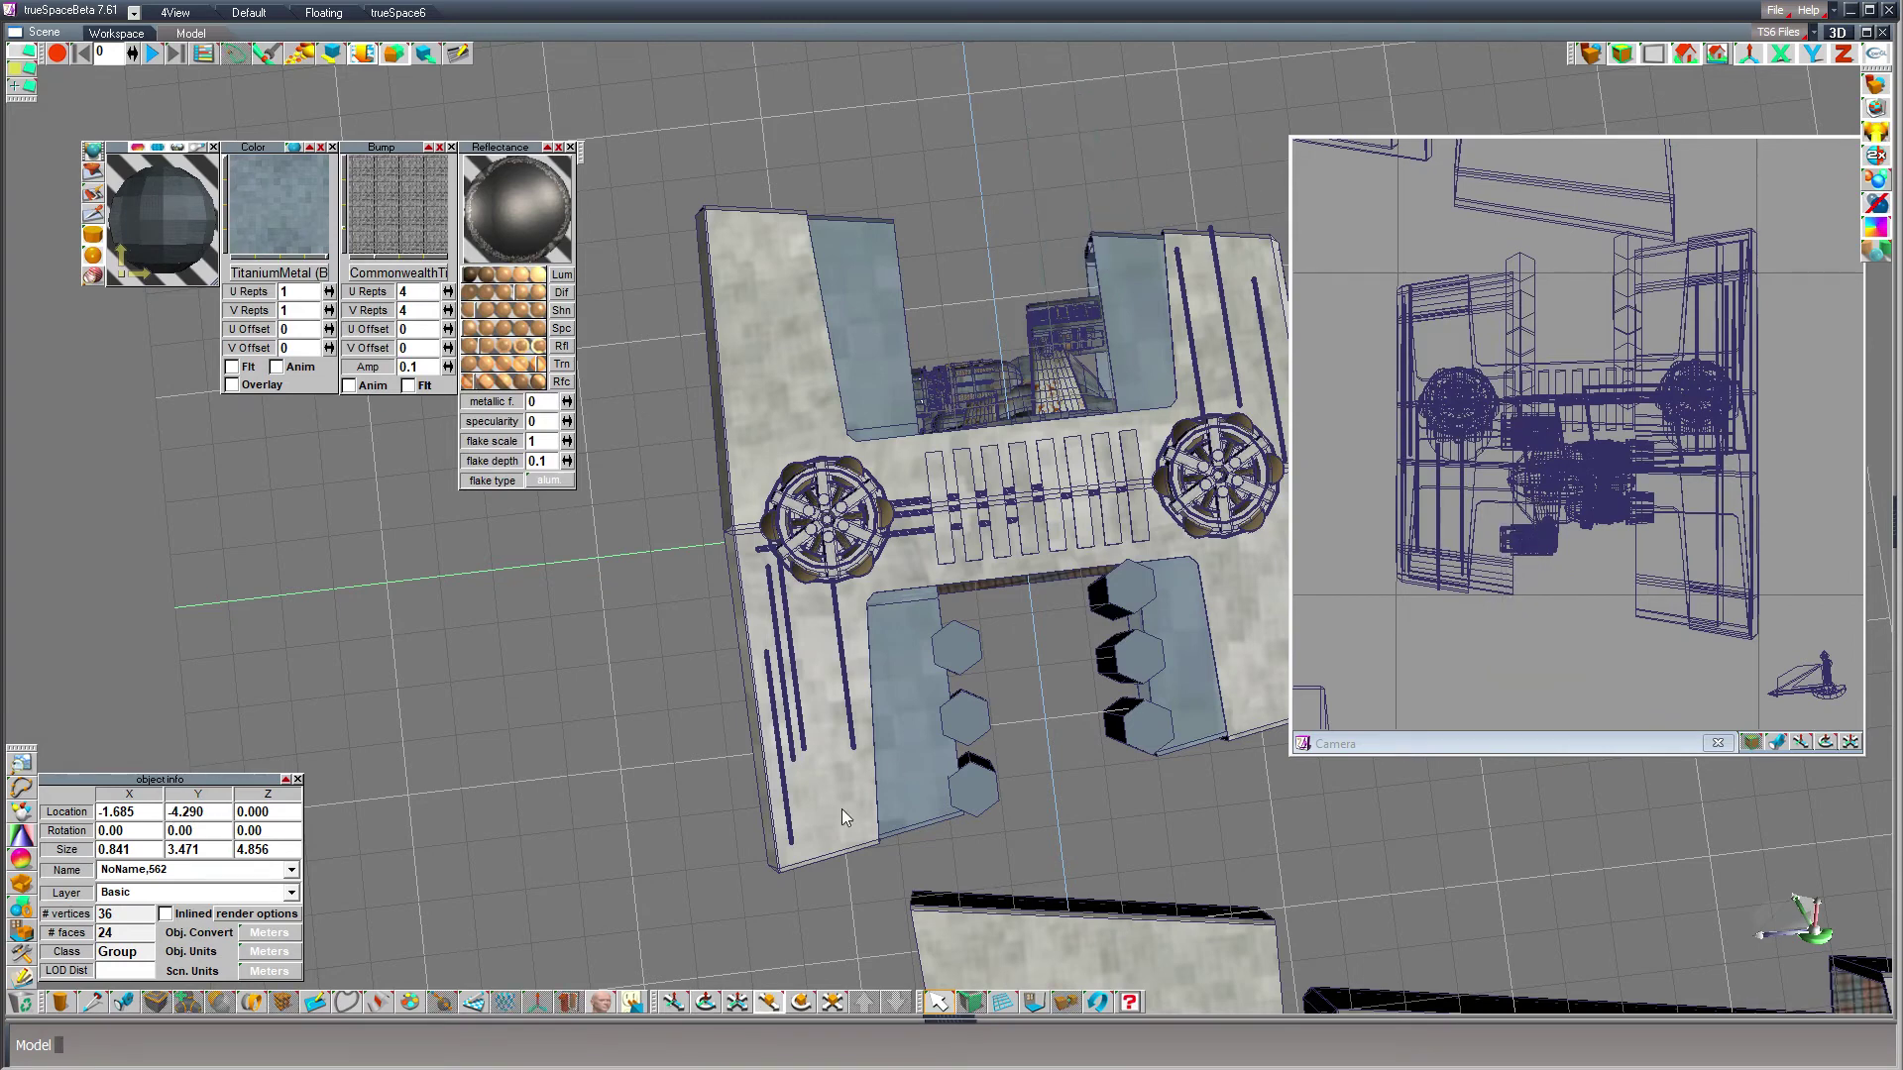
- Subtract both rows of hexagonal cylinders from the blue metal panels beside them to cut notches in their inner edges
{"action": "left_click", "coordinate": [854, 297]}
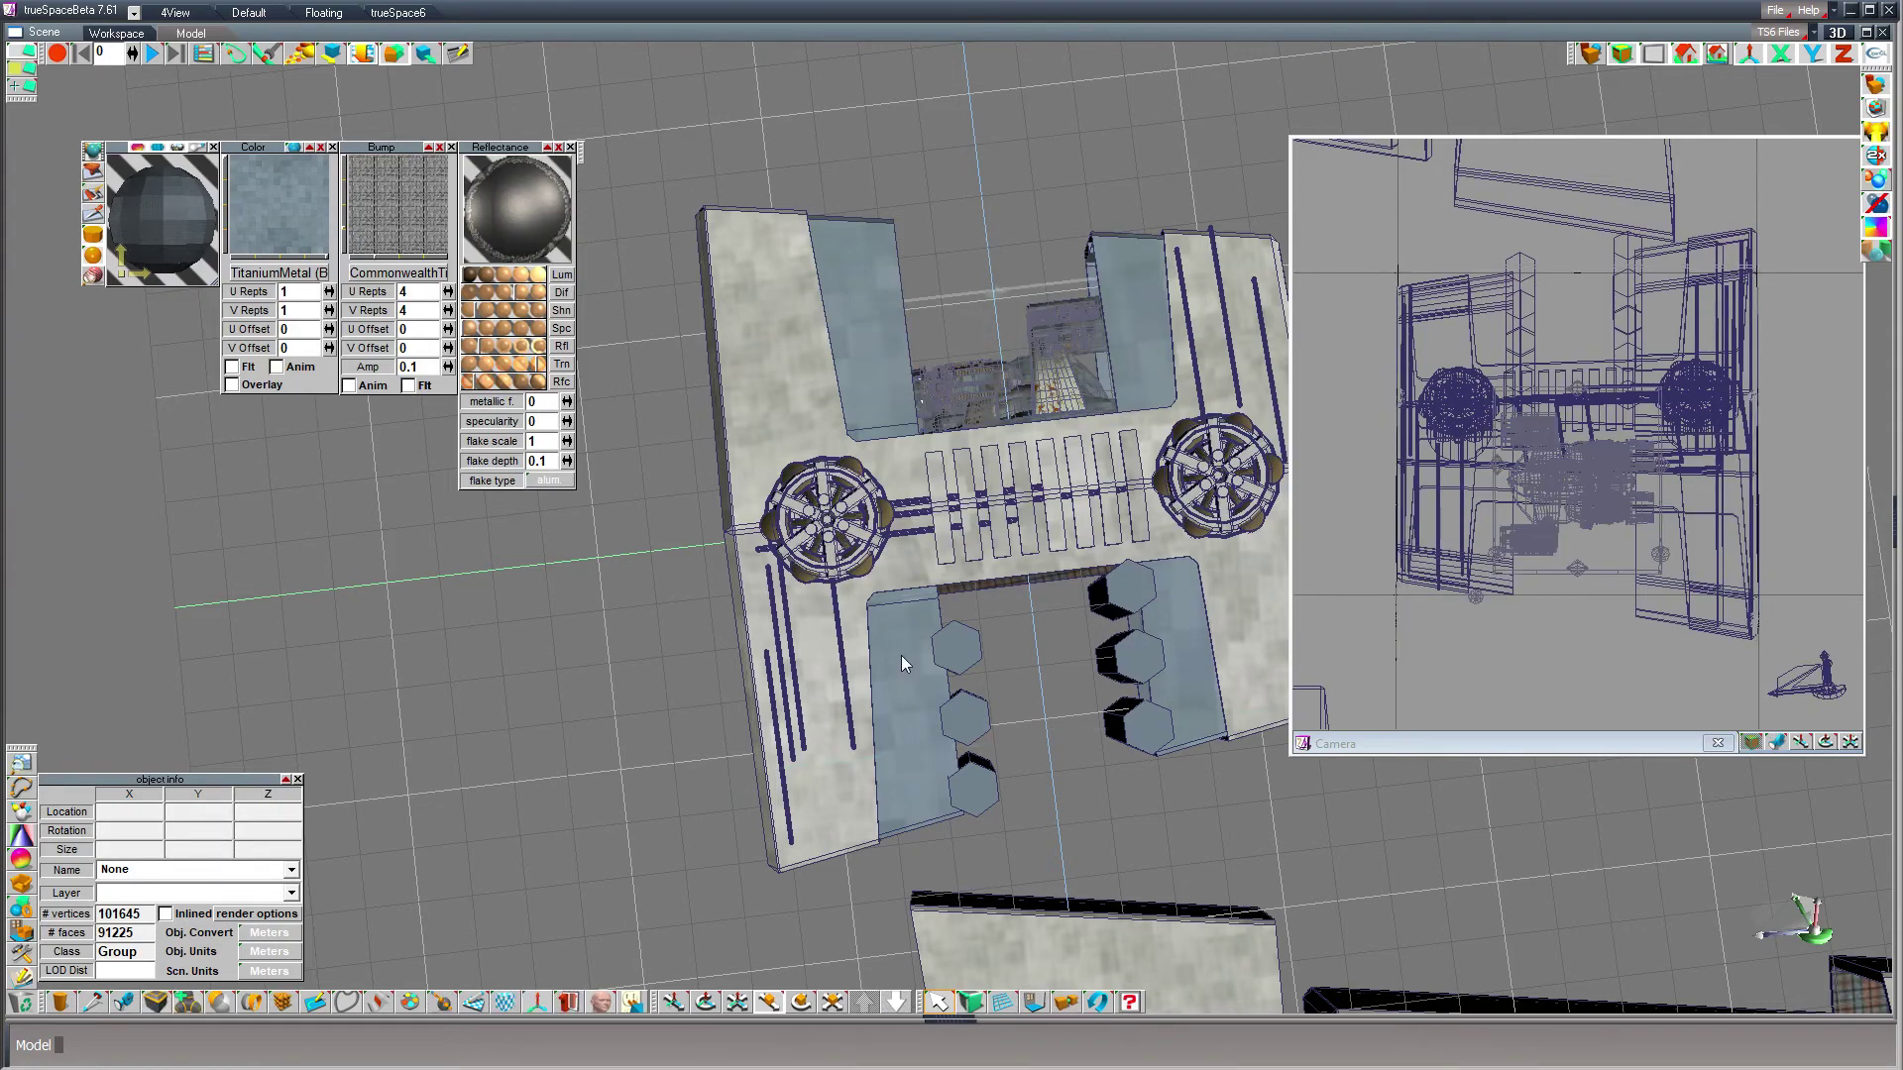
{"action": "left_click", "coordinate": [868, 282]}
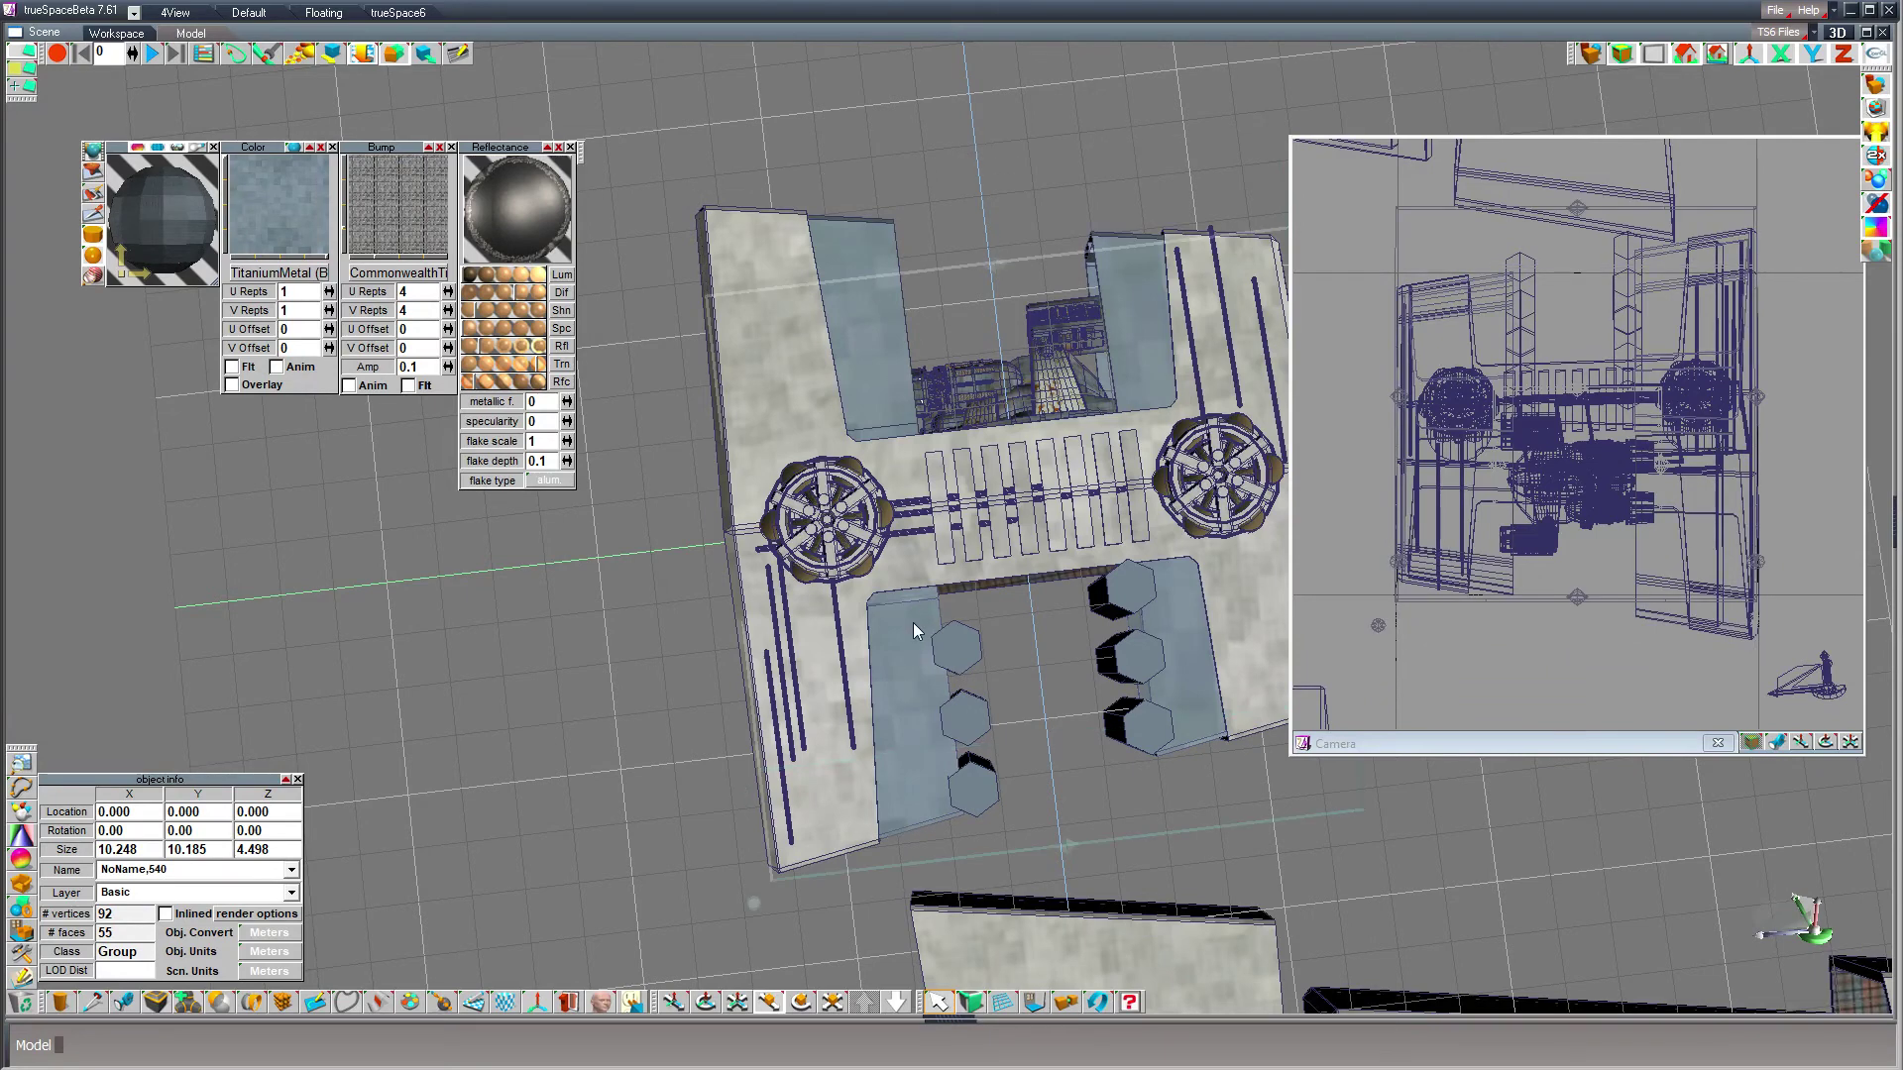
{"action": "left_click", "coordinate": [914, 684]}
{"action": "left_click", "coordinate": [219, 1003]}
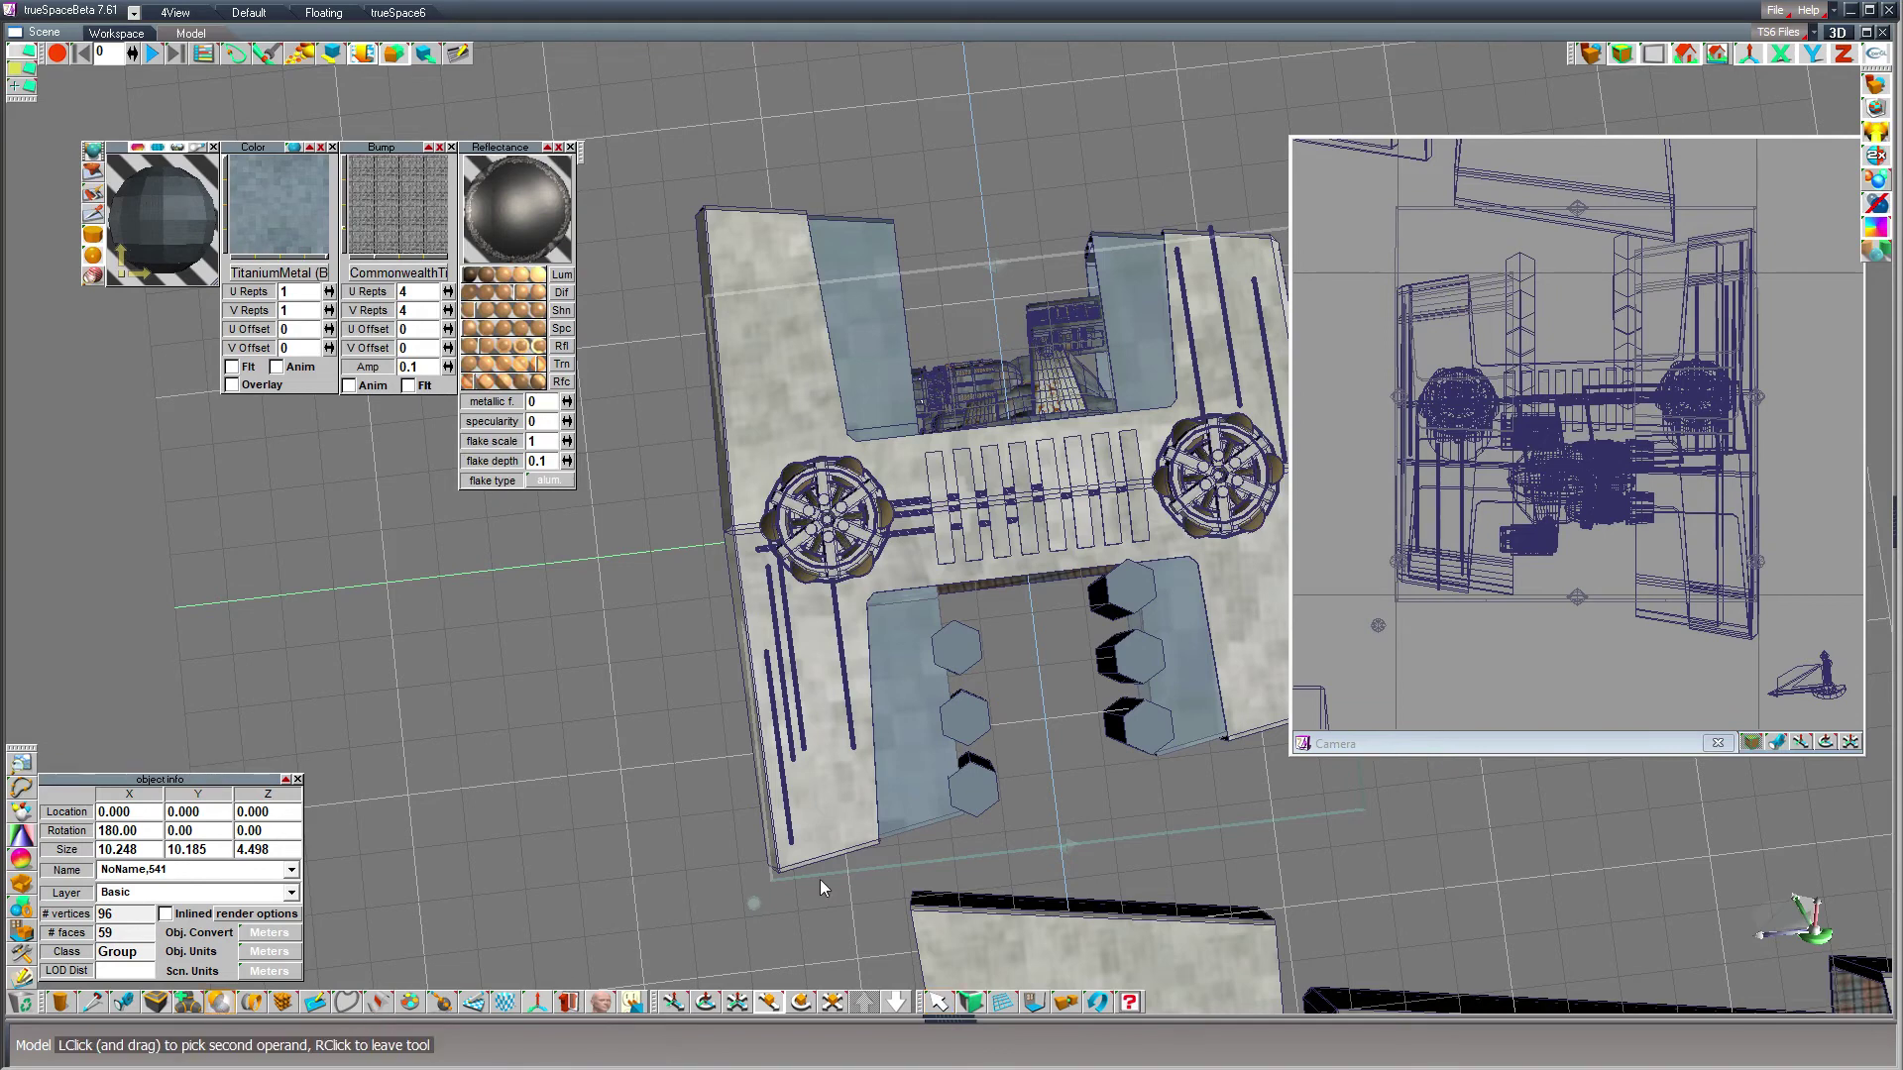
{"action": "left_click", "coordinate": [981, 791]}
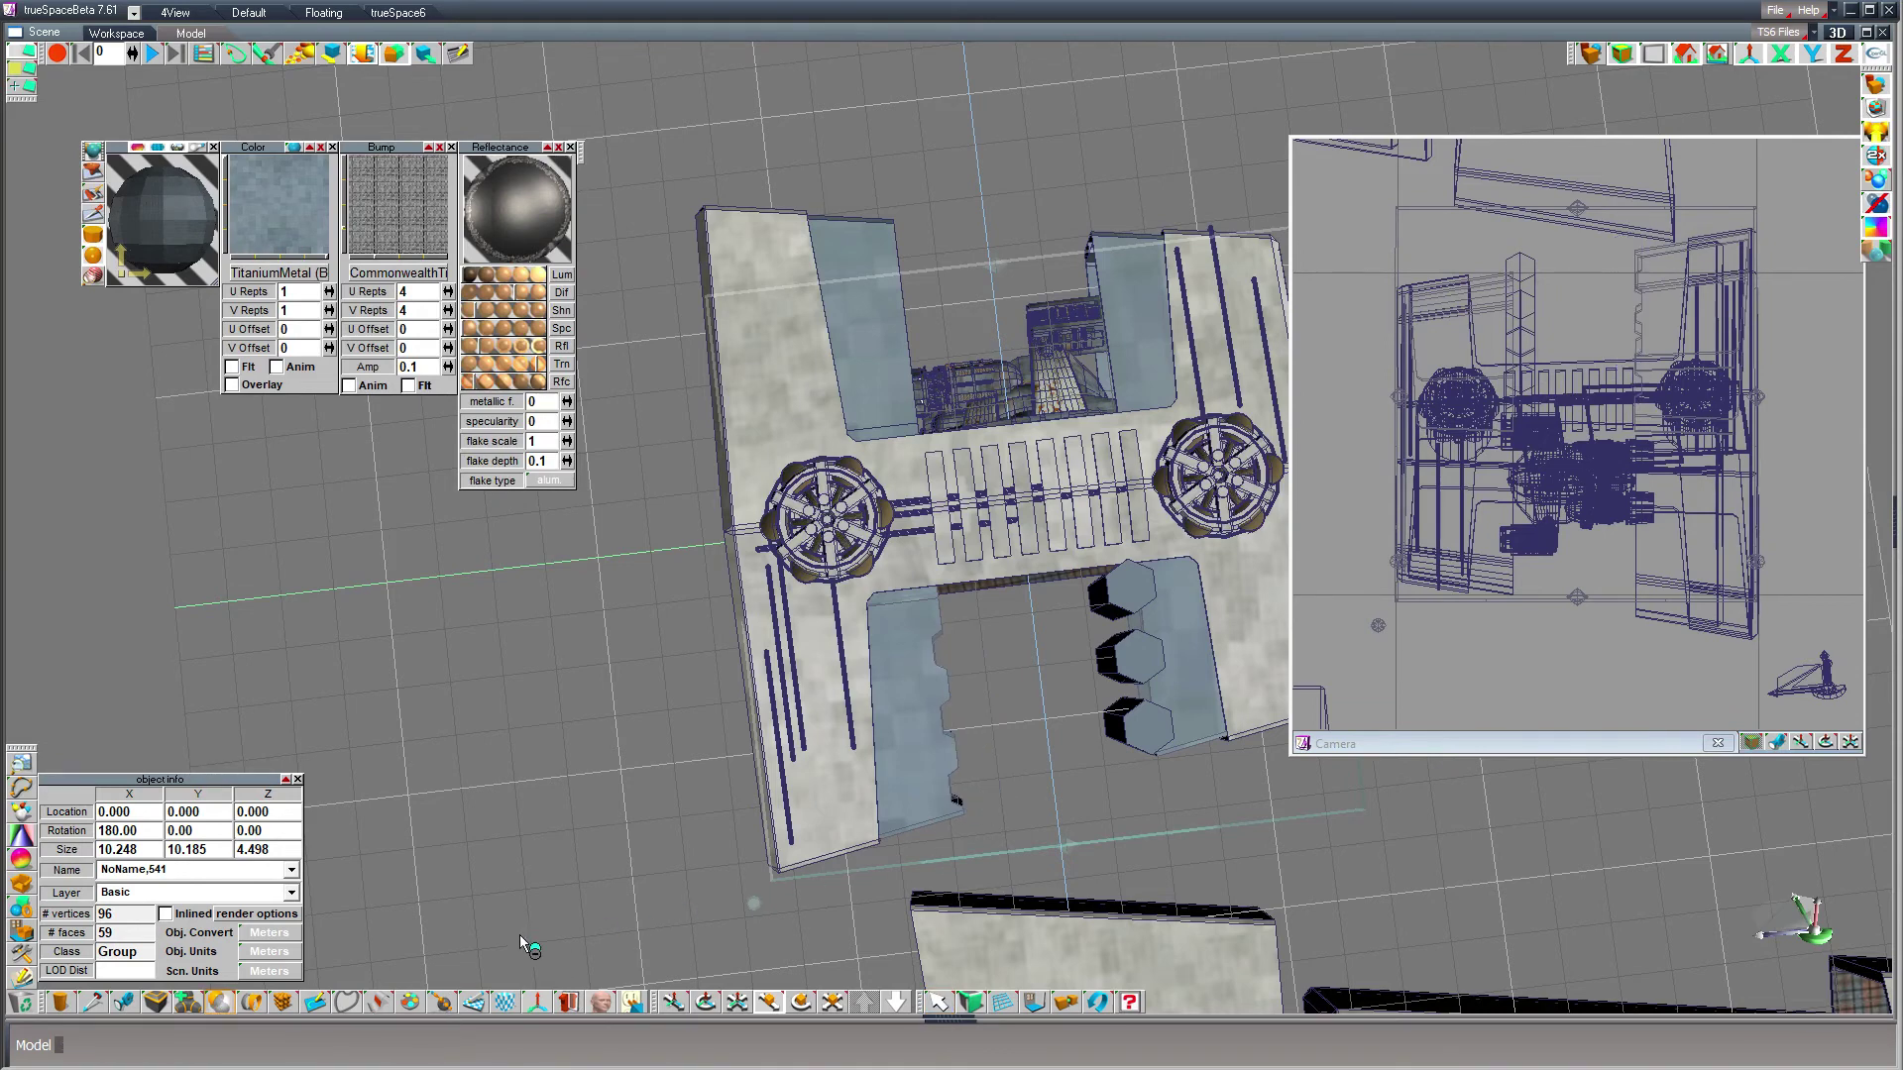
{"action": "left_click", "coordinate": [1137, 723]}
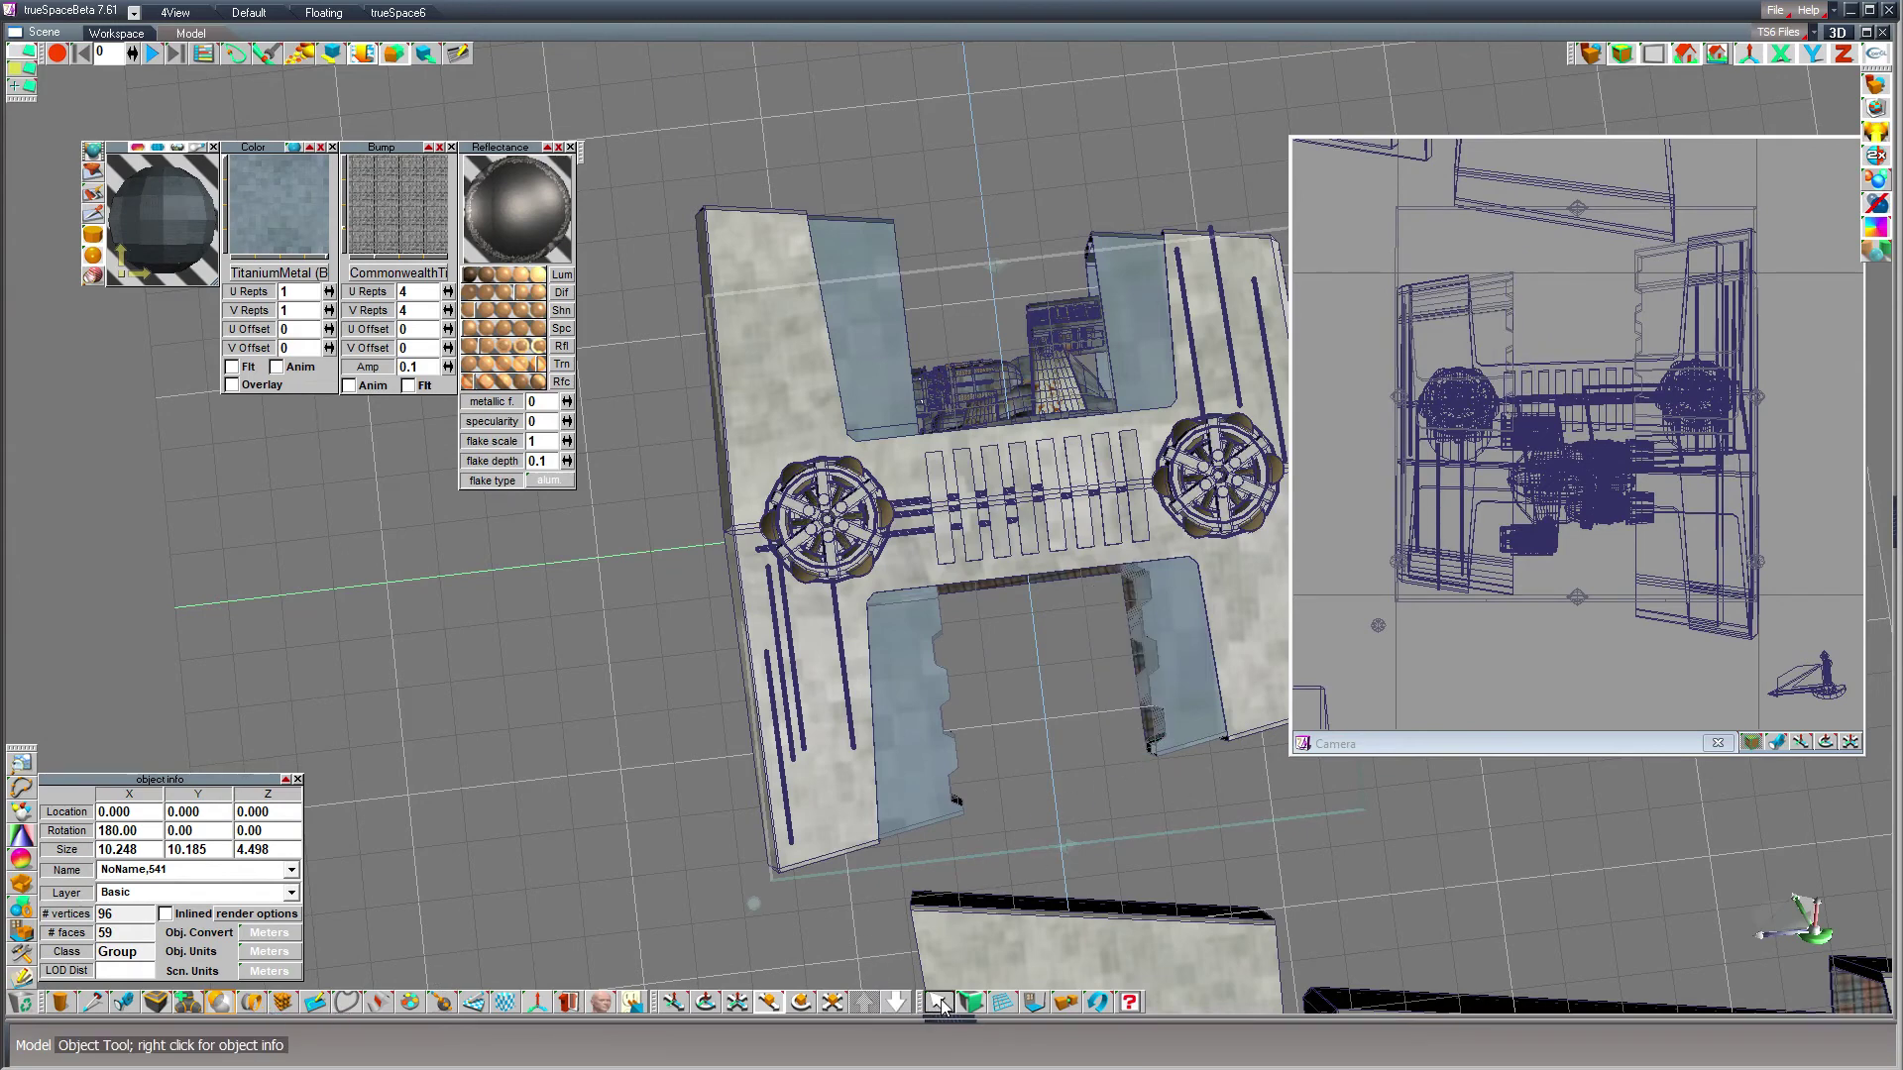
- Render the camera view to check the notched hull panels
{"action": "left_click", "coordinate": [706, 1001]}
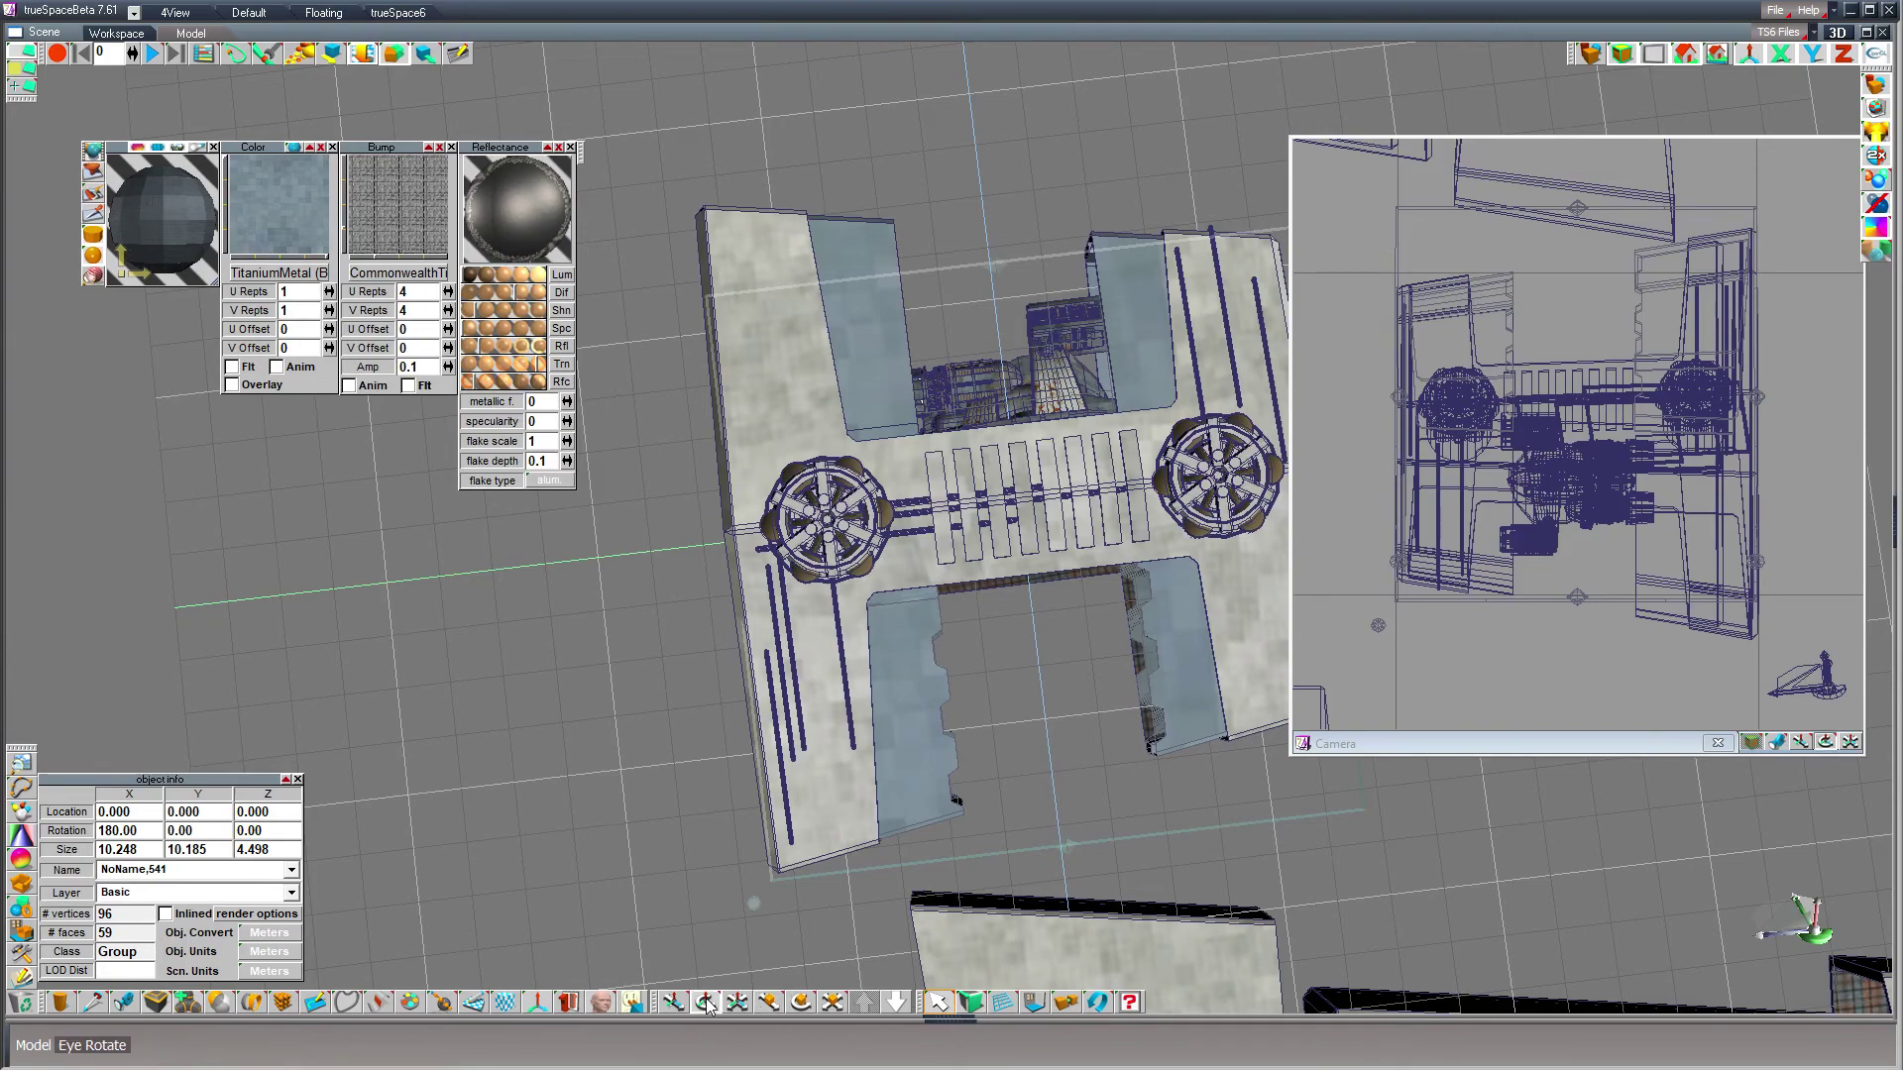
{"action": "mouse_move", "coordinate": [1044, 820]}
{"action": "left_mouse_down"}
{"action": "mouse_move", "coordinate": [1044, 778]}
{"action": "mouse_move", "coordinate": [1110, 724]}
{"action": "mouse_move", "coordinate": [1090, 664]}
{"action": "mouse_move", "coordinate": [1031, 798]}
{"action": "left_mouse_up"}
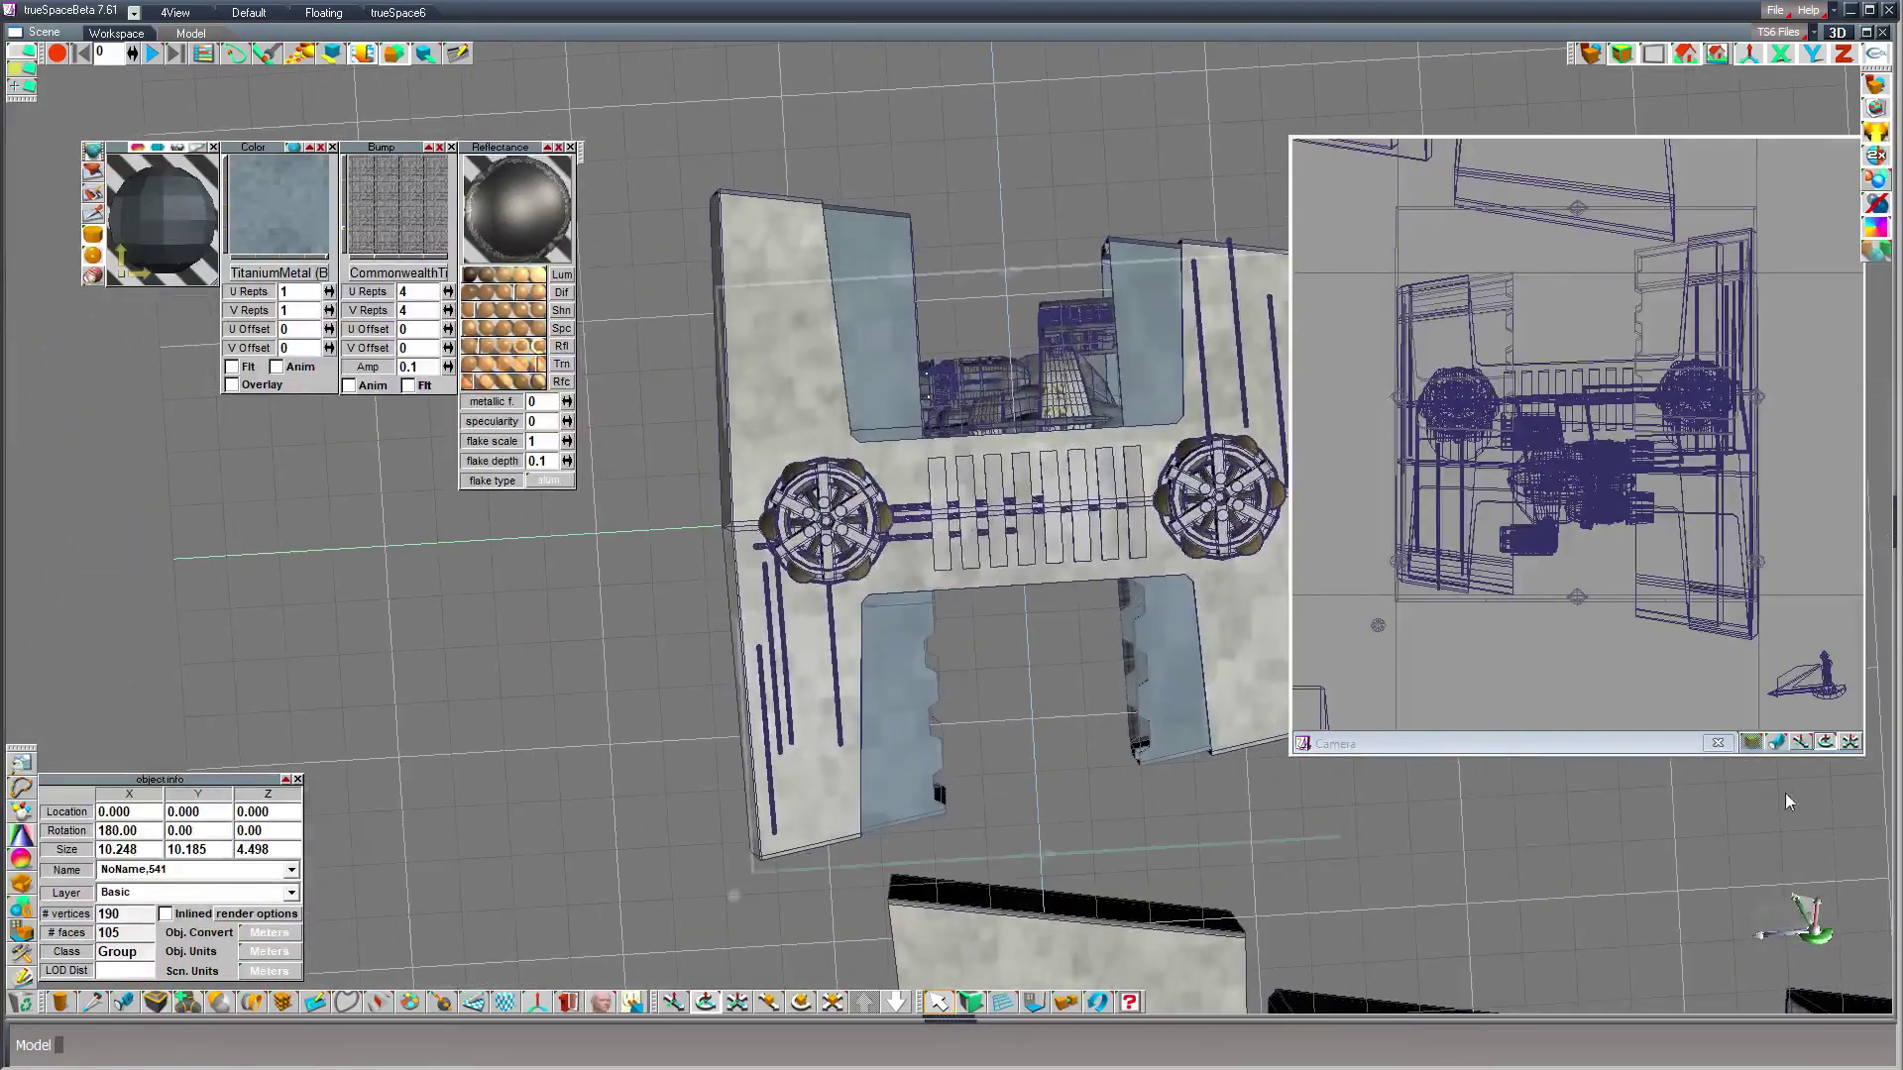
{"action": "left_click", "coordinate": [1495, 741]}
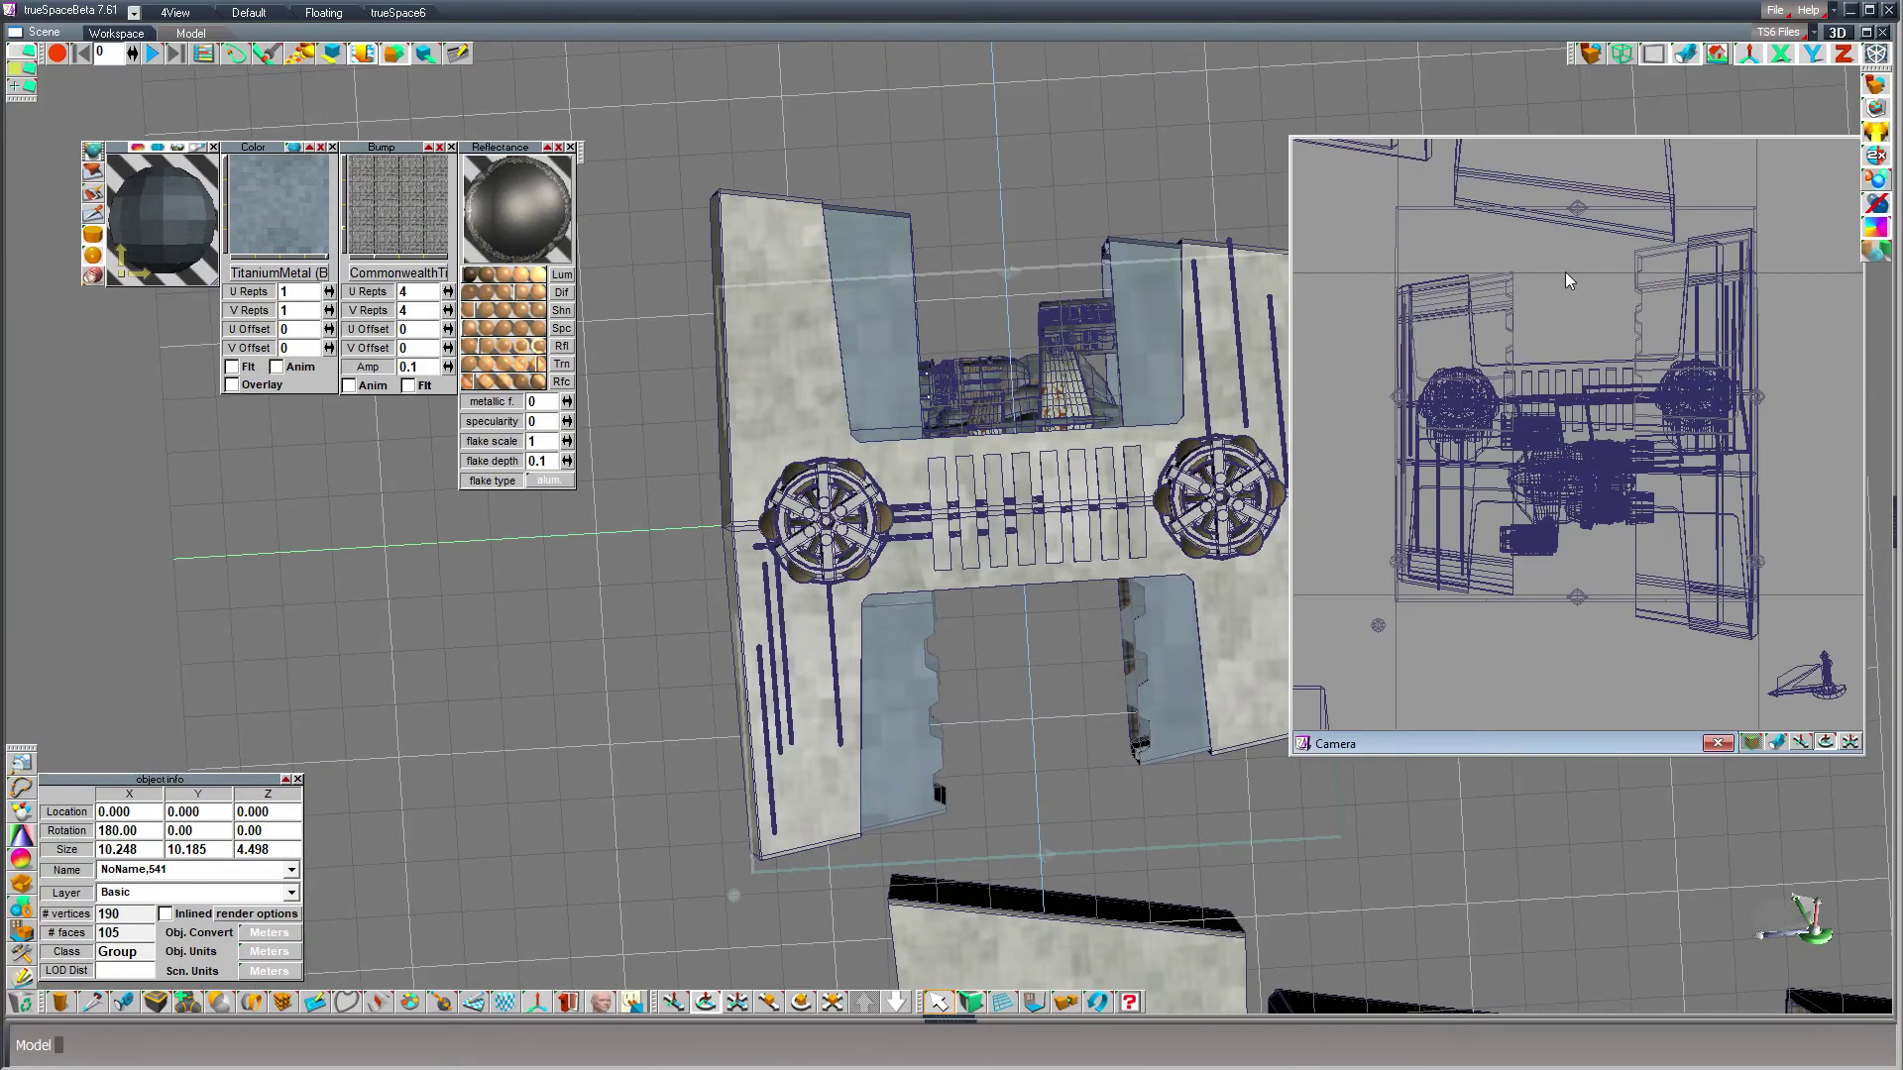
{"action": "left_click", "coordinate": [1590, 58]}
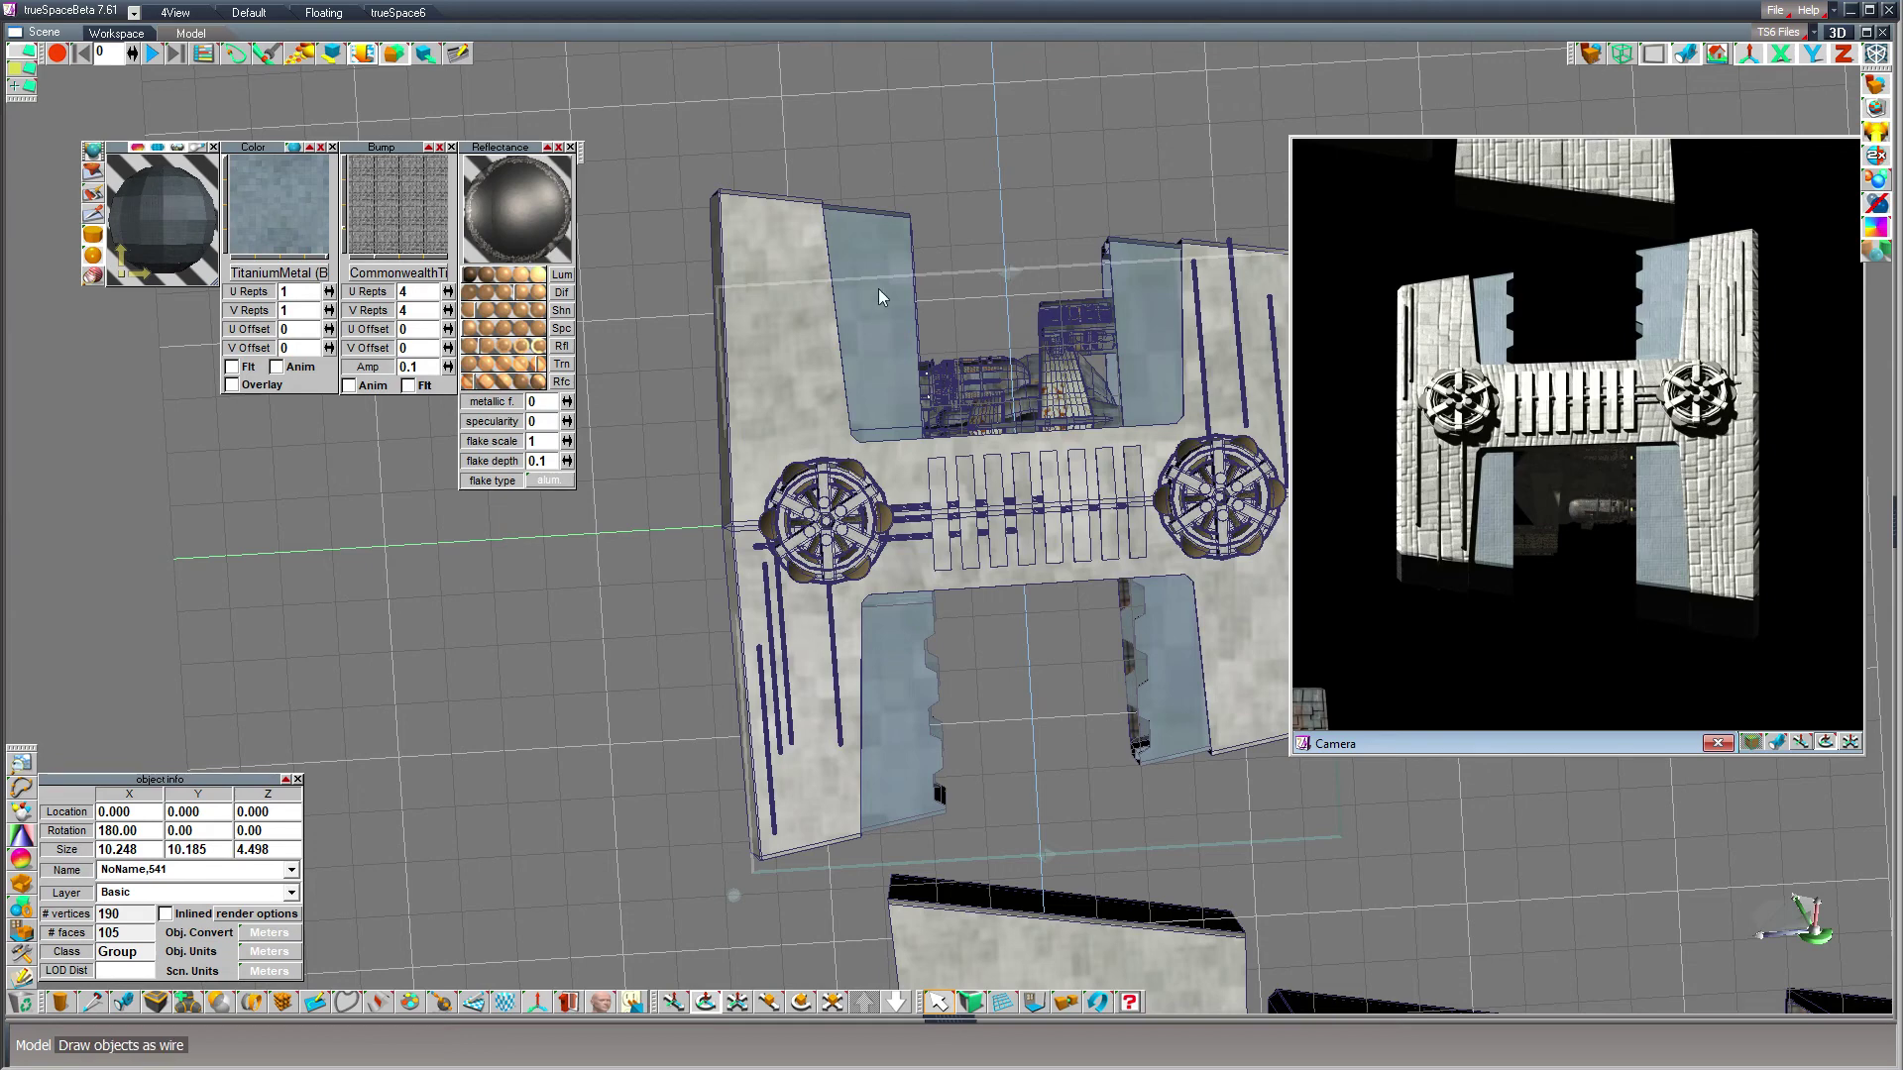
- Move the unnotched blue panel group away from the hull, to about X 14.97, Y -1.34
{"action": "left_click", "coordinate": [876, 254]}
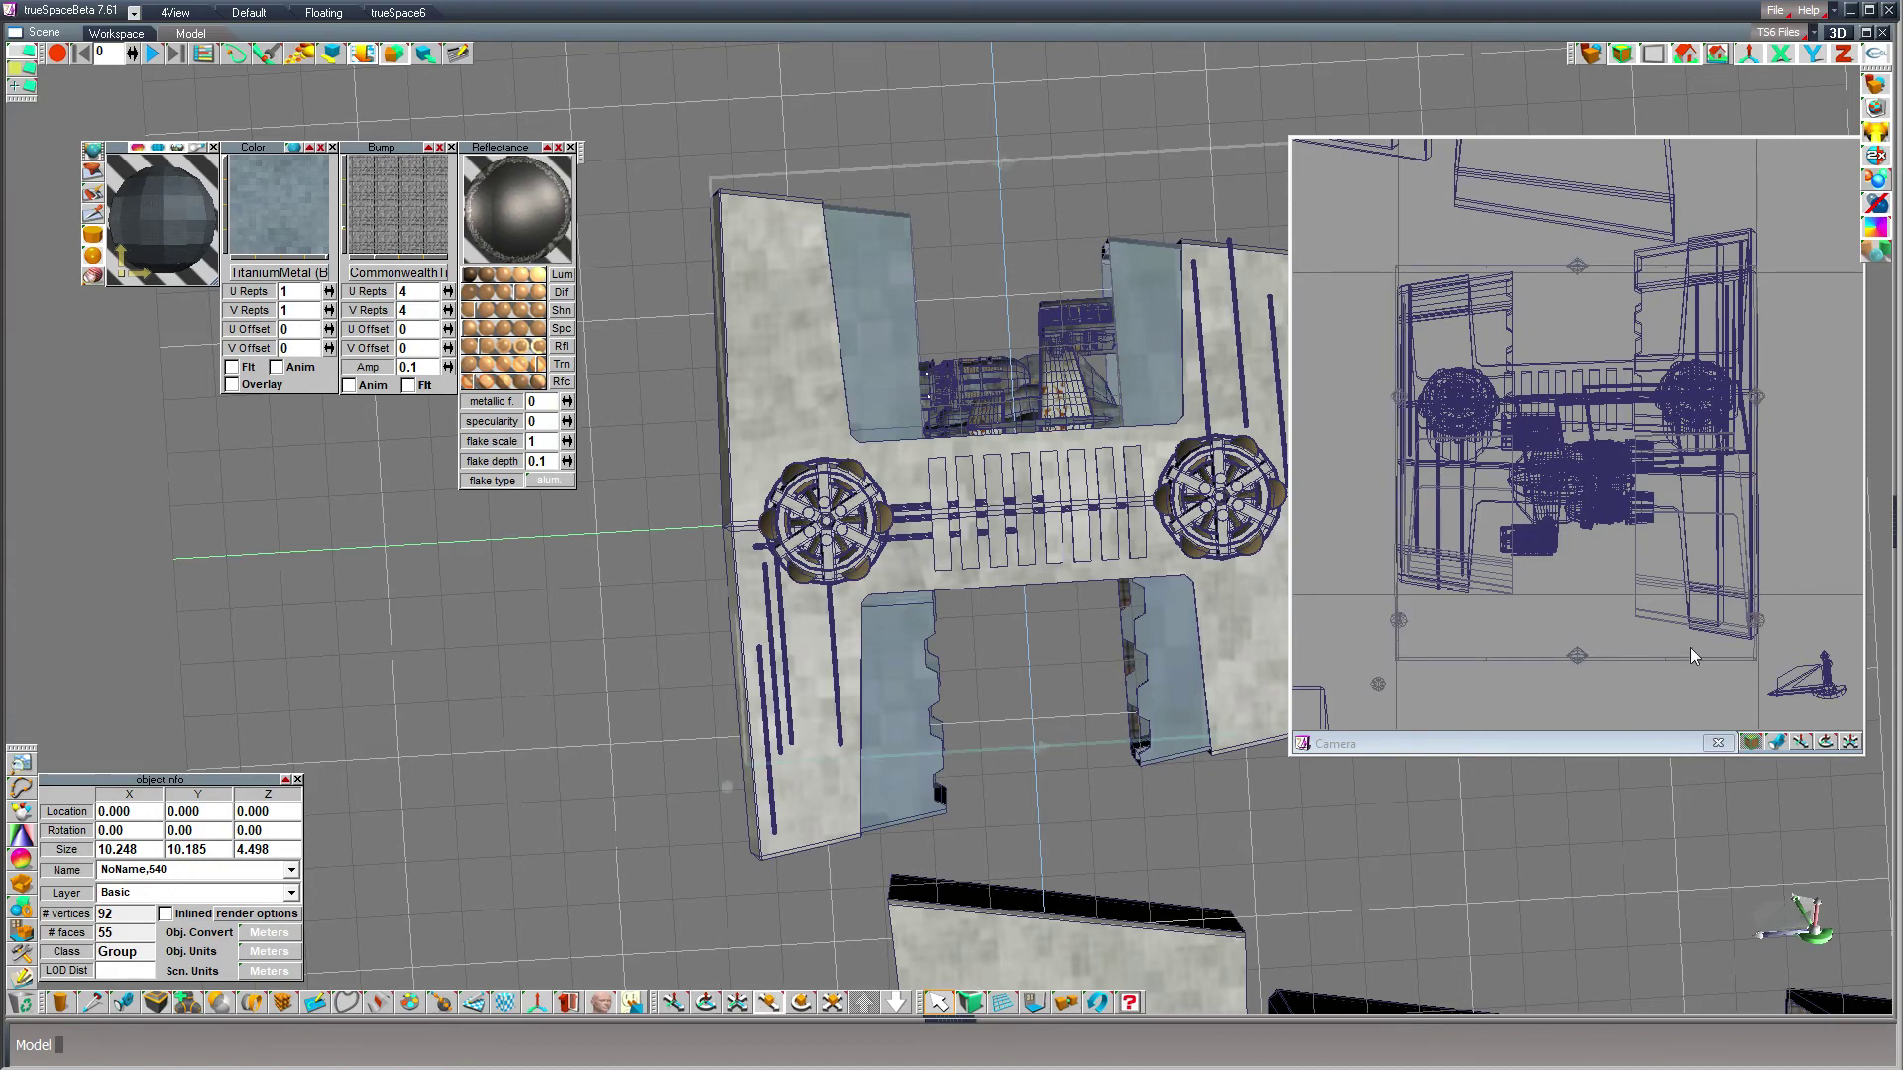
{"action": "left_click_drag", "start_coordinate": [1691, 646], "coordinate": [1901, 694]}
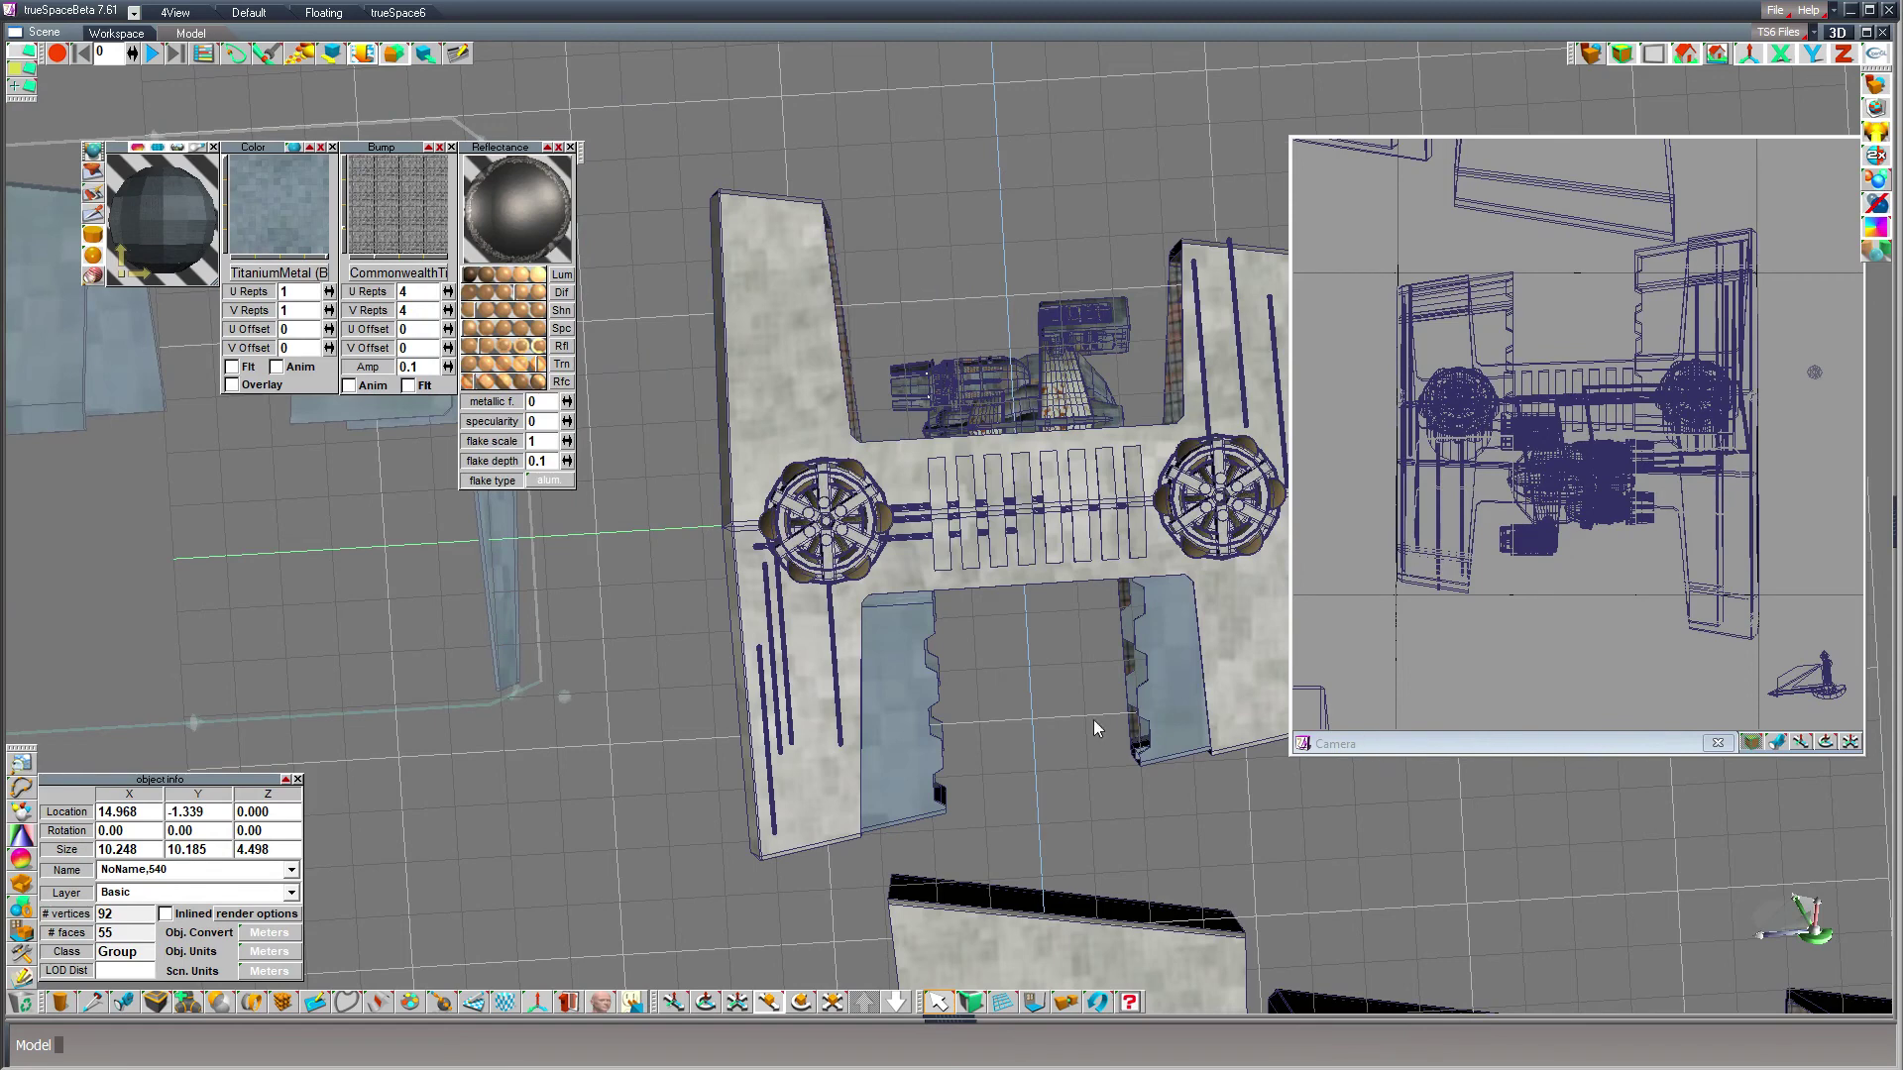
- Duplicate the notched blue panel group with the copy's X rotation set to 0, and render the camera view
{"action": "key", "text": "ctrl+z"}
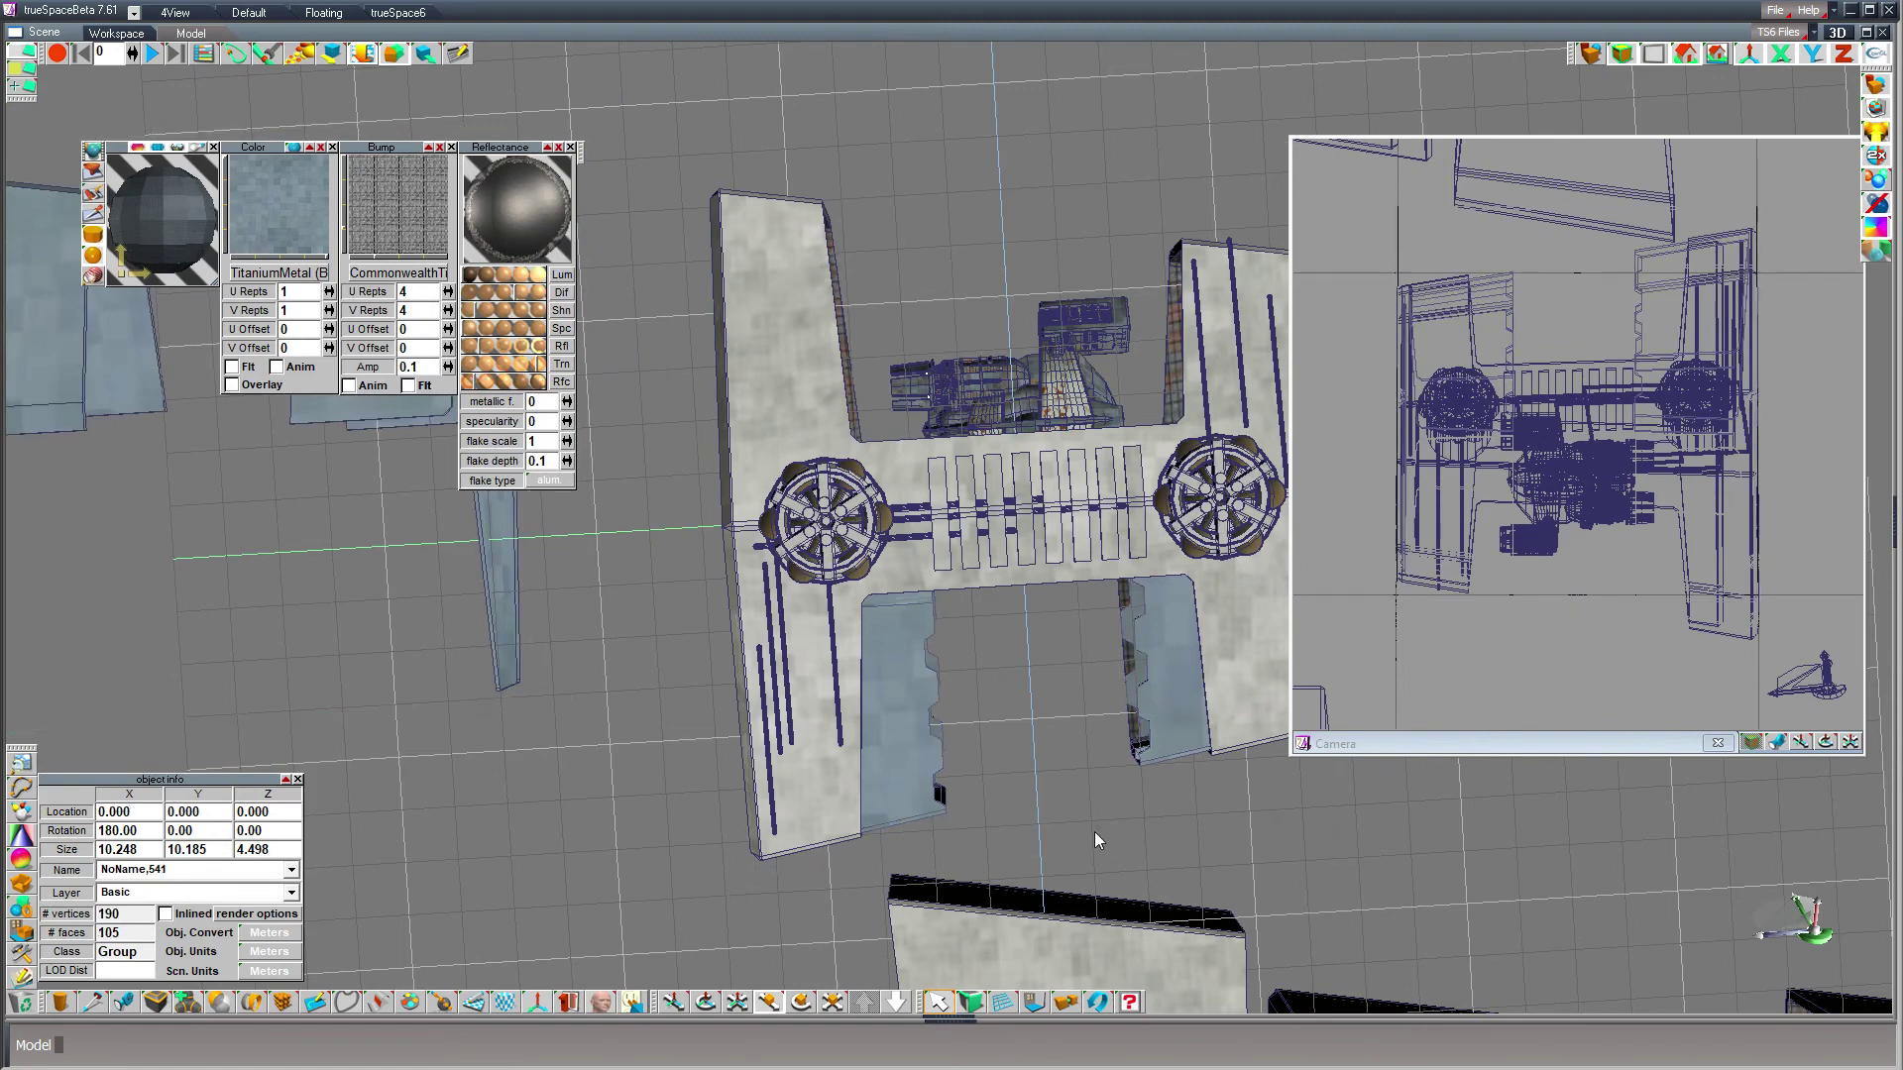
{"action": "left_click", "coordinate": [150, 832]}
{"action": "type", "text": "0"}
{"action": "key", "text": "Return"}
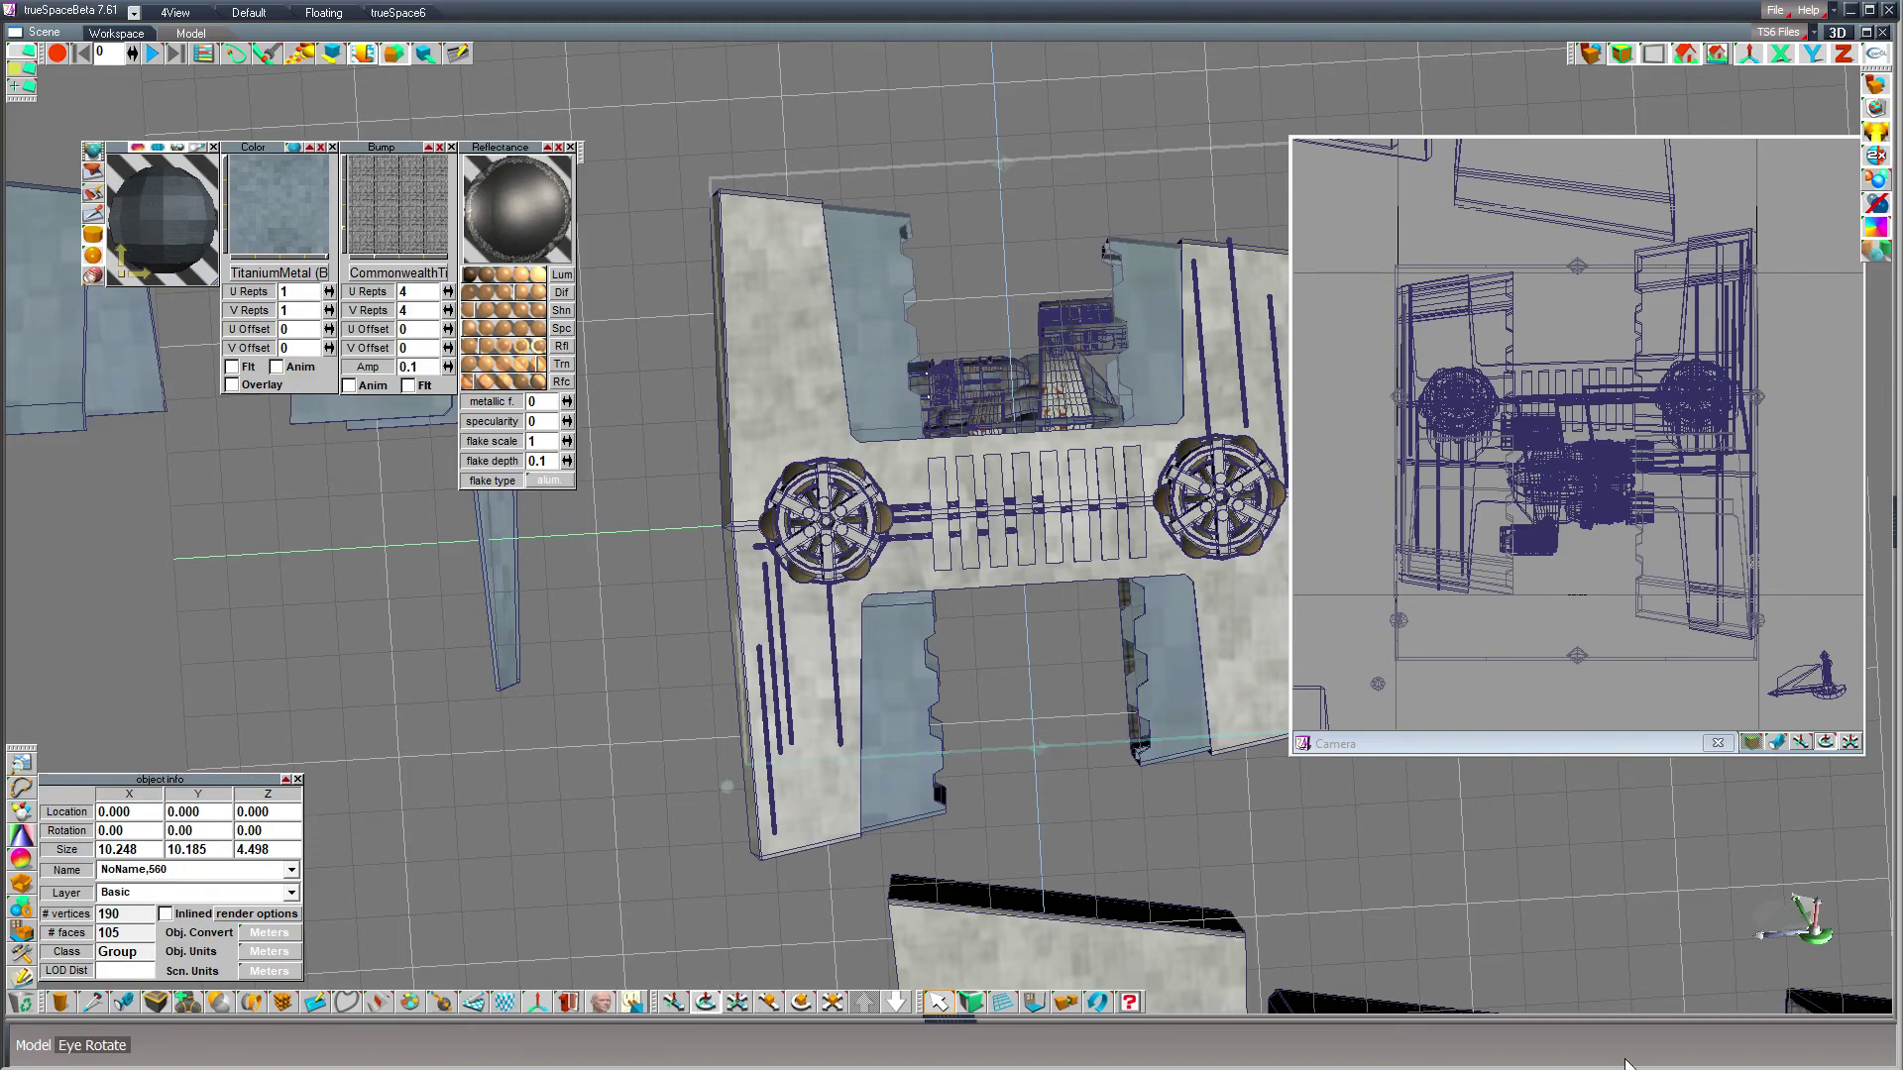
{"action": "left_click_drag", "start_coordinate": [1813, 932], "coordinate": [1214, 940]}
{"action": "left_click", "coordinate": [1411, 741]}
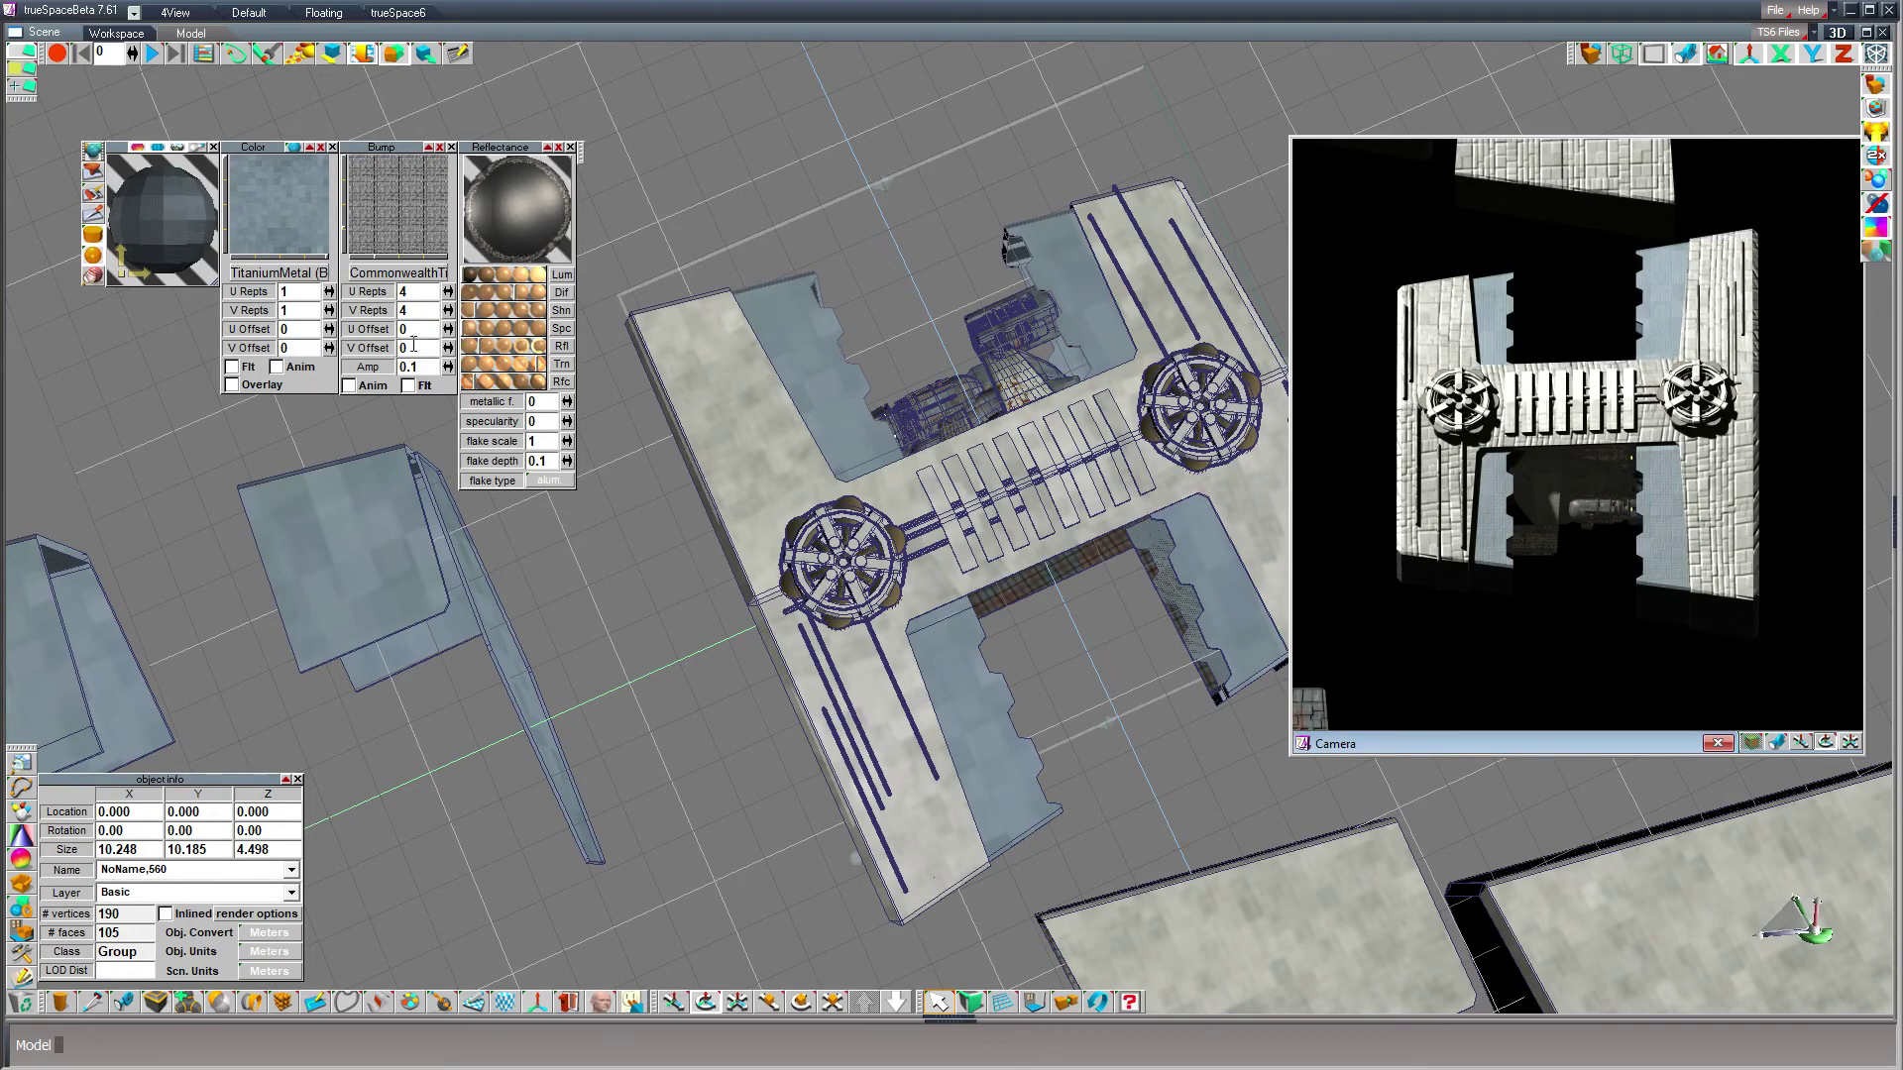
- Try a bump amplitude of 0.5 on both notched blue panel groups and render the camera view
{"action": "left_click", "coordinate": [438, 367]}
{"action": "type", "text": "0.5"}
{"action": "left_click", "coordinate": [805, 366]}
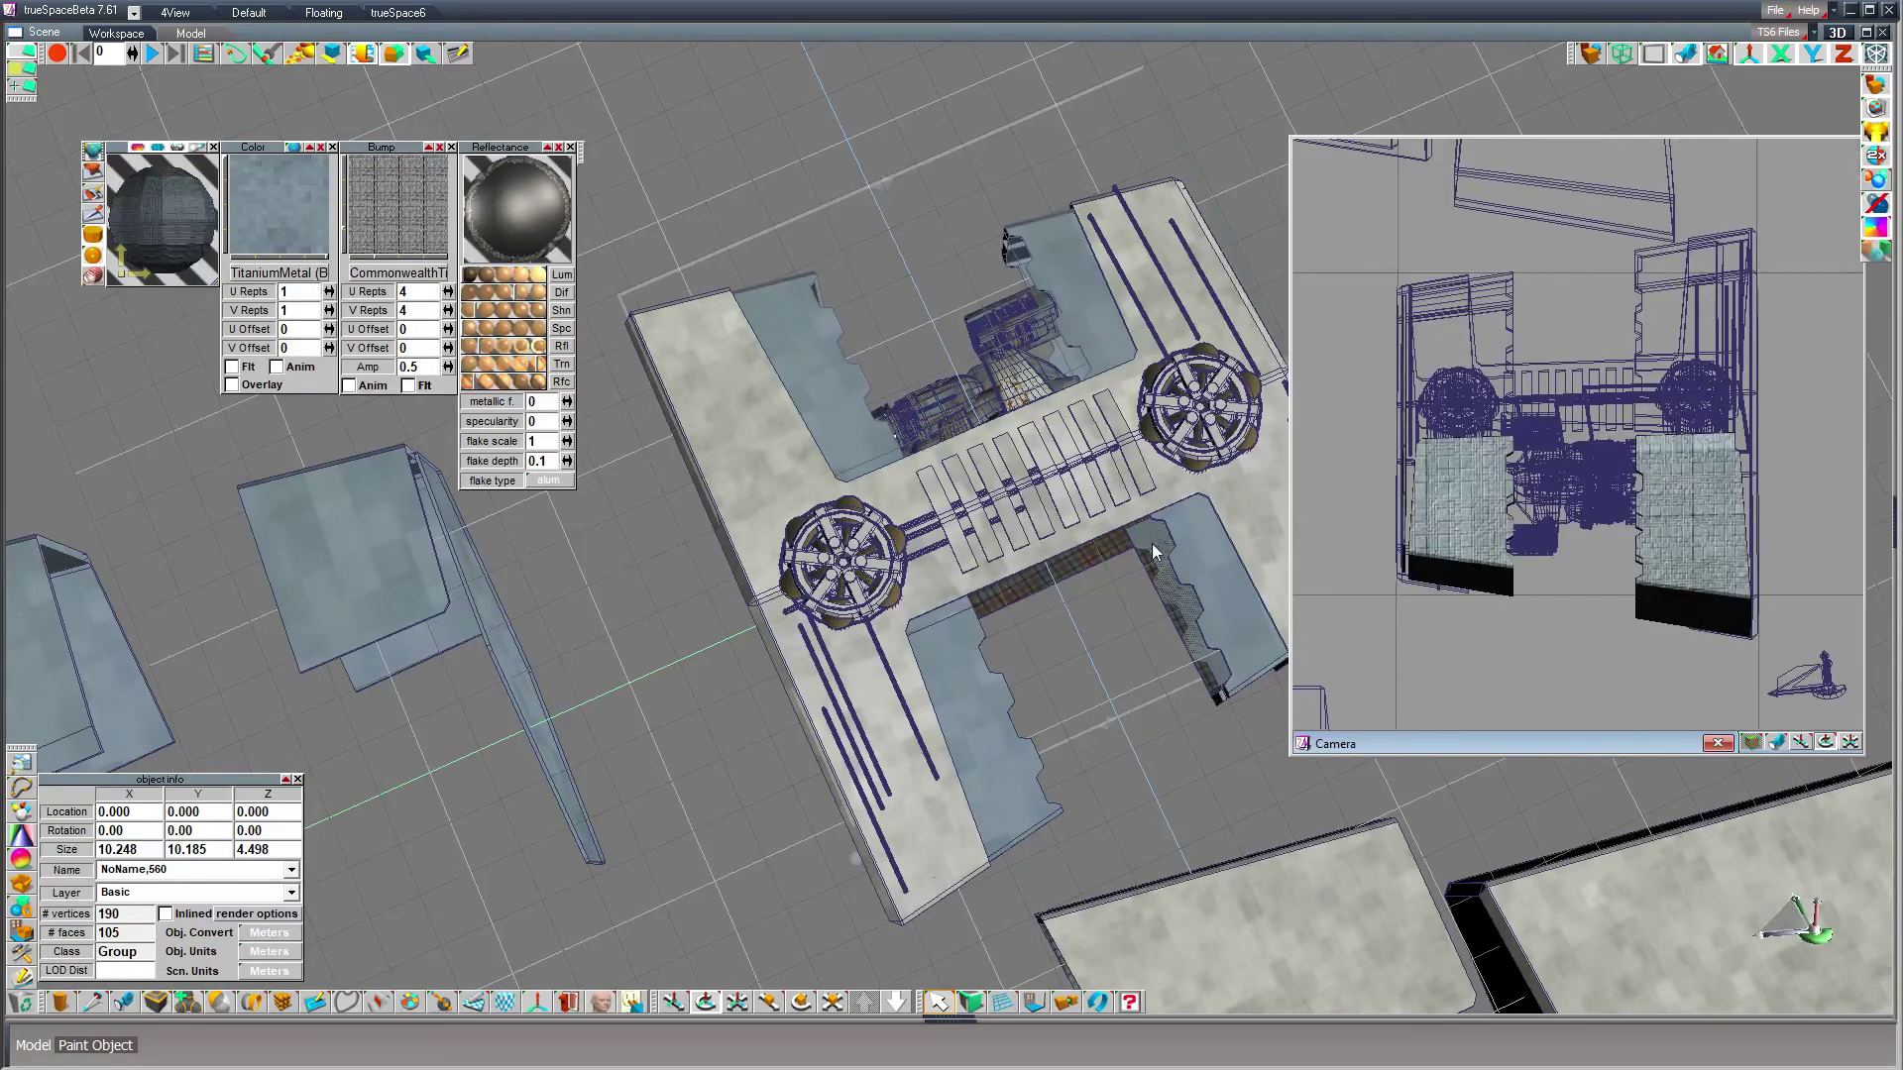
{"action": "left_click", "coordinate": [1498, 334]}
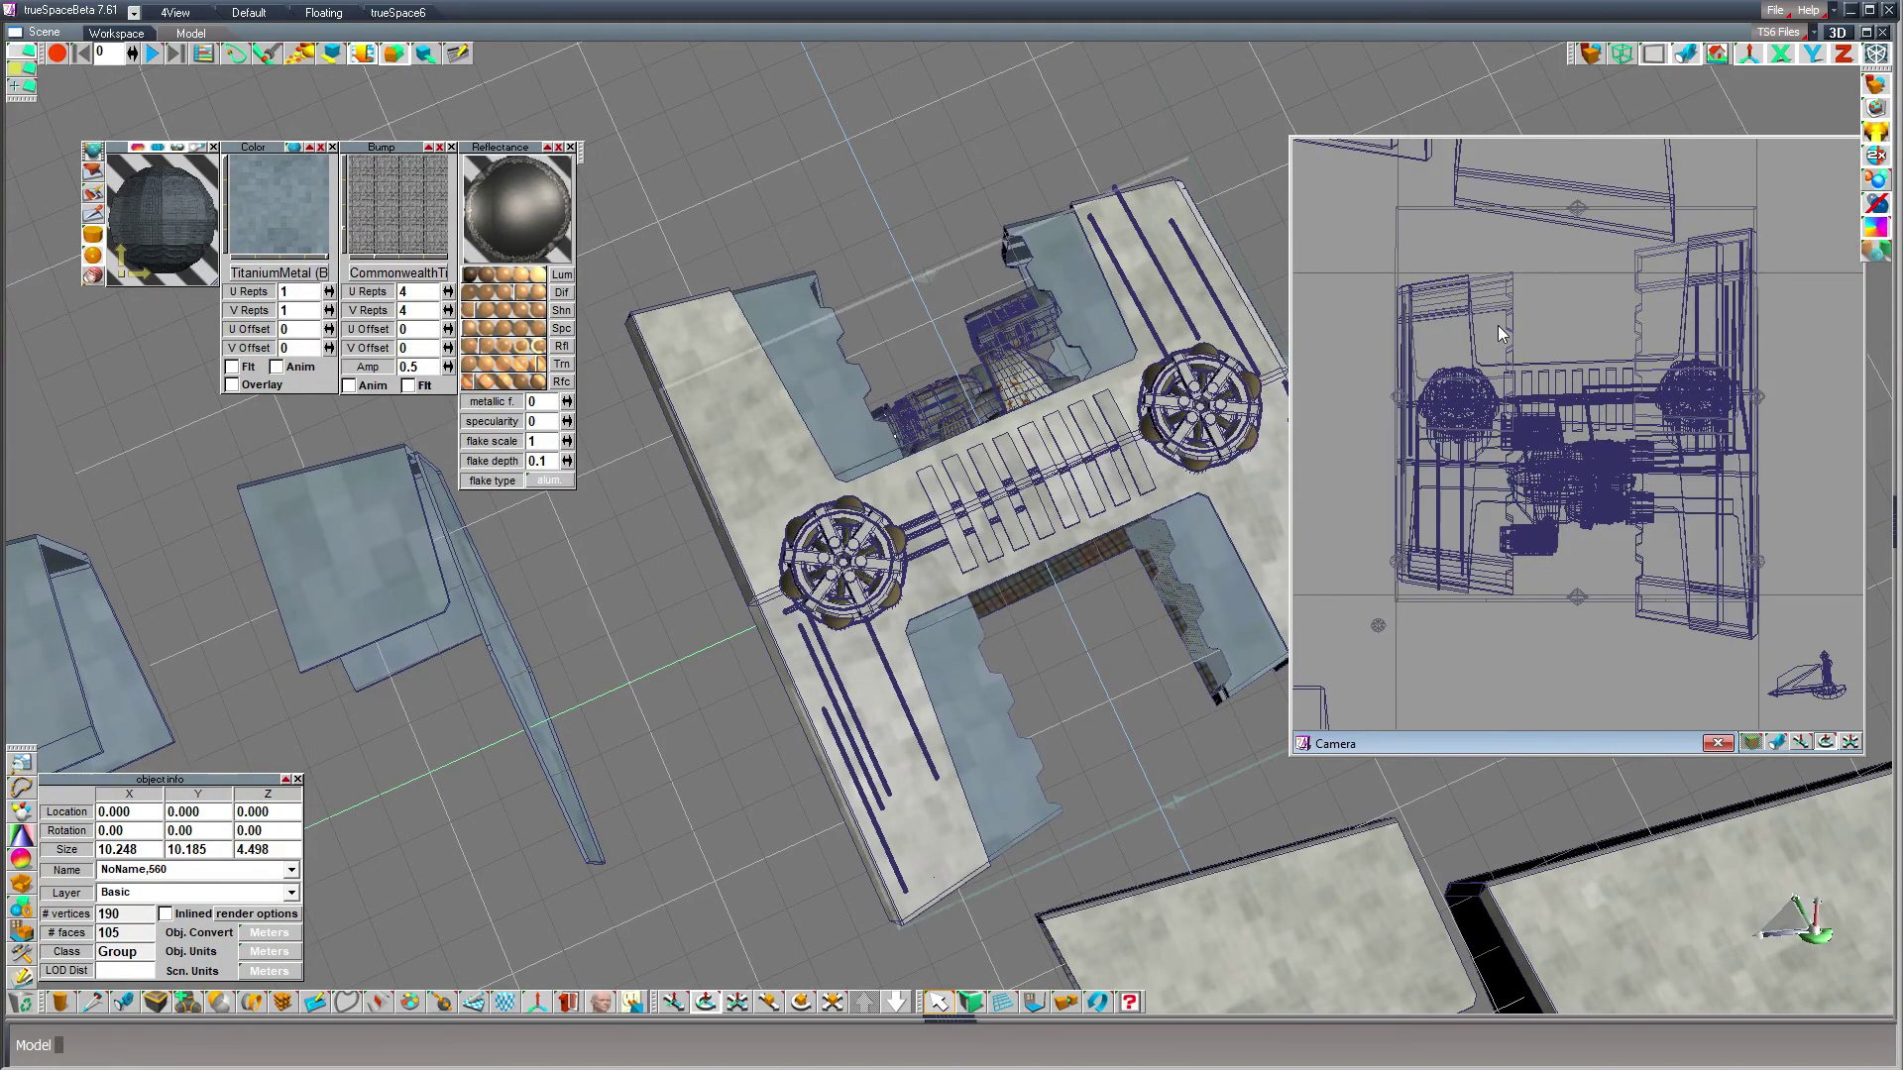
{"action": "left_click", "coordinate": [92, 174]}
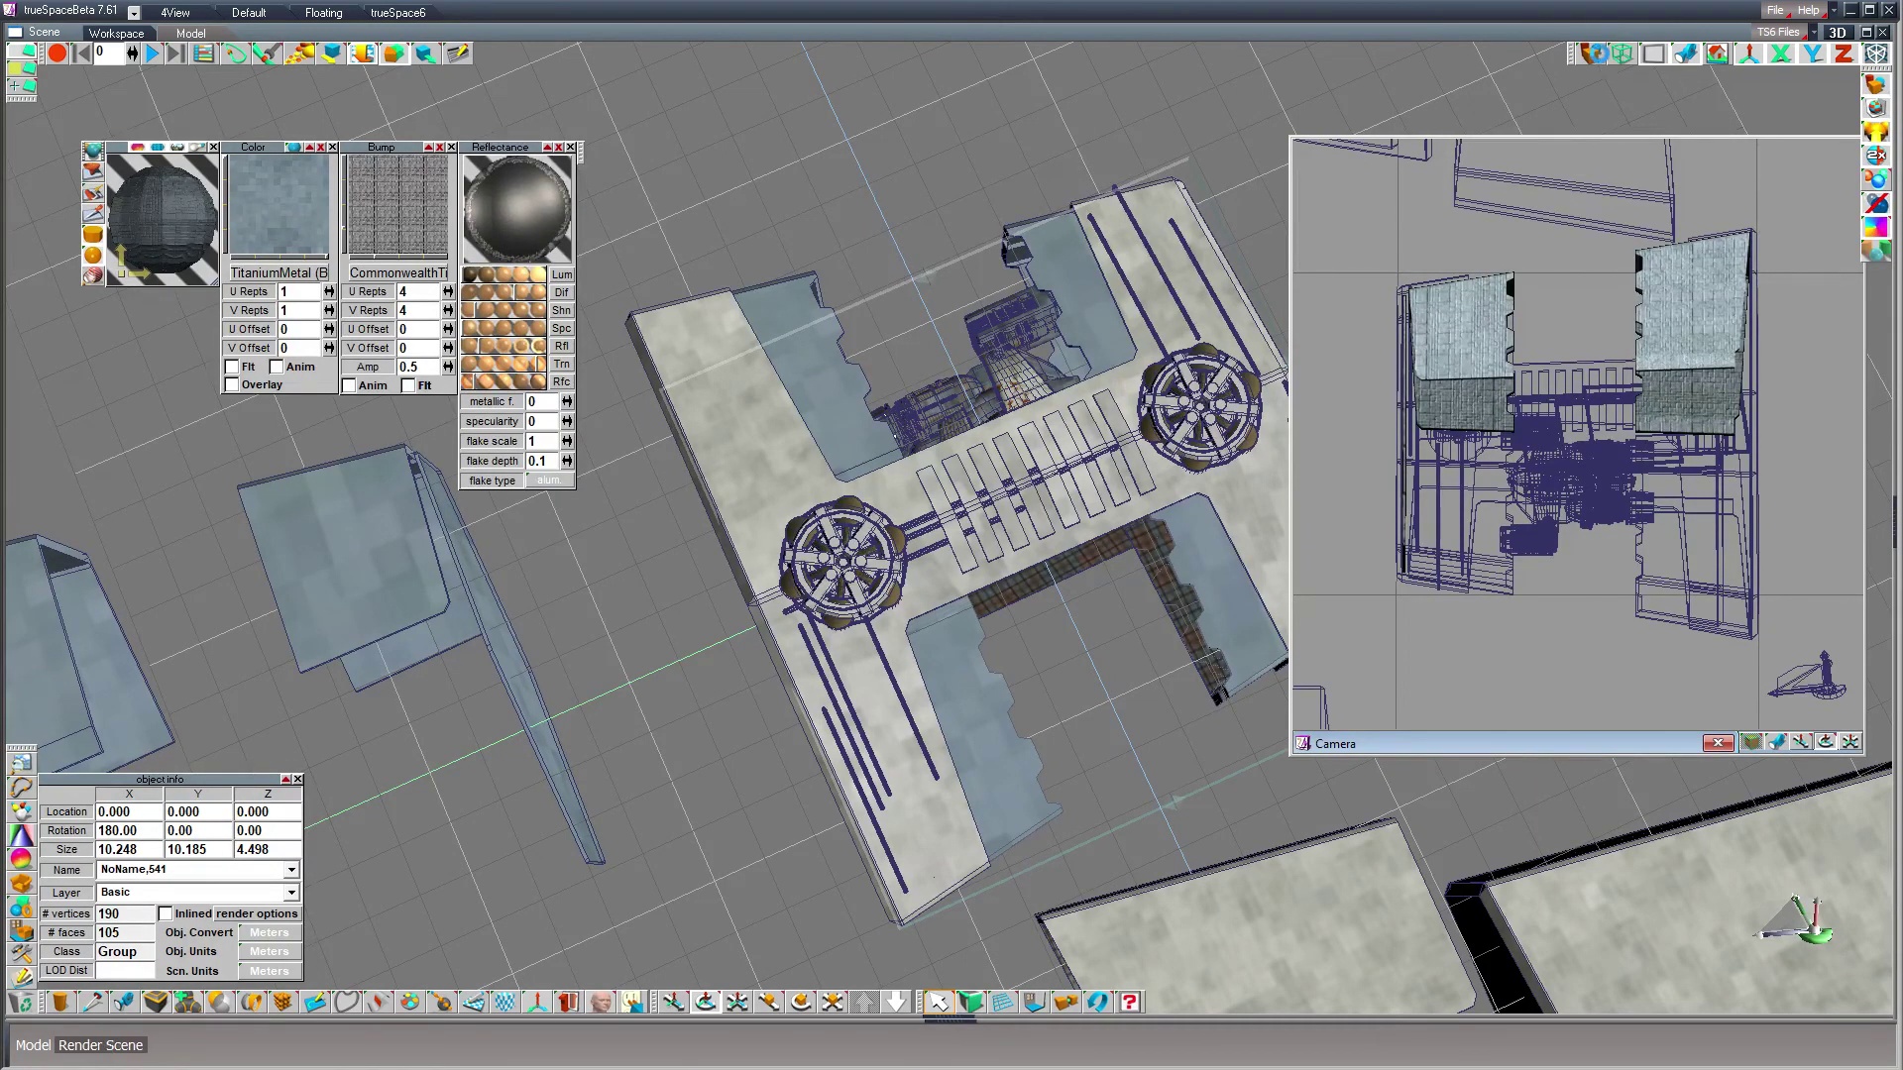
{"action": "left_click", "coordinate": [1716, 53]}
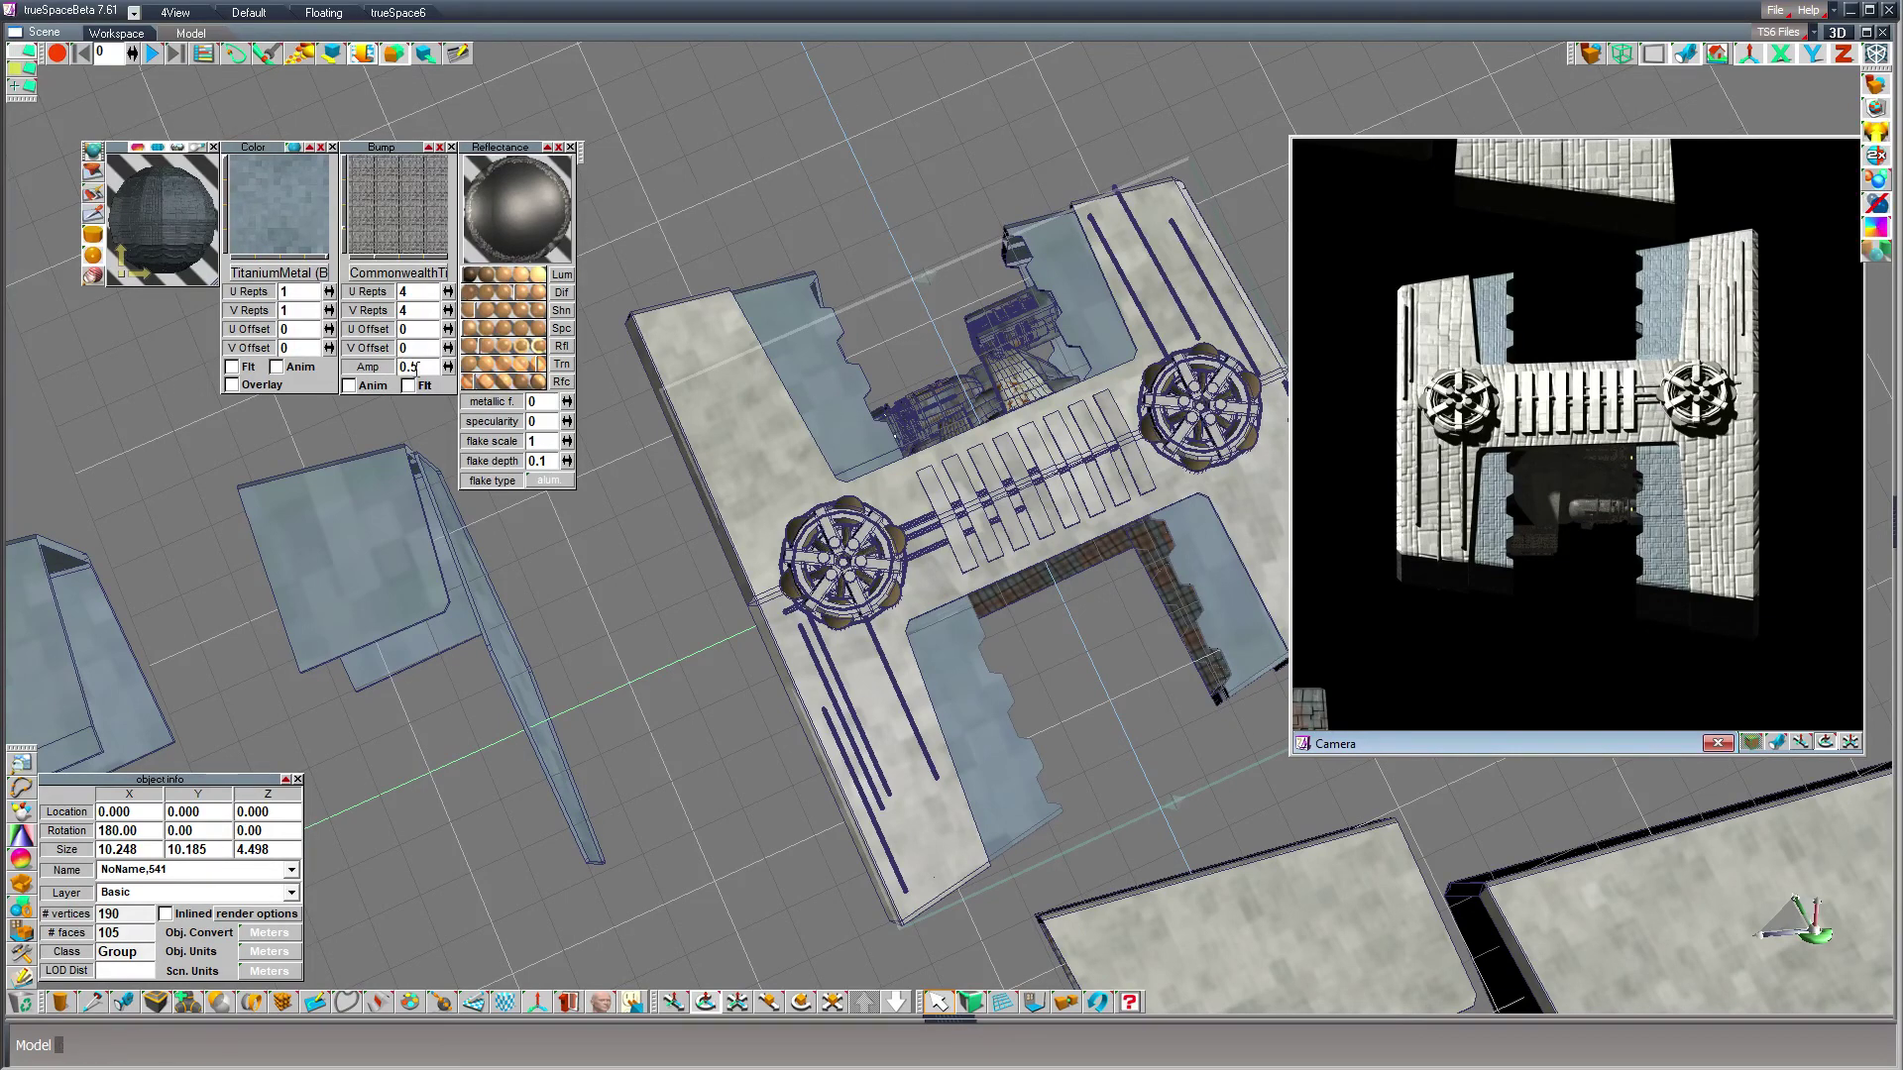
- Set the panel material's bump amplitude to 0.1 and add a dark orange-brown layer (RGB 141, 79, 16) masked with RustMarksInv
{"action": "left_click_drag", "start_coordinate": [410, 368], "coordinate": [580, 402]}
{"action": "type", "text": "1"}
{"action": "left_click", "coordinate": [129, 214]}
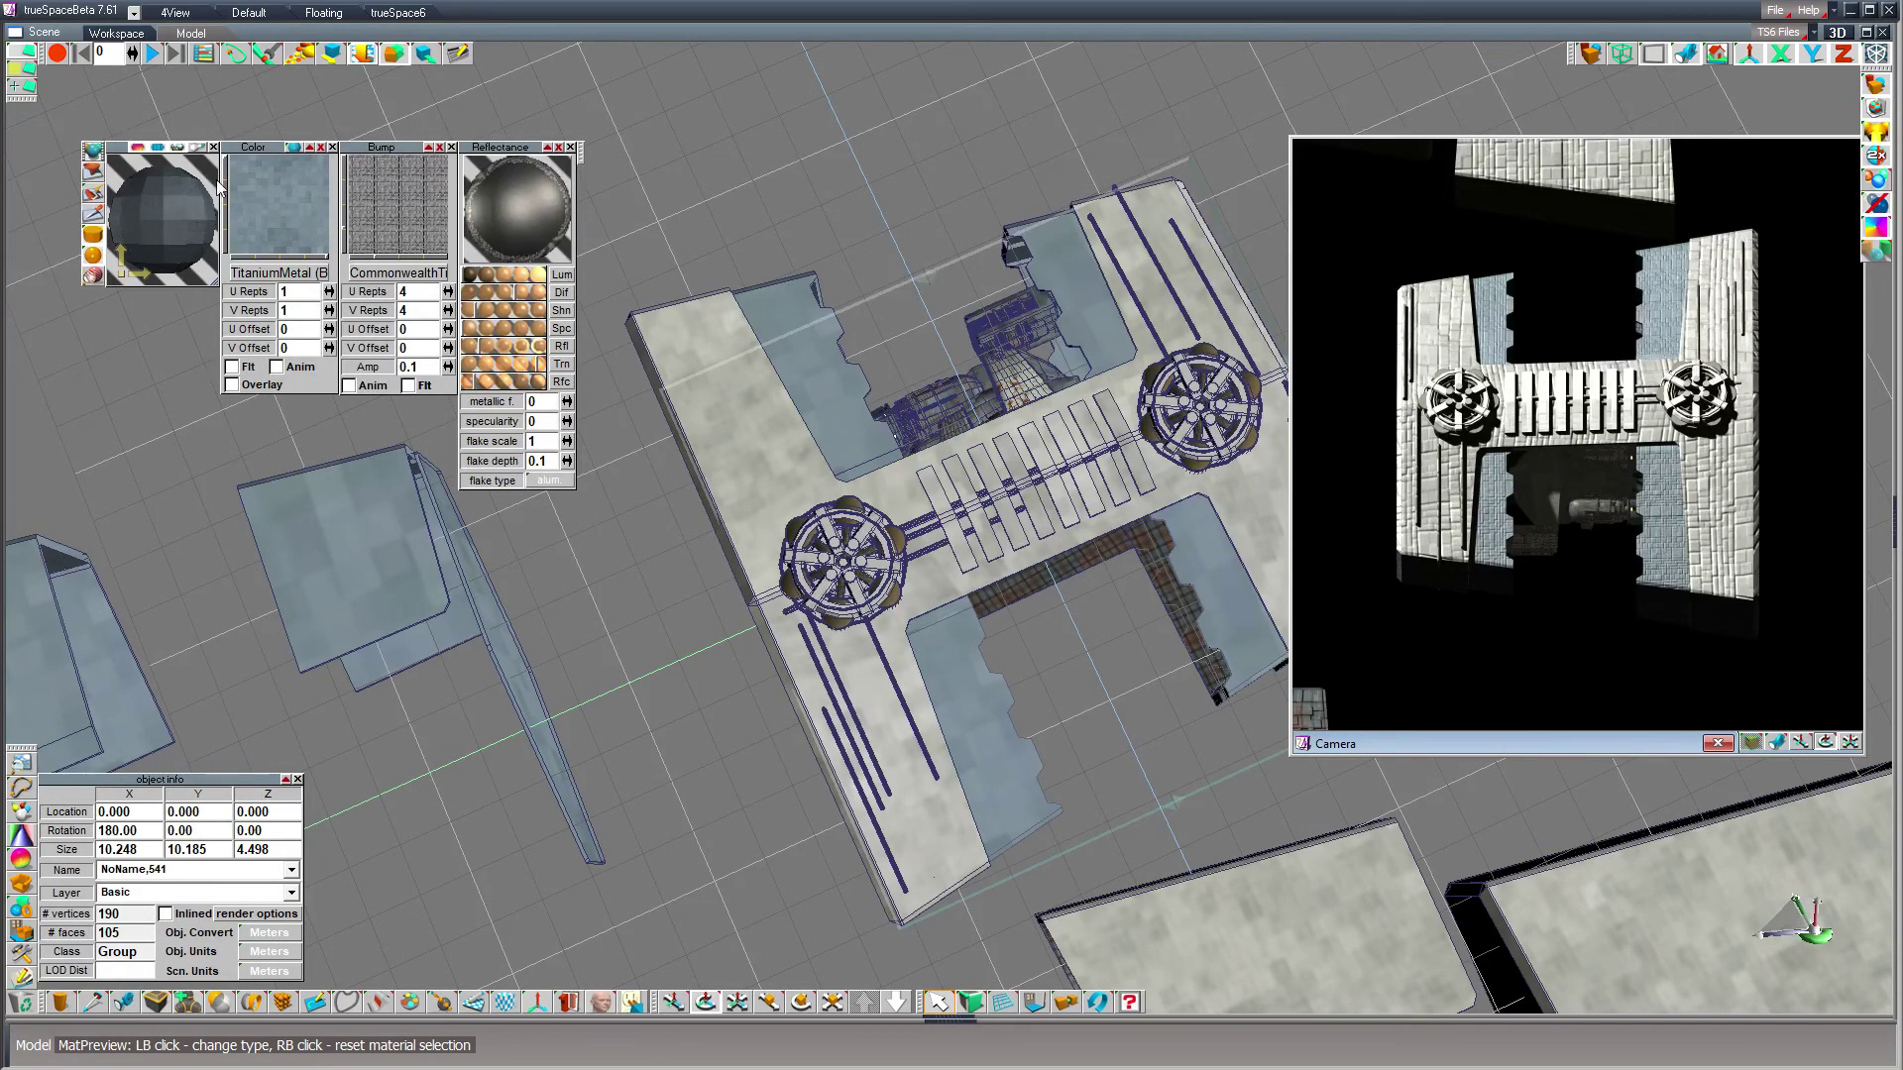
{"action": "left_click", "coordinate": [278, 195]}
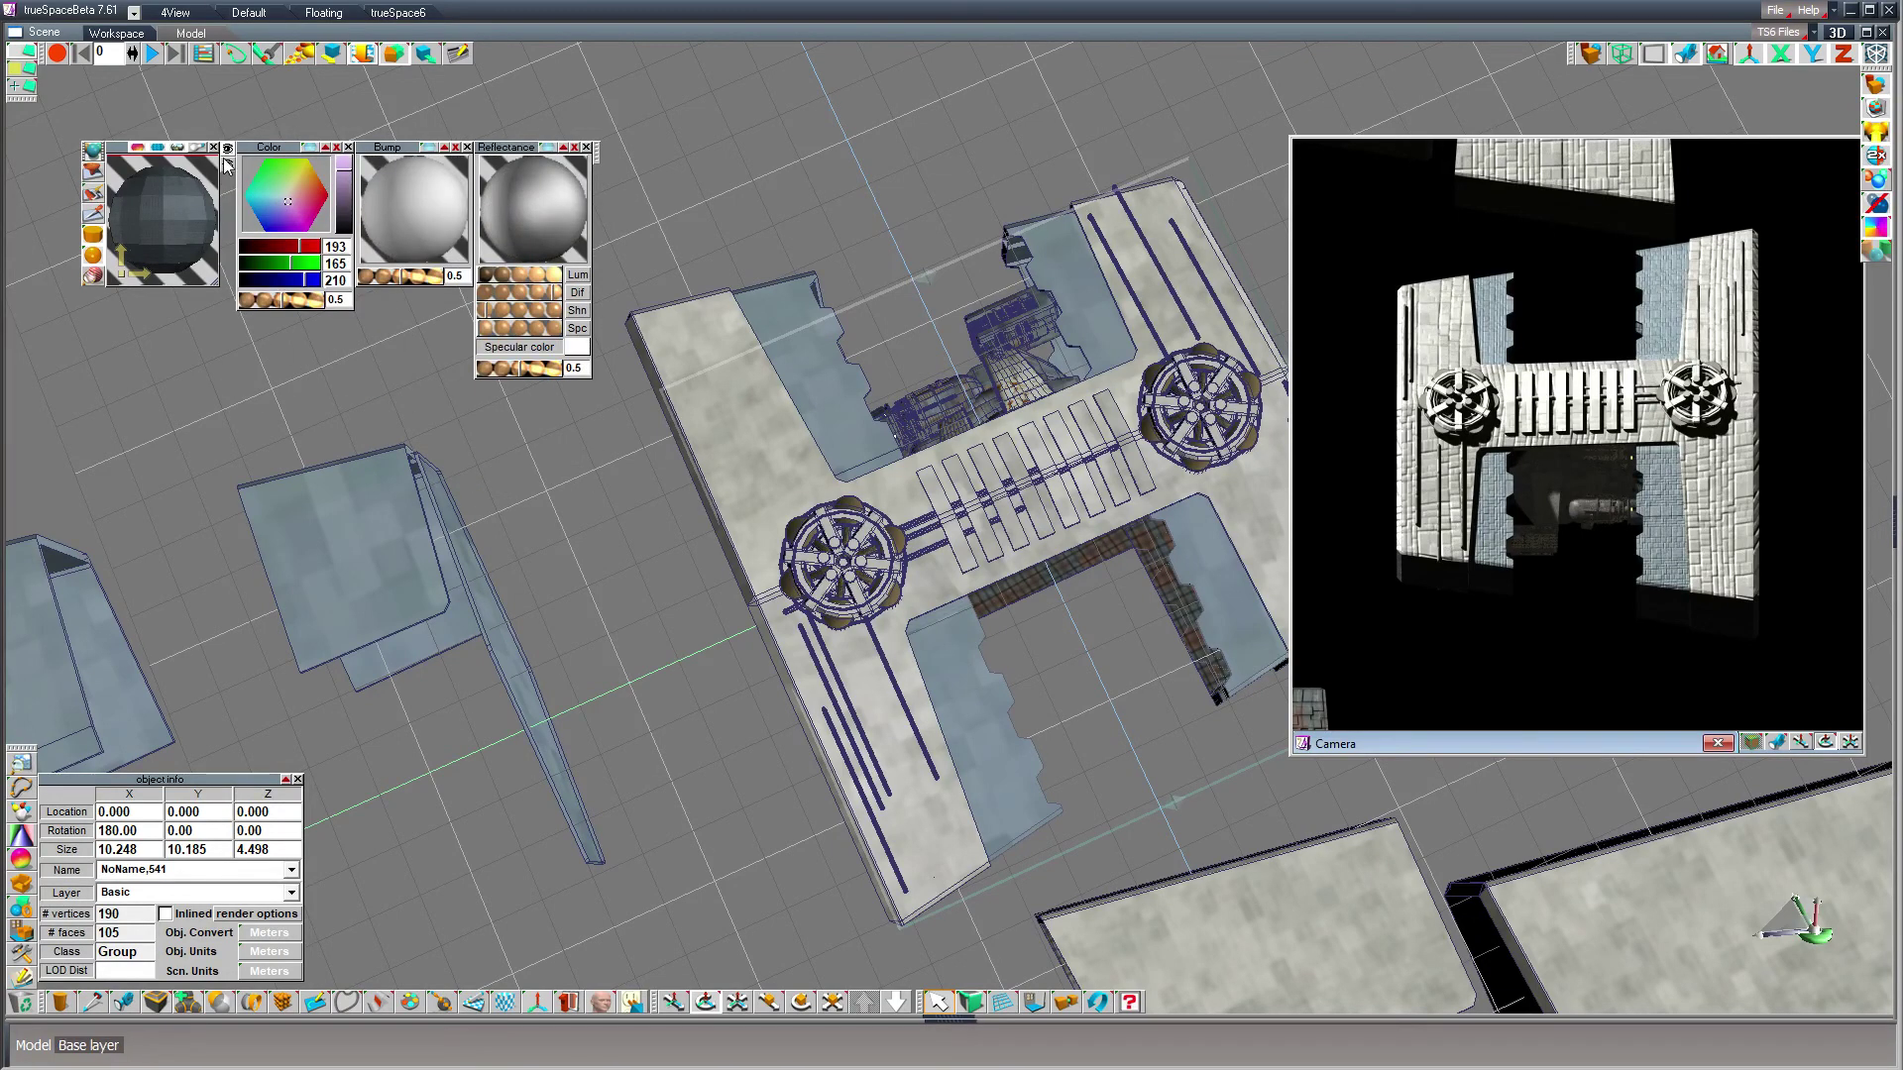
{"action": "left_click", "coordinate": [311, 128]}
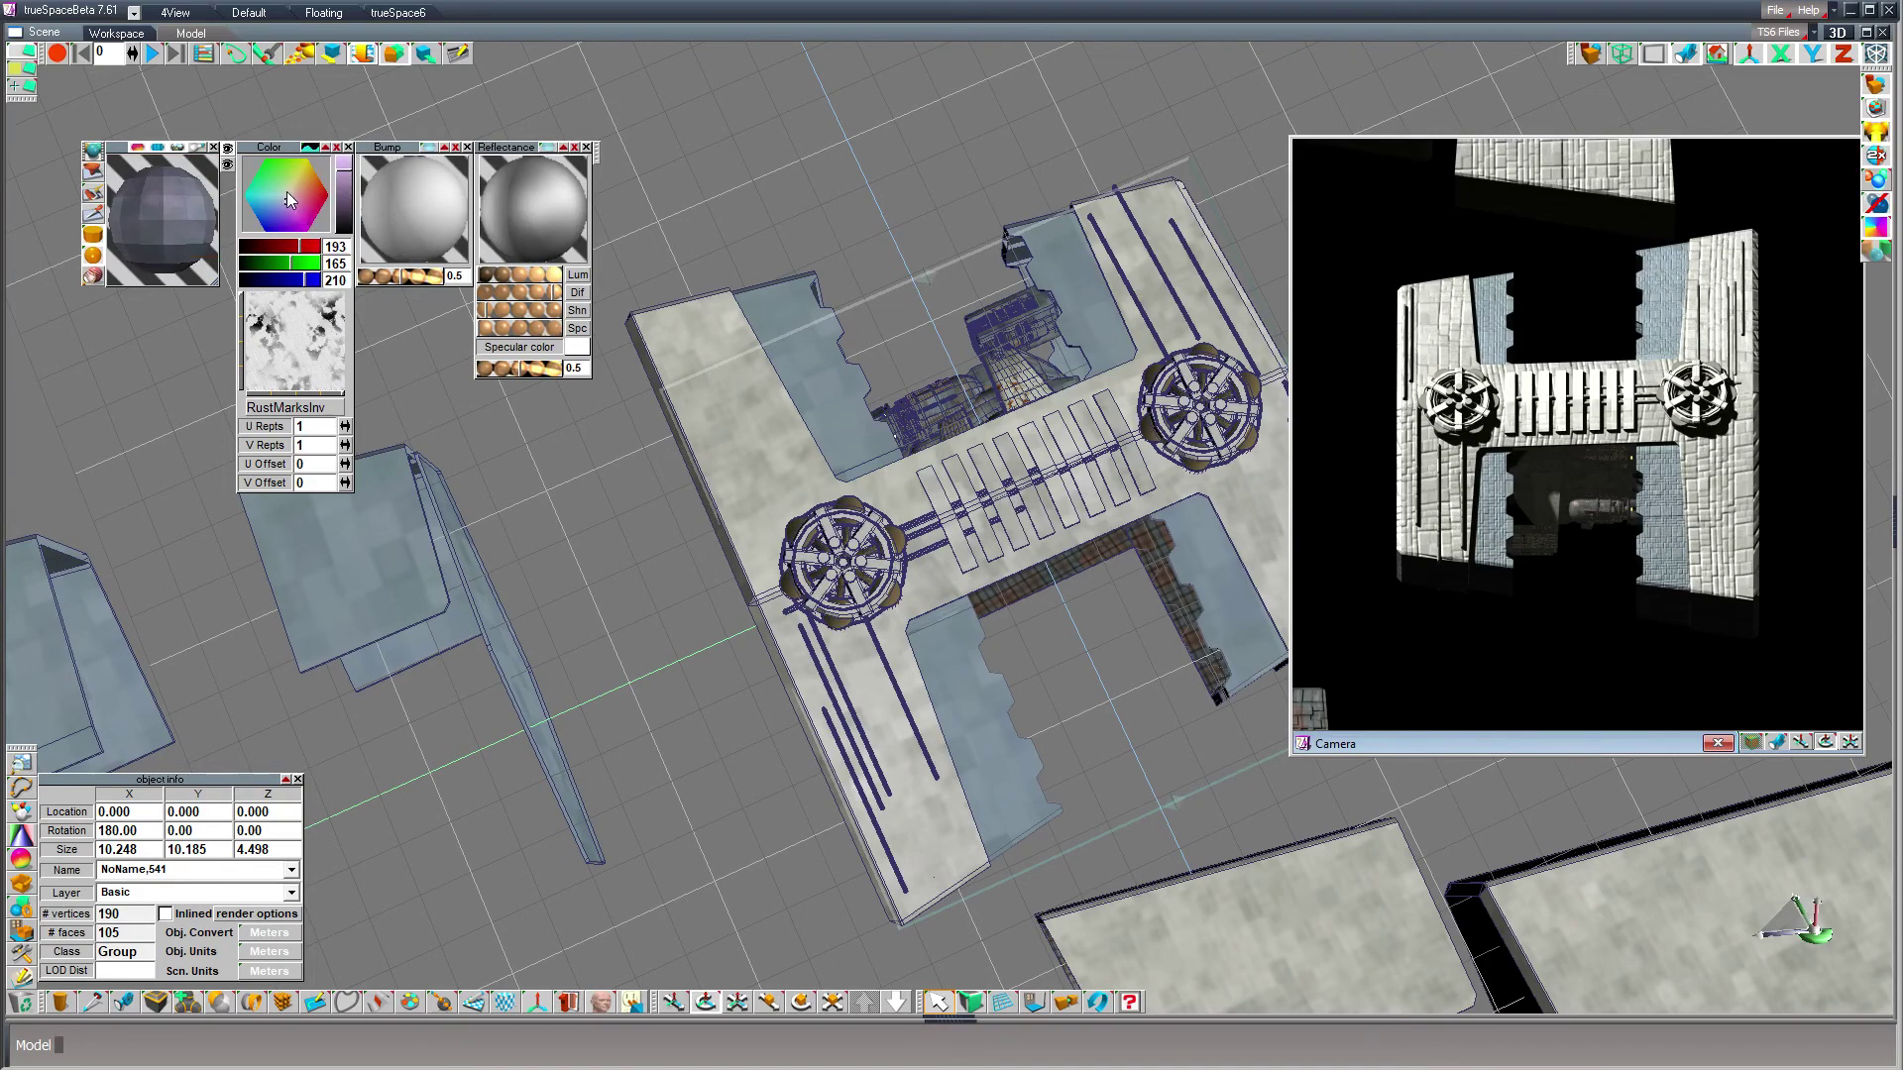
{"action": "left_click", "coordinate": [313, 180]}
{"action": "left_click", "coordinate": [316, 184]}
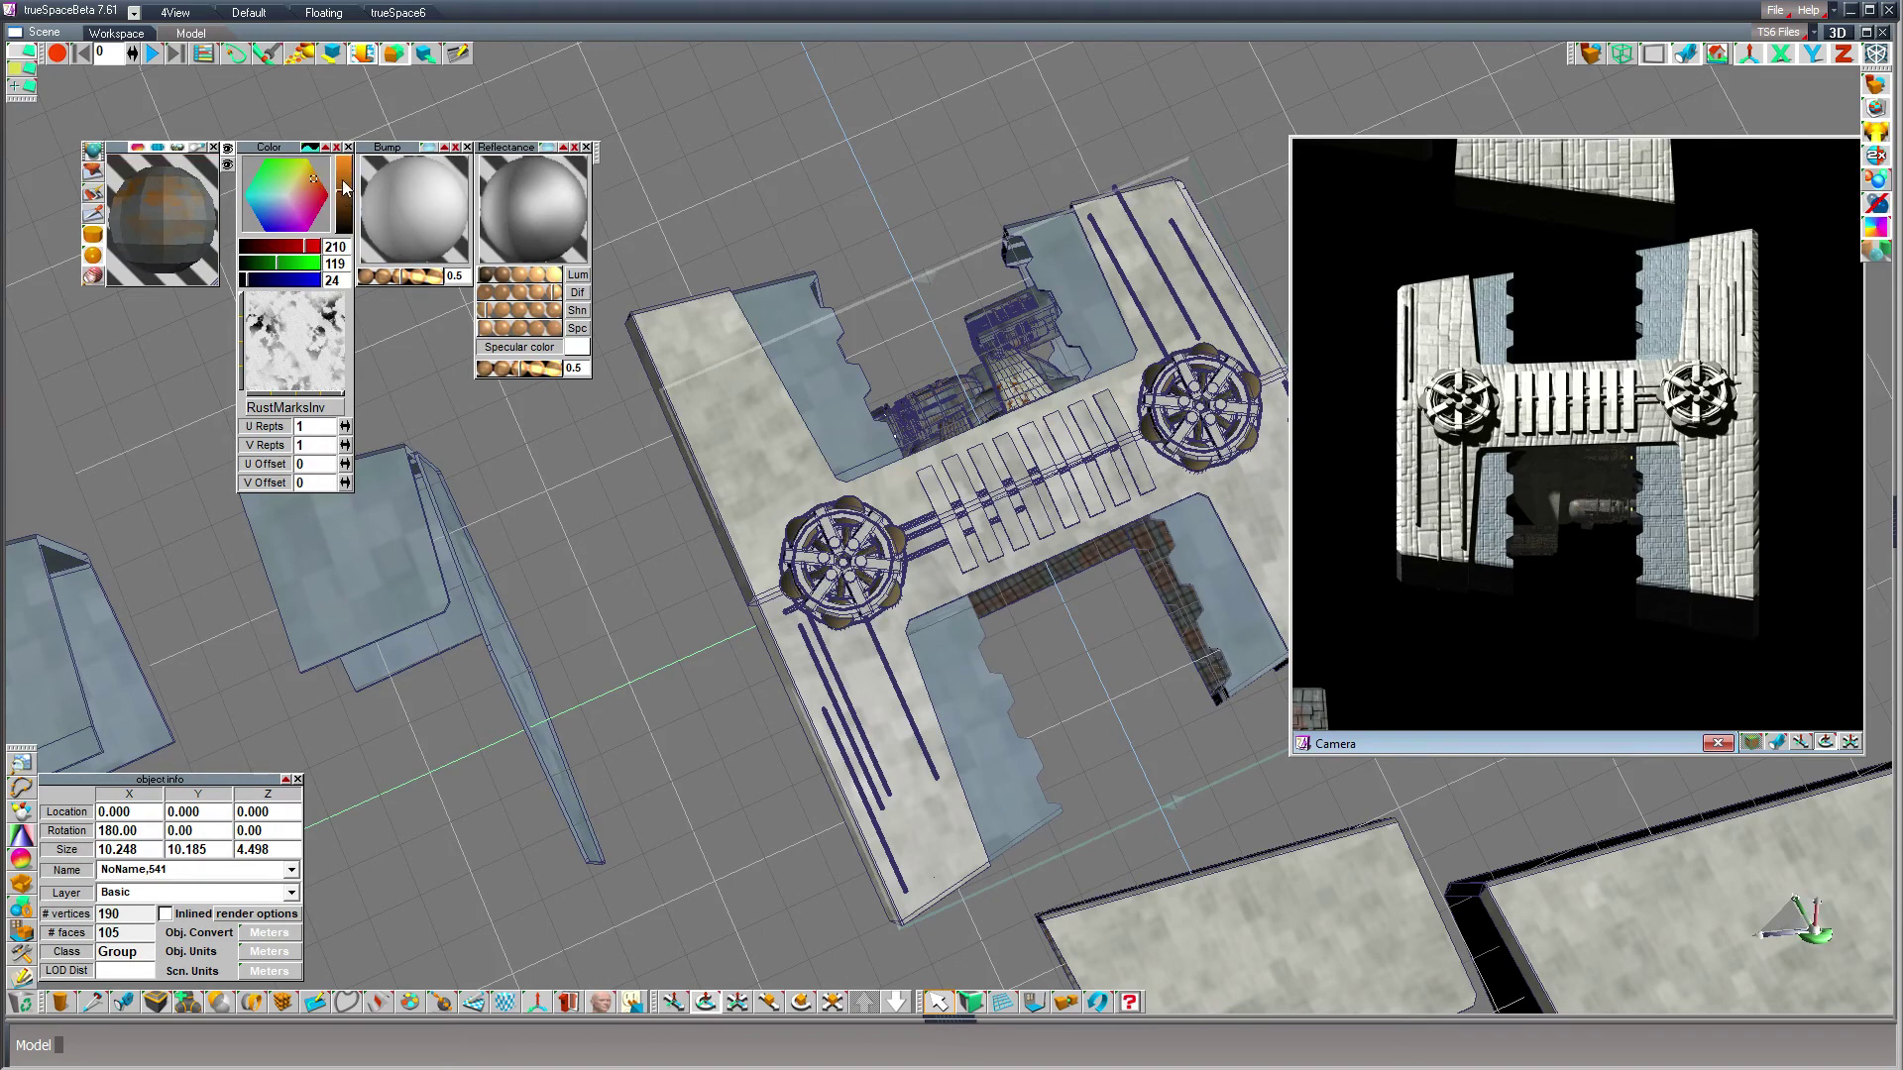
{"action": "left_click", "coordinate": [342, 176]}
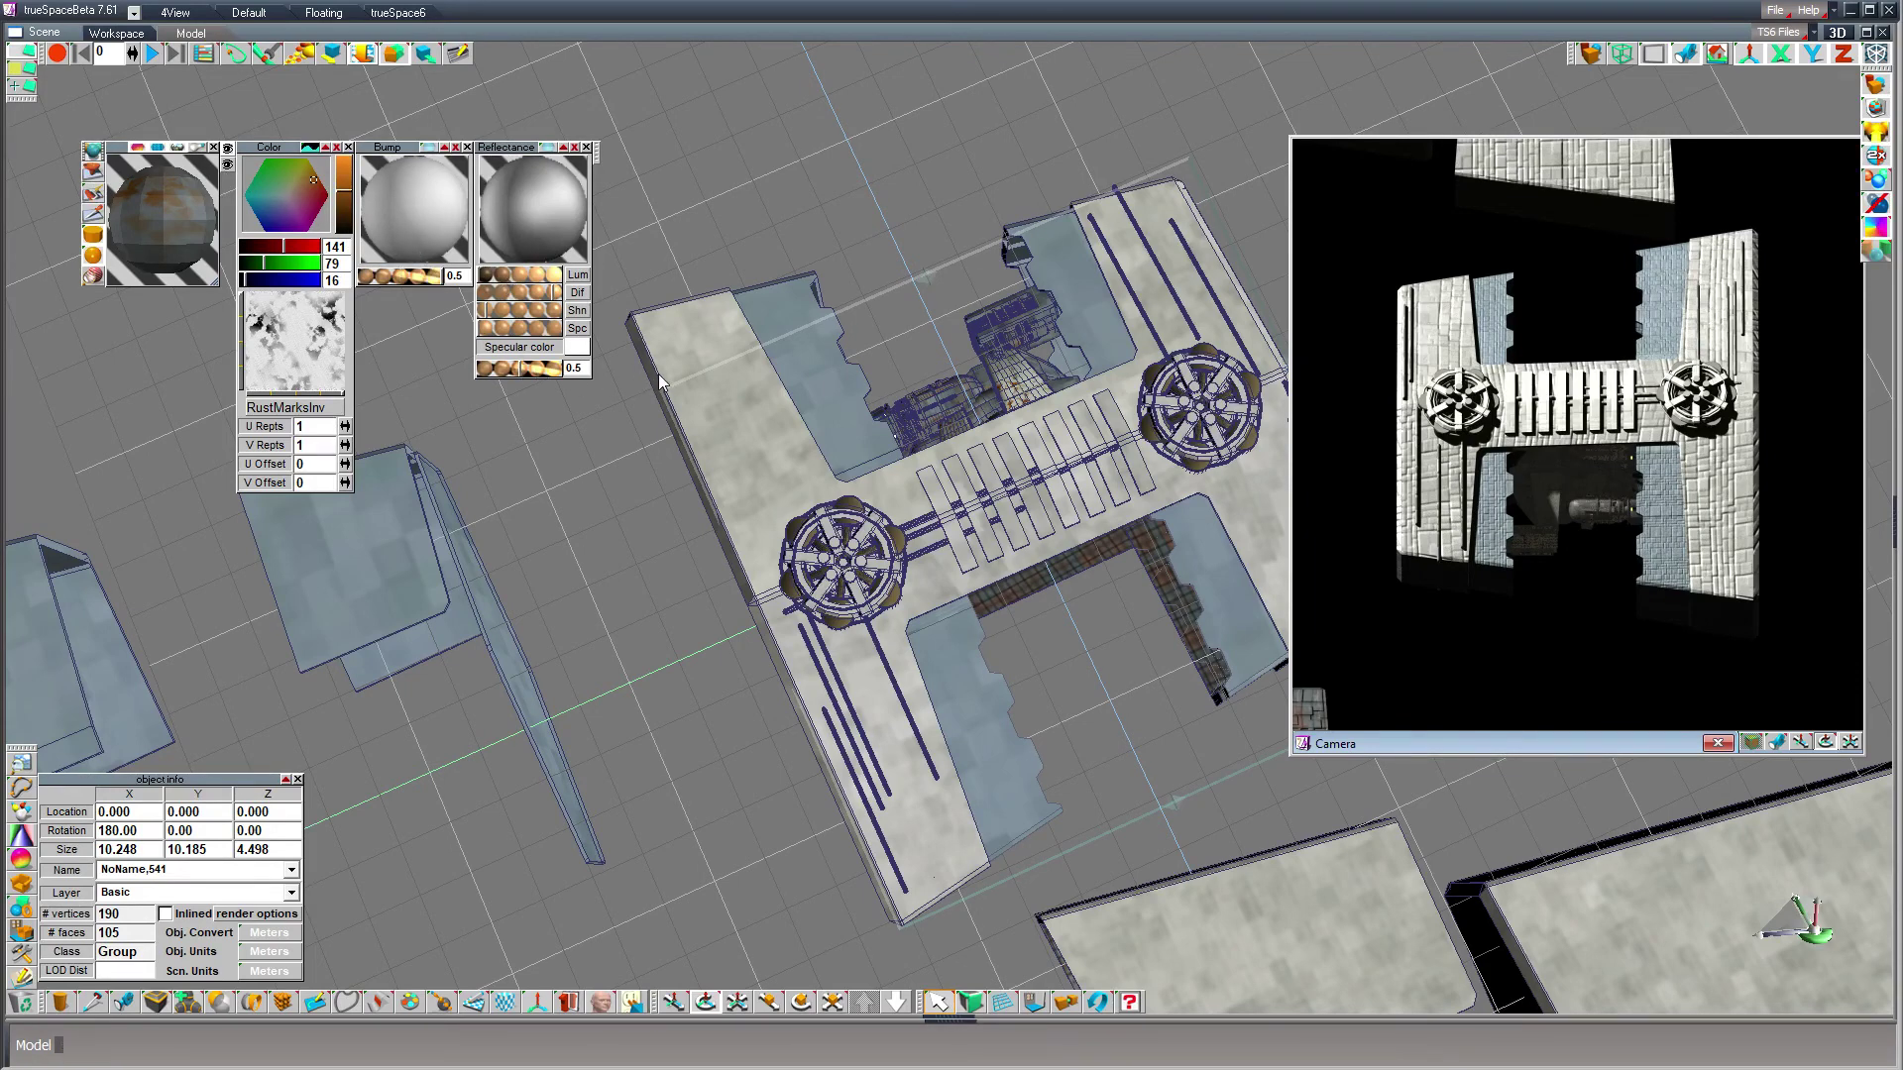
{"action": "left_click", "coordinate": [226, 165]}
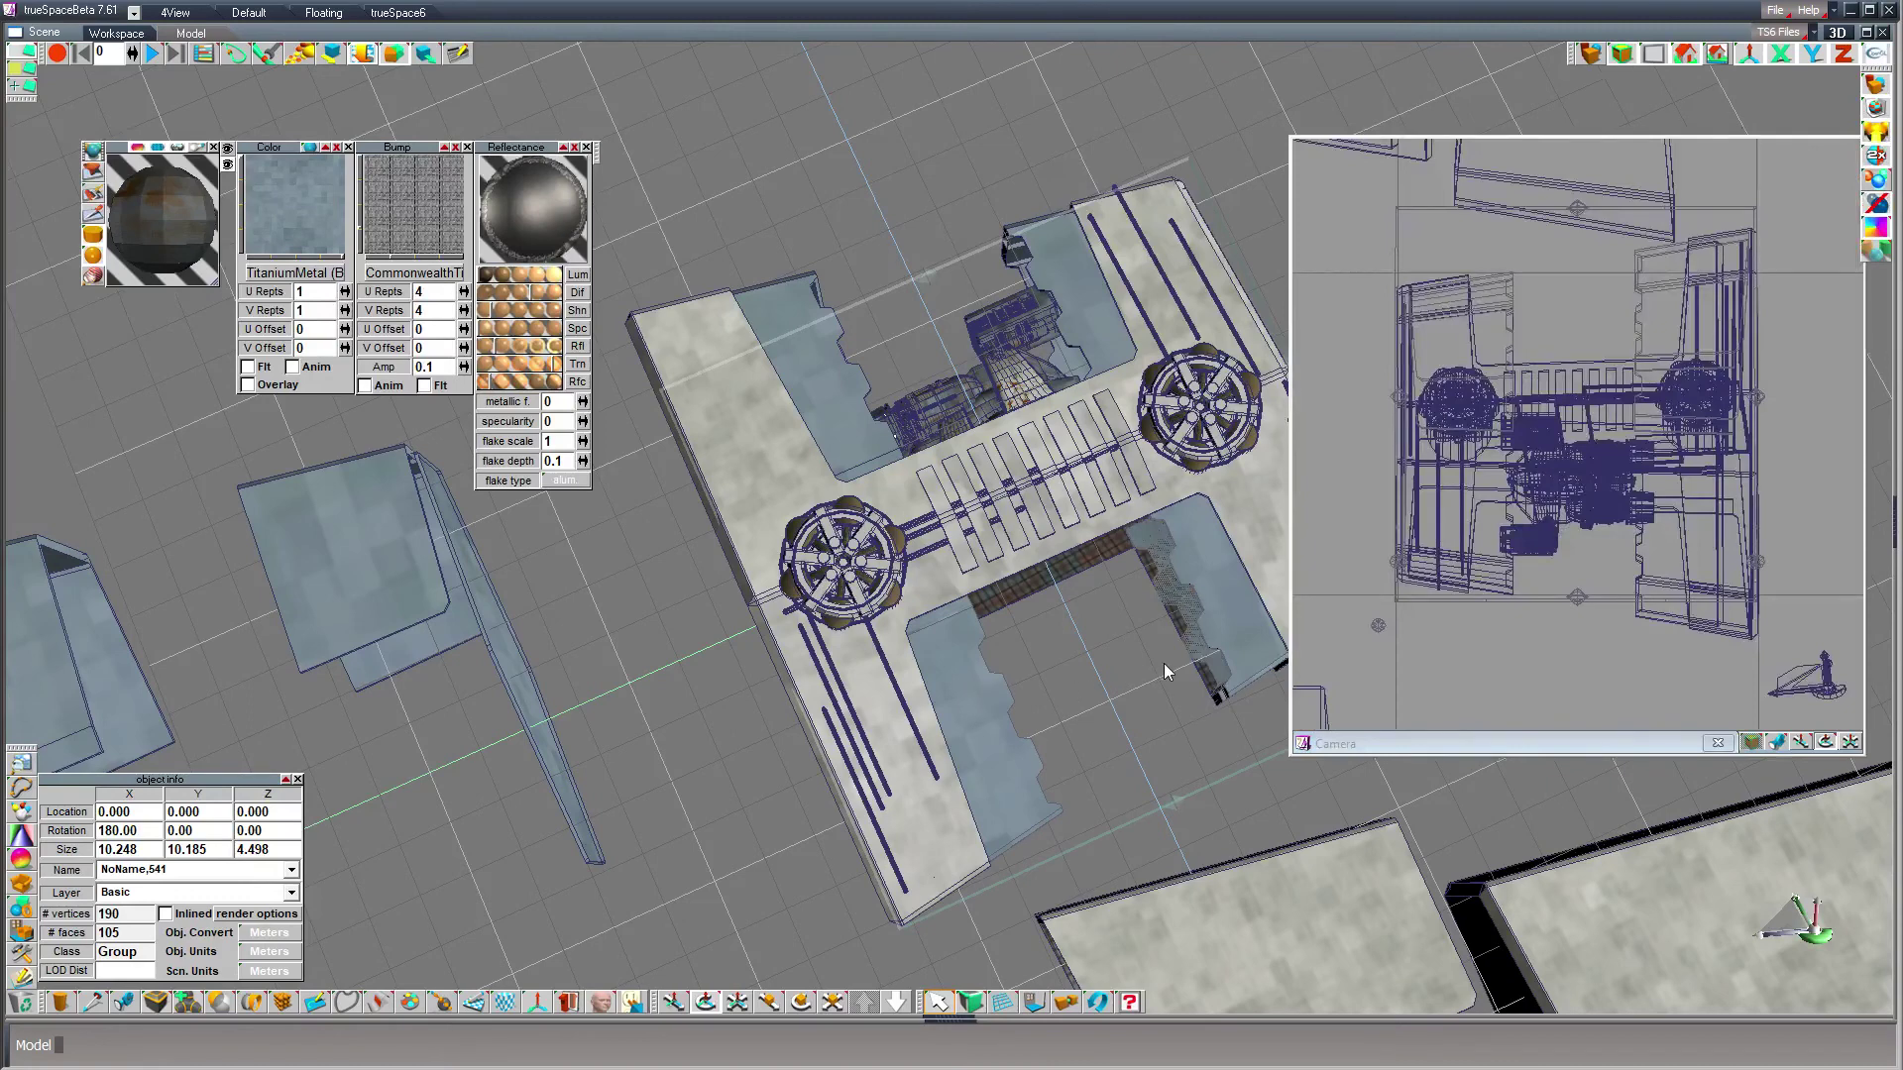
- Paint the duplicated notched panel group with the rusted titanium material and render the camera view
{"action": "left_click", "coordinate": [817, 360]}
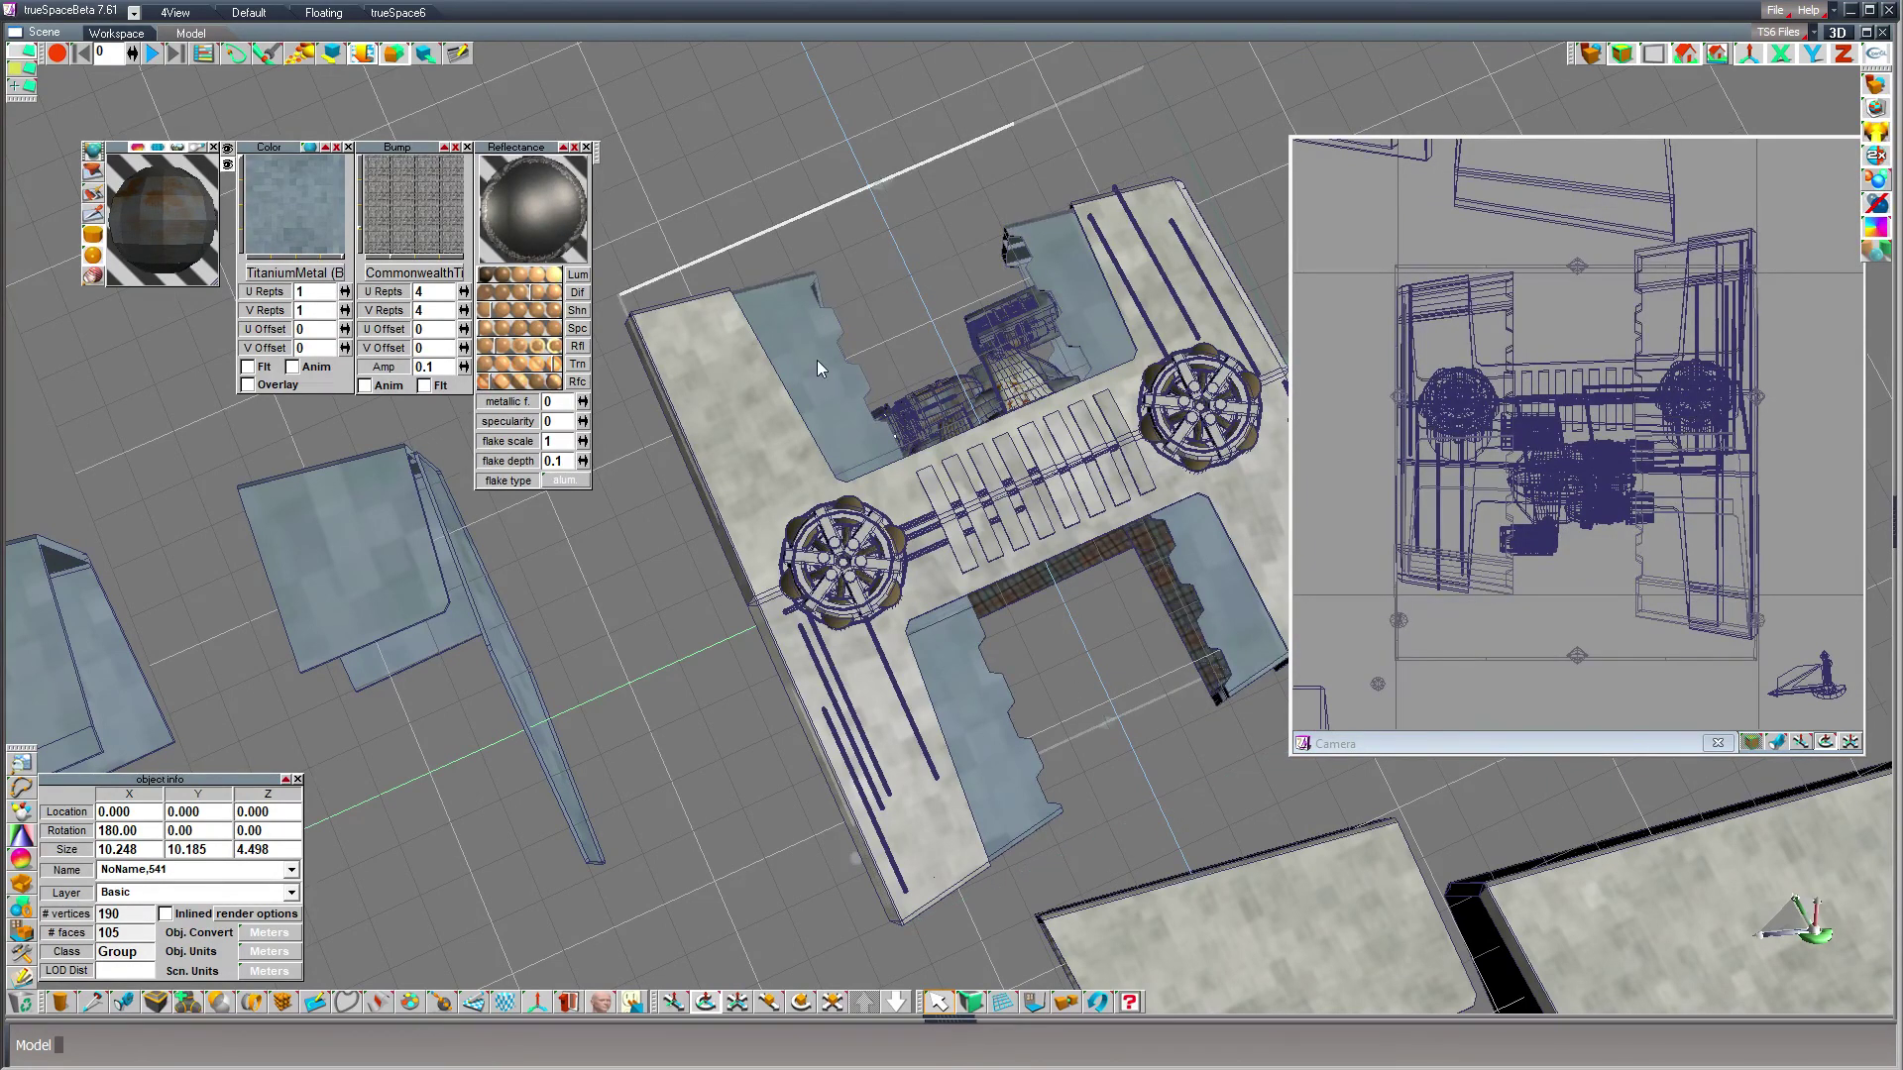
{"action": "left_click", "coordinate": [92, 176]}
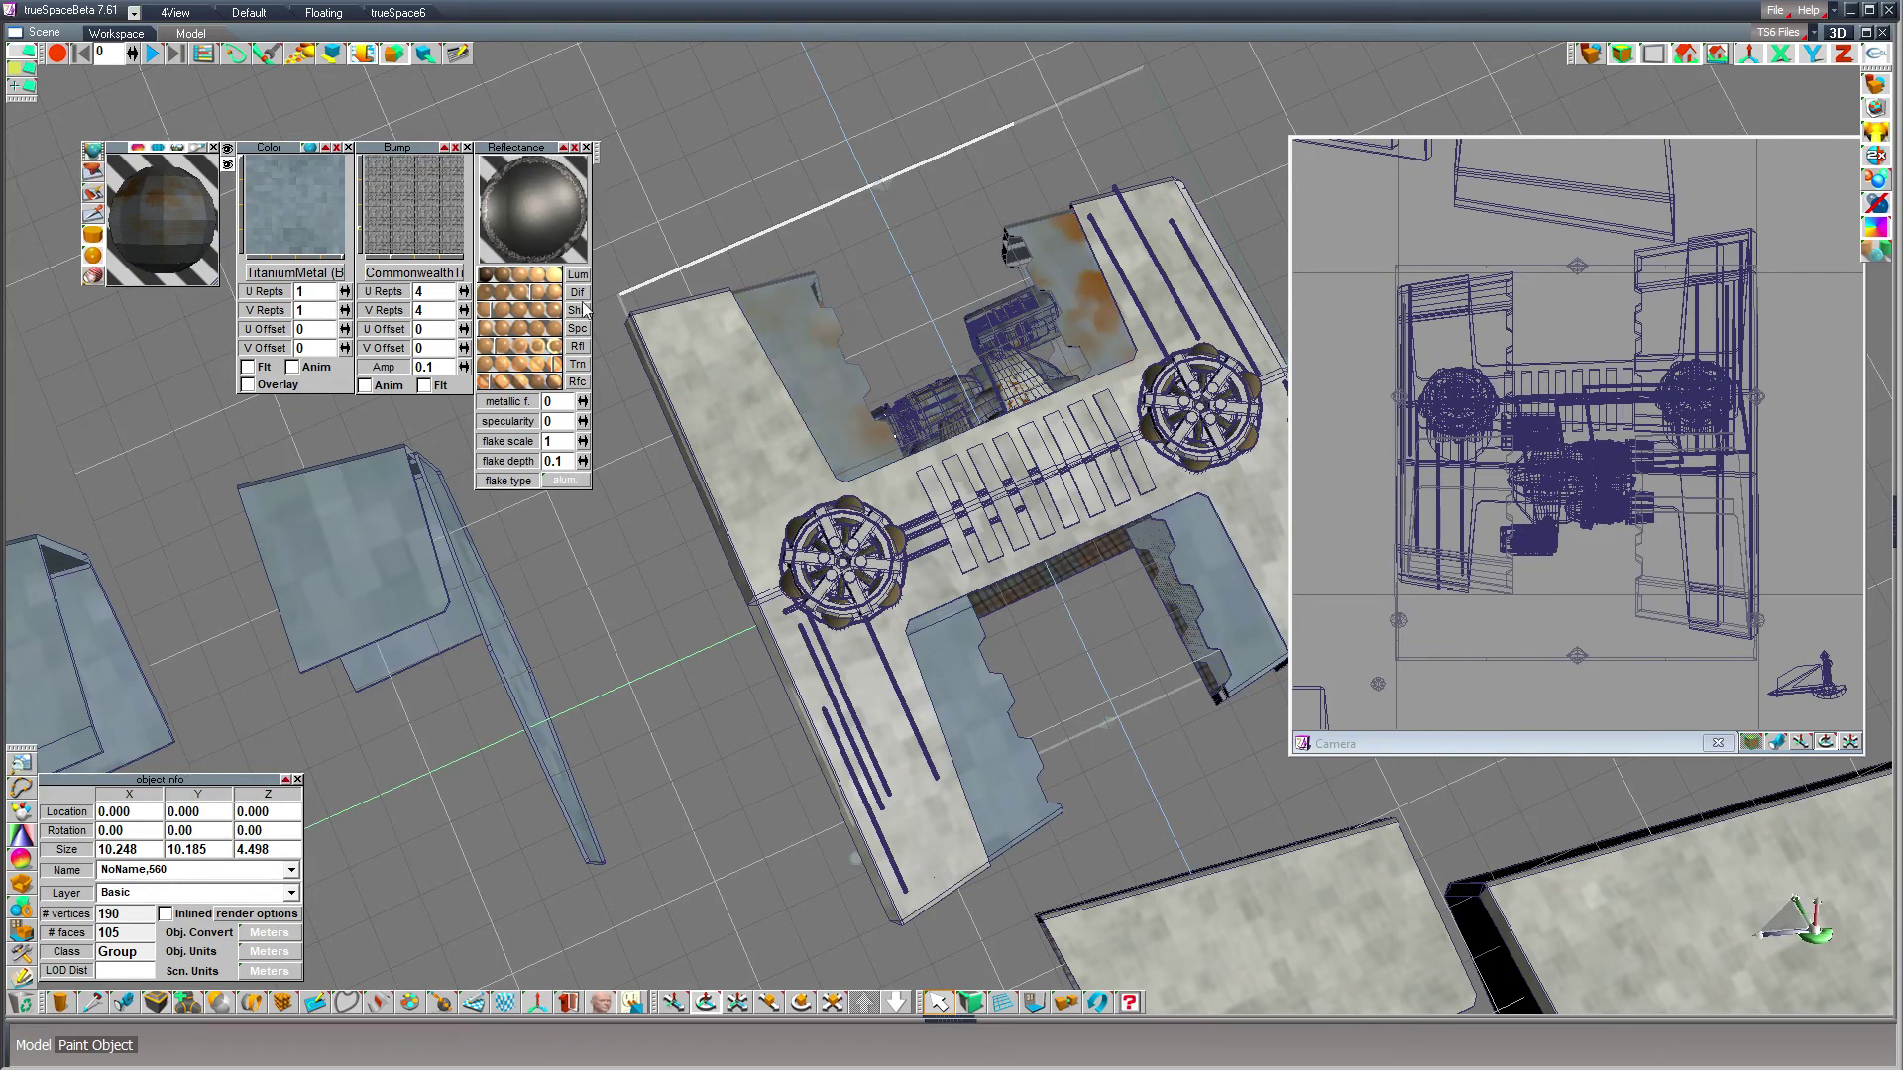
{"action": "left_click", "coordinate": [1530, 746]}
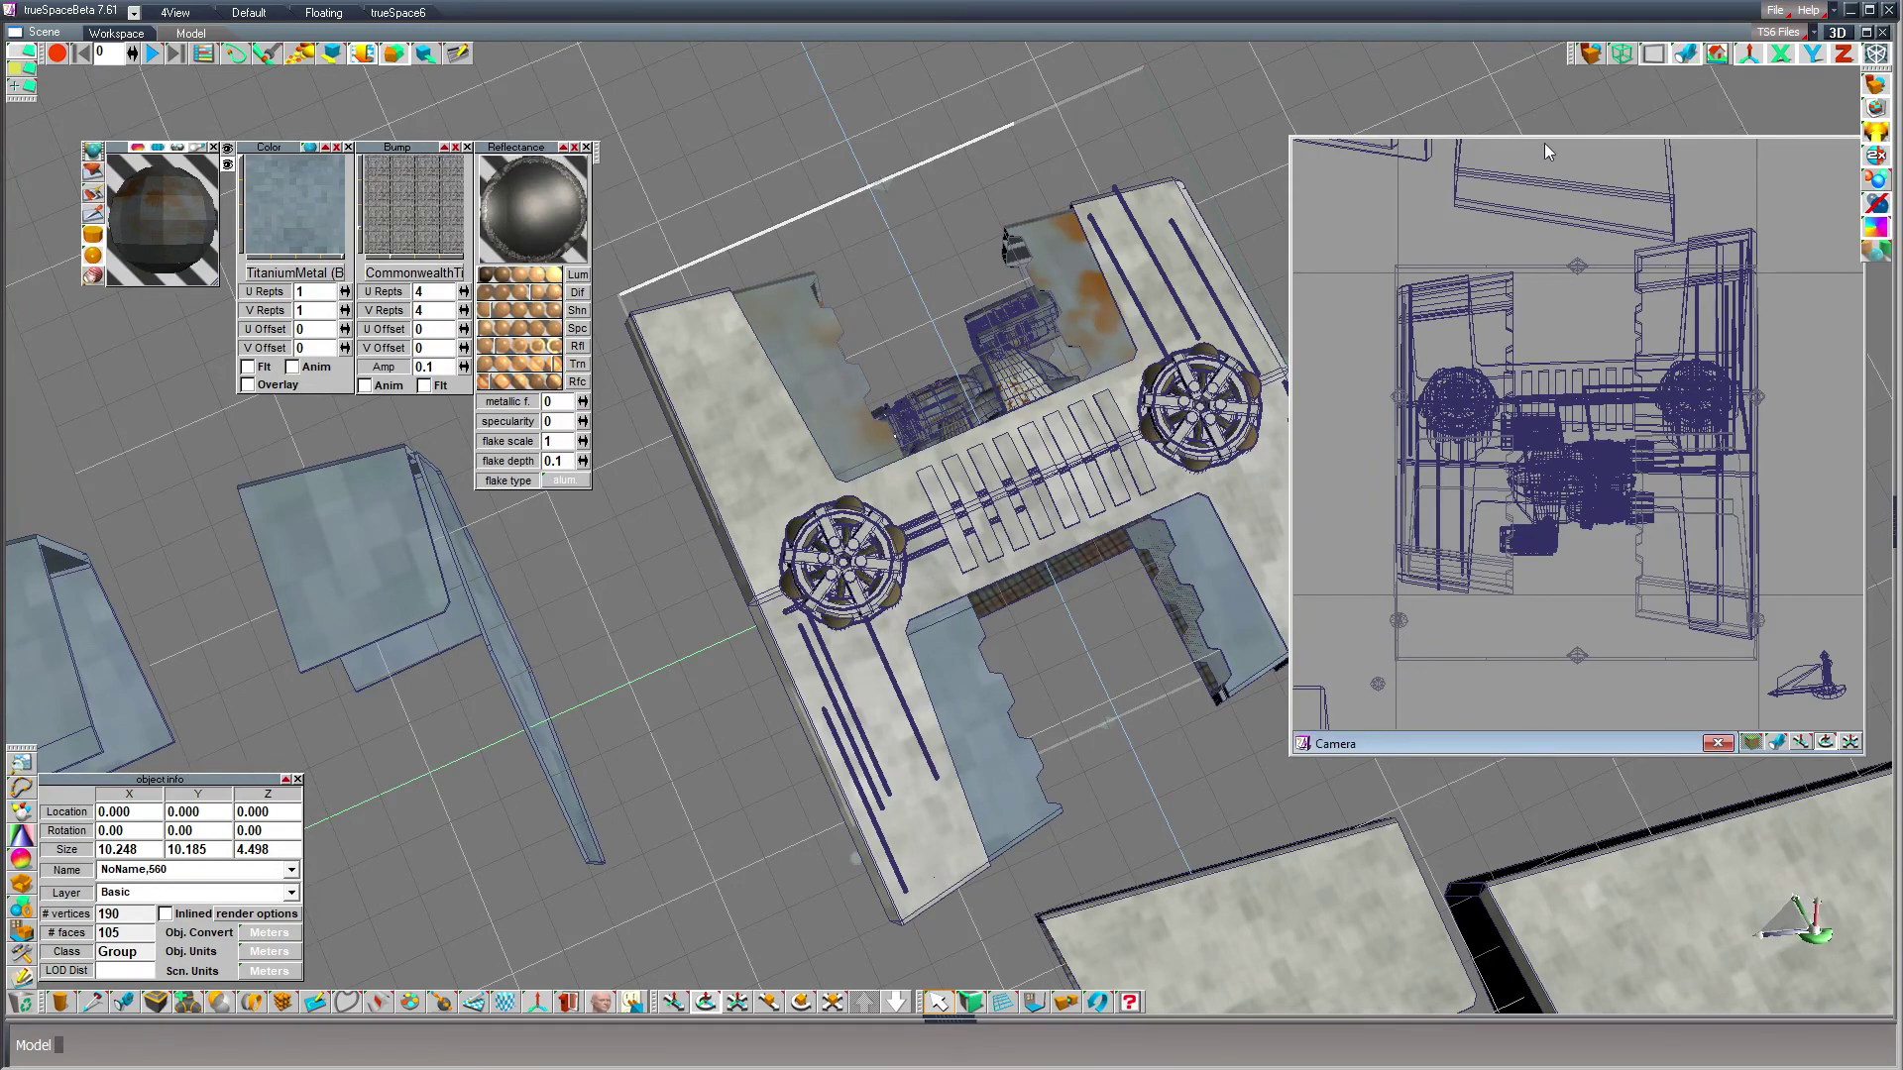
{"action": "left_click", "coordinate": [1592, 54]}
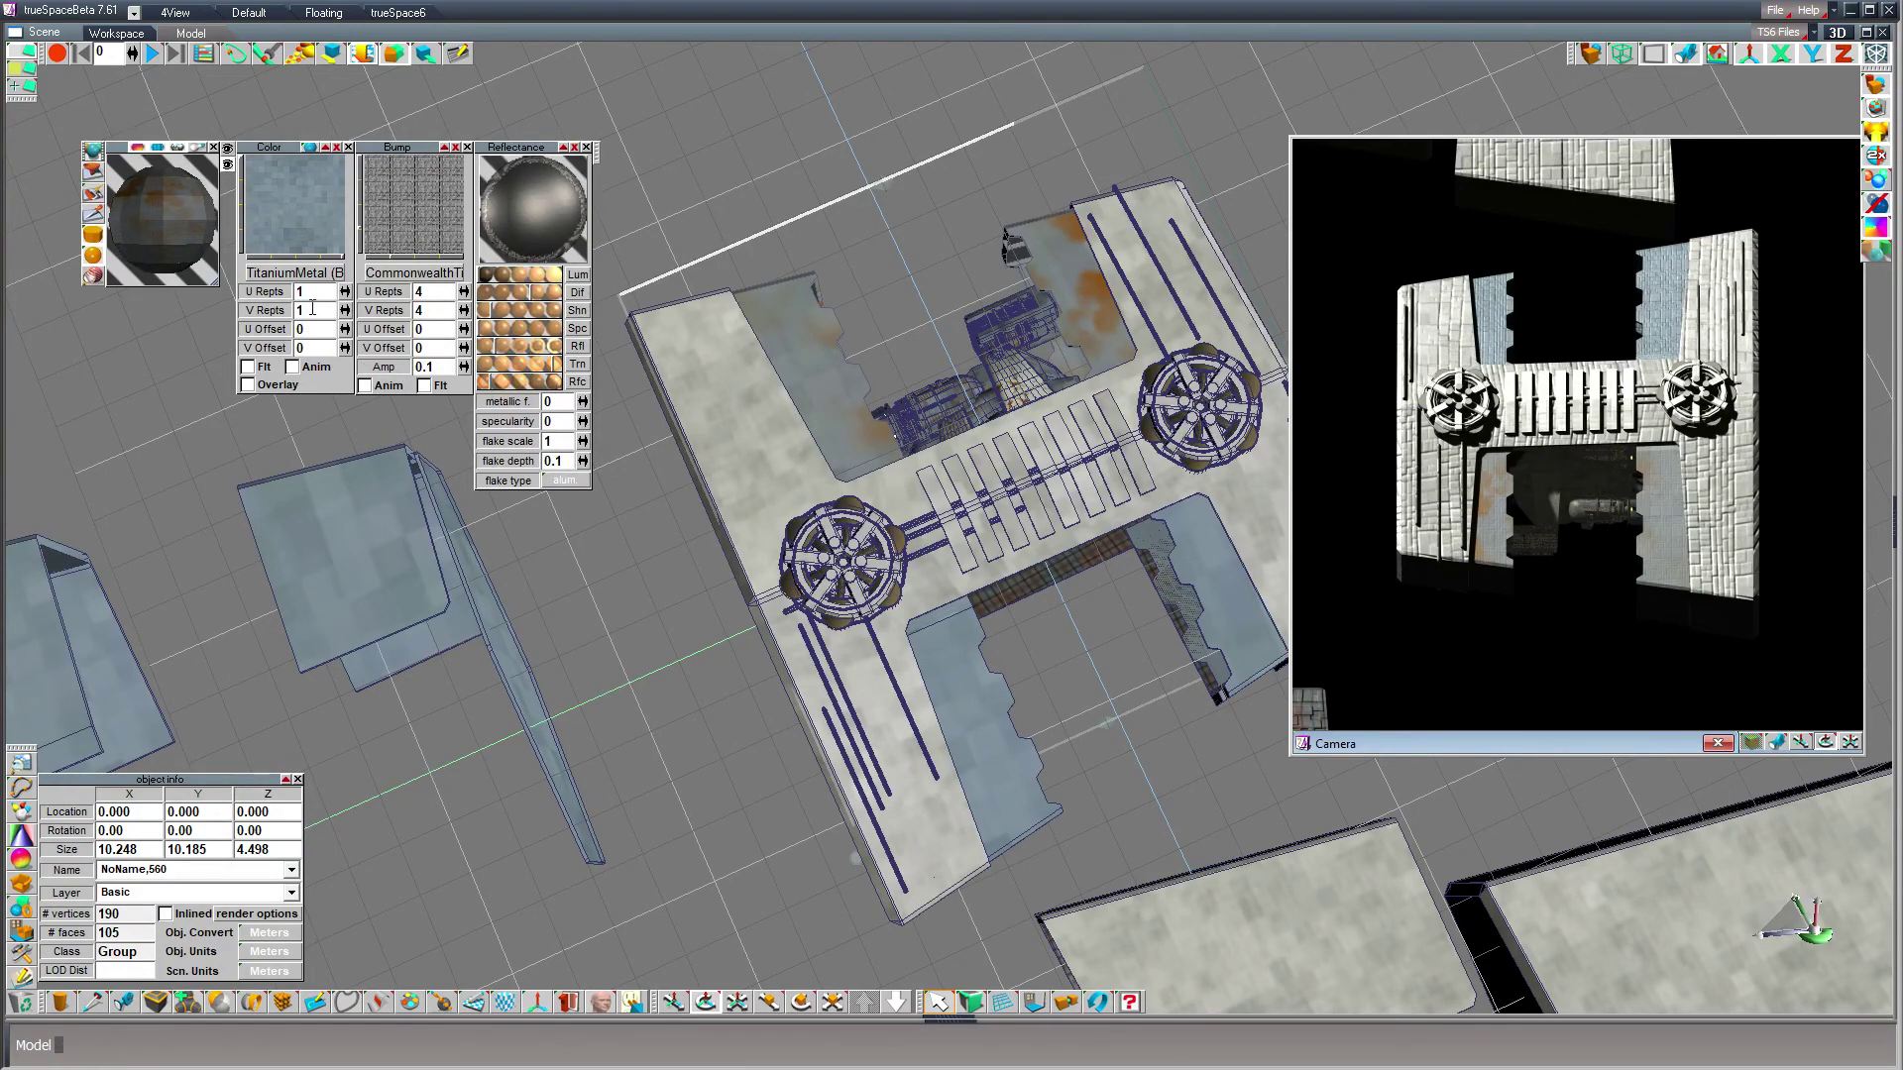
- Paint the original notched panel group with the rusted material, using a rust layer U offset of 0.5, and render the camera view
{"action": "left_click", "coordinate": [847, 650]}
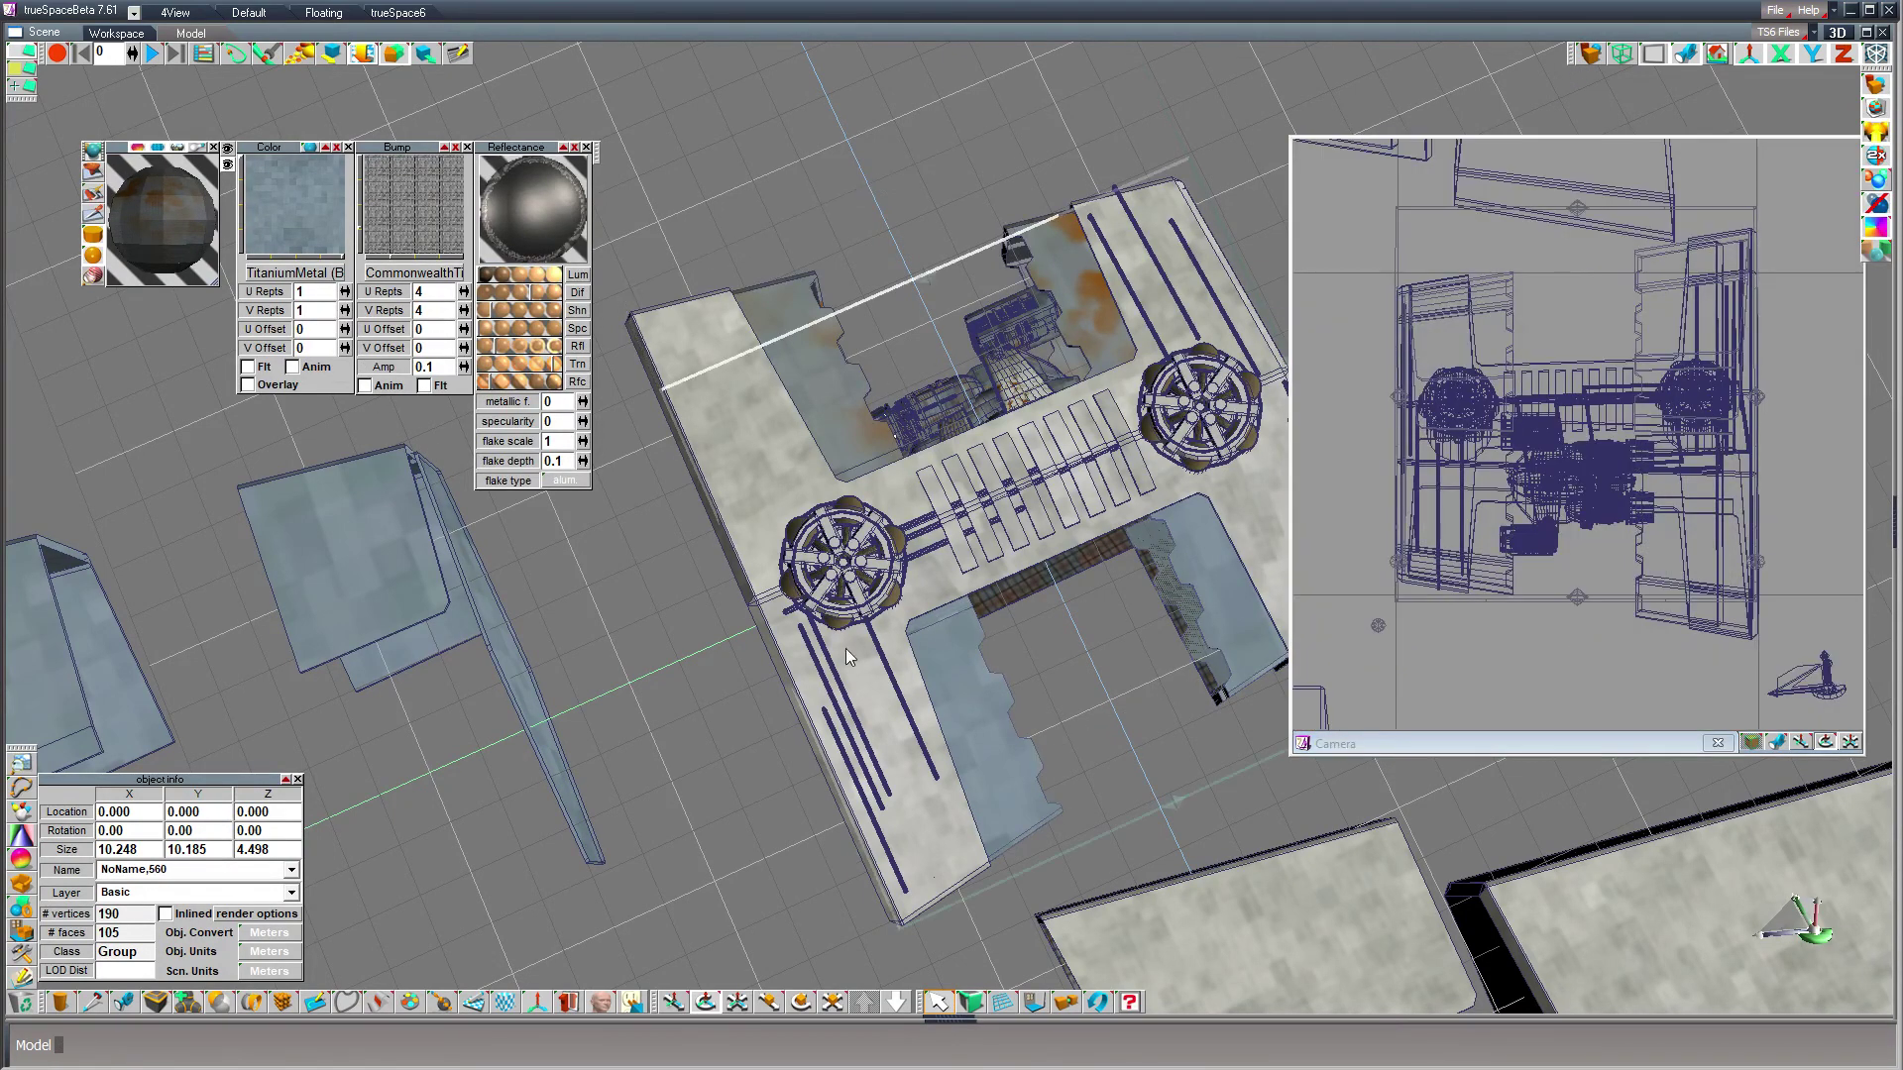
{"action": "left_click", "coordinate": [92, 174]}
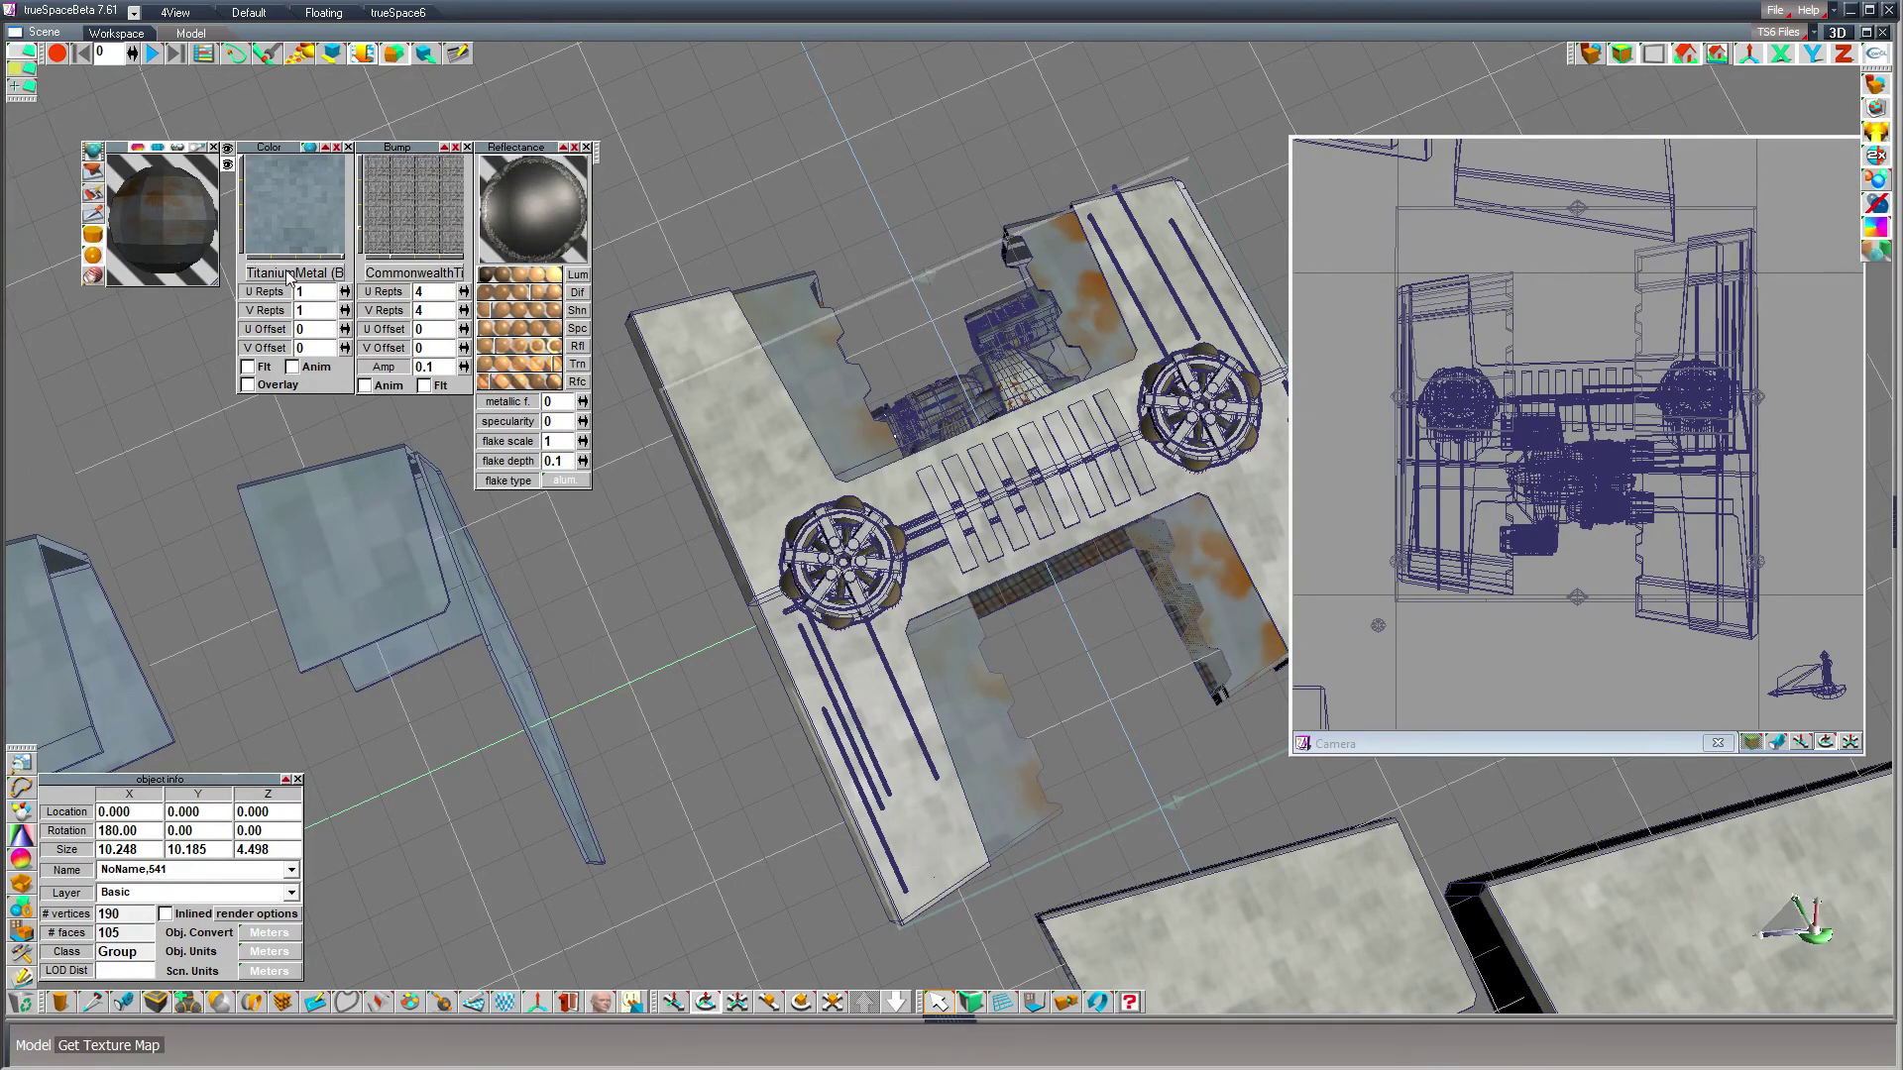
{"action": "left_click", "coordinate": [227, 164]}
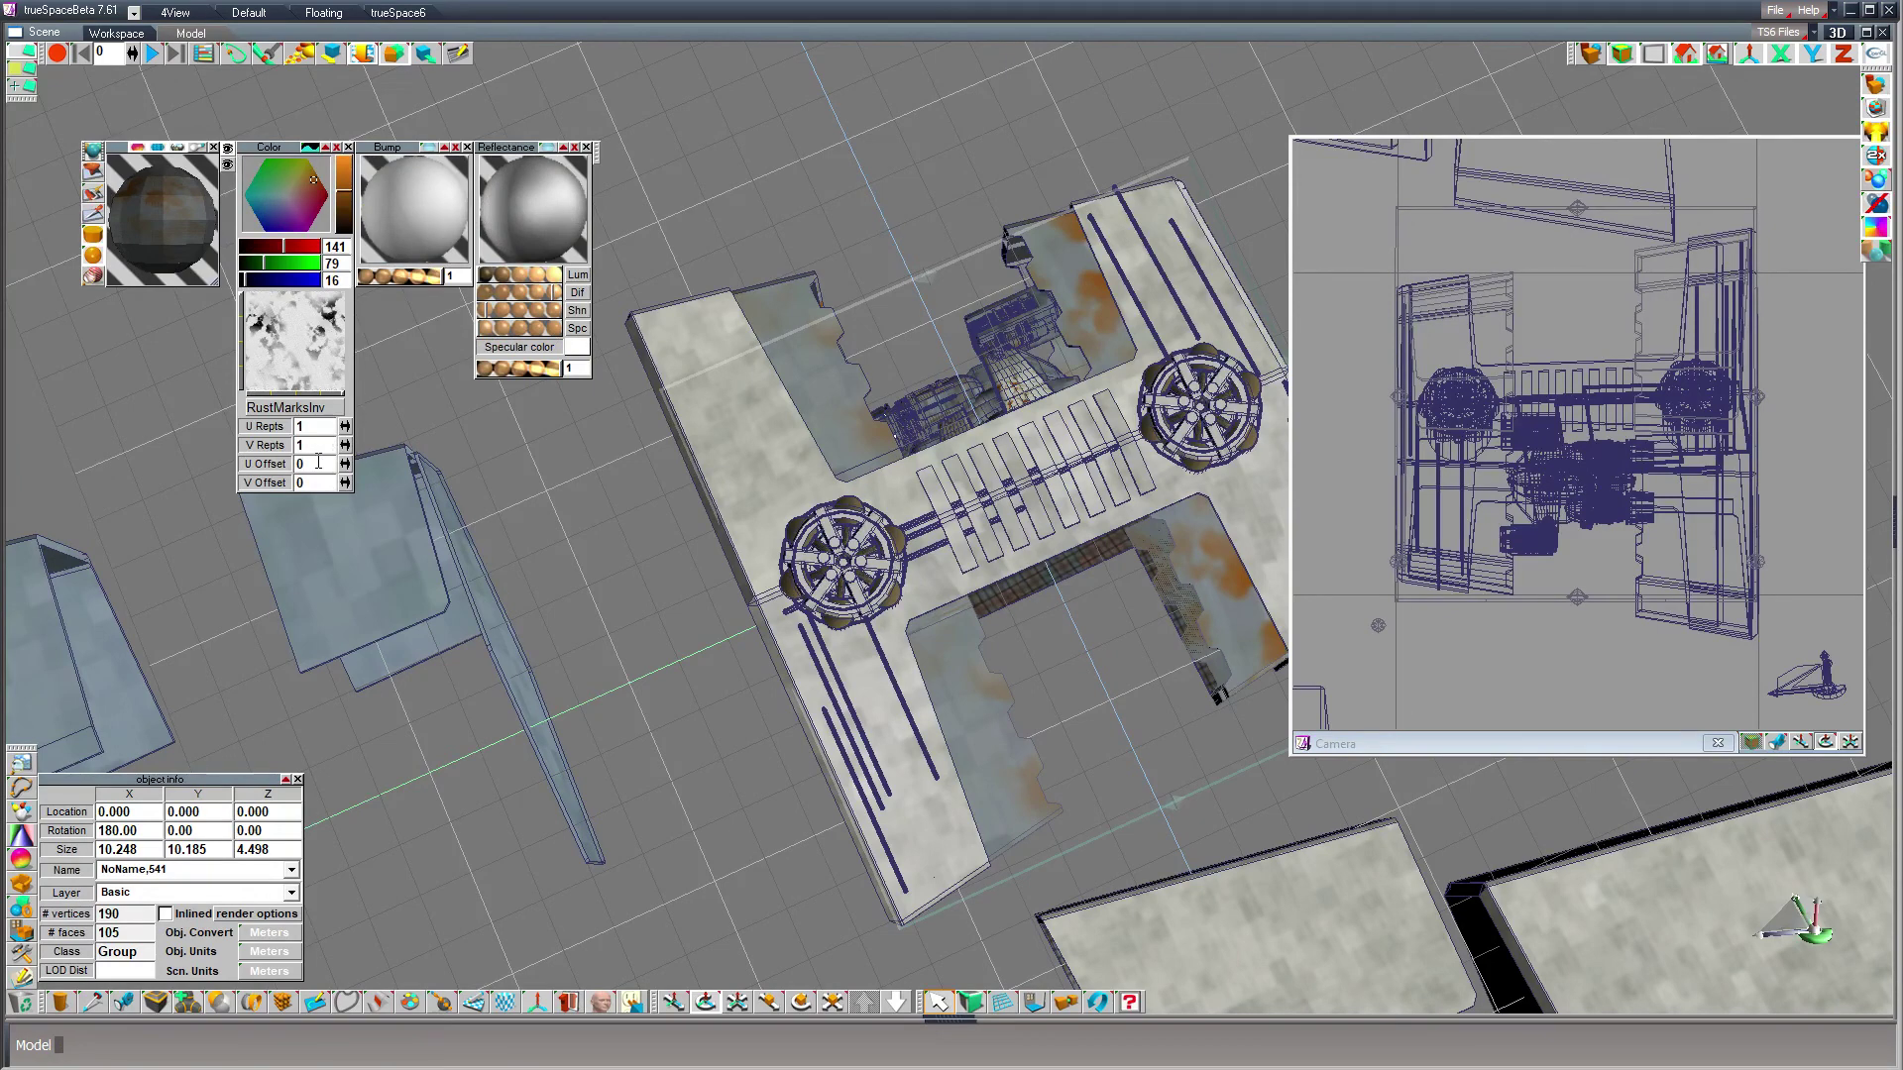
{"action": "left_click", "coordinate": [318, 461]}
{"action": "type", "text": ".5"}
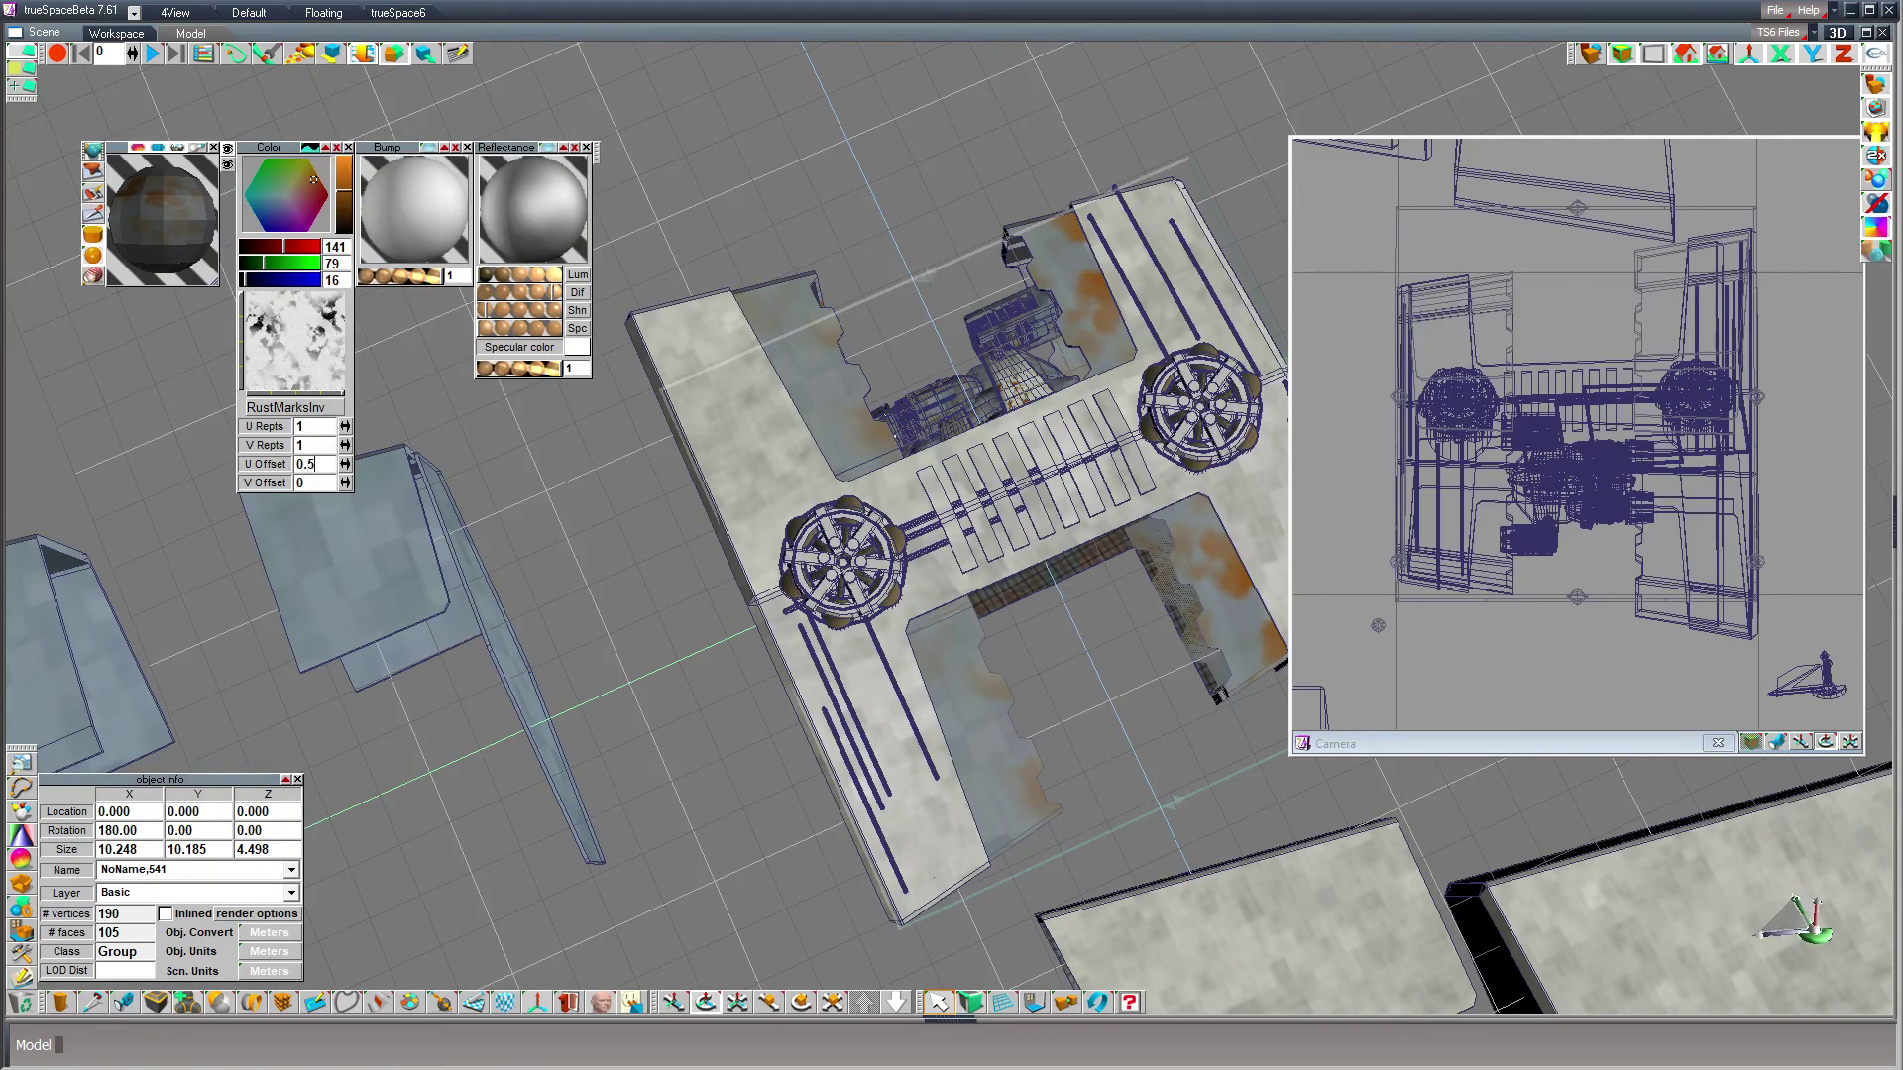
{"action": "left_click", "coordinate": [96, 176]}
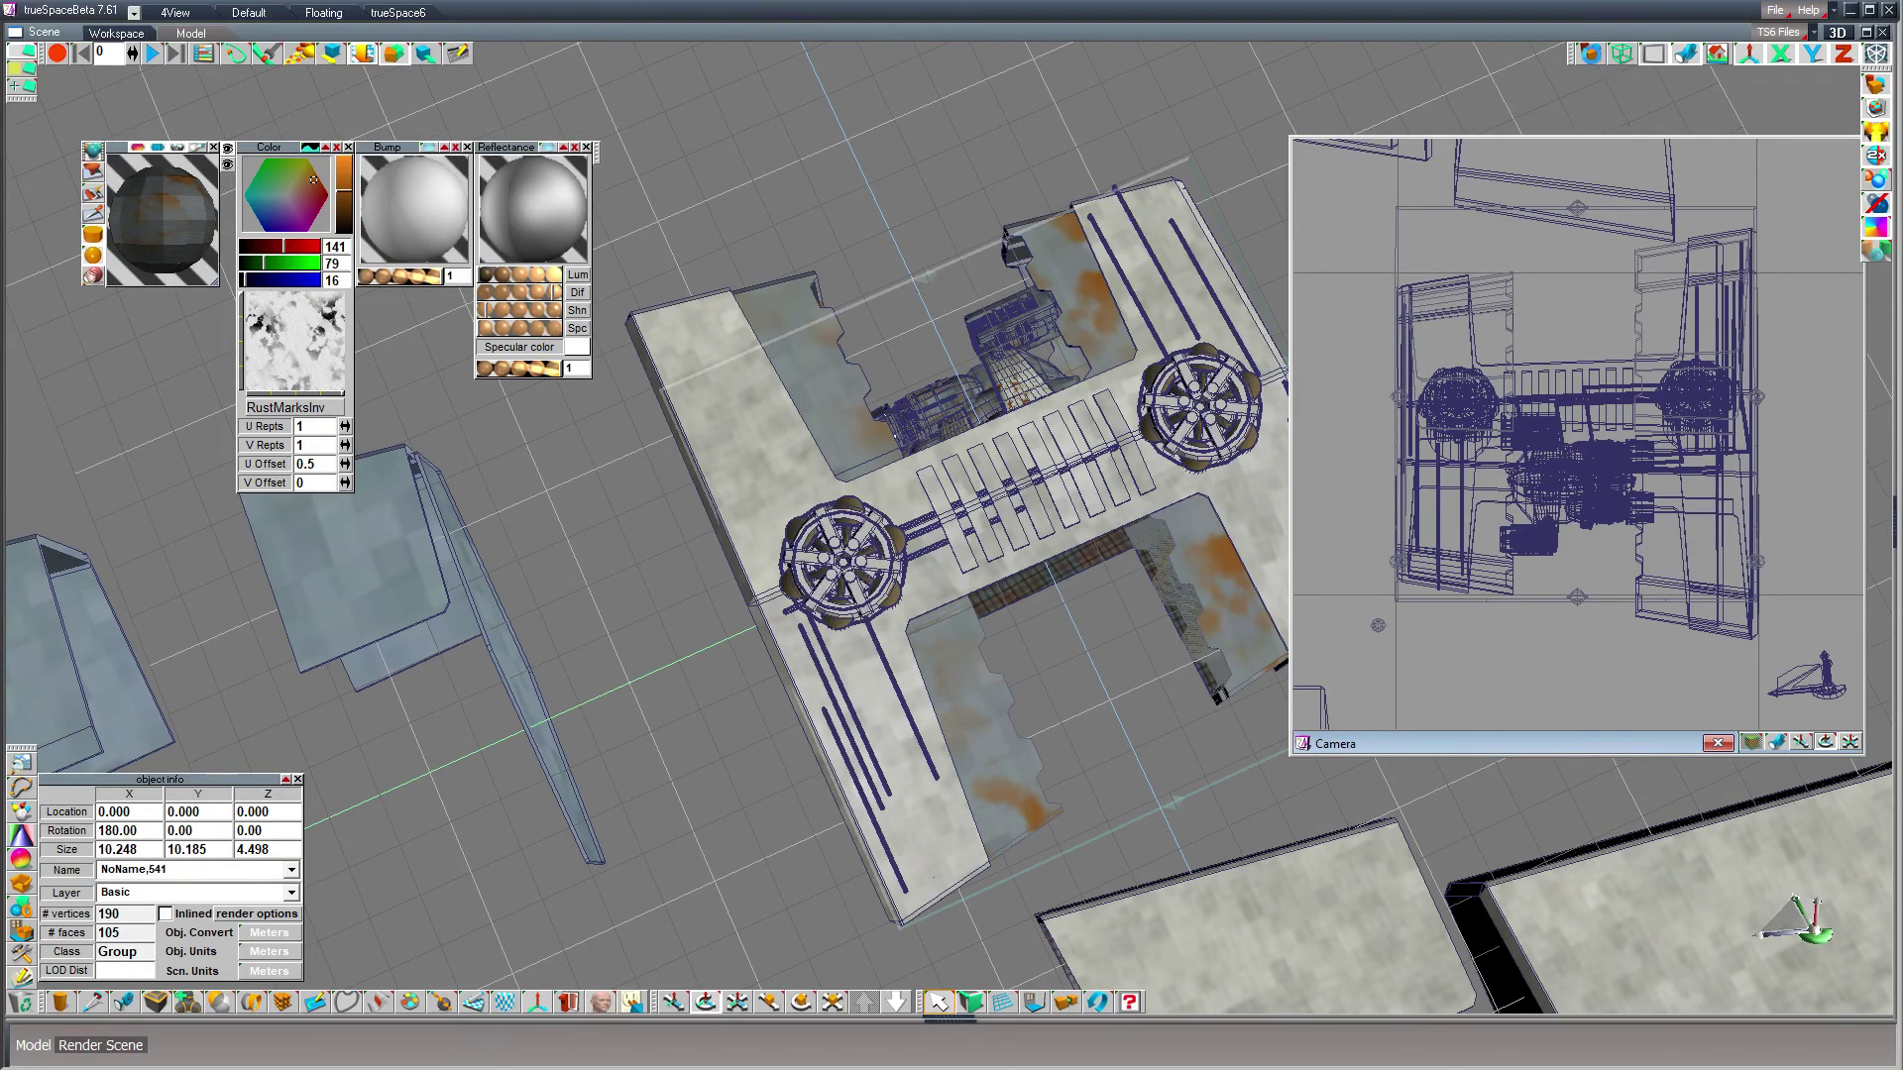
{"action": "left_click", "coordinate": [1717, 54]}
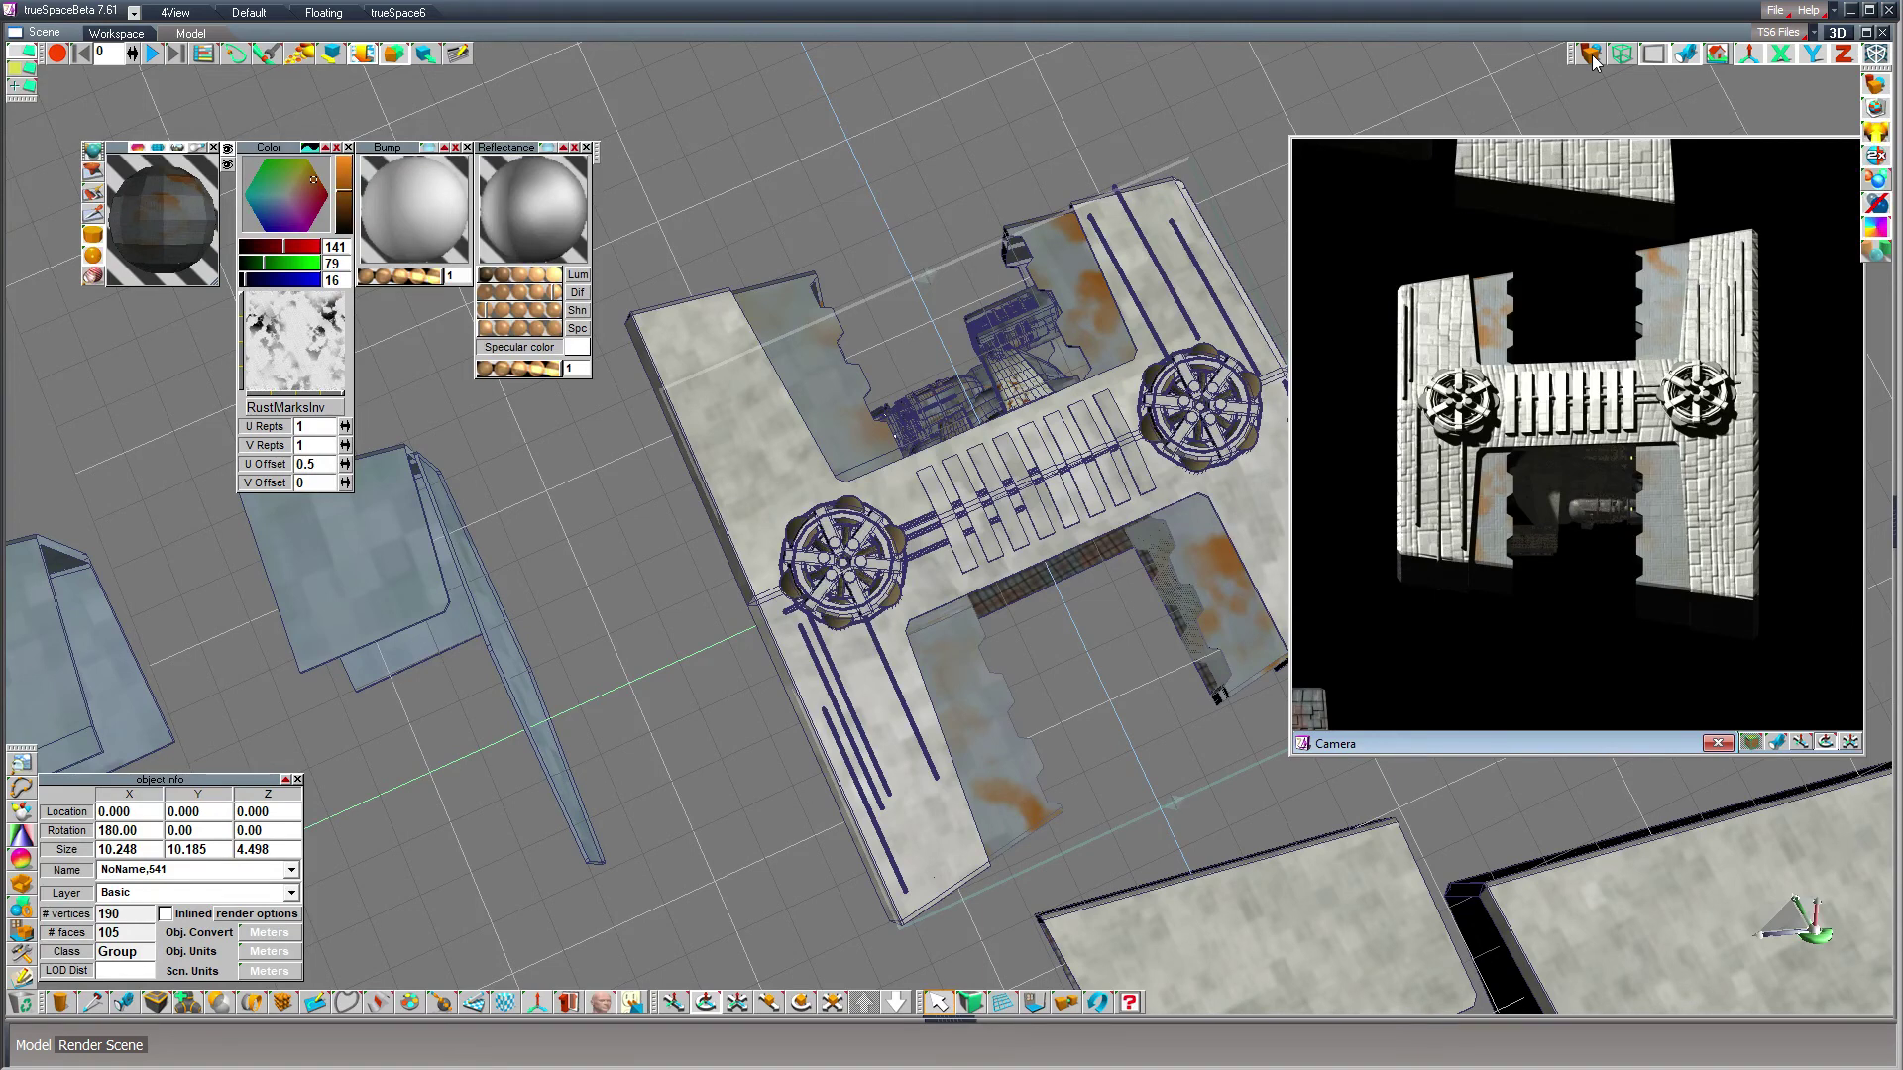
{"action": "left_click", "coordinate": [1412, 94]}
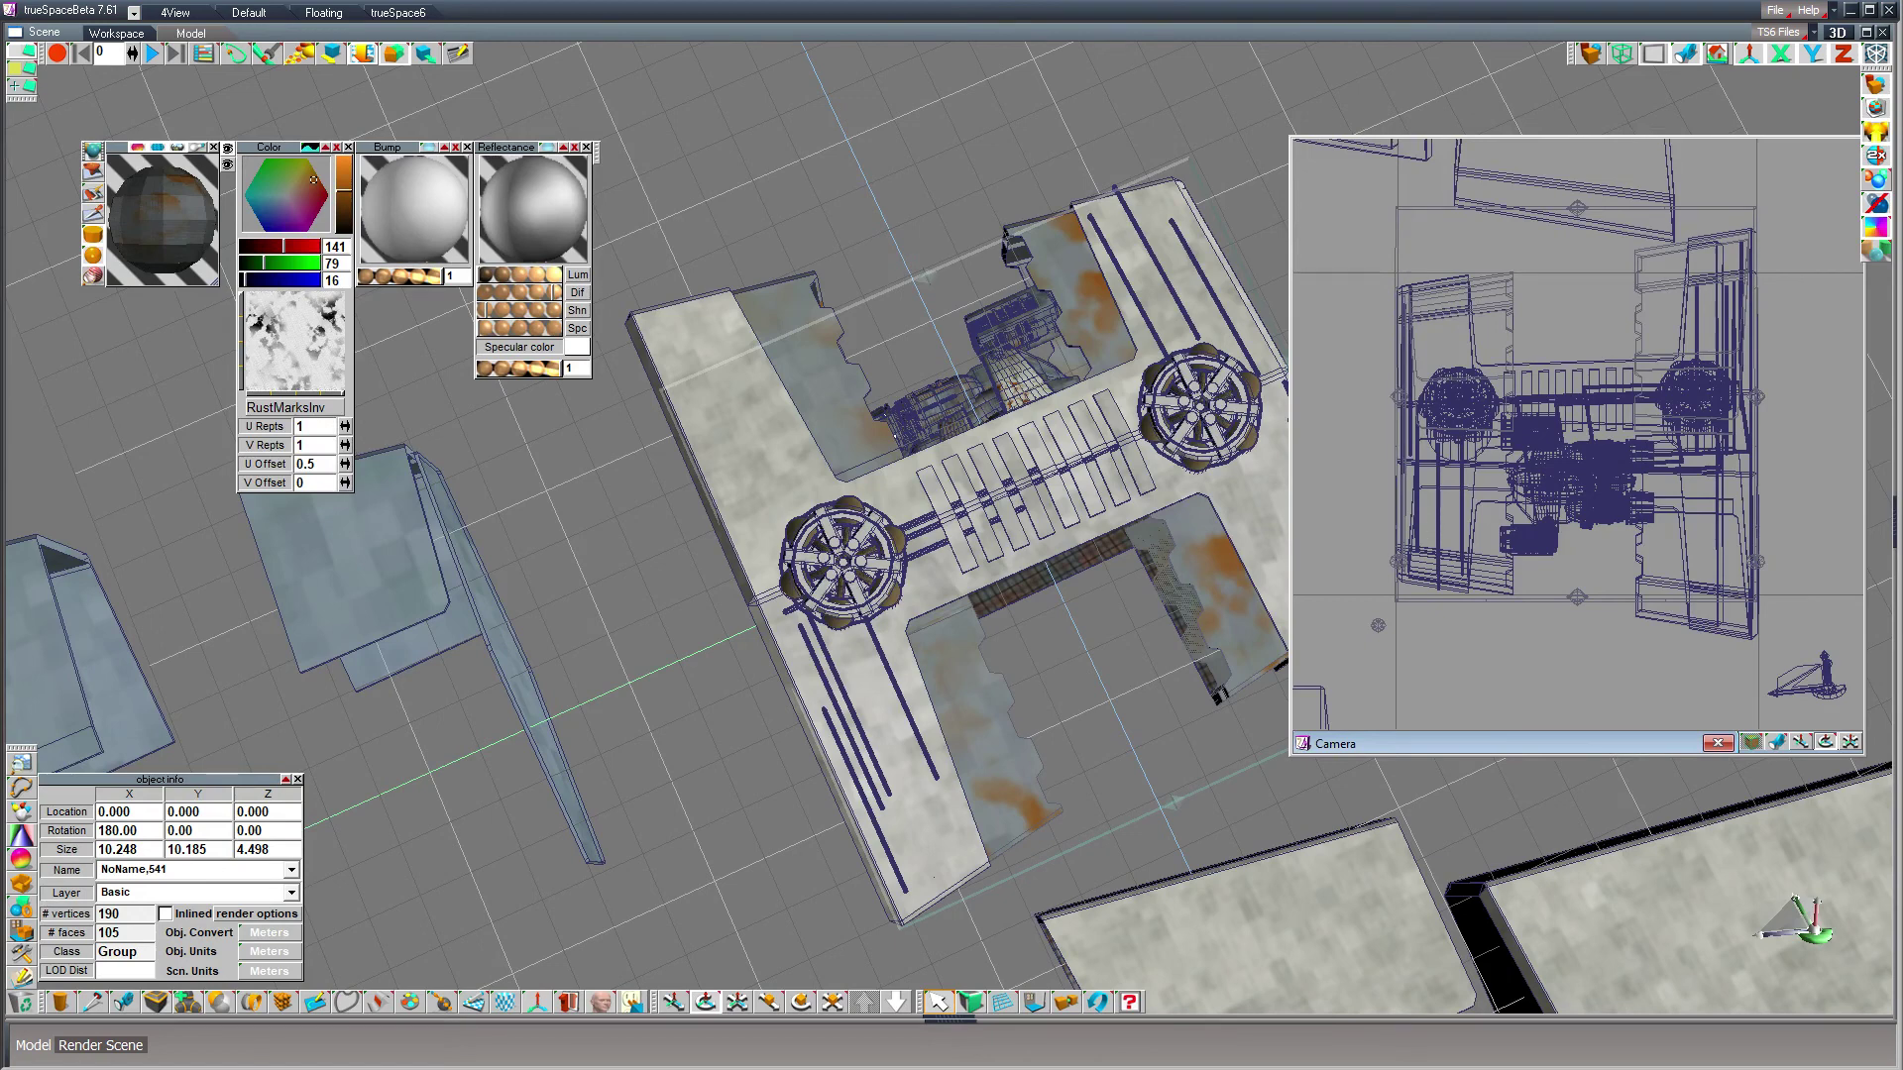
- Select the unnotched blue panel group set aside from the hull
{"action": "middle_click_drag", "start_coordinate": [842, 562], "coordinate": [844, 577]}
{"action": "left_click", "coordinate": [844, 577]}
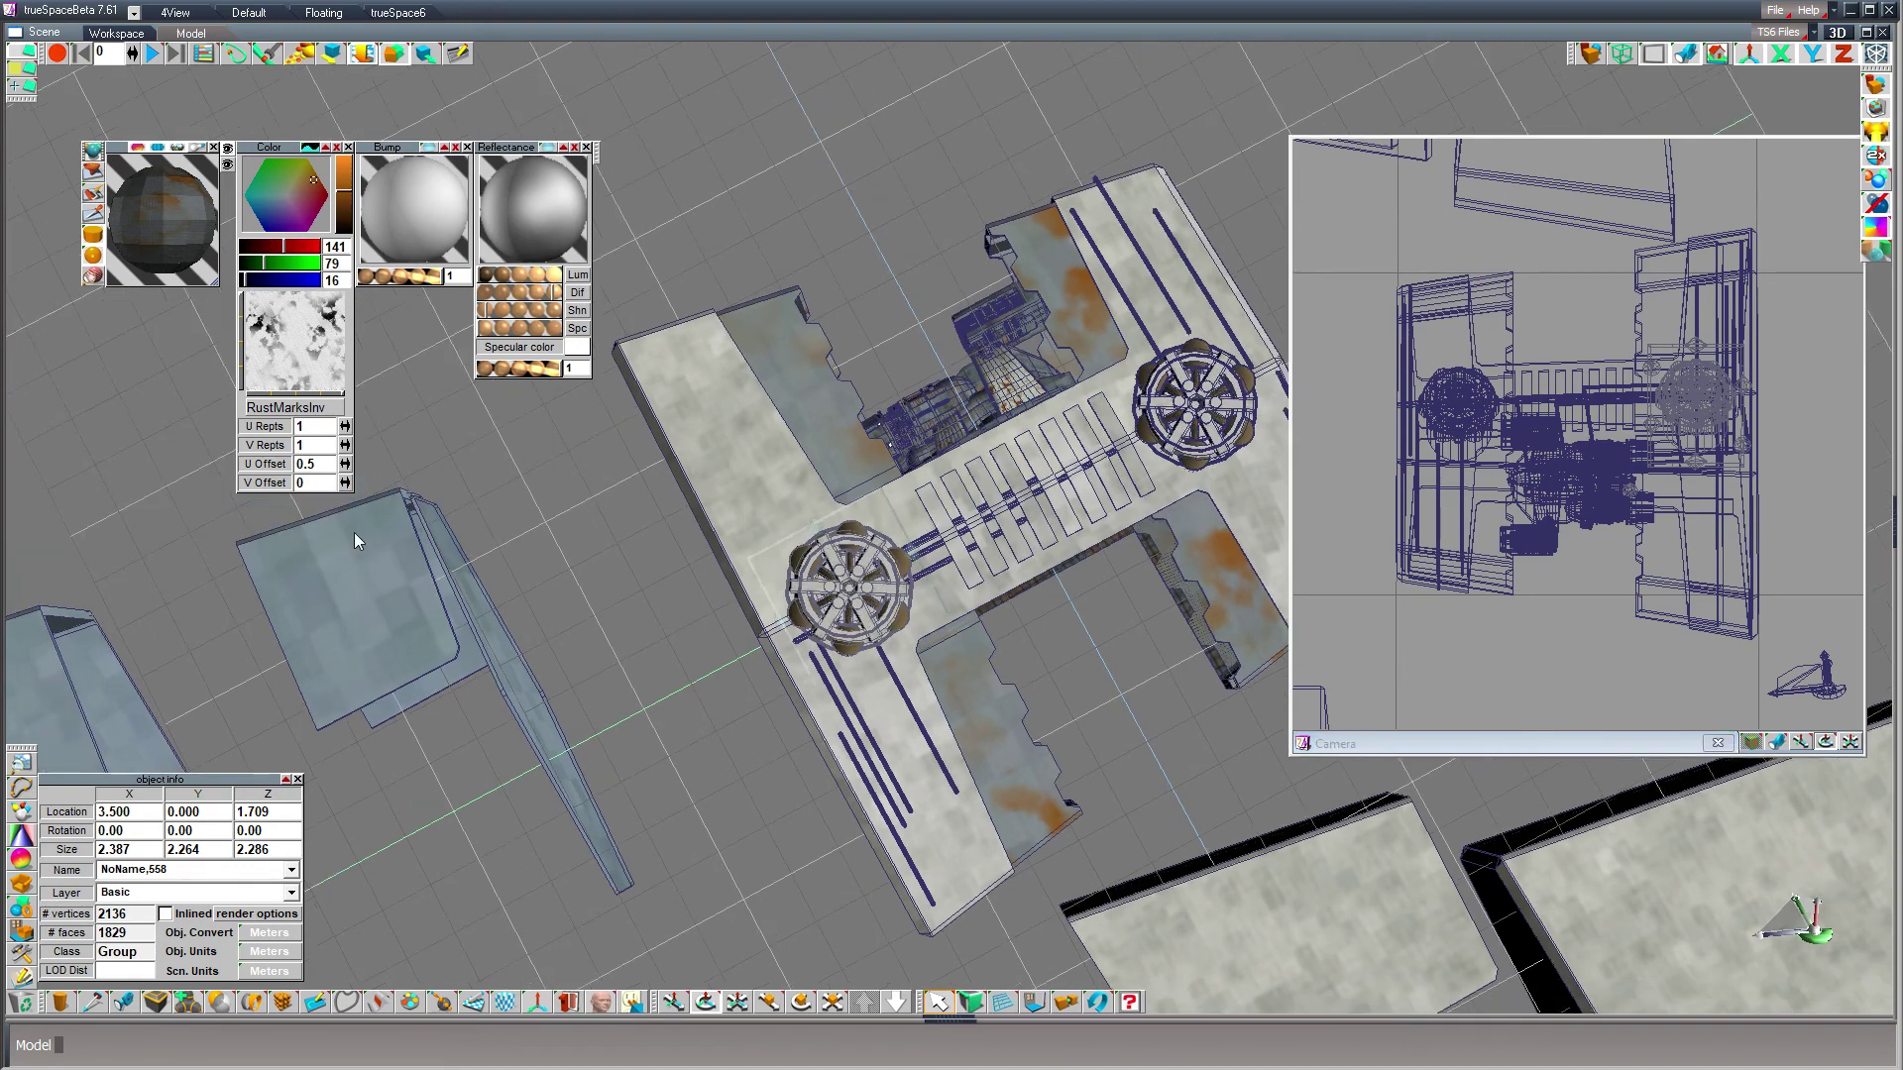
{"action": "left_click", "coordinate": [354, 533]}
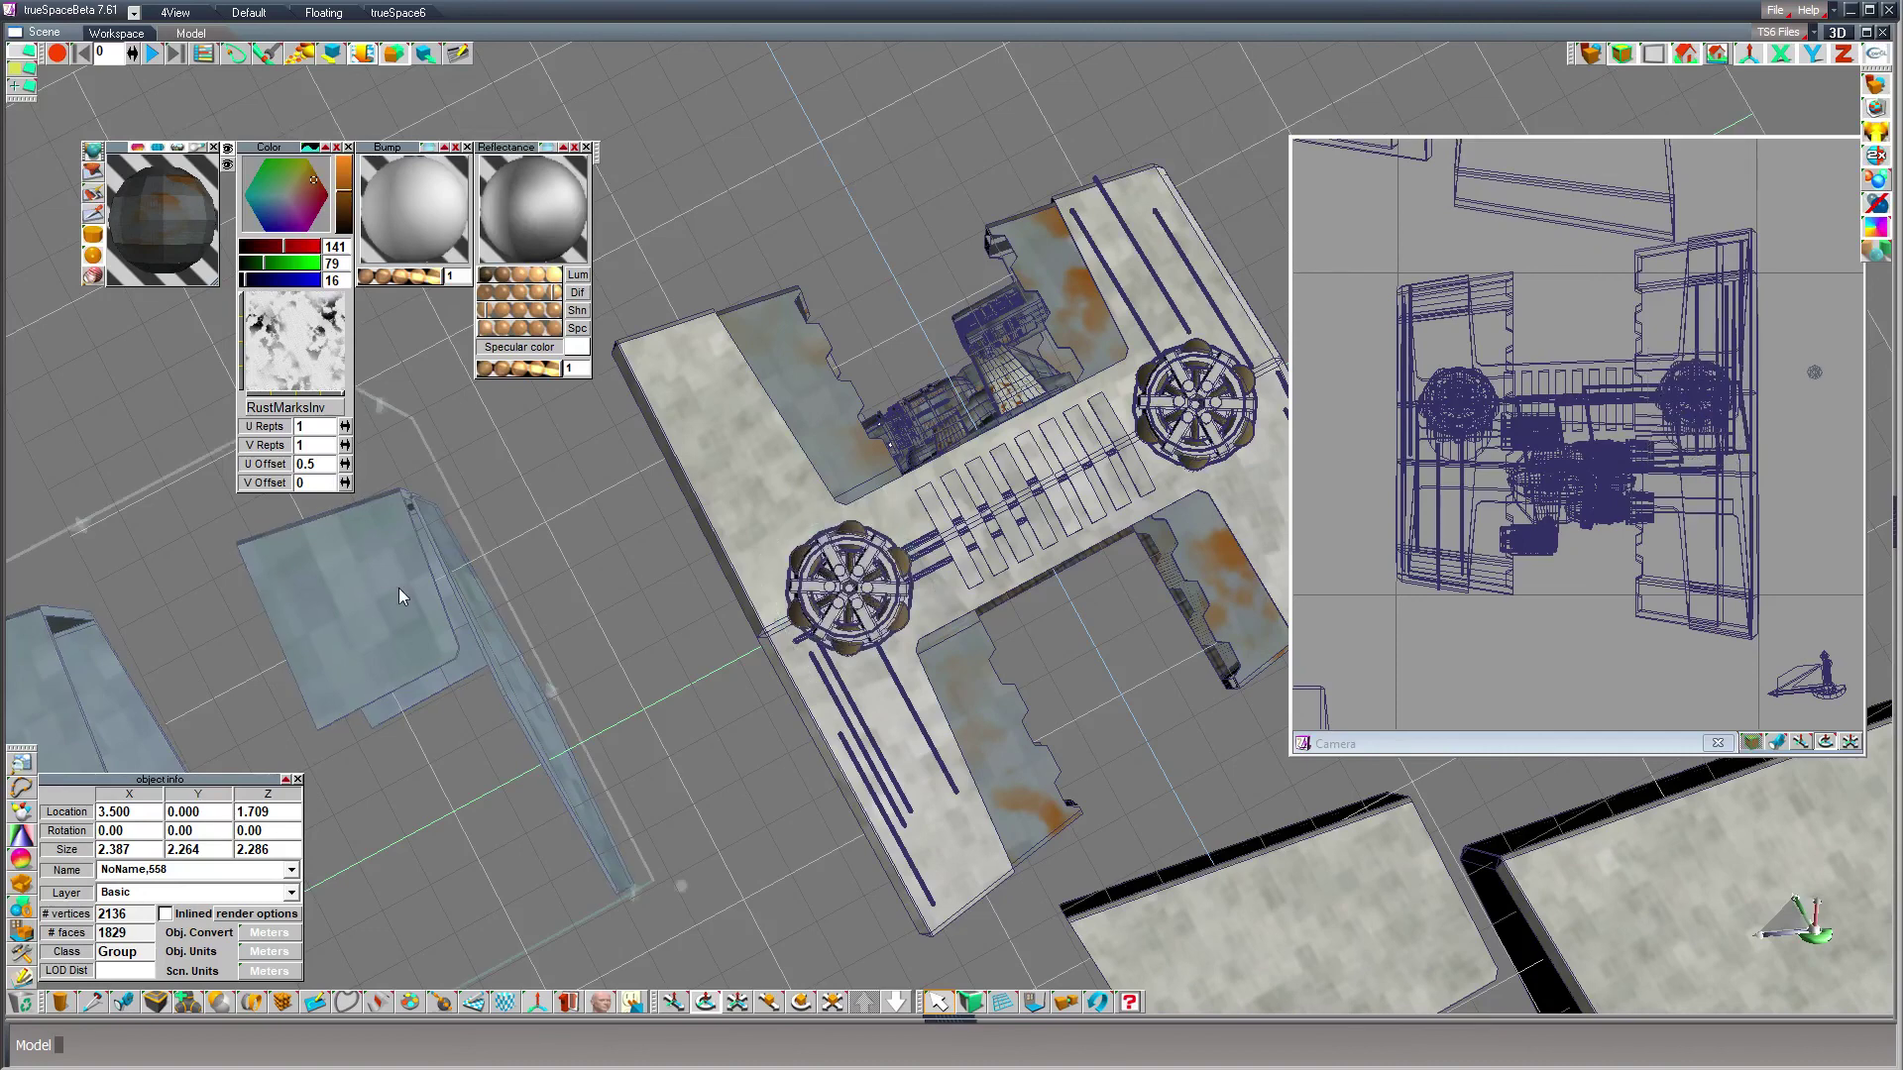